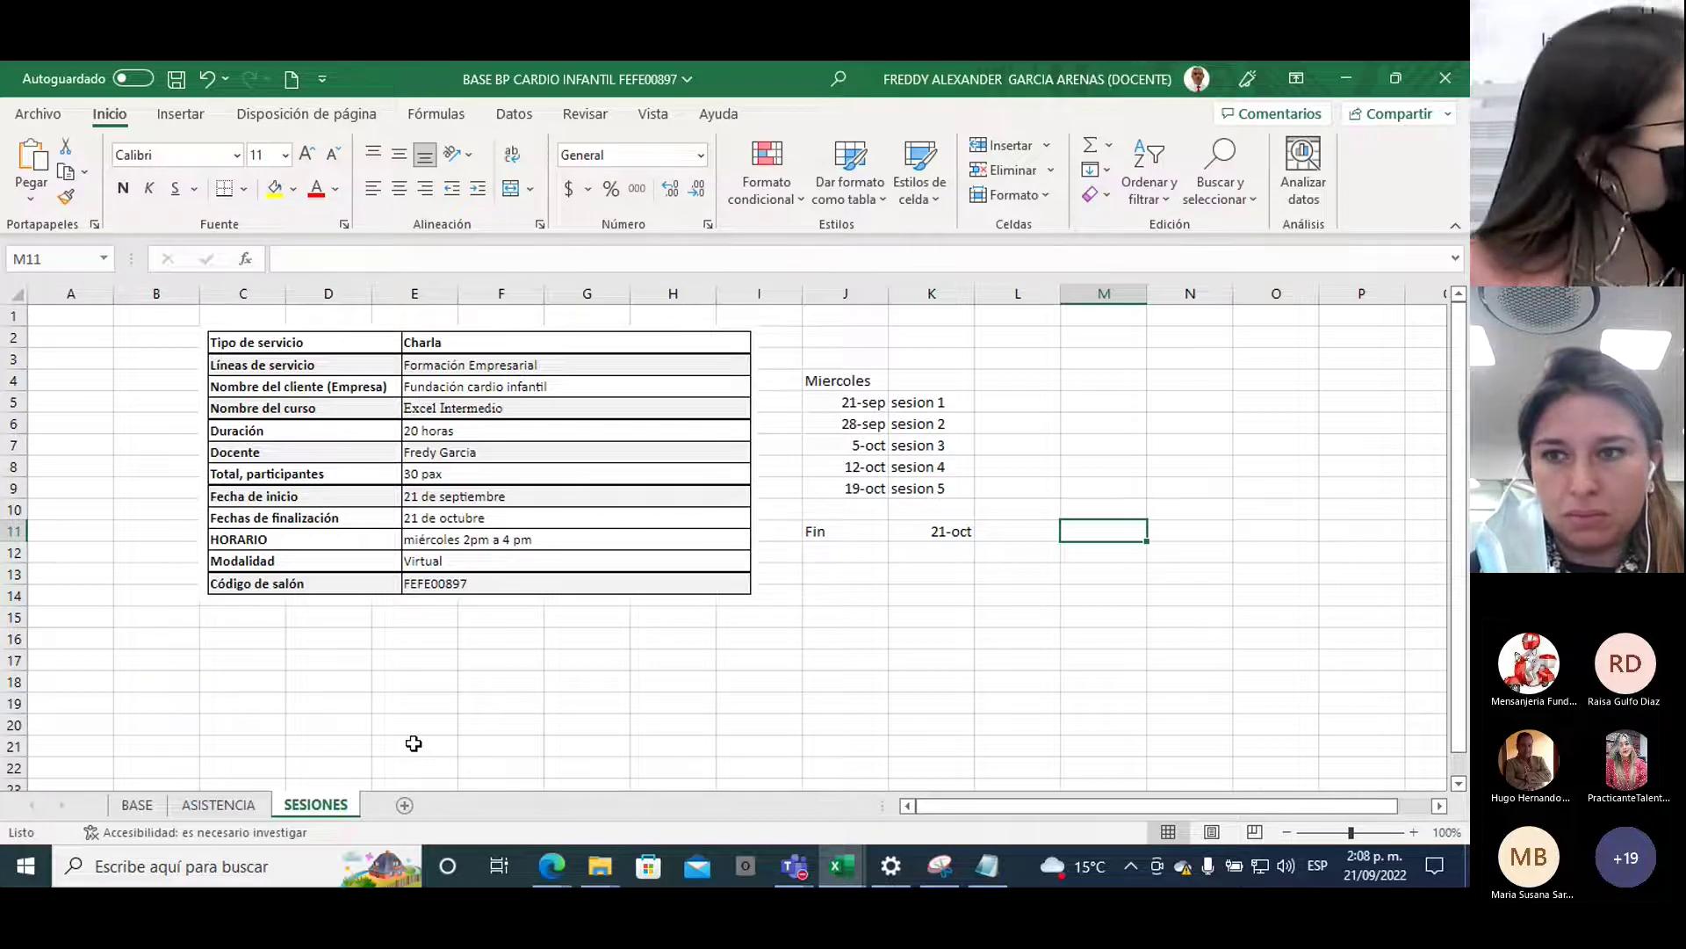
Open the ASISTENCIA sheet at row 1 and check the SESION 1 cells F2 and F3
{"action": "left_click", "coordinate": [217, 815]}
{"action": "scroll", "coordinate": [457, 481], "scroll_direction": "up", "scroll_amount": 1}
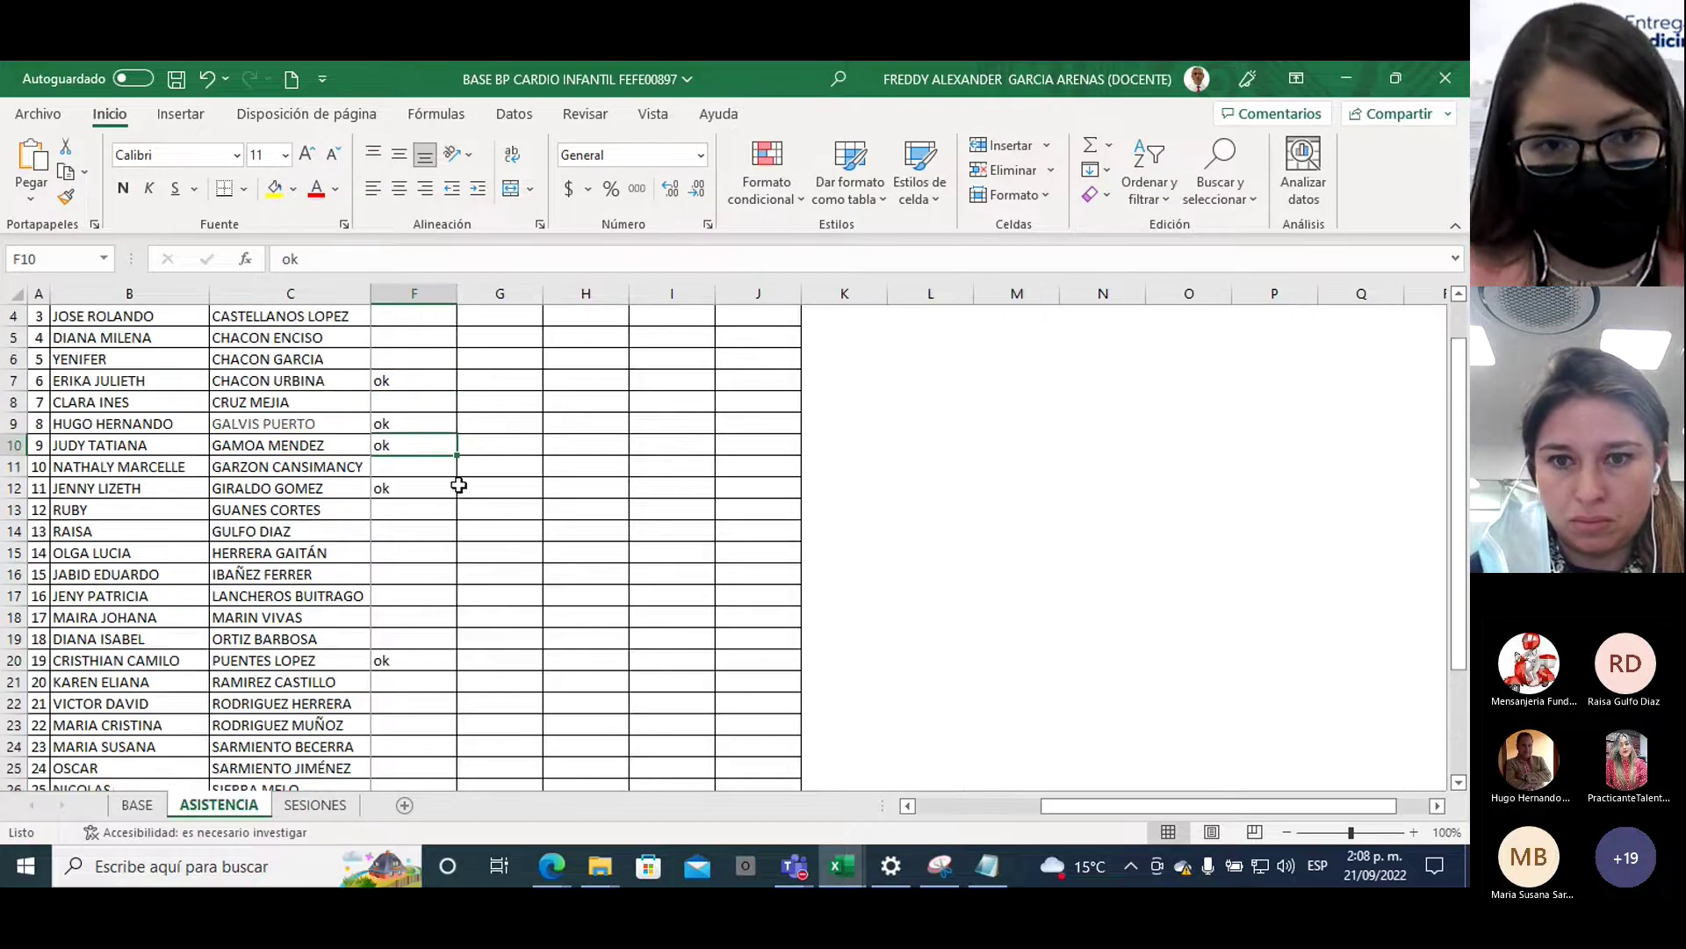
{"action": "scroll", "coordinate": [497, 497], "scroll_direction": "up", "scroll_amount": 1}
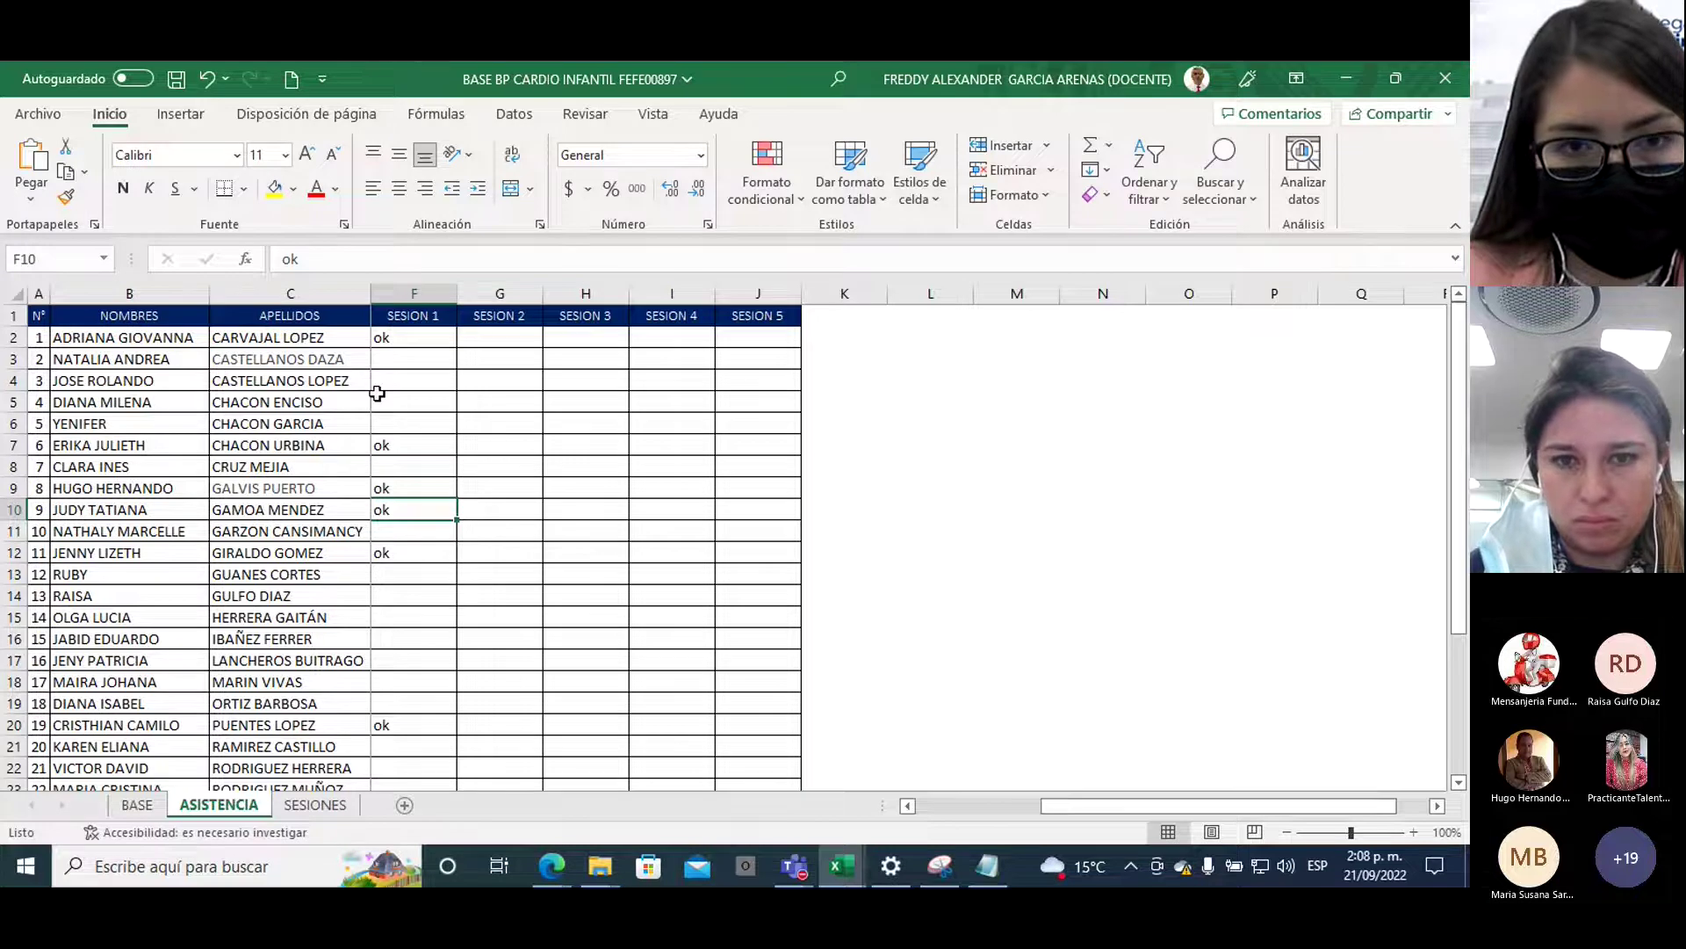
{"action": "left_click", "coordinate": [408, 359]}
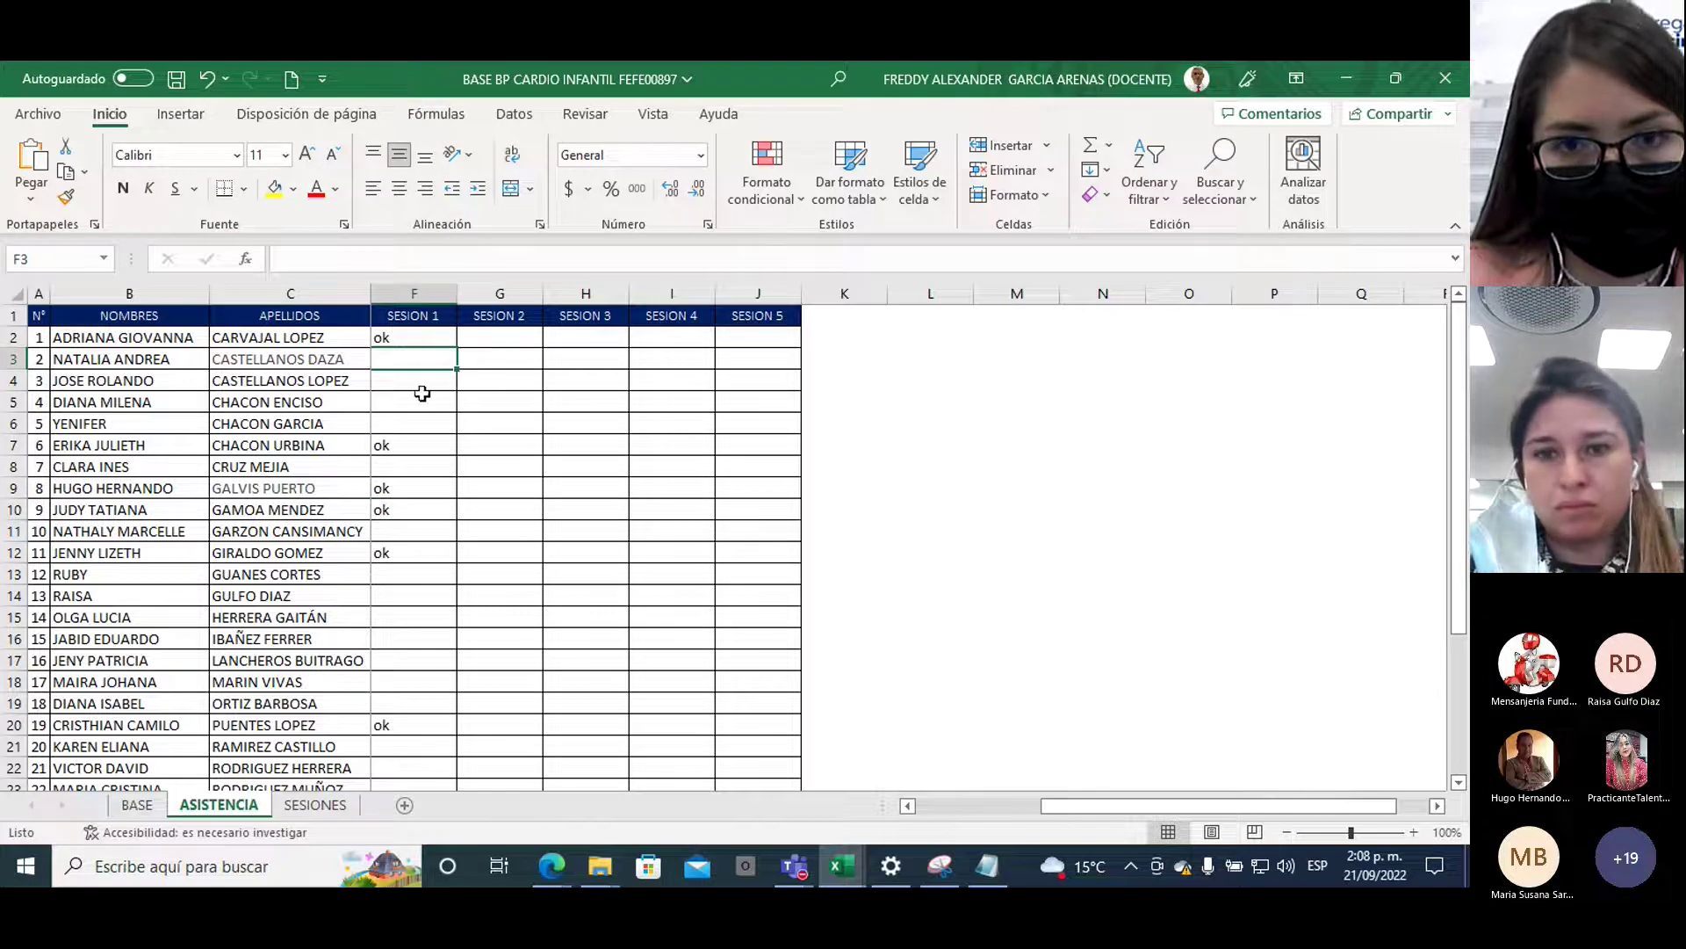
{"action": "left_click", "coordinate": [404, 339]}
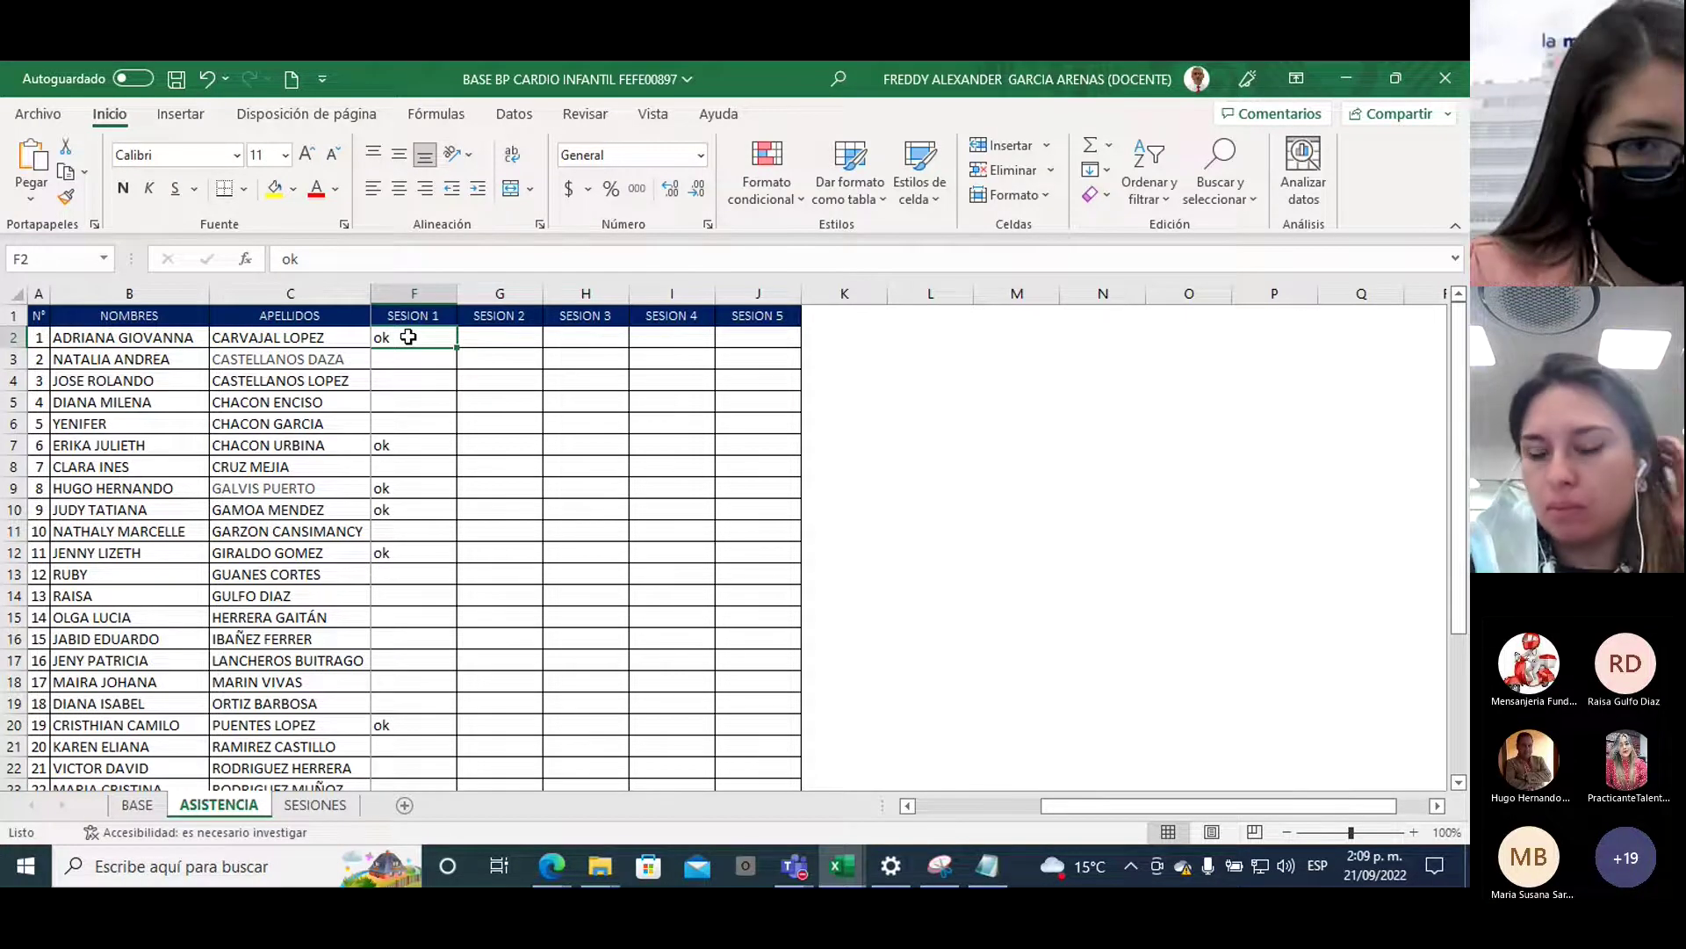
Mark ok in cells F3, F4 and F5 under SESION 1
{"action": "left_click", "coordinate": [407, 358]}
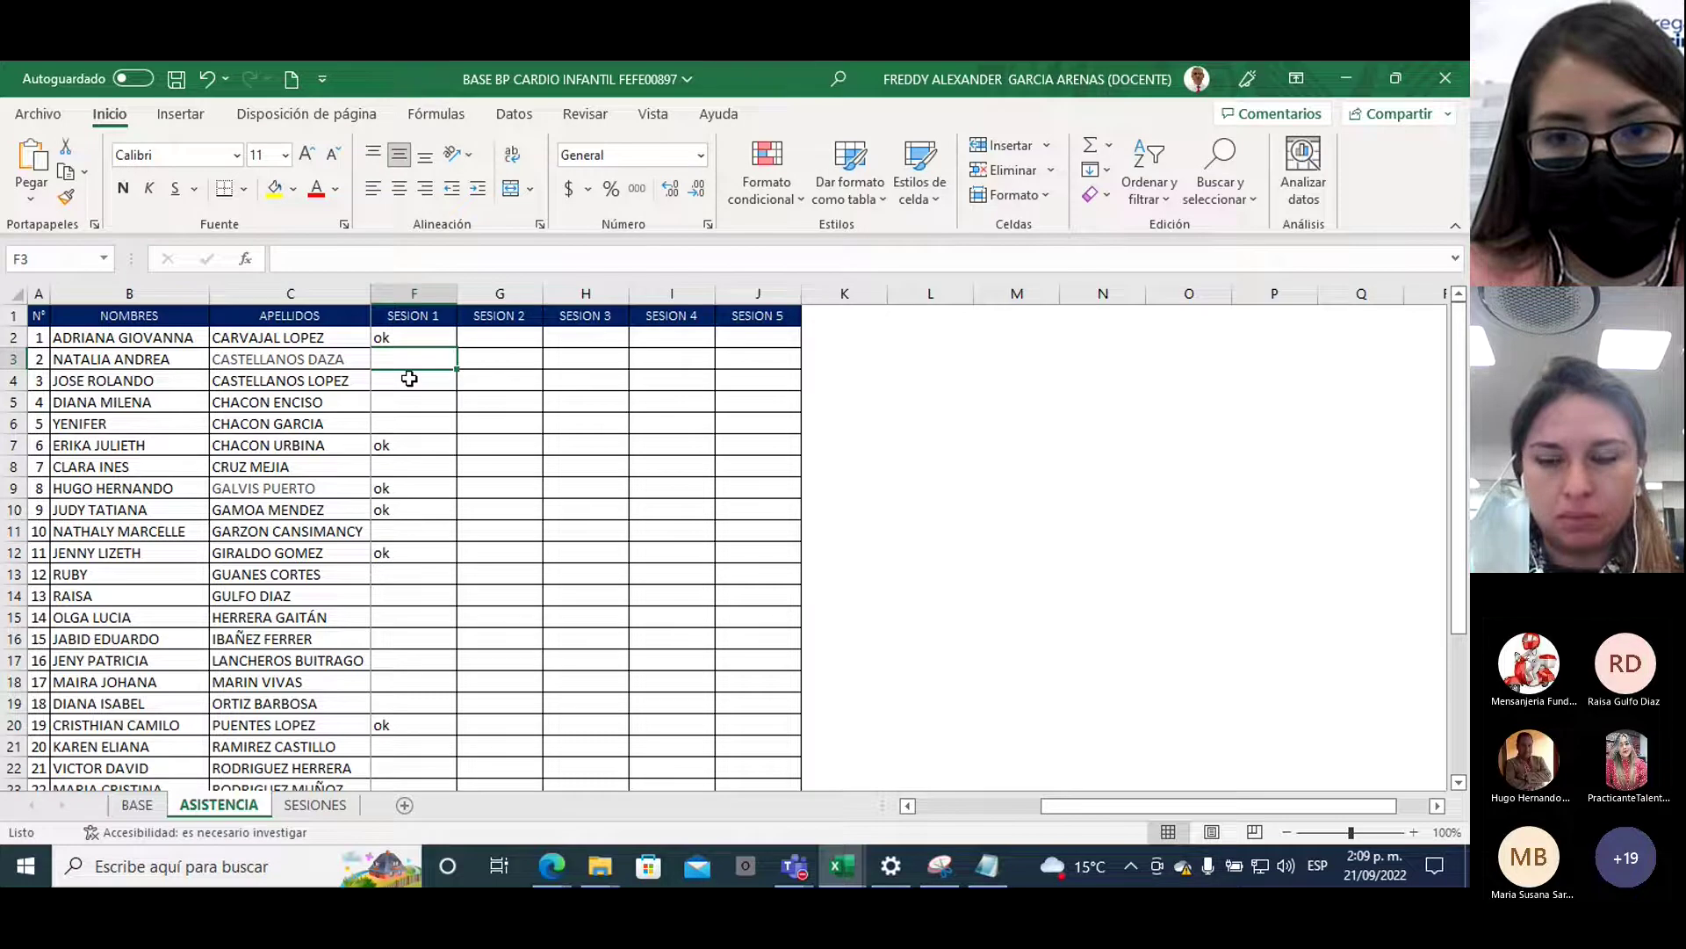
{"action": "type", "text": "ok"}
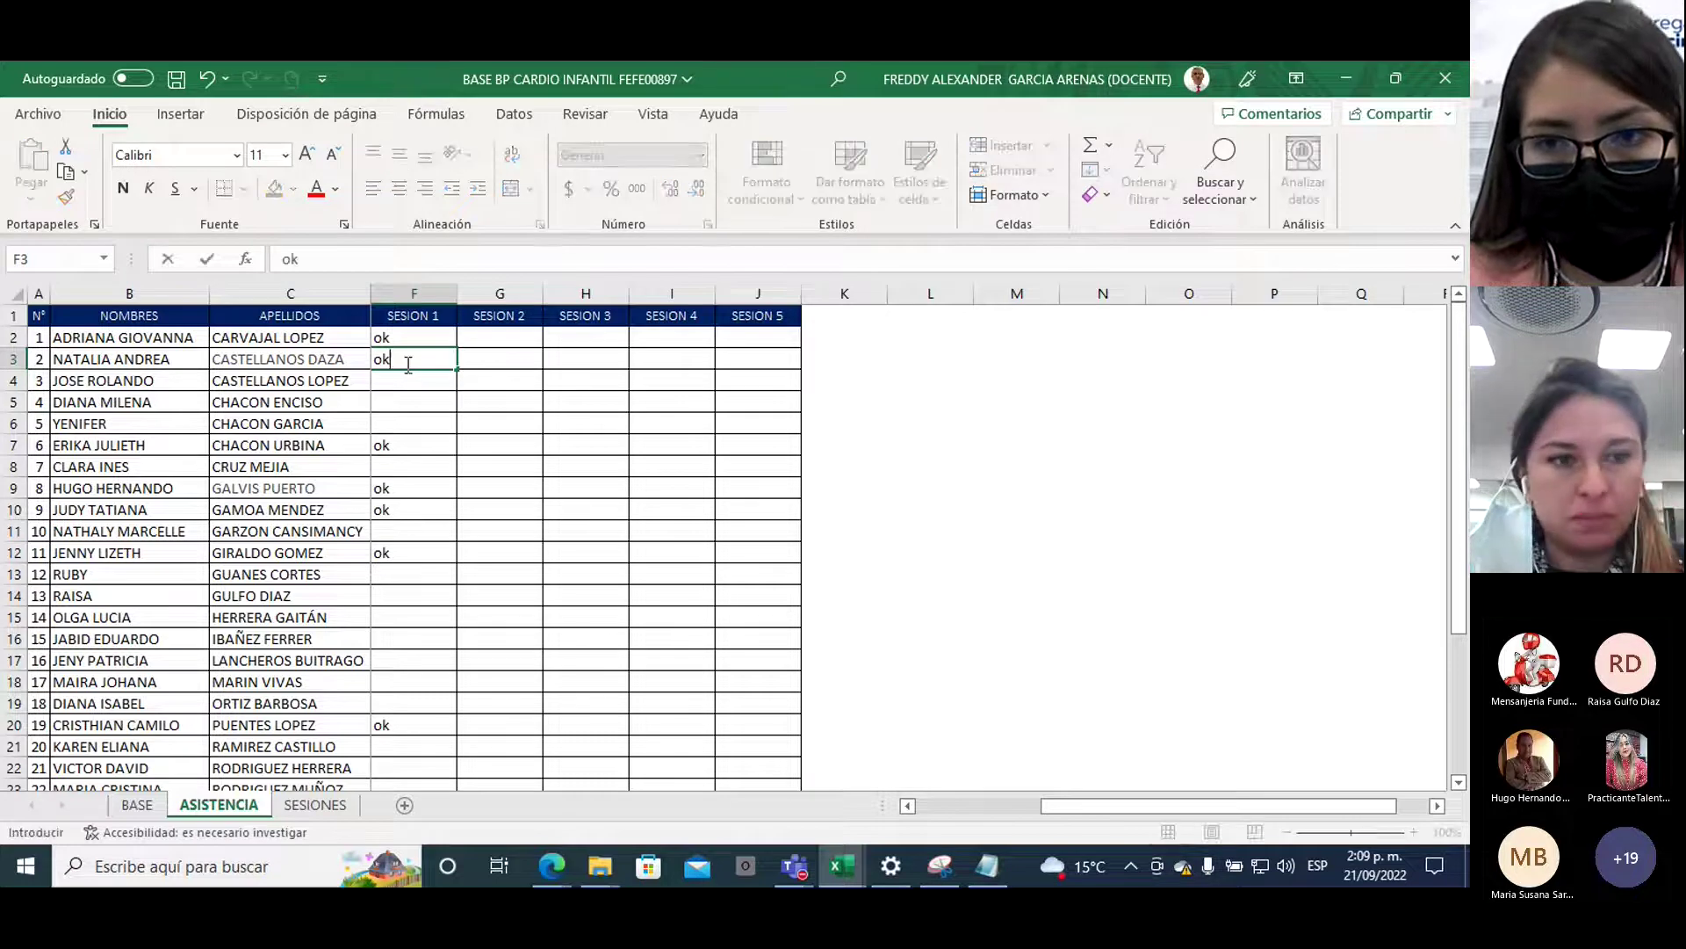
{"action": "left_click", "coordinate": [409, 379]}
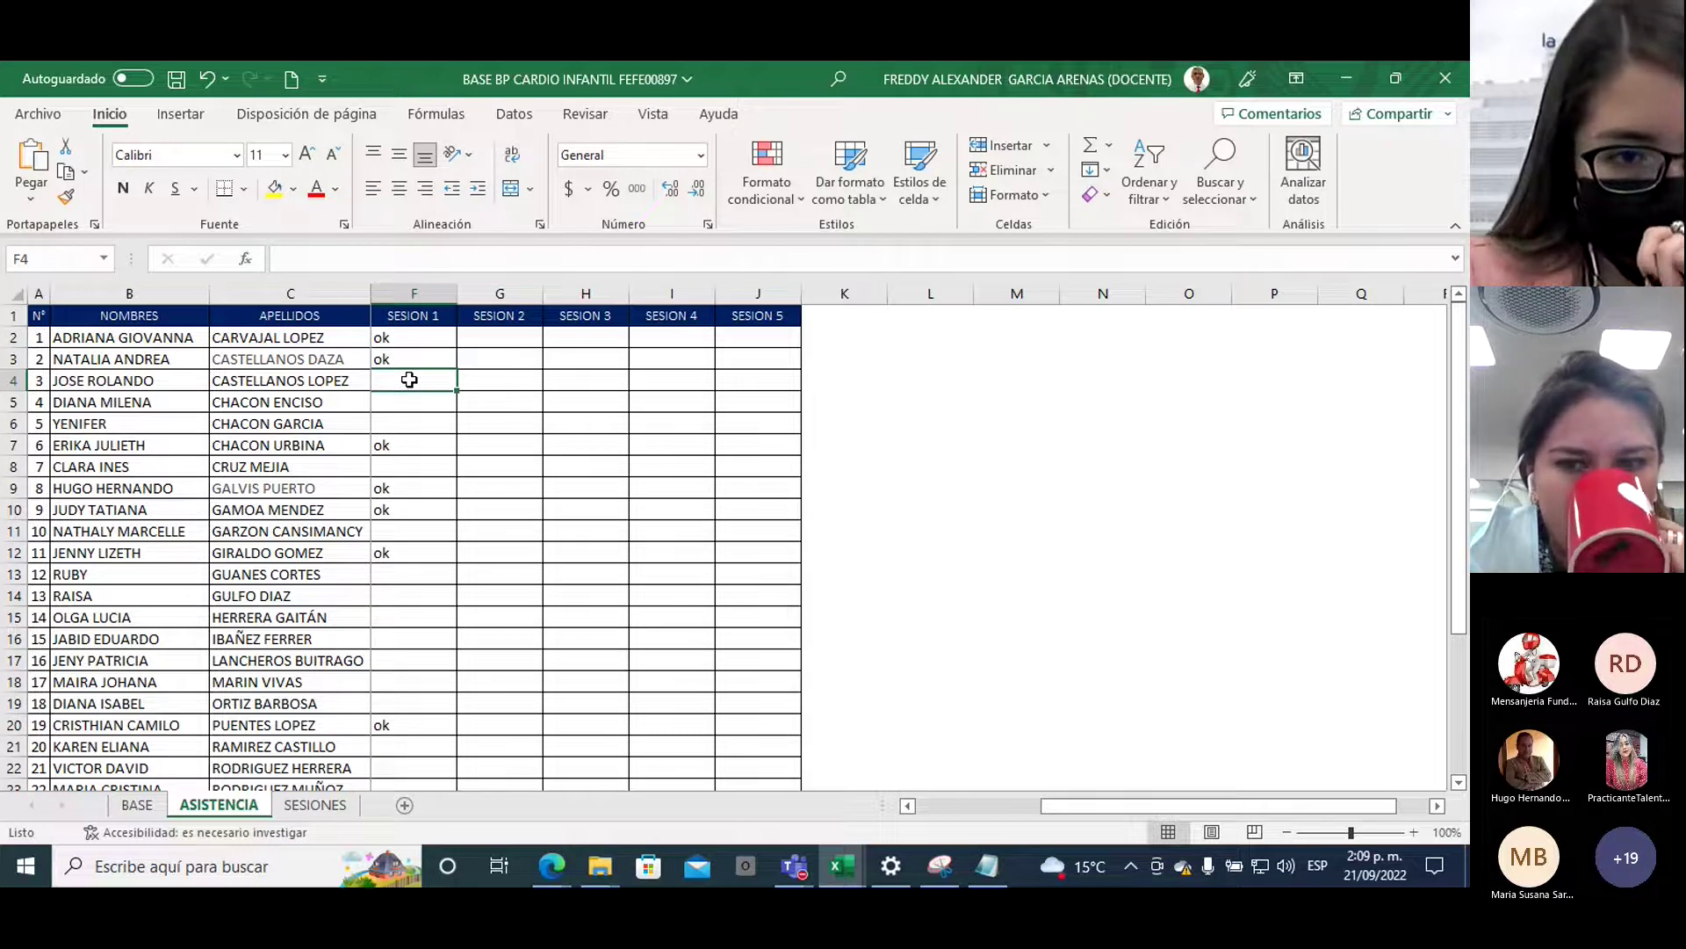
{"action": "type", "text": "ok"}
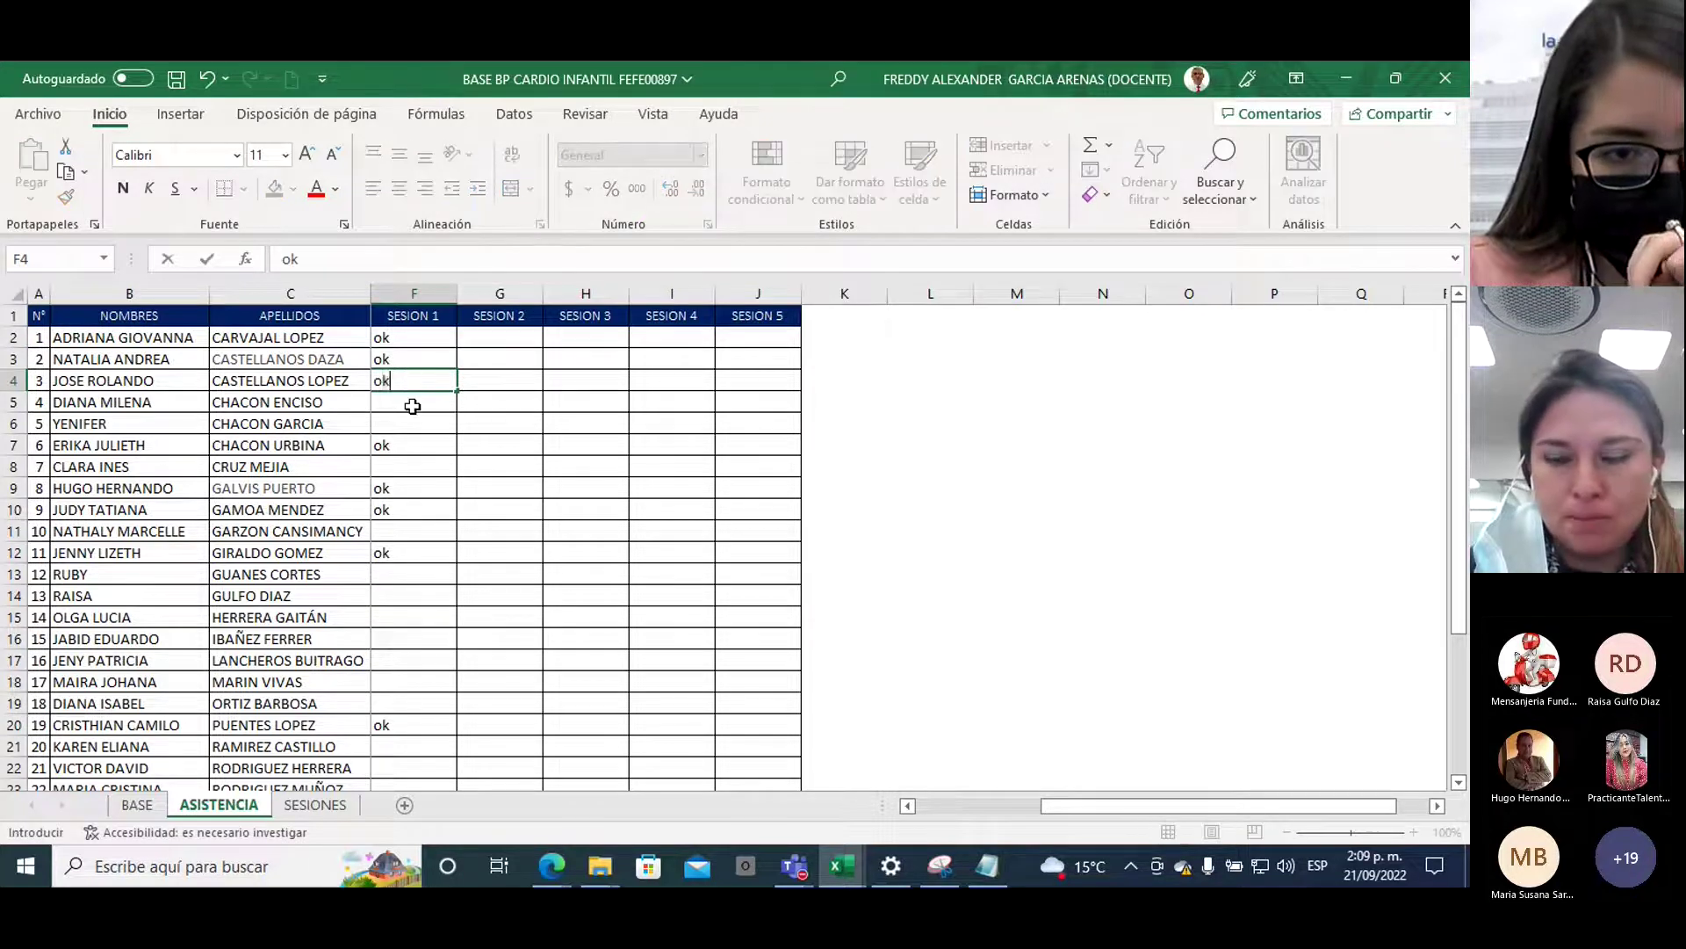
{"action": "left_click", "coordinate": [414, 402]}
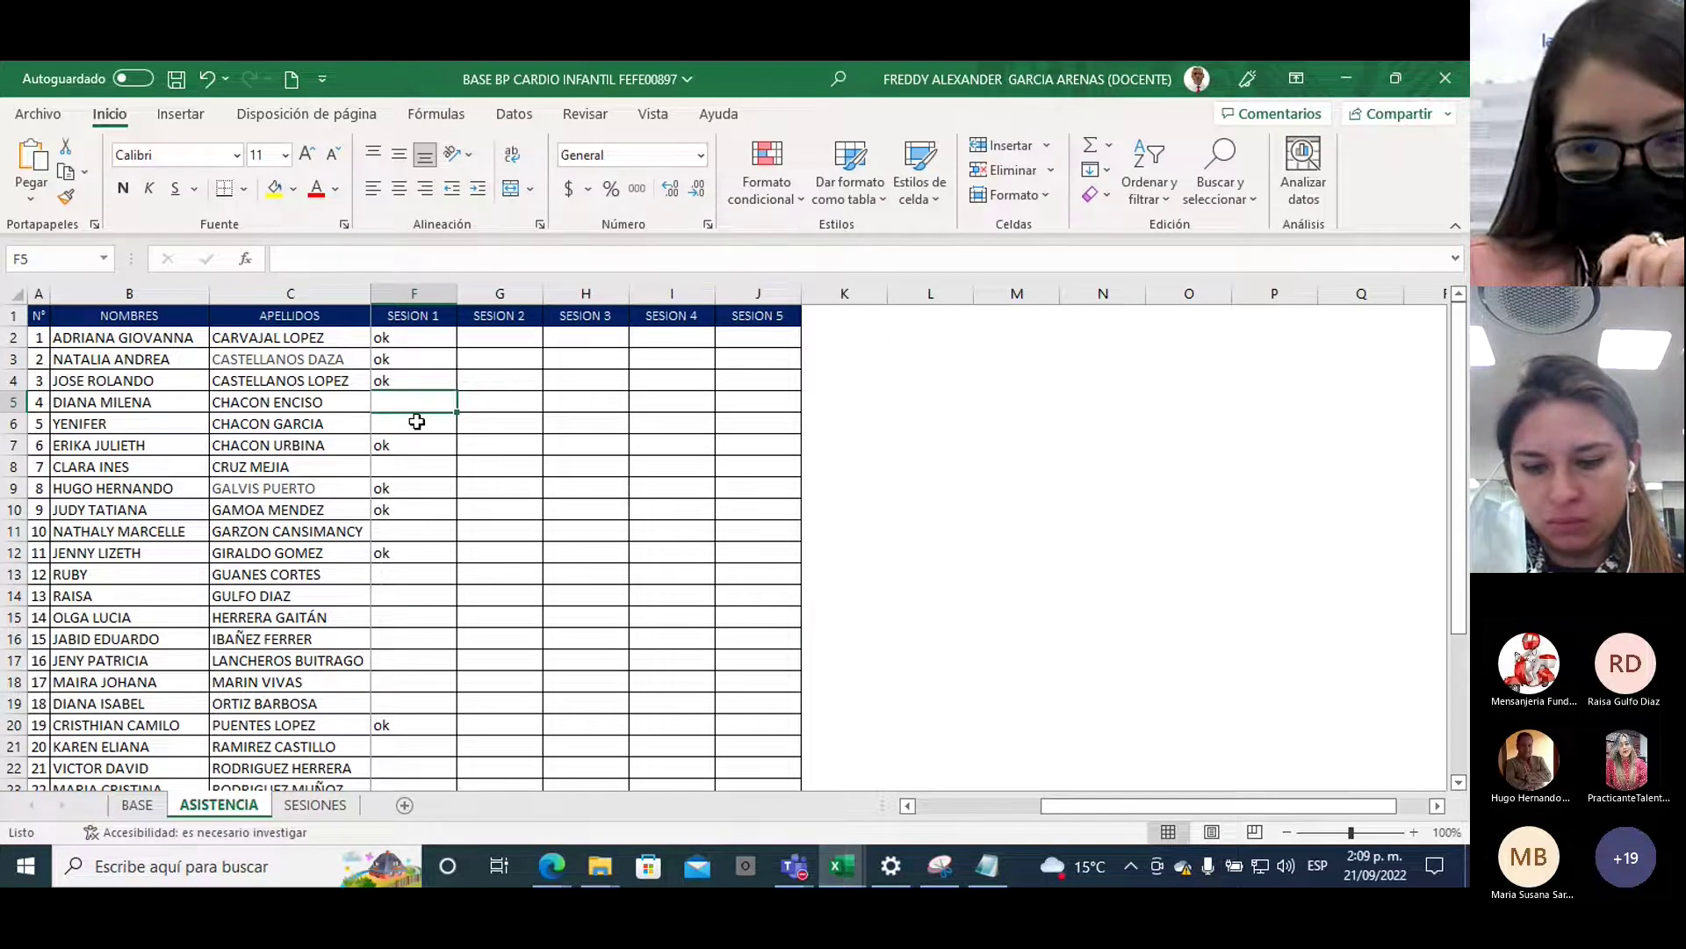
{"action": "type", "text": "ok"}
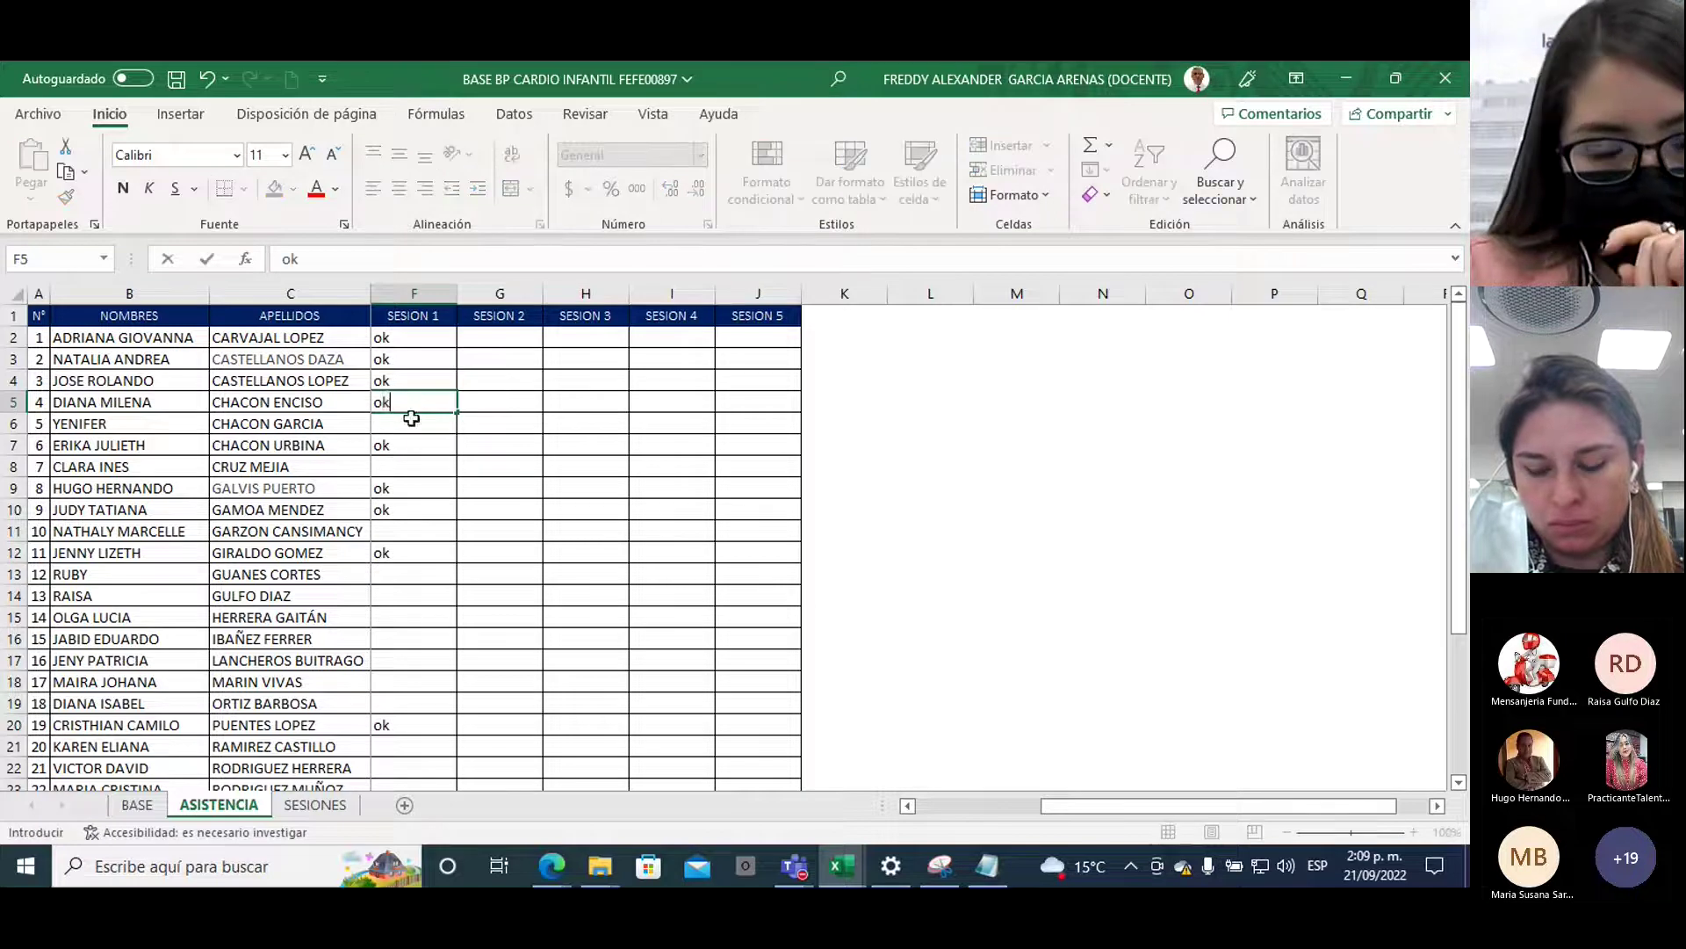
{"action": "key", "text": "Return"}
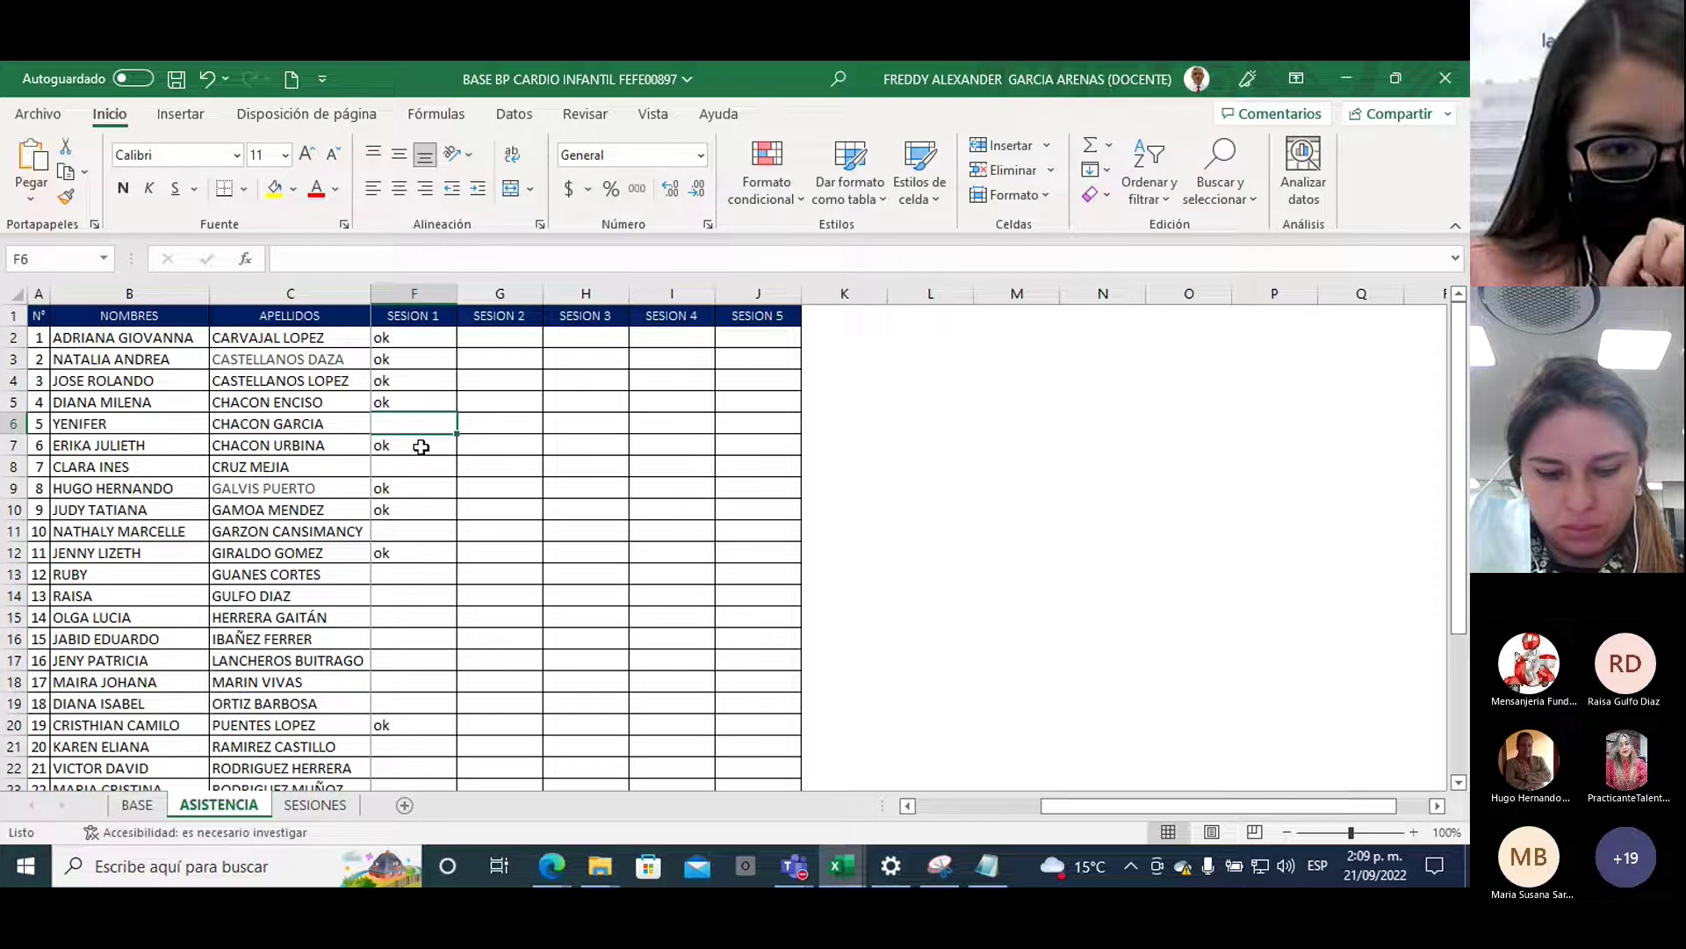
Mark ok in F8 and F11, moving down the SESION 1 column to F15
{"action": "left_click", "coordinate": [422, 447]}
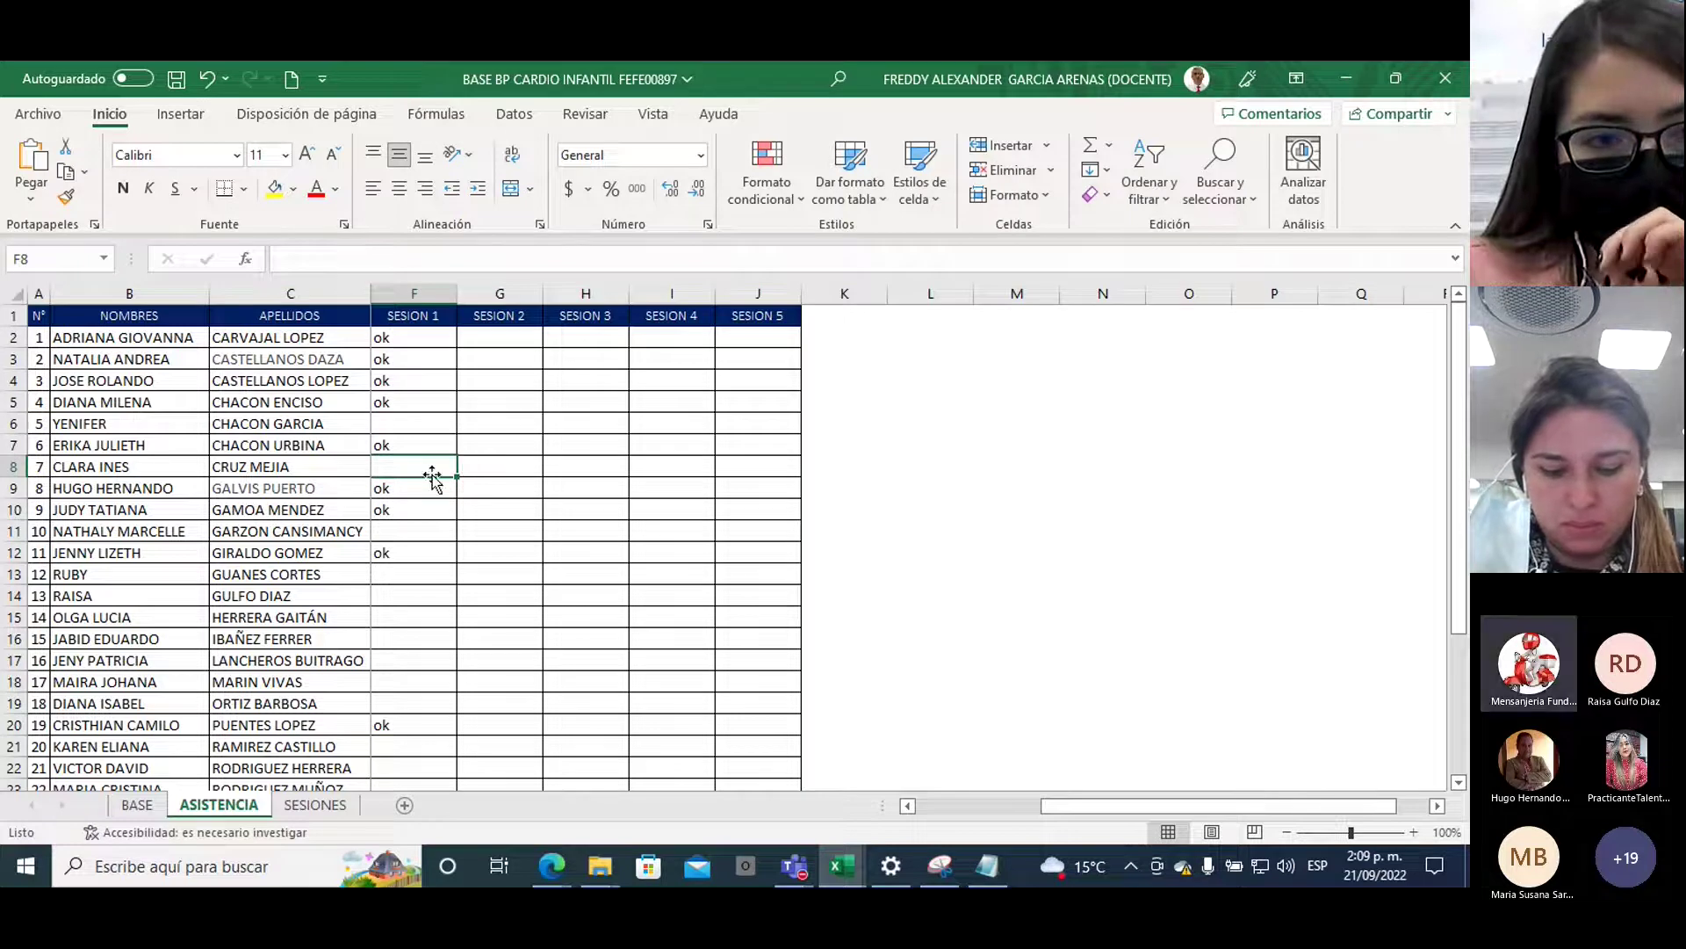
{"action": "type", "text": "ok"}
{"action": "key", "text": "Return"}
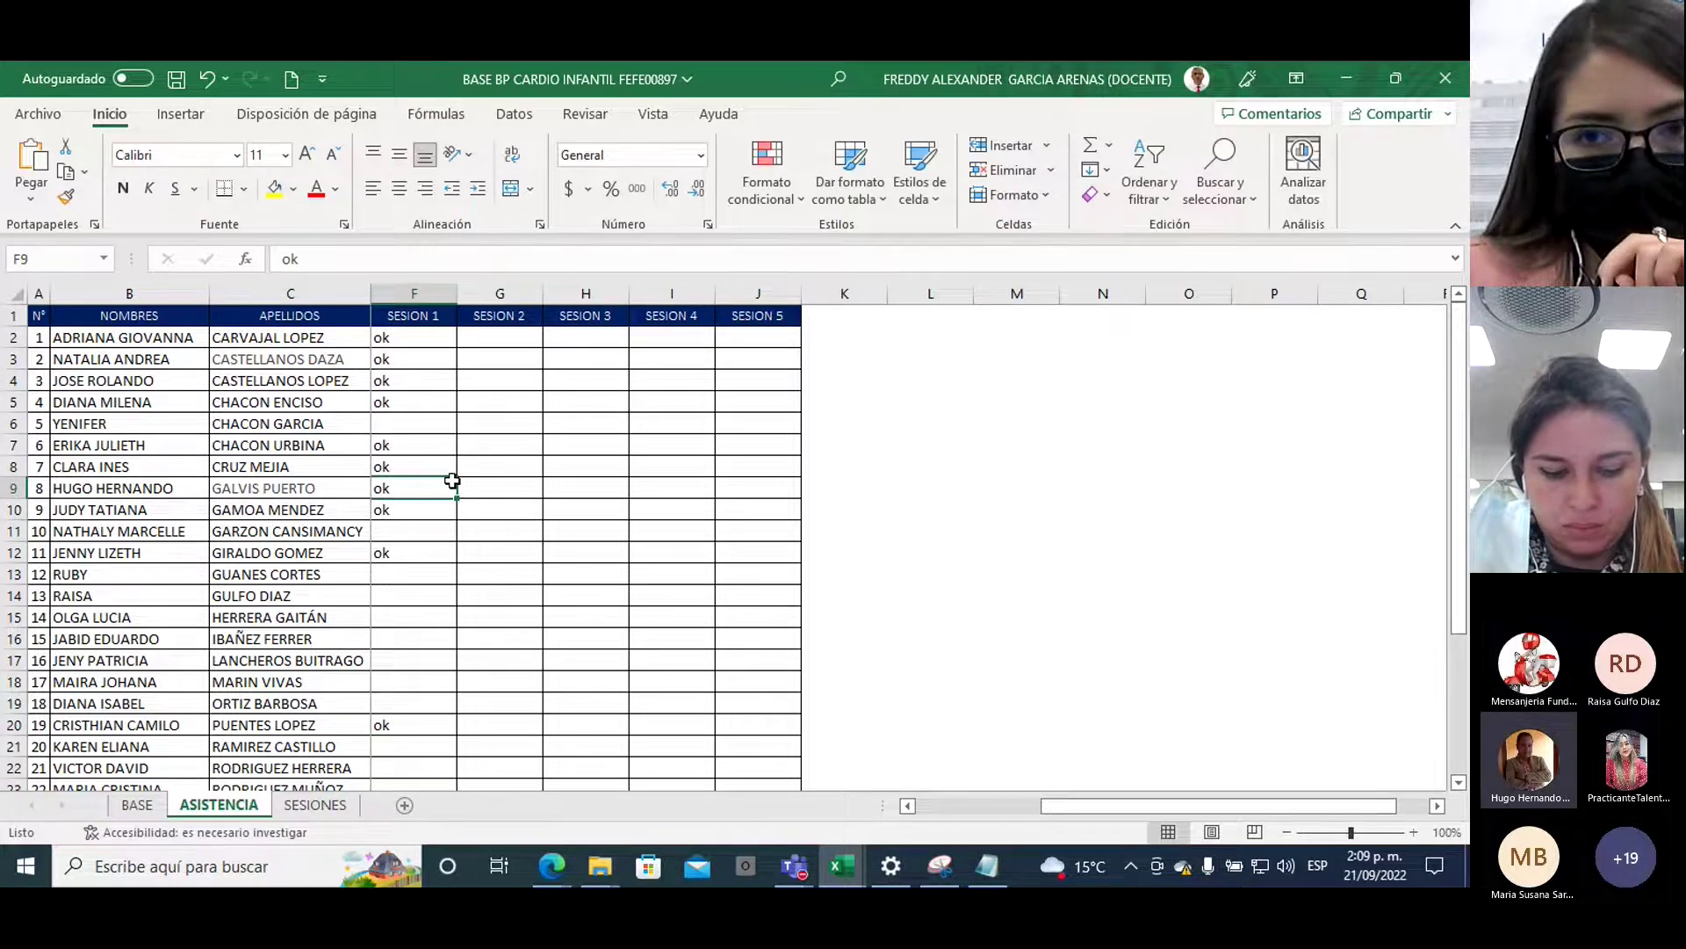
{"action": "left_click", "coordinate": [404, 511]}
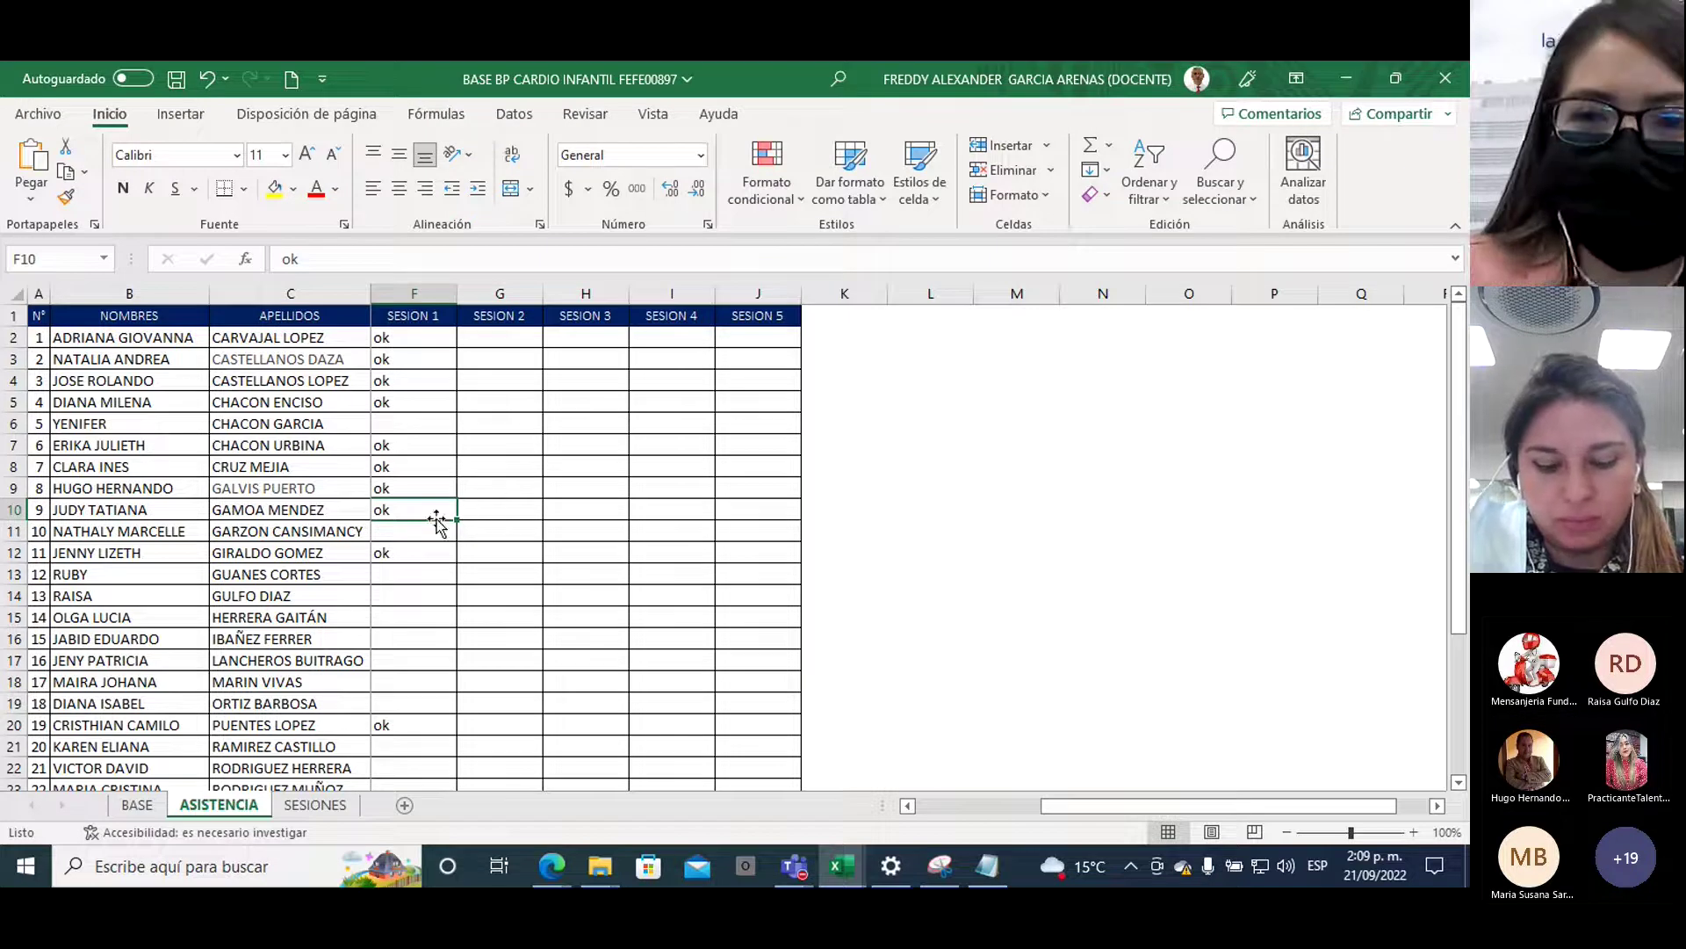
{"action": "left_click", "coordinate": [411, 532]}
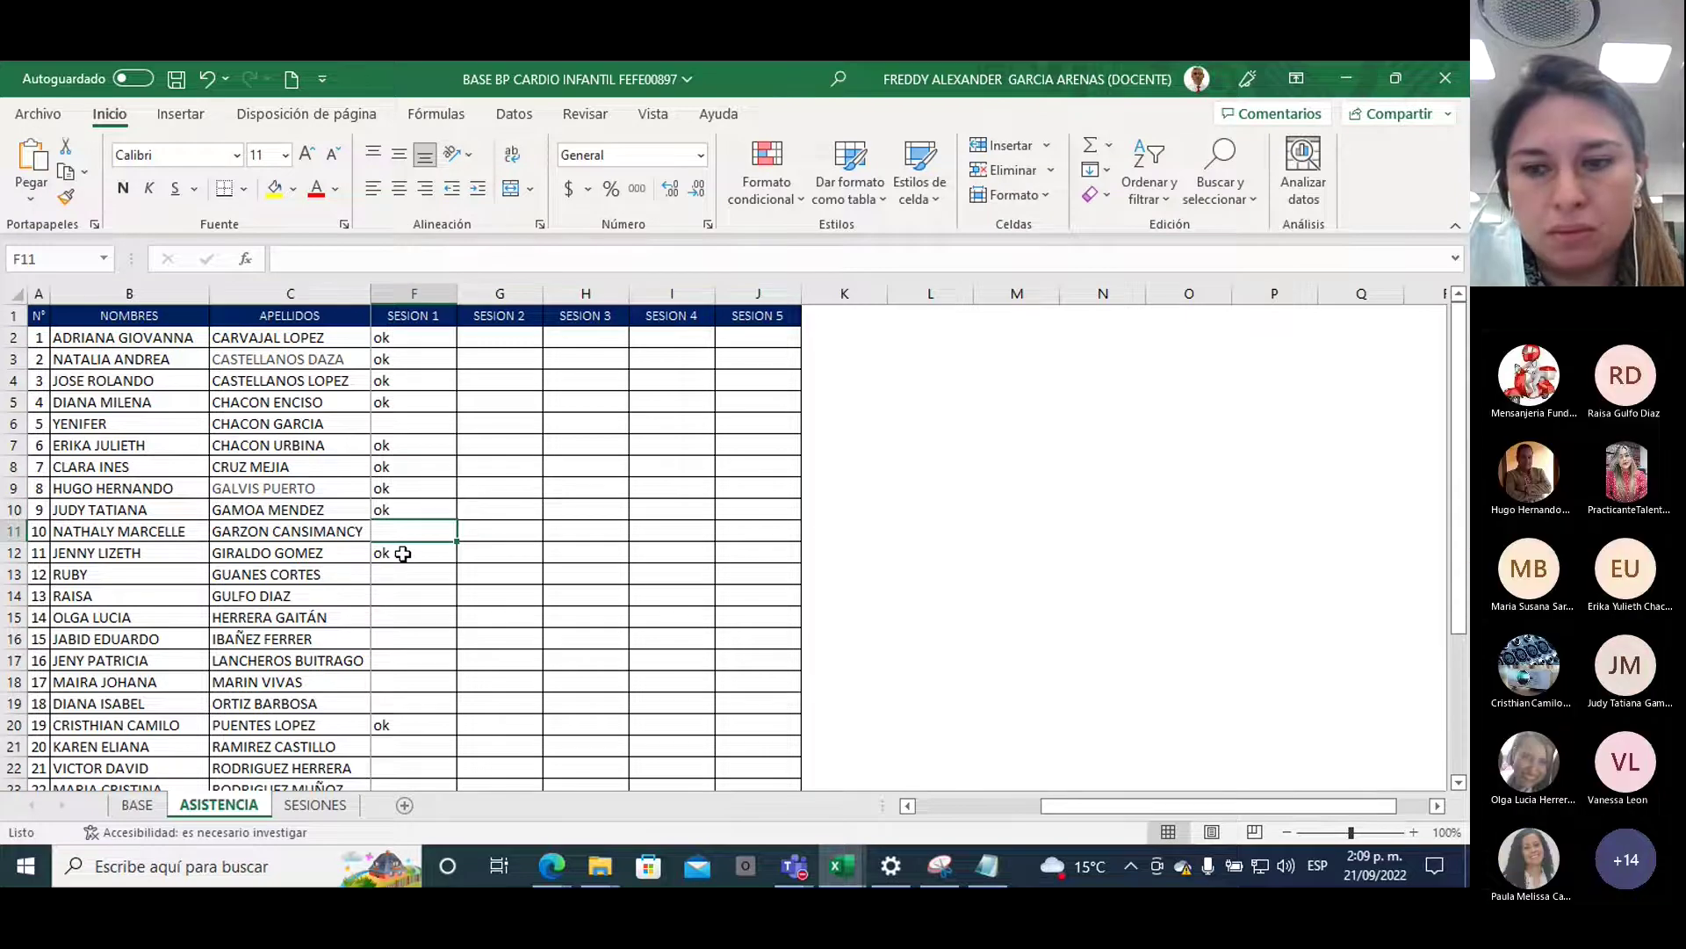
{"action": "type", "text": "ok"}
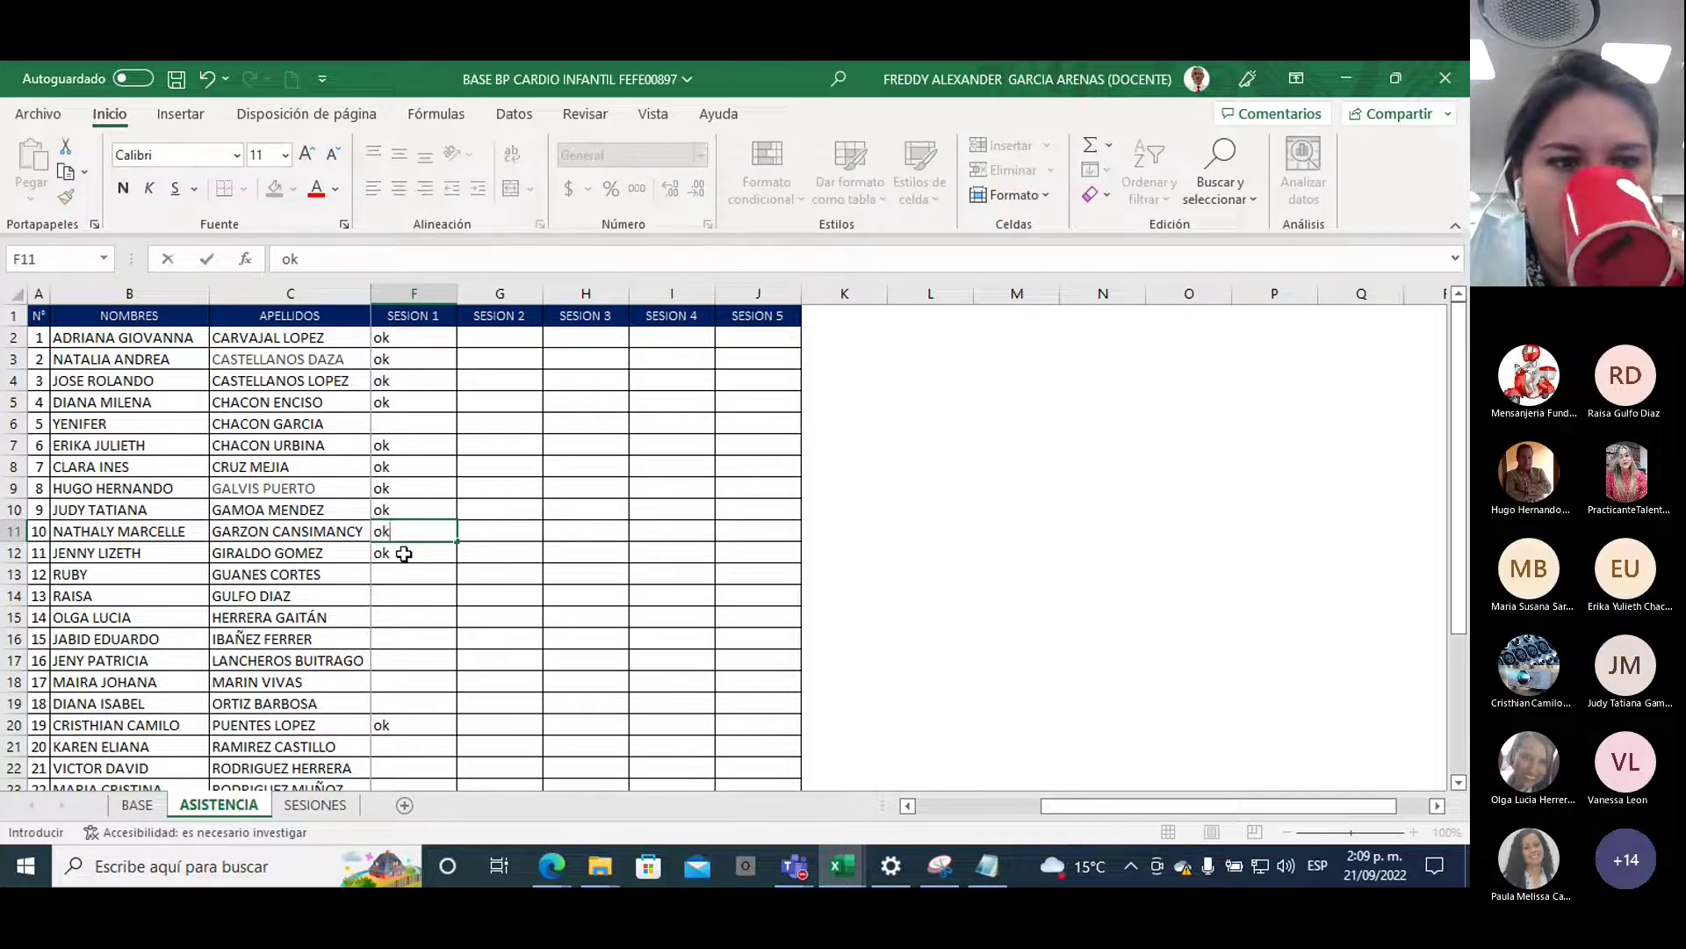
{"action": "key", "text": "Return"}
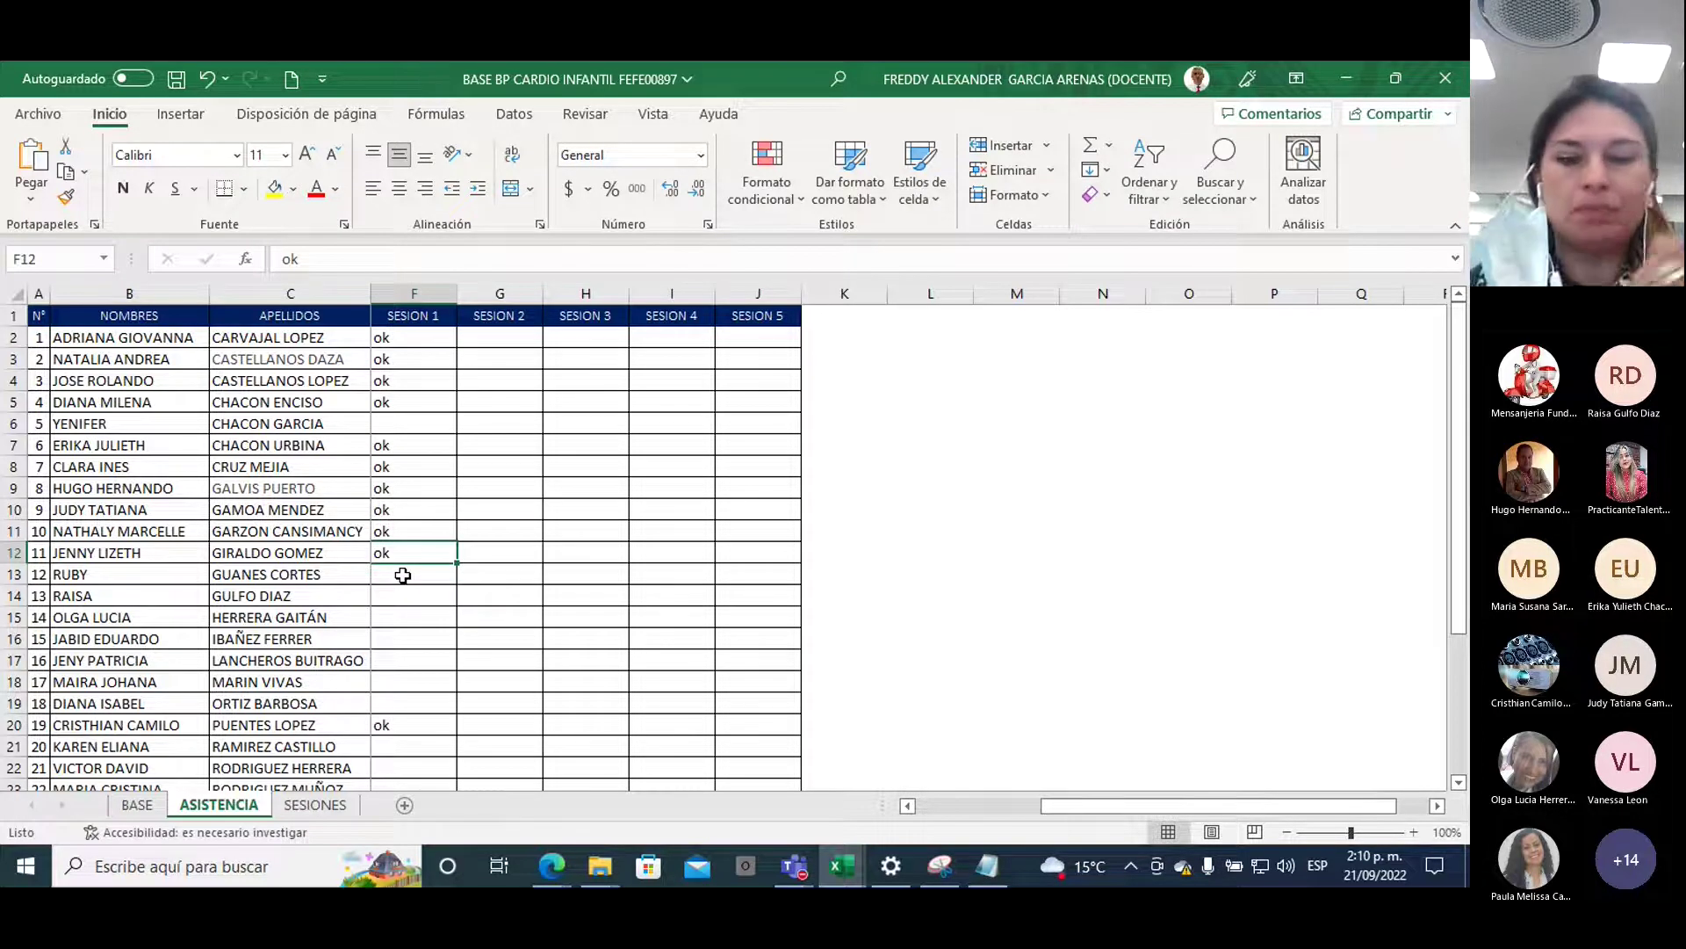
{"action": "left_click", "coordinate": [402, 575]}
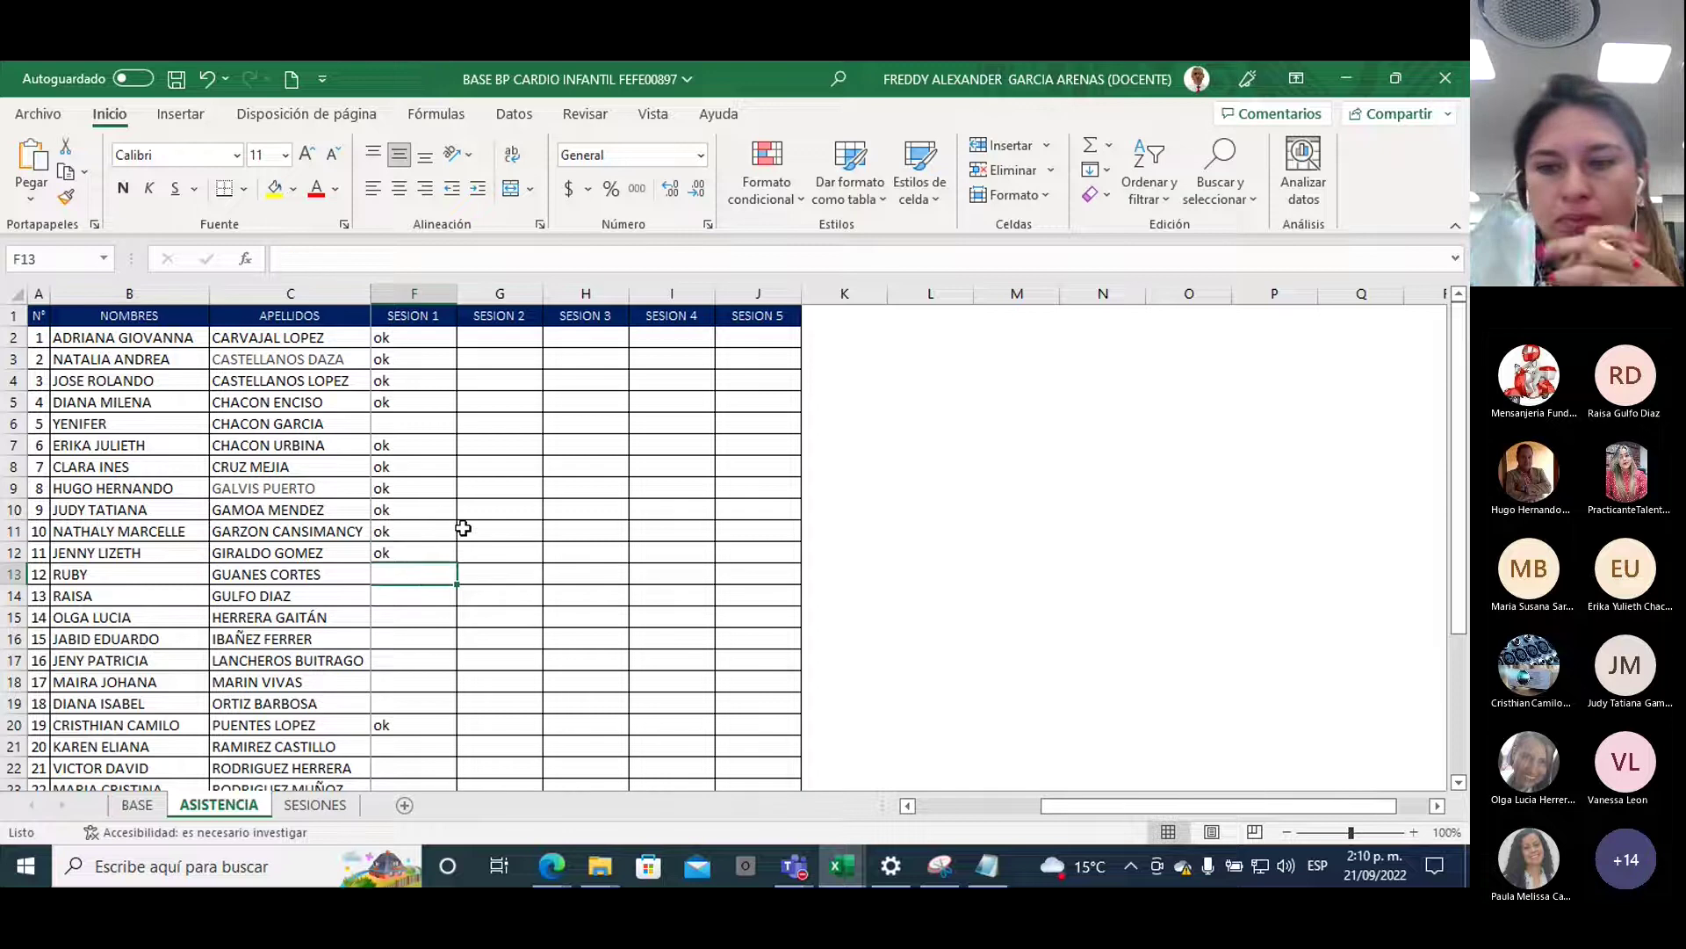
{"action": "left_click", "coordinate": [401, 598]}
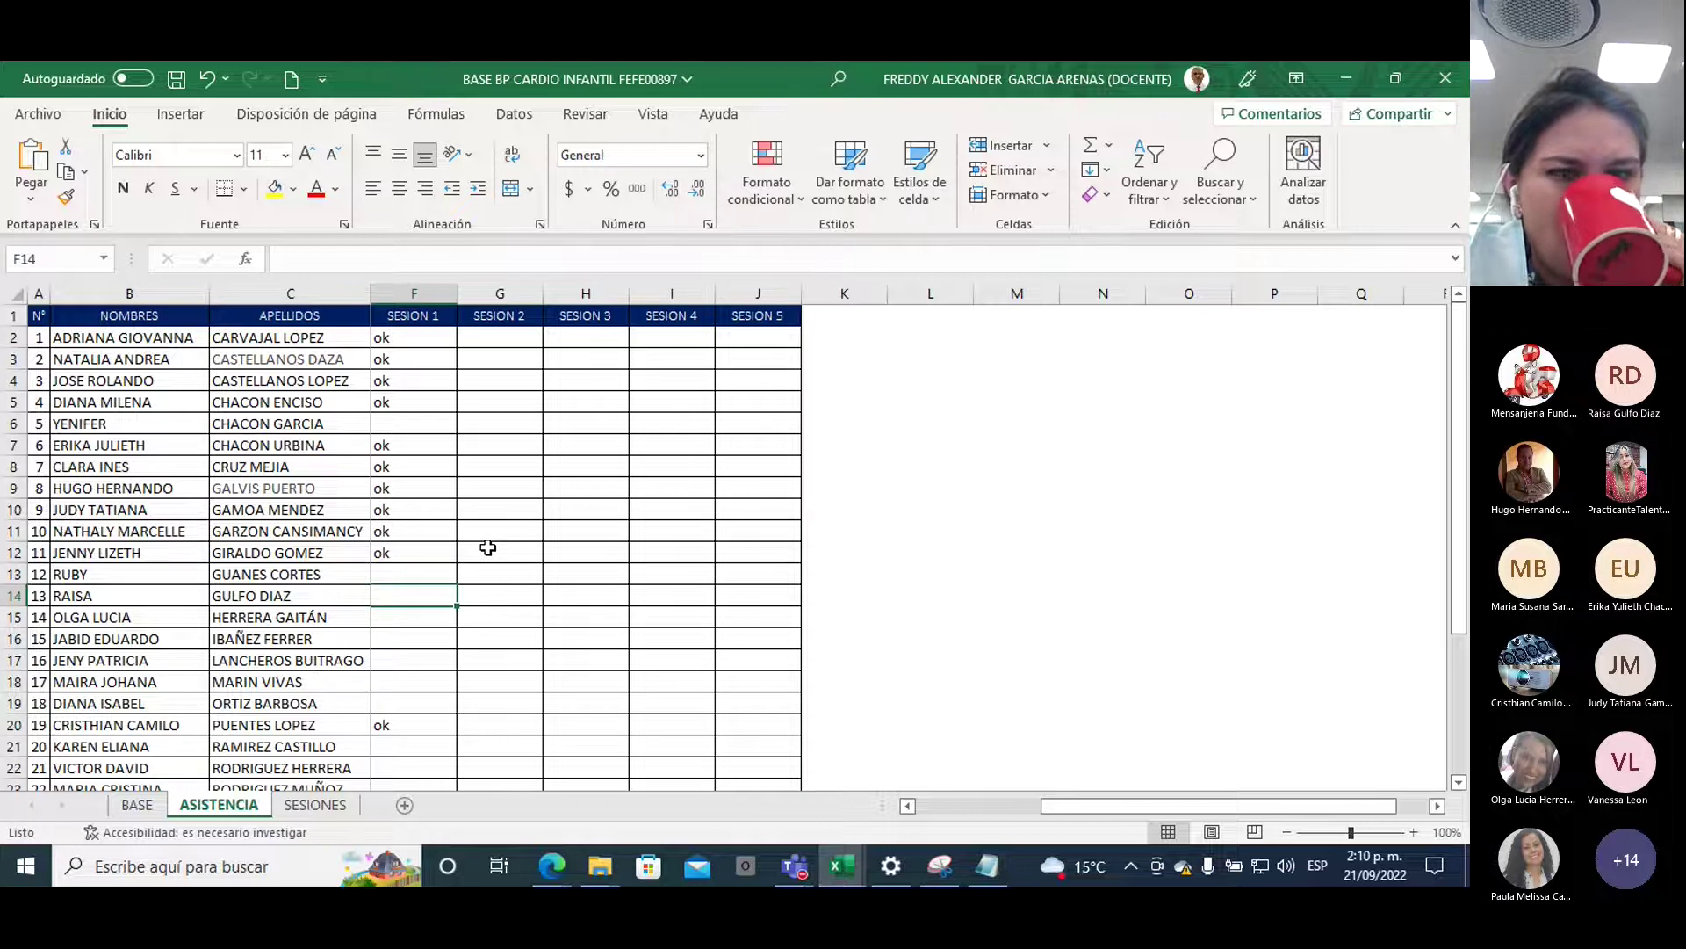
{"action": "left_click", "coordinate": [390, 616]}
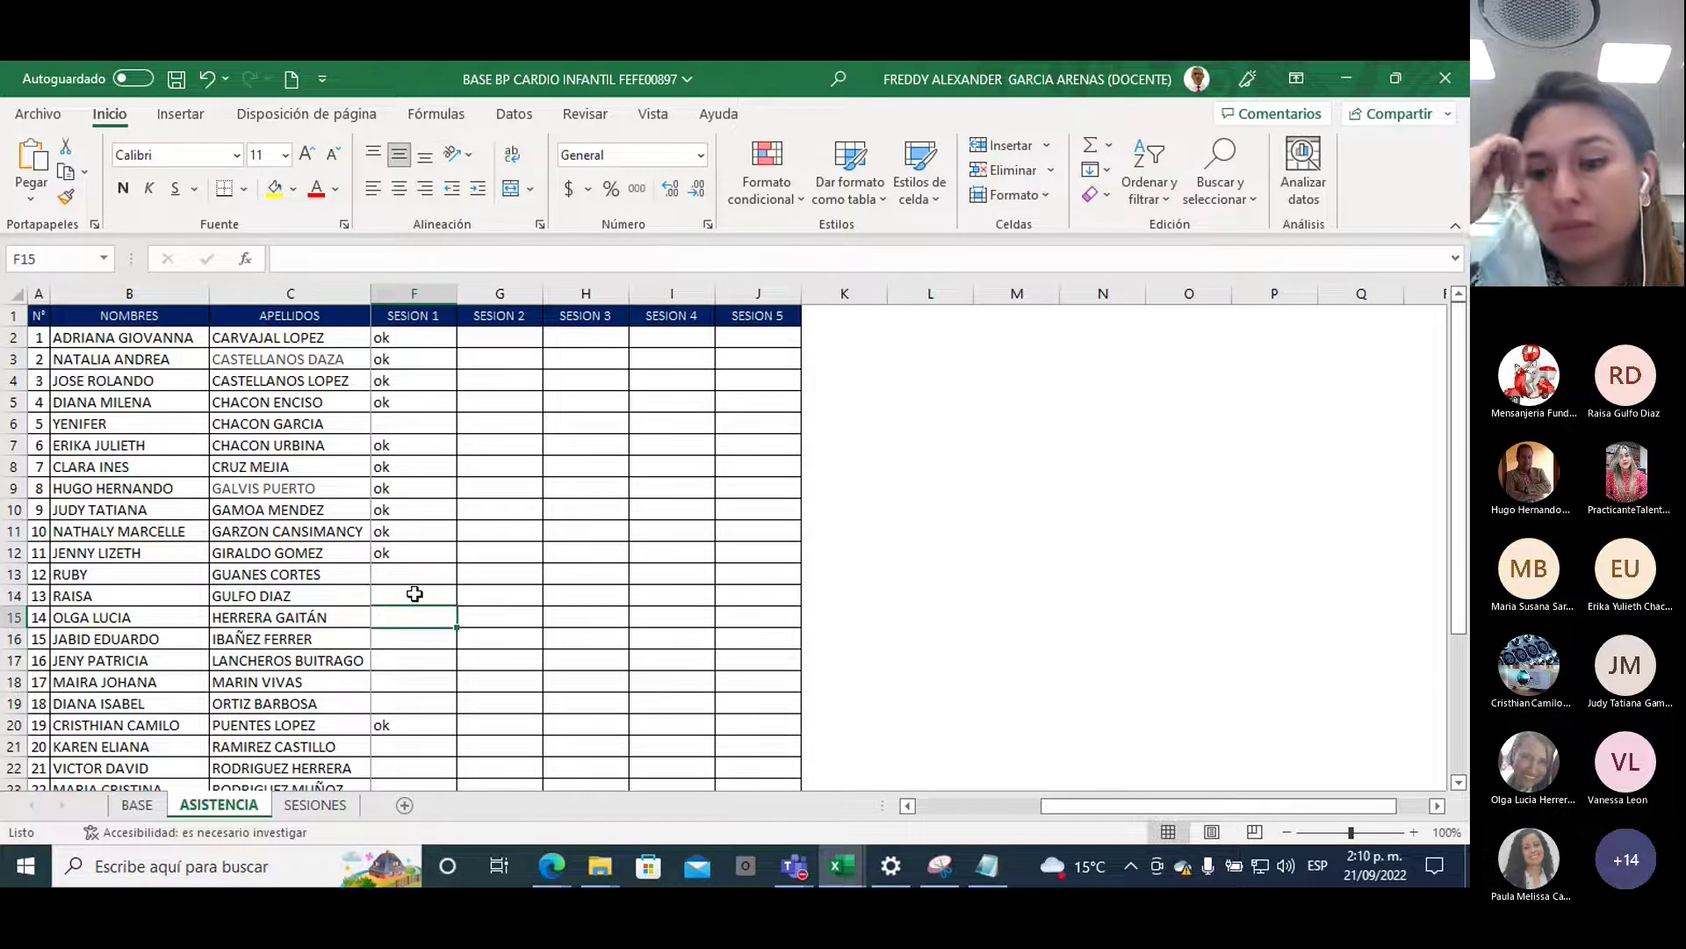
Enter ok in cells F15 and F17 under SESION 1
{"action": "scroll", "coordinate": [390, 606], "scroll_direction": "down", "scroll_amount": 1}
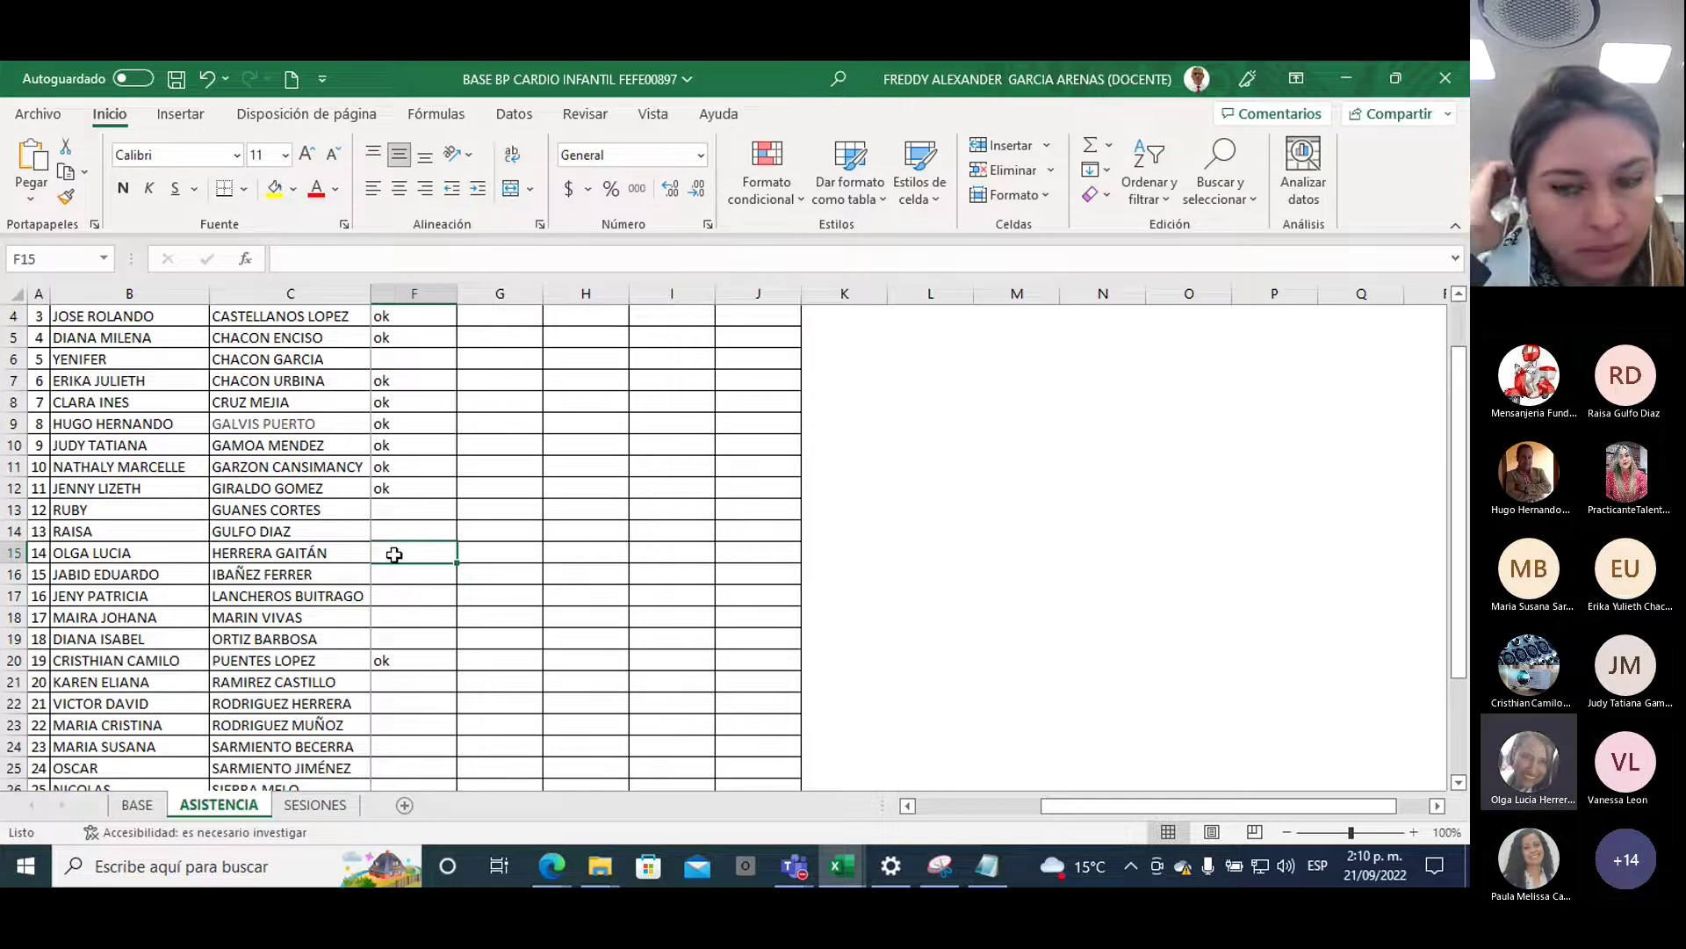
{"action": "type", "text": "ok"}
{"action": "left_click", "coordinate": [397, 575]}
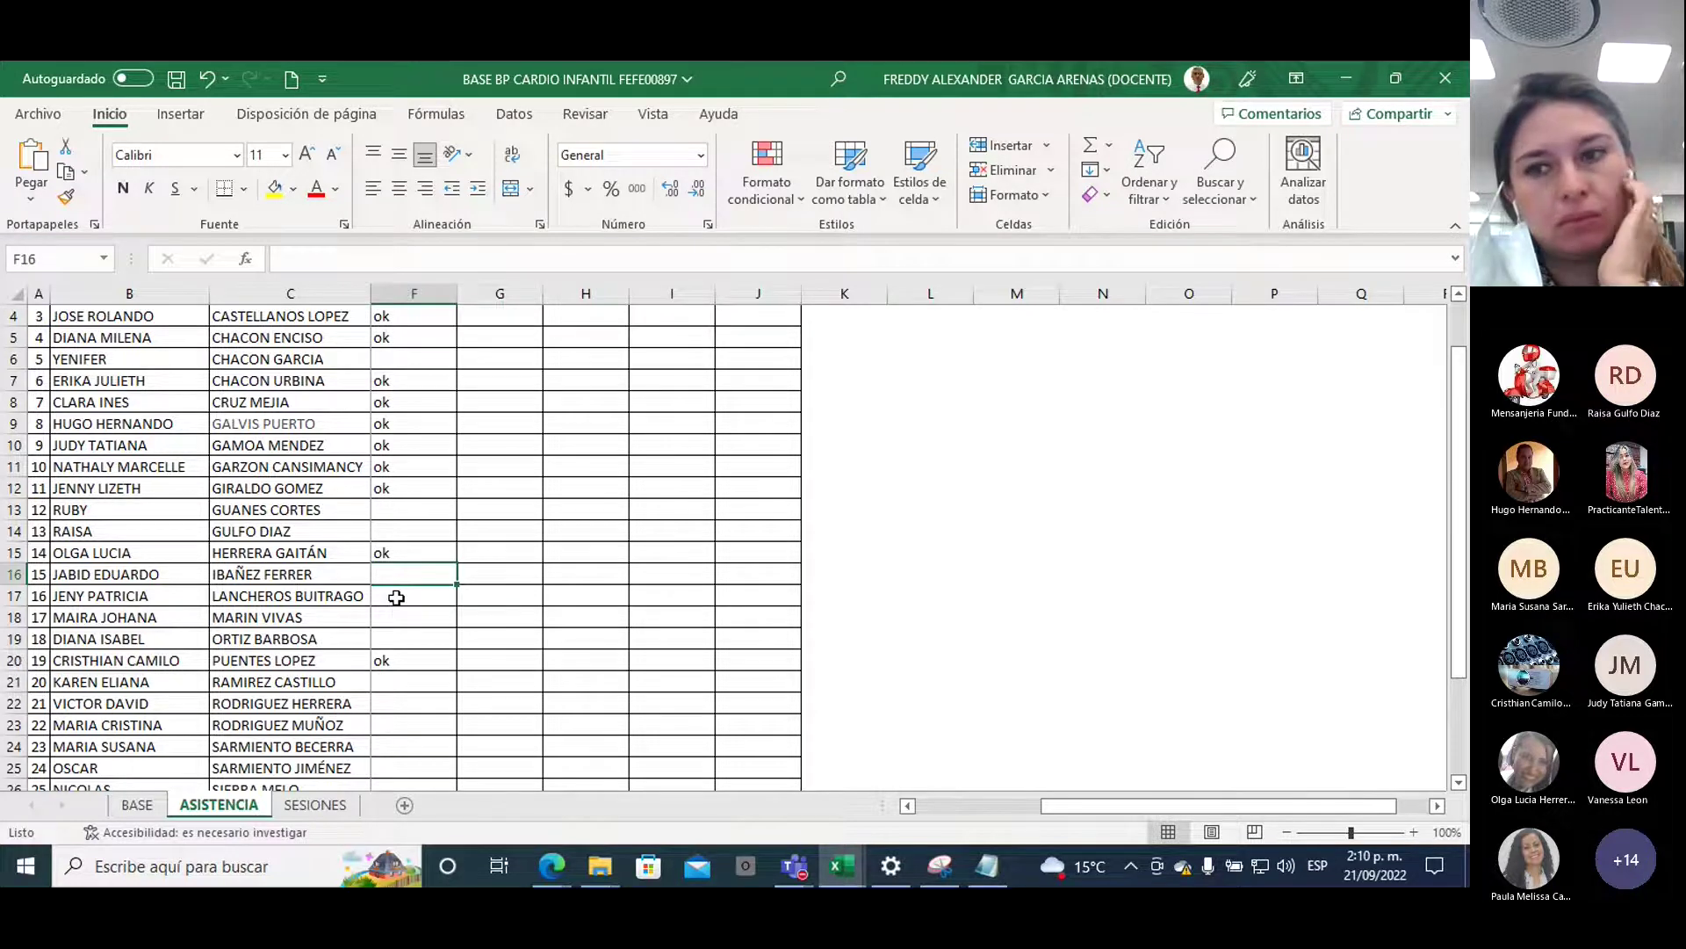
{"action": "left_click", "coordinate": [396, 598]}
{"action": "type", "text": "ok"}
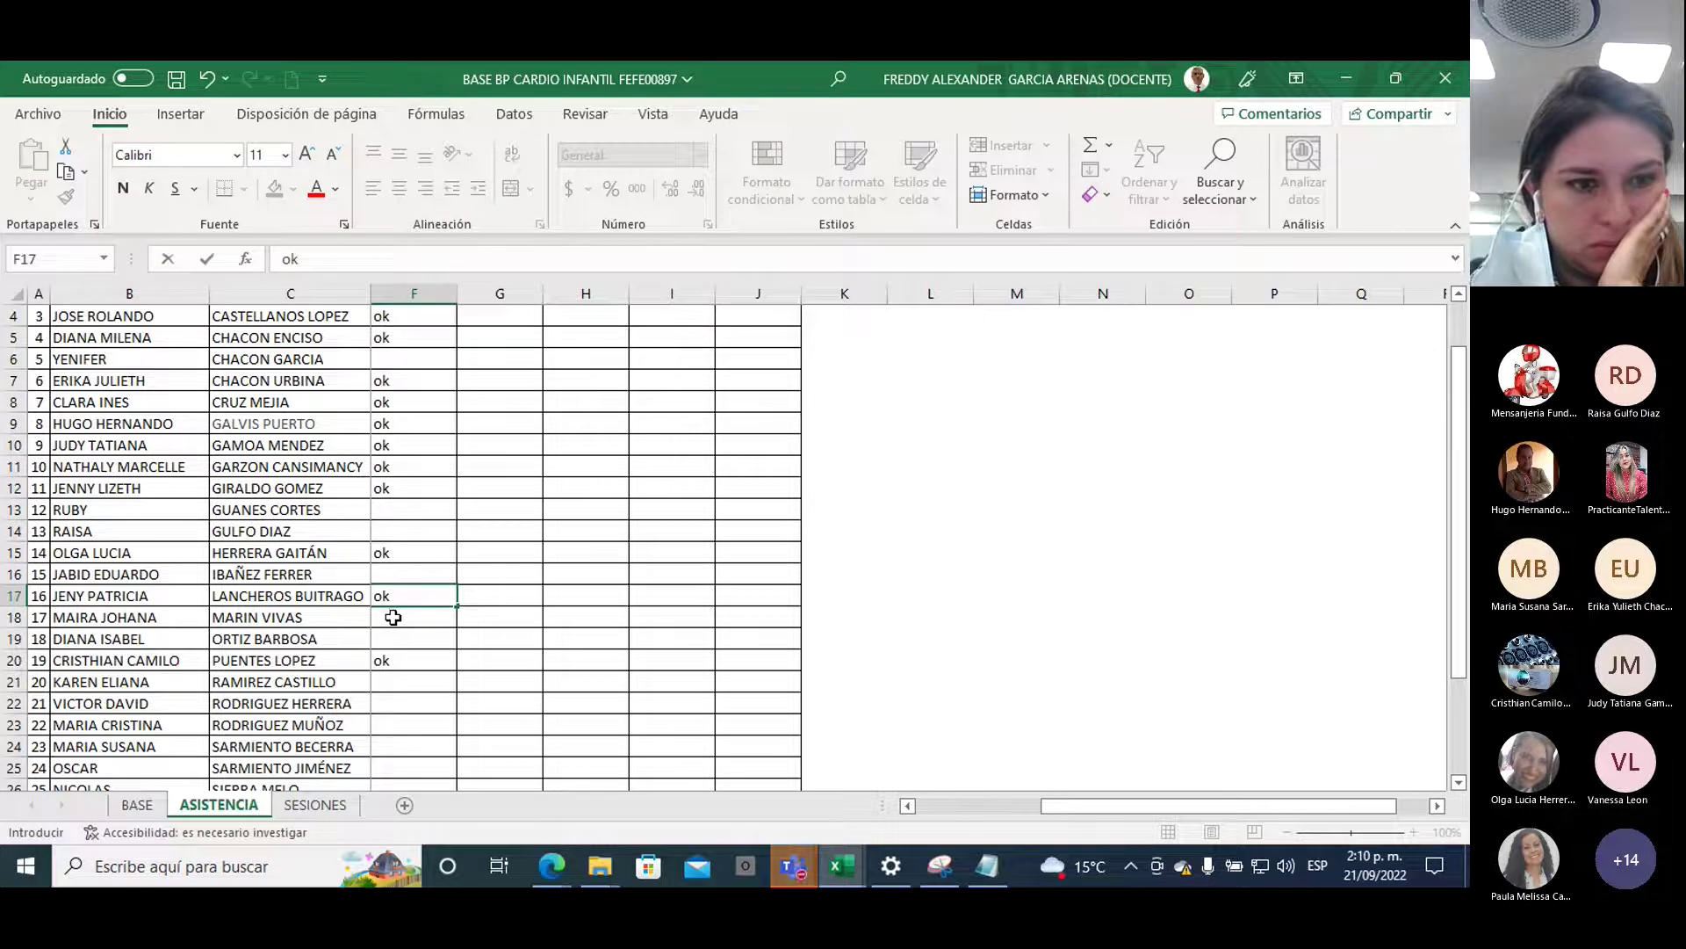
{"action": "left_click", "coordinate": [393, 618]}
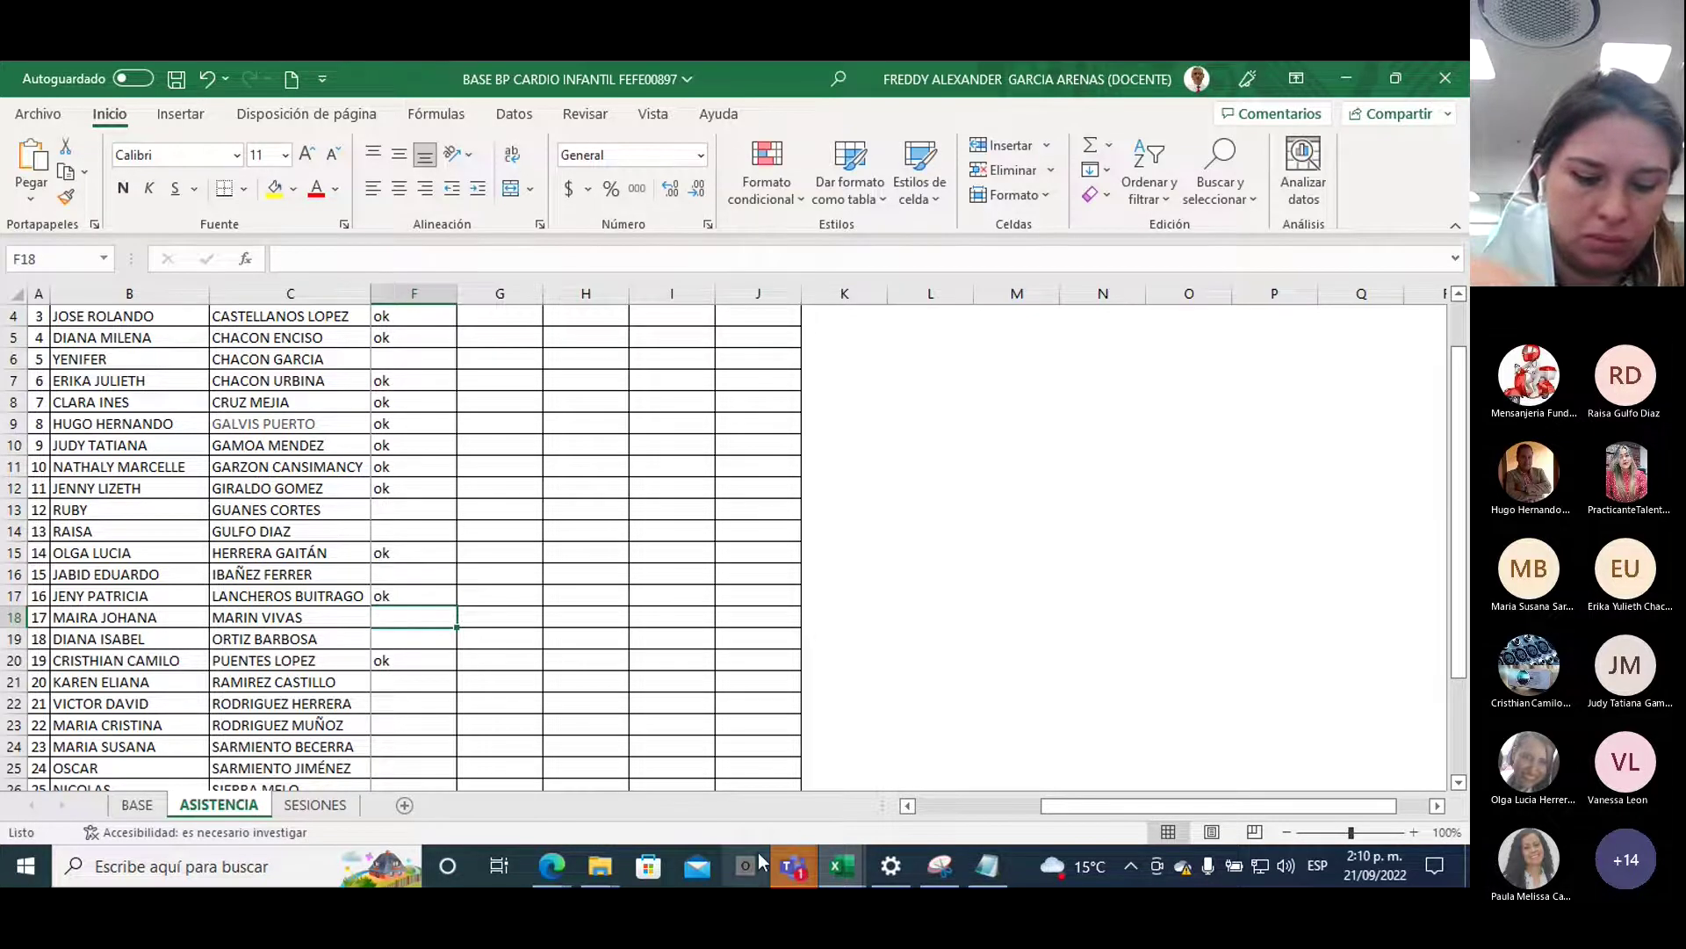
Bring the Teams meeting window forward briefly, then hide it to return to Excel
{"action": "mouse_move", "coordinate": [793, 866]}
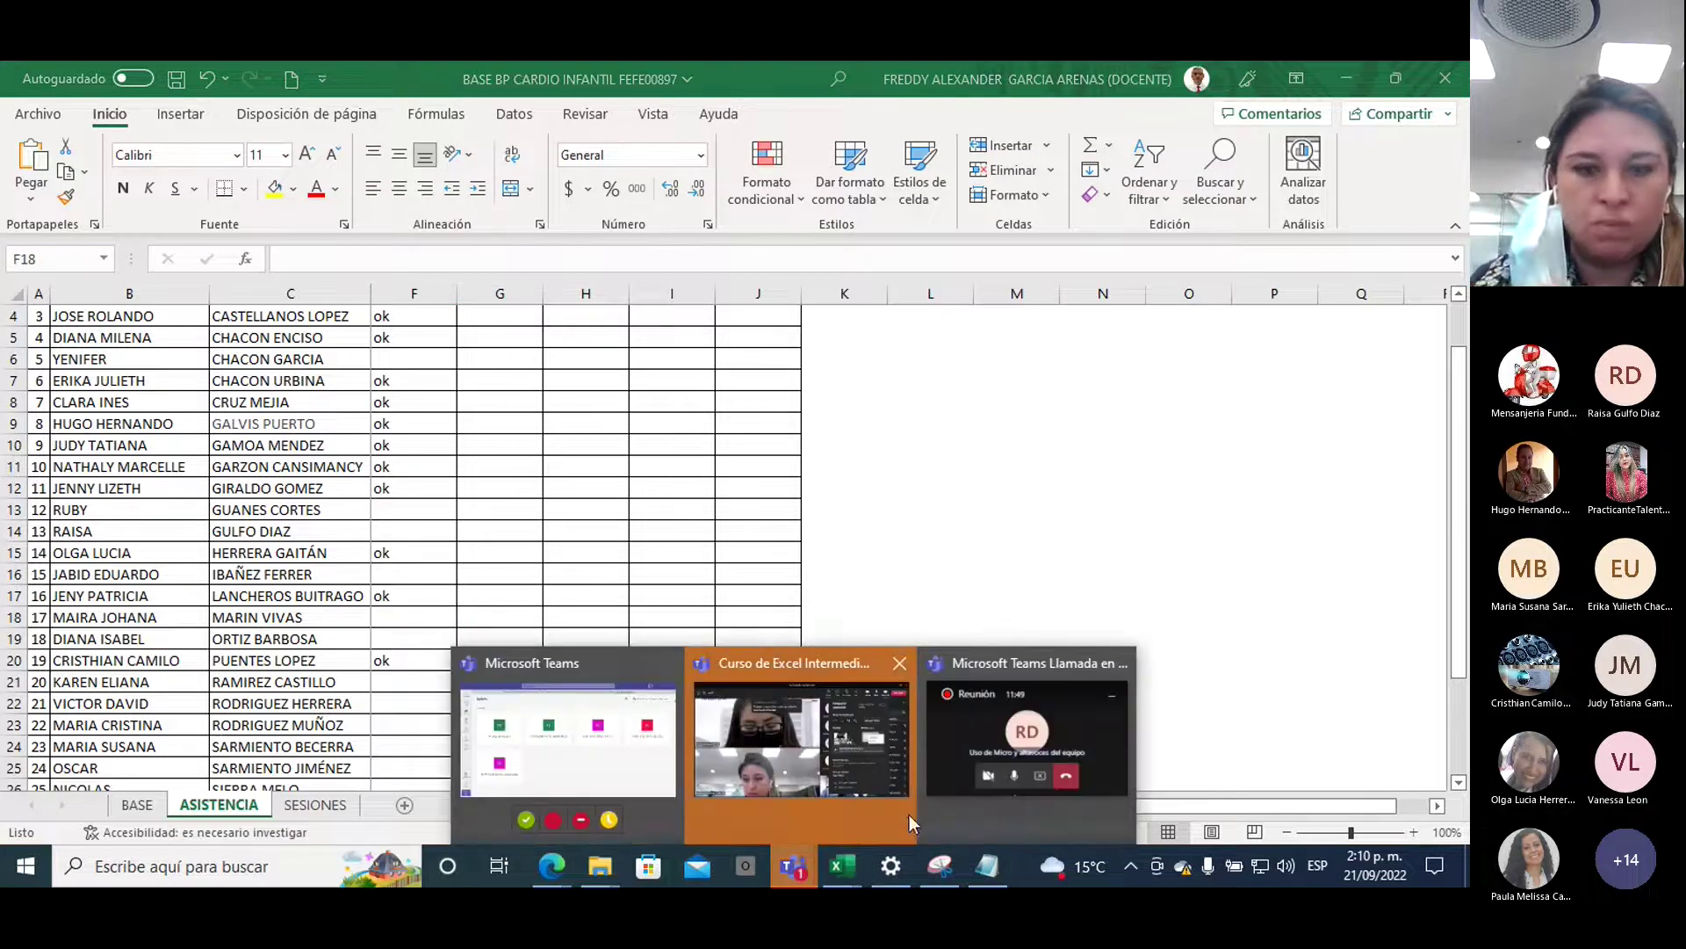
{"action": "left_click", "coordinate": [787, 819]}
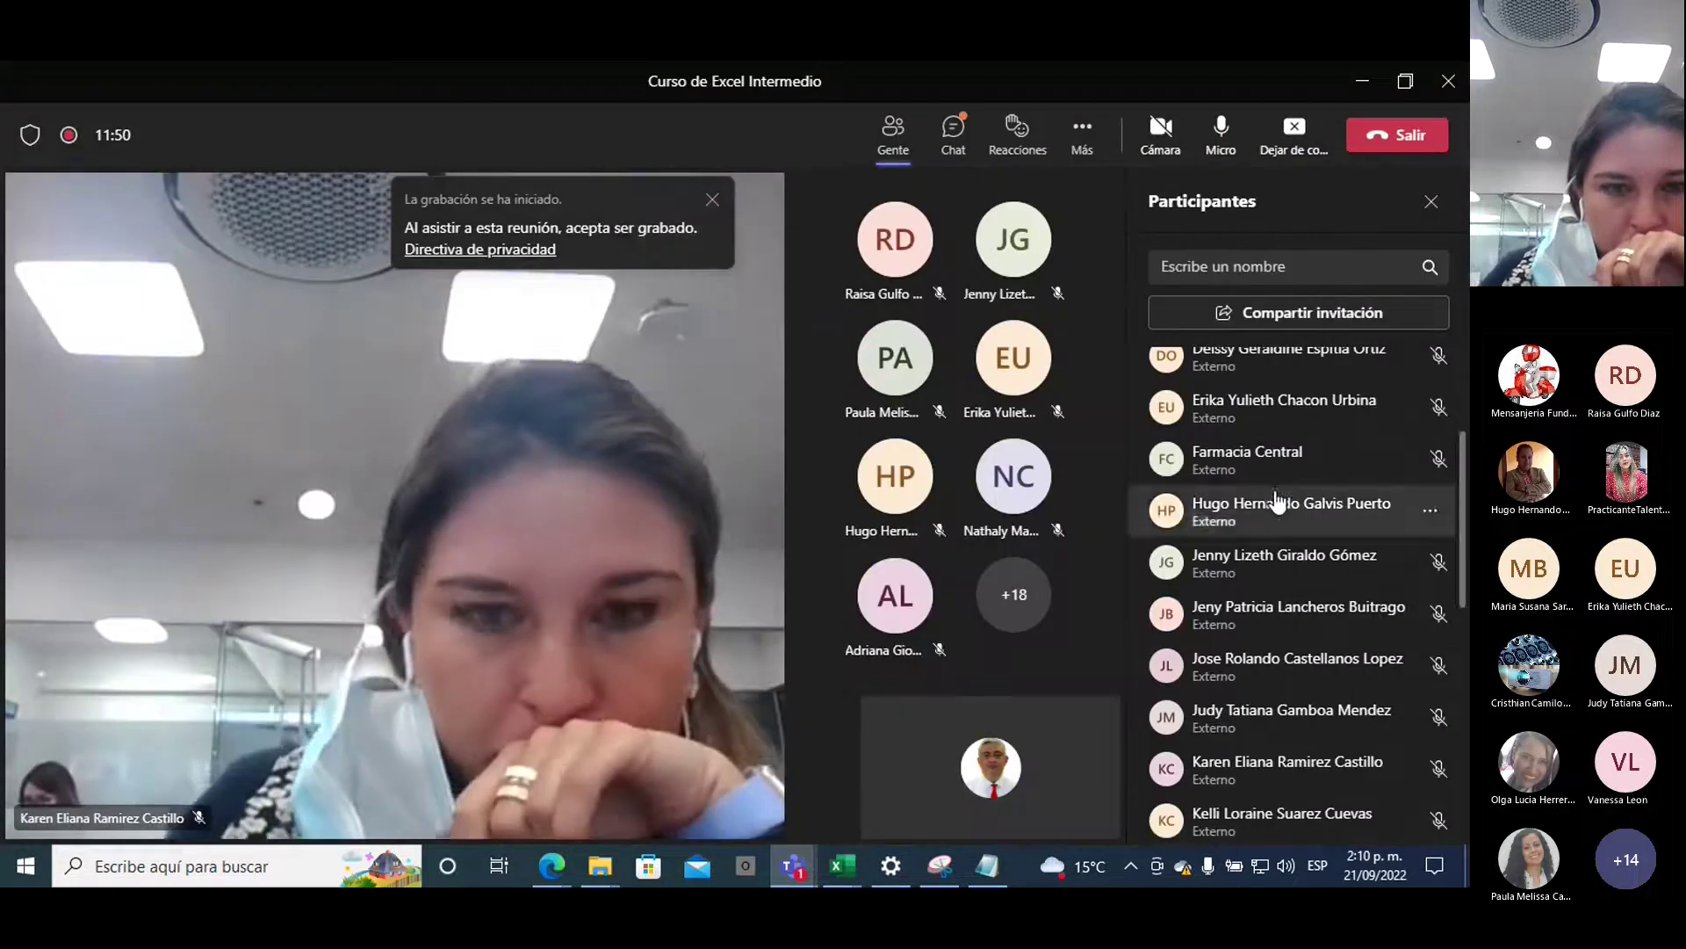
{"action": "left_click", "coordinate": [1362, 80]}
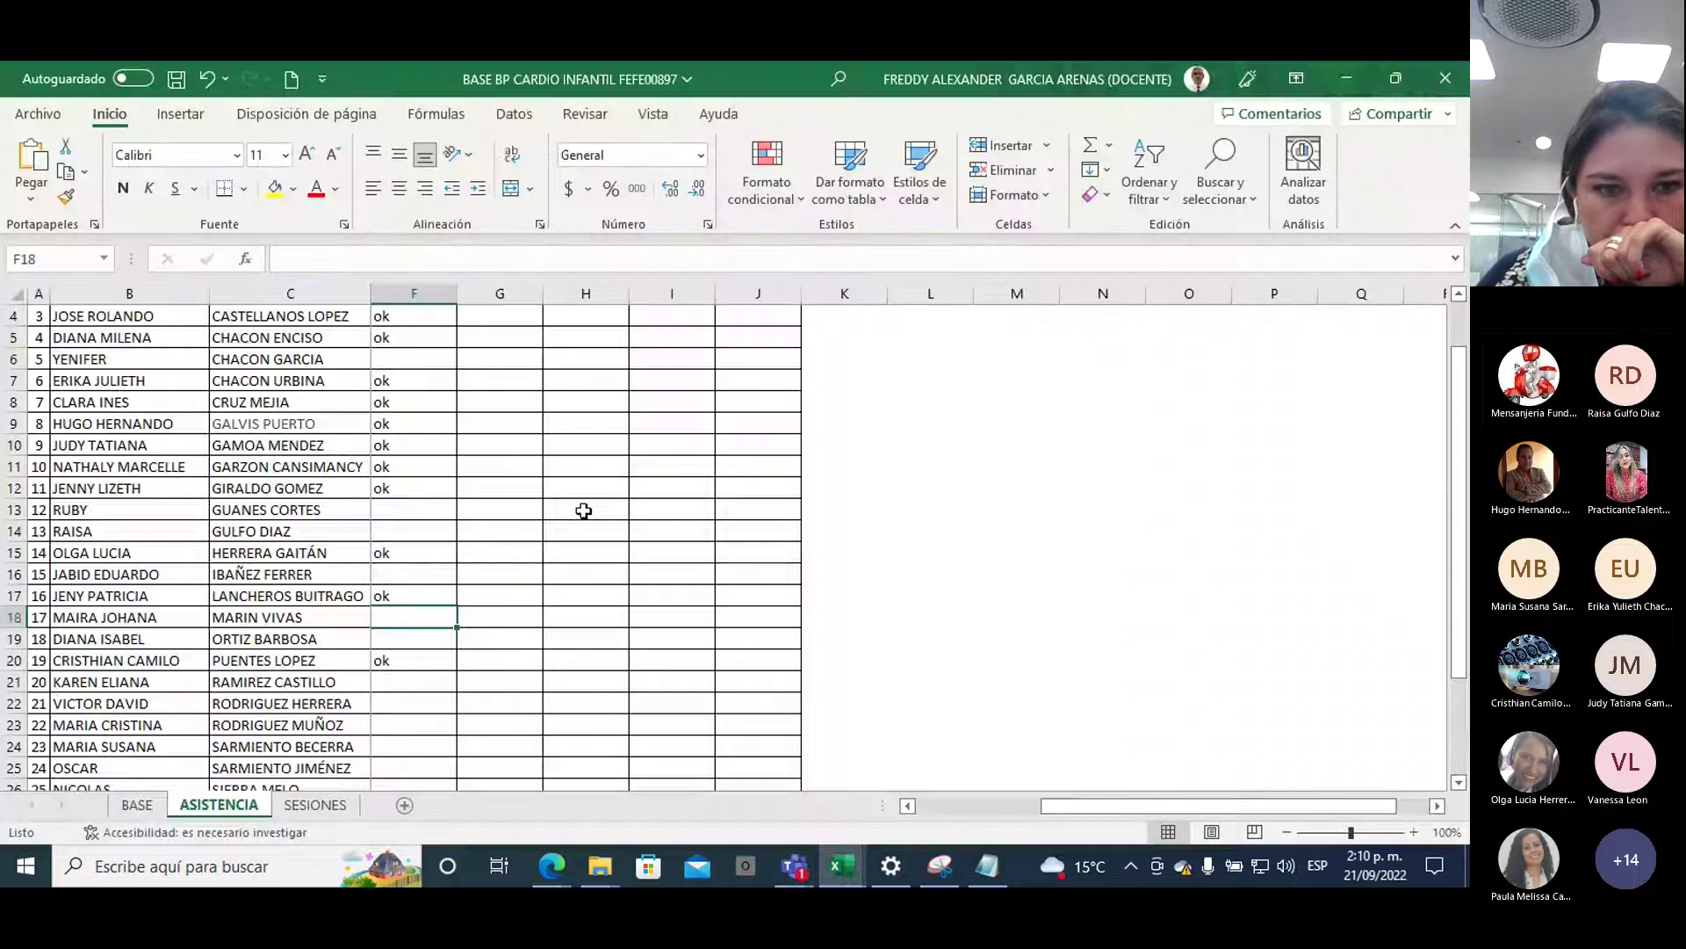
Mark ok in cells F21, F22, F23 and F24
{"action": "left_click", "coordinate": [410, 638]}
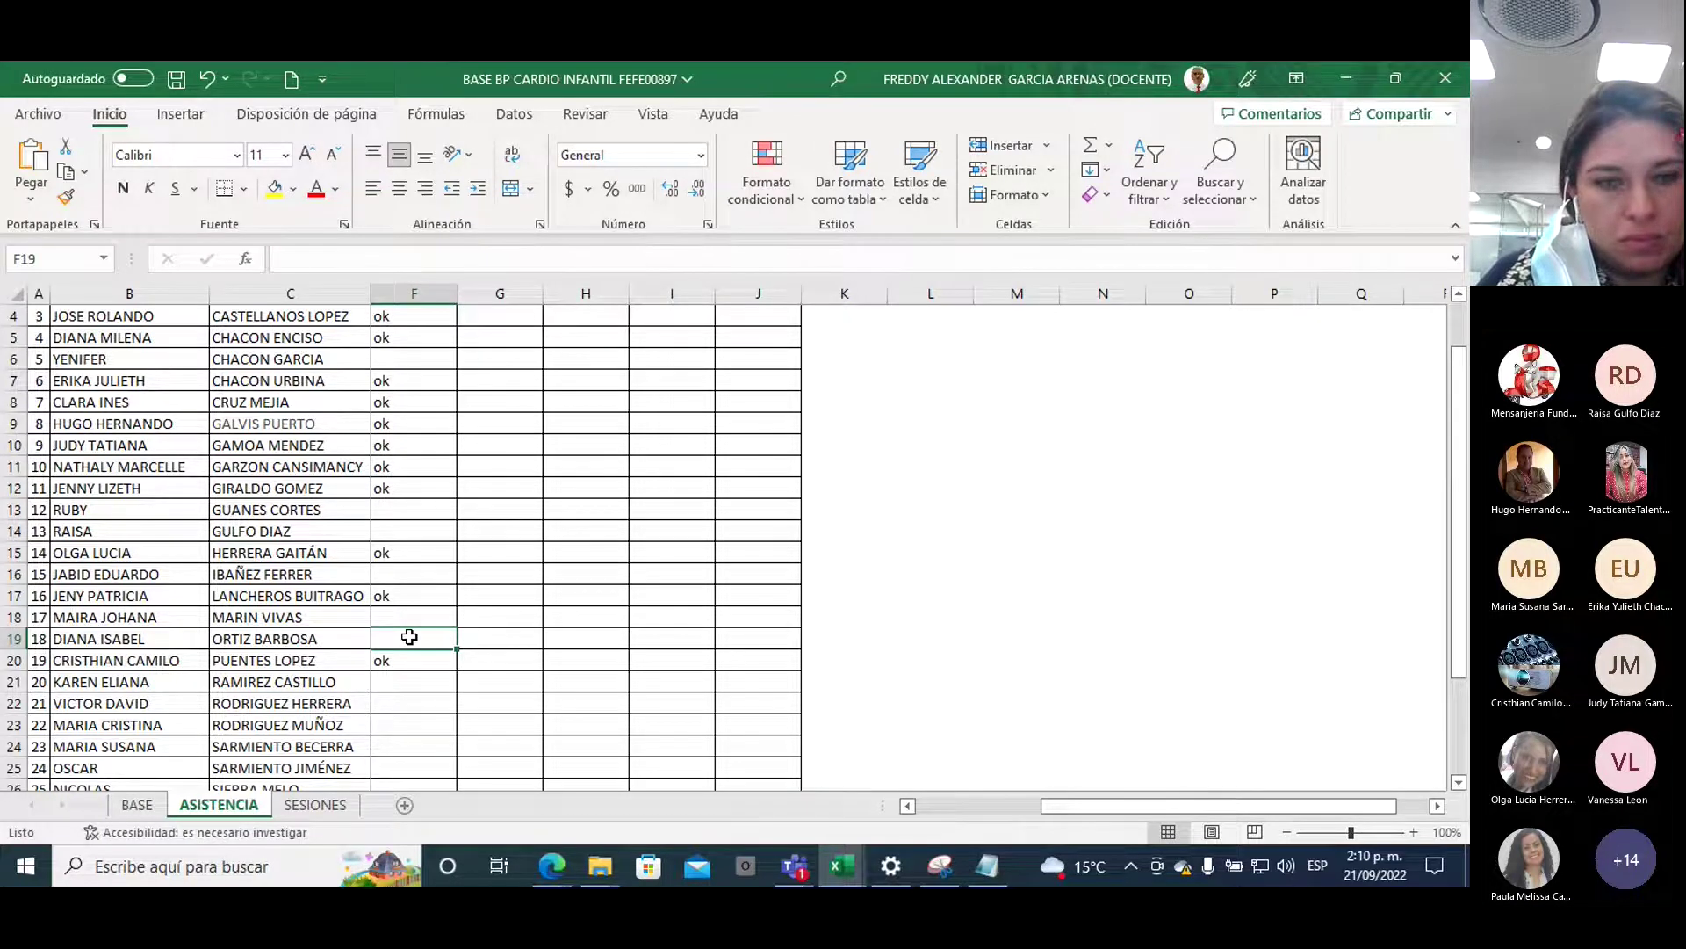
{"action": "left_click", "coordinate": [400, 663]}
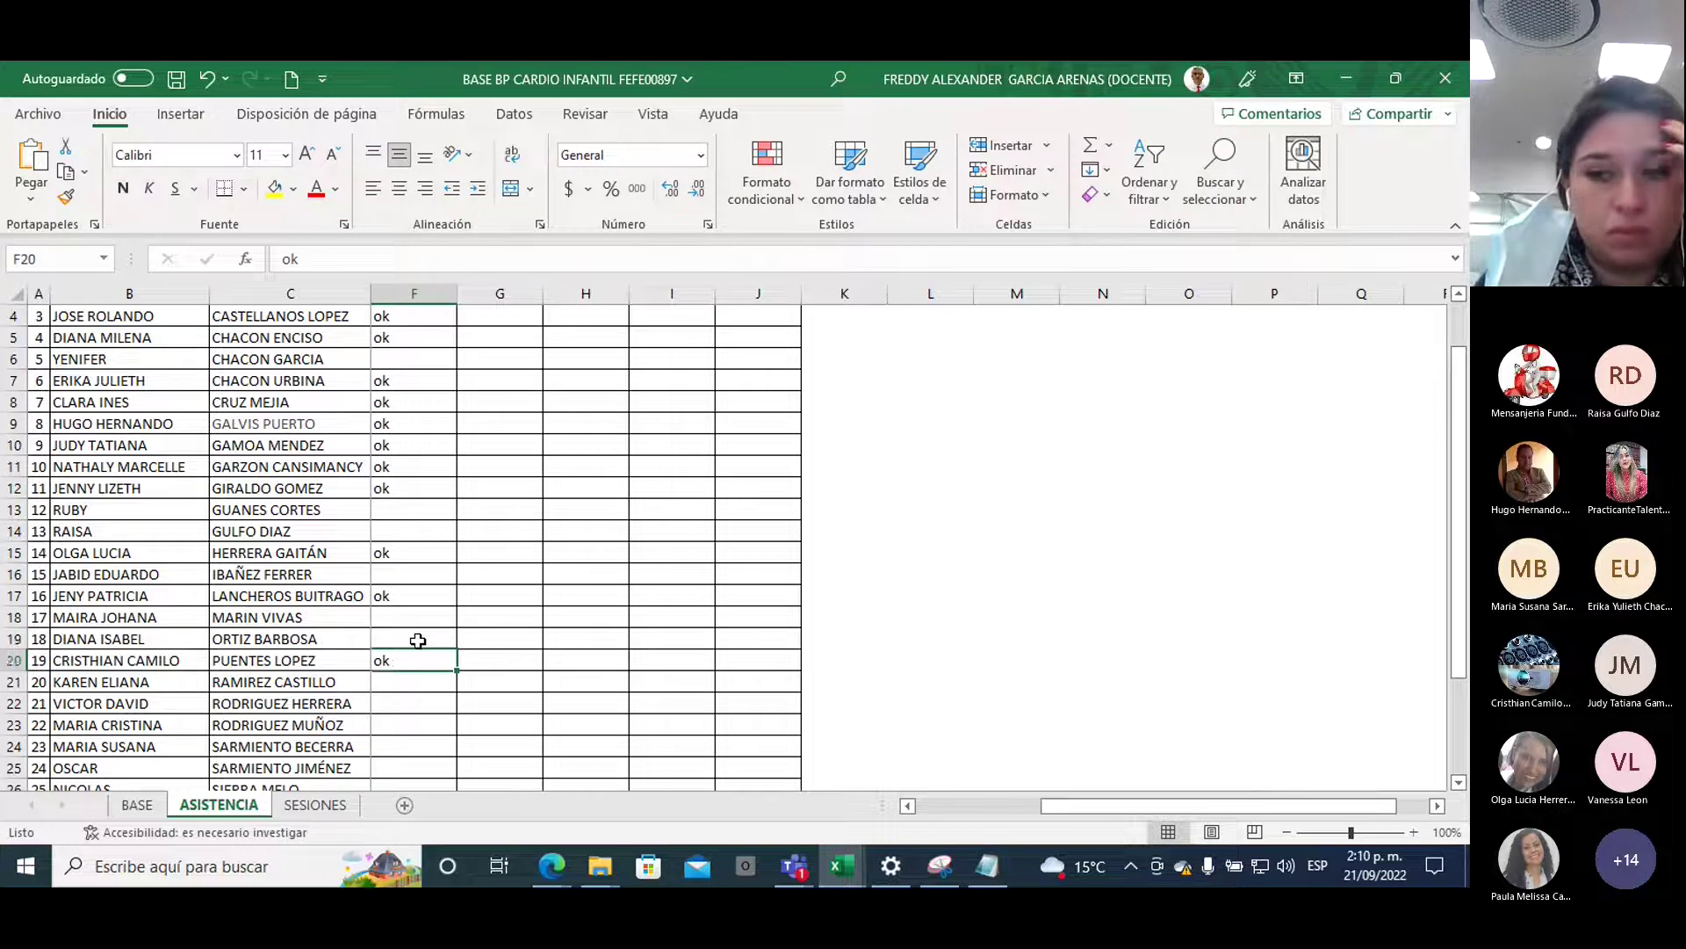
{"action": "scroll", "coordinate": [417, 642], "scroll_direction": "down", "scroll_amount": 2}
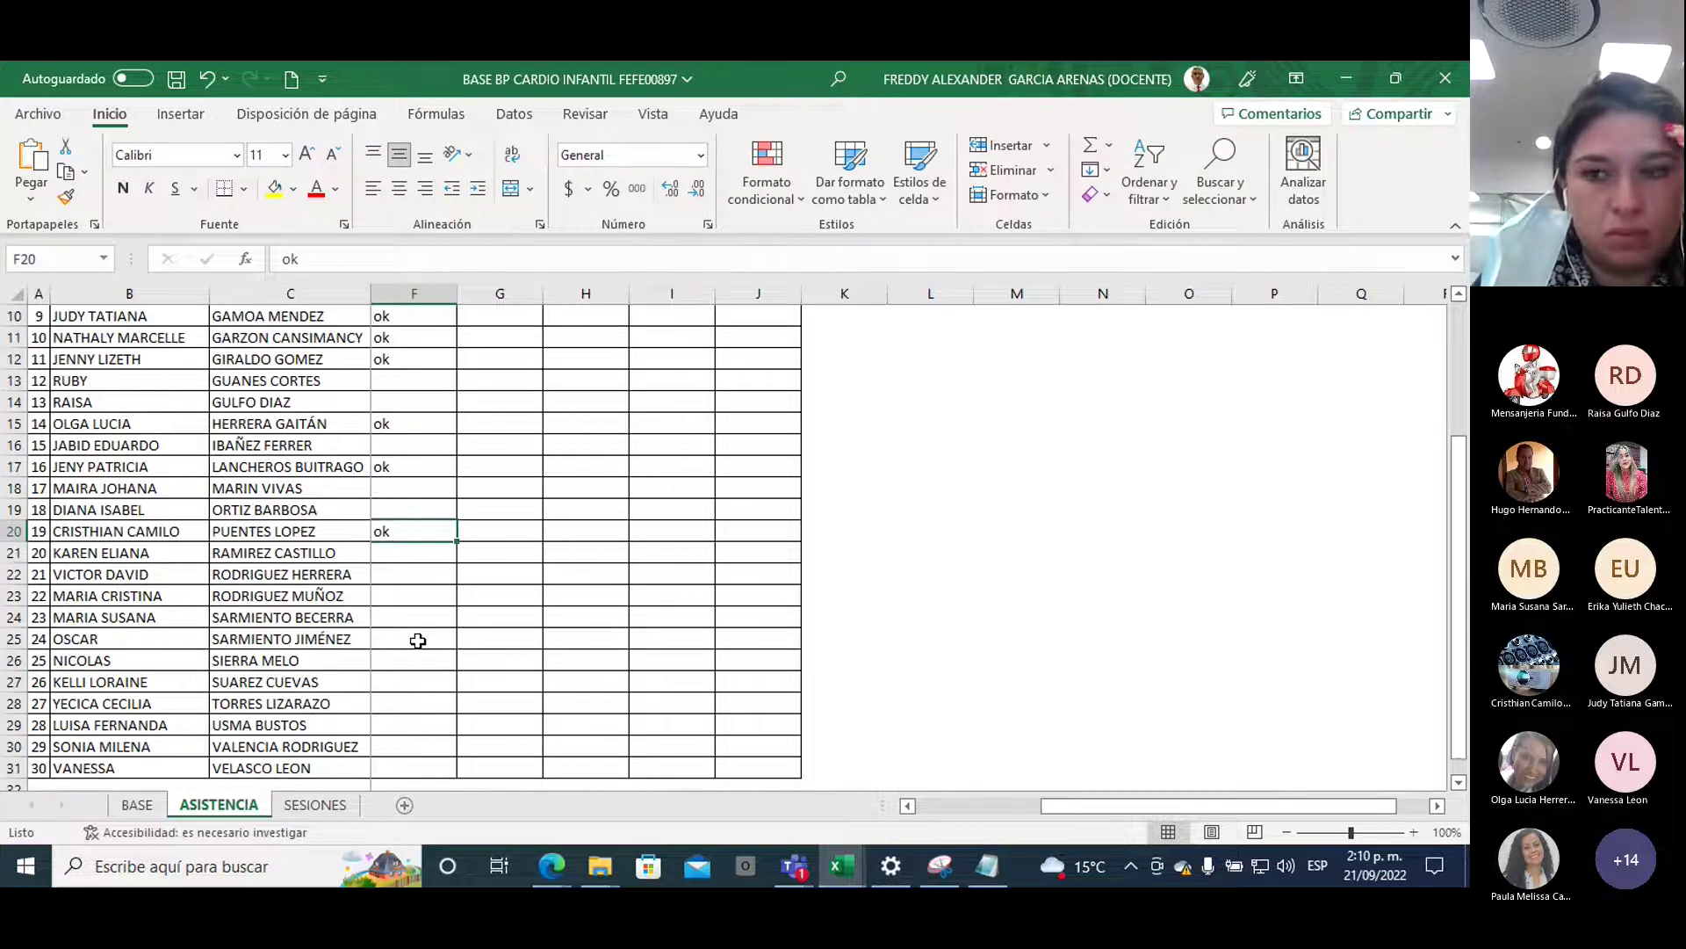
{"action": "left_click", "coordinate": [401, 555]}
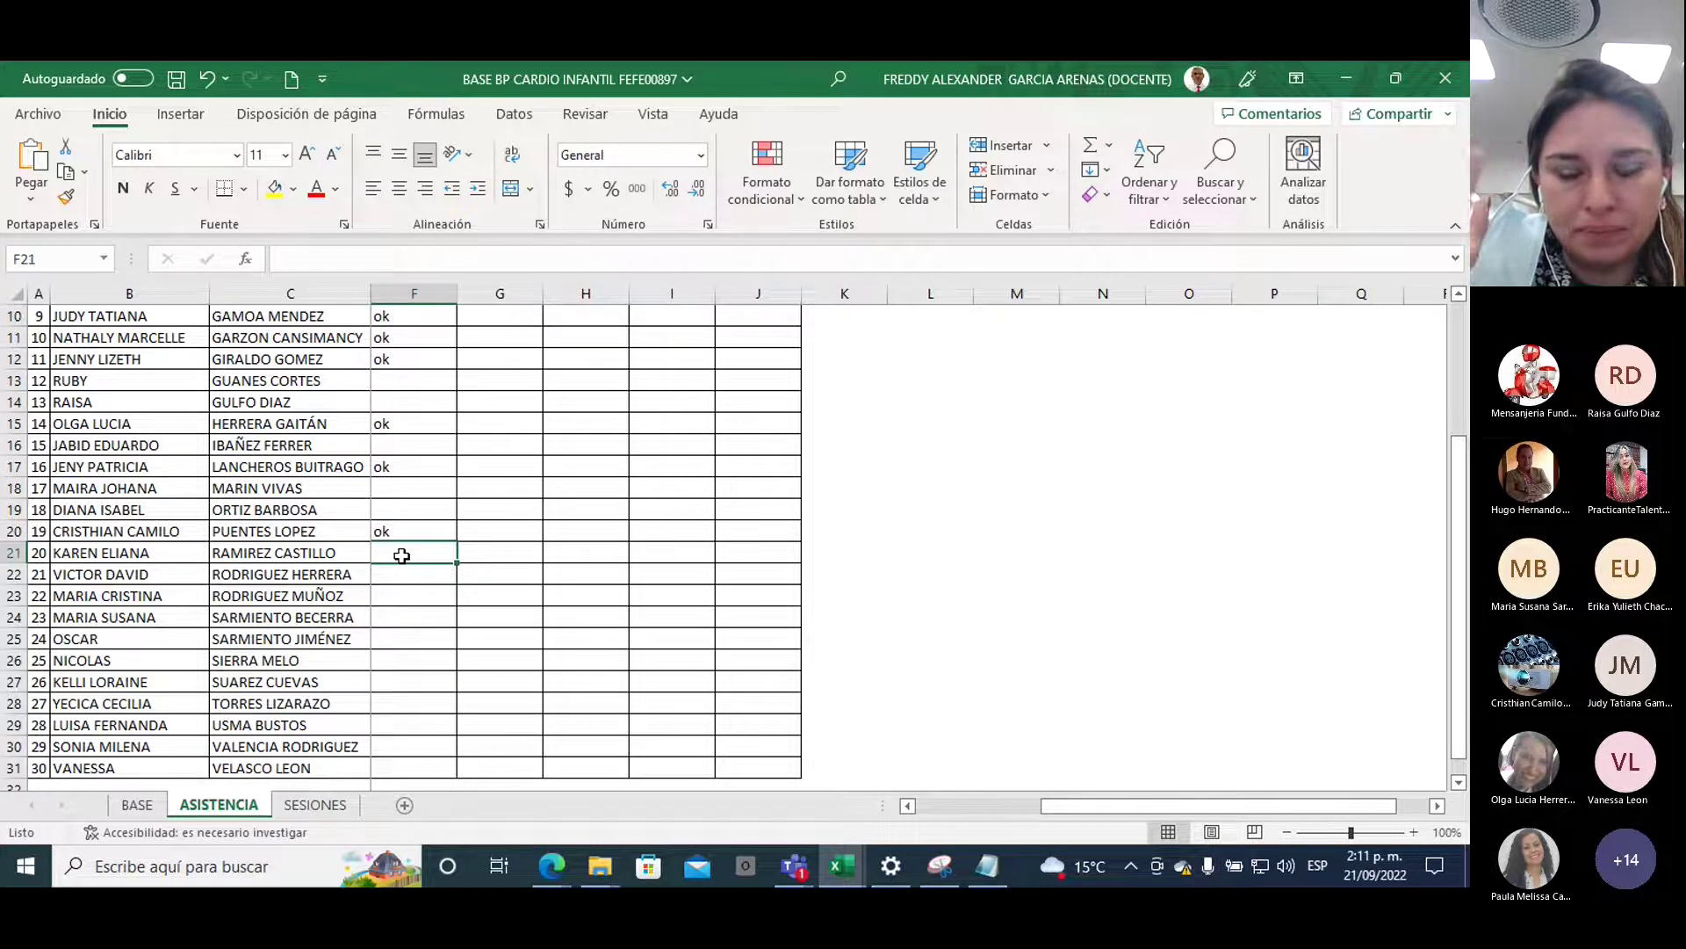
{"action": "type", "text": "ok"}
{"action": "left_click", "coordinate": [400, 573]}
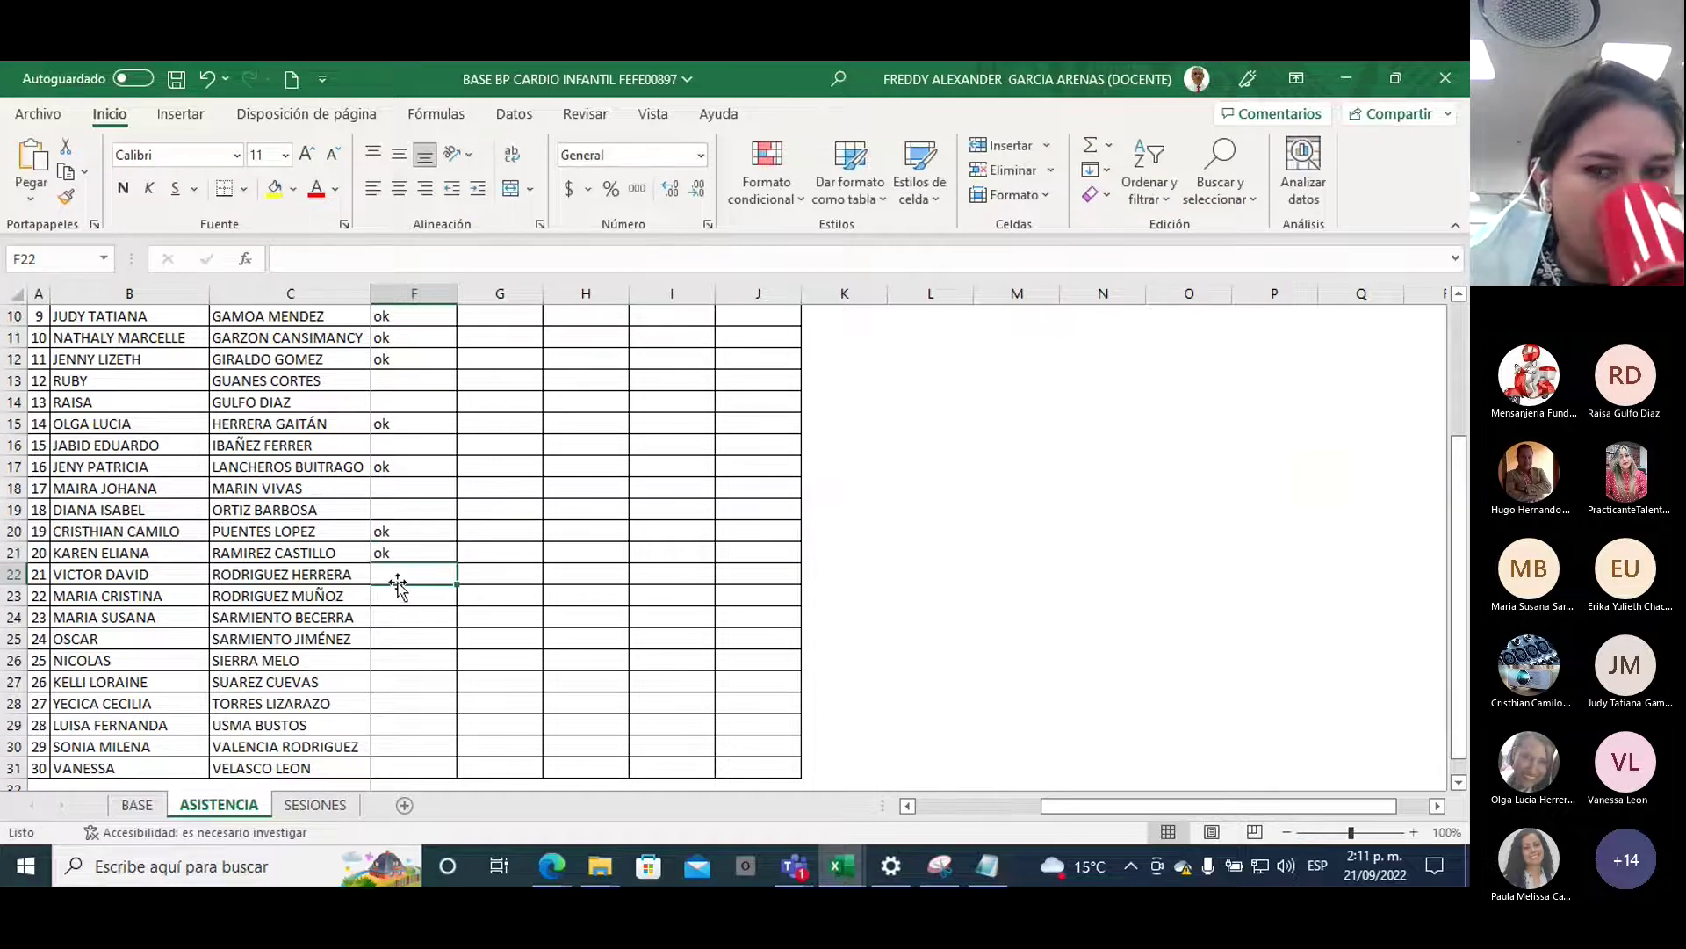
{"action": "type", "text": "ok"}
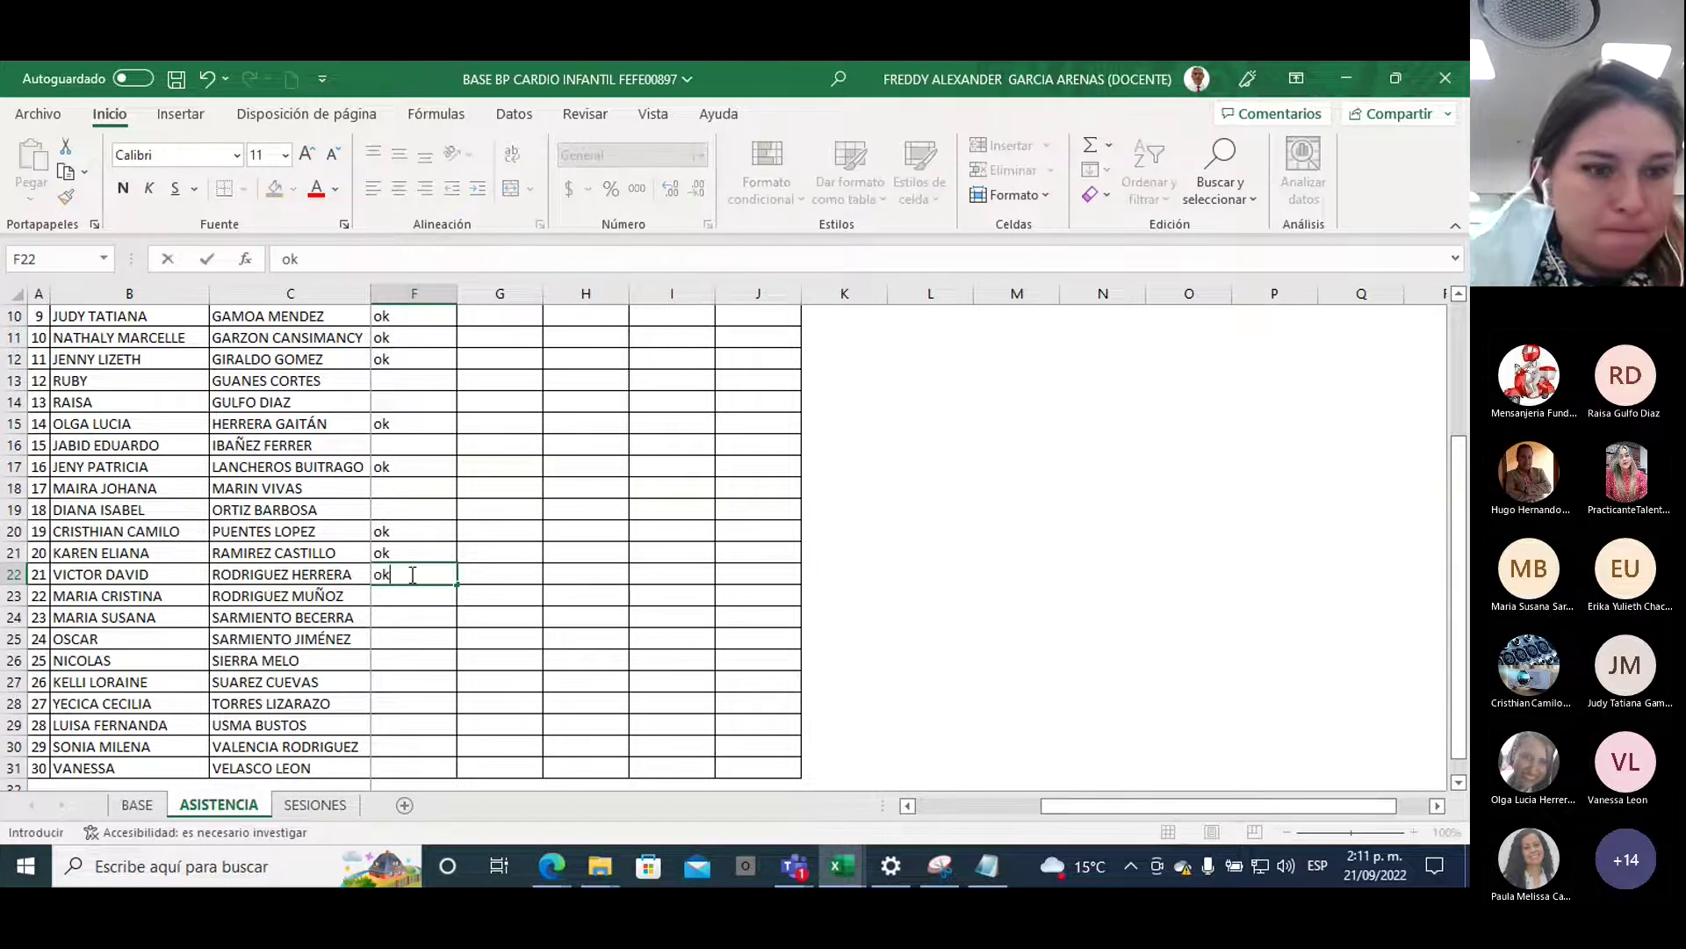
{"action": "left_click", "coordinate": [404, 596]}
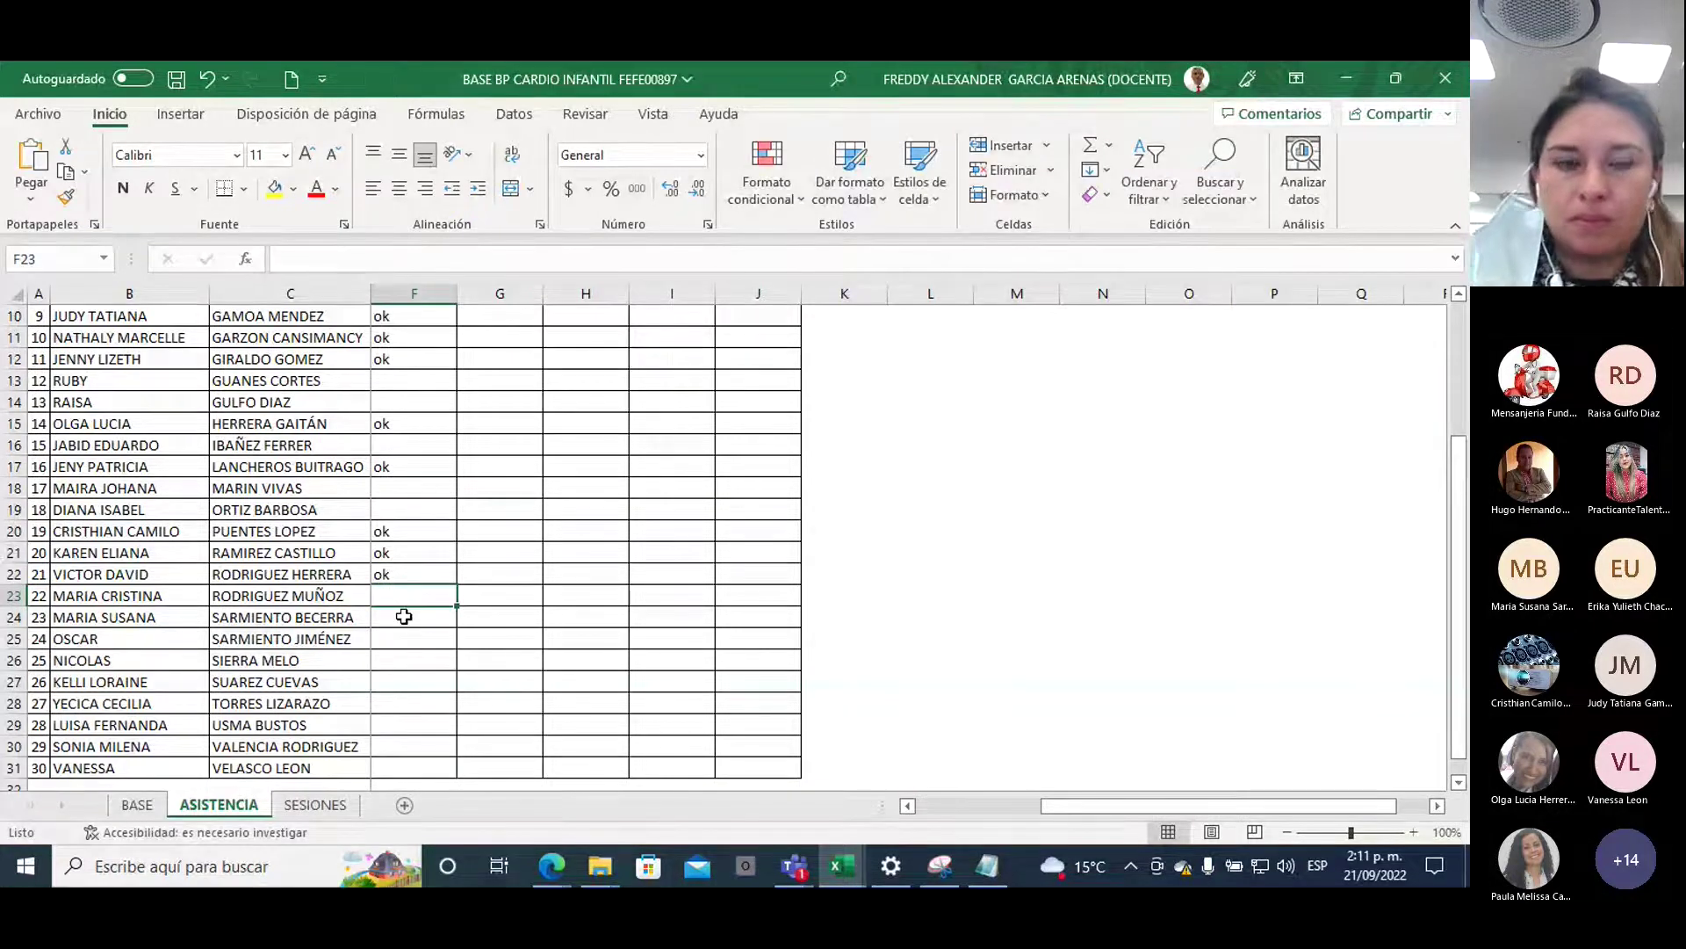
{"action": "type", "text": "ok"}
{"action": "left_click", "coordinate": [412, 614]}
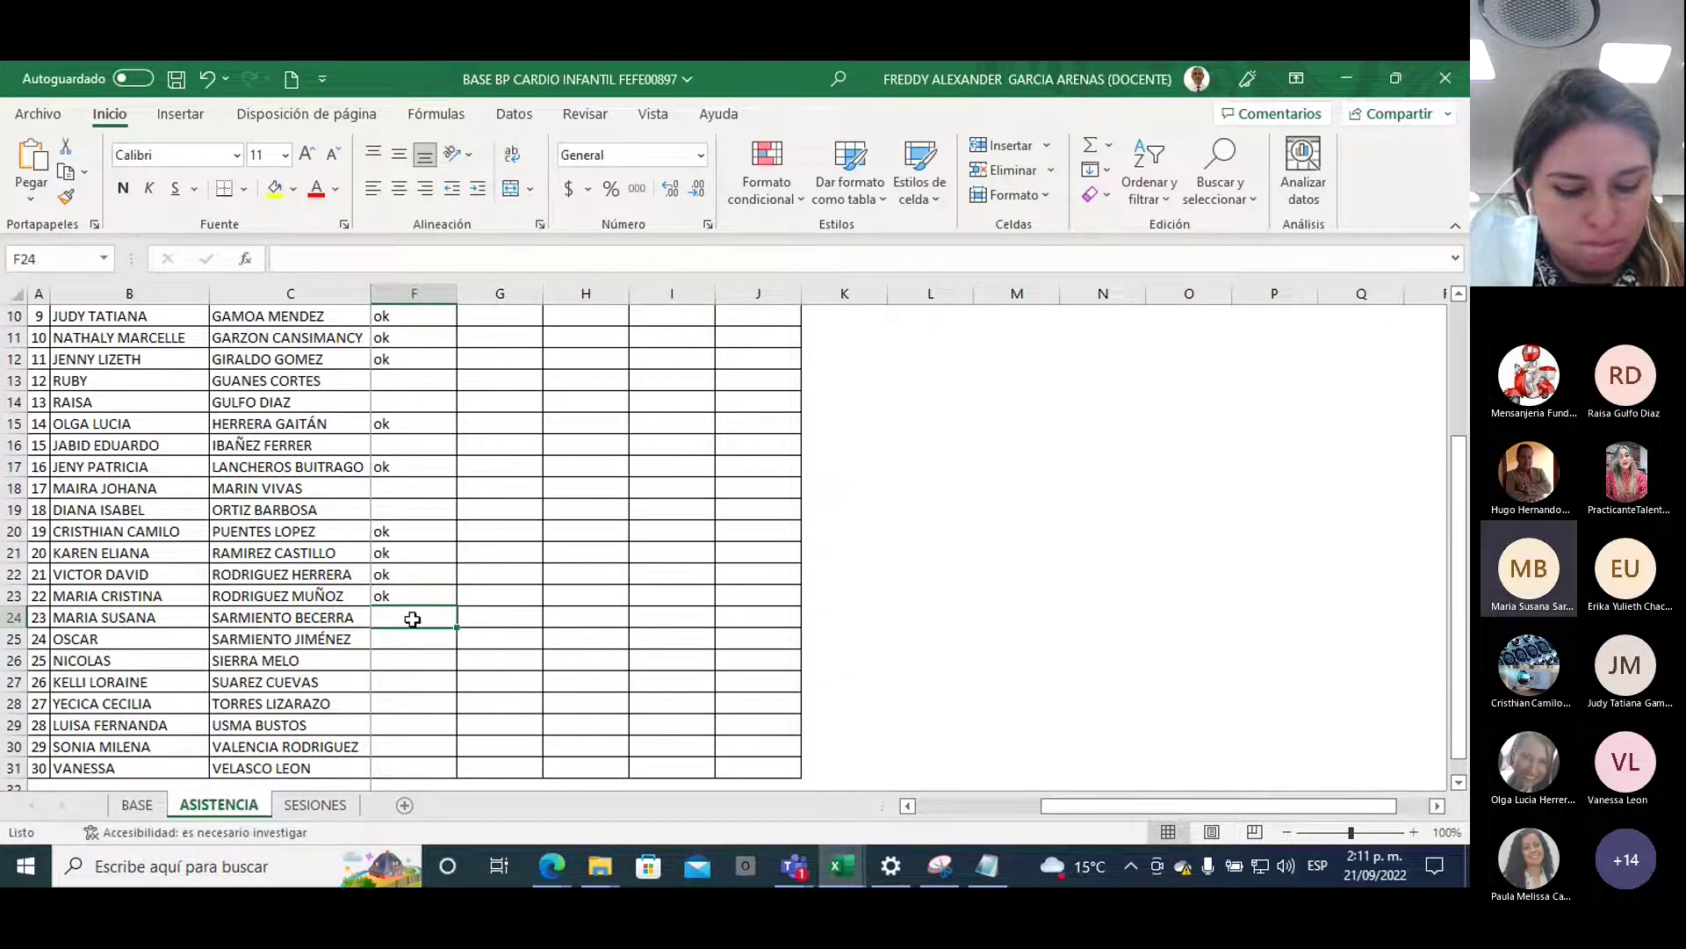
{"action": "type", "text": "ok"}
{"action": "left_click", "coordinate": [407, 637]}
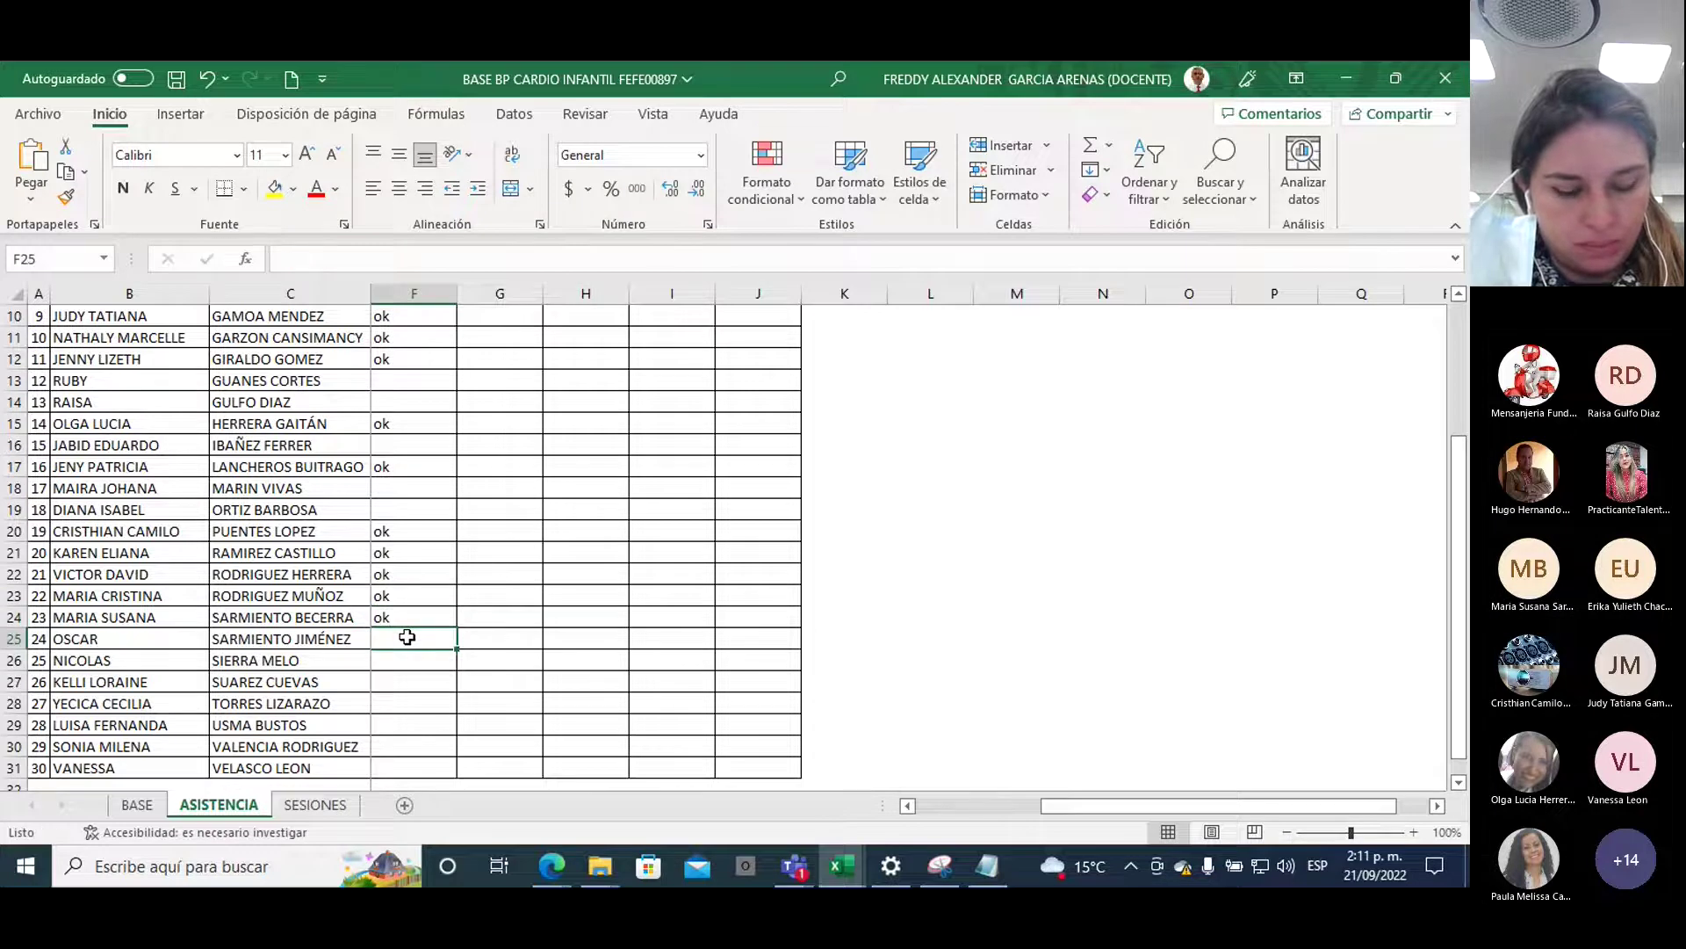
Mark ok in cells F14, F18 and F25
{"action": "scroll", "coordinate": [418, 615], "scroll_direction": "down", "scroll_amount": 2}
{"action": "scroll", "coordinate": [429, 591], "scroll_direction": "up", "scroll_amount": 1}
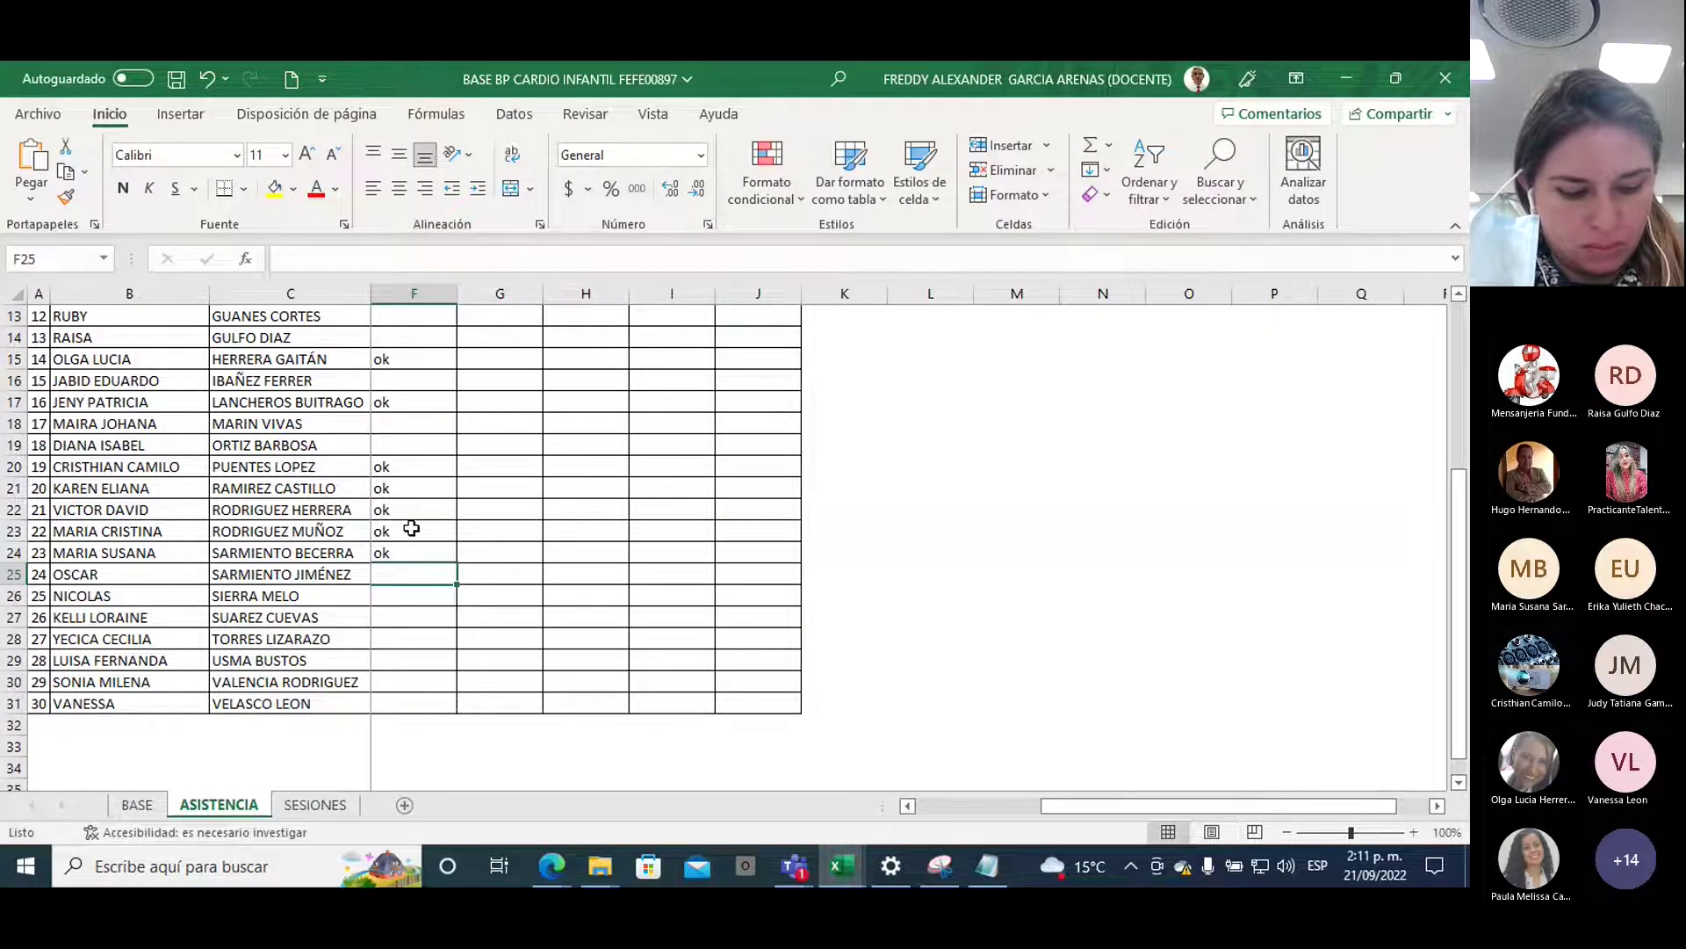
{"action": "left_click", "coordinate": [406, 339]}
{"action": "type", "text": "ok"}
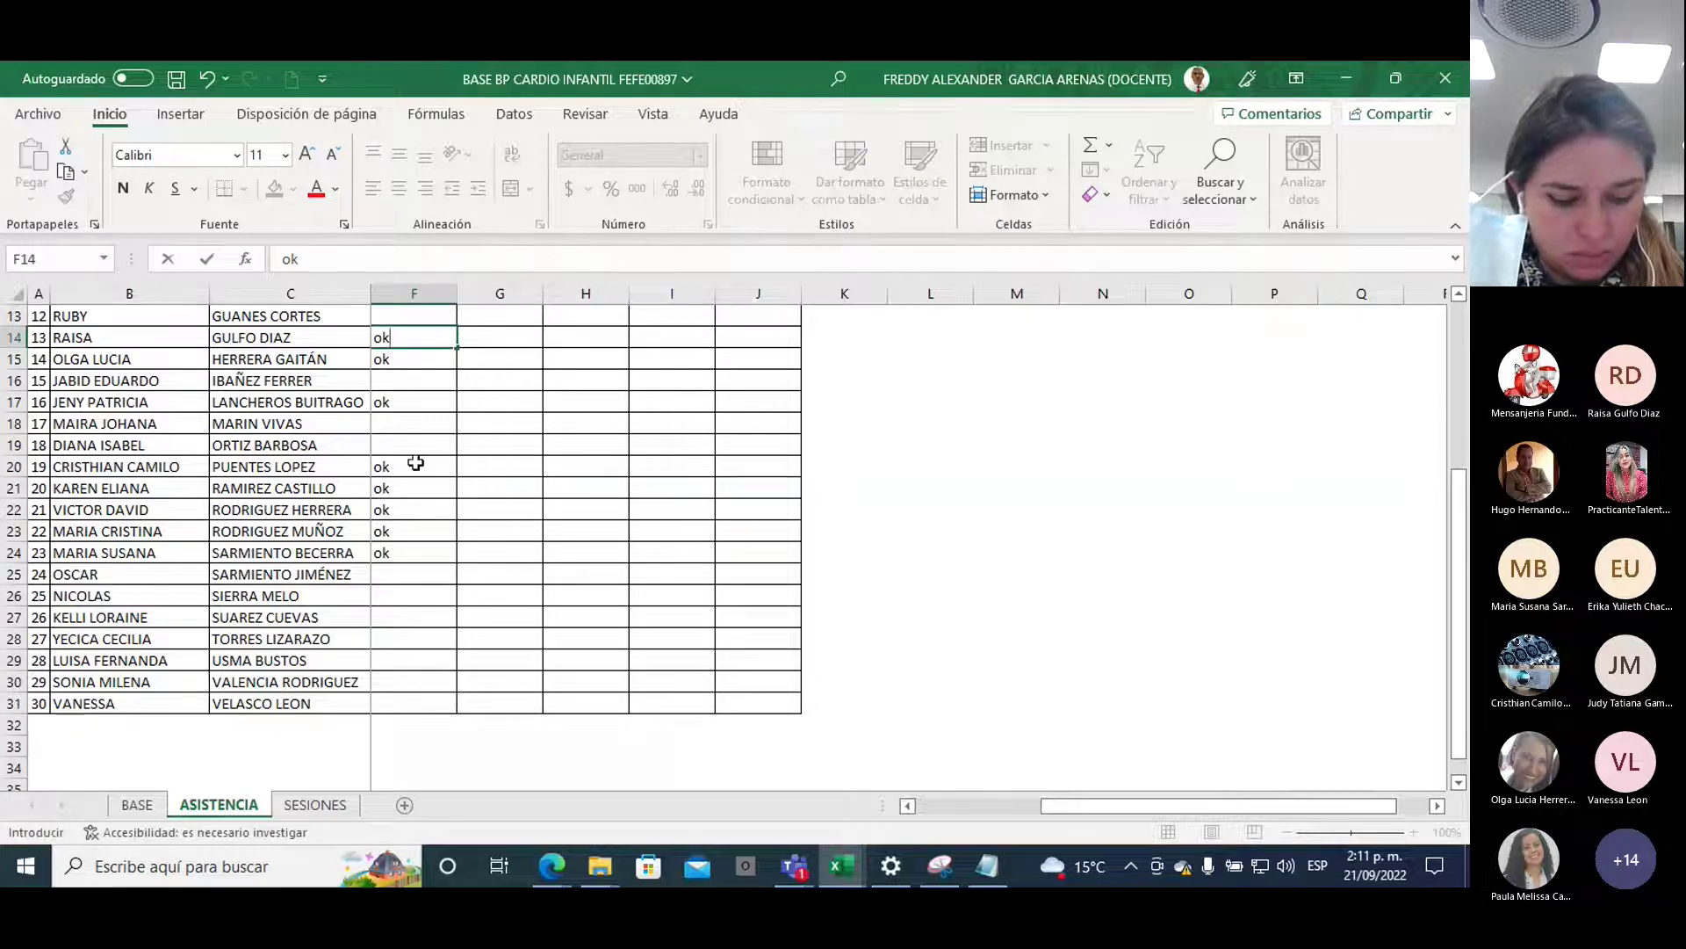
{"action": "left_click", "coordinate": [393, 419]}
{"action": "type", "text": "ok"}
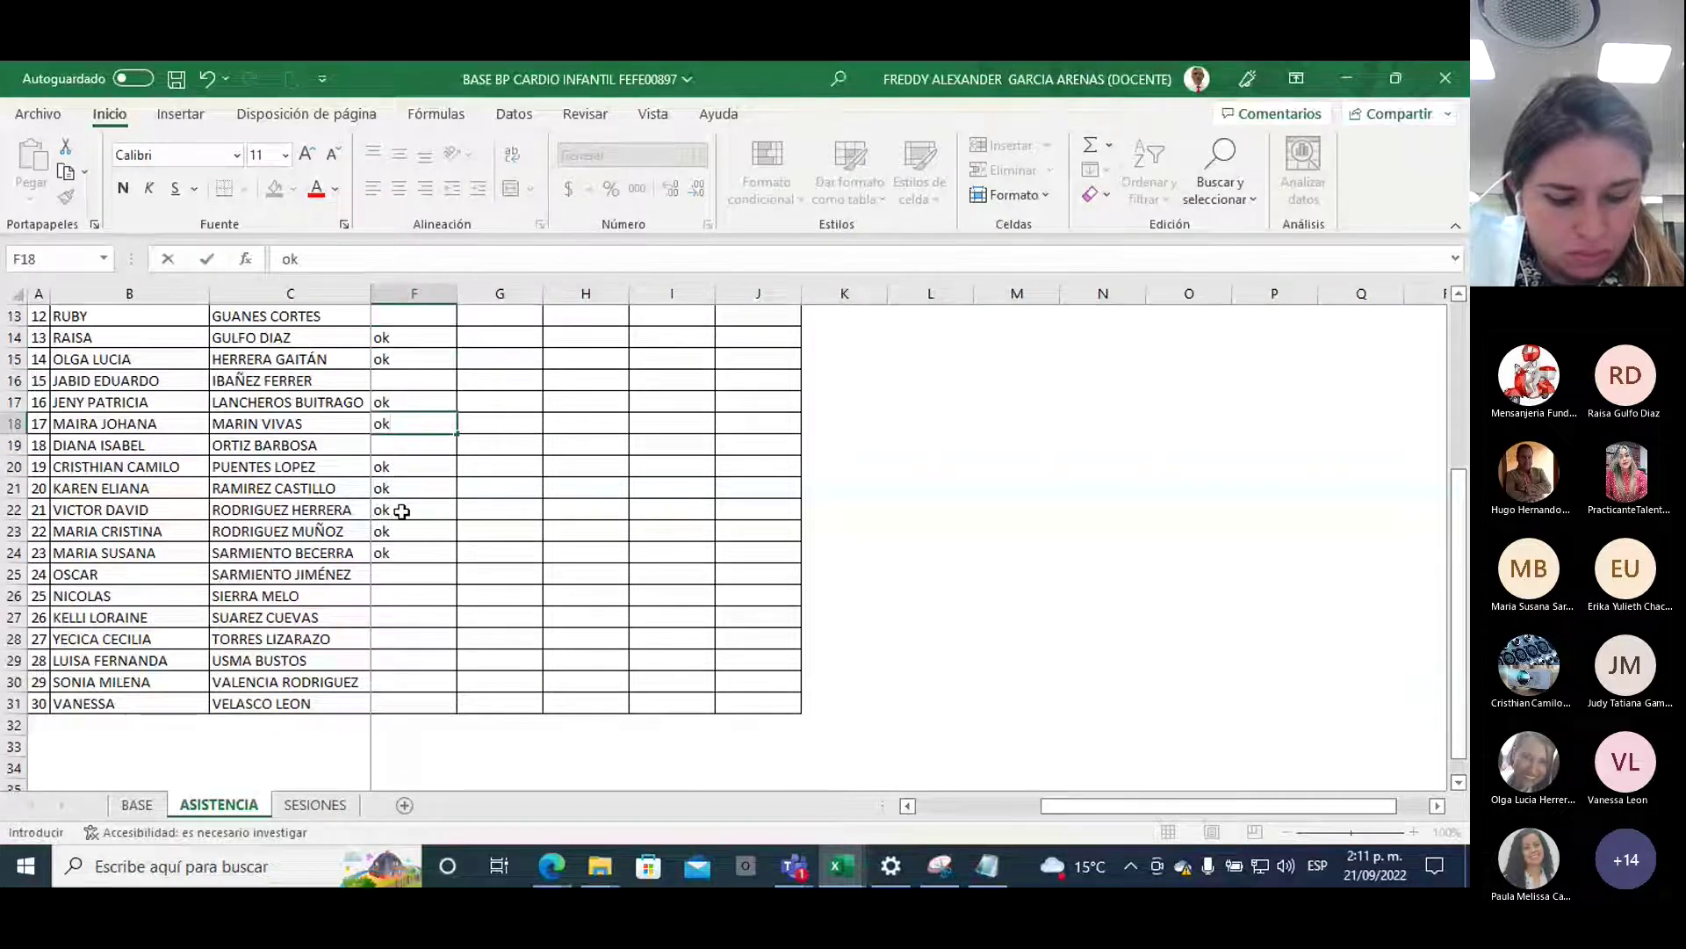
{"action": "left_click", "coordinate": [405, 576]}
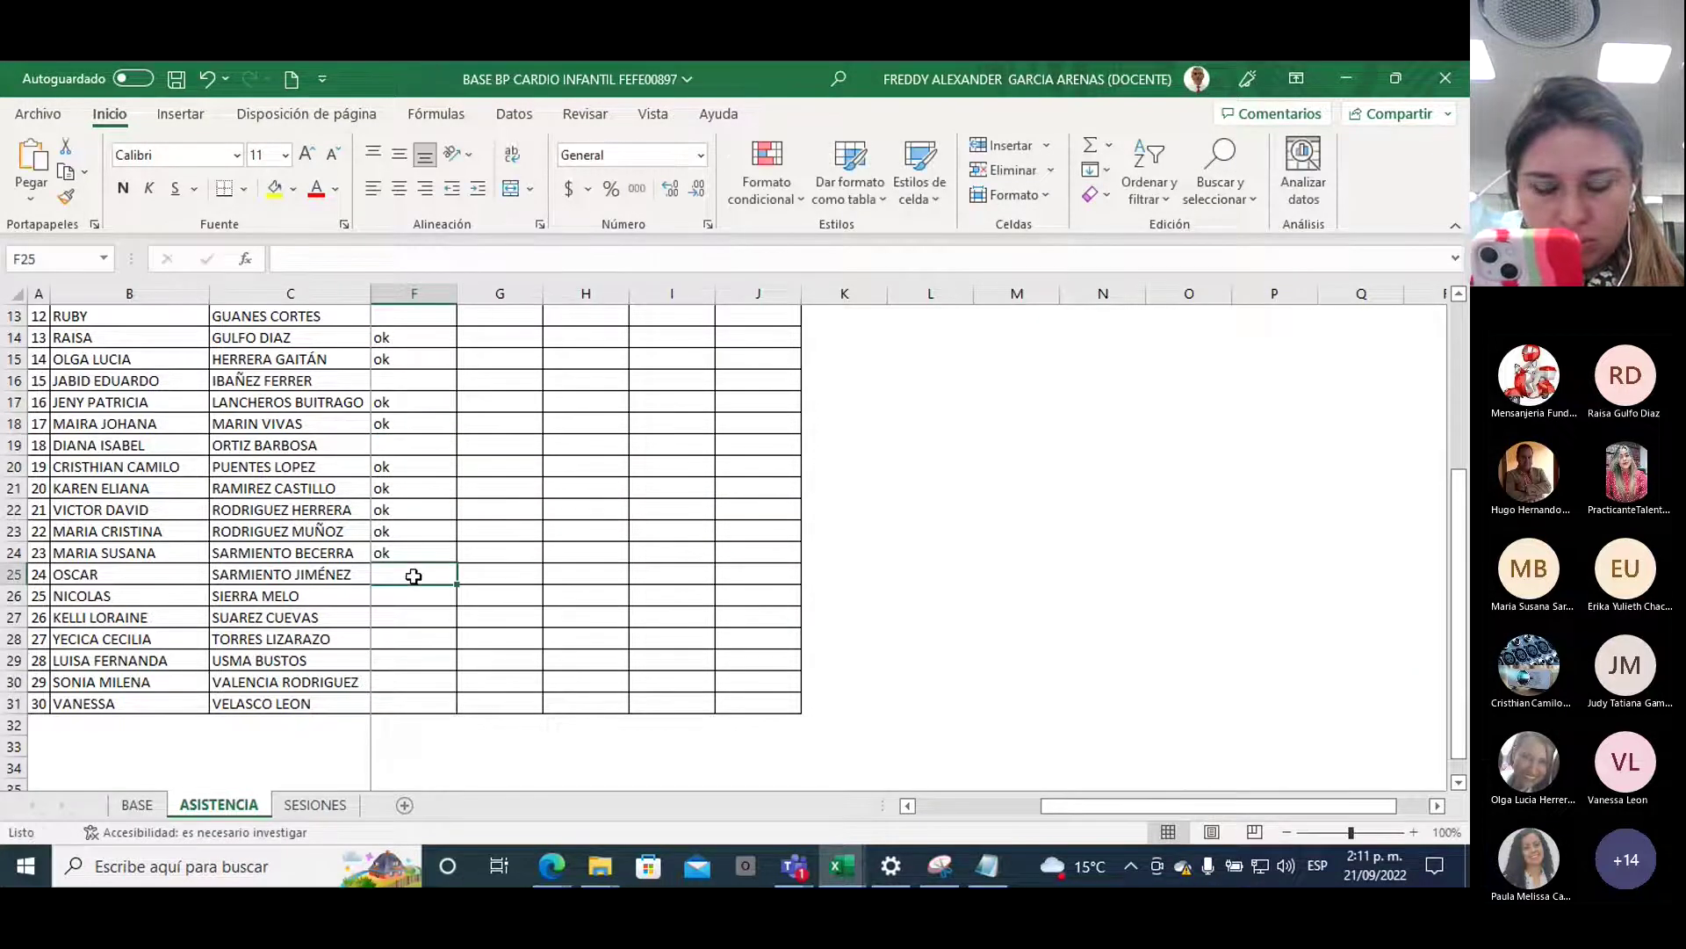
{"action": "type", "text": "ok"}
{"action": "left_click", "coordinate": [405, 600]}
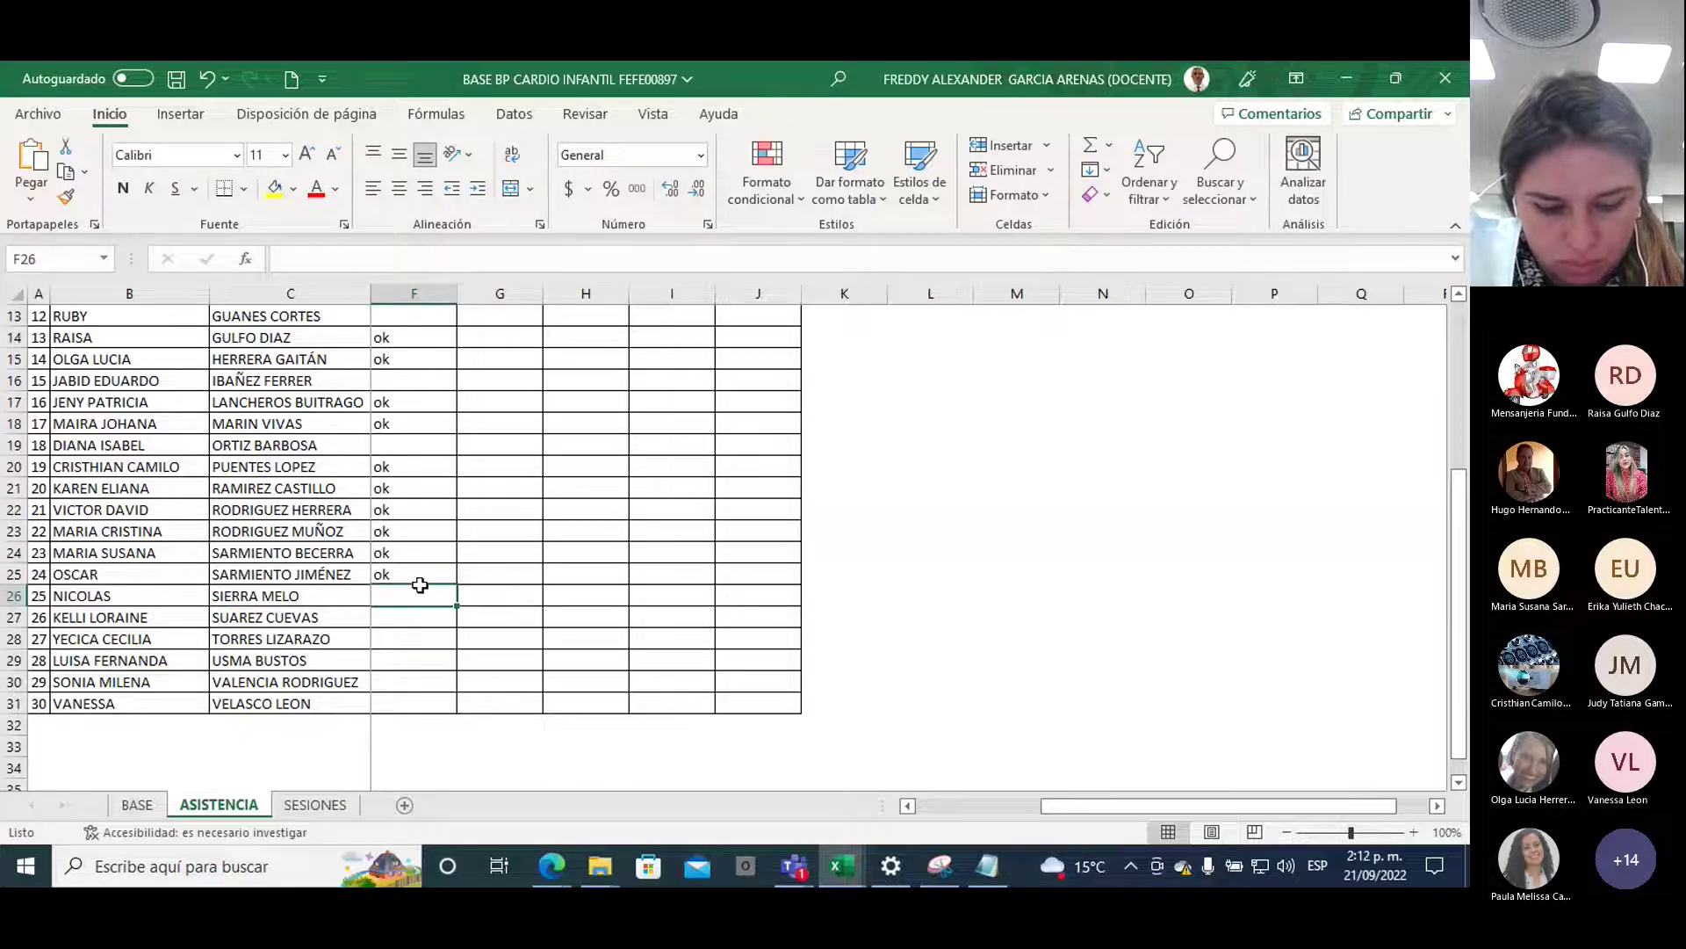
Add the note no in cell K26
{"action": "left_click", "coordinate": [821, 595]}
{"action": "type", "text": "no"}
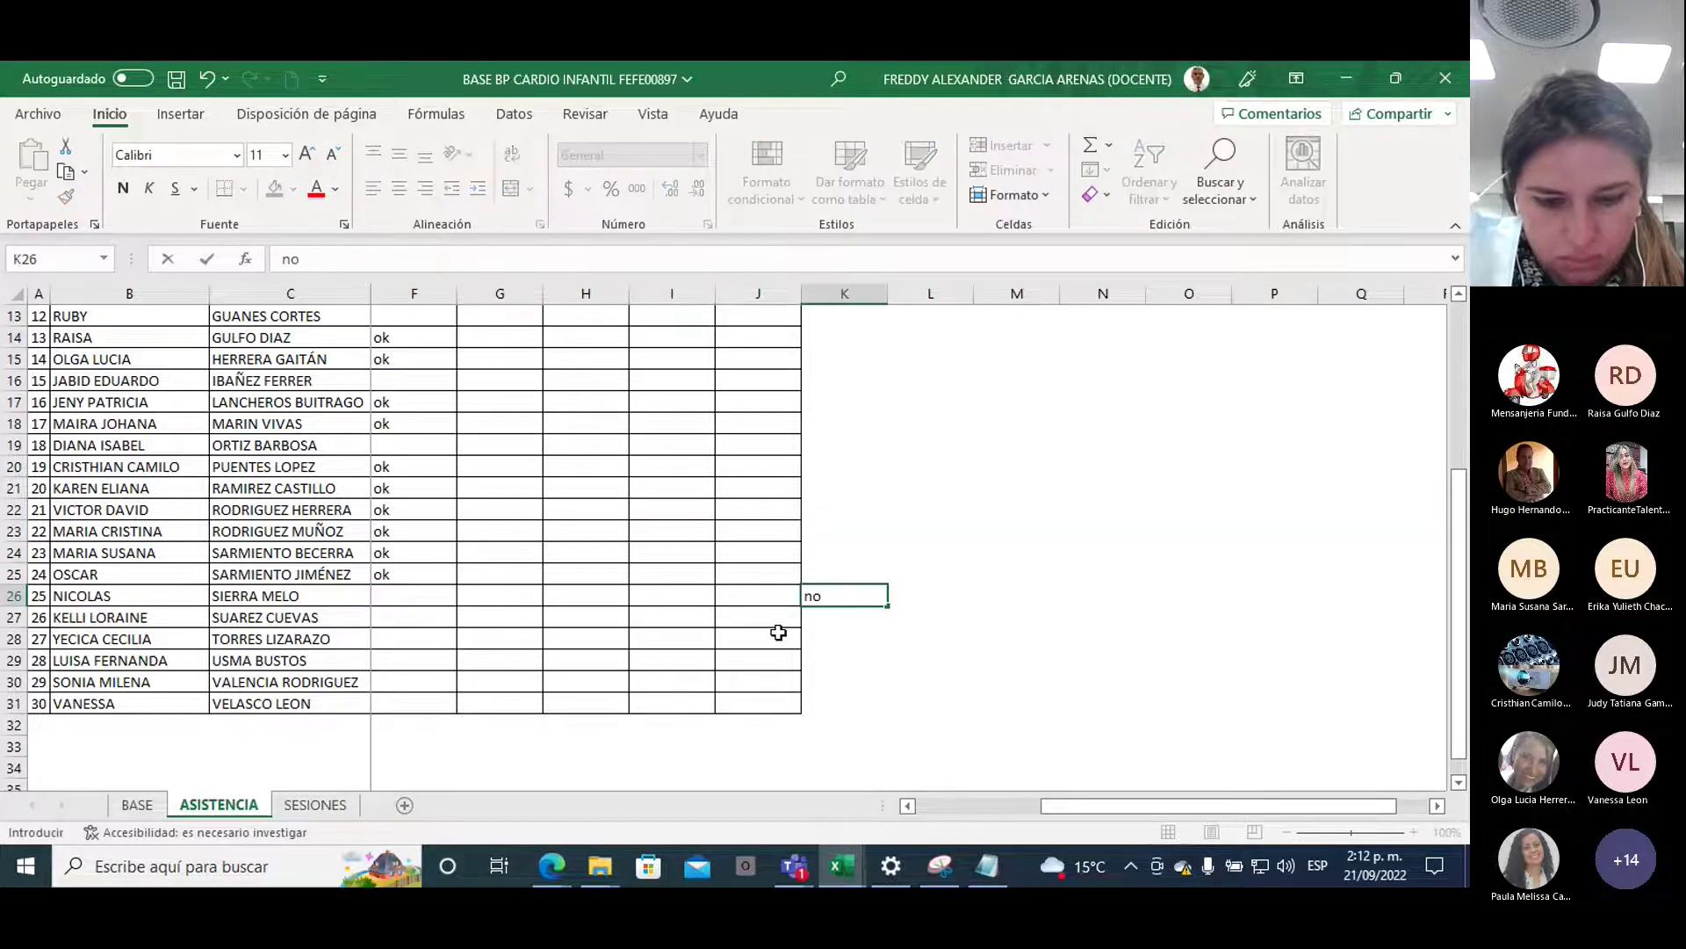
{"action": "left_click", "coordinate": [387, 619]}
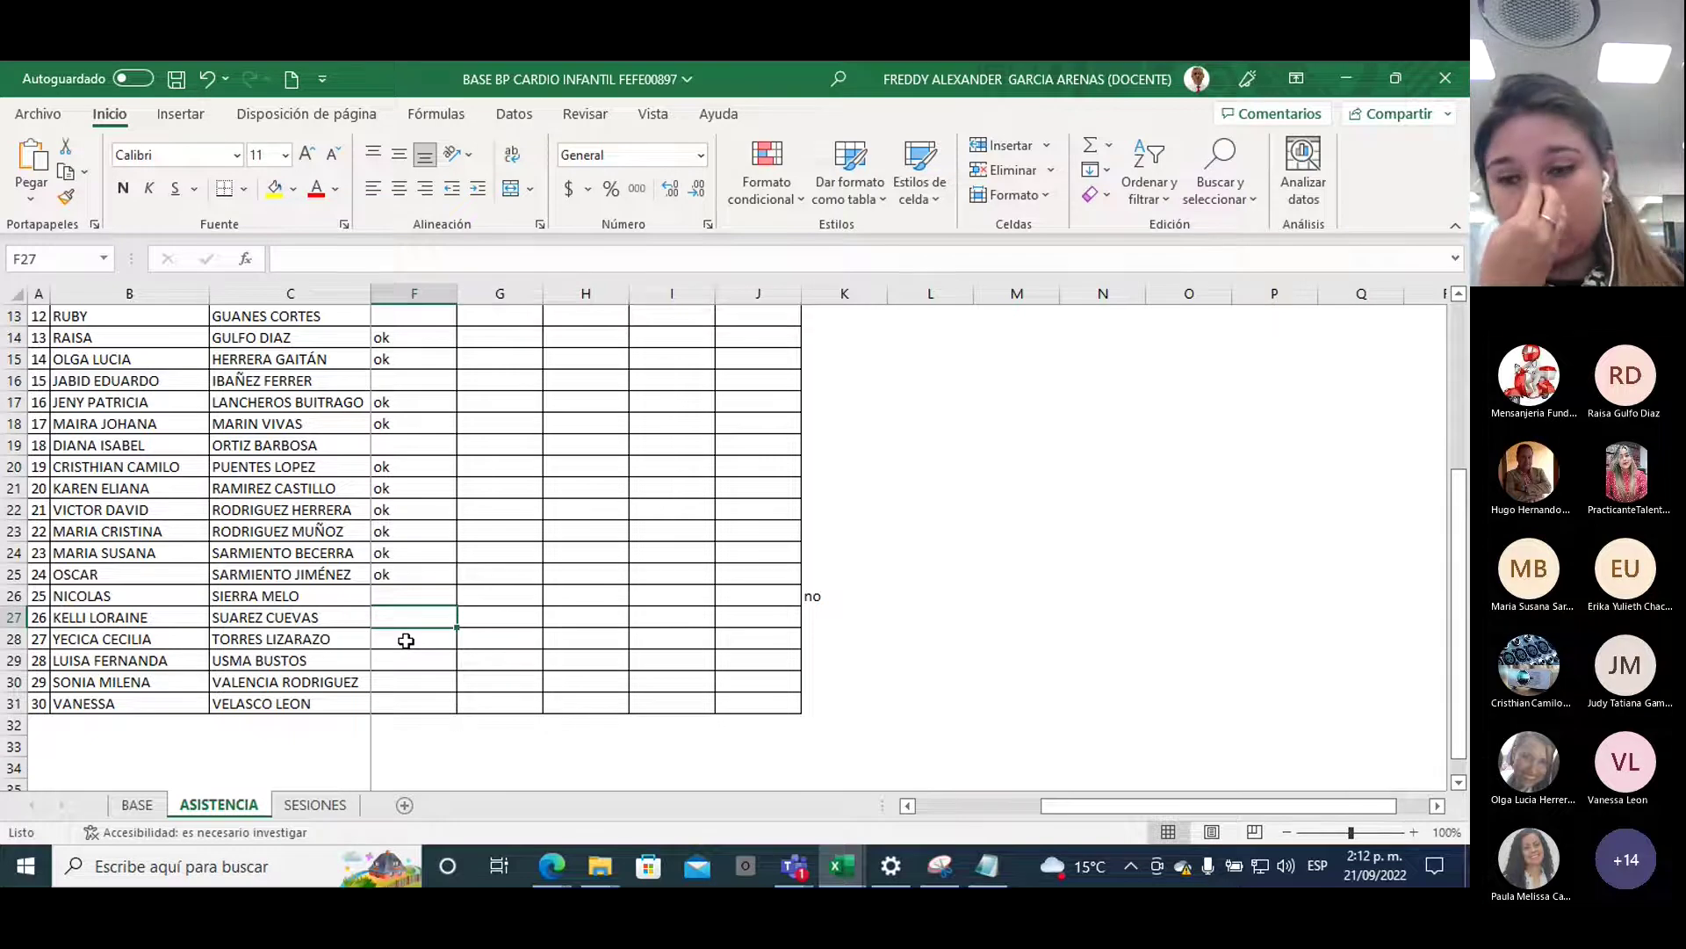
Mark ok in cells F28, F30 and F31
{"action": "left_click", "coordinate": [406, 640]}
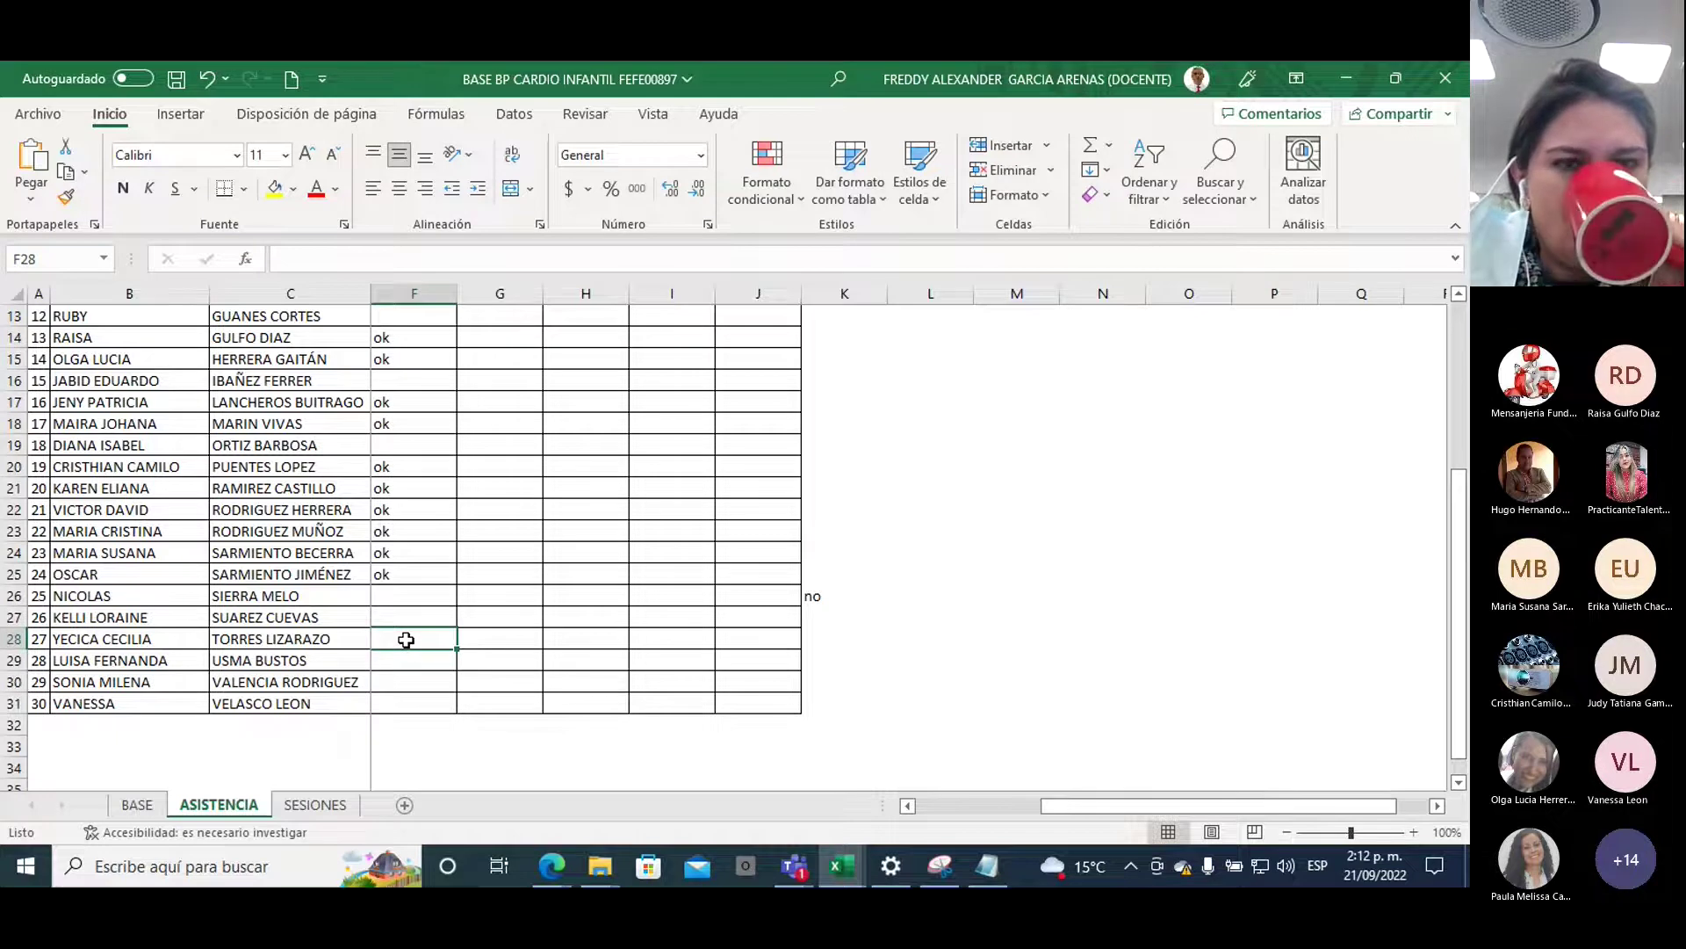
{"action": "type", "text": "ok"}
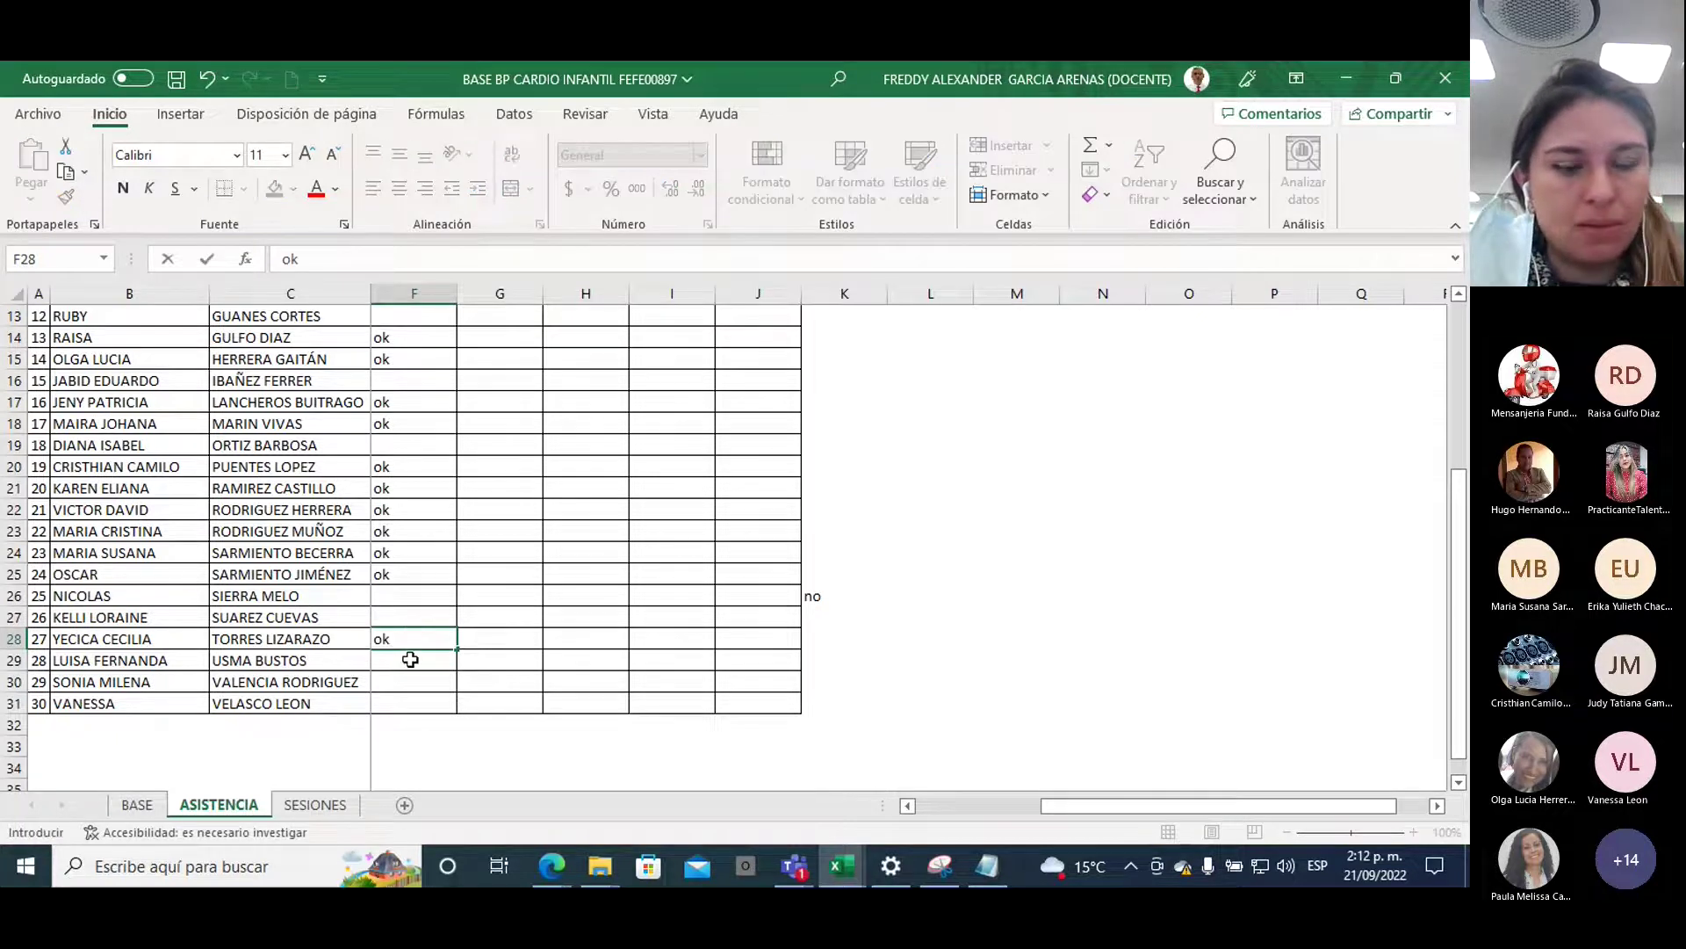
{"action": "key", "text": "Return"}
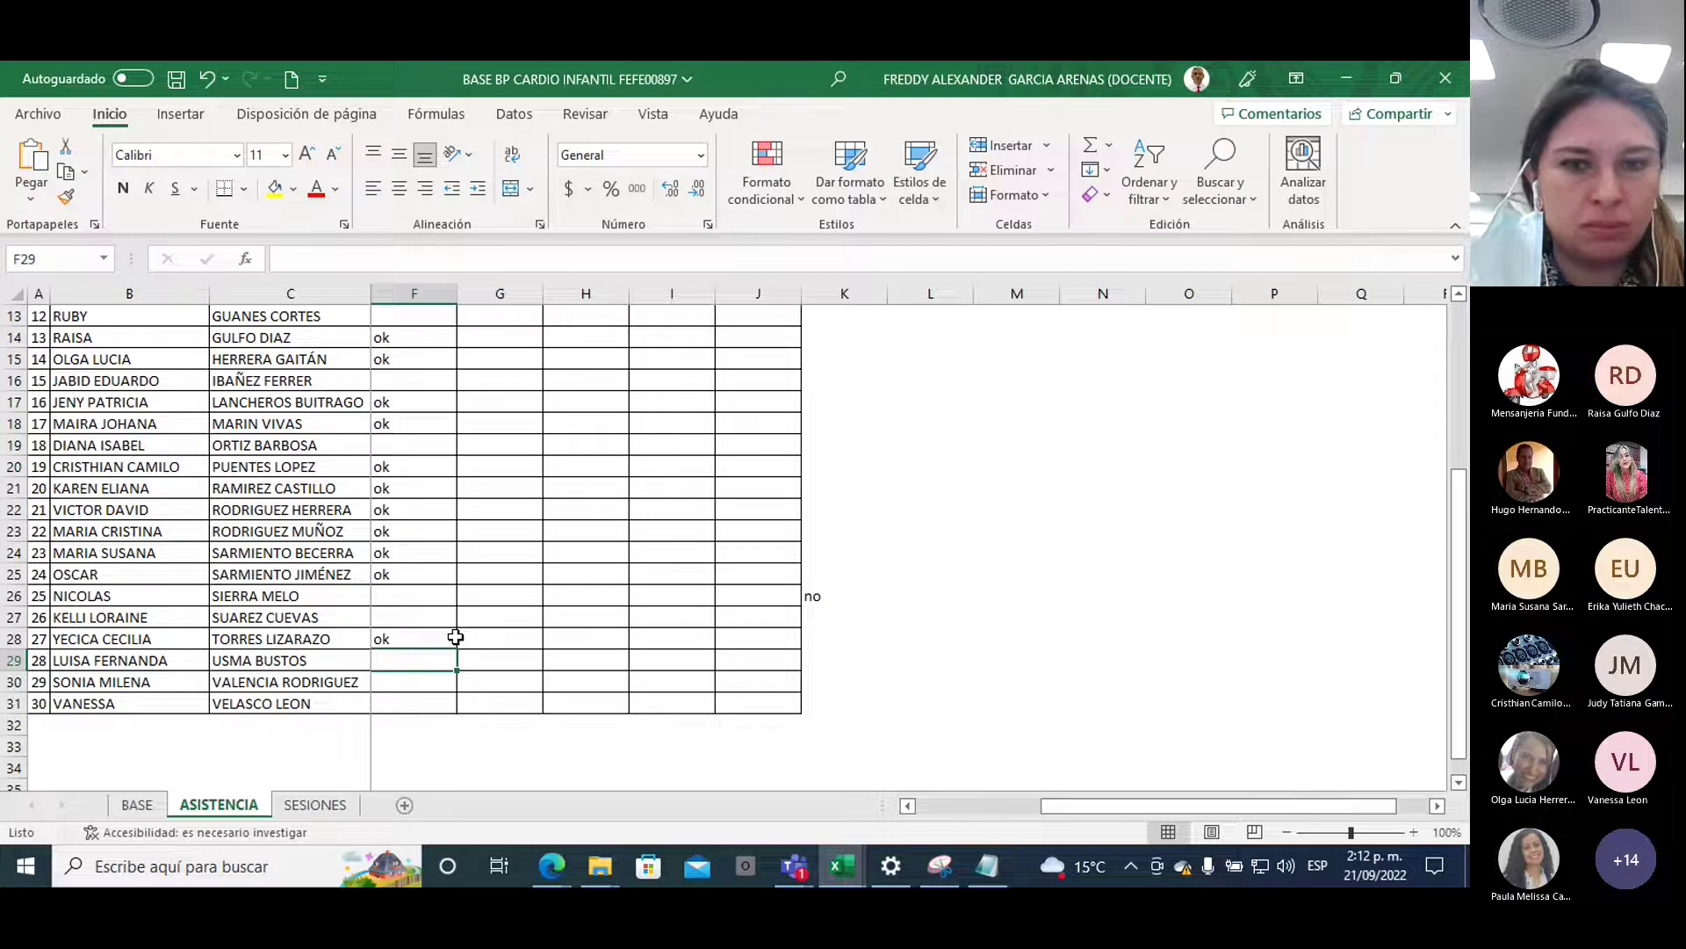
{"action": "left_click", "coordinate": [405, 681]}
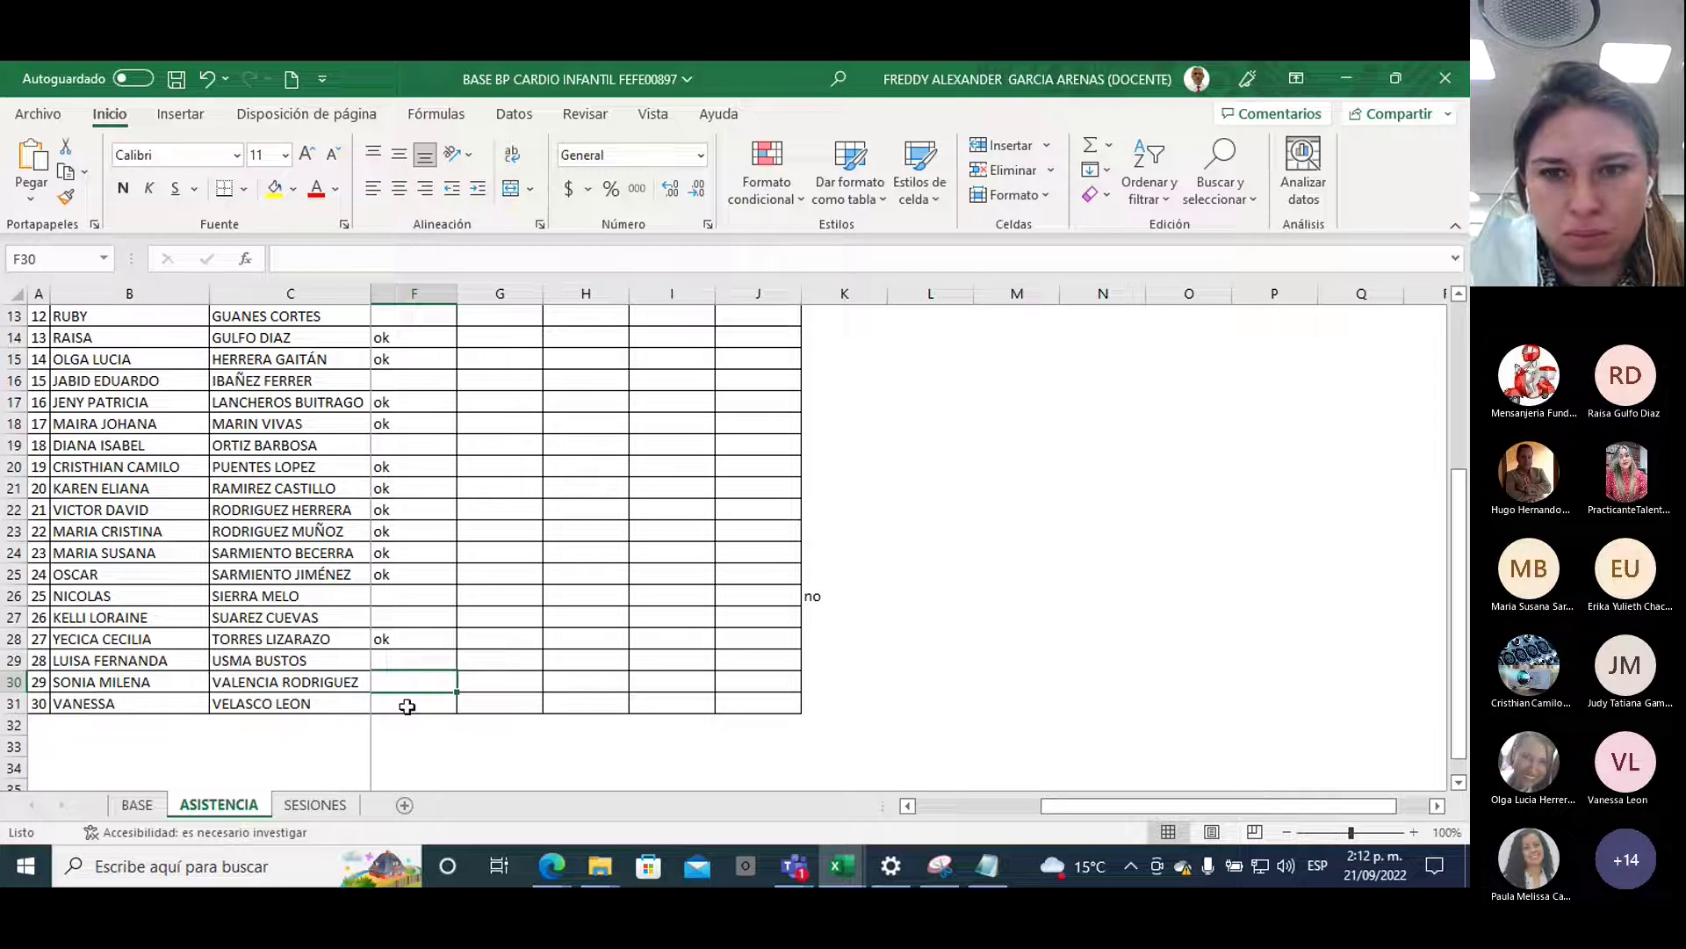
{"action": "type", "text": "ok"}
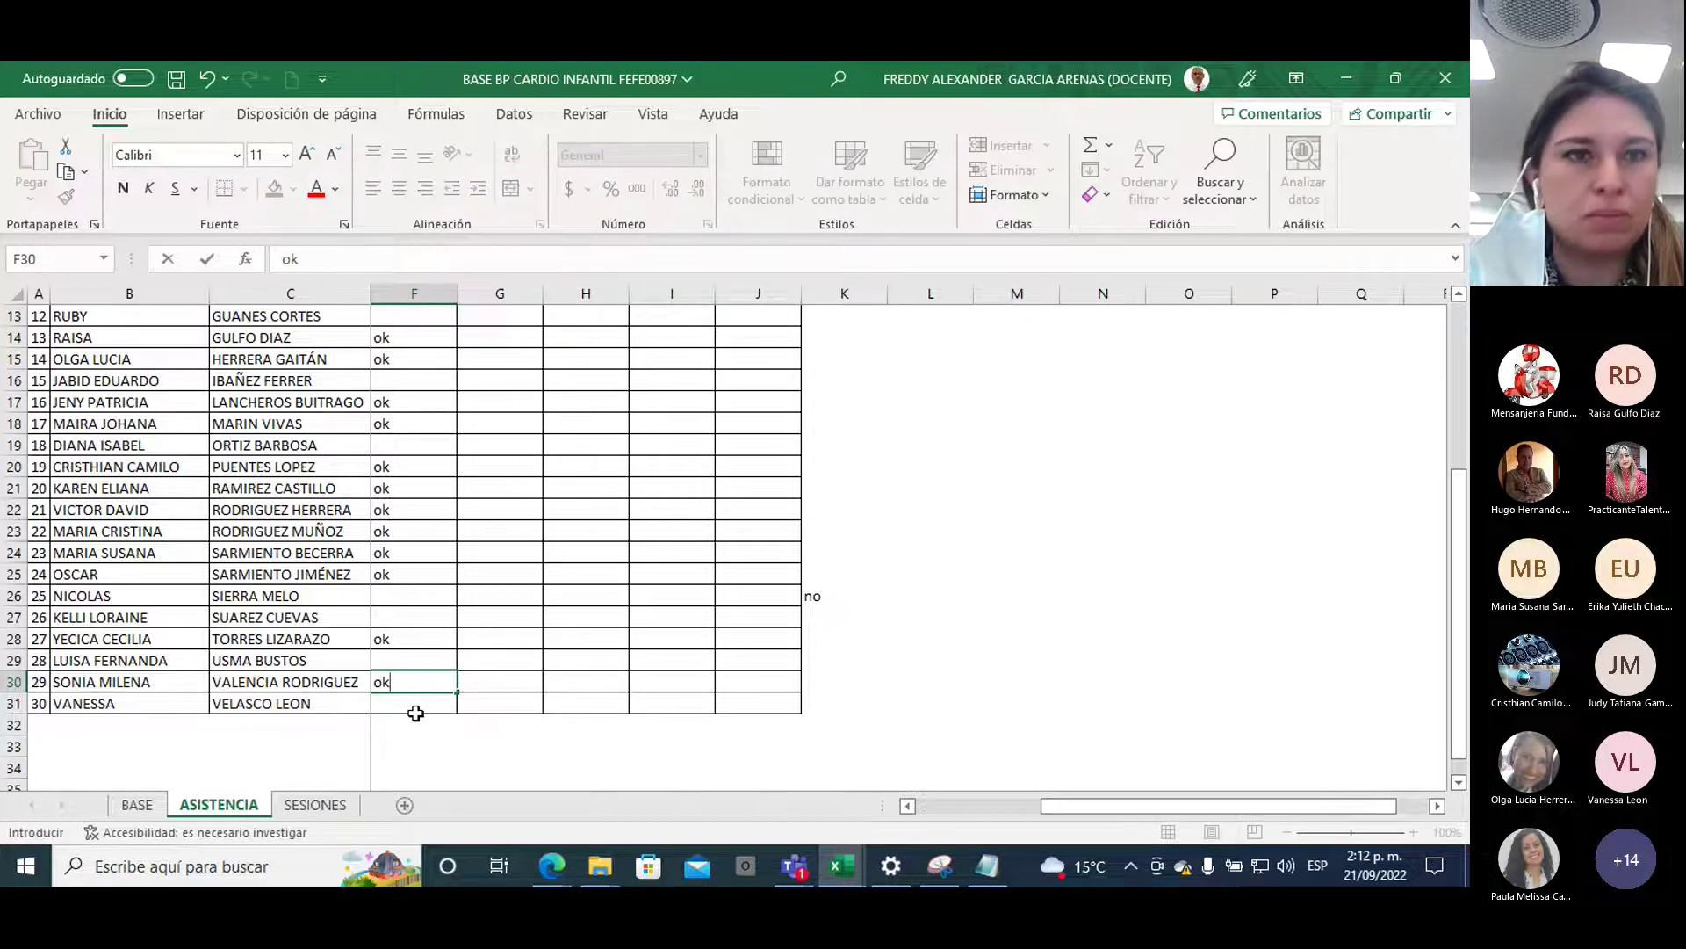
{"action": "key", "text": "Return"}
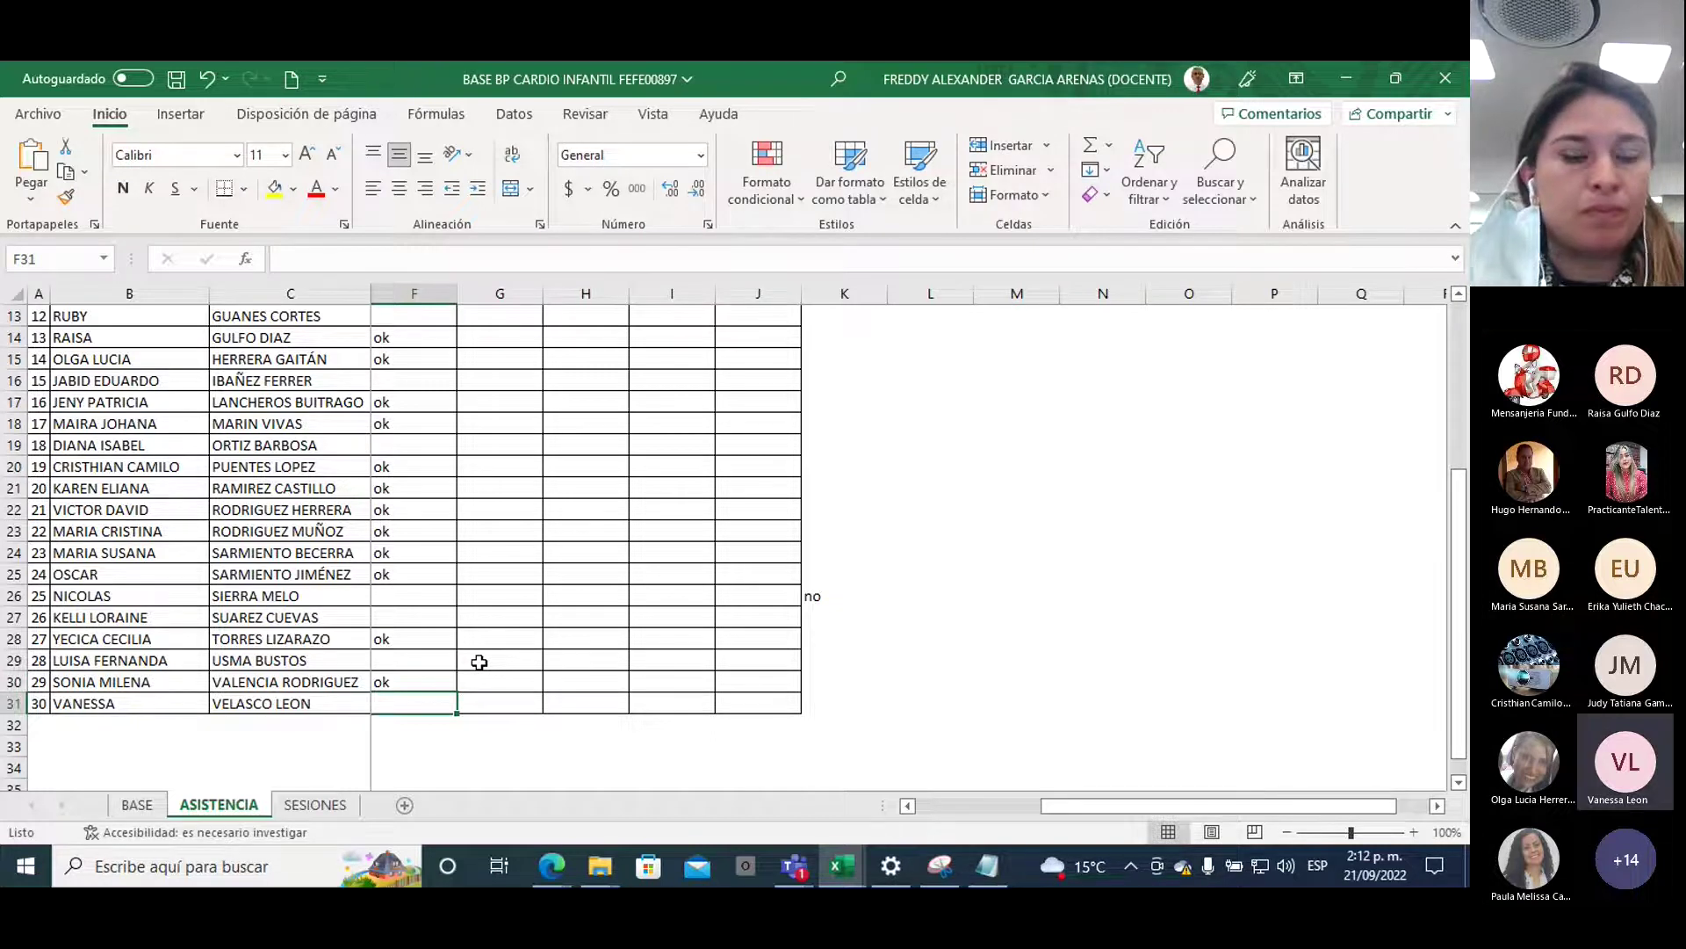
{"action": "type", "text": "ok"}
{"action": "key", "text": "Return"}
{"action": "key", "text": "Return"}
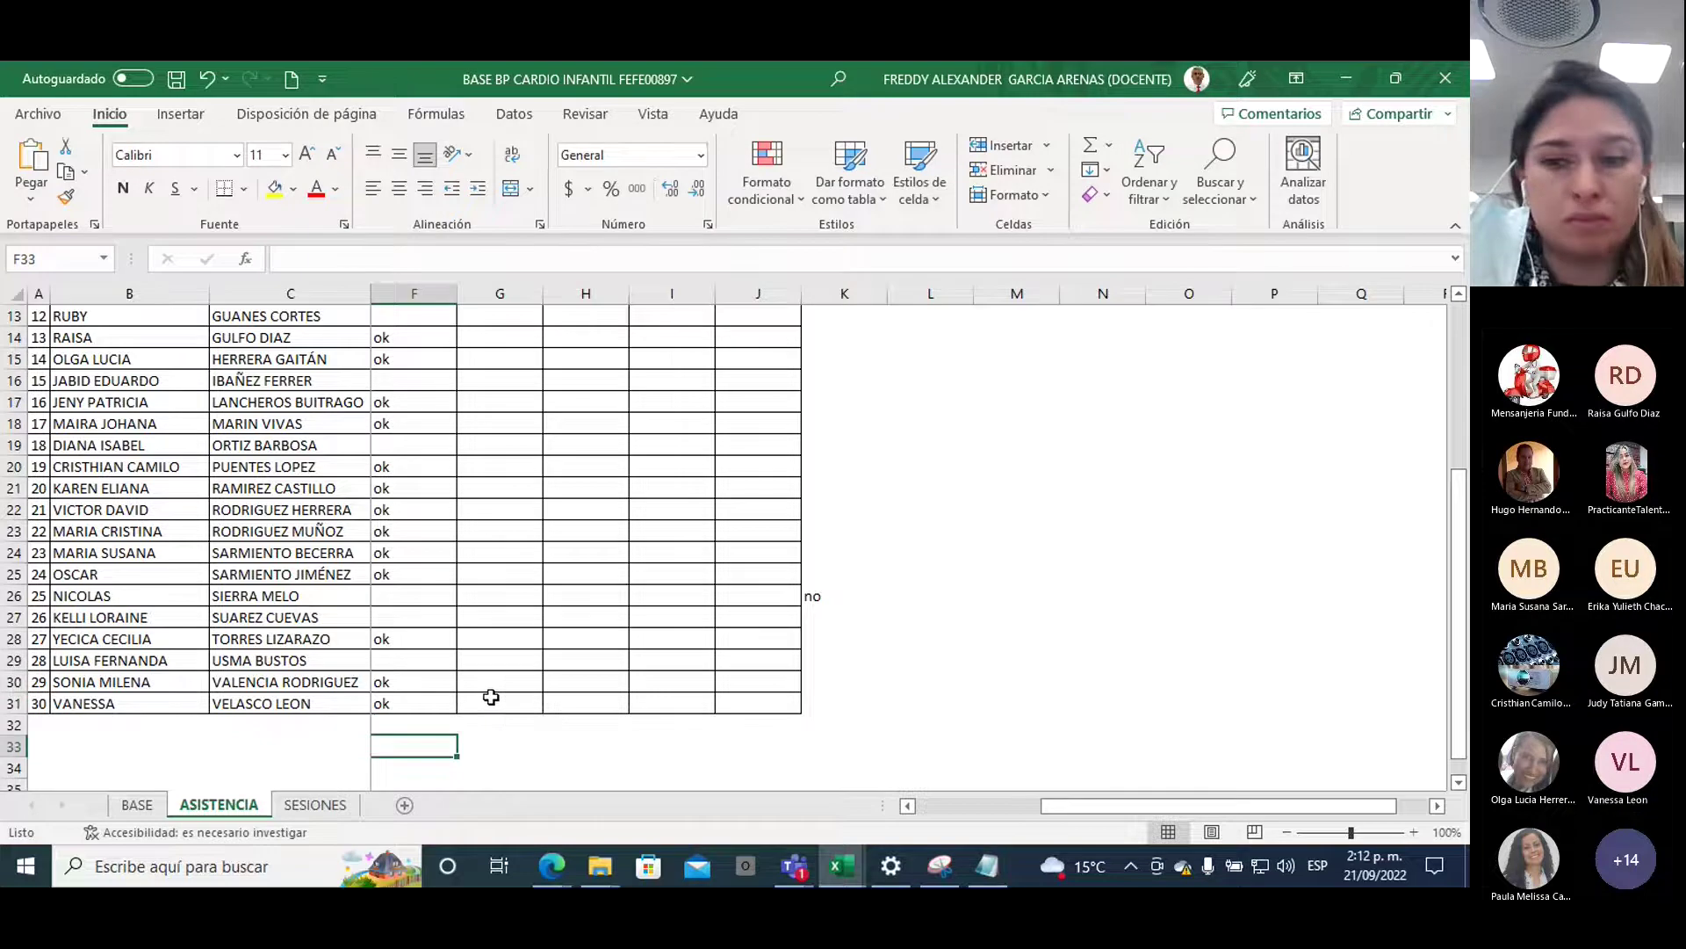
Minimize the attendance workbook, then bring it back from the taskbar
{"action": "left_click", "coordinate": [1345, 79]}
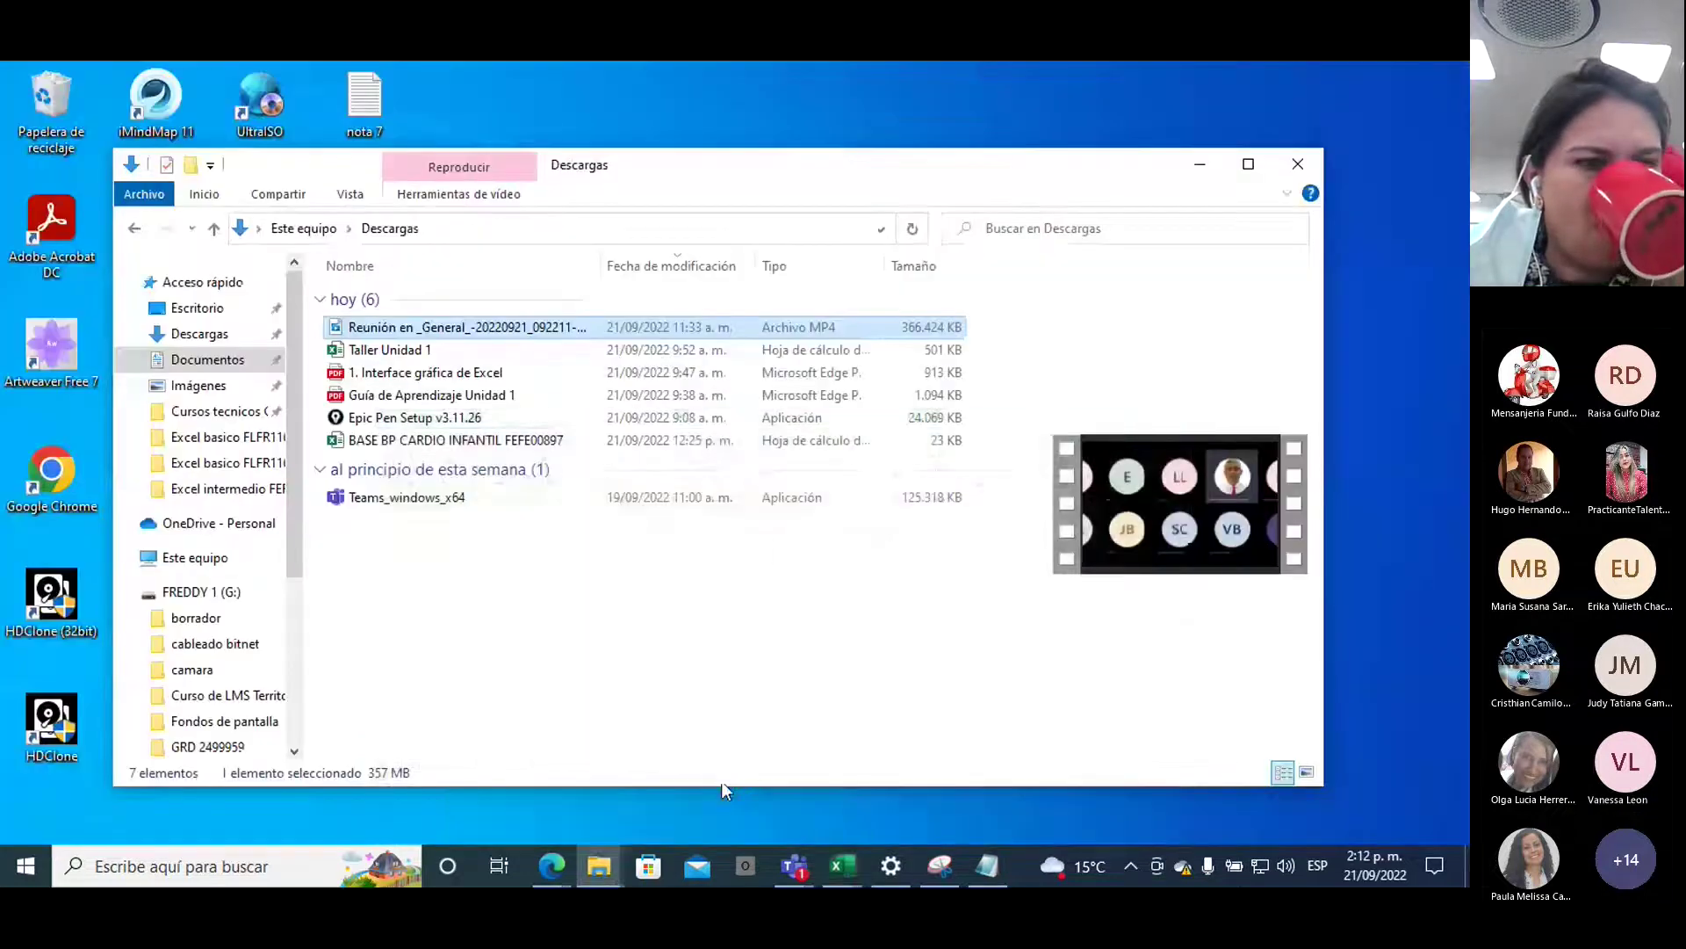
{"action": "left_click", "coordinate": [566, 866]}
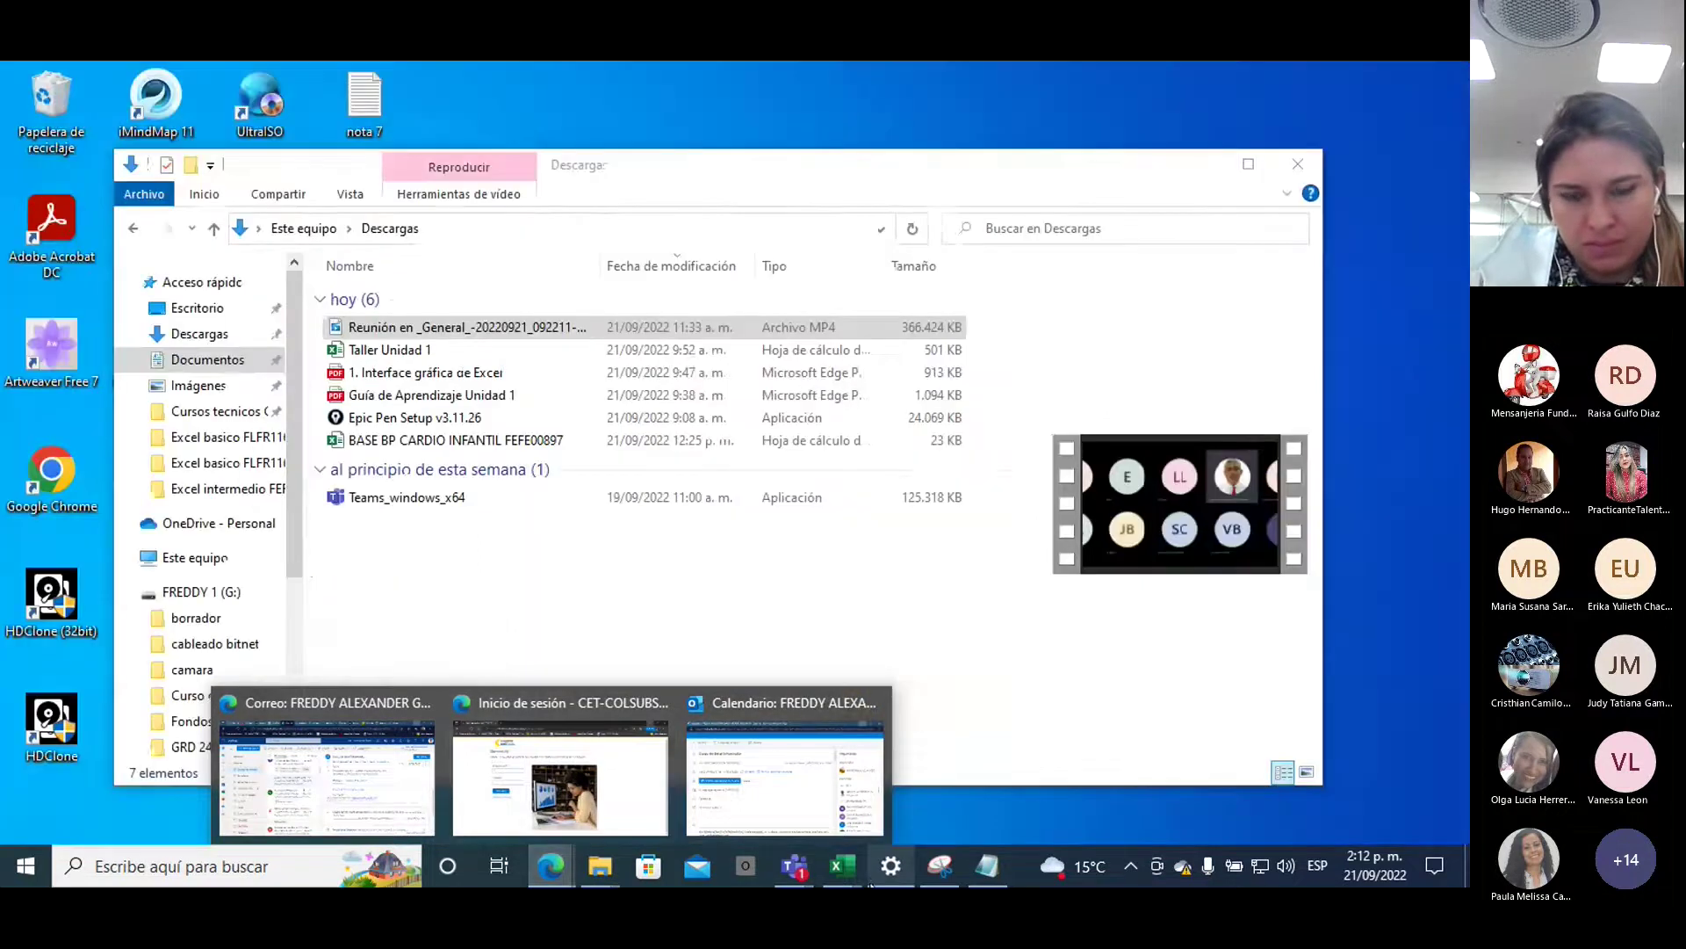
{"action": "mouse_move", "coordinate": [854, 872]}
{"action": "left_click", "coordinate": [882, 785]}
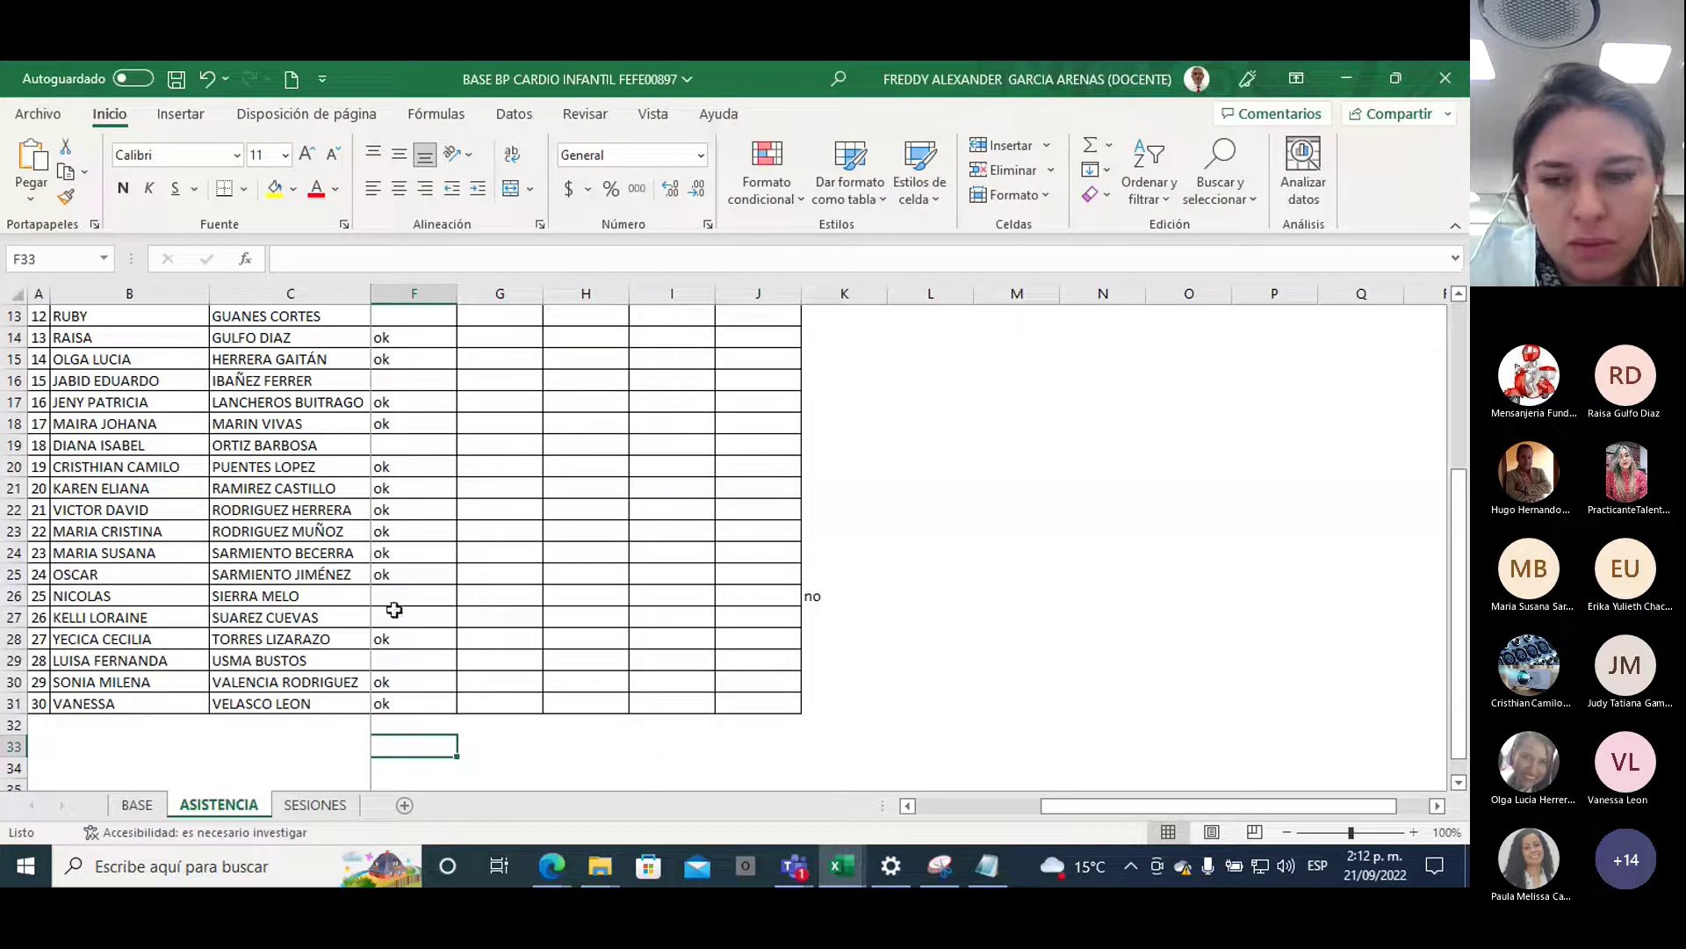
Mark ok in F27, save the workbook and minimize it
{"action": "left_click", "coordinate": [400, 615]}
{"action": "type", "text": "ok"}
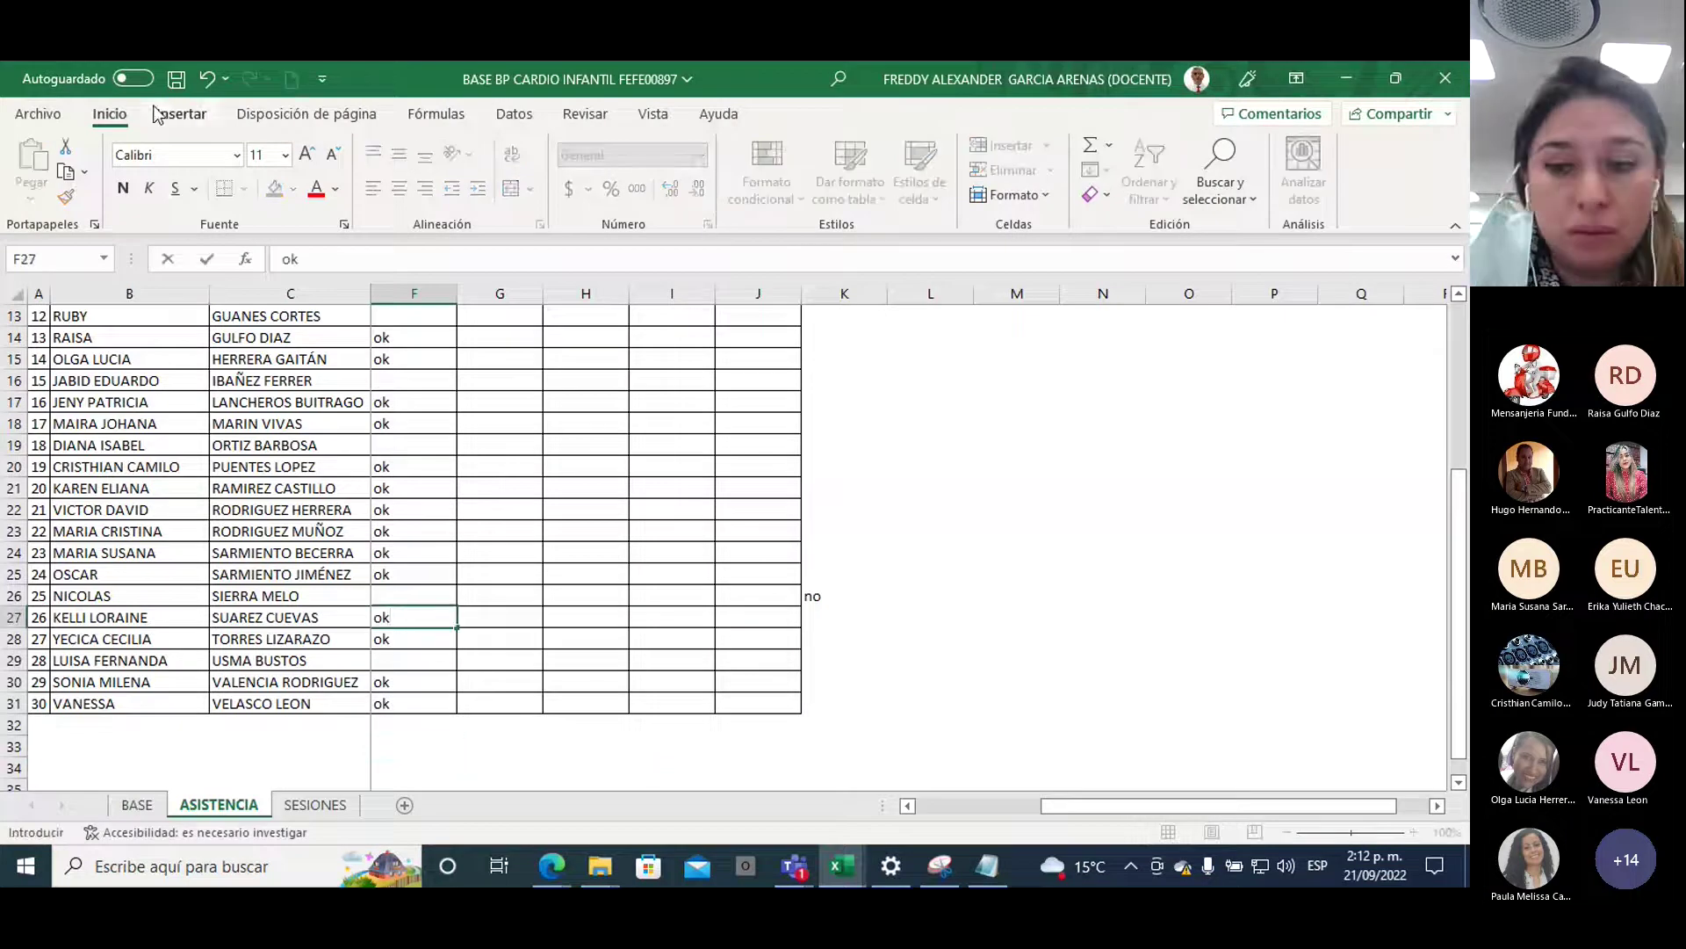
{"action": "left_click", "coordinate": [177, 78]}
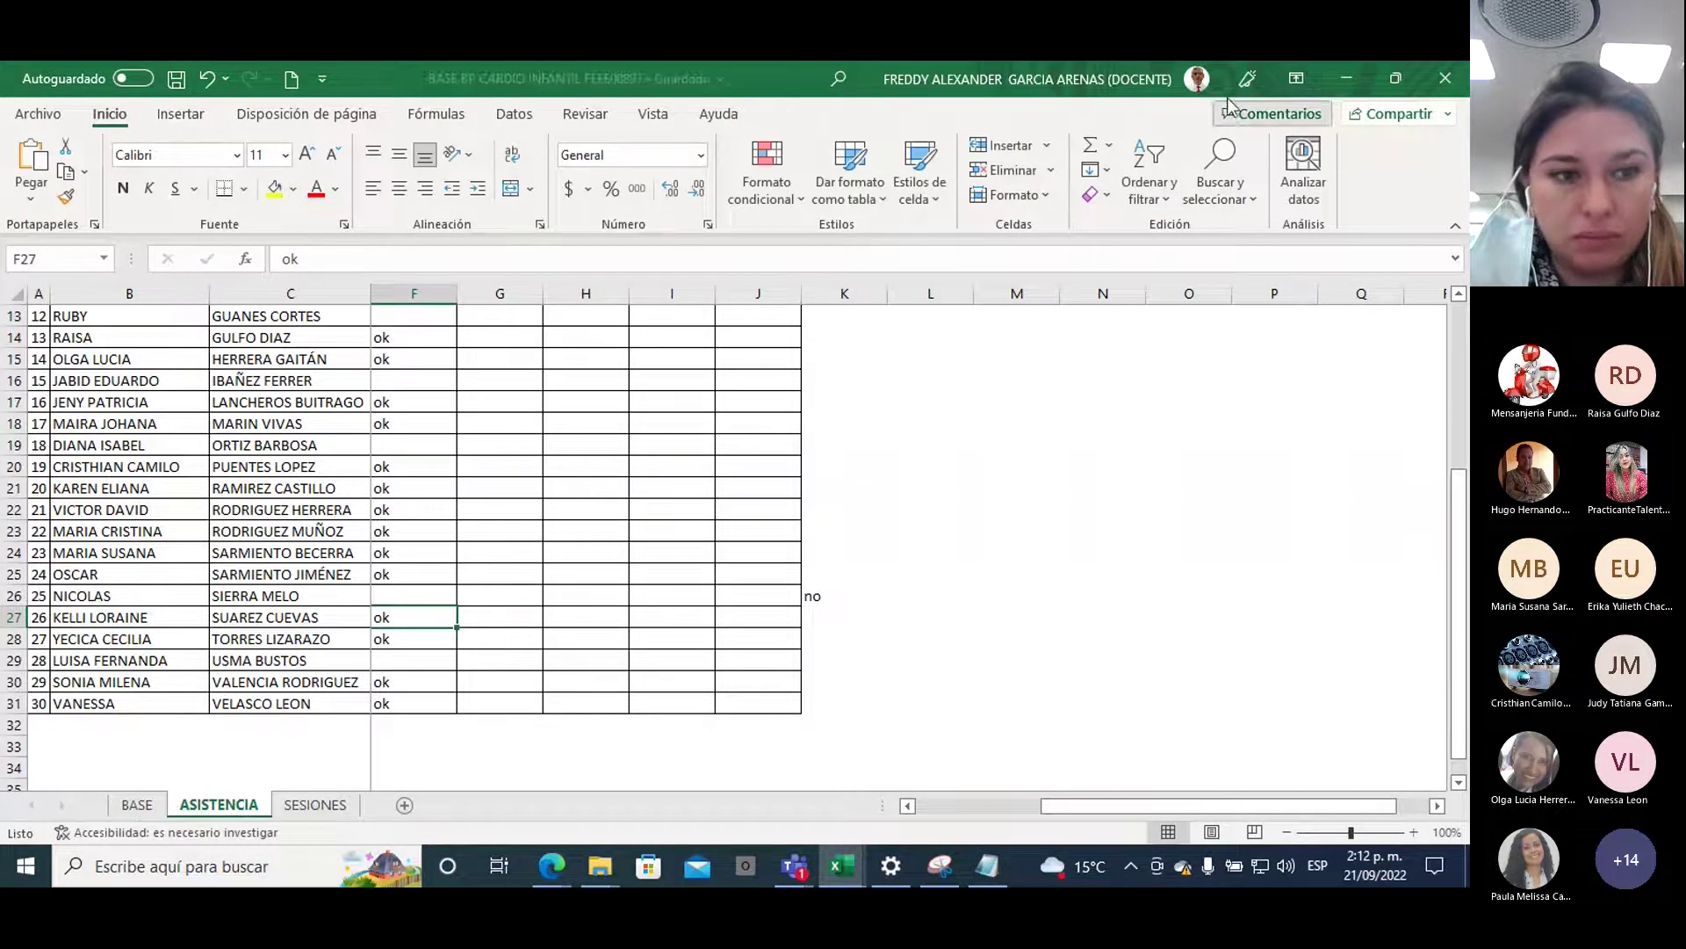
{"action": "left_click", "coordinate": [1344, 78]}
Minimize the Descargas folder and bring up the 'Inicio de sesión - CET-COLSUBSIDIO' Edge window
{"action": "left_click", "coordinate": [1200, 164]}
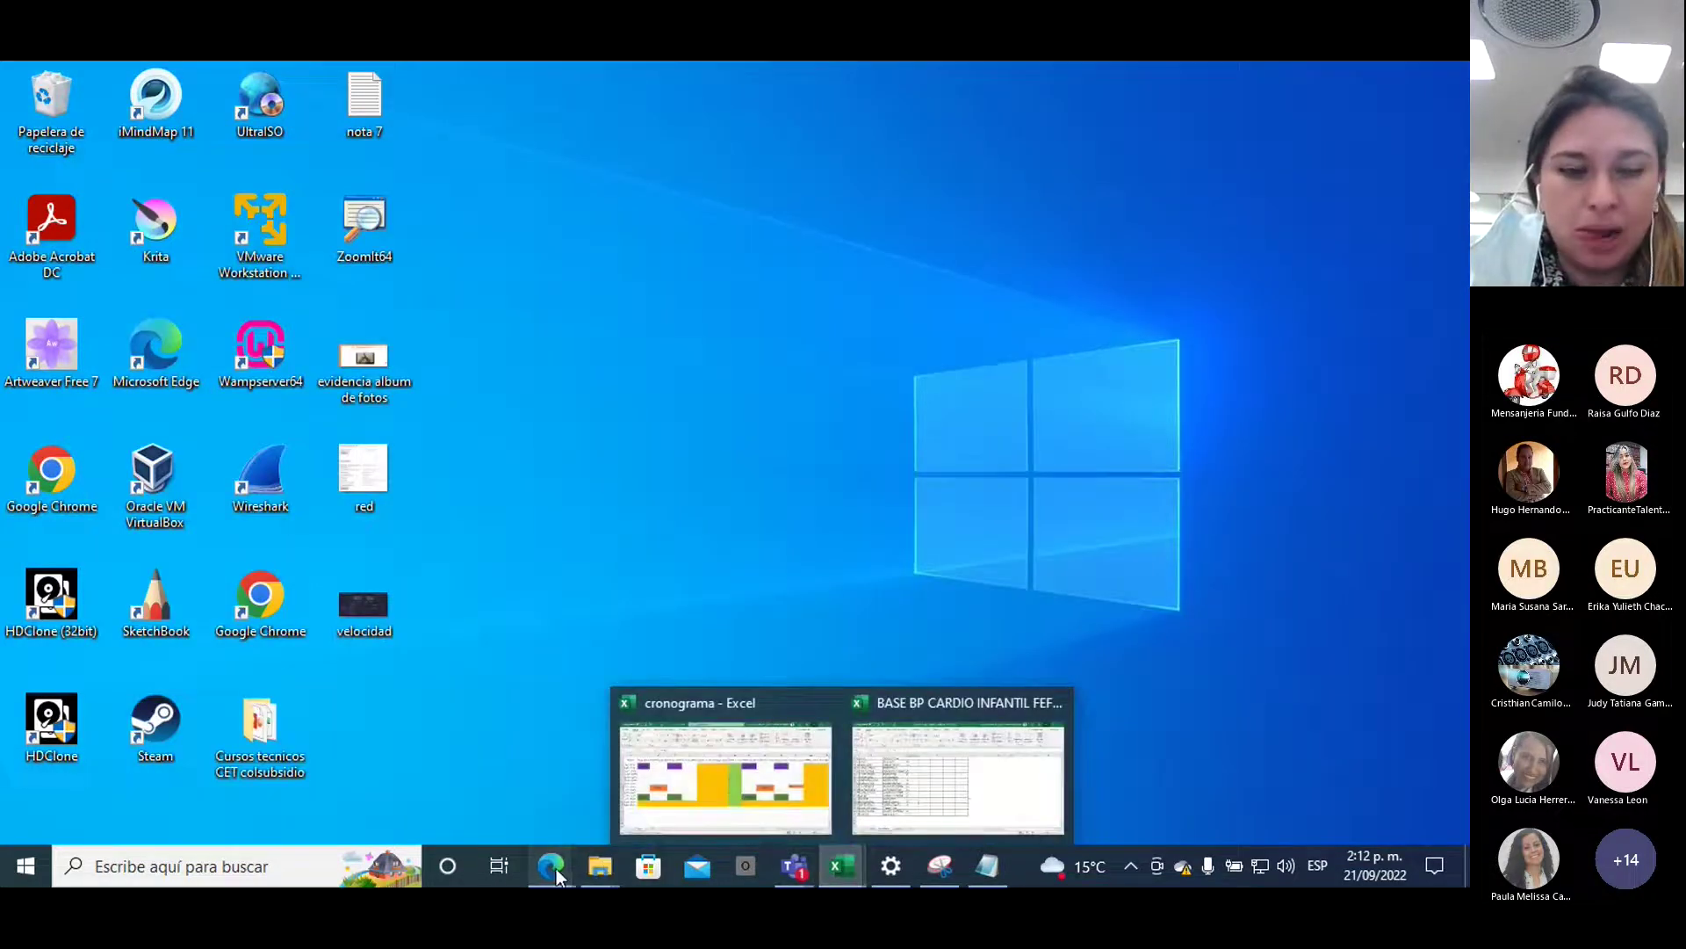
{"action": "mouse_move", "coordinate": [557, 868]}
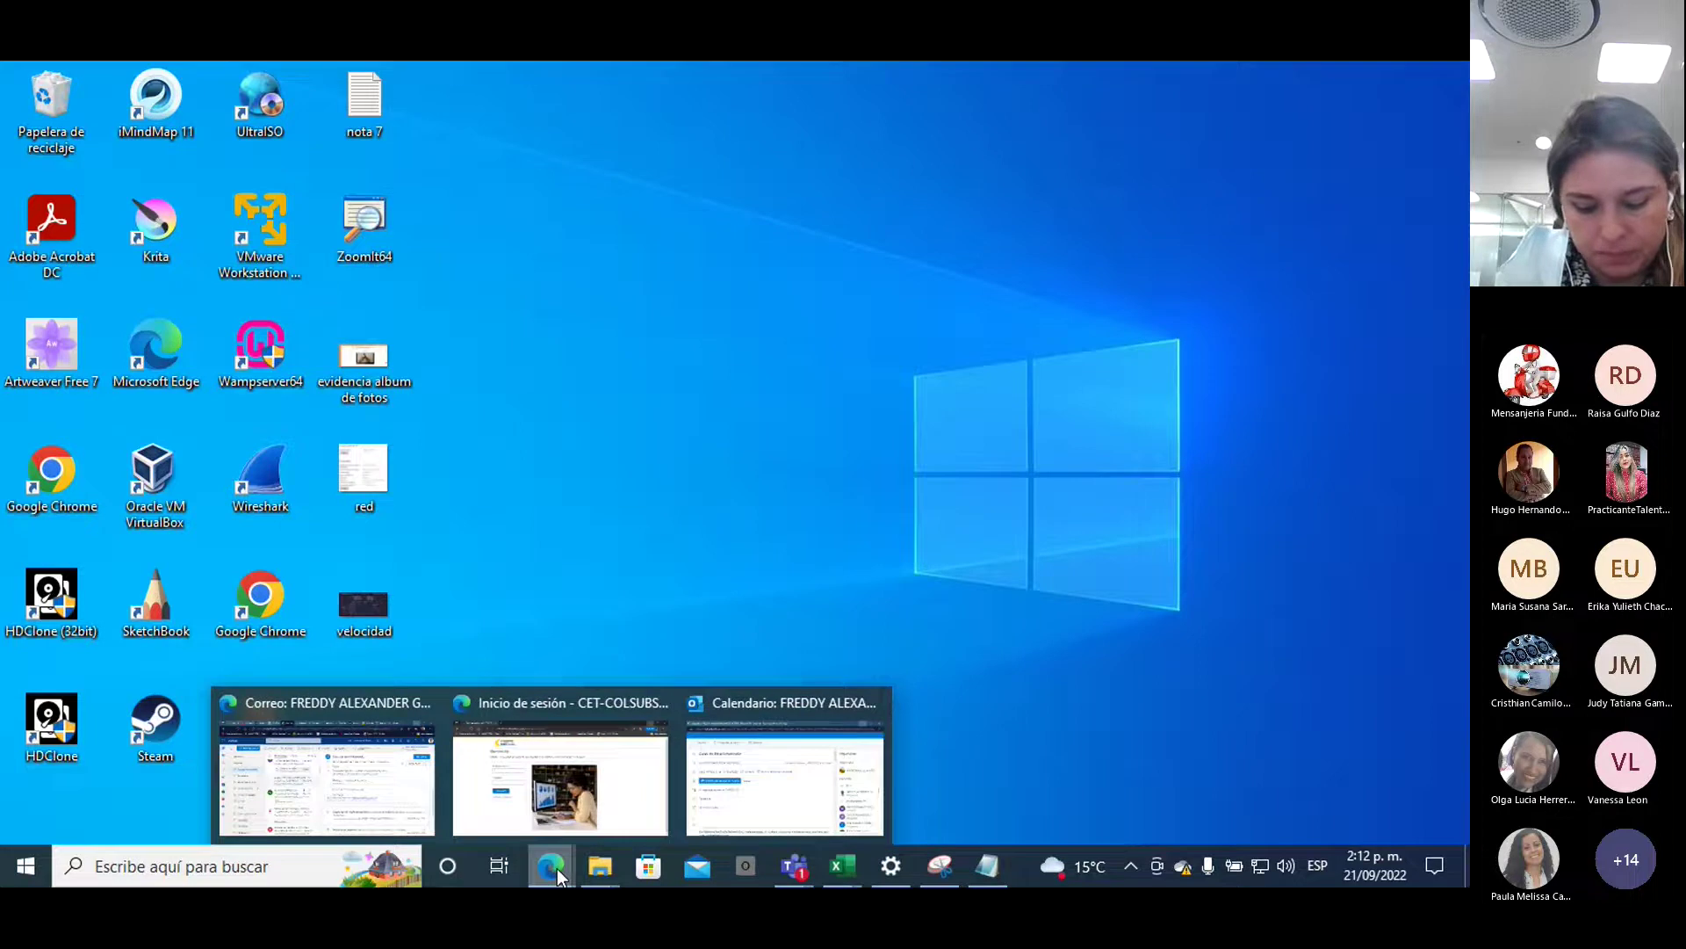
{"action": "left_click", "coordinate": [481, 815]}
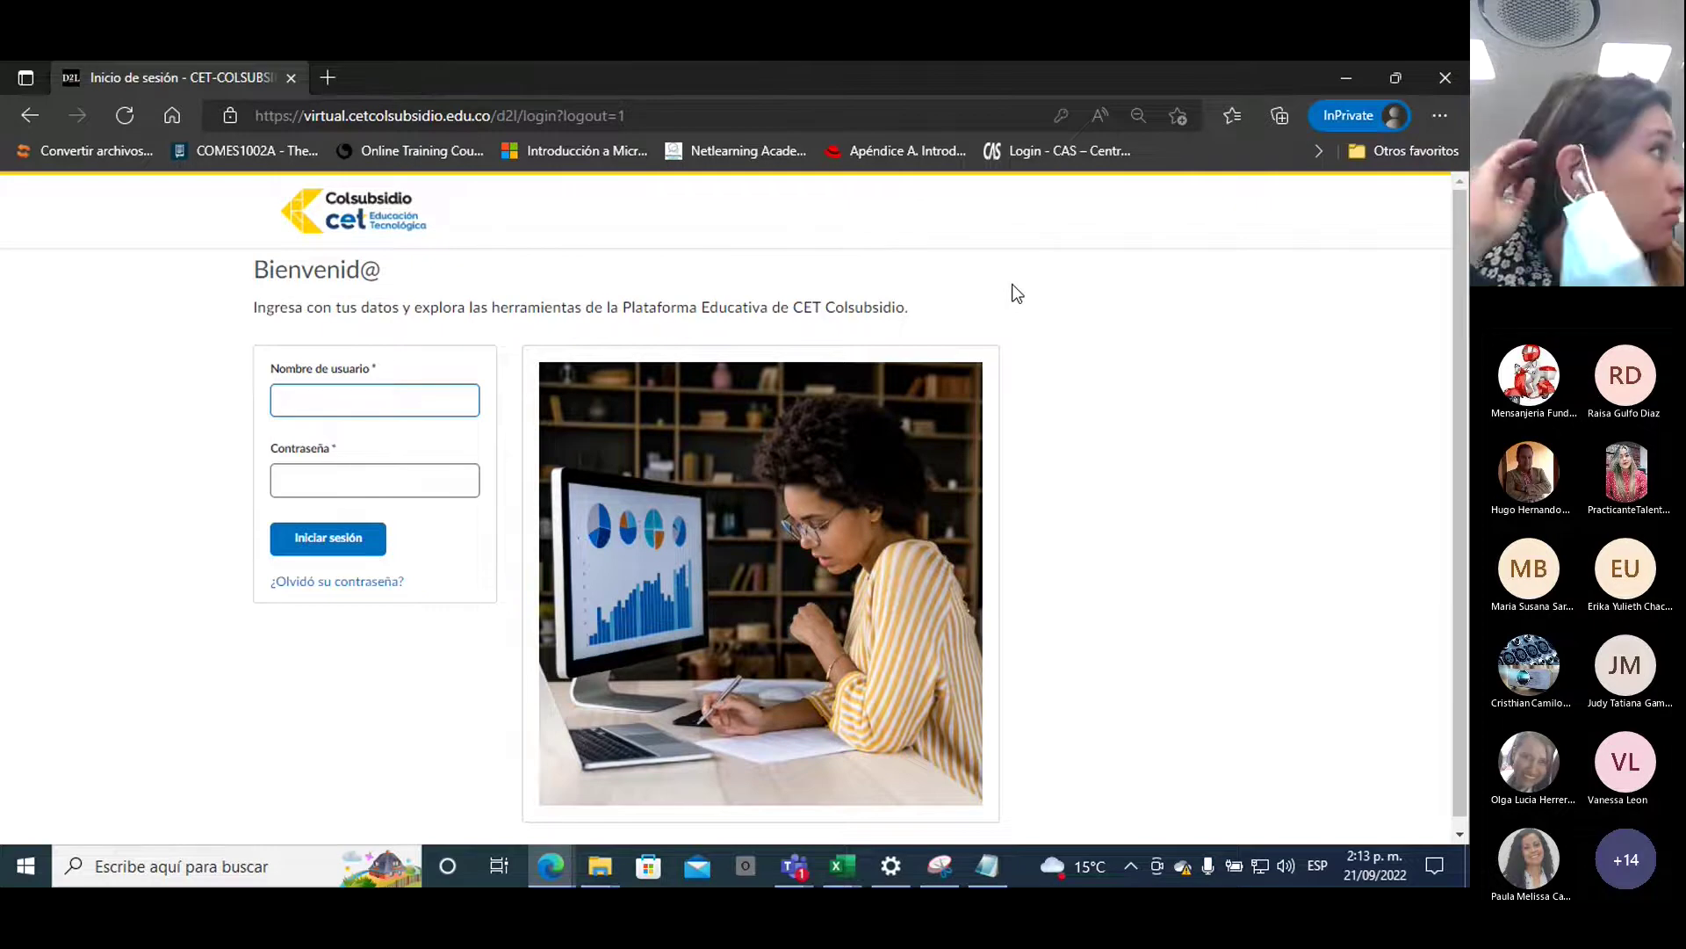
Select the page address, then the Nombre de usuario and Contraseña fields on the sign-in page
{"action": "left_click", "coordinate": [657, 115]}
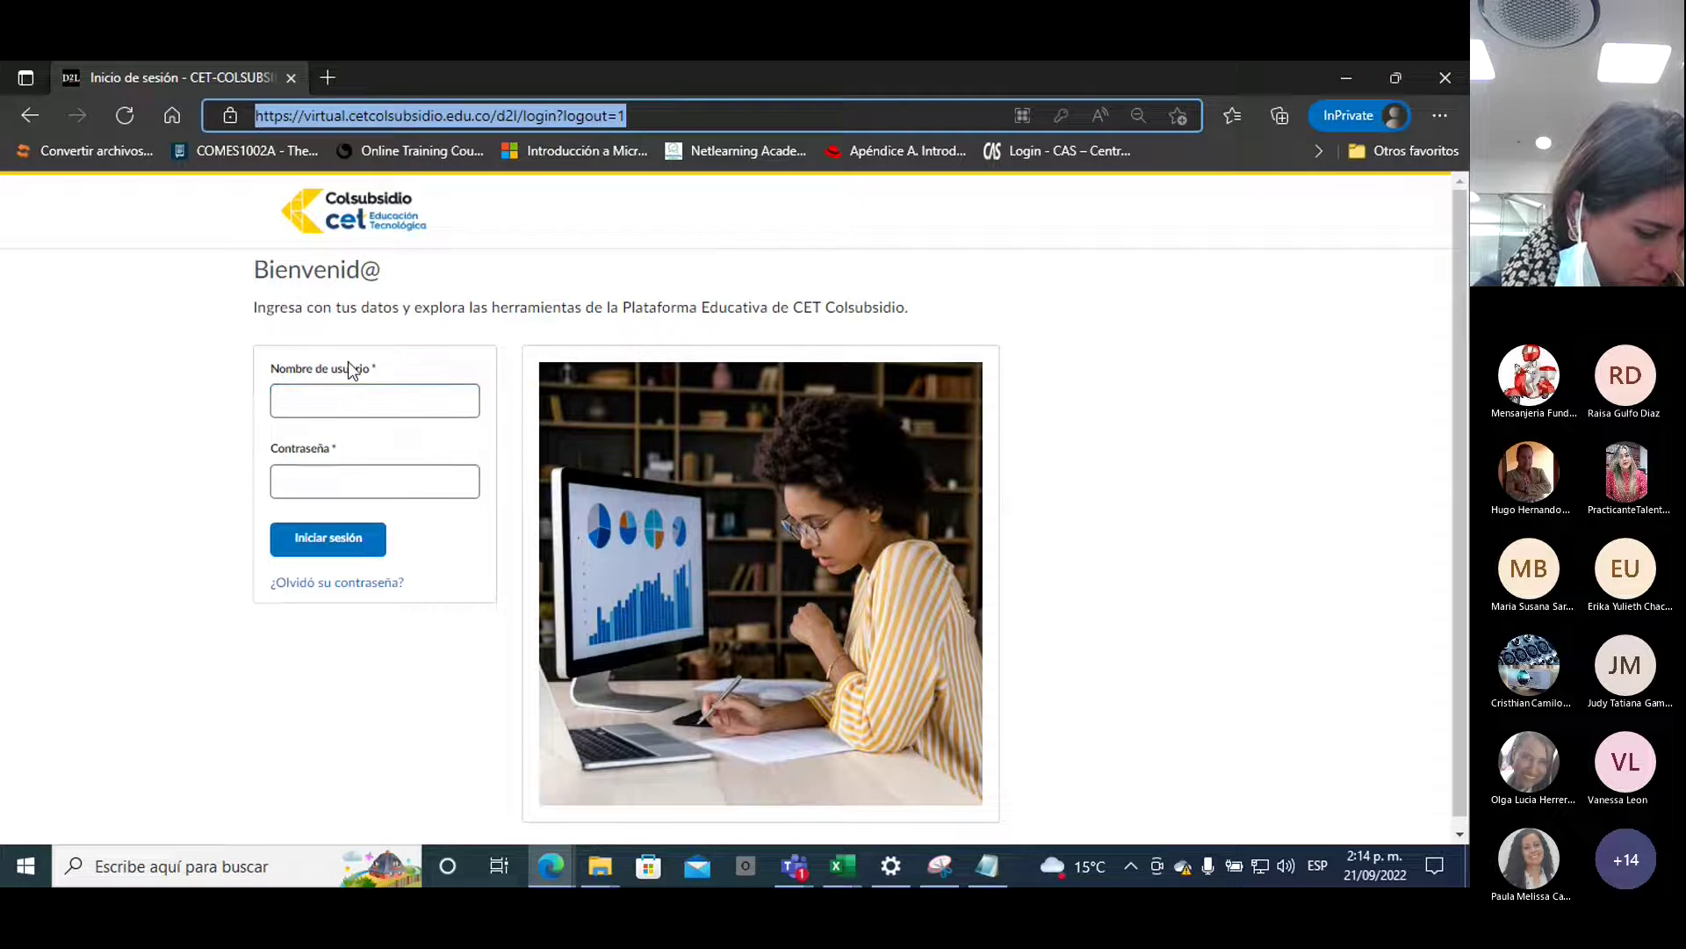
{"action": "left_click", "coordinate": [331, 398]}
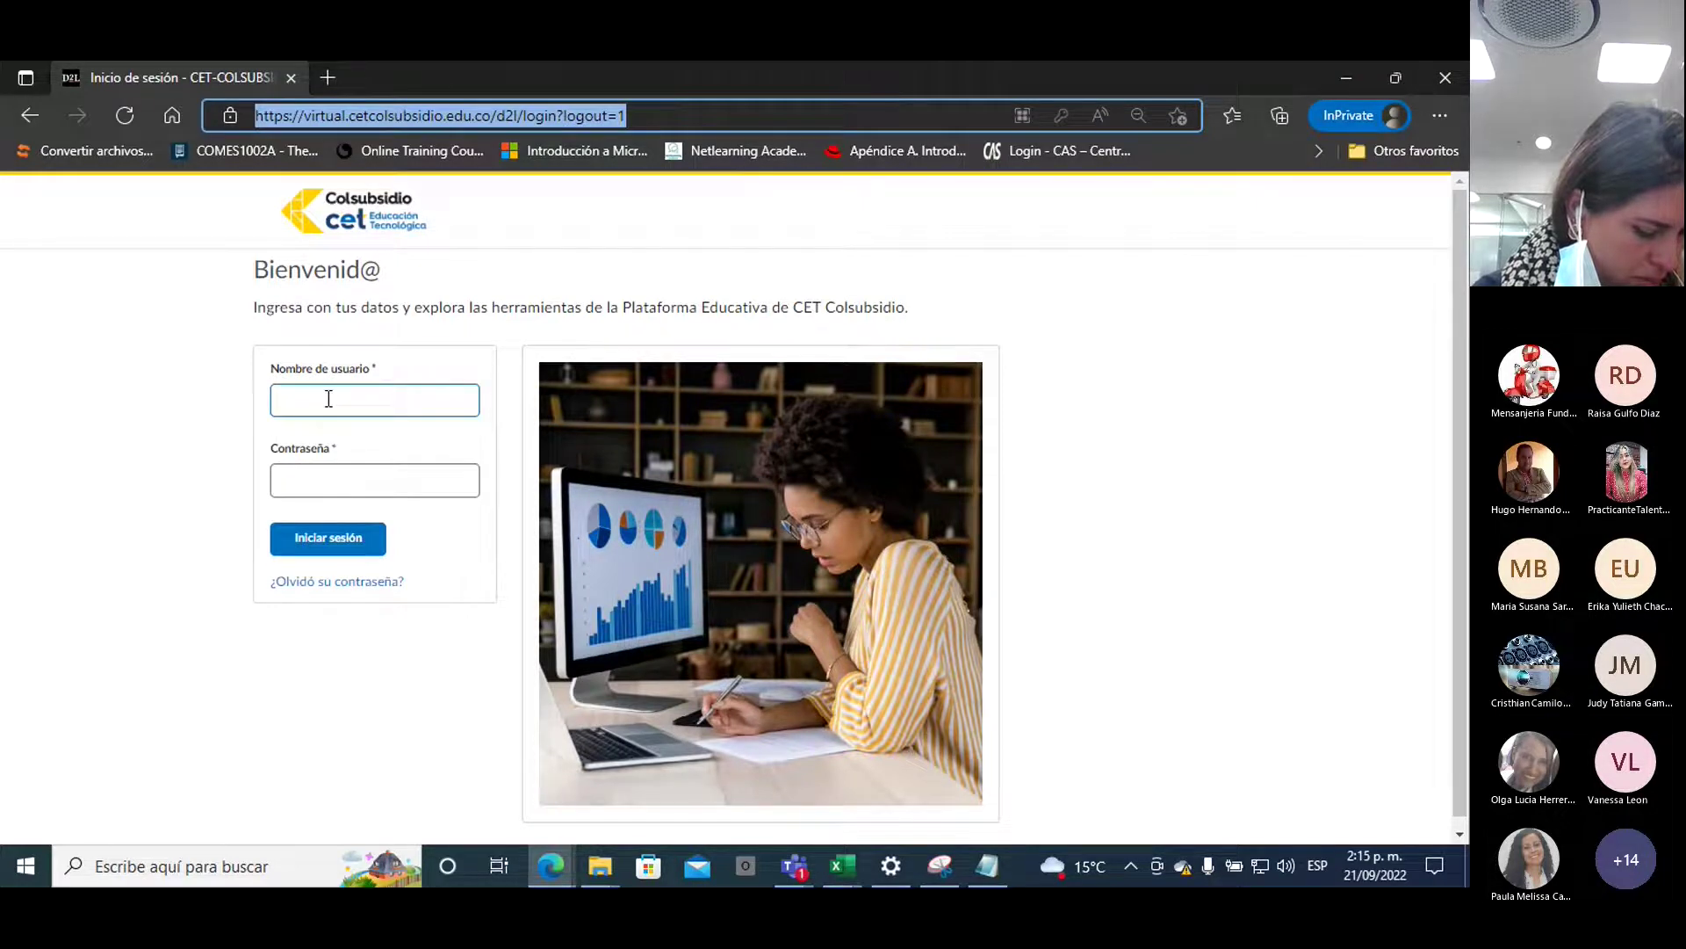
{"action": "left_click", "coordinate": [319, 489]}
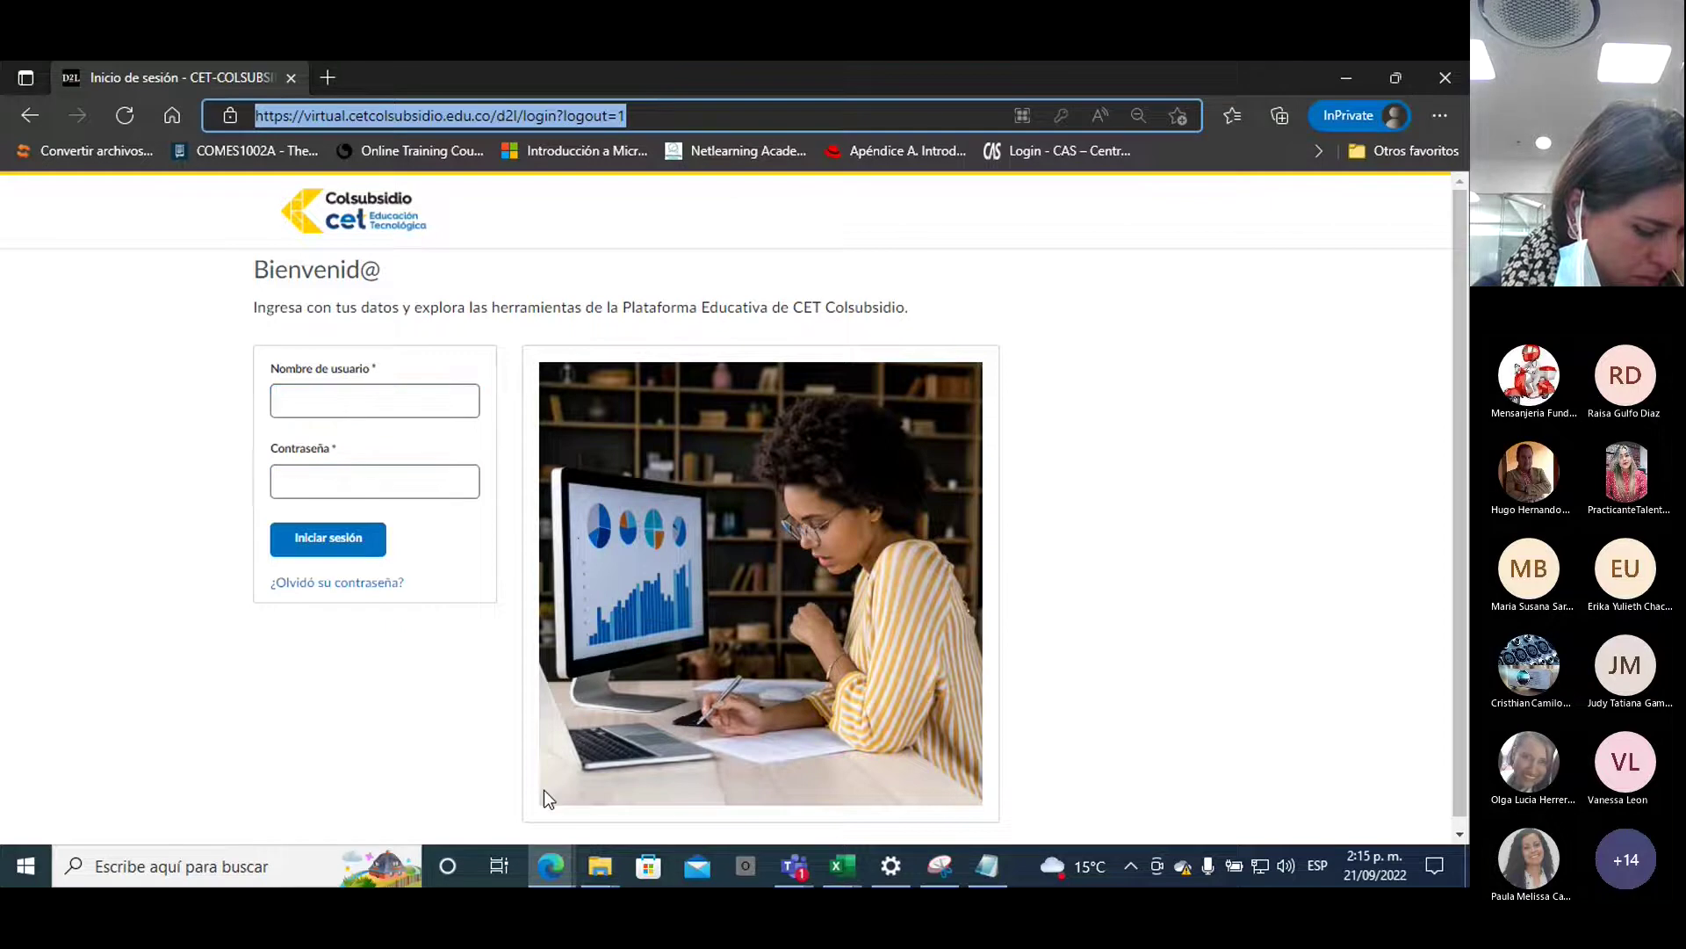
{"action": "mouse_move", "coordinate": [548, 861]}
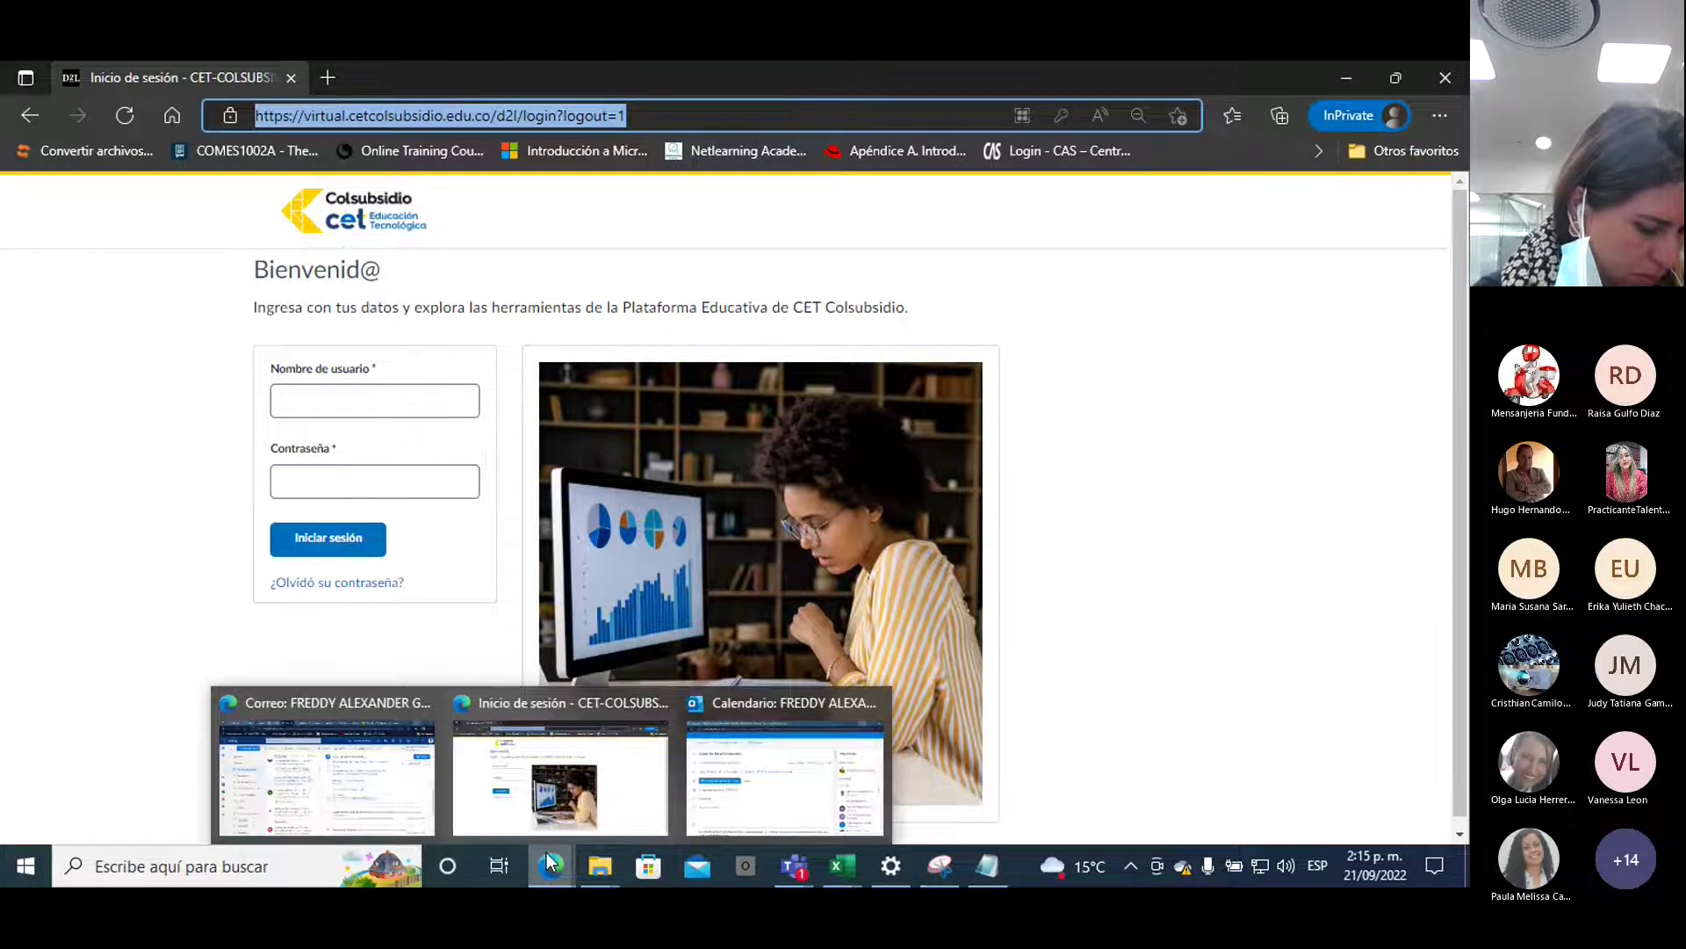
Switch to the course unit tab and choose Ver como Estudiante from the account menu
{"action": "left_click", "coordinate": [327, 755]}
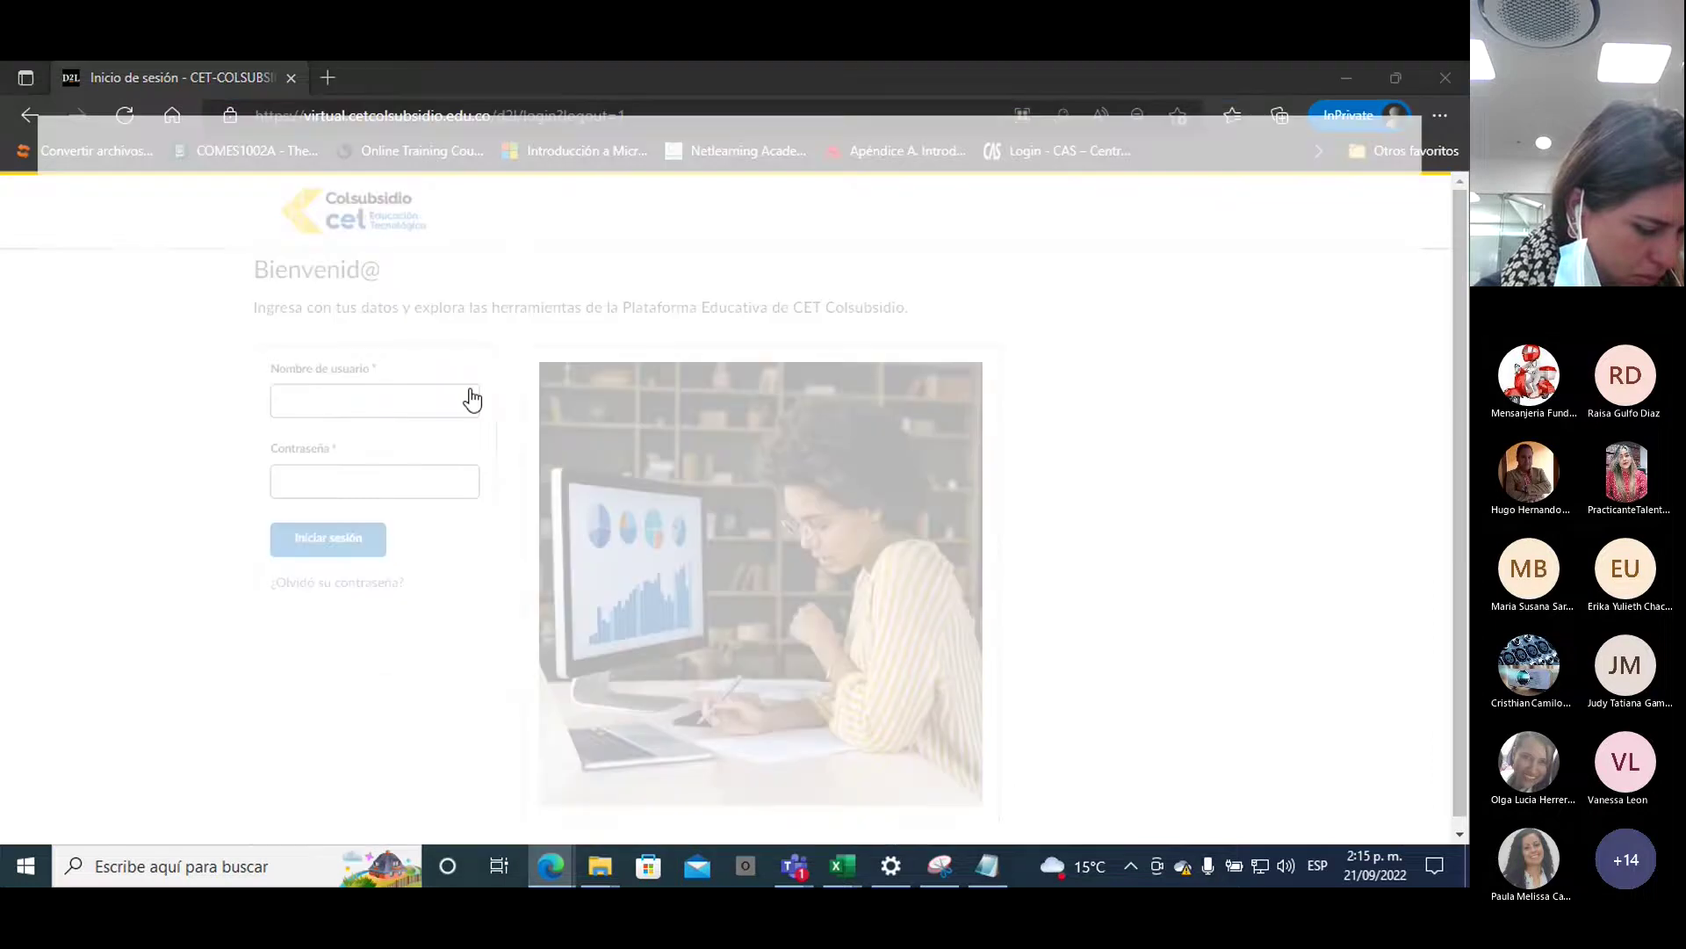
{"action": "left_click", "coordinate": [925, 78]}
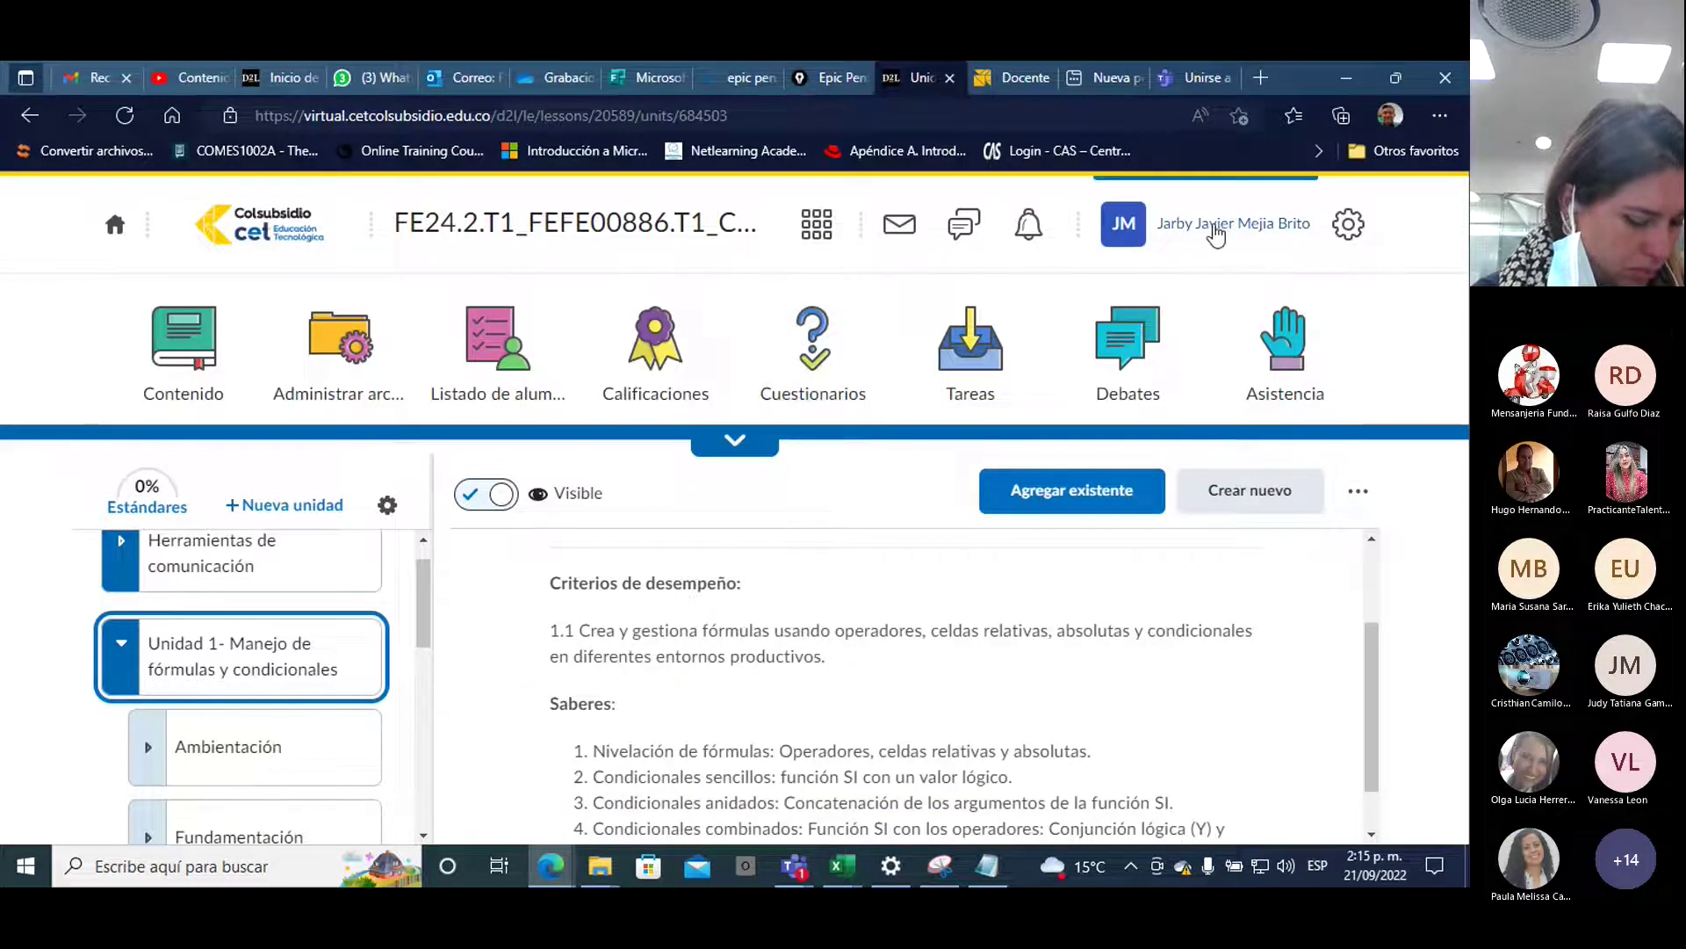
{"action": "left_click", "coordinate": [1216, 230]}
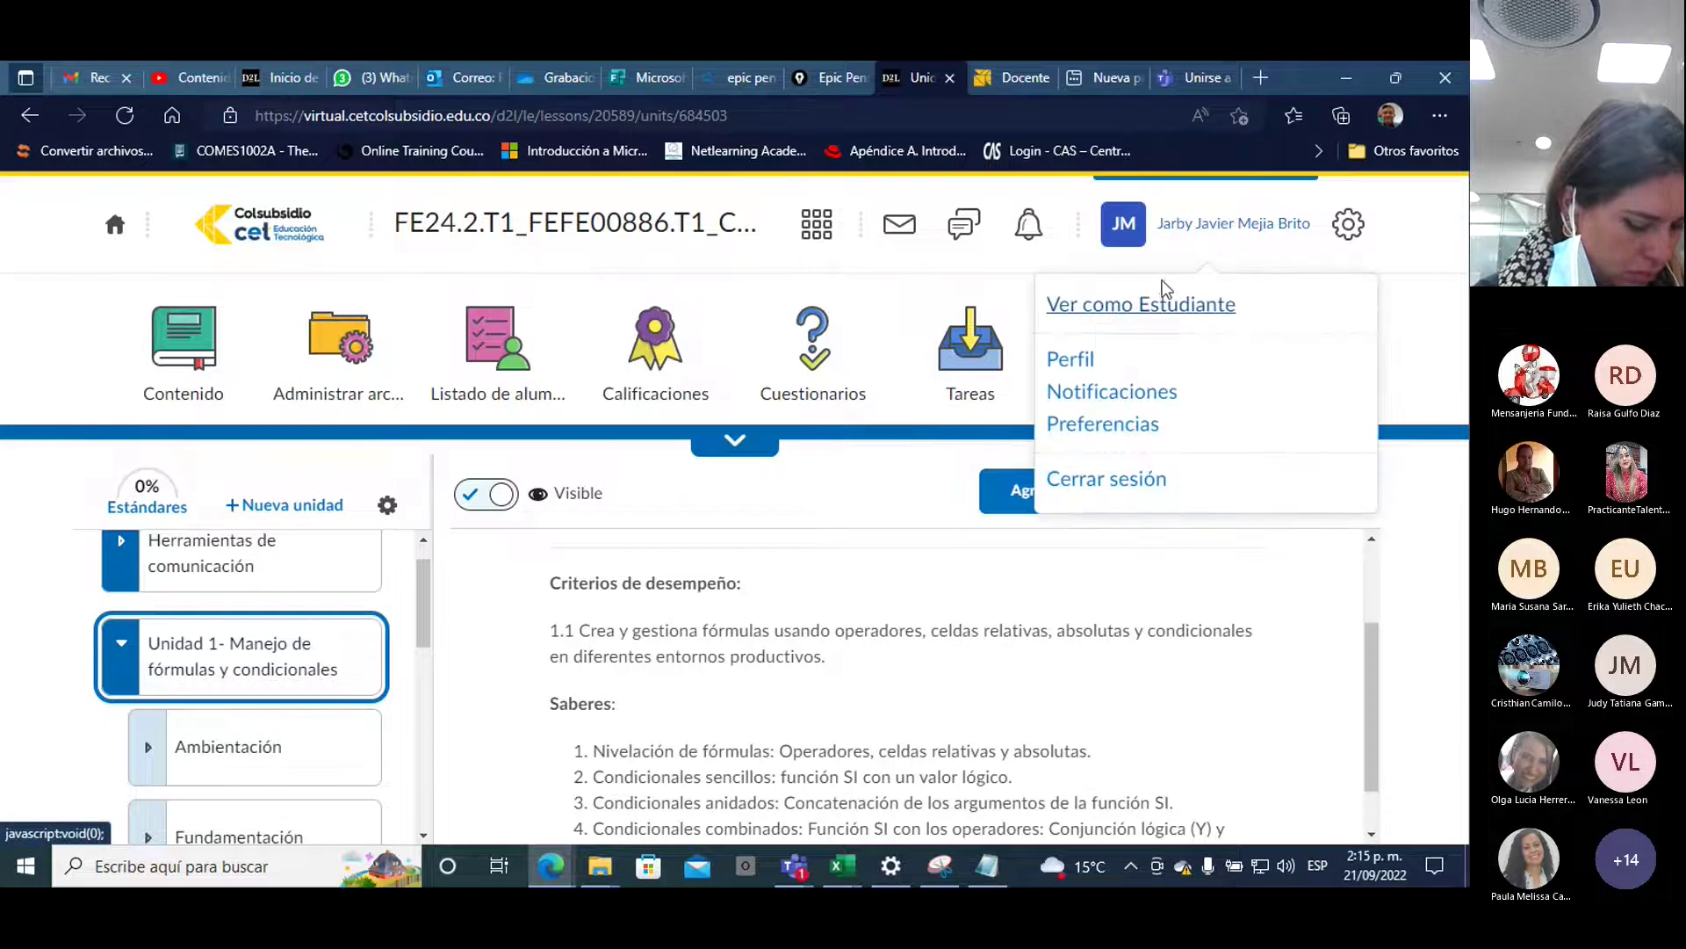
{"action": "left_click", "coordinate": [1140, 227]}
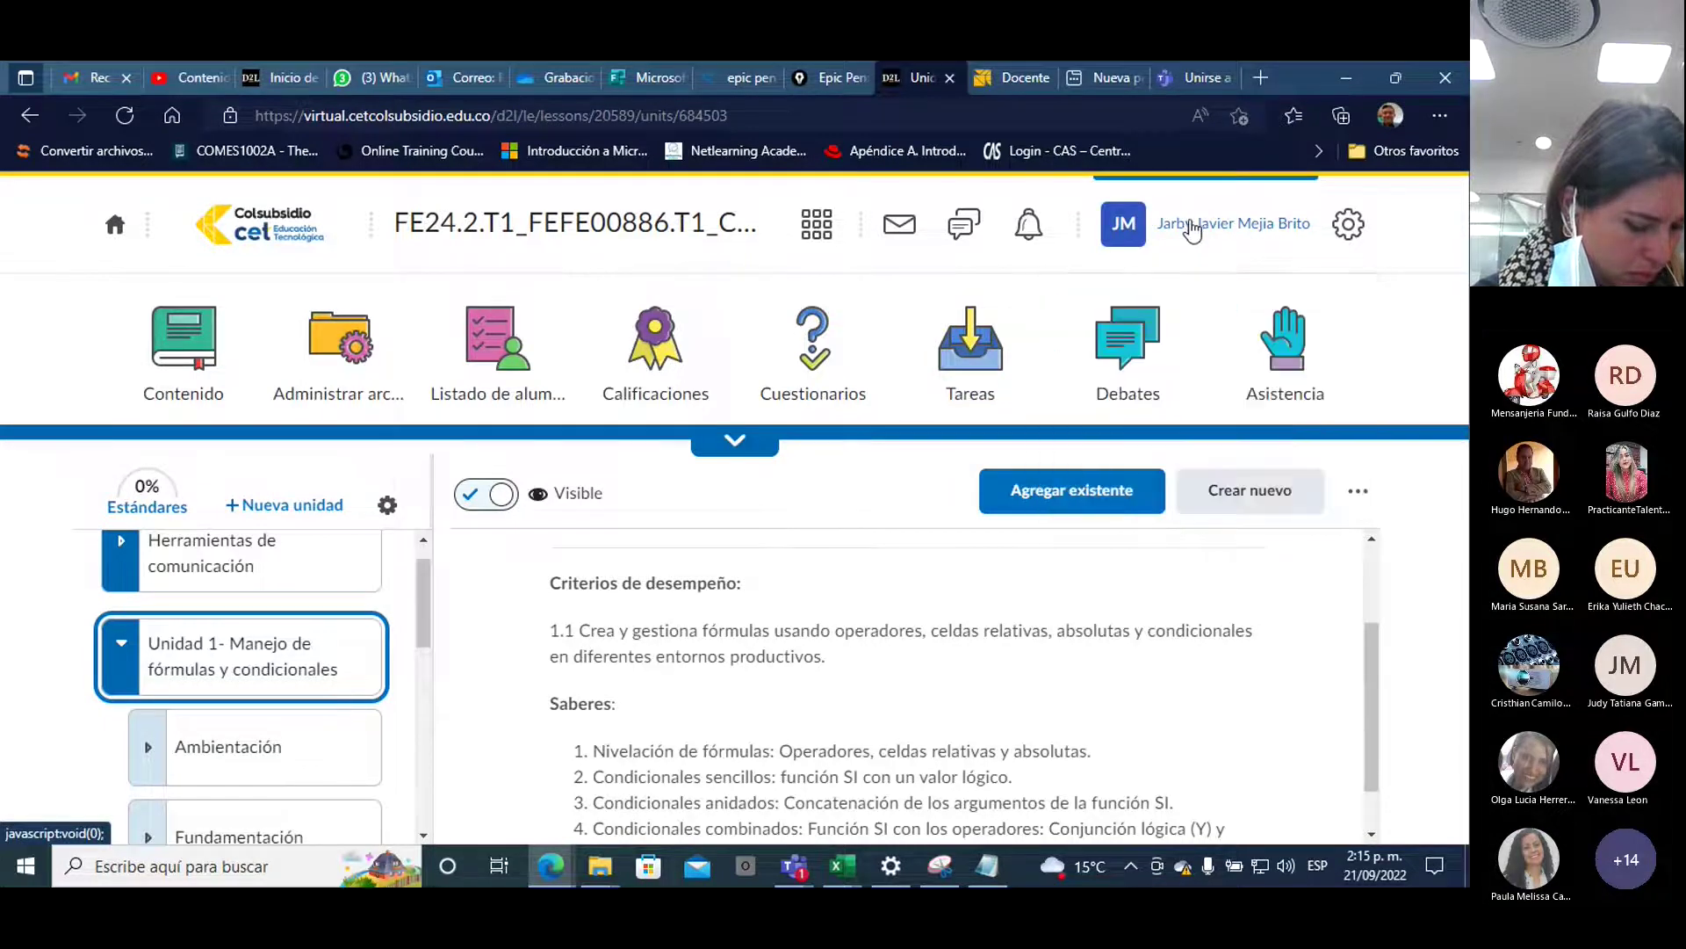
{"action": "left_click", "coordinate": [1125, 230]}
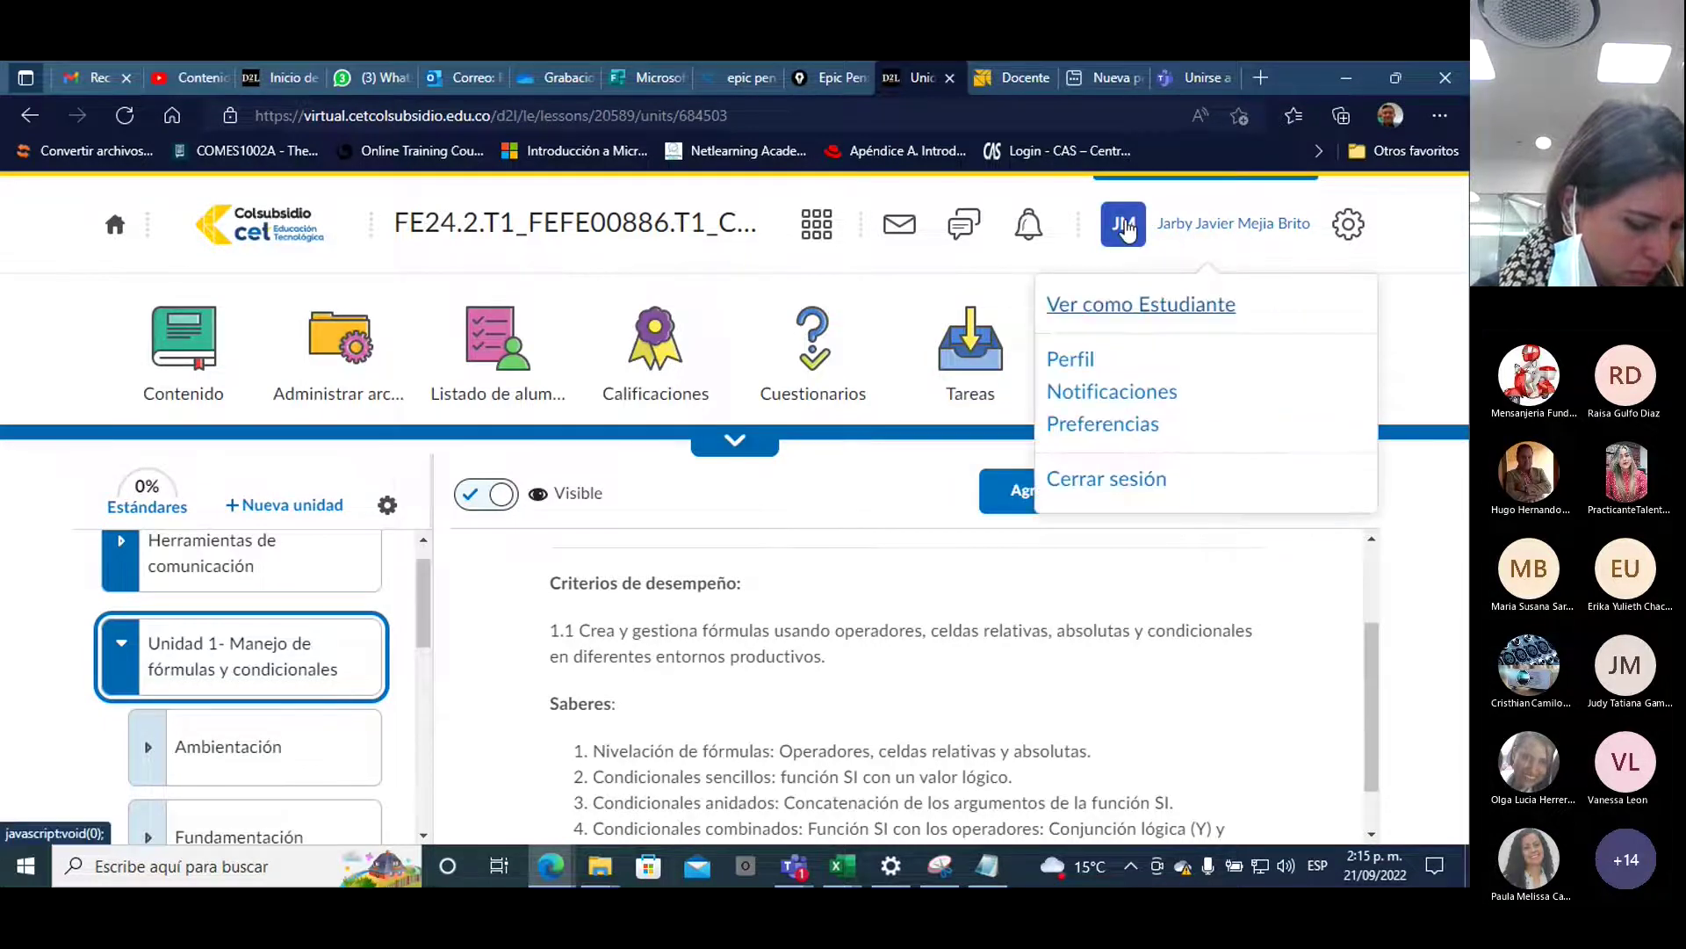
{"action": "left_click", "coordinate": [1139, 308]}
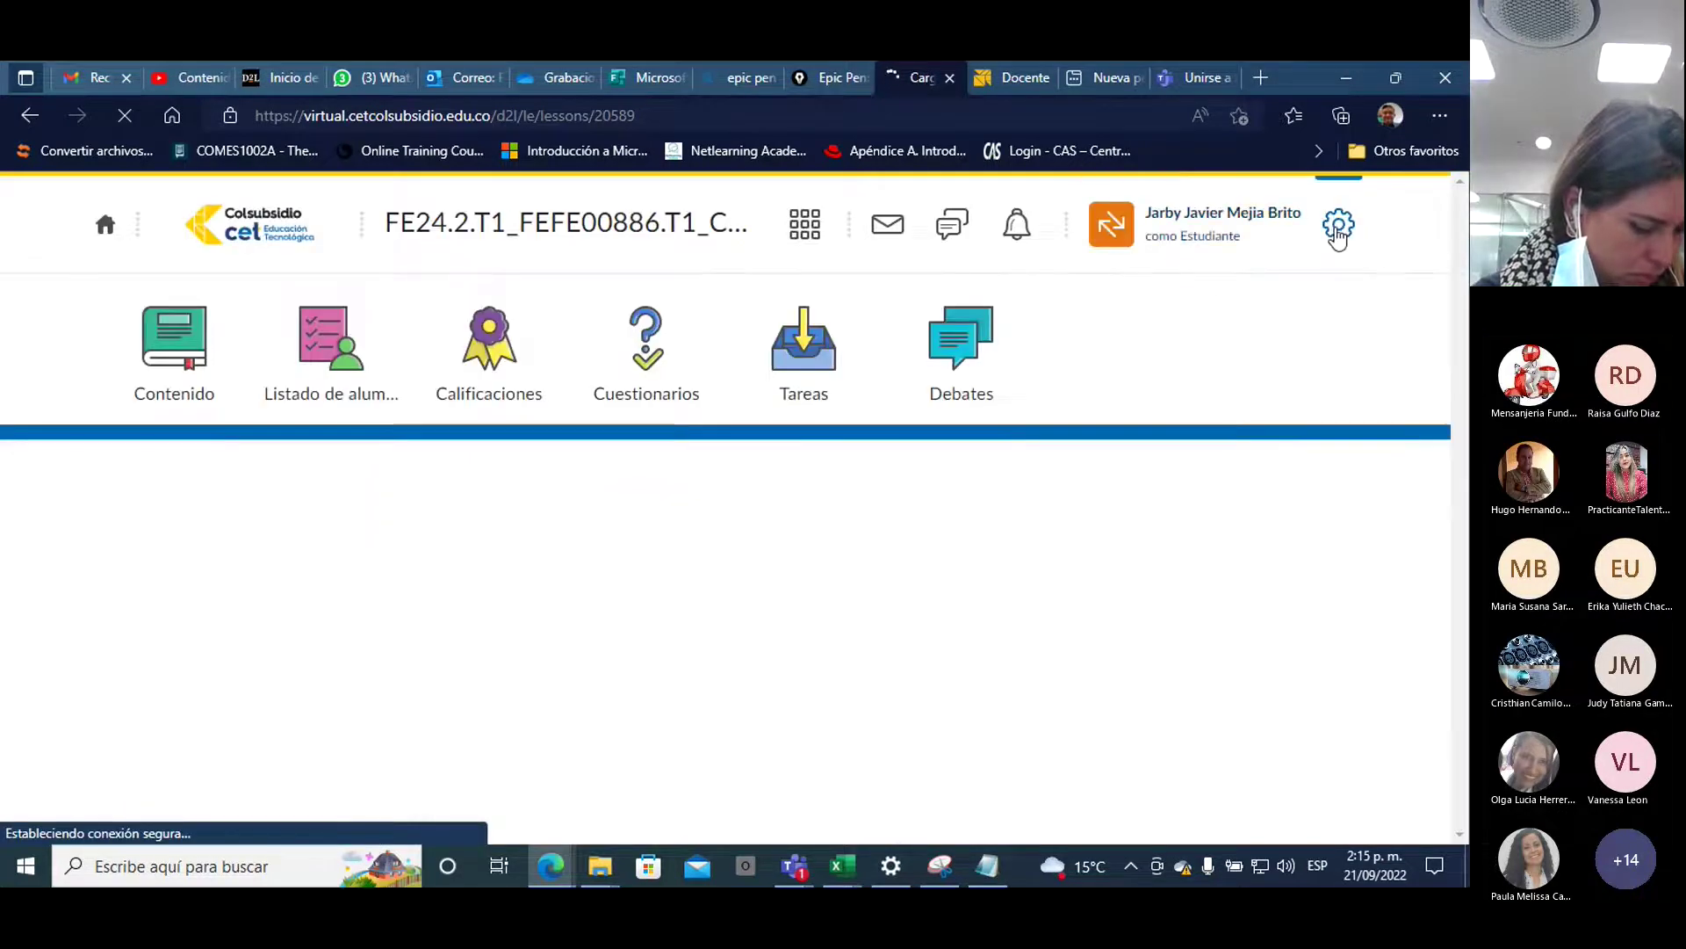
Sign out of the virtual campus with Cerrar sesión
{"action": "left_click", "coordinate": [1338, 230]}
{"action": "left_click", "coordinate": [1141, 224]}
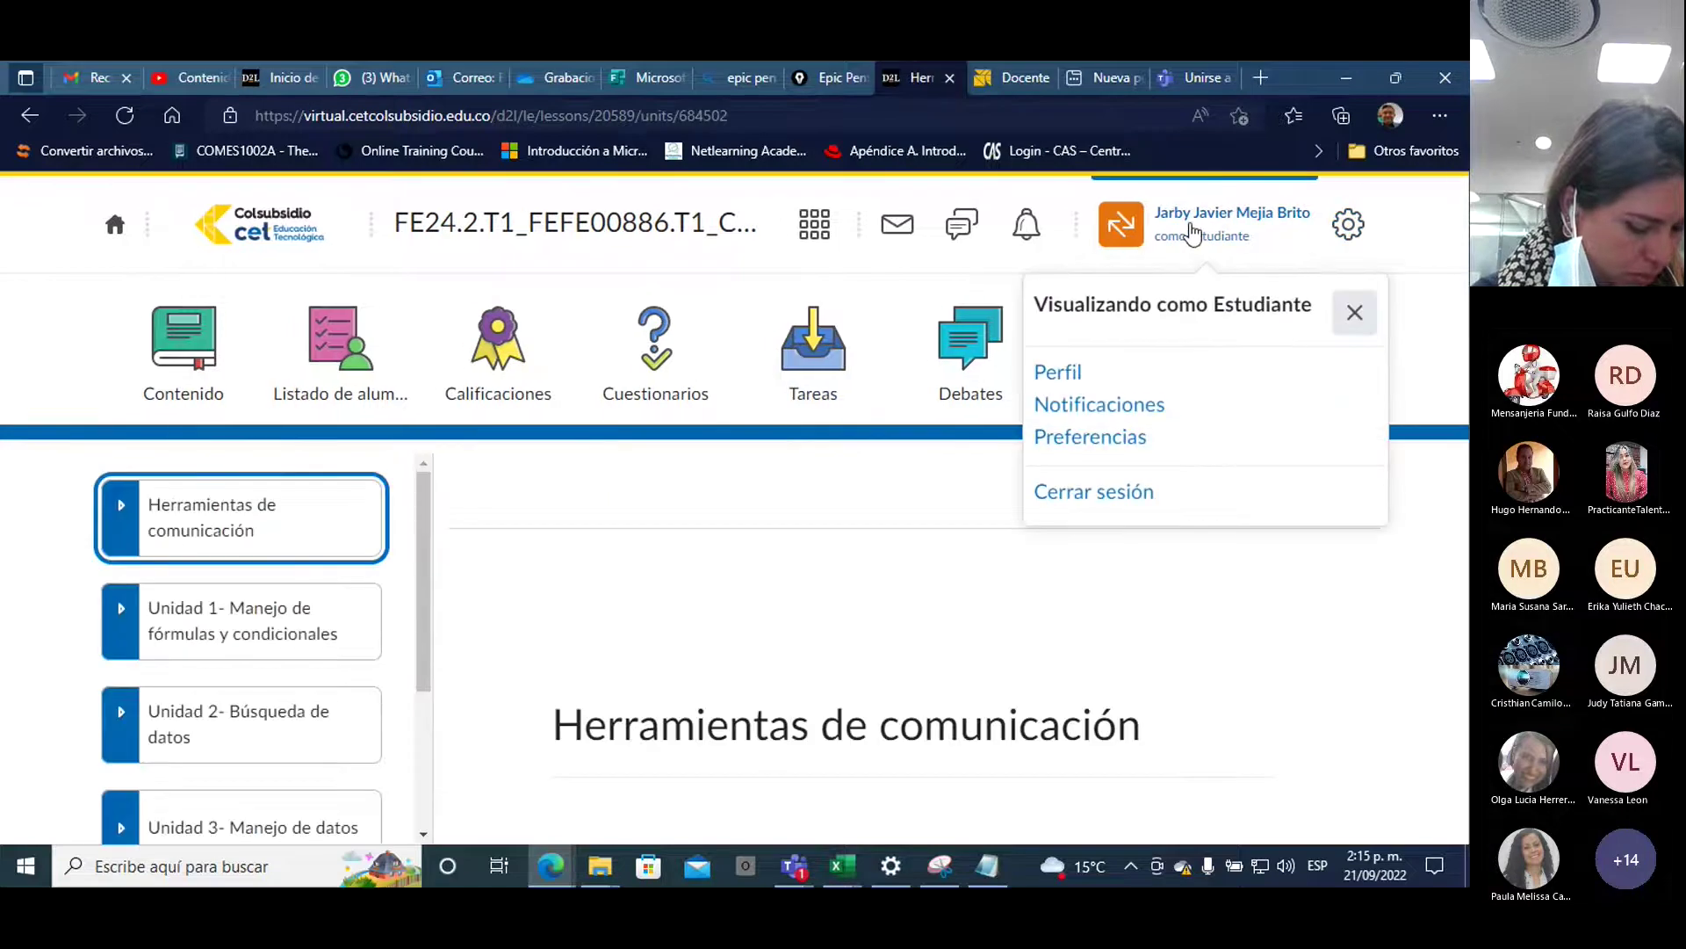
{"action": "left_click", "coordinate": [1105, 495]}
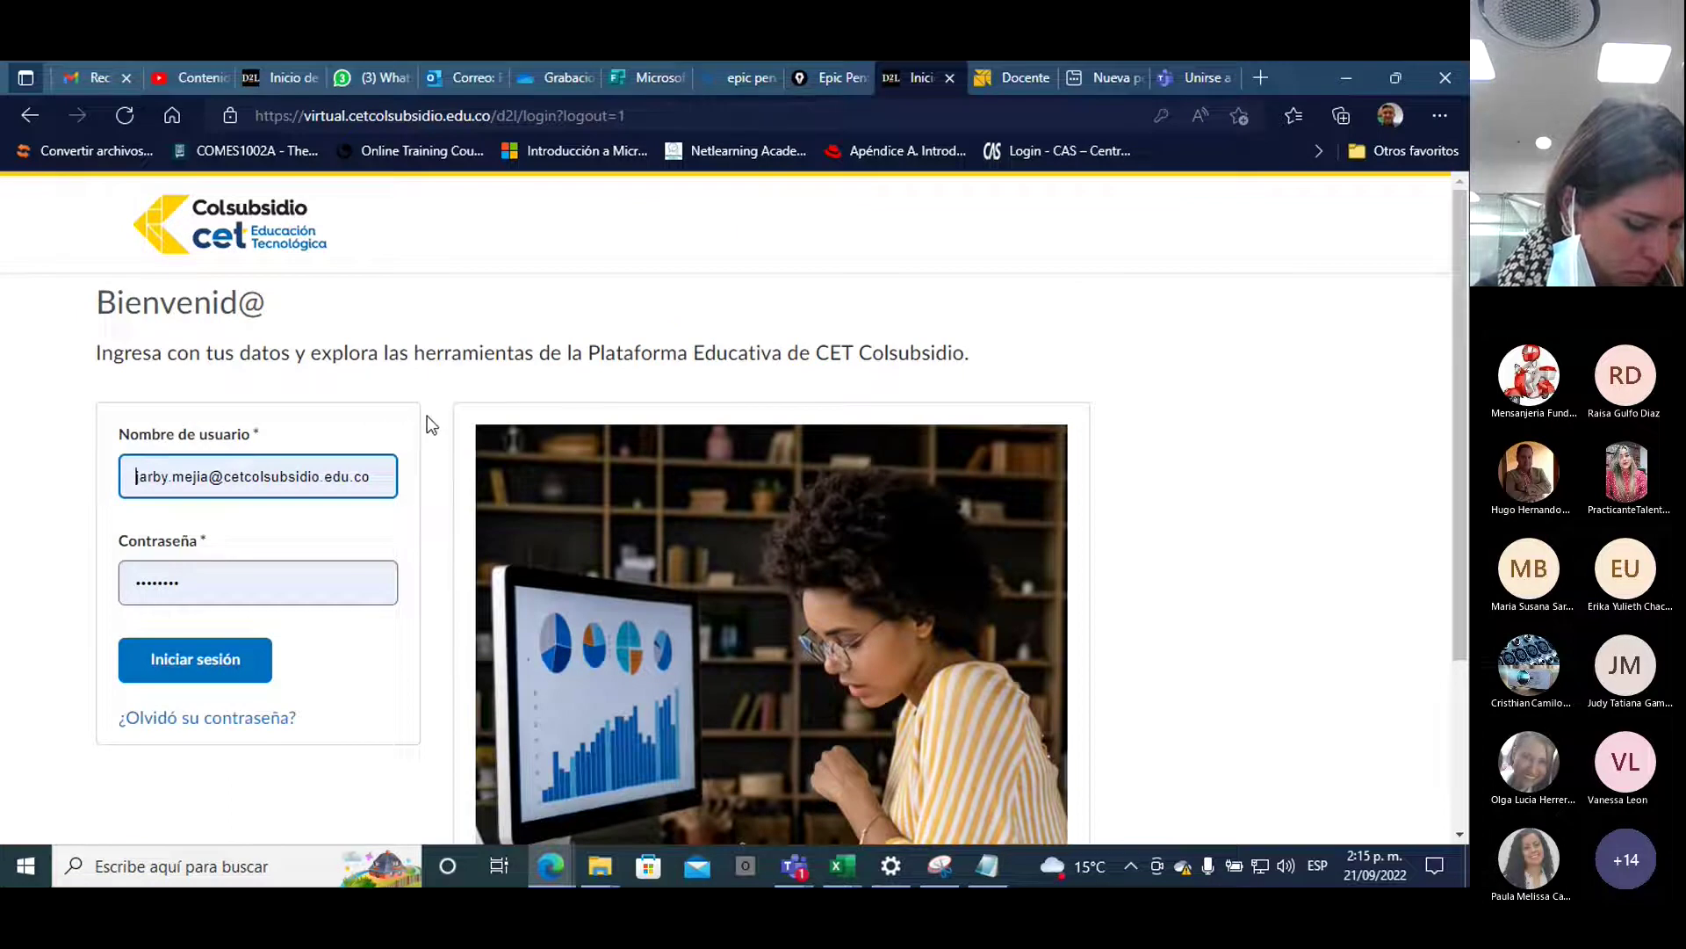
Sign in with the saved credentials and scroll through the Mis cursos Excel course tiles
{"action": "scroll", "coordinate": [423, 418], "scroll_direction": "down", "scroll_amount": 1}
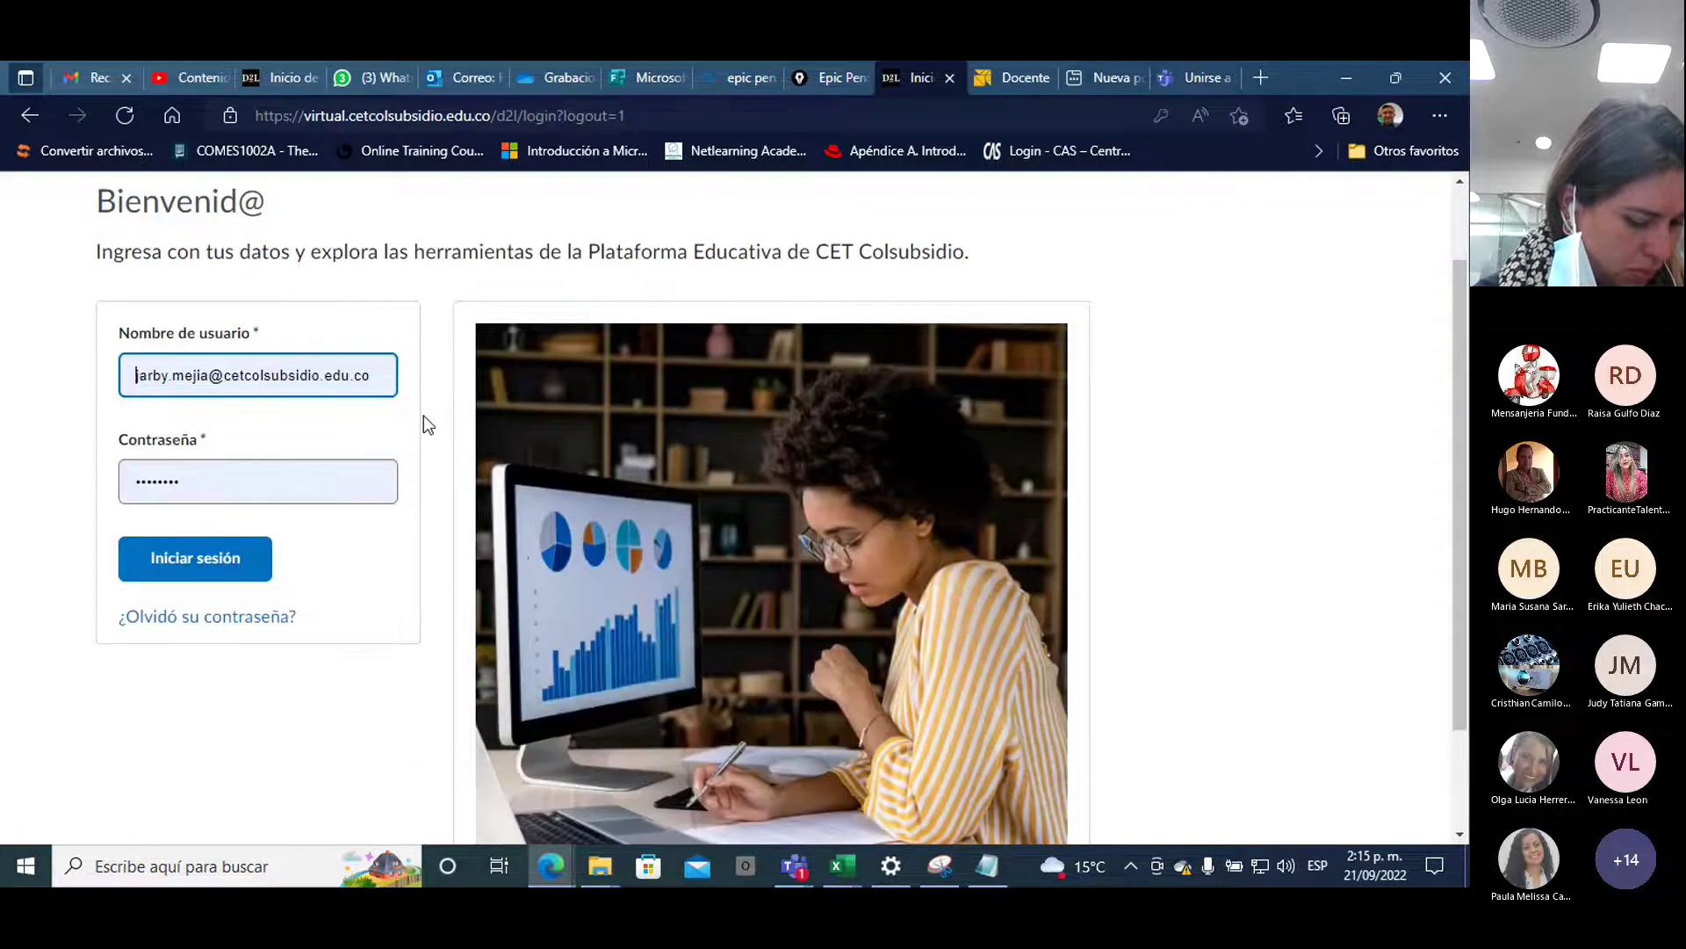
{"action": "left_click", "coordinate": [205, 562]}
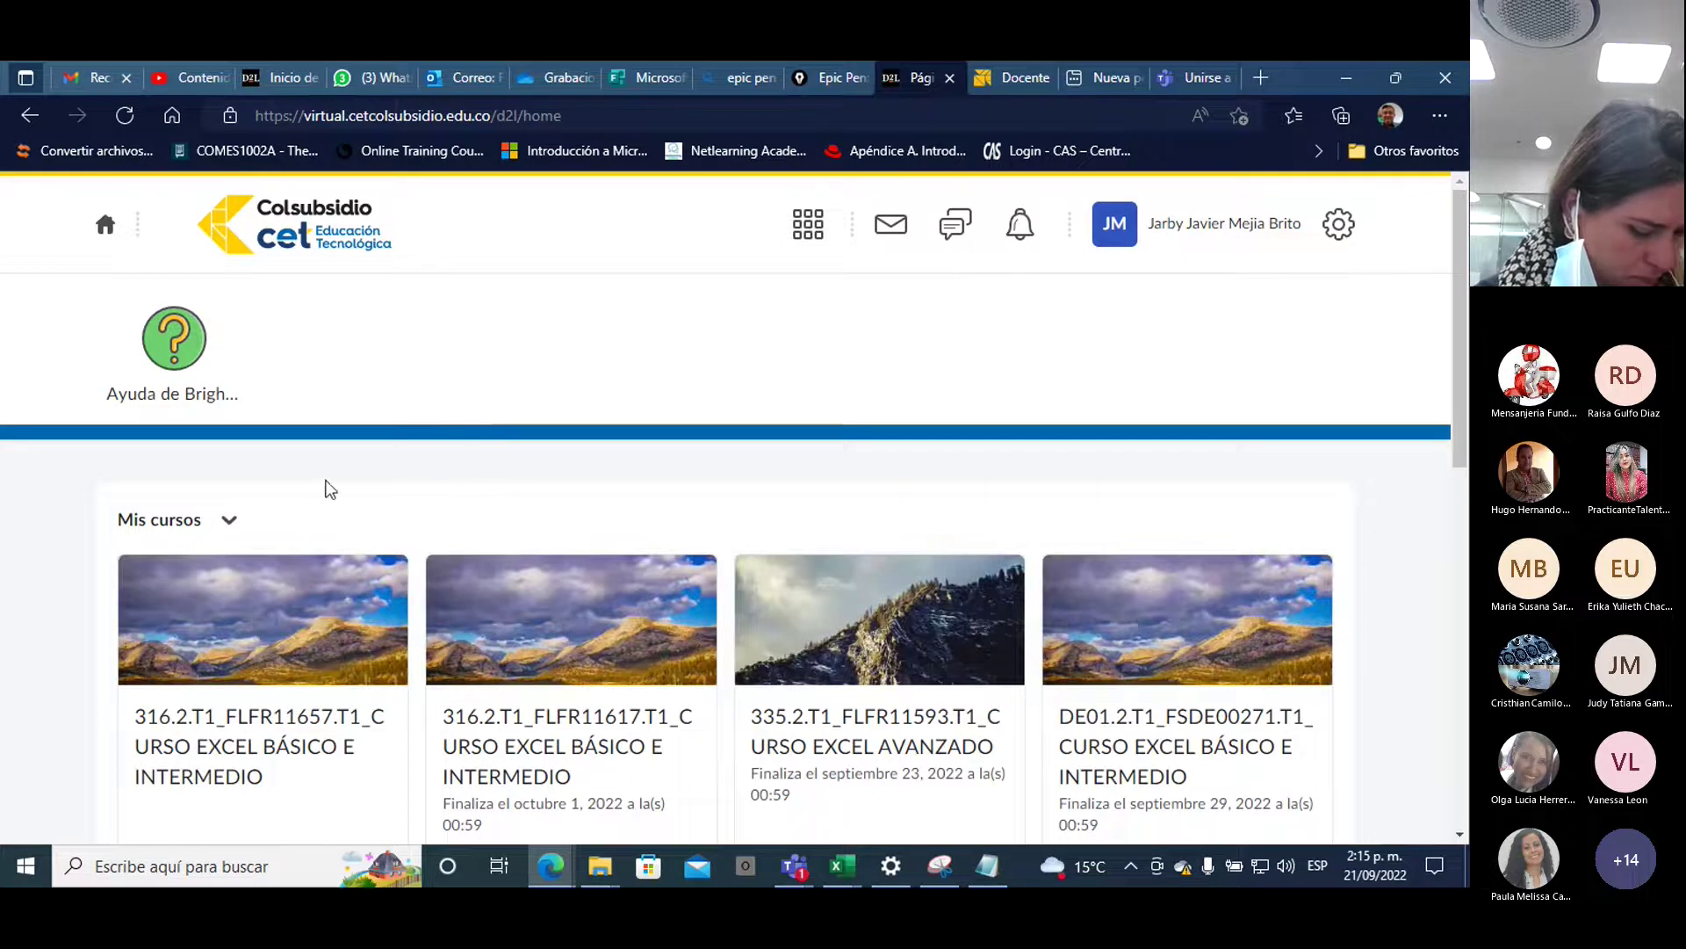
{"action": "scroll", "coordinate": [327, 489], "scroll_direction": "down", "scroll_amount": 2}
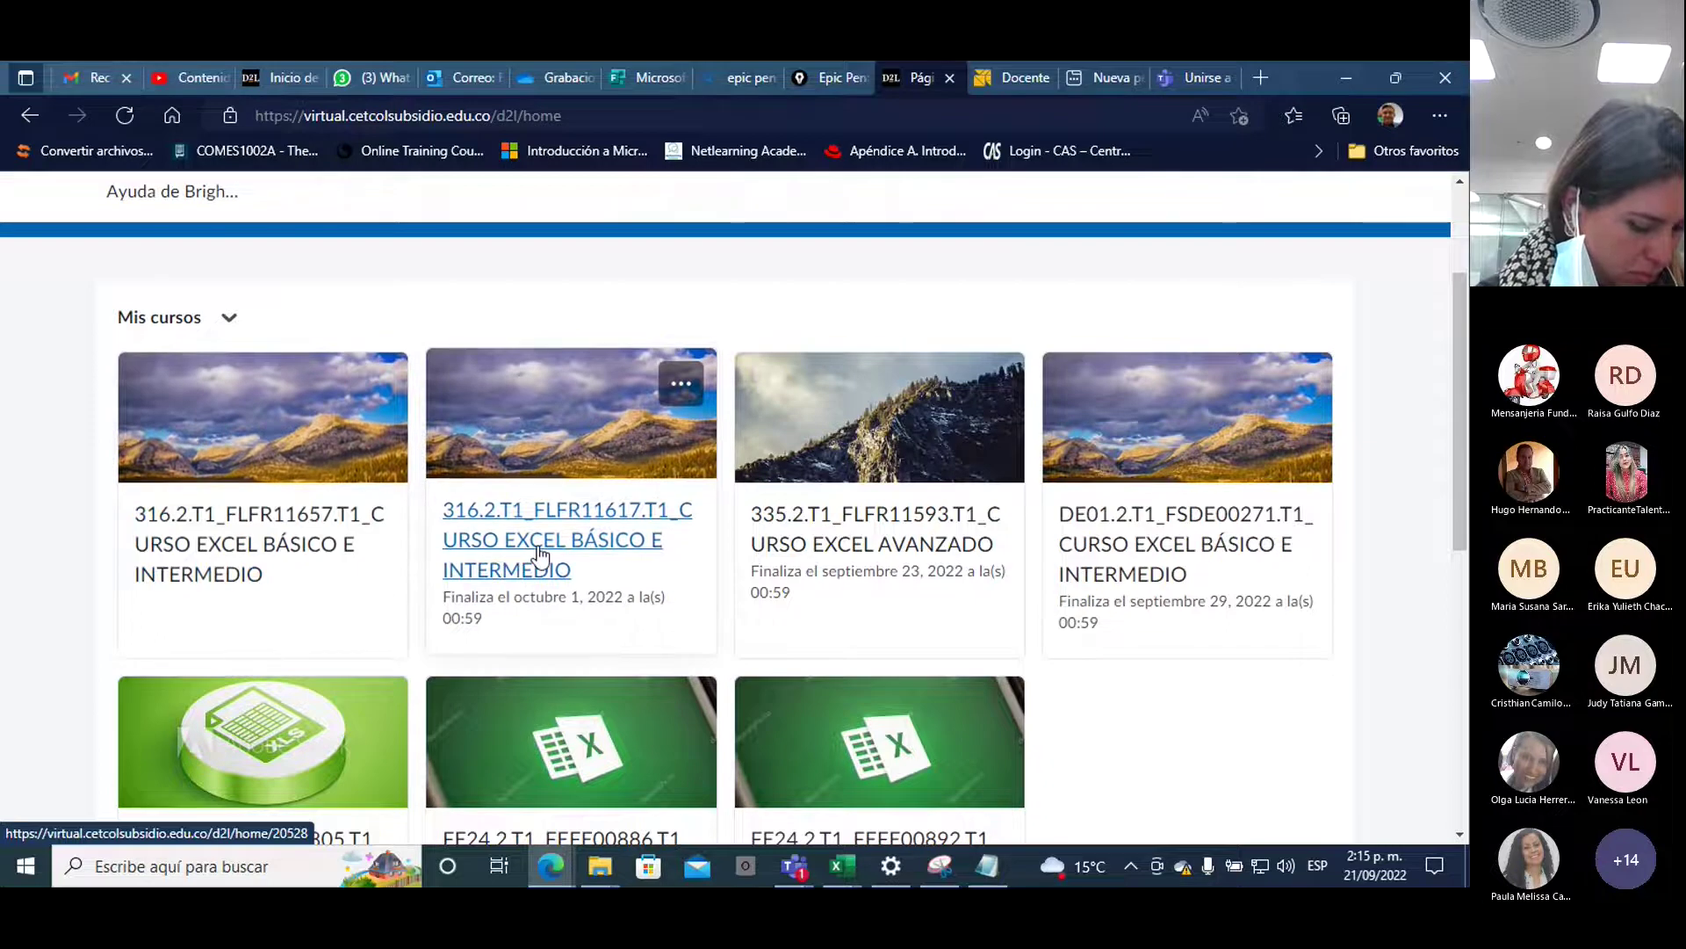
{"action": "scroll", "coordinate": [539, 555], "scroll_direction": "down", "scroll_amount": 1}
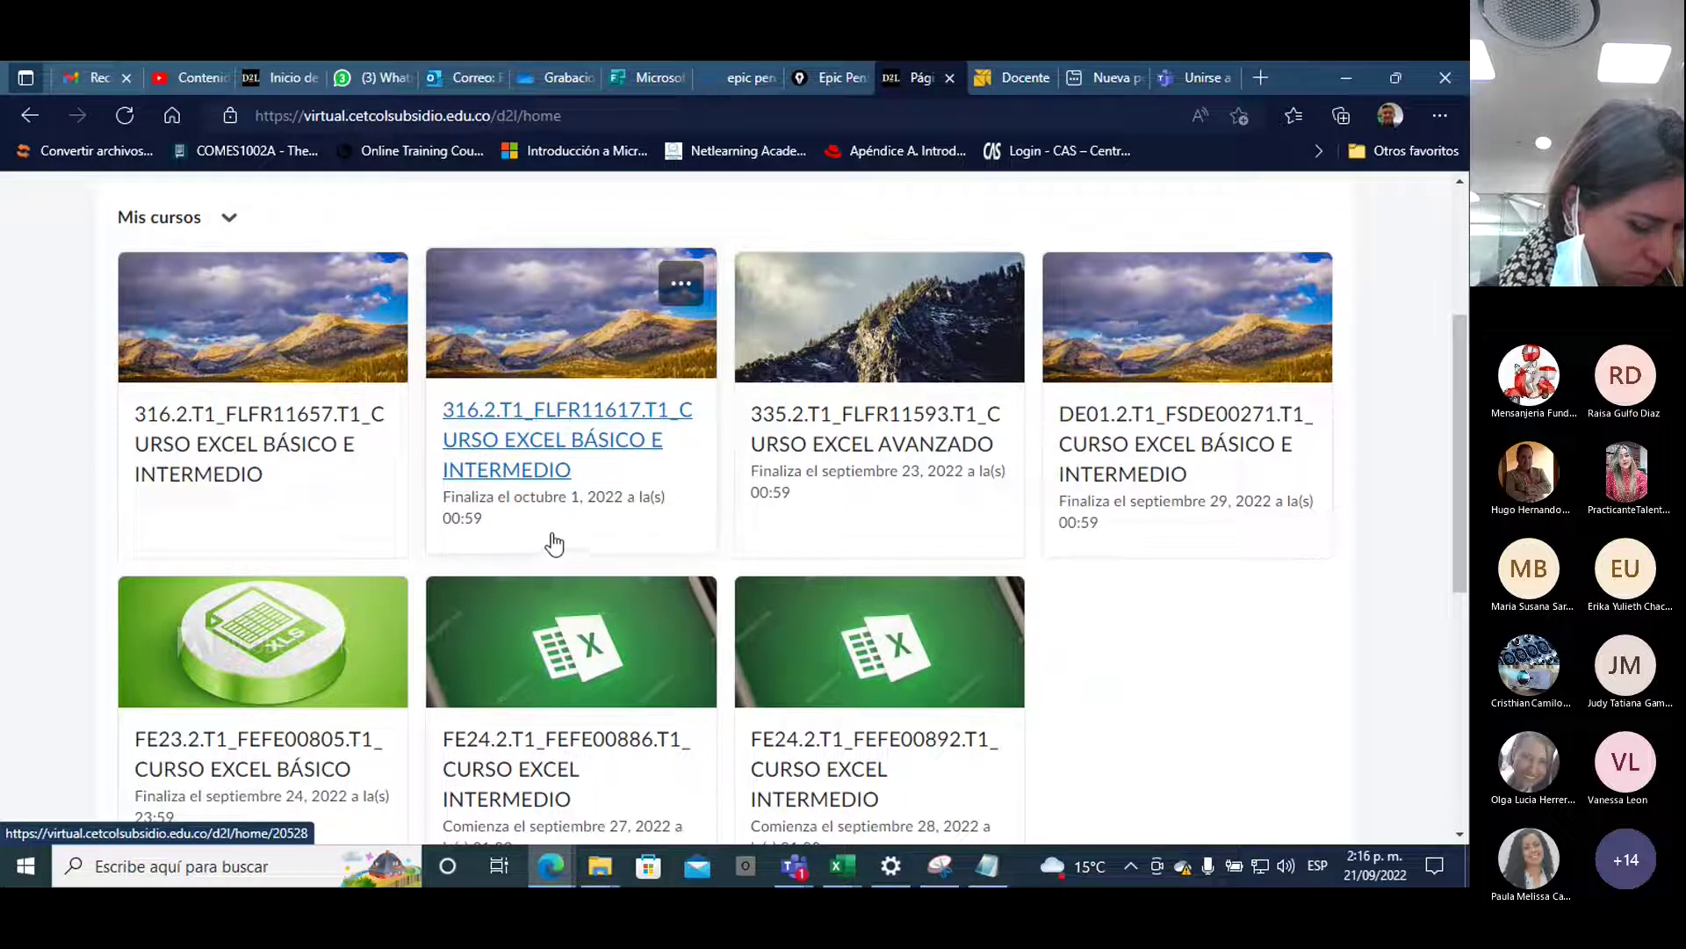
{"action": "left_click", "coordinate": [843, 874]}
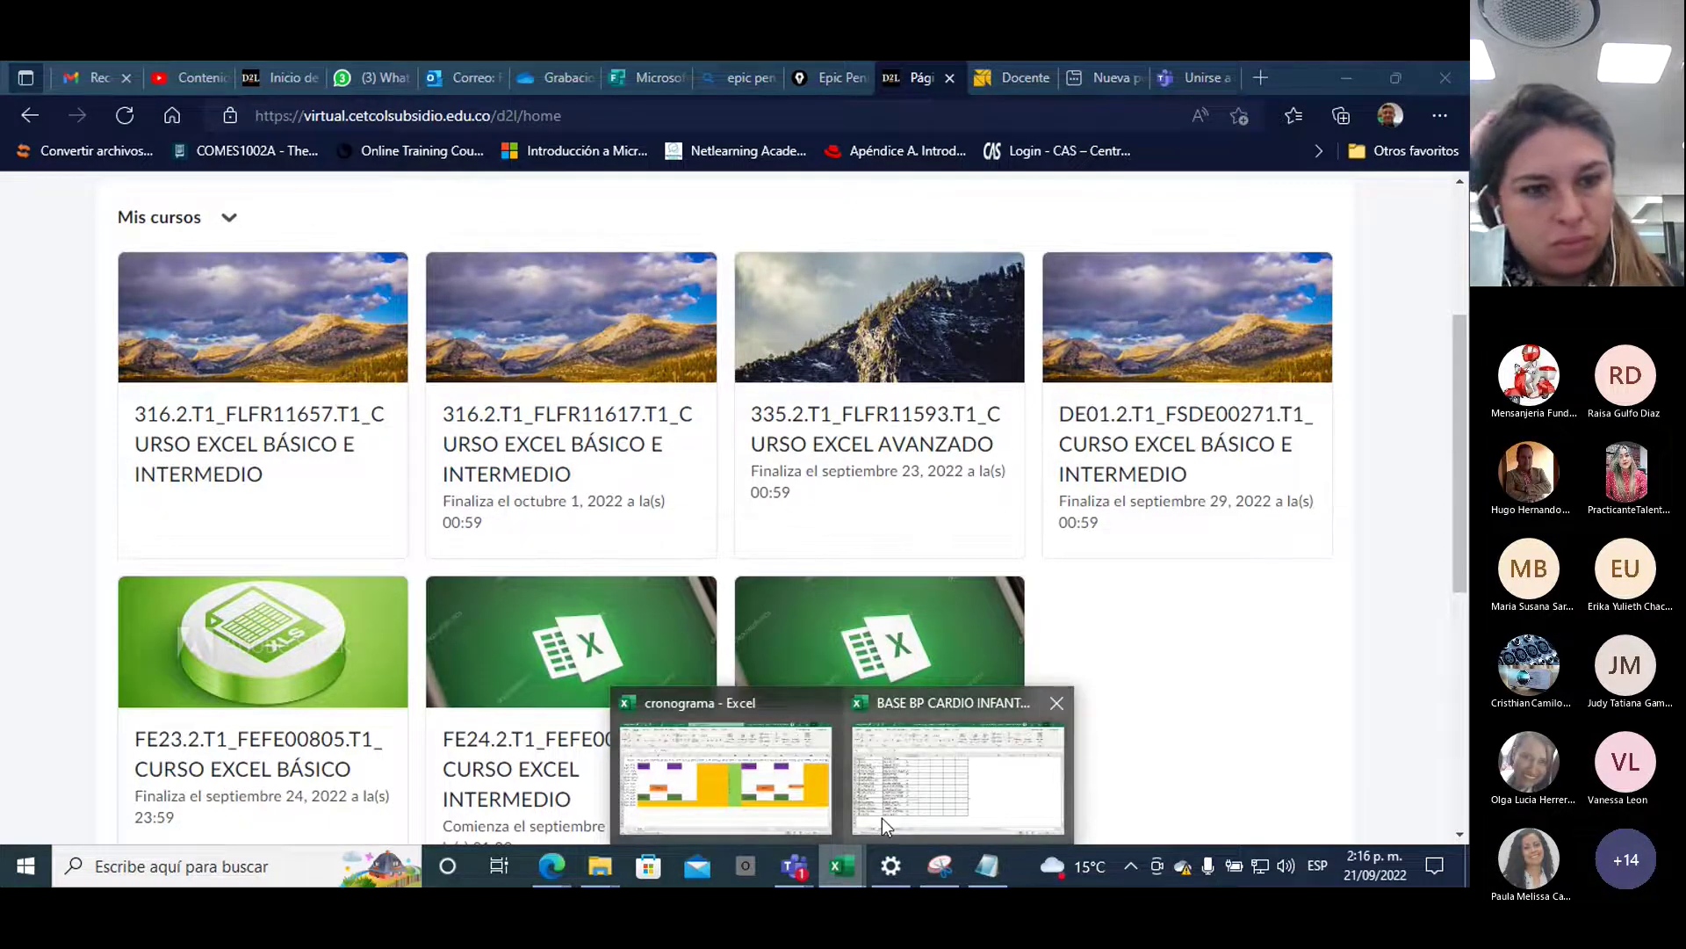
{"action": "mouse_move", "coordinate": [887, 808]}
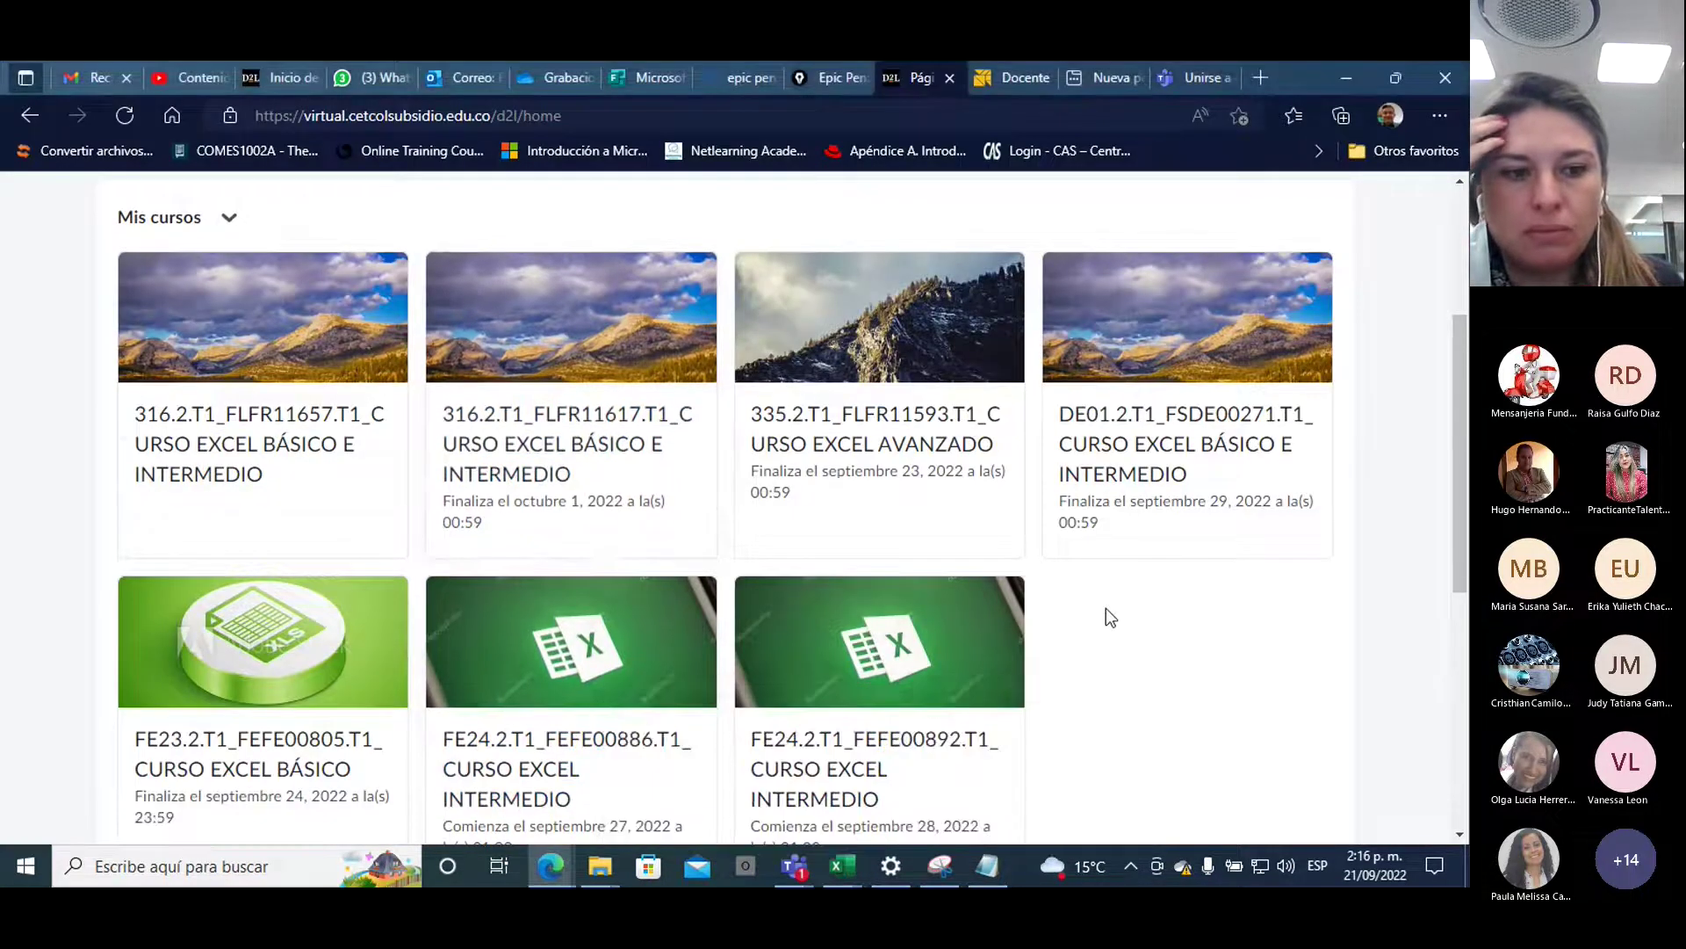
{"action": "scroll", "coordinate": [504, 632], "scroll_direction": "down", "scroll_amount": 2}
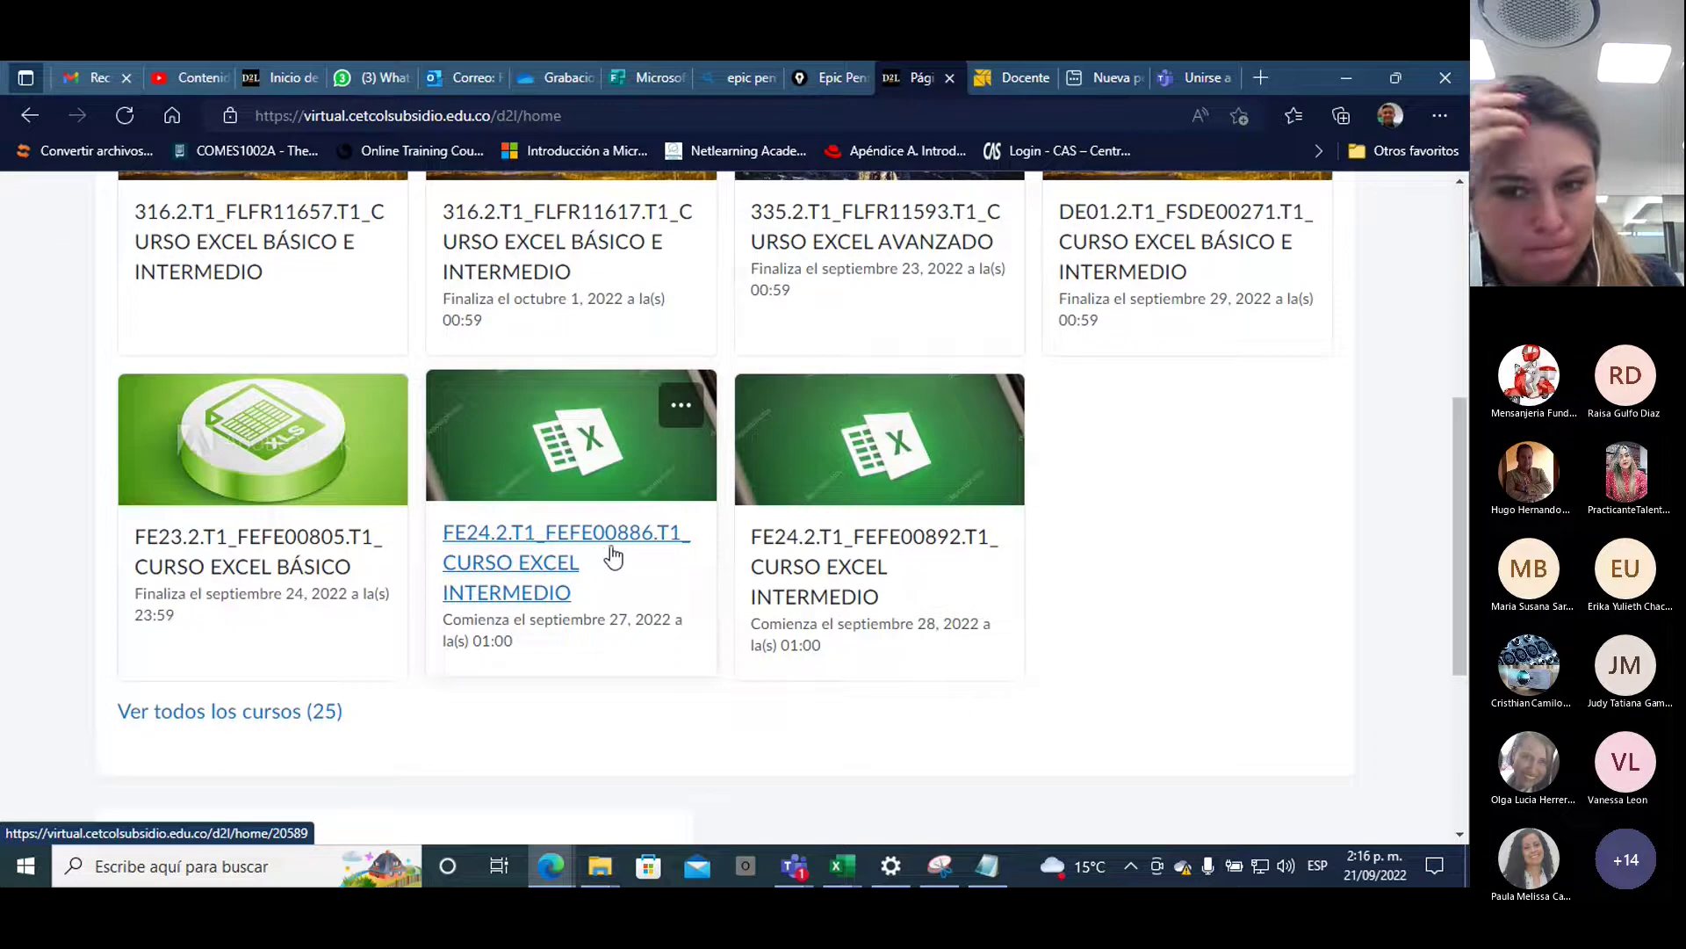
Open the FE24.2.T1_FEFE00886.T1 Excel Intermedio course and switch to Ver como Estudiante
{"action": "left_click", "coordinate": [537, 571]}
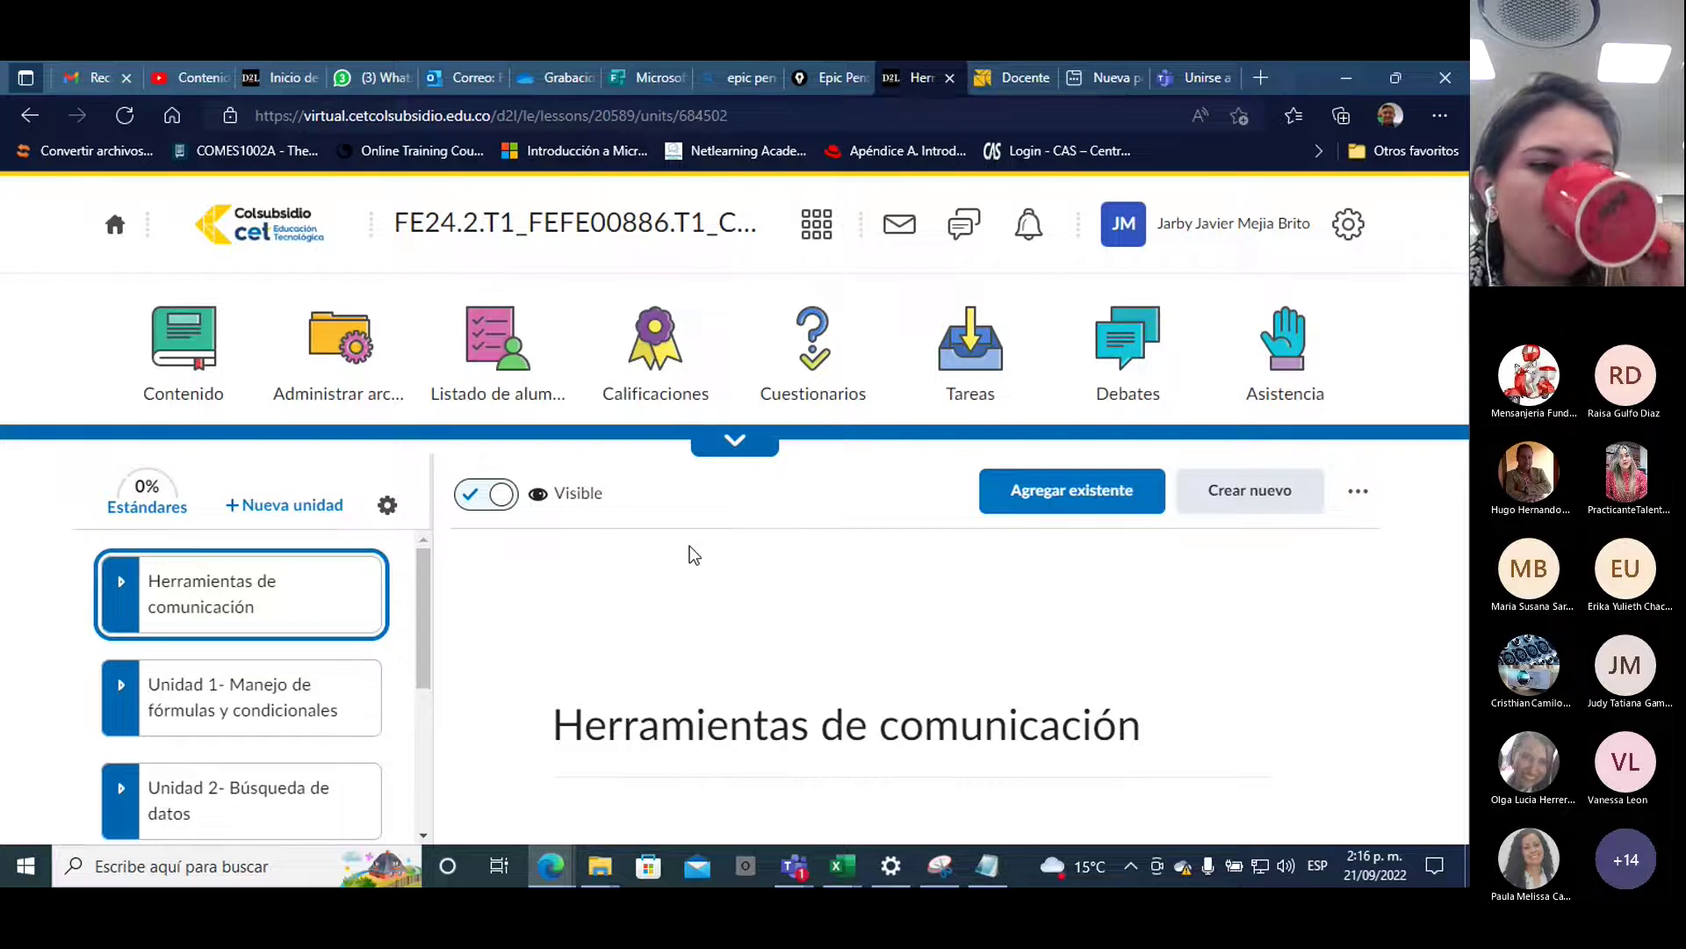
{"action": "left_click", "coordinate": [1233, 226]}
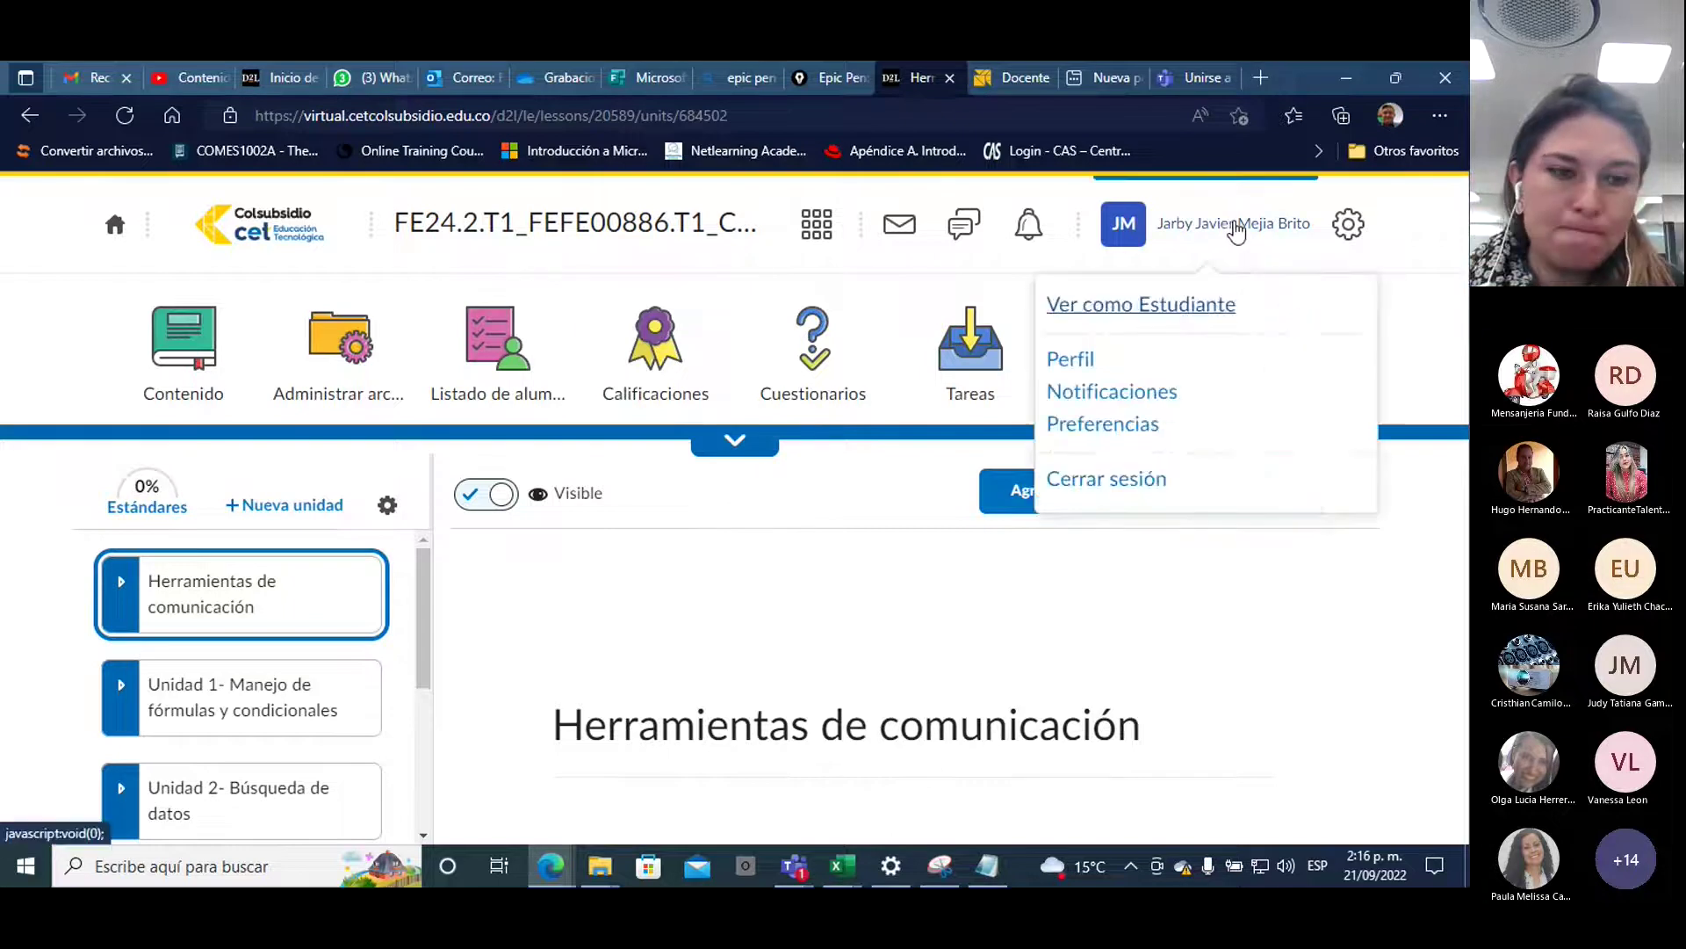
{"action": "left_click", "coordinate": [1205, 307]}
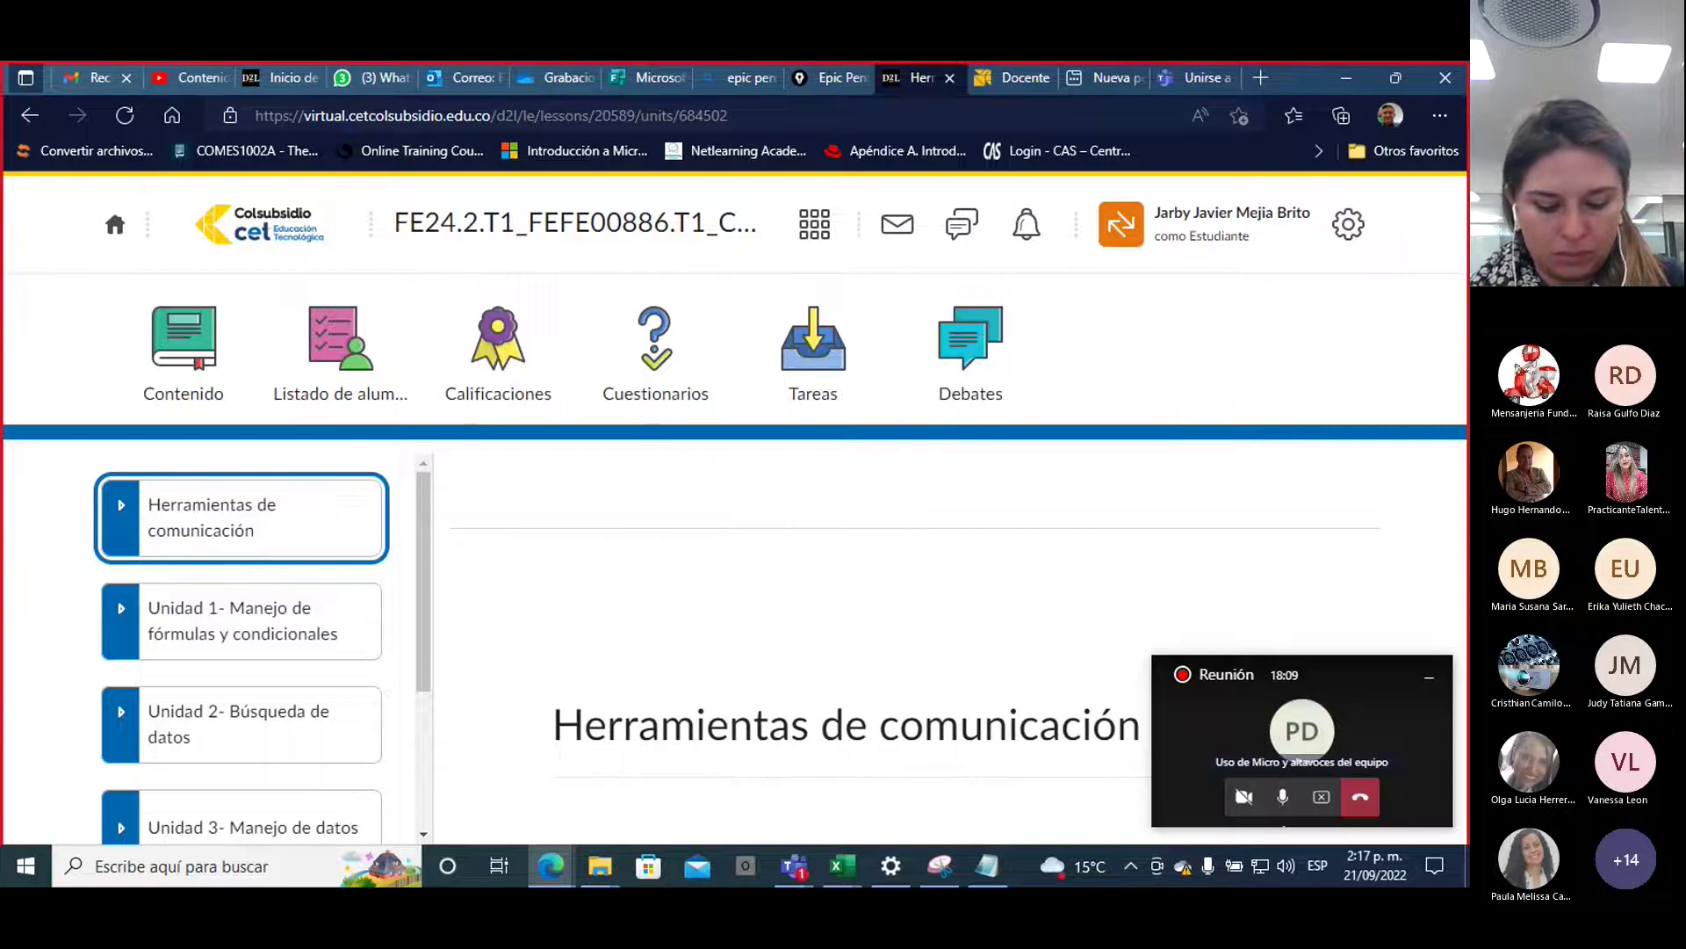
Annotate the course page, marking the content section, units list, grades and notifications area
{"action": "mouse_move", "coordinate": [99, 376]}
{"action": "left_mouse_down"}
{"action": "mouse_move", "coordinate": [199, 419]}
{"action": "mouse_move", "coordinate": [254, 325]}
{"action": "mouse_move", "coordinate": [235, 288]}
{"action": "mouse_move", "coordinate": [178, 268]}
{"action": "mouse_move", "coordinate": [93, 355]}
{"action": "mouse_move", "coordinate": [101, 386]}
{"action": "left_mouse_up"}
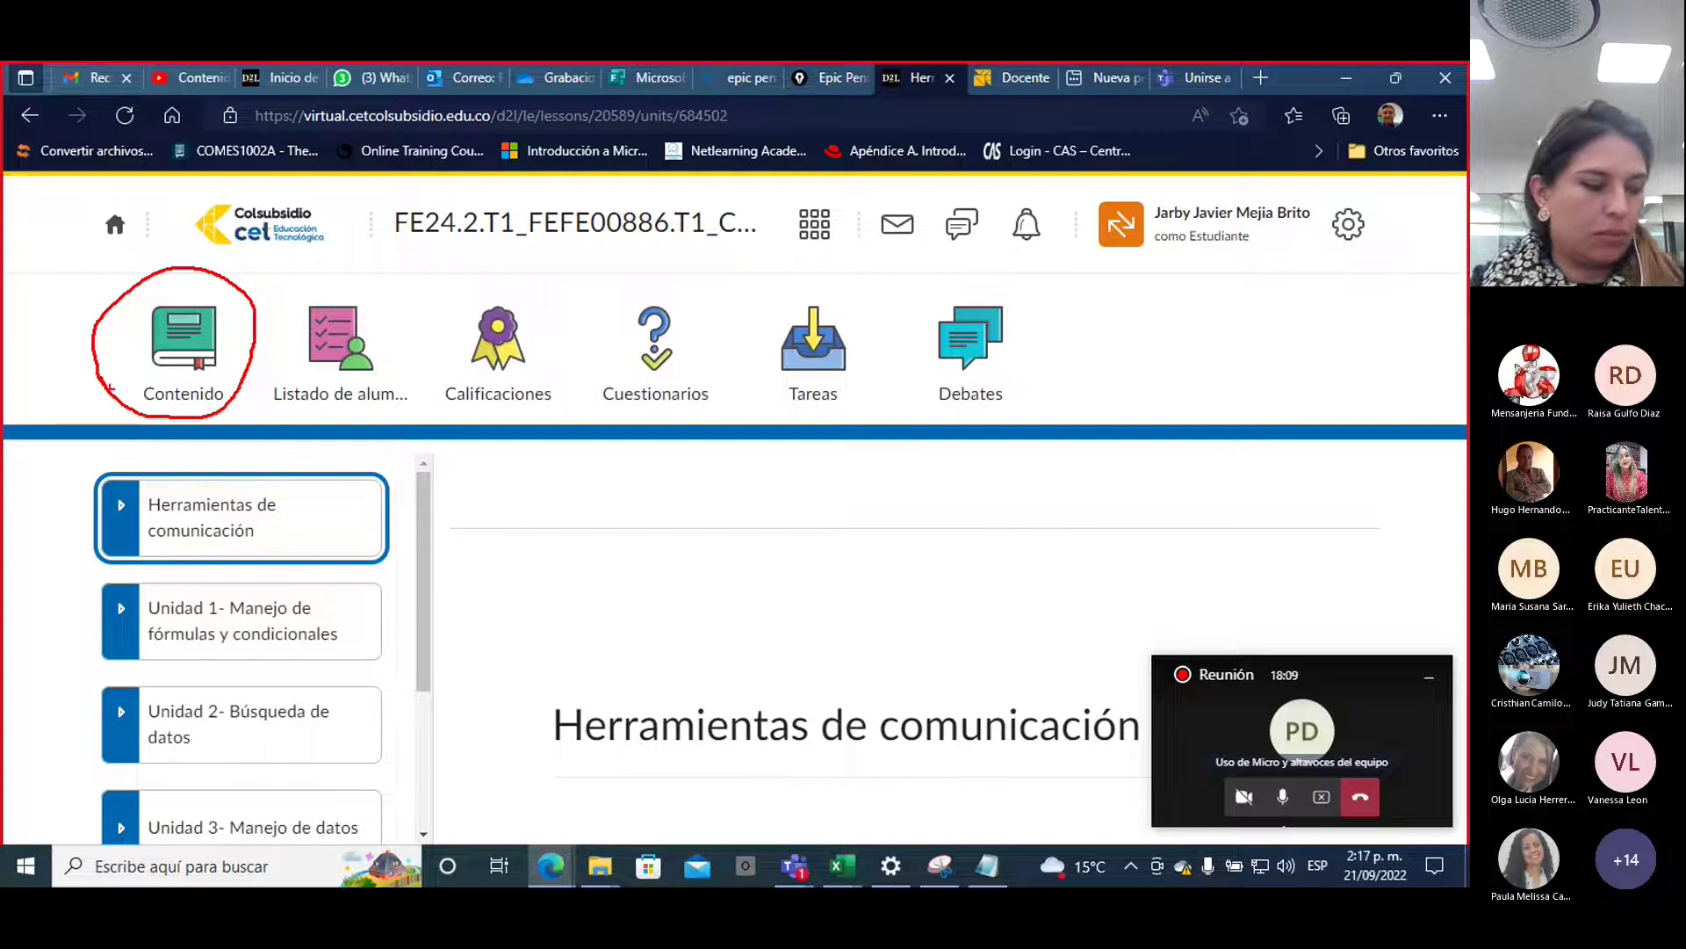
{"action": "mouse_move", "coordinate": [281, 421]}
{"action": "left_mouse_down"}
{"action": "mouse_move", "coordinate": [412, 444]}
{"action": "mouse_move", "coordinate": [444, 599]}
{"action": "mouse_move", "coordinate": [417, 611]}
{"action": "mouse_move", "coordinate": [461, 612]}
{"action": "left_mouse_up"}
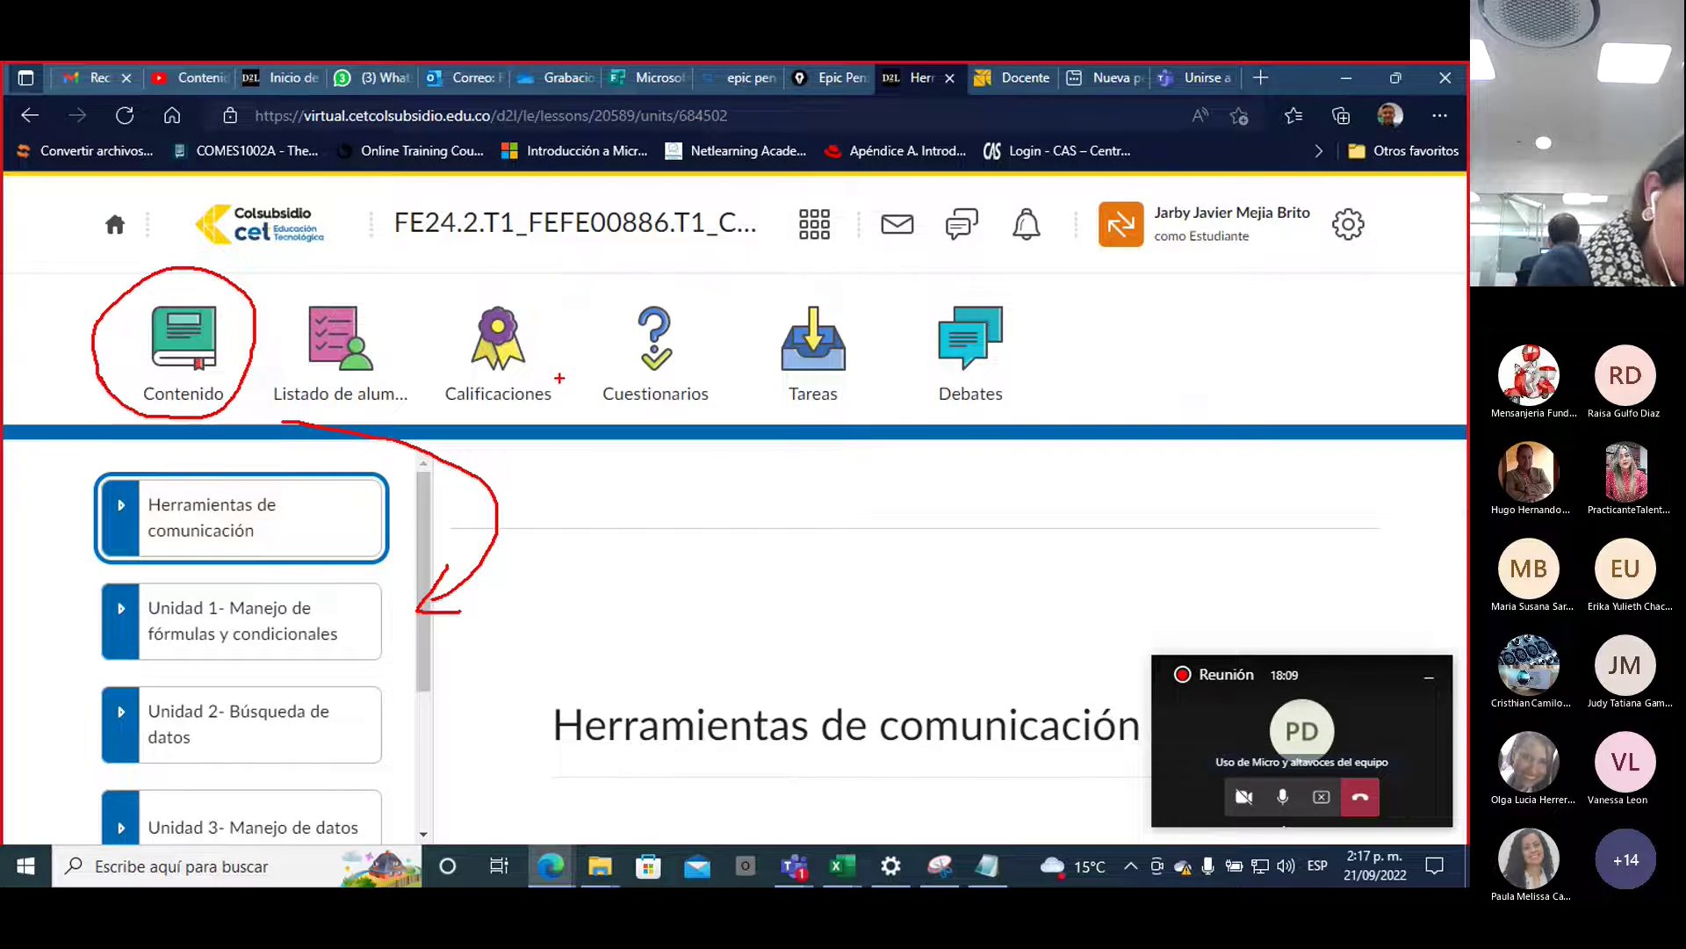
{"action": "mouse_move", "coordinate": [443, 410]}
{"action": "left_mouse_down"}
{"action": "mouse_move", "coordinate": [554, 401]}
{"action": "mouse_move", "coordinate": [557, 332]}
{"action": "mouse_move", "coordinate": [480, 286]}
{"action": "mouse_move", "coordinate": [434, 390]}
{"action": "mouse_move", "coordinate": [446, 409]}
{"action": "left_mouse_up"}
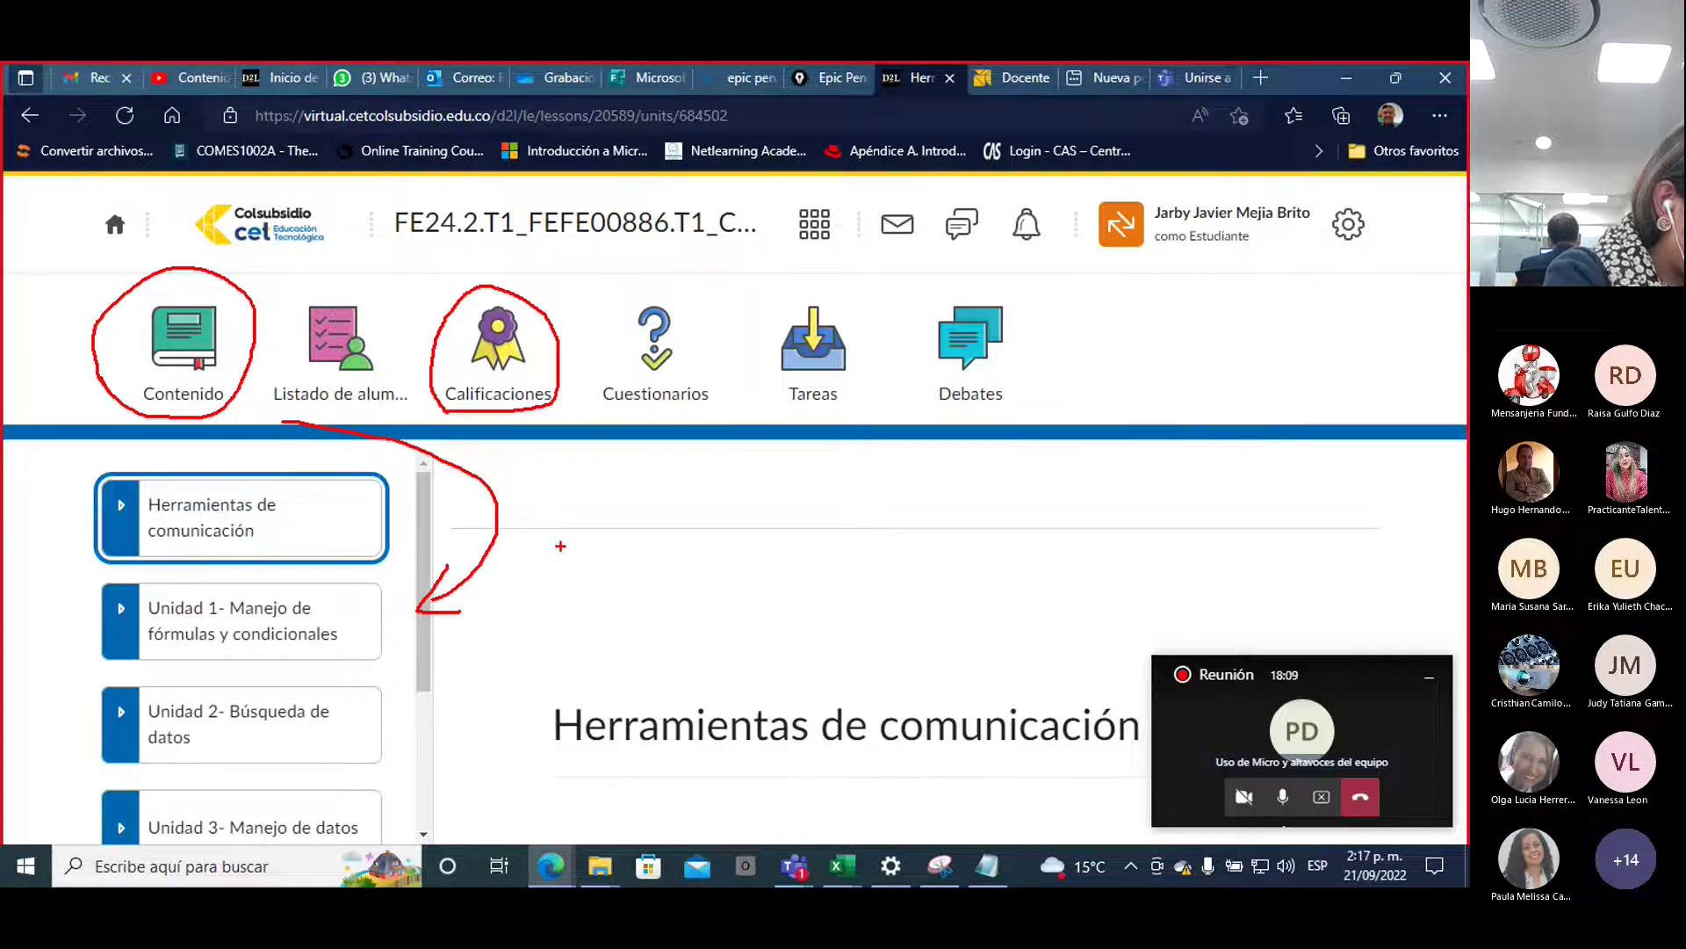
{"action": "mouse_move", "coordinate": [1064, 248]}
{"action": "left_mouse_down"}
{"action": "mouse_move", "coordinate": [1066, 208]}
{"action": "mouse_move", "coordinate": [1012, 190]}
{"action": "mouse_move", "coordinate": [1007, 250]}
{"action": "mouse_move", "coordinate": [1054, 260]}
{"action": "left_mouse_up"}
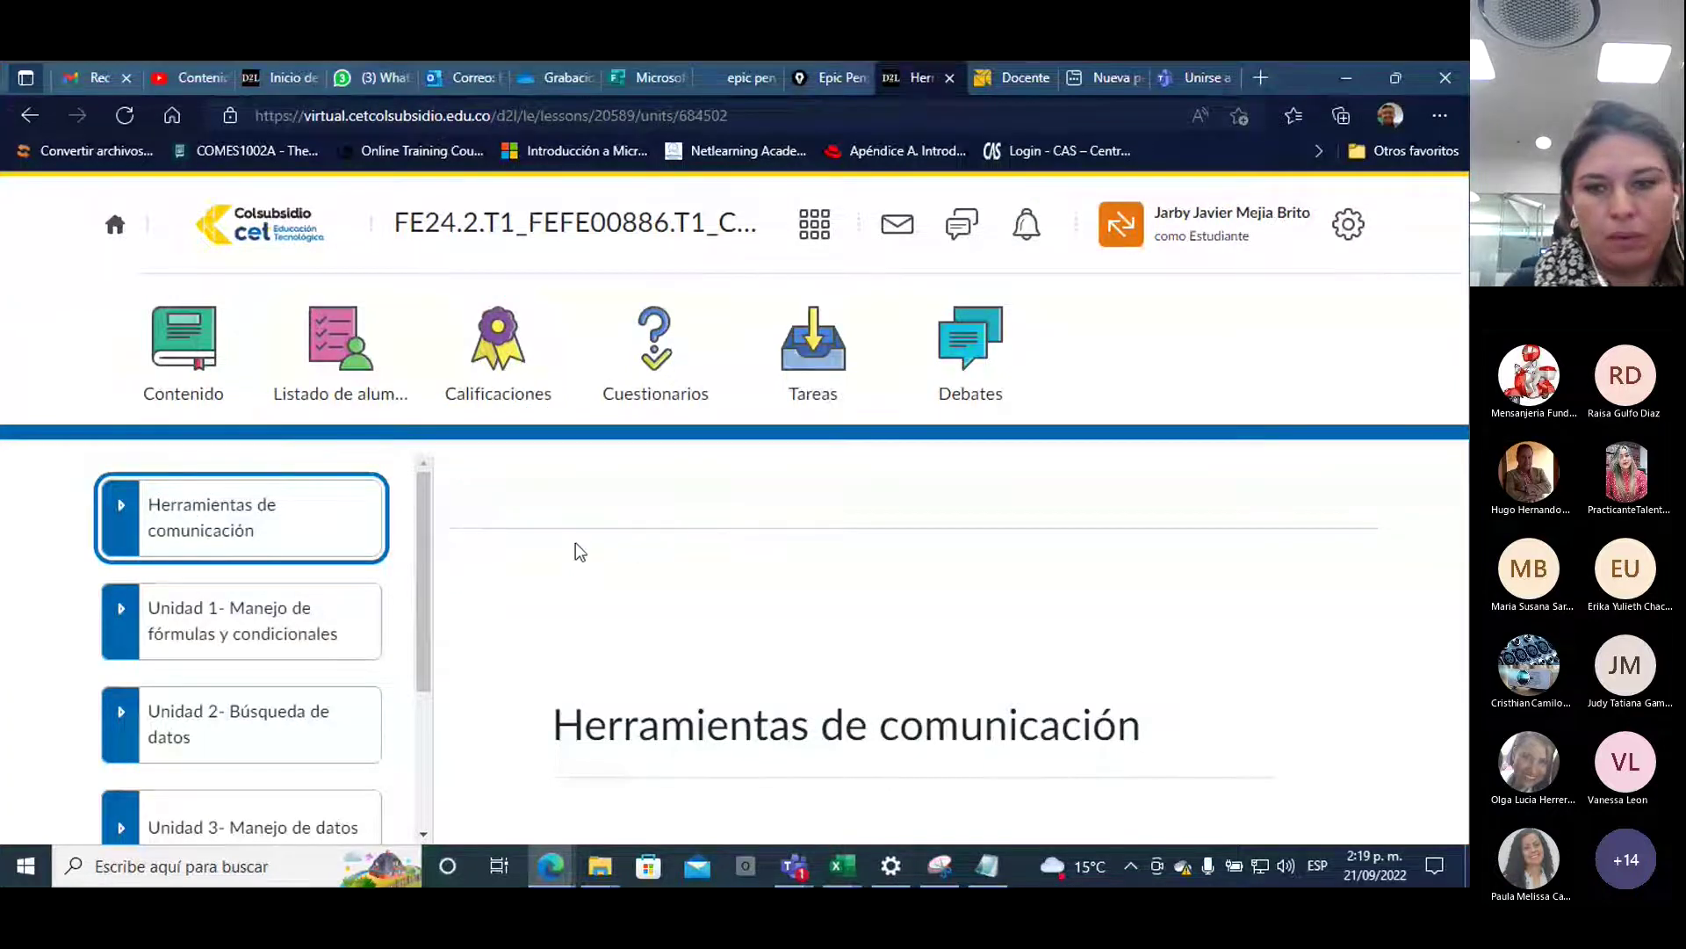
{"action": "left_click_drag", "start_coordinate": [418, 493], "coordinate": [419, 573]}
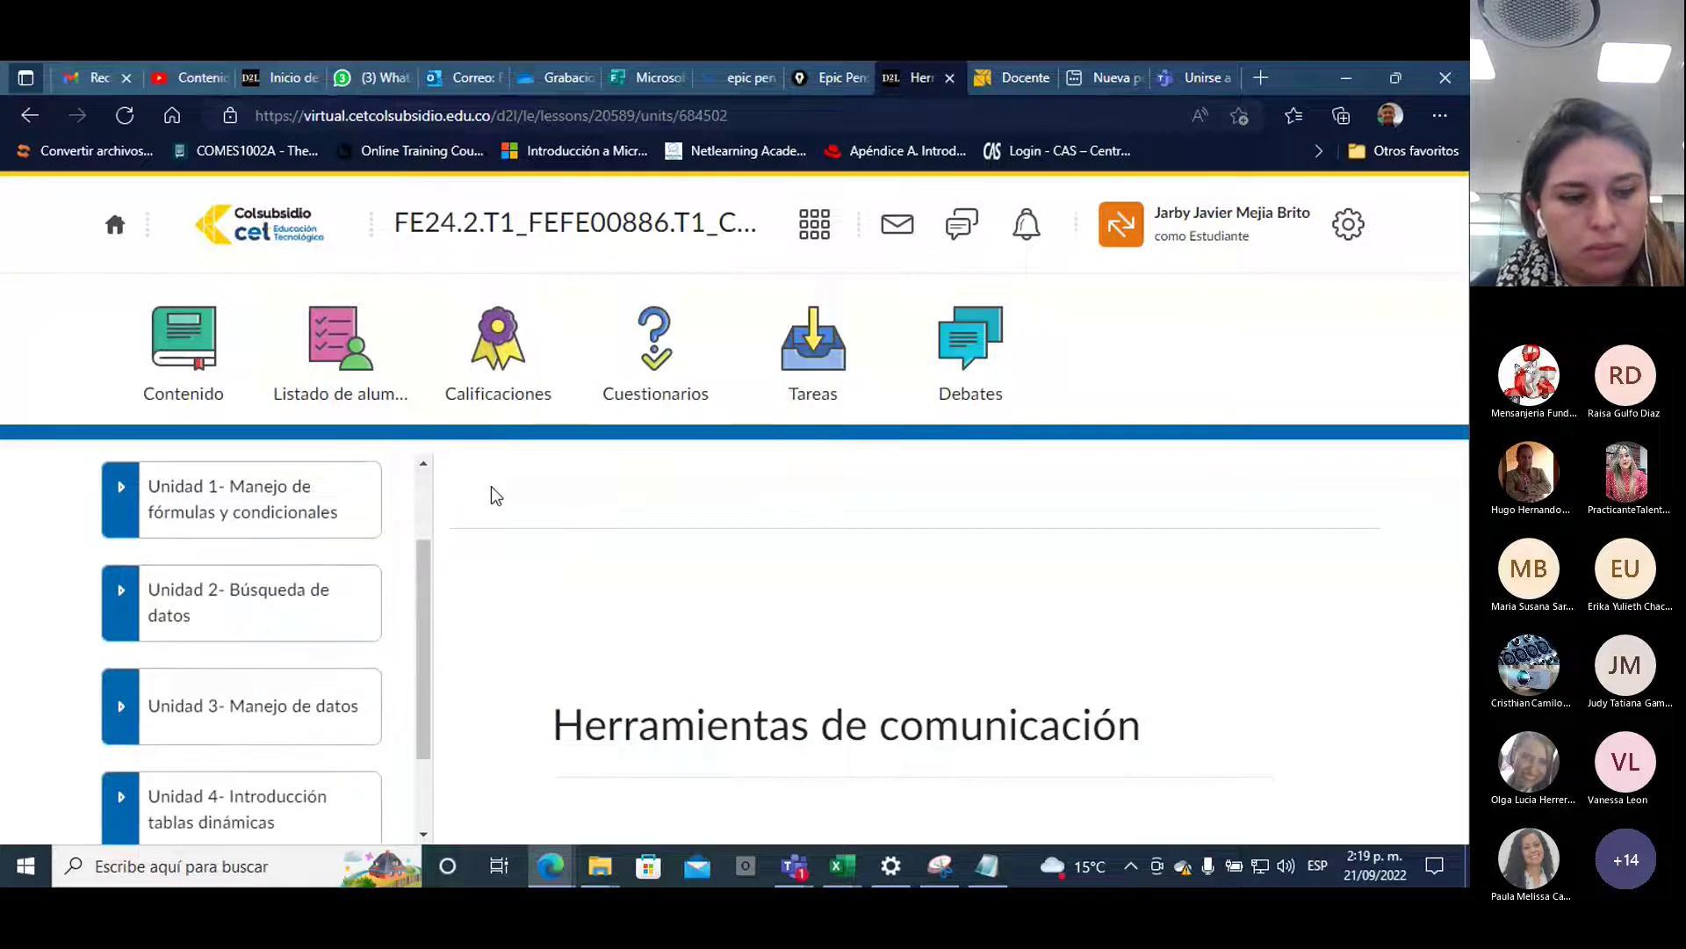
Zoom the course page out to 80% so units through Encuesta de satisfacción fit
{"action": "left_click", "coordinate": [1440, 115]}
{"action": "left_click", "coordinate": [1257, 192]}
{"action": "left_click", "coordinate": [1258, 192]}
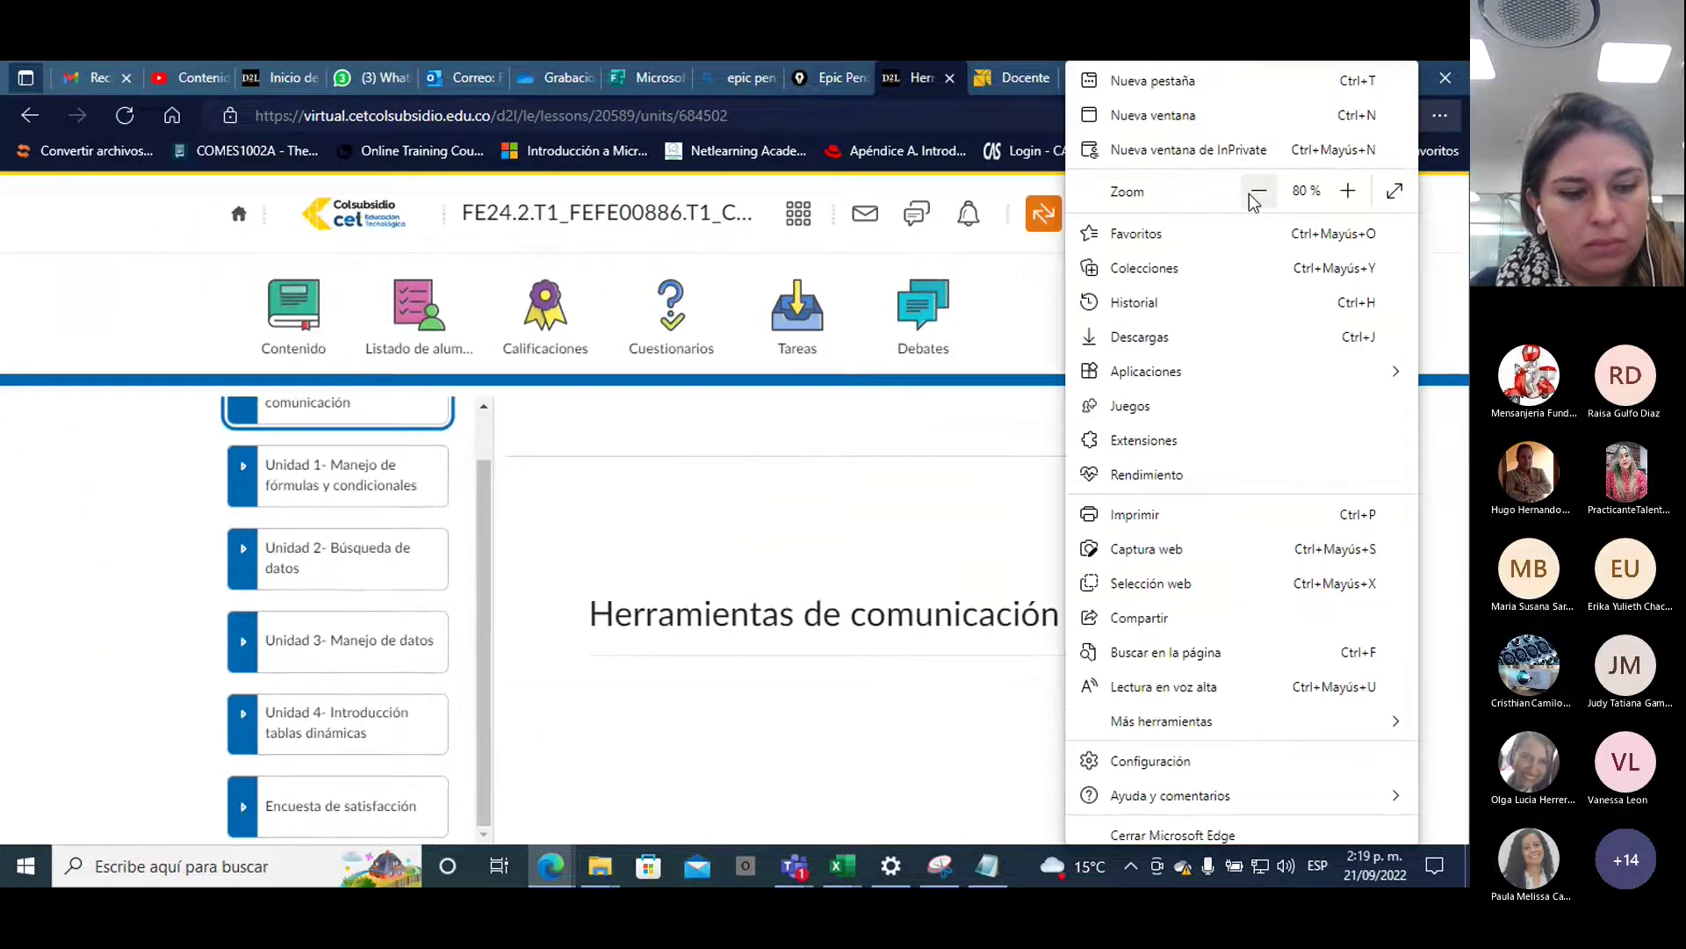
{"action": "left_click", "coordinate": [482, 460]}
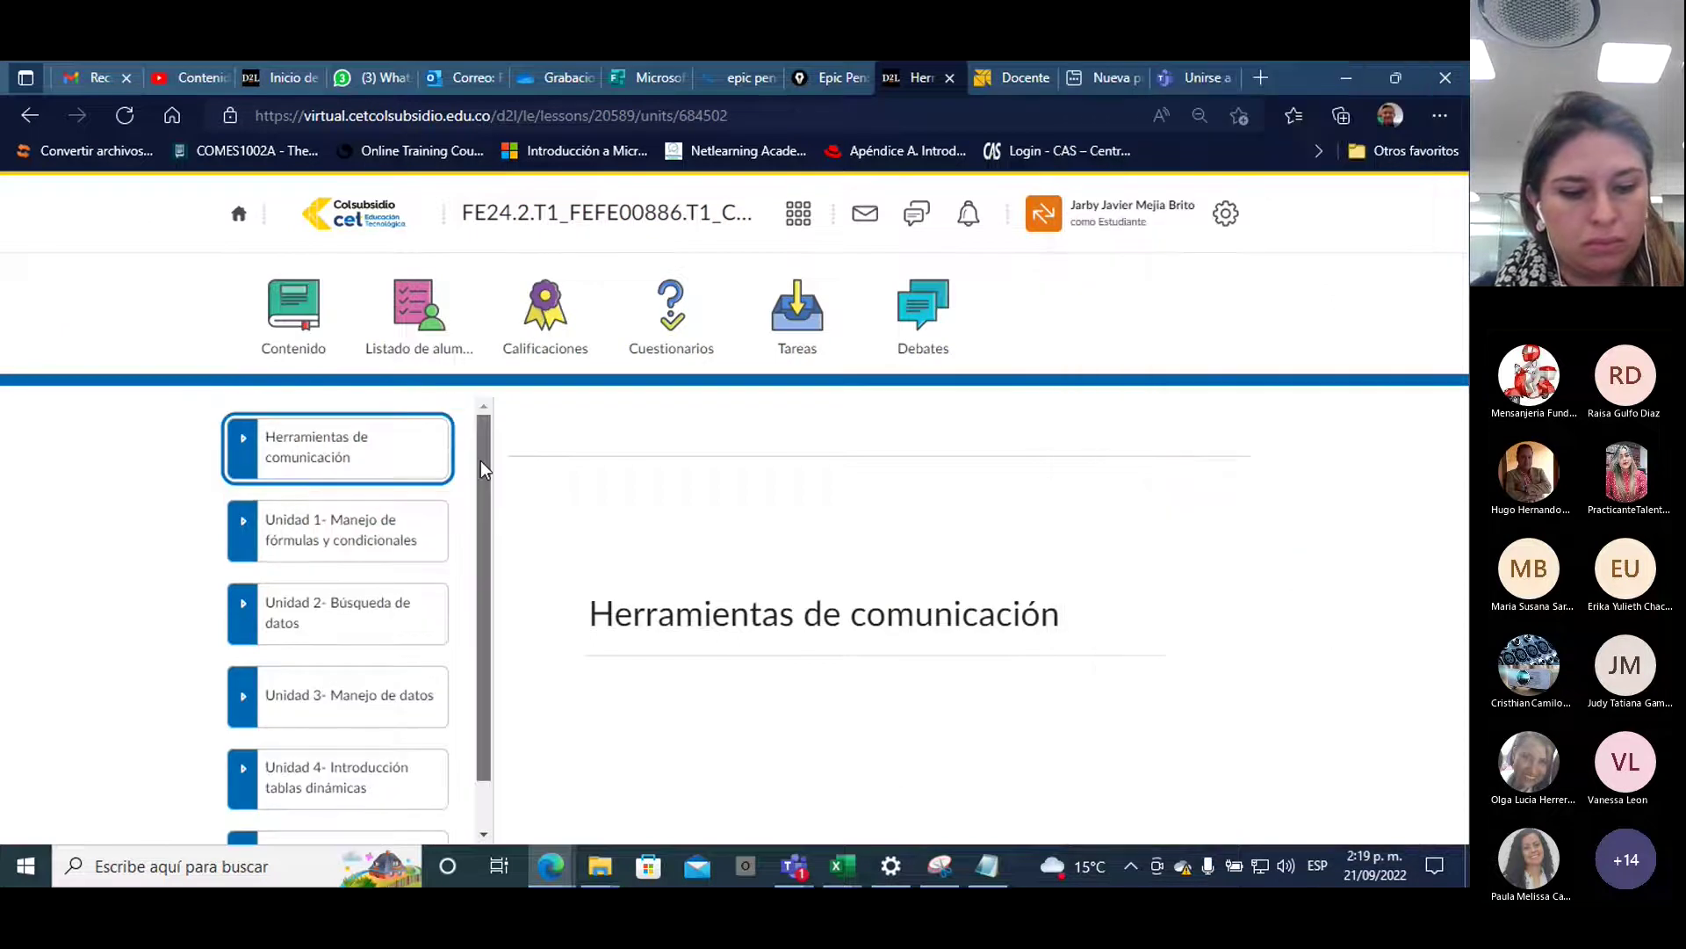
{"action": "left_click_drag", "start_coordinate": [481, 462], "coordinate": [486, 517]}
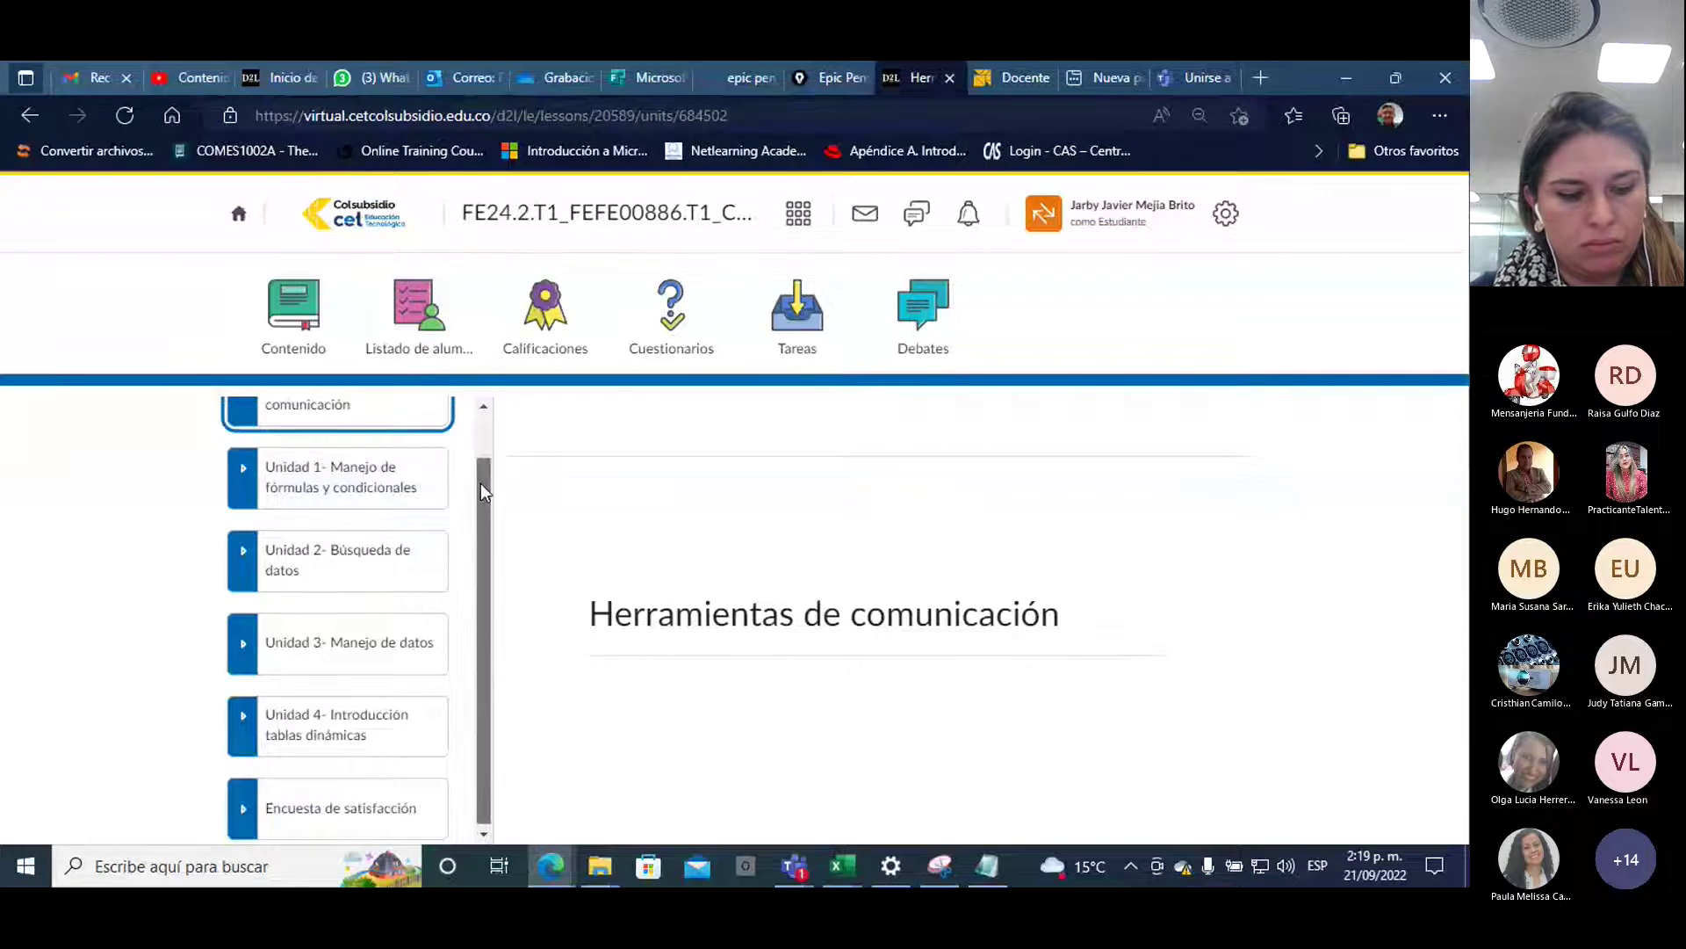
{"action": "mouse_move", "coordinate": [482, 483]}
{"action": "left_mouse_down"}
{"action": "mouse_move", "coordinate": [482, 439]}
{"action": "mouse_move", "coordinate": [476, 474]}
{"action": "left_mouse_up"}
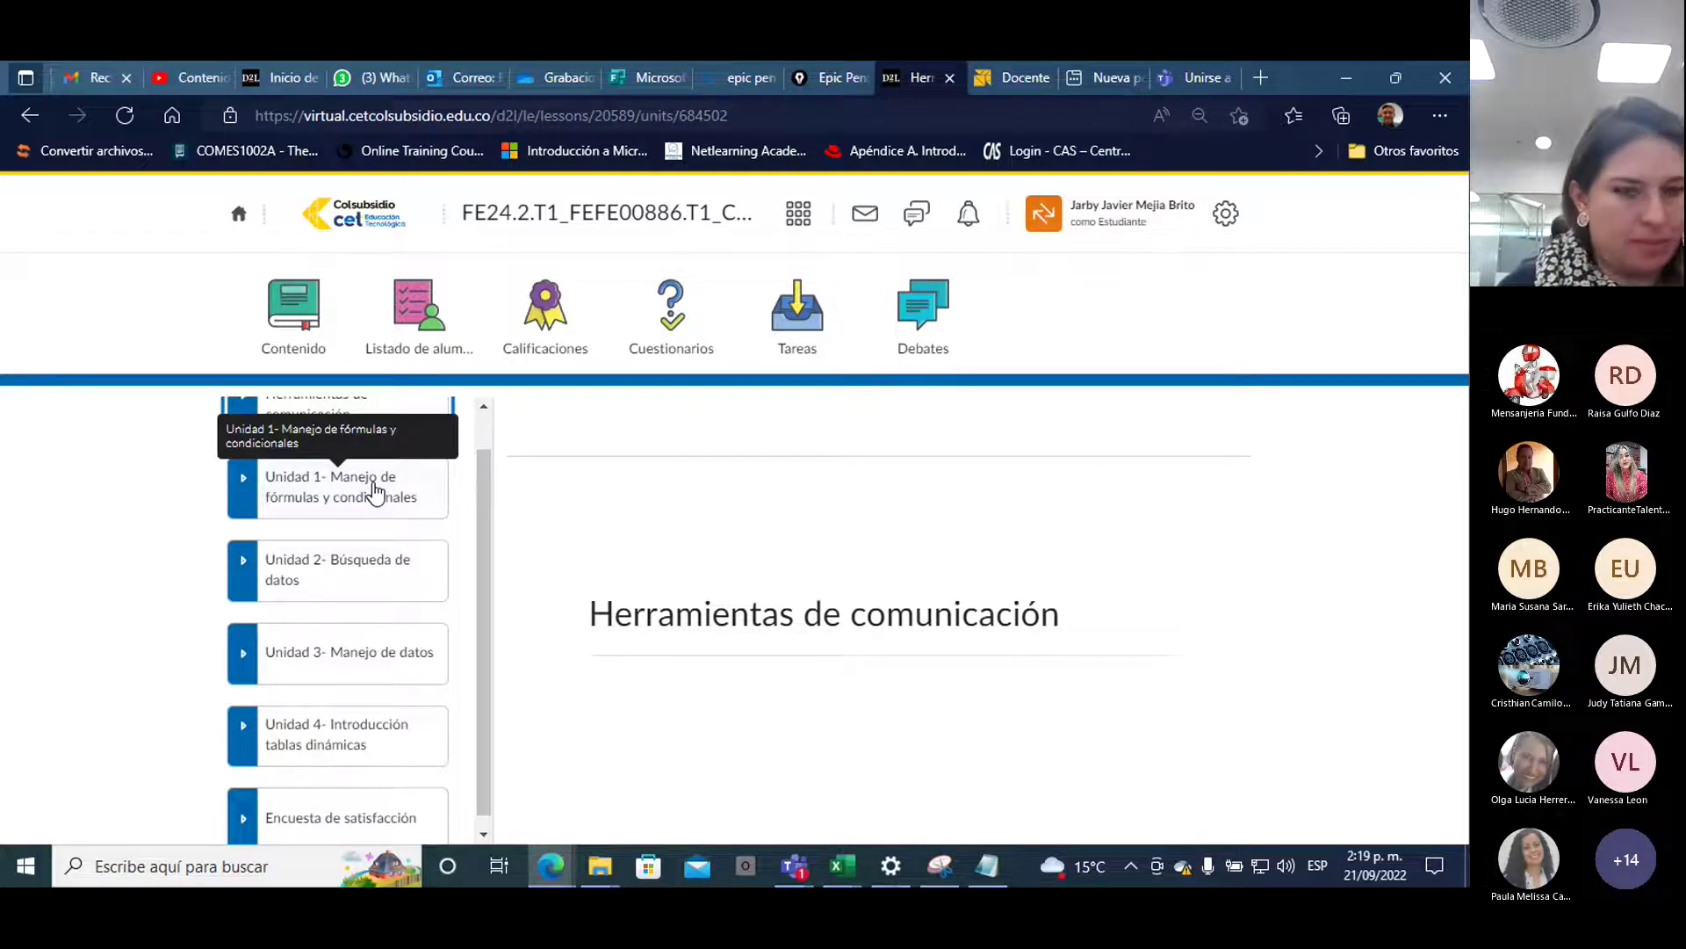
Expand Unidad 1- Manejo de fórmulas y condicionales to show its criterios and saberes
{"action": "left_click", "coordinate": [329, 490]}
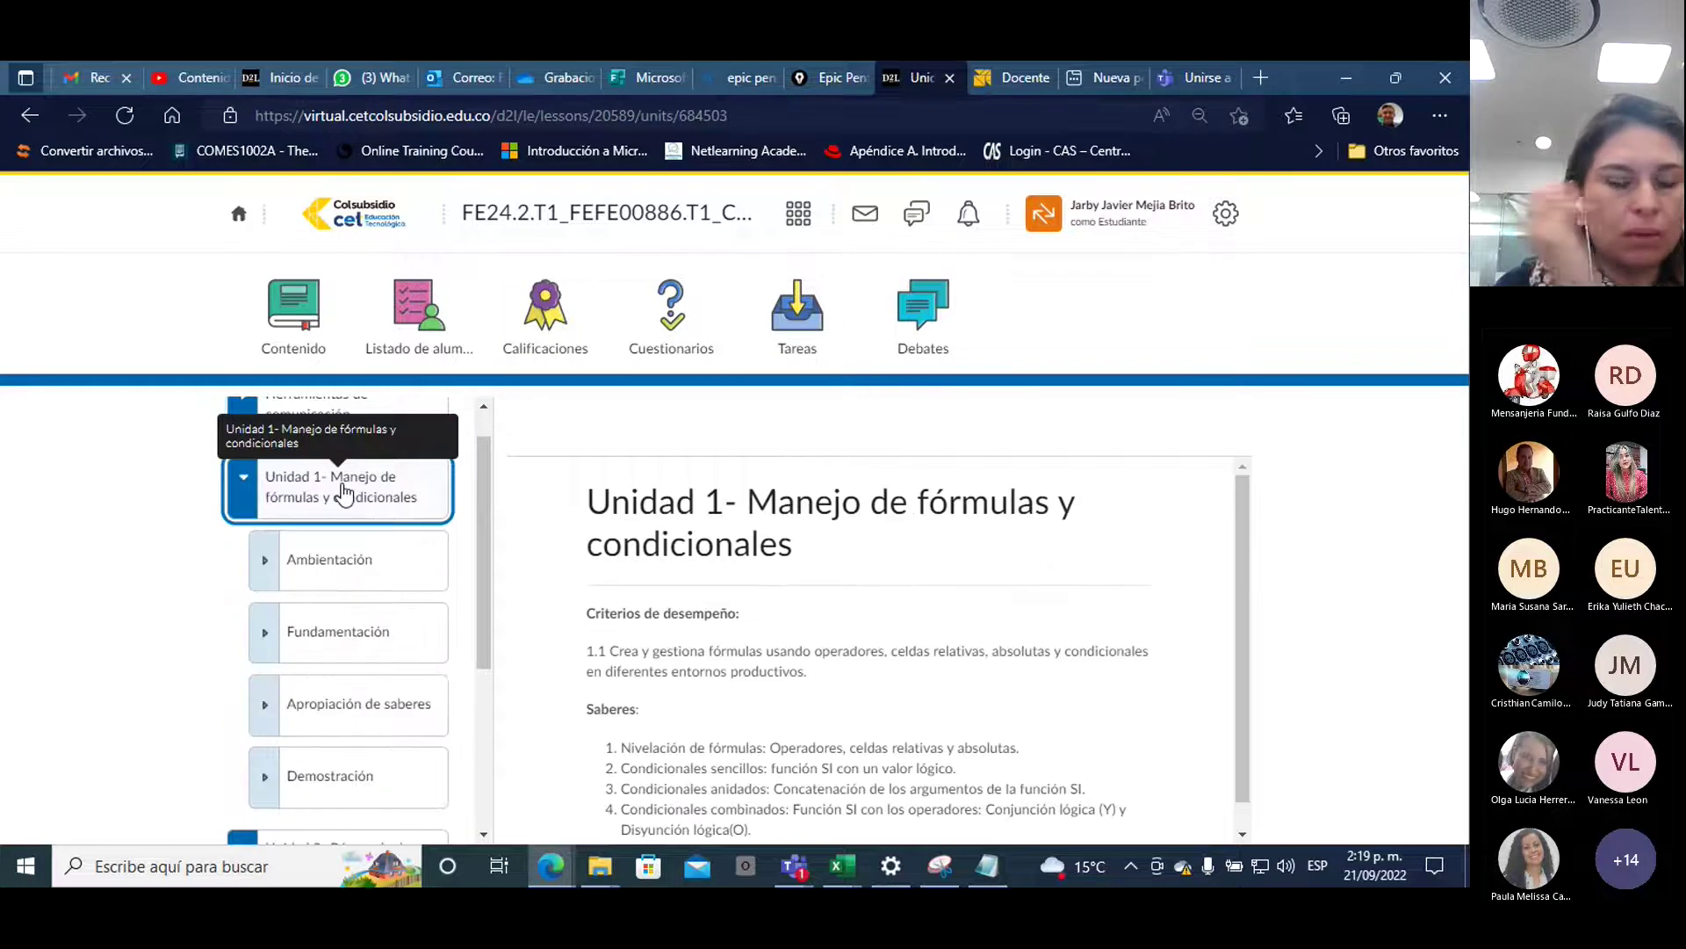
{"action": "left_click_drag", "start_coordinate": [482, 477], "coordinate": [482, 504]}
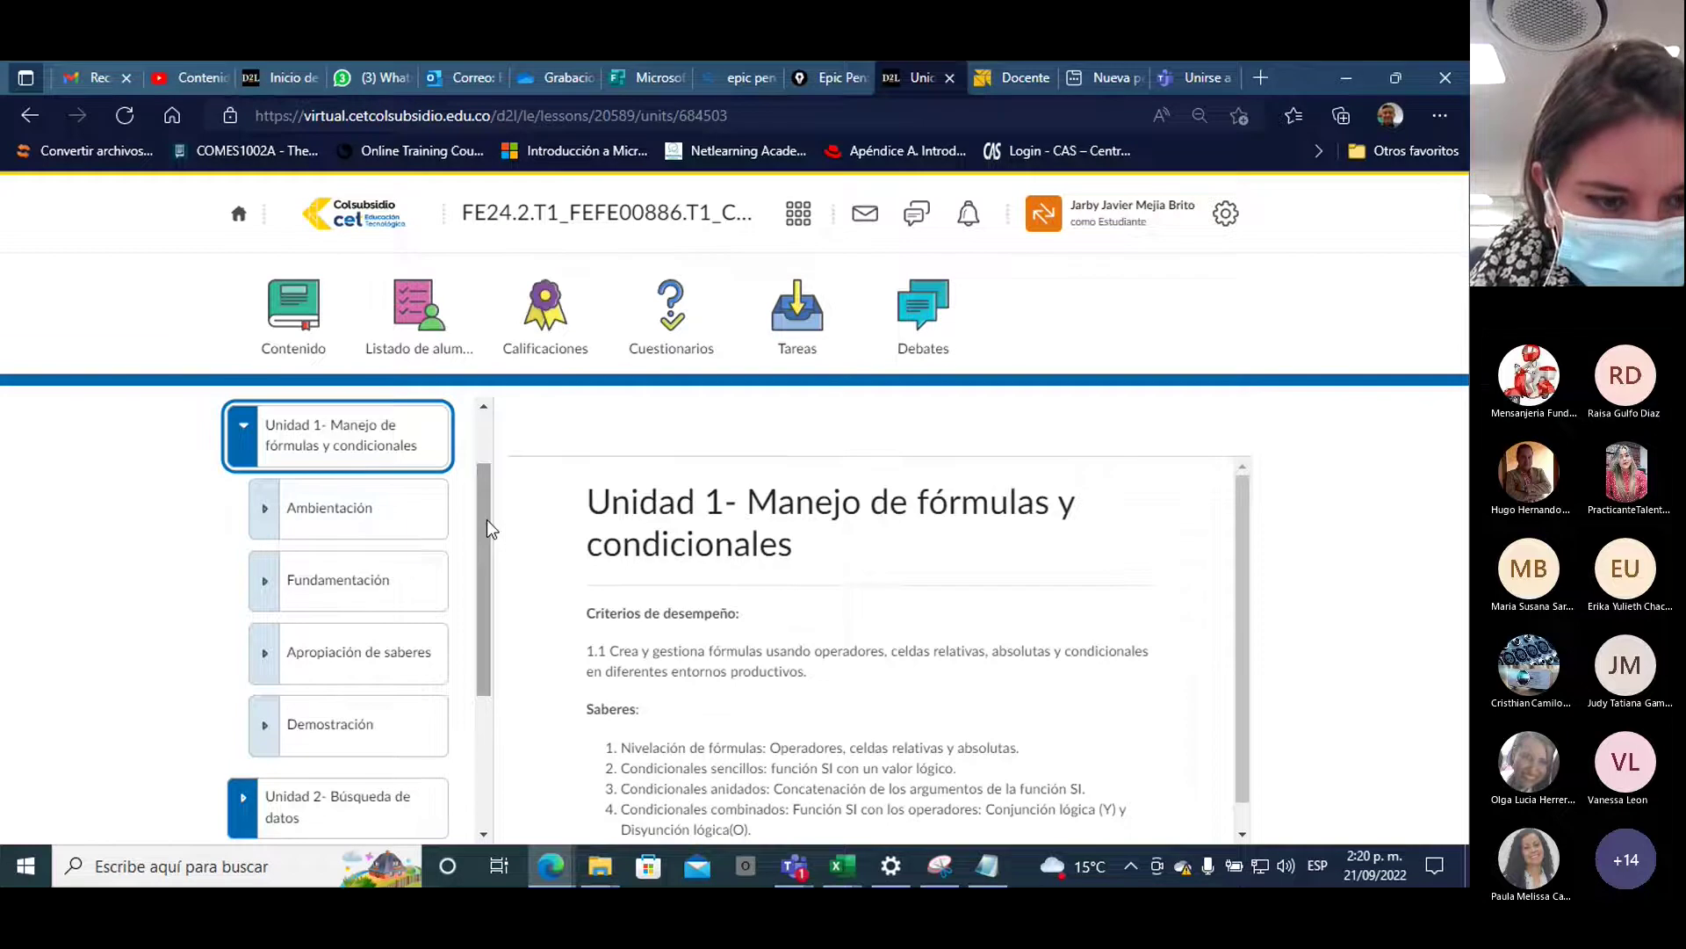
Open Guía de Aprendizaje unidad 1 under Ambientación and highlight its unit title and Saberes
{"action": "left_click", "coordinate": [269, 510]}
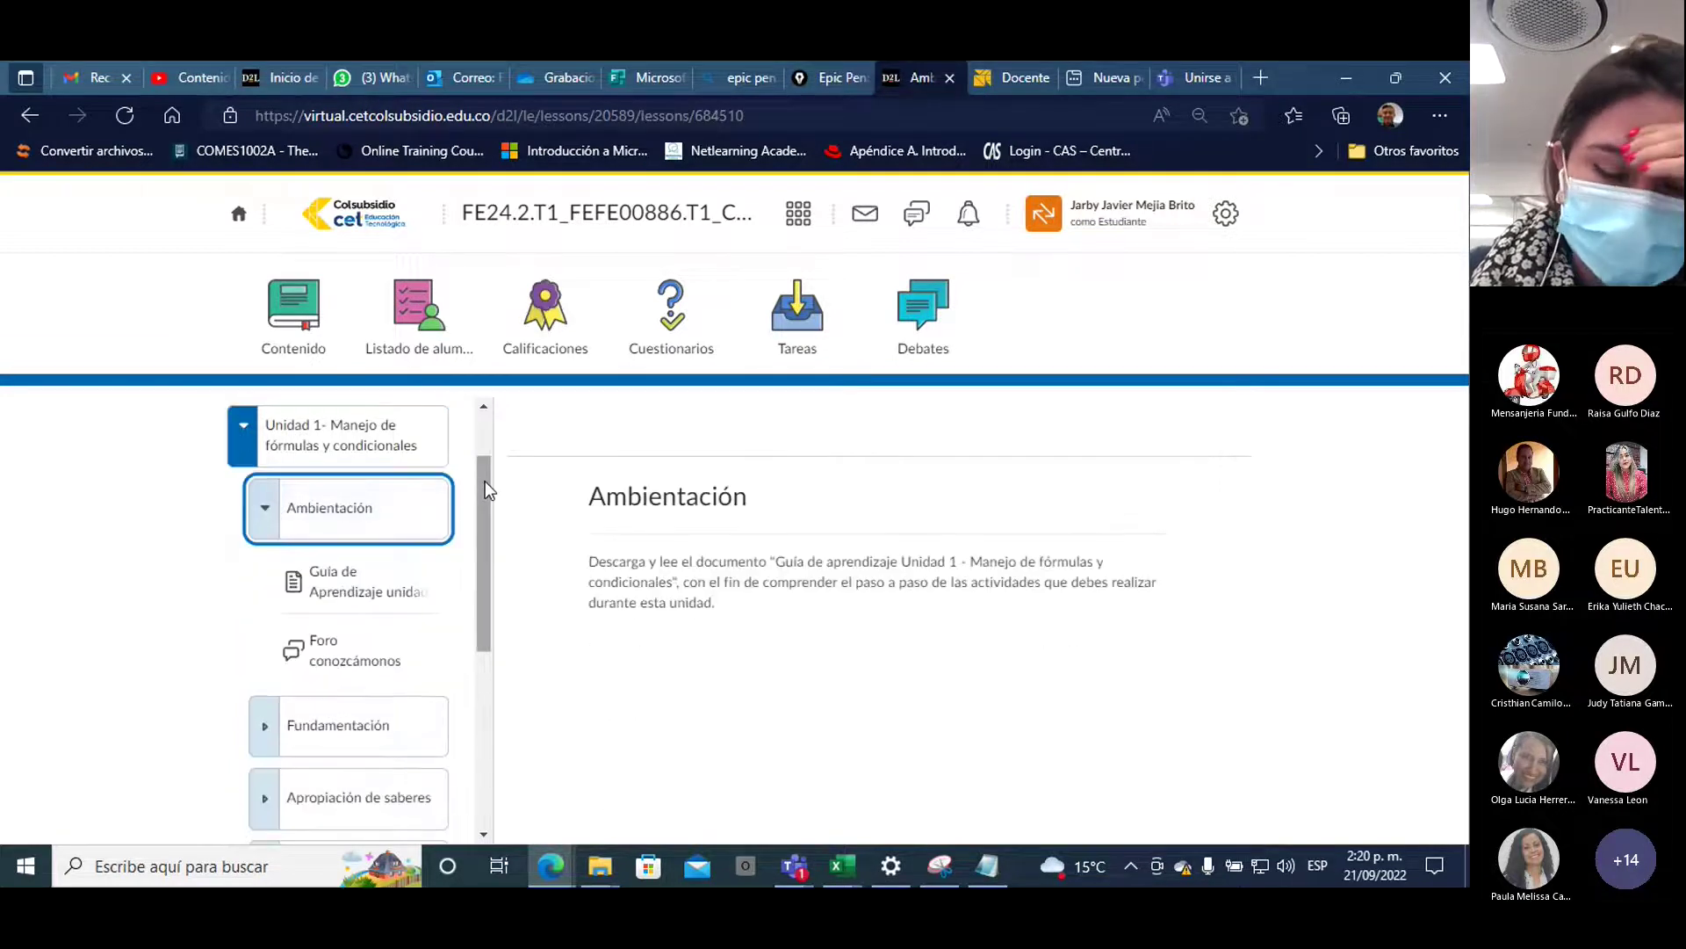
{"action": "mouse_move", "coordinate": [484, 476]}
{"action": "left_mouse_down"}
{"action": "mouse_move", "coordinate": [478, 524]}
{"action": "mouse_move", "coordinate": [478, 478]}
{"action": "left_mouse_up"}
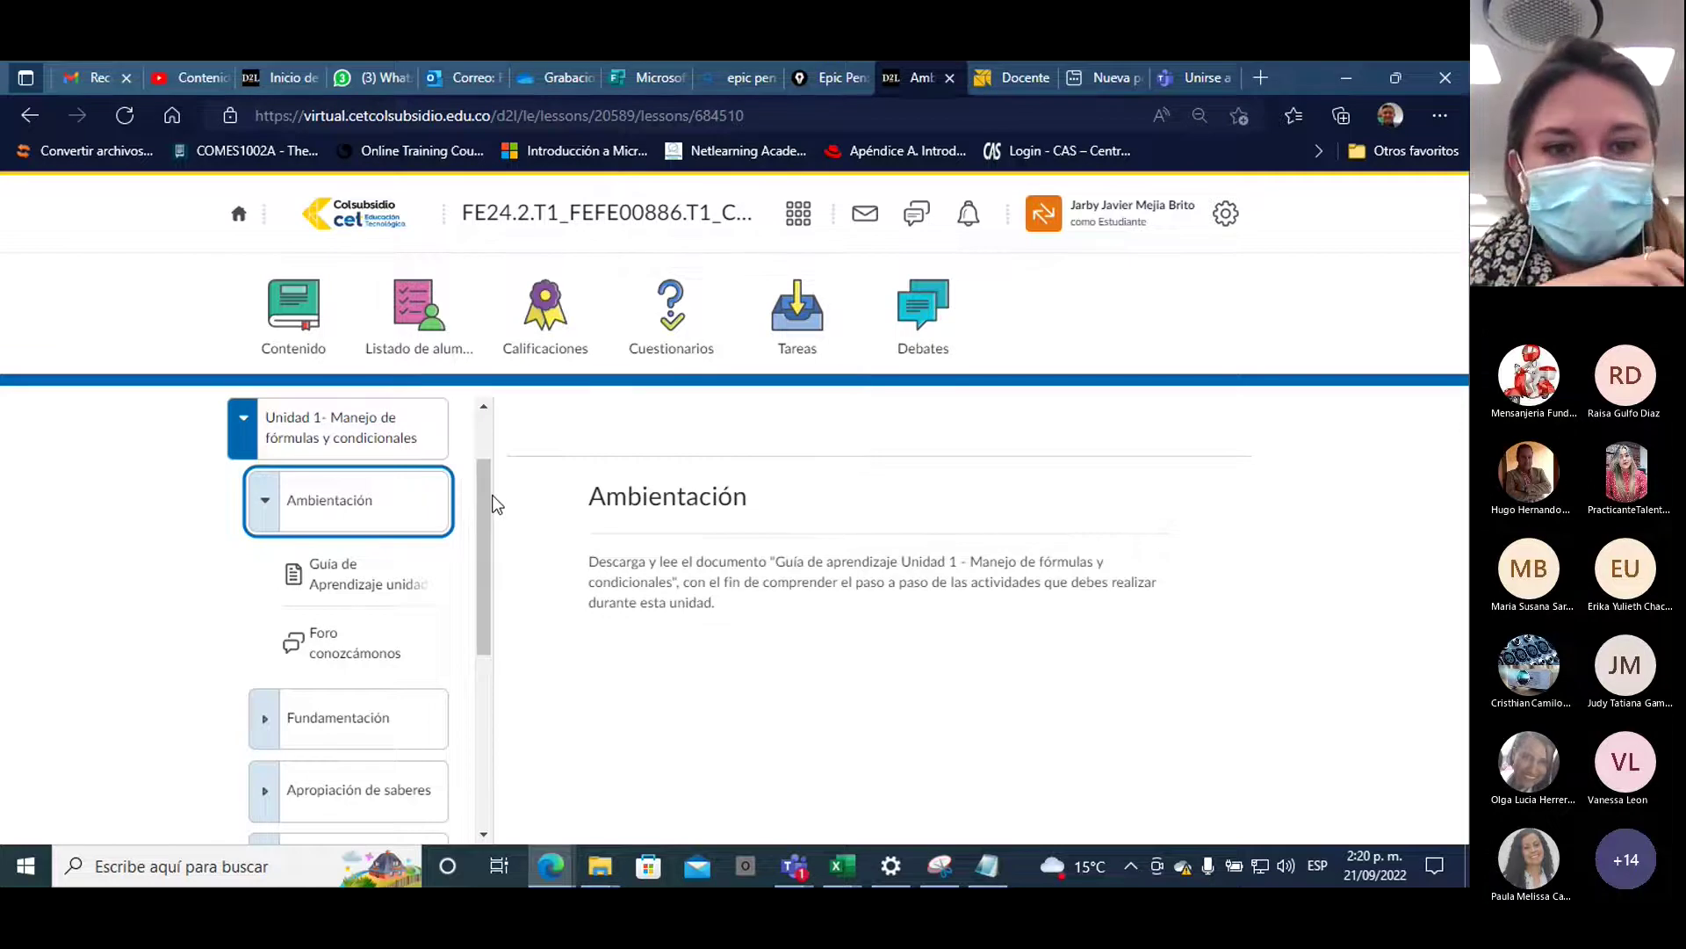
{"action": "left_click", "coordinate": [347, 575]}
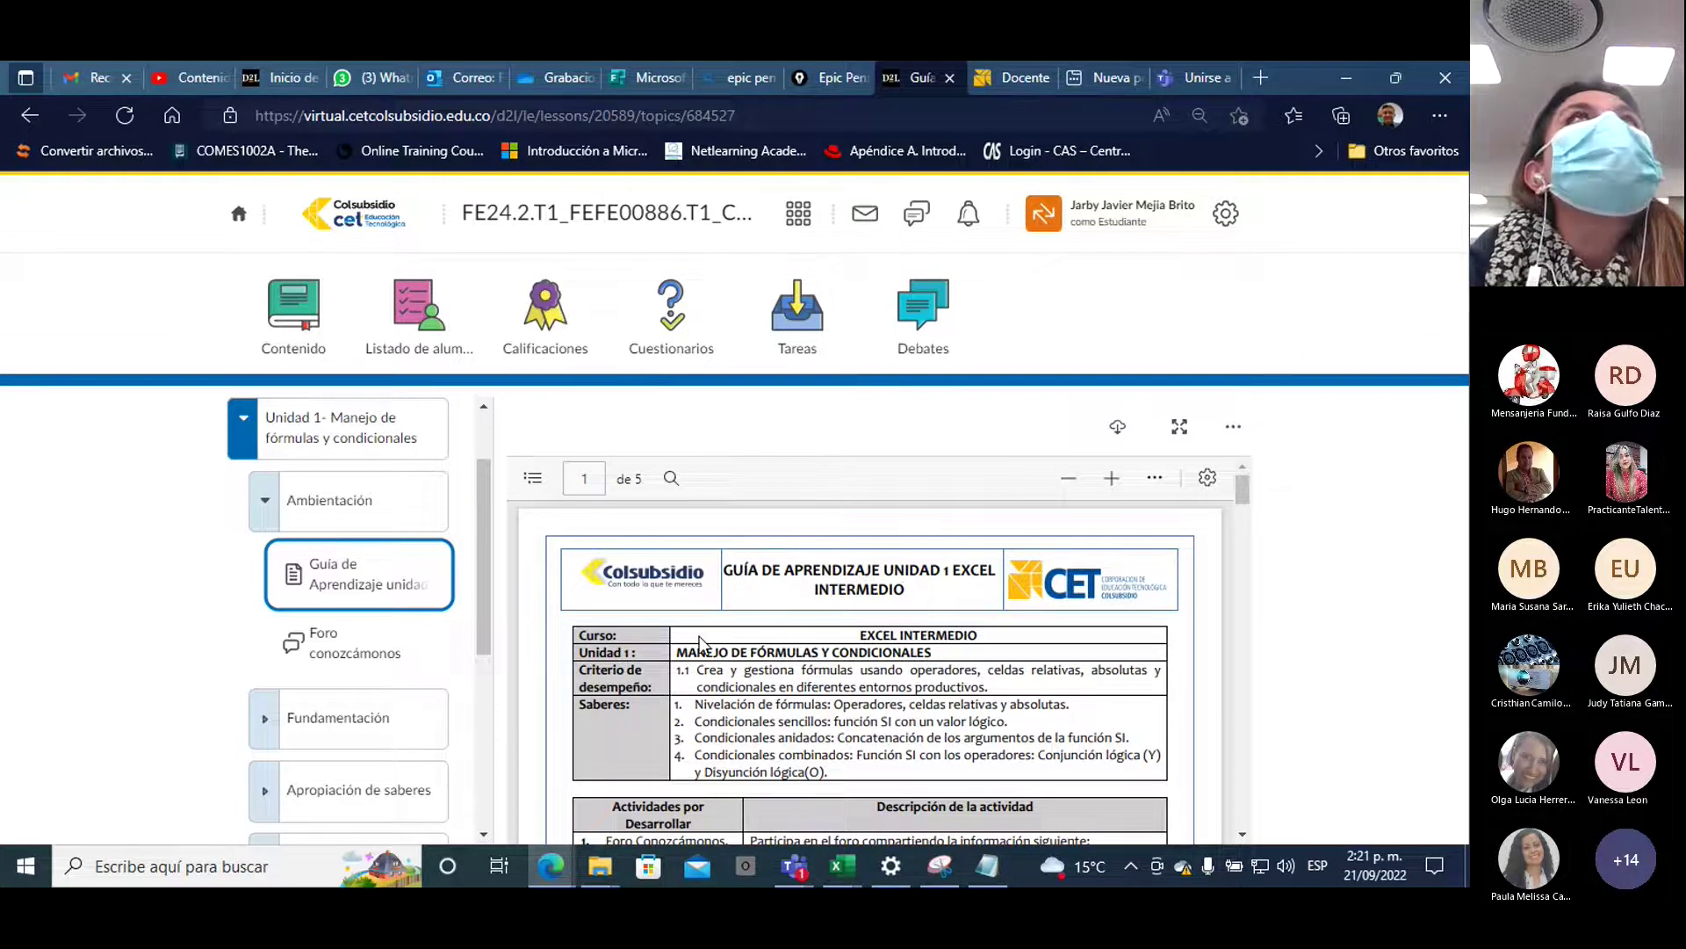
{"action": "left_click_drag", "start_coordinate": [674, 654], "coordinate": [932, 653]}
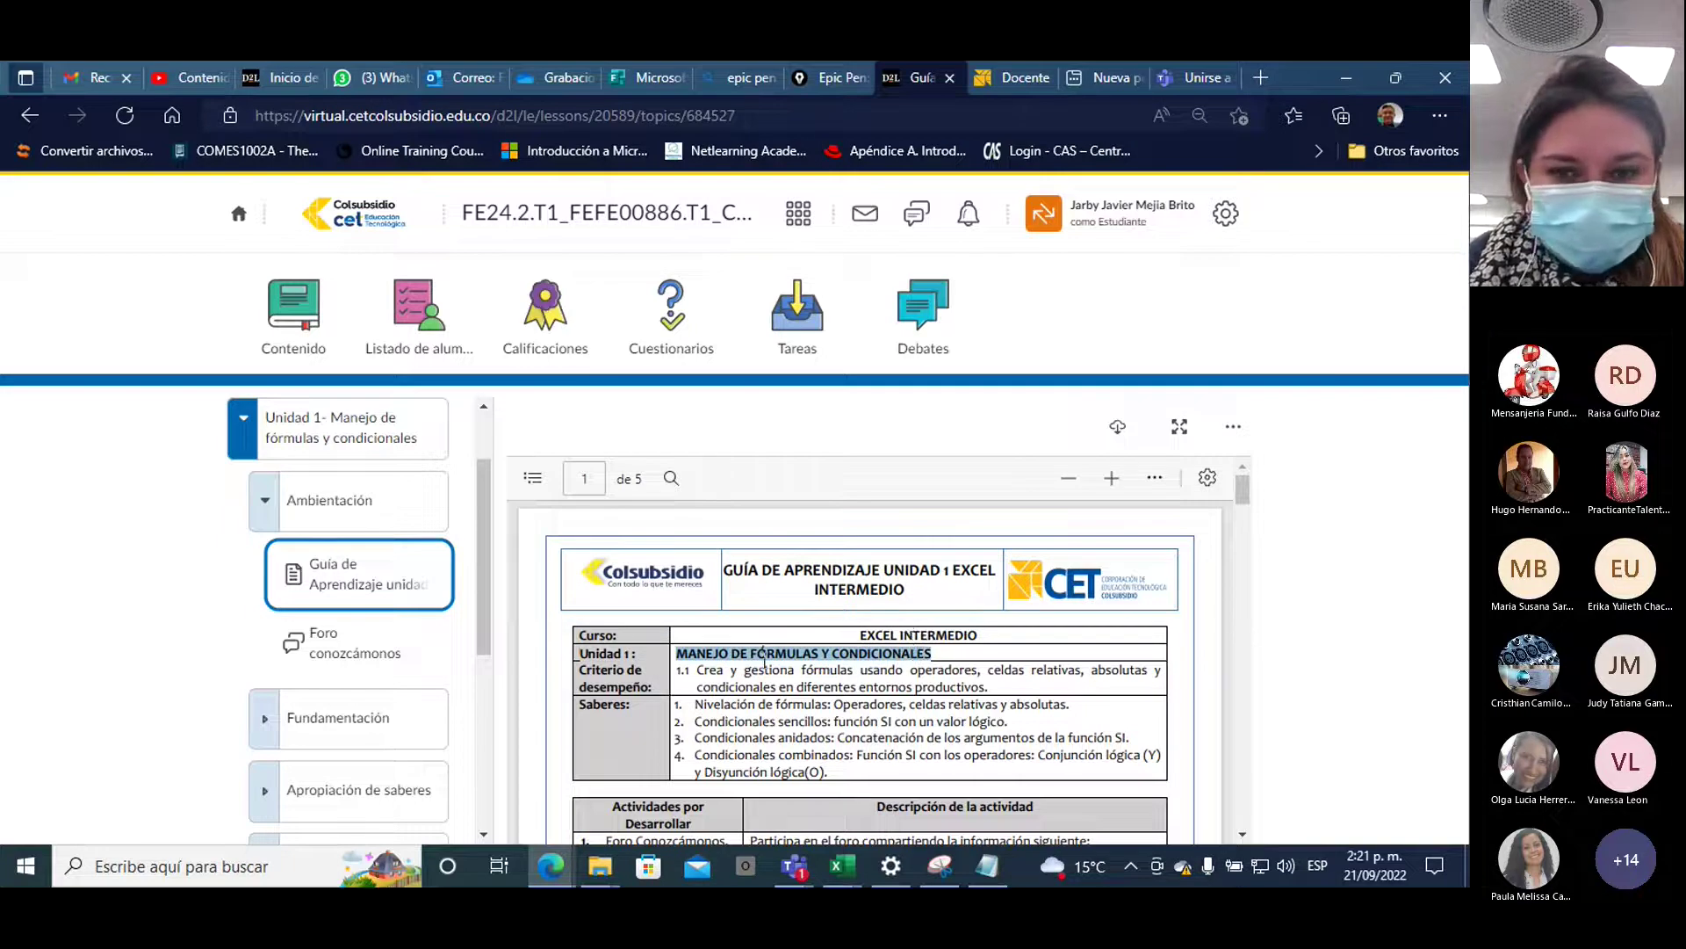
{"action": "left_click_drag", "start_coordinate": [696, 704], "coordinate": [844, 773]}
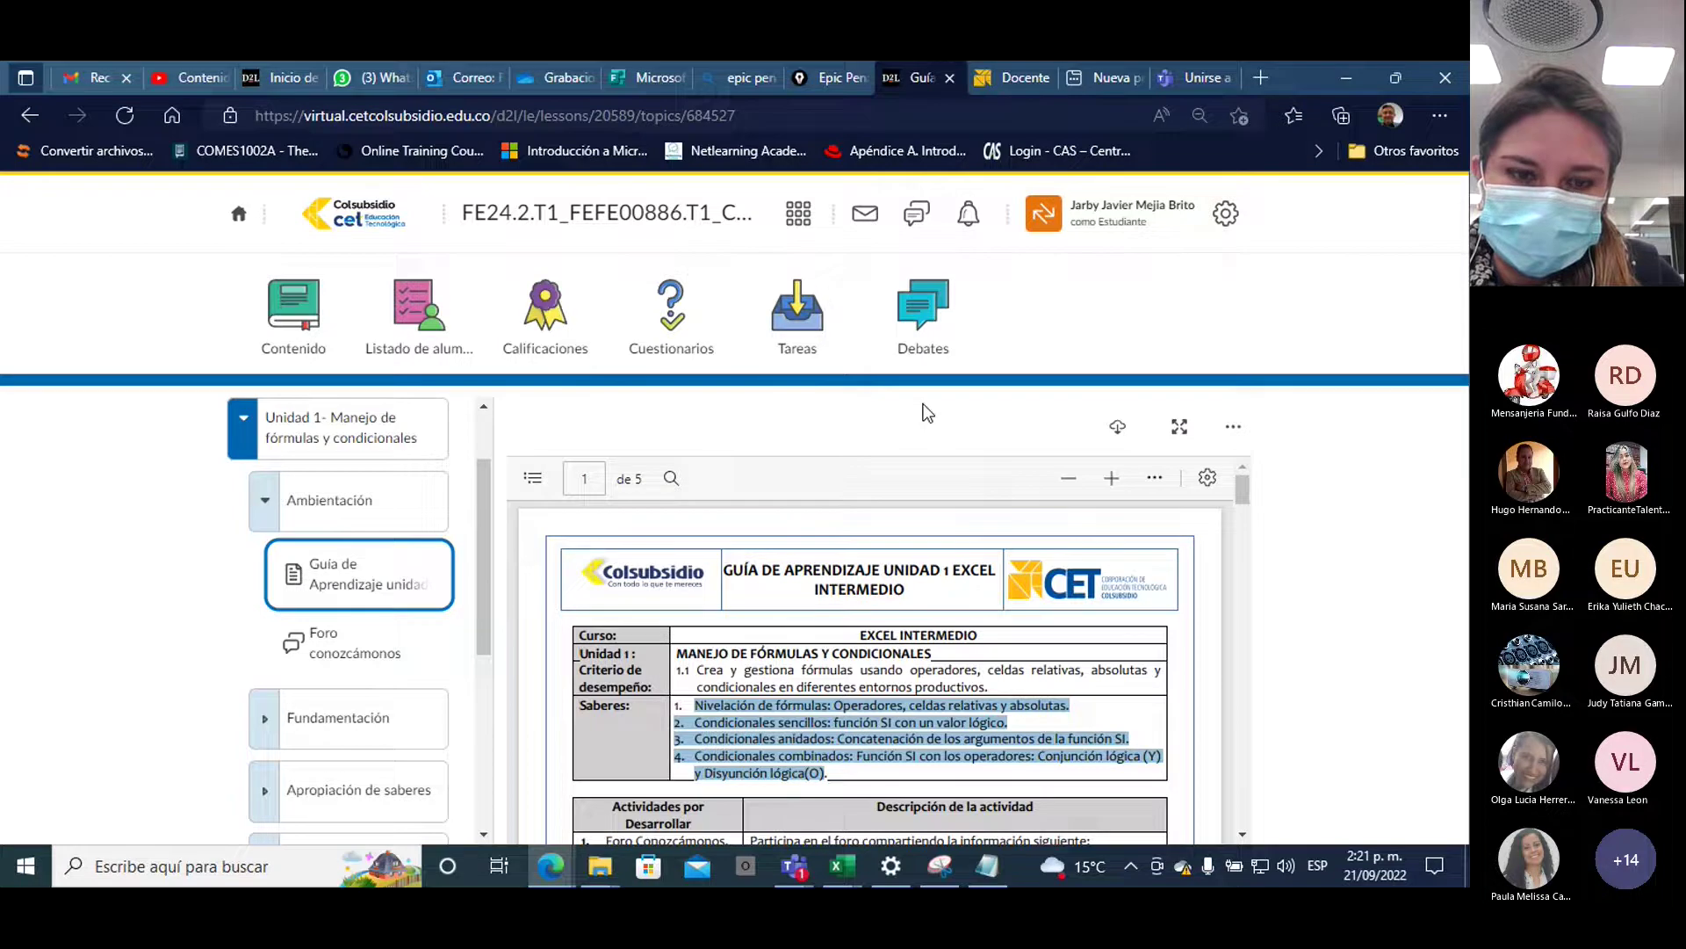
Download the Guía de Aprendizaje unidad 1 PDF and open the downloaded file
{"action": "key", "text": "super+plus"}
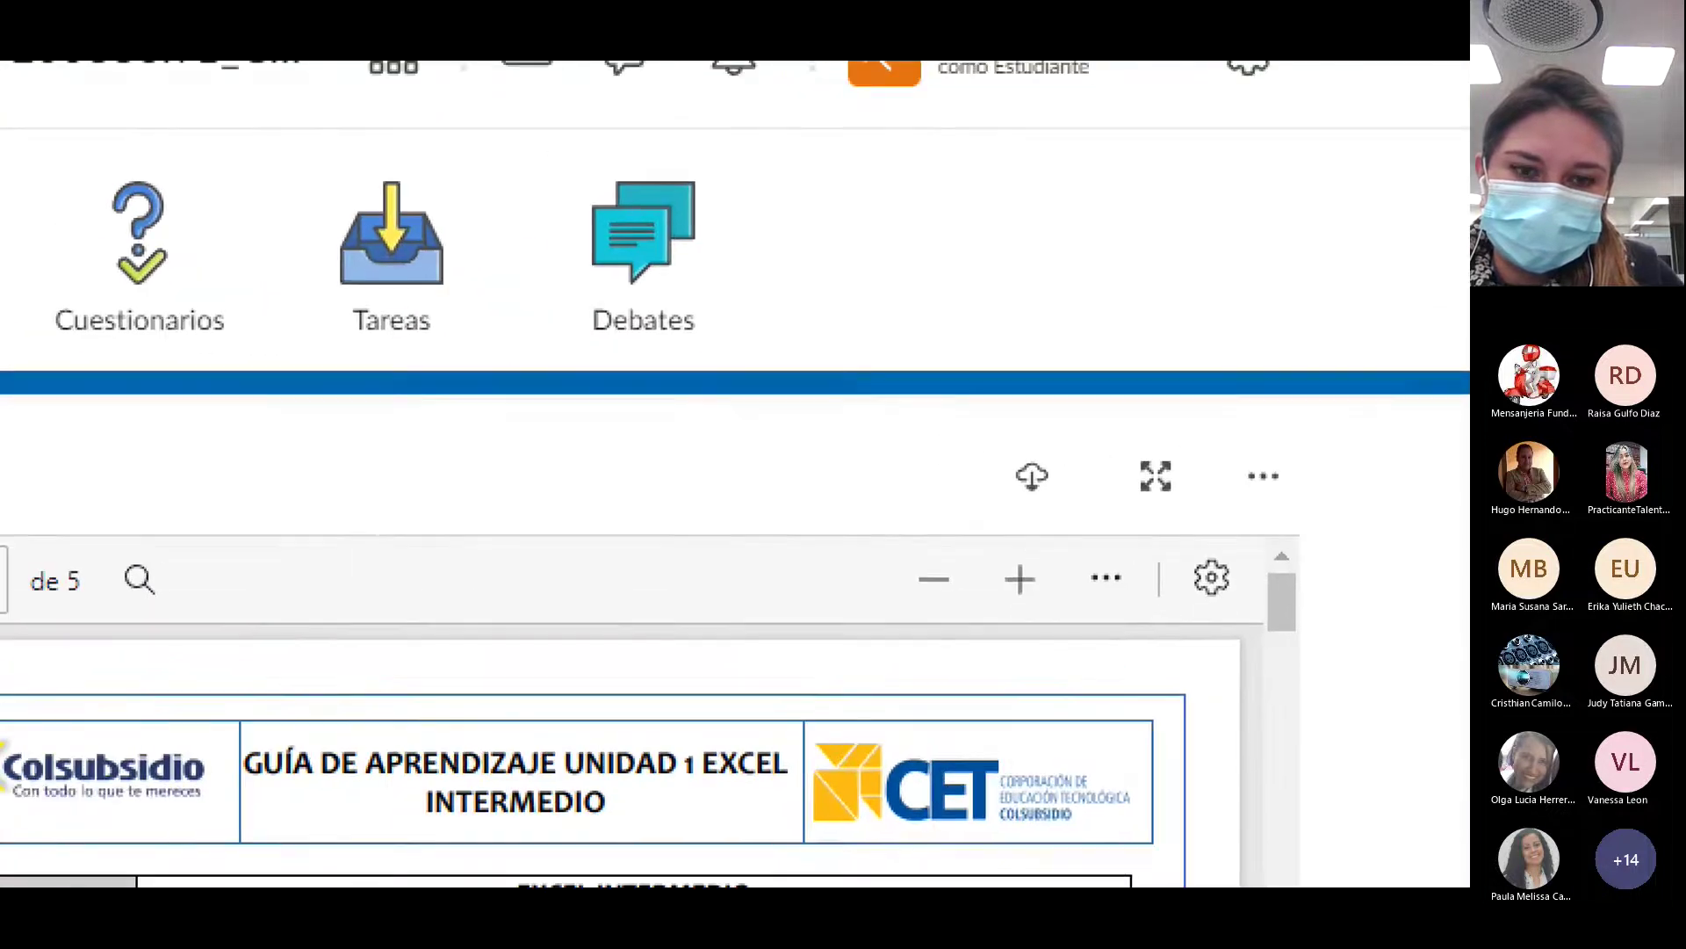
{"action": "mouse_move", "coordinate": [1097, 444]}
{"action": "left_mouse_down"}
{"action": "mouse_move", "coordinate": [1039, 421]}
{"action": "mouse_move", "coordinate": [975, 510]}
{"action": "mouse_move", "coordinate": [1080, 524]}
{"action": "mouse_move", "coordinate": [1097, 434]}
{"action": "left_mouse_up"}
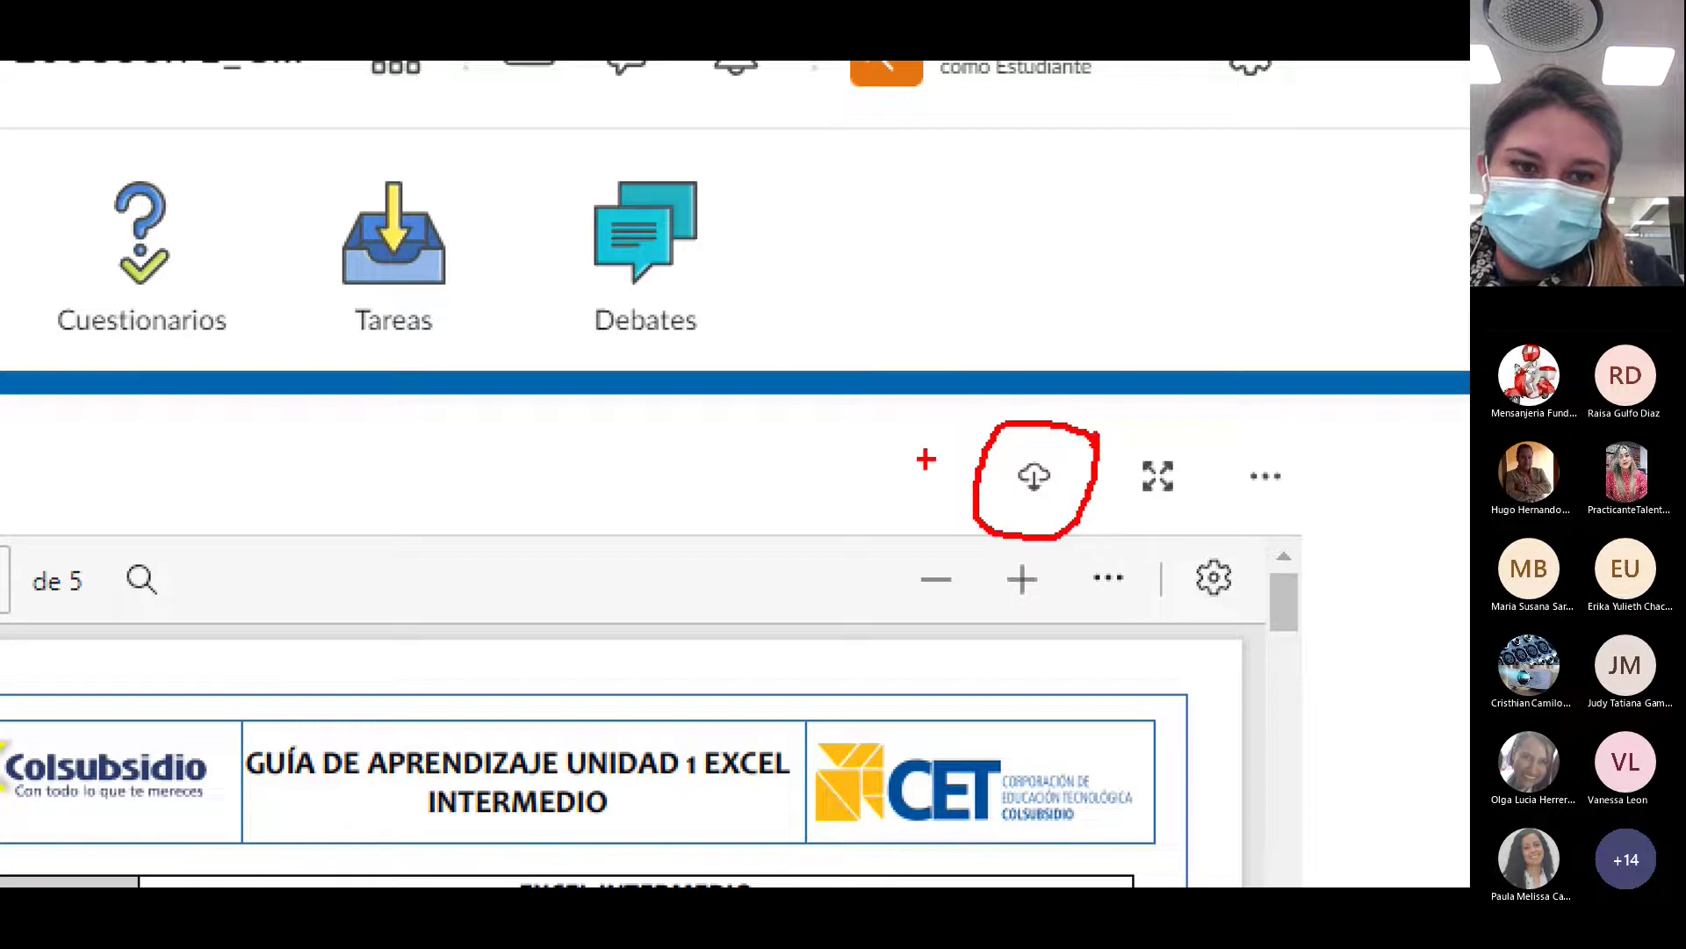
{"action": "mouse_move", "coordinate": [617, 442]}
{"action": "left_mouse_down"}
{"action": "mouse_move", "coordinate": [964, 456]}
{"action": "mouse_move", "coordinate": [922, 492]}
{"action": "left_mouse_up"}
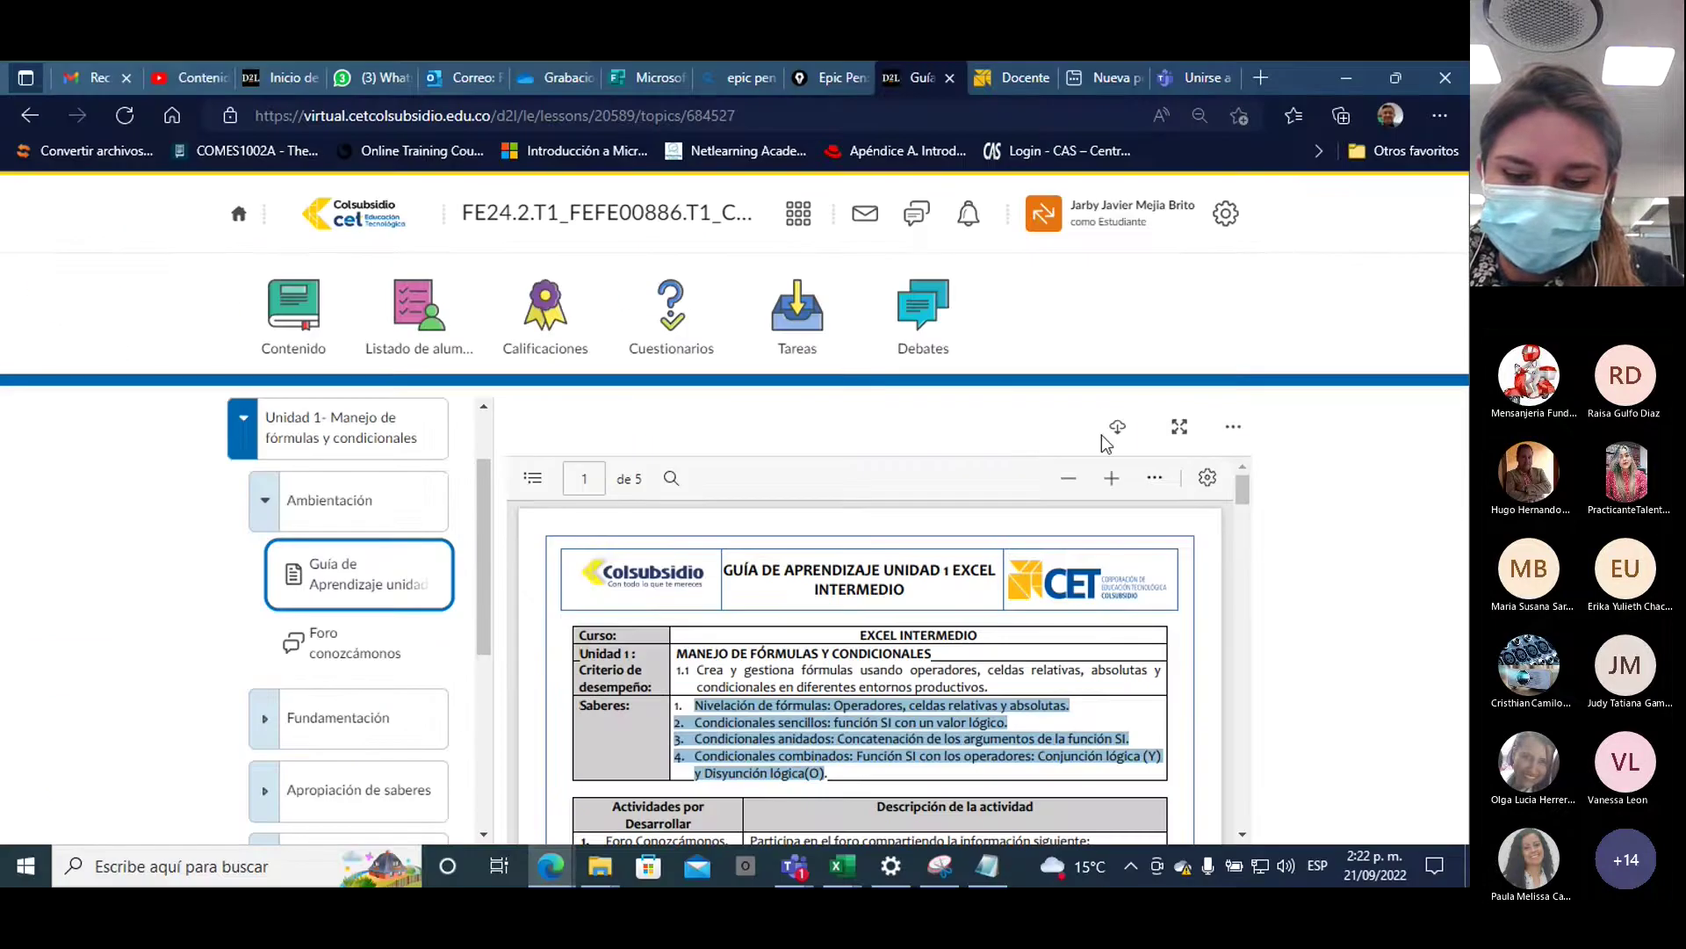
{"action": "left_click", "coordinate": [1116, 429]}
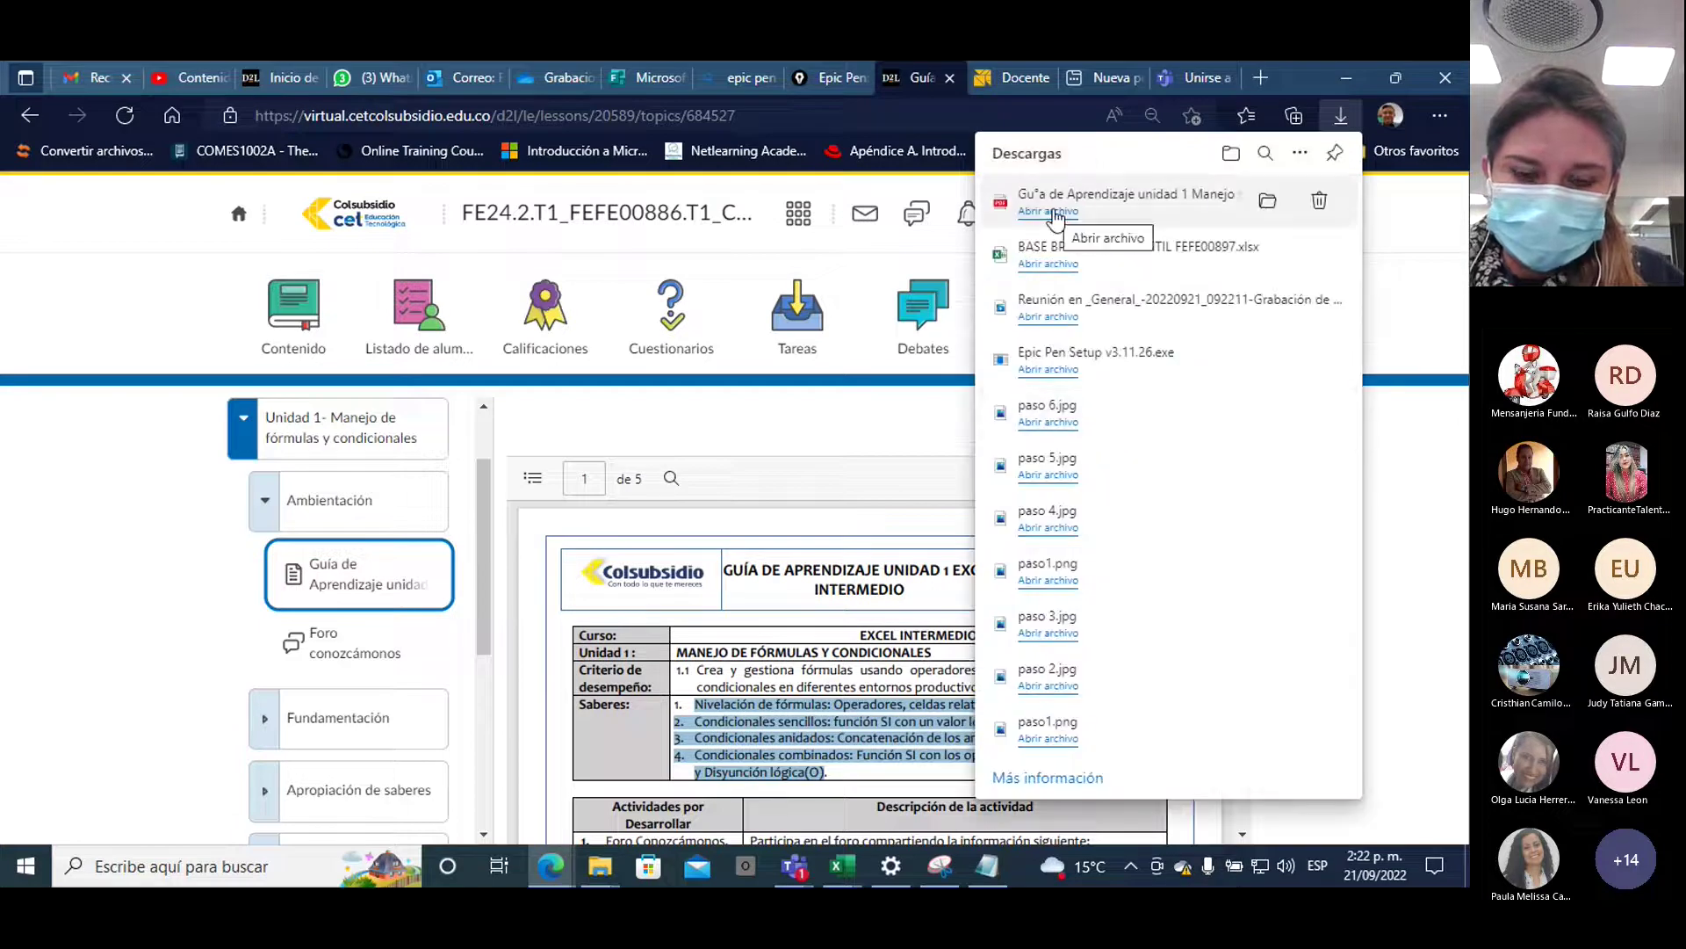
{"action": "left_click", "coordinate": [1054, 213]}
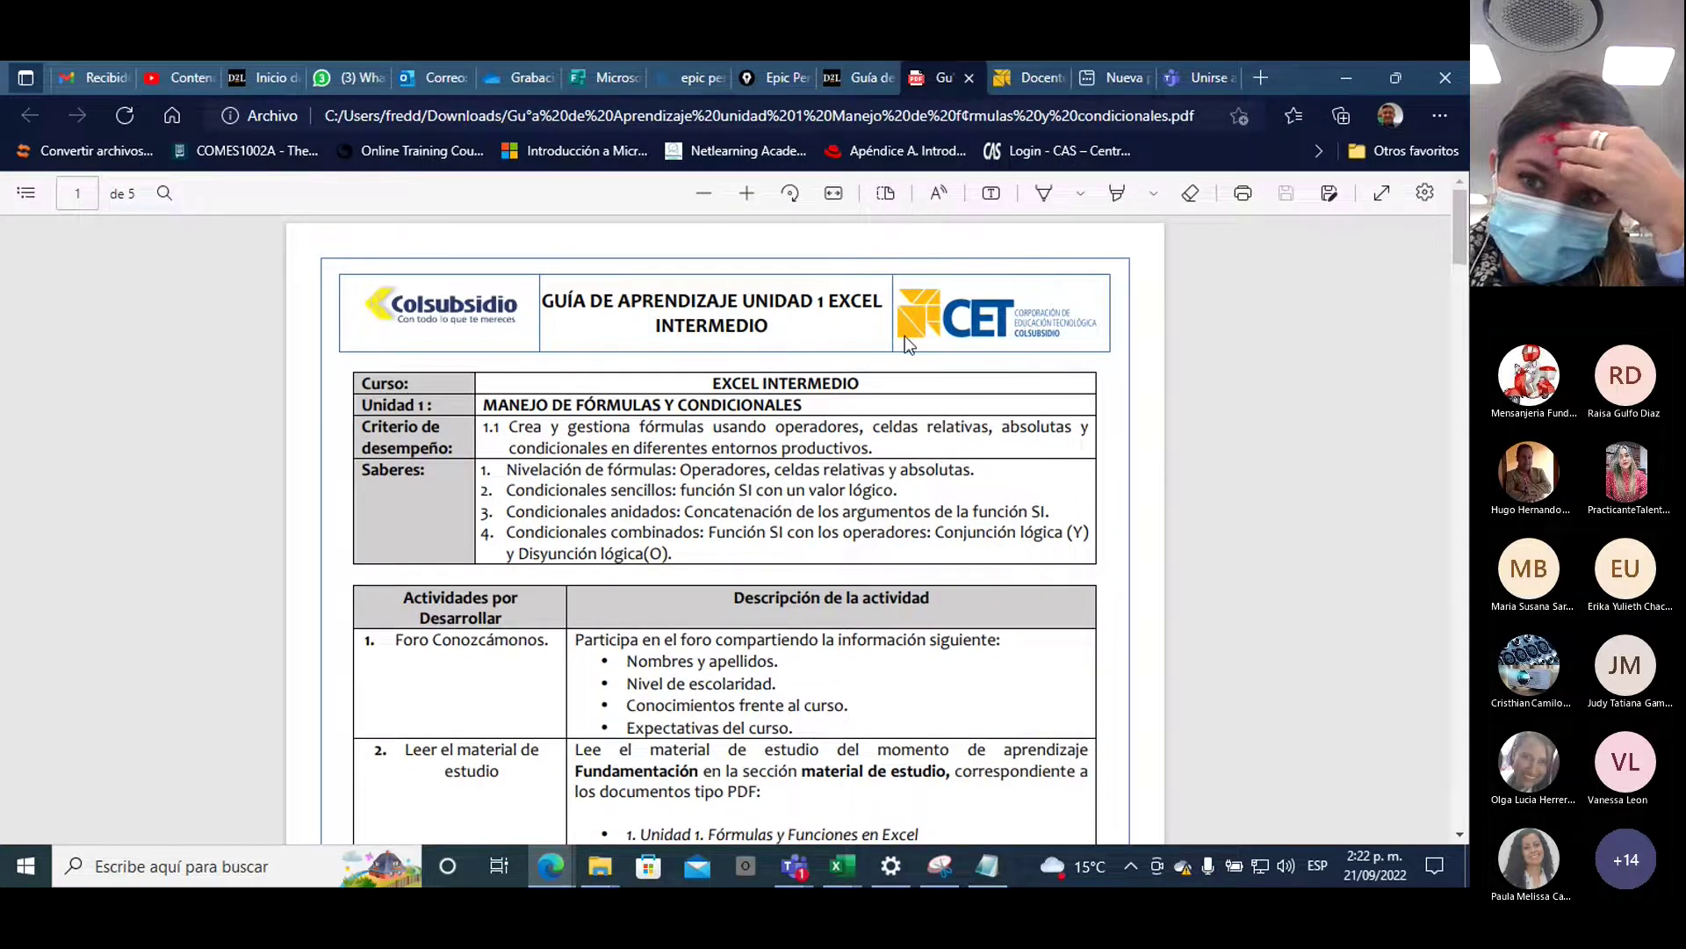
Scroll the guide PDF down to the Actividades por Desarrollar table
{"action": "scroll", "coordinate": [905, 335], "scroll_direction": "down", "scroll_amount": 1}
{"action": "scroll", "coordinate": [827, 367], "scroll_direction": "down", "scroll_amount": 1}
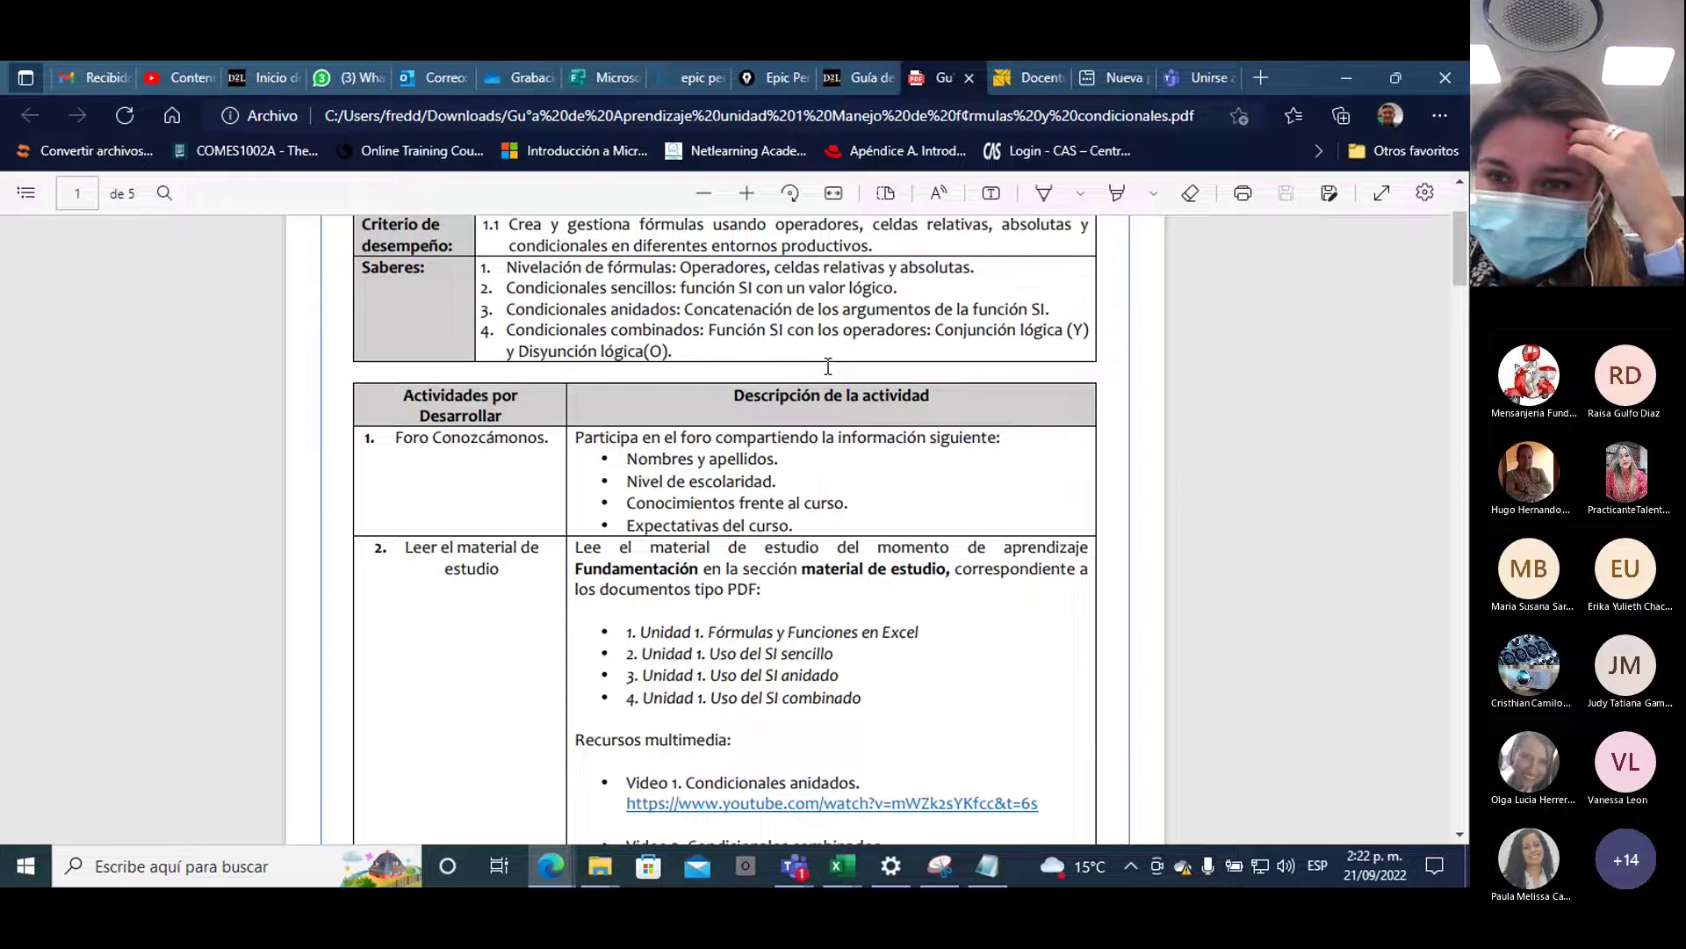
{"action": "scroll", "coordinate": [827, 366], "scroll_direction": "up", "scroll_amount": 2}
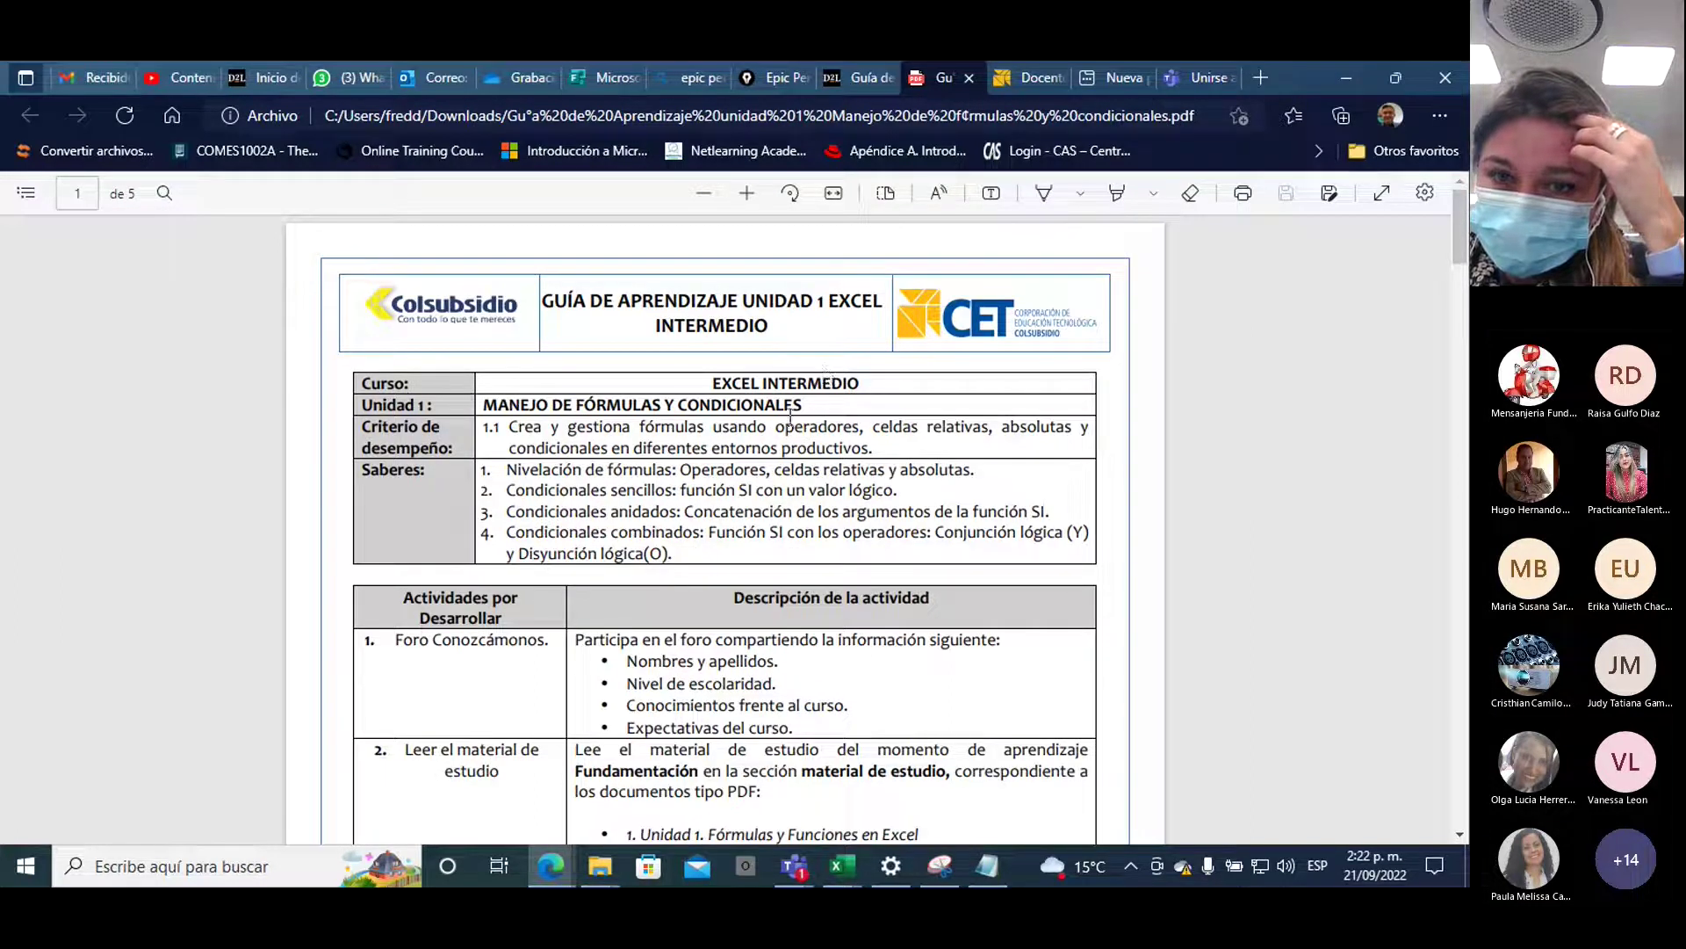
{"action": "scroll", "coordinate": [791, 414], "scroll_direction": "down", "scroll_amount": 1}
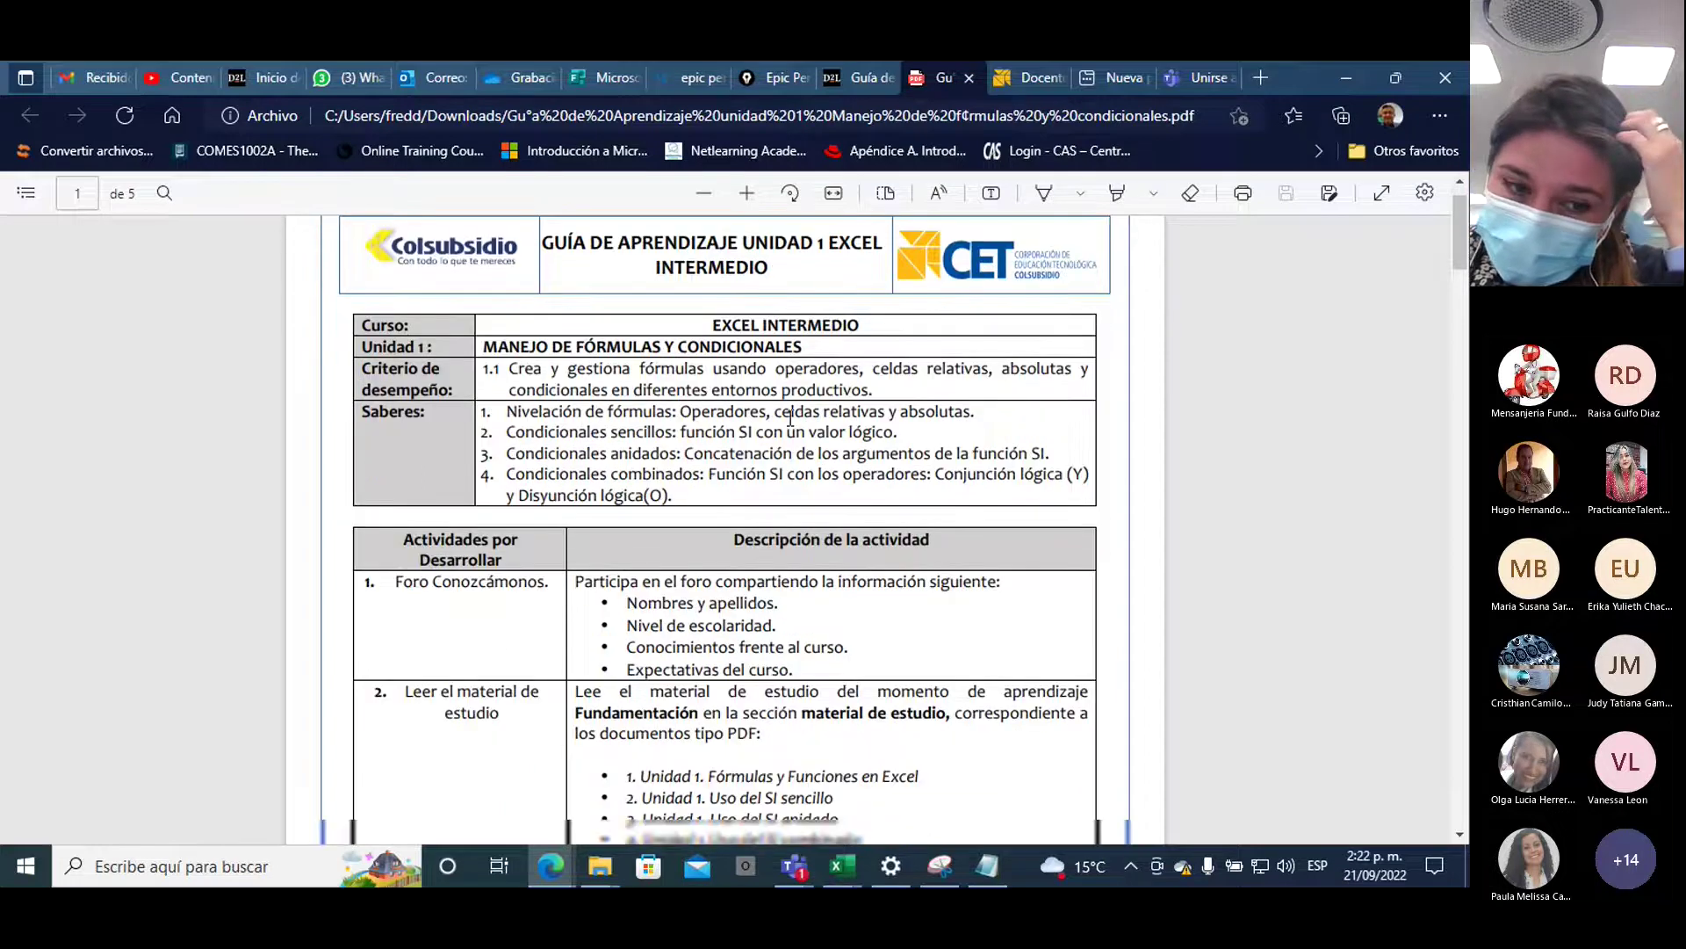
{"action": "scroll", "coordinate": [782, 411], "scroll_direction": "up", "scroll_amount": 1}
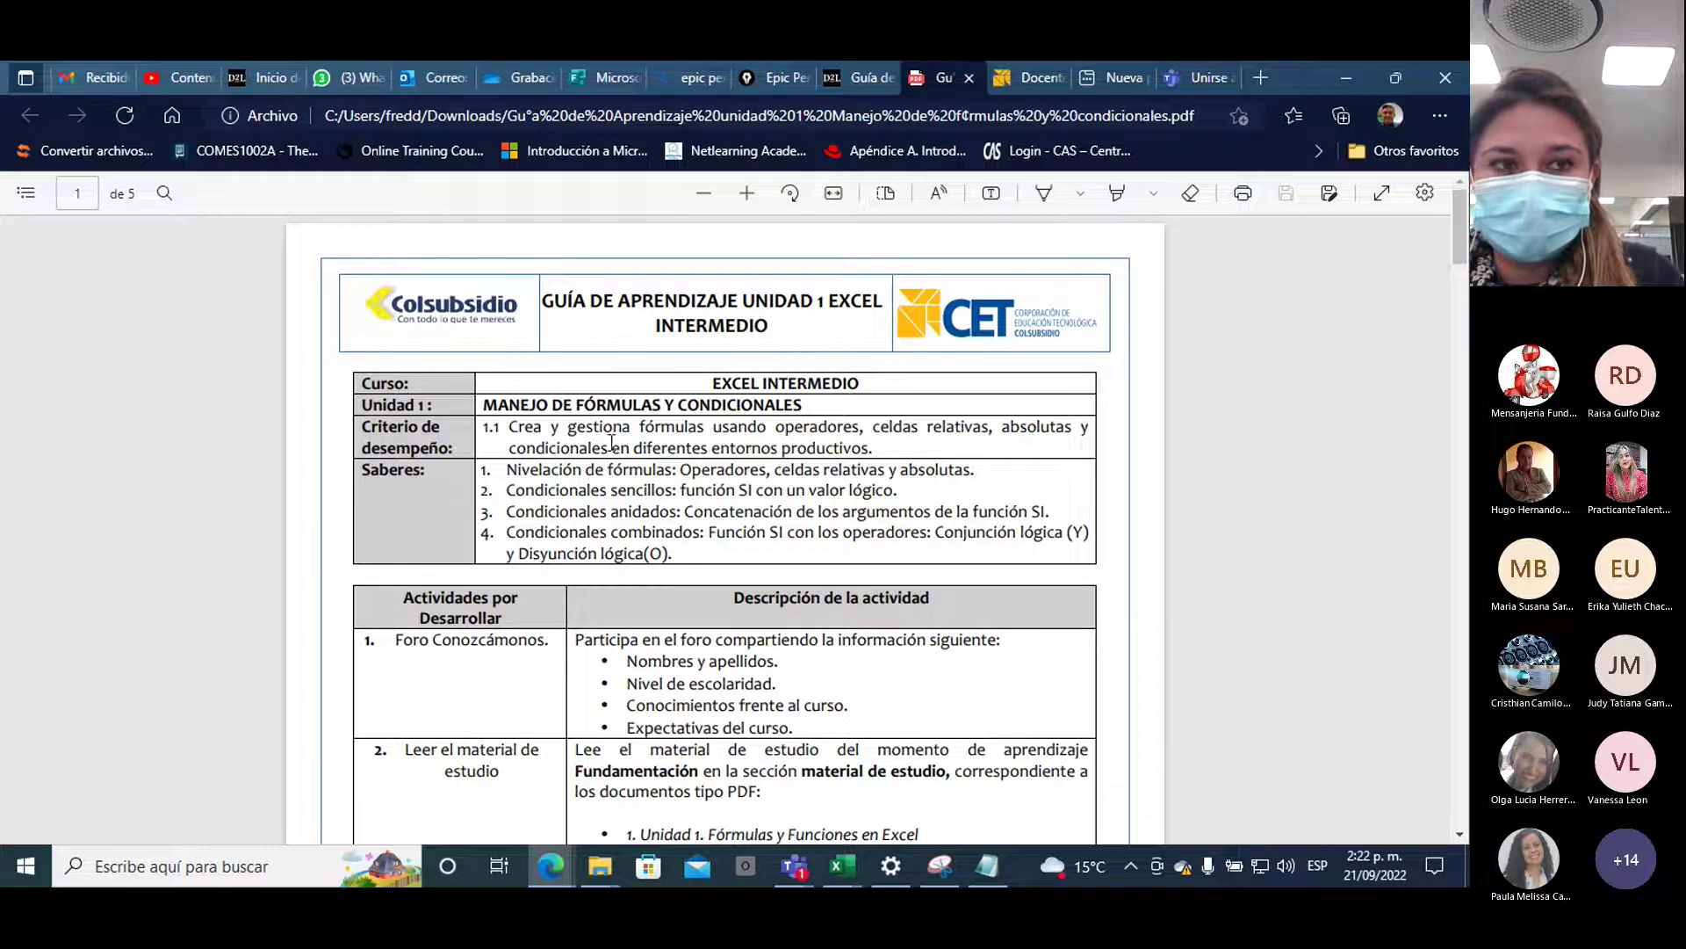
{"action": "scroll", "coordinate": [618, 489], "scroll_direction": "down", "scroll_amount": 3}
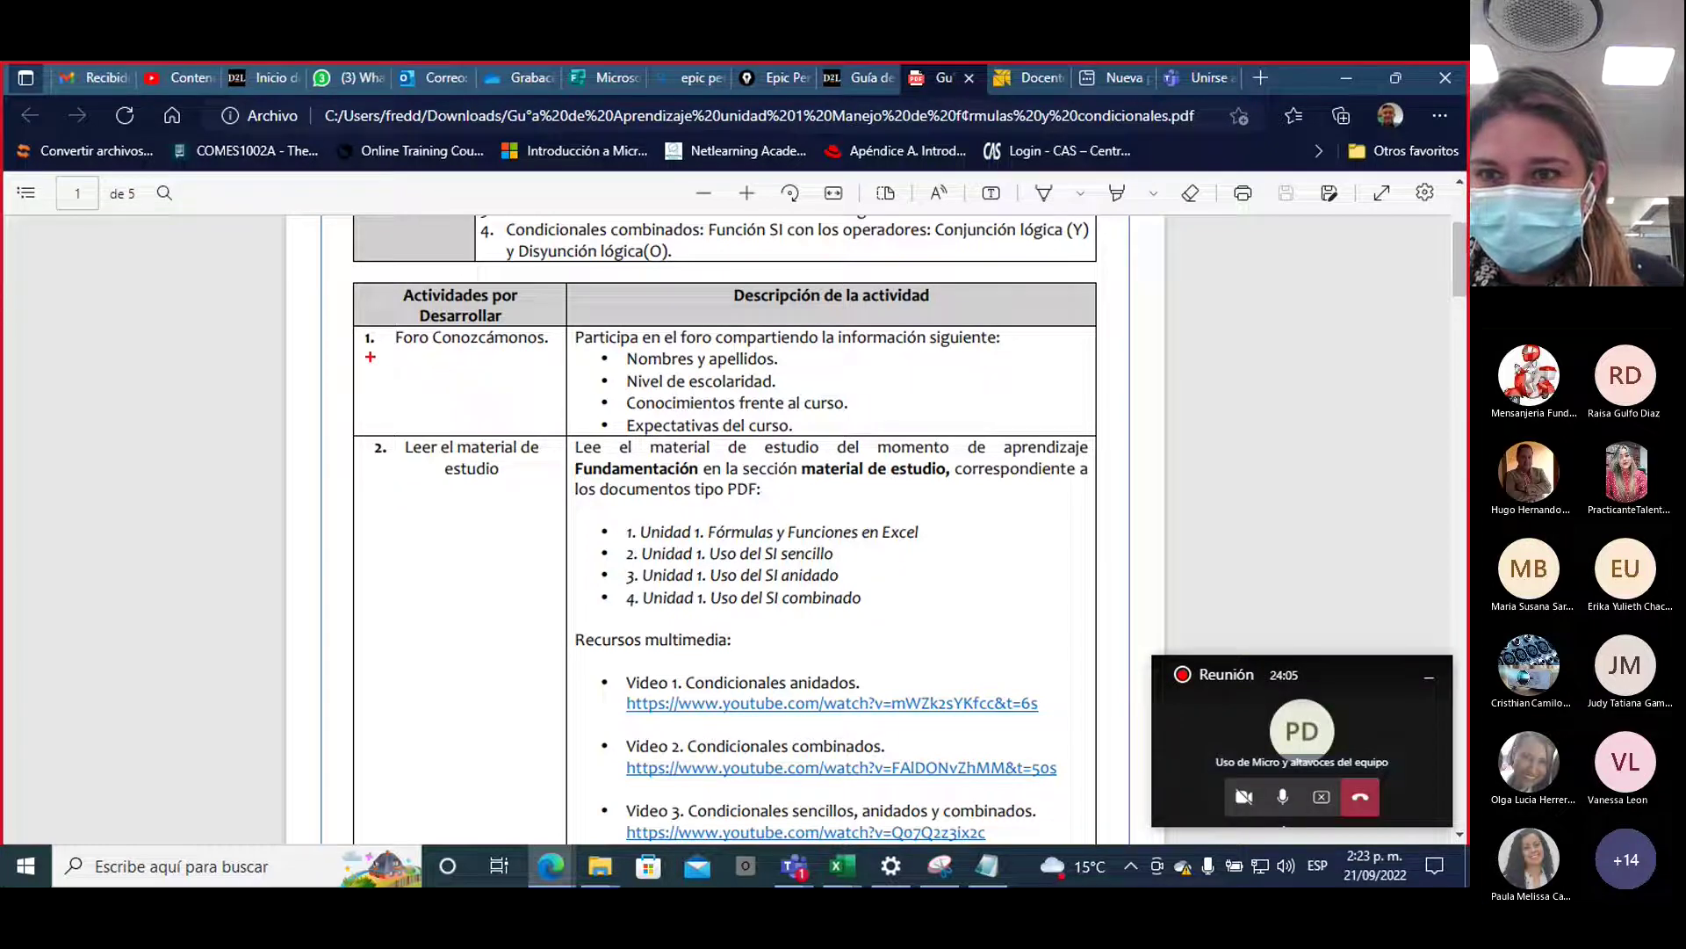
Mark activity 1, Foro Conozcámonos, in red ink, bracketing its four information bullets
{"action": "mouse_move", "coordinate": [364, 355]}
{"action": "left_mouse_down"}
{"action": "mouse_move", "coordinate": [551, 340]}
{"action": "mouse_move", "coordinate": [490, 321]}
{"action": "mouse_move", "coordinate": [356, 334]}
{"action": "mouse_move", "coordinate": [363, 354]}
{"action": "mouse_move", "coordinate": [318, 404]}
{"action": "left_mouse_up"}
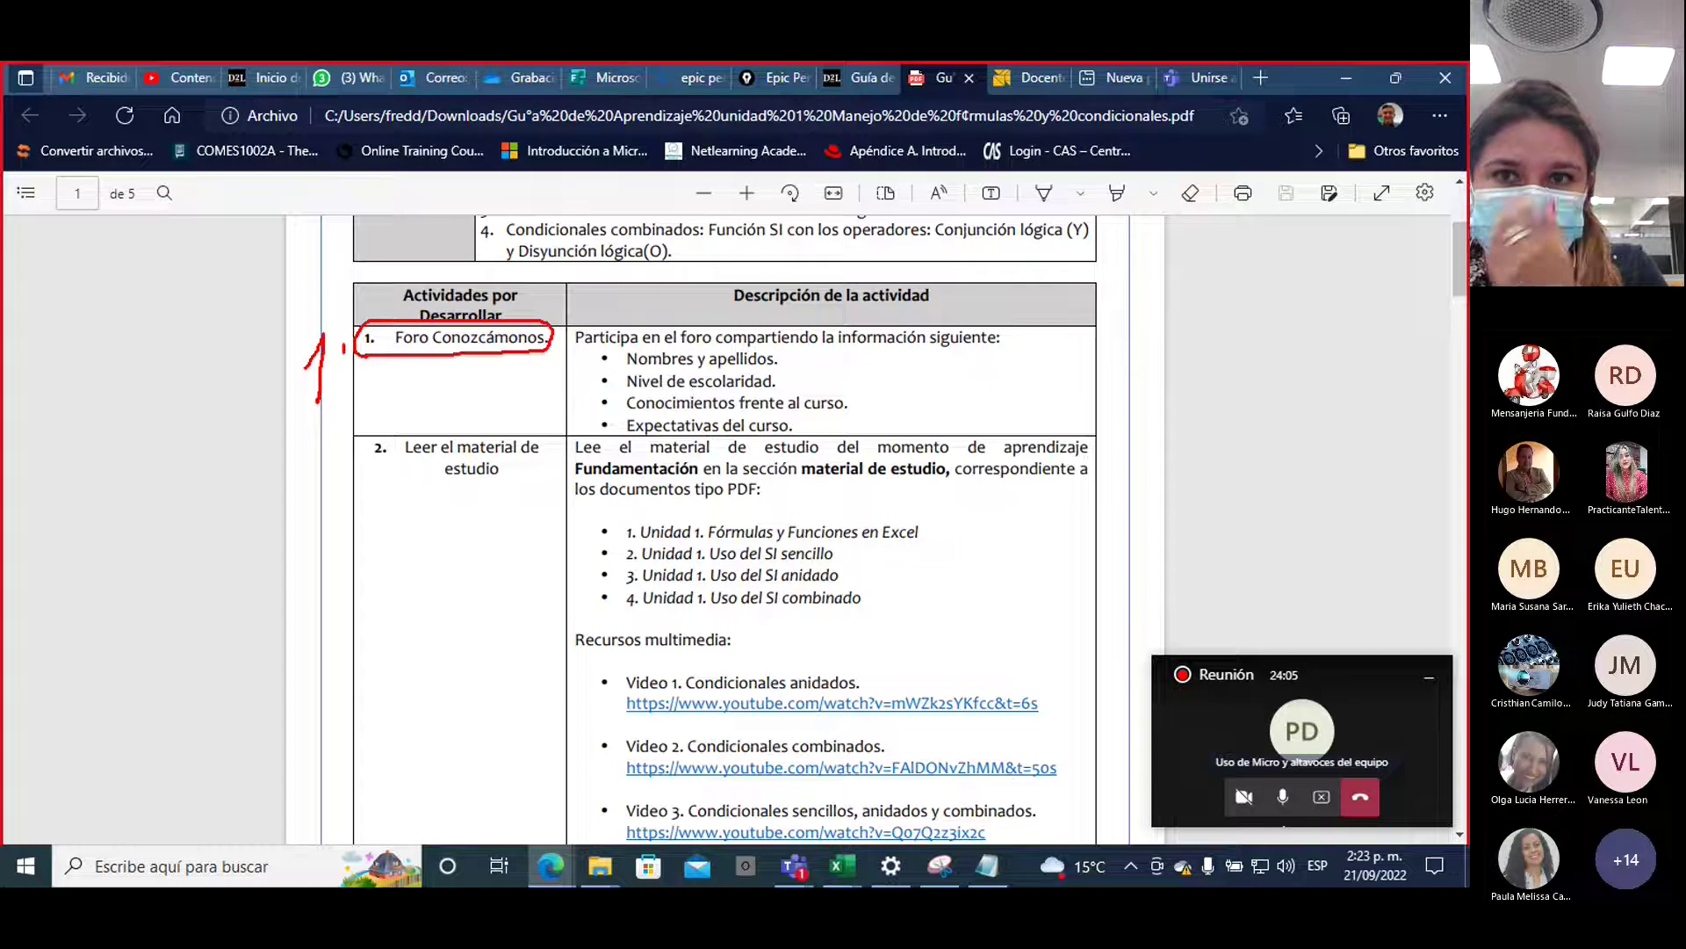
{"action": "mouse_move", "coordinate": [343, 347]}
{"action": "left_mouse_down"}
{"action": "mouse_move", "coordinate": [314, 420]}
{"action": "mouse_move", "coordinate": [344, 324]}
{"action": "left_mouse_up"}
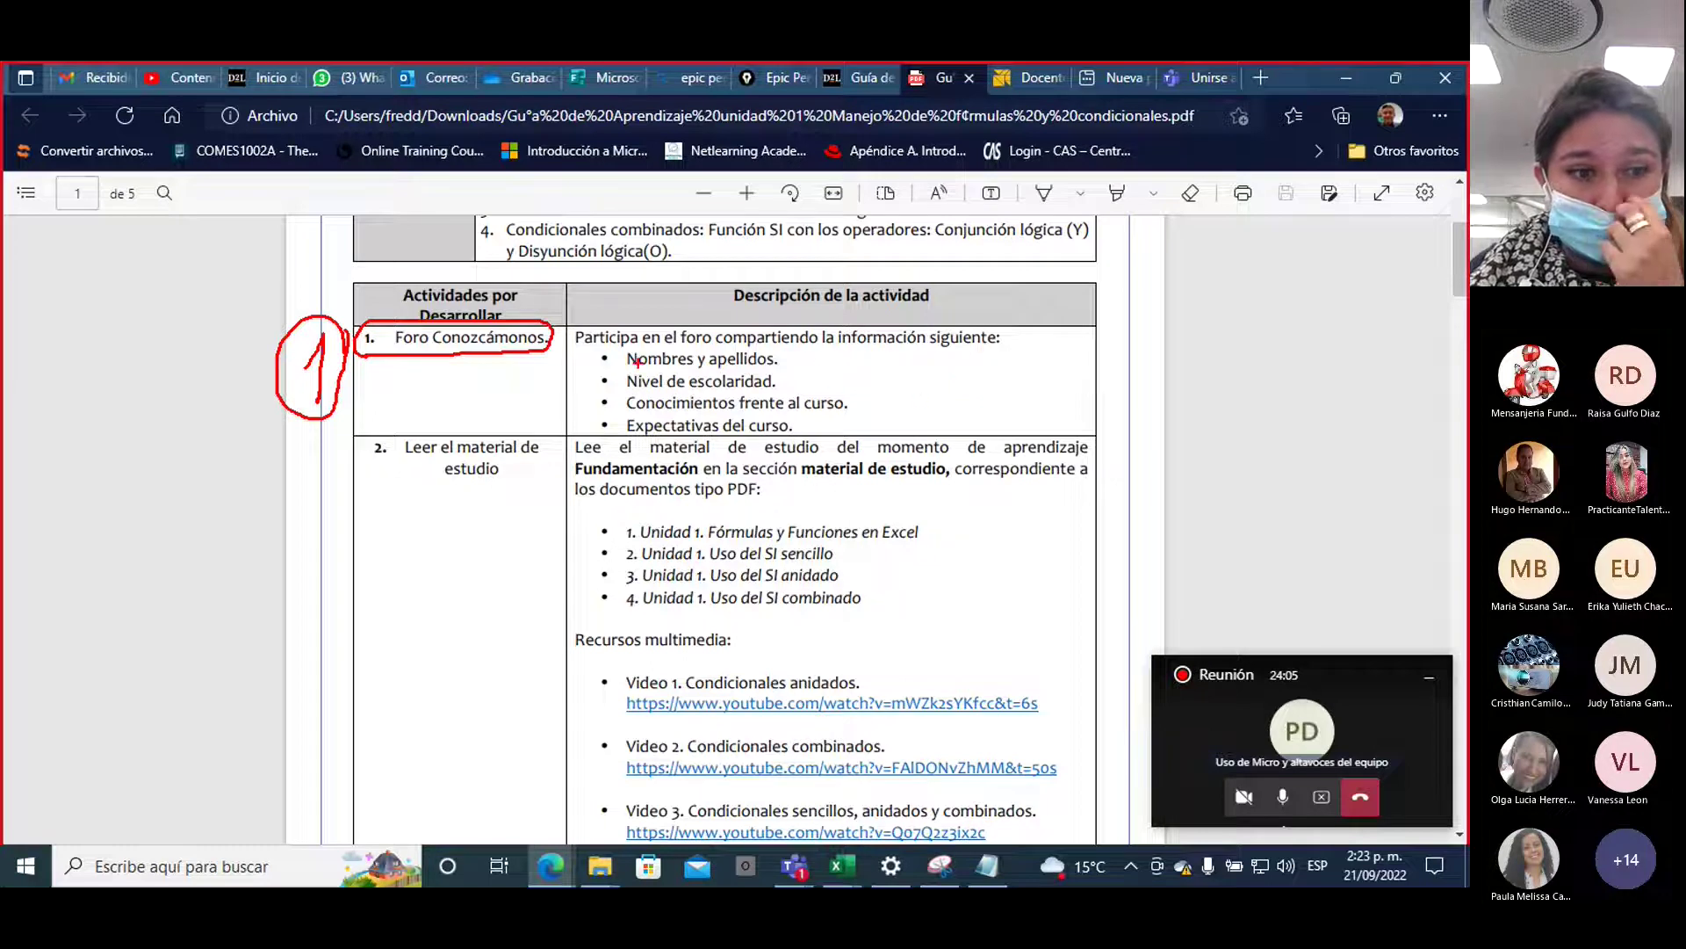
{"action": "left_click_drag", "start_coordinate": [609, 353], "coordinate": [598, 431]}
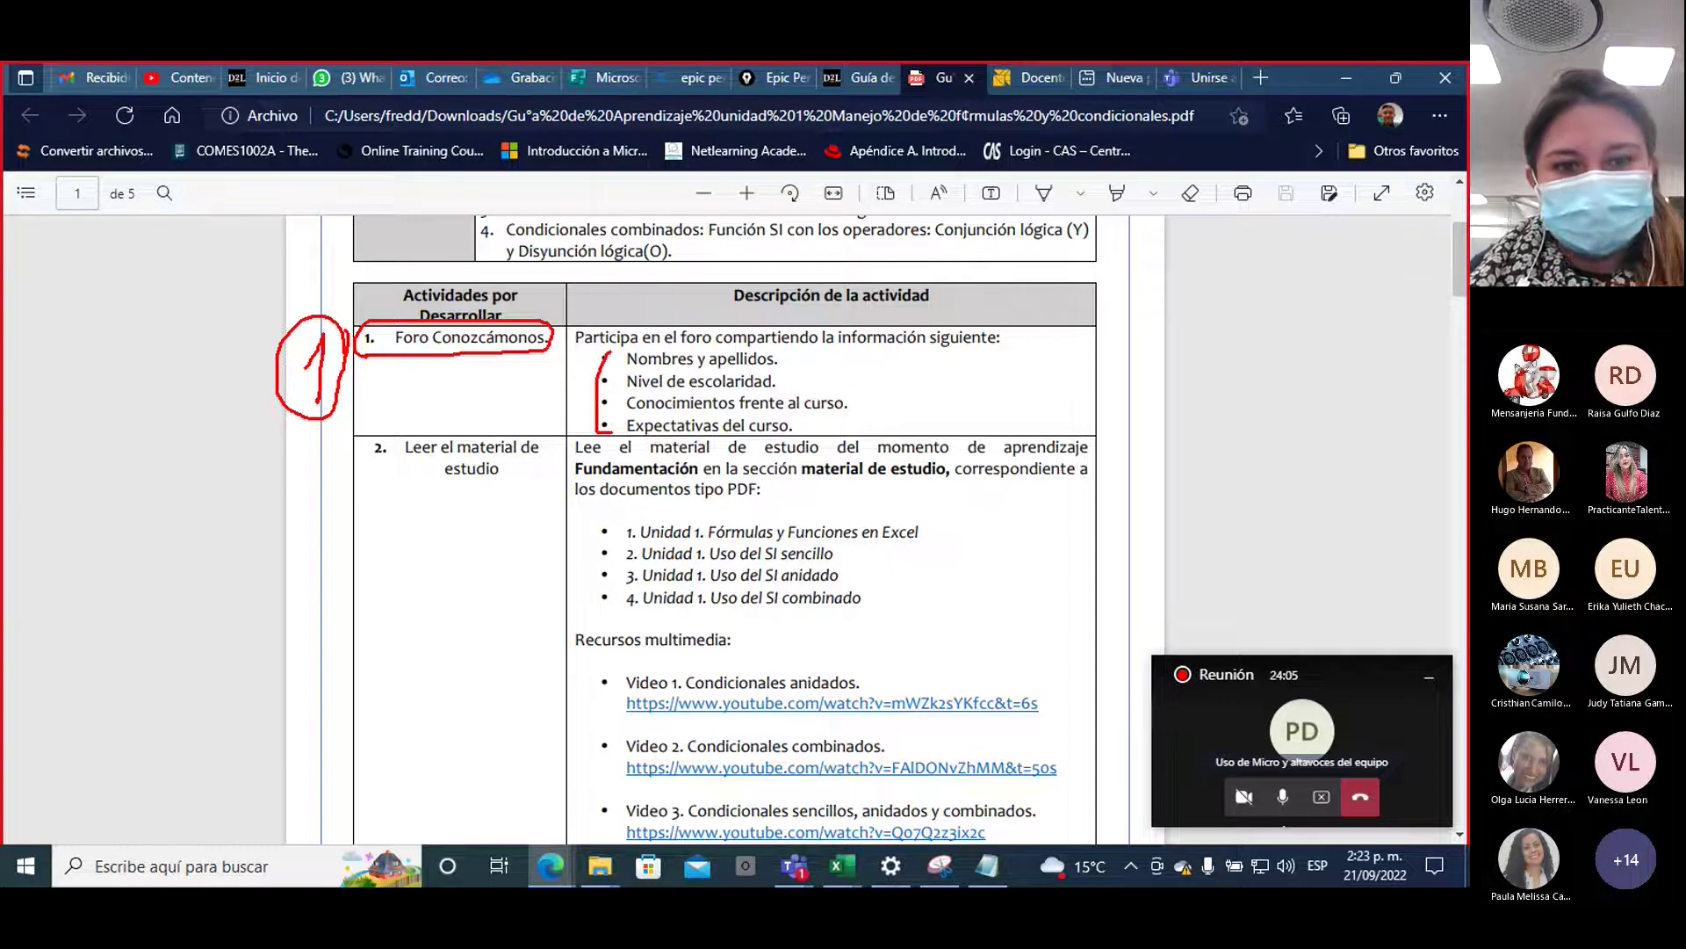
{"action": "mouse_move", "coordinate": [571, 374]}
{"action": "left_mouse_down"}
{"action": "mouse_move", "coordinate": [559, 397]}
{"action": "mouse_move", "coordinate": [580, 397]}
{"action": "mouse_move", "coordinate": [577, 423]}
{"action": "left_mouse_up"}
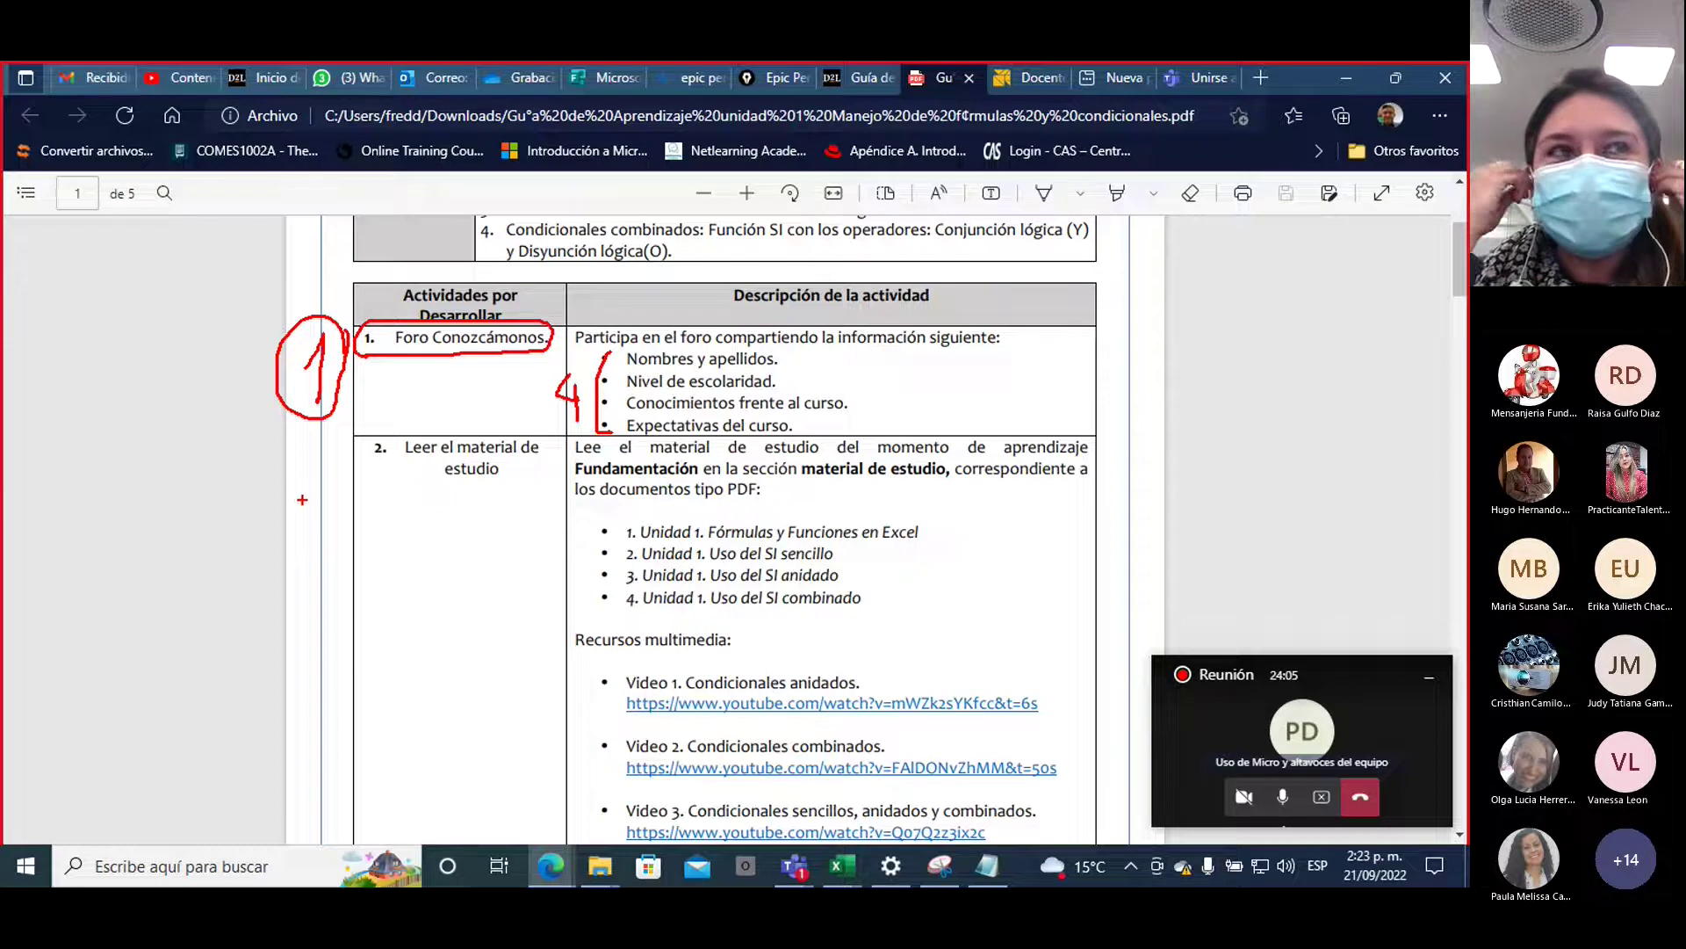
Mark activity 2's Video 1, Video 2 and four study documents, then clear all ink
{"action": "mouse_move", "coordinate": [302, 500]}
{"action": "left_mouse_down"}
{"action": "mouse_move", "coordinate": [332, 497]}
{"action": "mouse_move", "coordinate": [300, 558]}
{"action": "mouse_move", "coordinate": [337, 555]}
{"action": "mouse_move", "coordinate": [268, 604]}
{"action": "mouse_move", "coordinate": [332, 604]}
{"action": "mouse_move", "coordinate": [340, 474]}
{"action": "mouse_move", "coordinate": [416, 512]}
{"action": "mouse_move", "coordinate": [545, 490]}
{"action": "left_mouse_up"}
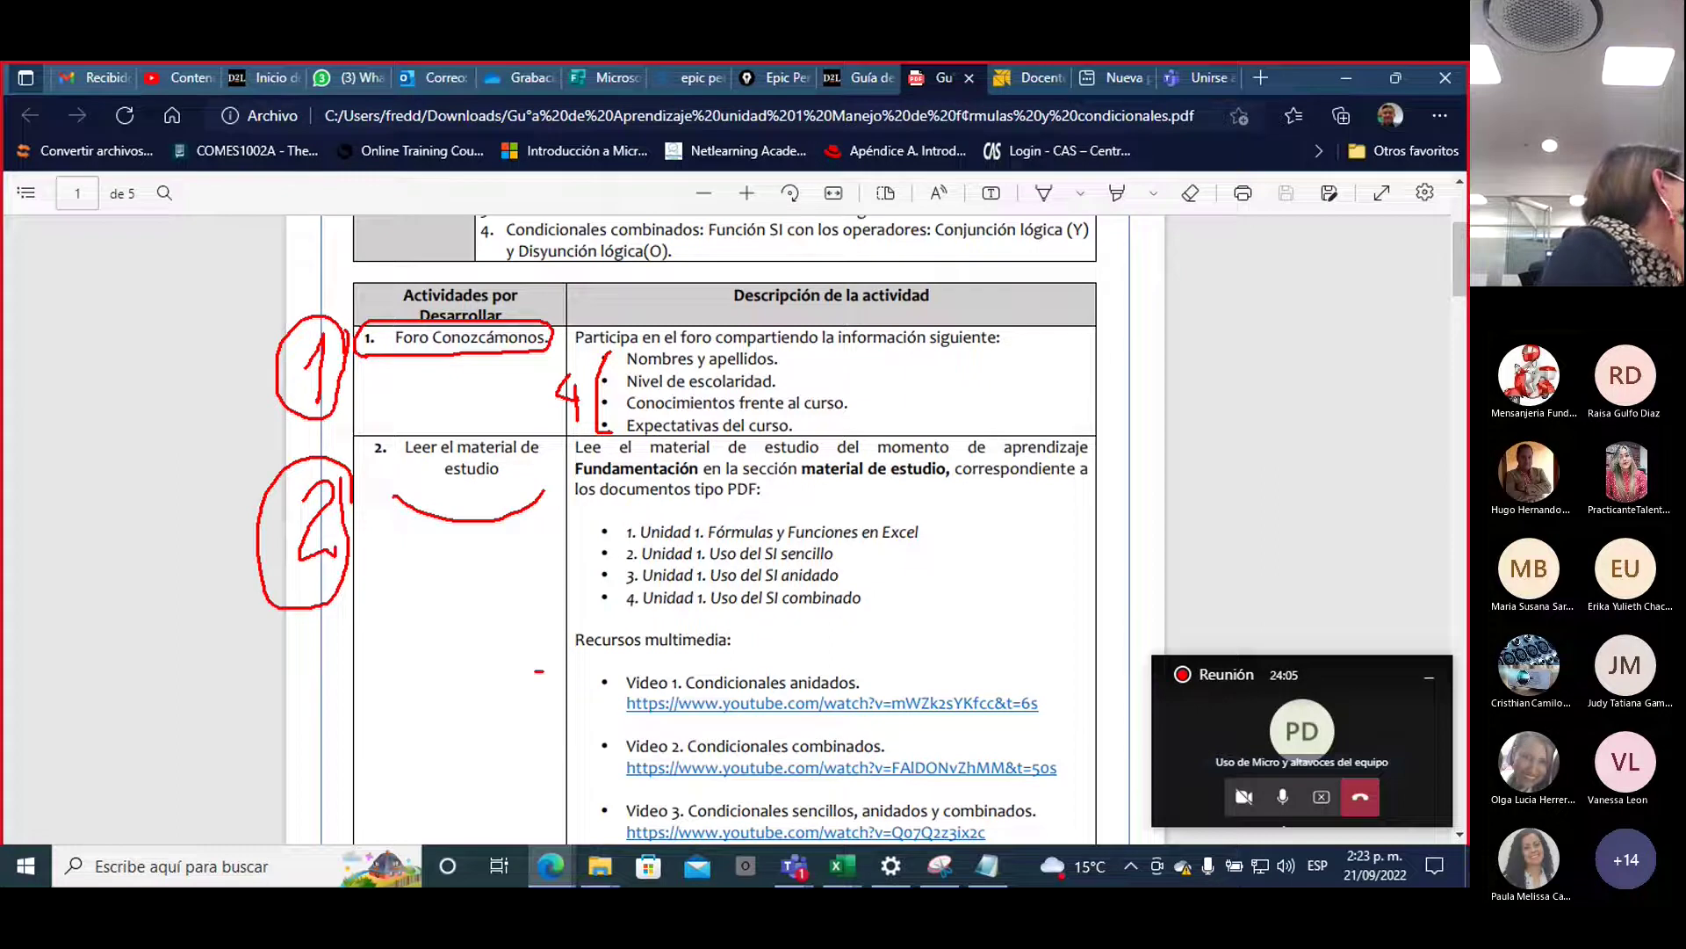
{"action": "mouse_move", "coordinate": [539, 671]}
{"action": "left_mouse_down"}
{"action": "mouse_move", "coordinate": [610, 698]}
{"action": "mouse_move", "coordinate": [576, 724]}
{"action": "mouse_move", "coordinate": [571, 762]}
{"action": "mouse_move", "coordinate": [601, 769]}
{"action": "left_mouse_up"}
{"action": "left_click_drag", "start_coordinate": [580, 743], "coordinate": [582, 786]}
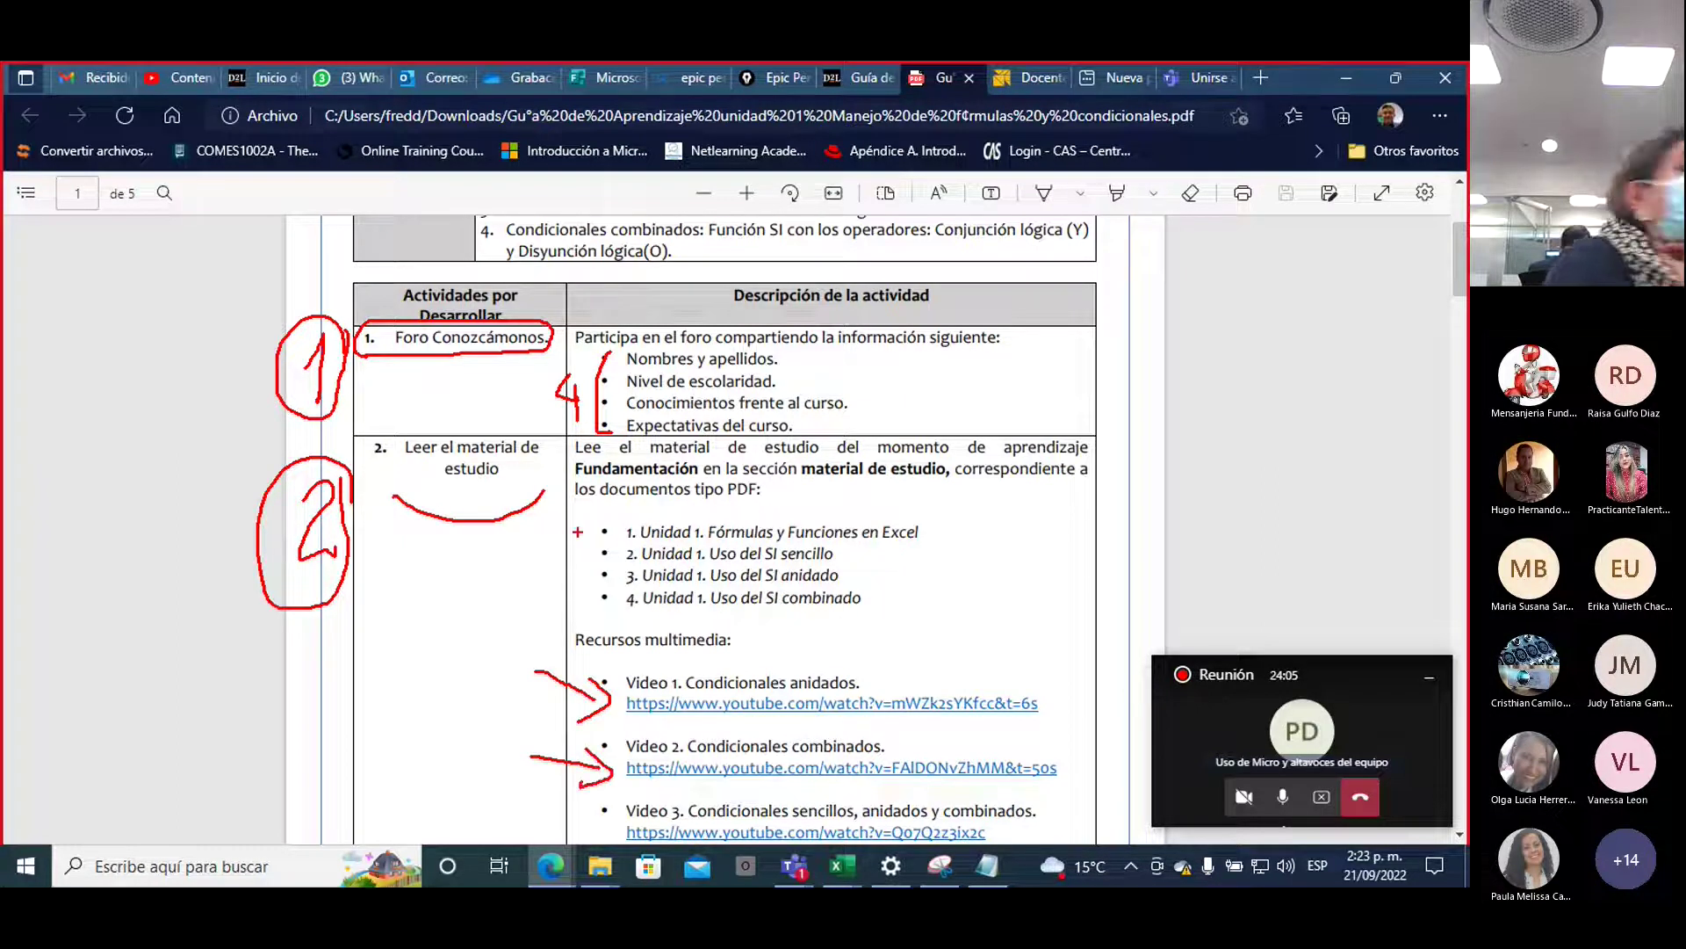
{"action": "mouse_move", "coordinate": [621, 512]}
{"action": "left_mouse_down"}
{"action": "mouse_move", "coordinate": [586, 573]}
{"action": "mouse_move", "coordinate": [701, 627]}
{"action": "mouse_move", "coordinate": [922, 608]}
{"action": "mouse_move", "coordinate": [927, 518]}
{"action": "mouse_move", "coordinate": [606, 510]}
{"action": "left_mouse_up"}
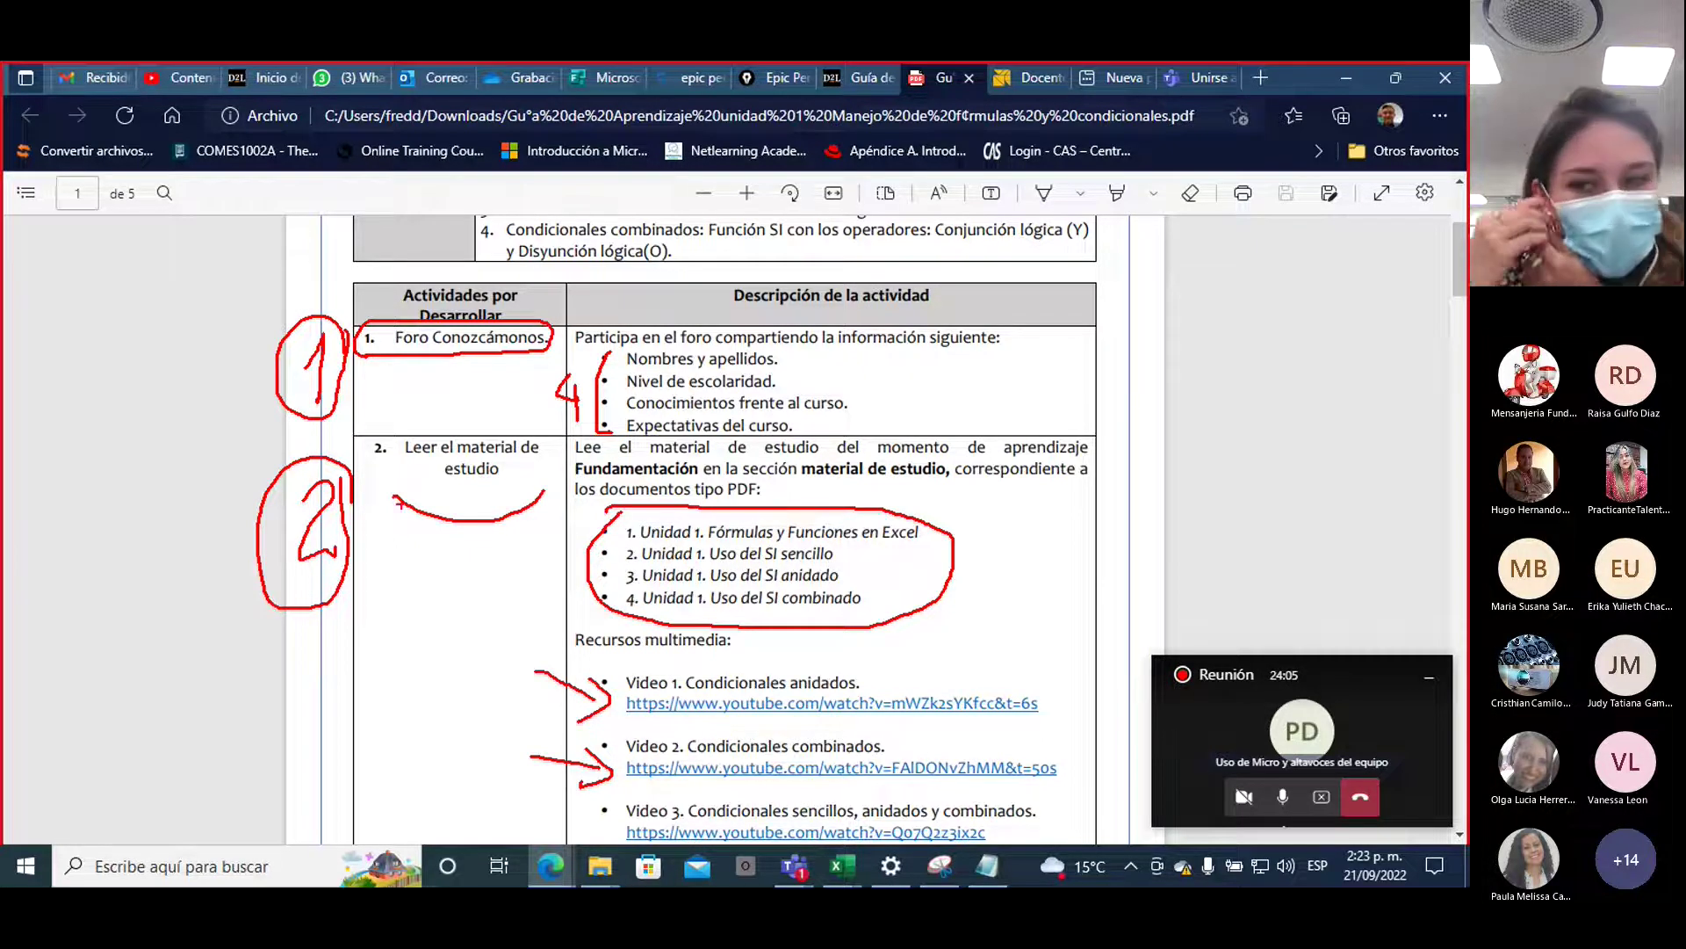
{"action": "key", "text": "ctrl+shift+c"}
On page 2, select the Actividad de entrega and Evaluación de cierre de la unidad labels
{"action": "scroll", "coordinate": [587, 378], "scroll_direction": "down", "scroll_amount": 9}
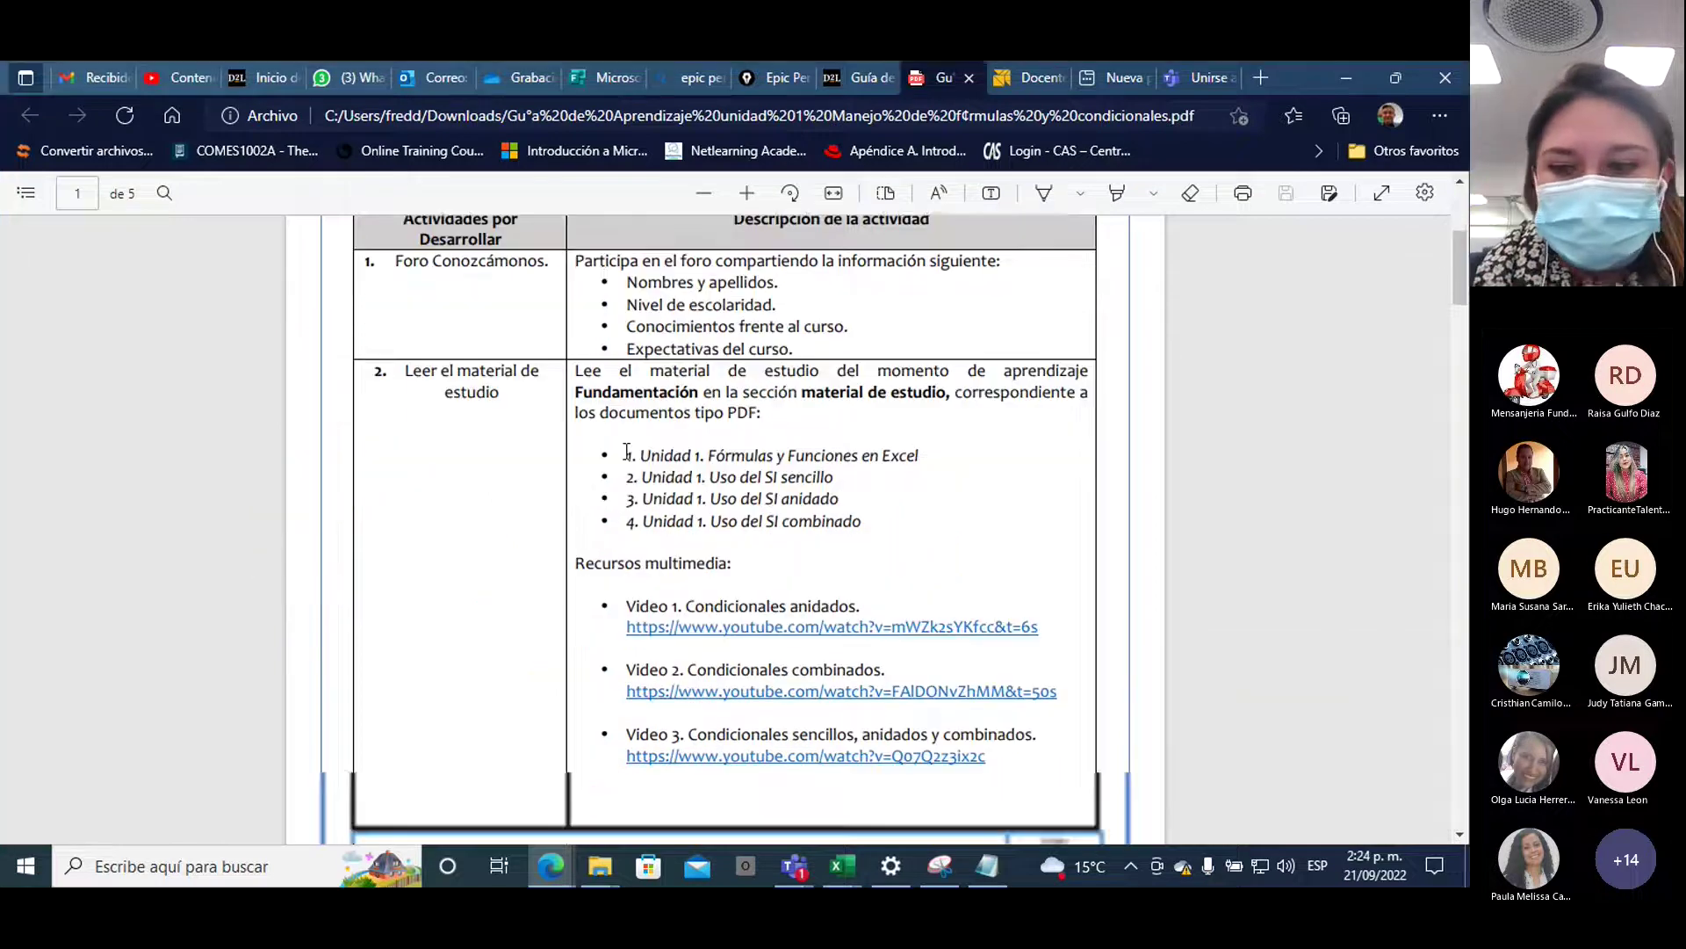
{"action": "scroll", "coordinate": [615, 450], "scroll_direction": "down", "scroll_amount": 3}
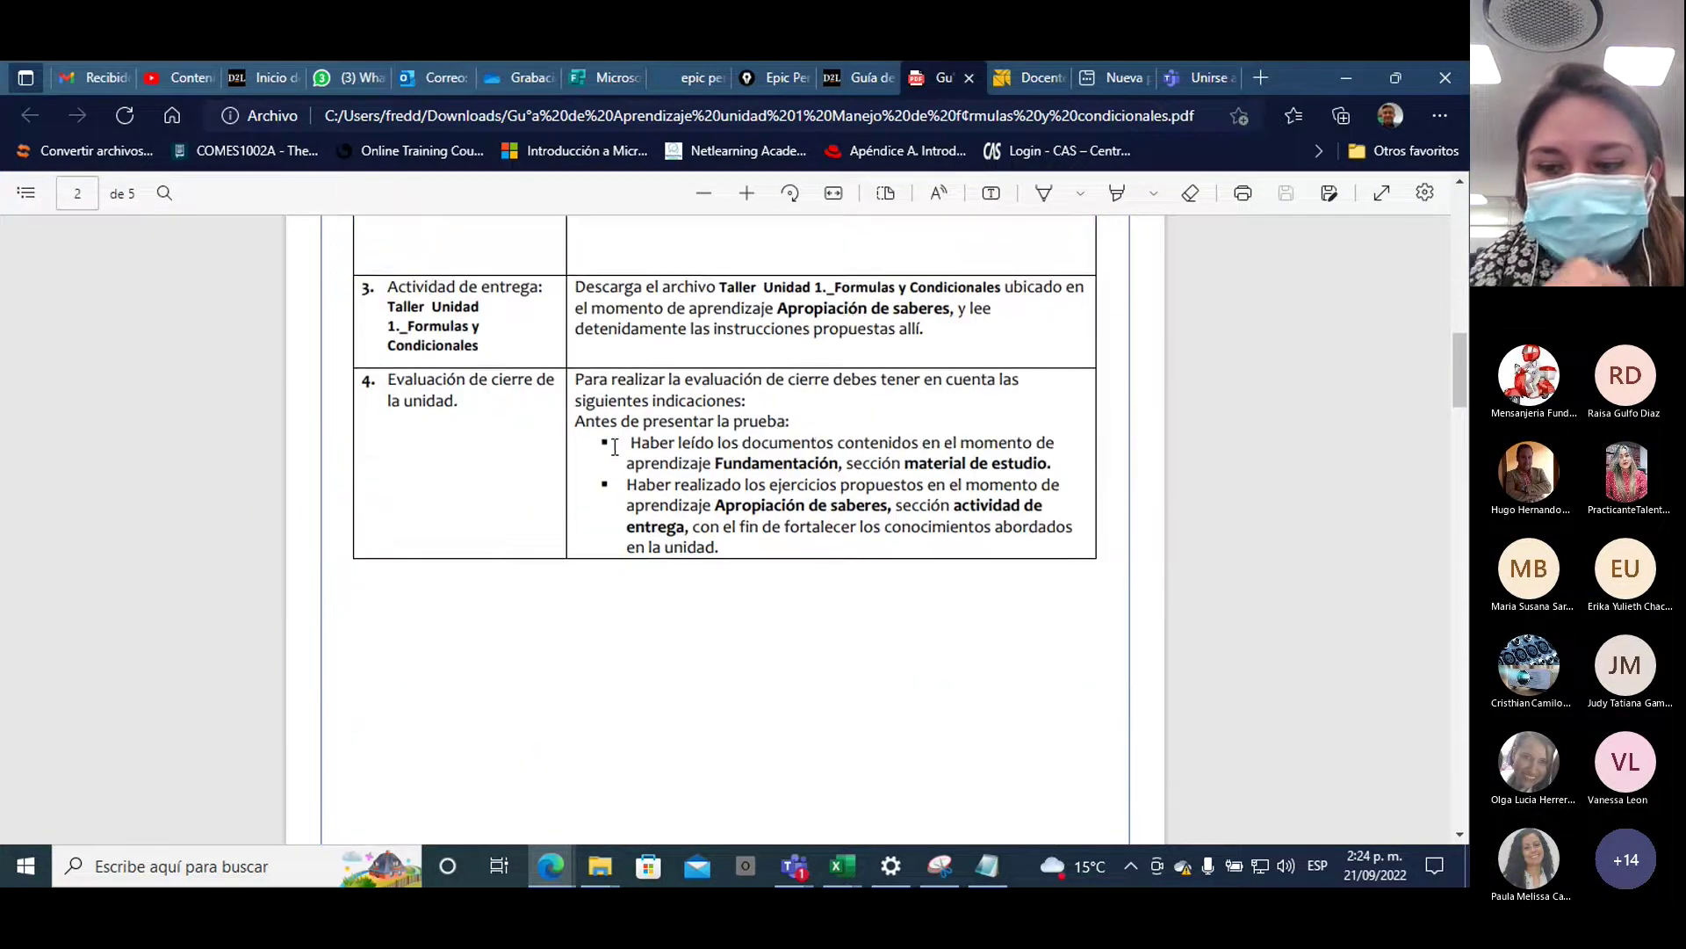
{"action": "scroll", "coordinate": [615, 449], "scroll_direction": "up", "scroll_amount": 2}
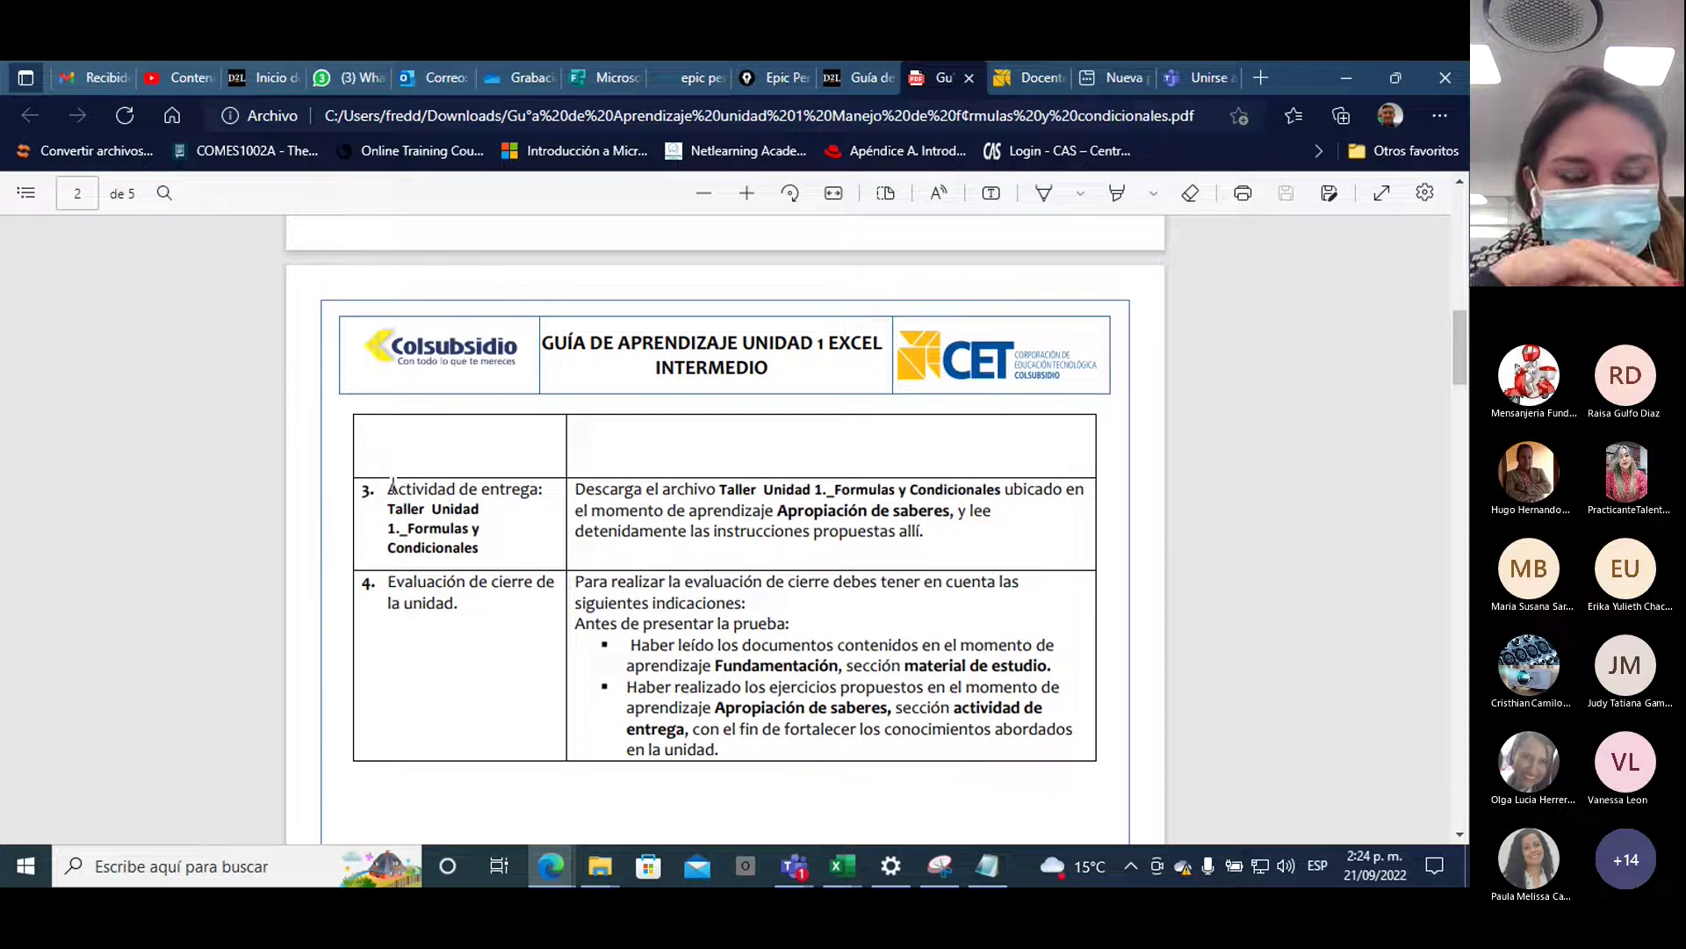
{"action": "left_click_drag", "start_coordinate": [392, 484], "coordinate": [497, 552]}
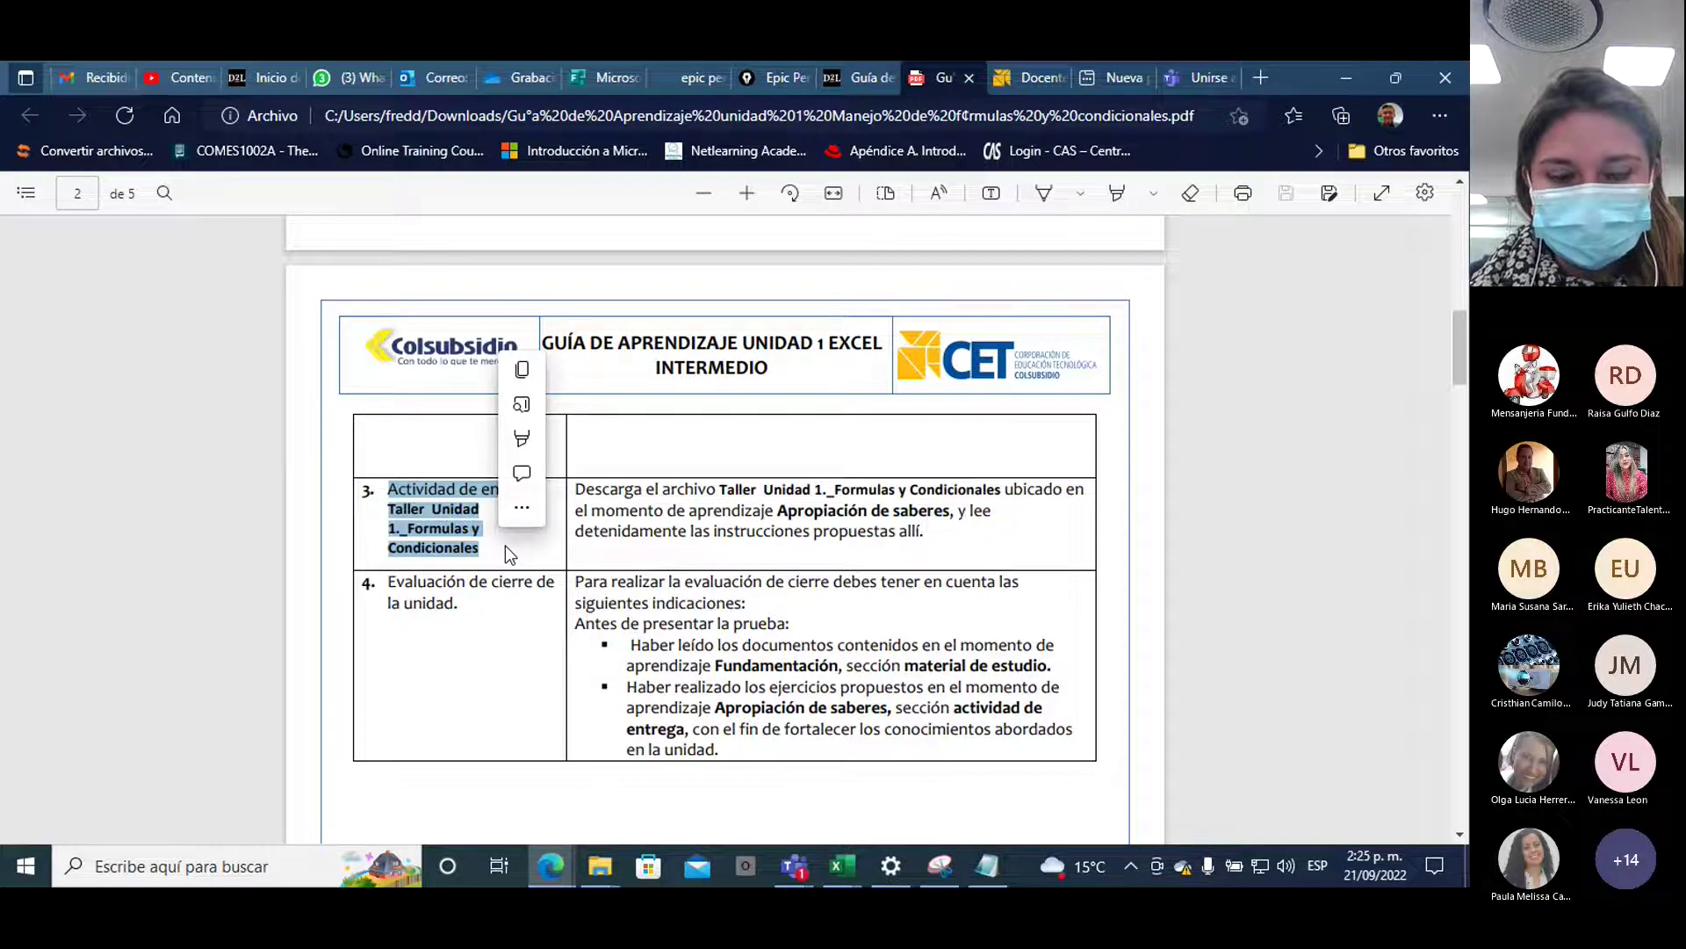
{"action": "mouse_move", "coordinate": [522, 439]}
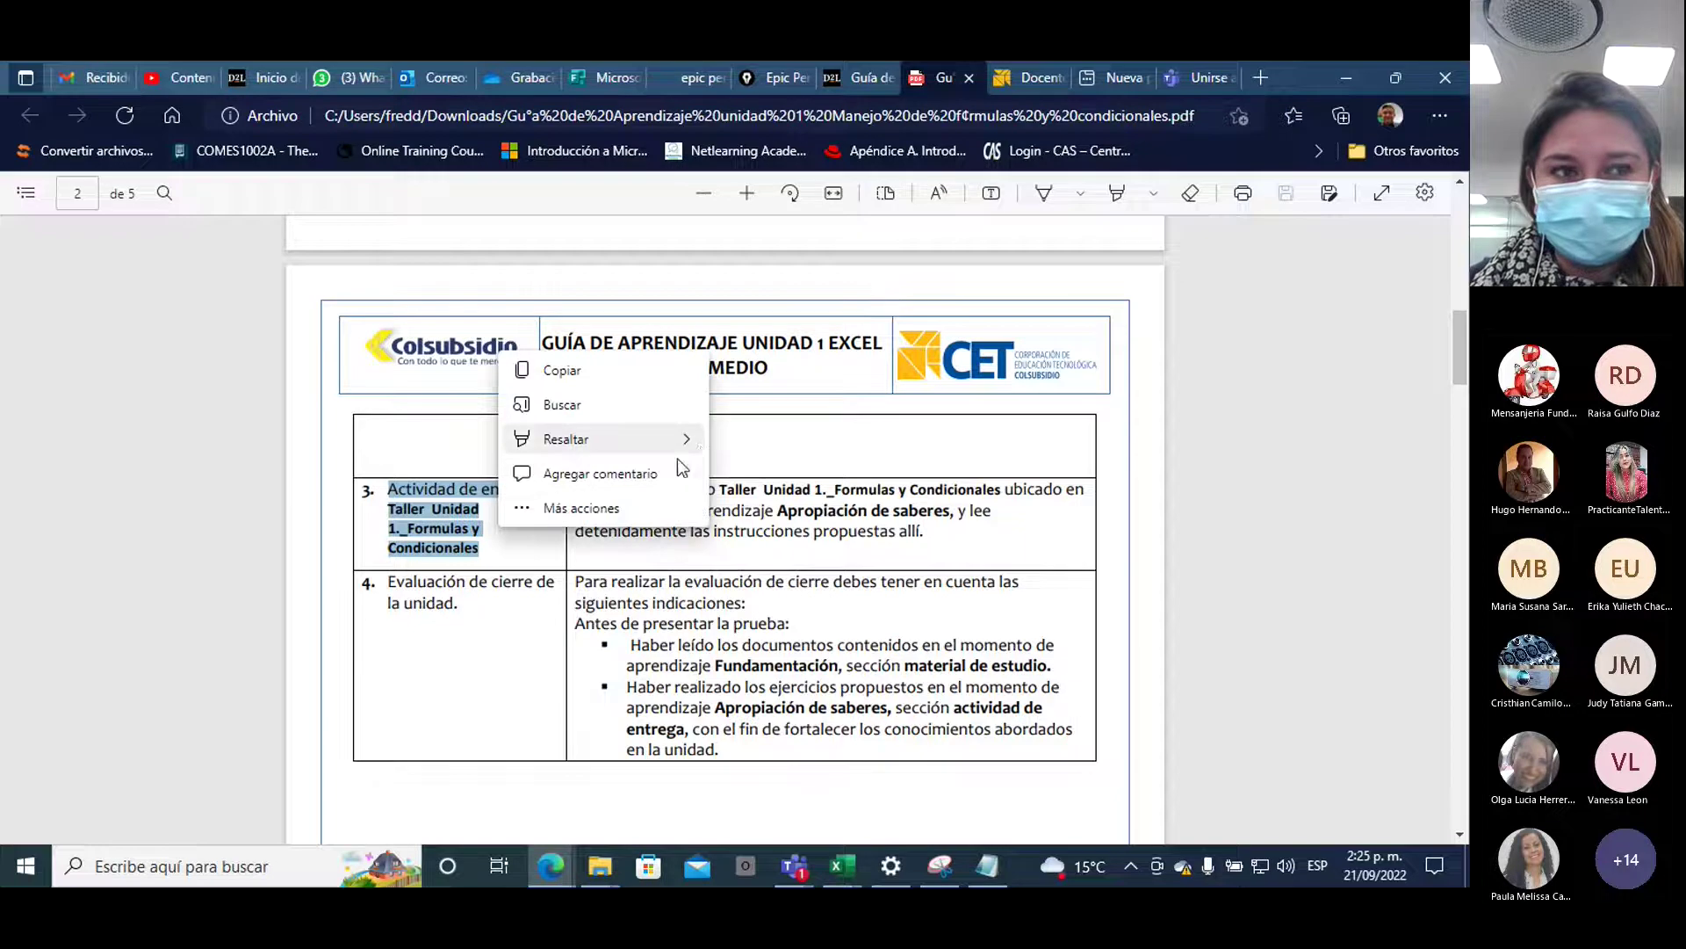
{"action": "mouse_move", "coordinate": [685, 439]}
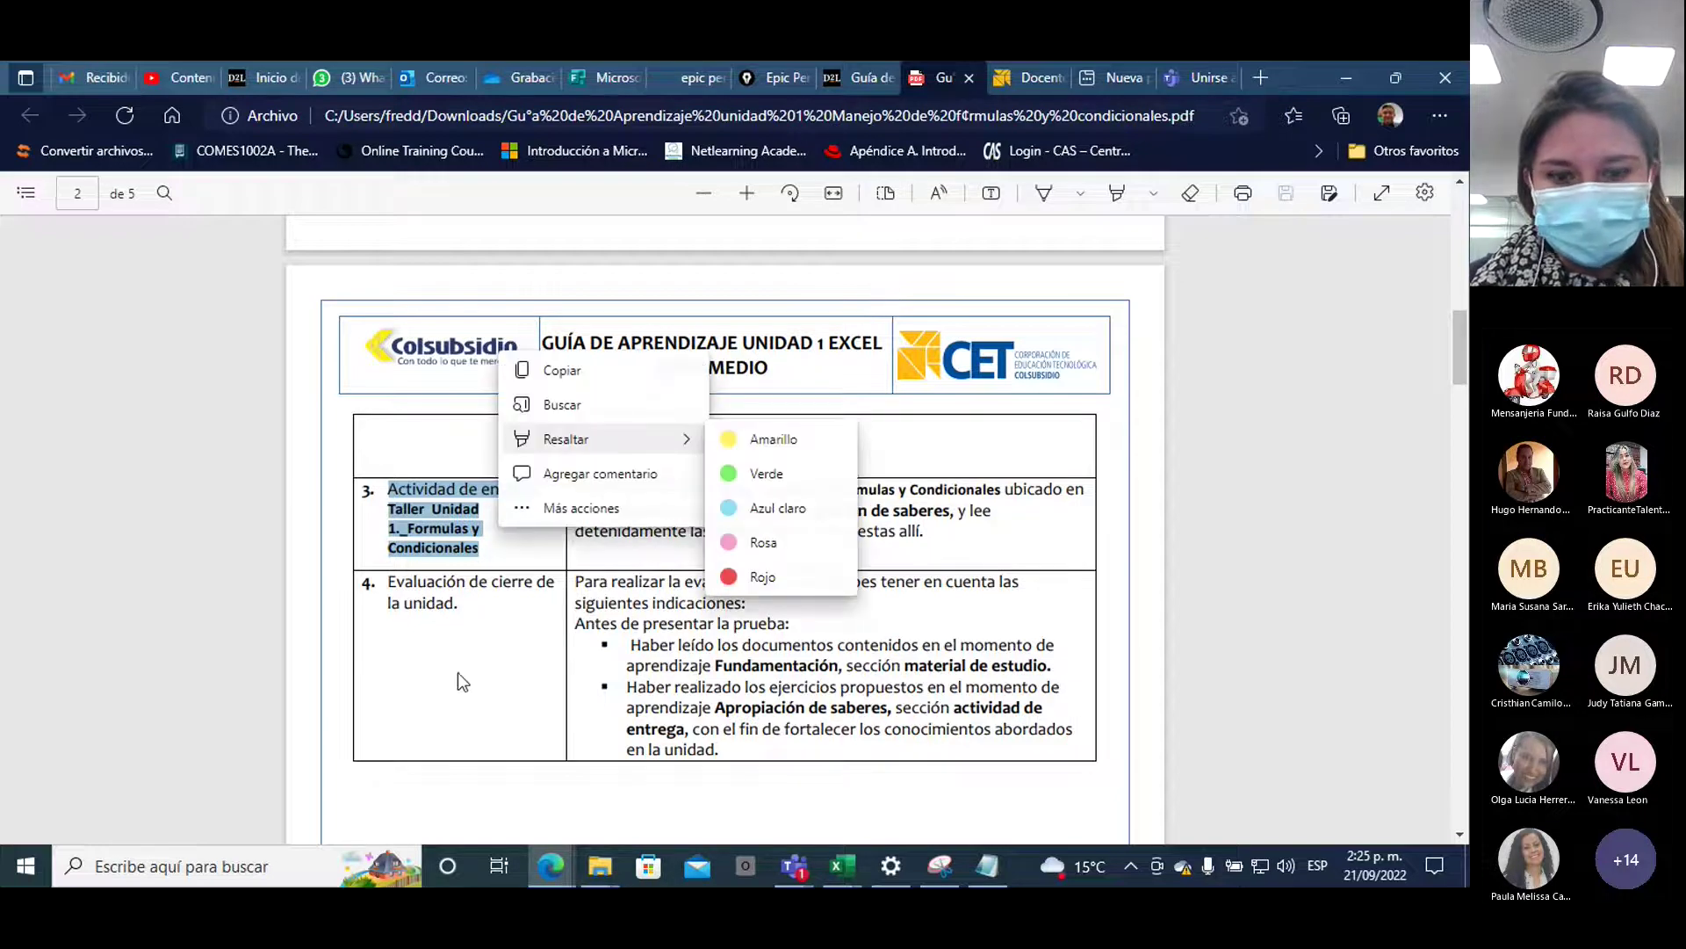
{"action": "left_click_drag", "start_coordinate": [386, 582], "coordinate": [460, 606]}
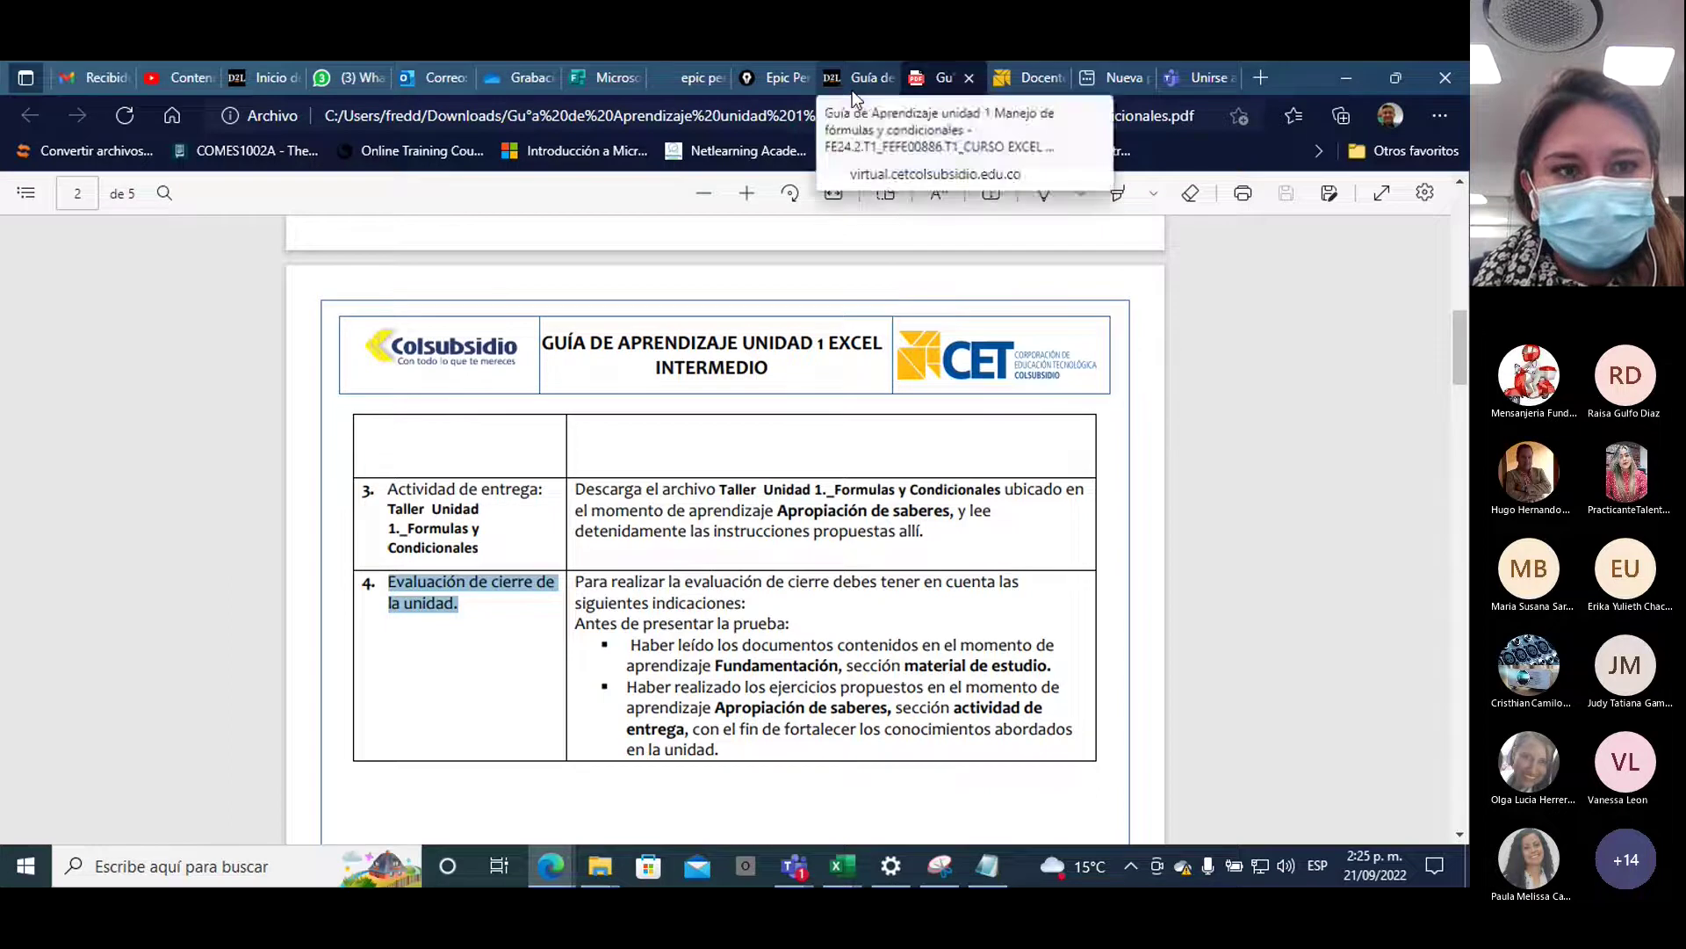
Review the Foro Conozcámonos rubric on page 3, then return to the campus guide tab
{"action": "scroll", "coordinate": [687, 491], "scroll_direction": "down", "scroll_amount": 10}
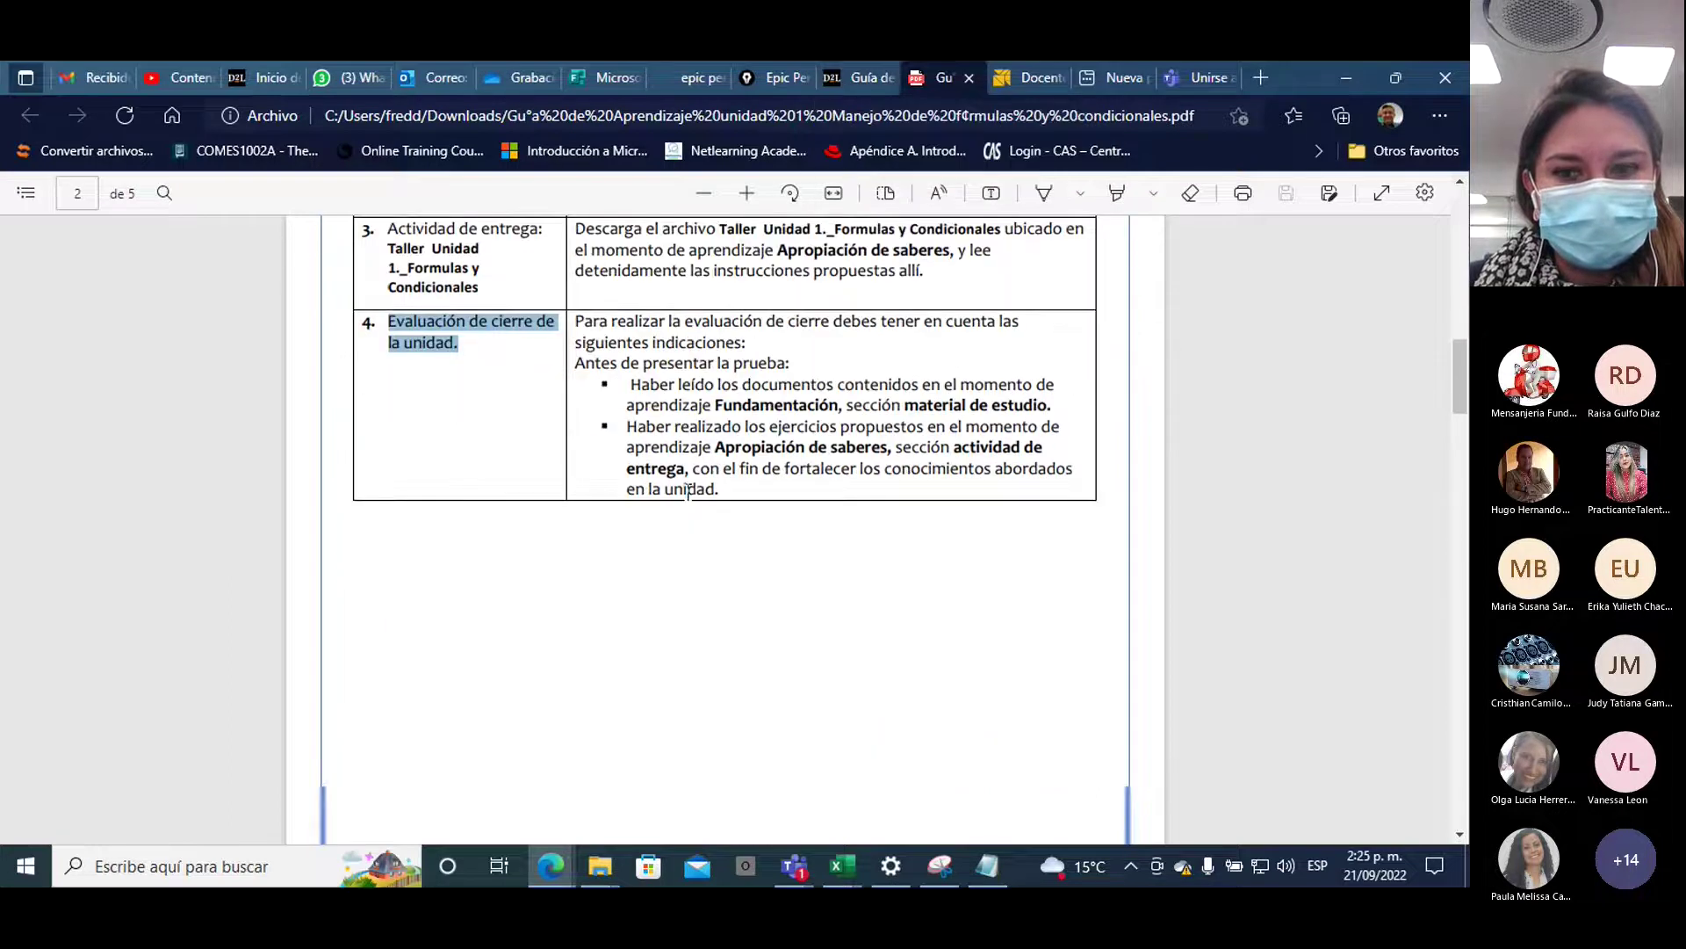
{"action": "scroll", "coordinate": [688, 492], "scroll_direction": "down", "scroll_amount": 2}
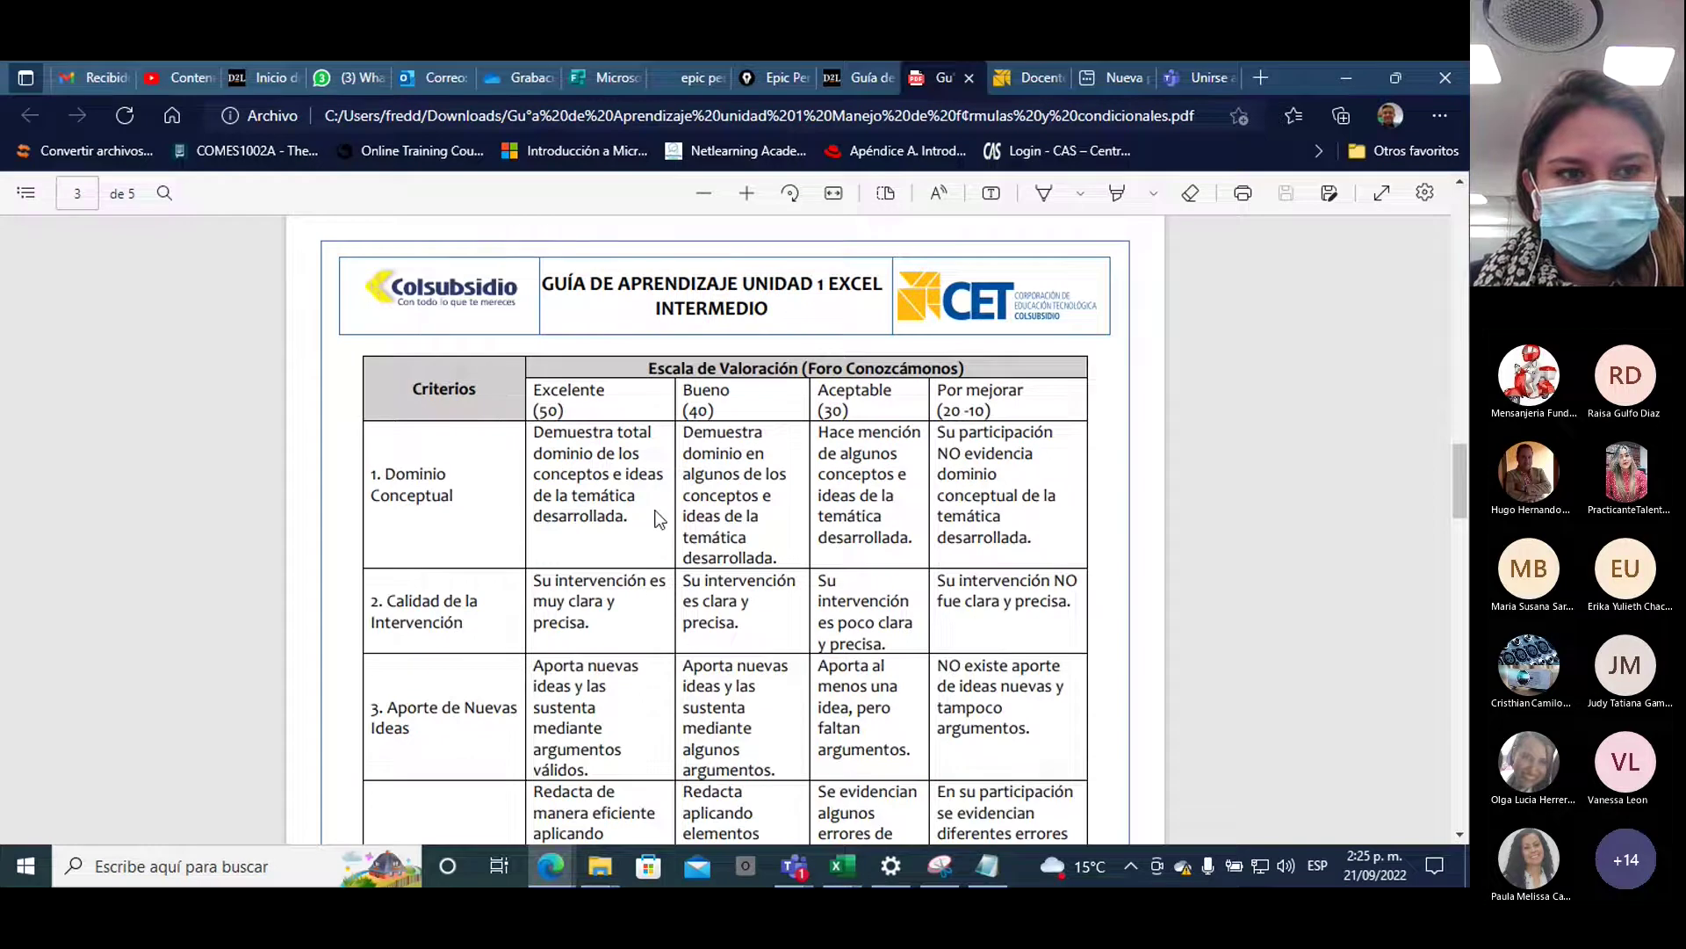
{"action": "scroll", "coordinate": [660, 518], "scroll_direction": "down", "scroll_amount": 1}
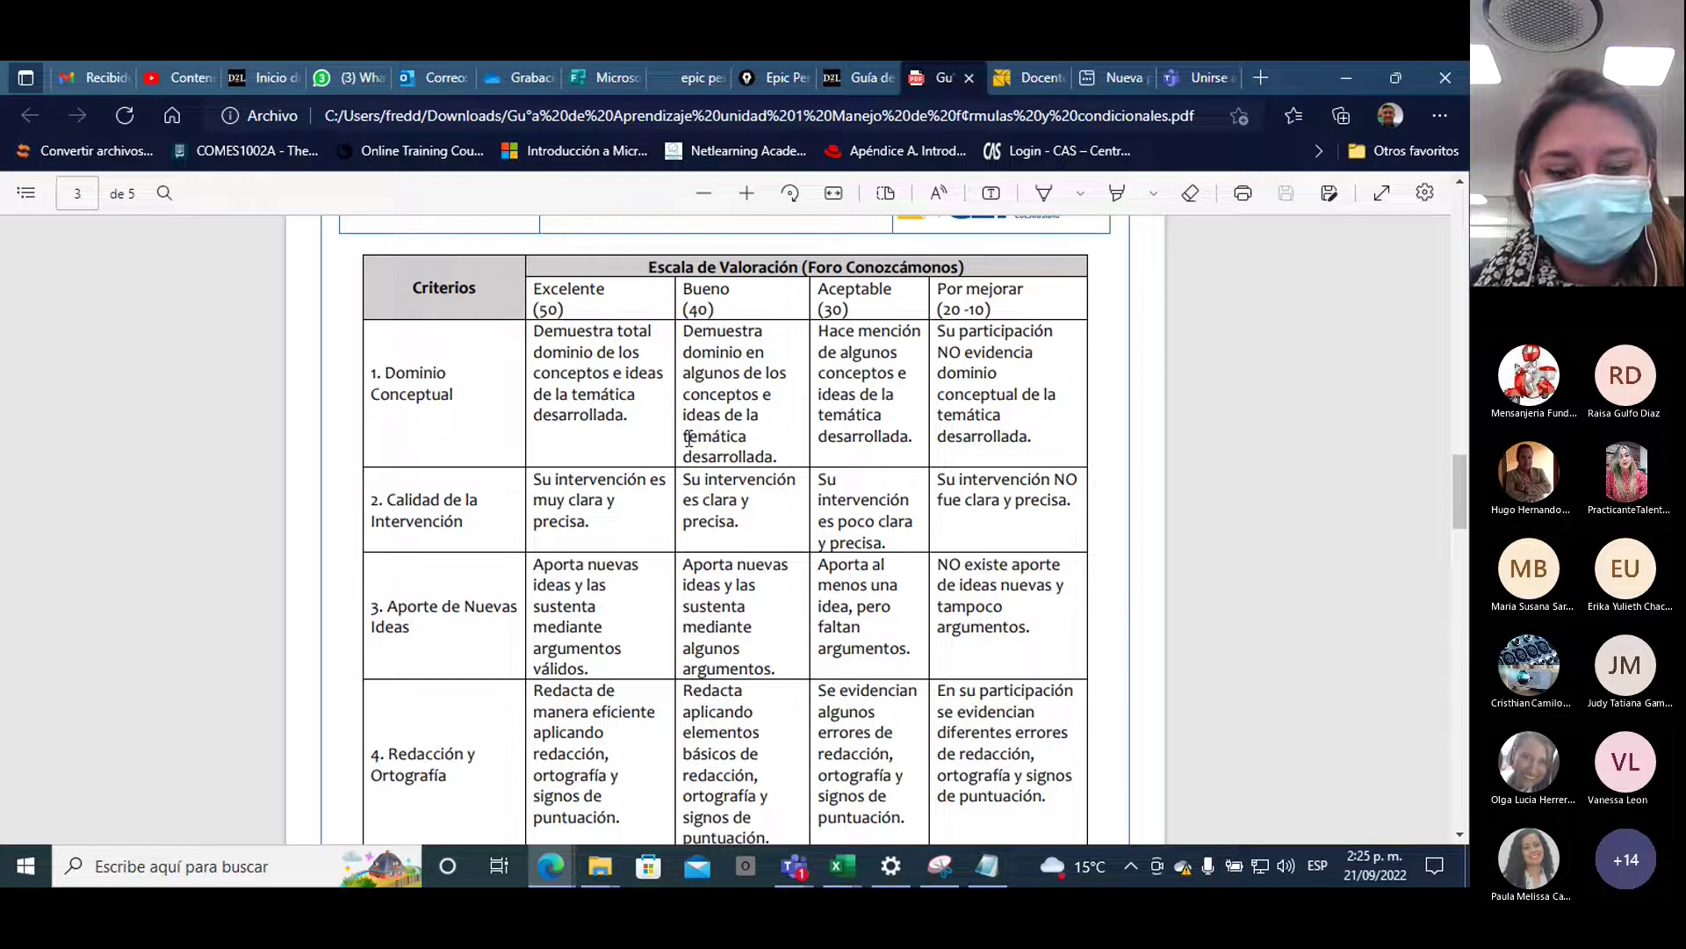
{"action": "scroll", "coordinate": [695, 472], "scroll_direction": "up", "scroll_amount": 15}
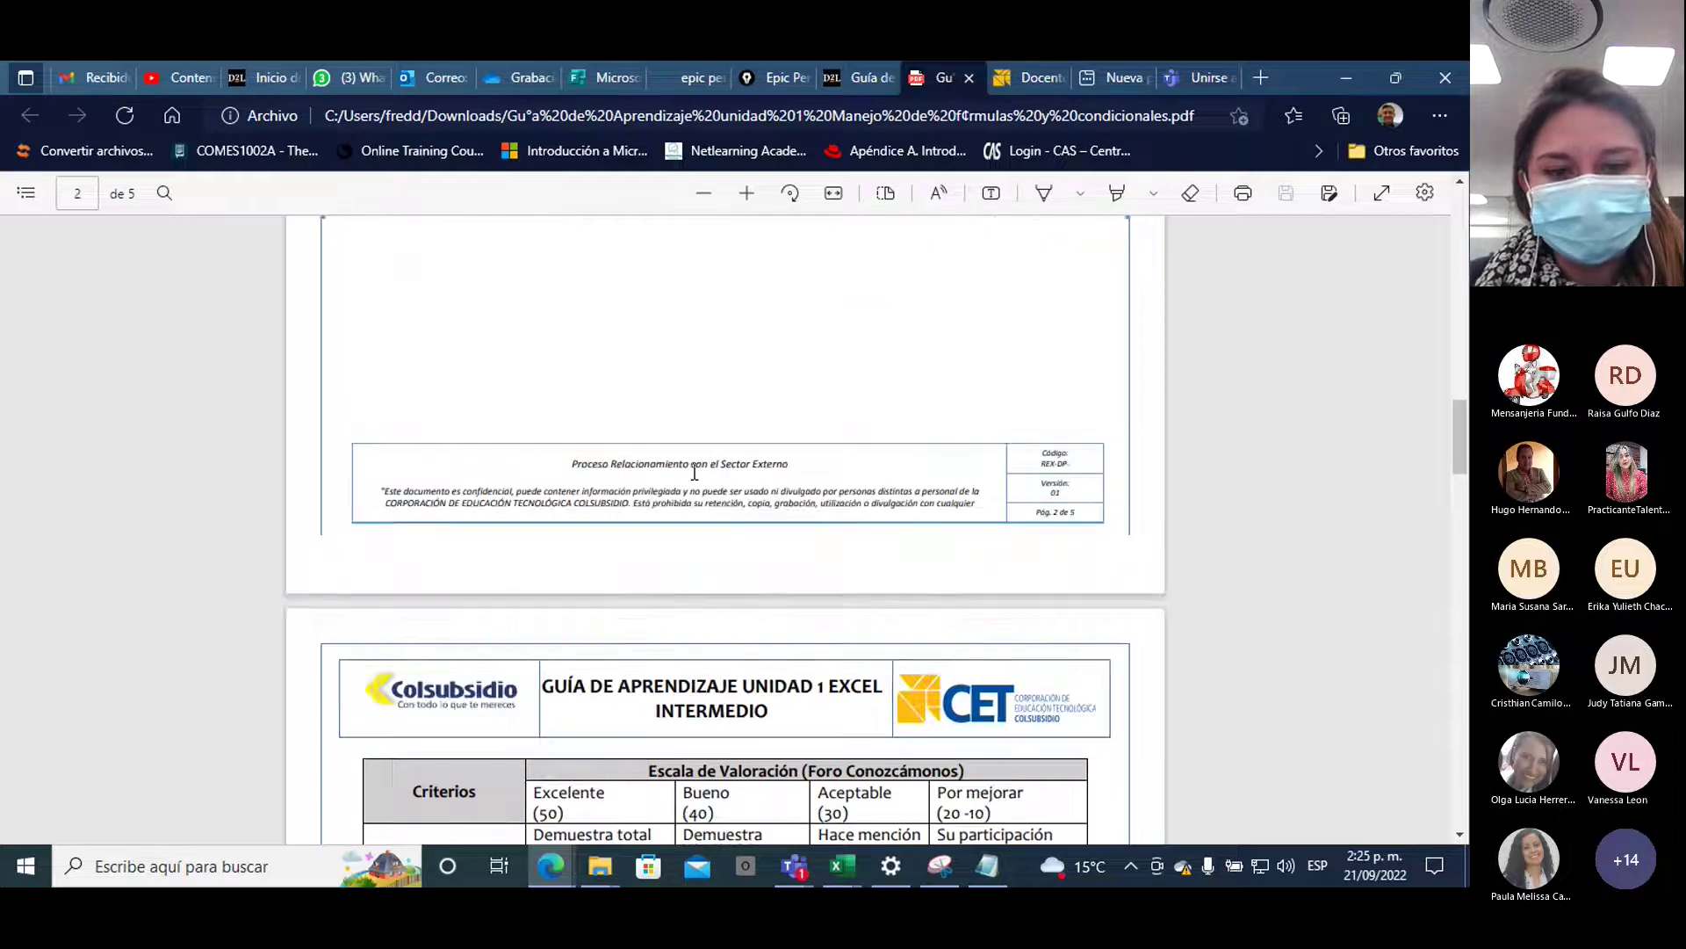
{"action": "scroll", "coordinate": [694, 472], "scroll_direction": "up", "scroll_amount": 7}
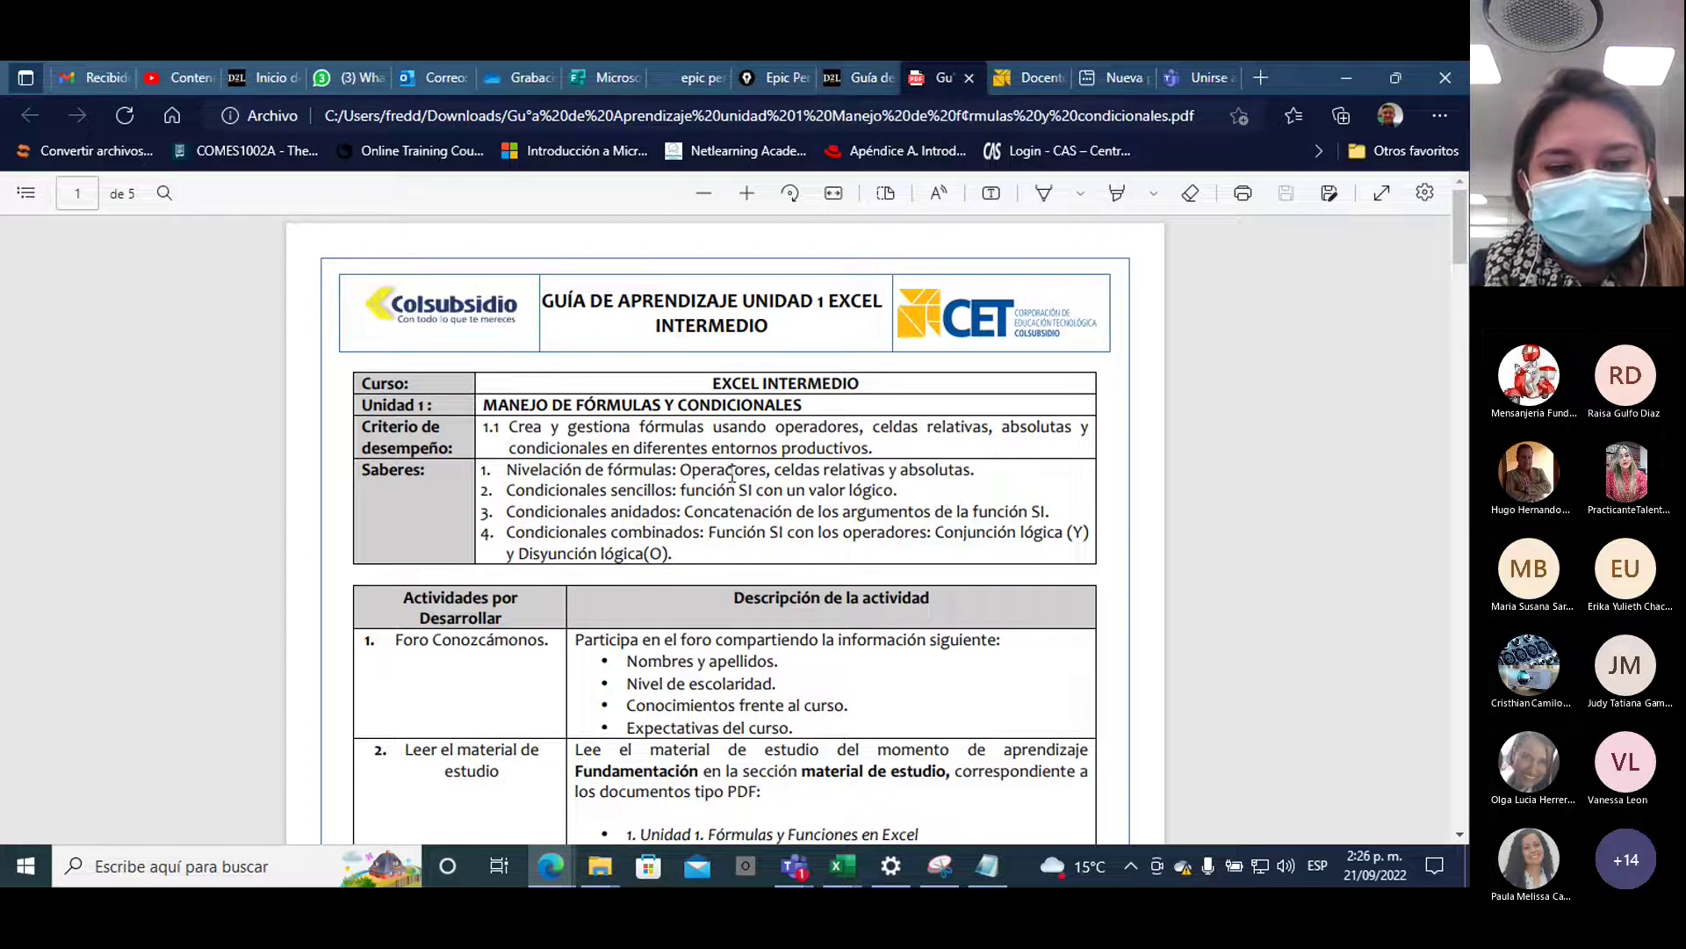
{"action": "scroll", "coordinate": [729, 483], "scroll_direction": "down", "scroll_amount": 3}
{"action": "scroll", "coordinate": [726, 489], "scroll_direction": "down", "scroll_amount": 1}
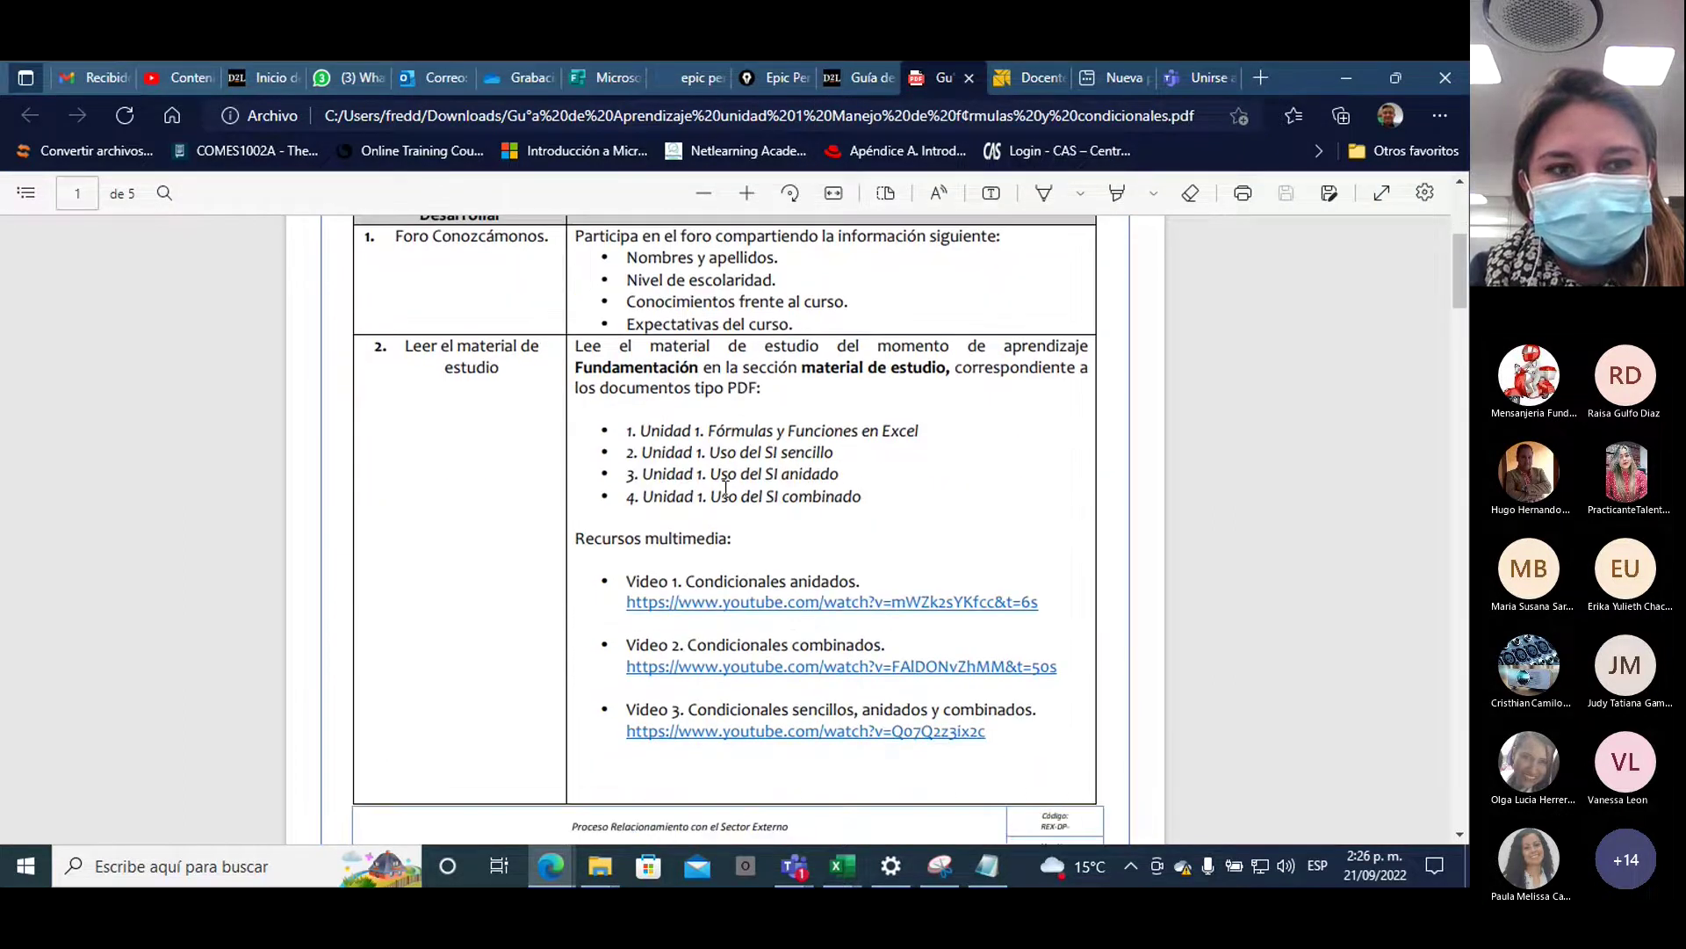
{"action": "left_click", "coordinate": [857, 88]}
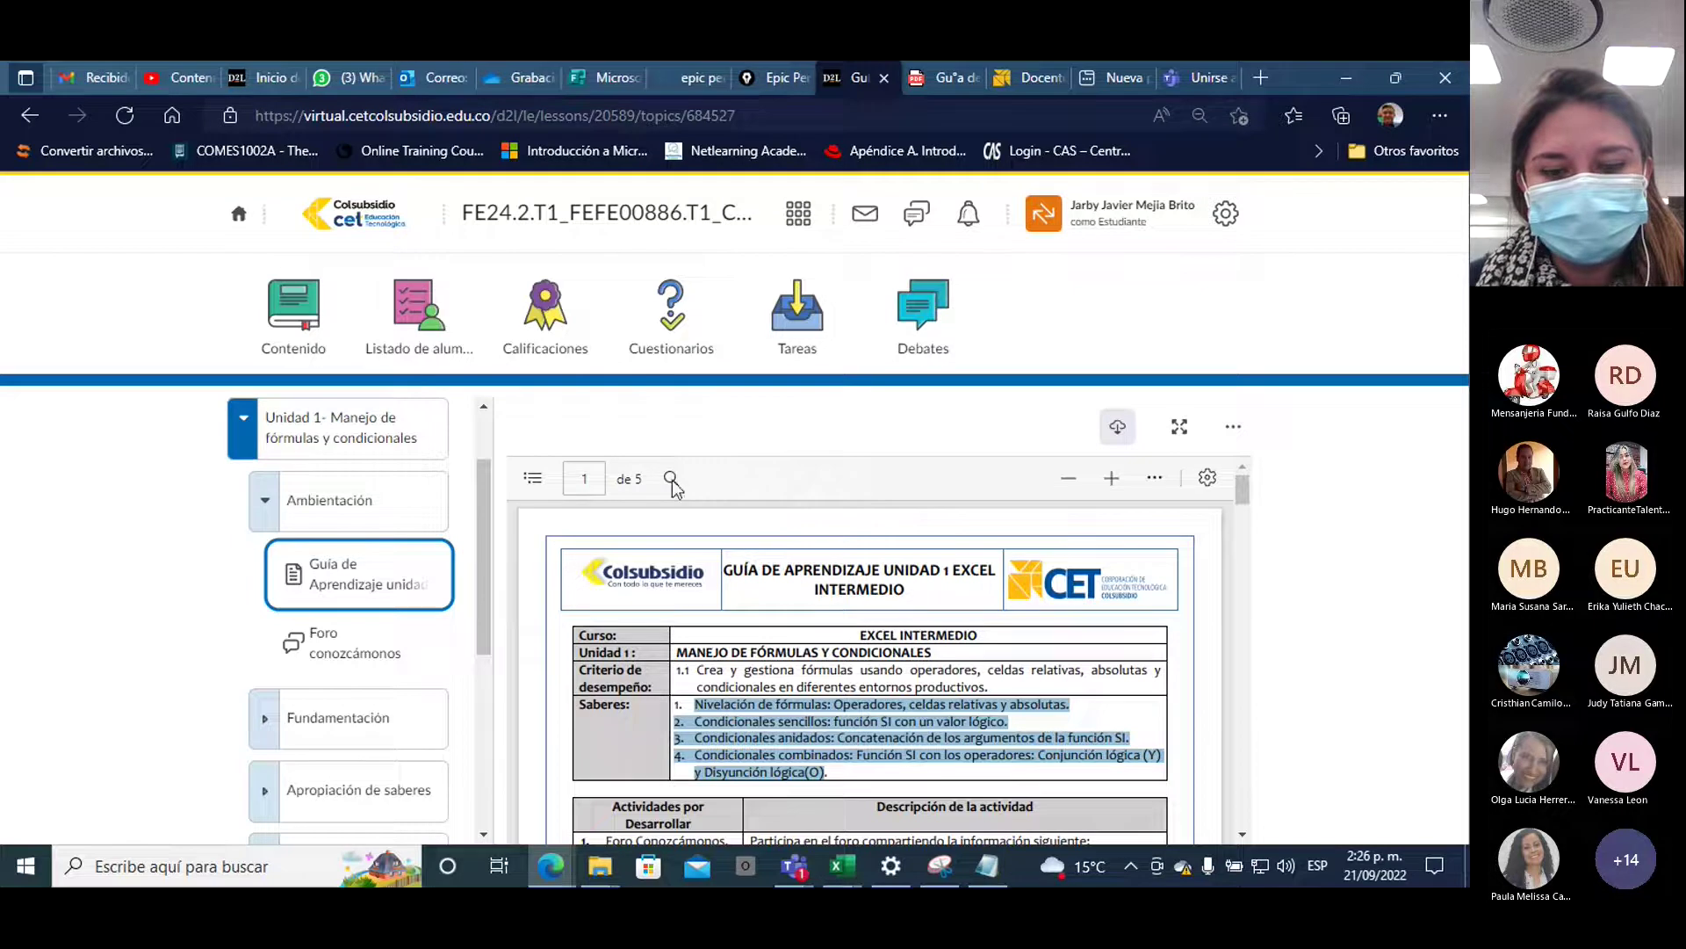
Scroll the course outline and briefly point a red arrow at Foro conozcámonos
{"action": "scroll", "coordinate": [543, 530], "scroll_direction": "down", "scroll_amount": 1}
{"action": "scroll", "coordinate": [543, 530], "scroll_direction": "down", "scroll_amount": 2}
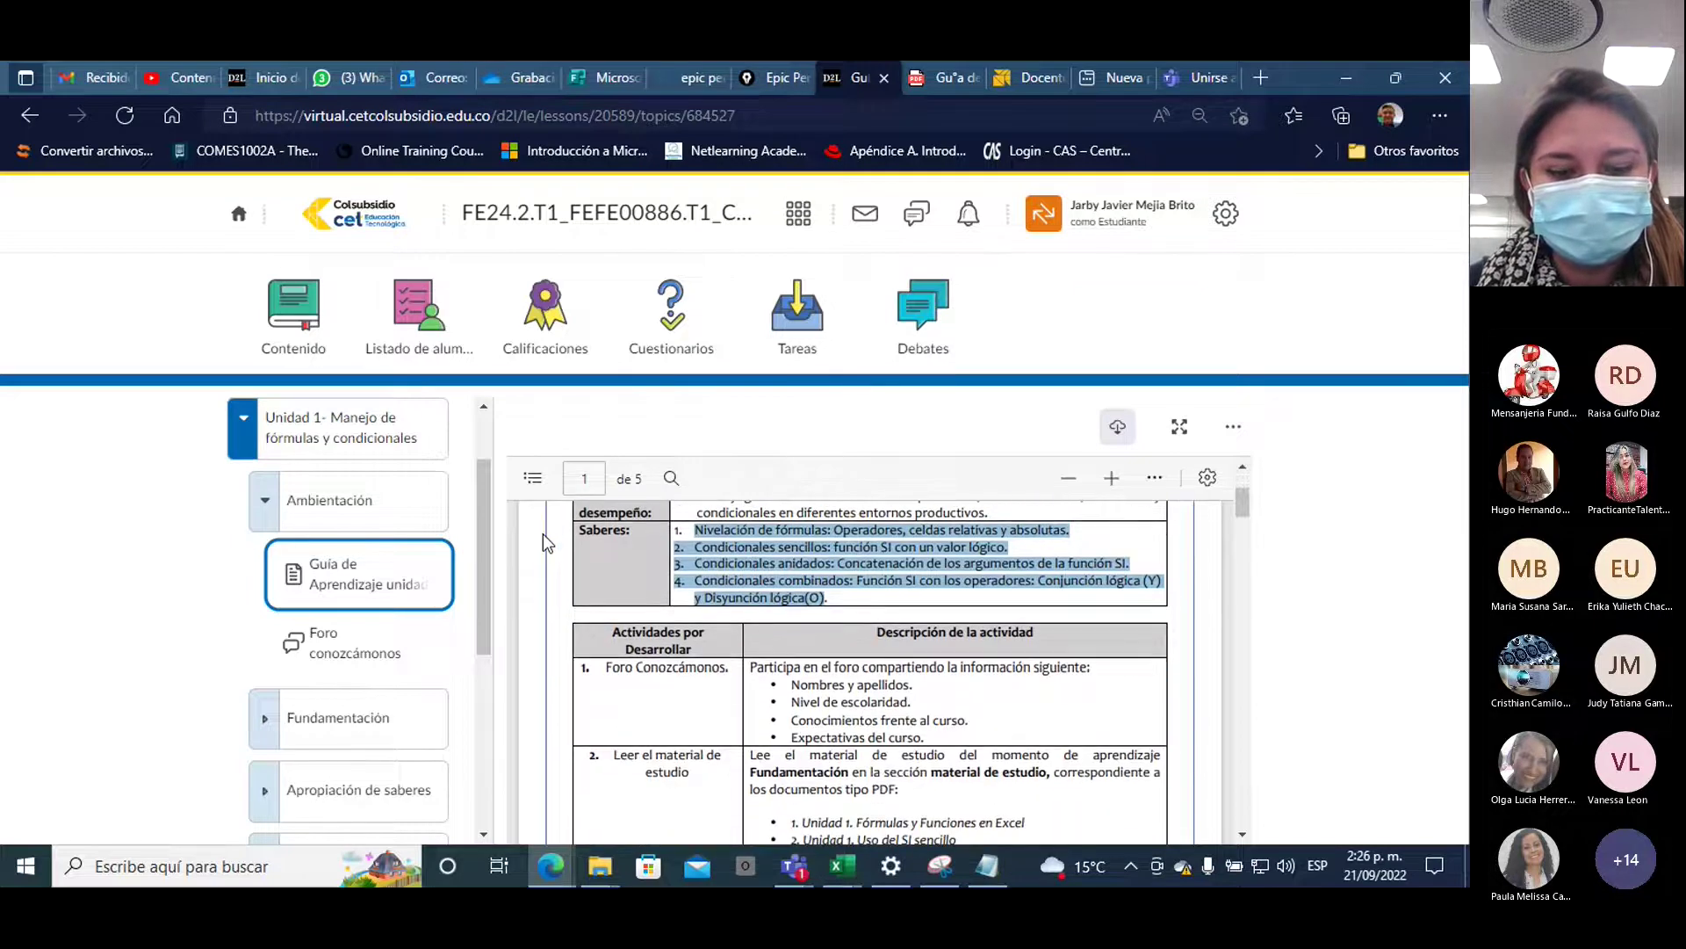
{"action": "scroll", "coordinate": [485, 516], "scroll_direction": "down", "scroll_amount": 1}
{"action": "left_click_drag", "start_coordinate": [485, 516], "coordinate": [490, 556]}
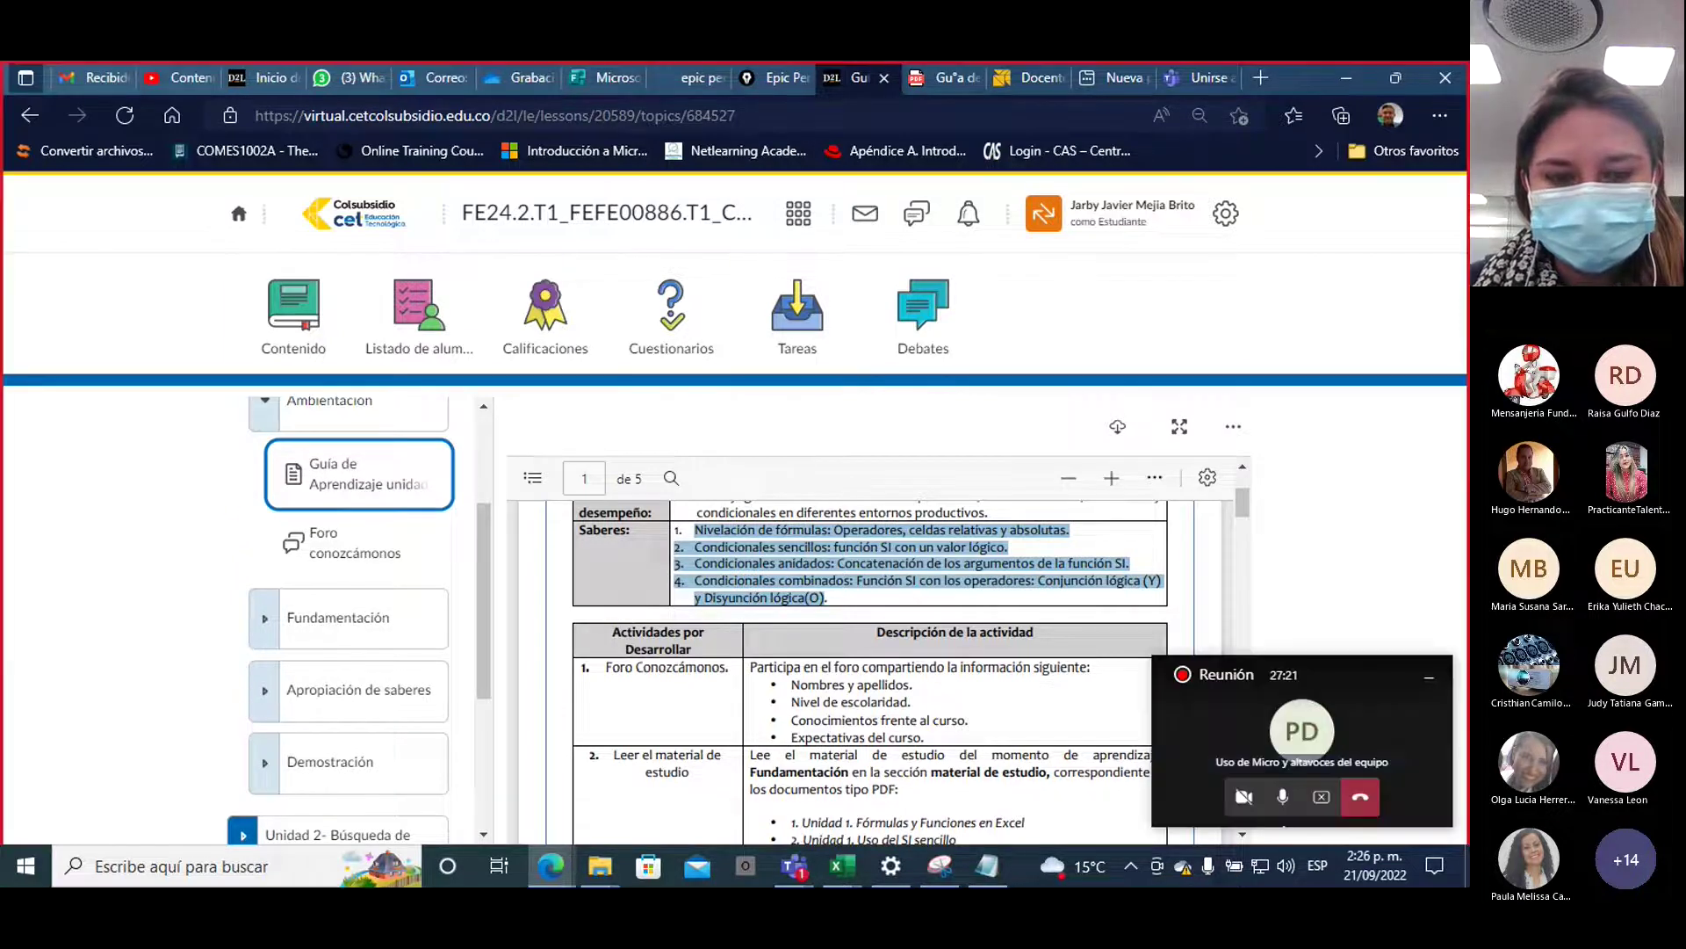
{"action": "left_click_drag", "start_coordinate": [202, 481], "coordinate": [215, 534]}
{"action": "left_click_drag", "start_coordinate": [245, 527], "coordinate": [202, 574]}
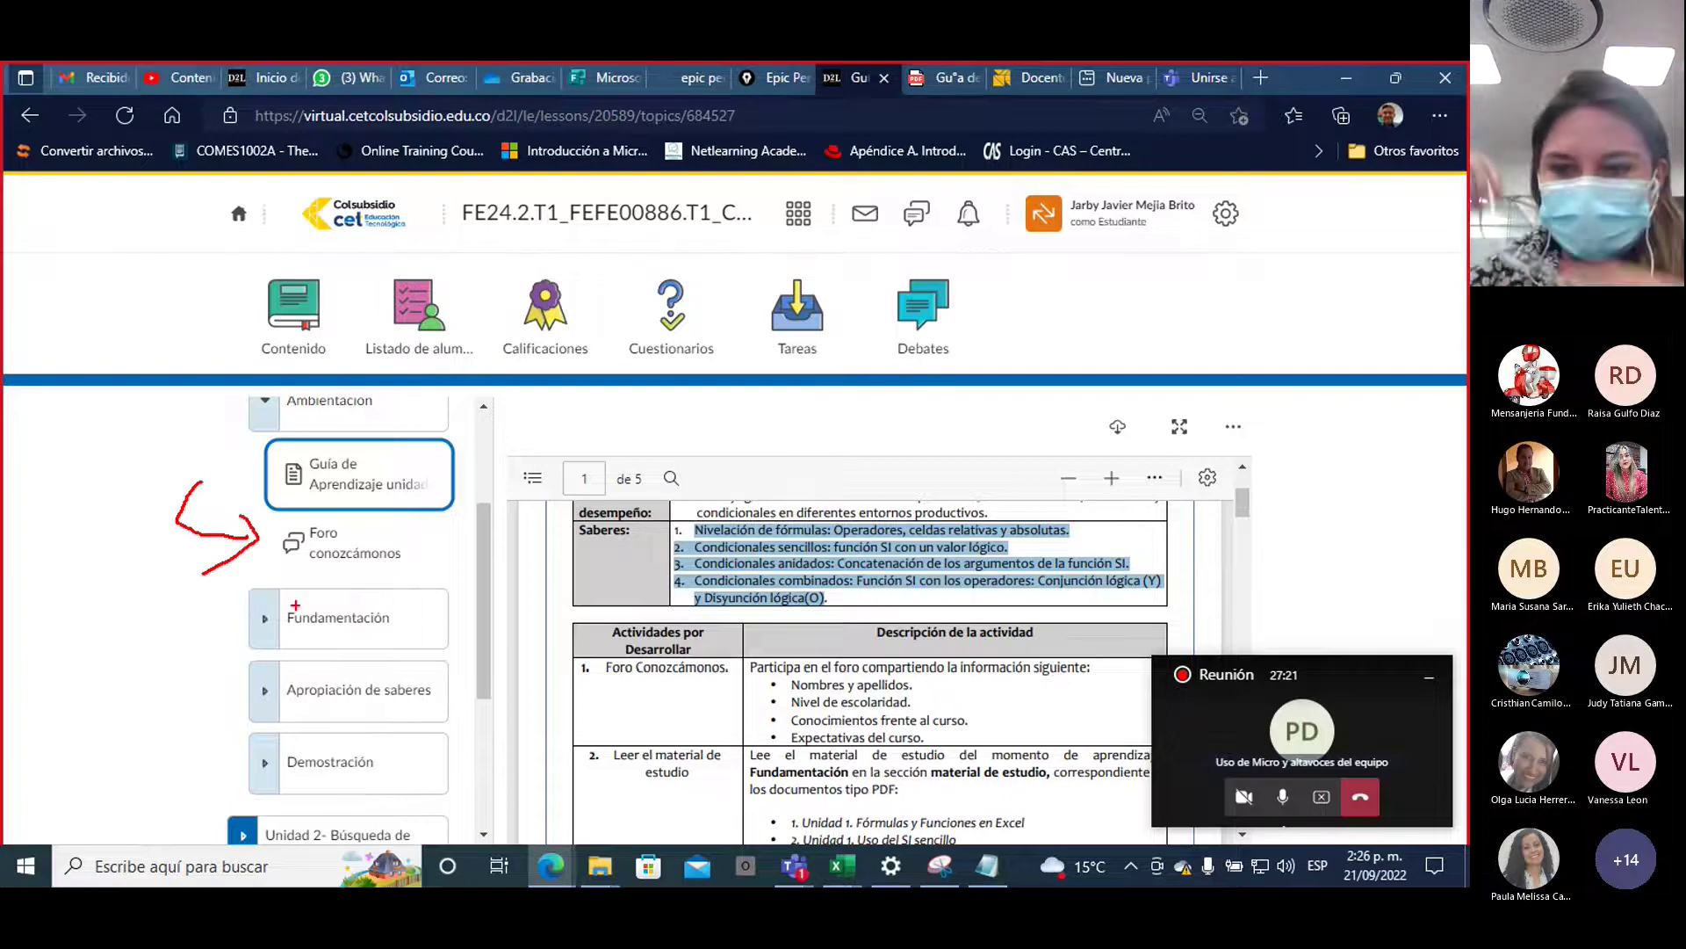
{"action": "key", "text": "Escape"}
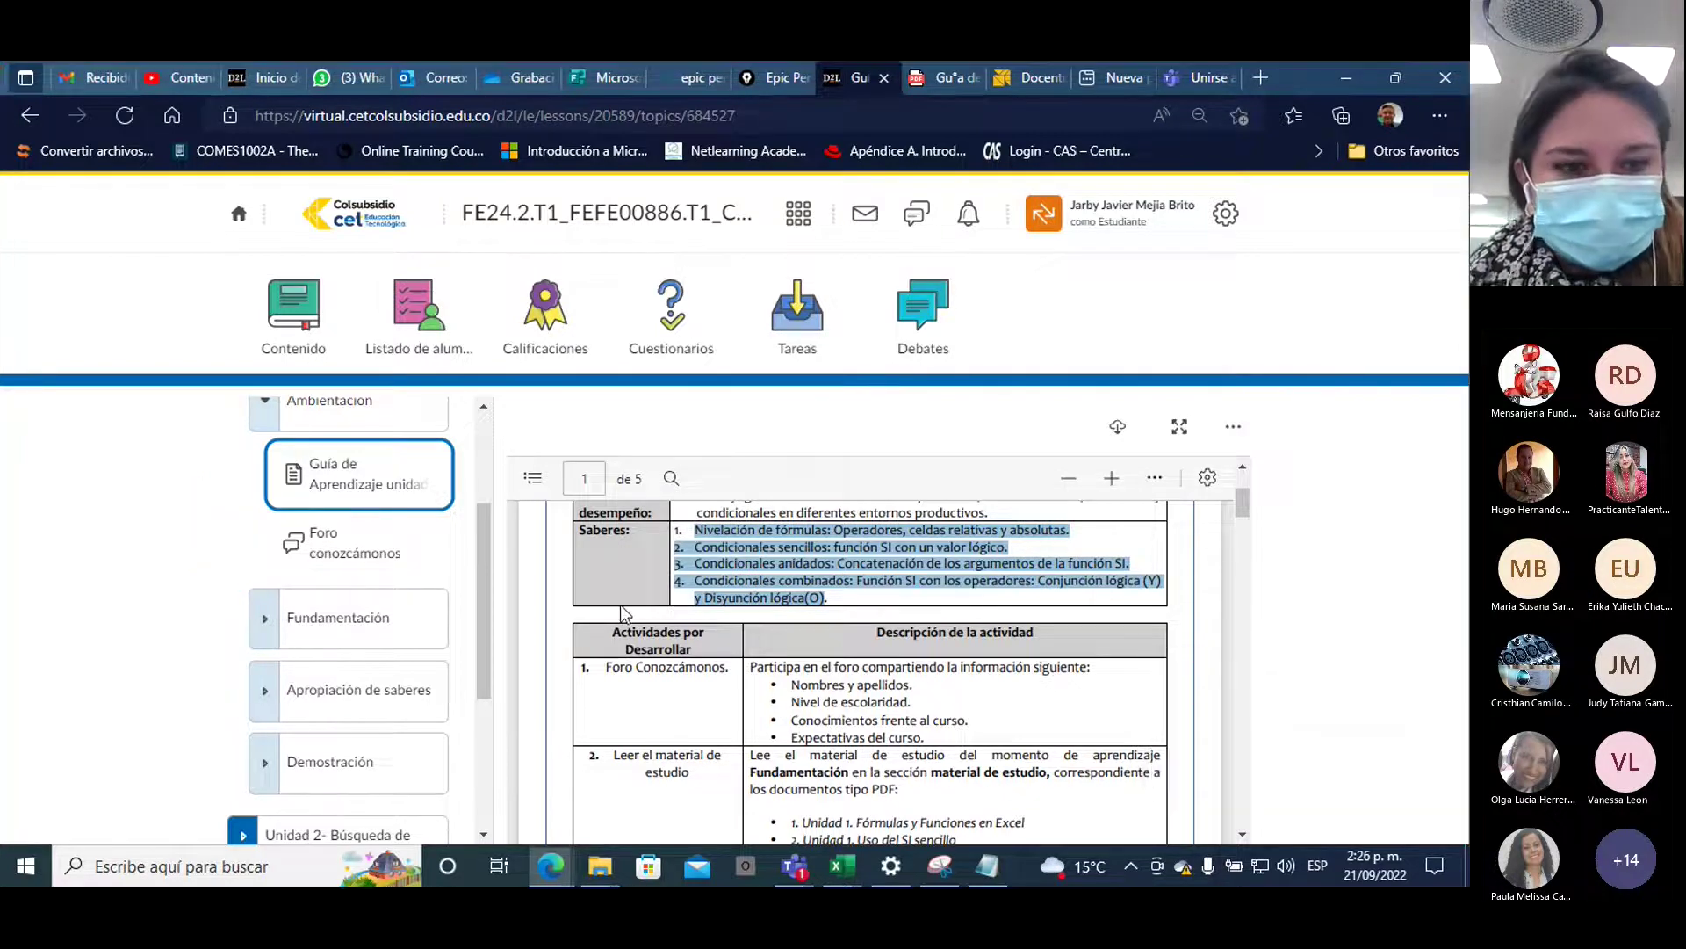
Open the Foro conozcámonos topic and send its debate to a new tab with Ir a debate
{"action": "left_click", "coordinate": [349, 553]}
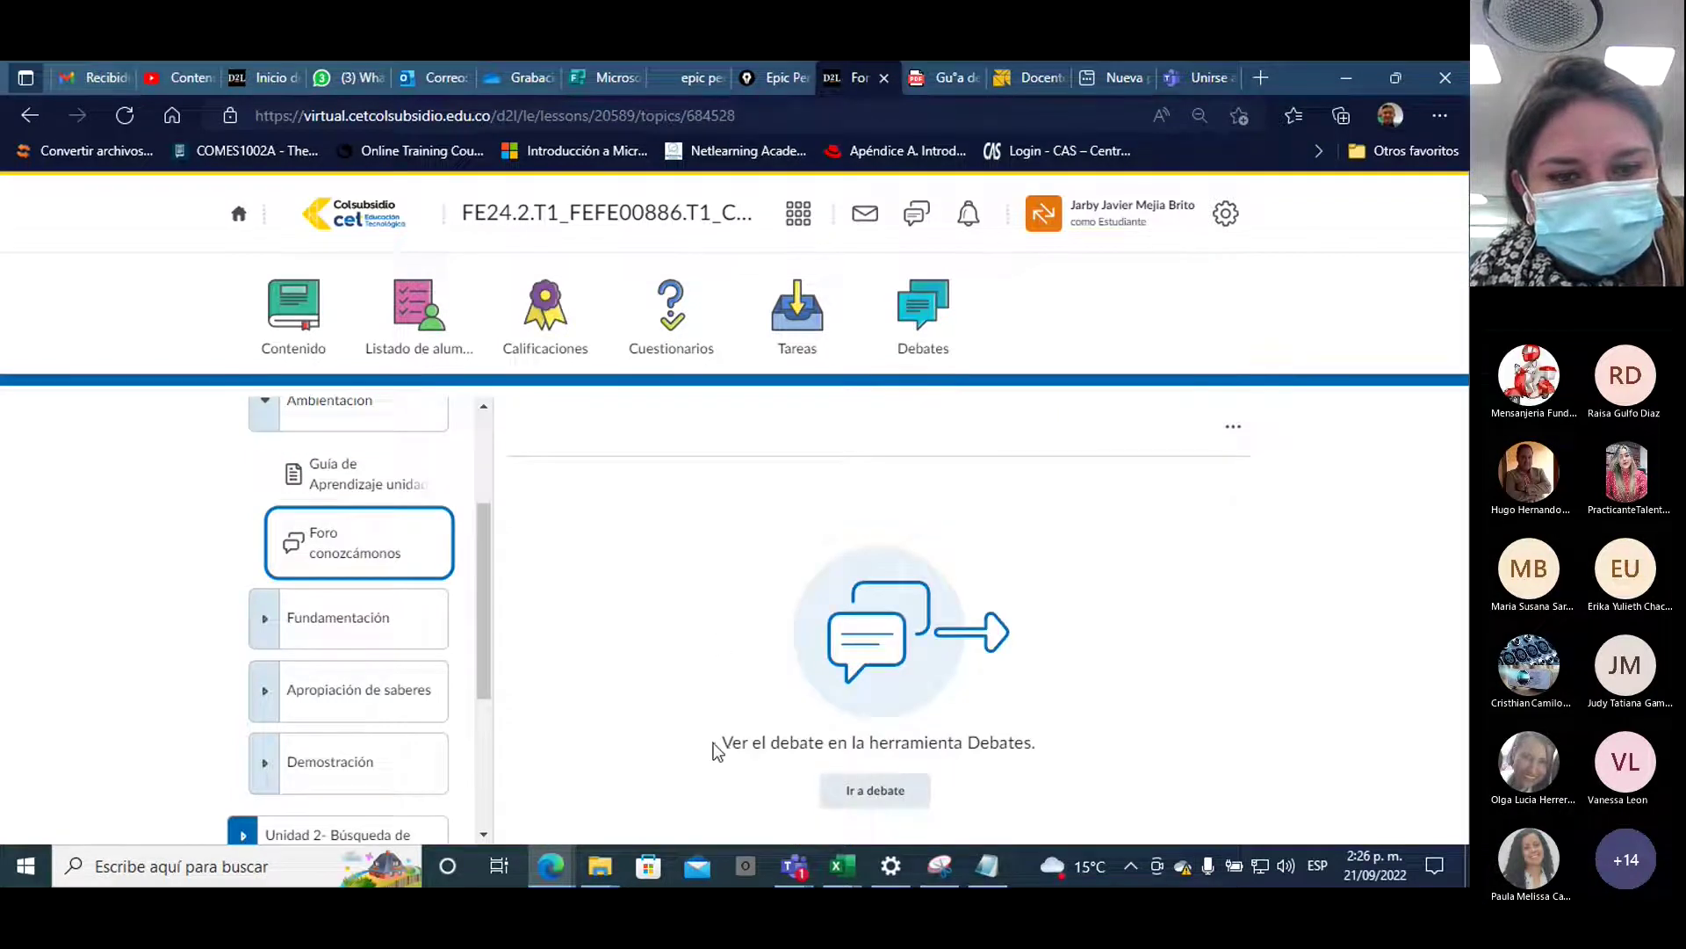
{"action": "left_click_drag", "start_coordinate": [727, 744], "coordinate": [1045, 737]}
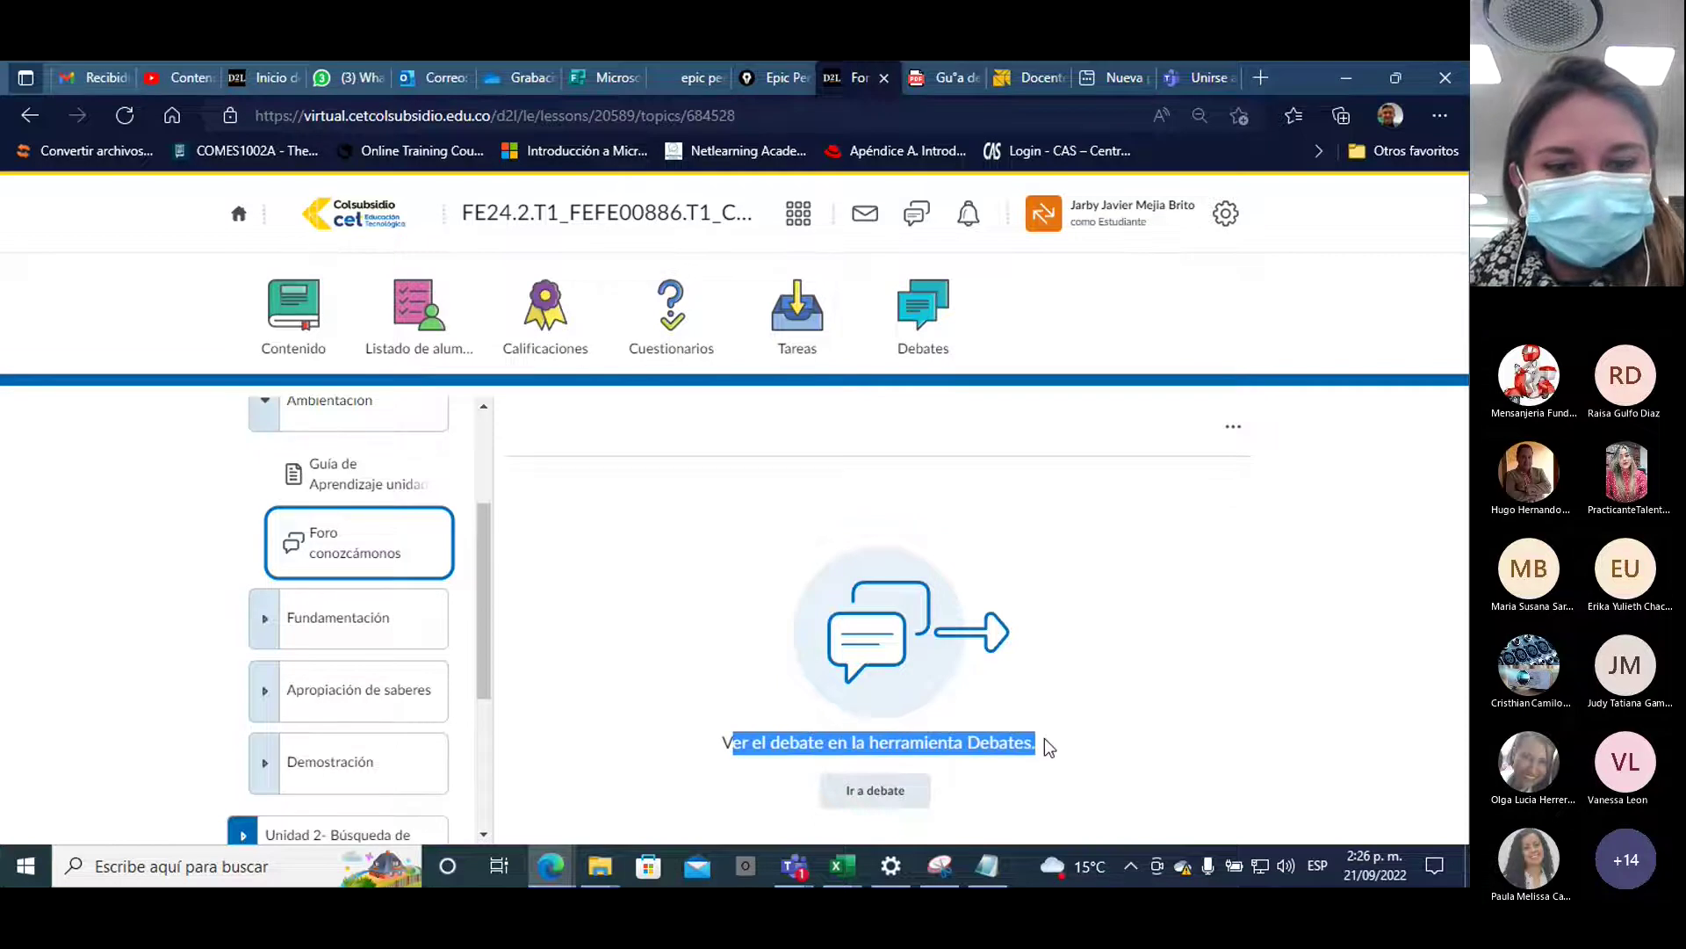
{"action": "left_click", "coordinate": [871, 795]}
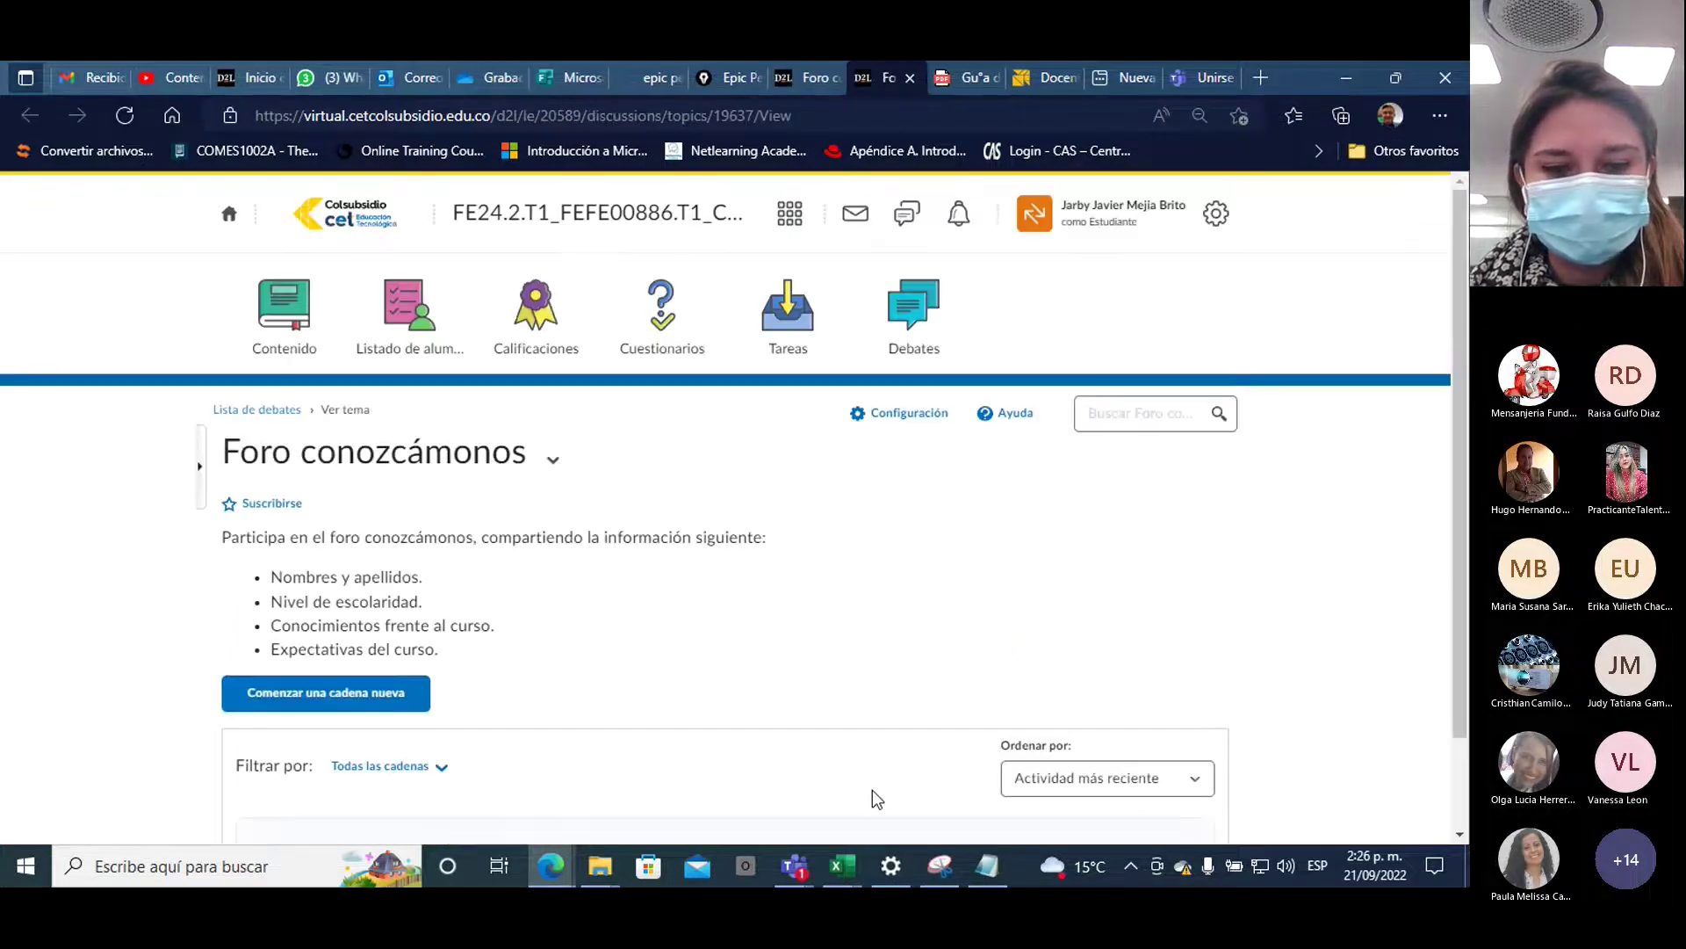
Highlight the four requested details, then start a new thread with Comenzar una cadena nueva
{"action": "scroll", "coordinate": [586, 615], "scroll_direction": "down", "scroll_amount": 1}
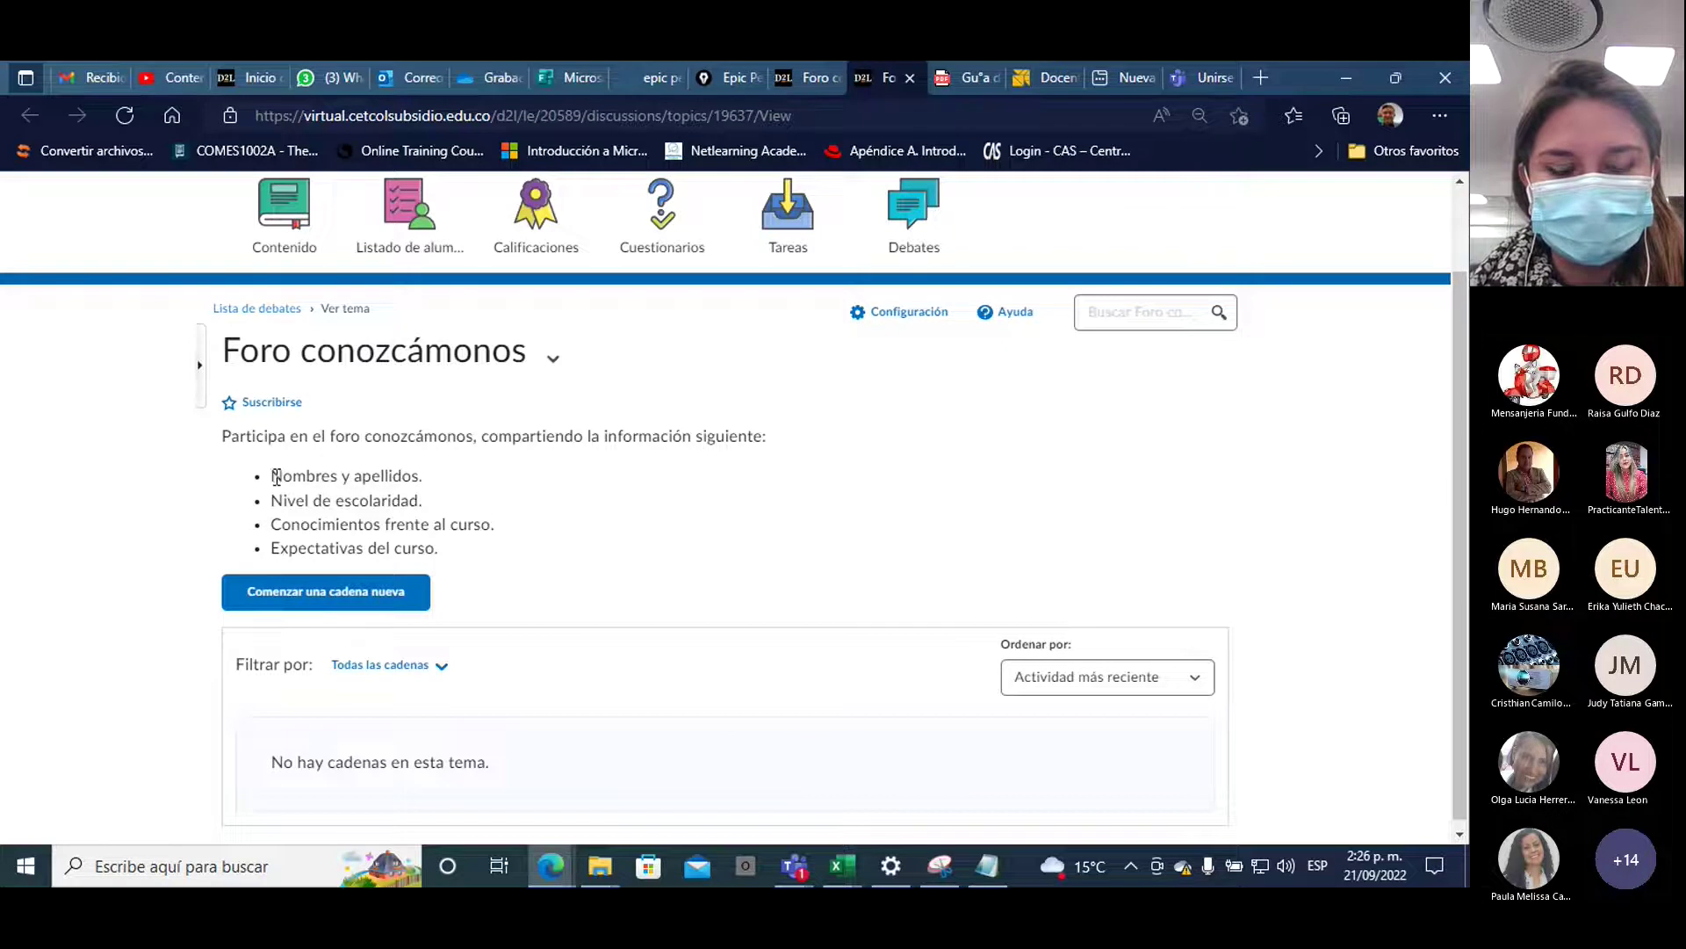
{"action": "left_click_drag", "start_coordinate": [272, 475], "coordinate": [446, 556]}
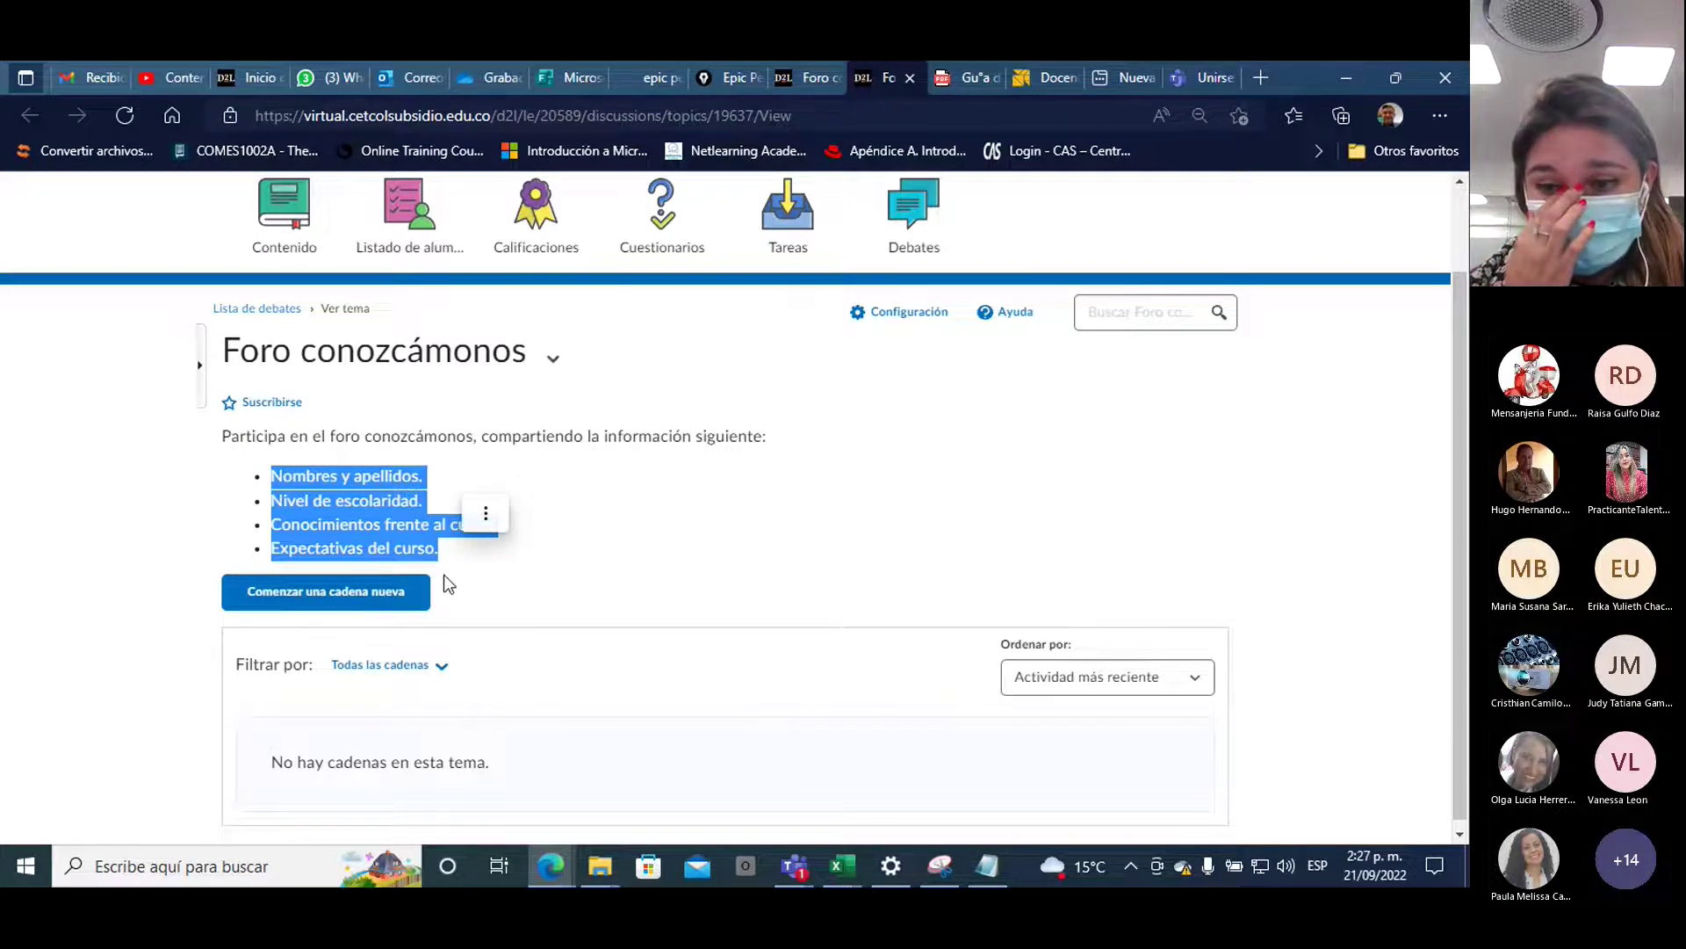
{"action": "left_click", "coordinate": [422, 599]}
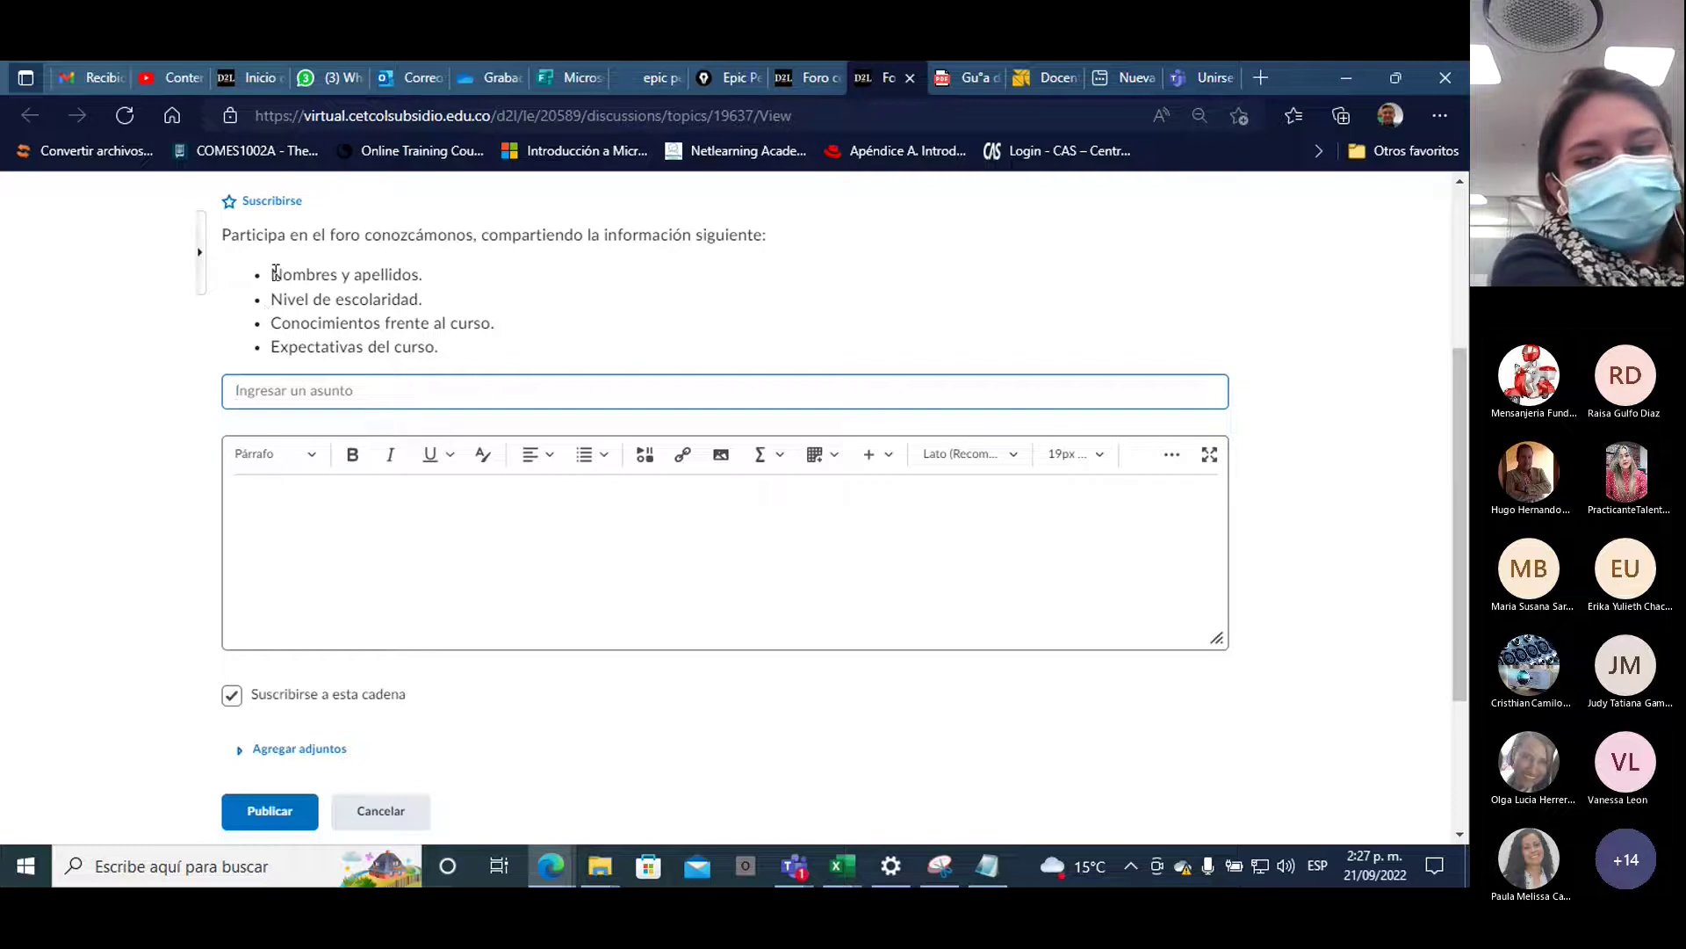
{"action": "left_click_drag", "start_coordinate": [276, 272], "coordinate": [456, 346]}
{"action": "key", "text": "ctrl+c"}
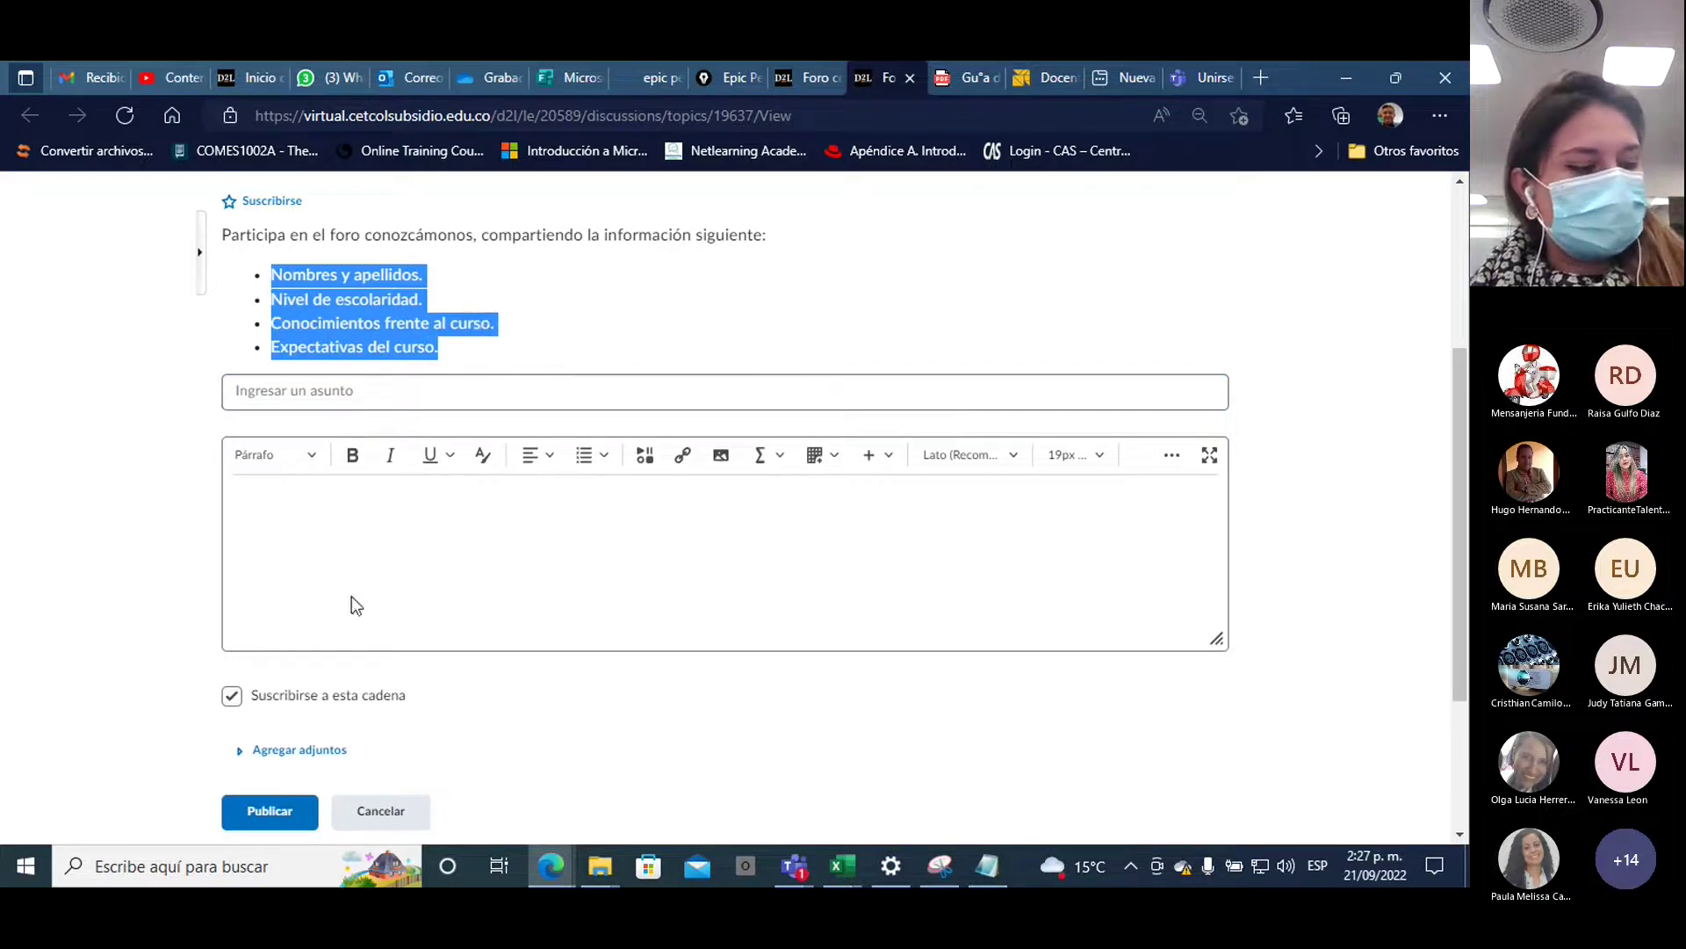
{"action": "left_click", "coordinate": [297, 510]}
{"action": "key", "text": "ctrl+v"}
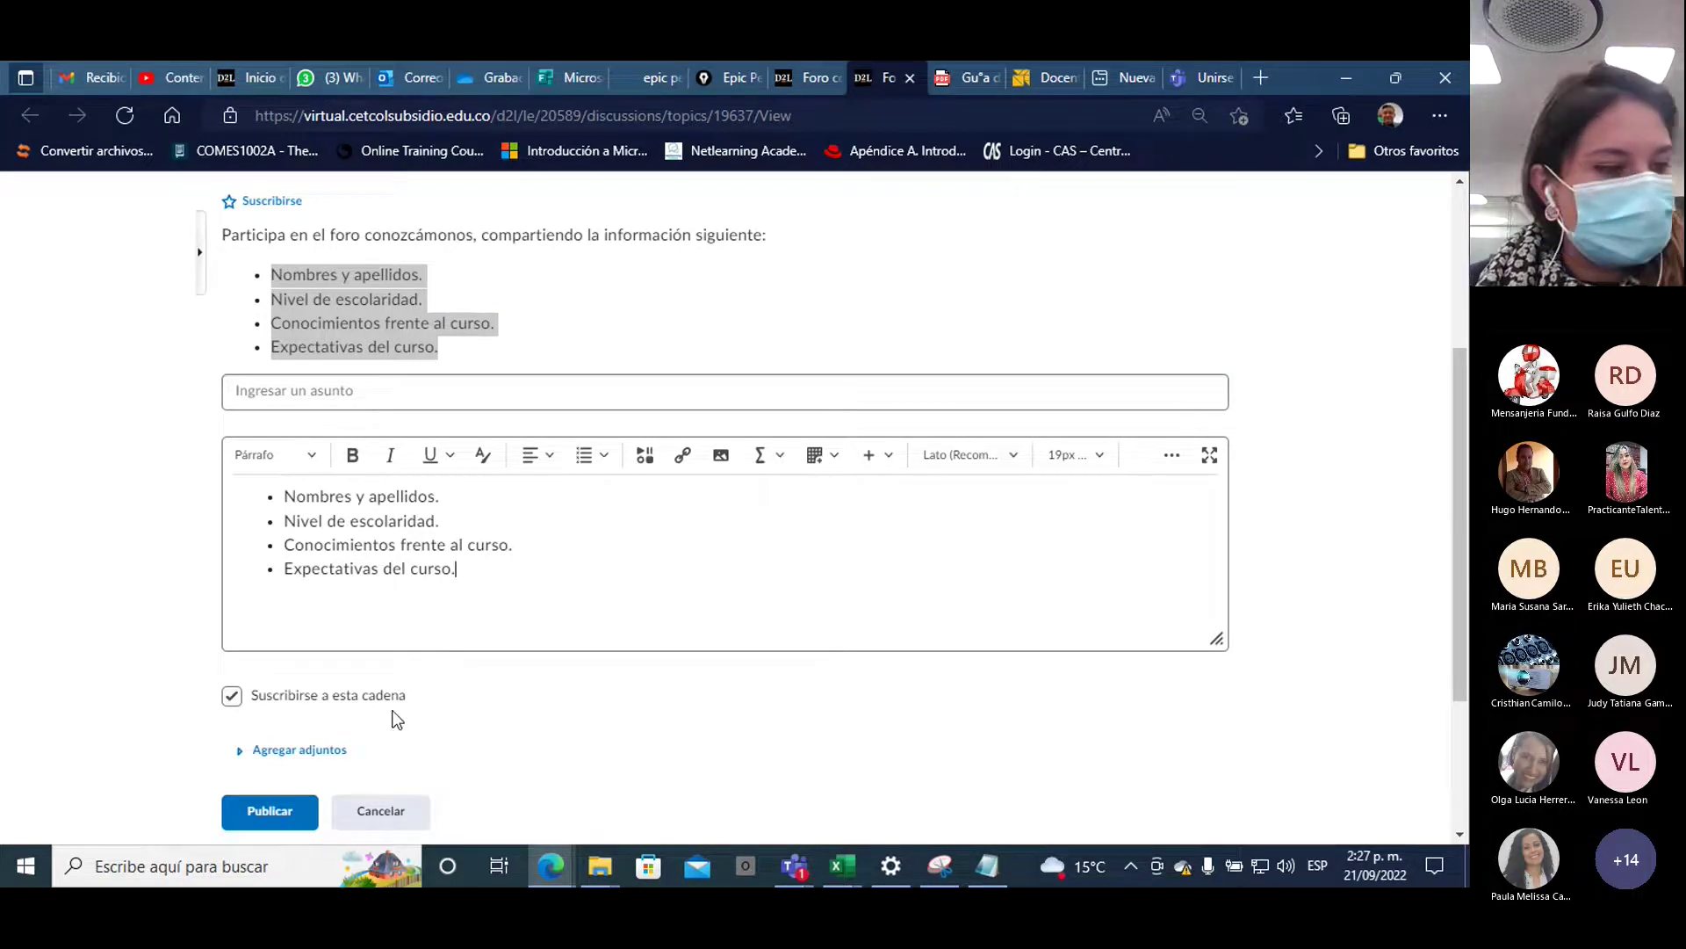
{"action": "scroll", "coordinate": [395, 716], "scroll_direction": "down", "scroll_amount": 2}
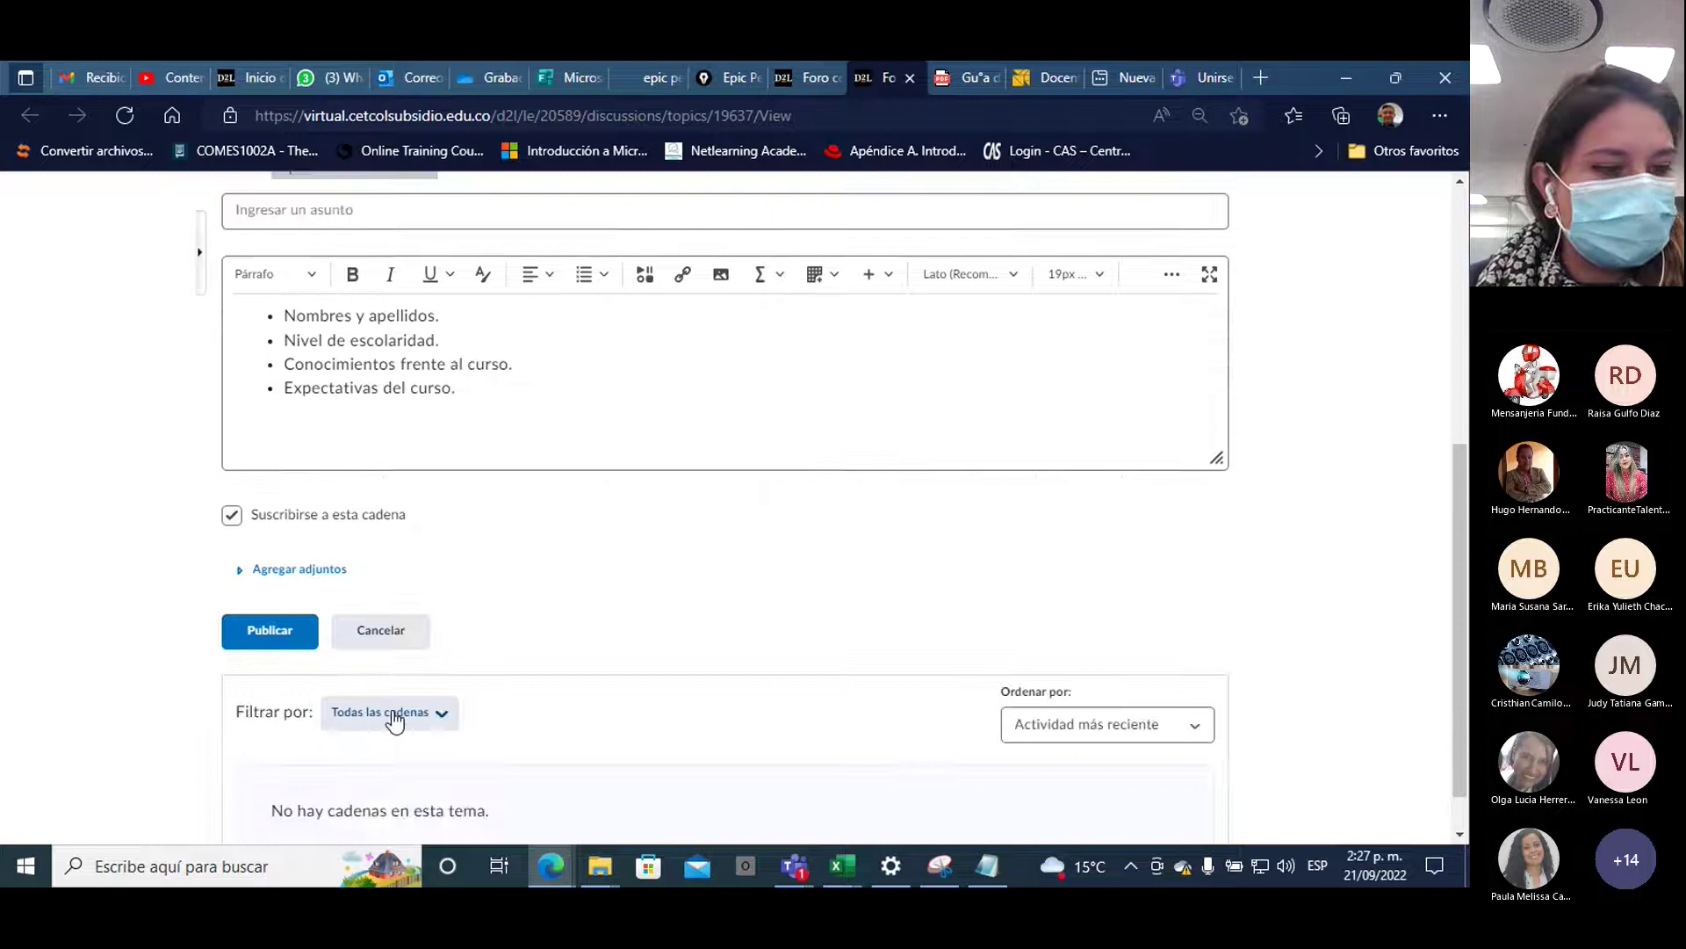
{"action": "left_click", "coordinate": [267, 610]}
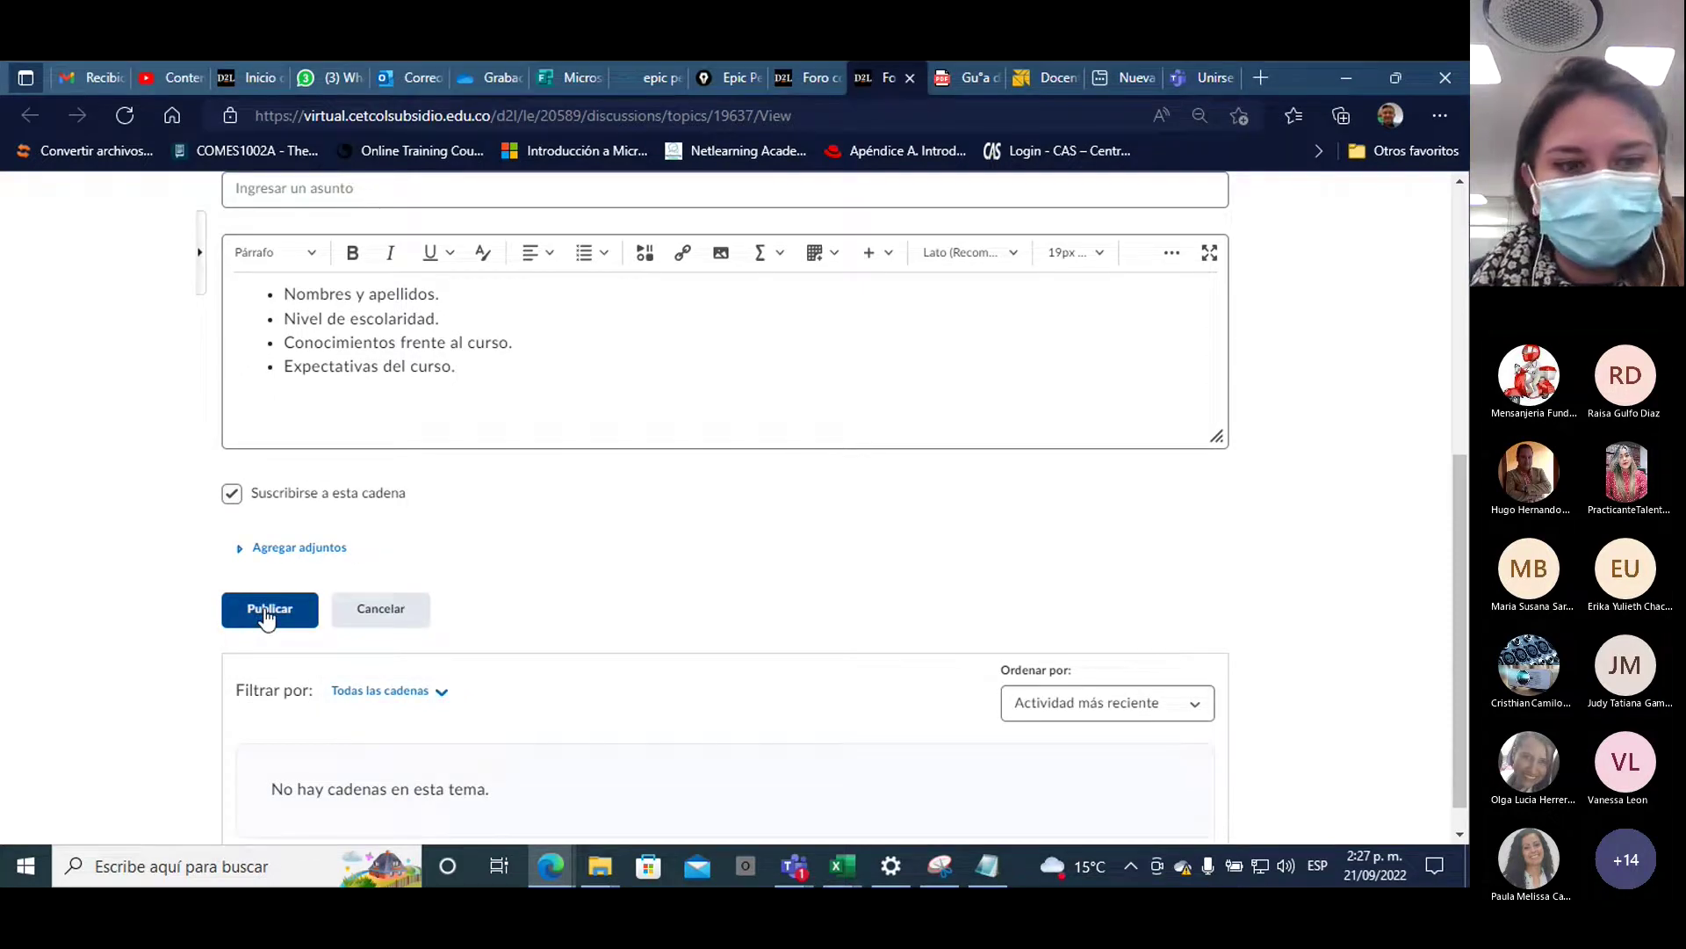
{"action": "scroll", "coordinate": [457, 562], "scroll_direction": "up", "scroll_amount": 2}
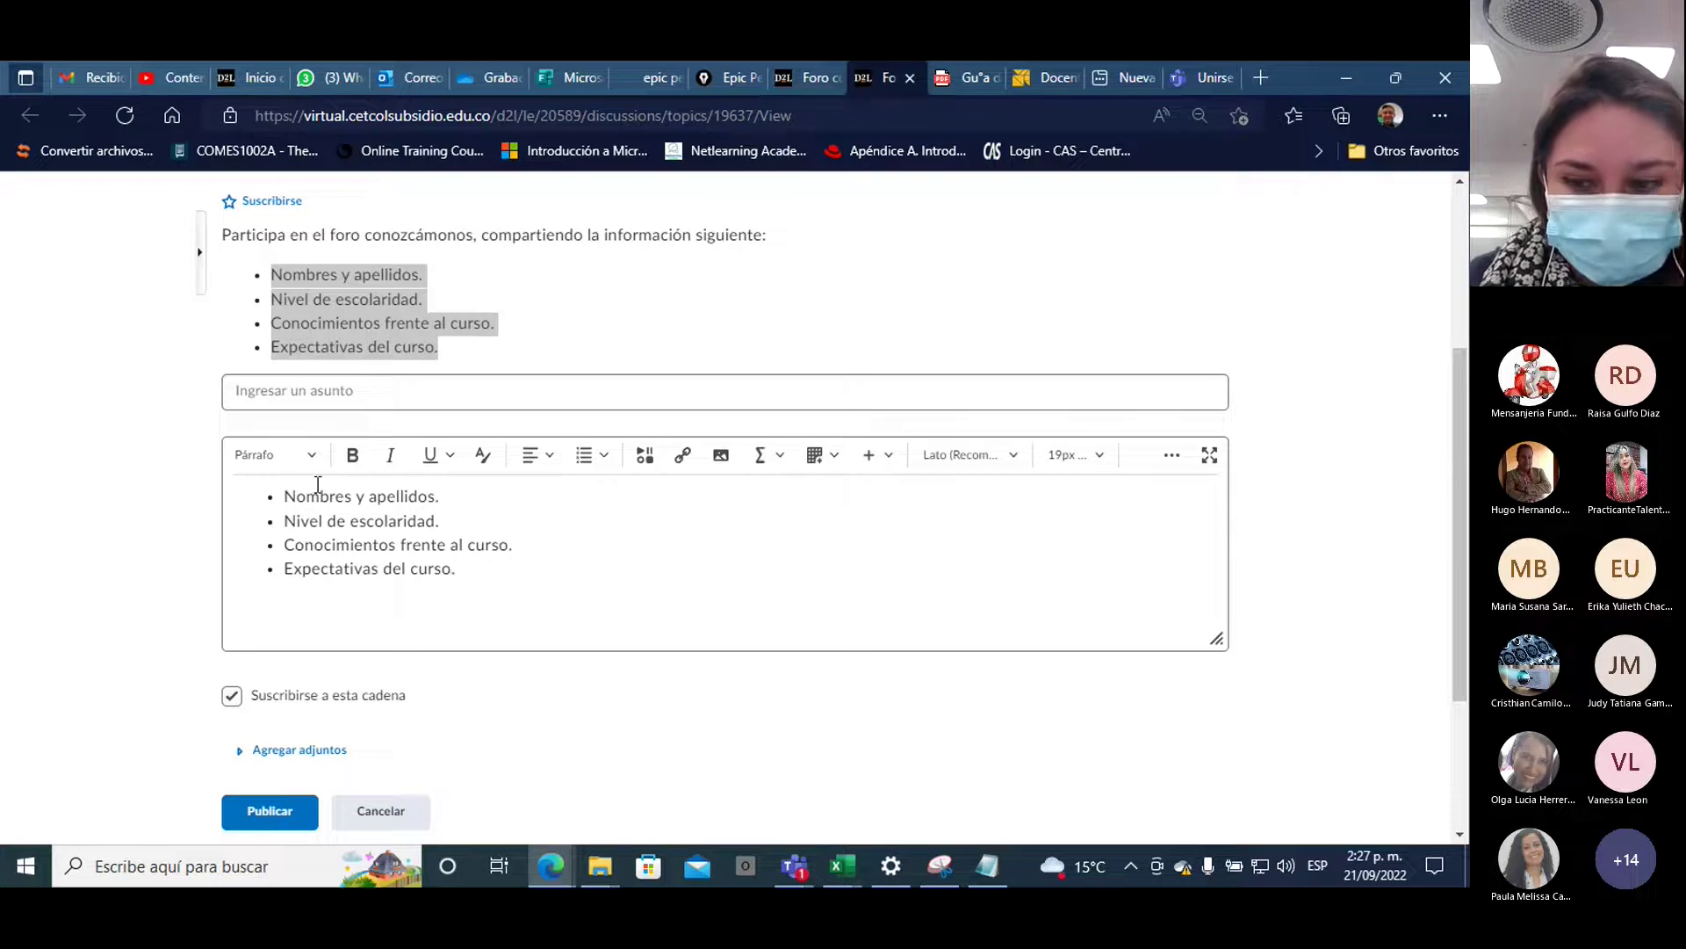
{"action": "scroll", "coordinate": [362, 606], "scroll_direction": "up", "scroll_amount": 1}
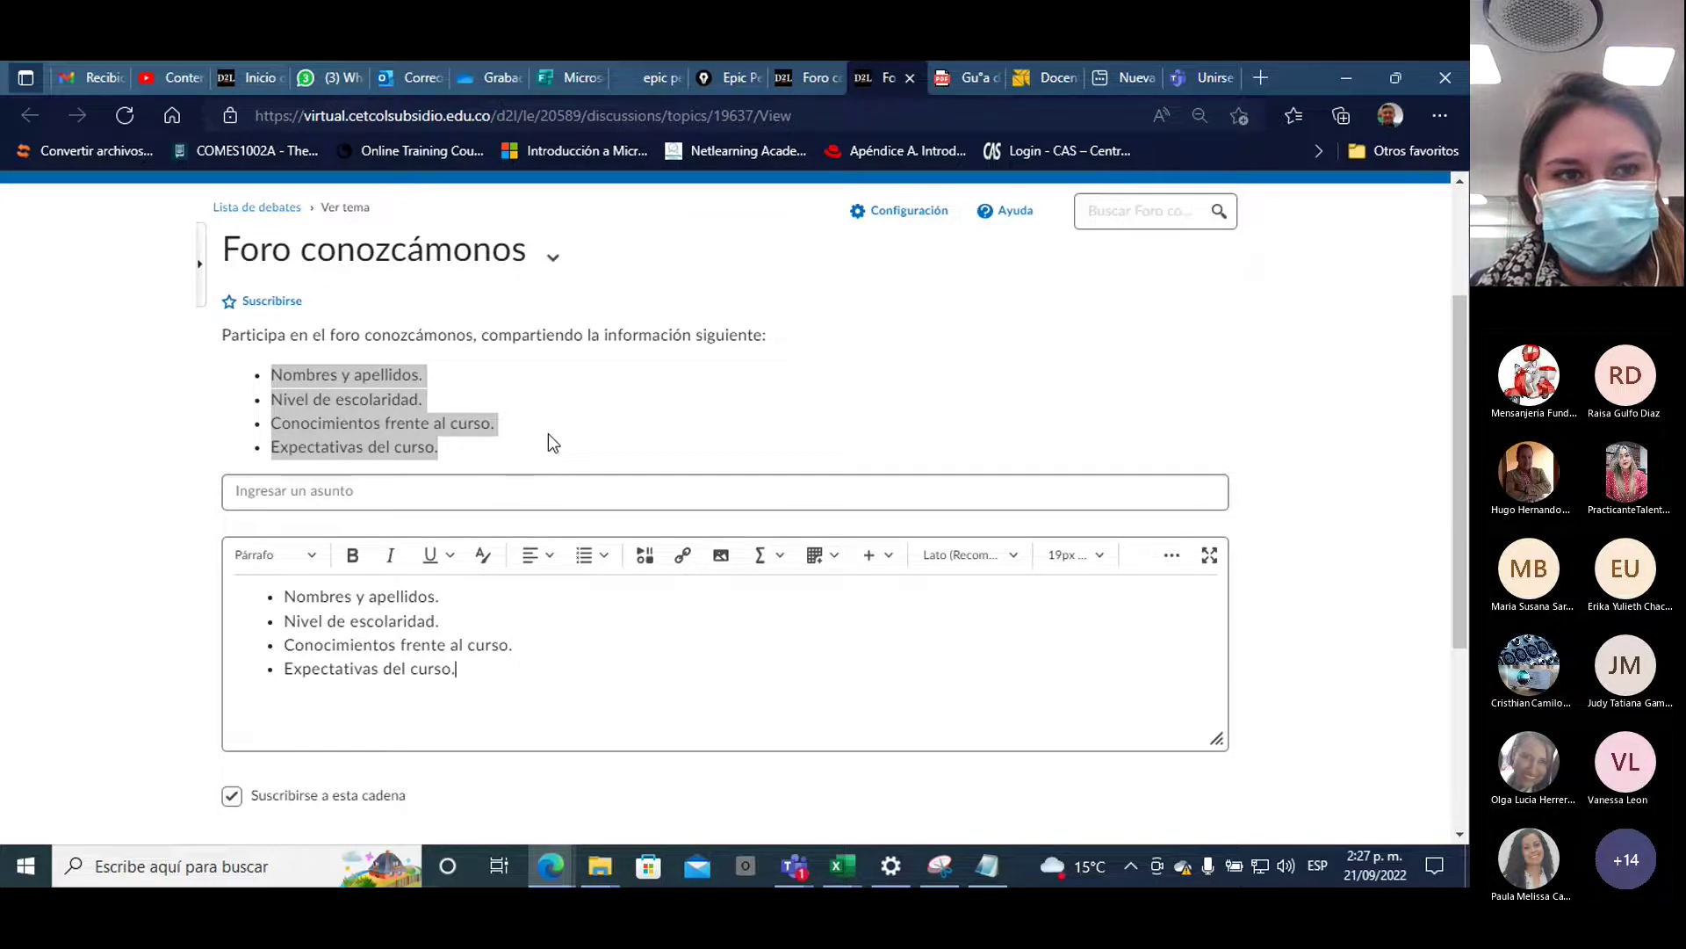
{"action": "scroll", "coordinate": [548, 434], "scroll_direction": "up", "scroll_amount": 3}
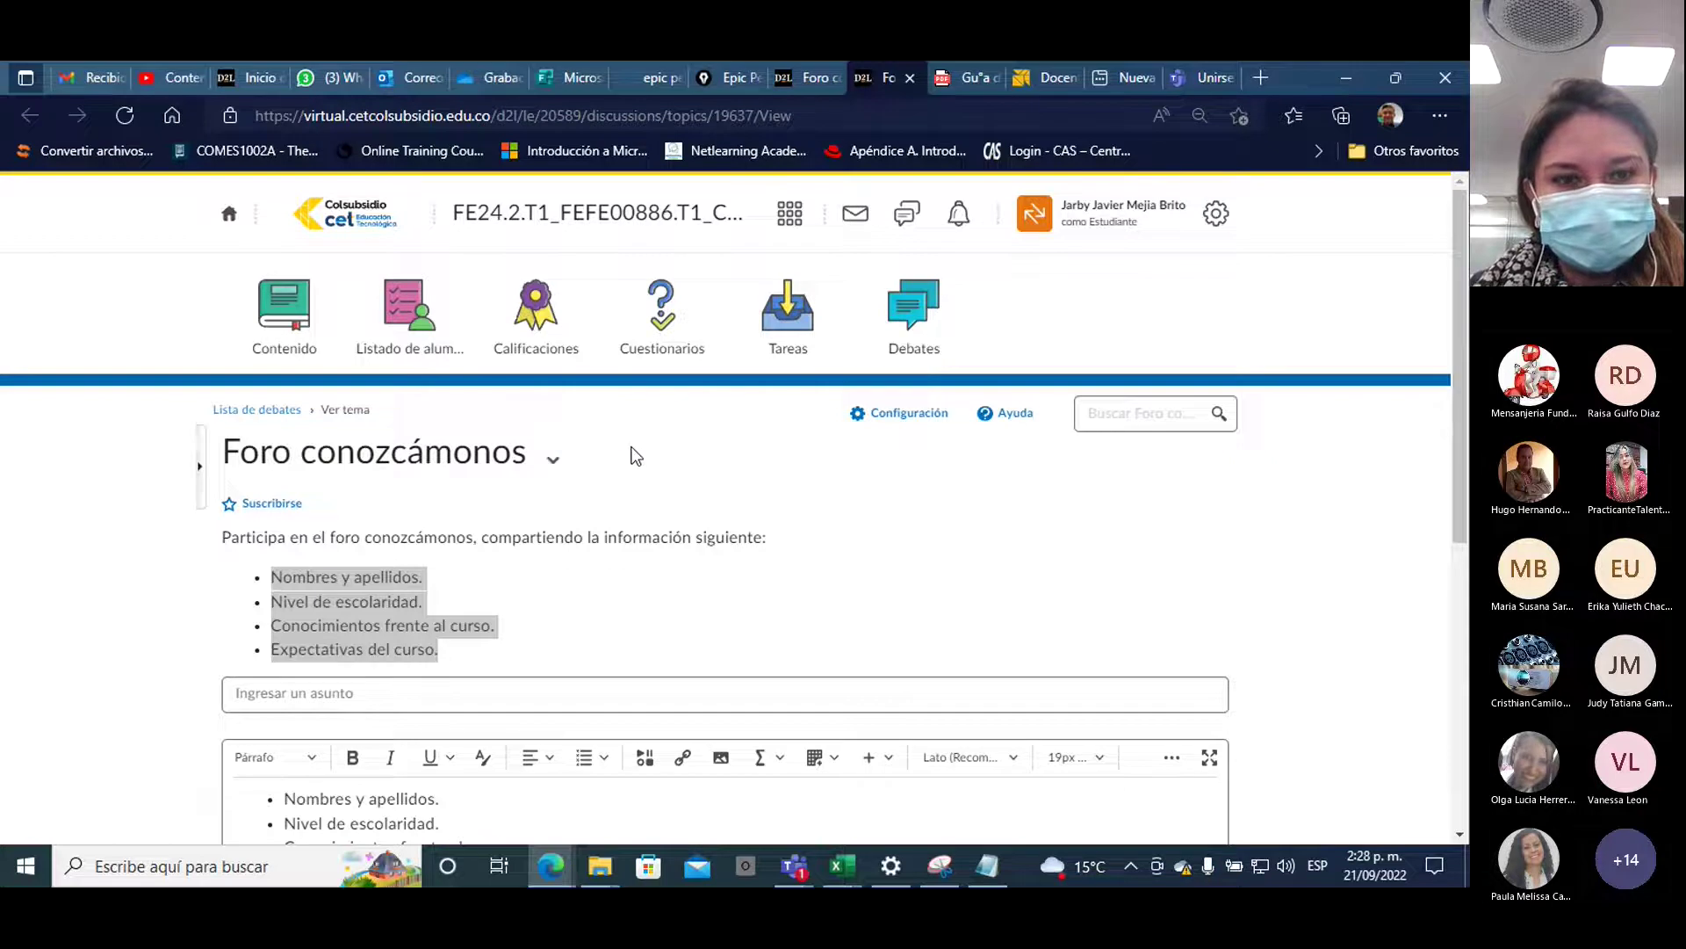
Leave the forum draft via Contenido, confirm leaving, and return to the course content tab
{"action": "left_click", "coordinate": [278, 329]}
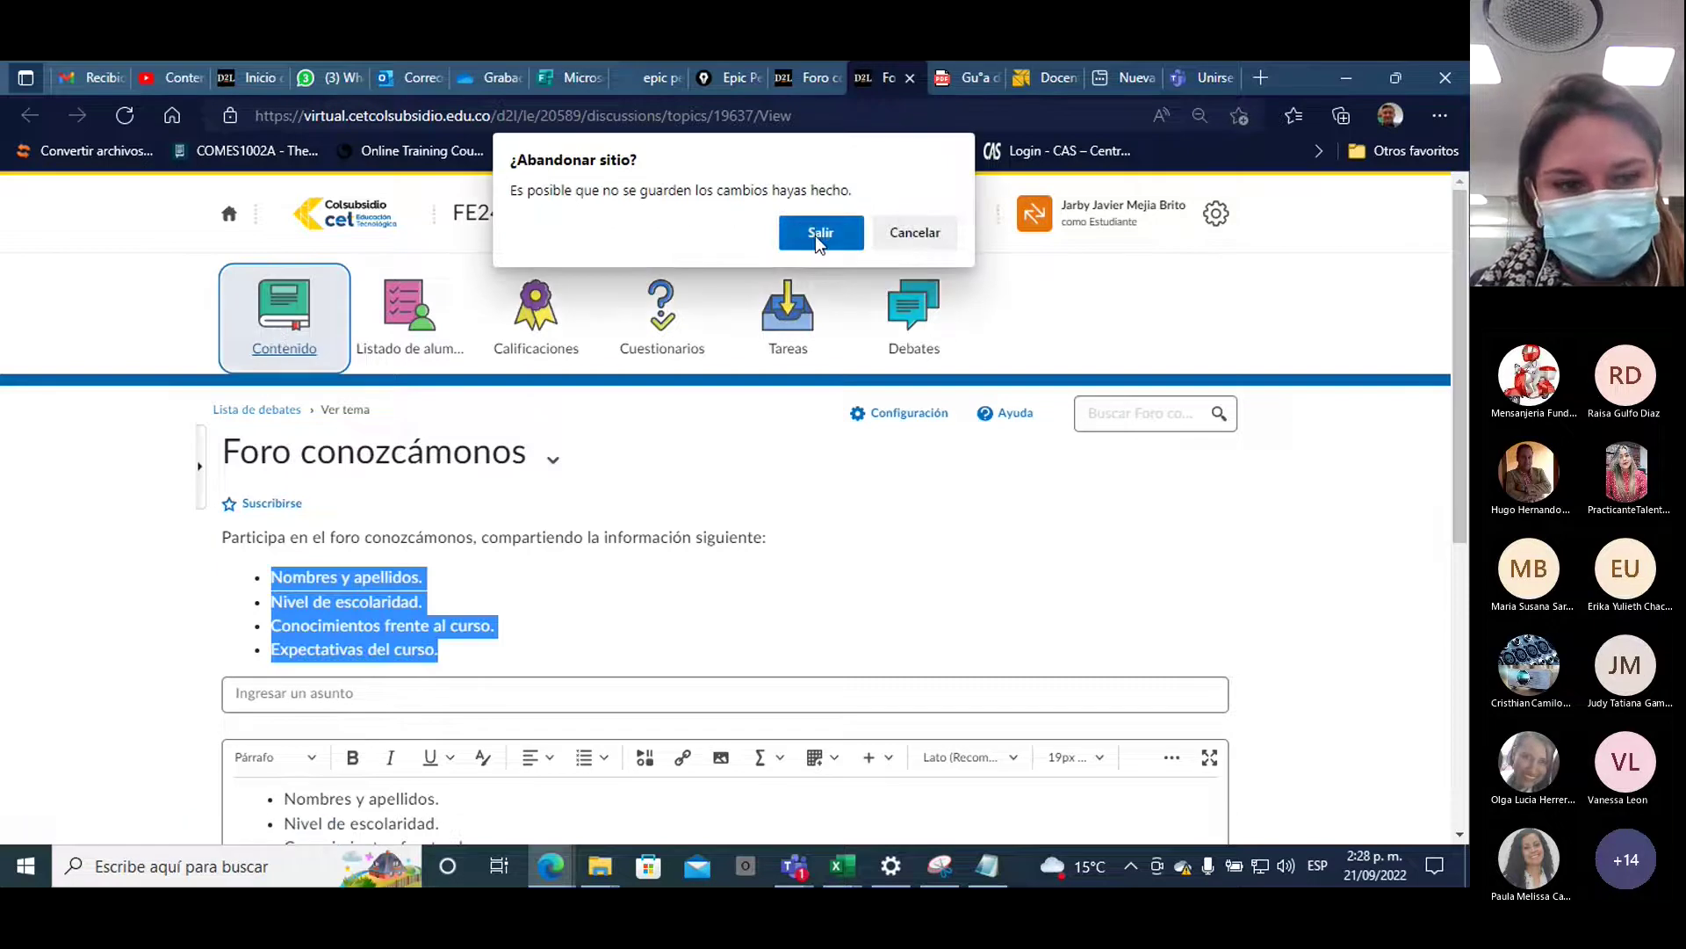
{"action": "left_click", "coordinate": [914, 232]}
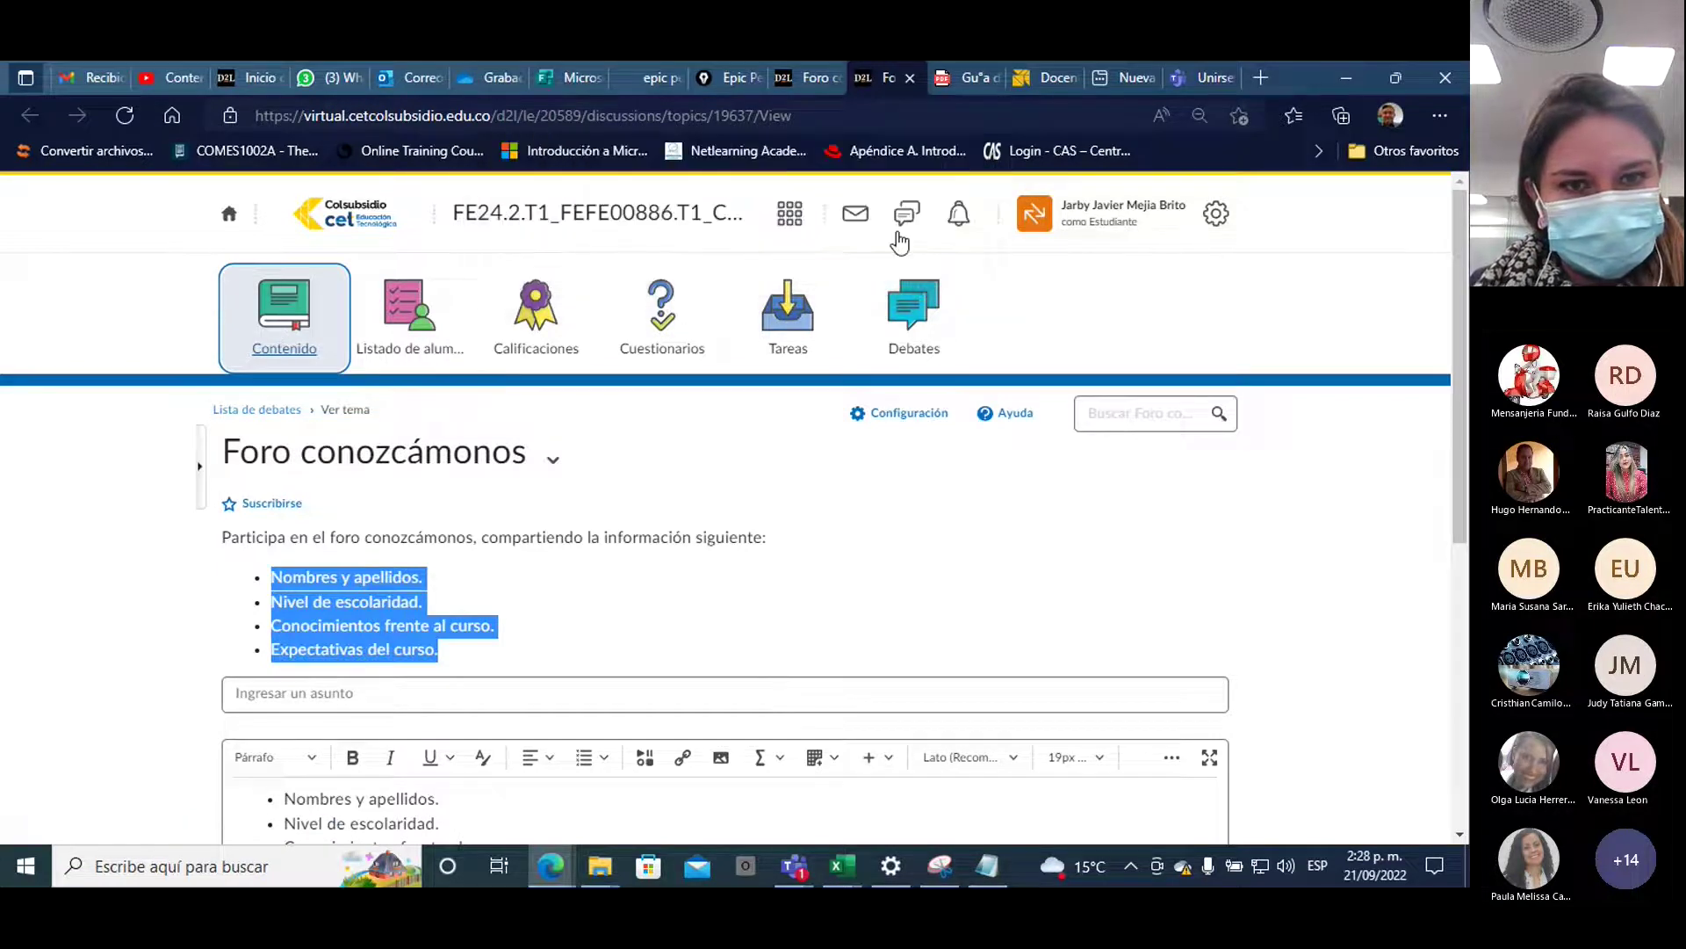
{"action": "left_click", "coordinate": [808, 78]}
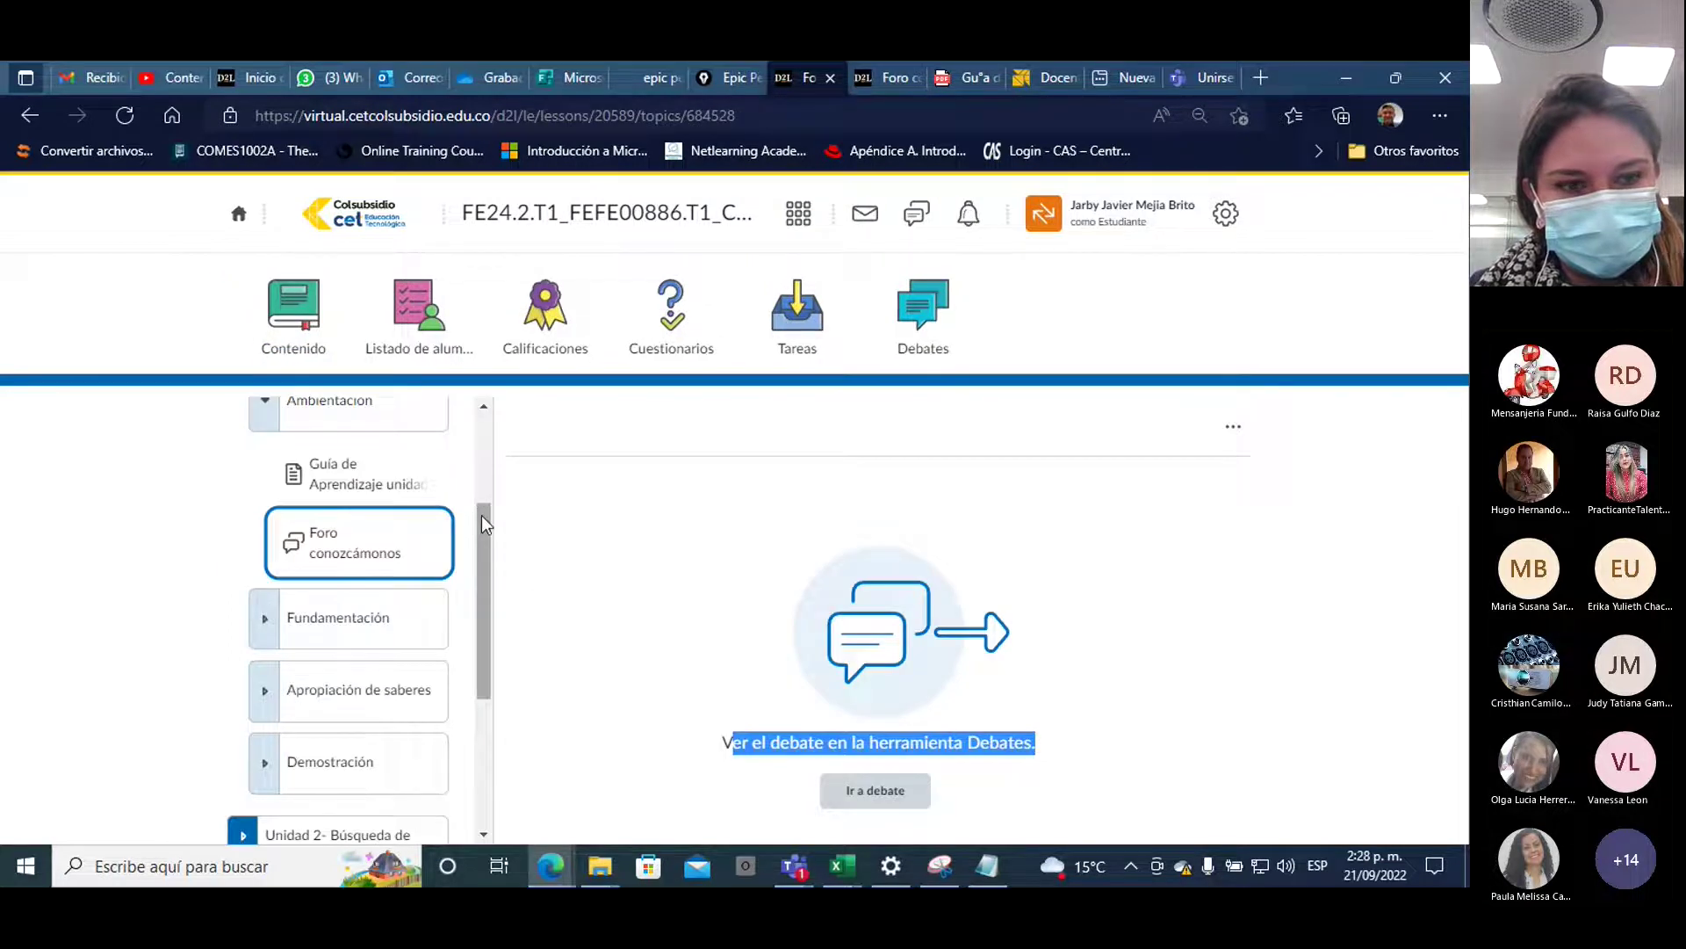
Scroll through the Unidad 1 lesson sidebar on the Foro conozcámonos topic page
{"action": "left_click_drag", "start_coordinate": [482, 514], "coordinate": [486, 464]}
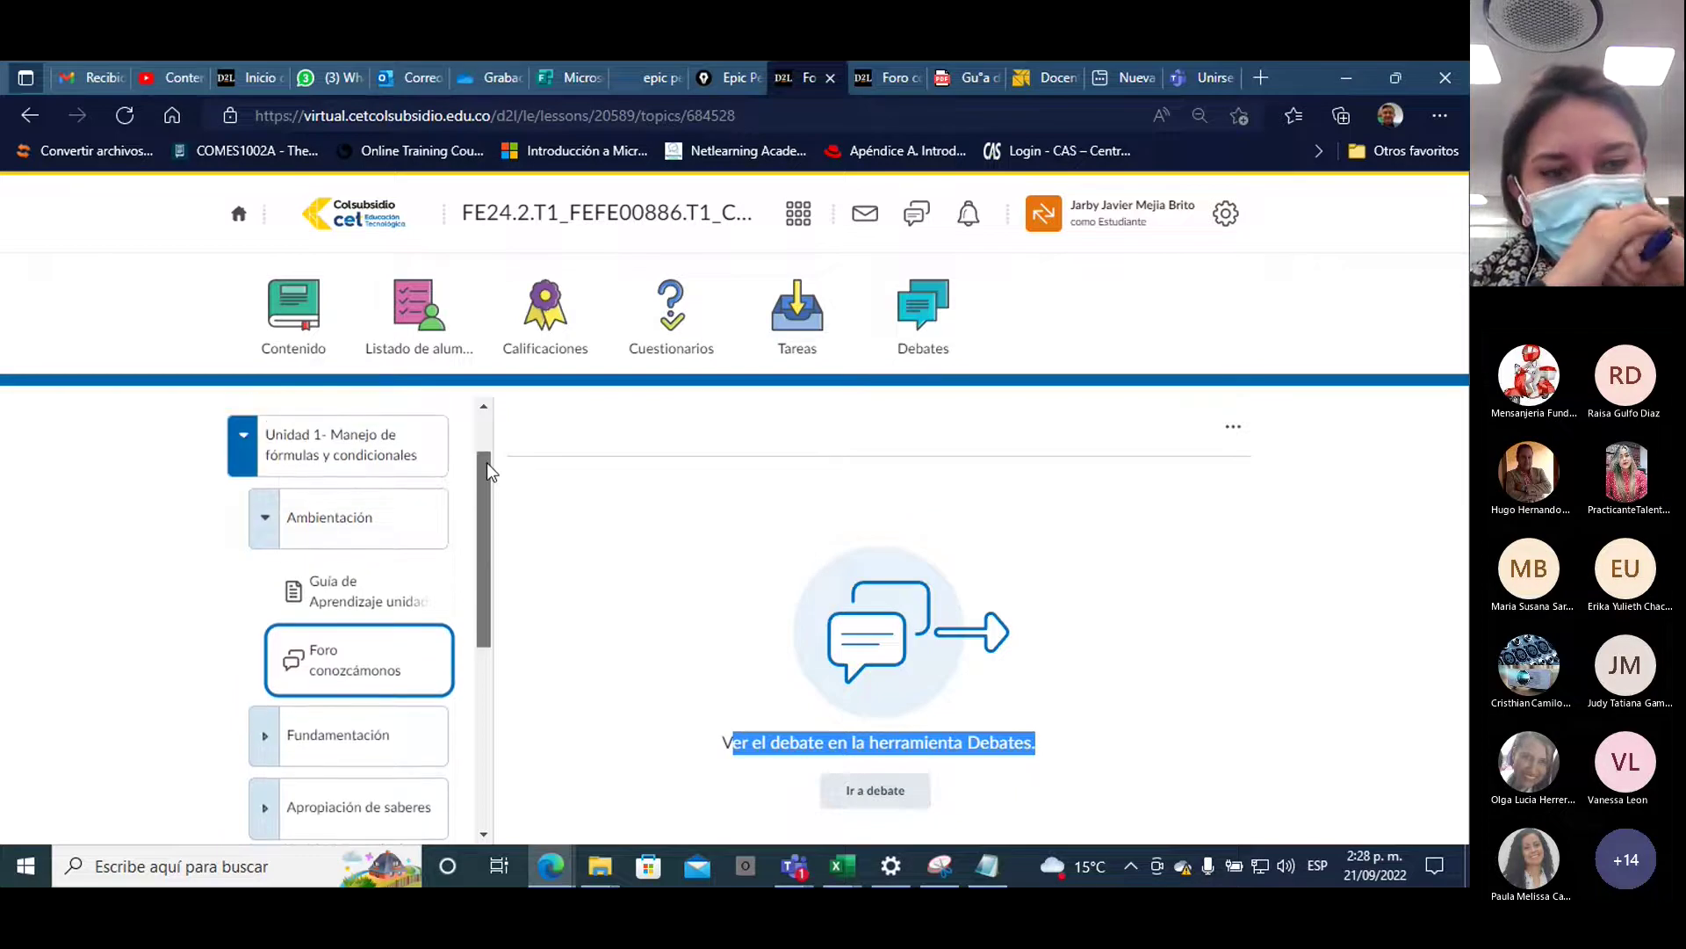
{"action": "left_click_drag", "start_coordinate": [486, 462], "coordinate": [477, 566]}
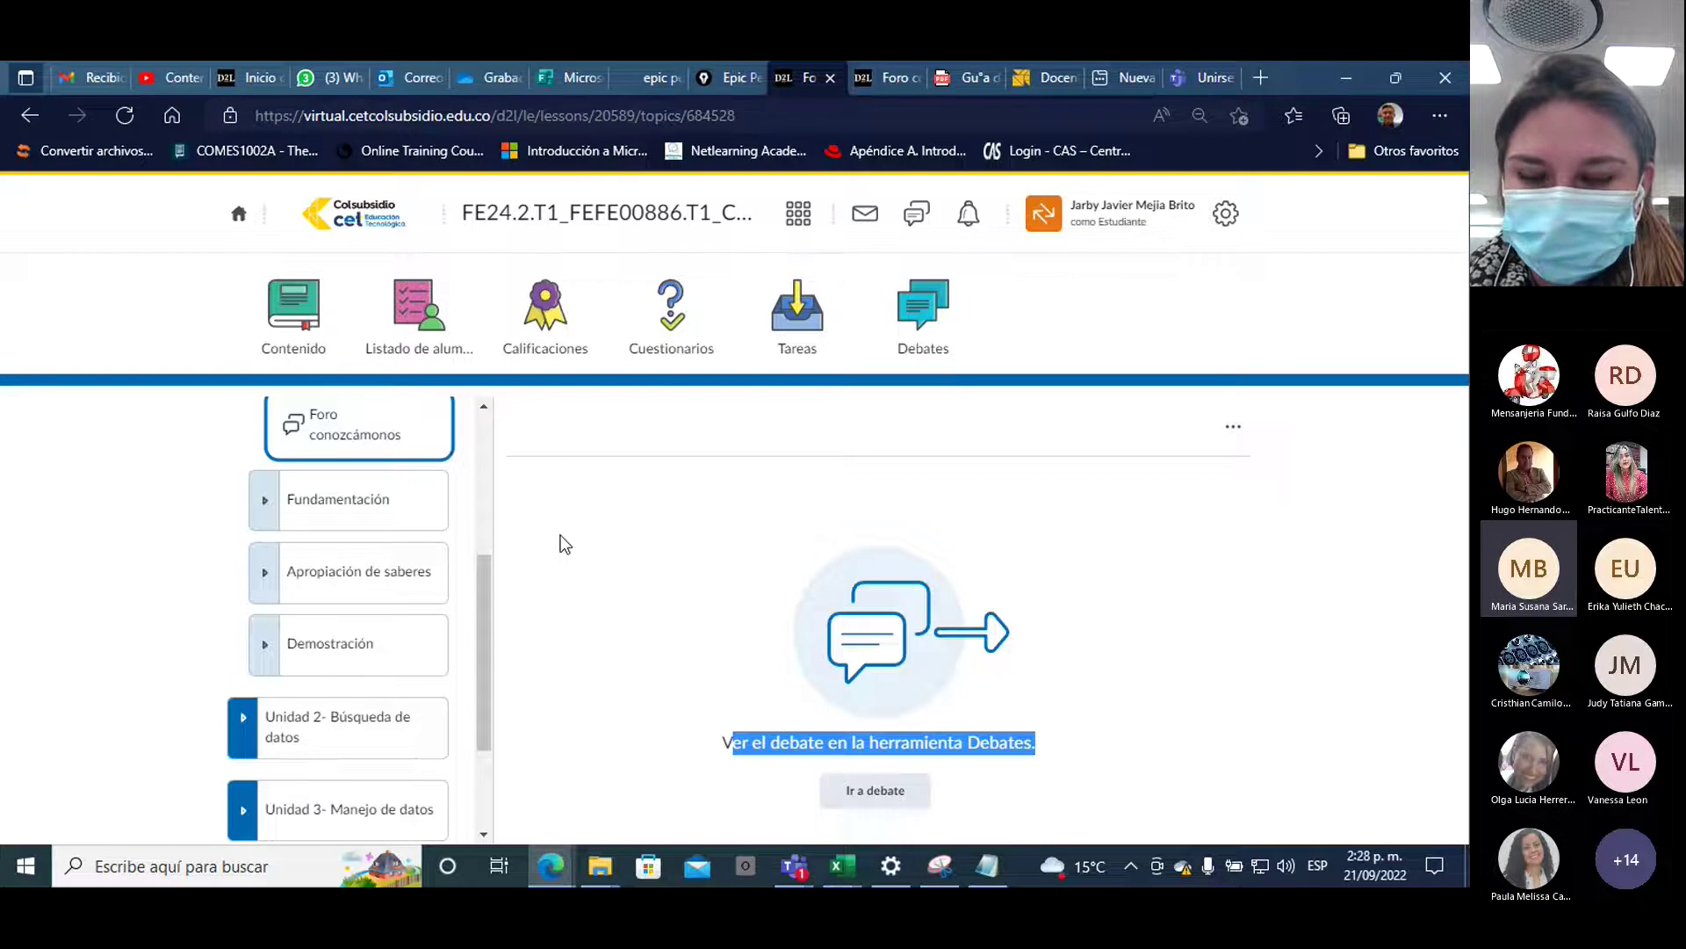
{"action": "scroll", "coordinate": [493, 547], "scroll_direction": "up", "scroll_amount": 1}
{"action": "left_click_drag", "start_coordinate": [493, 556], "coordinate": [506, 461]}
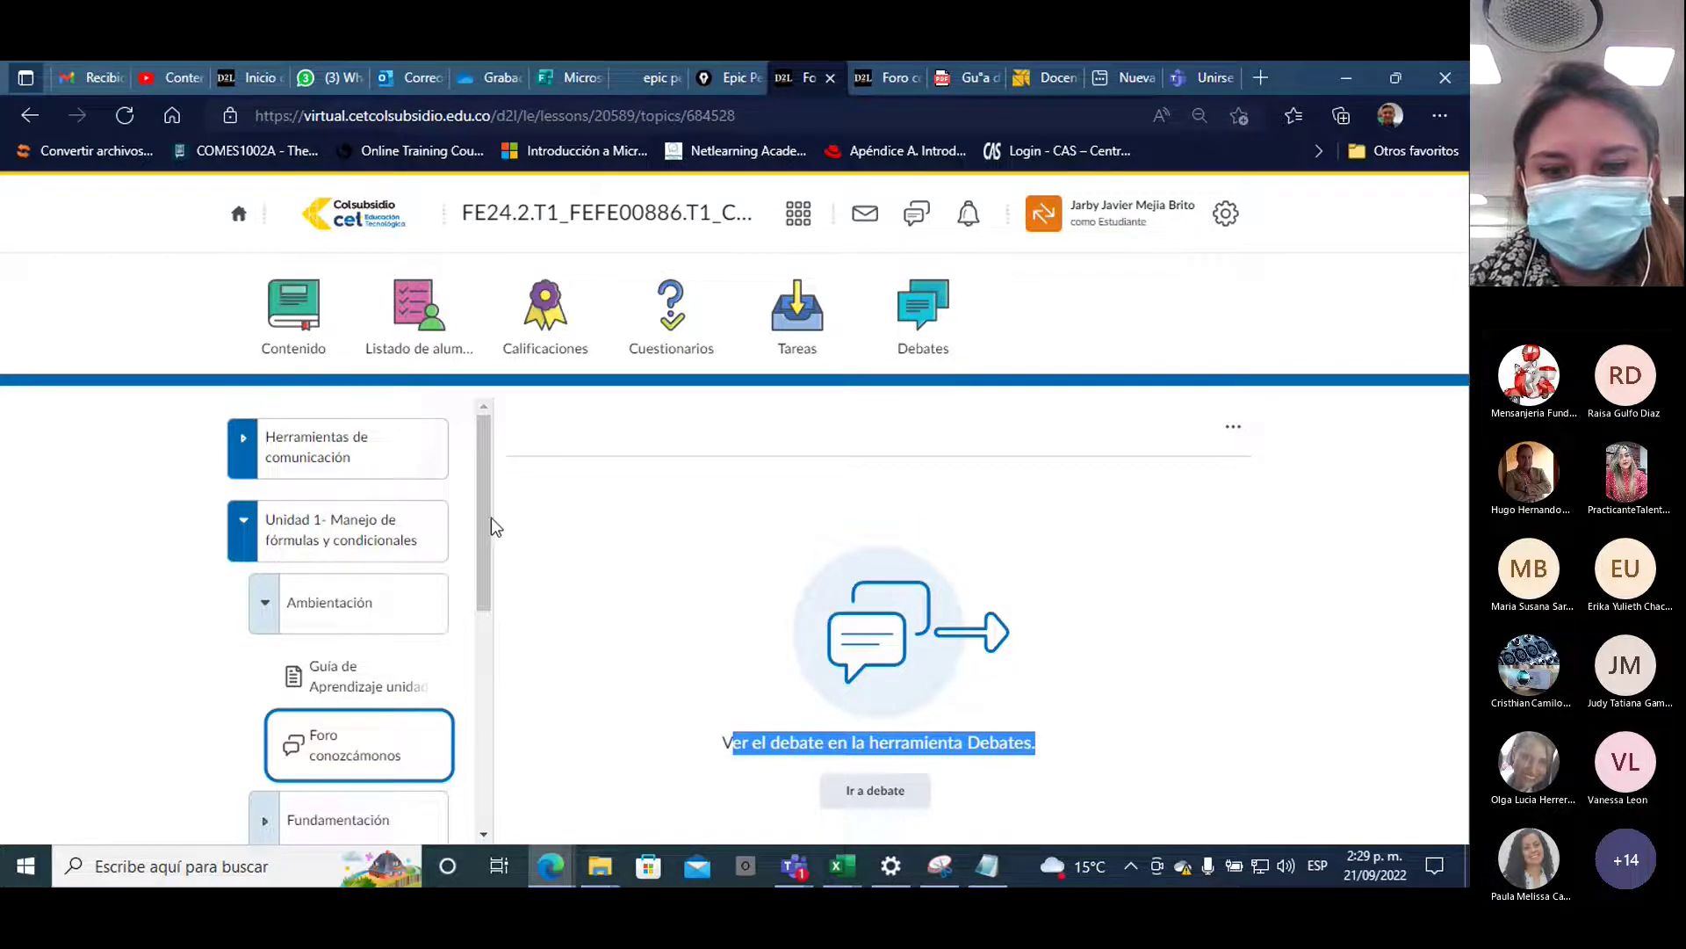
{"action": "left_click_drag", "start_coordinate": [481, 504], "coordinate": [499, 627]}
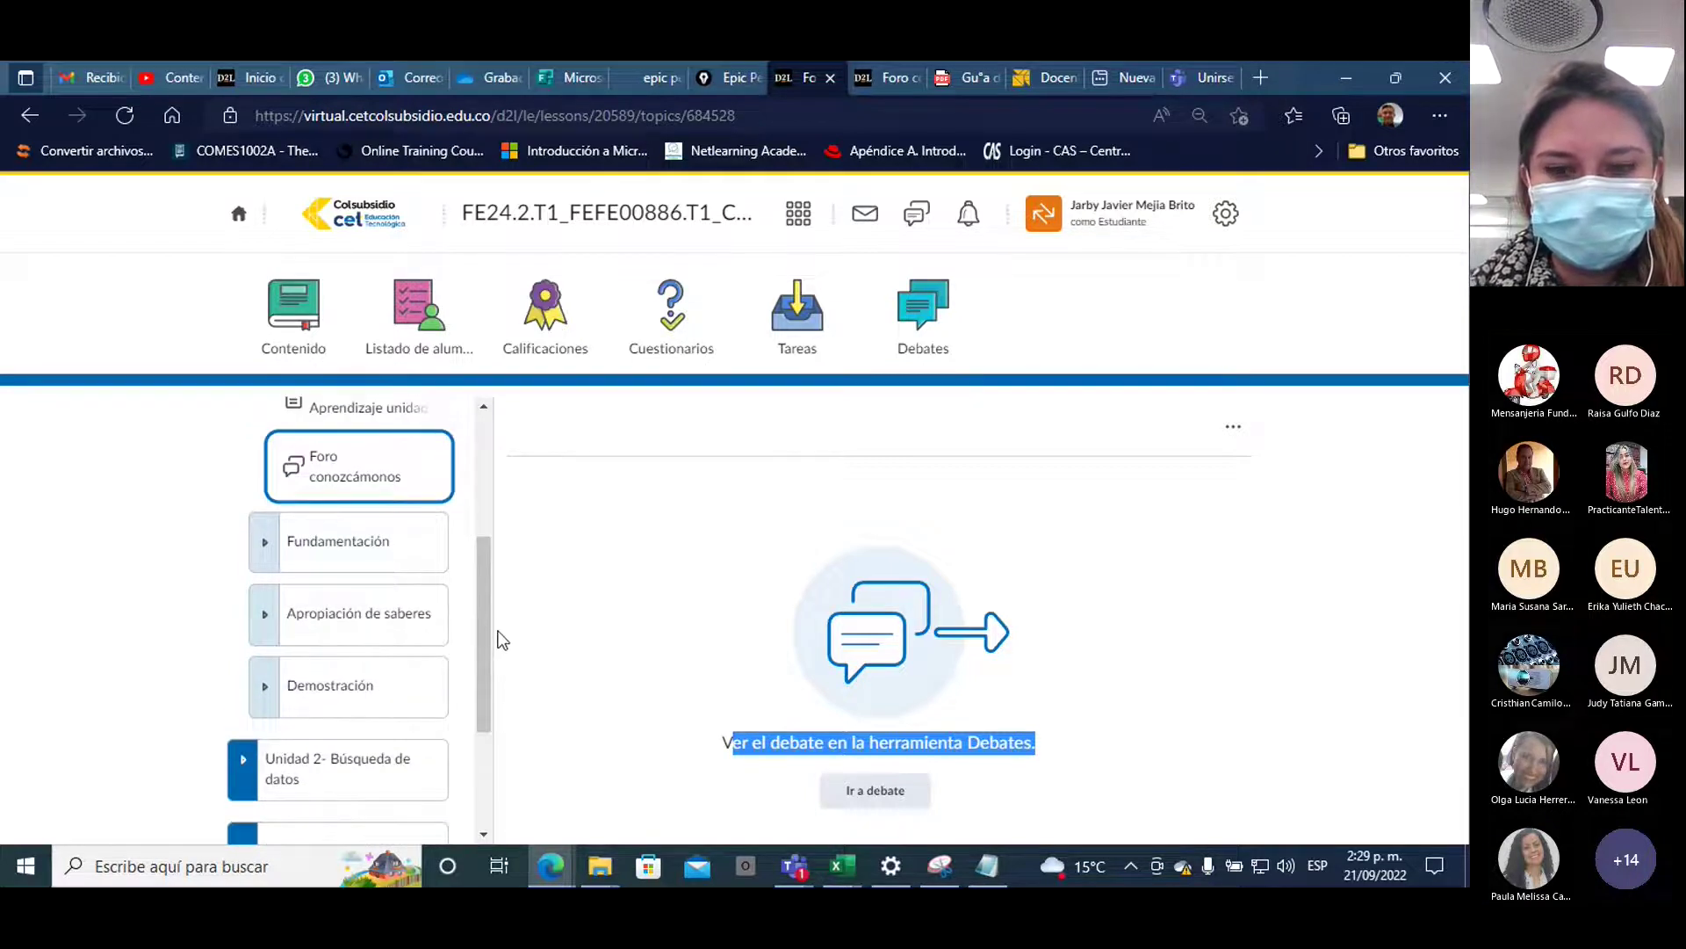
{"action": "left_click_drag", "start_coordinate": [481, 580], "coordinate": [485, 524]}
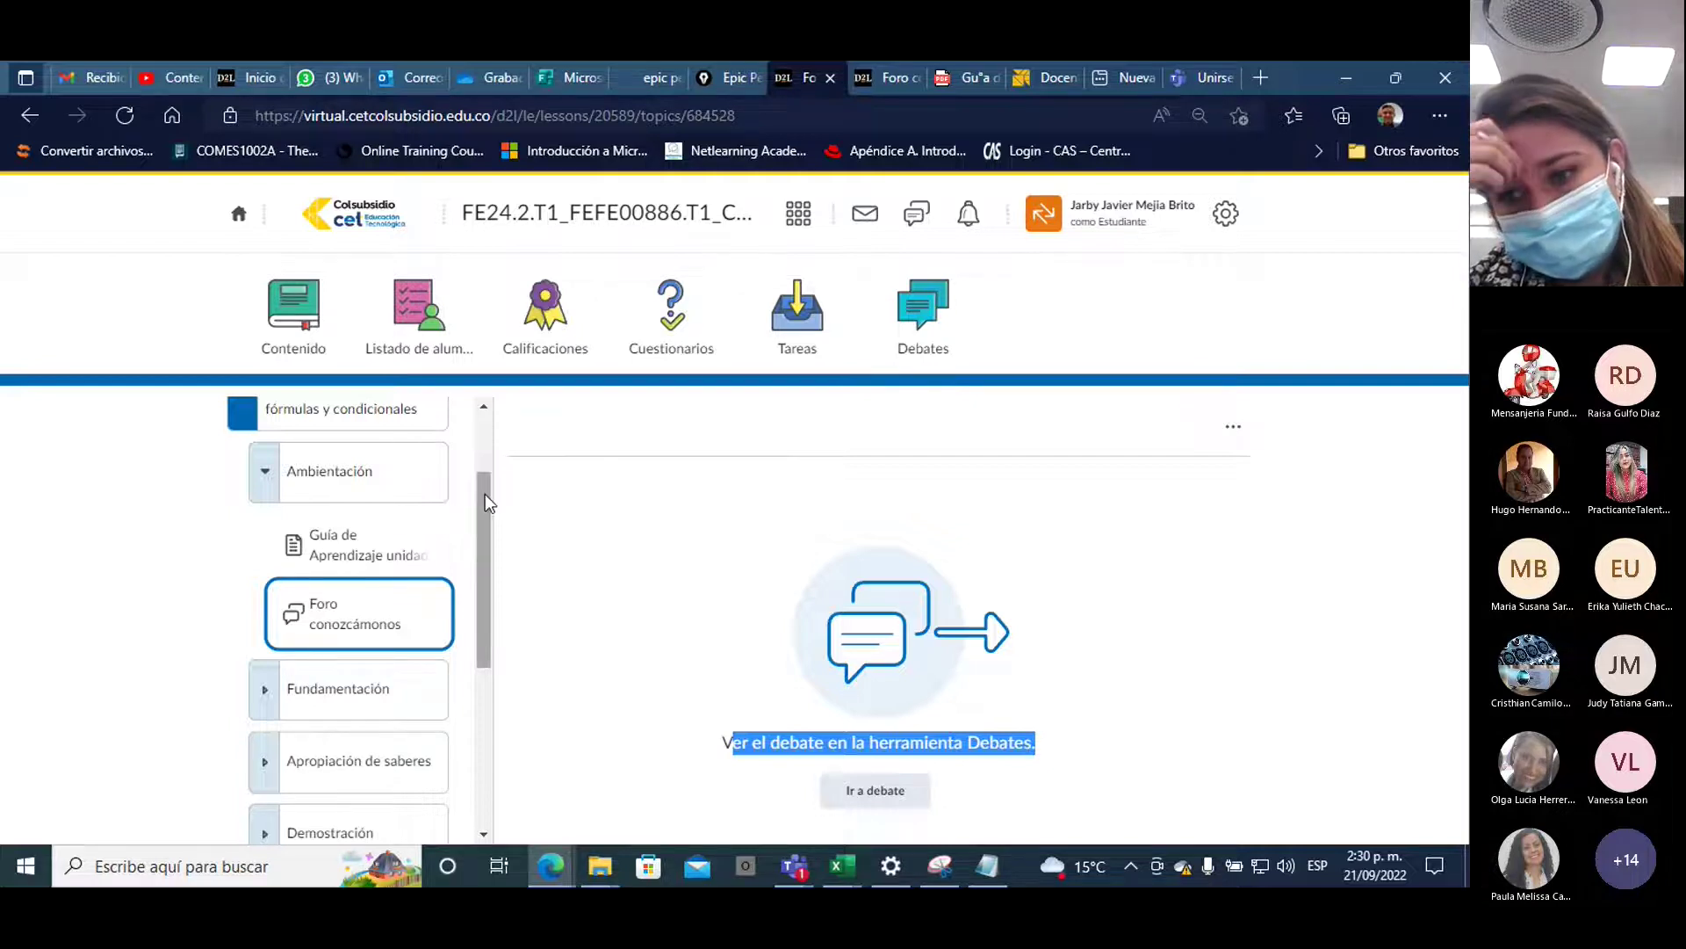
{"action": "left_click_drag", "start_coordinate": [485, 494], "coordinate": [489, 593]}
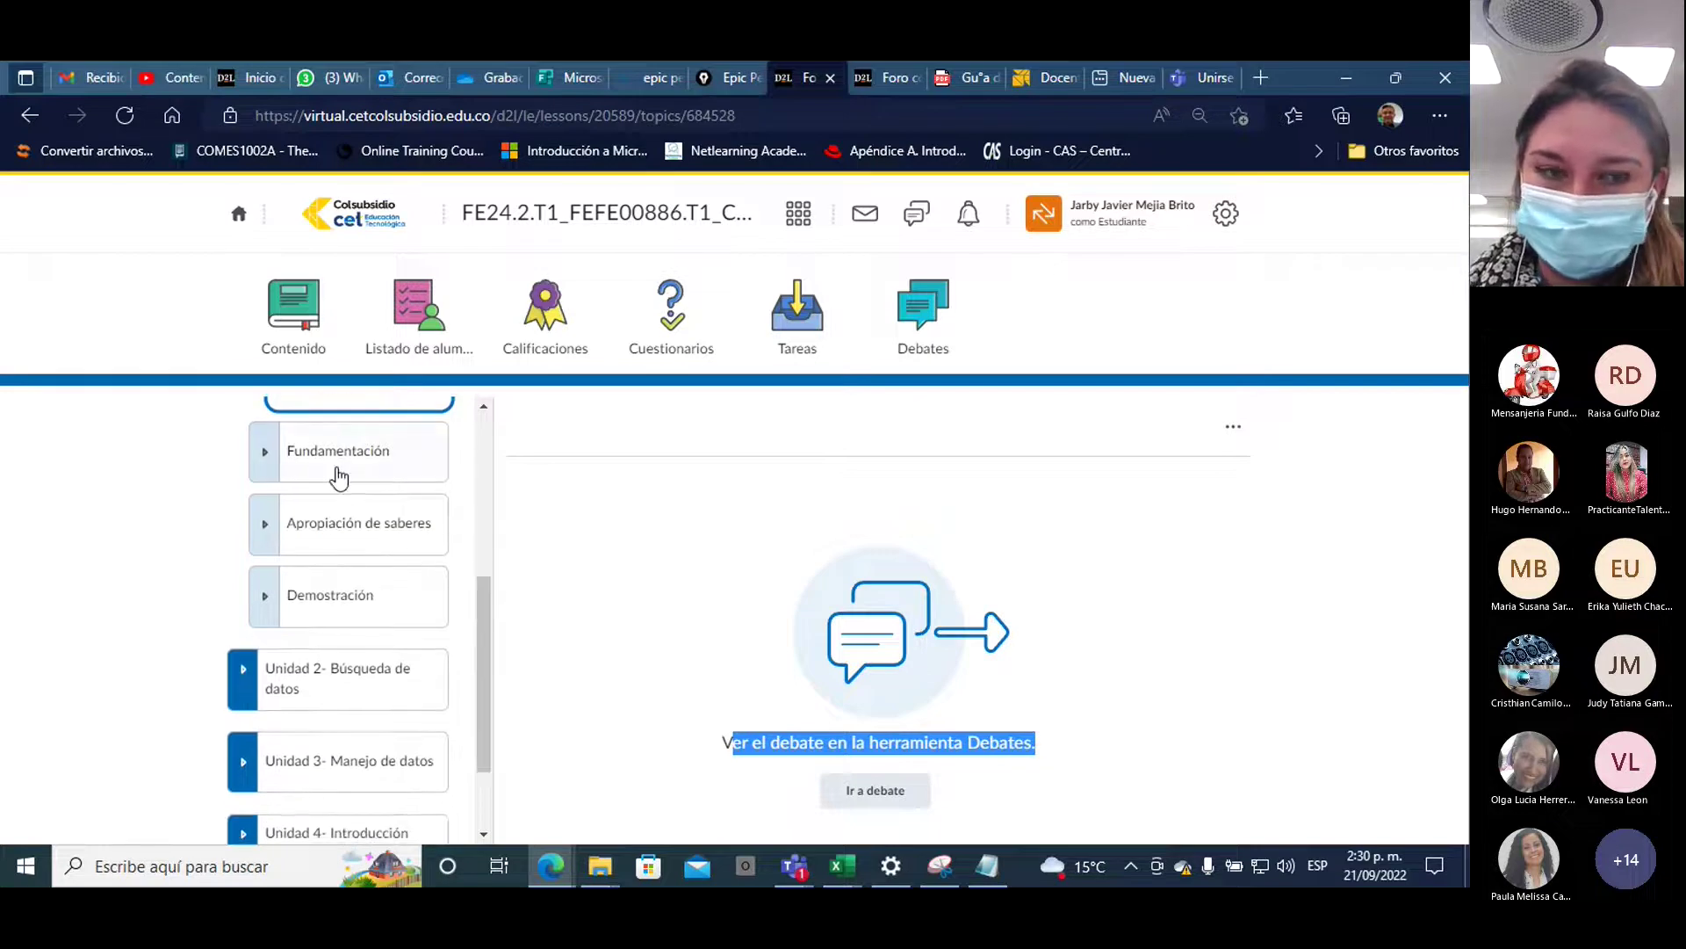
Expand Fundamentación, open '1. Fórmulas y Funciones en Excel' and scroll its 14-page PDF
{"action": "left_click", "coordinate": [264, 453]}
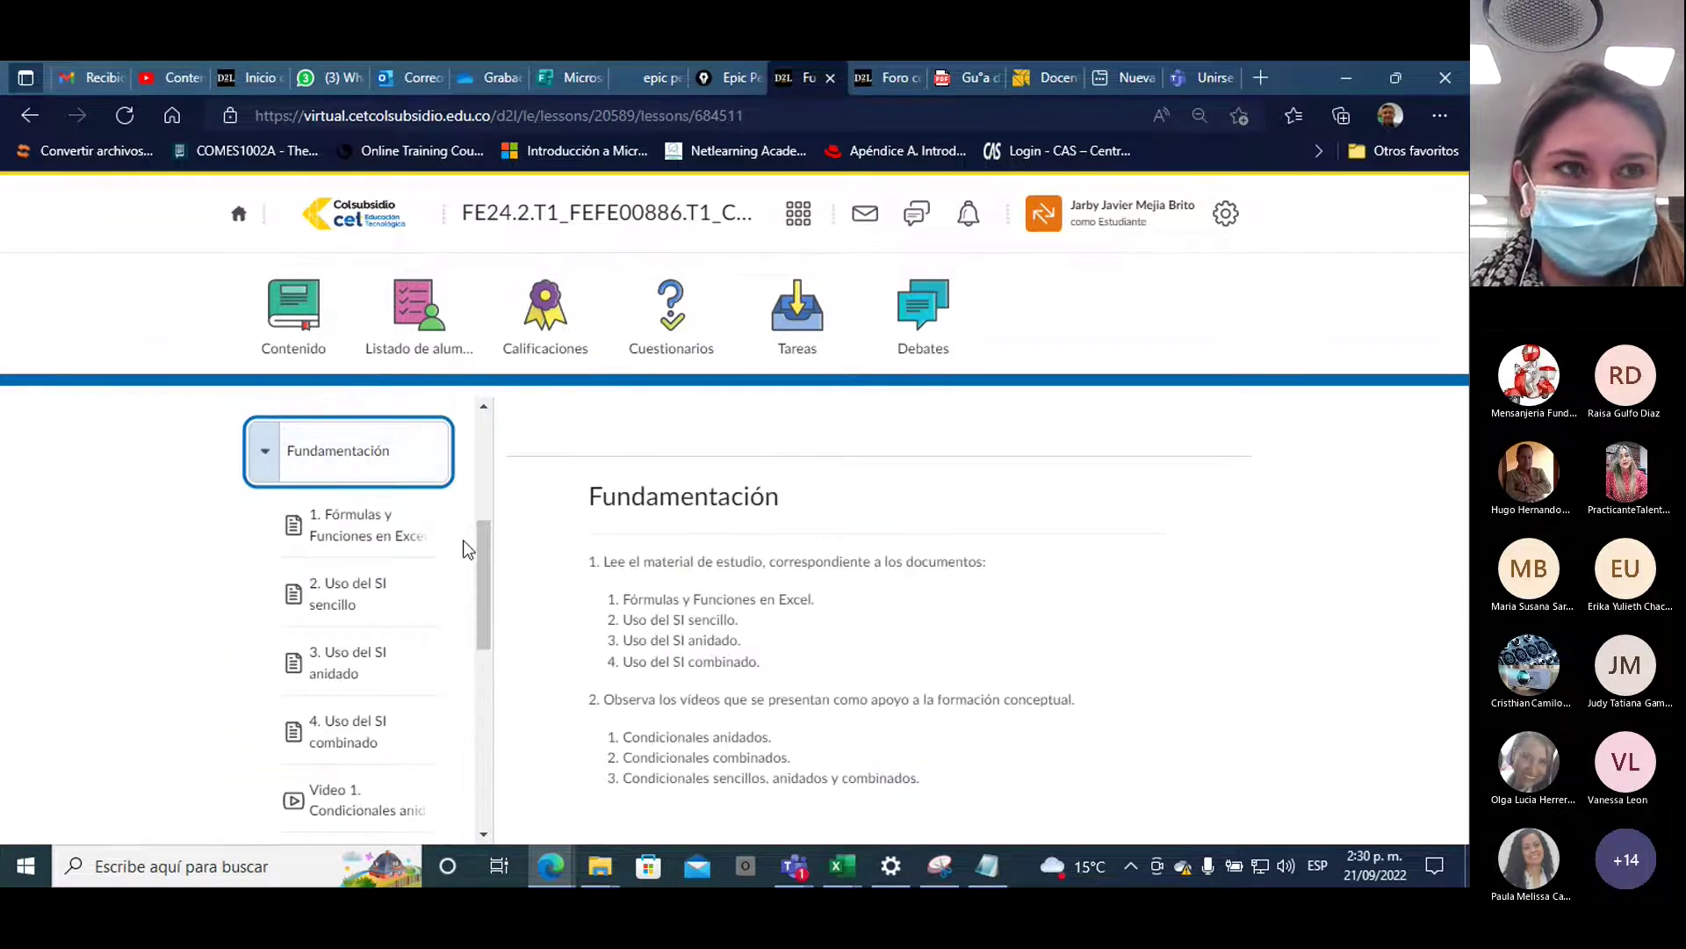
{"action": "left_click_drag", "start_coordinate": [485, 532], "coordinate": [485, 534]}
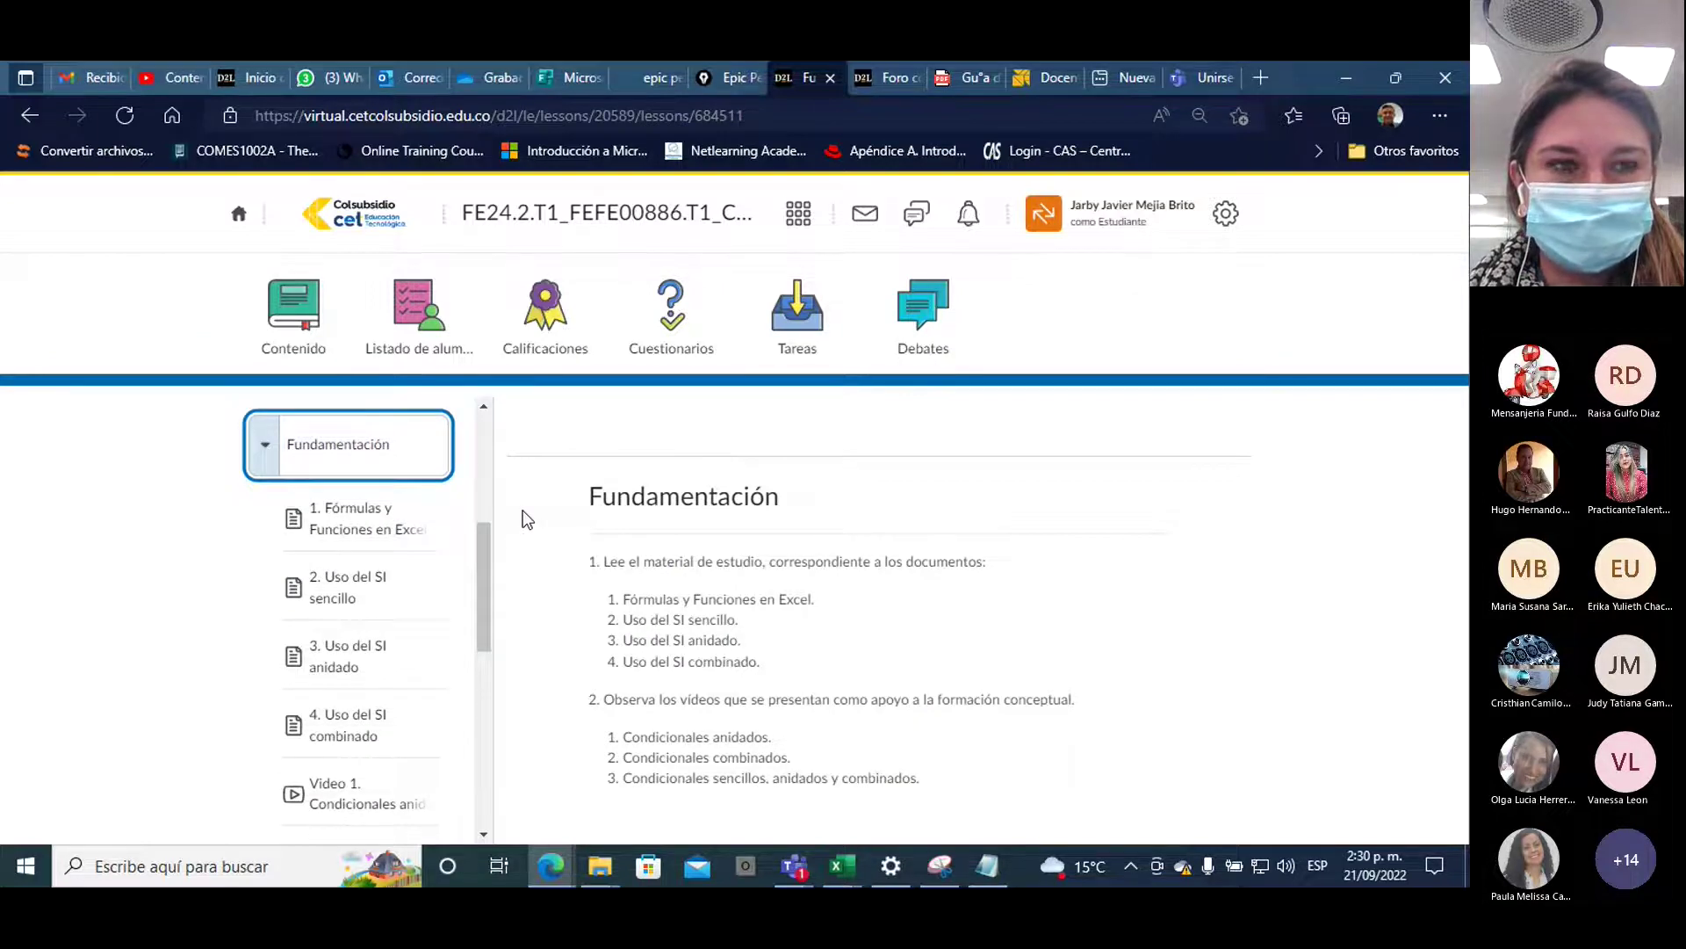
{"action": "left_click", "coordinate": [341, 528]}
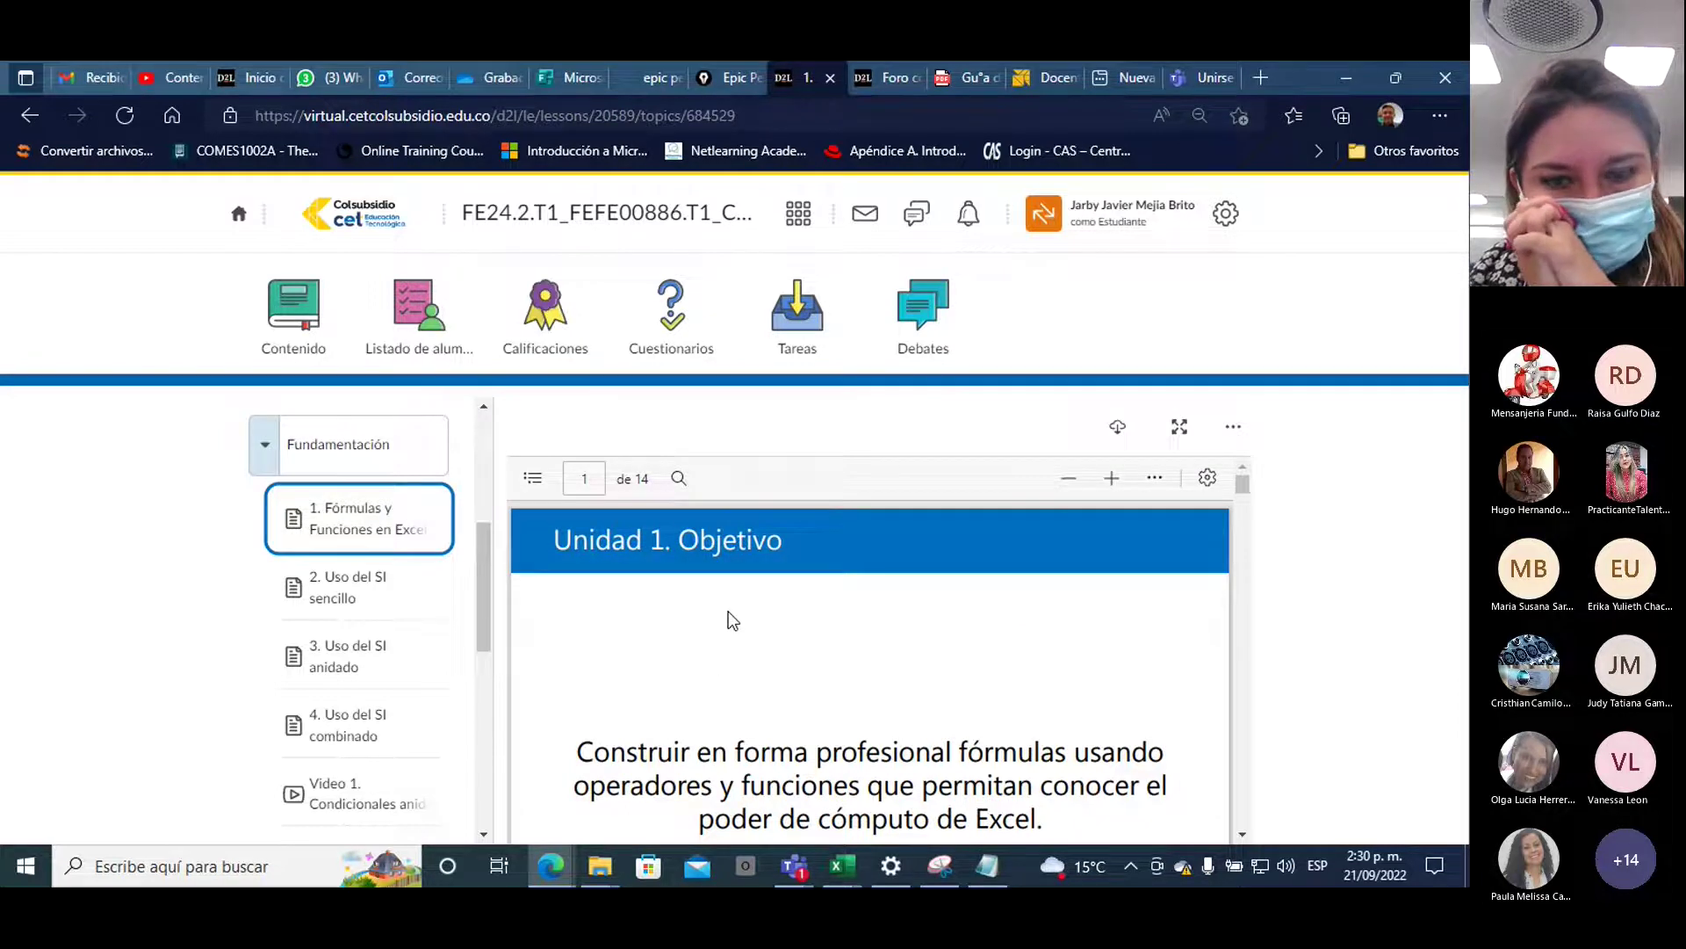
{"action": "scroll", "coordinate": [733, 621], "scroll_direction": "down", "scroll_amount": 3}
{"action": "scroll", "coordinate": [729, 610], "scroll_direction": "down", "scroll_amount": 4}
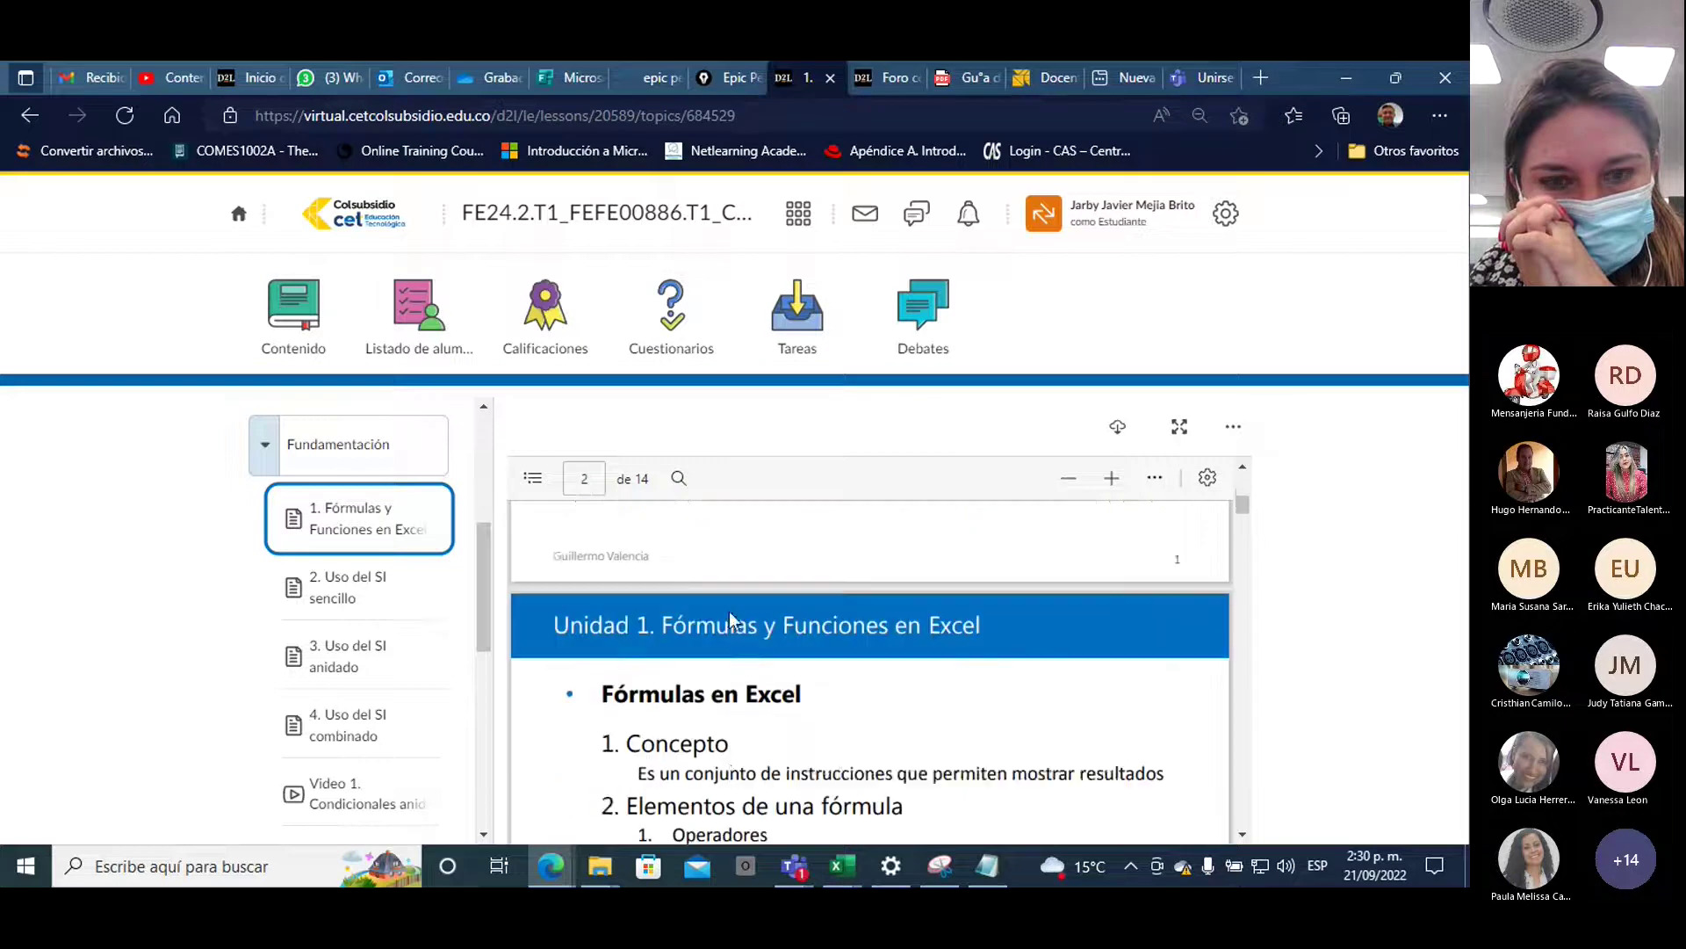
{"action": "scroll", "coordinate": [729, 615], "scroll_direction": "up", "scroll_amount": 1}
{"action": "scroll", "coordinate": [733, 621], "scroll_direction": "down", "scroll_amount": 1}
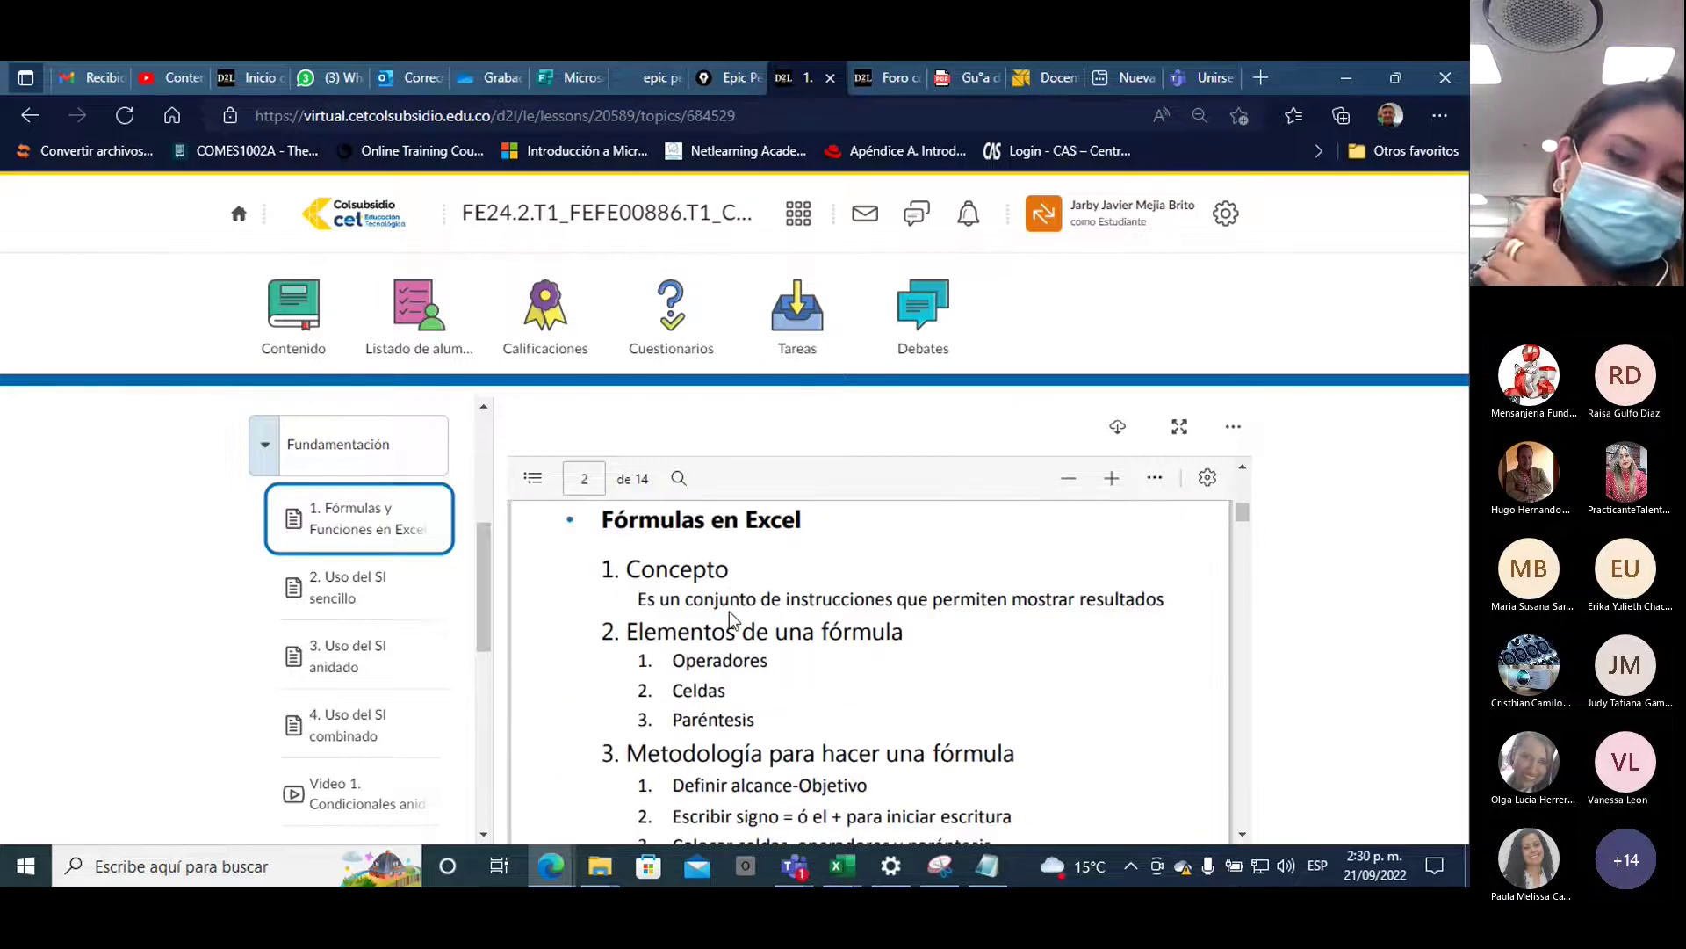
{"action": "scroll", "coordinate": [661, 604], "scroll_direction": "up", "scroll_amount": 1}
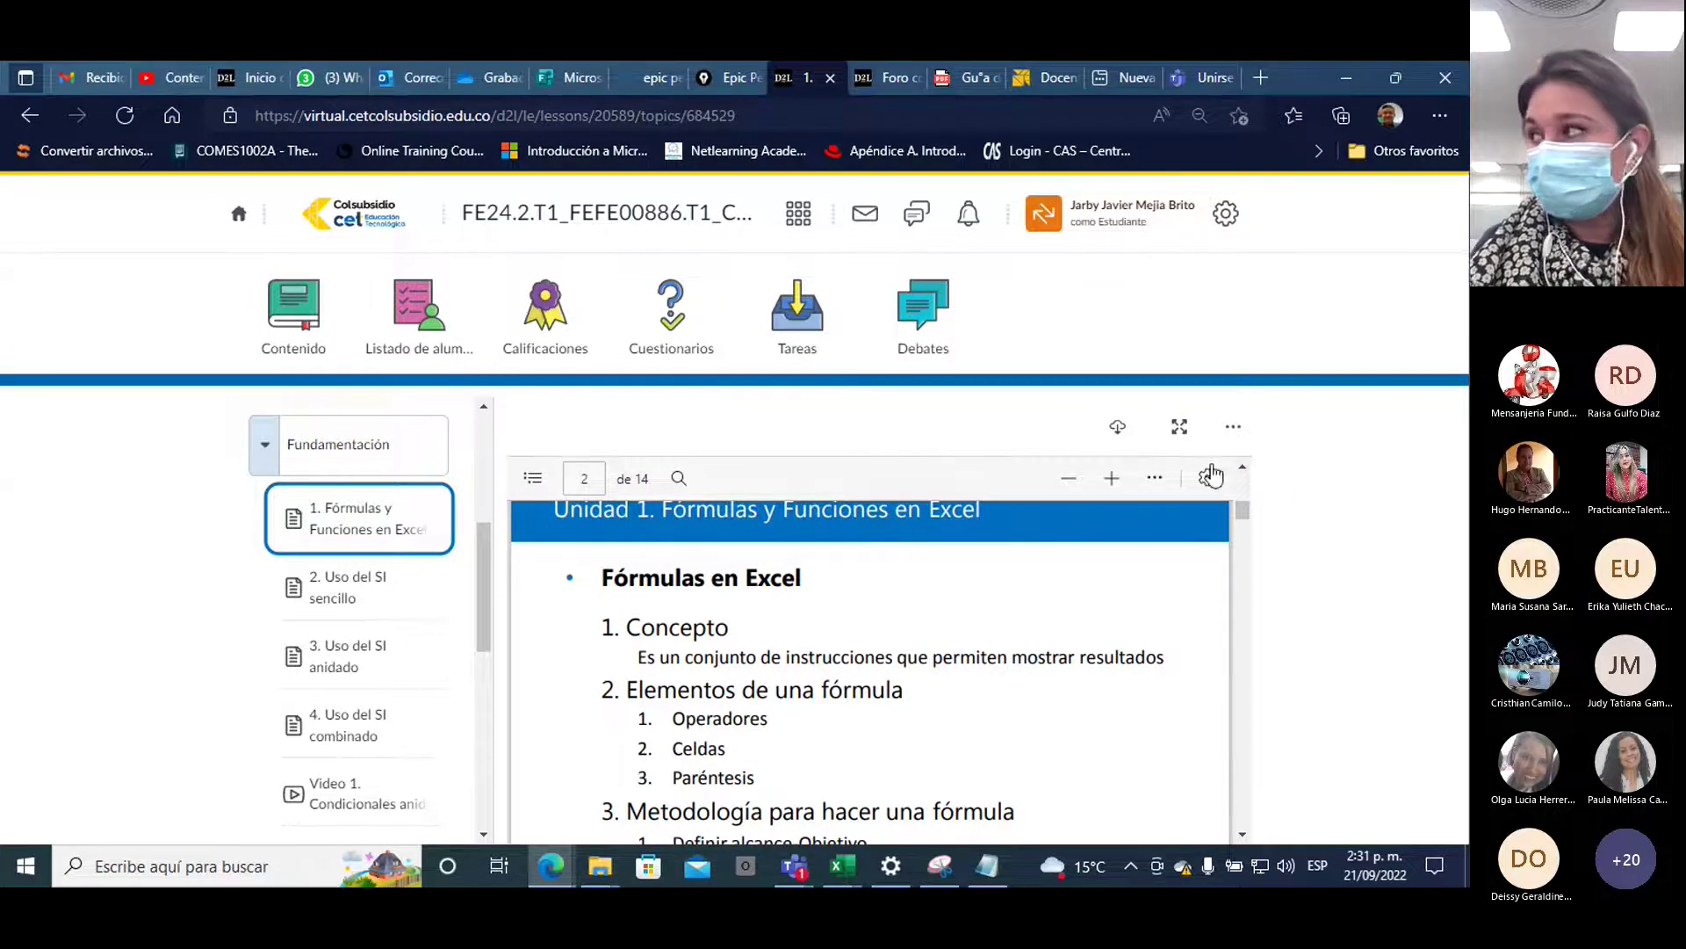
Download and open the formulas PDF, then open Video 1. Condicionales anidados in the course
{"action": "left_click", "coordinate": [1117, 432]}
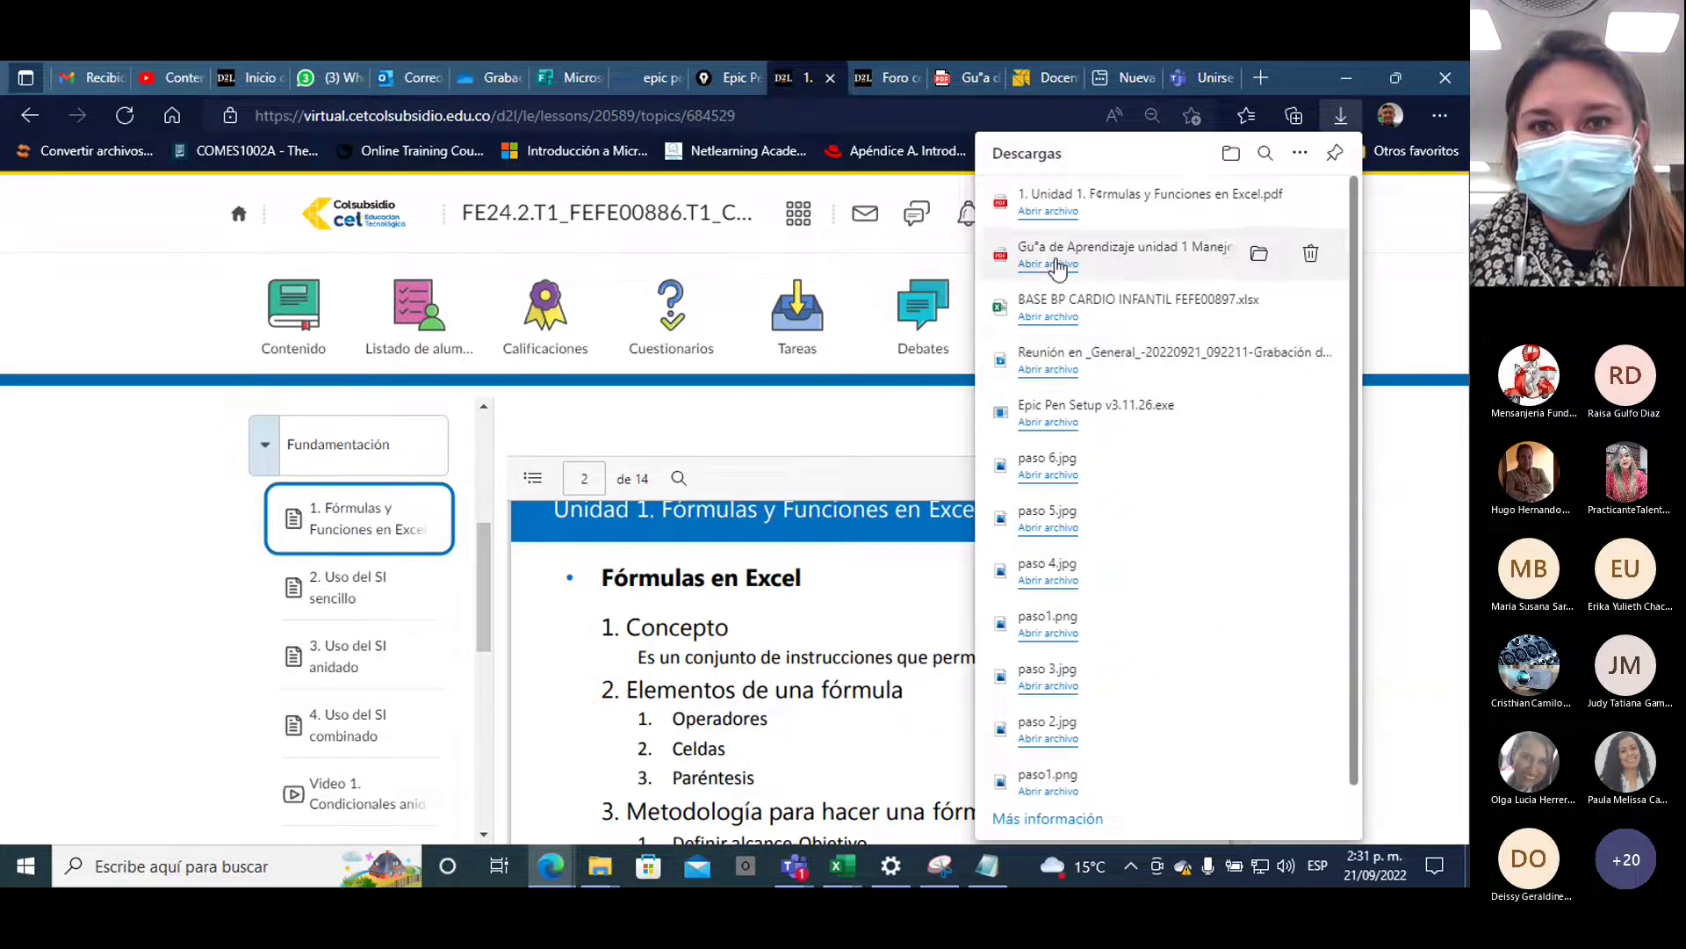
{"action": "left_click", "coordinate": [1050, 212]}
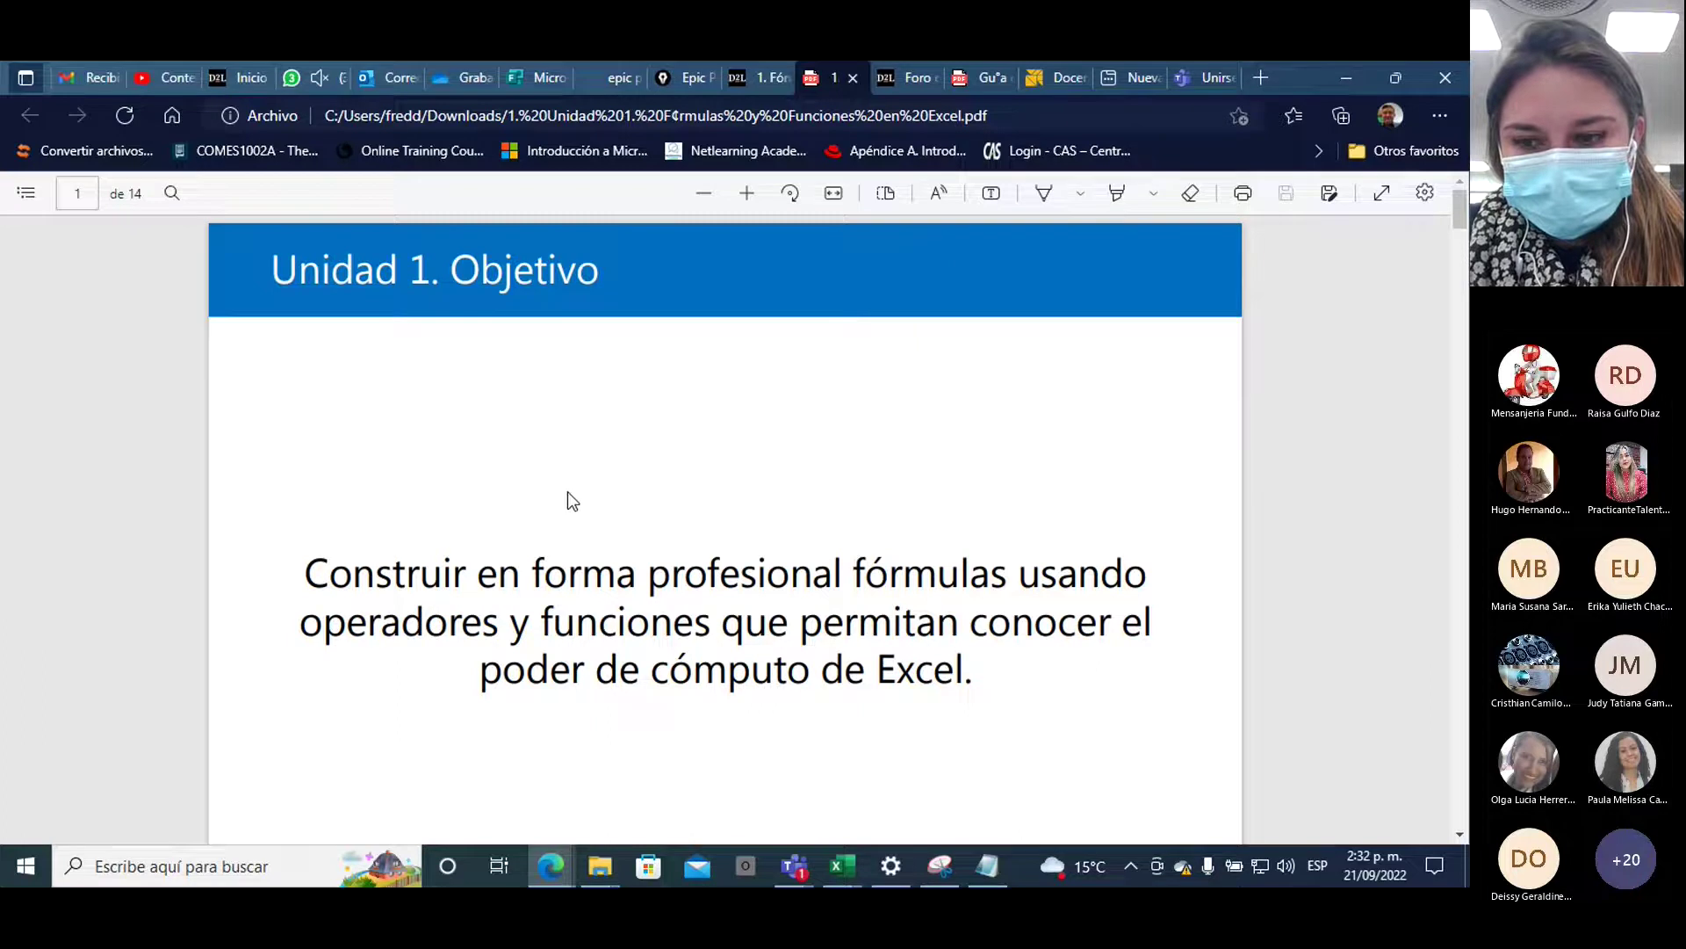
{"action": "left_click", "coordinate": [759, 83]}
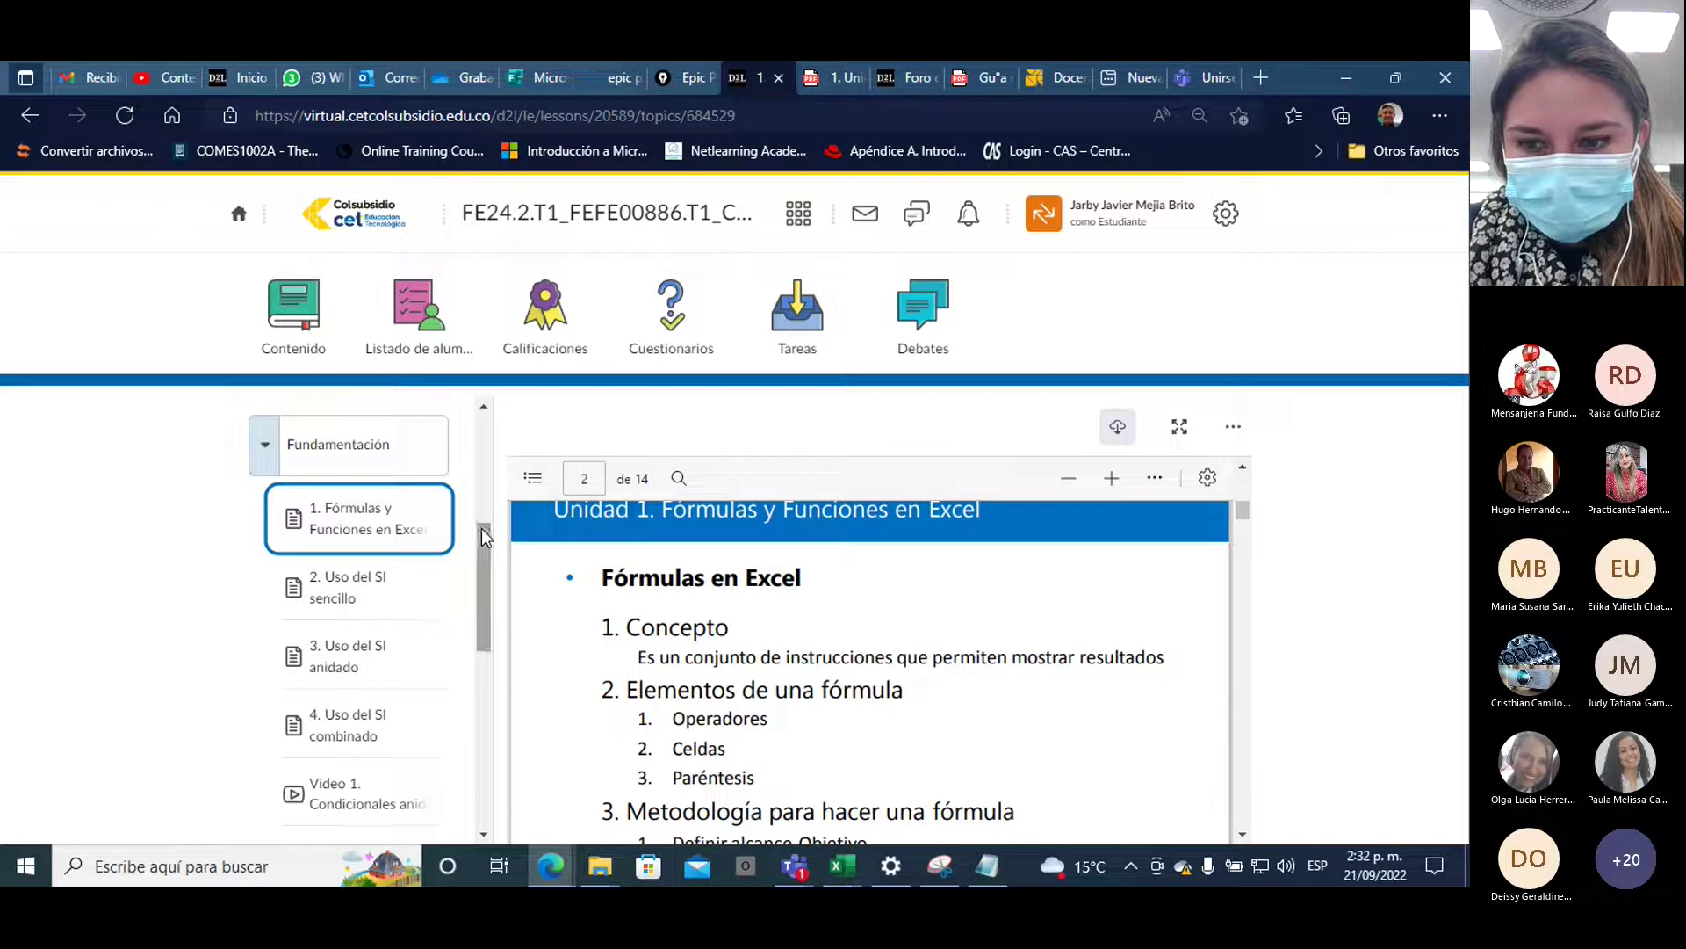
{"action": "left_click_drag", "start_coordinate": [483, 537], "coordinate": [483, 629]}
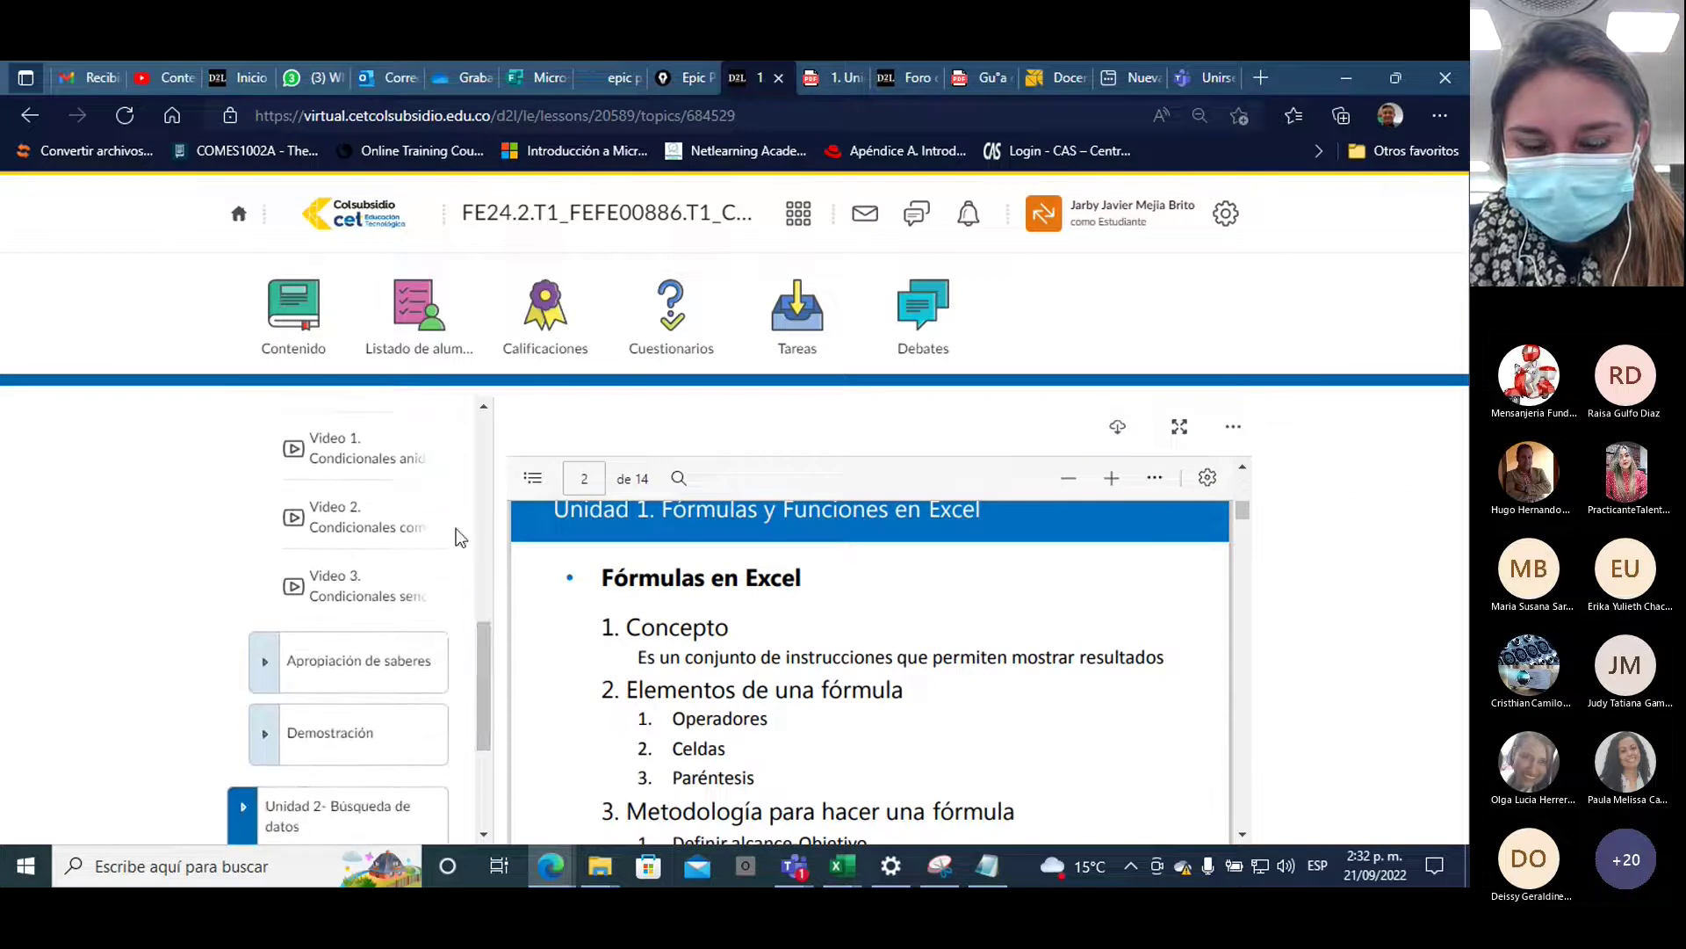
{"action": "left_click", "coordinate": [345, 457]}
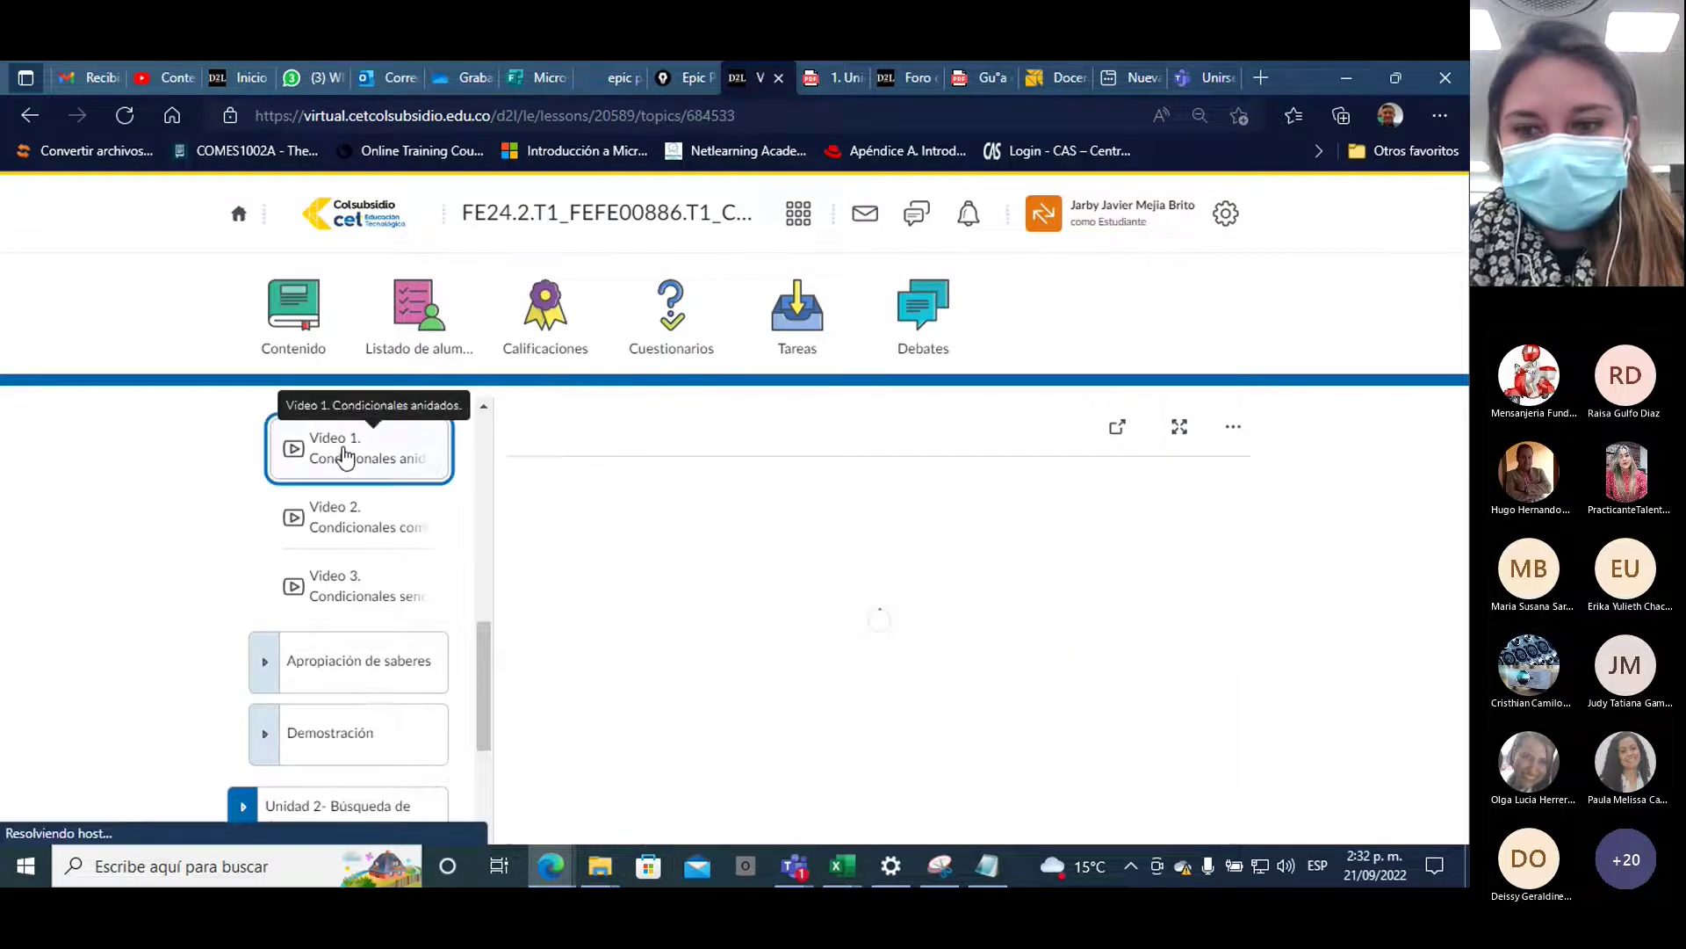
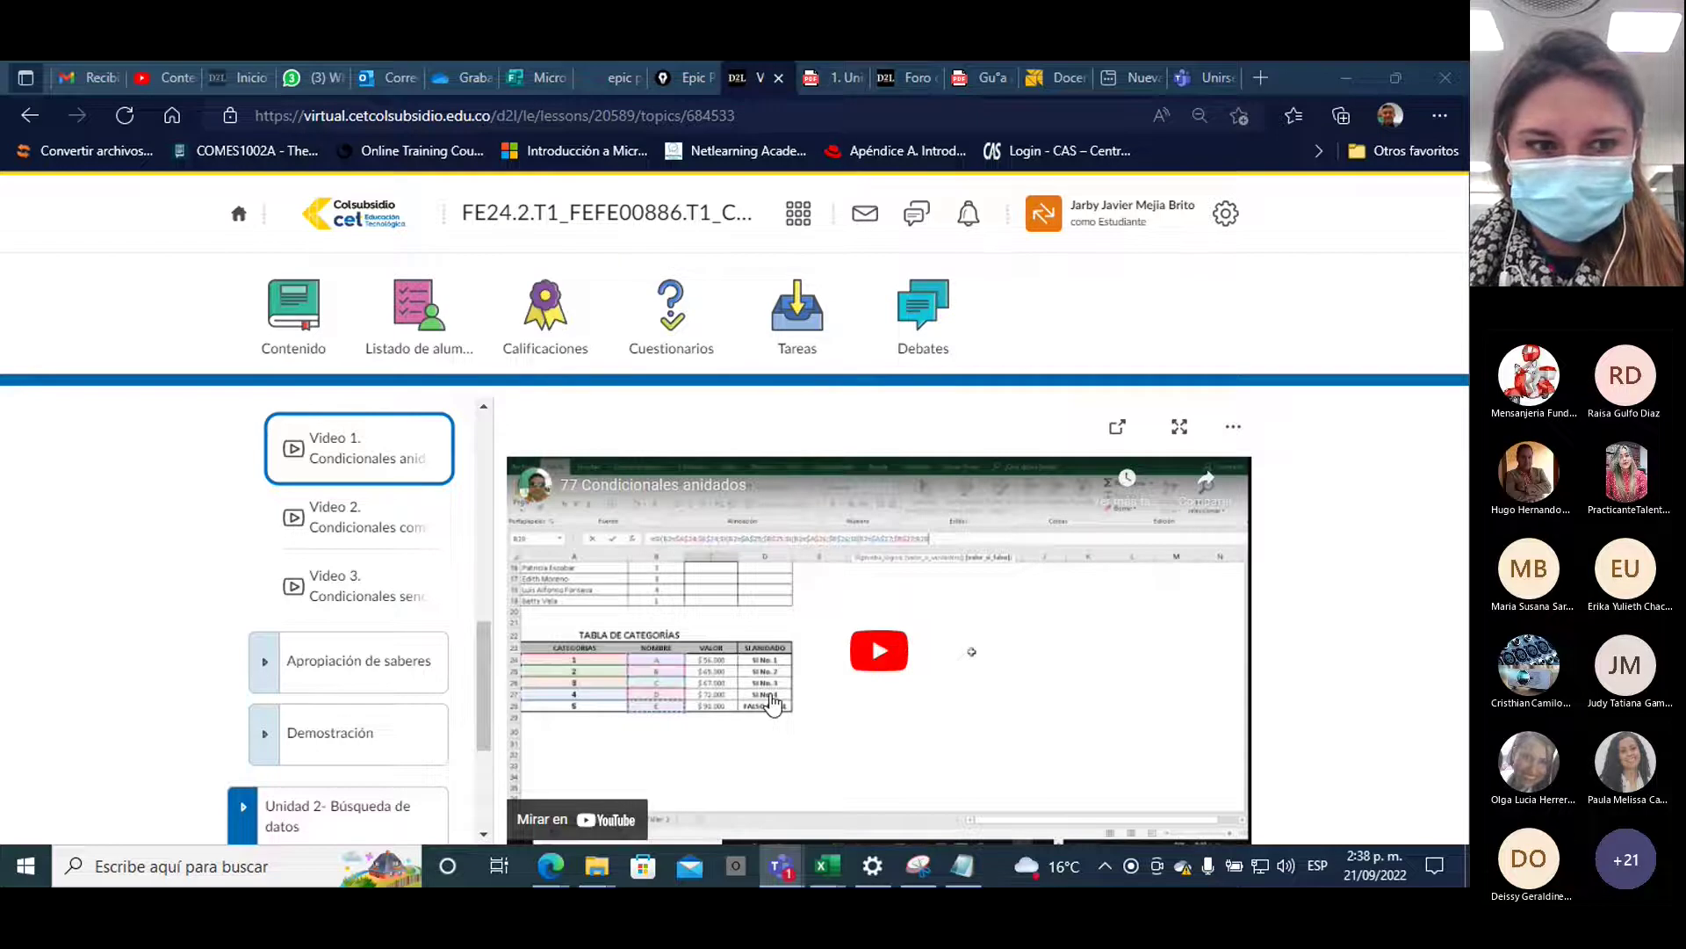
Open the embedded '77 Condicionales anidados' lesson video on YouTube
{"action": "left_click", "coordinate": [555, 823]}
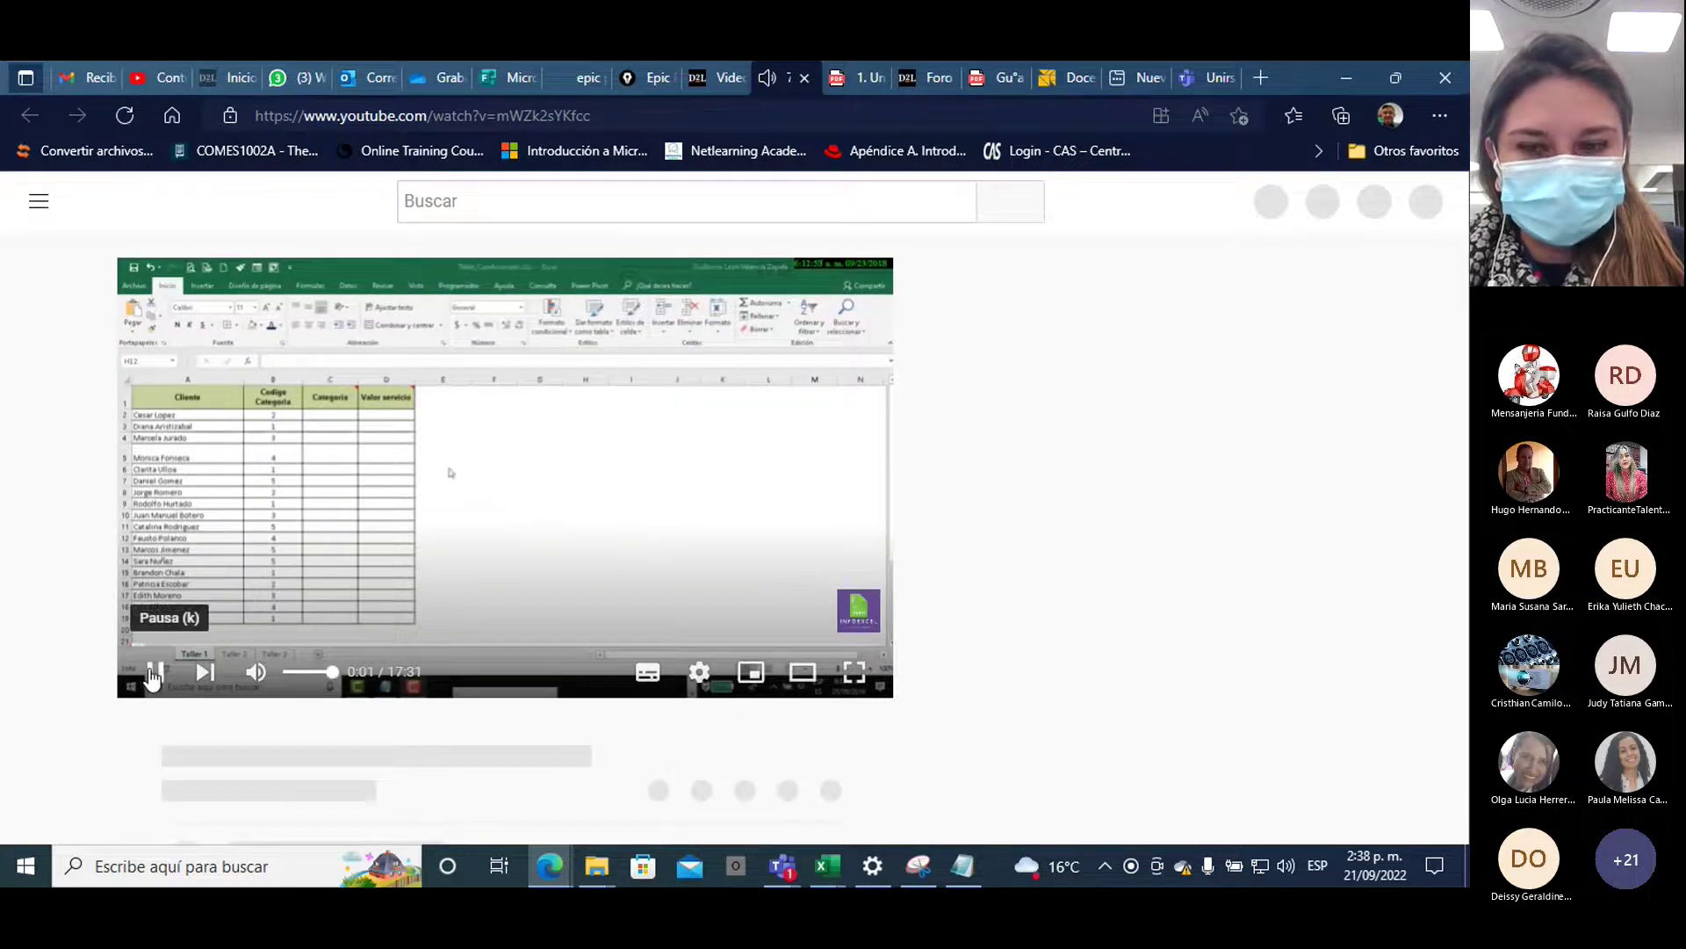
Pause the 'Condicionales anidados' YouTube video at 0:02 and select its web address
{"action": "left_click", "coordinate": [154, 675]}
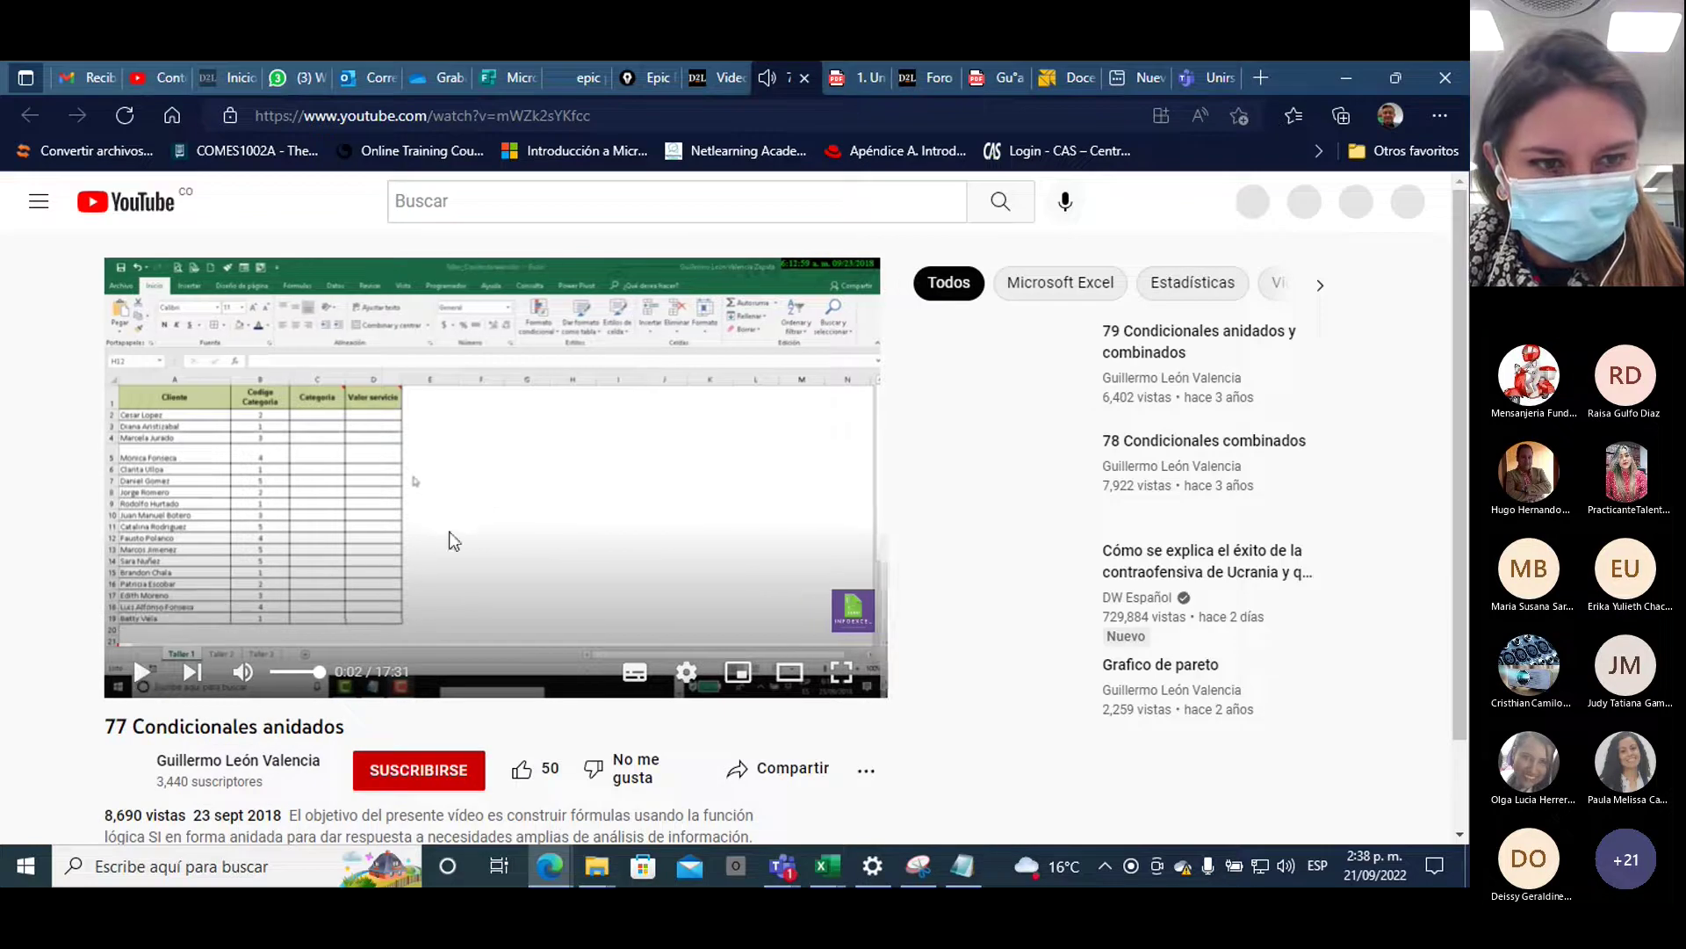
{"action": "left_click", "coordinate": [719, 80]}
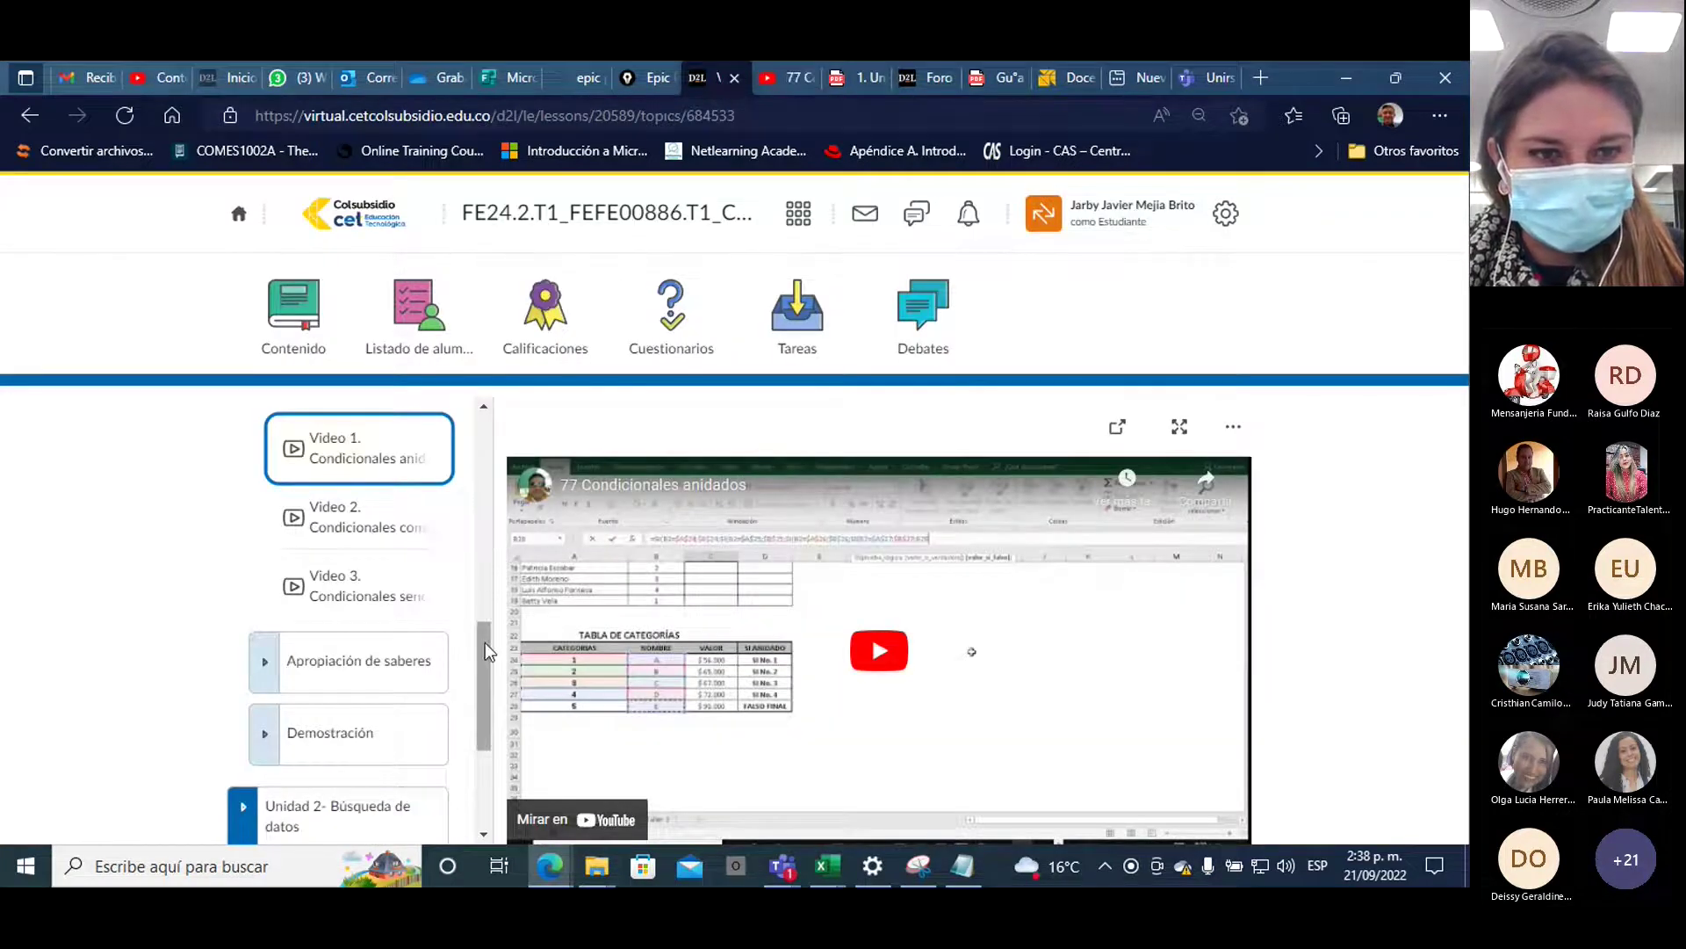
{"action": "mouse_move", "coordinate": [484, 641]}
{"action": "left_mouse_down"}
{"action": "mouse_move", "coordinate": [487, 598]}
{"action": "mouse_move", "coordinate": [482, 633]}
{"action": "left_mouse_up"}
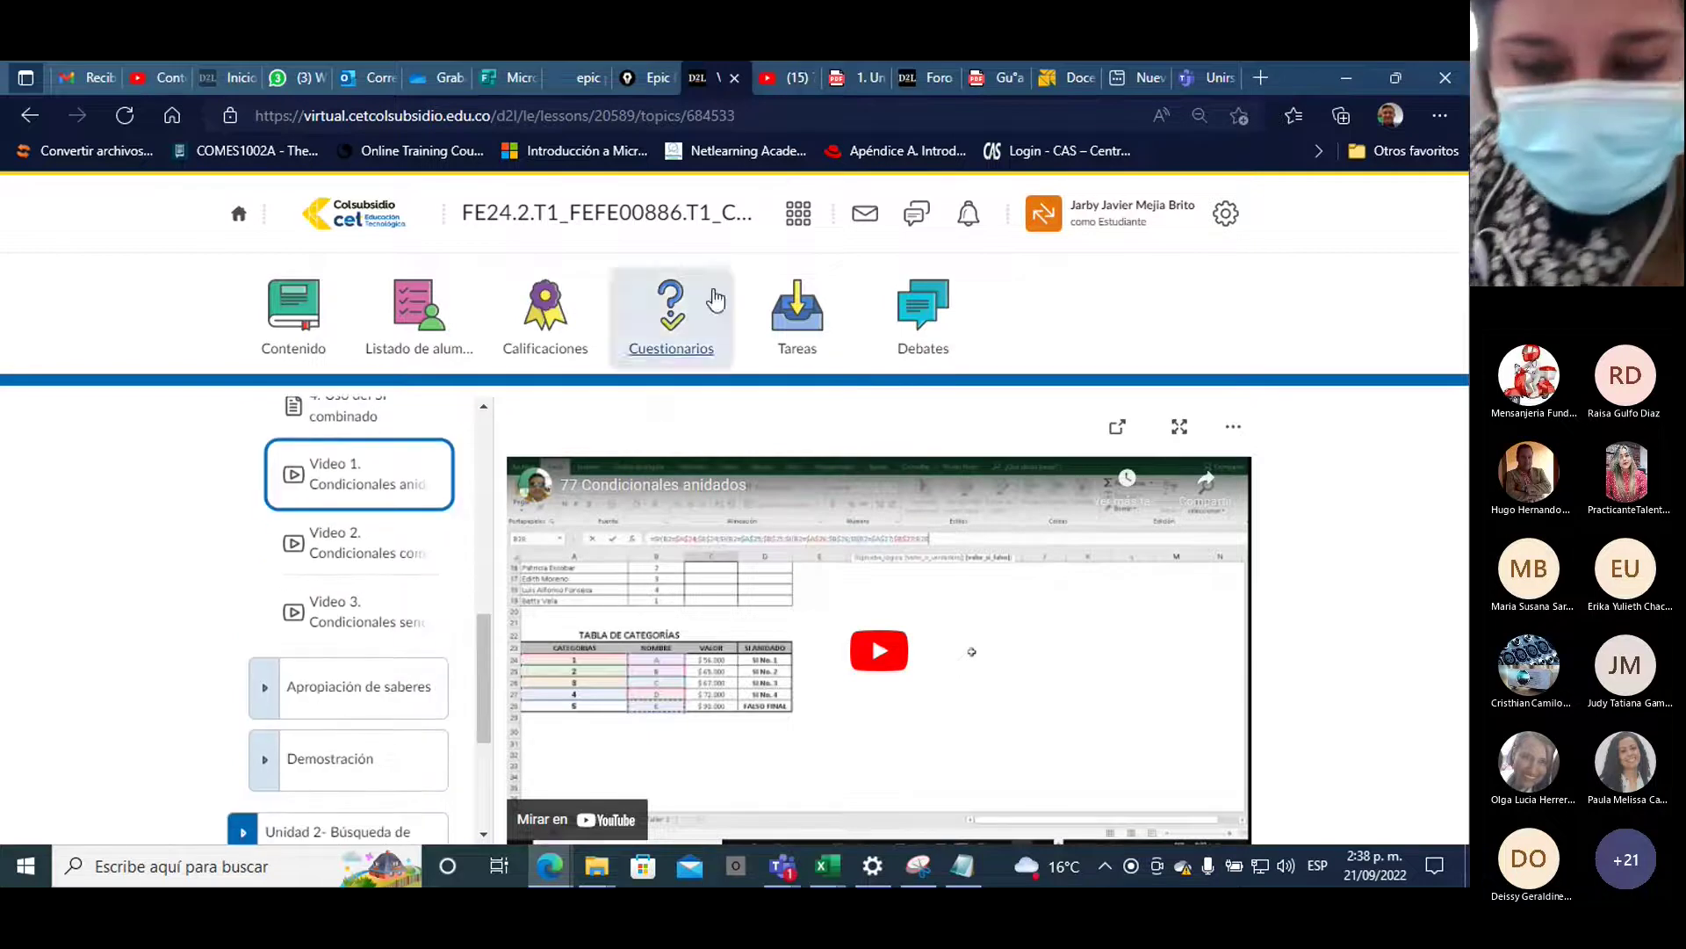
{"action": "left_click", "coordinate": [776, 87]}
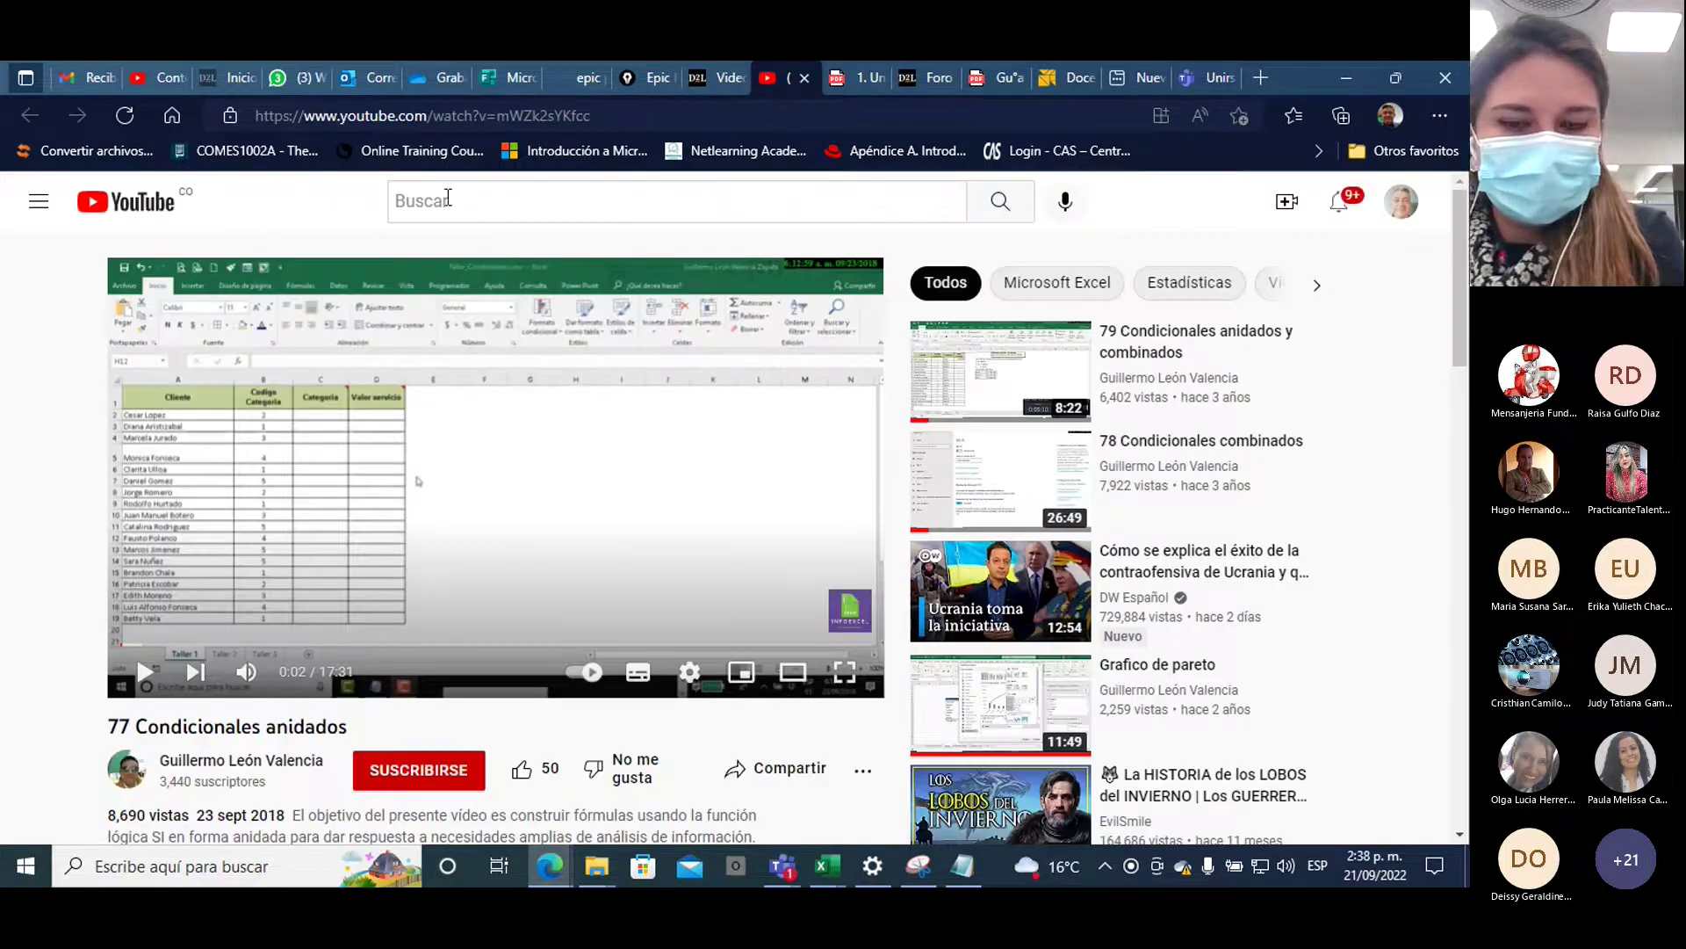
{"action": "left_click", "coordinate": [623, 109]}
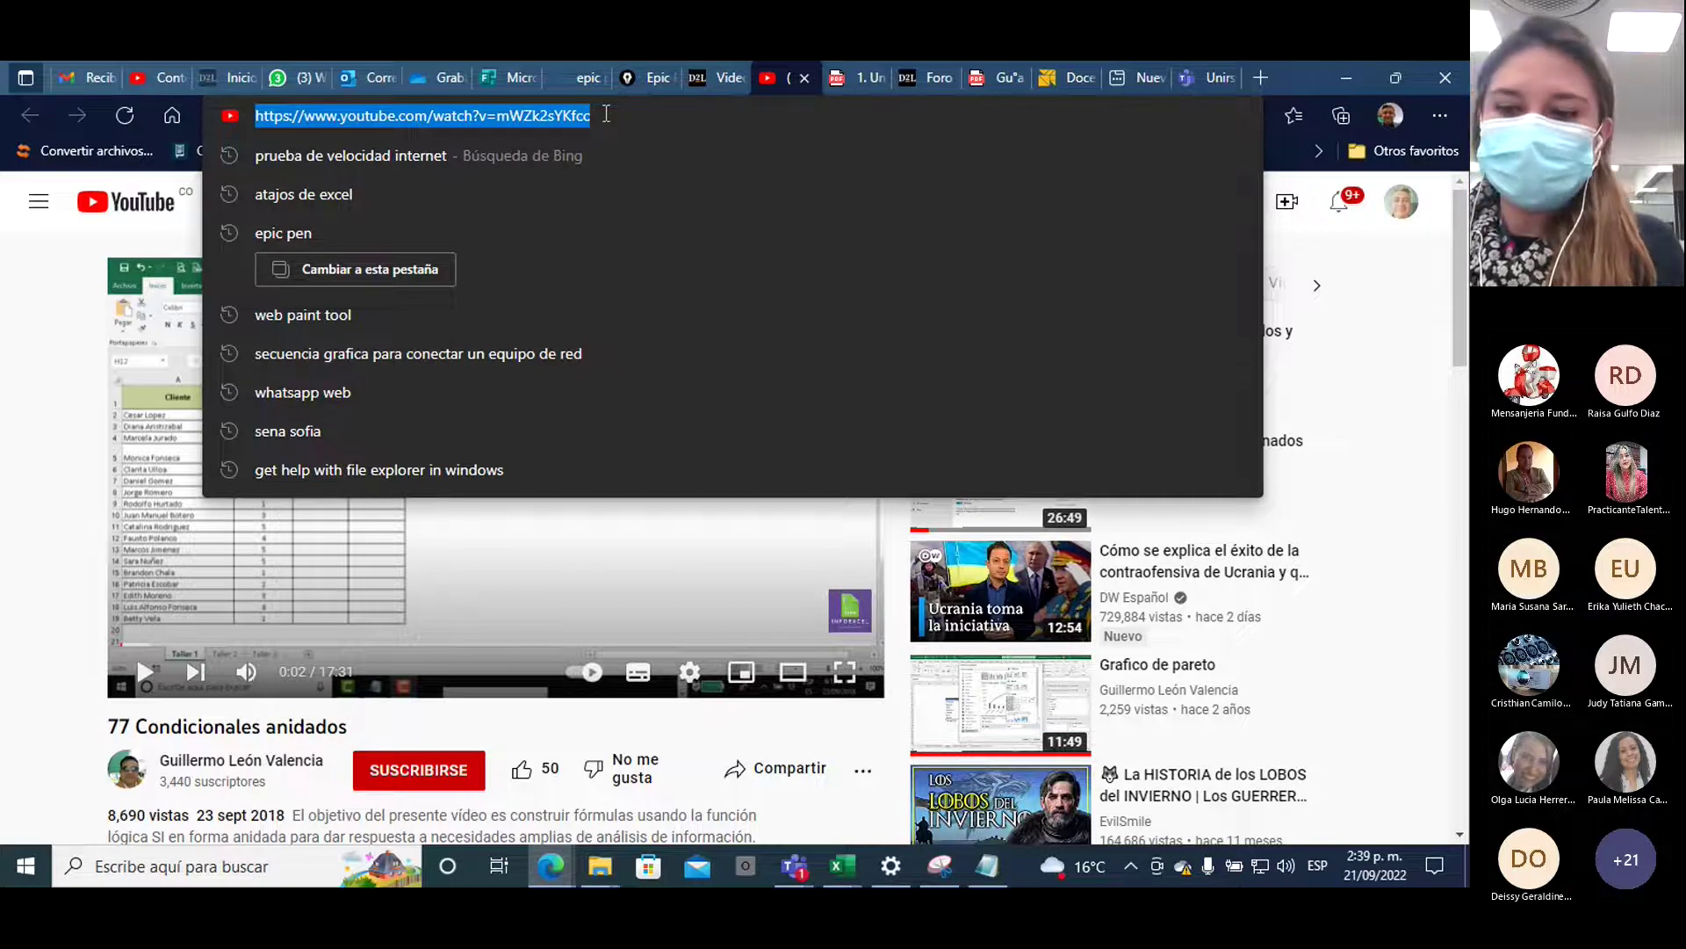
{"action": "left_click", "coordinate": [51, 309]}
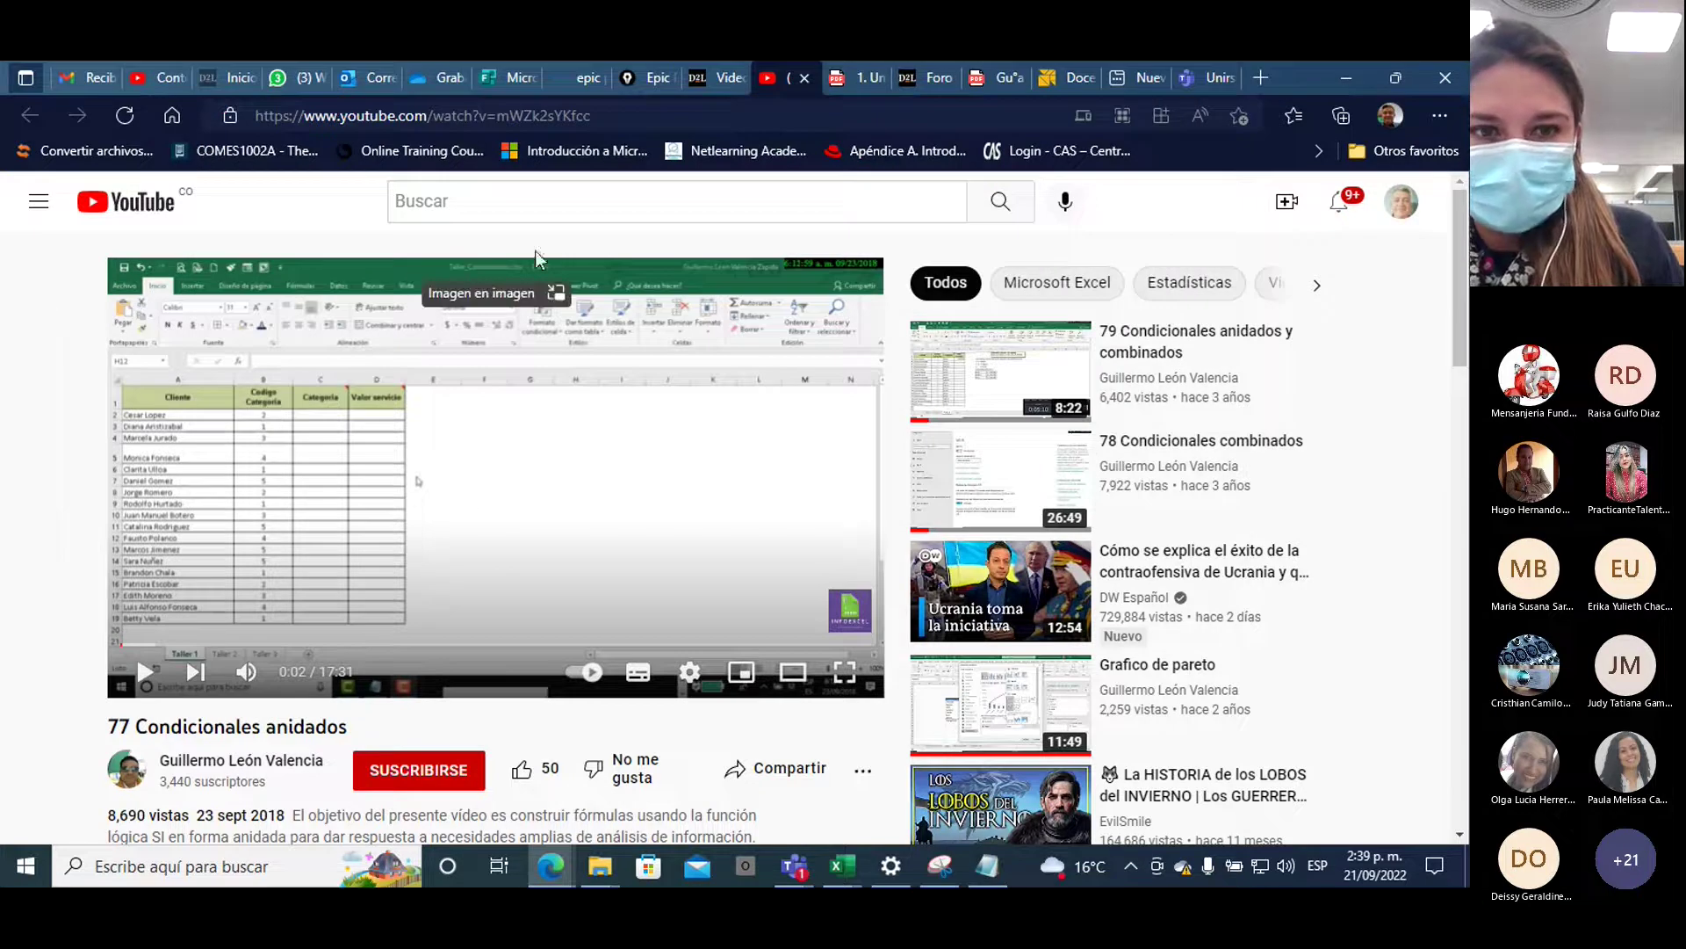
Back on the course page, expand the Apropiación de saberes section in the sidebar
{"action": "left_click", "coordinate": [714, 87]}
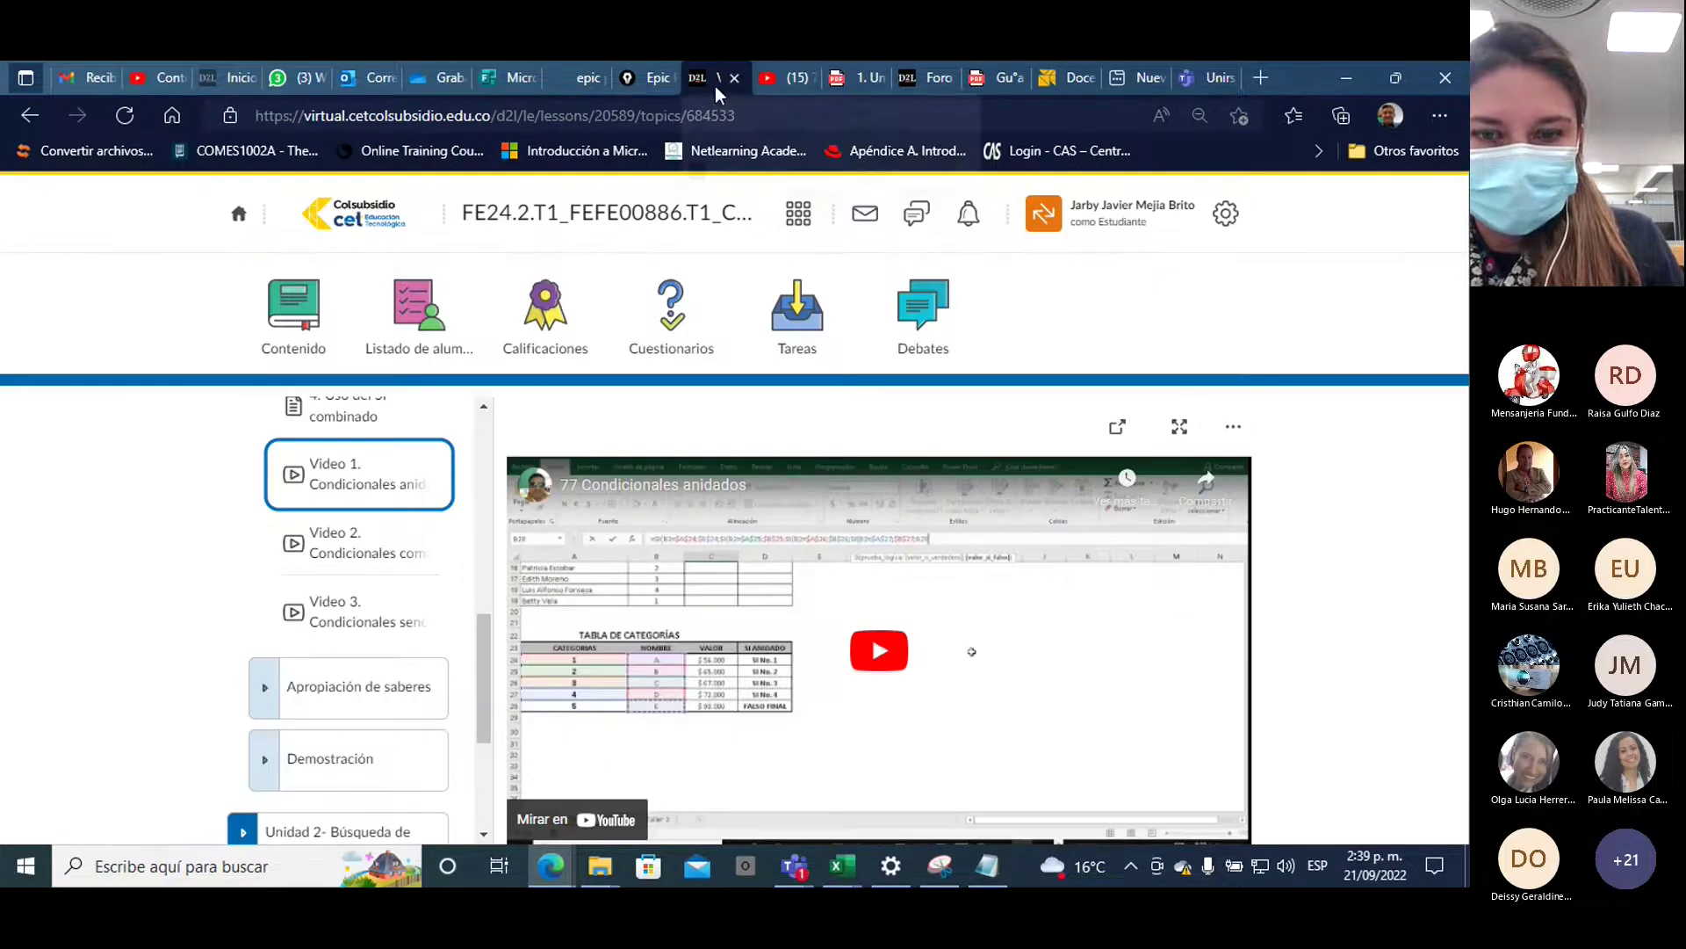
{"action": "scroll", "coordinate": [494, 545], "scroll_direction": "down", "scroll_amount": 3}
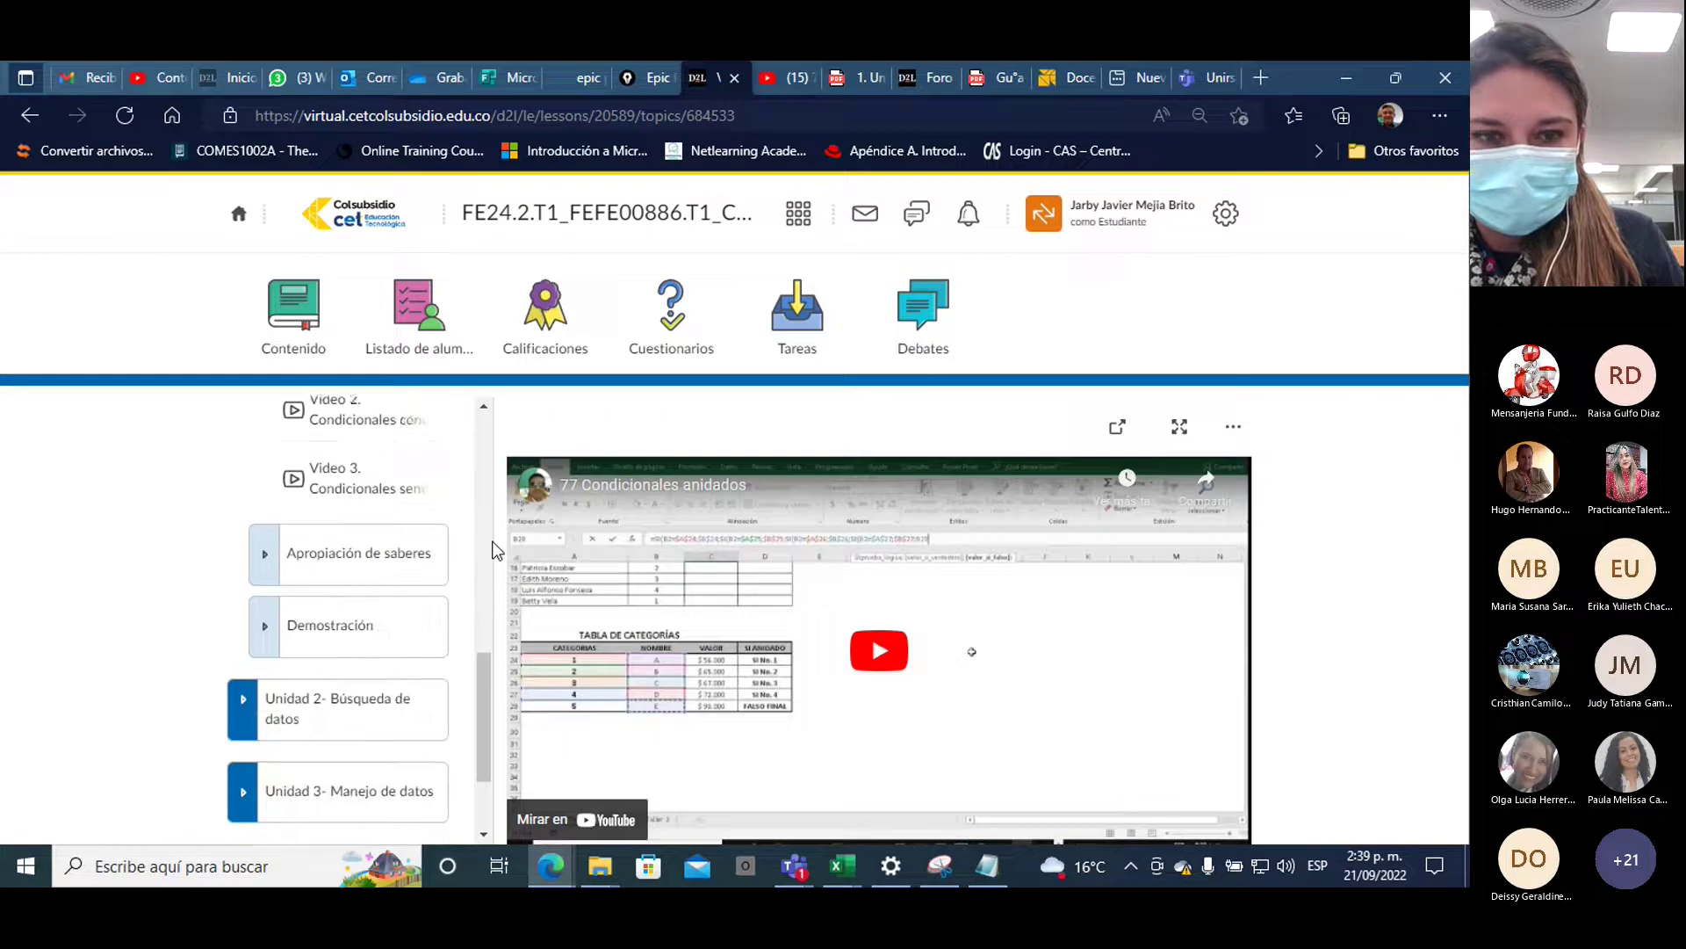
{"action": "scroll", "coordinate": [492, 542], "scroll_direction": "down", "scroll_amount": 1}
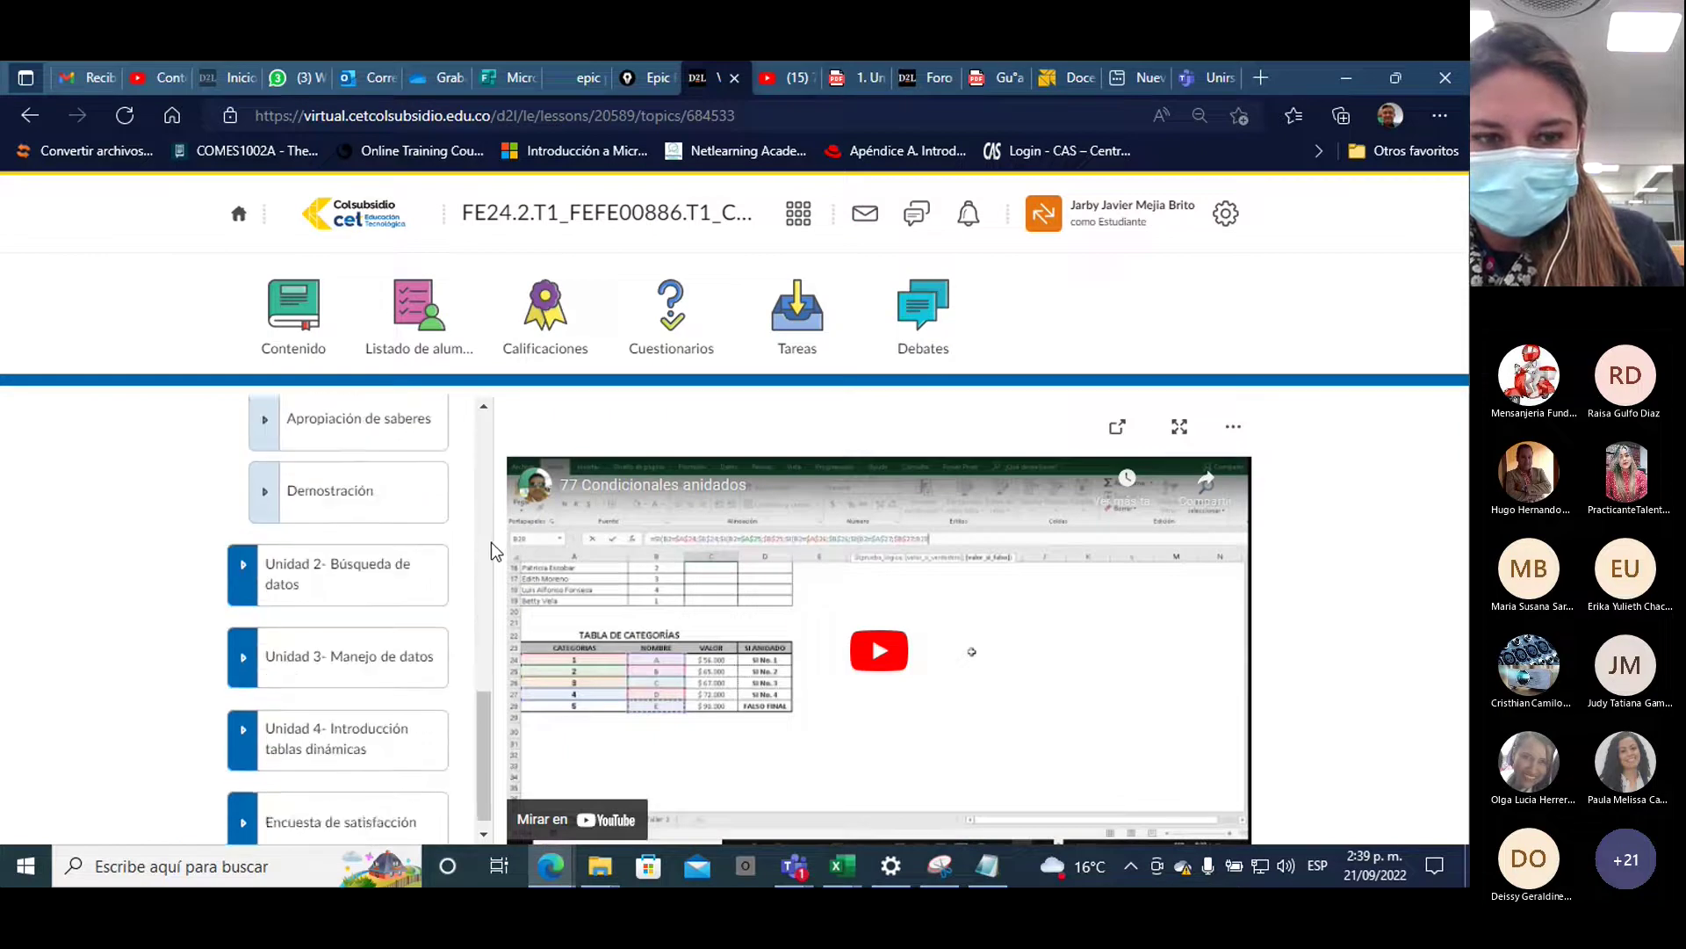
{"action": "scroll", "coordinate": [492, 541], "scroll_direction": "up", "scroll_amount": 2}
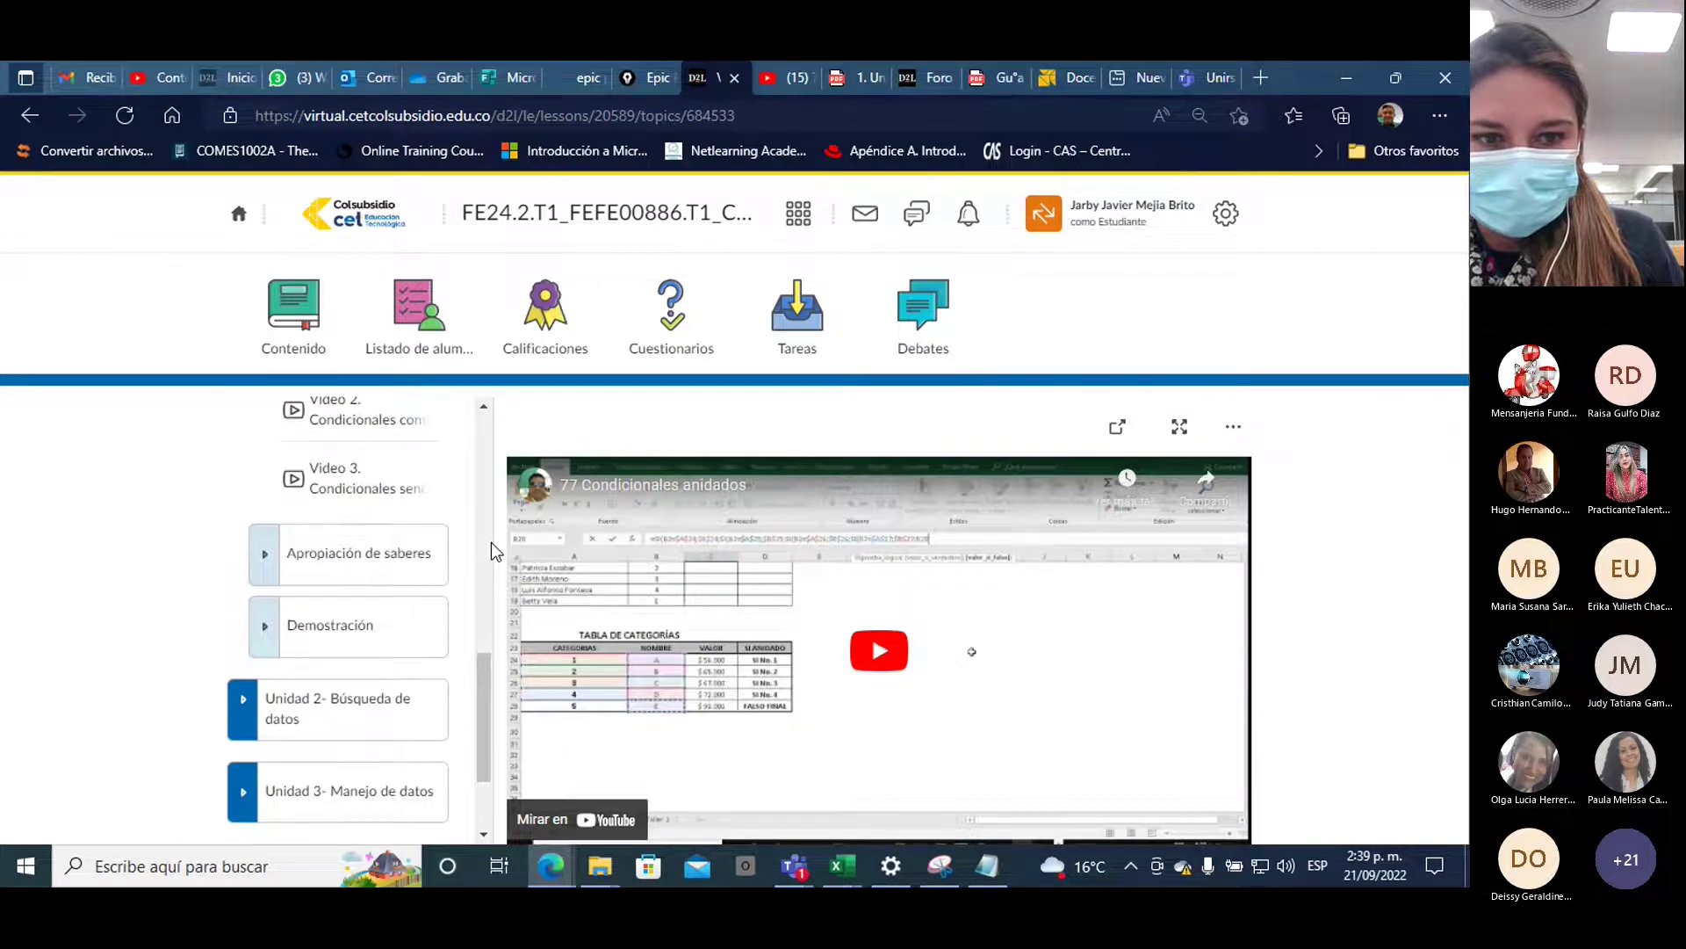
{"action": "left_click", "coordinate": [377, 557]}
Open the 'Taller Unidad 1._Formulas y Condicionales' PDF and scroll to its three tasks
{"action": "scroll", "coordinate": [470, 514], "scroll_direction": "down", "scroll_amount": 2}
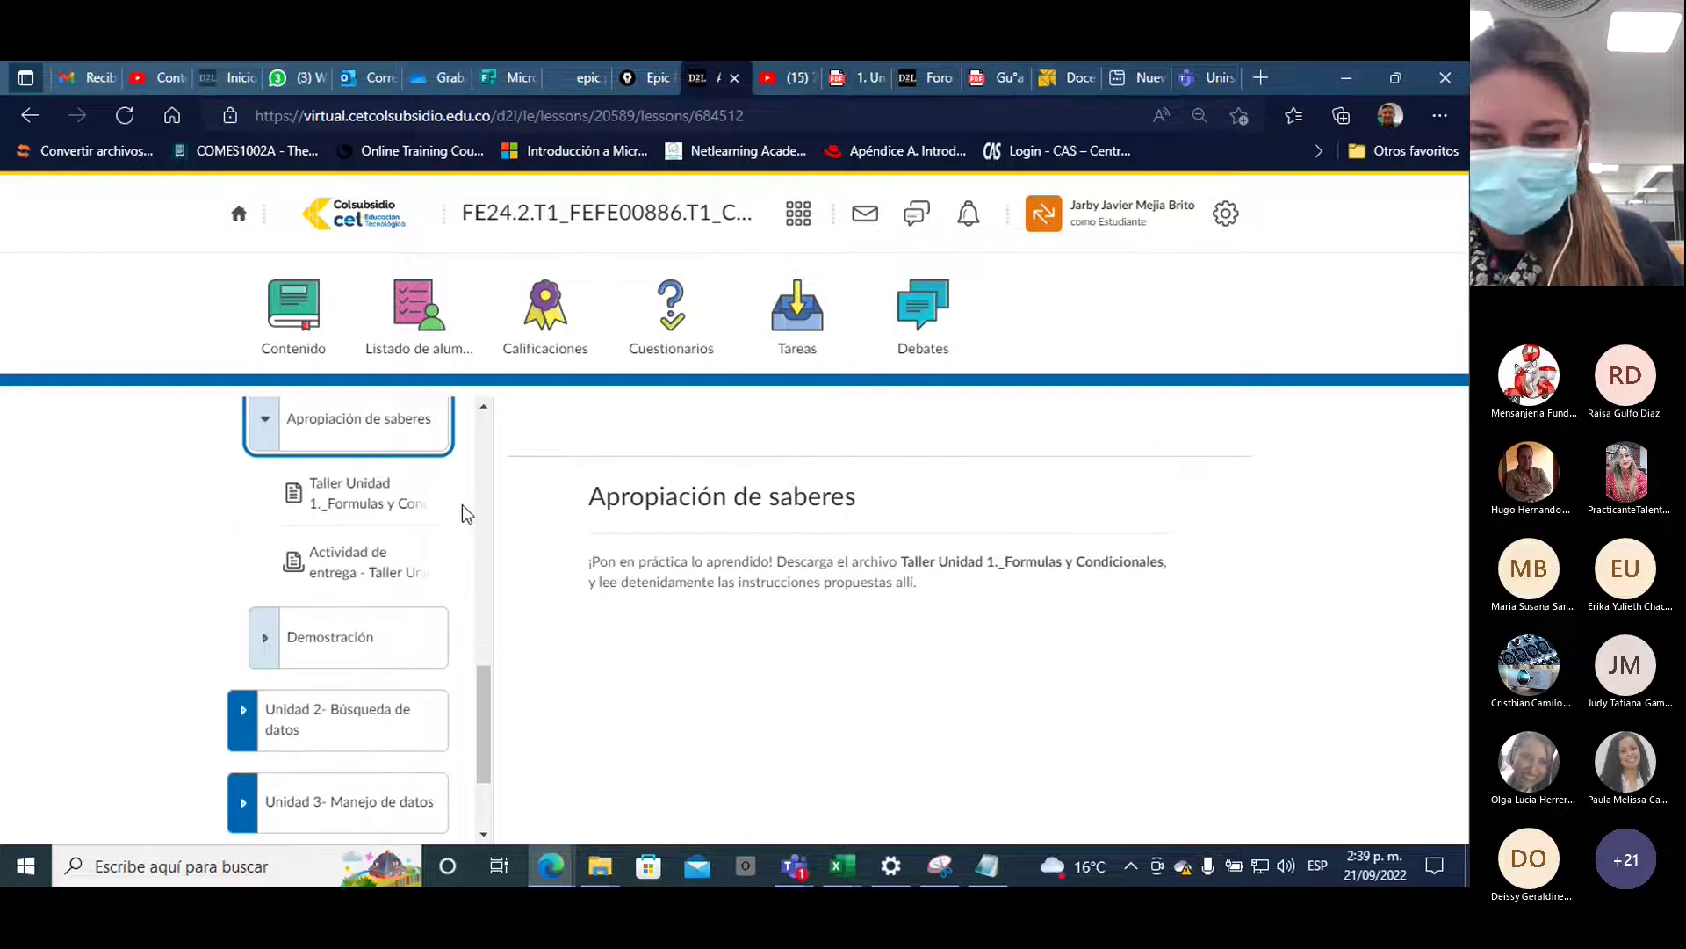
{"action": "scroll", "coordinate": [465, 513], "scroll_direction": "up", "scroll_amount": 2}
{"action": "scroll", "coordinate": [466, 514], "scroll_direction": "down", "scroll_amount": 1}
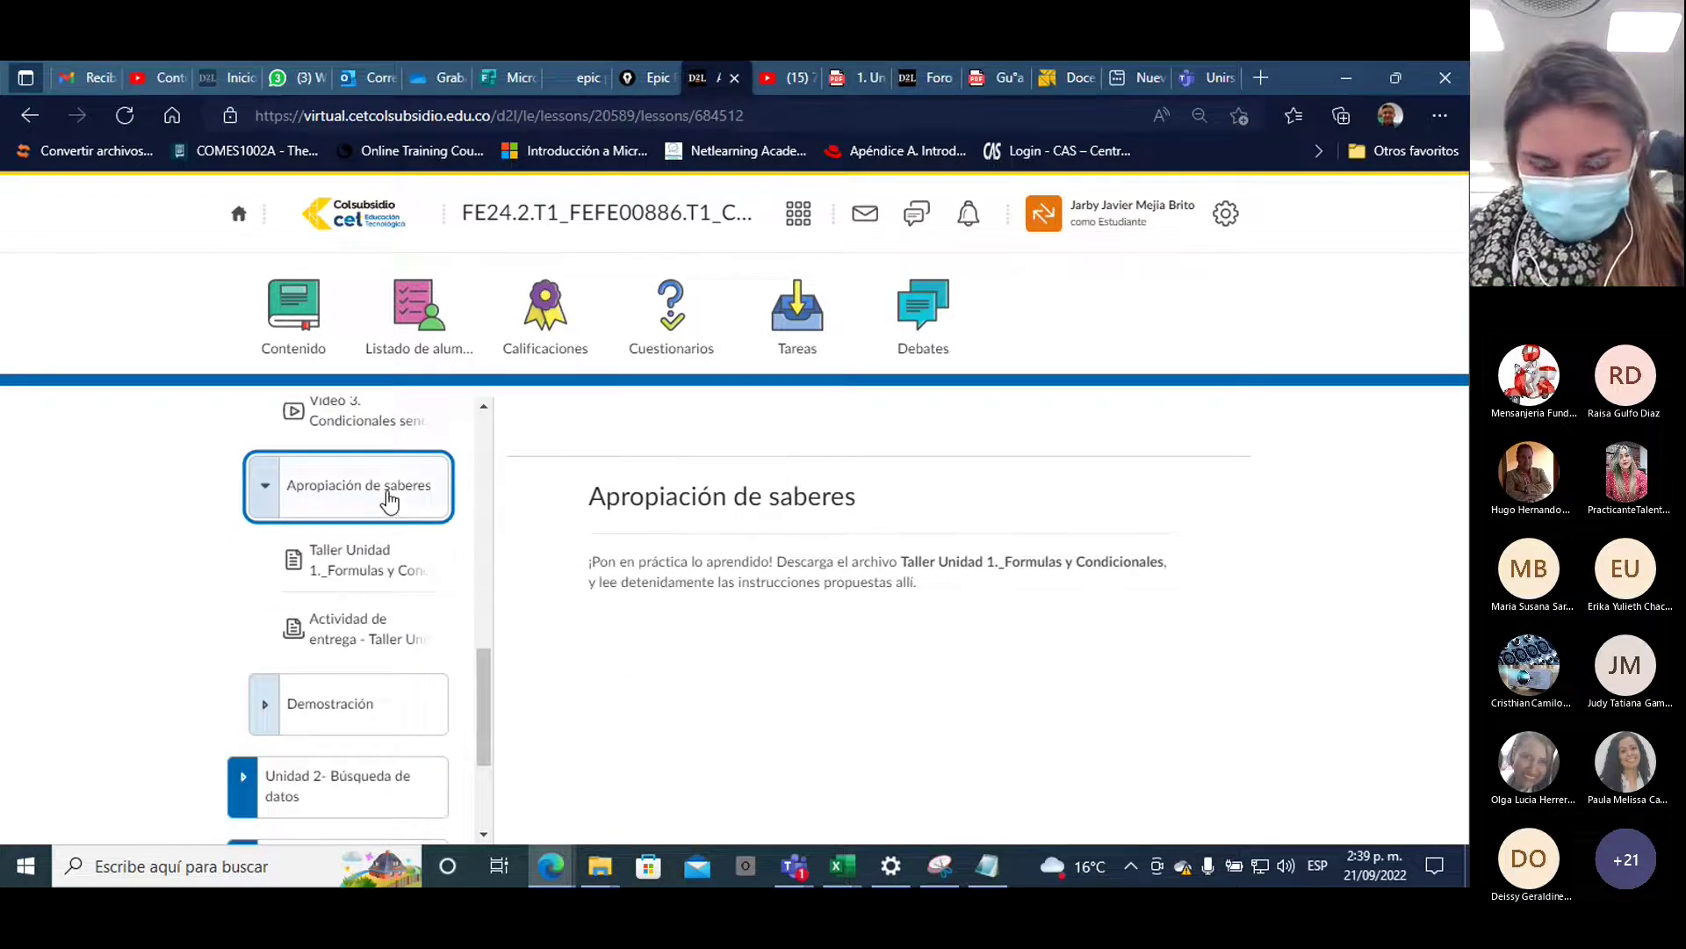
{"action": "left_click", "coordinate": [360, 559]}
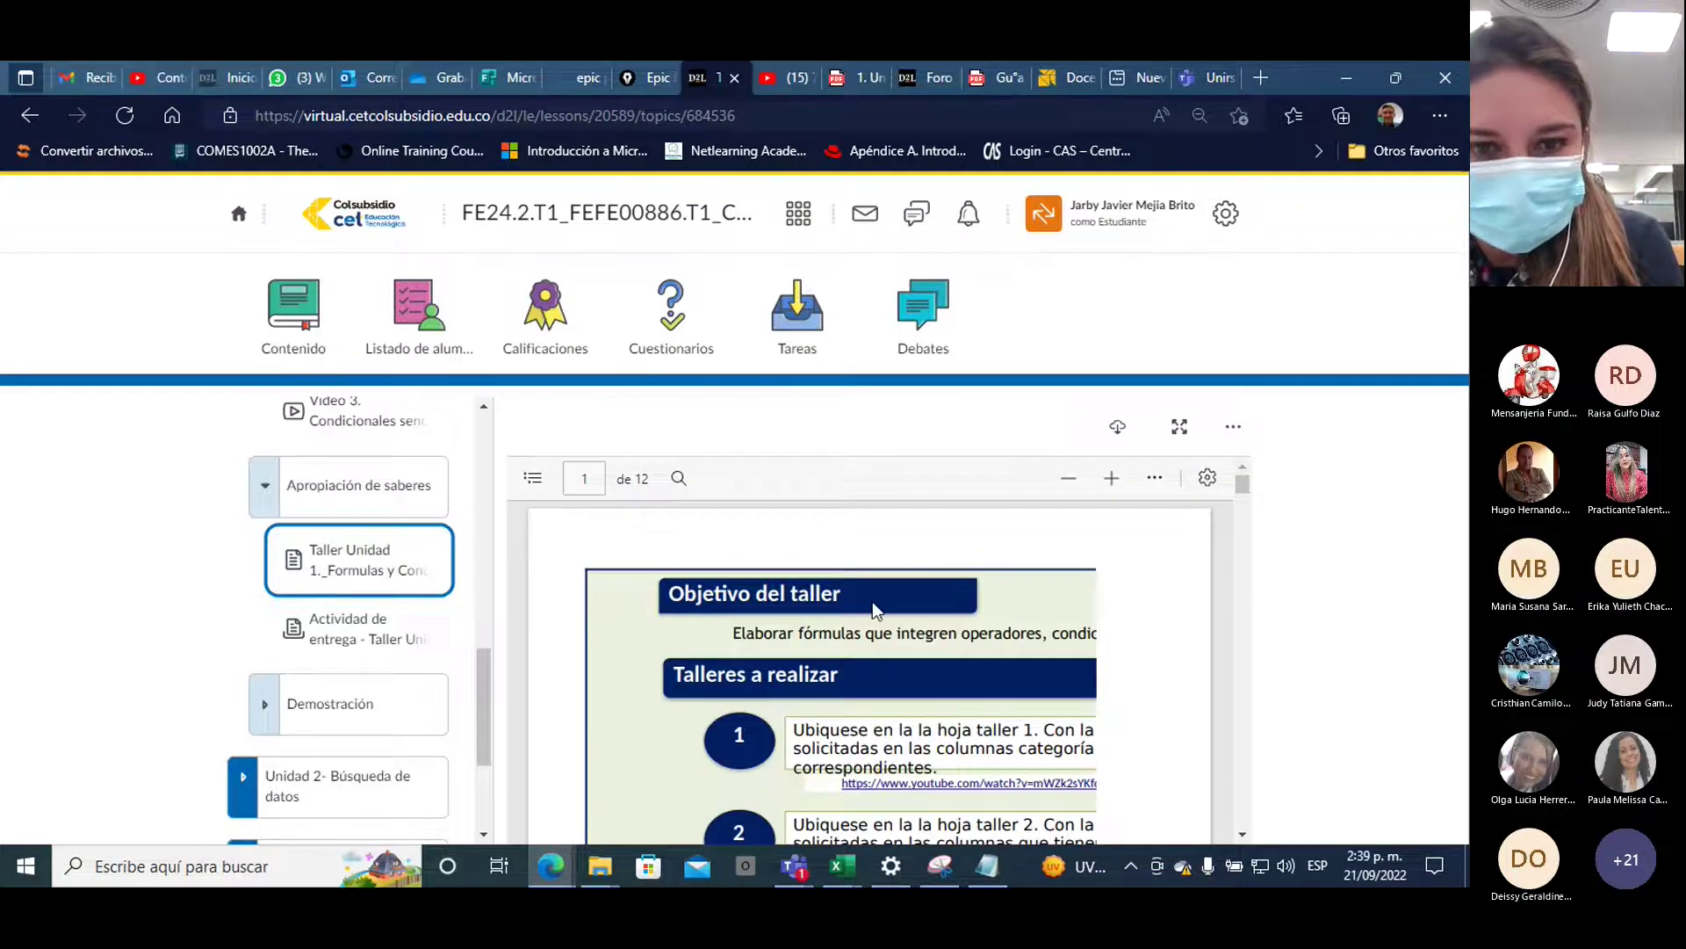
{"action": "scroll", "coordinate": [872, 601], "scroll_direction": "down", "scroll_amount": 1}
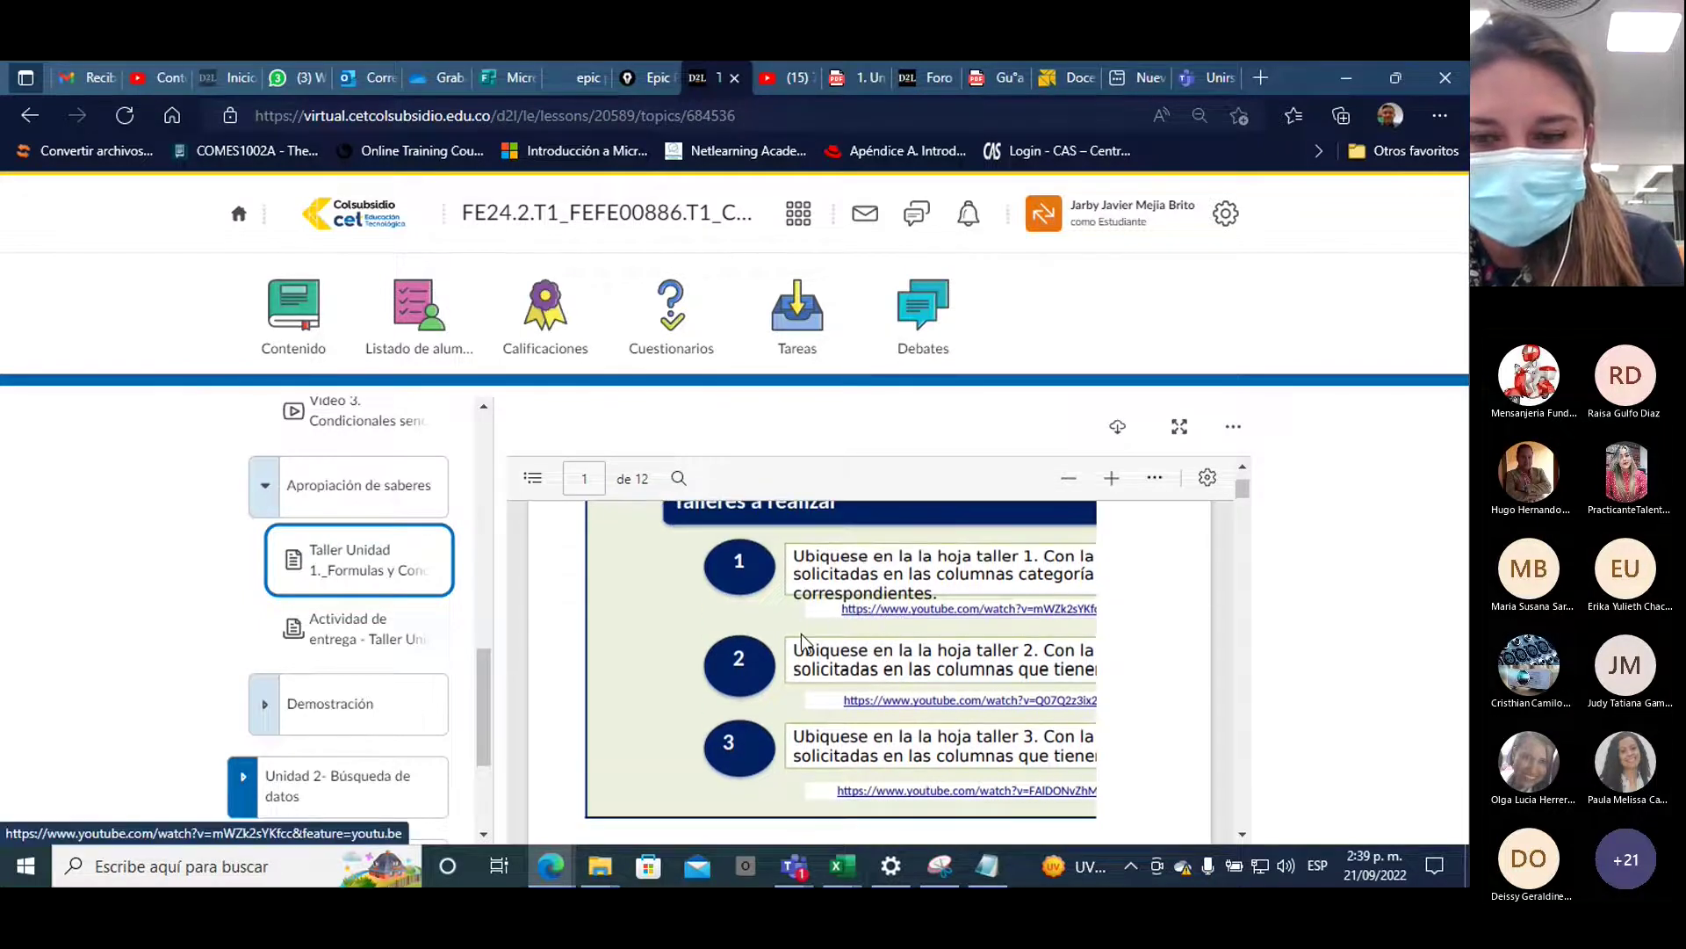
{"action": "scroll", "coordinate": [801, 634], "scroll_direction": "down", "scroll_amount": 1}
{"action": "scroll", "coordinate": [801, 641], "scroll_direction": "up", "scroll_amount": 1}
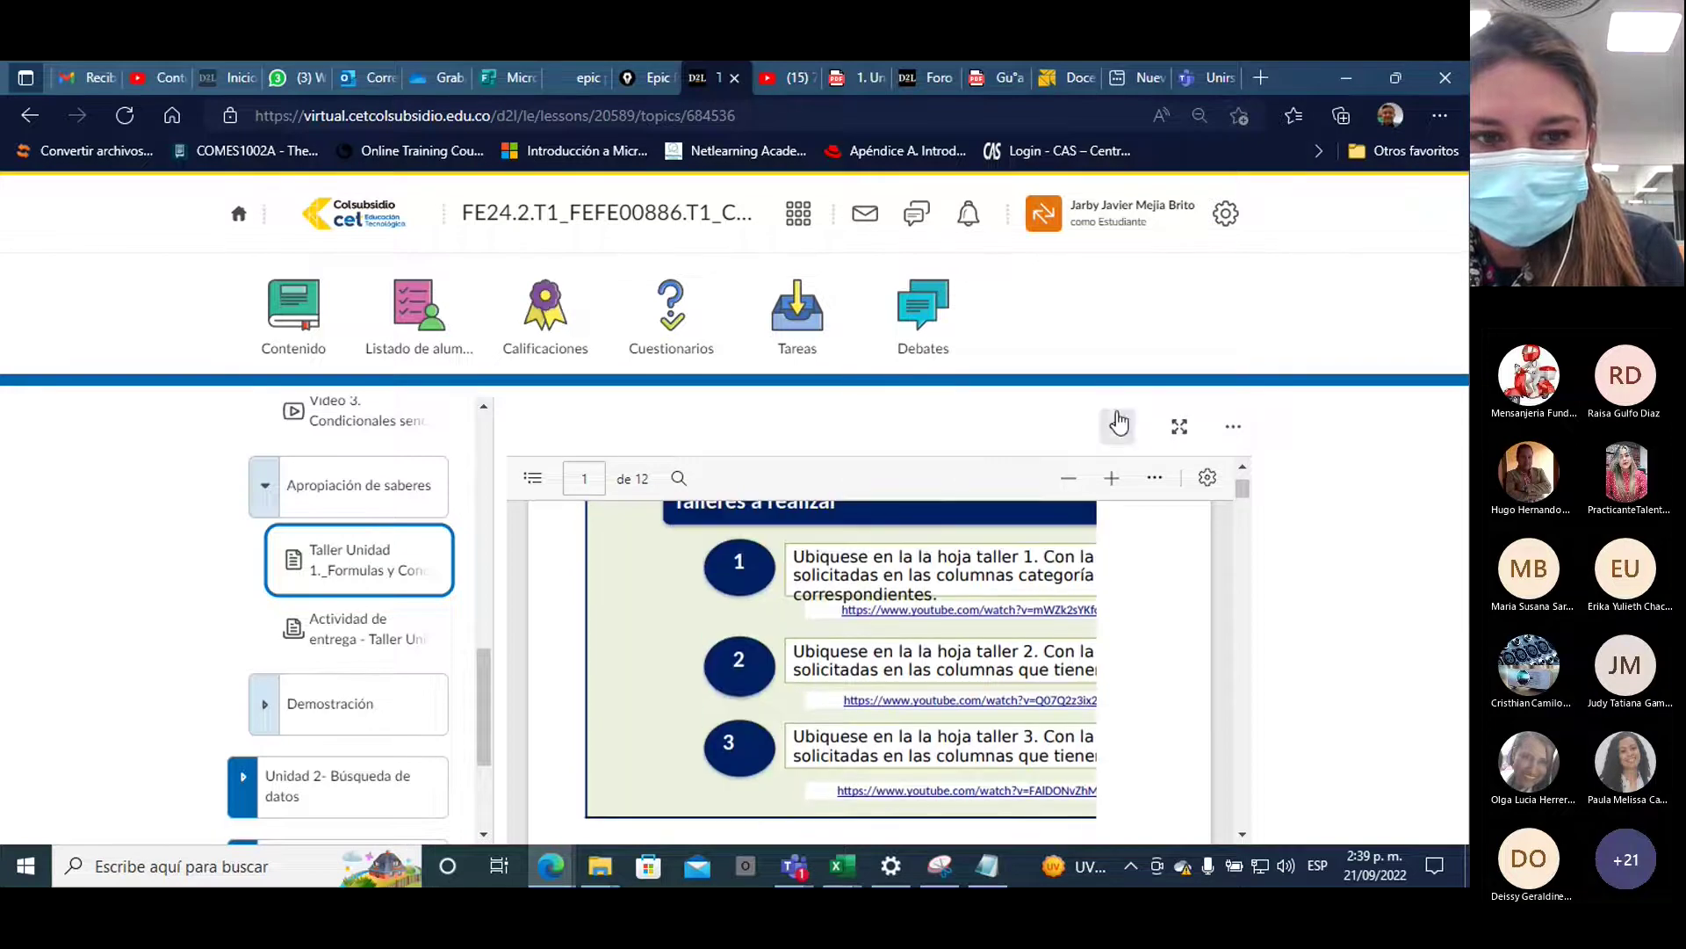
Open the downloaded 'Taller Unidad 1._Formulas y Condicionales.xlsx' in Excel with editing enabled, then return to the browser
{"action": "left_click", "coordinate": [1118, 429]}
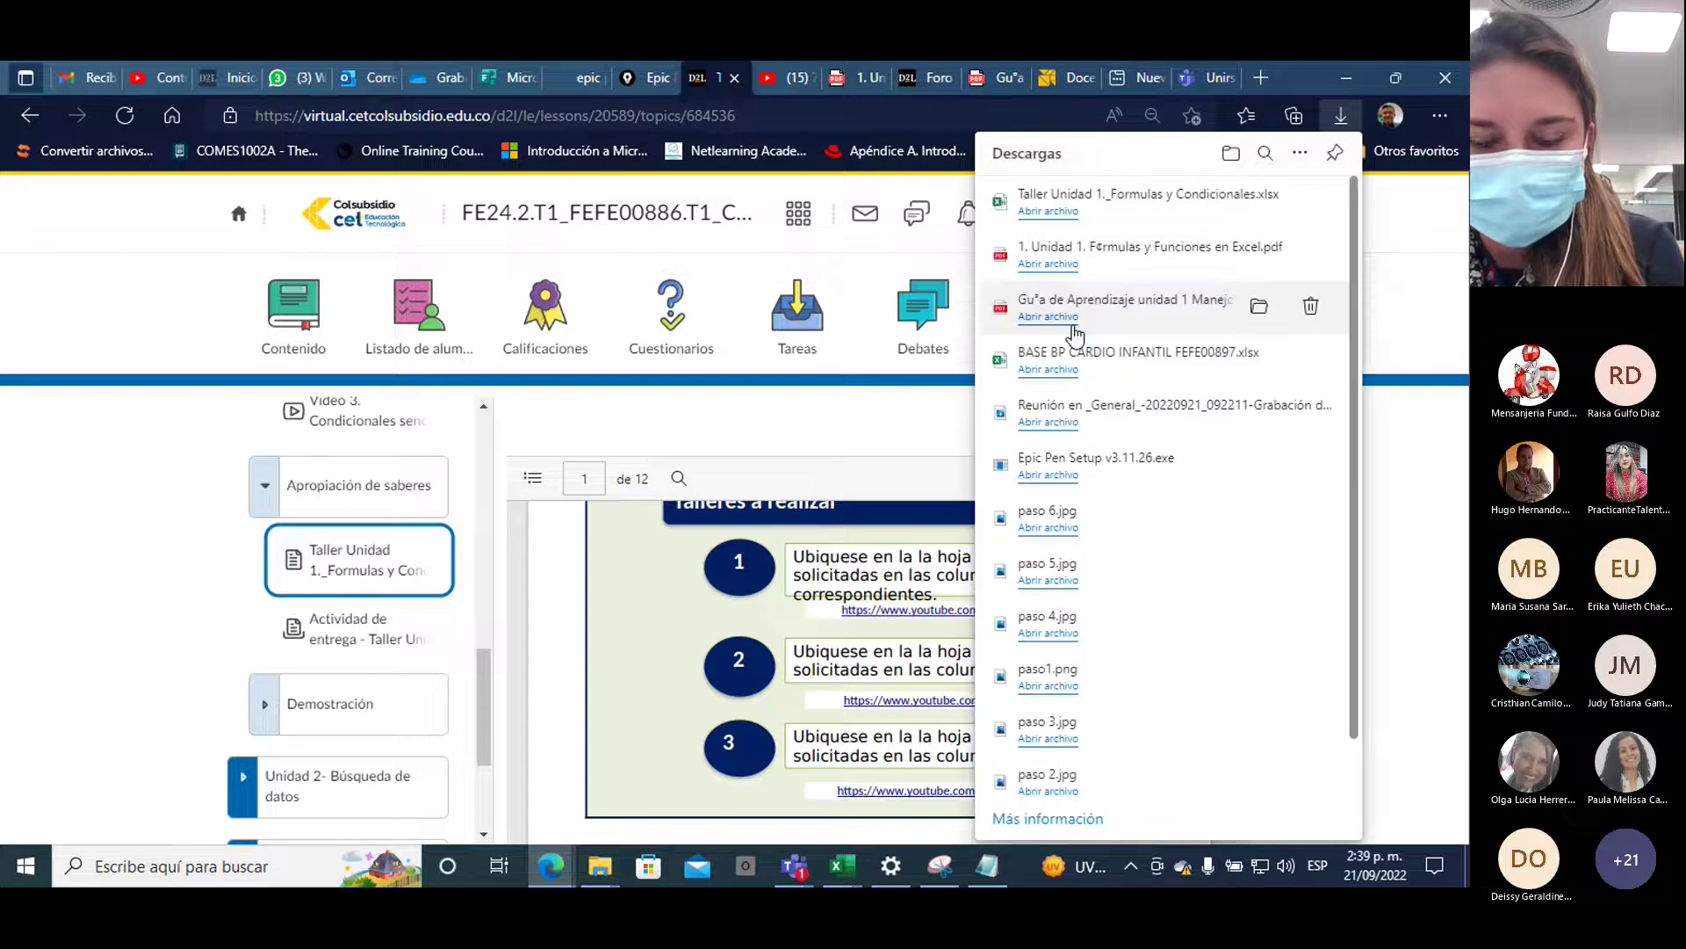
{"action": "left_click", "coordinate": [1054, 220]}
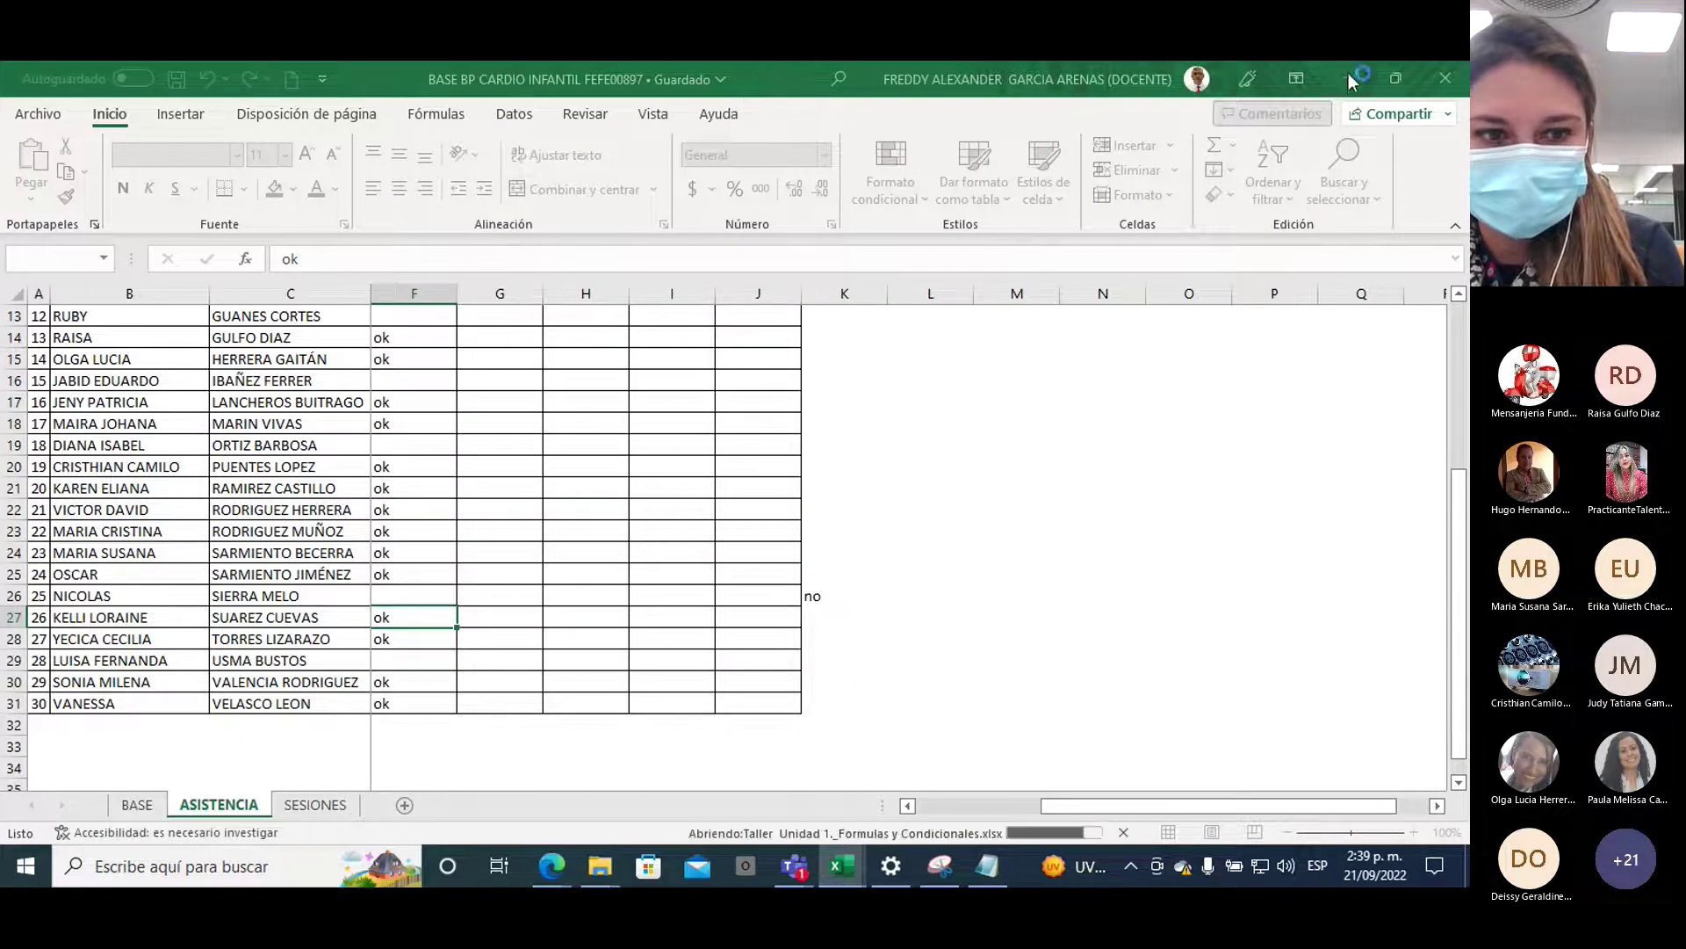
{"action": "left_click", "coordinate": [1346, 76]}
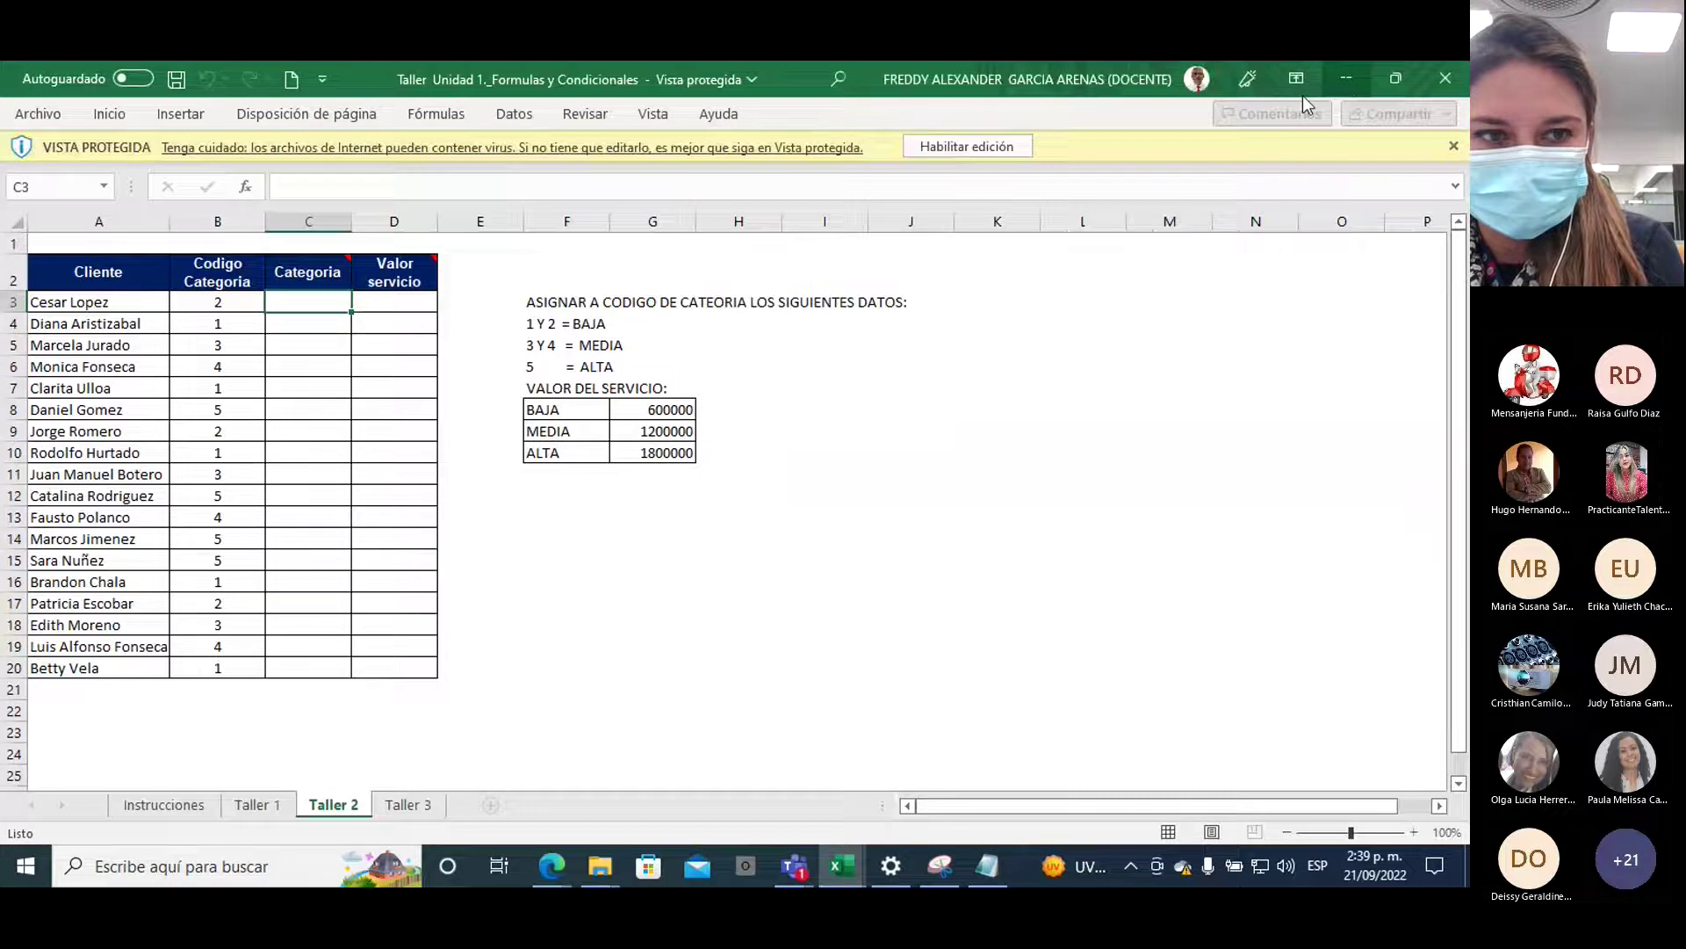
{"action": "left_click", "coordinate": [956, 147]}
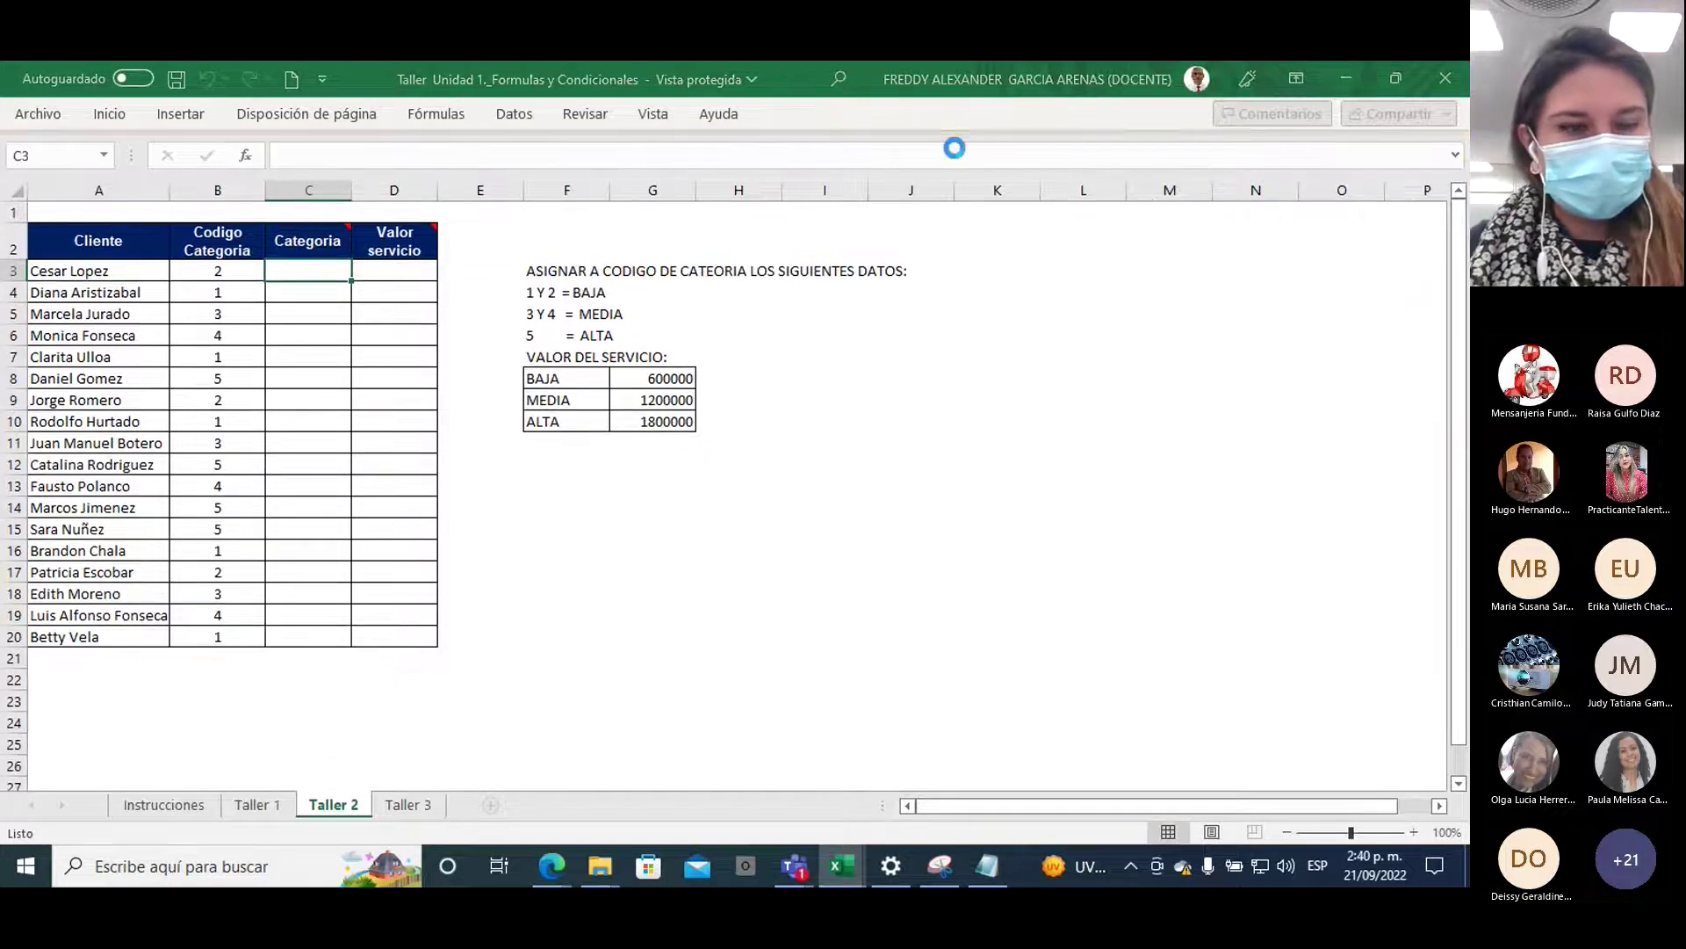
{"action": "mouse_move", "coordinate": [551, 866]}
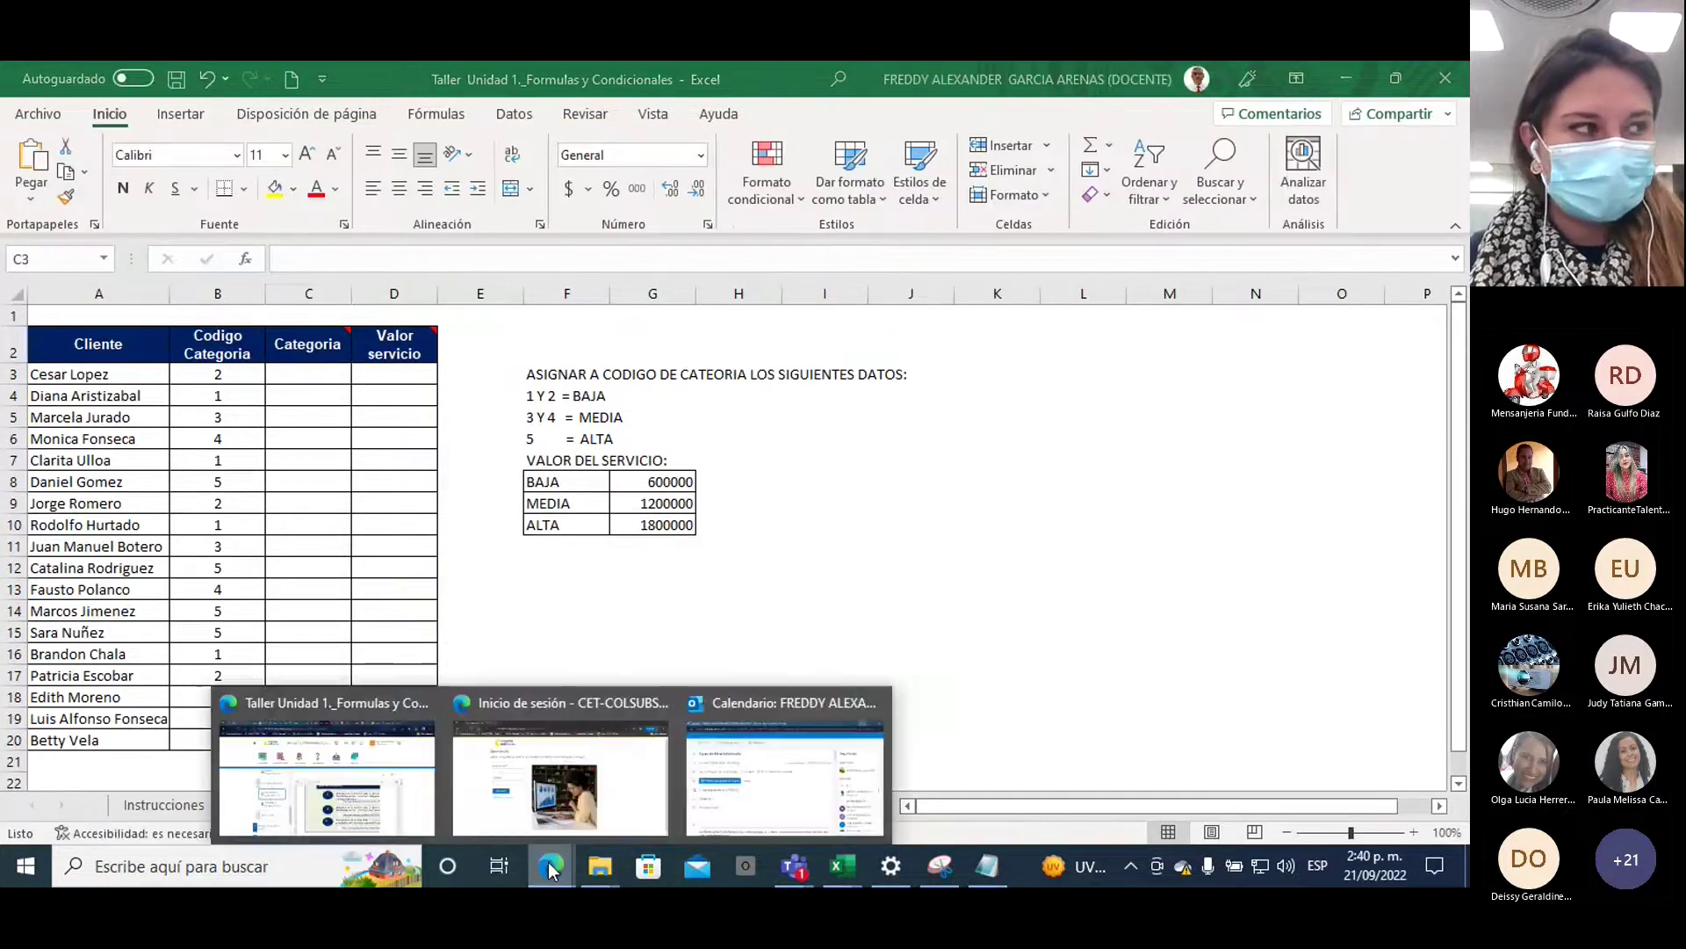
{"action": "left_click", "coordinate": [428, 826]}
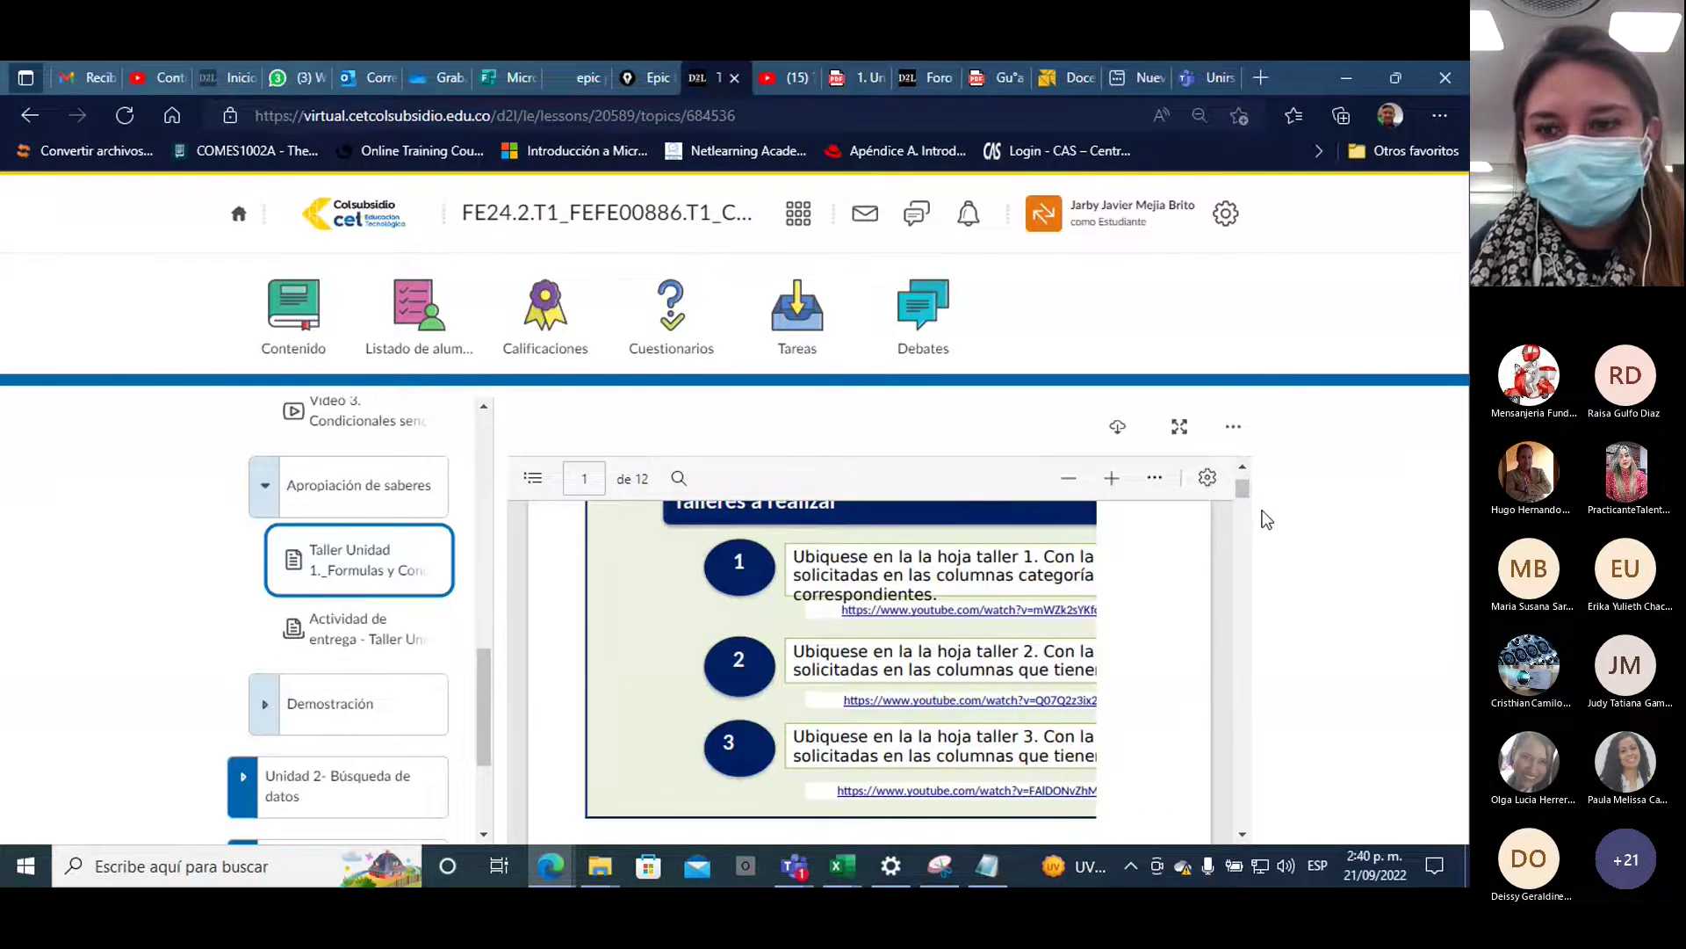
{"action": "key", "text": "super+plus"}
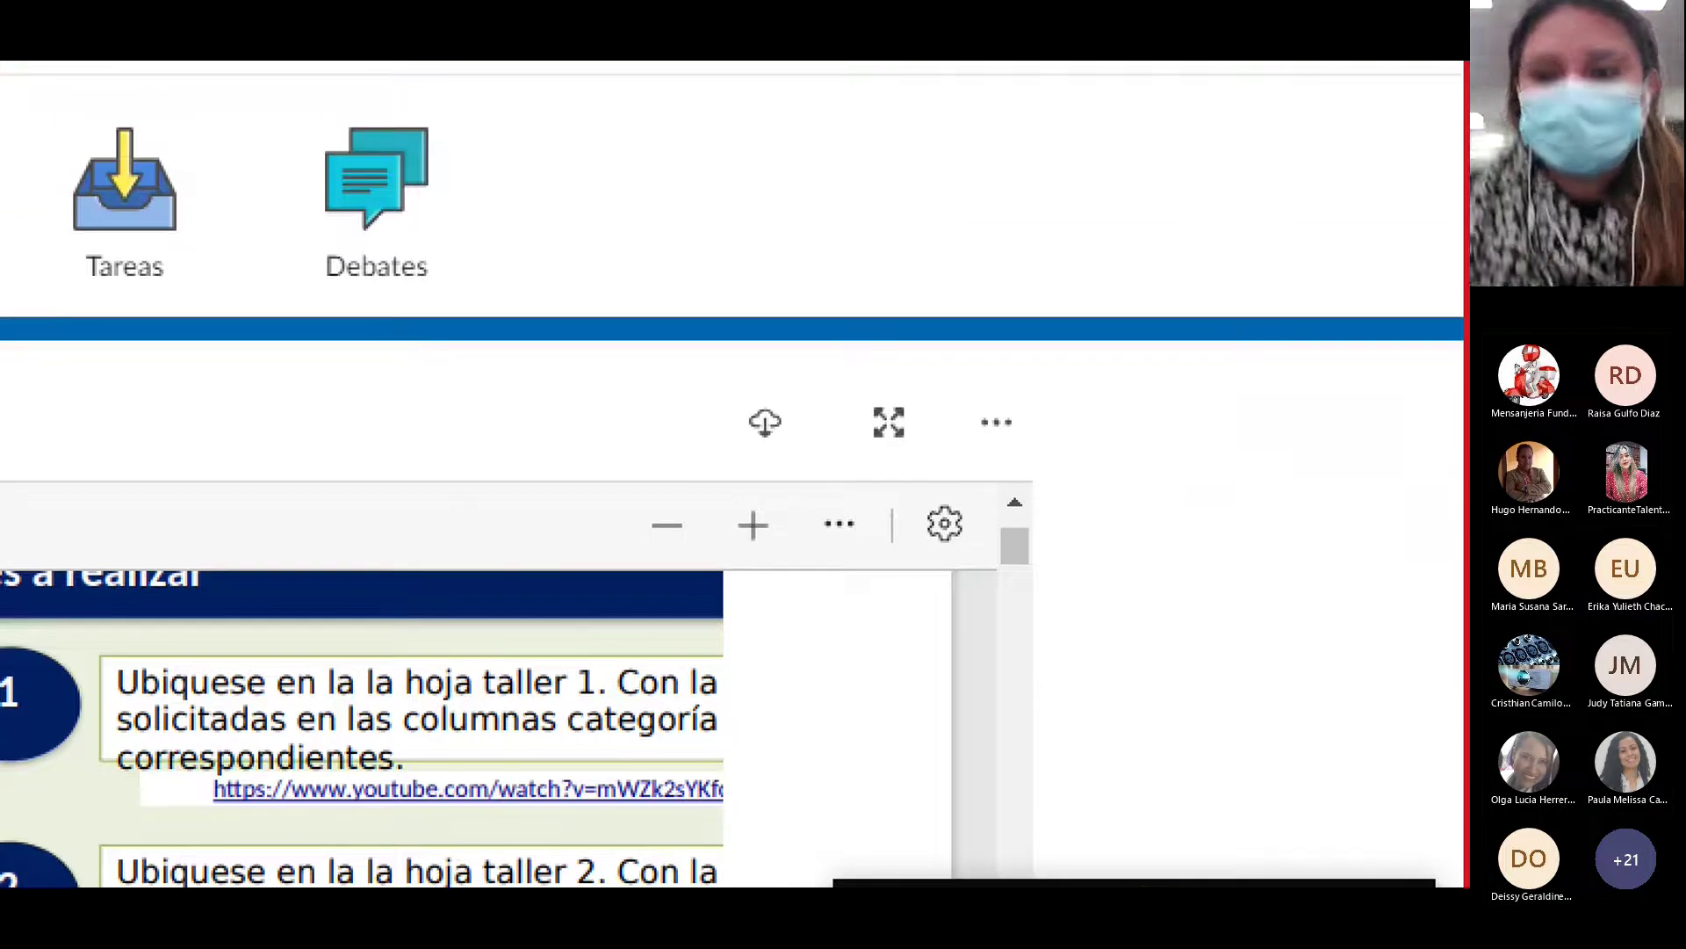
{"action": "mouse_move", "coordinate": [898, 543]}
{"action": "left_mouse_down"}
{"action": "mouse_move", "coordinate": [894, 507]}
{"action": "mouse_move", "coordinate": [801, 544]}
{"action": "mouse_move", "coordinate": [911, 525]}
{"action": "left_mouse_up"}
{"action": "mouse_move", "coordinate": [1043, 413]}
{"action": "left_mouse_down"}
{"action": "mouse_move", "coordinate": [1015, 395]}
{"action": "mouse_move", "coordinate": [1038, 452]}
{"action": "mouse_move", "coordinate": [1036, 394]}
{"action": "left_mouse_up"}
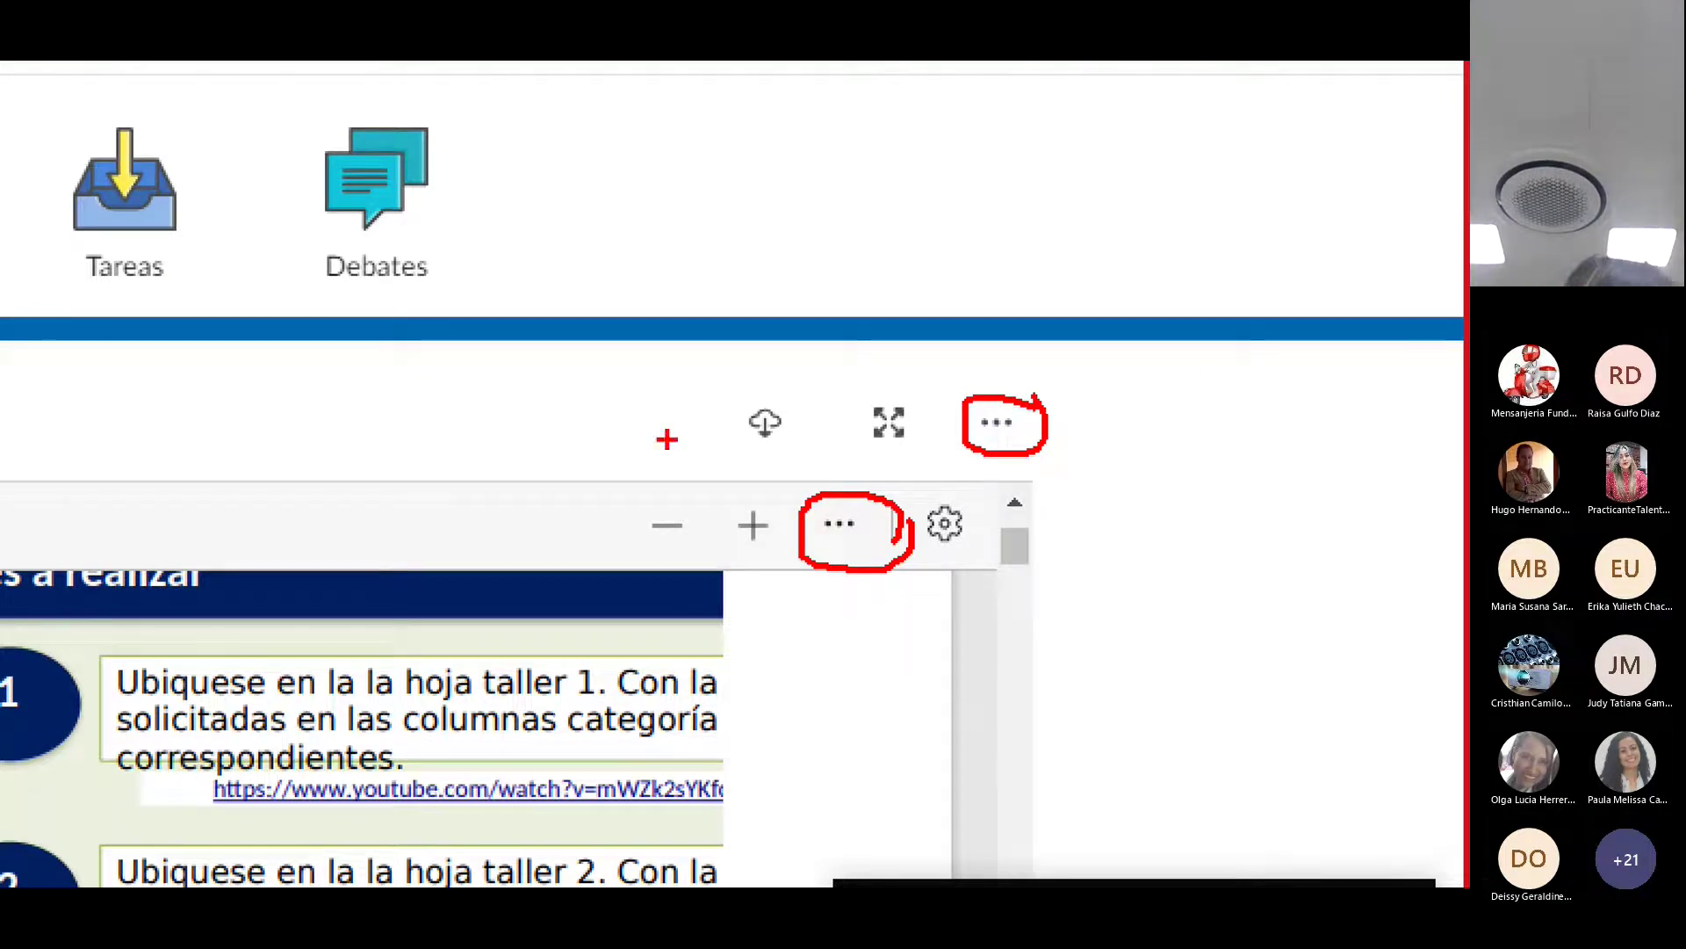
{"action": "mouse_move", "coordinate": [445, 397]}
{"action": "left_mouse_down"}
{"action": "mouse_move", "coordinate": [581, 397]}
{"action": "mouse_move", "coordinate": [736, 427]}
{"action": "mouse_move", "coordinate": [789, 370]}
{"action": "mouse_move", "coordinate": [755, 465]}
{"action": "mouse_move", "coordinate": [731, 431]}
{"action": "left_mouse_up"}
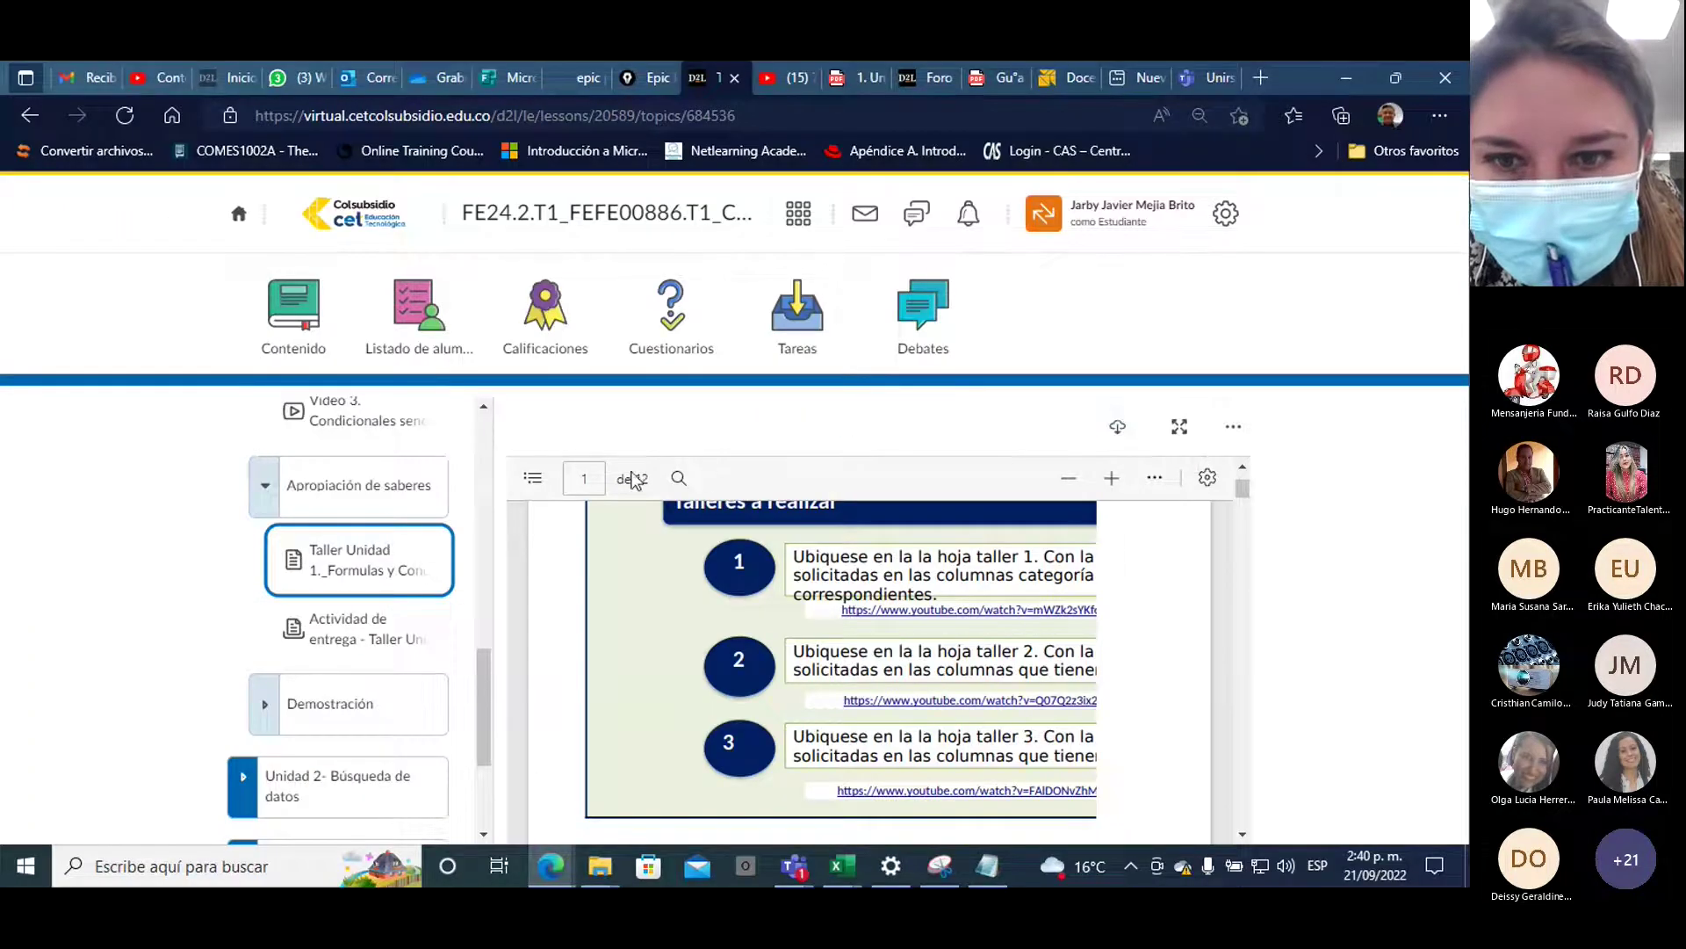
Show the Taller Unidad 1 workbook's Instrucciones sheet, then minimize Excel
{"action": "left_click", "coordinate": [846, 865]}
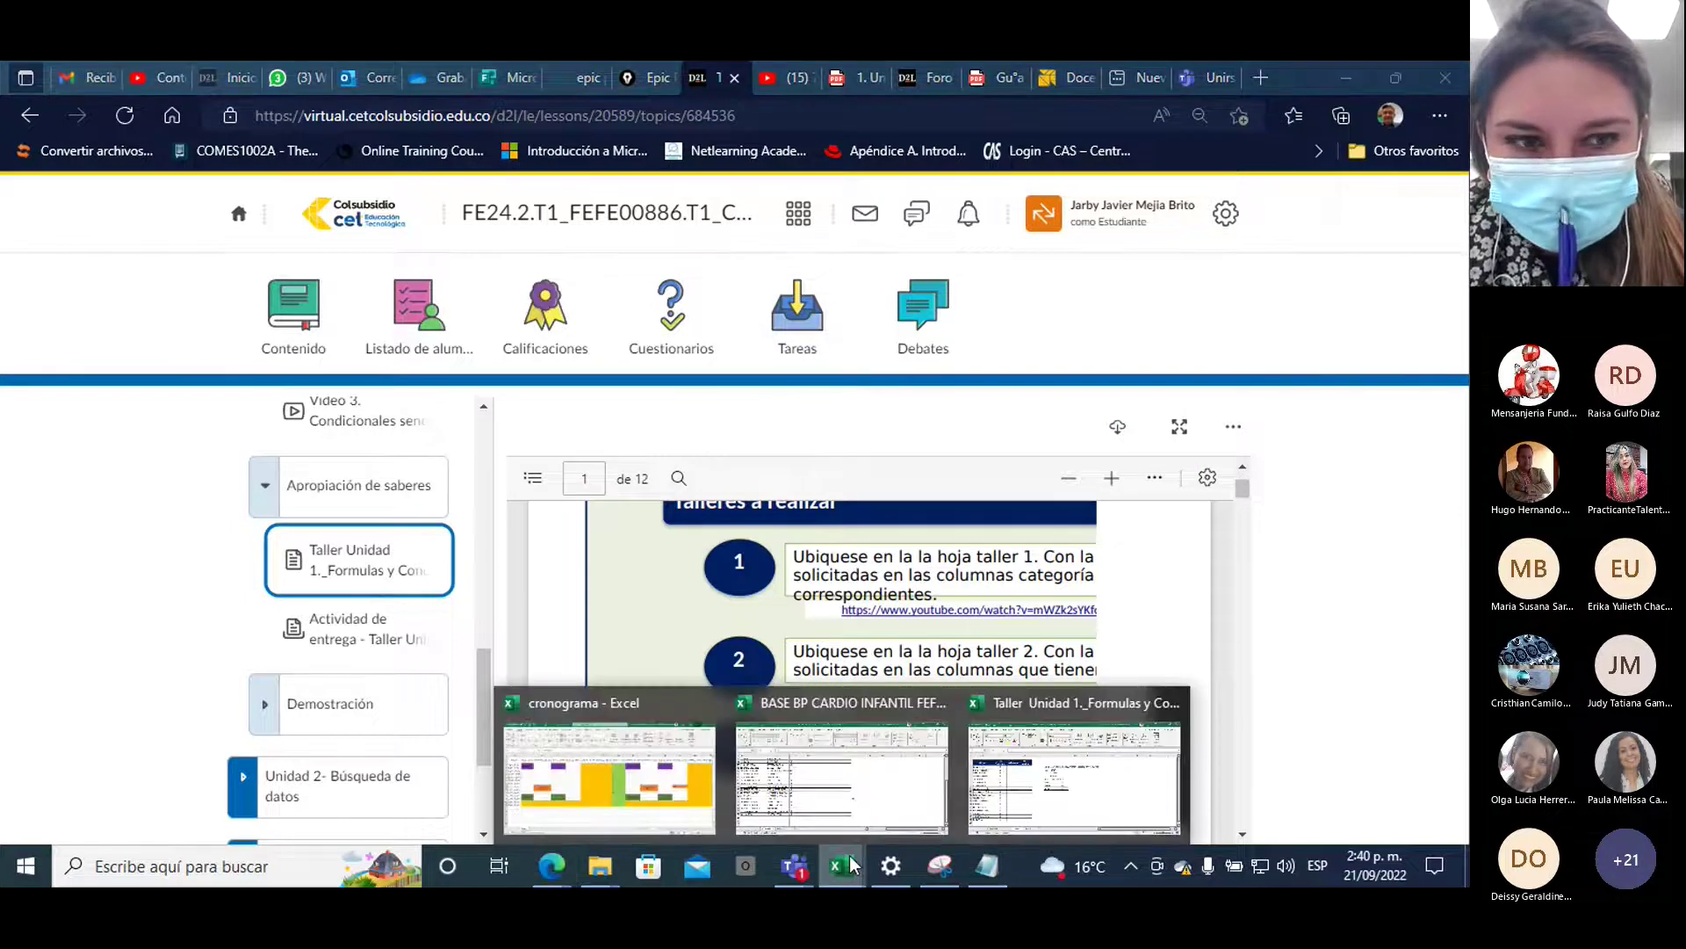
{"action": "left_click", "coordinate": [1077, 787]}
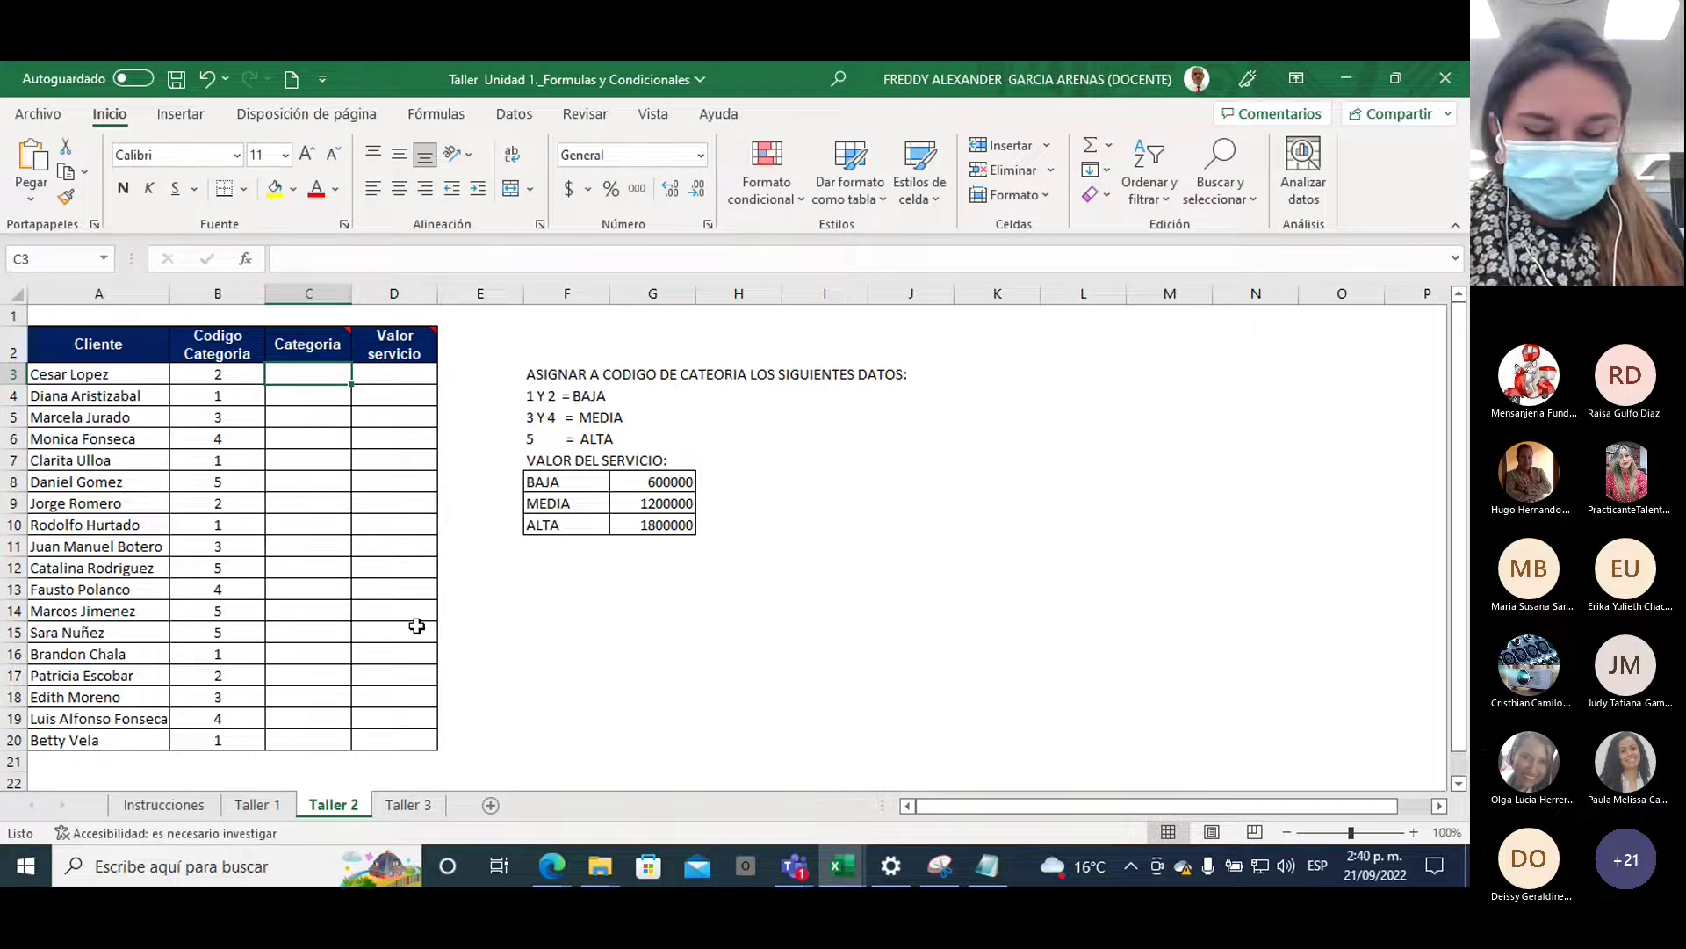
{"action": "left_click", "coordinate": [163, 804]}
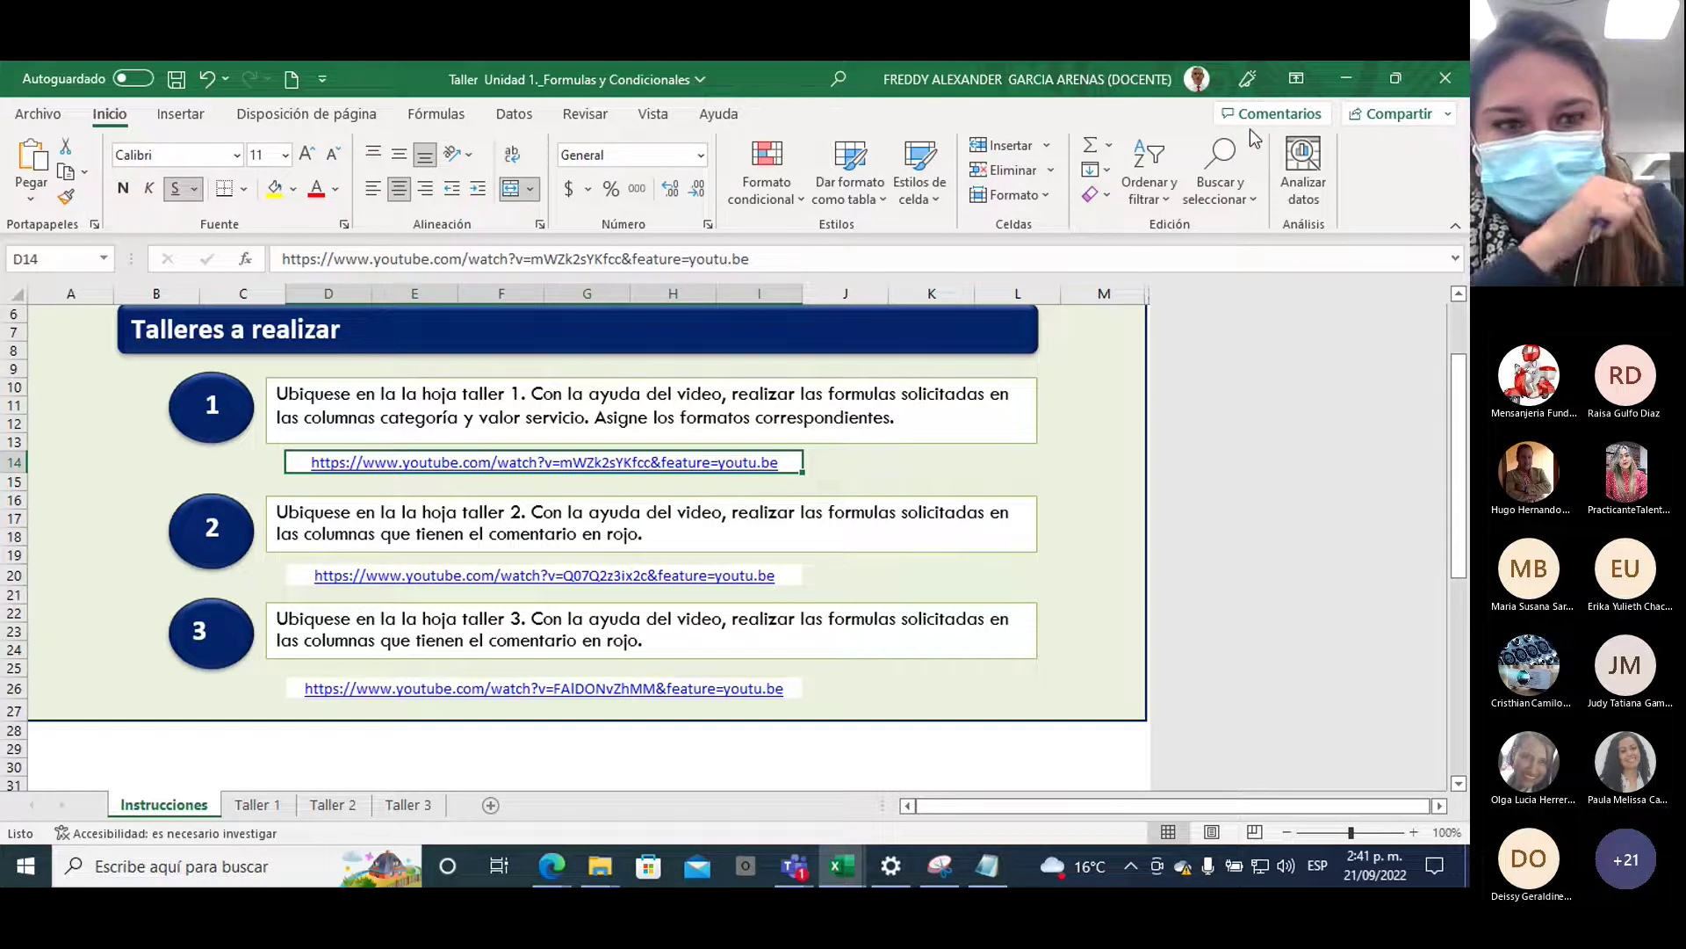
{"action": "left_click", "coordinate": [1347, 83]}
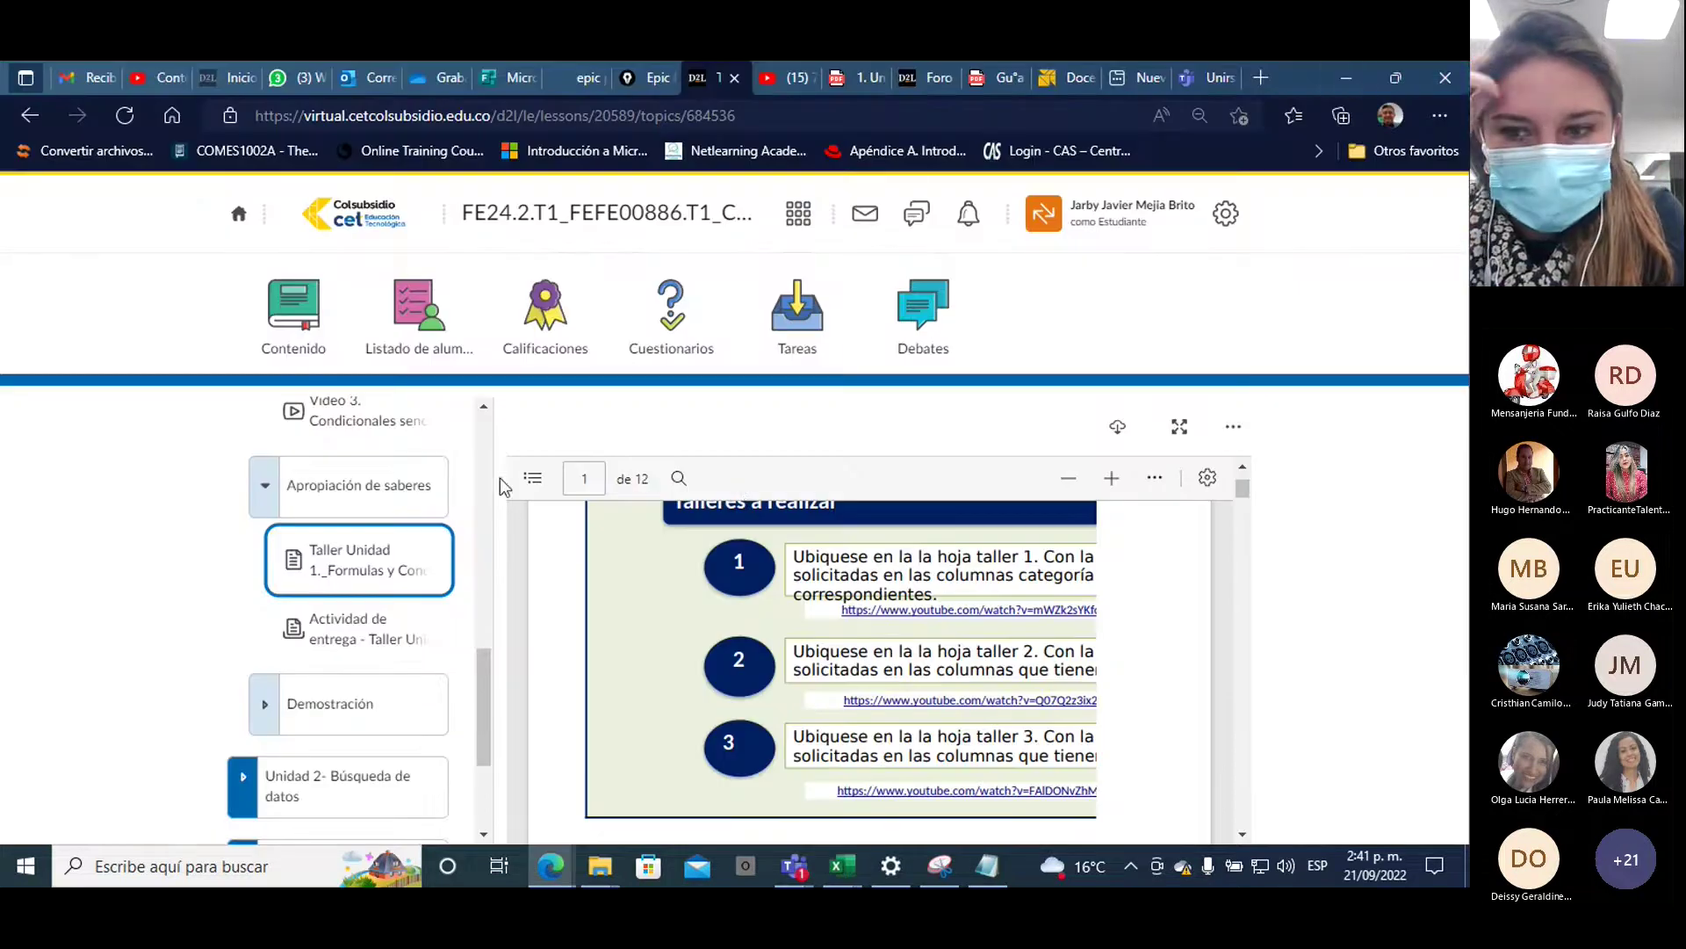
Open the 'Actividad de entrega - Taller Unidad 1' page and review its file upload and Comentarios area
{"action": "left_click", "coordinate": [332, 639]}
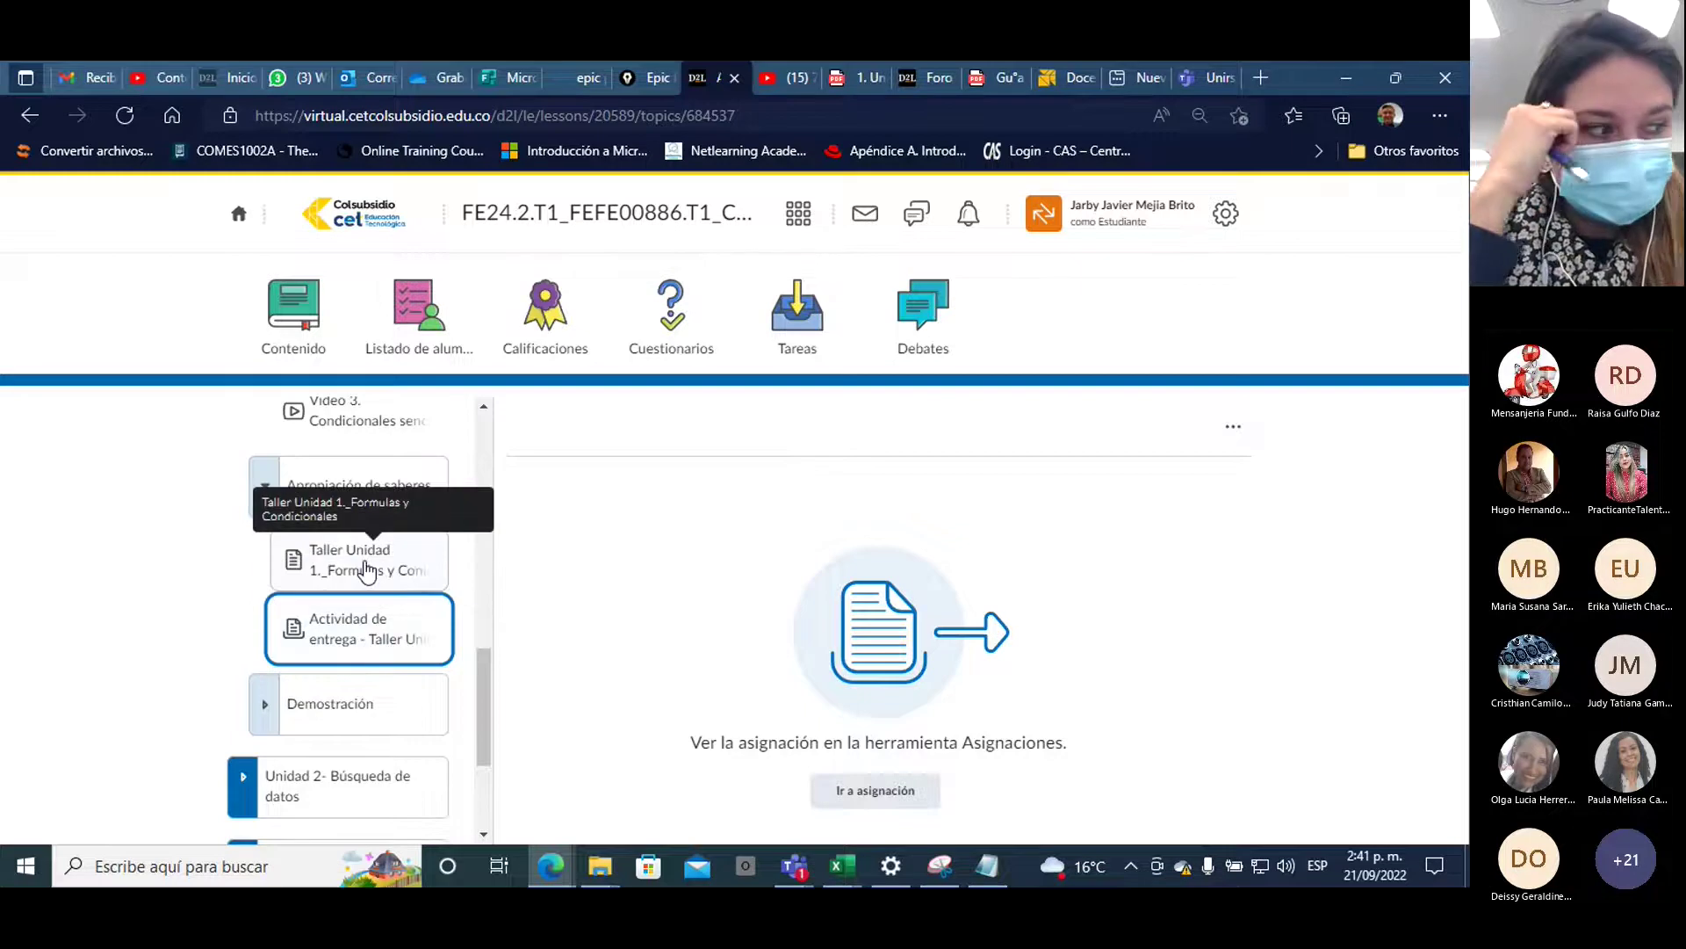
{"action": "left_click", "coordinate": [869, 797]}
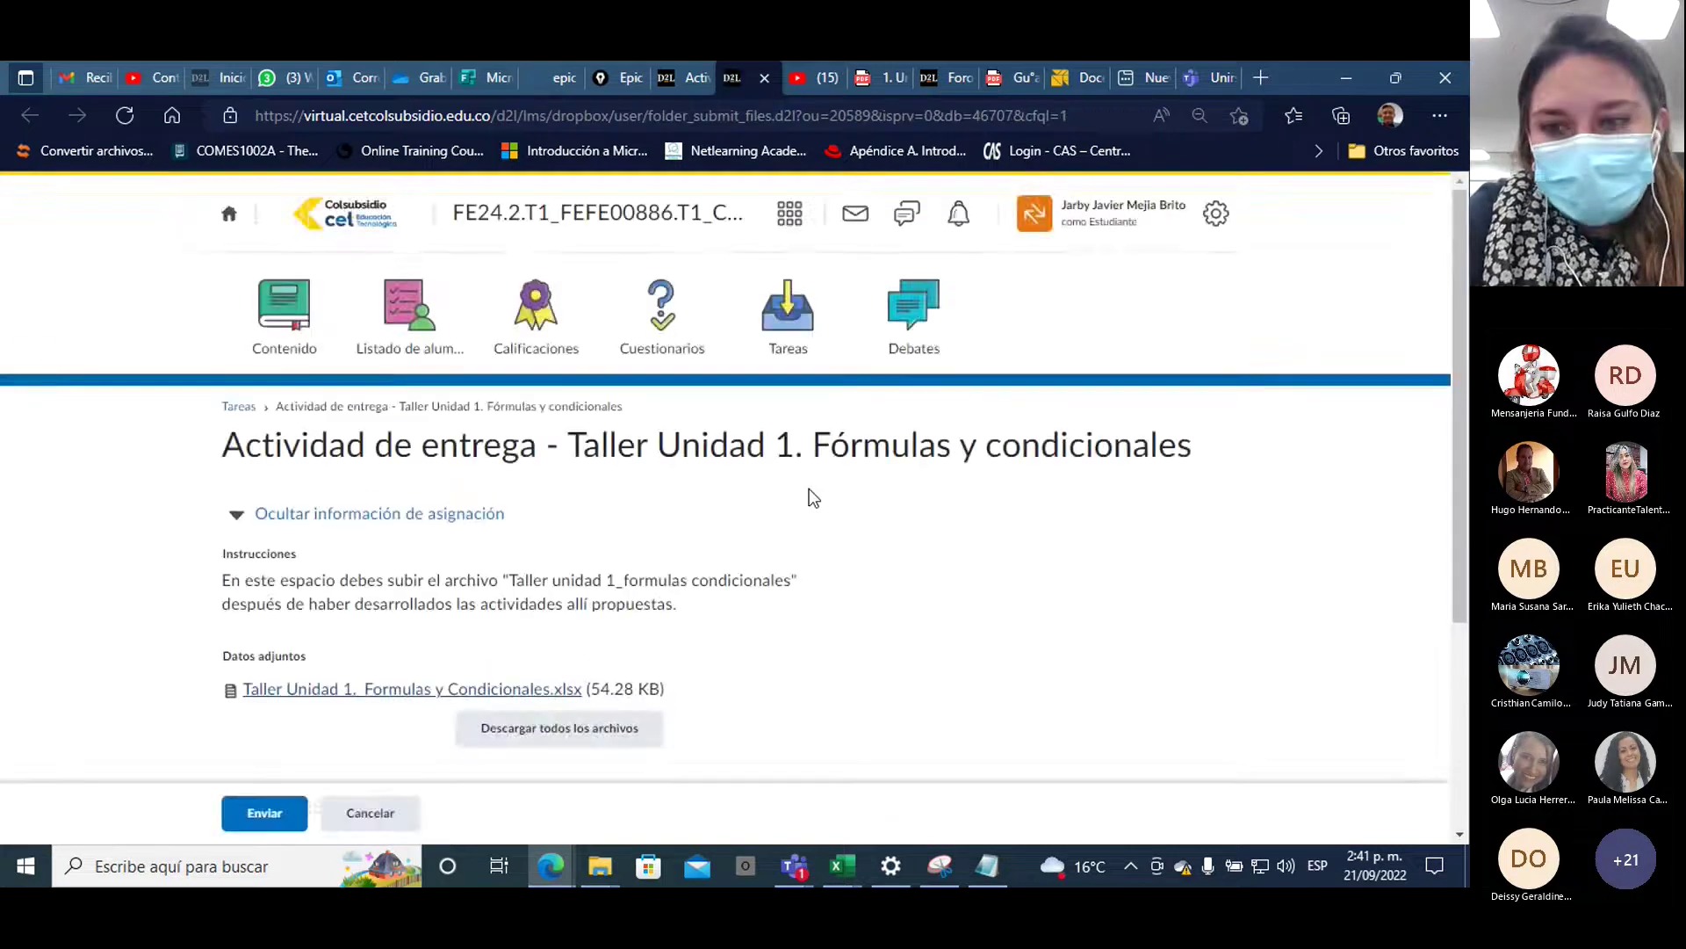
{"action": "scroll", "coordinate": [564, 545], "scroll_direction": "down", "scroll_amount": 1}
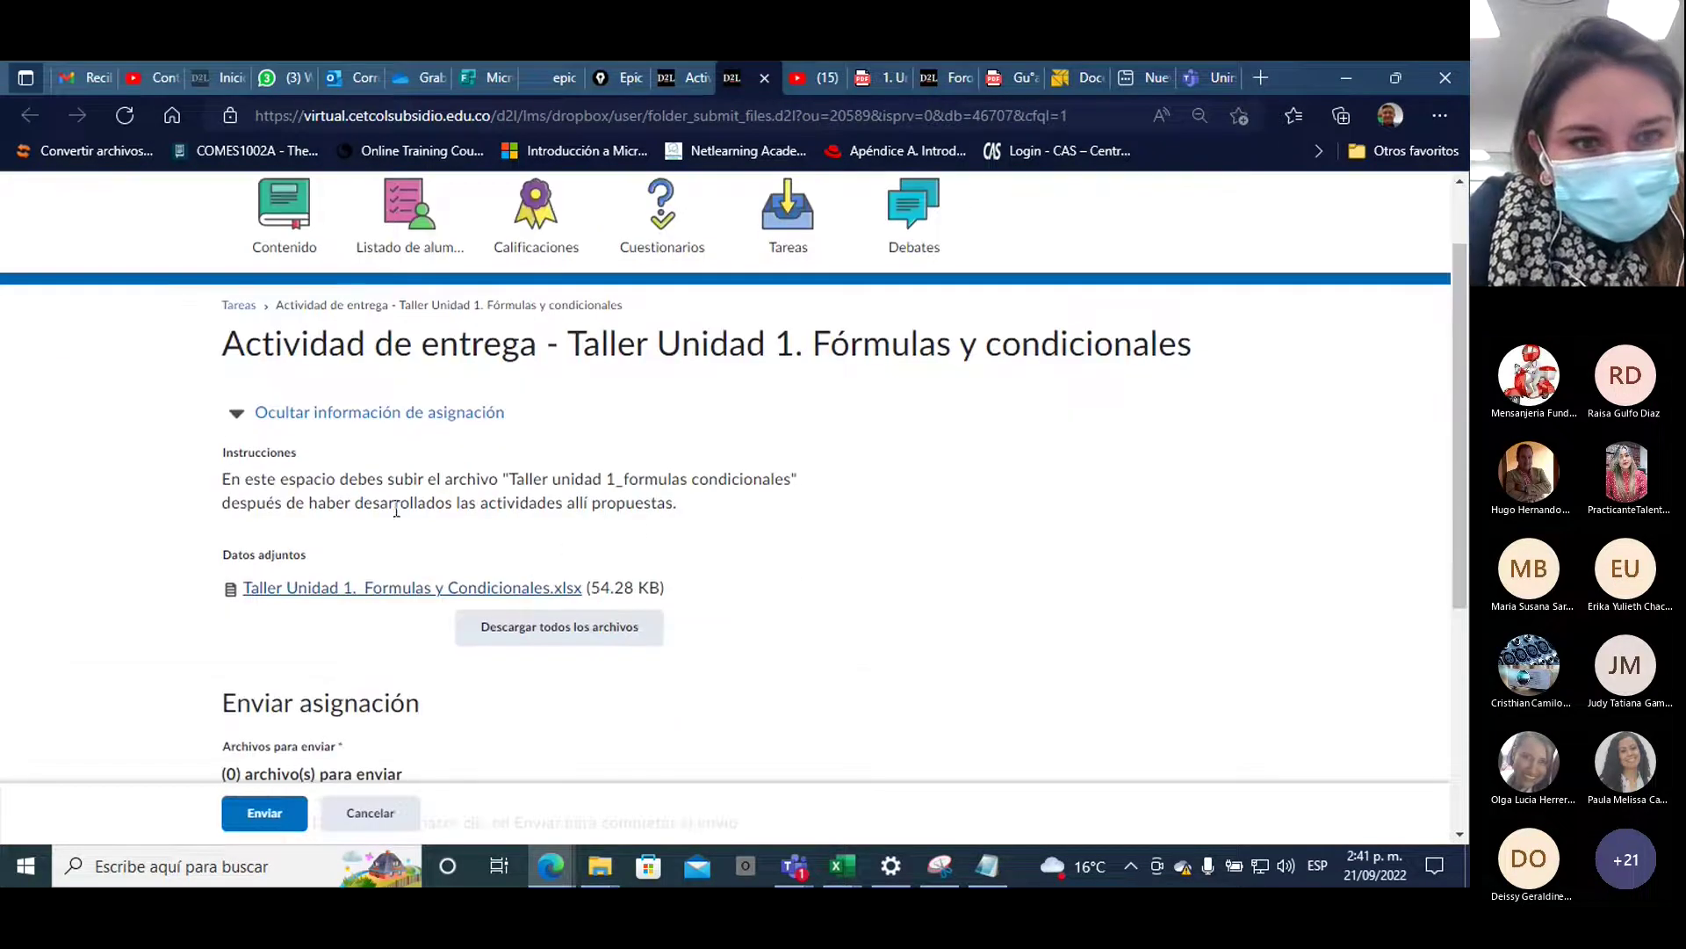
{"action": "scroll", "coordinate": [487, 671], "scroll_direction": "down", "scroll_amount": 3}
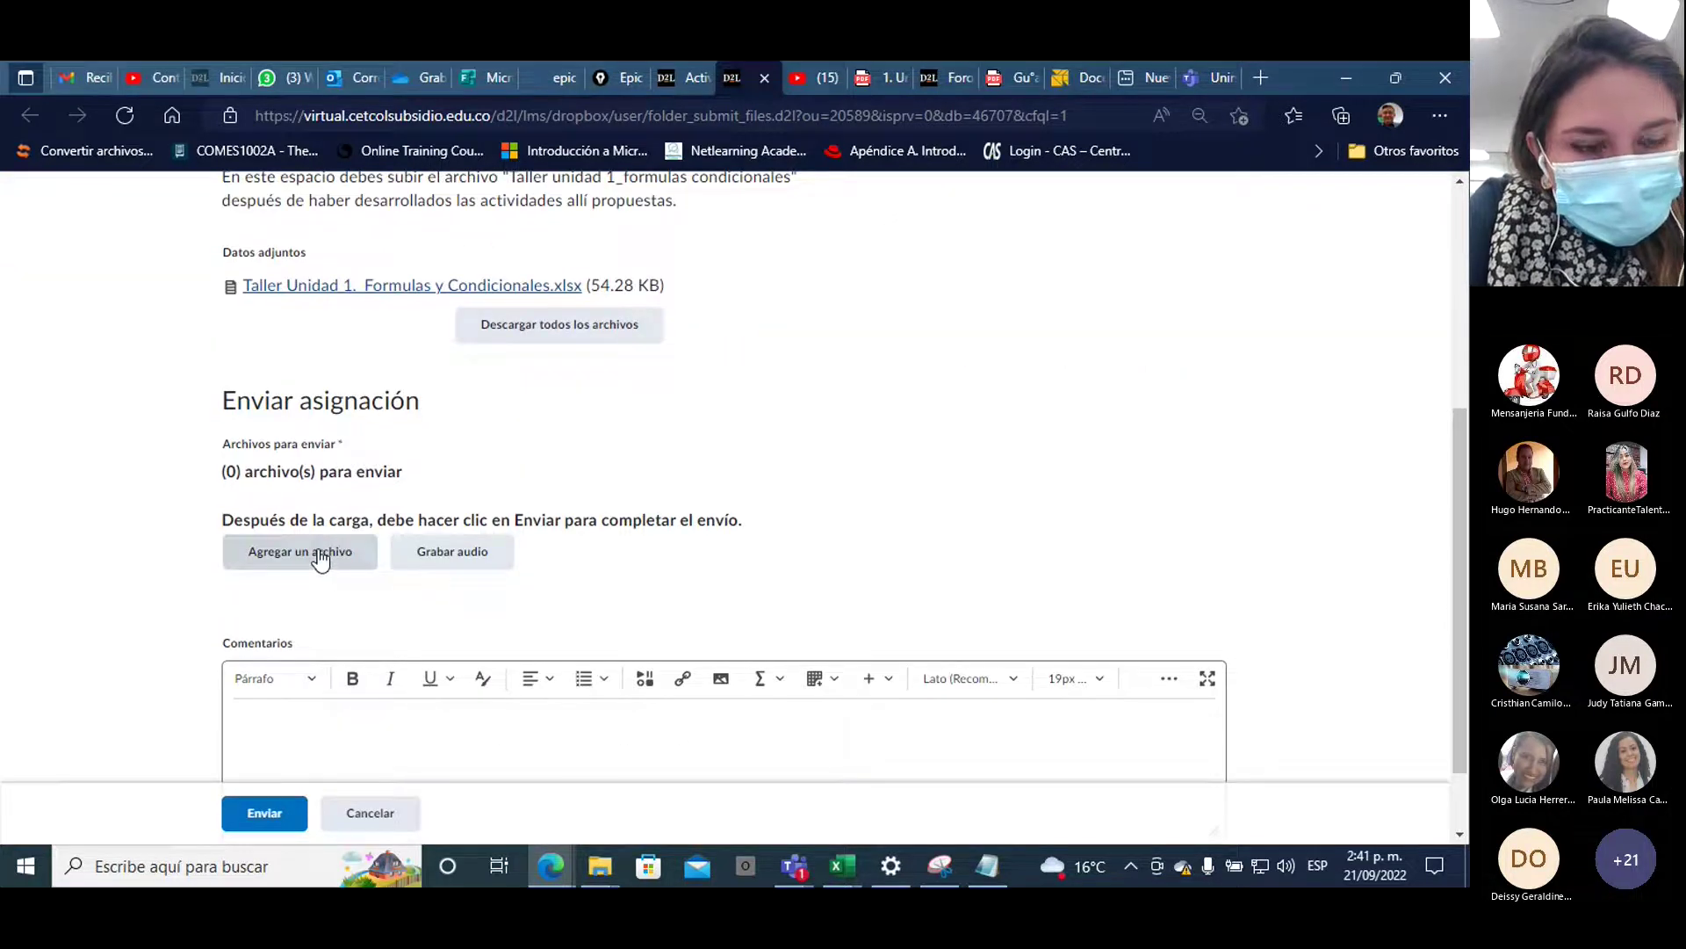
{"action": "scroll", "coordinate": [322, 563], "scroll_direction": "down", "scroll_amount": 1}
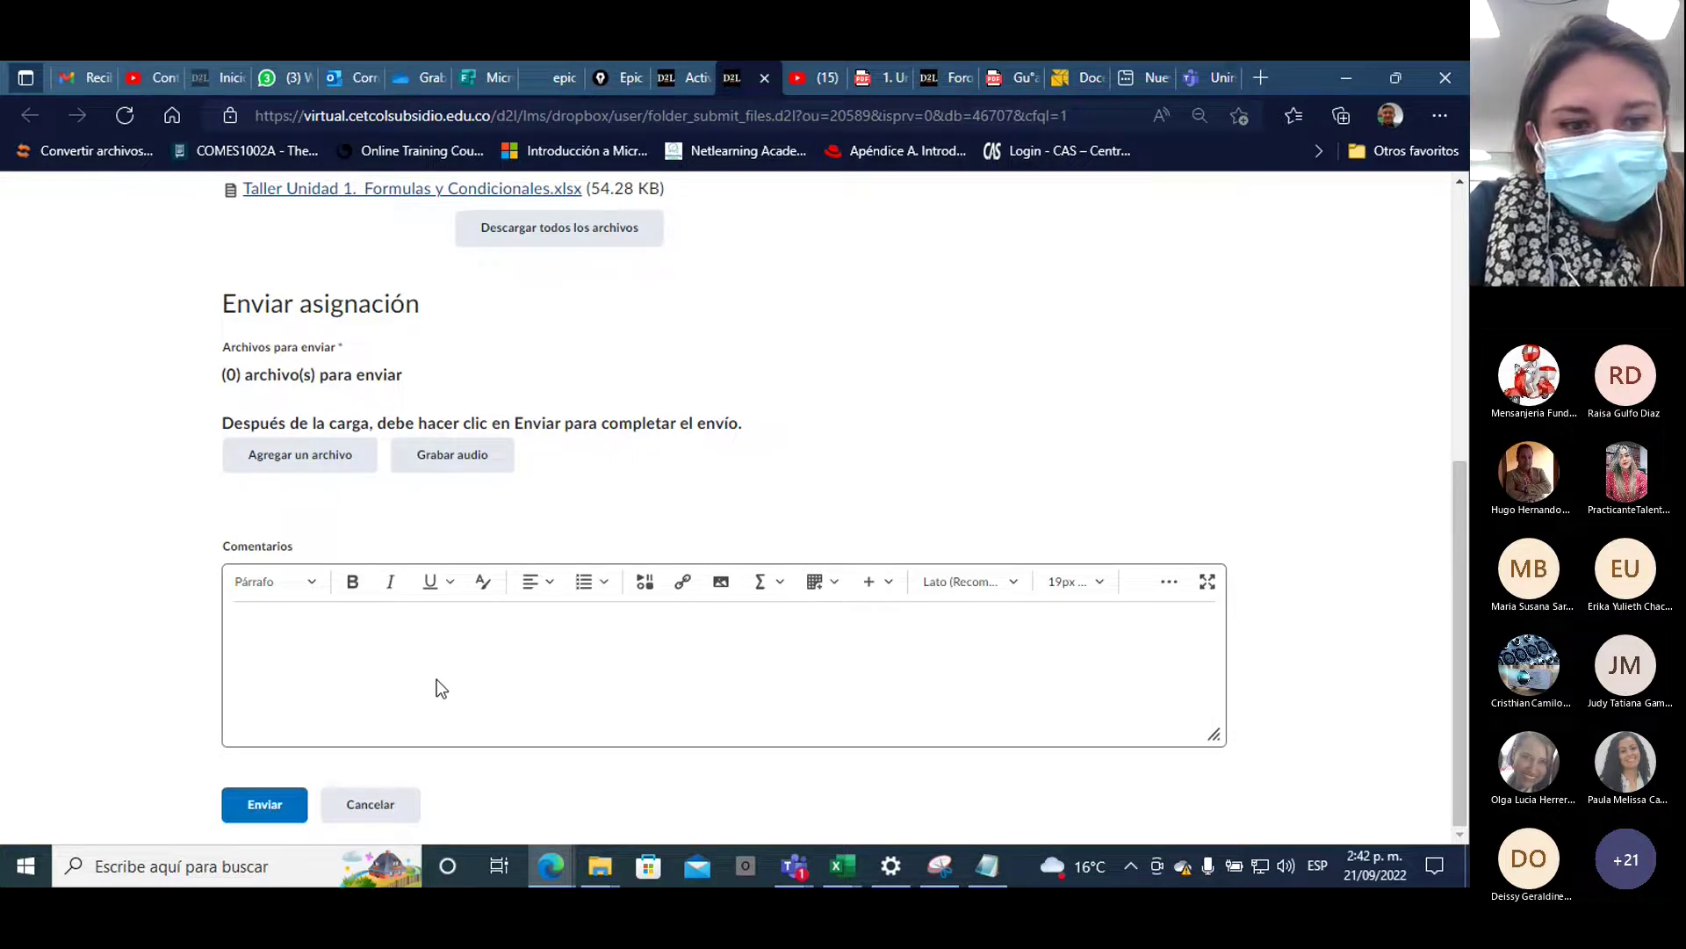
{"action": "scroll", "coordinate": [436, 678], "scroll_direction": "up", "scroll_amount": 5}
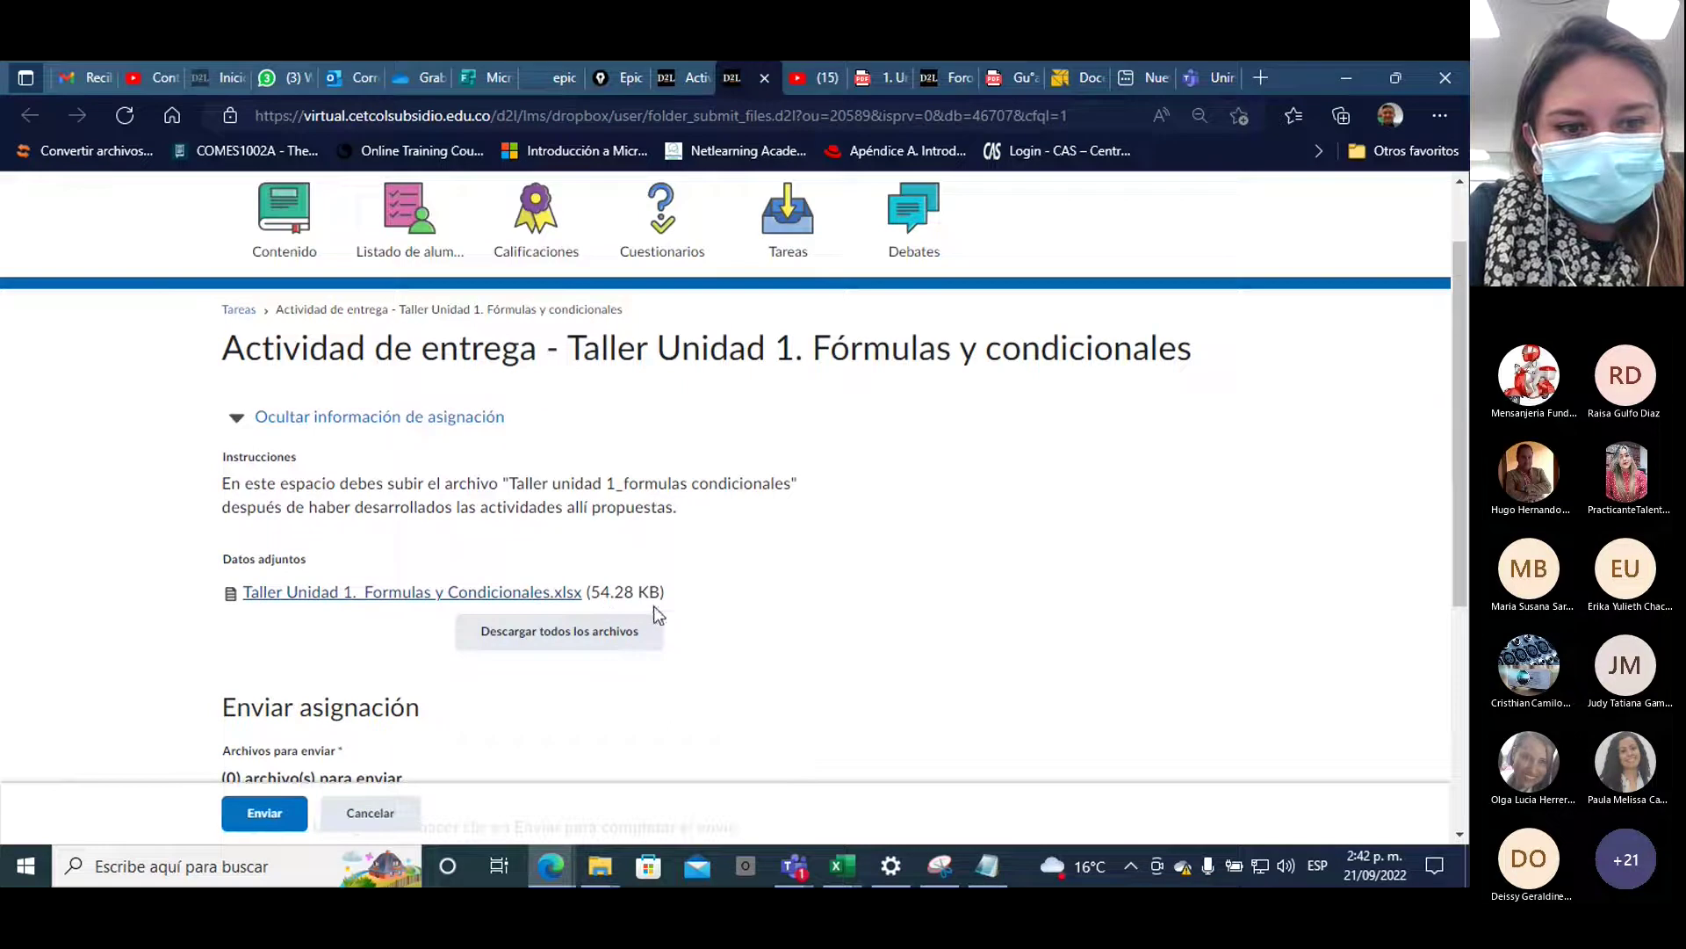
{"action": "scroll", "coordinate": [654, 612], "scroll_direction": "up", "scroll_amount": 1}
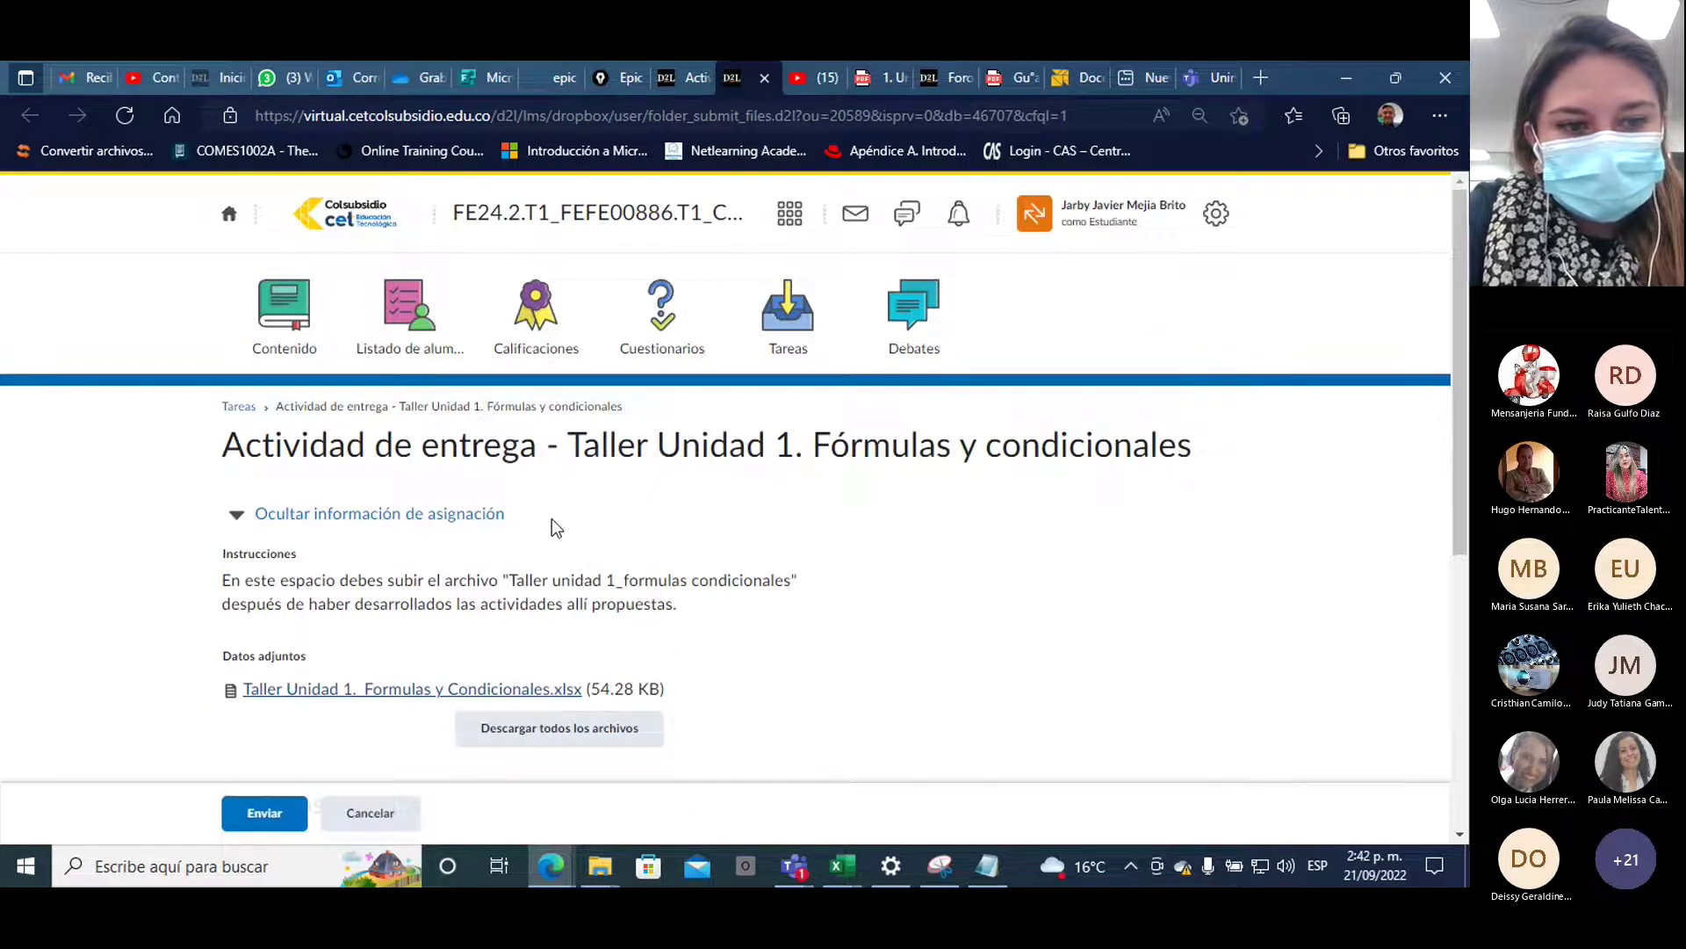
Navigate Contenido > Unidad 1 > Apropiación de saberes > Demostración to 'Evaluación de cierre Unidad 1'
{"action": "left_click", "coordinate": [285, 349]}
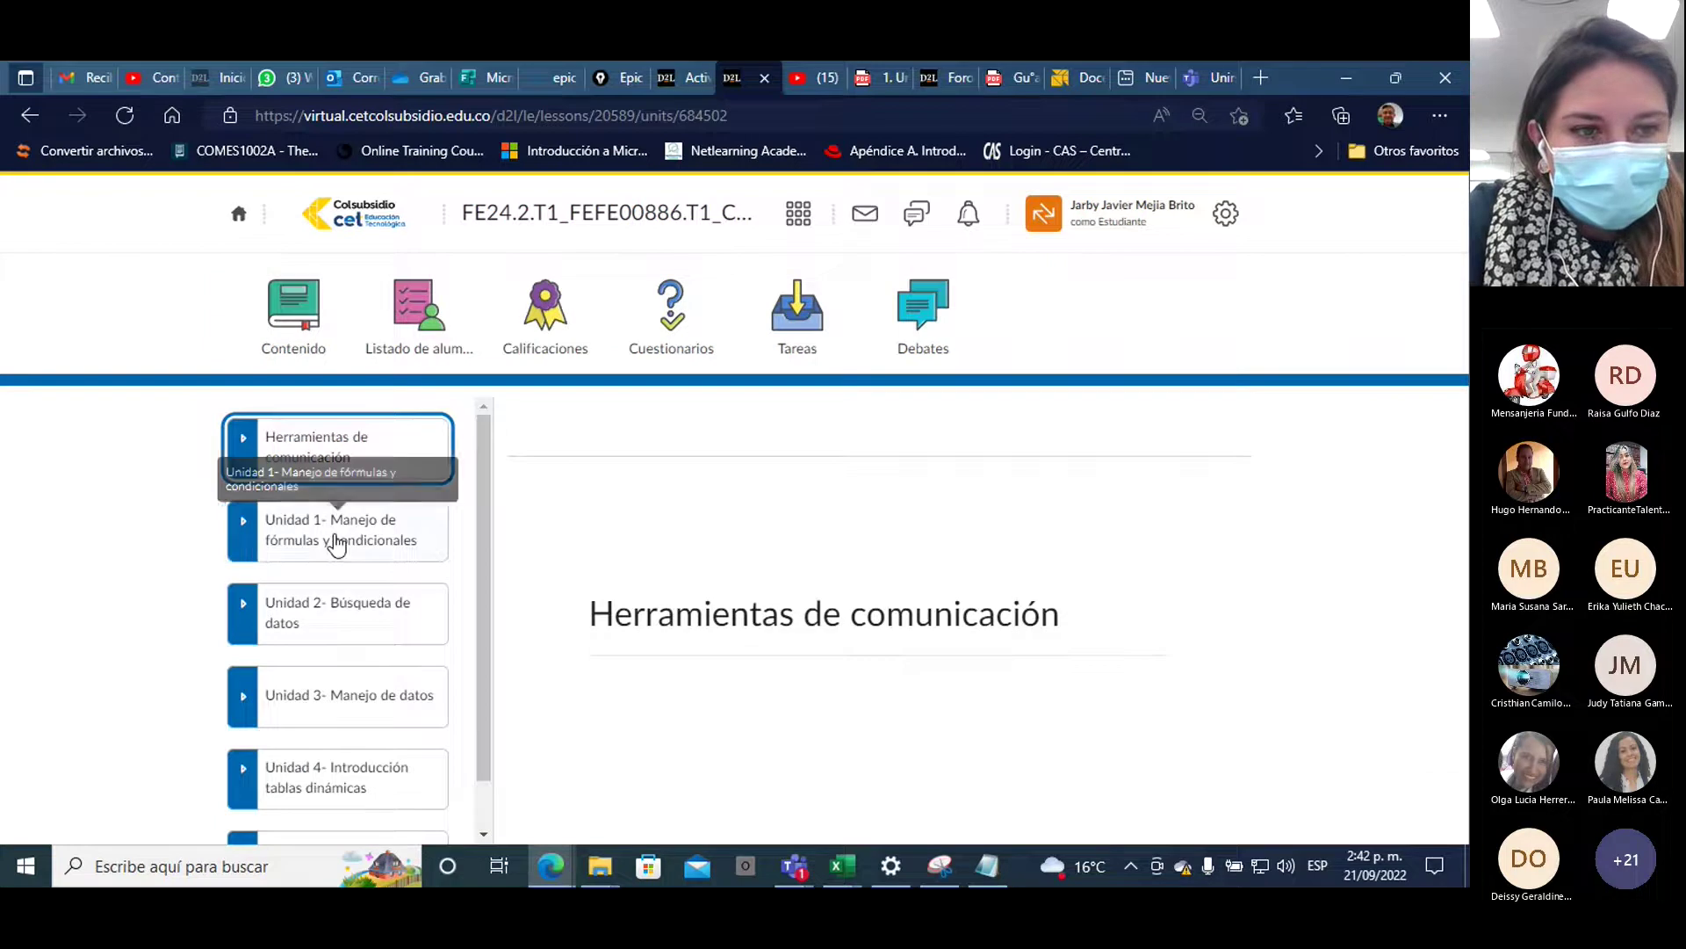
{"action": "left_click", "coordinate": [332, 544]}
{"action": "scroll", "coordinate": [336, 542], "scroll_direction": "down", "scroll_amount": 2}
{"action": "left_click", "coordinate": [344, 615]}
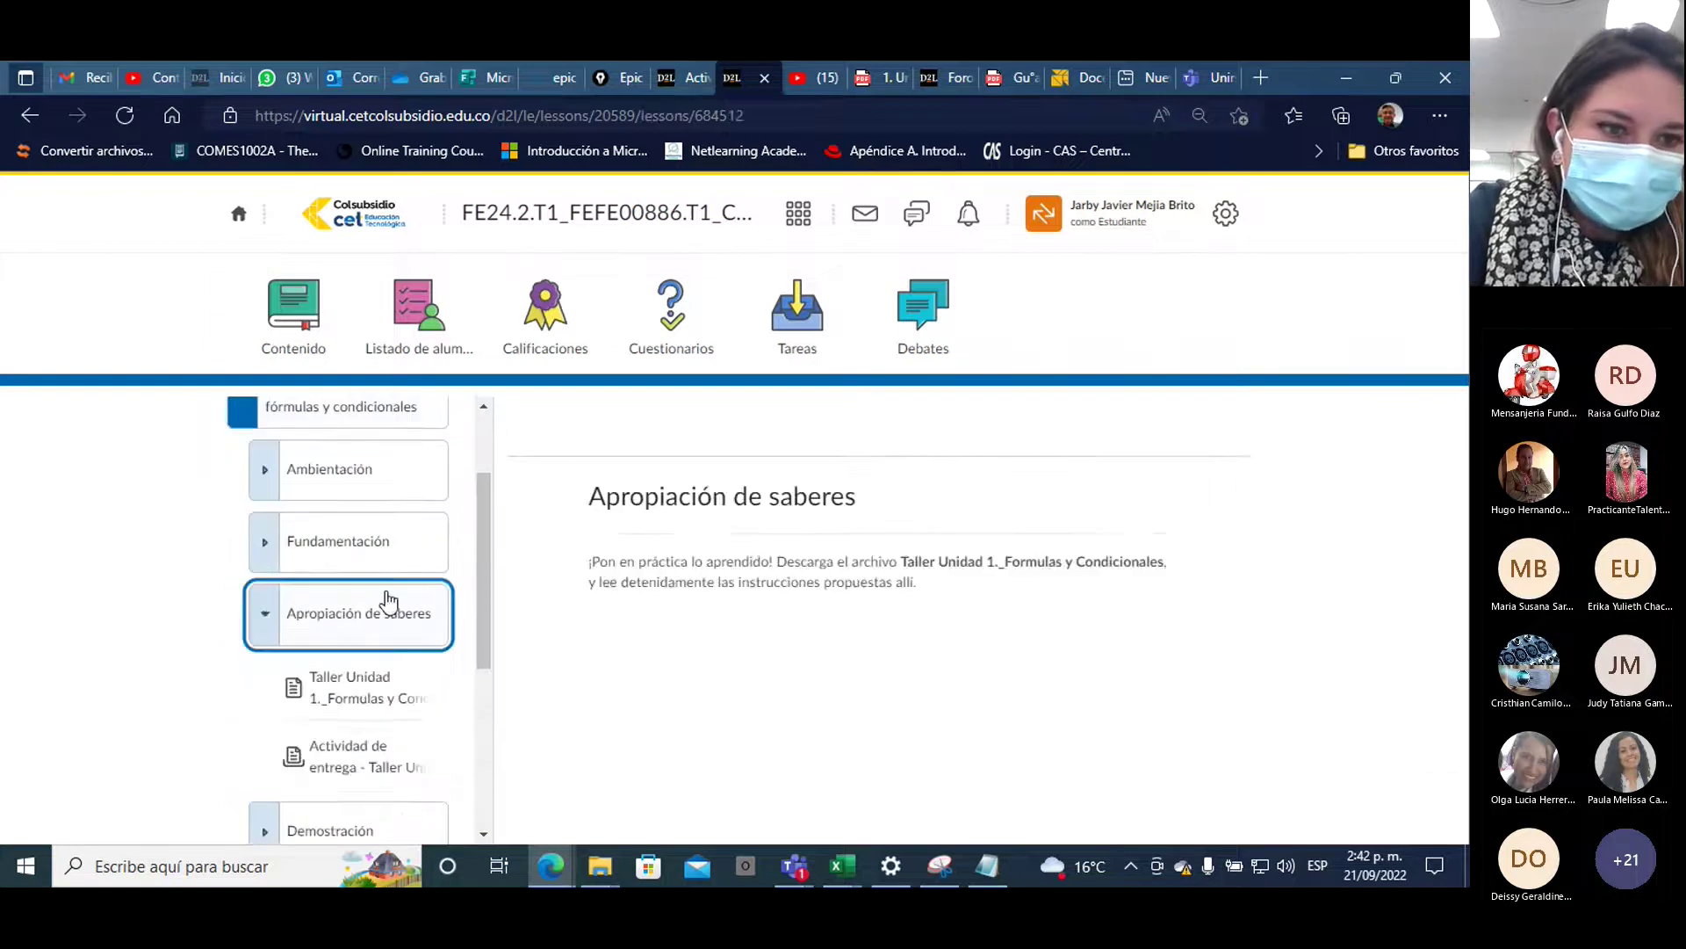
{"action": "scroll", "coordinate": [352, 615], "scroll_direction": "down", "scroll_amount": 2}
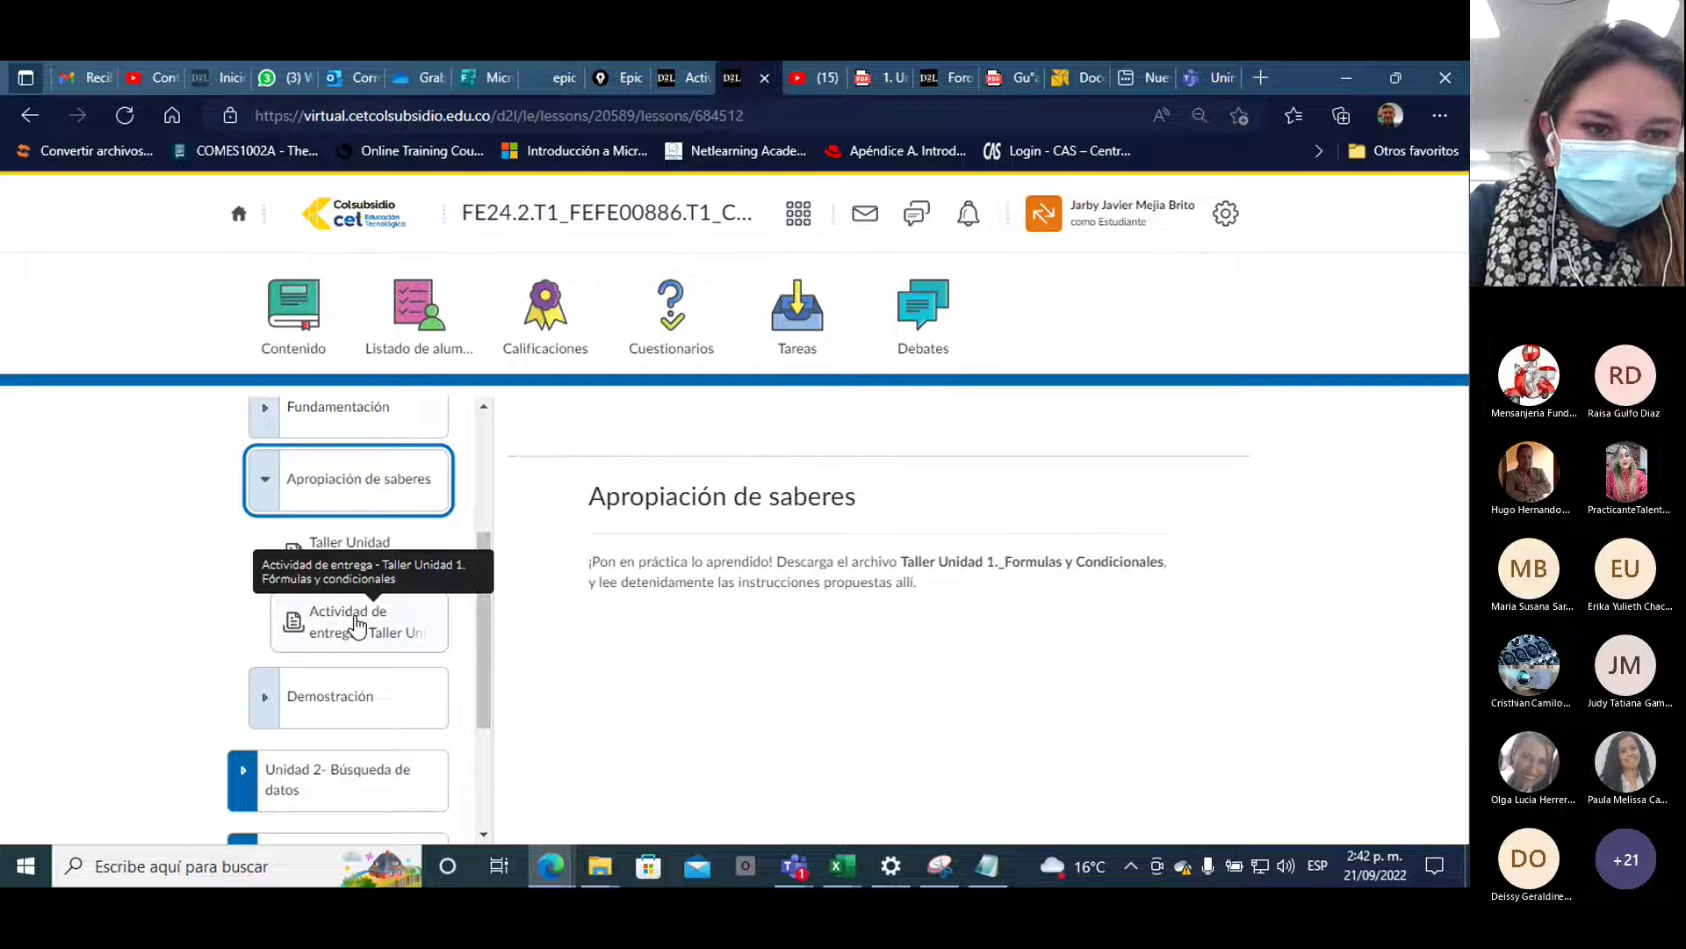
{"action": "left_click_drag", "start_coordinate": [481, 588], "coordinate": [482, 657]}
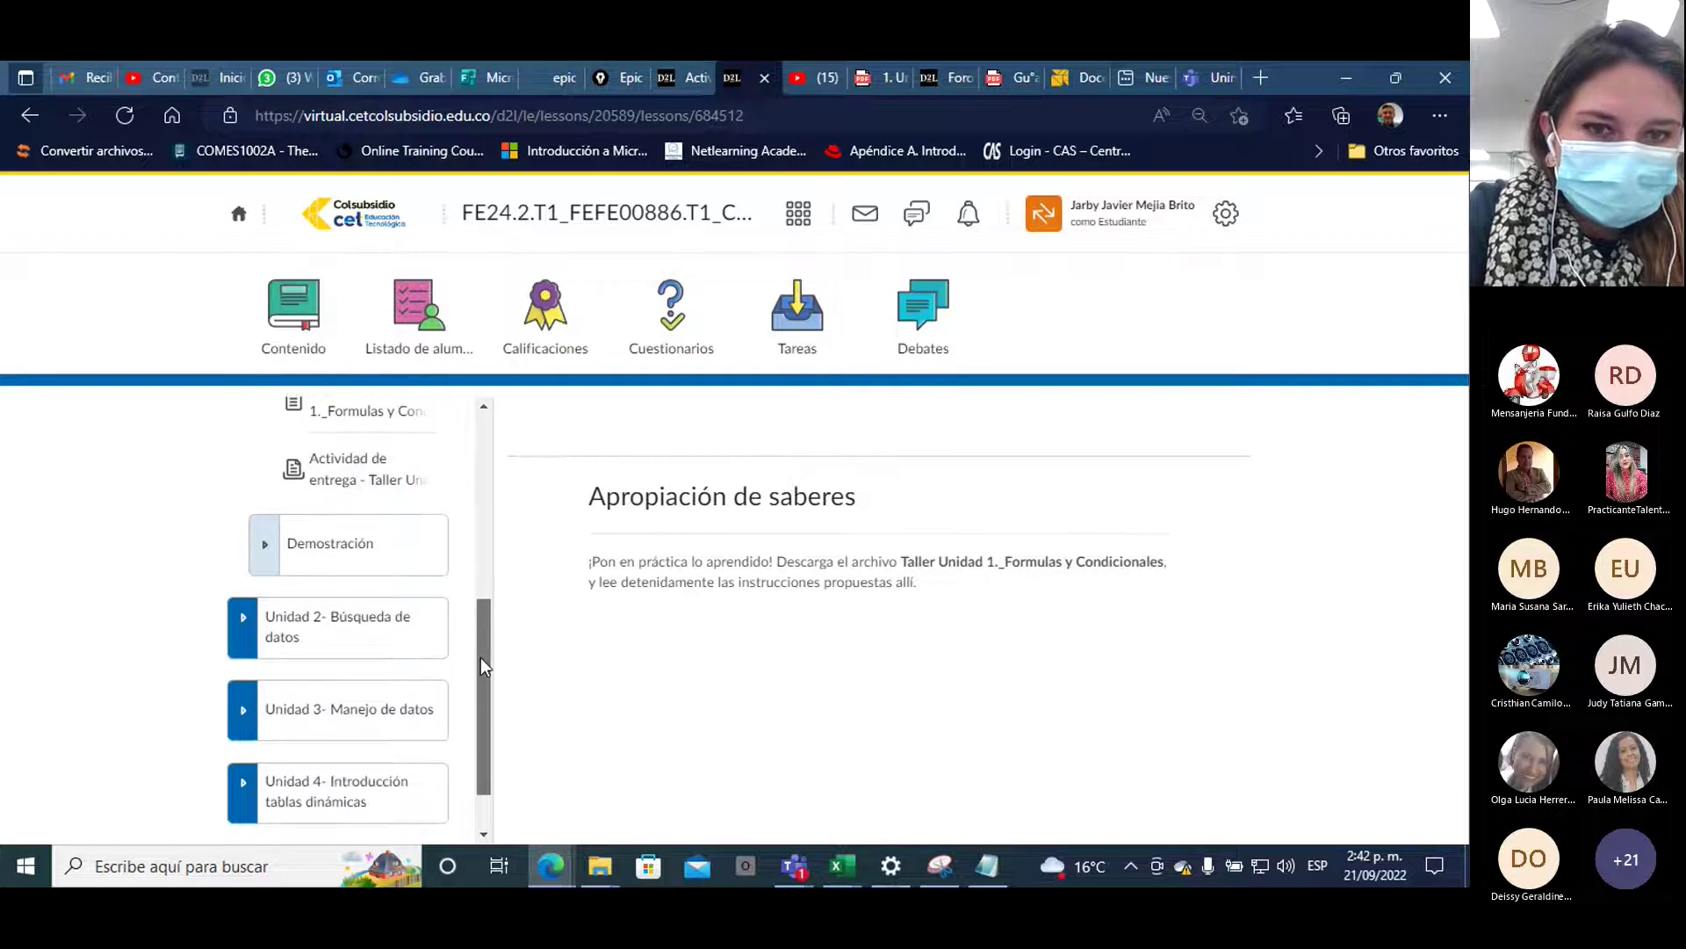
{"action": "left_click", "coordinate": [268, 548]}
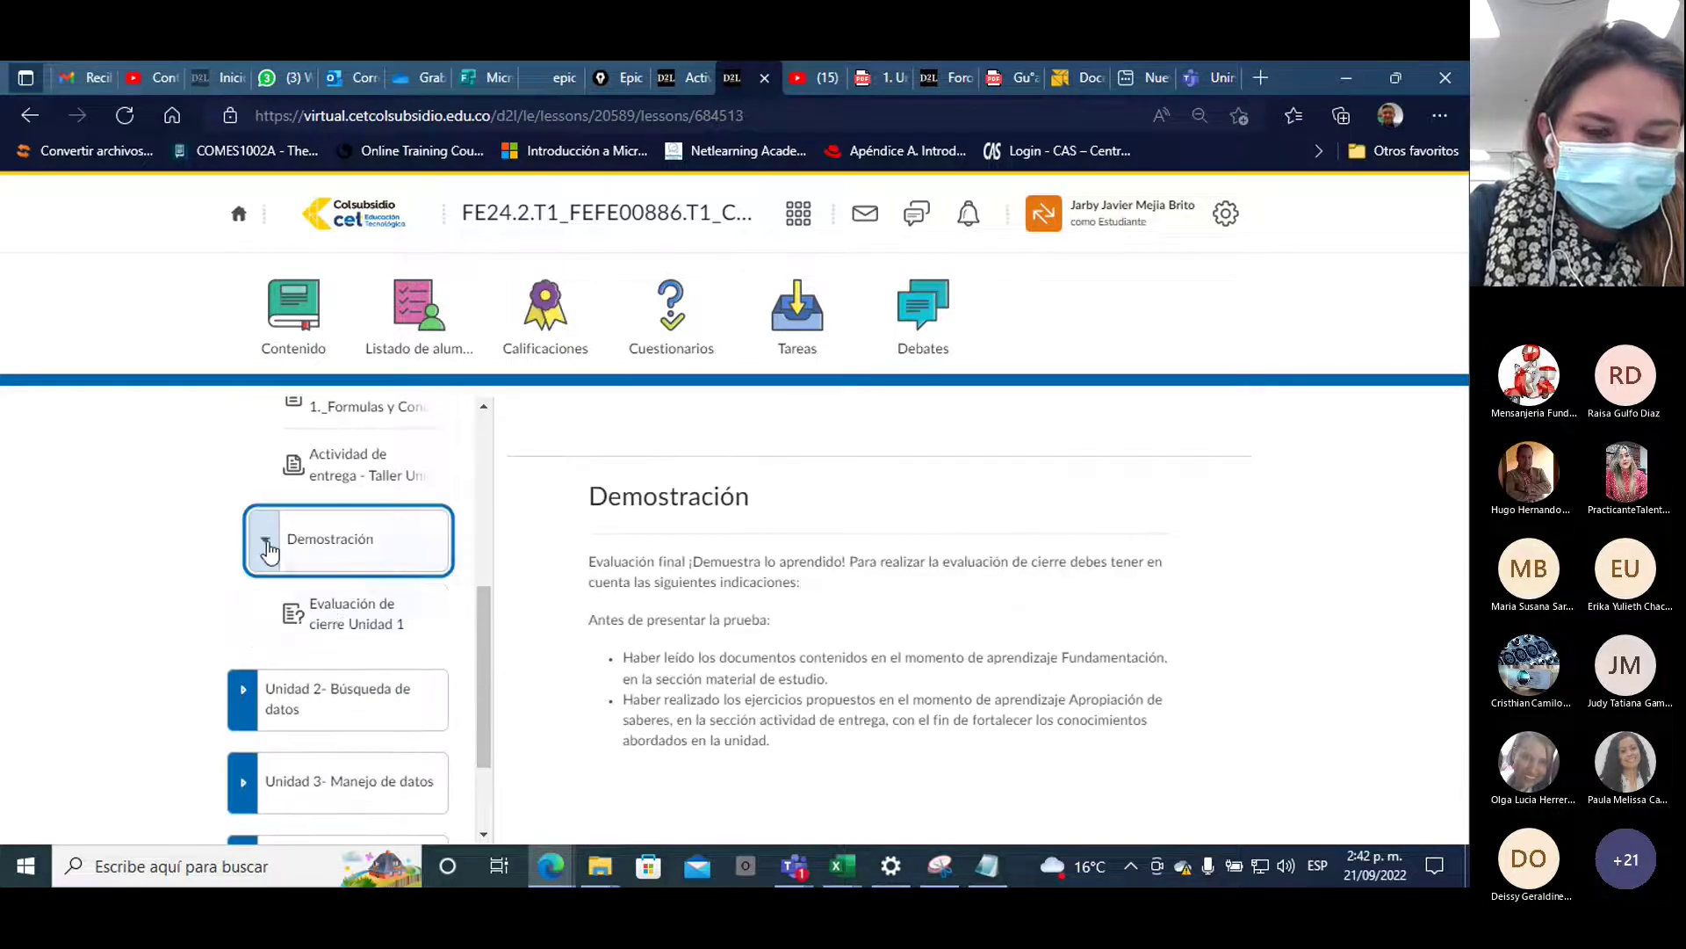
{"action": "left_click", "coordinate": [348, 624]}
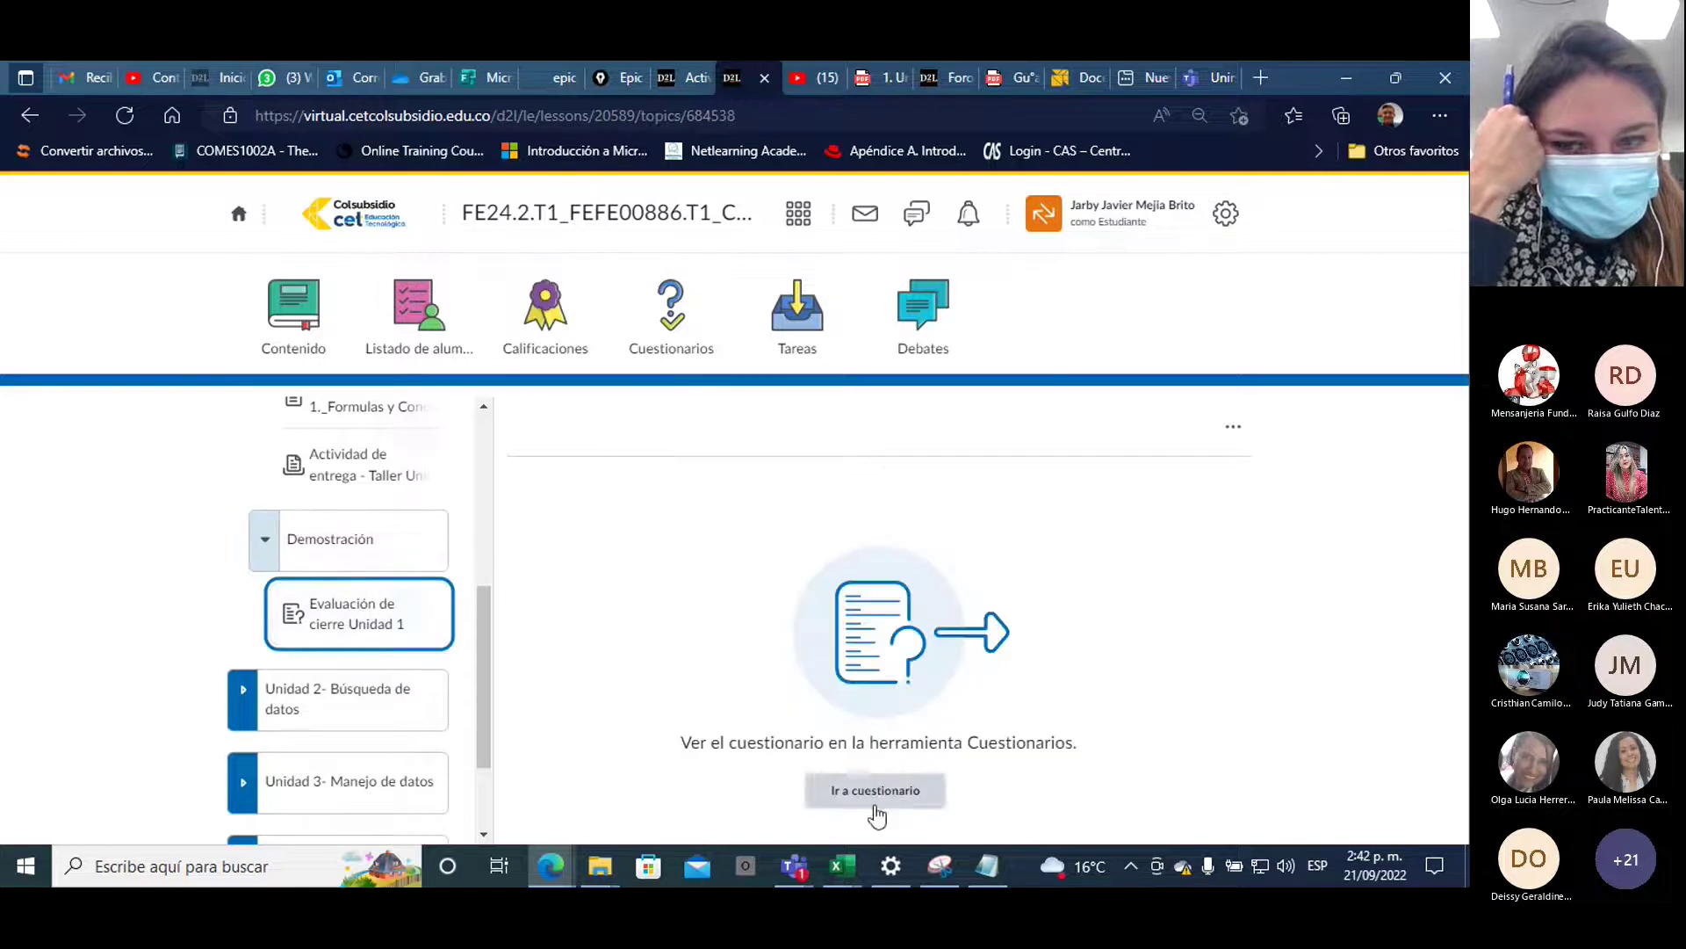
Open the closing quiz and highlight its 2:00:00 suggested time
{"action": "left_click", "coordinate": [876, 793]}
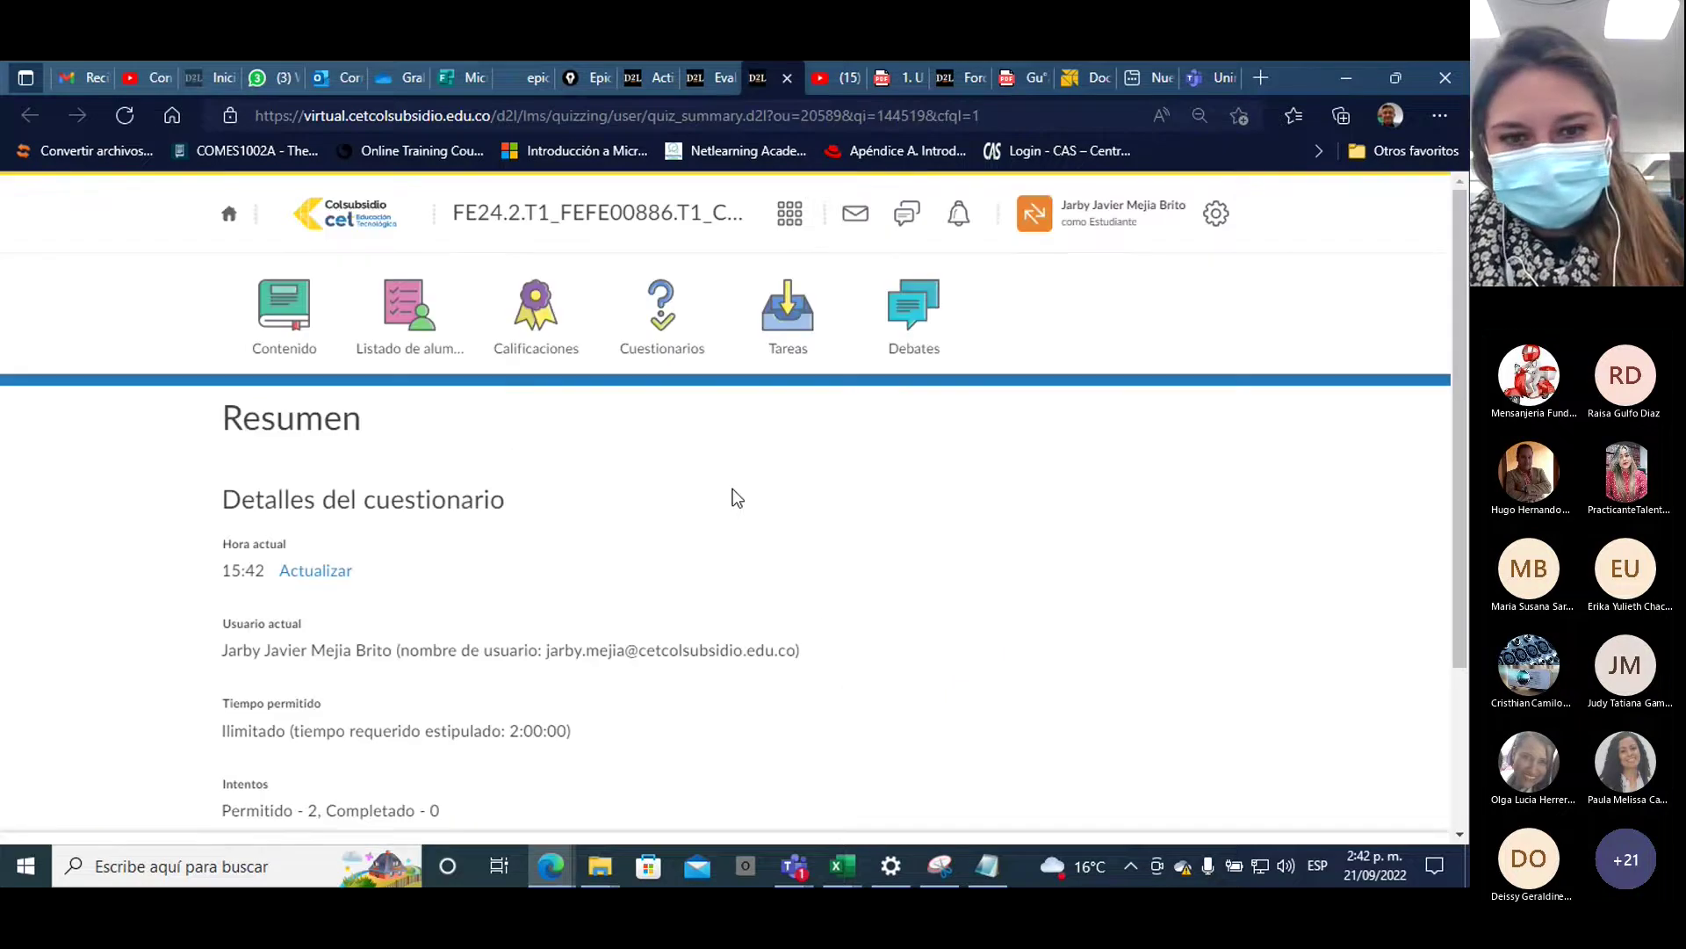
{"action": "scroll", "coordinate": [651, 499], "scroll_direction": "down", "scroll_amount": 2}
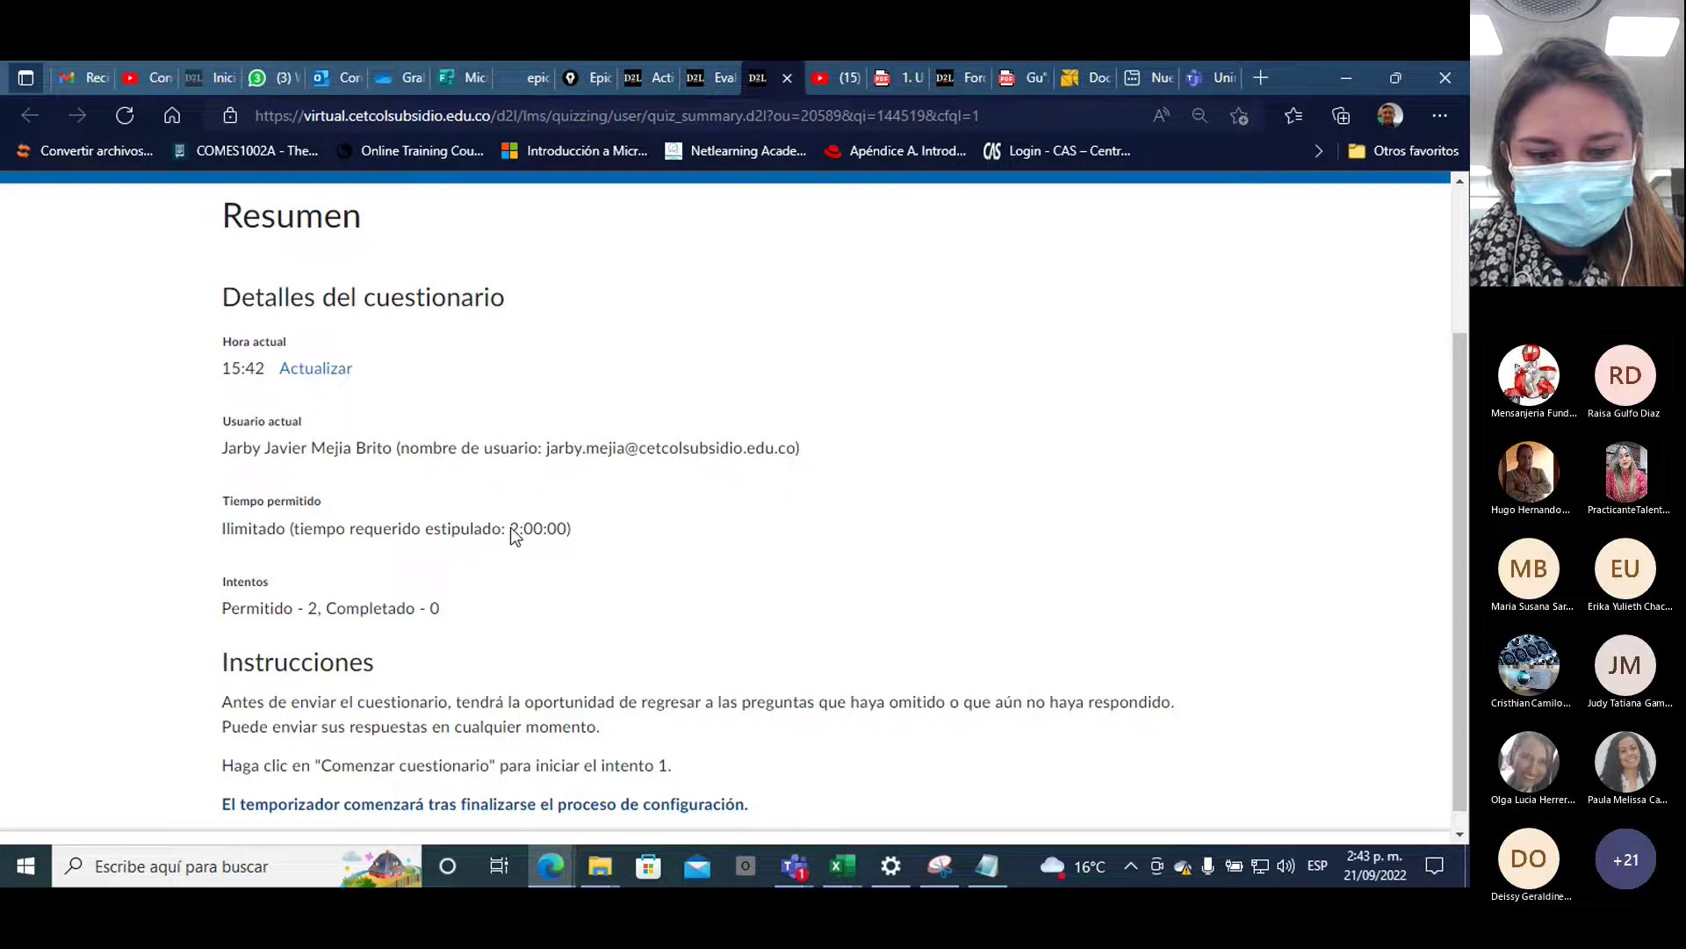
{"action": "left_click_drag", "start_coordinate": [511, 529], "coordinate": [566, 530]}
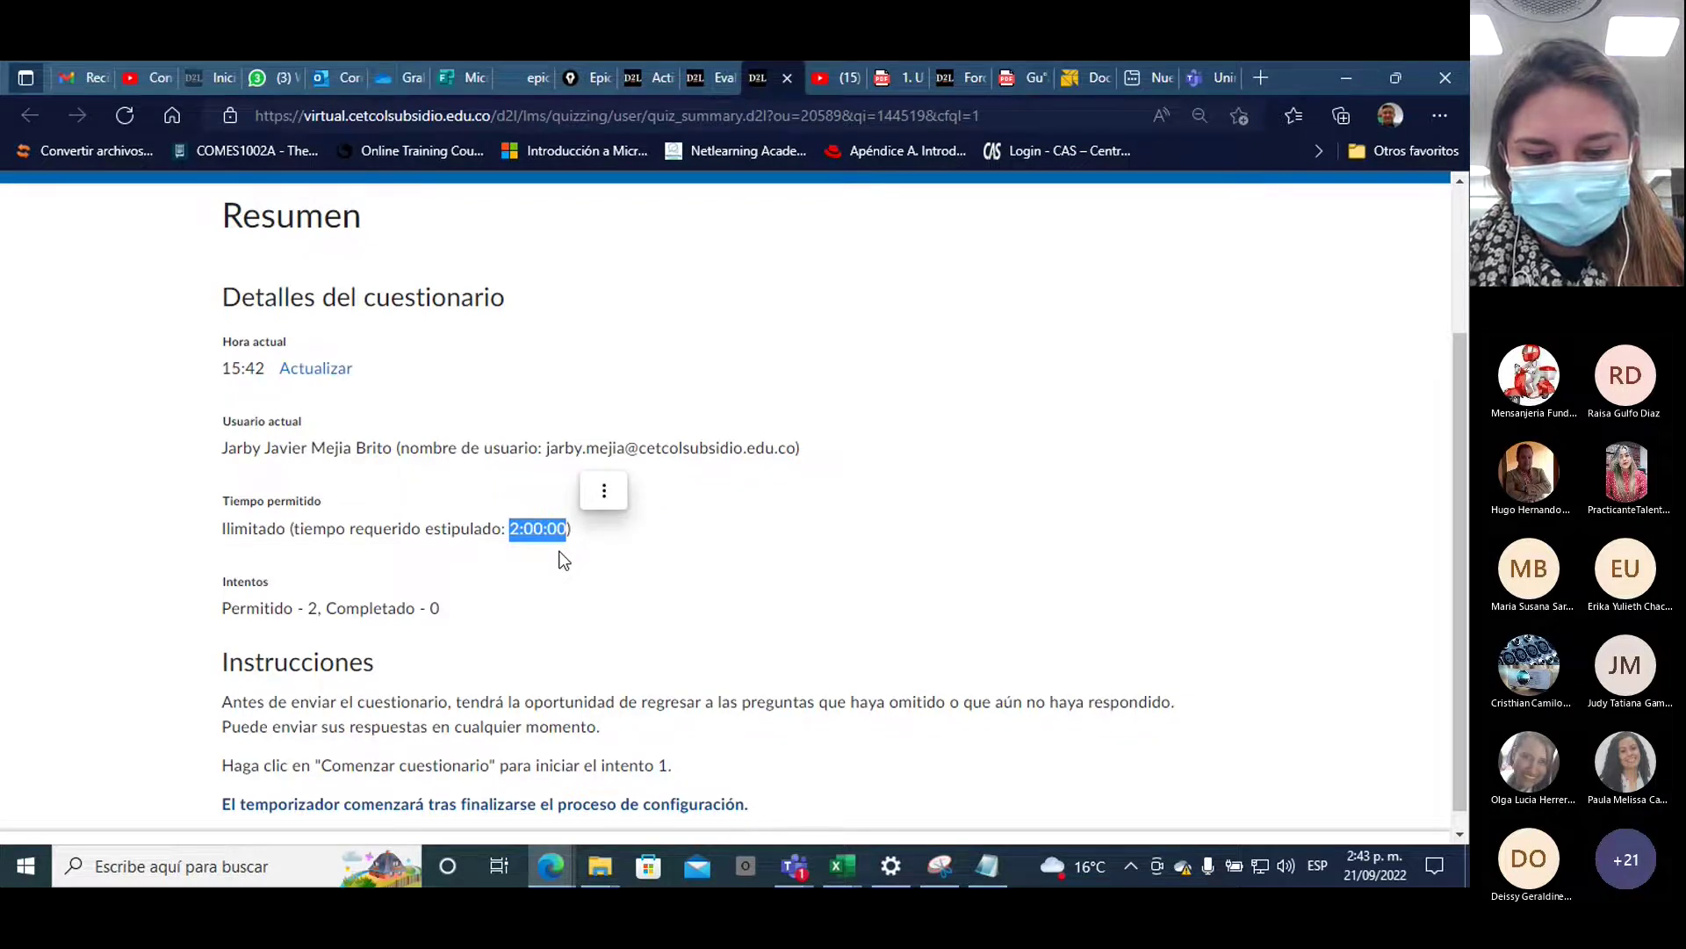
{"action": "left_click", "coordinate": [227, 619]}
Highlight the 'Permitido - 2' attempts and the 'Comenzar cuestionario' instruction
{"action": "left_click_drag", "start_coordinate": [227, 620], "coordinate": [318, 608]}
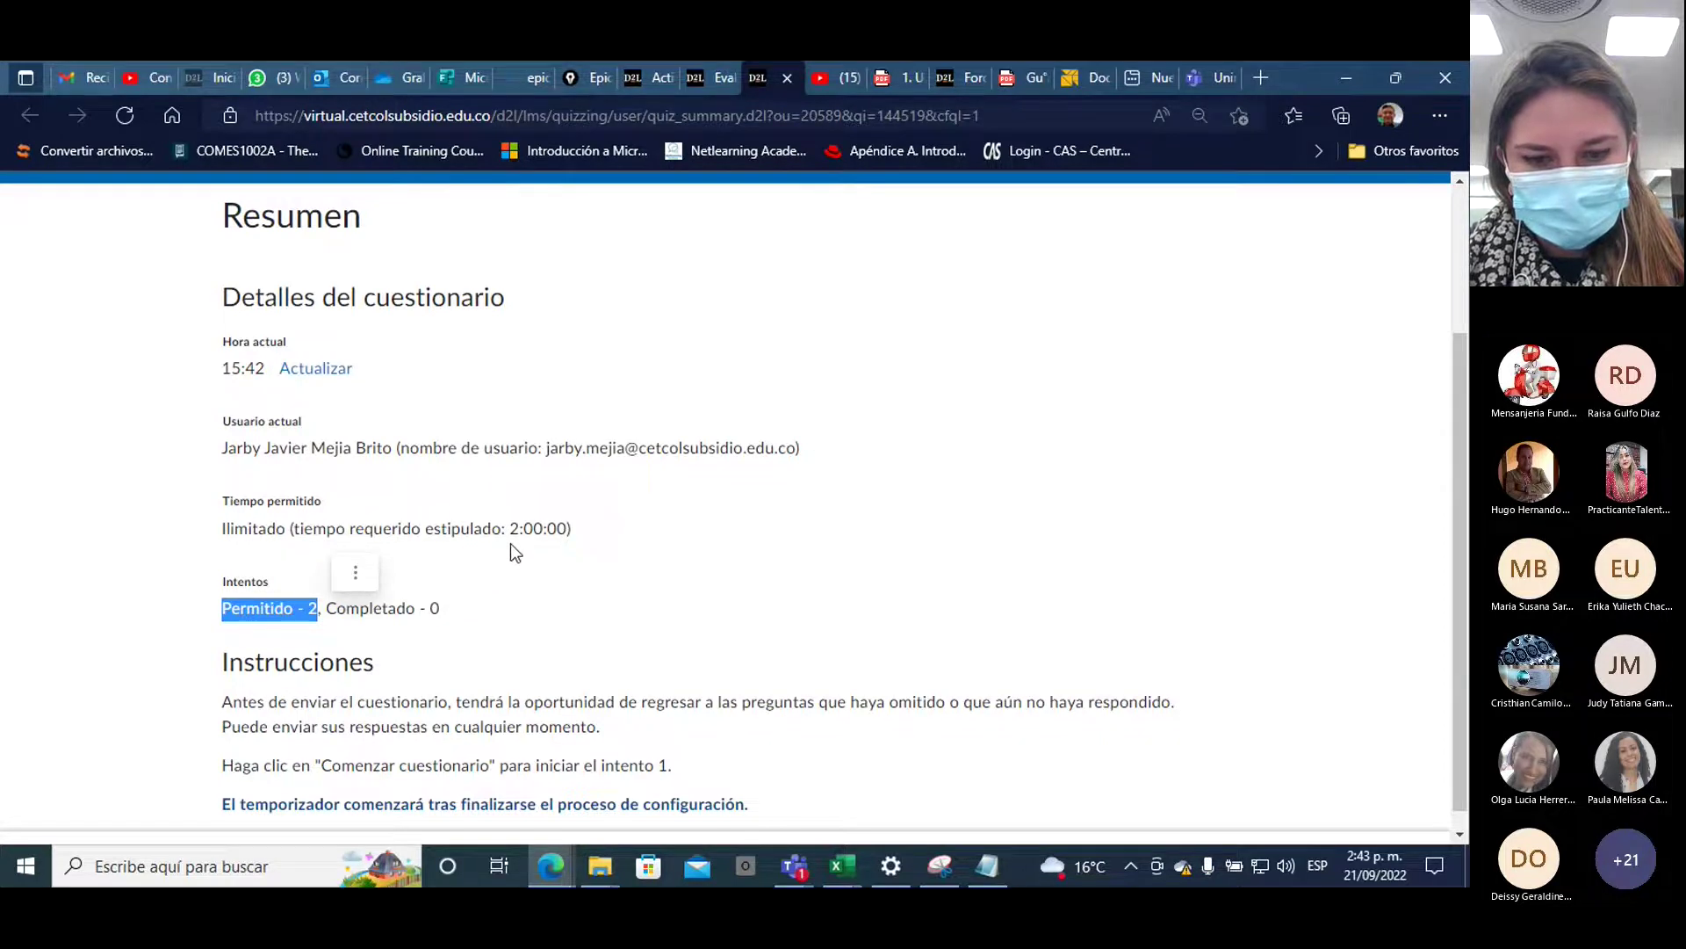
{"action": "scroll", "coordinate": [494, 574], "scroll_direction": "down", "scroll_amount": 1}
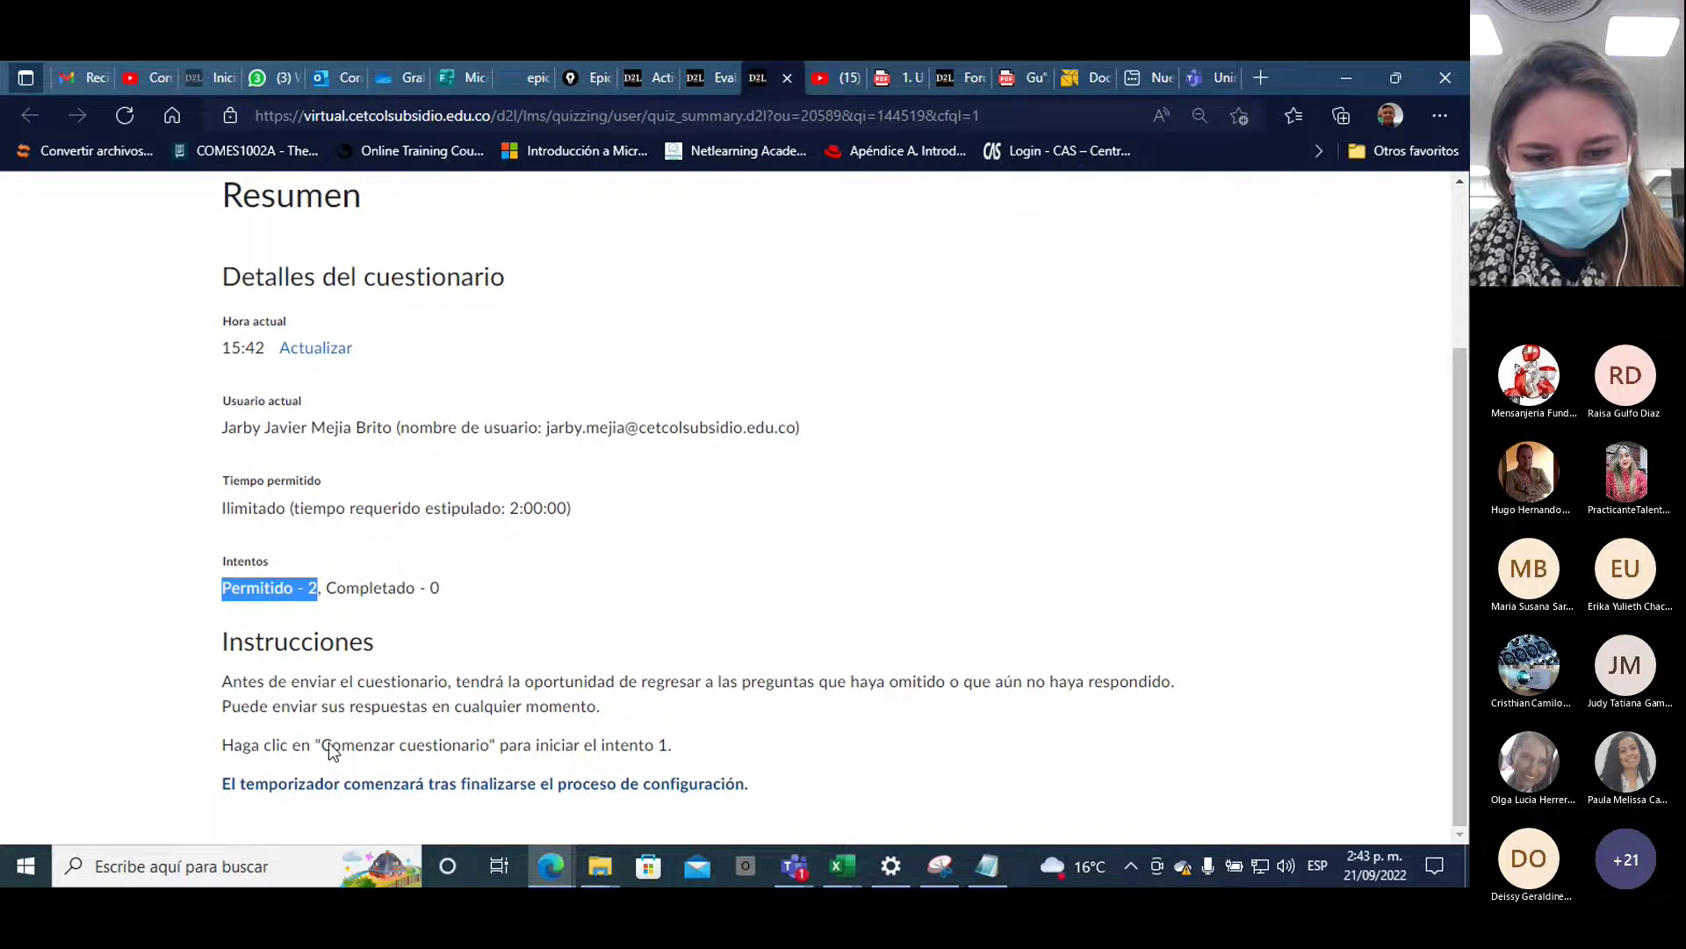
{"action": "left_click_drag", "start_coordinate": [323, 746], "coordinate": [494, 751]}
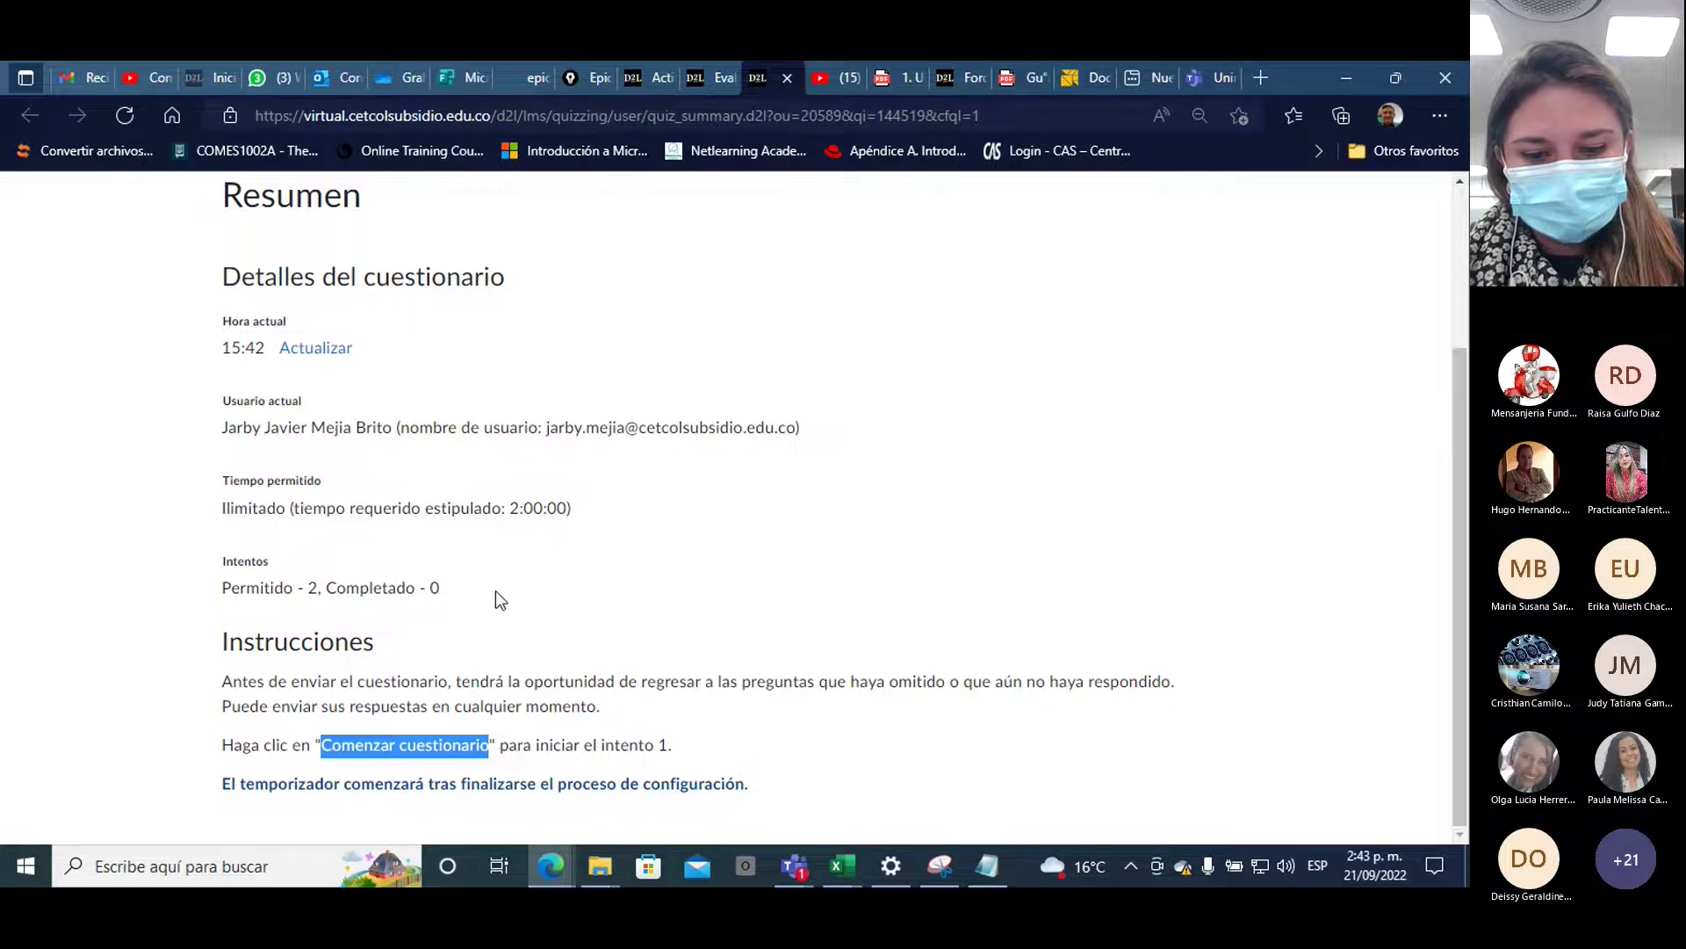
{"action": "scroll", "coordinate": [494, 589], "scroll_direction": "up", "scroll_amount": 3}
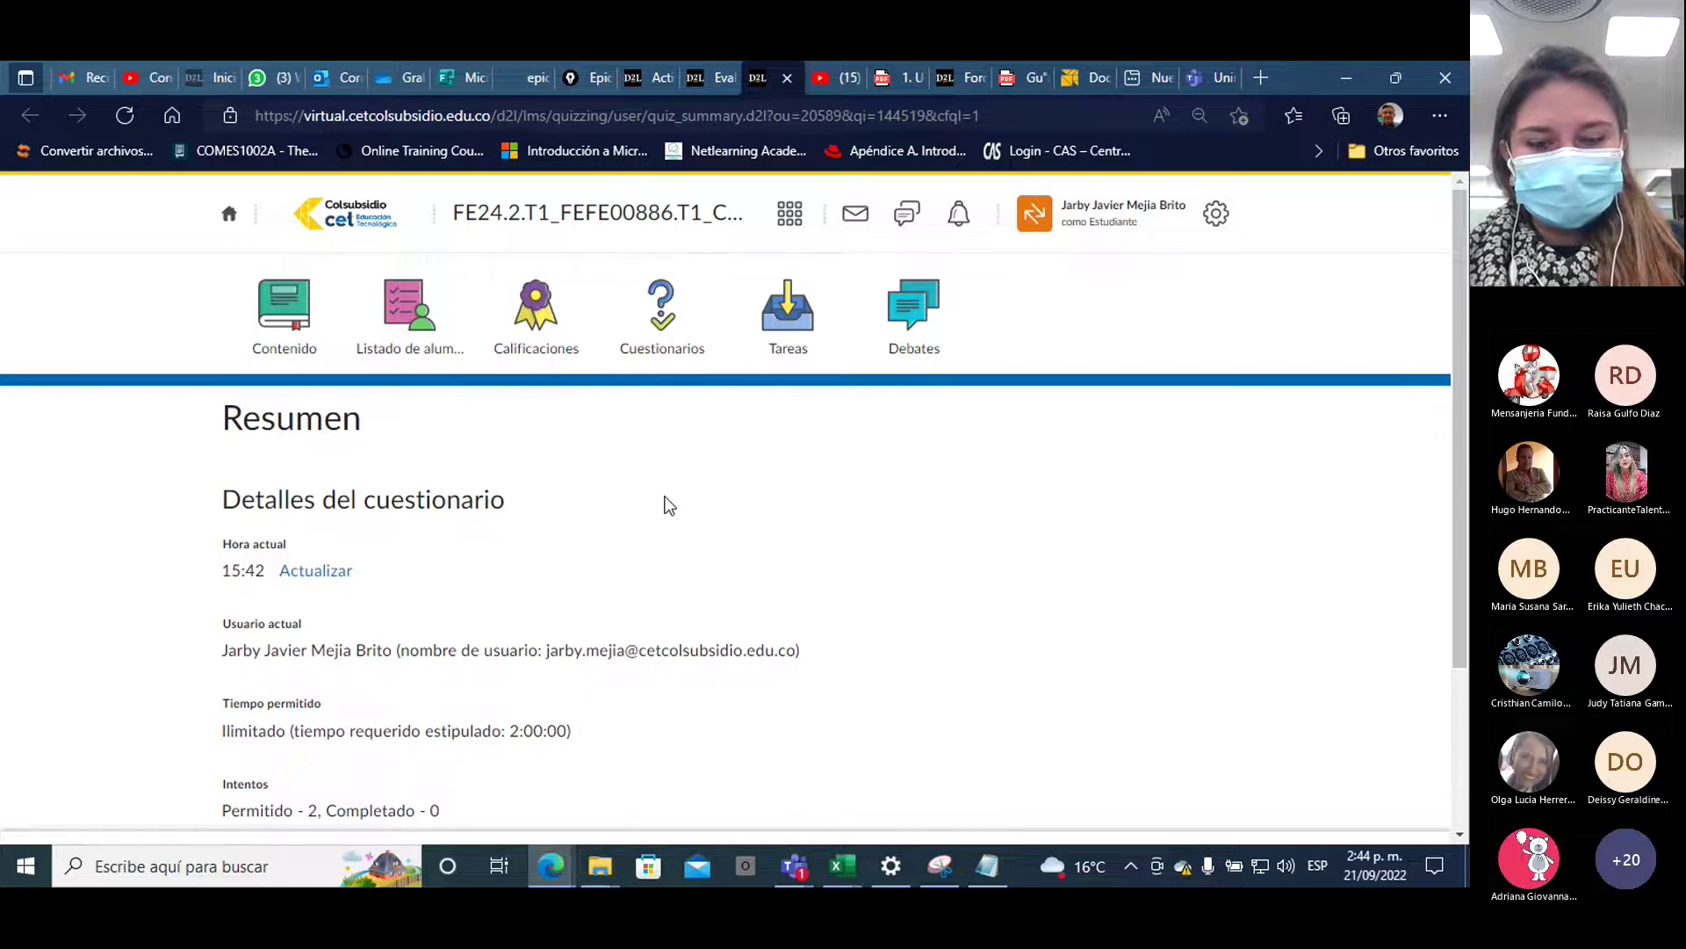
Return to the course content and open Apropiación de saberes, then the Demostración page
{"action": "left_click", "coordinate": [706, 92]}
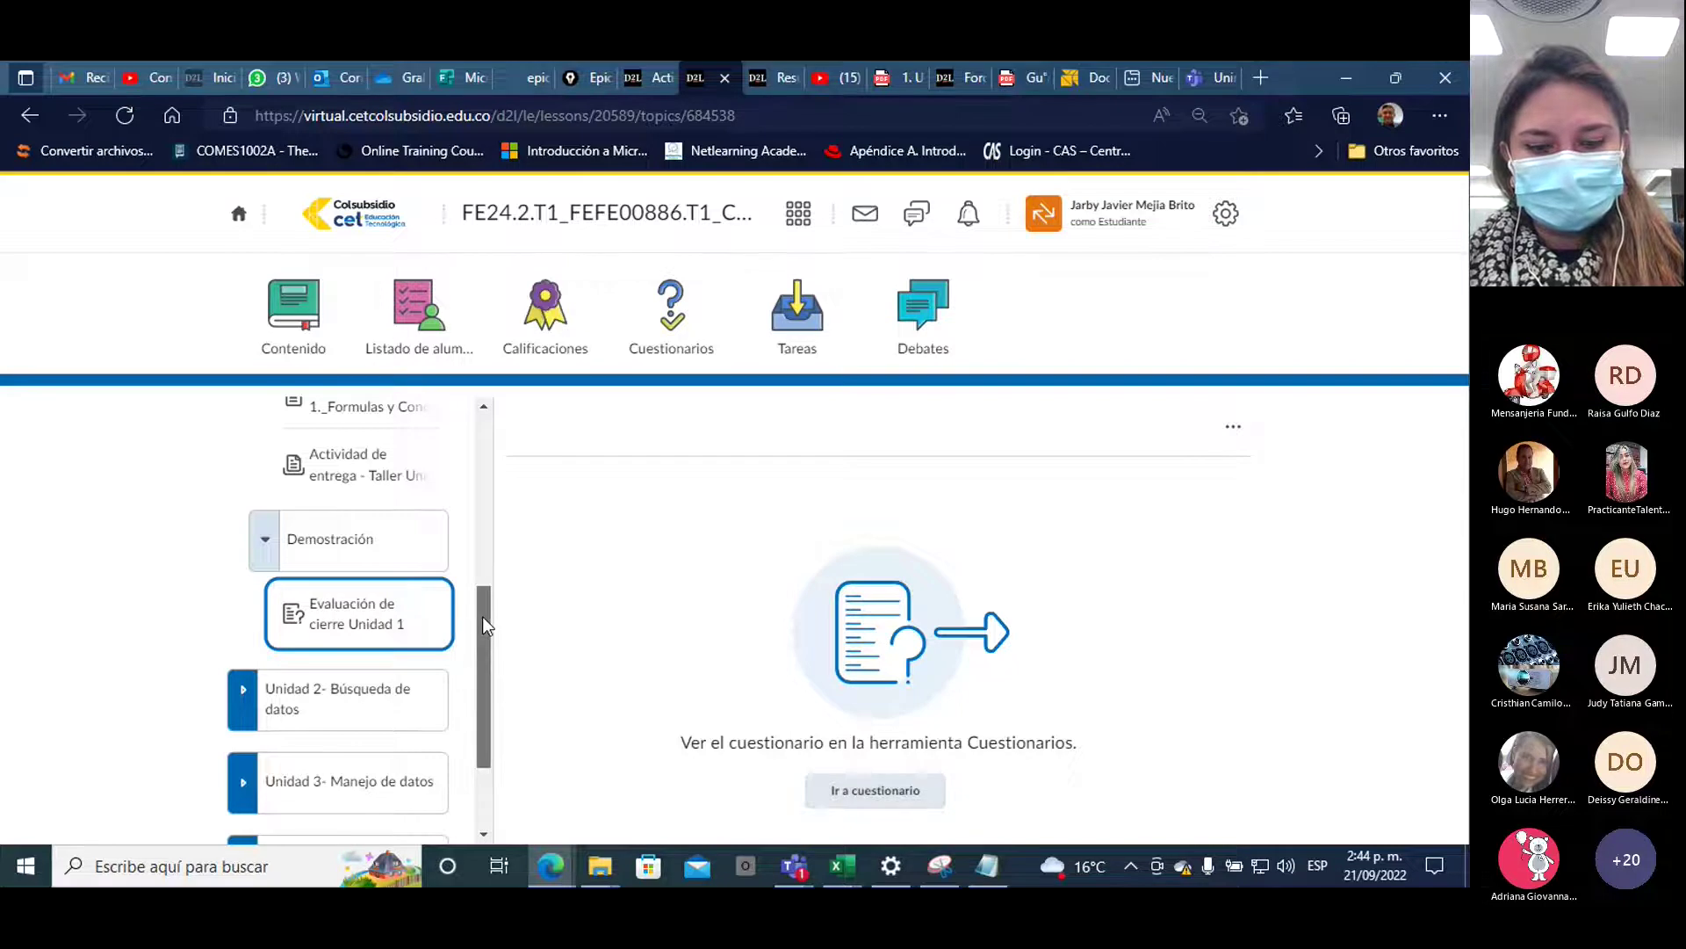
{"action": "left_click_drag", "start_coordinate": [482, 615], "coordinate": [489, 557]}
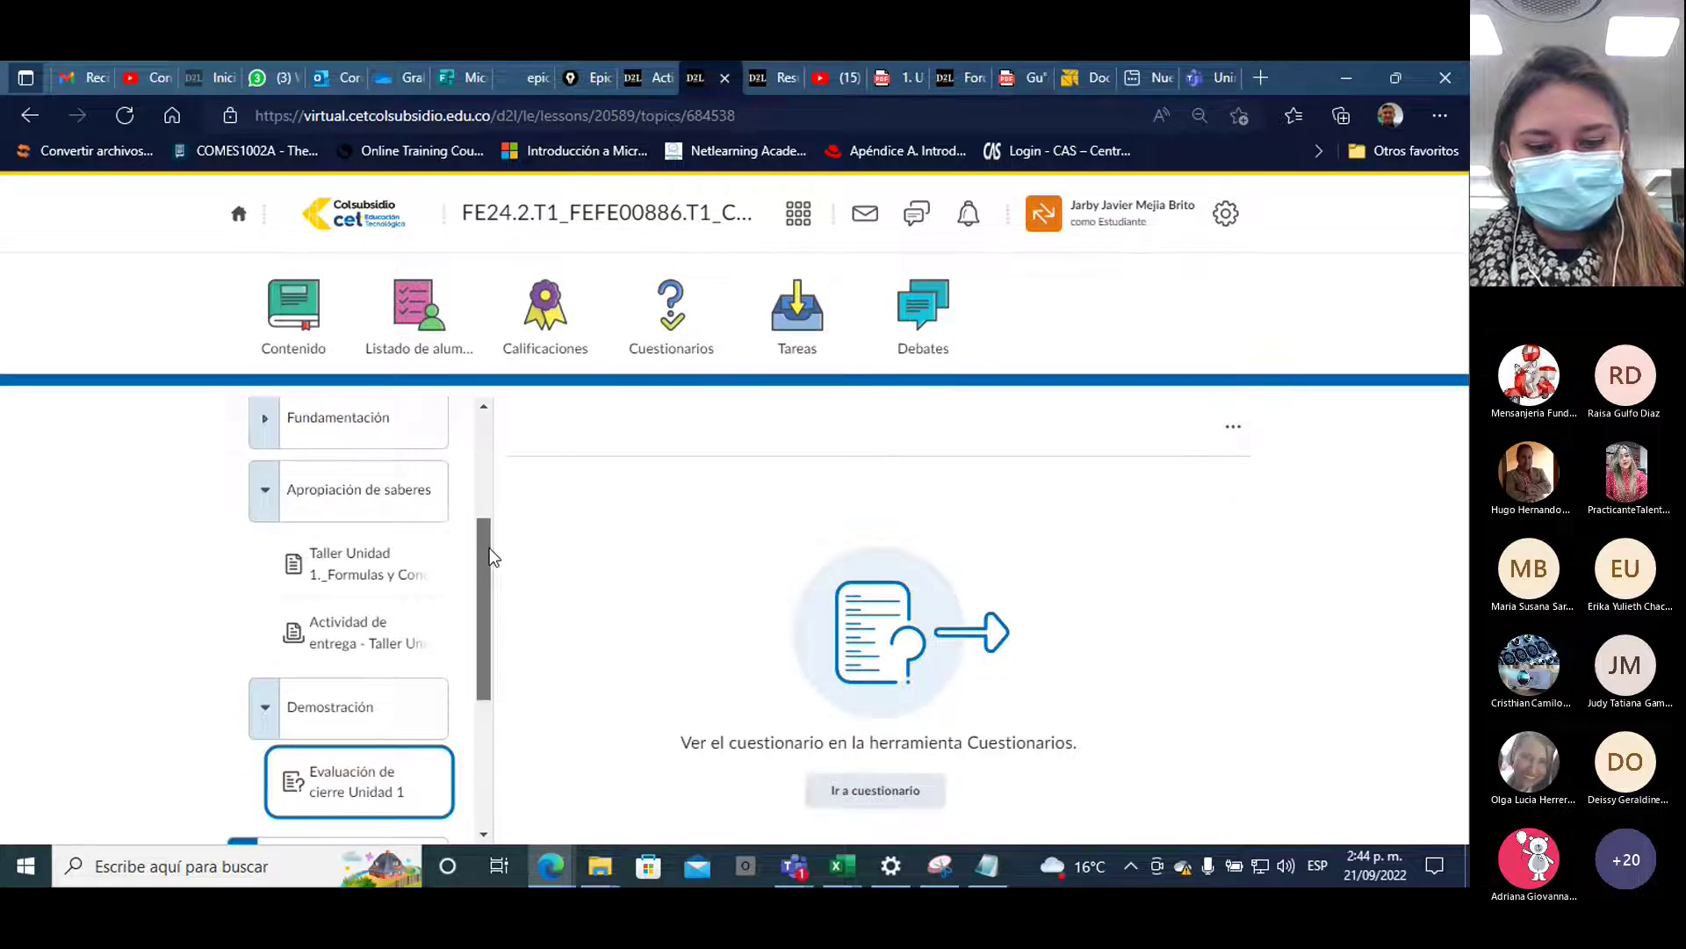
{"action": "left_click_drag", "start_coordinate": [488, 549], "coordinate": [489, 546]}
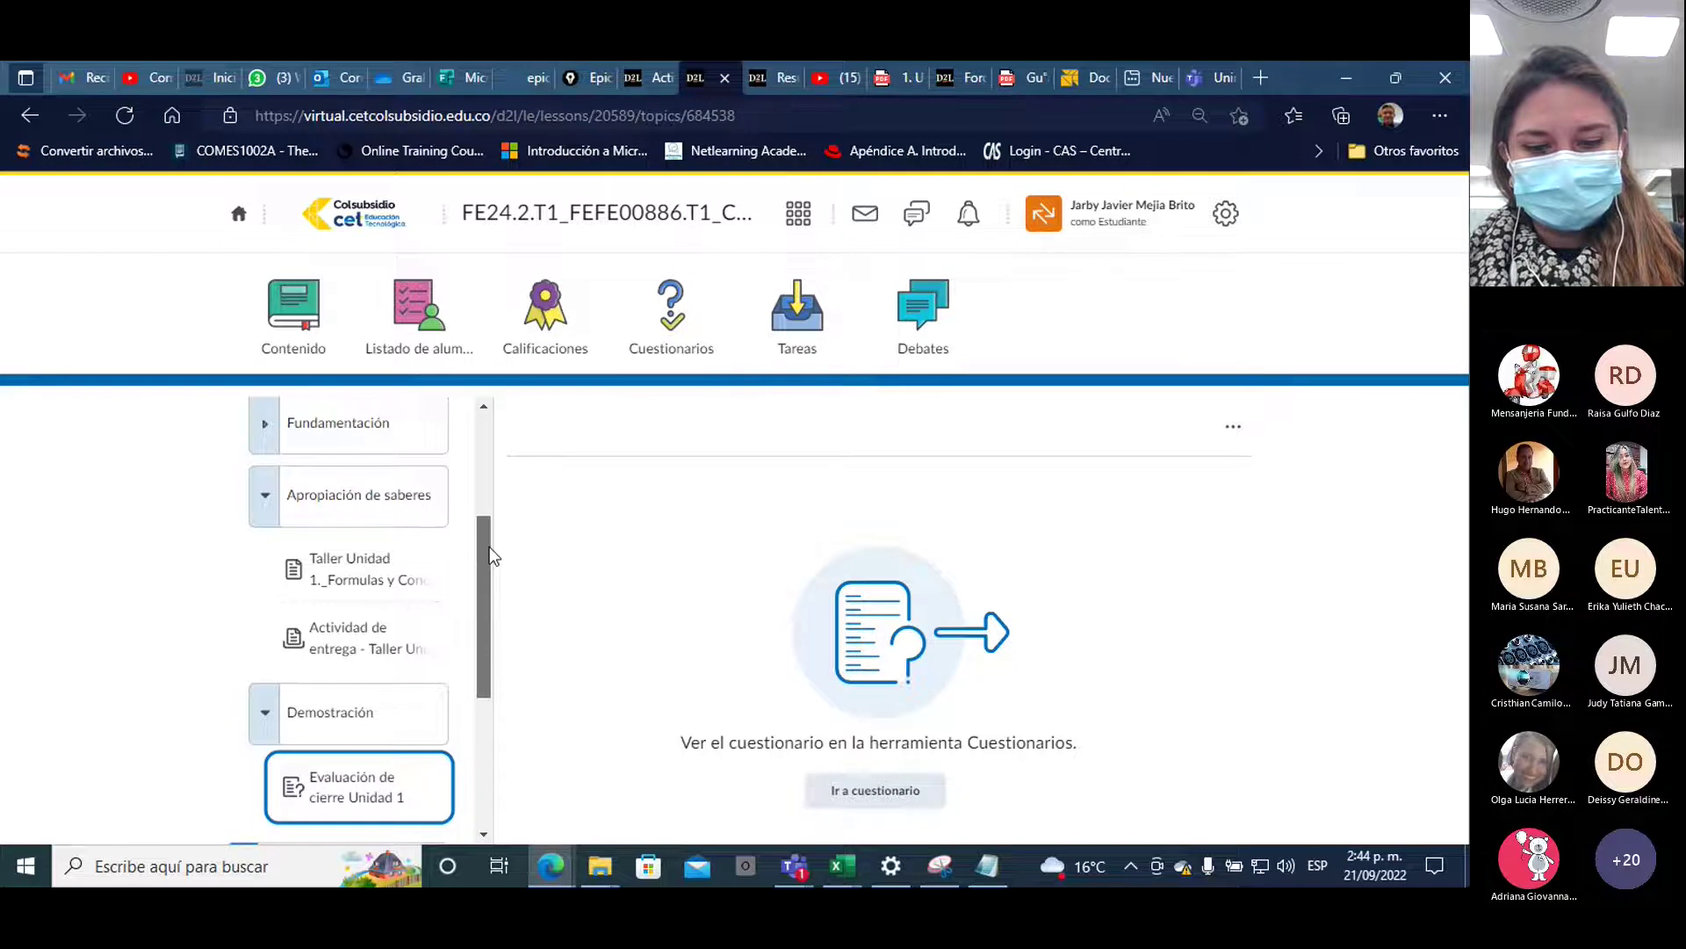
{"action": "left_click", "coordinate": [276, 504]}
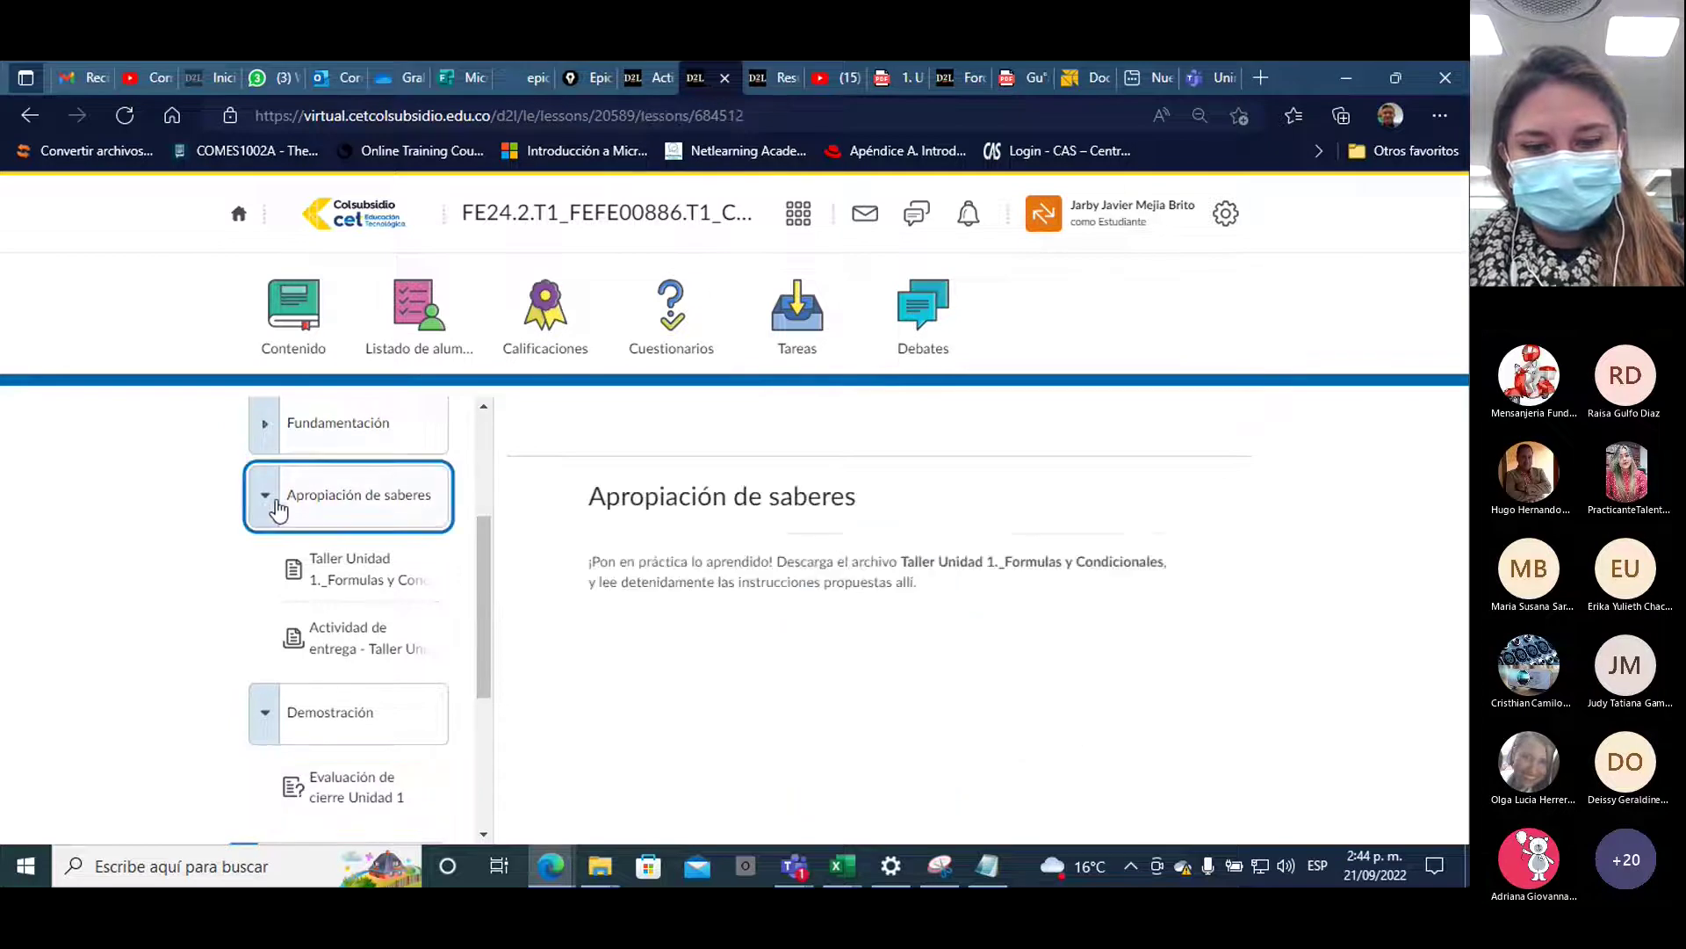
{"action": "left_click", "coordinate": [334, 718]}
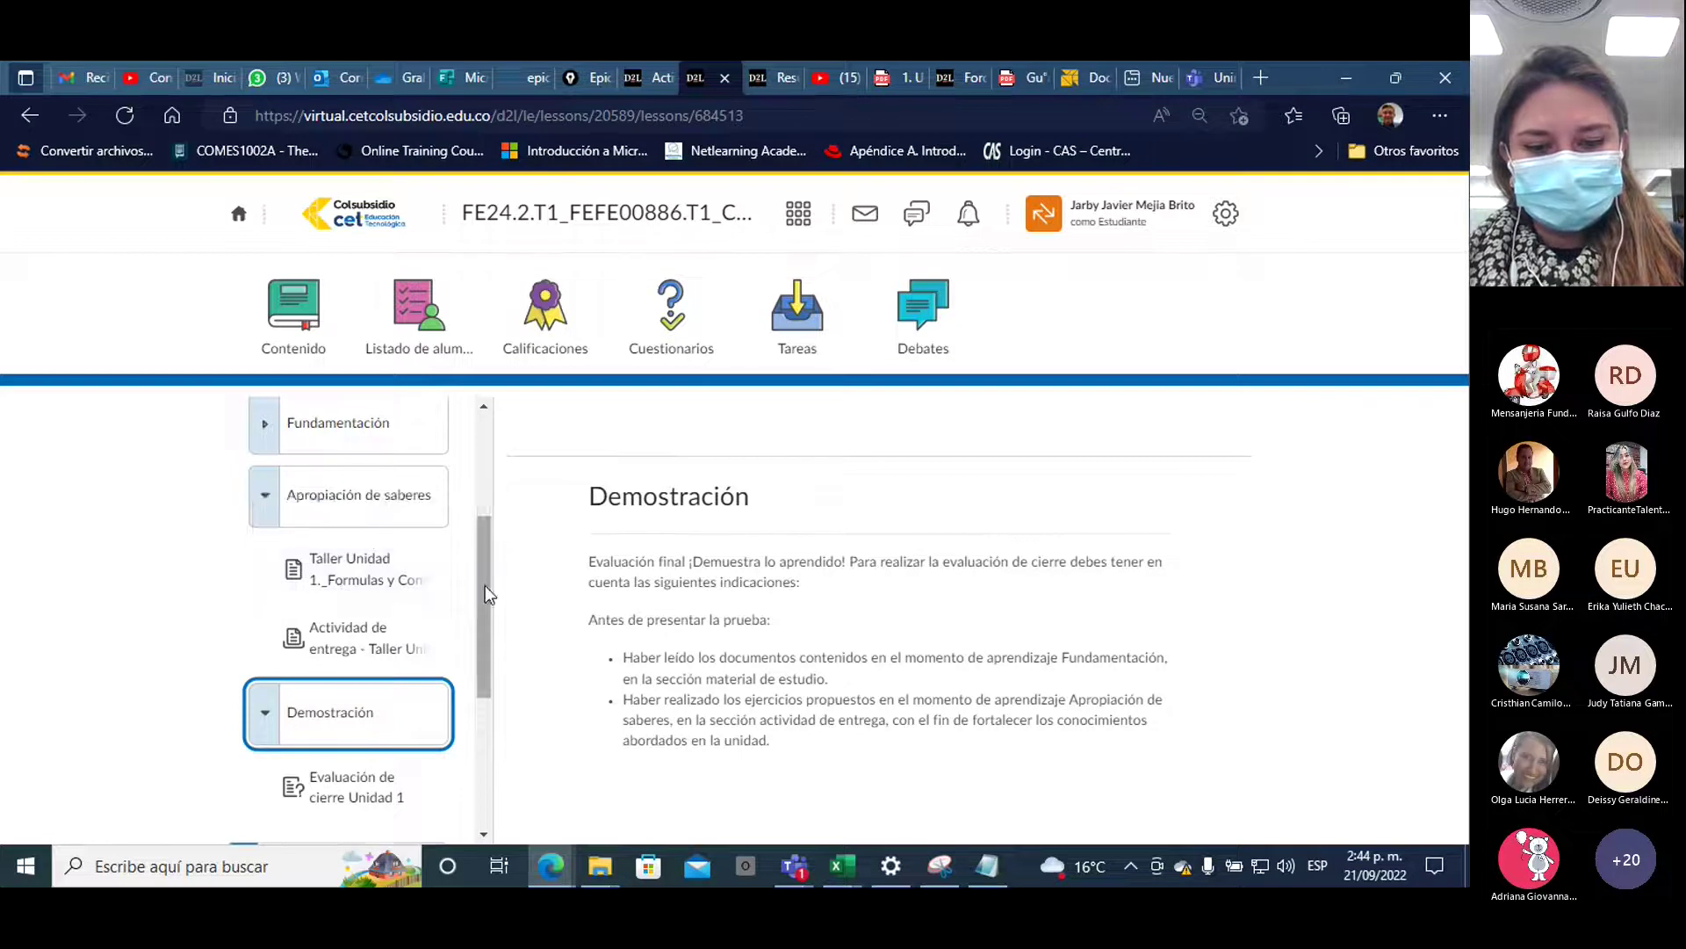
{"action": "left_click_drag", "start_coordinate": [482, 580], "coordinate": [490, 466]}
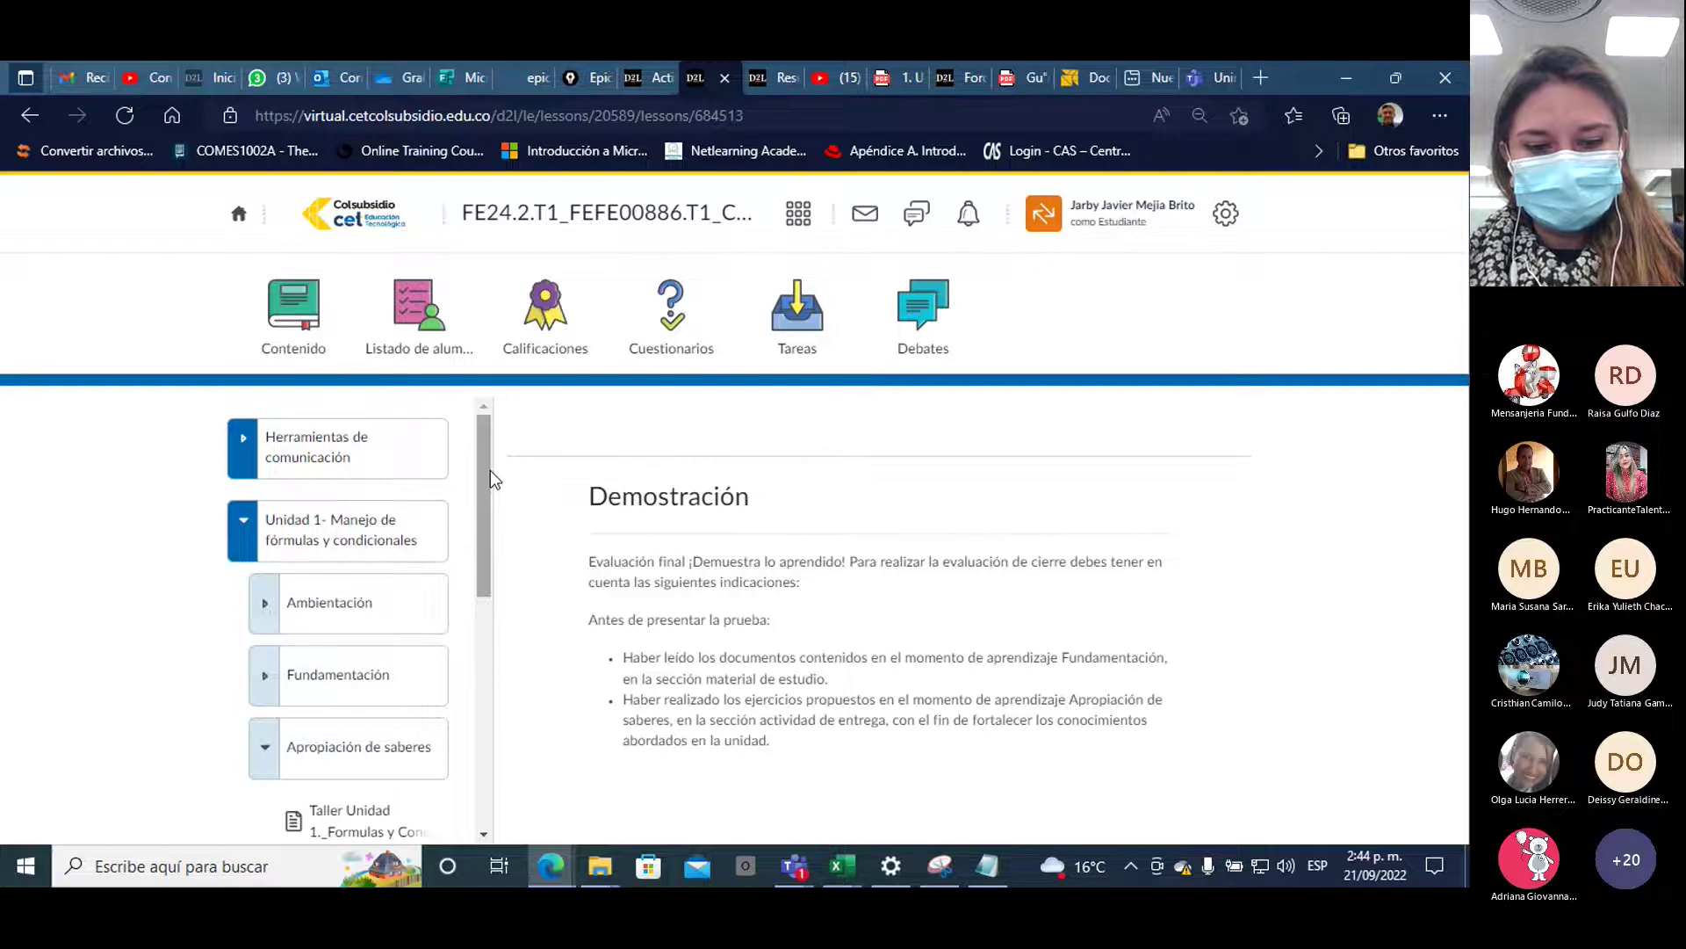
{"action": "left_click_drag", "start_coordinate": [487, 469], "coordinate": [486, 461]}
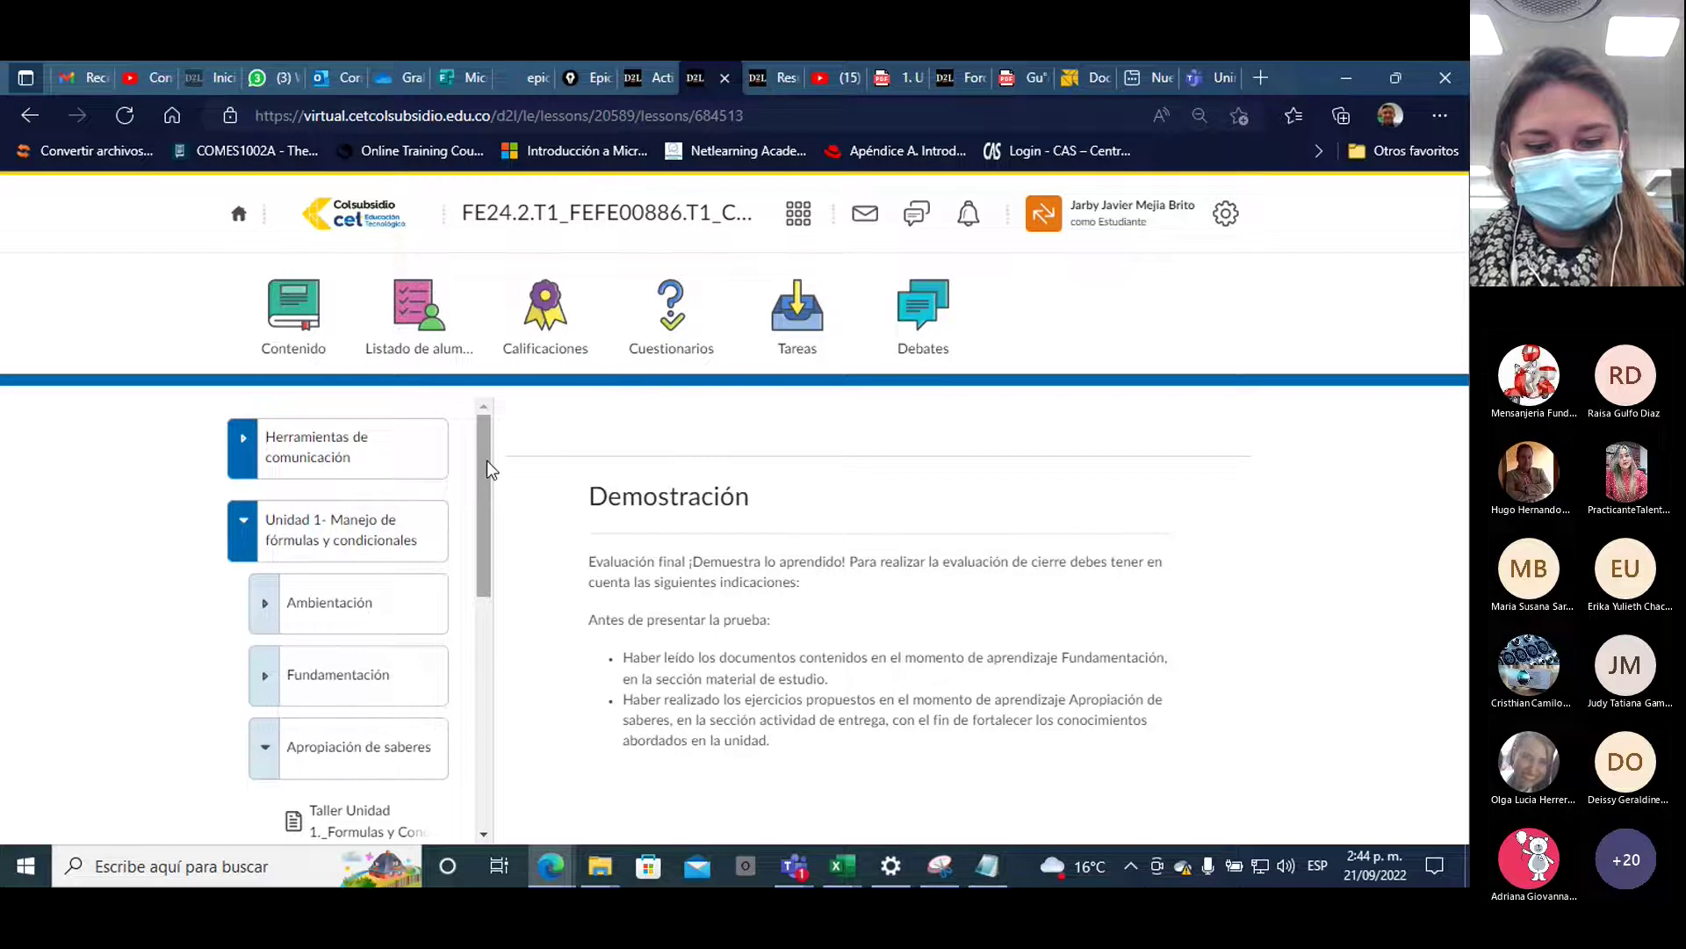
Review the Unidad 1 overview page, then bring up the Taller Unidad 1 Excel workbook
{"action": "left_click", "coordinate": [247, 543]}
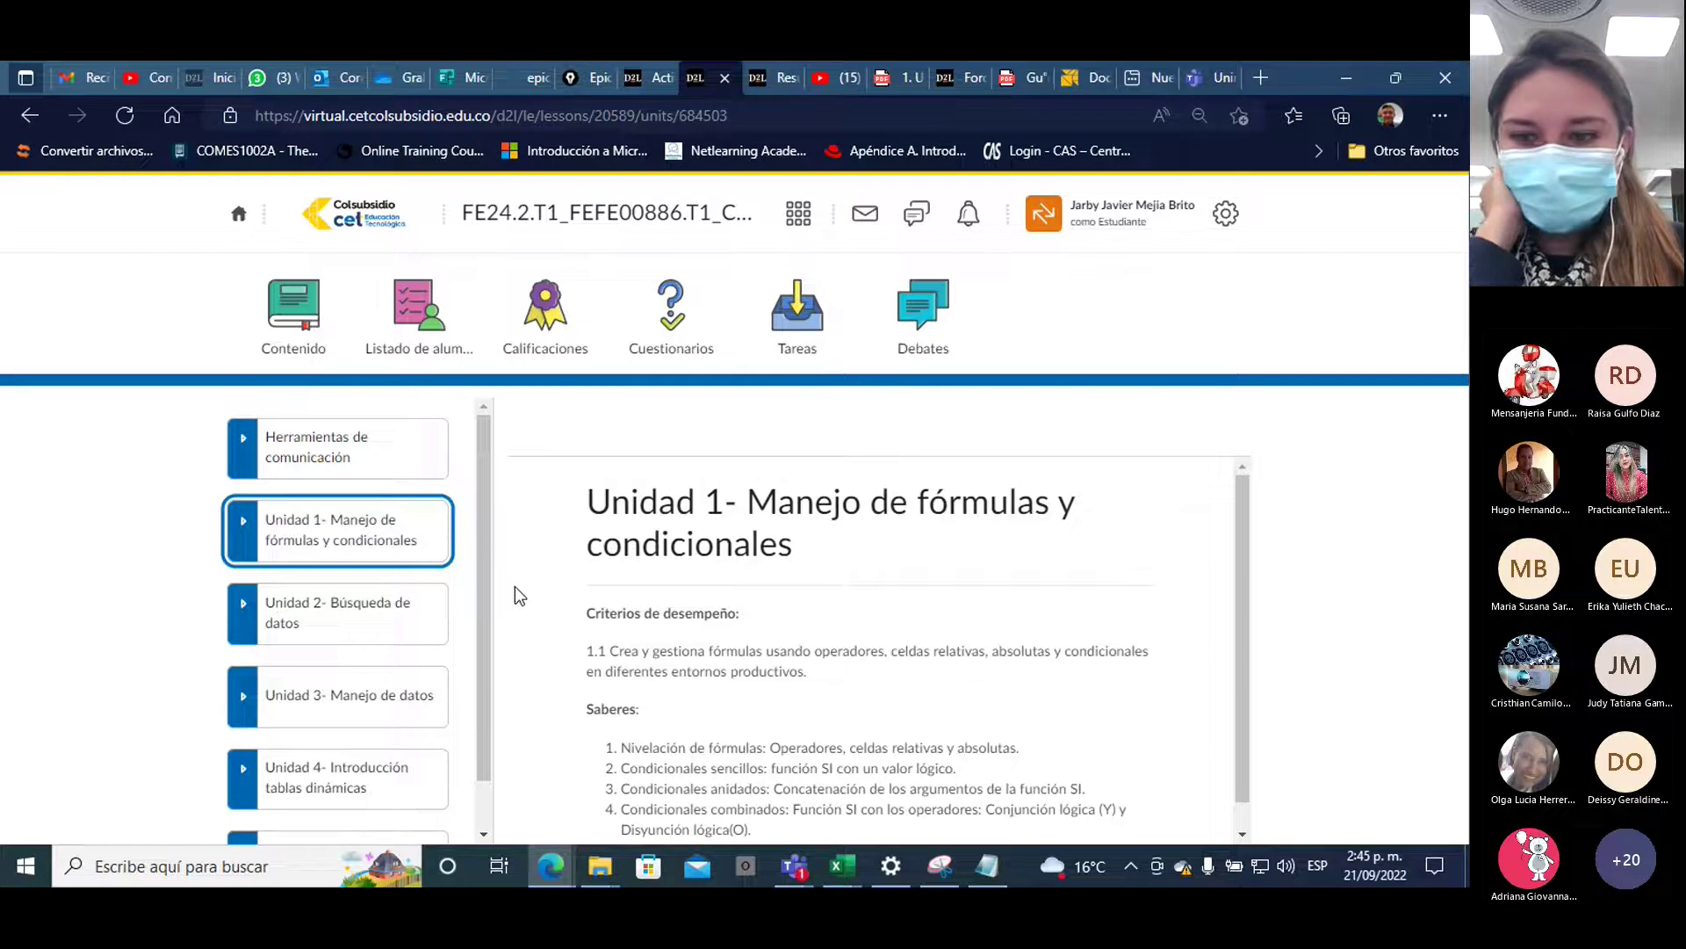
{"action": "left_click_drag", "start_coordinate": [476, 527], "coordinate": [485, 628]}
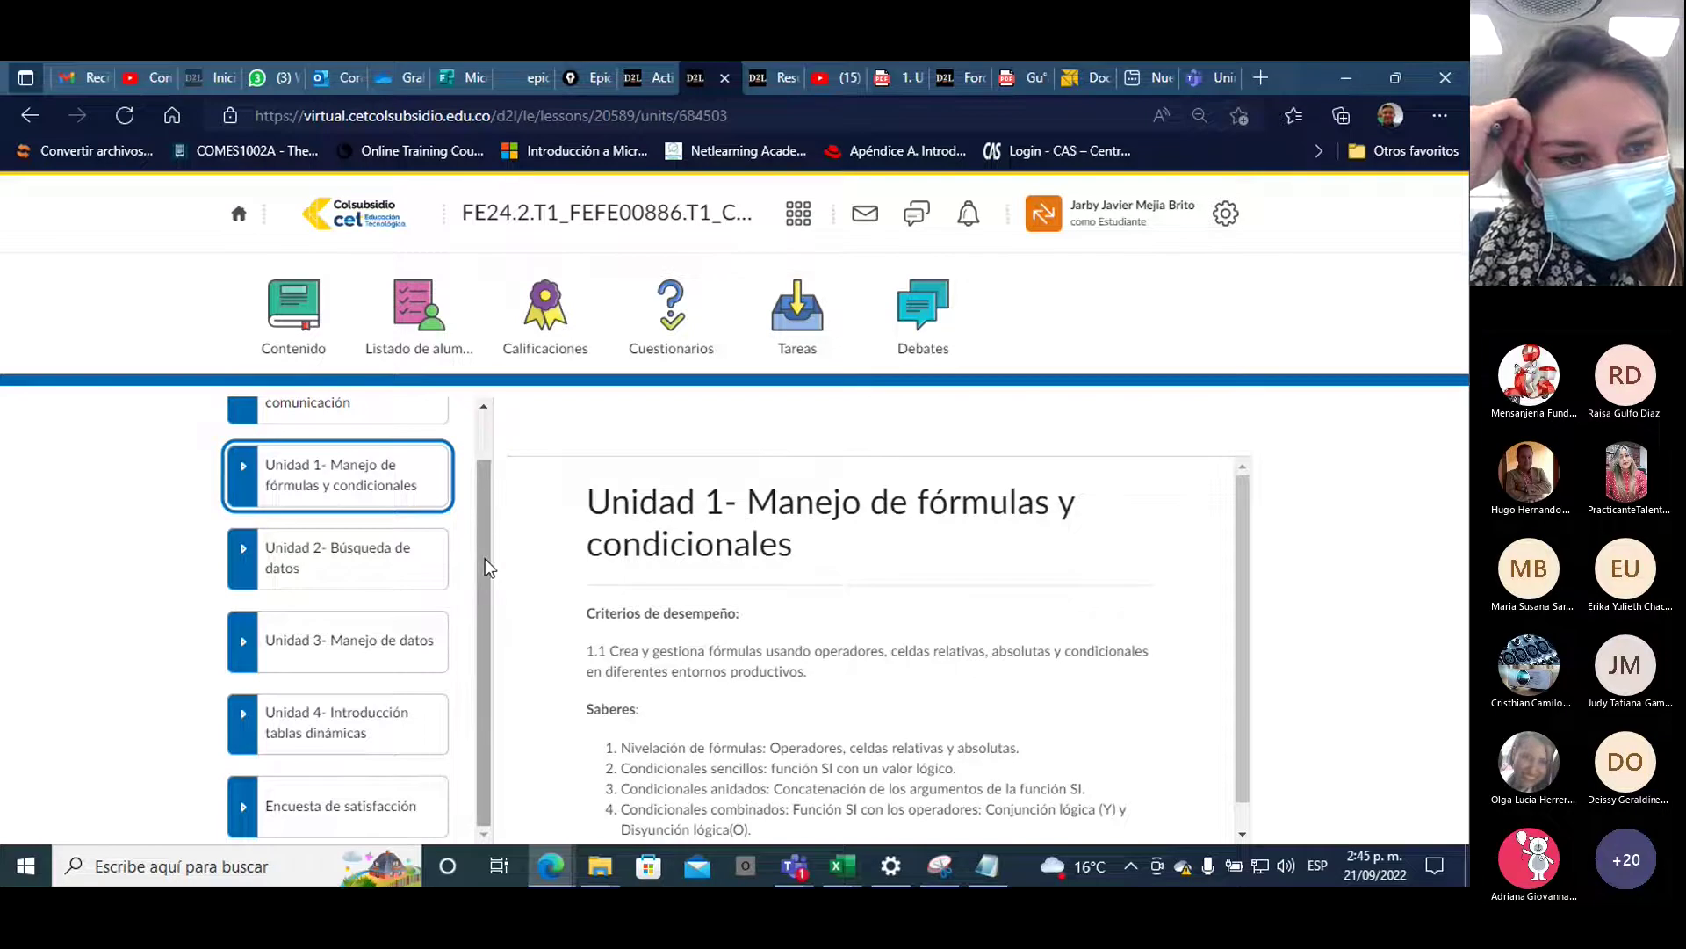
{"action": "left_click_drag", "start_coordinate": [485, 559], "coordinate": [490, 483]}
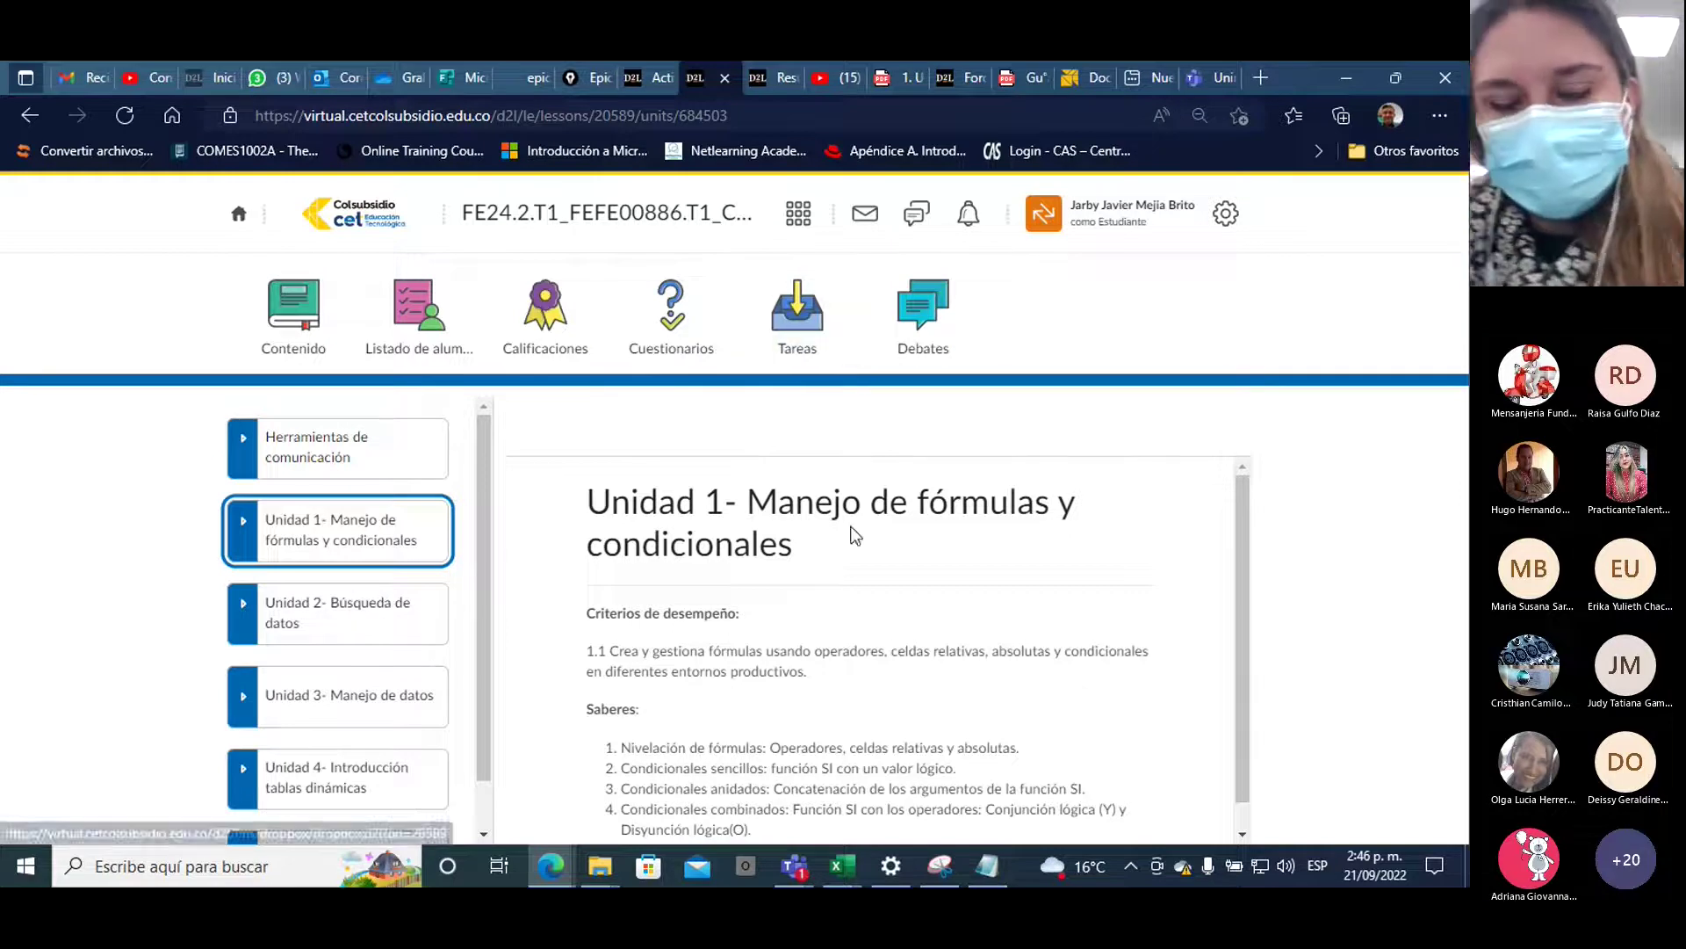
{"action": "left_click", "coordinate": [850, 864]}
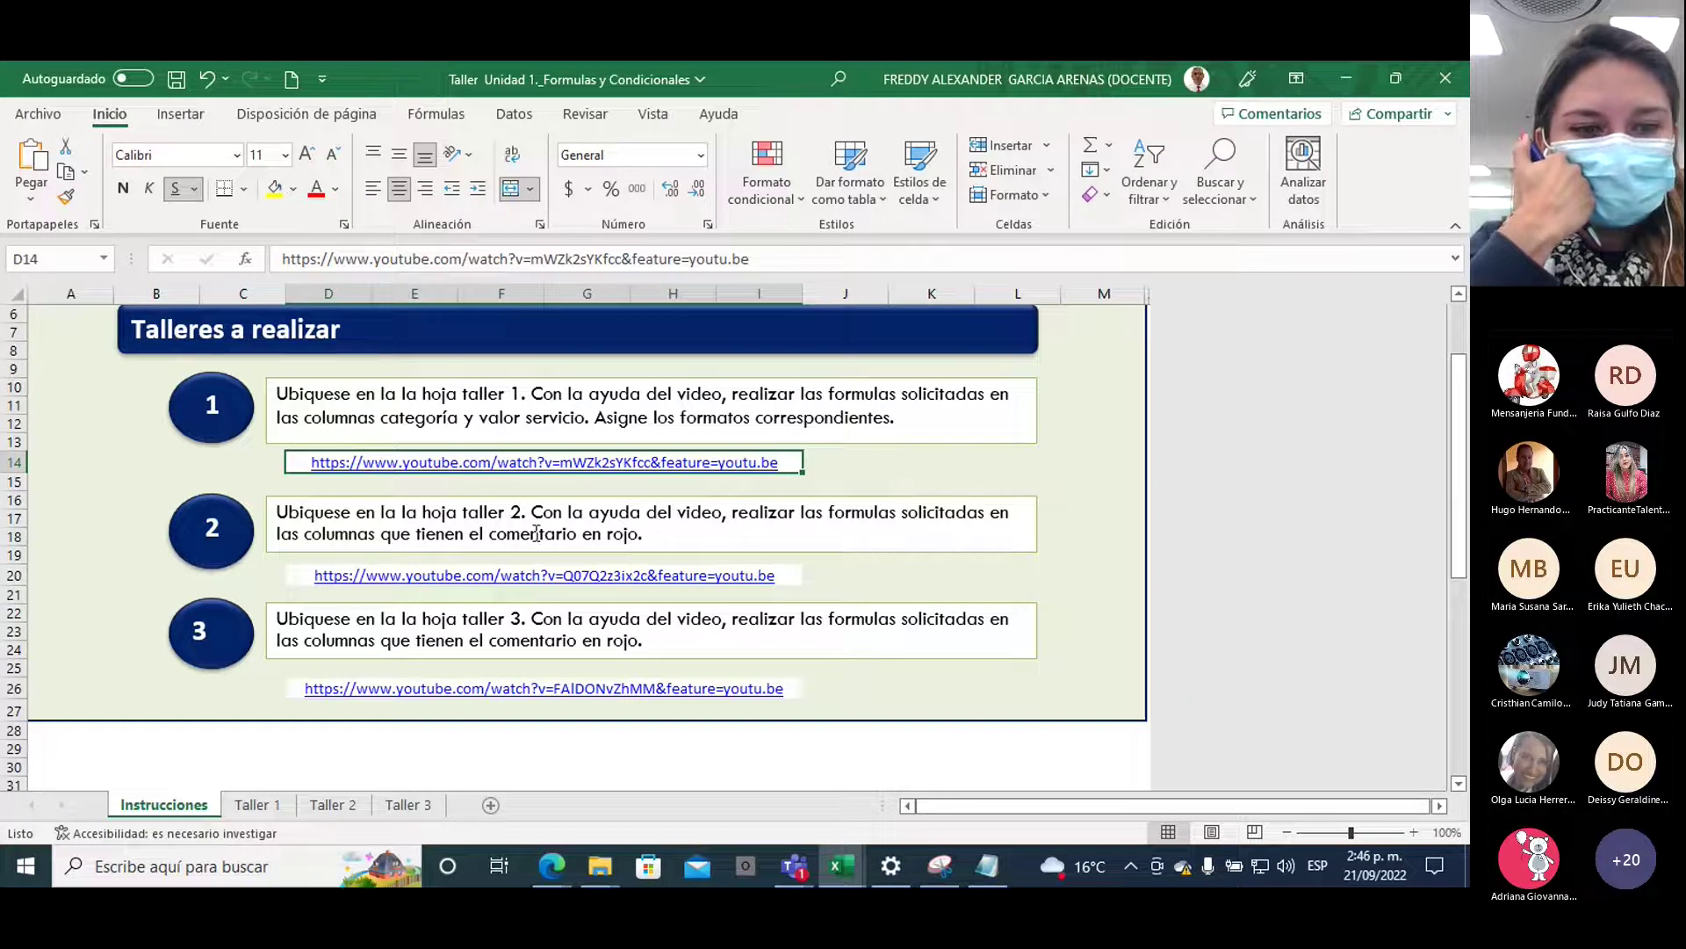
Highlight 'Con la ayuda del video', mark the Taller tabs in red ink, clear it, then show Taller 1
{"action": "left_click_drag", "start_coordinate": [532, 394], "coordinate": [722, 393]}
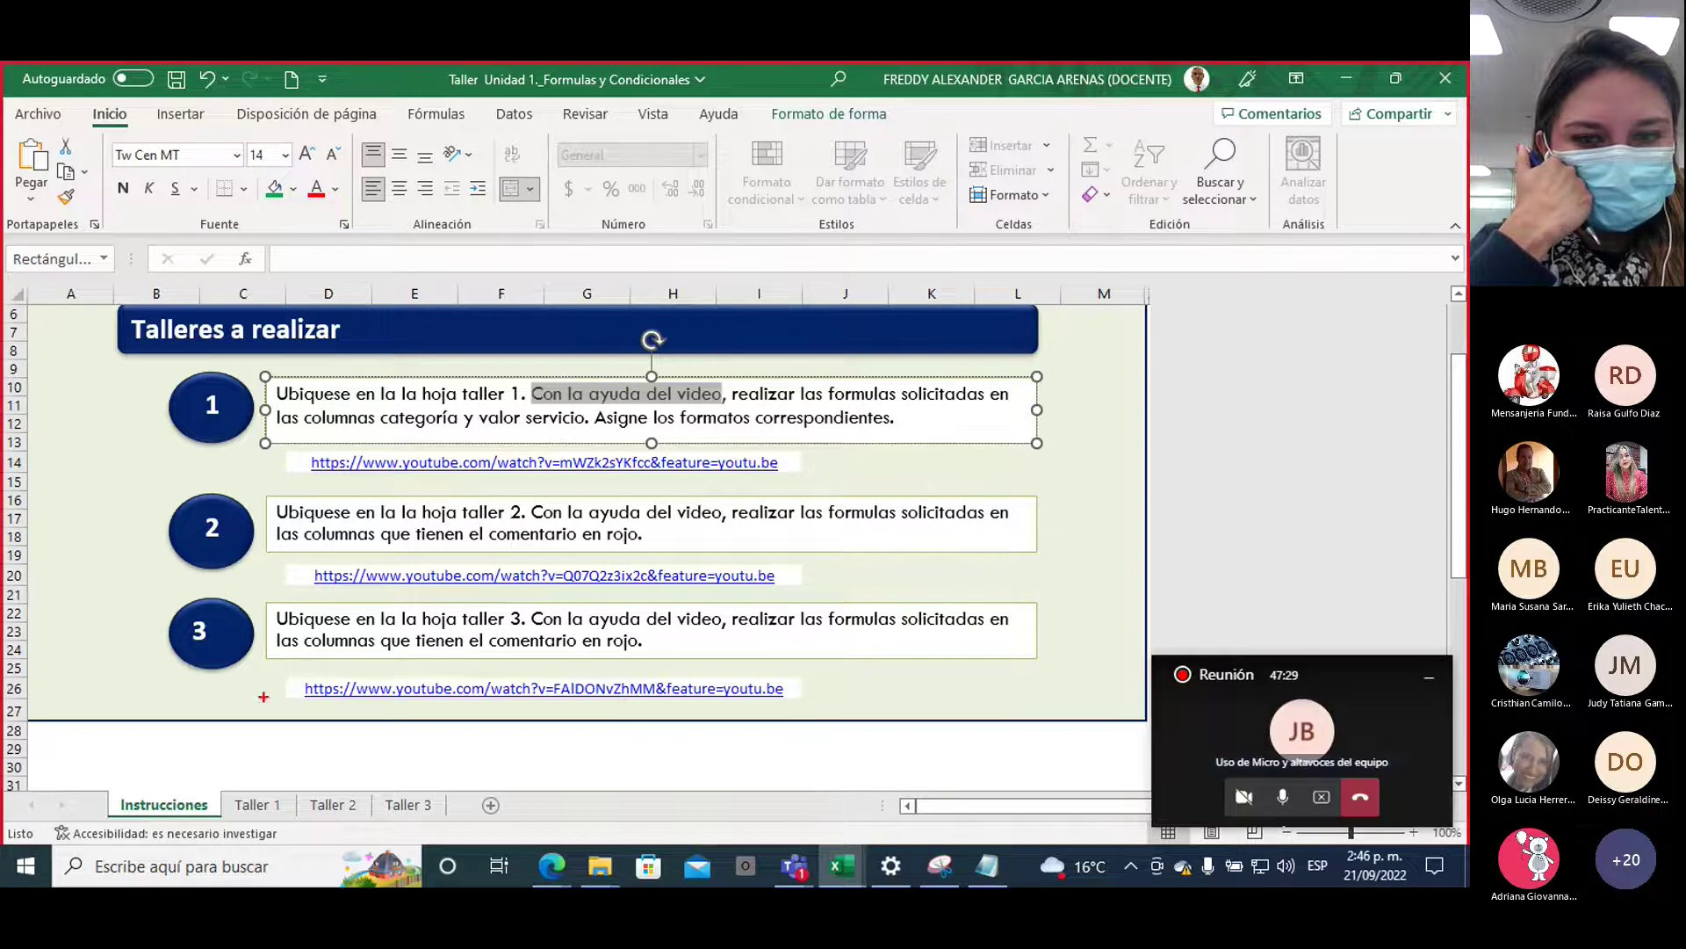
{"action": "mouse_move", "coordinate": [269, 736]}
{"action": "left_mouse_down"}
{"action": "mouse_move", "coordinate": [268, 786]}
{"action": "mouse_move", "coordinate": [314, 748]}
{"action": "left_mouse_up"}
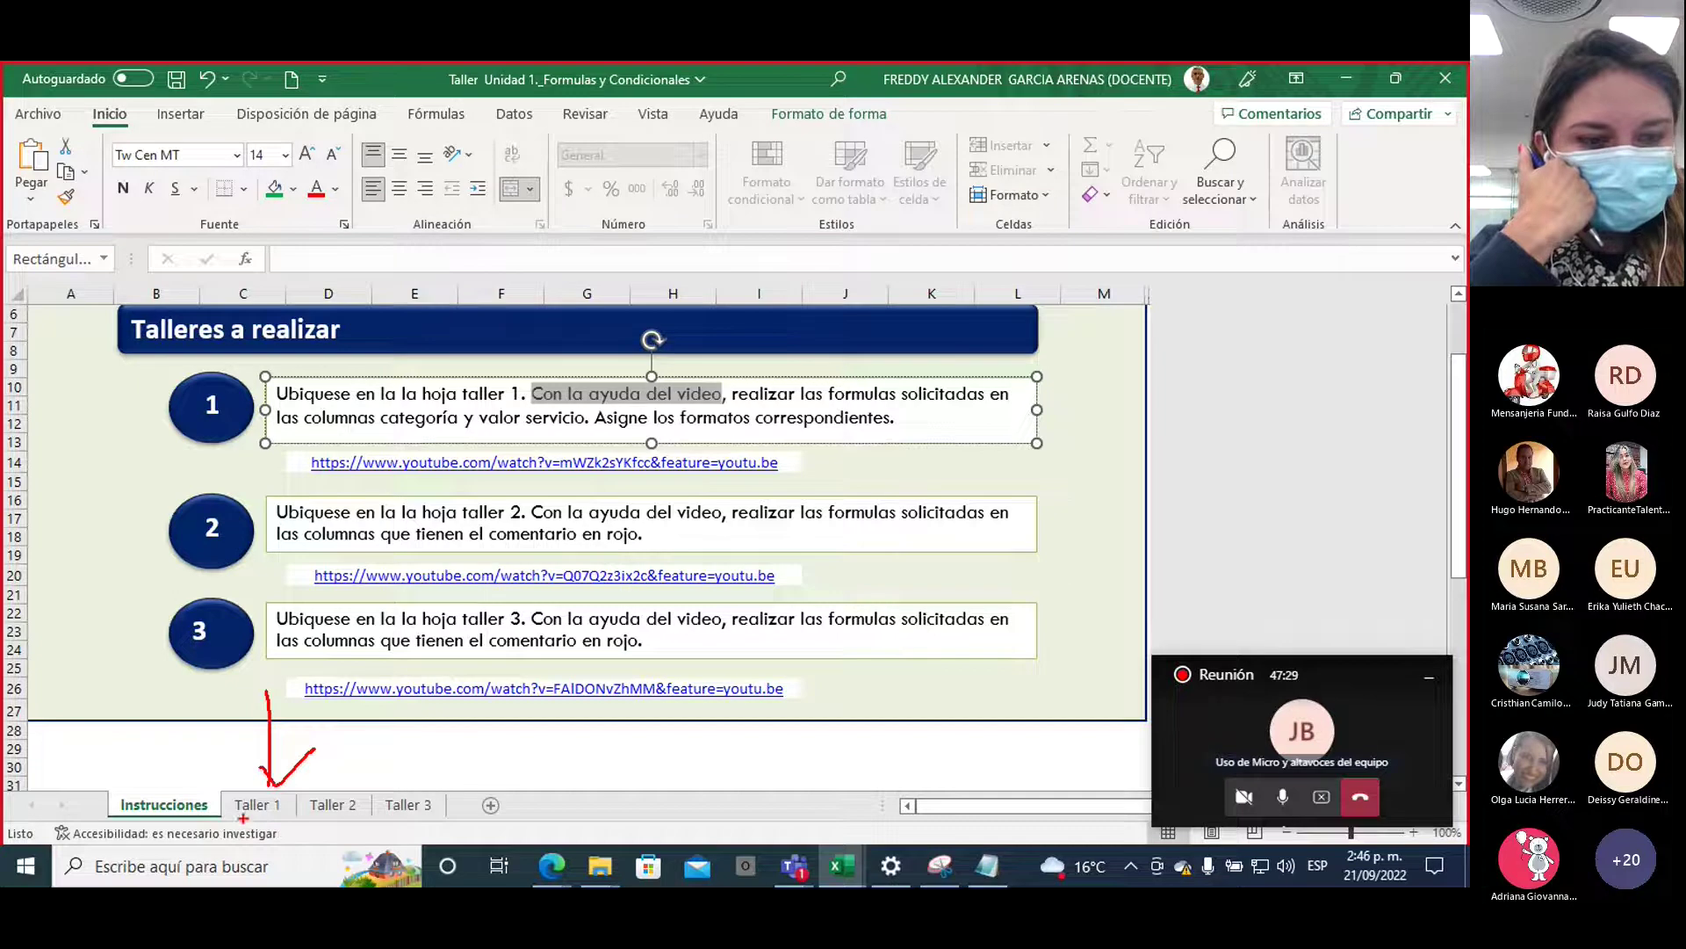
{"action": "left_click_drag", "start_coordinate": [236, 818], "coordinate": [429, 817]}
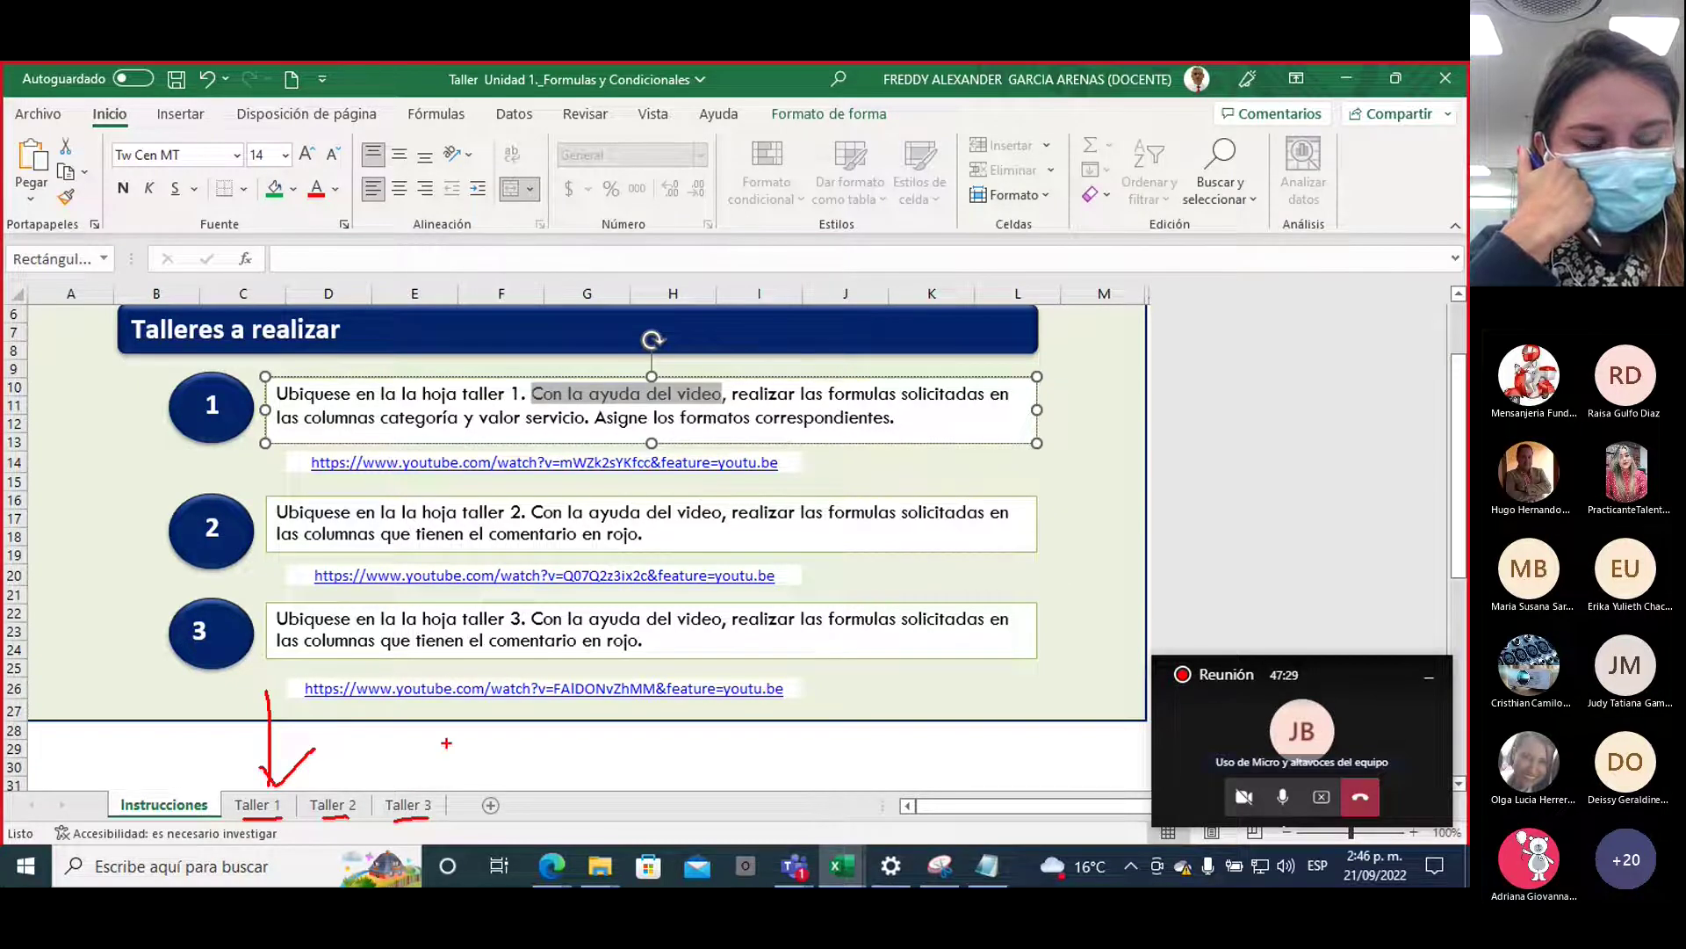
{"action": "key", "text": "Escape"}
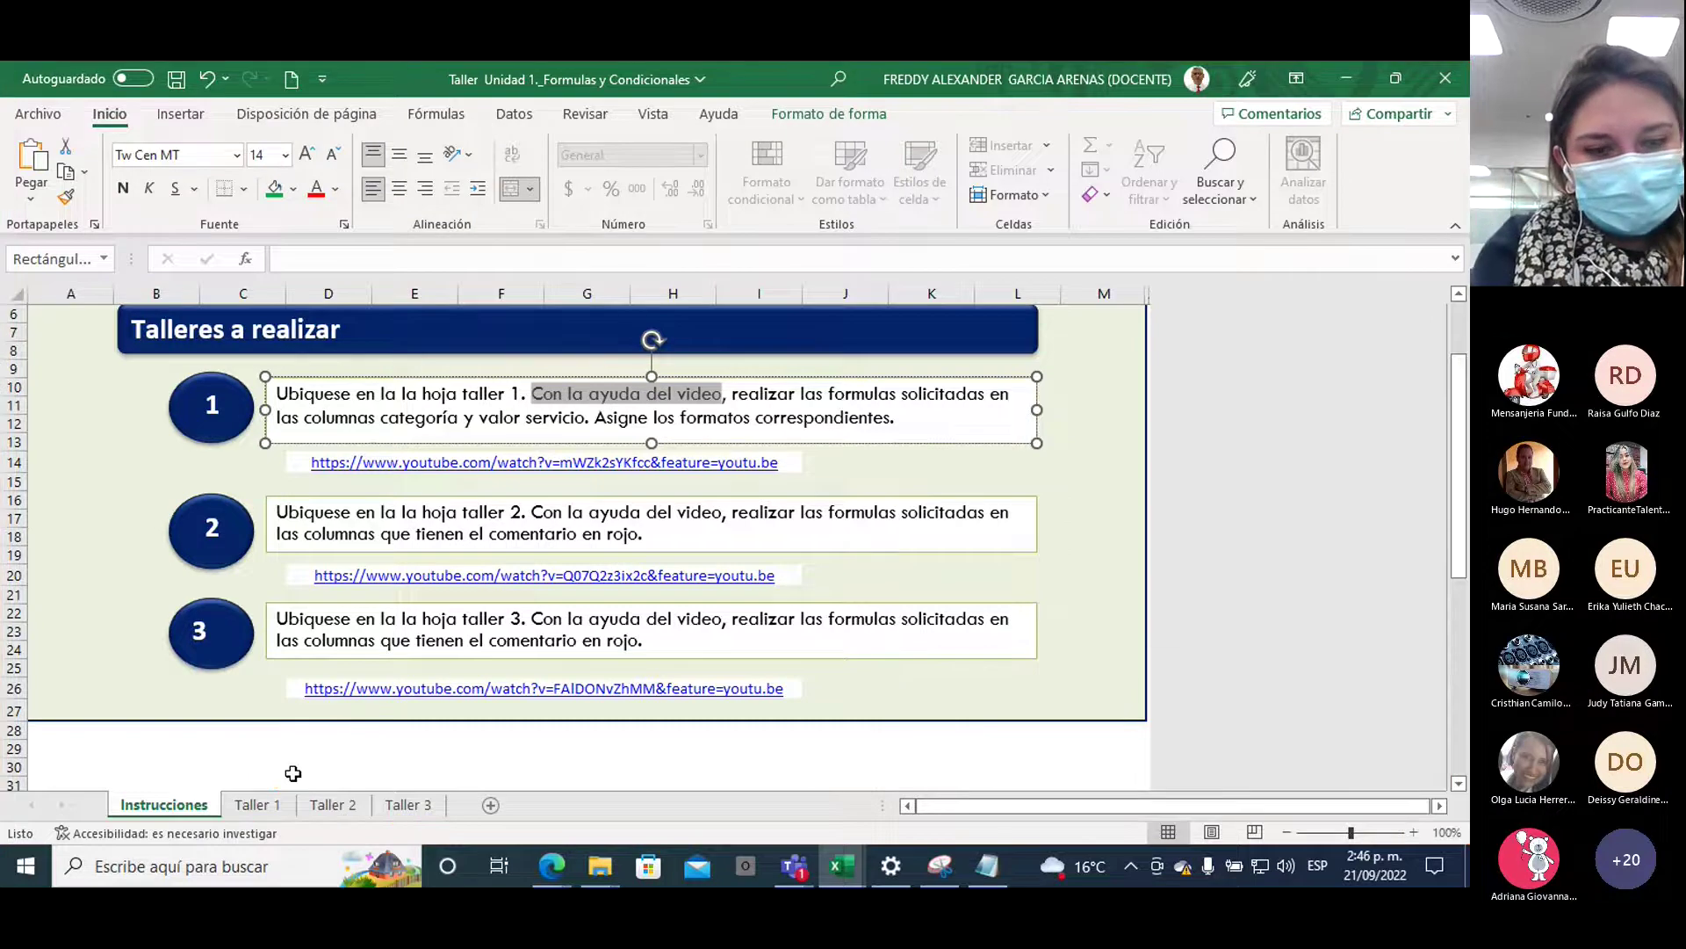
{"action": "left_click", "coordinate": [260, 812]}
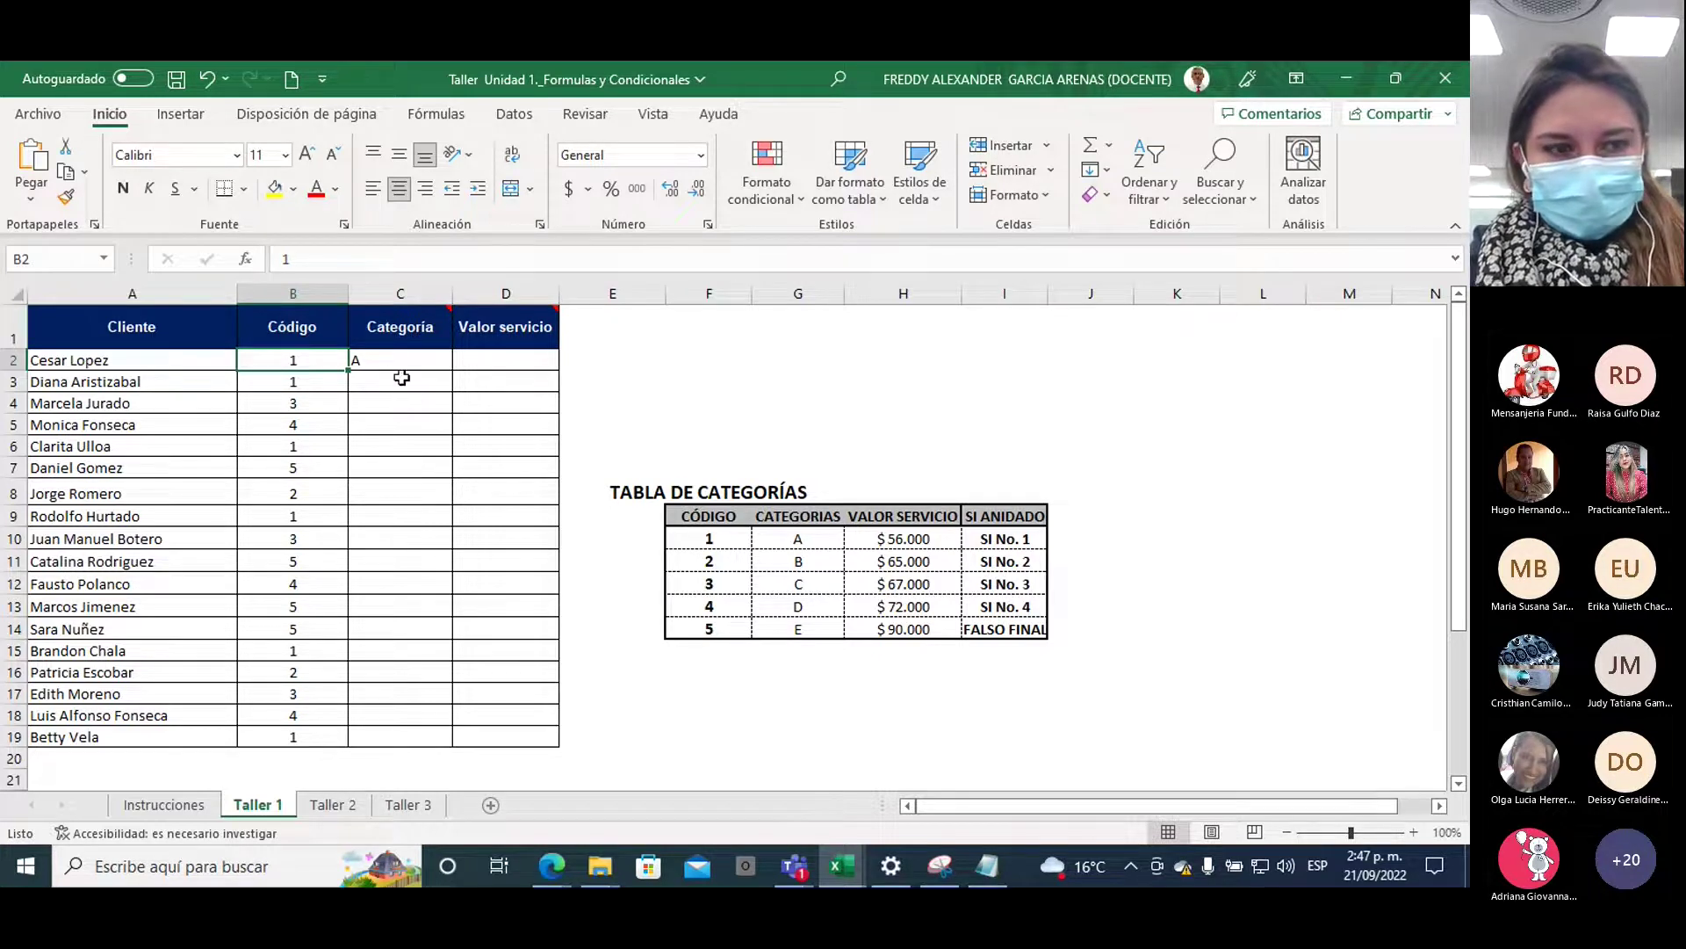
Switch through the Taller 2 sheet to the Taller 3 employee sheet
{"action": "left_click", "coordinate": [333, 804]}
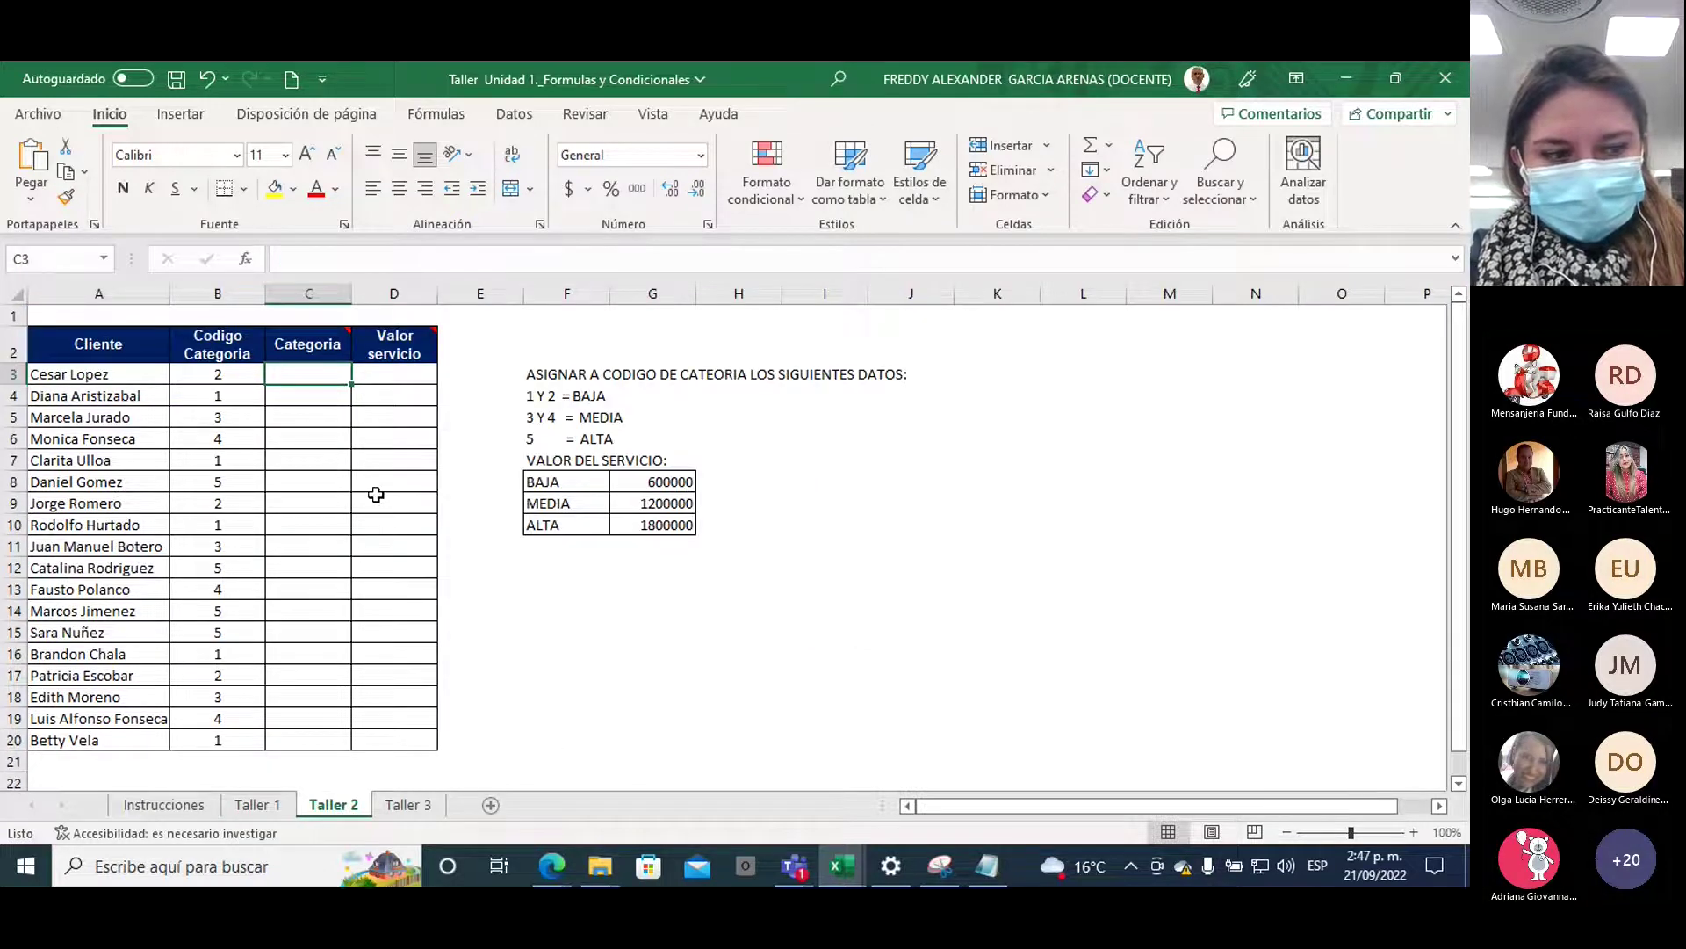
{"action": "left_click", "coordinate": [406, 804]}
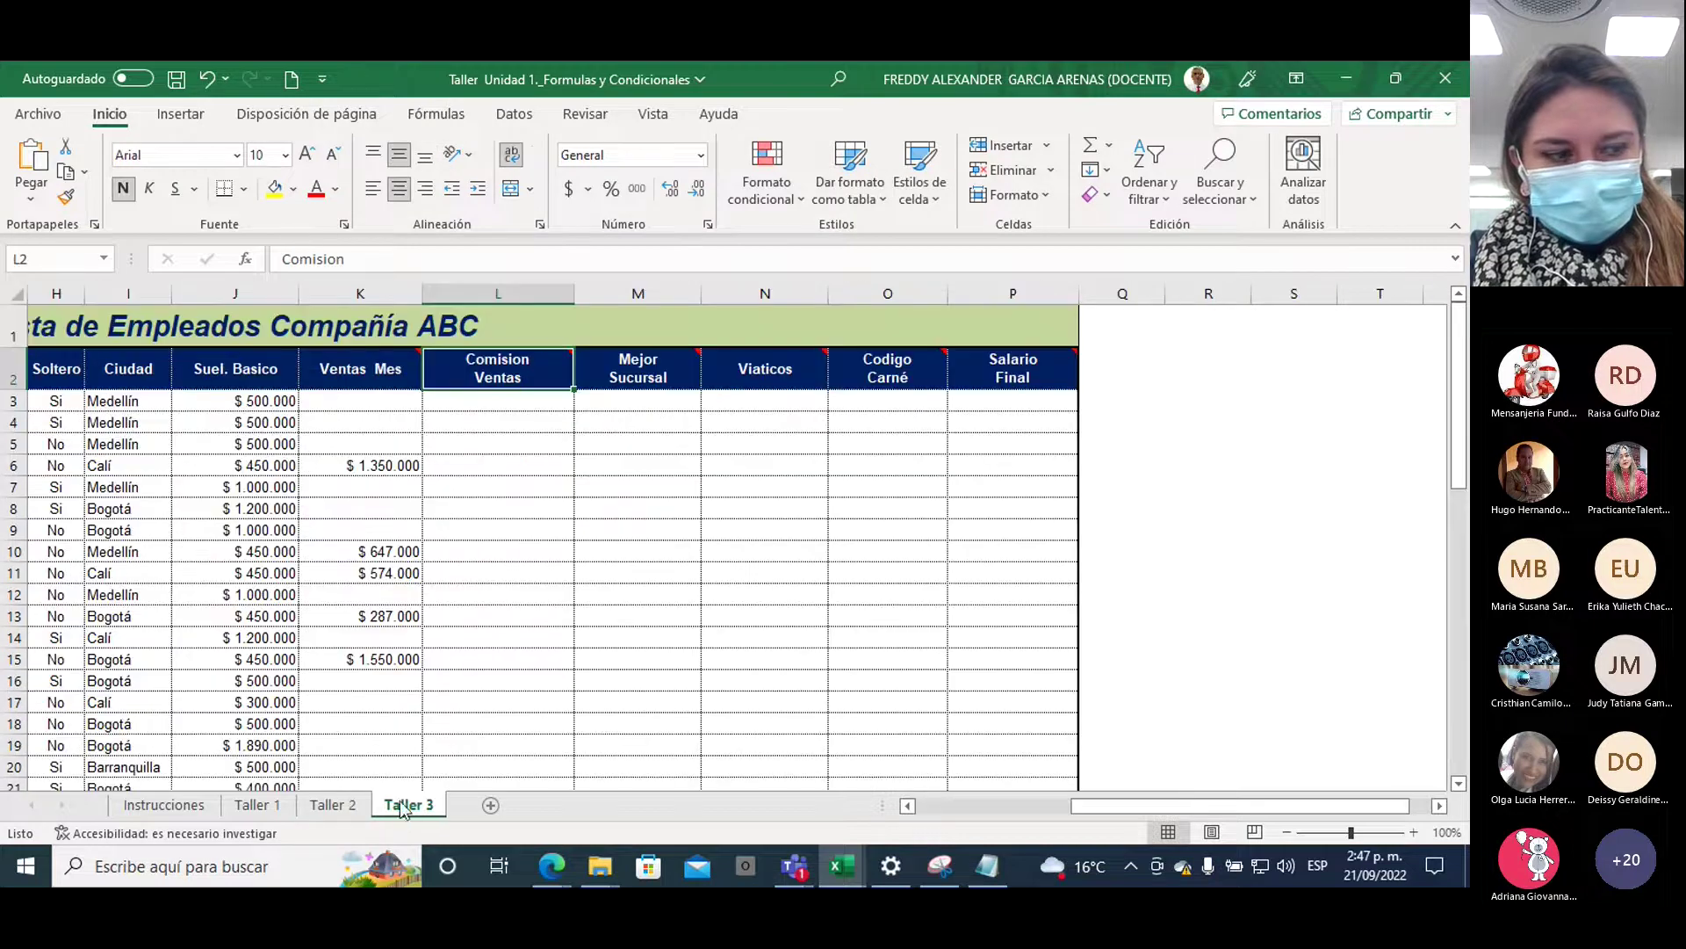
{"action": "mouse_move", "coordinate": [365, 373]}
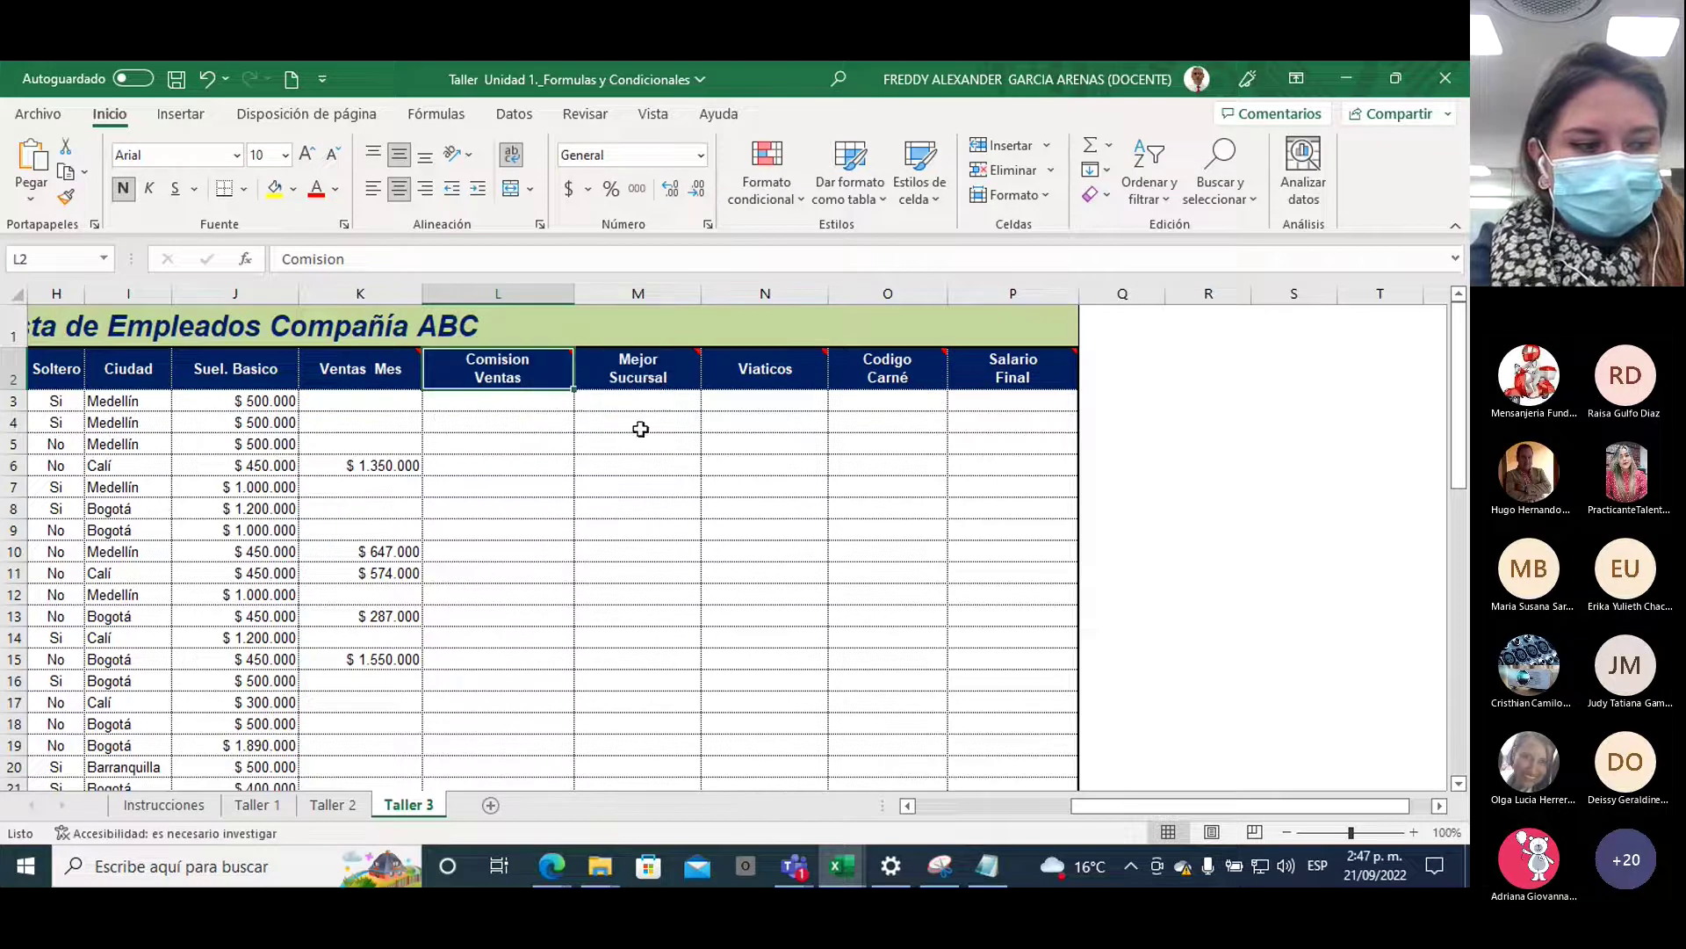
{"action": "mouse_move", "coordinate": [644, 375]}
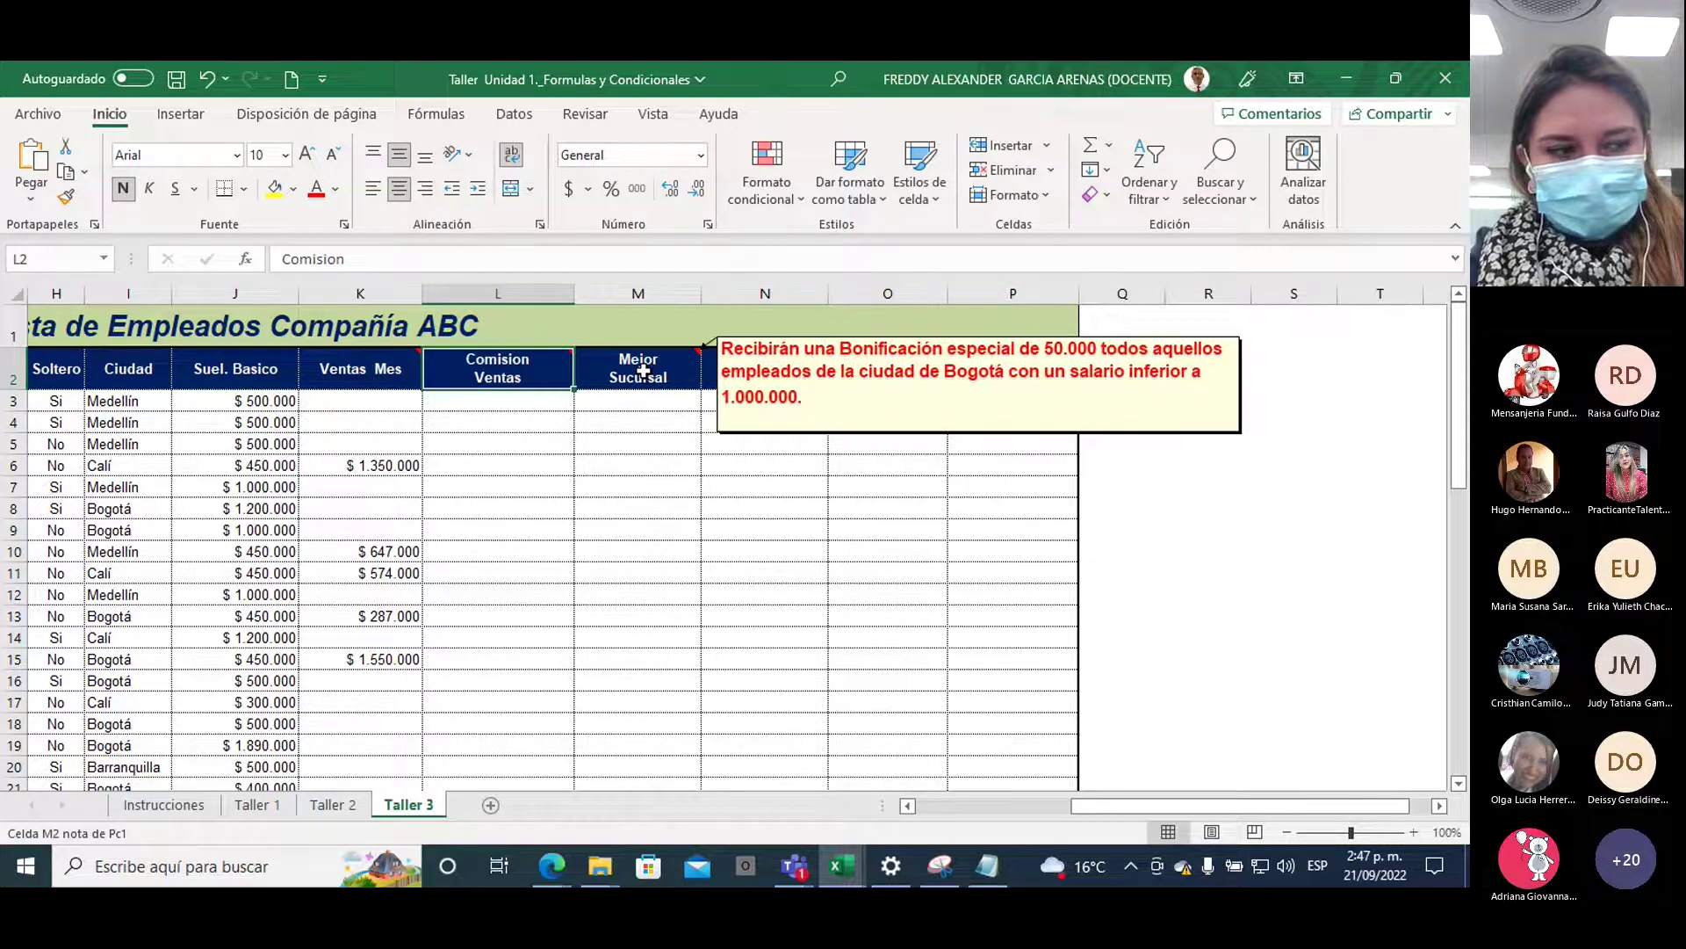
Show the Mejor Sucursal note on M2, then hide it again
{"action": "right_click", "coordinate": [629, 376]}
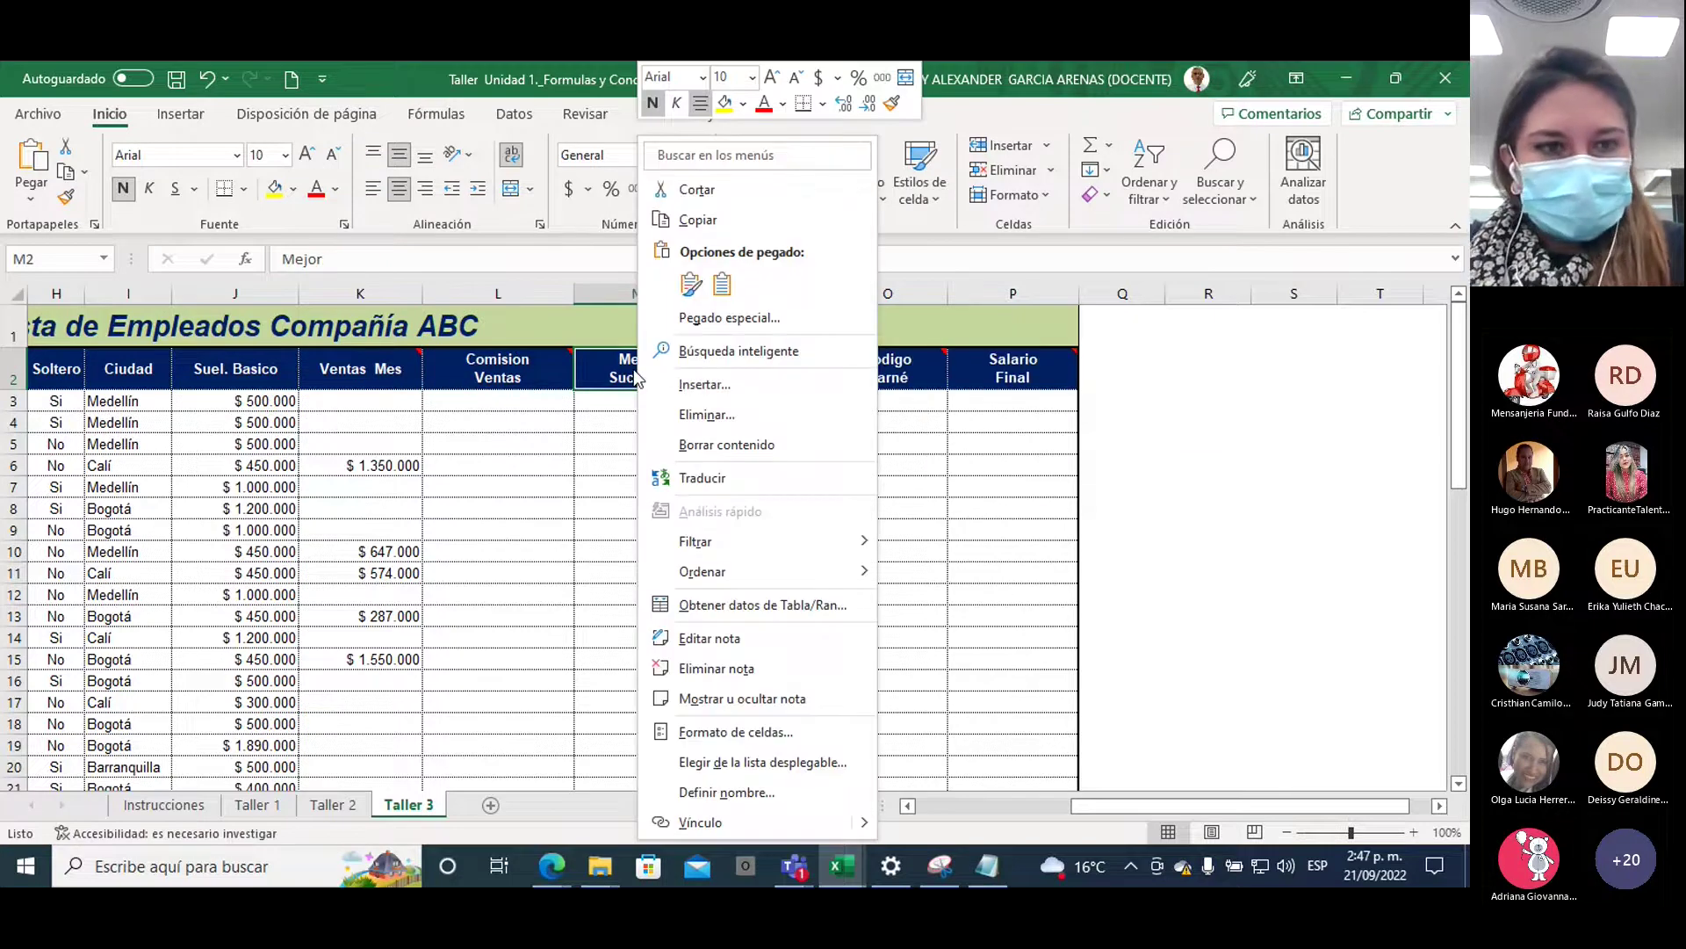
{"action": "left_click", "coordinate": [719, 700]}
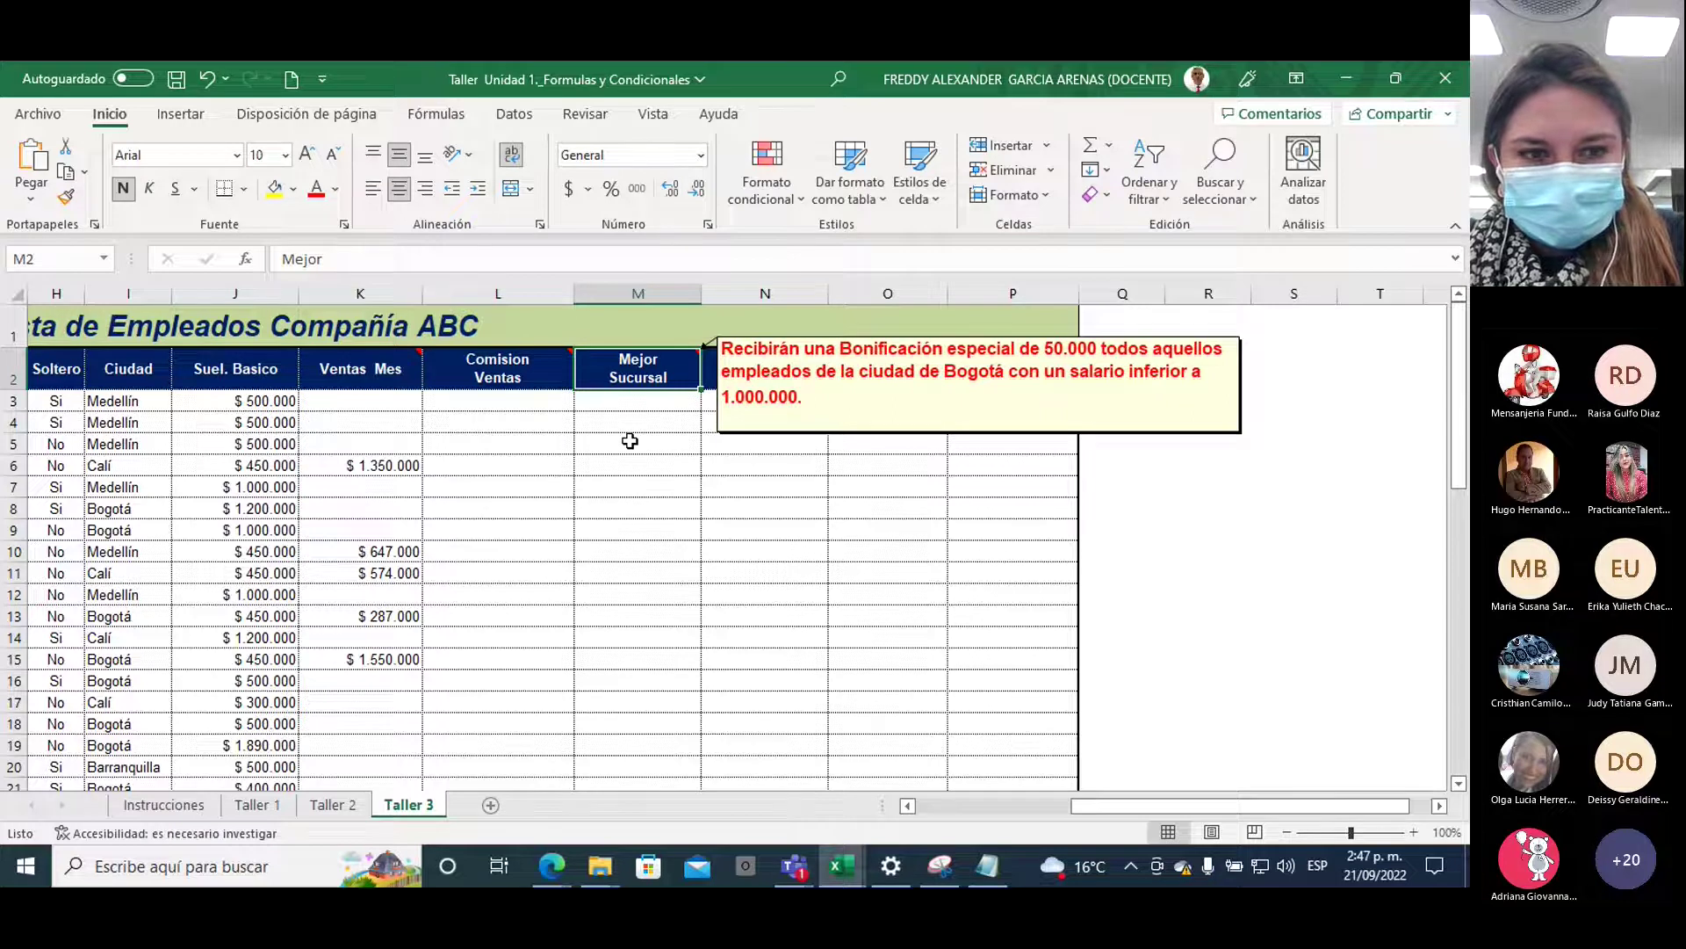
{"action": "right_click", "coordinate": [621, 377]}
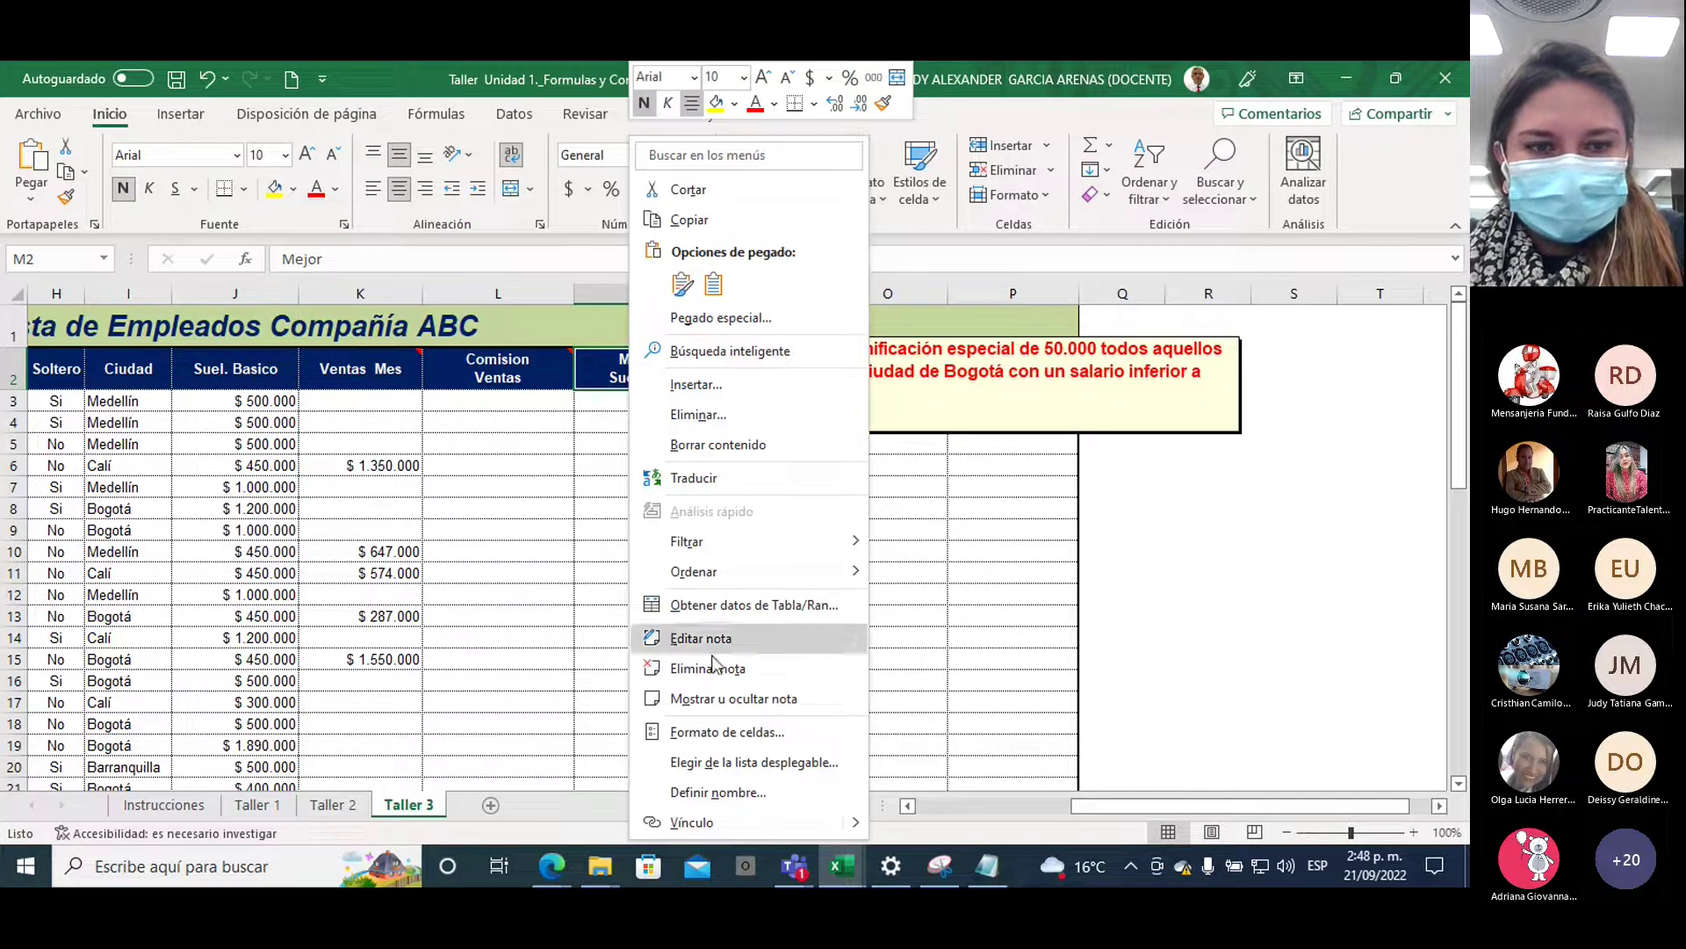
{"action": "left_click", "coordinate": [729, 700]}
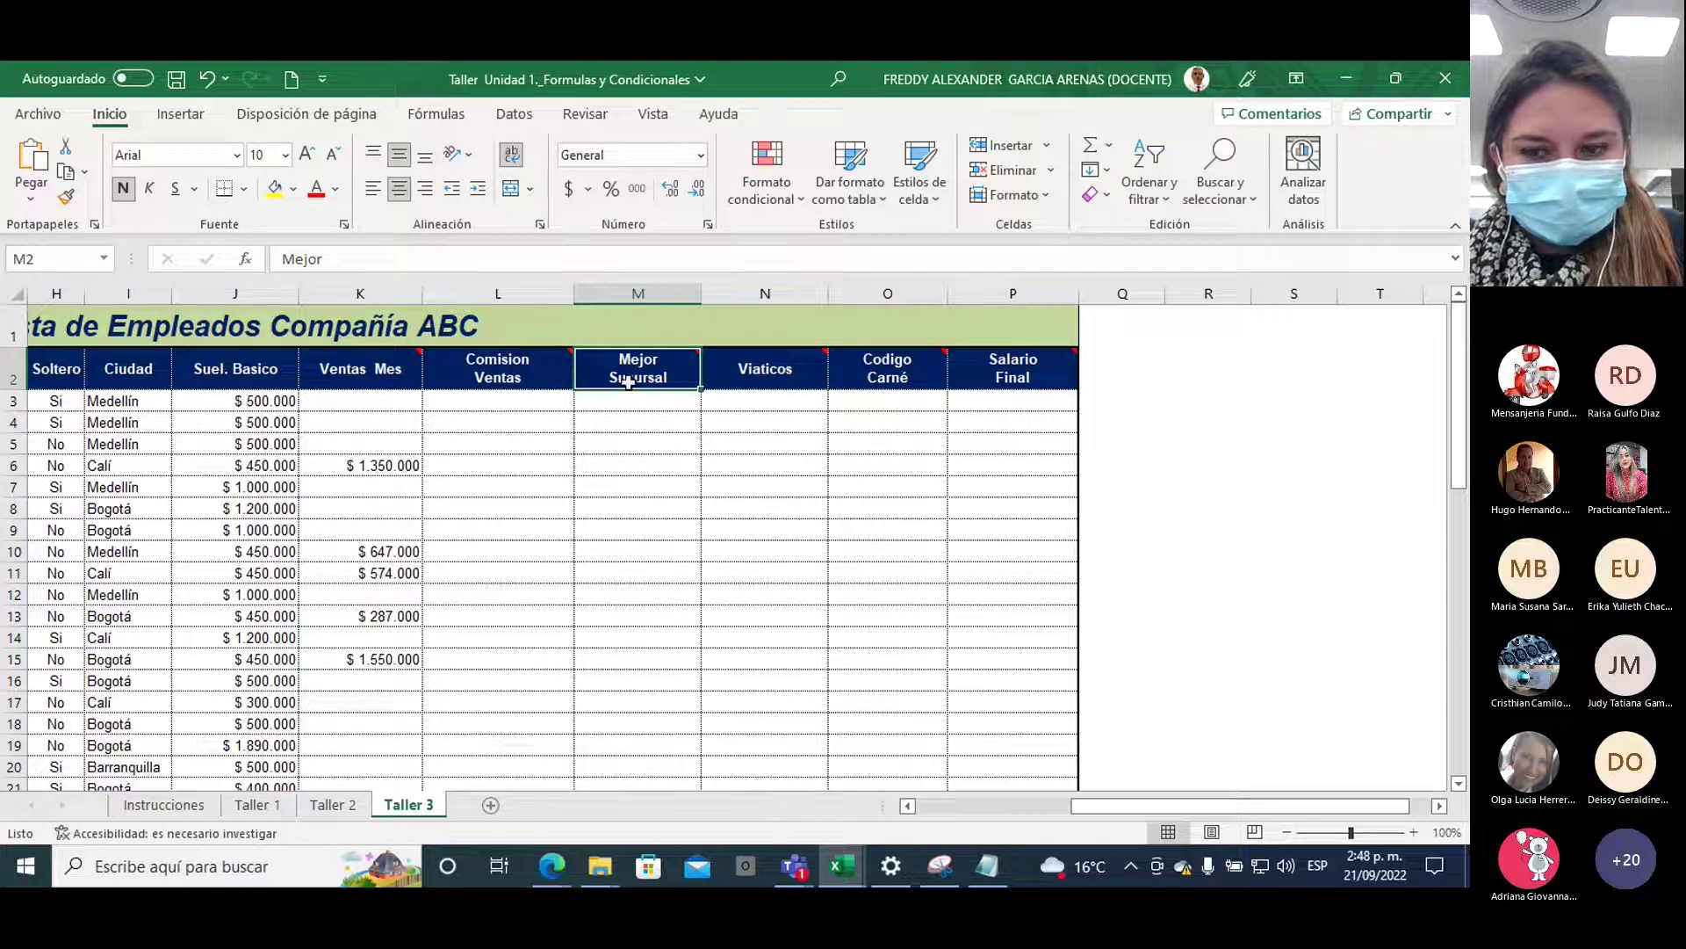
{"action": "mouse_move", "coordinate": [627, 381]}
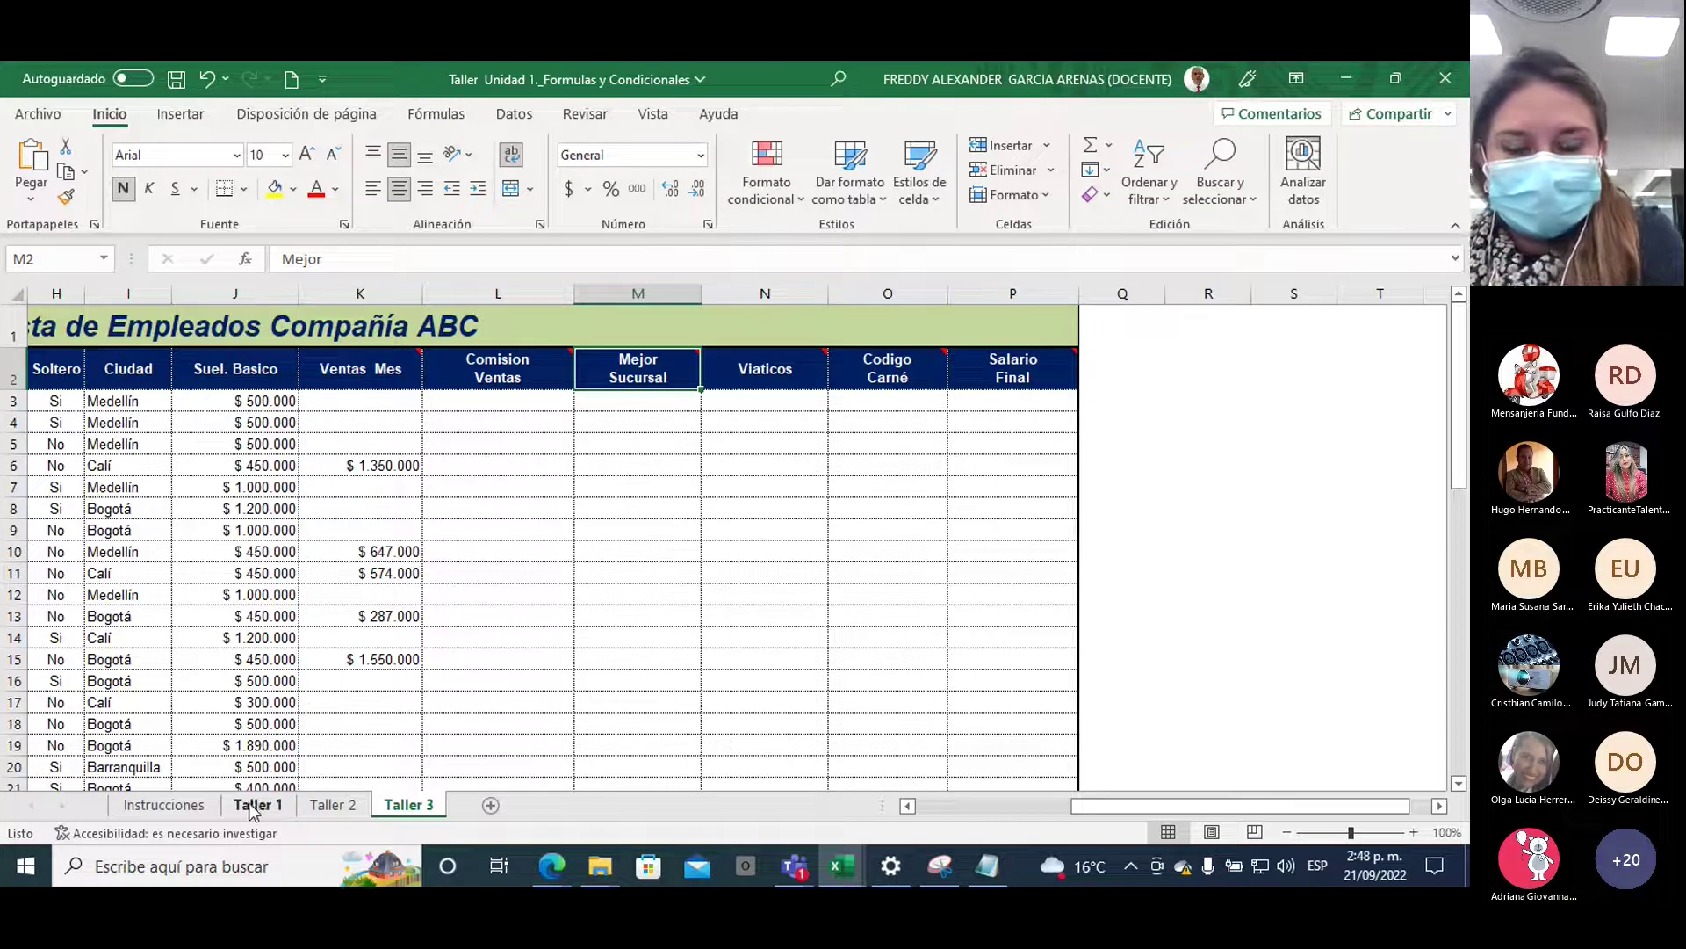
Add a new blank sheet Hoja1 and zoom the view to 150%
{"action": "left_click", "coordinate": [490, 805]}
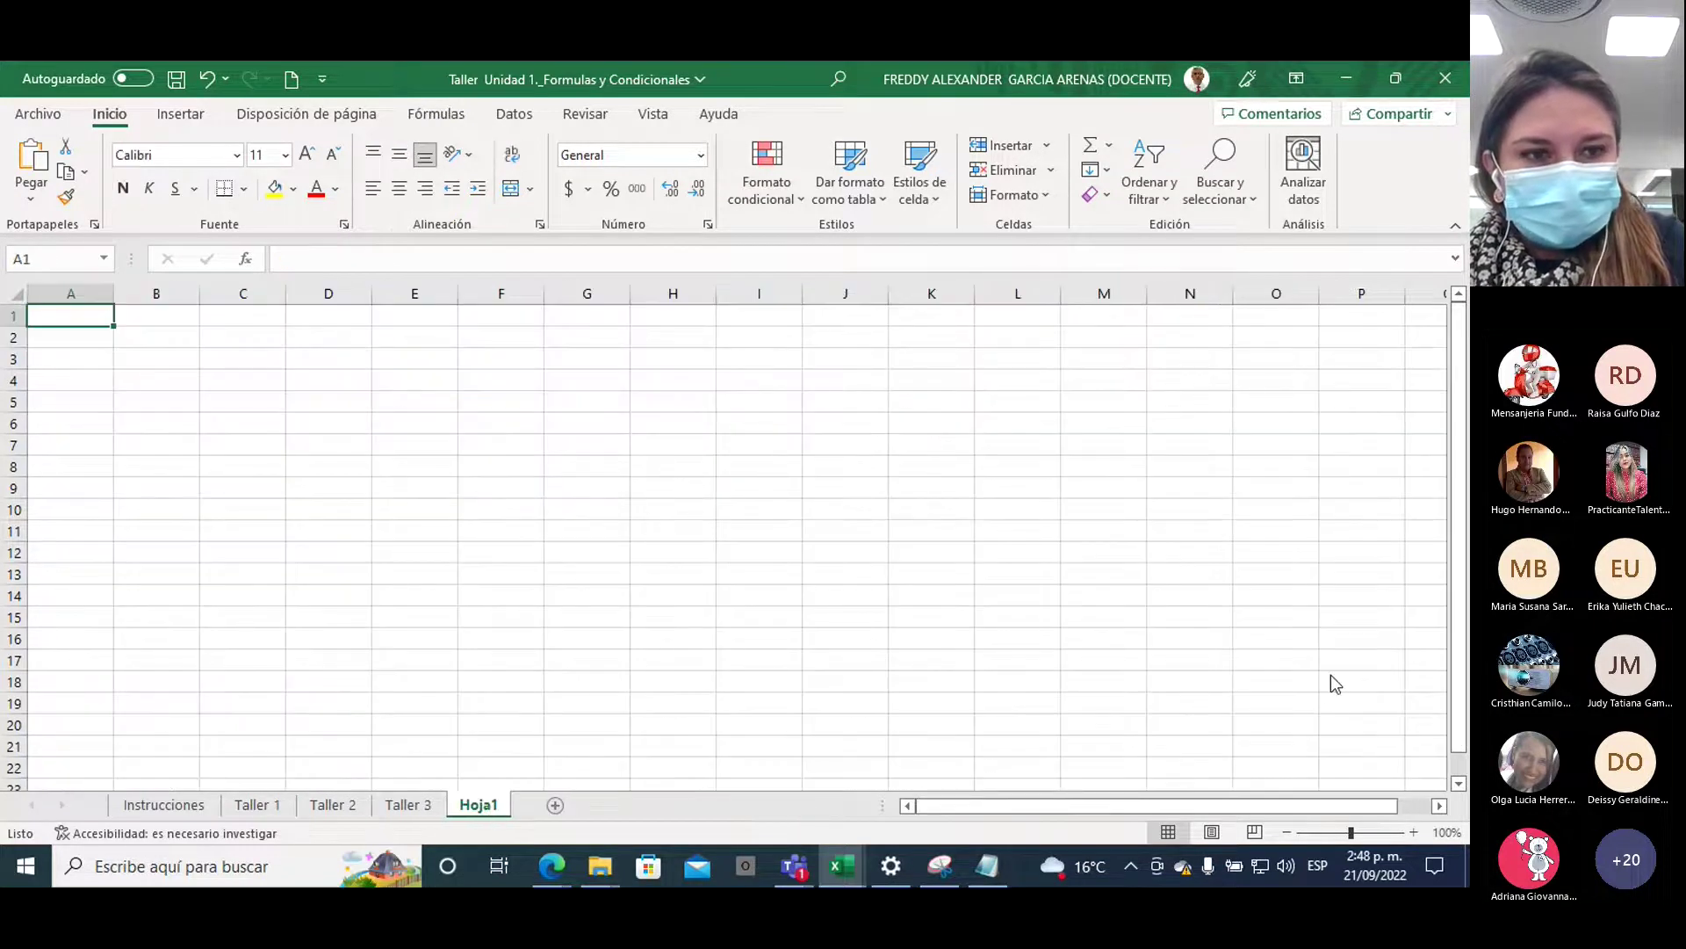
{"action": "left_click", "coordinate": [1414, 831]}
{"action": "left_click", "coordinate": [1414, 832]}
{"action": "left_click", "coordinate": [1415, 831]}
{"action": "left_click", "coordinate": [1415, 832]}
{"action": "left_click", "coordinate": [1416, 832]}
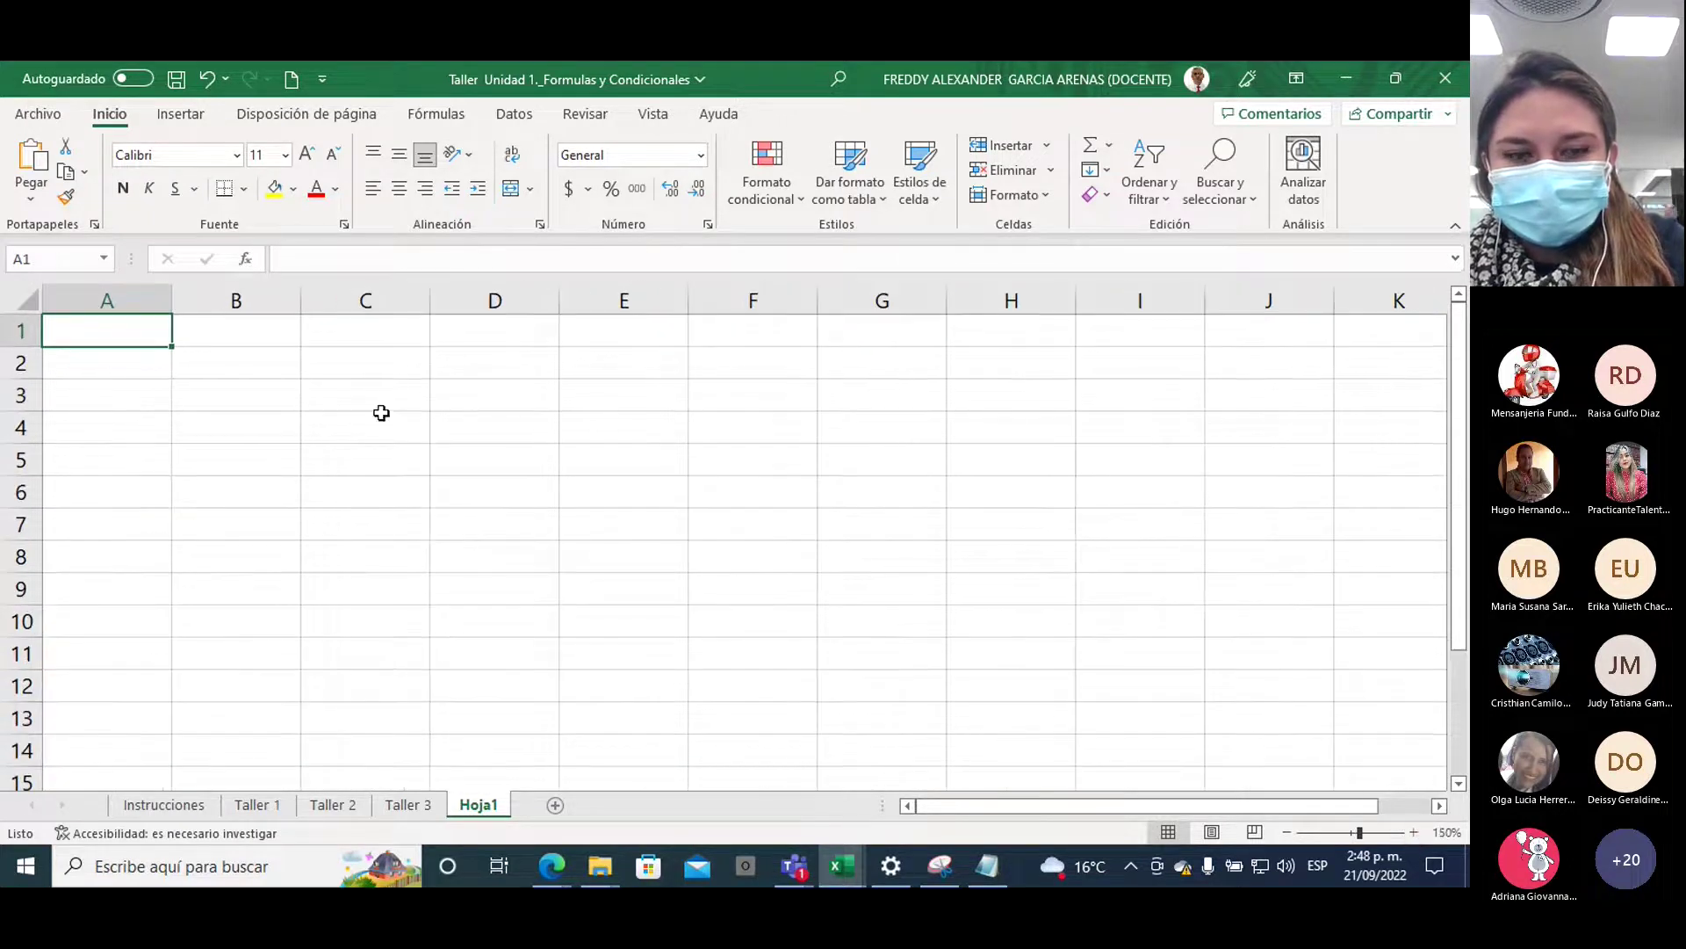
Enter =4*5 into cell C2
{"action": "left_click", "coordinate": [361, 374]}
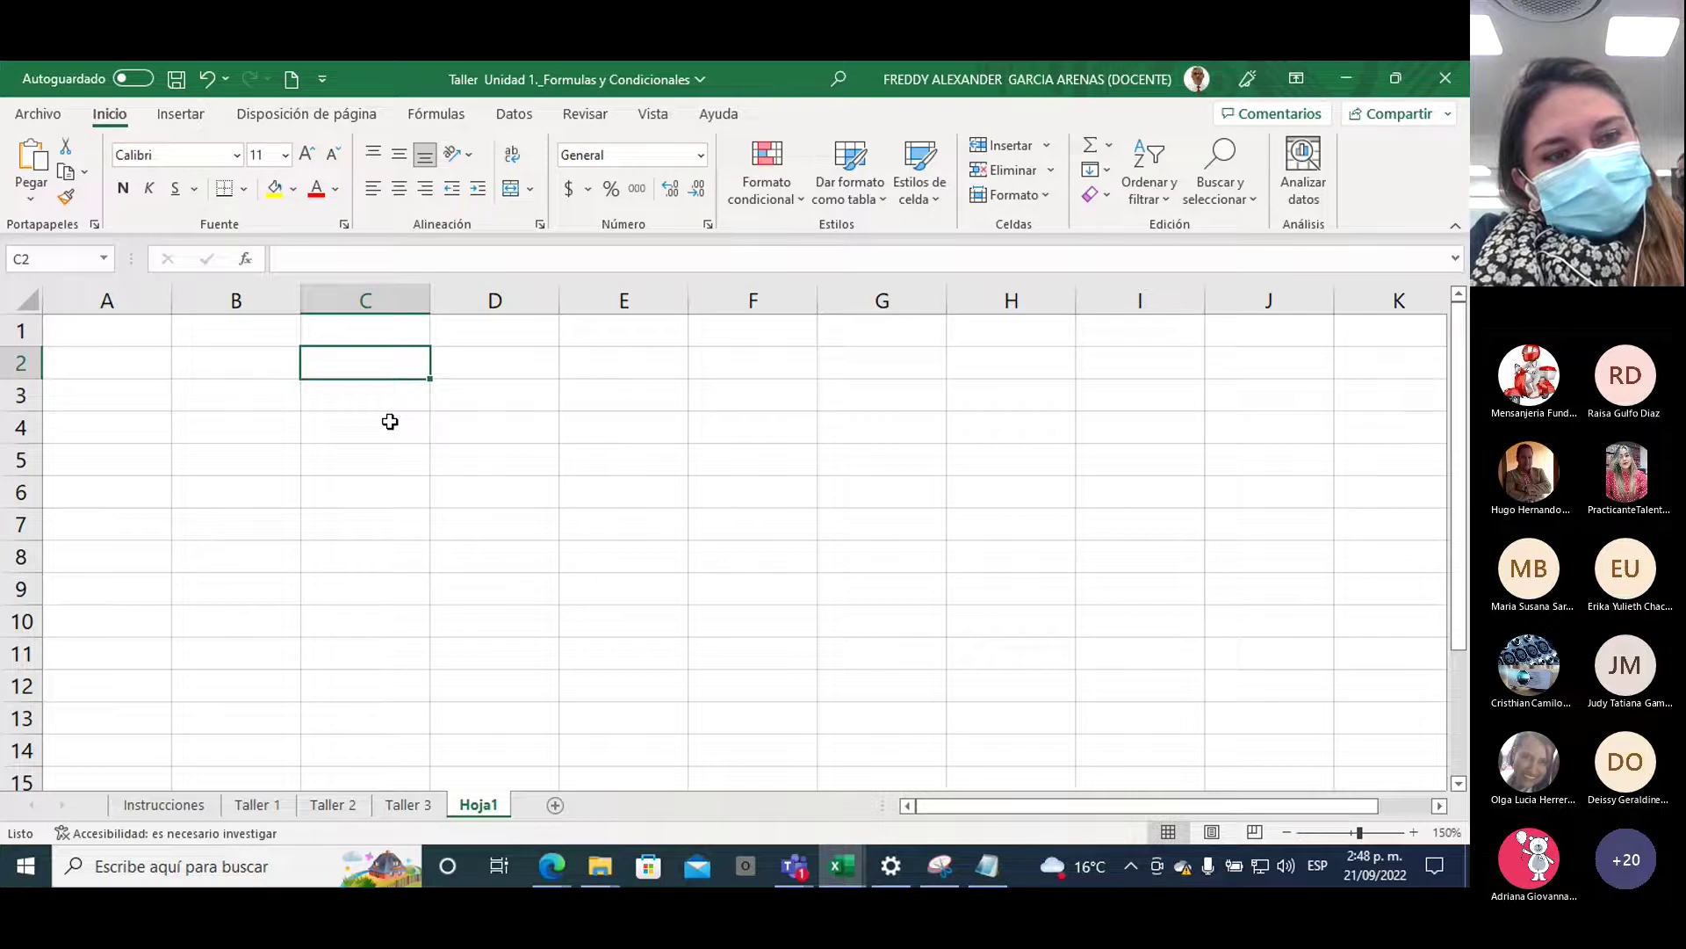
{"action": "type", "text": "="}
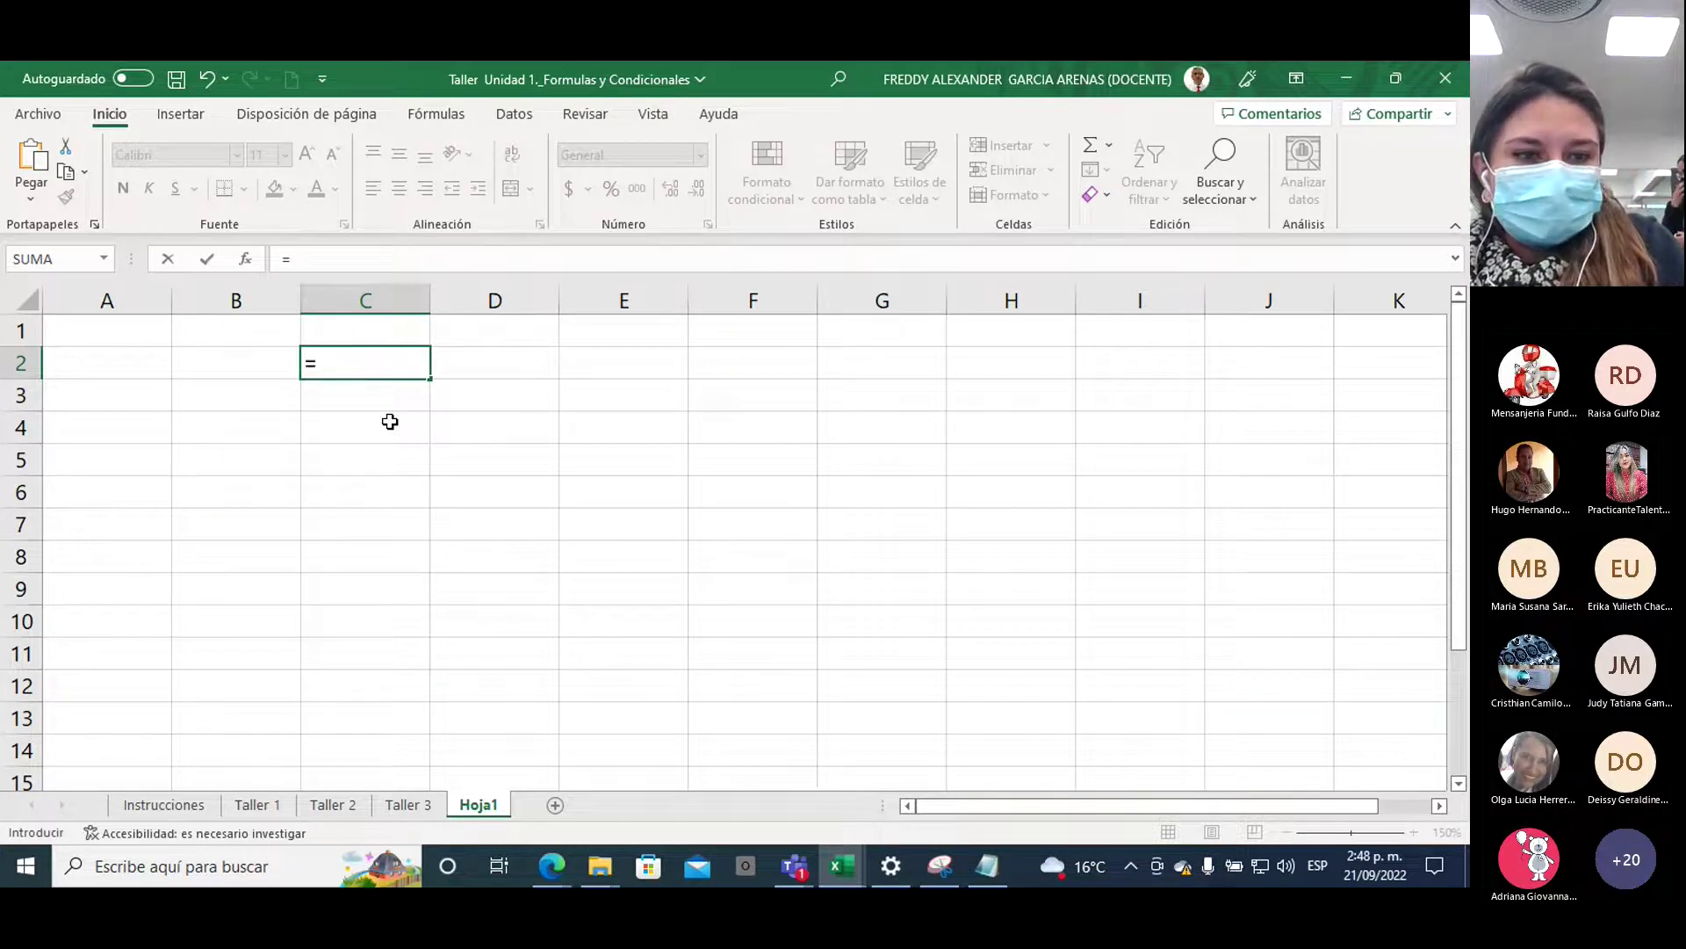
{"action": "key", "text": "Escape"}
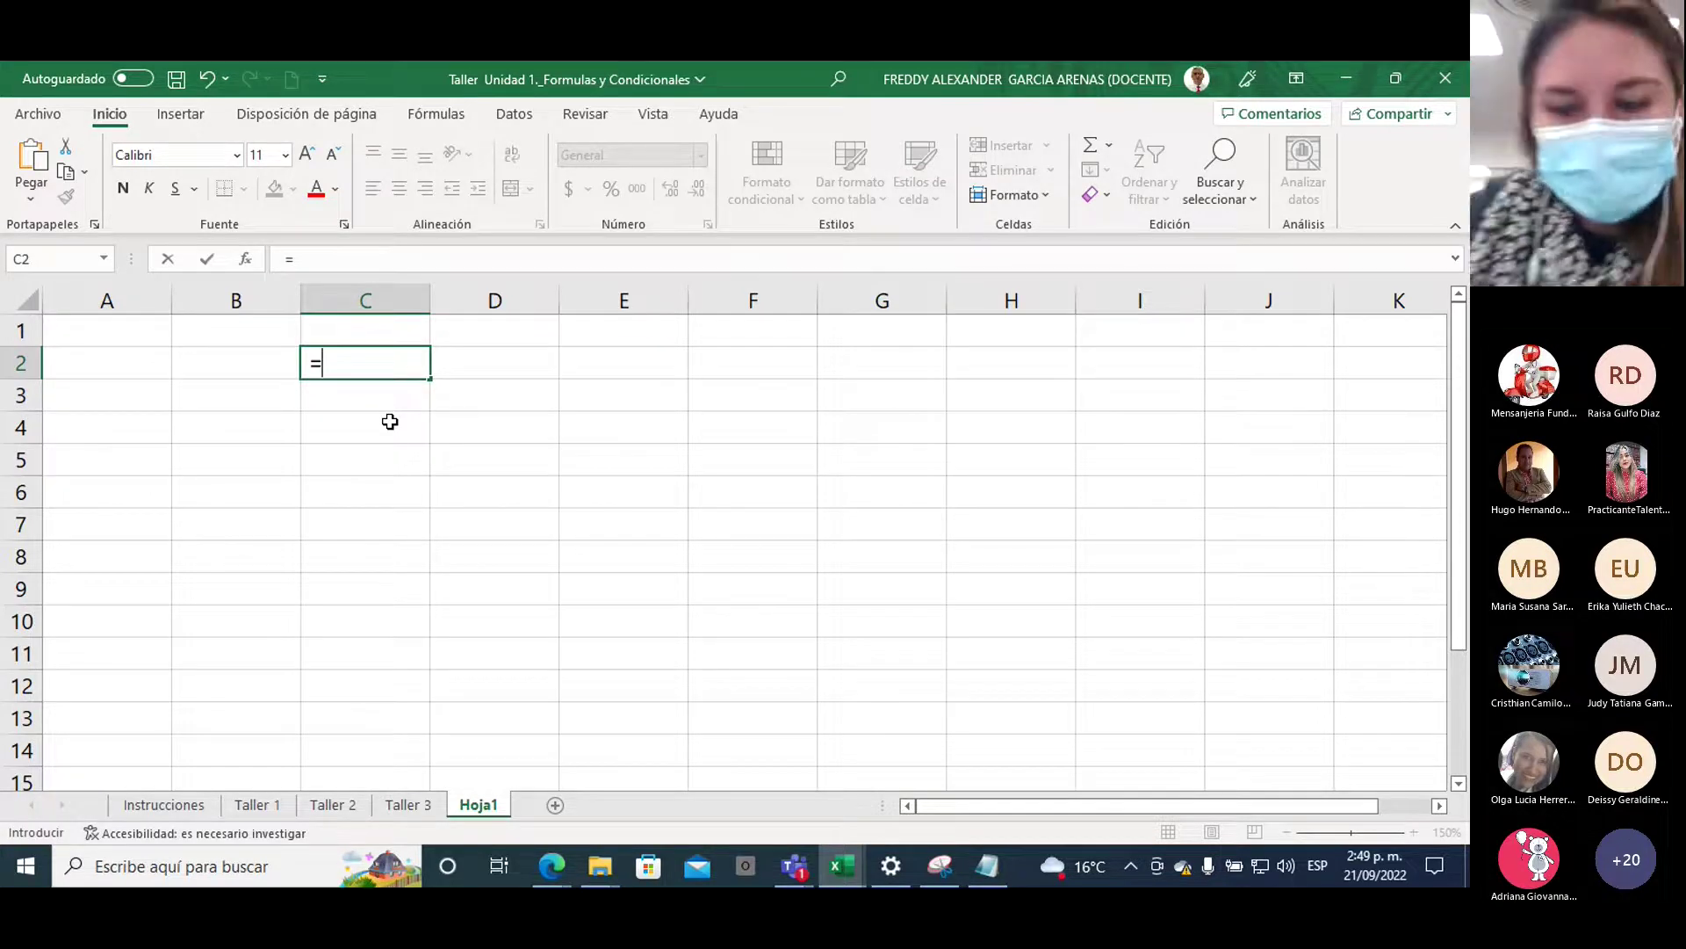
{"action": "type", "text": "4*5"}
{"action": "key", "text": "Return"}
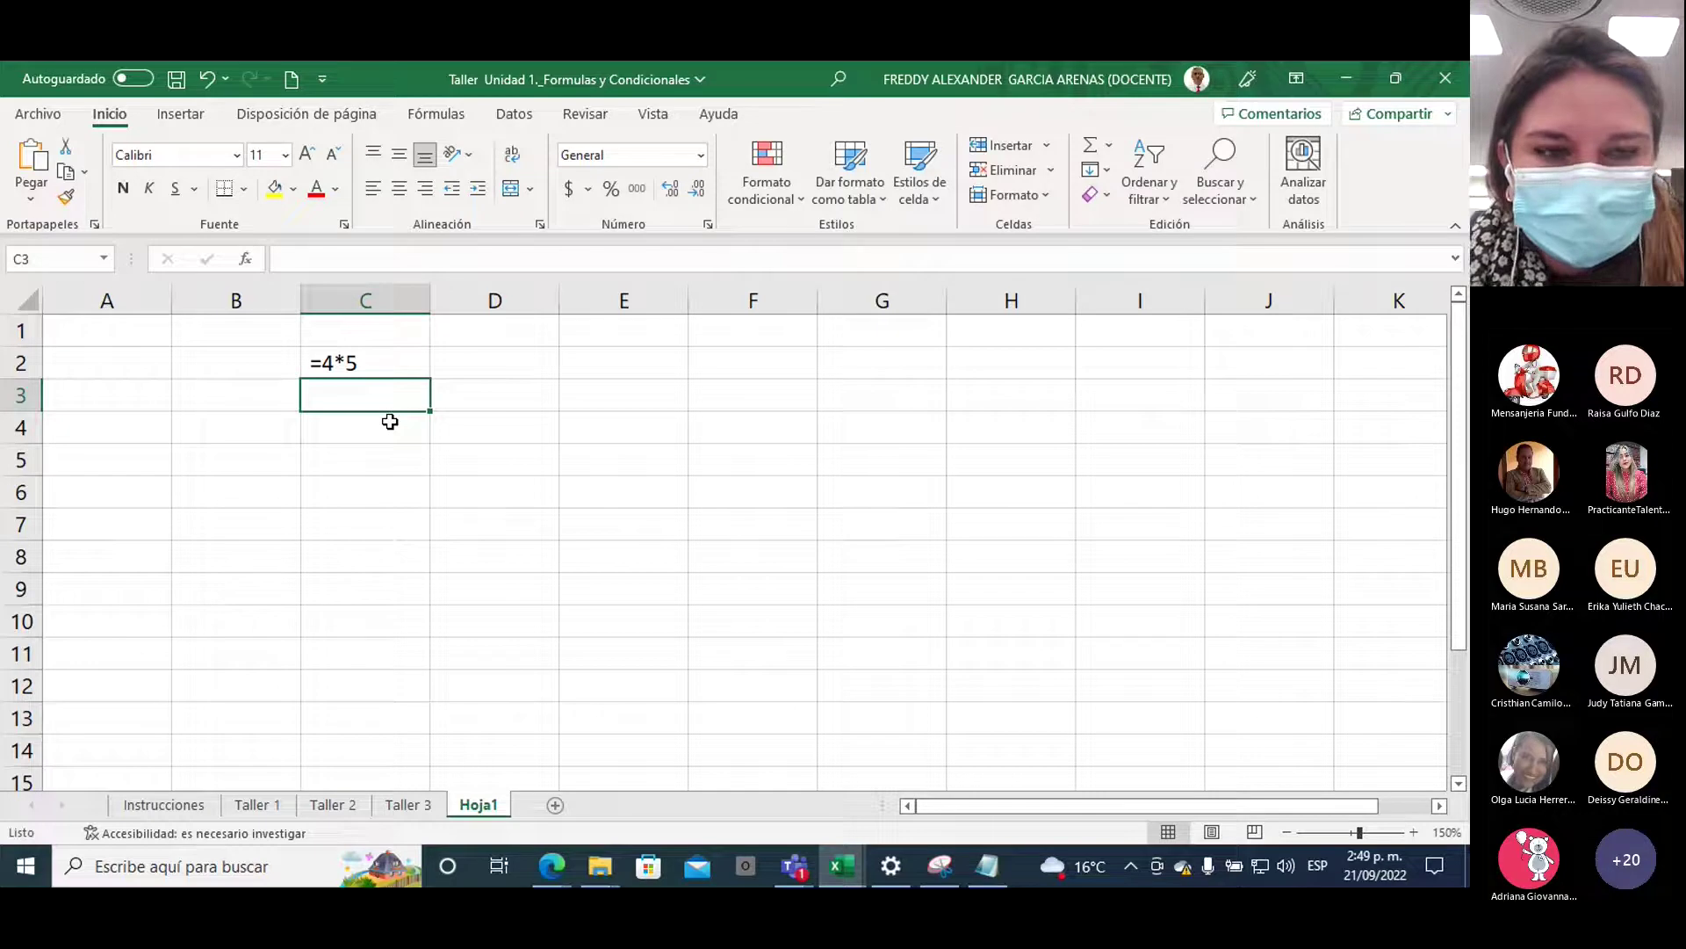
Recommit =4*5 in C2 through the formula bar so the cell displays 20
{"action": "left_click", "coordinate": [376, 368]}
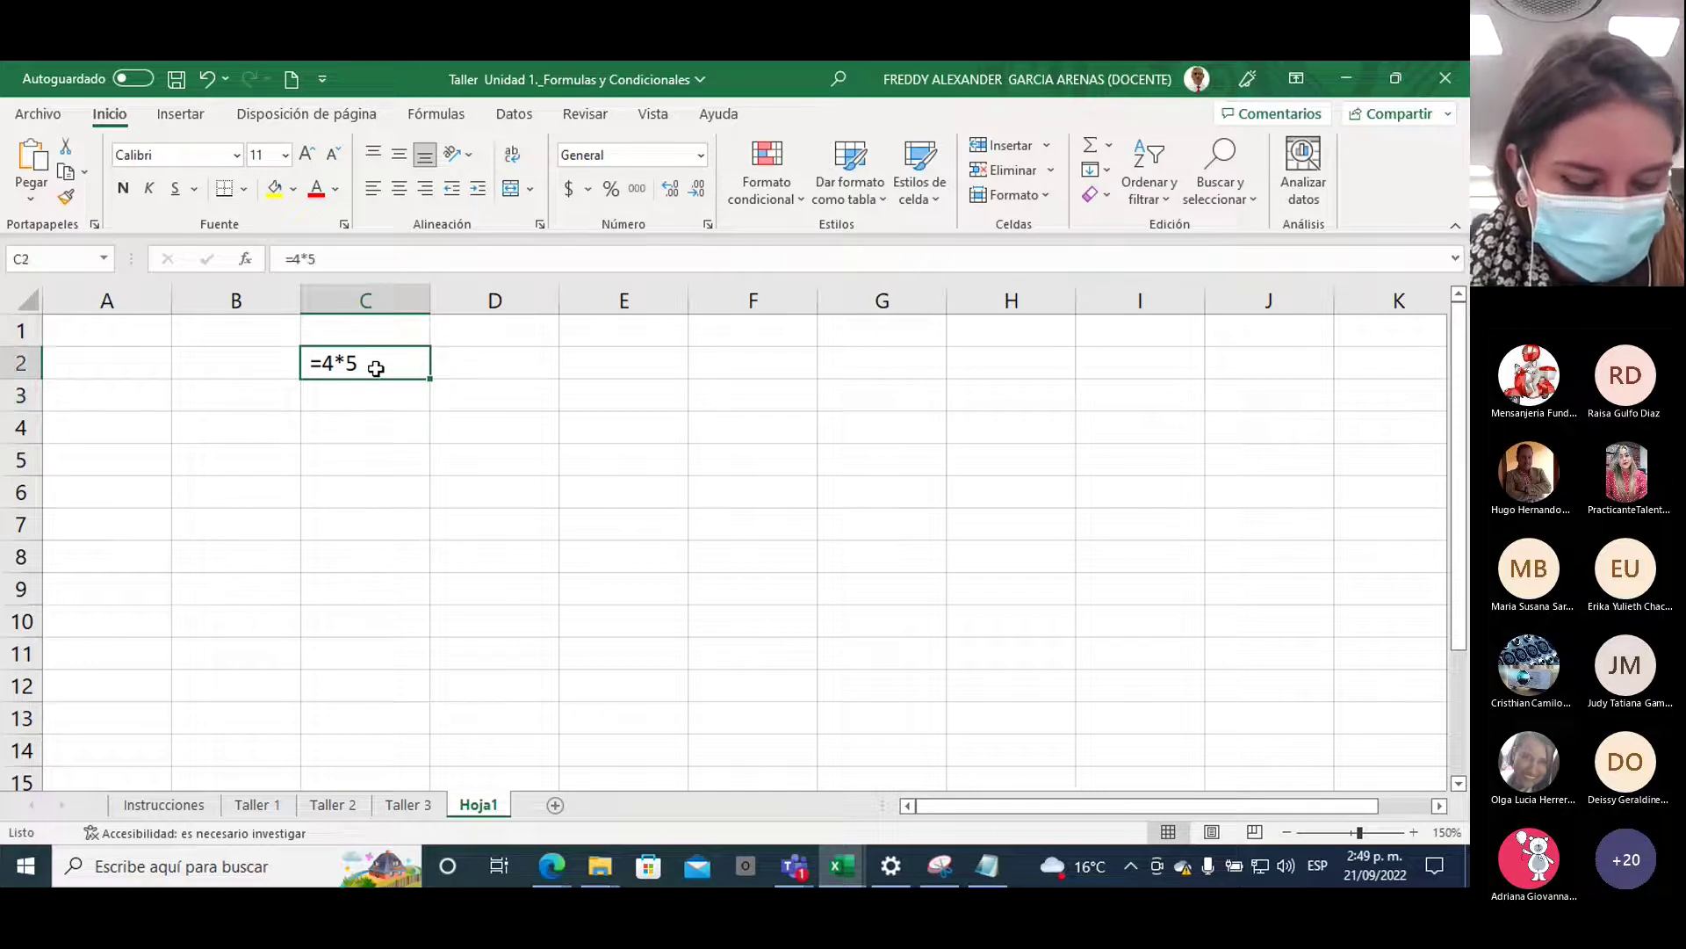
{"action": "left_click", "coordinate": [314, 258]}
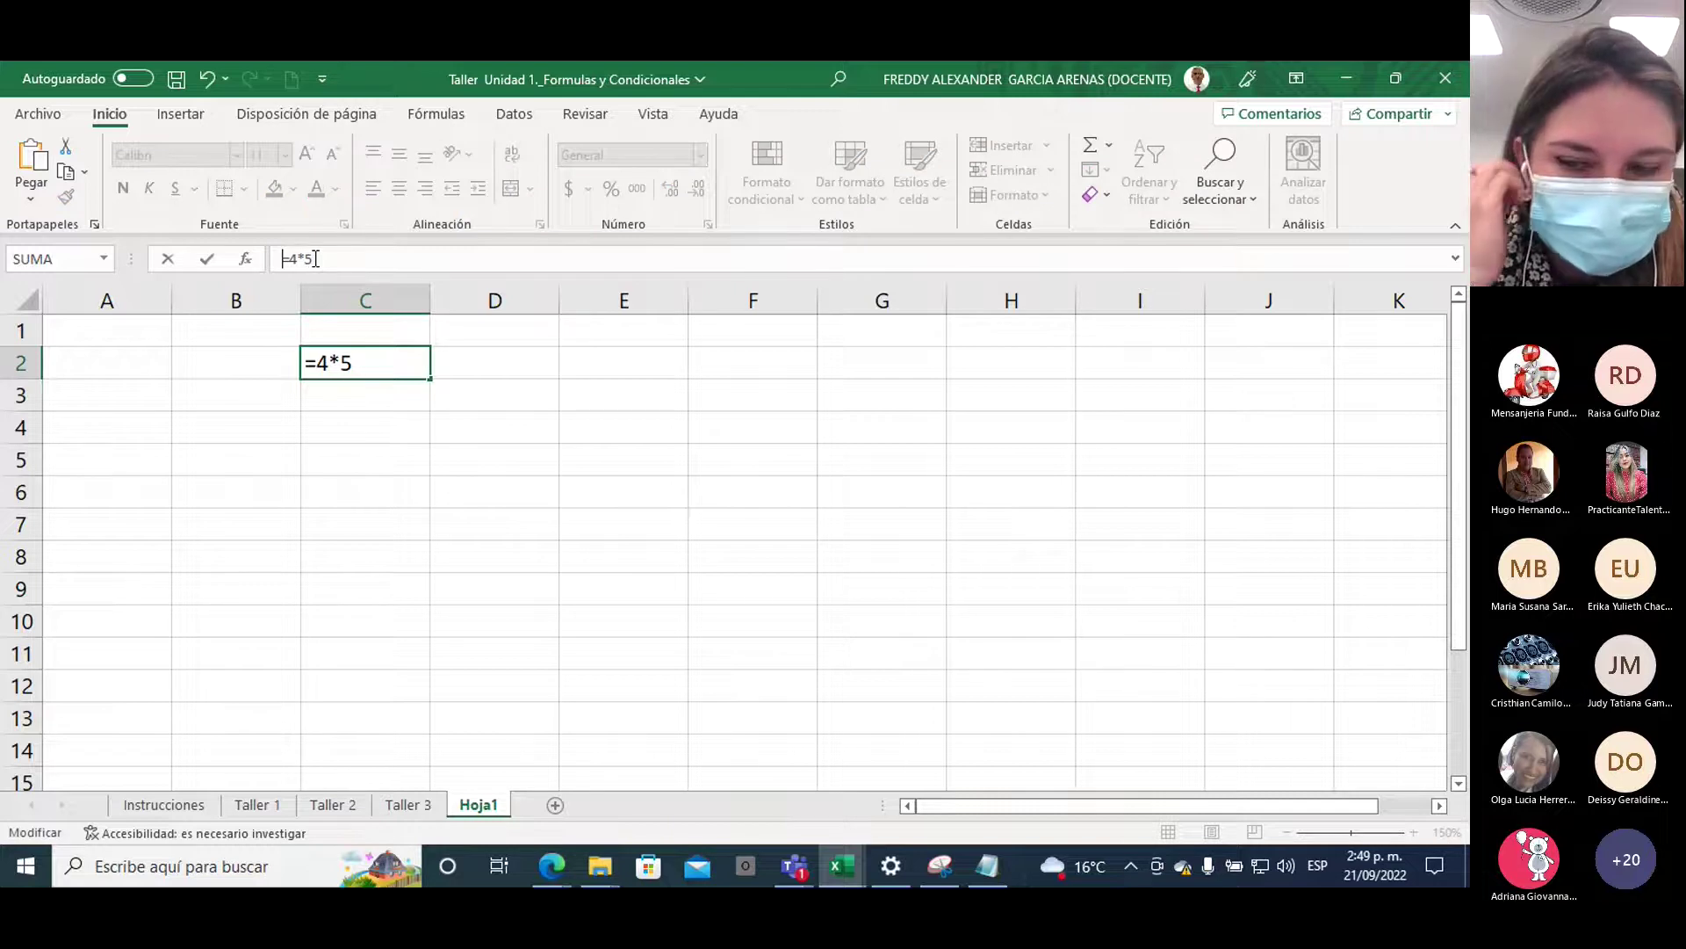
{"action": "key", "text": "Return"}
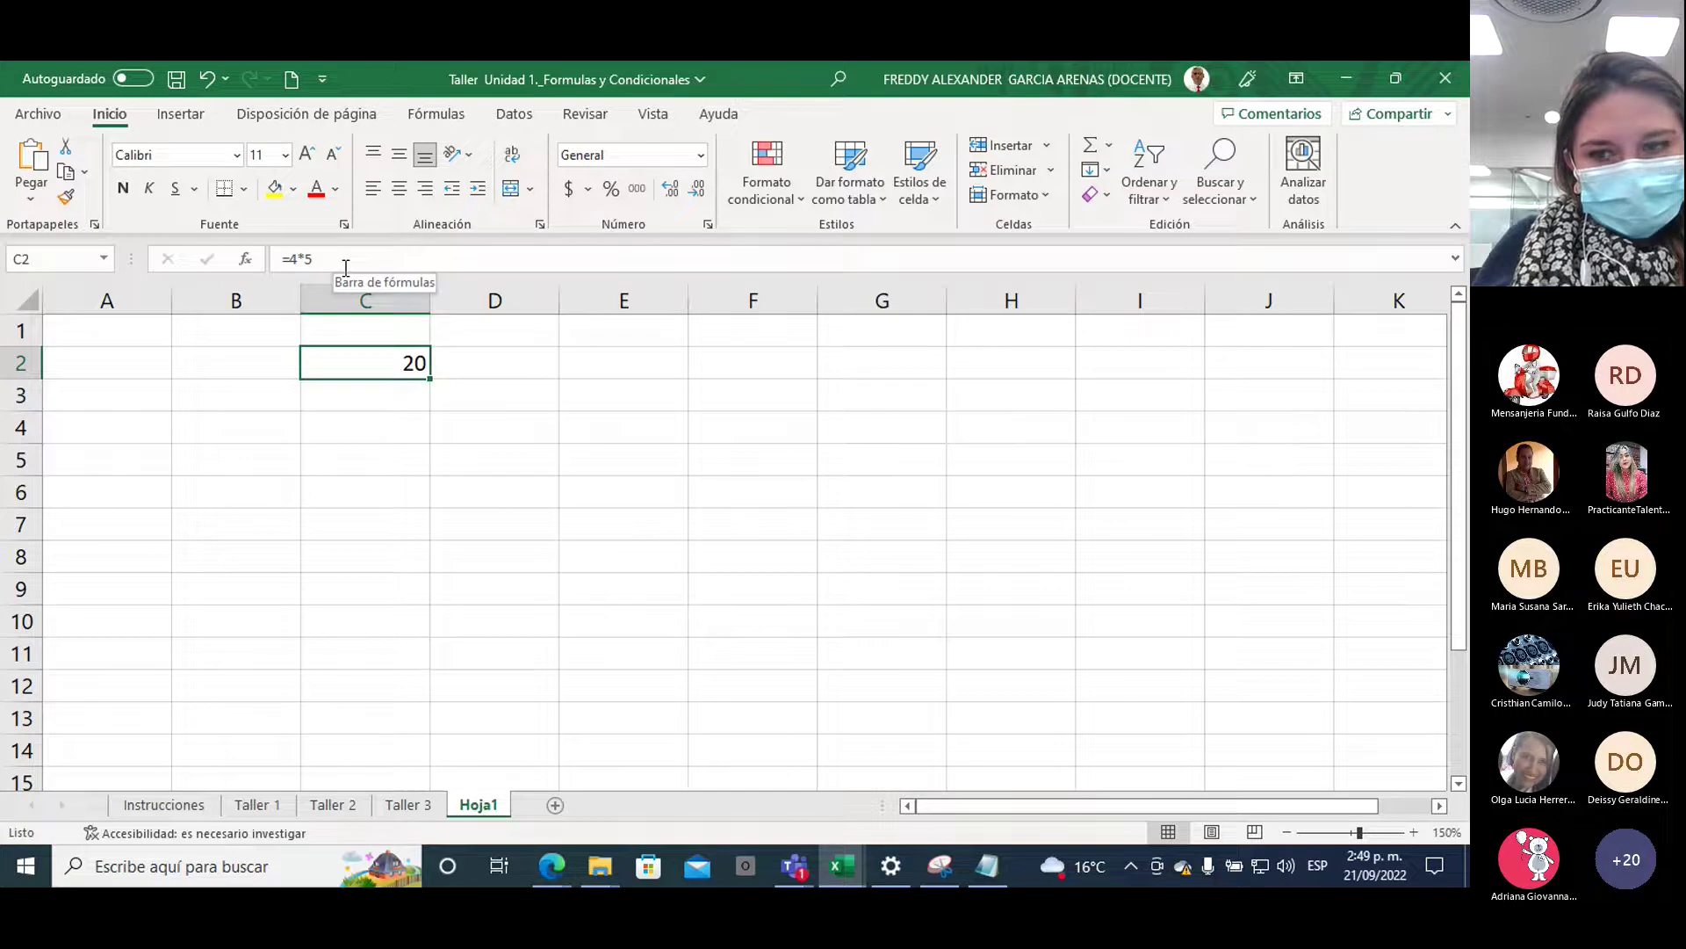
{"action": "left_click", "coordinate": [290, 259]}
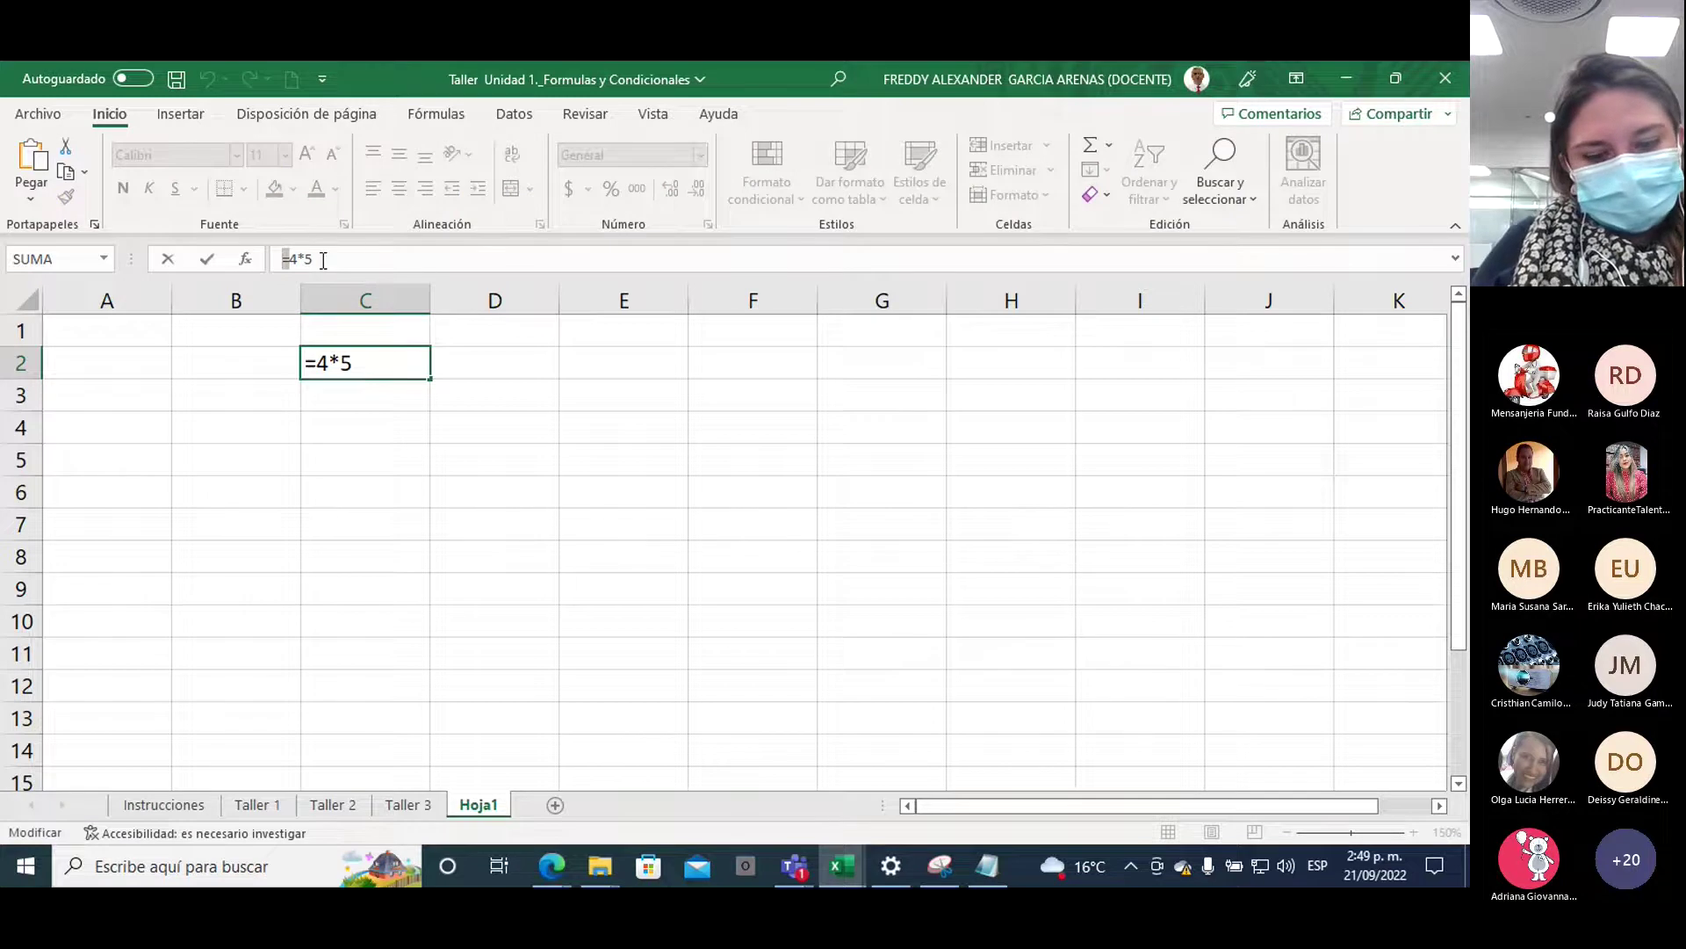
{"action": "left_click_drag", "start_coordinate": [322, 259], "coordinate": [281, 259]}
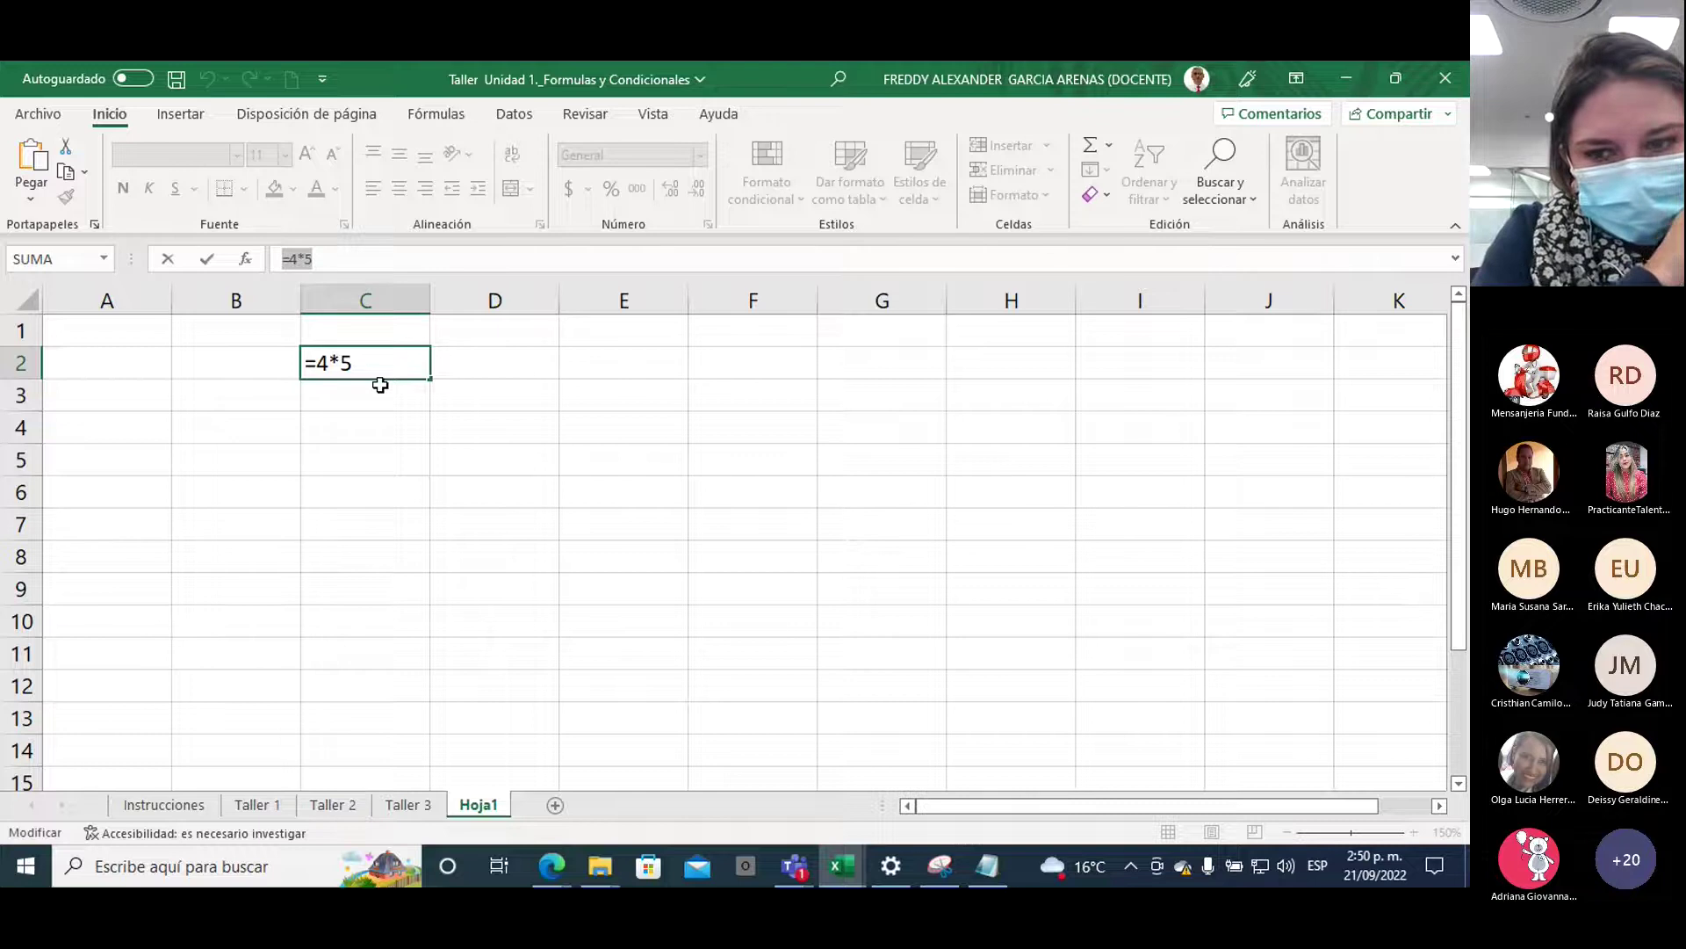
{"action": "left_click", "coordinate": [330, 259]}
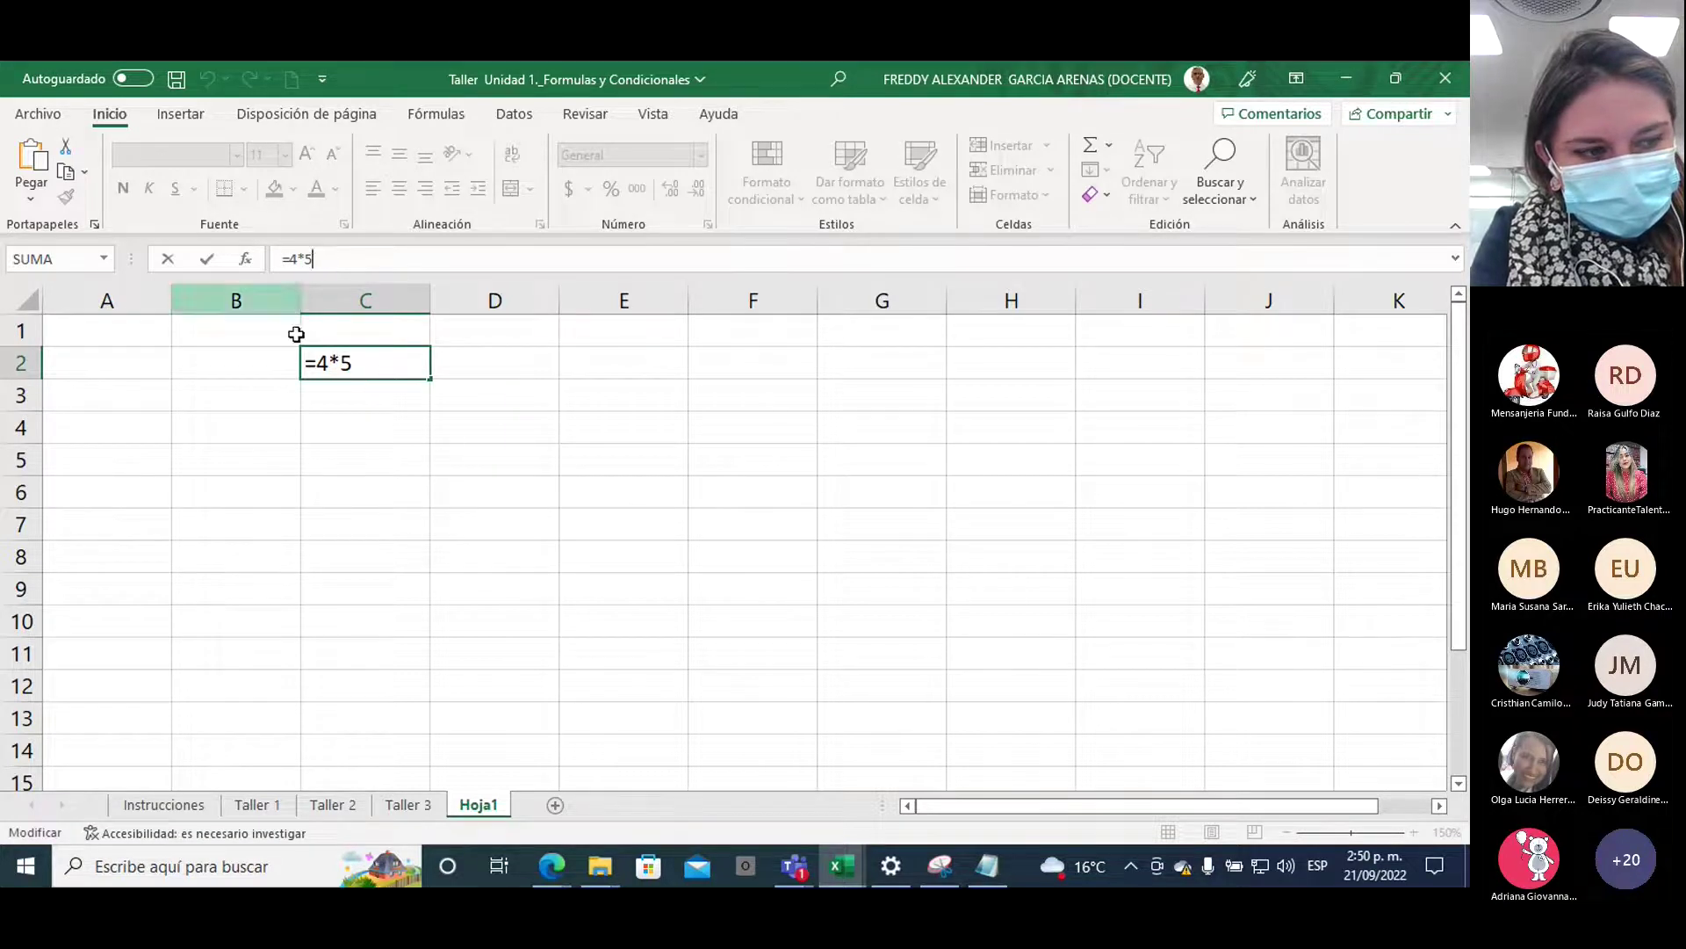
{"action": "key", "text": "Return"}
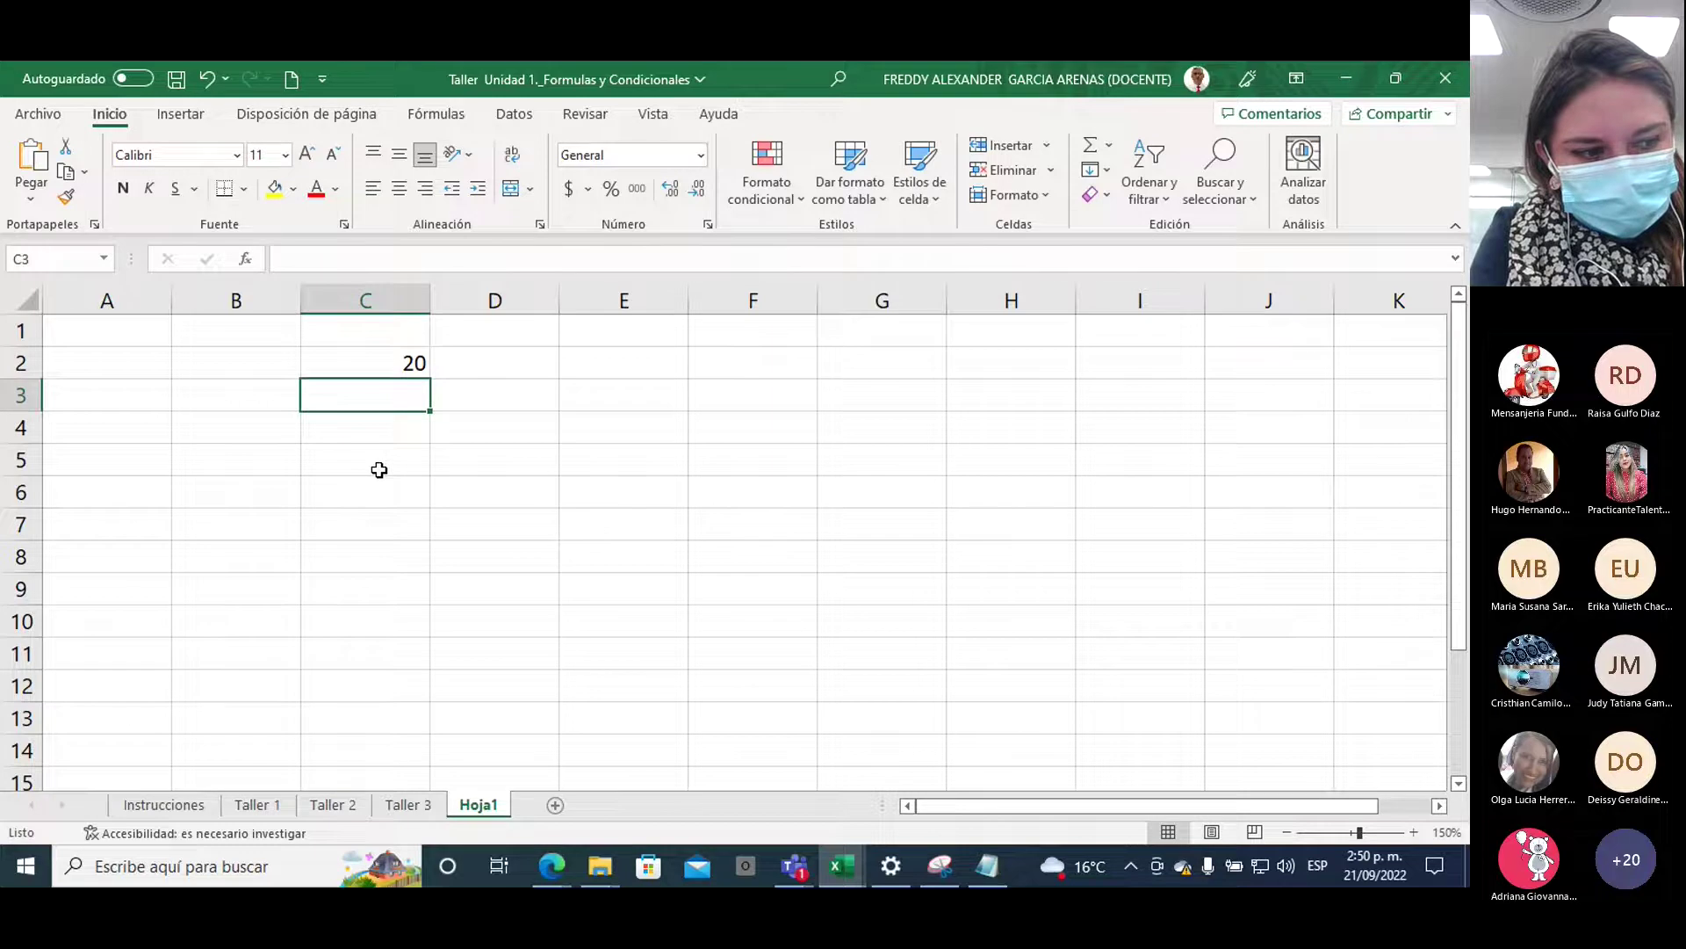
{"action": "left_click", "coordinate": [379, 470]}
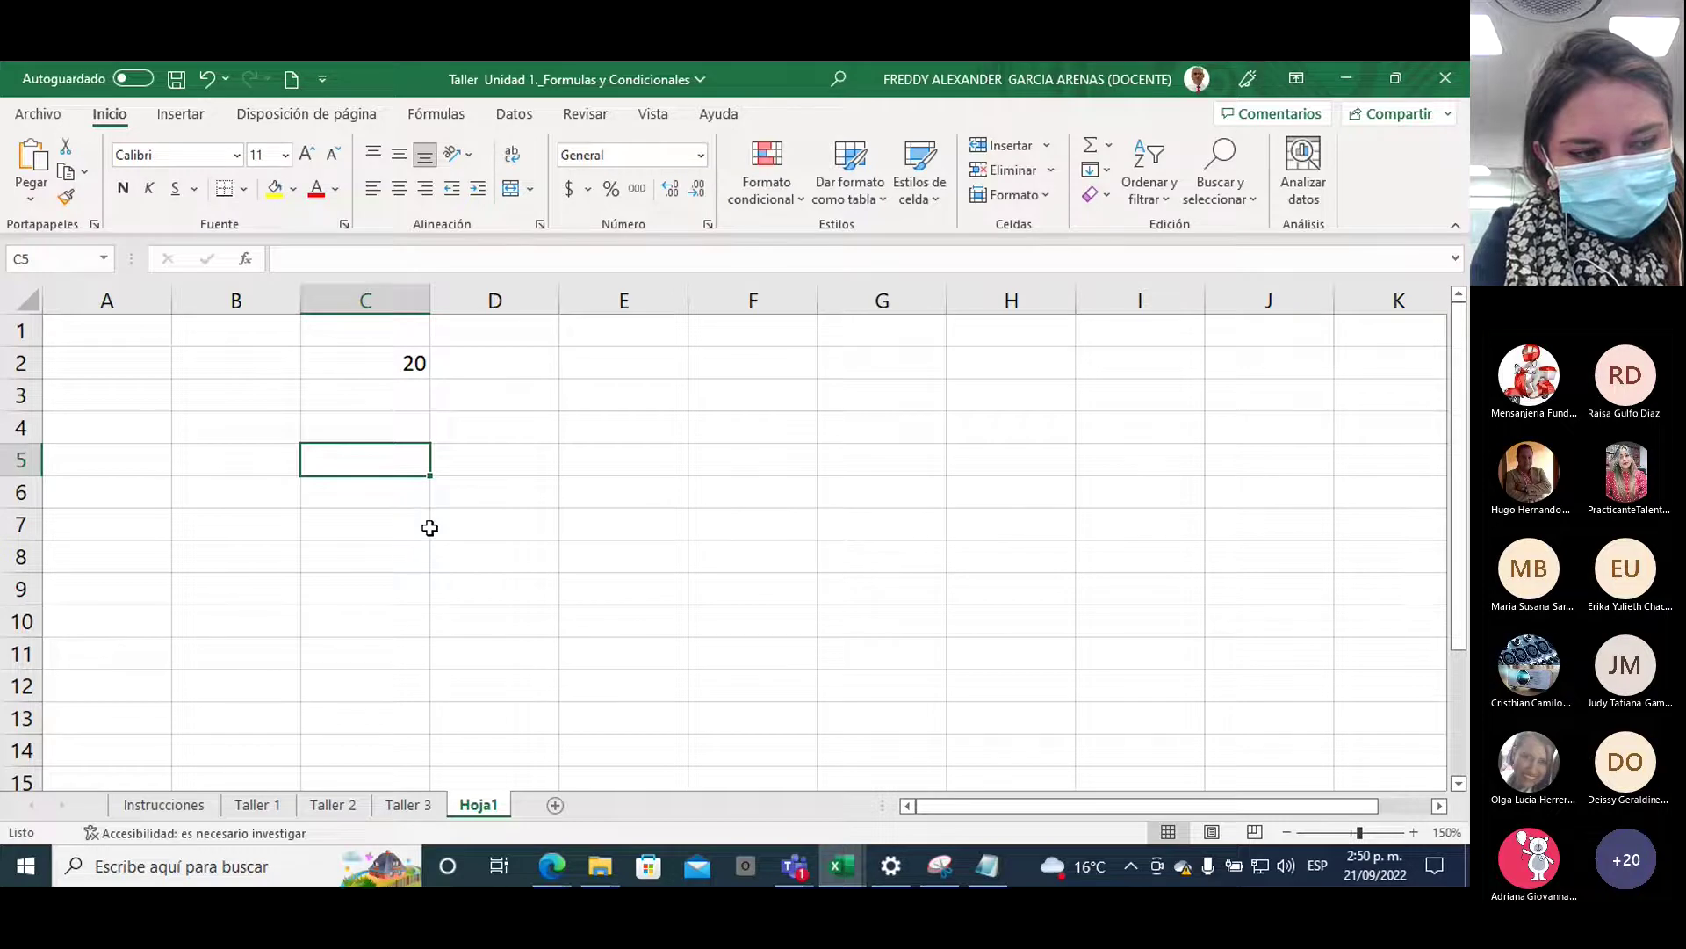
{"action": "left_click", "coordinate": [548, 869]}
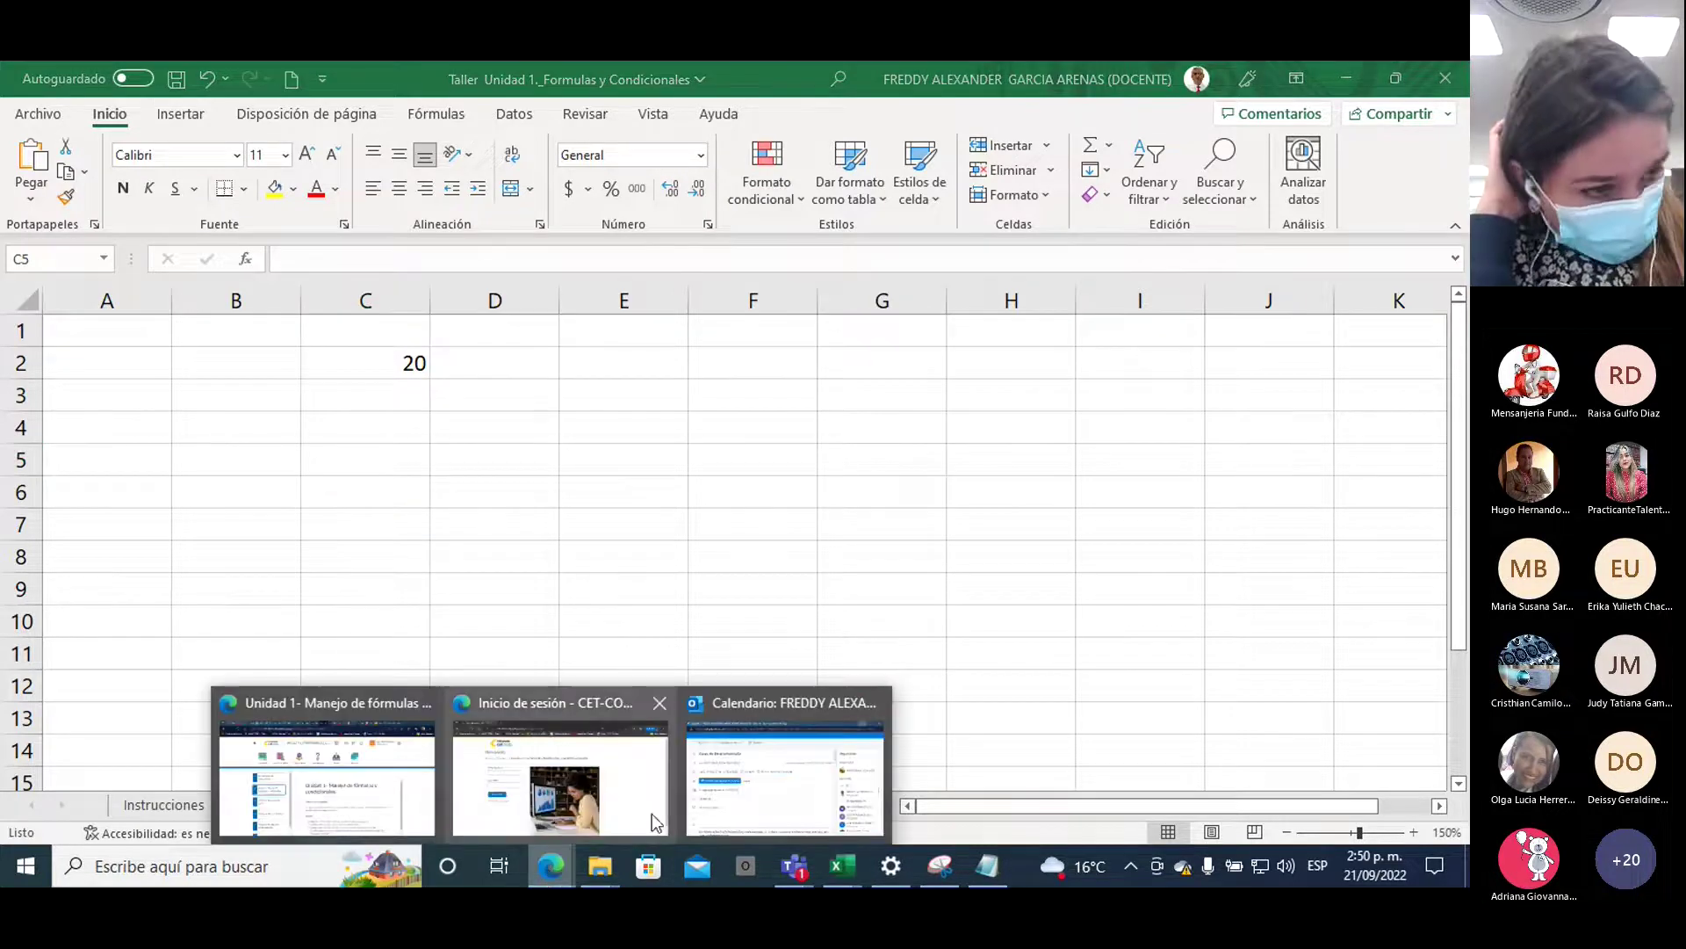
{"action": "left_click", "coordinate": [404, 794]}
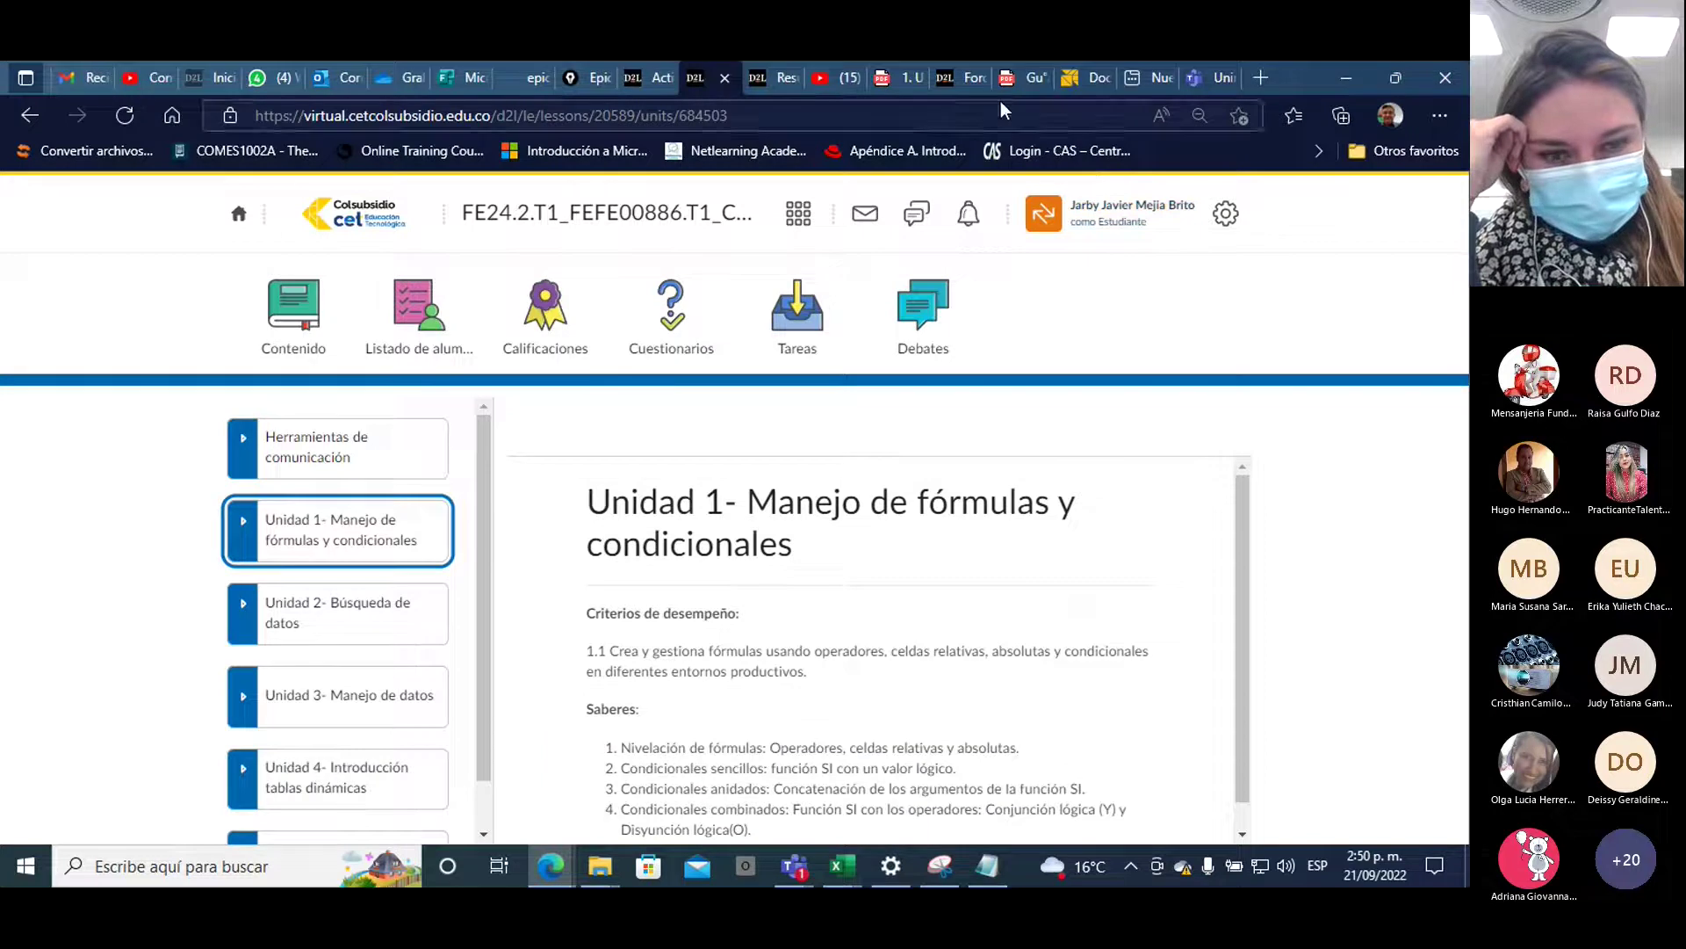
Open the Unidad 1 Fórmulas y Funciones en Excel PDF tab and scroll down
{"action": "left_click", "coordinate": [1019, 78]}
{"action": "left_click", "coordinate": [901, 79]}
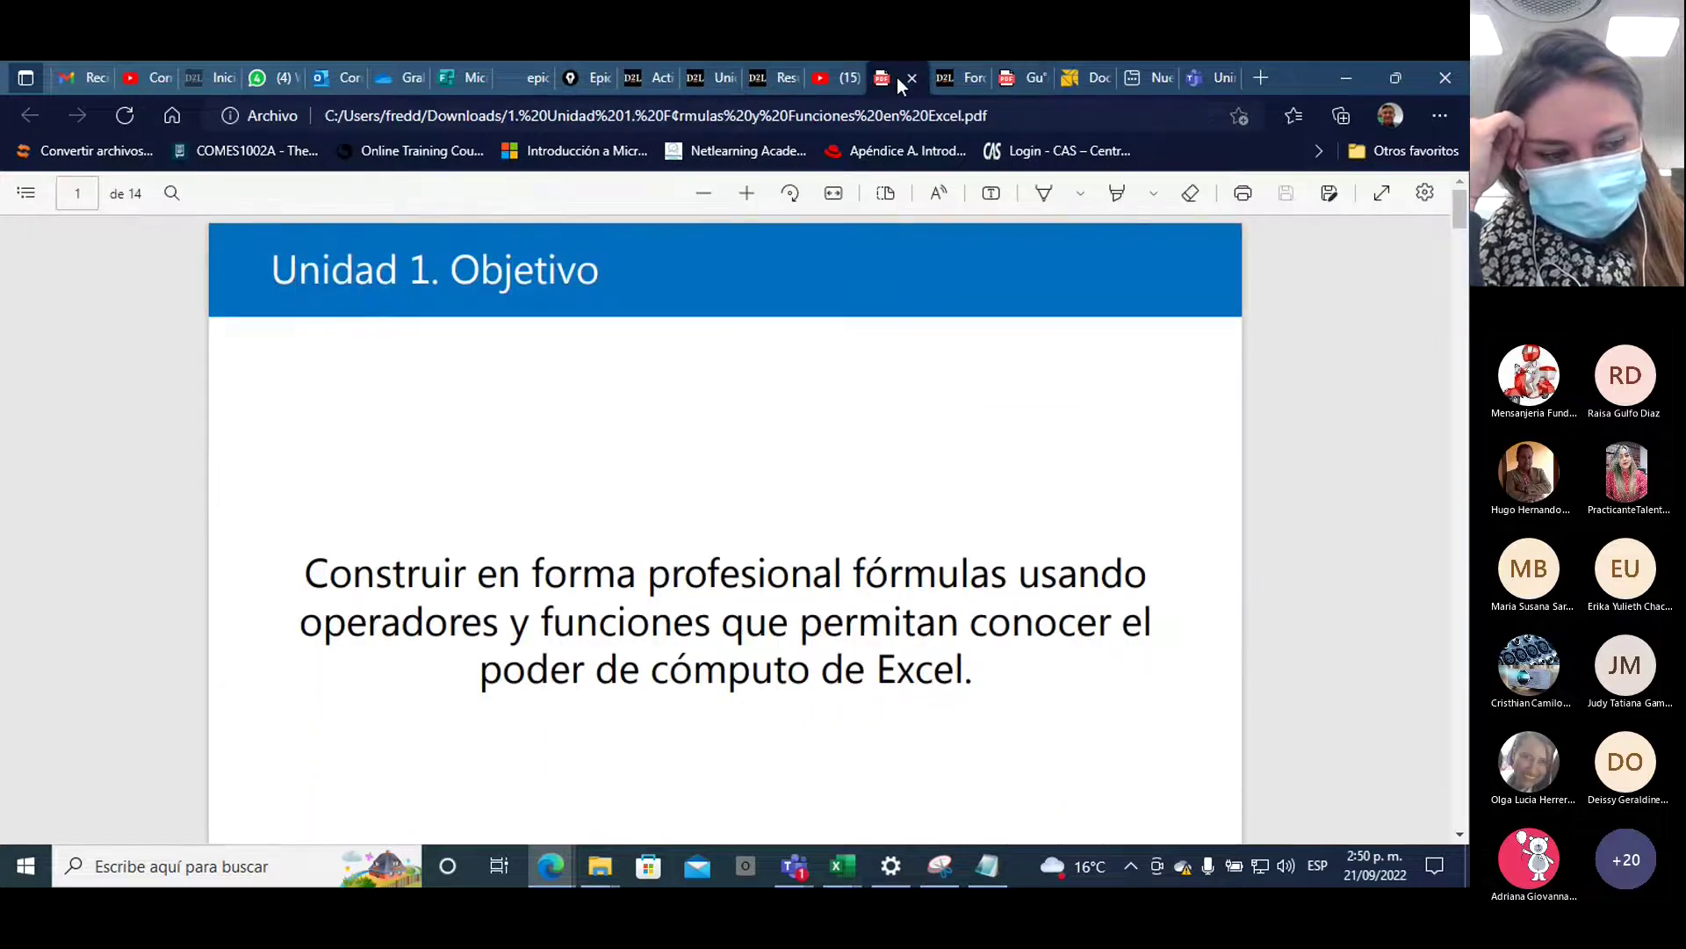
{"action": "scroll", "coordinate": [799, 475], "scroll_direction": "down", "scroll_amount": 6}
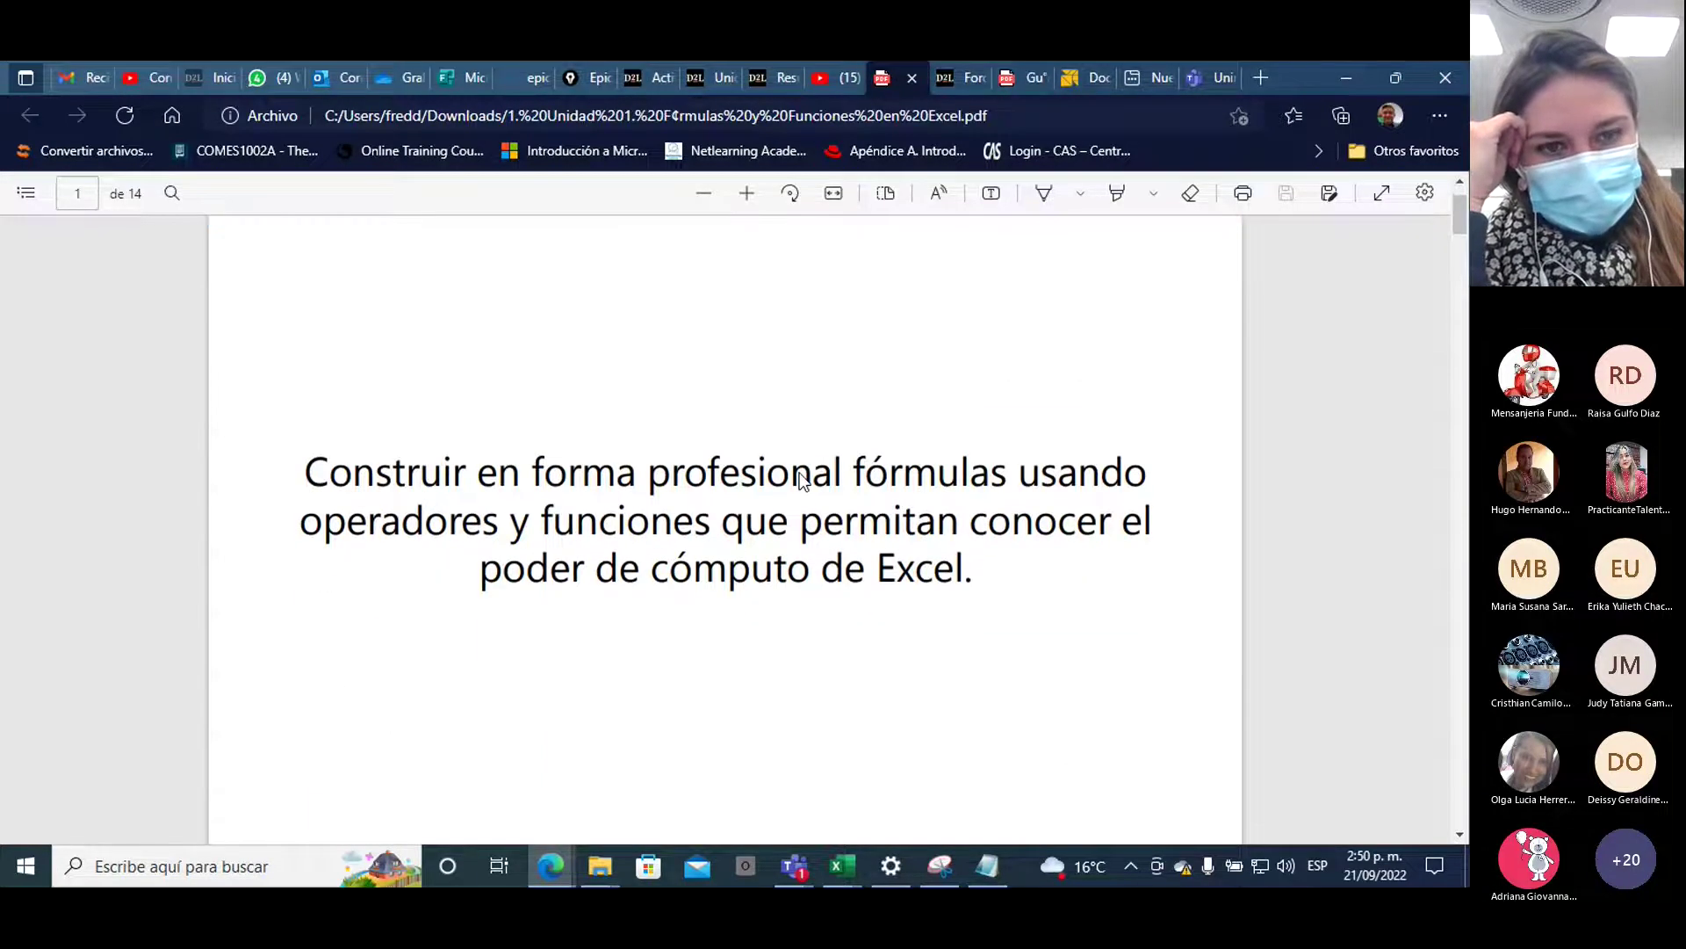
{"action": "scroll", "coordinate": [799, 474], "scroll_direction": "down", "scroll_amount": 5}
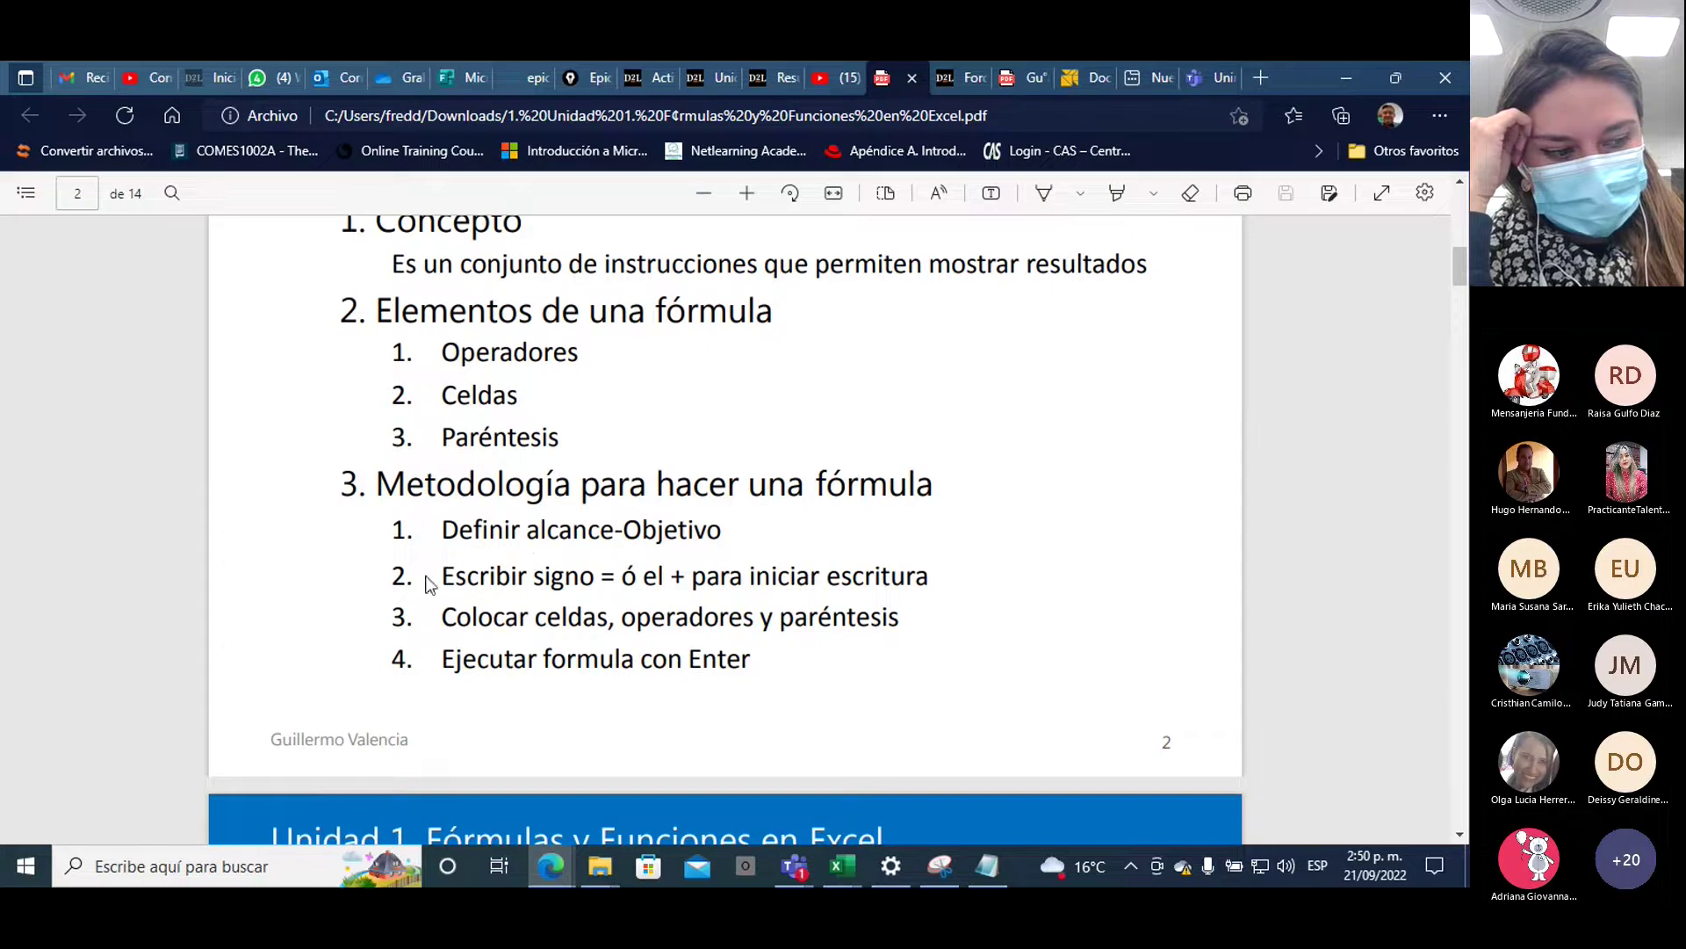
Highlight the step about starting with = or +, then reach page 3's 'Operadores de las fórmulas'
{"action": "left_click_drag", "start_coordinate": [439, 579], "coordinate": [716, 566]}
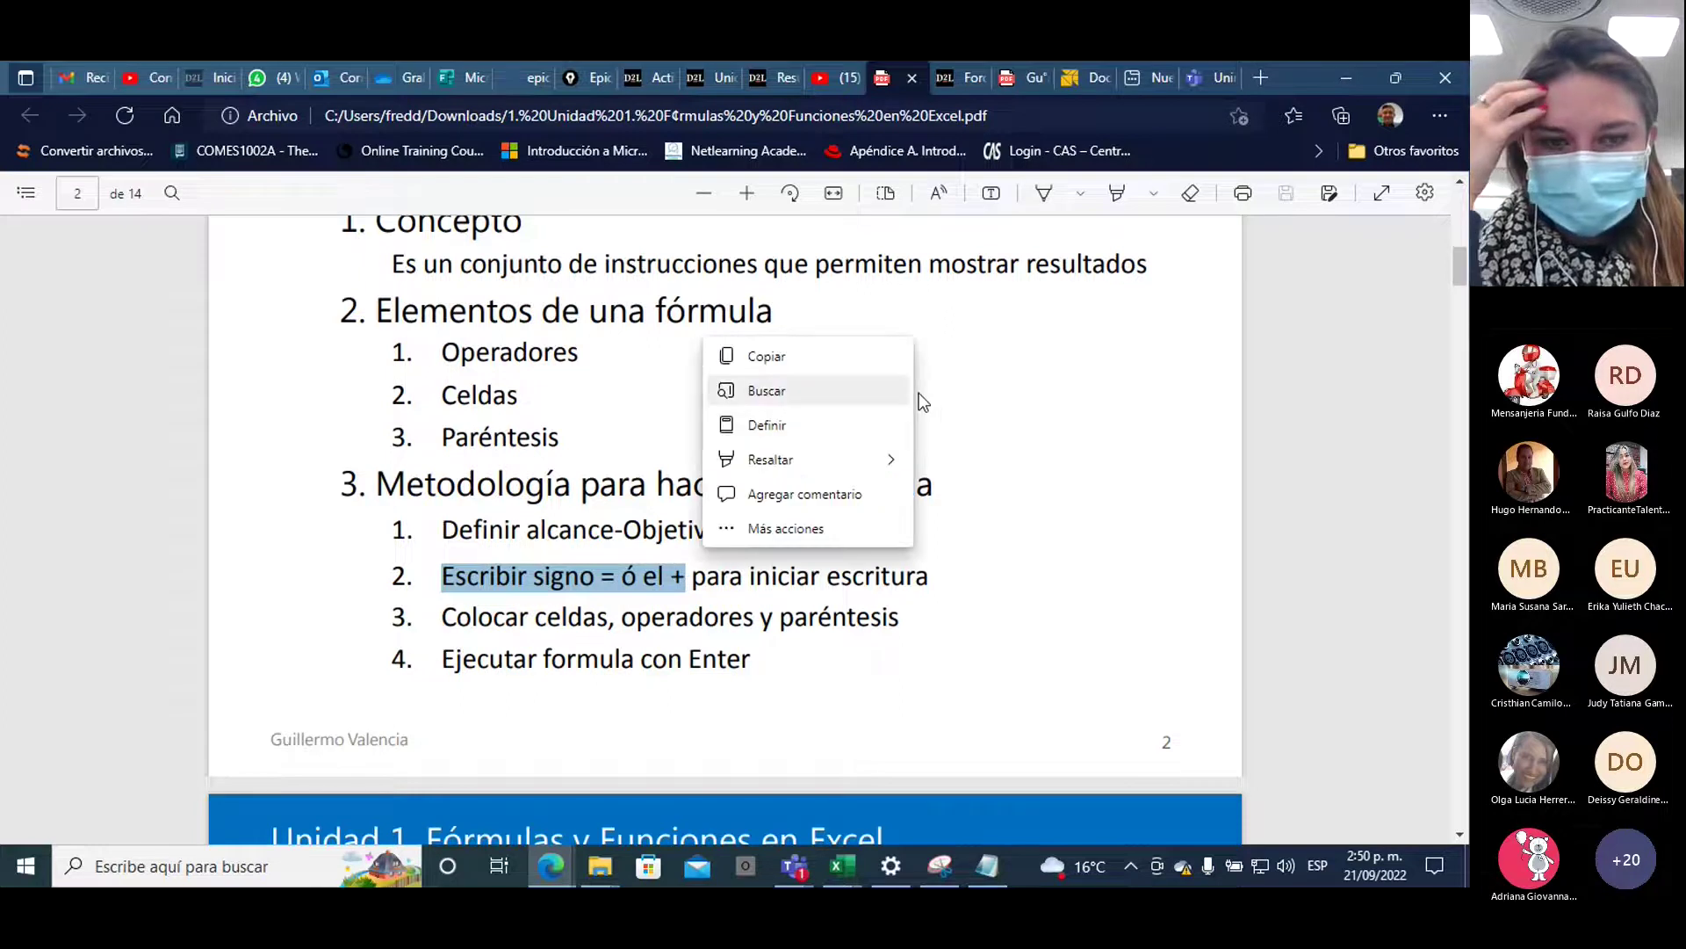
{"action": "left_click", "coordinate": [1025, 390]}
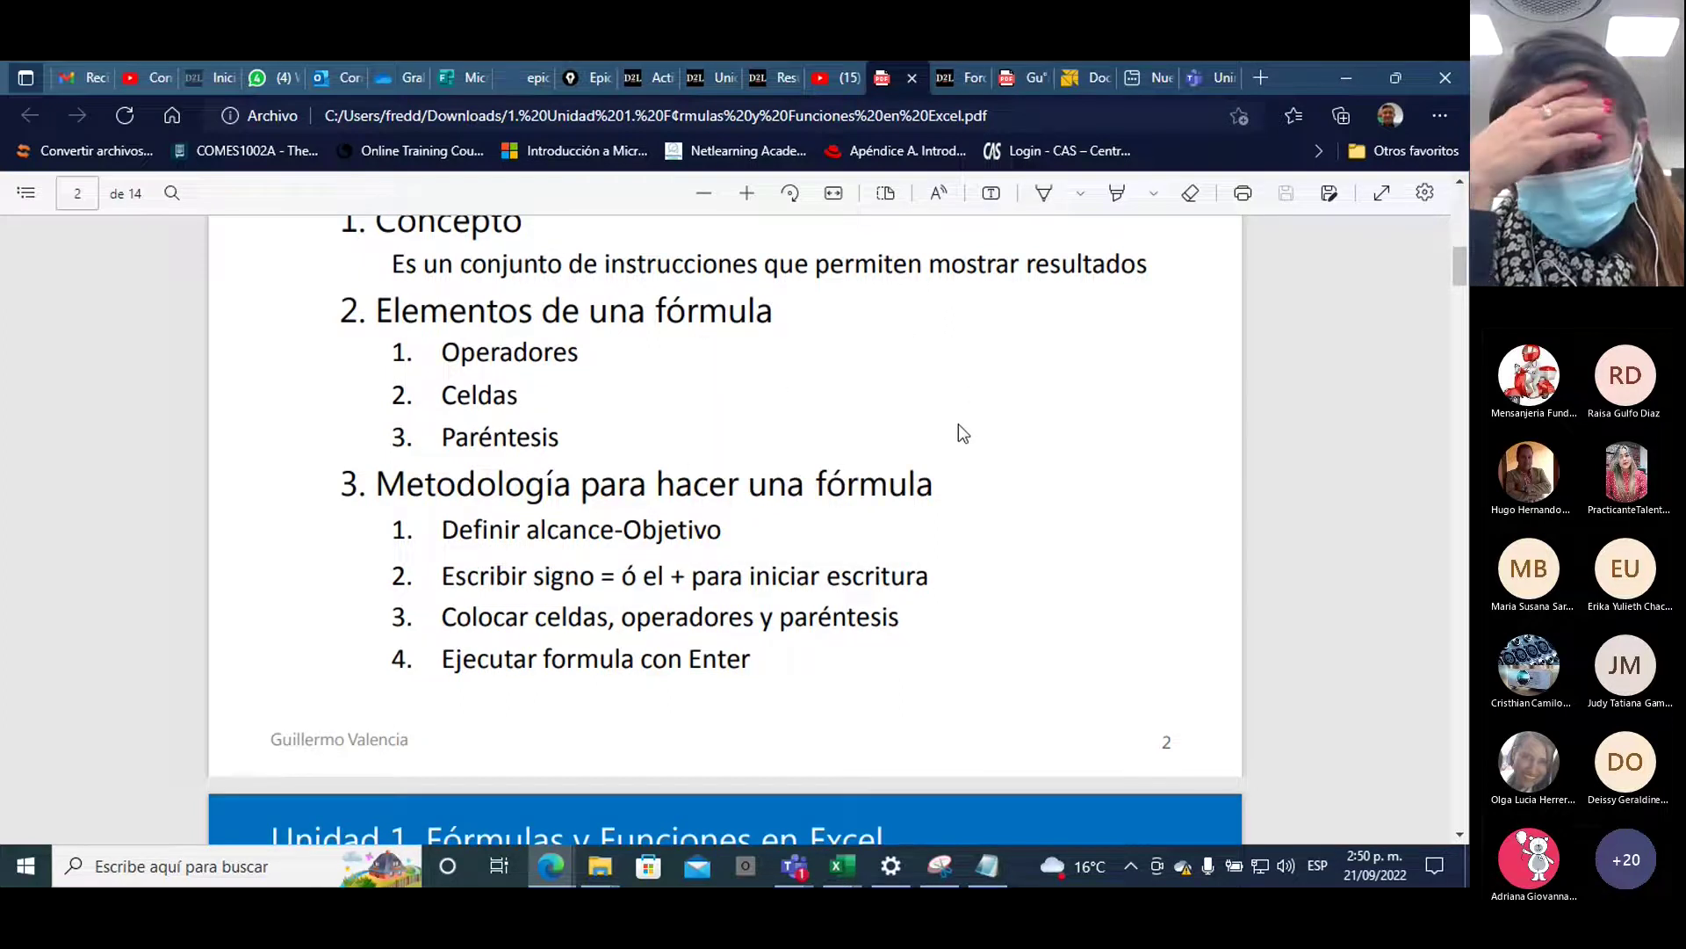
{"action": "scroll", "coordinate": [953, 432], "scroll_direction": "down", "scroll_amount": 6}
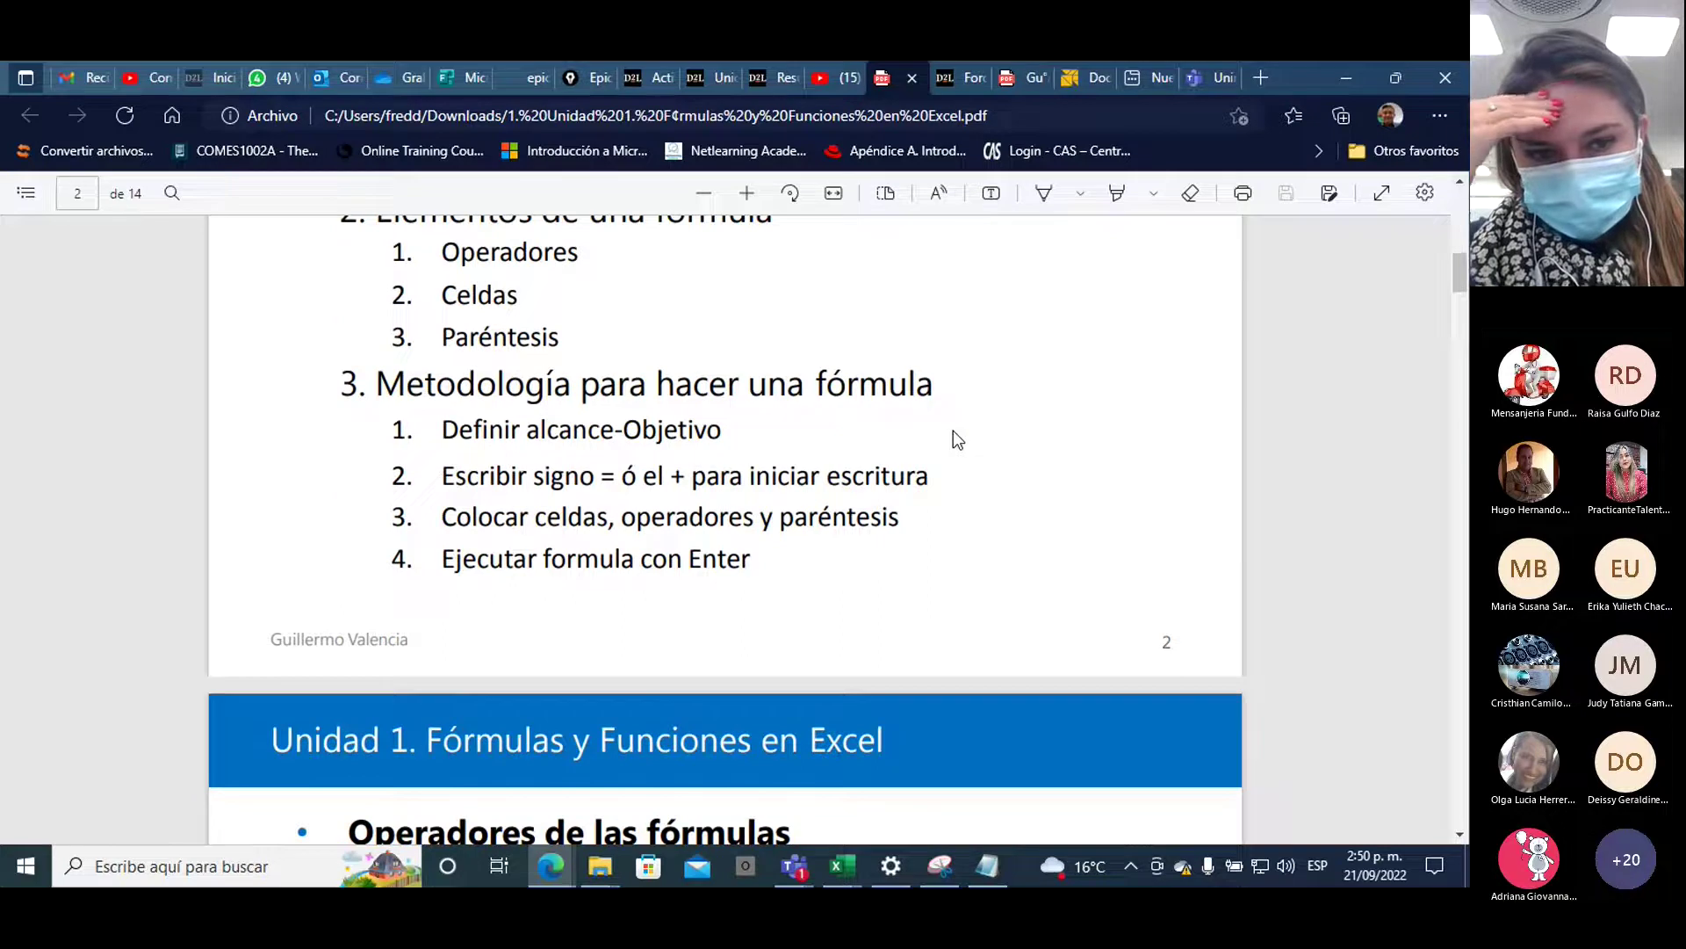
{"action": "scroll", "coordinate": [956, 441], "scroll_direction": "down", "scroll_amount": 2}
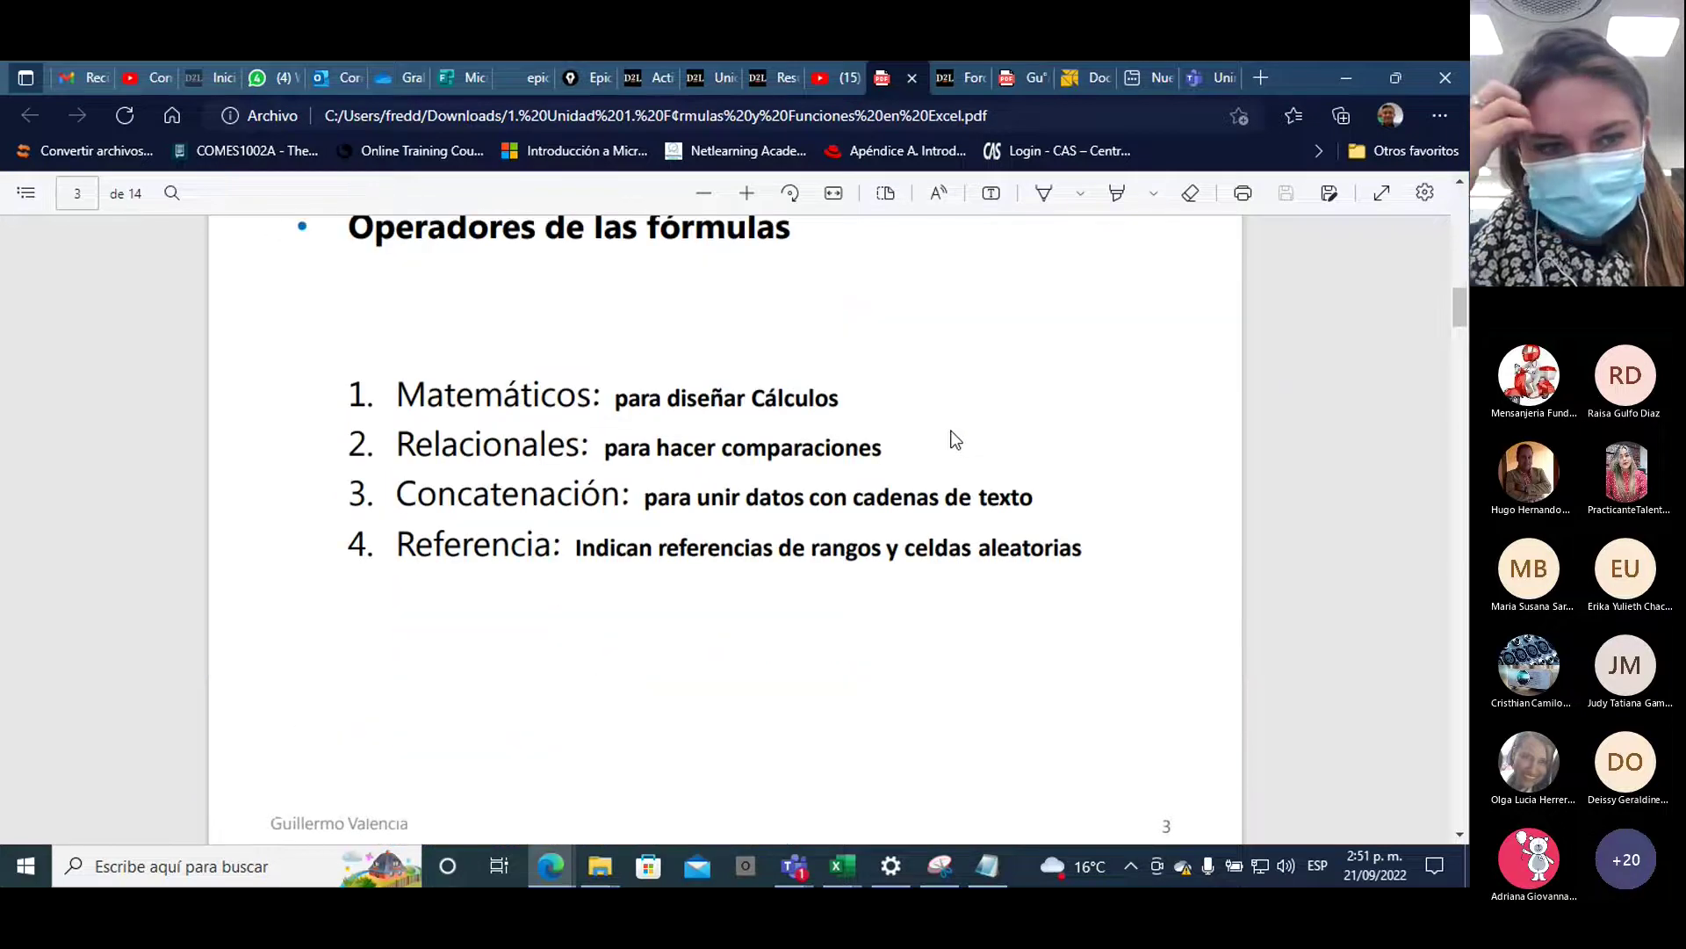
{"action": "scroll", "coordinate": [953, 435], "scroll_direction": "up", "scroll_amount": 2}
{"action": "scroll", "coordinate": [948, 430], "scroll_direction": "down", "scroll_amount": 1}
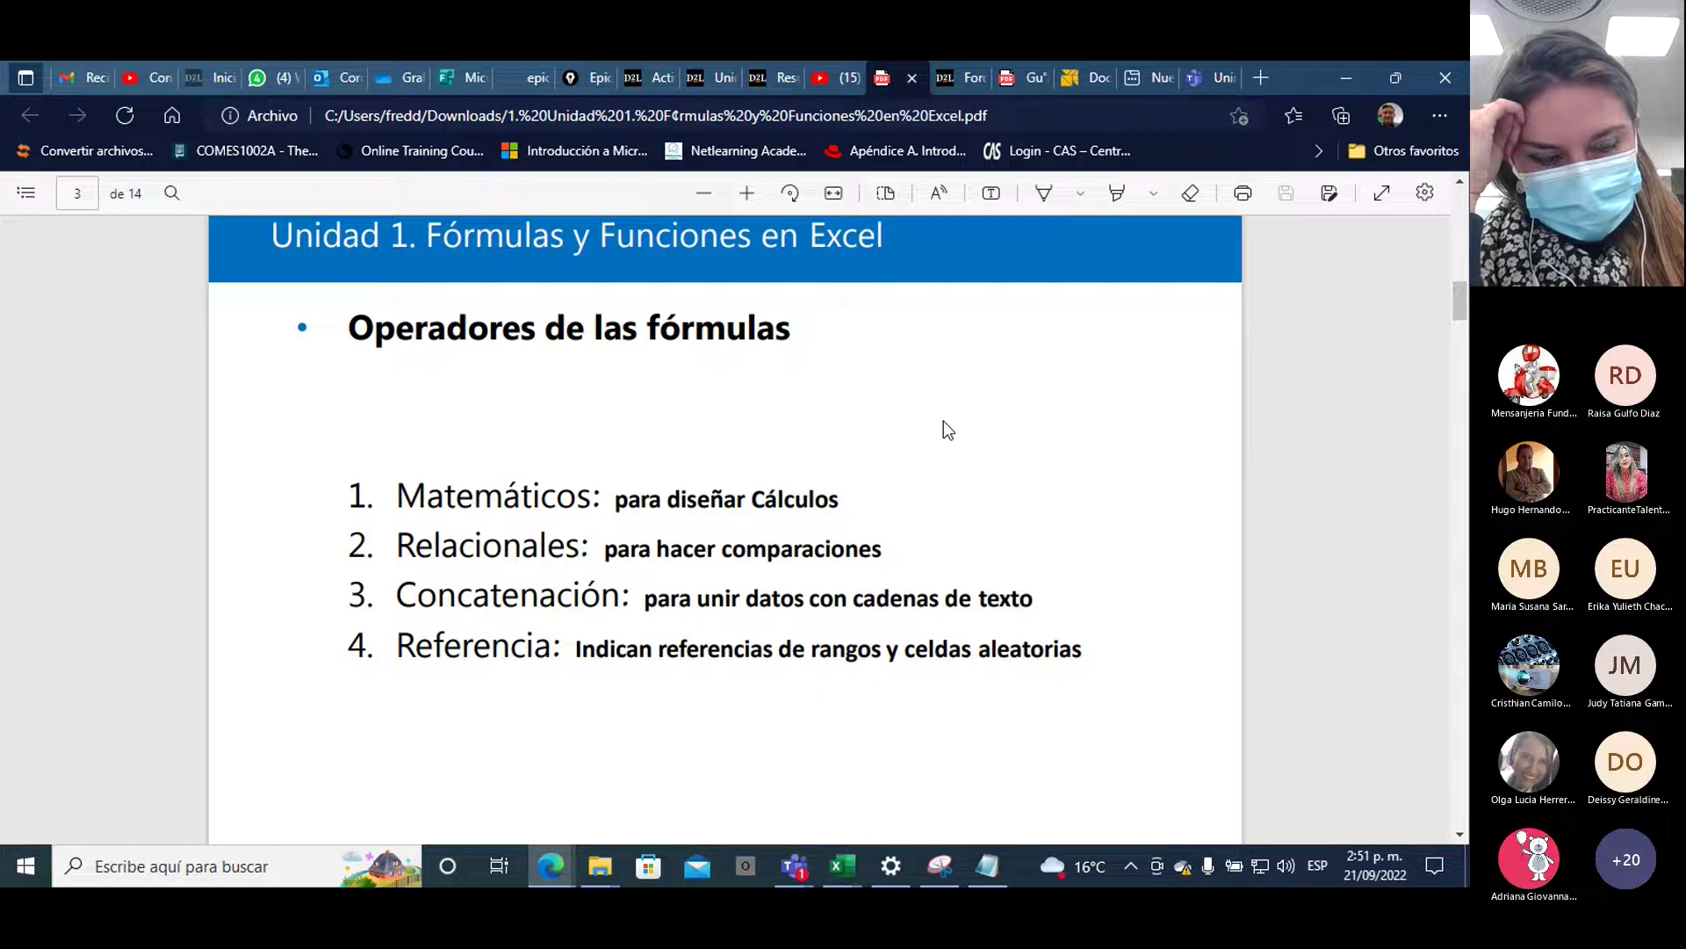
Return to the Taller Unidad 1 workbook and select C2 to show its formula
{"action": "left_click", "coordinate": [845, 869]}
{"action": "left_click", "coordinate": [1006, 803]}
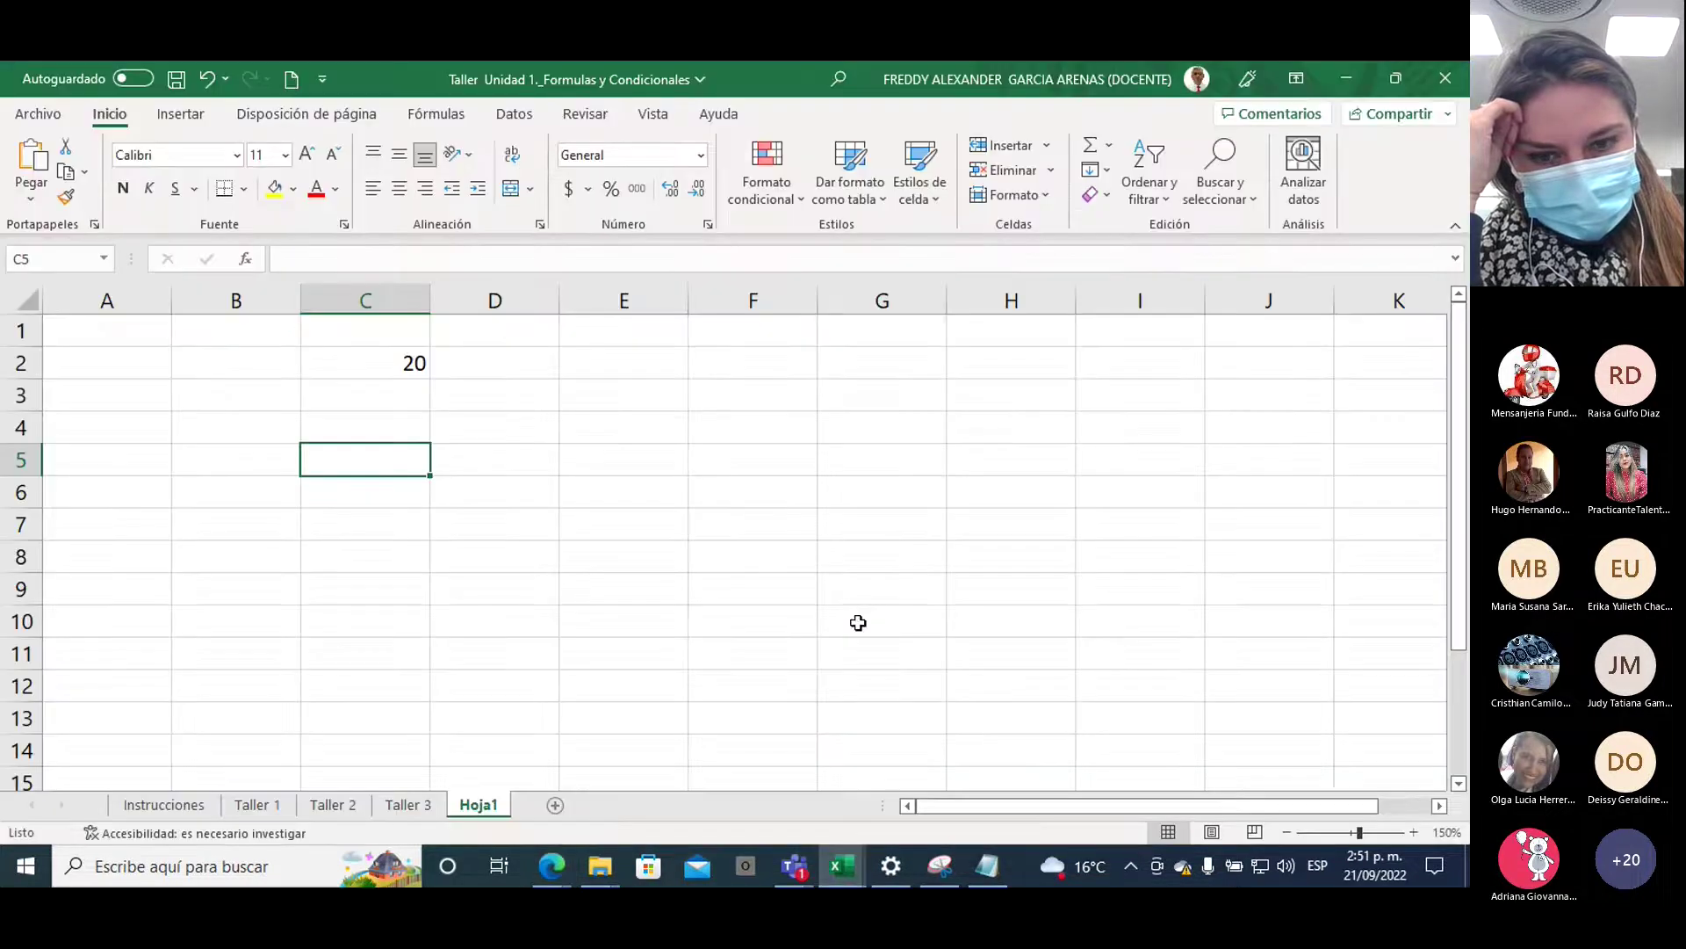
{"action": "left_click", "coordinate": [369, 356]}
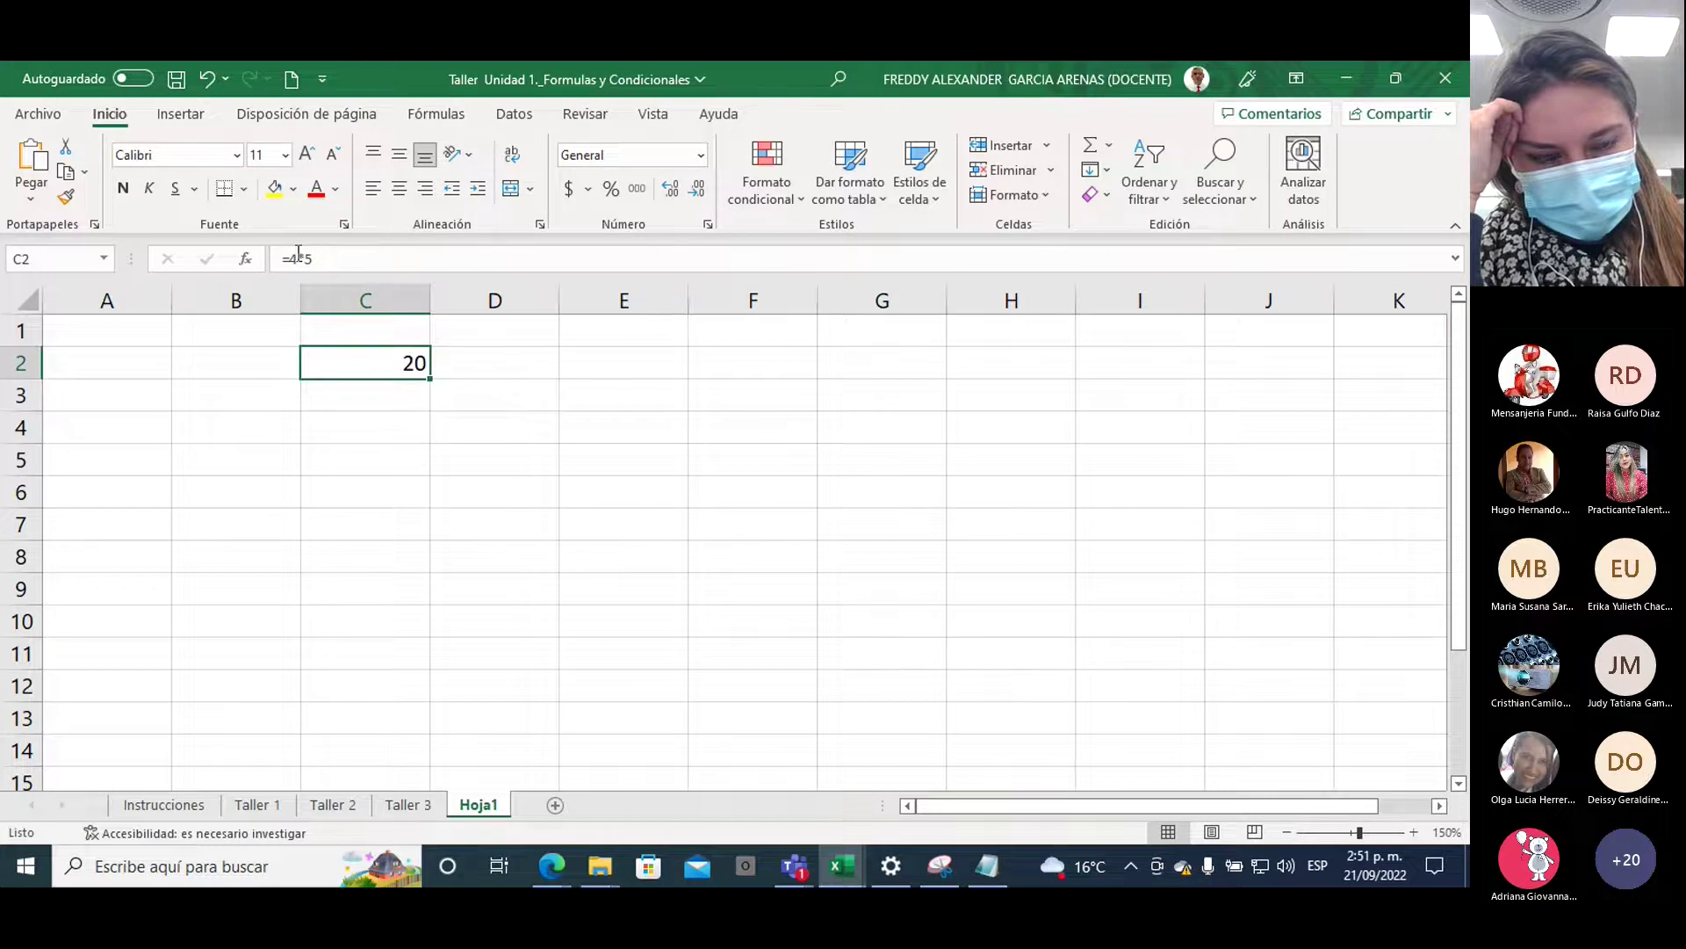
Enter the arithmetic operators +,-,*,/ into cell E2
{"action": "left_click", "coordinate": [572, 372]}
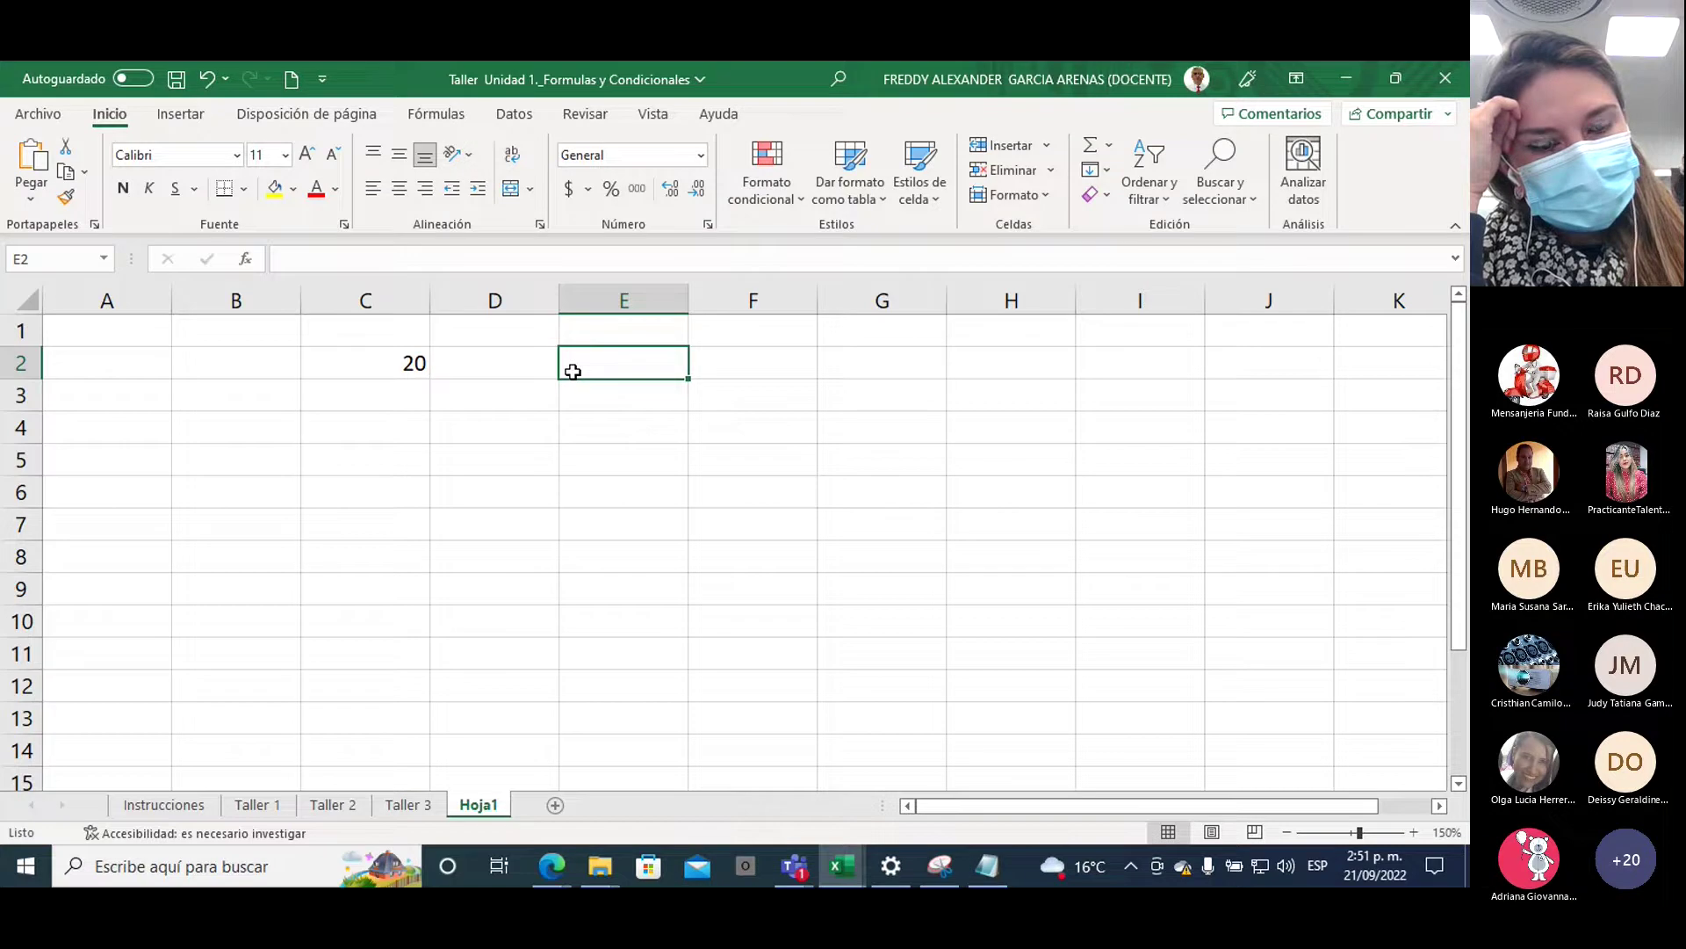
{"action": "double_click", "coordinate": [573, 371]}
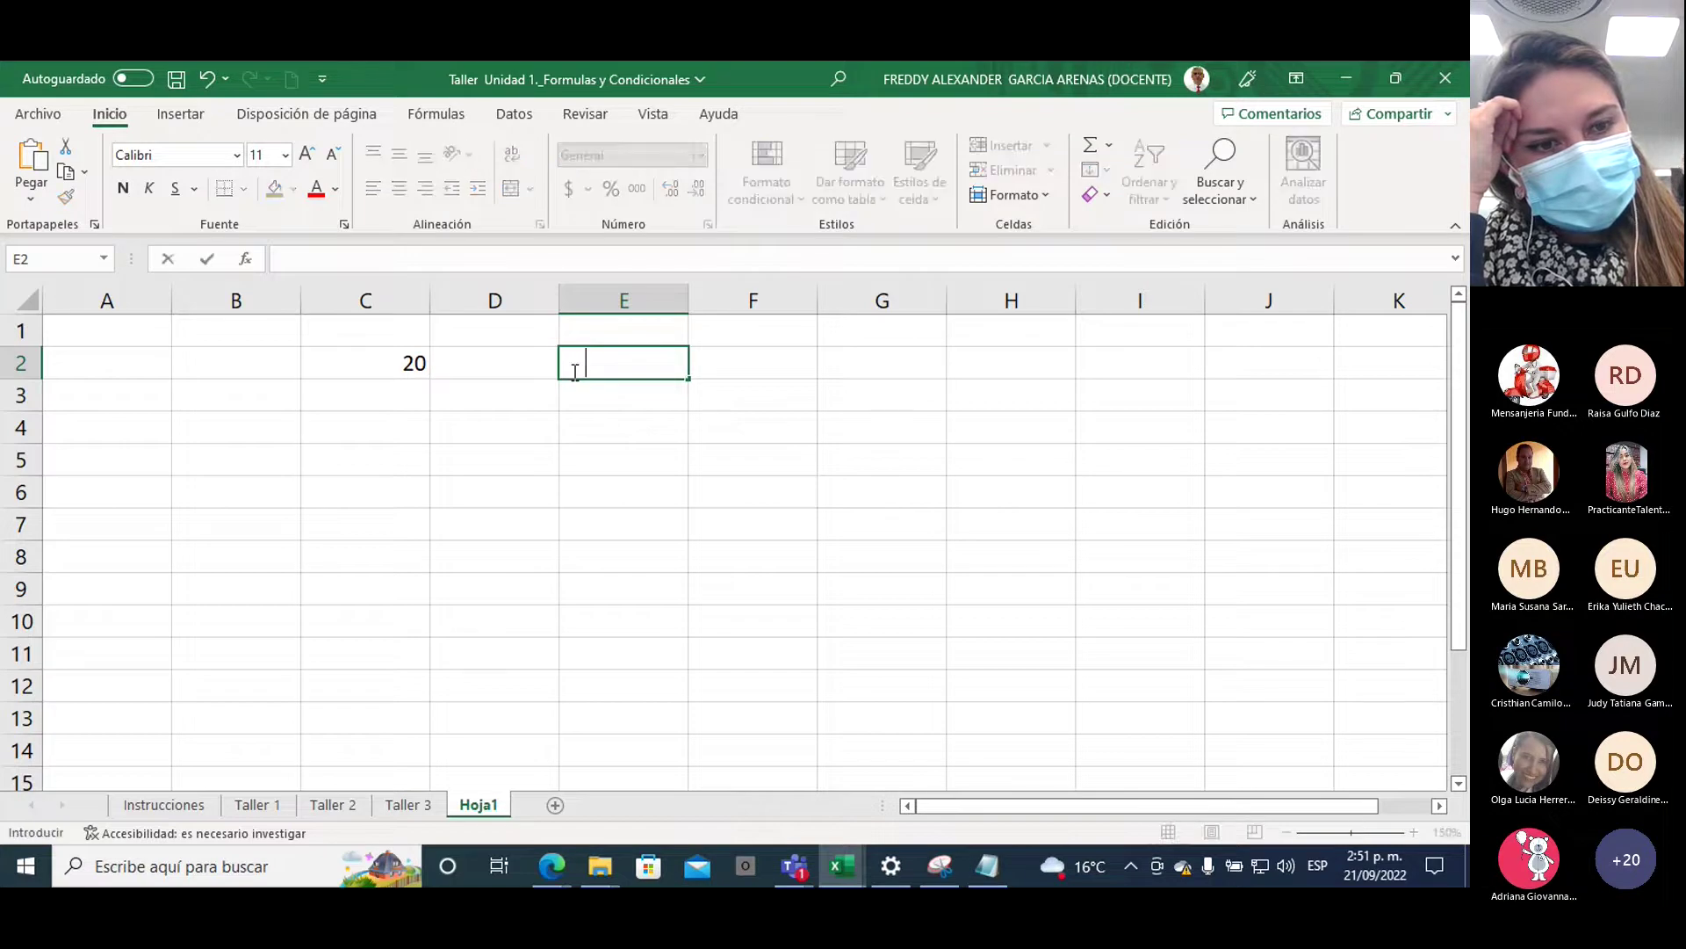
{"action": "type", "text": "+"}
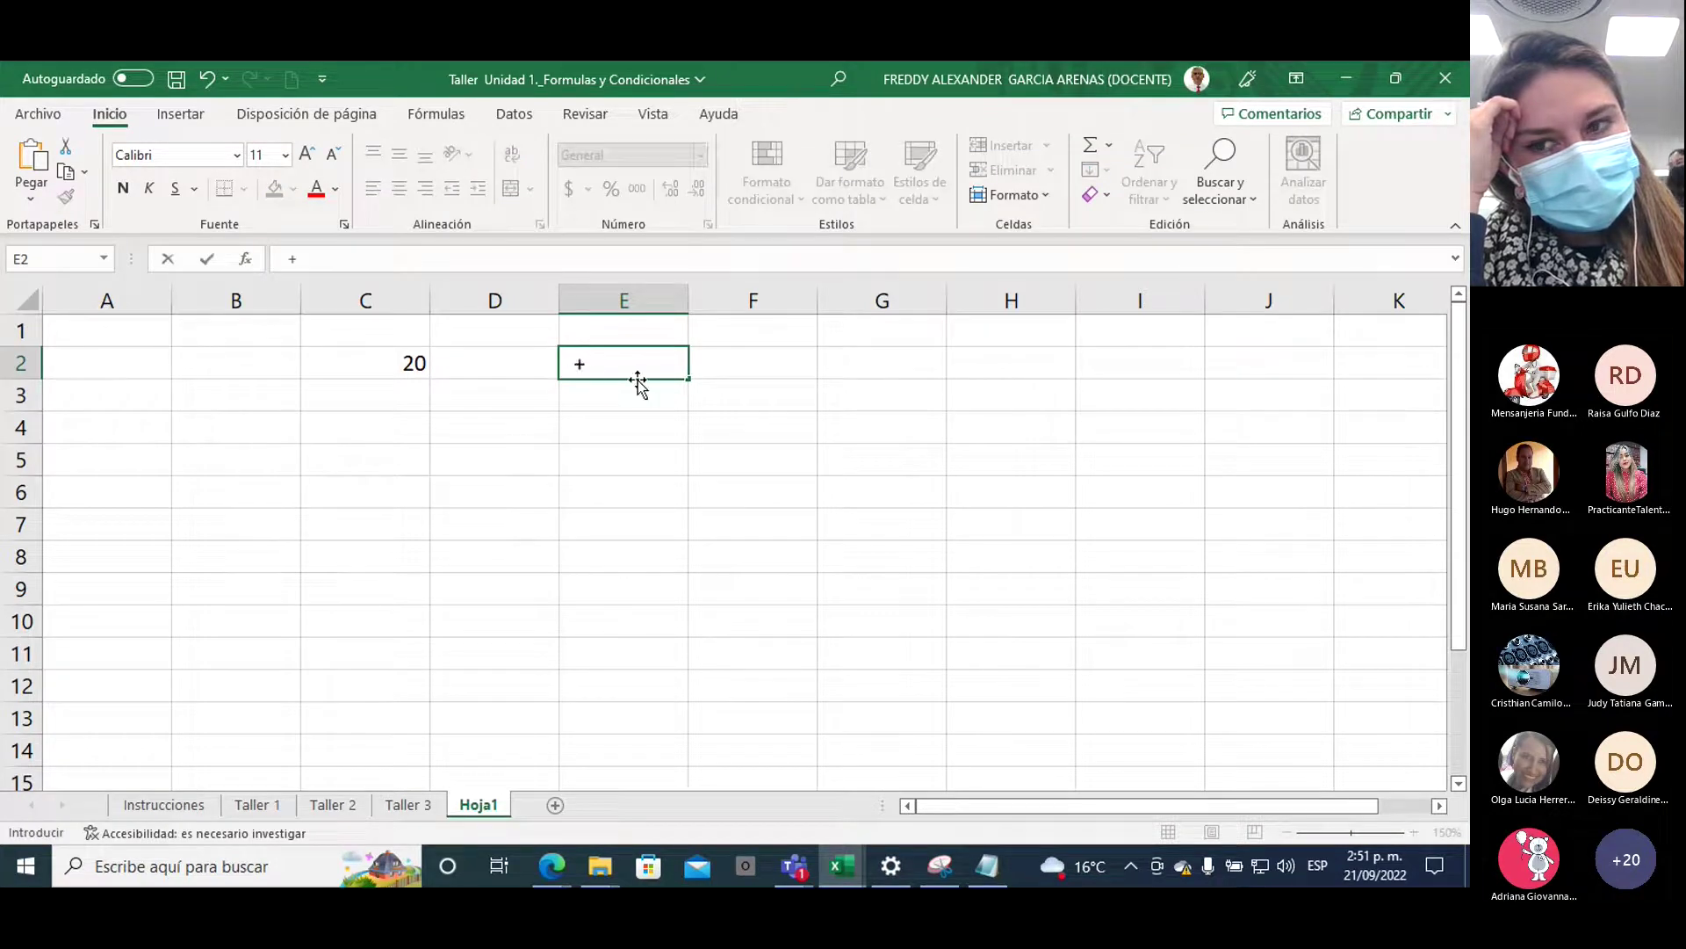
{"action": "type", "text": ",-,"}
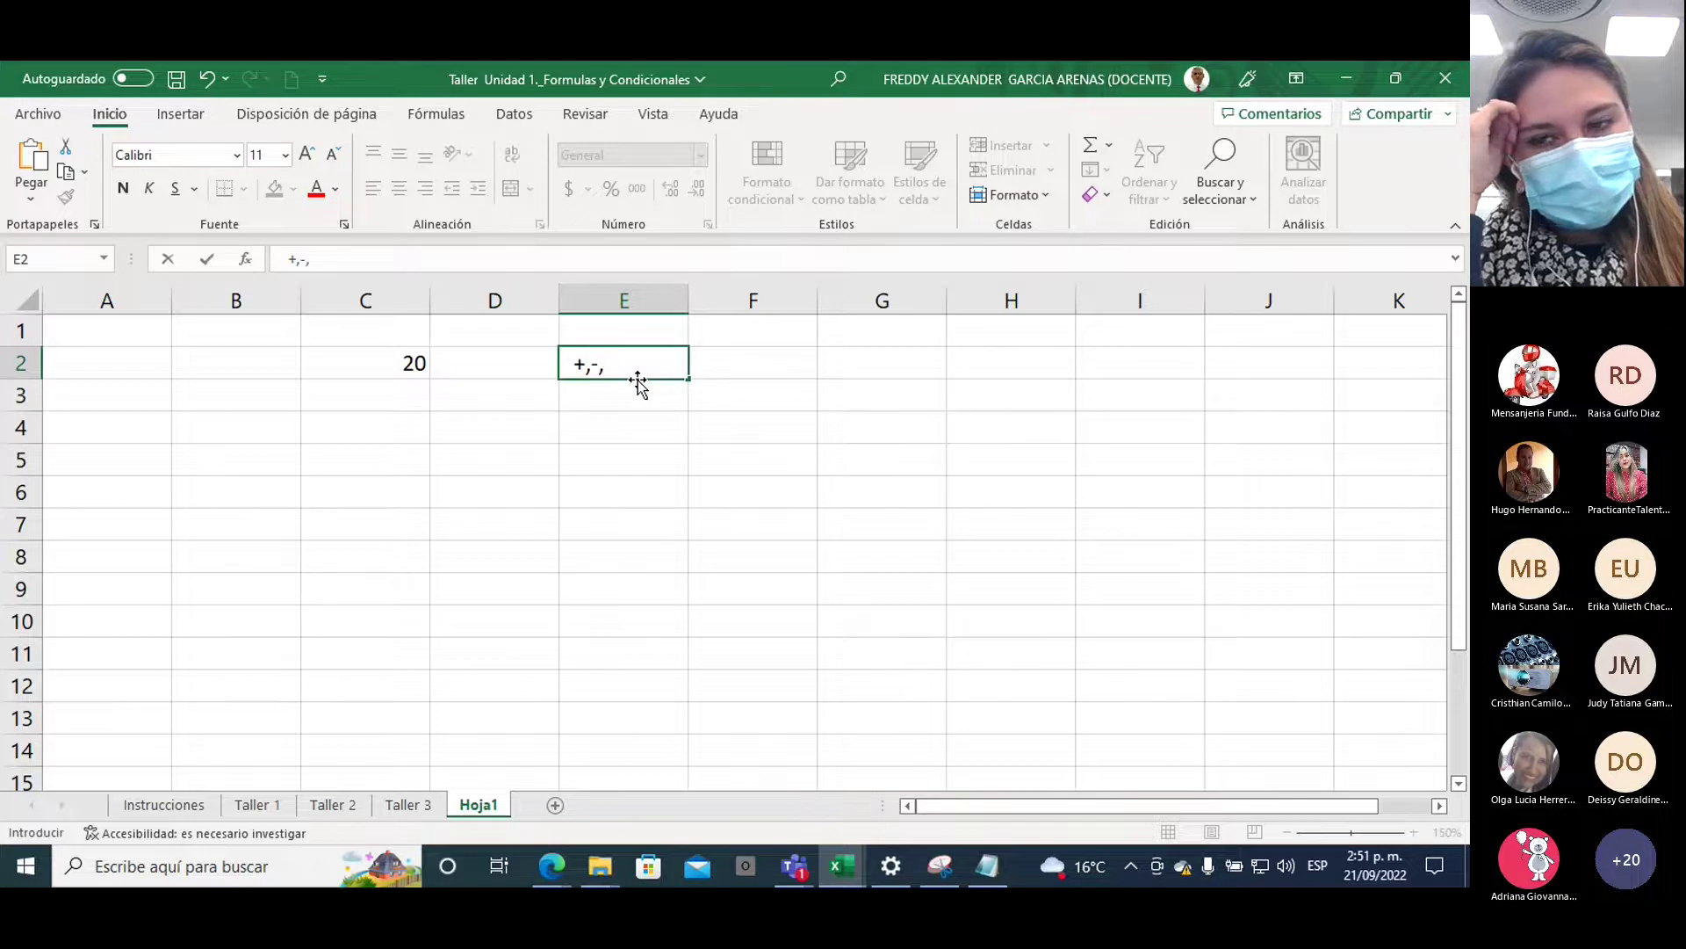
{"action": "type", "text": "*,"}
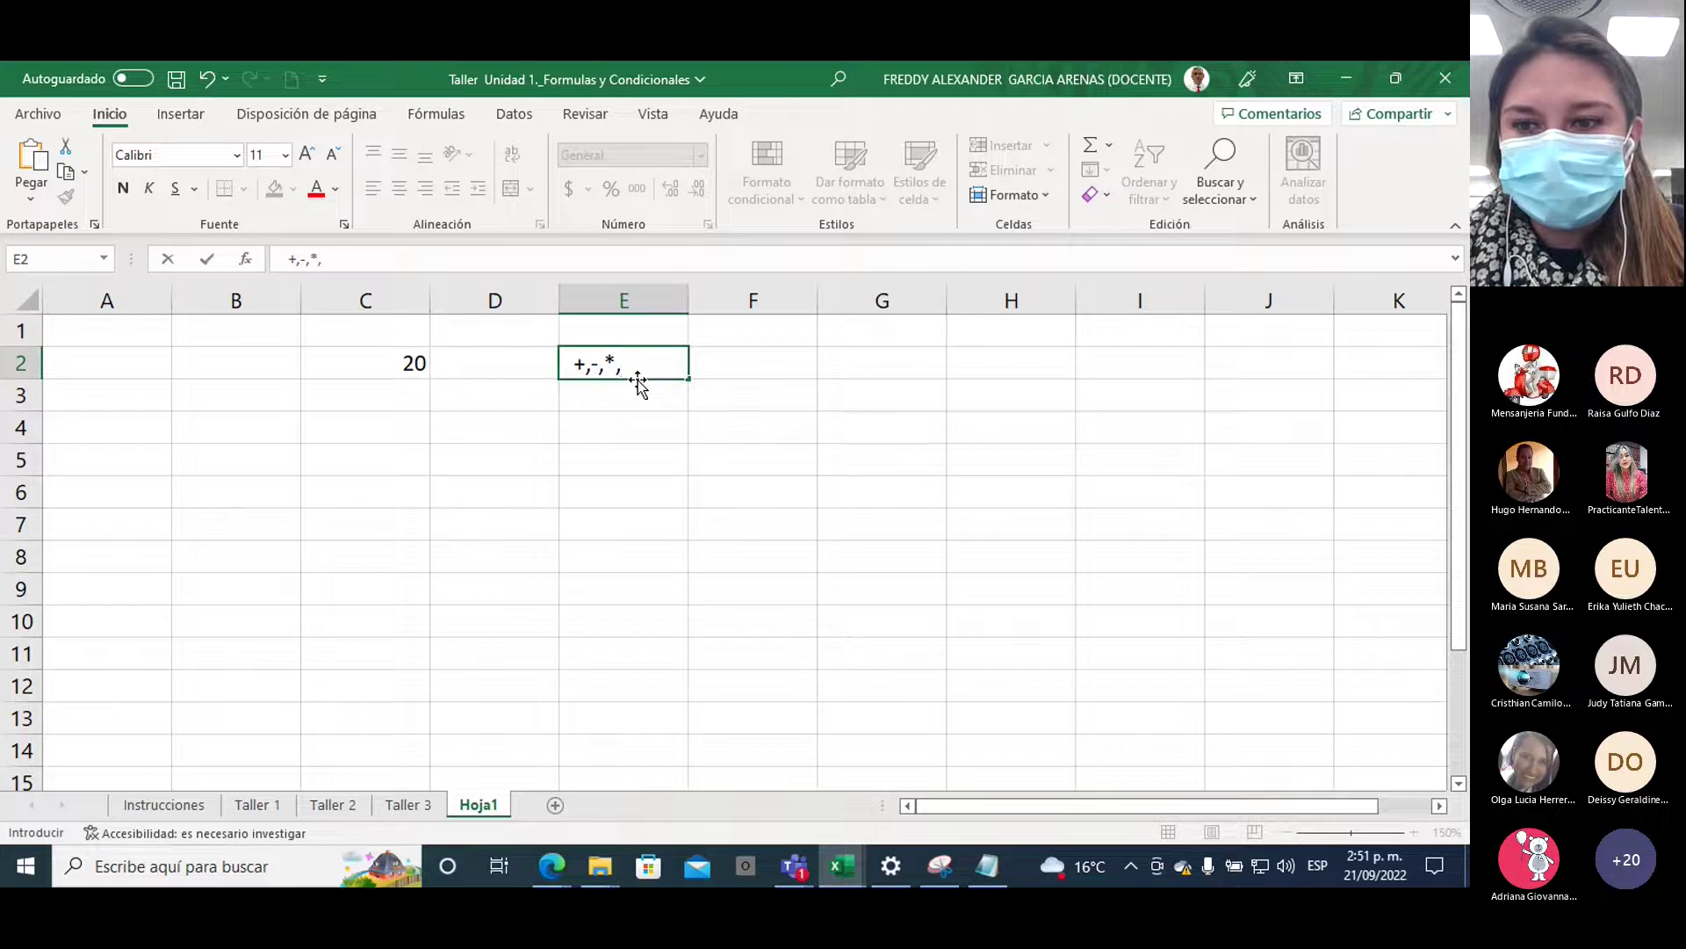
{"action": "type", "text": "/"}
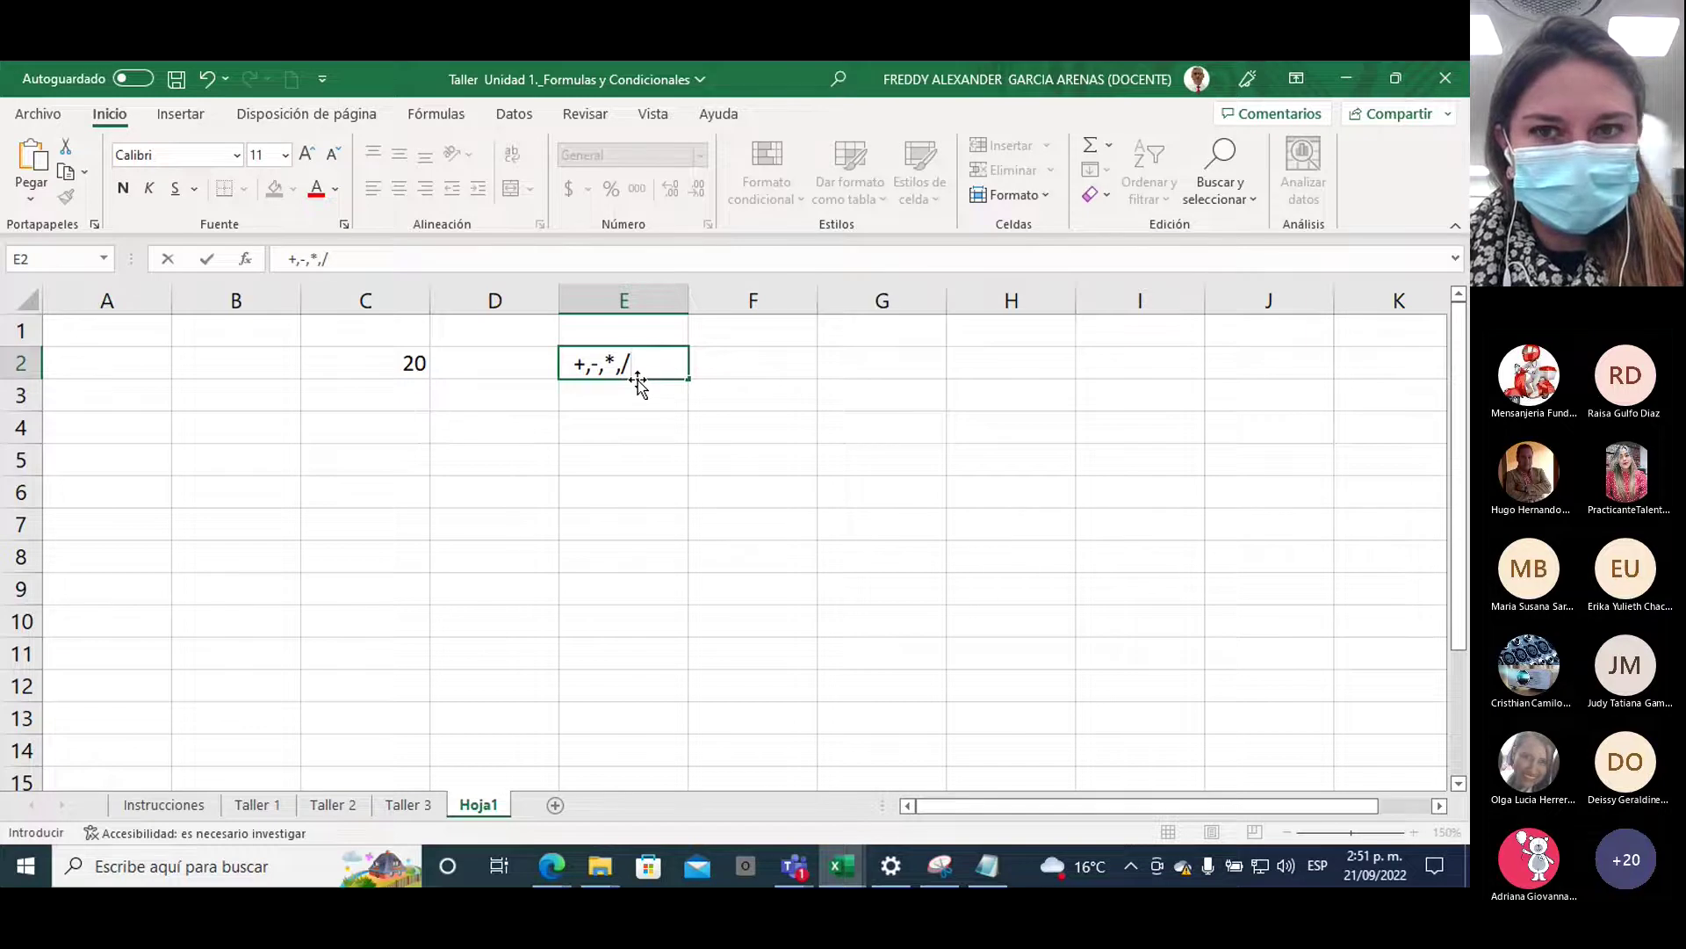
{"action": "key", "text": "Return"}
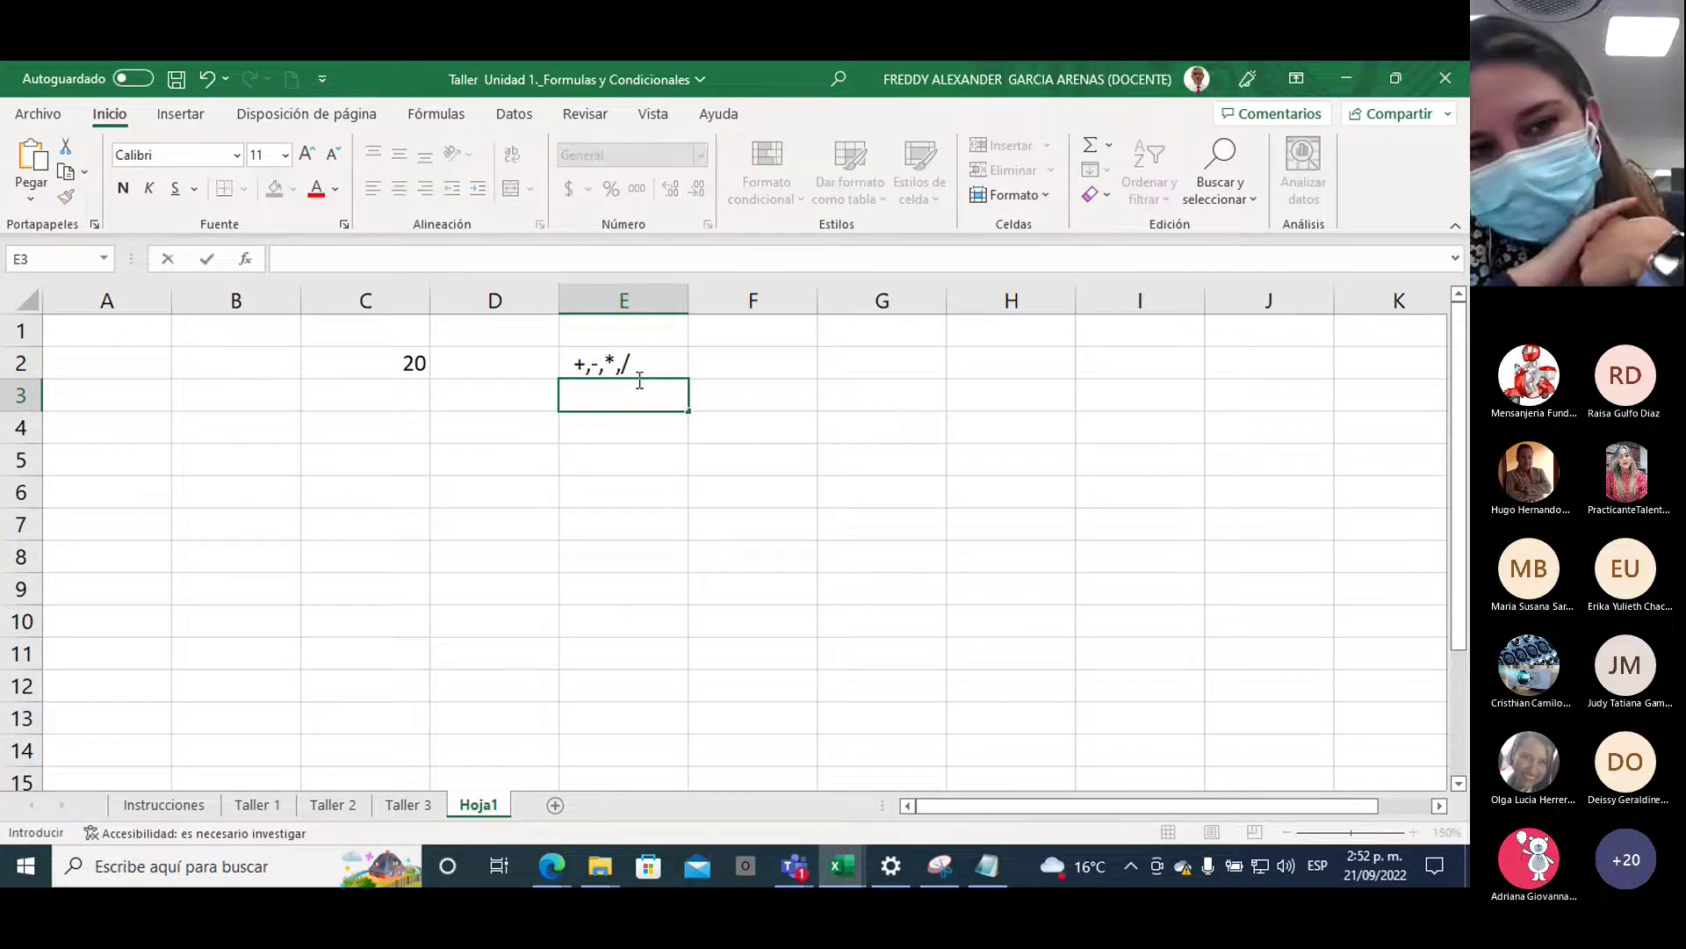
Type the comparison operators =,>,<,>=; into cell E3
{"action": "type", "text": "="}
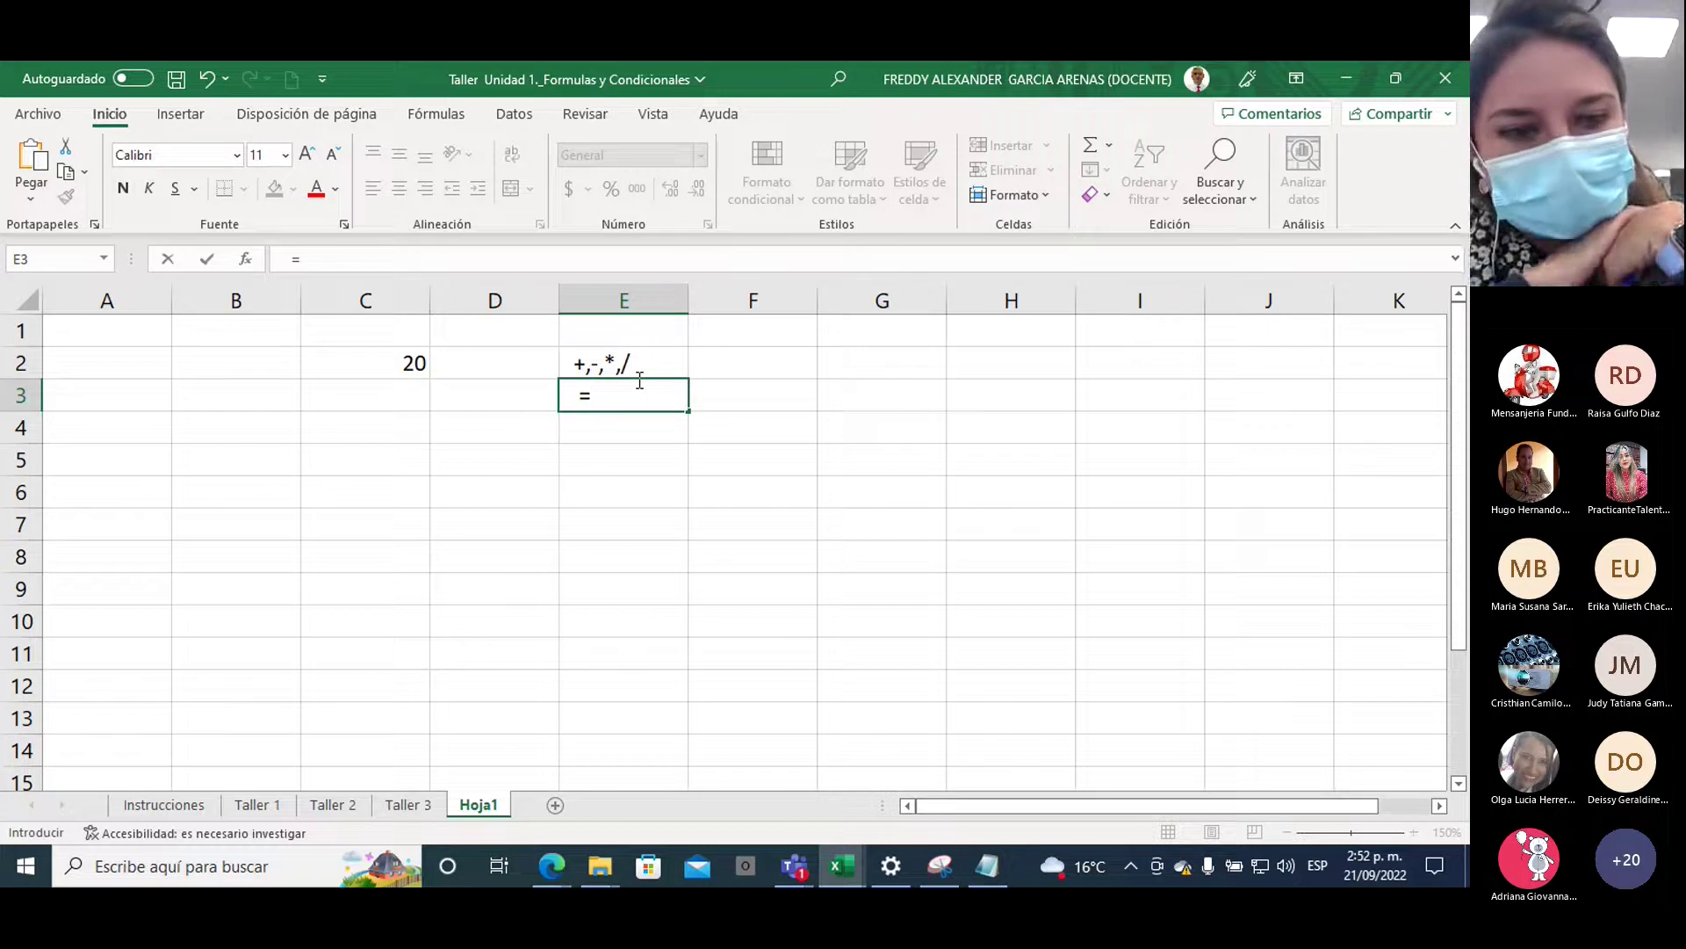
{"action": "type", "text": ",>"}
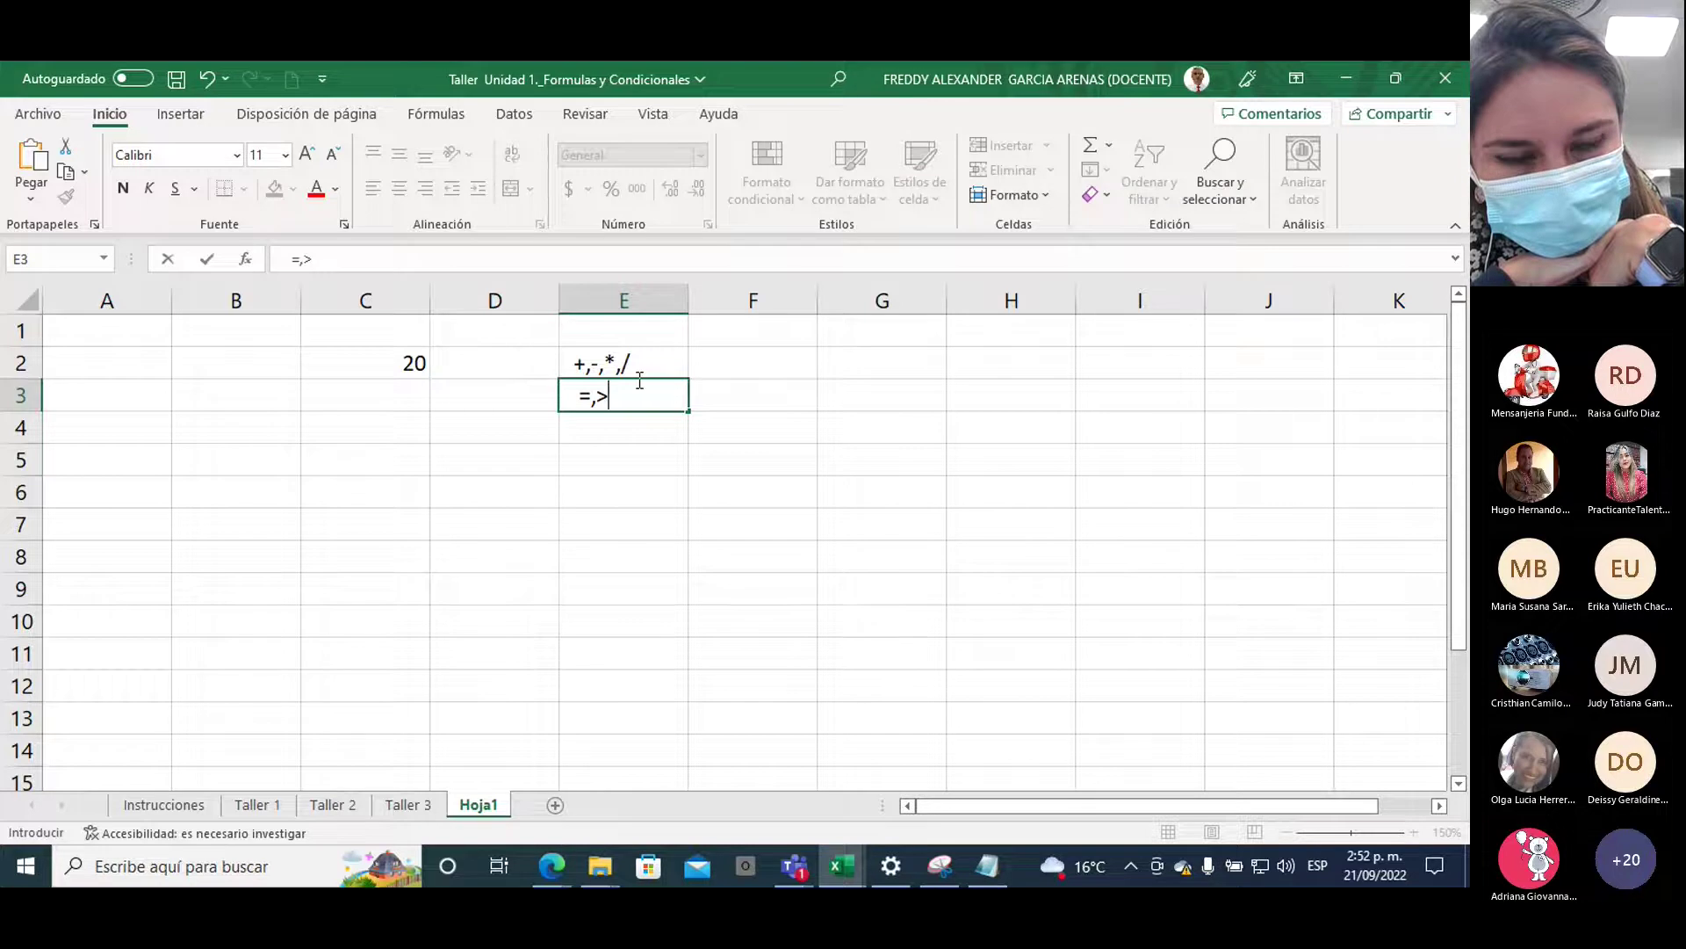
{"action": "type", "text": ",<"}
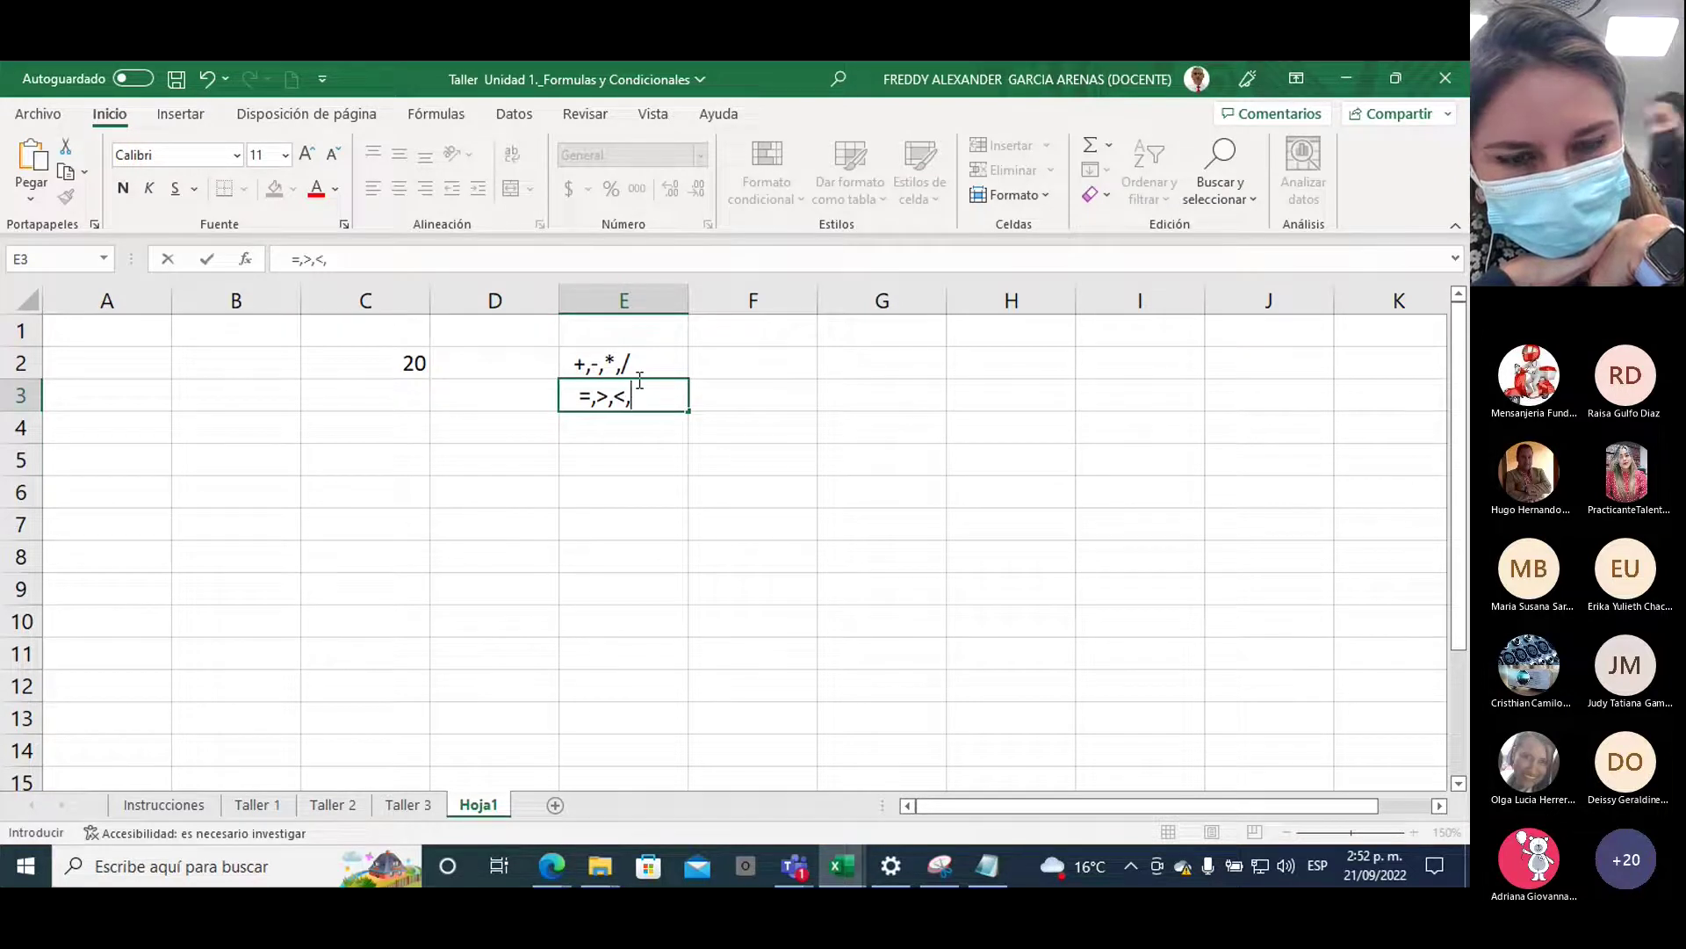
{"action": "type", "text": ",>="}
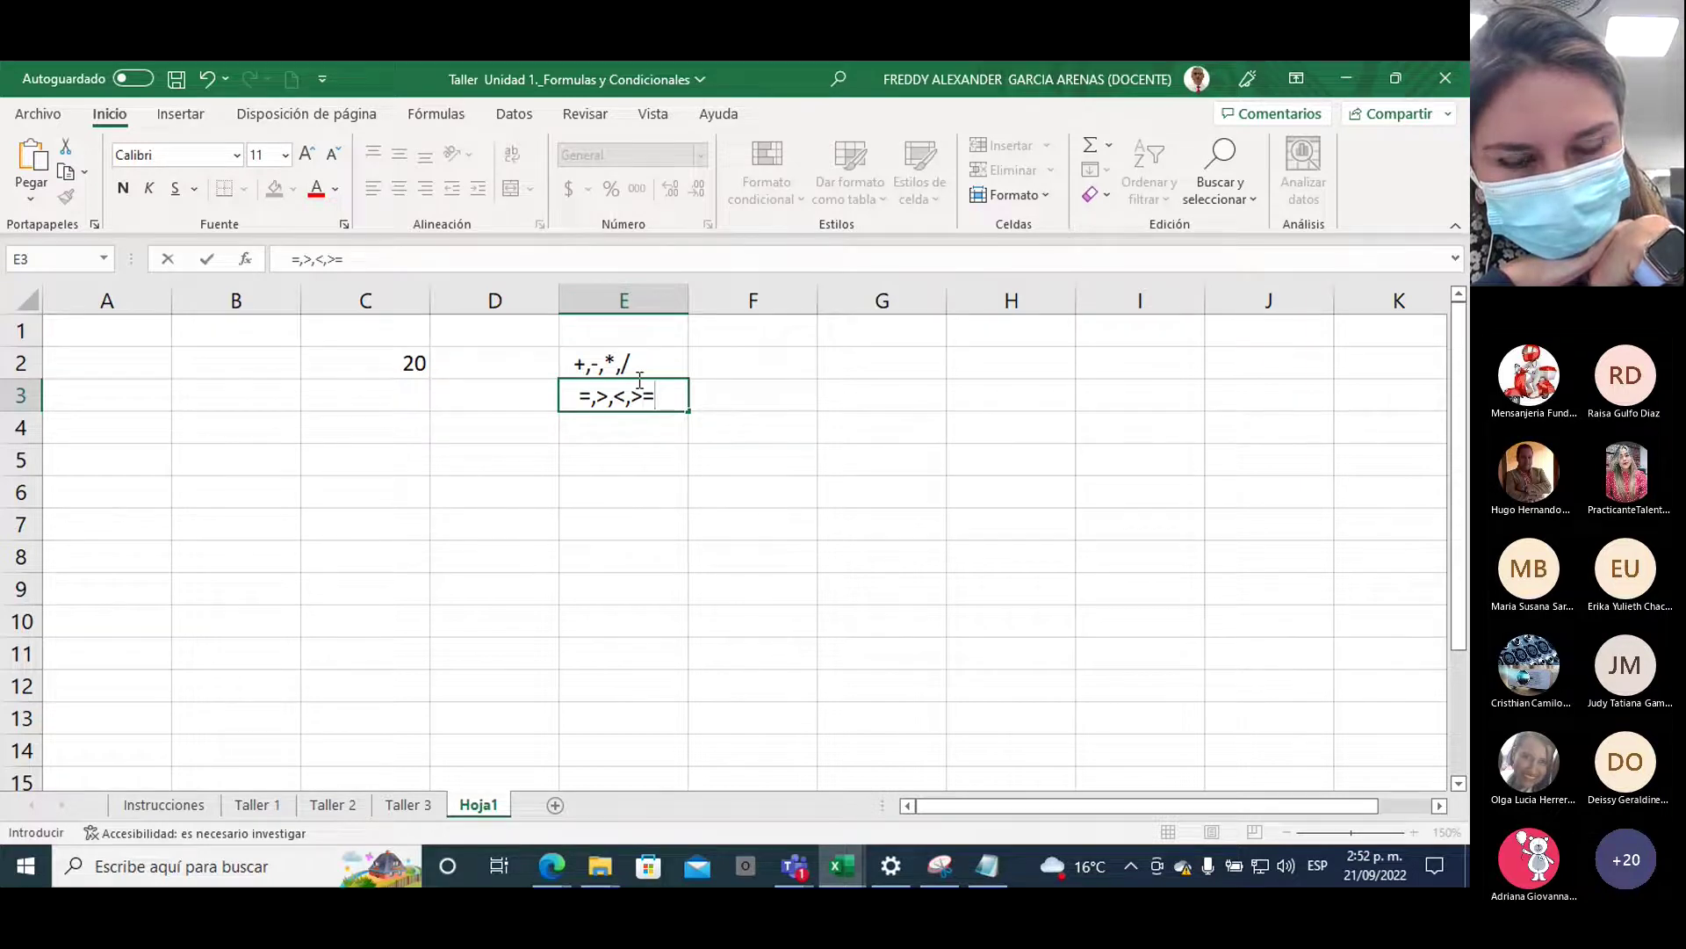
{"action": "type", "text": ";"}
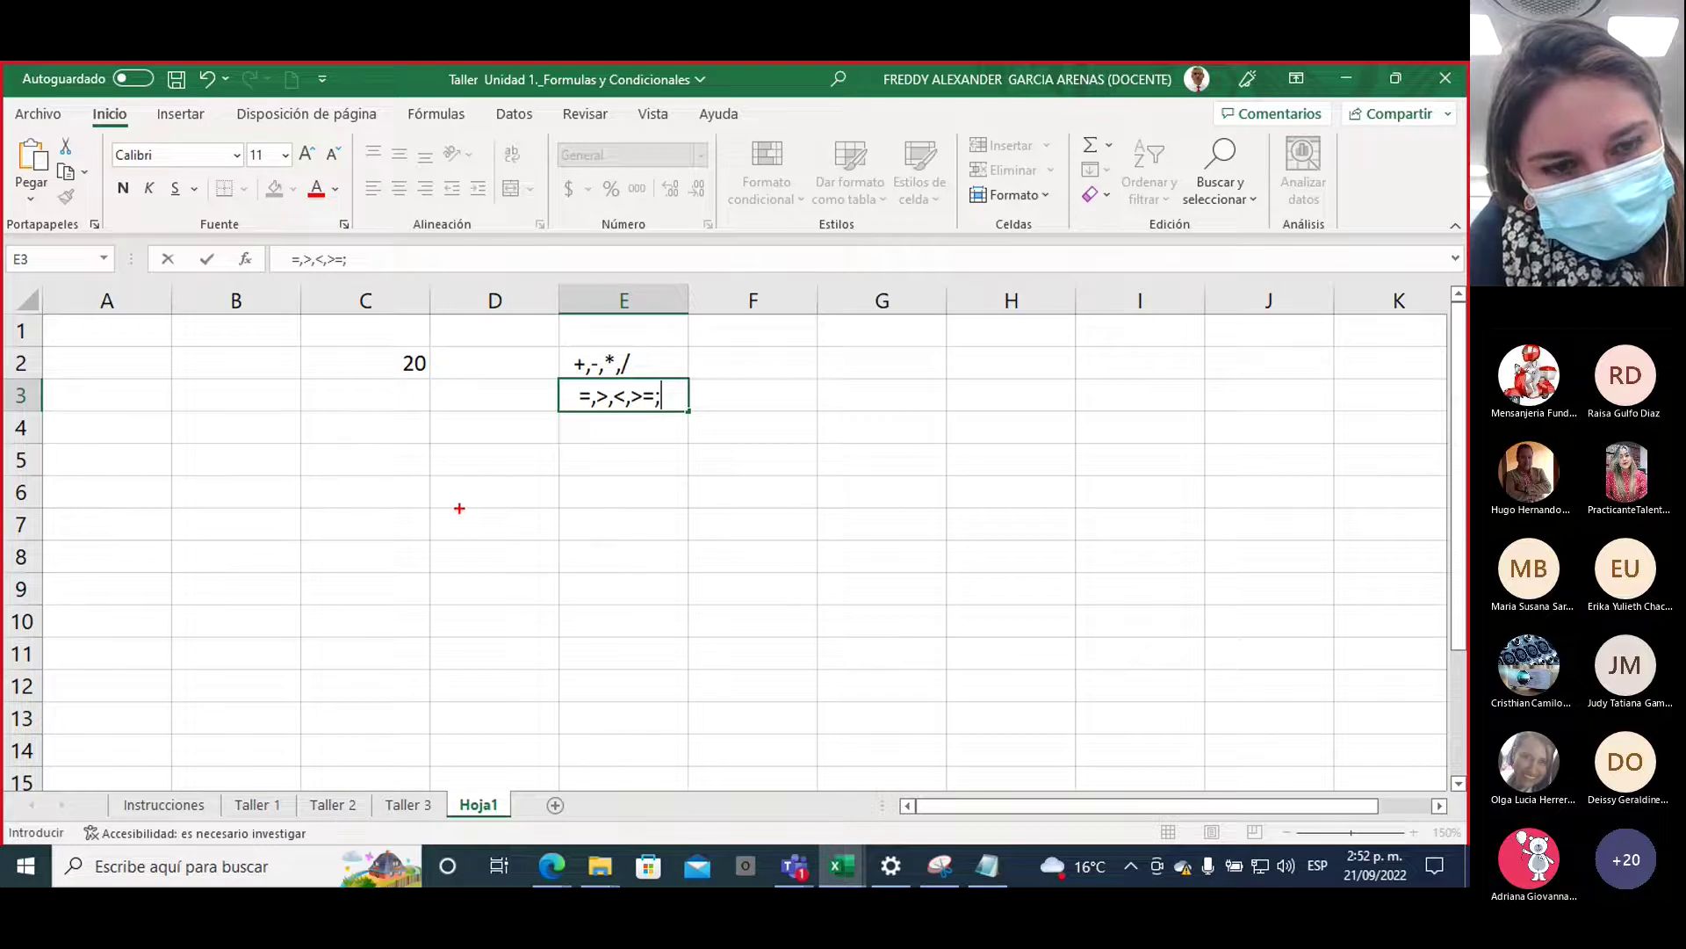
Draw a not-equal (≠) sign in ink near D6
{"action": "left_click_drag", "start_coordinate": [458, 508], "coordinate": [551, 507]}
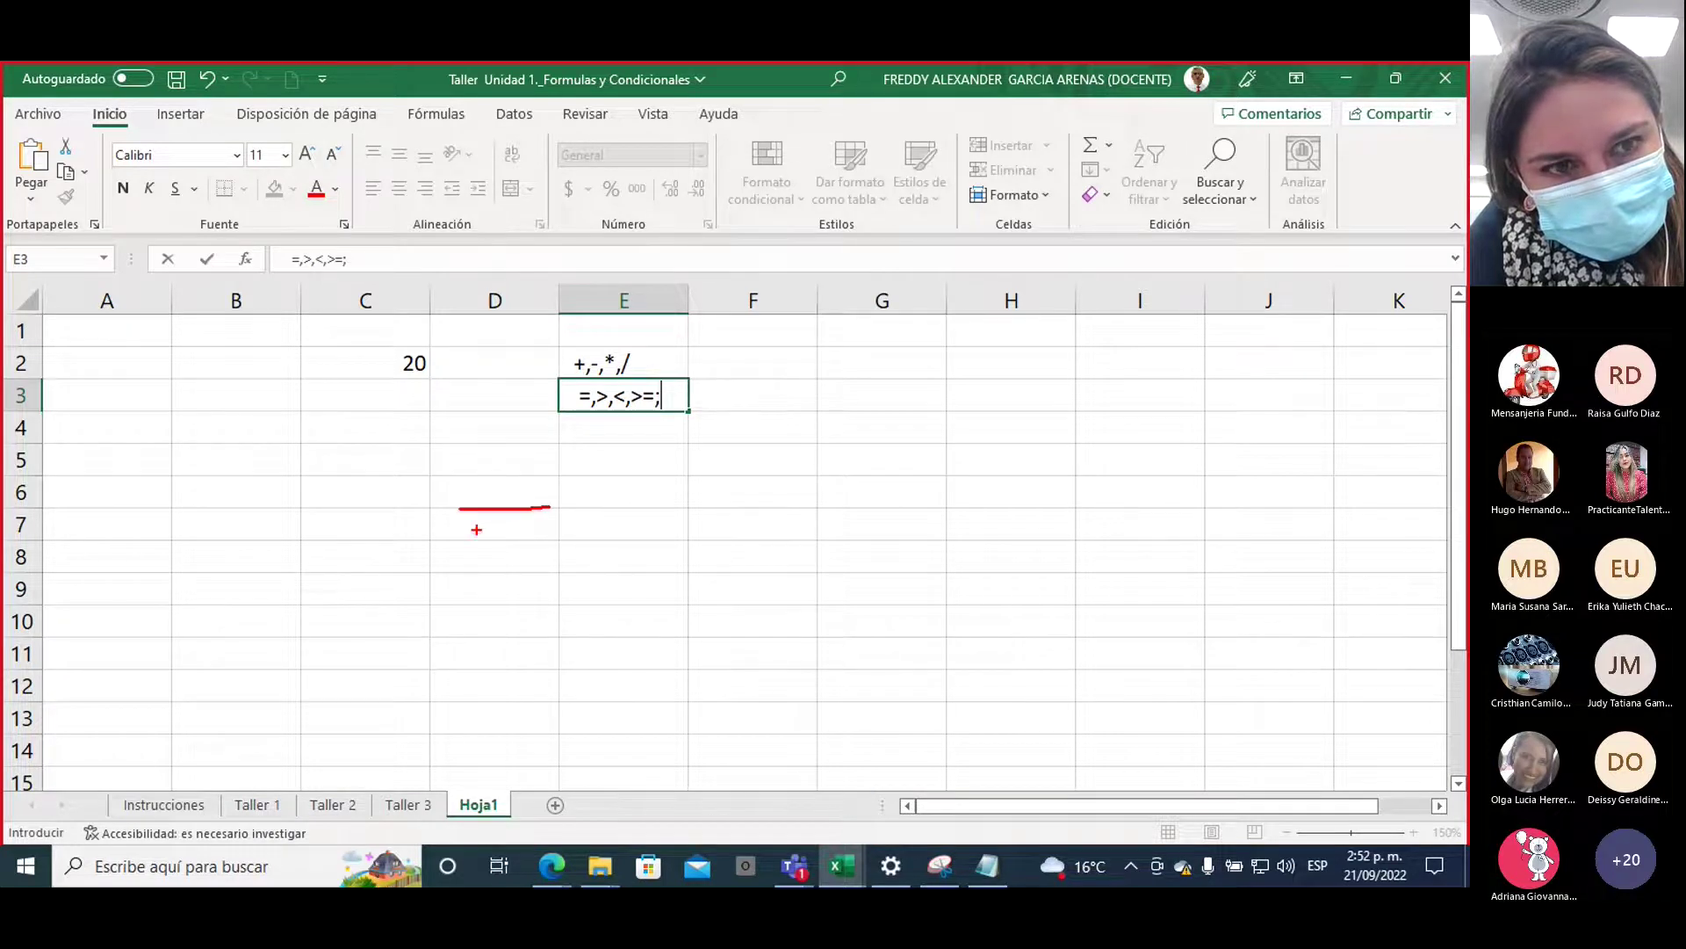
{"action": "left_click_drag", "start_coordinate": [459, 540], "coordinate": [552, 538]}
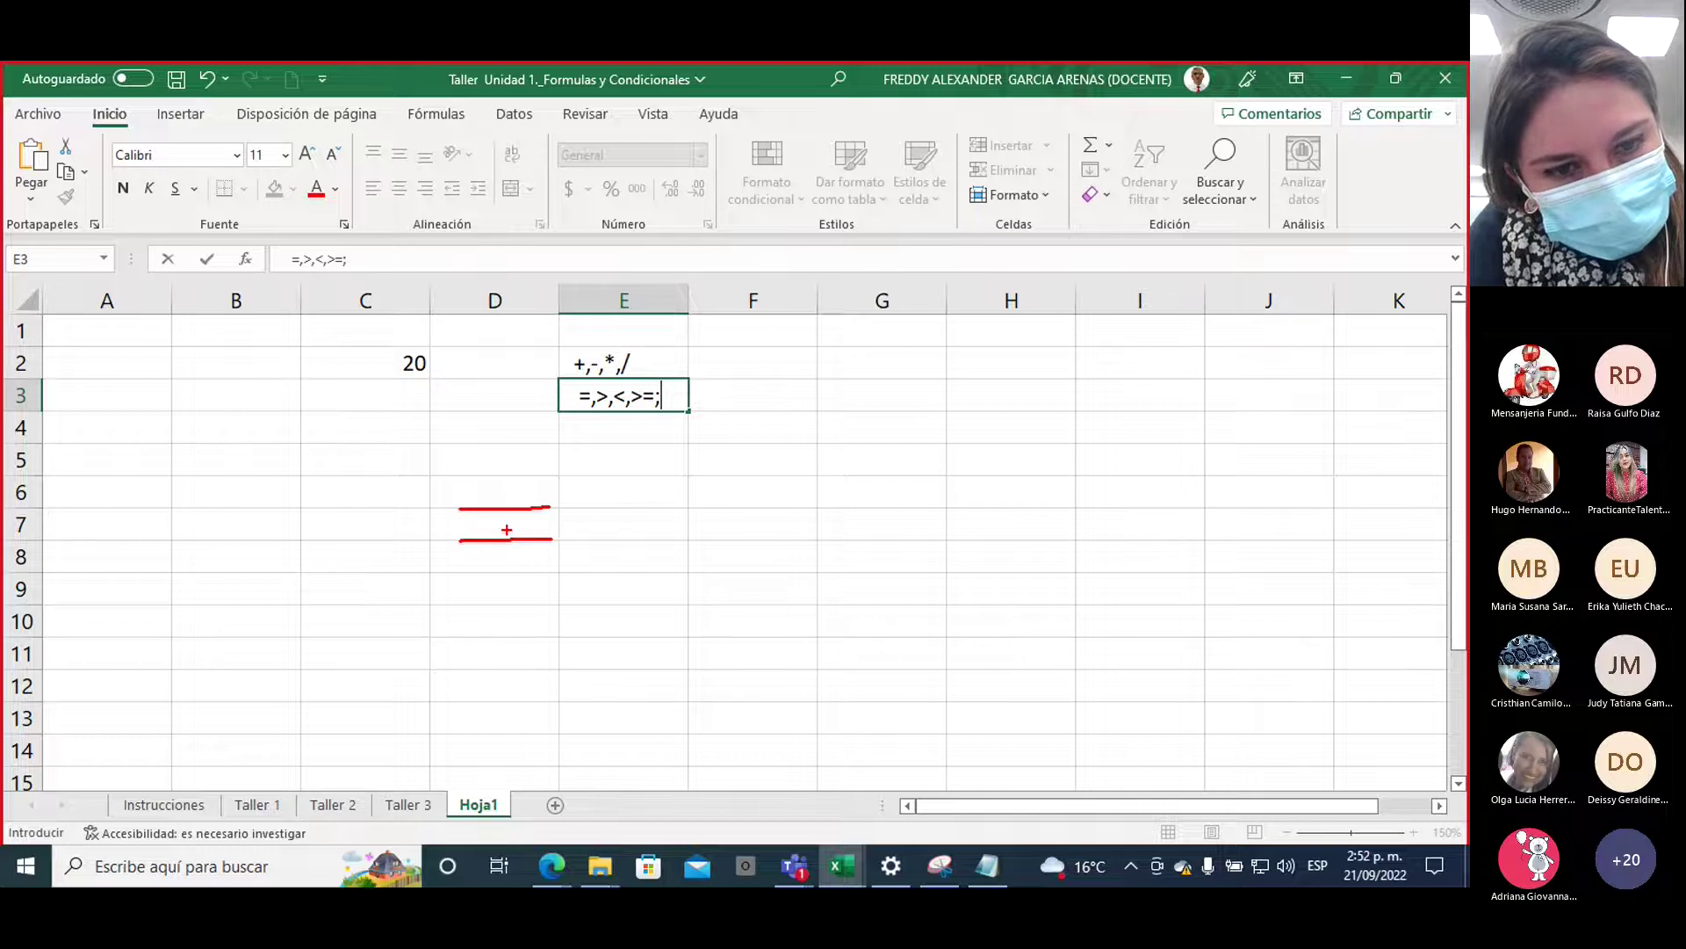
{"action": "left_click_drag", "start_coordinate": [485, 477], "coordinate": [532, 573]}
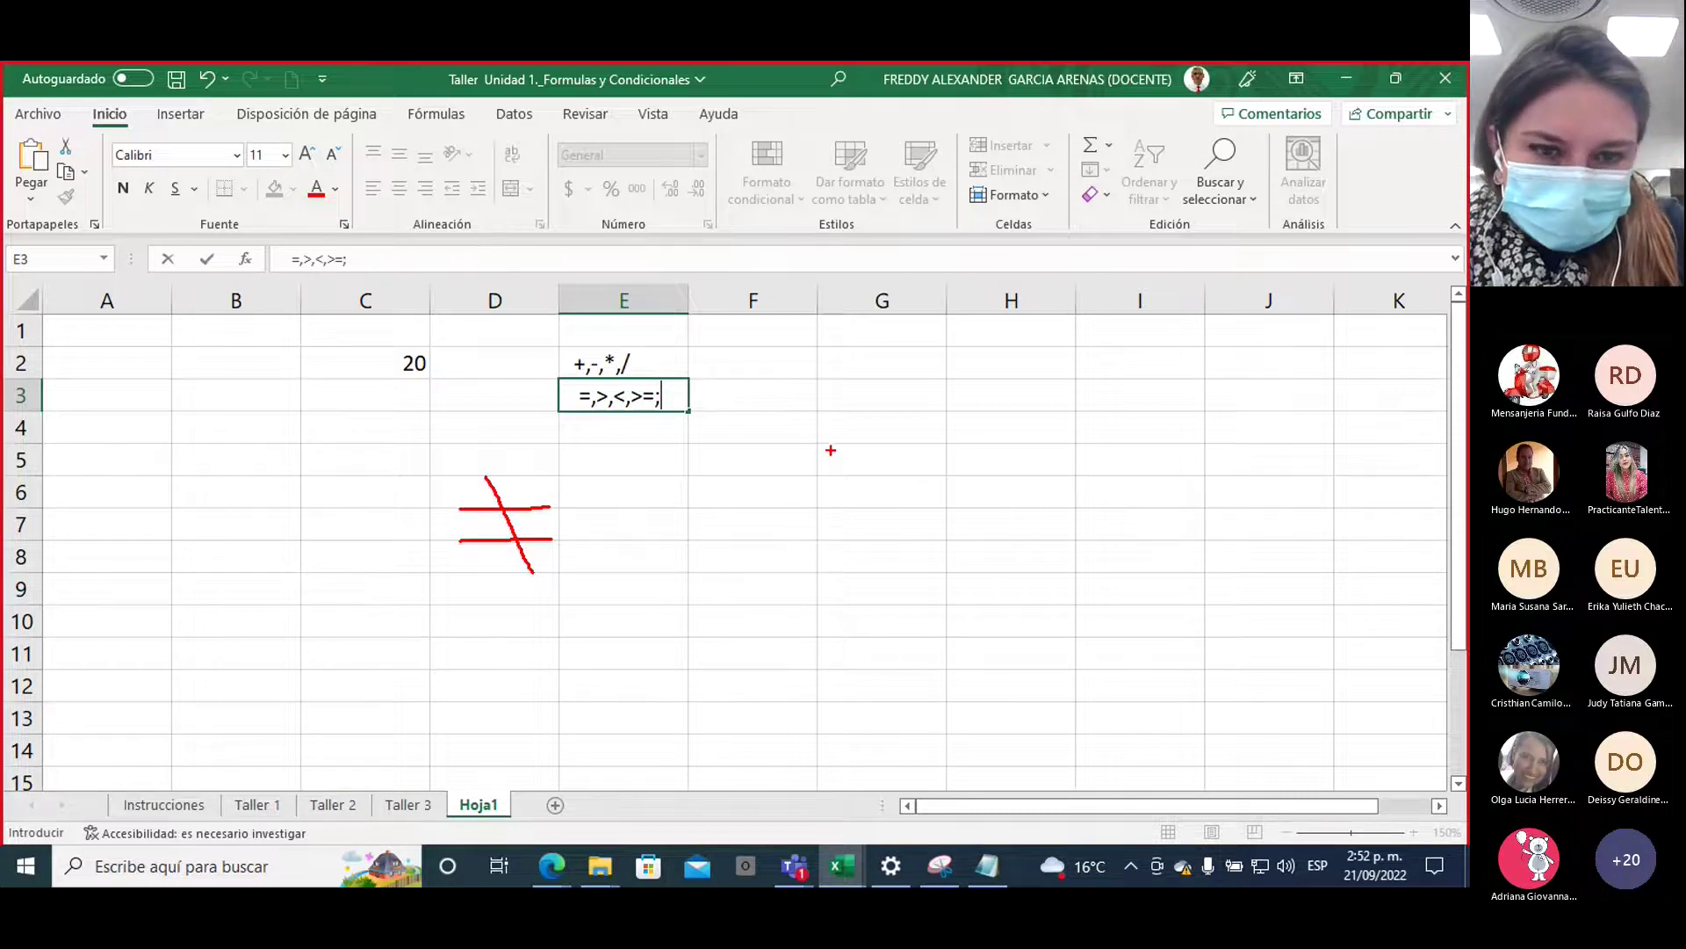
Draw and circle a <> sign, linking it to ≠ with an arrow, then leave the ink
{"action": "mouse_move", "coordinate": [831, 450]}
{"action": "left_mouse_down"}
{"action": "mouse_move", "coordinate": [784, 488]}
{"action": "mouse_move", "coordinate": [821, 511]}
{"action": "left_mouse_up"}
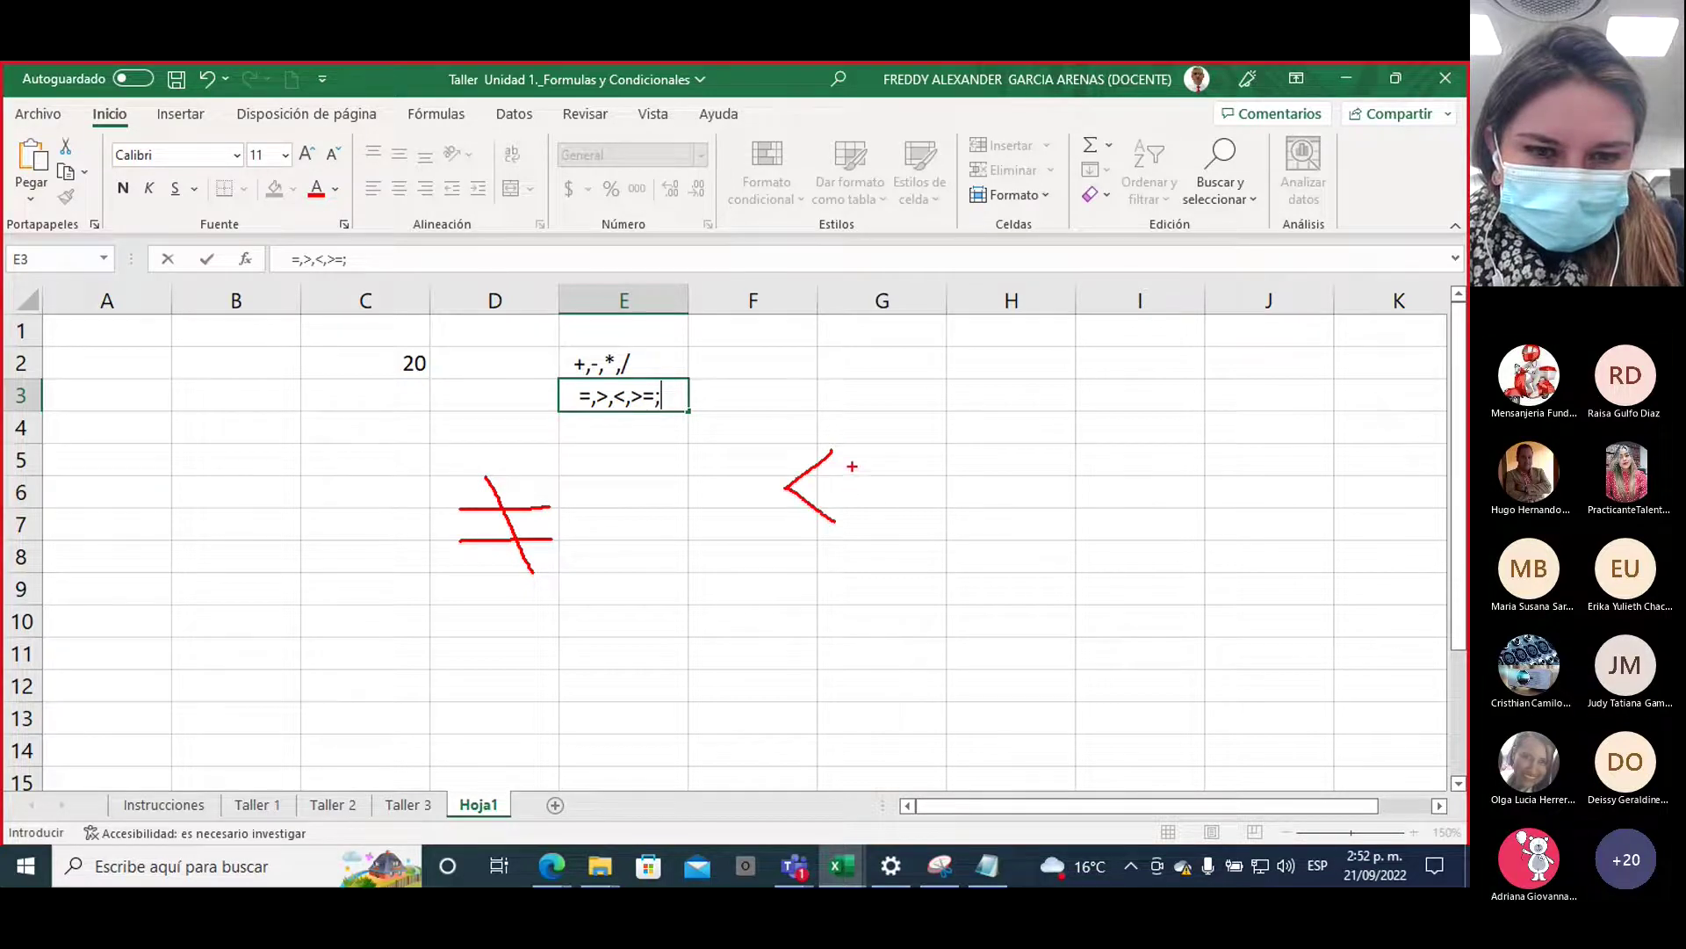
{"action": "mouse_move", "coordinate": [848, 450]}
{"action": "left_mouse_down"}
{"action": "mouse_move", "coordinate": [873, 475]}
{"action": "mouse_move", "coordinate": [852, 507]}
{"action": "left_mouse_up"}
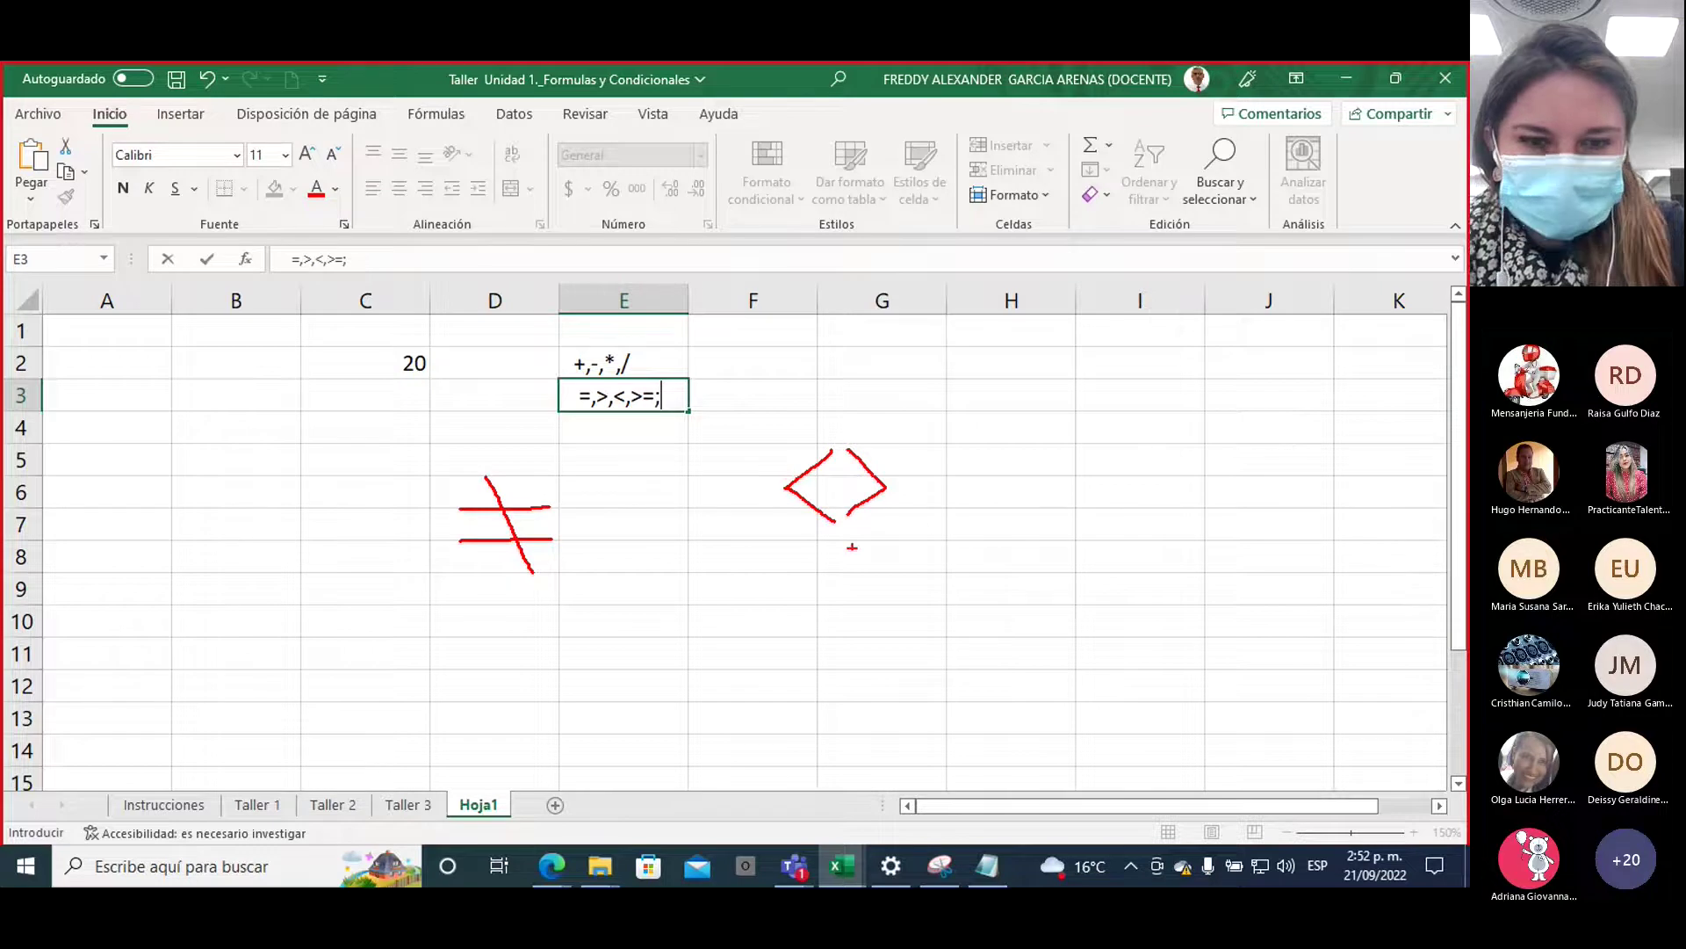
{"action": "mouse_move", "coordinate": [836, 569]}
{"action": "left_mouse_down"}
{"action": "mouse_move", "coordinate": [640, 612]}
{"action": "mouse_move", "coordinate": [580, 590]}
{"action": "mouse_move", "coordinate": [579, 606]}
{"action": "left_mouse_up"}
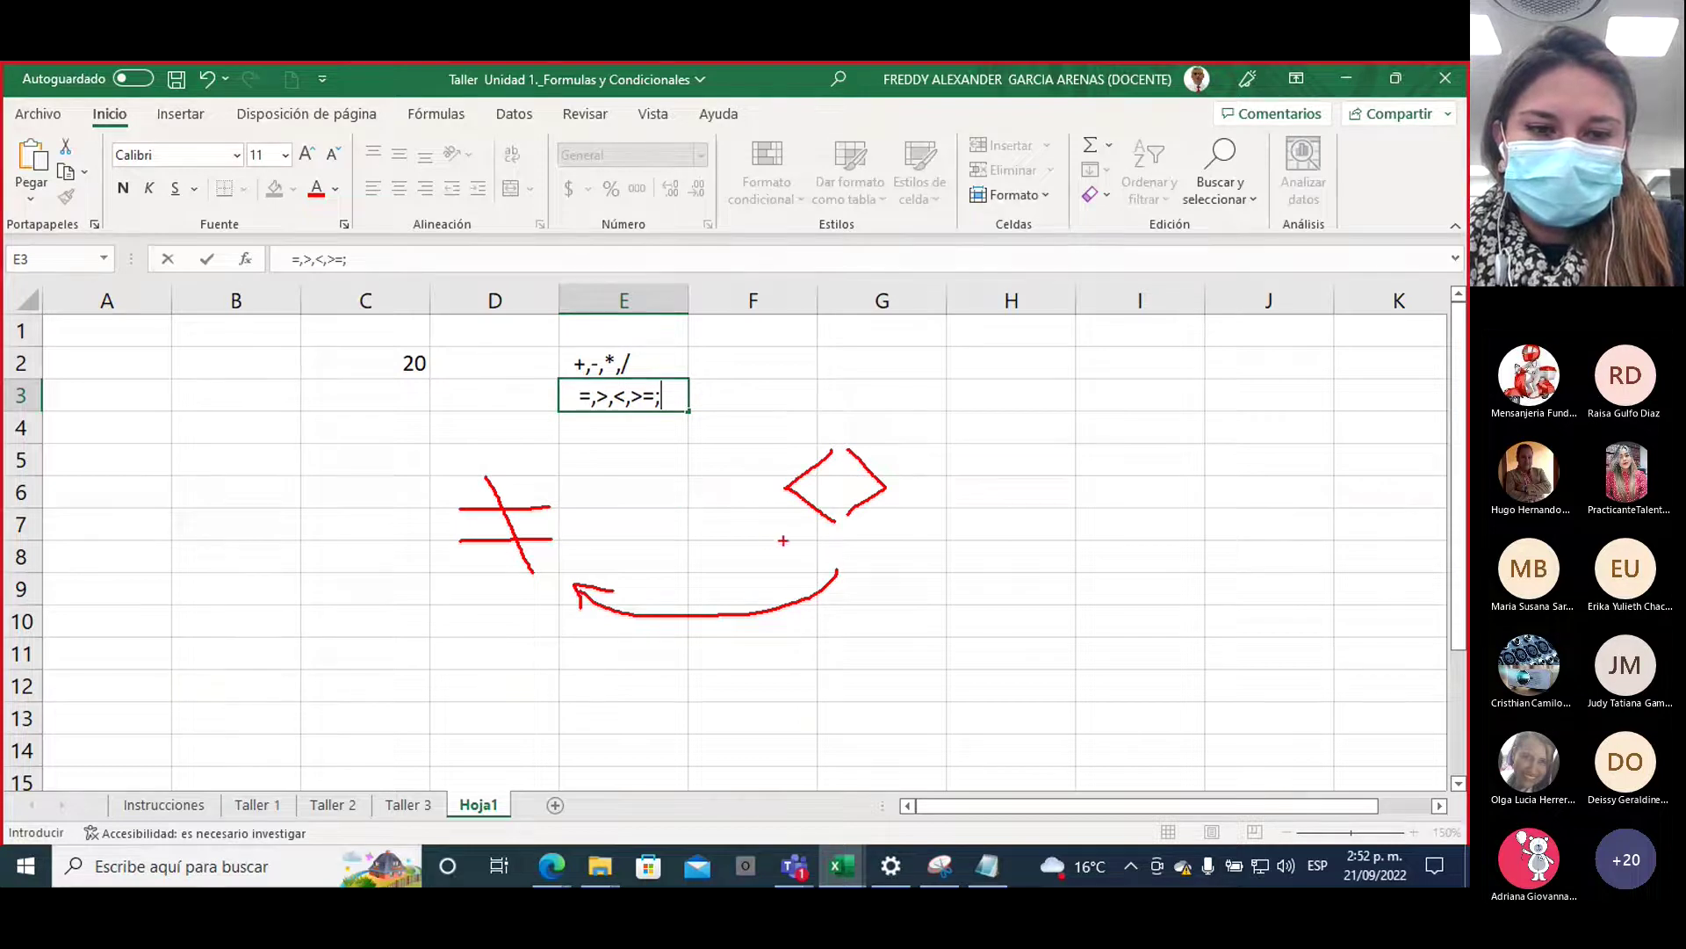
{"action": "mouse_move", "coordinate": [785, 541]}
{"action": "left_mouse_down"}
{"action": "mouse_move", "coordinate": [906, 531]}
{"action": "mouse_move", "coordinate": [895, 404]}
{"action": "mouse_move", "coordinate": [762, 543]}
{"action": "left_mouse_up"}
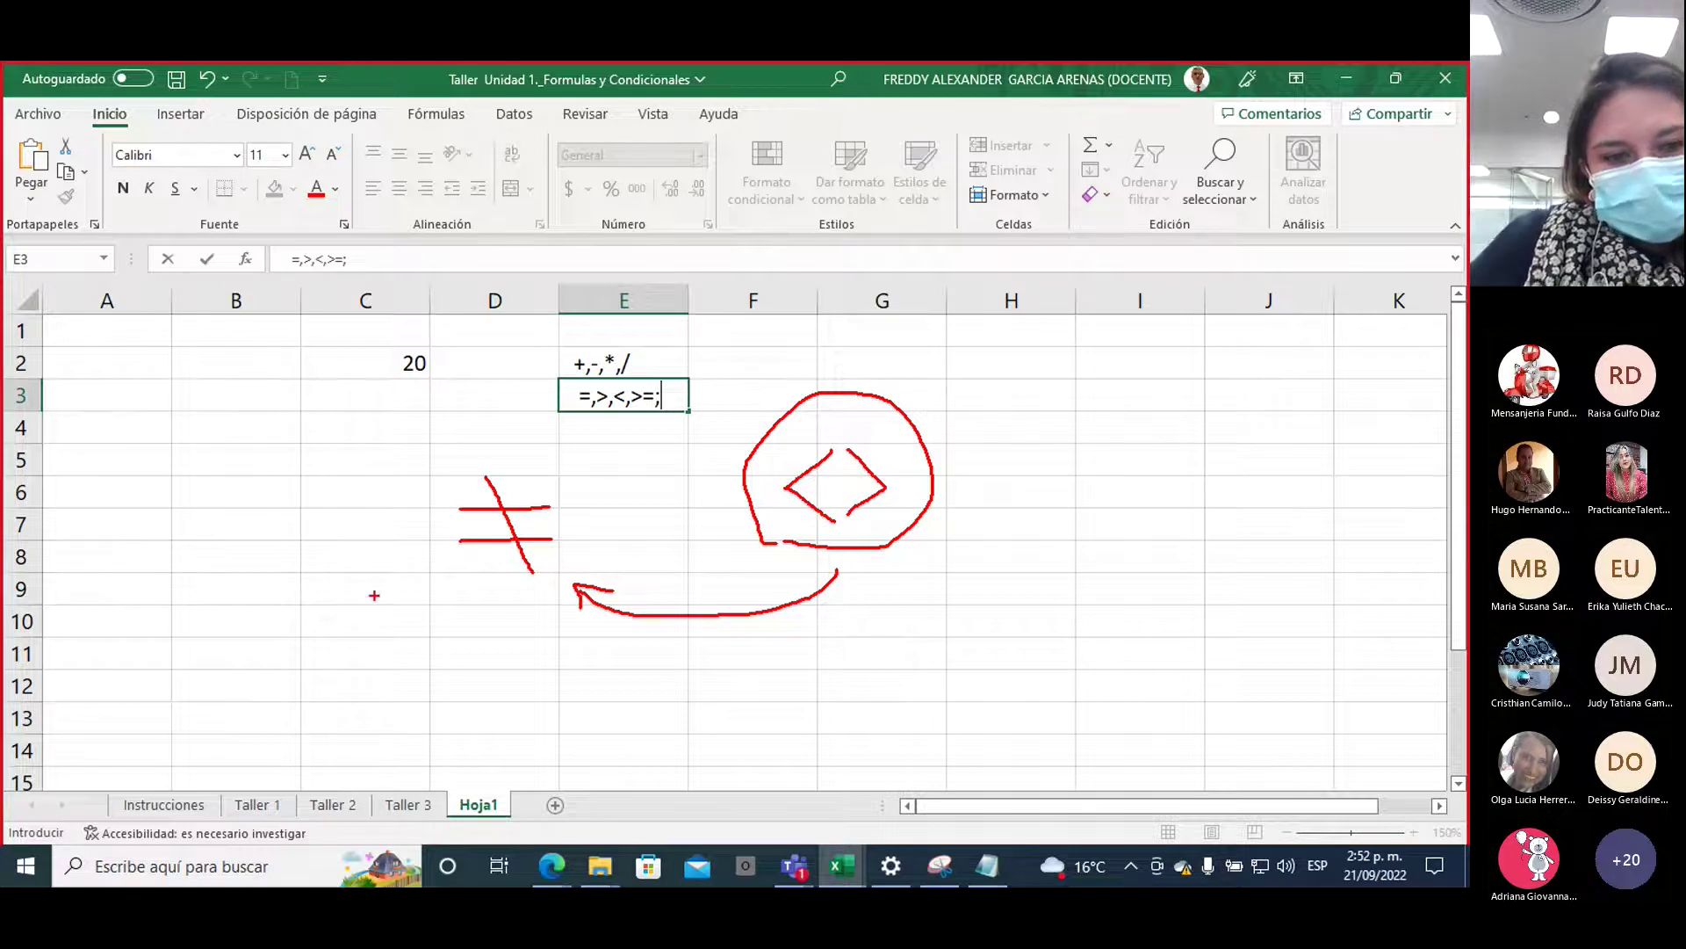
{"action": "key", "text": "Escape"}
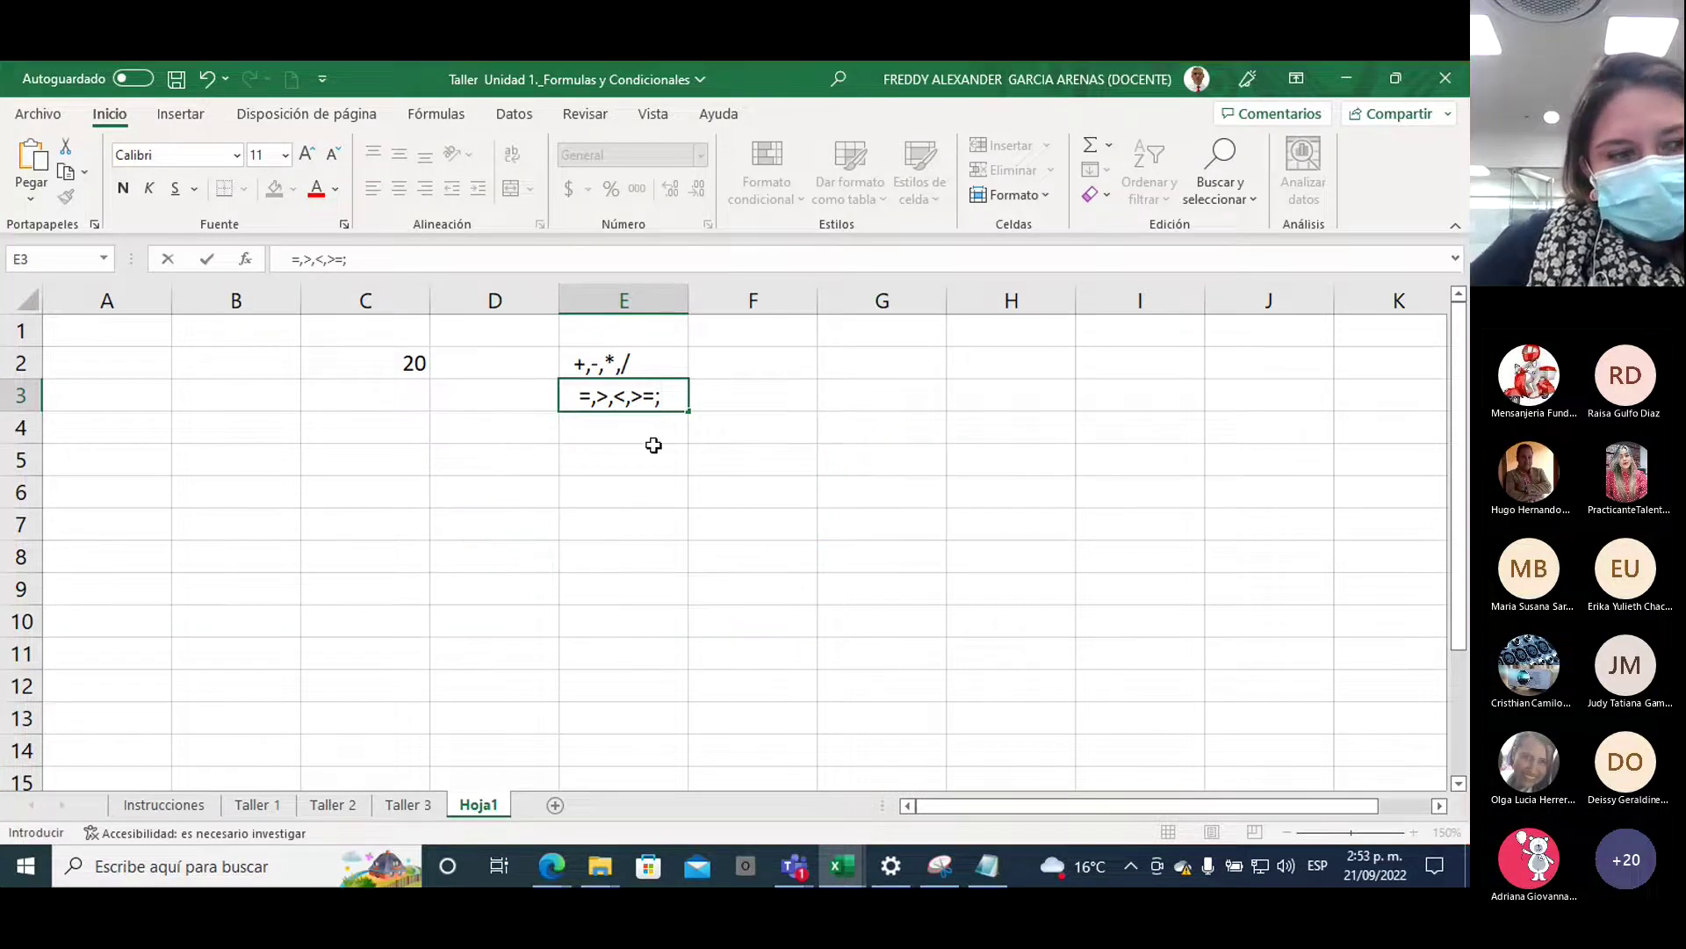
Type & into cell E4, then switch to the Unit 1 formulas PDF in Edge
{"action": "left_click", "coordinate": [631, 430]}
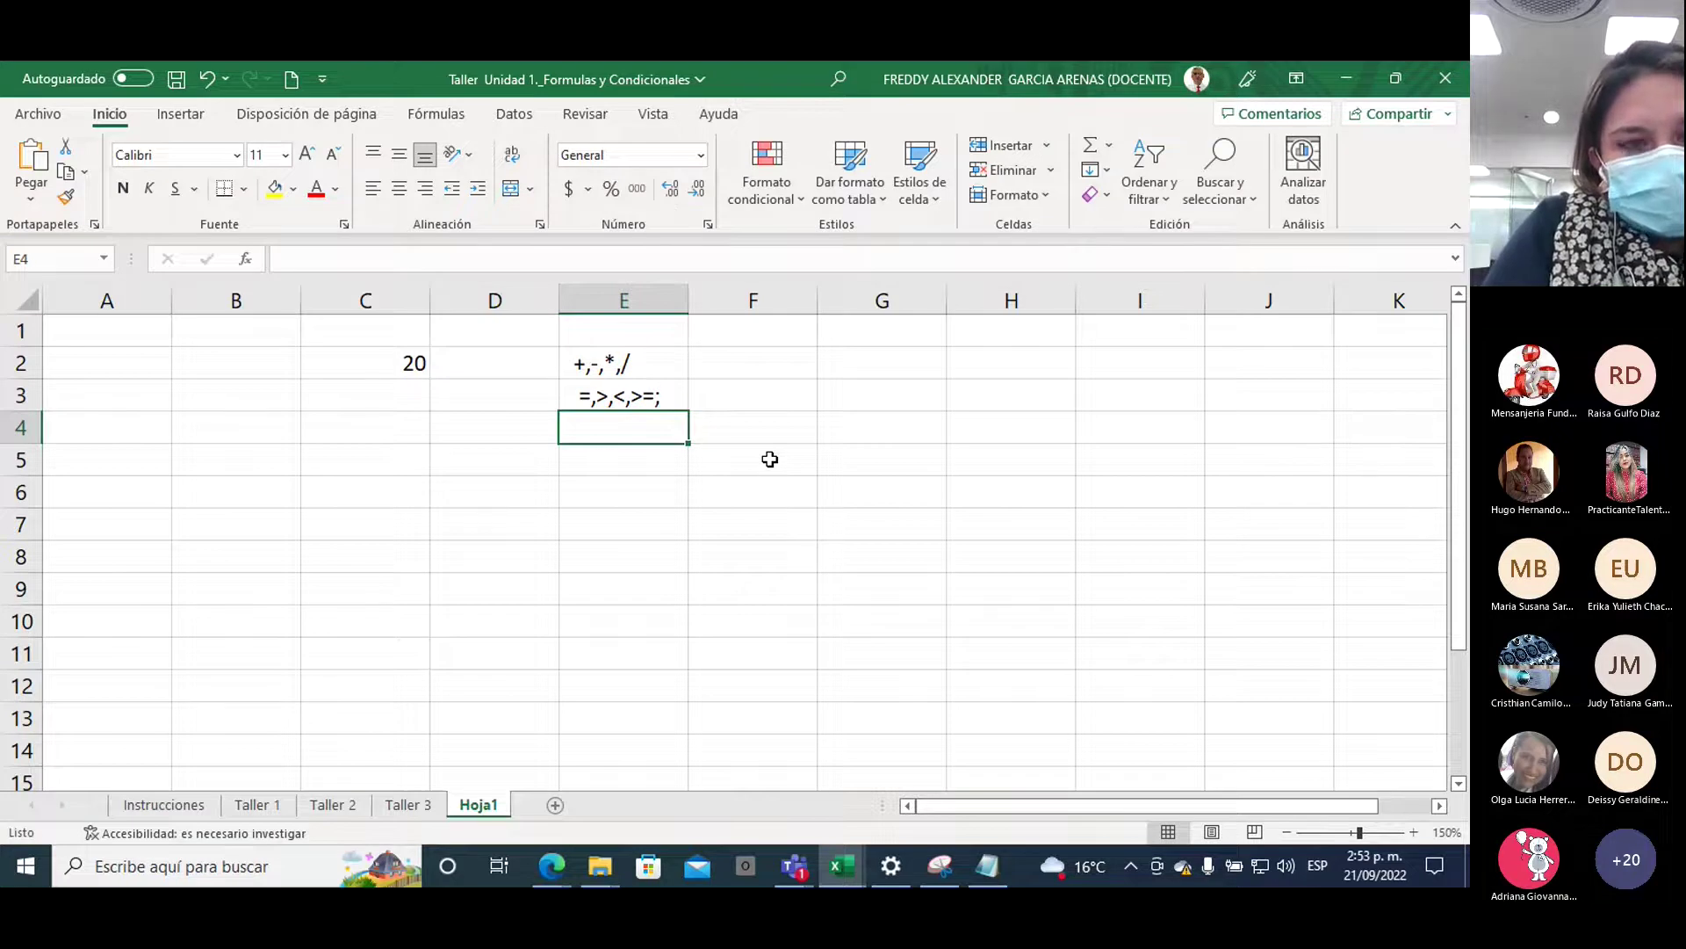
{"action": "type", "text": "&"}
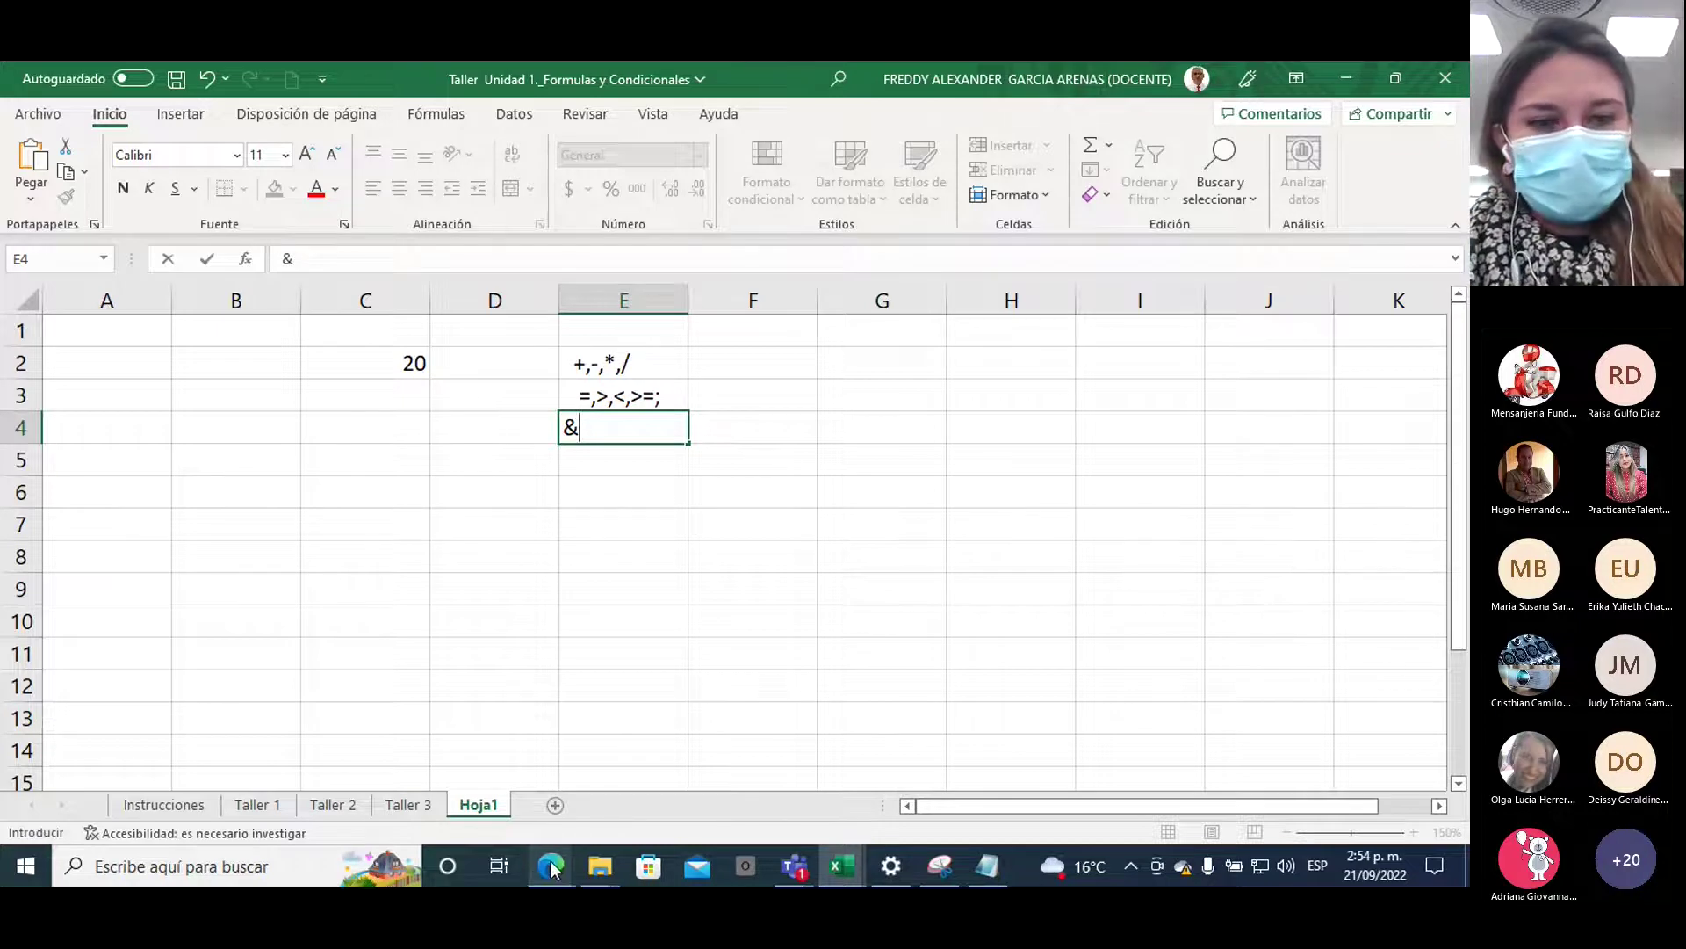
{"action": "left_click", "coordinate": [572, 856]}
{"action": "left_click", "coordinate": [327, 764]}
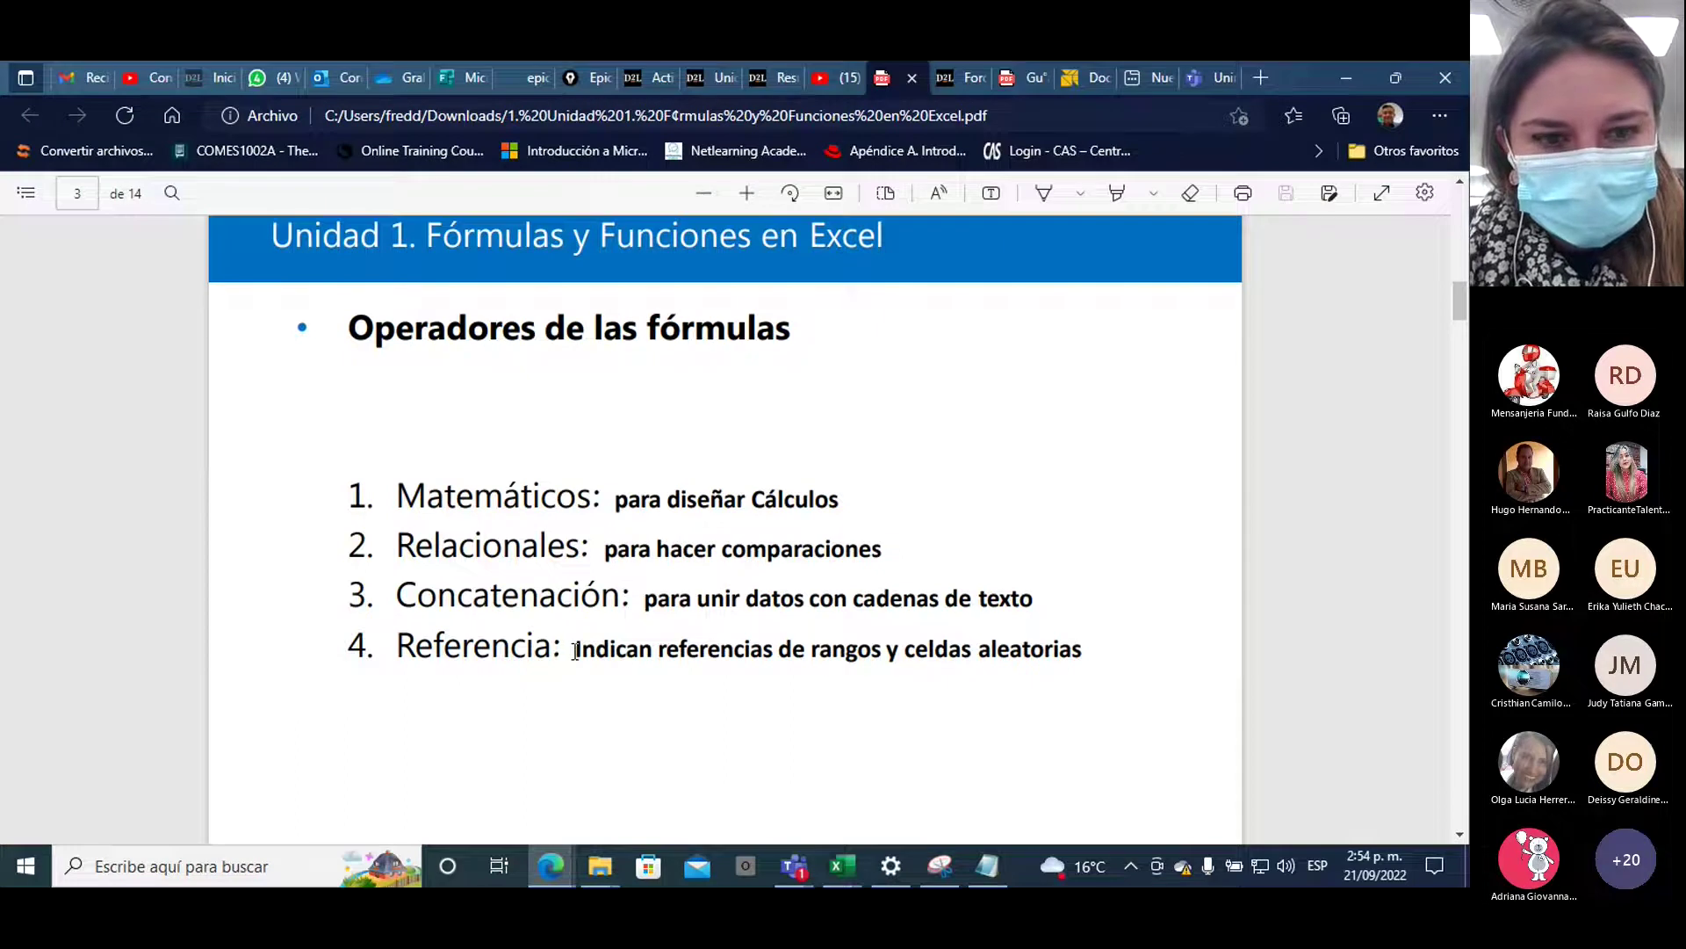
Highlight 'Indican referencias' on the PDF slide, then return to the Taller Unidad 1 workbook
{"action": "left_click_drag", "start_coordinate": [570, 650], "coordinate": [775, 657]}
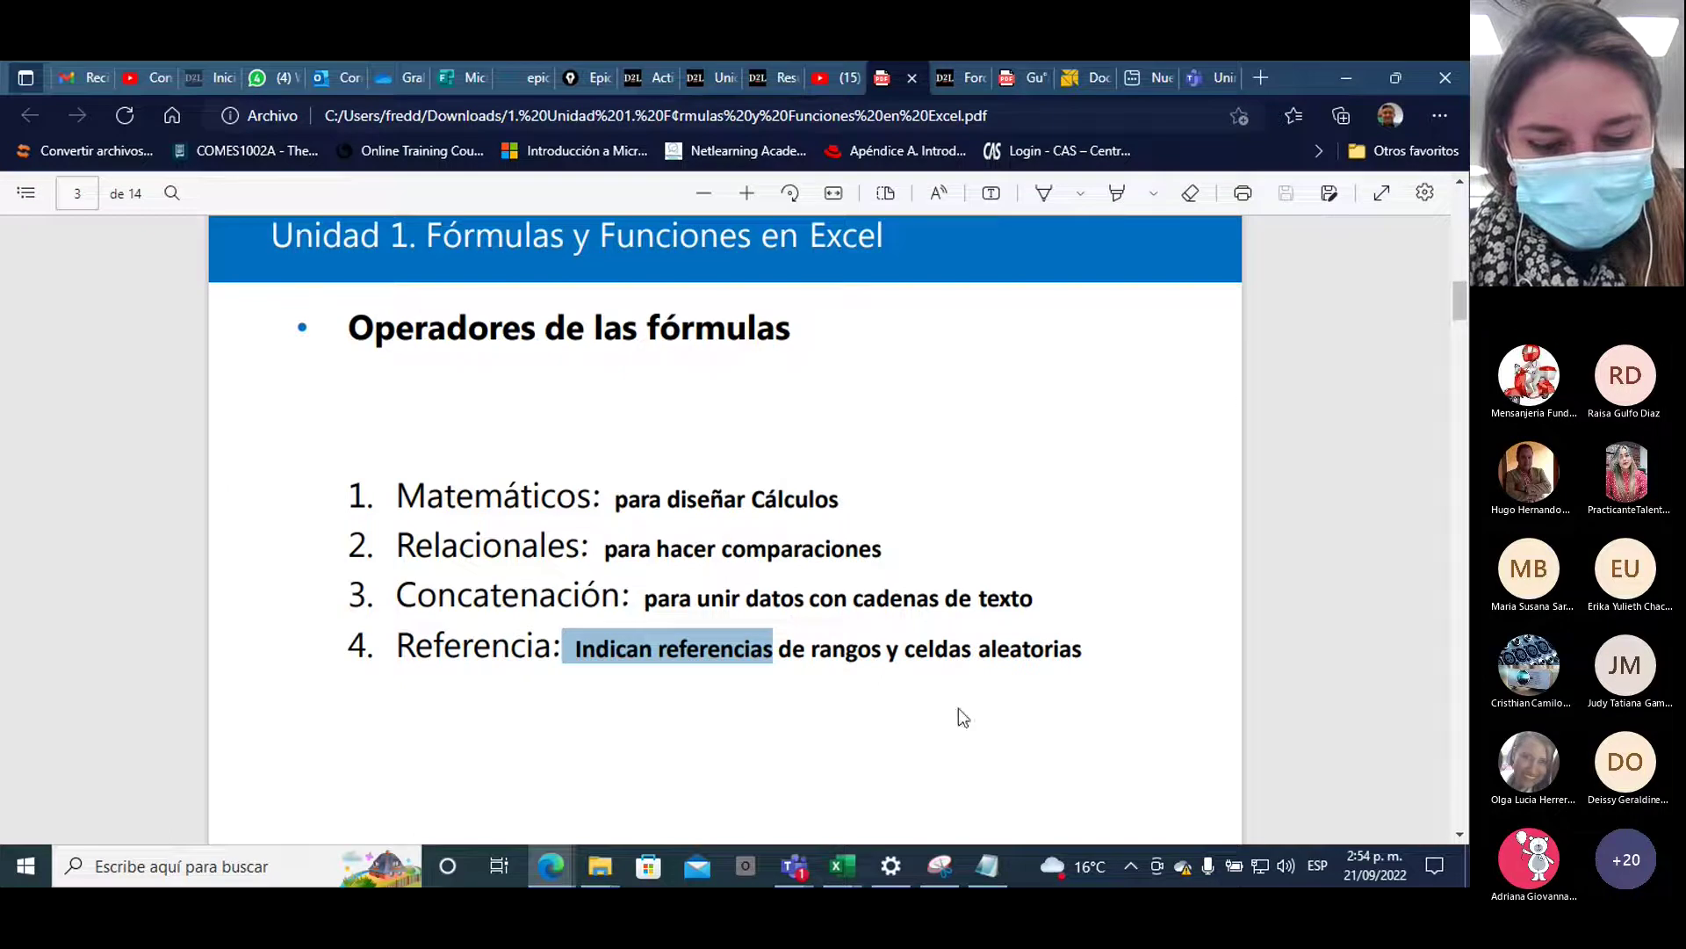
{"action": "left_click", "coordinate": [854, 857]}
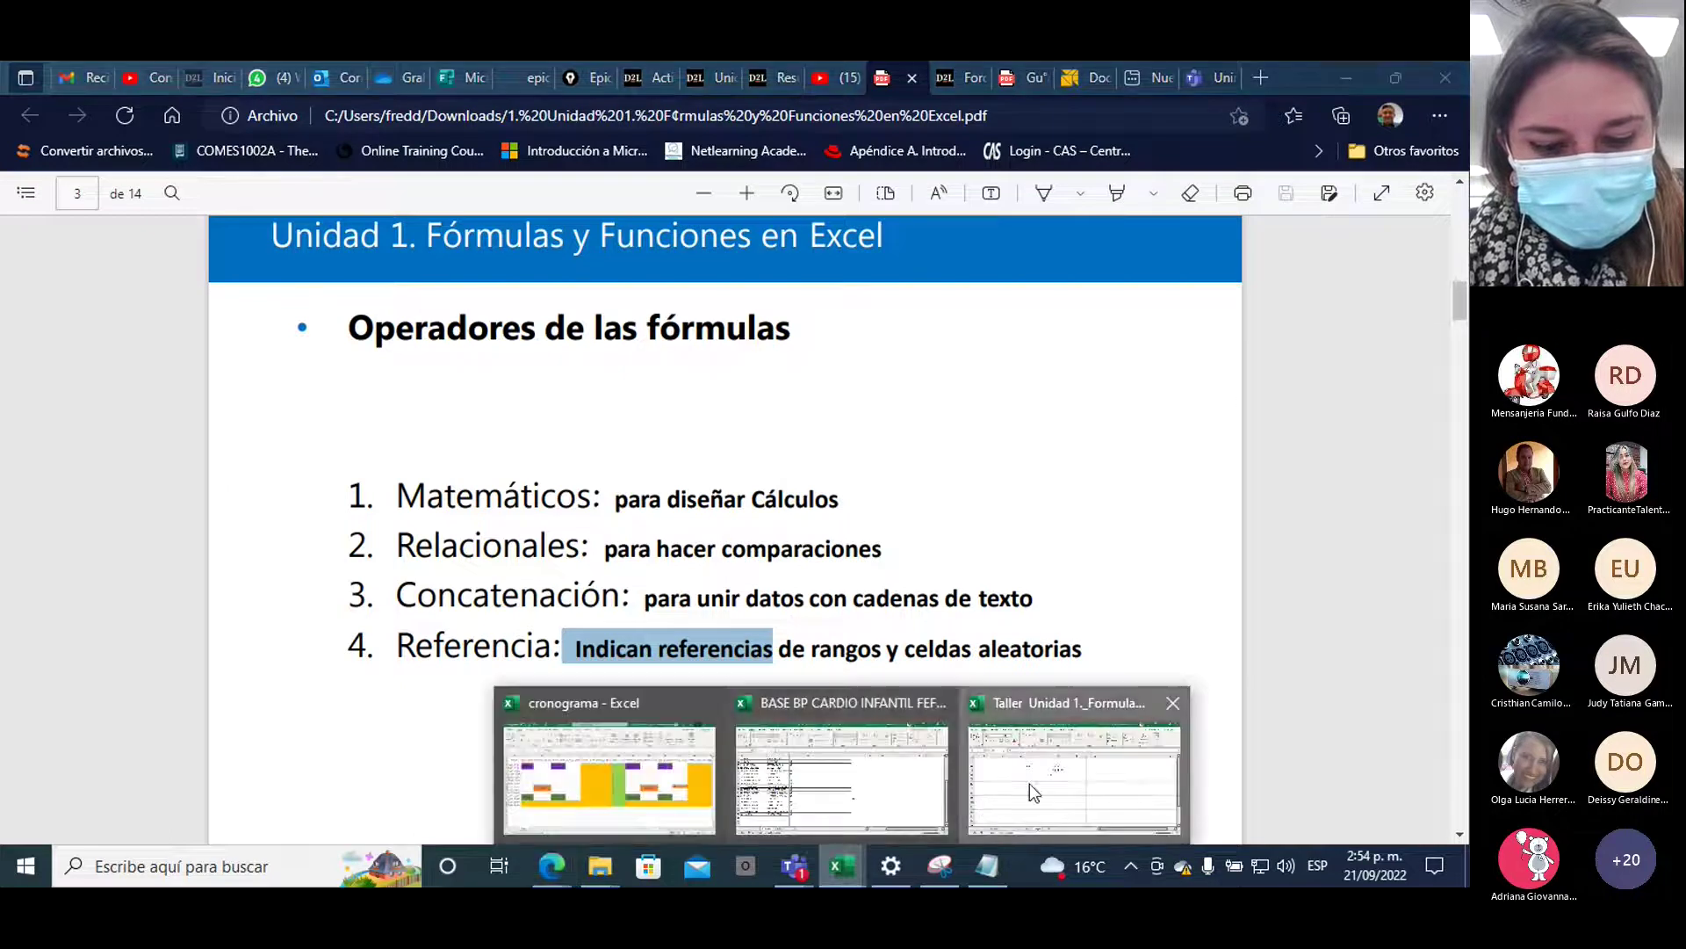
{"action": "left_click", "coordinate": [1029, 783]}
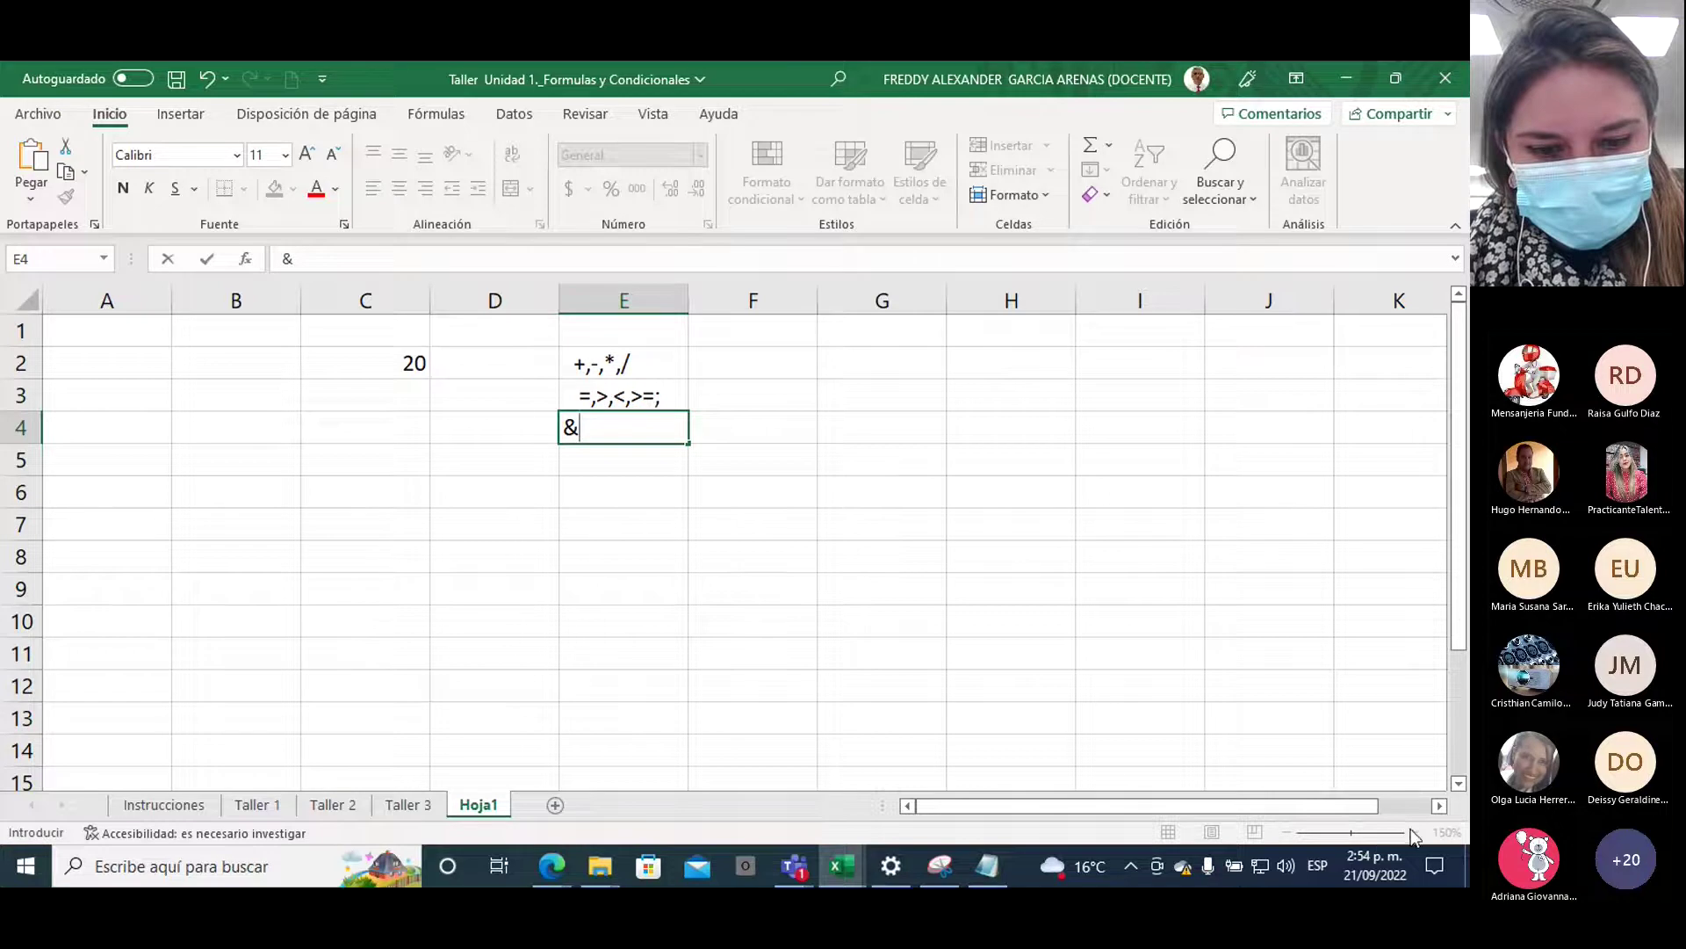
Zoom the sheet in and fill cell C2, which holds 20, yellow
{"action": "left_click", "coordinate": [387, 511]}
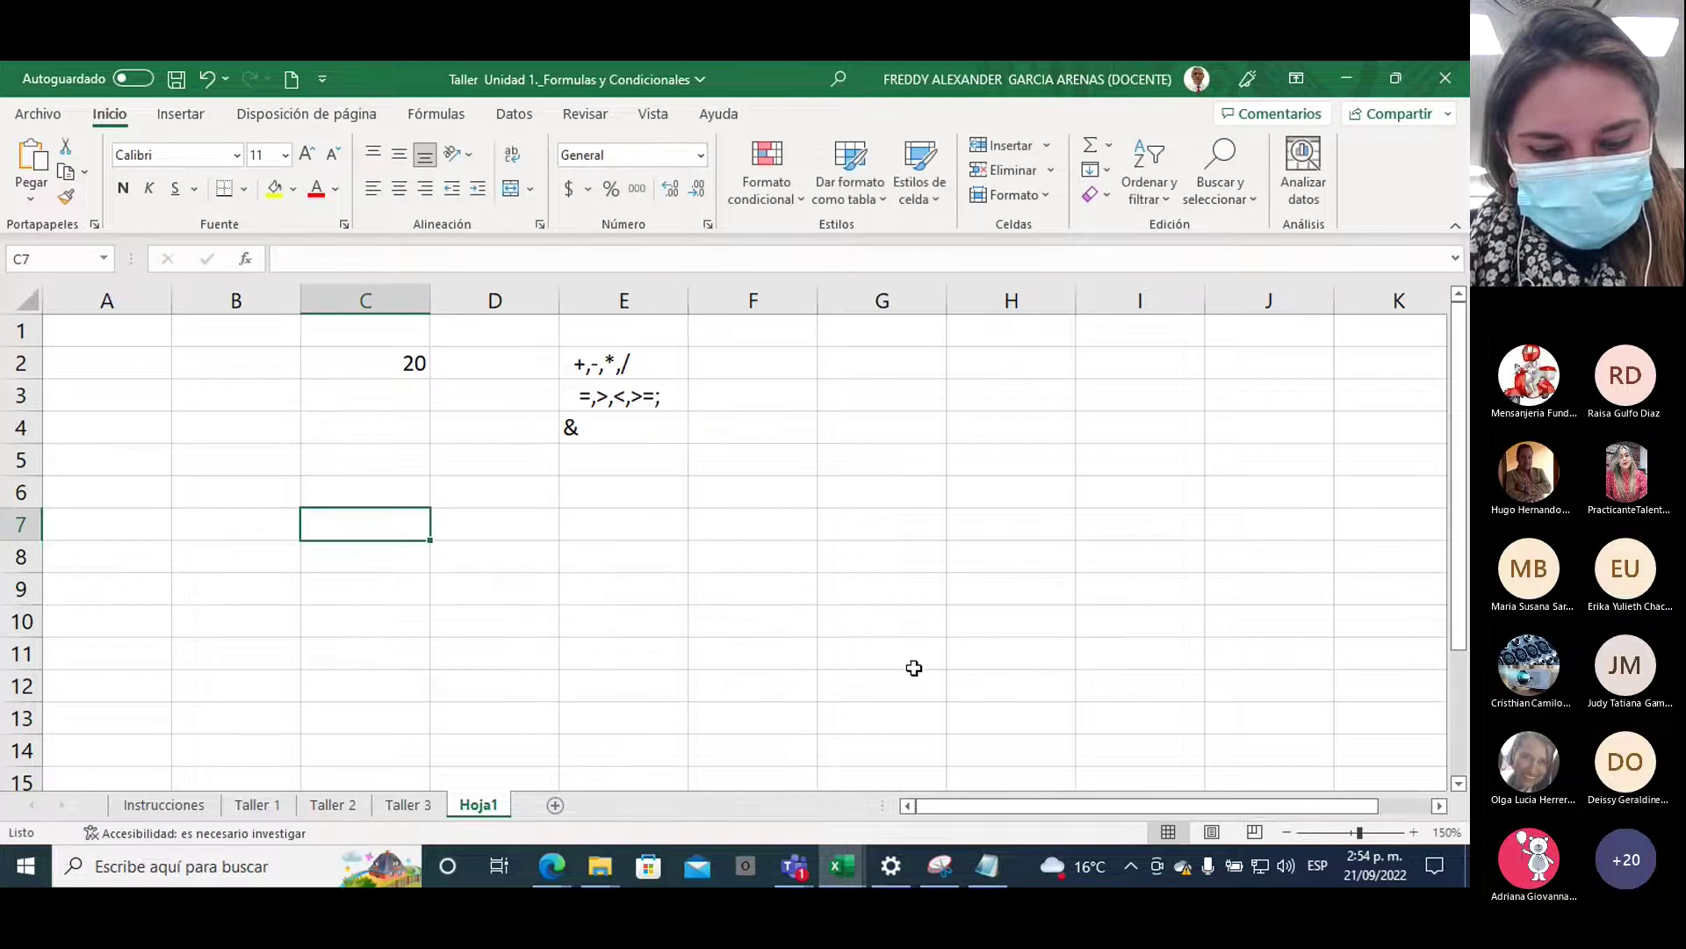
{"action": "left_click", "coordinate": [1414, 832]}
{"action": "left_click", "coordinate": [1413, 832]}
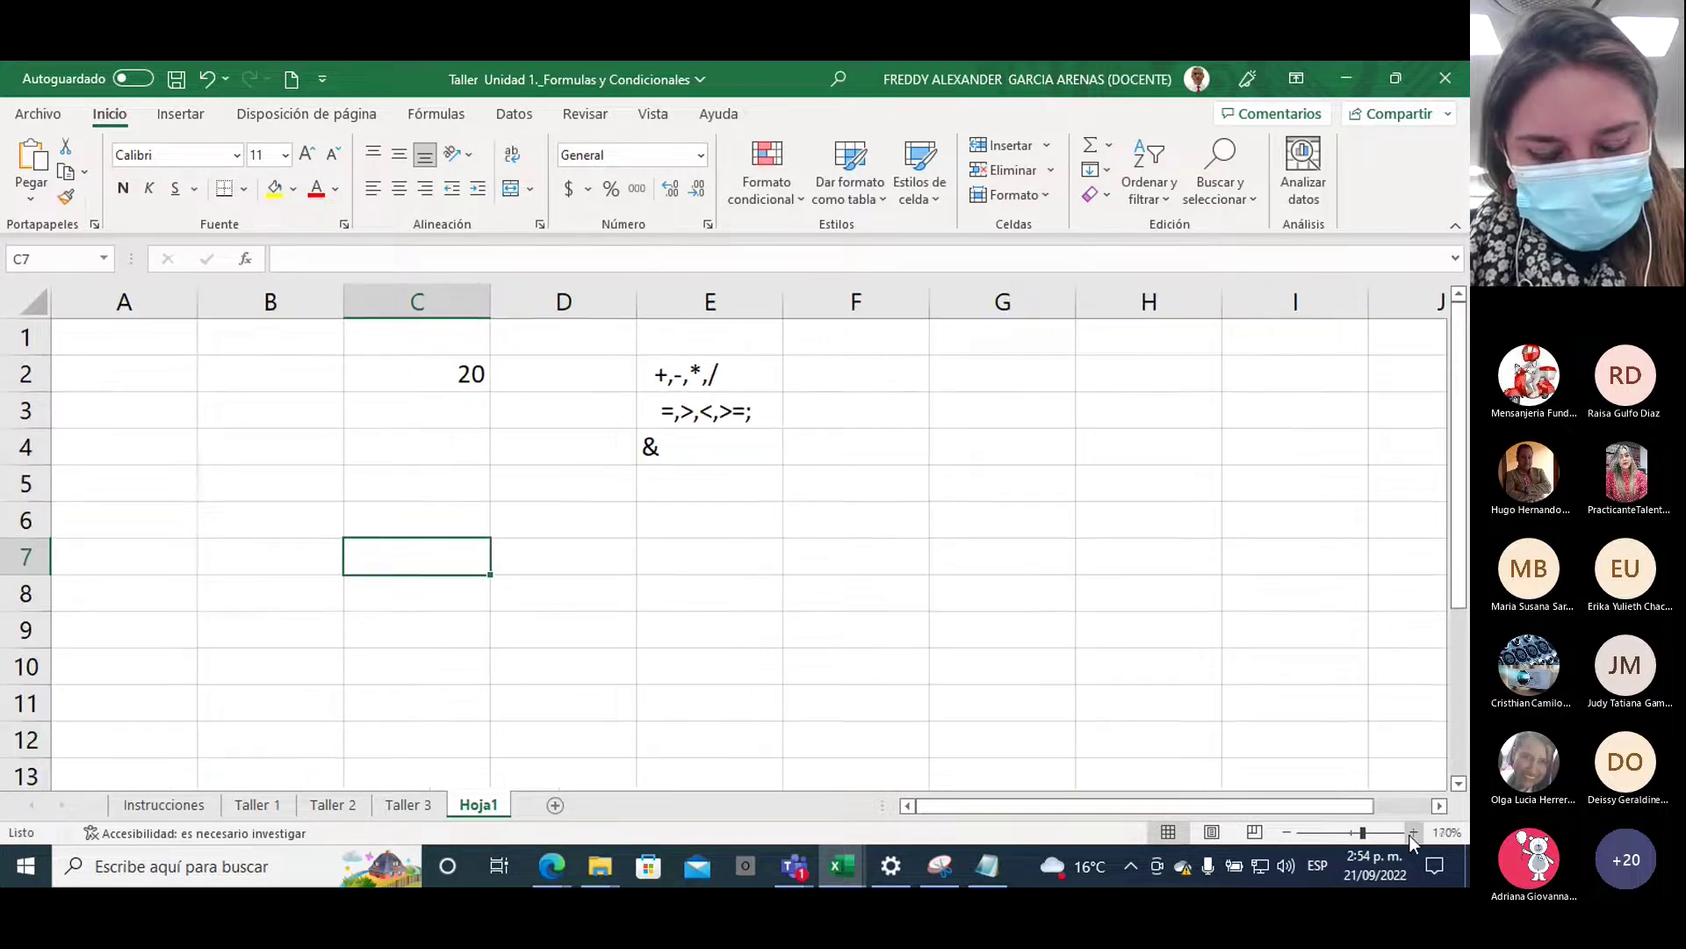
{"action": "left_click", "coordinate": [1414, 832]}
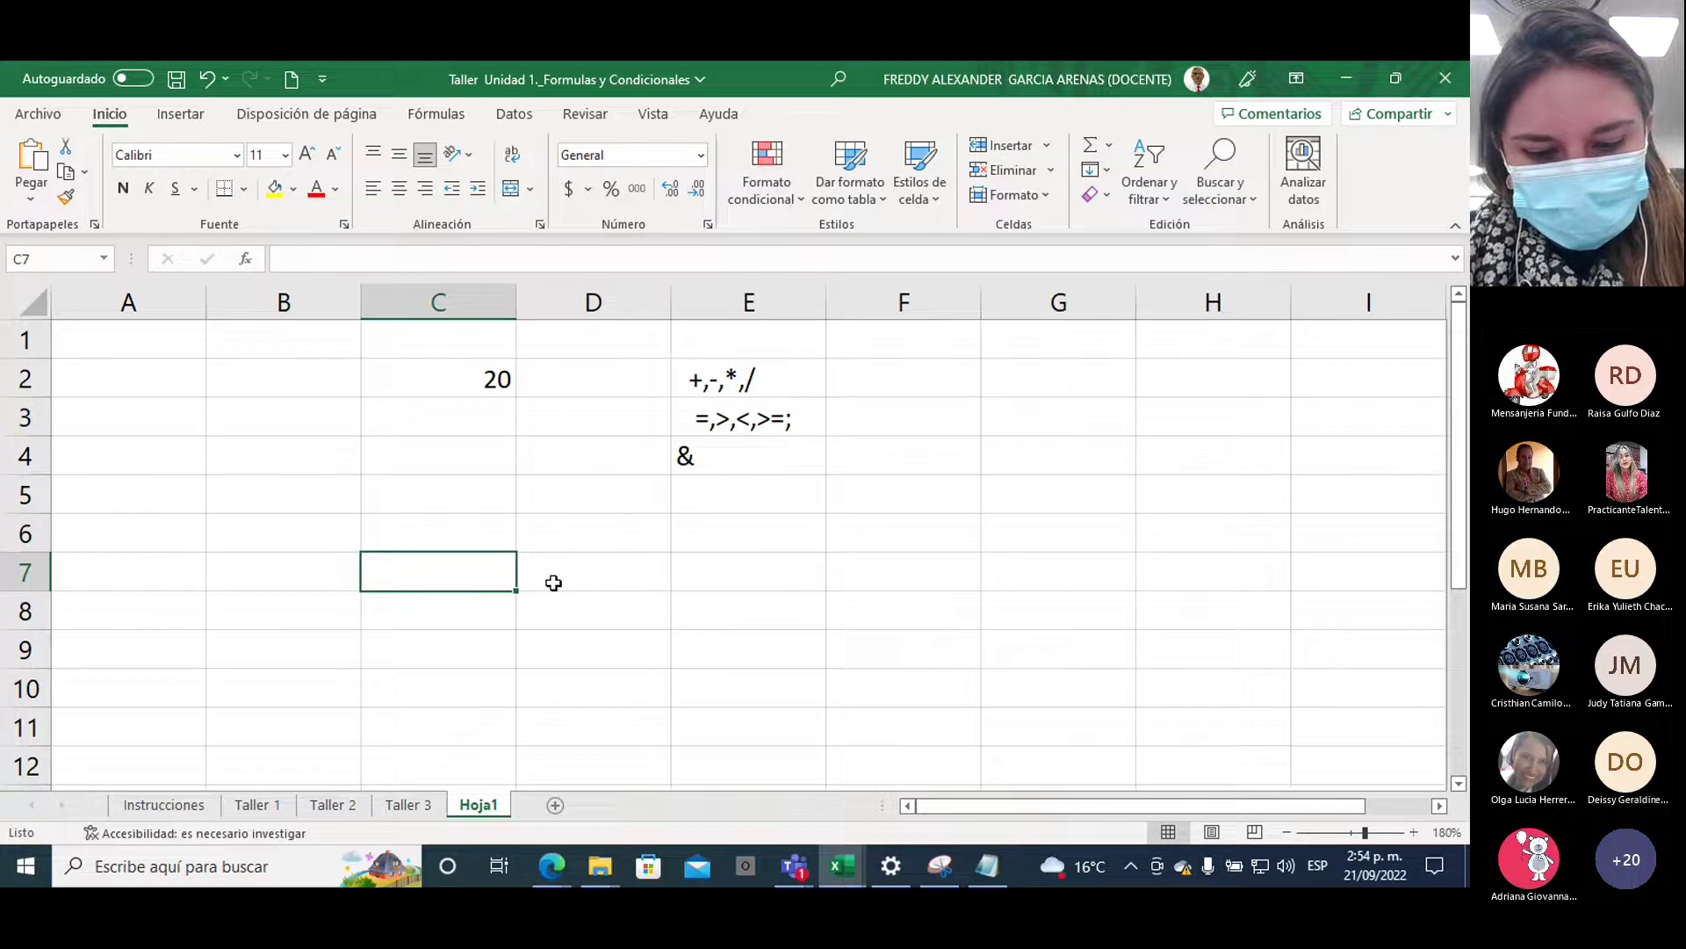
{"action": "left_click", "coordinate": [395, 380]}
{"action": "left_click", "coordinate": [273, 195]}
Enter =C2 in C7 so it shows 20, then compare it with C2's =4*5
{"action": "left_click", "coordinate": [468, 571]}
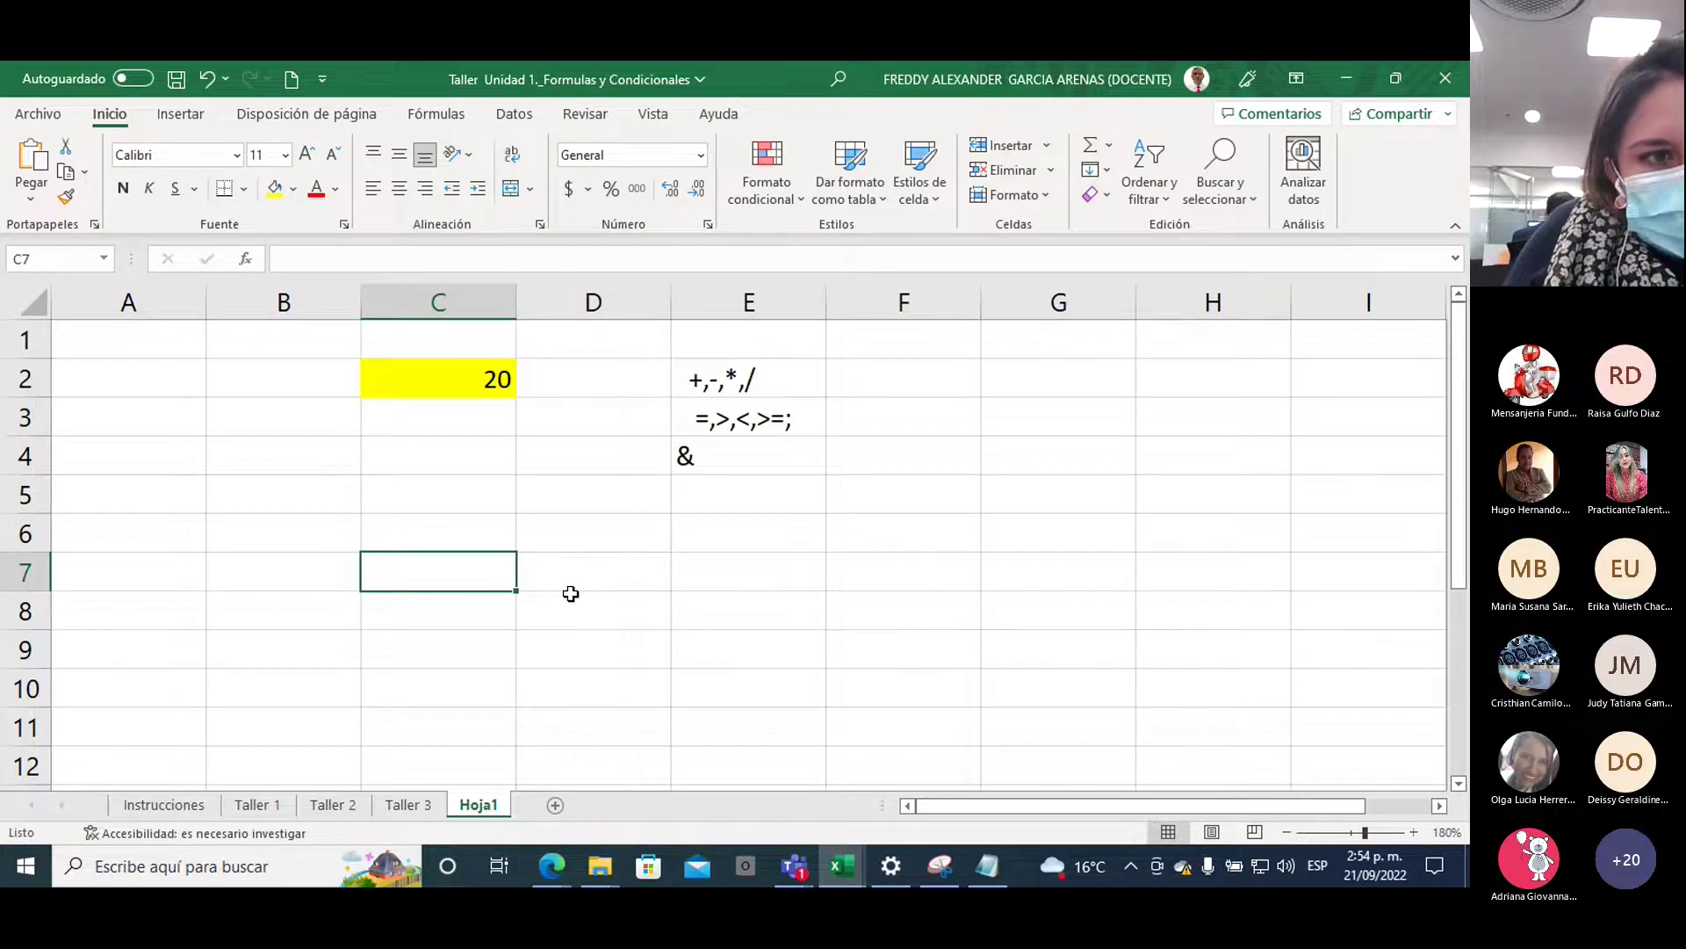
{"action": "type", "text": "="}
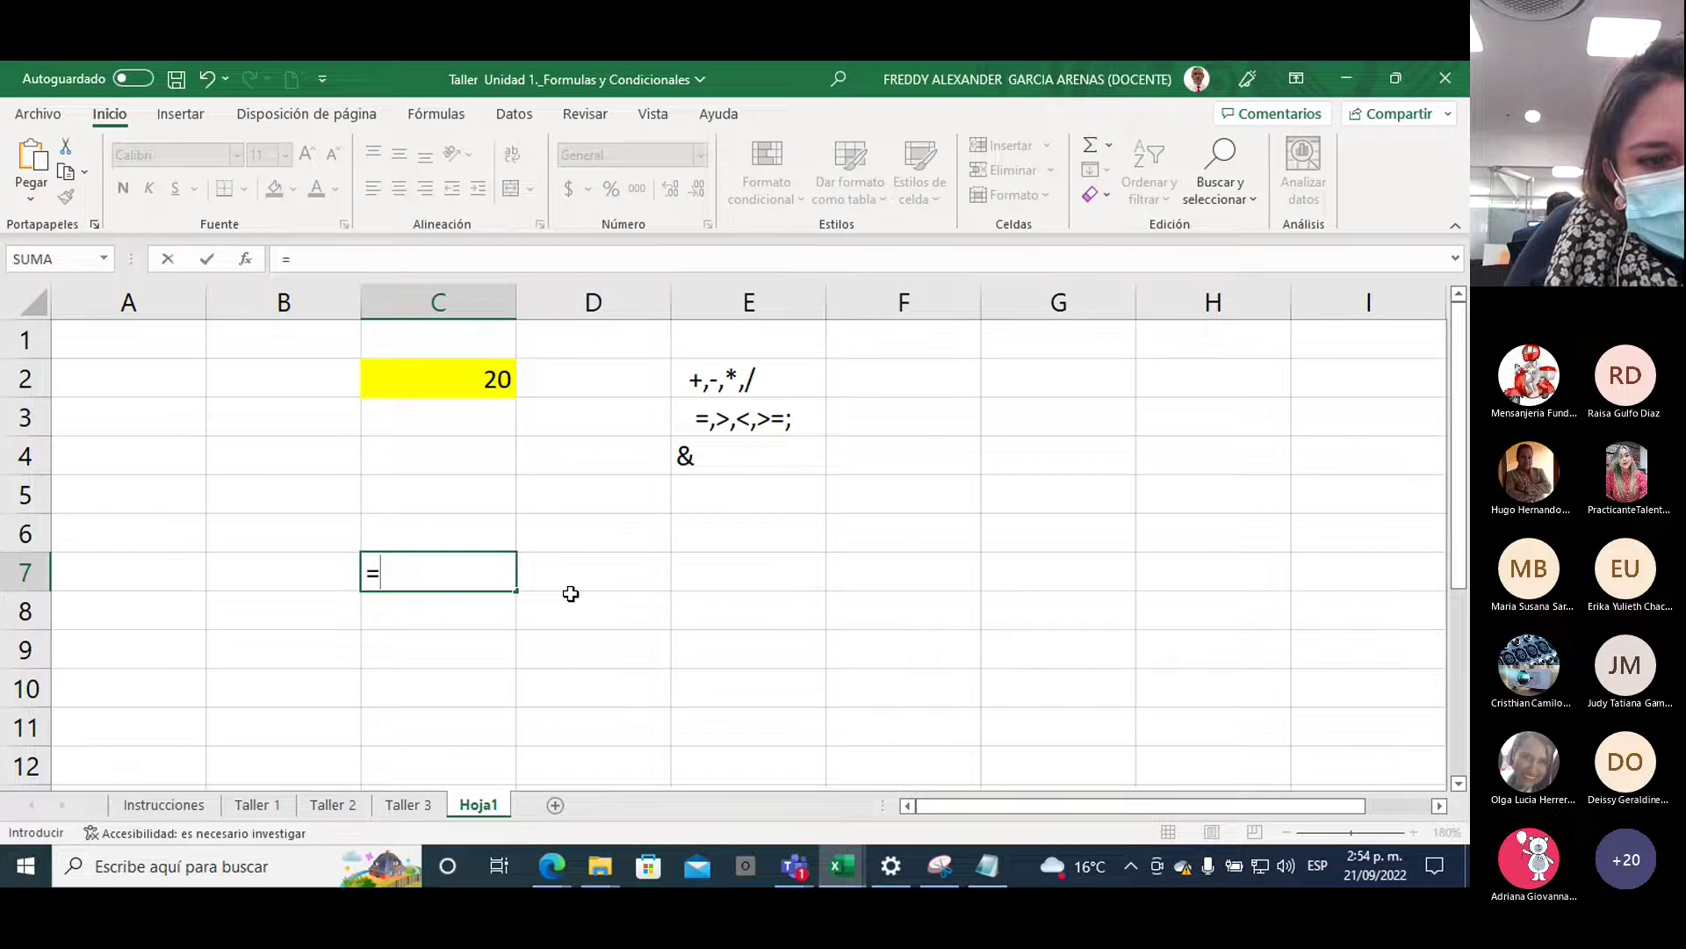
{"action": "left_click", "coordinate": [452, 387]}
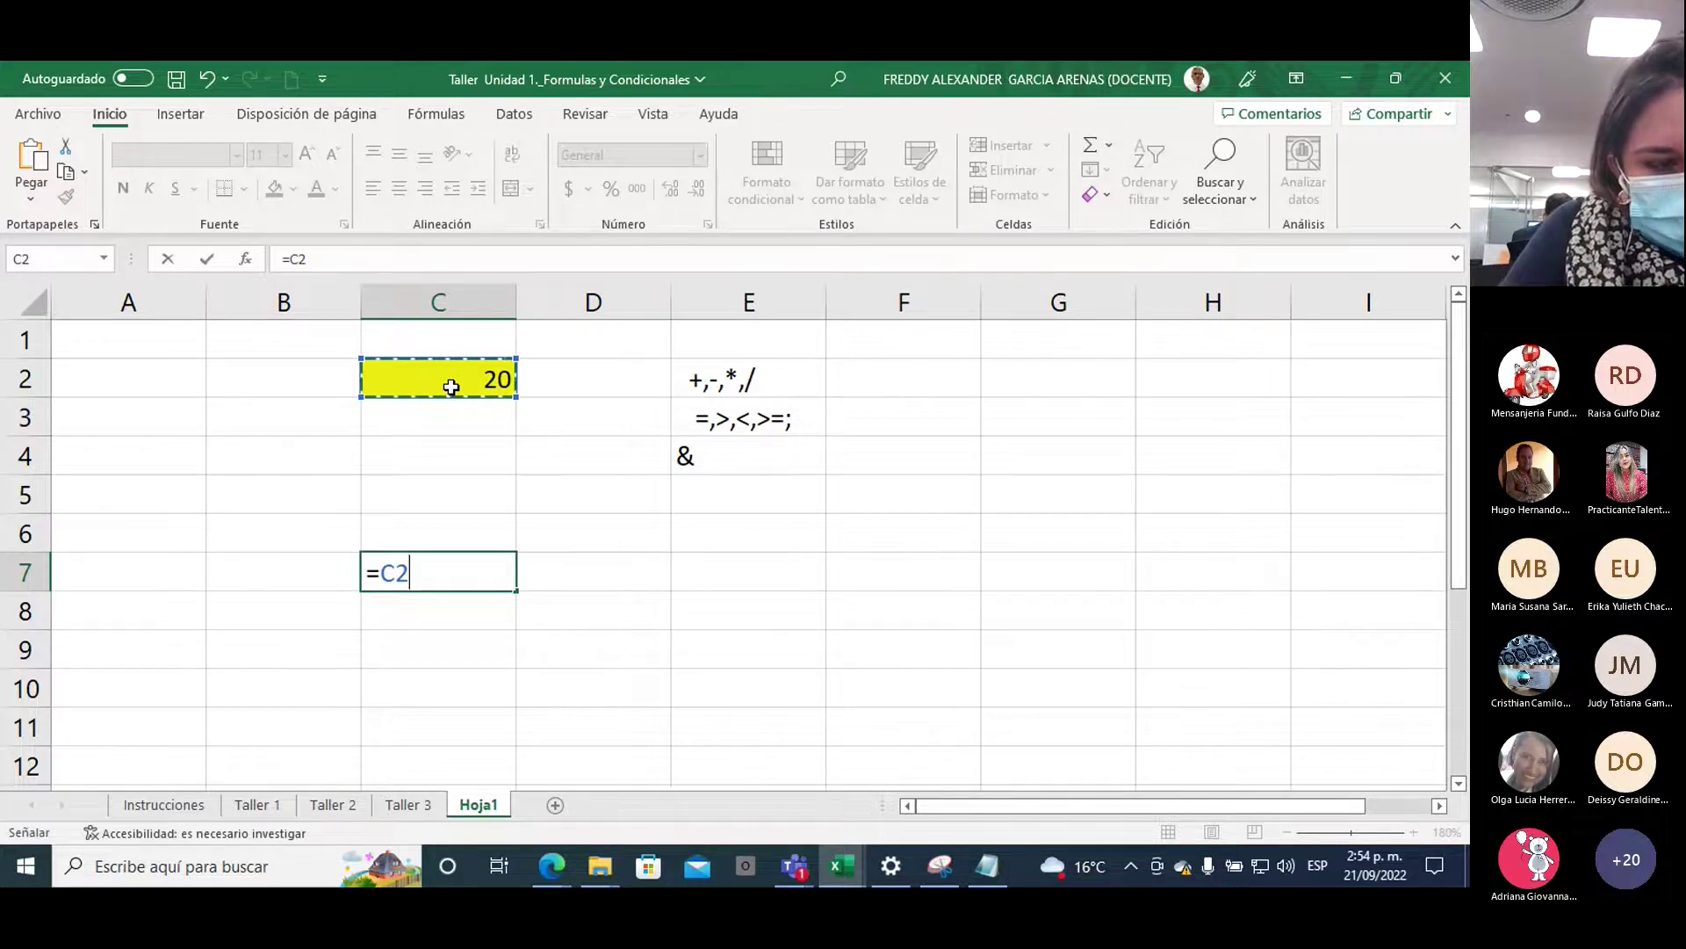
{"action": "key", "text": "Return"}
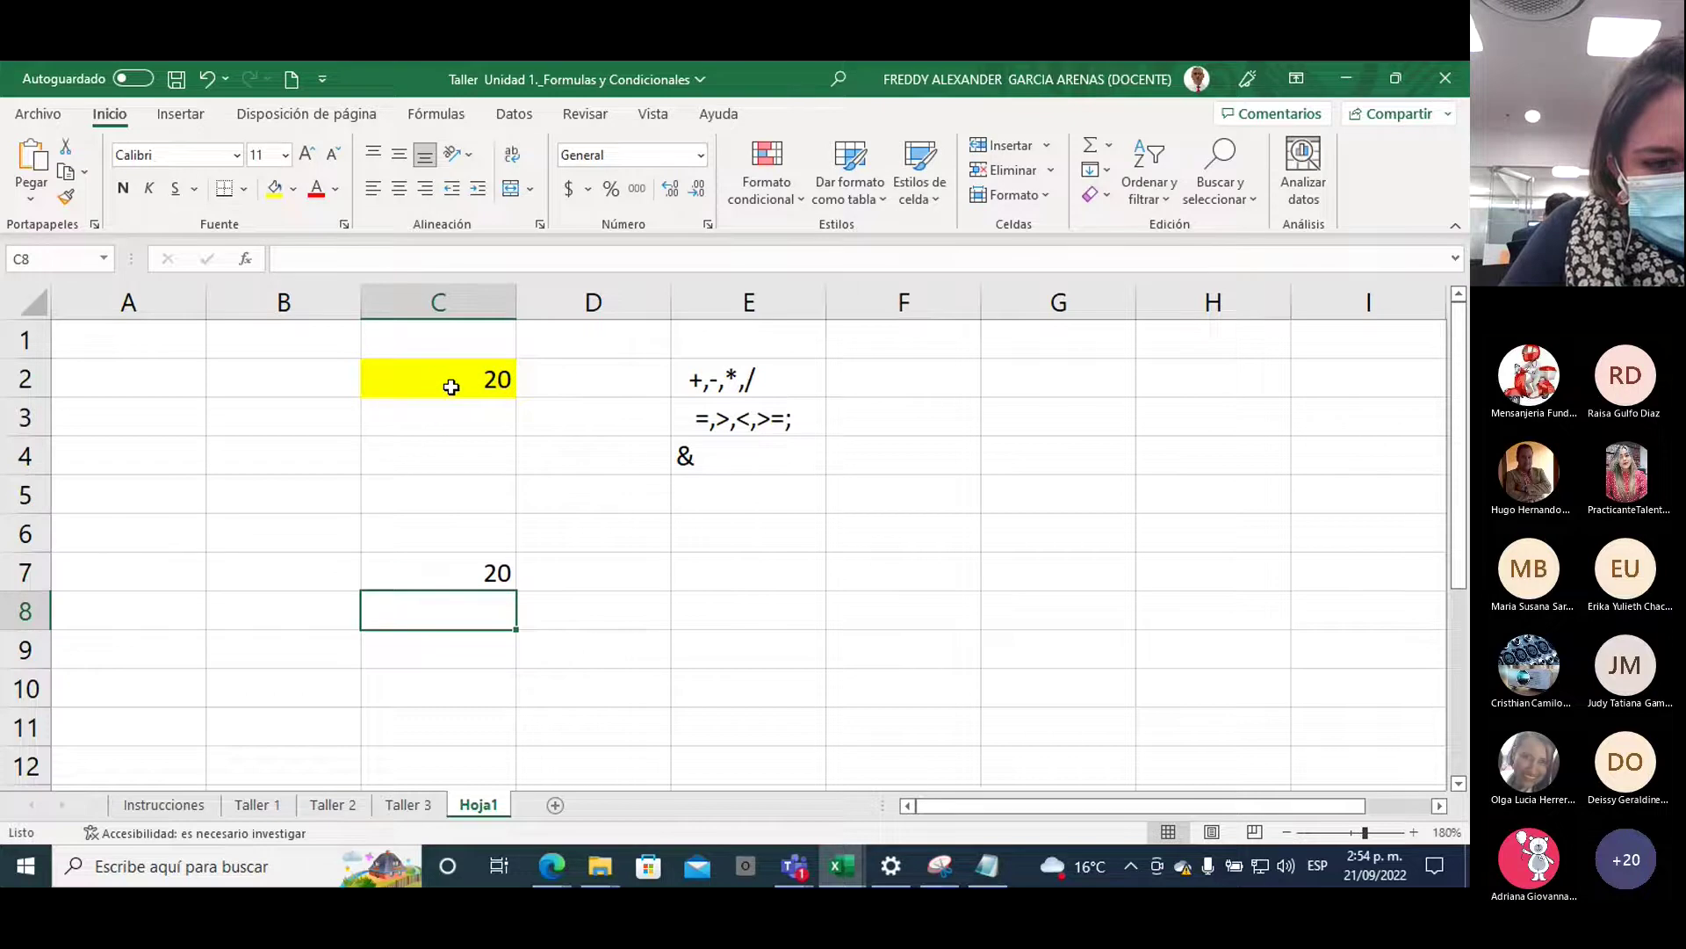
{"action": "key", "text": "Up"}
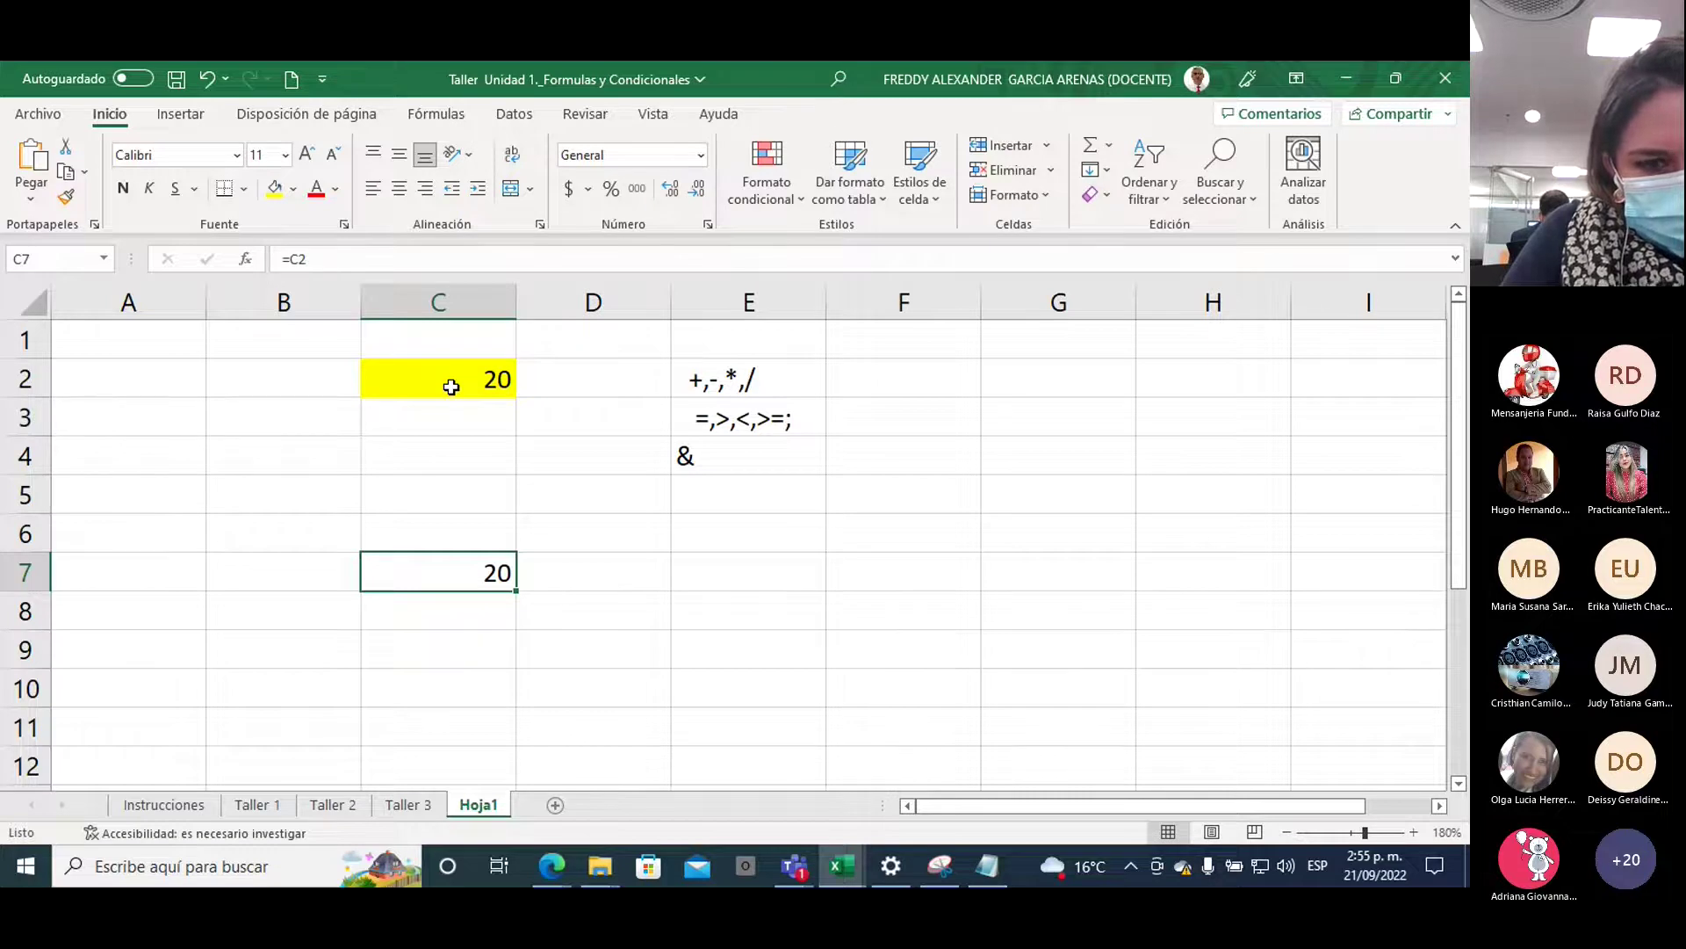
{"action": "left_click", "coordinate": [450, 387]}
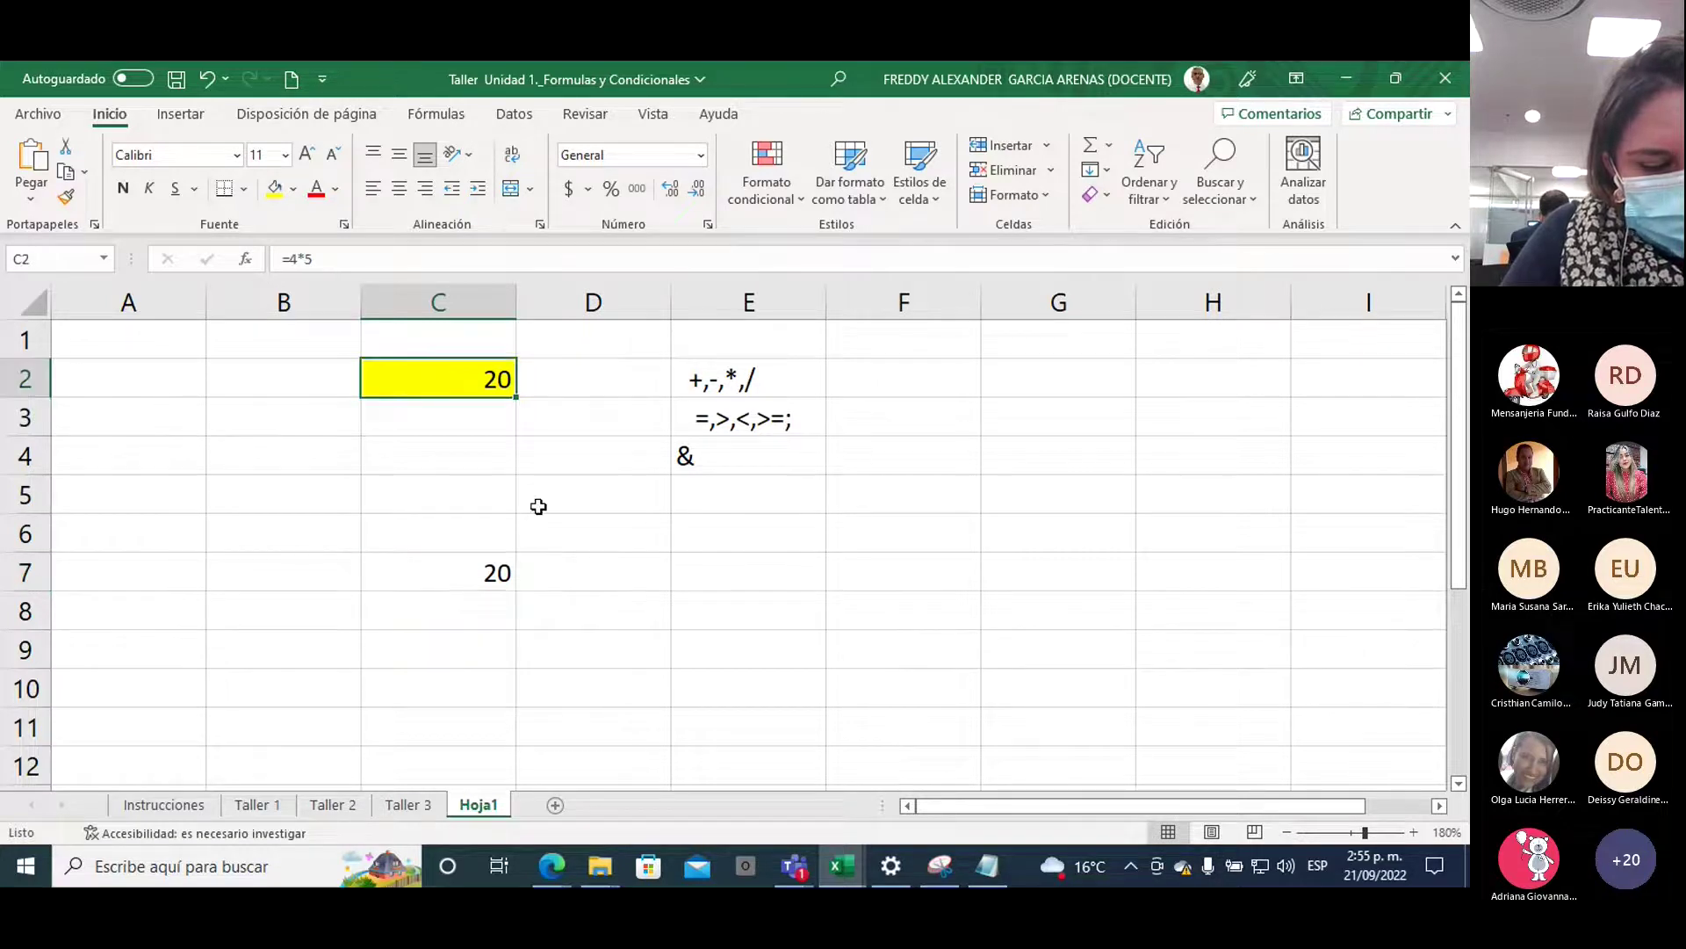
{"action": "left_click", "coordinate": [464, 572]}
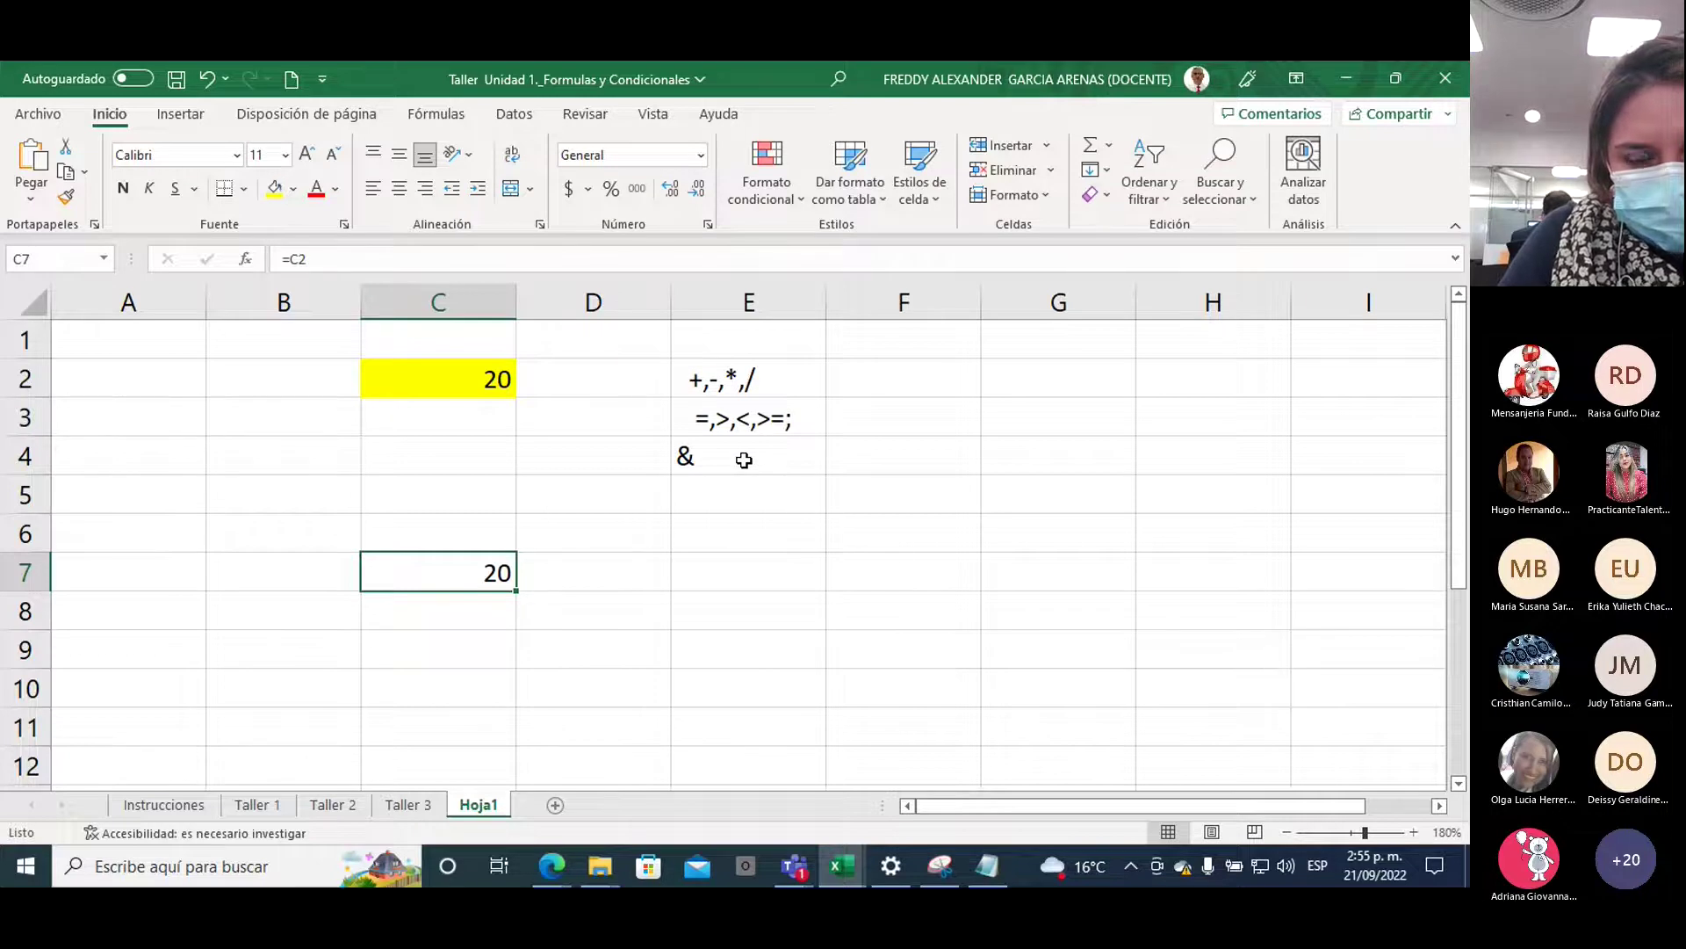
Start a formula in E7, cancel it, and move to cell E6
{"action": "left_click", "coordinate": [713, 570]}
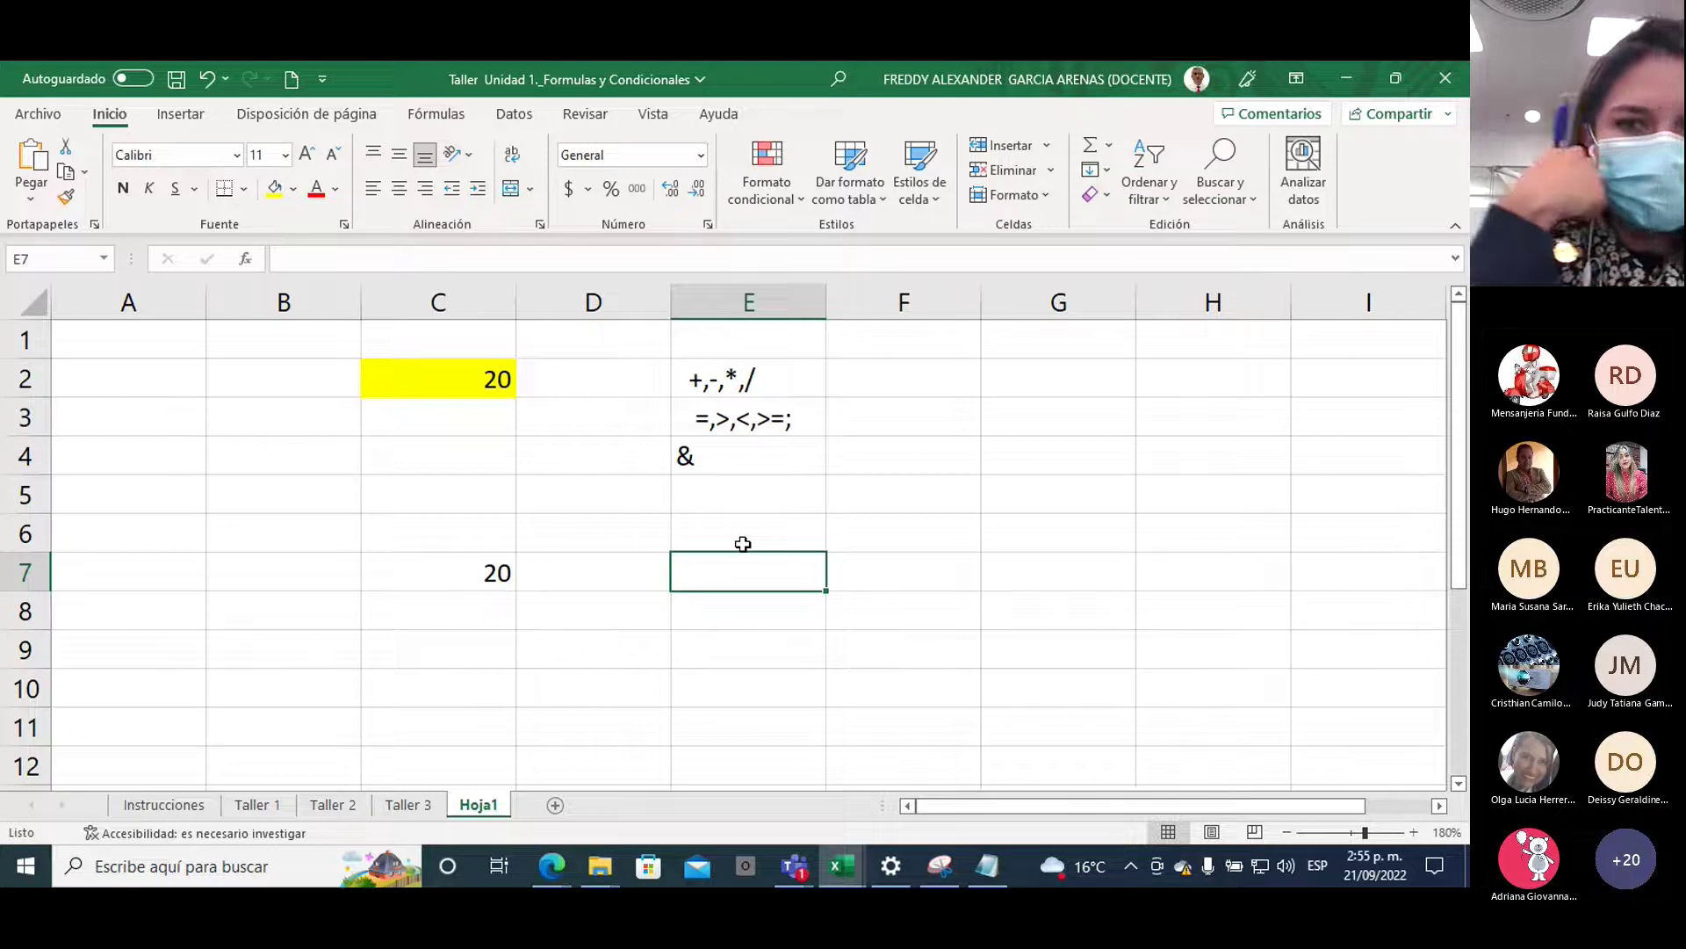
{"action": "type", "text": "=4"}
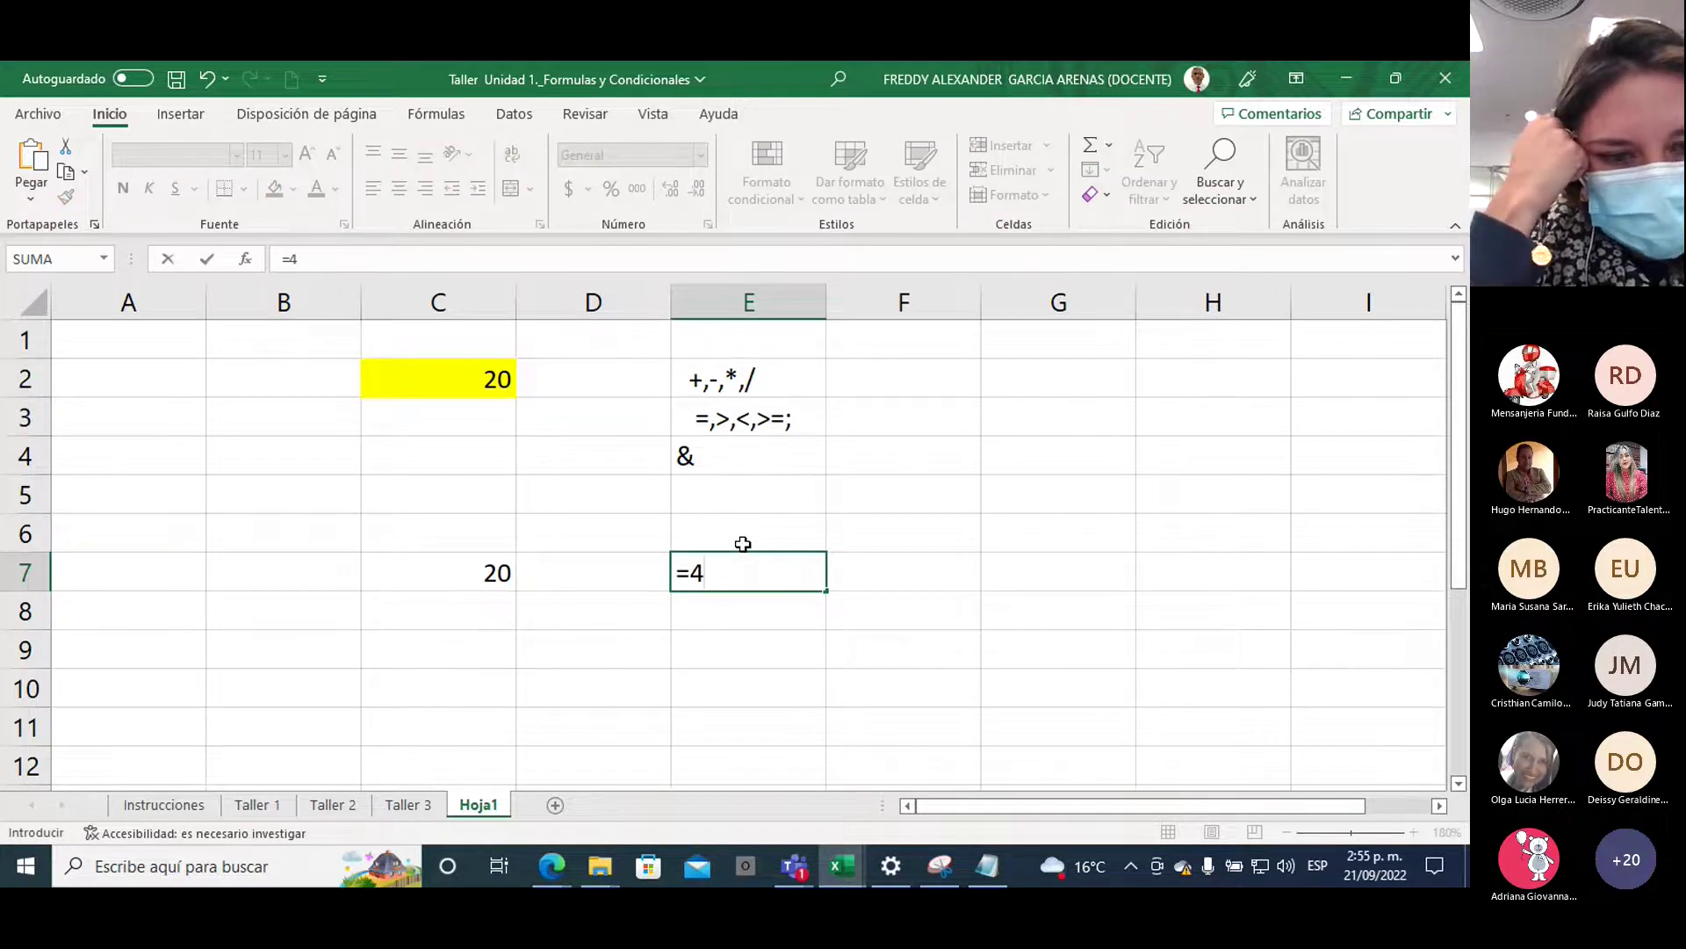
{"action": "key", "text": "BackSpace"}
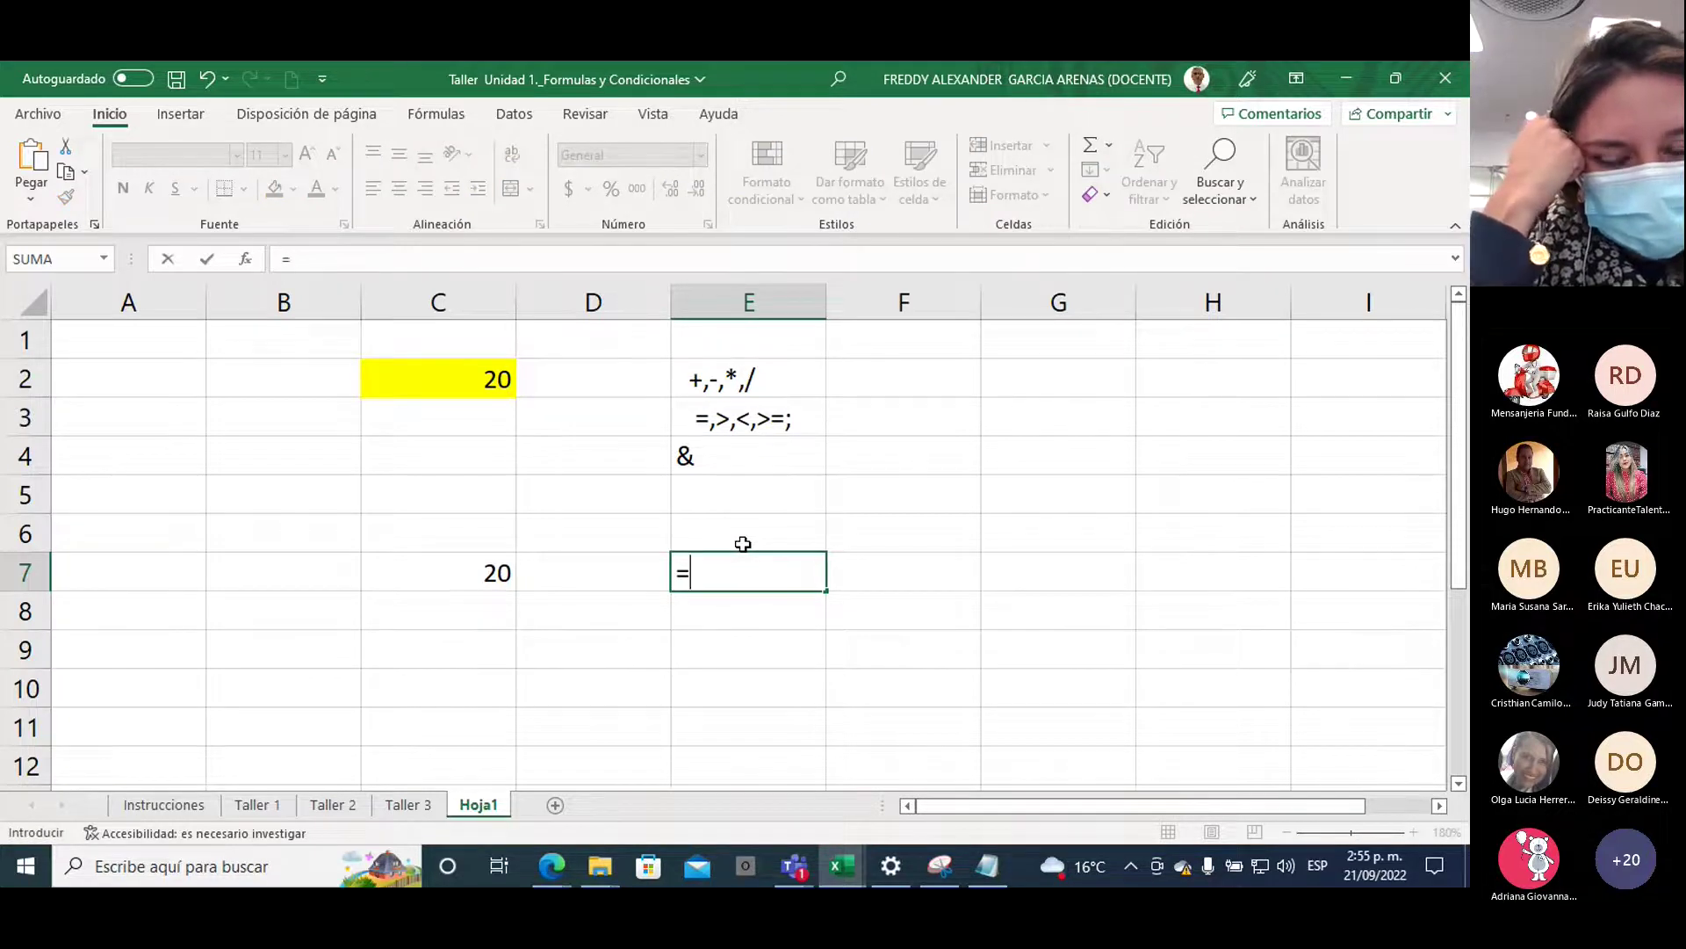
{"action": "key", "text": "Escape"}
{"action": "left_click", "coordinate": [727, 533]}
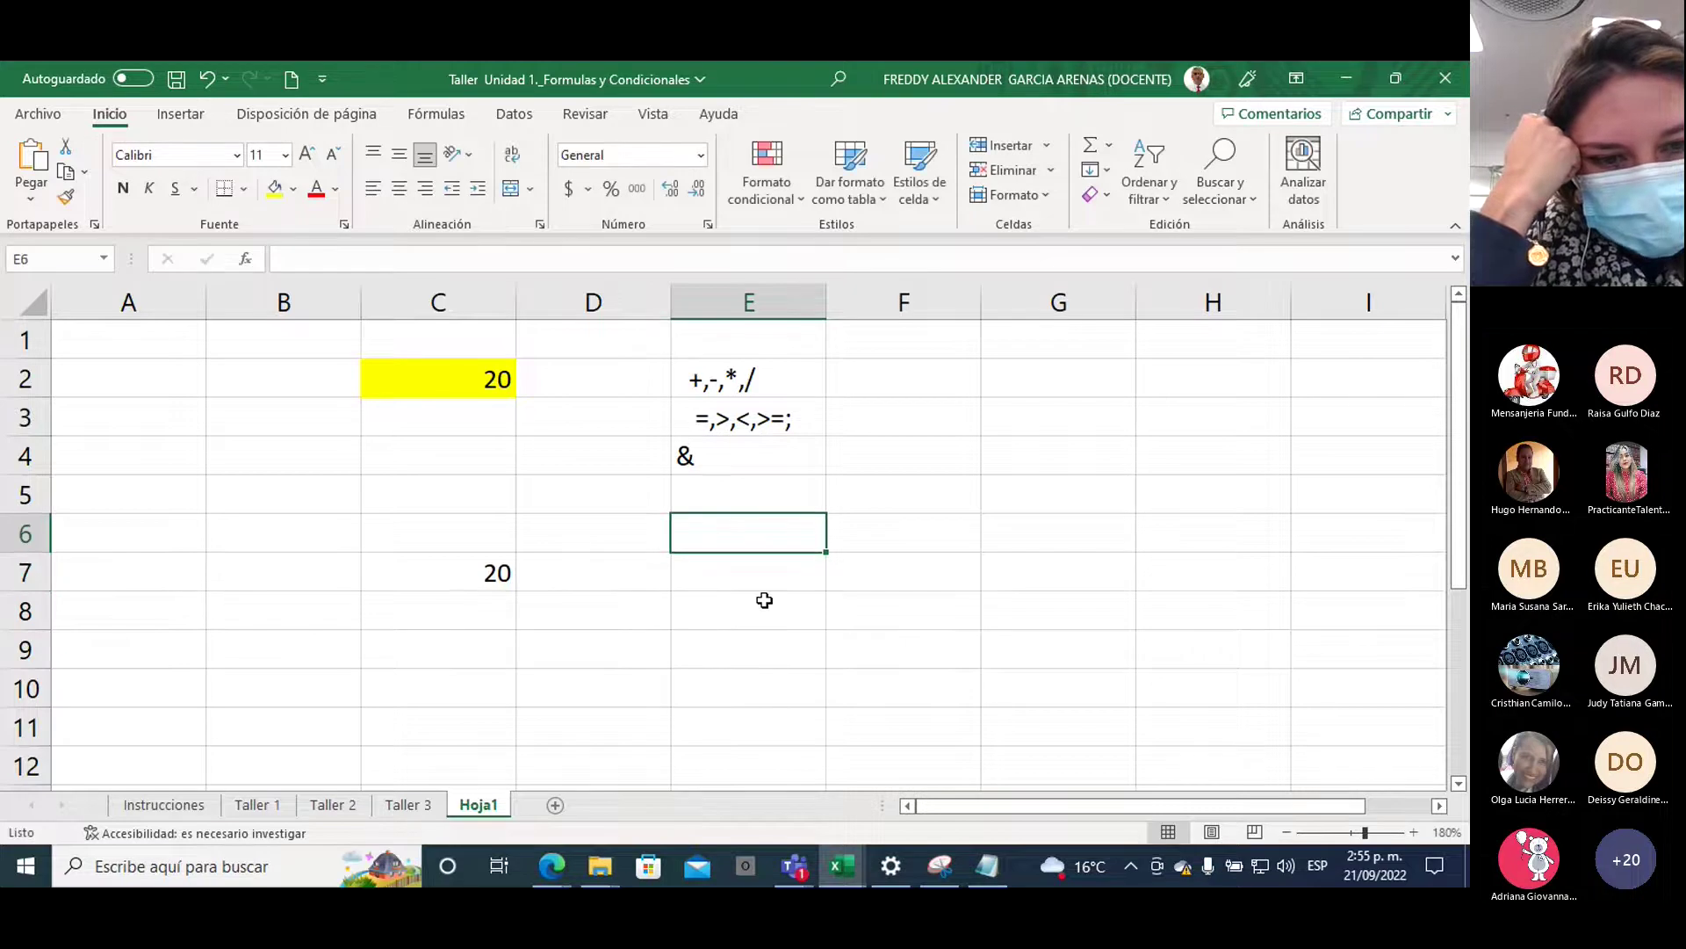
Enter 6 in E6 and fill it green
{"action": "type", "text": "6"}
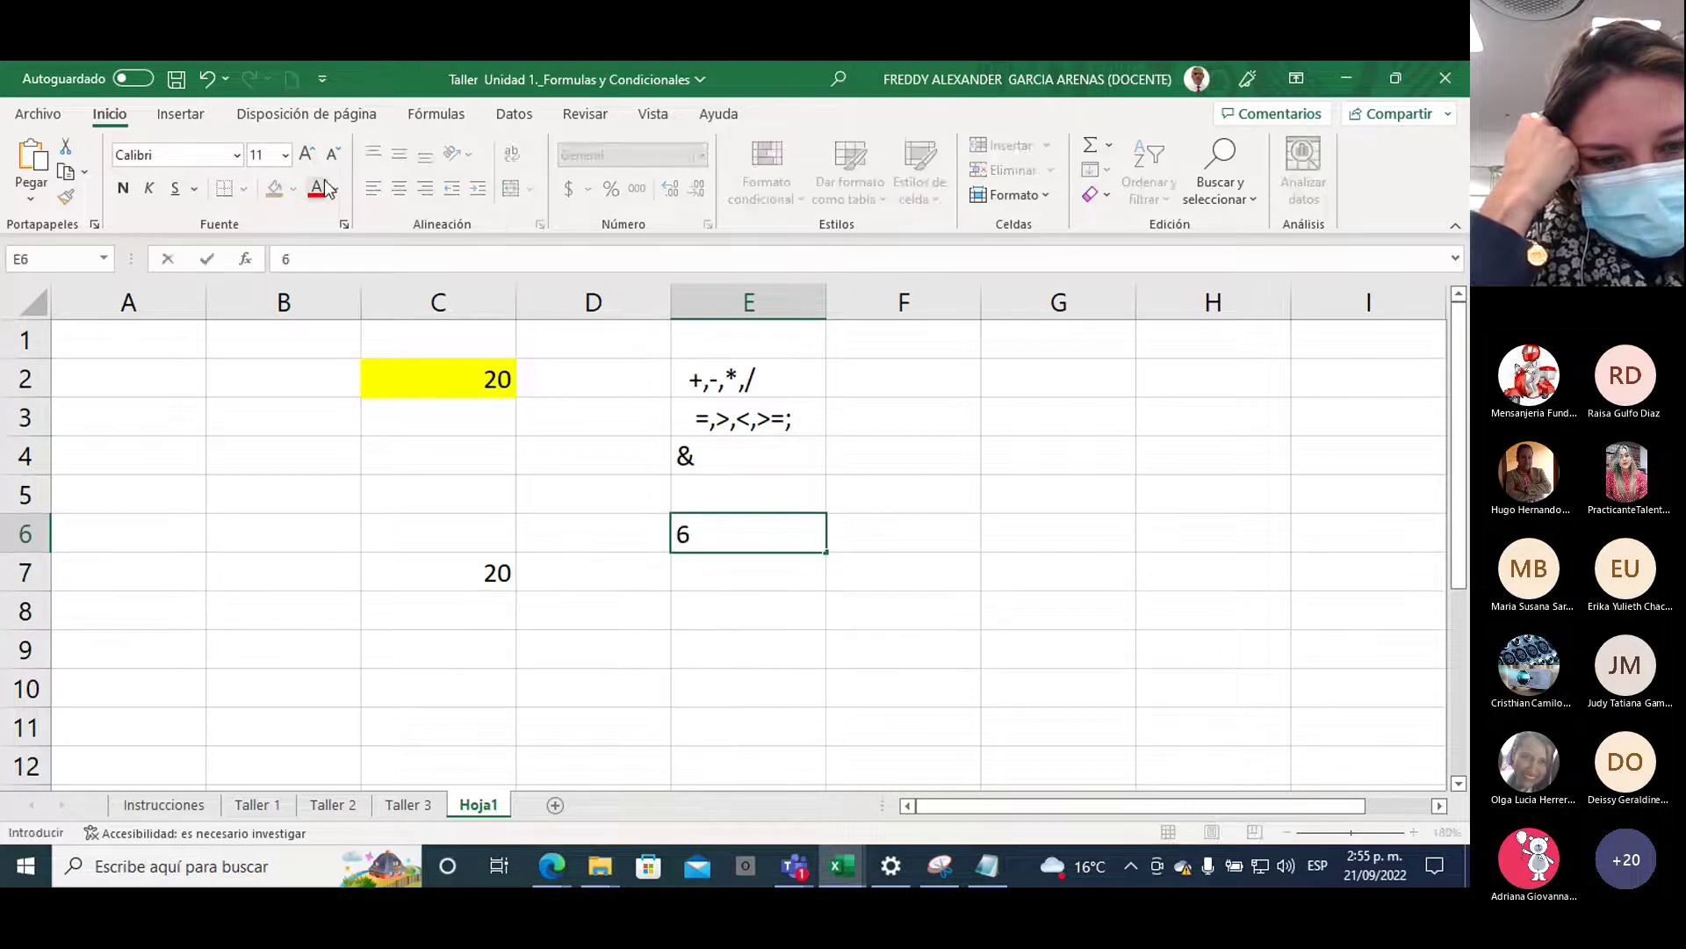
{"action": "left_click", "coordinate": [785, 649]}
{"action": "left_click", "coordinate": [712, 533]}
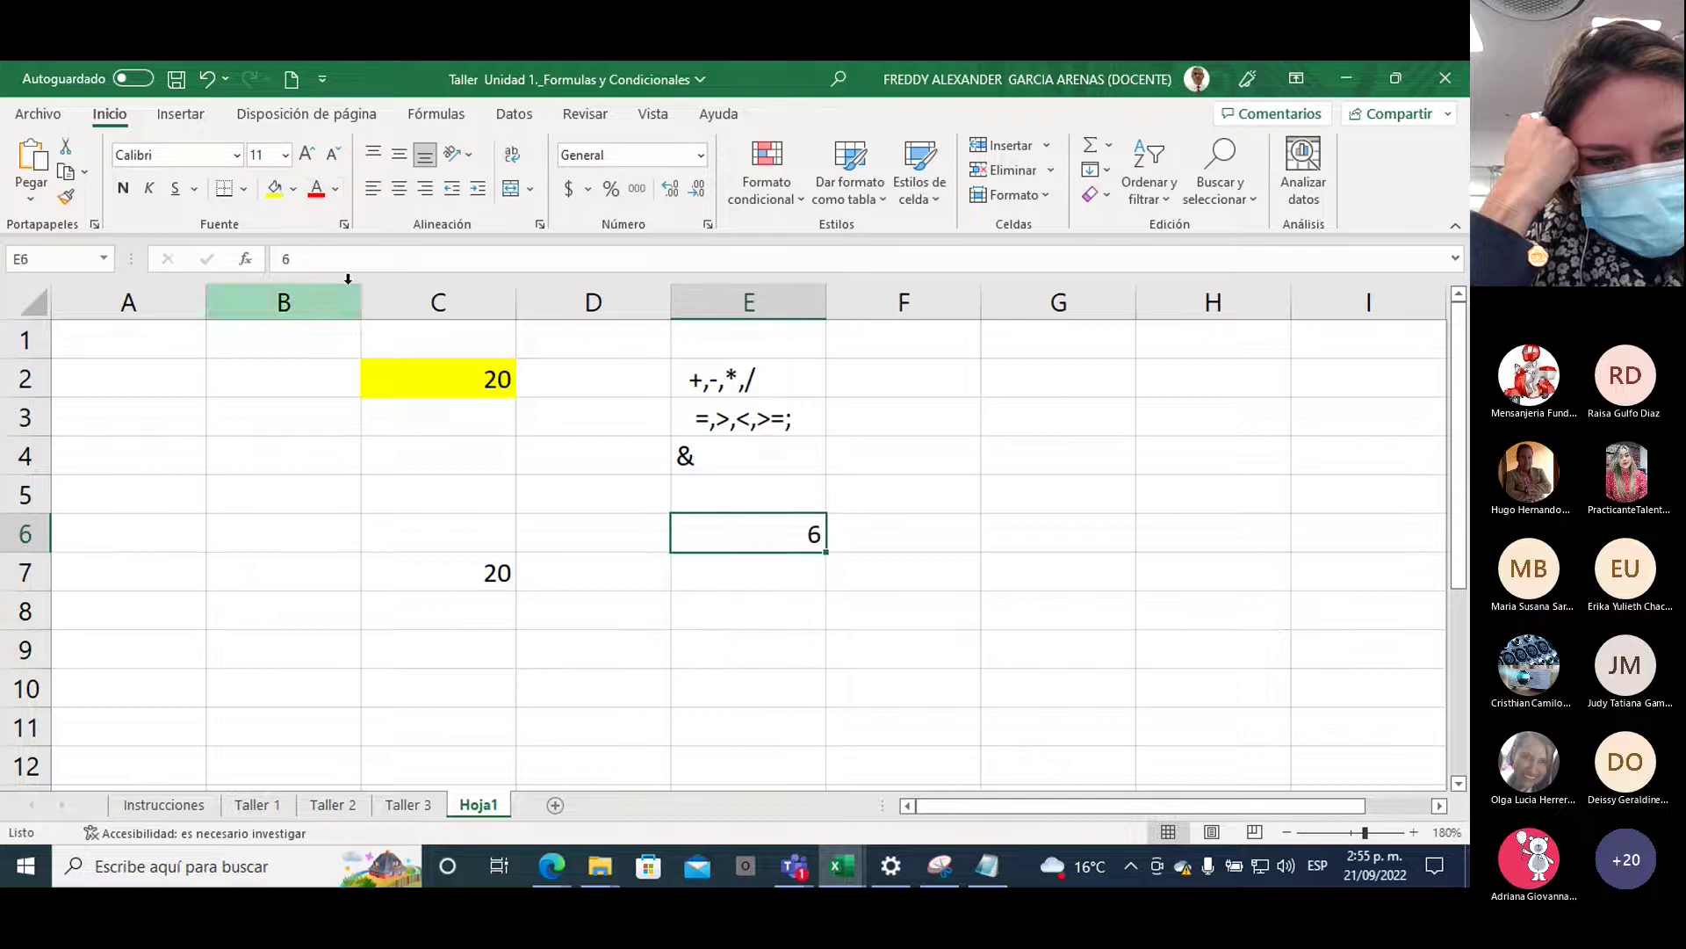
{"action": "left_click", "coordinate": [293, 188]}
{"action": "left_click", "coordinate": [366, 390]}
Enter 9 in F6 and fill it orange
{"action": "left_click", "coordinate": [904, 532]}
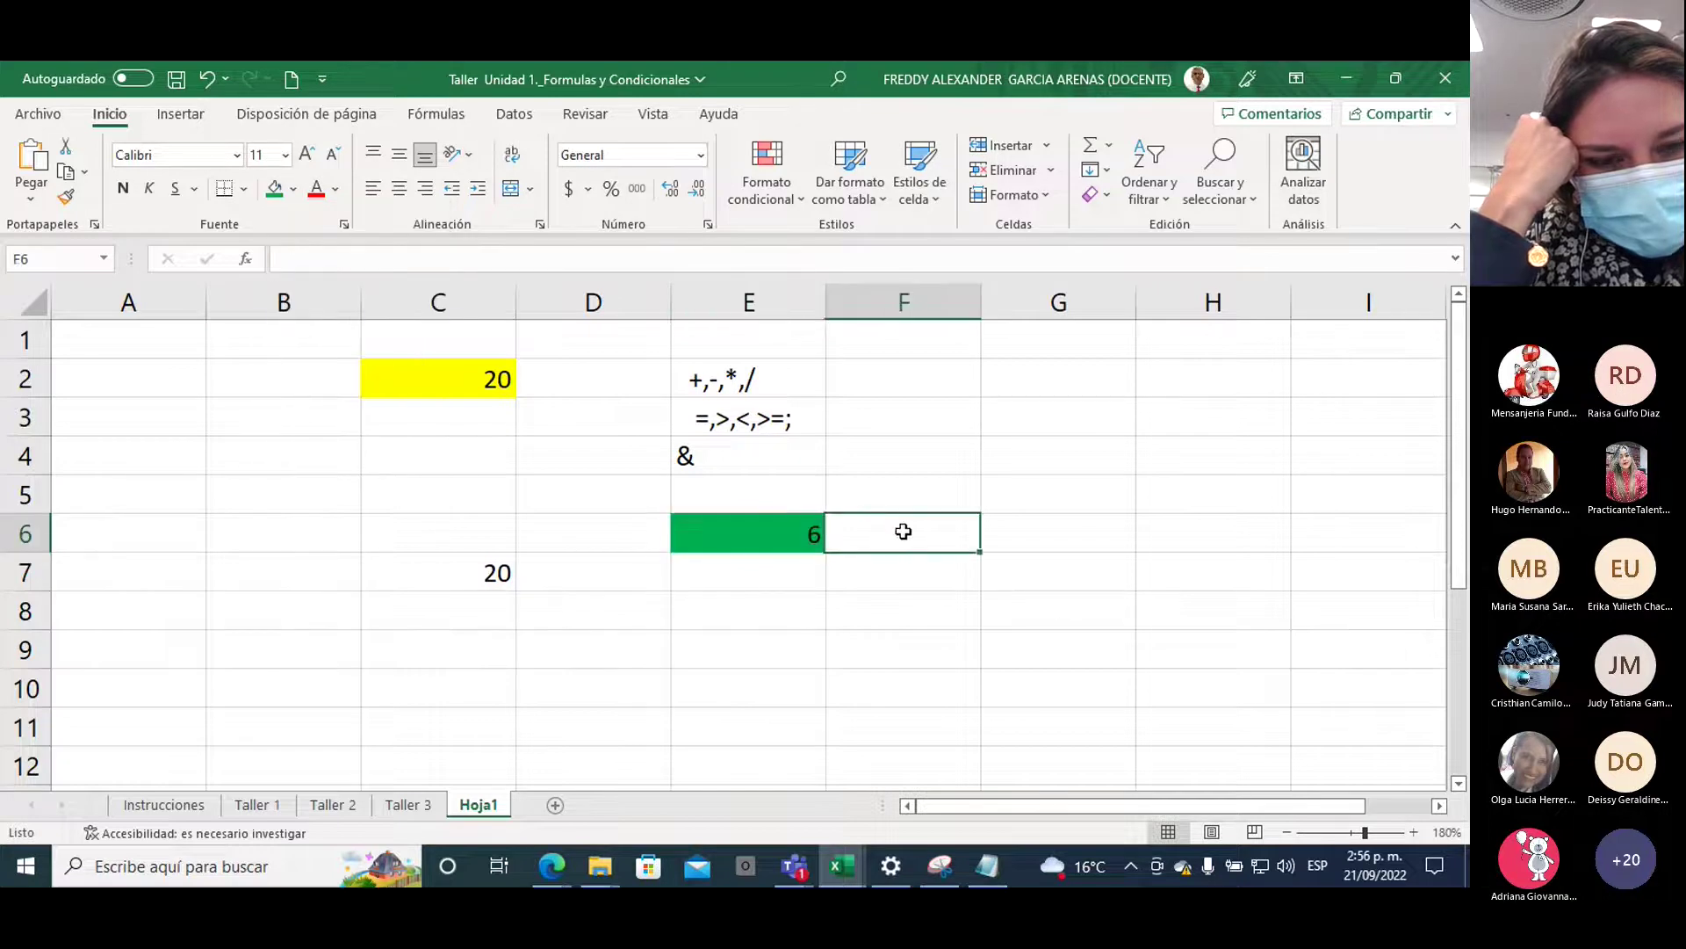
{"action": "type", "text": "9"}
{"action": "key", "text": "Return"}
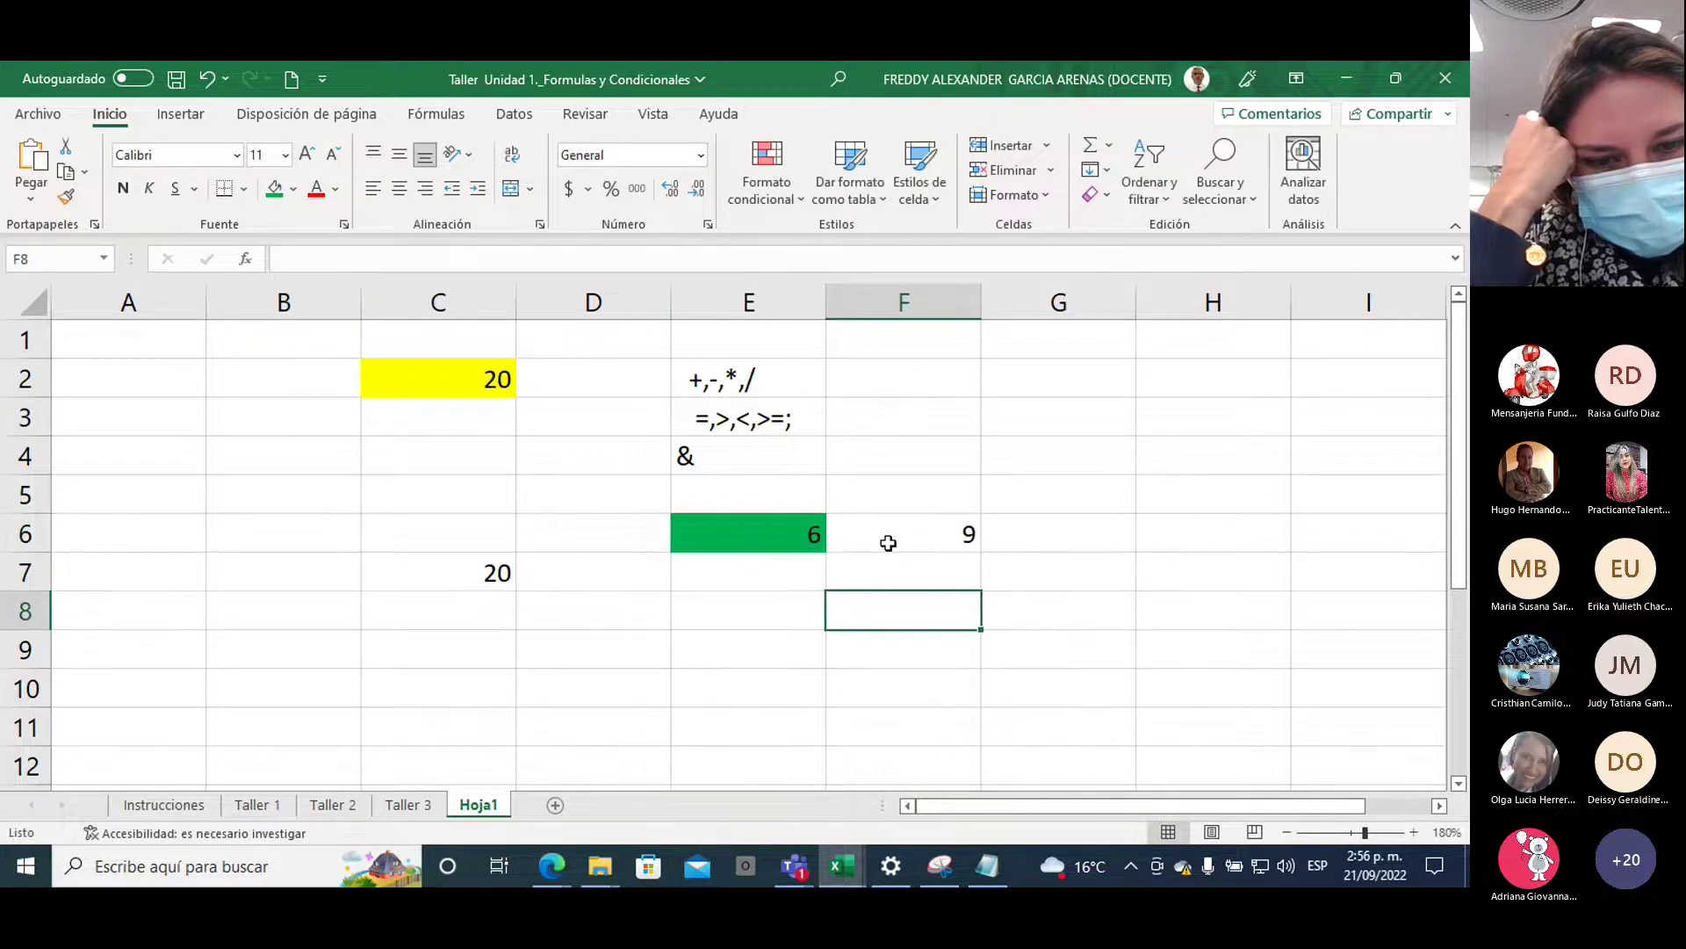
{"action": "left_click", "coordinate": [888, 540]}
{"action": "left_click", "coordinate": [293, 188]}
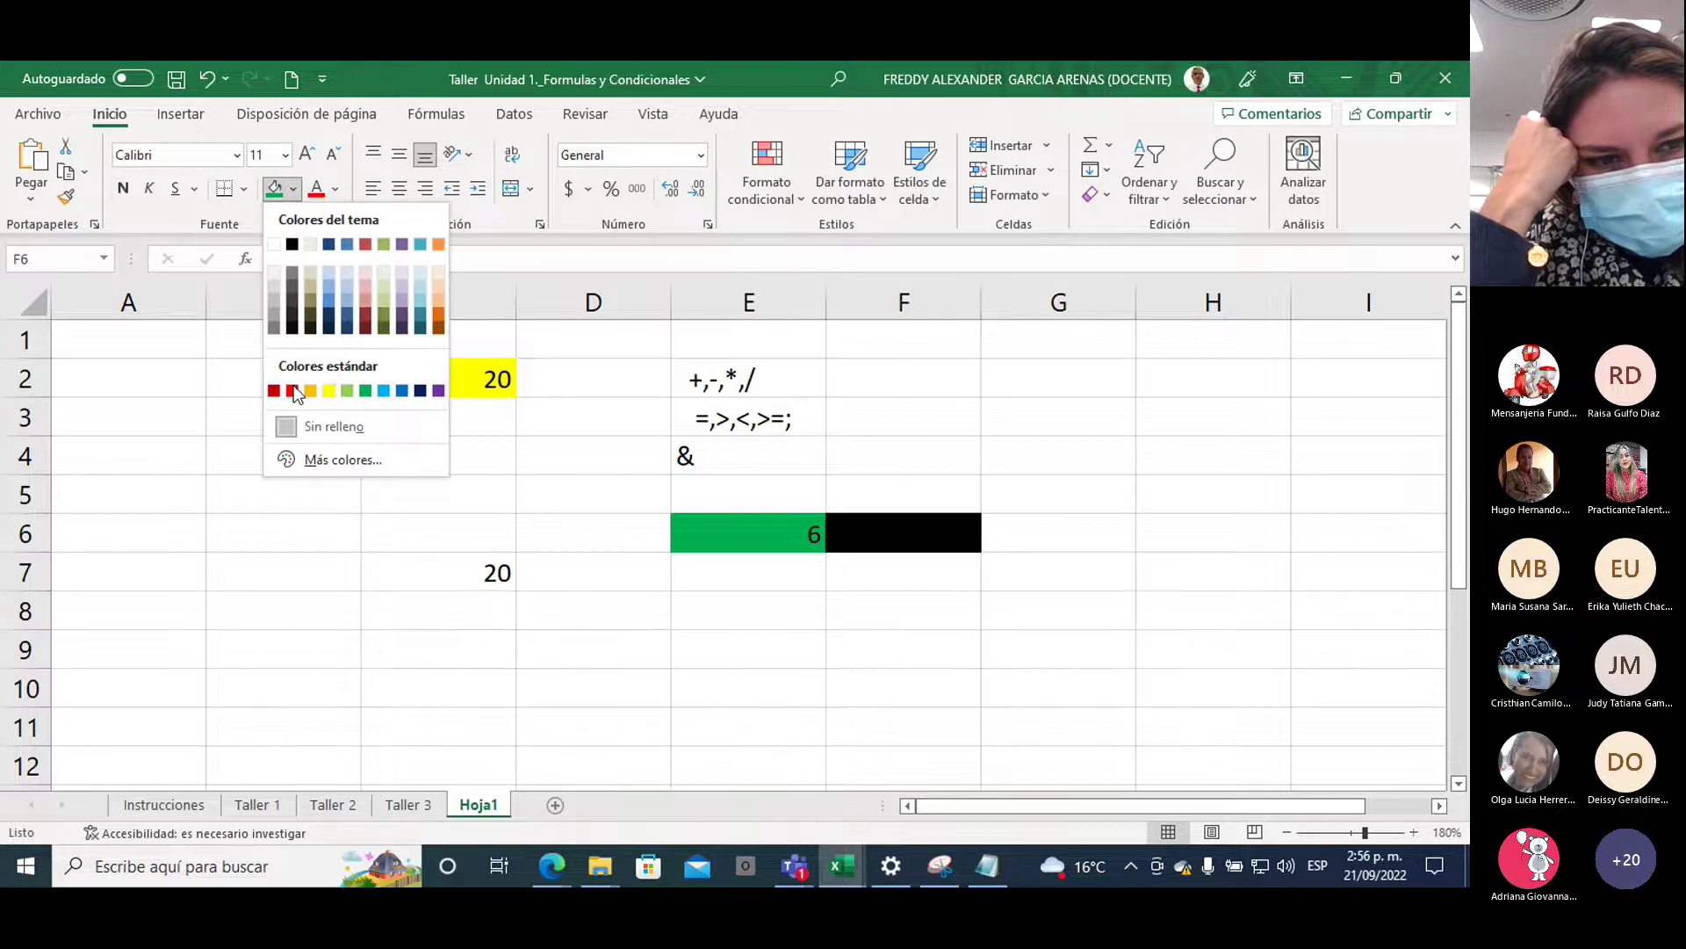
{"action": "left_click", "coordinate": [315, 390]}
{"action": "left_click", "coordinate": [905, 670]}
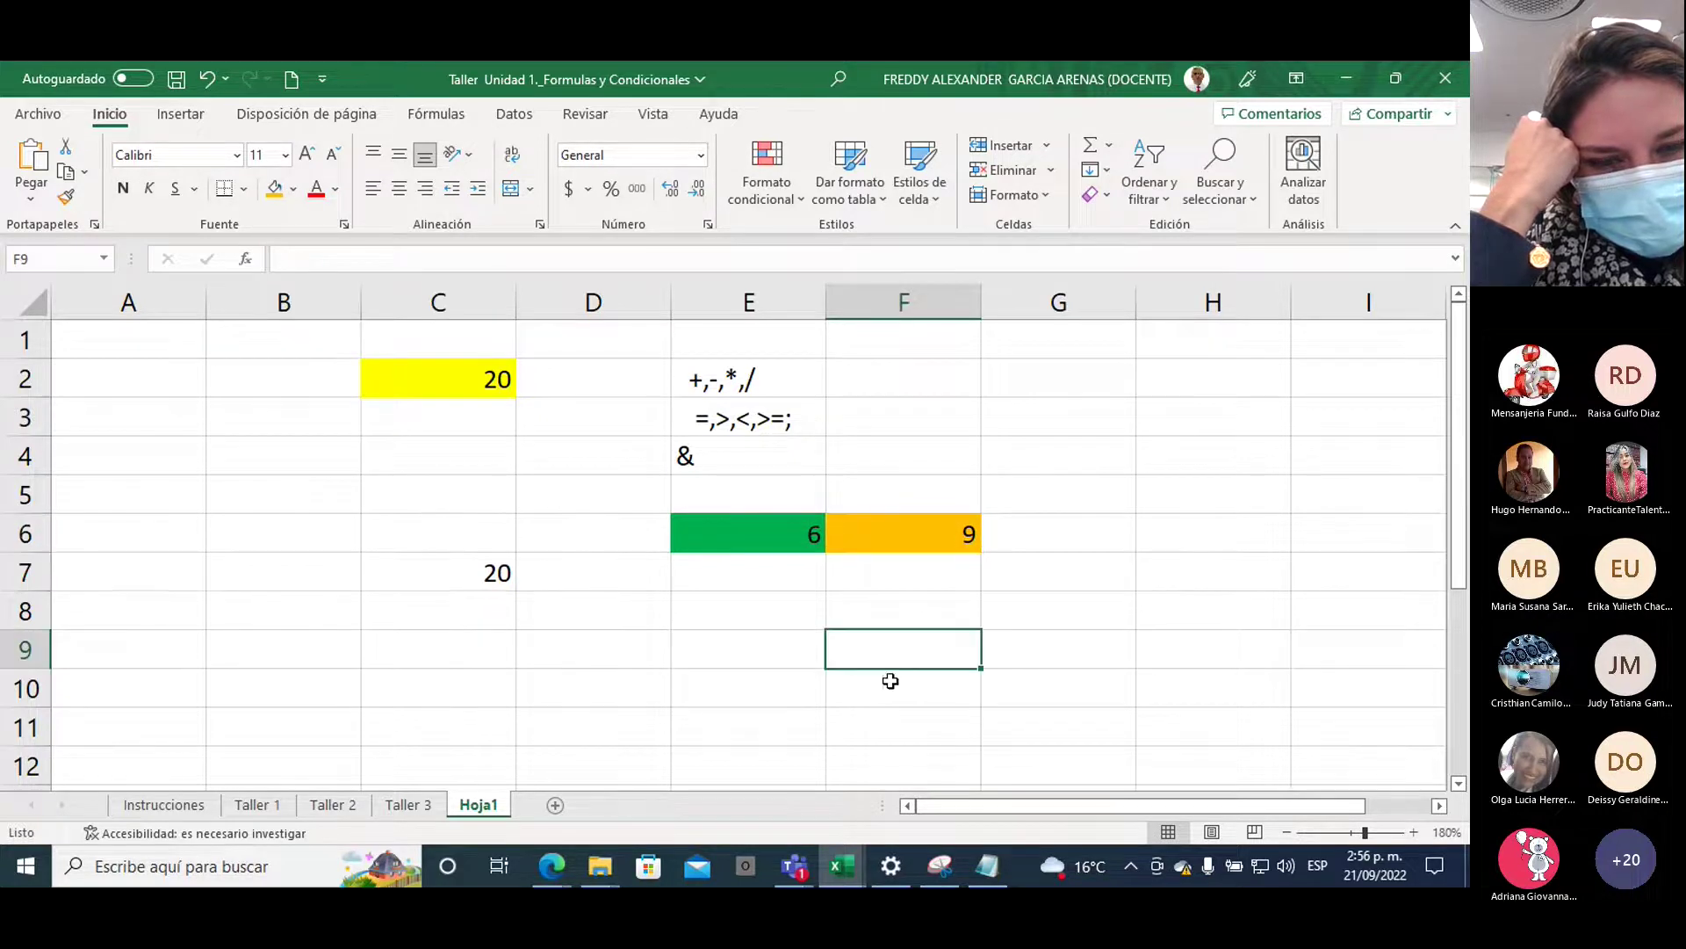
Centre the values in E6:F6
{"action": "left_click", "coordinate": [757, 536]}
{"action": "left_click_drag", "start_coordinate": [777, 527], "coordinate": [888, 527]}
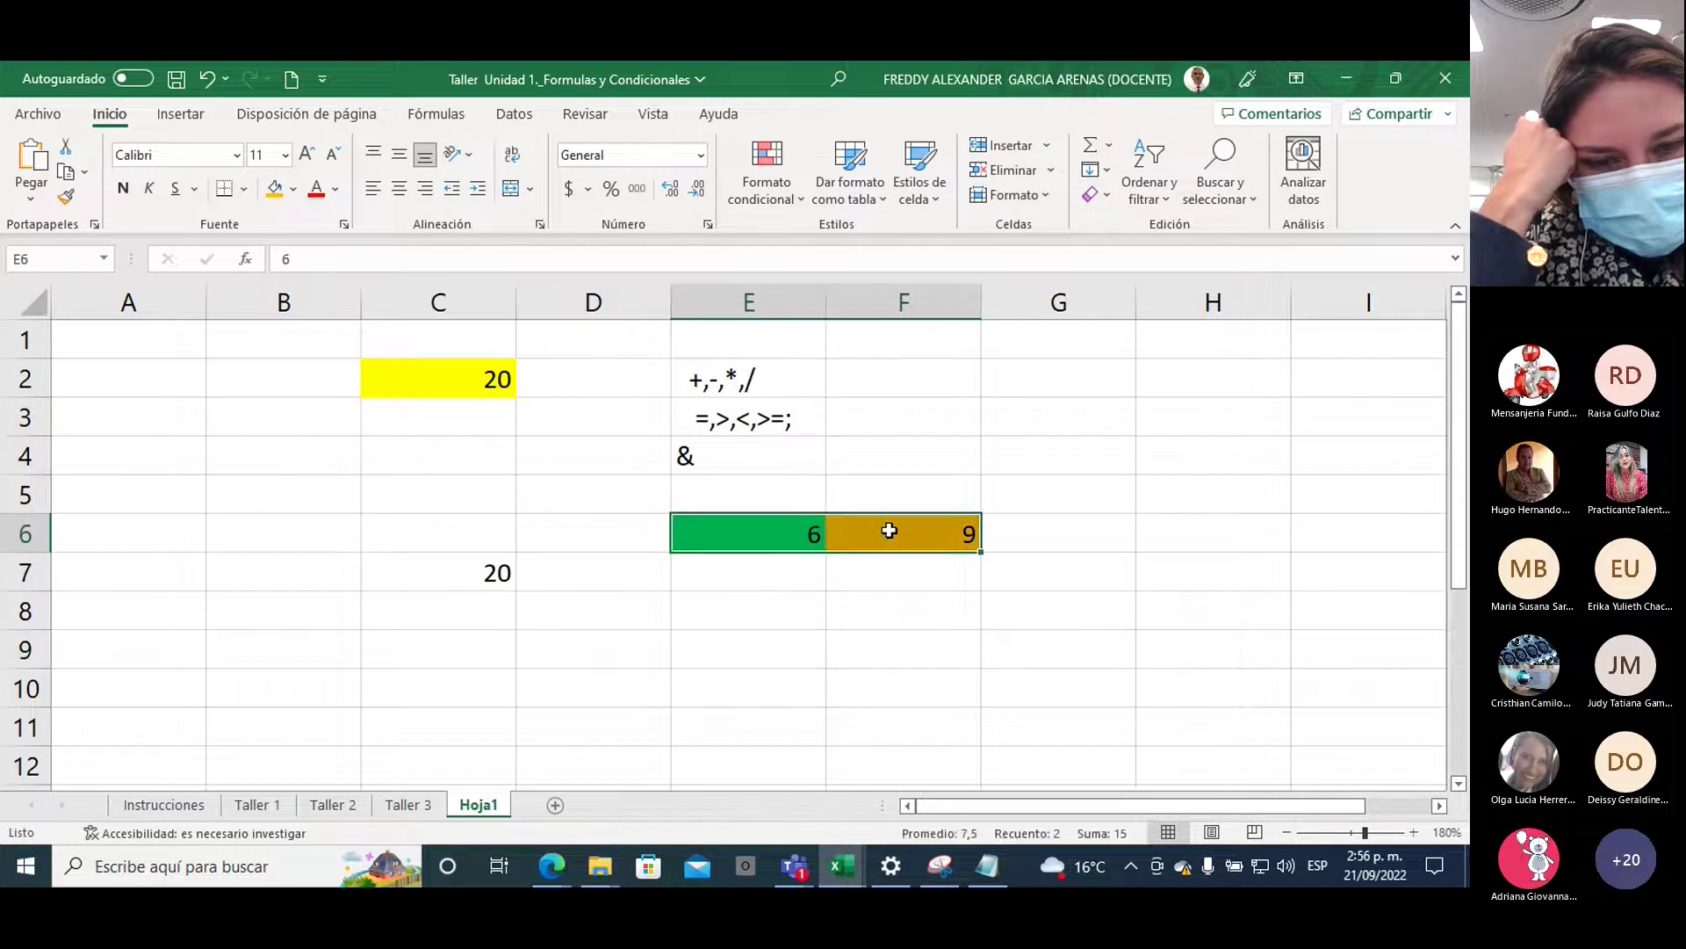
{"action": "left_click", "coordinate": [399, 188]}
{"action": "left_click", "coordinate": [900, 615]}
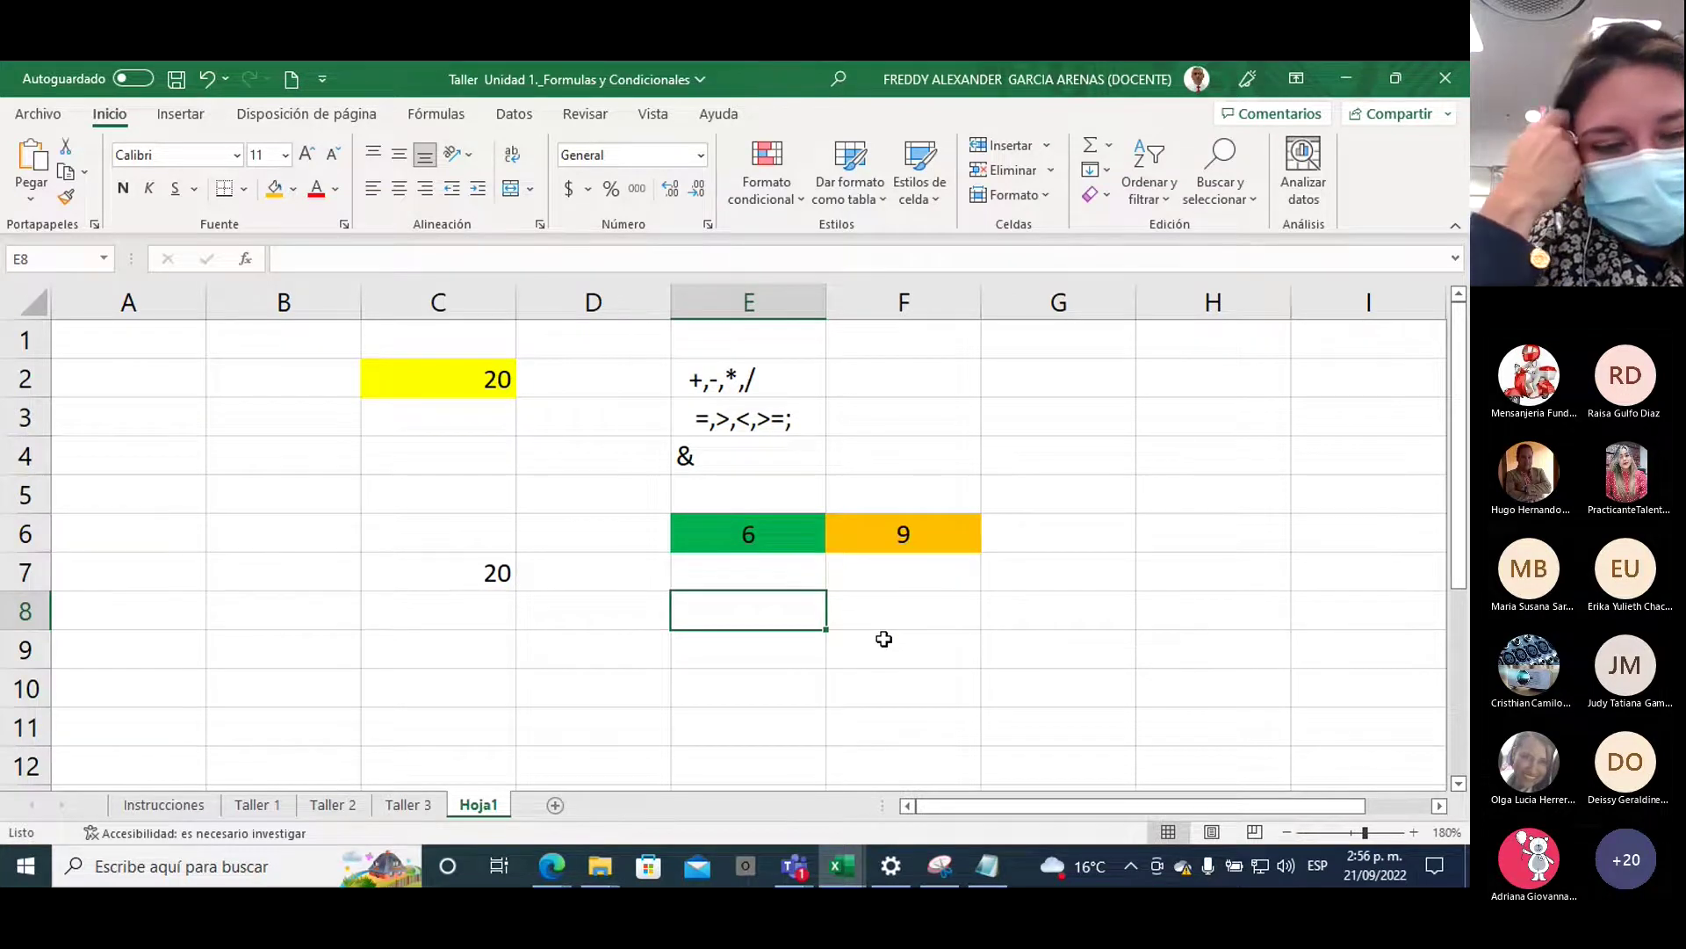
Enter the division formula =E6/F6 in E8
{"action": "type", "text": "="}
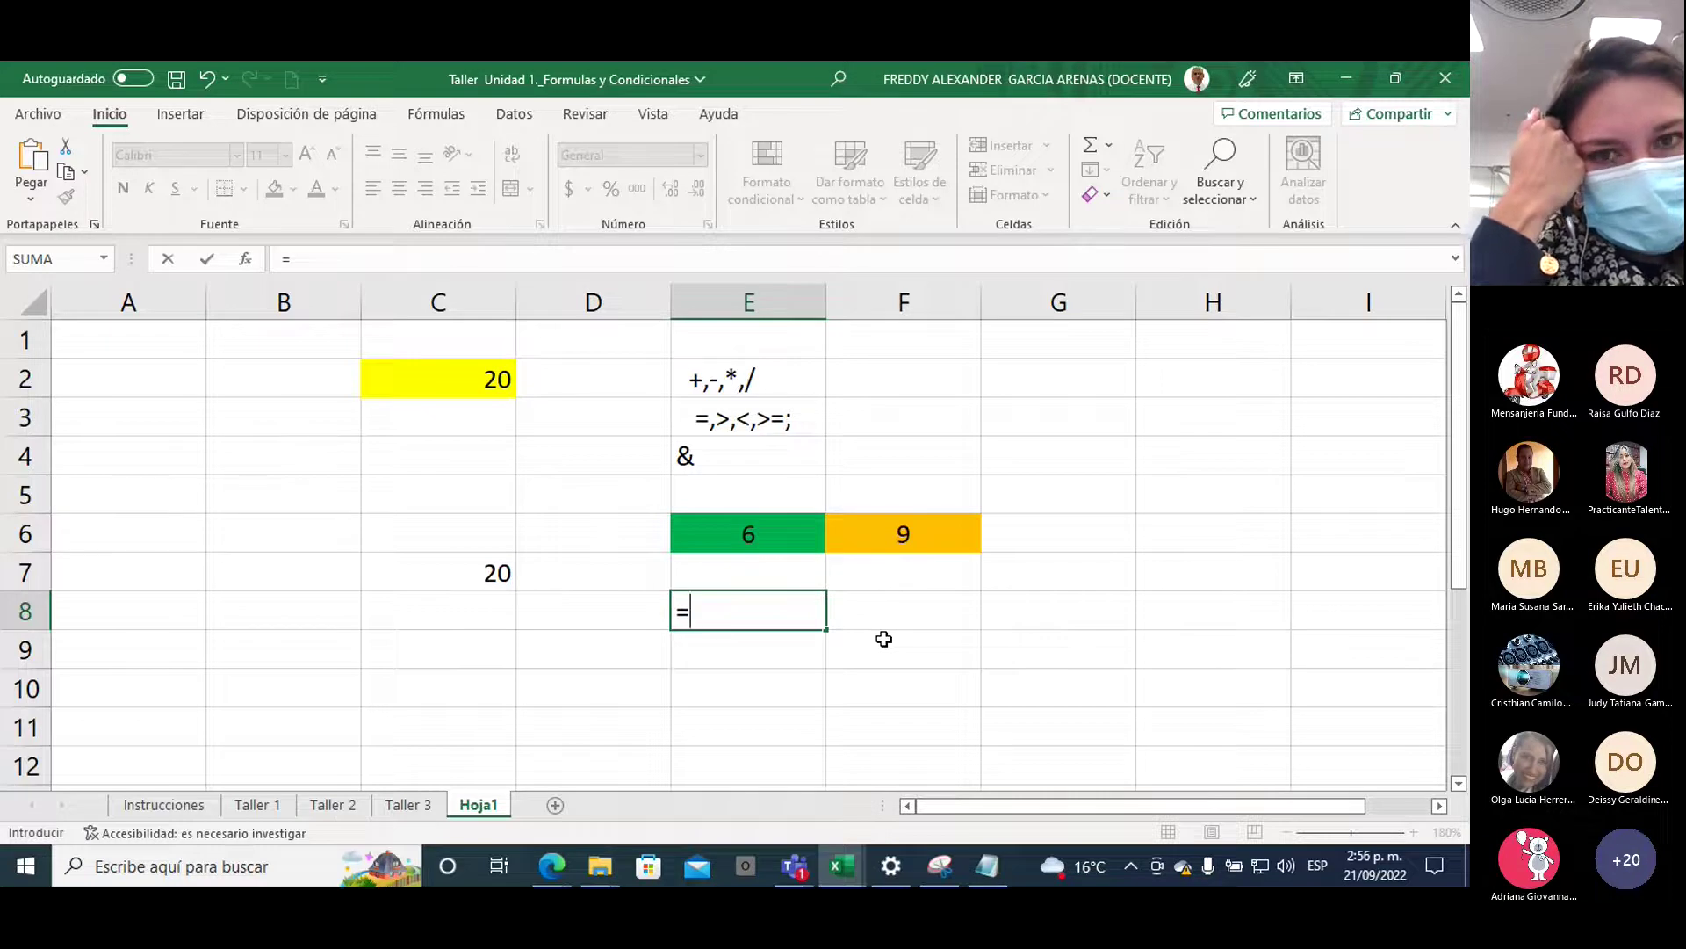
{"action": "left_click", "coordinate": [724, 536]}
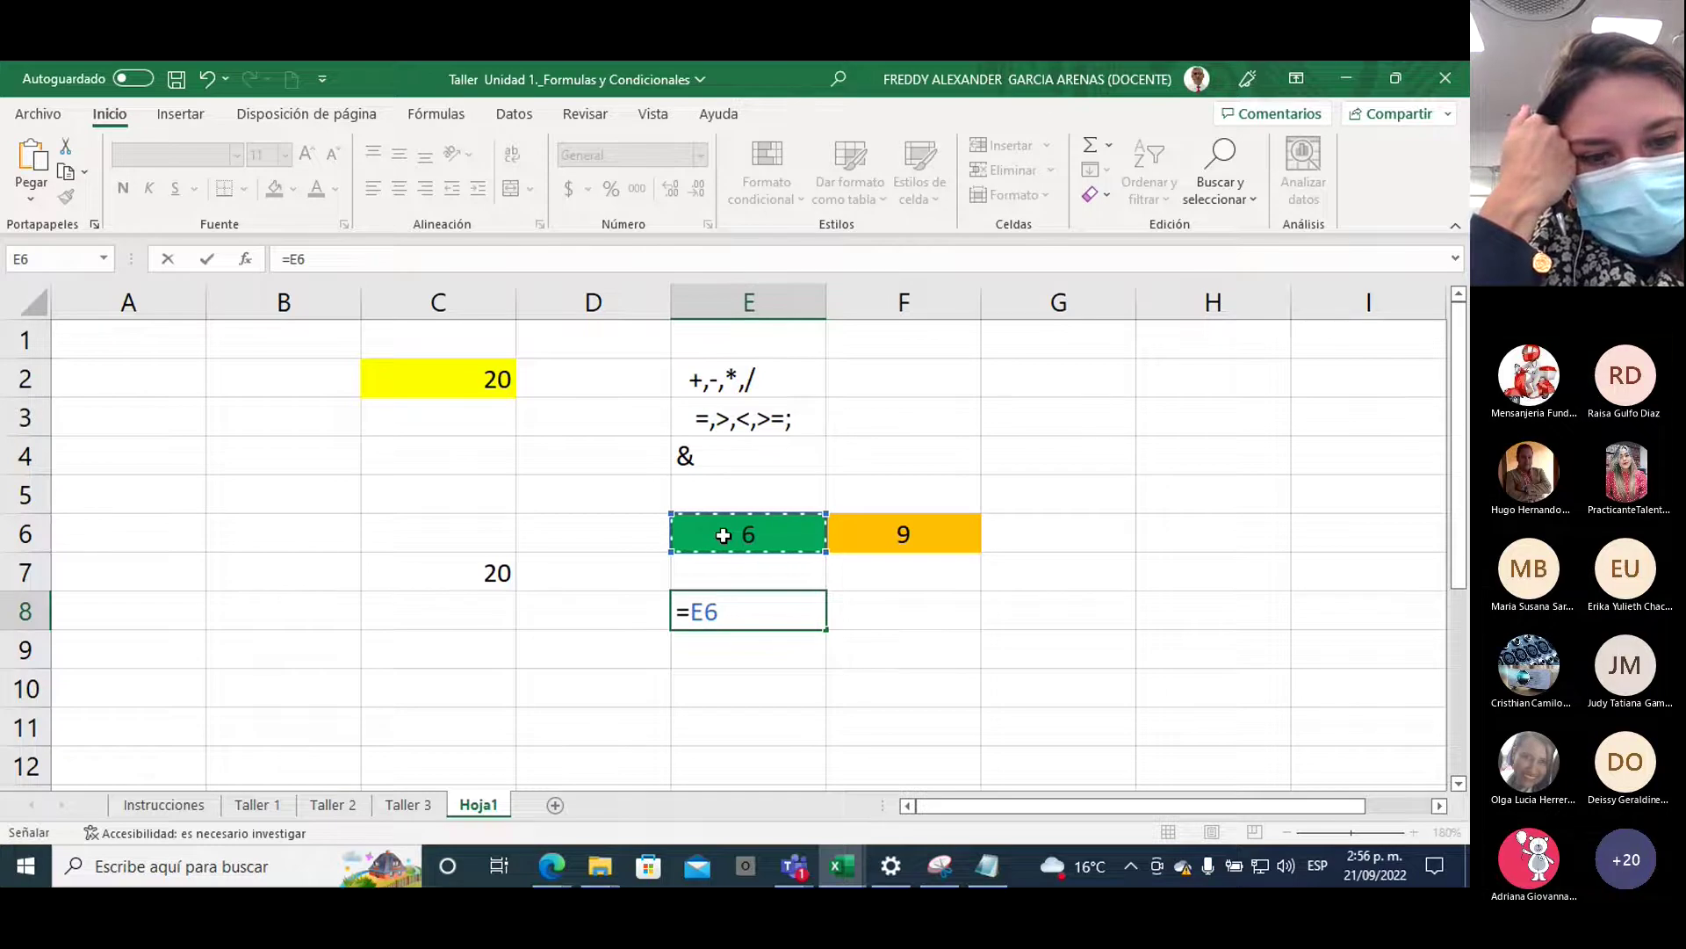
{"action": "type", "text": "/"}
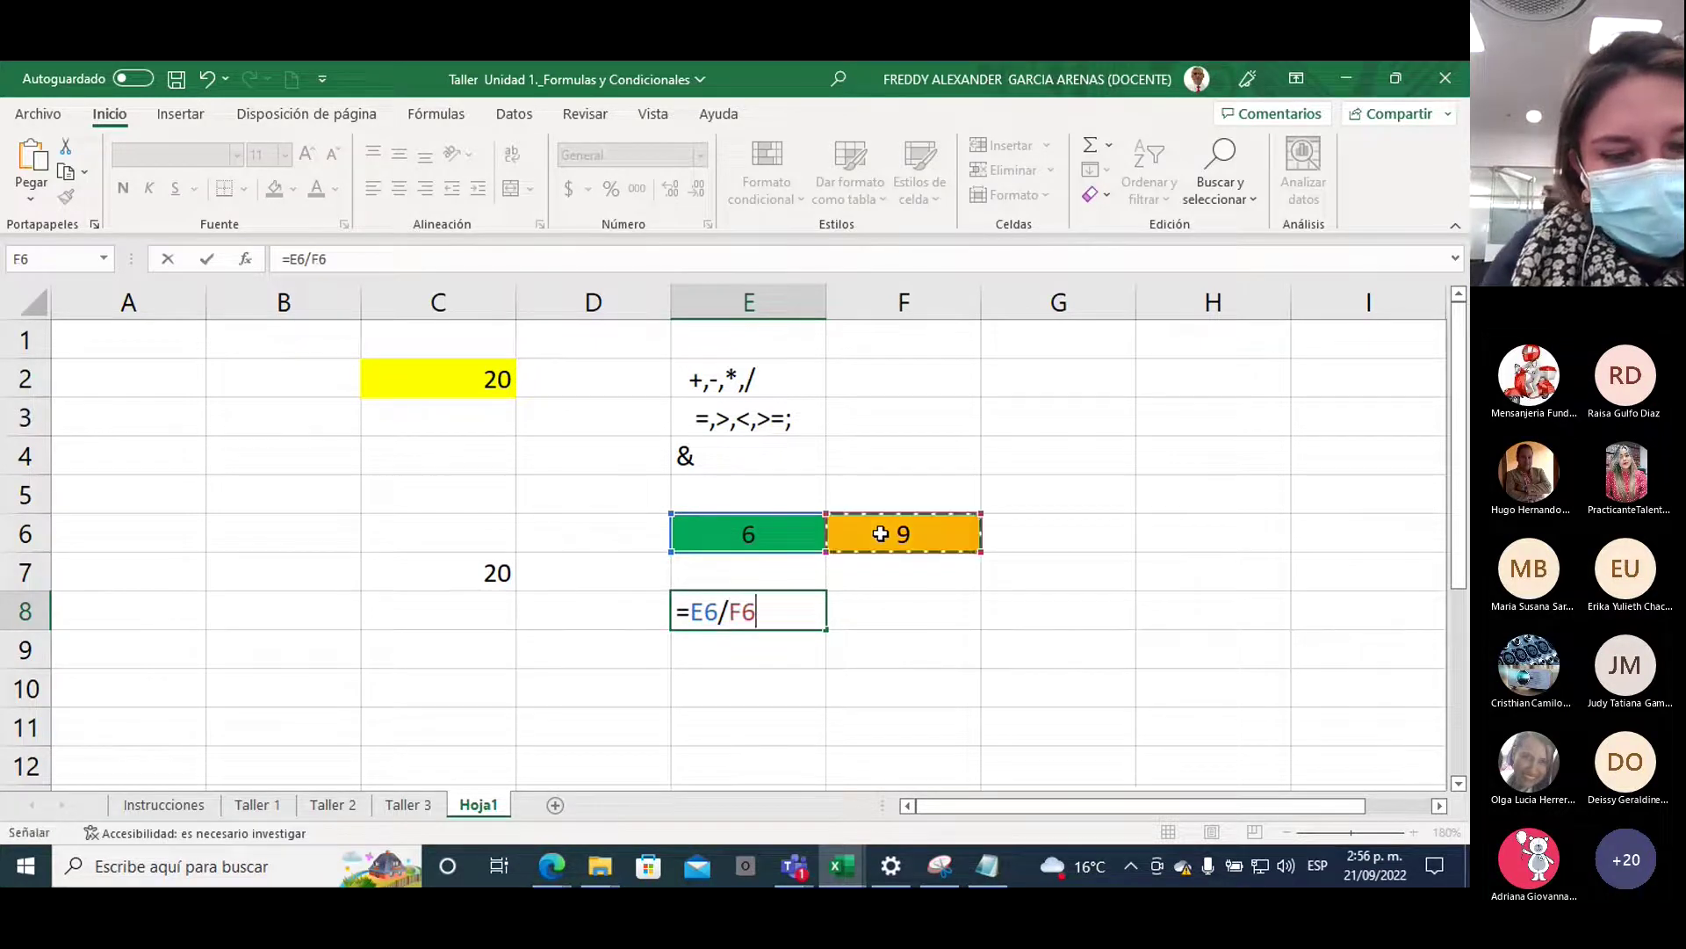
{"action": "left_click", "coordinate": [880, 533]}
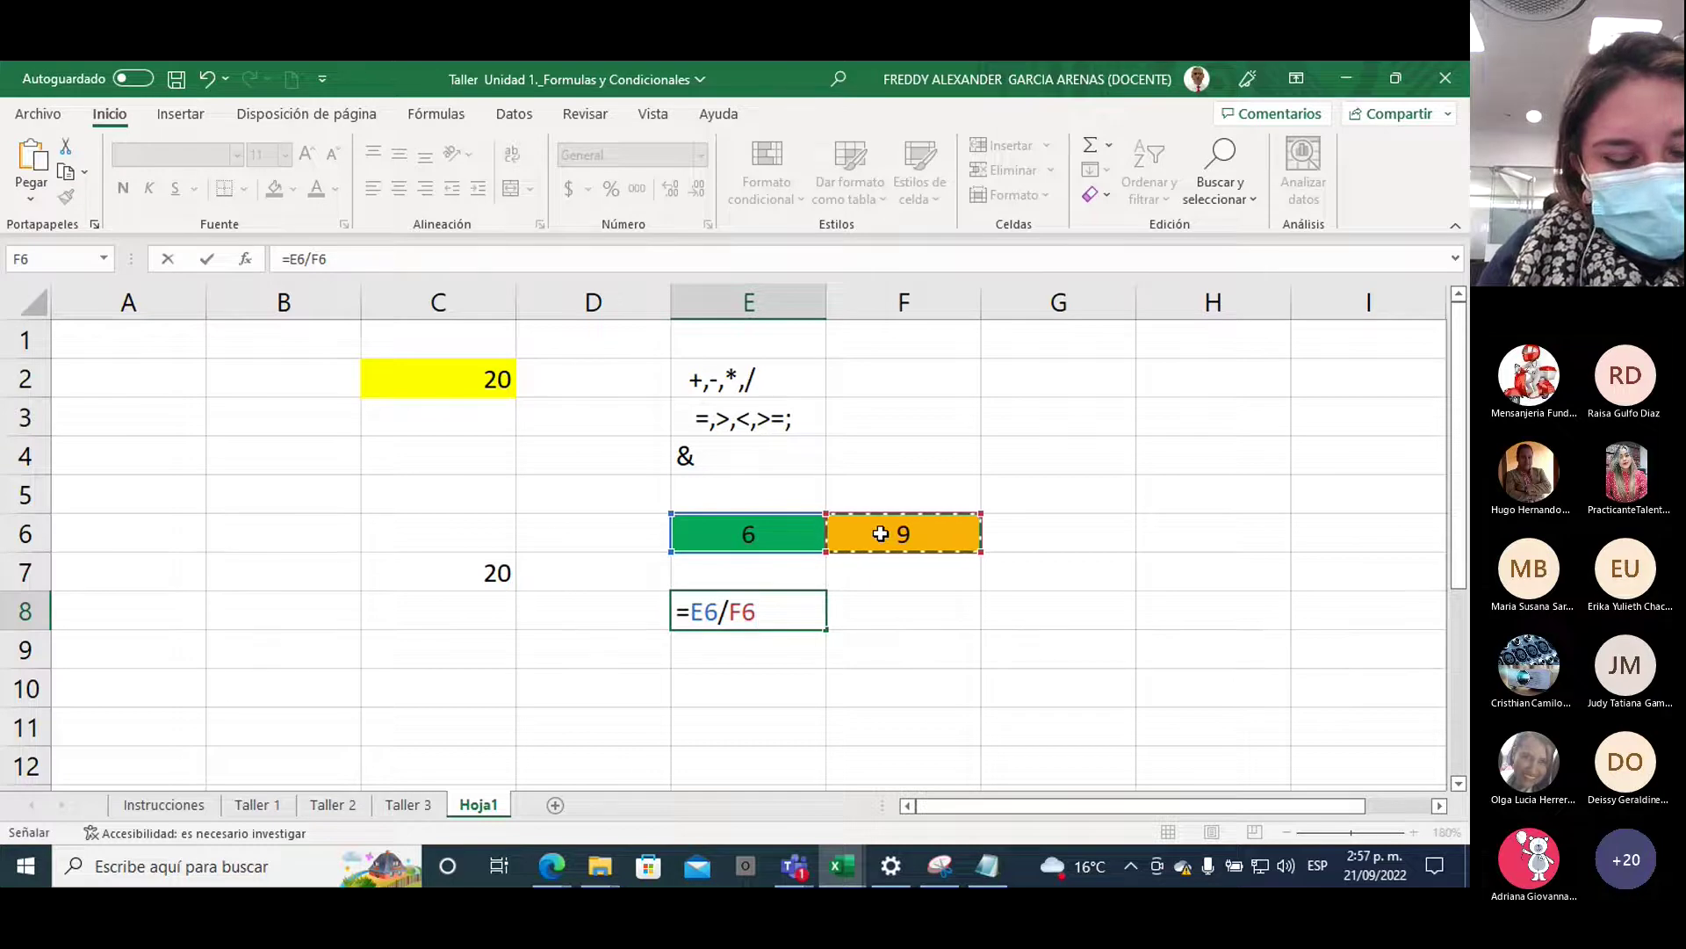
{"action": "key", "text": "Return"}
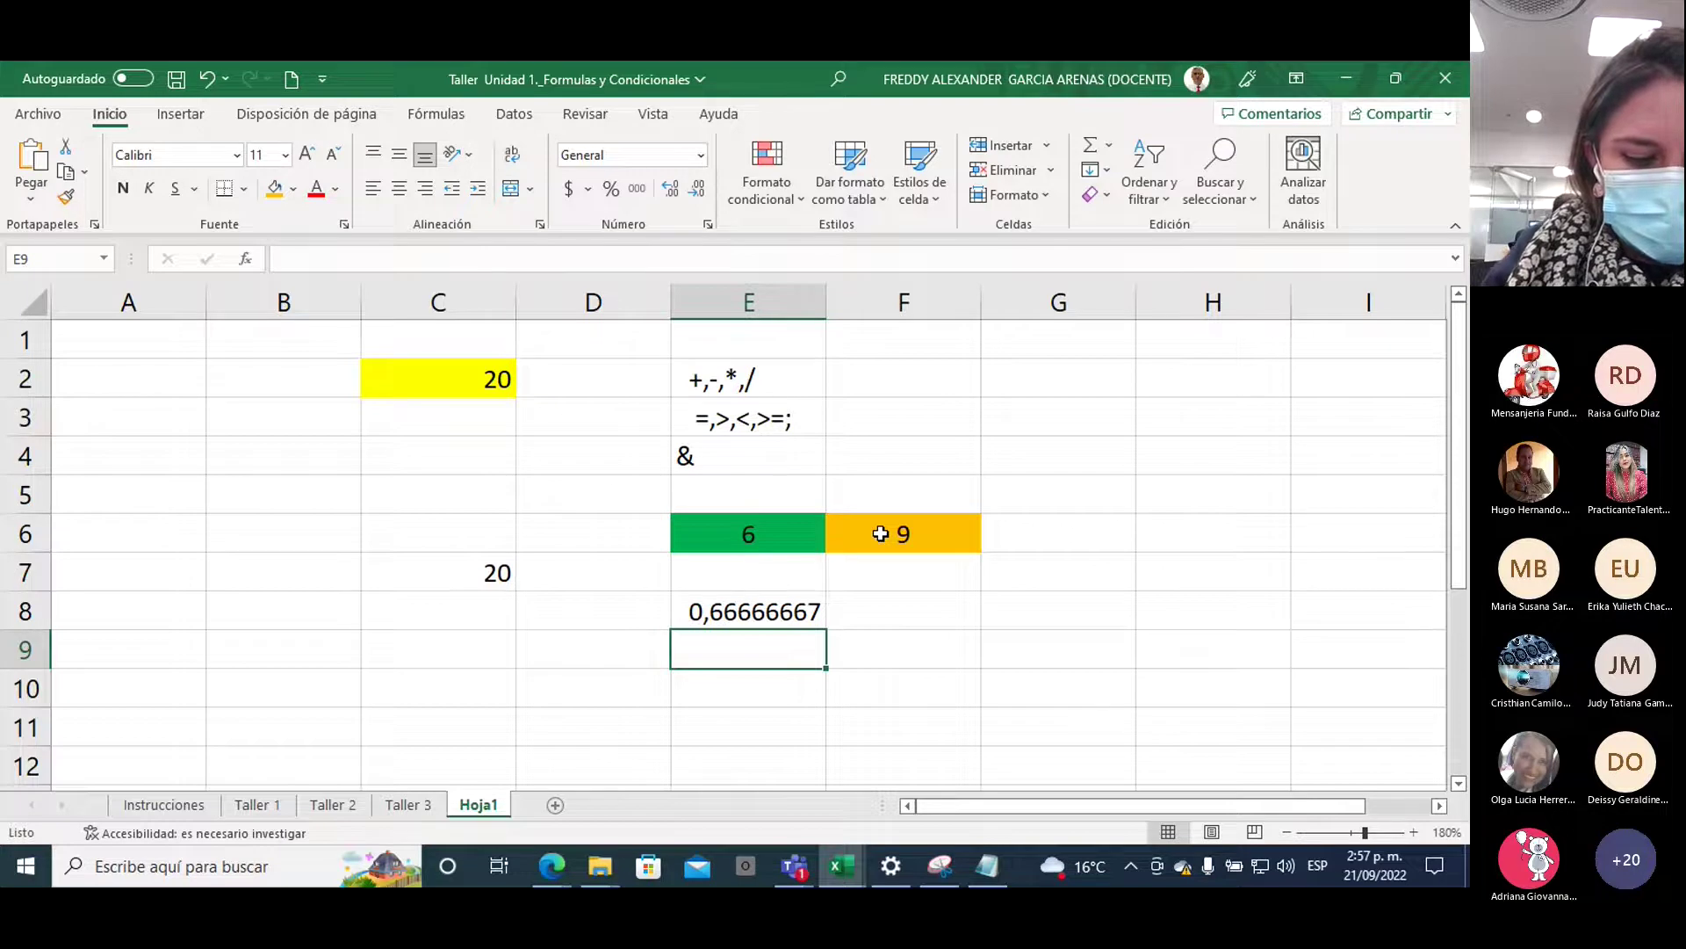
Change E6 to 8 and reopen E8's formula for editing
{"action": "left_click", "coordinate": [880, 533]}
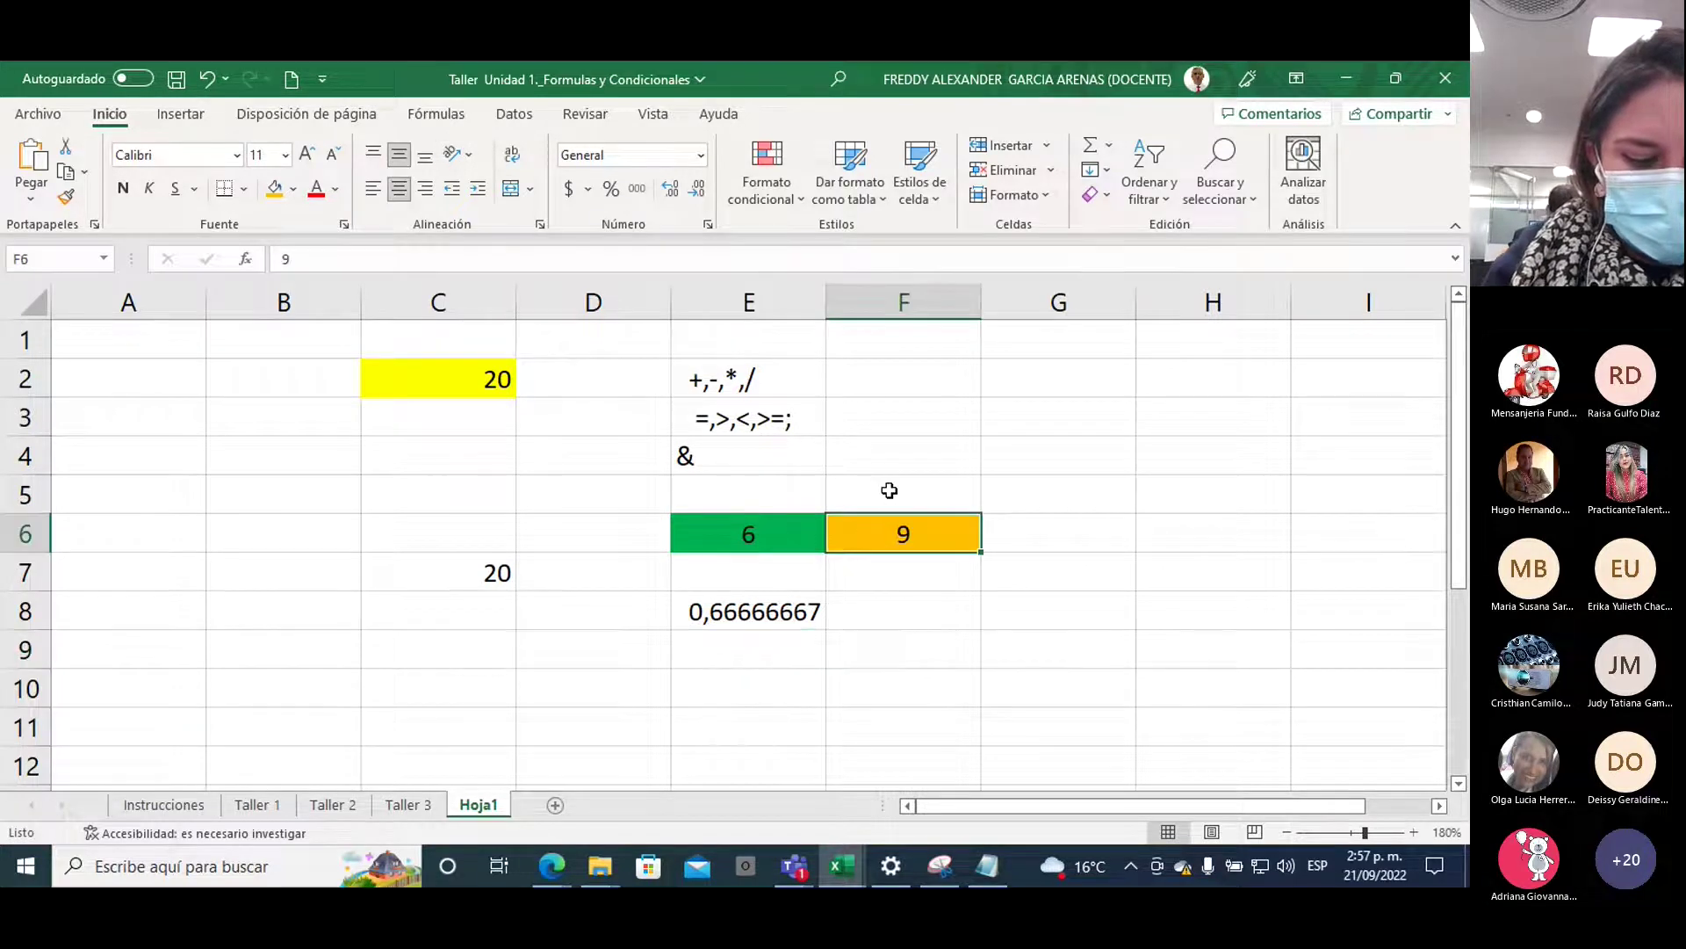
{"action": "left_click", "coordinate": [774, 533]}
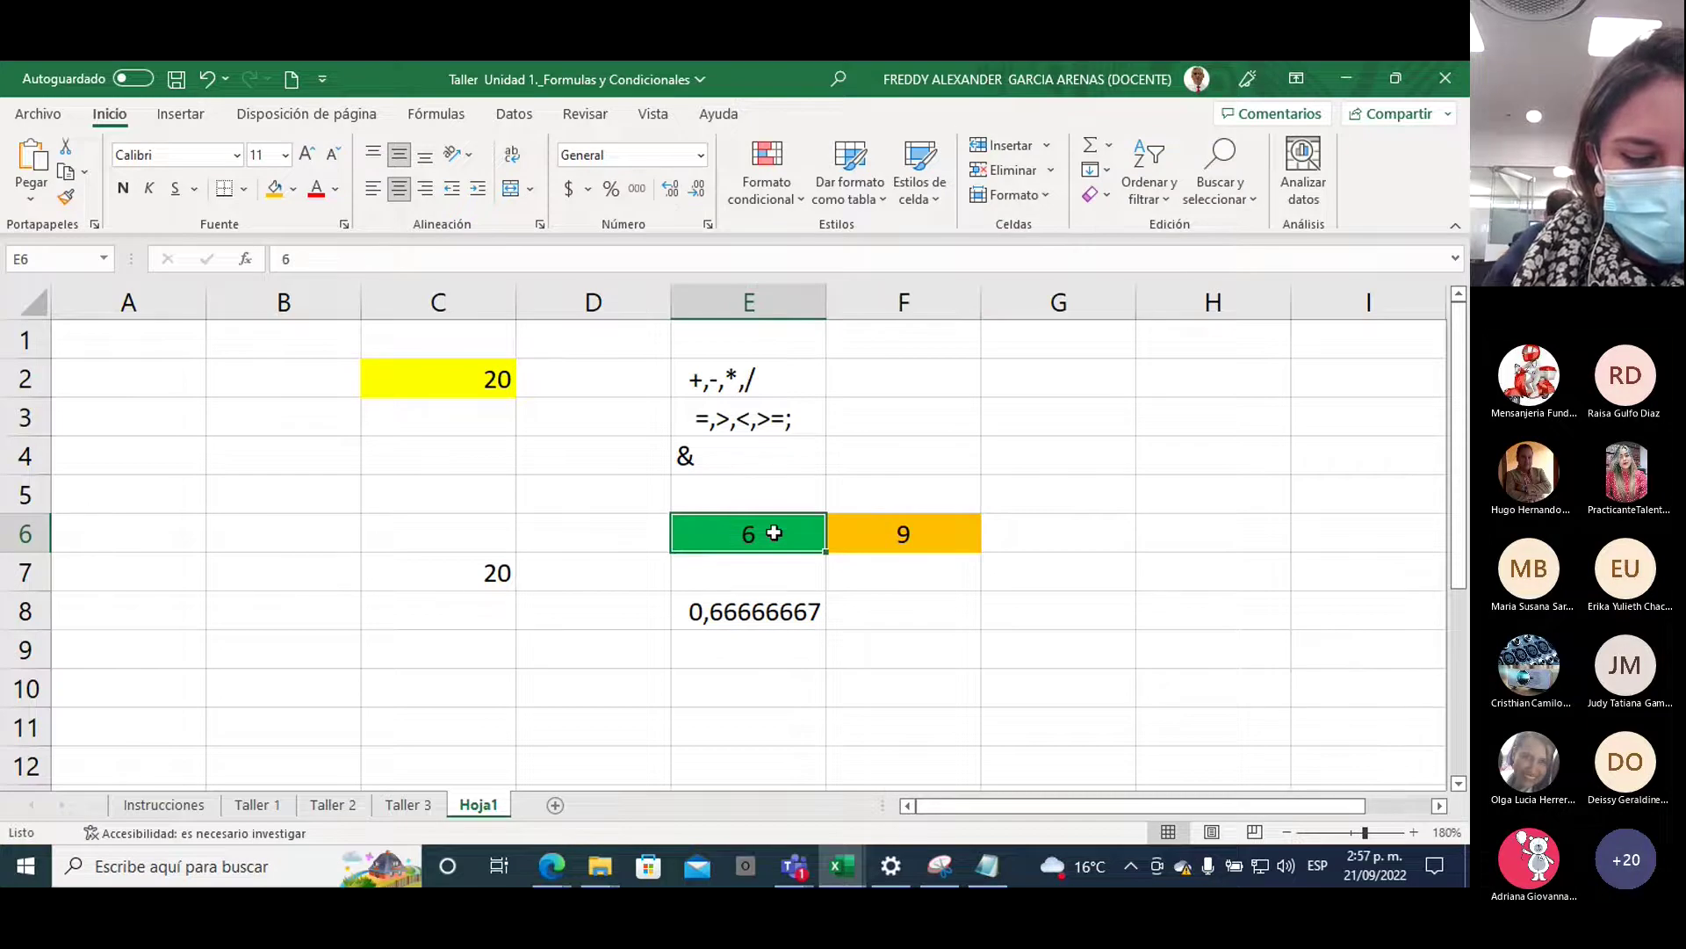
{"action": "type", "text": "8"}
{"action": "left_click", "coordinate": [1069, 445]}
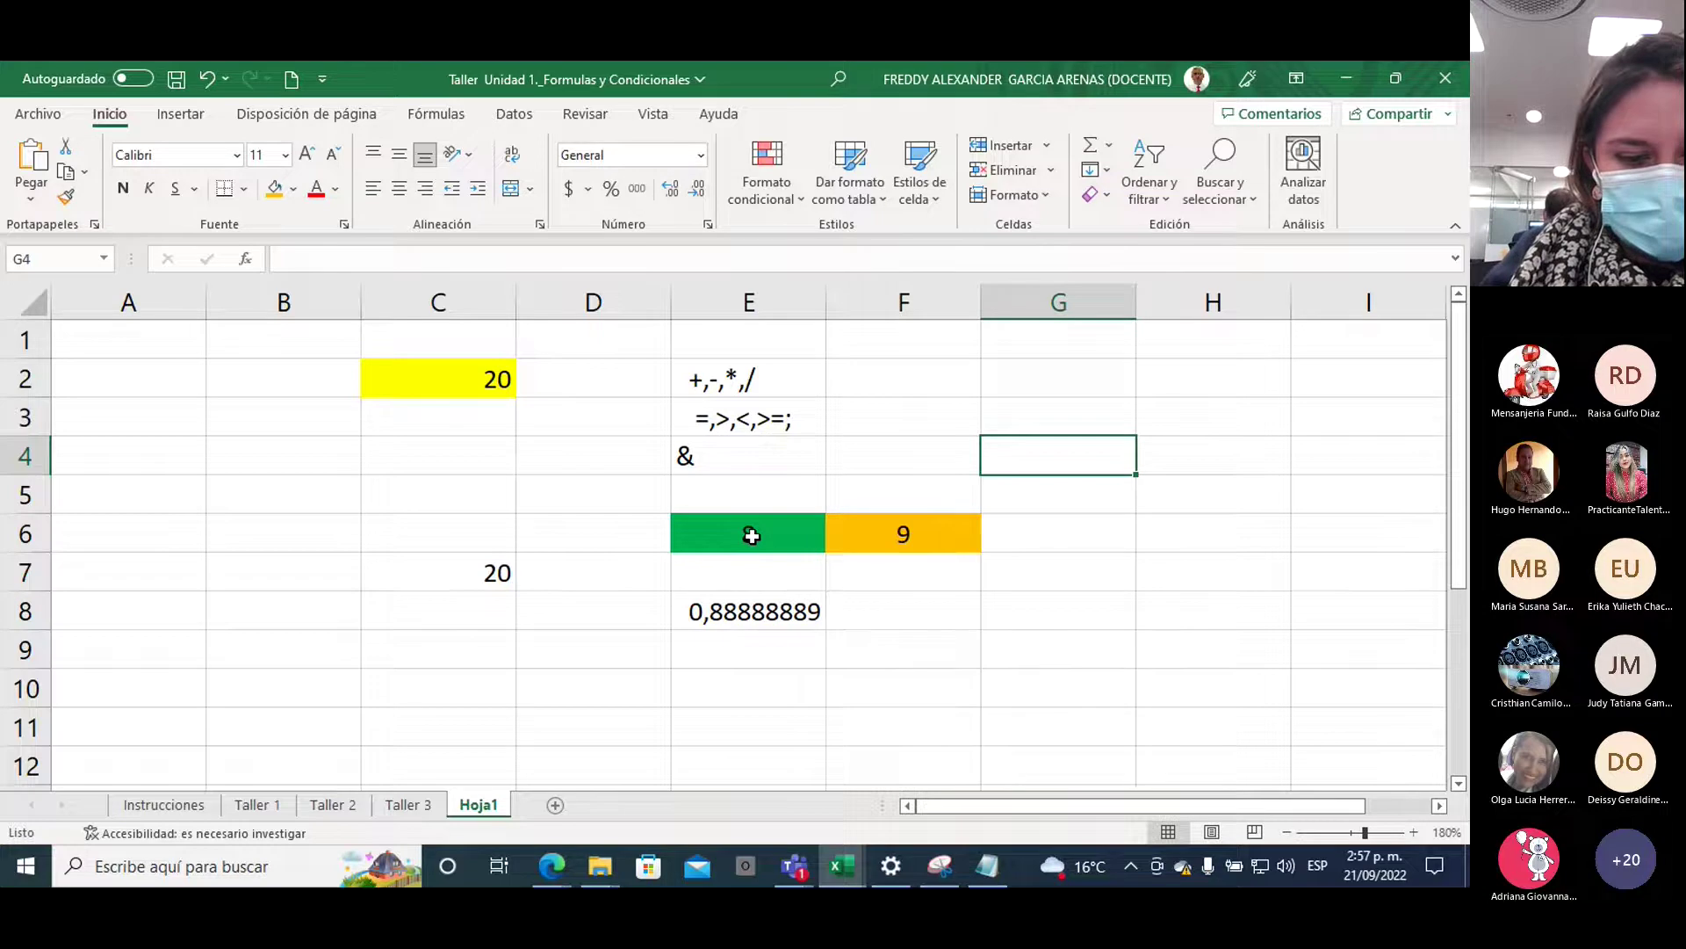
{"action": "left_click", "coordinate": [752, 597]}
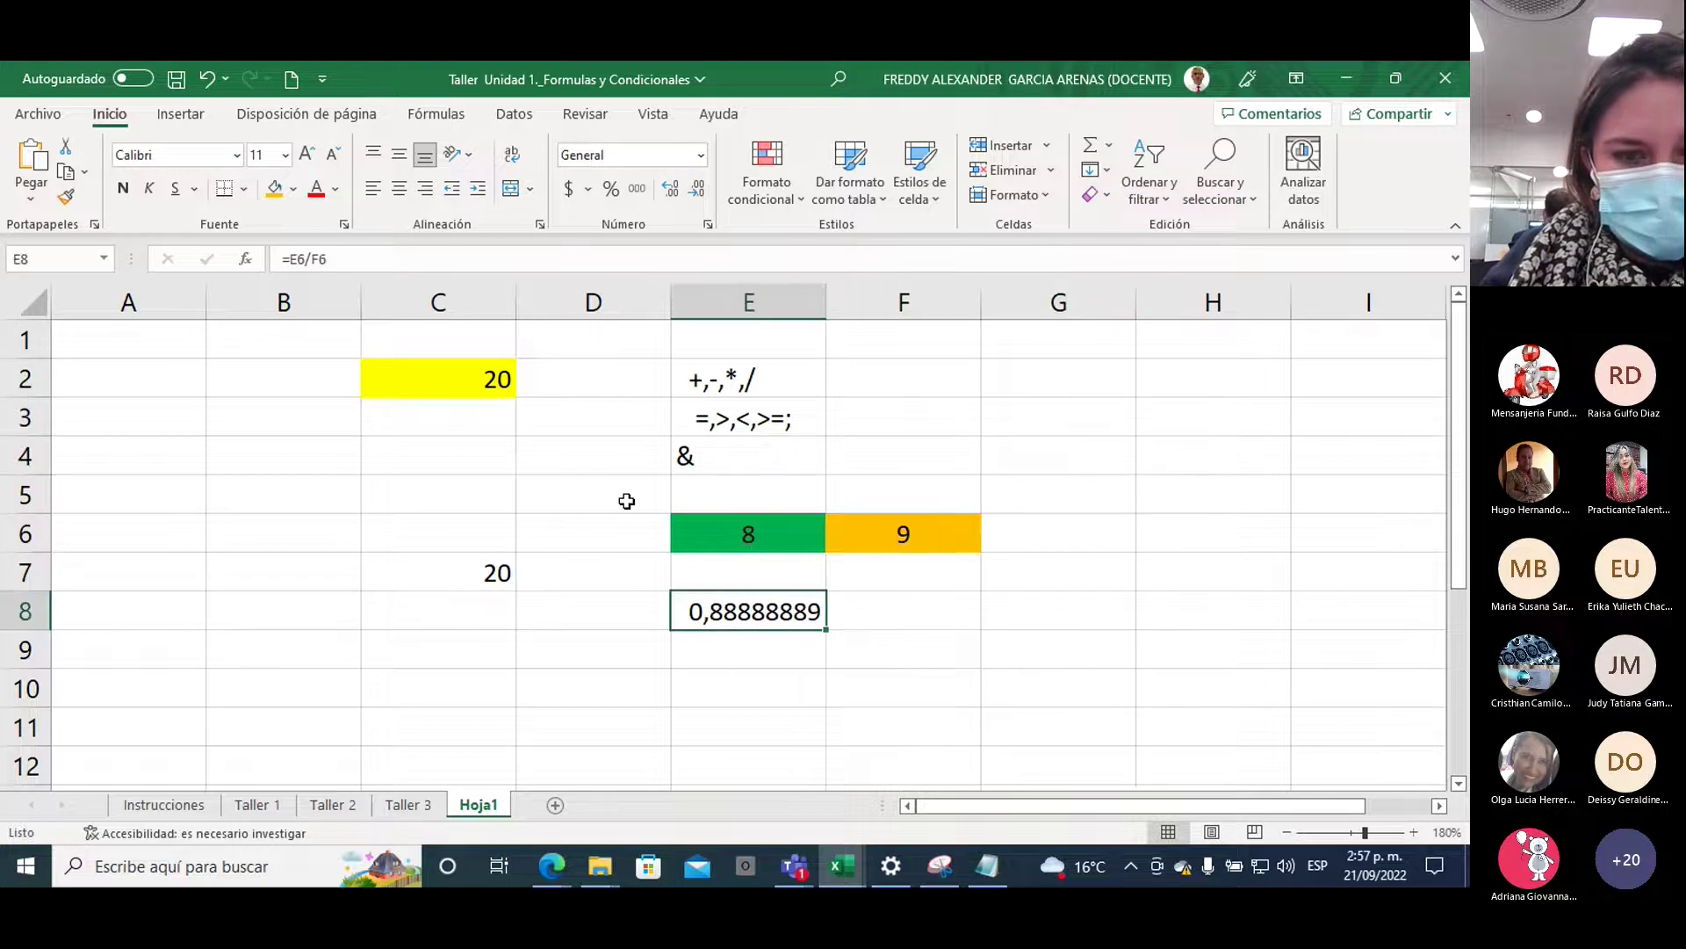
{"action": "left_click", "coordinate": [296, 261]}
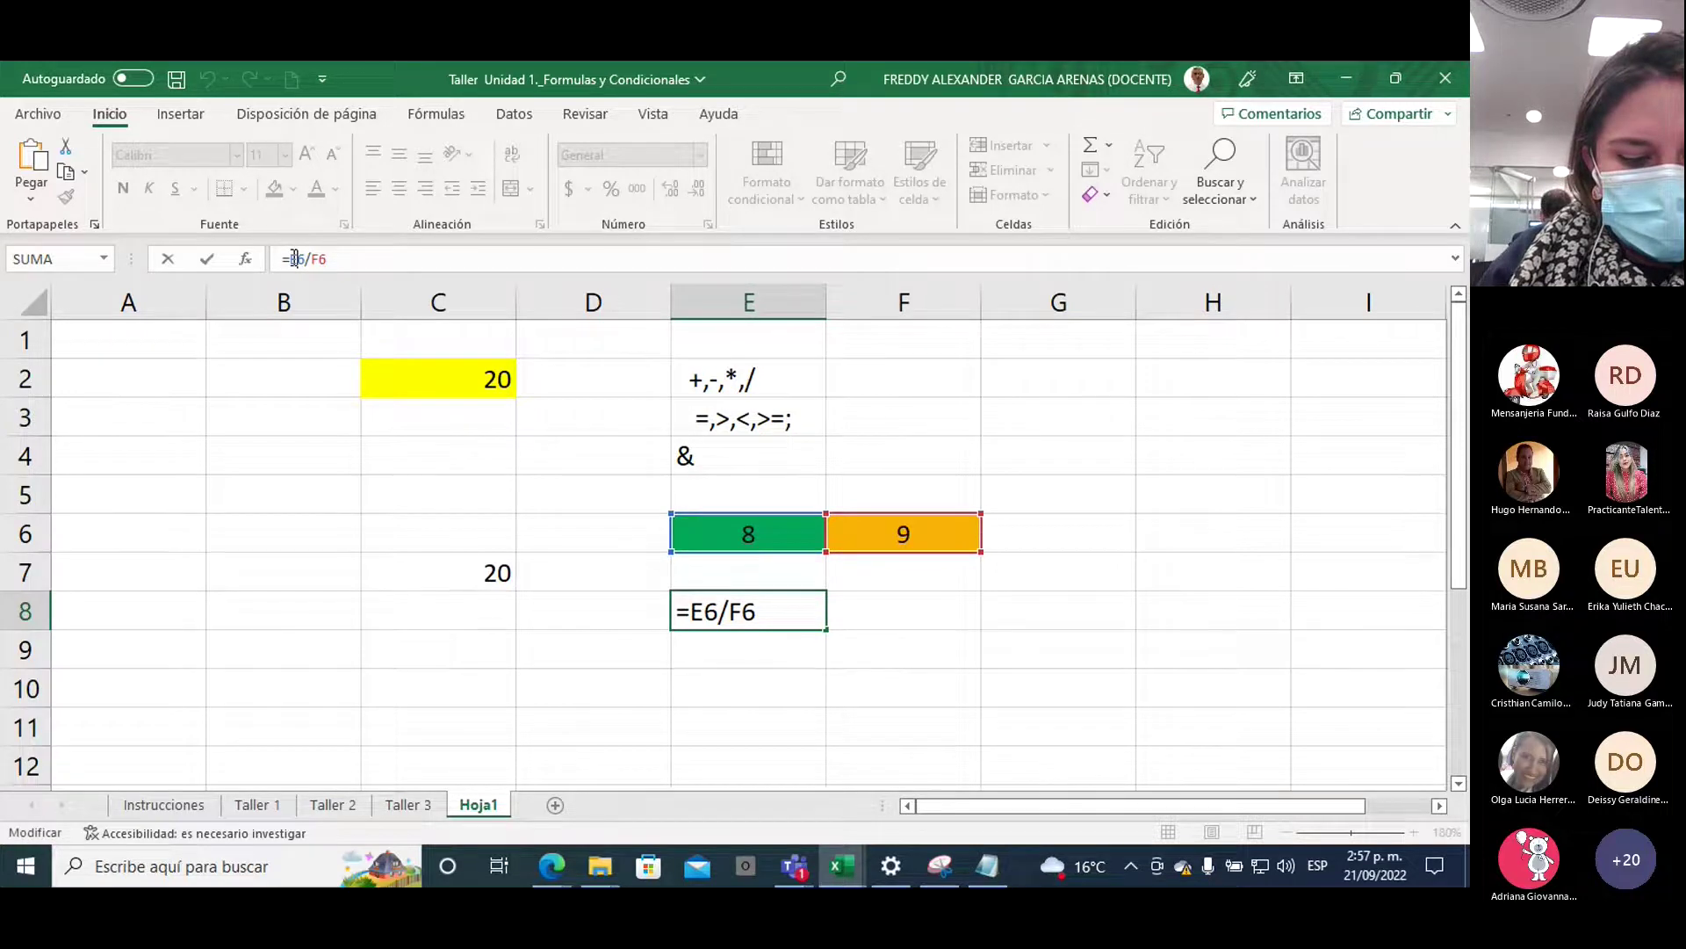
{"action": "left_click_drag", "start_coordinate": [291, 258], "coordinate": [306, 258]}
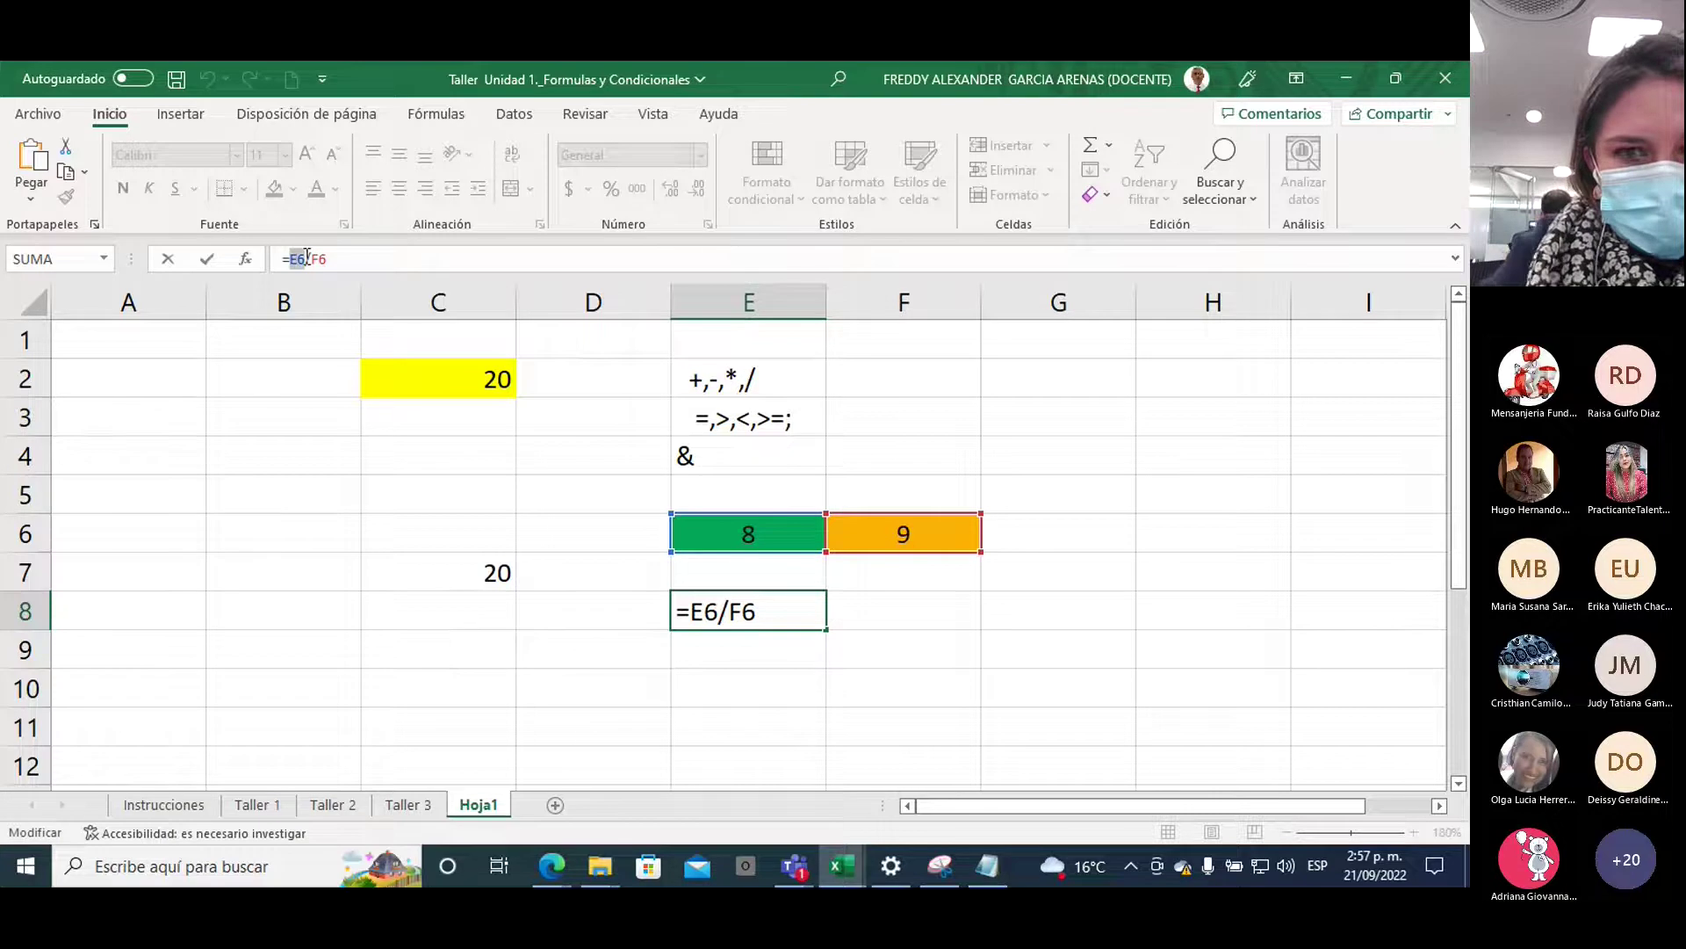
{"action": "mouse_move", "coordinate": [197, 365]}
{"action": "left_mouse_down"}
{"action": "mouse_move", "coordinate": [245, 295]}
{"action": "mouse_move", "coordinate": [279, 271]}
{"action": "mouse_move", "coordinate": [284, 292]}
{"action": "left_mouse_up"}
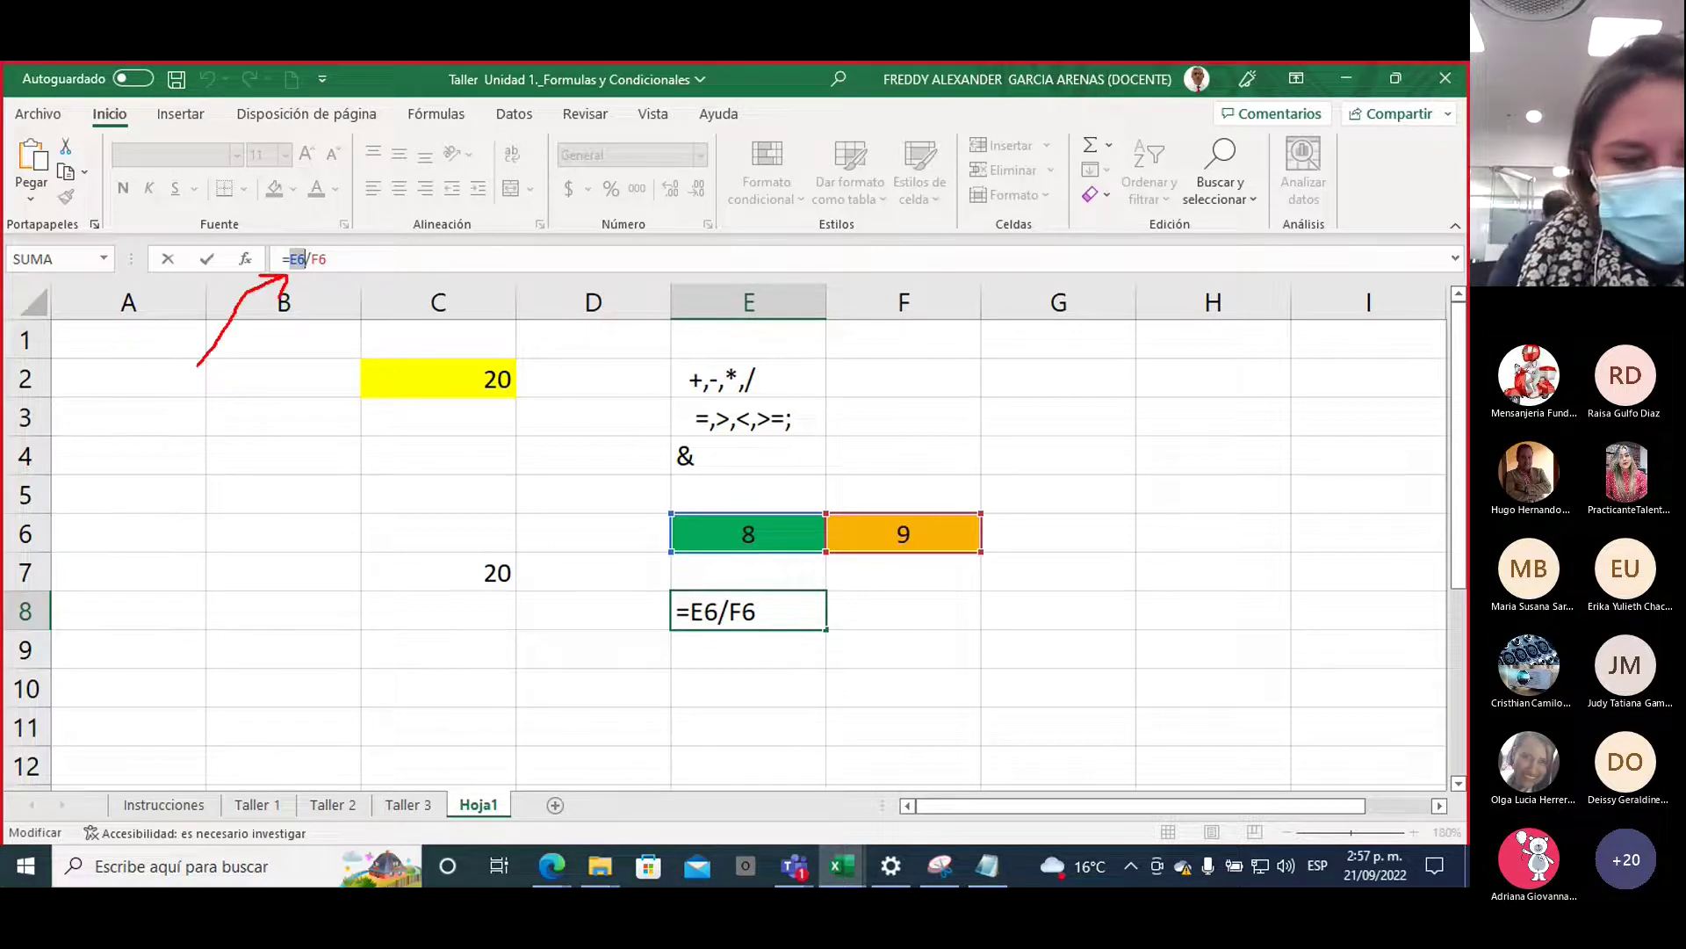
{"action": "mouse_move", "coordinate": [258, 425]}
{"action": "left_mouse_down"}
{"action": "mouse_move", "coordinate": [254, 442]}
{"action": "mouse_move", "coordinate": [283, 427]}
{"action": "mouse_move", "coordinate": [262, 423]}
{"action": "mouse_move", "coordinate": [260, 467]}
{"action": "mouse_move", "coordinate": [282, 445]}
{"action": "left_mouse_up"}
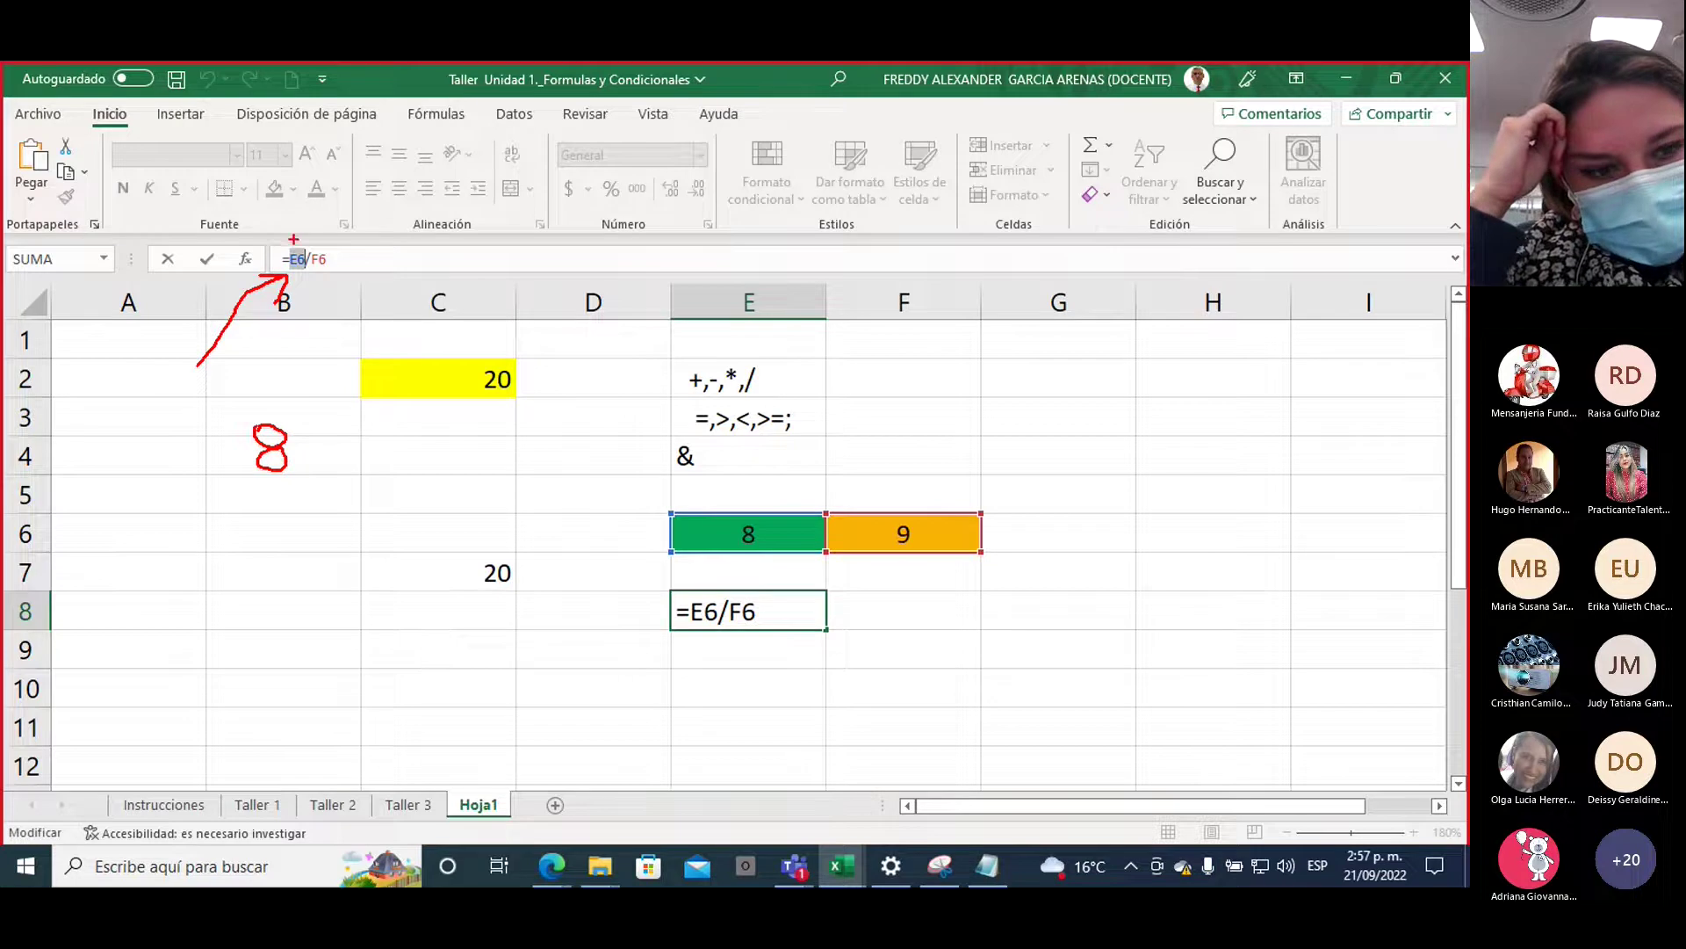
{"action": "mouse_move", "coordinate": [292, 188]}
{"action": "left_mouse_down"}
{"action": "mouse_move", "coordinate": [292, 242]}
{"action": "mouse_move", "coordinate": [305, 226]}
{"action": "left_mouse_up"}
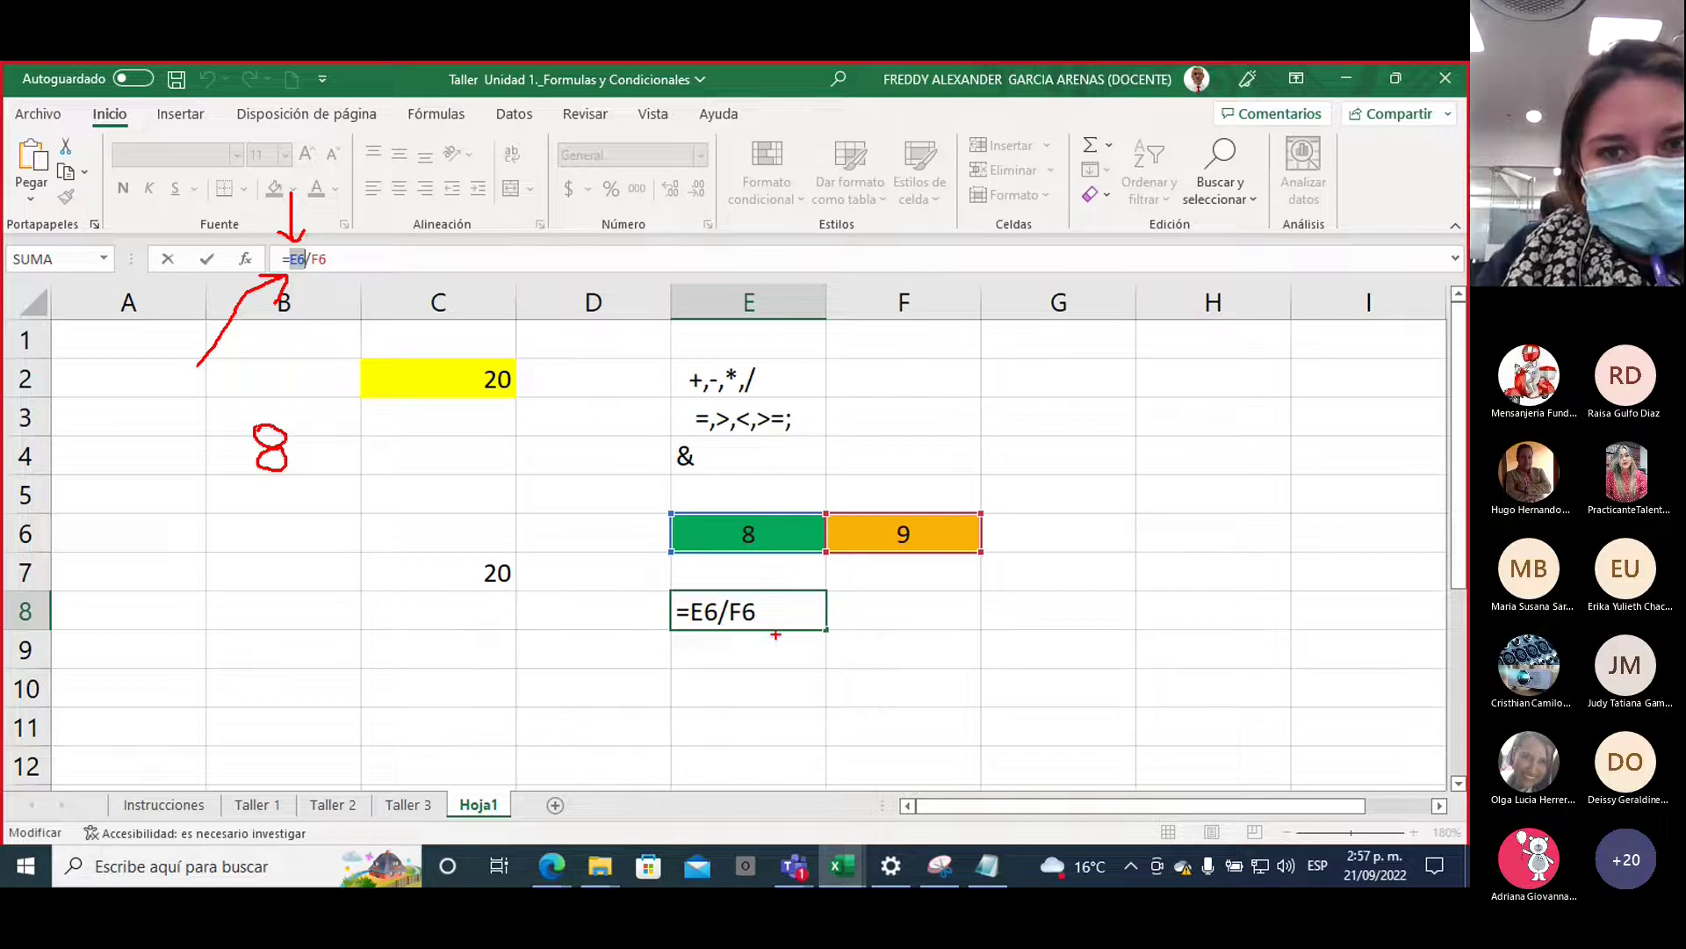
{"action": "left_click_drag", "start_coordinate": [690, 642], "coordinate": [754, 641]}
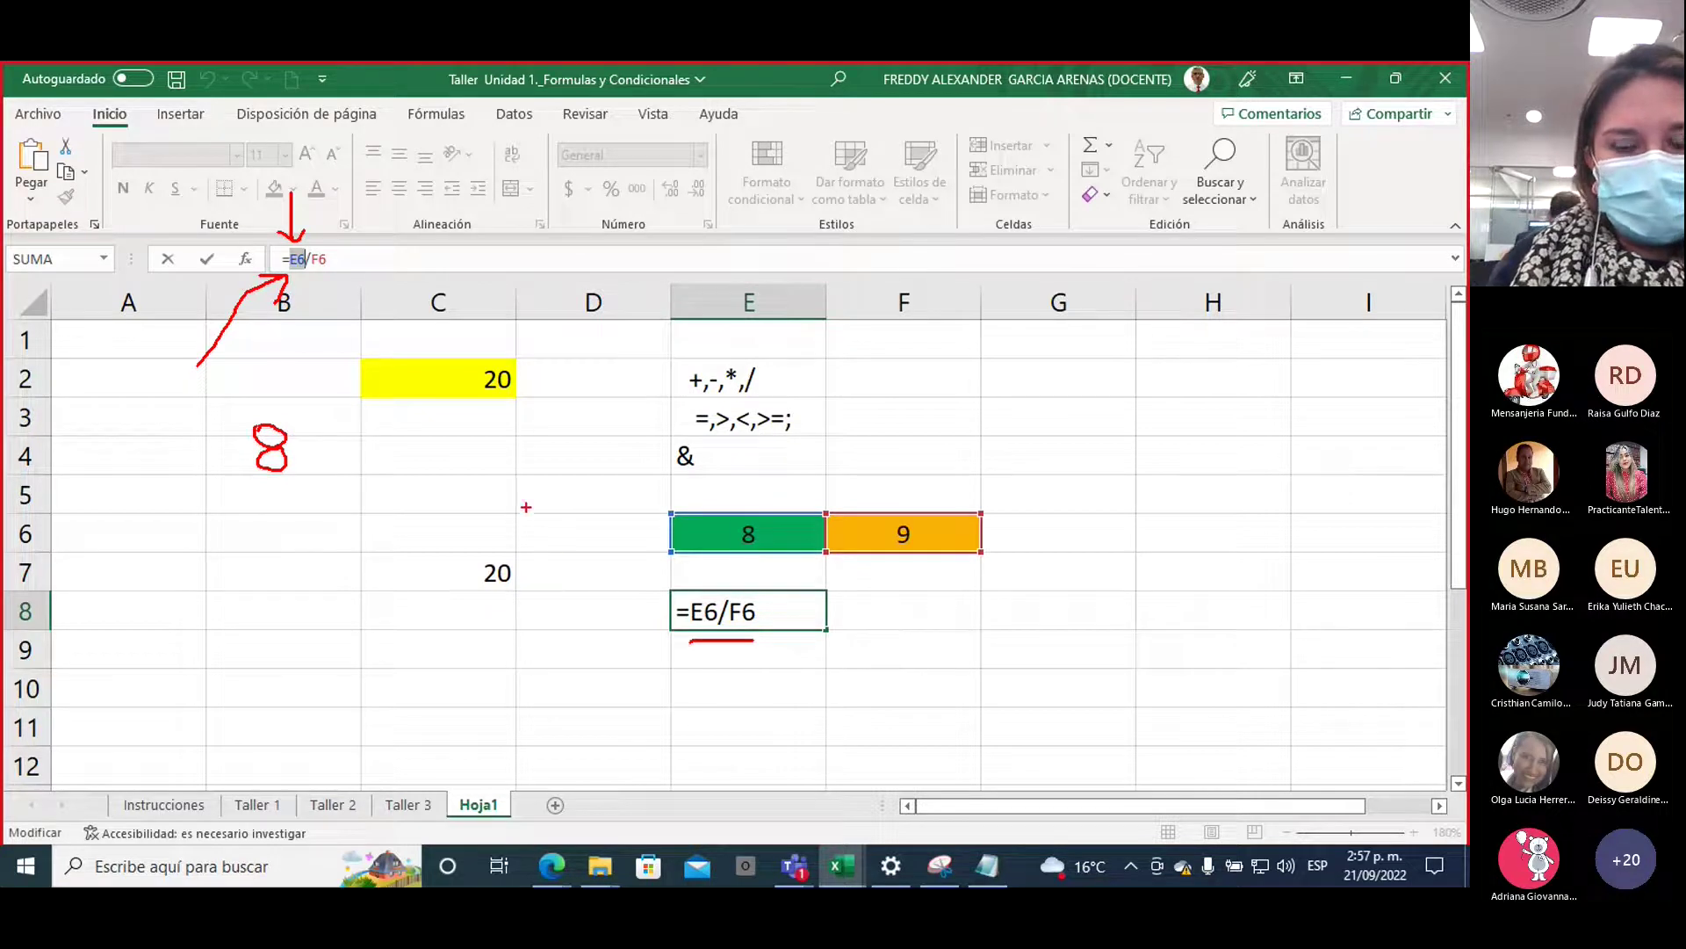
{"action": "left_click_drag", "start_coordinate": [305, 448], "coordinate": [328, 470]}
{"action": "mouse_move", "coordinate": [285, 417]}
{"action": "left_mouse_down"}
{"action": "mouse_move", "coordinate": [313, 459]}
{"action": "mouse_move", "coordinate": [354, 425]}
{"action": "mouse_move", "coordinate": [332, 450]}
{"action": "mouse_move", "coordinate": [355, 481]}
{"action": "left_mouse_up"}
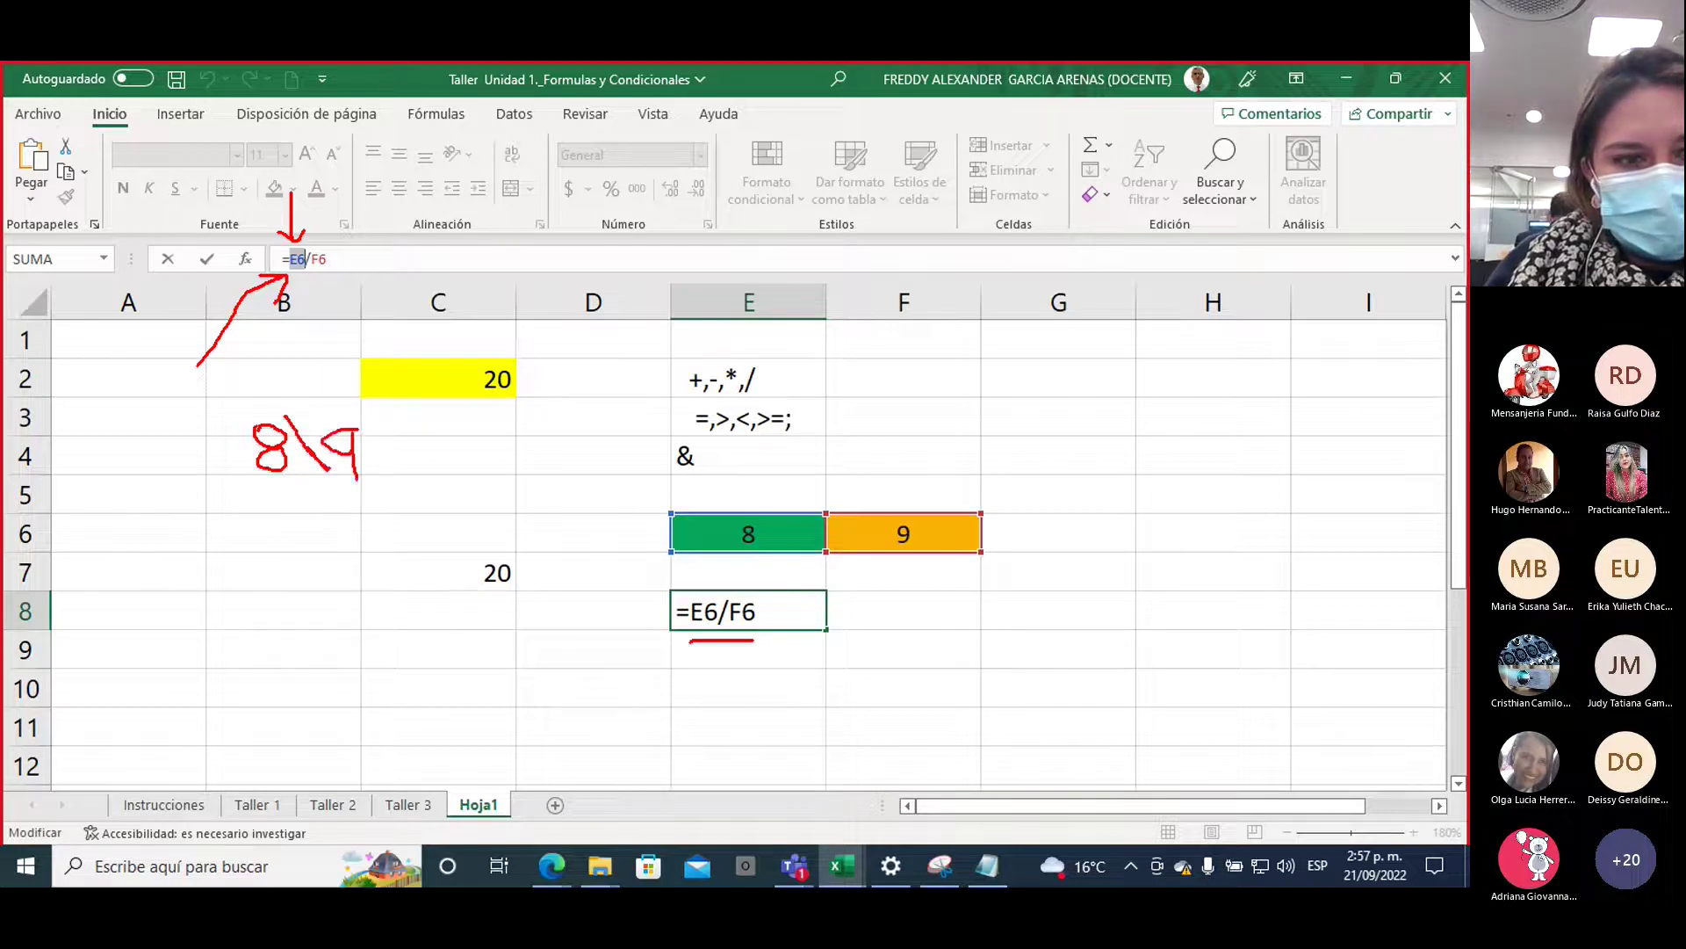
{"action": "left_click_drag", "start_coordinate": [192, 442], "coordinate": [230, 454]}
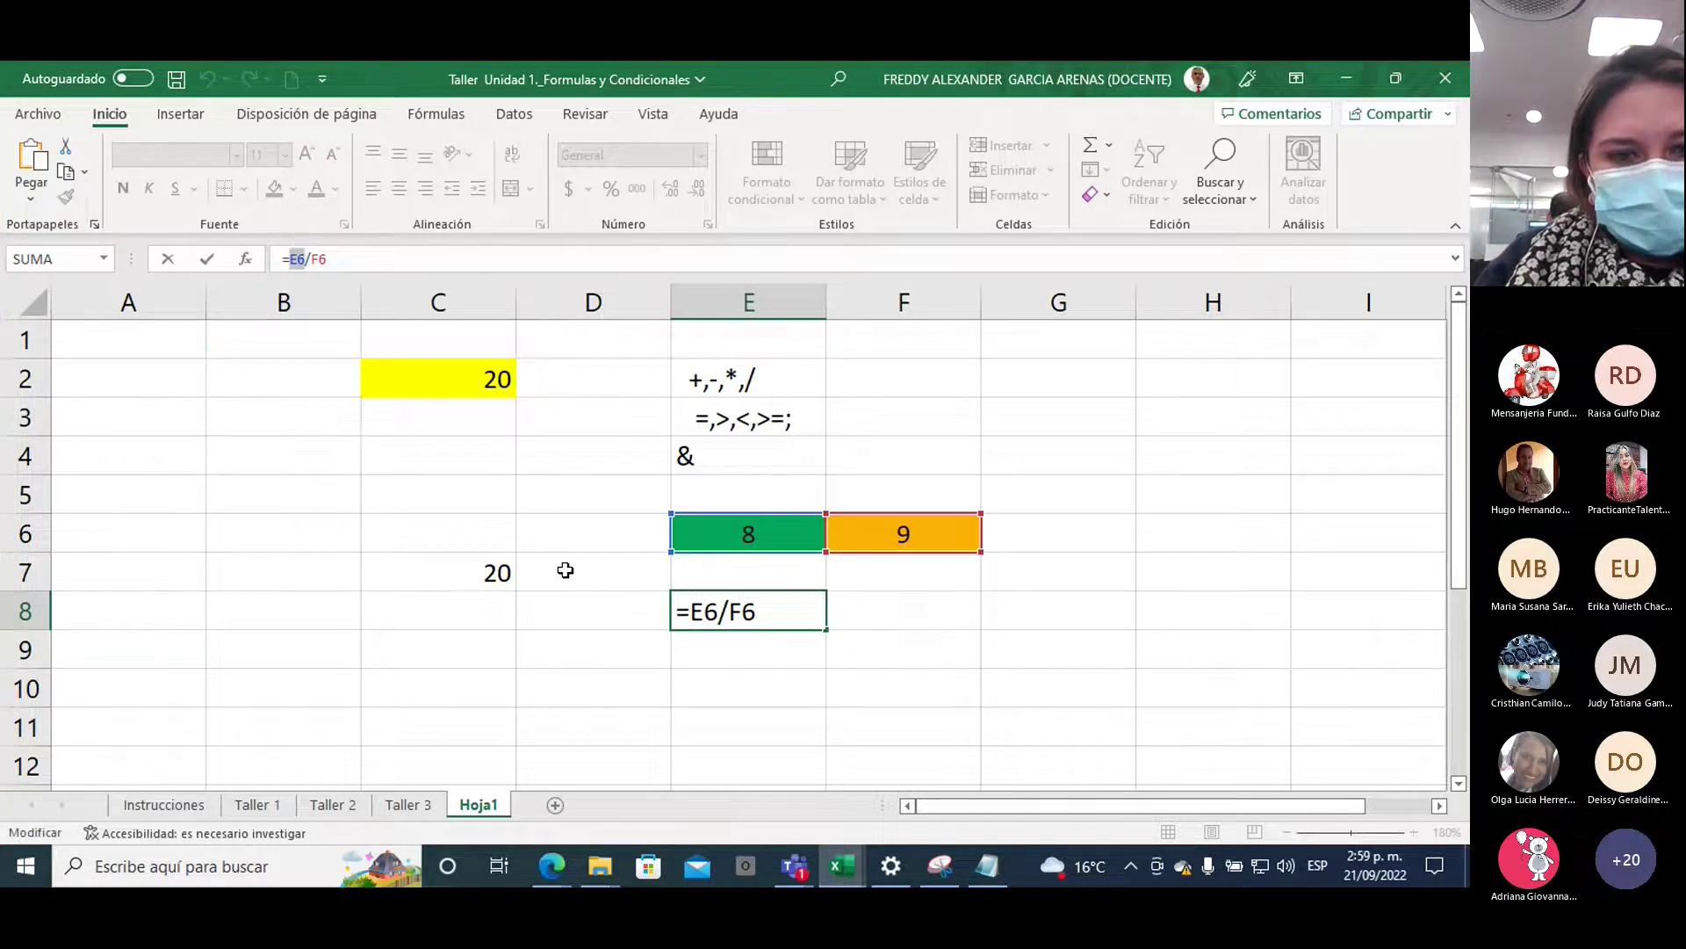
Confirm E8 unchanged, then enter =E6=F6 in E9, which returns FALSO
{"action": "key", "text": "Return"}
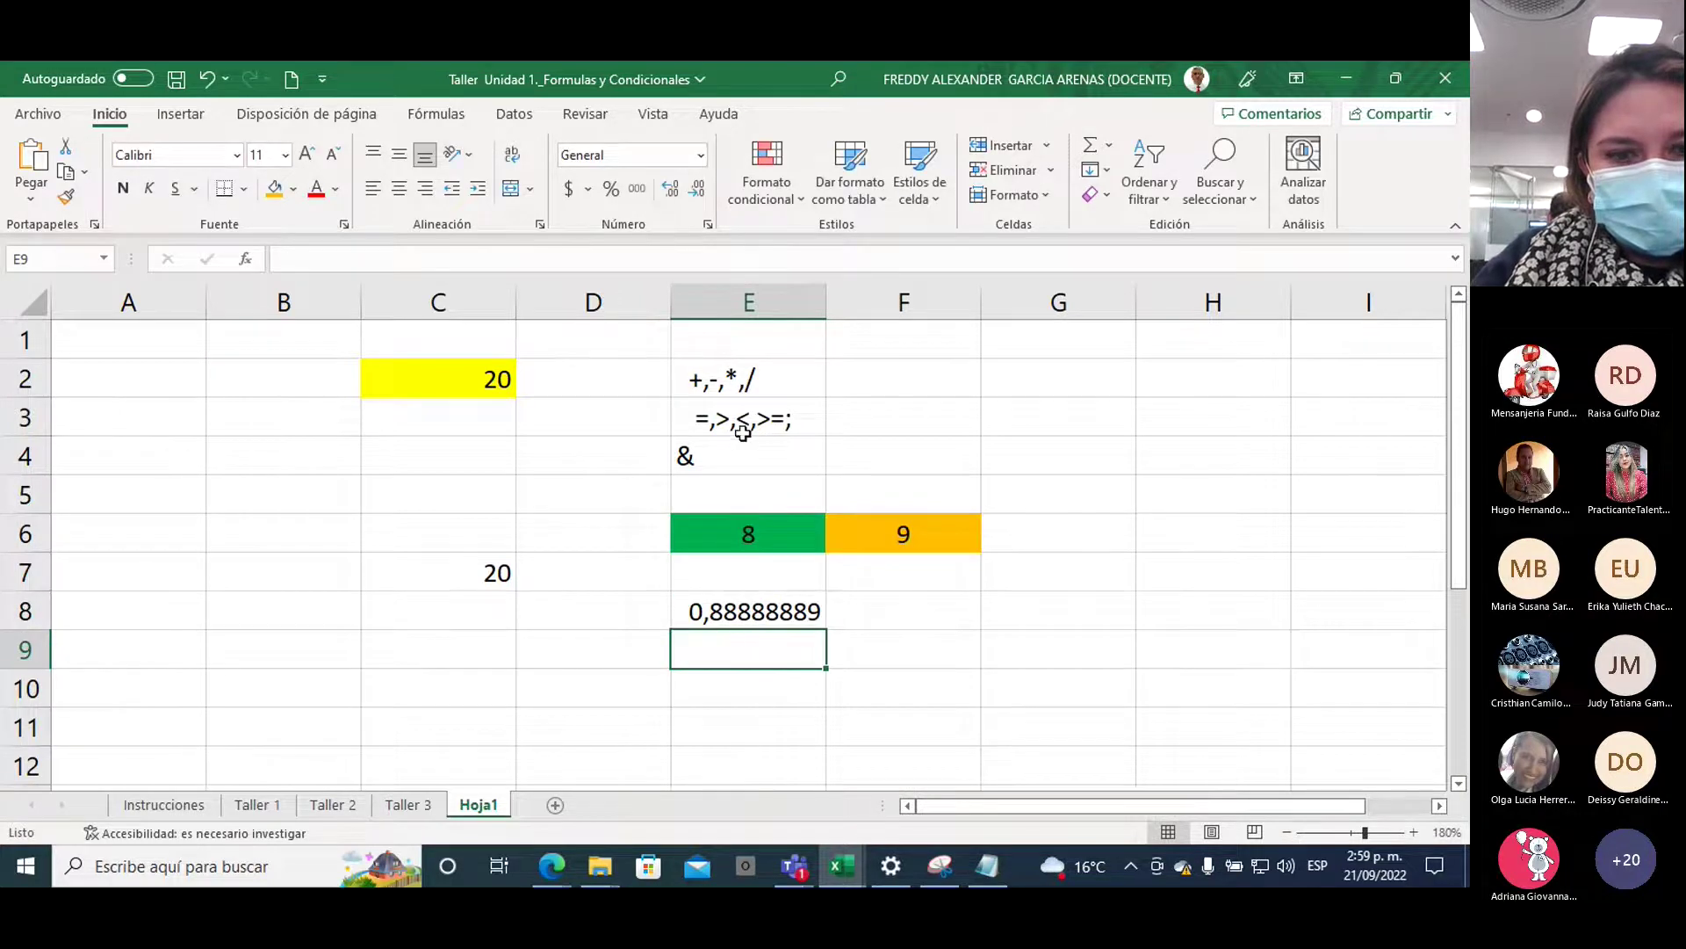
{"action": "left_click", "coordinate": [738, 606]}
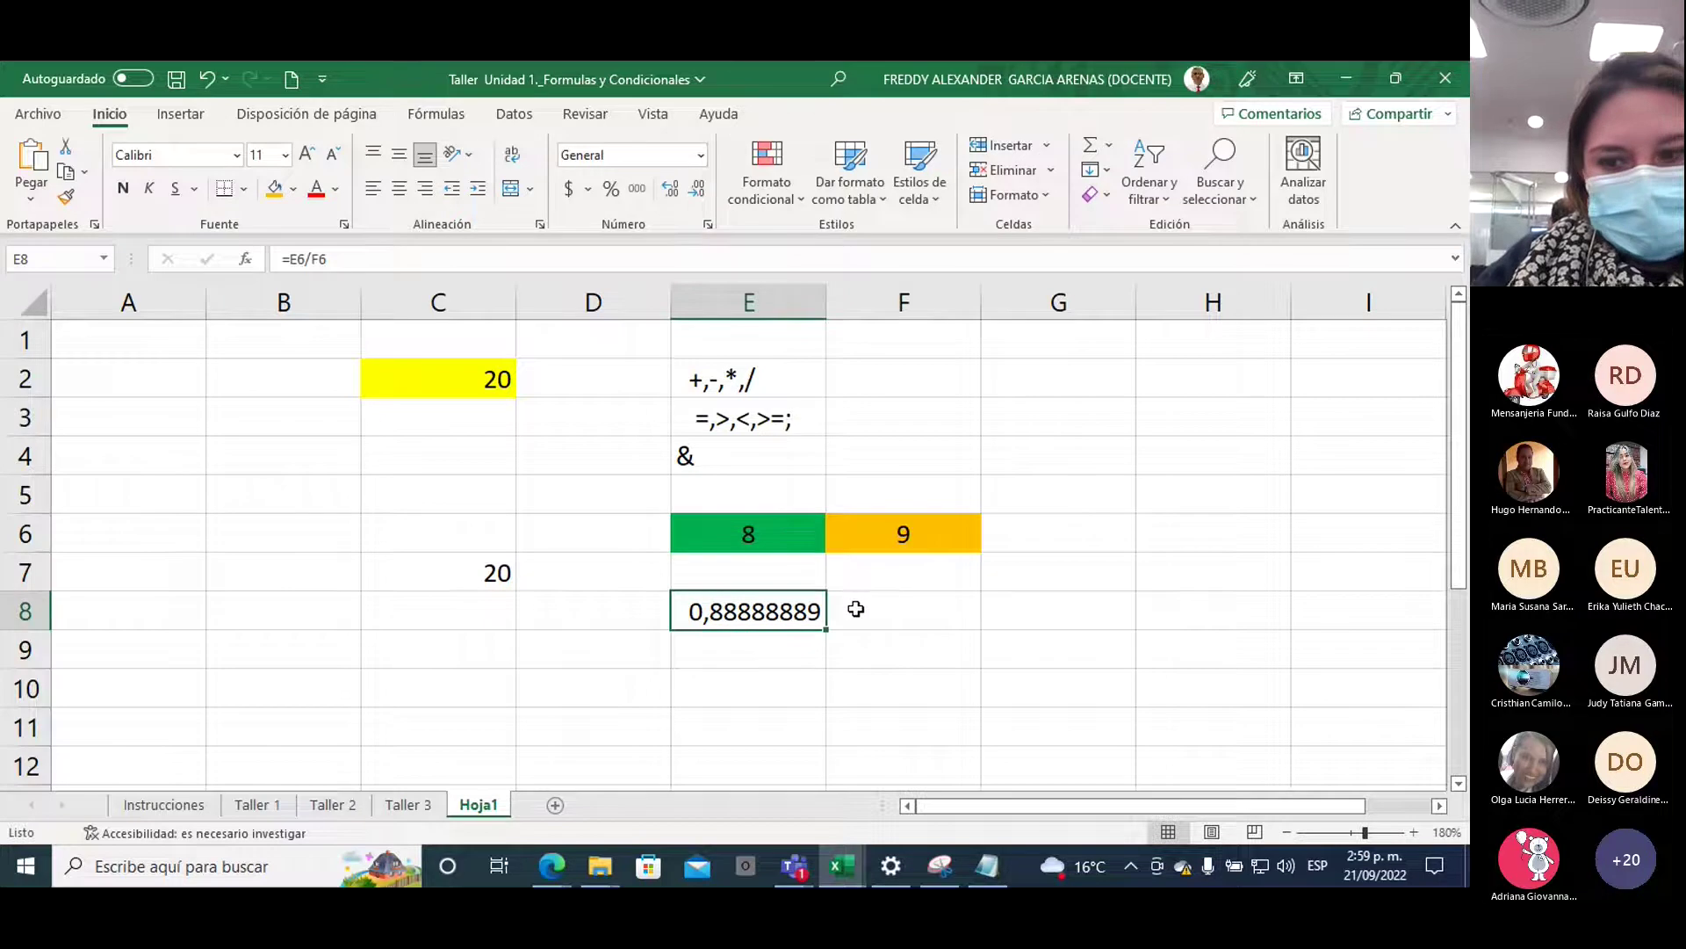
{"action": "left_click", "coordinate": [740, 649]}
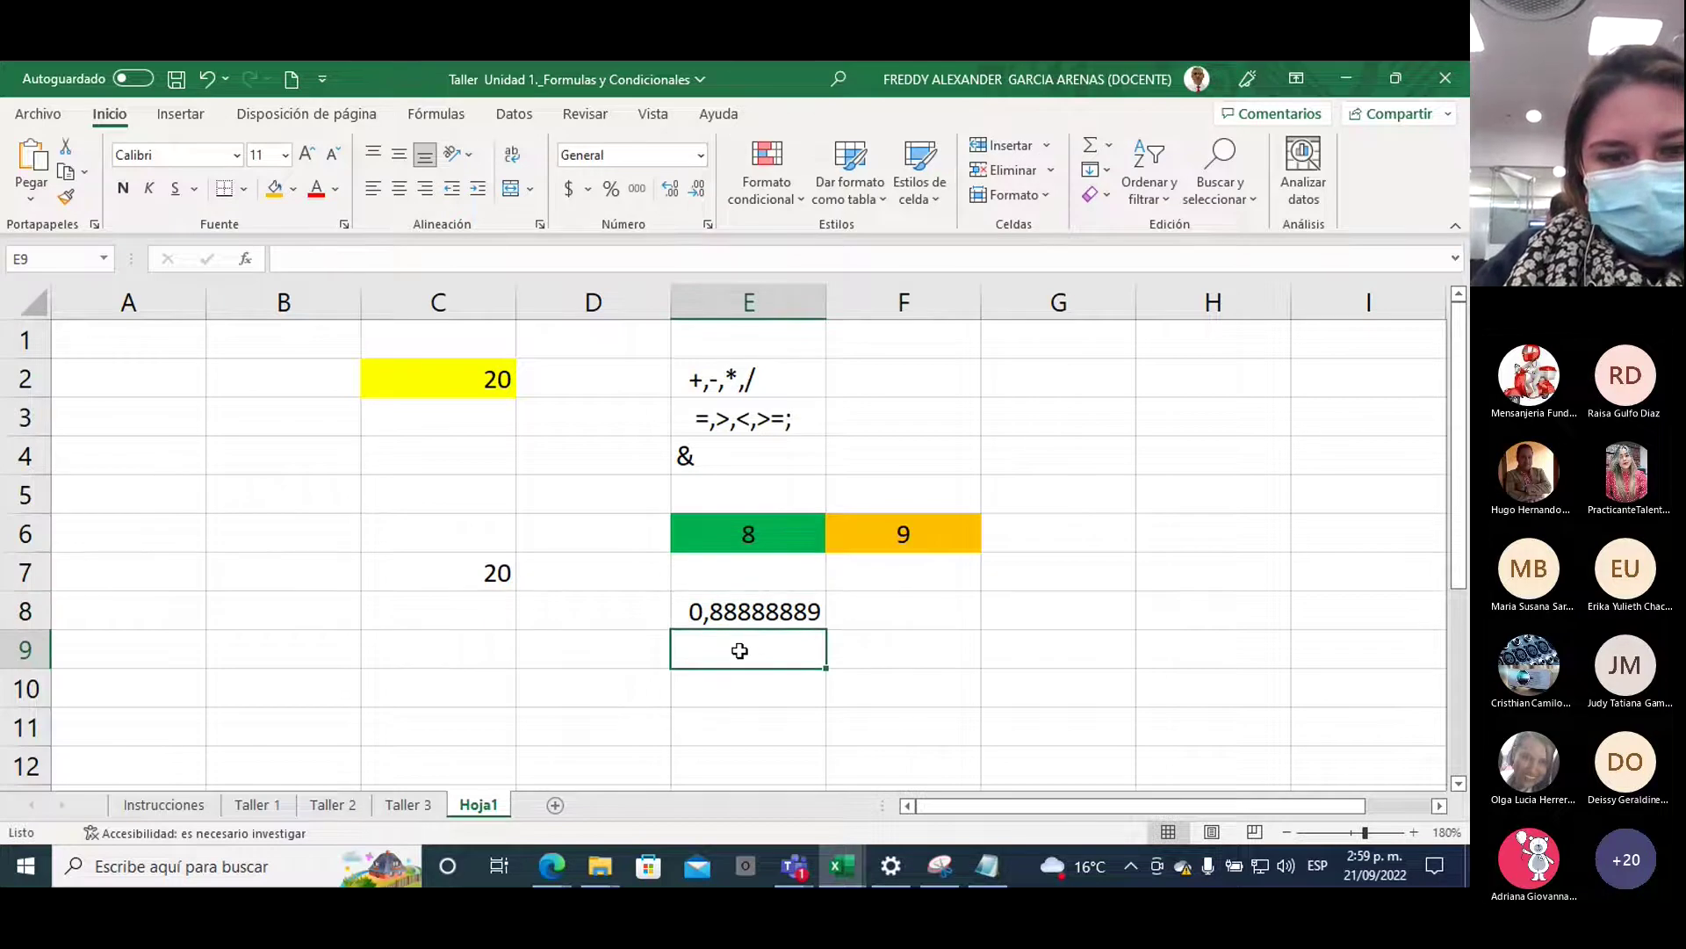
{"action": "type", "text": "="}
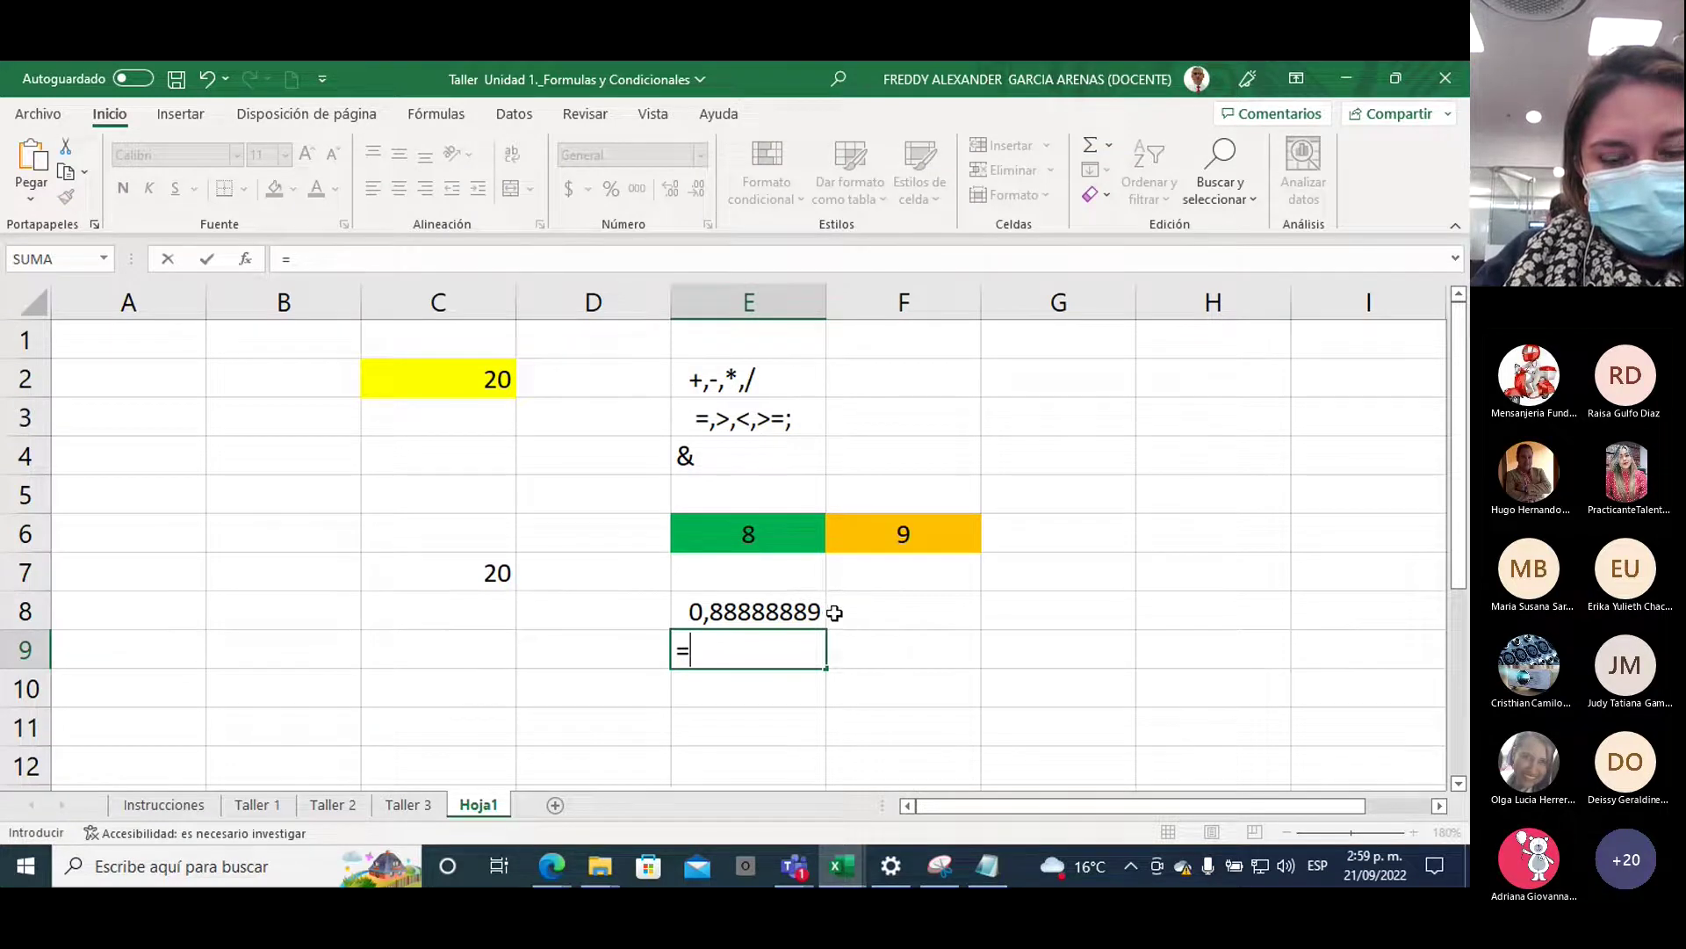
{"action": "left_click", "coordinate": [755, 541]}
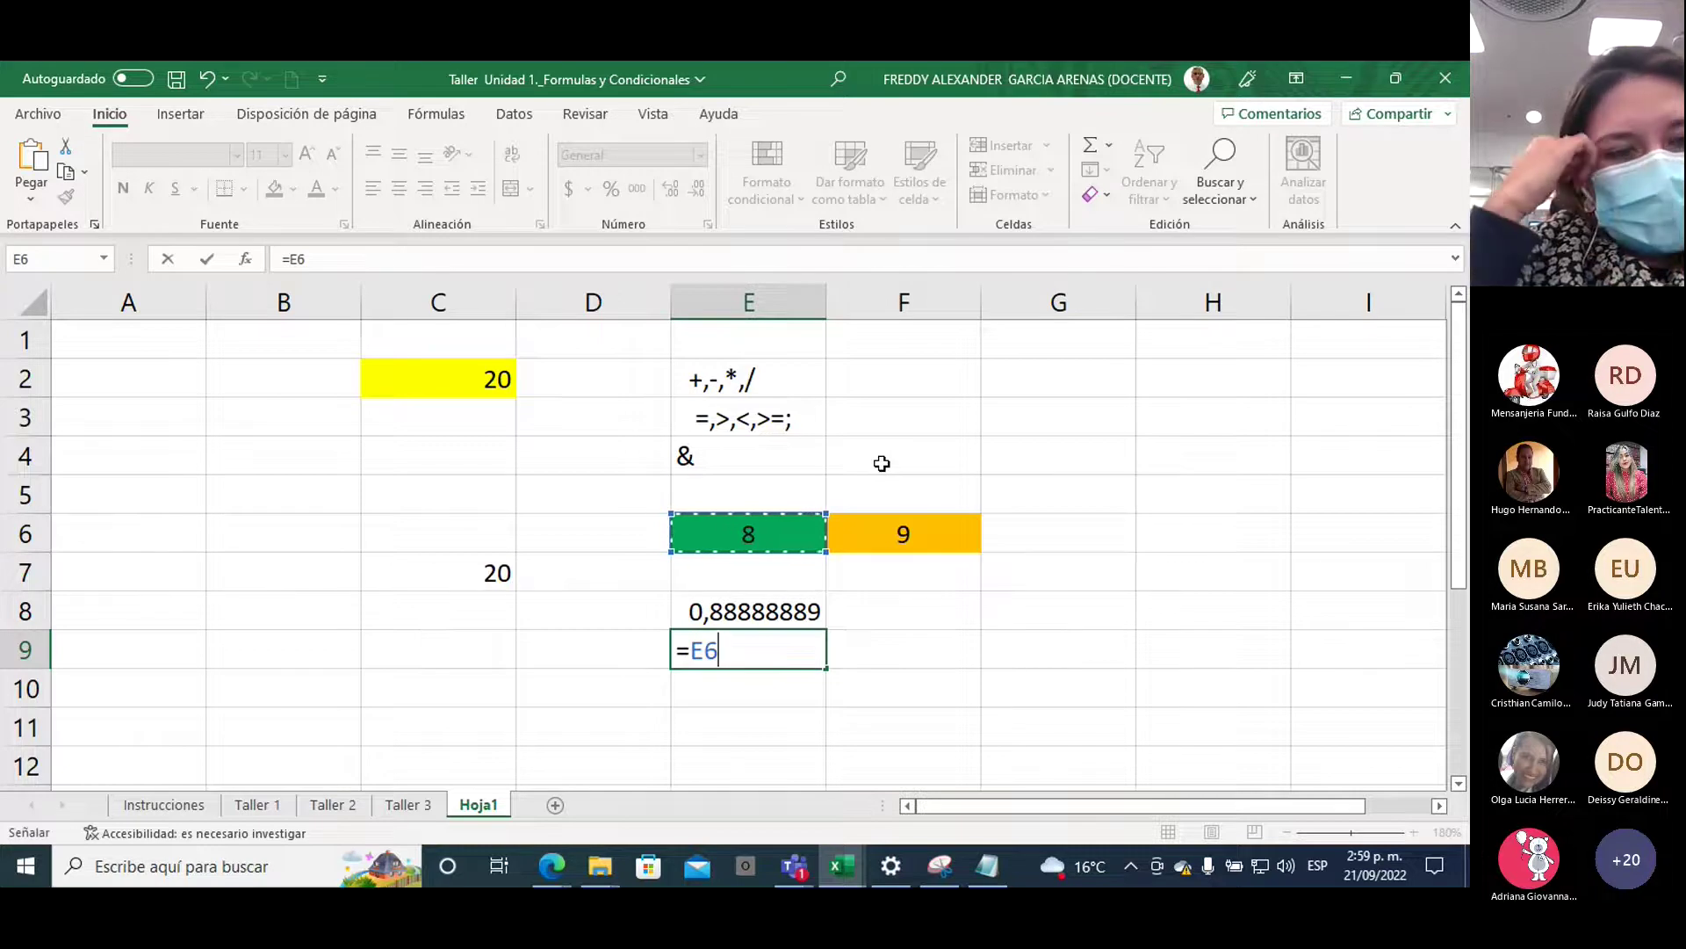
{"action": "type", "text": "="}
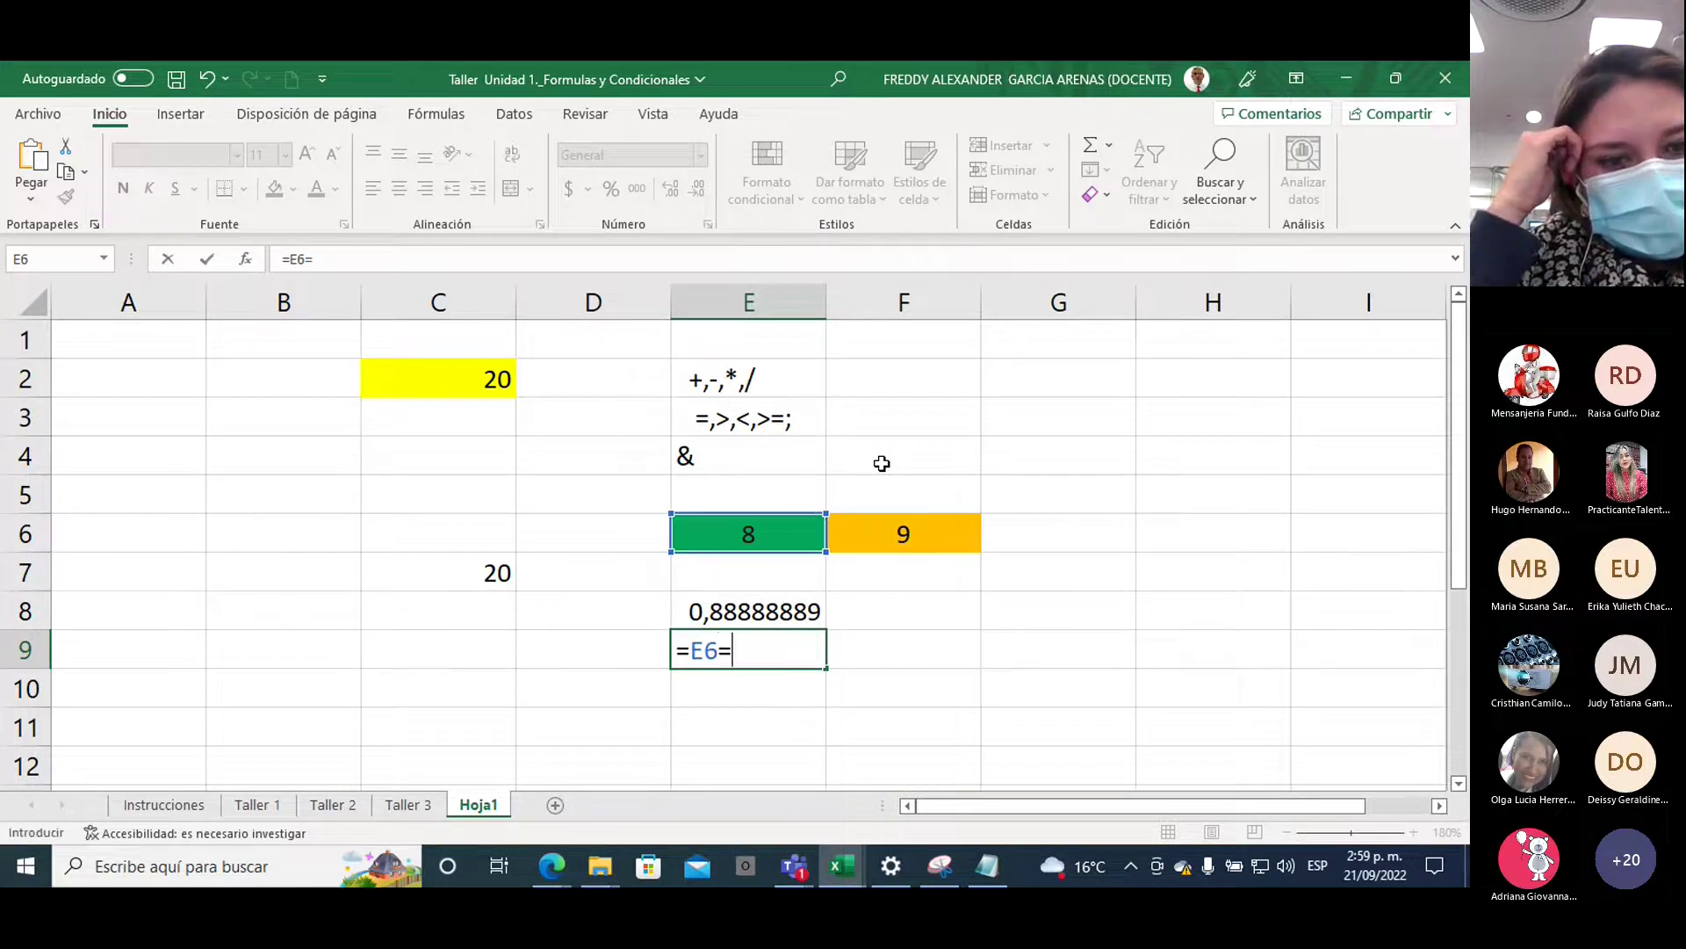
{"action": "left_click", "coordinate": [887, 523]}
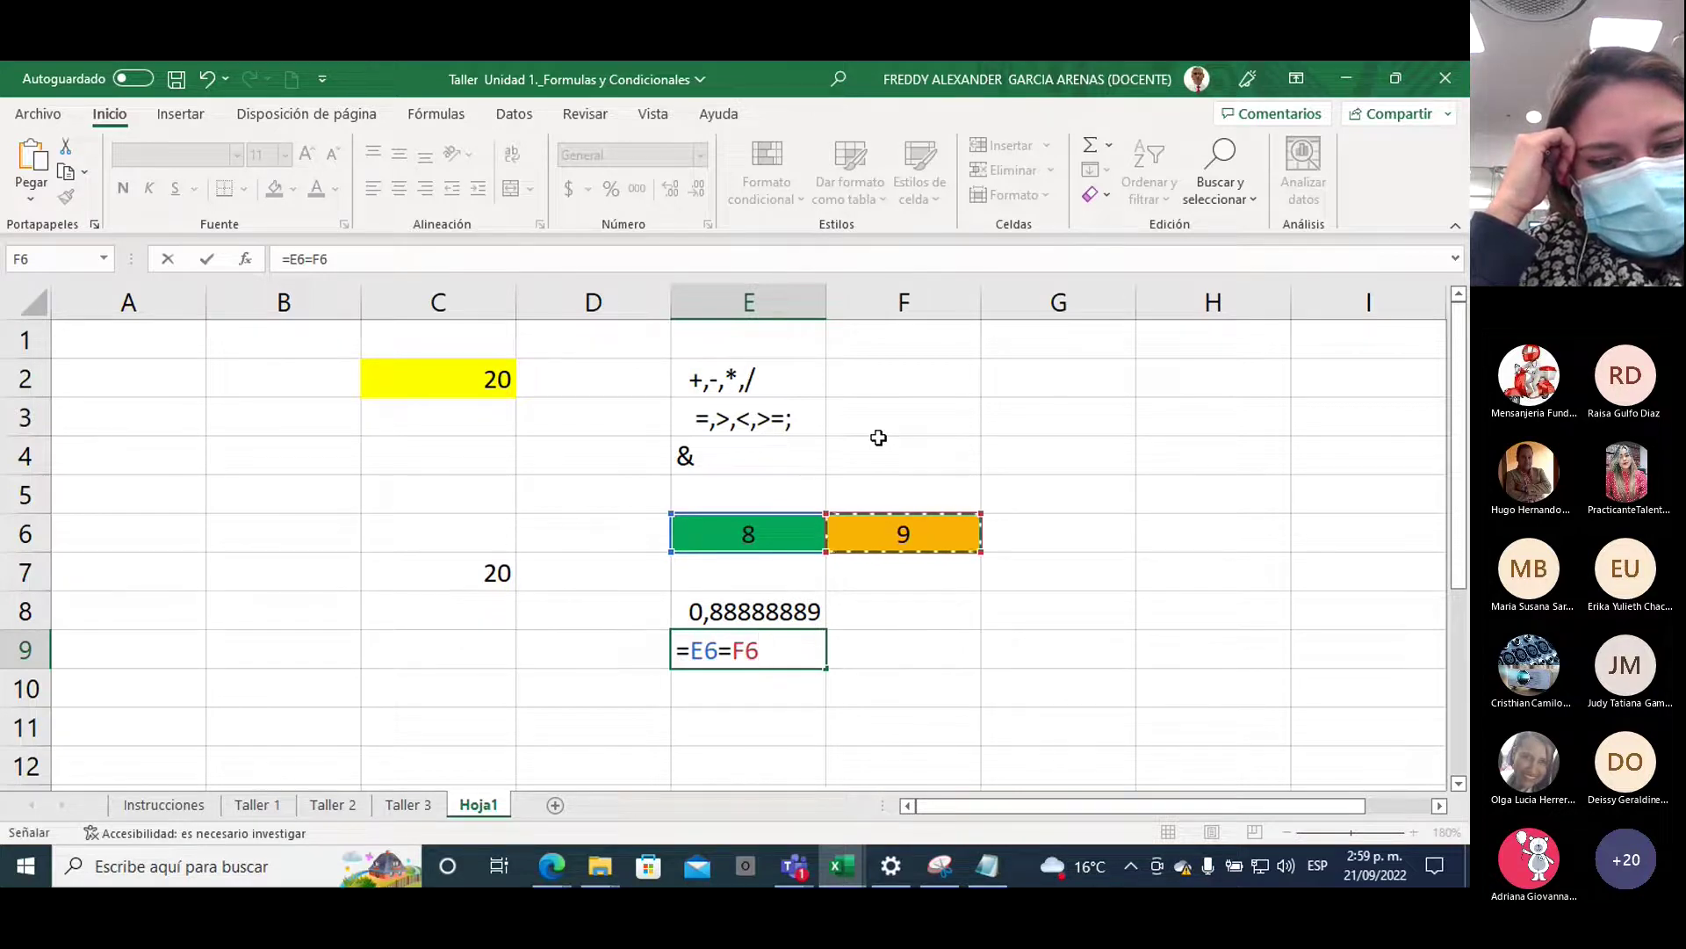
{"action": "key", "text": "Return"}
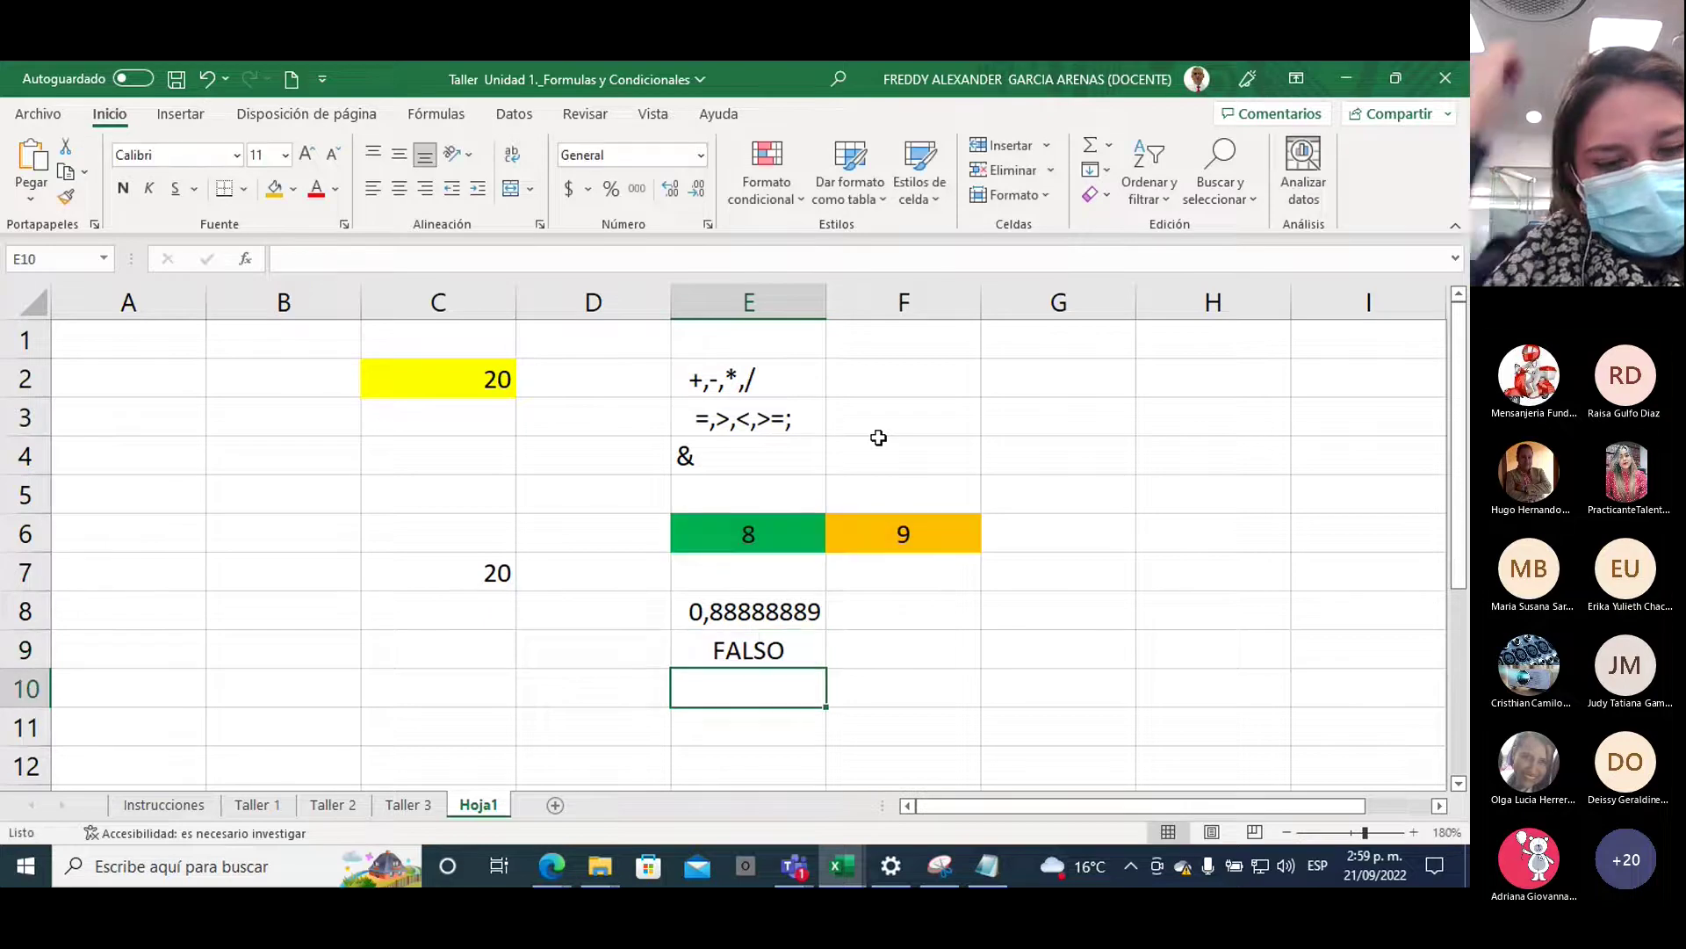
{"action": "key", "text": "Up"}
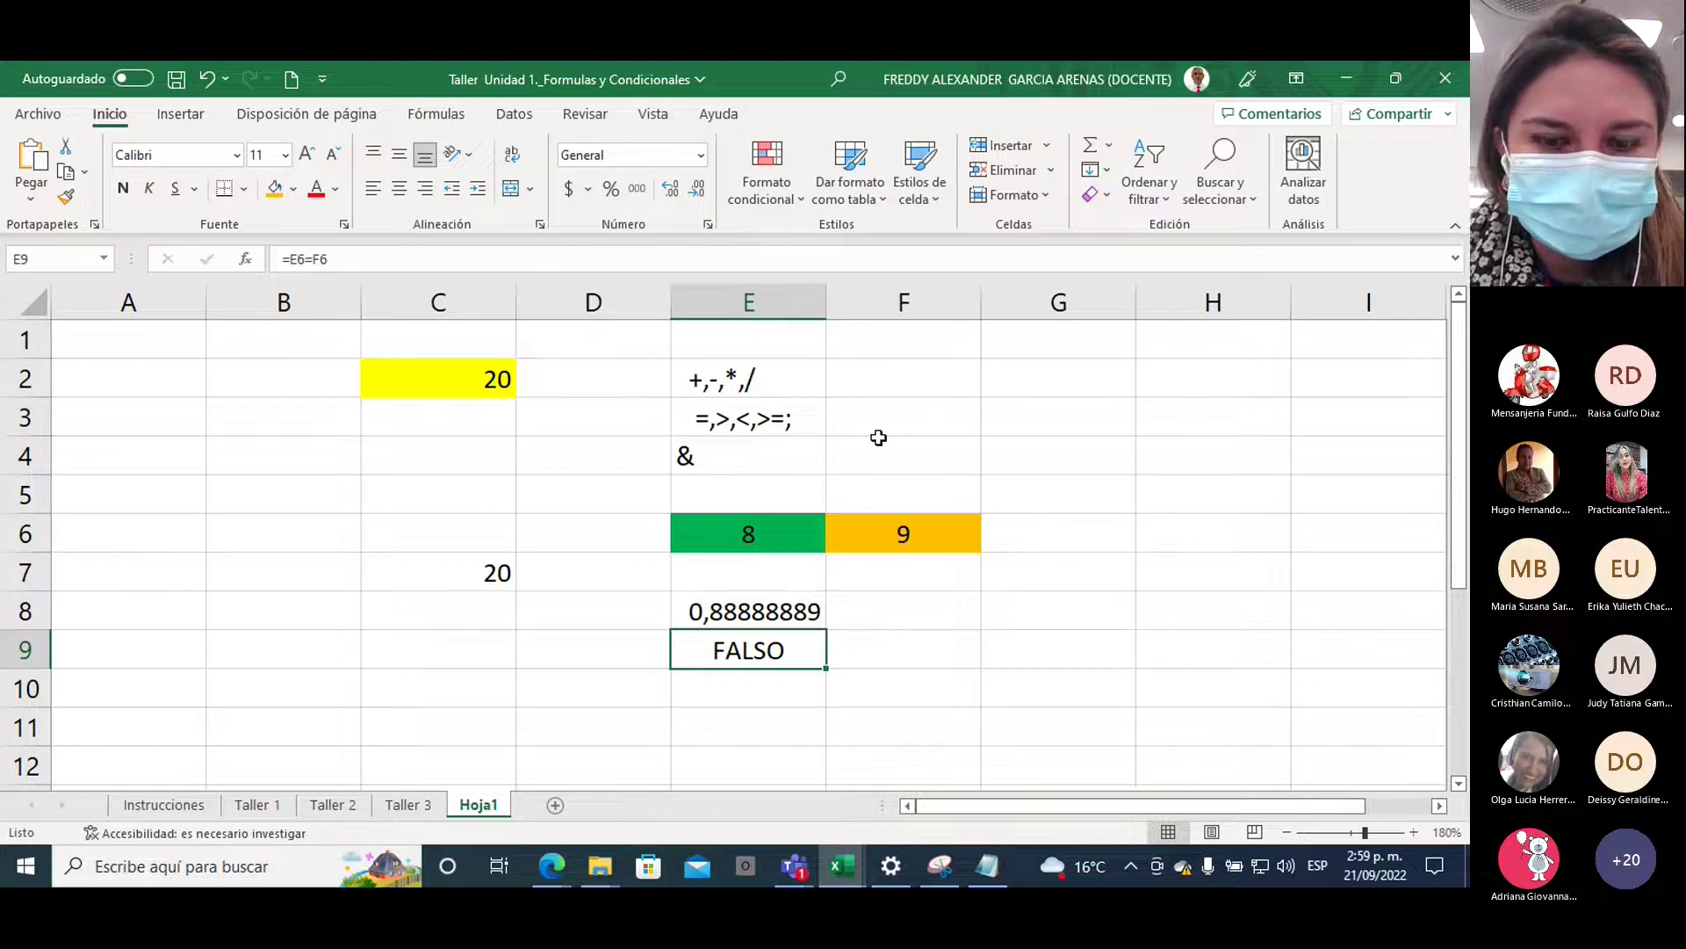
{"action": "left_click", "coordinate": [757, 414]}
{"action": "left_click", "coordinate": [910, 410]}
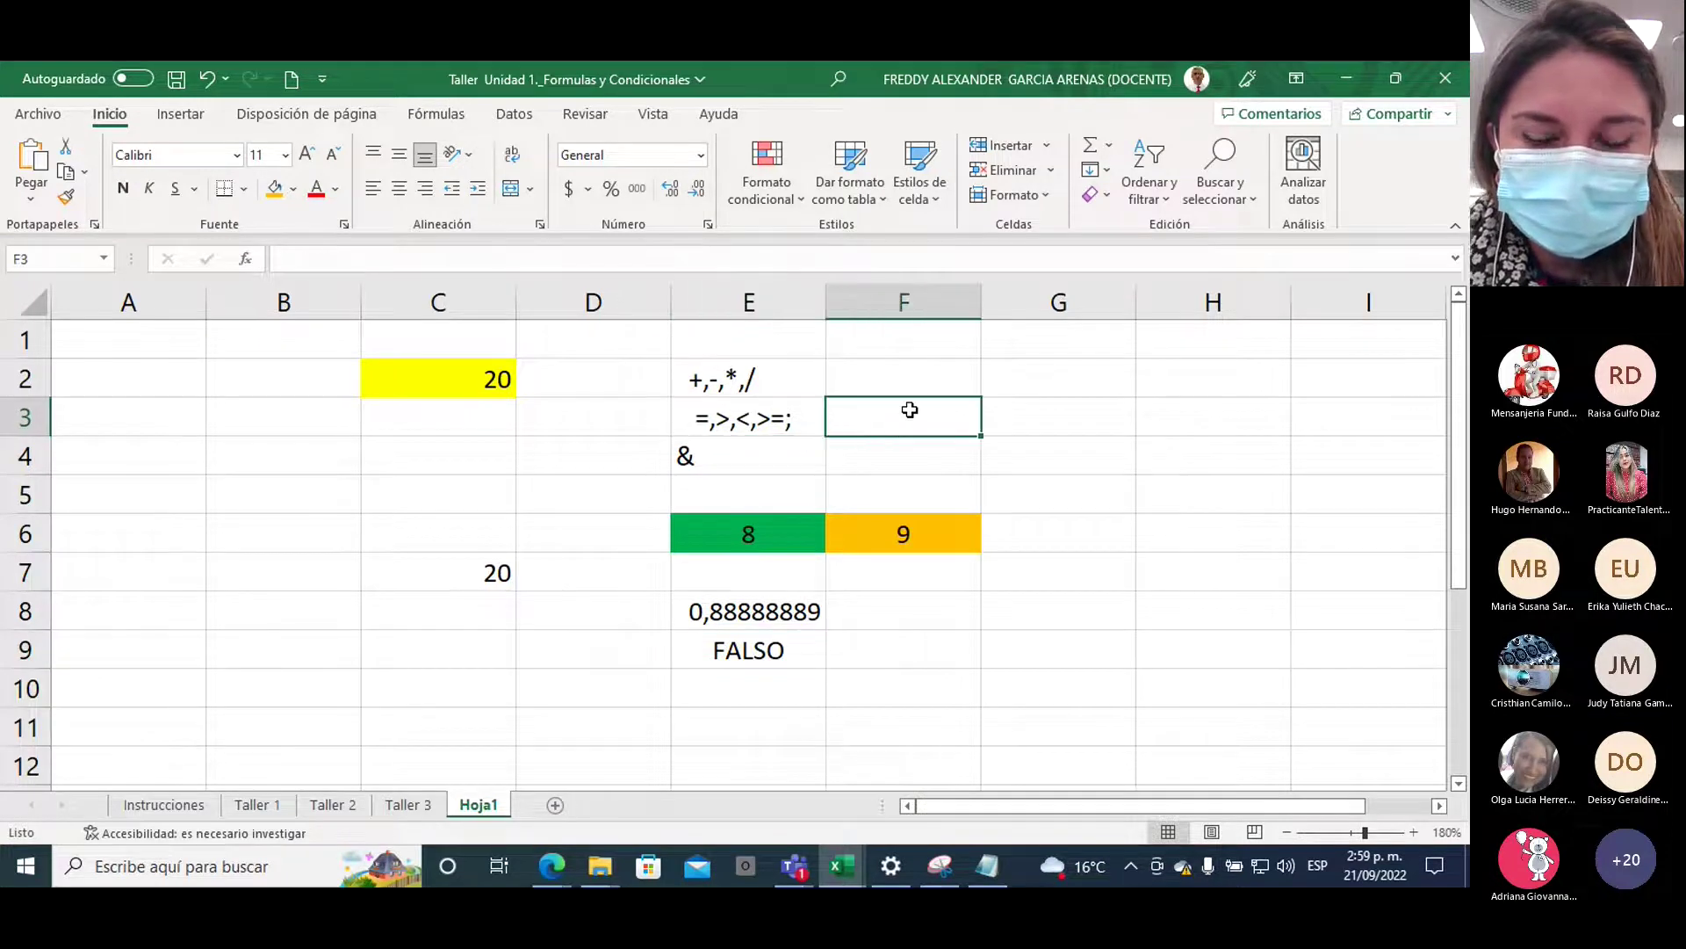
{"action": "type", "text": "verdad"}
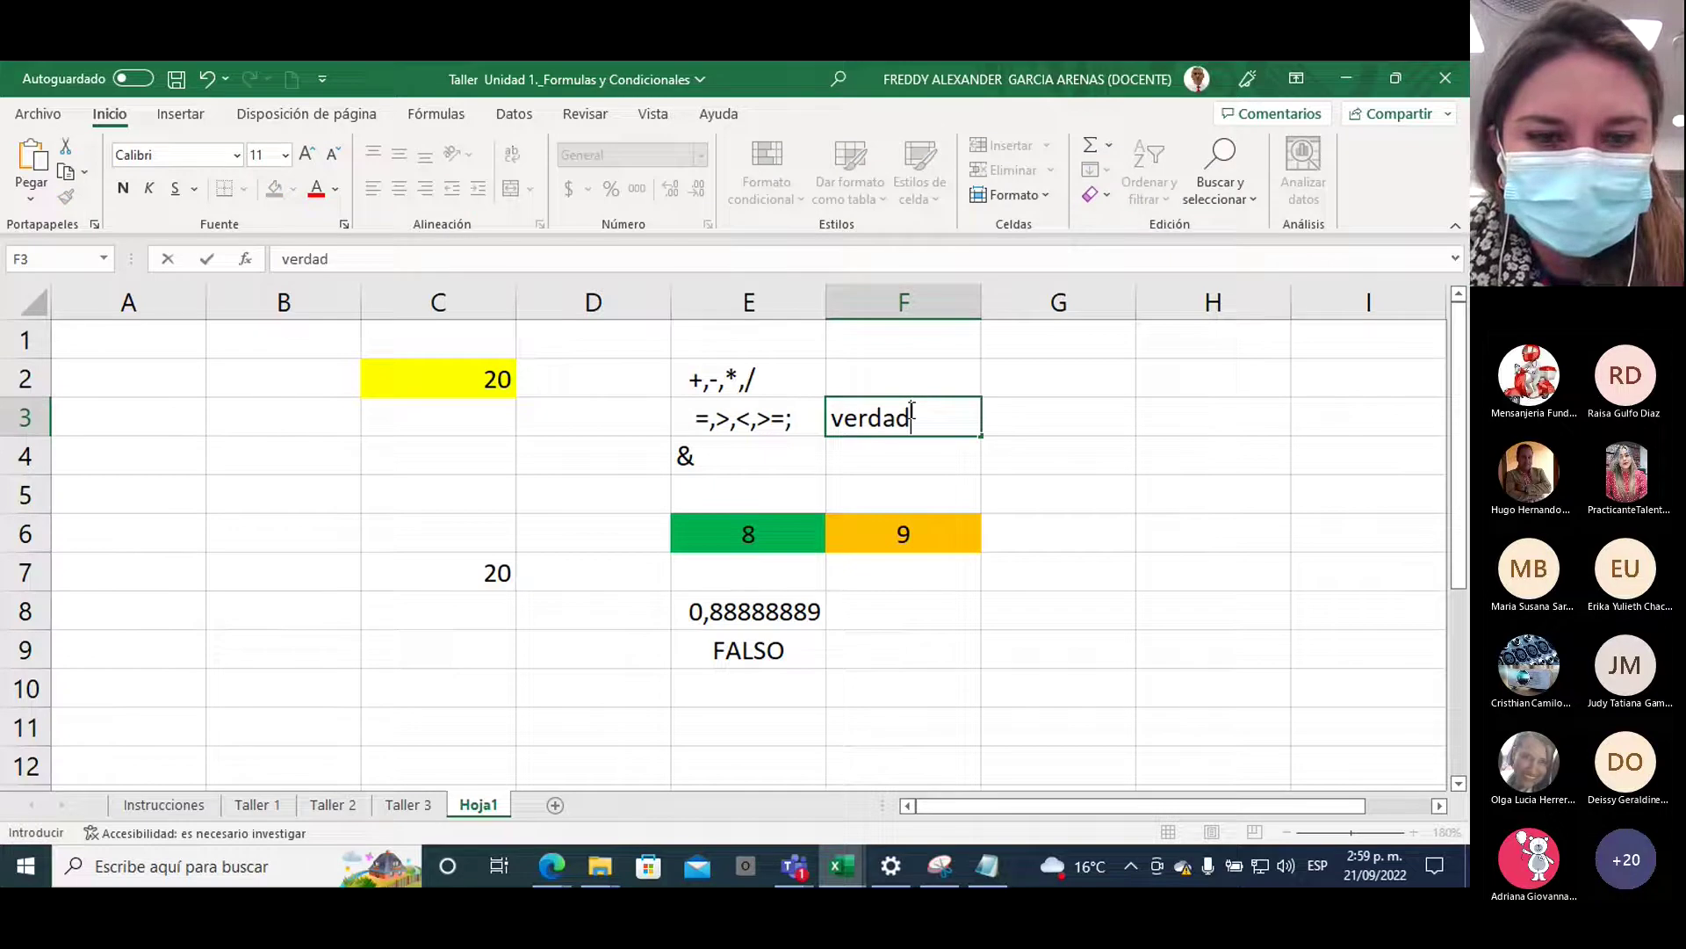
{"action": "type", "text": "ero"}
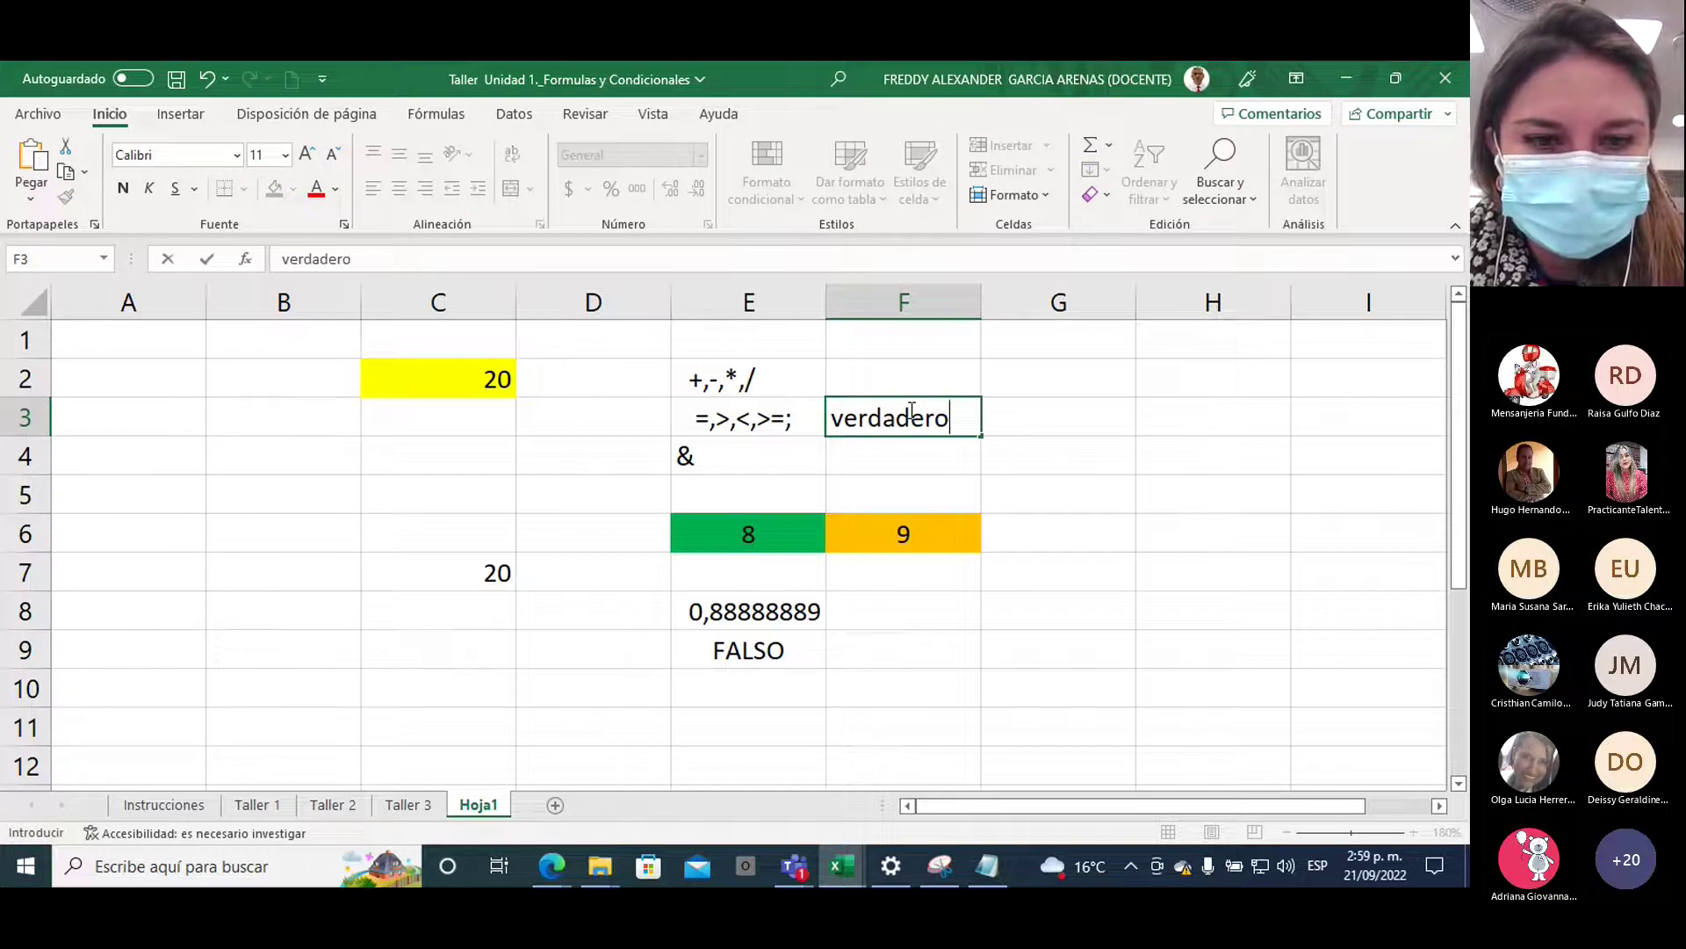
{"action": "key", "text": "Tab"}
{"action": "type", "text": "falso"}
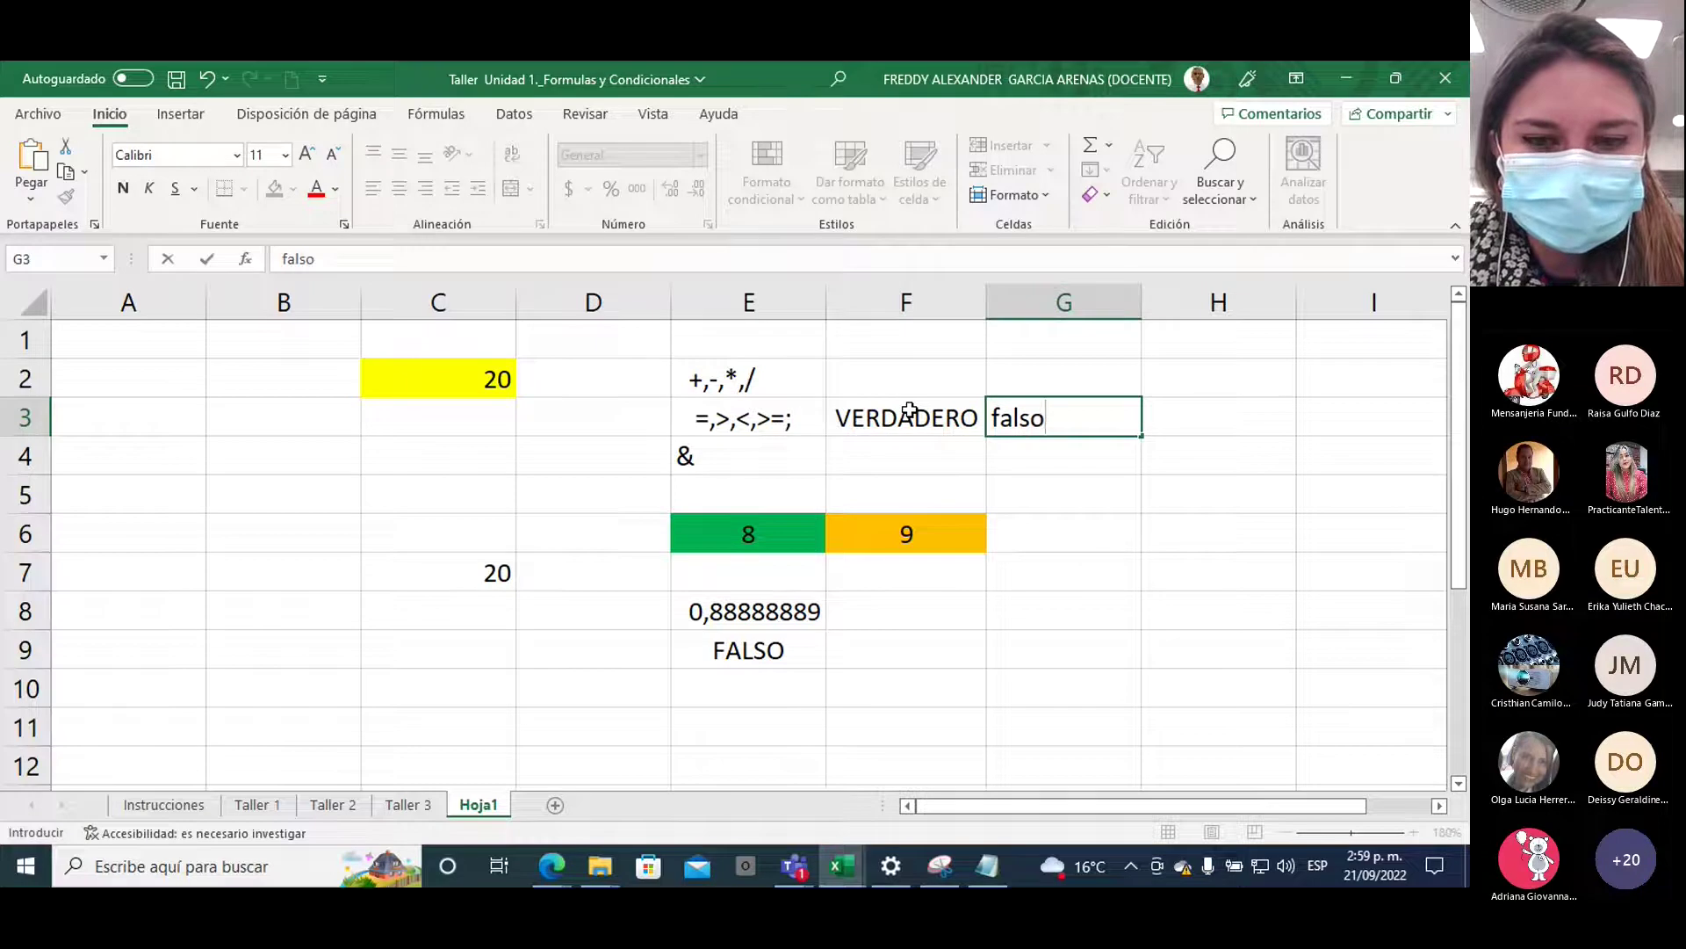
{"action": "key", "text": "Tab"}
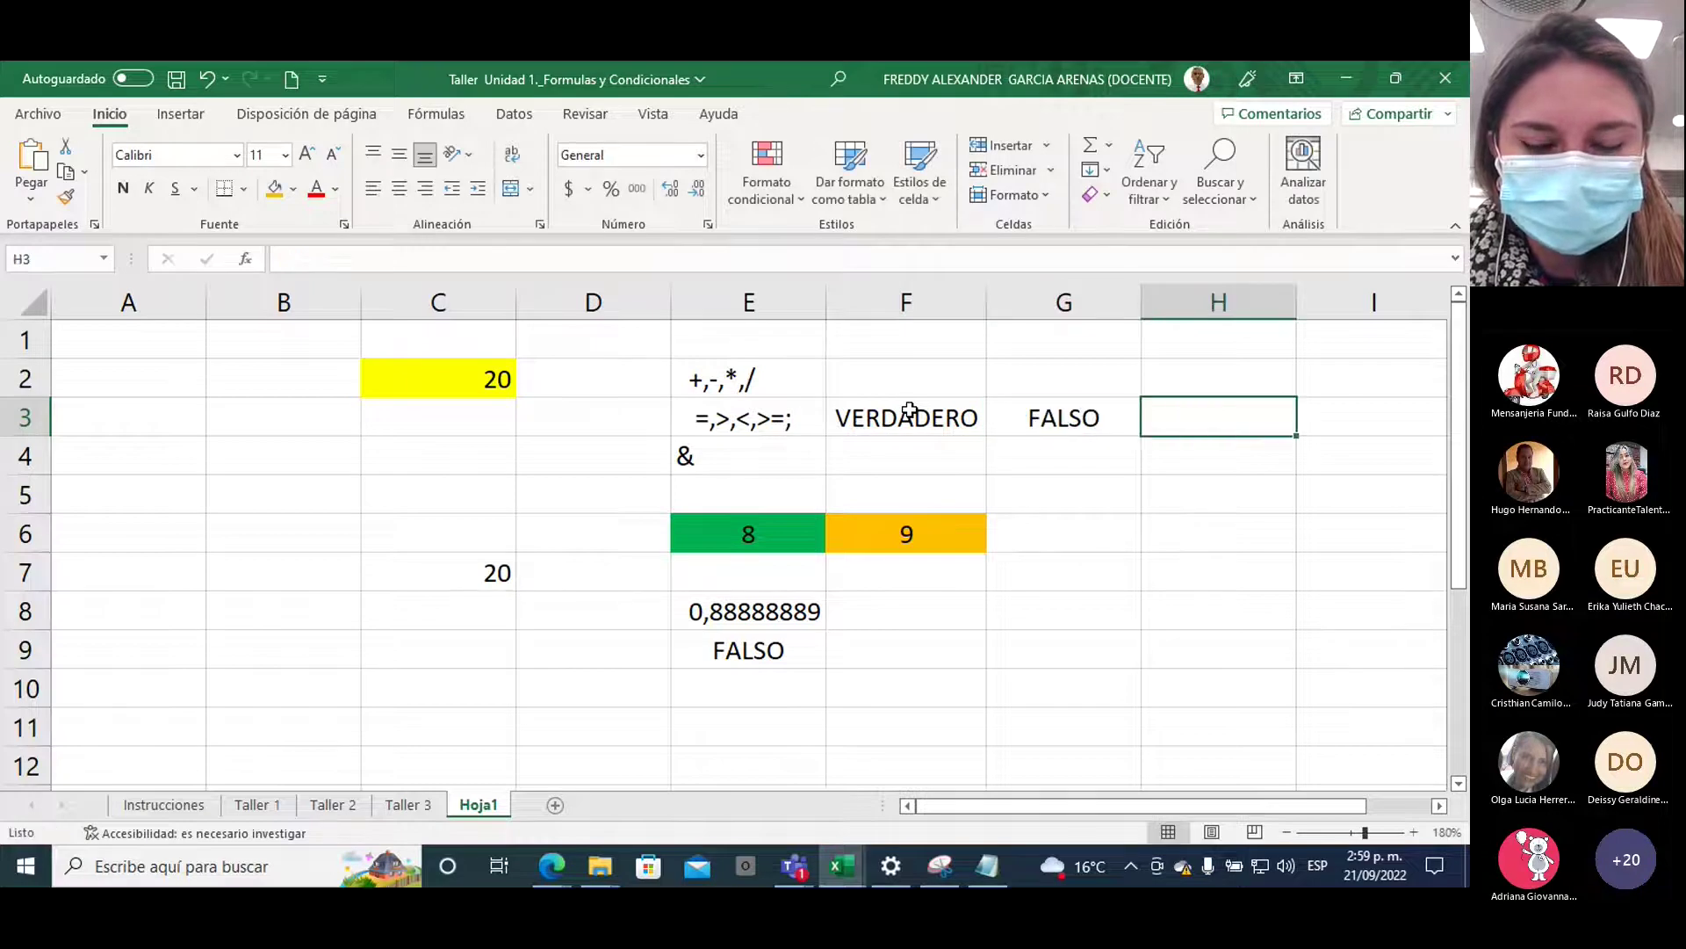
{"action": "left_click", "coordinate": [778, 426]}
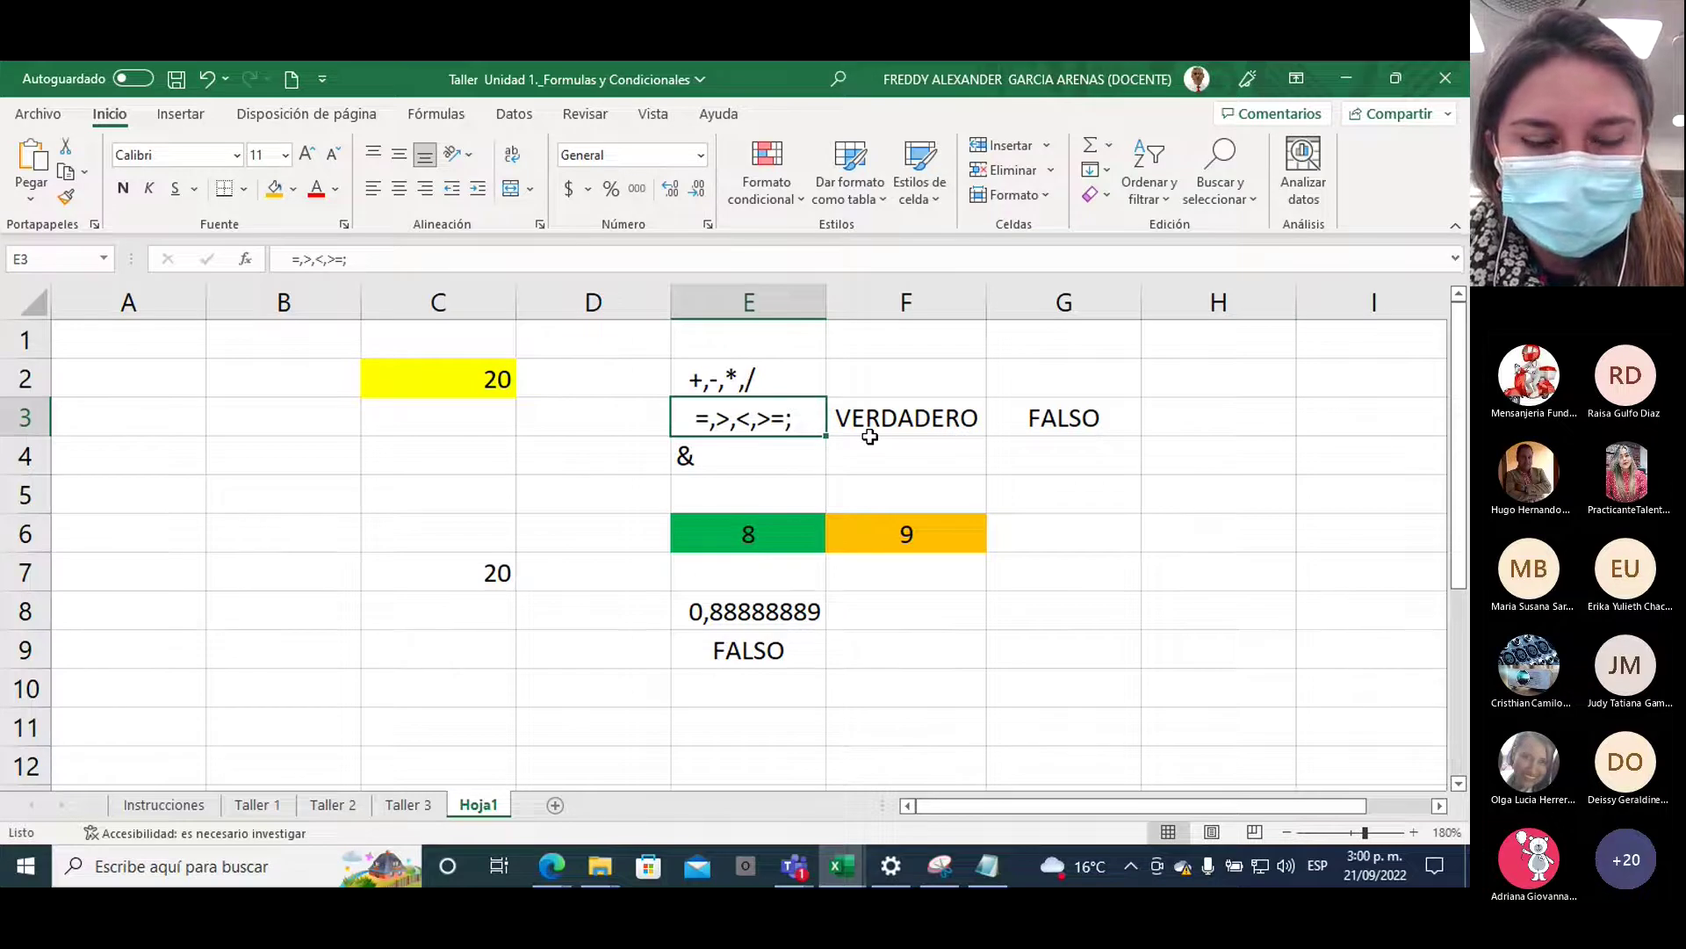
{"action": "left_click", "coordinate": [891, 420]}
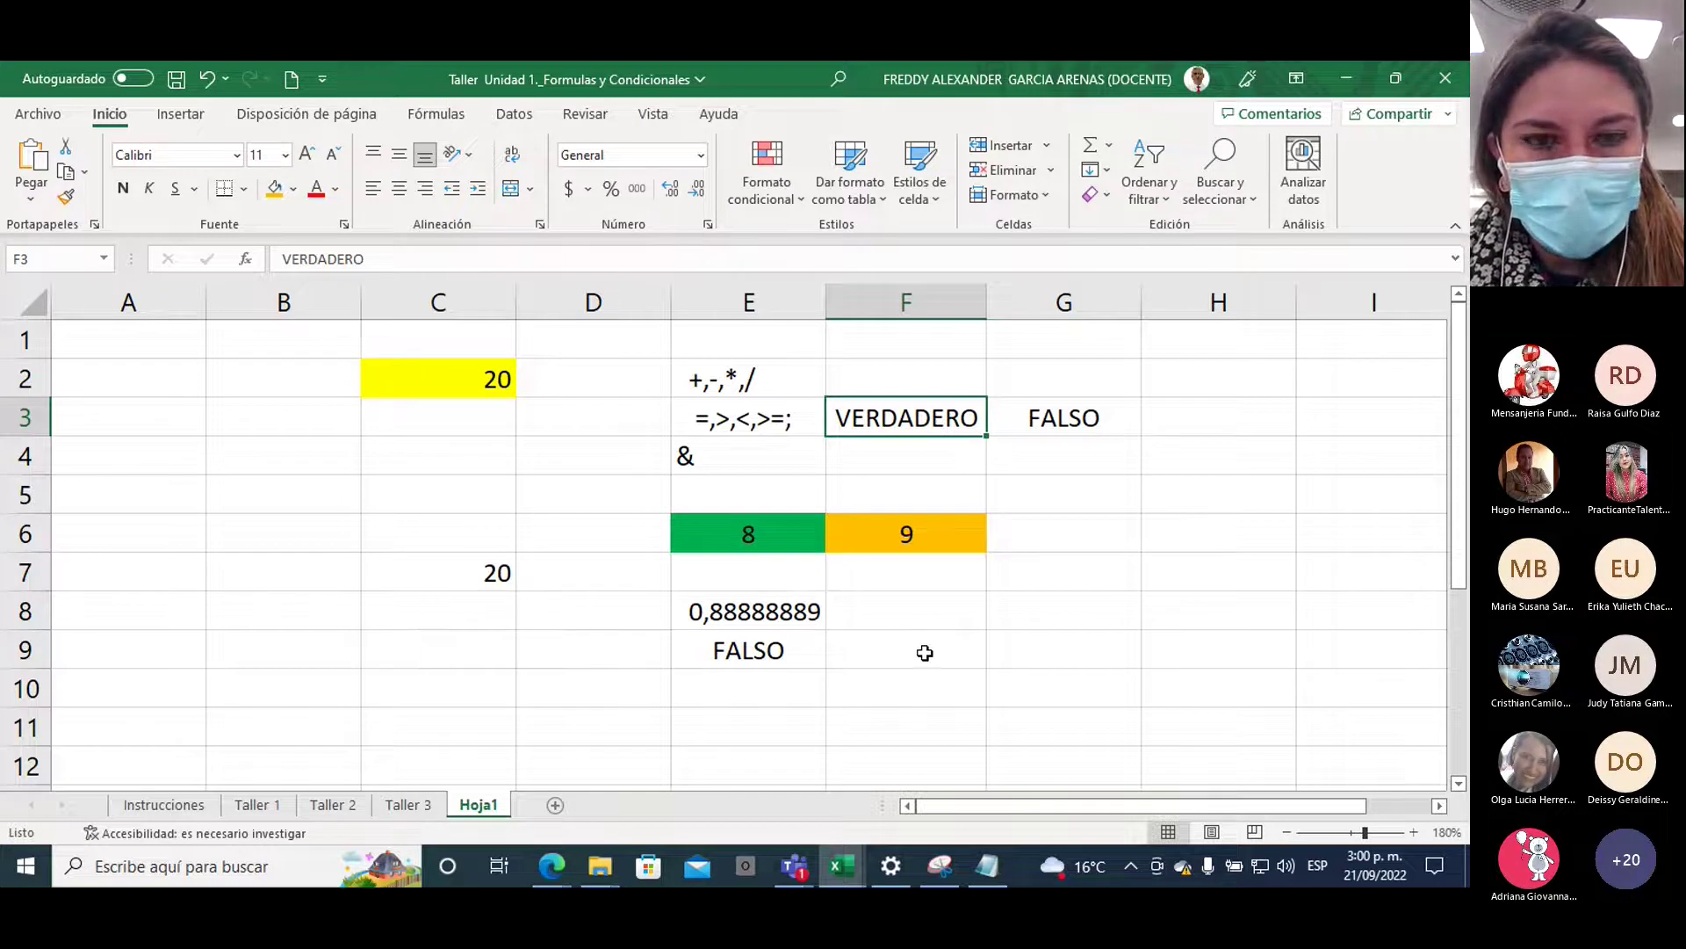
{"action": "left_click", "coordinate": [765, 647]}
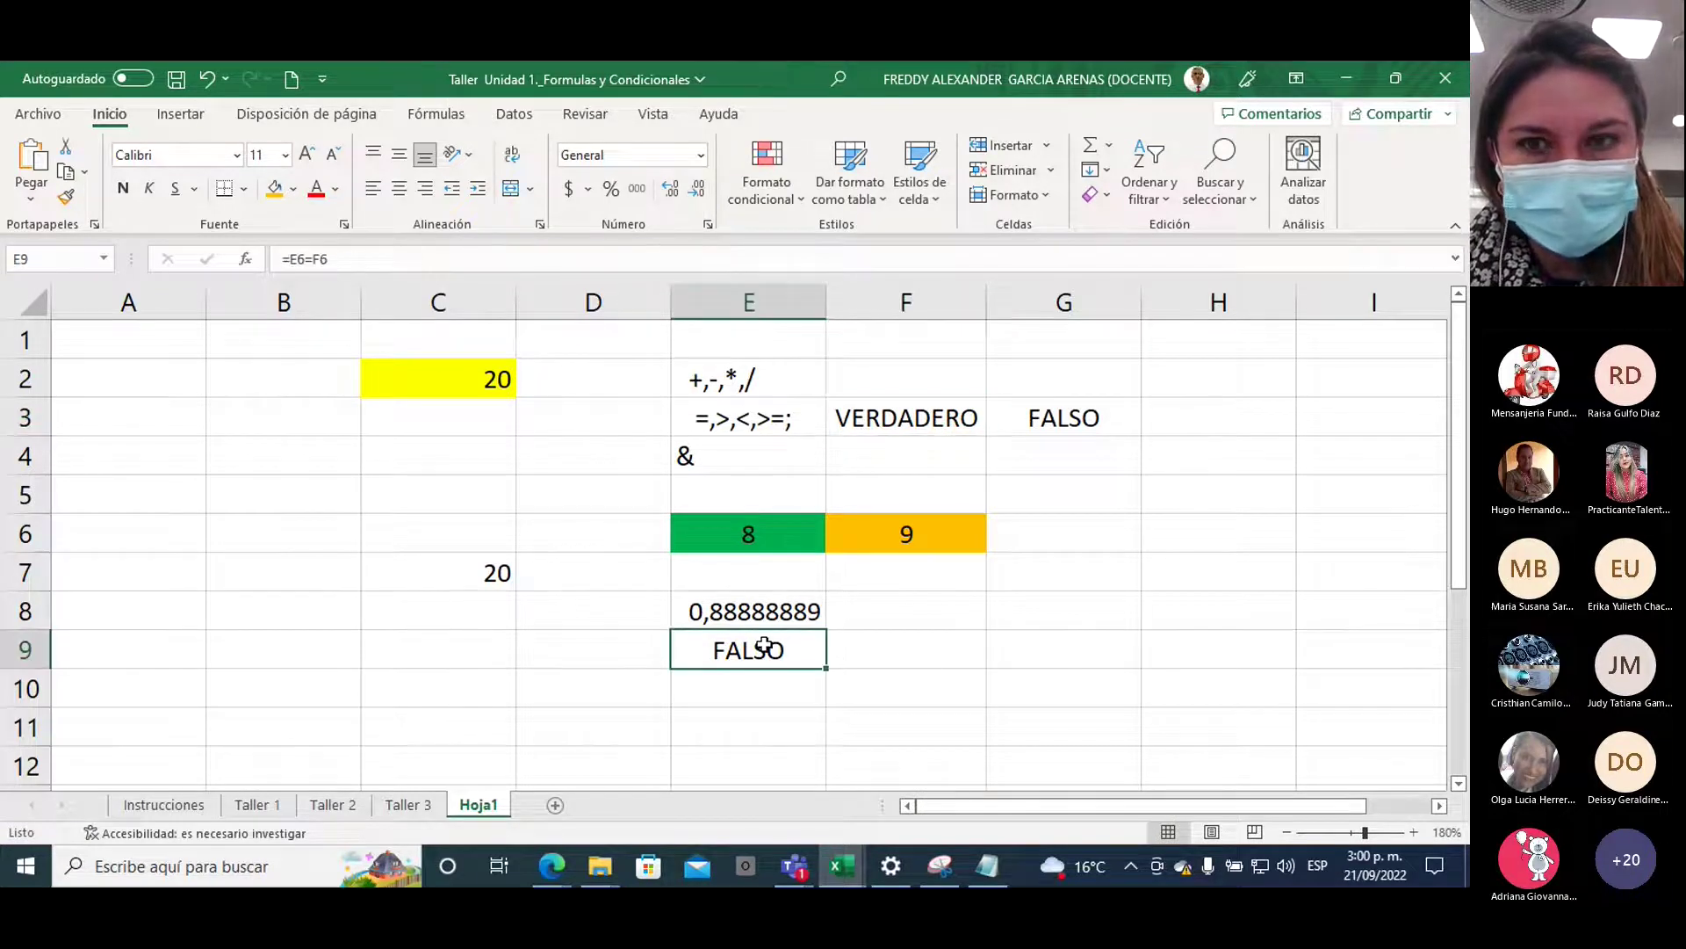
{"action": "left_click", "coordinate": [625, 649]}
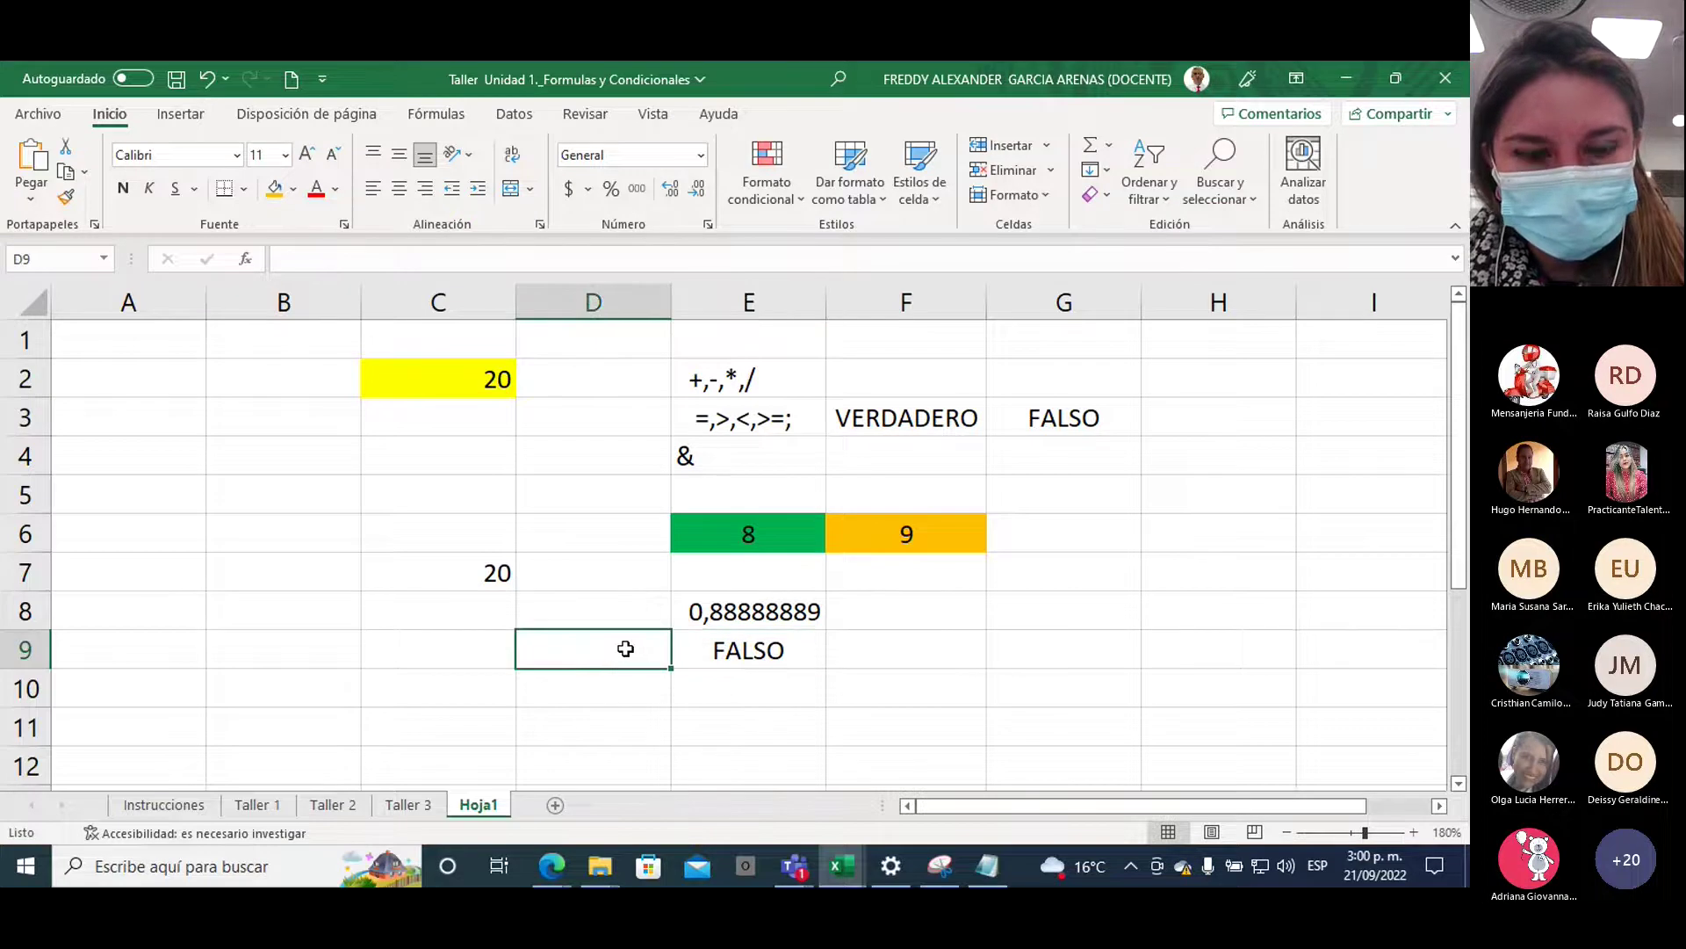
Type the label 'iguales' in D9 and give E9 a light green fill
{"action": "type", "text": "iguales"}
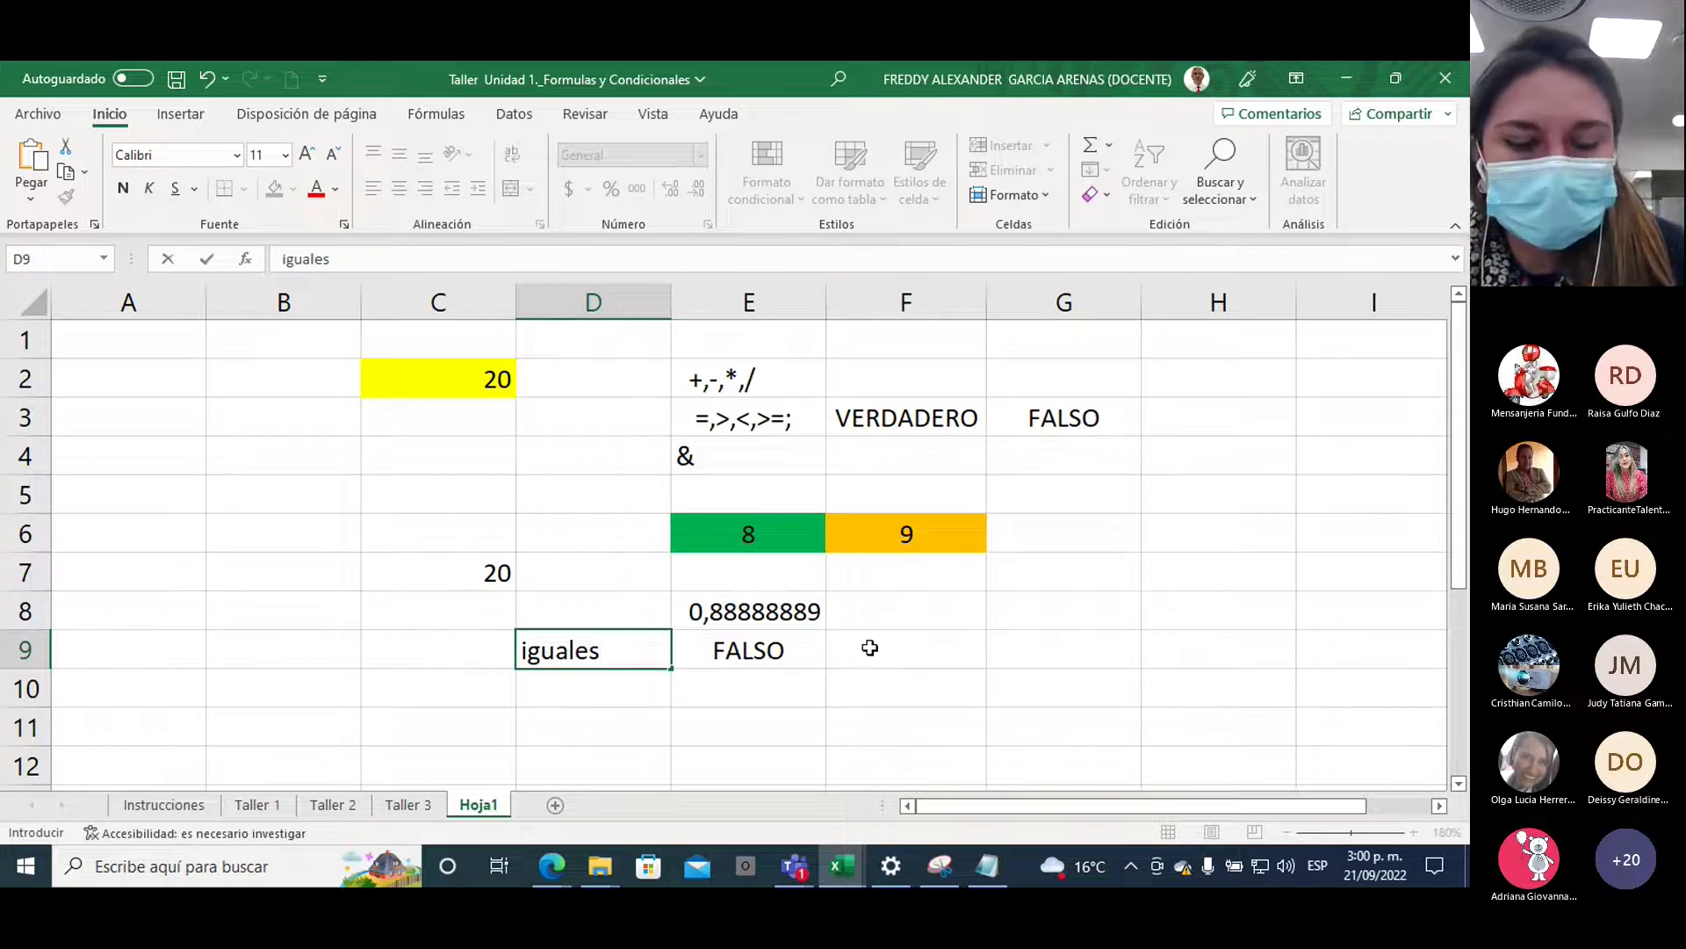
{"action": "left_click", "coordinate": [774, 651]}
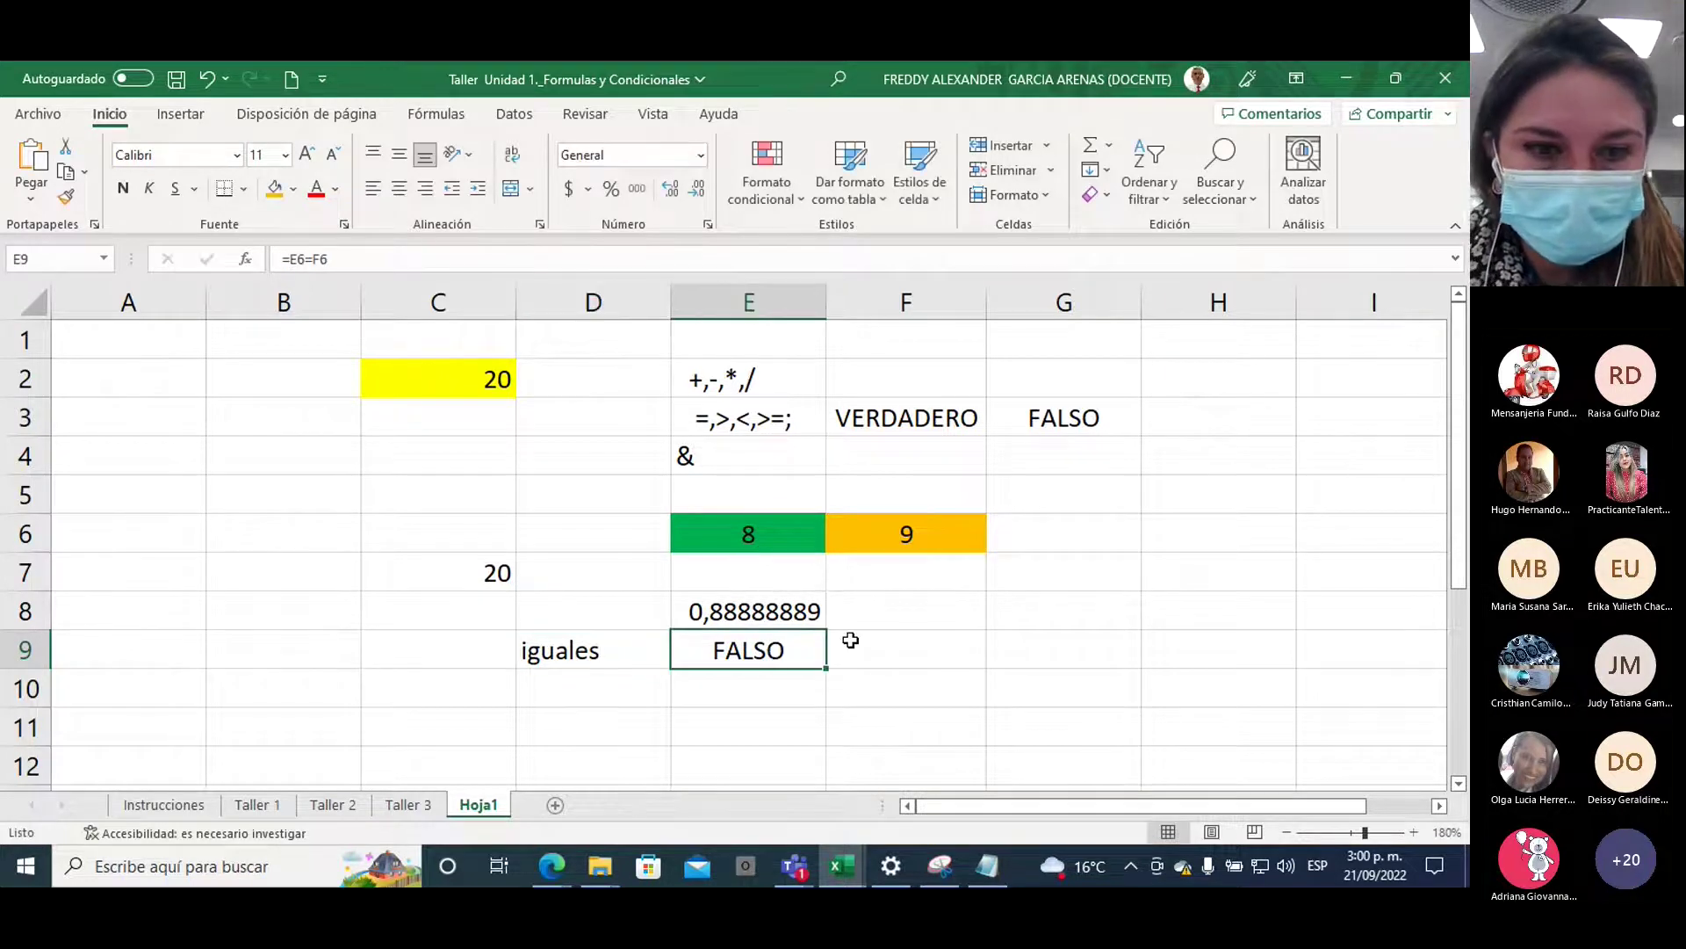
{"action": "left_click", "coordinate": [275, 188]}
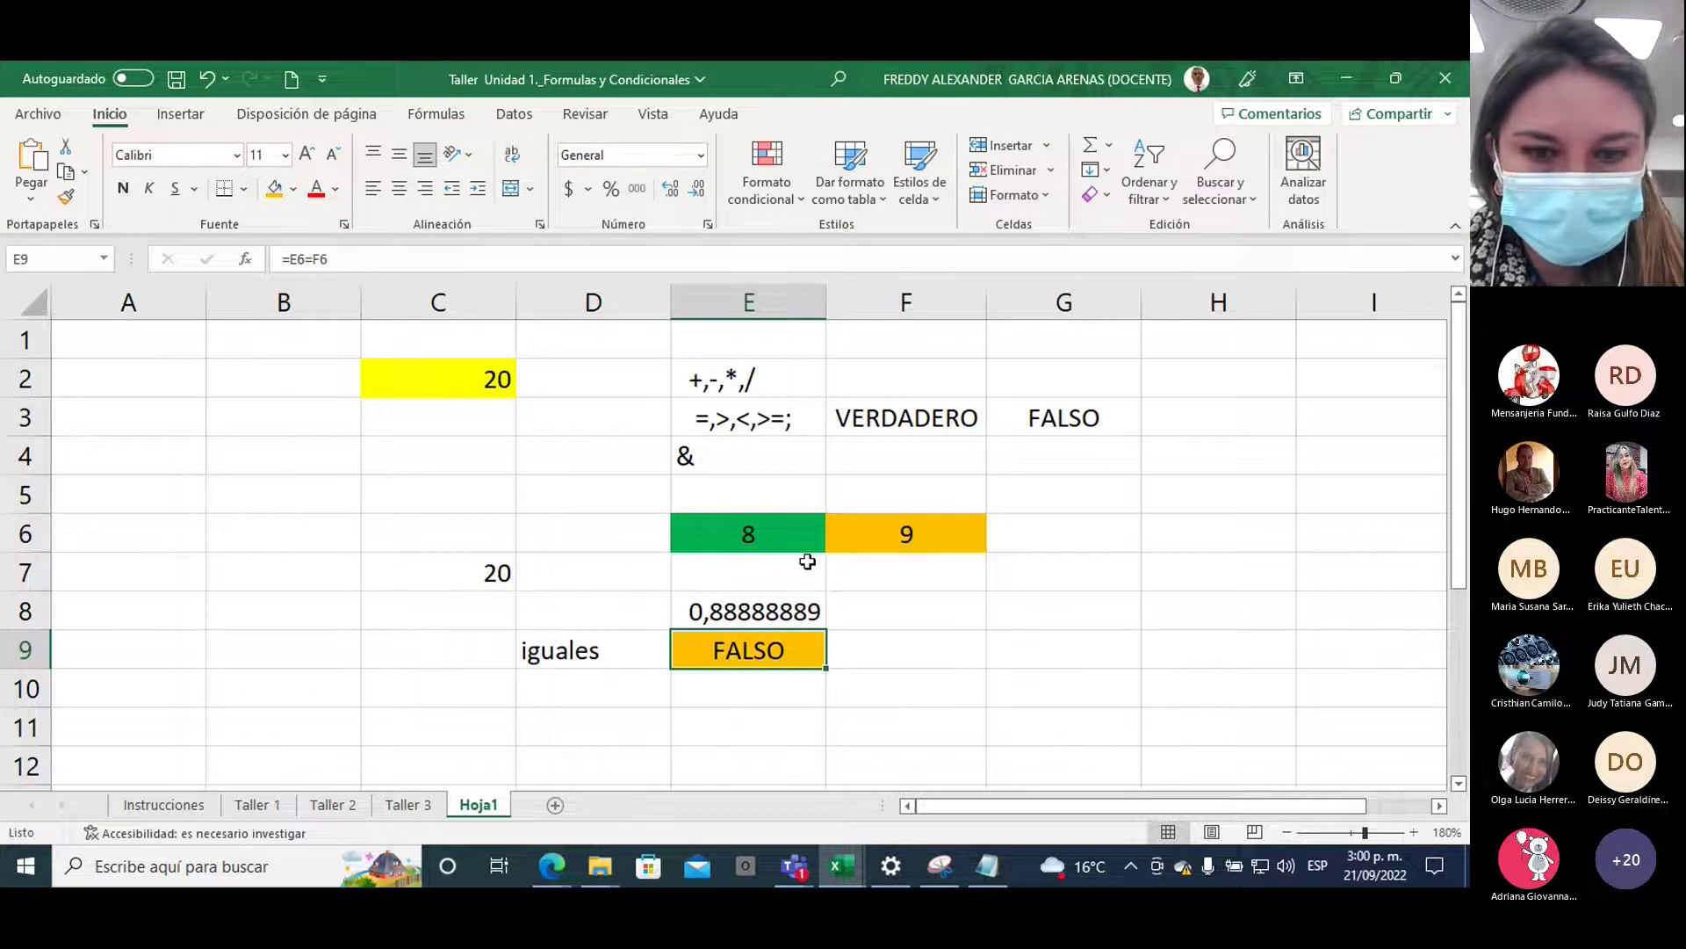
{"action": "left_click", "coordinate": [294, 189]}
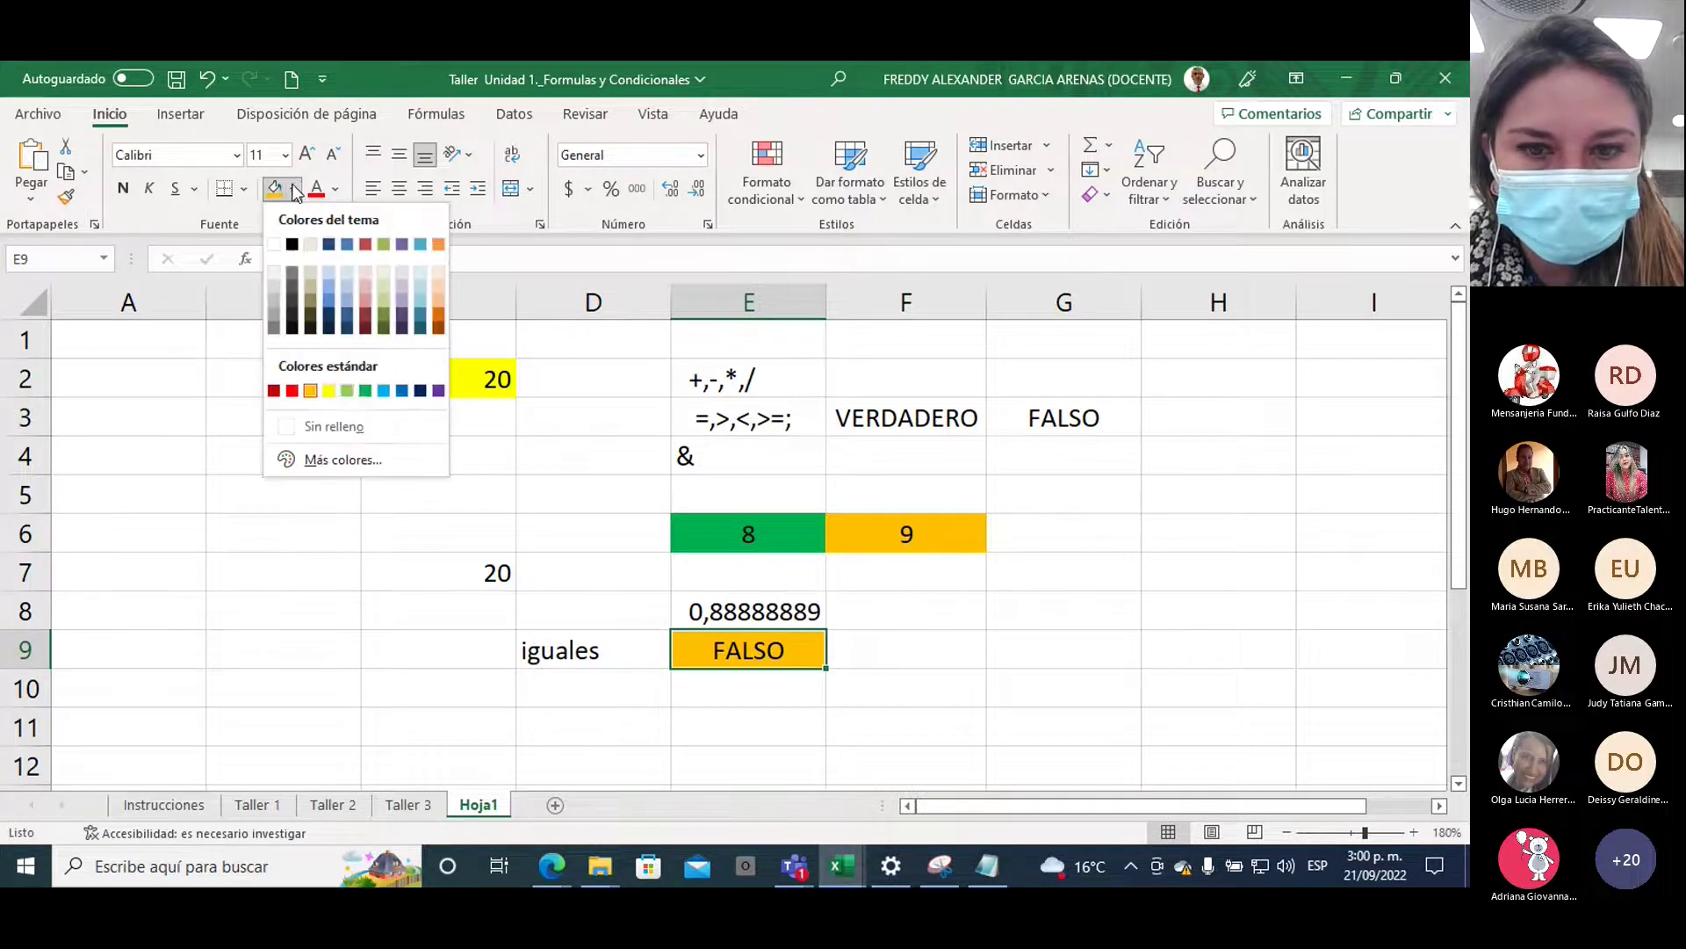
{"action": "left_click", "coordinate": [347, 390]}
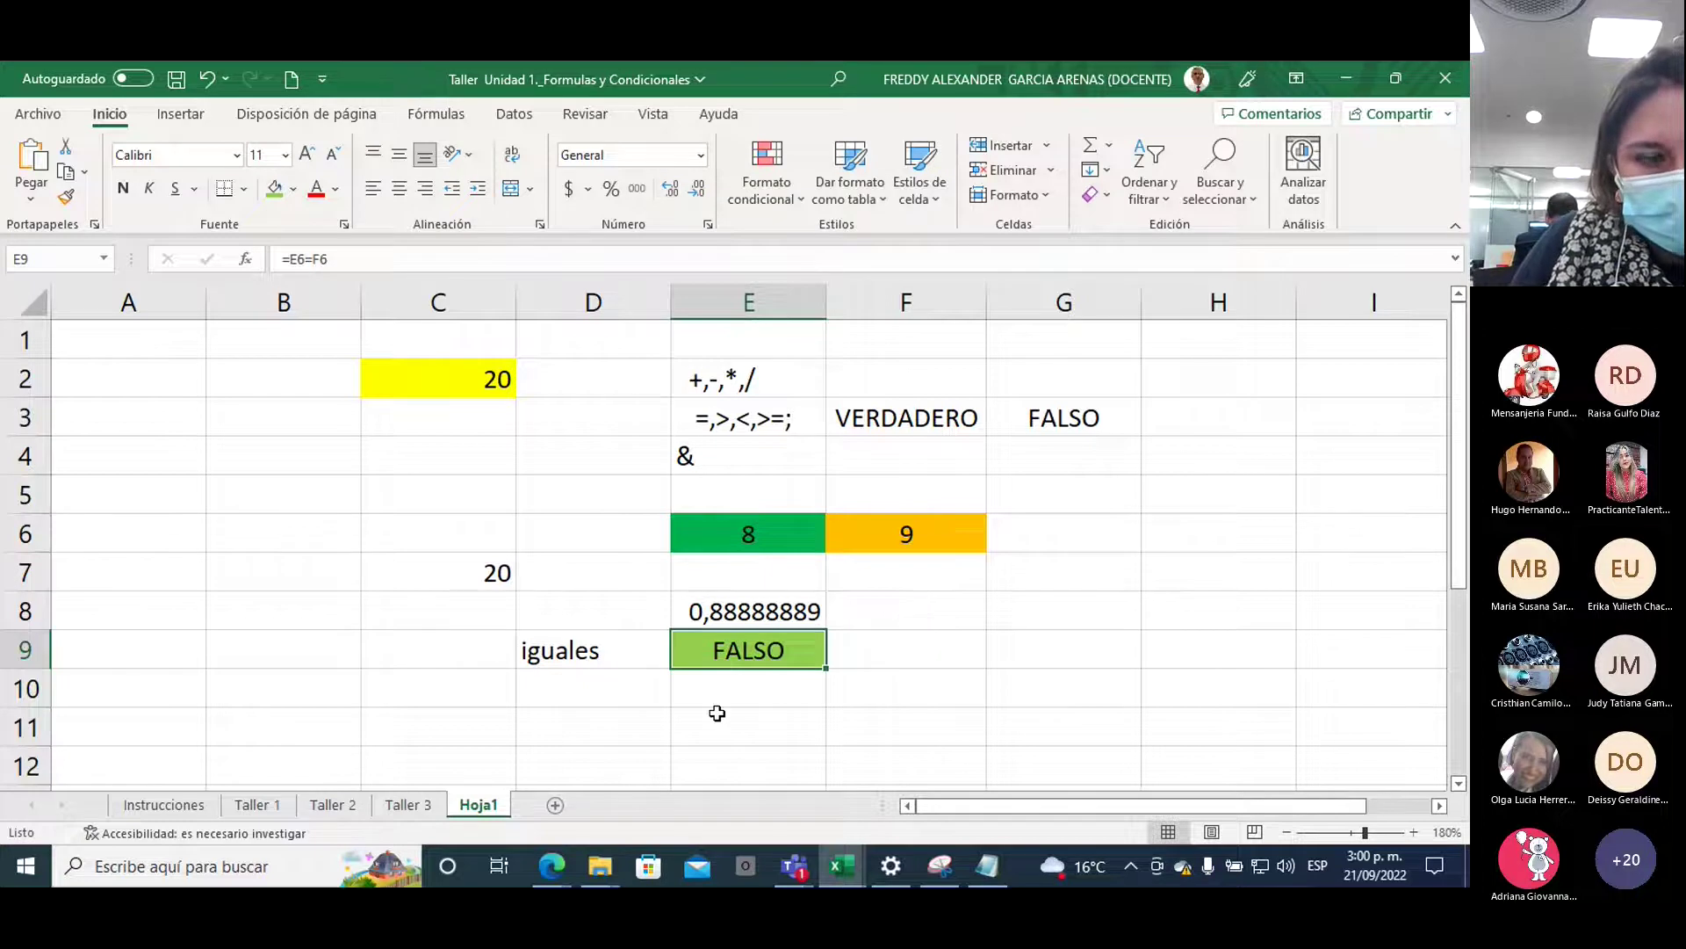
Type the label 'mayor que' in D10 and enter =E6>F6 in E10, returning FALSO
{"action": "left_click", "coordinate": [589, 696]}
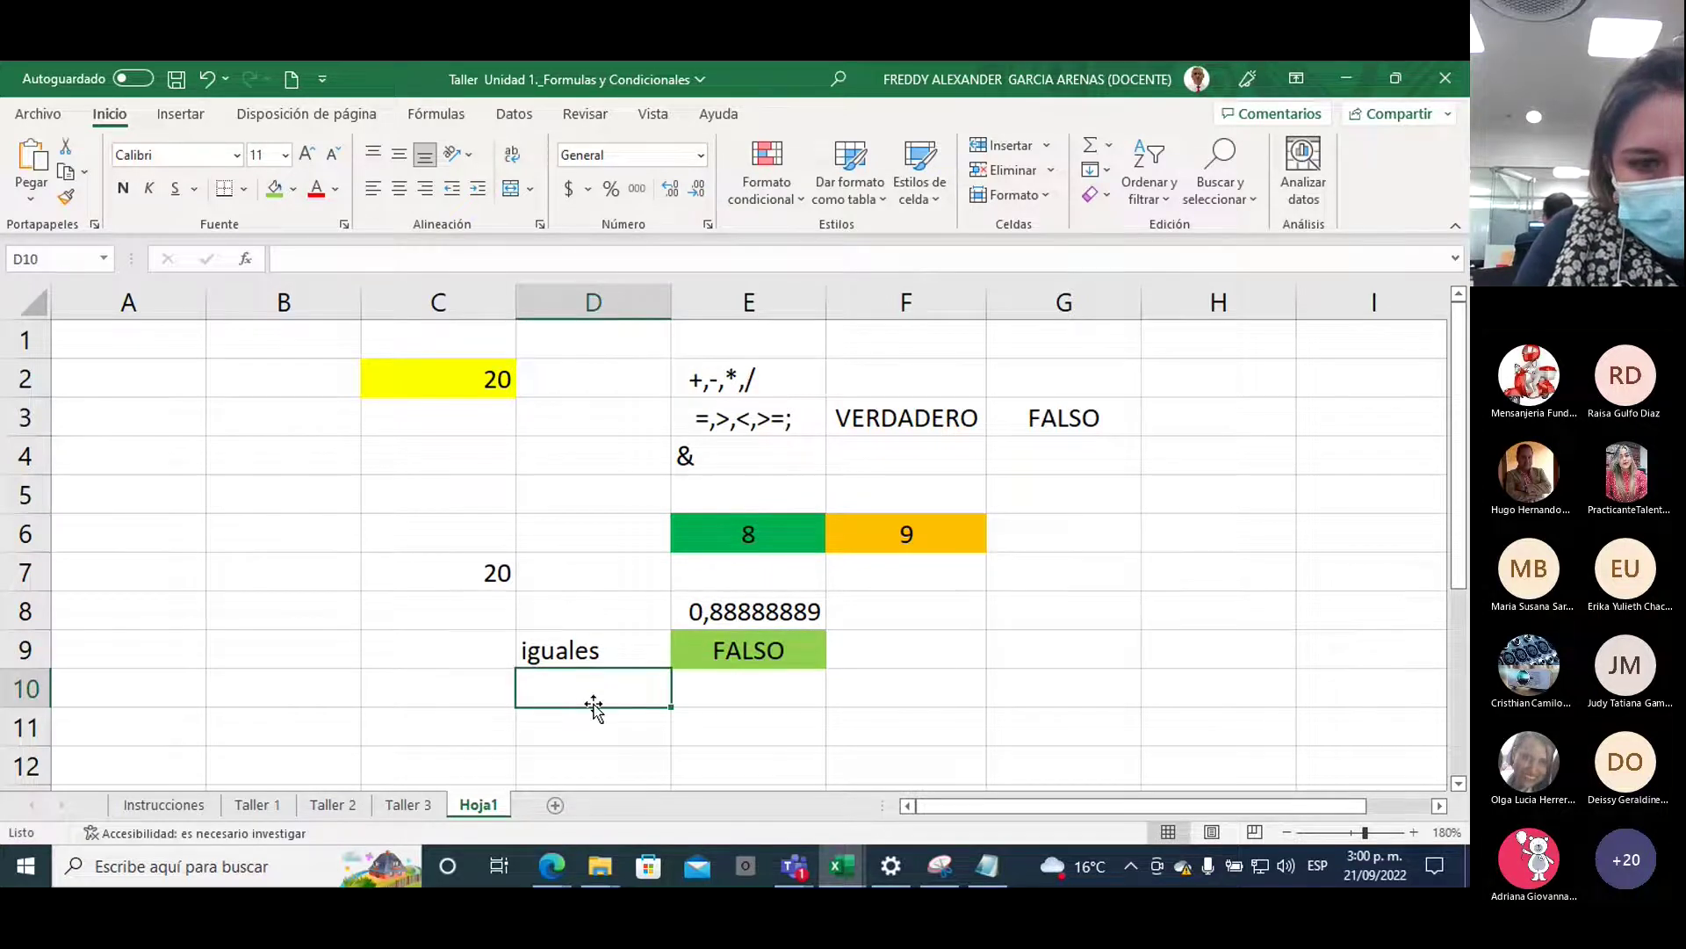
{"action": "type", "text": "mayor"}
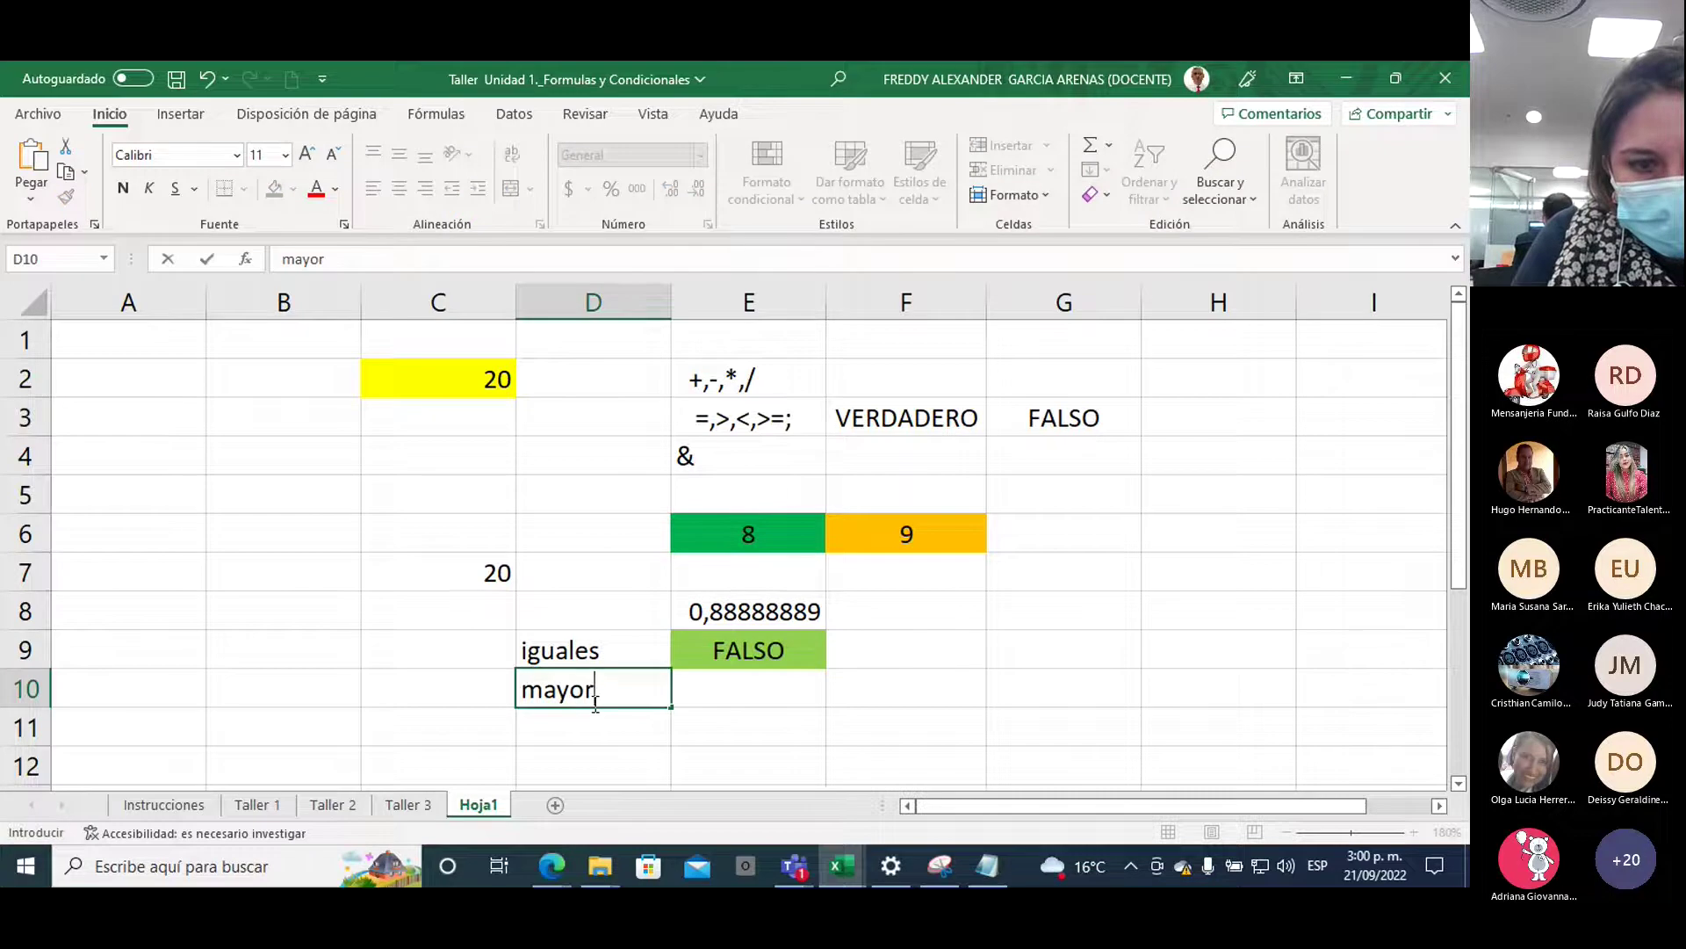
{"action": "type", "text": " que"}
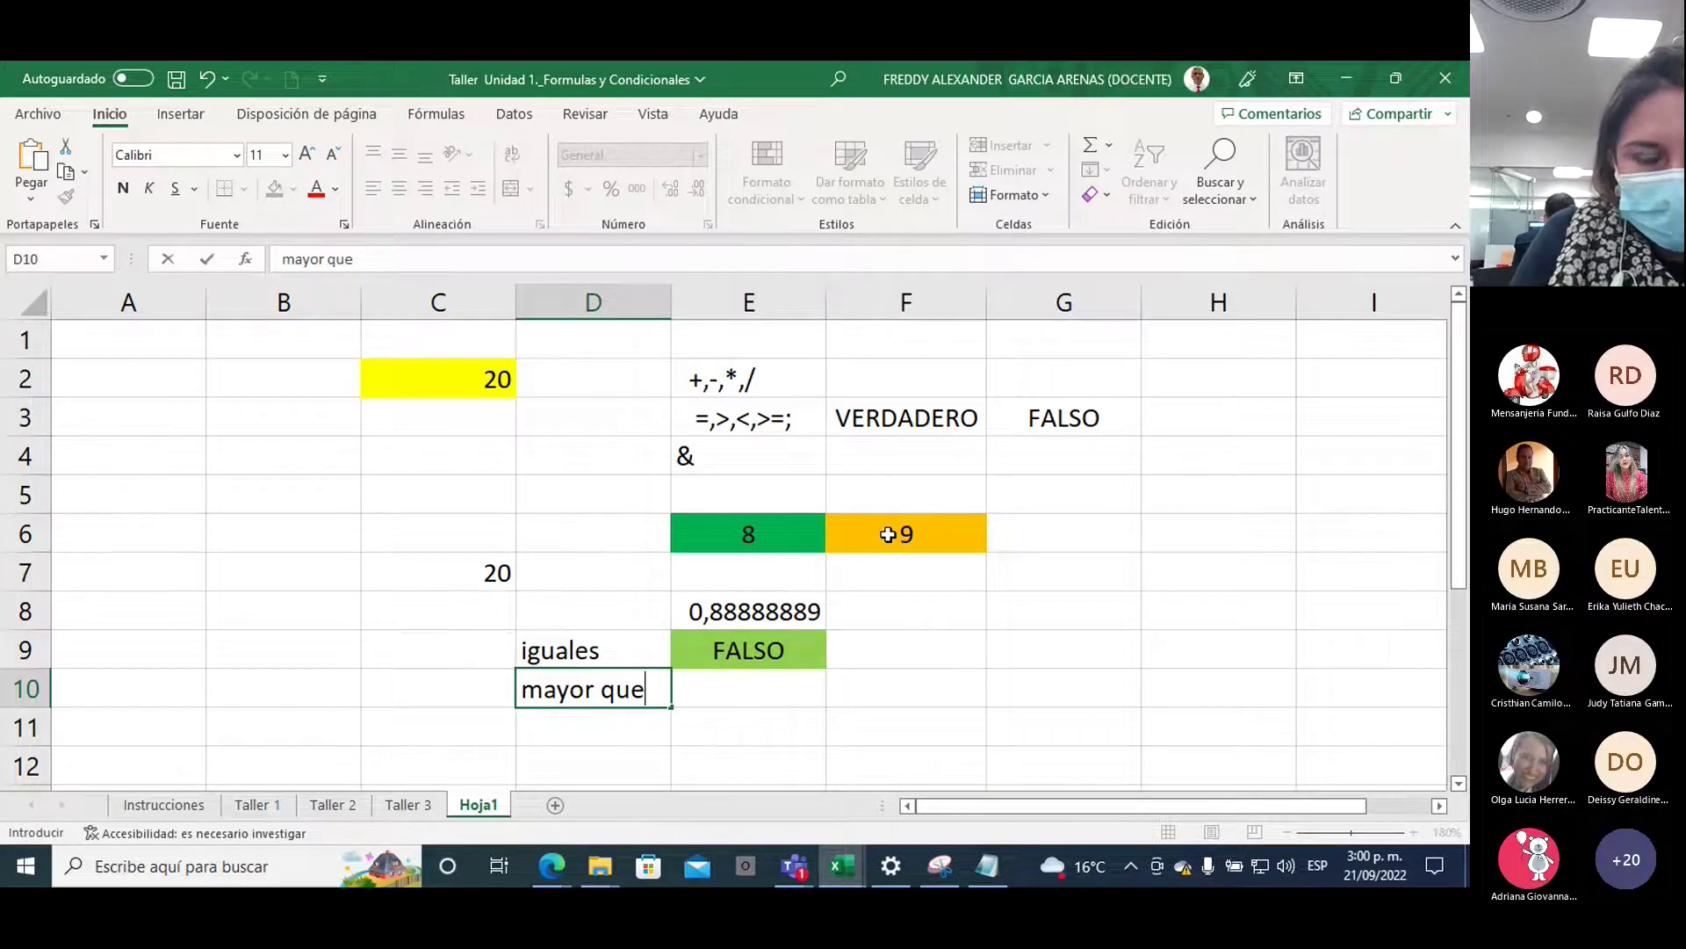
{"action": "left_click", "coordinate": [733, 678]}
{"action": "type", "text": "="}
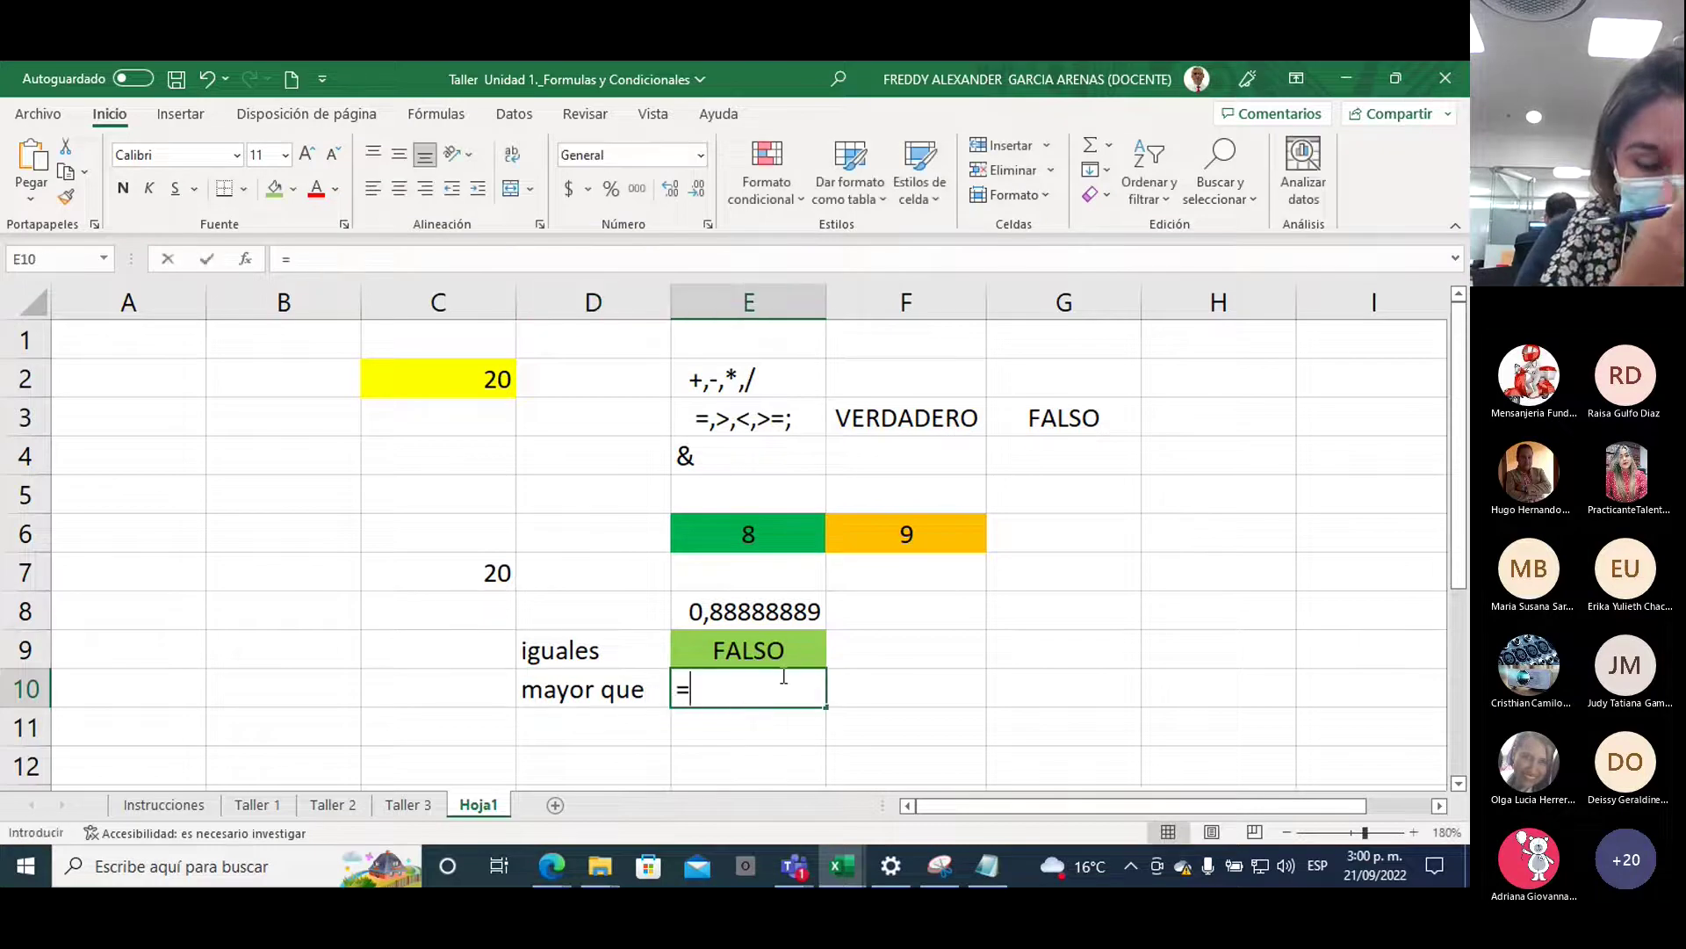
{"action": "left_click", "coordinate": [742, 534]}
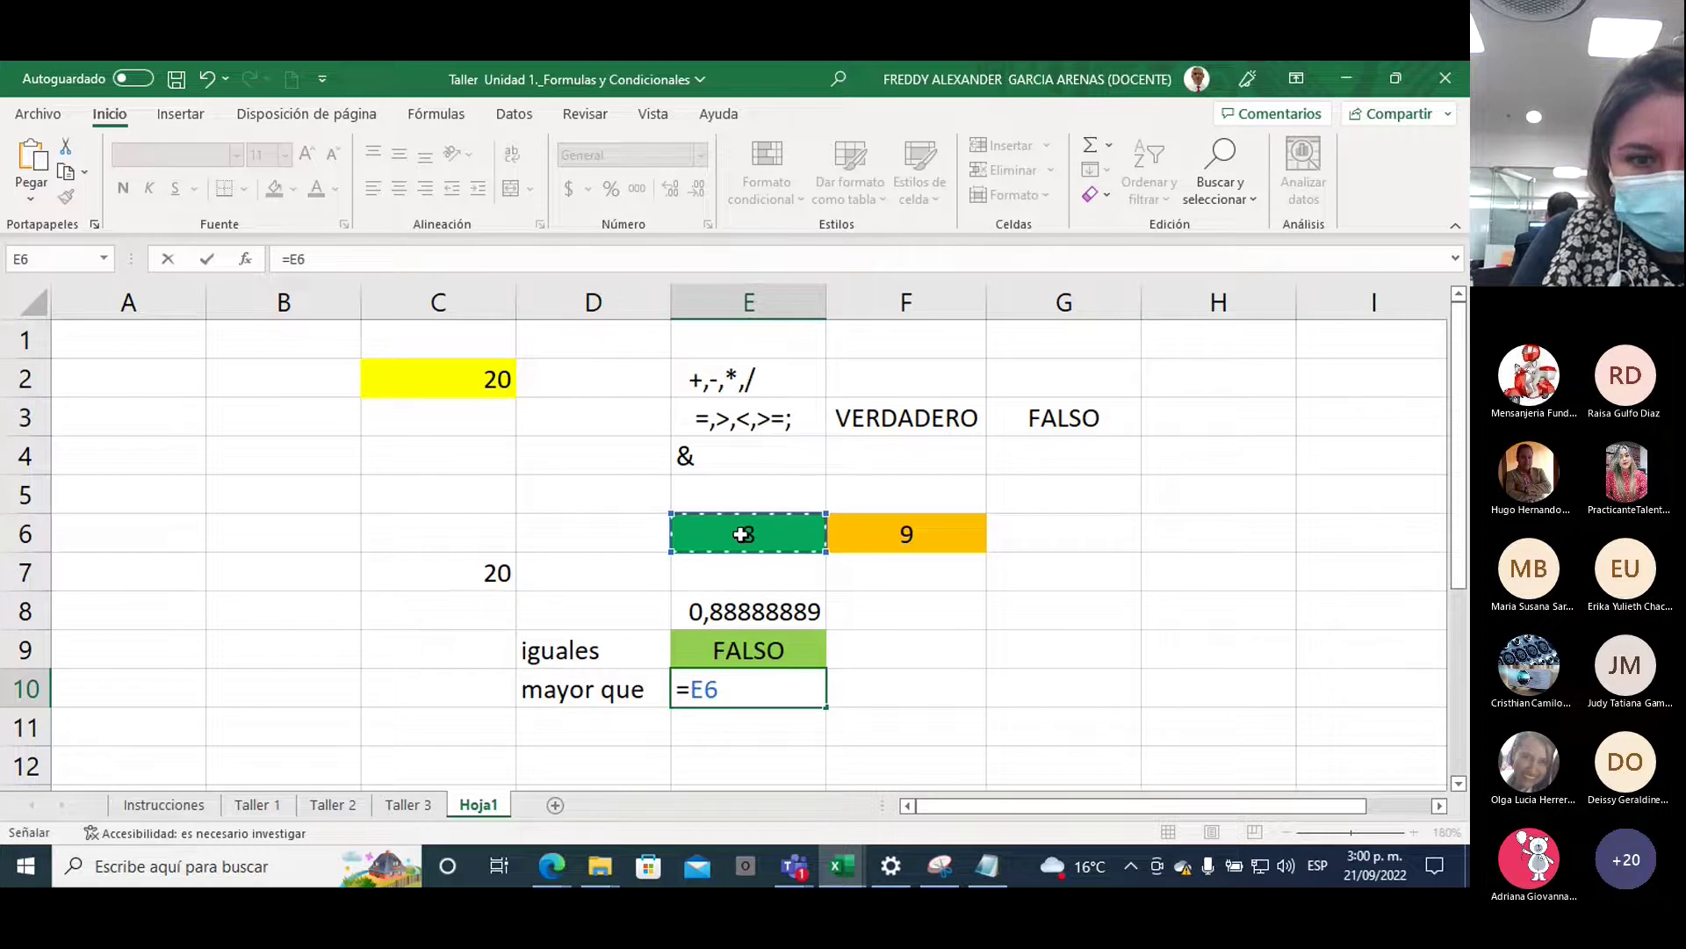
{"action": "type", "text": ">"}
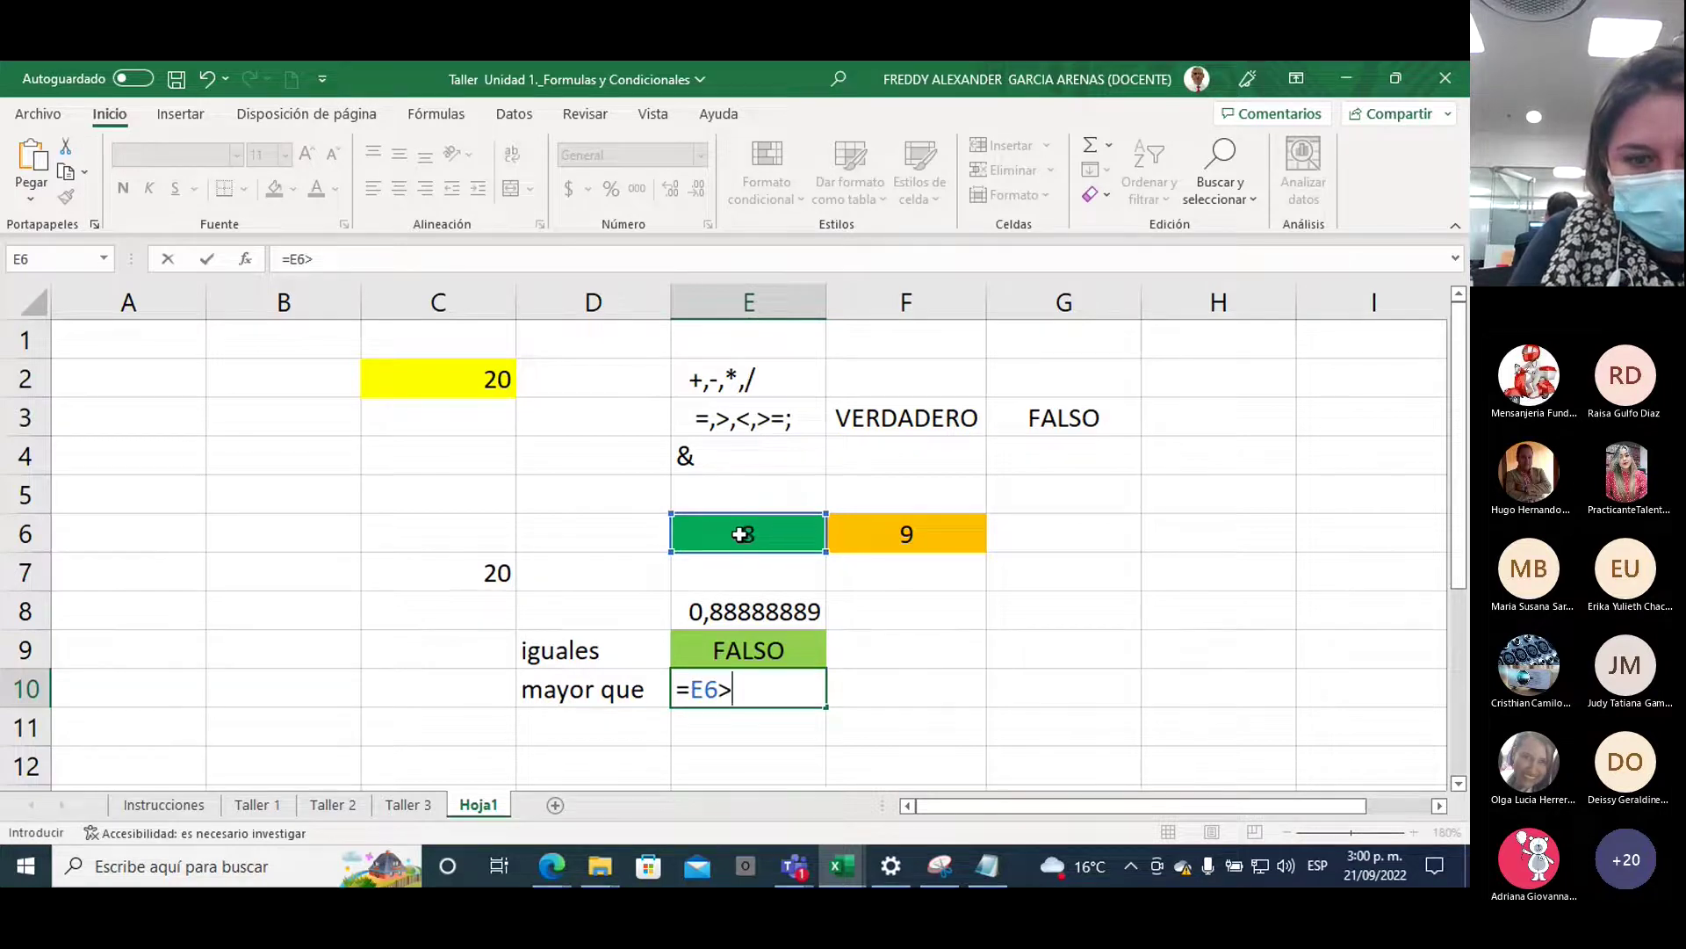
{"action": "left_click", "coordinate": [890, 534]}
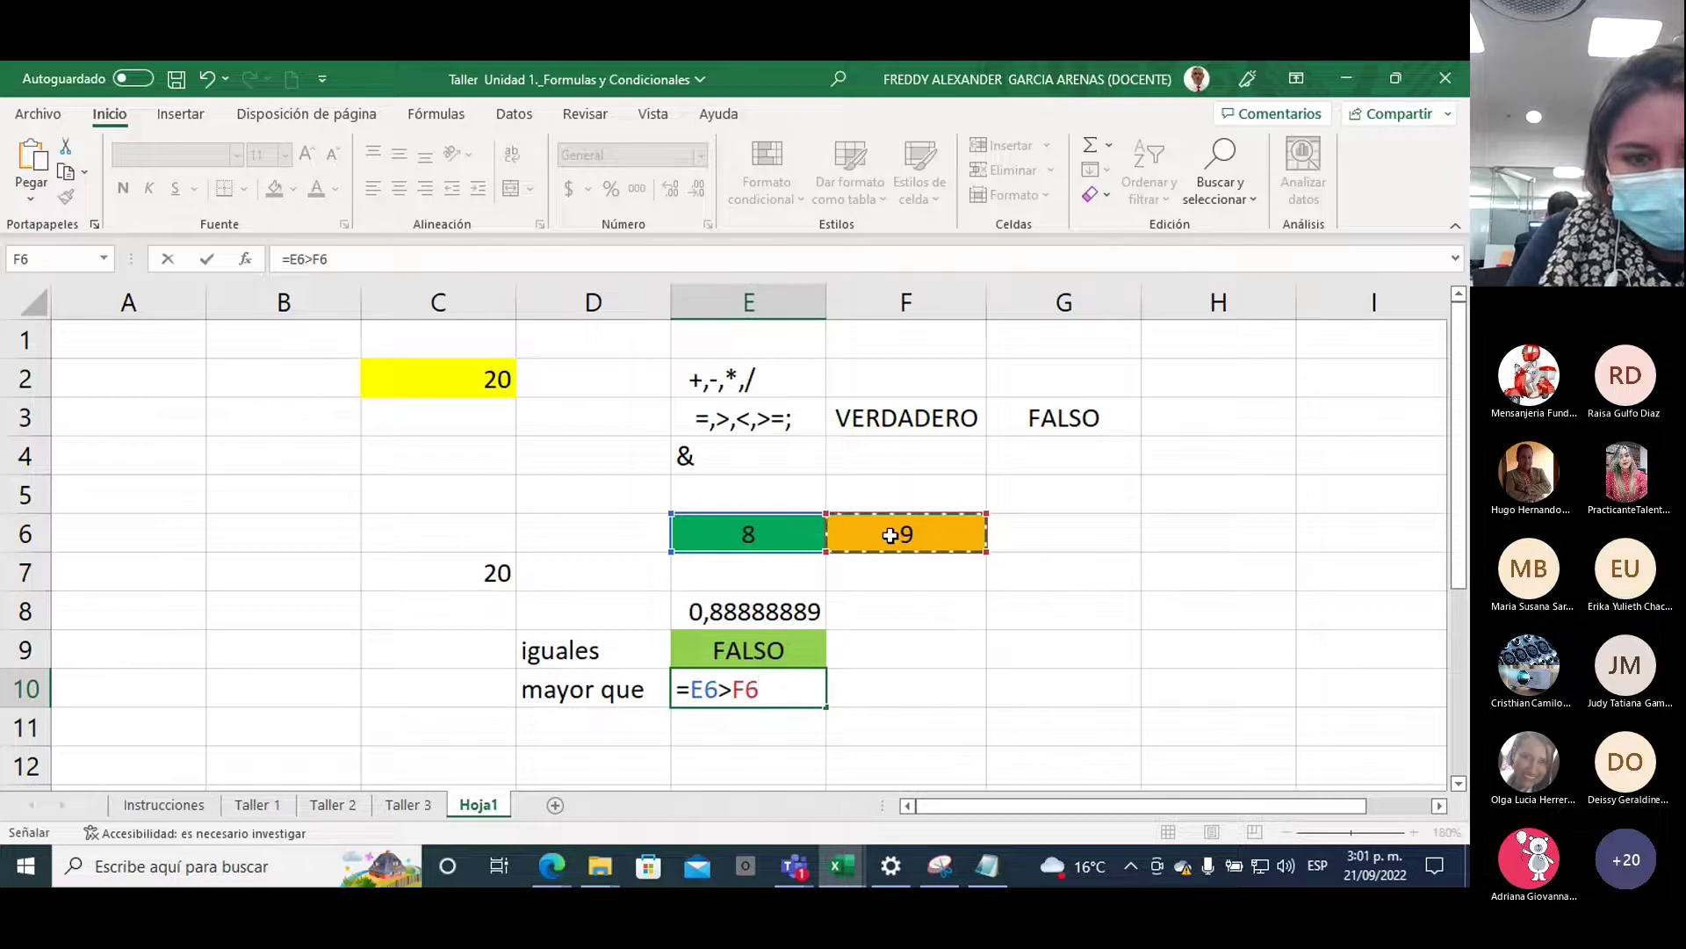
{"action": "key", "text": "Return"}
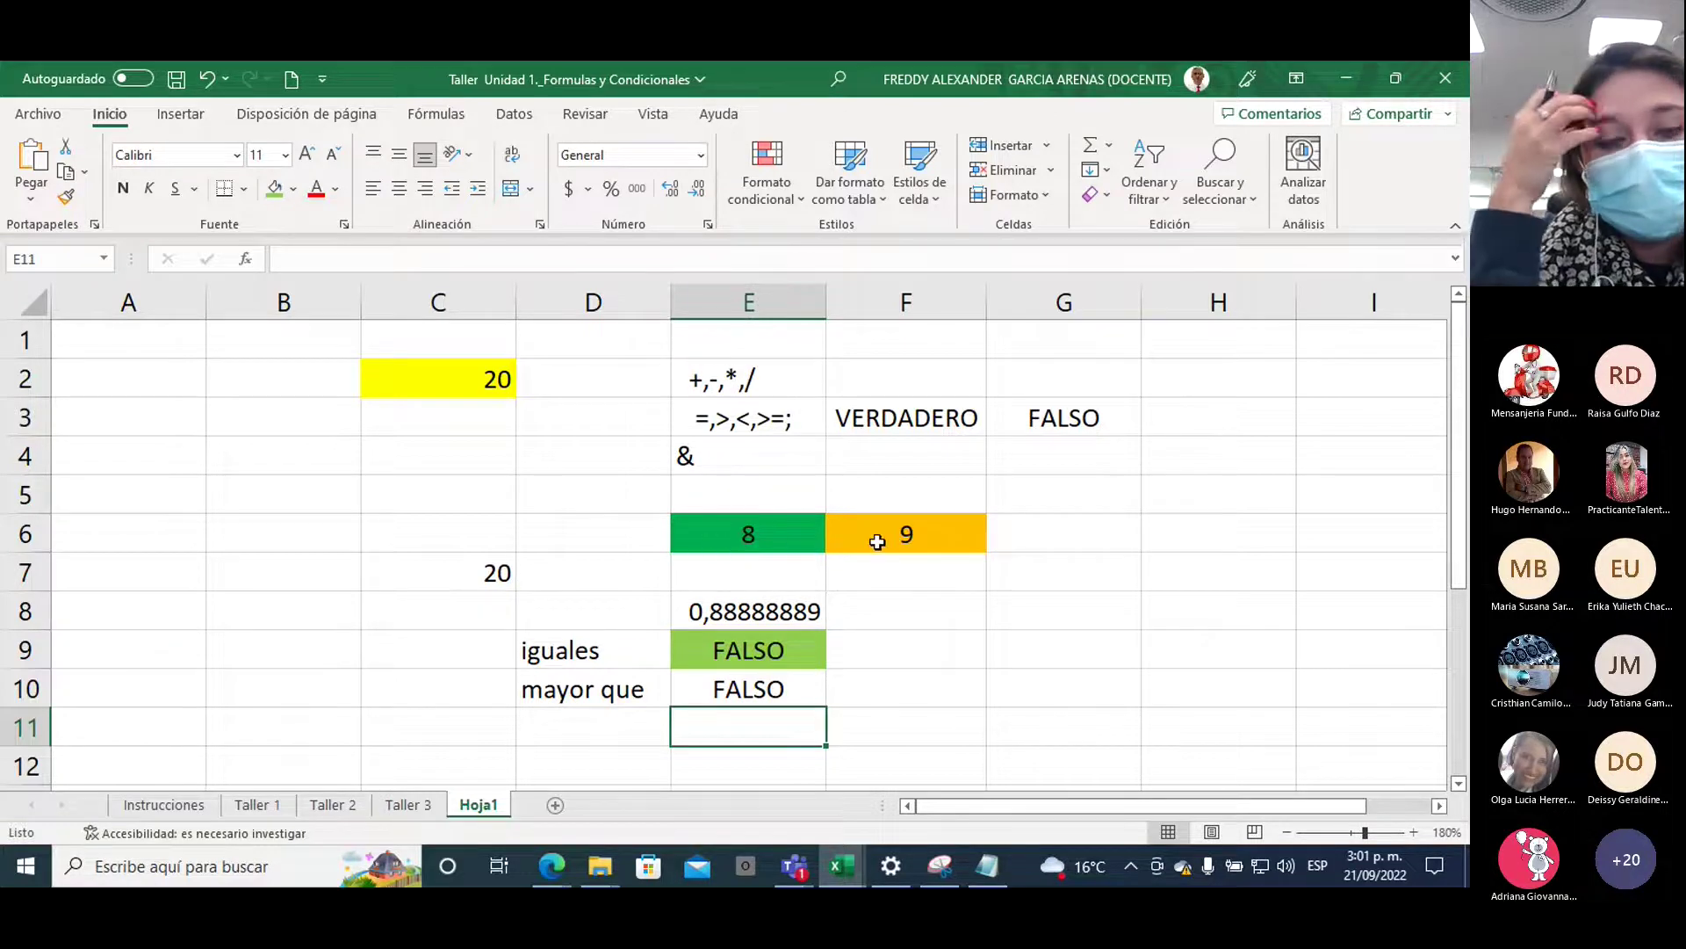
{"action": "left_click", "coordinate": [877, 541]}
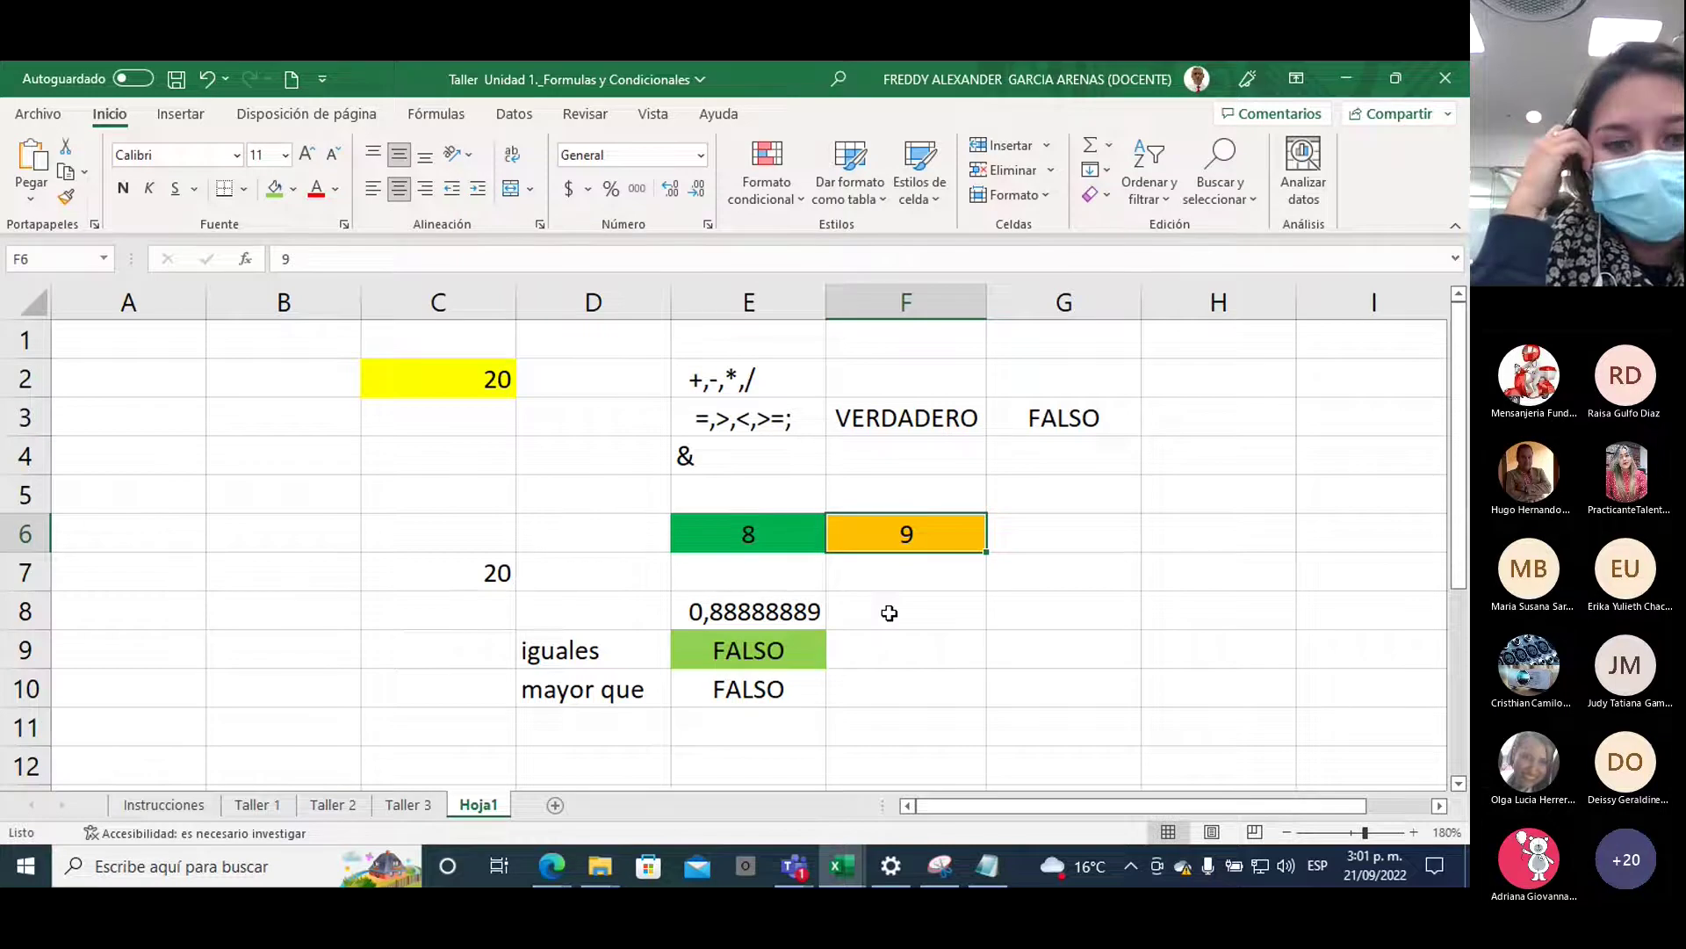
Set F6 to 5 so E10 reads VERDADERO and E8 reads 1,6
{"action": "type", "text": "5"}
{"action": "key", "text": "Return"}
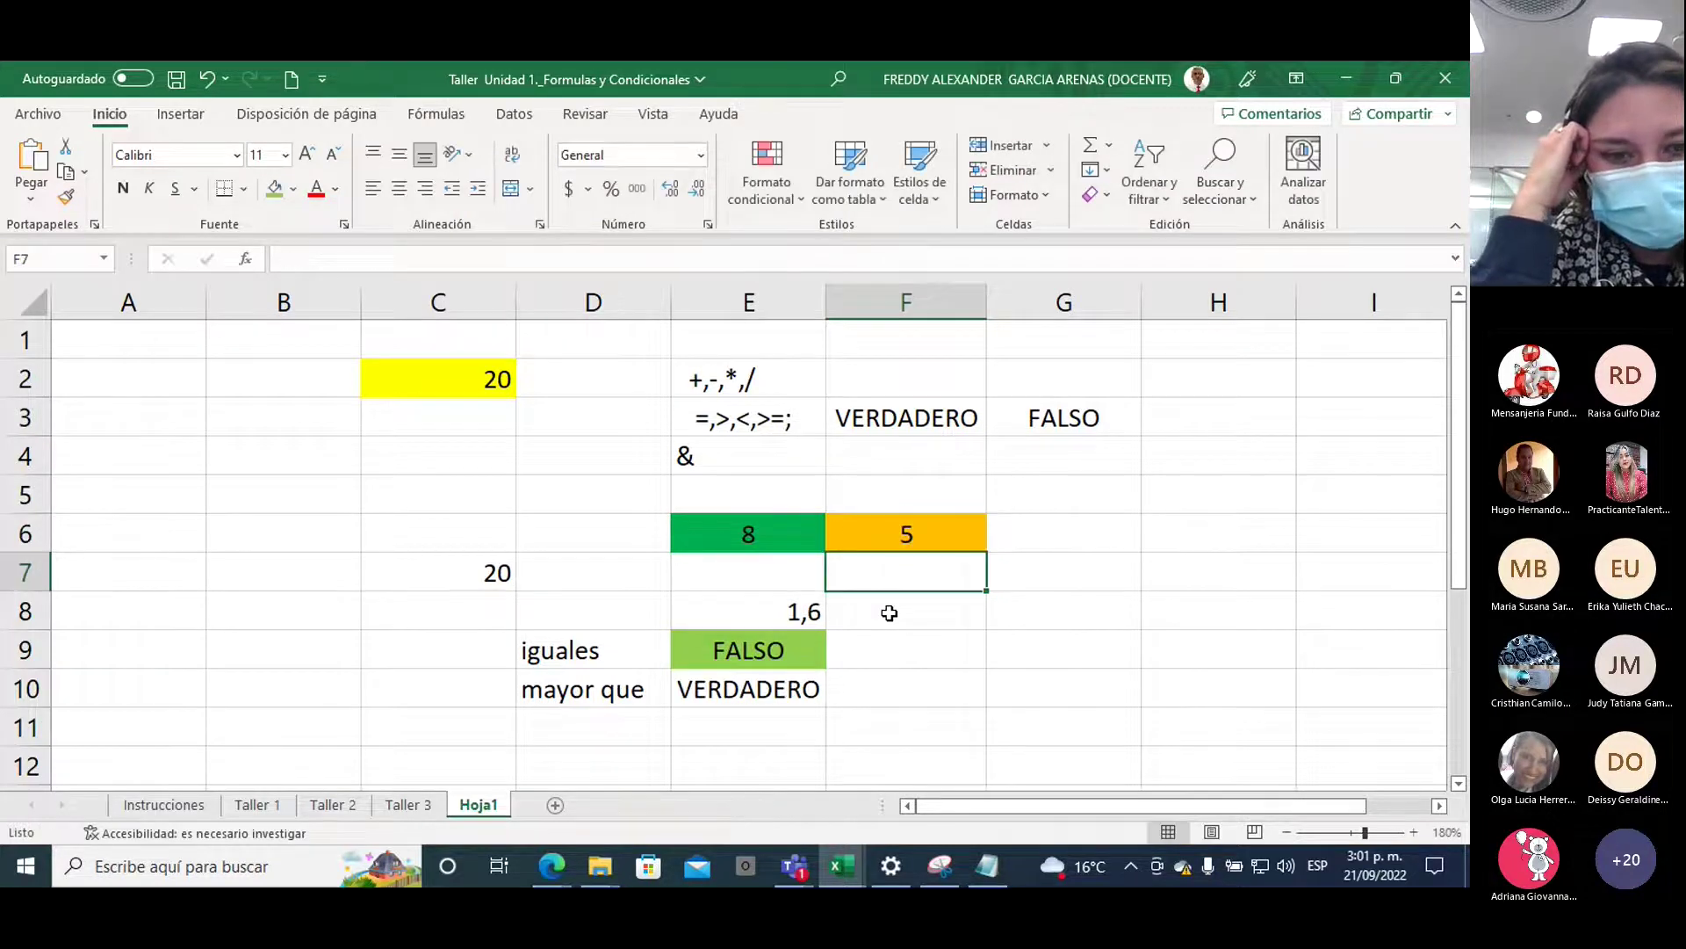
{"action": "left_click", "coordinate": [761, 690]}
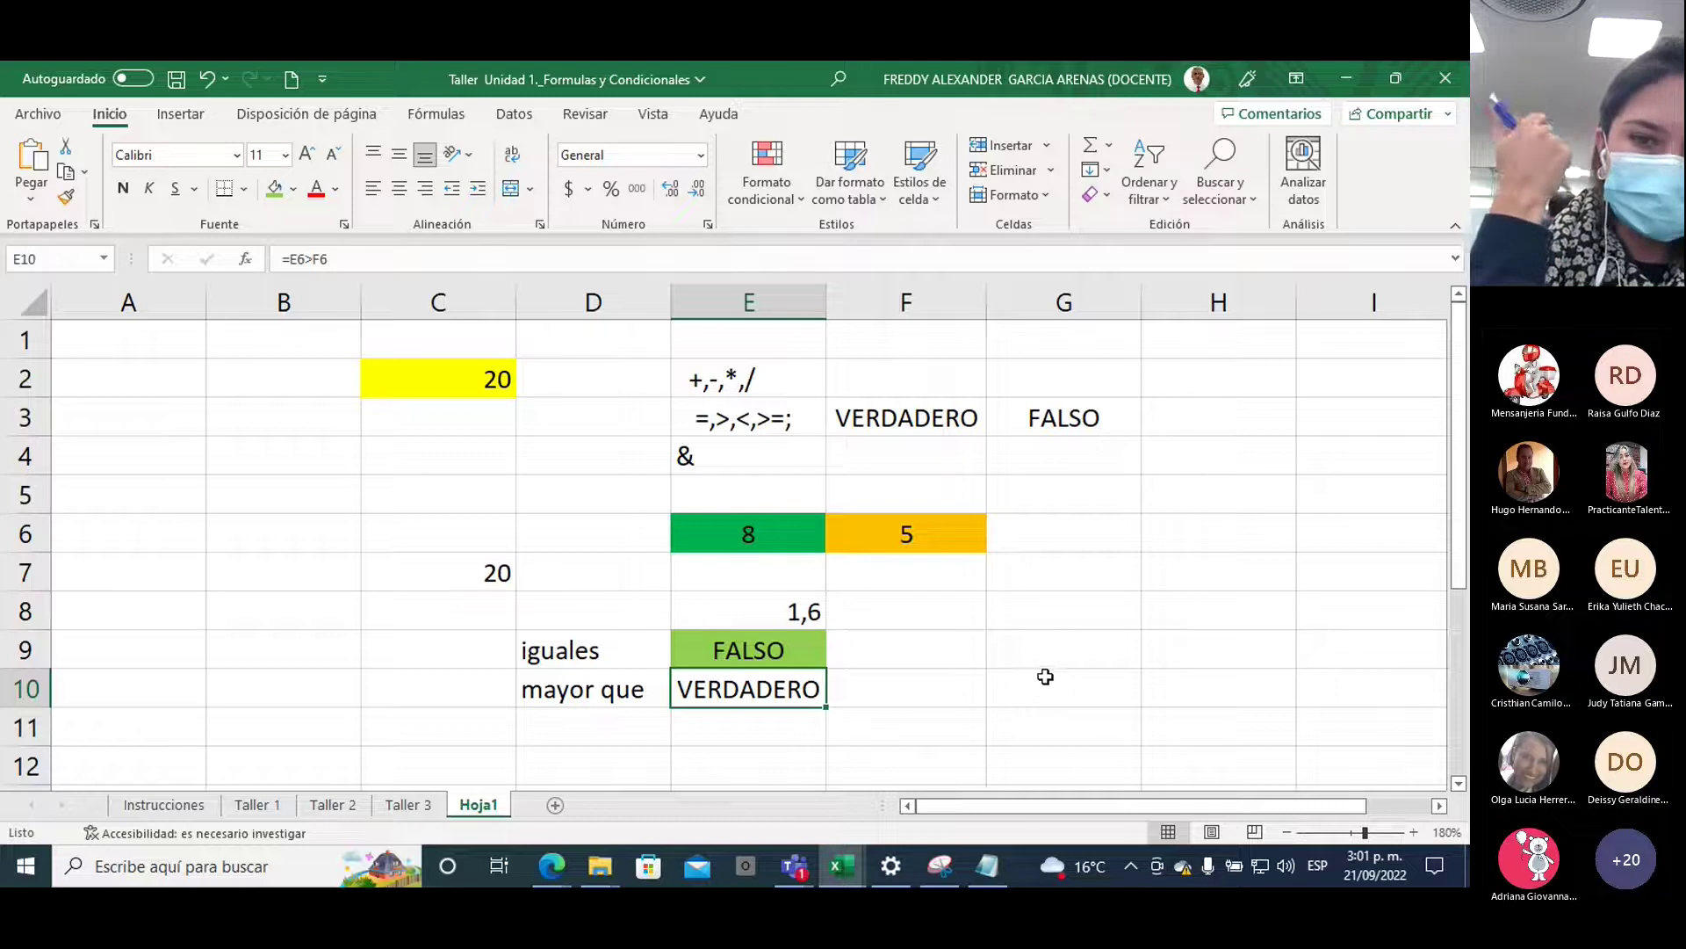
{"action": "left_click", "coordinate": [705, 461]}
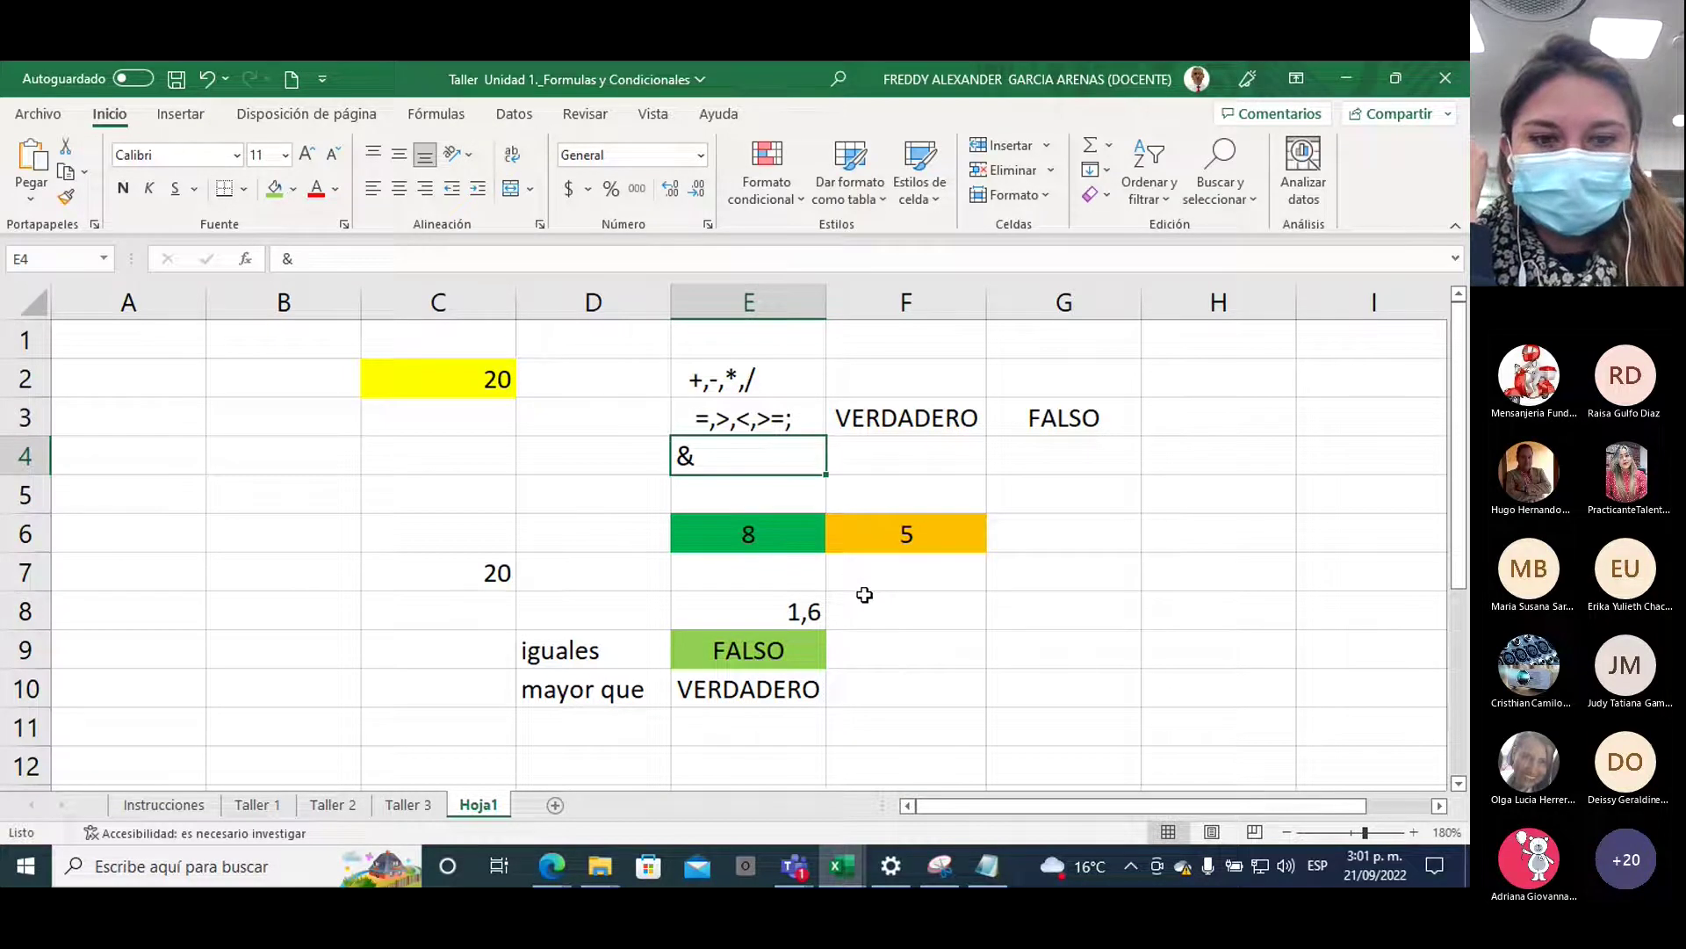
Switch to the BASE BP CARDIO INFANTIL workbook's ASISTENCIA sheet and scroll to row 1
{"action": "left_click", "coordinate": [843, 868]}
{"action": "left_click", "coordinate": [843, 803]}
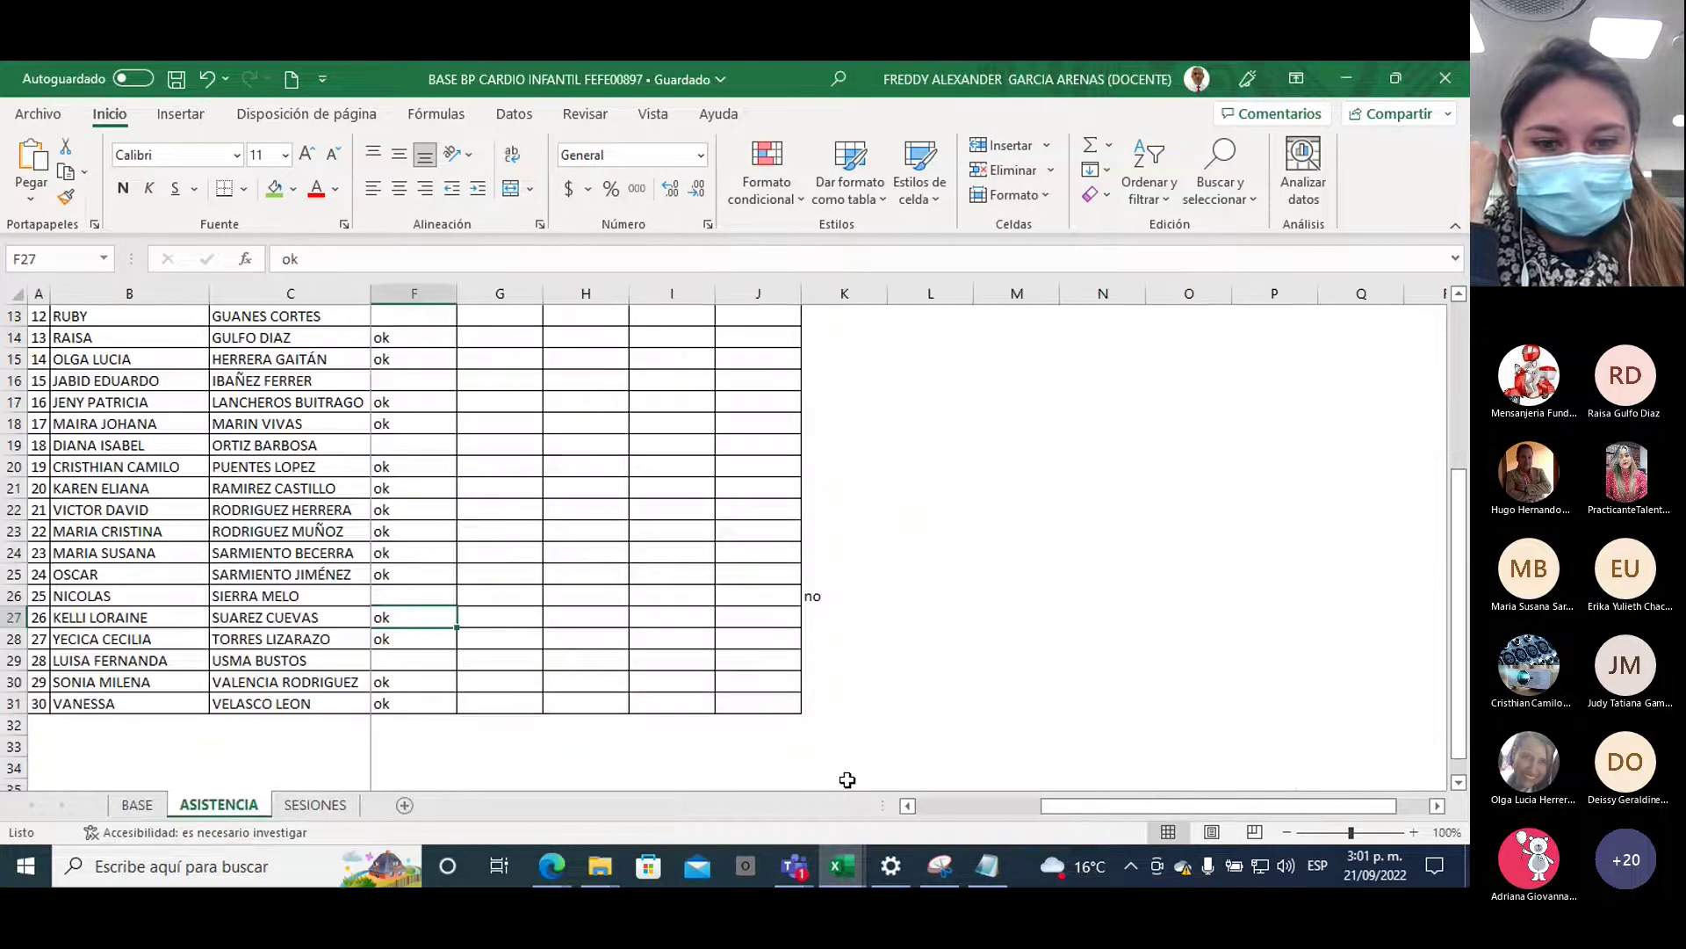
{"action": "scroll", "coordinate": [902, 467], "scroll_direction": "up", "scroll_amount": 3}
{"action": "scroll", "coordinate": [902, 466], "scroll_direction": "up", "scroll_amount": 1}
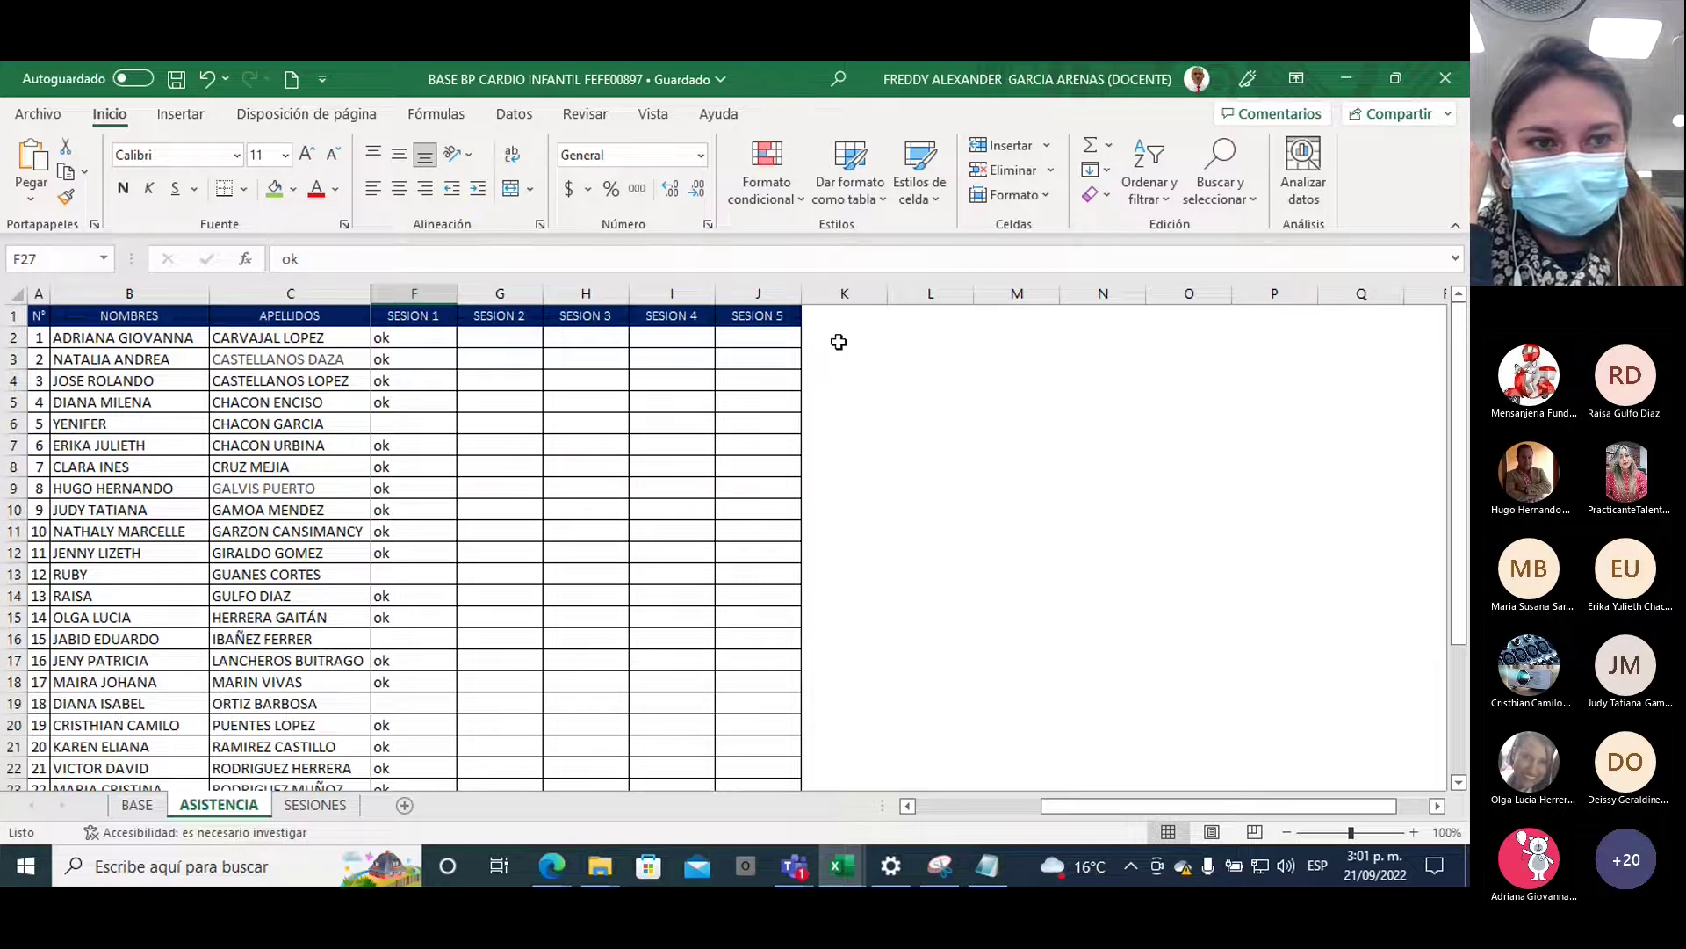
Zoom the attendance sheet to 150% and select the first name in B2
{"action": "left_click", "coordinate": [1413, 833]}
{"action": "left_click", "coordinate": [1413, 832]}
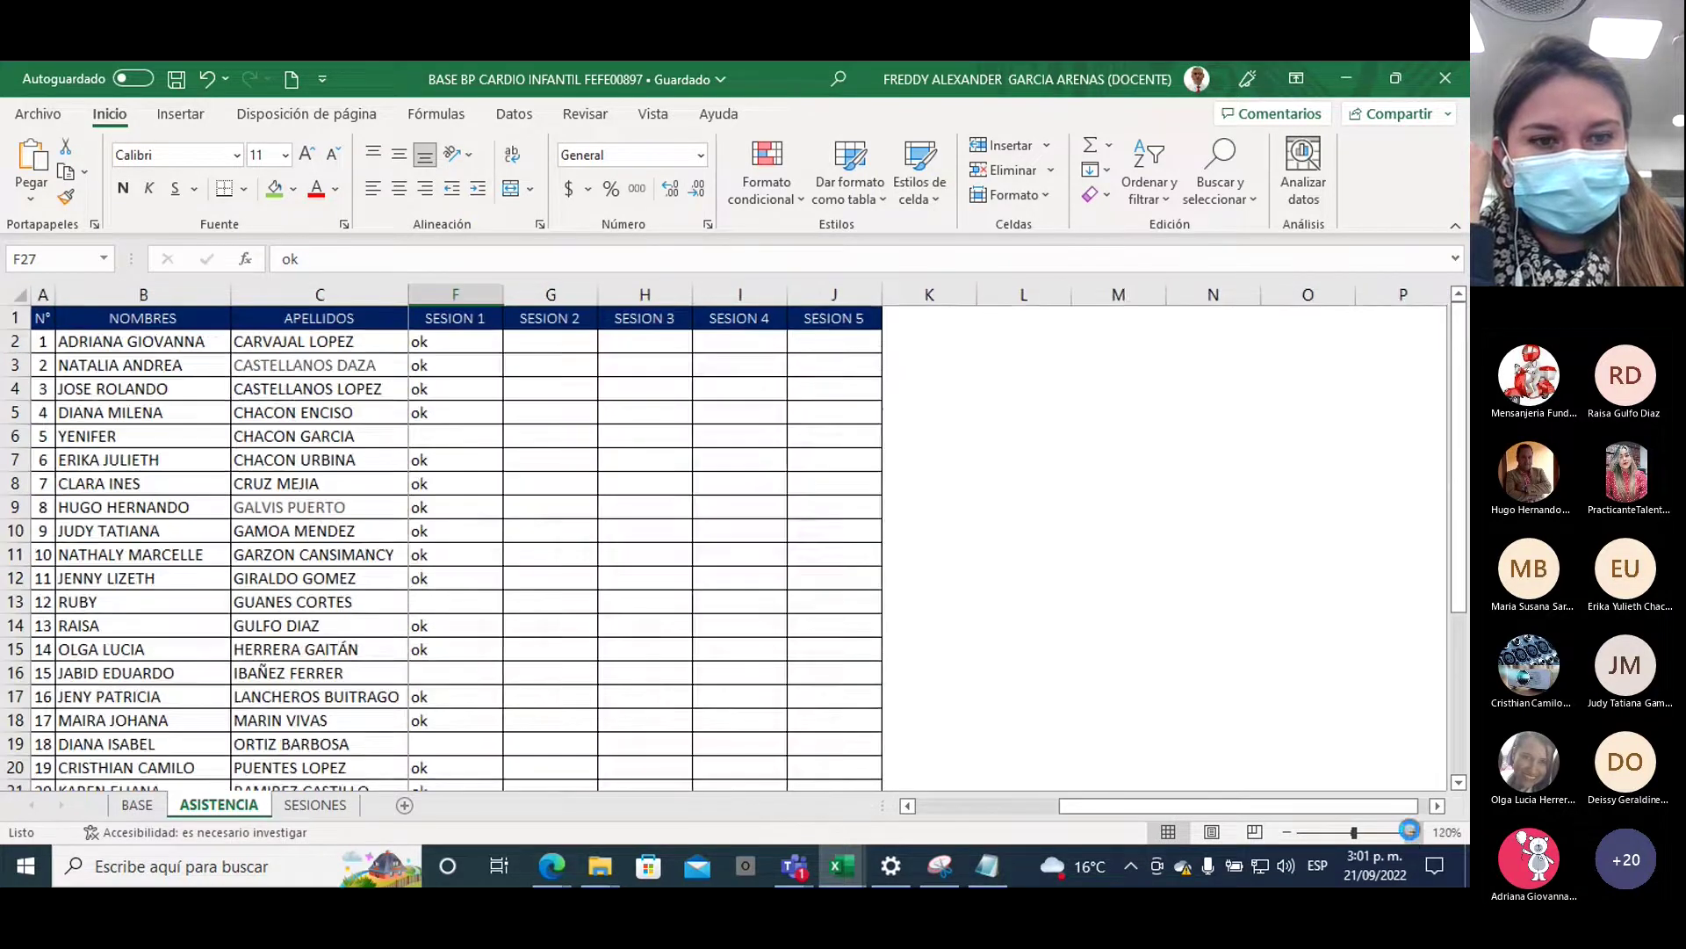
{"action": "left_click", "coordinate": [1413, 833]}
{"action": "left_click", "coordinate": [1413, 833]}
{"action": "left_click", "coordinate": [1413, 832]}
{"action": "left_click_drag", "start_coordinate": [1159, 806], "coordinate": [1325, 779]}
{"action": "left_click", "coordinate": [1228, 669]}
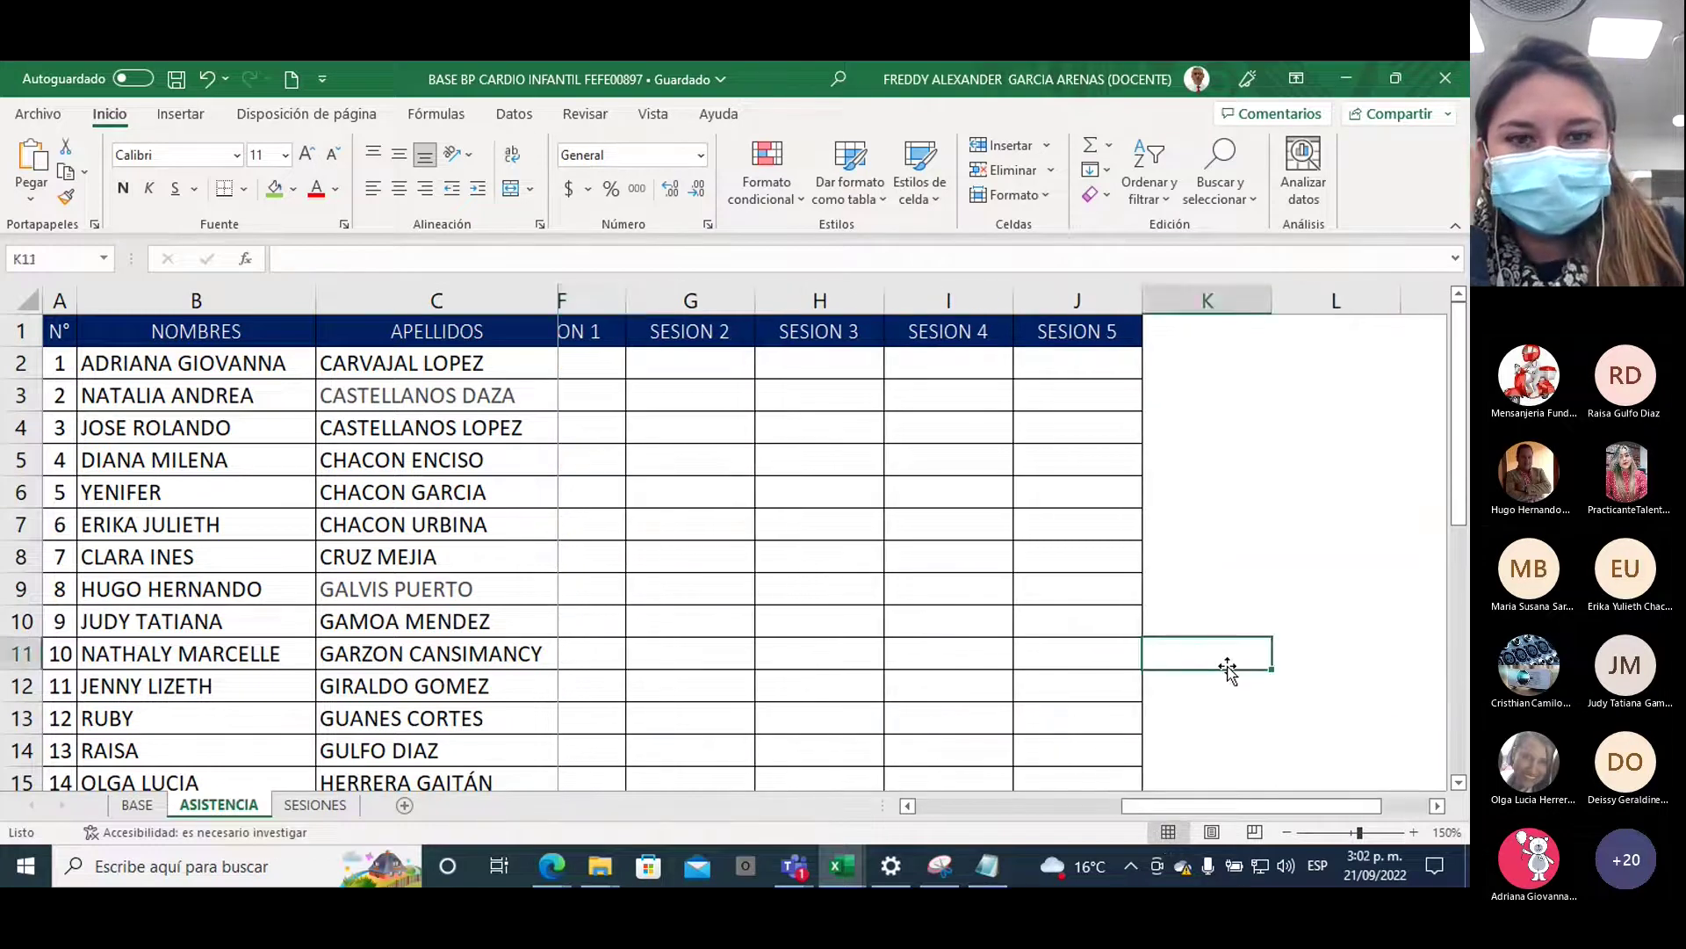
{"action": "key", "text": "Right"}
{"action": "key", "text": "Right"}
{"action": "key", "text": "Right"}
{"action": "key", "text": "Right"}
{"action": "key", "text": "Right"}
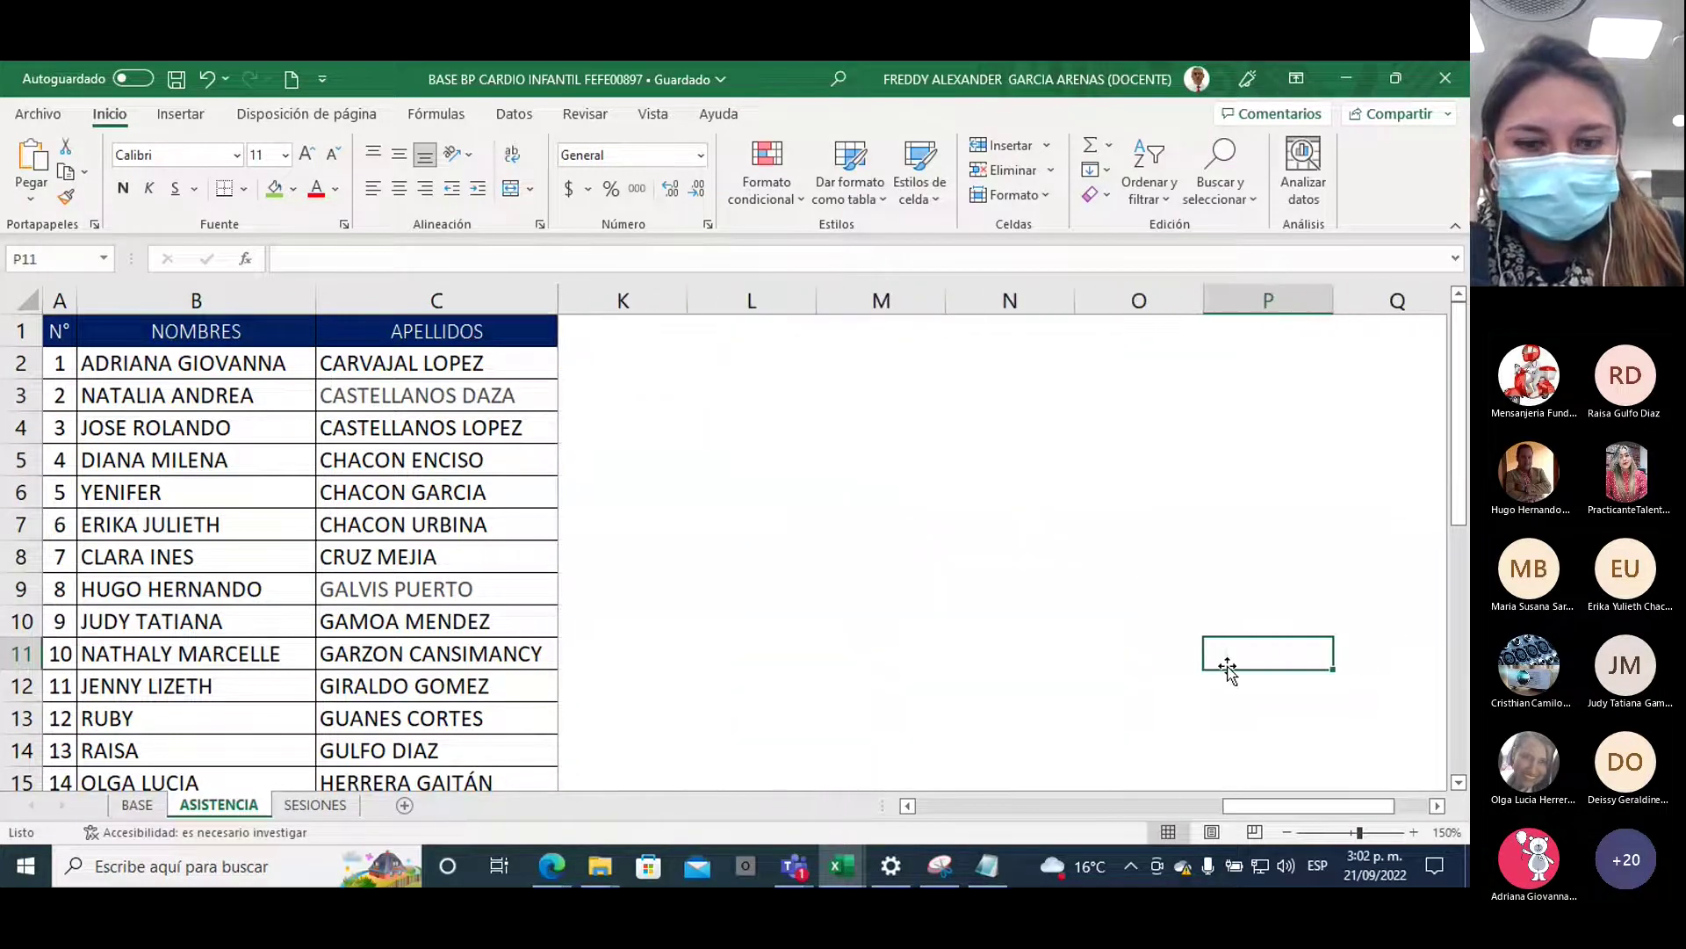
{"action": "left_click", "coordinate": [216, 369]}
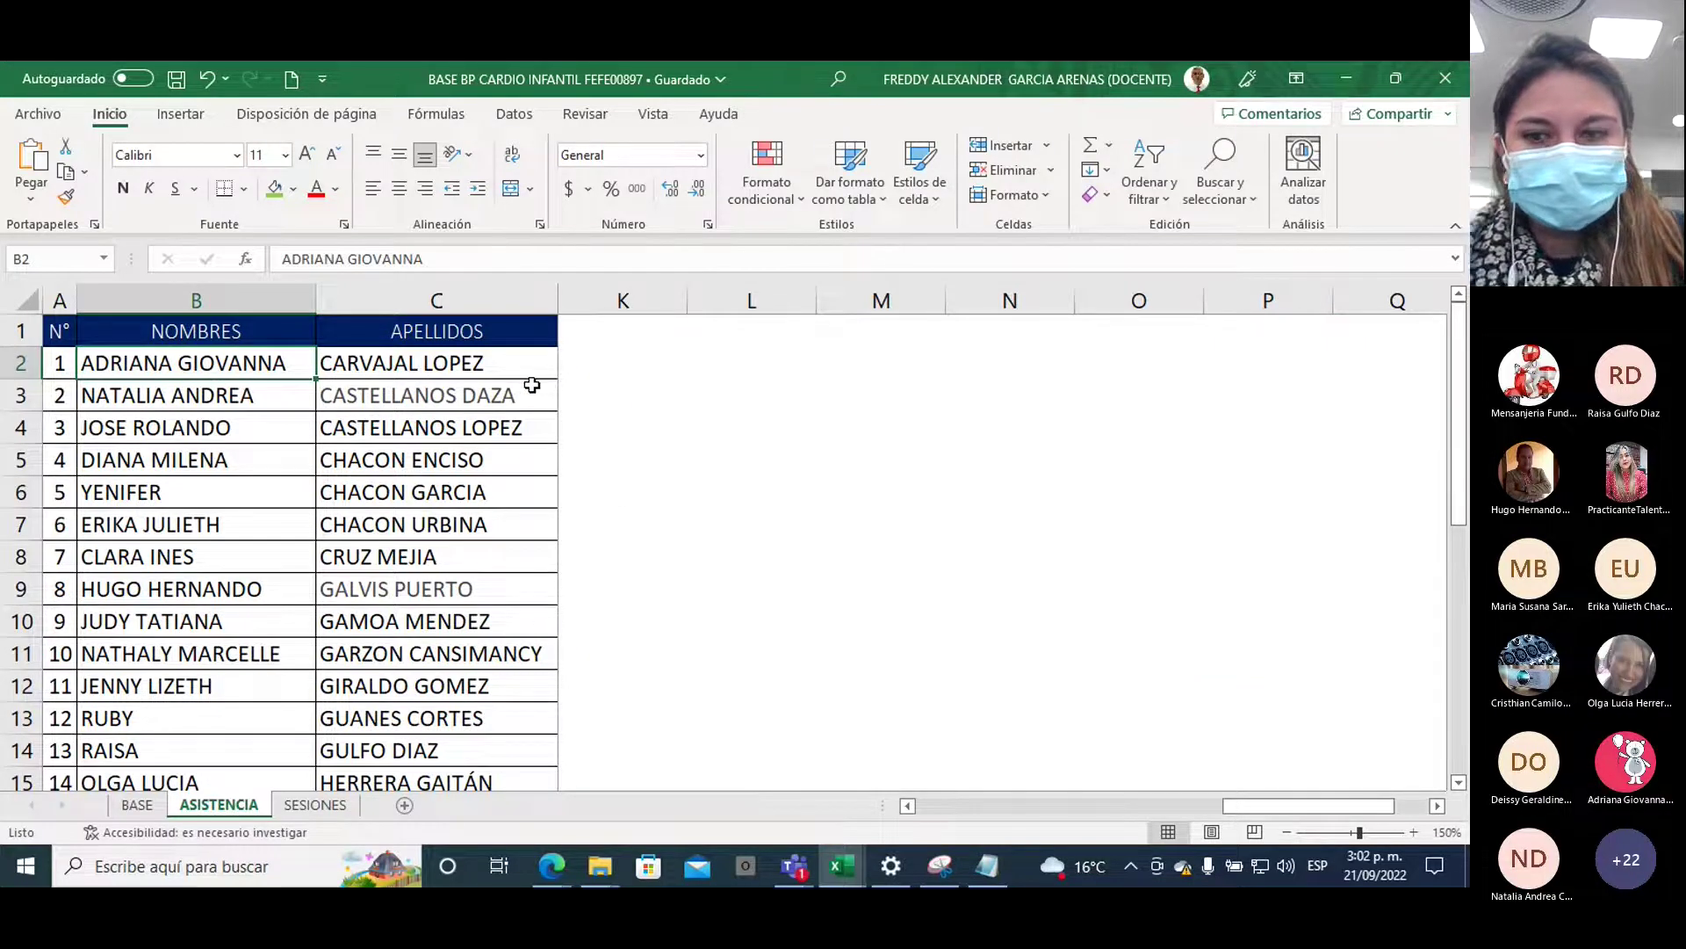
Enter =B2&C2 in L2 to join the first name and surname
{"action": "left_click", "coordinate": [725, 362]}
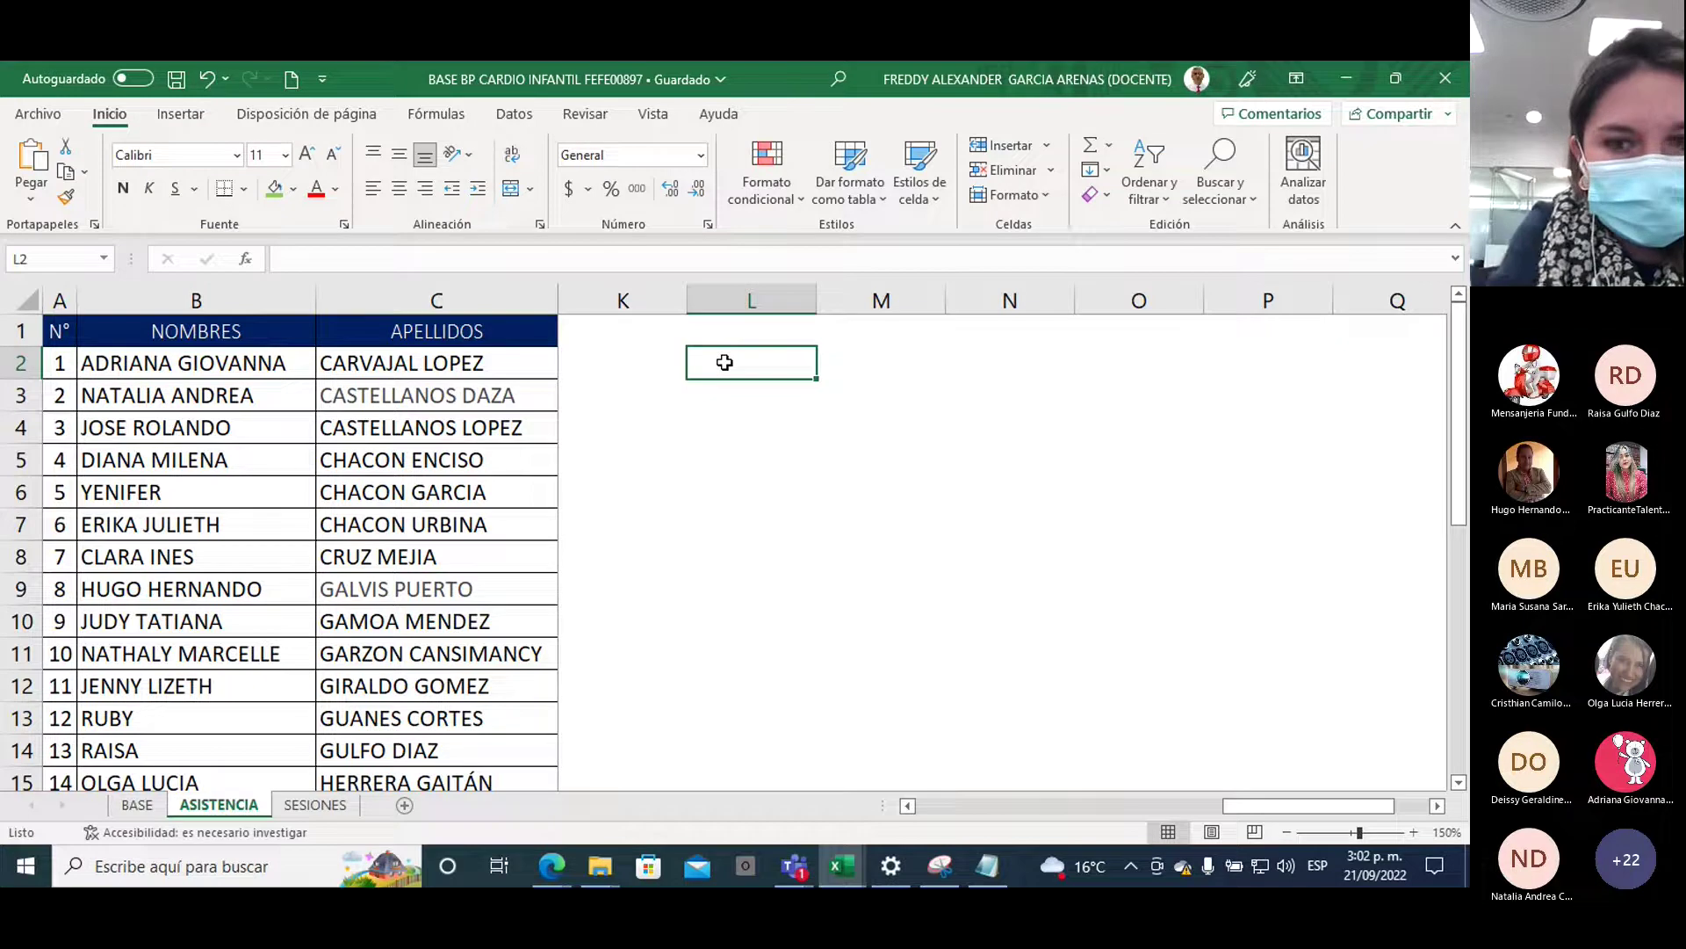
{"action": "type", "text": "="}
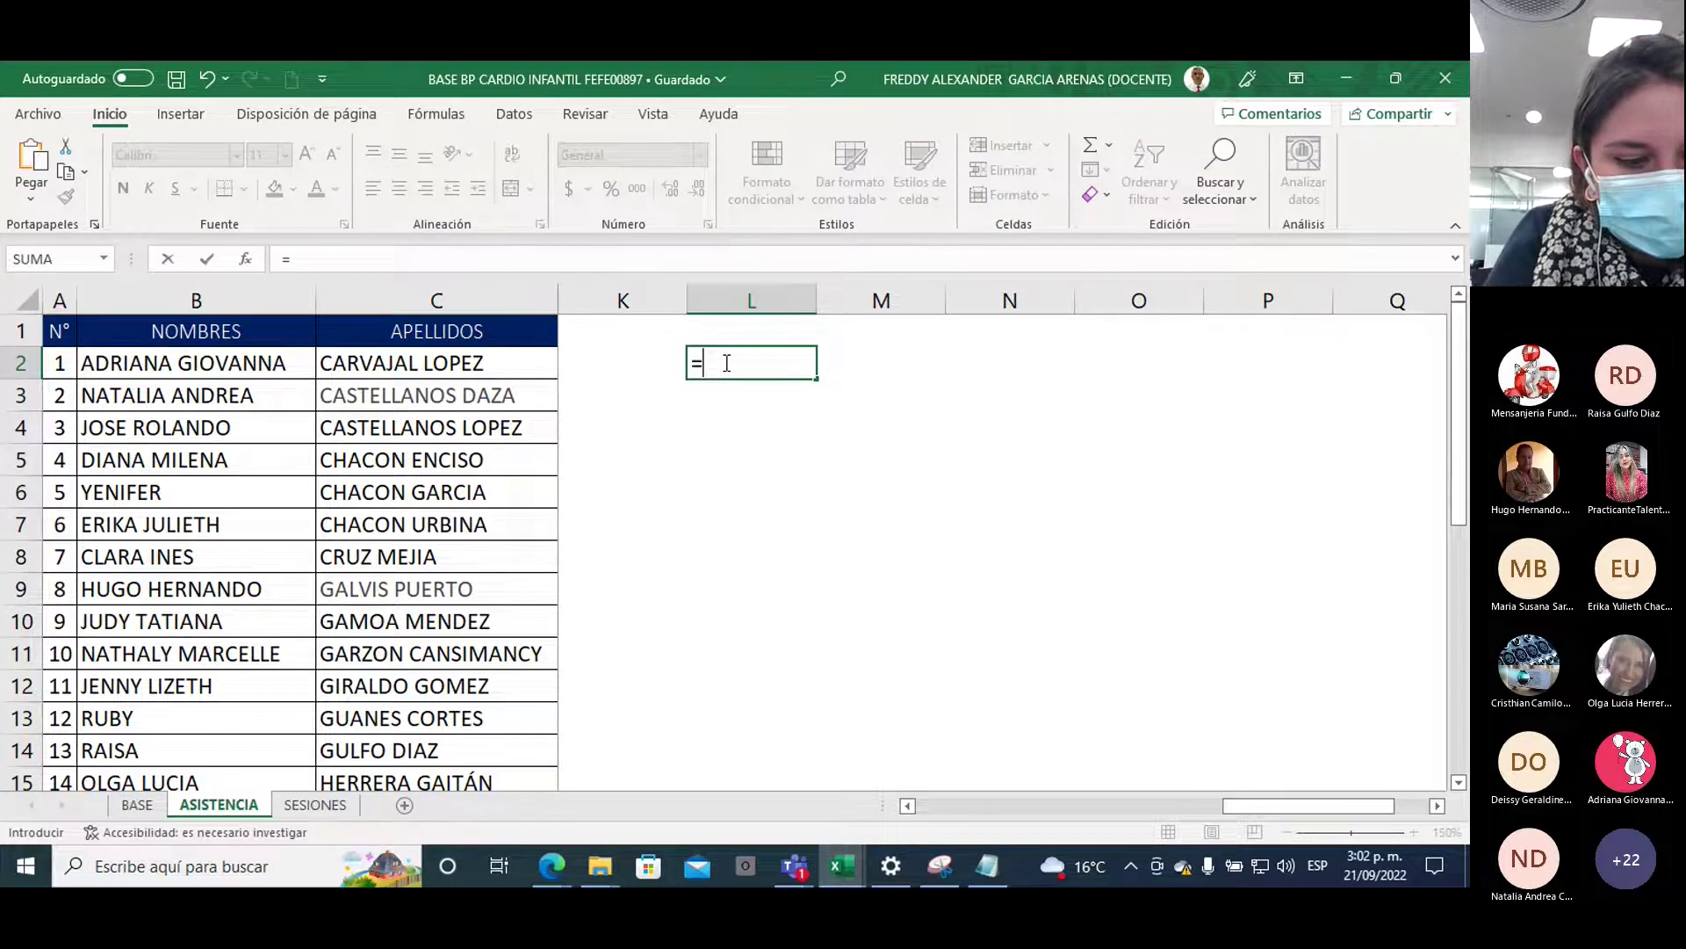
{"action": "left_click", "coordinate": [163, 363]}
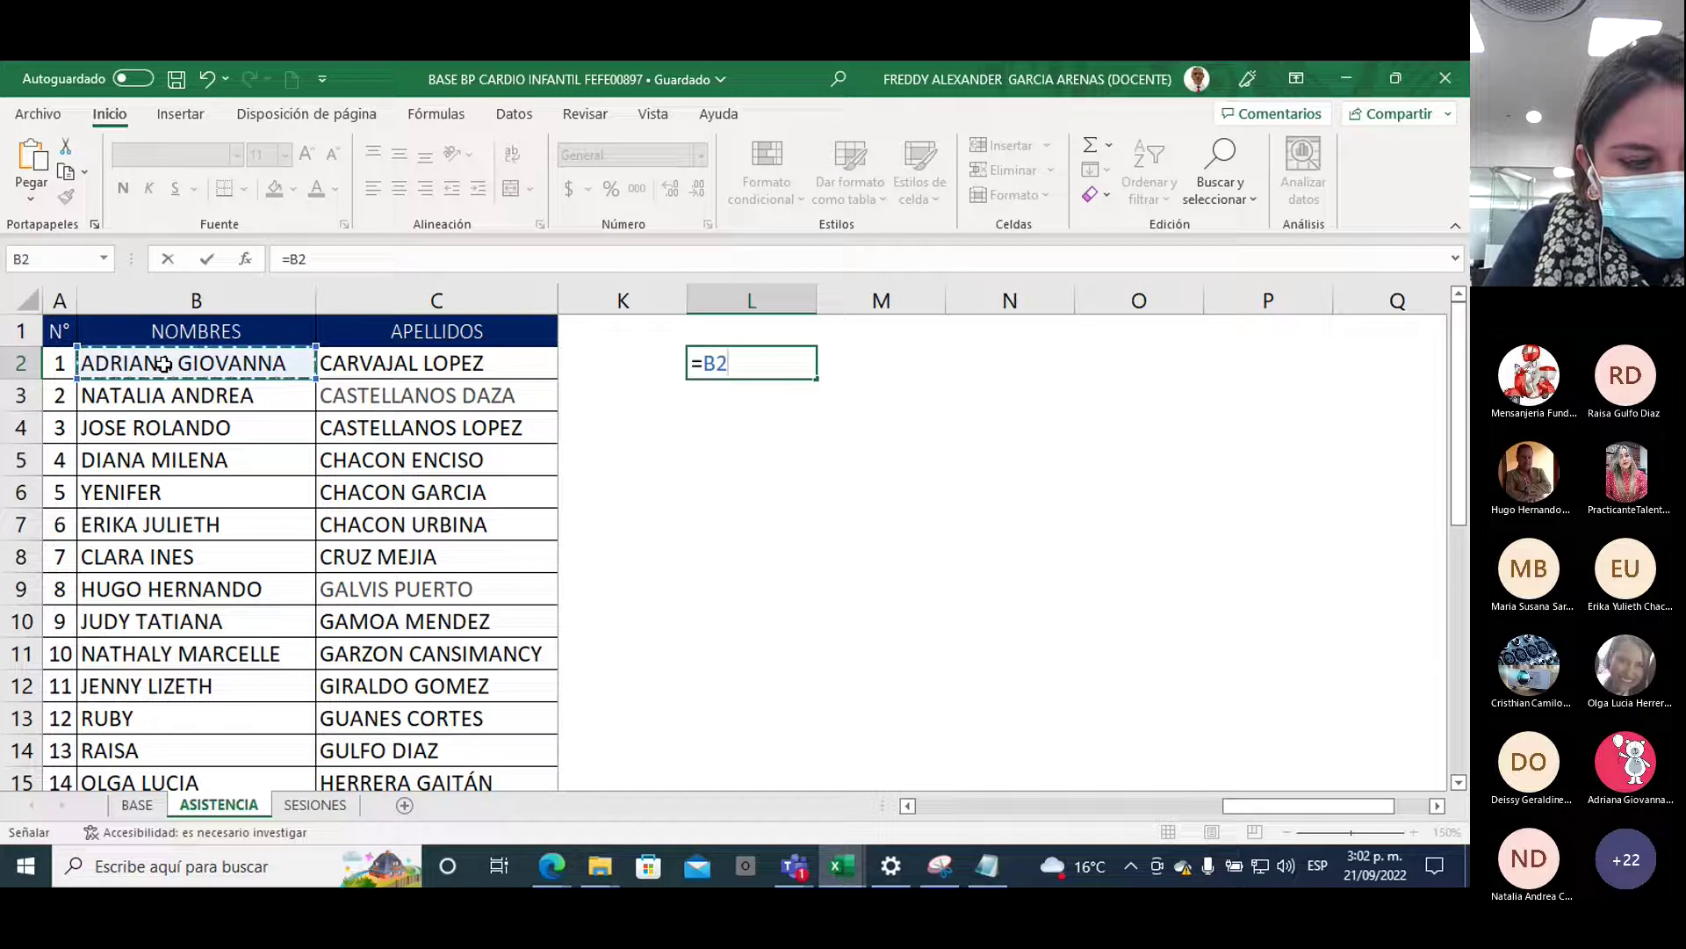
{"action": "type", "text": "&"}
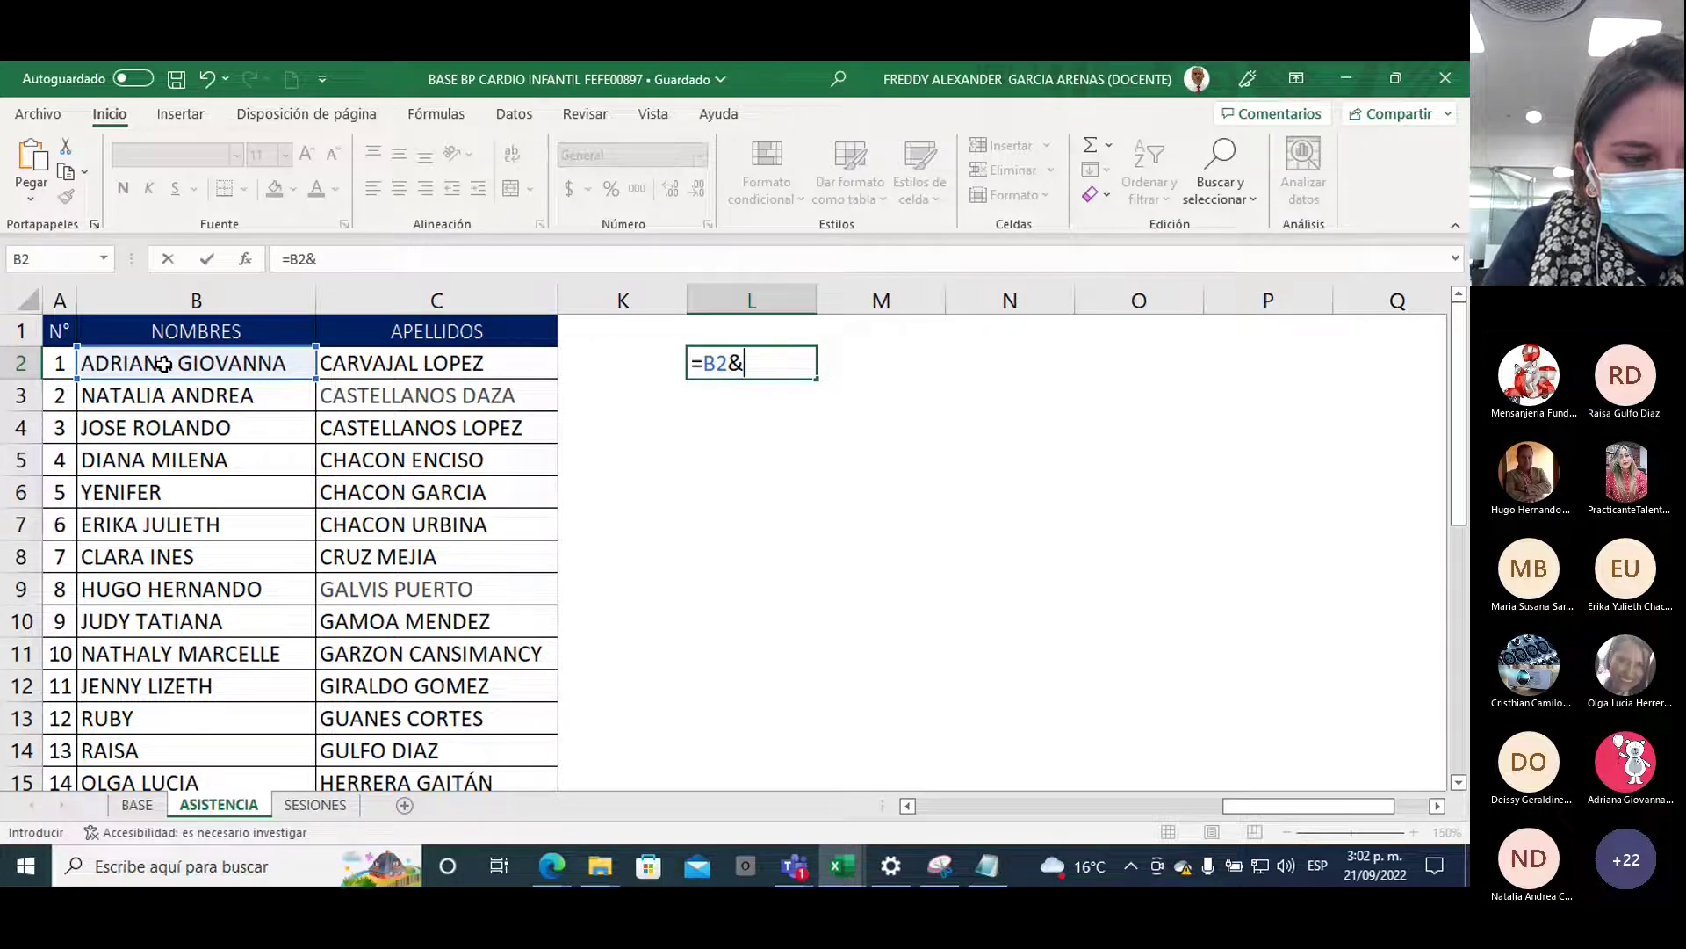
{"action": "left_click", "coordinate": [350, 364]}
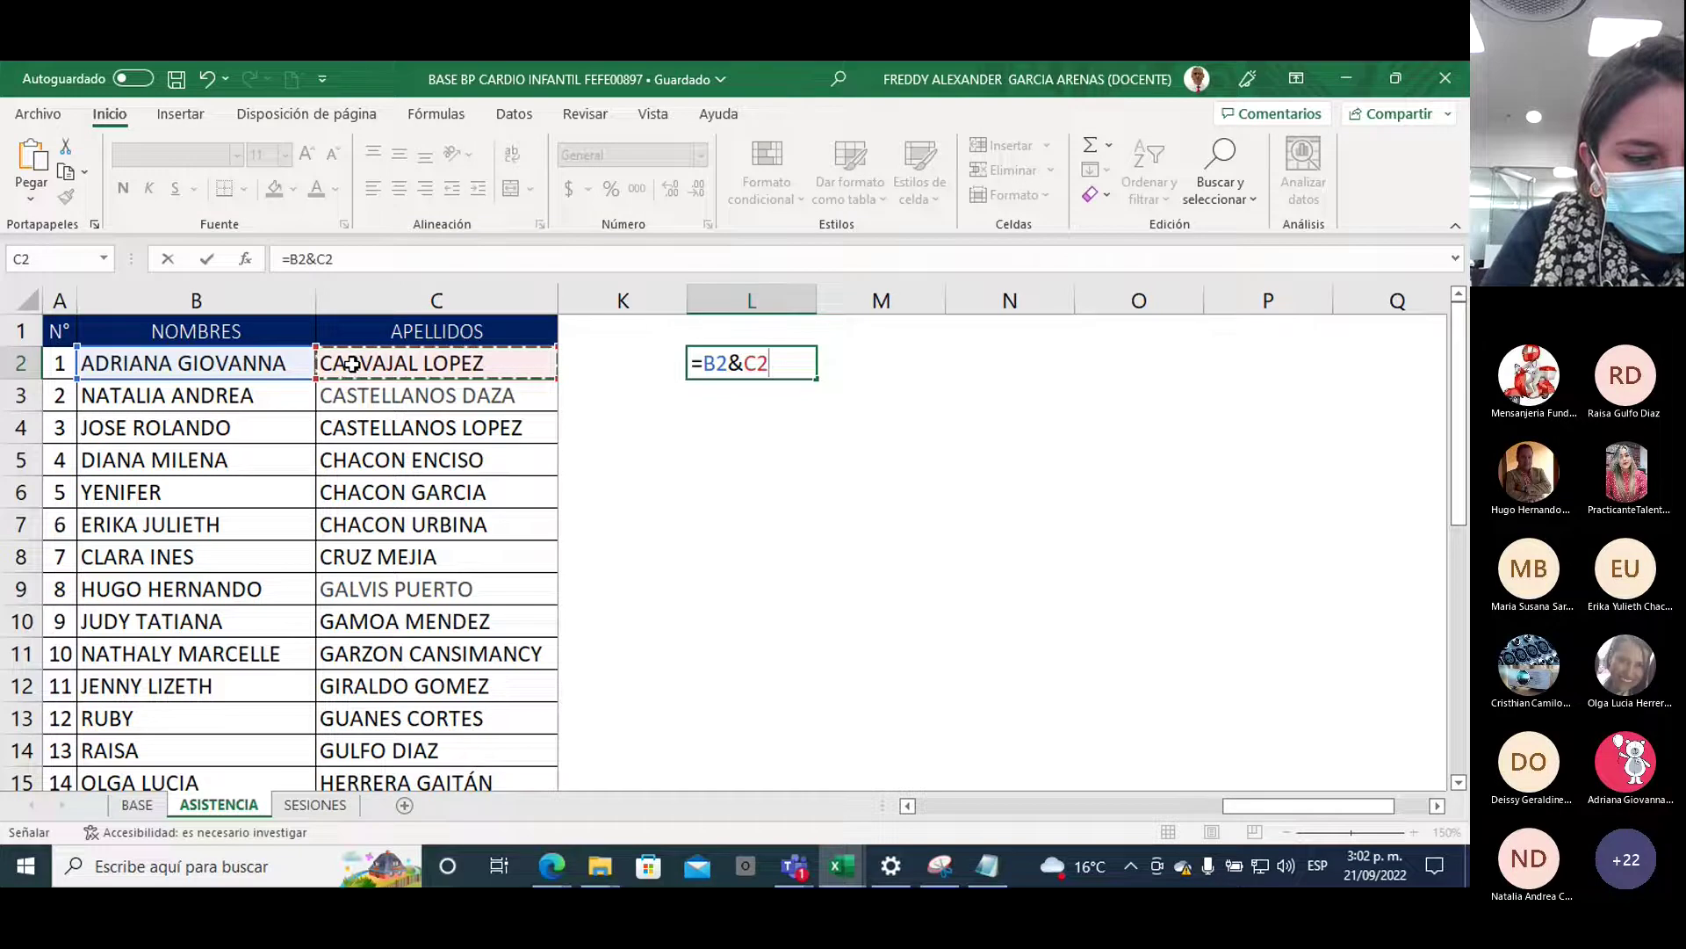
{"action": "key", "text": "Return"}
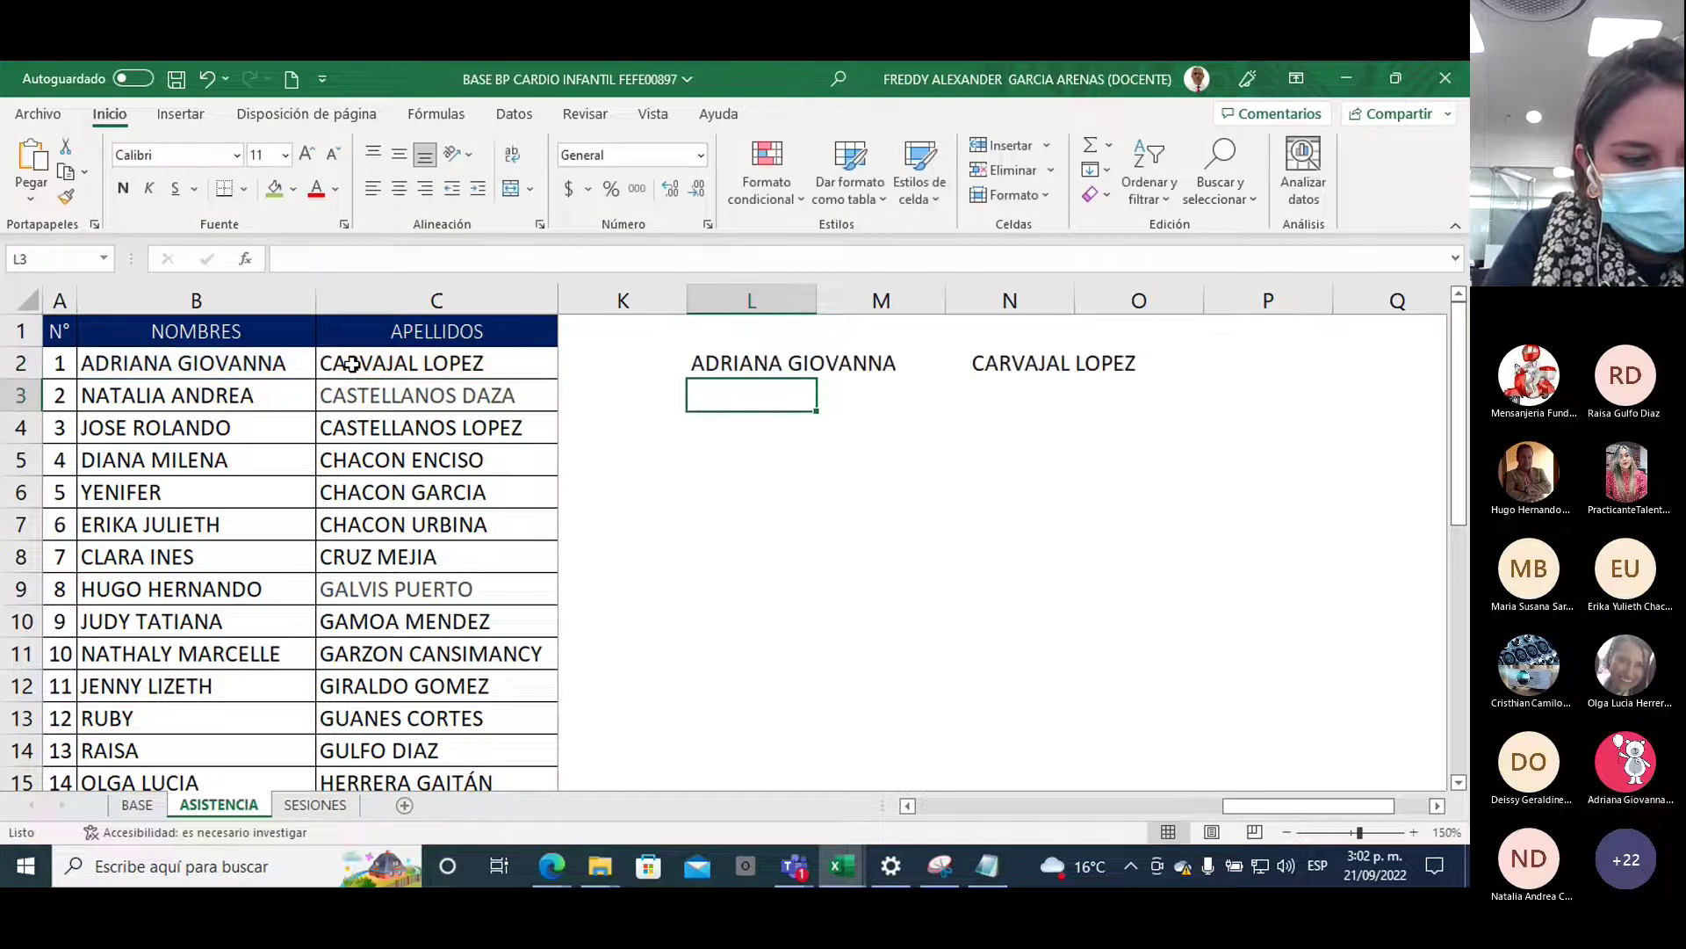
Inspect L2's joined-name formula against N2 and the surname in C2
{"action": "left_click", "coordinate": [738, 373]}
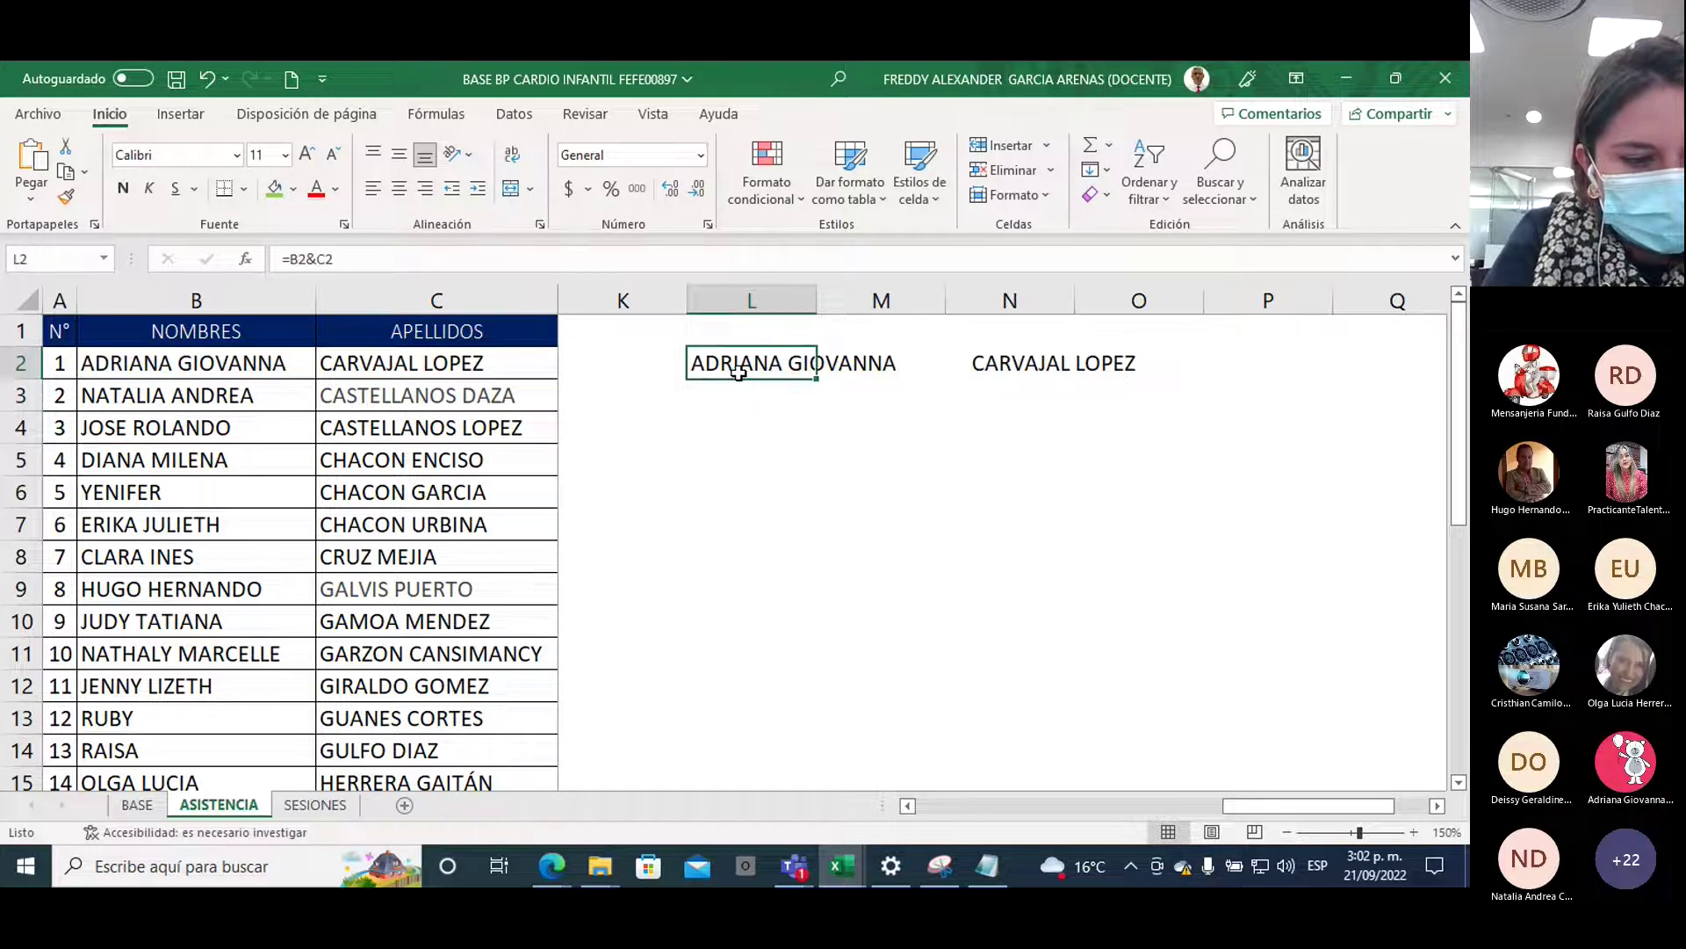
{"action": "left_click", "coordinate": [983, 367]}
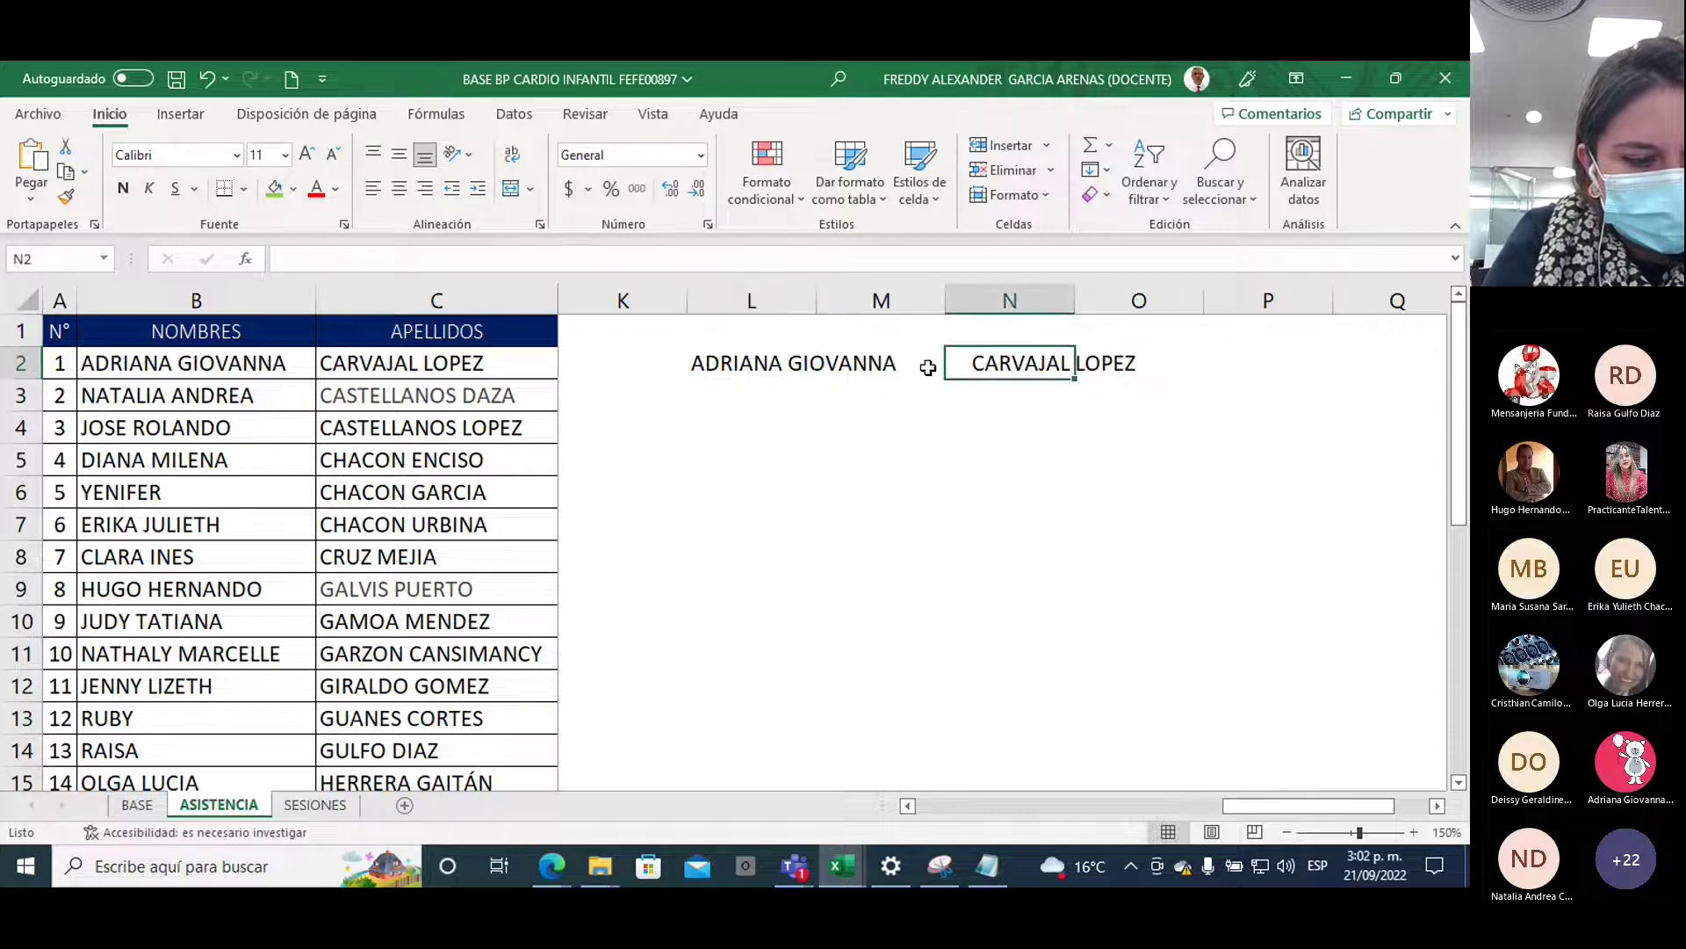
{"action": "left_click", "coordinate": [871, 365]}
{"action": "left_click", "coordinate": [732, 367]}
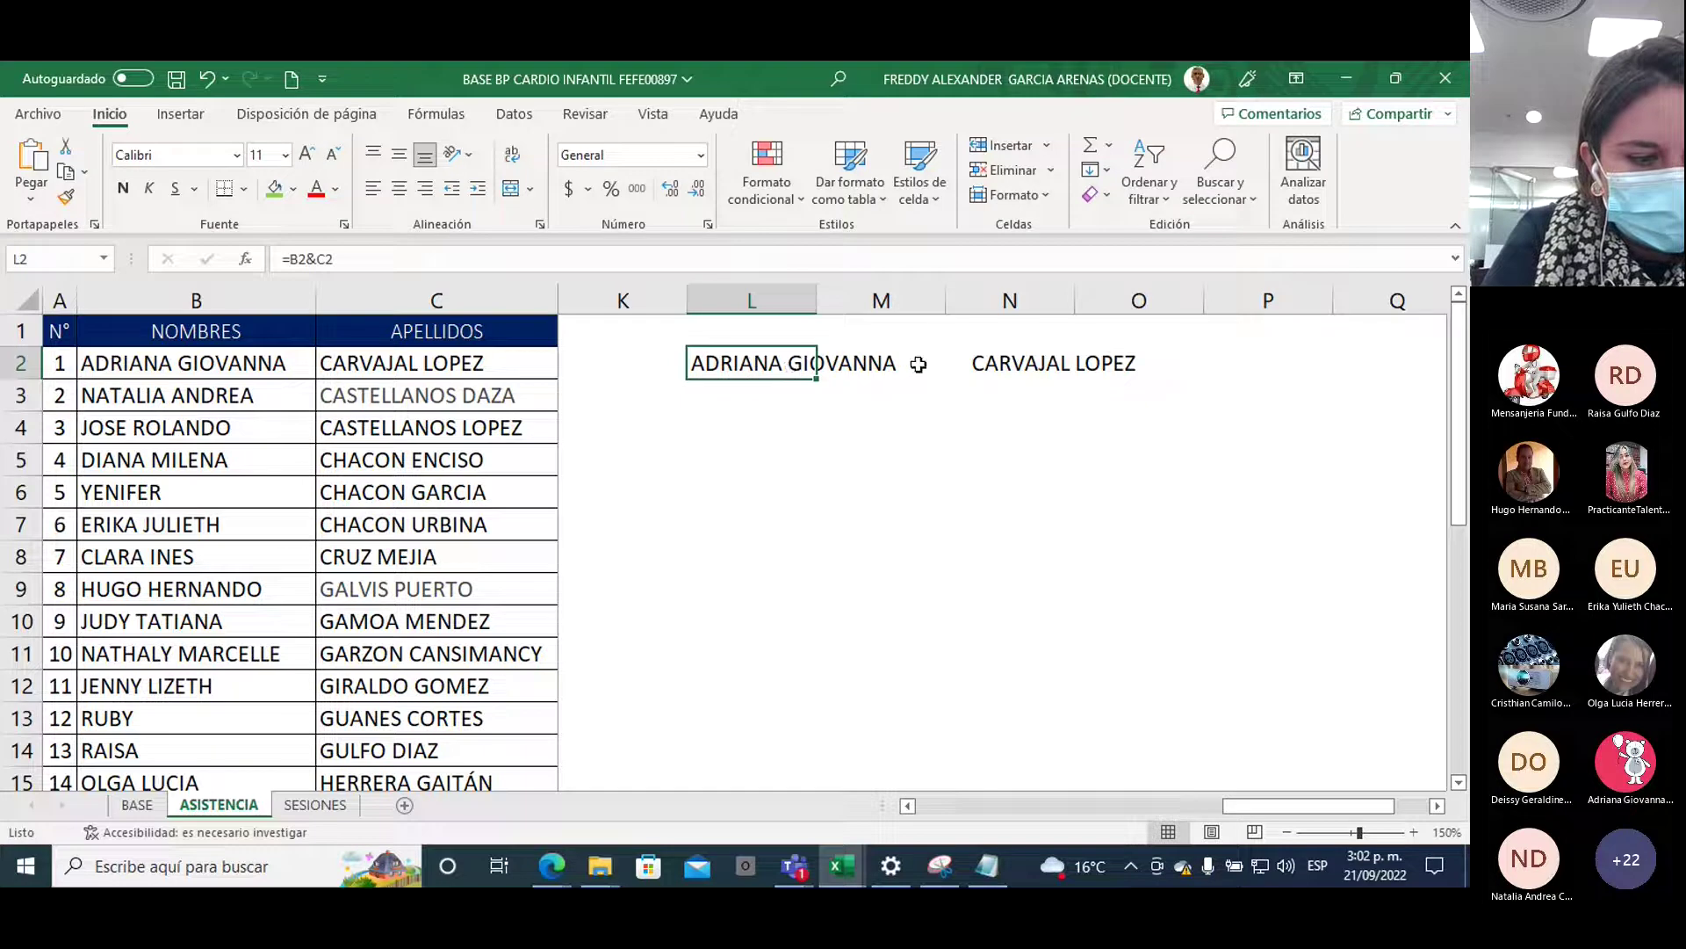
{"action": "left_click", "coordinate": [424, 364]}
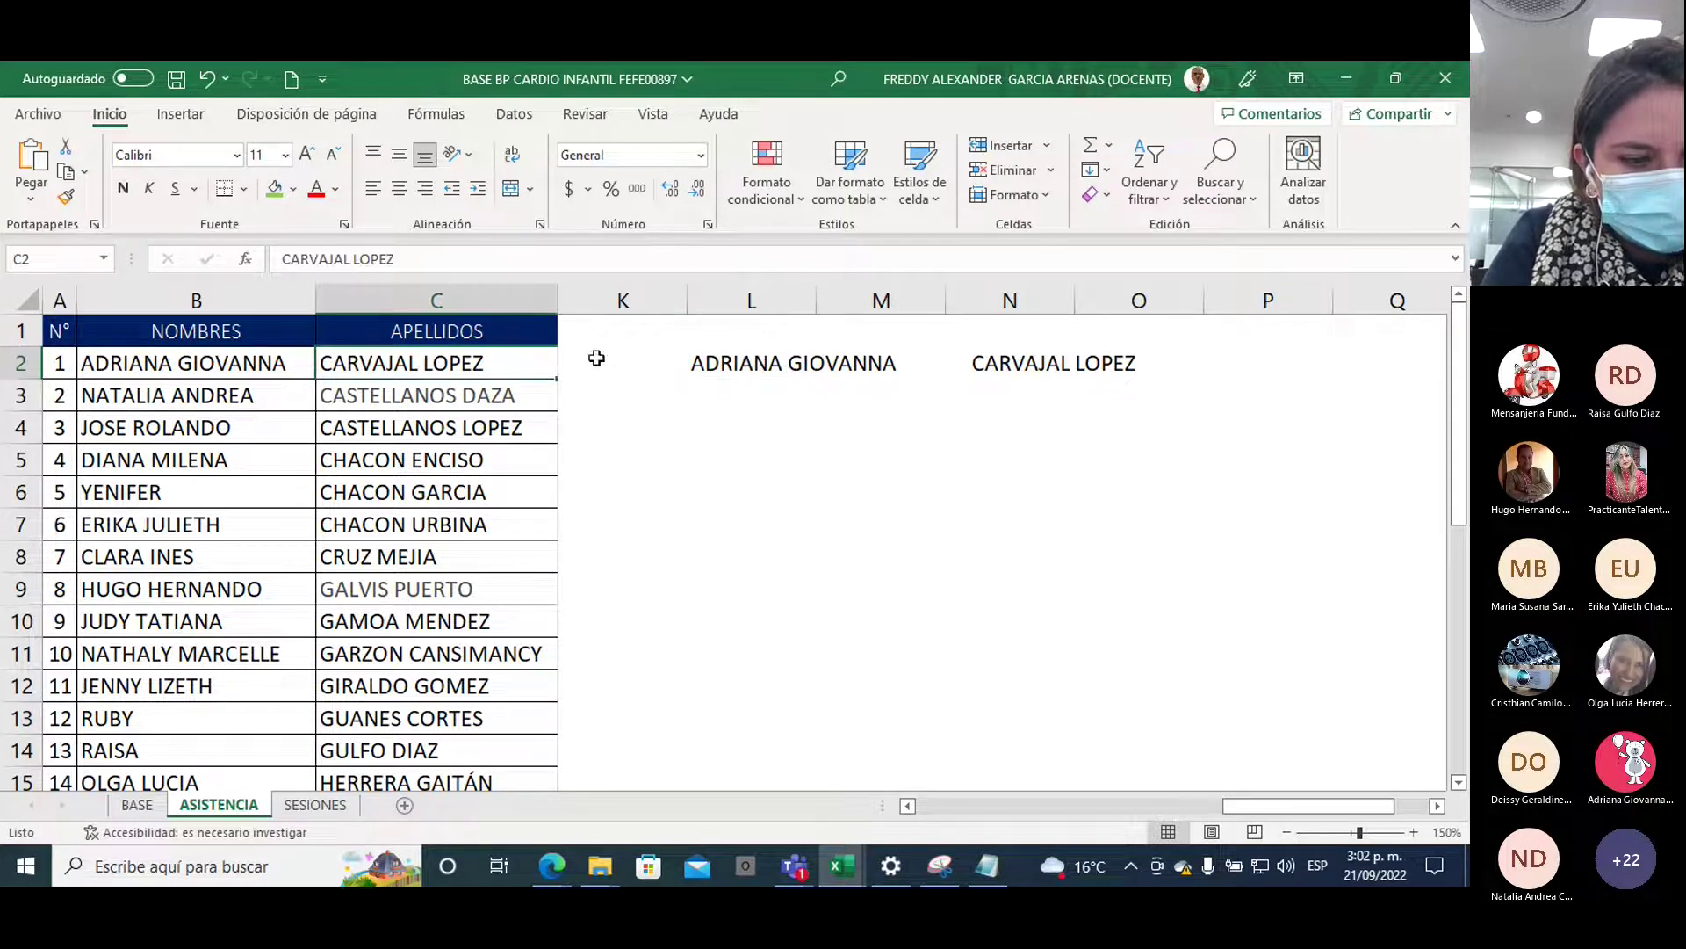
{"action": "left_click", "coordinate": [743, 369]}
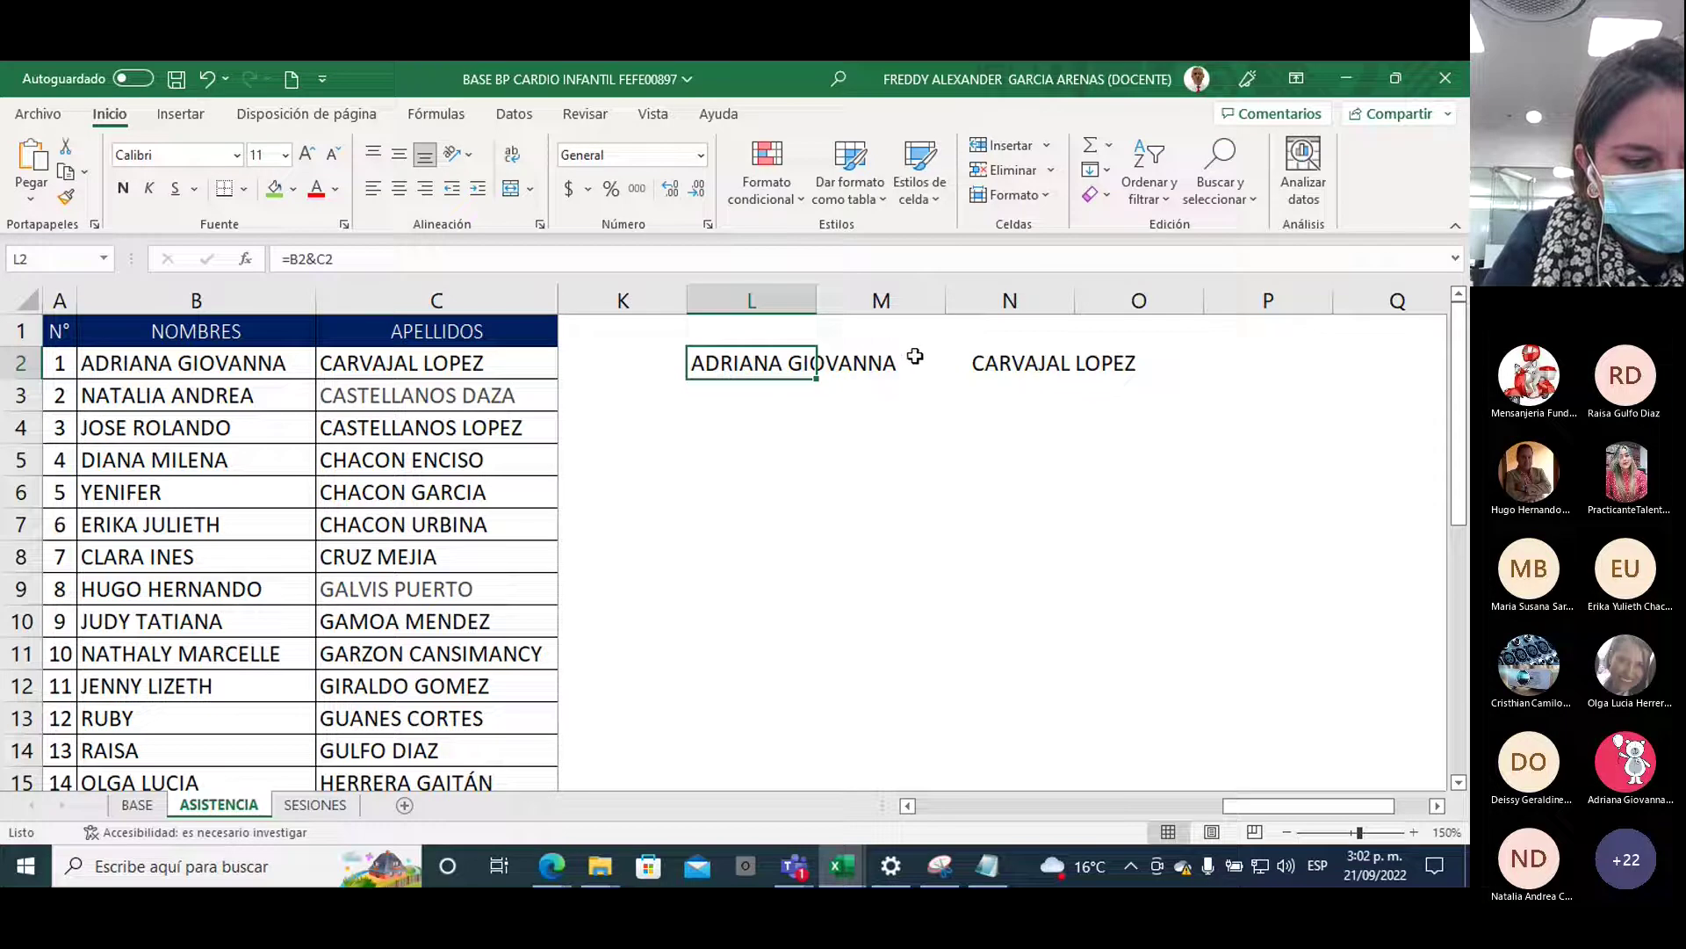
Change L2's formula to =B2&" "&C2 to add a space between the names
{"action": "left_click", "coordinate": [321, 266]}
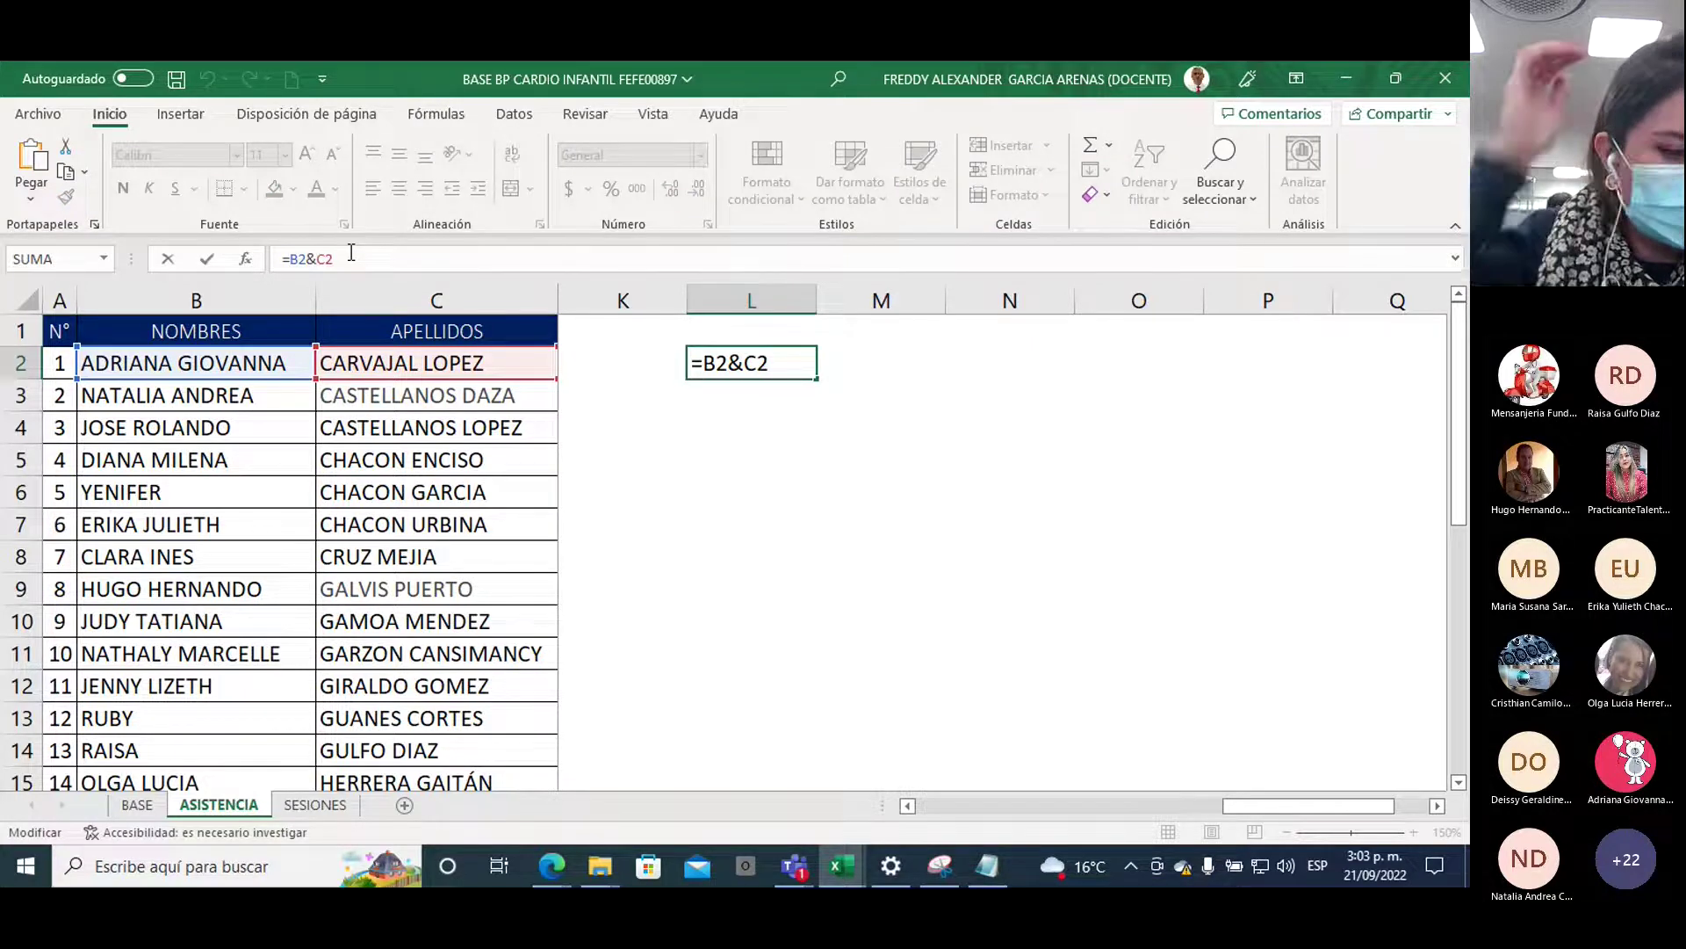
{"action": "type", "text": "\""}
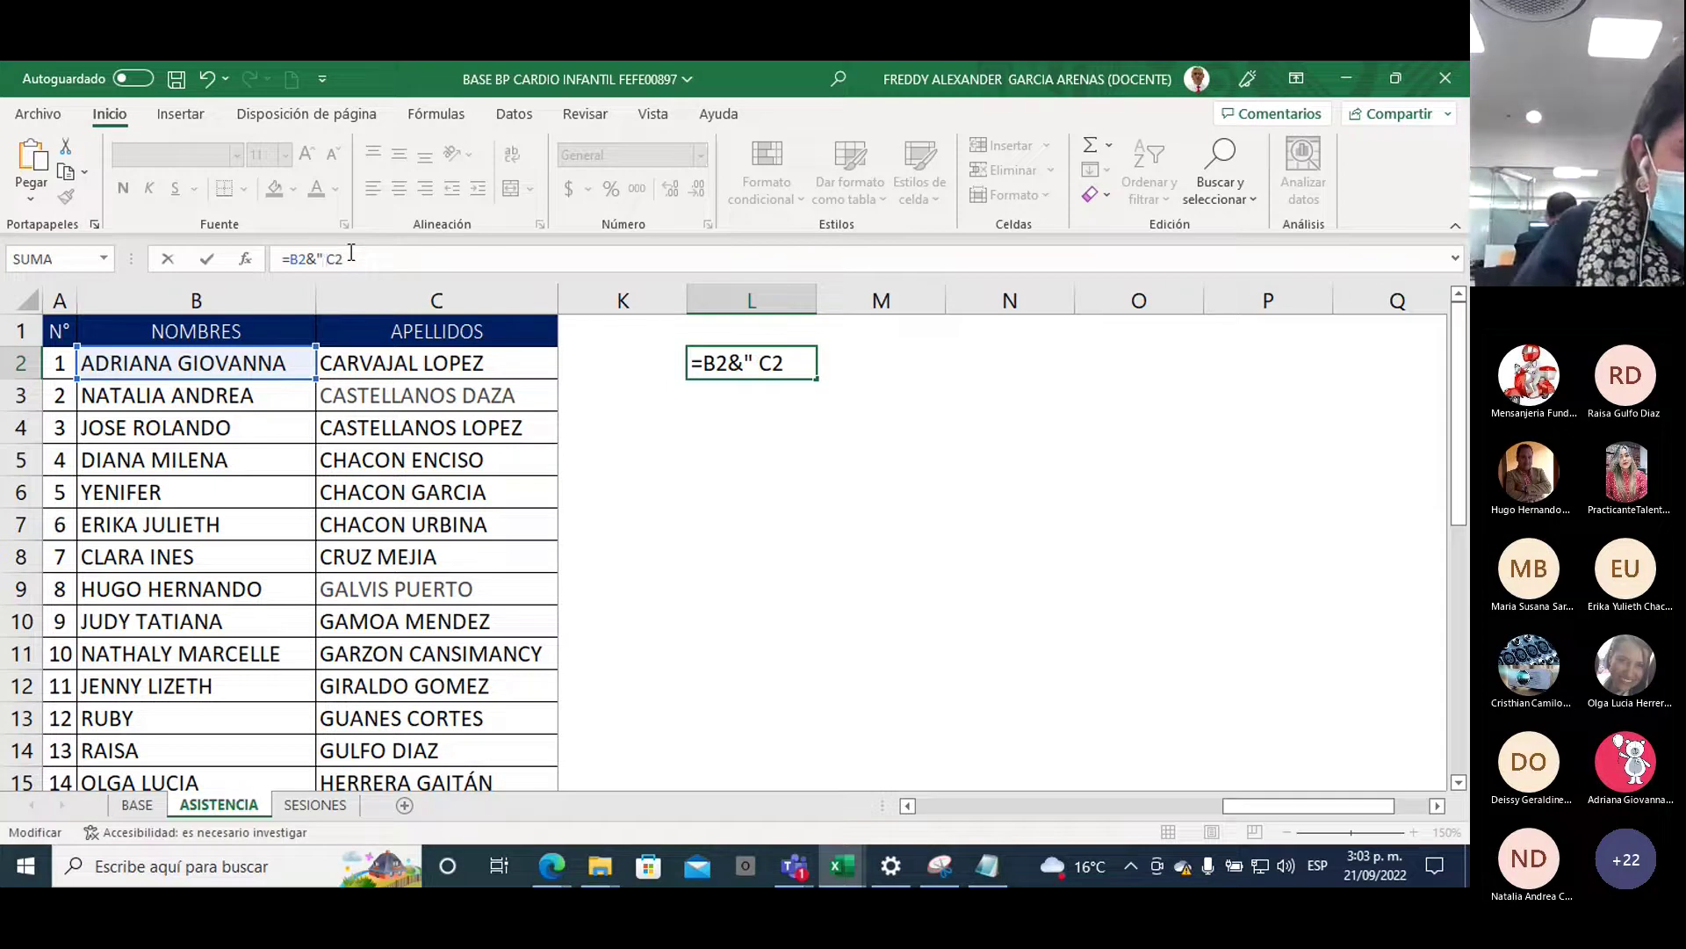
{"action": "type", "text": " \""}
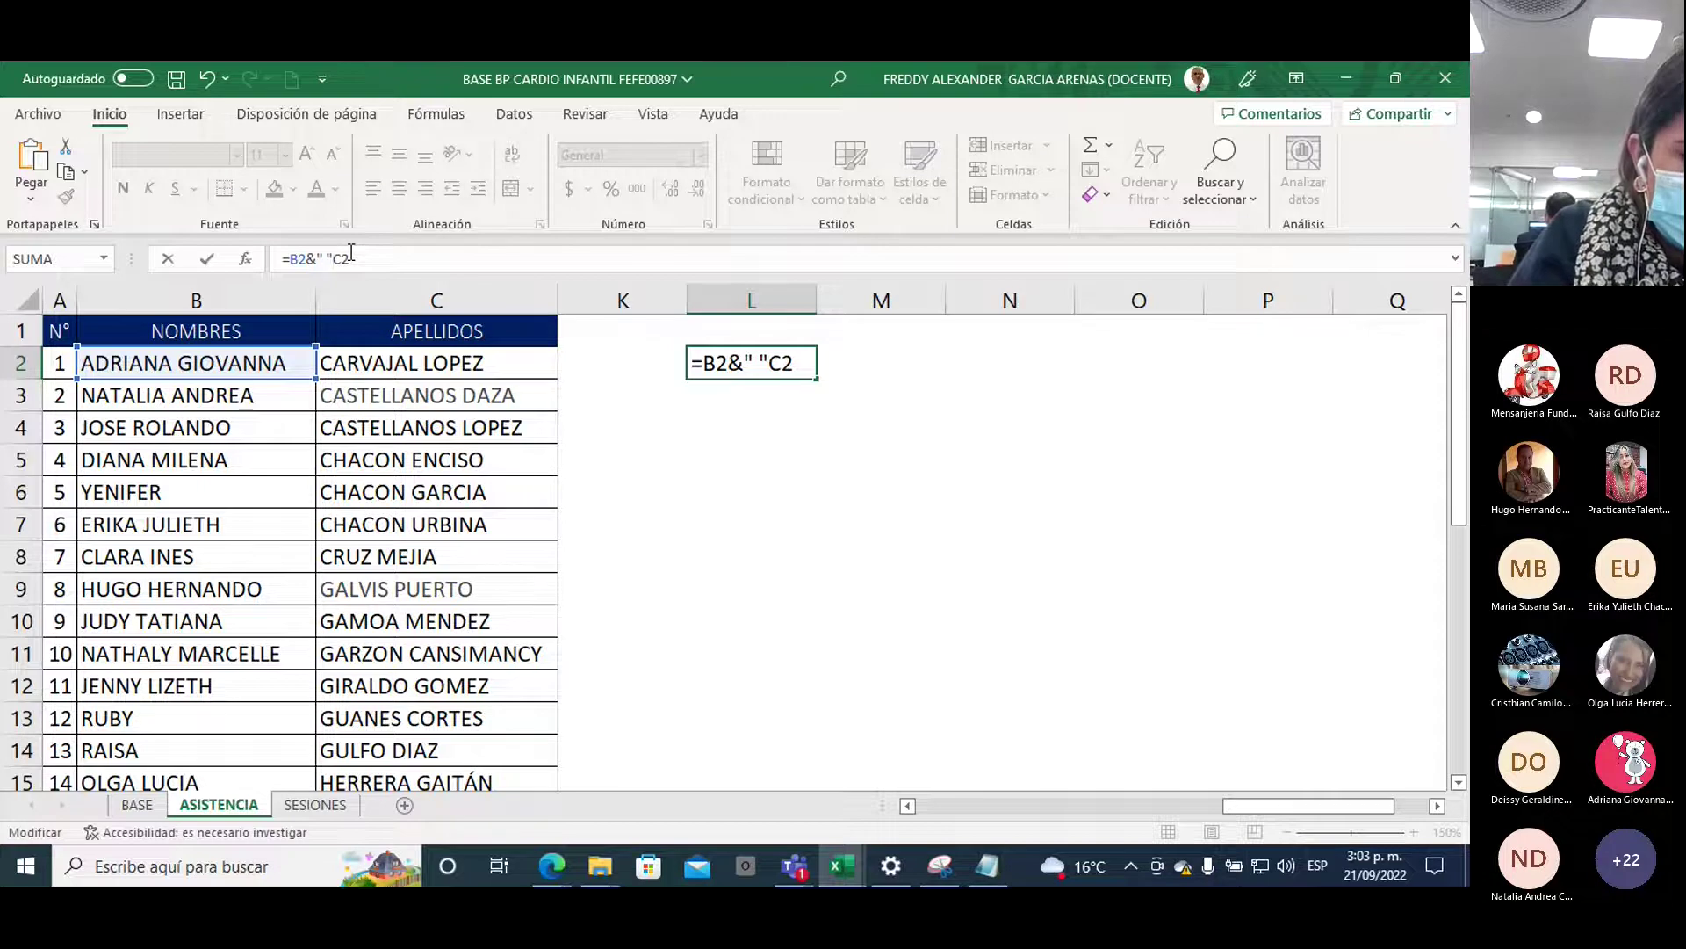
{"action": "type", "text": "&"}
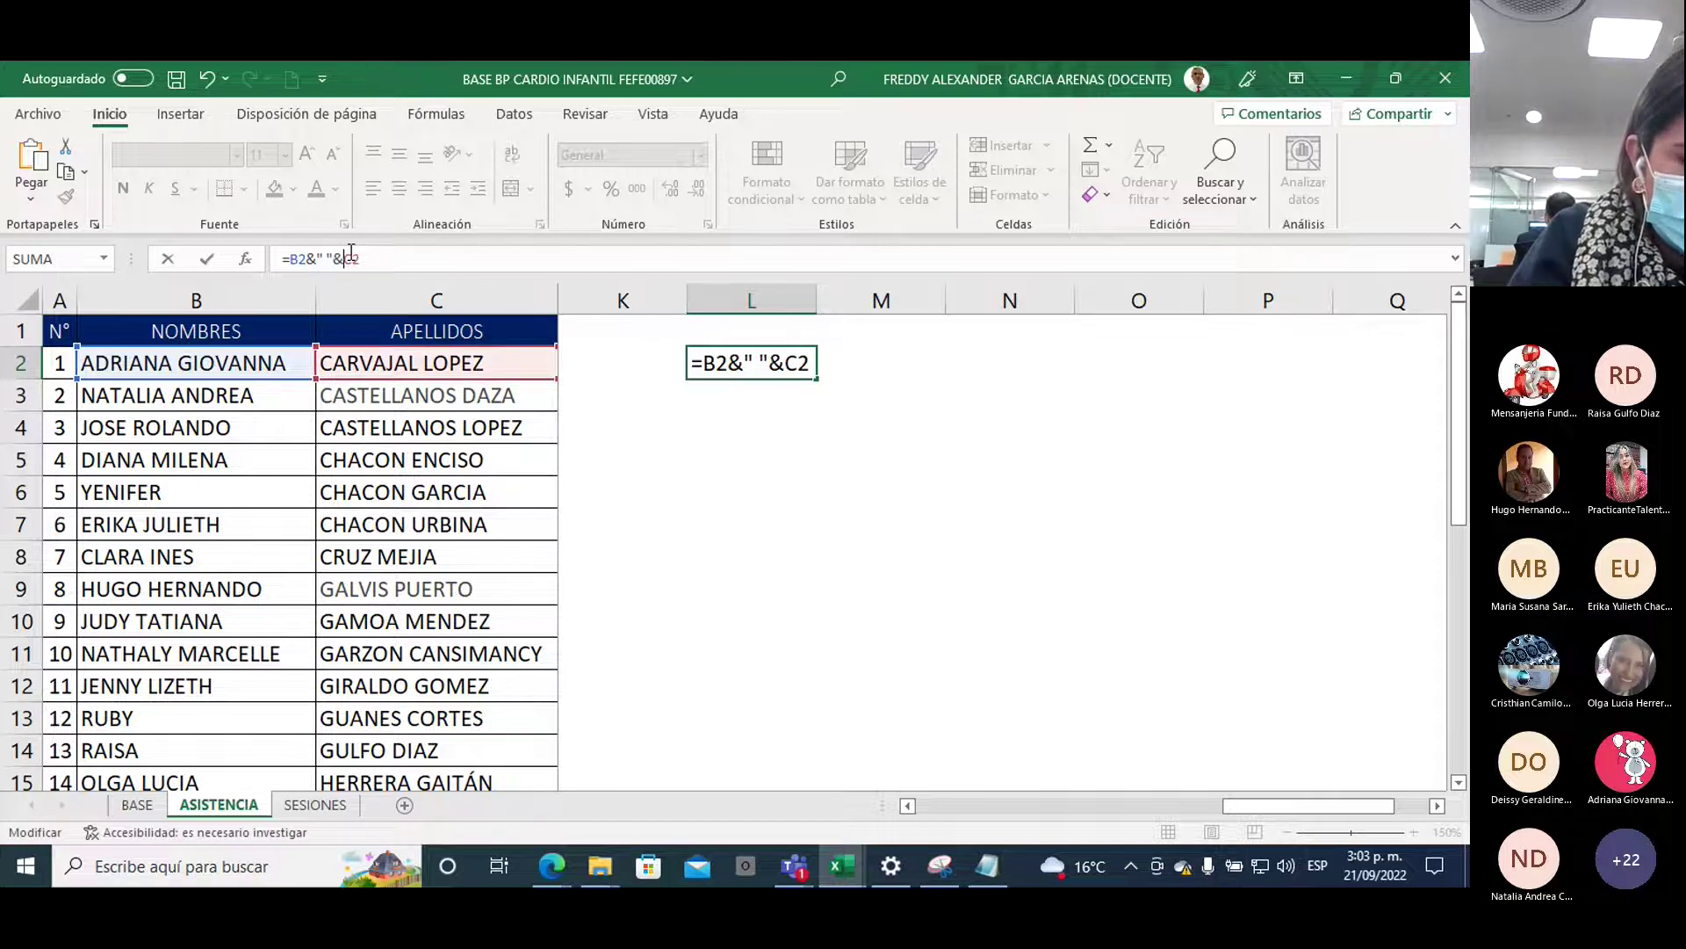
{"action": "key", "text": "Return"}
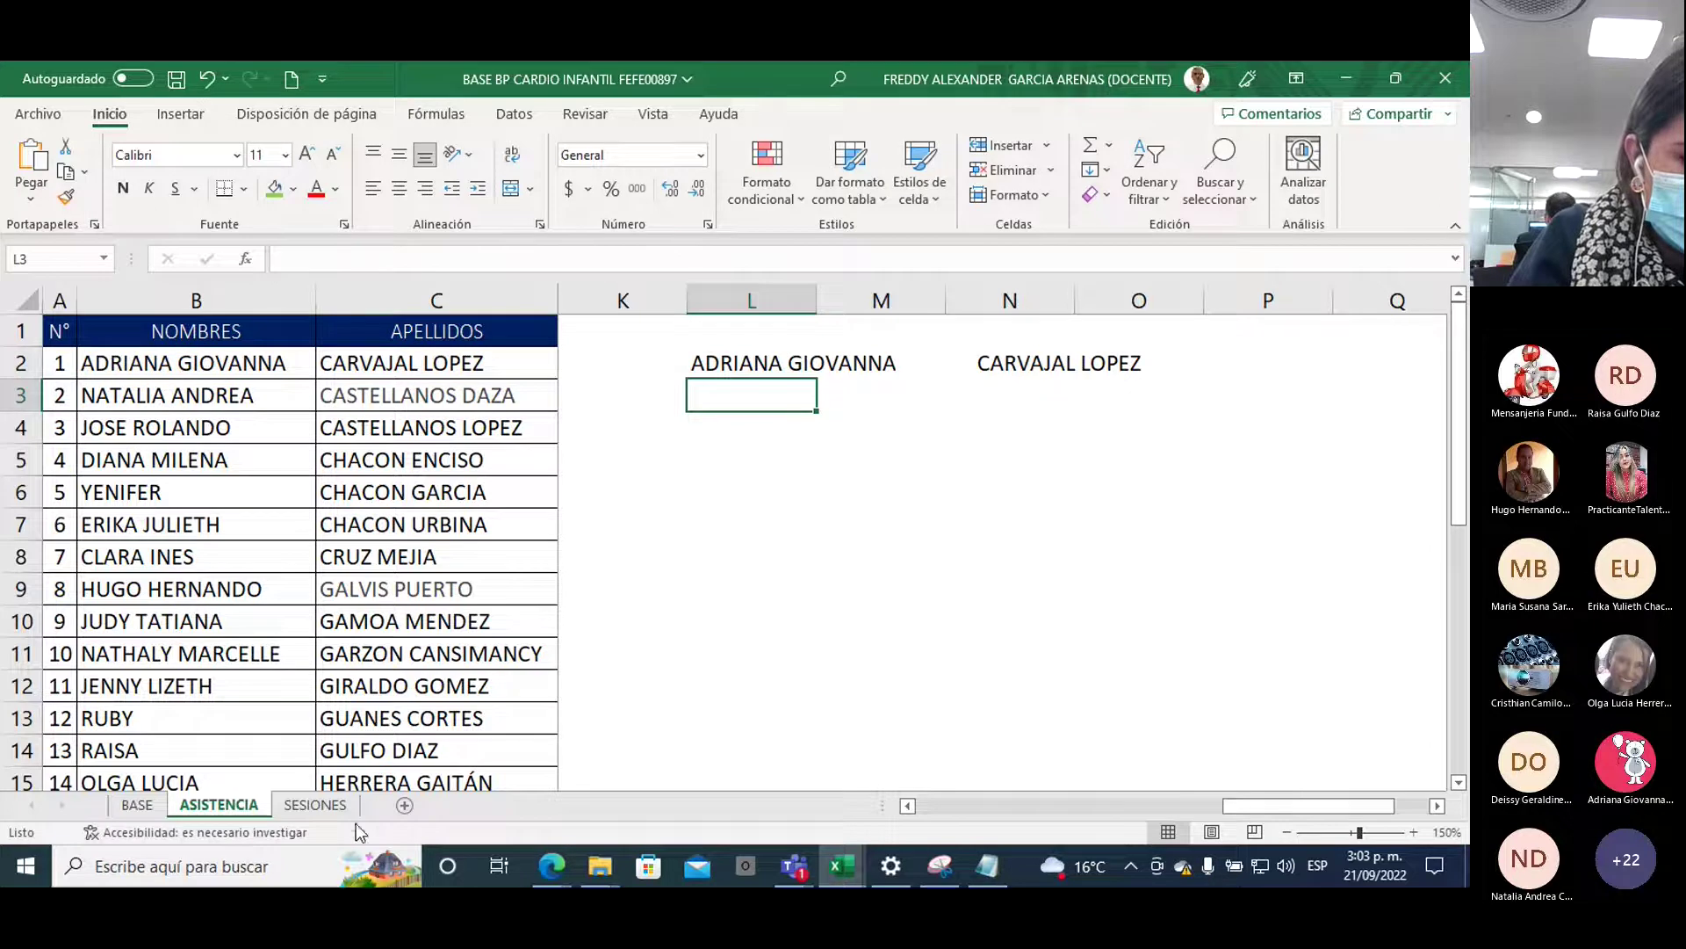
Switch back to the Taller Unidad 1._Formulas y Condicionales workbook
{"action": "left_click", "coordinate": [850, 867]}
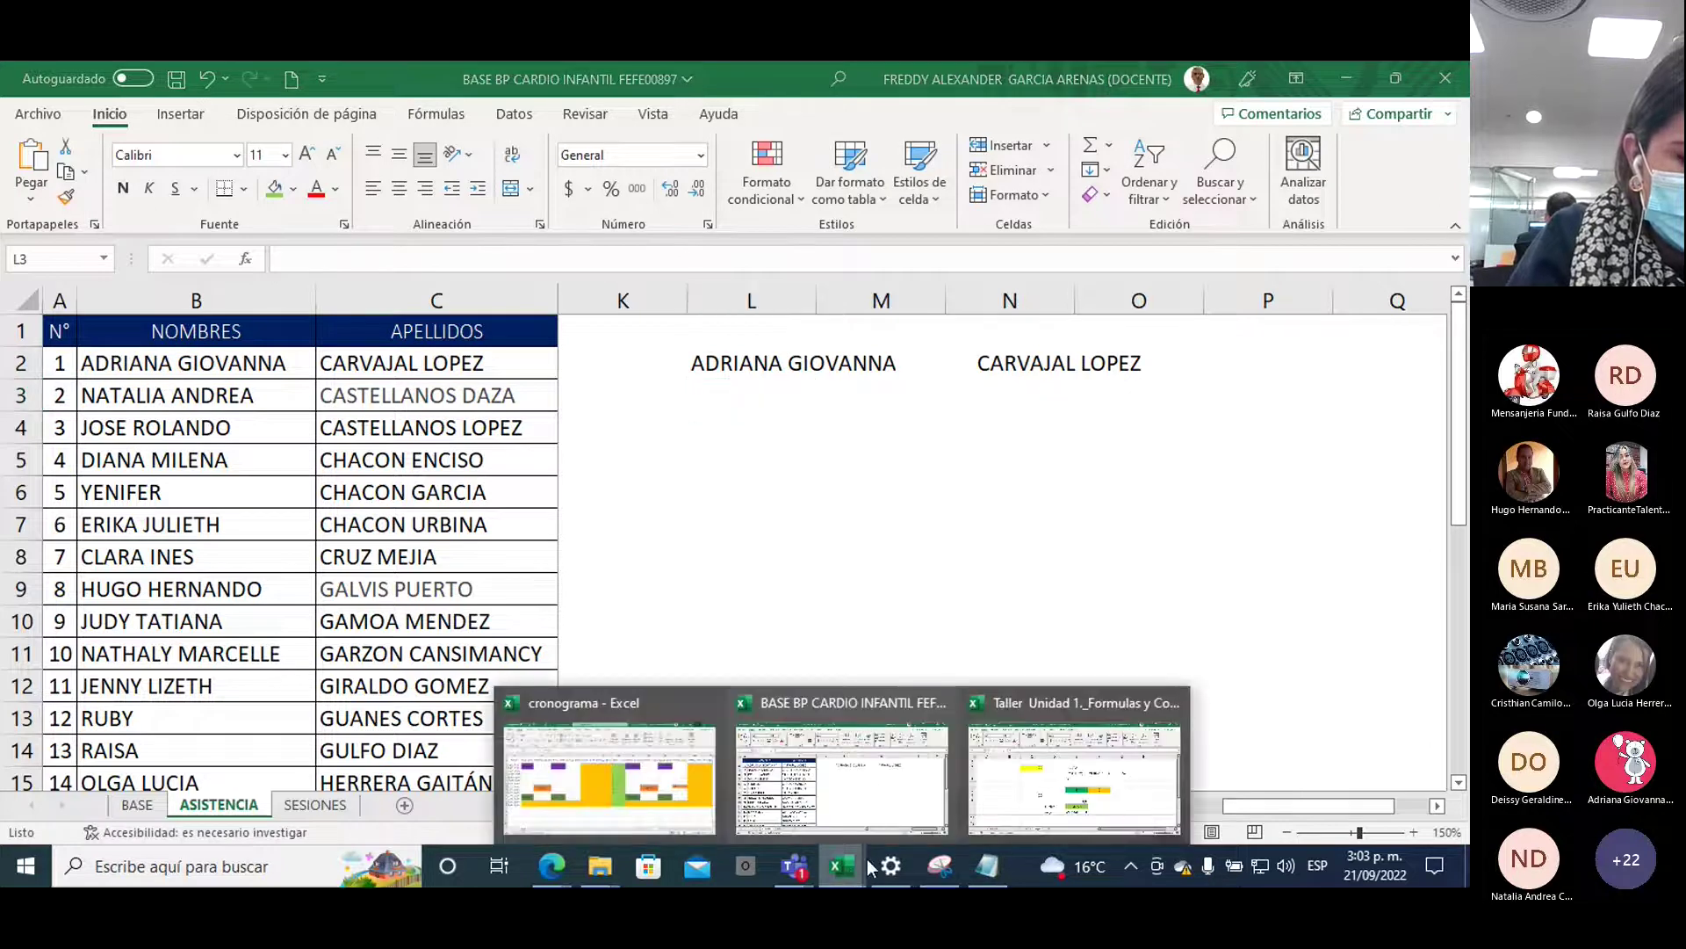
{"action": "left_click", "coordinate": [1015, 804]}
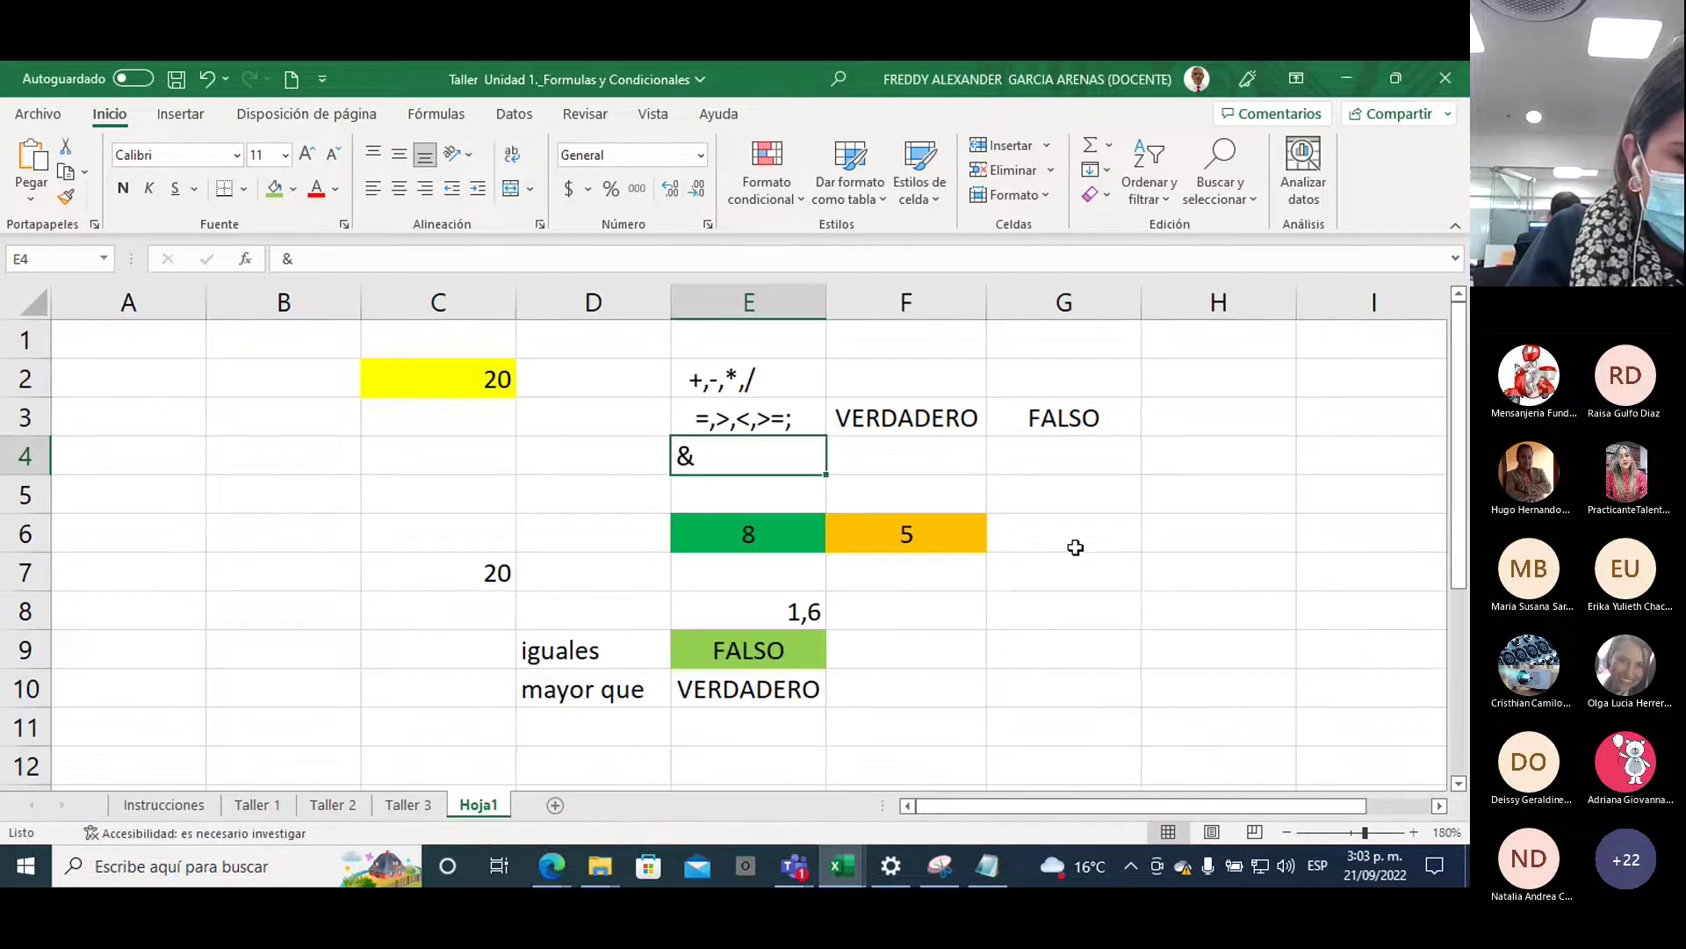
{"action": "scroll", "coordinate": [361, 640], "scroll_direction": "down", "scroll_amount": 3}
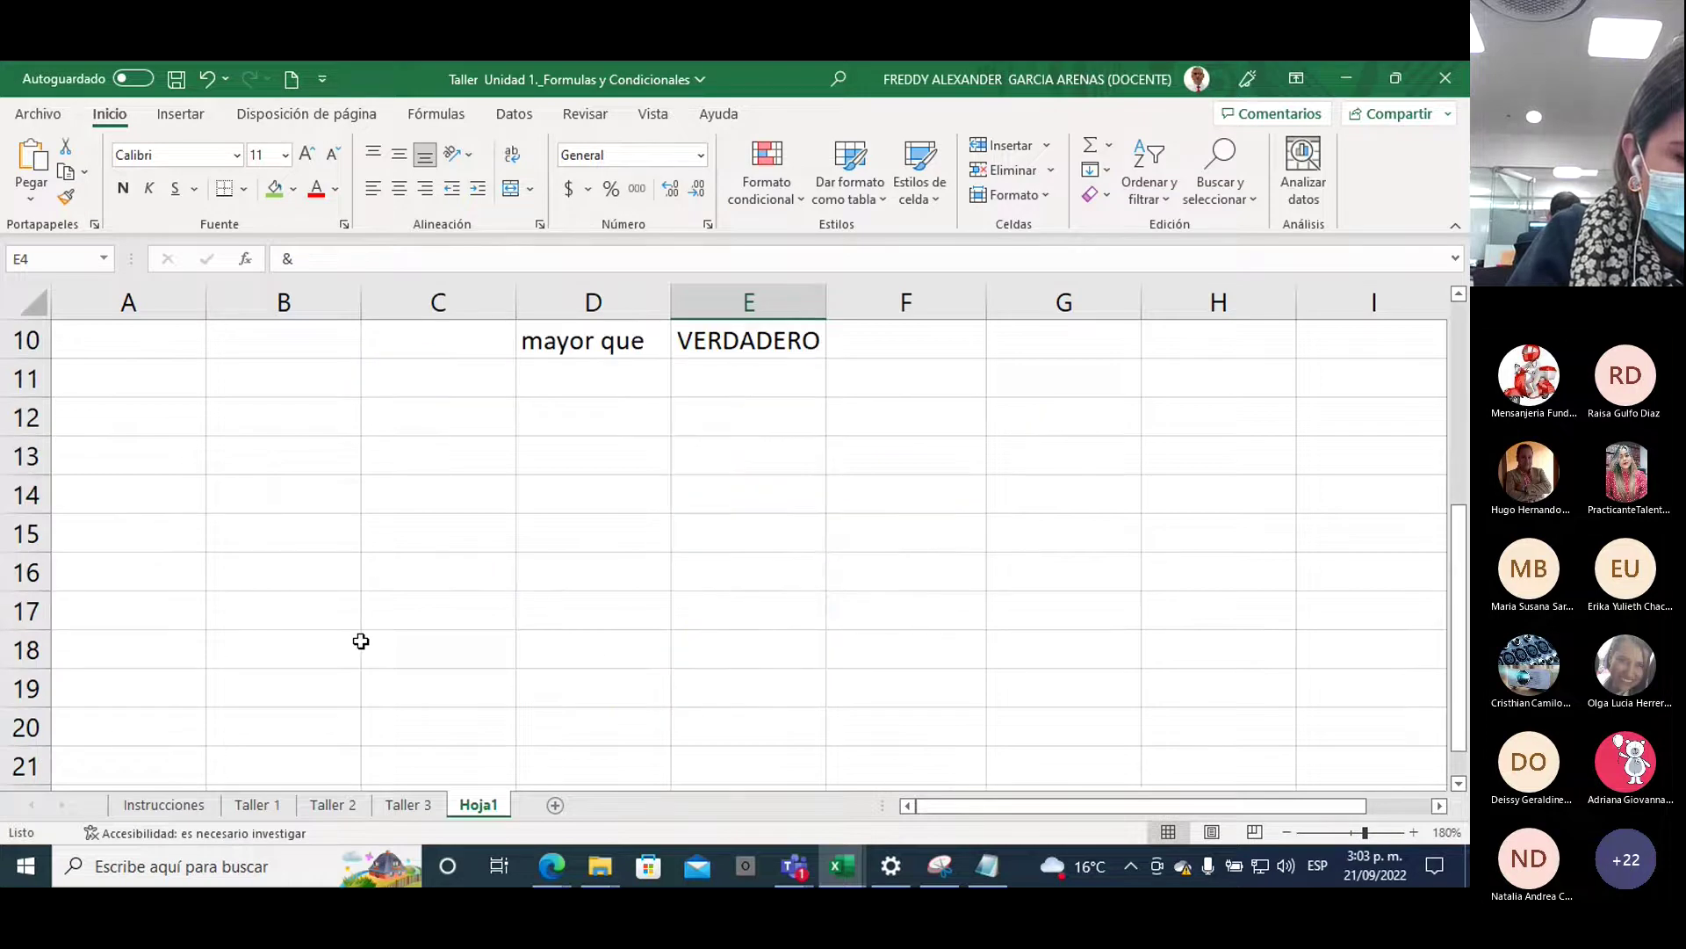
Enter 'hola' in C13 and 'titulo' in D13
{"action": "scroll", "coordinate": [361, 640], "scroll_direction": "up", "scroll_amount": 1}
{"action": "left_click", "coordinate": [415, 583]}
{"action": "type", "text": "h"}
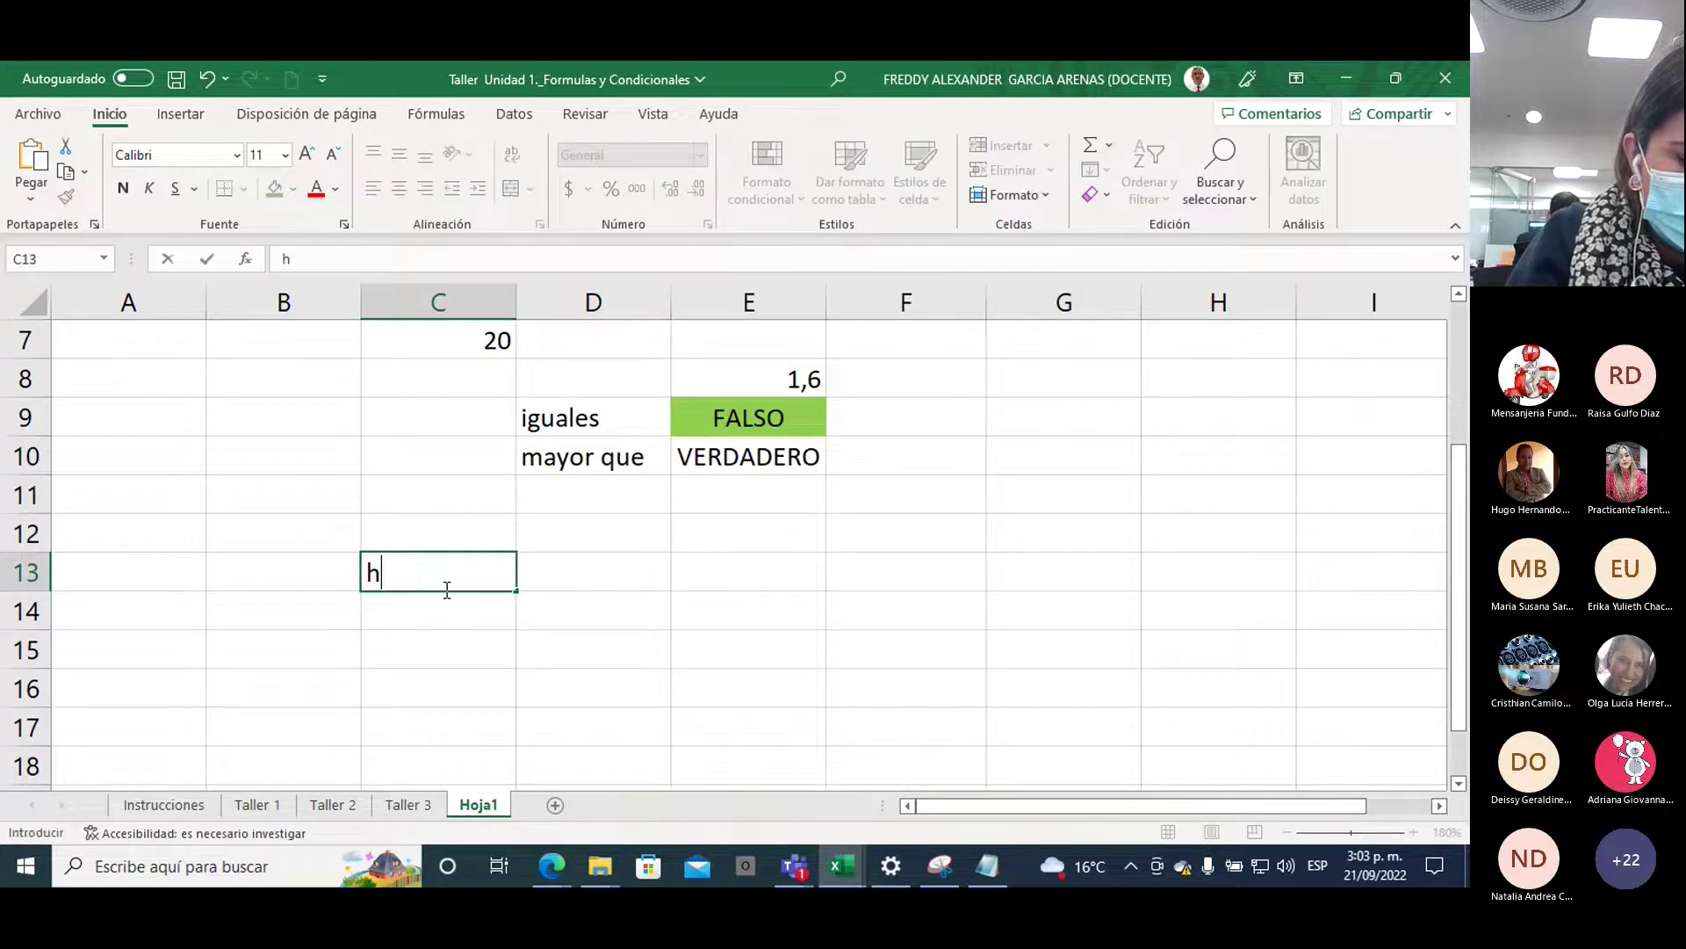
{"action": "type", "text": "ola"}
{"action": "key", "text": "Tab"}
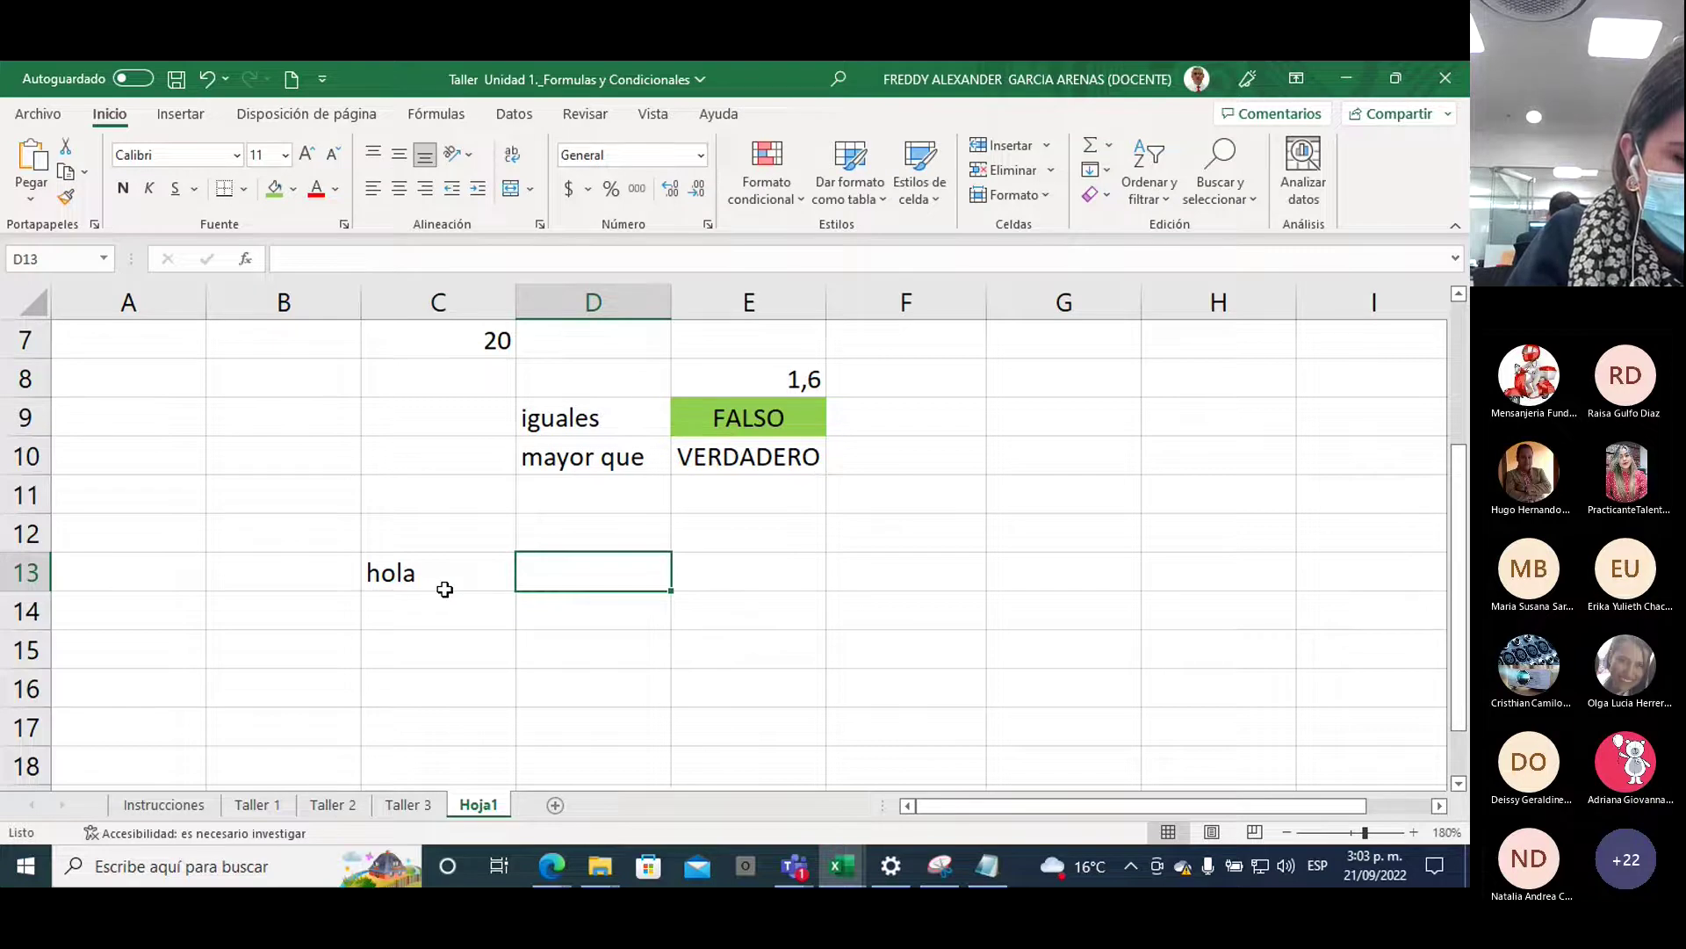
{"action": "type", "text": "tituol"}
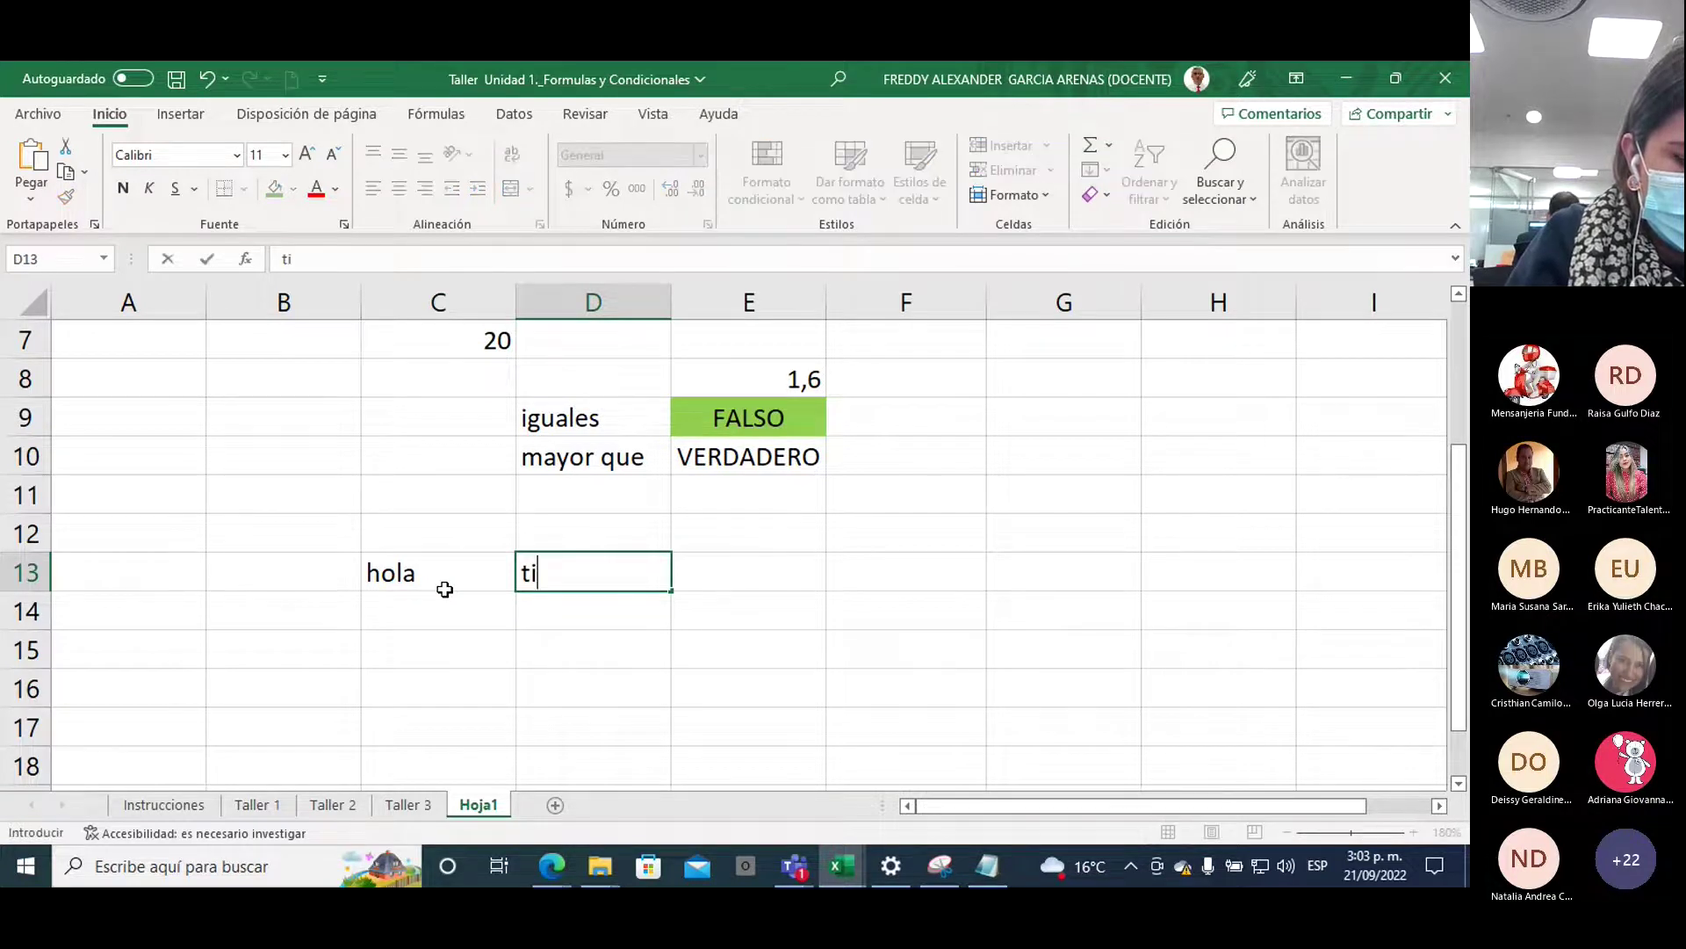
{"action": "key", "text": "BackSpace"}
{"action": "key", "text": "BackSpace"}
{"action": "type", "text": "lo"}
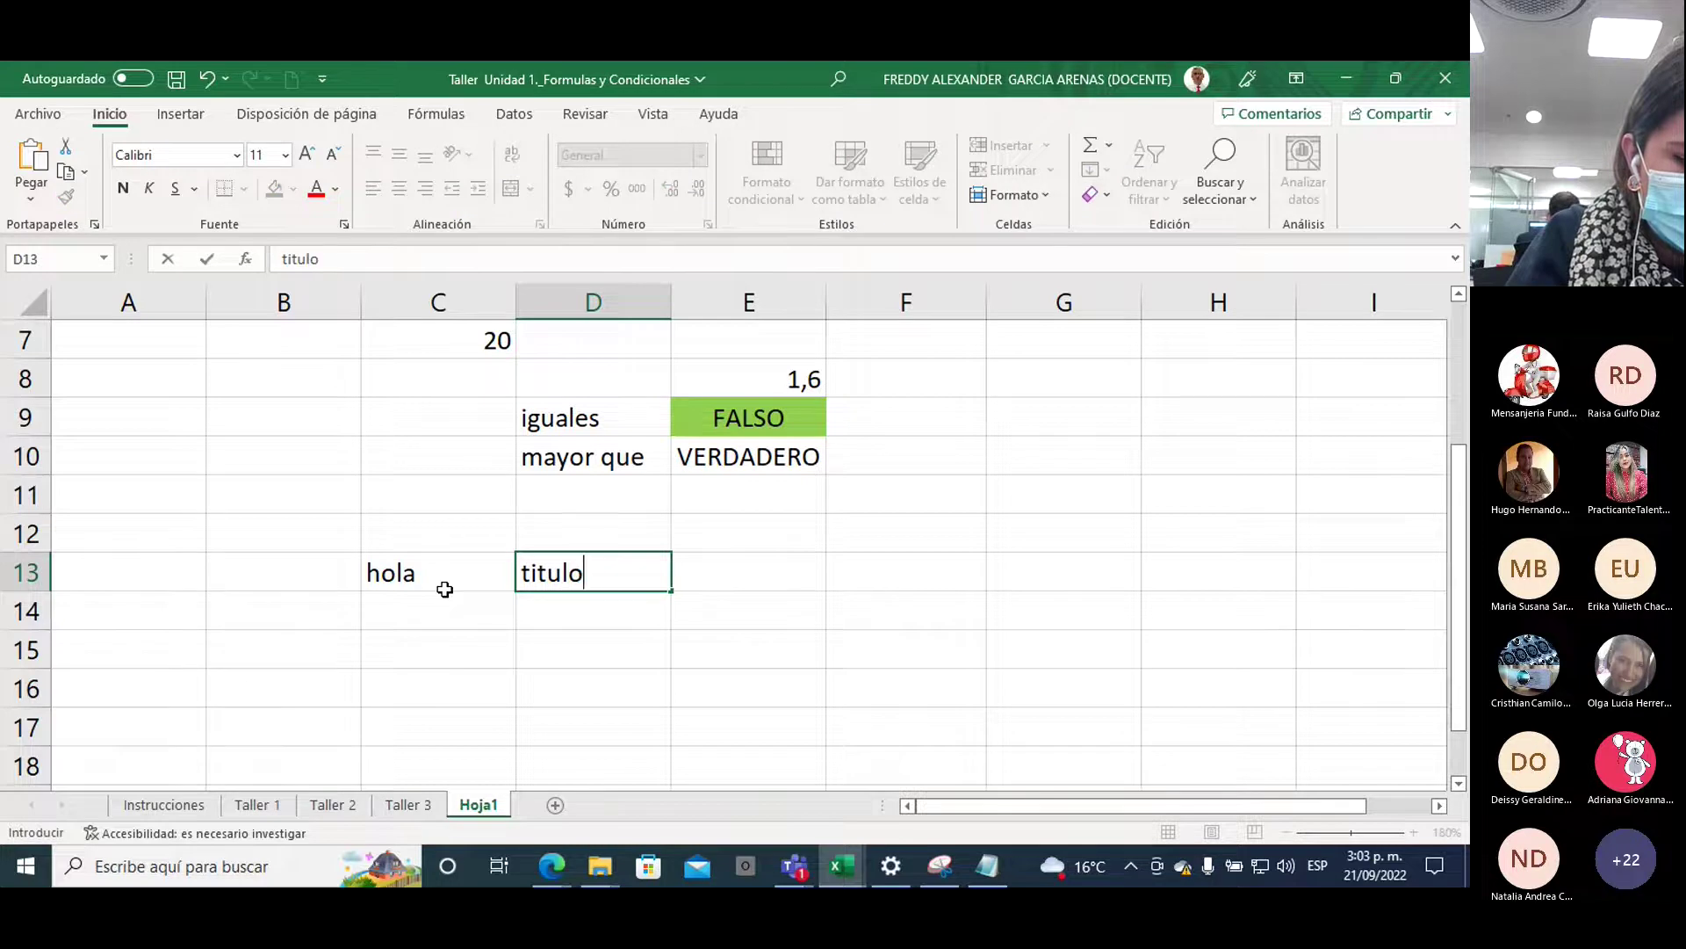
In E13, enter =C13&D13 to join the two words into 'holatitulo'
{"action": "left_click", "coordinate": [685, 571]}
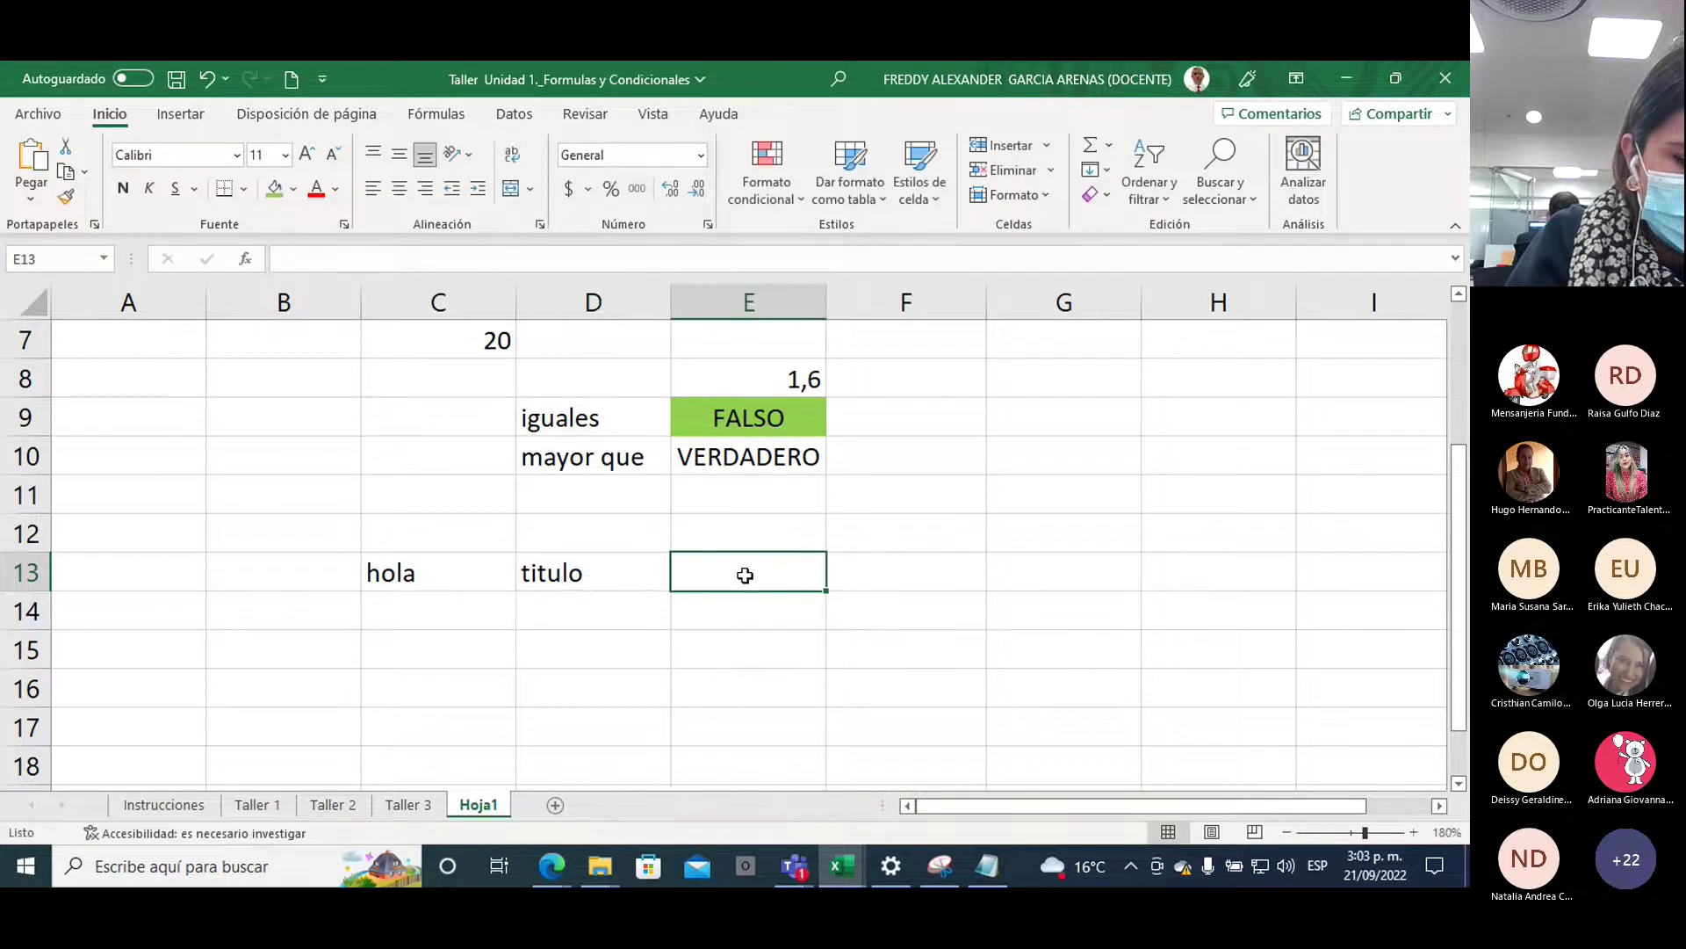
{"action": "type", "text": "="}
{"action": "left_click", "coordinate": [411, 575]}
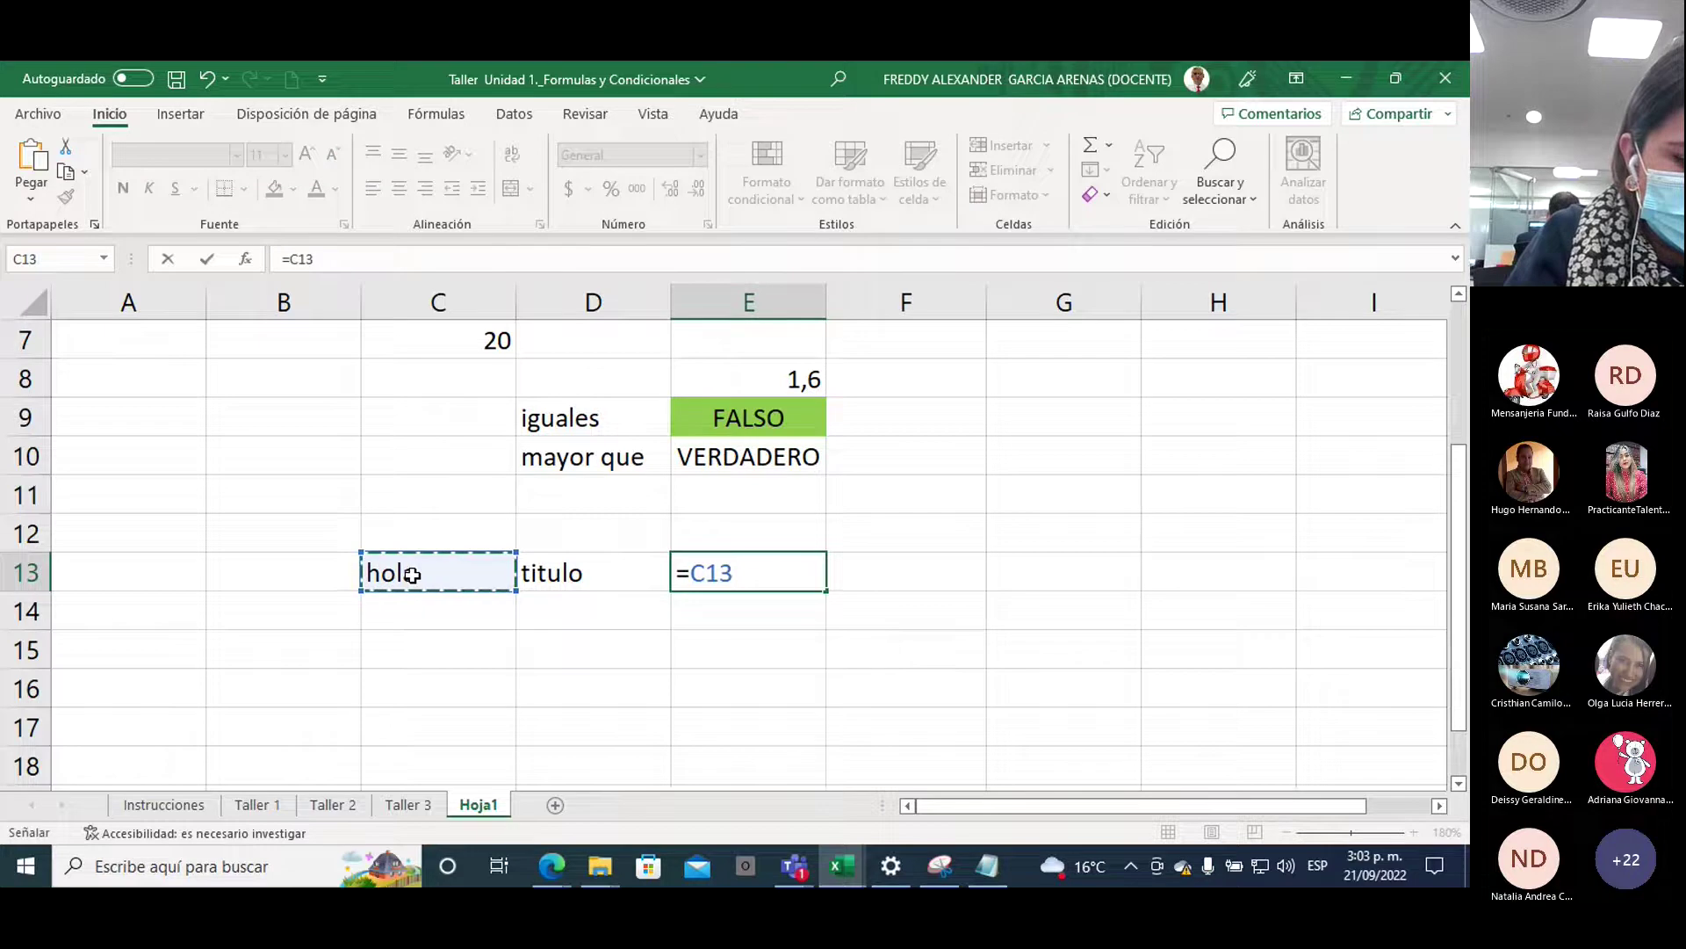
{"action": "type", "text": "&"}
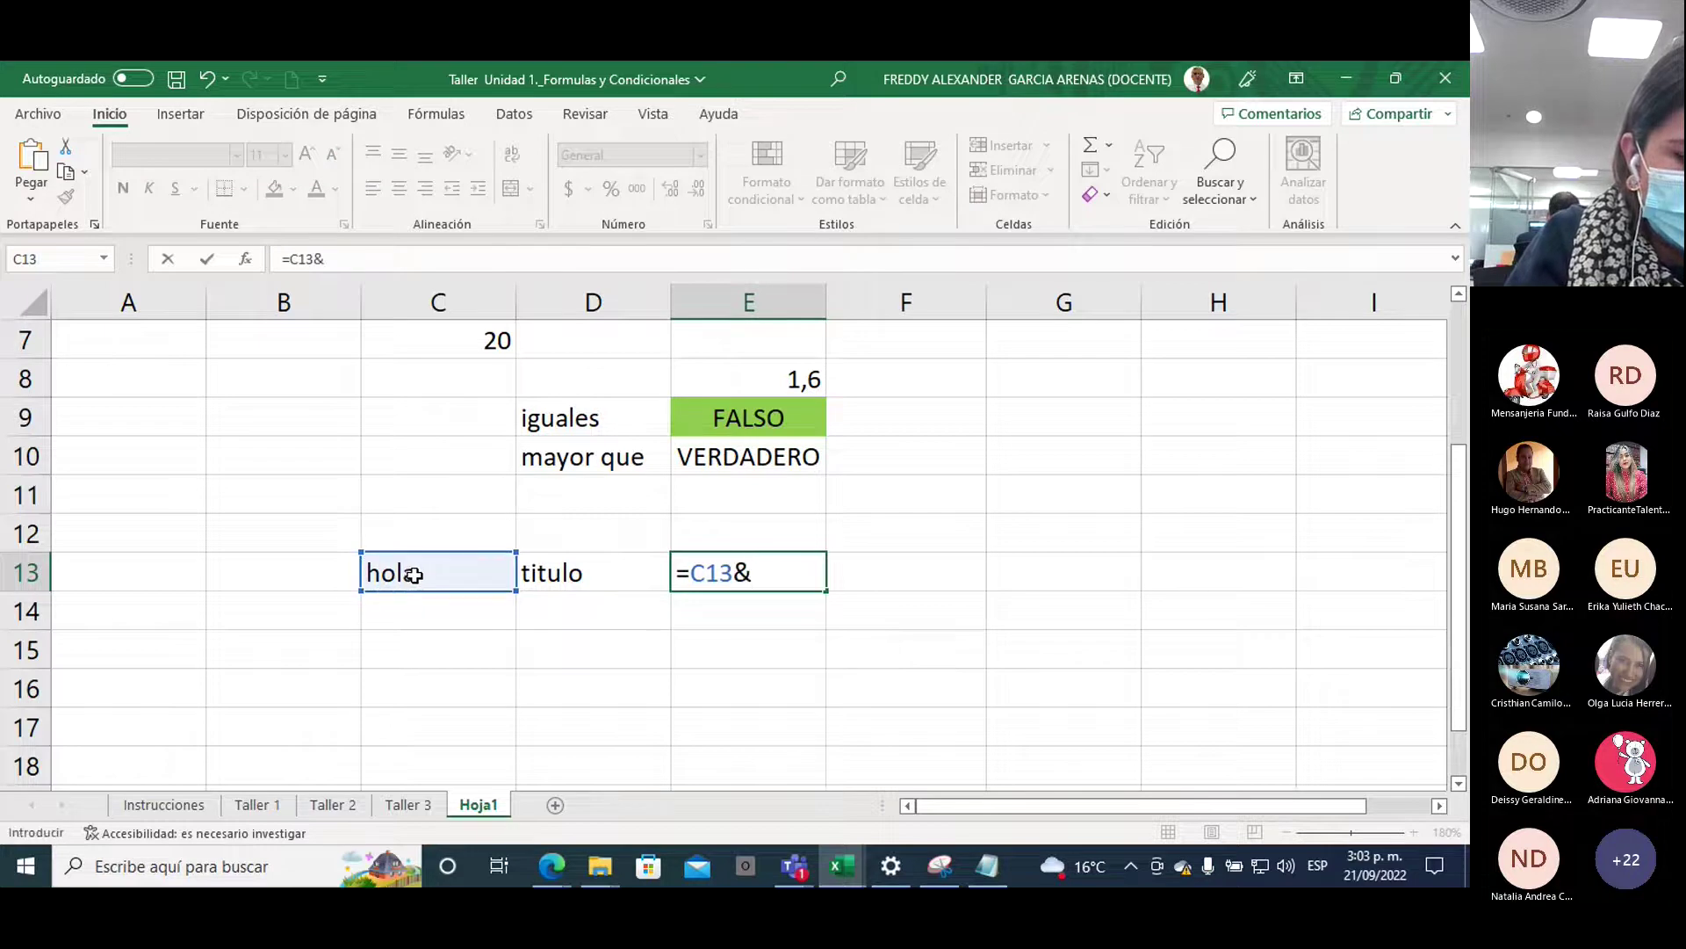
{"action": "left_click", "coordinate": [546, 574]}
{"action": "key", "text": "Return"}
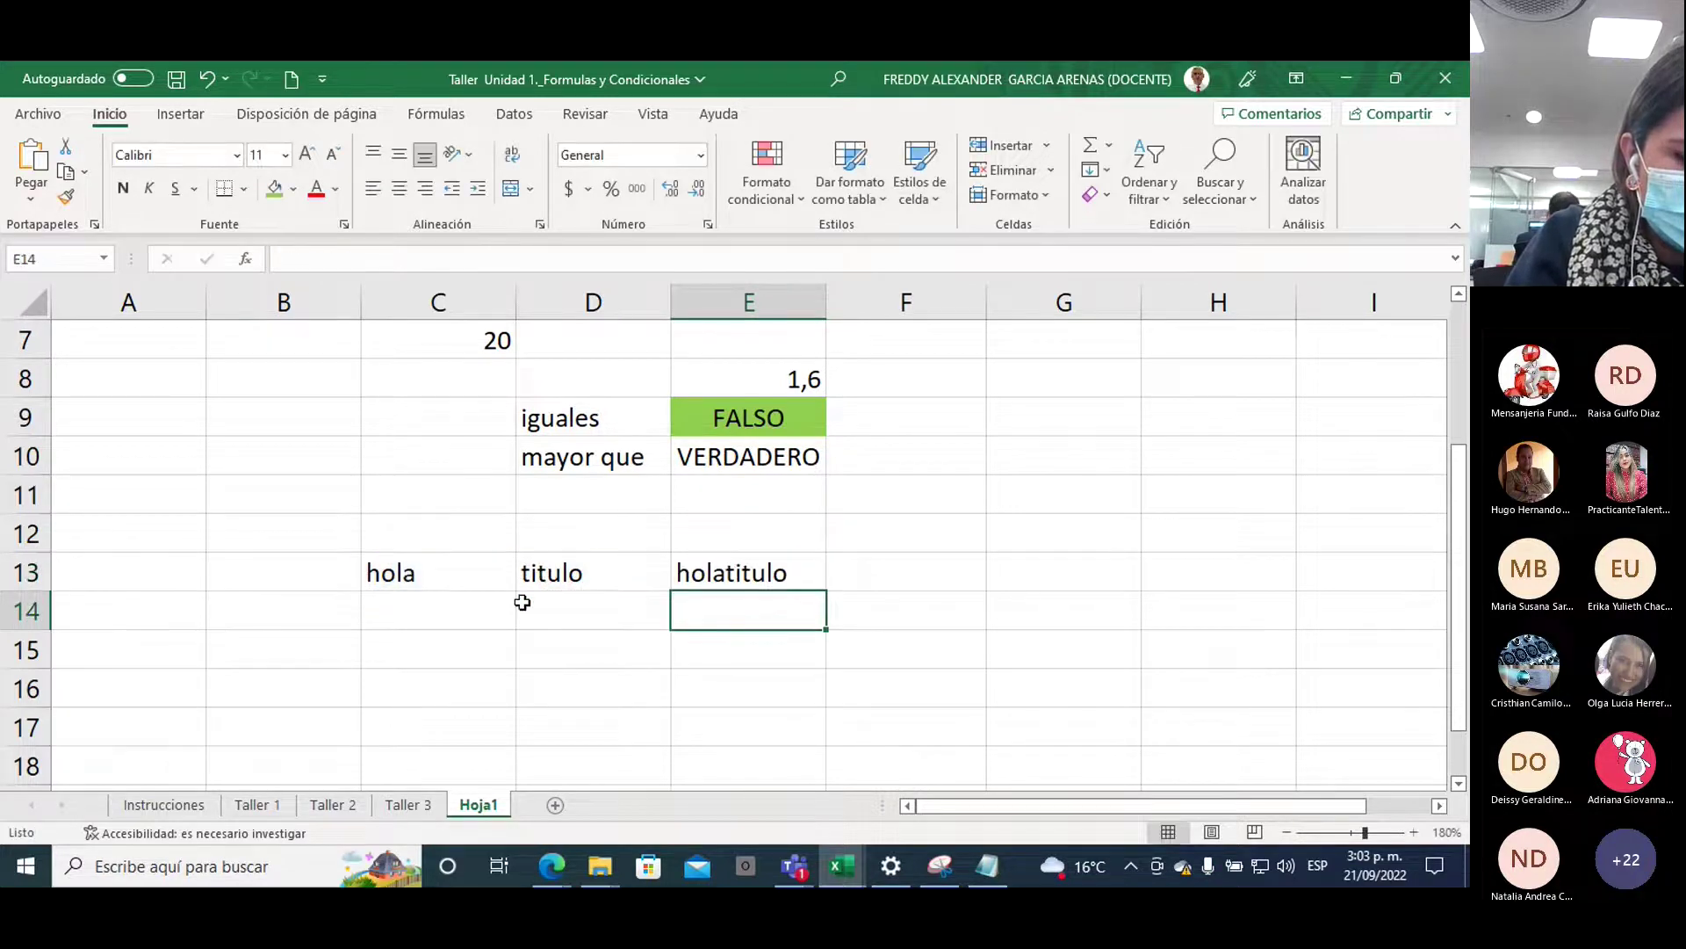
{"action": "left_click", "coordinate": [702, 565]}
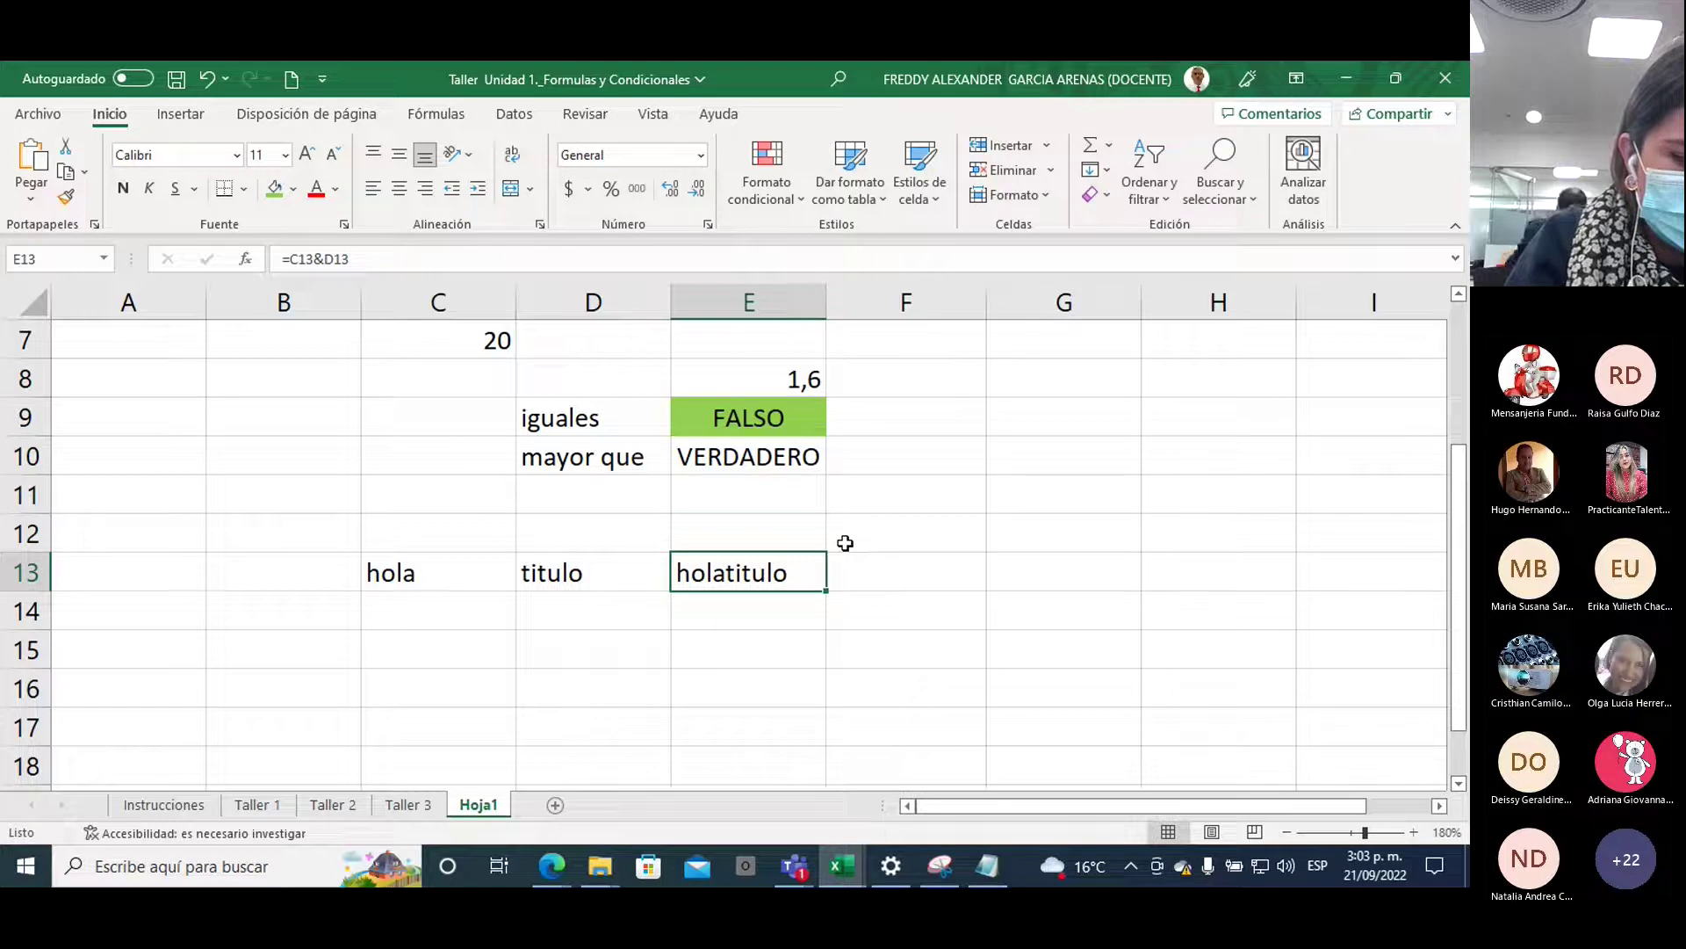
Change the E13 formula to =C13&" "&D13 so it shows 'hola titulo'
{"action": "left_click", "coordinate": [323, 264]}
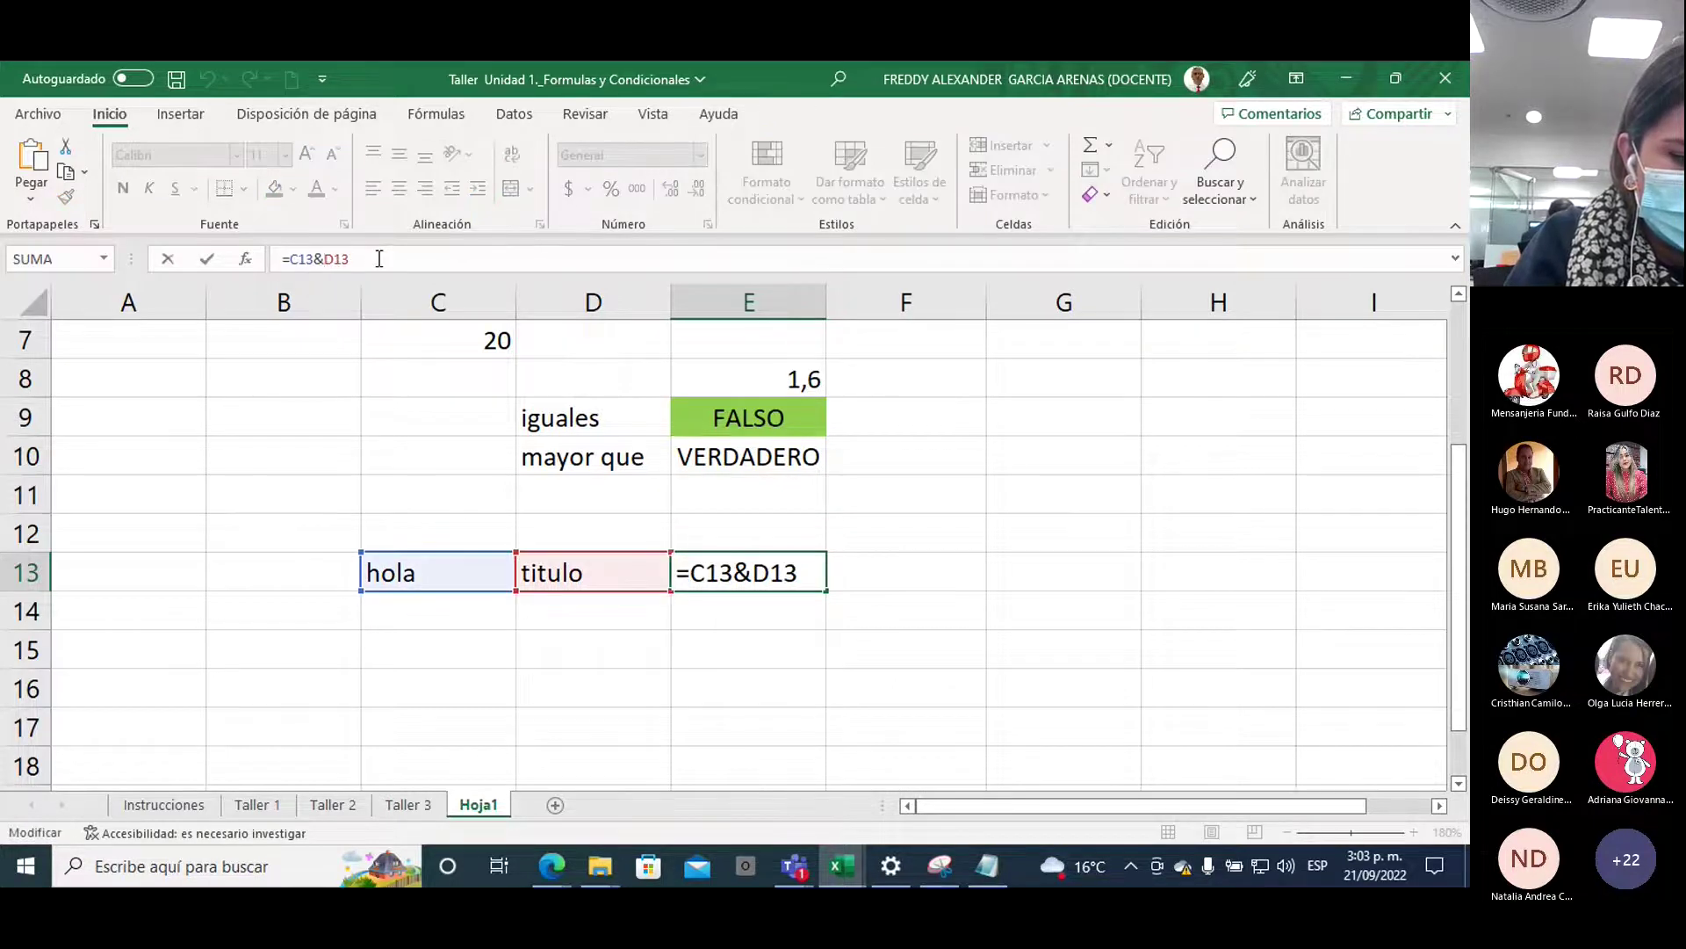
{"action": "type", "text": "\""}
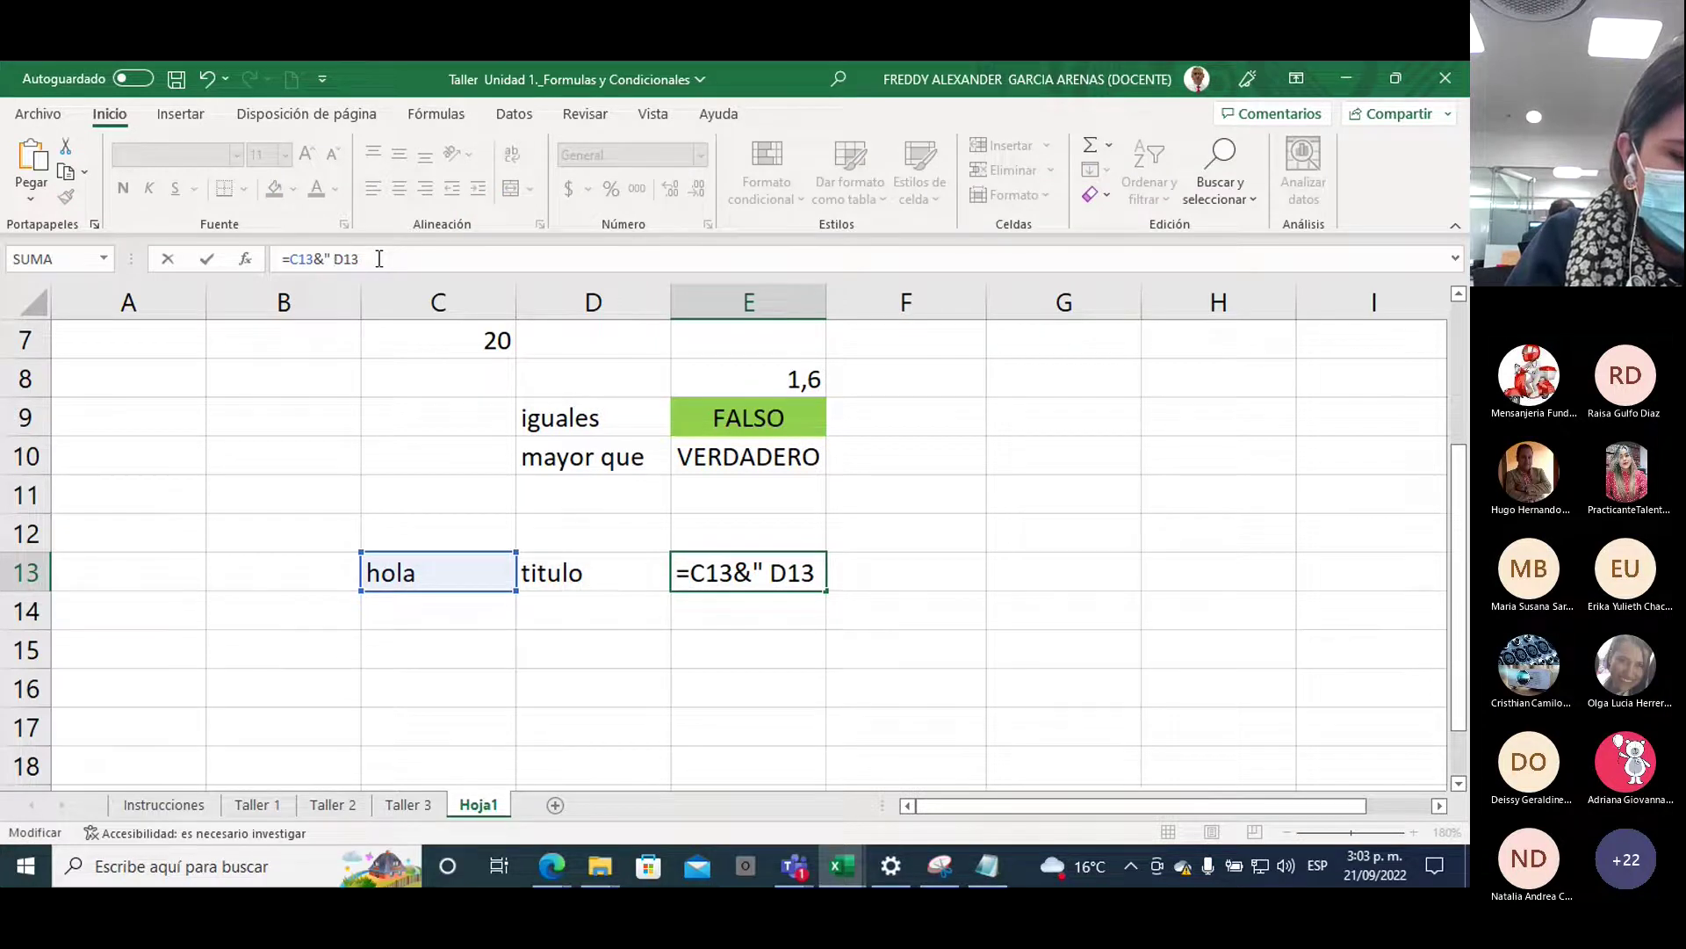
{"action": "type", "text": " \""}
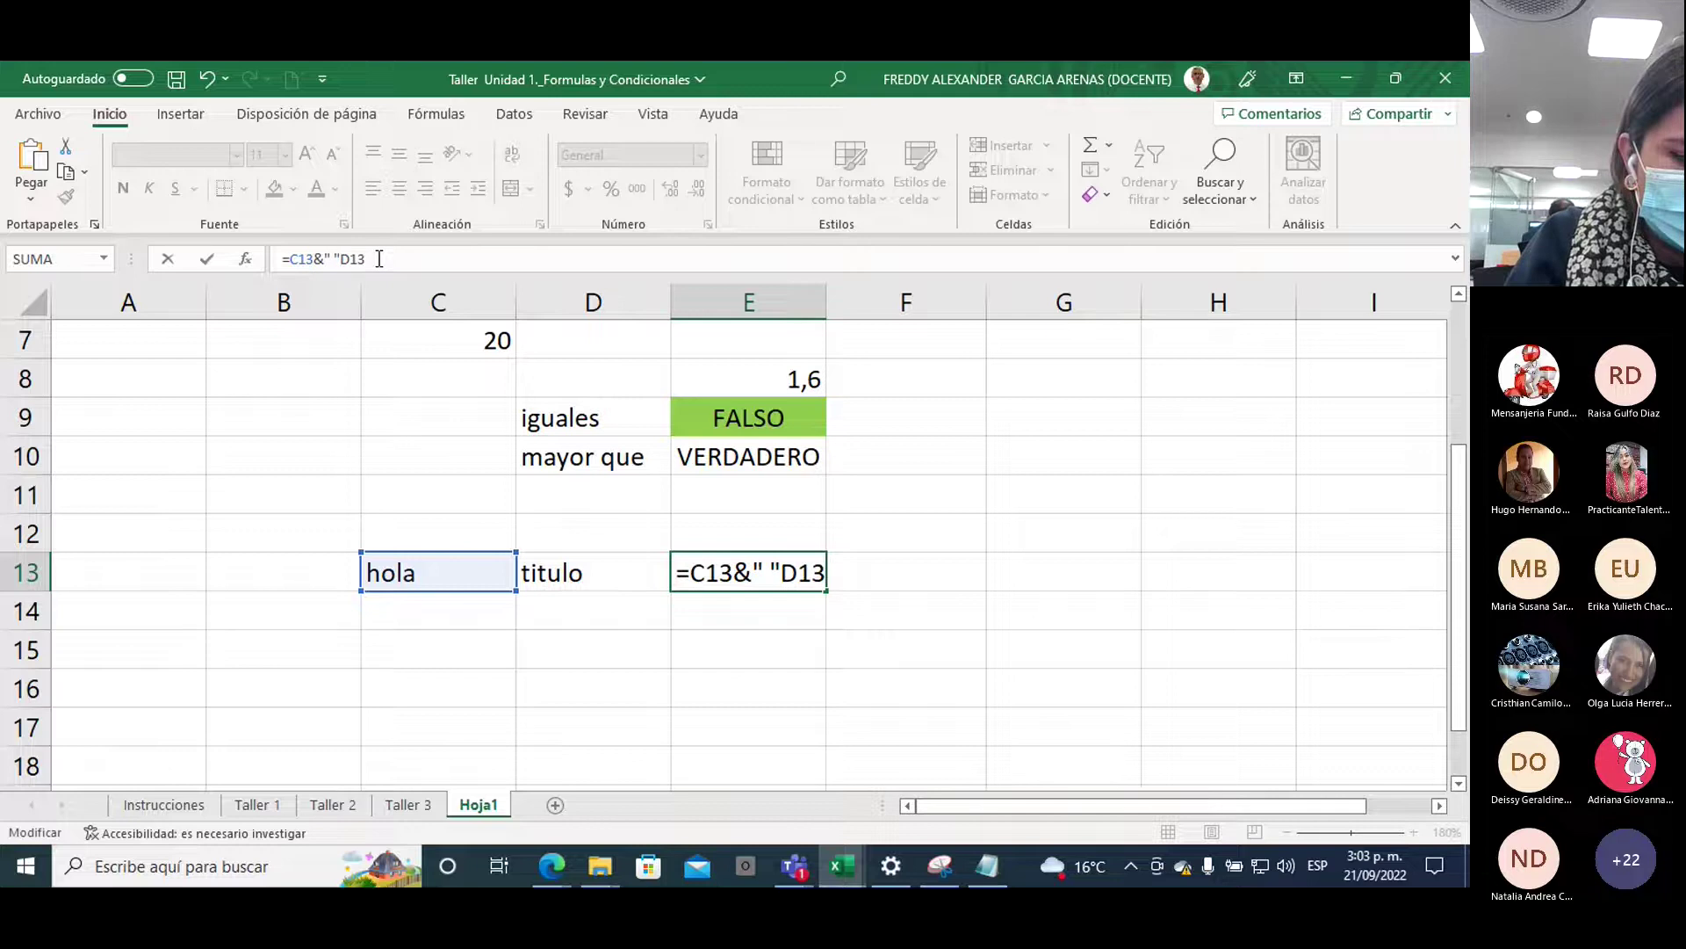
{"action": "type", "text": "&"}
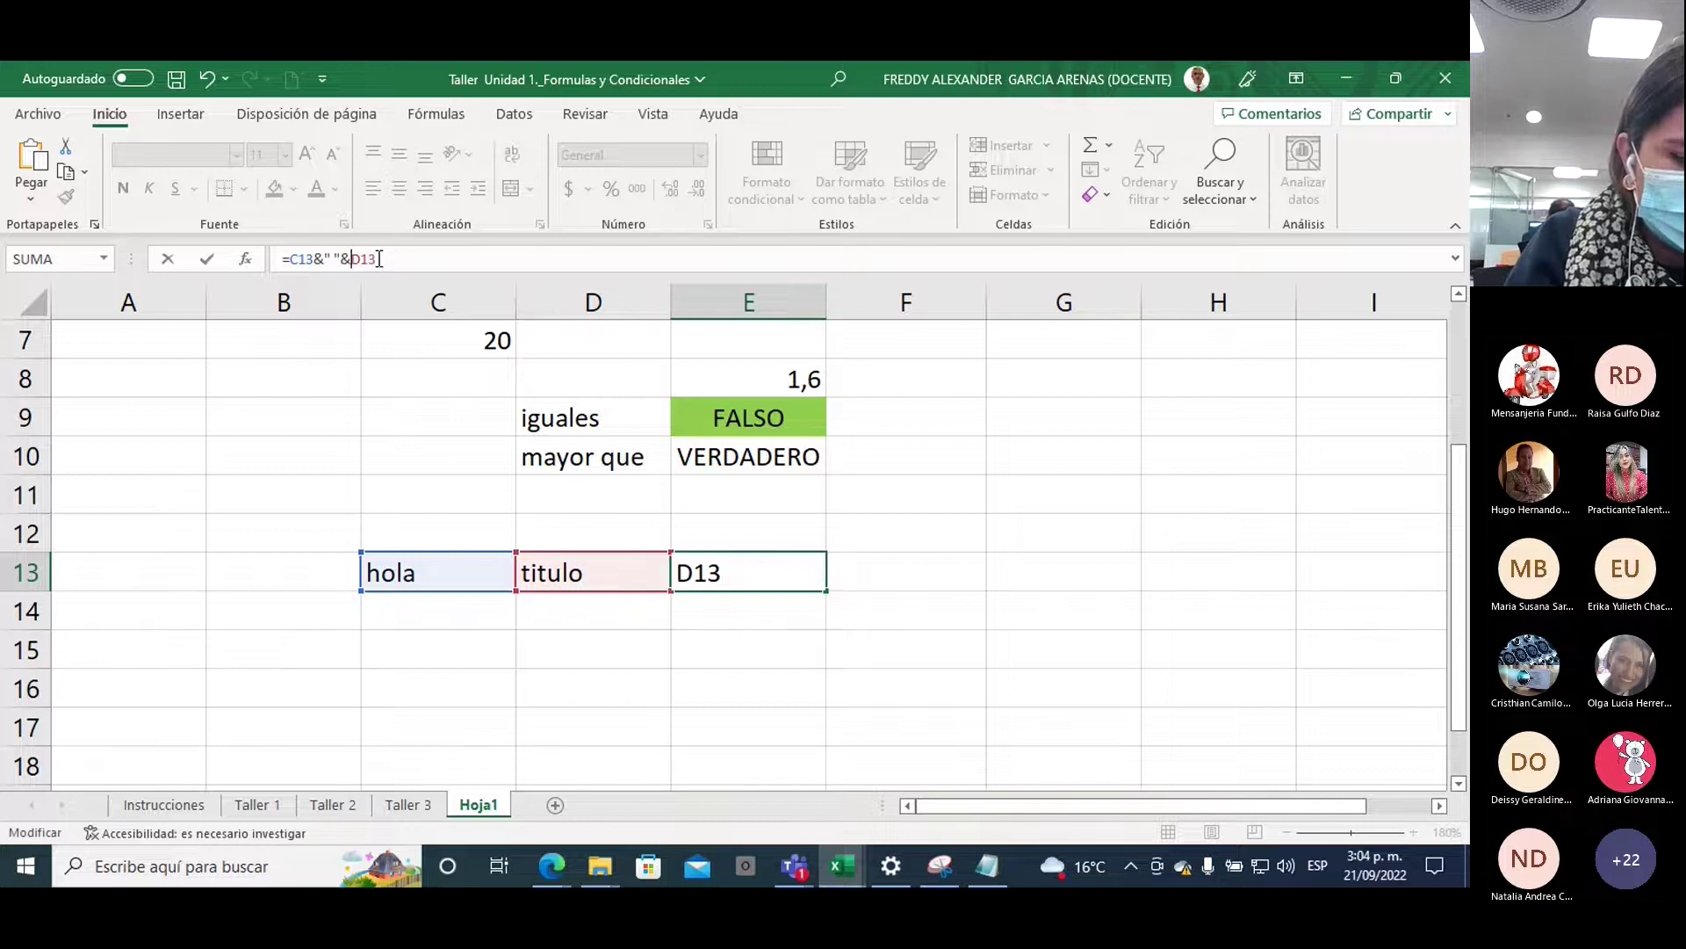
{"action": "key", "text": "Return"}
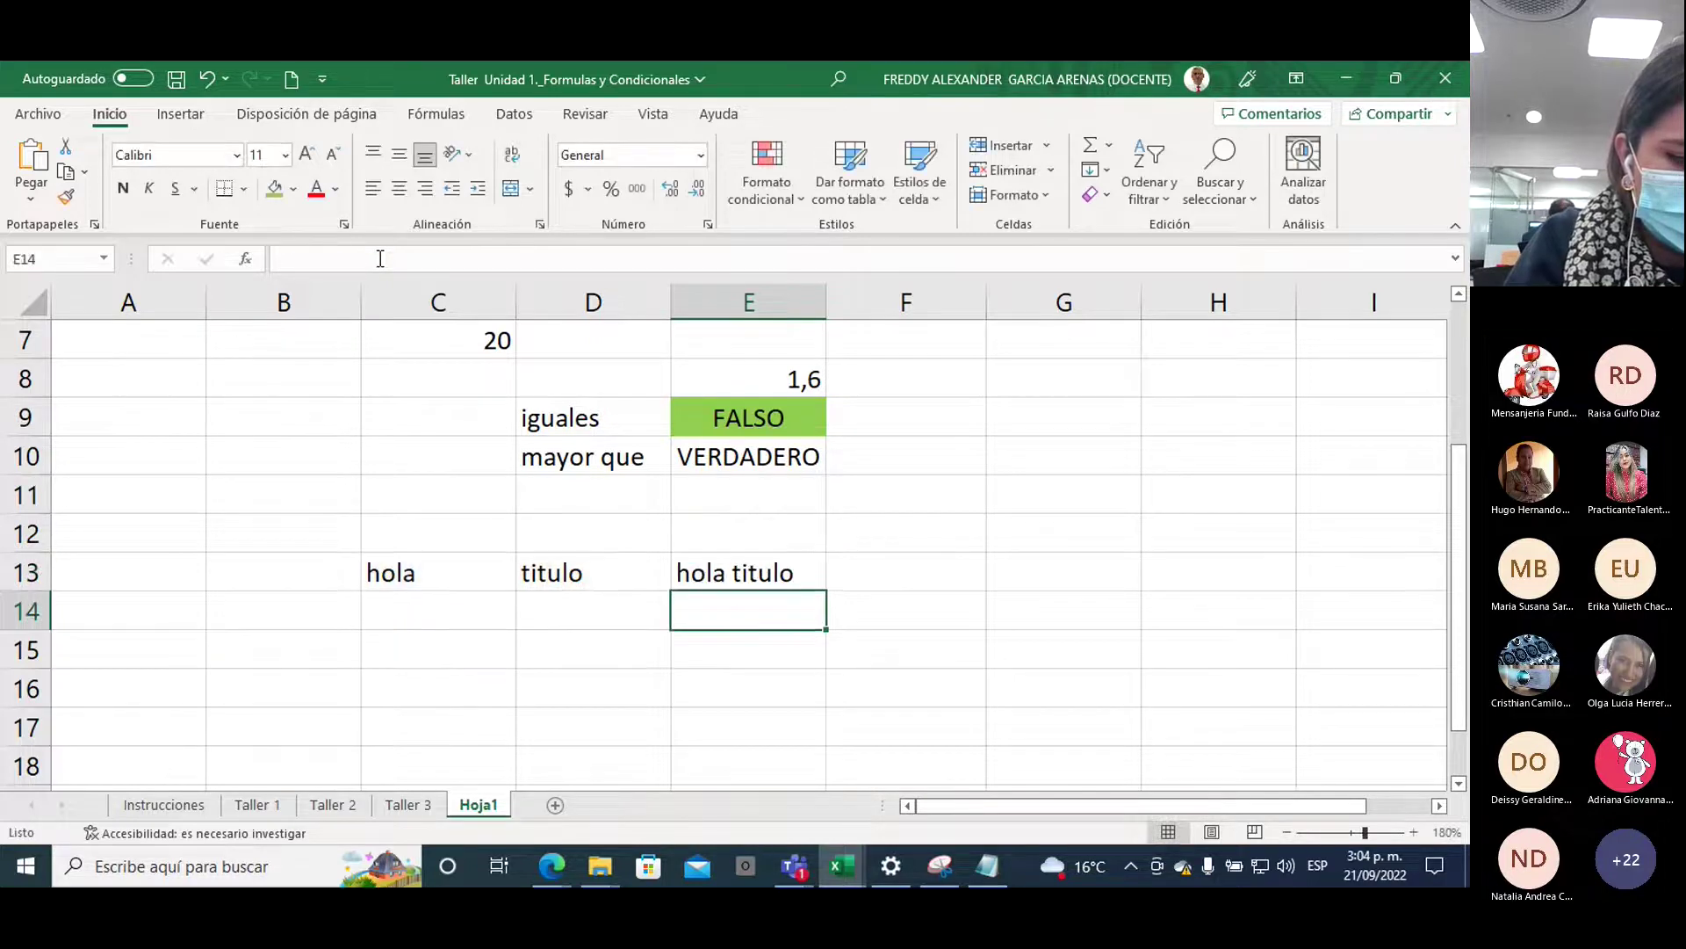
{"action": "left_click", "coordinate": [722, 577]}
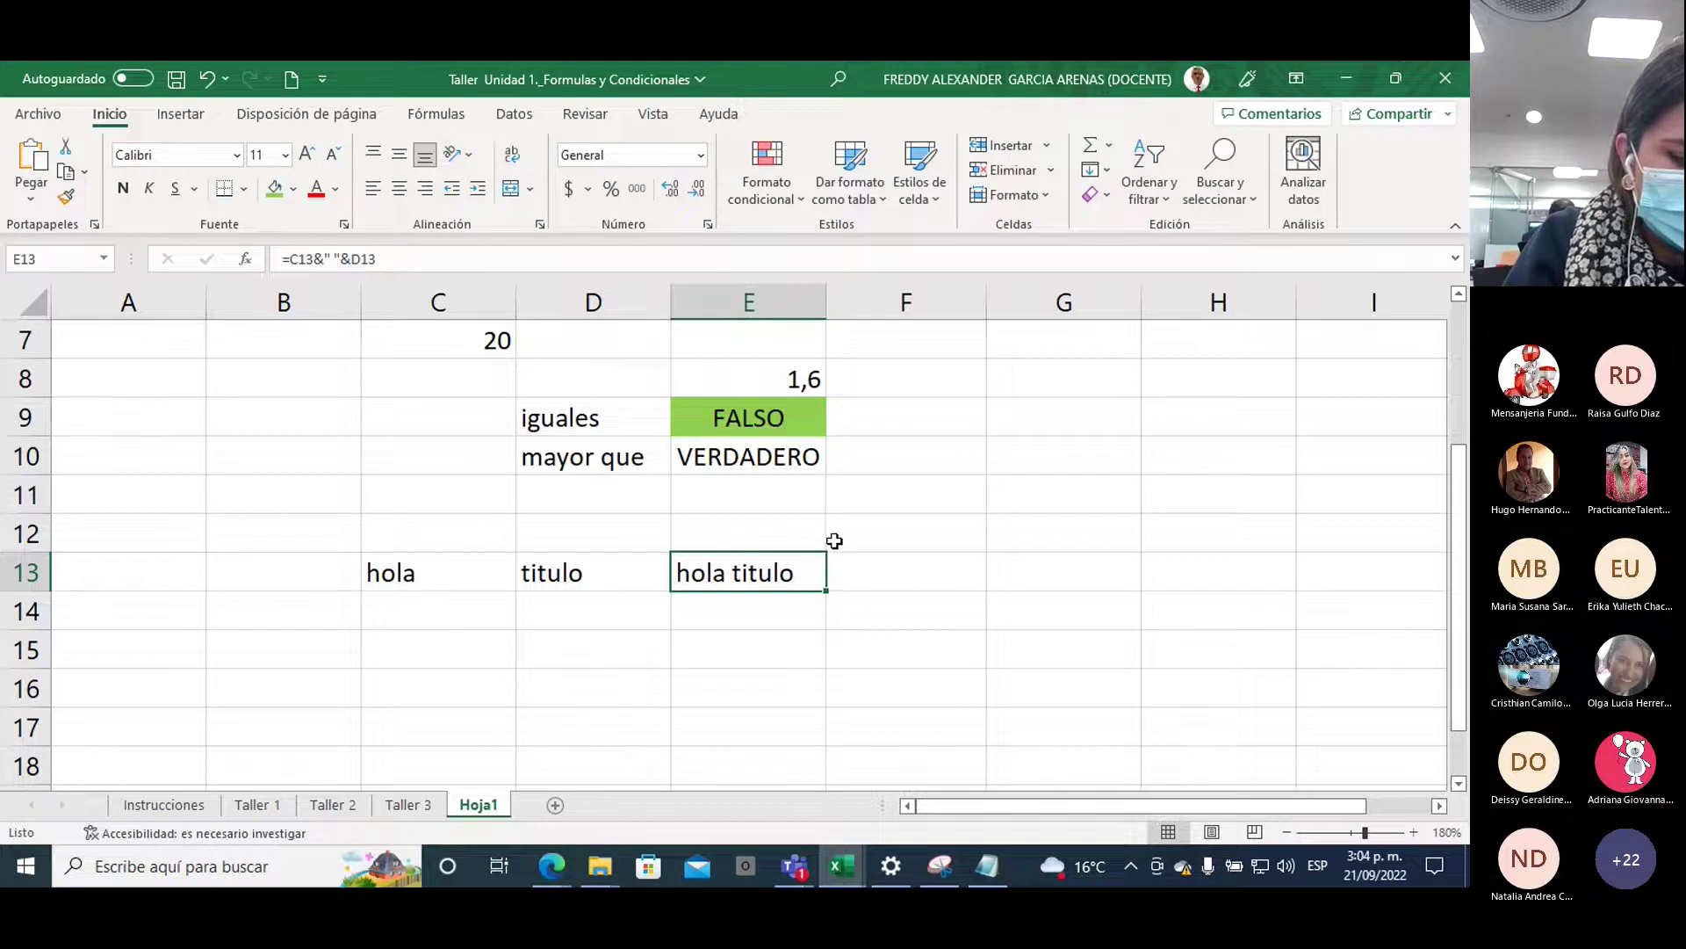
Enter 7 in I4 and 3 in J4, next to the & row
{"action": "scroll", "coordinate": [845, 537], "scroll_direction": "up", "scroll_amount": 2}
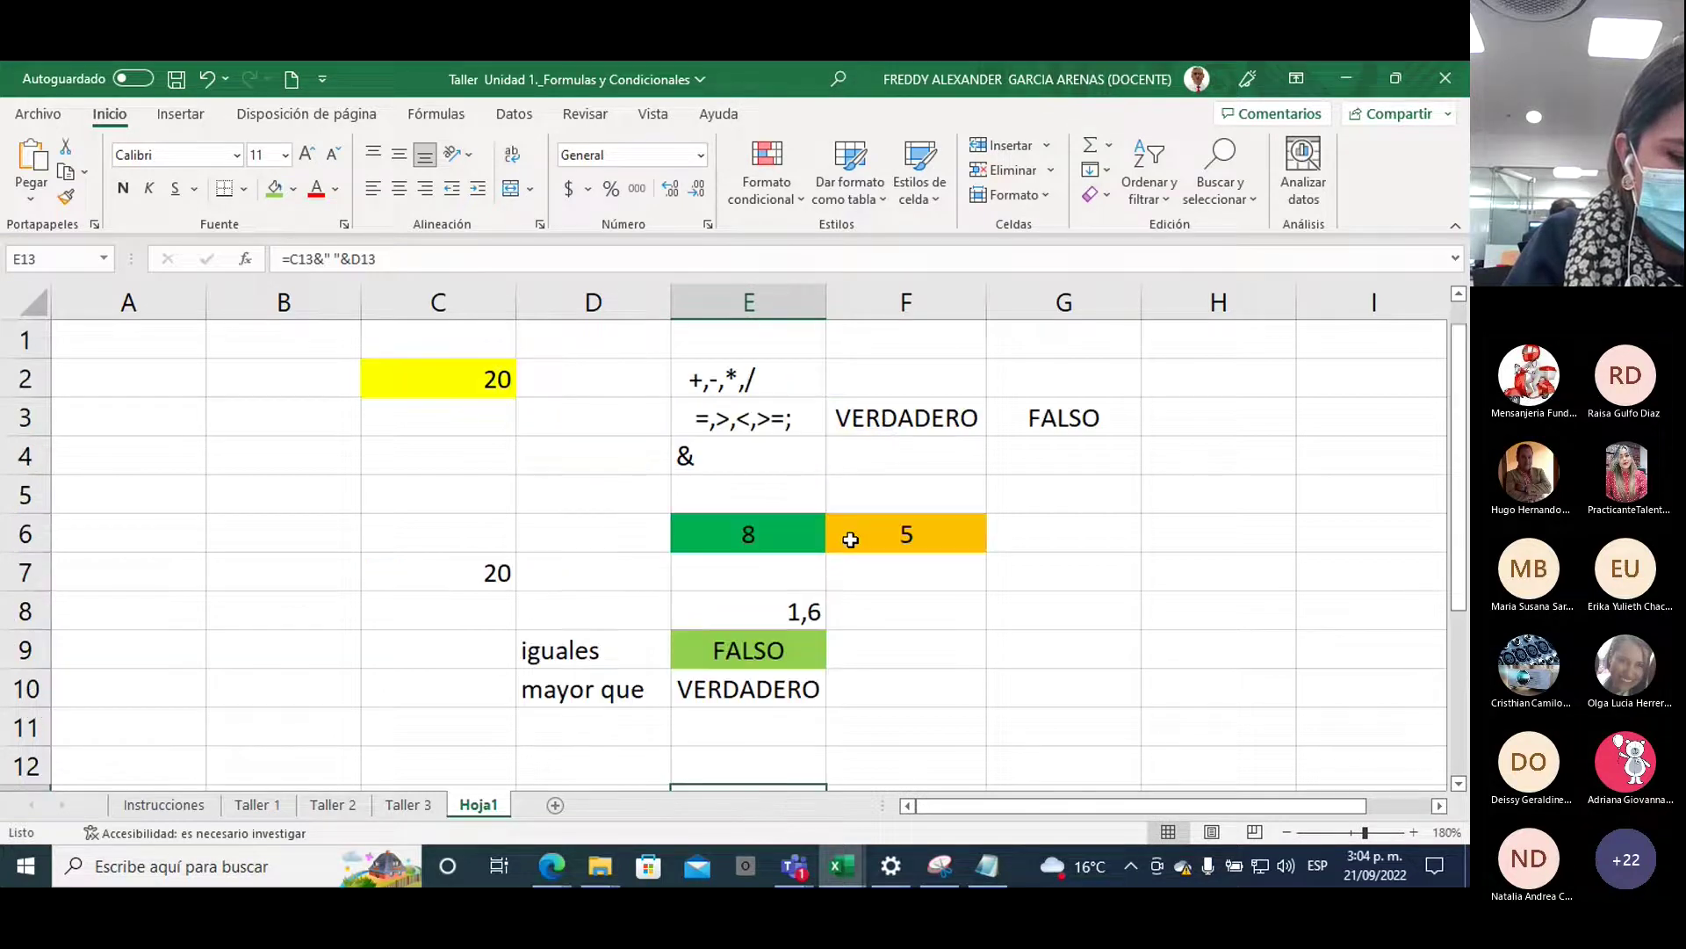
{"action": "left_click", "coordinate": [718, 457]}
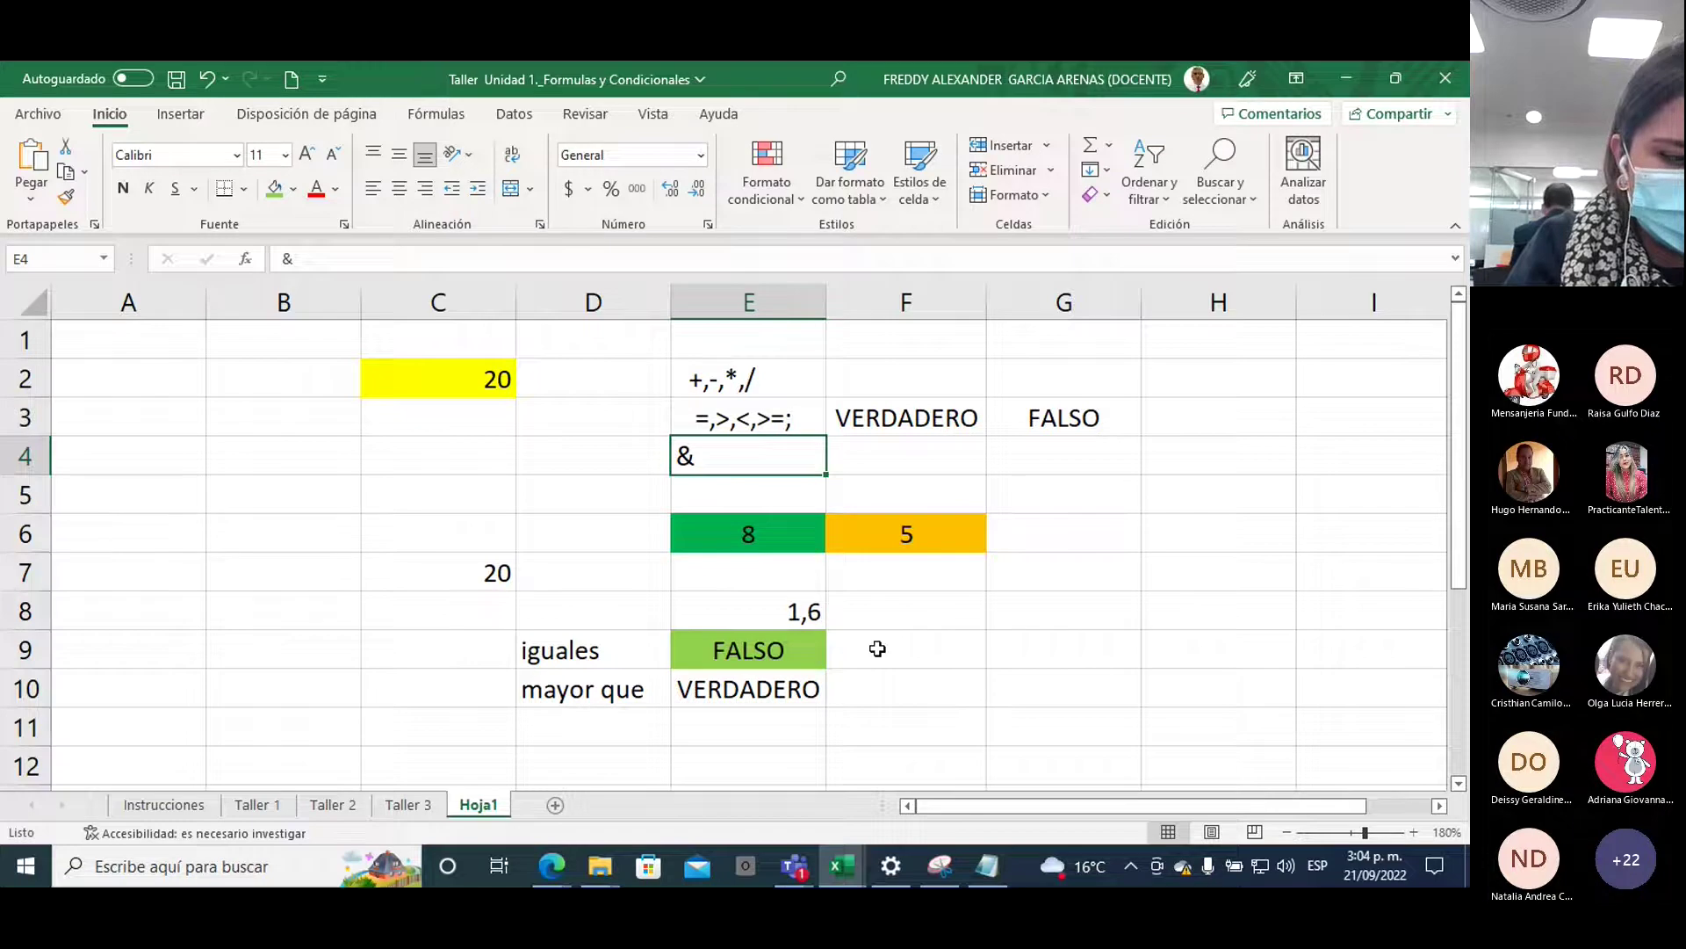
{"action": "key", "text": "Right"}
{"action": "key", "text": "Right"}
{"action": "key", "text": "Right"}
{"action": "key", "text": "Right"}
{"action": "key", "text": "Right"}
{"action": "key", "text": "Right"}
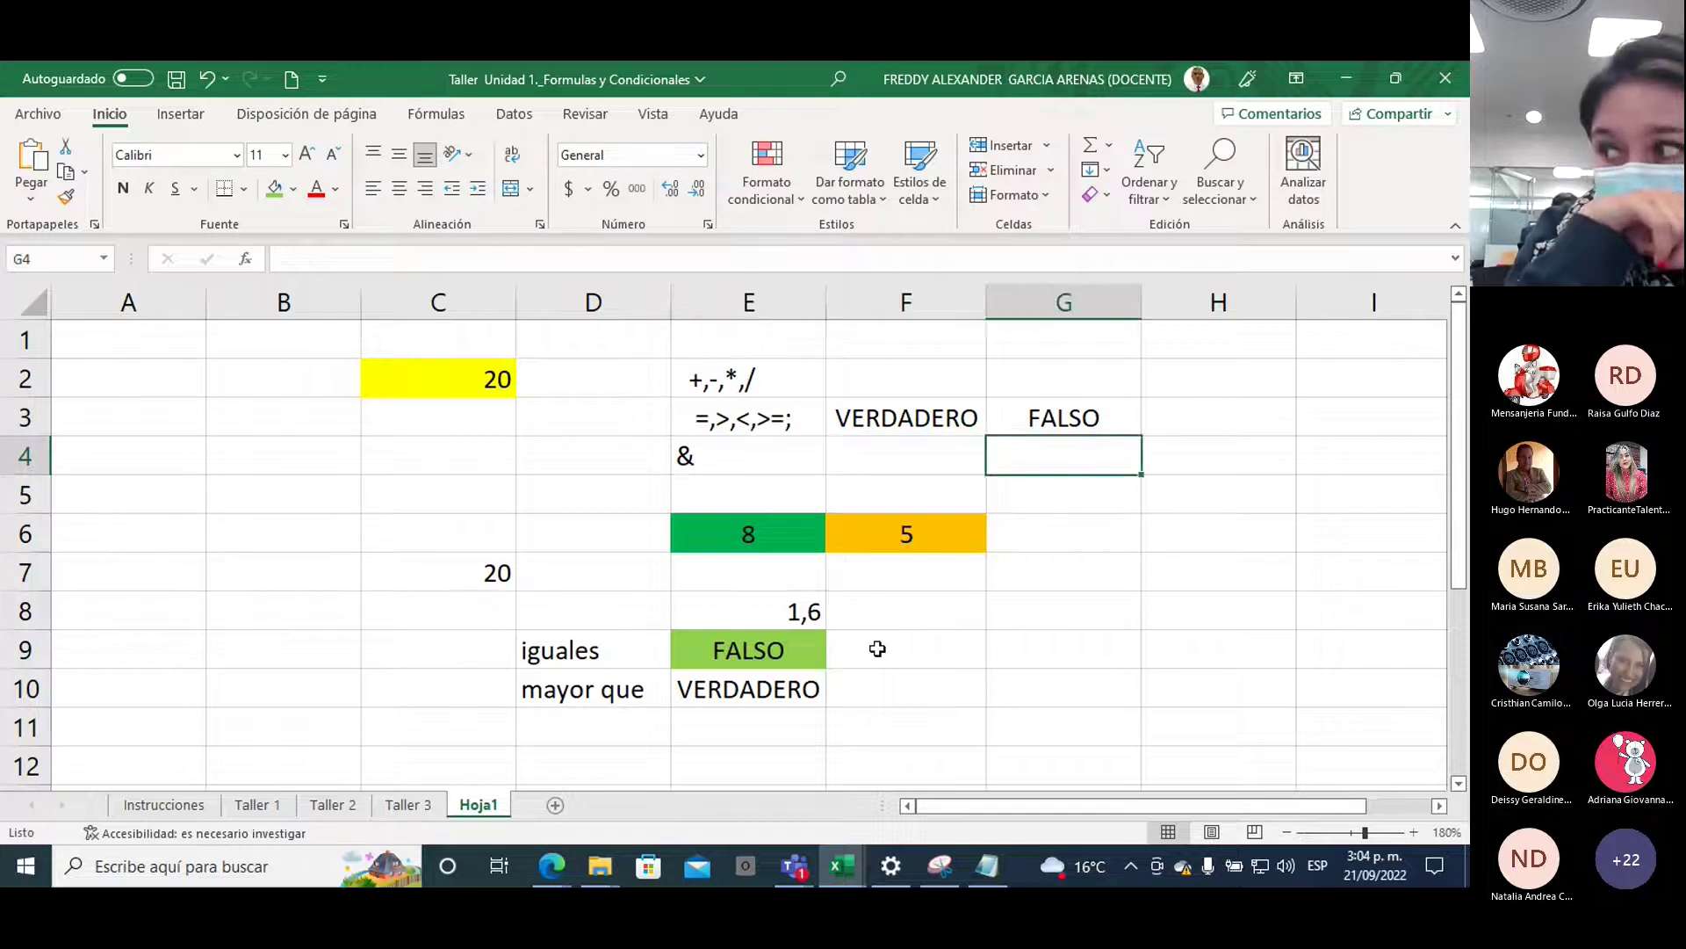
{"action": "key", "text": "Right"}
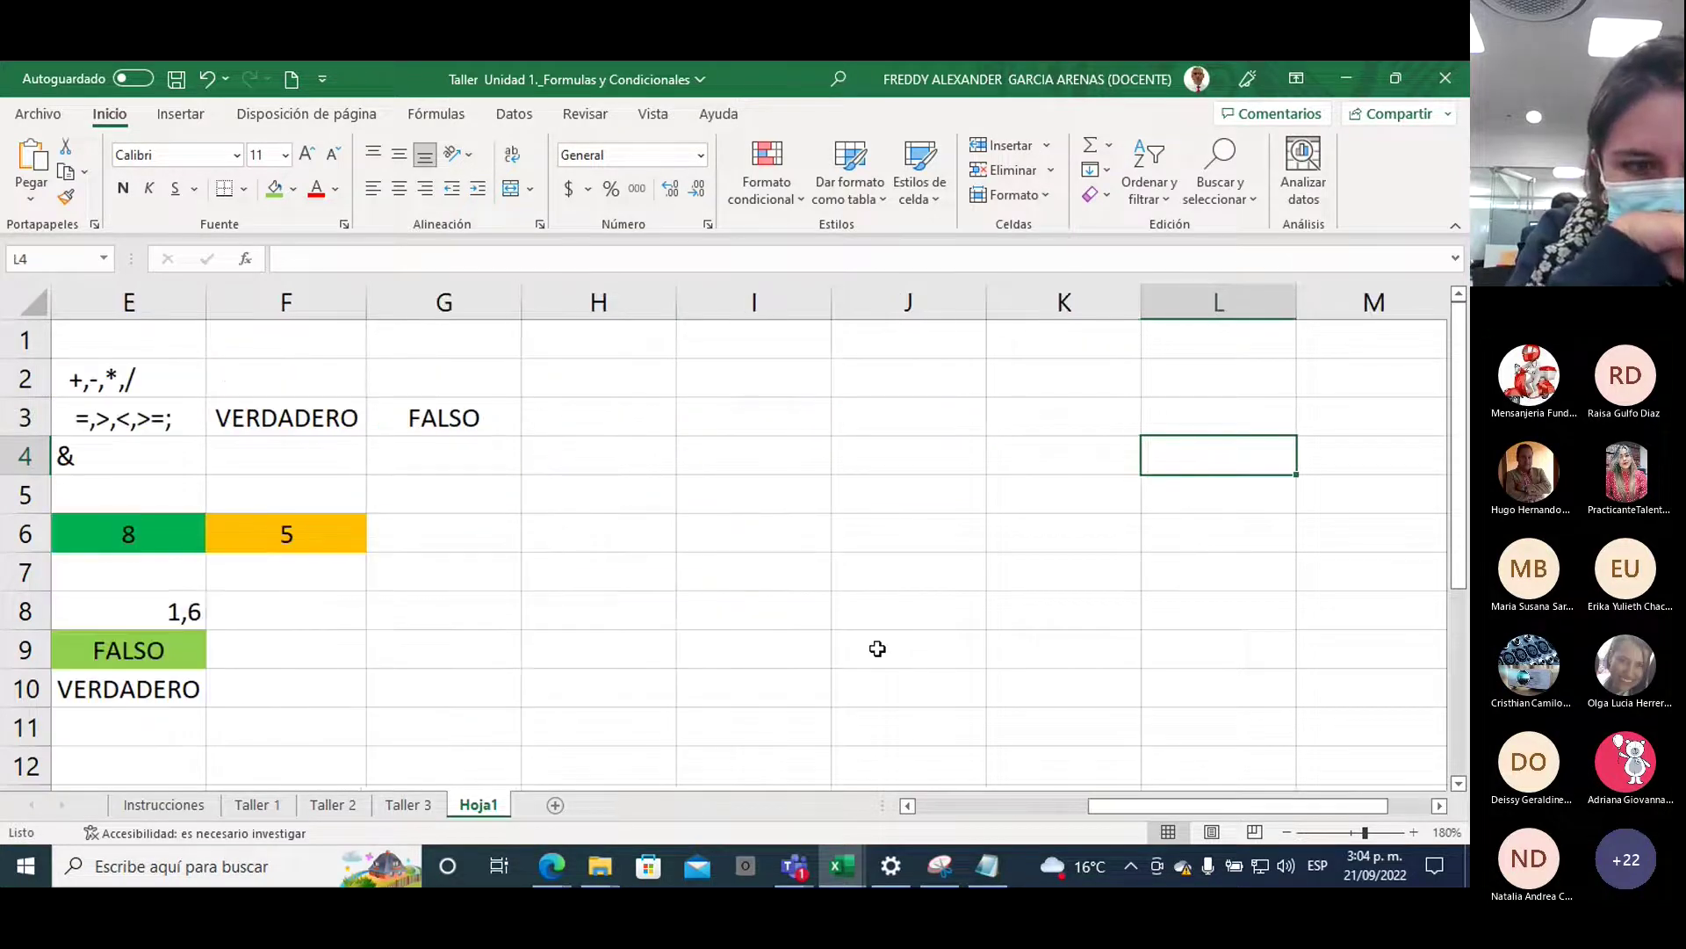
{"action": "key", "text": "Left"}
{"action": "key", "text": "Left"}
{"action": "key", "text": "Left"}
{"action": "key", "text": "Left"}
{"action": "key", "text": "Right"}
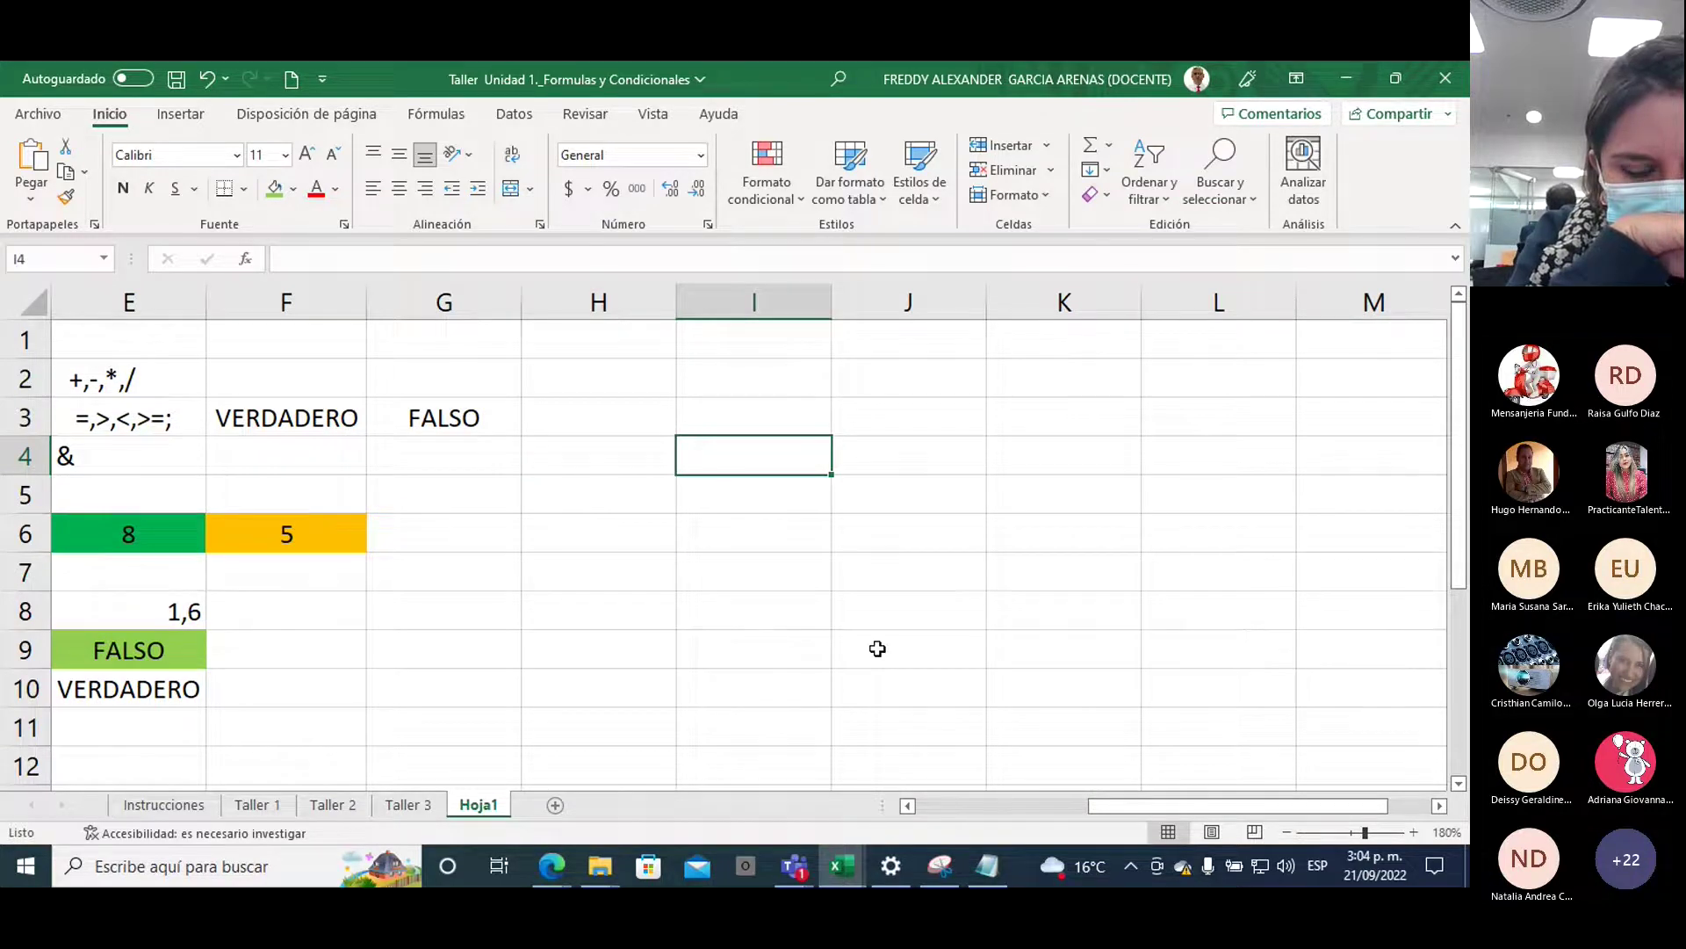
{"action": "type", "text": "7"}
{"action": "key", "text": "Right"}
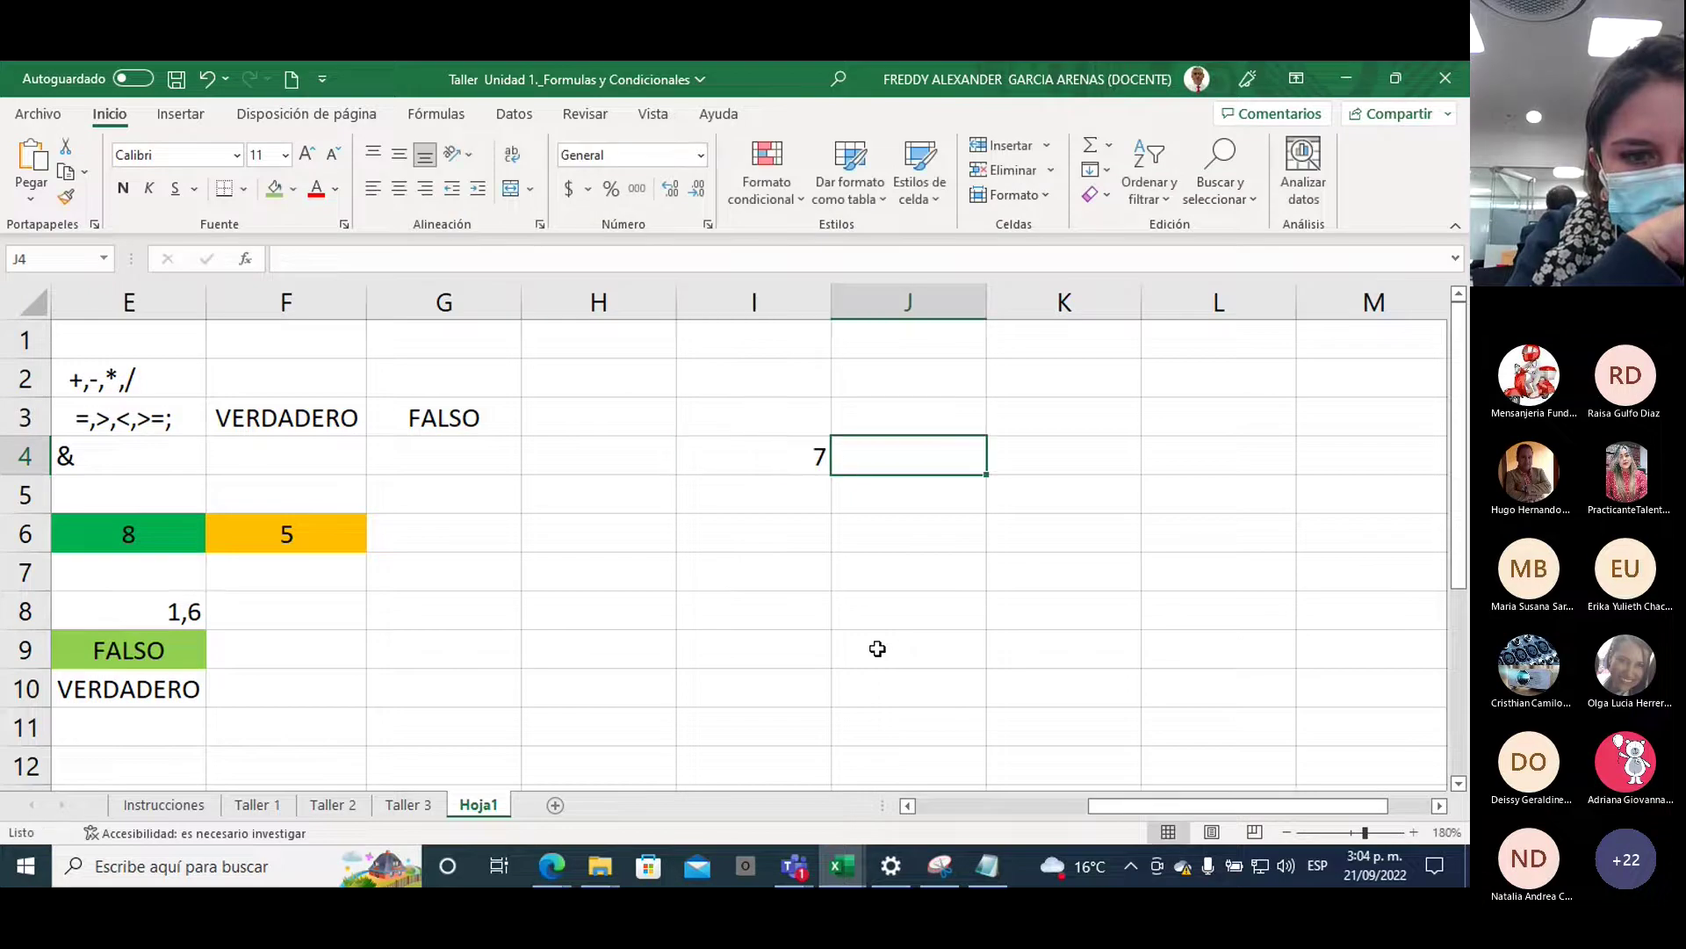
{"action": "type", "text": "3"}
{"action": "key", "text": "Left"}
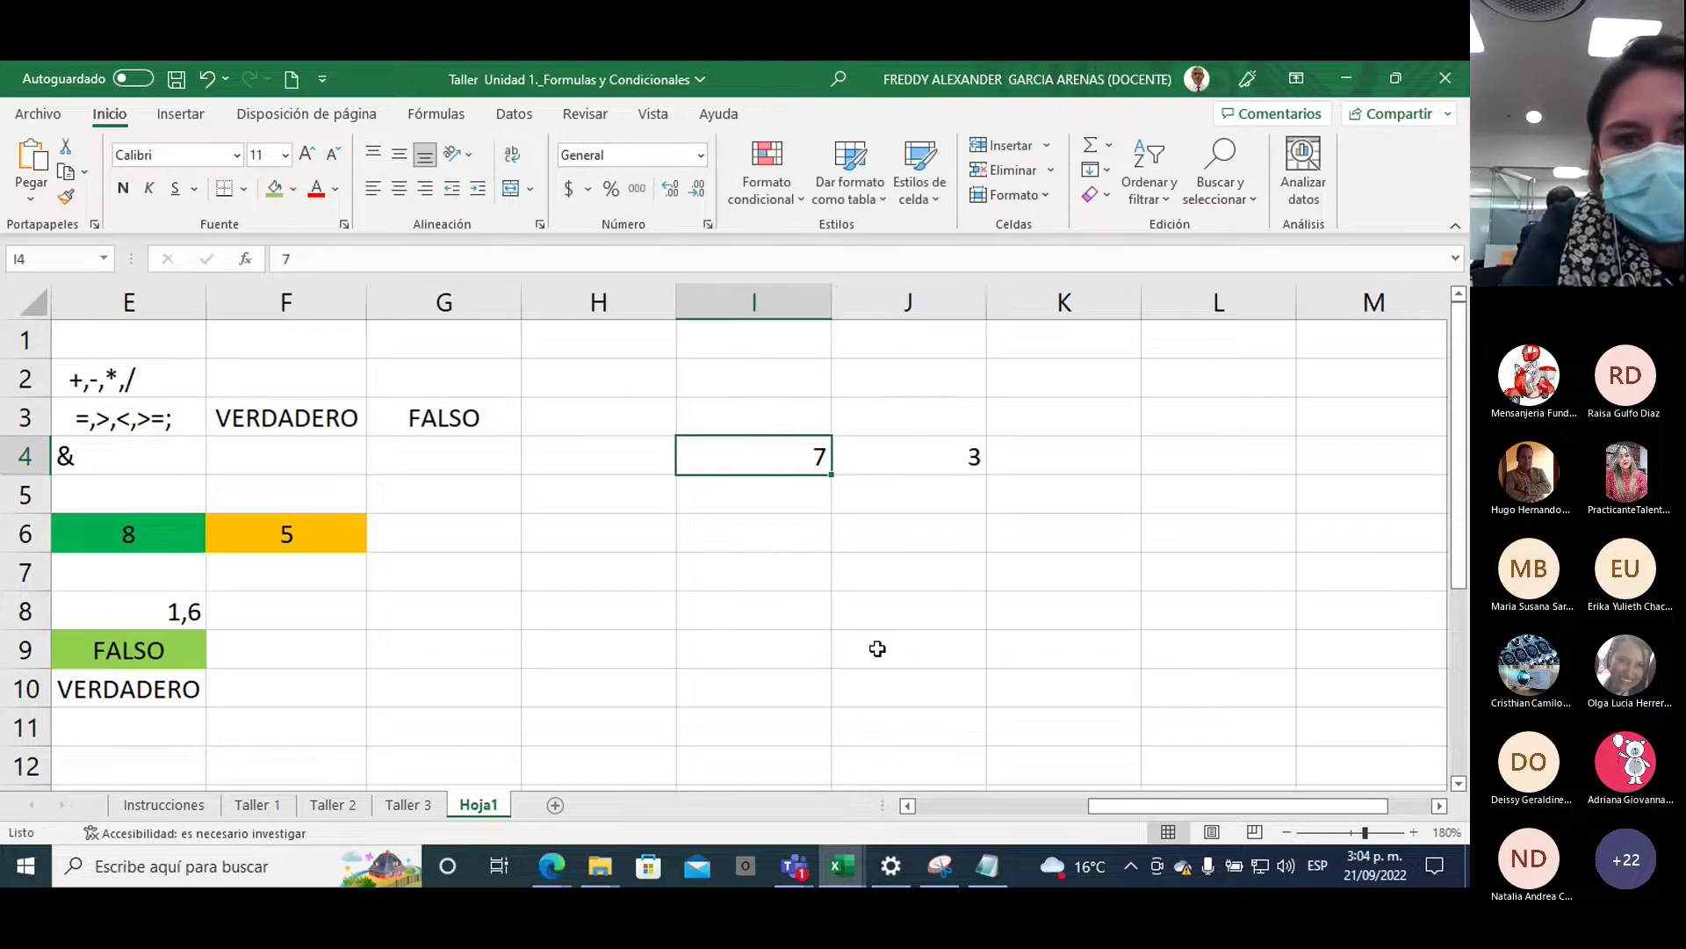
Fill I4 light blue and J4 dark red, and centre both numbers
{"action": "left_click_drag", "start_coordinate": [762, 451], "coordinate": [866, 455]}
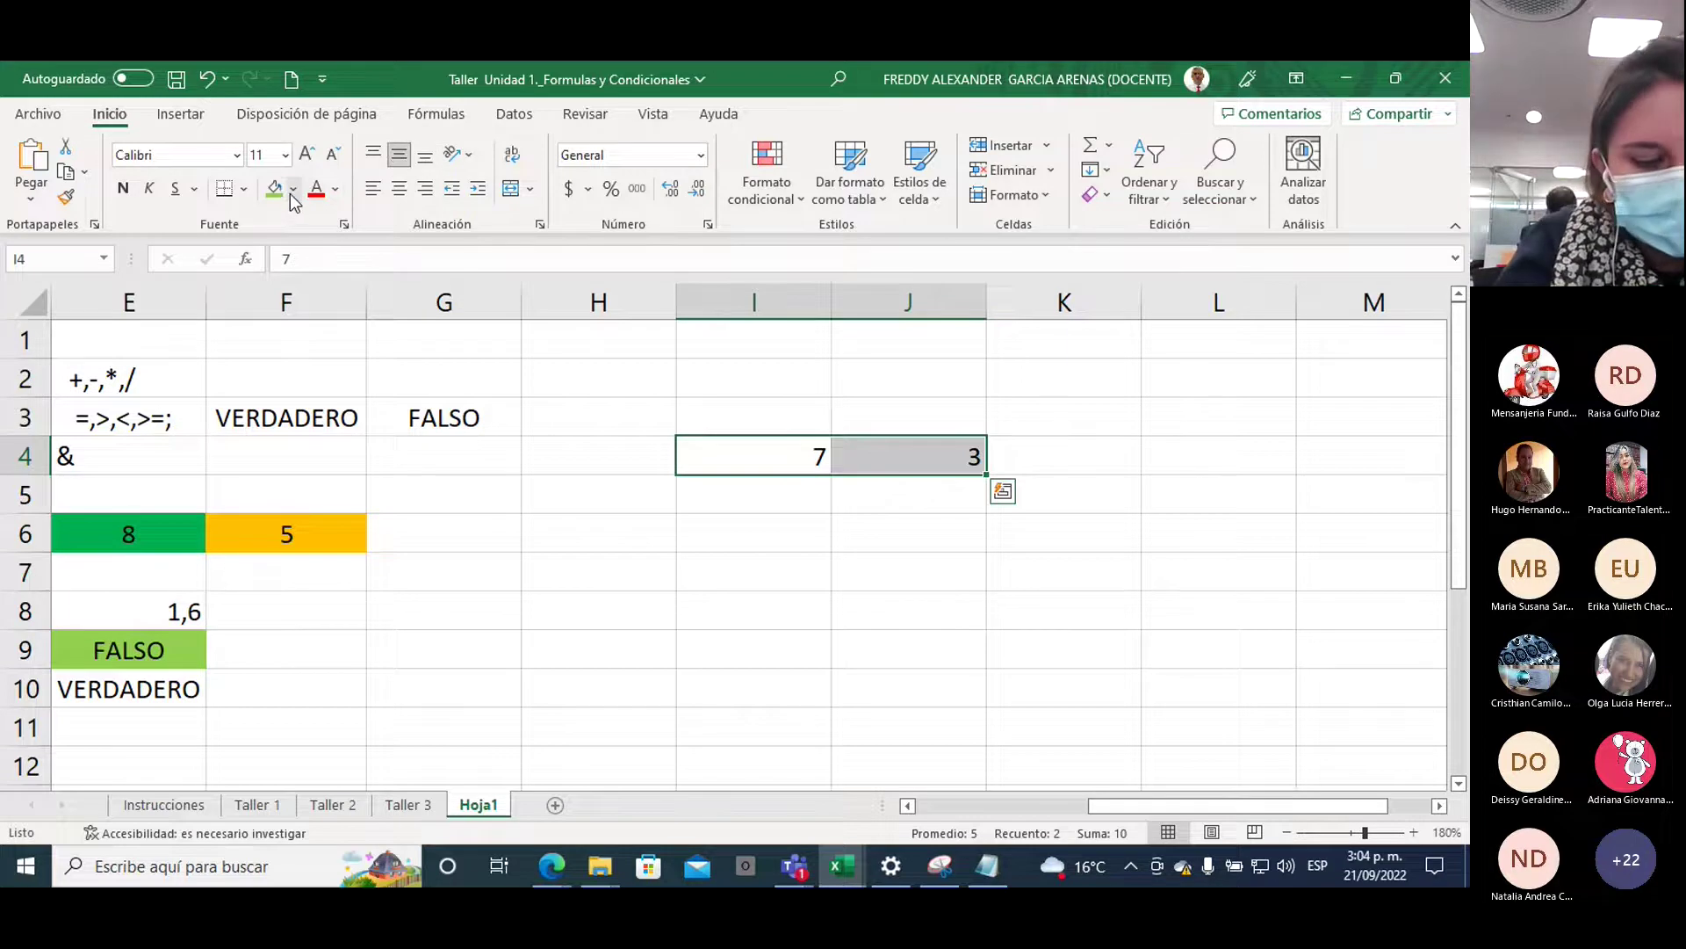
{"action": "left_click", "coordinate": [769, 459]}
{"action": "left_click", "coordinate": [294, 189]}
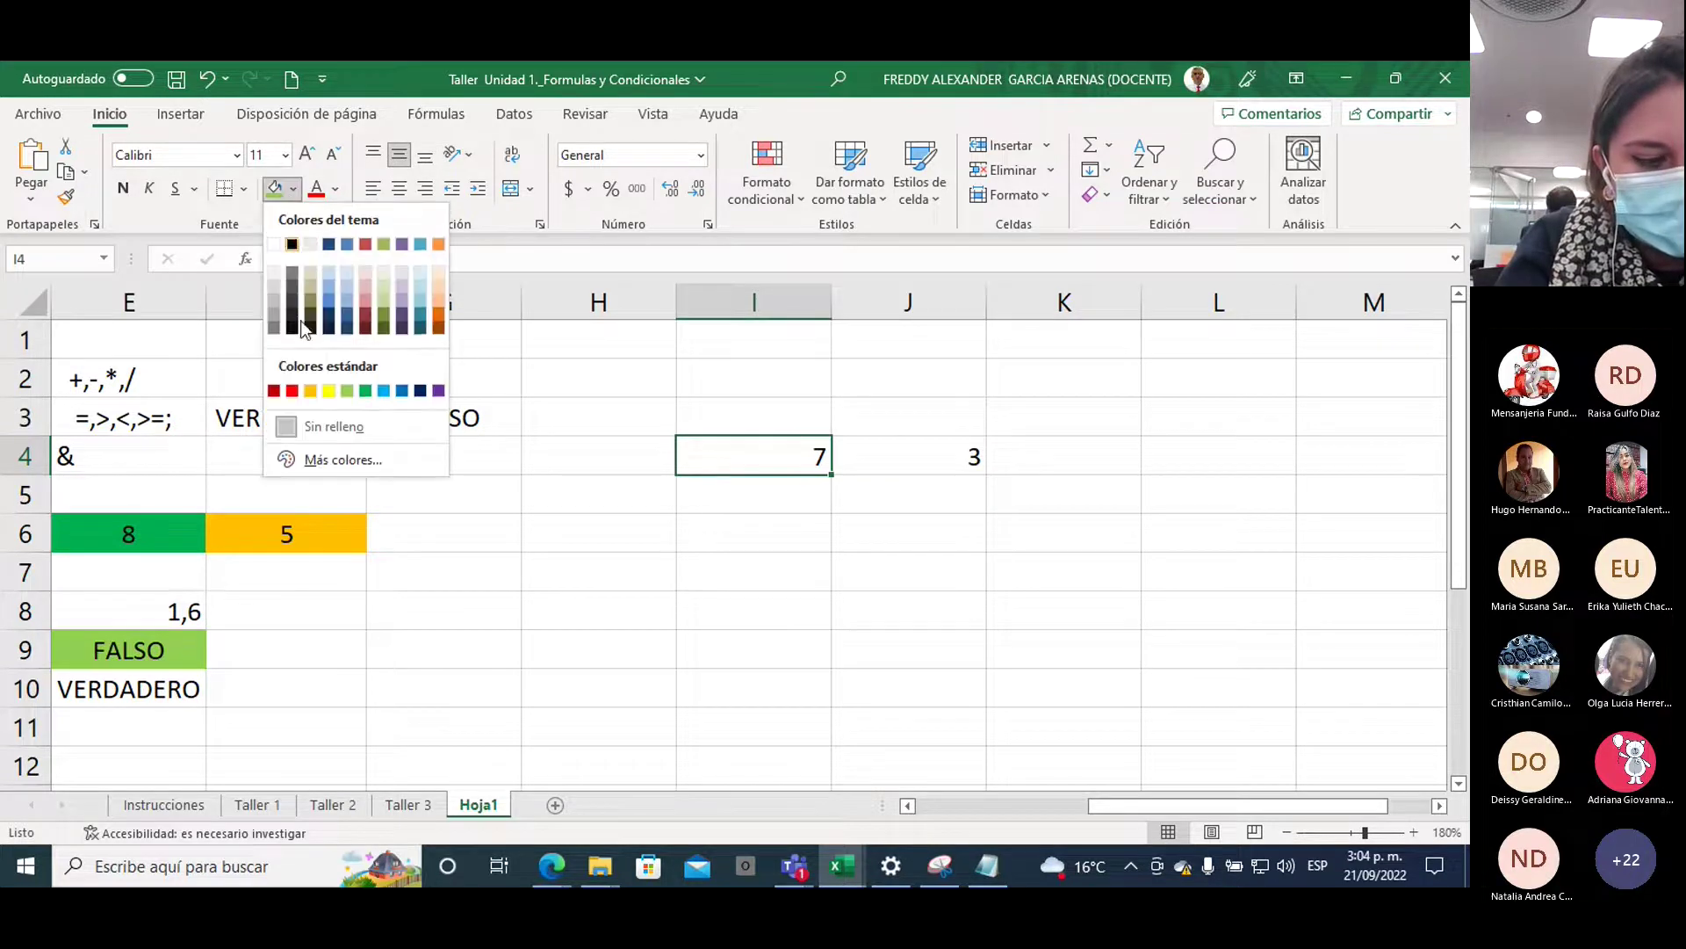
{"action": "left_click", "coordinate": [380, 387]}
{"action": "left_click", "coordinate": [857, 453]}
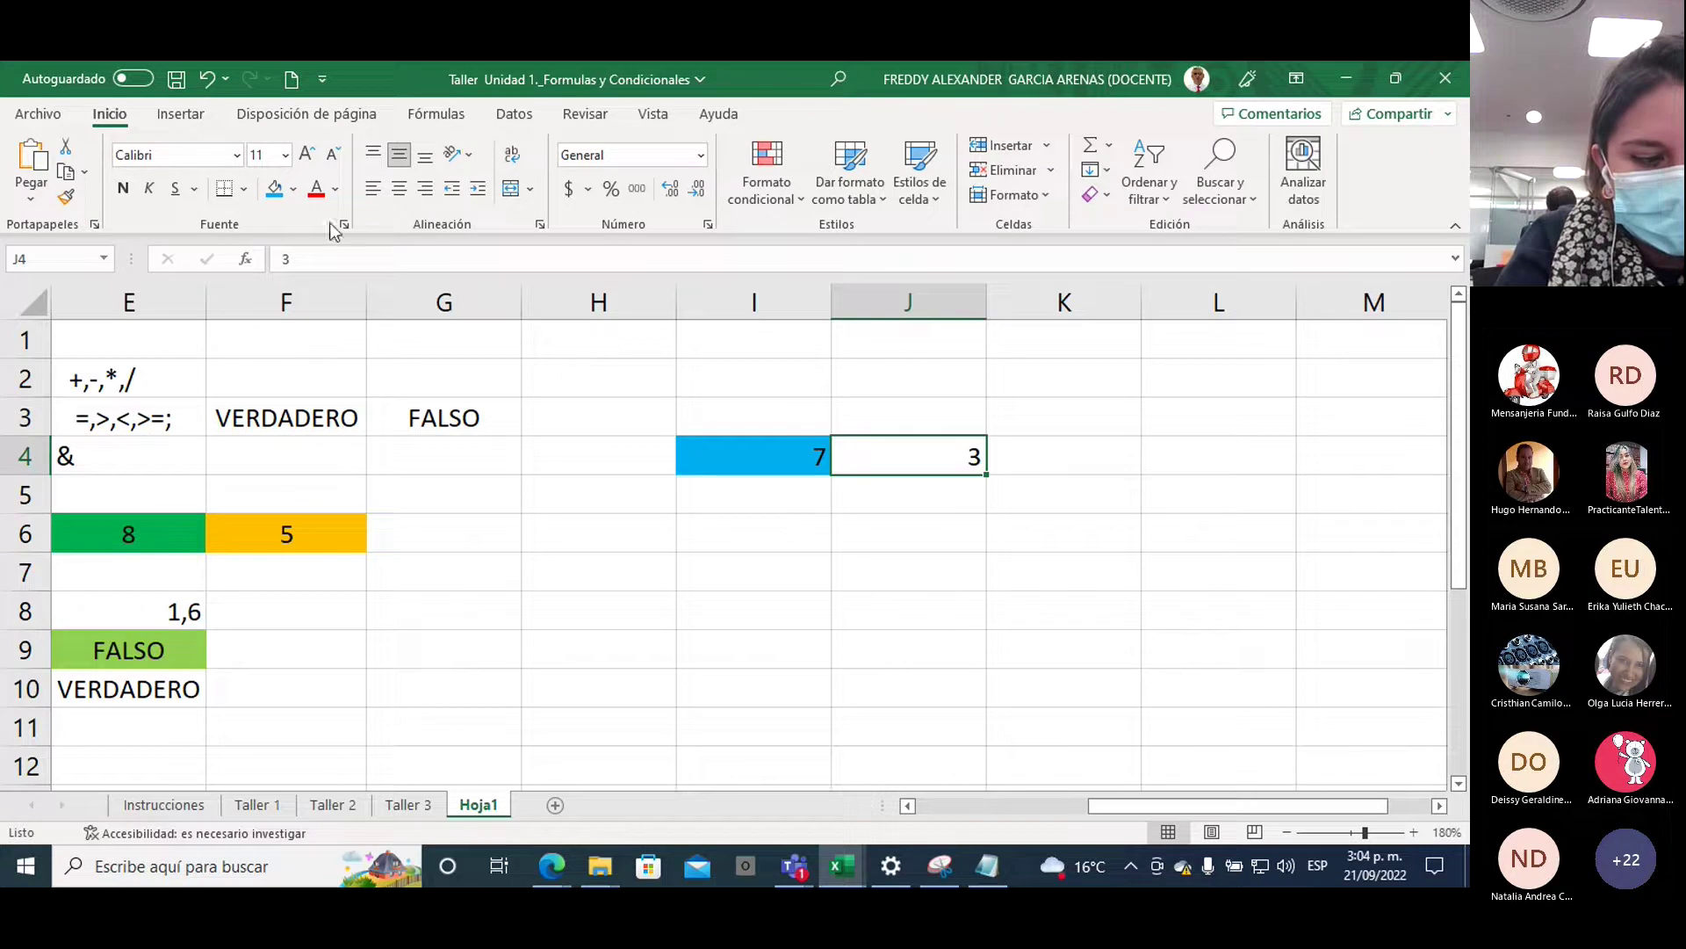
{"action": "left_click", "coordinate": [294, 189]}
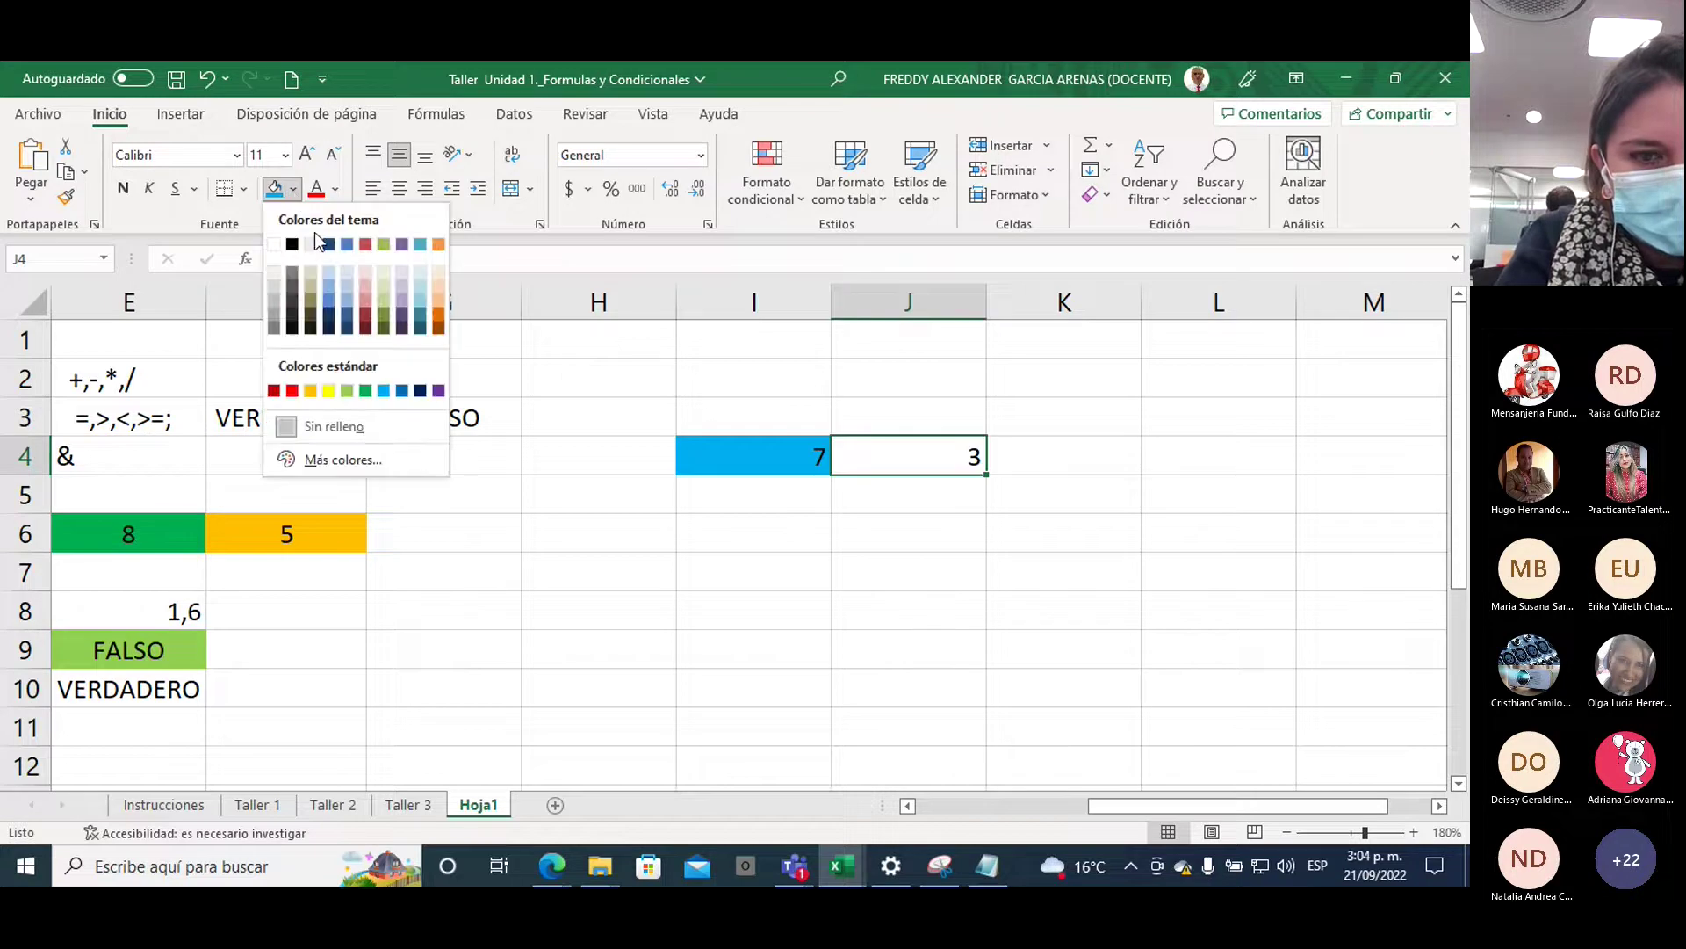
{"action": "left_click", "coordinate": [367, 307]}
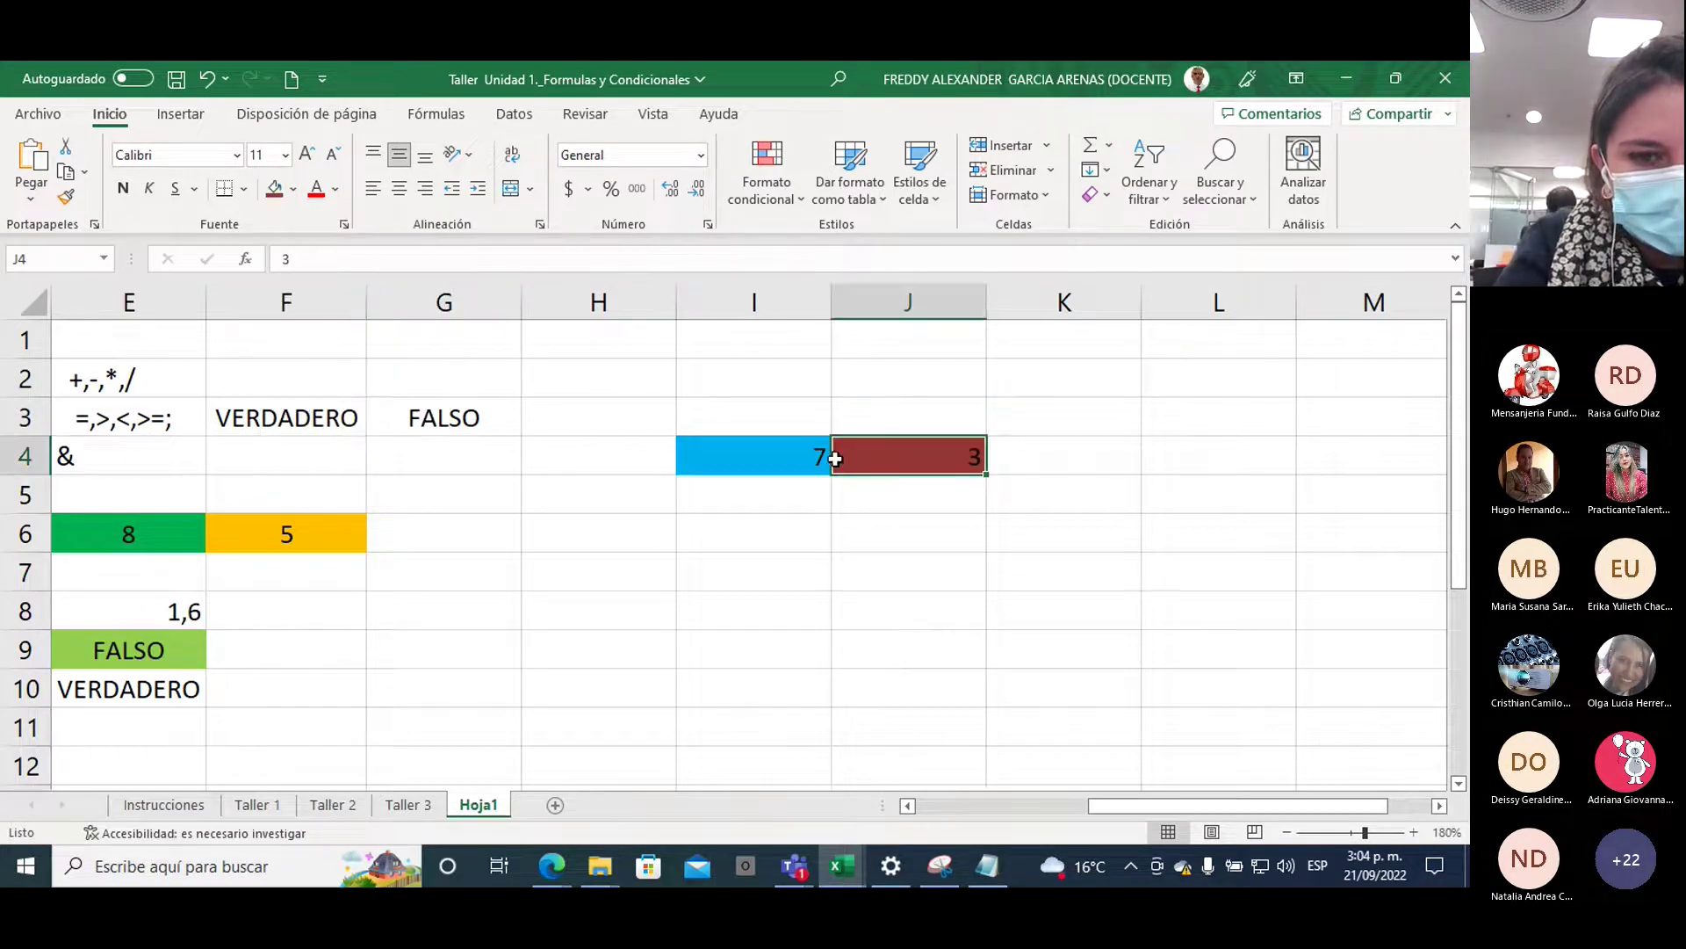
{"action": "left_click_drag", "start_coordinate": [772, 448], "coordinate": [880, 448]}
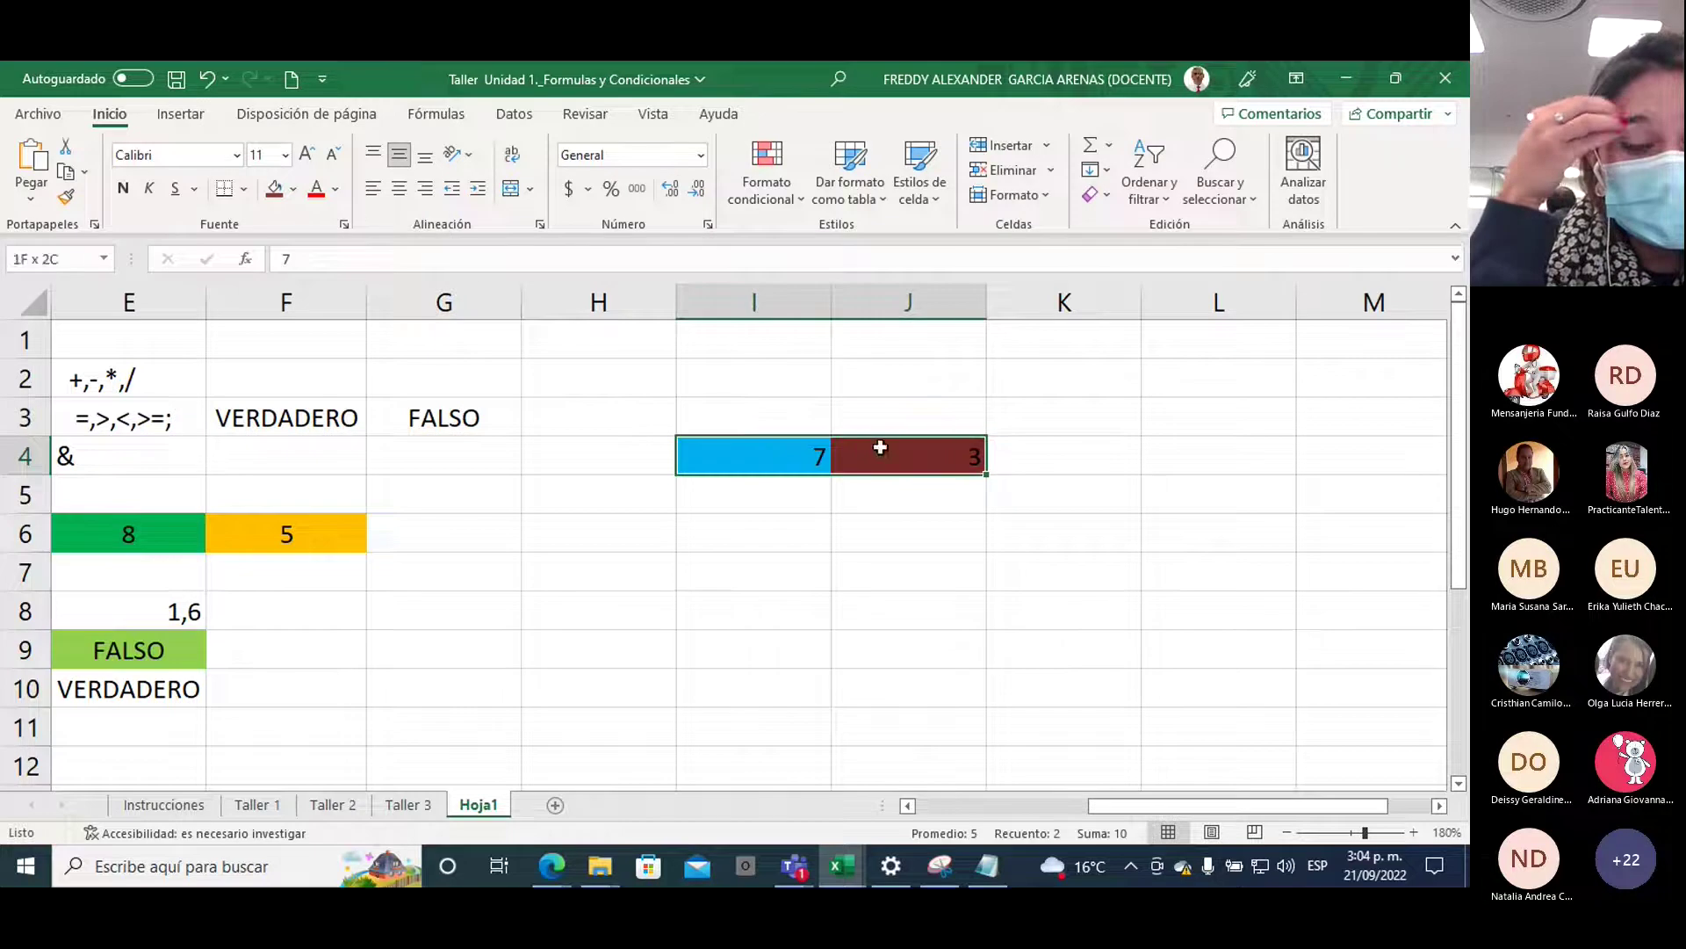
{"action": "left_click", "coordinate": [400, 189]}
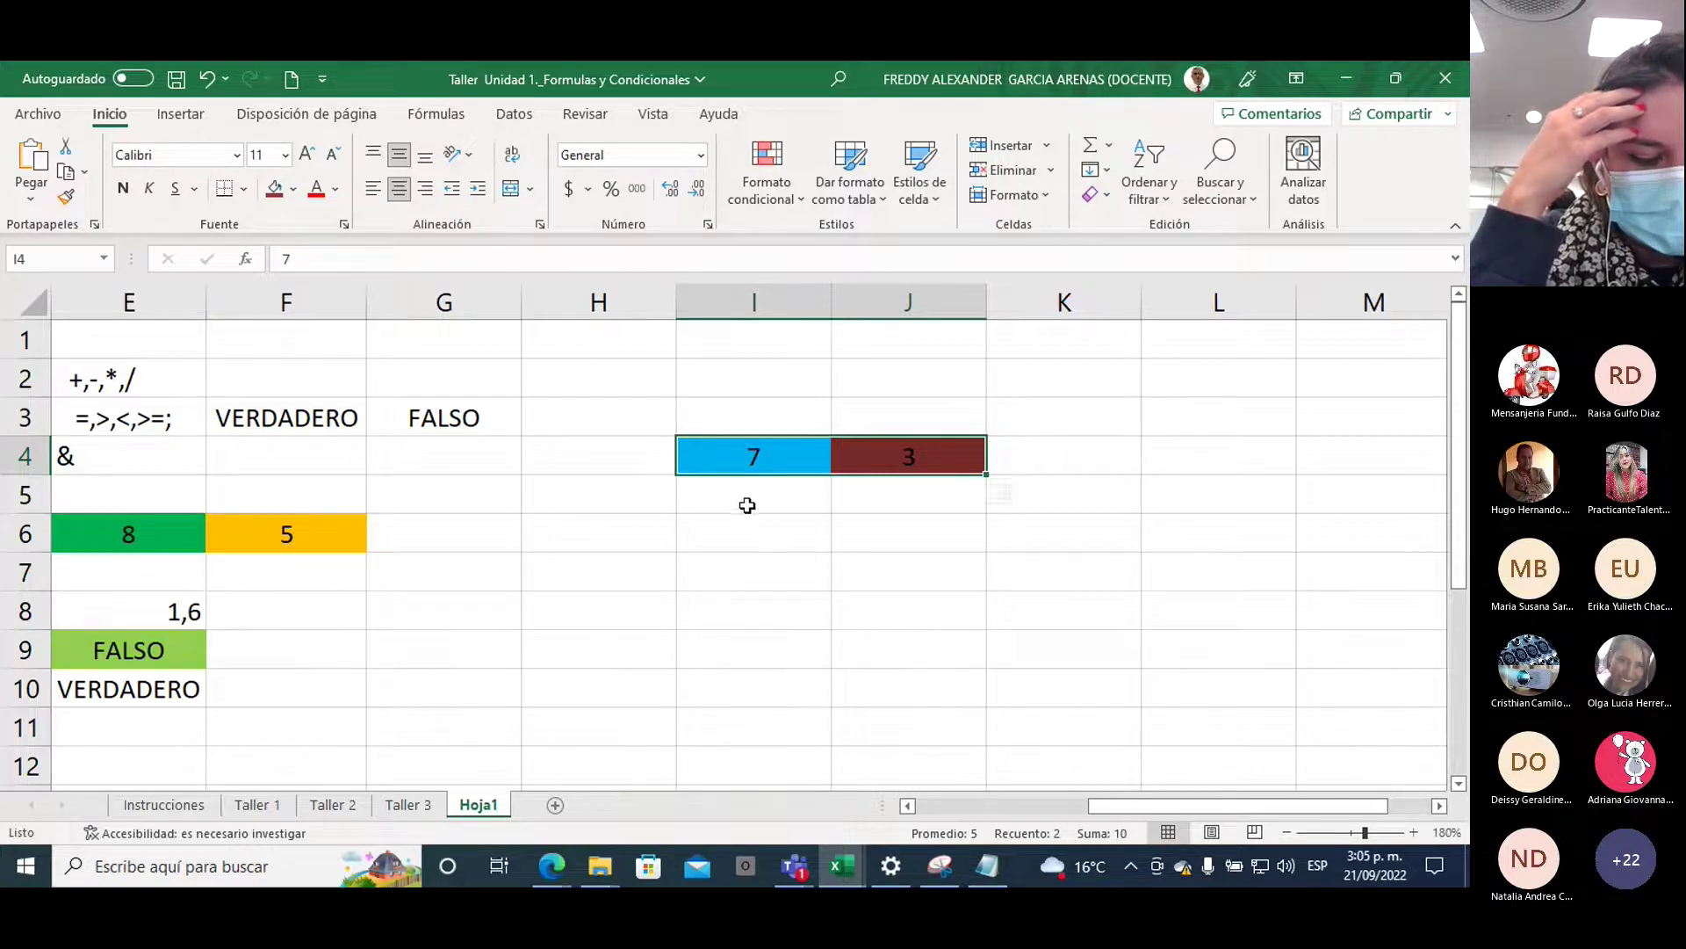
In I6, enter the comparison =I4=J4, which returns FALSO
{"action": "left_click", "coordinate": [755, 532]}
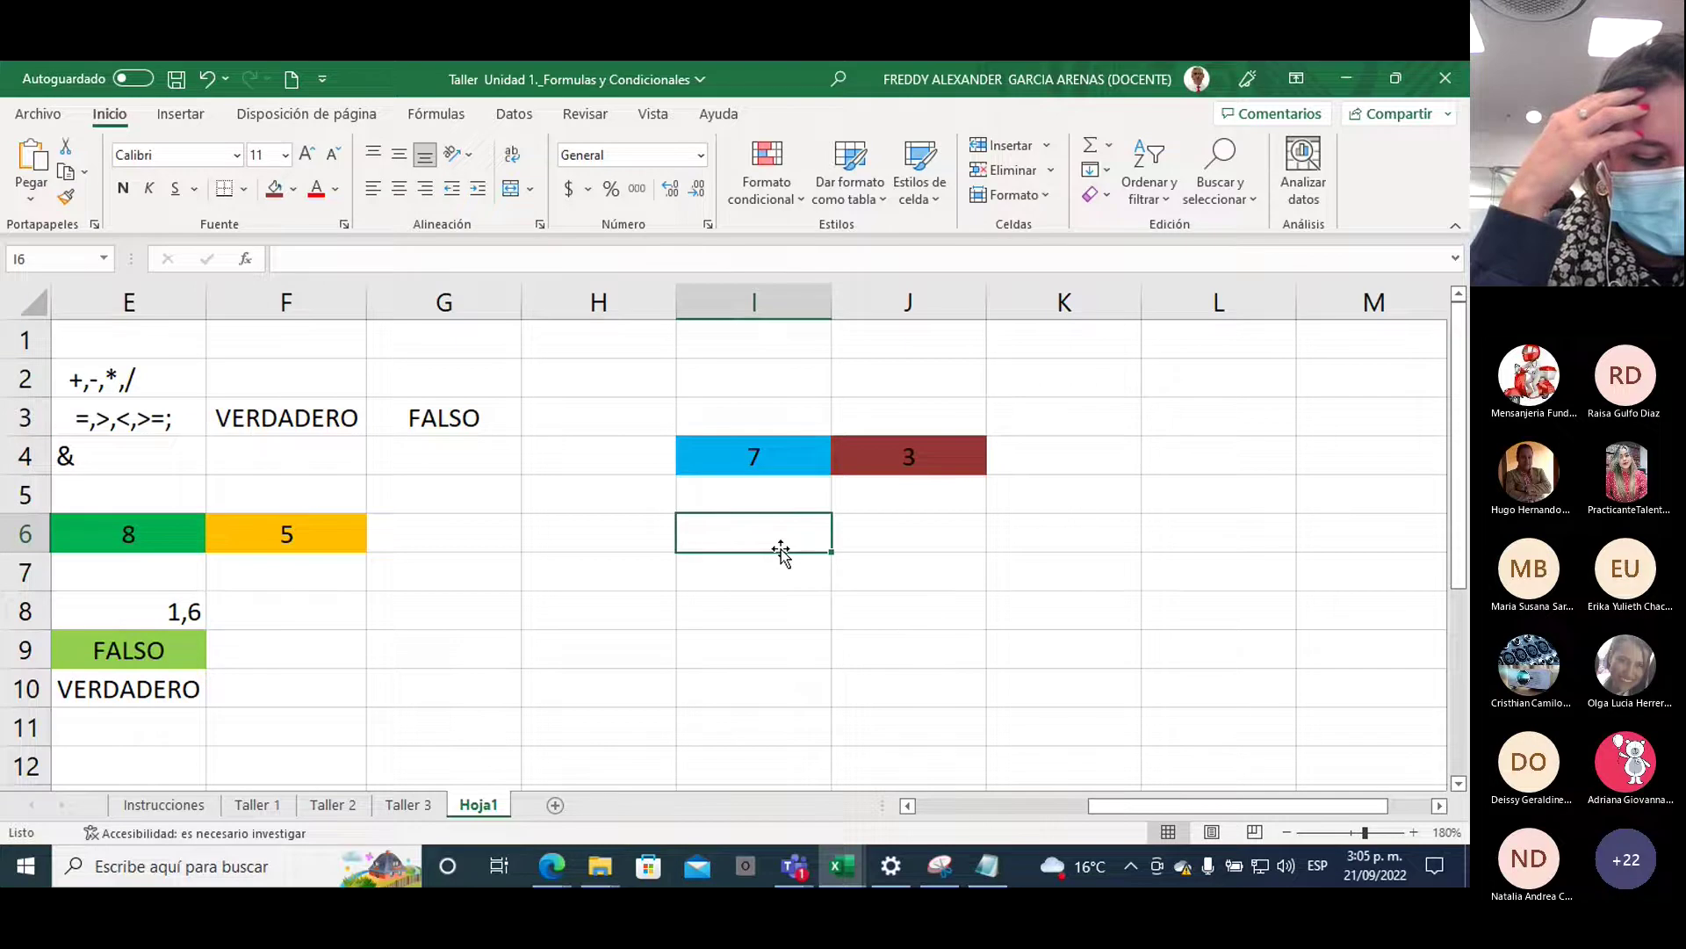
{"action": "type", "text": "="}
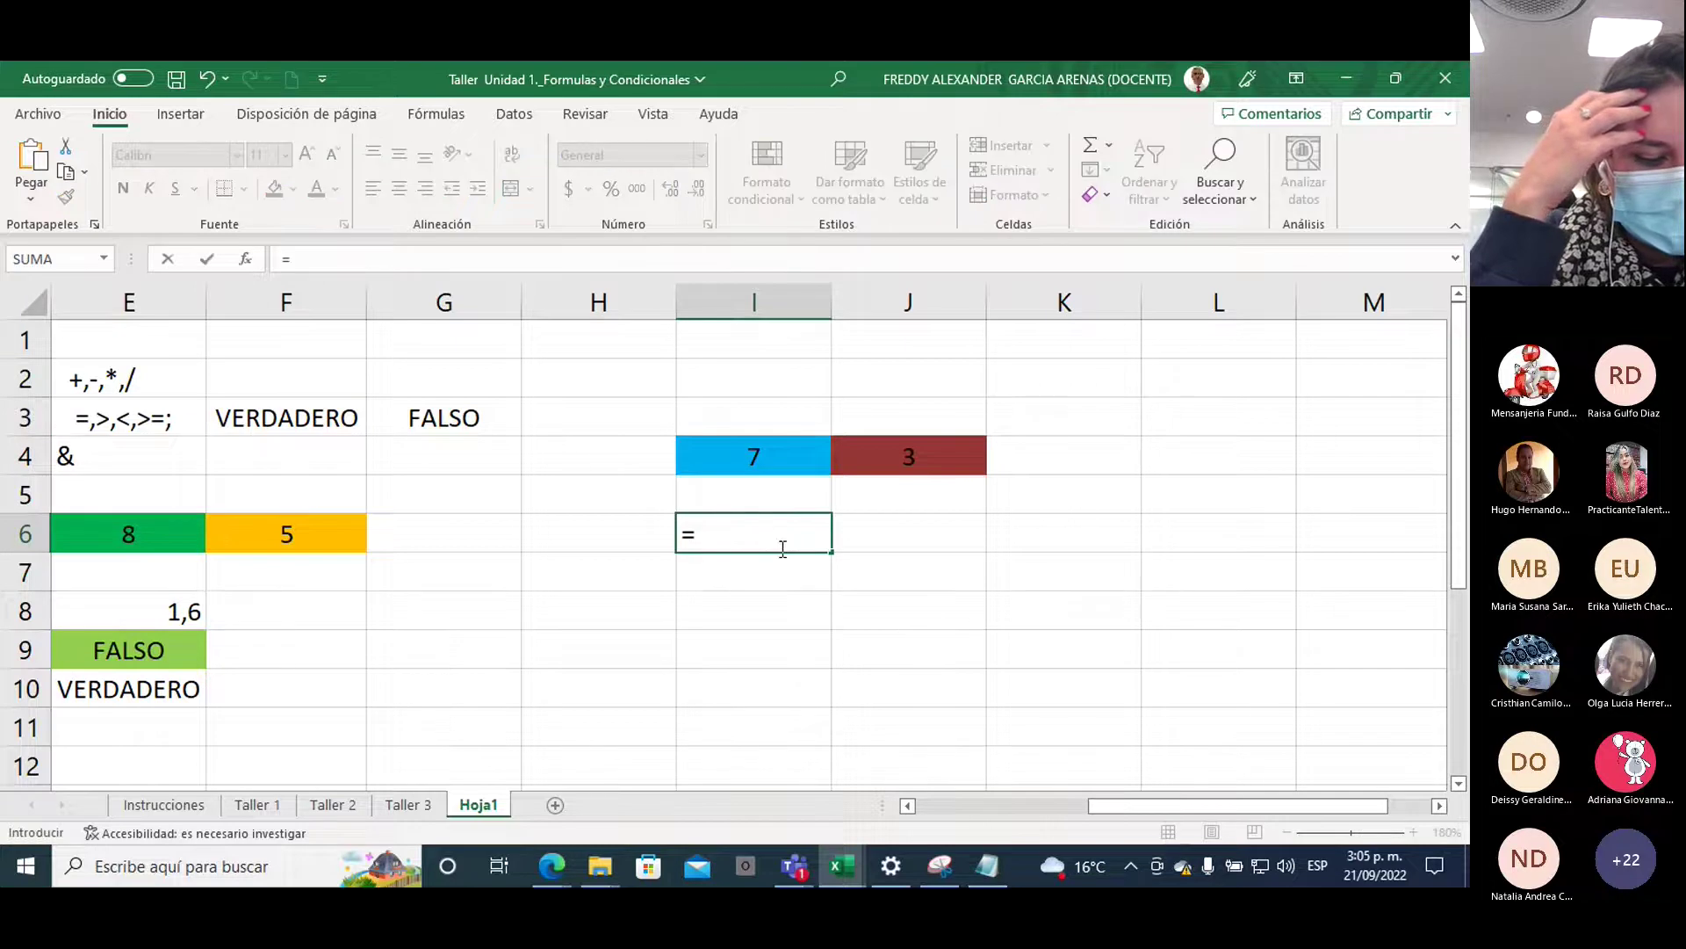
{"action": "left_click", "coordinate": [749, 463]}
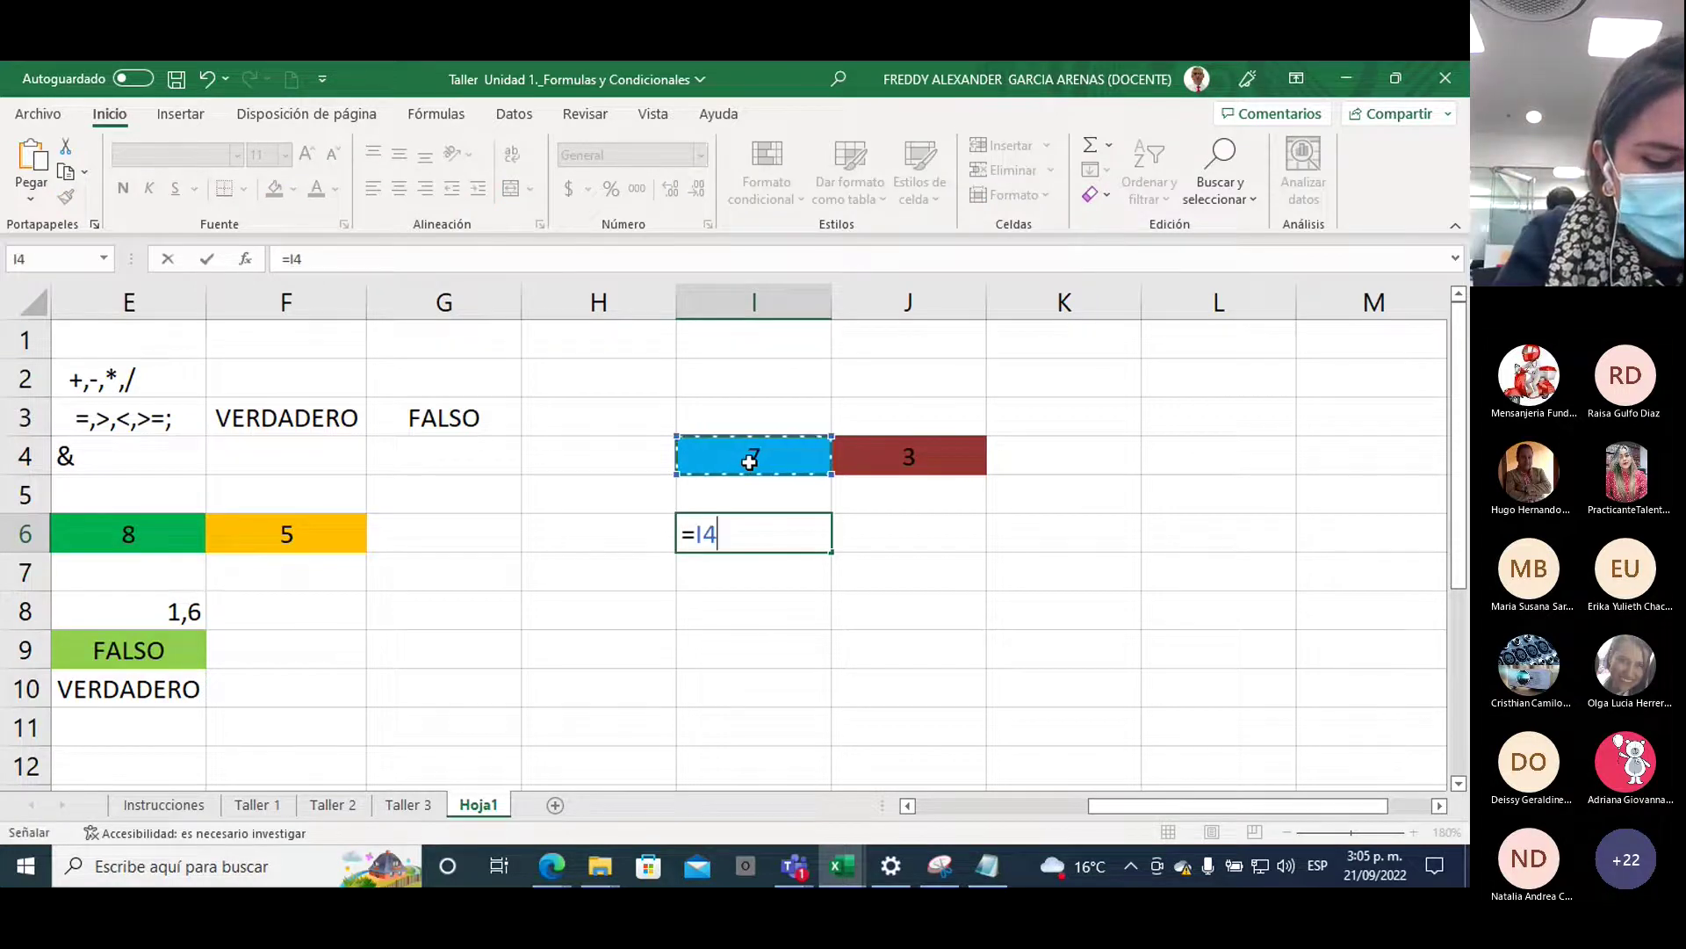
{"action": "type", "text": "="}
{"action": "left_click", "coordinate": [892, 453]}
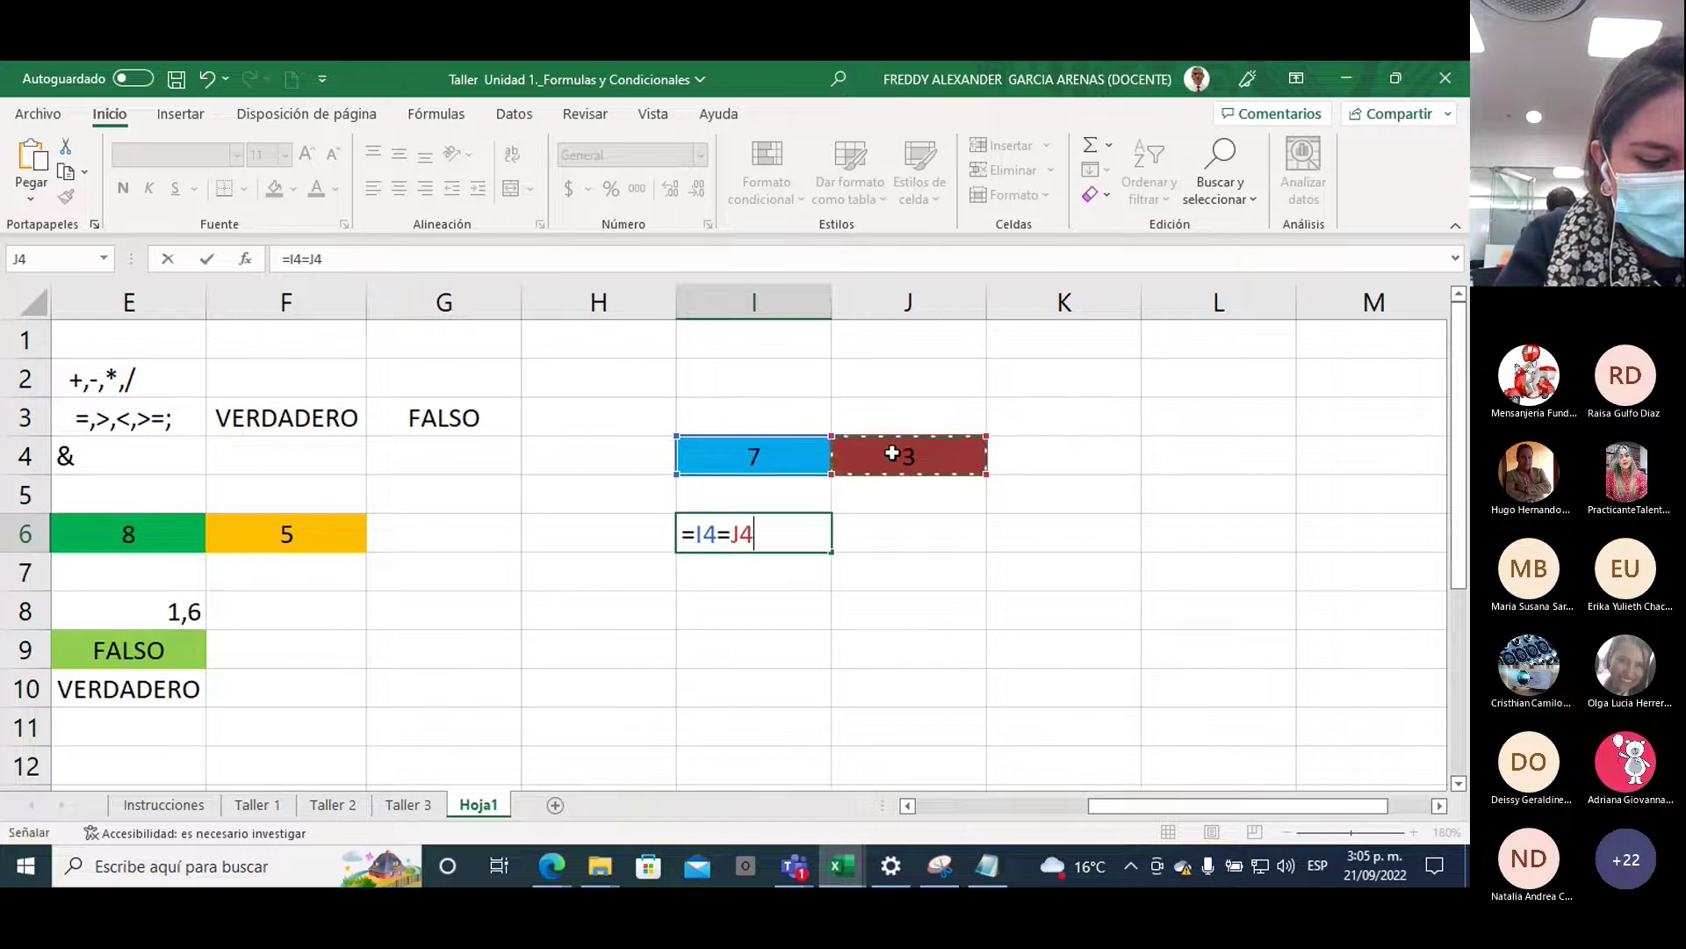
{"action": "key", "text": "Return"}
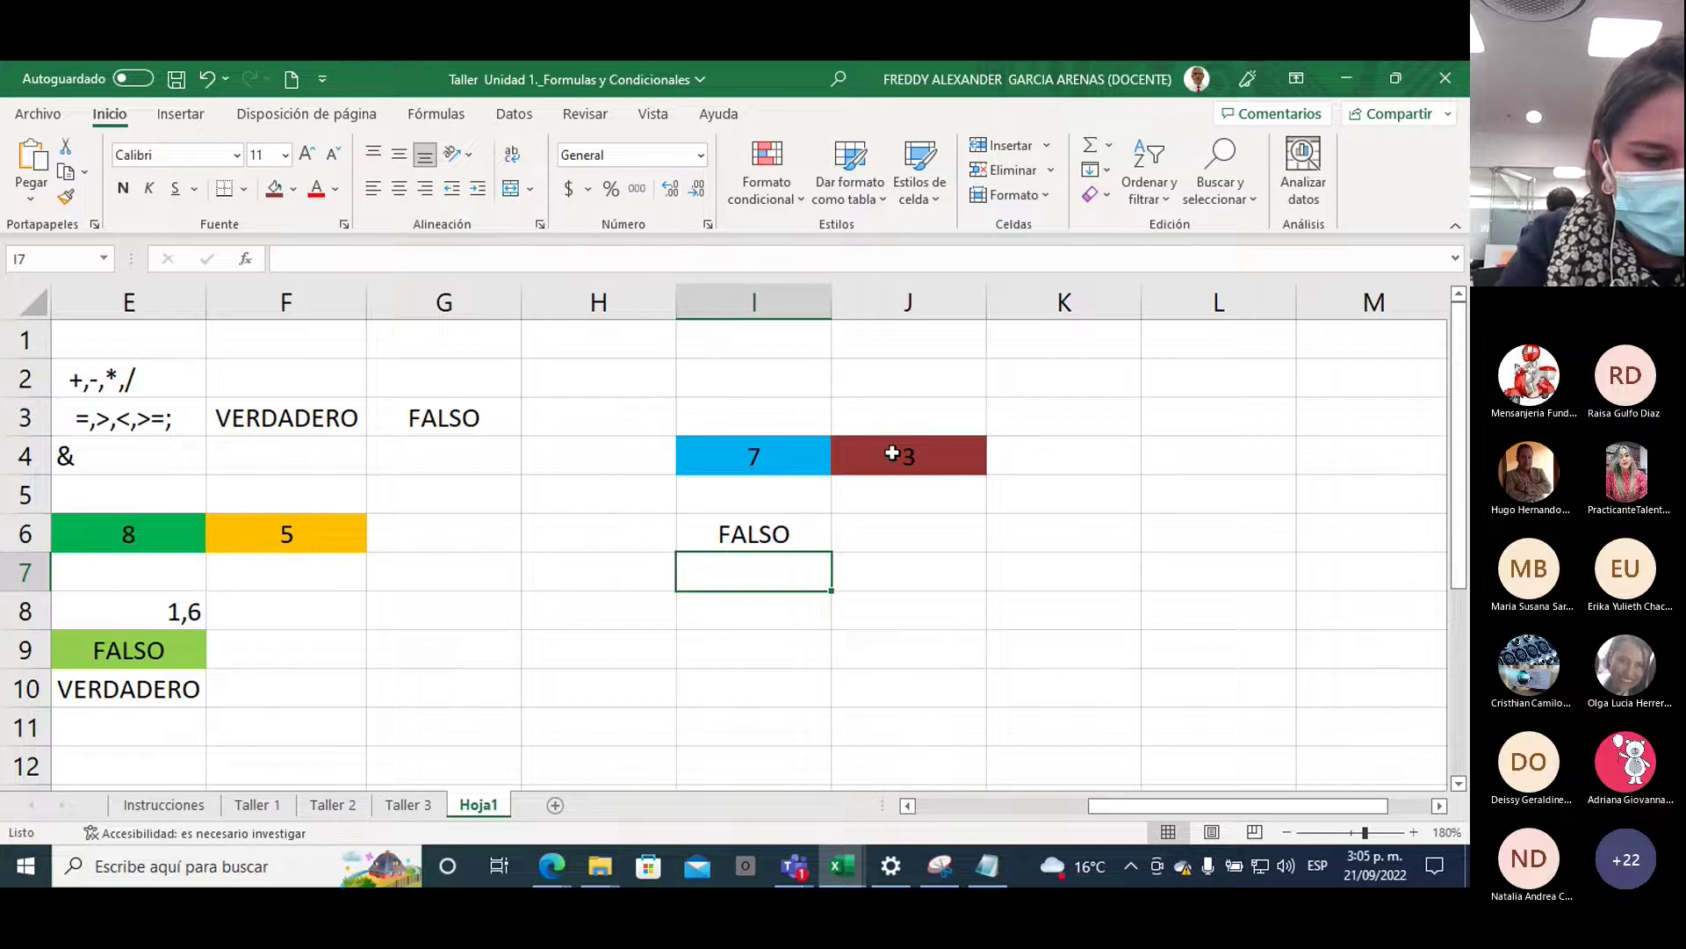
Type the note 'el numero es mayor' in J6
{"action": "left_click", "coordinate": [939, 545]}
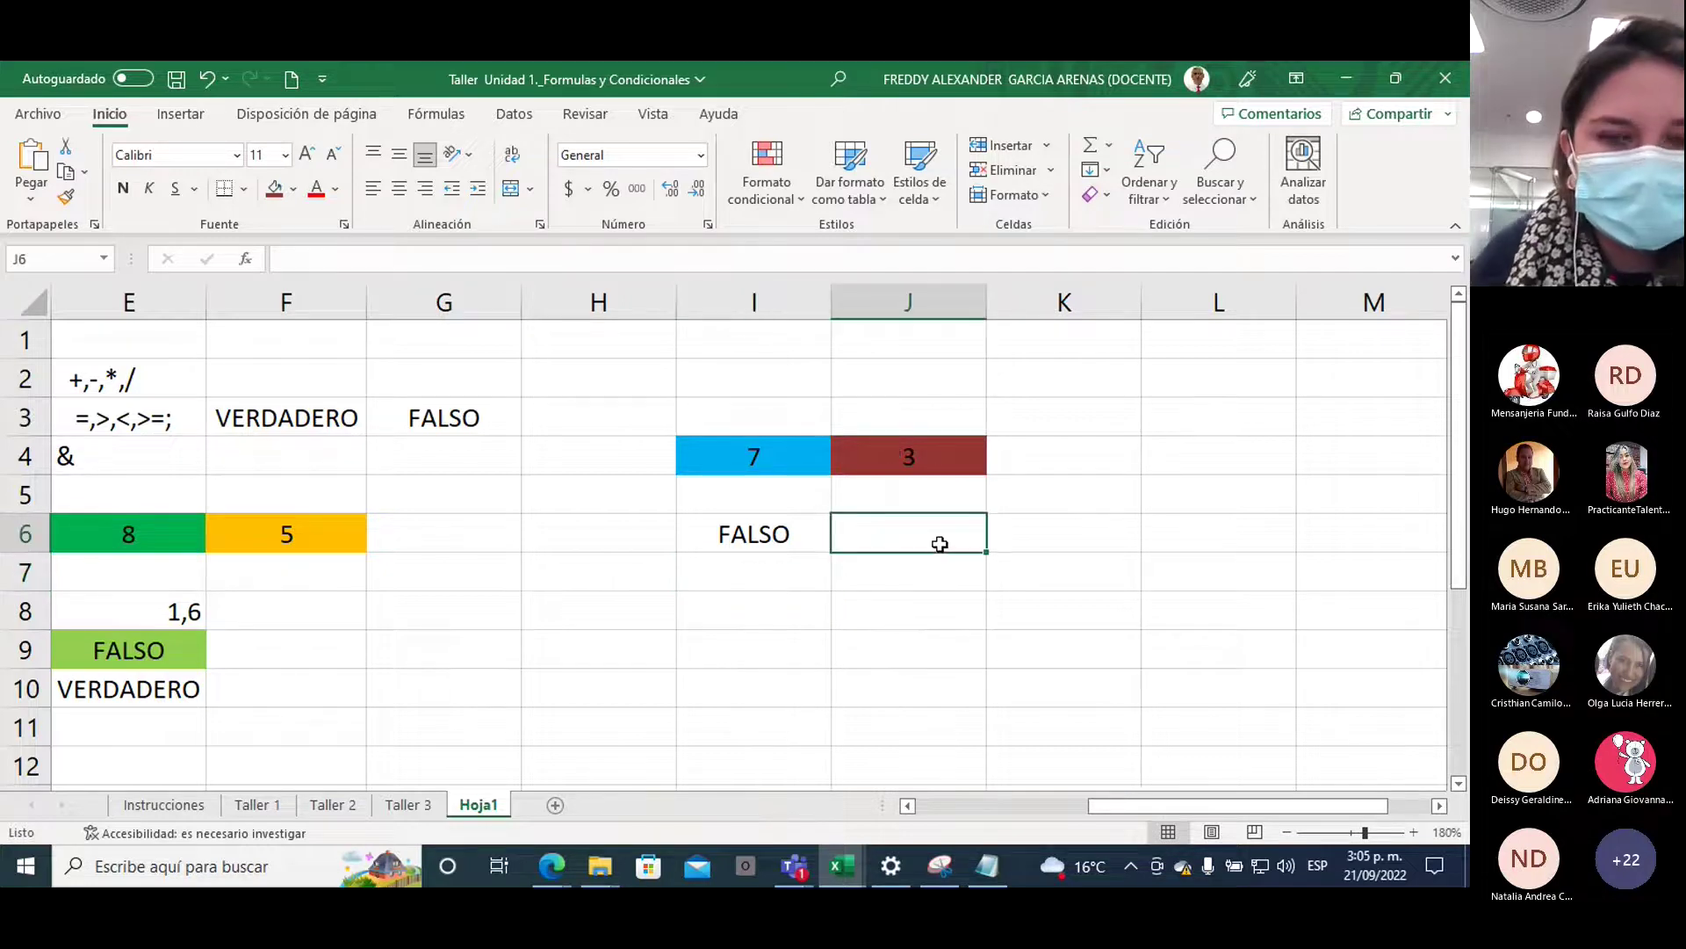
{"action": "type", "text": "el n"}
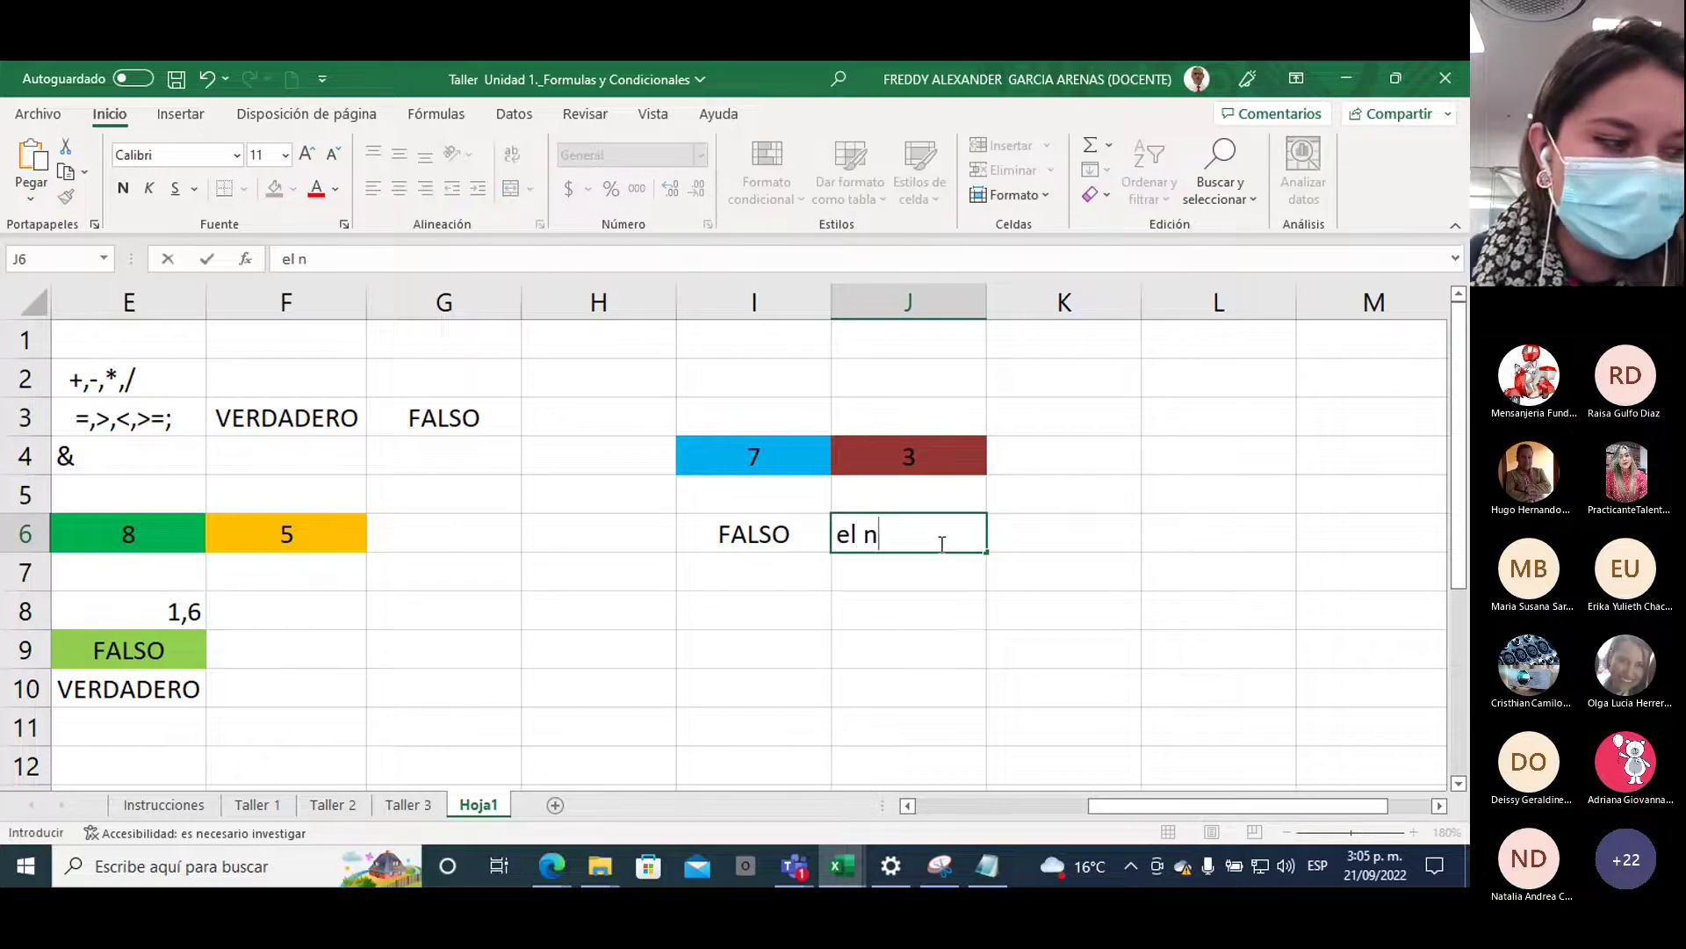
{"action": "type", "text": "umero es mayor"}
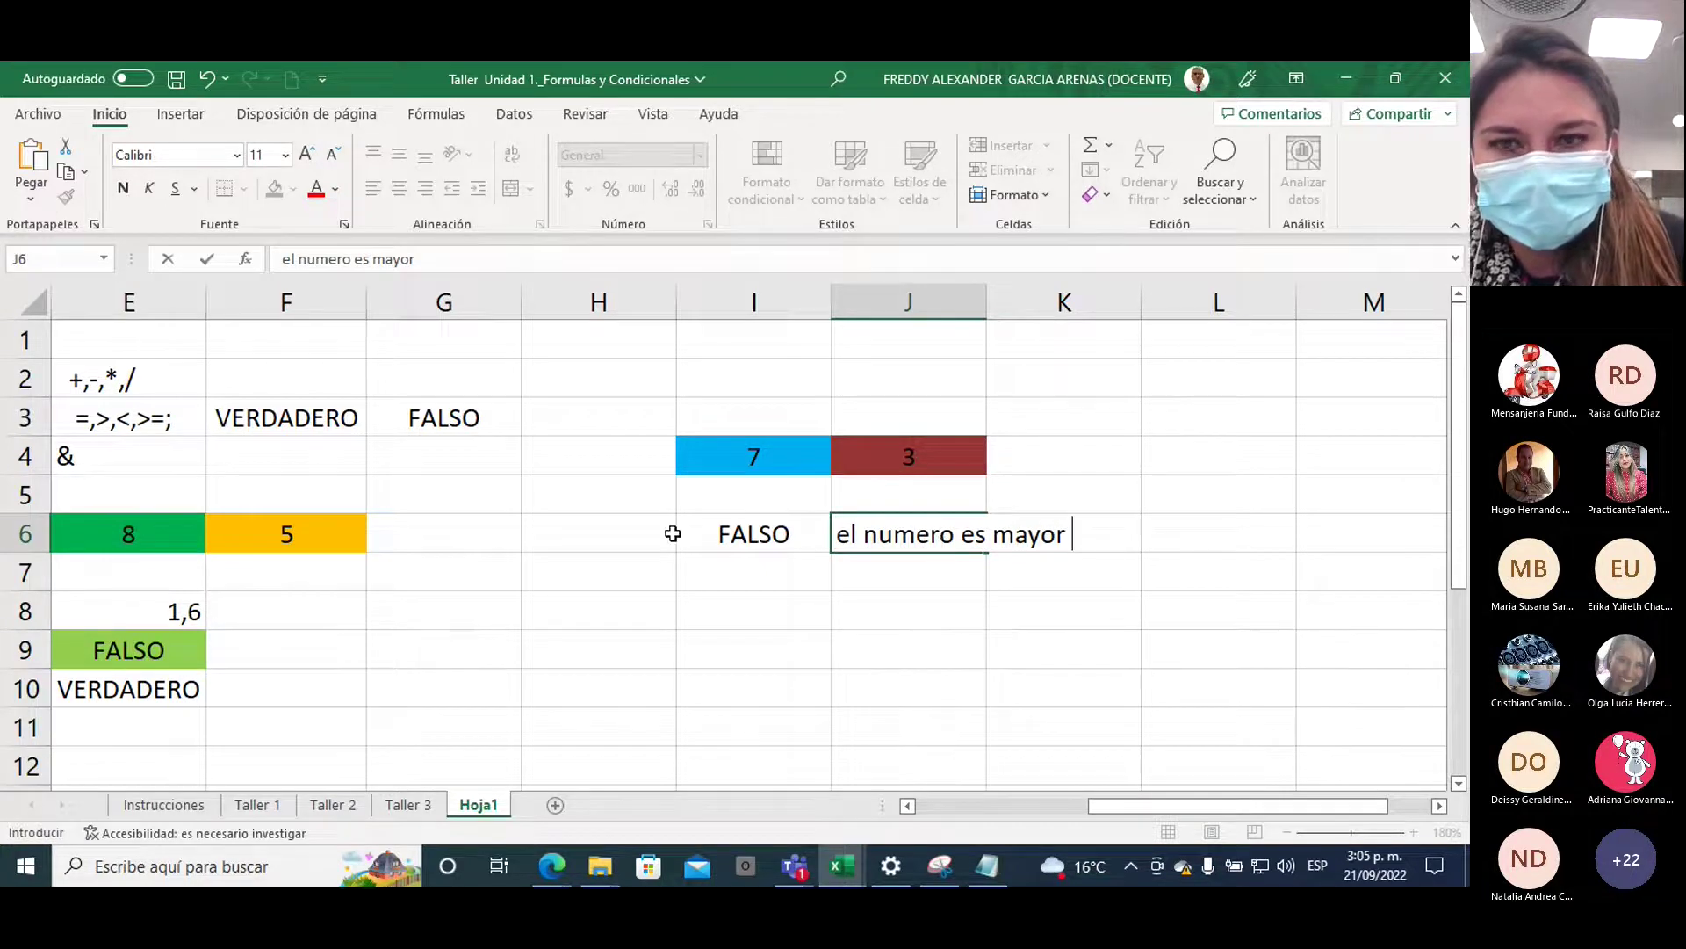
{"action": "left_click", "coordinate": [710, 536]}
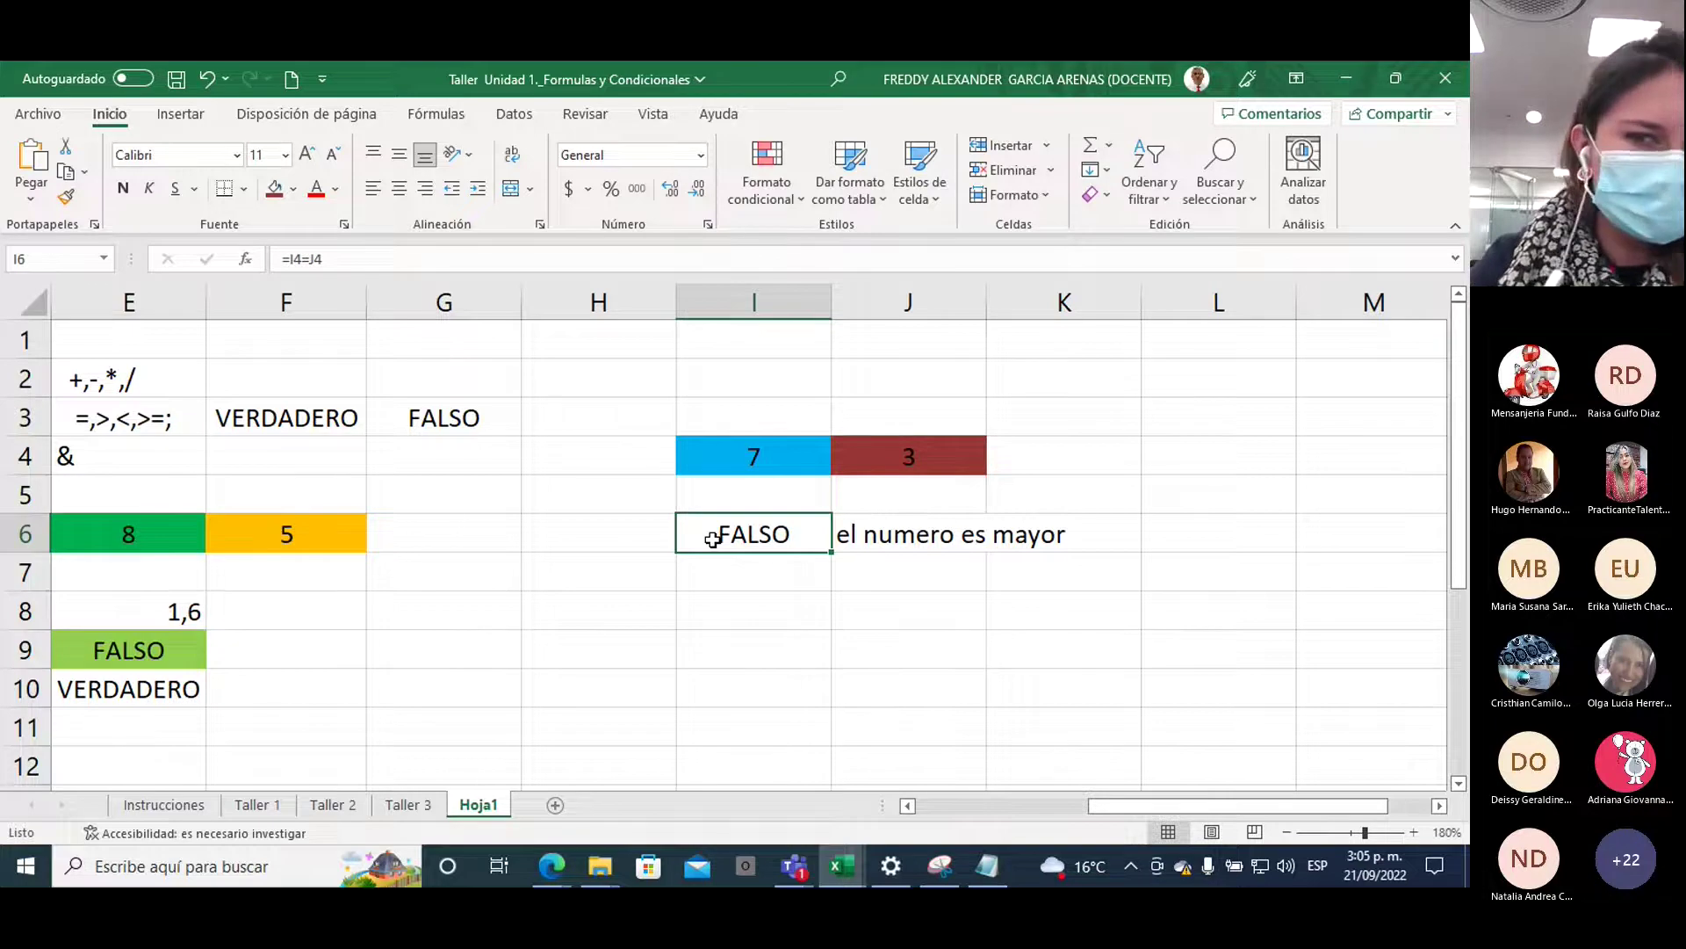
{"action": "left_click", "coordinate": [544, 612]}
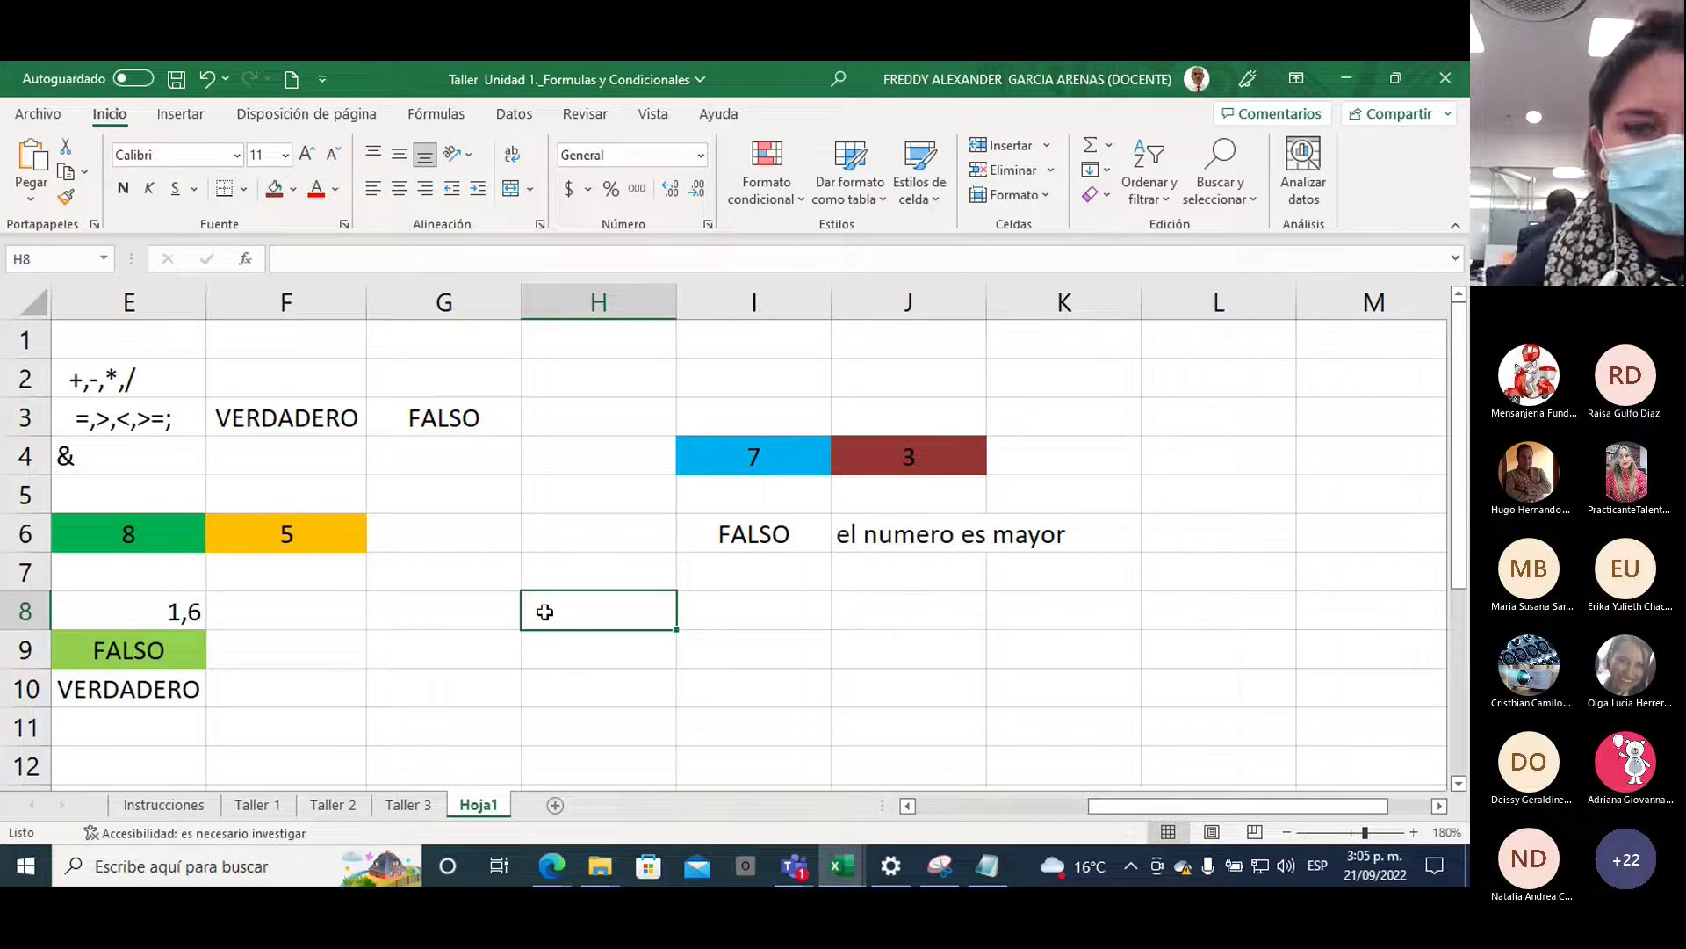
Enter the word 'SI' in H8 and reselect the cell
{"action": "type", "text": "SI"}
{"action": "left_click", "coordinate": [585, 657]}
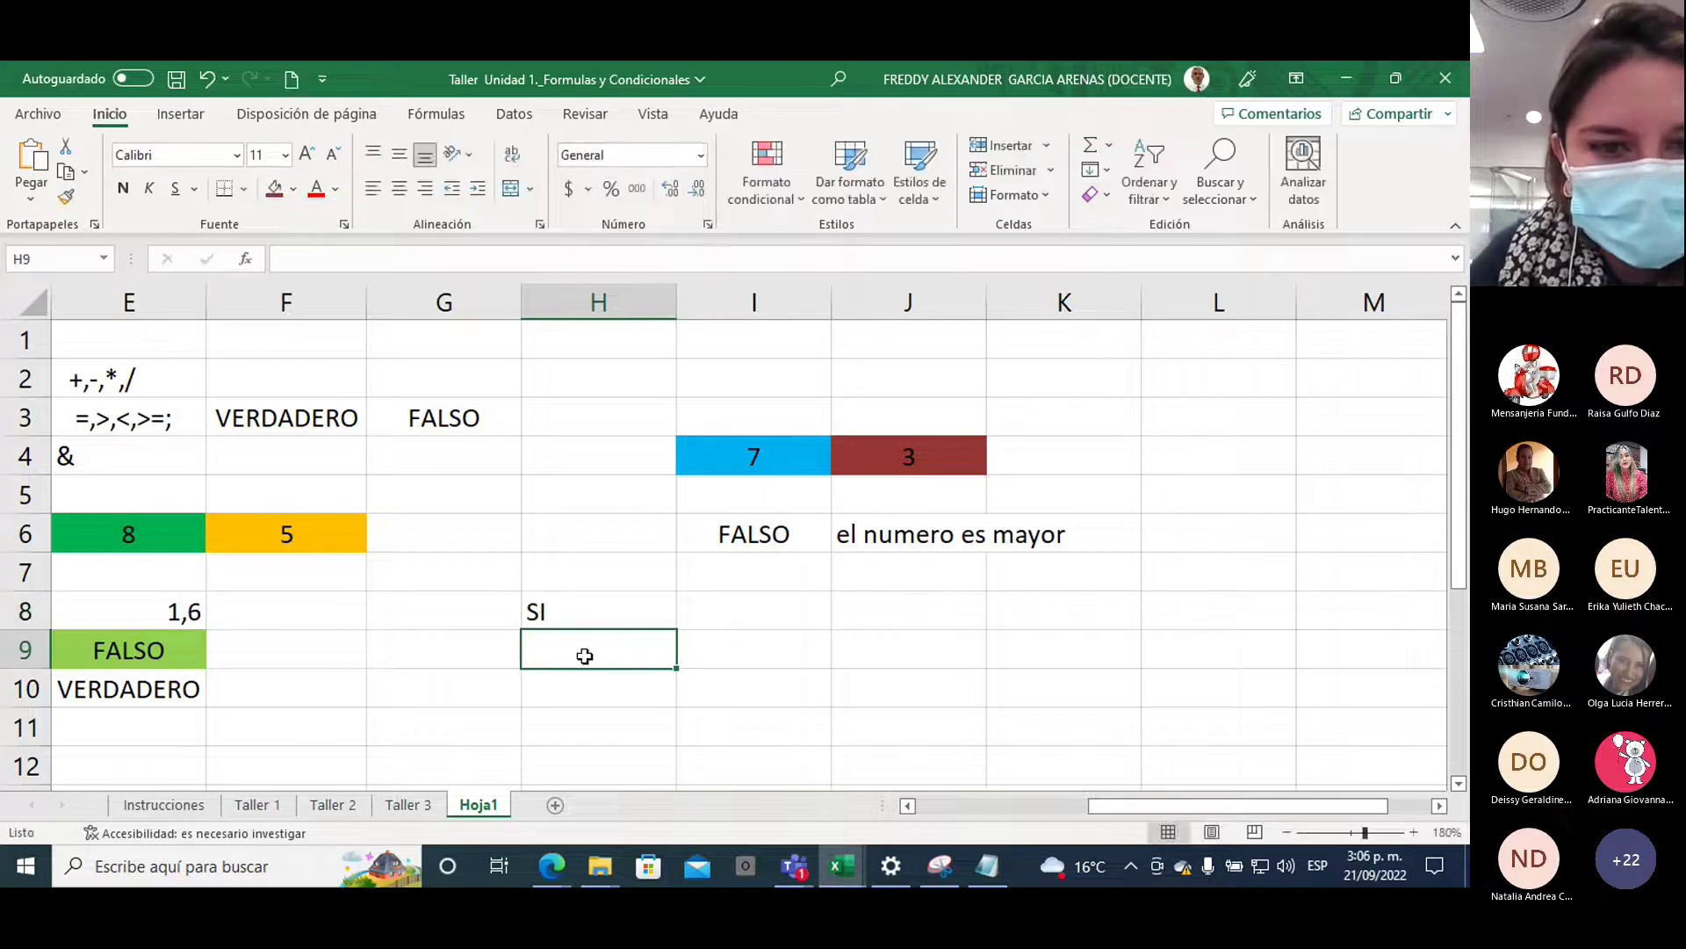
{"action": "left_click", "coordinate": [571, 614]}
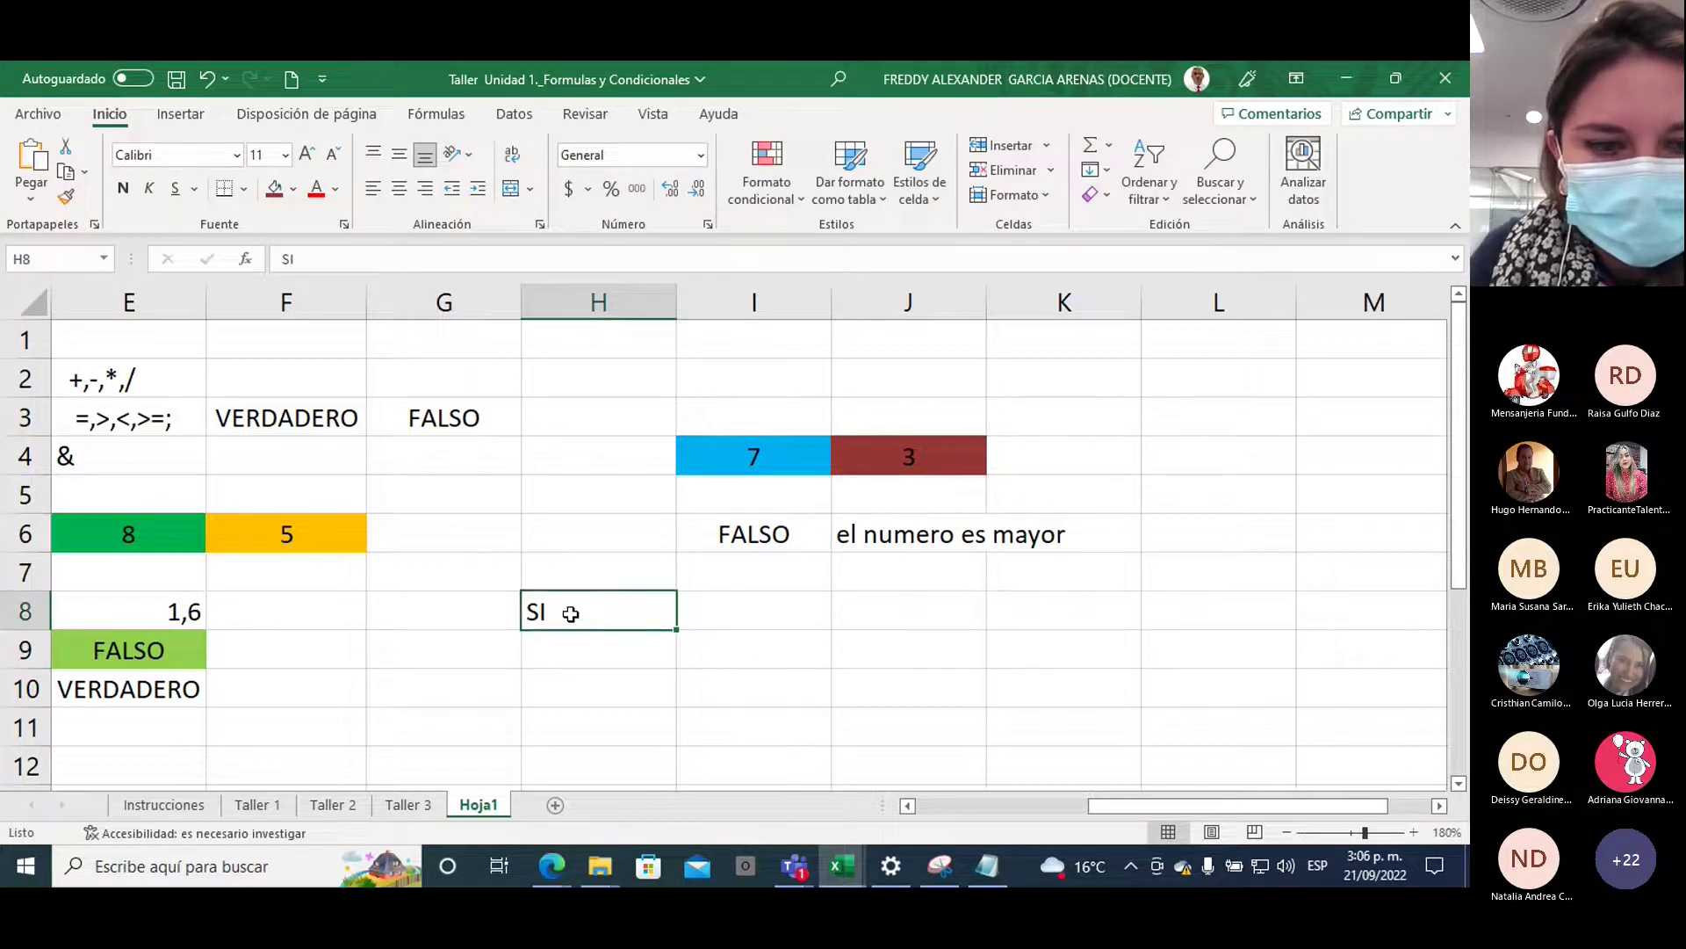
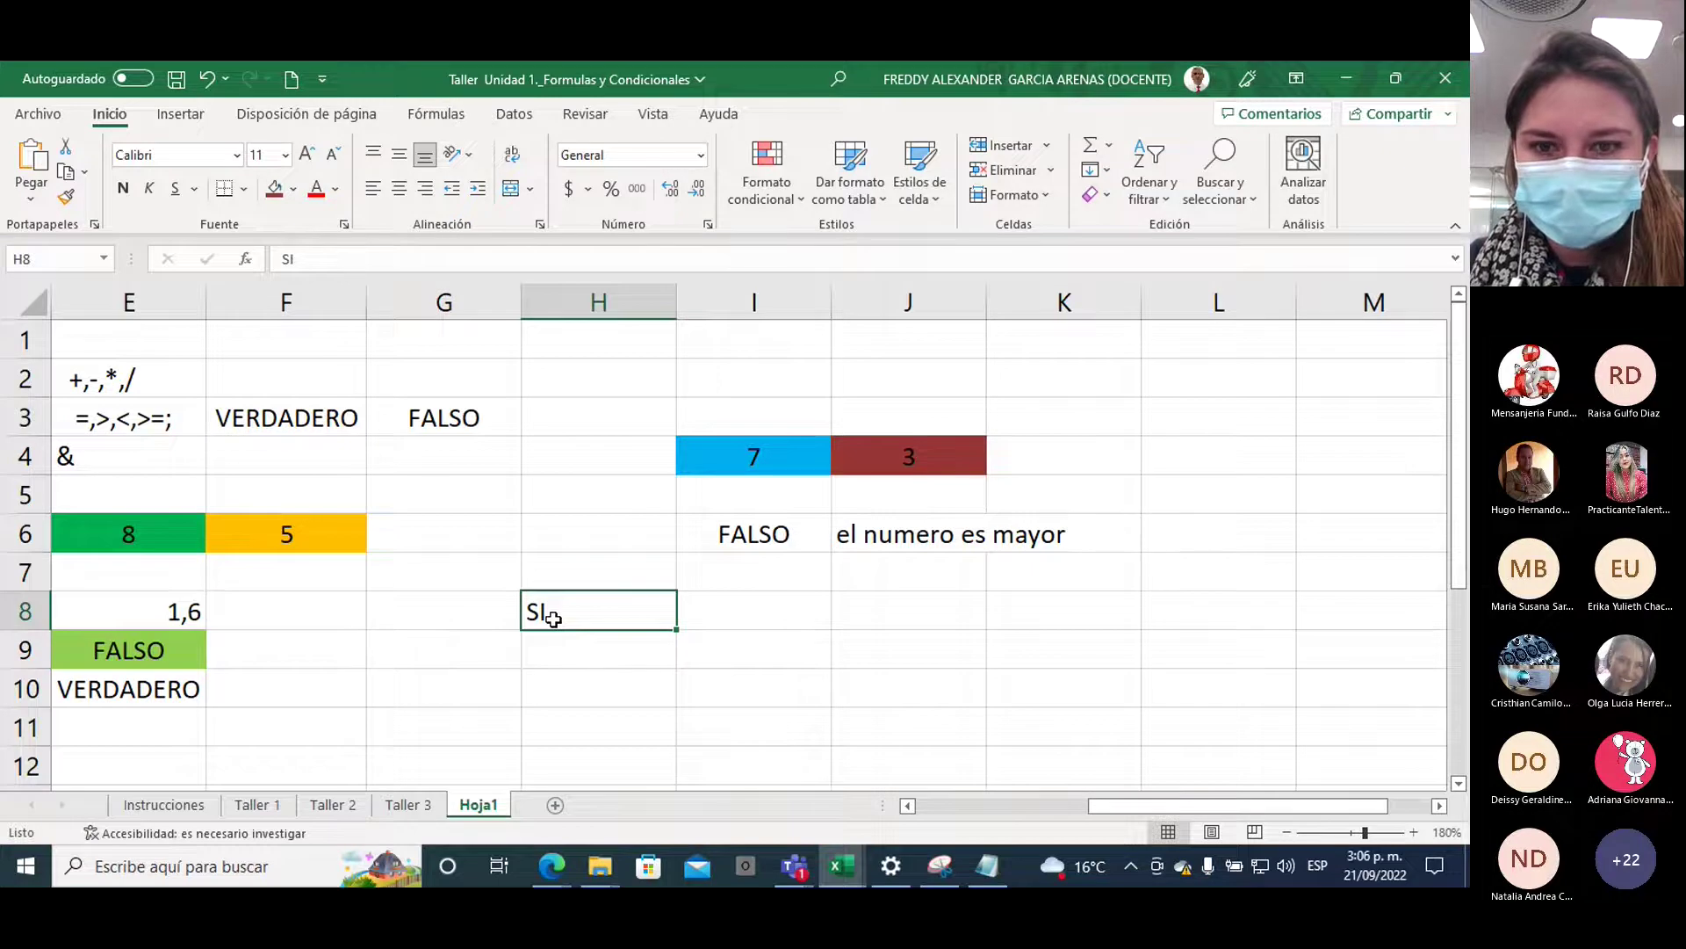
Fill cell I8 with yellow
{"action": "left_click", "coordinate": [758, 609]}
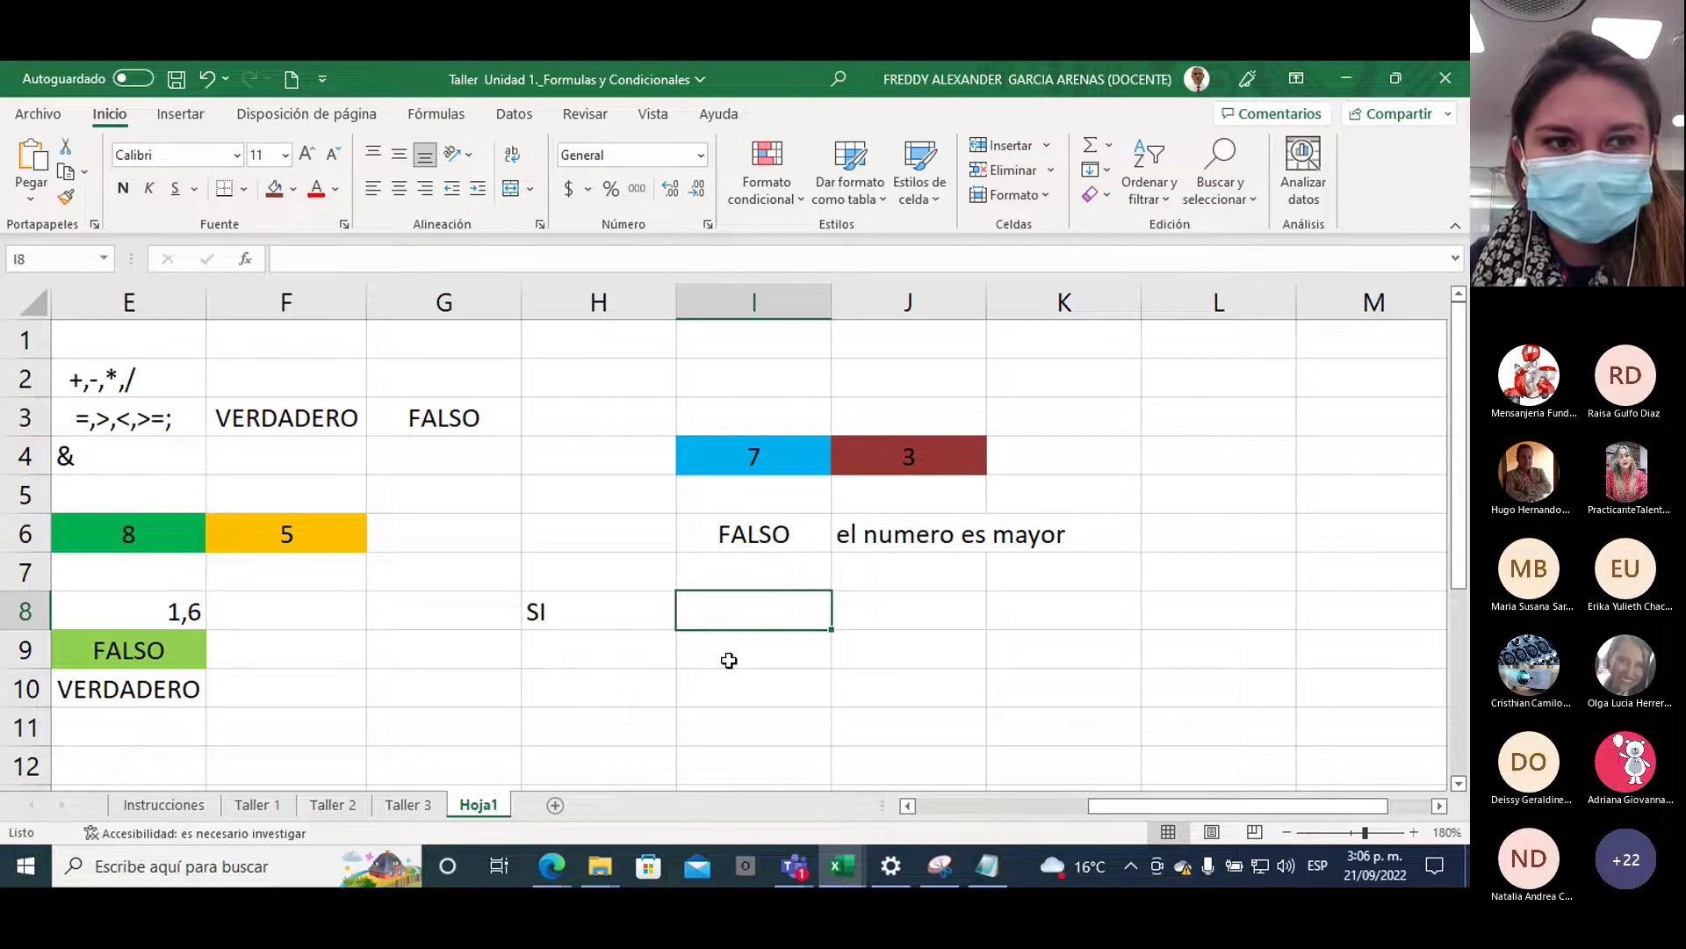
{"action": "left_click", "coordinate": [295, 189]}
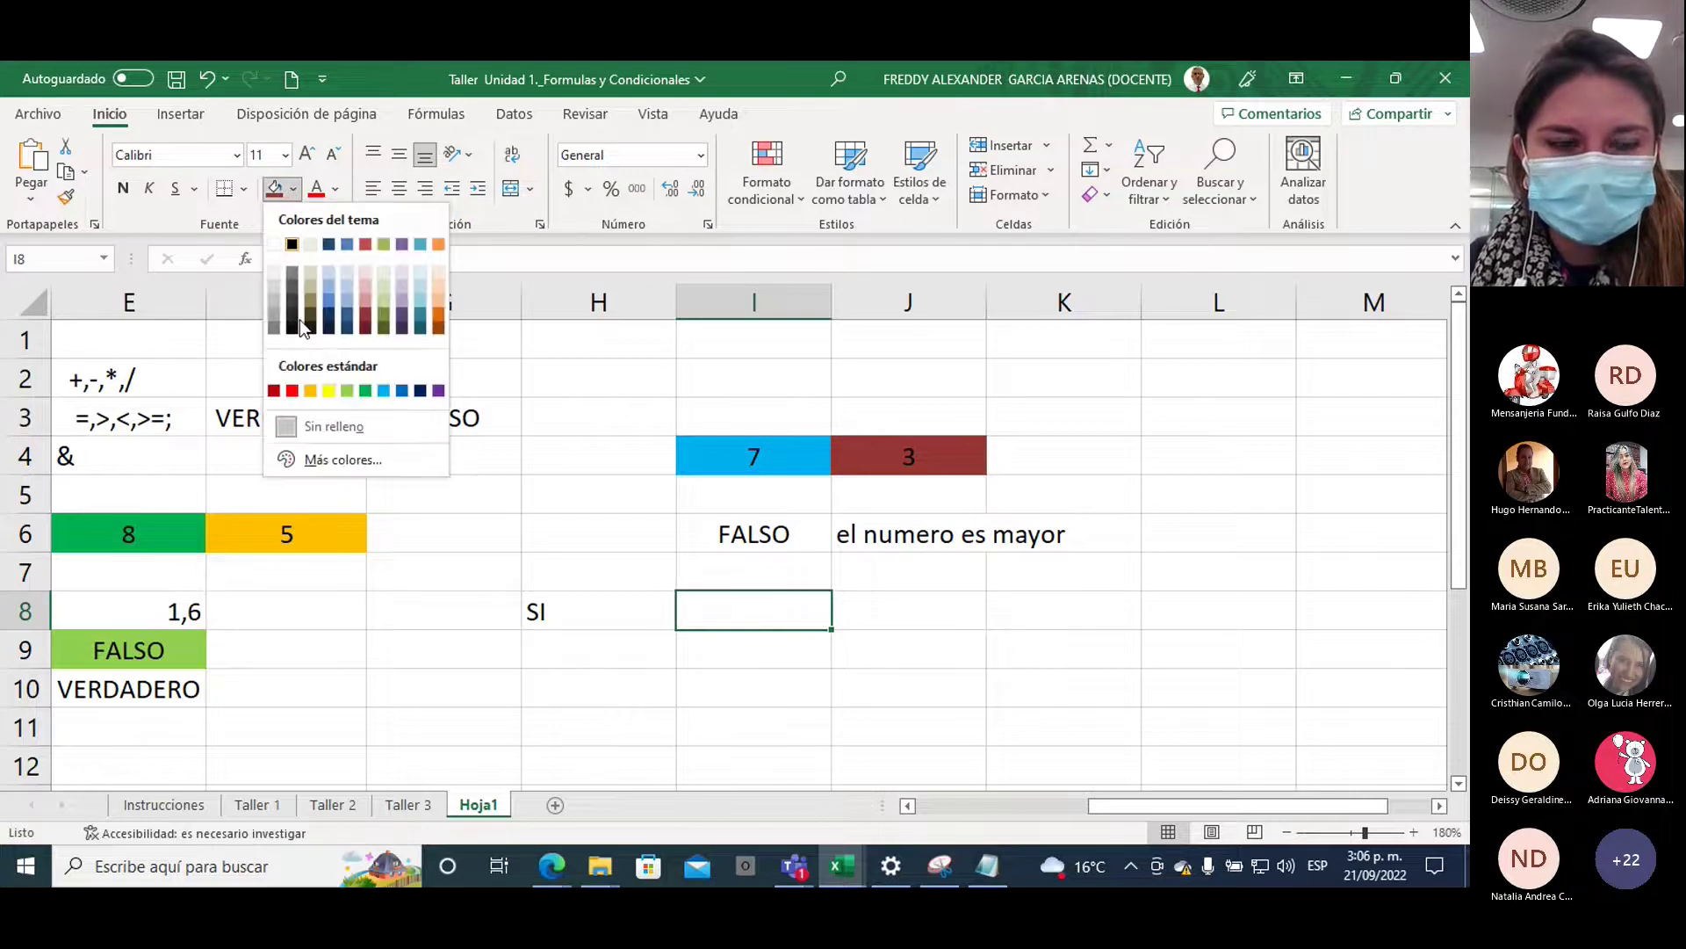
{"action": "left_click", "coordinate": [330, 391]}
{"action": "left_click", "coordinate": [905, 602]}
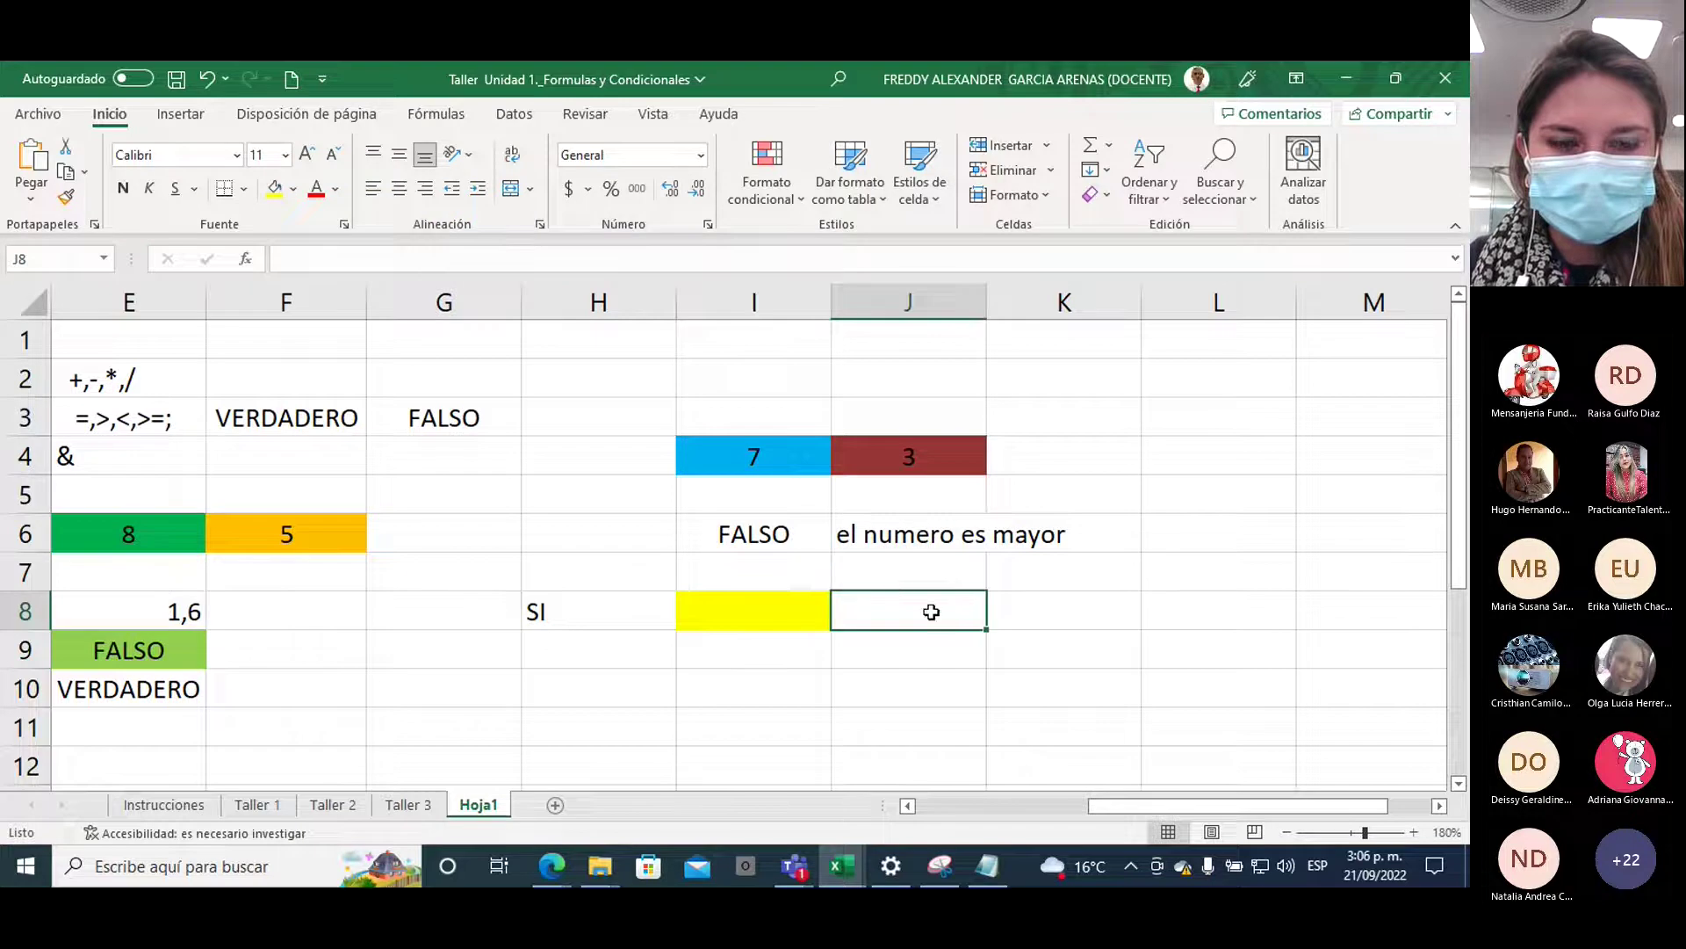
Zoom the sheet to 200% and return to the yellow cell I8
{"action": "left_click", "coordinate": [1415, 833]}
{"action": "left_click", "coordinate": [1414, 832]}
{"action": "left_click_drag", "start_coordinate": [1072, 809], "coordinate": [1241, 786]}
{"action": "left_click", "coordinate": [916, 729]}
{"action": "key", "text": "Right"}
{"action": "key", "text": "Right"}
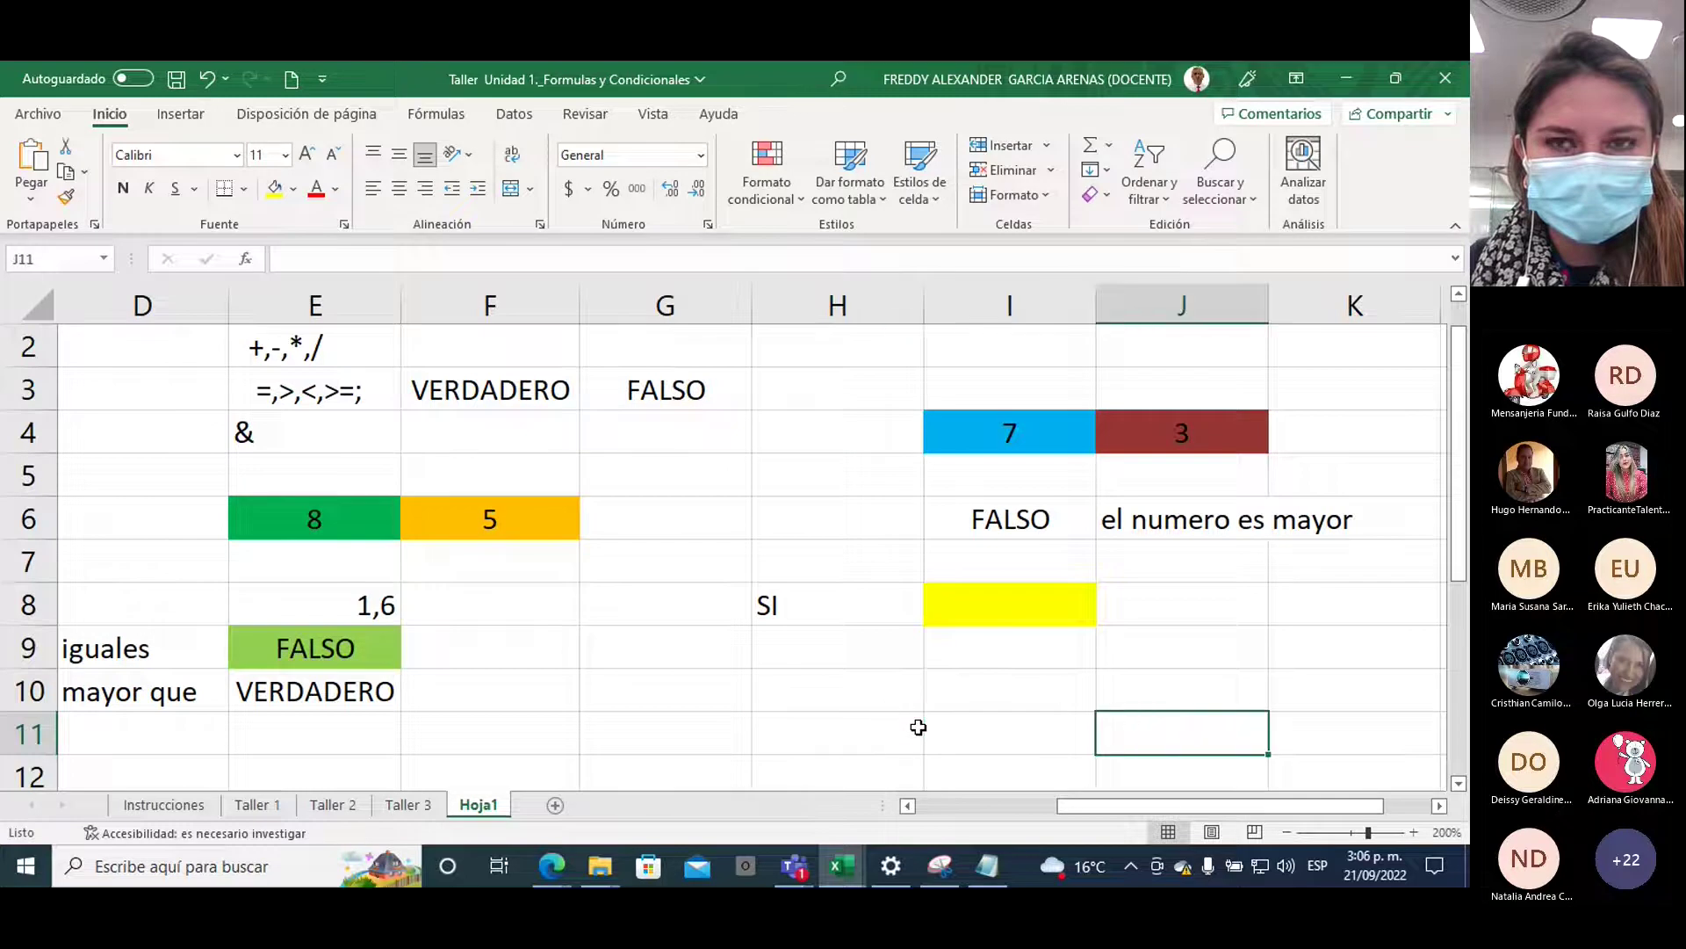
{"action": "key", "text": "Right"}
{"action": "key", "text": "Right"}
{"action": "key", "text": "Right"}
{"action": "key", "text": "Right"}
{"action": "key", "text": "Right"}
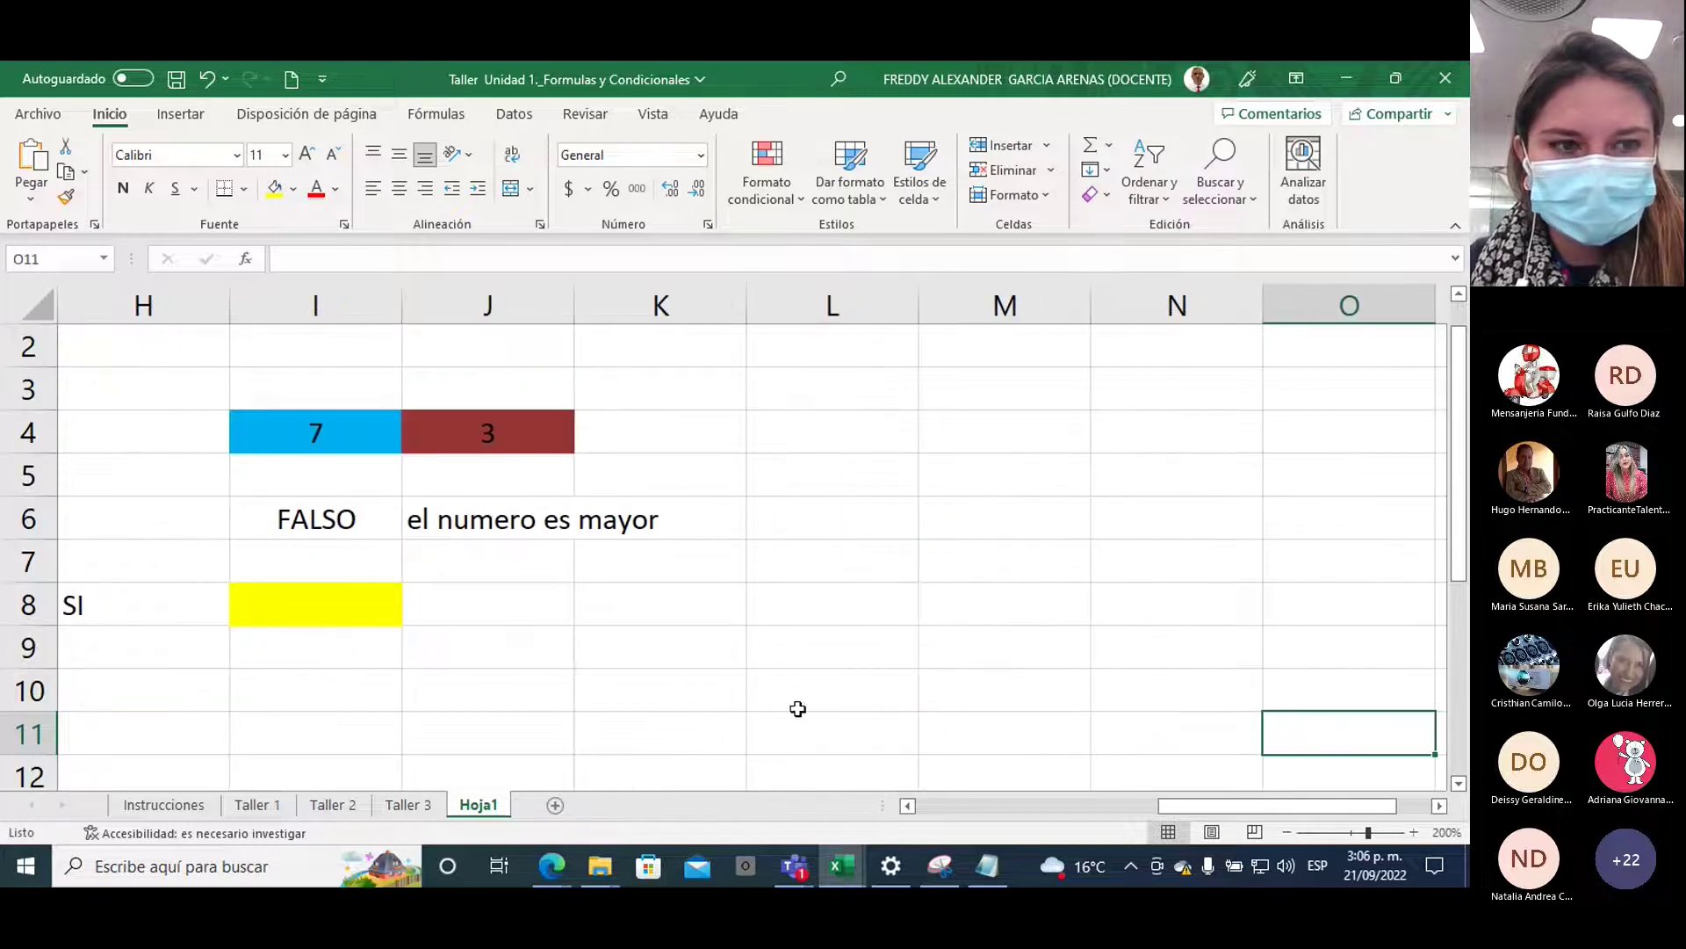
{"action": "left_click", "coordinate": [309, 600]}
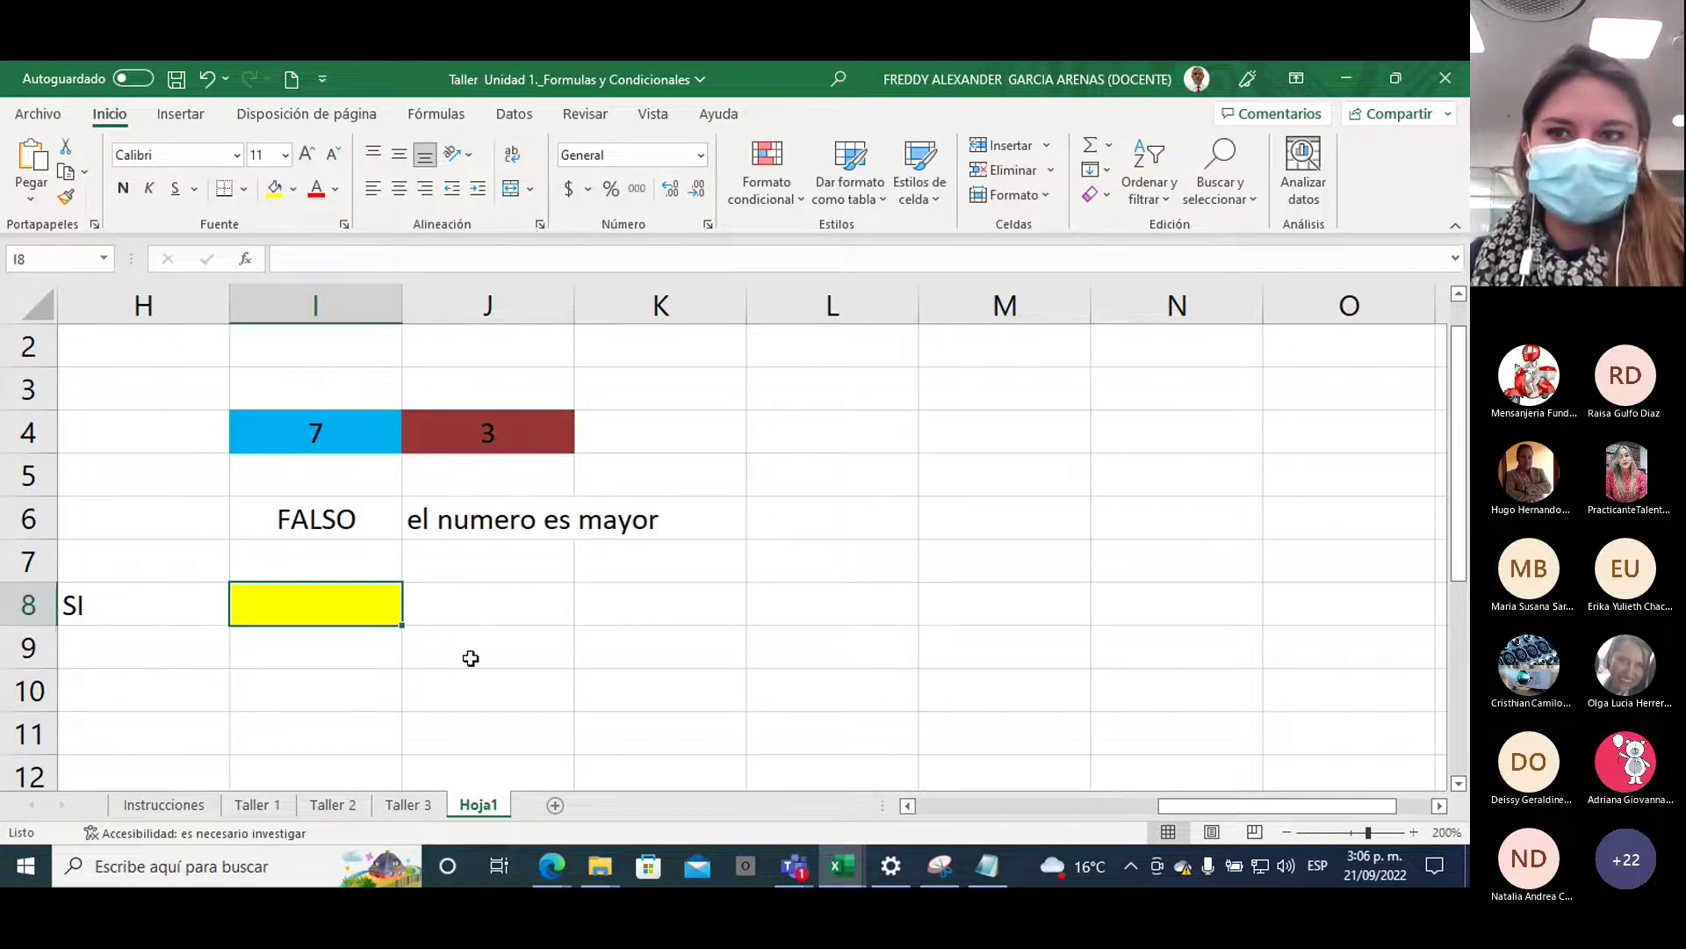
Type =si in I8 and mark the SI, SI.CONJUNTO, SI.ERROR, SI.ND and SIGNO suggestions
{"action": "type", "text": "="}
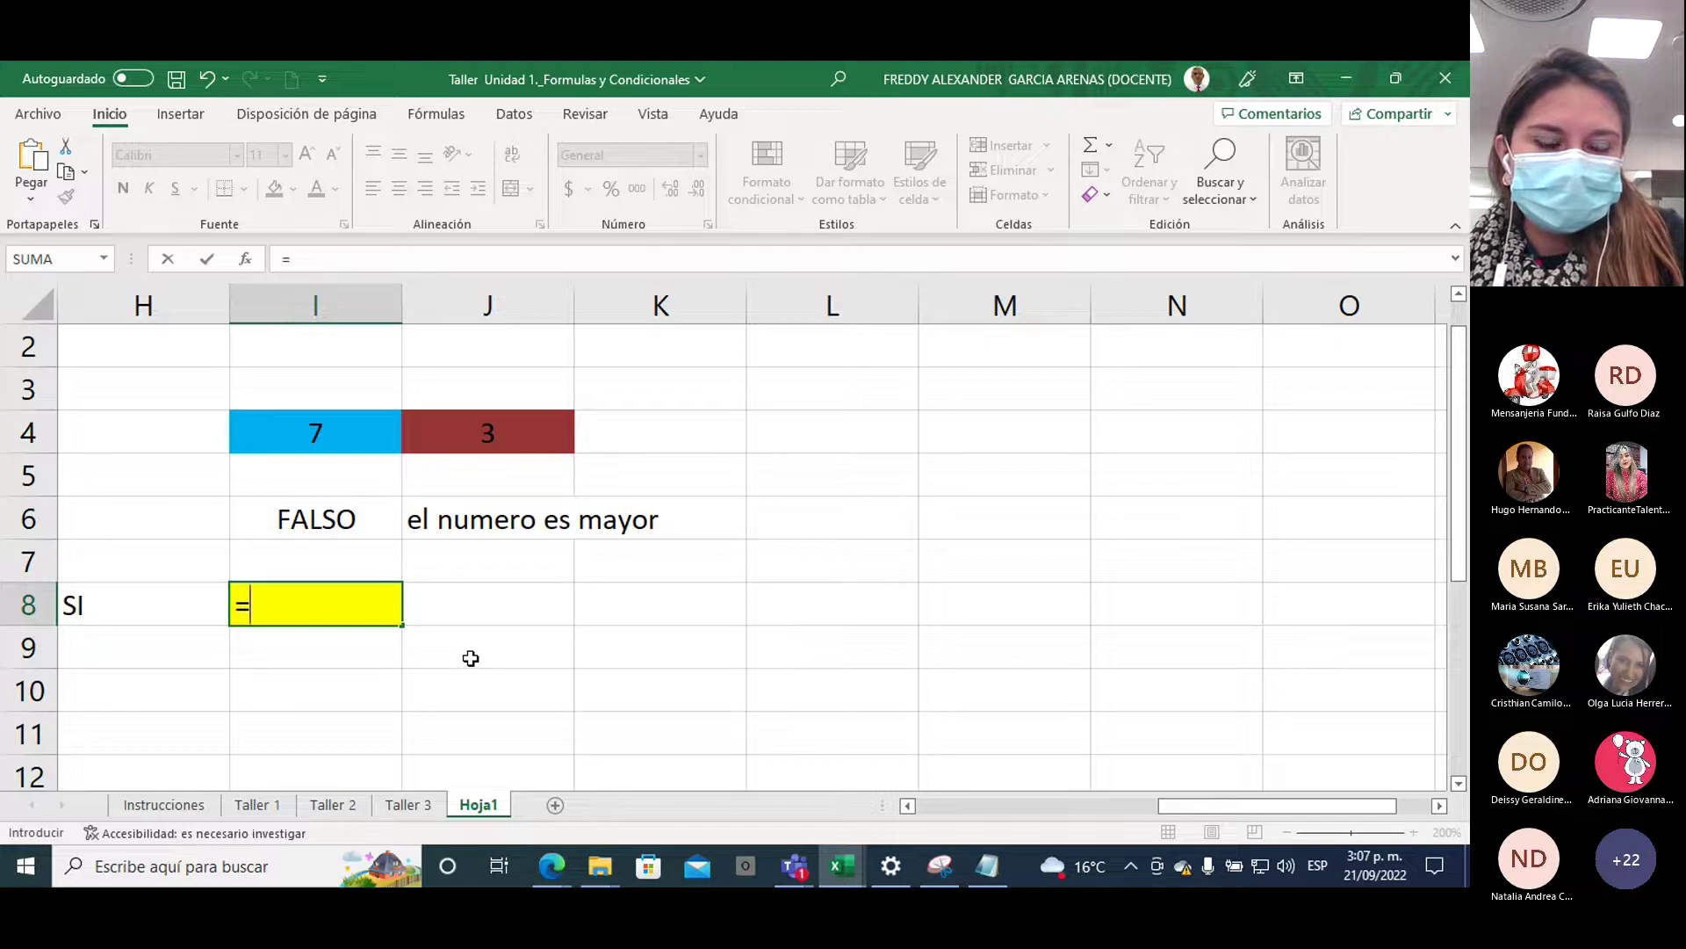
{"action": "type", "text": "si"}
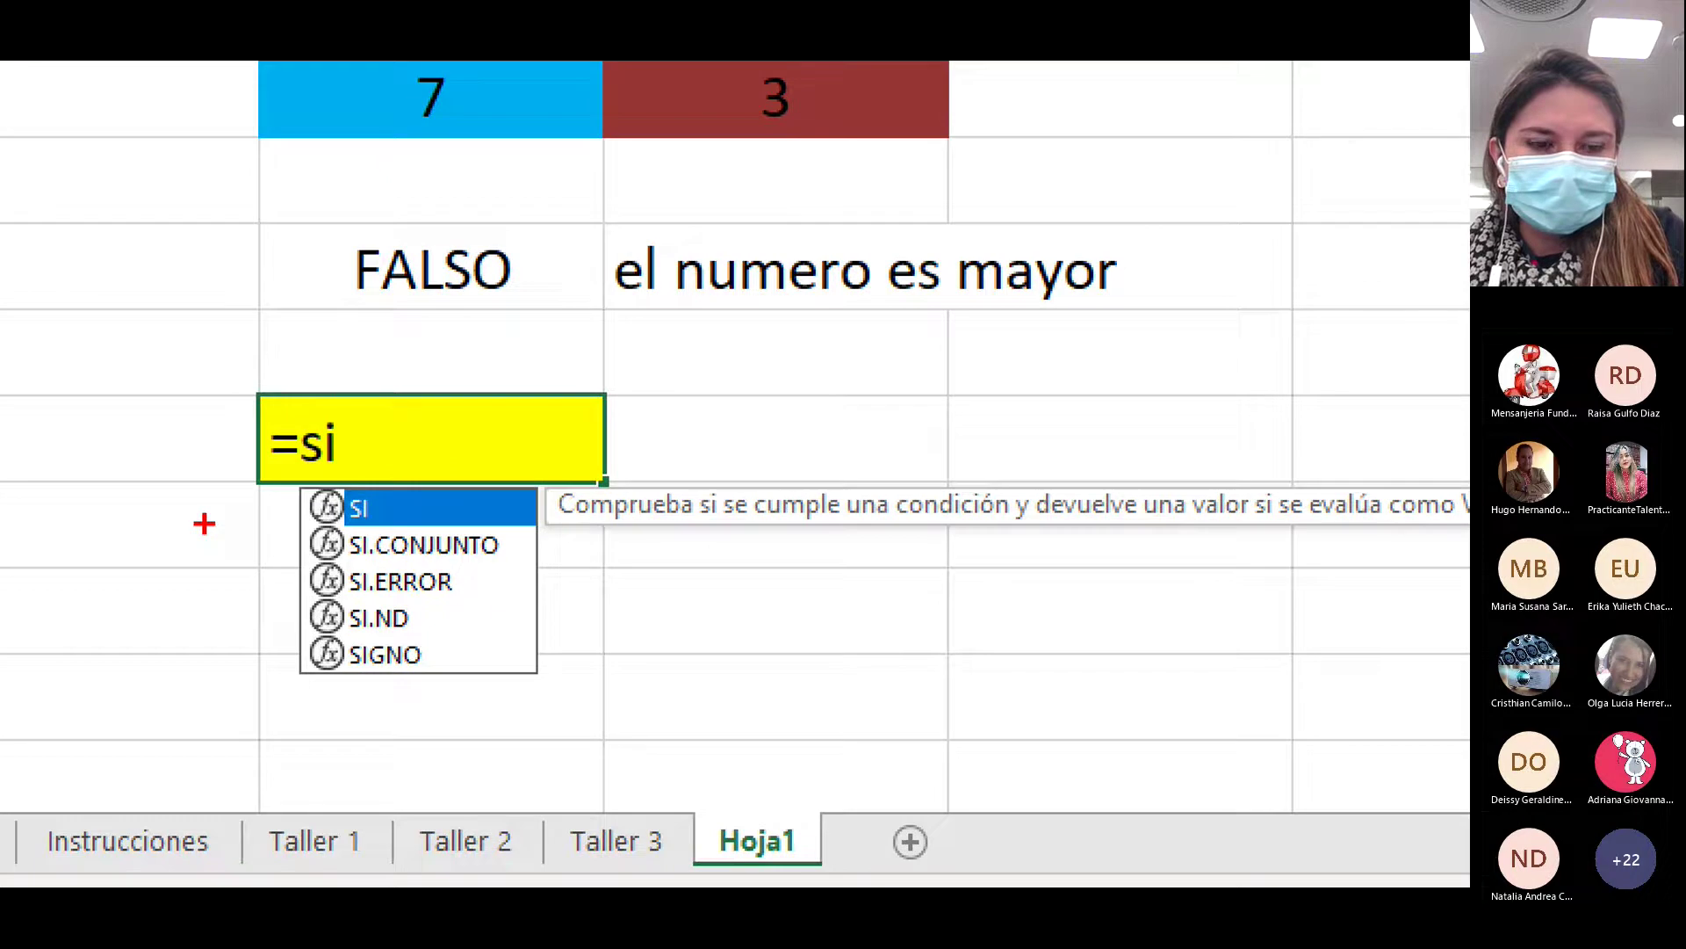
{"action": "mouse_move", "coordinate": [171, 513]}
{"action": "left_mouse_down"}
{"action": "mouse_move", "coordinate": [291, 517]}
{"action": "mouse_move", "coordinate": [267, 531]}
{"action": "left_mouse_up"}
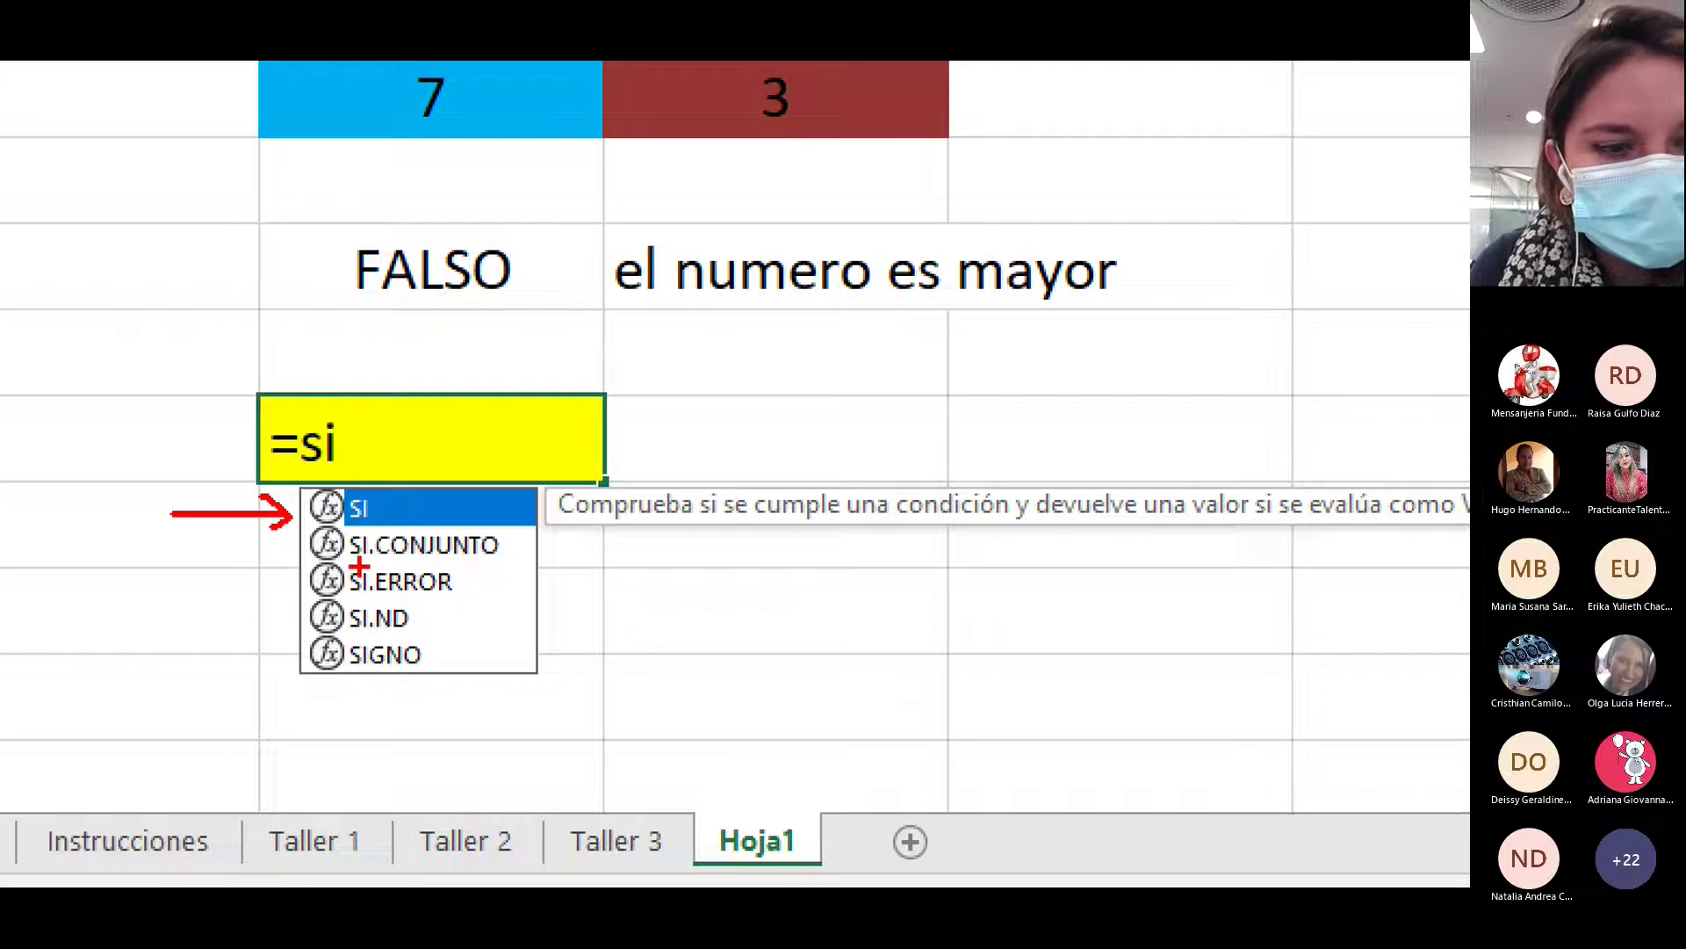
{"action": "left_click_drag", "start_coordinate": [360, 566], "coordinate": [464, 566]}
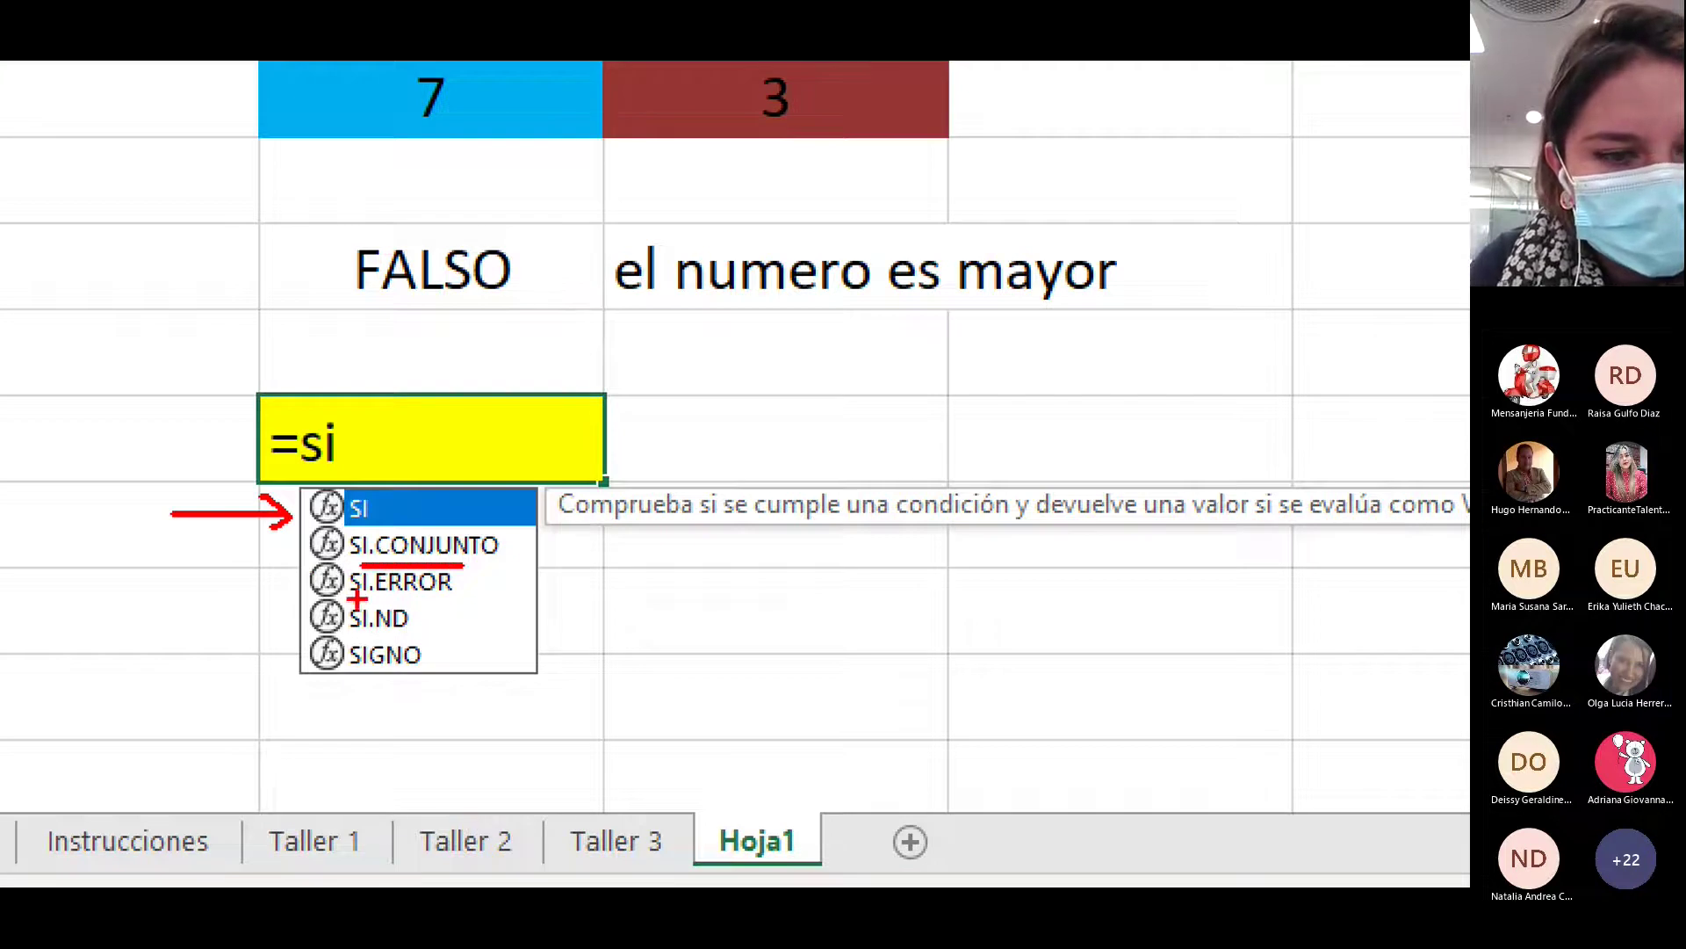
{"action": "mouse_move", "coordinate": [358, 600]}
{"action": "left_mouse_down"}
{"action": "mouse_move", "coordinate": [431, 598]}
{"action": "mouse_move", "coordinate": [413, 628]}
{"action": "left_mouse_up"}
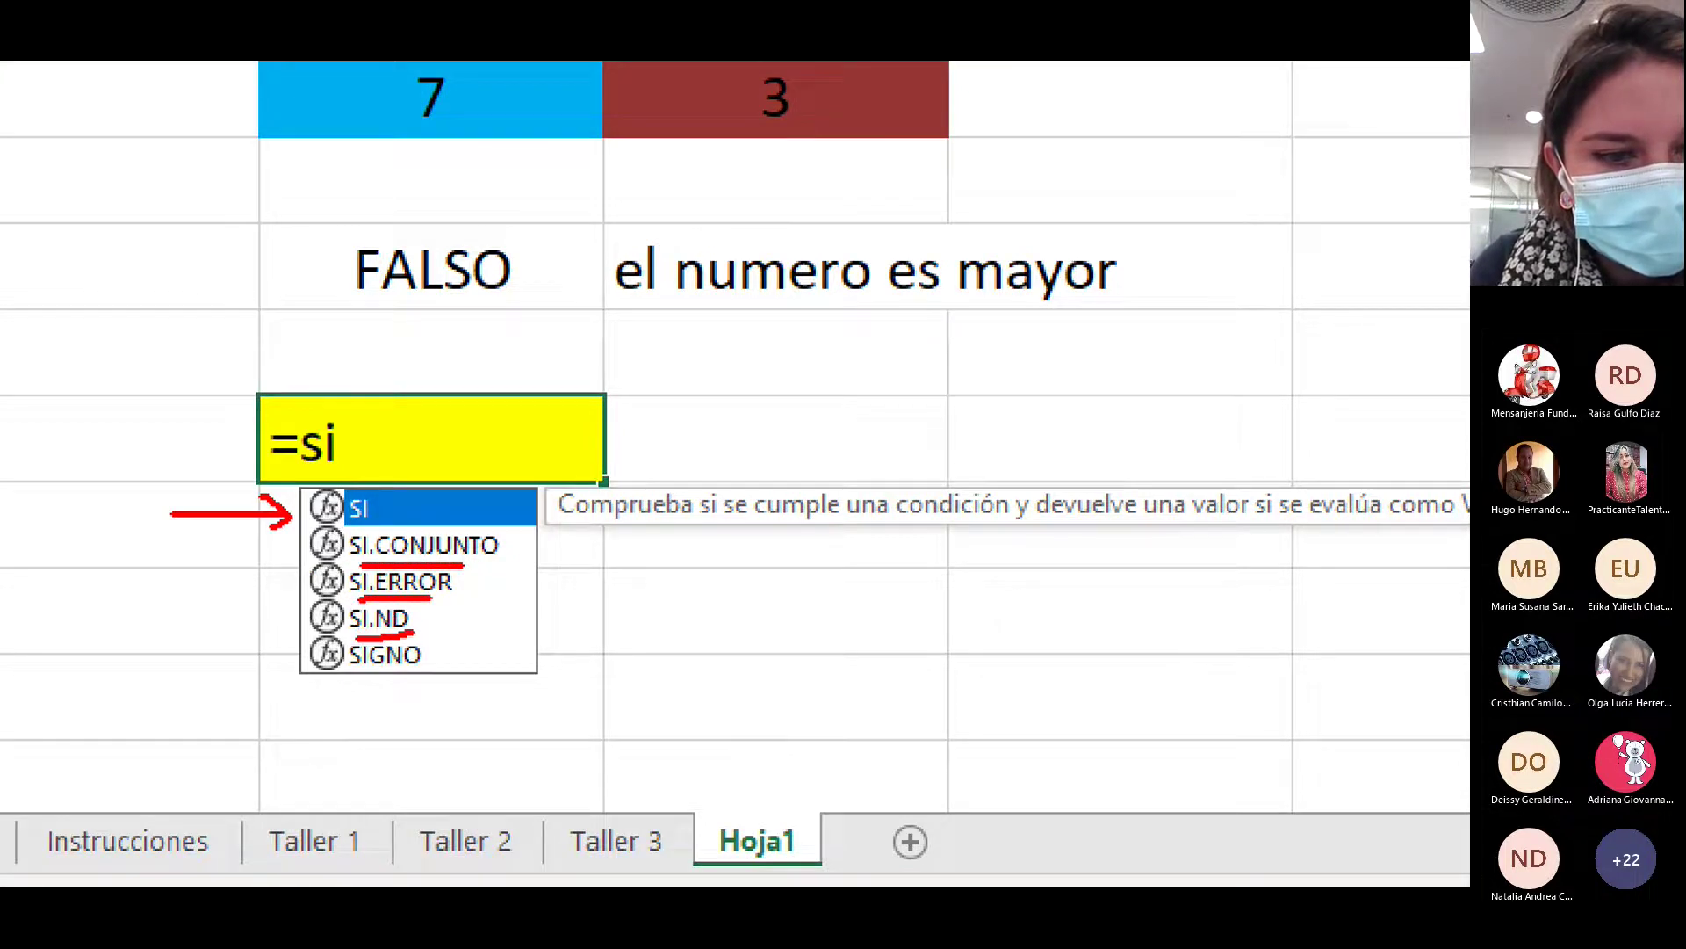
{"action": "left_click_drag", "start_coordinate": [351, 674], "coordinate": [437, 672]}
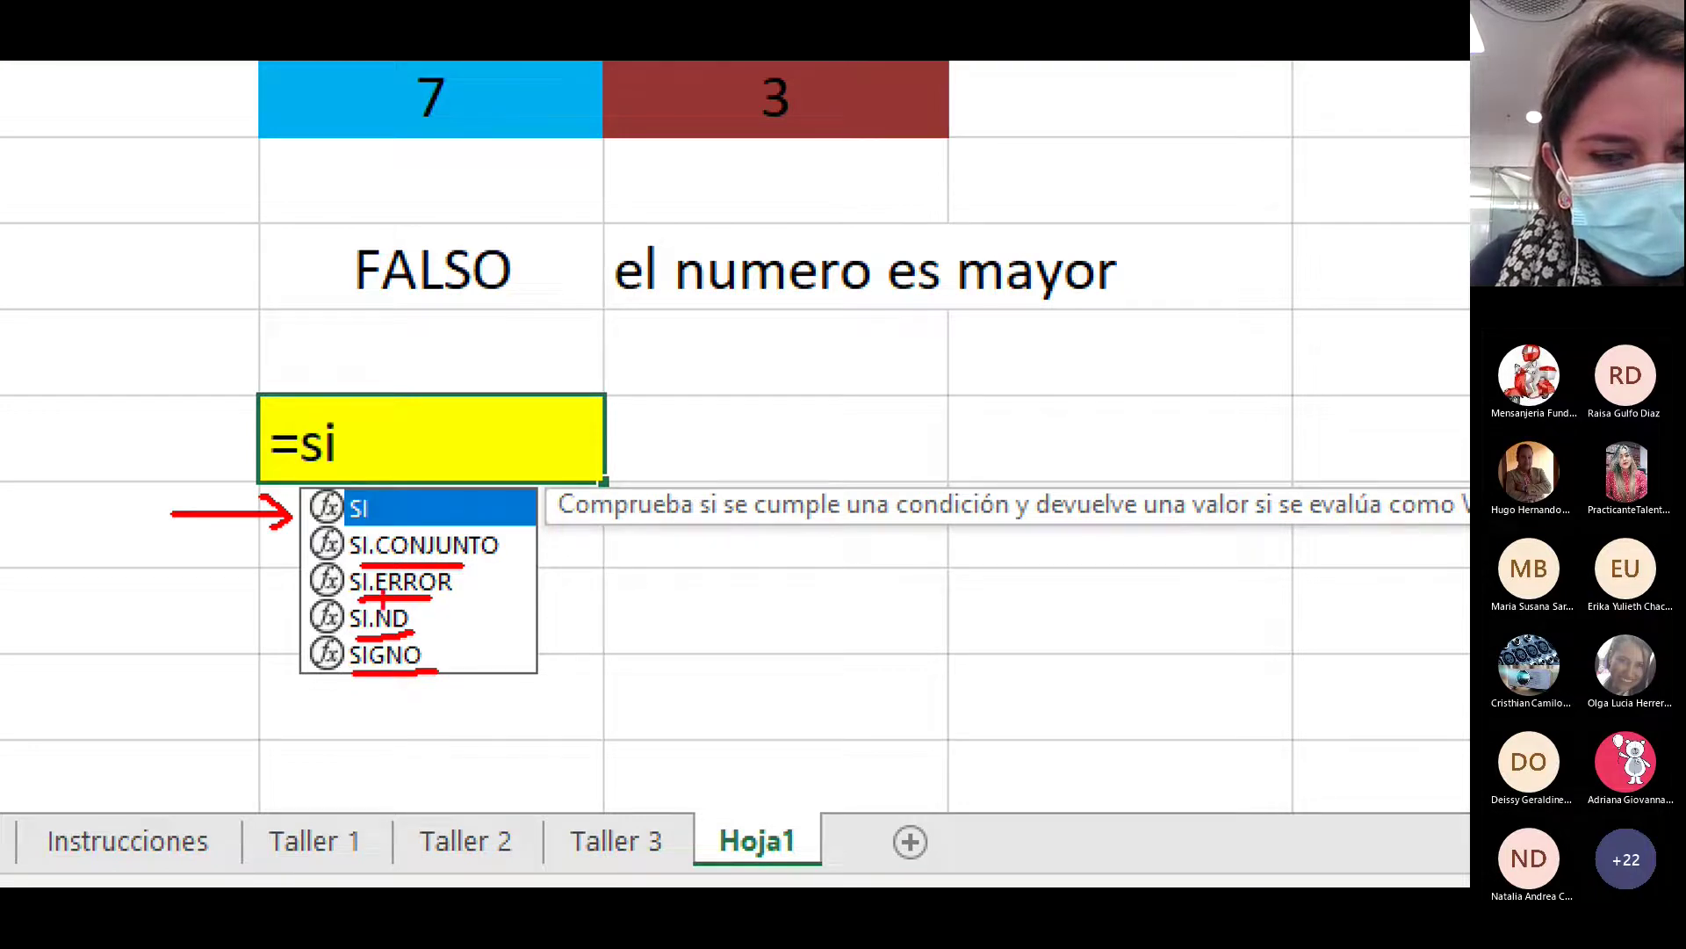
{"action": "mouse_move", "coordinate": [341, 486]}
{"action": "left_mouse_down"}
{"action": "mouse_move", "coordinate": [345, 514]}
{"action": "mouse_move", "coordinate": [379, 532]}
{"action": "mouse_move", "coordinate": [498, 532]}
{"action": "mouse_move", "coordinate": [455, 474]}
{"action": "mouse_move", "coordinate": [334, 485]}
{"action": "left_mouse_up"}
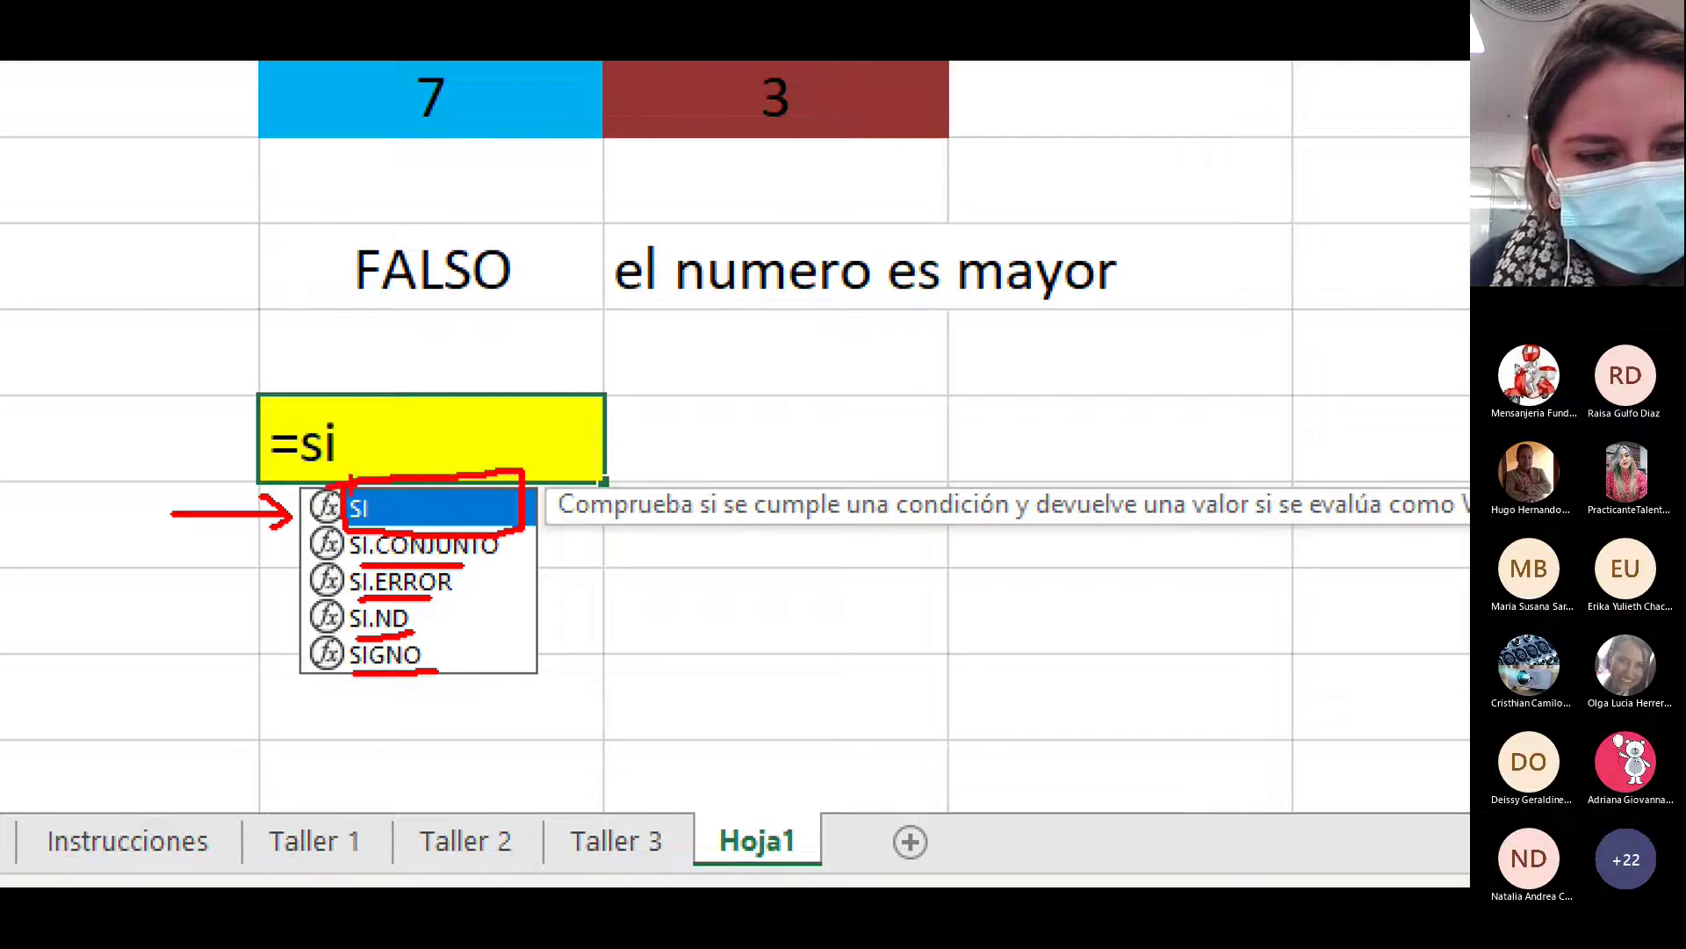
Annotate the SI function's description tooltip with underlines and arrows, then clear the marks
{"action": "left_click_drag", "start_coordinate": [563, 530], "coordinate": [1412, 527]}
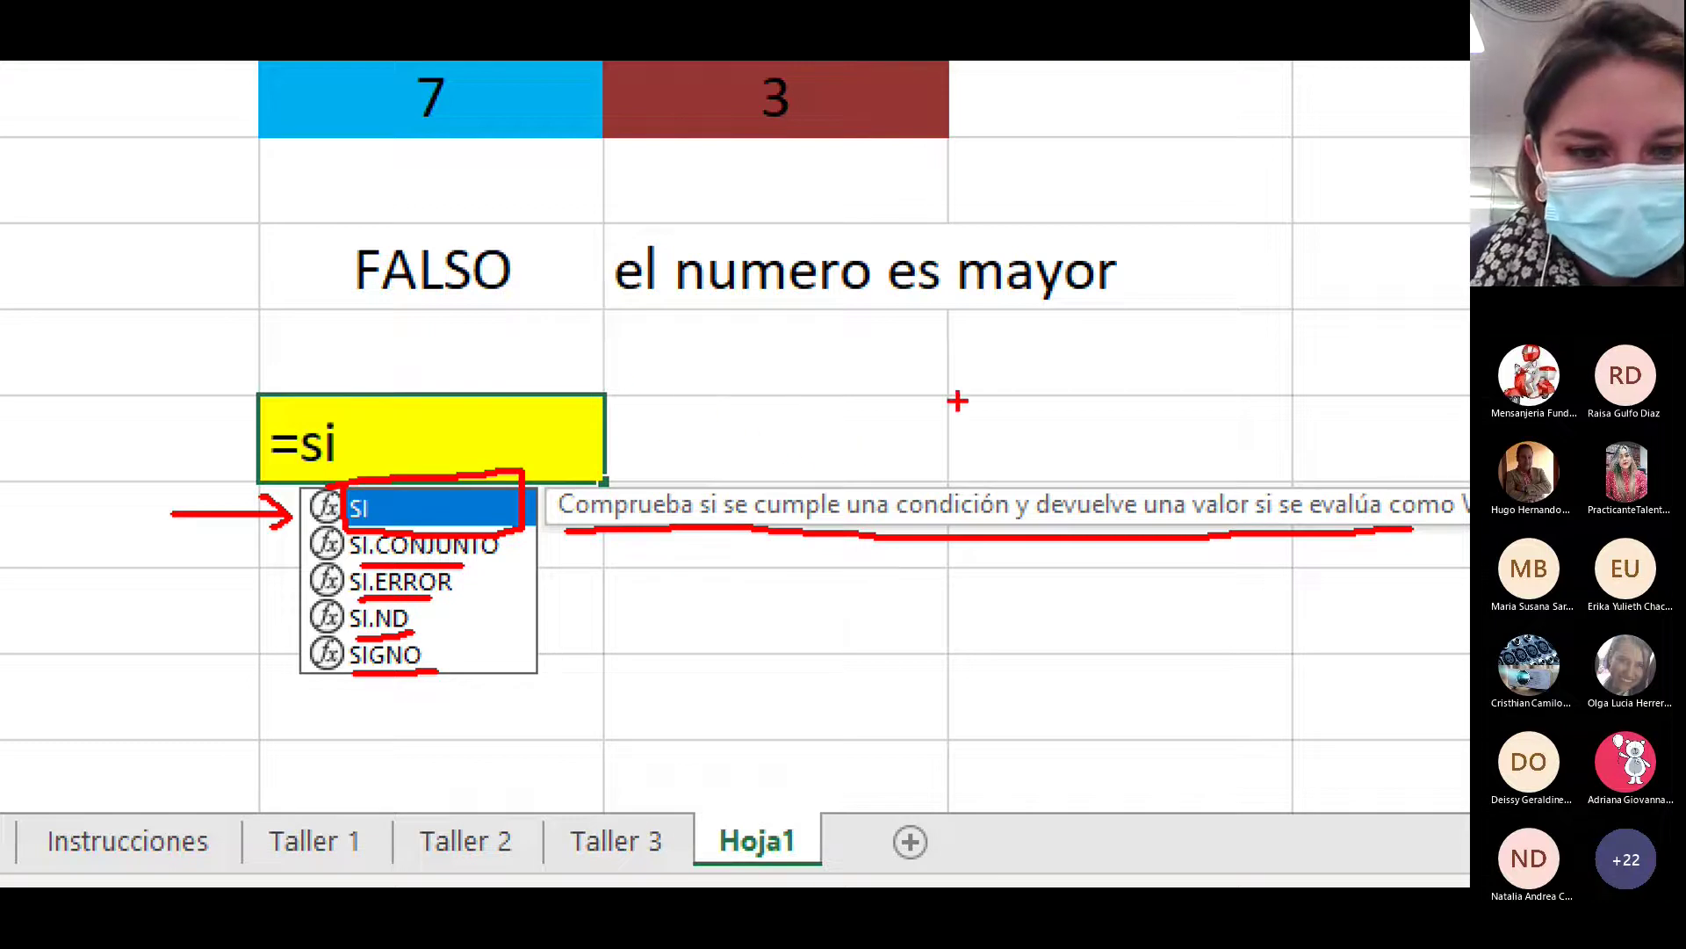
{"action": "mouse_move", "coordinate": [957, 401]}
{"action": "left_mouse_down"}
{"action": "mouse_move", "coordinate": [955, 478]}
{"action": "mouse_move", "coordinate": [980, 452]}
{"action": "left_mouse_up"}
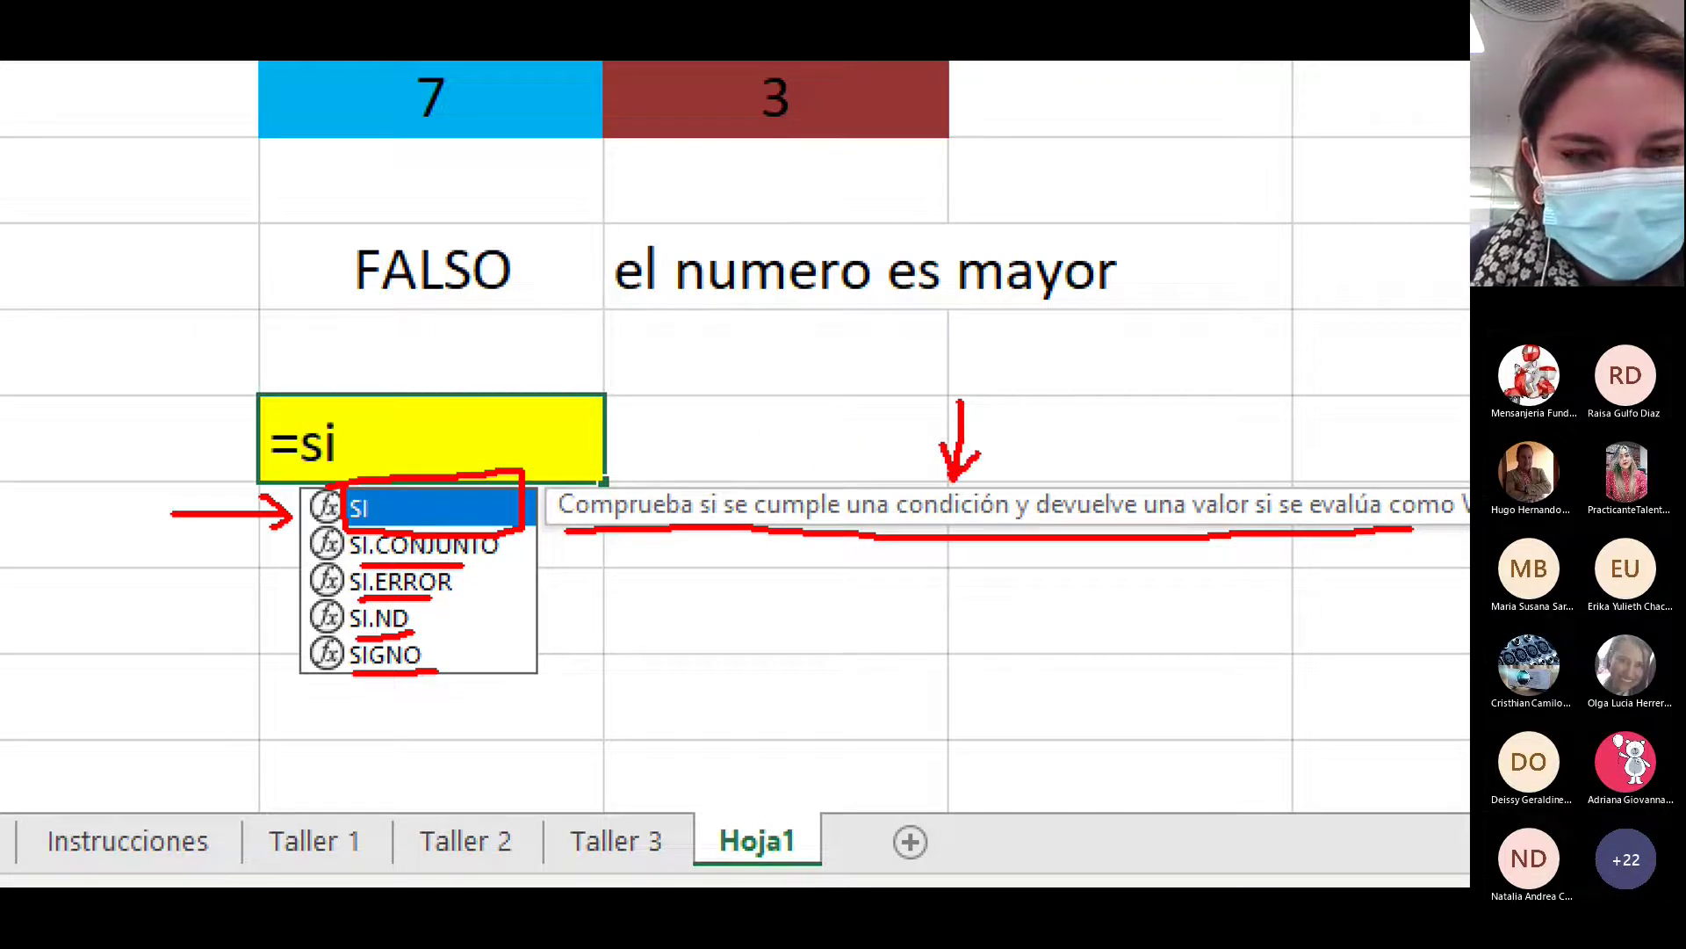
{"action": "left_click_drag", "start_coordinate": [1061, 400], "coordinate": [1073, 472]}
{"action": "left_click_drag", "start_coordinate": [1073, 472], "coordinate": [1091, 450]}
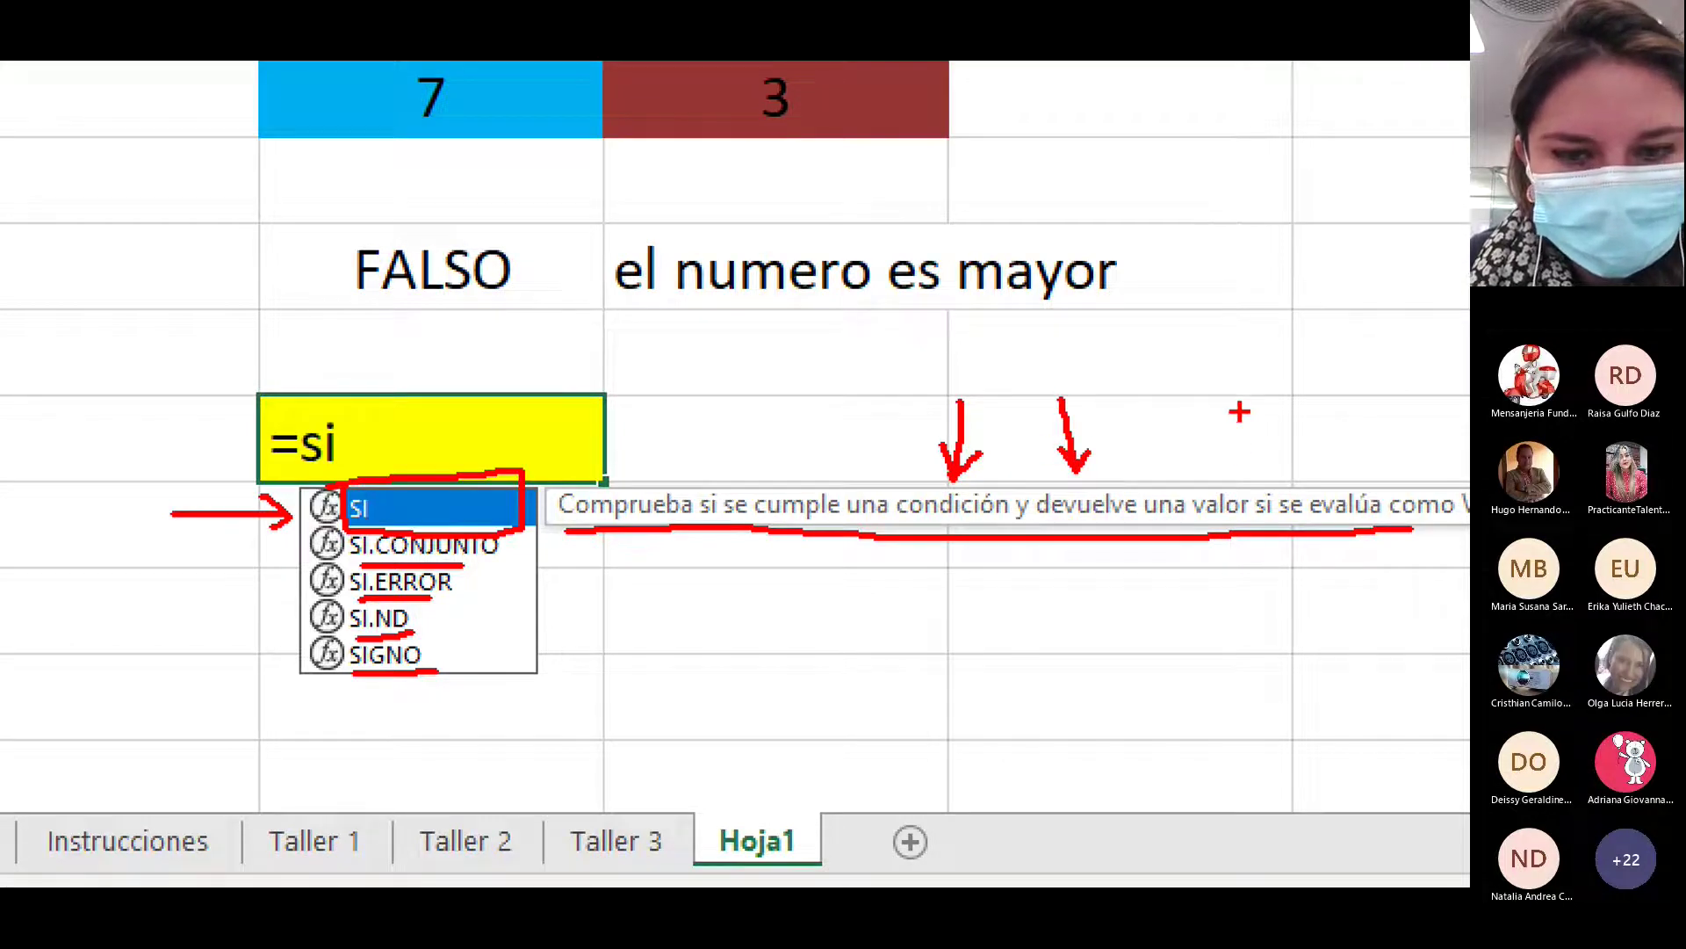
{"action": "left_click_drag", "start_coordinate": [1239, 412], "coordinate": [1264, 474]}
{"action": "left_click_drag", "start_coordinate": [1265, 474], "coordinate": [1277, 450]}
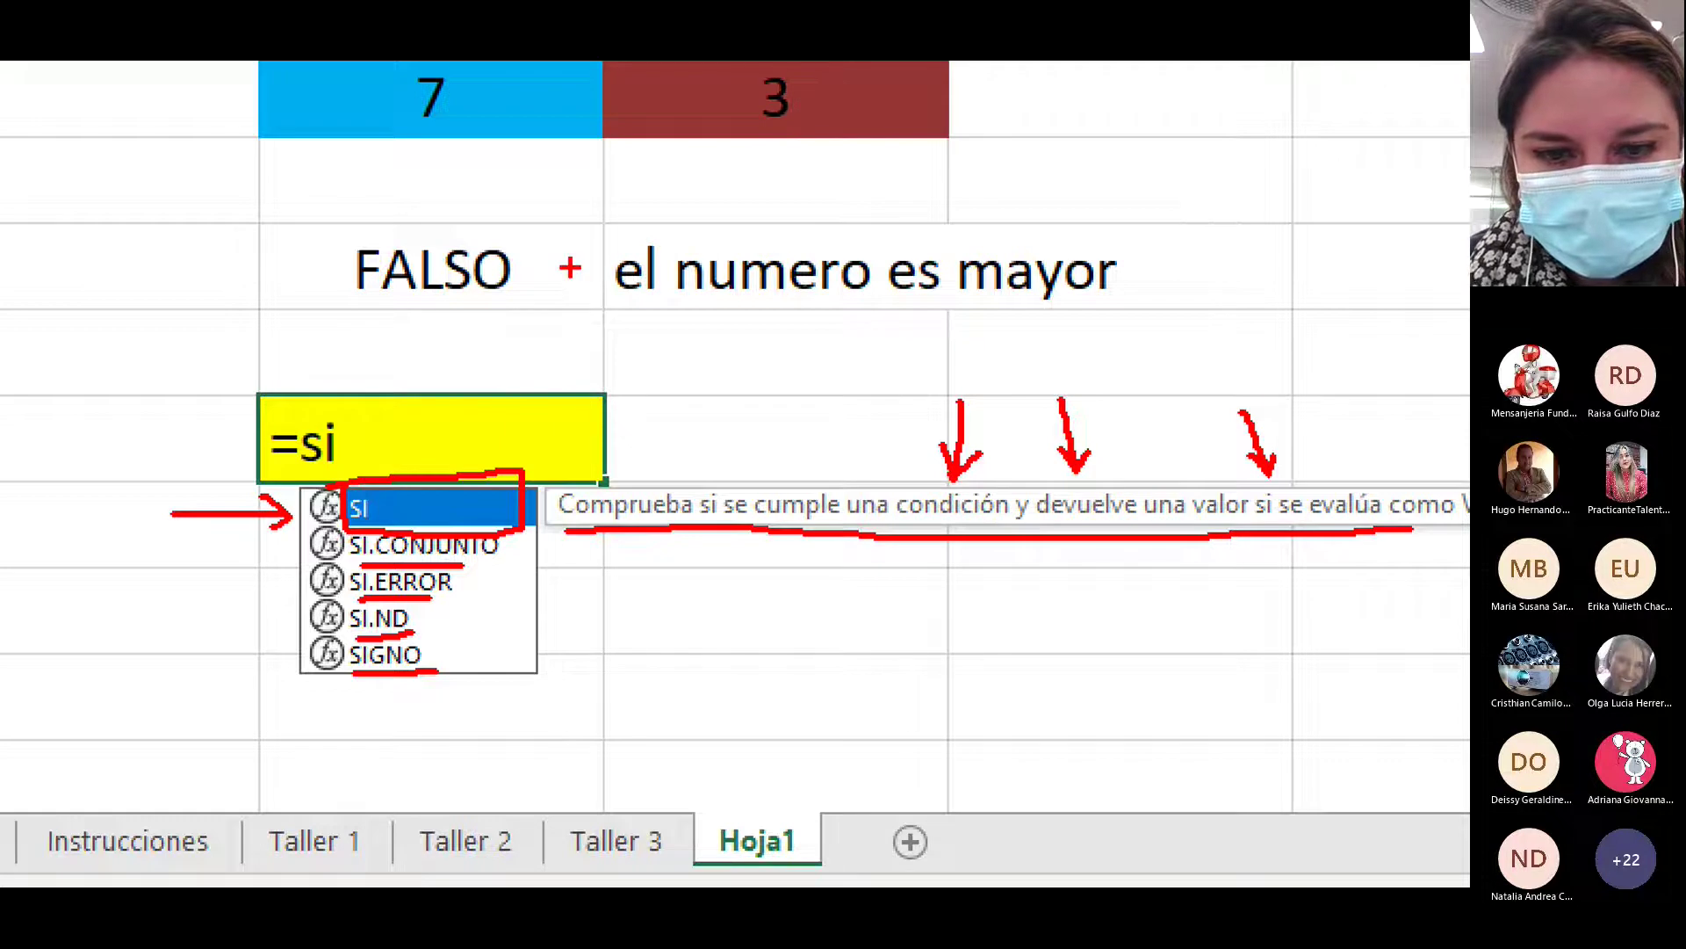
{"action": "mouse_move", "coordinate": [603, 259]}
{"action": "left_mouse_down"}
{"action": "mouse_move", "coordinate": [606, 290]}
{"action": "mouse_move", "coordinate": [980, 320]}
{"action": "mouse_move", "coordinate": [1141, 230]}
{"action": "mouse_move", "coordinate": [856, 207]}
{"action": "mouse_move", "coordinate": [604, 261]}
{"action": "left_mouse_up"}
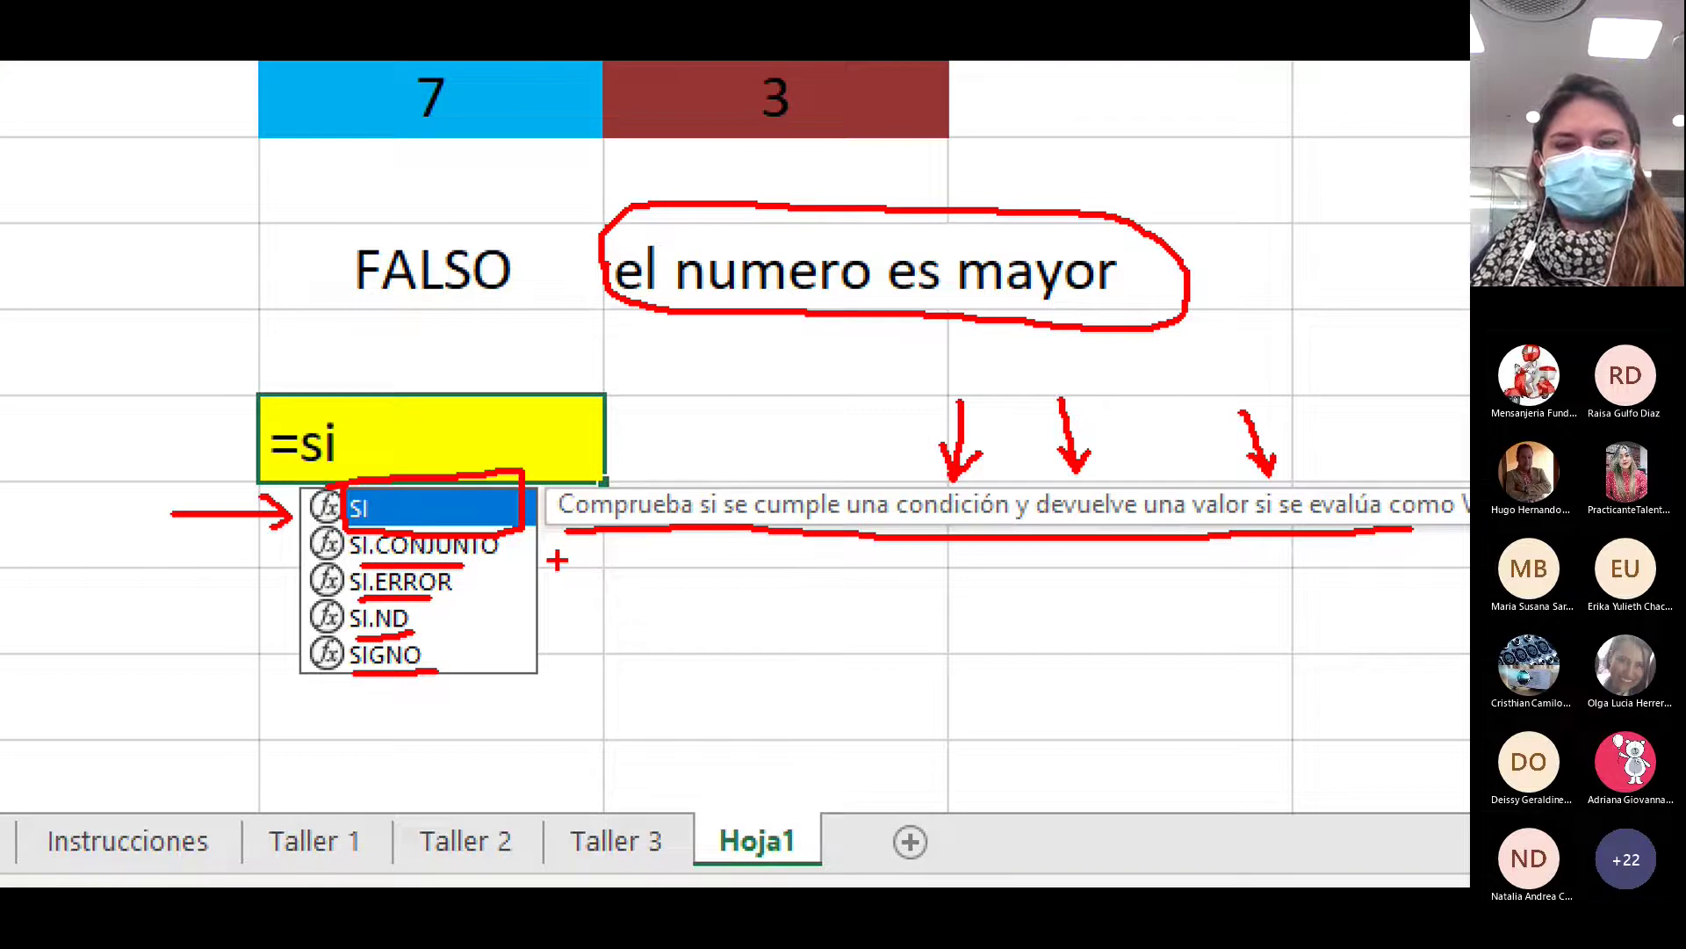
{"action": "key", "text": "Escape"}
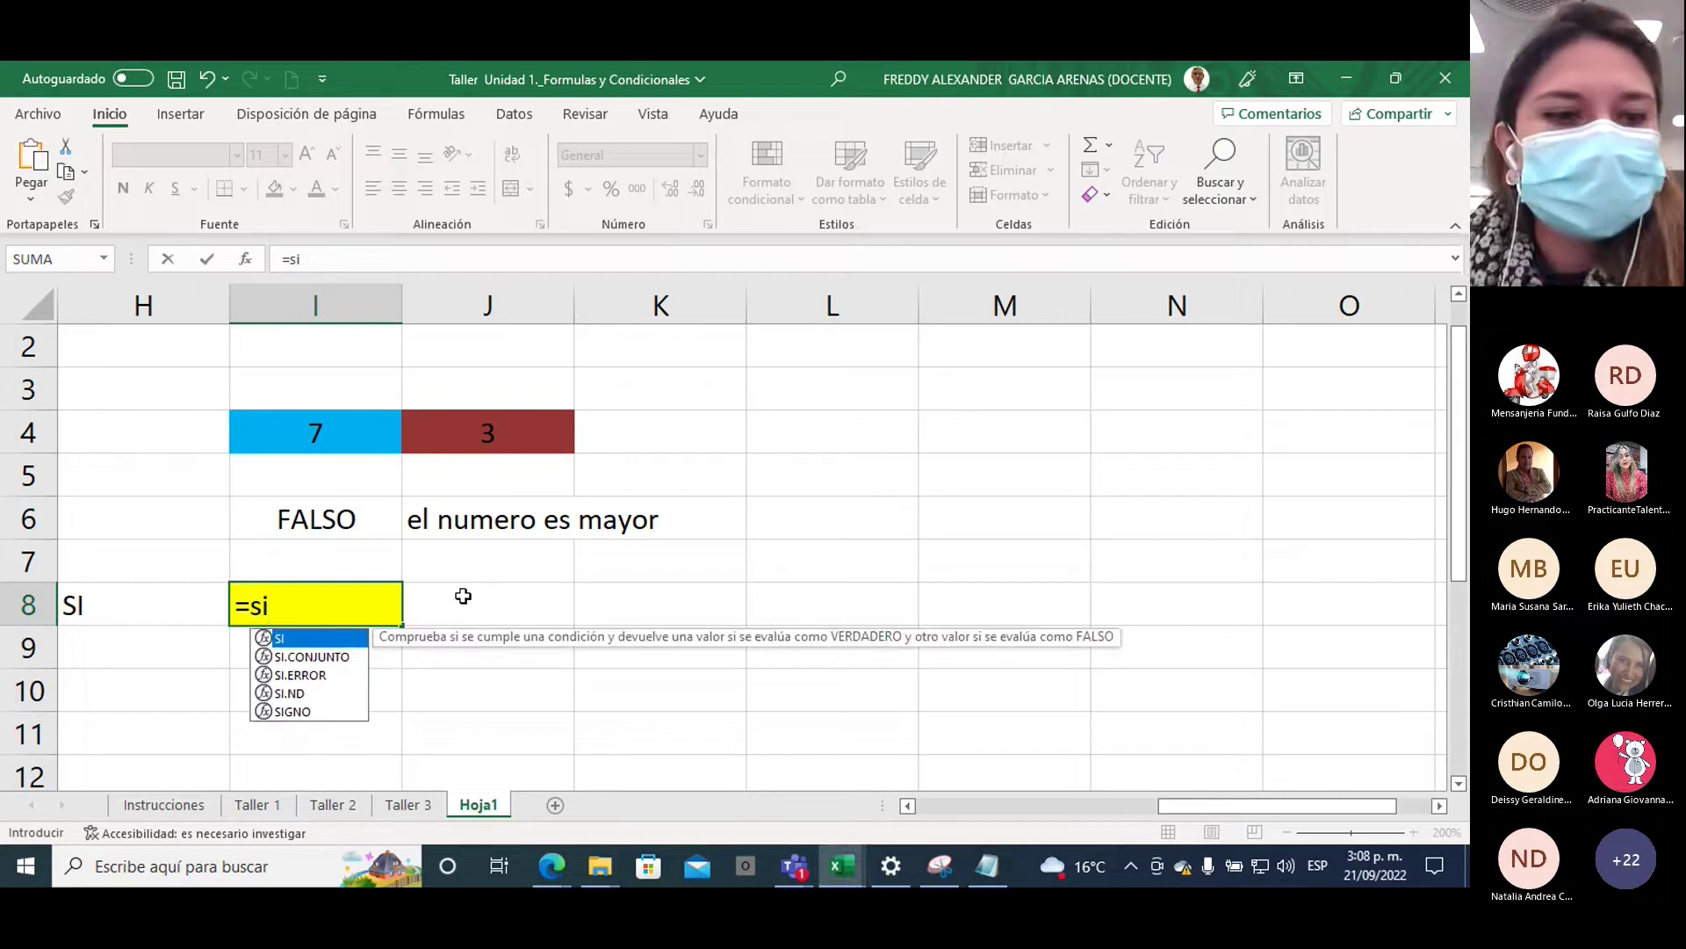
Erase the =si characters from the yellow cell I8
{"action": "key", "text": "BackSpace"}
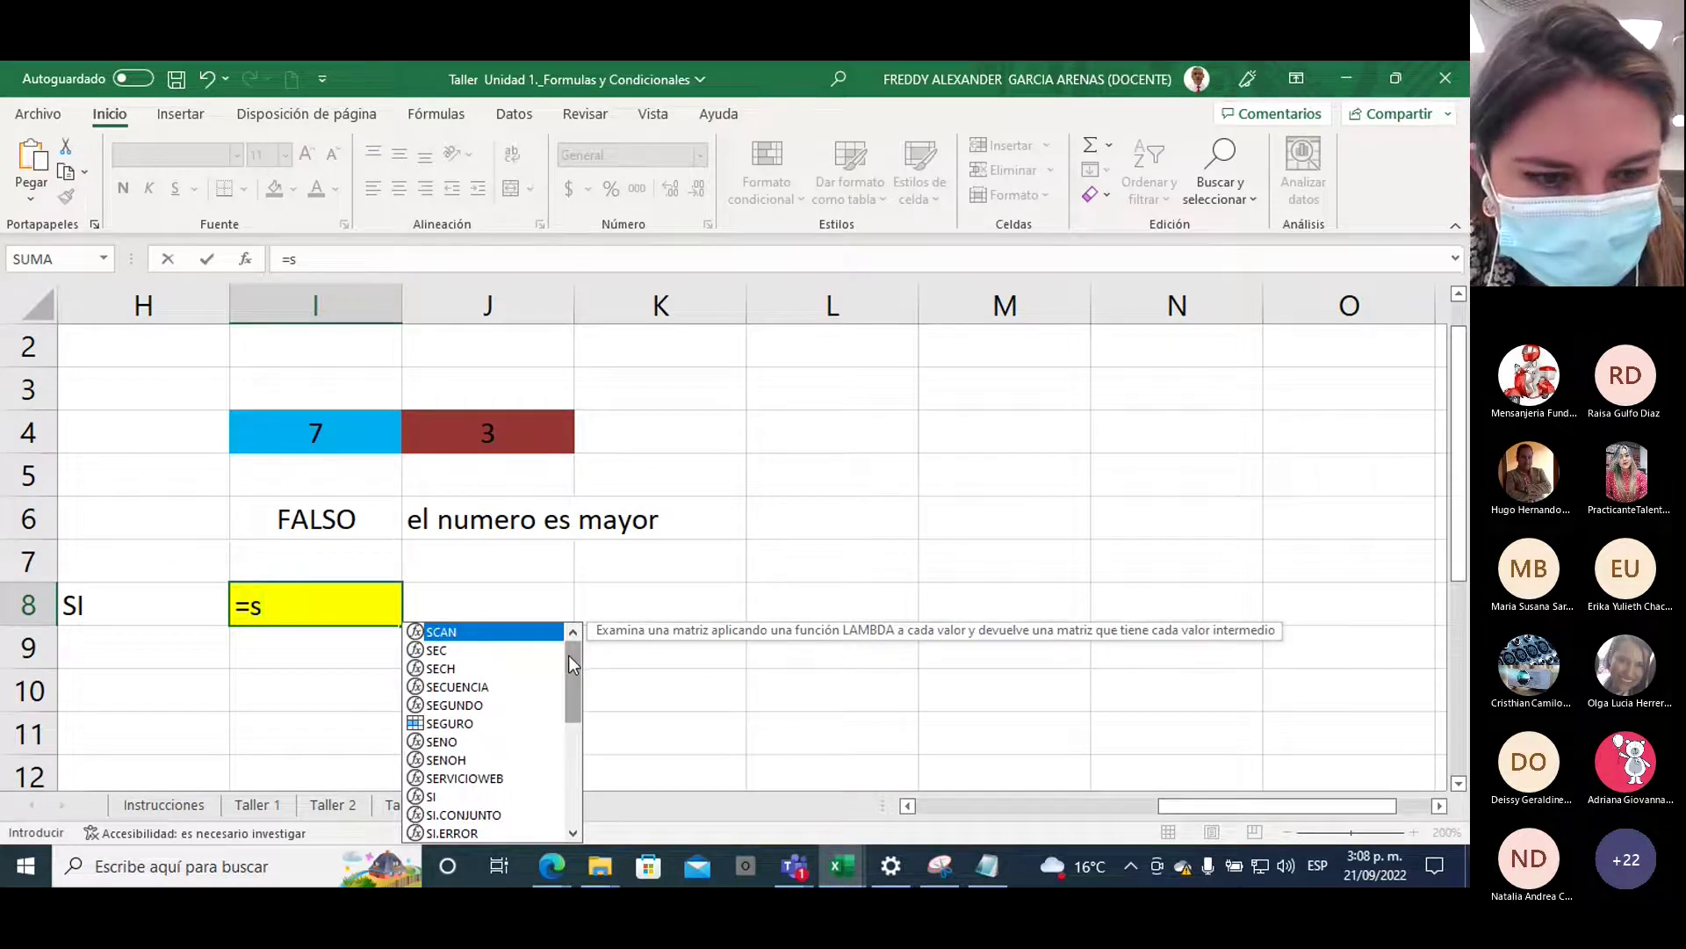
{"action": "mouse_move", "coordinate": [567, 655]}
{"action": "left_mouse_down"}
{"action": "mouse_move", "coordinate": [577, 772]}
{"action": "mouse_move", "coordinate": [582, 646]}
{"action": "left_mouse_up"}
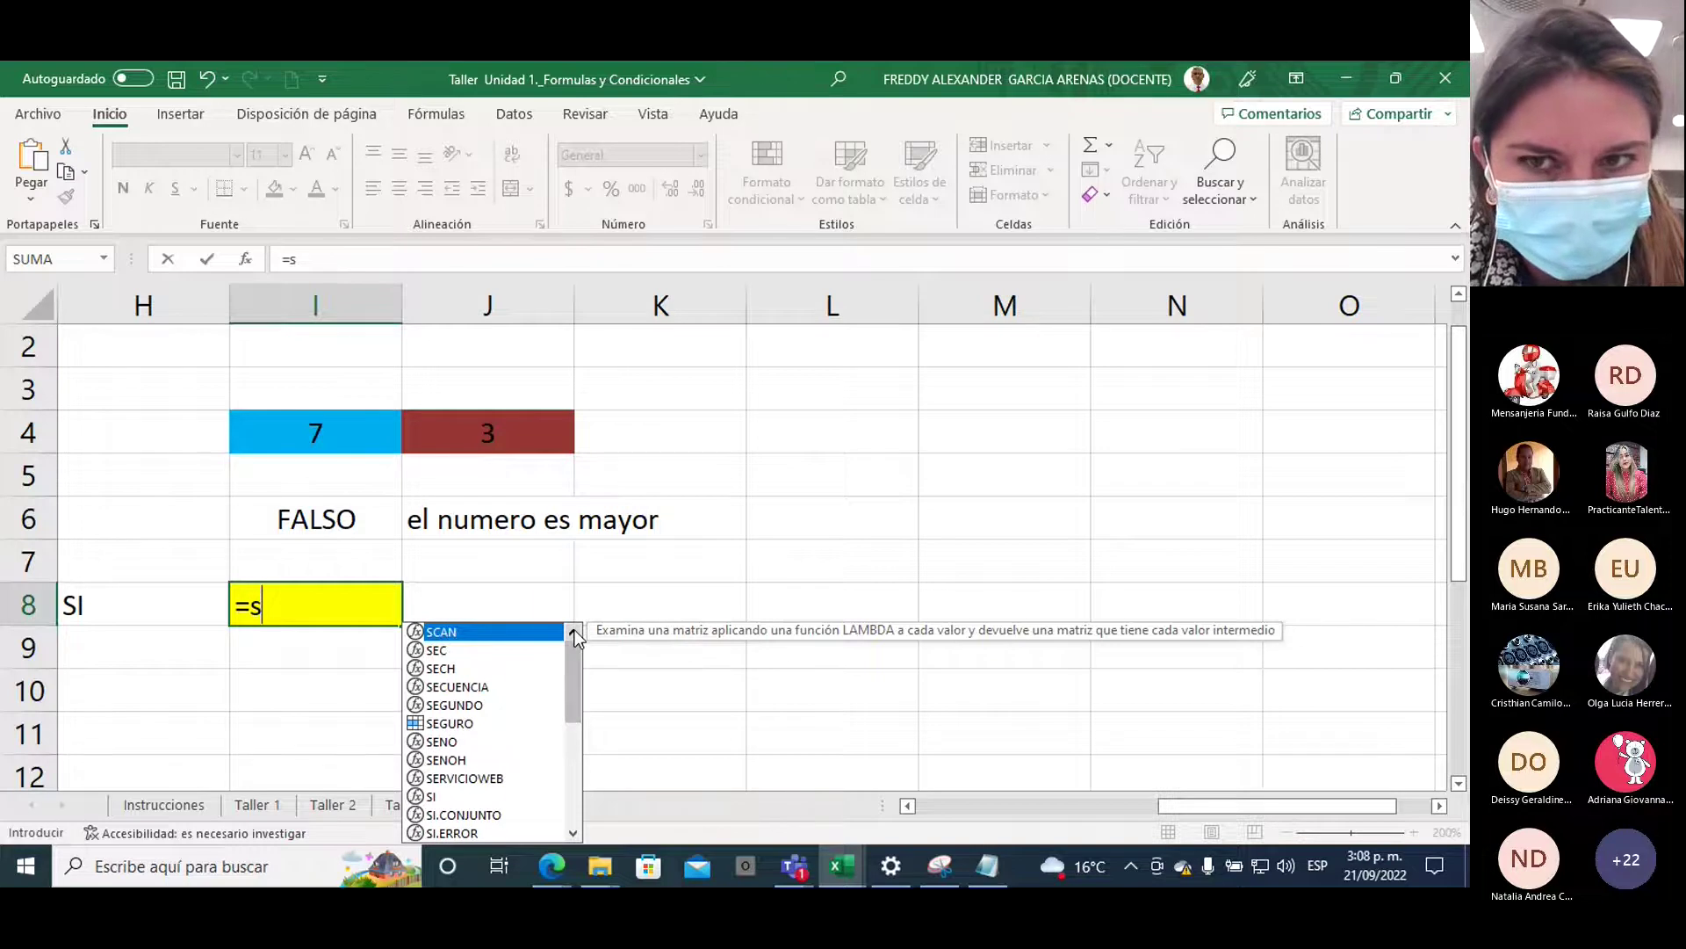
{"action": "key", "text": "BackSpace"}
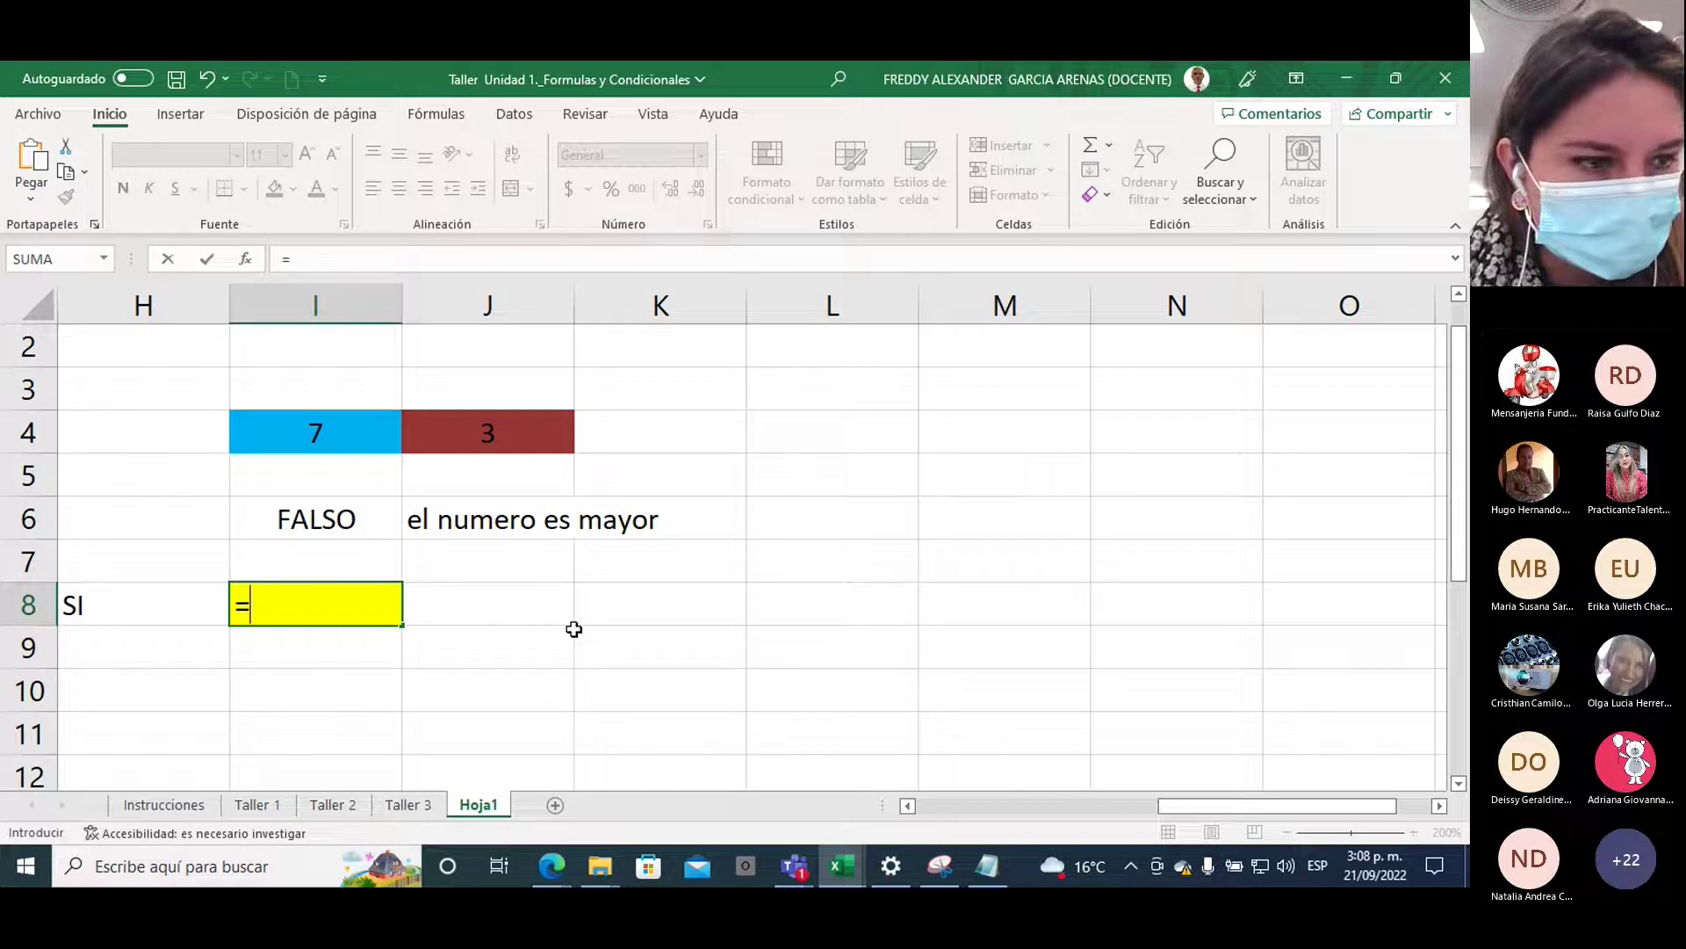
{"action": "key", "text": "BackSpace"}
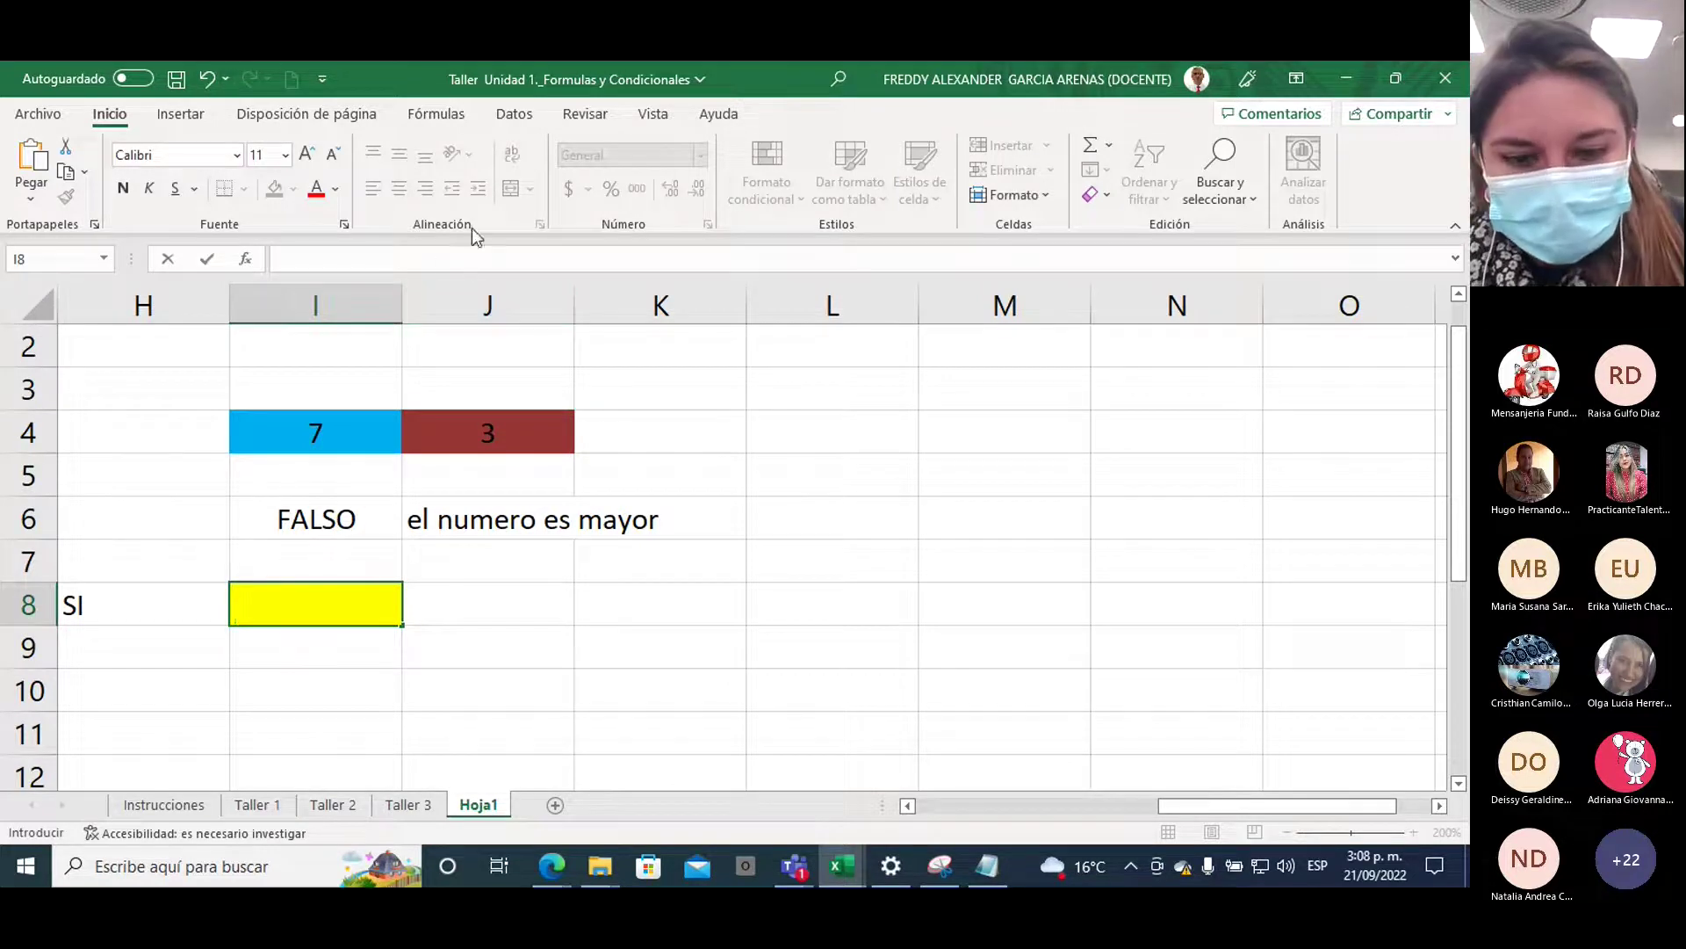
Show the Fórmulas tab and highlight Lógicas, Texto, Fecha y hora, Financieras and other function categories
{"action": "left_click", "coordinate": [437, 118]}
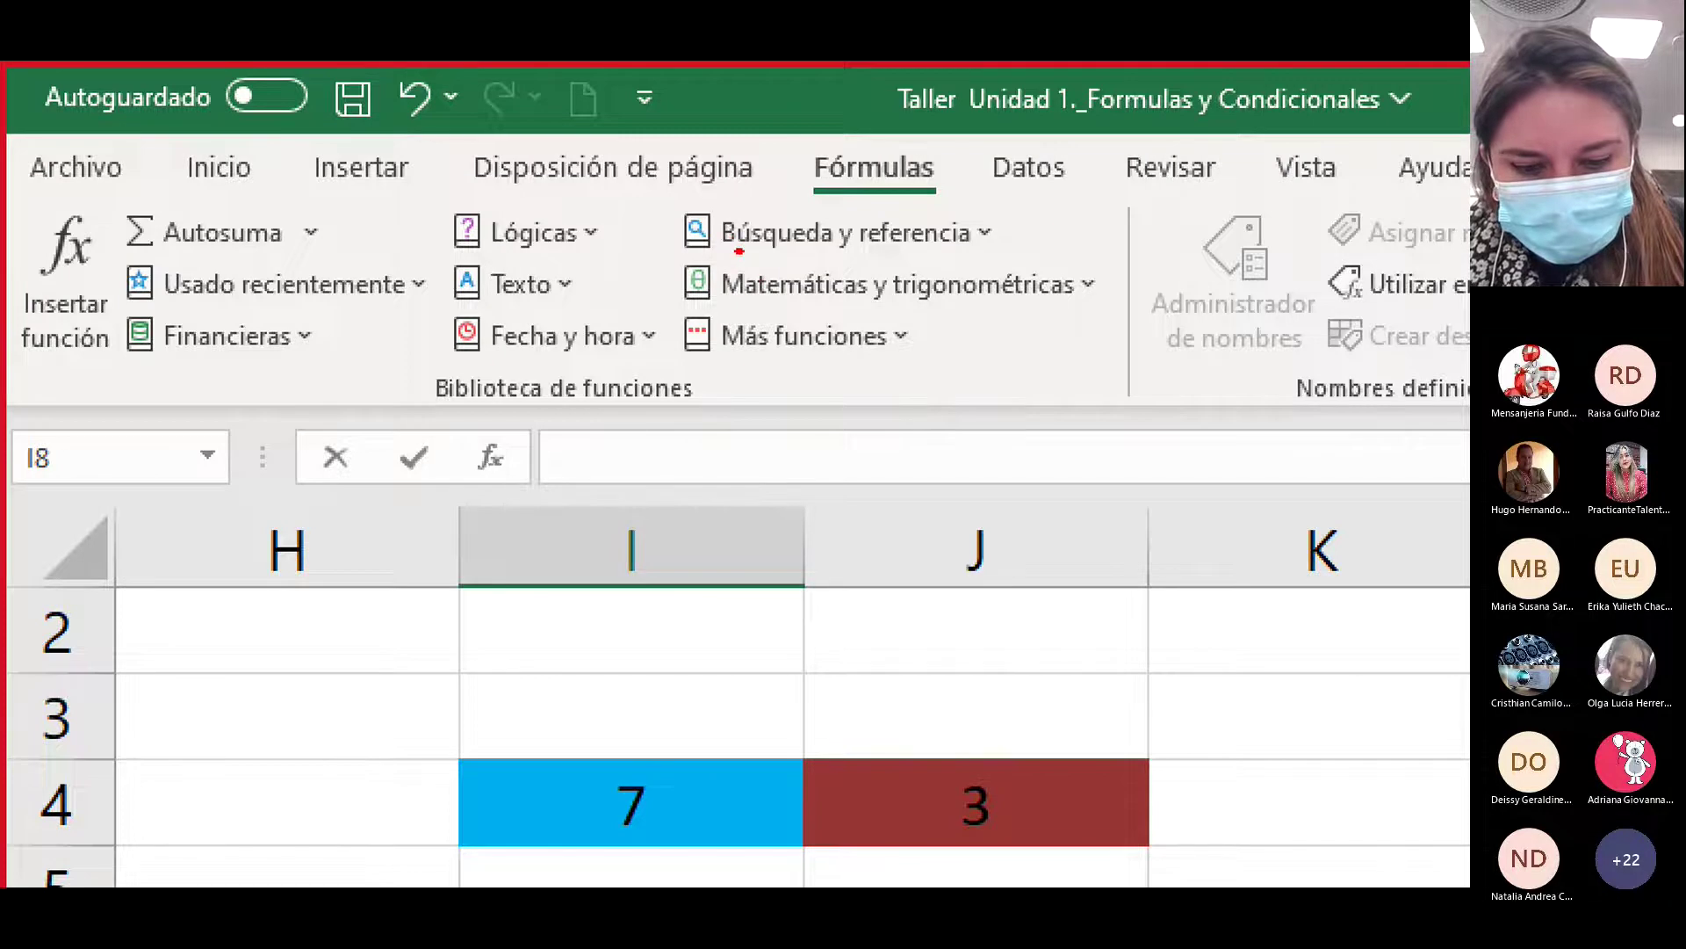
{"action": "left_click_drag", "start_coordinate": [736, 249], "coordinate": [920, 248]}
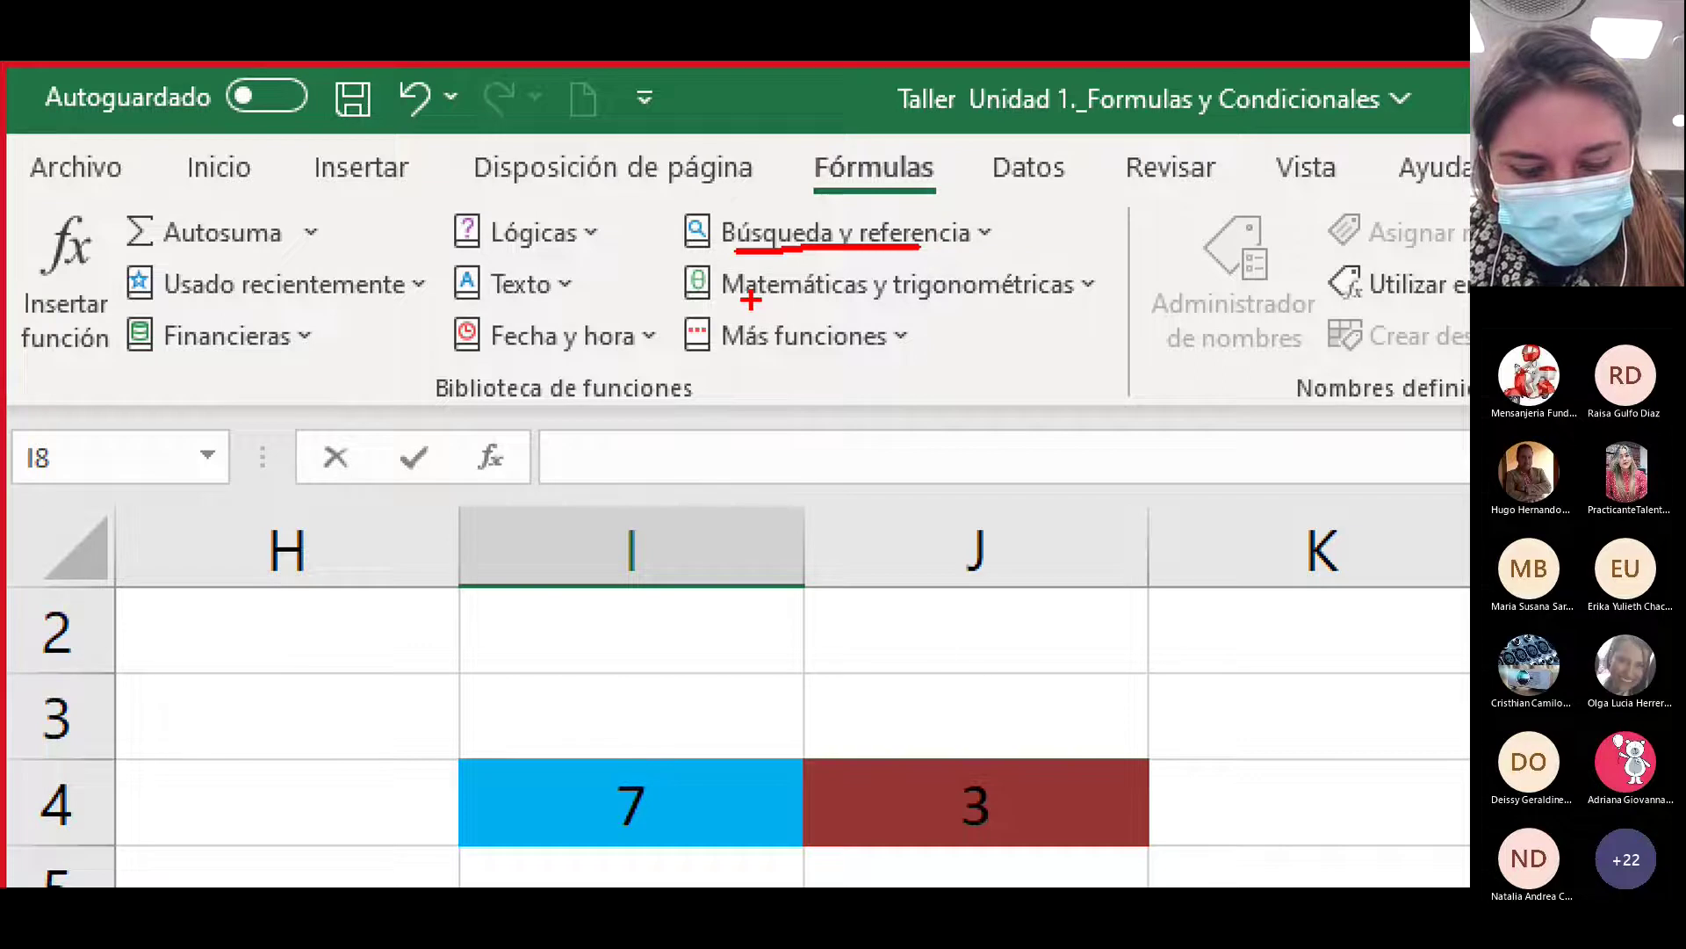
{"action": "left_click_drag", "start_coordinate": [751, 300], "coordinate": [939, 306]}
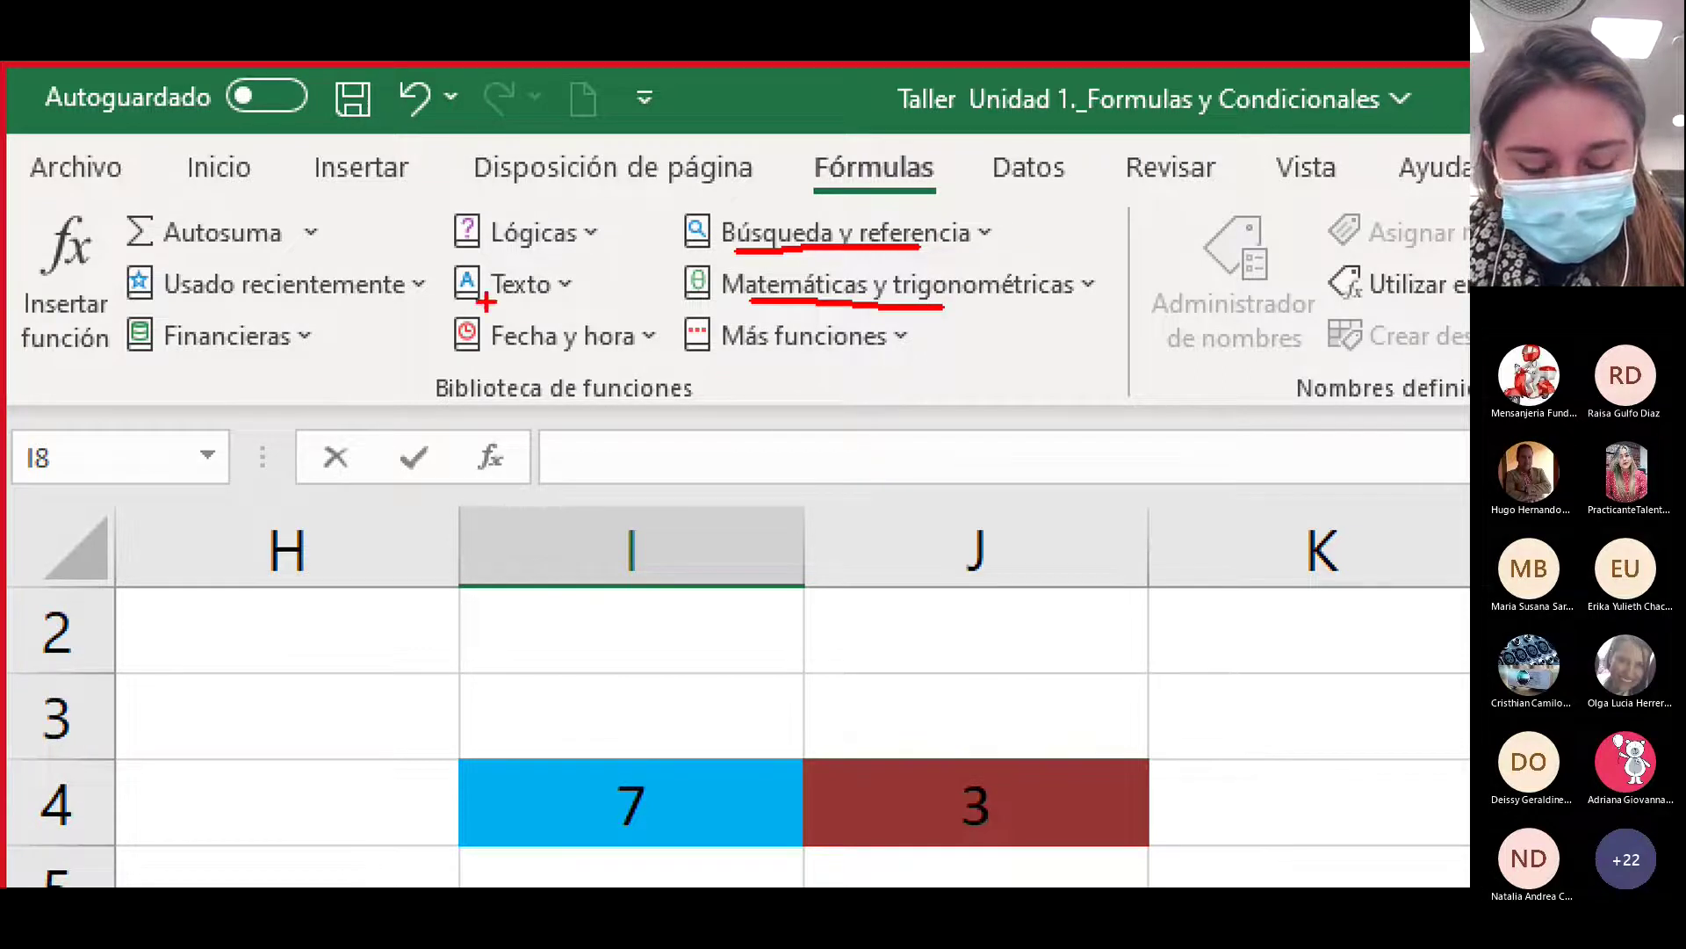
{"action": "left_click_drag", "start_coordinate": [489, 304], "coordinate": [576, 305]}
{"action": "left_click_drag", "start_coordinate": [507, 369], "coordinate": [636, 362]}
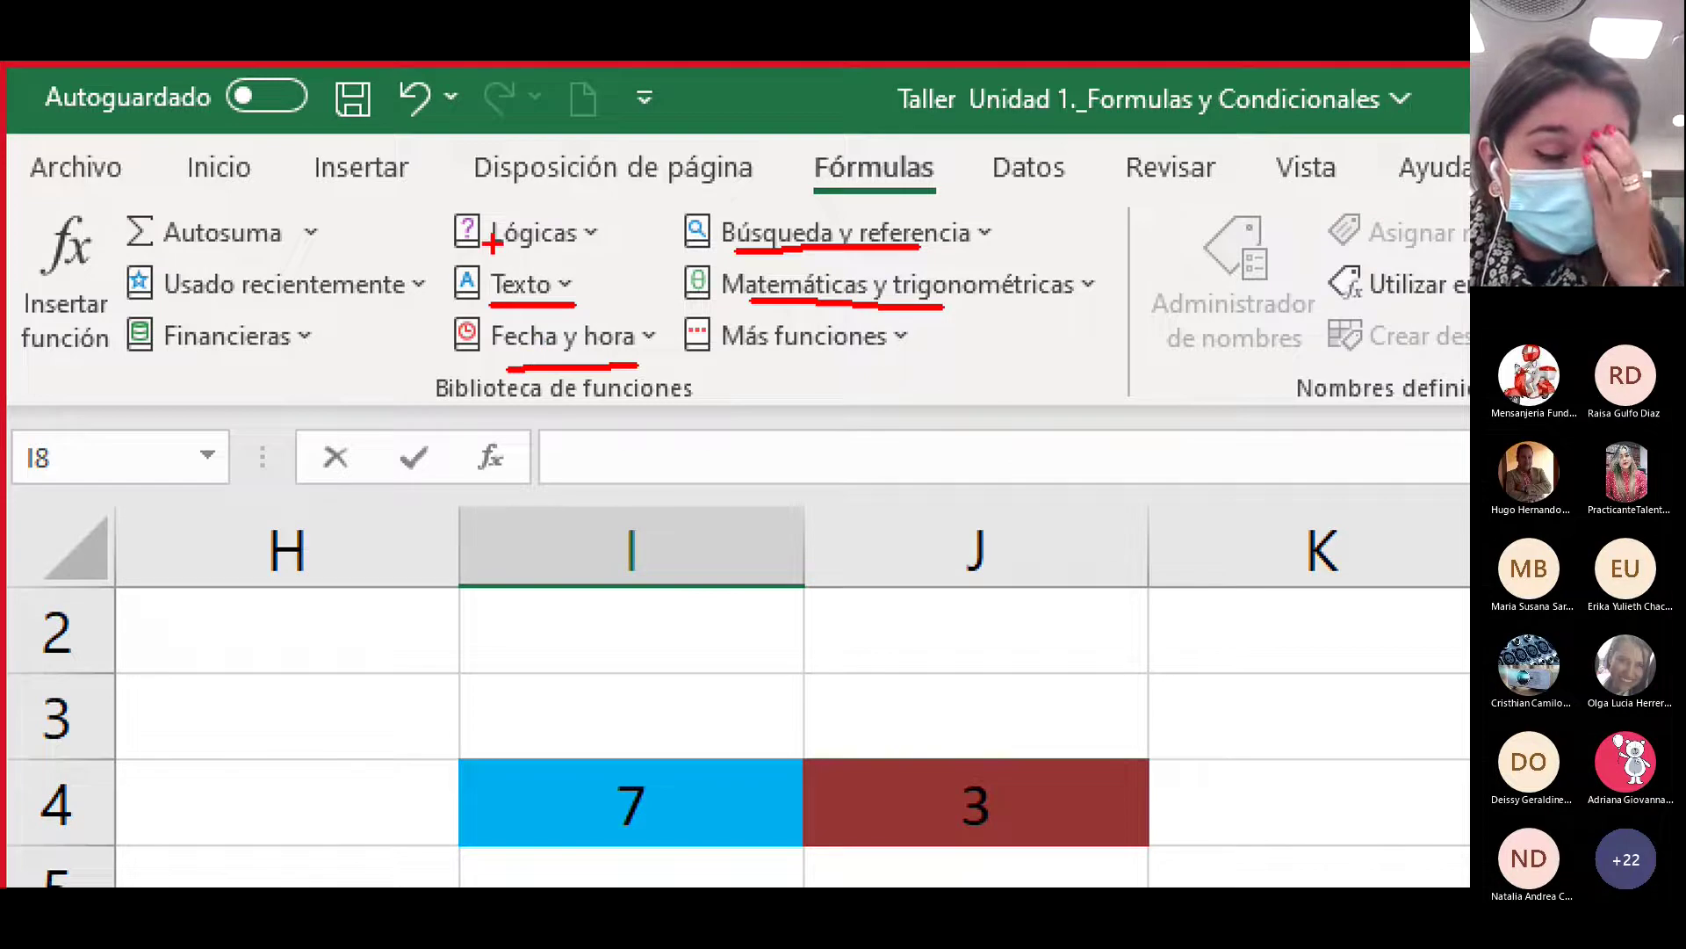
{"action": "left_click_drag", "start_coordinate": [505, 256], "coordinate": [590, 260]}
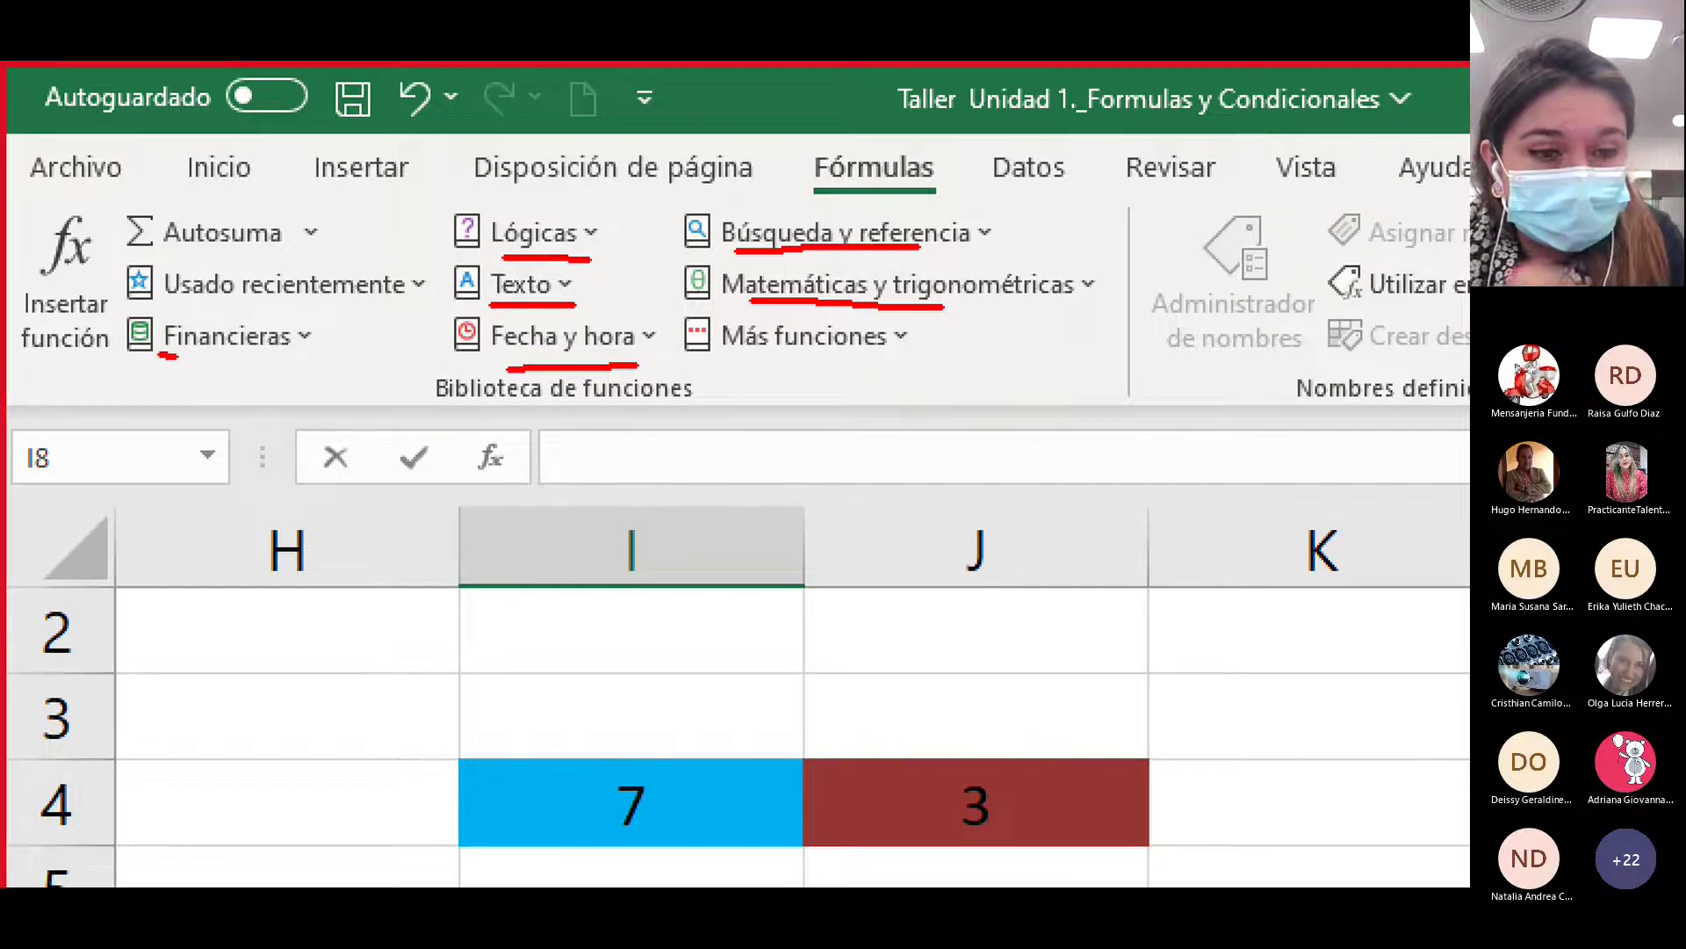
{"action": "left_click_drag", "start_coordinate": [161, 355], "coordinate": [302, 360]}
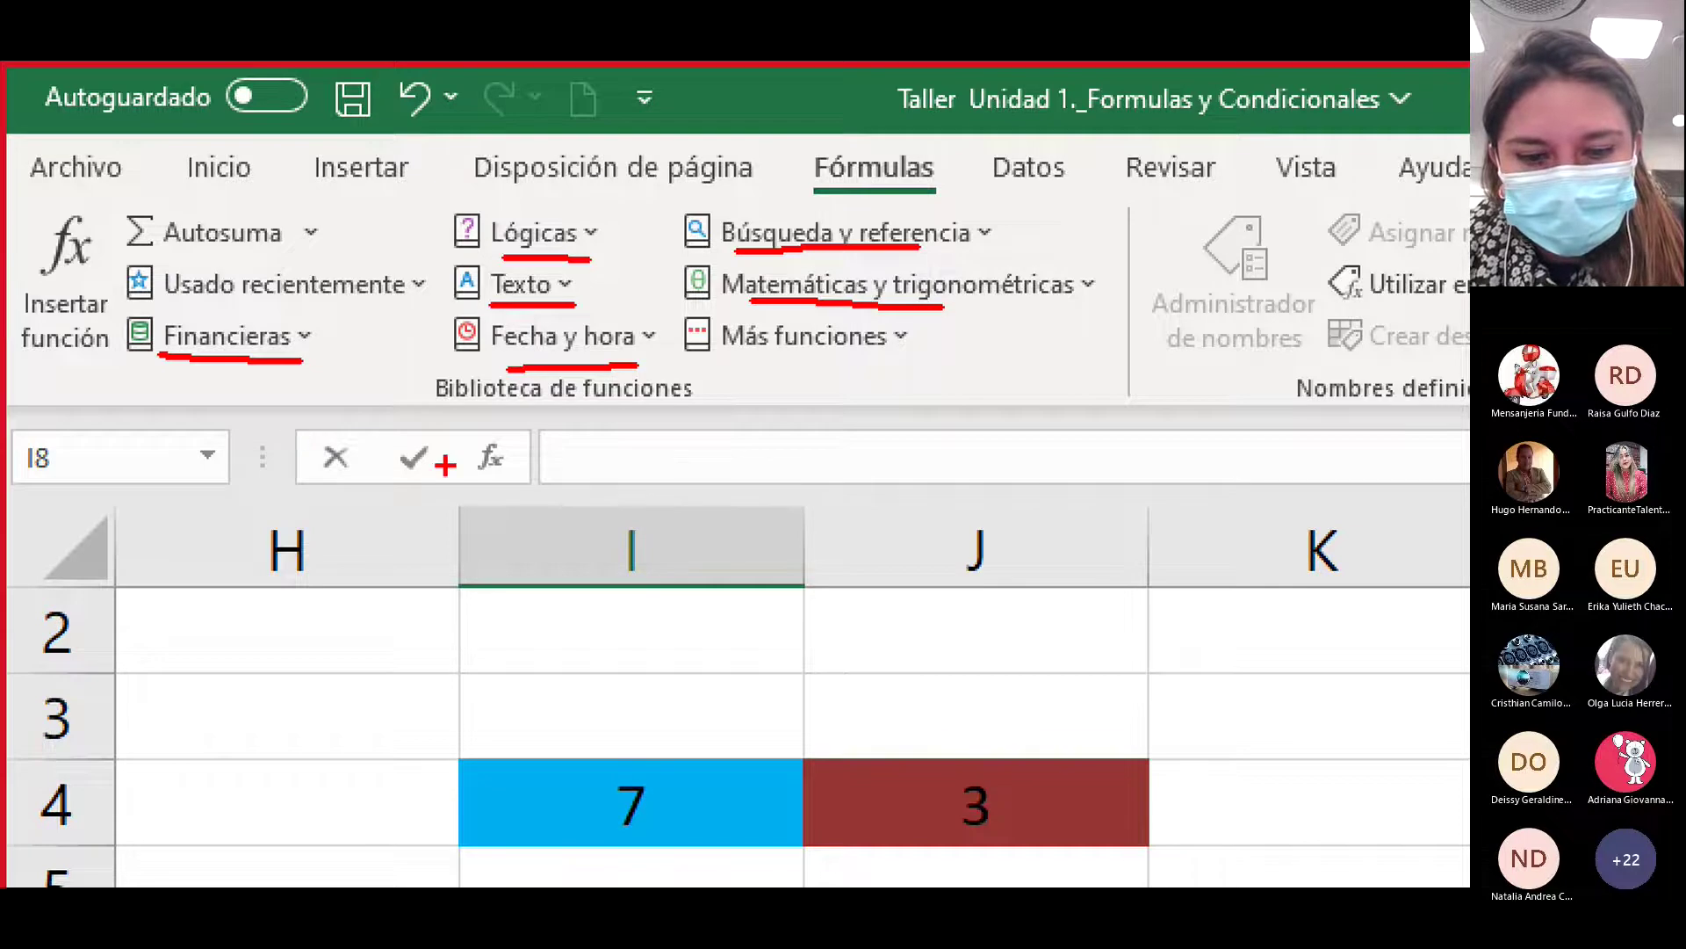
{"action": "mouse_move", "coordinate": [963, 183]}
{"action": "left_mouse_down"}
{"action": "mouse_move", "coordinate": [940, 133]}
{"action": "mouse_move", "coordinate": [810, 151]}
{"action": "mouse_move", "coordinate": [865, 209]}
{"action": "mouse_move", "coordinate": [949, 203]}
{"action": "mouse_move", "coordinate": [964, 171]}
{"action": "left_mouse_up"}
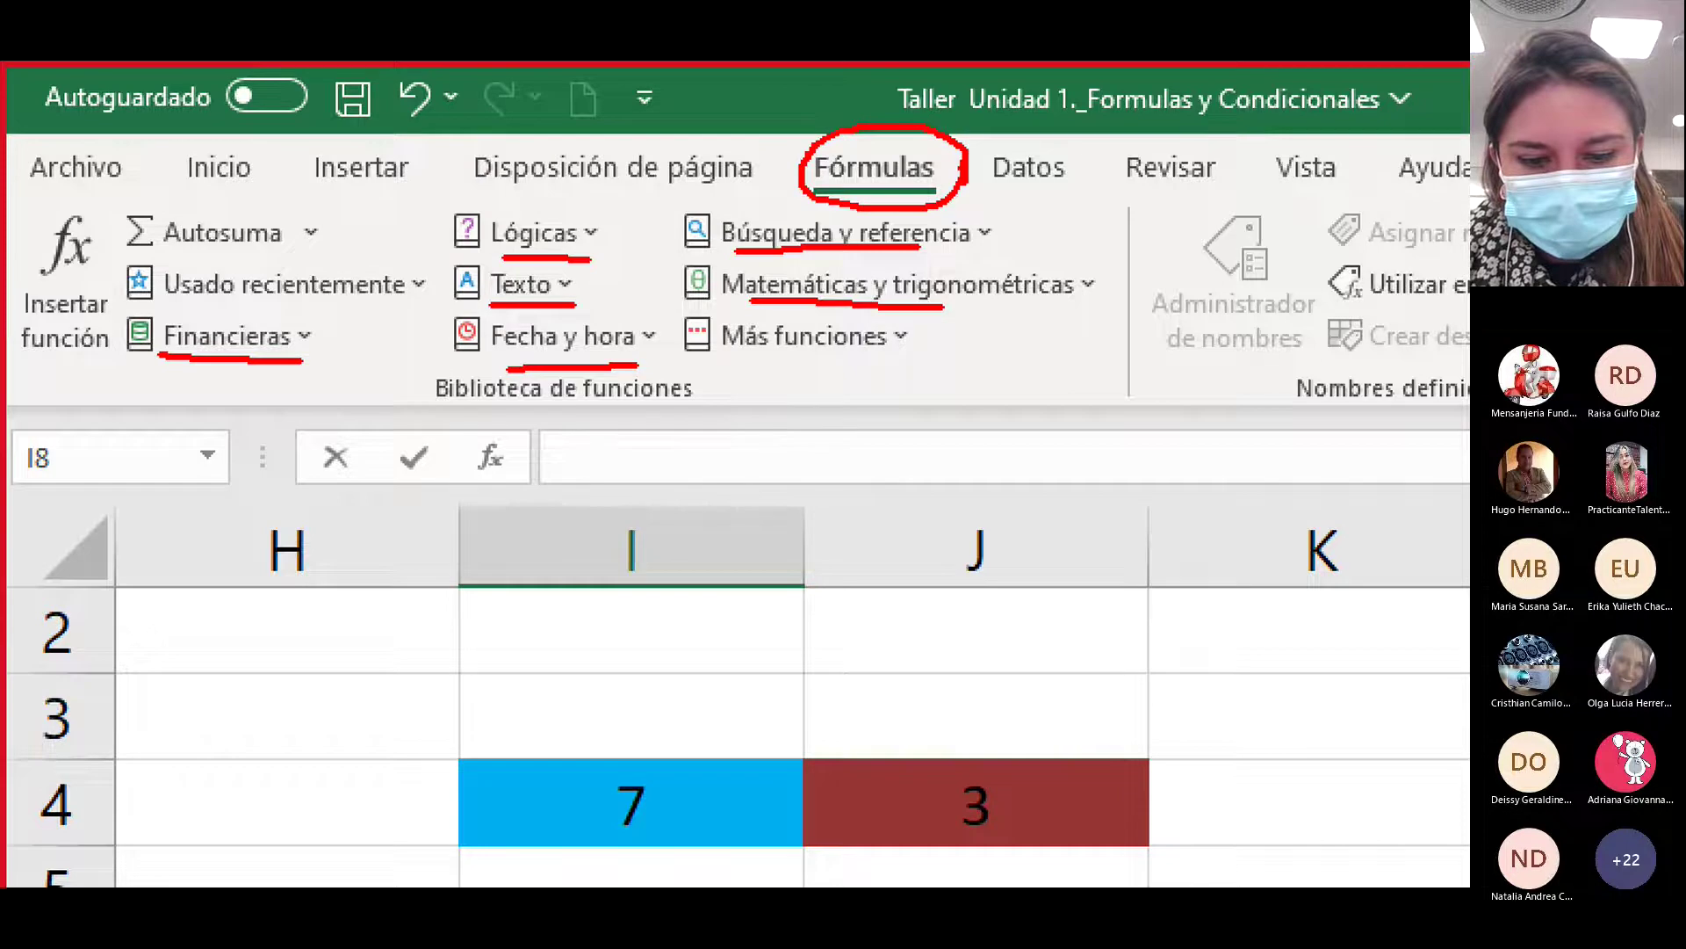
{"action": "mouse_move", "coordinate": [391, 381]}
{"action": "left_mouse_down"}
{"action": "mouse_move", "coordinate": [624, 420]}
{"action": "mouse_move", "coordinate": [726, 383]}
{"action": "left_mouse_up"}
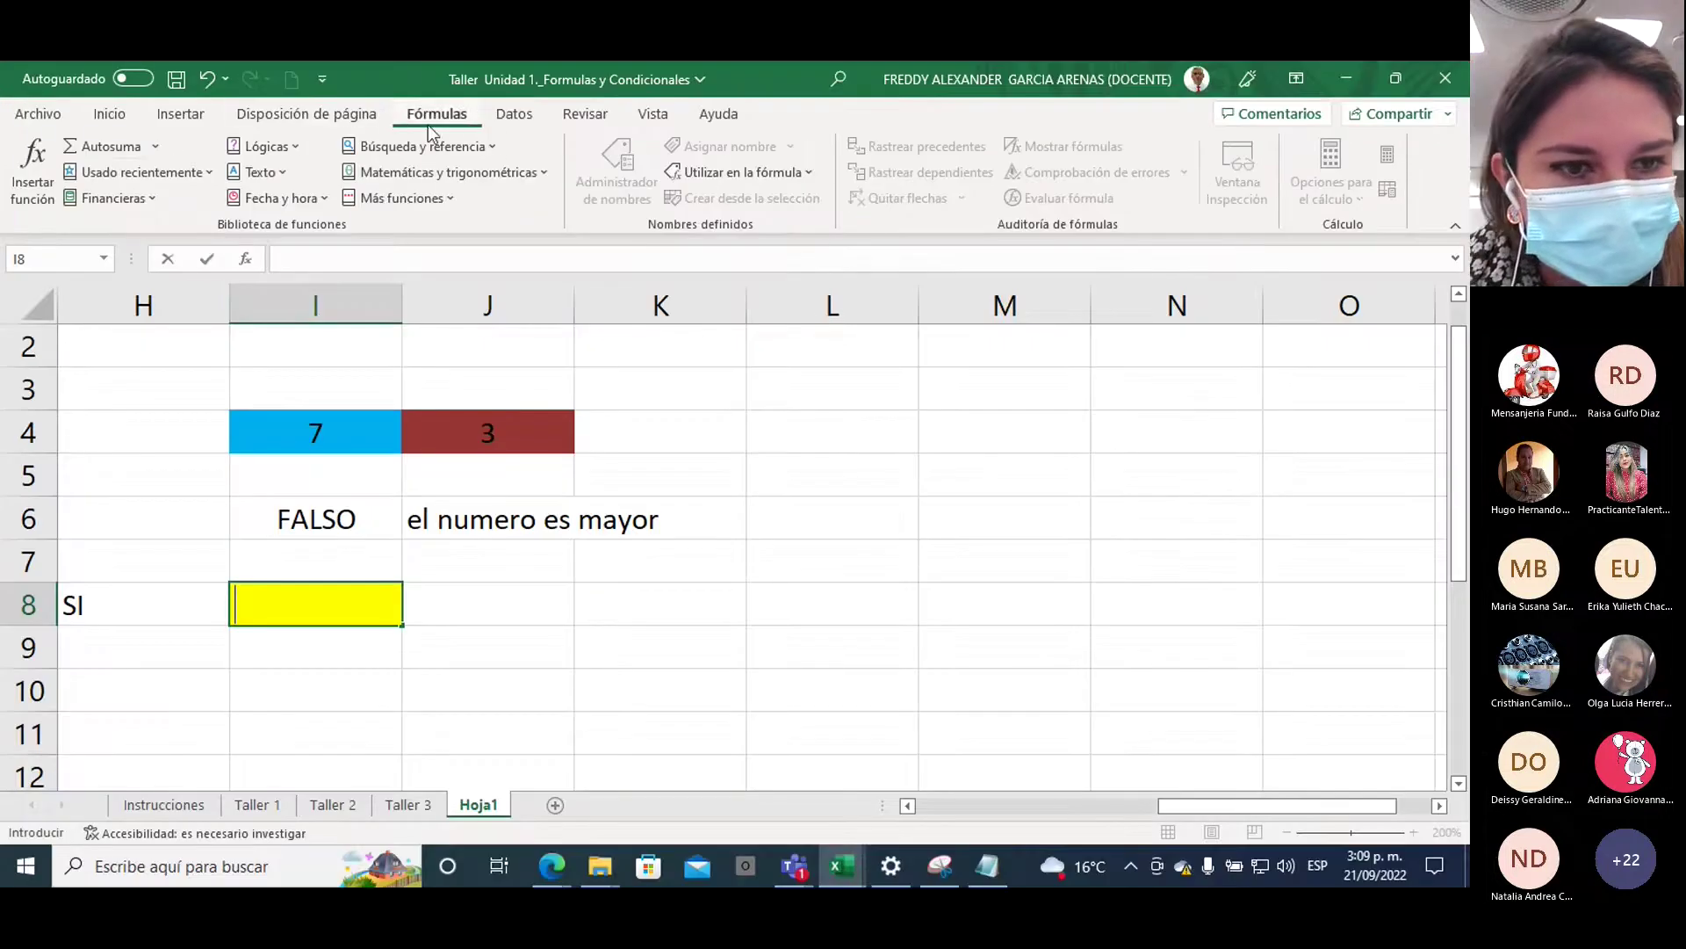
Back on Inicio, start =SI( in cell I8 from the autocomplete list
{"action": "left_click", "coordinate": [111, 115]}
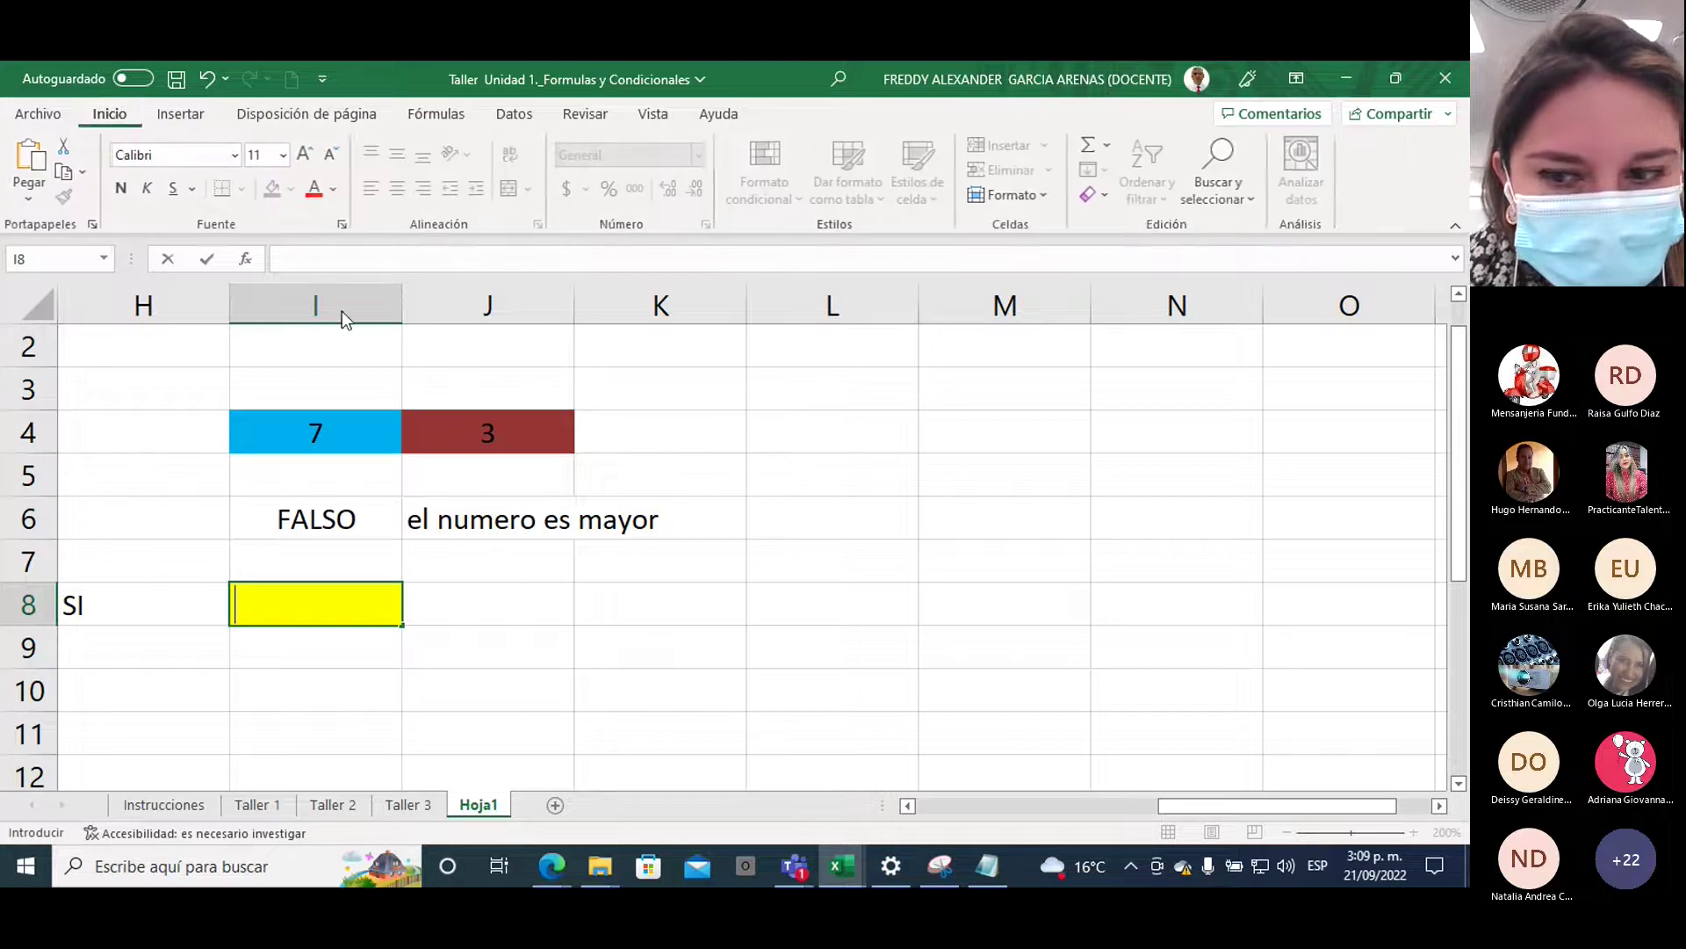
{"action": "left_click", "coordinate": [335, 601]}
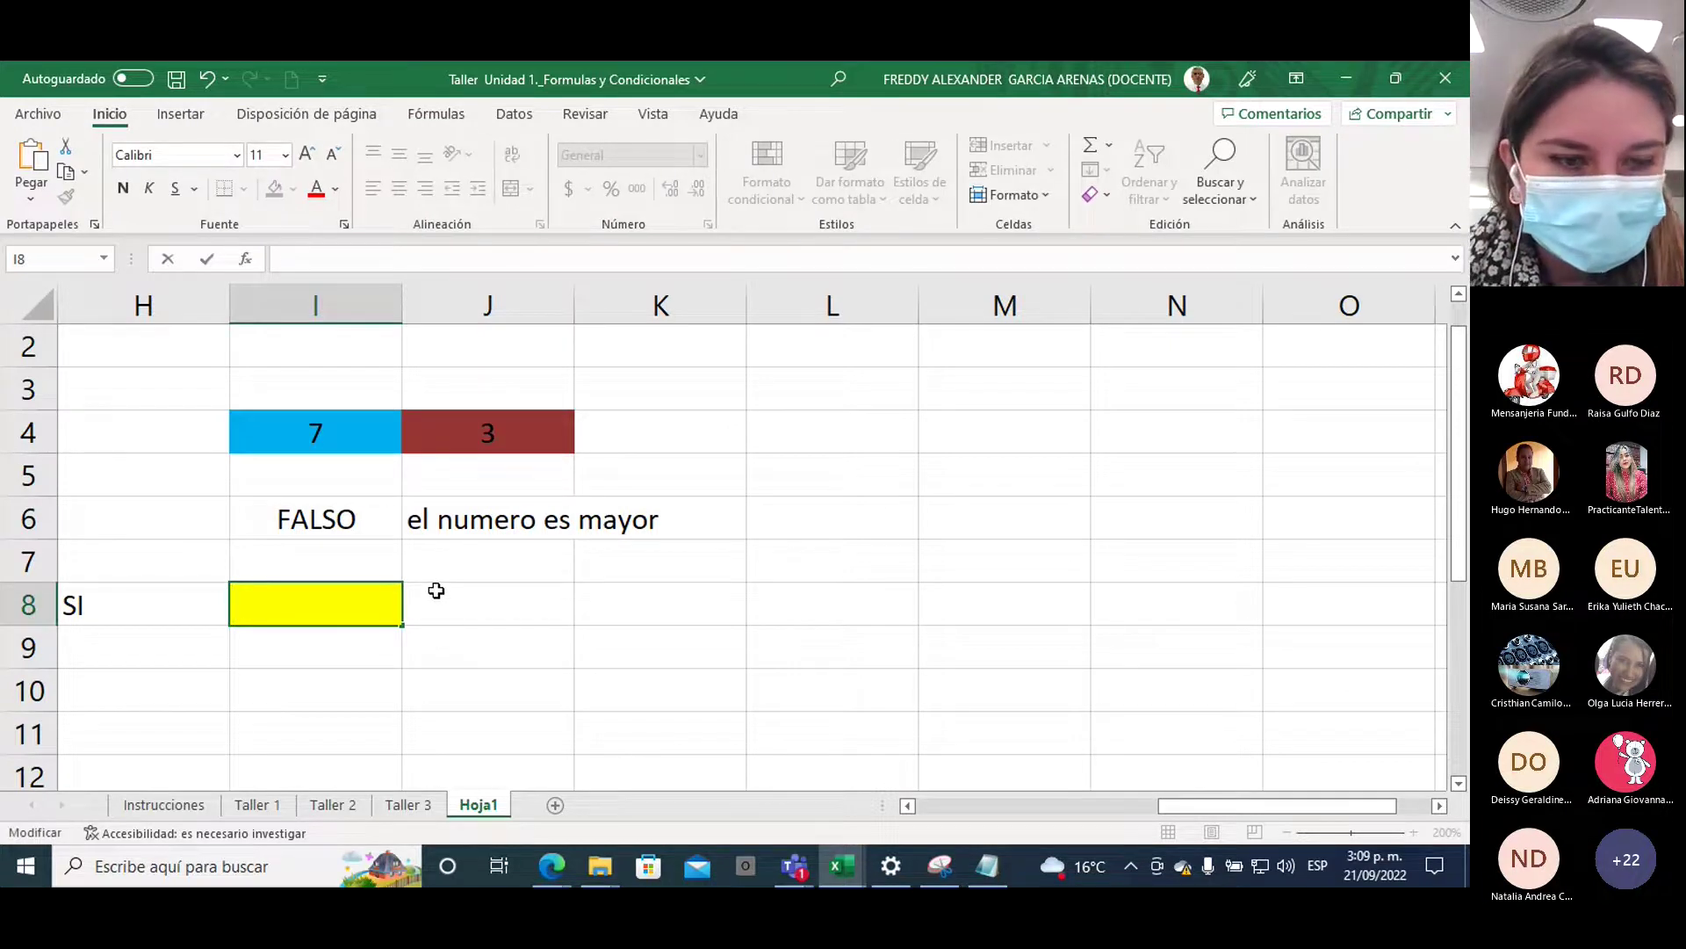
{"action": "type", "text": "=si"}
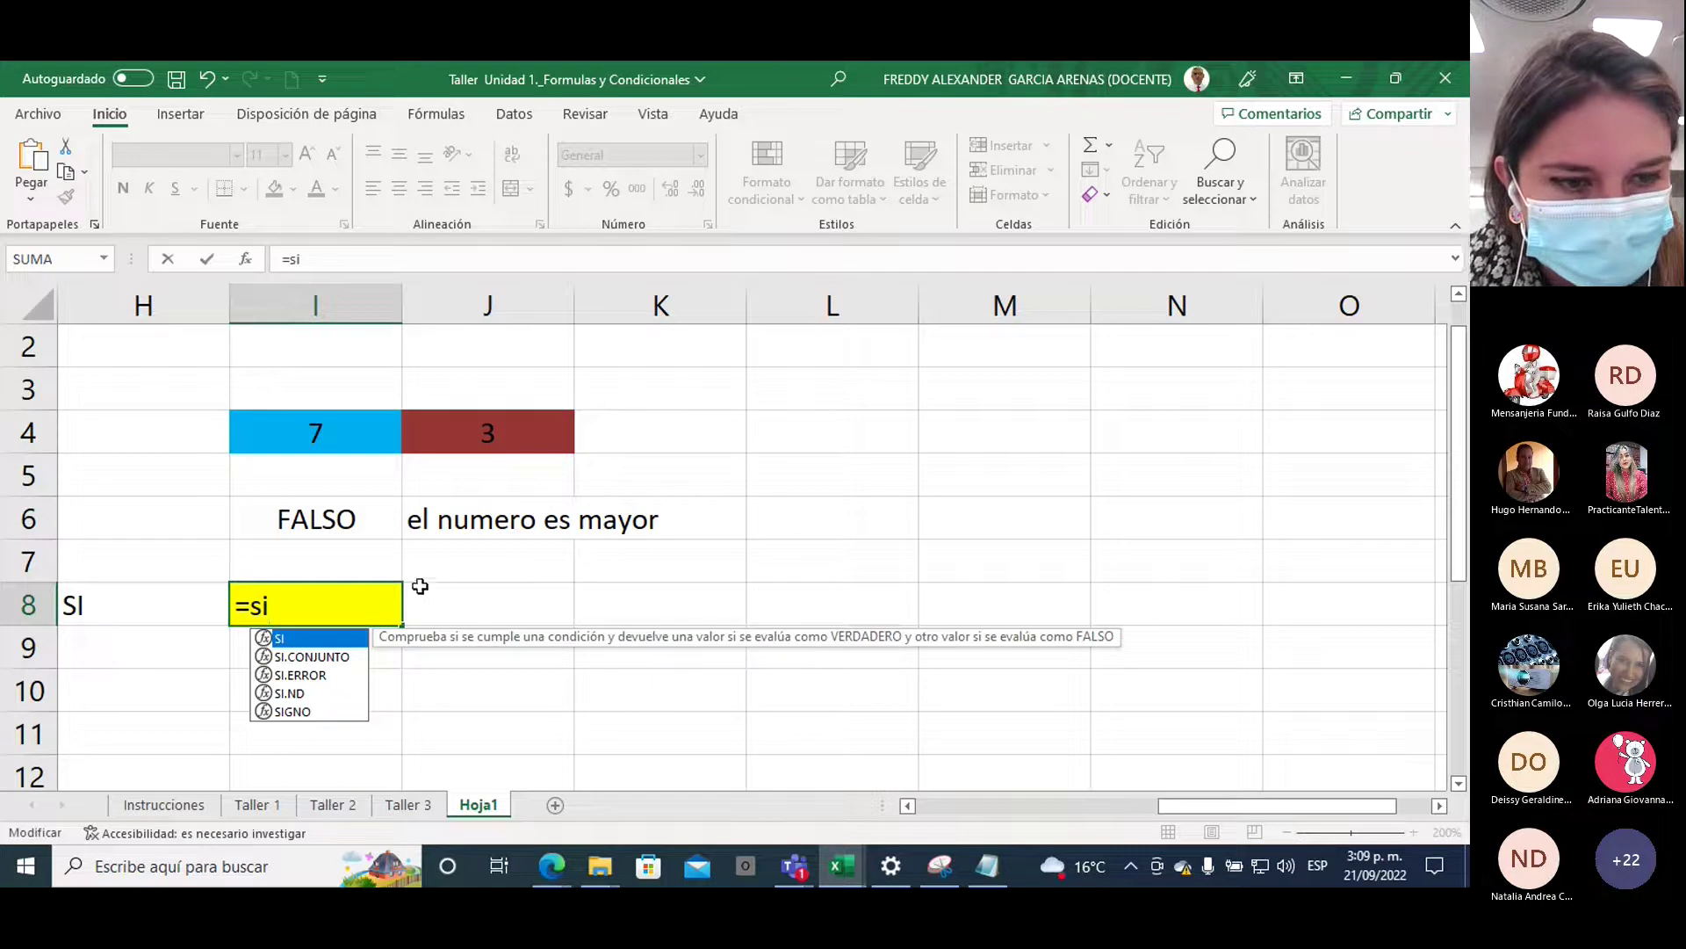
{"action": "double_click", "coordinate": [283, 641]}
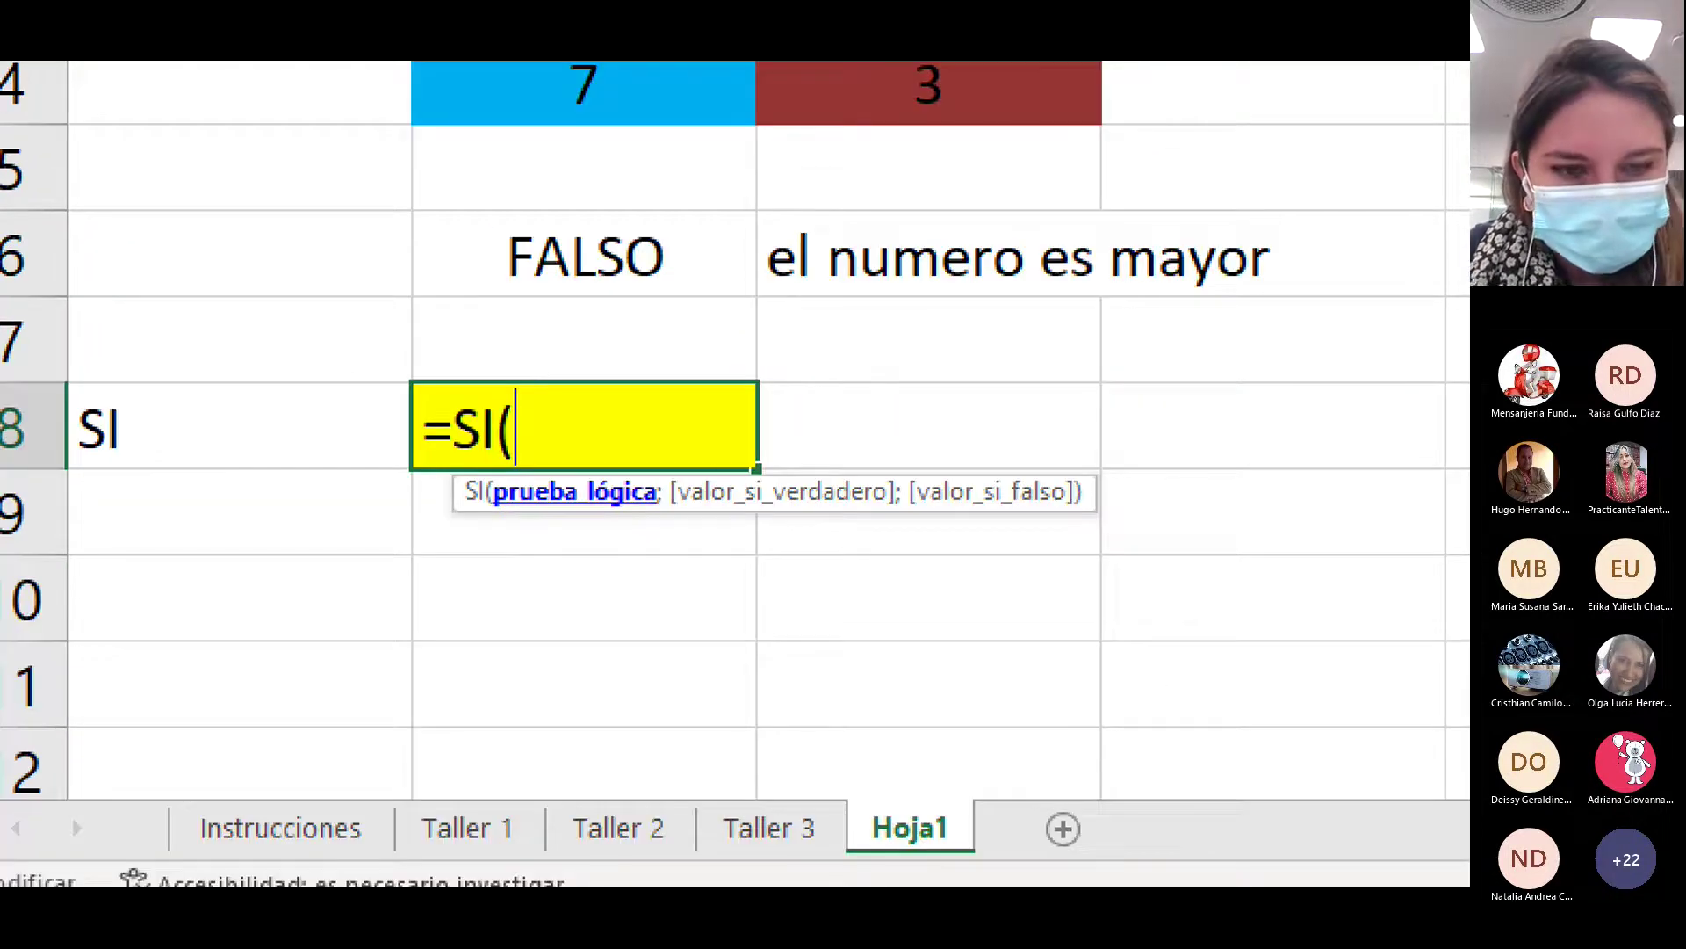
Sketch a 7 > 3 example of the logical test beside the SI tooltip
{"action": "mouse_move", "coordinate": [557, 624]}
{"action": "left_mouse_down"}
{"action": "mouse_move", "coordinate": [567, 516]}
{"action": "mouse_move", "coordinate": [581, 542]}
{"action": "left_mouse_up"}
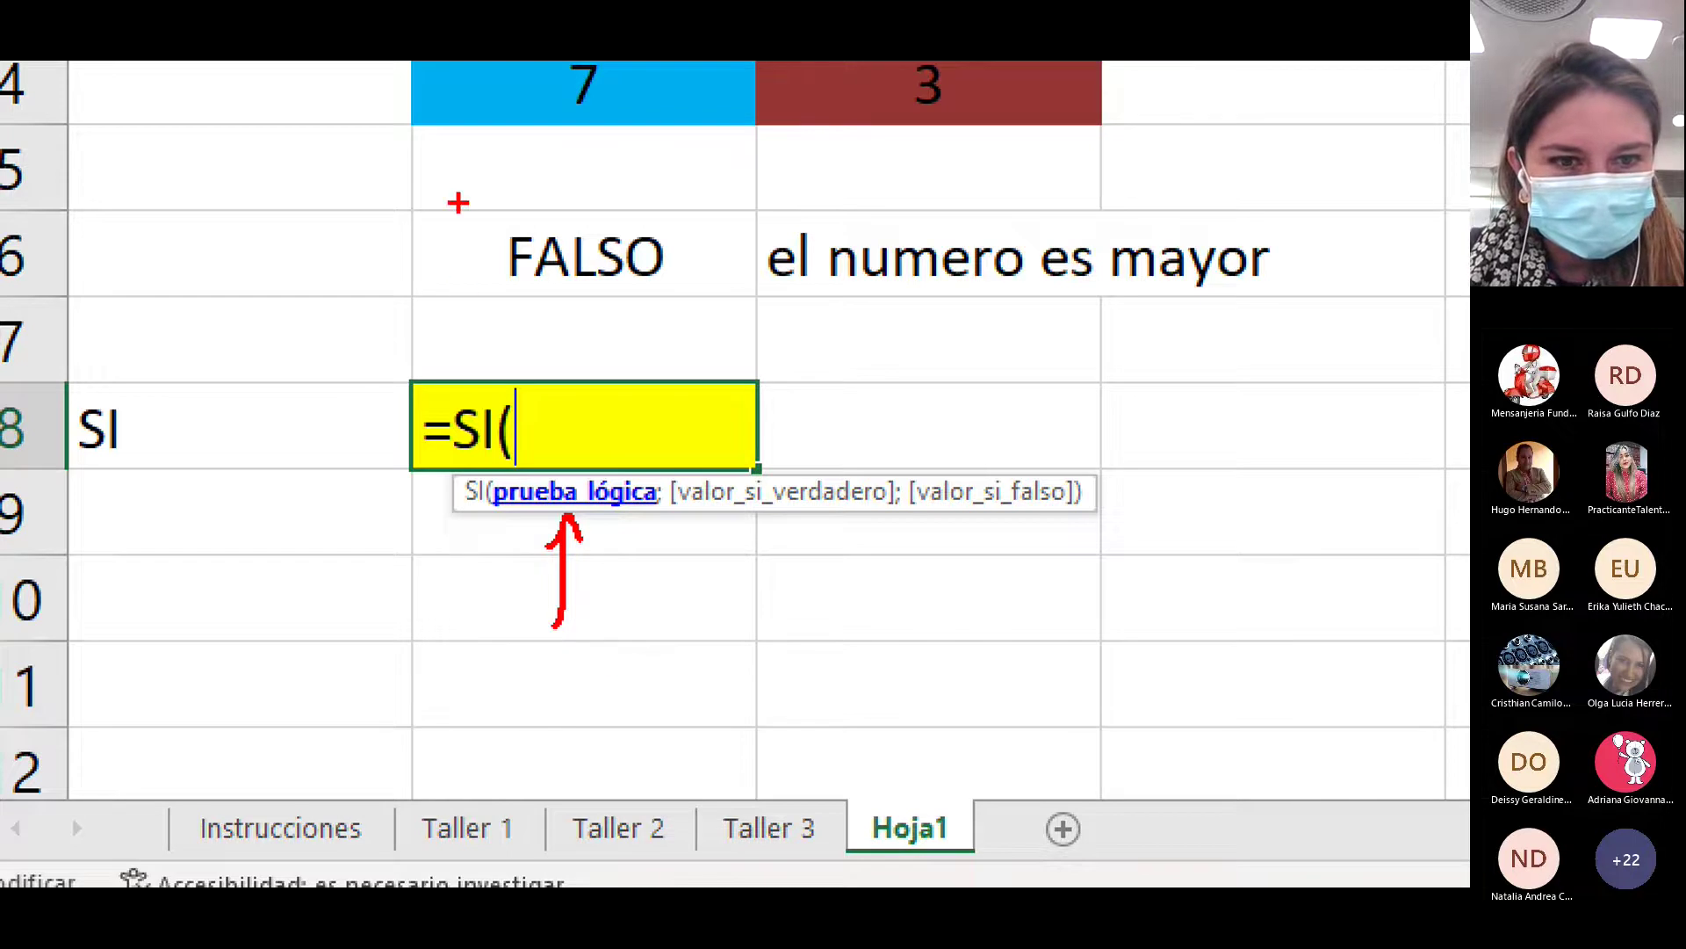
{"action": "mouse_move", "coordinate": [457, 207]}
{"action": "left_mouse_down"}
{"action": "mouse_move", "coordinate": [538, 295]}
{"action": "mouse_move", "coordinate": [664, 299]}
{"action": "mouse_move", "coordinate": [576, 199]}
{"action": "mouse_move", "coordinate": [449, 233]}
{"action": "left_mouse_up"}
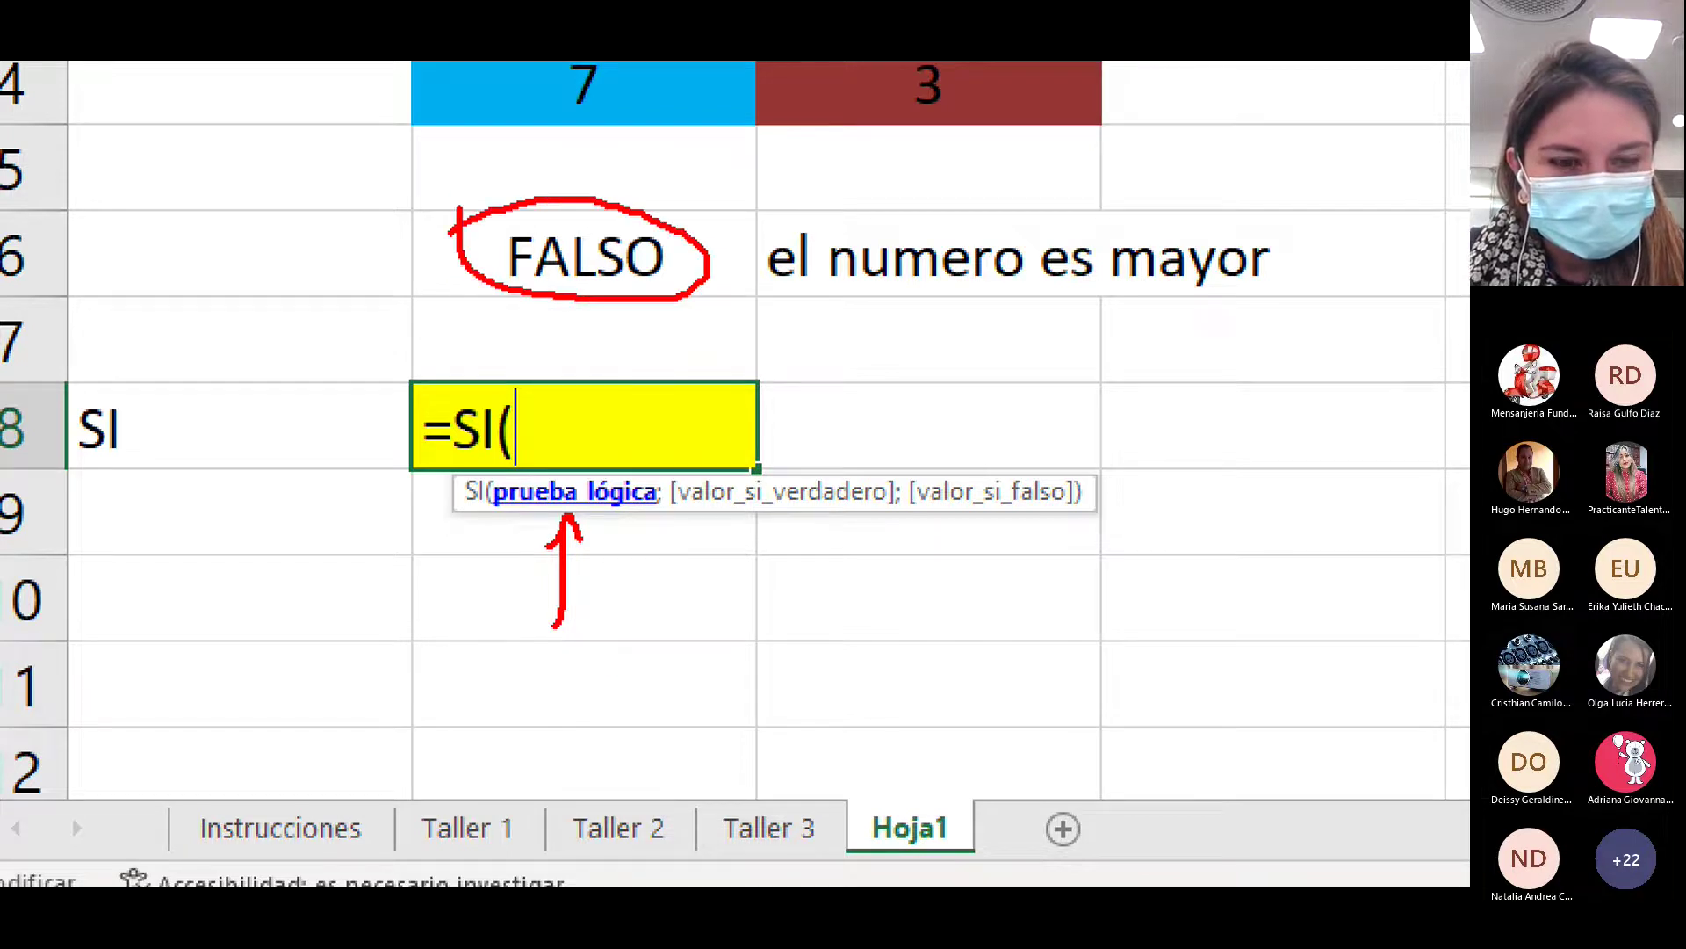
{"action": "mouse_move", "coordinate": [489, 632]}
{"action": "left_mouse_down"}
{"action": "mouse_move", "coordinate": [572, 682]}
{"action": "mouse_move", "coordinate": [482, 740]}
{"action": "left_mouse_up"}
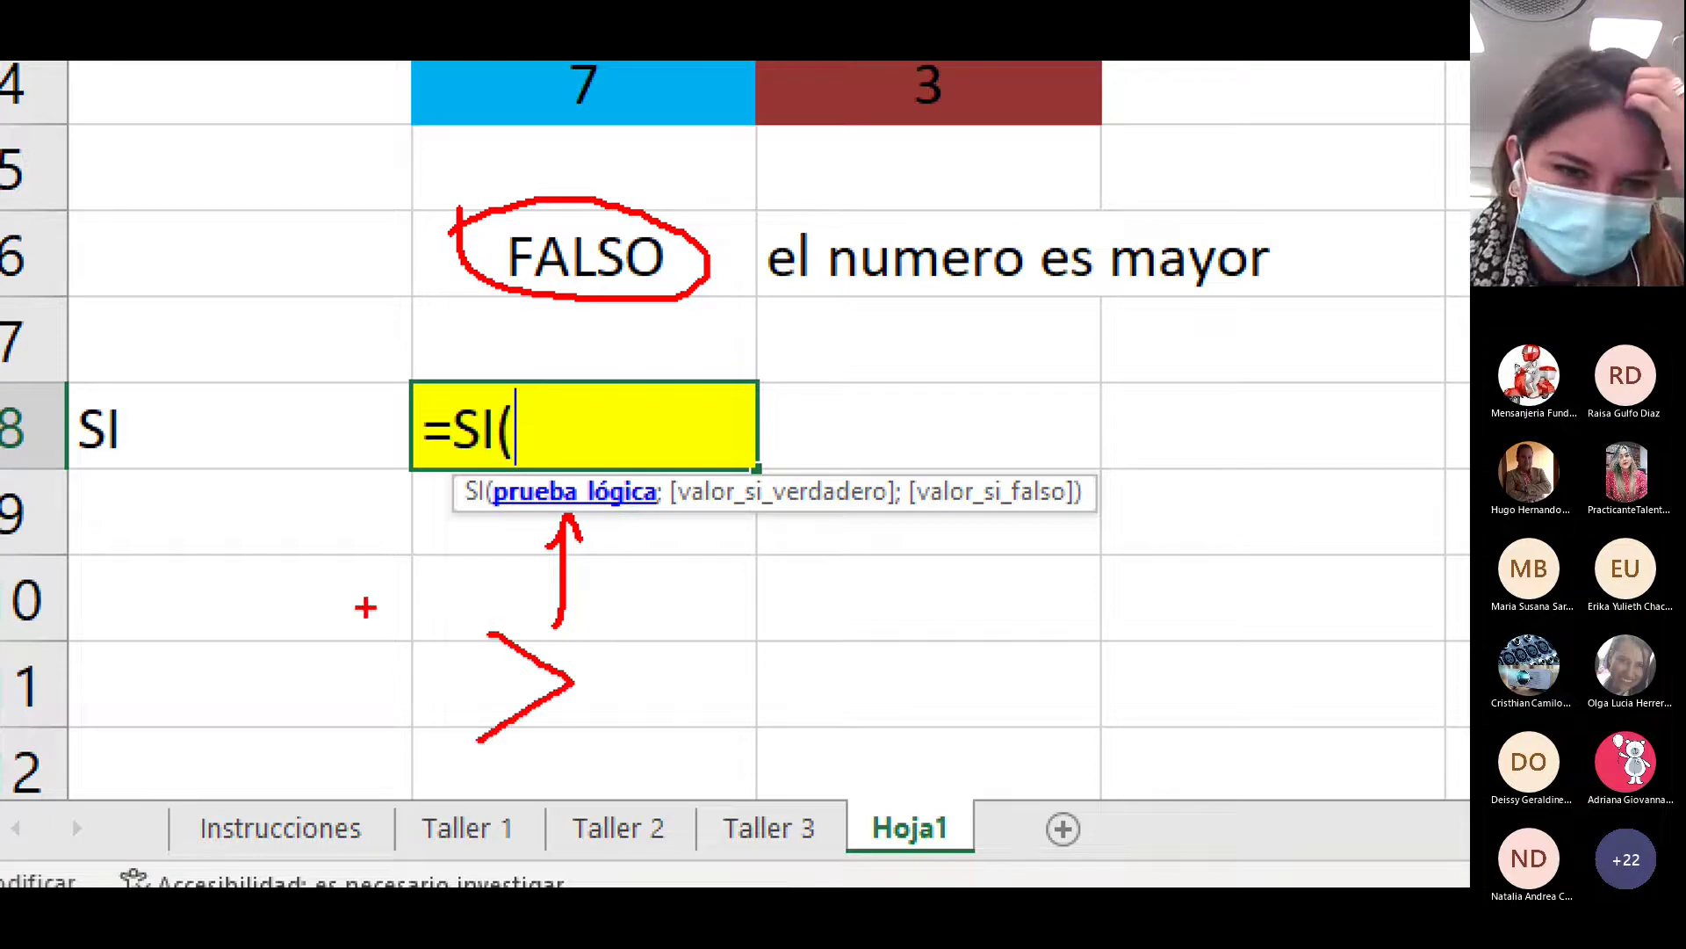
{"action": "mouse_move", "coordinate": [337, 608]}
{"action": "left_mouse_down"}
{"action": "mouse_move", "coordinate": [376, 610]}
{"action": "mouse_move", "coordinate": [362, 755]}
{"action": "left_mouse_up"}
{"action": "left_click_drag", "start_coordinate": [354, 668], "coordinate": [443, 677]}
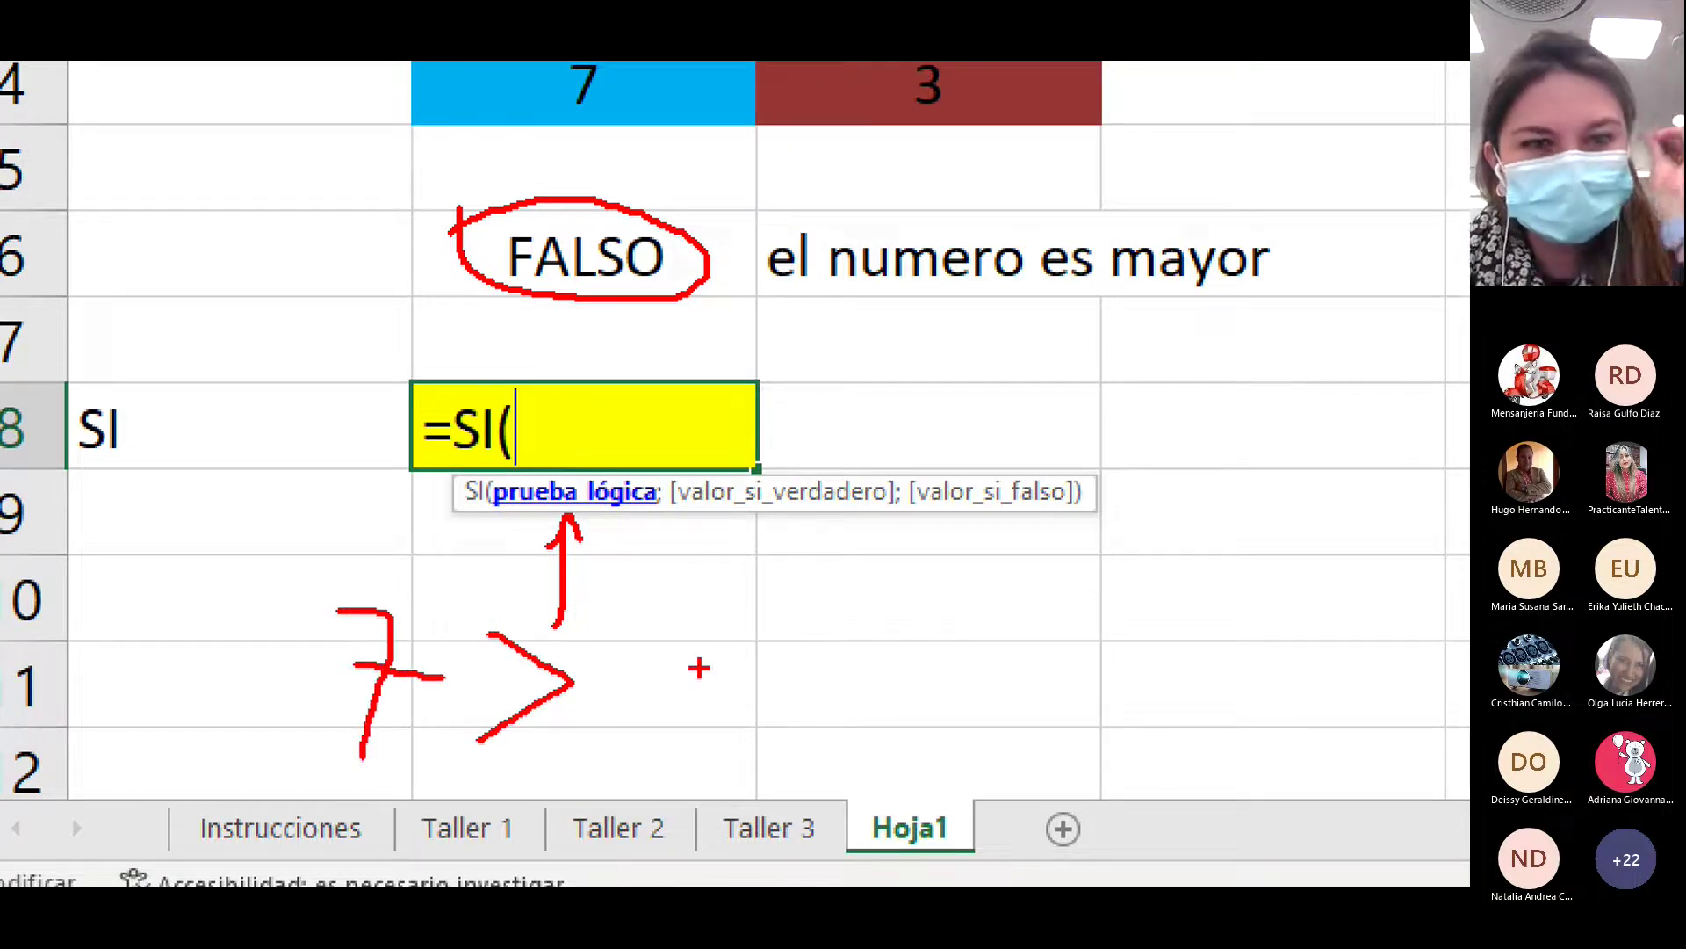
{"action": "mouse_move", "coordinate": [618, 625]}
{"action": "left_mouse_down"}
{"action": "mouse_move", "coordinate": [694, 663]}
{"action": "mouse_move", "coordinate": [627, 719]}
{"action": "left_mouse_up"}
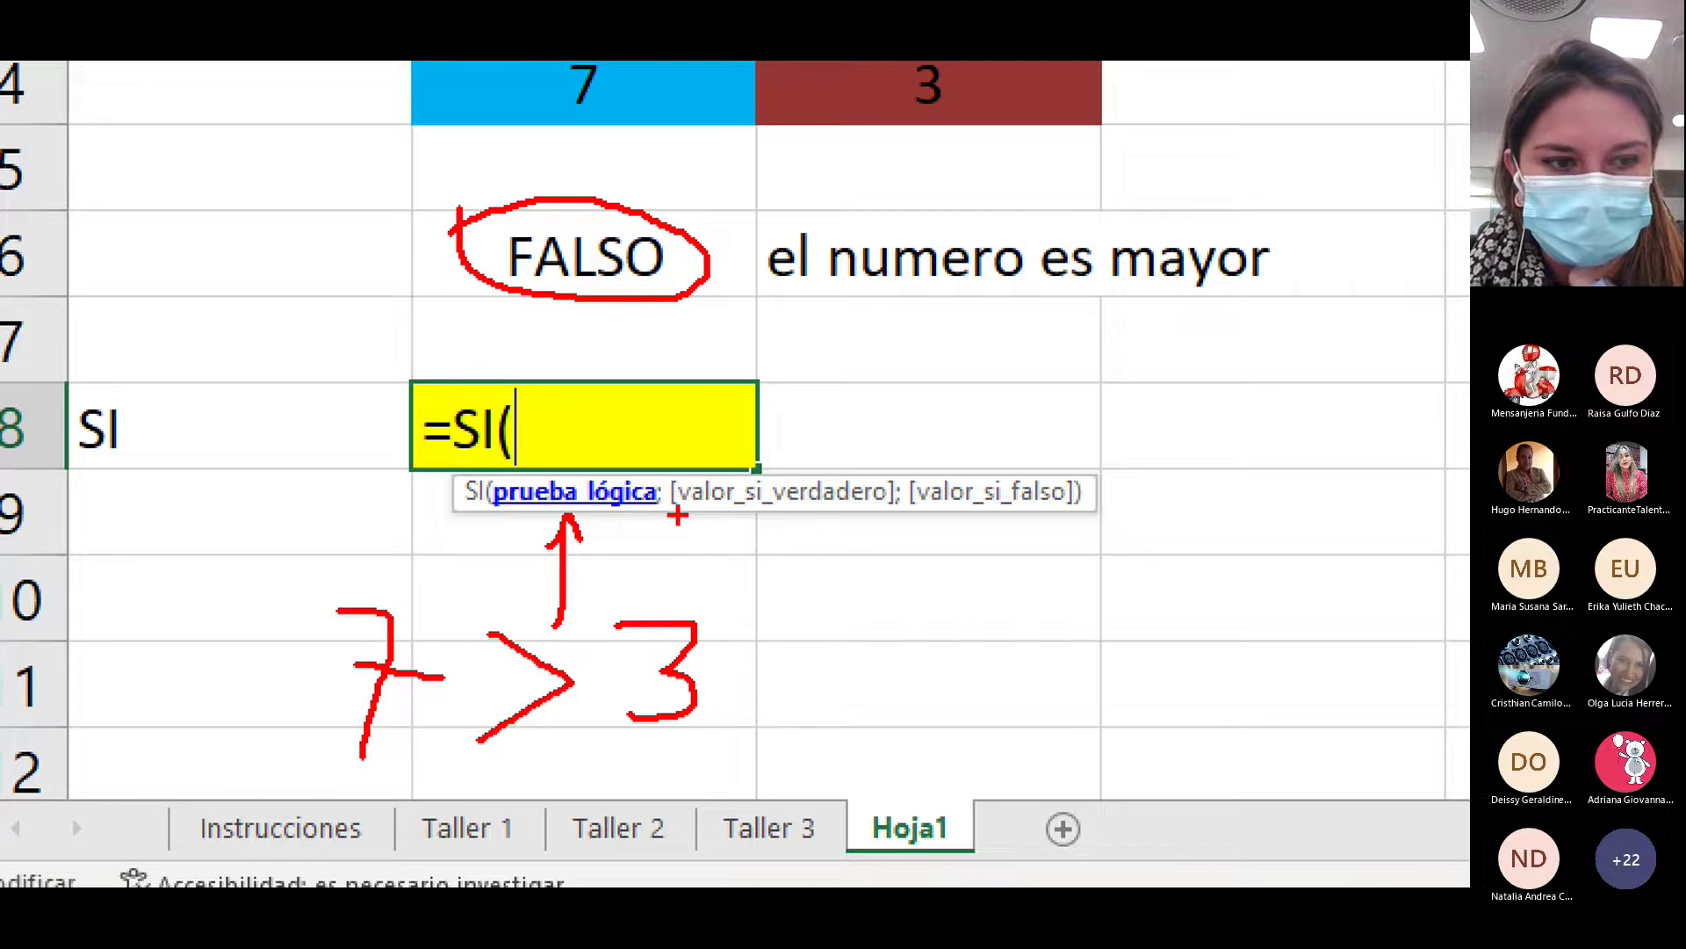
Mark the true and false value arguments as V and F, then clear the sketches
{"action": "left_click_drag", "start_coordinate": [688, 520], "coordinate": [874, 520]}
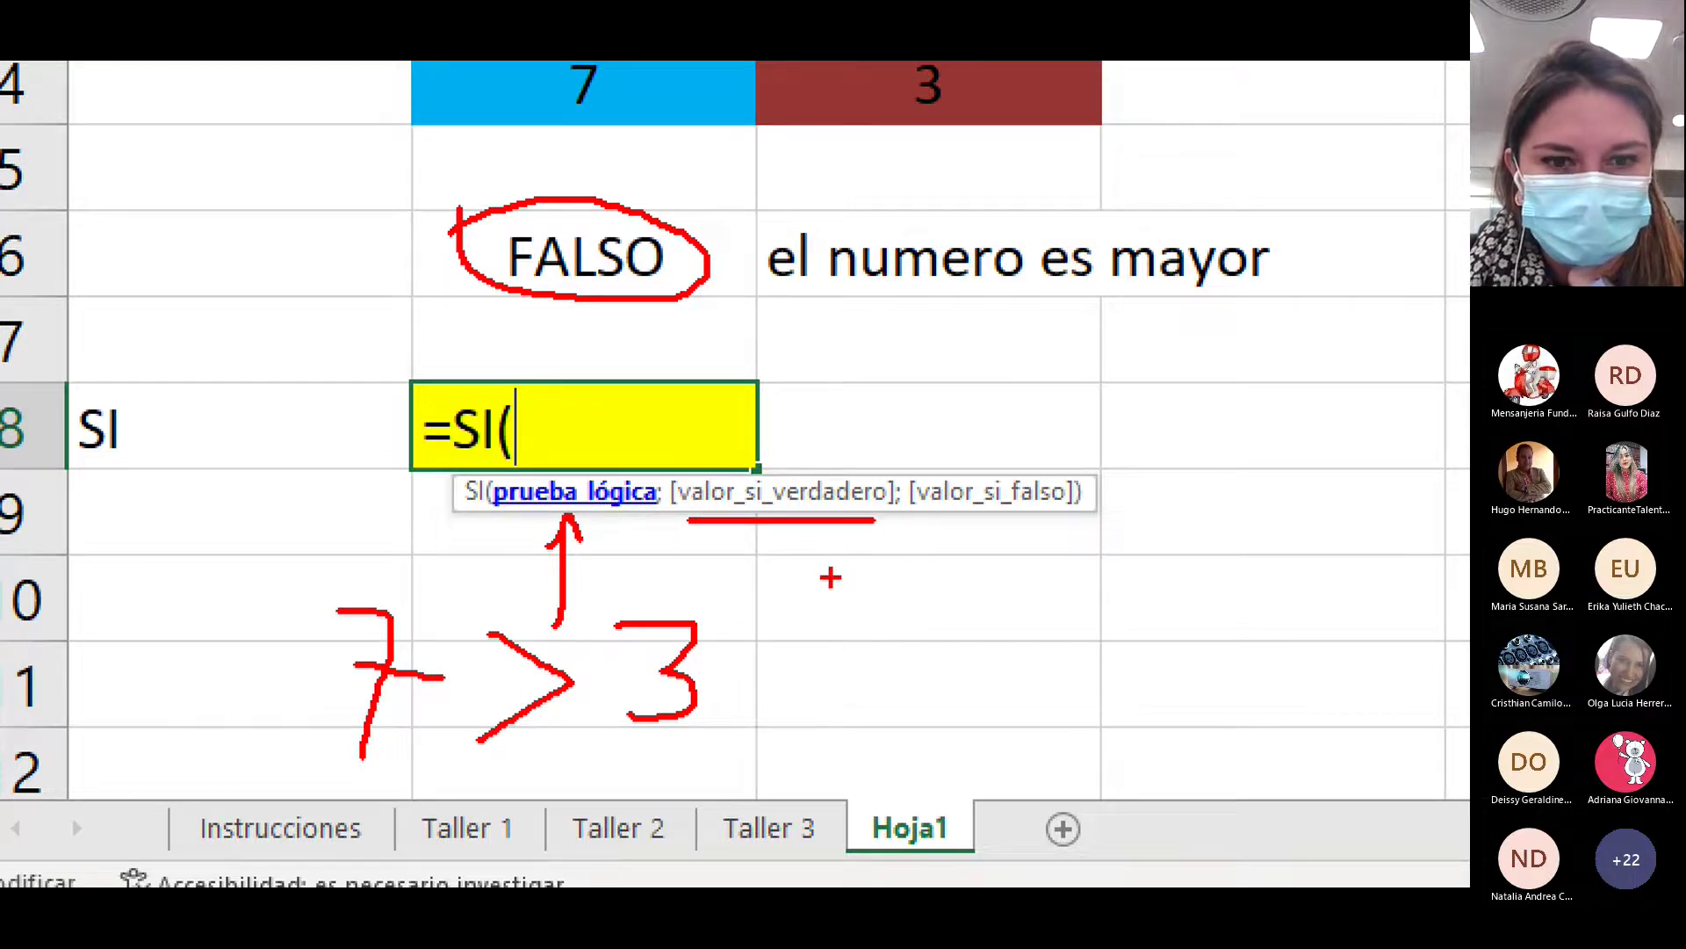
{"action": "mouse_move", "coordinate": [791, 459]}
{"action": "left_mouse_down"}
{"action": "mouse_move", "coordinate": [874, 296]}
{"action": "mouse_move", "coordinate": [875, 339]}
{"action": "left_mouse_up"}
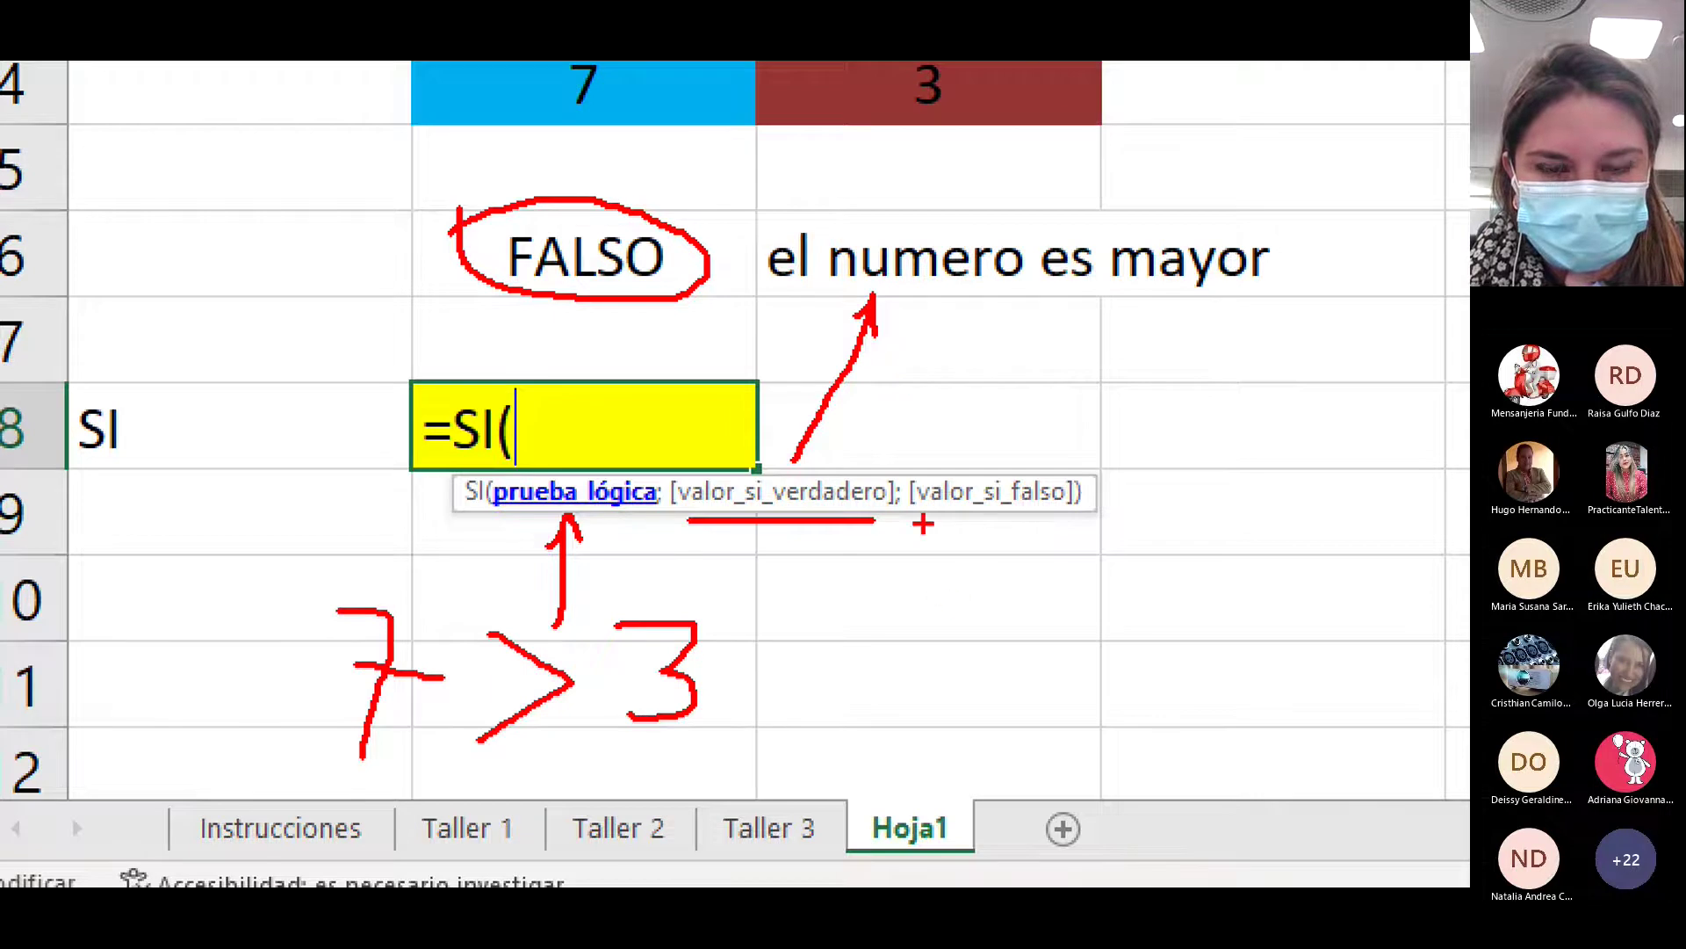
{"action": "left_click_drag", "start_coordinate": [924, 523], "coordinate": [1066, 520]}
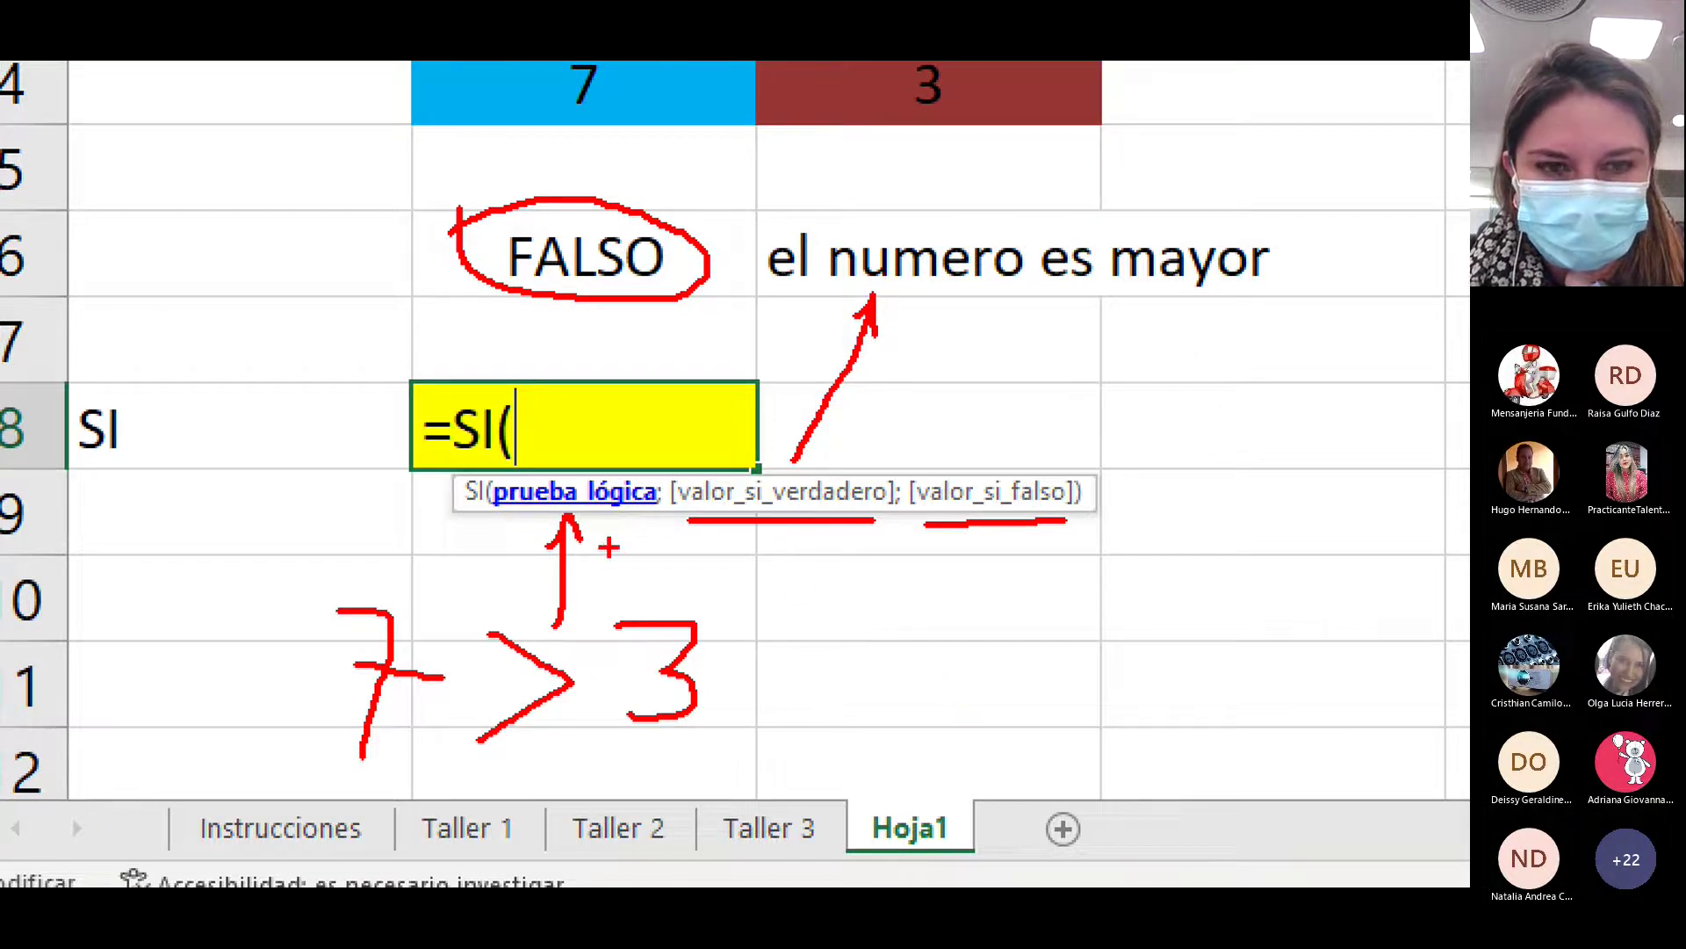
{"action": "mouse_move", "coordinate": [658, 526]}
{"action": "left_mouse_down"}
{"action": "mouse_move", "coordinate": [665, 586]}
{"action": "mouse_move", "coordinate": [676, 541]}
{"action": "left_mouse_up"}
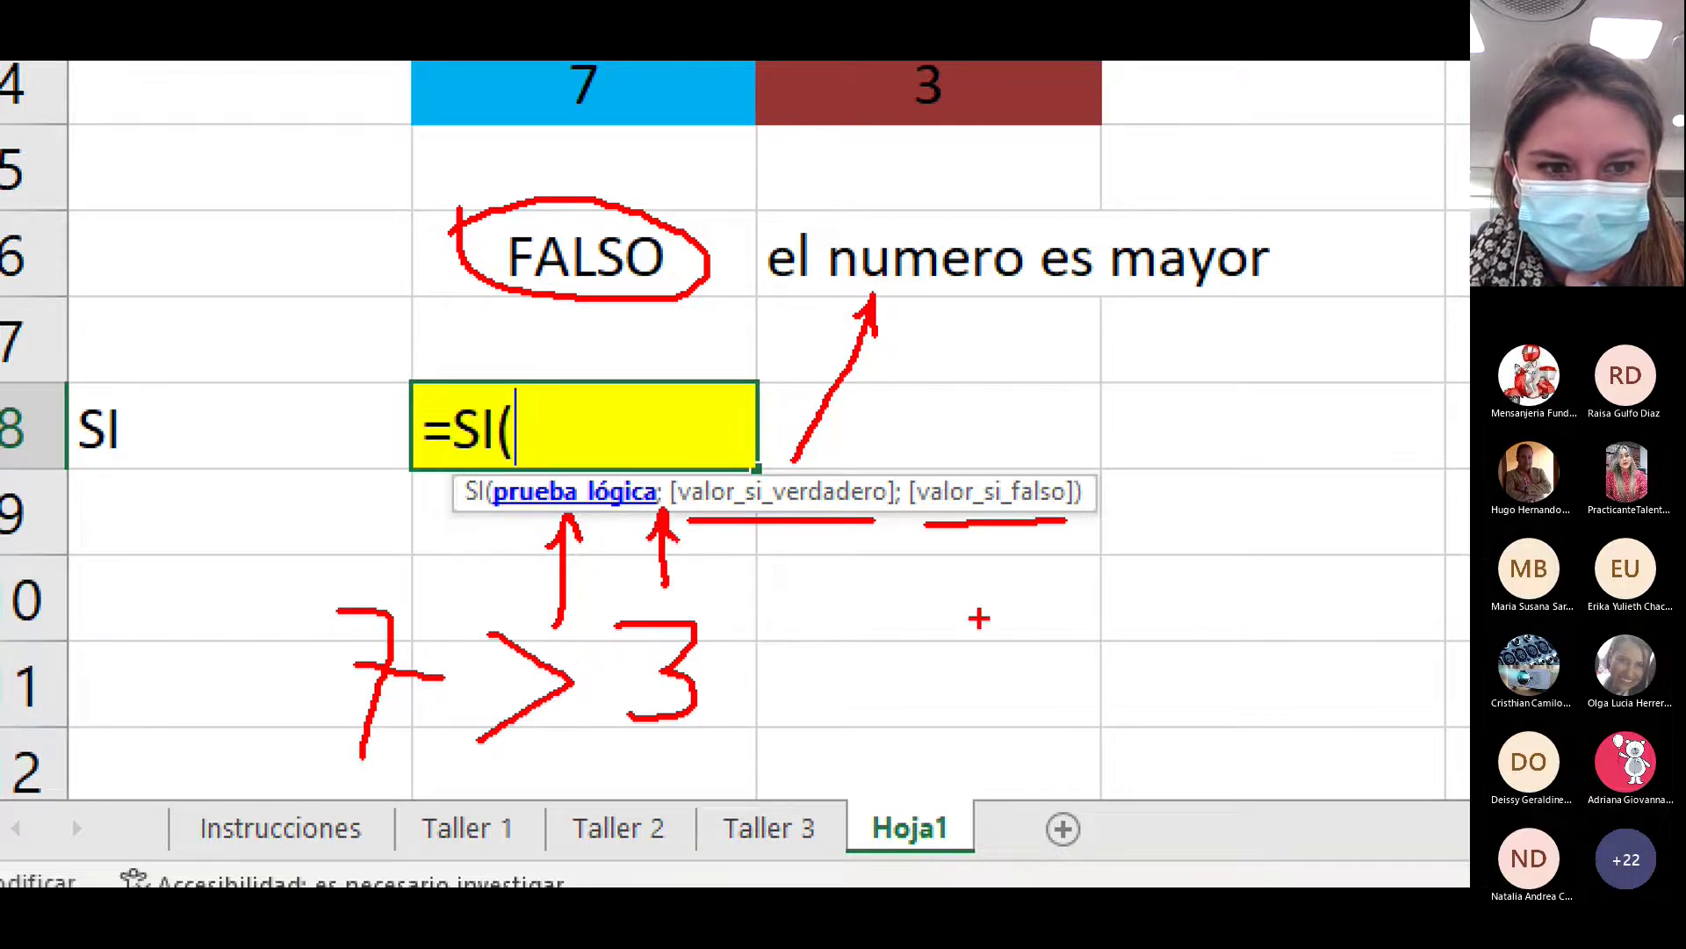
{"action": "mouse_move", "coordinate": [890, 588]}
{"action": "left_mouse_down"}
{"action": "mouse_move", "coordinate": [896, 514]}
{"action": "mouse_move", "coordinate": [905, 545]}
{"action": "left_mouse_up"}
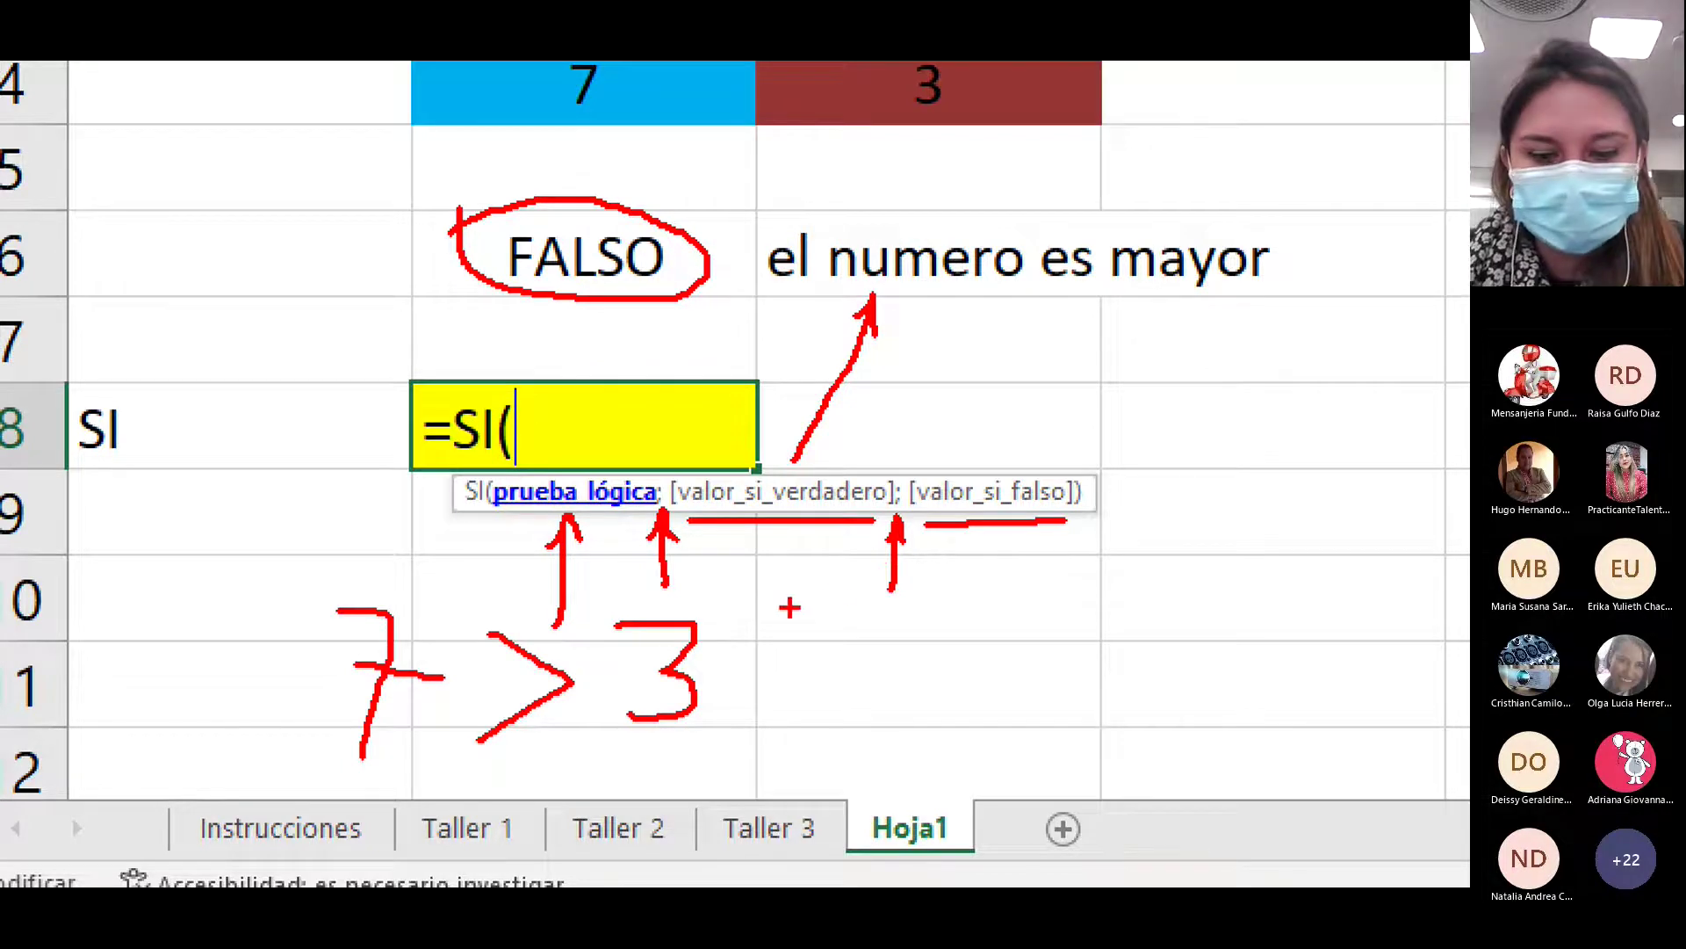
{"action": "mouse_move", "coordinate": [751, 549]}
{"action": "left_mouse_down"}
{"action": "mouse_move", "coordinate": [784, 625]}
{"action": "mouse_move", "coordinate": [802, 547]}
{"action": "left_mouse_up"}
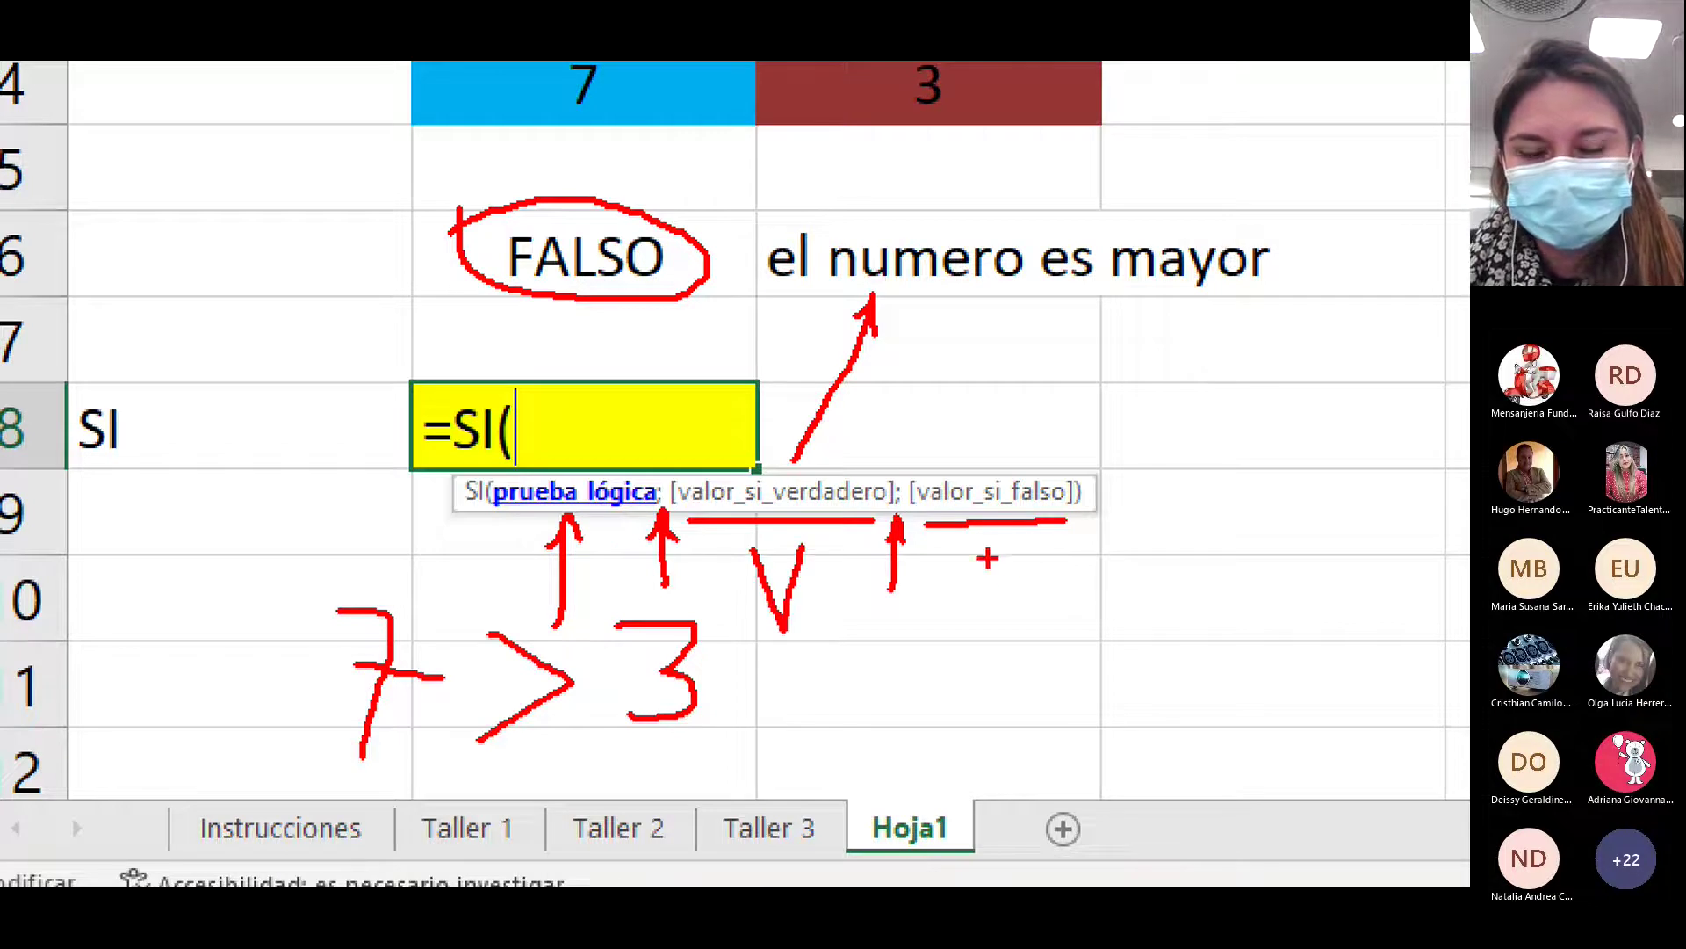
{"action": "mouse_move", "coordinate": [977, 546]}
{"action": "left_mouse_down"}
{"action": "mouse_move", "coordinate": [984, 620]}
{"action": "mouse_move", "coordinate": [1010, 543]}
{"action": "mouse_move", "coordinate": [974, 590]}
{"action": "mouse_move", "coordinate": [1015, 581]}
{"action": "left_mouse_up"}
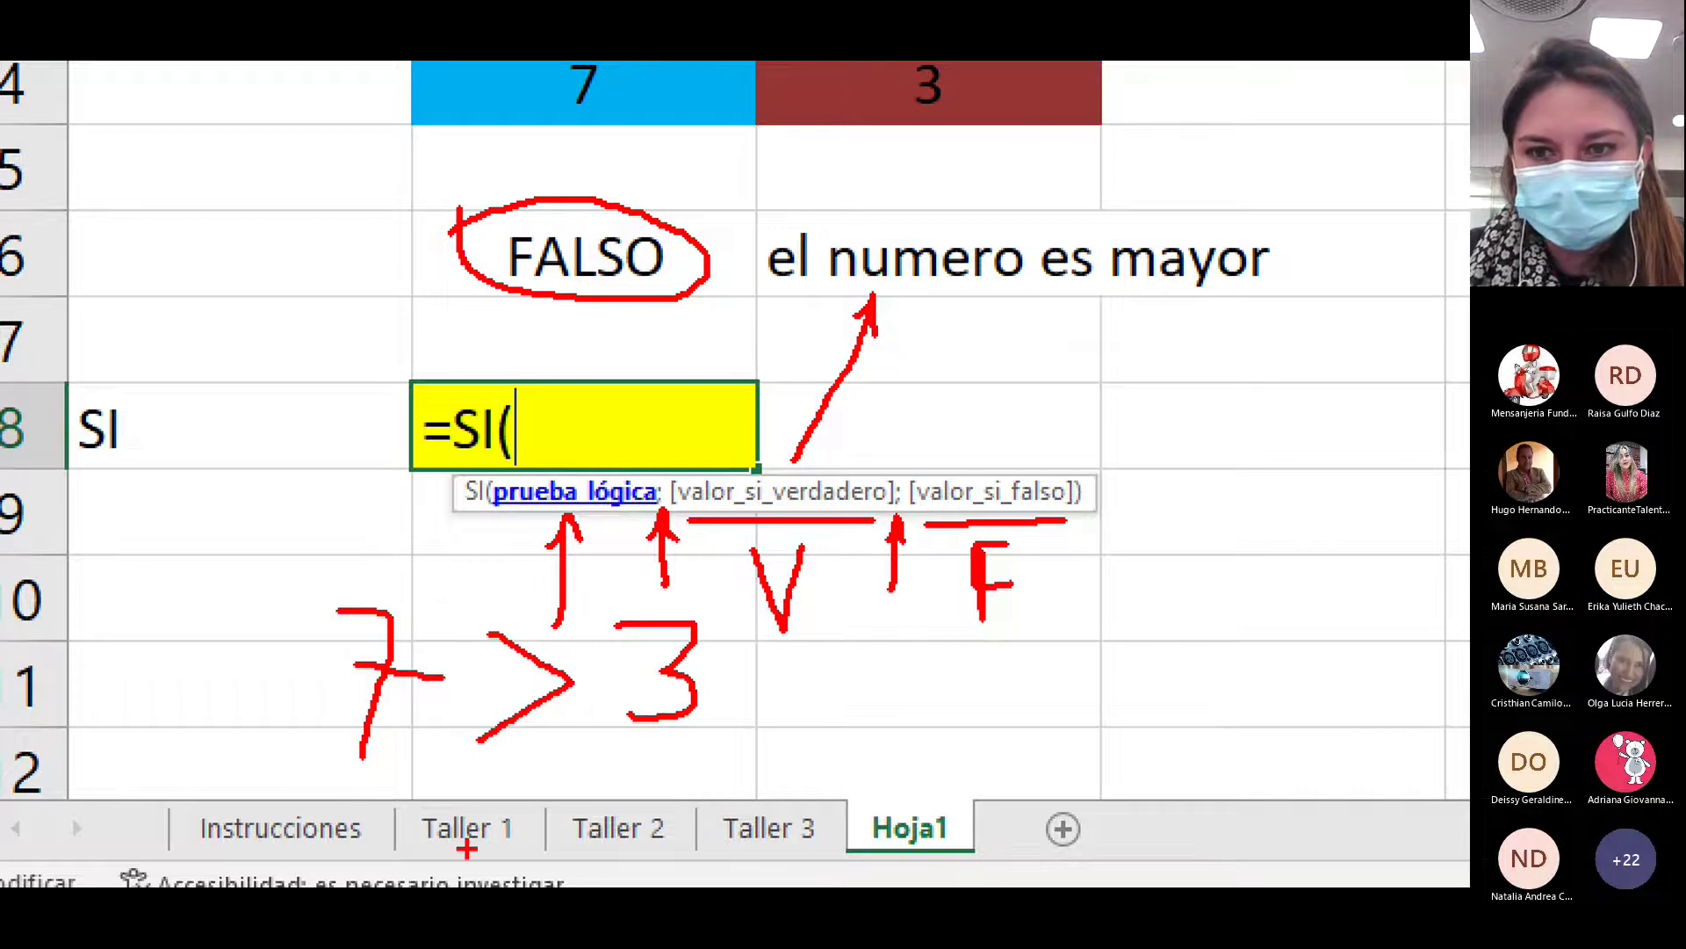
{"action": "left_click_drag", "start_coordinate": [454, 760], "coordinate": [577, 747]}
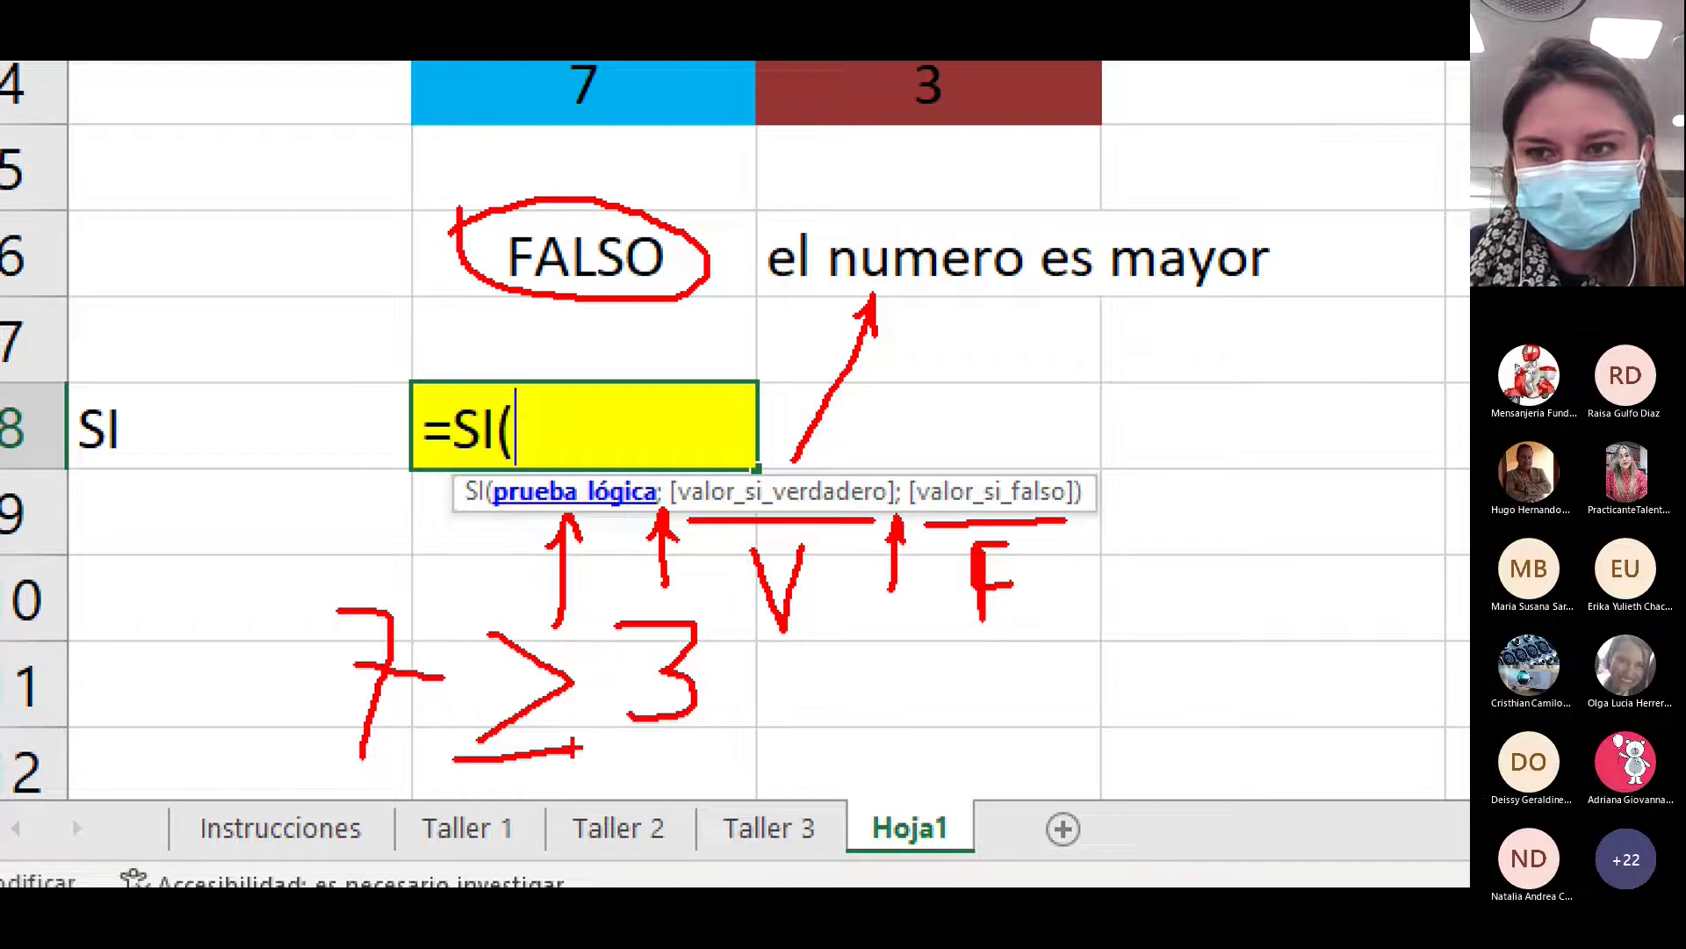
{"action": "key", "text": "Escape"}
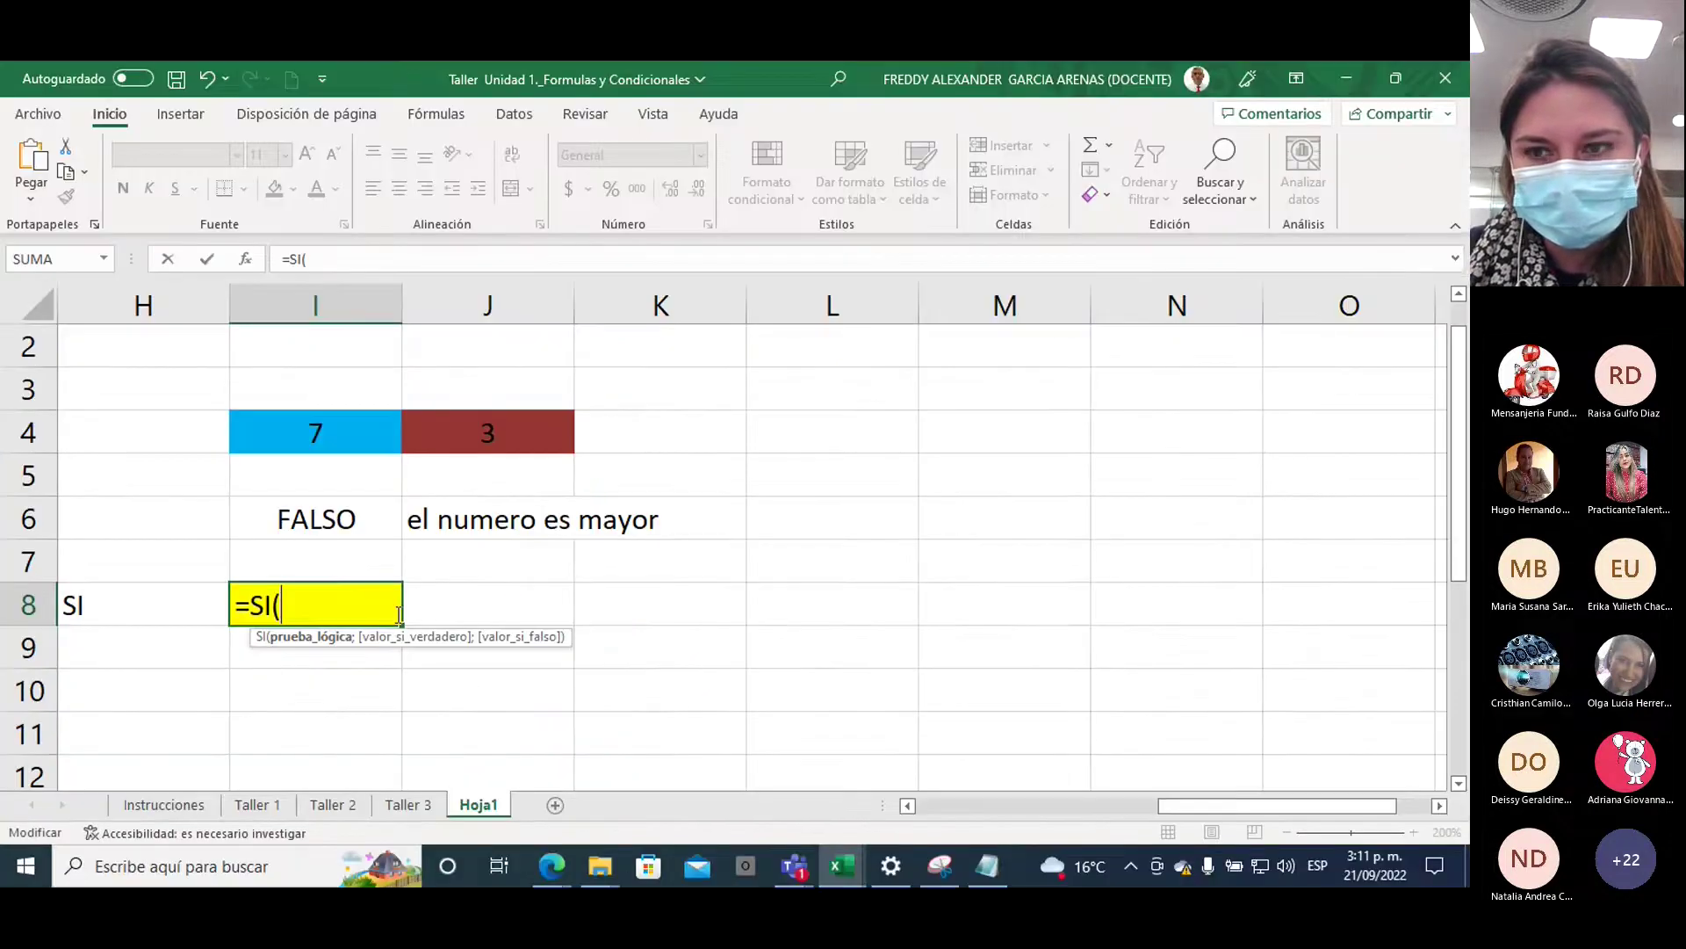
Enter the test I4>J4 and the true value "el numero es mayor" in I8's formula
{"action": "left_click", "coordinate": [314, 438]}
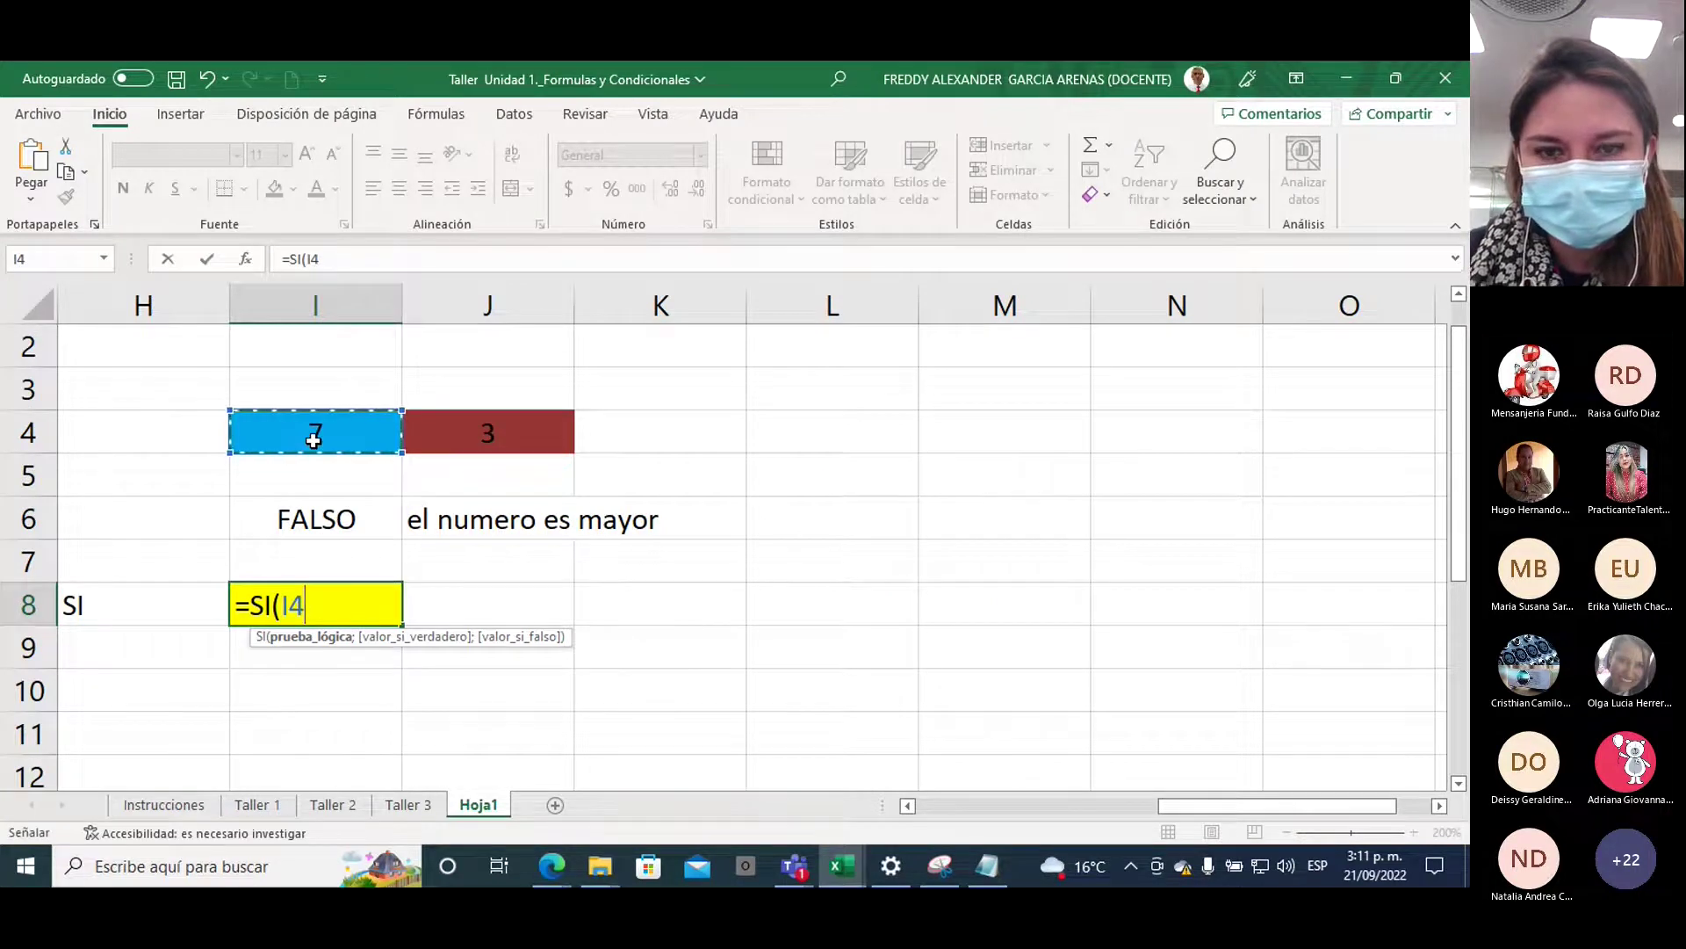
{"action": "type", "text": ">"}
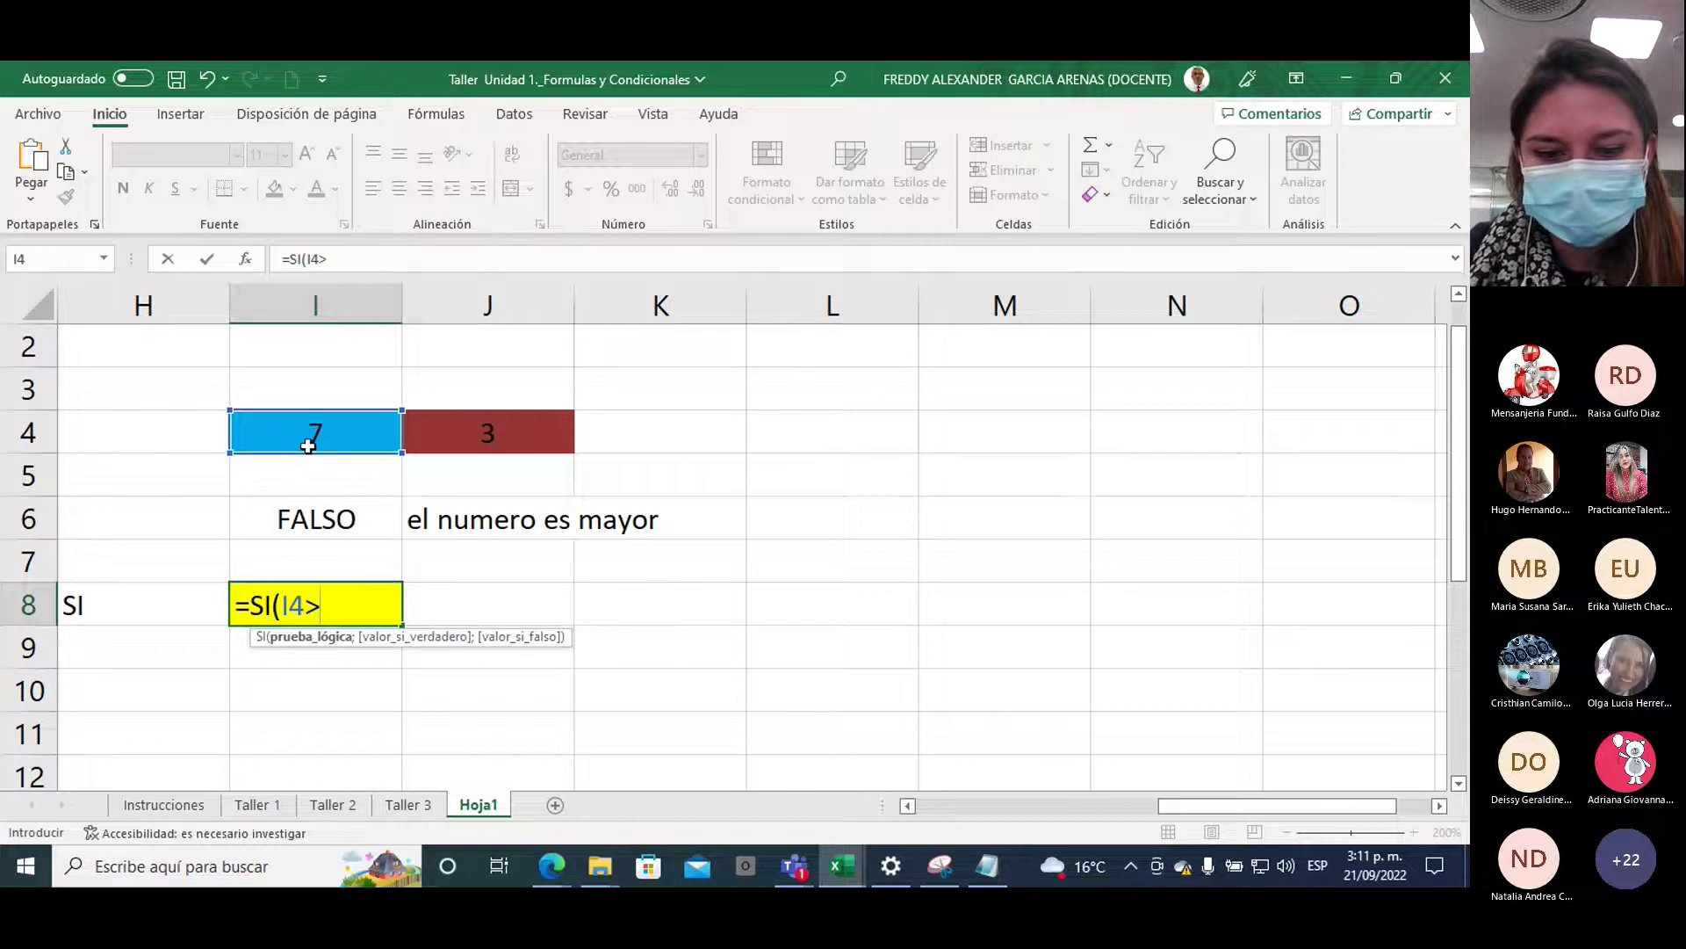
{"action": "left_click", "coordinate": [465, 434]}
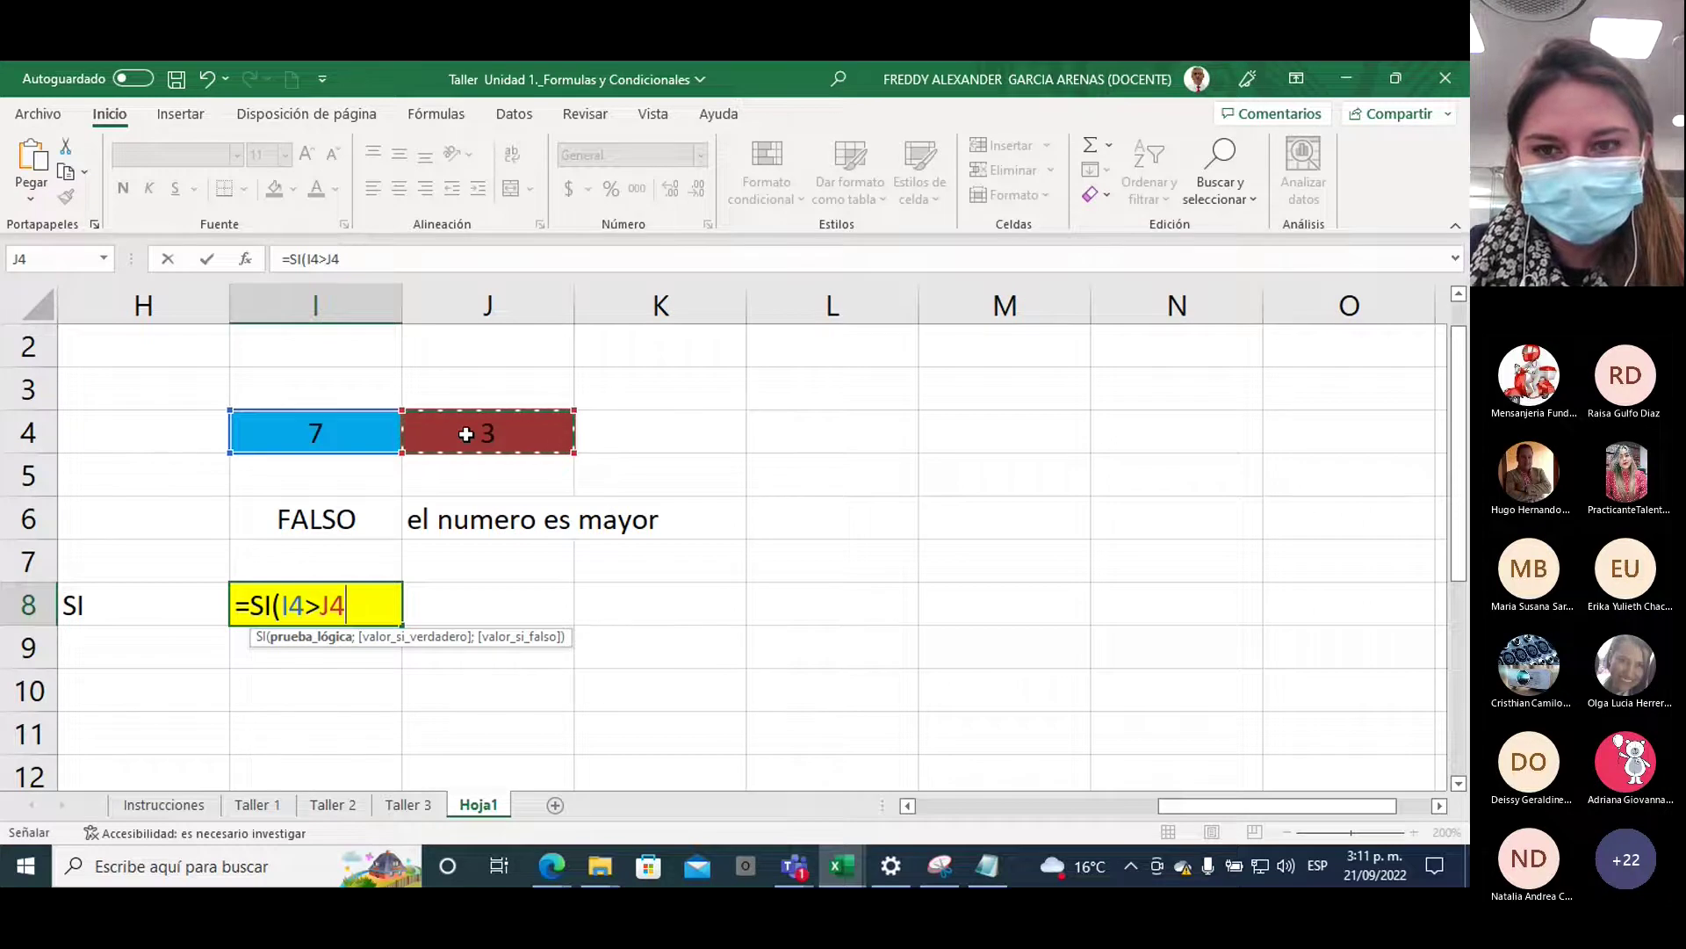
{"action": "type", "text": ";"}
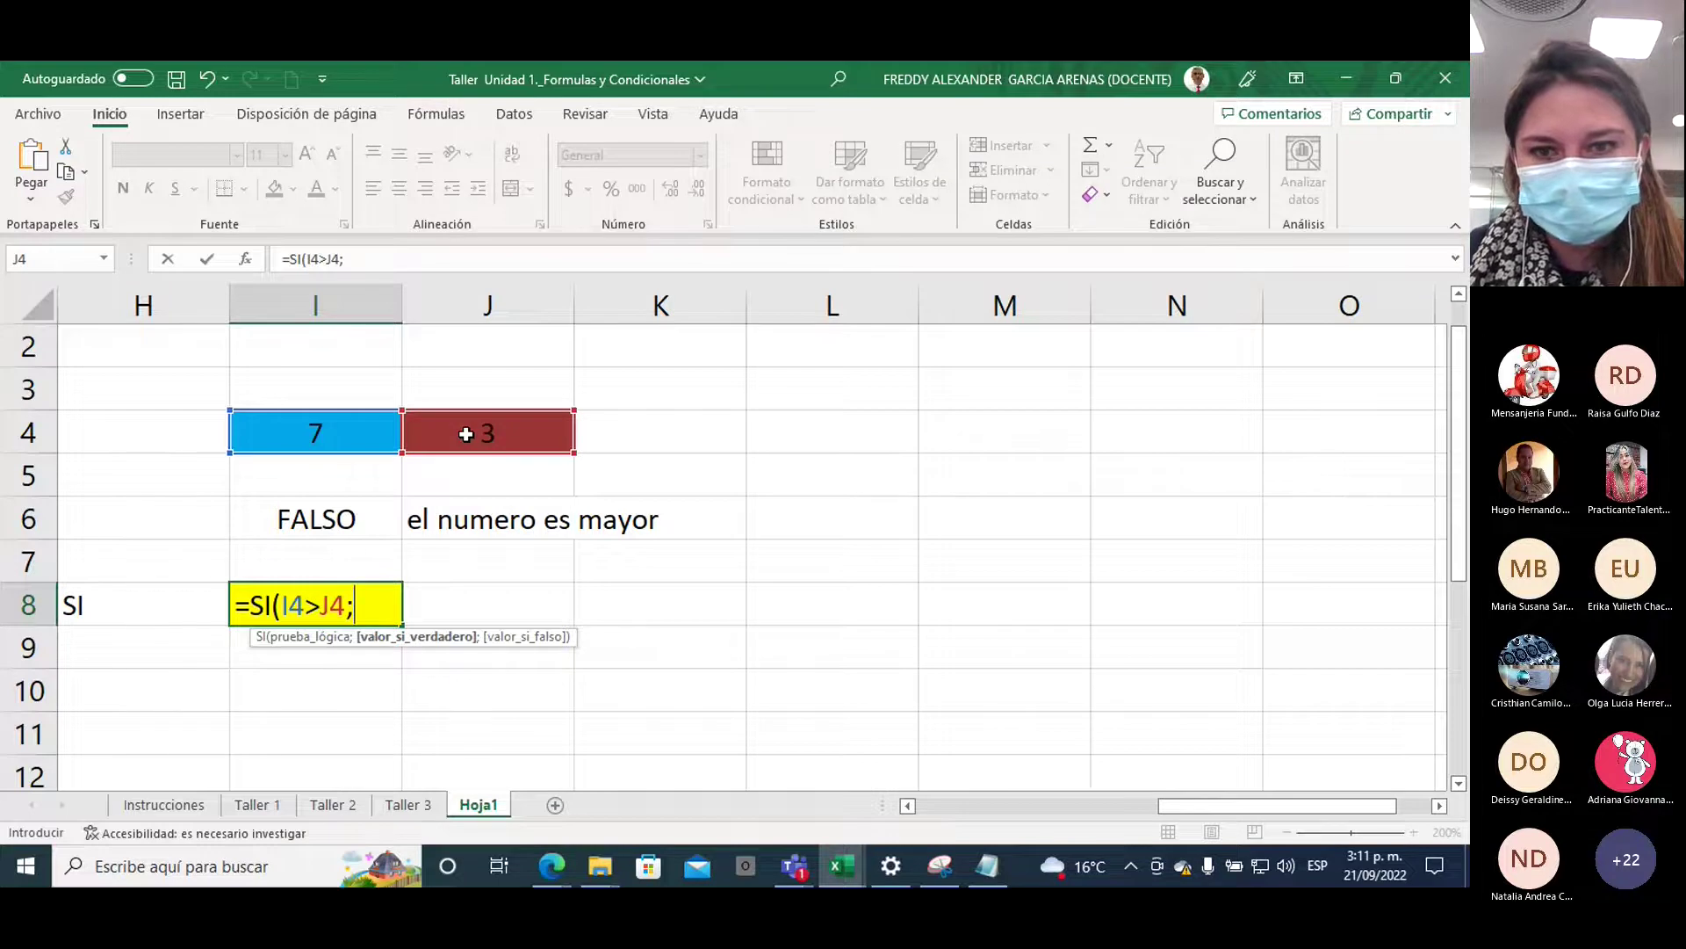
{"action": "type", "text": "5000"}
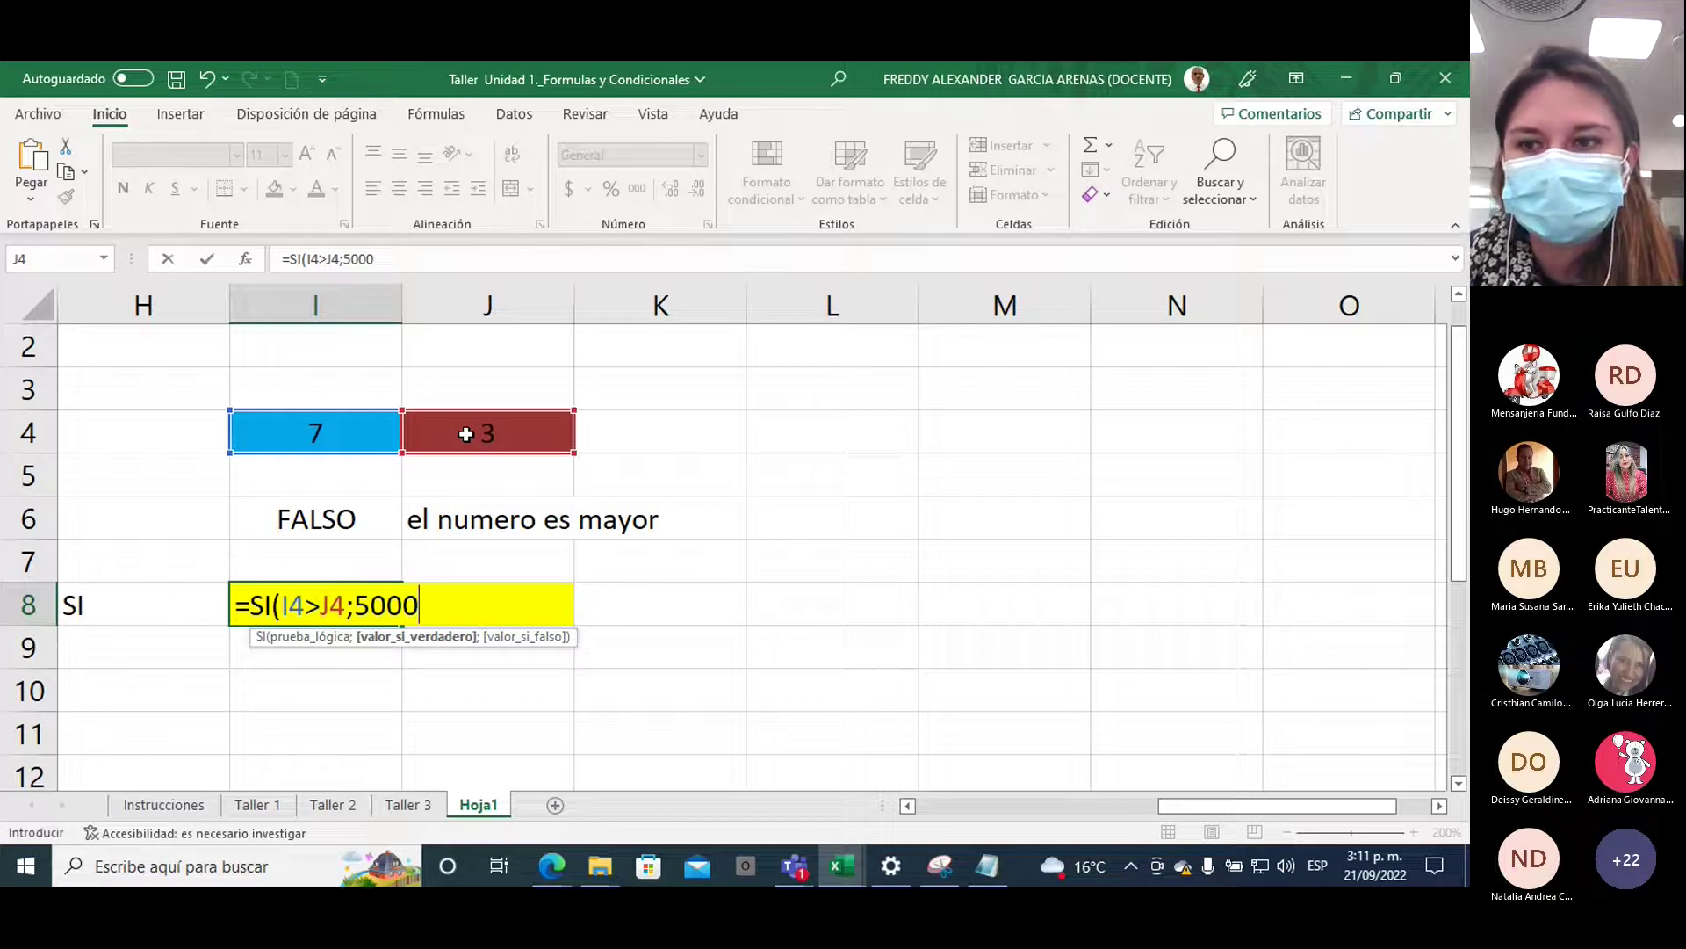
{"action": "key", "text": "BackSpace"}
{"action": "key", "text": "BackSpace"}
{"action": "key", "text": "BackSpace"}
{"action": "key", "text": "BackSpace"}
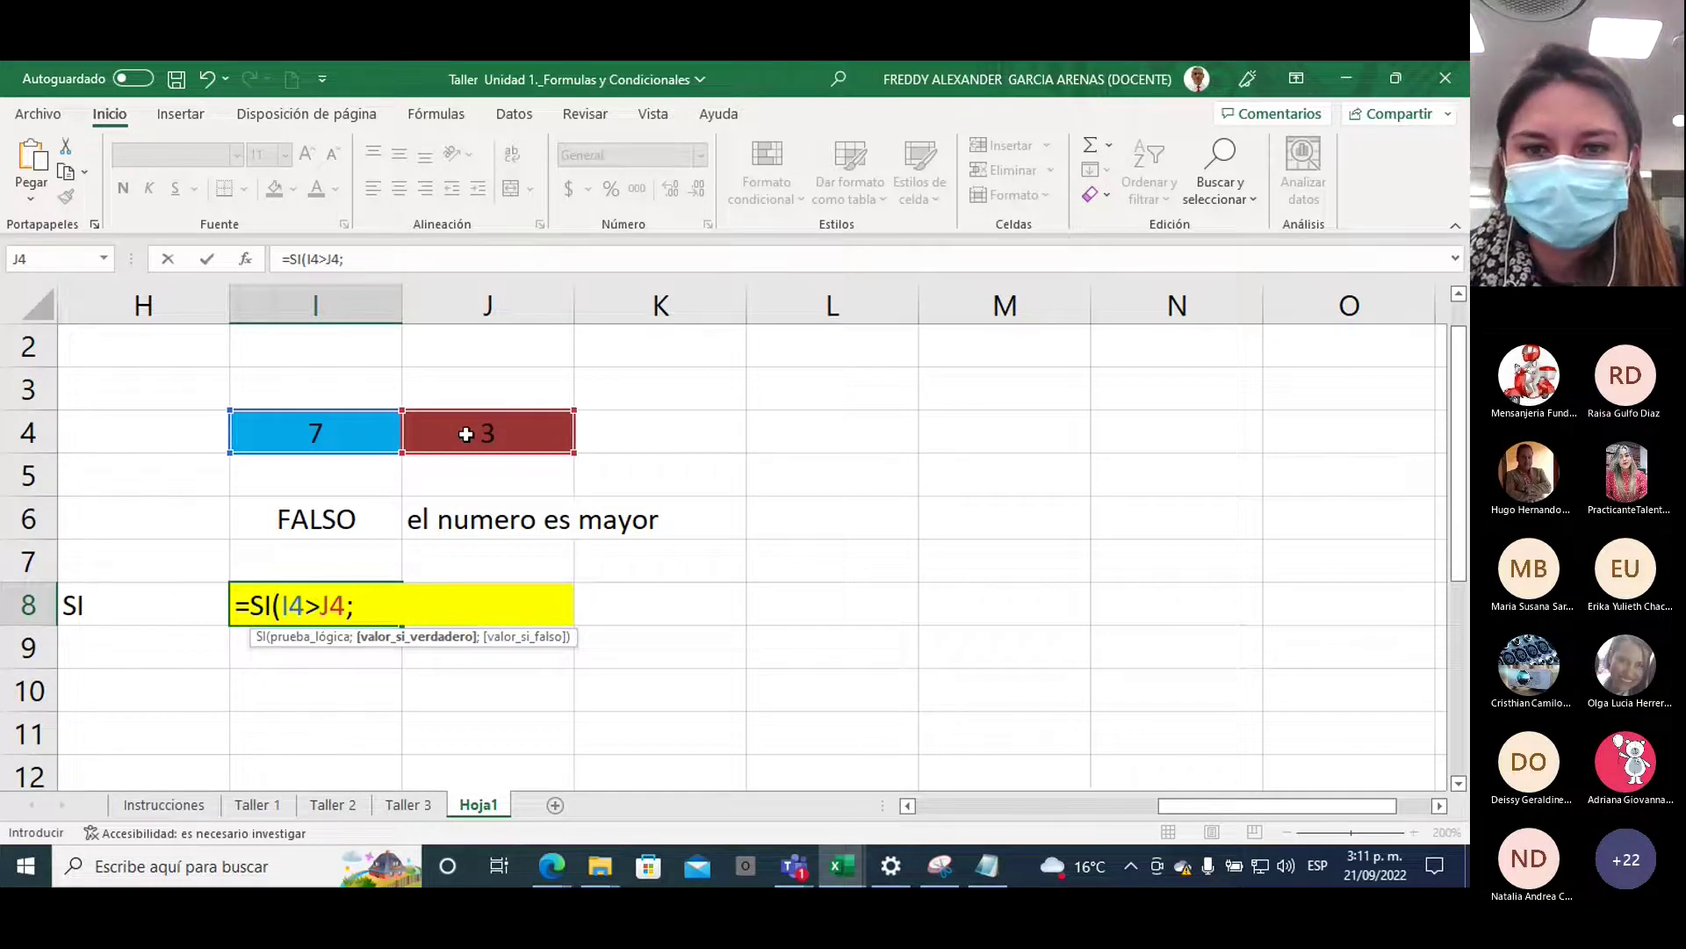
{"action": "type", "text": "\""}
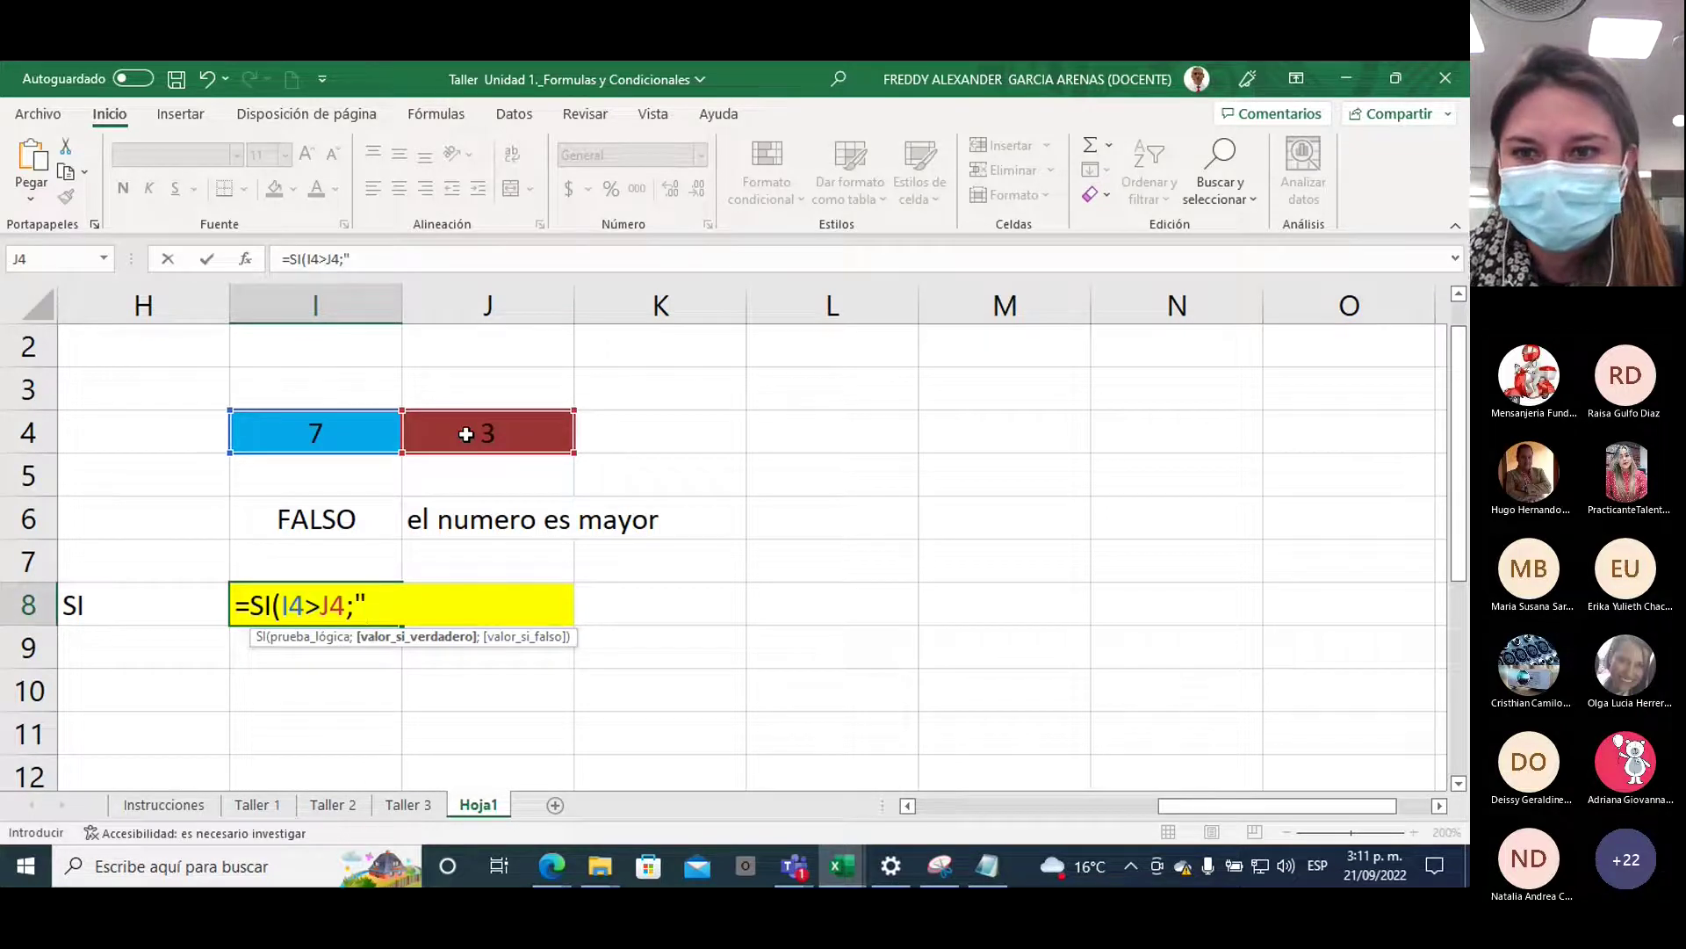
{"action": "type", "text": "el numero"}
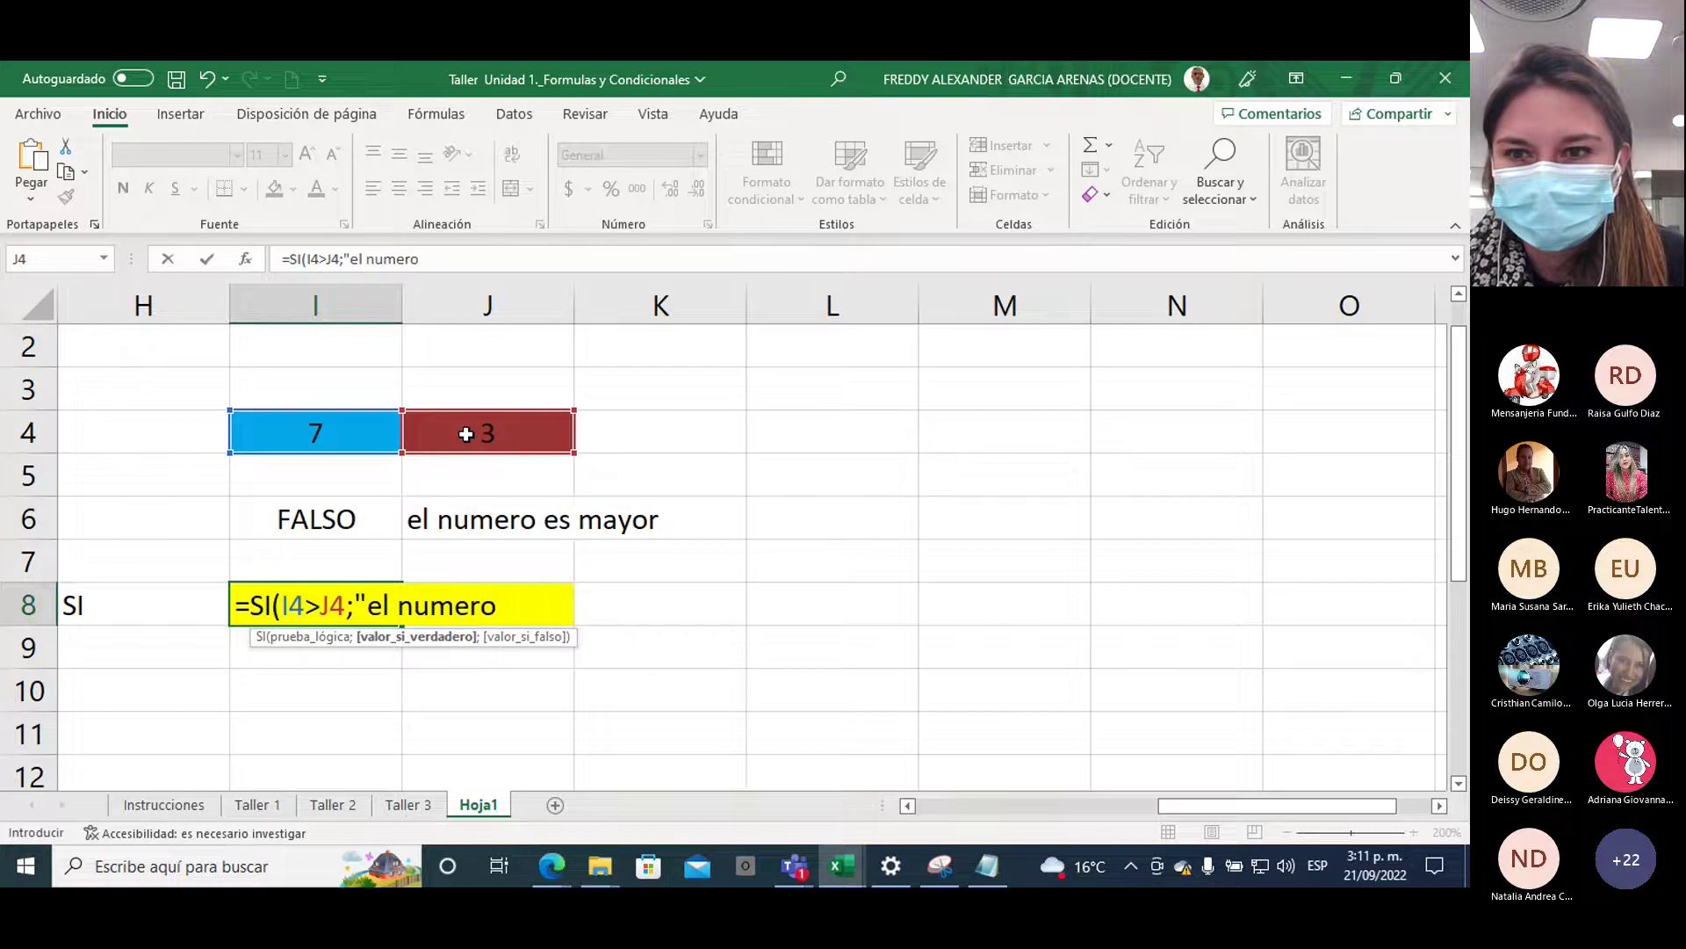
{"action": "type", "text": " es mayor"}
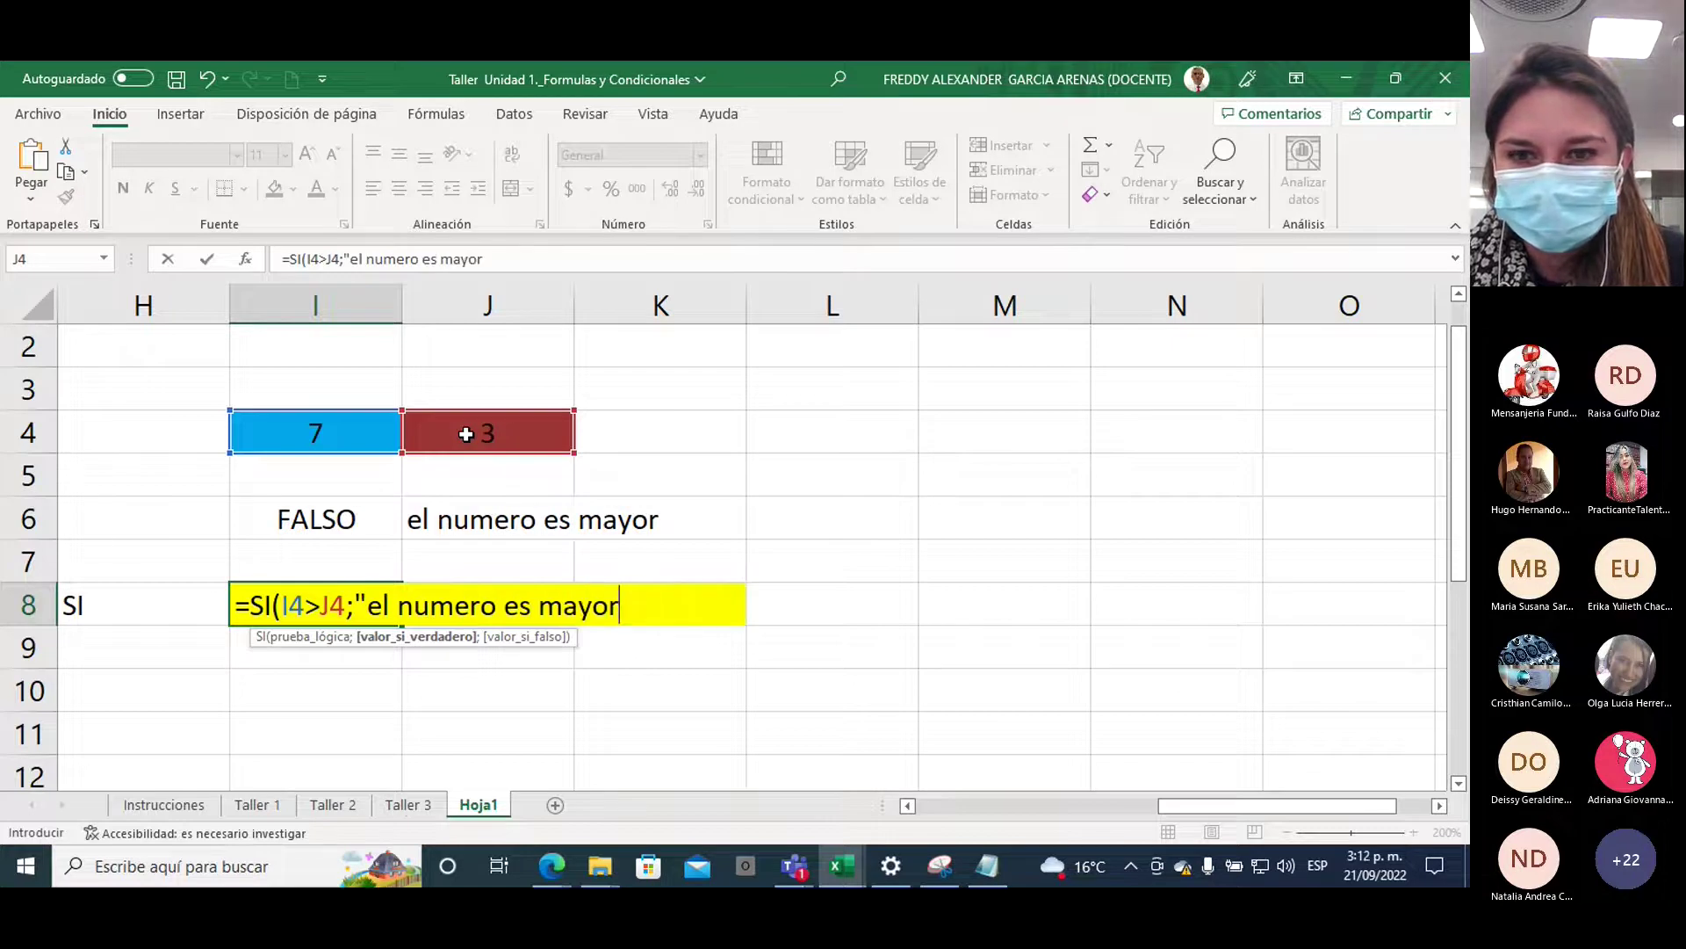
{"action": "type", "text": "\""}
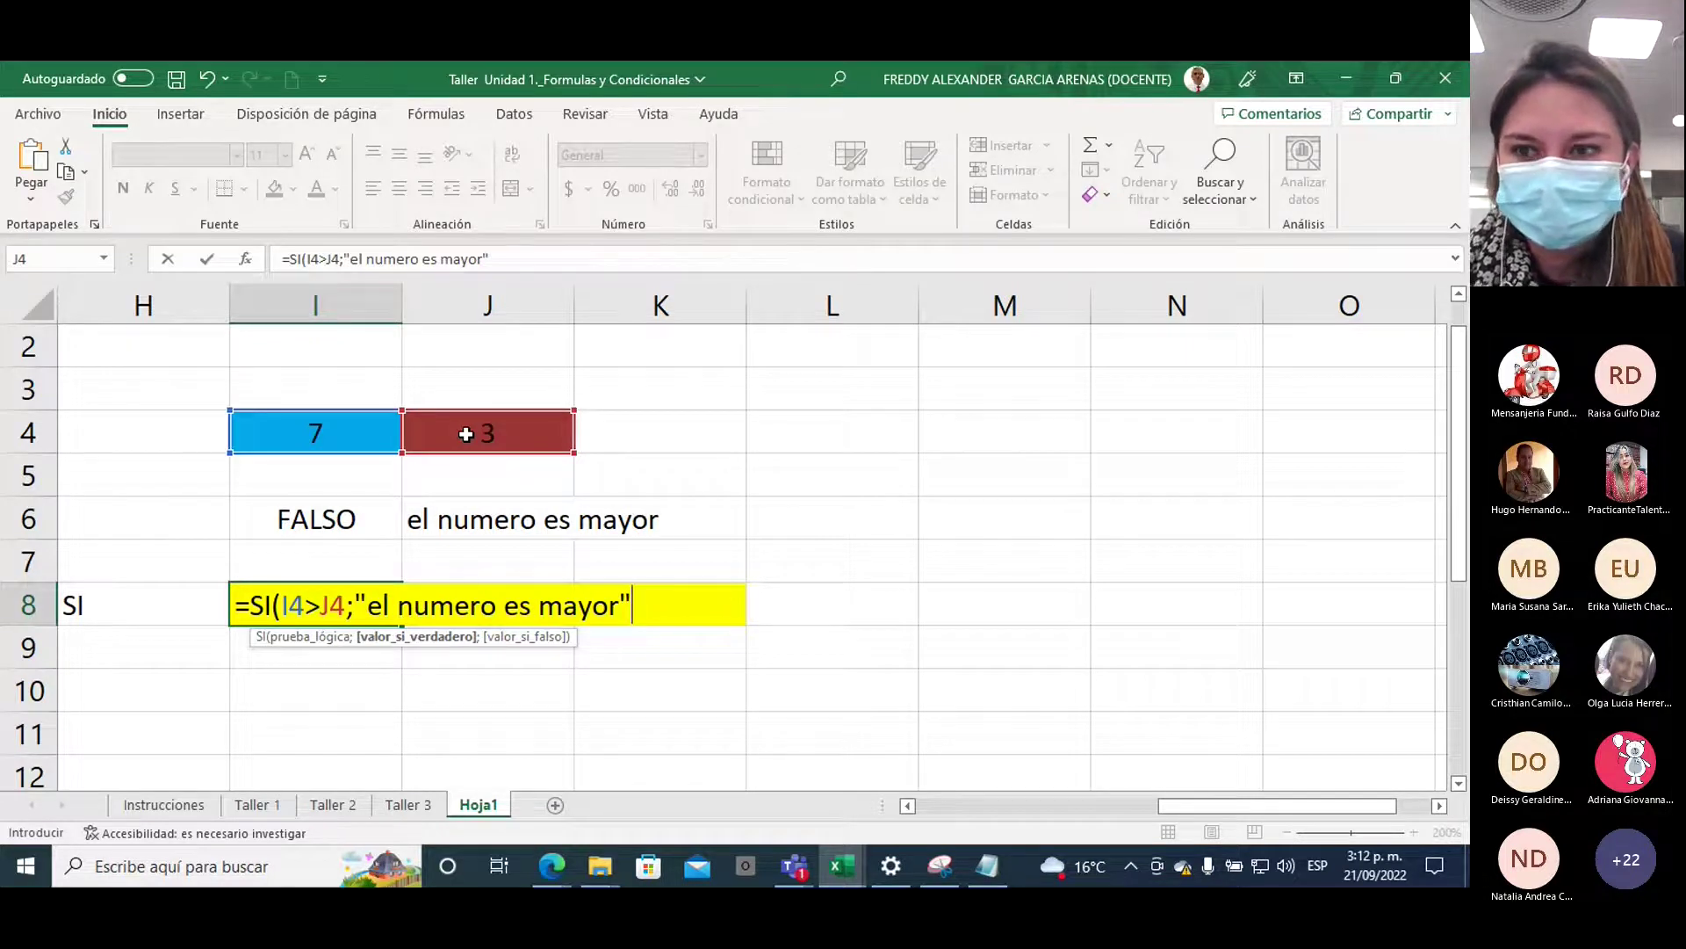
{"action": "type", "text": ";"}
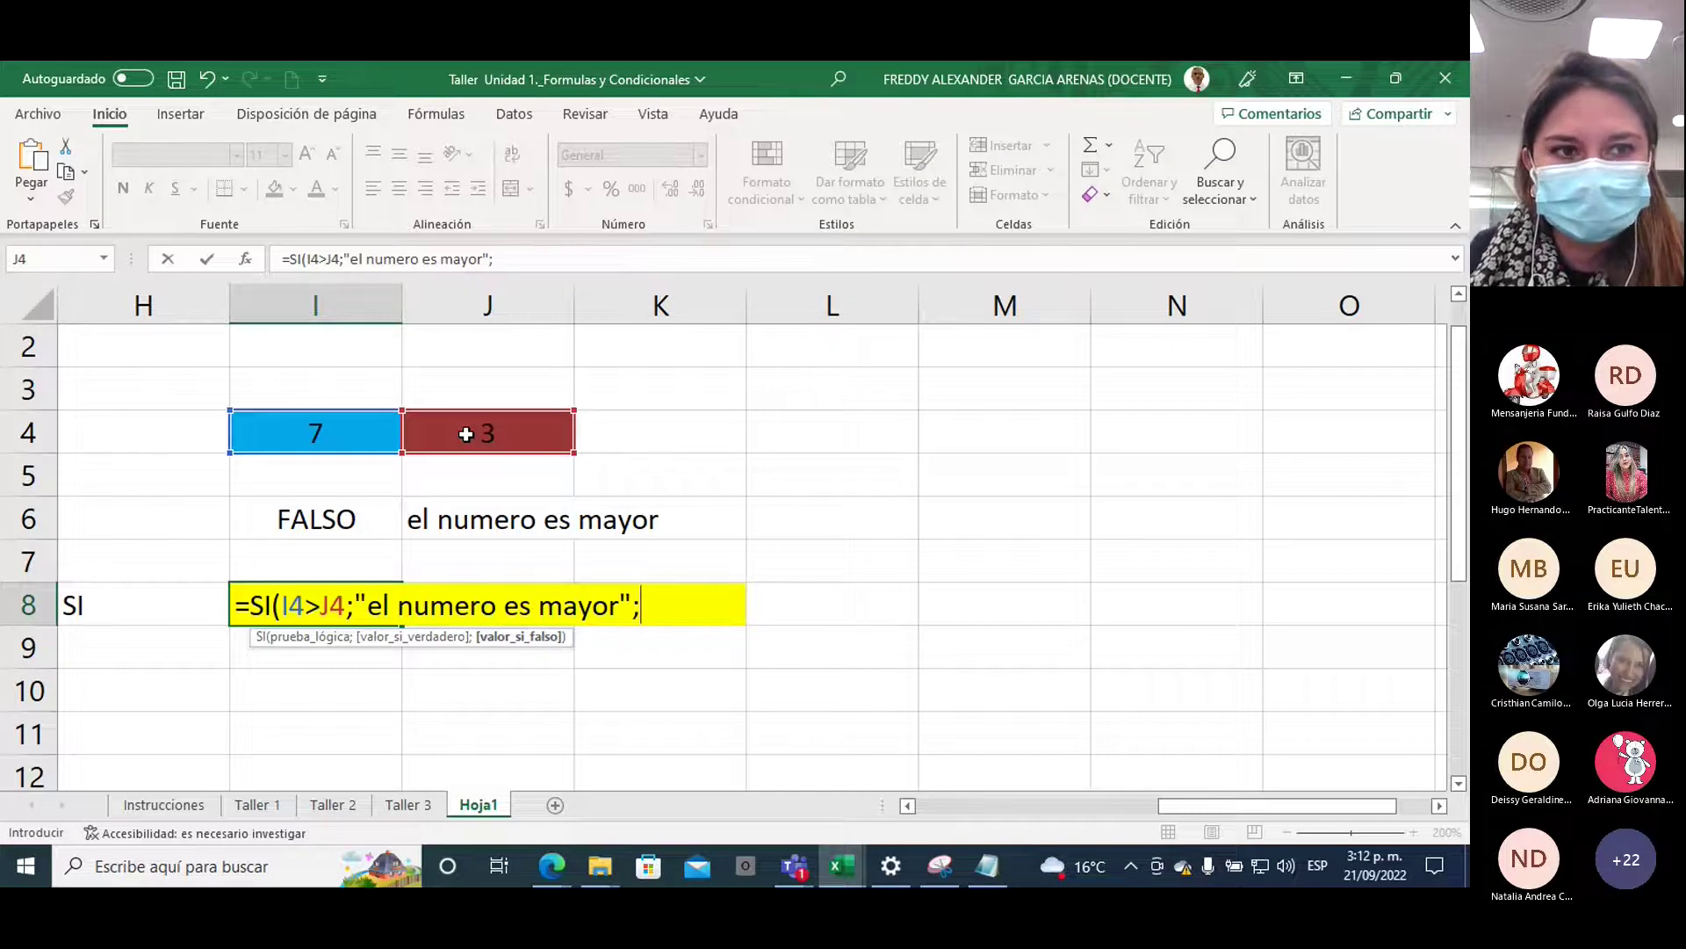
Add the false value "el numero es menor" and the closing parenthesis to the SI formula
{"action": "type", "text": "\""}
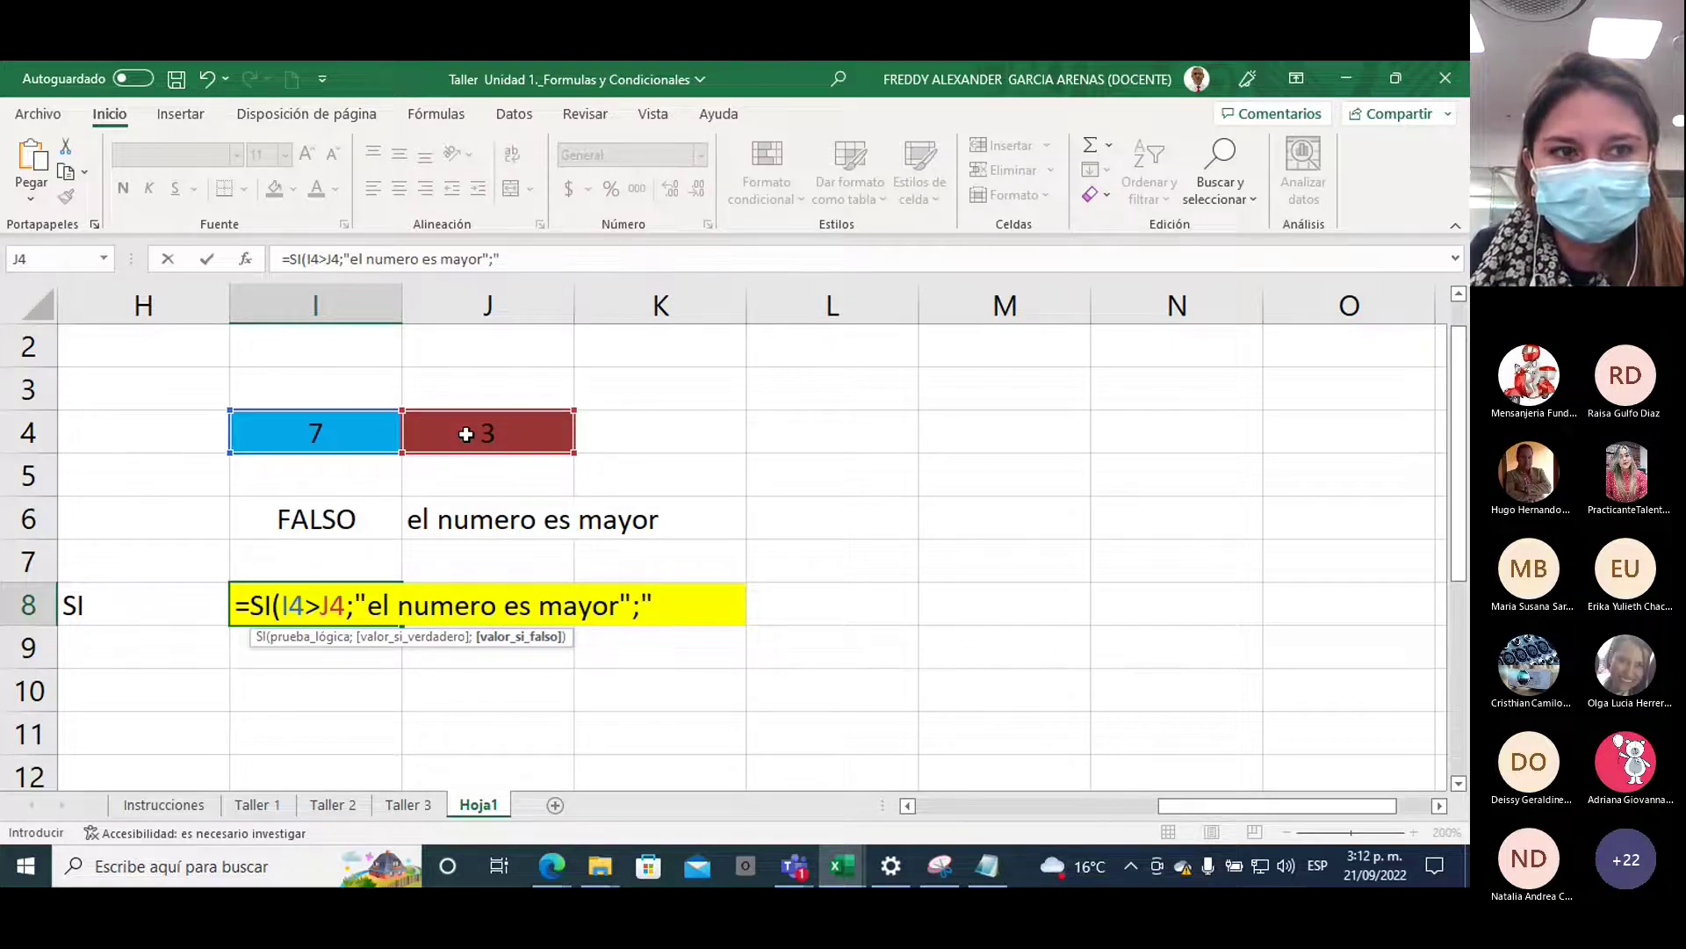
{"action": "type", "text": "el nuemro"}
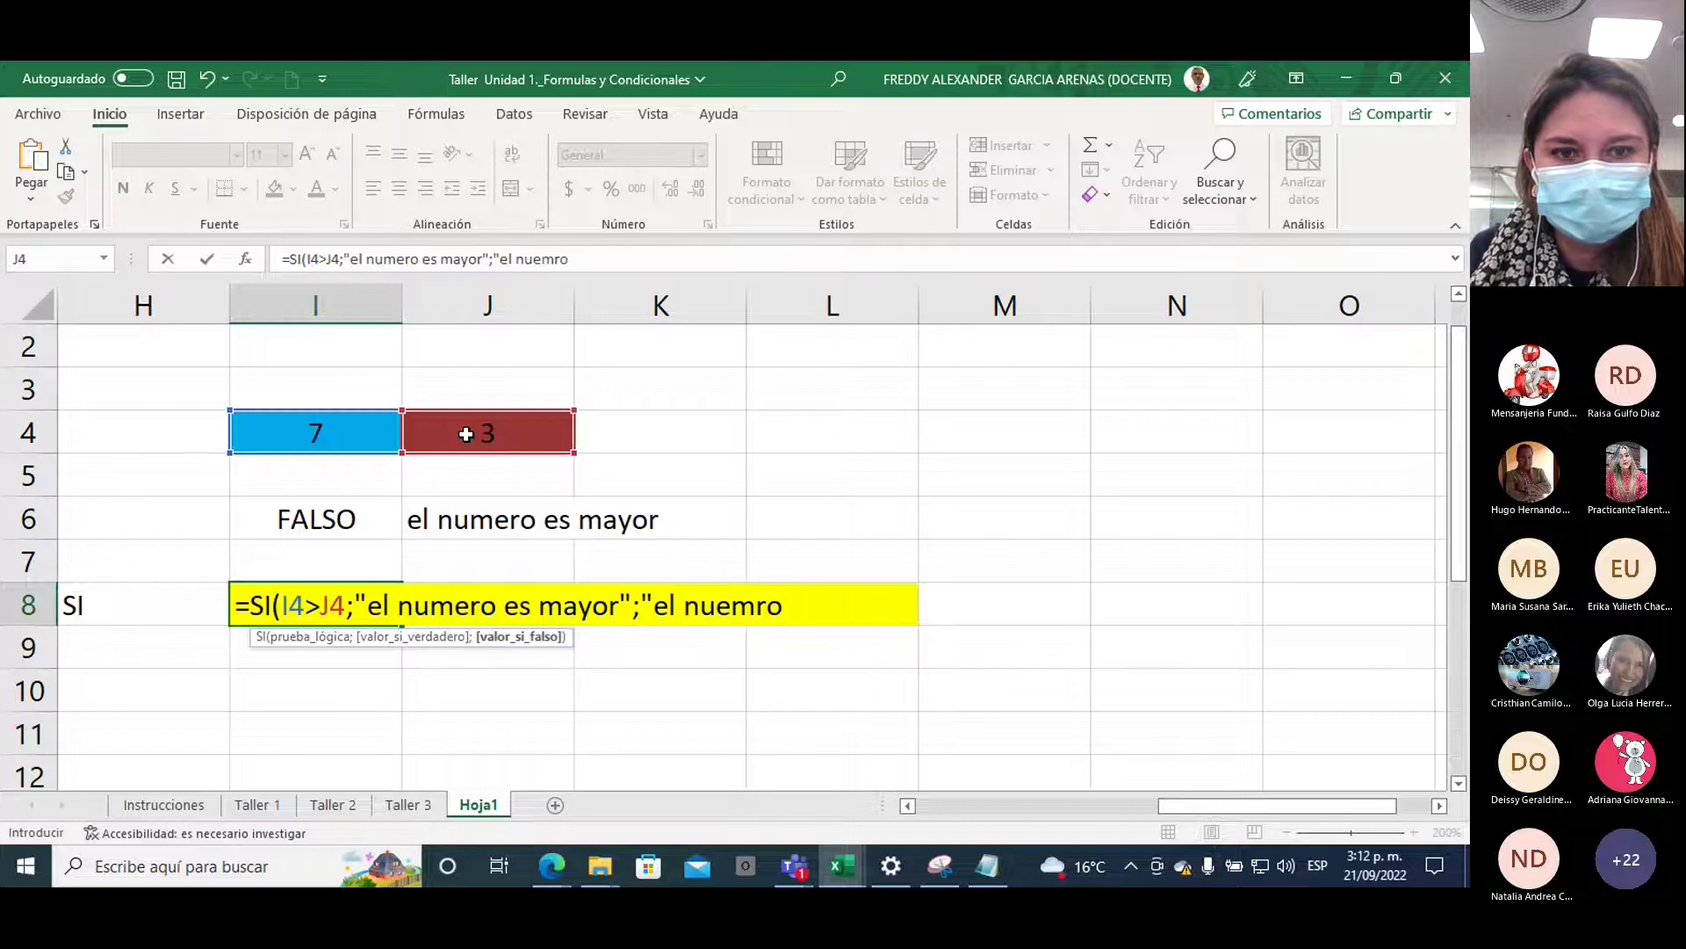
{"action": "key", "text": "BackSpace"}
{"action": "key", "text": "BackSpace"}
{"action": "key", "text": "BackSpace"}
{"action": "key", "text": "BackSpace"}
{"action": "type", "text": "mero"}
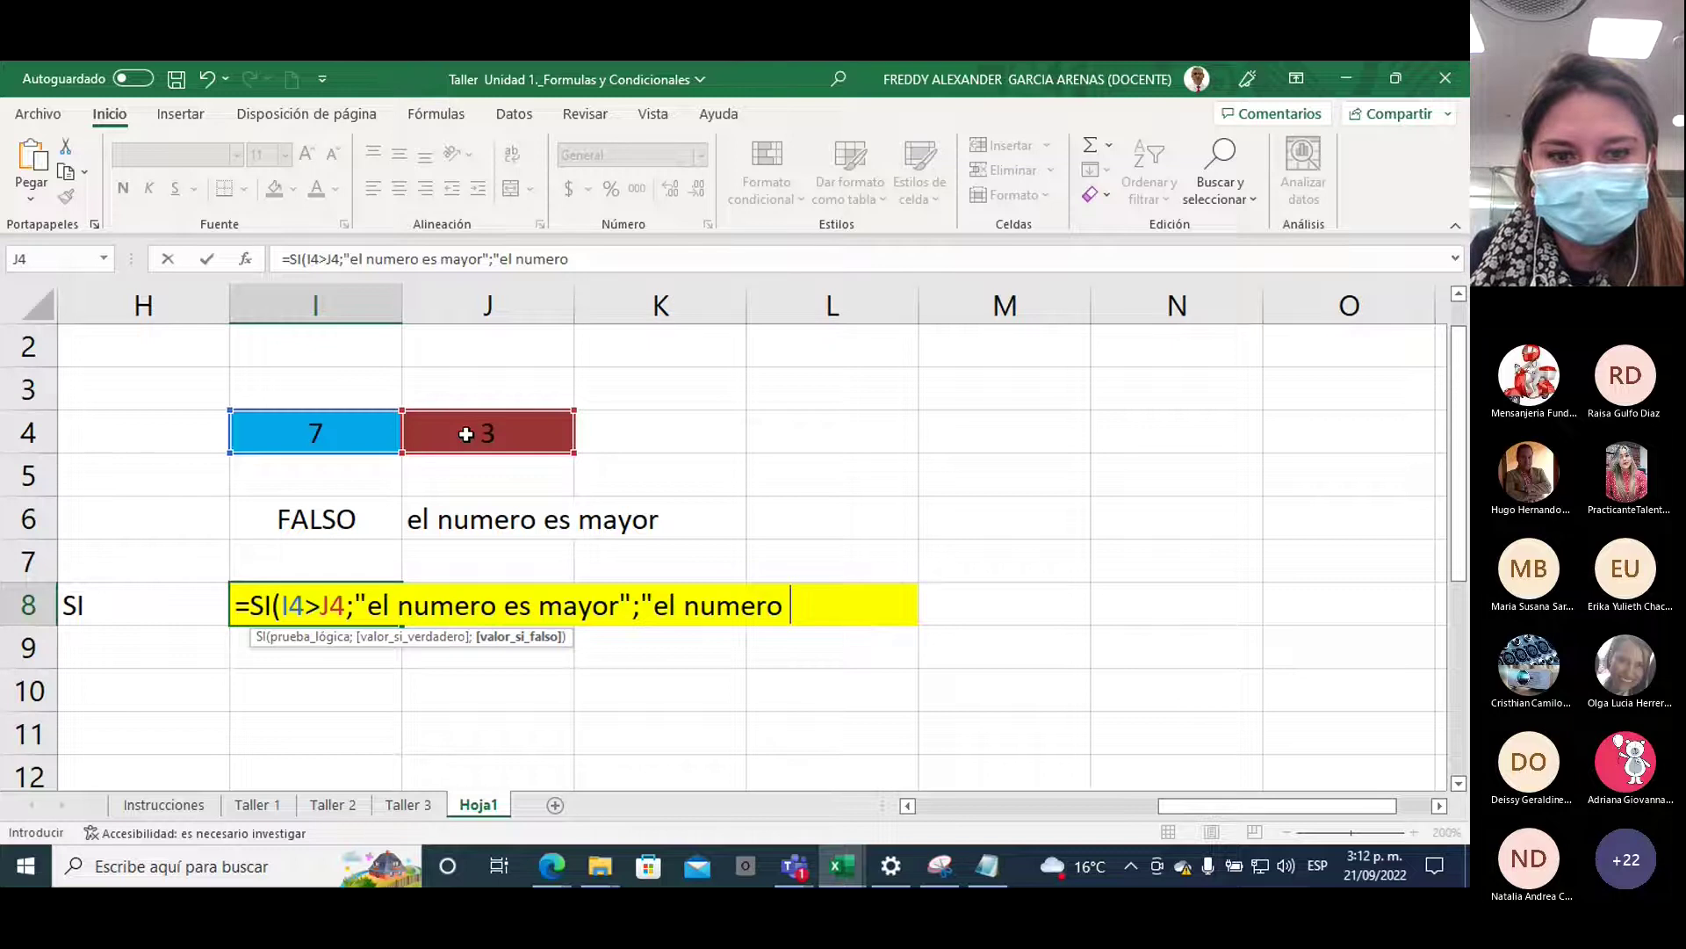
{"action": "type", "text": " es me"}
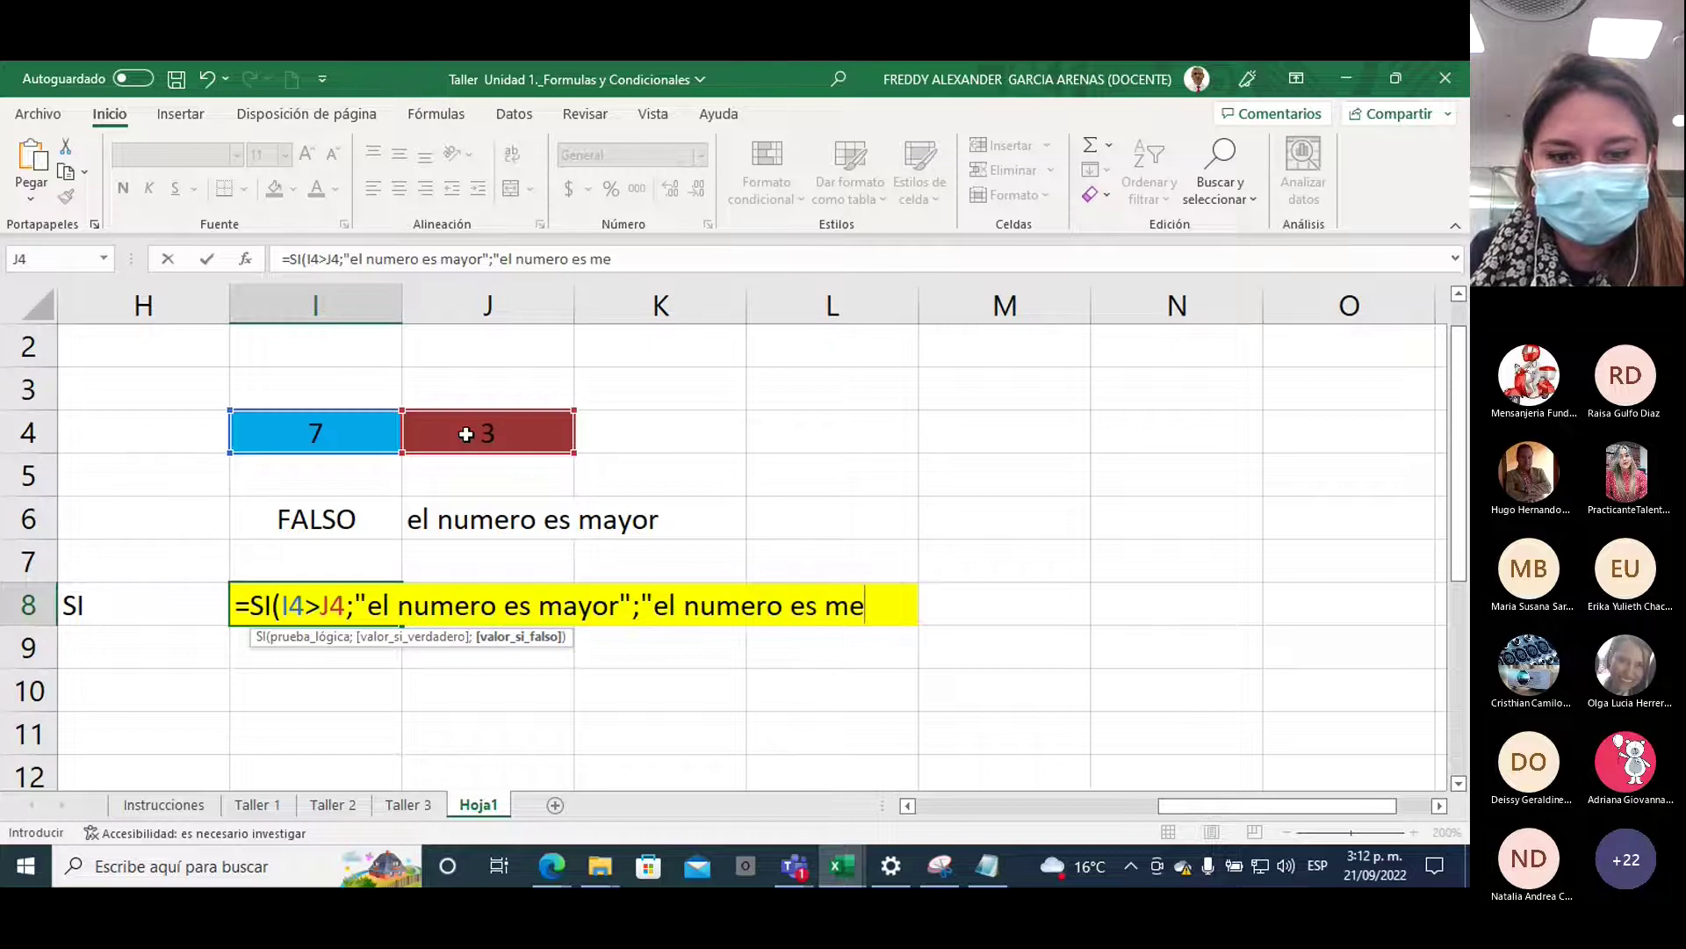
{"action": "type", "text": "noir"}
{"action": "key", "text": "BackSpace"}
{"action": "key", "text": "BackSpace"}
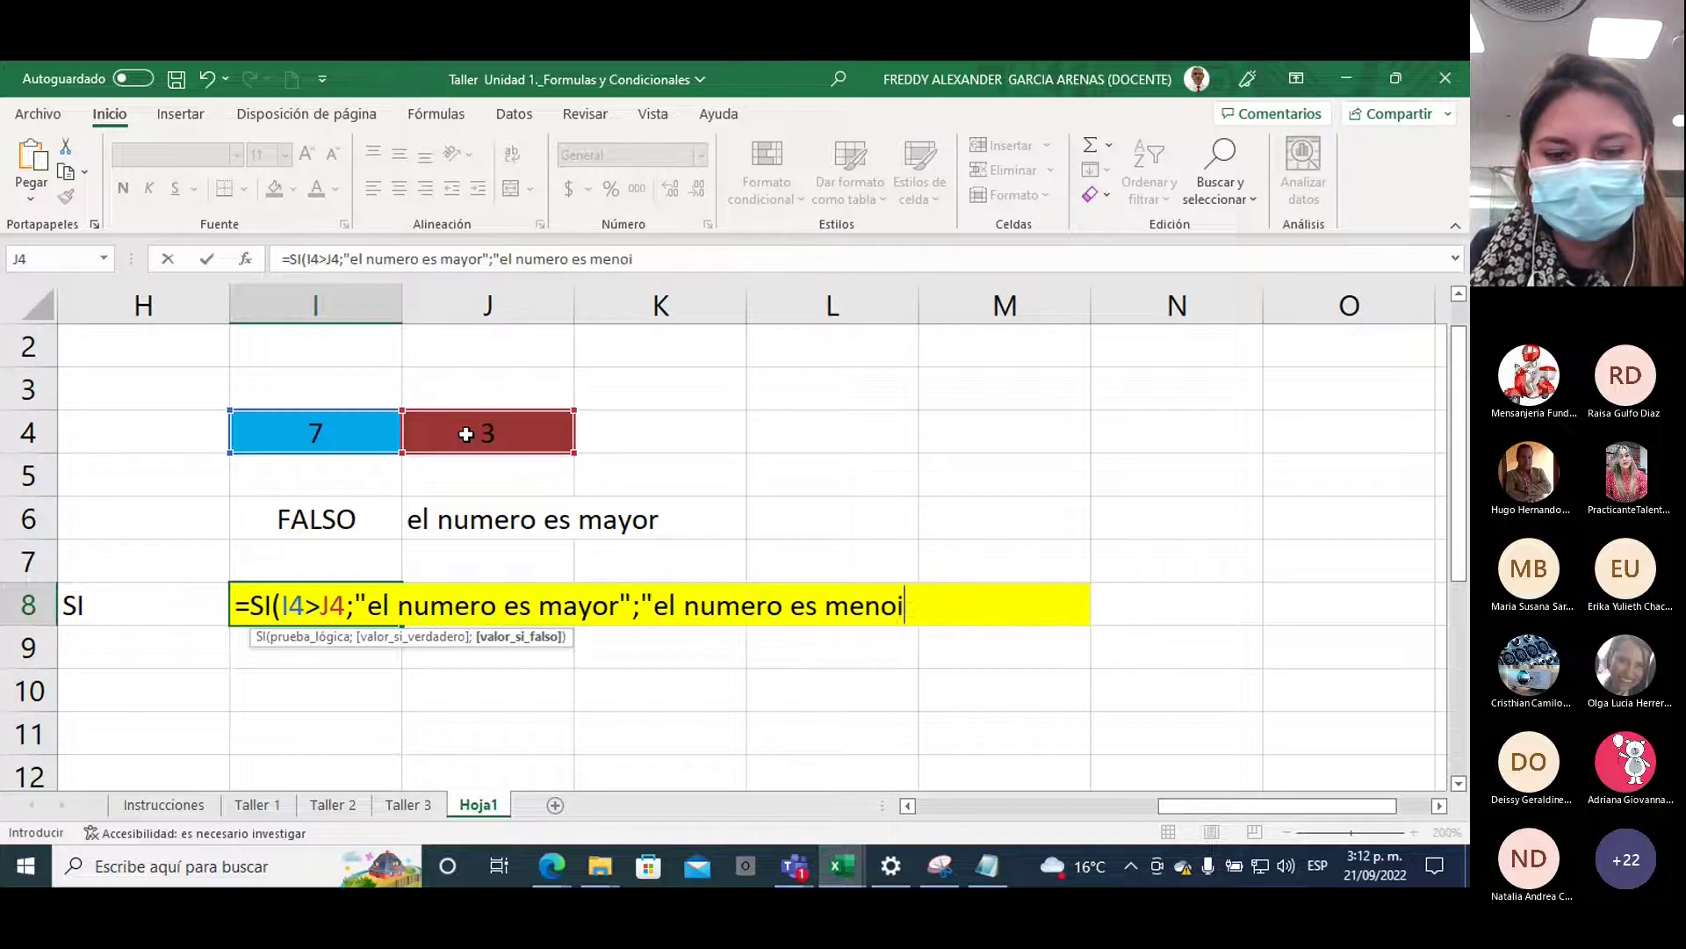
{"action": "type", "text": "r\""}
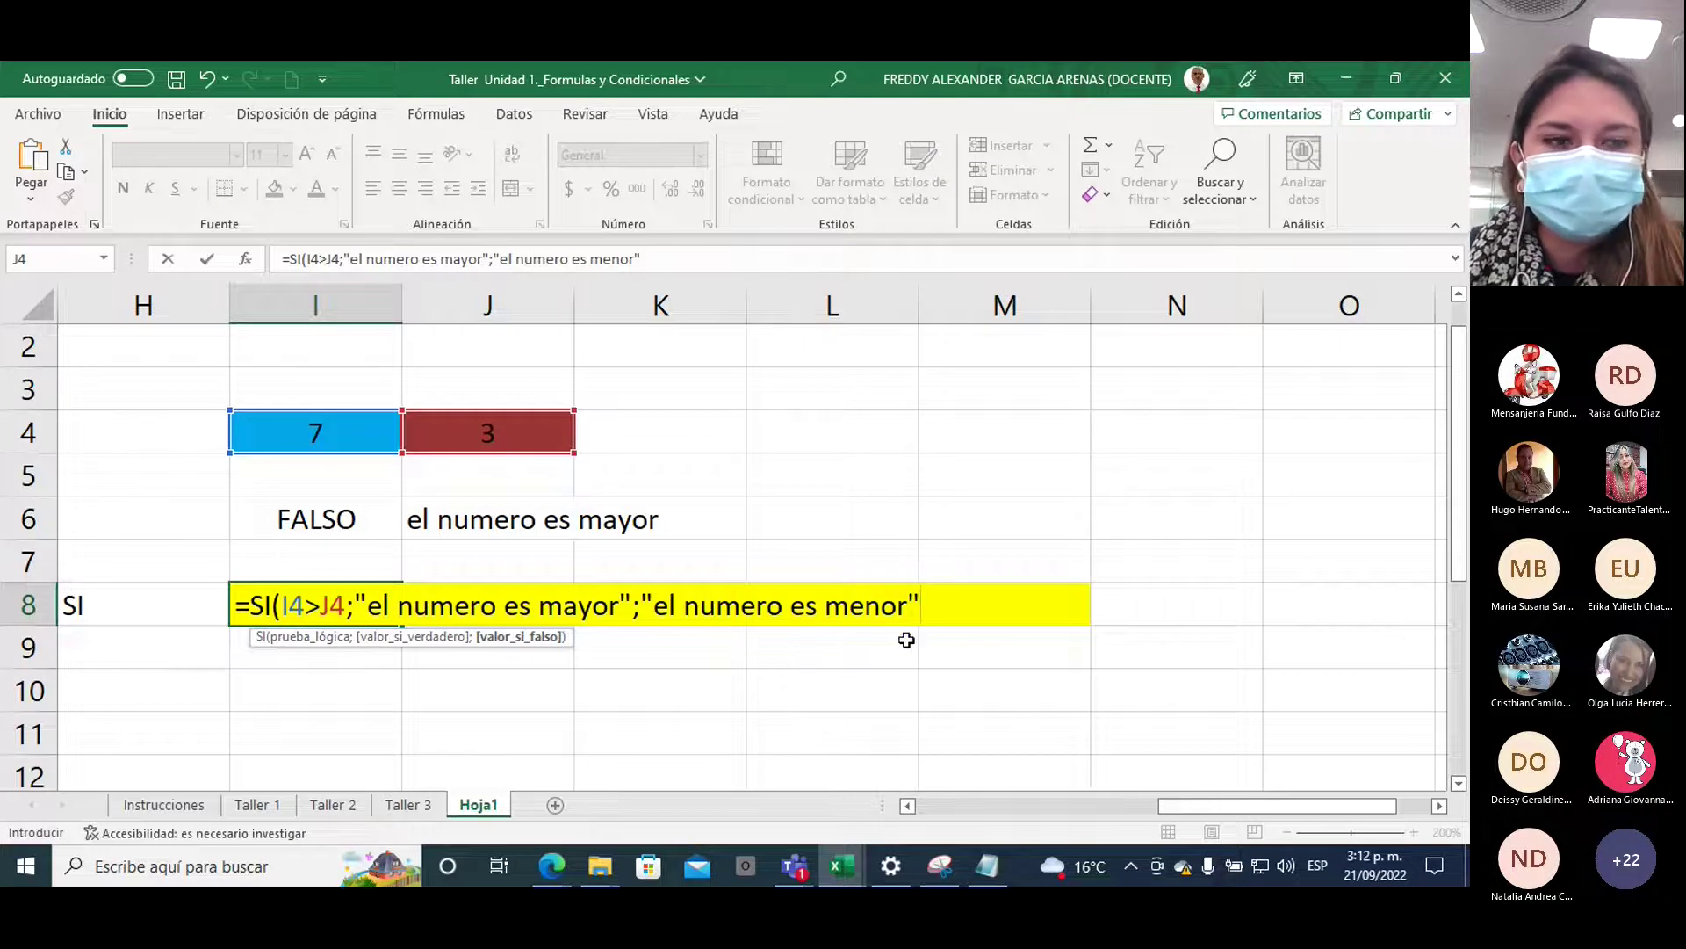
{"action": "type", "text": ")"}
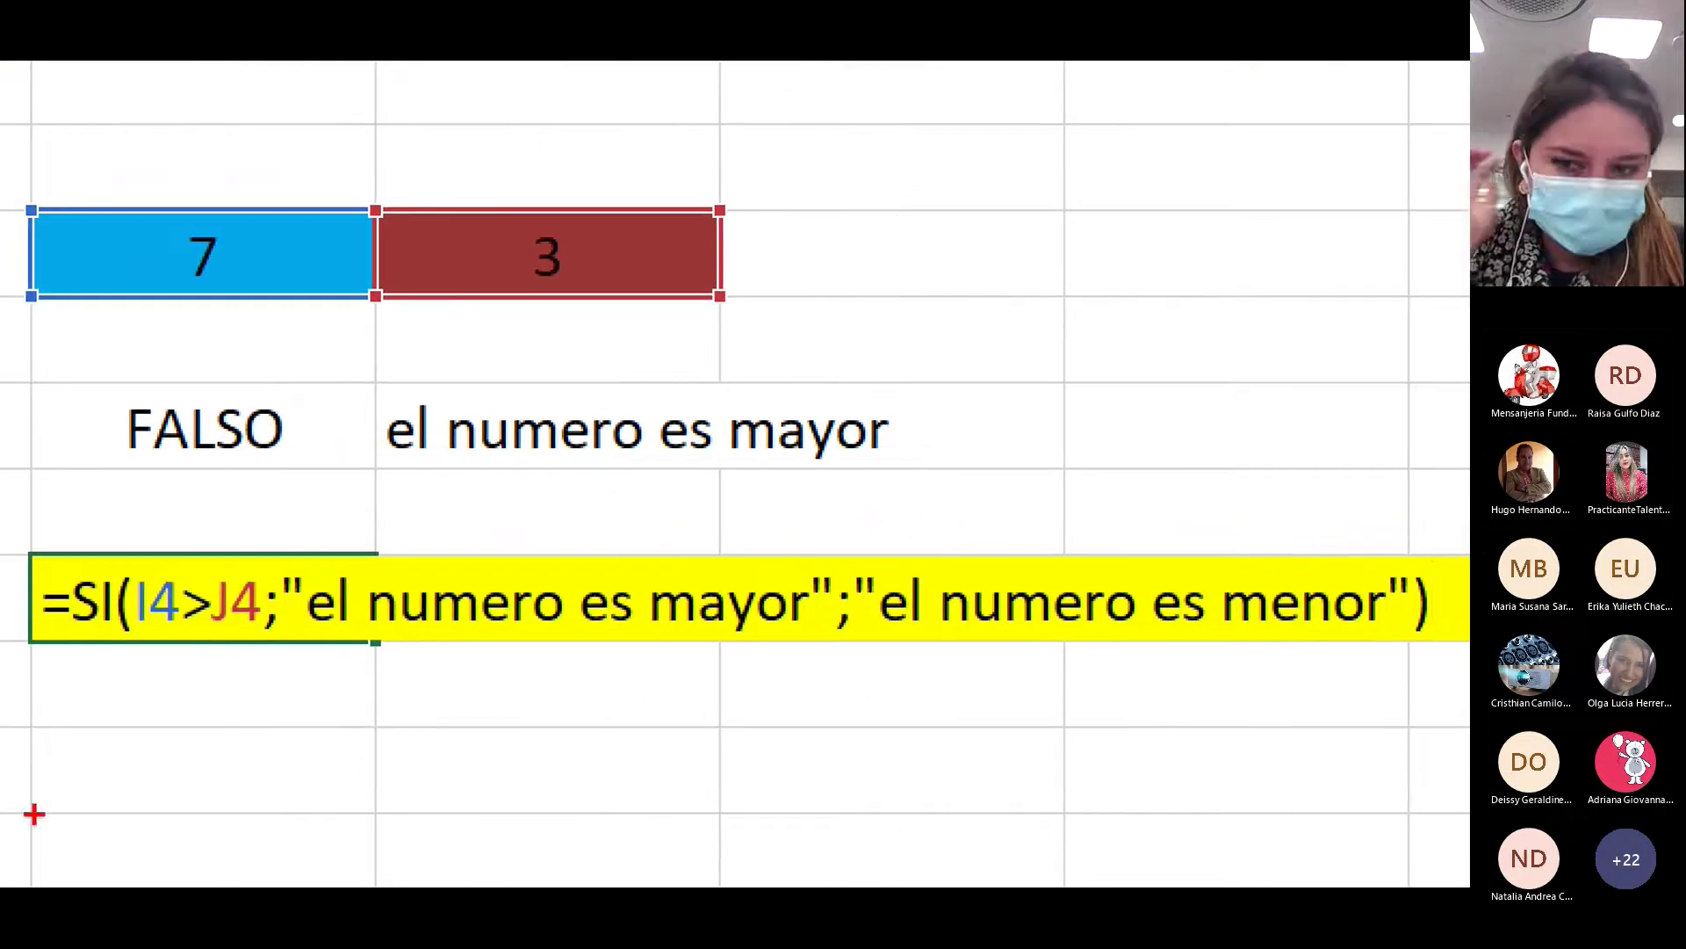
{"action": "left_click_drag", "start_coordinate": [83, 654], "coordinate": [32, 781]}
{"action": "mouse_move", "coordinate": [44, 682]}
{"action": "left_mouse_down"}
{"action": "mouse_move", "coordinate": [93, 677]}
{"action": "mouse_move", "coordinate": [186, 739]}
{"action": "left_mouse_up"}
{"action": "mouse_move", "coordinate": [178, 657]}
{"action": "left_mouse_down"}
{"action": "mouse_move", "coordinate": [221, 729]}
{"action": "mouse_move", "coordinate": [283, 707]}
{"action": "mouse_move", "coordinate": [266, 769]}
{"action": "left_mouse_up"}
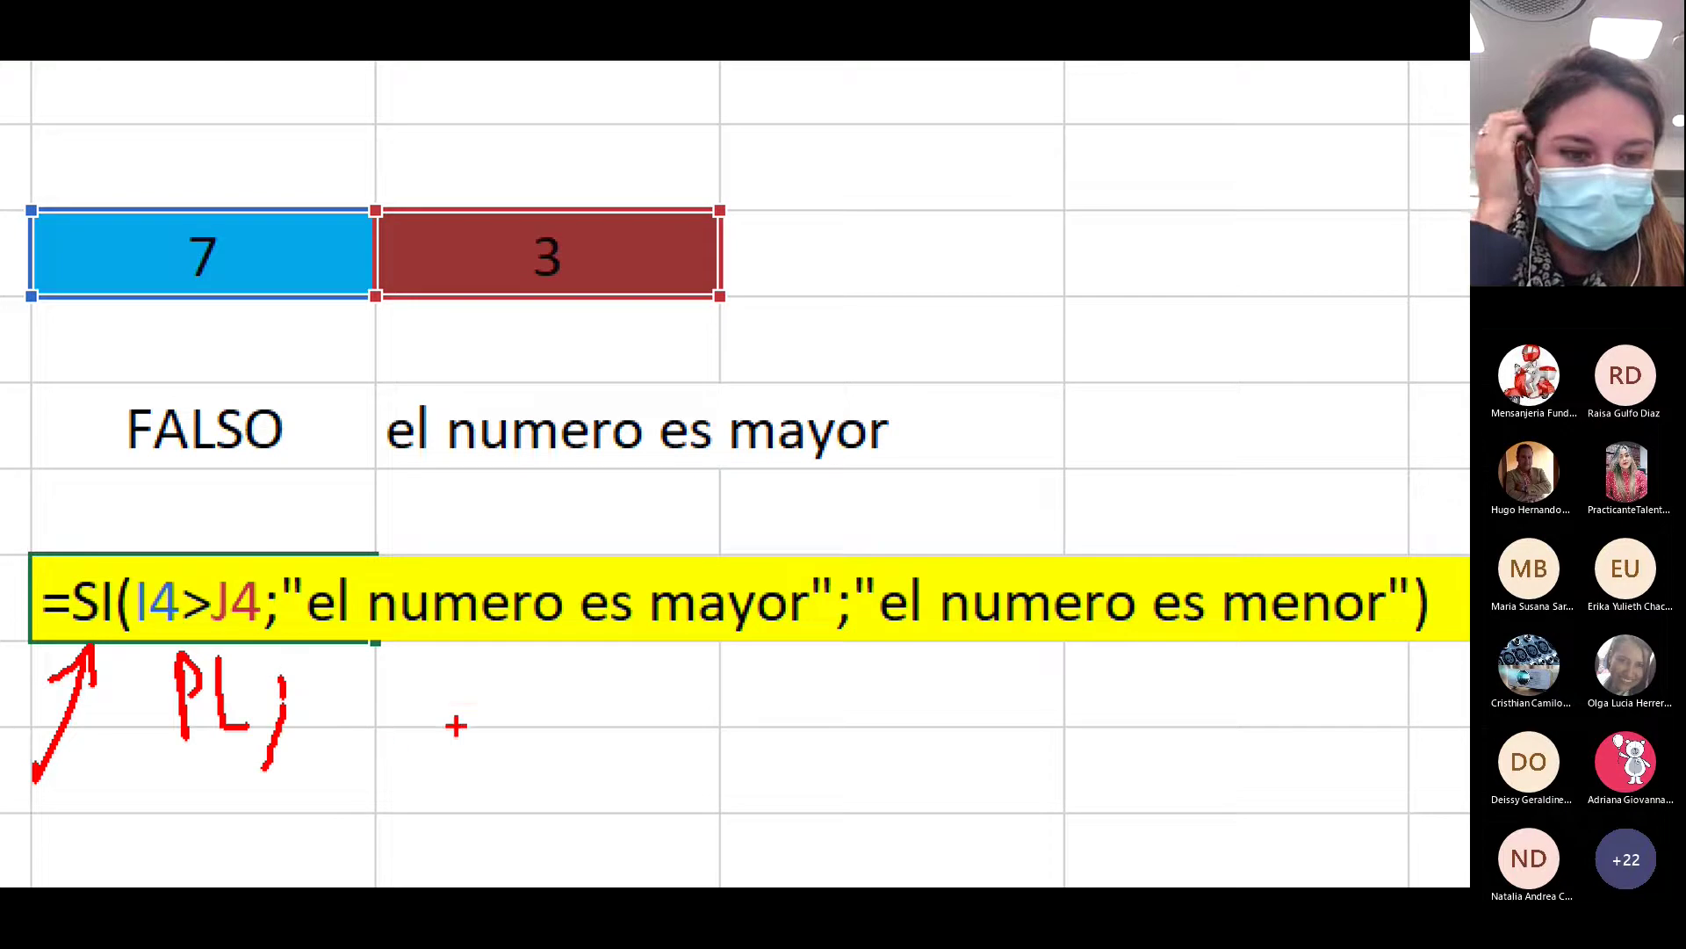
{"action": "mouse_move", "coordinate": [458, 660]}
{"action": "left_mouse_down"}
{"action": "mouse_move", "coordinate": [478, 693]}
{"action": "mouse_move", "coordinate": [532, 665]}
{"action": "left_mouse_up"}
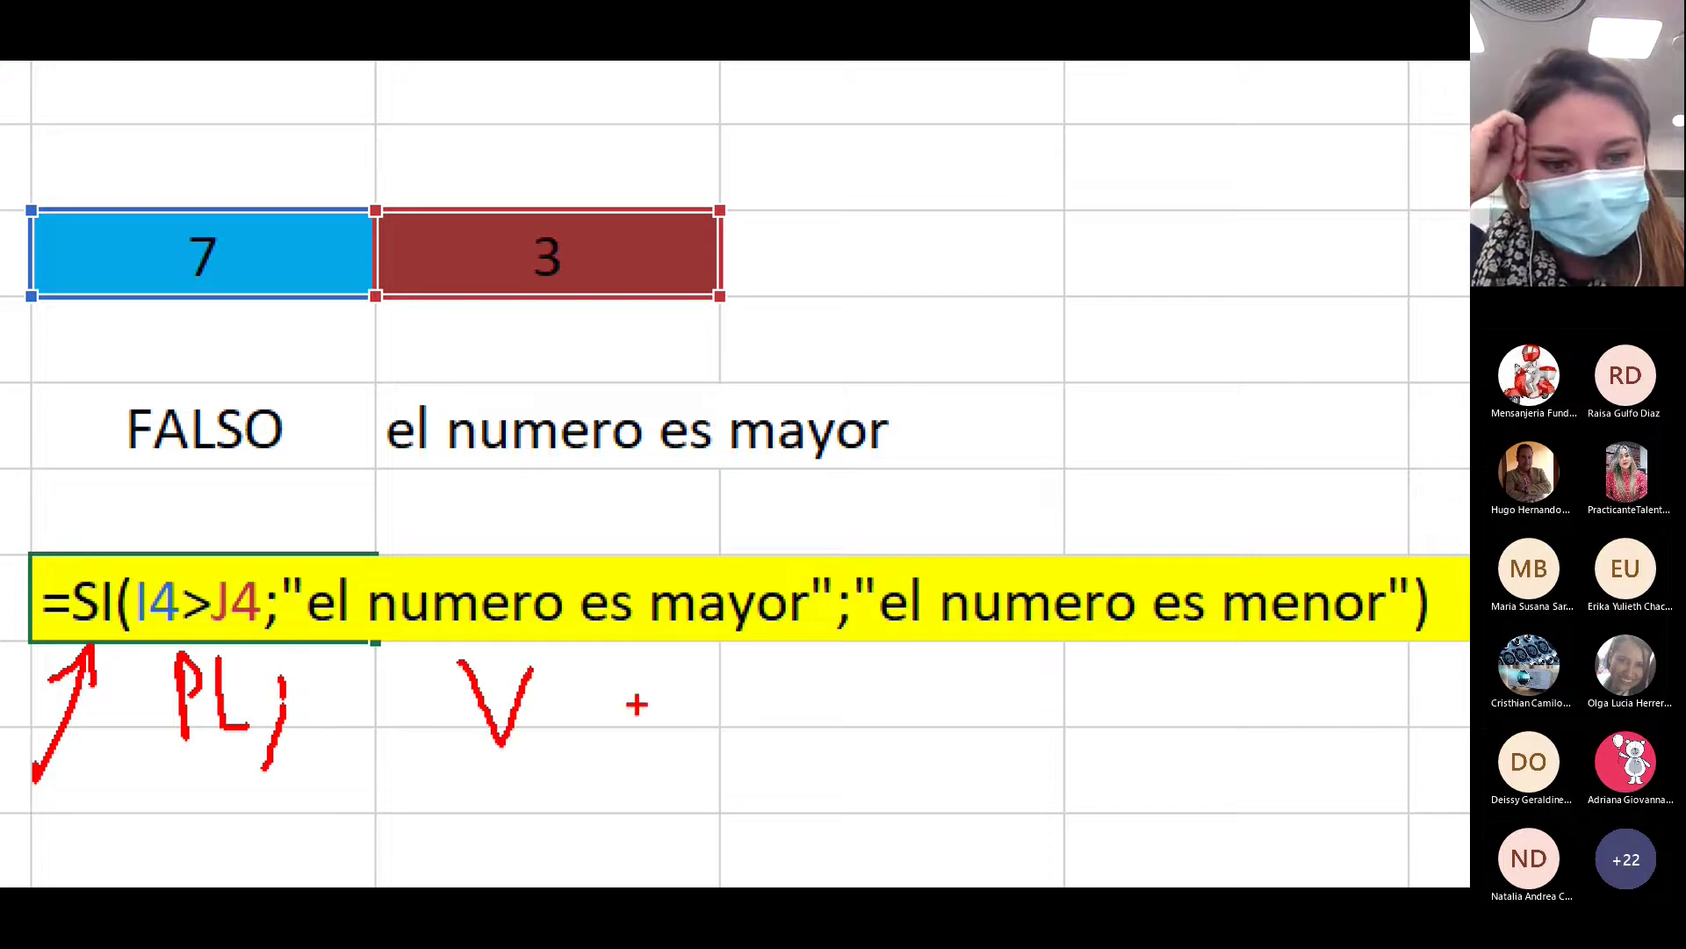
{"action": "left_click", "coordinate": [836, 669]}
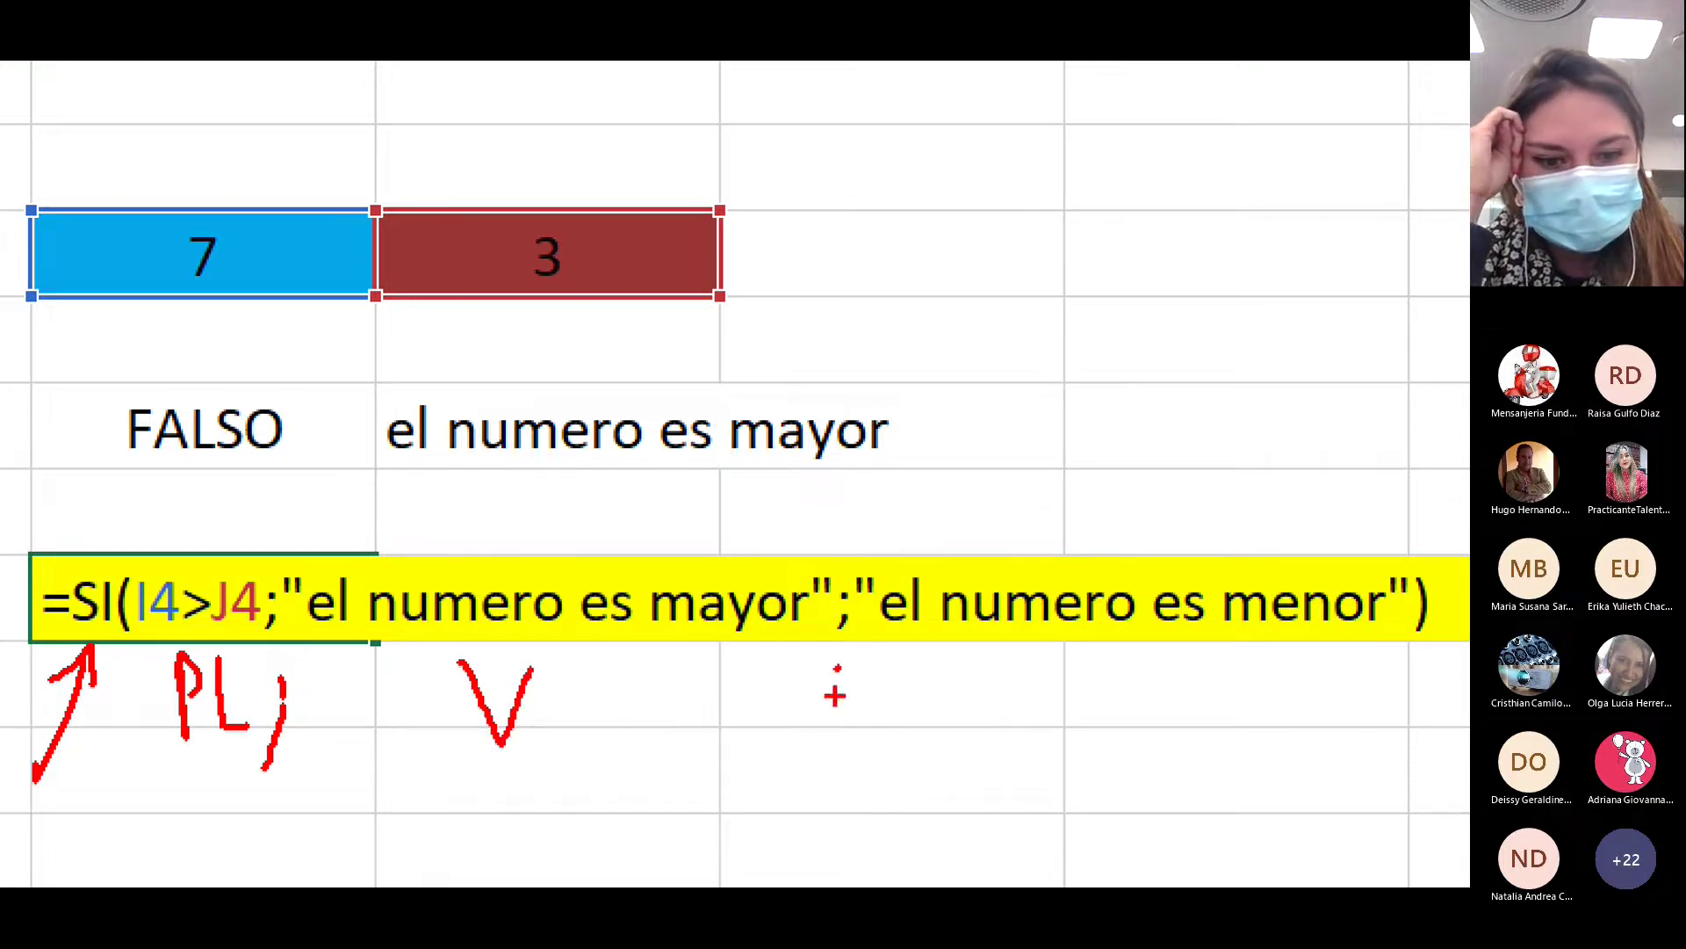
{"action": "left_click_drag", "start_coordinate": [838, 689], "coordinate": [832, 734]}
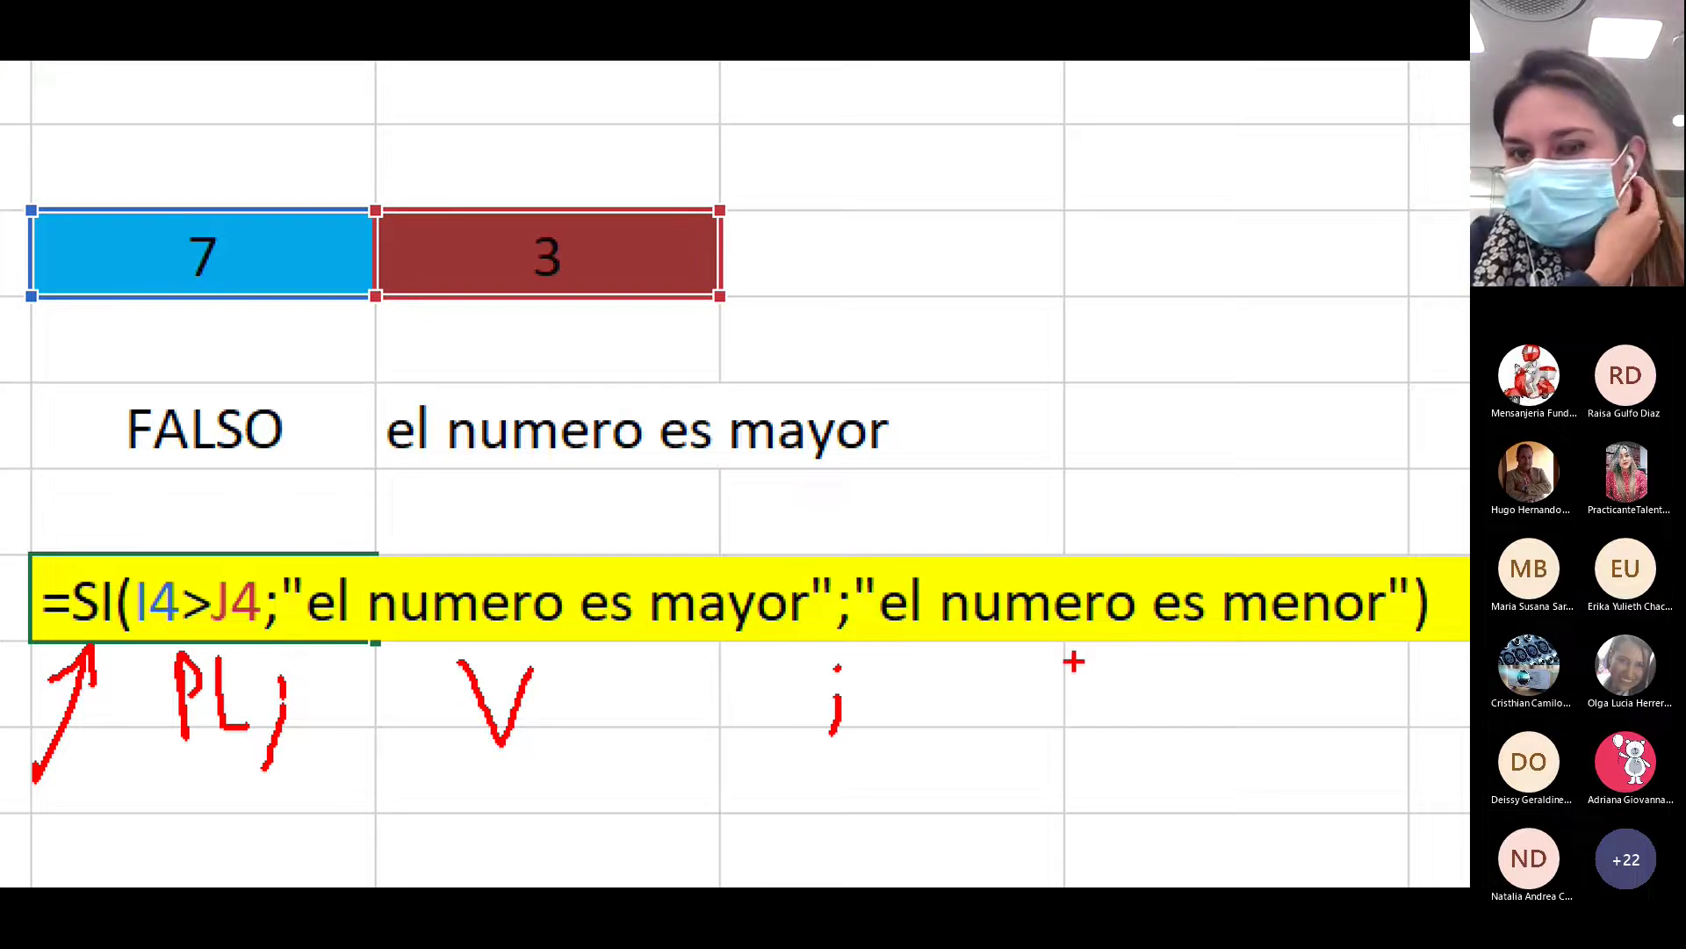
{"action": "mouse_move", "coordinate": [1073, 660]}
{"action": "left_mouse_down"}
{"action": "mouse_move", "coordinate": [1116, 726]}
{"action": "mouse_move", "coordinate": [1114, 652]}
{"action": "mouse_move", "coordinate": [1047, 658]}
{"action": "mouse_move", "coordinate": [1070, 685]}
{"action": "left_mouse_up"}
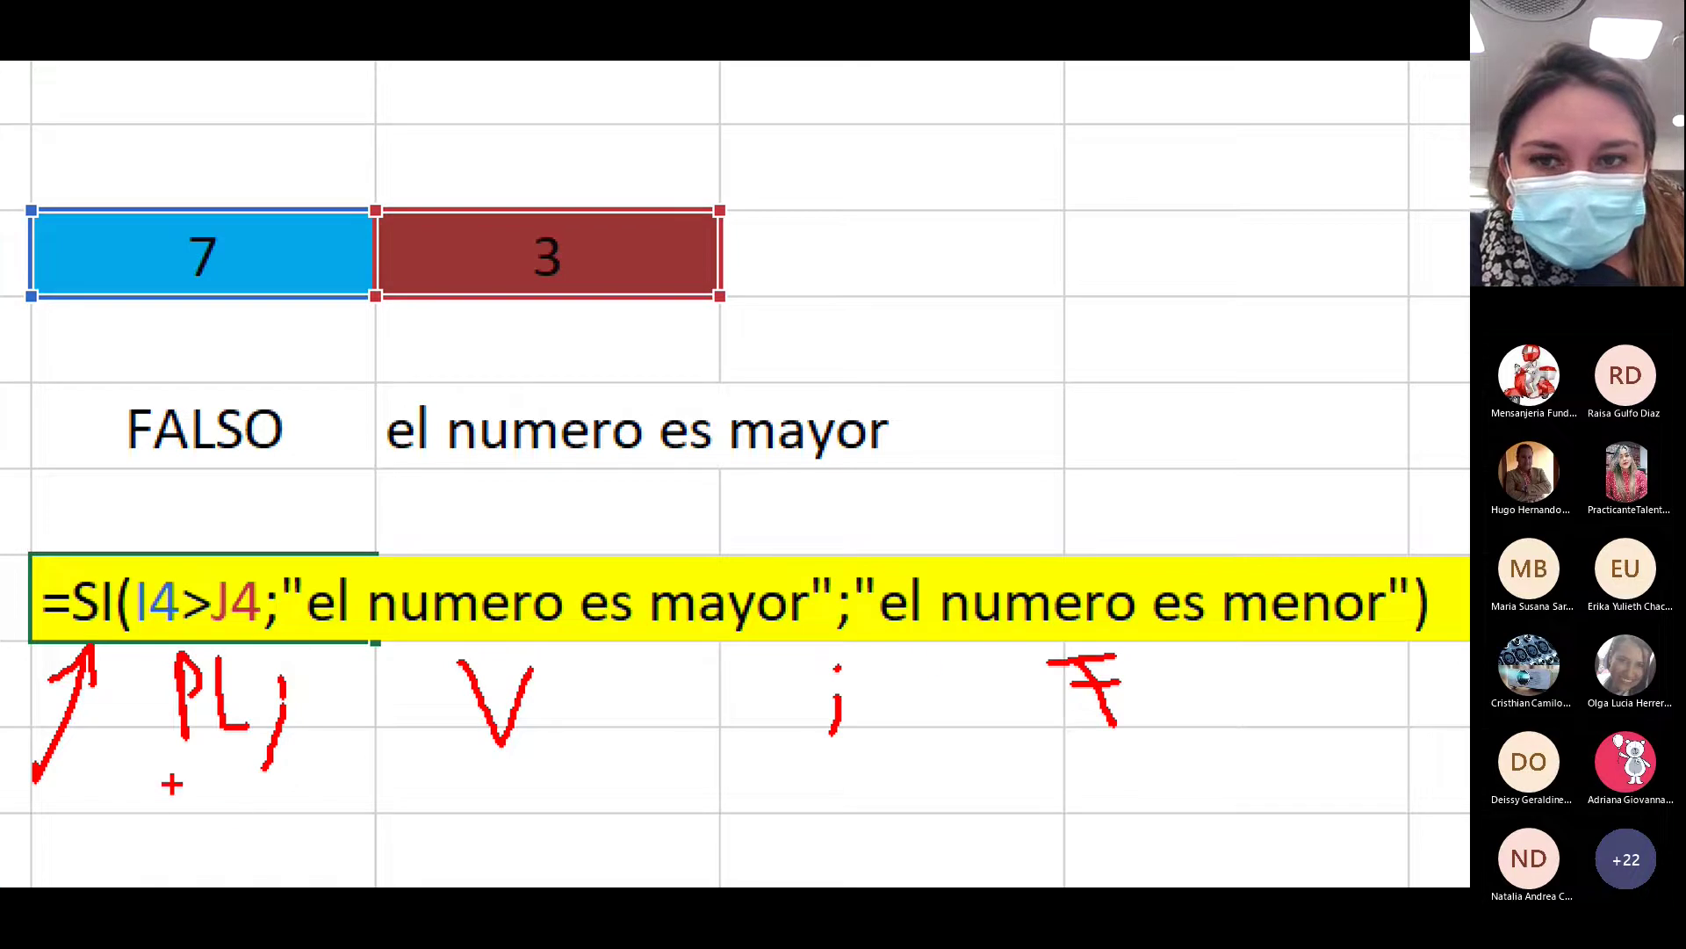
{"action": "mouse_move", "coordinate": [172, 784]}
{"action": "left_mouse_down"}
{"action": "mouse_move", "coordinate": [139, 785]}
{"action": "mouse_move", "coordinate": [430, 754]}
{"action": "mouse_move", "coordinate": [439, 778]}
{"action": "left_mouse_up"}
{"action": "mouse_move", "coordinate": [365, 817]}
{"action": "left_mouse_down"}
{"action": "mouse_move", "coordinate": [721, 843]}
{"action": "mouse_move", "coordinate": [1063, 768]}
{"action": "mouse_move", "coordinate": [1037, 804]}
{"action": "left_mouse_up"}
{"action": "key", "text": "ctrl+z"}
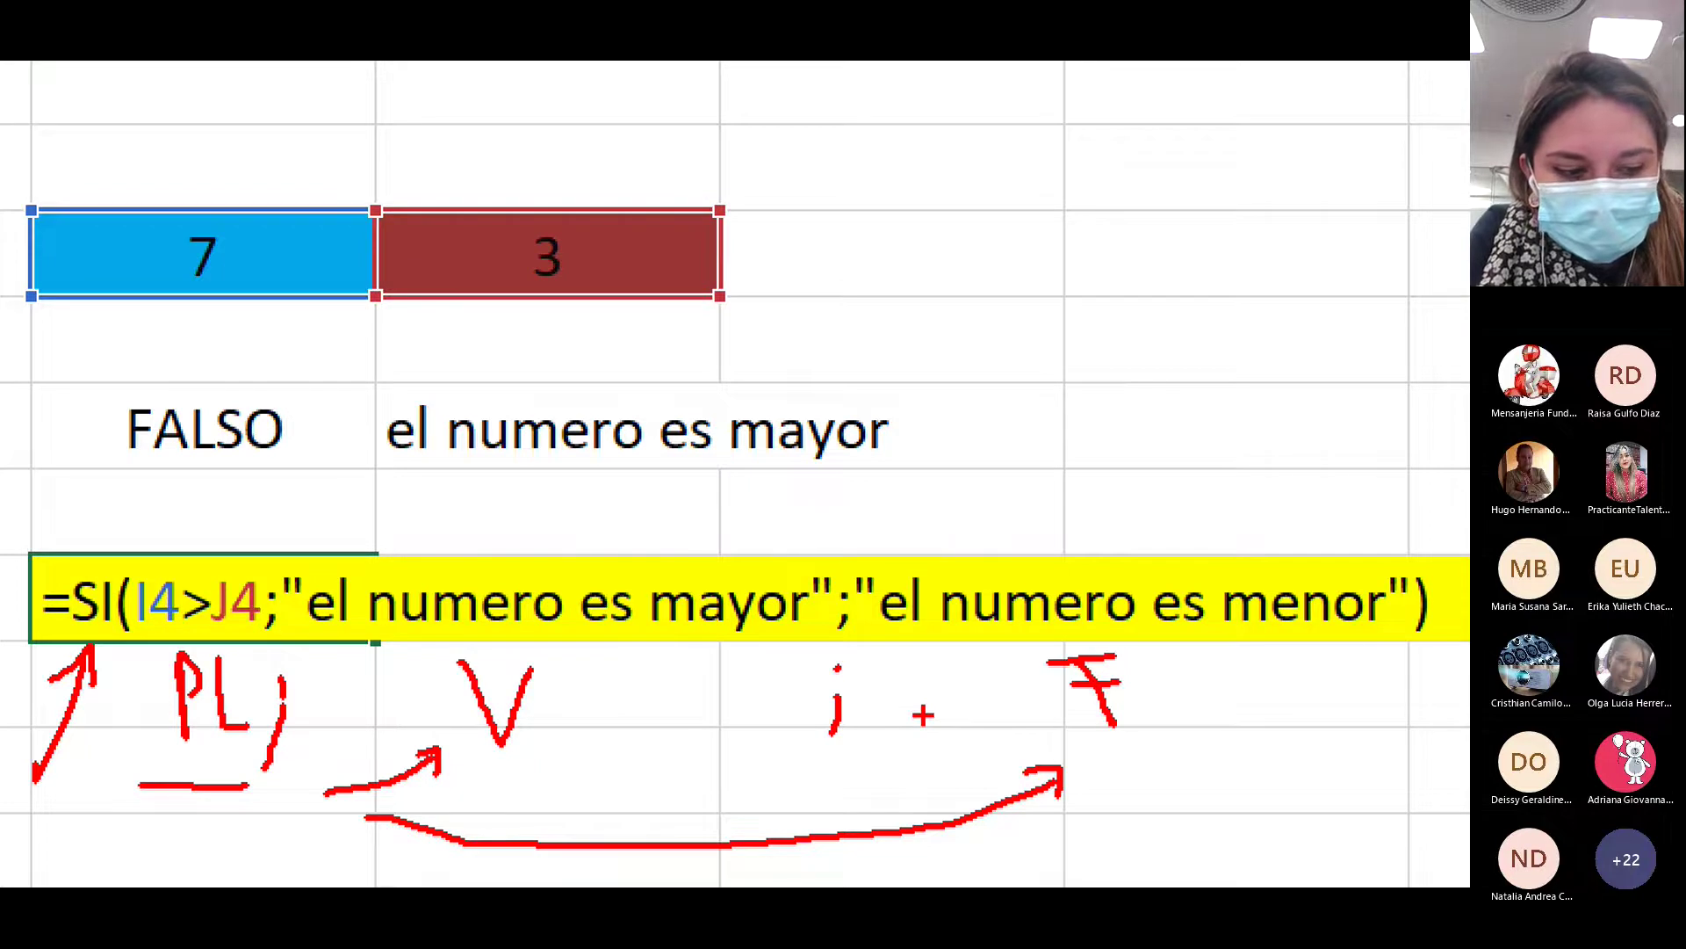
{"action": "key", "text": "Escape"}
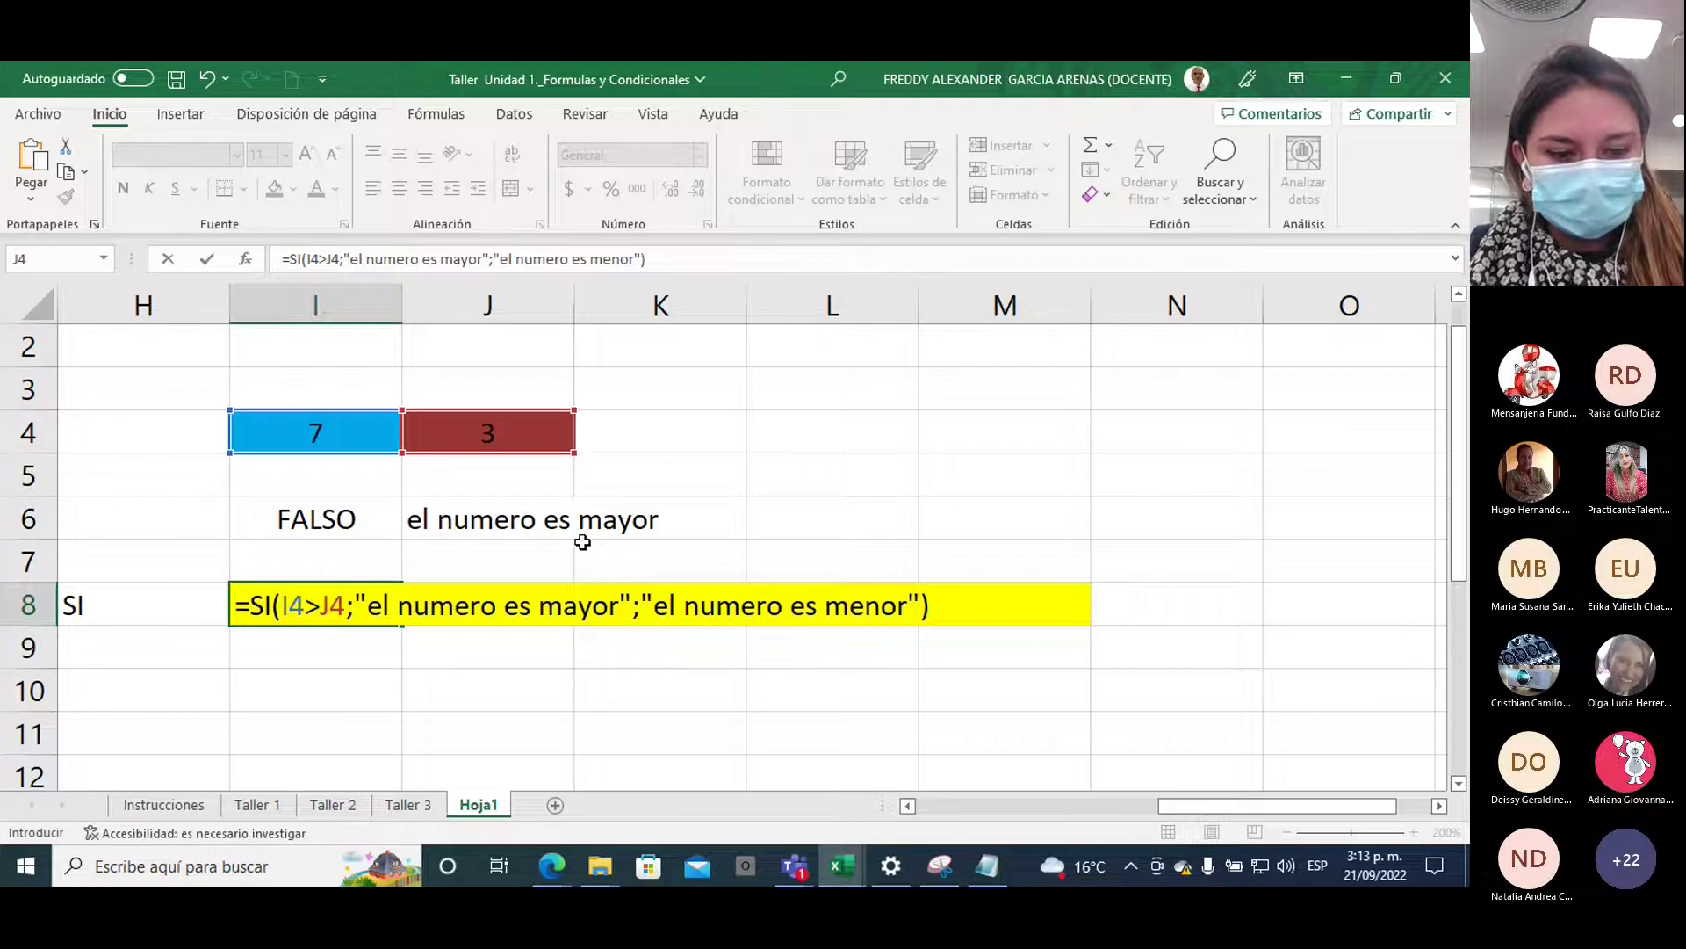
Confirm the SI formula in I8 and check the value in I4
{"action": "key", "text": "Return"}
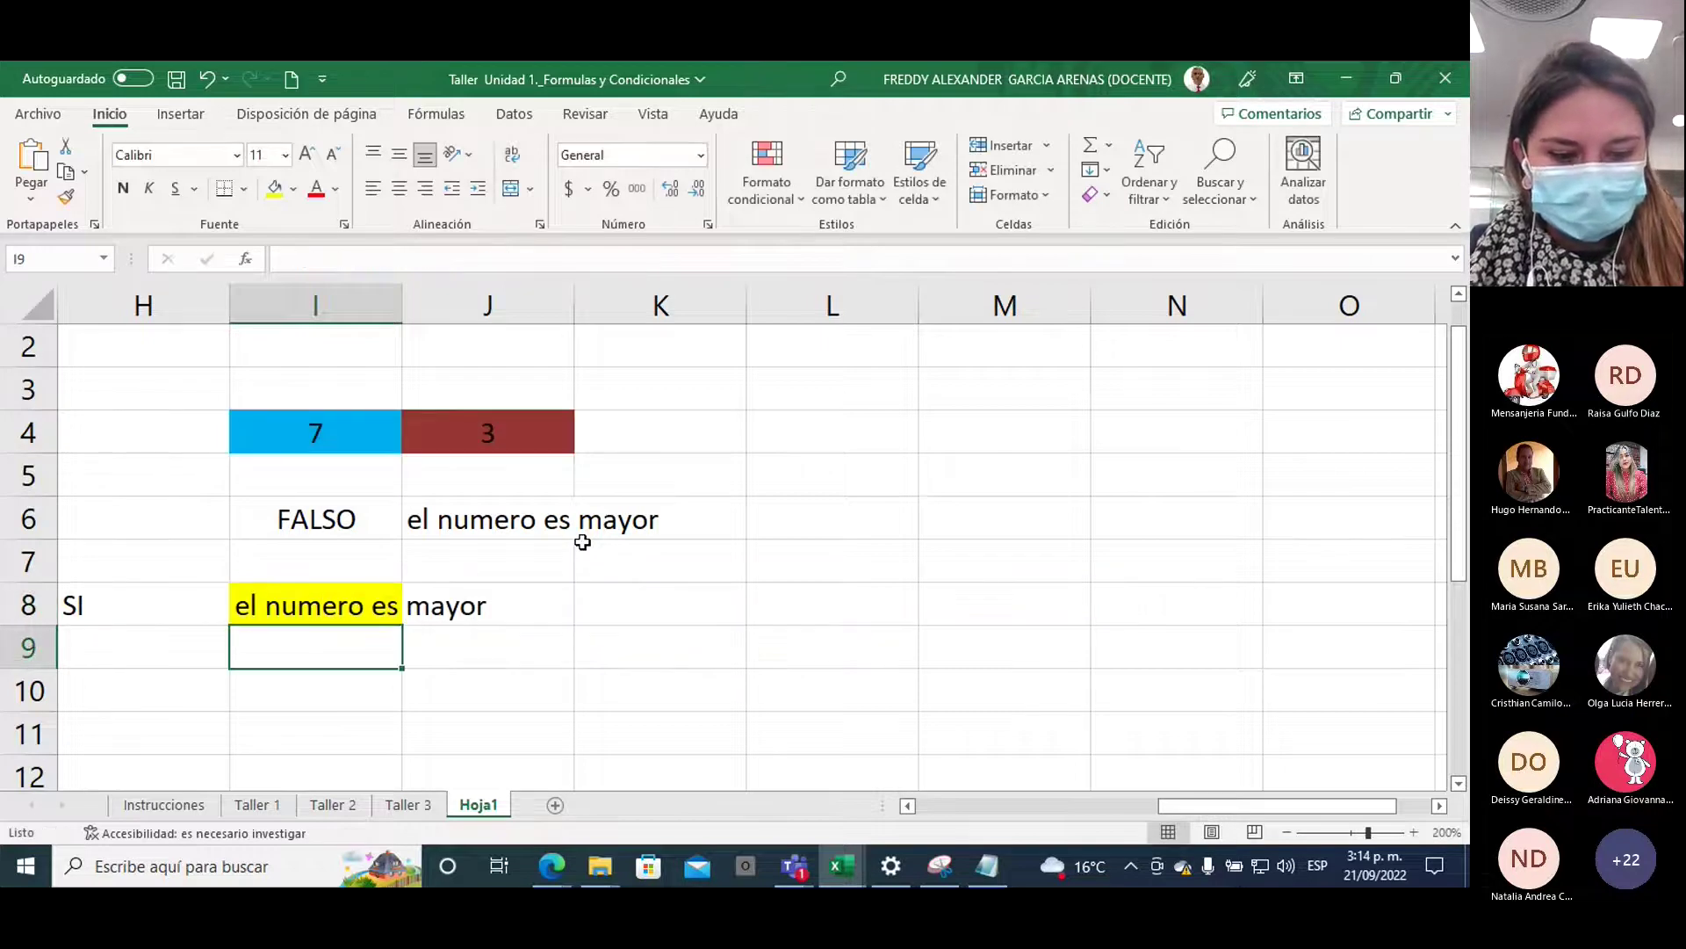
{"action": "key", "text": "Left"}
{"action": "key", "text": "Up"}
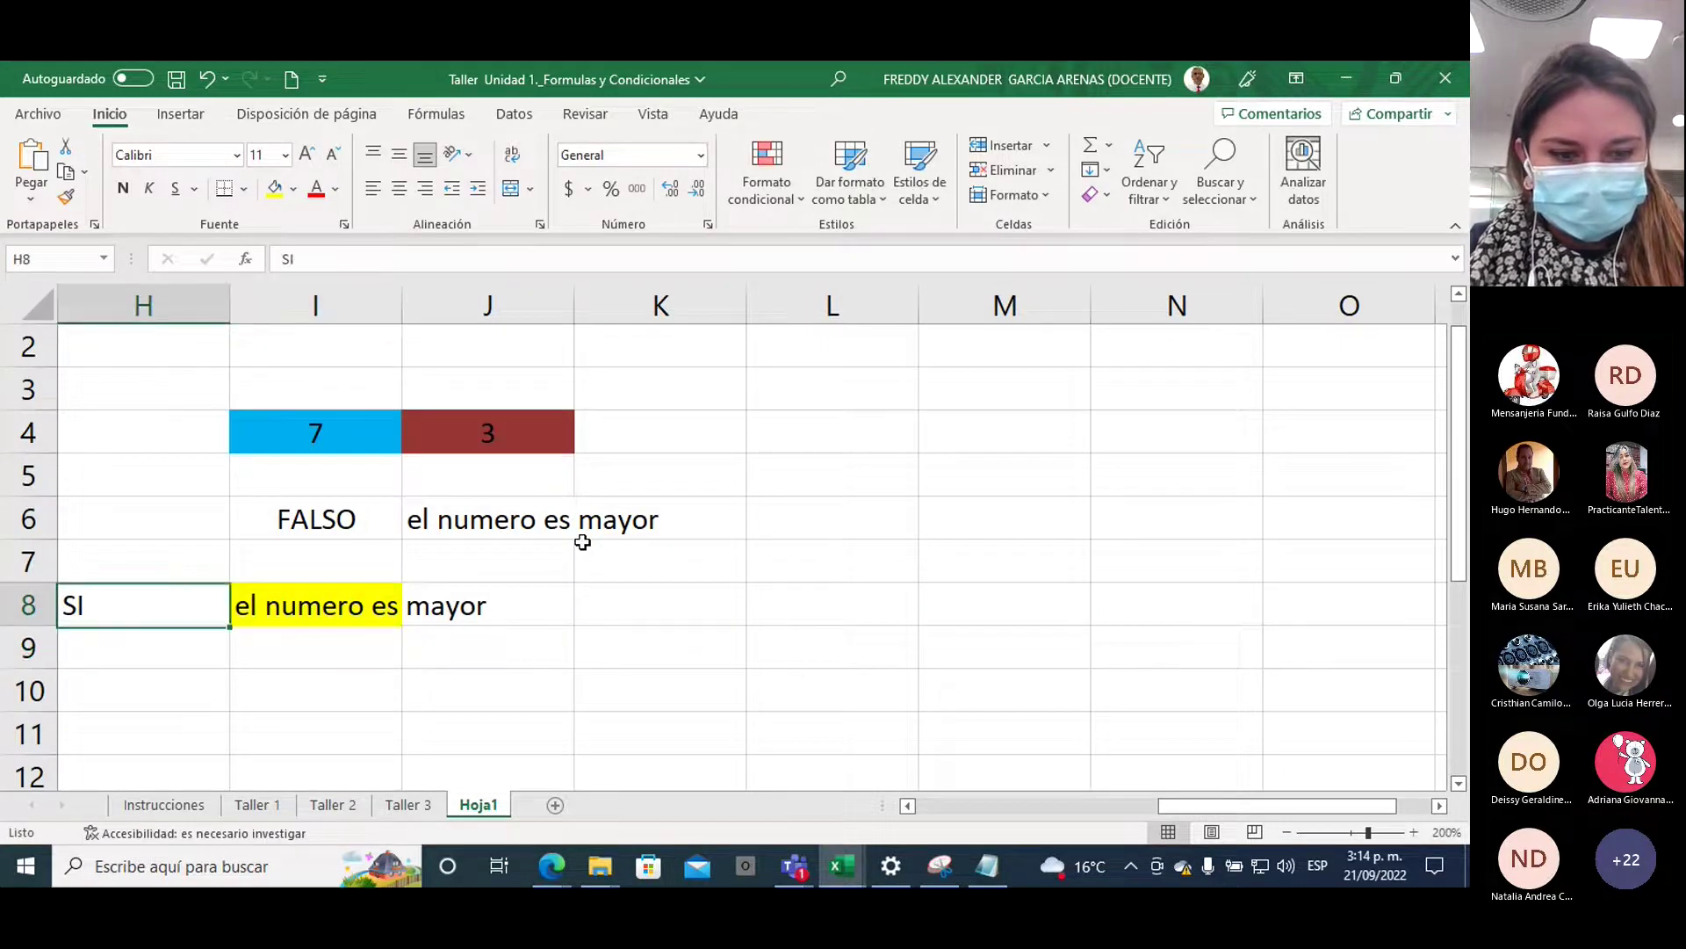
{"action": "key", "text": "Right"}
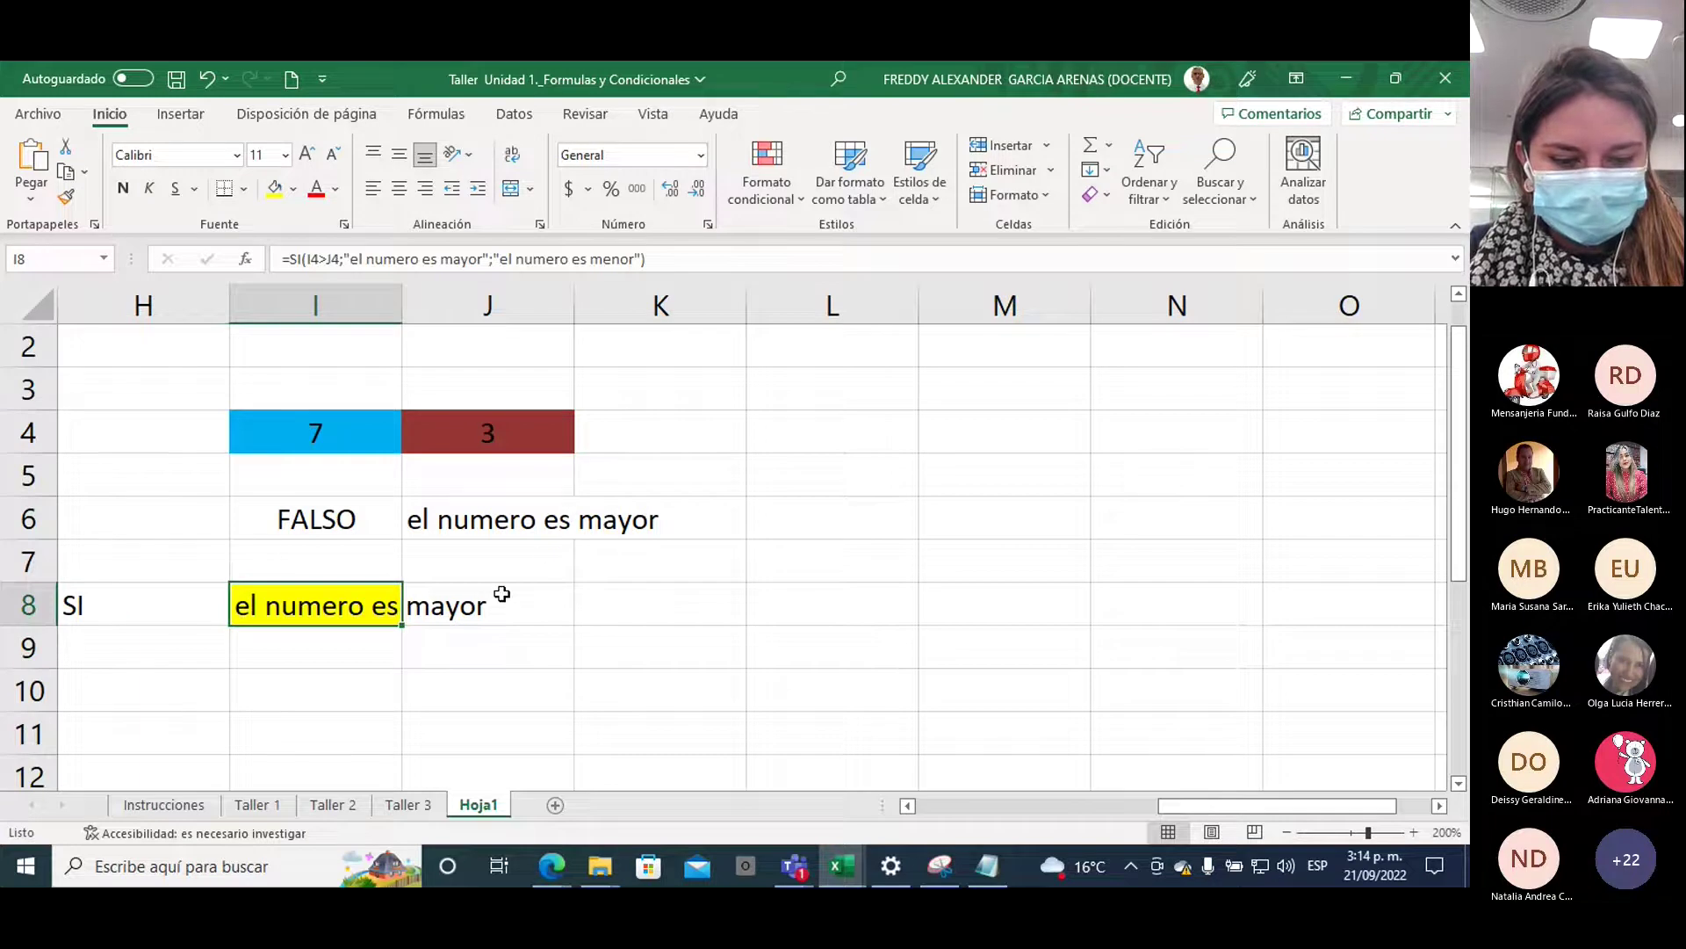
{"action": "left_click", "coordinate": [338, 429]}
{"action": "left_click", "coordinate": [345, 607]}
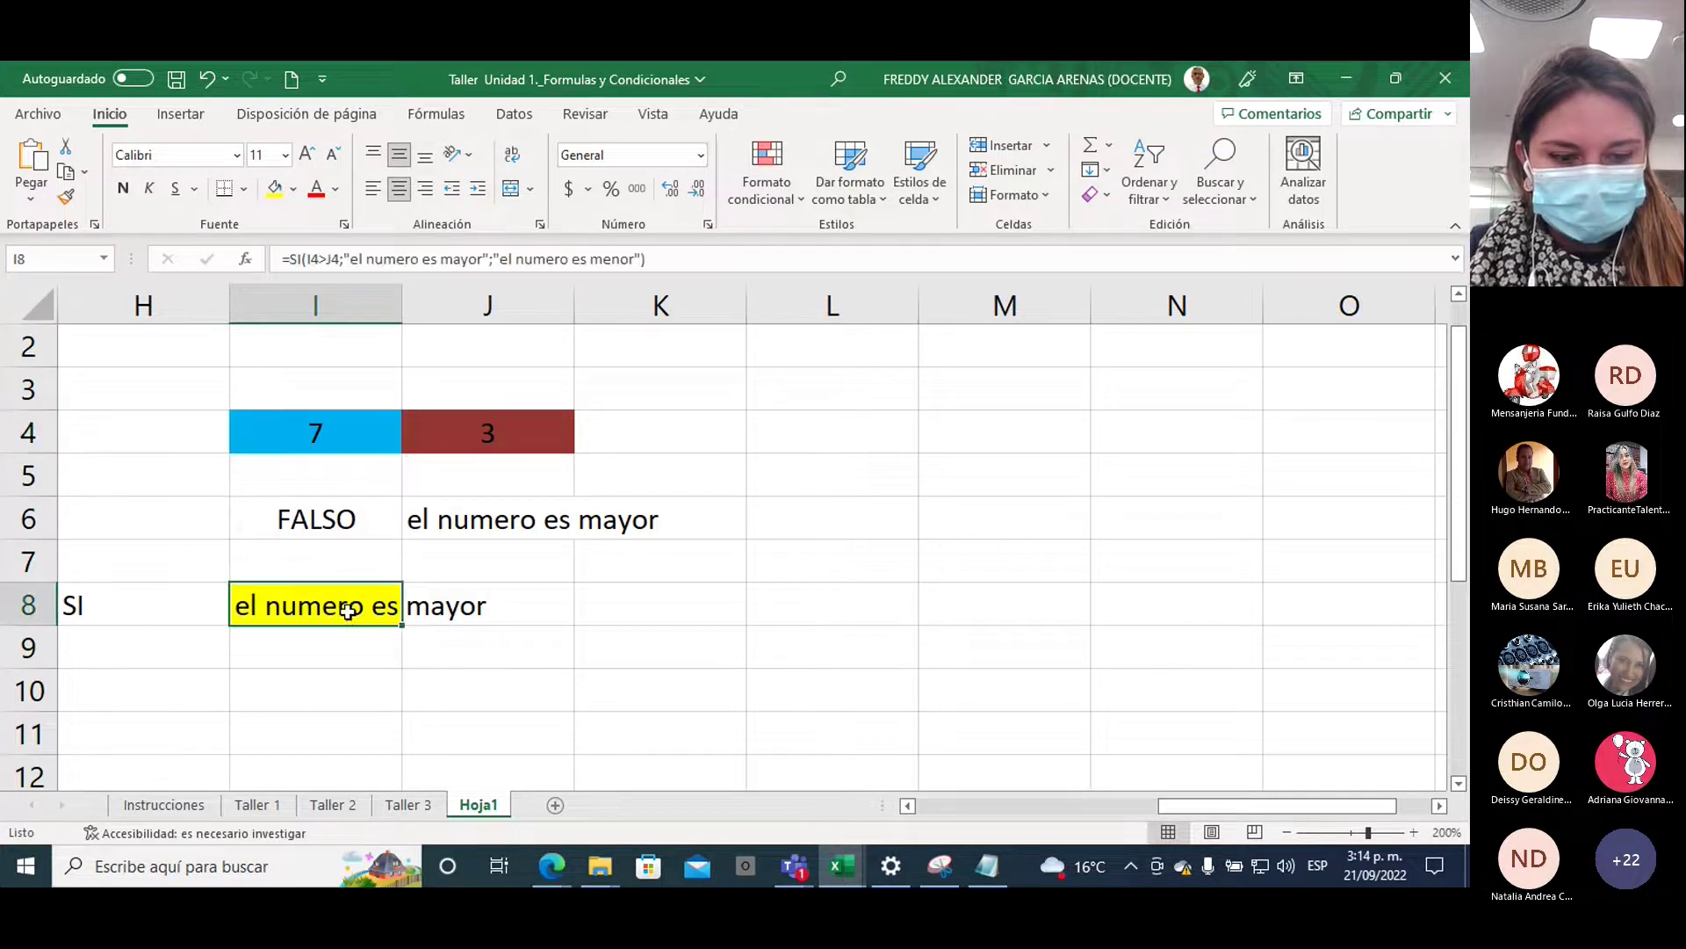
Change J4 to 9 so I8 returns "el numero es menor"
{"action": "left_click", "coordinate": [487, 438]}
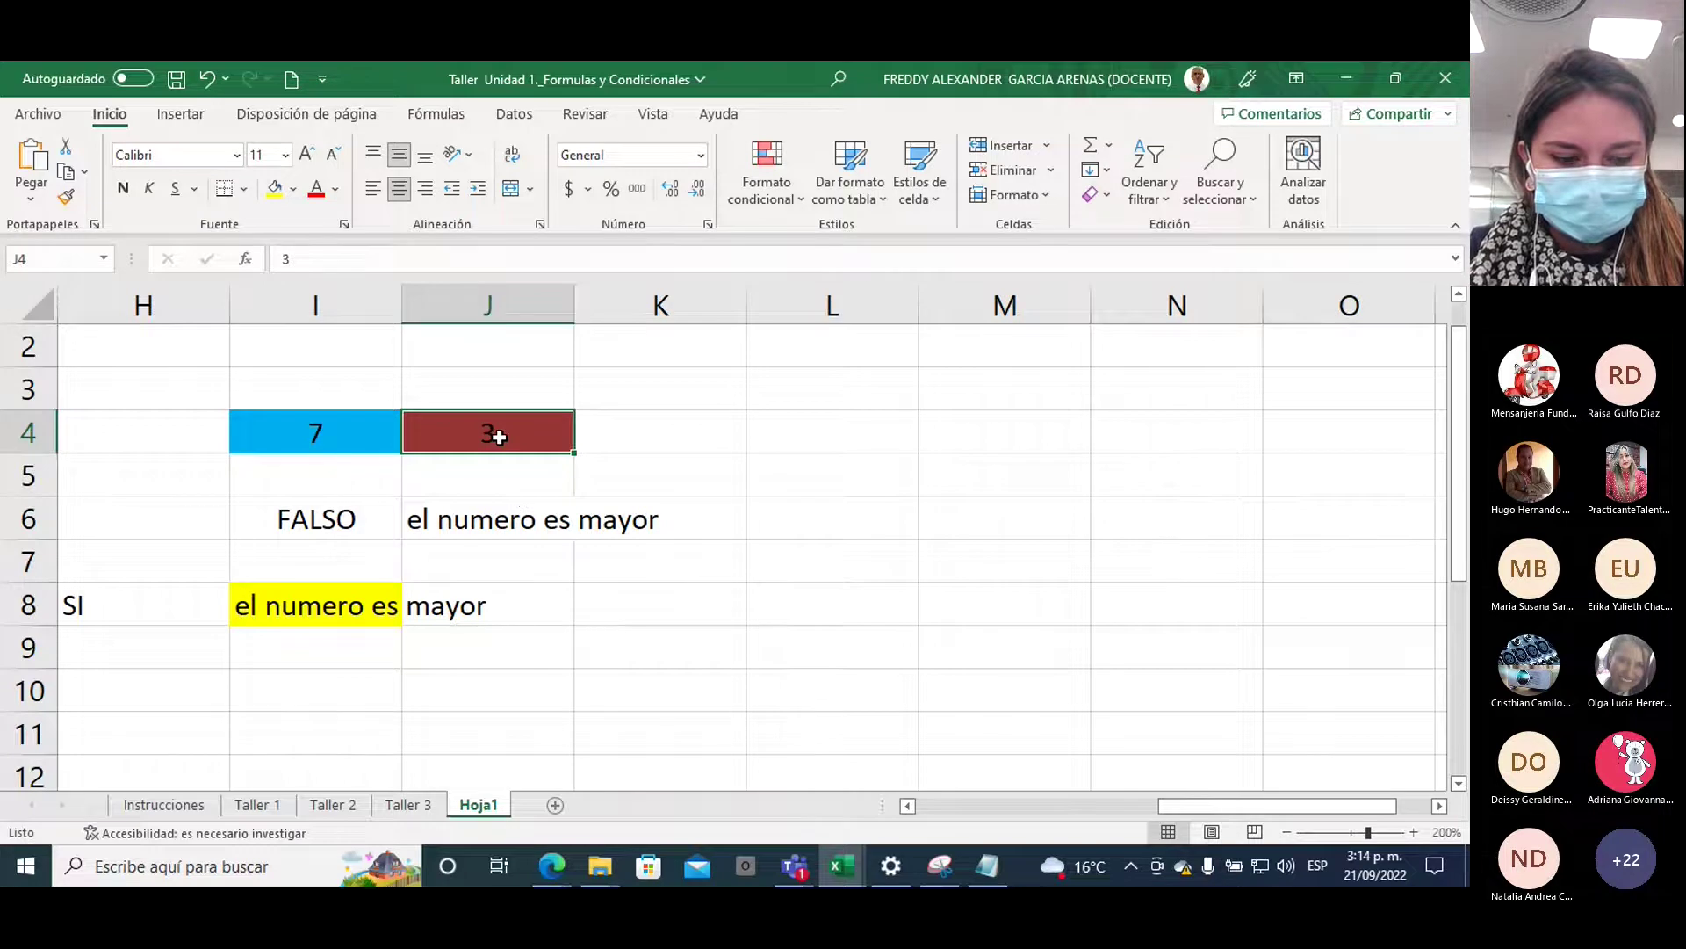
{"action": "type", "text": "9"}
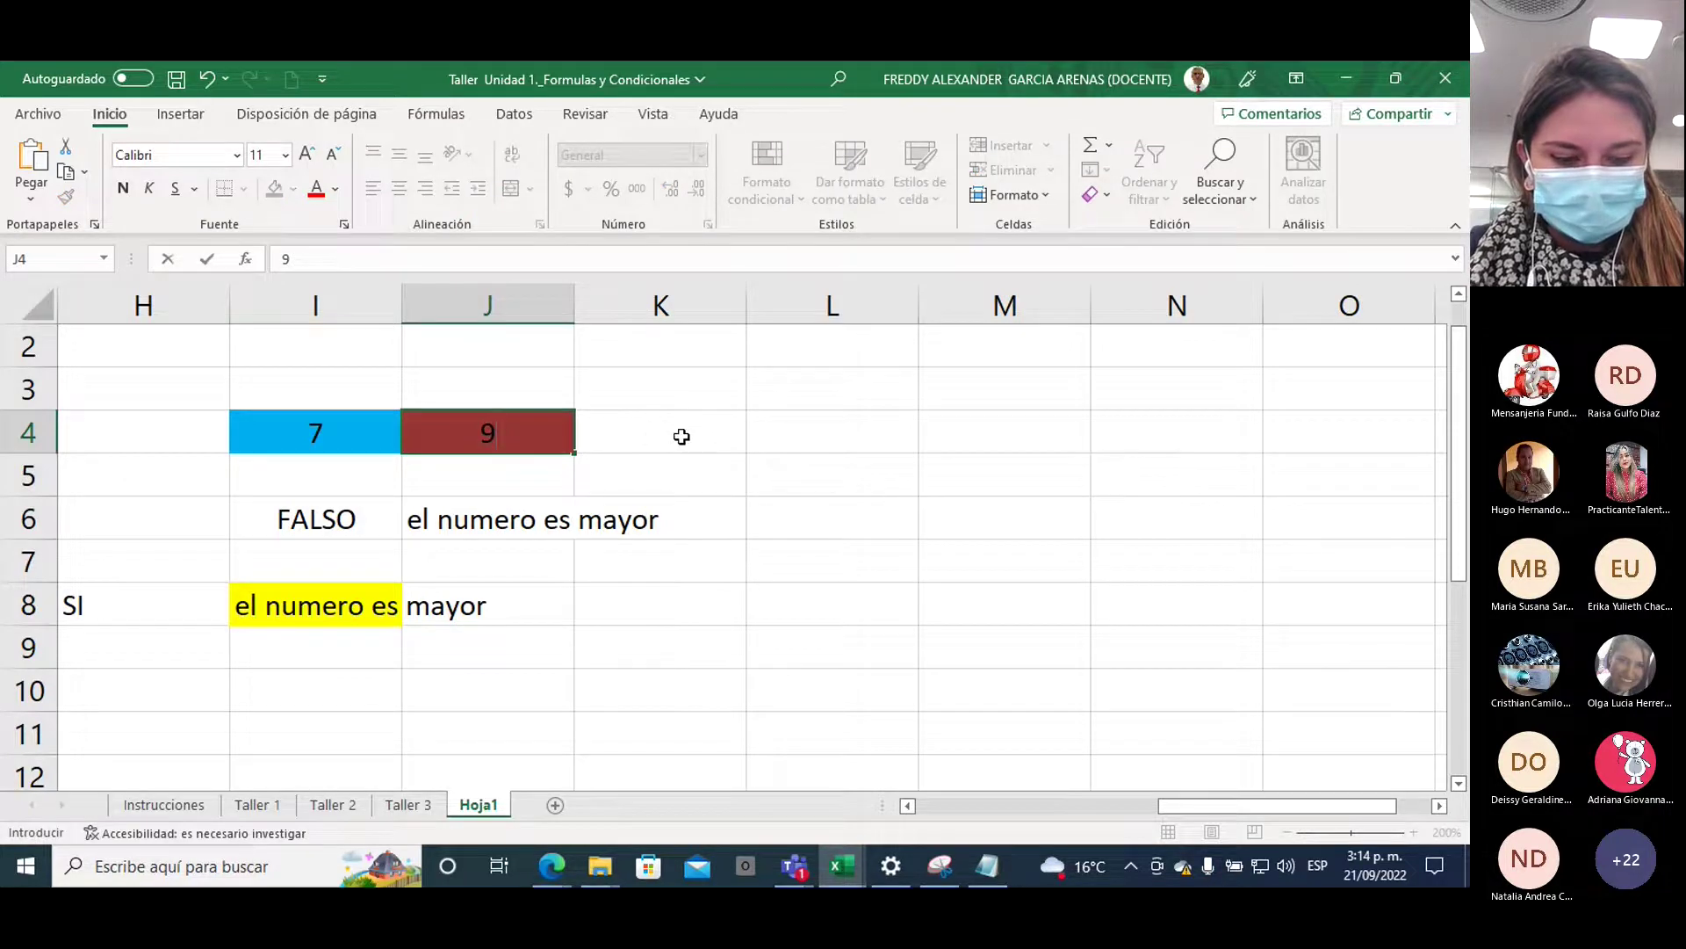
{"action": "key", "text": "Return"}
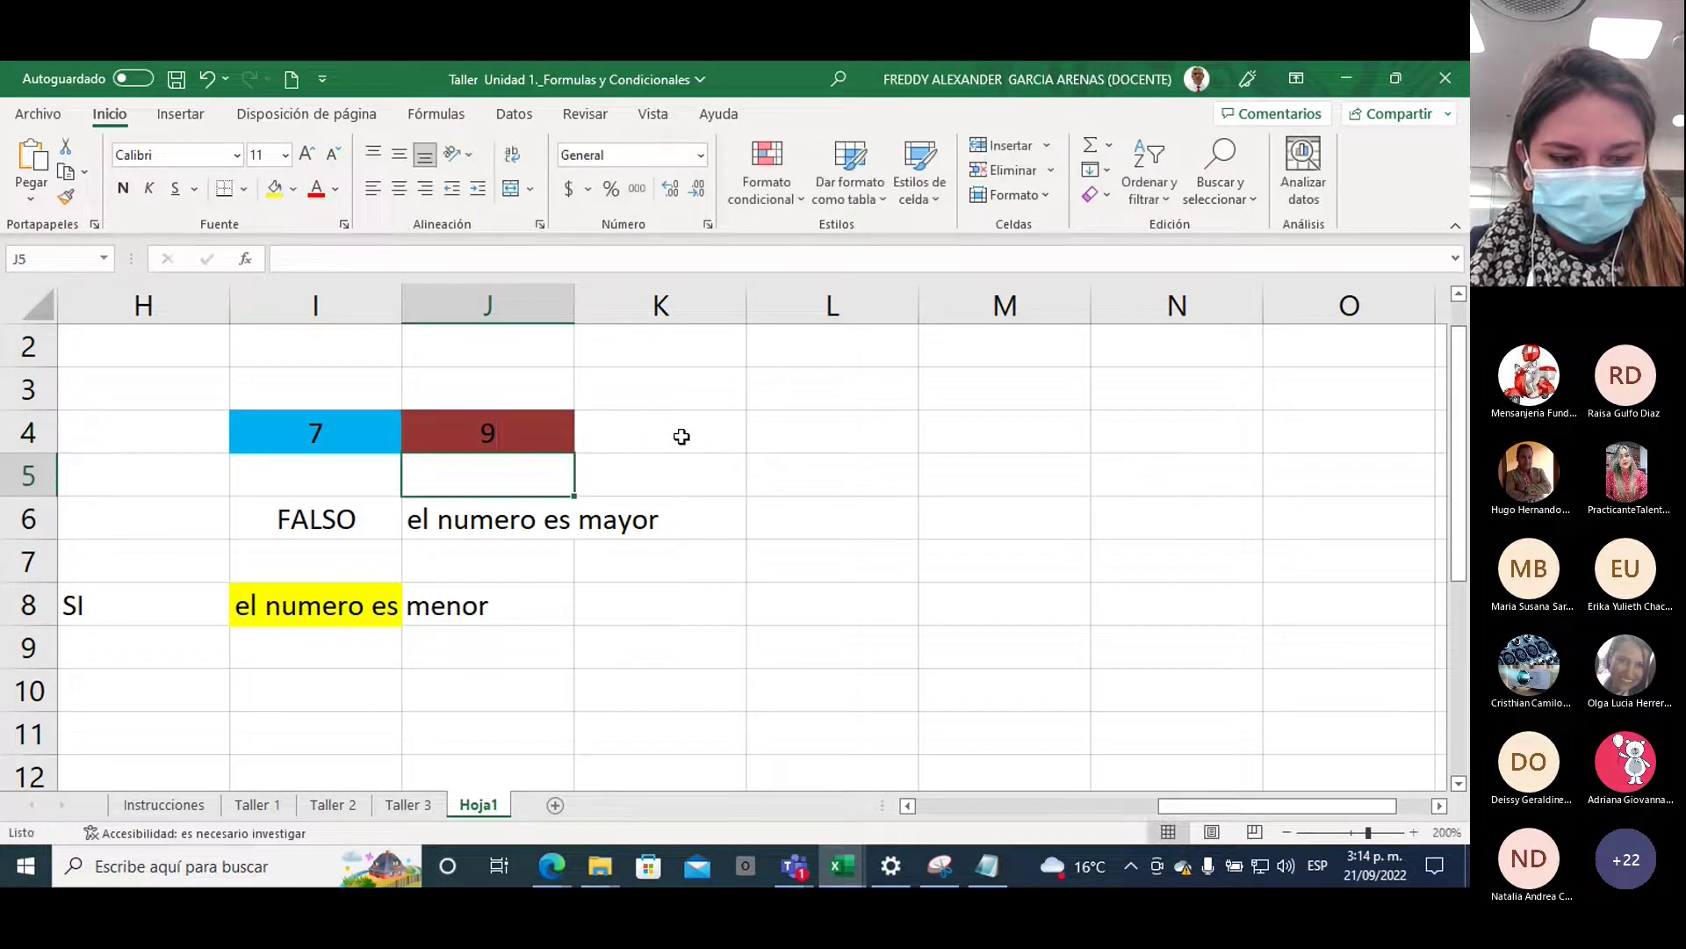
{"action": "left_click", "coordinate": [264, 618]}
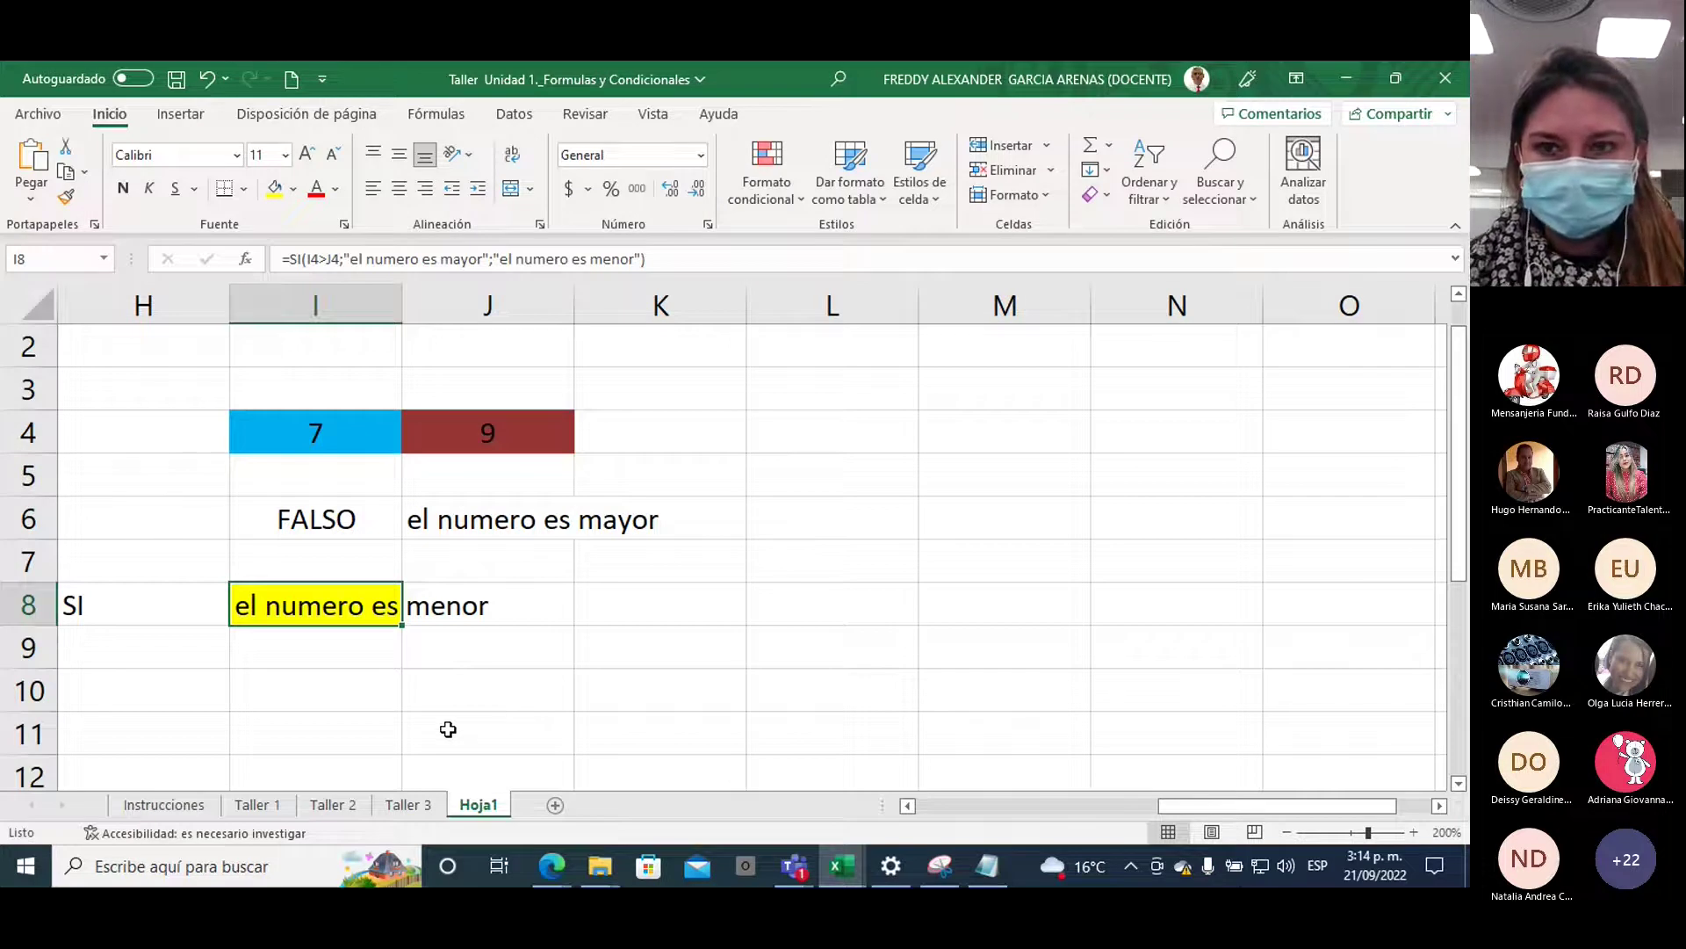
Label L4 "SI sencillo" and enter 2 in M4
{"action": "left_click", "coordinate": [807, 445]}
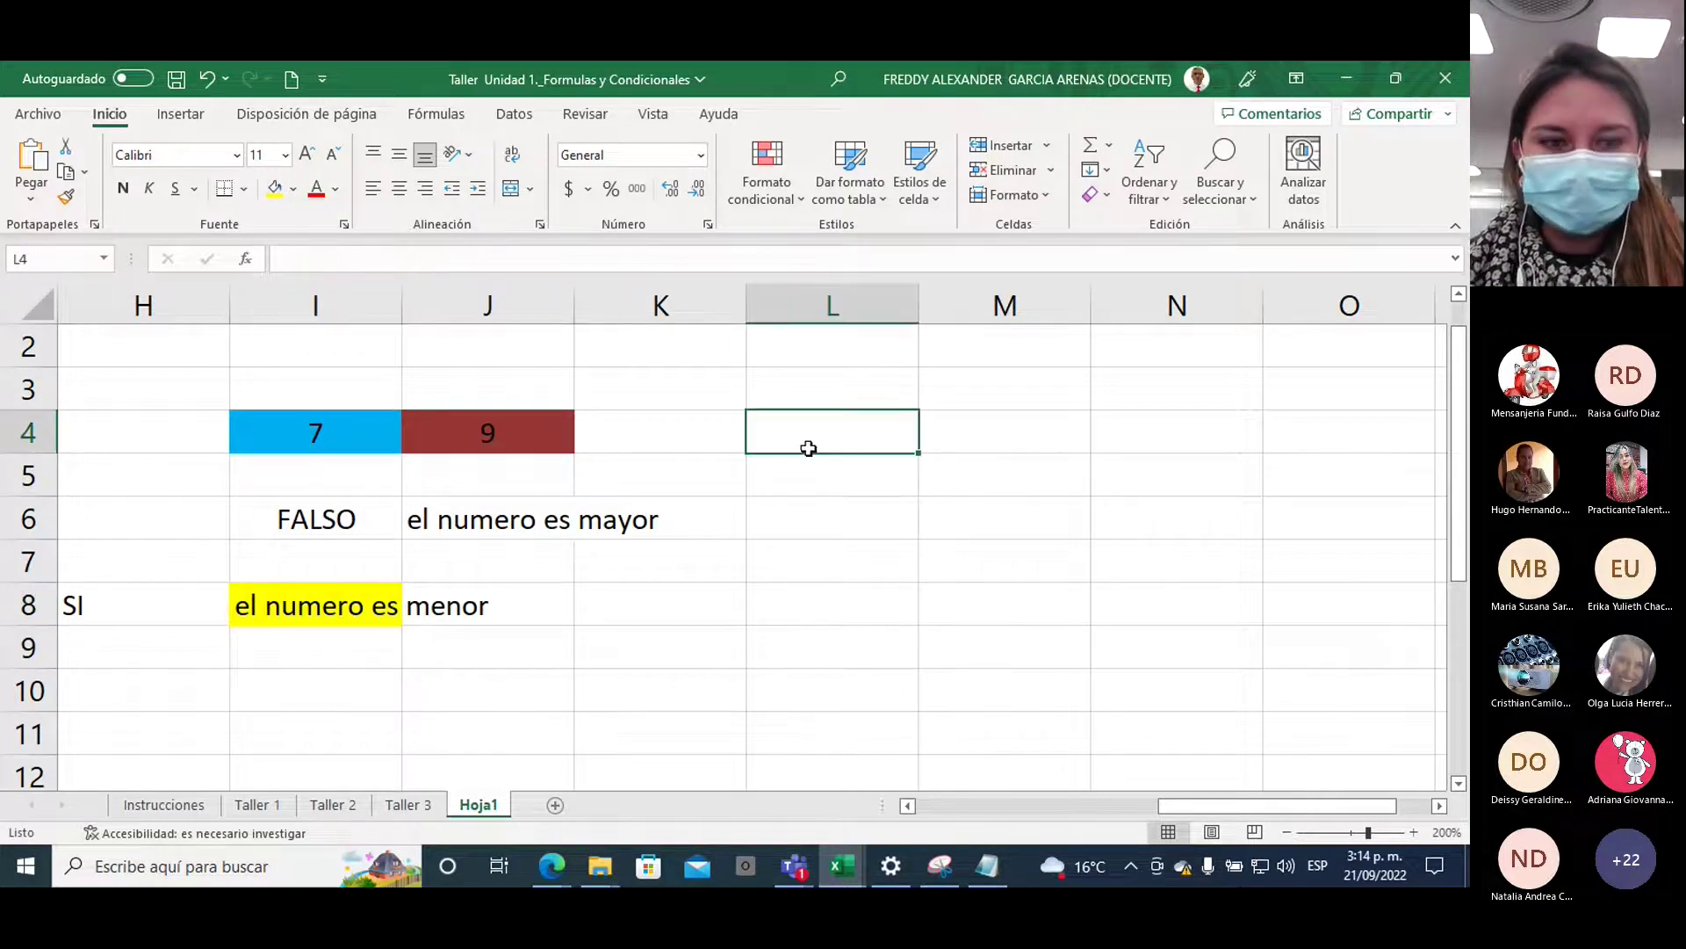
{"action": "type", "text": "SI"}
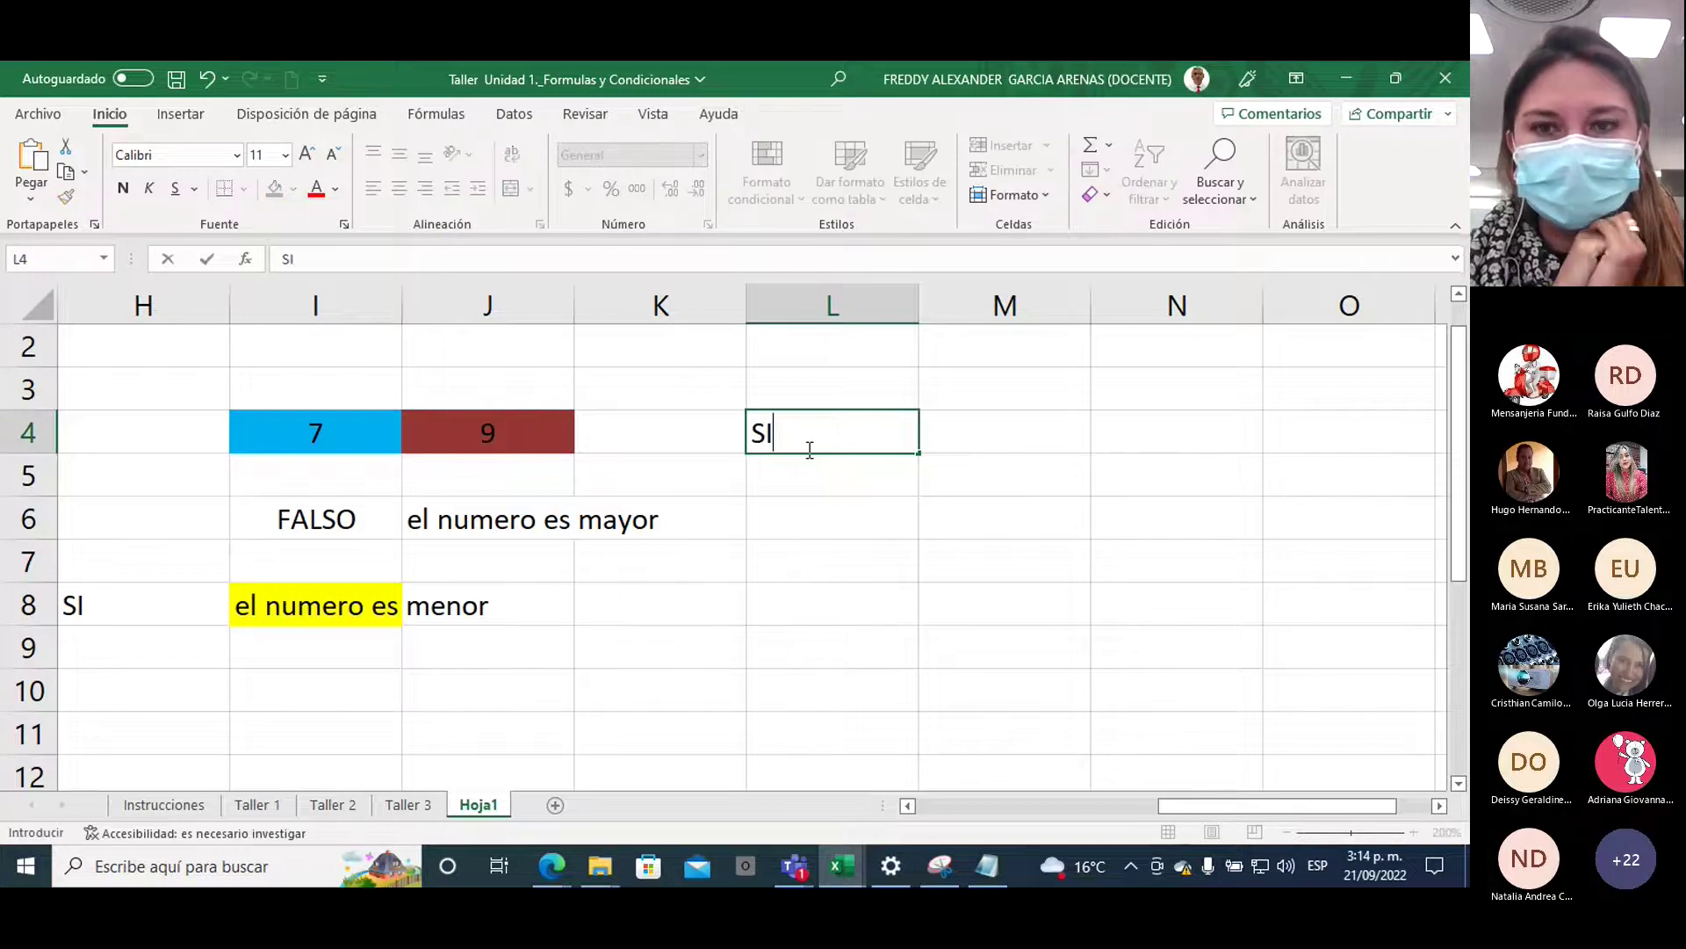
{"action": "scroll", "coordinate": [809, 449], "scroll_direction": "up", "scroll_amount": 1}
{"action": "left_click", "coordinate": [986, 470]}
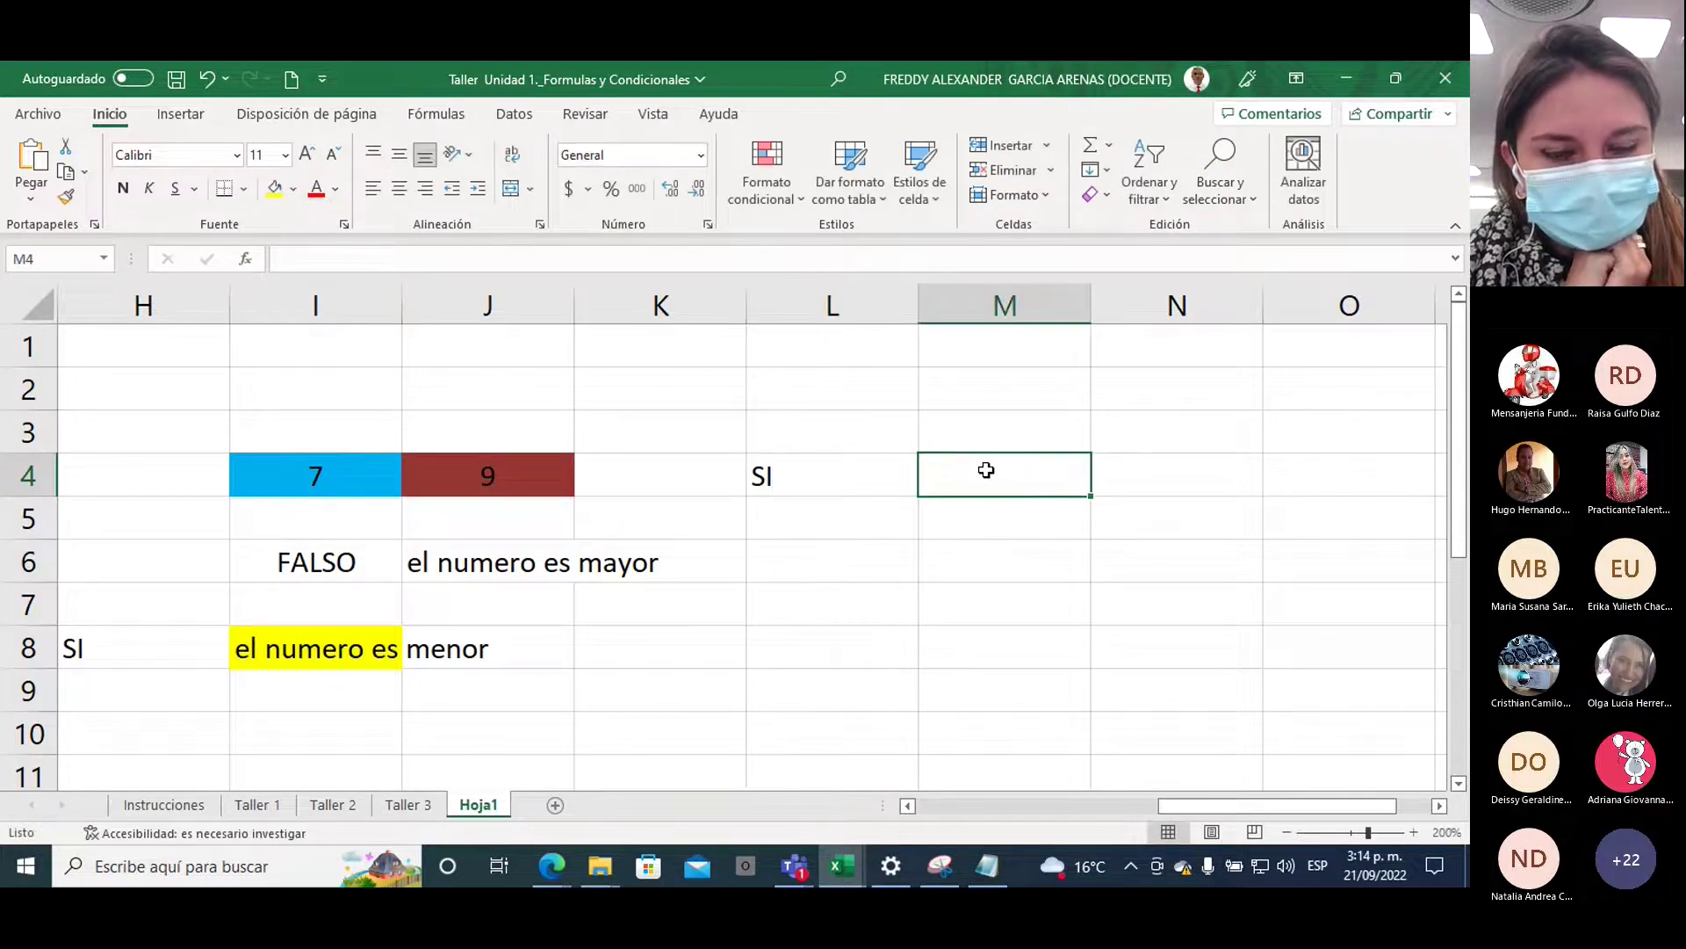
{"action": "type", "text": "2"}
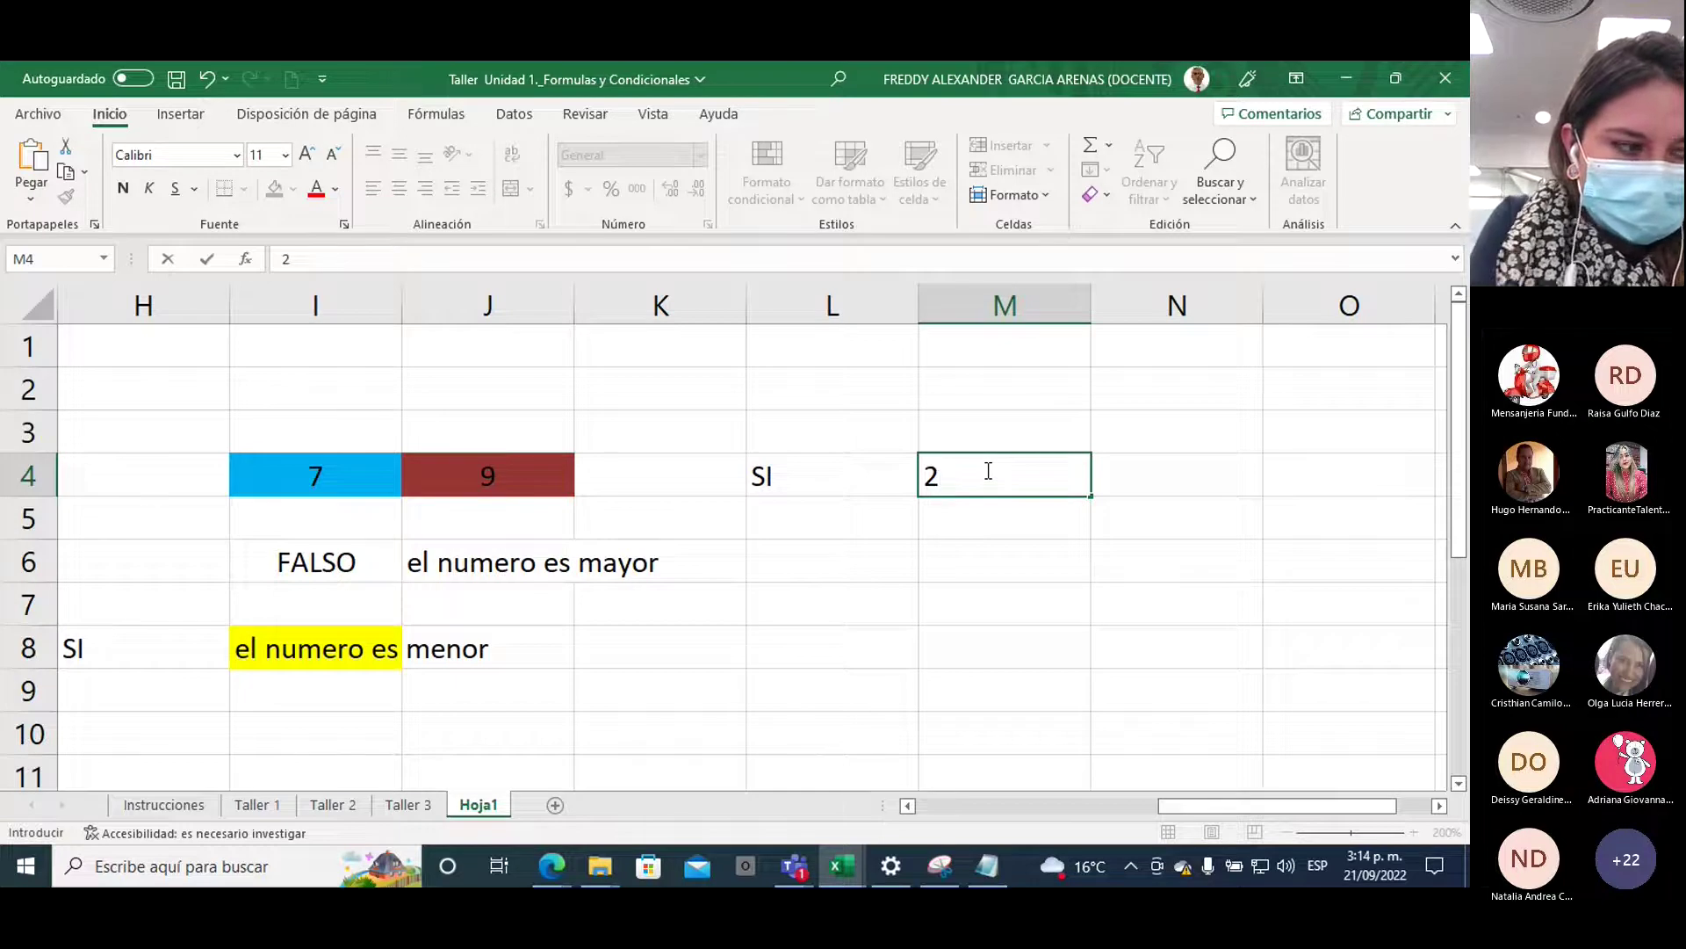
{"action": "left_click", "coordinate": [817, 475]}
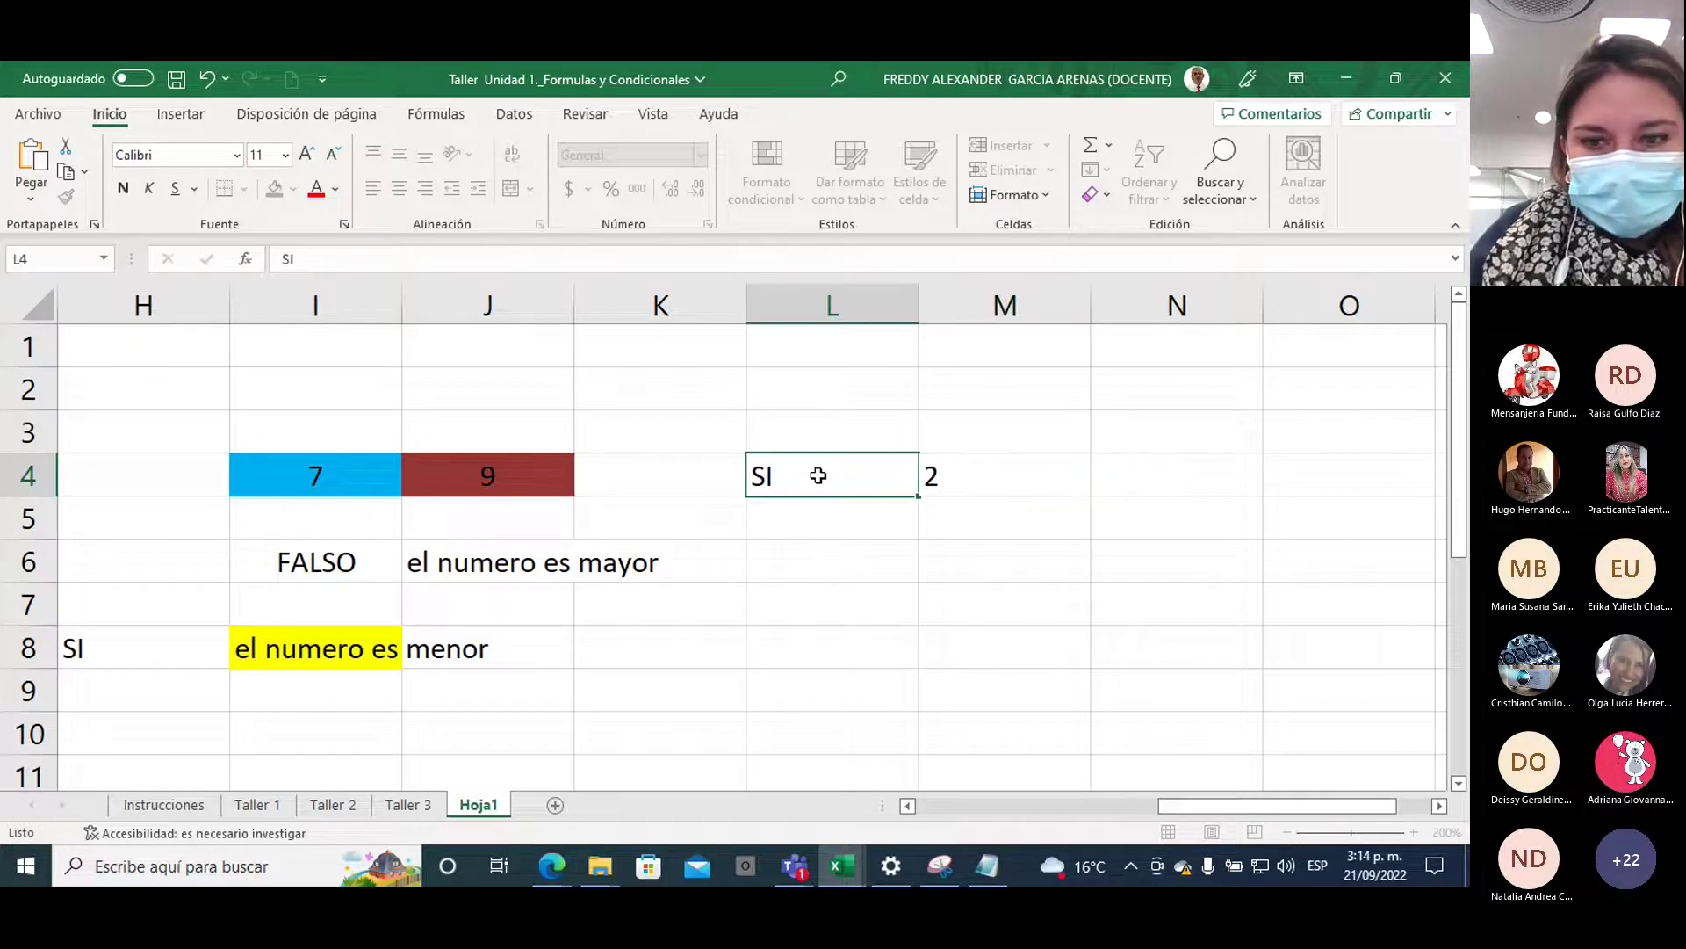
{"action": "left_click", "coordinate": [334, 258]}
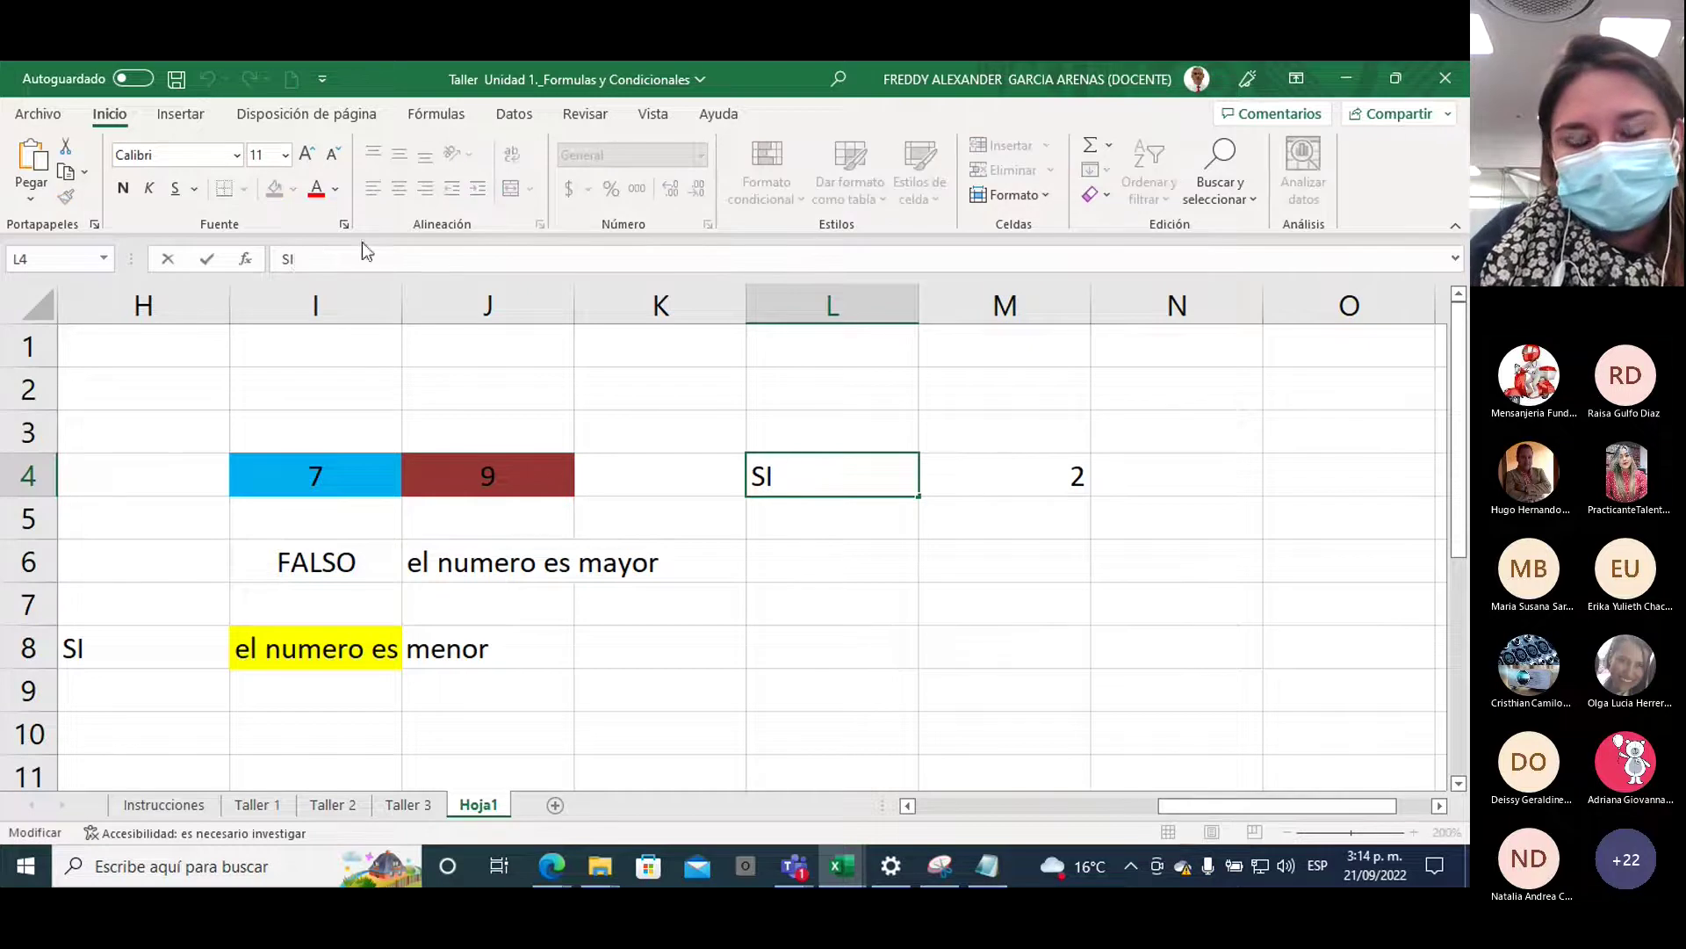
{"action": "type", "text": "se"}
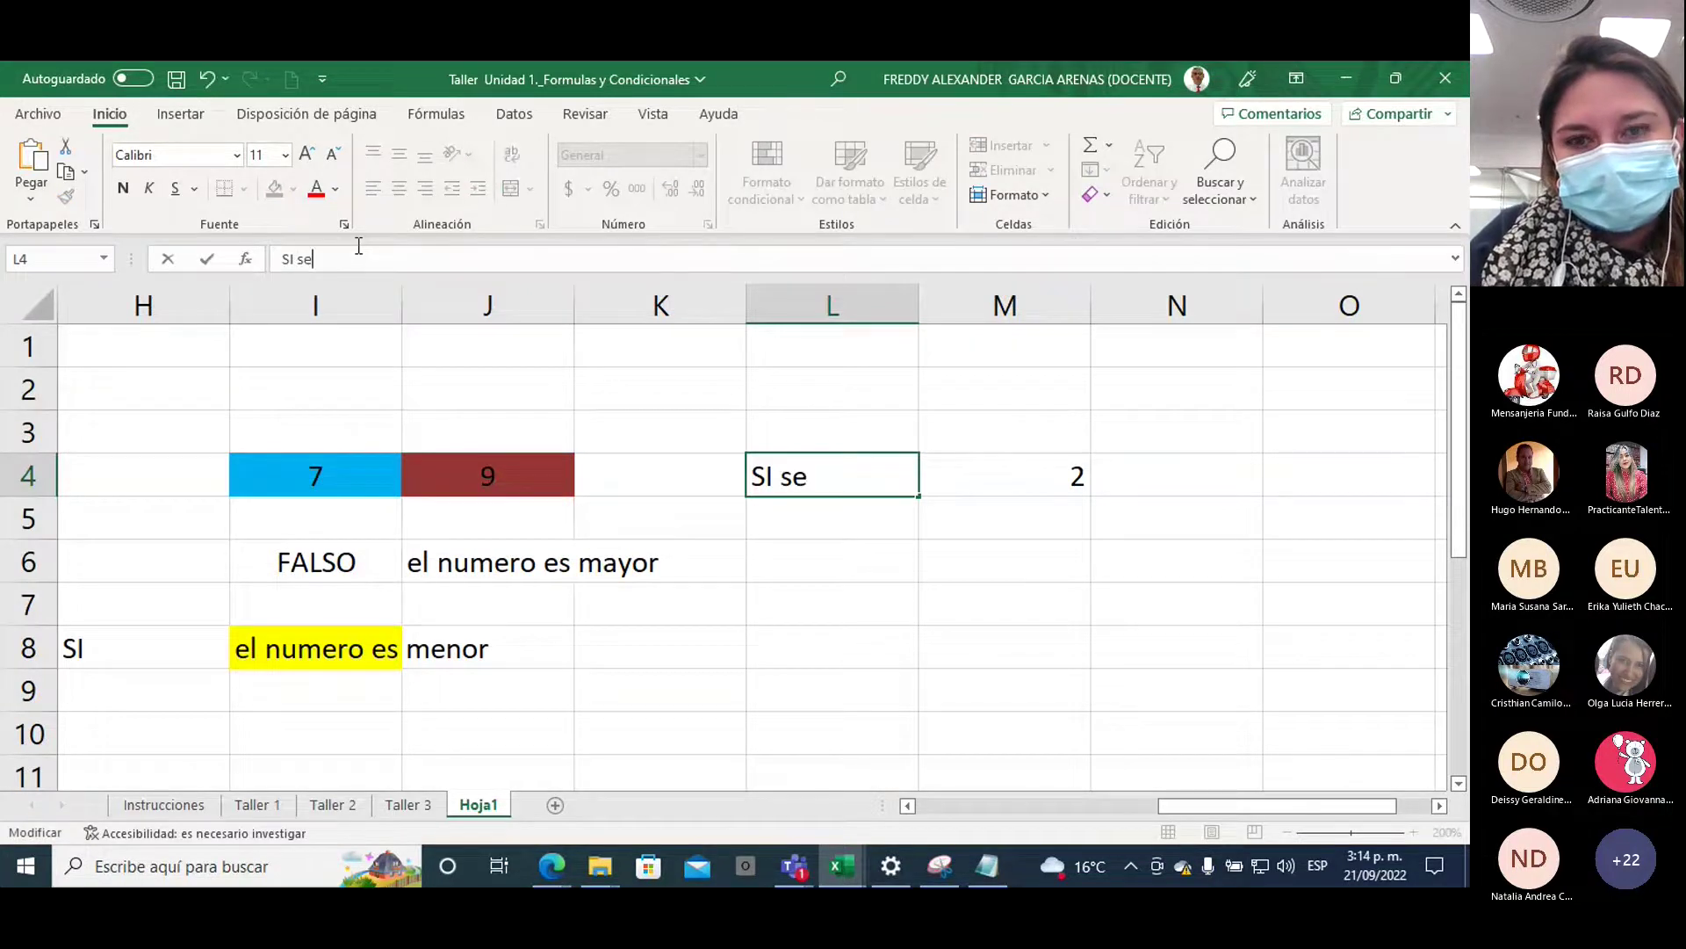
{"action": "type", "text": "ncillo"}
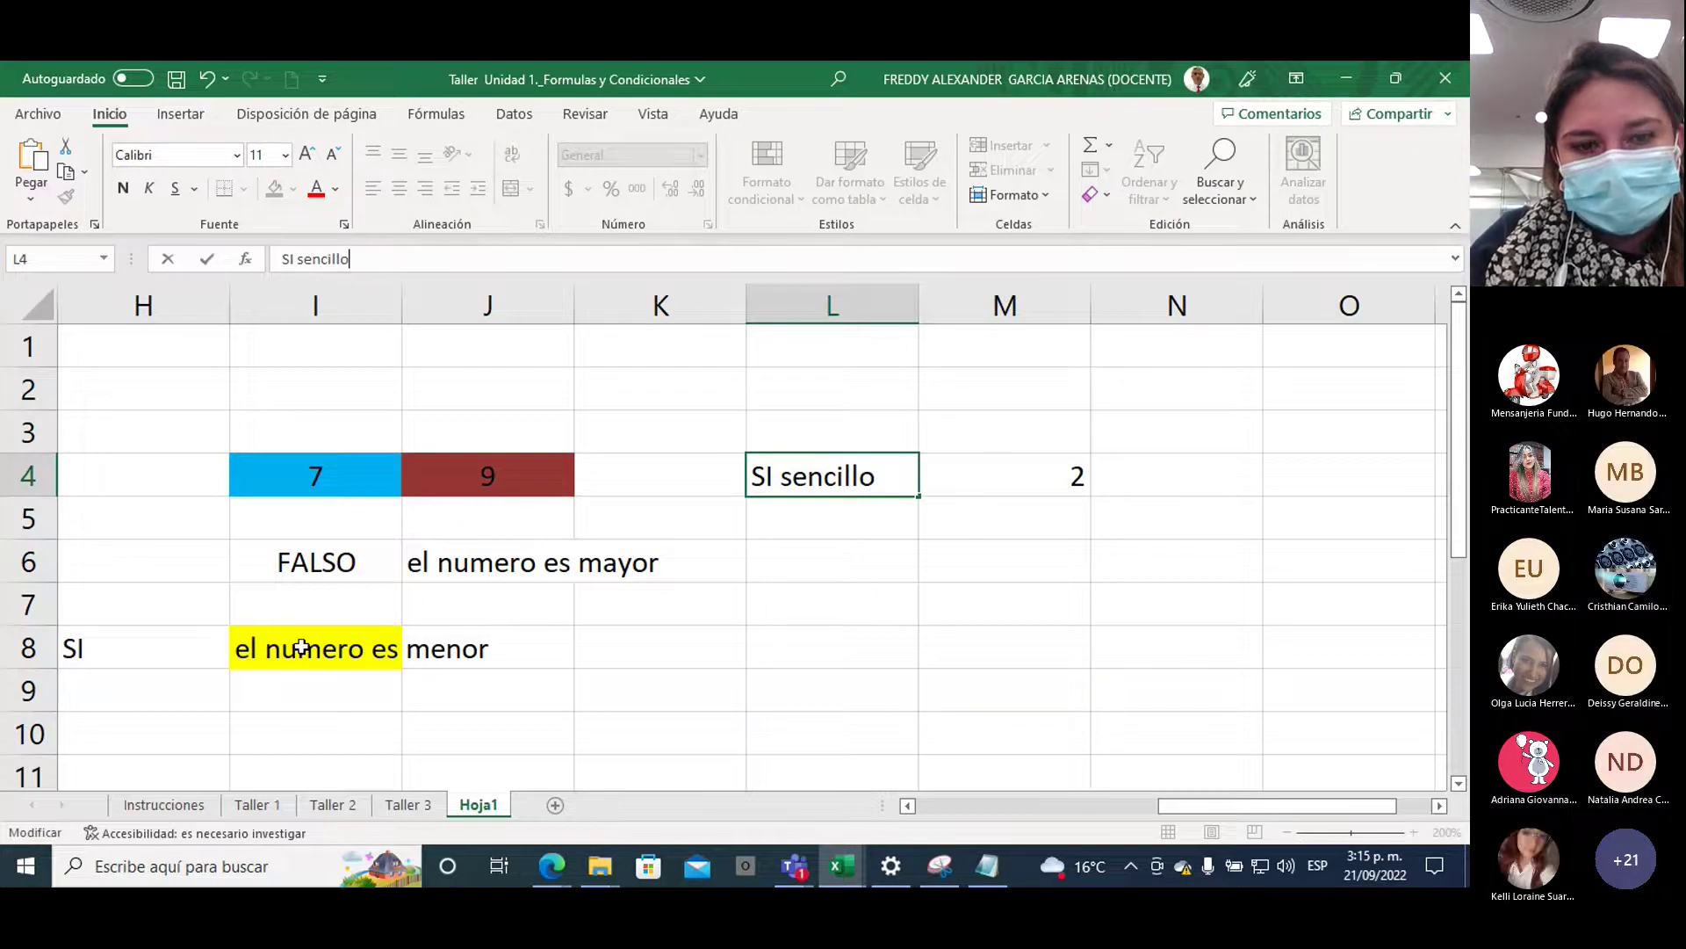
{"action": "left_click", "coordinate": [302, 647]}
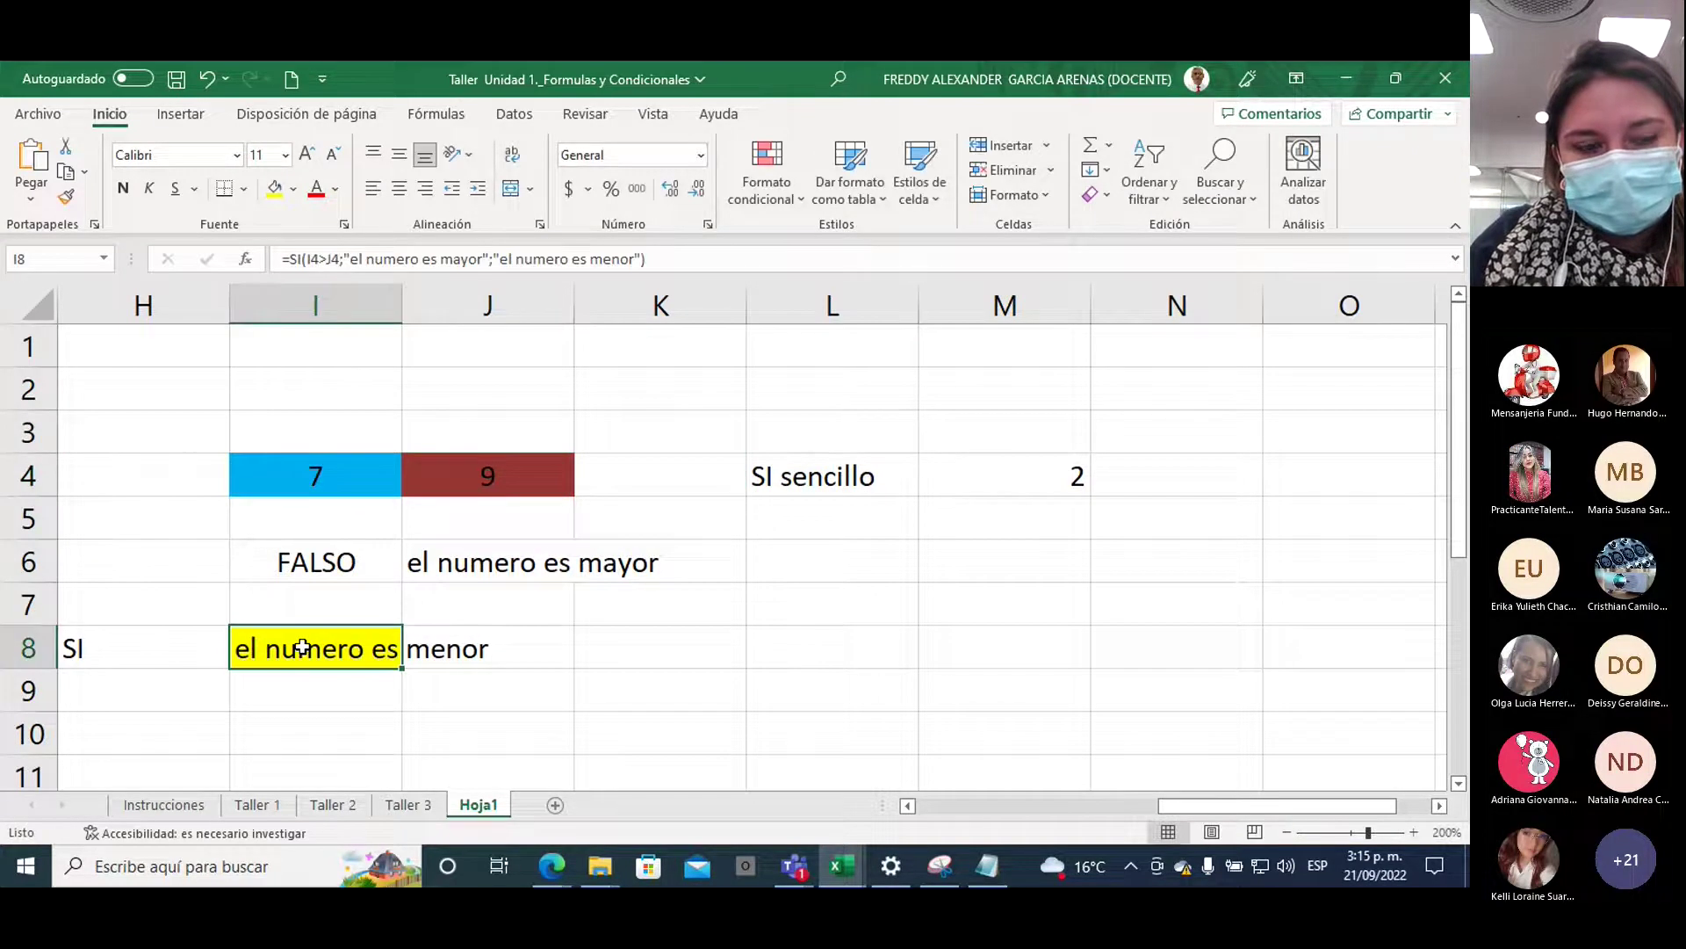
Review the full SI formula text in I8 and recommit it unchanged
{"action": "left_click", "coordinate": [293, 259]}
{"action": "left_click_drag", "start_coordinate": [293, 259], "coordinate": [650, 260]}
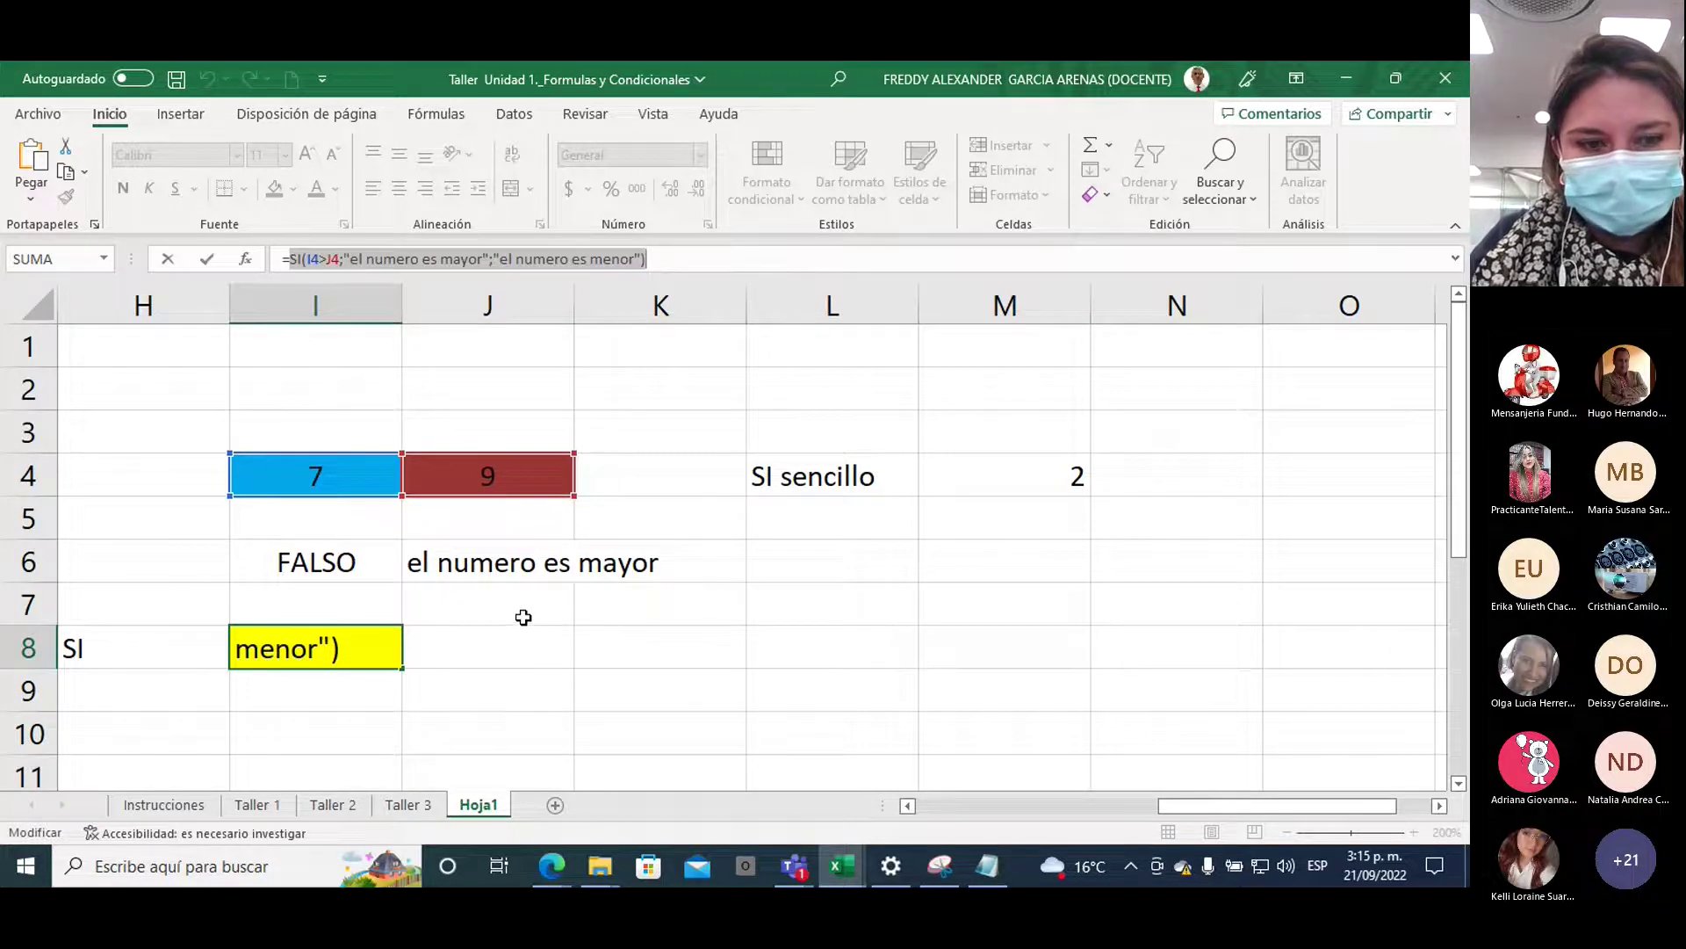
{"action": "key", "text": "Return"}
{"action": "left_click", "coordinate": [482, 484]}
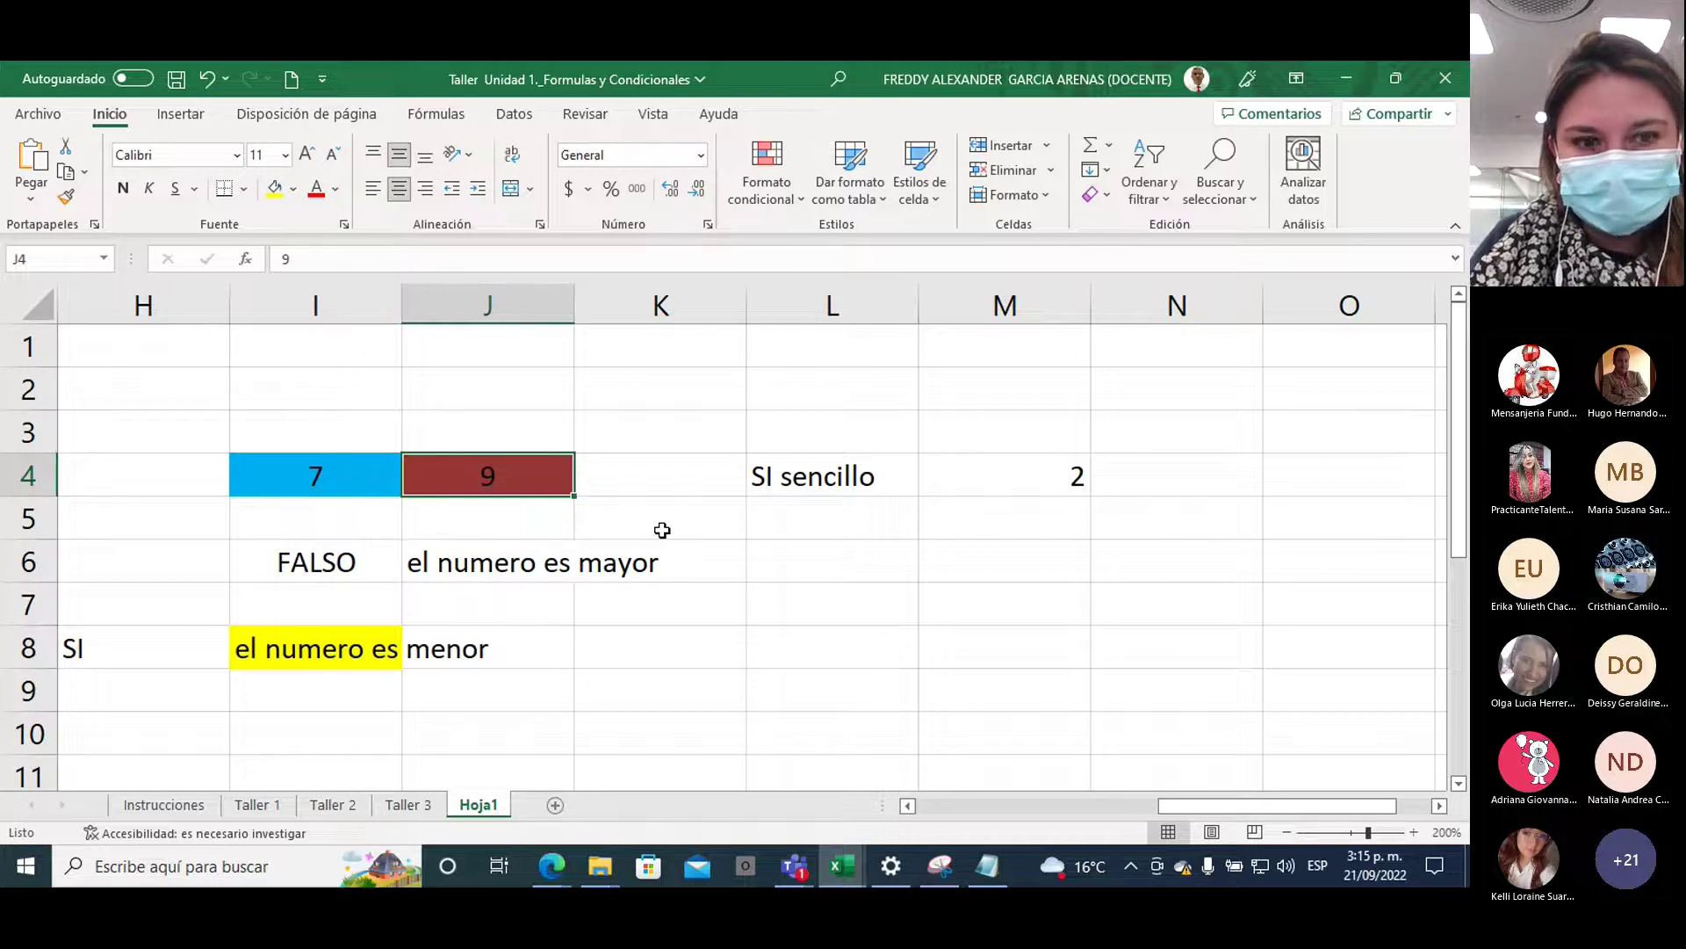
Enter texto in J4 and titulo in I4, then check the result in I8
{"action": "type", "text": "texto"}
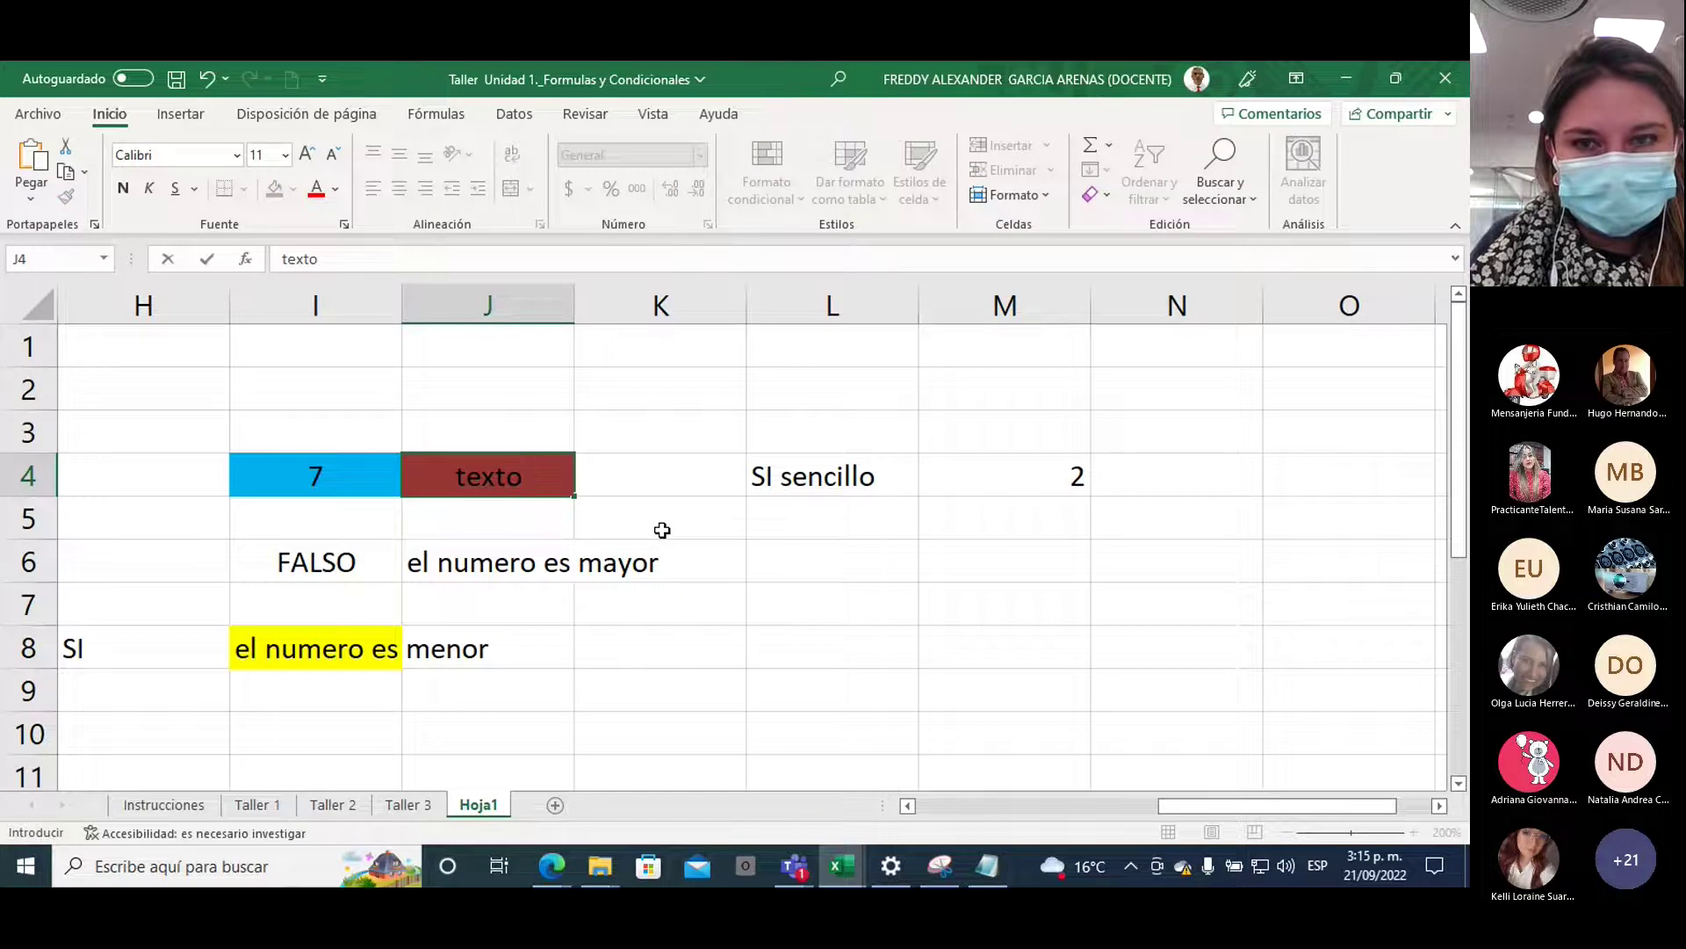
{"action": "key", "text": "Return"}
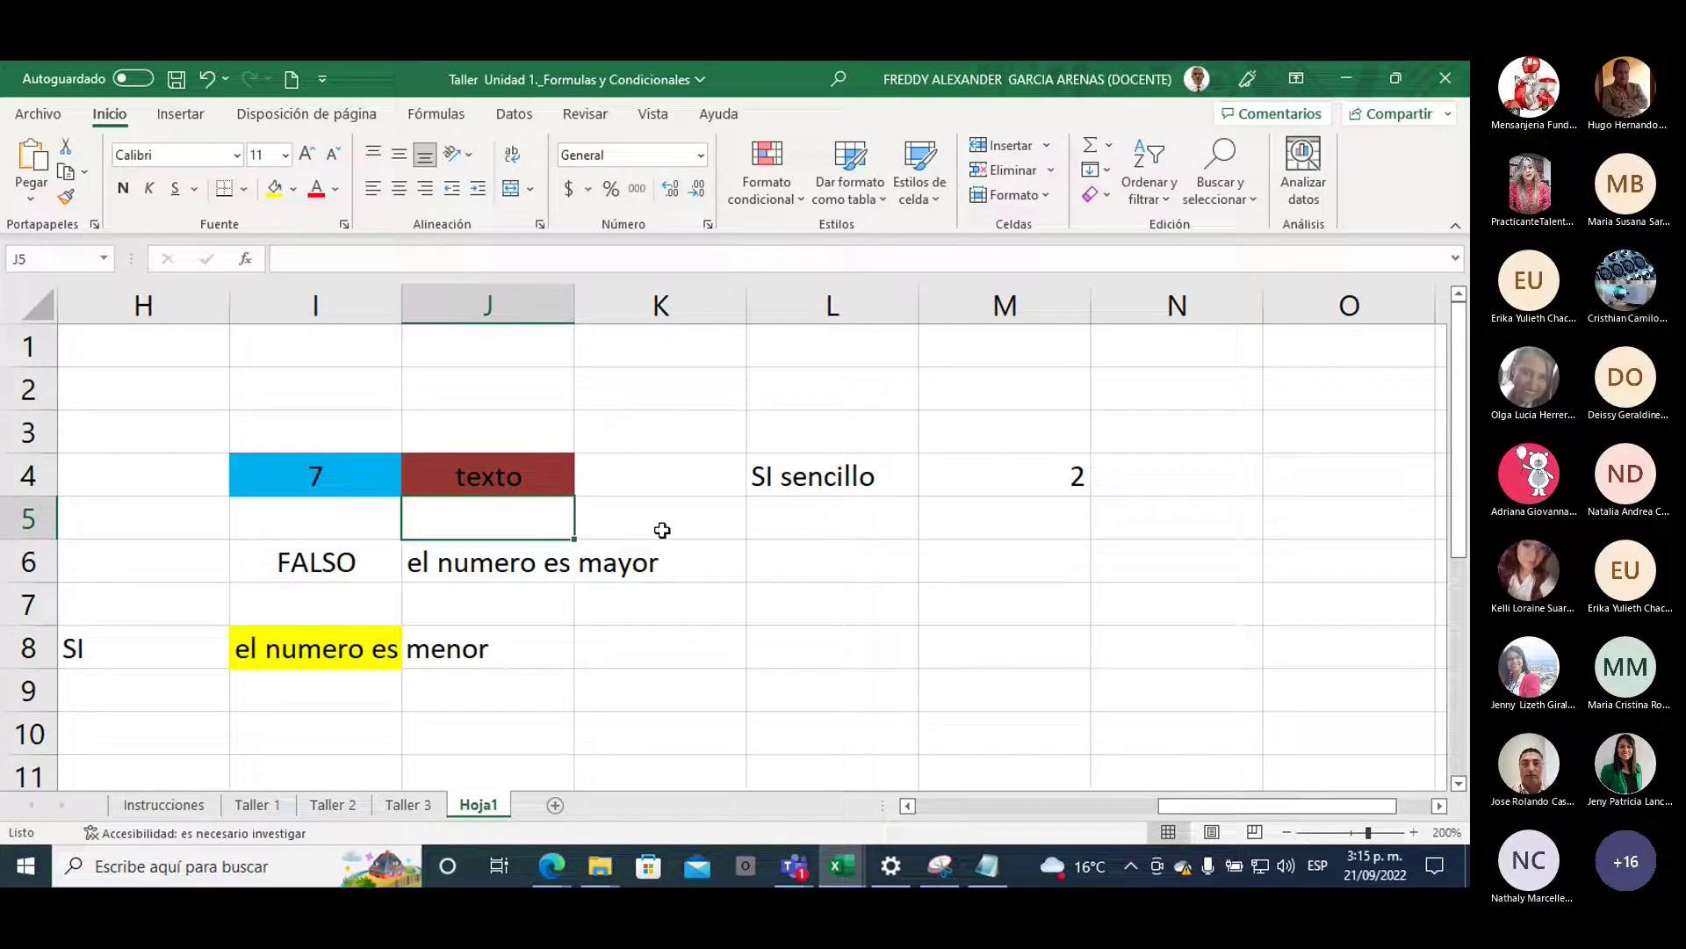
{"action": "key", "text": "Up"}
{"action": "key", "text": "Left"}
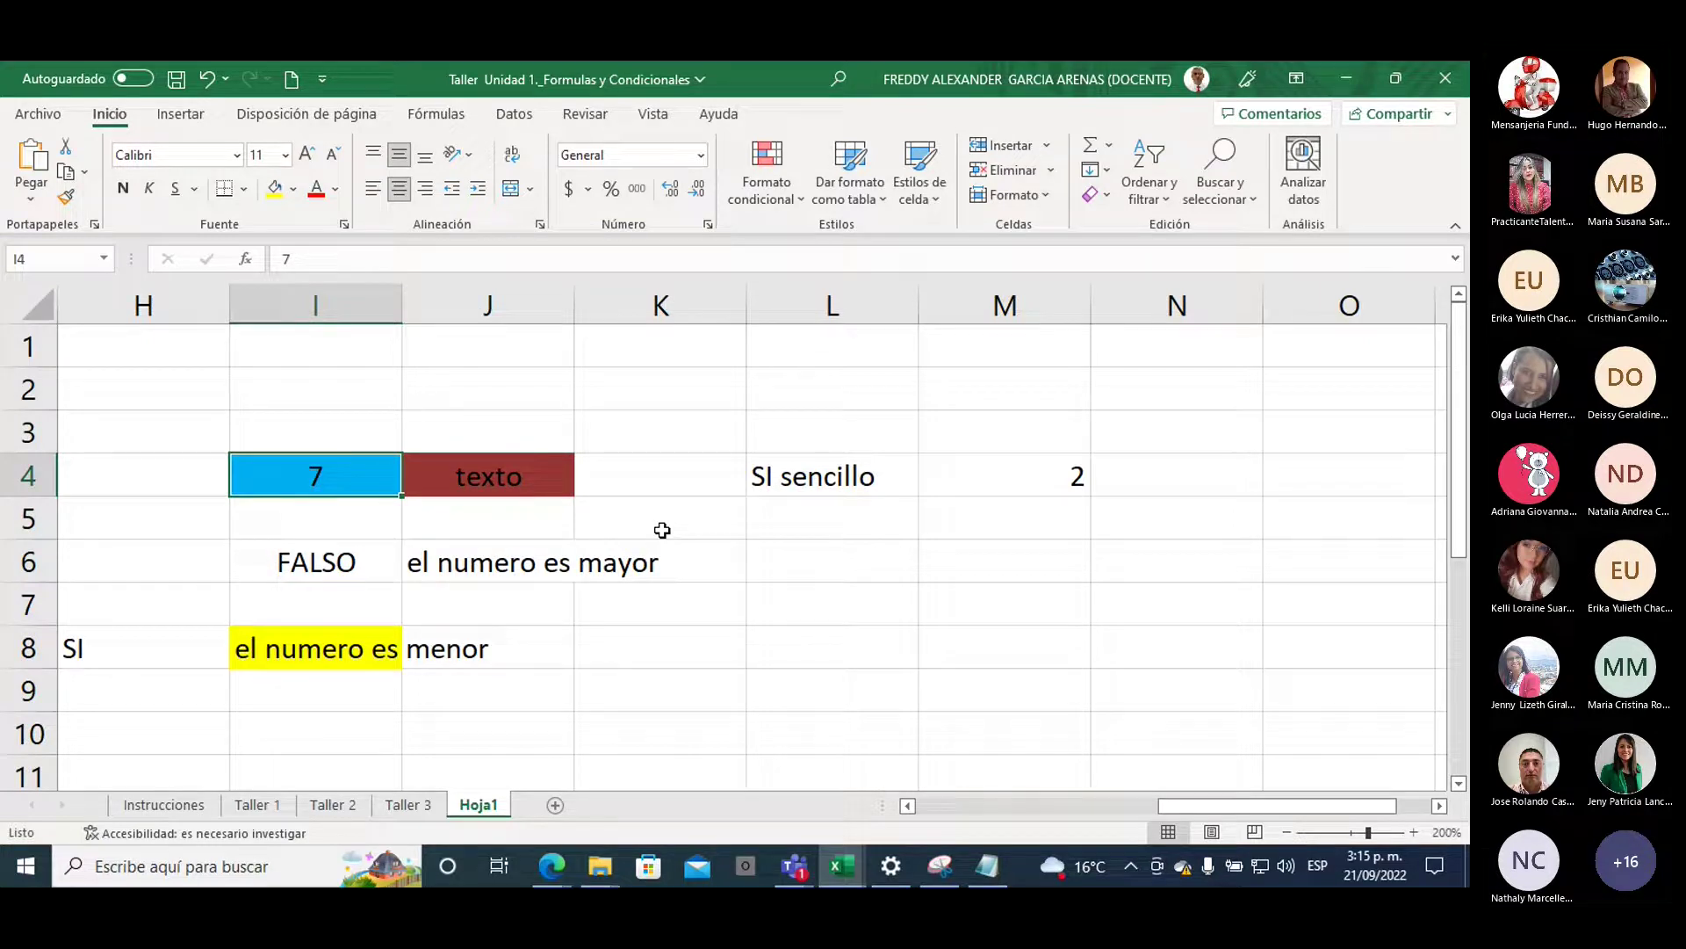
{"action": "type", "text": "titu"}
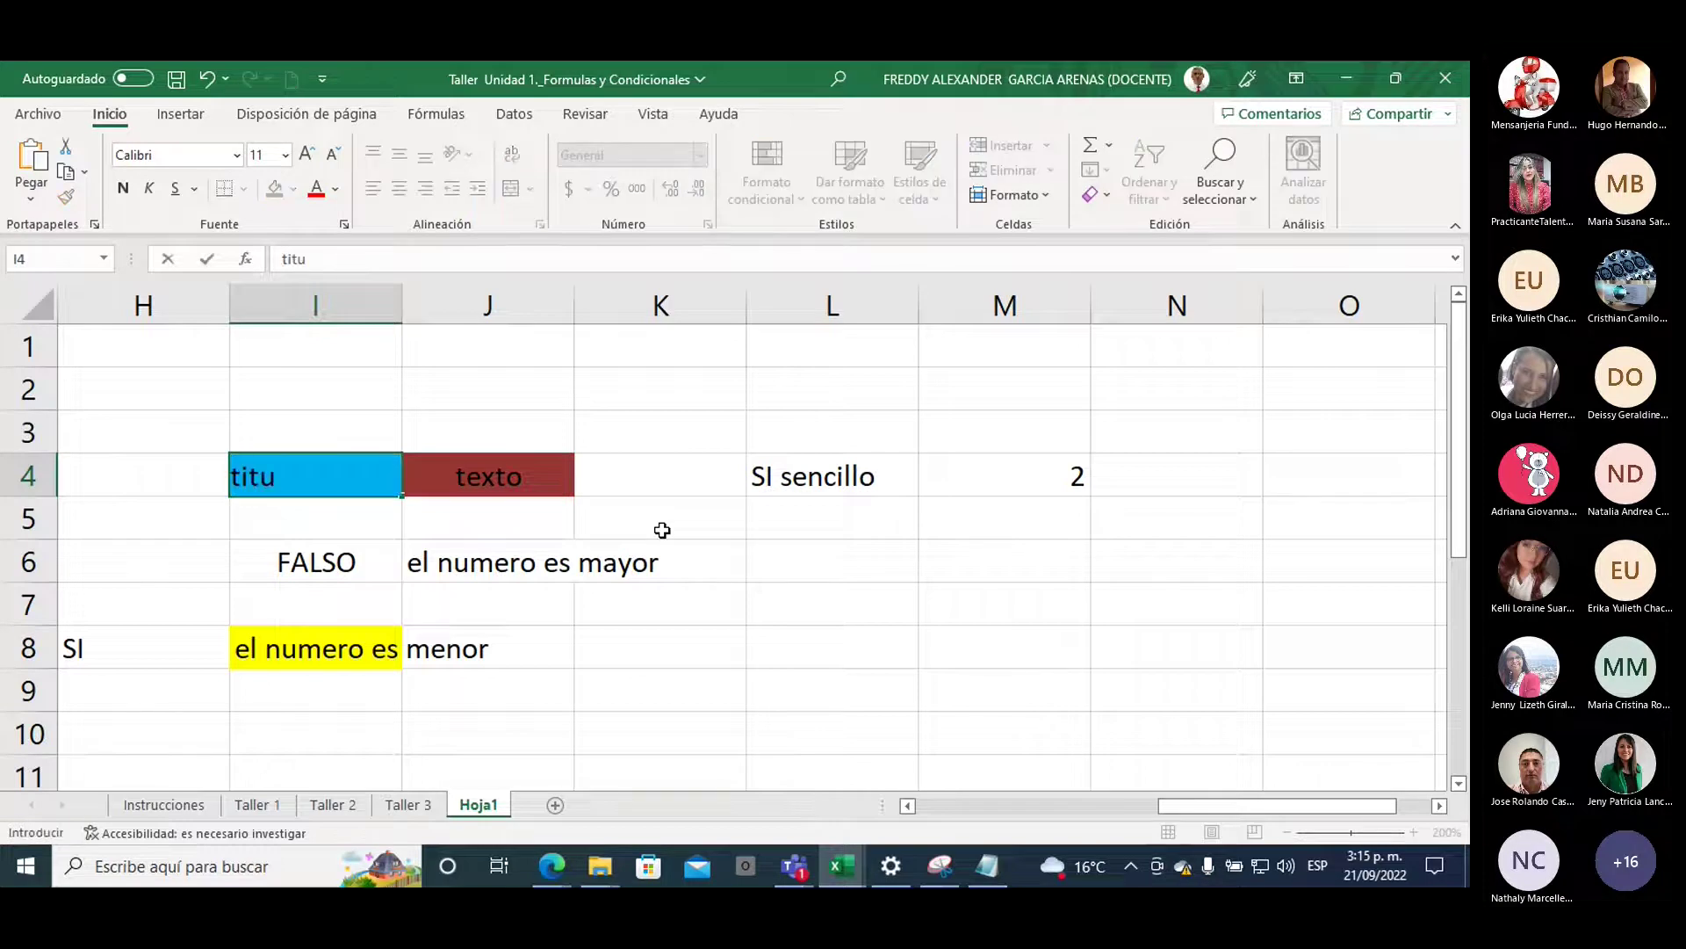
{"action": "type", "text": "lo"}
{"action": "key", "text": "Return"}
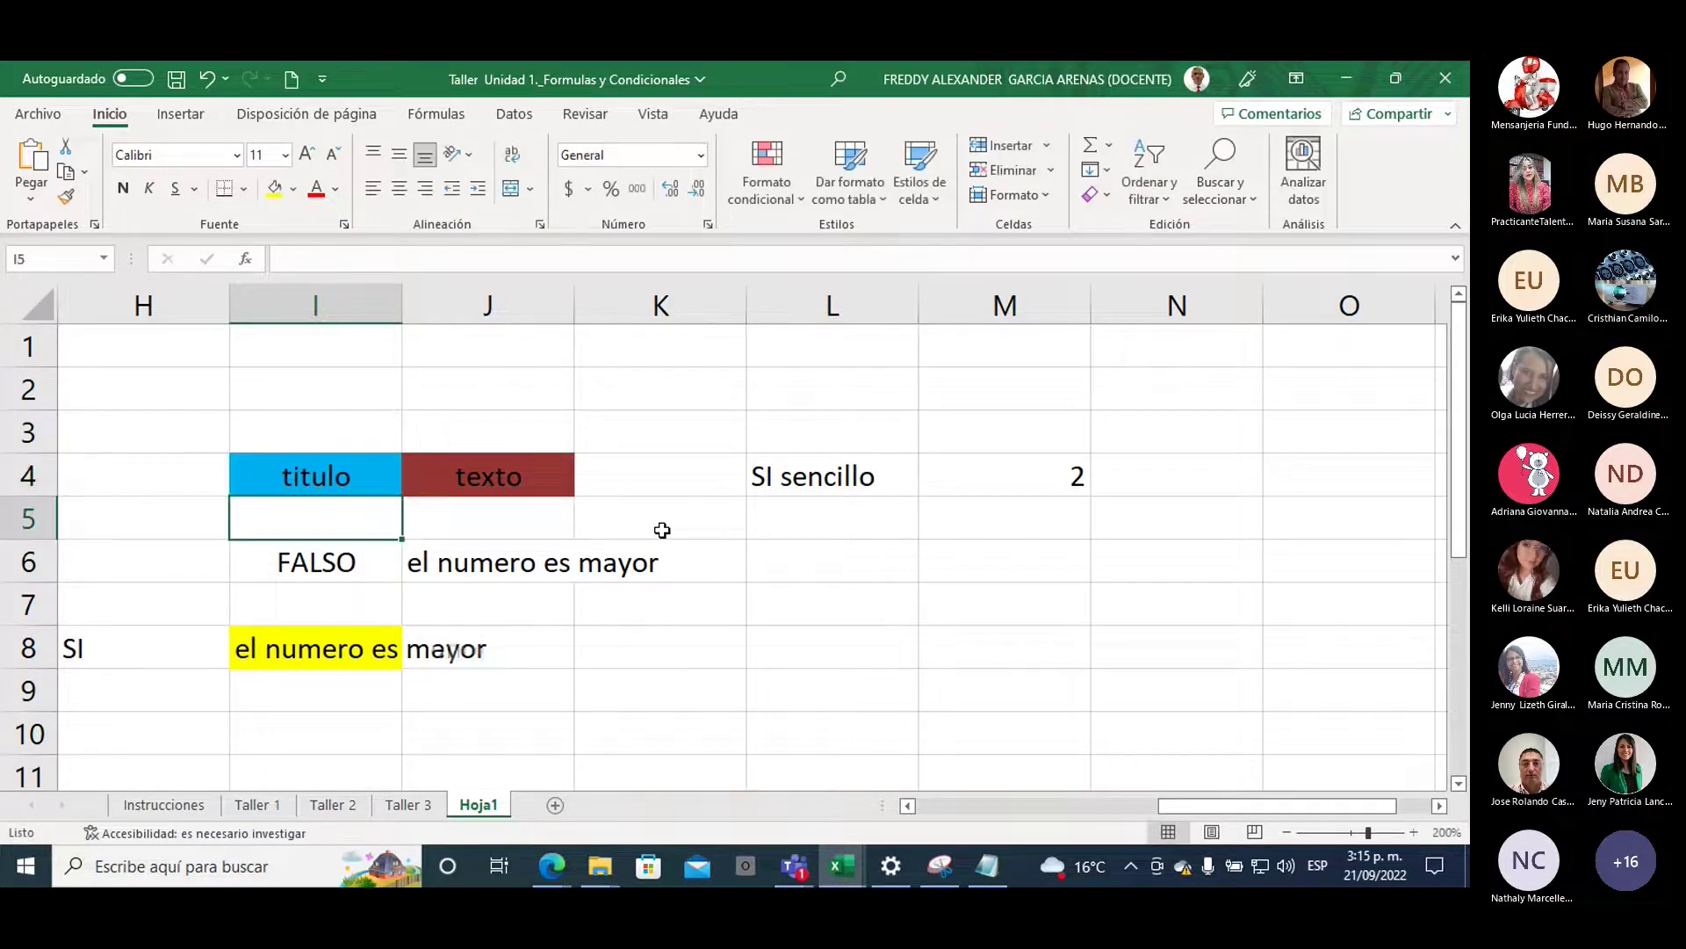
{"action": "left_click", "coordinate": [331, 647]}
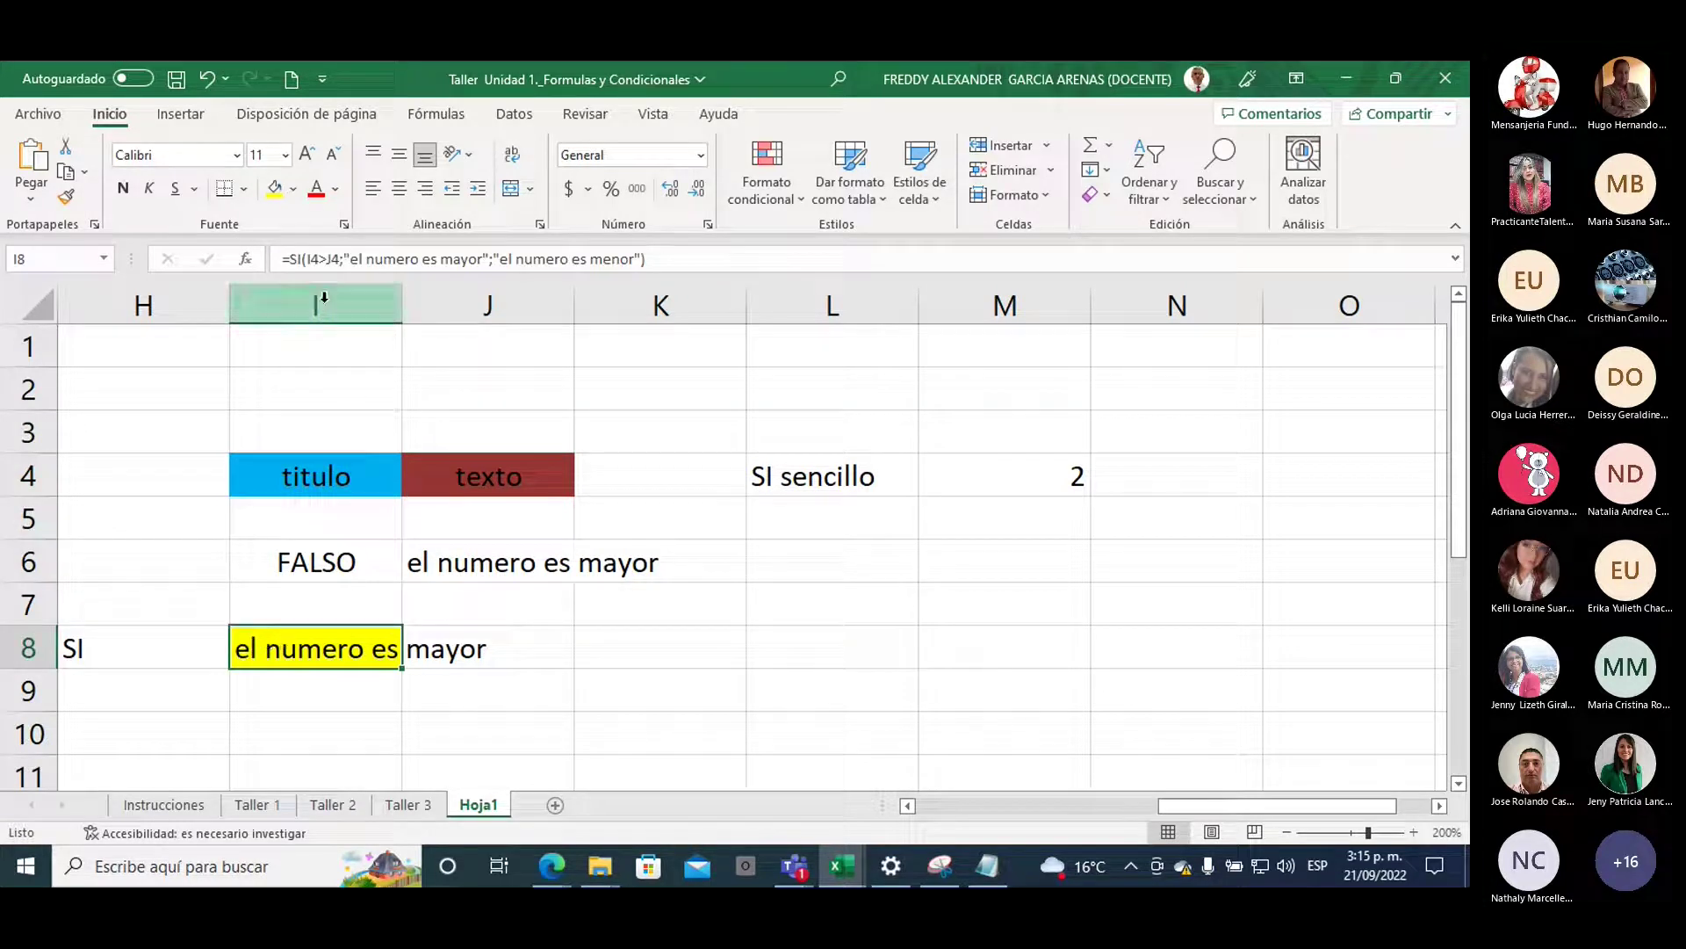
Rewrite I8's formula as =SI(I4=J4;"el texto es igual";"el texto es diferente")
{"action": "left_click", "coordinate": [339, 251]}
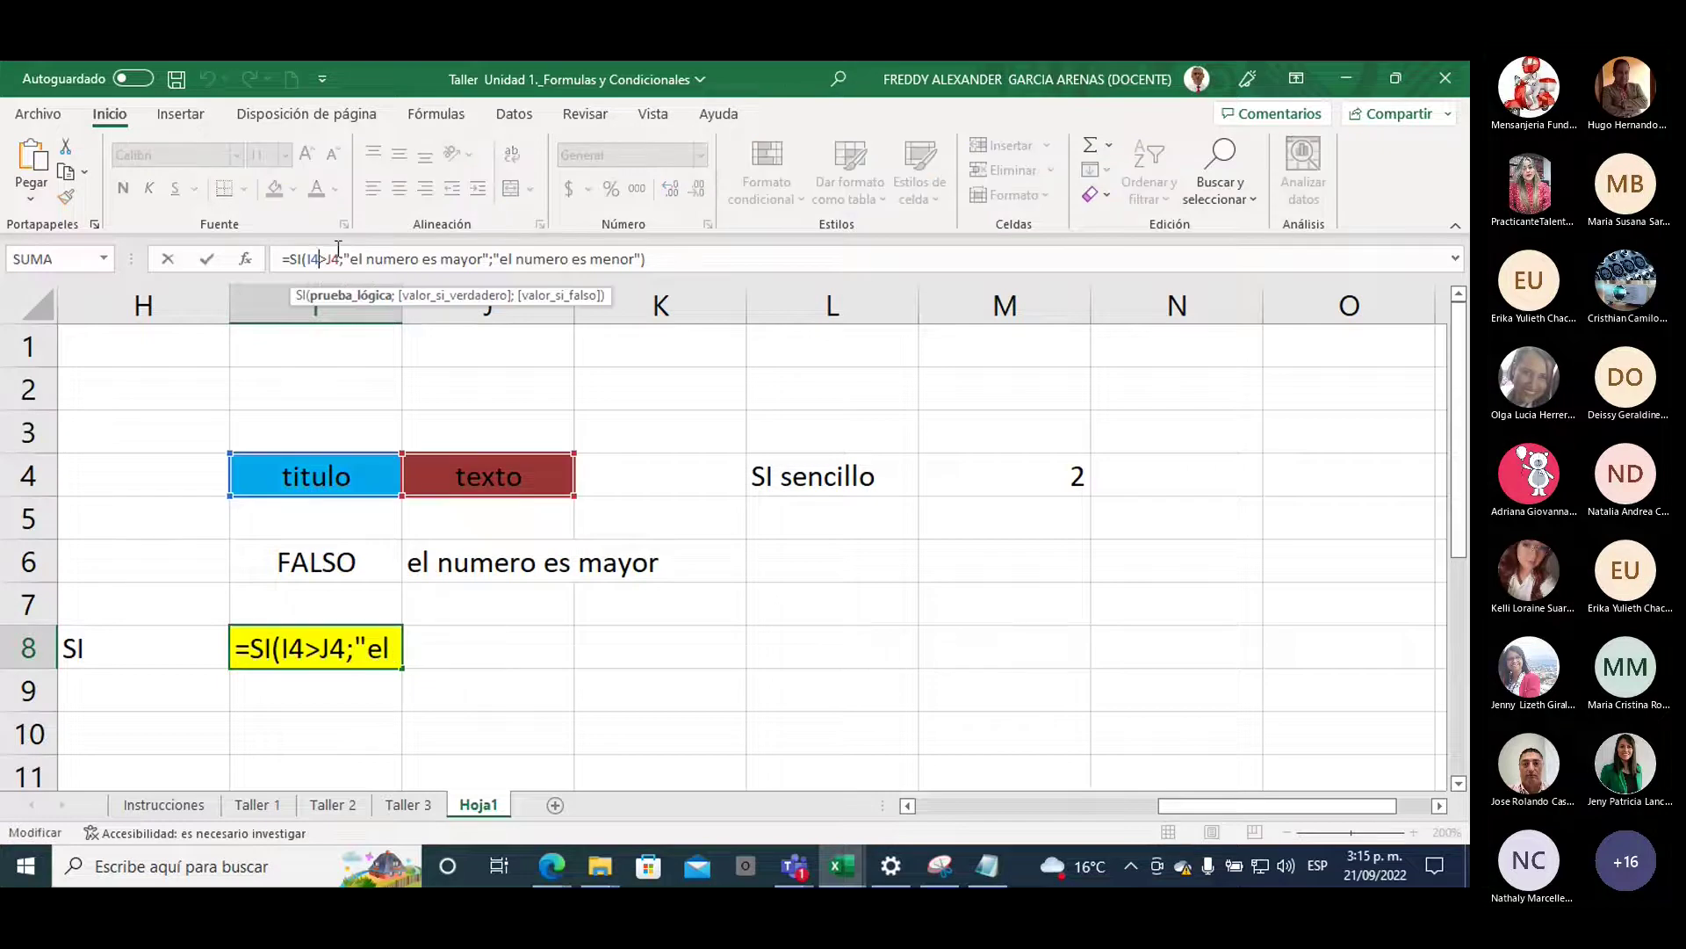
{"action": "type", "text": "="}
{"action": "key", "text": "Delete"}
{"action": "left_click_drag", "start_coordinate": [351, 259], "coordinate": [475, 253]}
{"action": "type", "text": "\"el texto "}
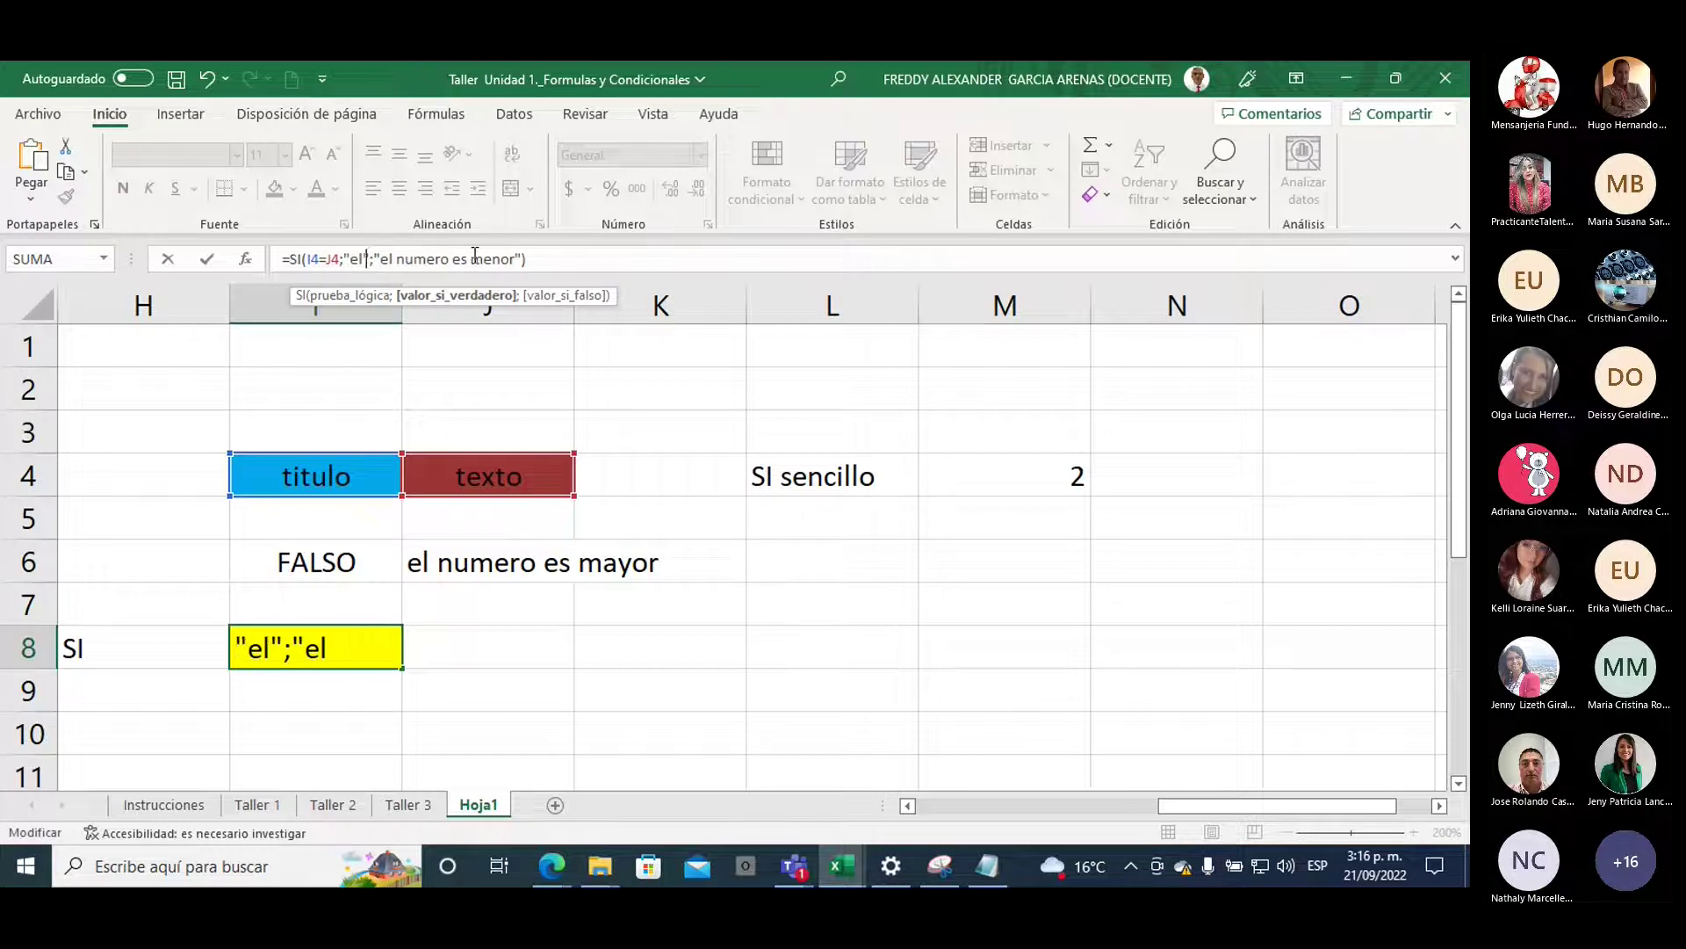
{"action": "type", "text": "es igual"}
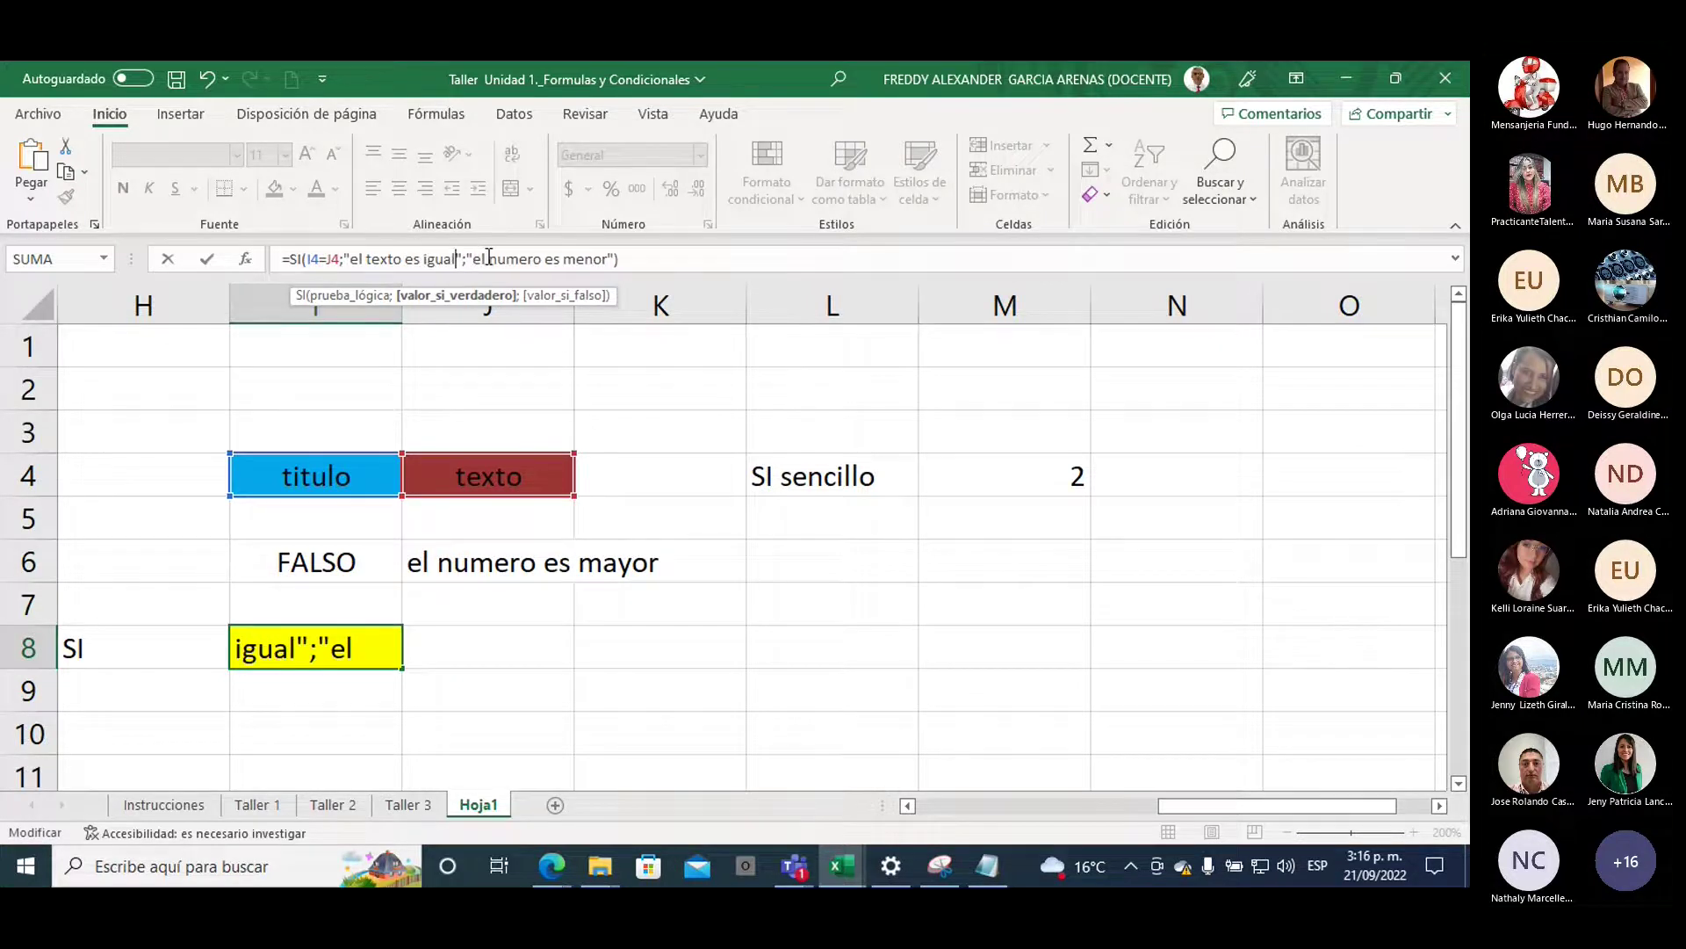
{"action": "left_click_drag", "start_coordinate": [488, 258], "coordinate": [608, 262]}
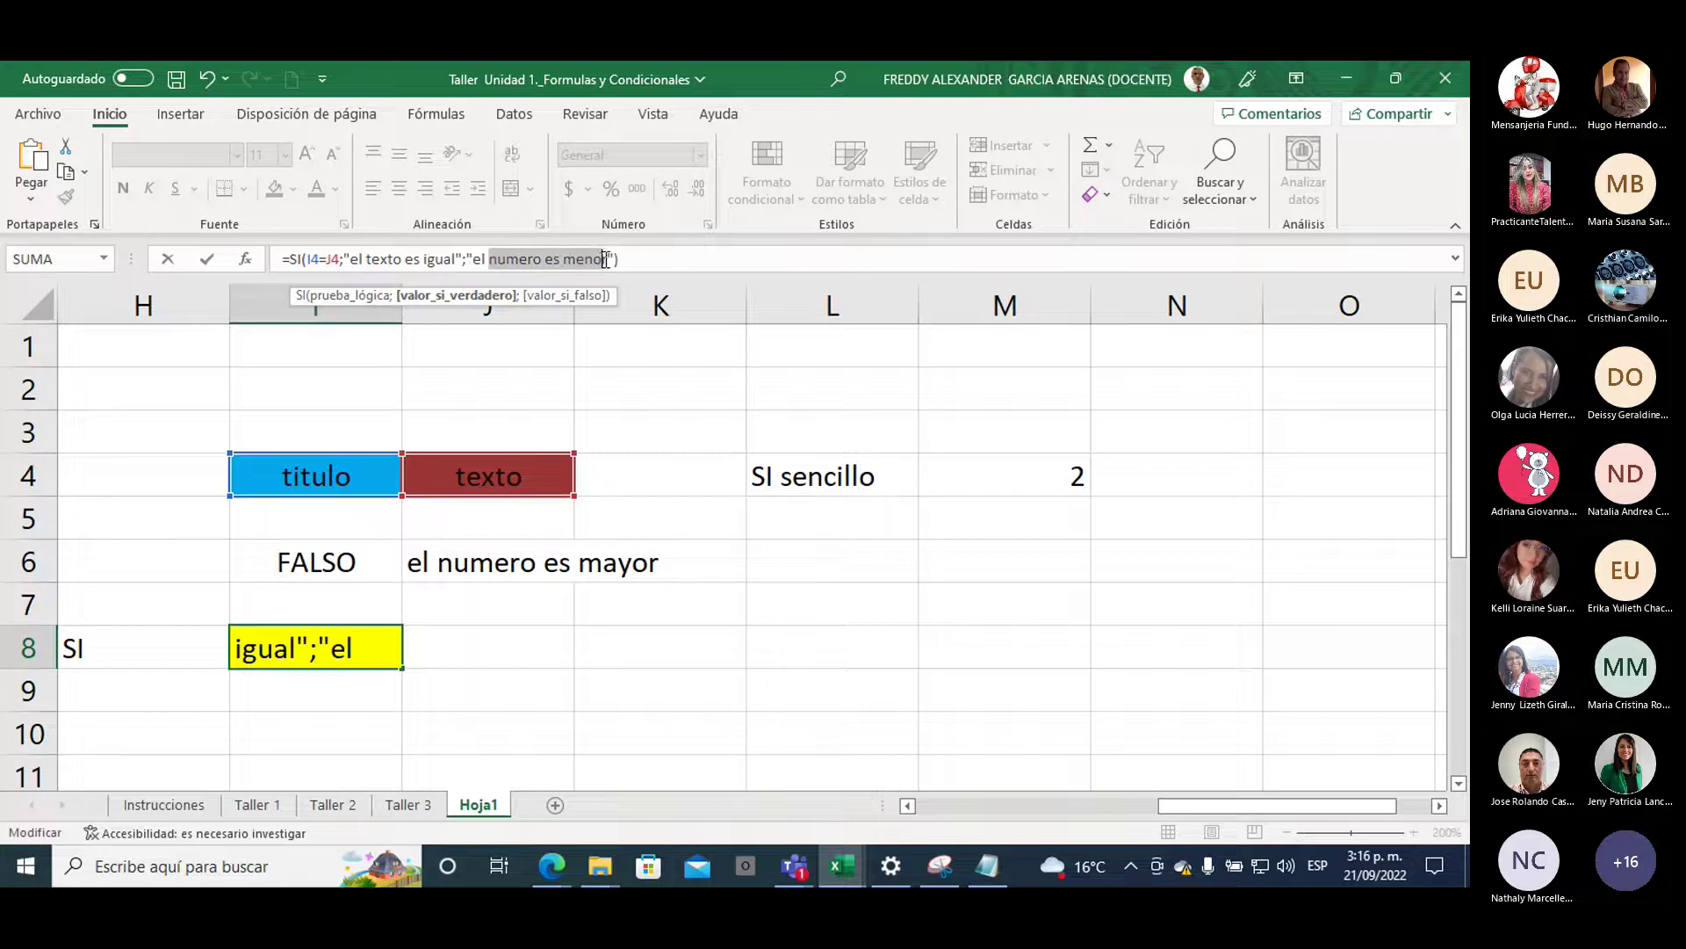
{"action": "type", "text": "texto e"}
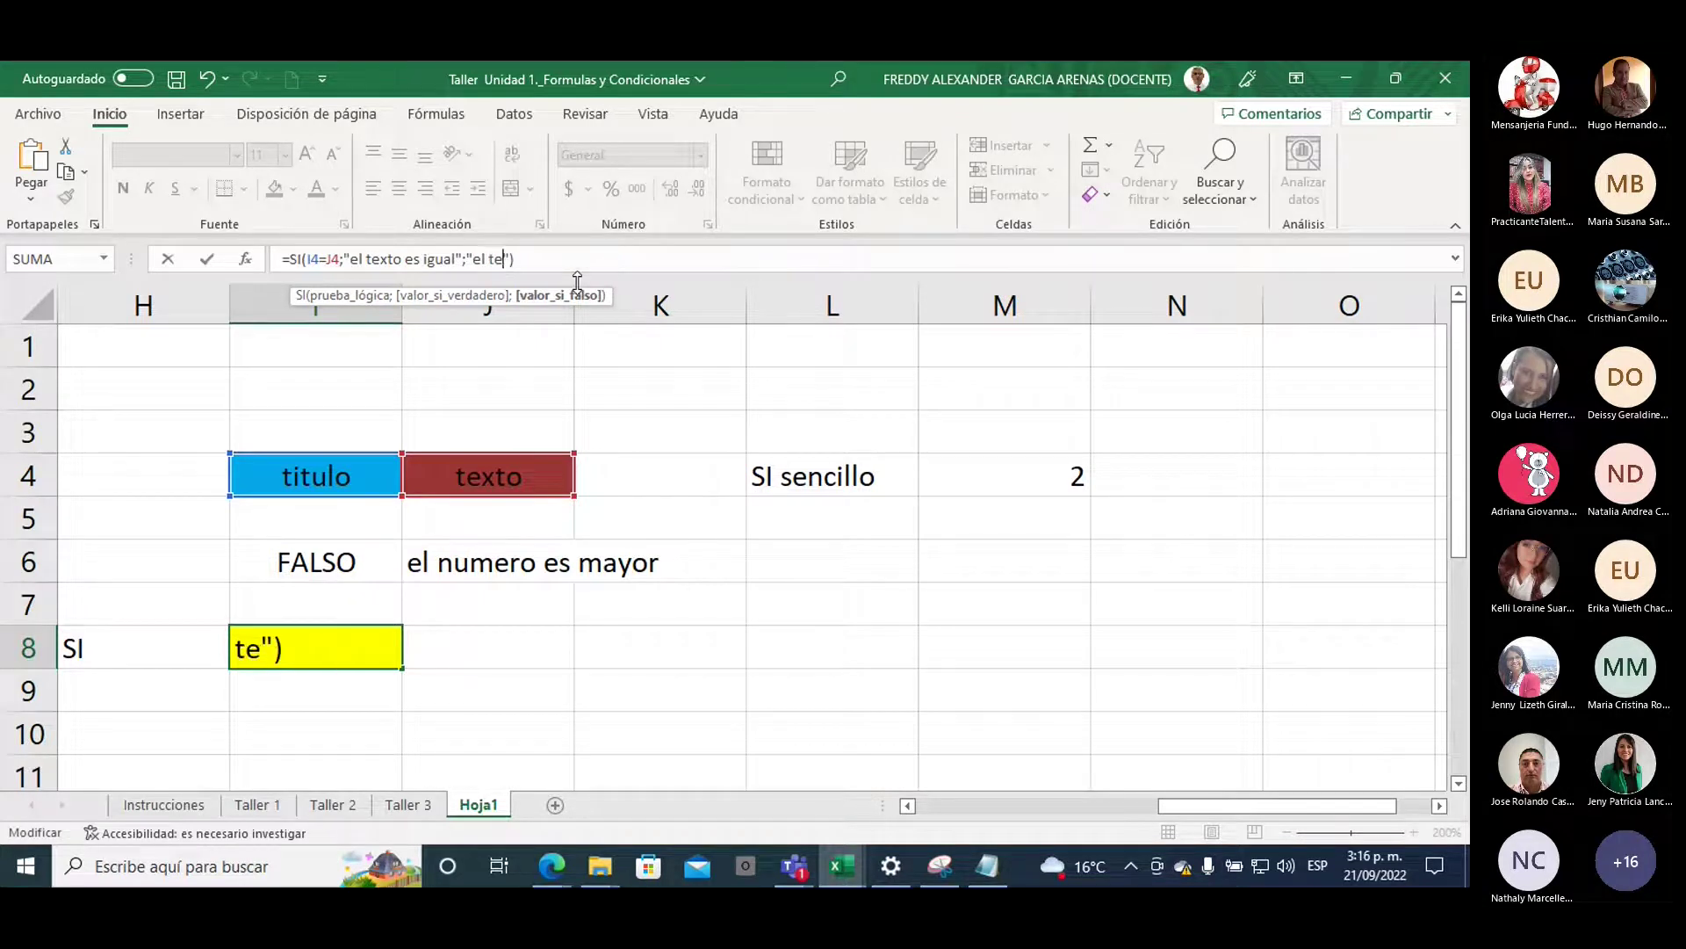
{"action": "type", "text": "ferente"}
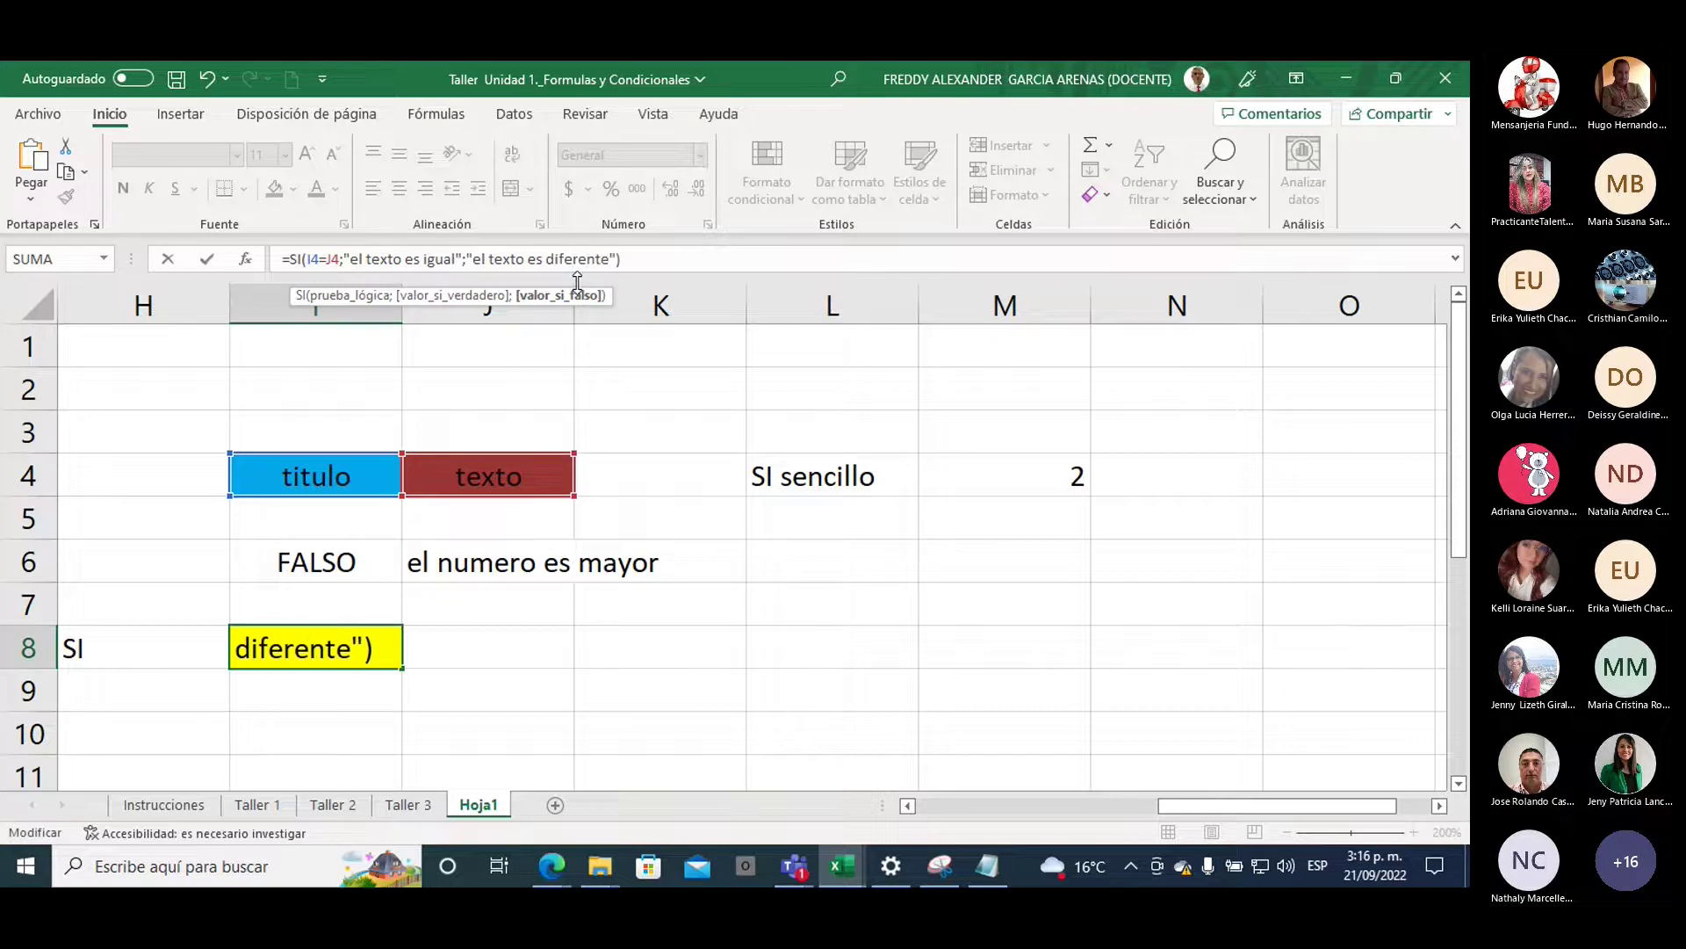
{"action": "key", "text": "Return"}
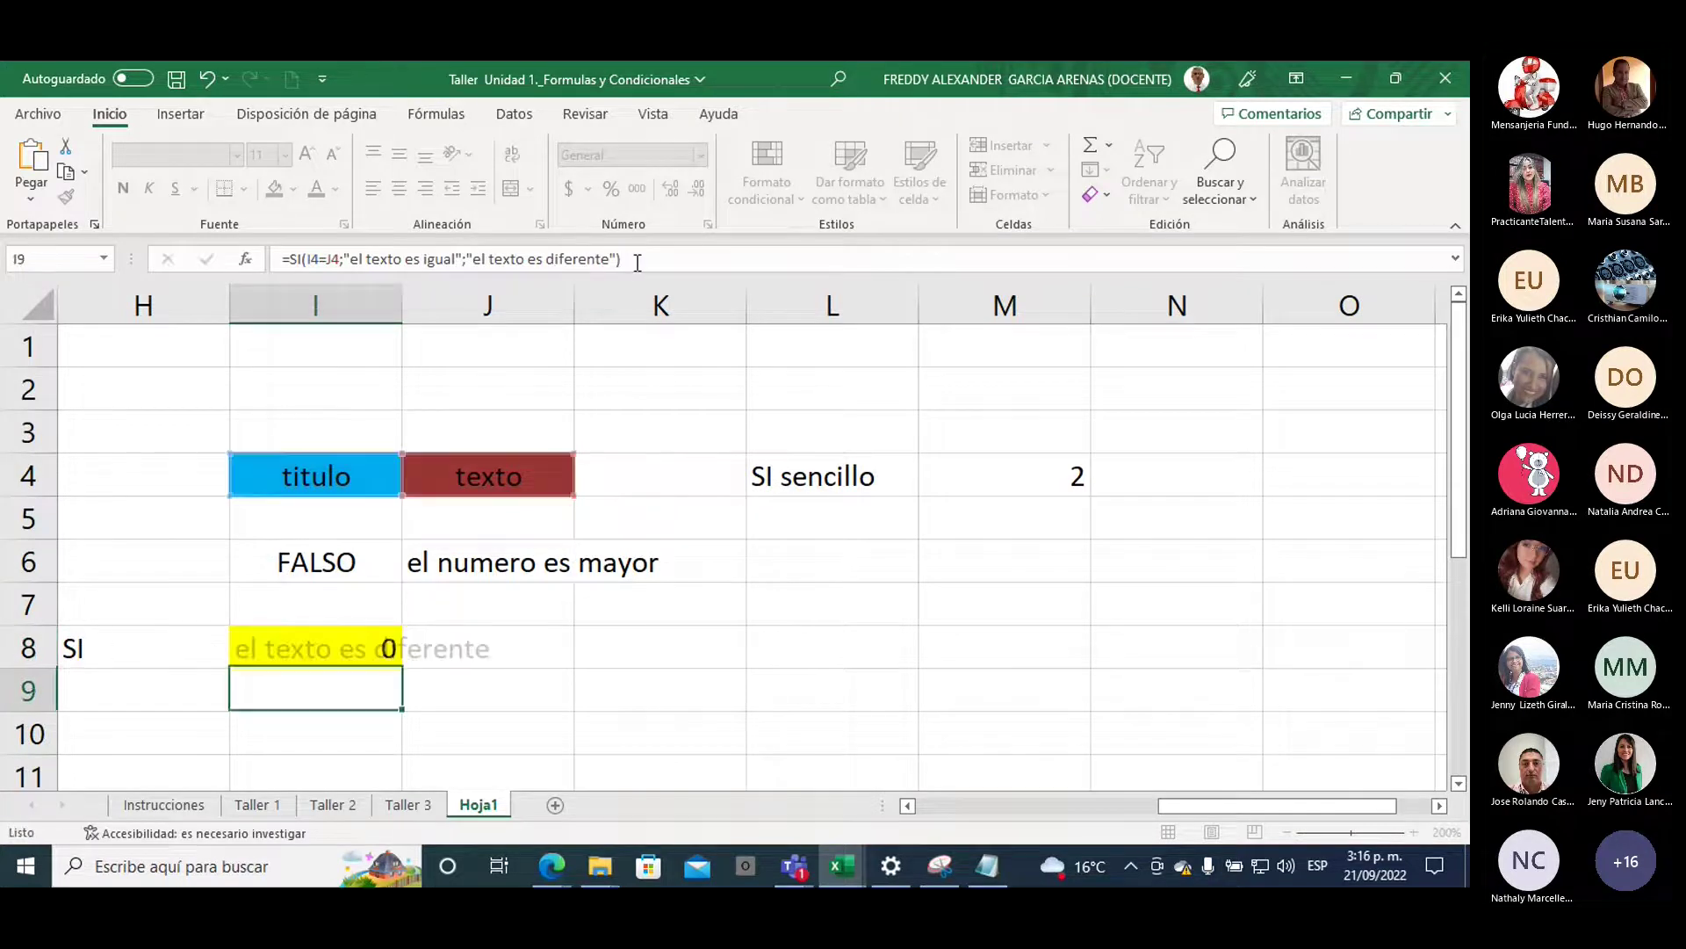
{"action": "left_click", "coordinate": [343, 637]}
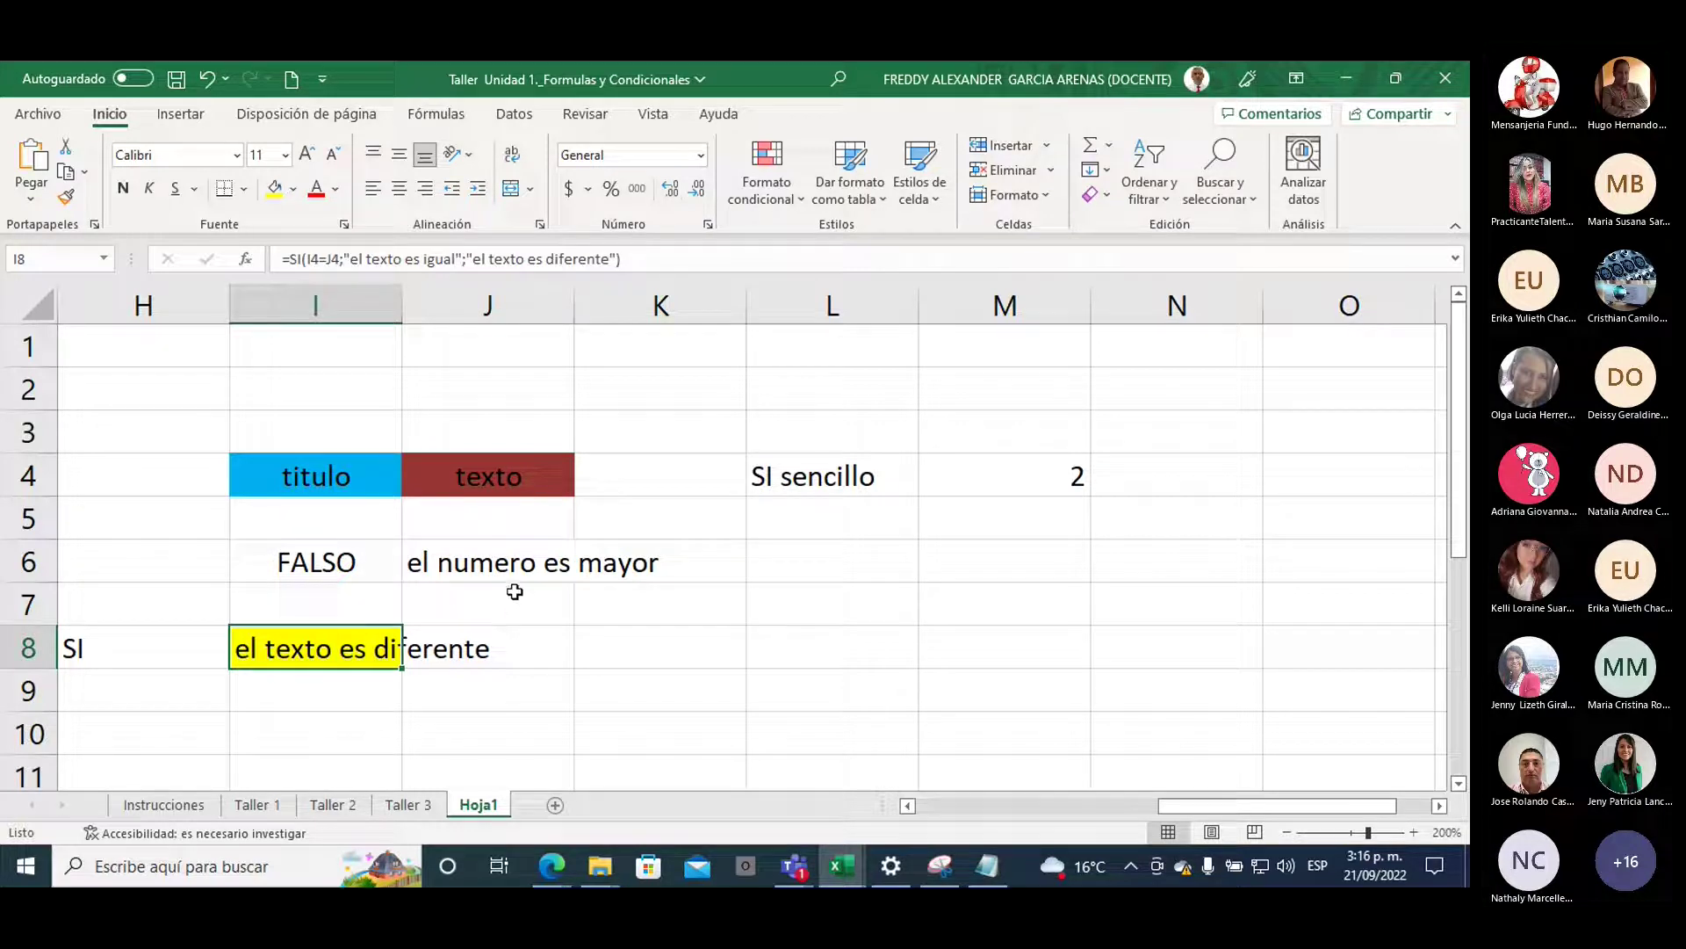
Enter titulo in J4 to match I4, then check I8's formula and result
{"action": "left_click", "coordinate": [328, 482]}
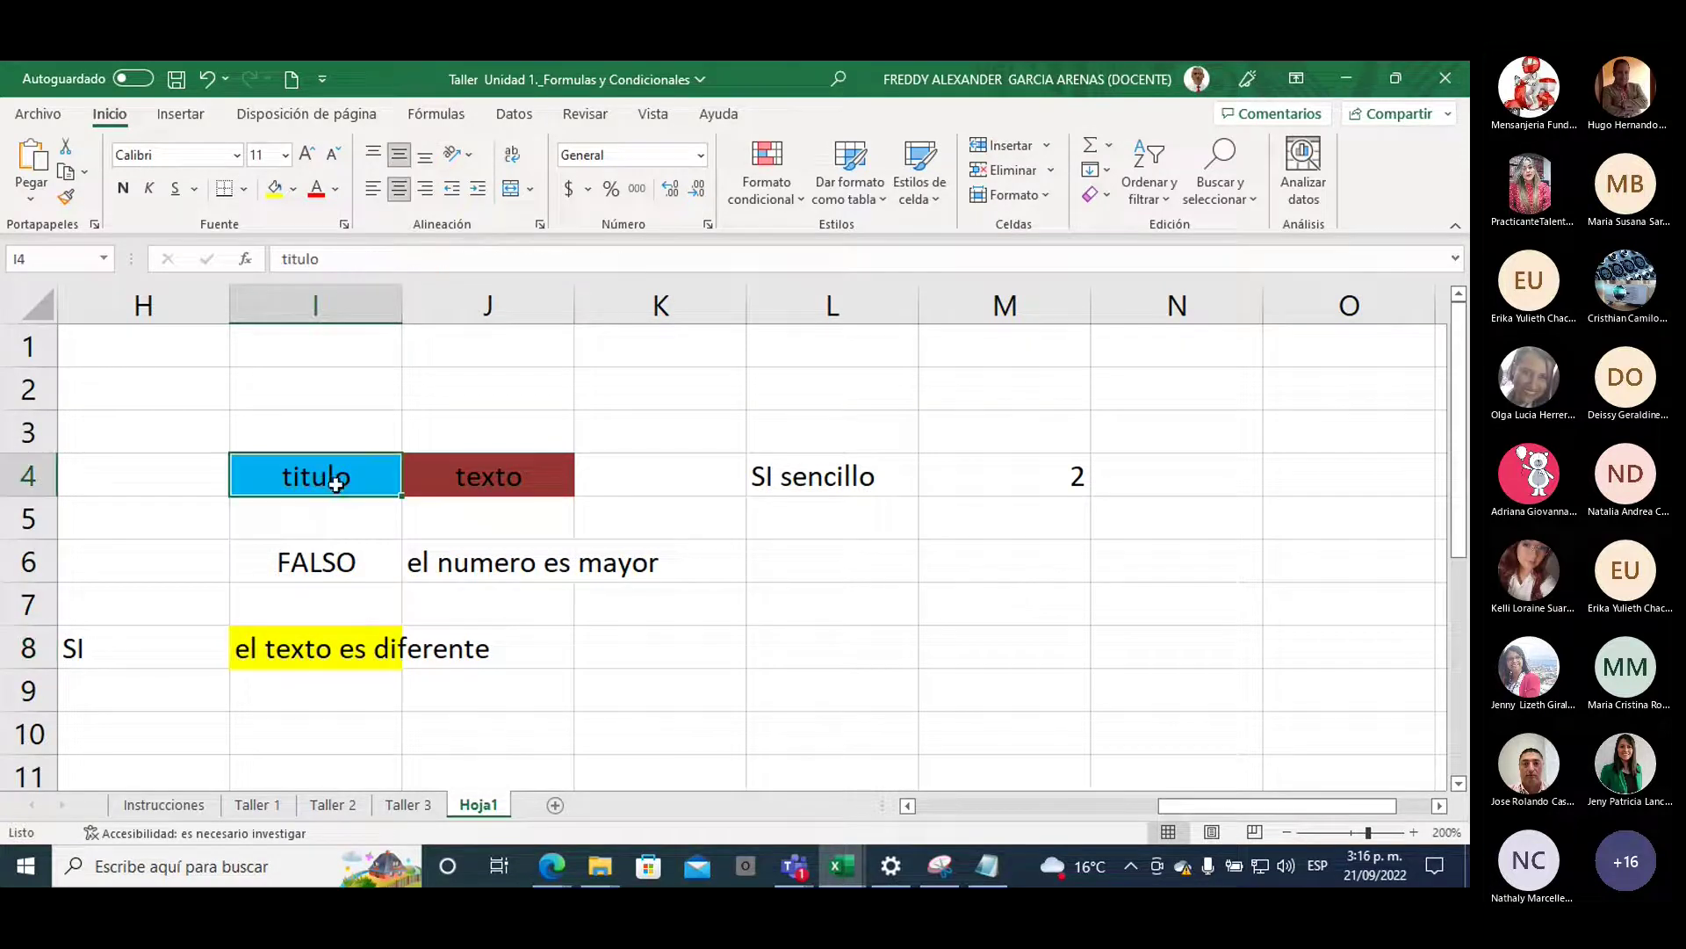
{"action": "left_click", "coordinate": [457, 477]}
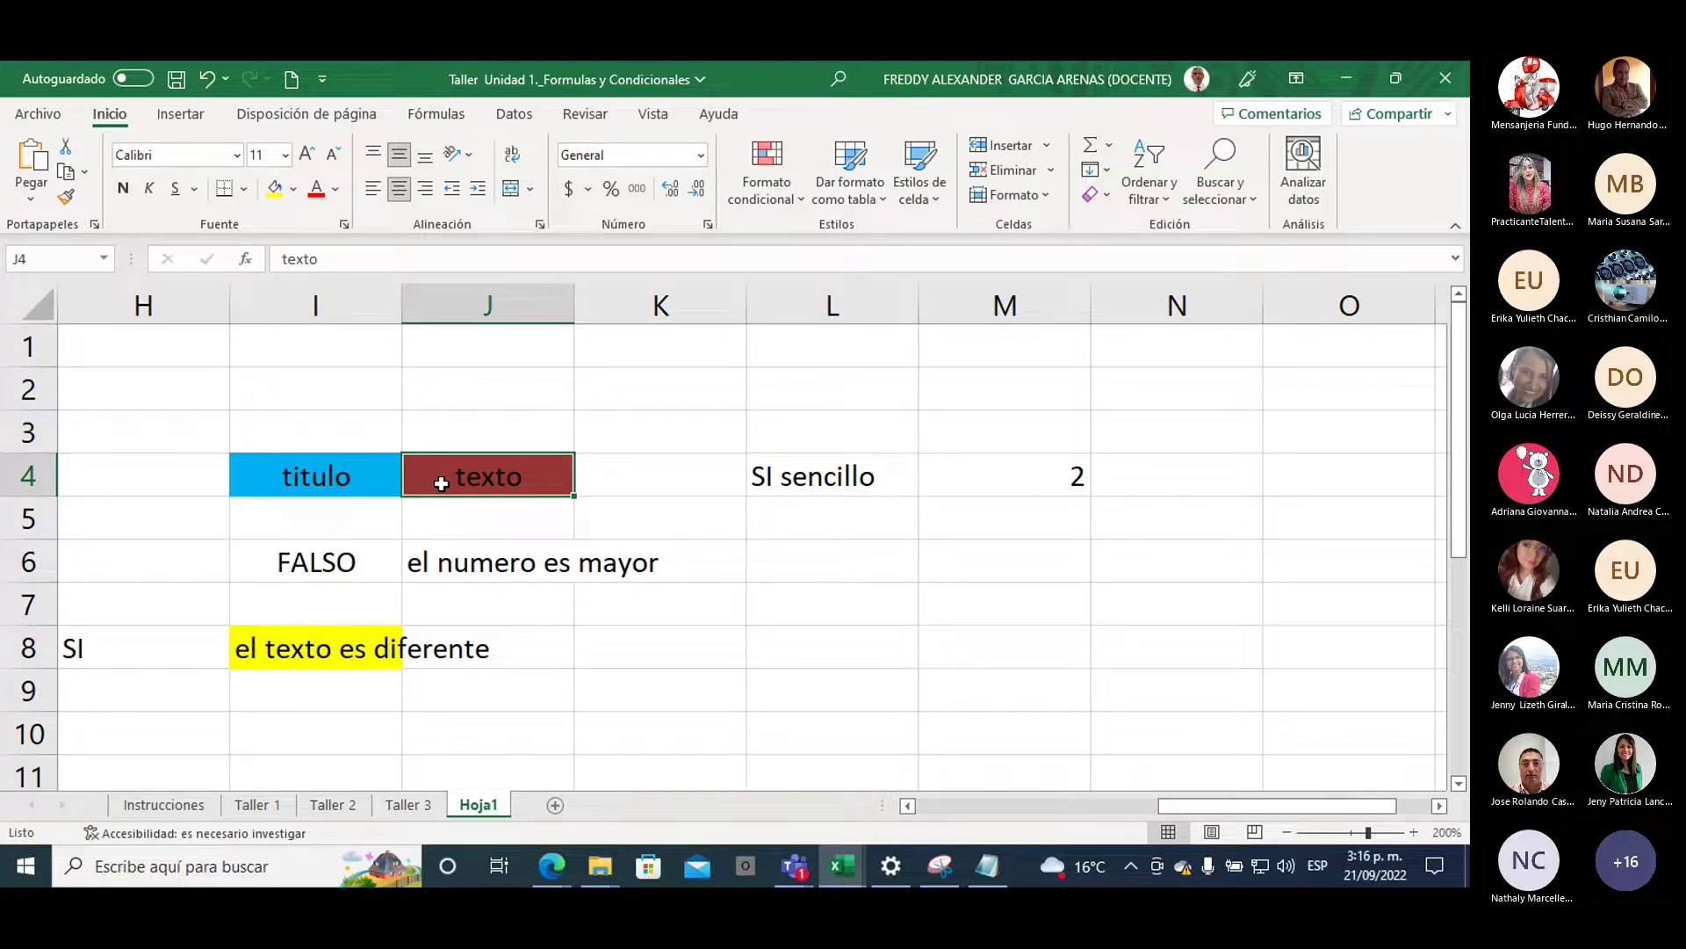
{"action": "type", "text": "titulo"}
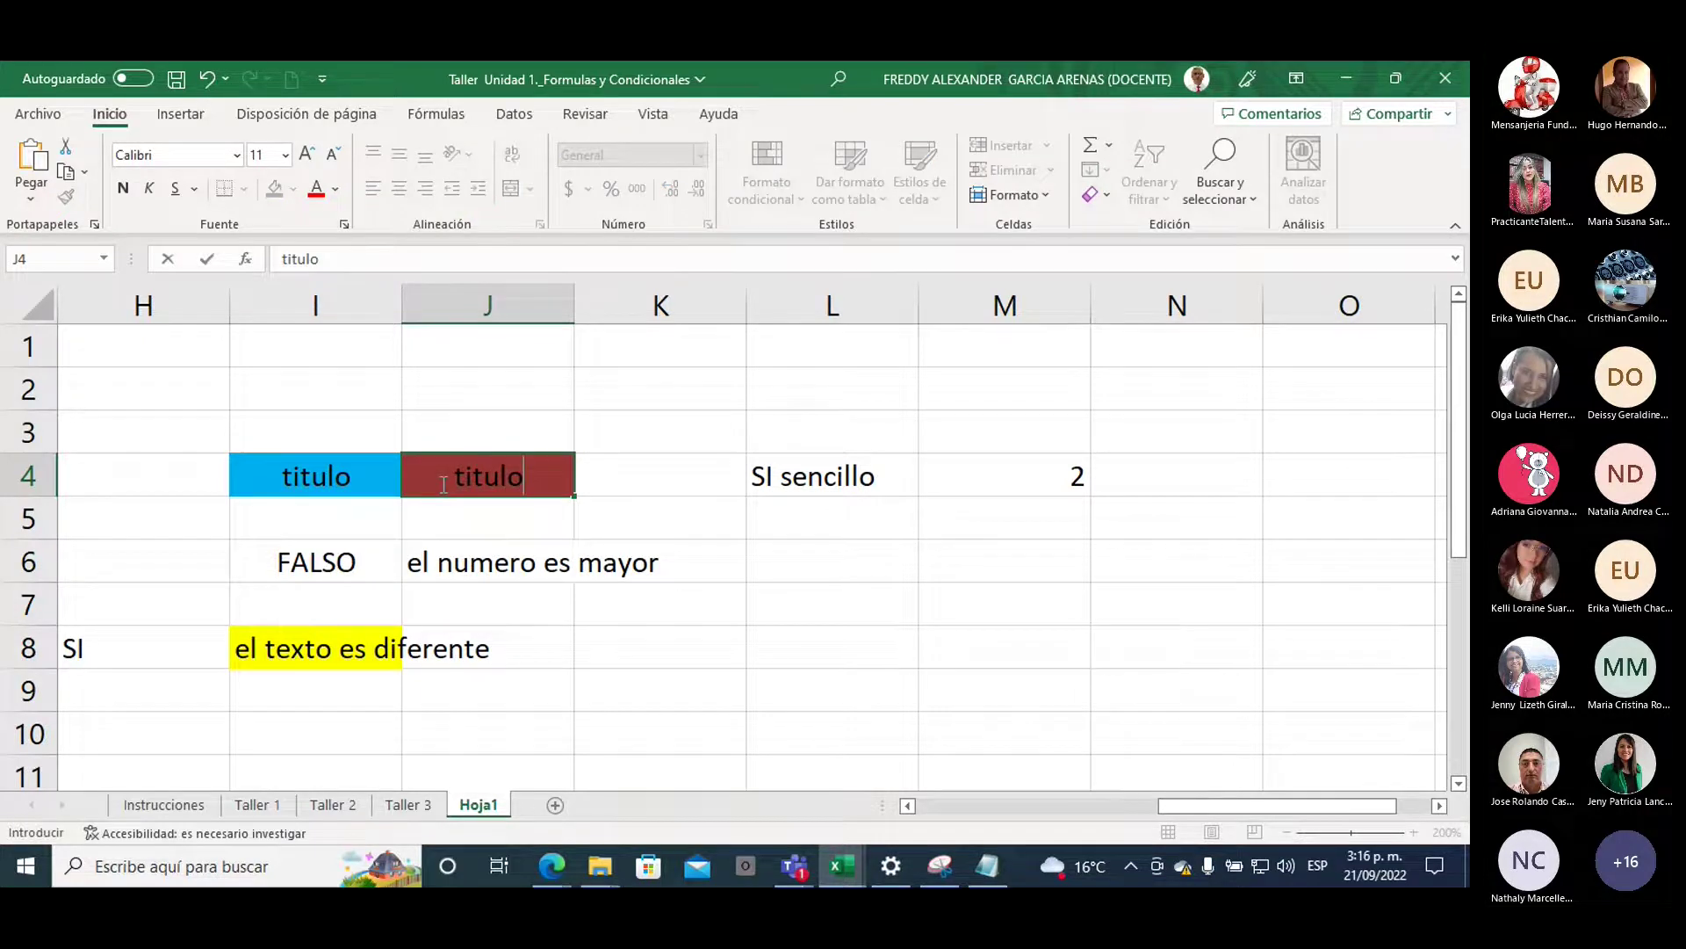
{"action": "key", "text": "Return"}
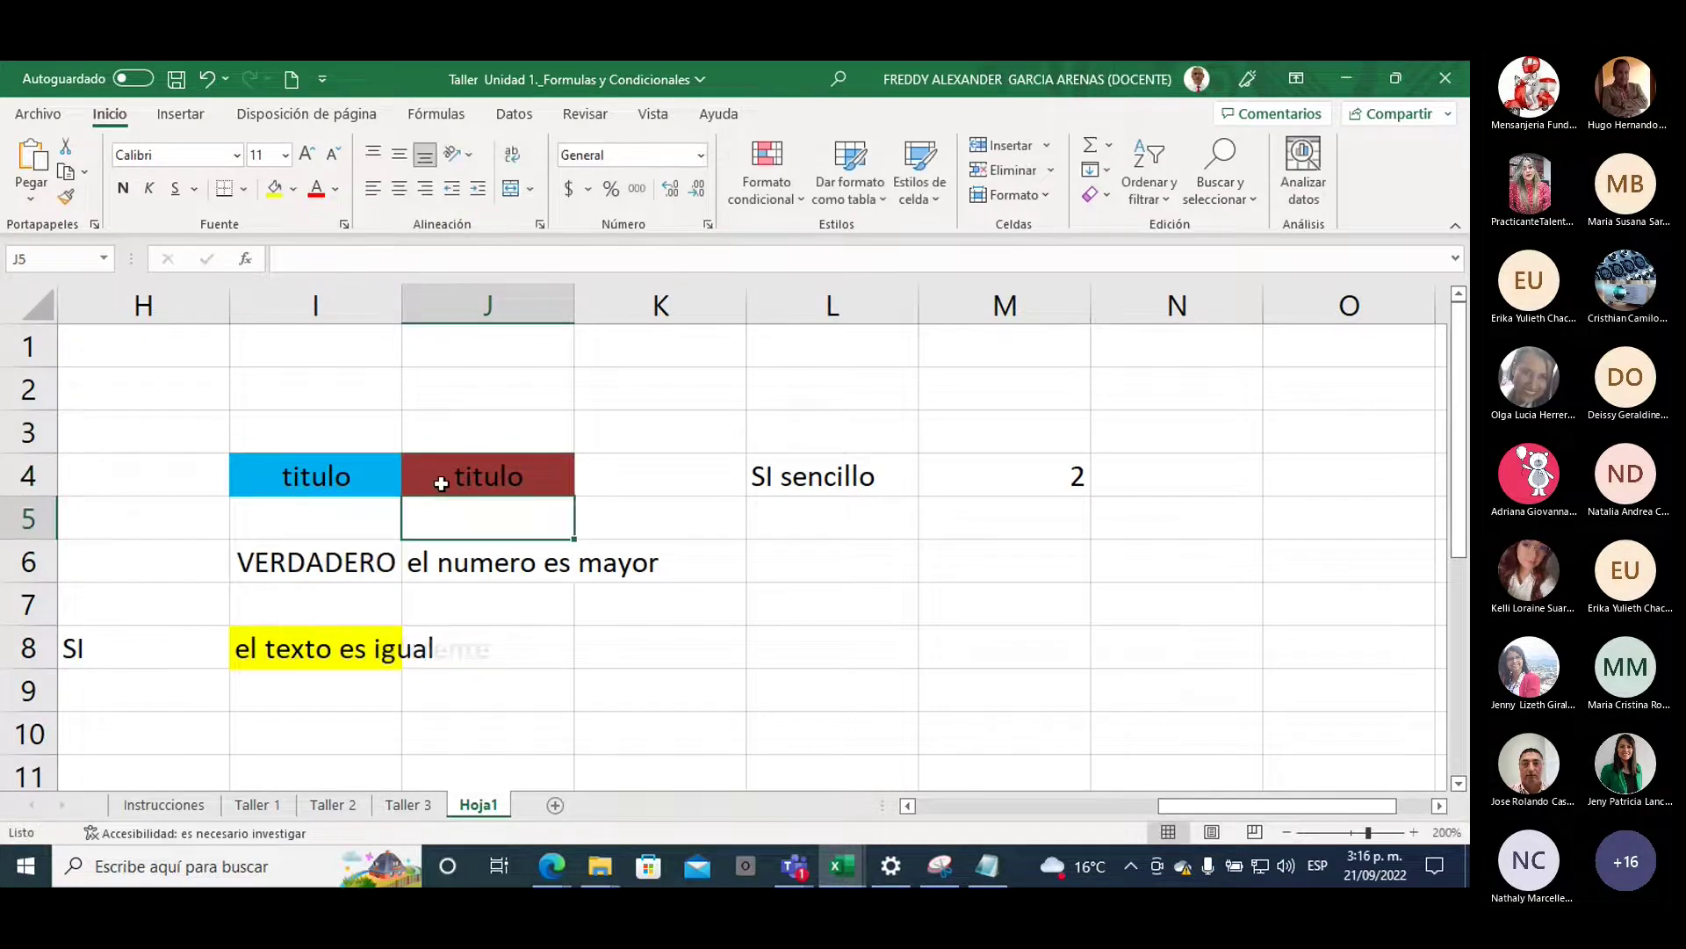
{"action": "left_click", "coordinate": [323, 650]}
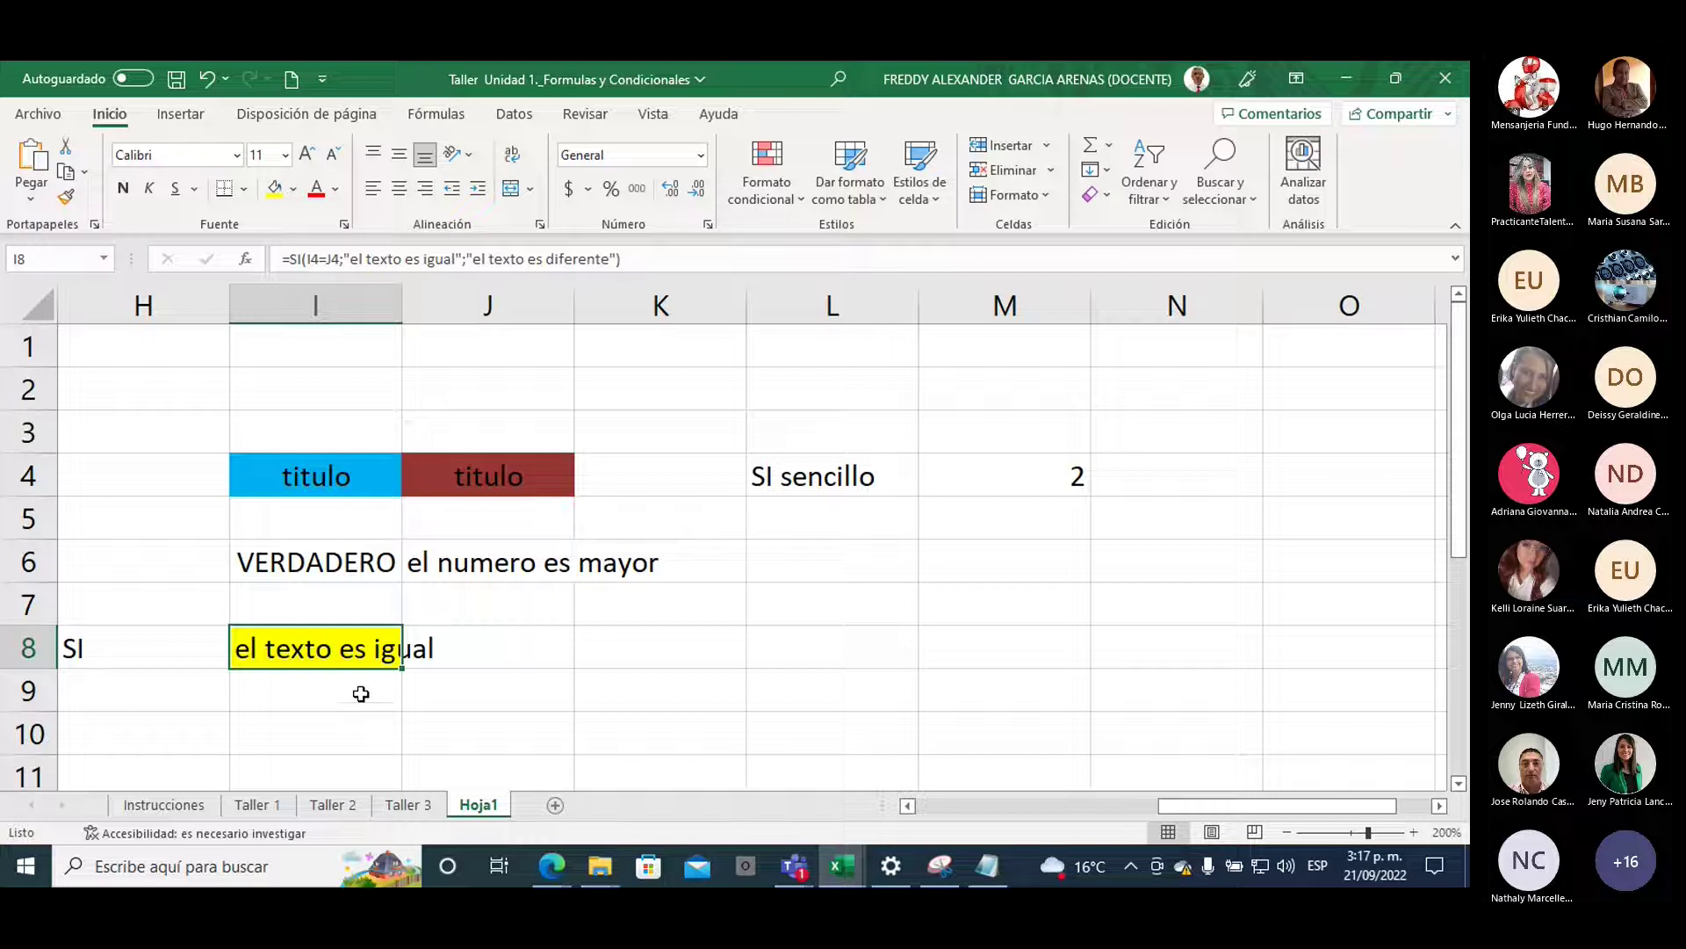
Highlight I4:J4 to show both cells read titulo, then select cell L5
{"action": "left_click_drag", "start_coordinate": [356, 482], "coordinate": [418, 474]}
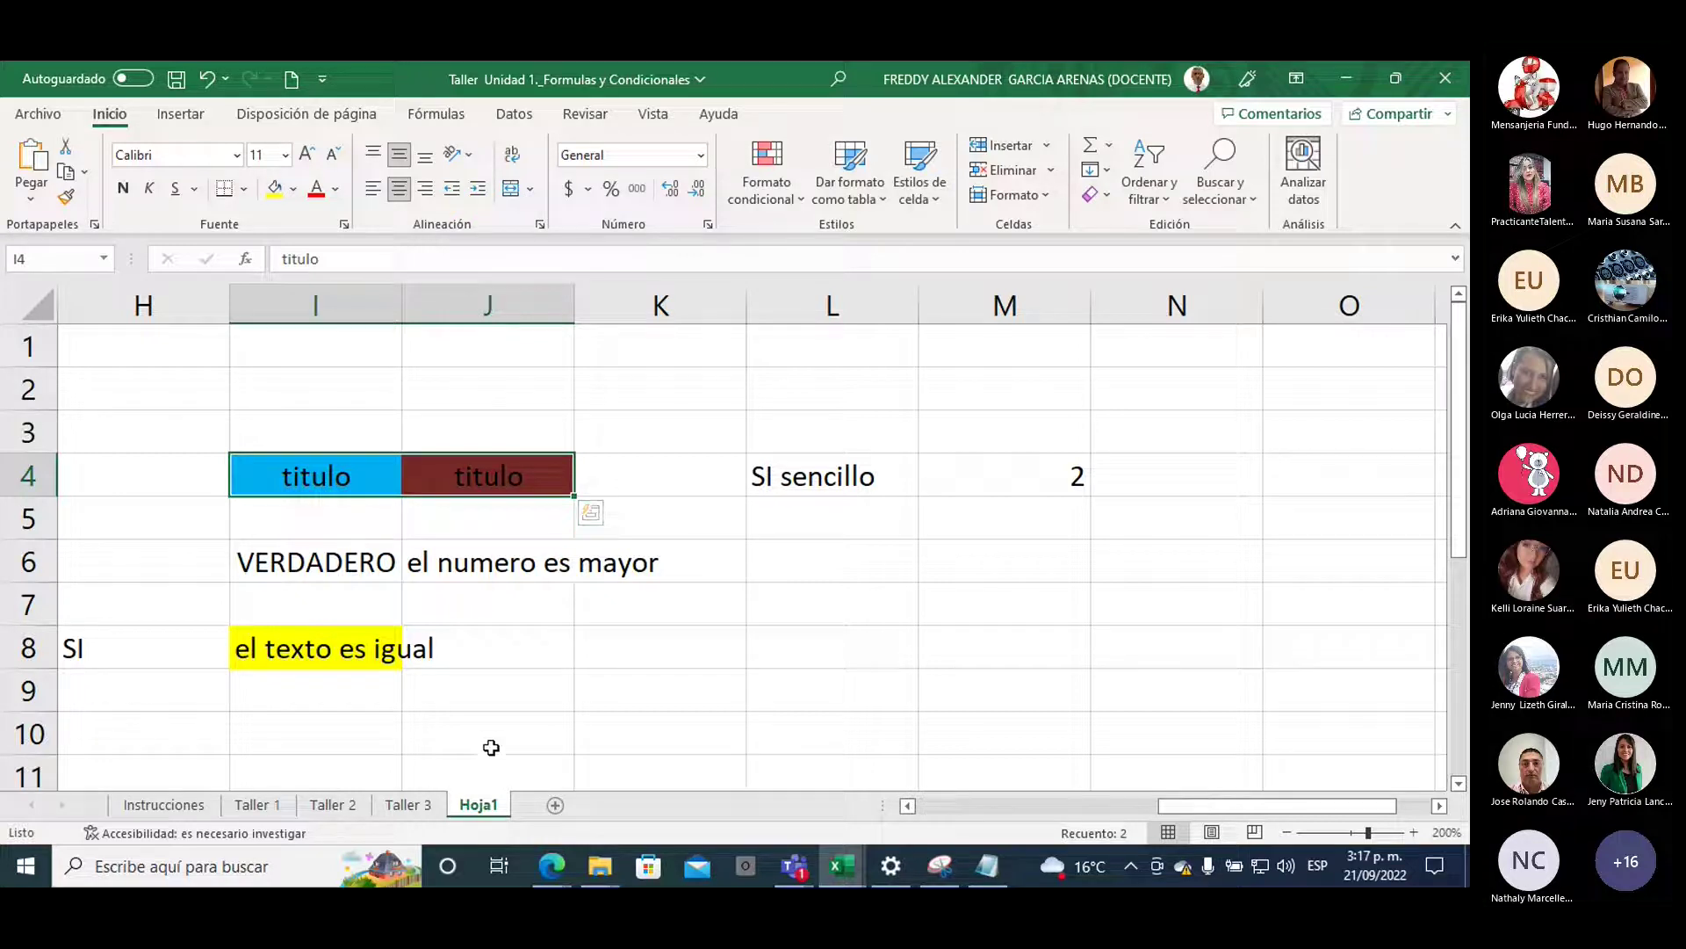
{"action": "key", "text": "Escape"}
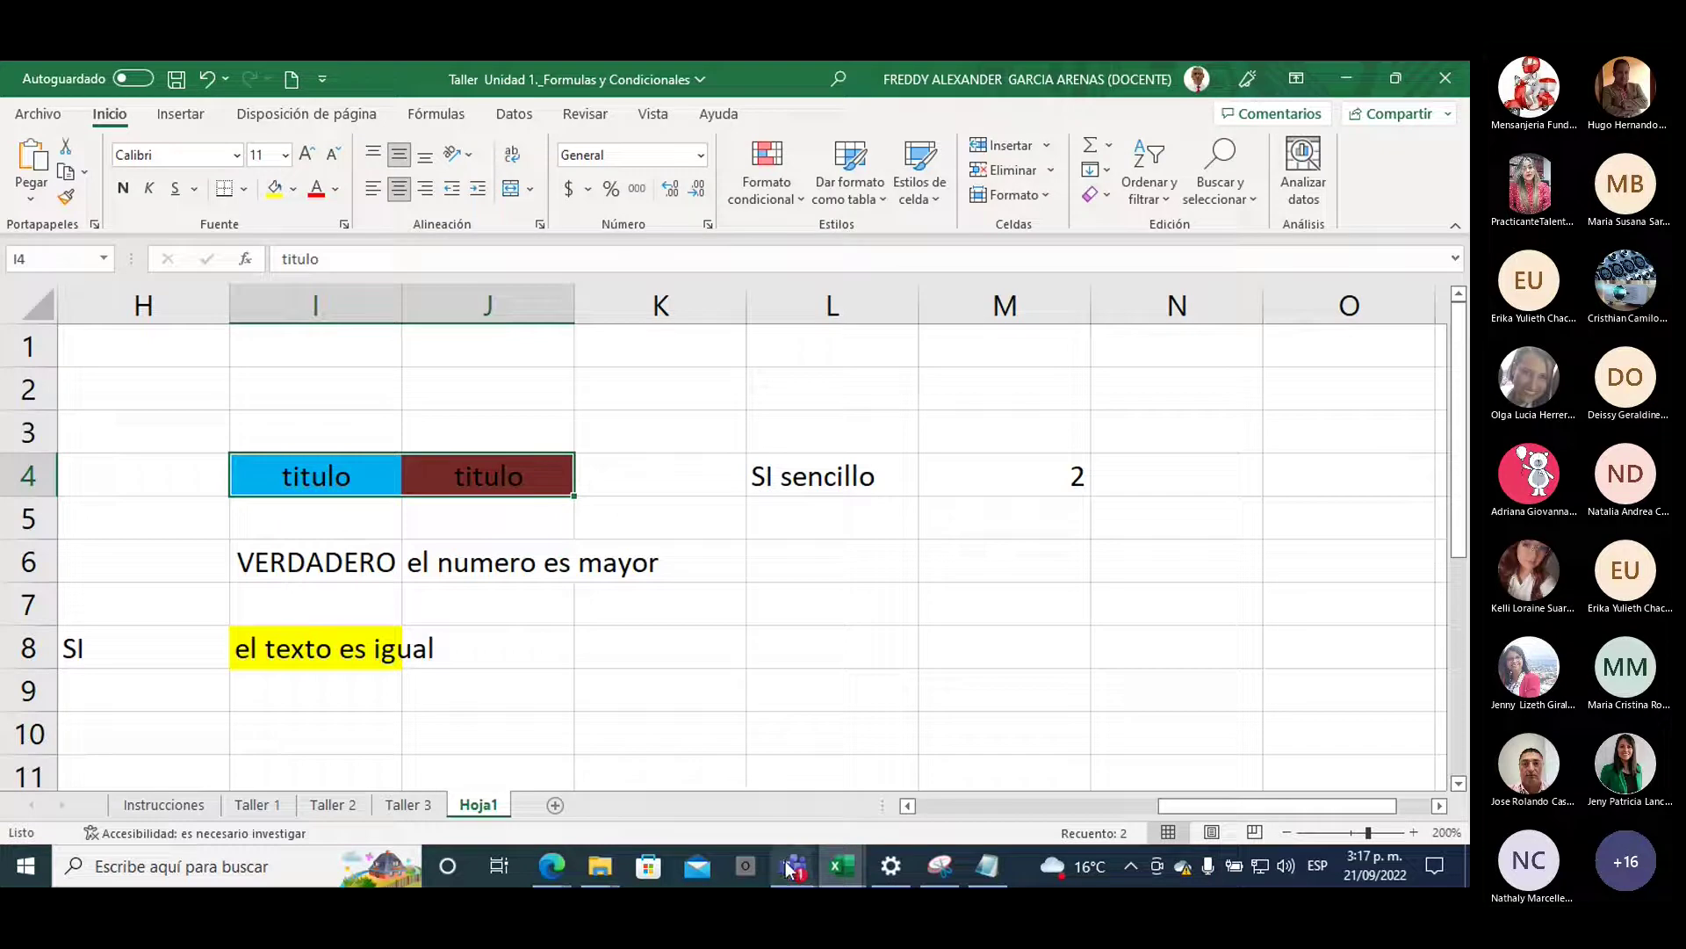
{"action": "mouse_move", "coordinate": [790, 870]}
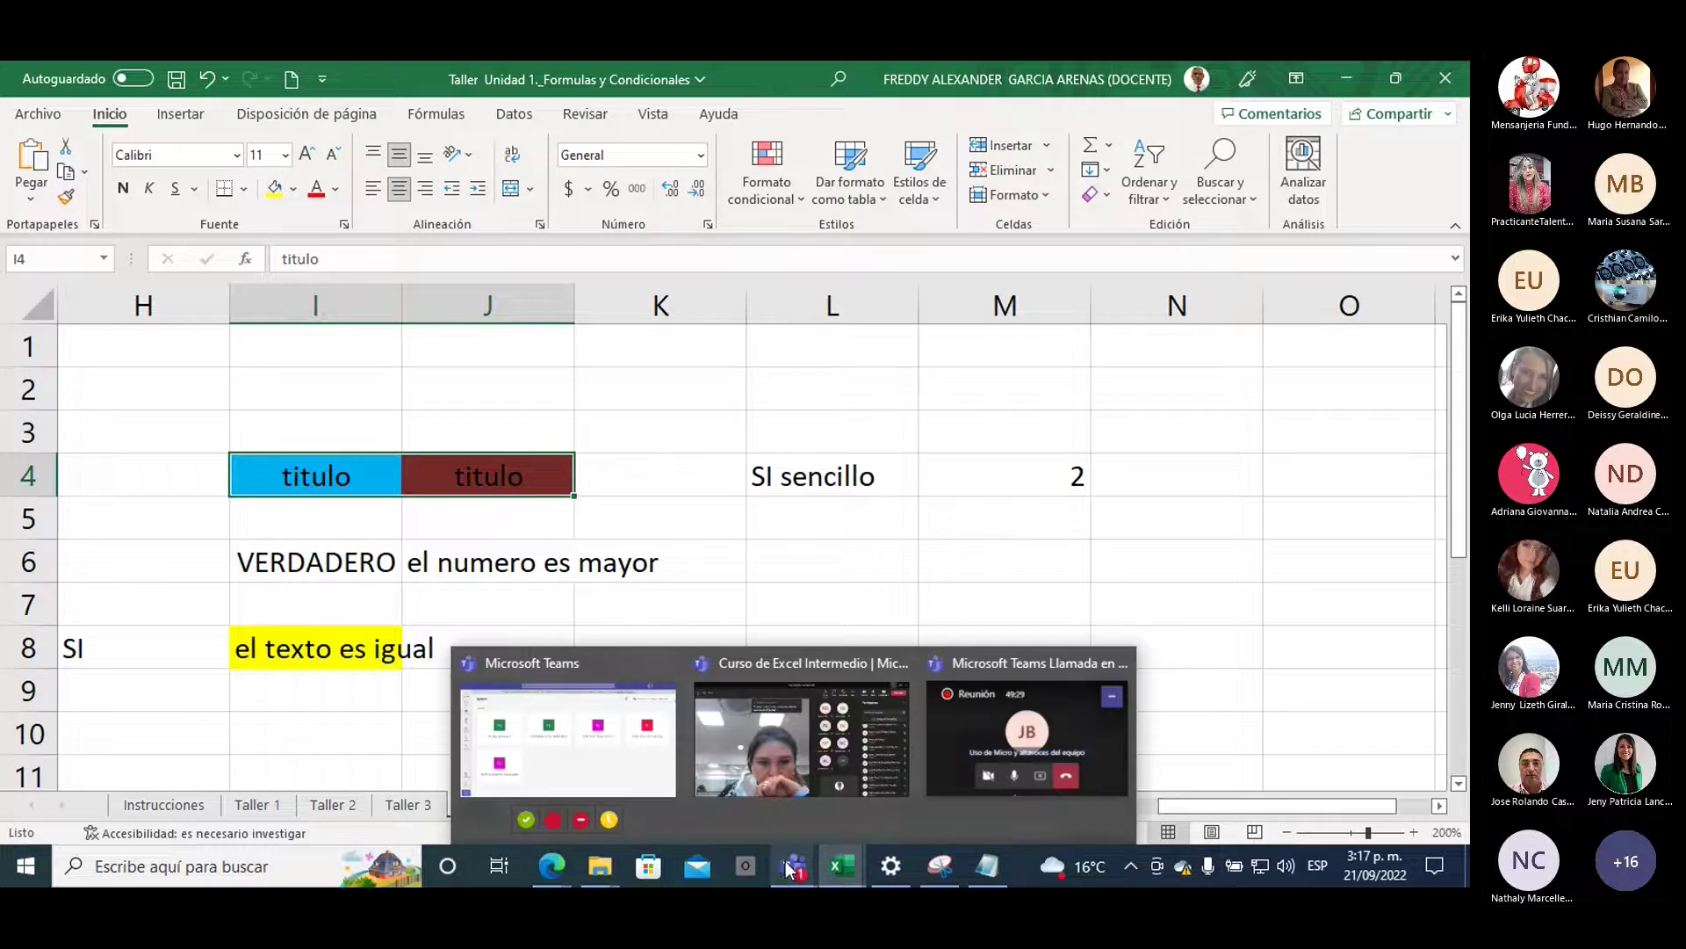
{"action": "left_click", "coordinate": [783, 527]}
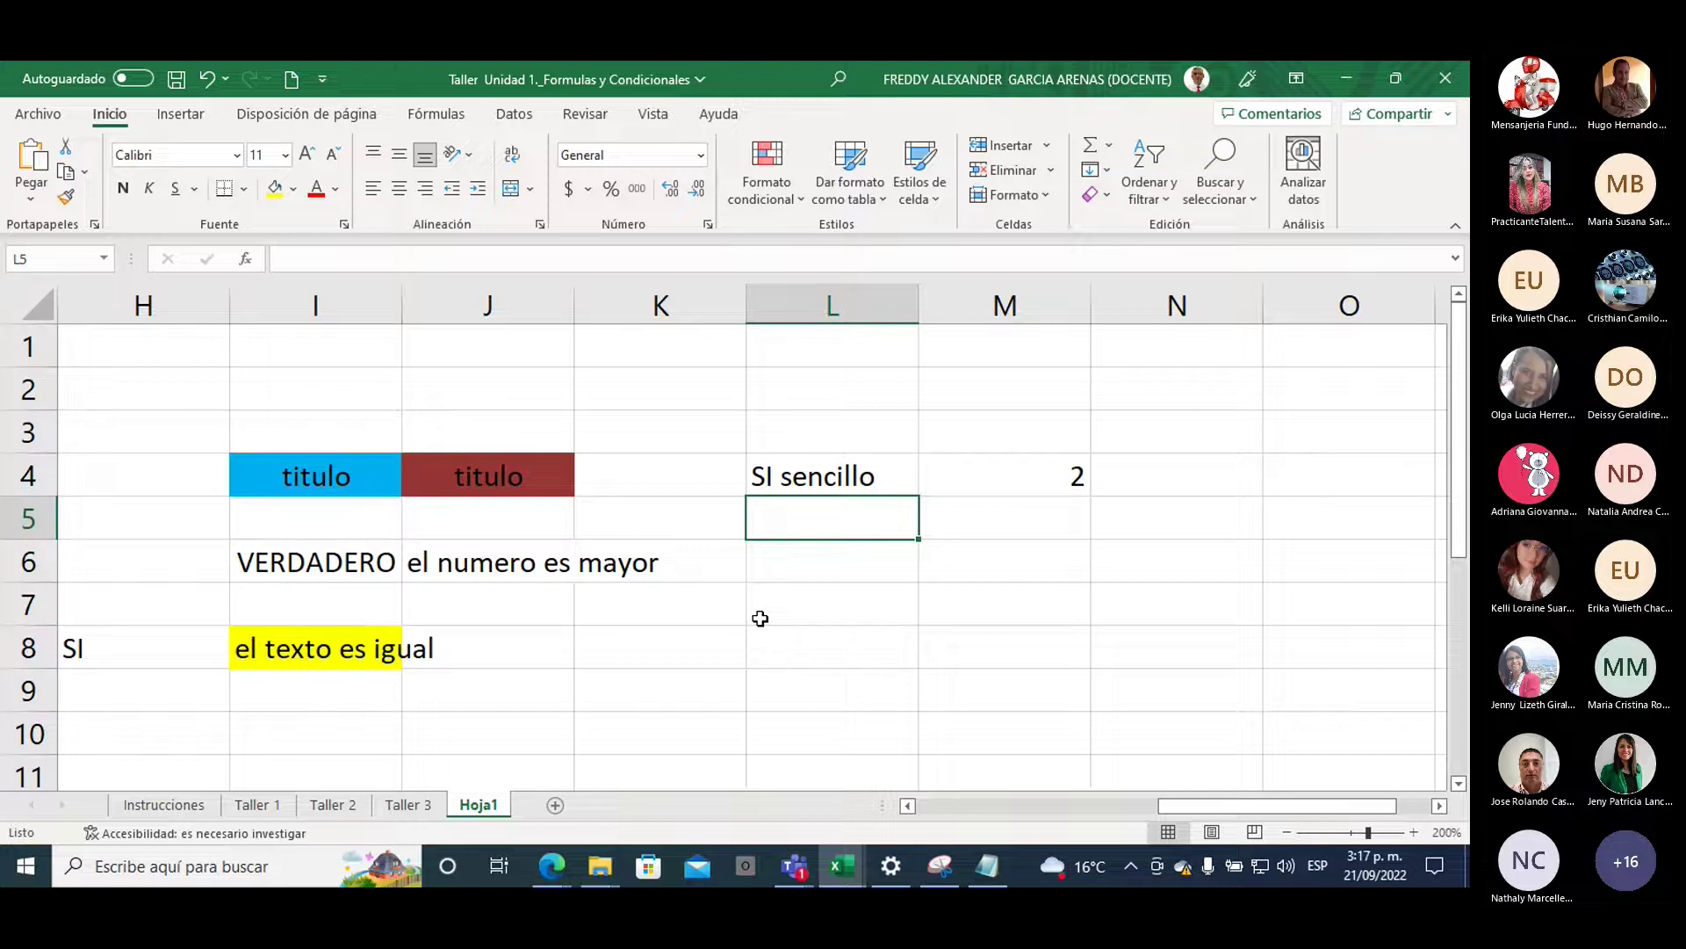
Enter the label 'Si anidado' in L5, bring columns L–S into view and select O3
{"action": "type", "text": "Si a"}
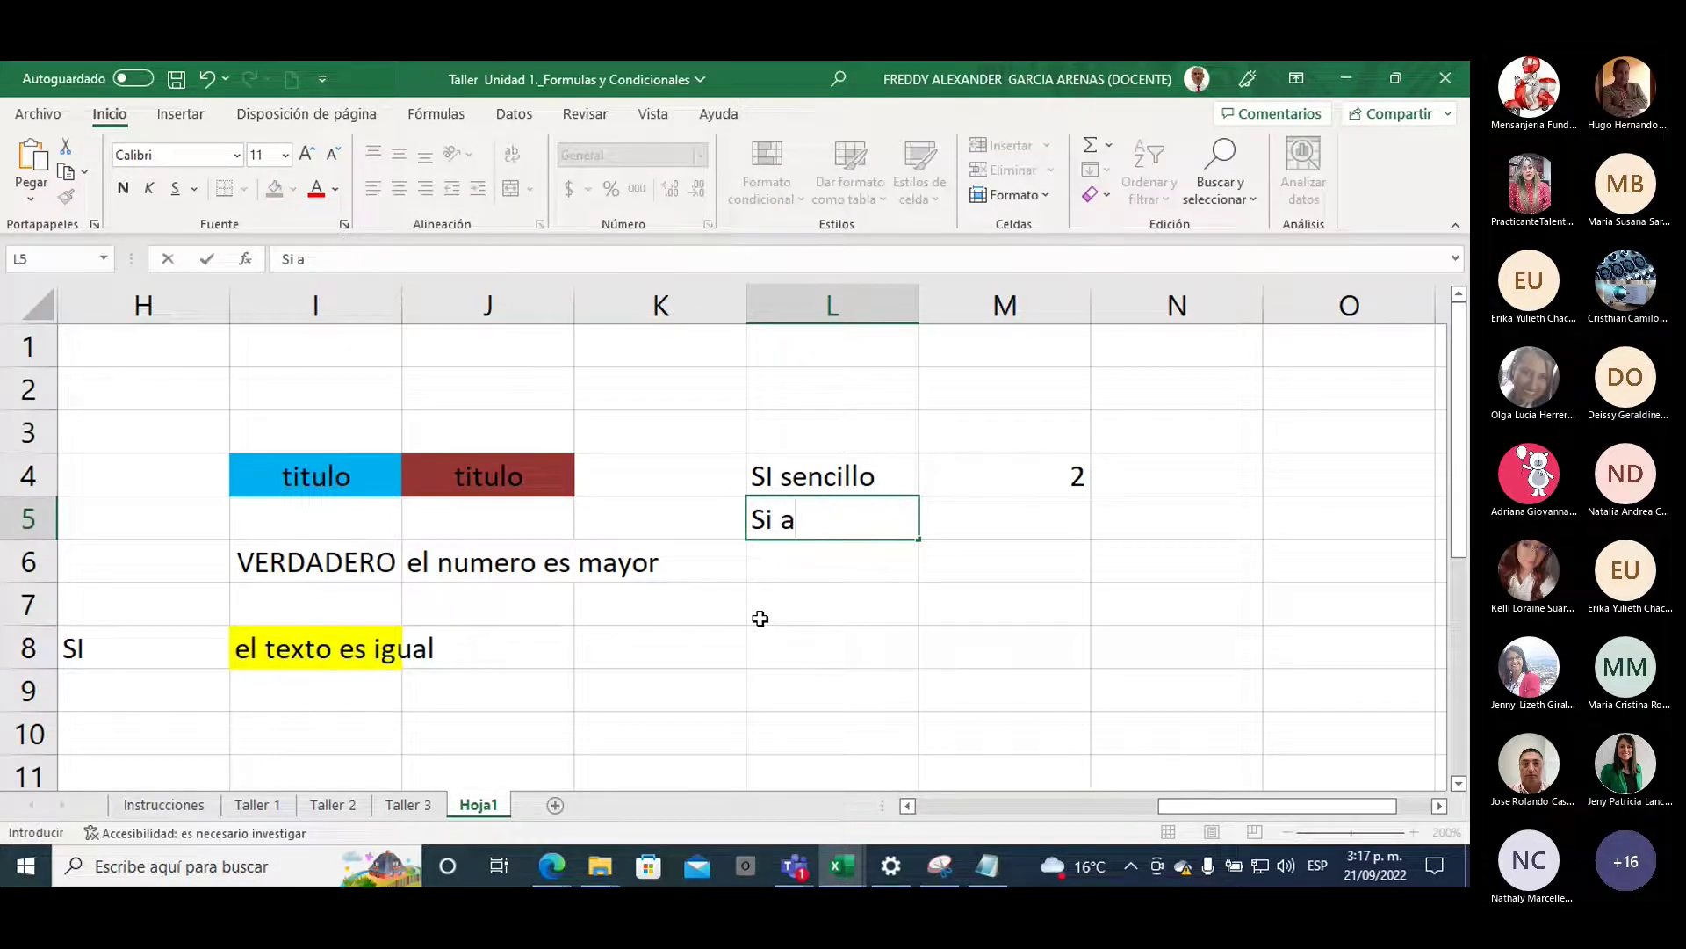
{"action": "type", "text": "nidado"}
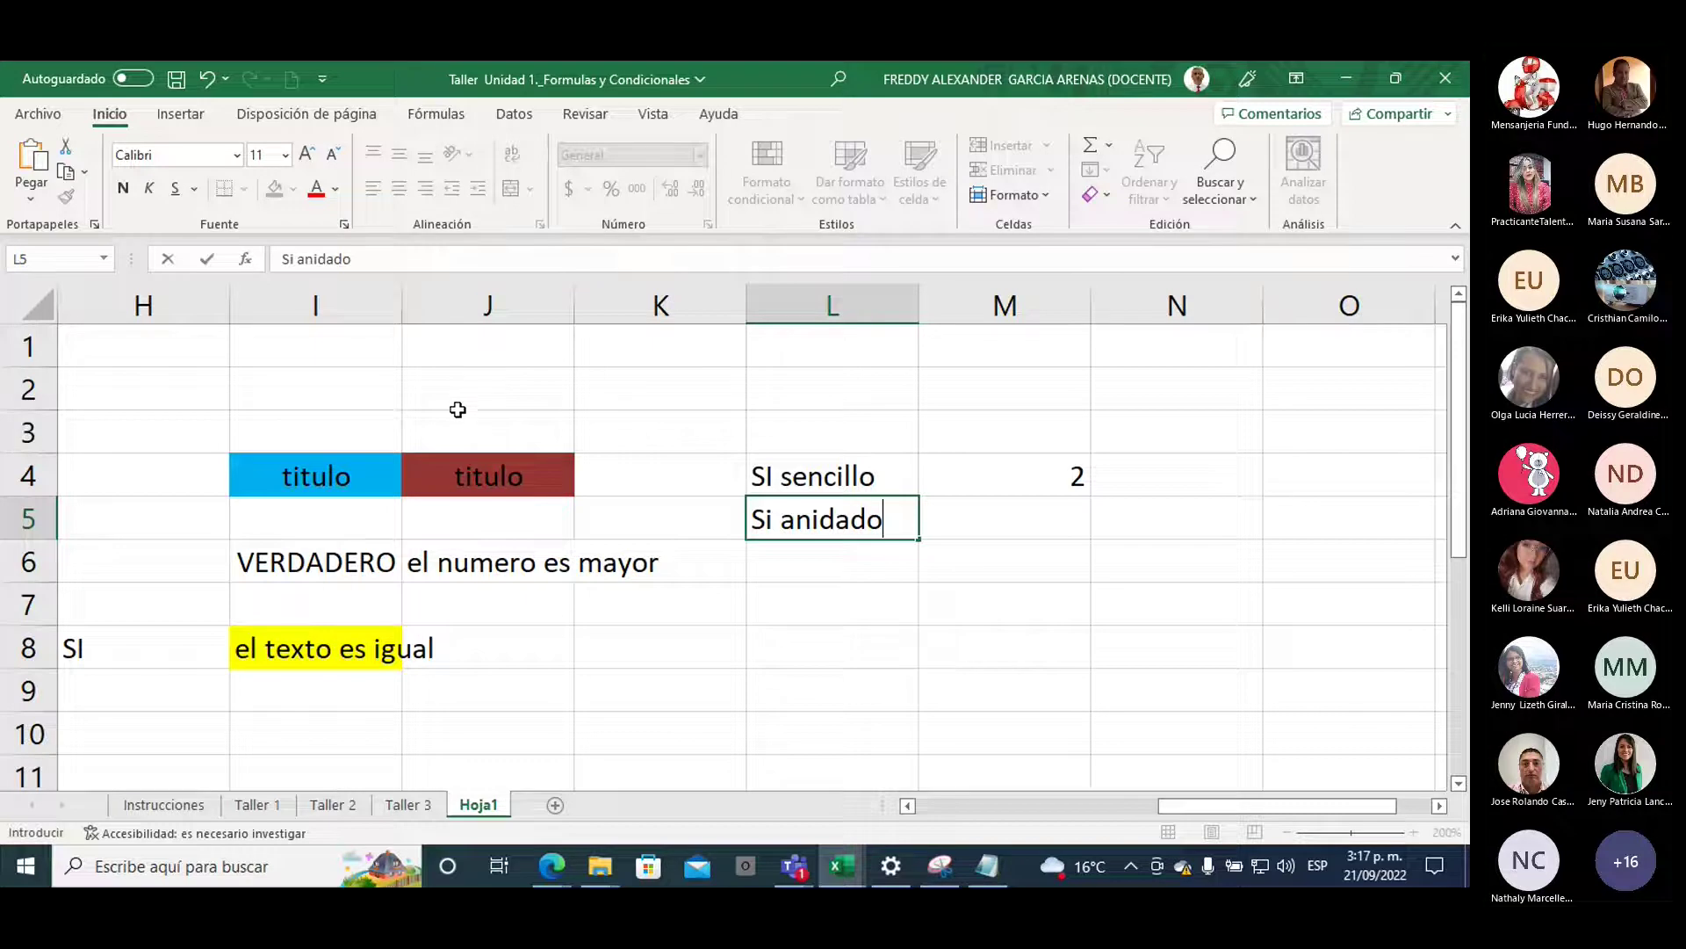
{"action": "scroll", "coordinate": [673, 634], "scroll_direction": "down", "scroll_amount": 2}
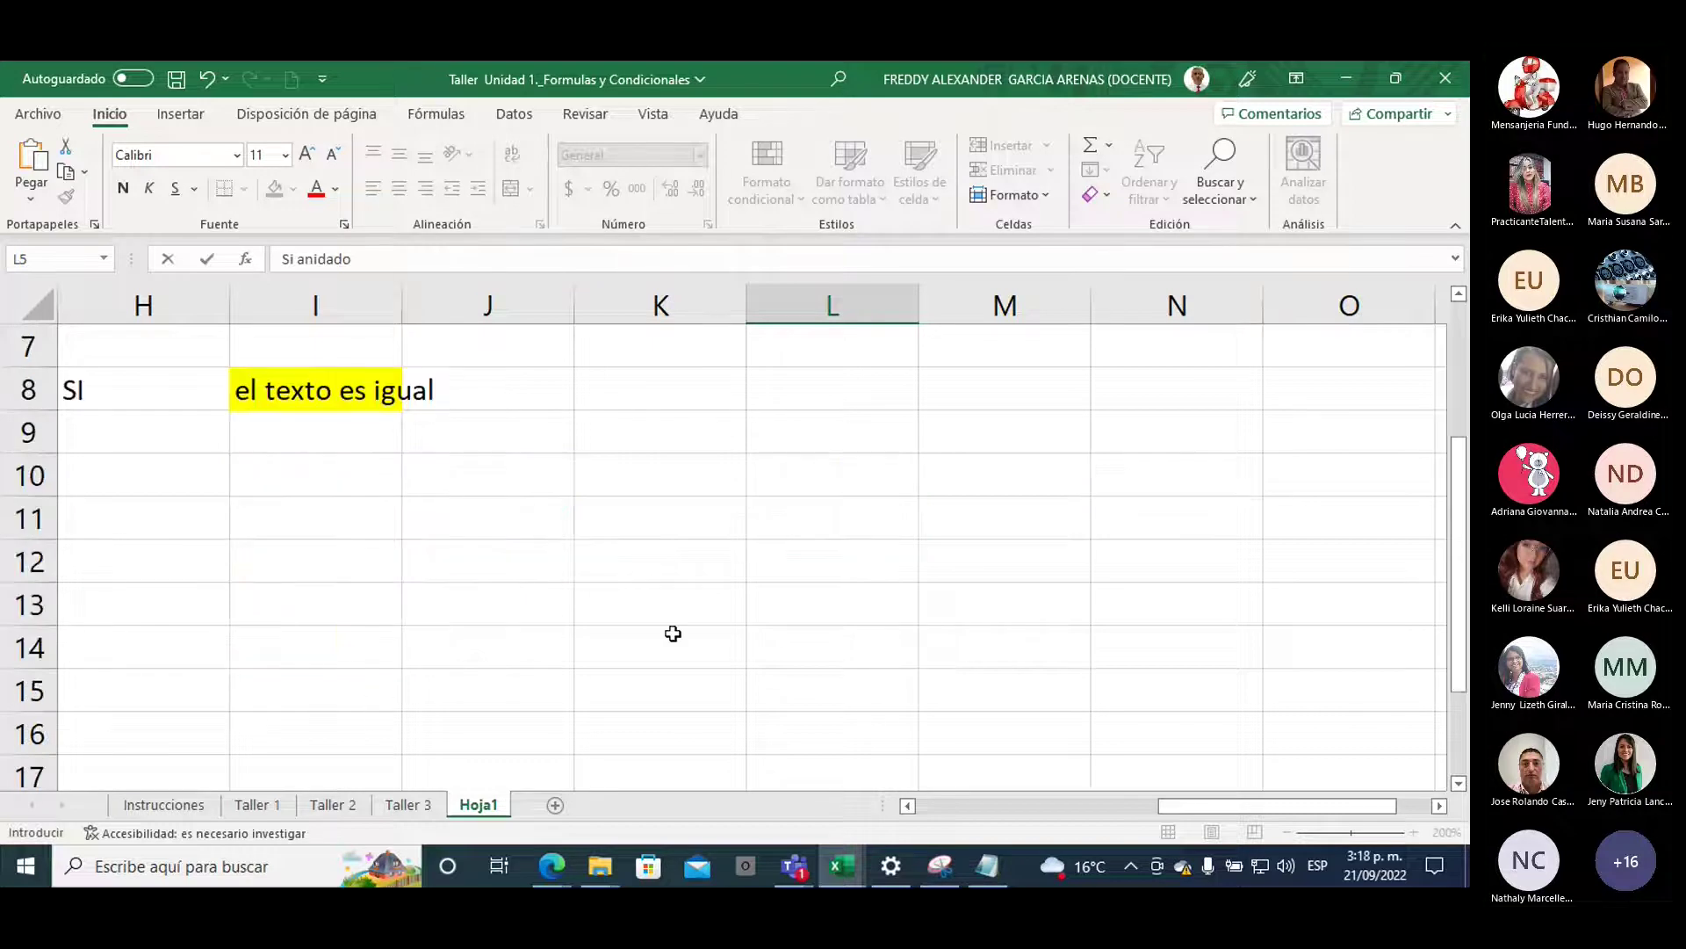
{"action": "scroll", "coordinate": [673, 633], "scroll_direction": "up", "scroll_amount": 2}
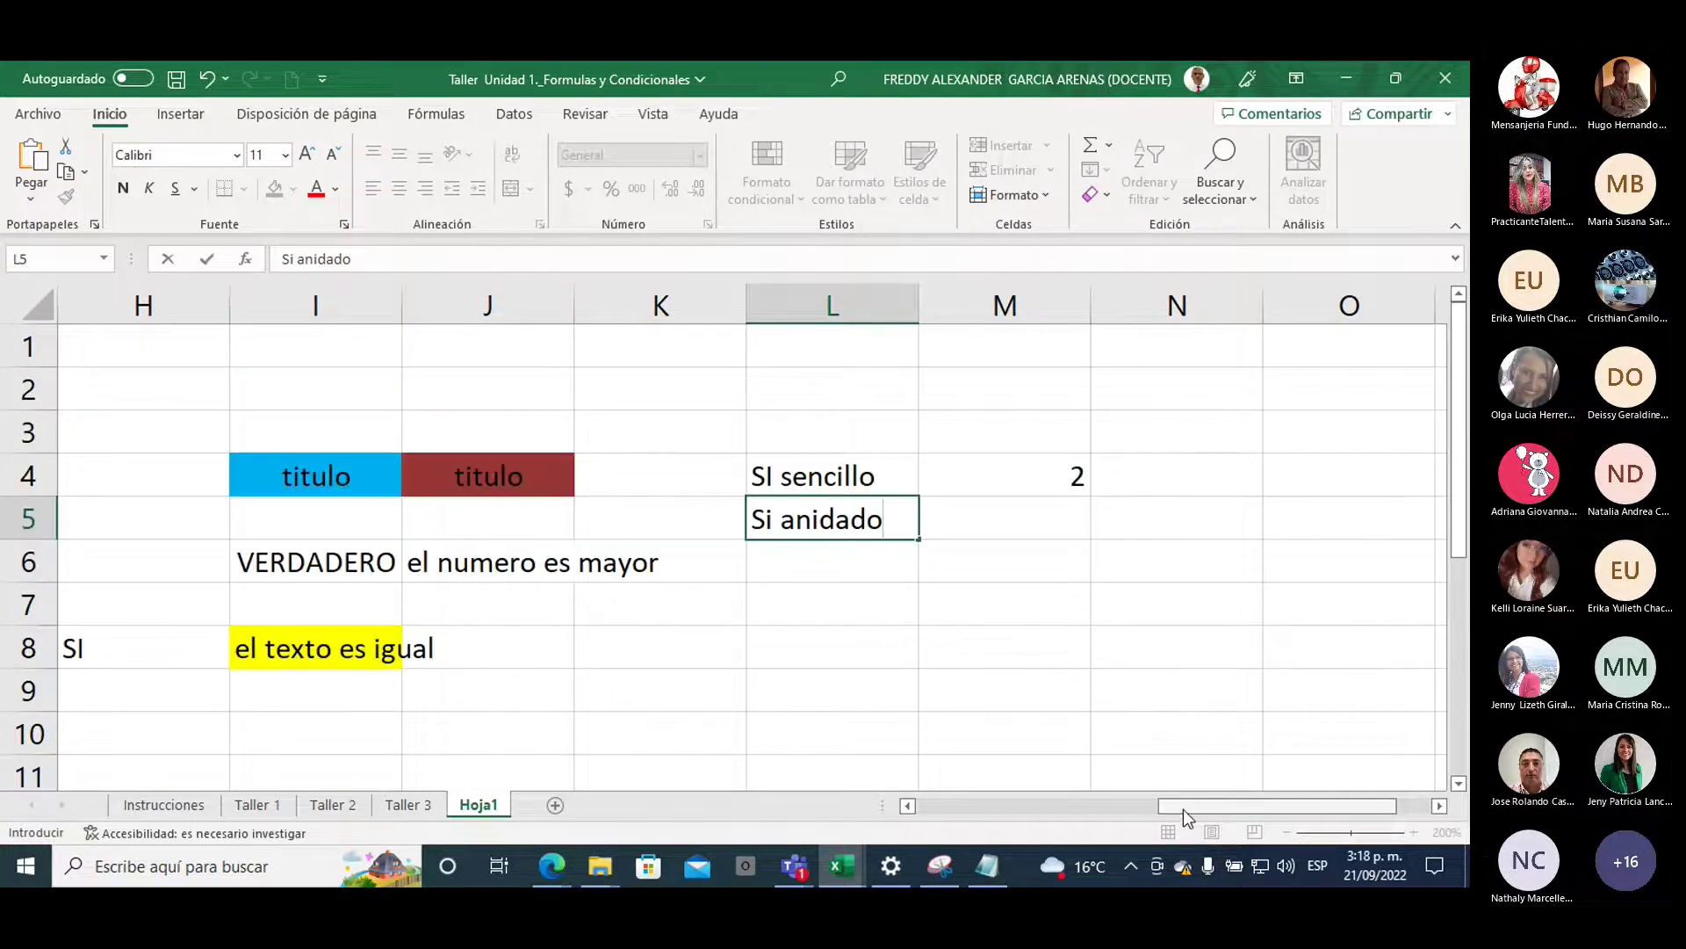
{"action": "left_click_drag", "start_coordinate": [1183, 809], "coordinate": [1214, 805]}
{"action": "left_click", "coordinate": [963, 641]}
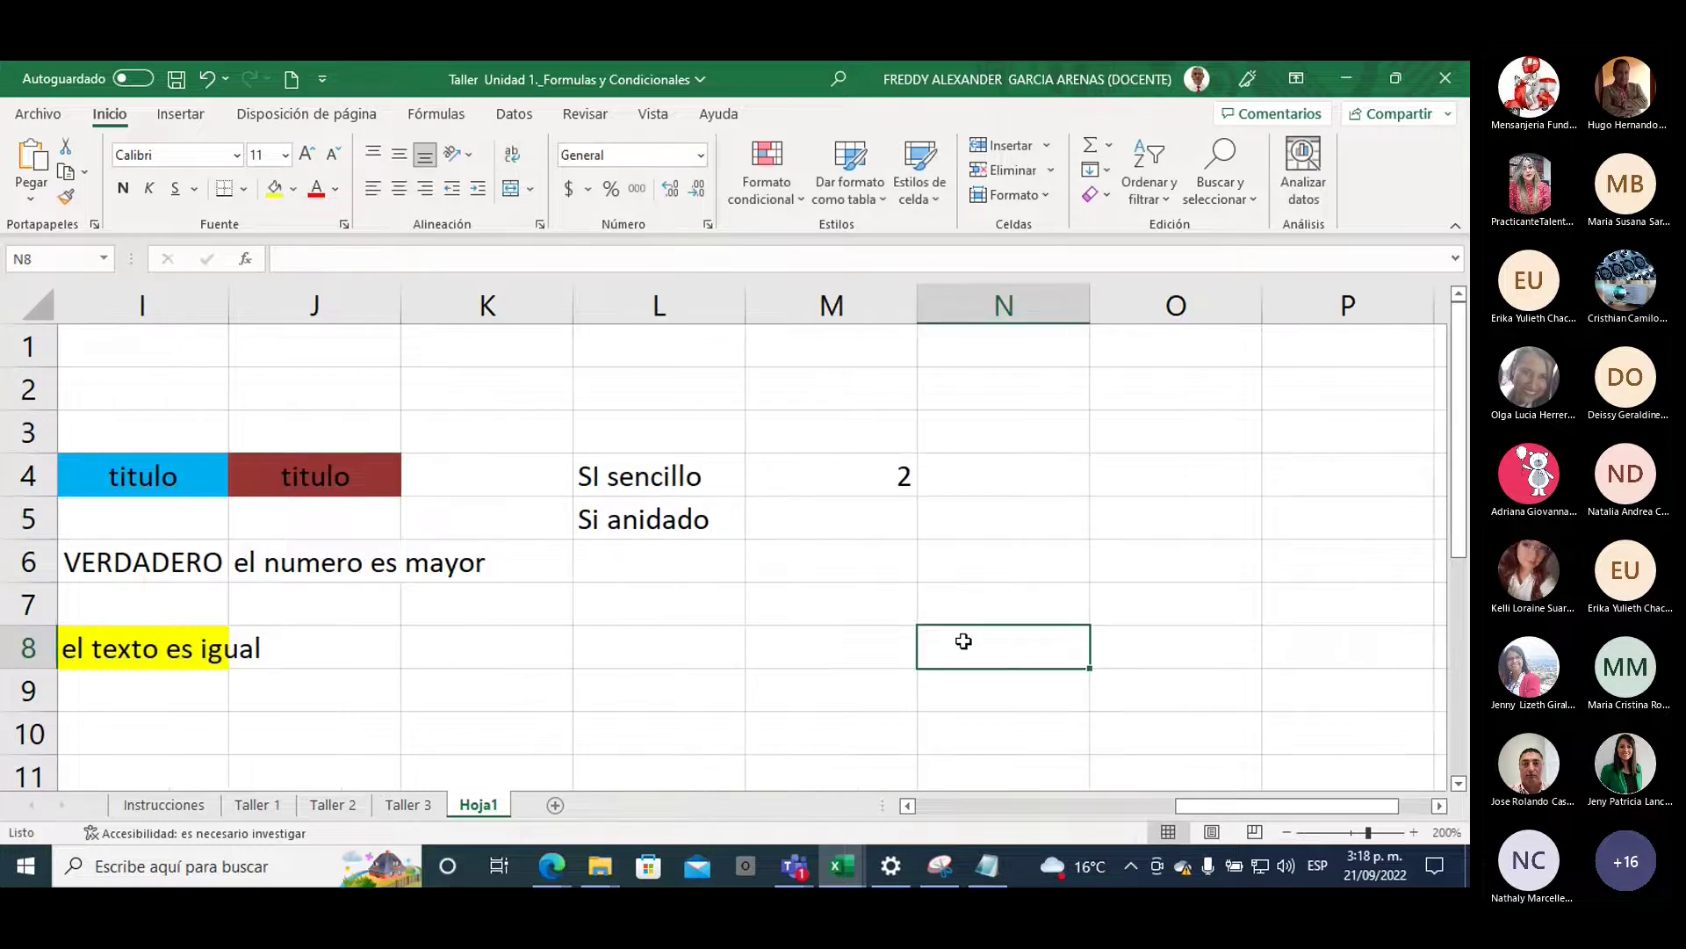
{"action": "key", "text": "Right"}
{"action": "key", "text": "Right"}
{"action": "key", "text": "Right"}
{"action": "key", "text": "Right"}
{"action": "key", "text": "Right"}
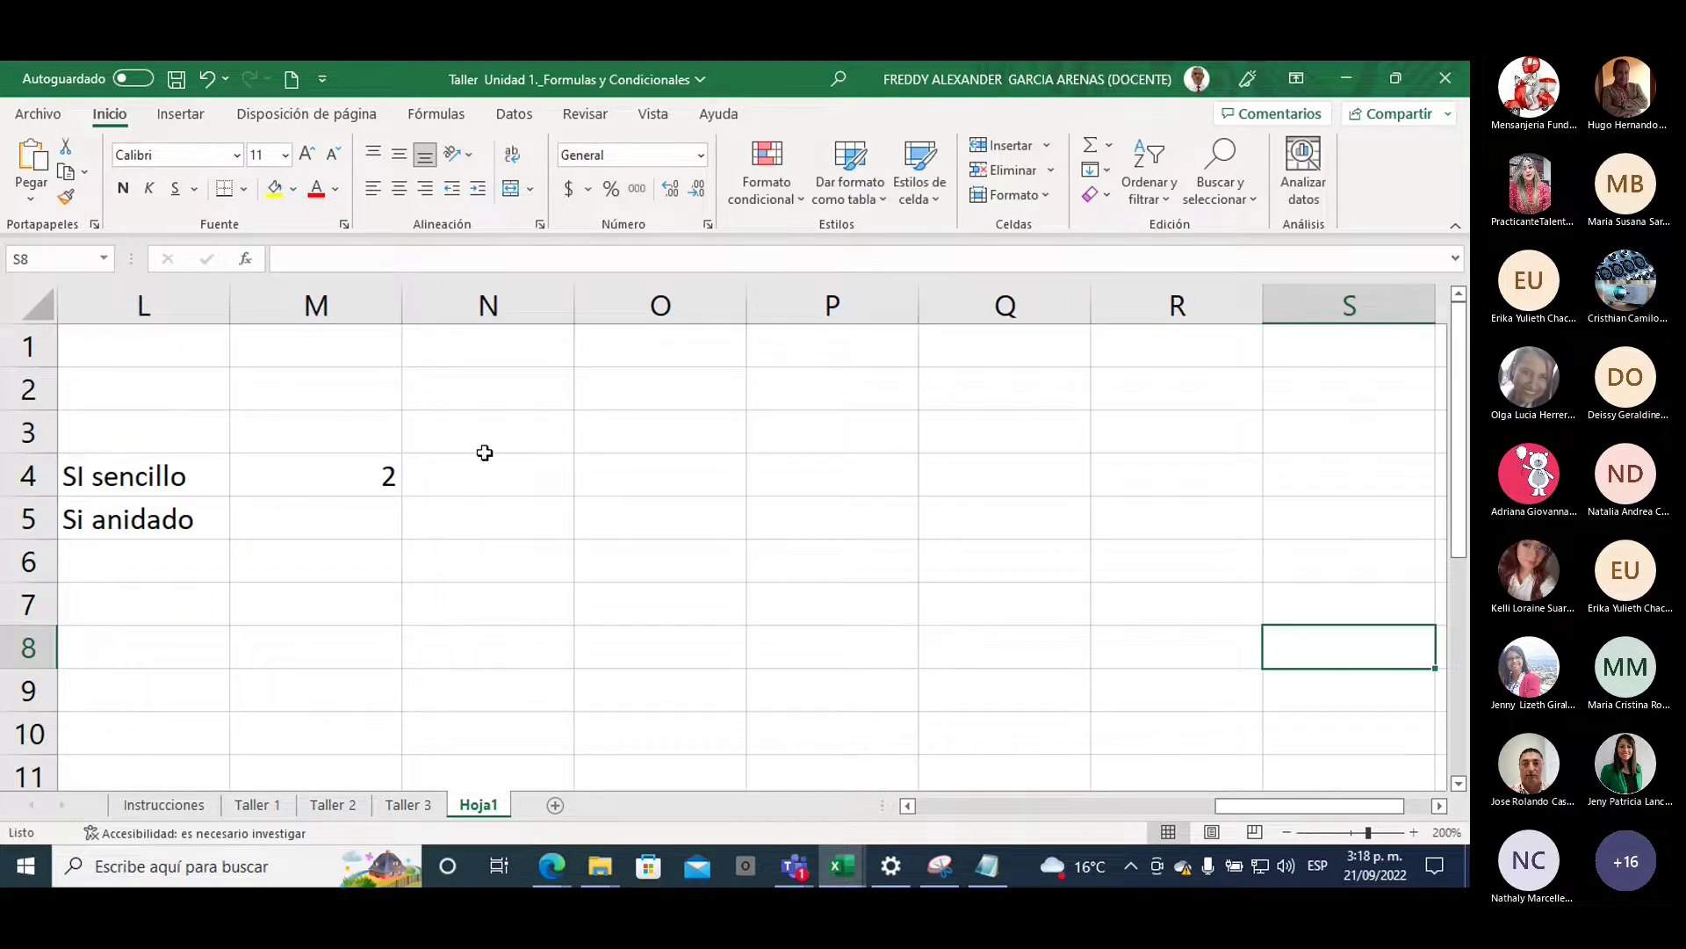
{"action": "left_click", "coordinate": [609, 434]}
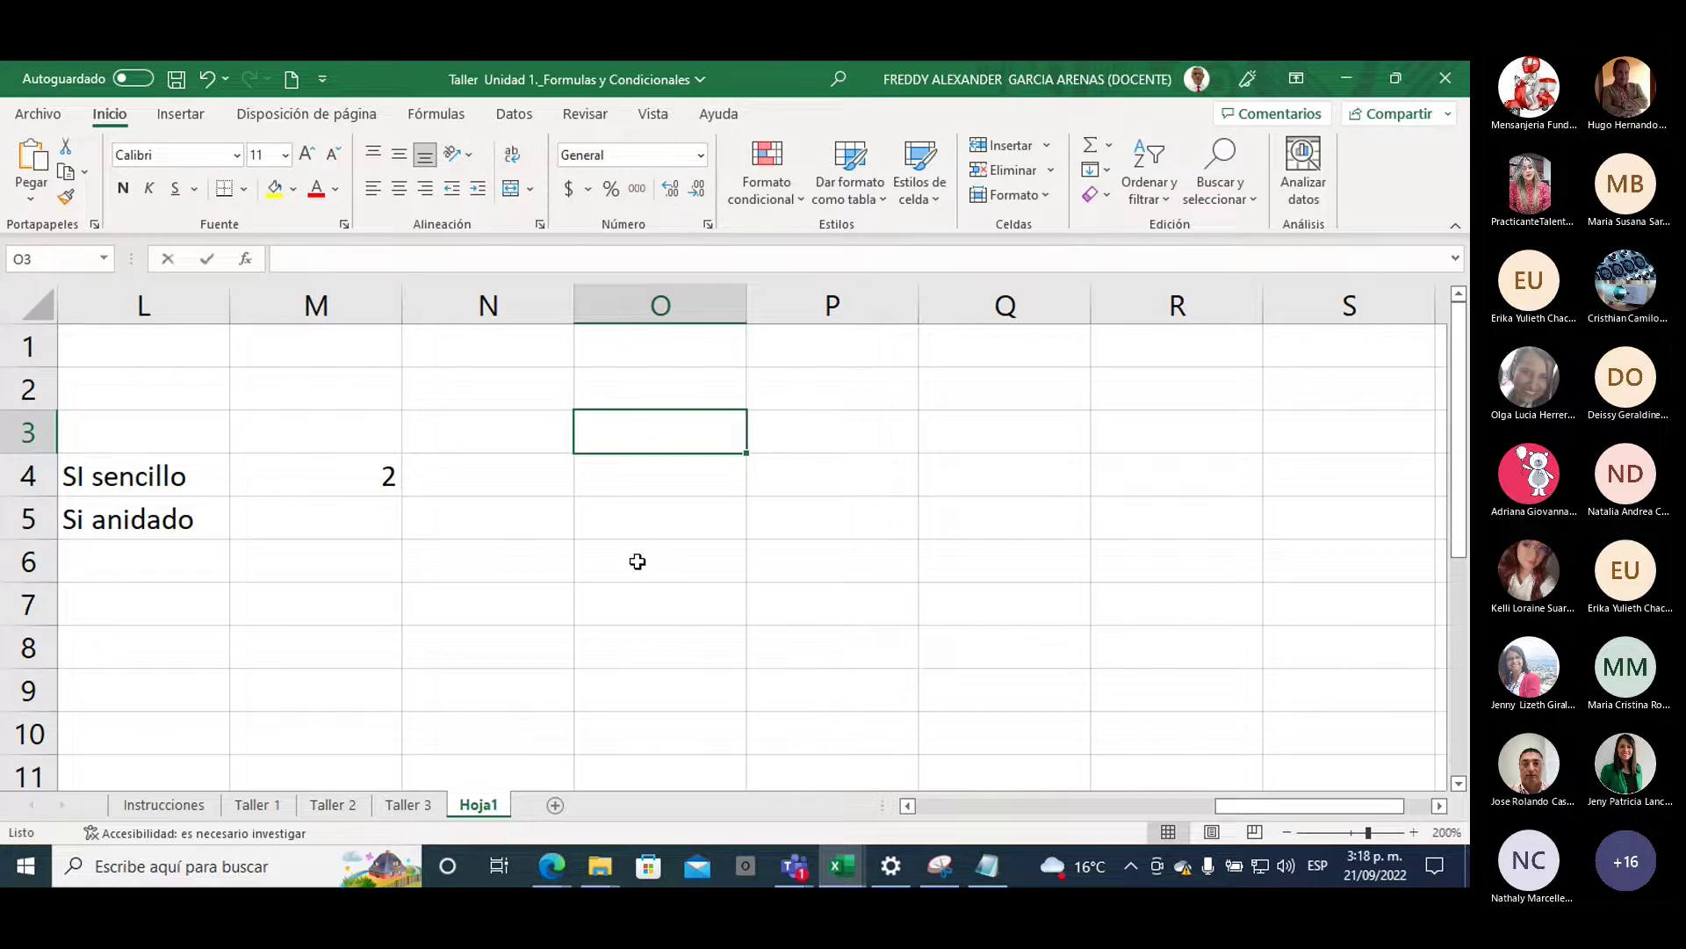
Enter the sample values 4 in O3 and 8 in P3
{"action": "type", "text": "4"}
{"action": "left_click", "coordinate": [803, 437]}
{"action": "type", "text": "8"}
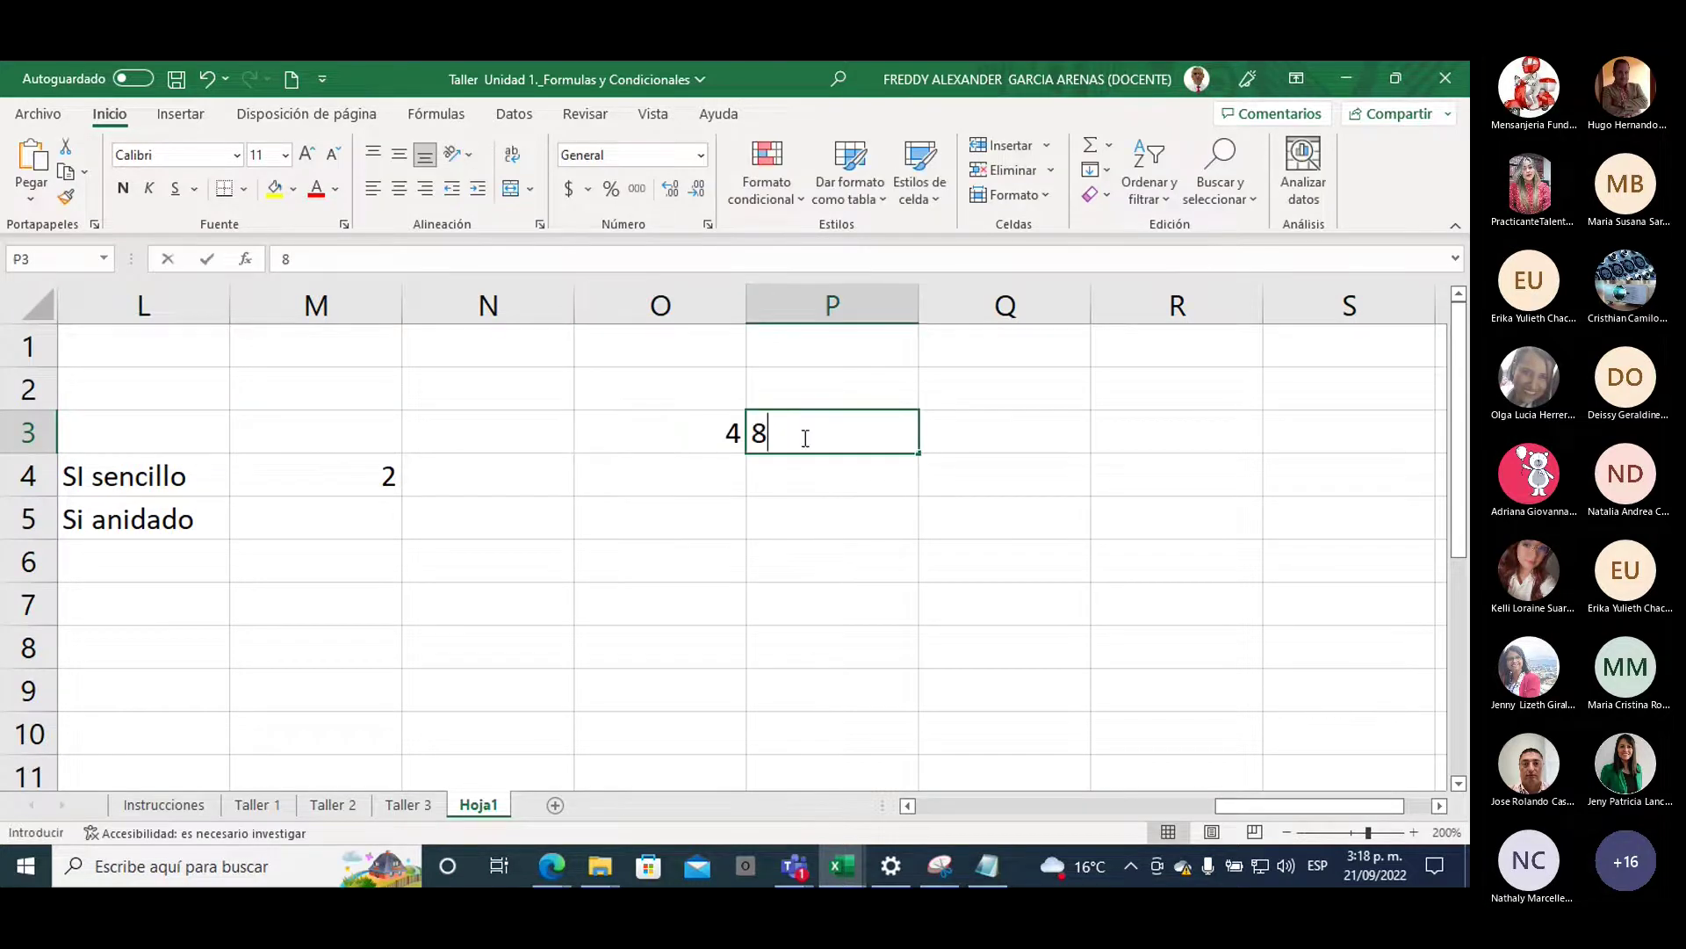
{"action": "key", "text": "Return"}
Fill O3 green and P3 light blue
{"action": "left_click", "coordinate": [663, 444]}
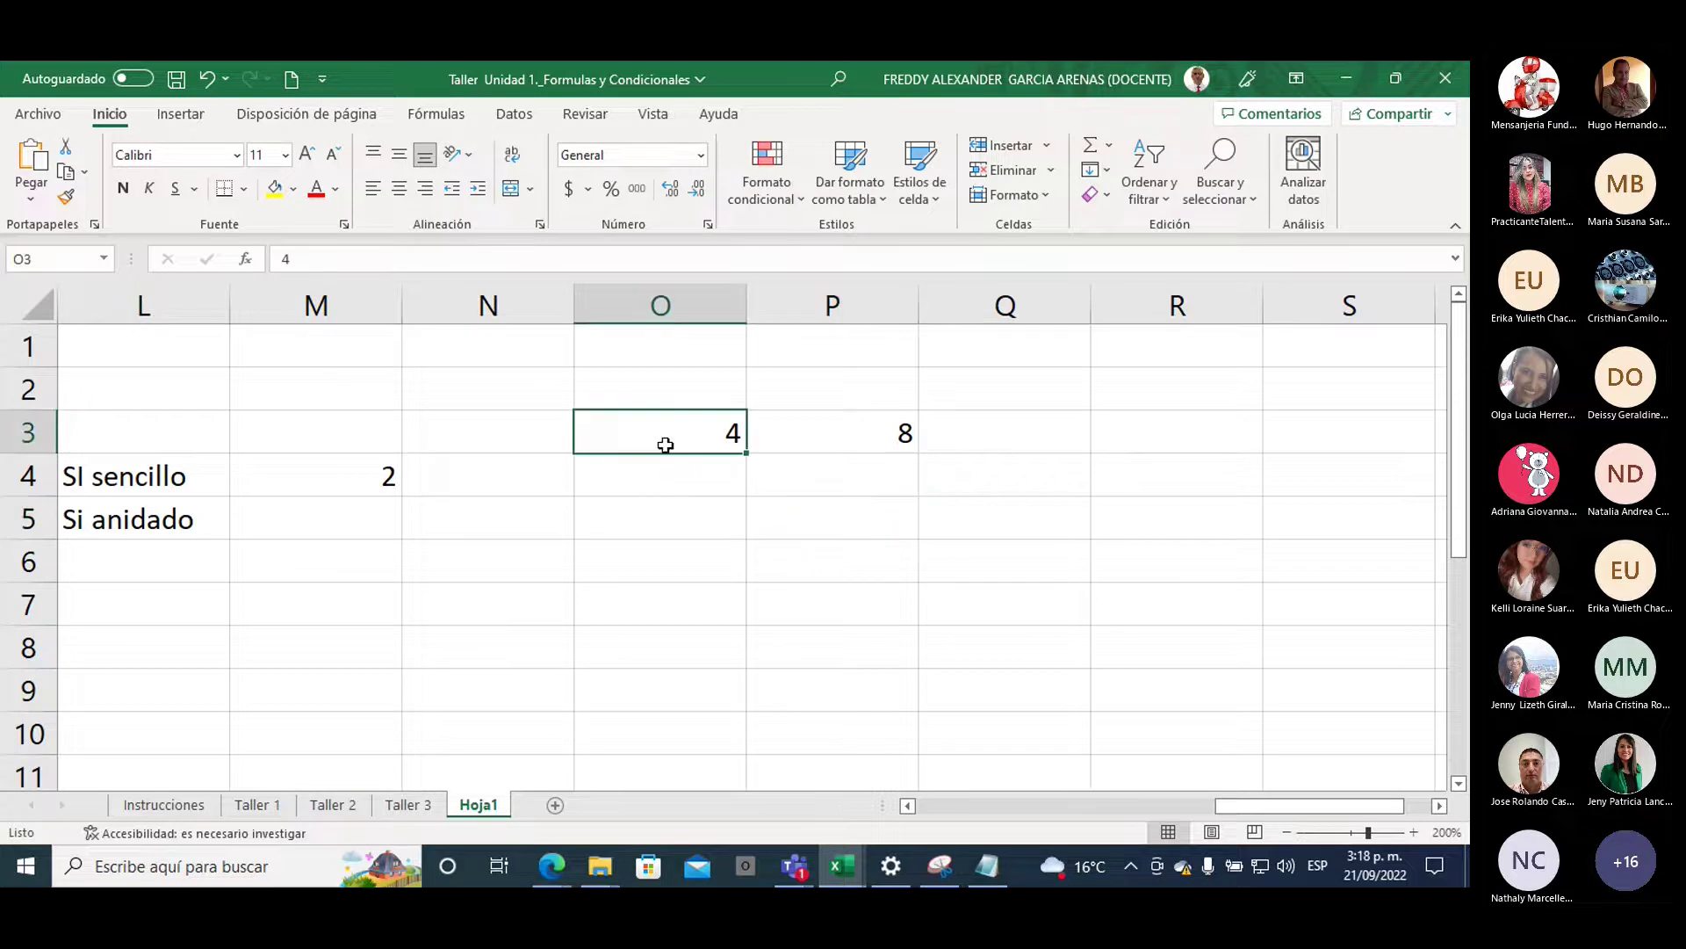
{"action": "left_click", "coordinate": [294, 188]}
{"action": "left_click", "coordinate": [367, 392]}
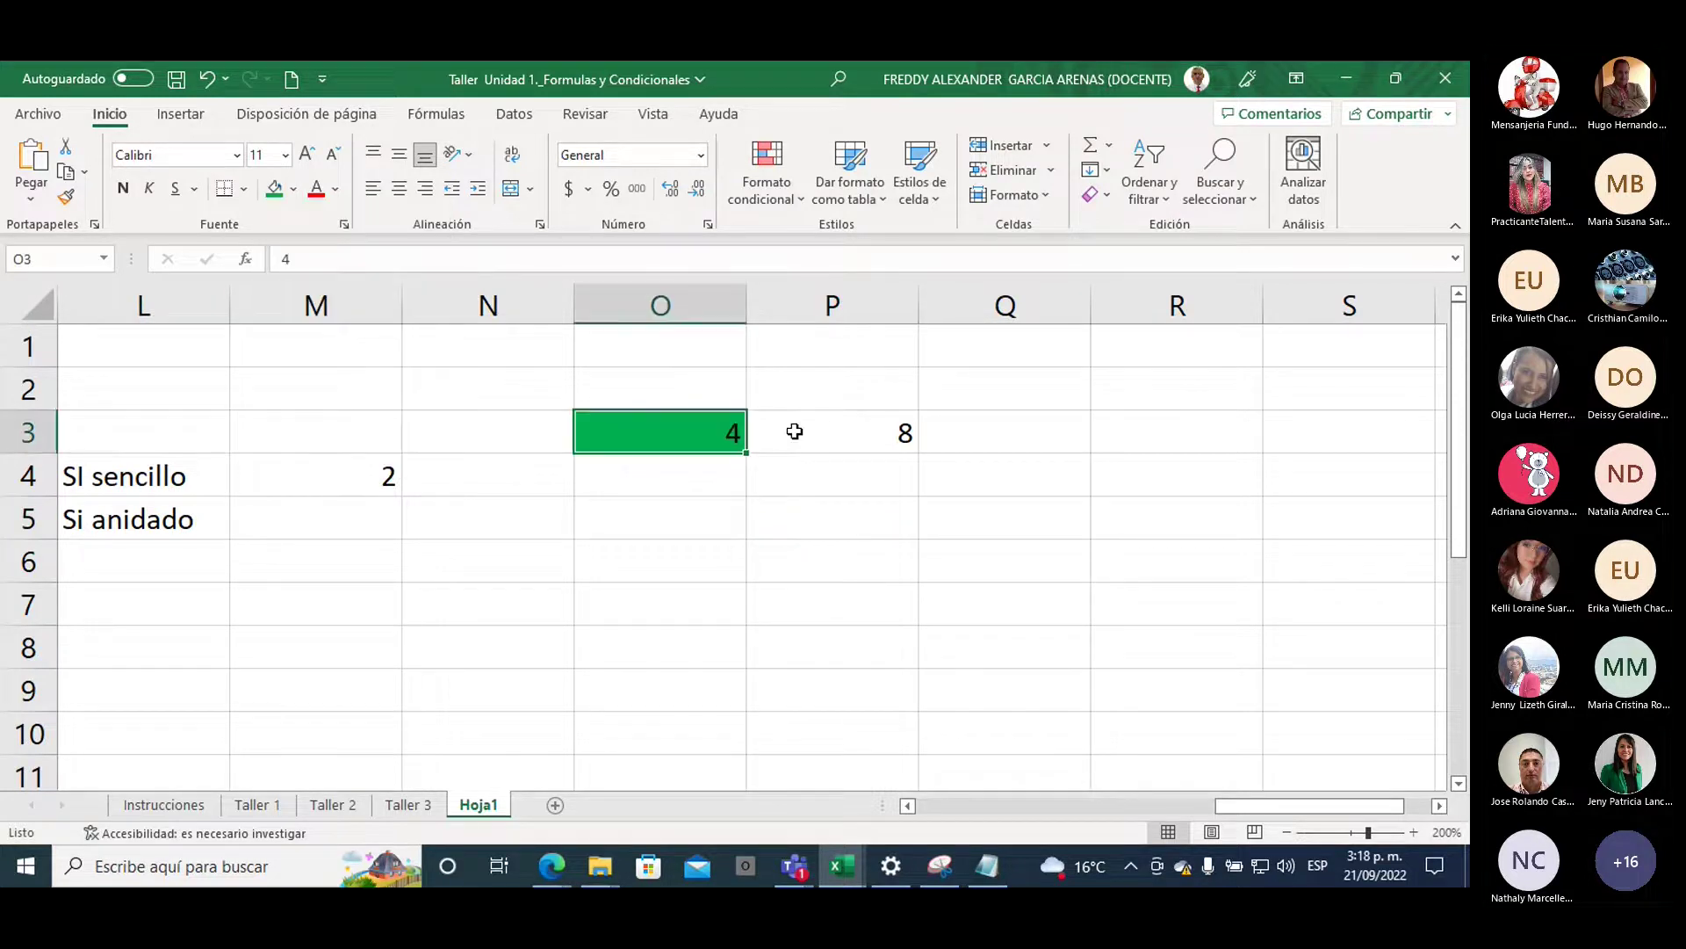
{"action": "left_click", "coordinate": [794, 433]}
{"action": "left_click", "coordinate": [294, 189]}
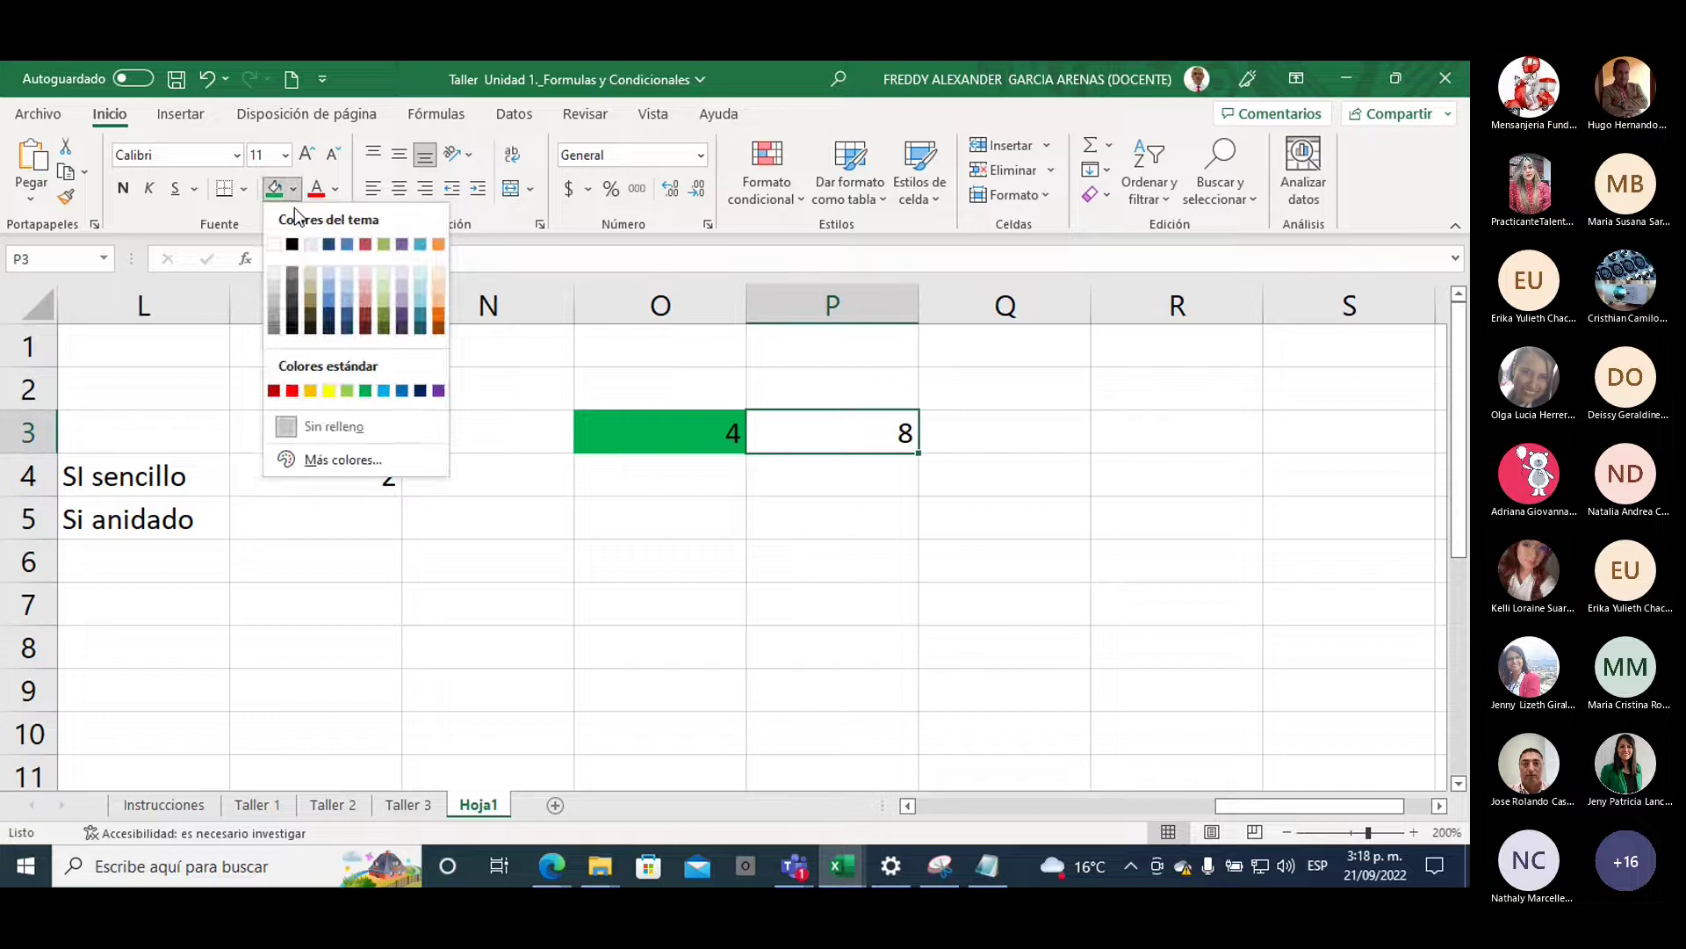
{"action": "left_click", "coordinate": [384, 391]}
Centre the values in O3:P3, point out the two compared cells, then select O5
{"action": "left_click_drag", "start_coordinate": [674, 434], "coordinate": [769, 432]}
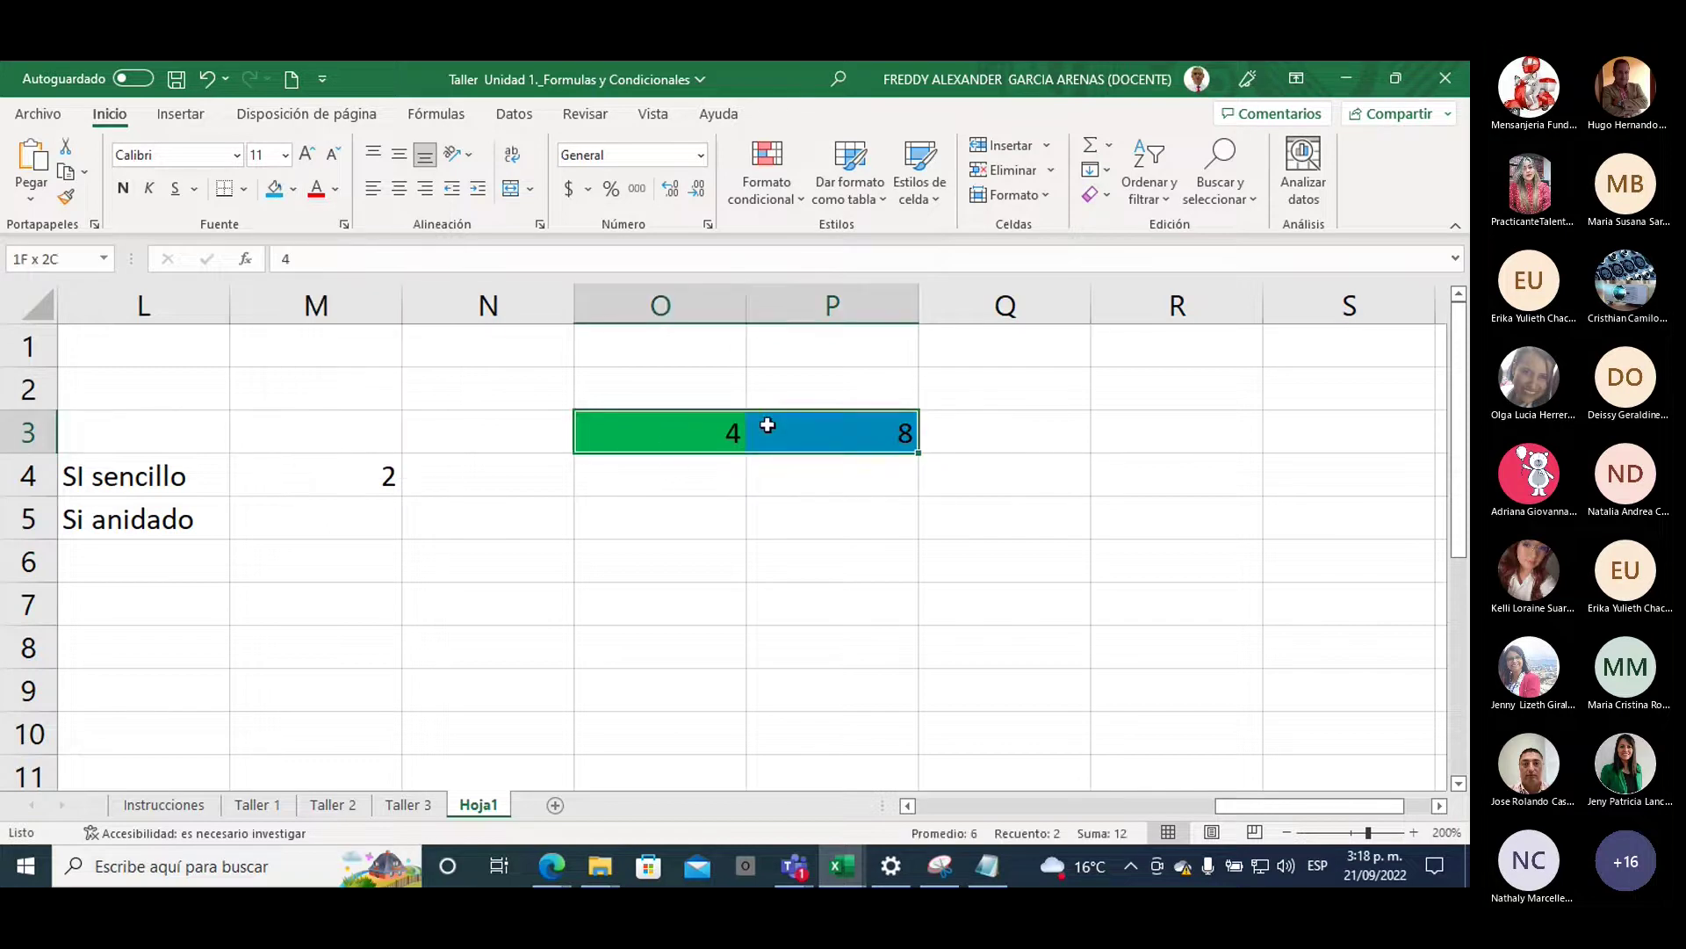
{"action": "left_click", "coordinate": [399, 189]}
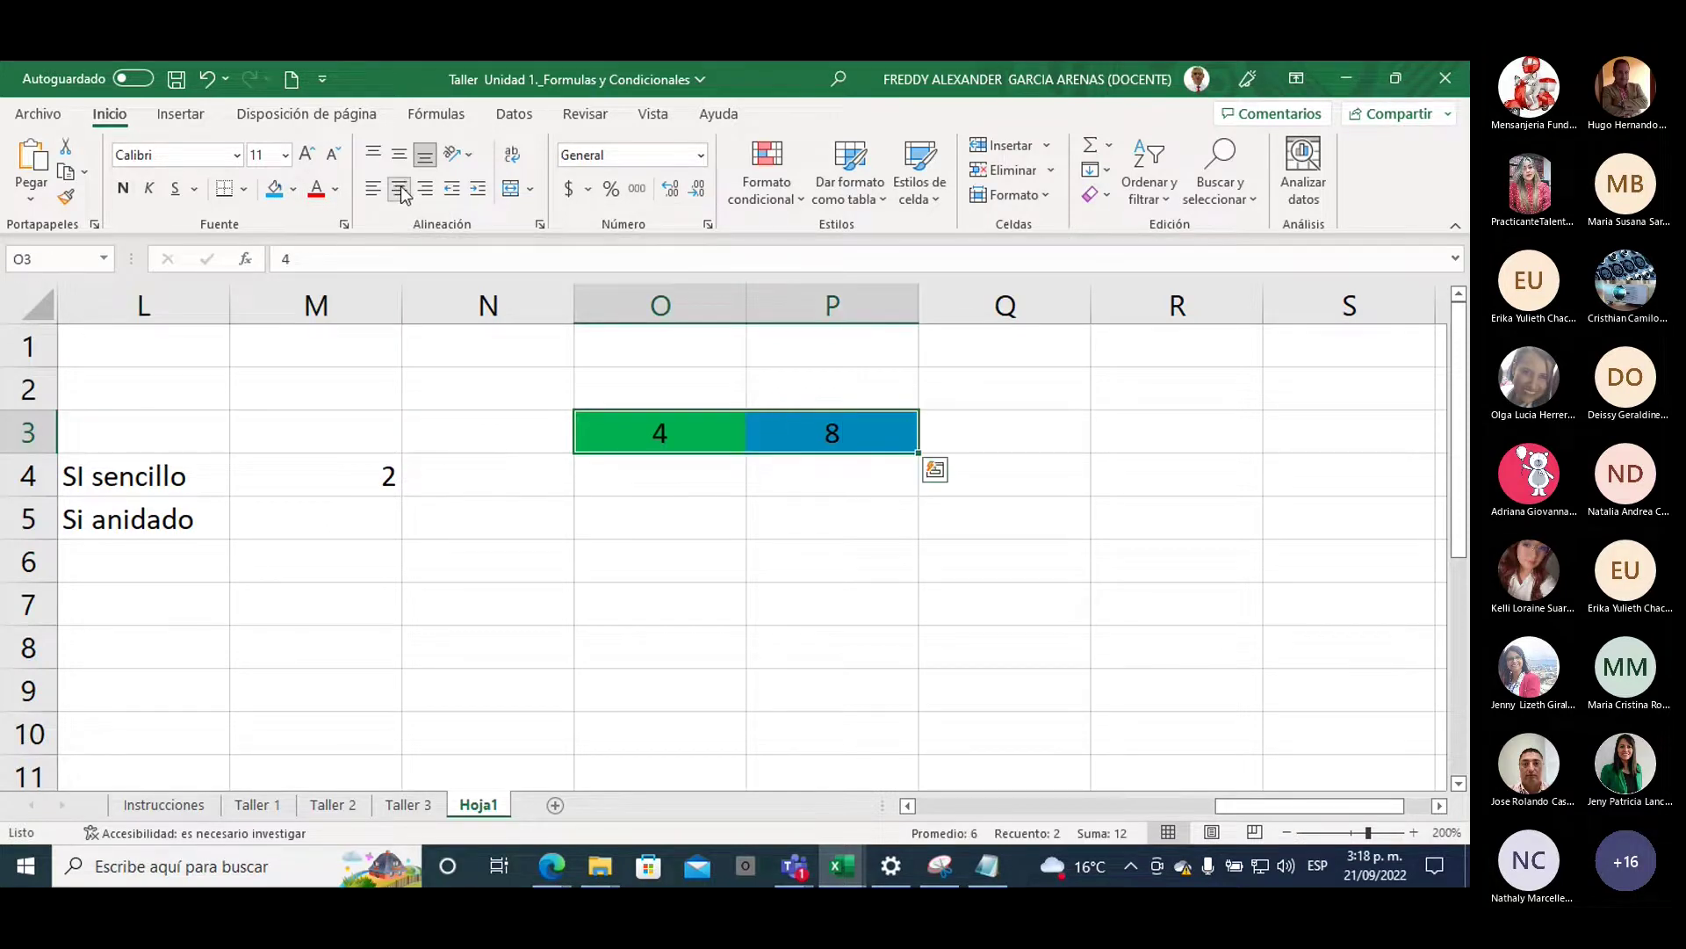
{"action": "left_click", "coordinate": [685, 485]}
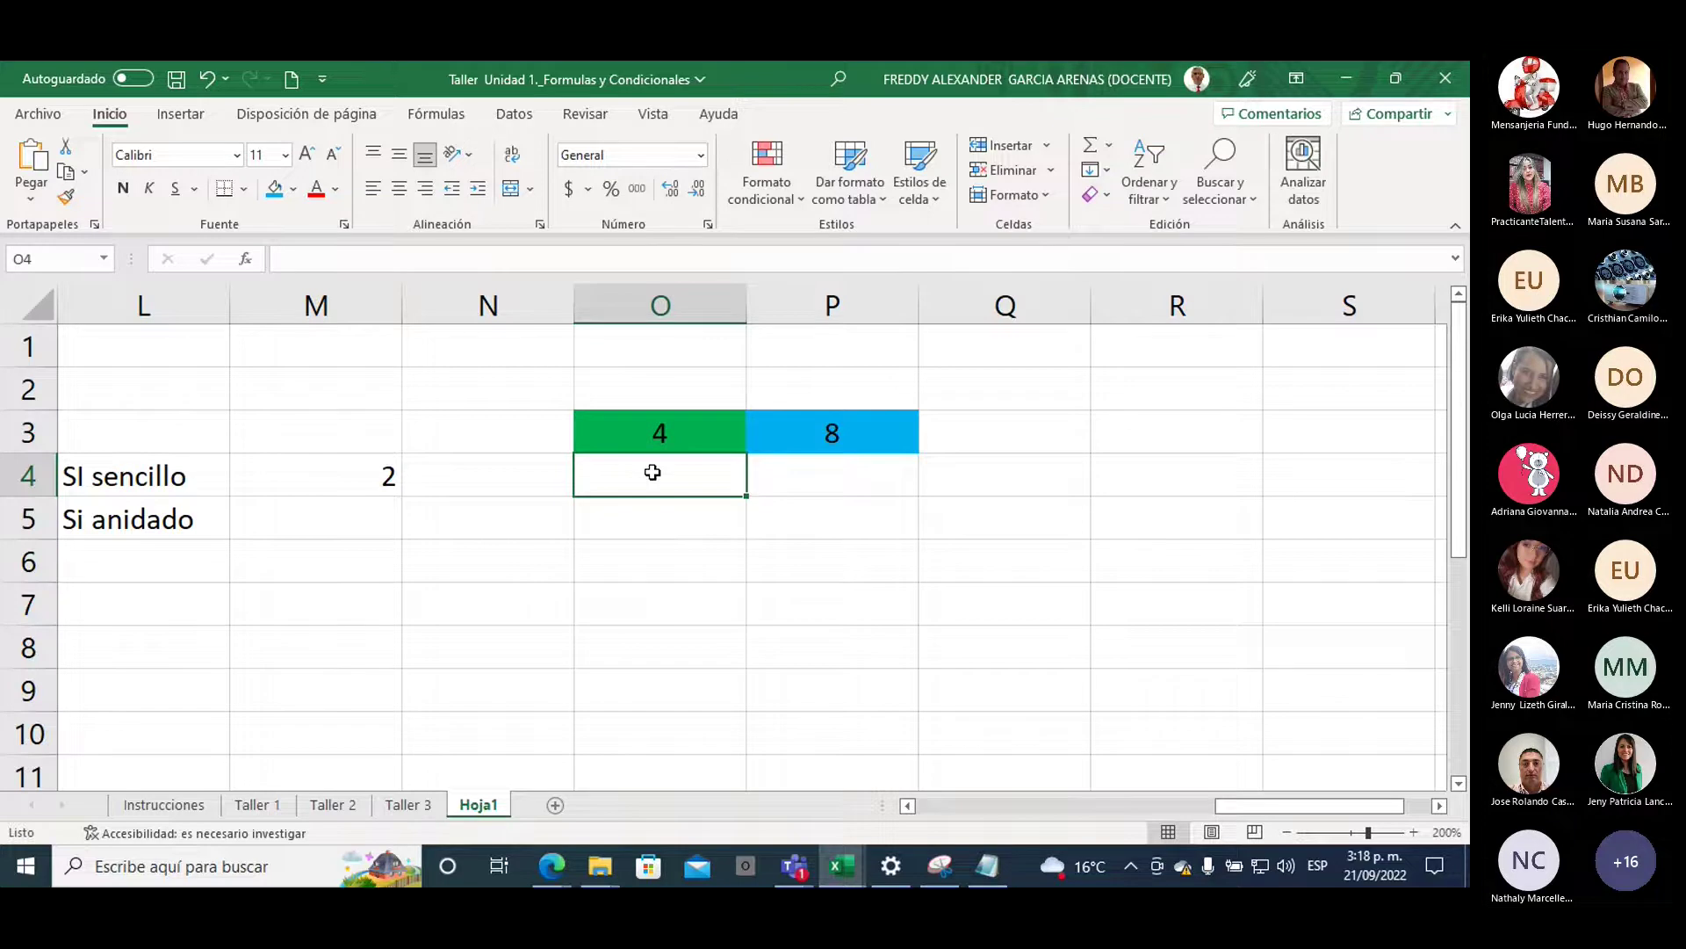
{"action": "left_click", "coordinate": [659, 433]}
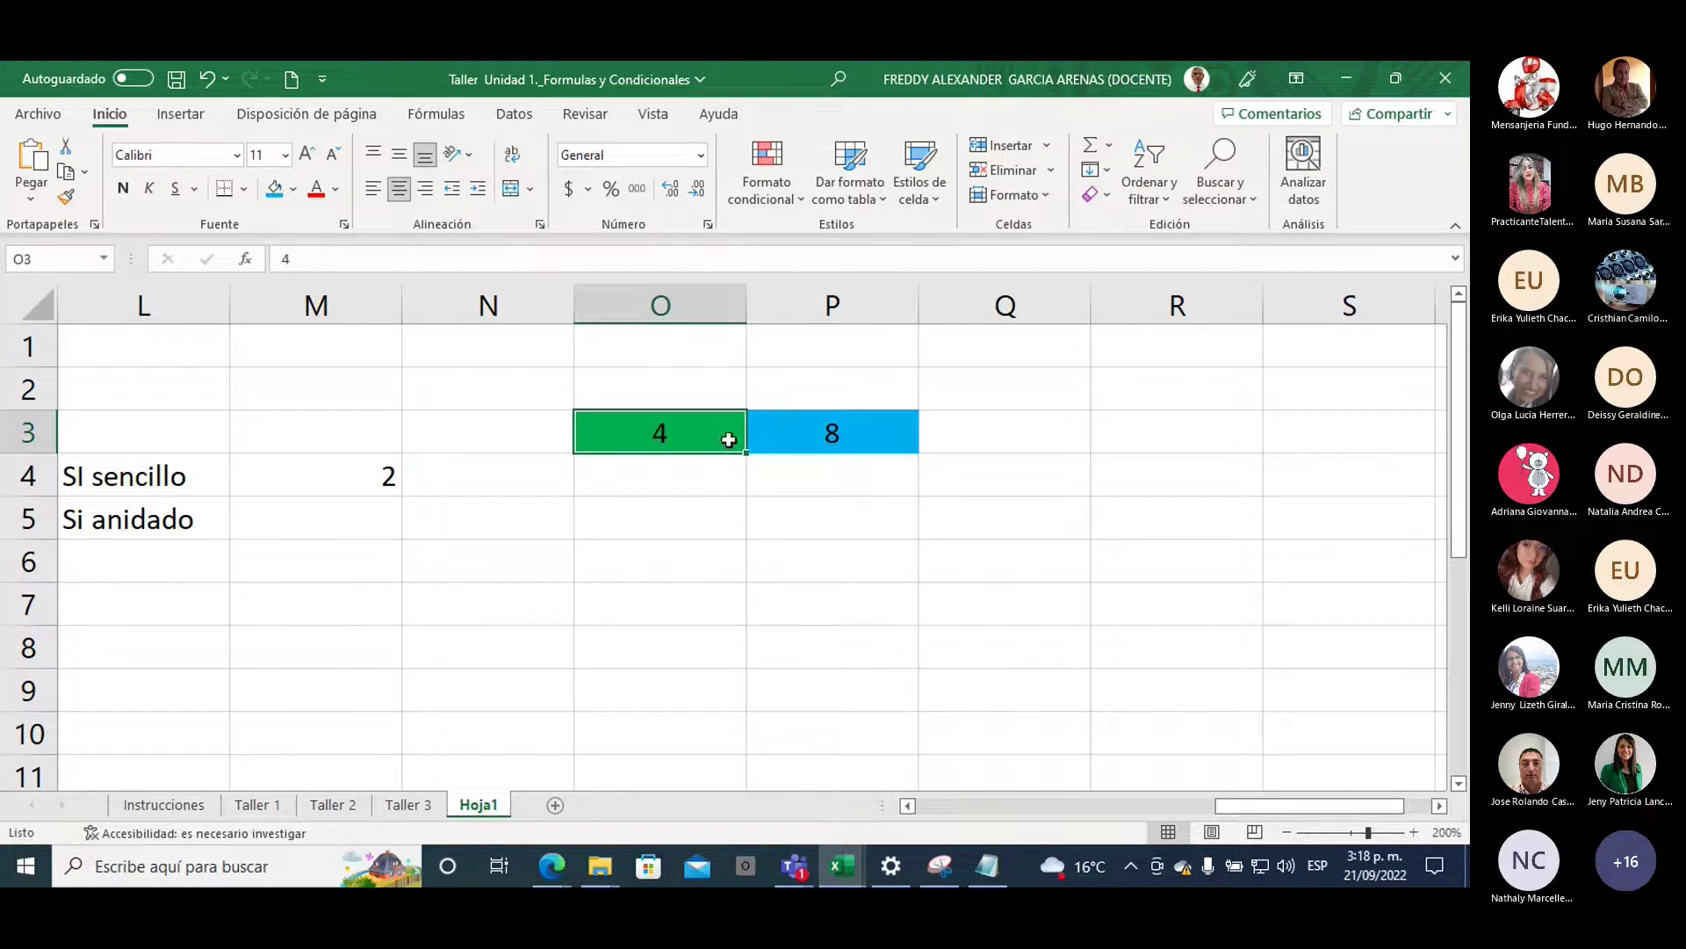
{"action": "left_click", "coordinate": [784, 444]}
{"action": "left_click", "coordinate": [700, 437]}
{"action": "left_click", "coordinate": [777, 429]}
{"action": "left_click", "coordinate": [696, 440]}
{"action": "left_click", "coordinate": [634, 517]}
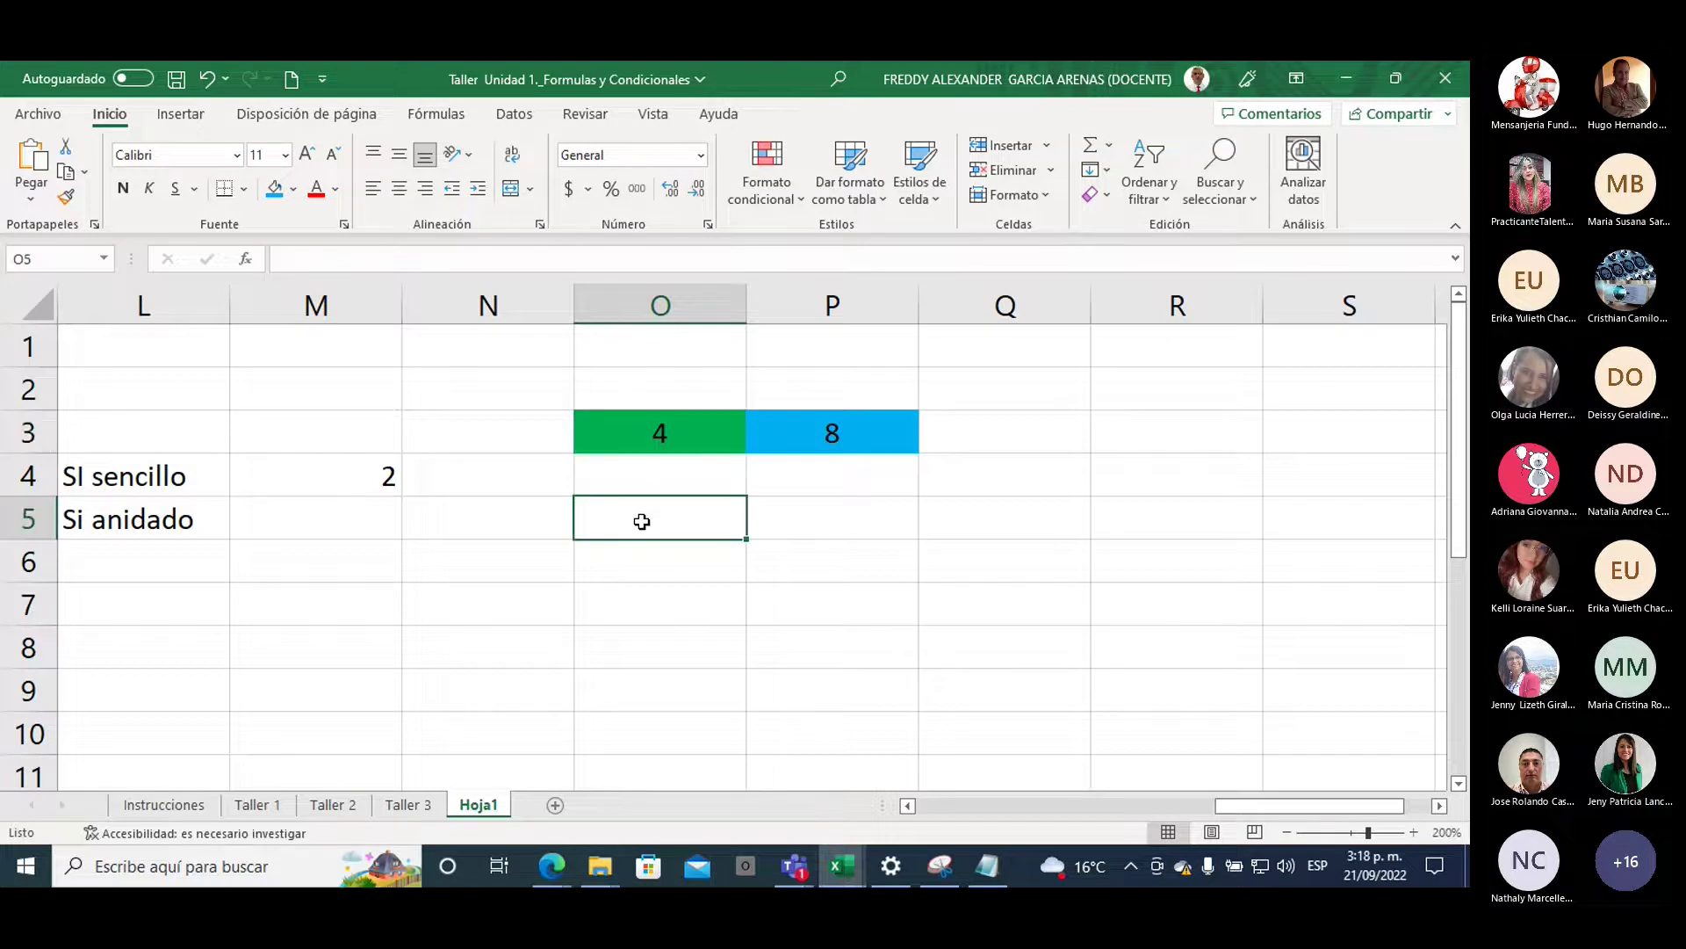
Discard the broken SI entry started in O5
{"action": "type", "text": "=si"}
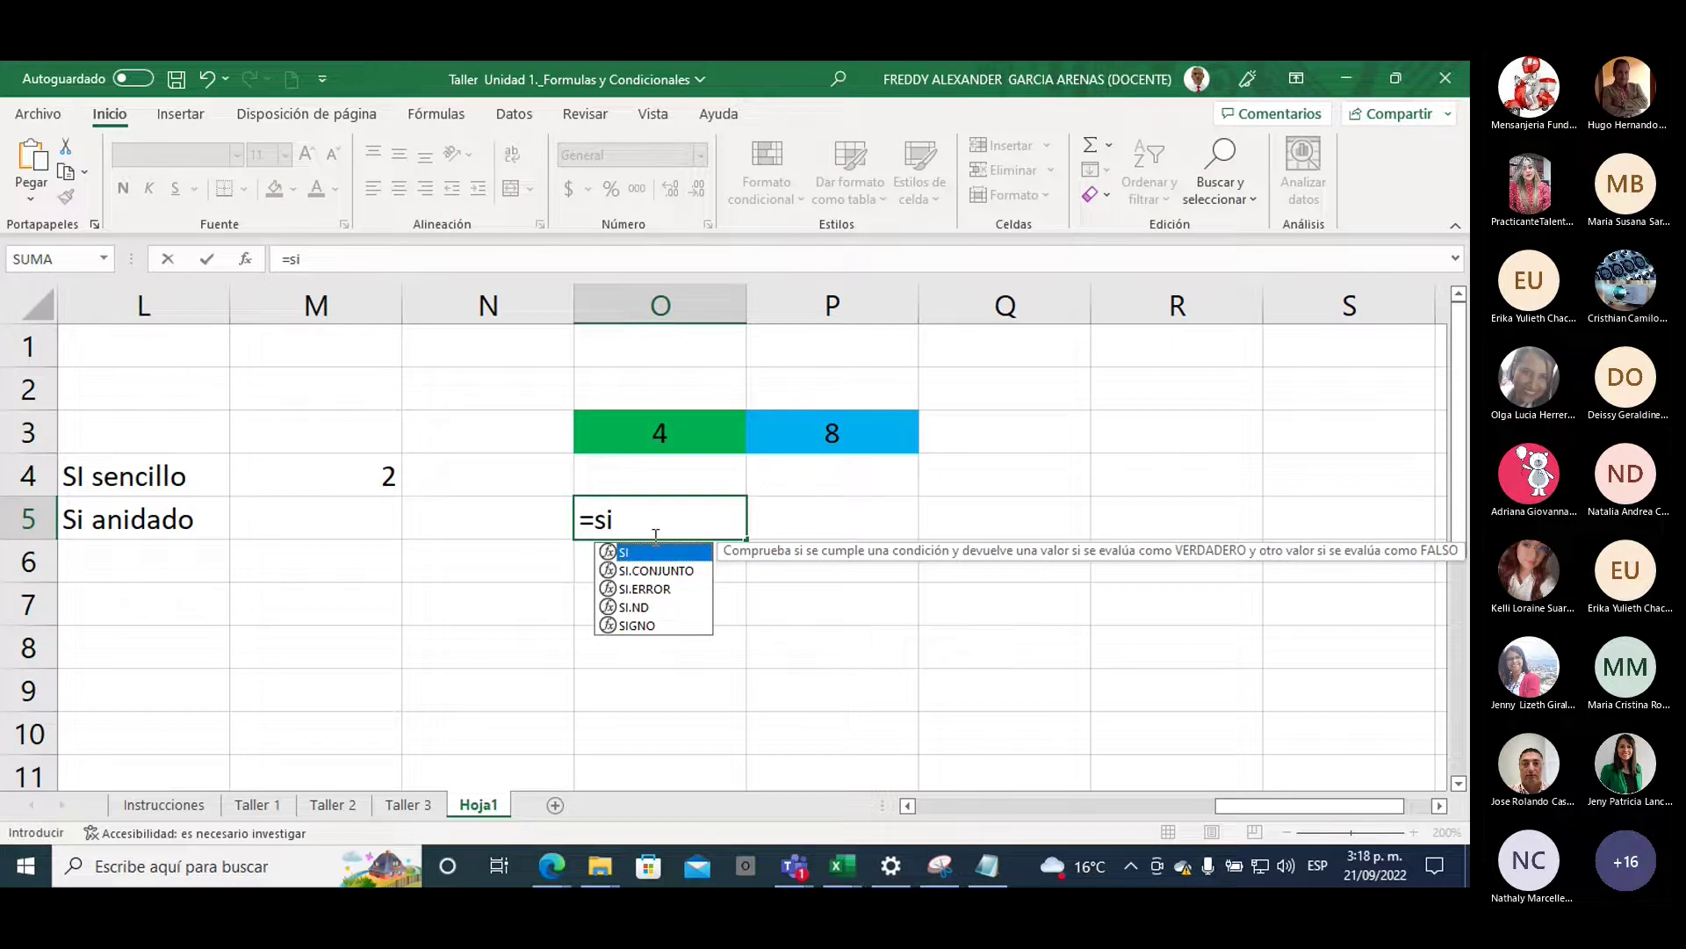
{"action": "left_click", "coordinate": [647, 430]}
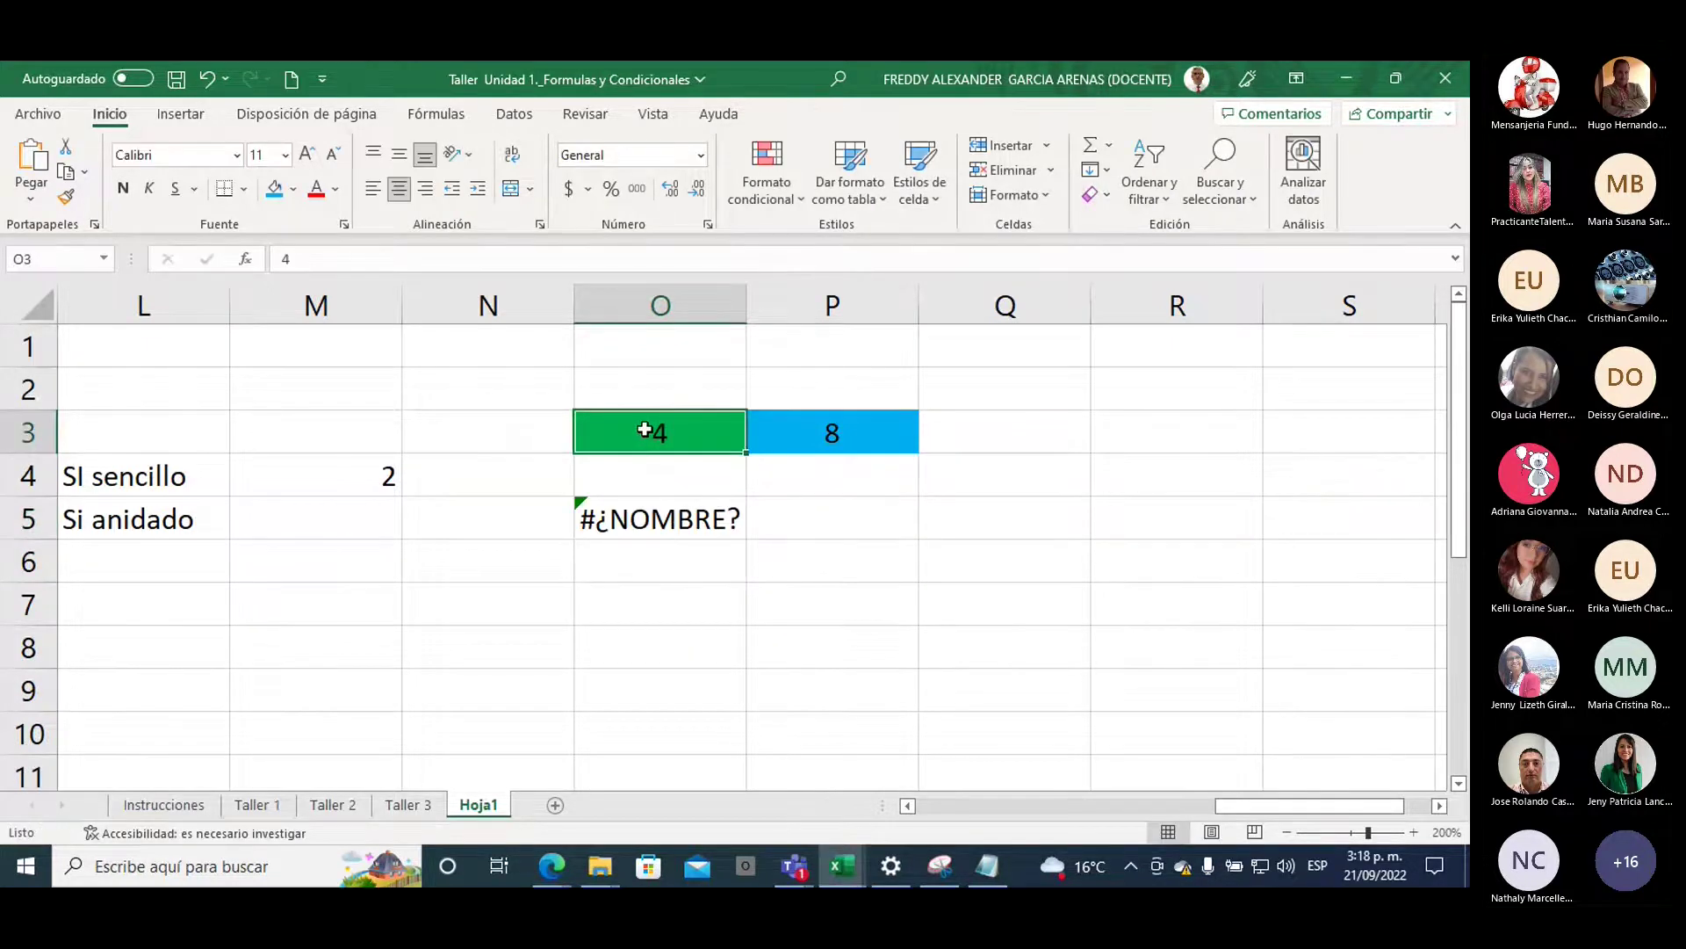
{"action": "left_click", "coordinate": [580, 510]}
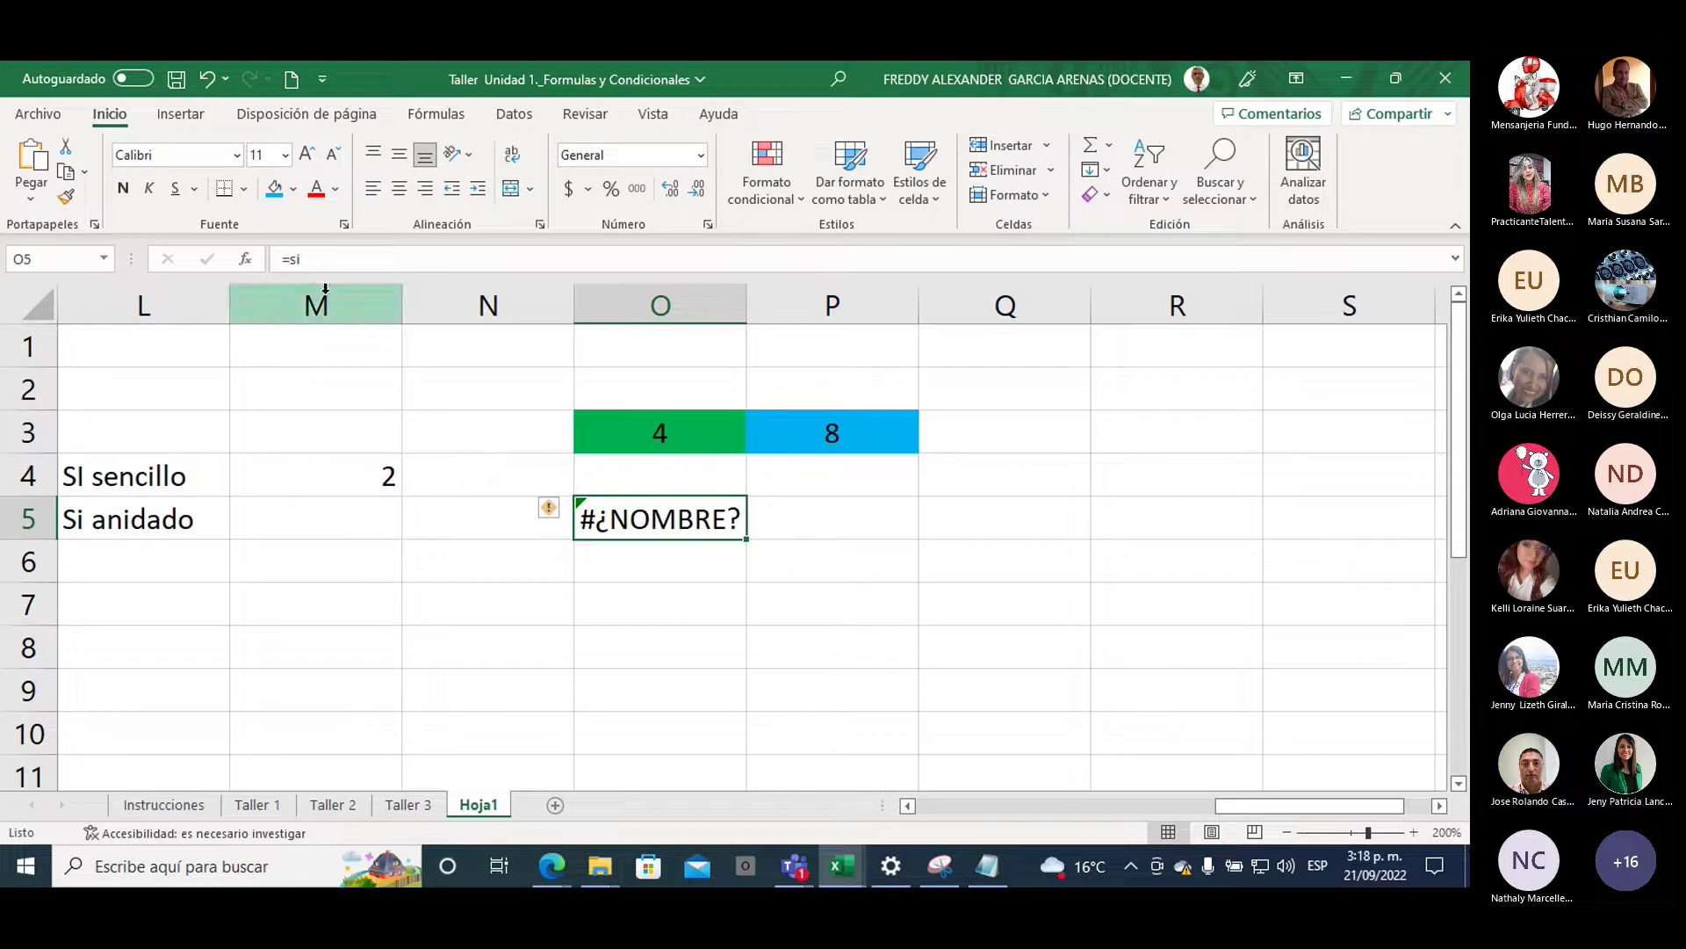
{"action": "left_click", "coordinate": [331, 260]}
{"action": "key", "text": "Escape"}
{"action": "key", "text": "Delete"}
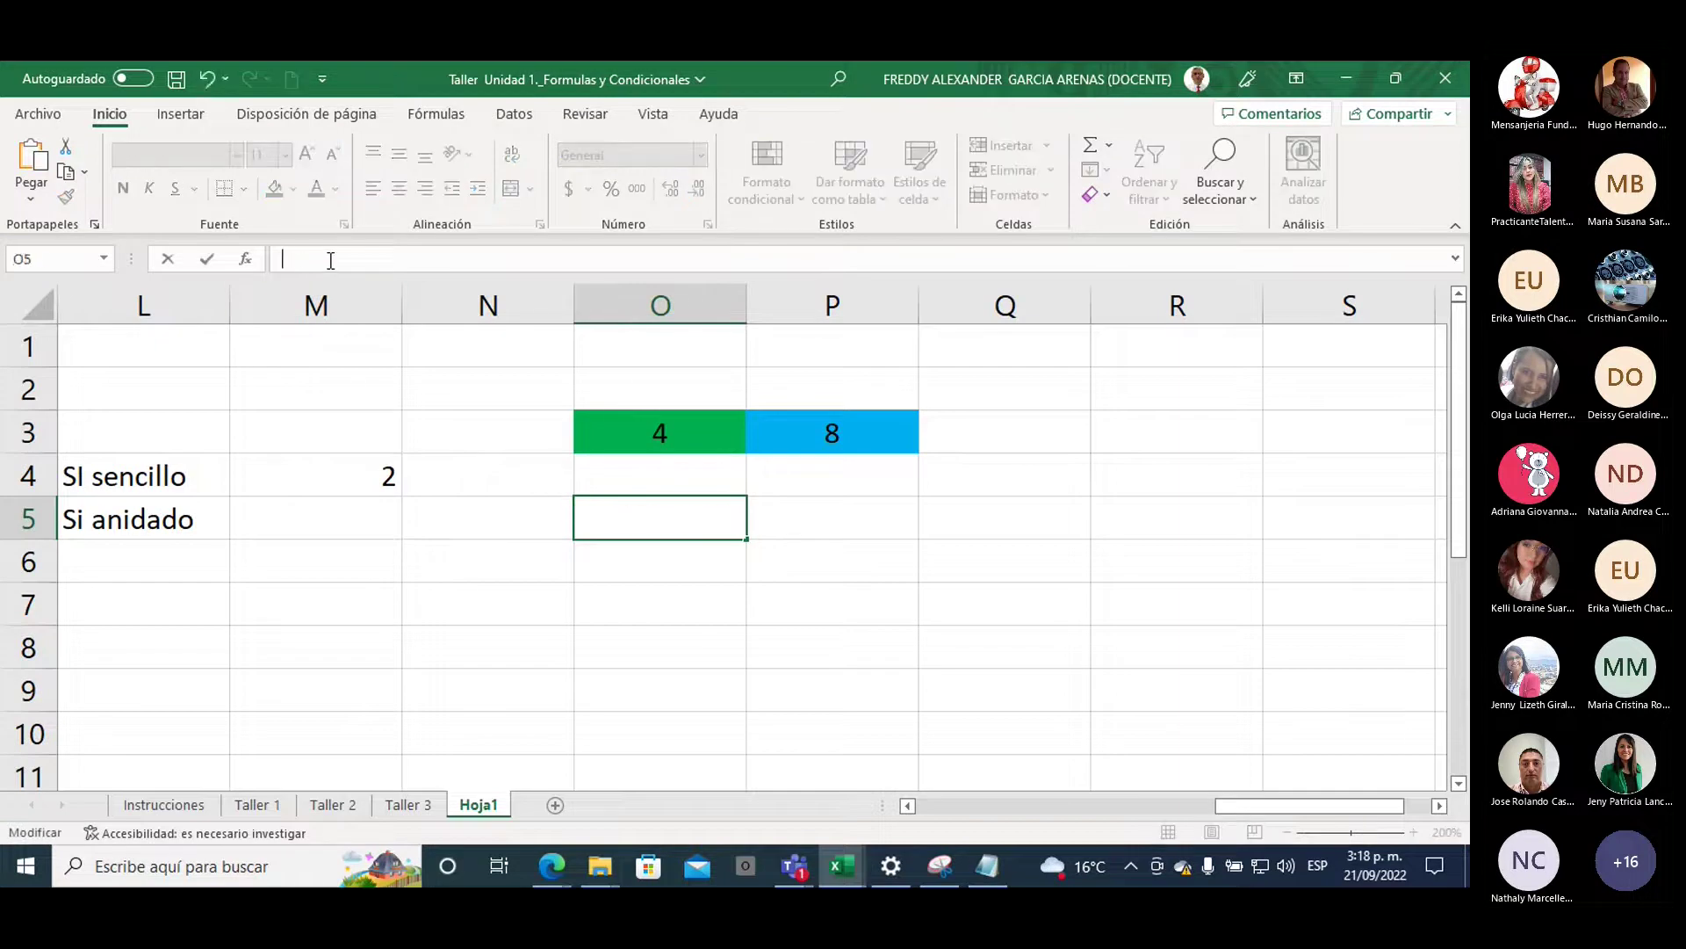
Enter =SI(O3>P3;"es mayor";"es menor") in O5
{"action": "type", "text": "=si"}
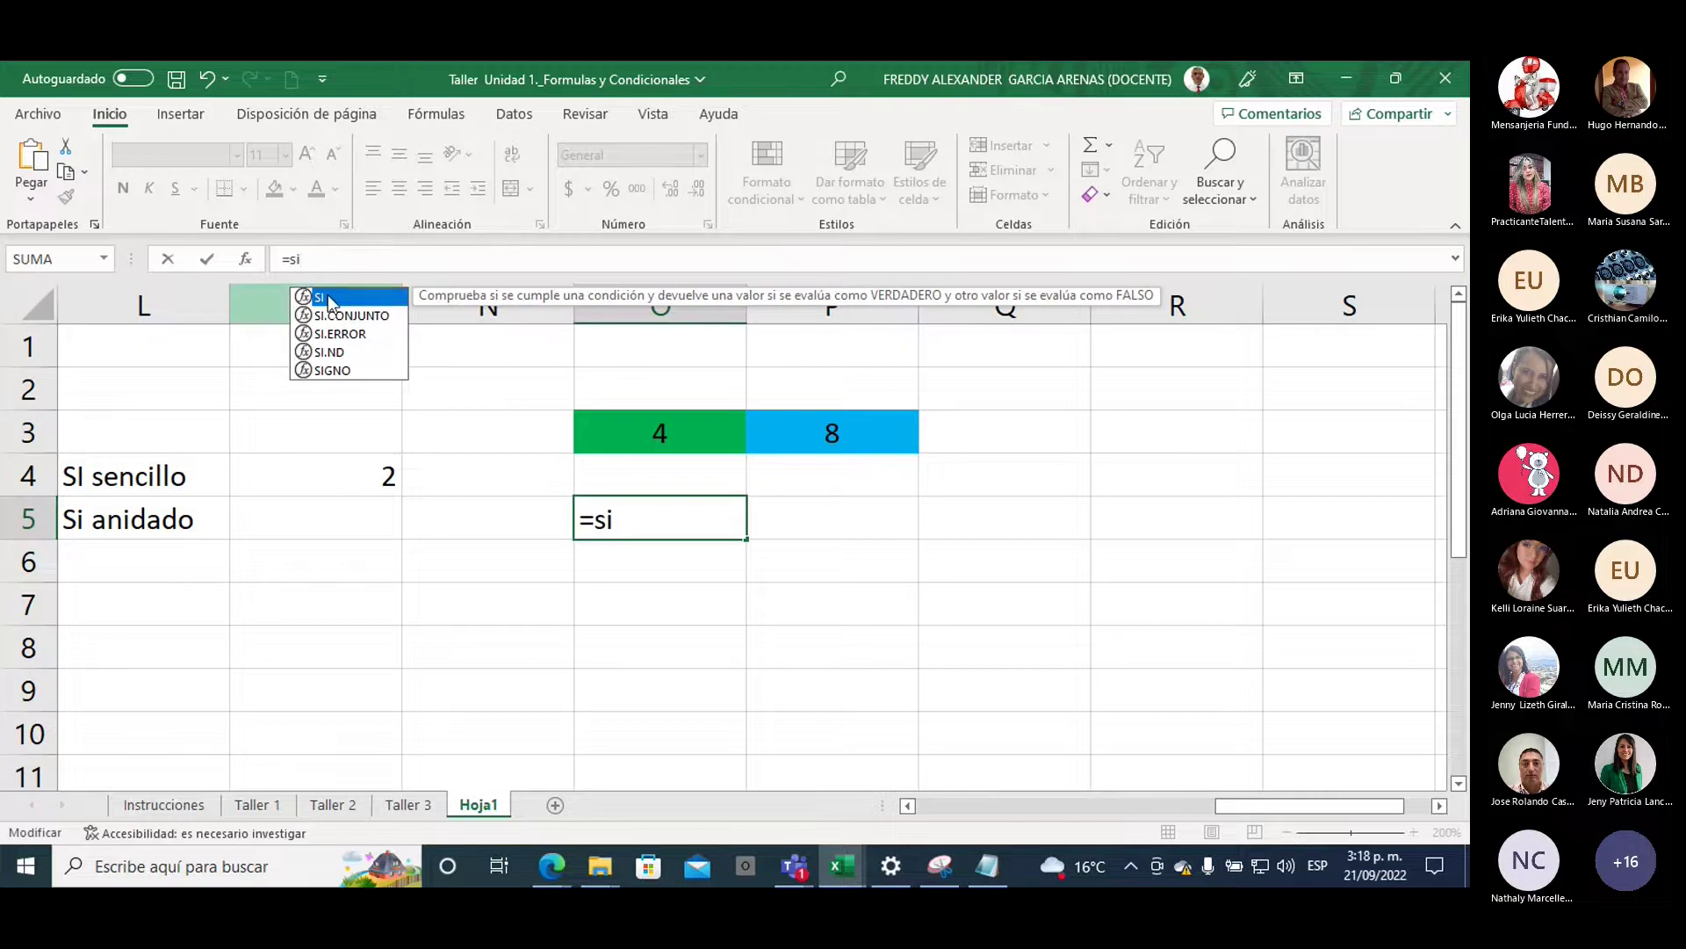
{"action": "double_click", "coordinate": [332, 297]}
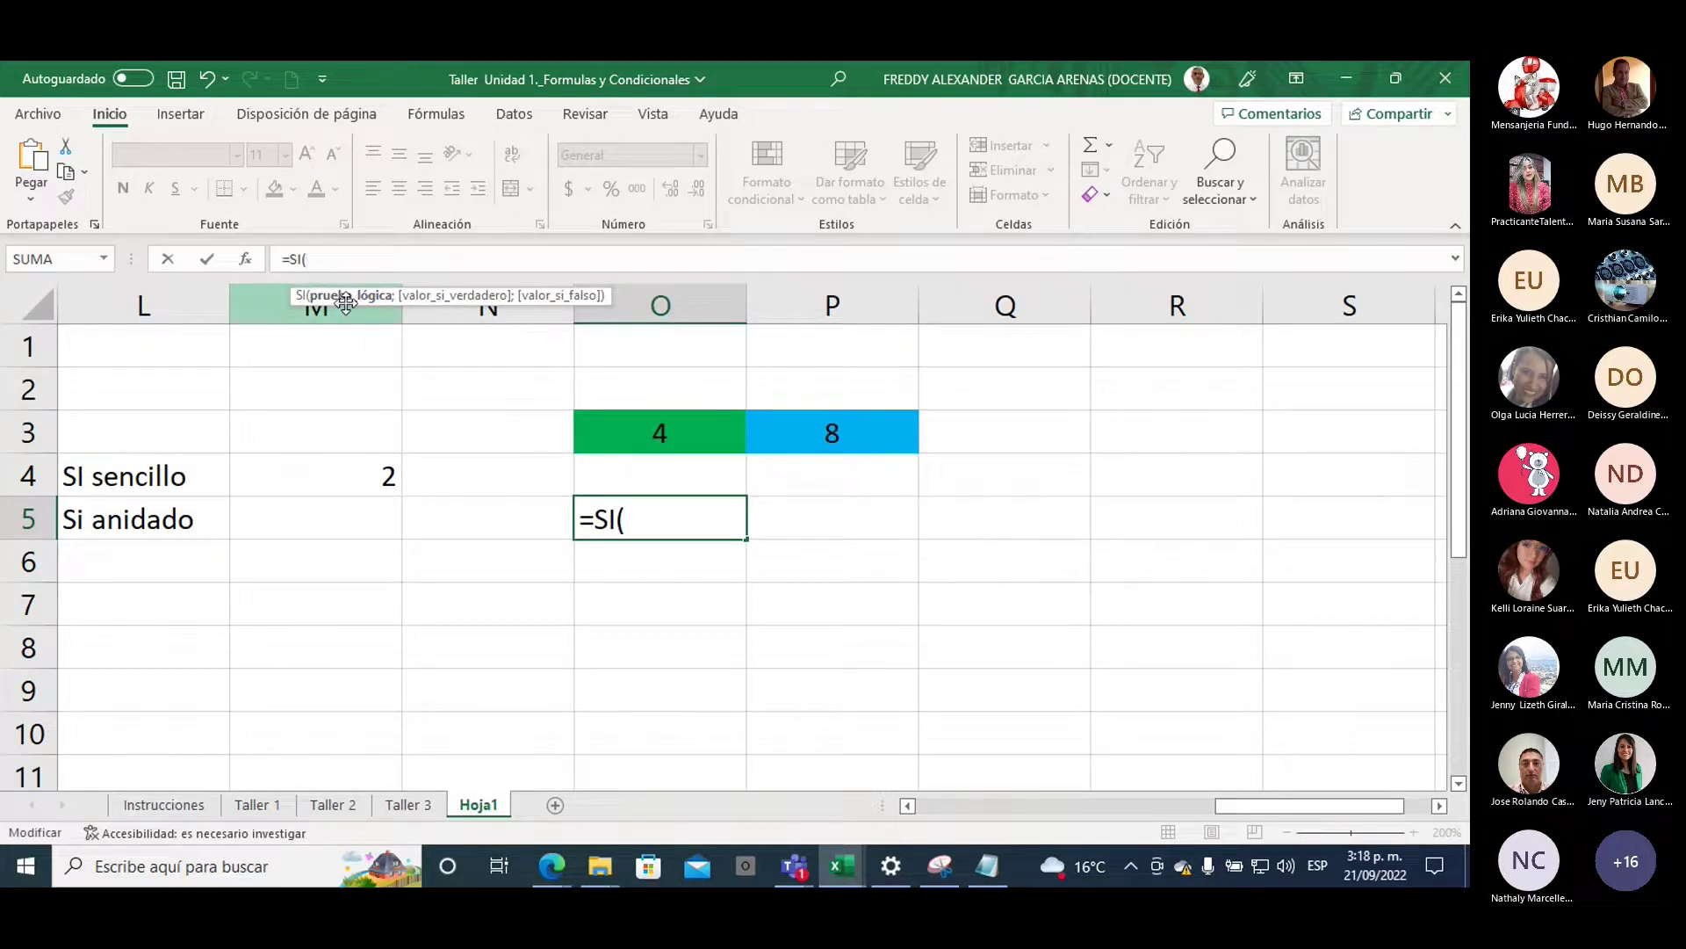
{"action": "left_click", "coordinate": [654, 434]}
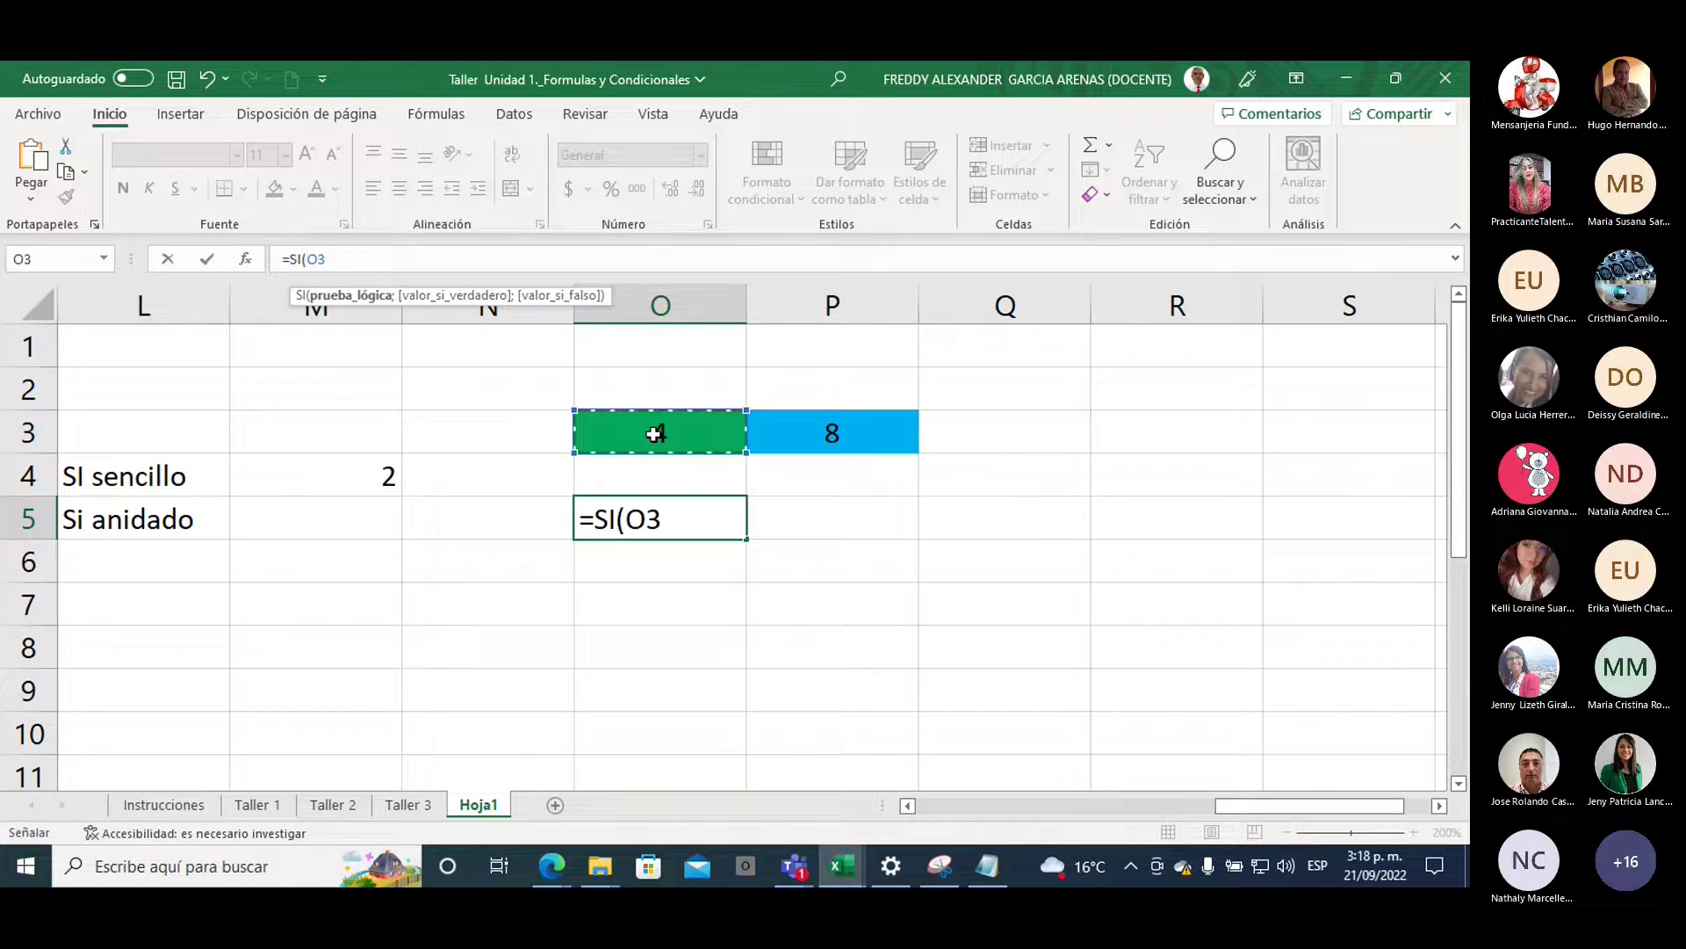
{"action": "type", "text": ">"}
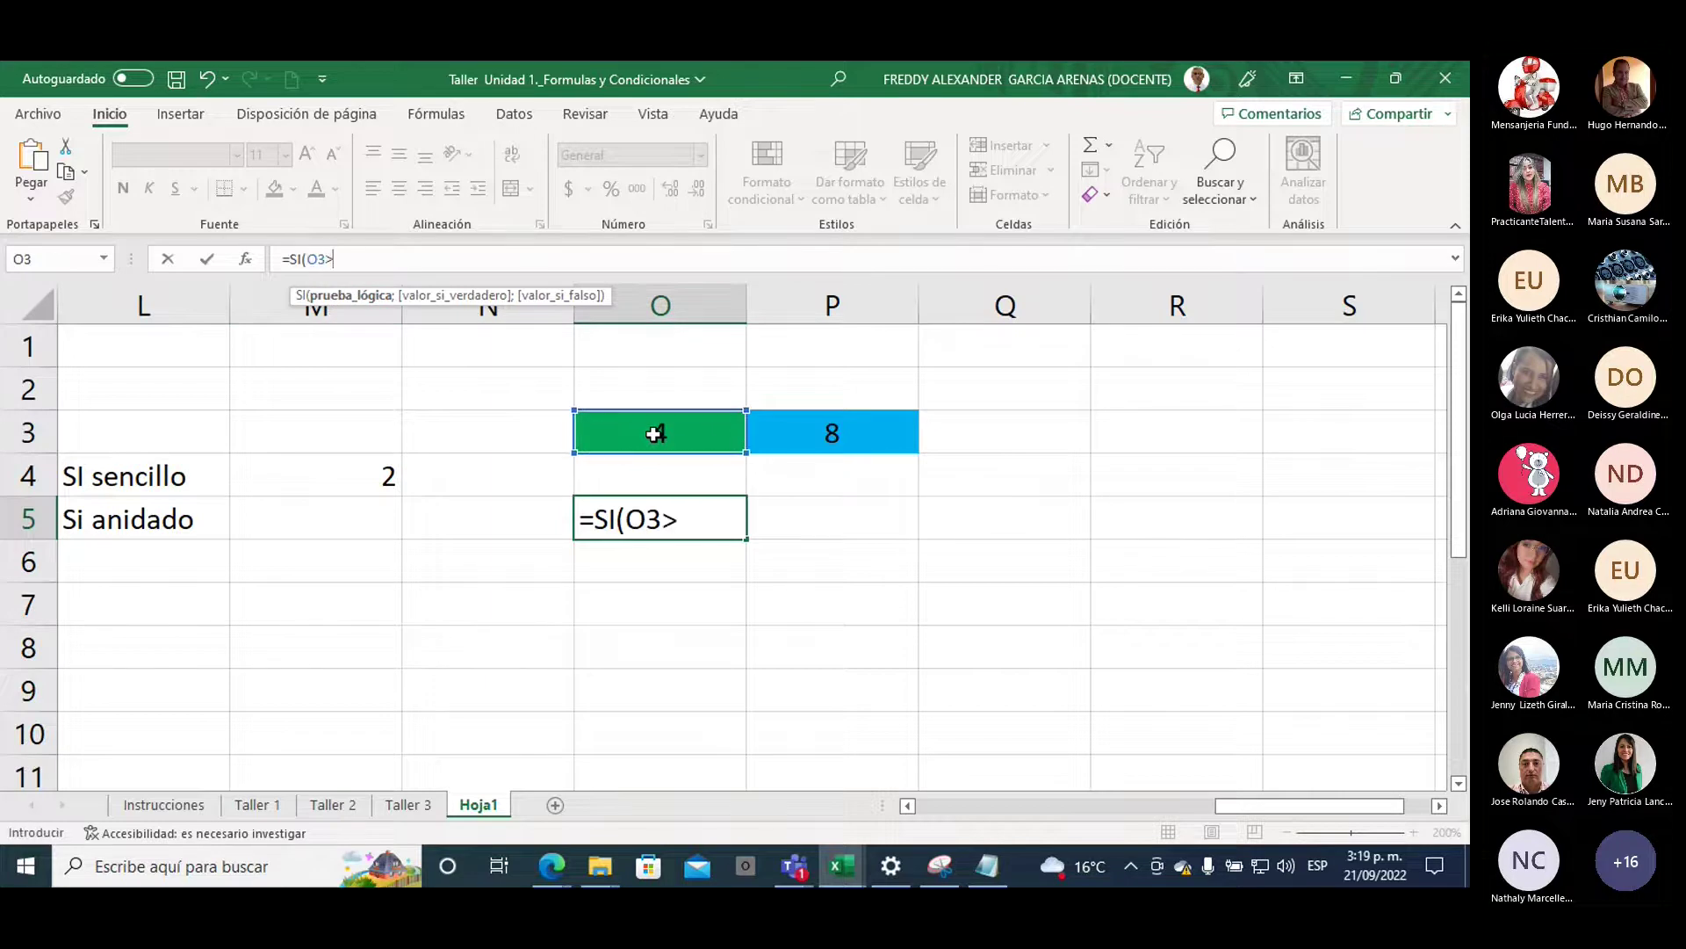
{"action": "left_click", "coordinate": [765, 432]}
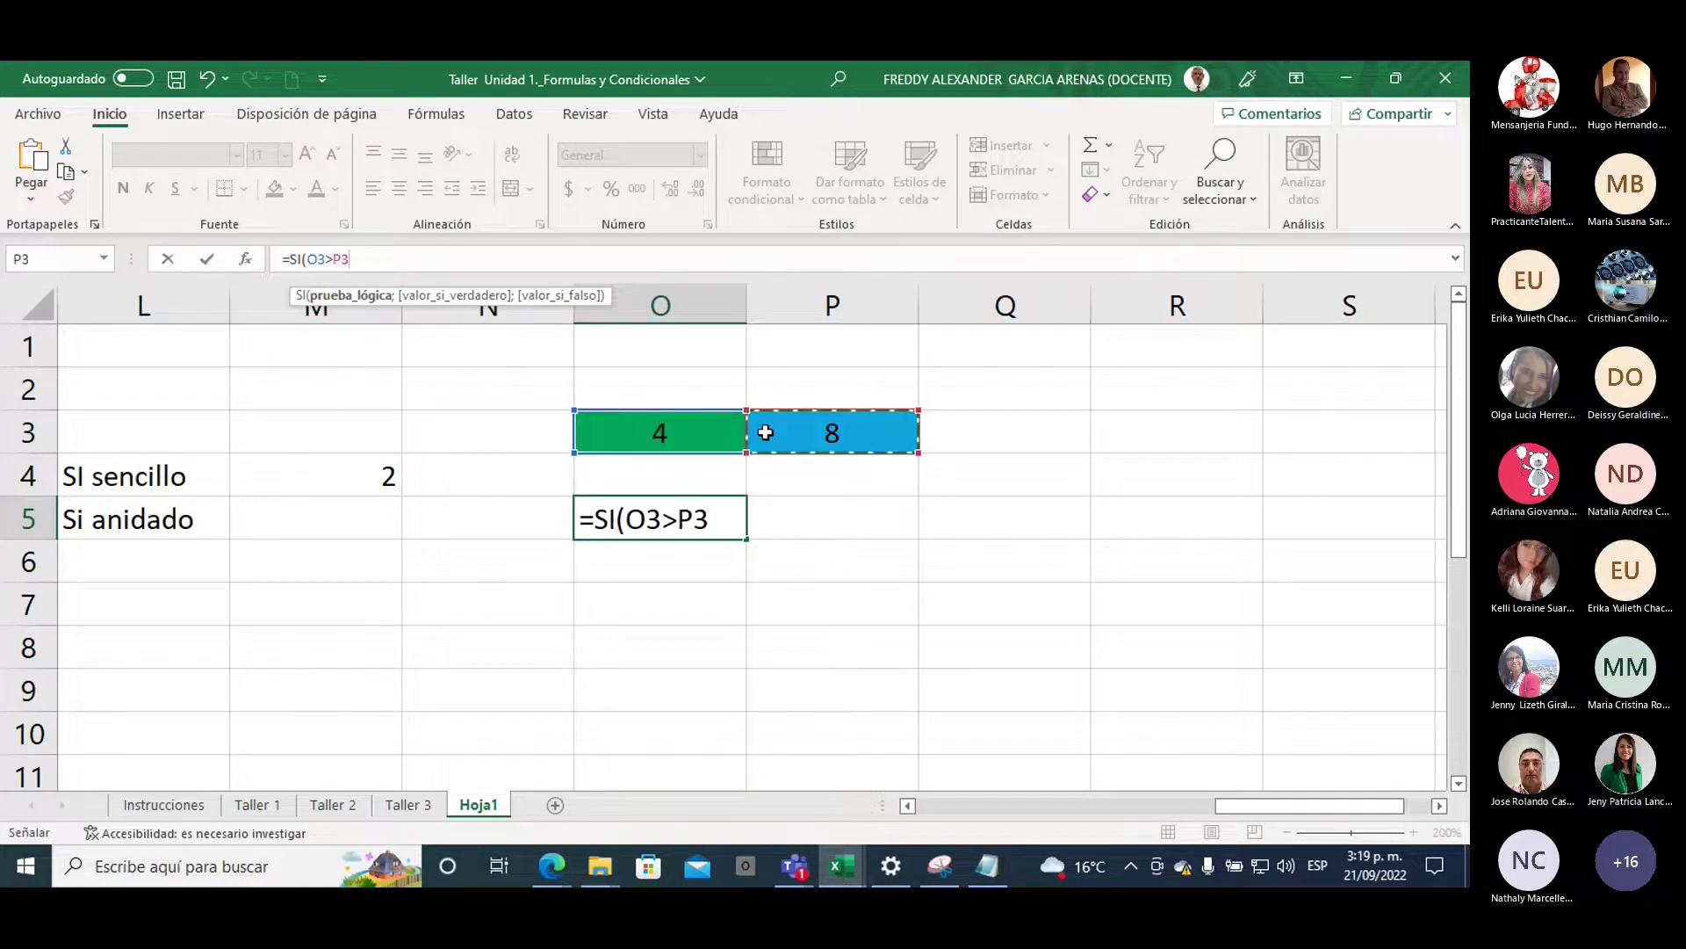
{"action": "type", "text": ";"}
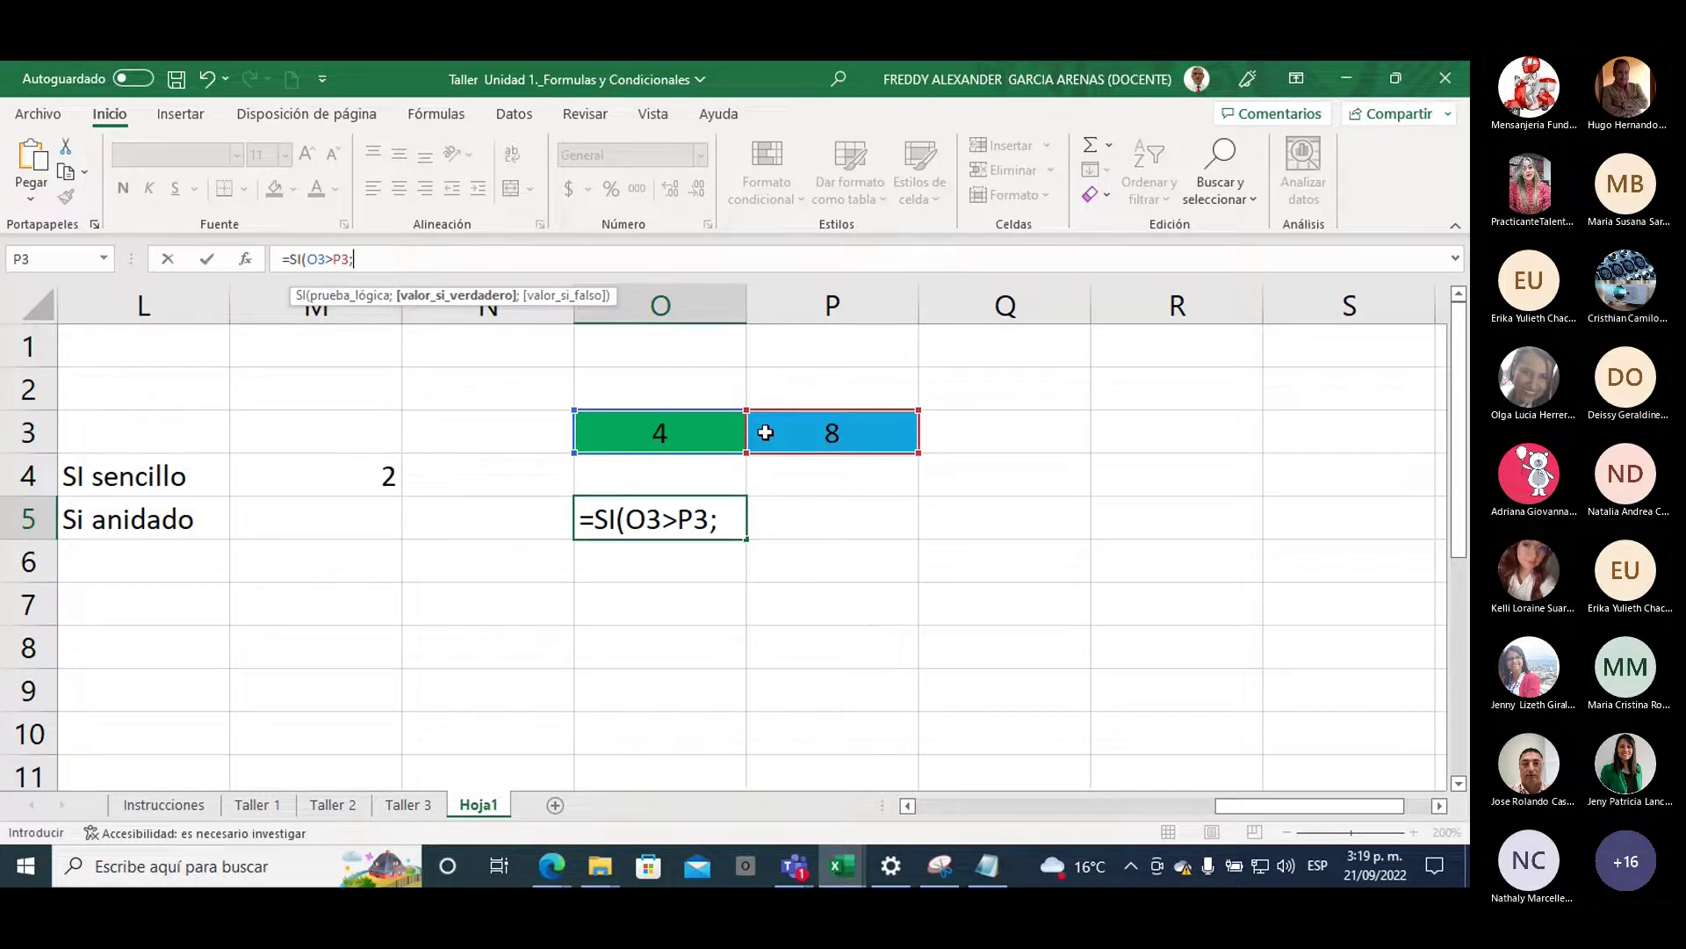
{"action": "type", "text": "\"es mayor"}
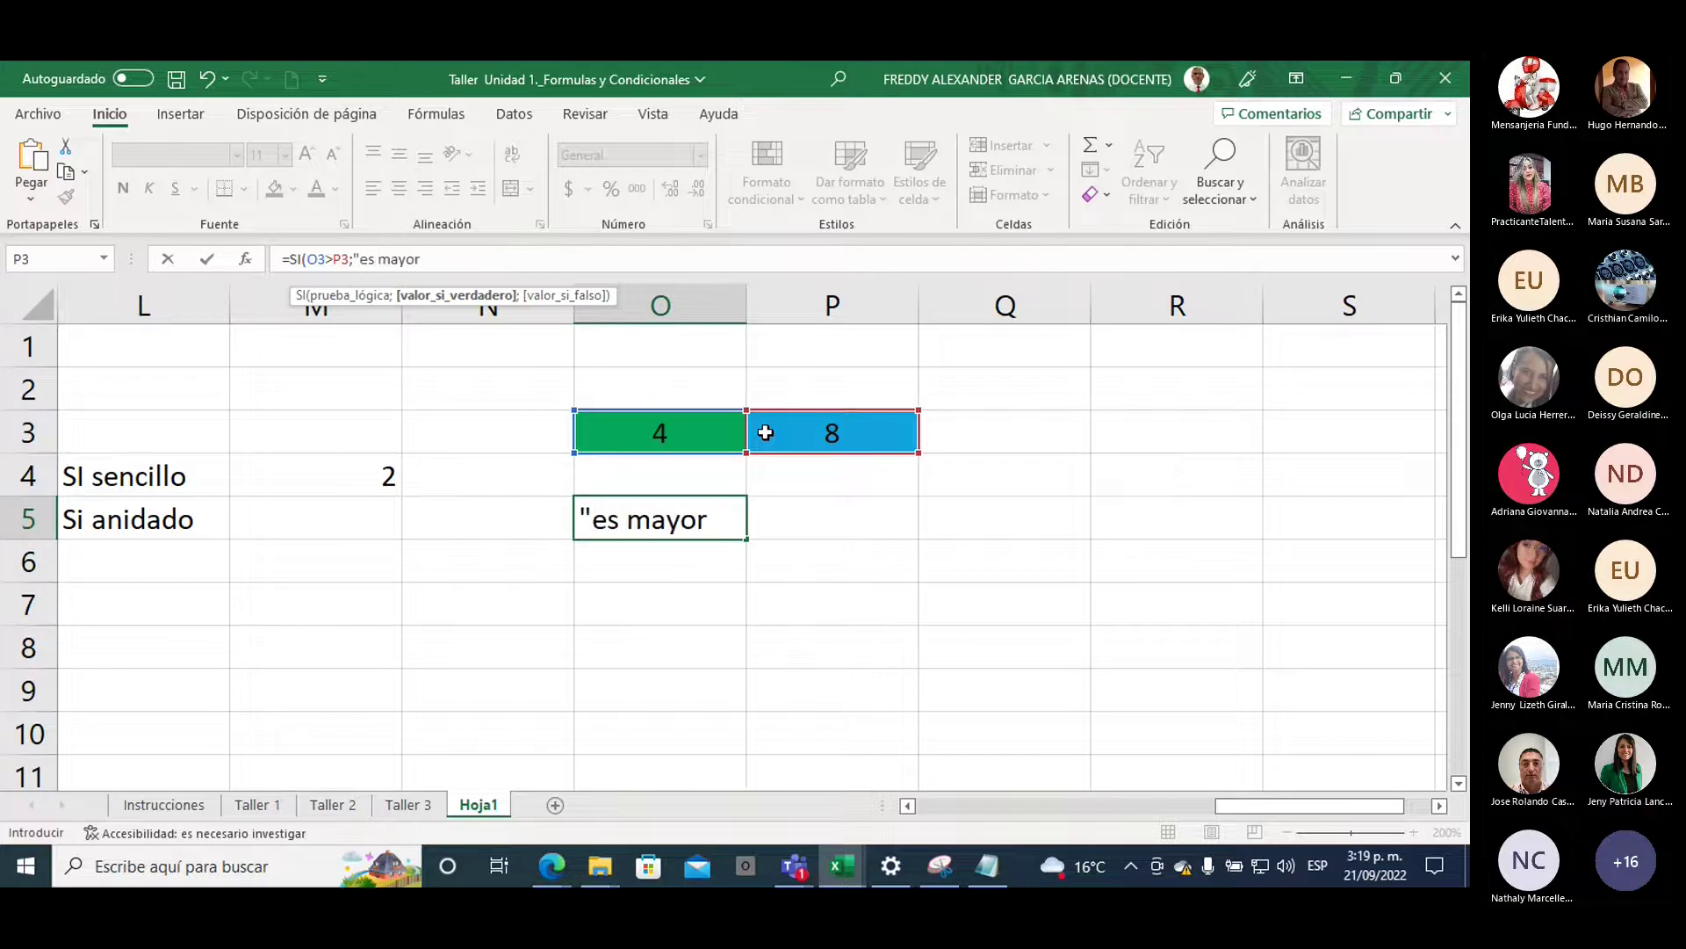
{"action": "type", "text": "\";"}
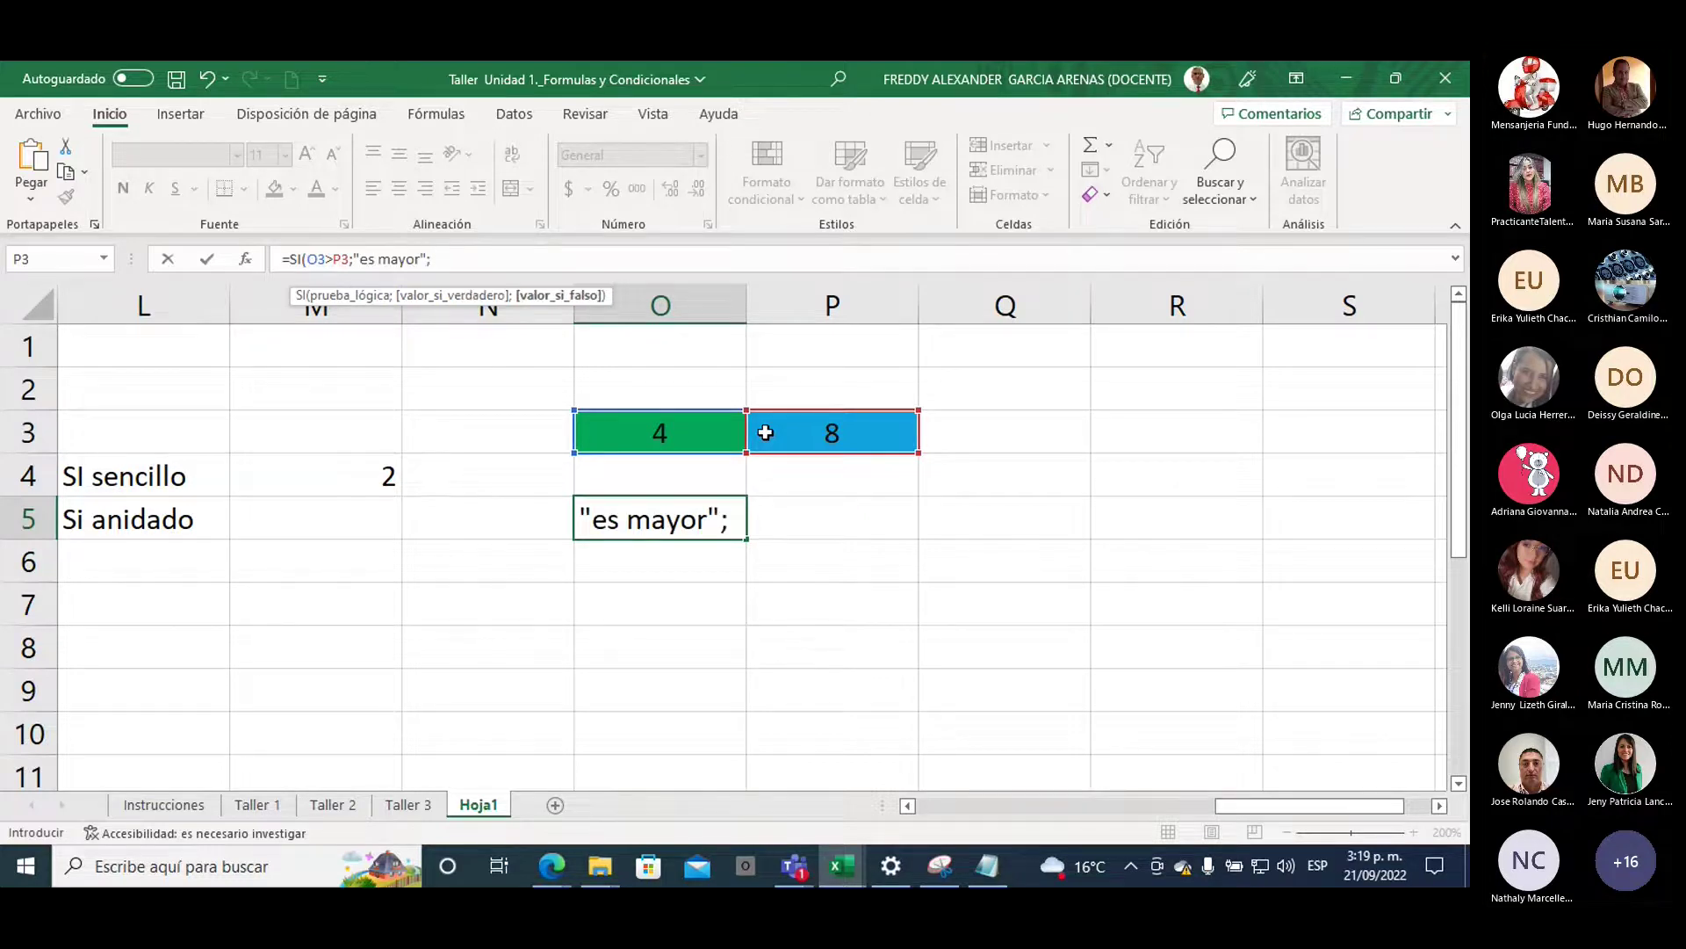
{"action": "type", "text": "\"es menor\")"}
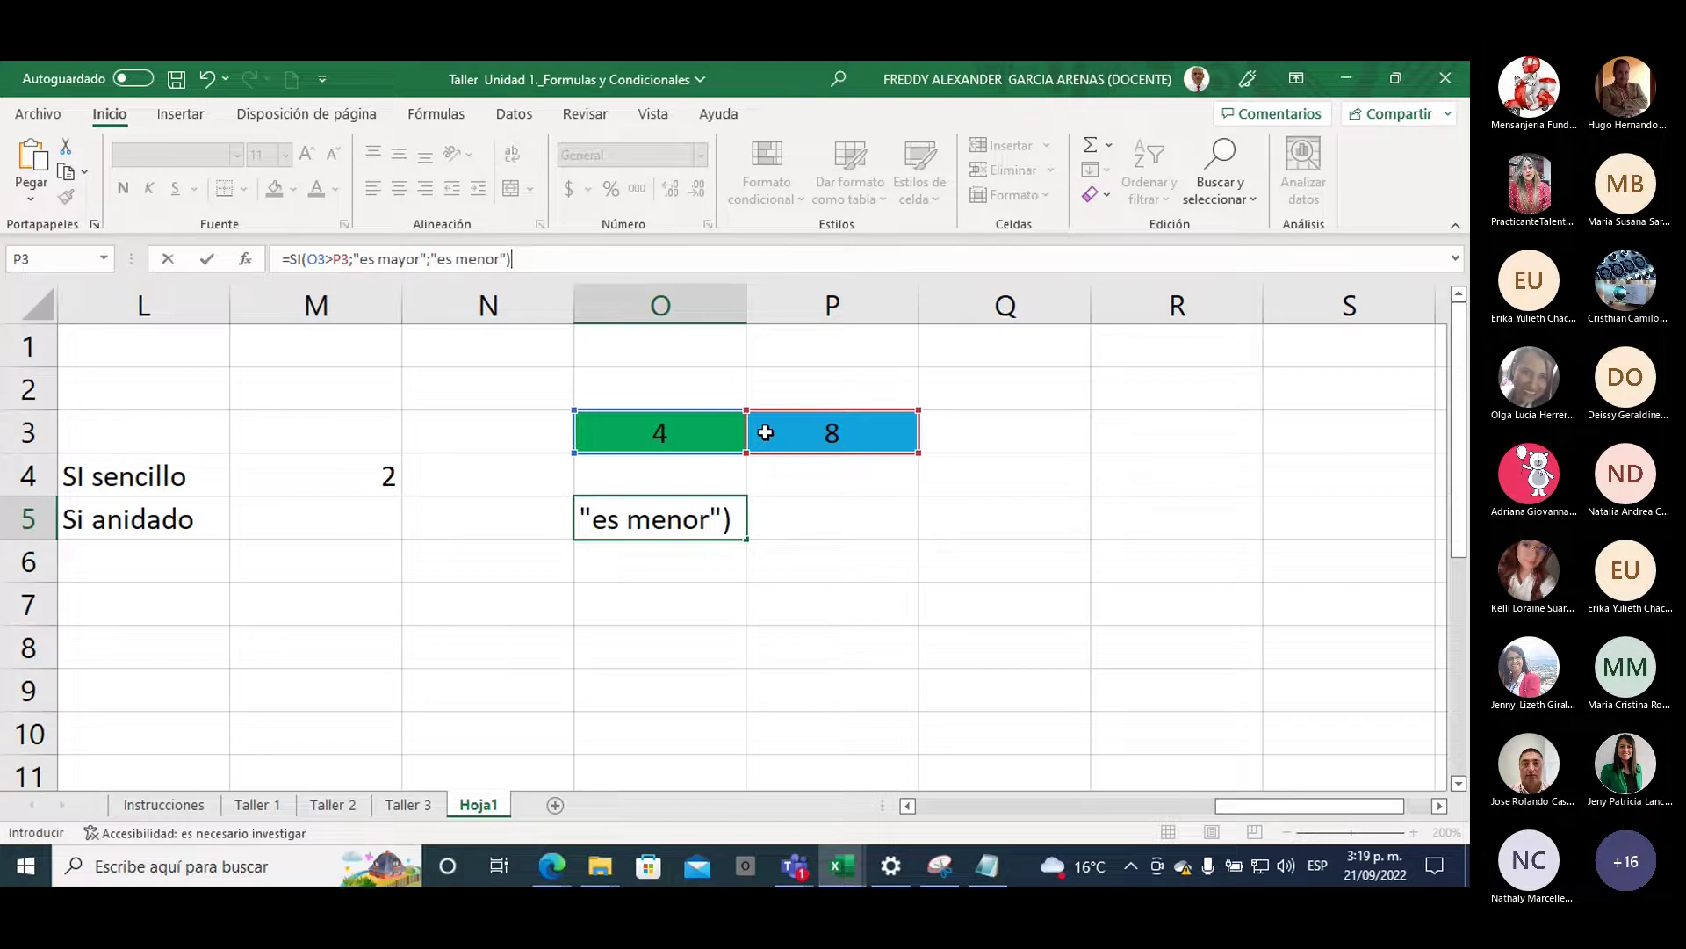
{"action": "left_click_drag", "start_coordinate": [527, 258], "coordinate": [279, 258]}
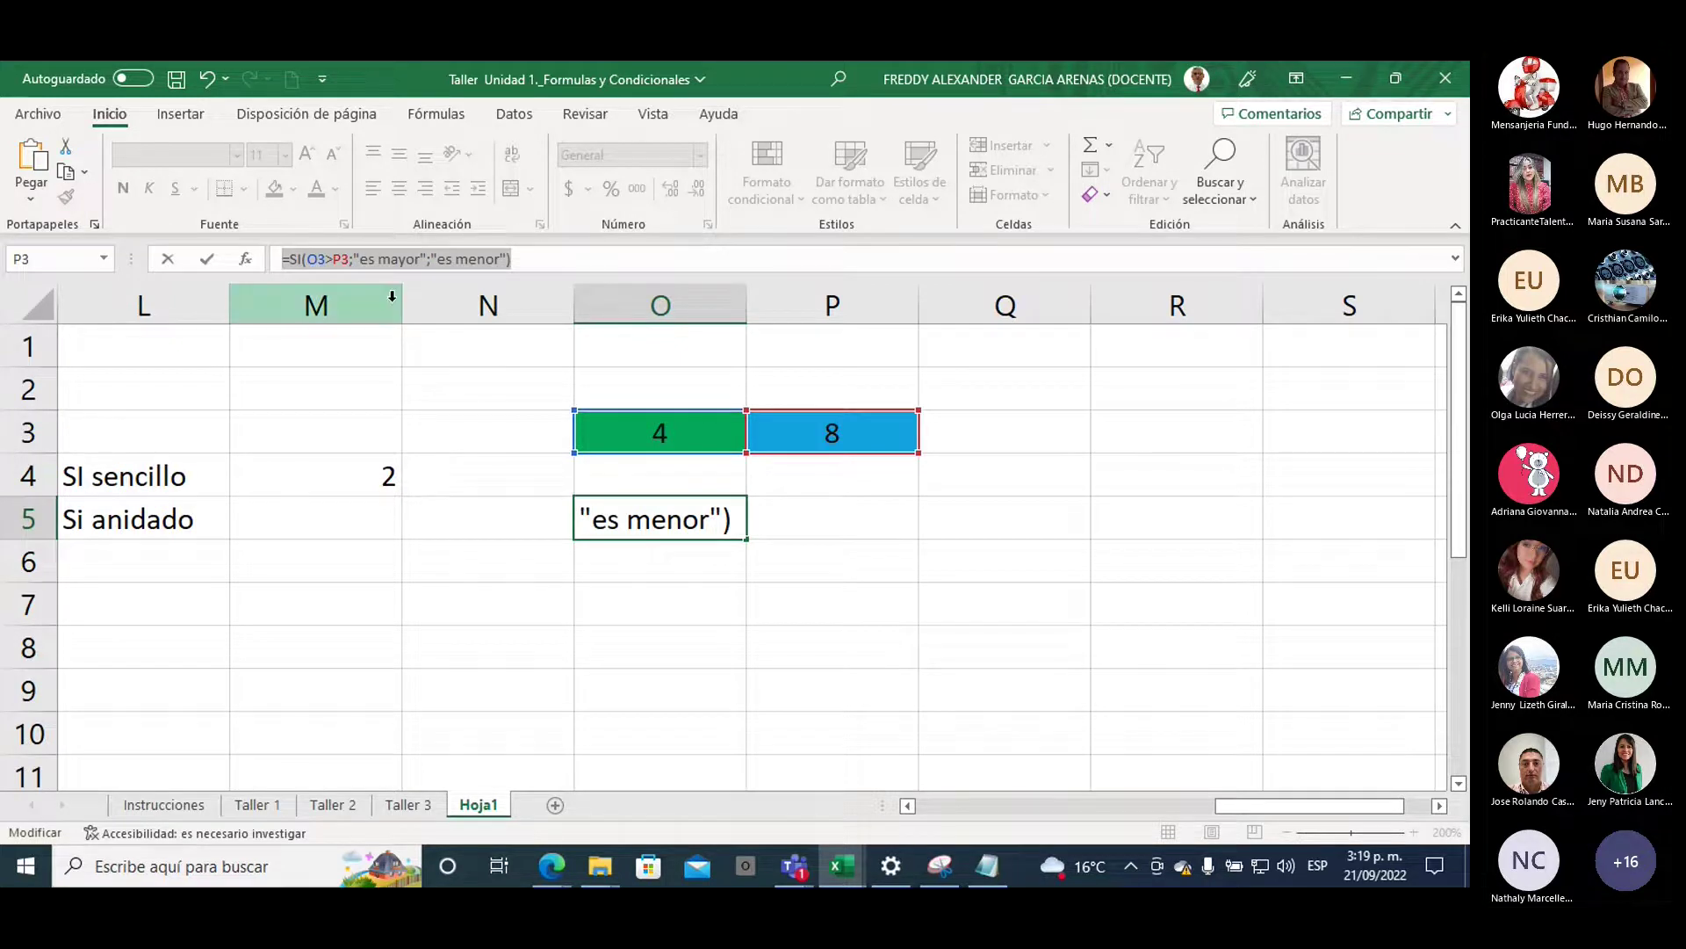
{"action": "left_click", "coordinate": [527, 263]}
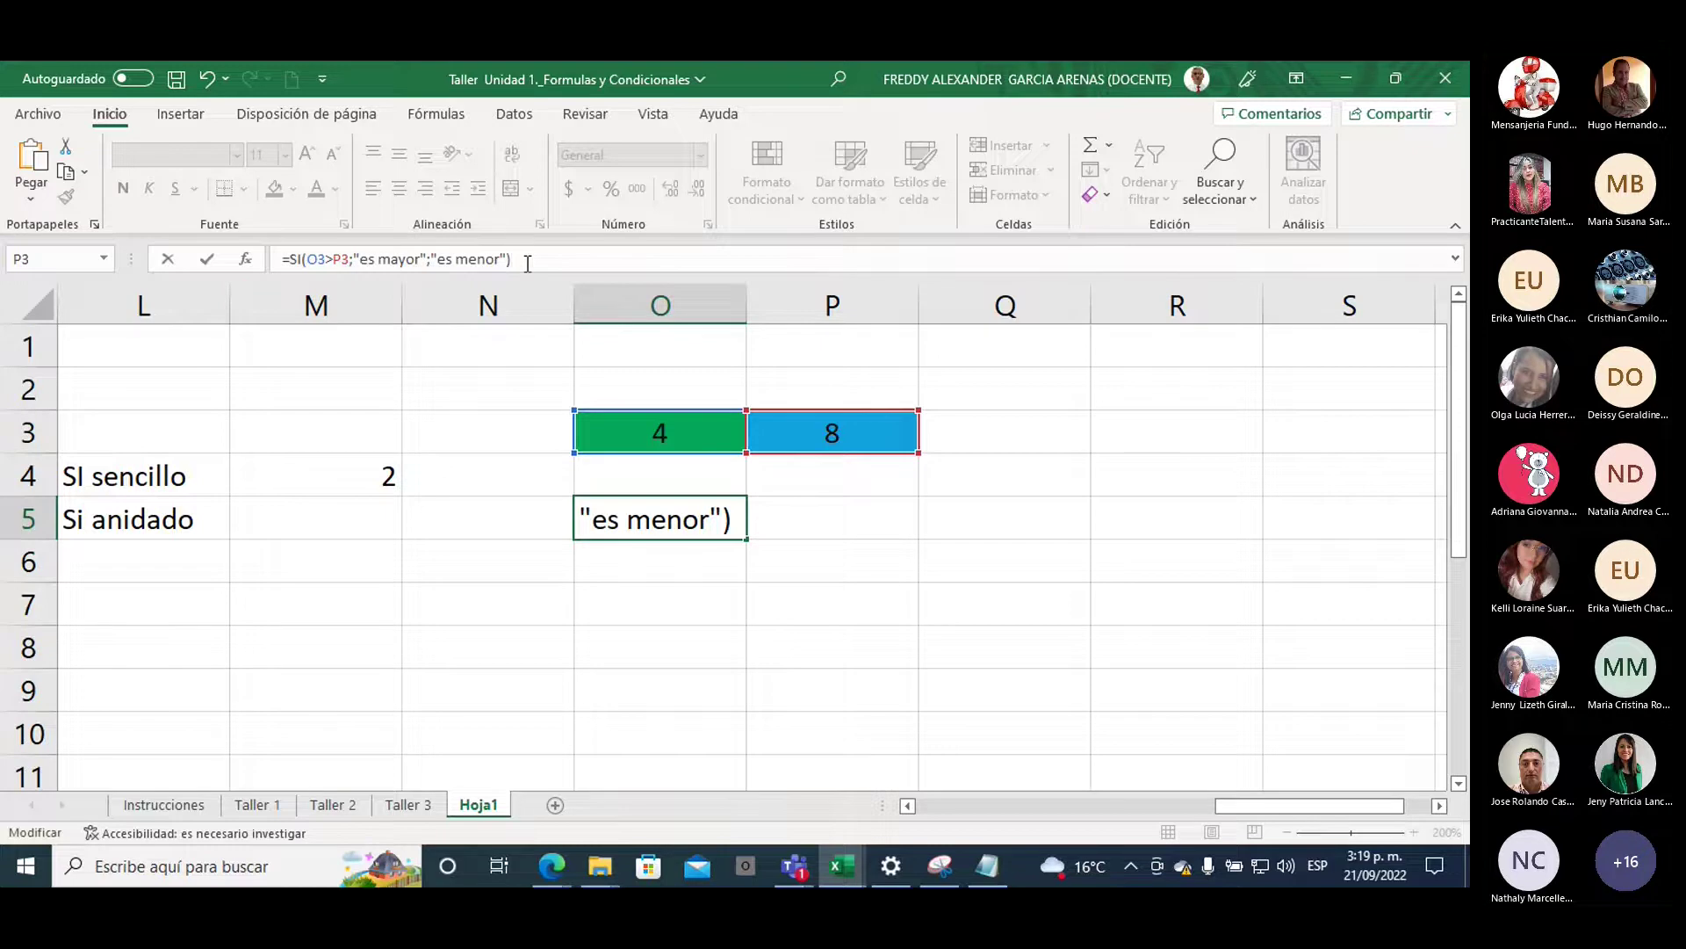
{"action": "key", "text": "Return"}
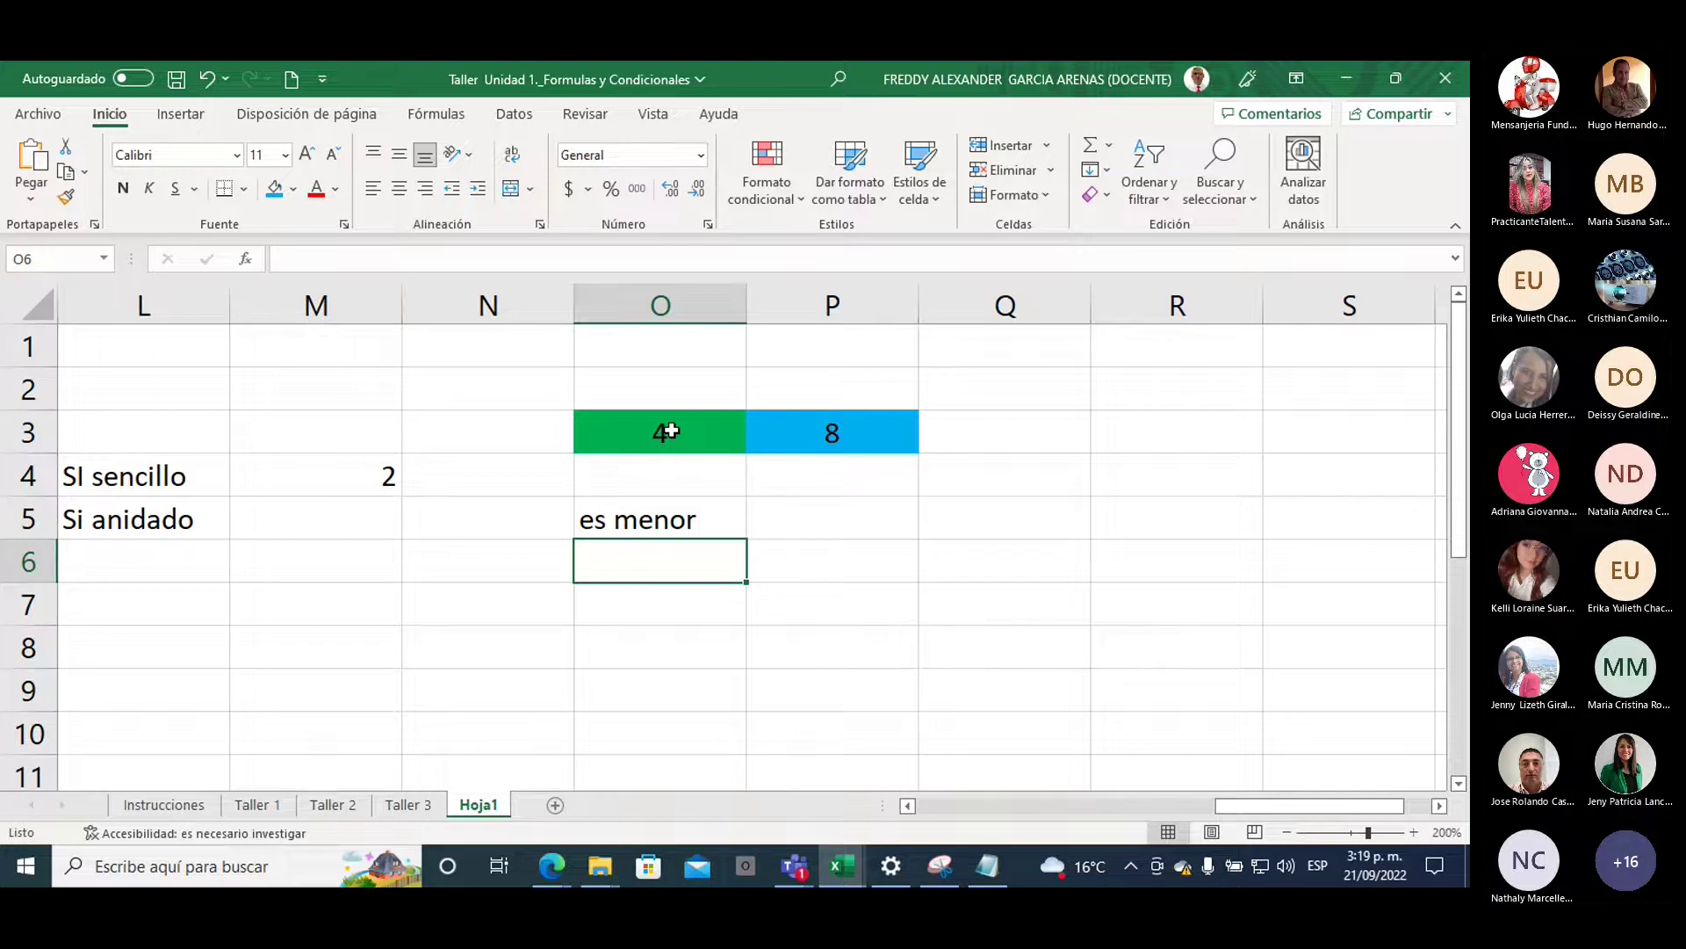
Change O3 to 9 and check the result in O5
{"action": "left_click", "coordinate": [669, 431]}
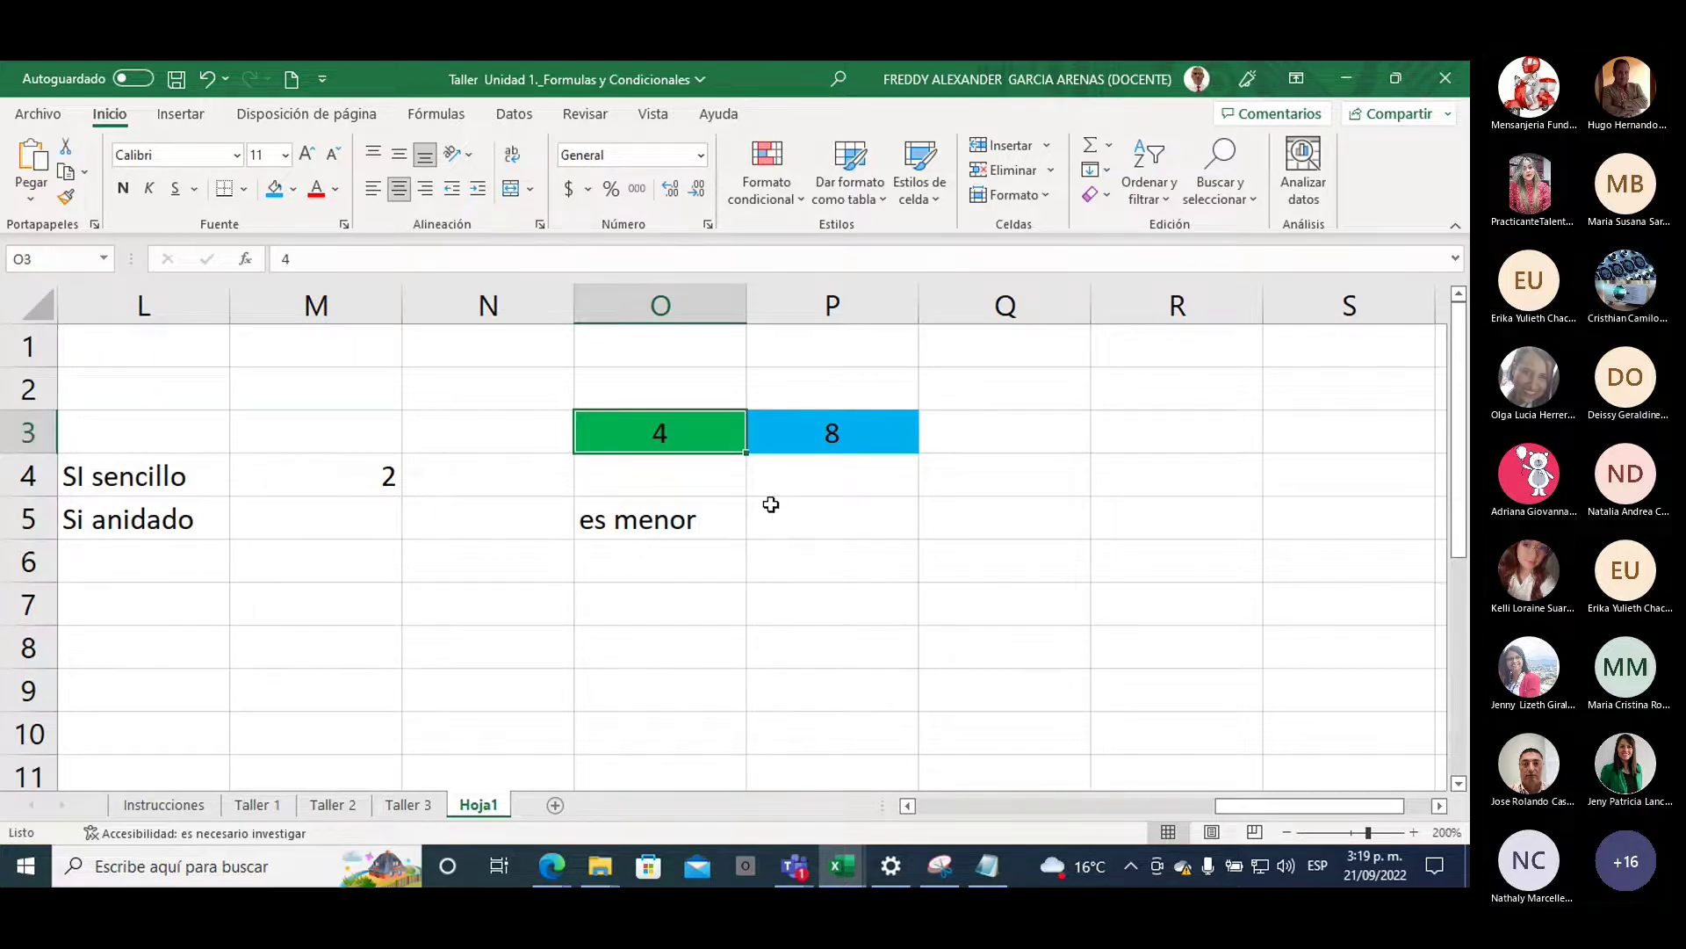
{"action": "type", "text": "9"}
{"action": "key", "text": "Return"}
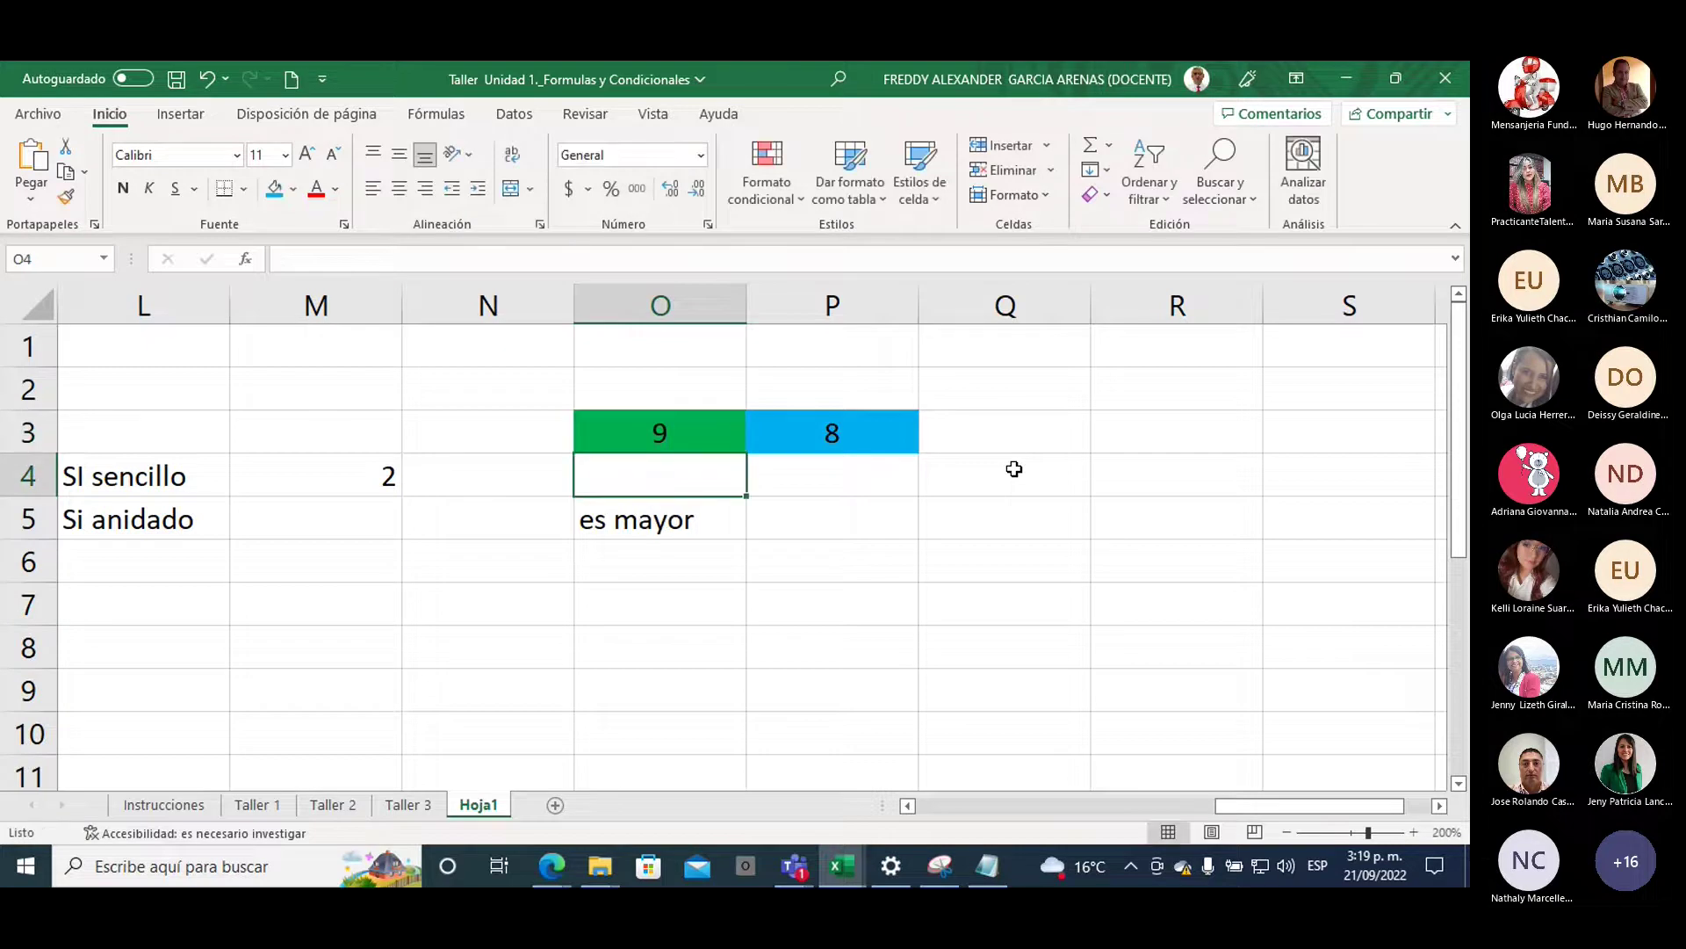
{"action": "left_click", "coordinate": [691, 525]}
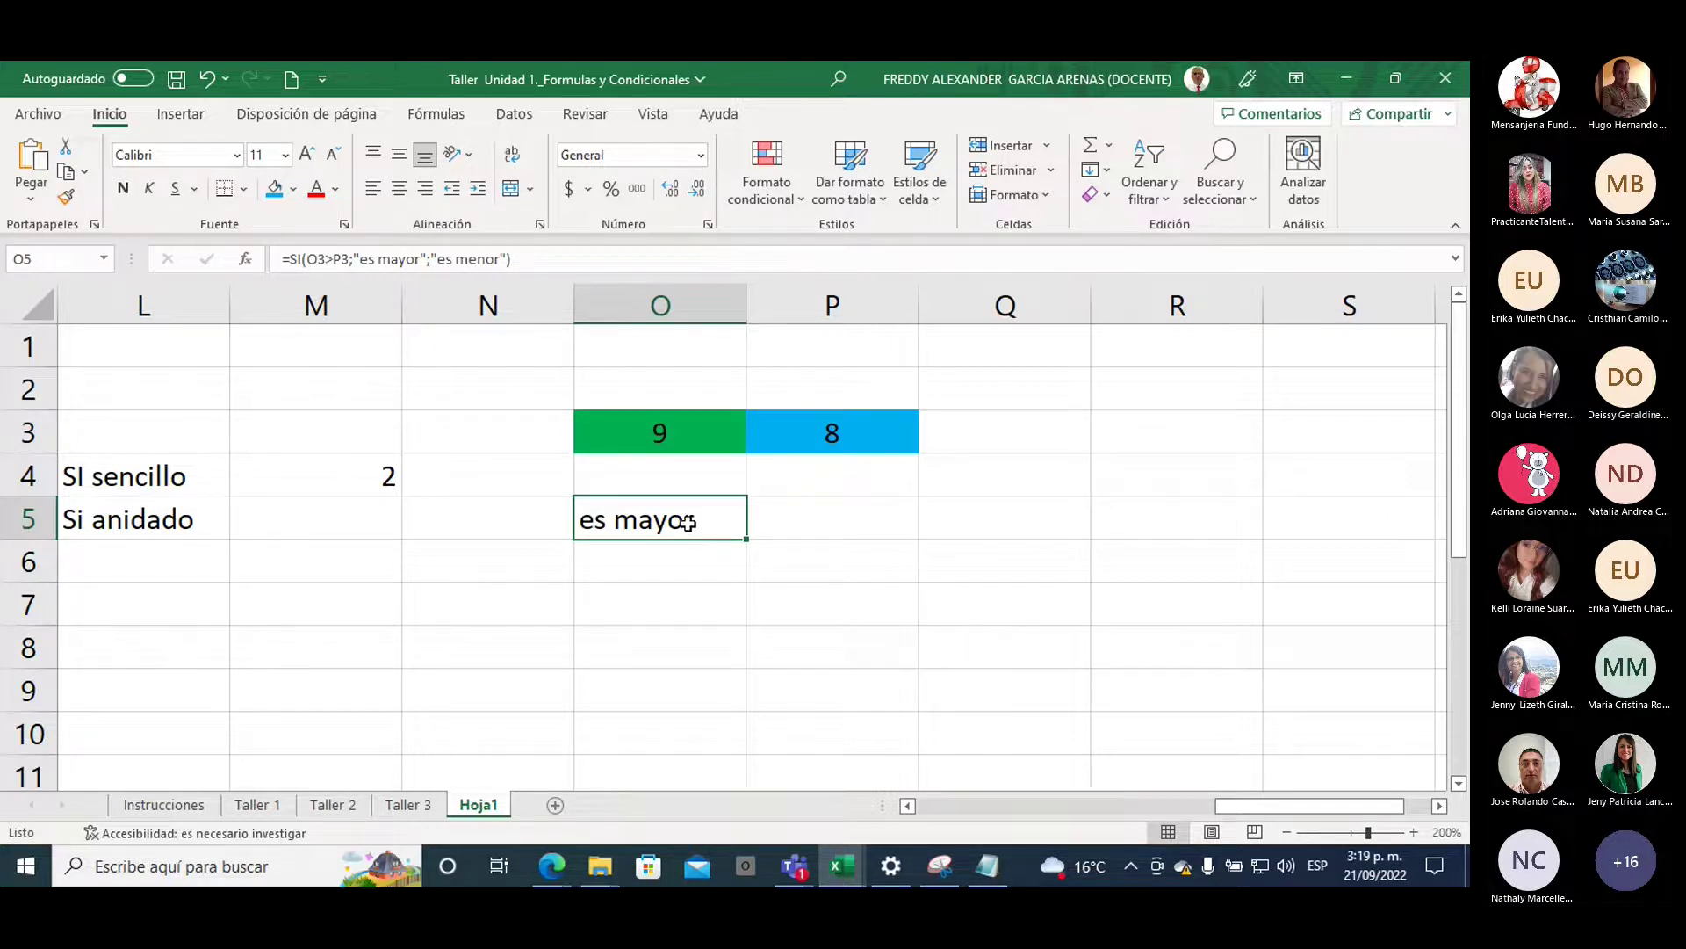
Change O3 to 8, review O5's formula again, then select R3
{"action": "left_click", "coordinate": [741, 436]}
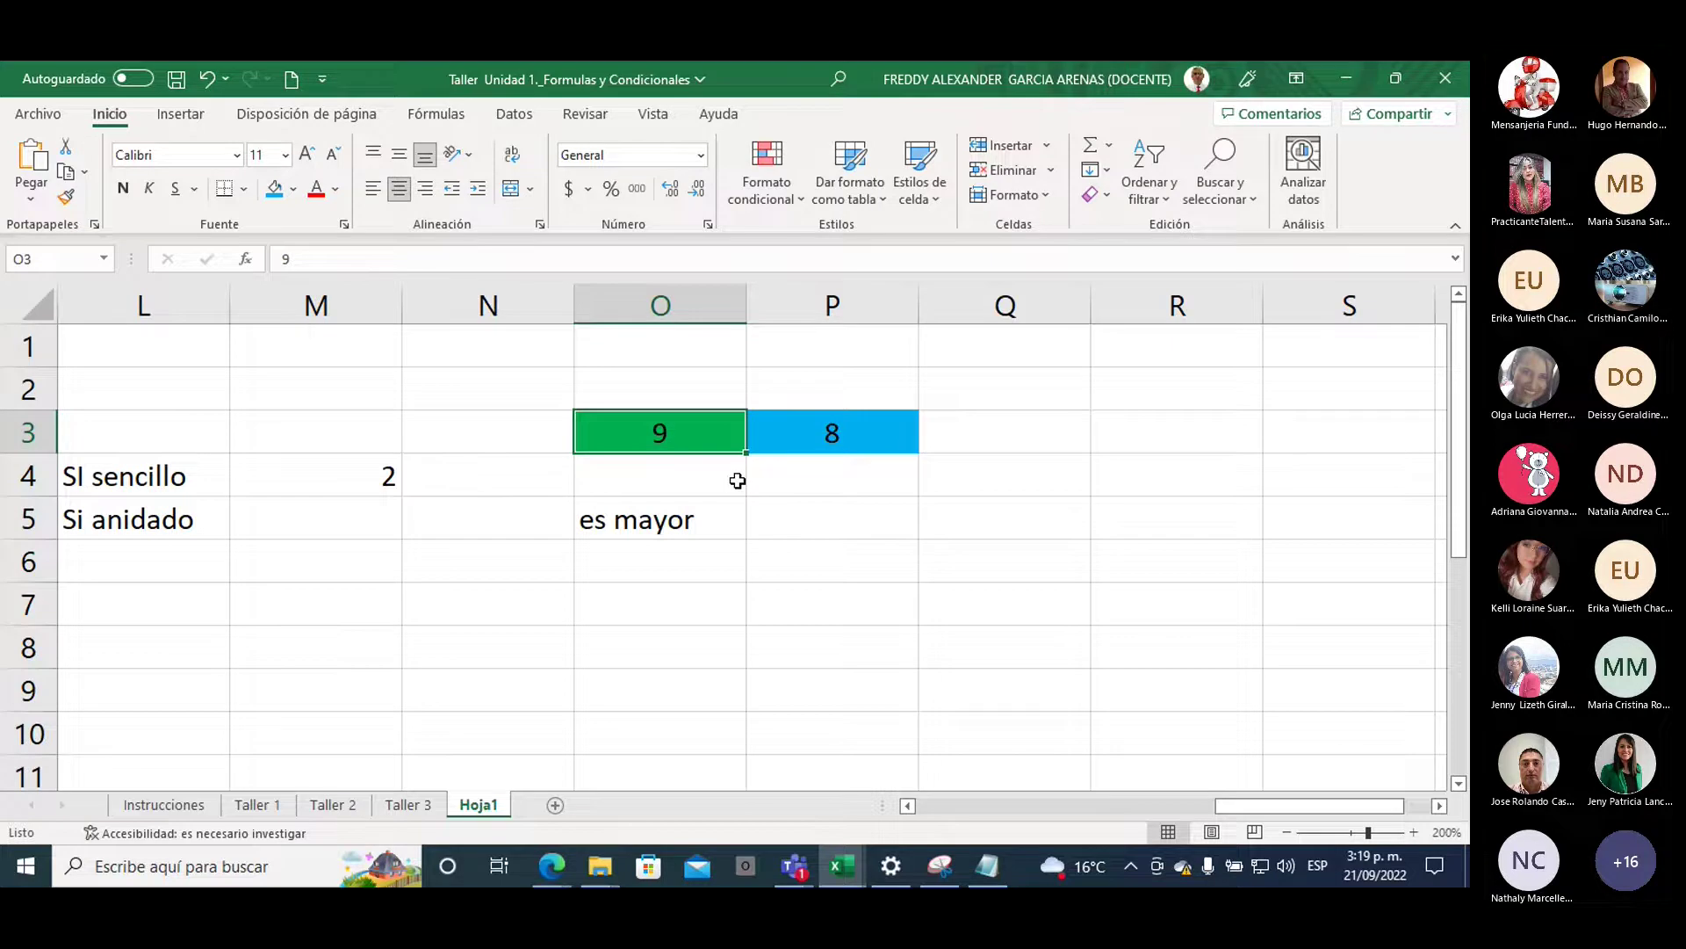
{"action": "type", "text": "8"}
{"action": "key", "text": "Return"}
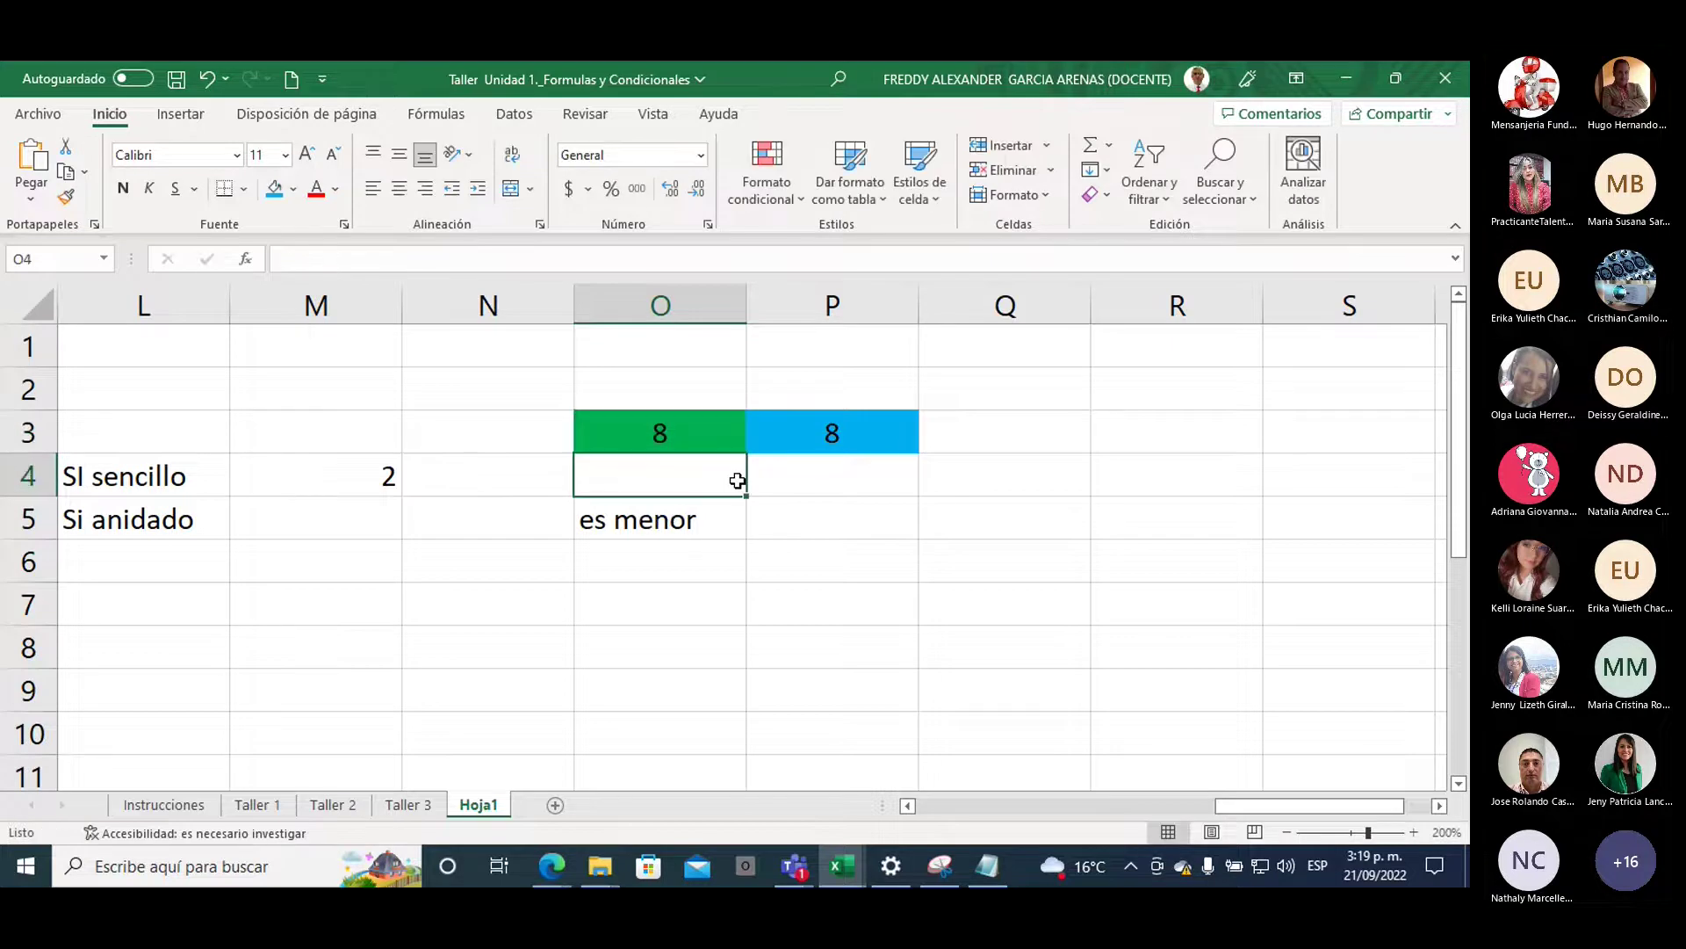
{"action": "left_click", "coordinate": [879, 531]}
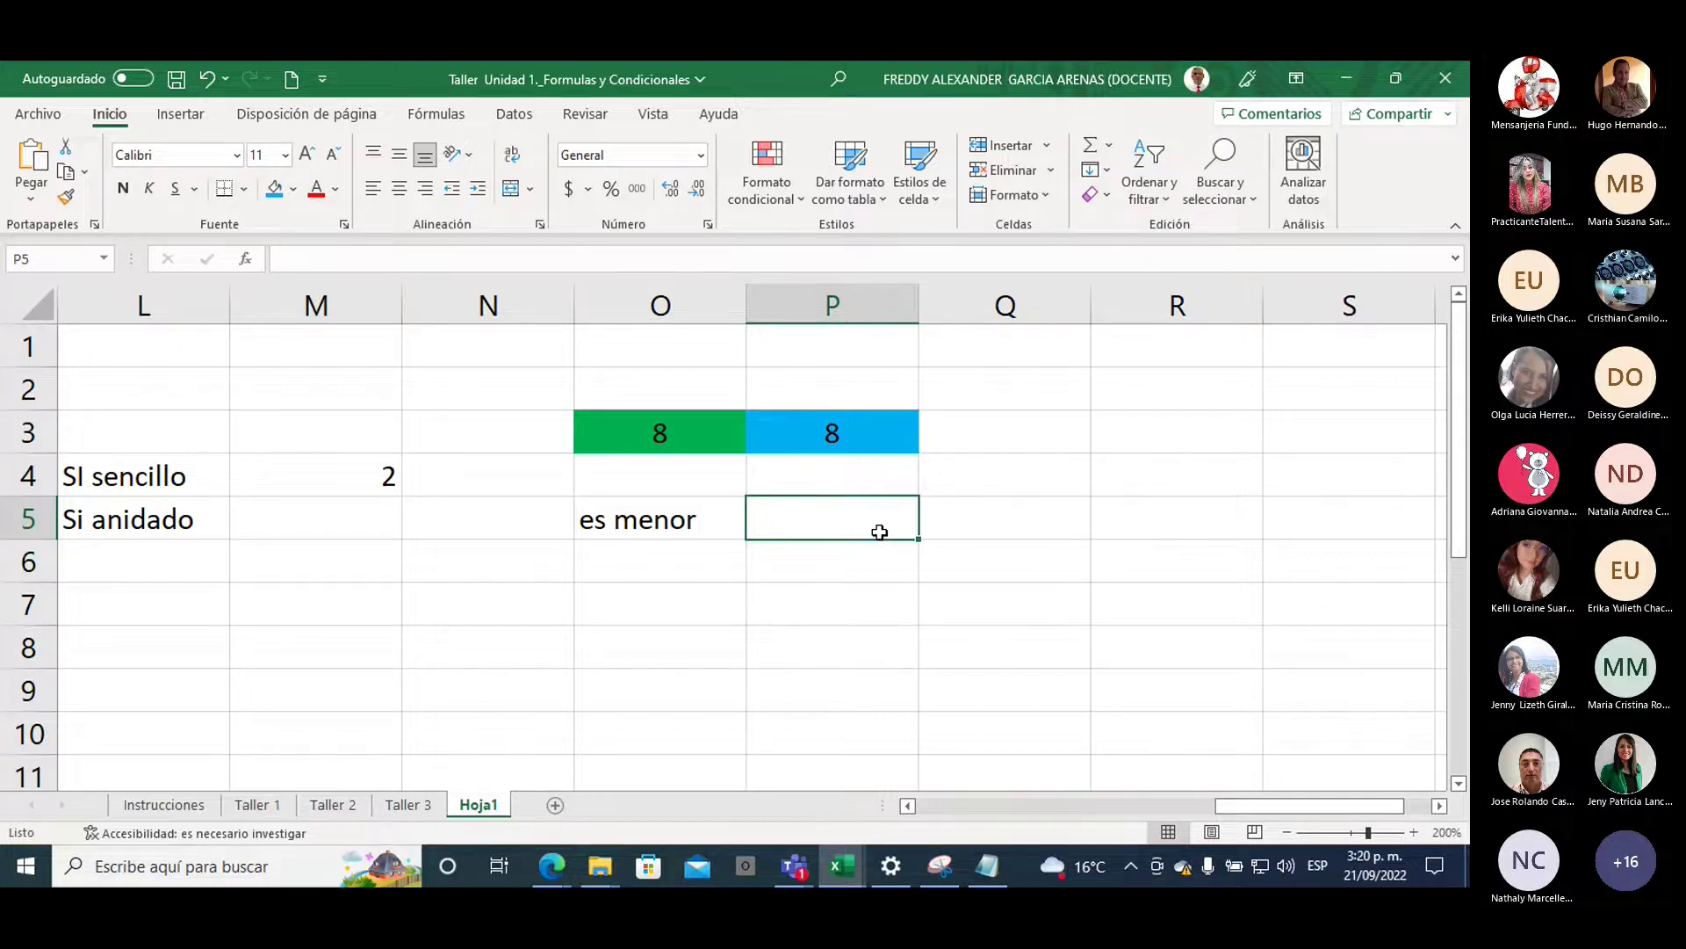
{"action": "key", "text": "Left"}
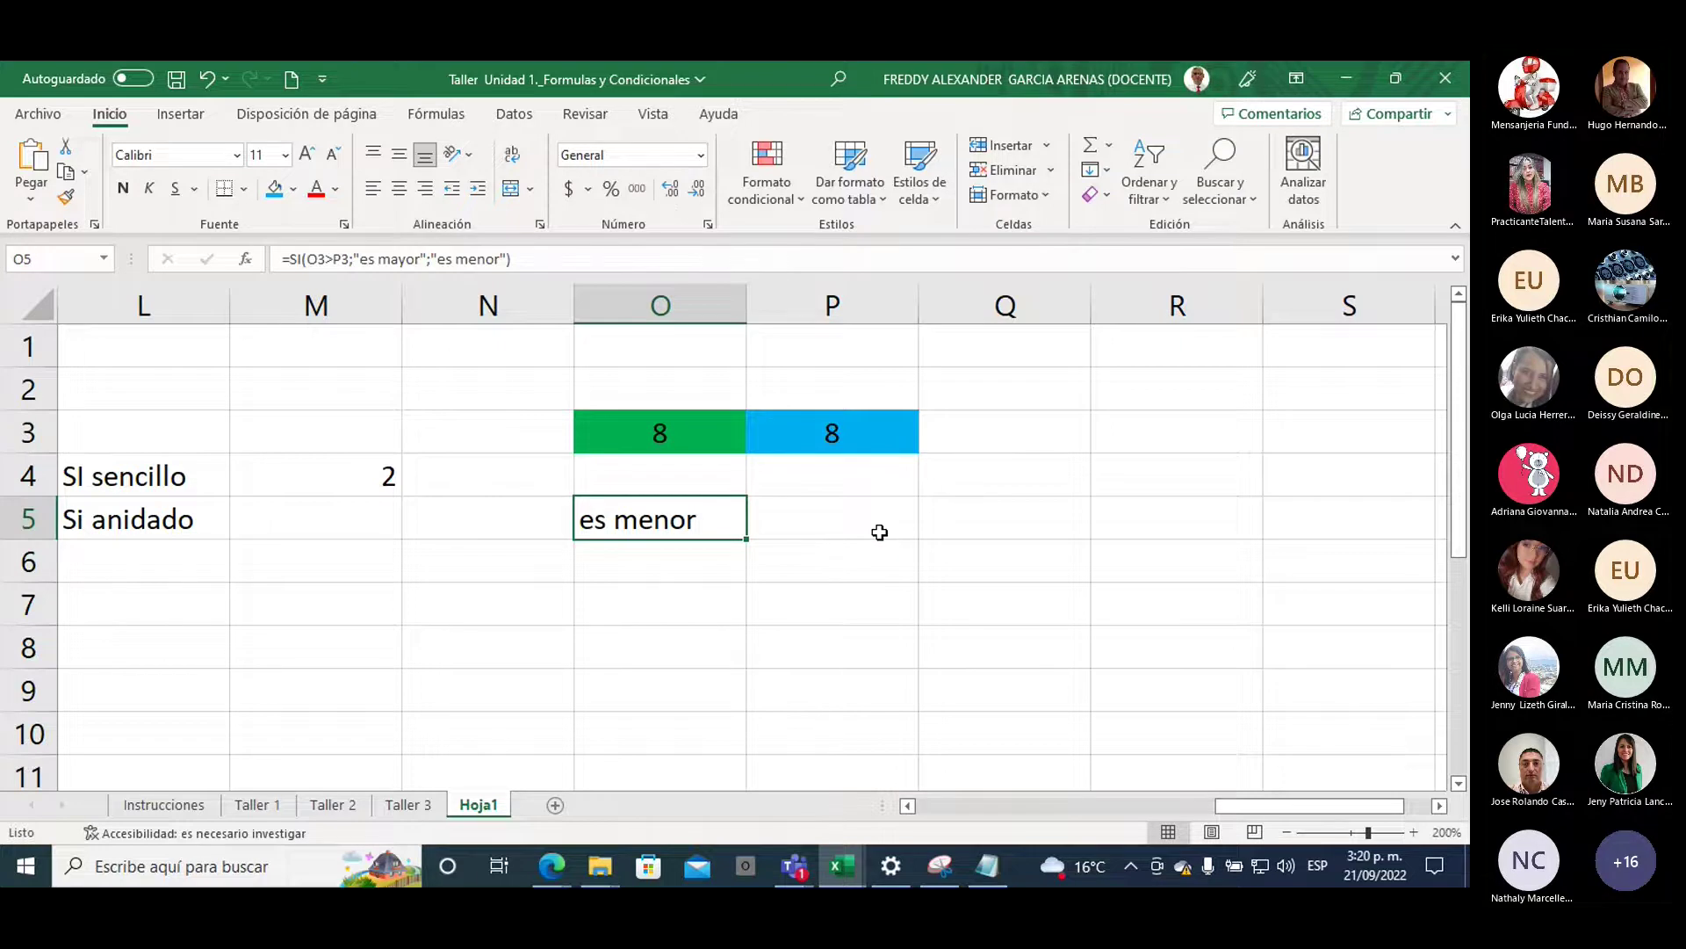
{"action": "left_click", "coordinate": [1108, 439]}
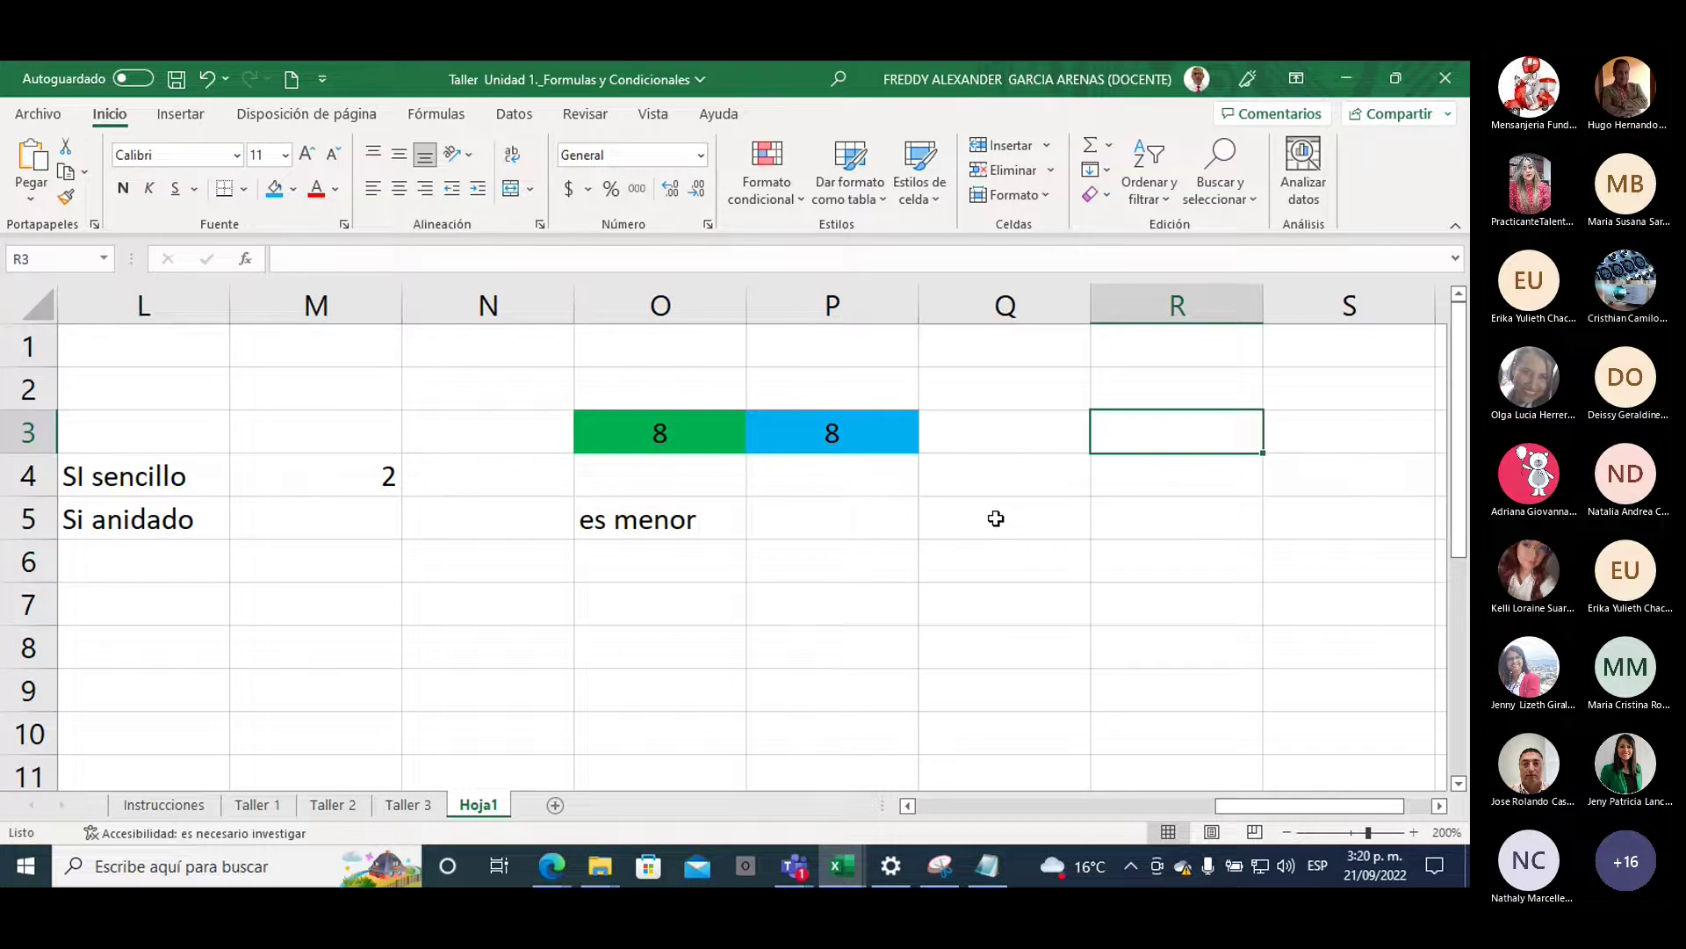
Enter es mayor in R3 and es menor in R5
{"action": "type", "text": "es mayo"}
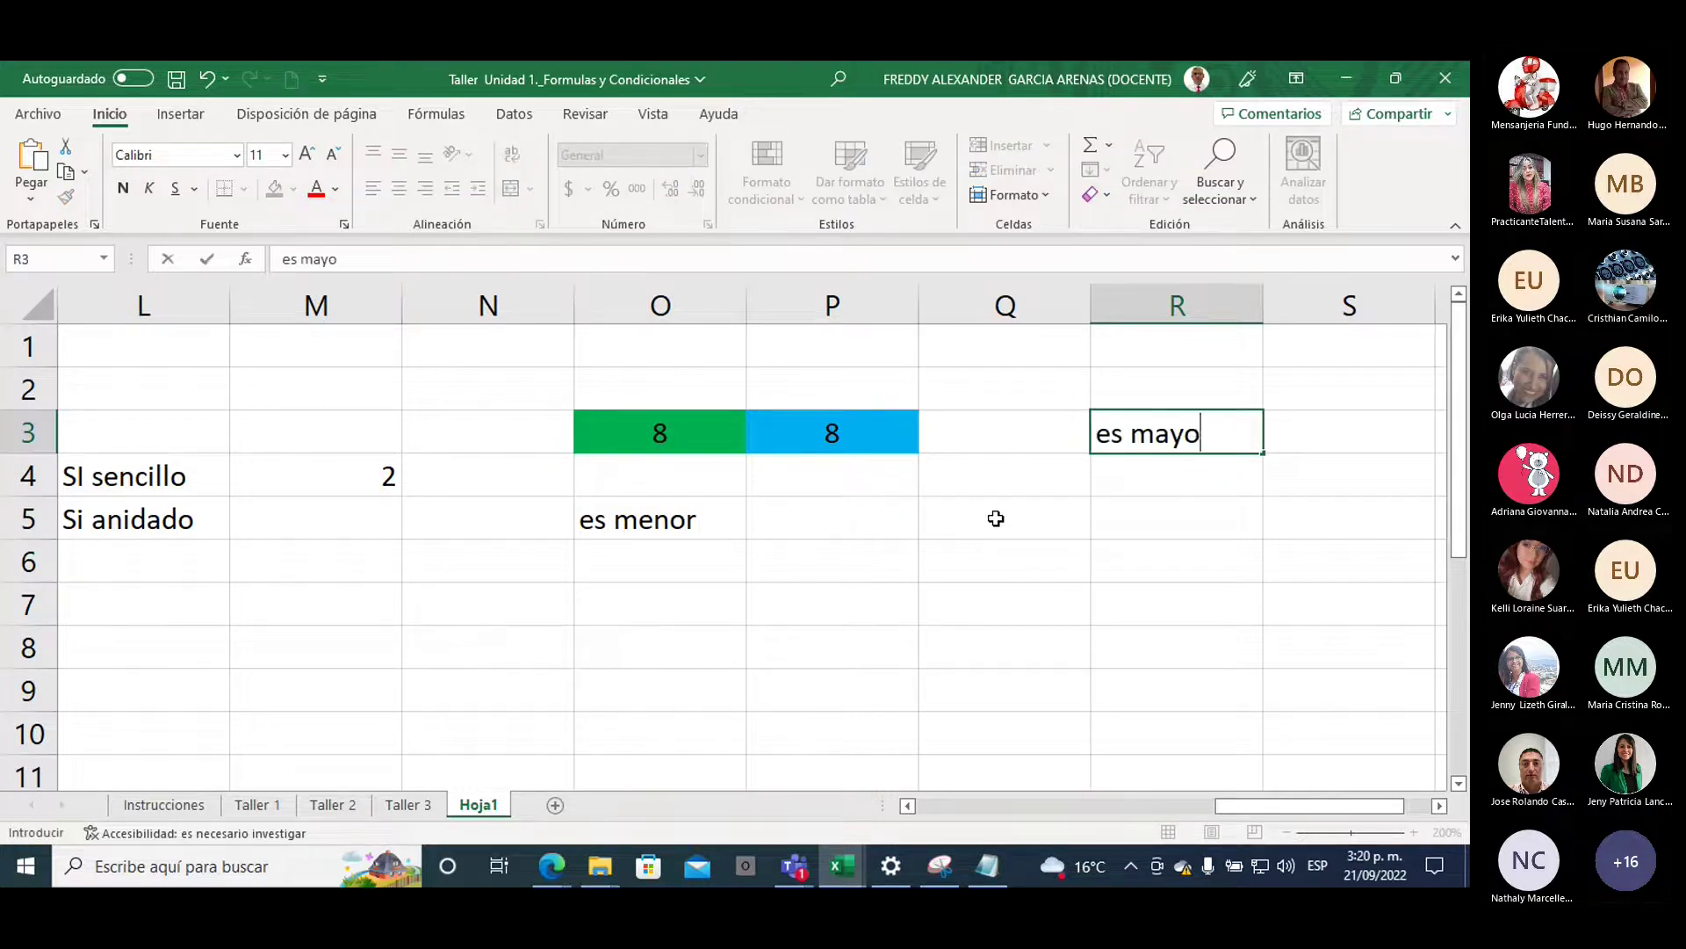
{"action": "type", "text": "r"}
{"action": "left_click", "coordinate": [1127, 513]}
{"action": "type", "text": "es"}
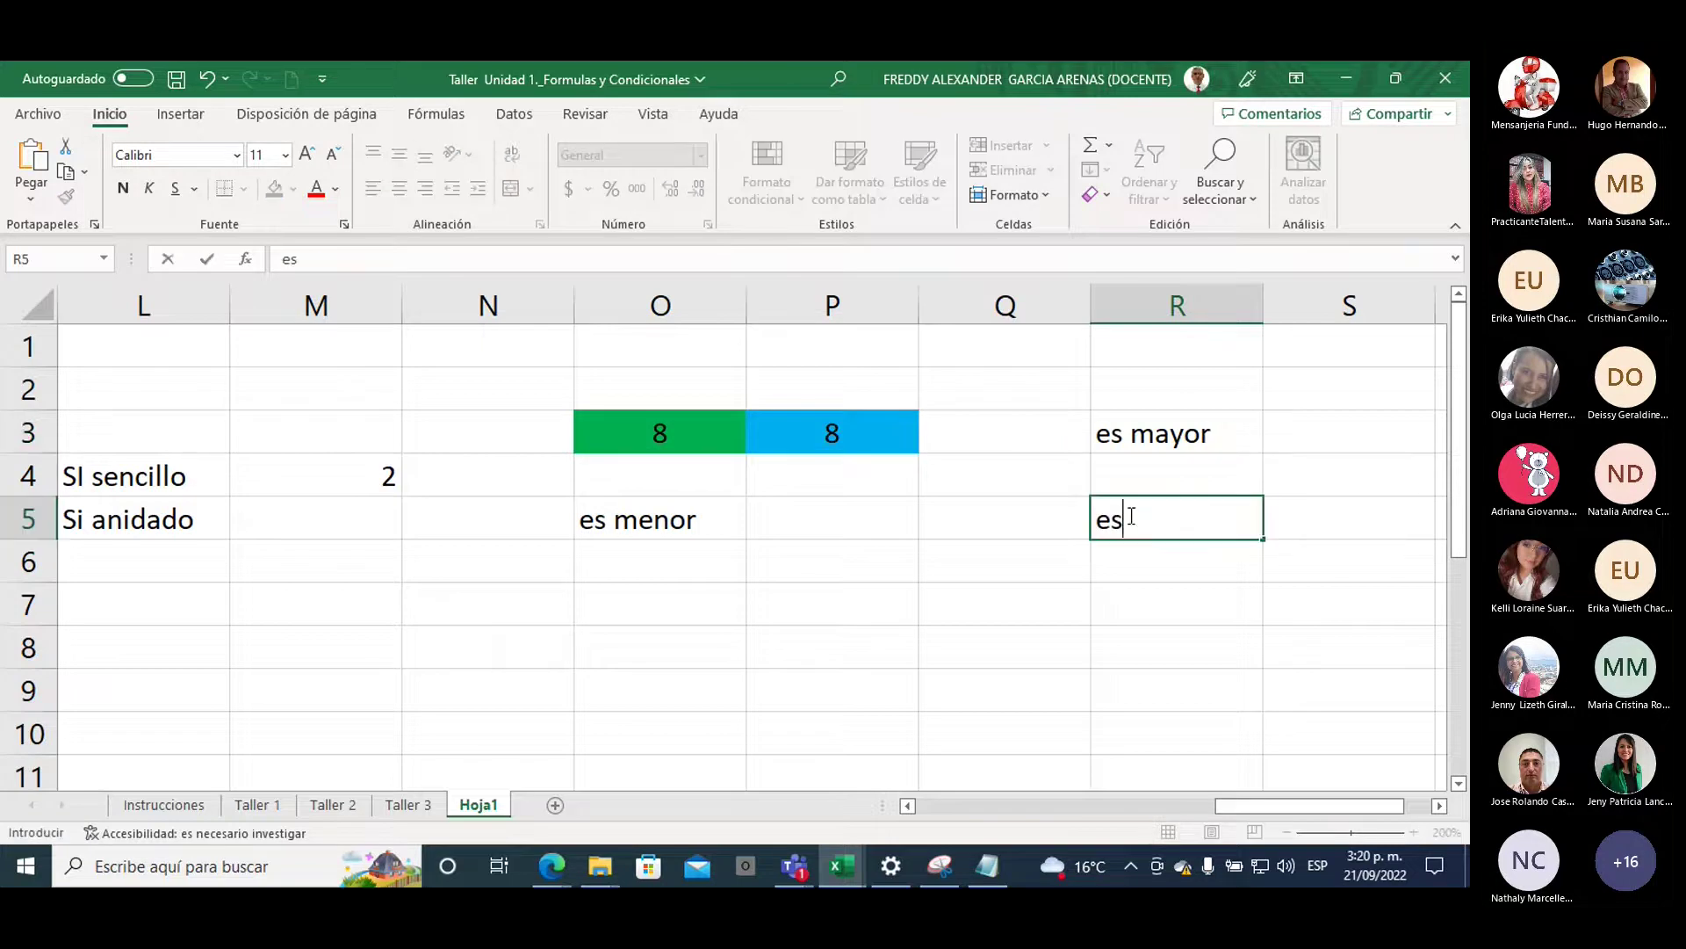
{"action": "type", "text": " menor"}
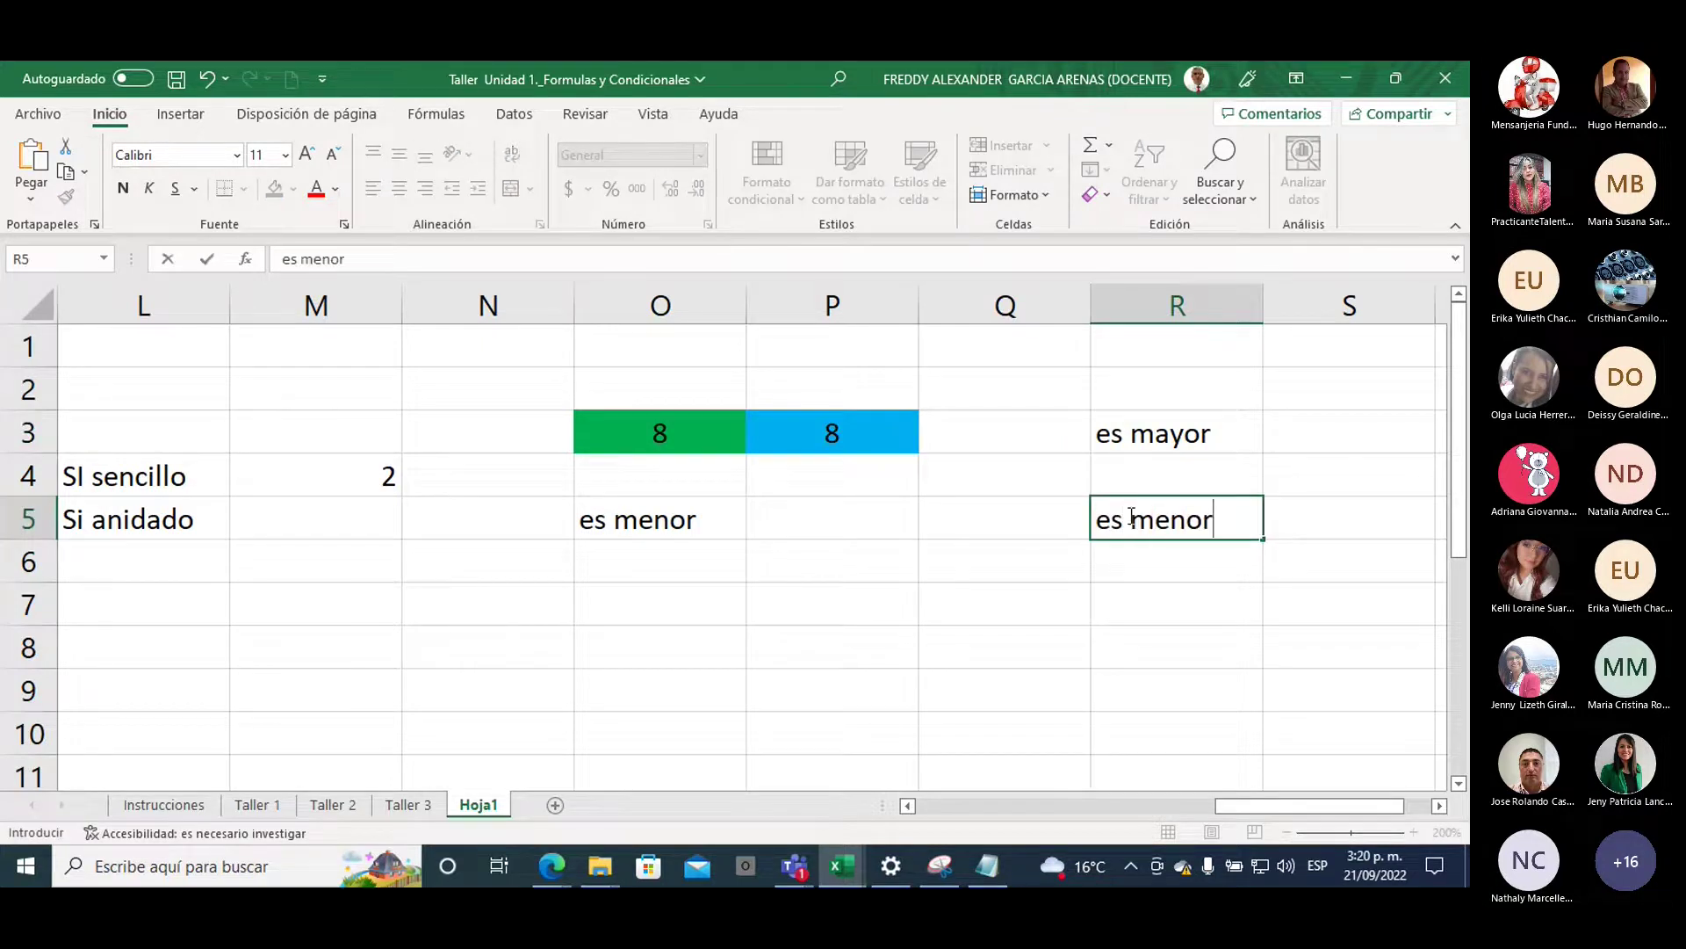
{"action": "key", "text": "Return"}
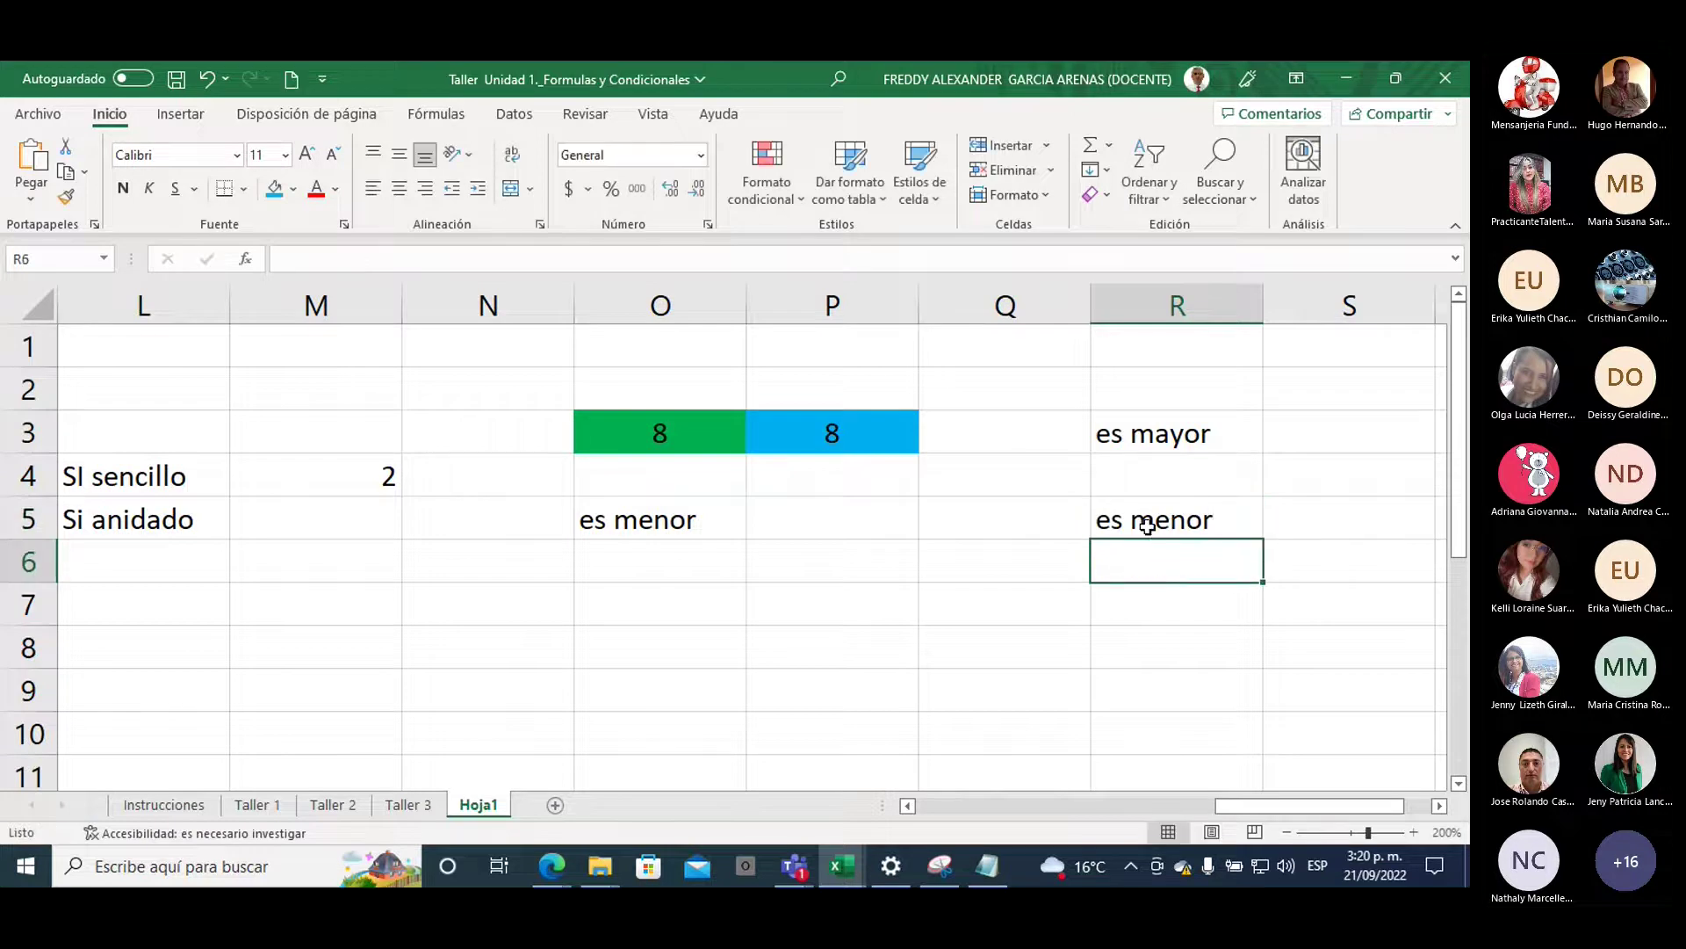
Add es igual in R4 and review the three results in column R
{"action": "left_click", "coordinate": [1141, 474]}
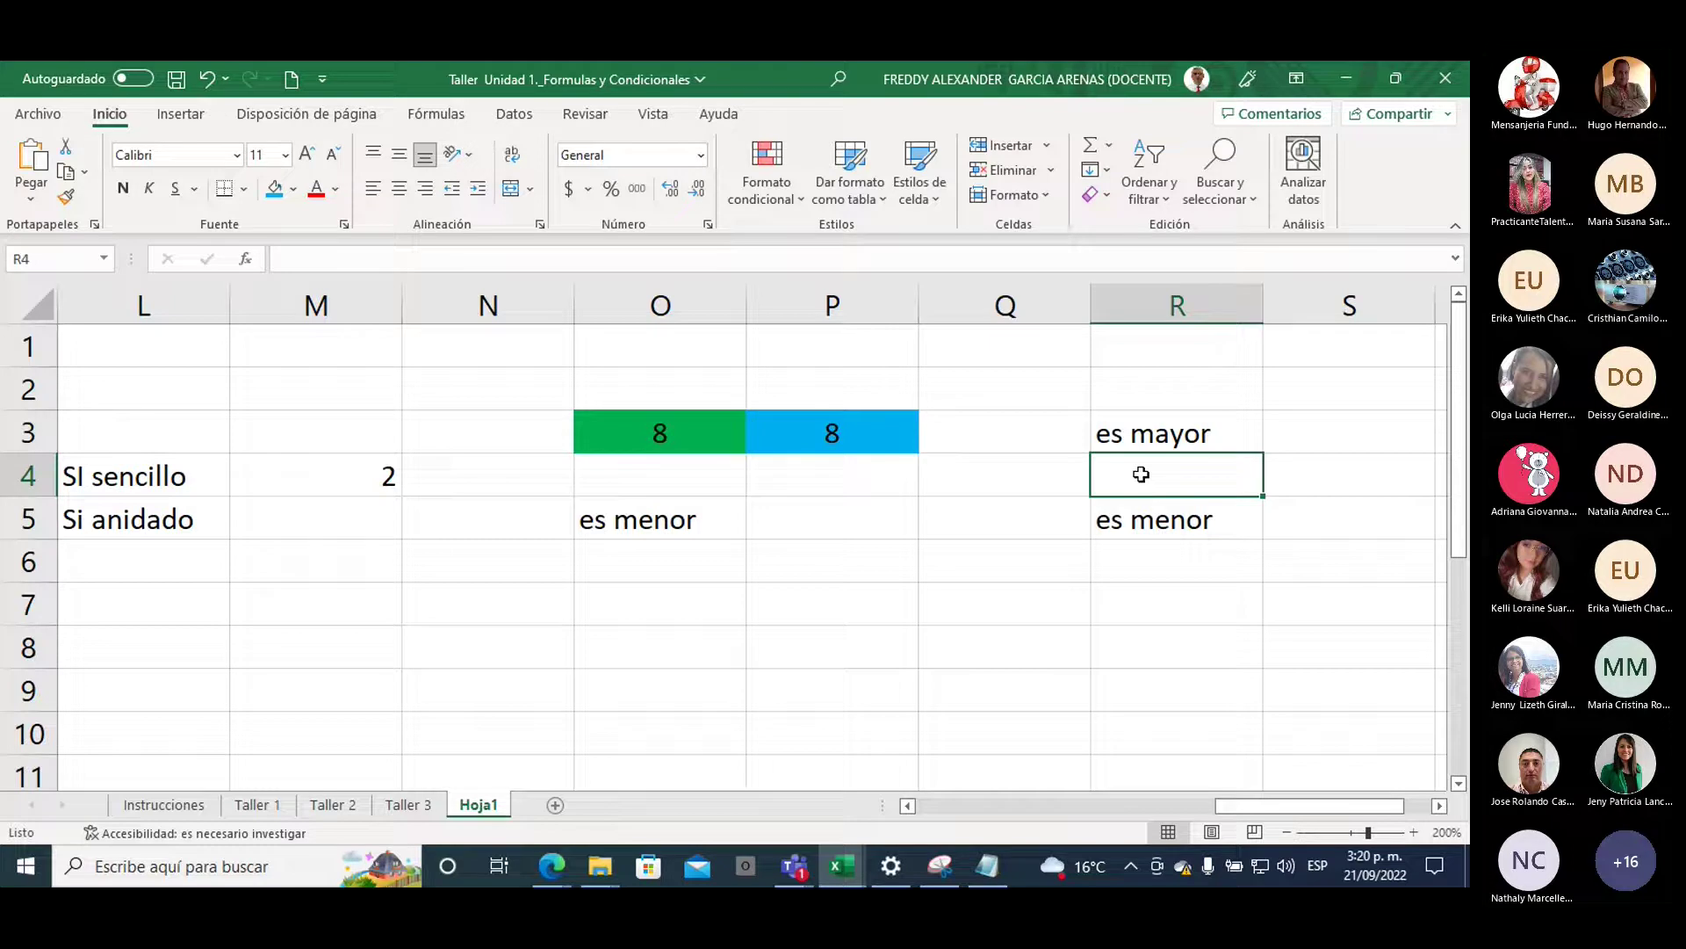
{"action": "type", "text": "es igual"}
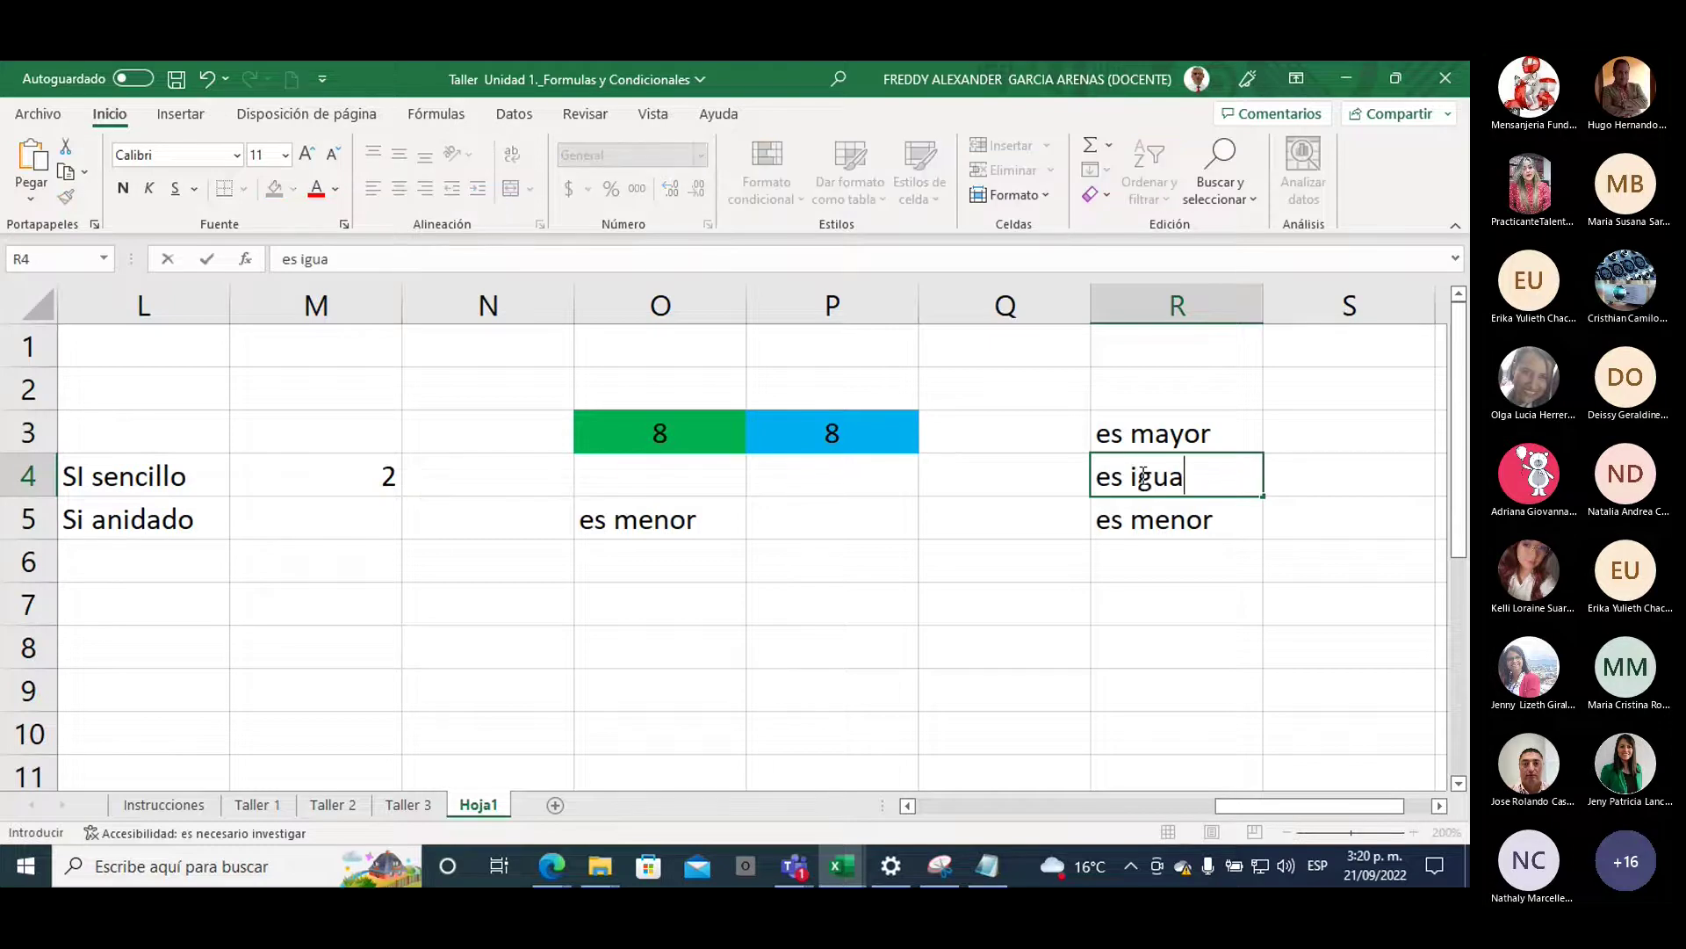
{"action": "left_click", "coordinate": [1065, 485]}
{"action": "left_click", "coordinate": [1133, 483]}
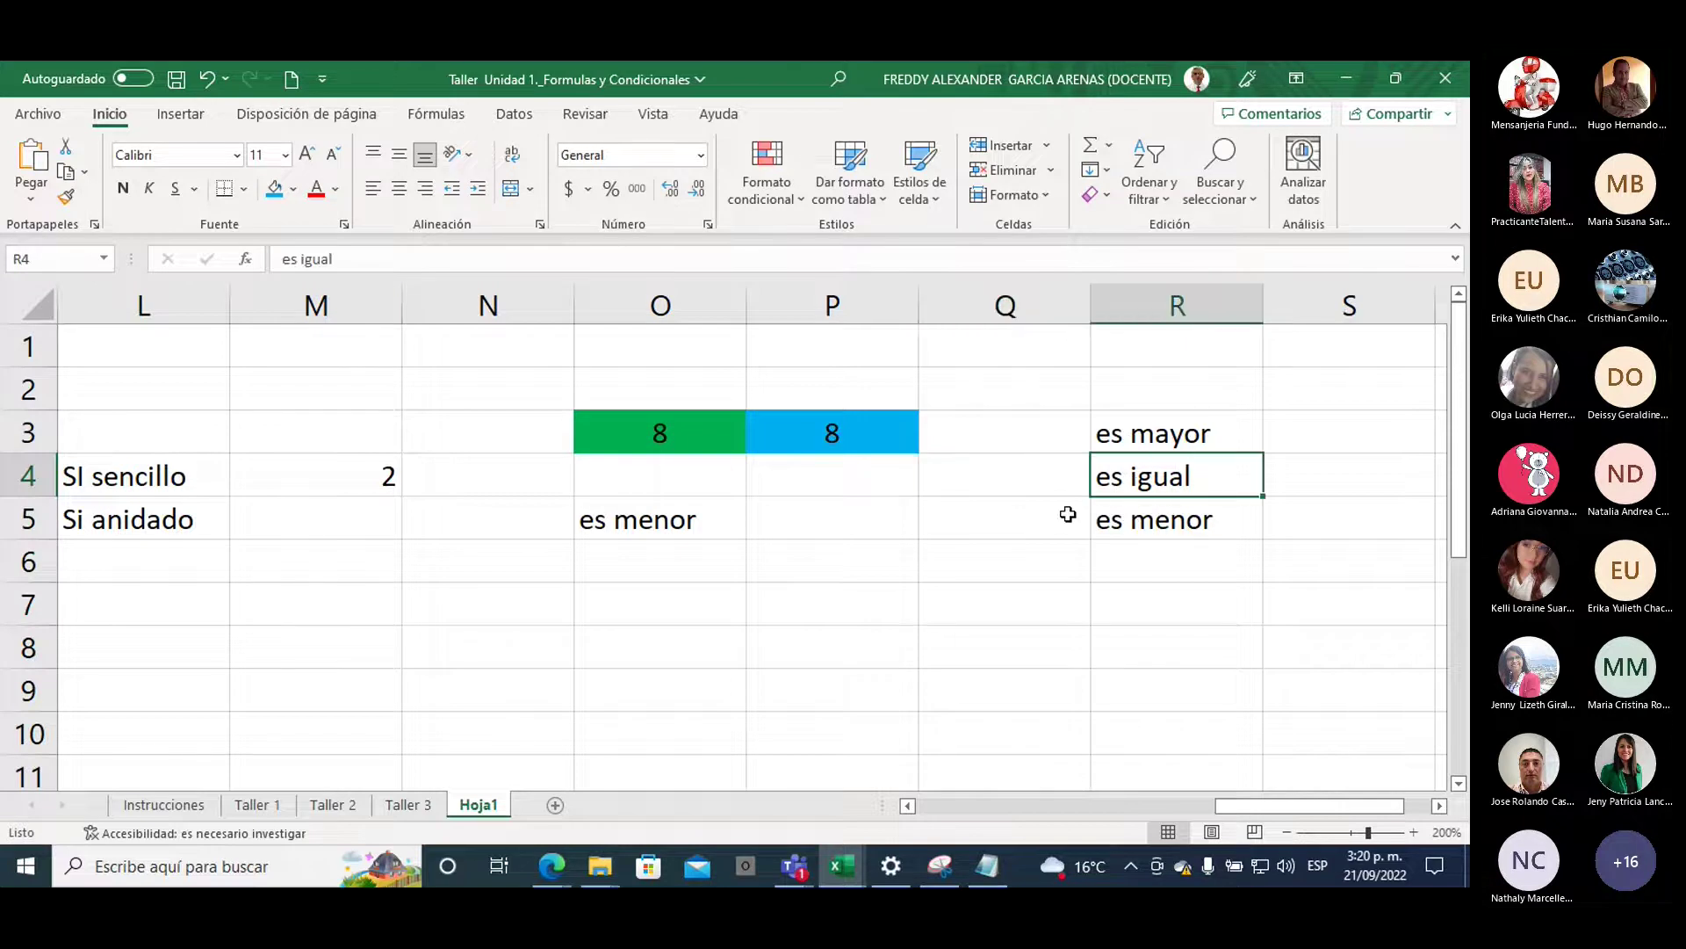
{"action": "left_click", "coordinate": [1113, 438]}
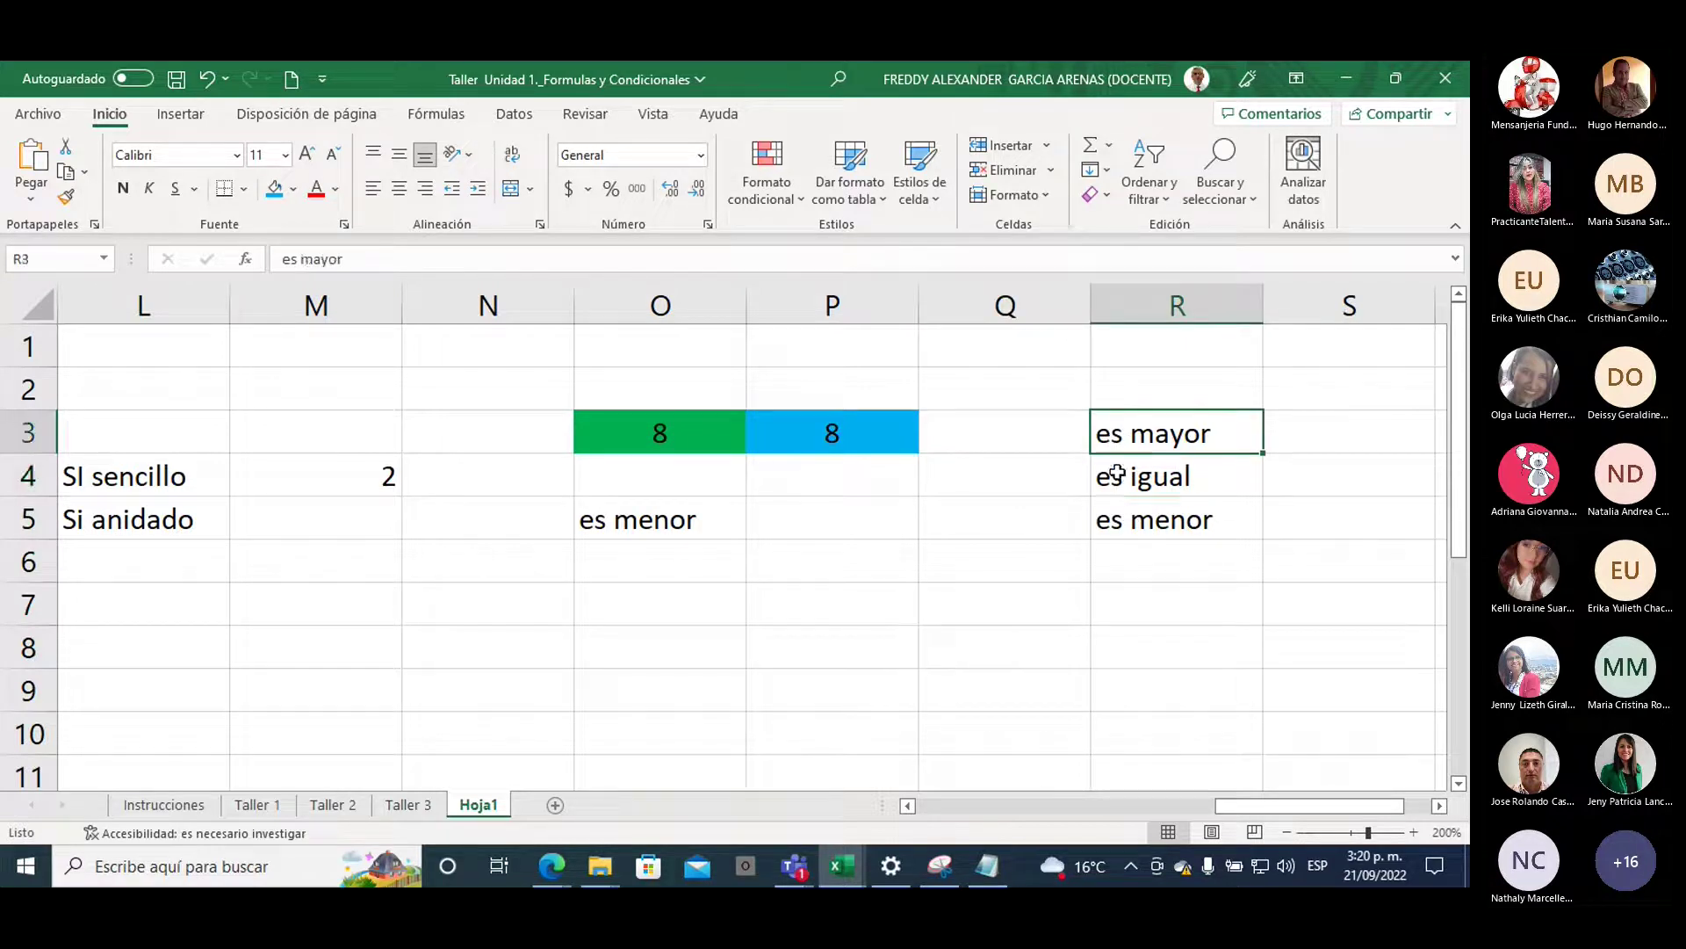
{"action": "left_click", "coordinate": [1123, 518]}
{"action": "left_click", "coordinate": [1120, 482]}
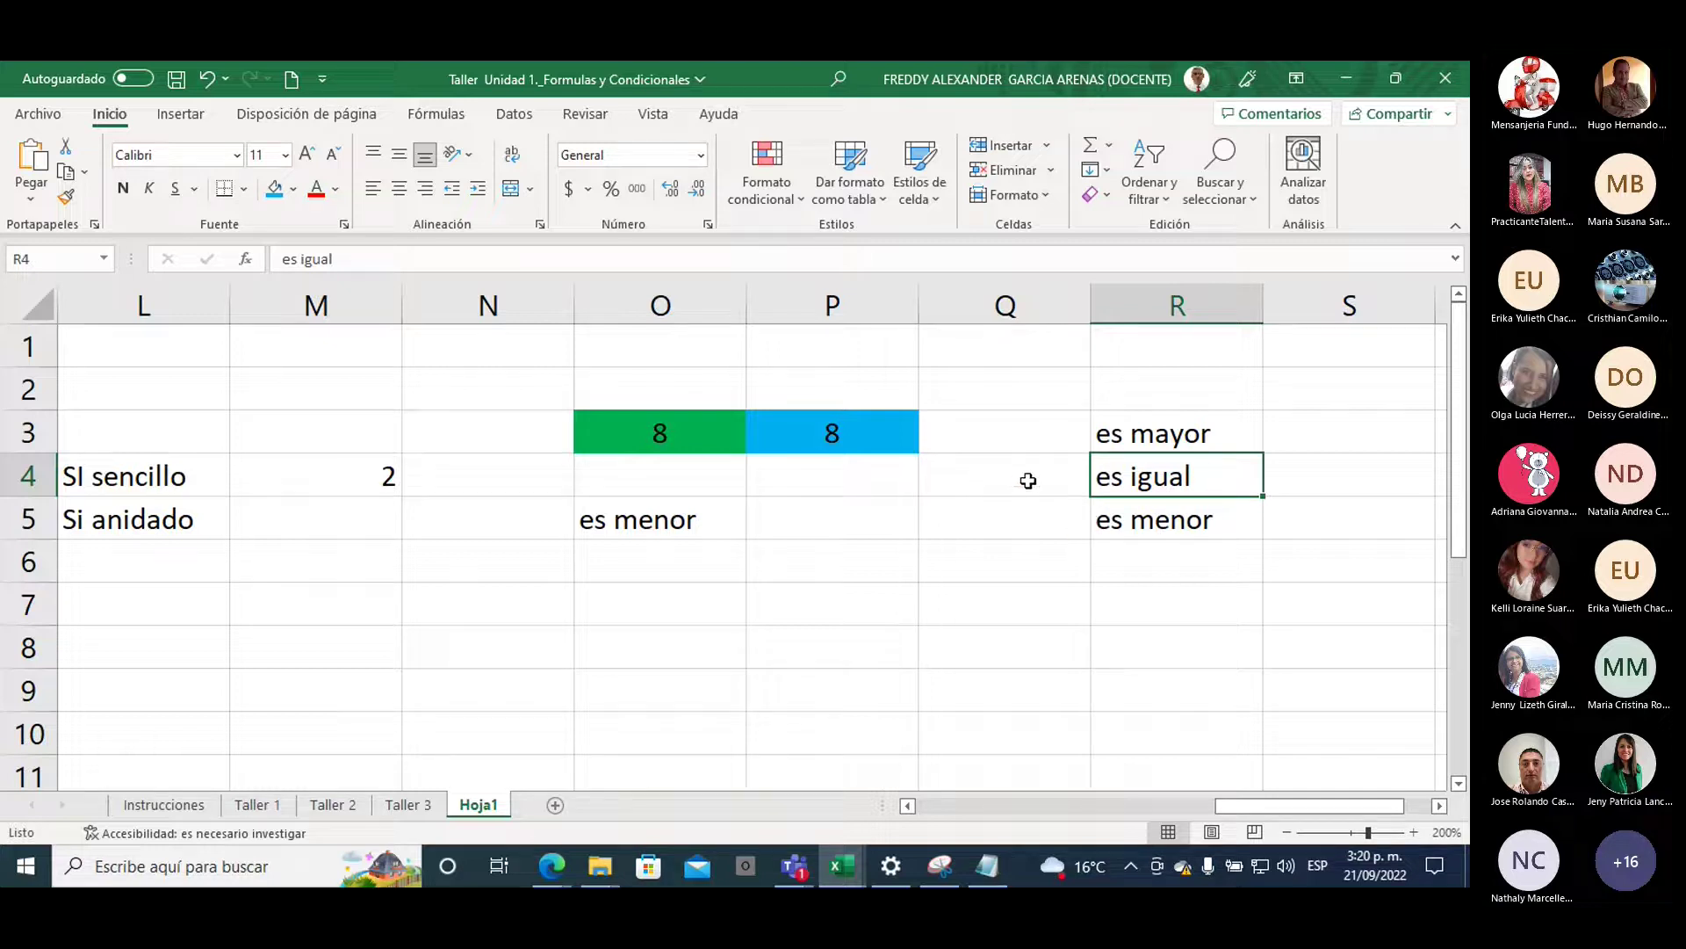
Start O7 with the outer test =SI(O3>P3;"es mayor"; fixing the typo in mayor
{"action": "left_click", "coordinate": [649, 604]}
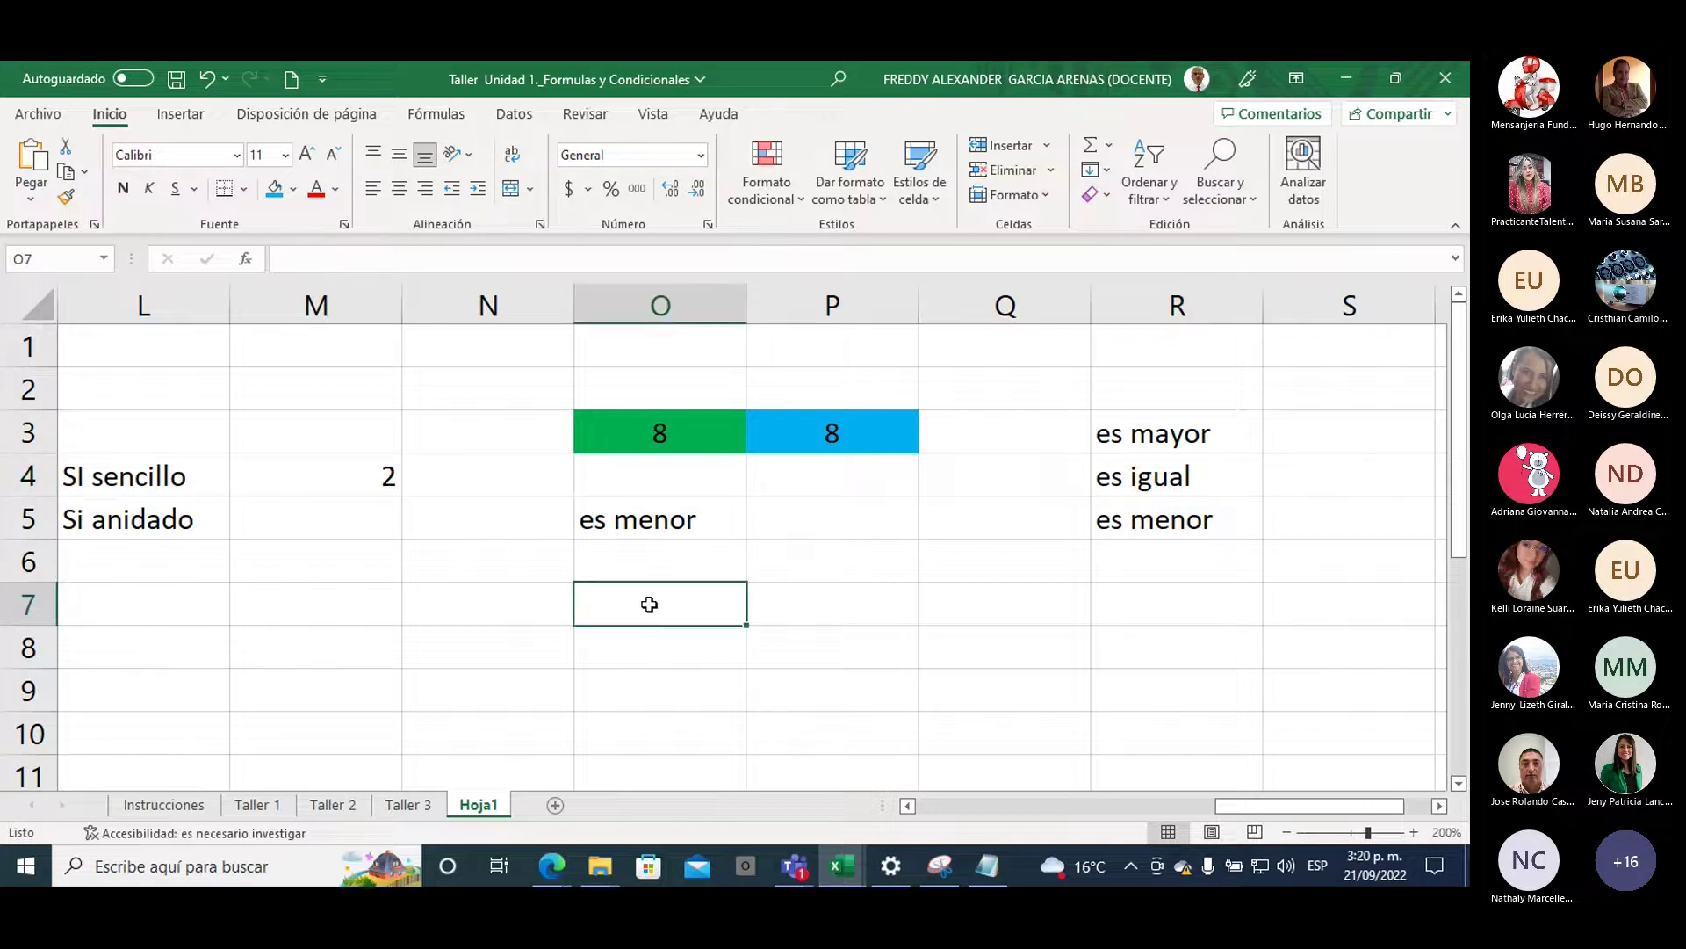
{"action": "type", "text": "=si"}
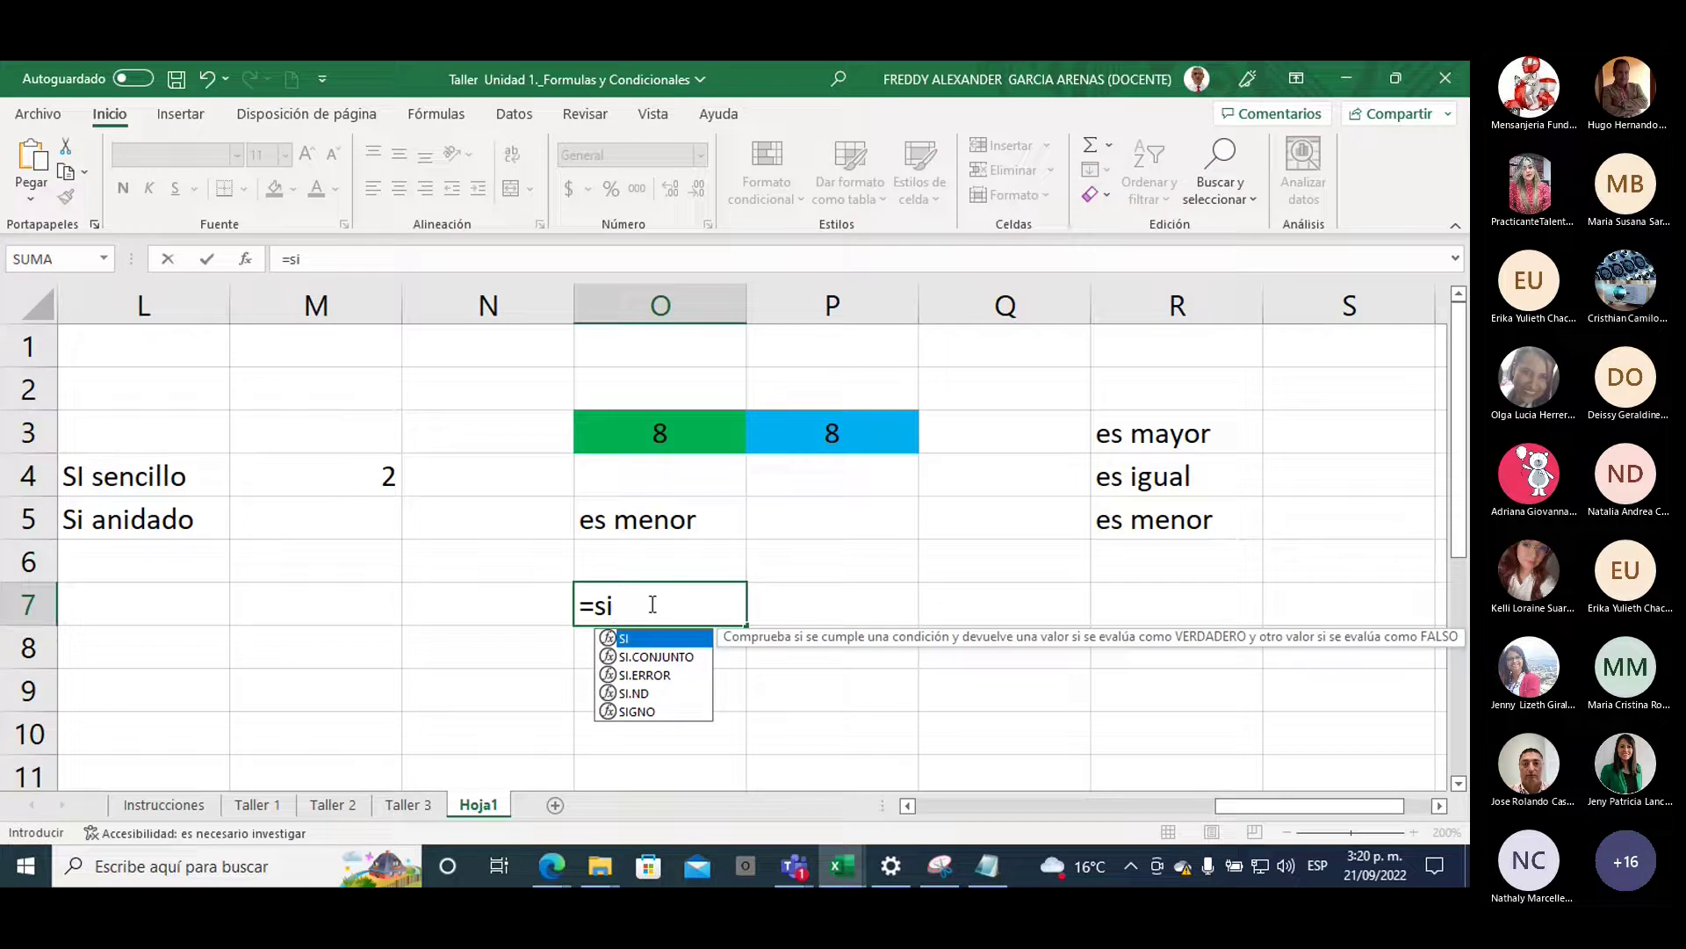
{"action": "double_click", "coordinate": [623, 641]}
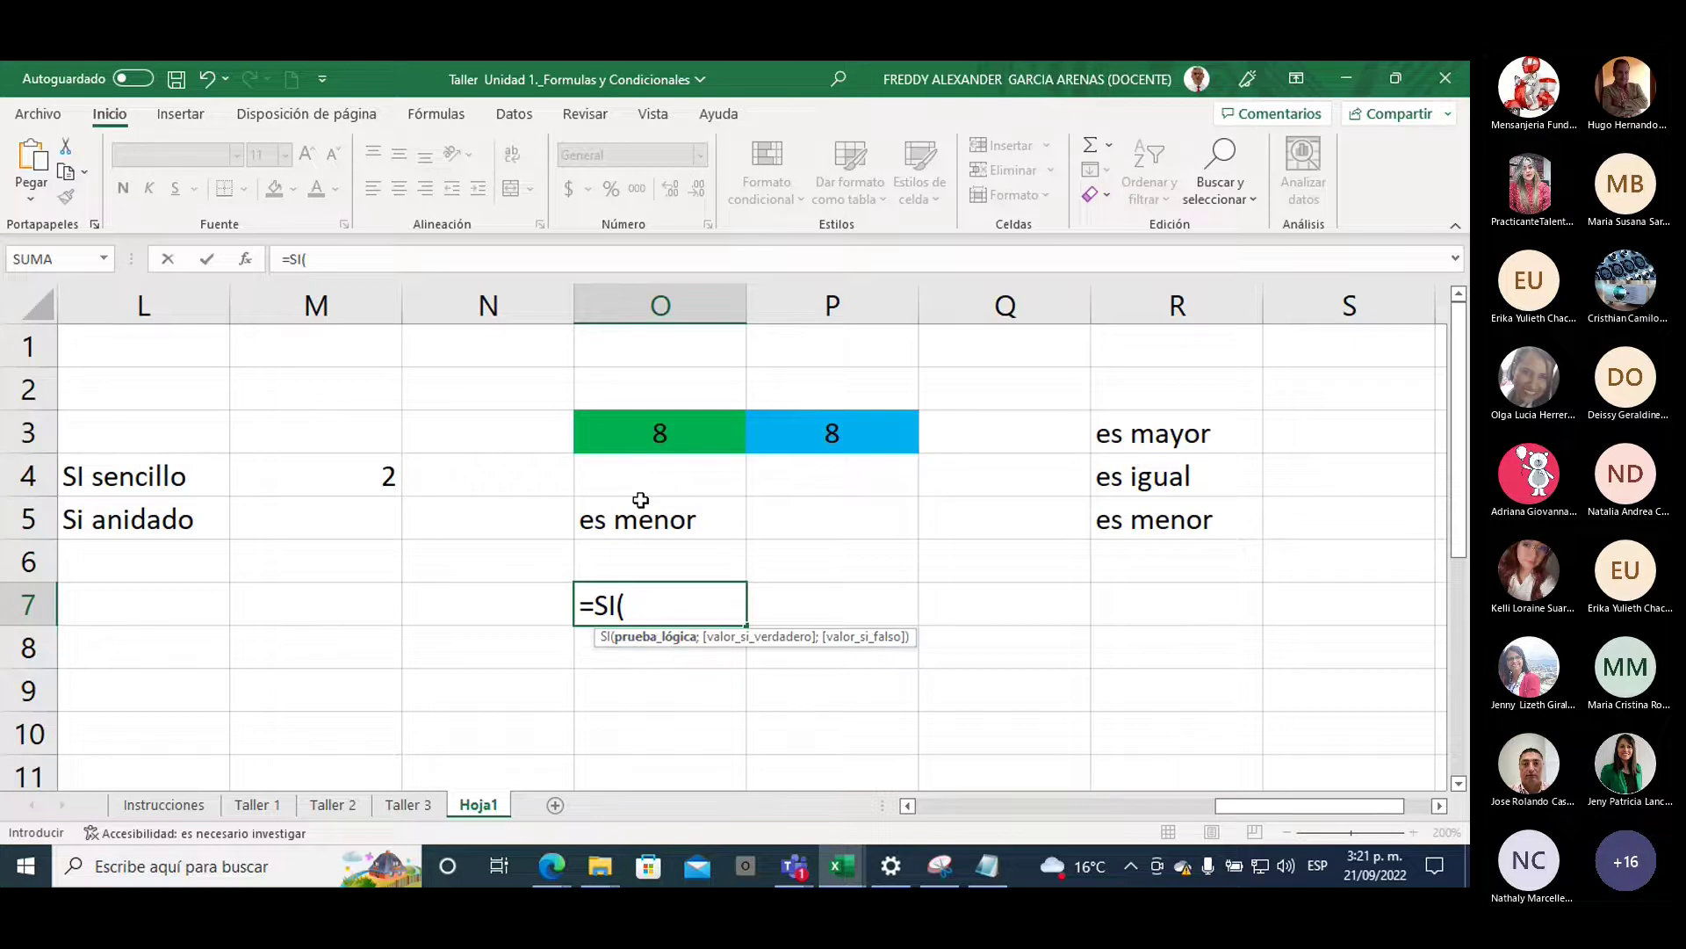
{"action": "left_click", "coordinate": [646, 440]}
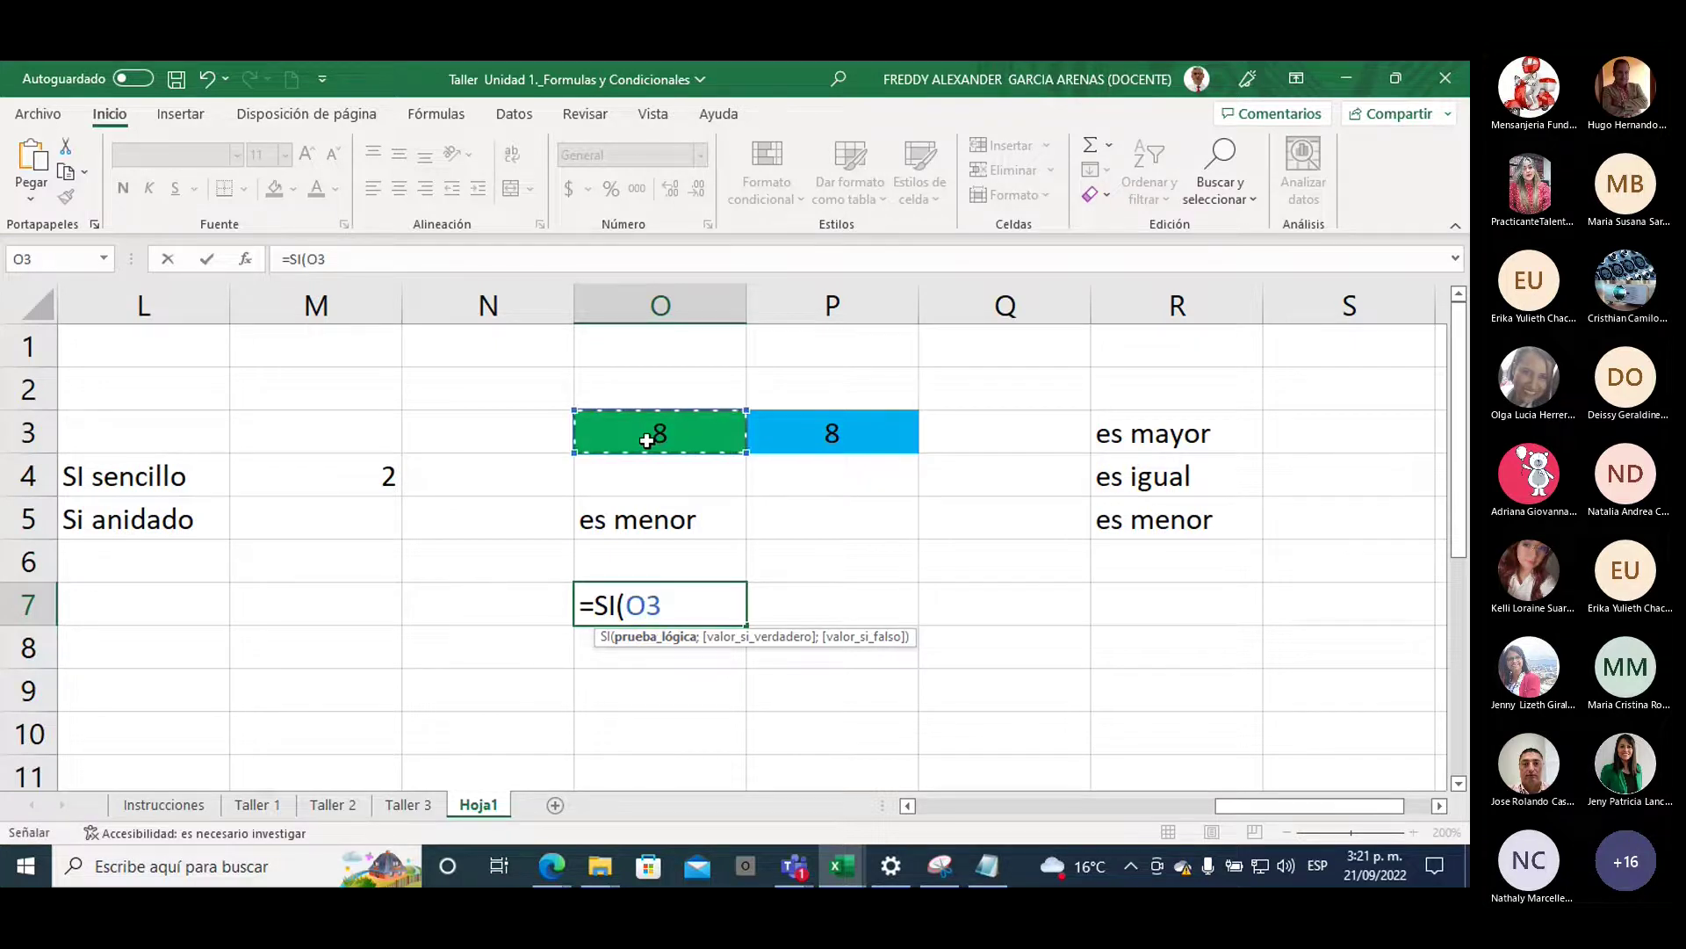
{"action": "type", "text": ">"}
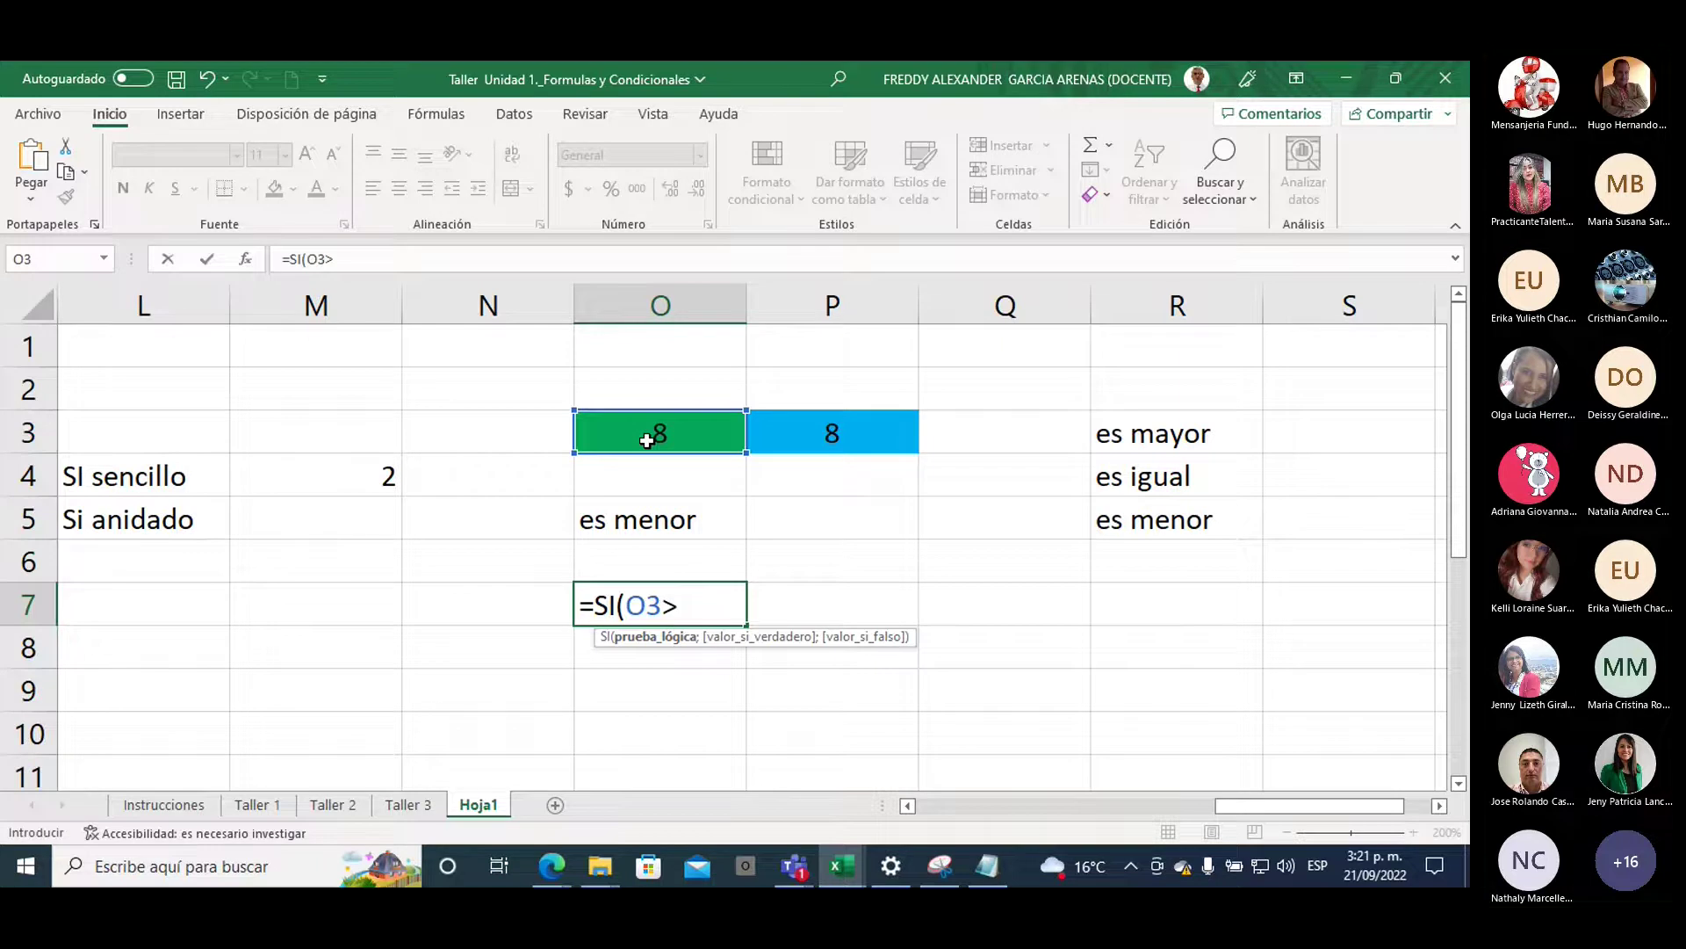
{"action": "left_click", "coordinate": [791, 429]}
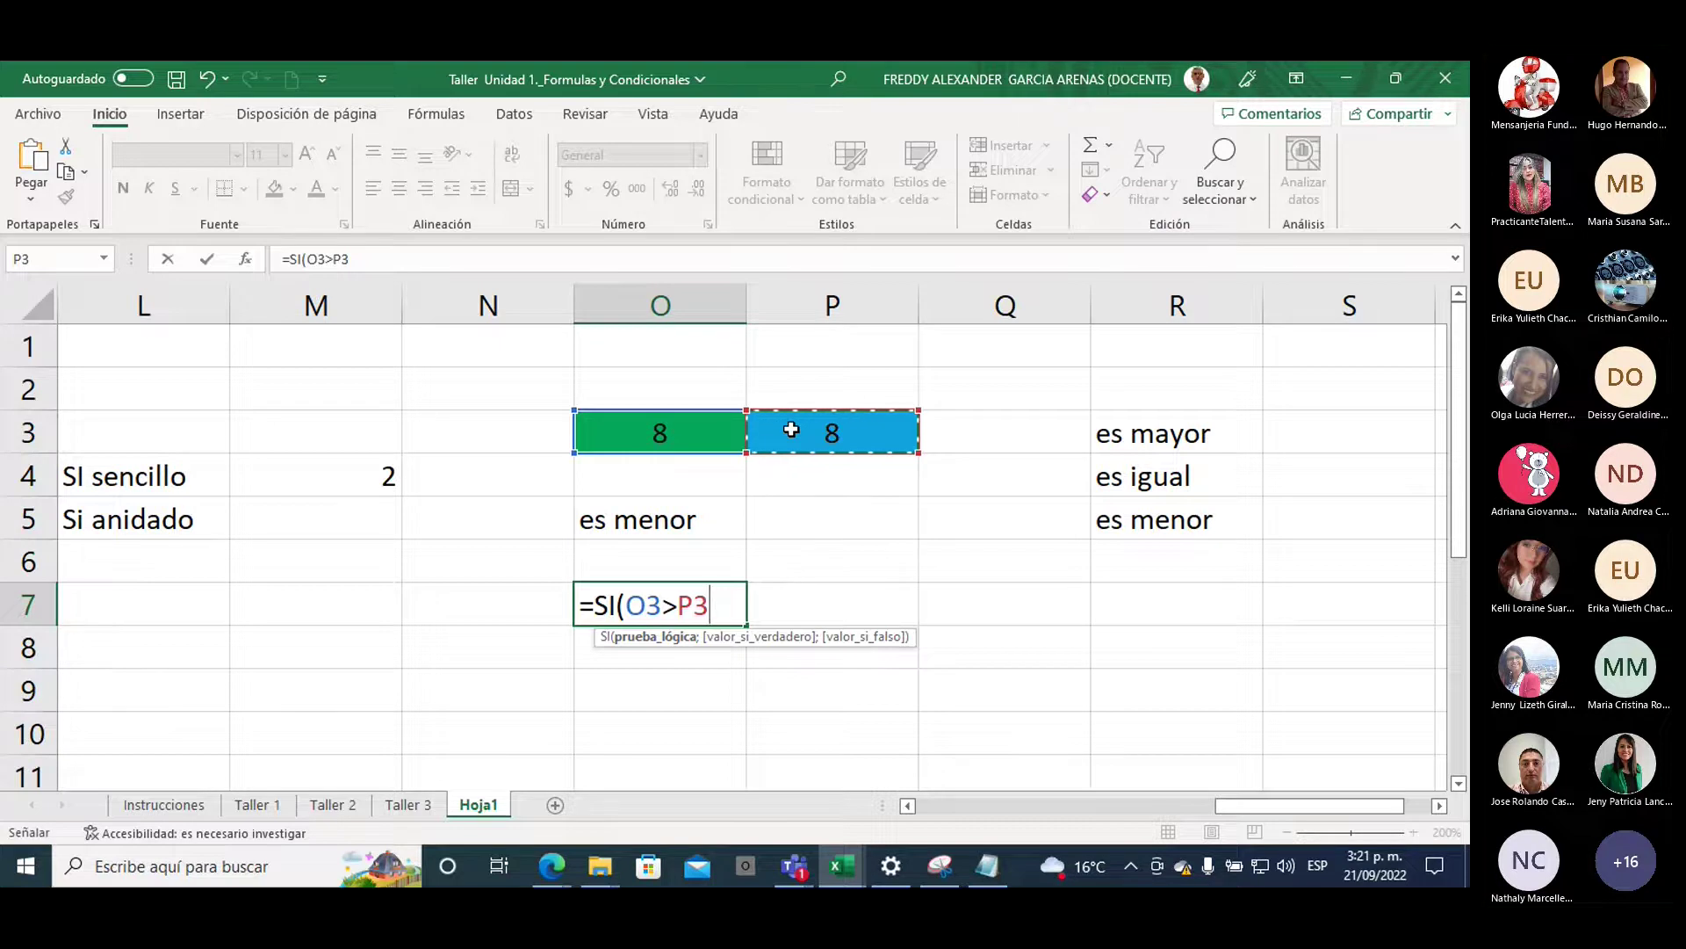
{"action": "type", "text": ";"}
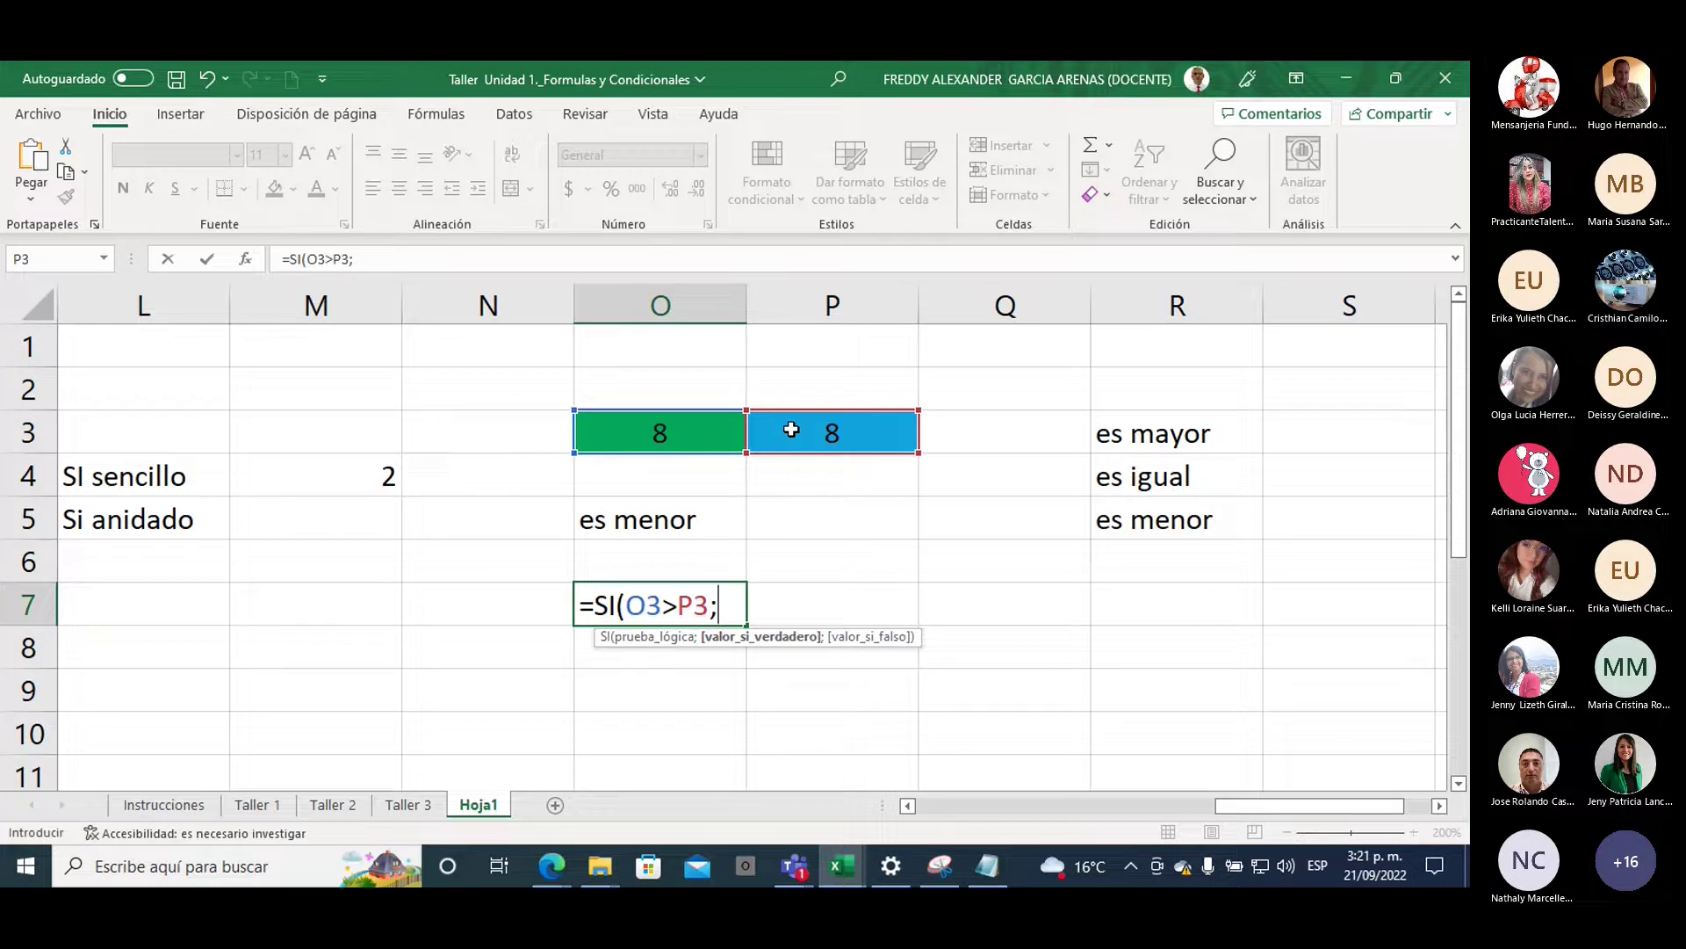
{"action": "type", "text": "\"es mayor\""}
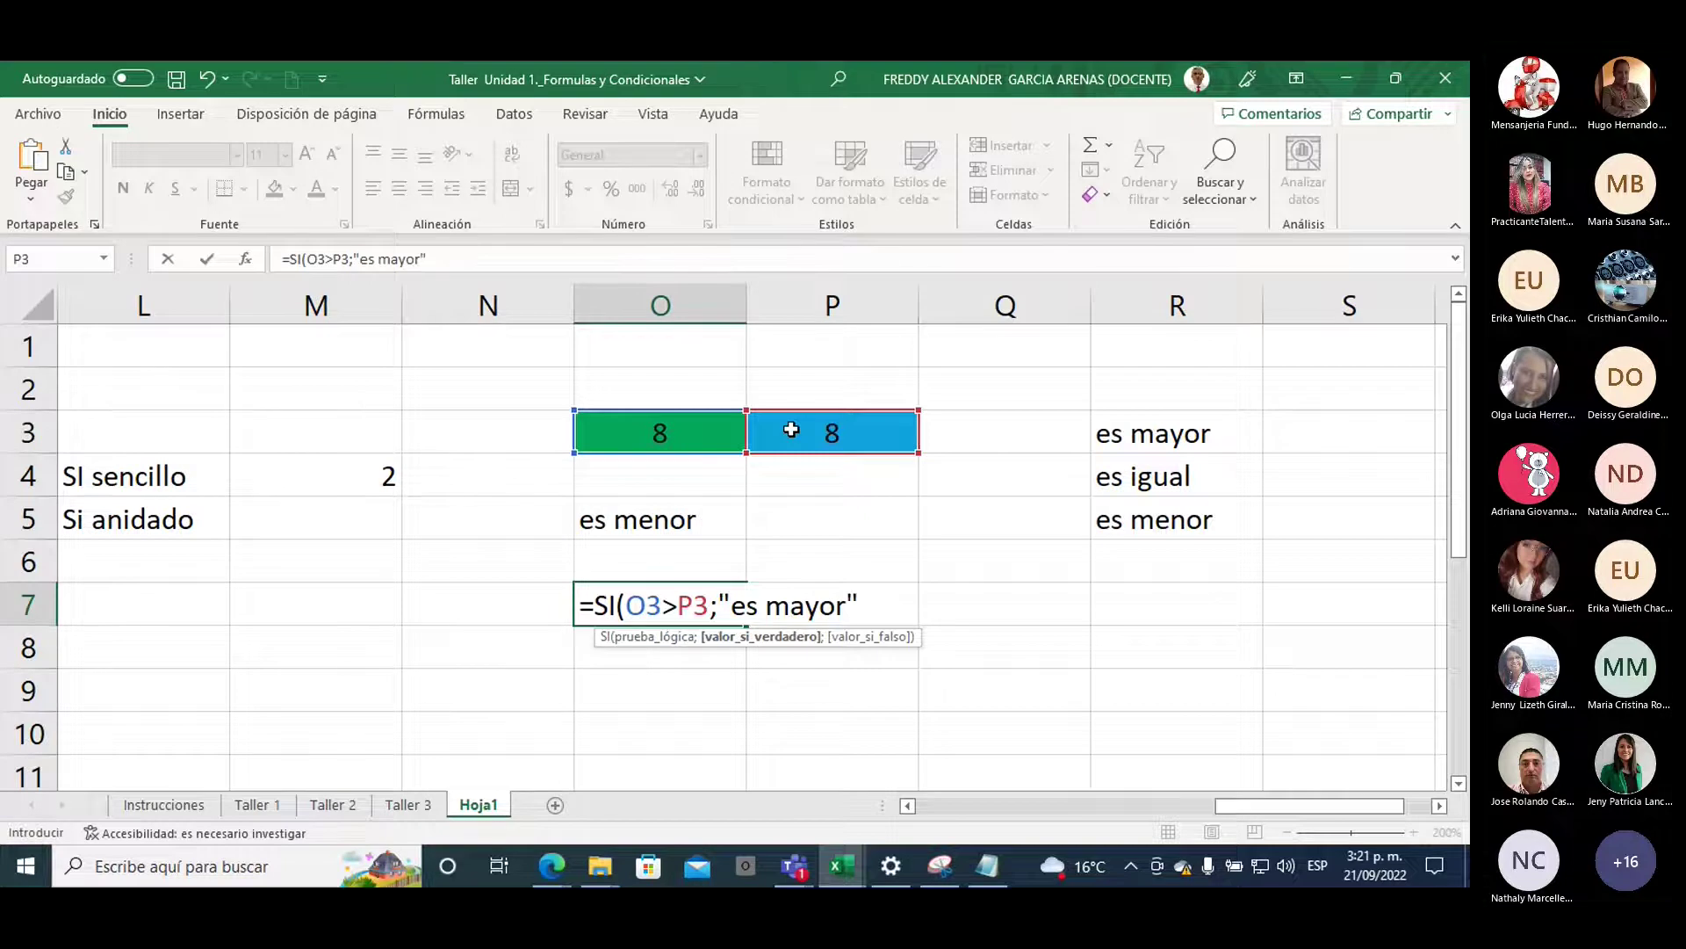
{"action": "type", "text": ";"}
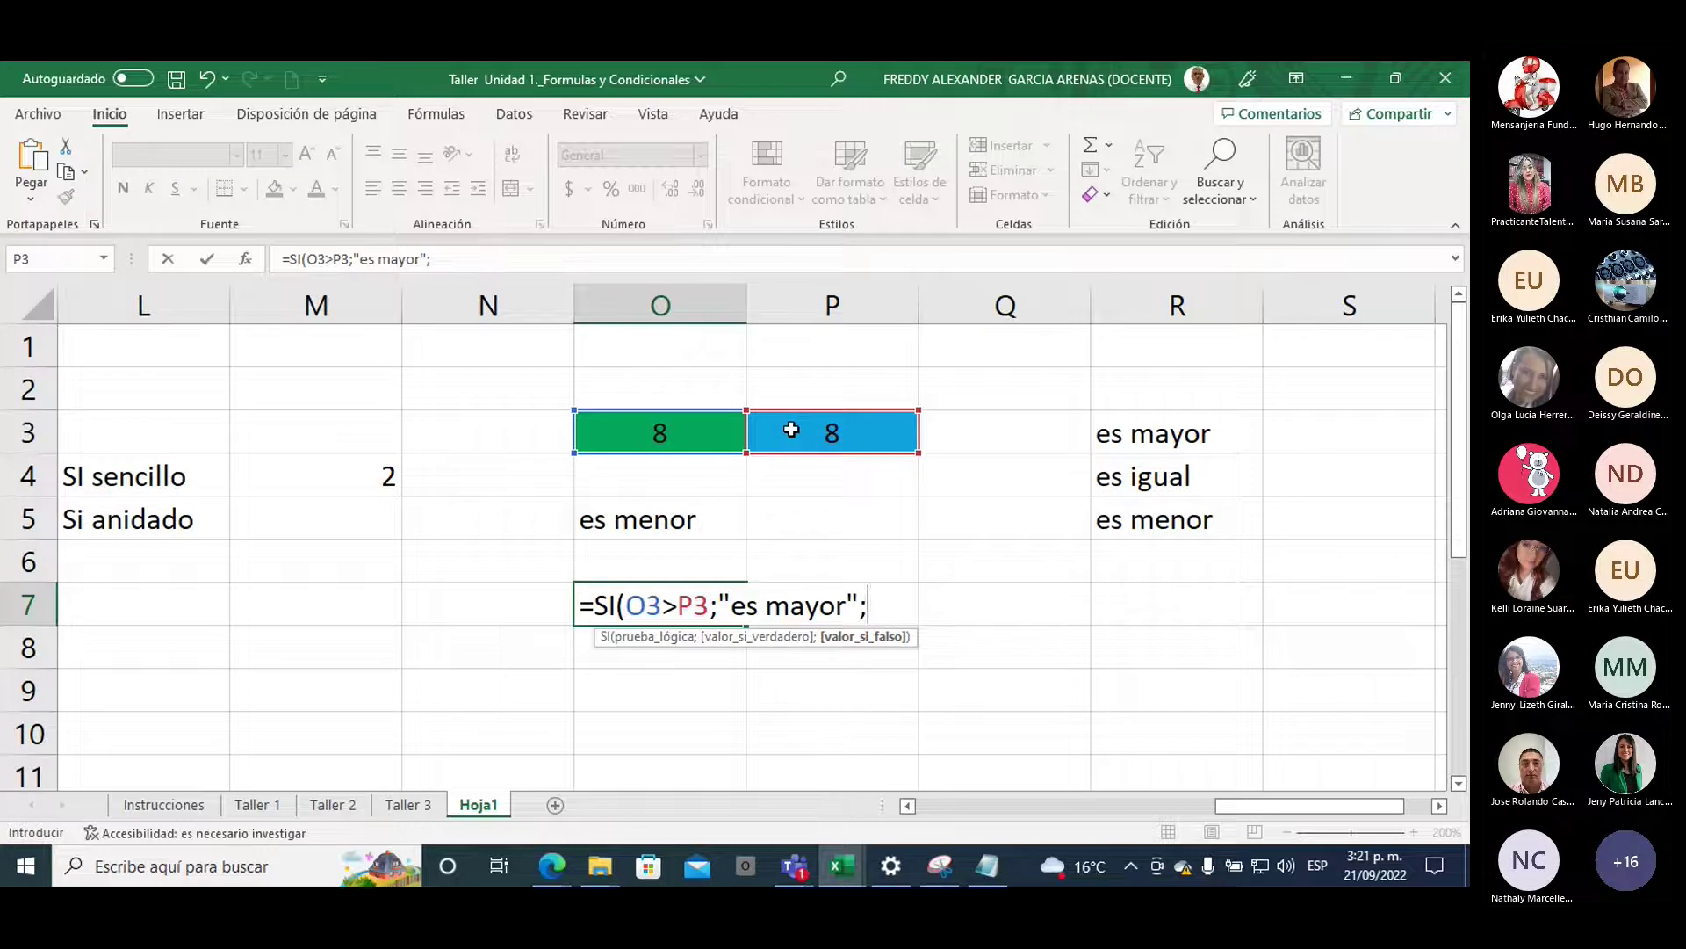
Add the nested SI(O3=P3;"es igual";"es menor") as the false branch, correcting igual
{"action": "type", "text": "si"}
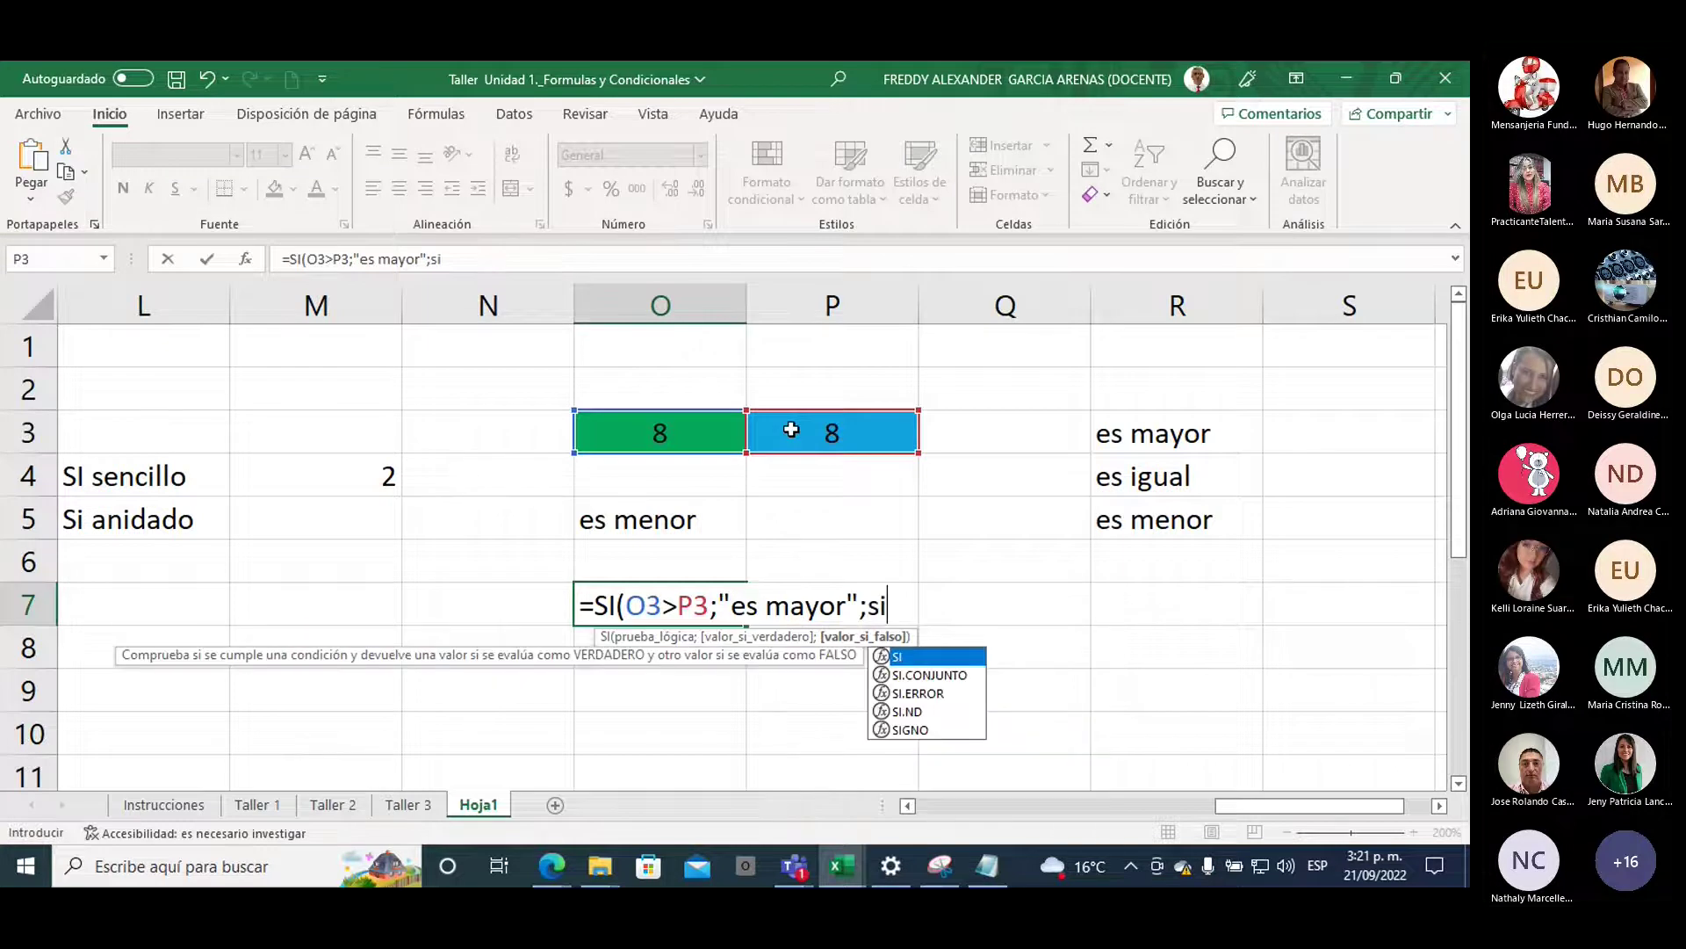
{"action": "double_click", "coordinate": [898, 658]}
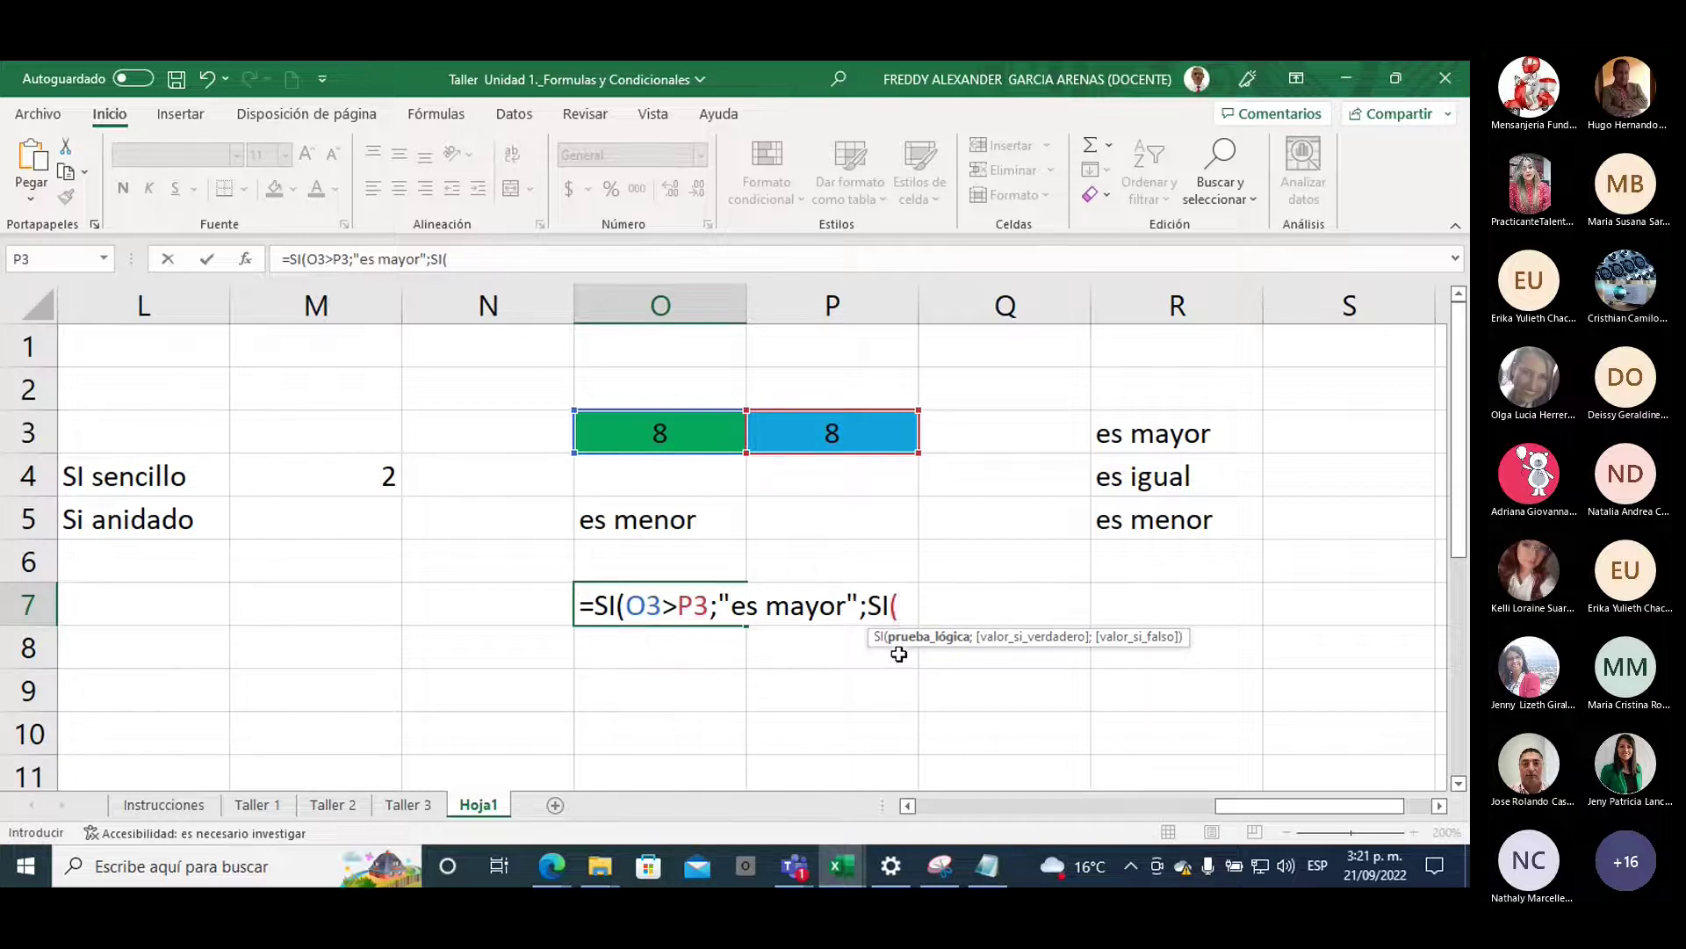
{"action": "left_click", "coordinate": [664, 435]}
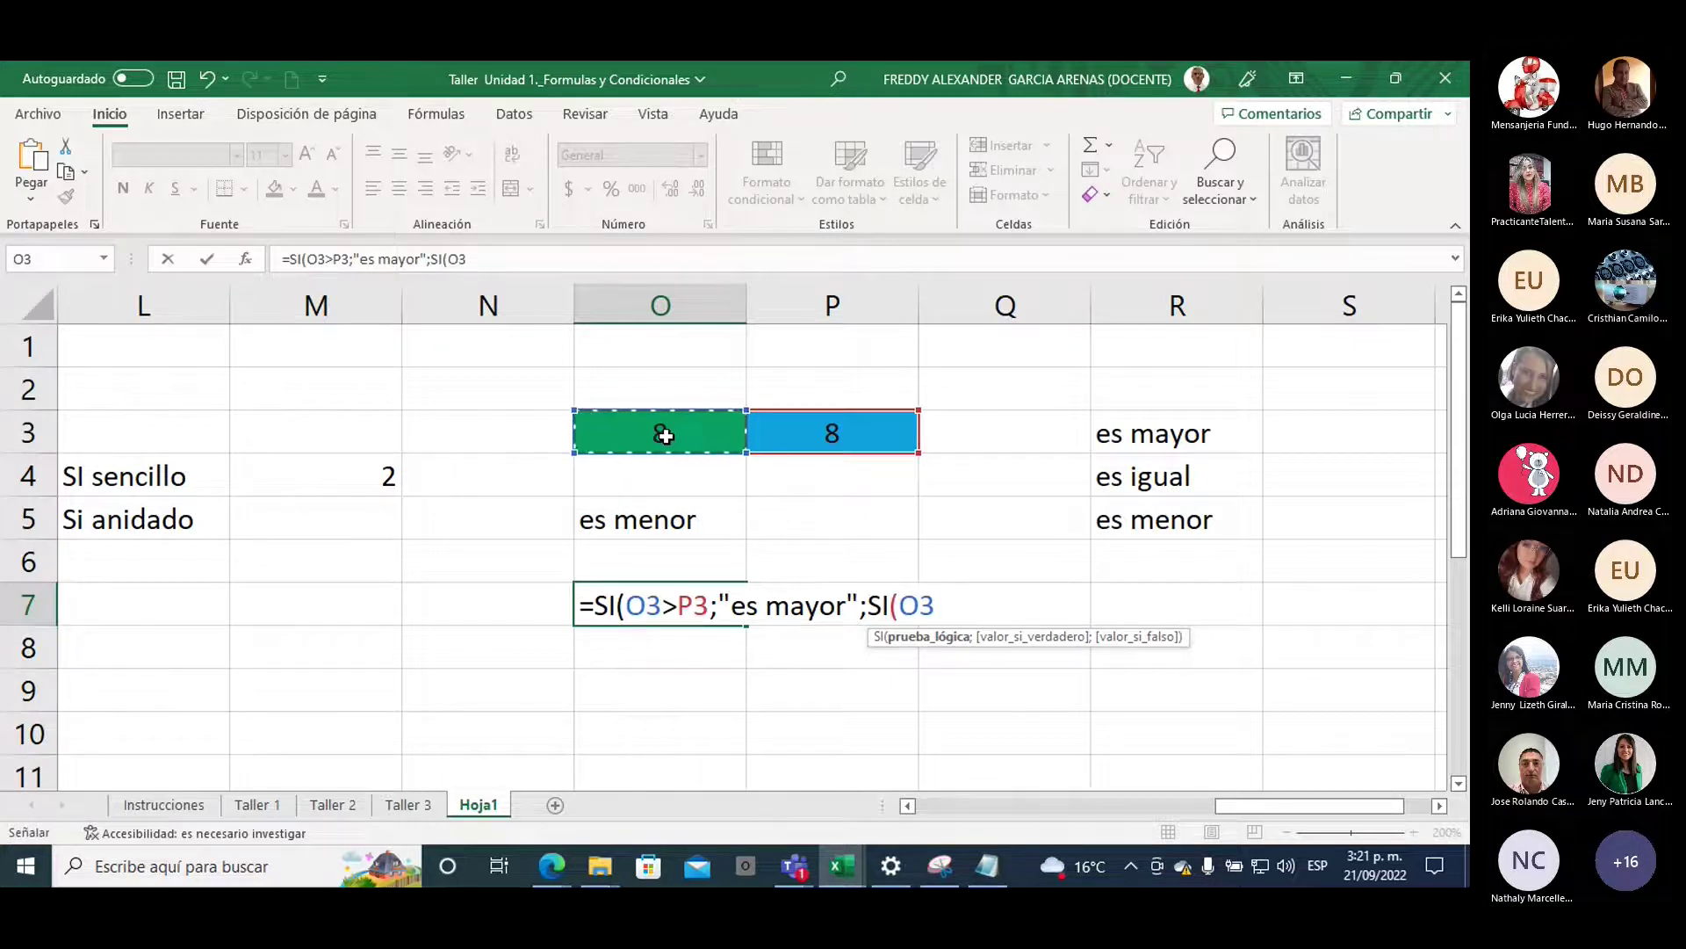
{"action": "type", "text": "="}
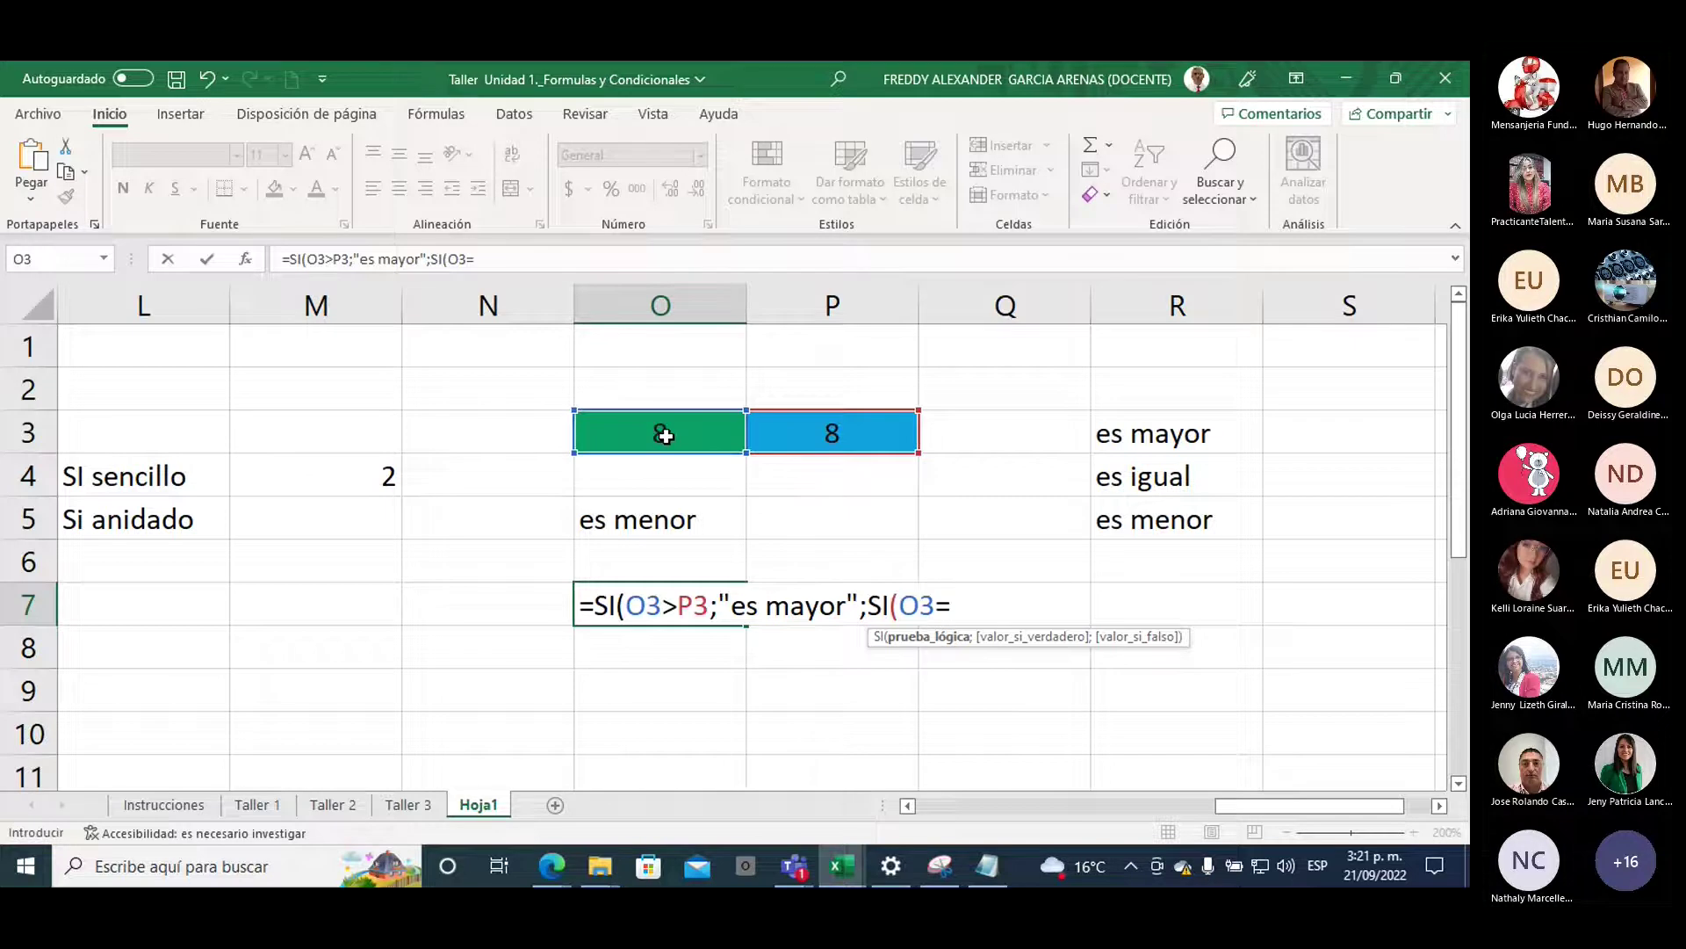
{"action": "left_click", "coordinate": [774, 435]}
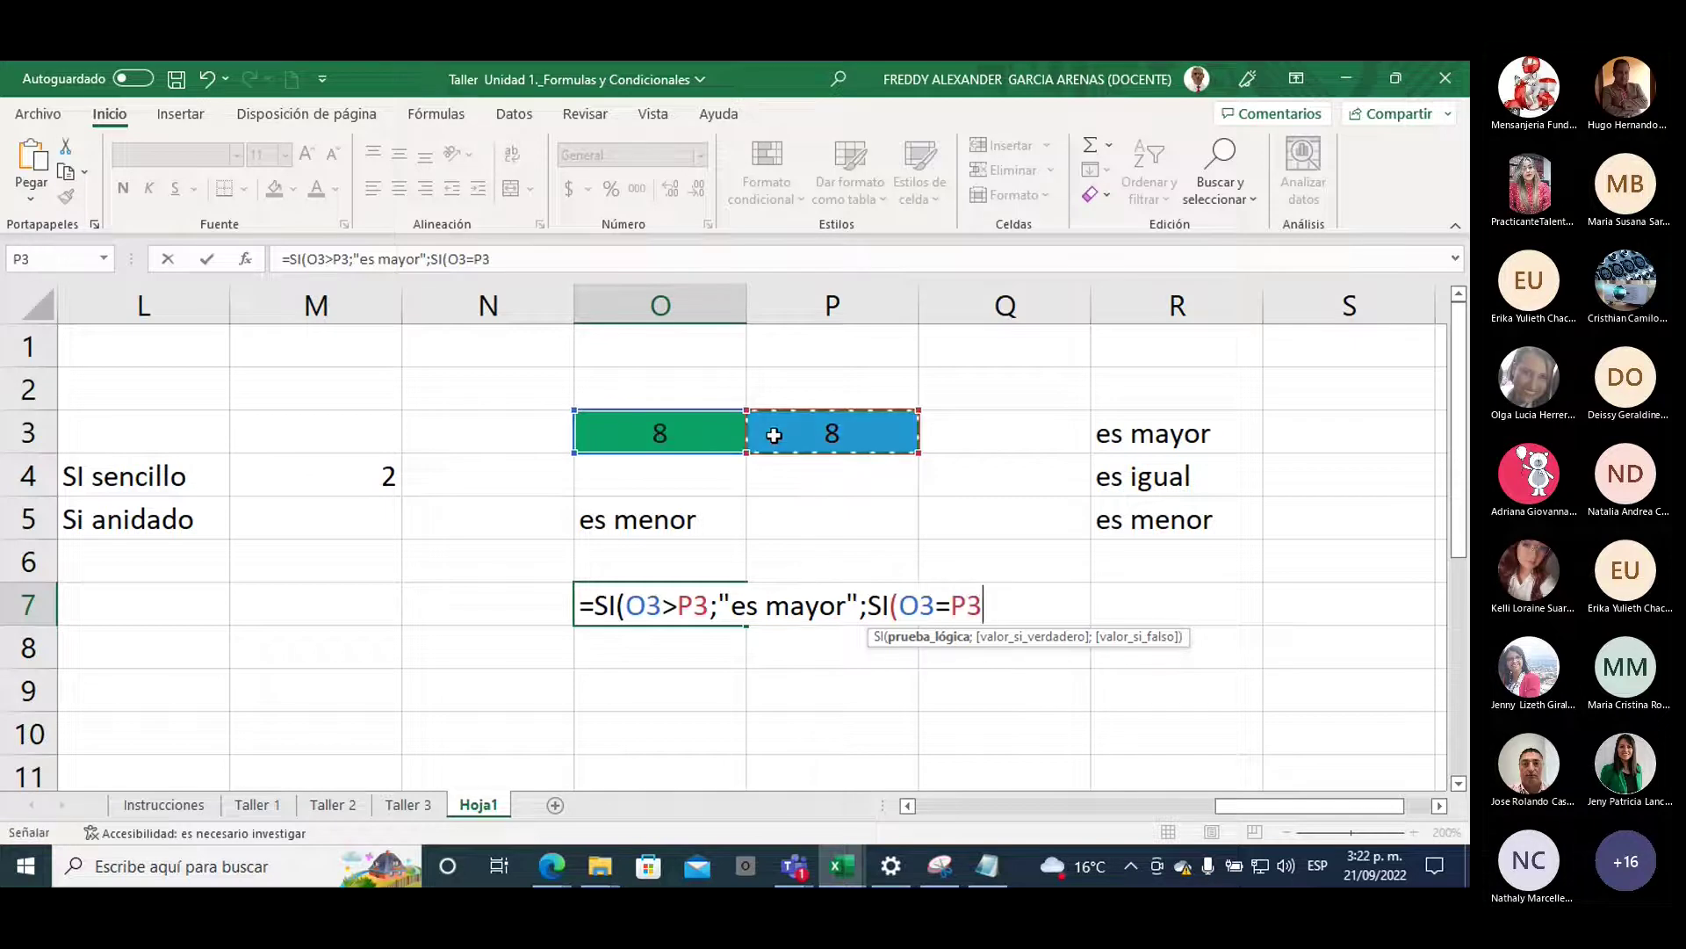
{"action": "type", "text": ";"}
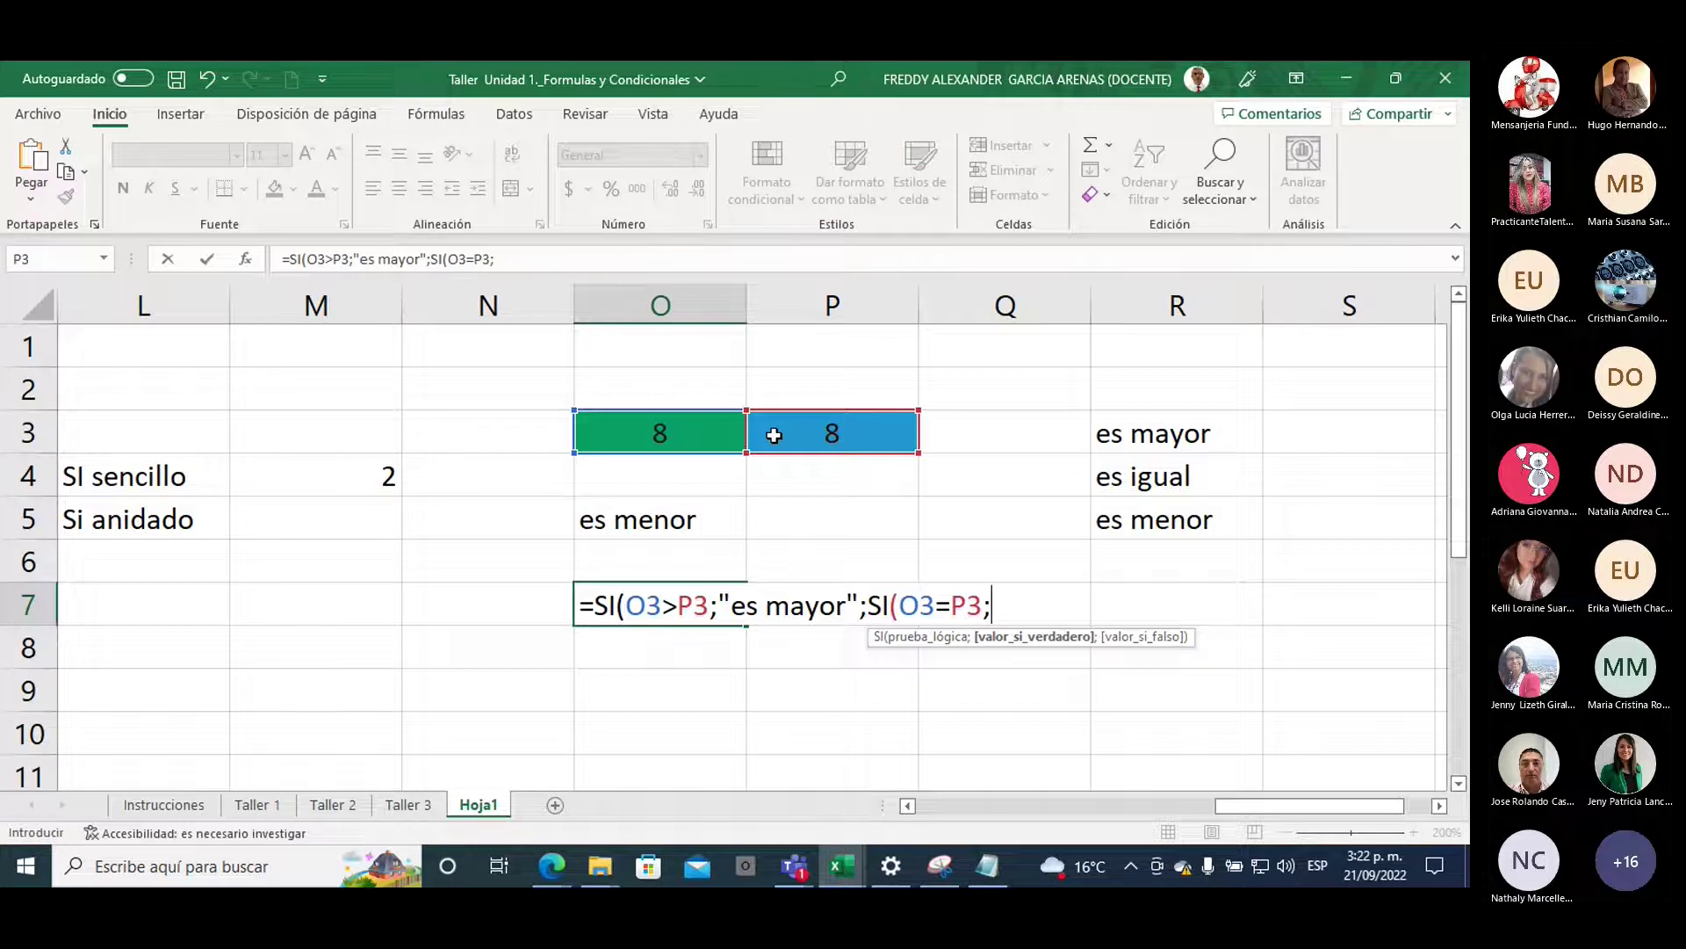
{"action": "type", "text": "\""}
{"action": "type", "text": "es ih"}
{"action": "type", "text": "ua"}
{"action": "key", "text": "BackSpace"}
{"action": "key", "text": "BackSpace"}
{"action": "key", "text": "BackSpace"}
{"action": "key", "text": "BackSpace"}
{"action": "type", "text": "igual"}
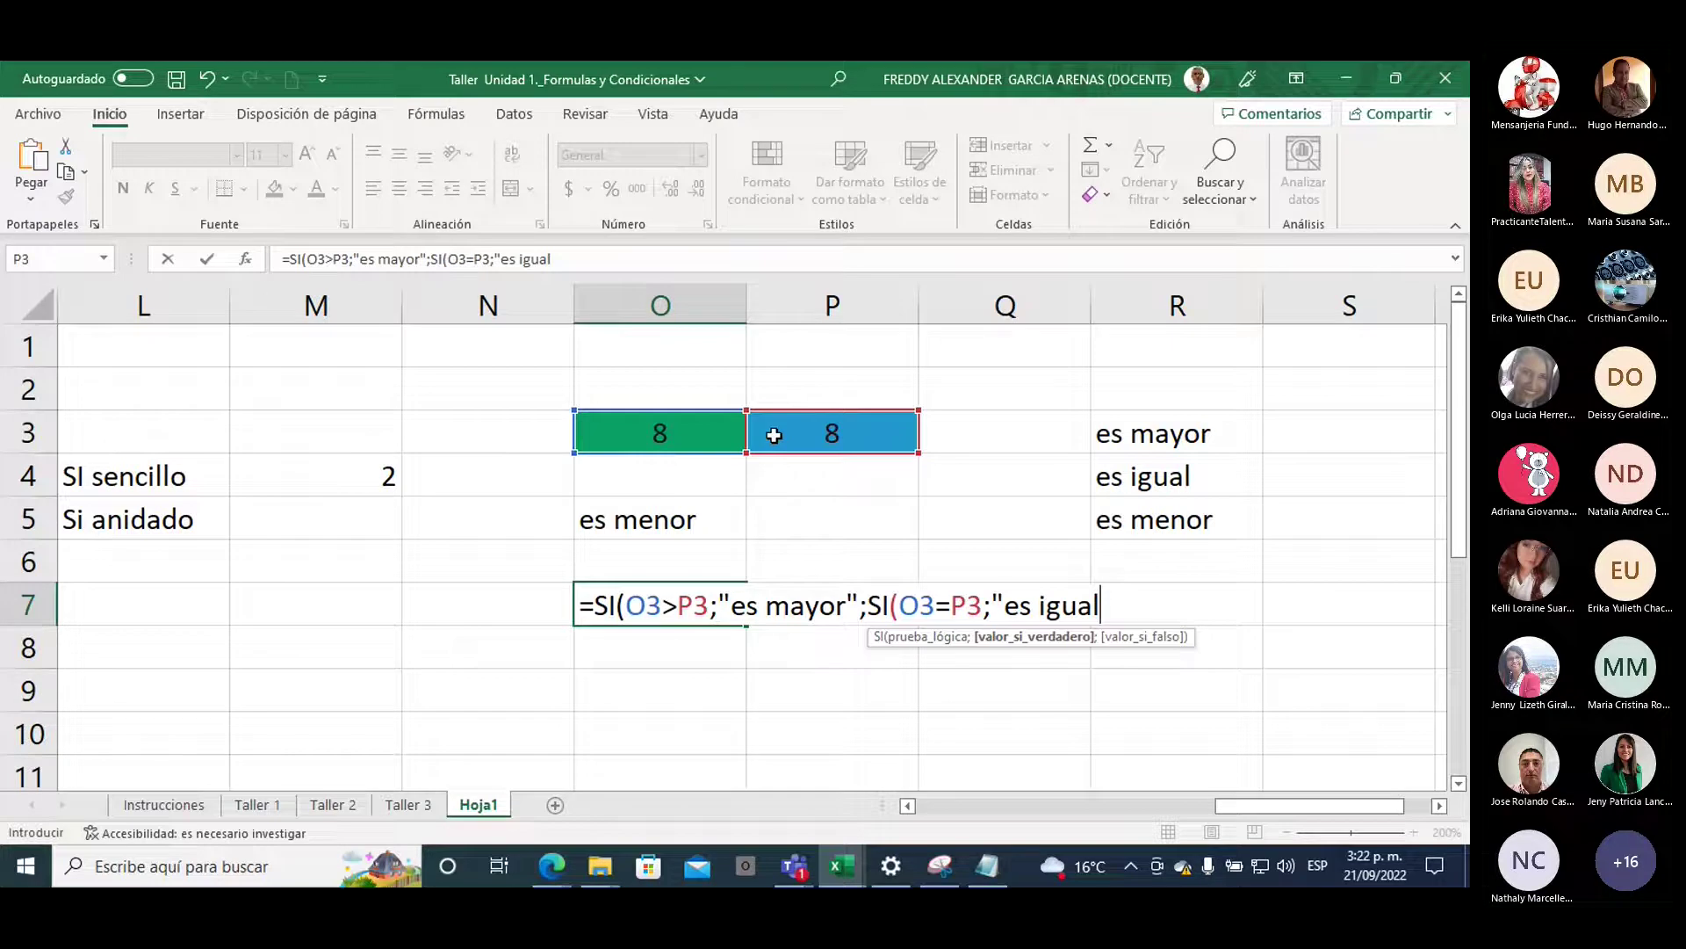
{"action": "type", "text": "\";"}
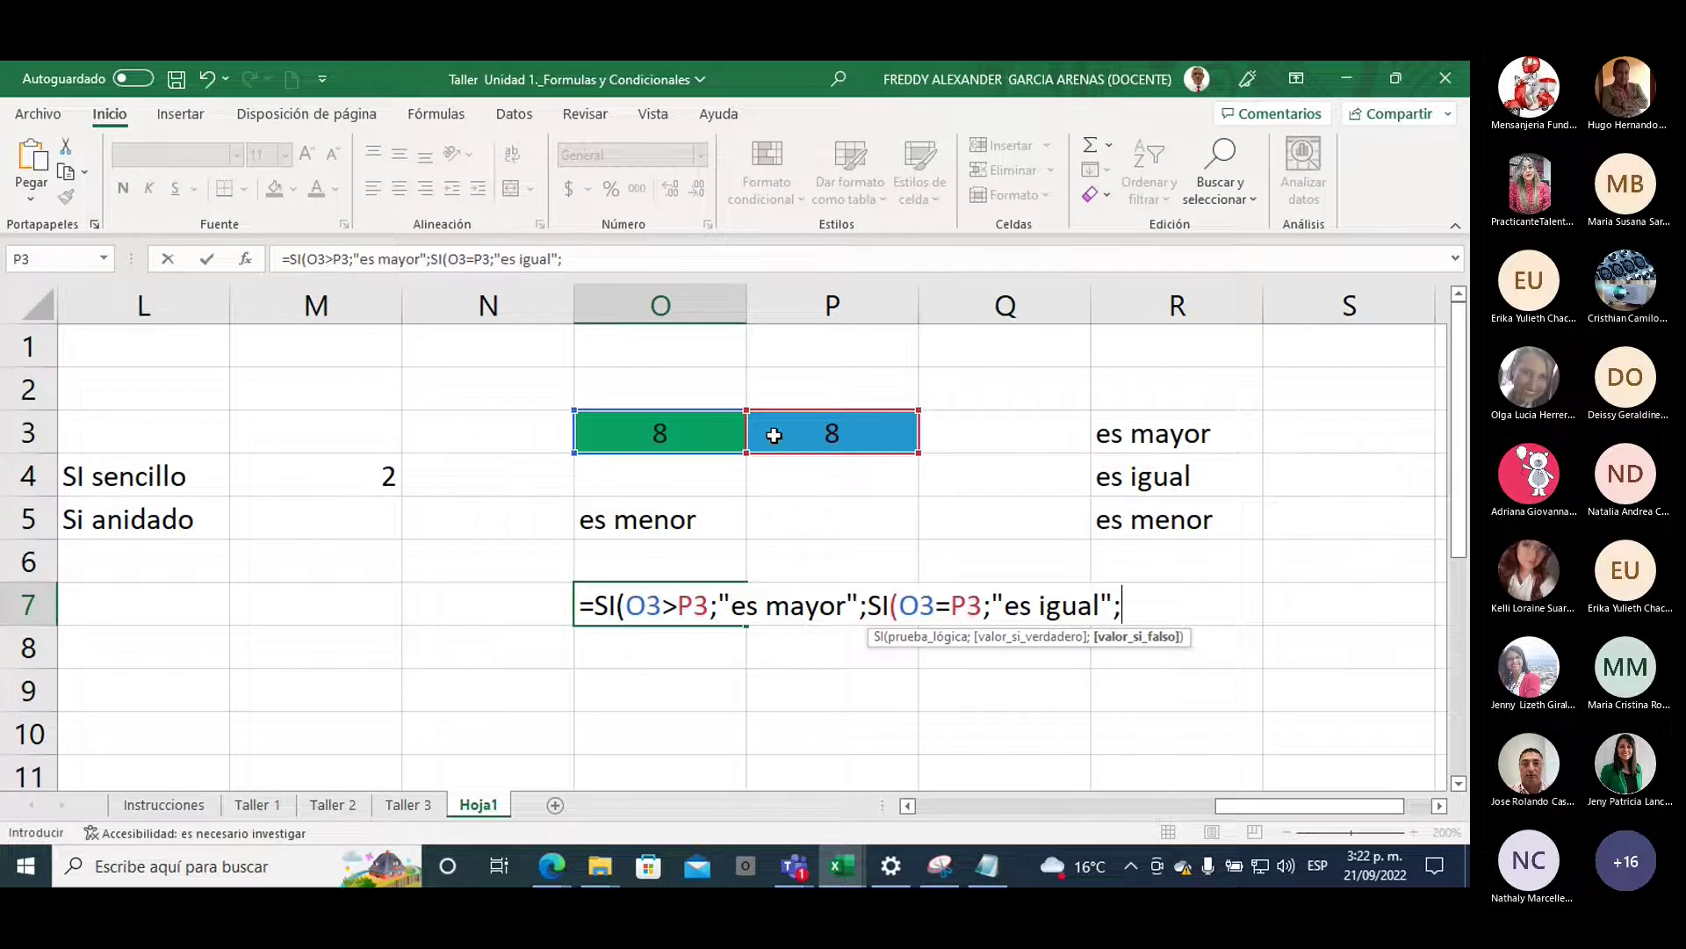
{"action": "type", "text": "\"es menor\""}
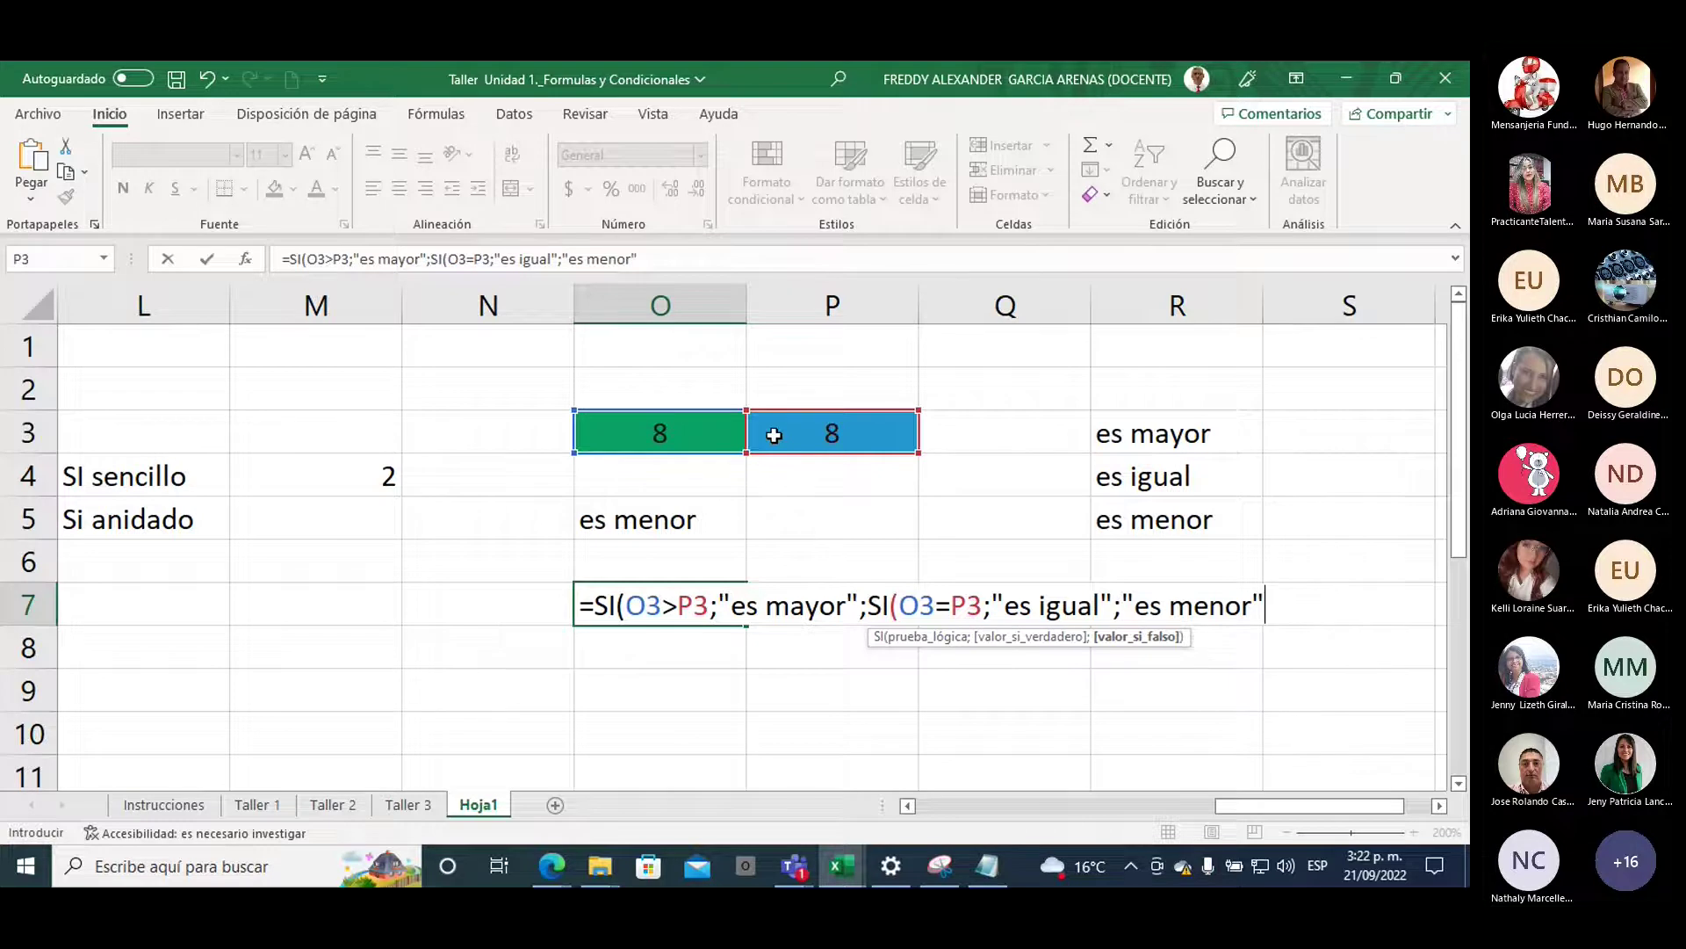
{"action": "type", "text": ")"}
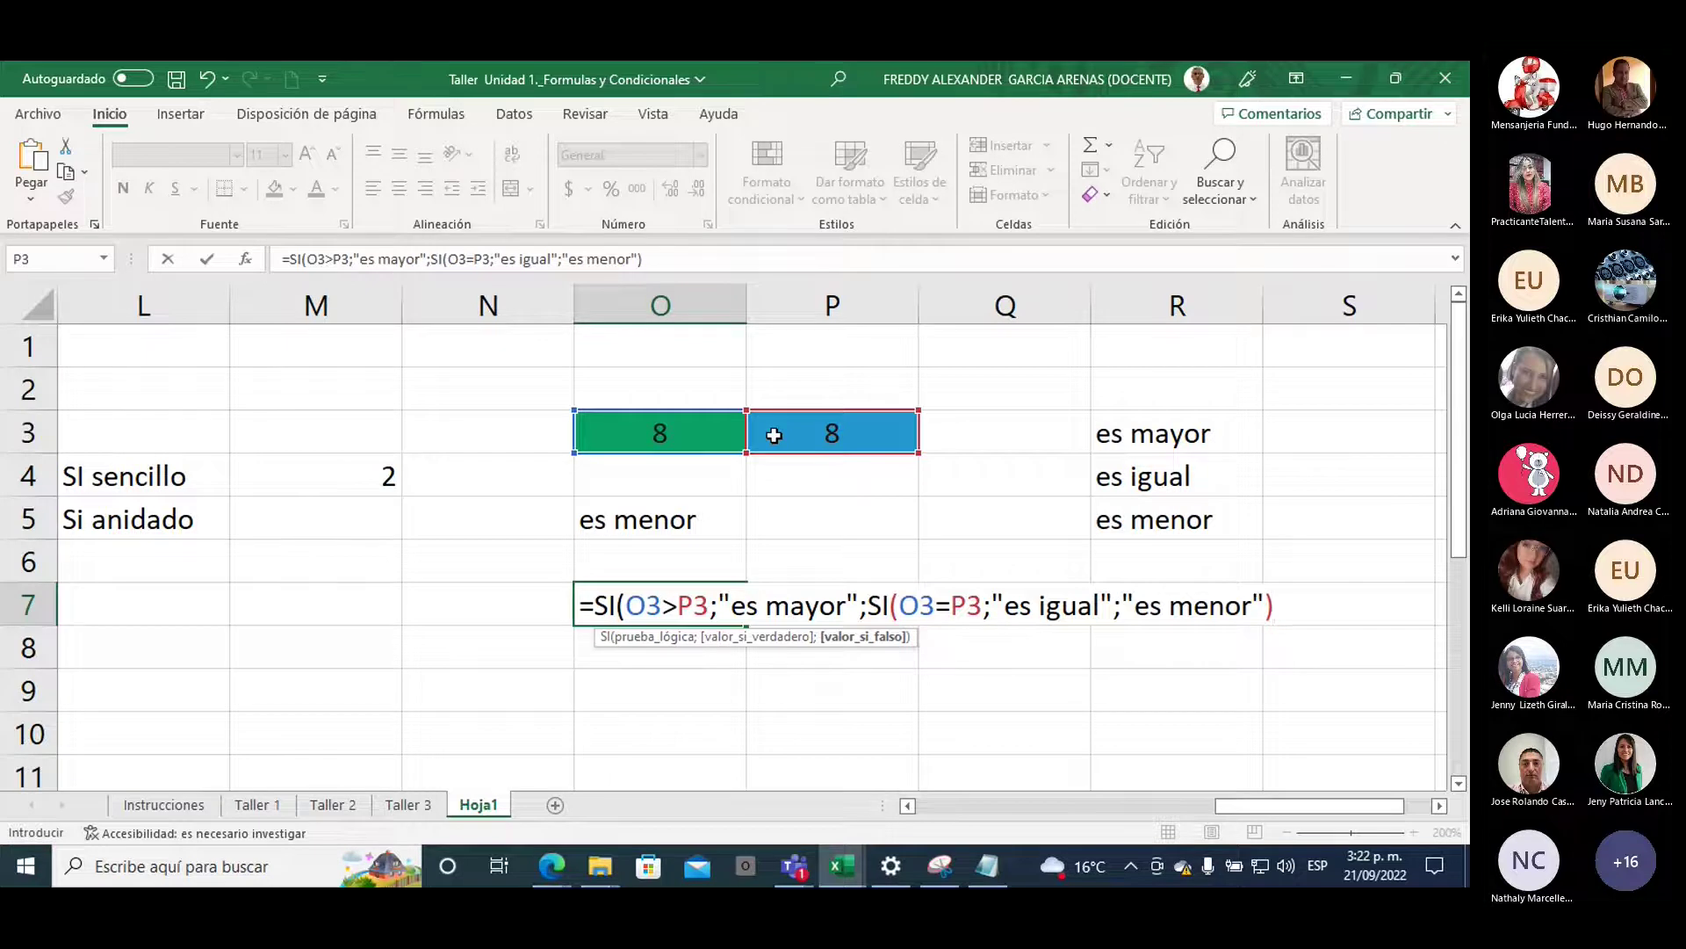
{"action": "type", "text": ")"}
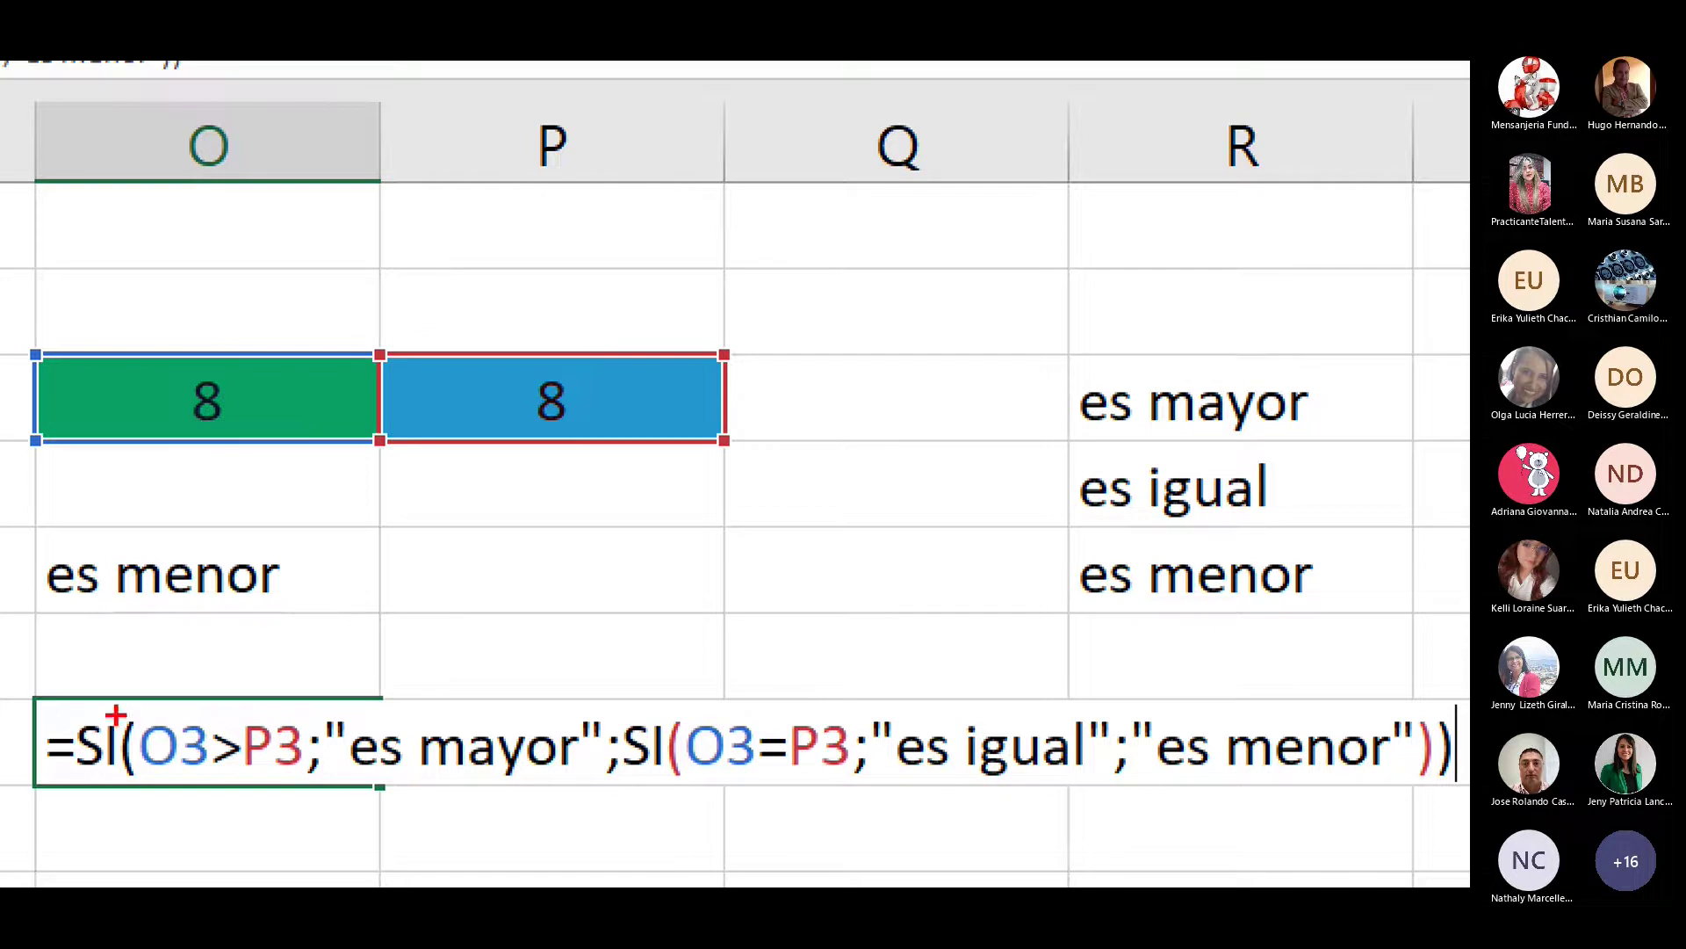
{"action": "left_click_drag", "start_coordinate": [69, 838], "coordinate": [91, 771]}
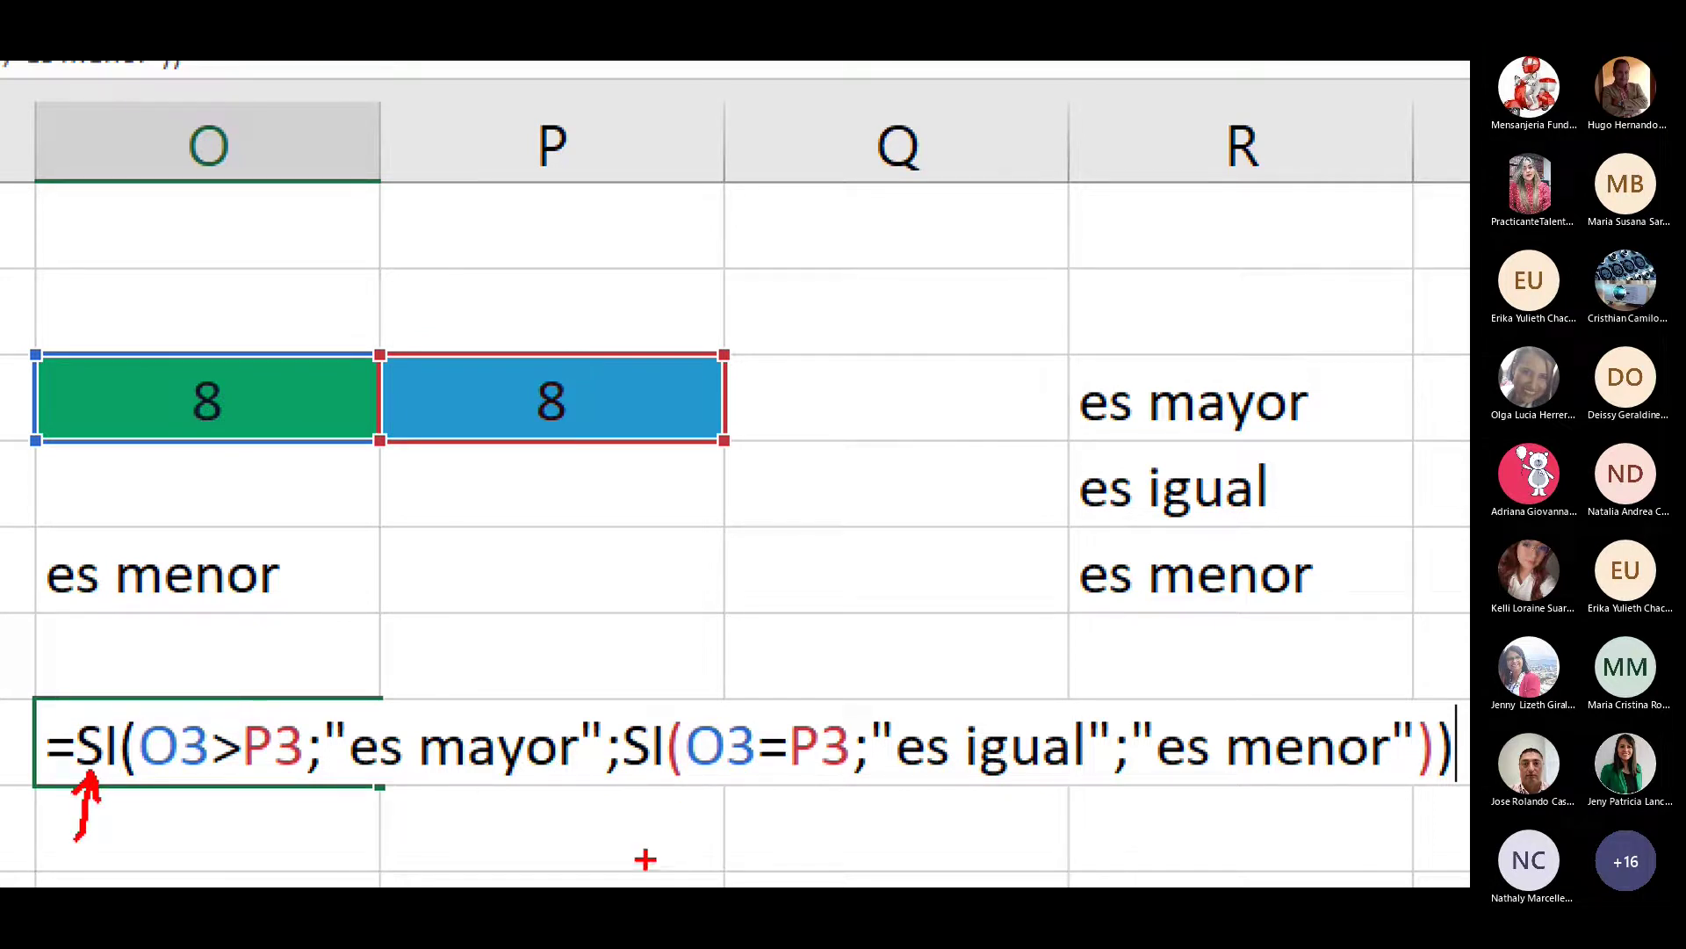
{"action": "mouse_move", "coordinate": [648, 865]}
{"action": "left_mouse_down"}
{"action": "mouse_move", "coordinate": [646, 789]}
{"action": "mouse_move", "coordinate": [661, 805]}
{"action": "left_mouse_up"}
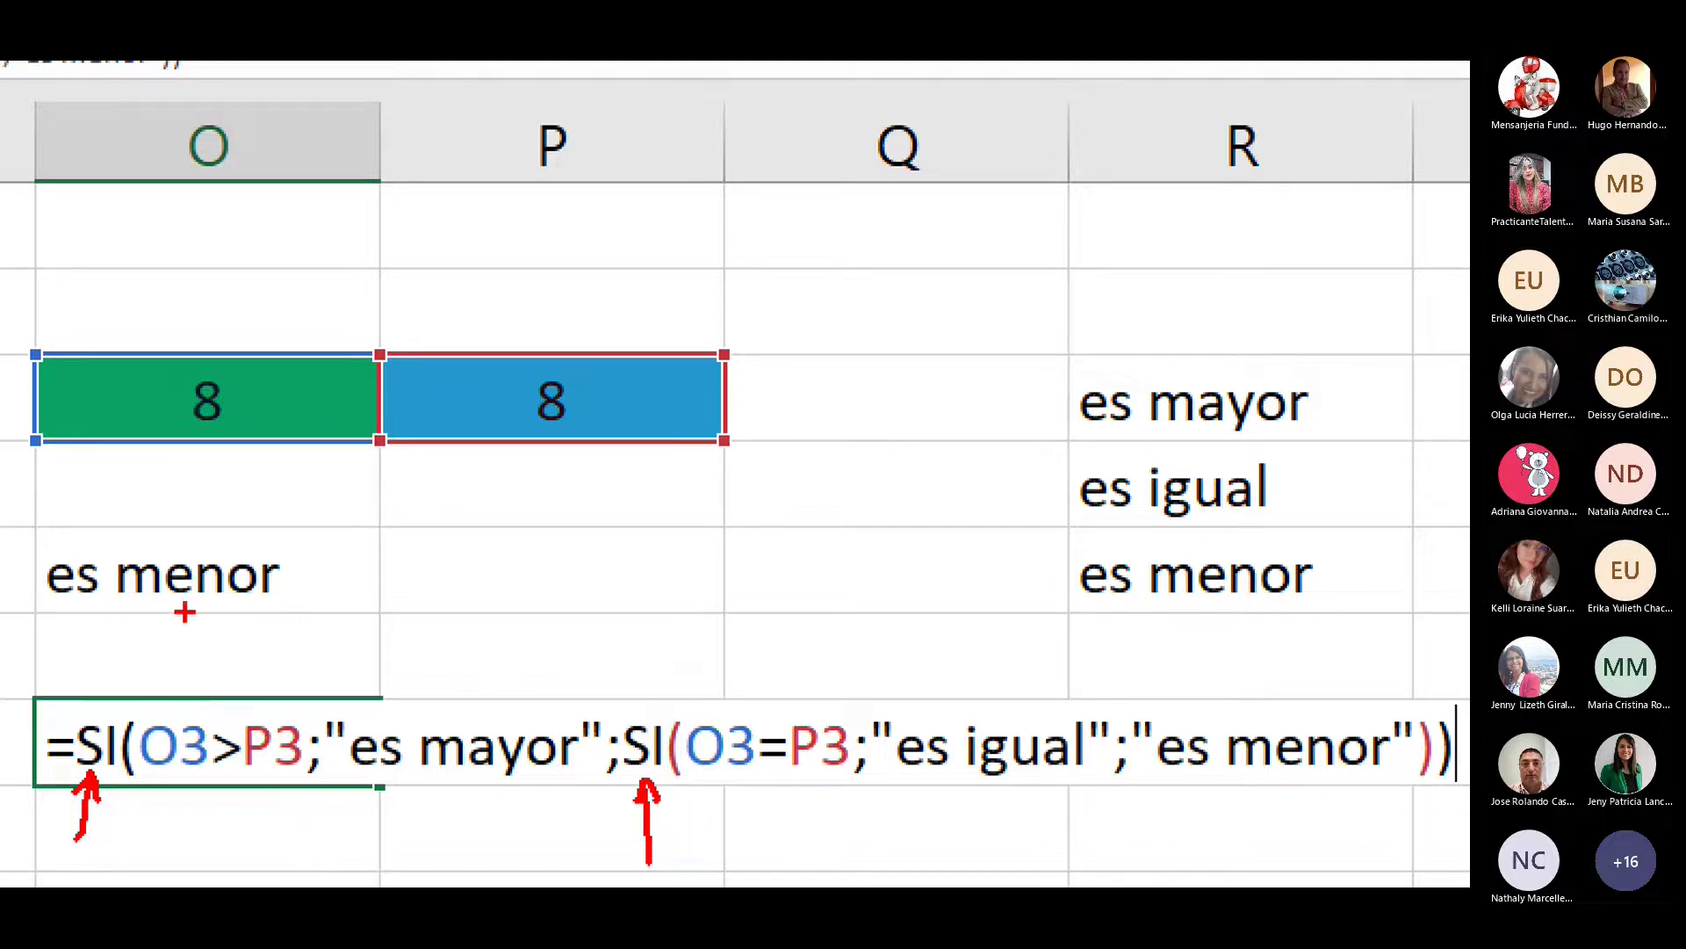
{"action": "left_click_drag", "start_coordinate": [186, 613], "coordinate": [189, 678]}
{"action": "mouse_move", "coordinate": [197, 615]}
{"action": "left_mouse_down"}
{"action": "mouse_move", "coordinate": [191, 650]}
{"action": "mouse_move", "coordinate": [235, 659]}
{"action": "mouse_move", "coordinate": [256, 693]}
{"action": "left_mouse_up"}
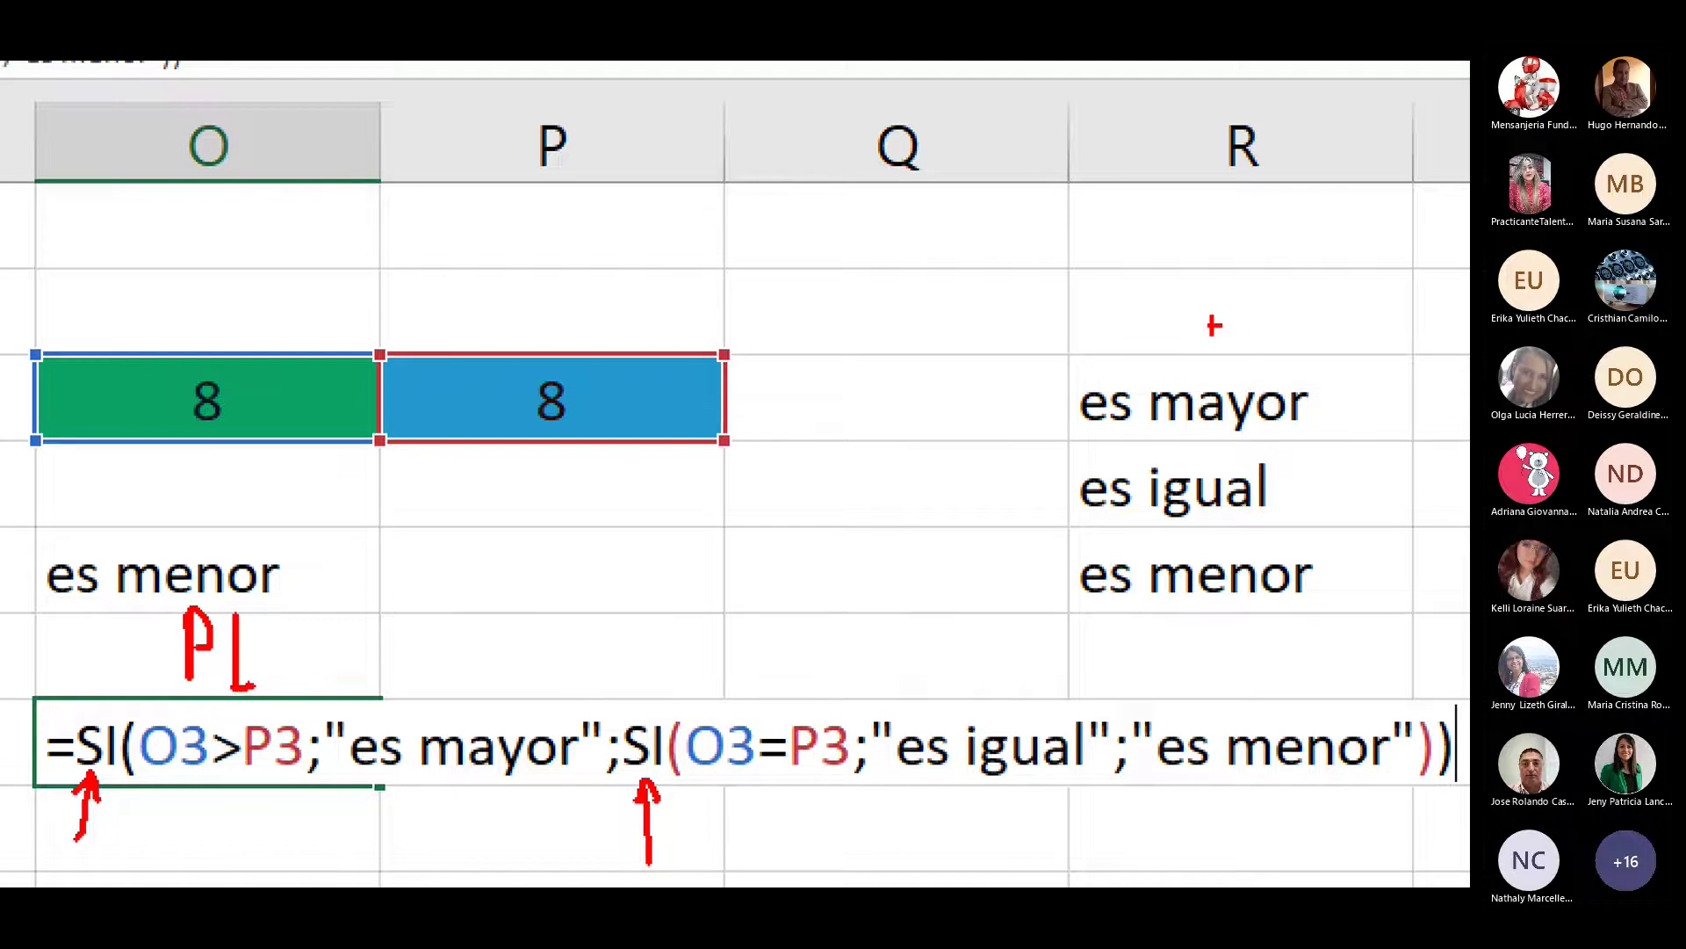
{"action": "mouse_move", "coordinate": [995, 323]}
{"action": "left_mouse_down"}
{"action": "mouse_move", "coordinate": [1067, 383]}
{"action": "mouse_move", "coordinate": [1030, 383]}
{"action": "left_mouse_up"}
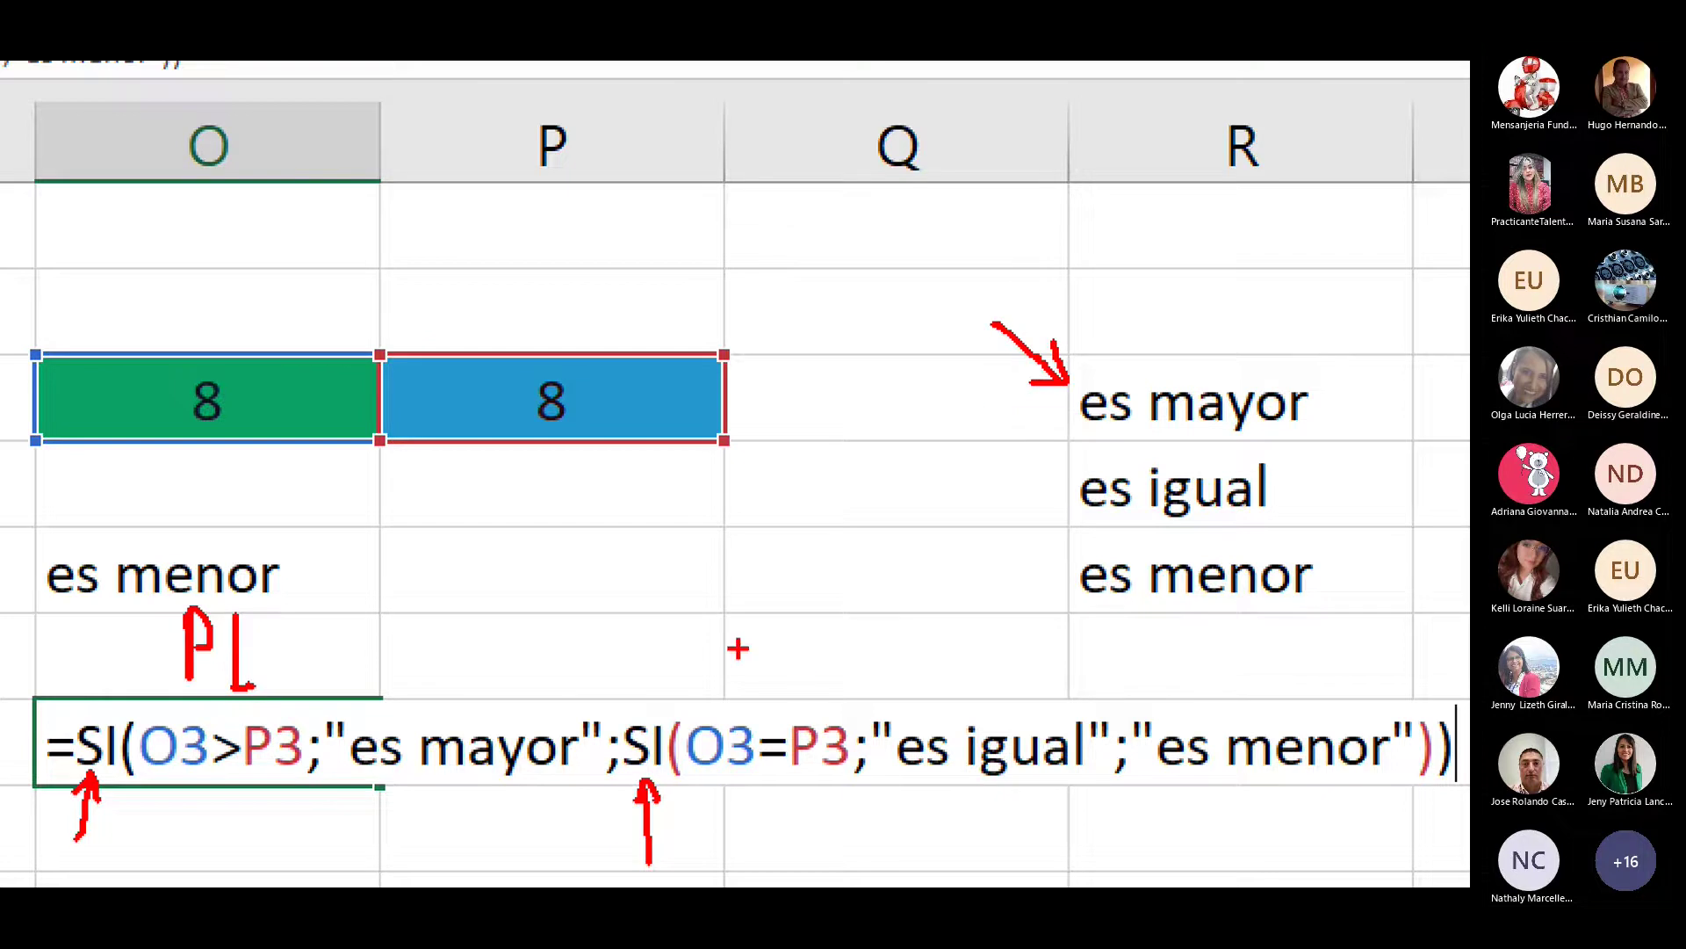
{"action": "mouse_move", "coordinate": [736, 615]}
{"action": "left_mouse_down"}
{"action": "mouse_move", "coordinate": [739, 682]}
{"action": "mouse_move", "coordinate": [758, 623]}
{"action": "mouse_move", "coordinate": [742, 644]}
{"action": "mouse_move", "coordinate": [807, 678]}
{"action": "left_mouse_up"}
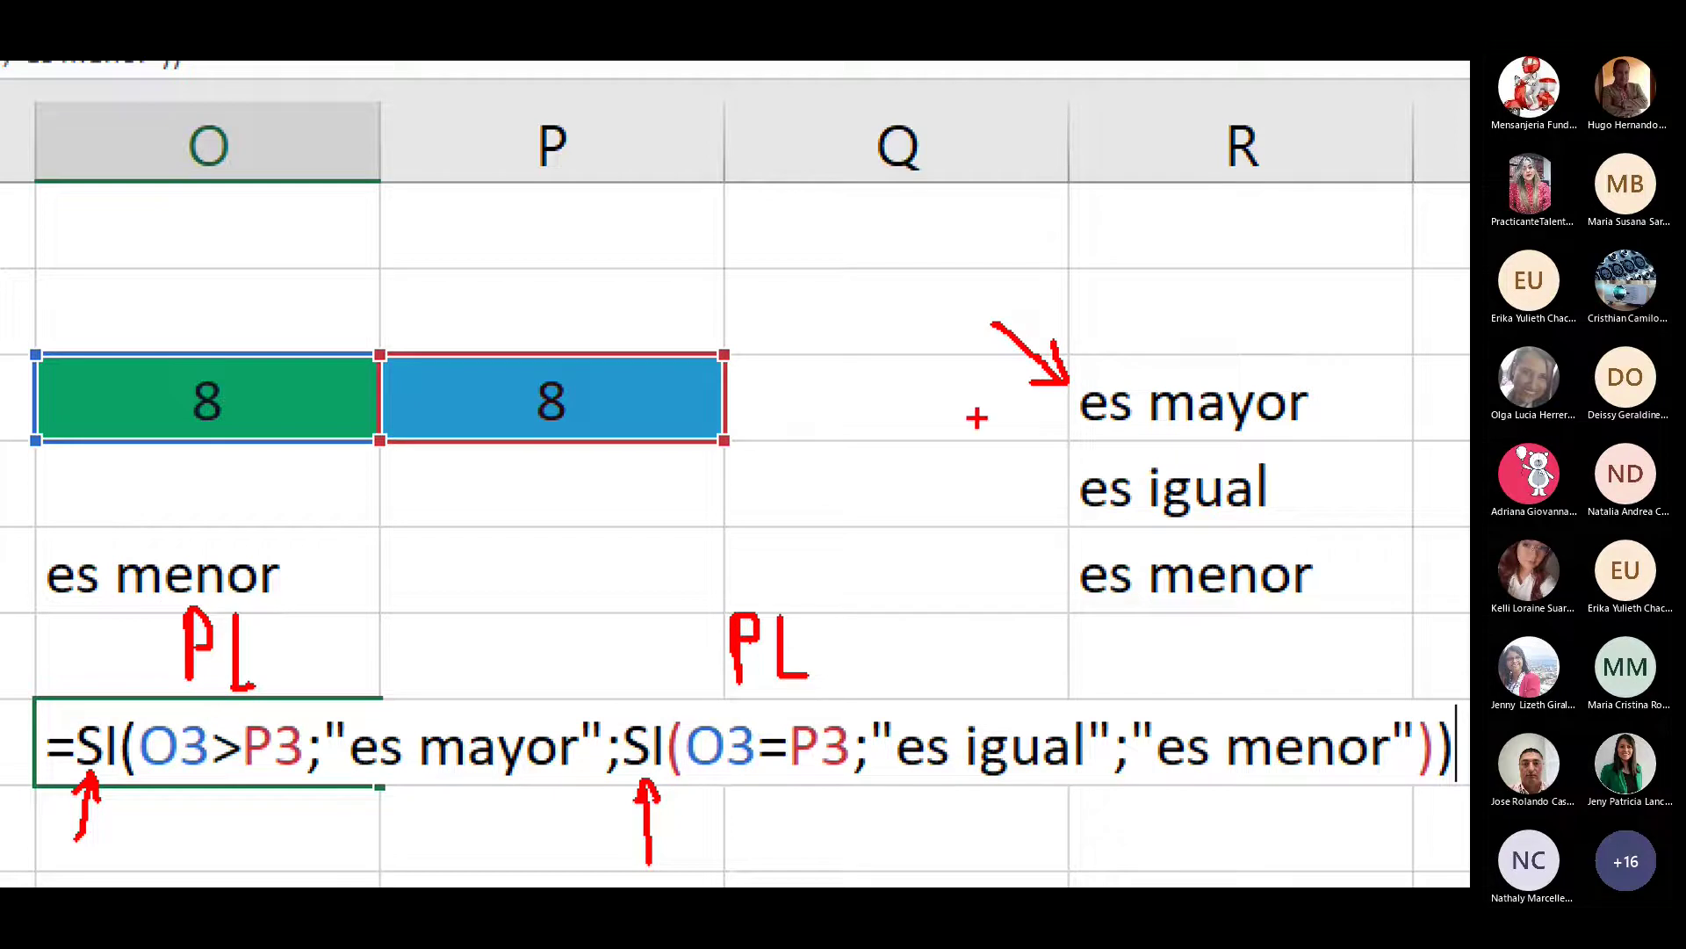
{"action": "mouse_move", "coordinate": [966, 408]}
{"action": "left_mouse_down"}
{"action": "mouse_move", "coordinate": [1056, 478]}
{"action": "mouse_move", "coordinate": [1012, 485]}
{"action": "left_mouse_up"}
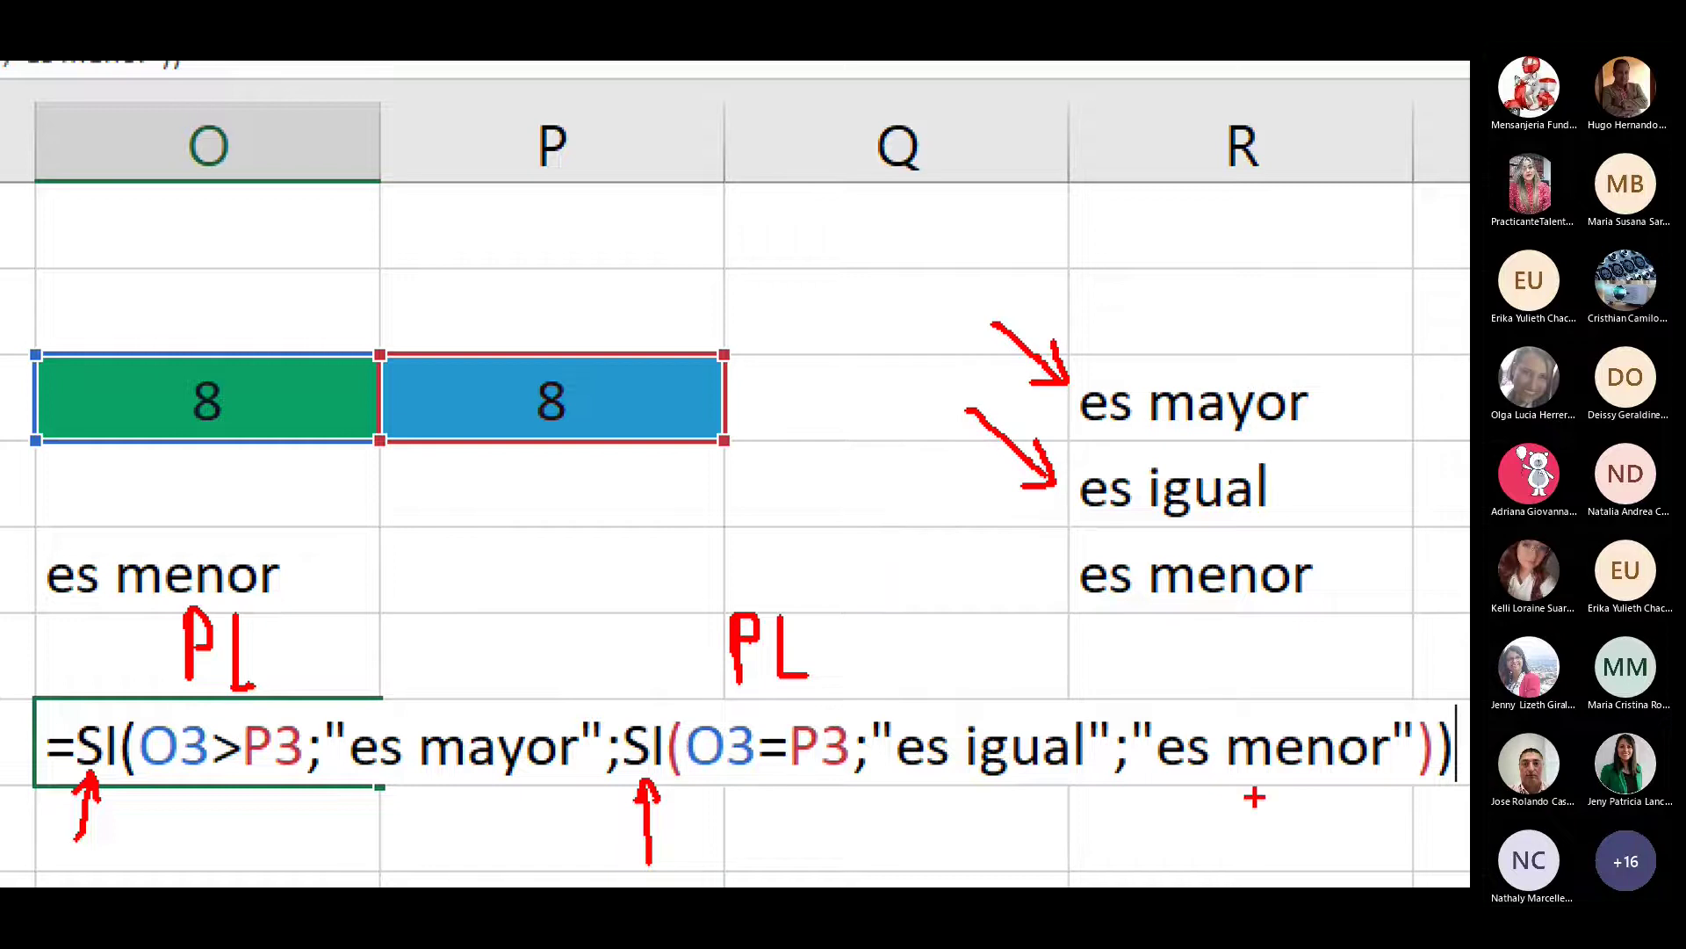
{"action": "left_click_drag", "start_coordinate": [1170, 794], "coordinate": [1368, 772]}
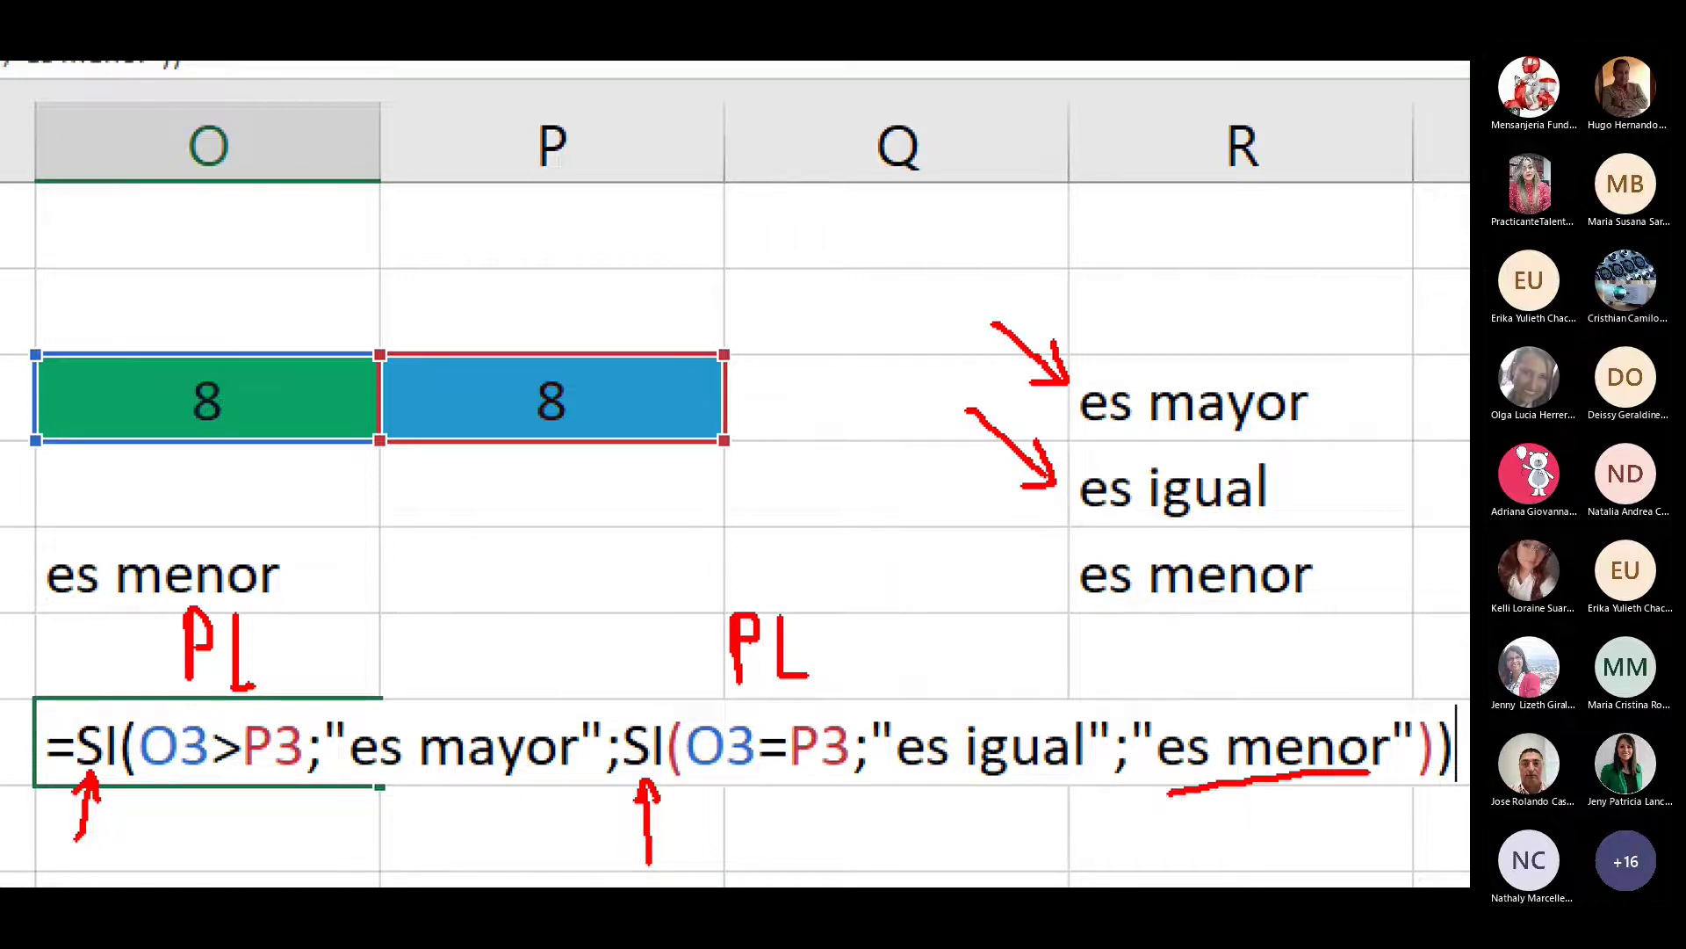
{"action": "mouse_move", "coordinate": [1347, 569]}
{"action": "left_mouse_down"}
{"action": "mouse_move", "coordinate": [1366, 658]}
{"action": "mouse_move", "coordinate": [1351, 694]}
{"action": "mouse_move", "coordinate": [1376, 687]}
{"action": "left_mouse_up"}
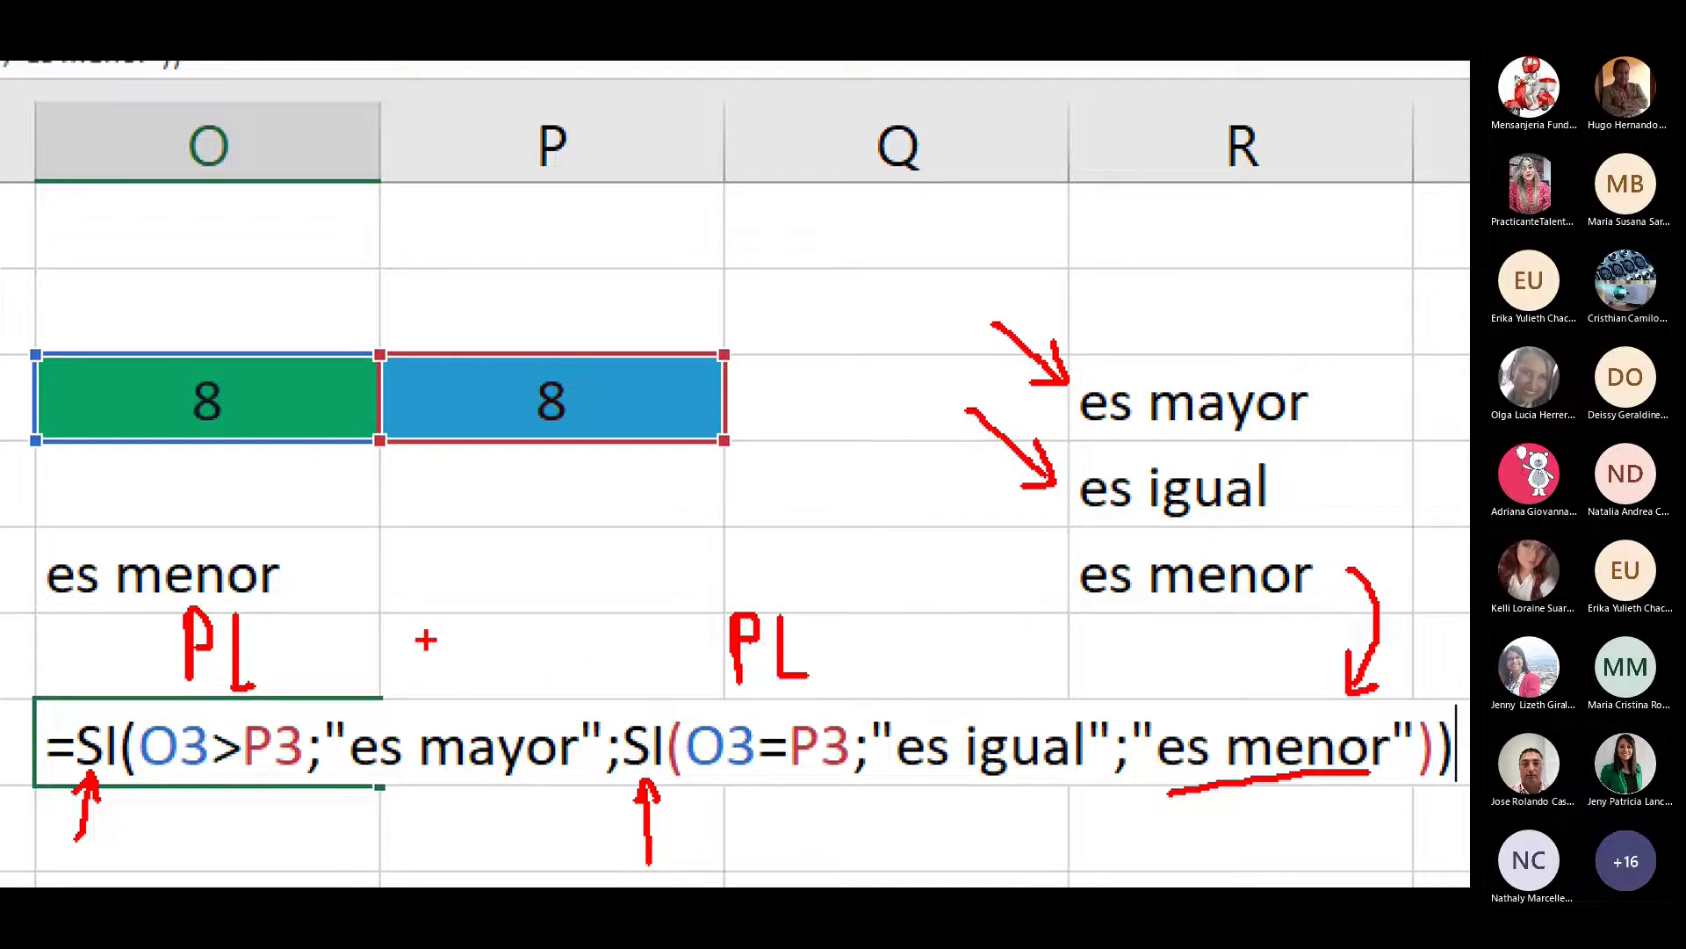
{"action": "mouse_move", "coordinate": [425, 639]}
{"action": "left_mouse_down"}
{"action": "mouse_move", "coordinate": [452, 698]}
{"action": "mouse_move", "coordinate": [477, 637]}
{"action": "left_mouse_up"}
{"action": "left_click_drag", "start_coordinate": [374, 778], "coordinate": [561, 773]}
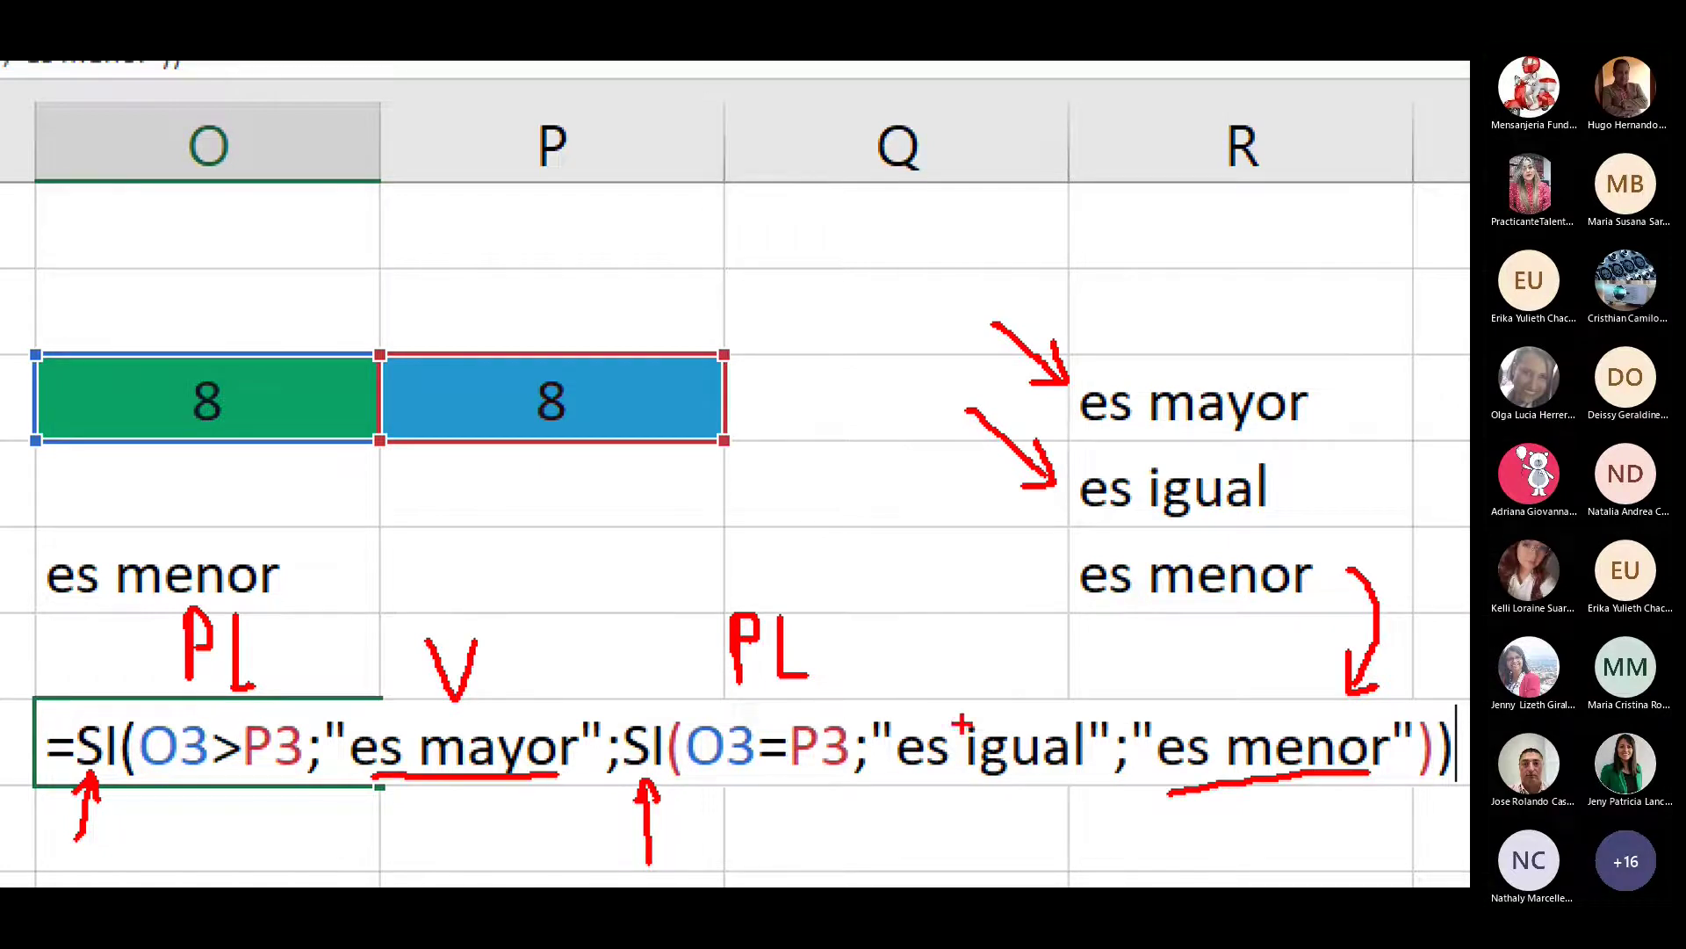
{"action": "mouse_move", "coordinate": [943, 648]}
{"action": "left_mouse_down"}
{"action": "mouse_move", "coordinate": [966, 692]}
{"action": "mouse_move", "coordinate": [985, 652]}
{"action": "left_mouse_up"}
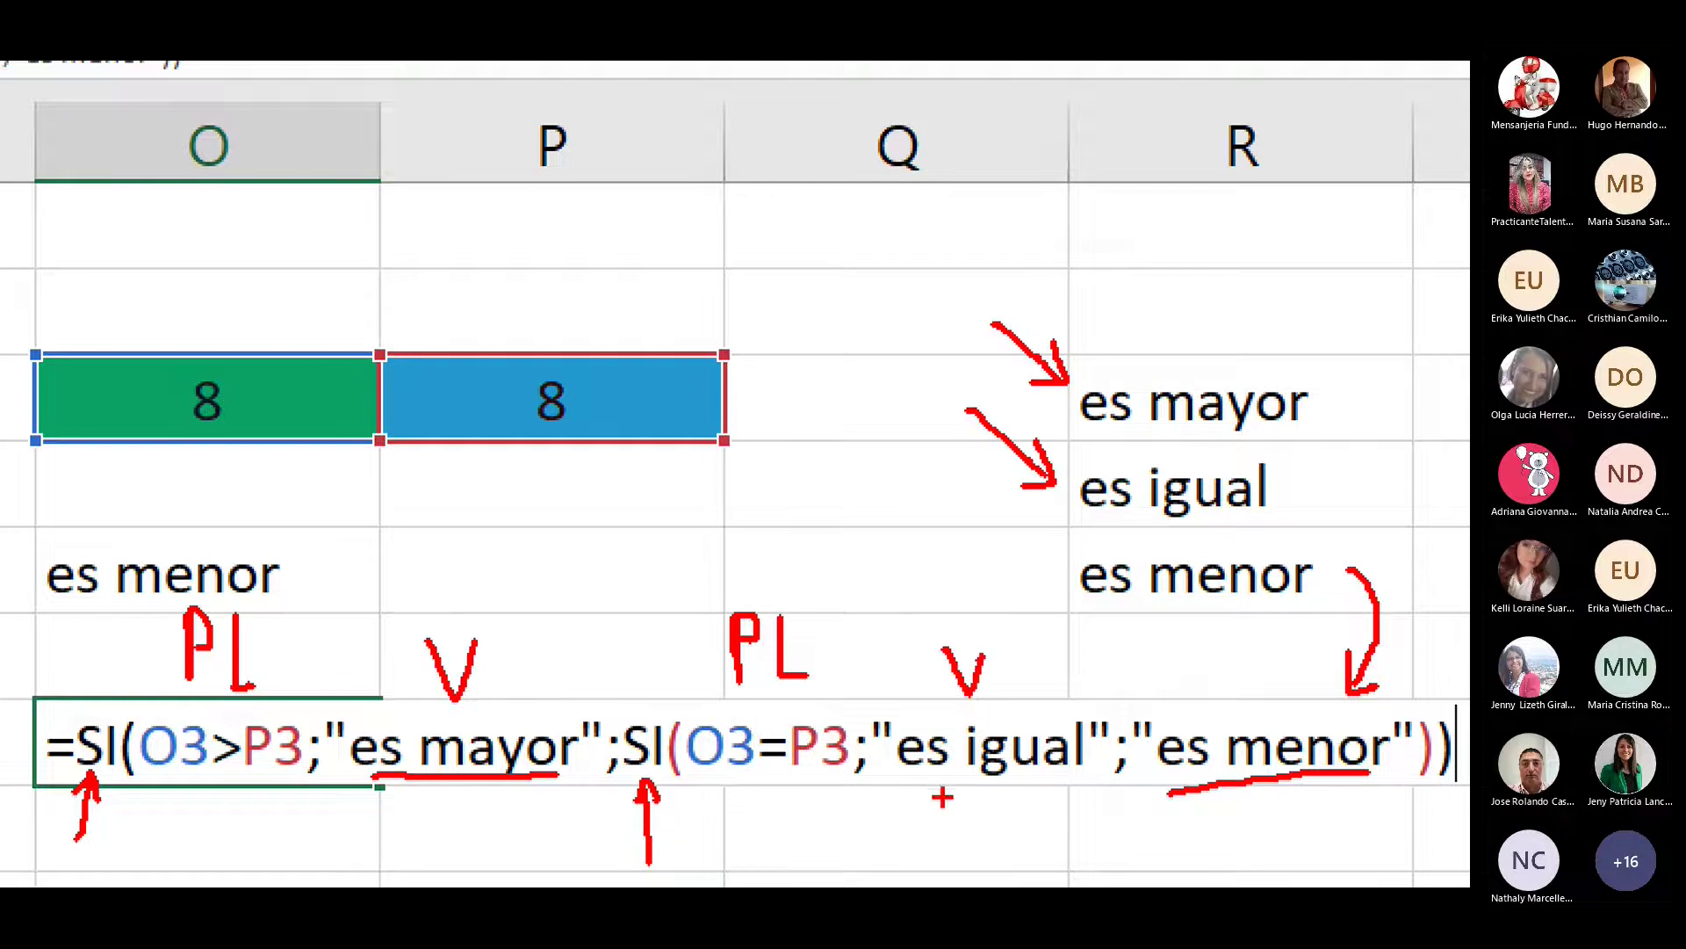
{"action": "left_click_drag", "start_coordinate": [928, 789], "coordinate": [1081, 779]}
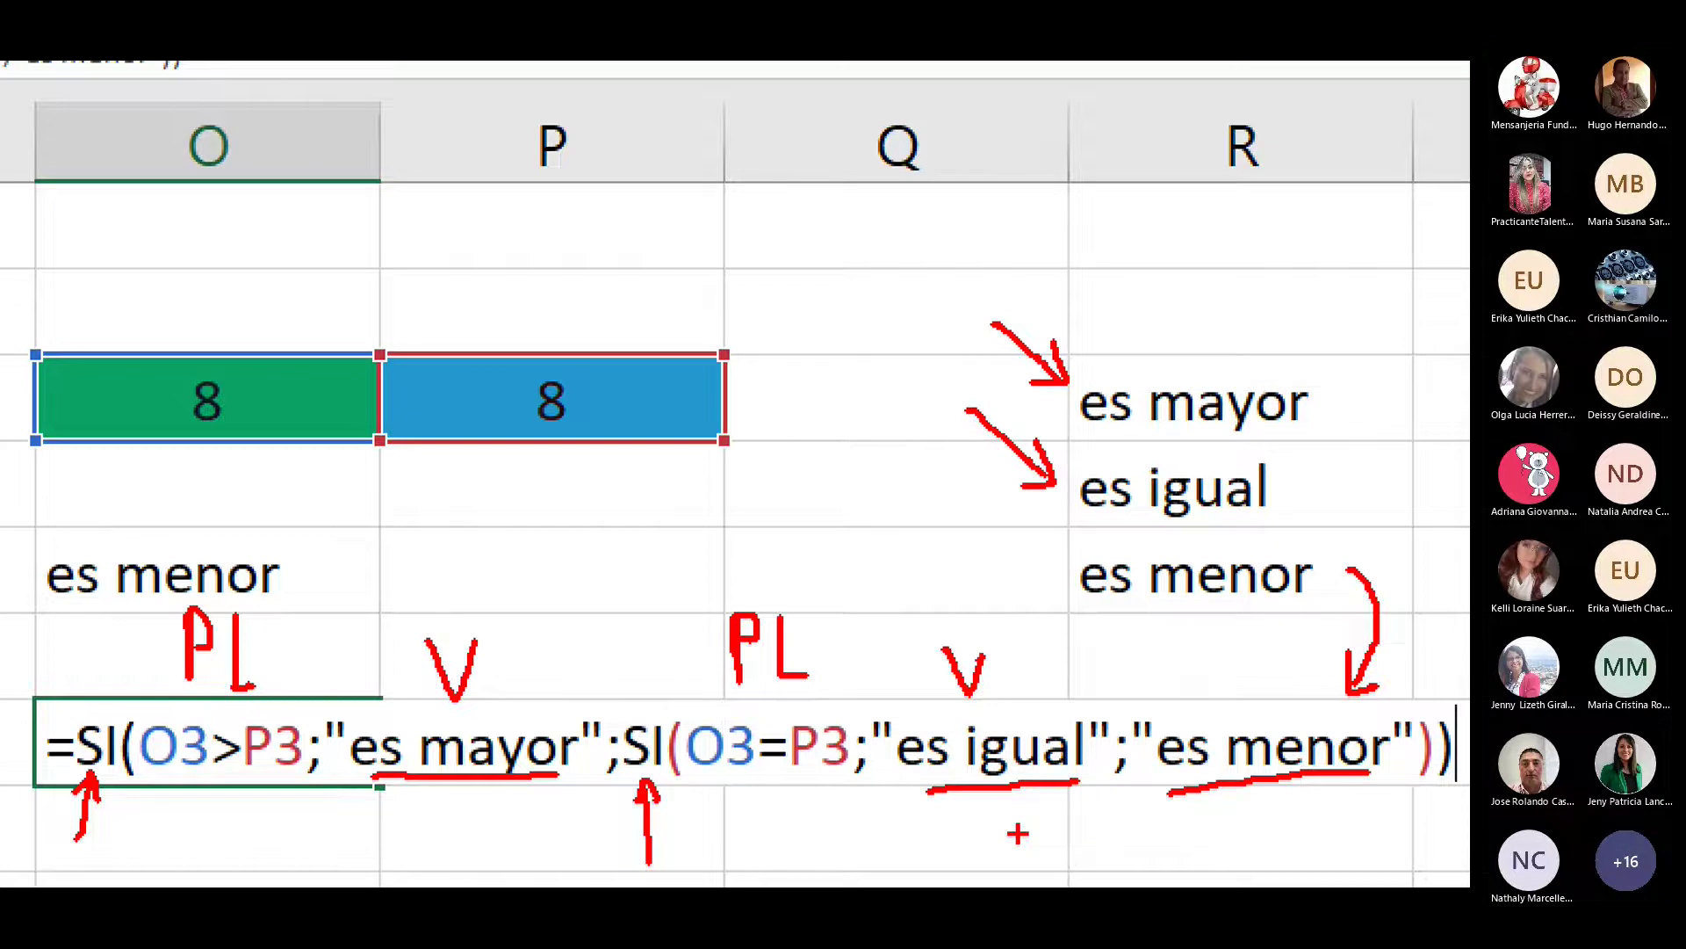
{"action": "mouse_move", "coordinate": [1351, 508]}
{"action": "left_mouse_down"}
{"action": "mouse_move", "coordinate": [1353, 443]}
{"action": "mouse_move", "coordinate": [1258, 334]}
{"action": "mouse_move", "coordinate": [1099, 362]}
{"action": "mouse_move", "coordinate": [1077, 392]}
{"action": "mouse_move", "coordinate": [1050, 567]}
{"action": "mouse_move", "coordinate": [1193, 631]}
{"action": "mouse_move", "coordinate": [1349, 522]}
{"action": "mouse_move", "coordinate": [1336, 482]}
{"action": "left_mouse_up"}
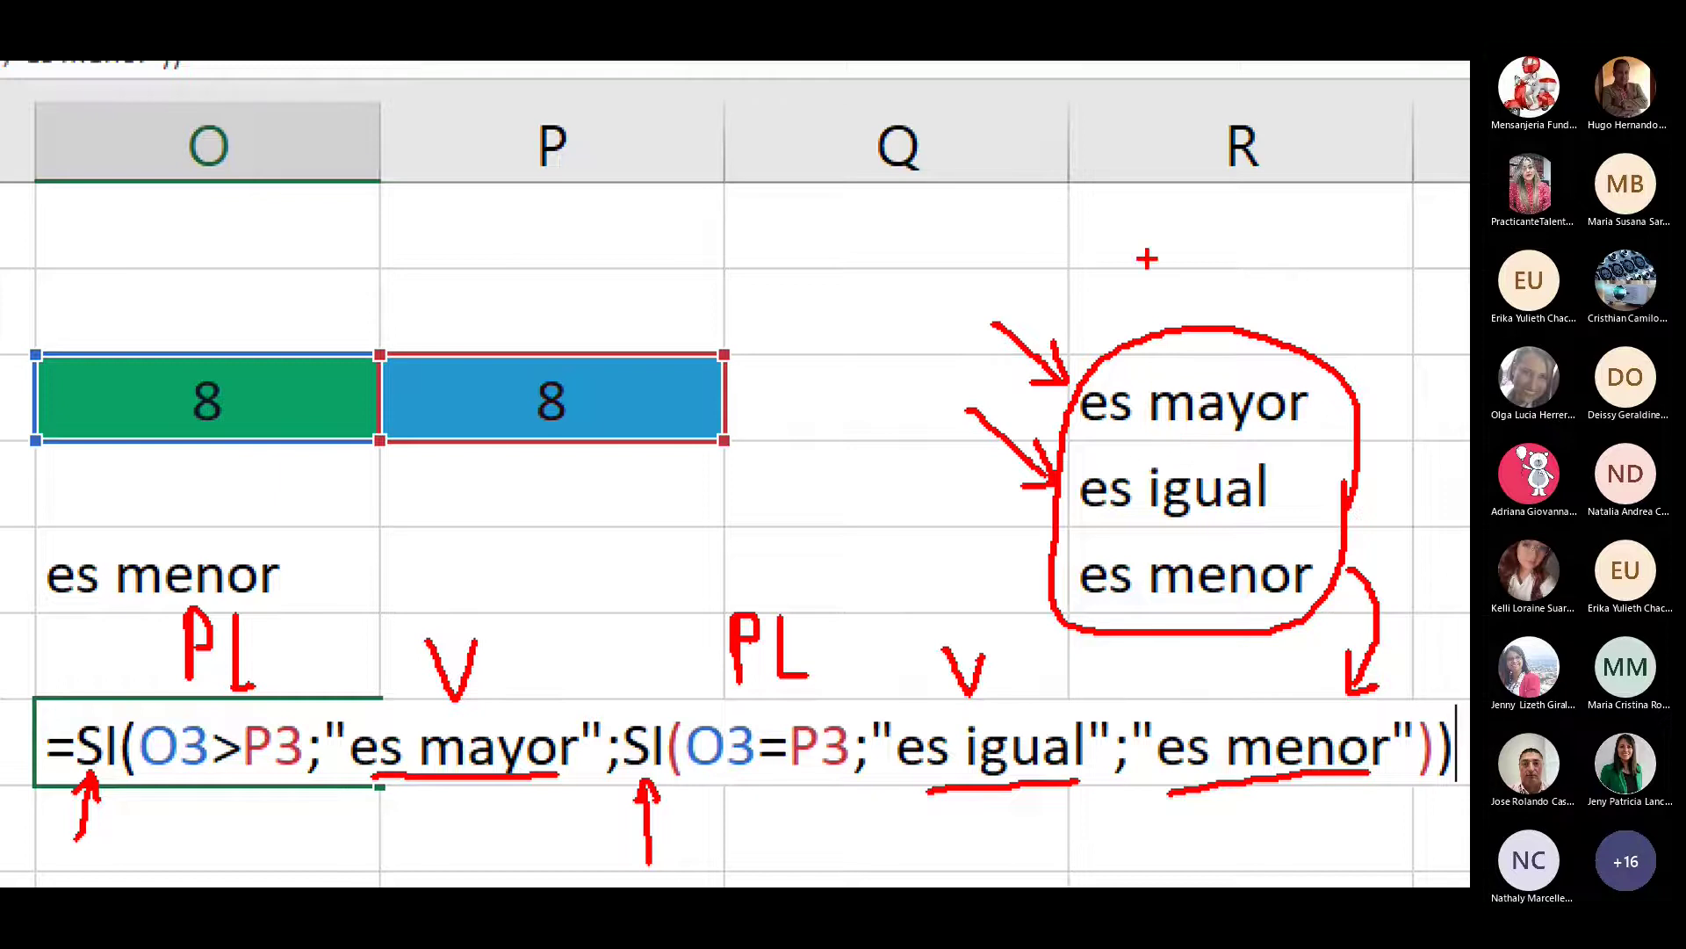
{"action": "left_click_drag", "start_coordinate": [1173, 195], "coordinate": [1192, 309]}
{"action": "left_click_drag", "start_coordinate": [1209, 274], "coordinate": [1194, 311]}
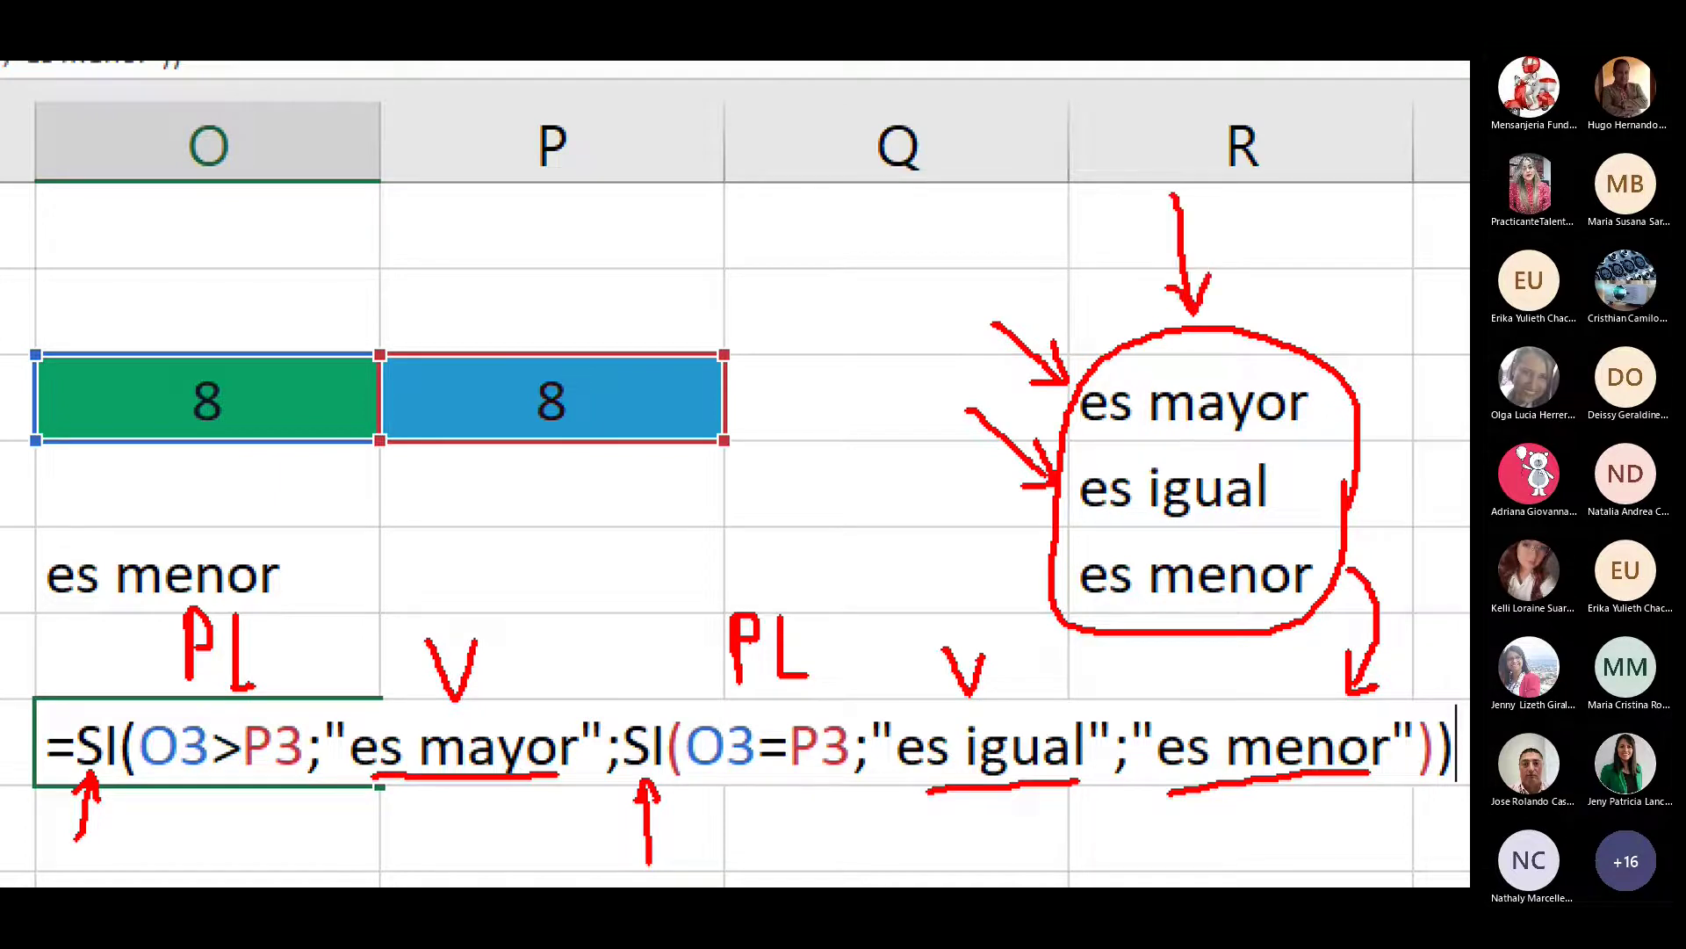
{"action": "left_click", "coordinate": [396, 730]}
{"action": "key", "text": "ctrl+z"}
{"action": "mouse_move", "coordinate": [212, 789]}
{"action": "left_mouse_down"}
{"action": "mouse_move", "coordinate": [246, 774]}
{"action": "mouse_move", "coordinate": [226, 722]}
{"action": "mouse_move", "coordinate": [202, 758]}
{"action": "mouse_move", "coordinate": [229, 795]}
{"action": "left_mouse_up"}
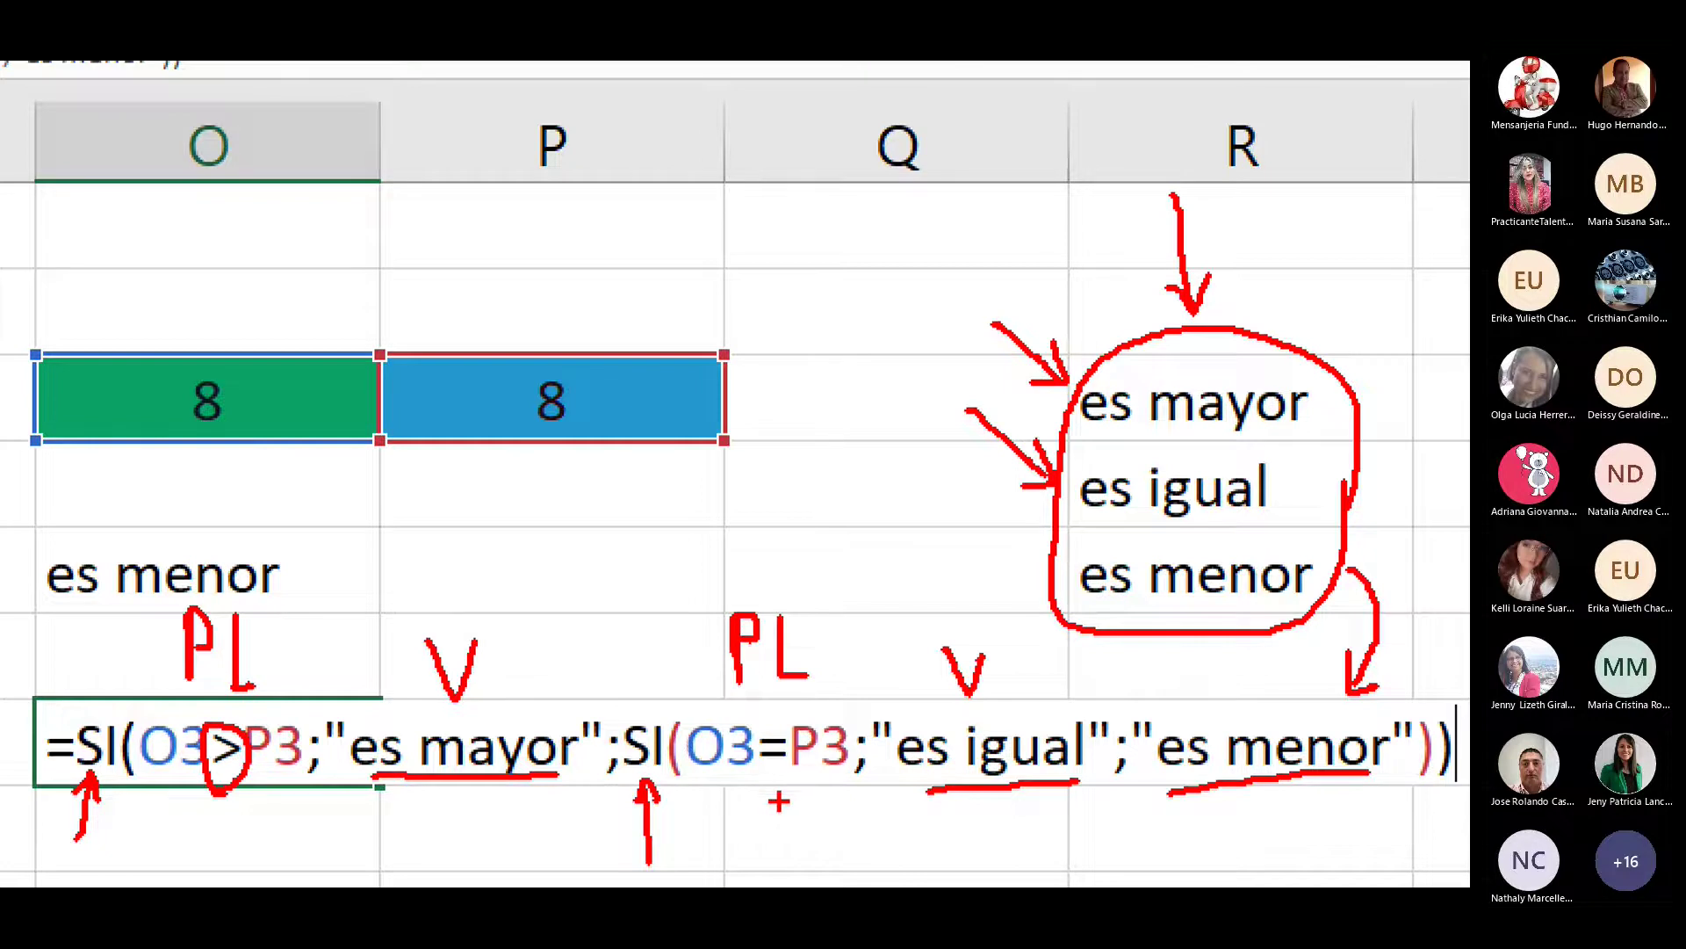
{"action": "mouse_move", "coordinate": [787, 788]}
{"action": "left_mouse_down"}
{"action": "mouse_move", "coordinate": [795, 734]}
{"action": "mouse_move", "coordinate": [764, 720]}
{"action": "mouse_move", "coordinate": [753, 773]}
{"action": "mouse_move", "coordinate": [796, 798]}
{"action": "left_mouse_up"}
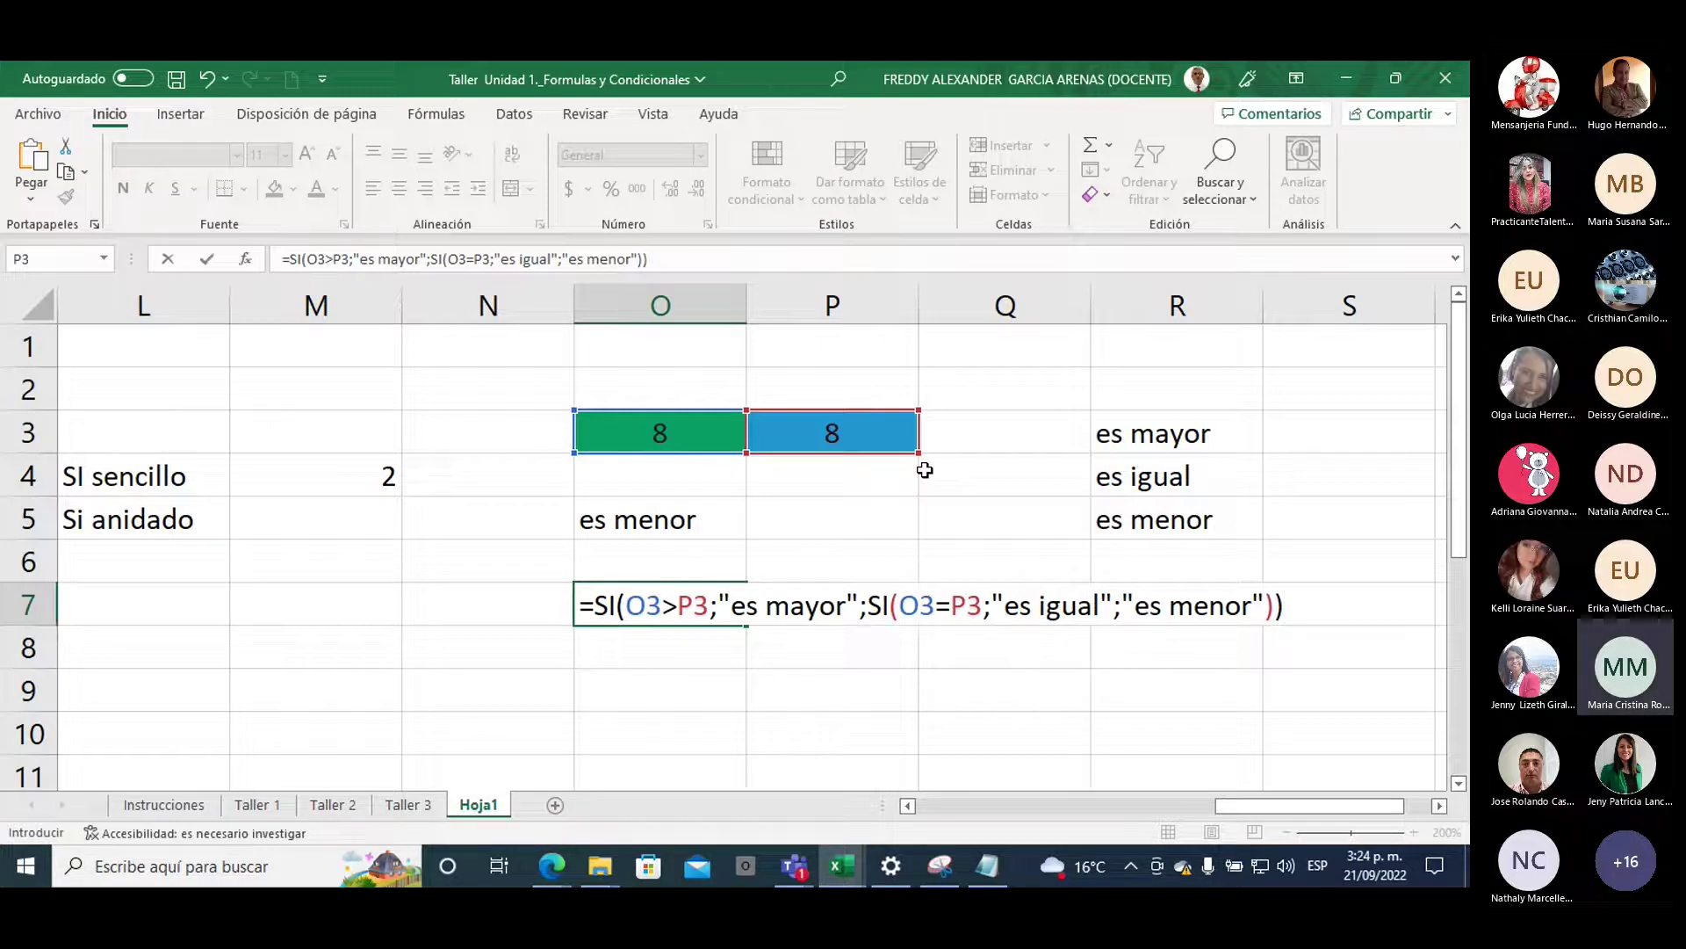
Commit O7's nested formula and compare its es igual result with the list in R3:R5
{"action": "key", "text": "Return"}
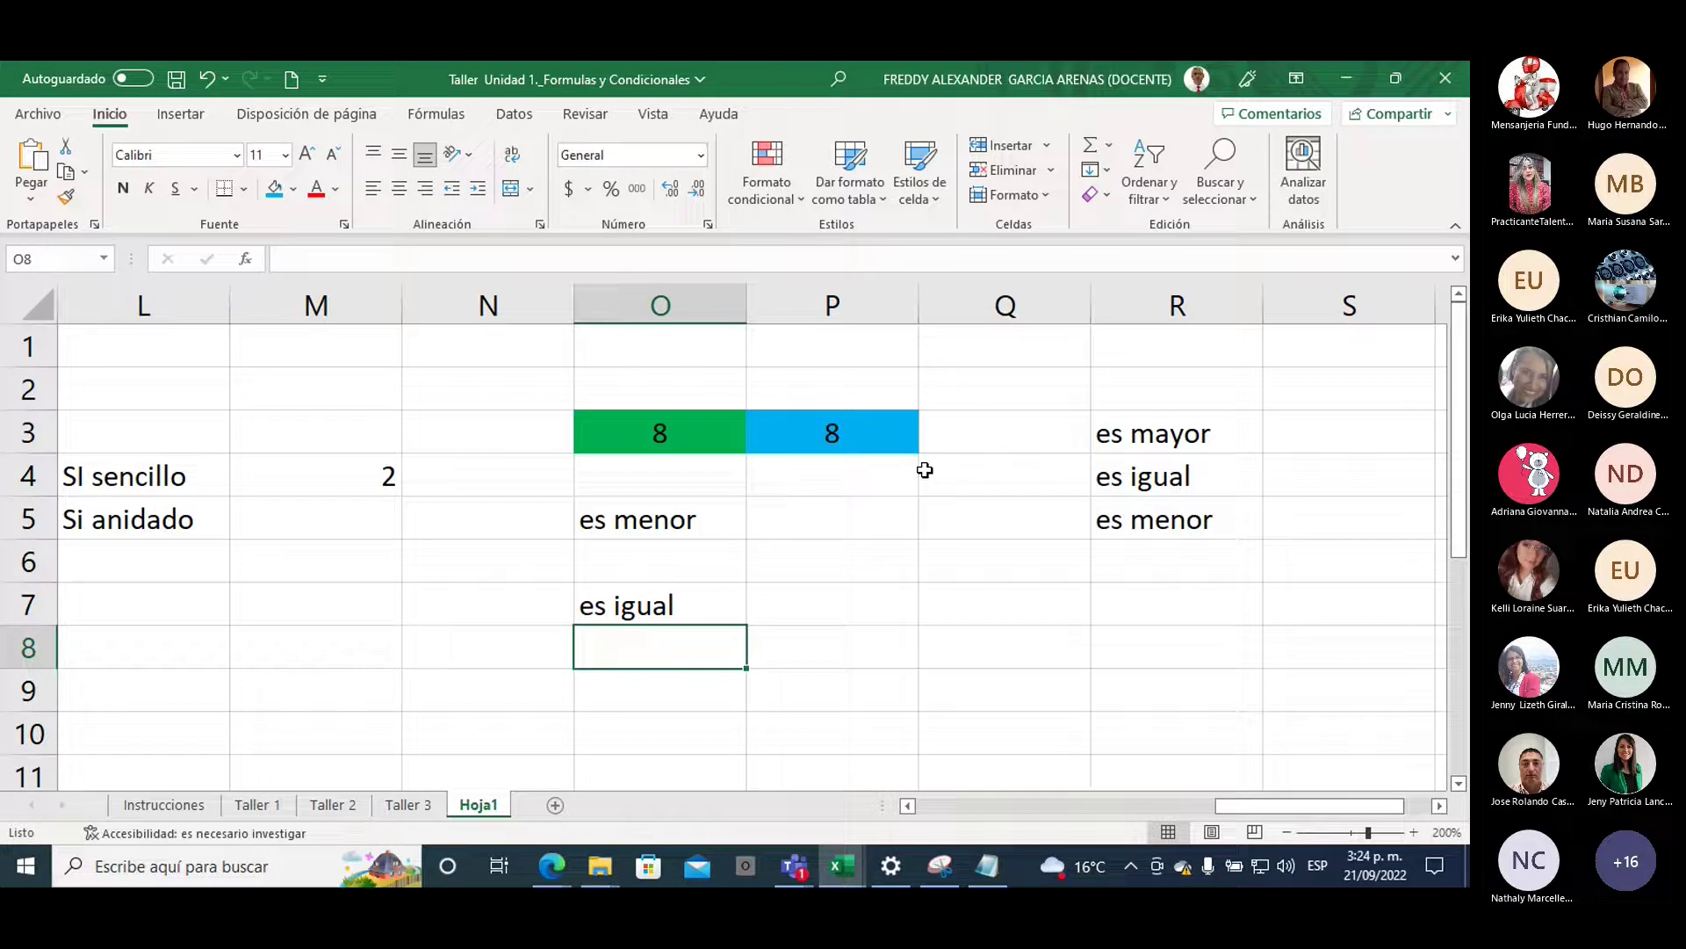
{"action": "key", "text": "Up"}
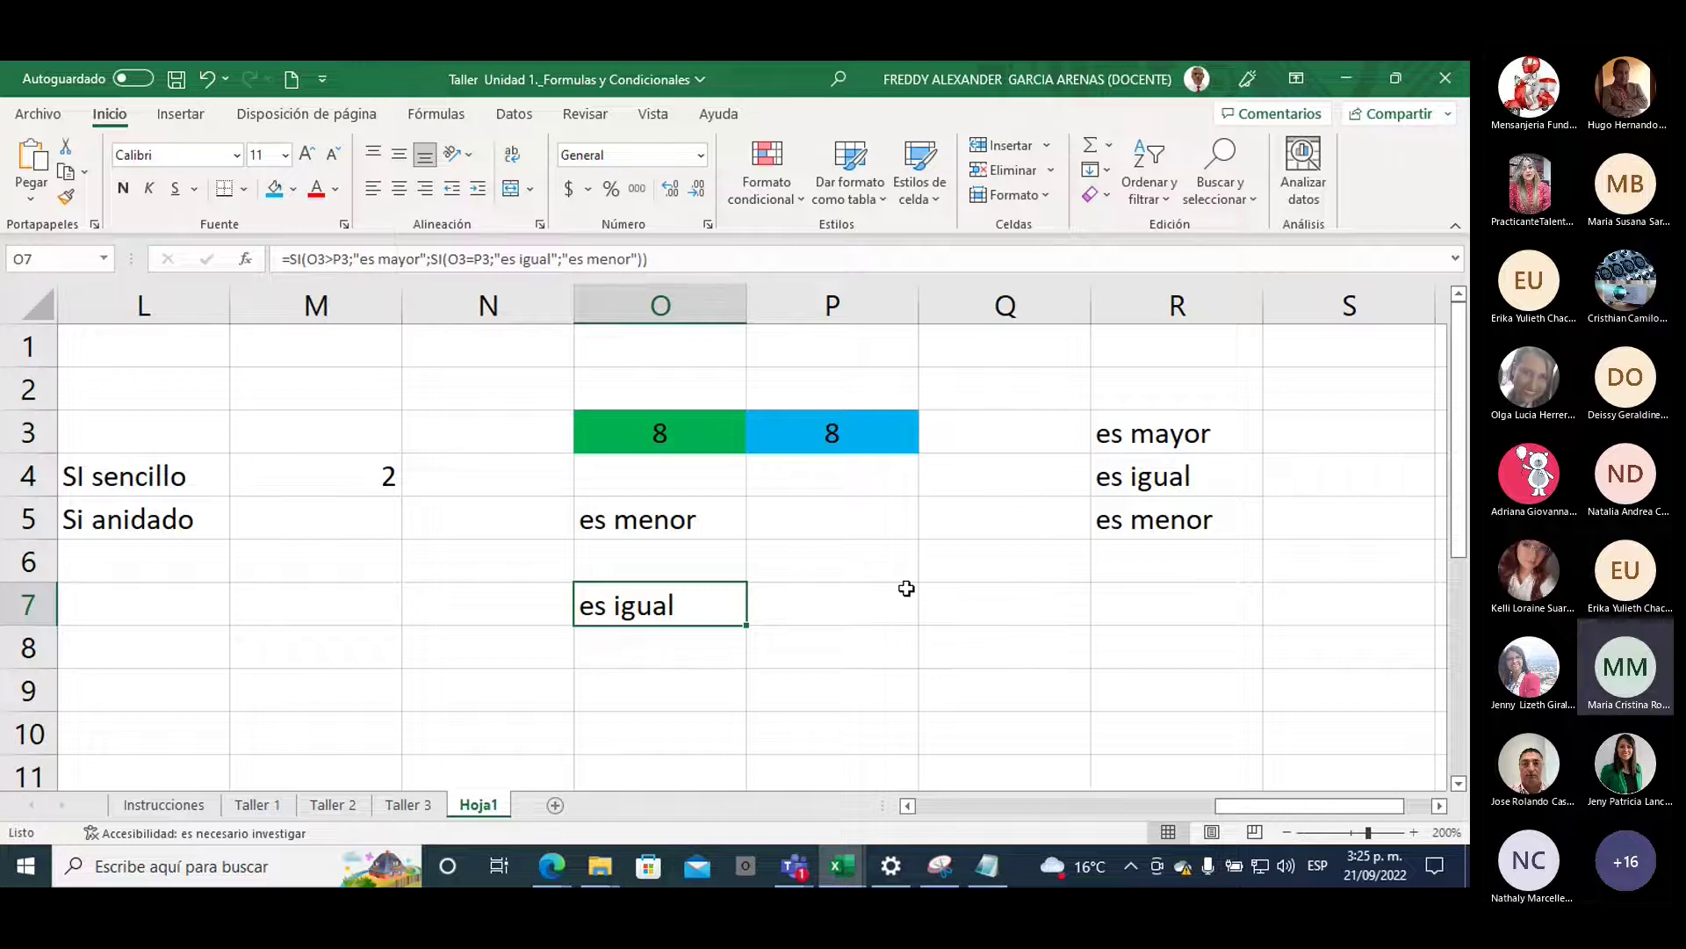
{"action": "left_click_drag", "start_coordinate": [1161, 433], "coordinate": [1169, 509]}
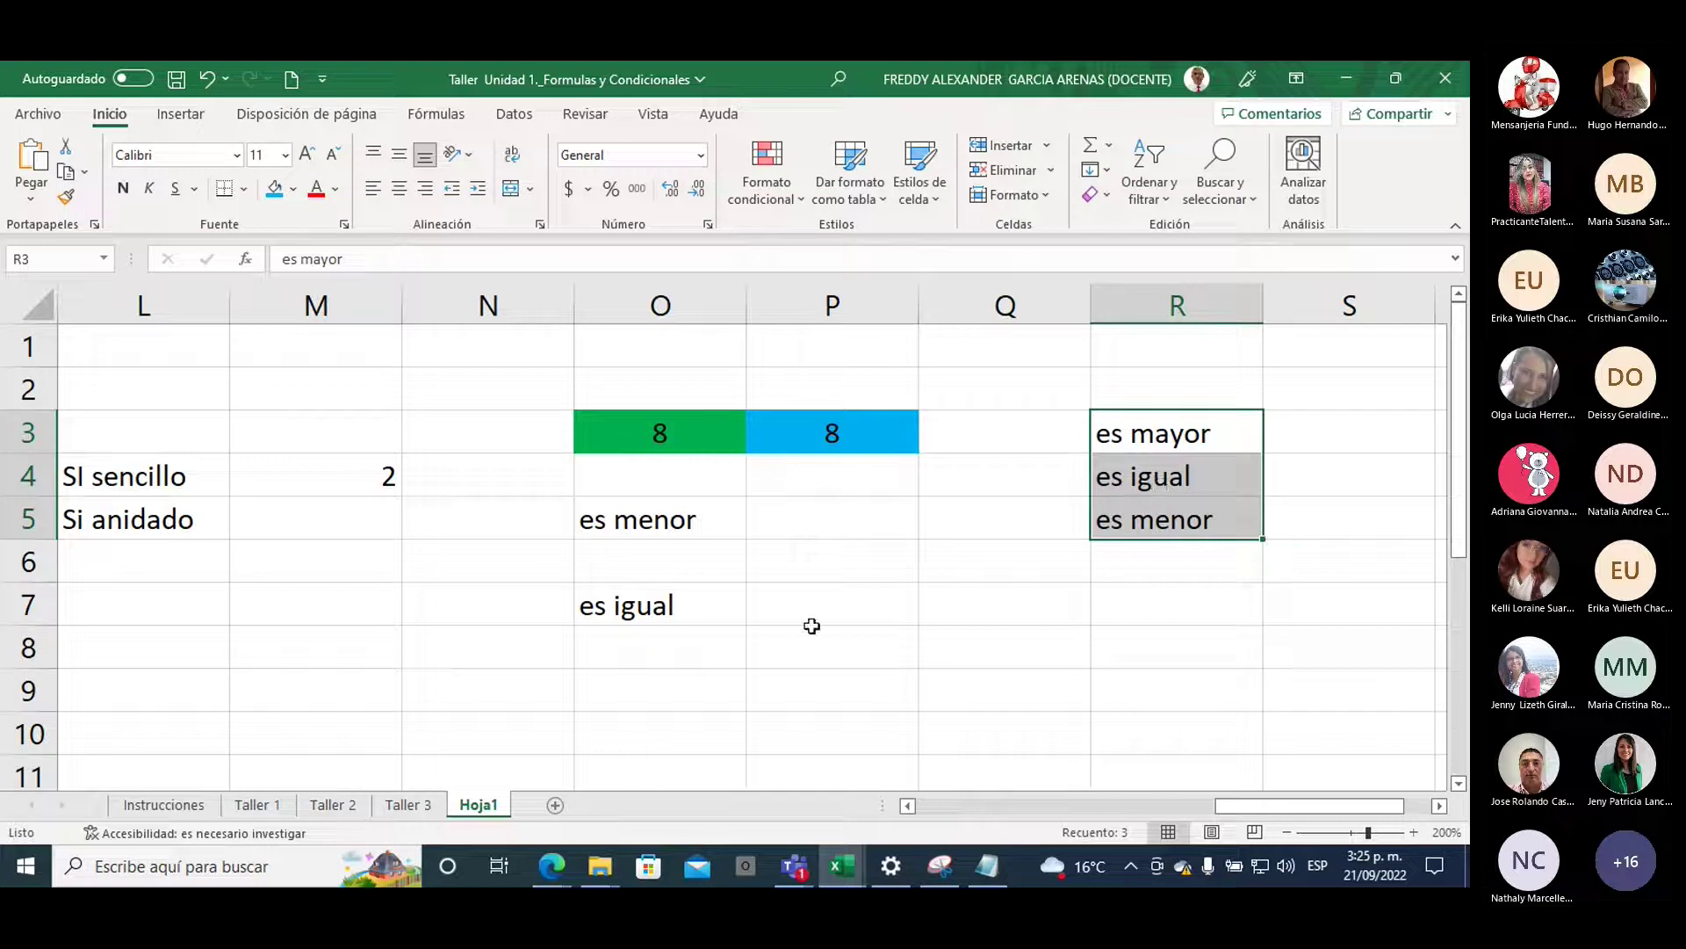
{"action": "left_click", "coordinate": [671, 606]}
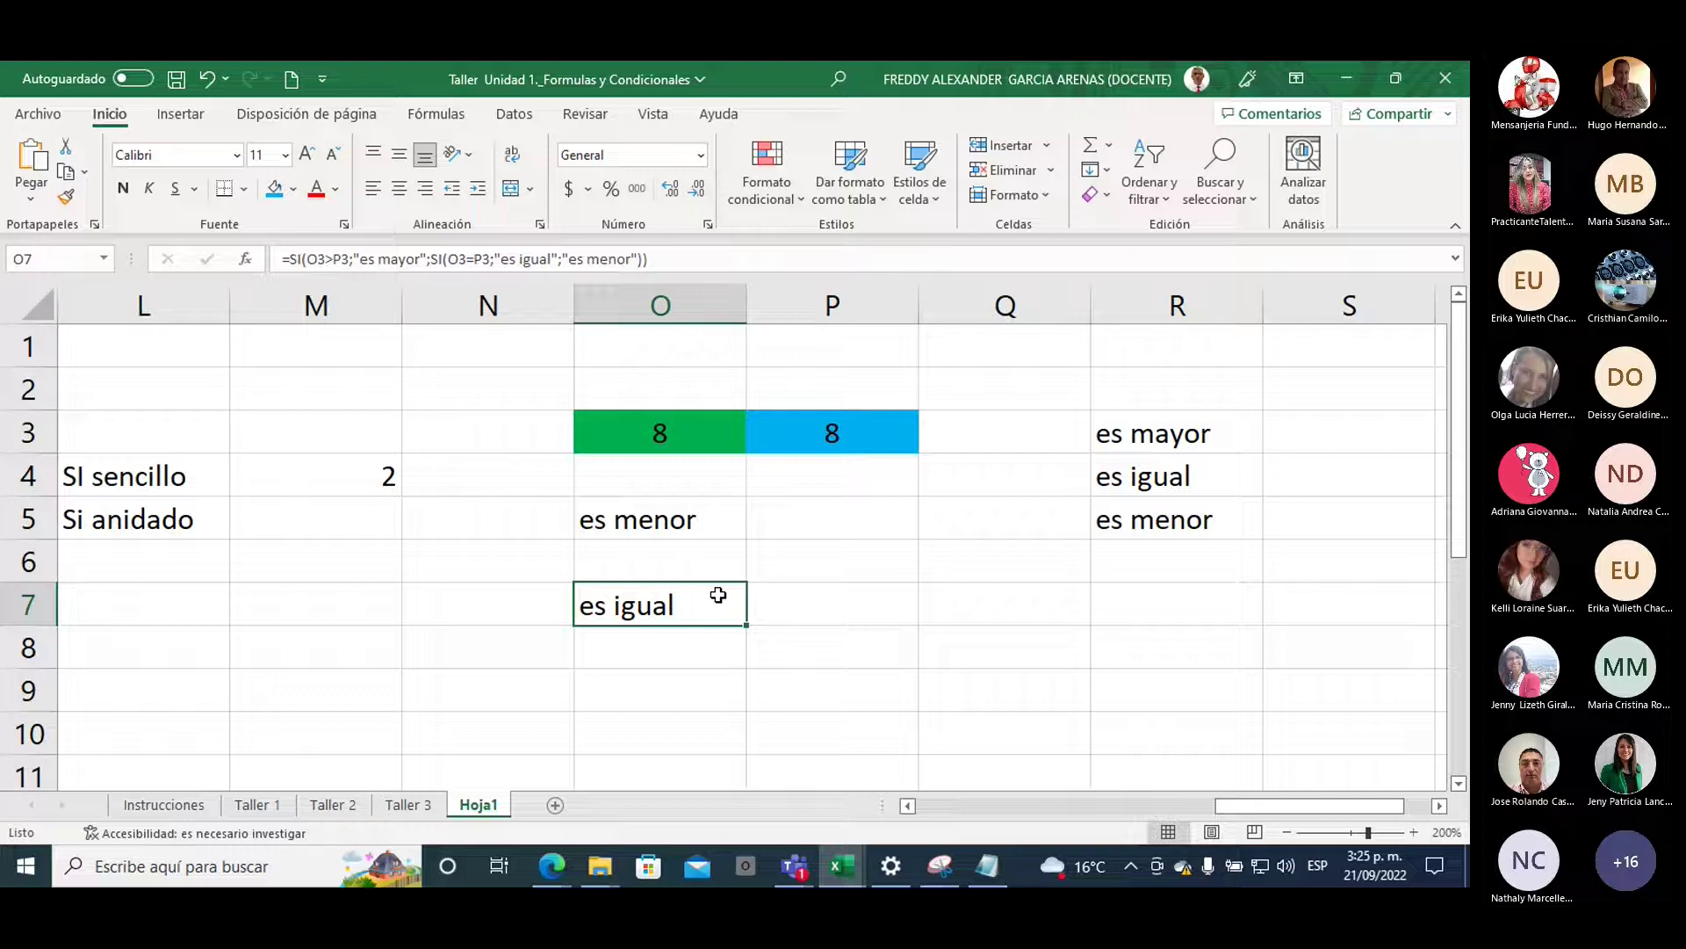
Edit O7's inner SI to SI(O3<P3;"es menor";"es igual") and confirm it
{"action": "left_click", "coordinate": [474, 257]}
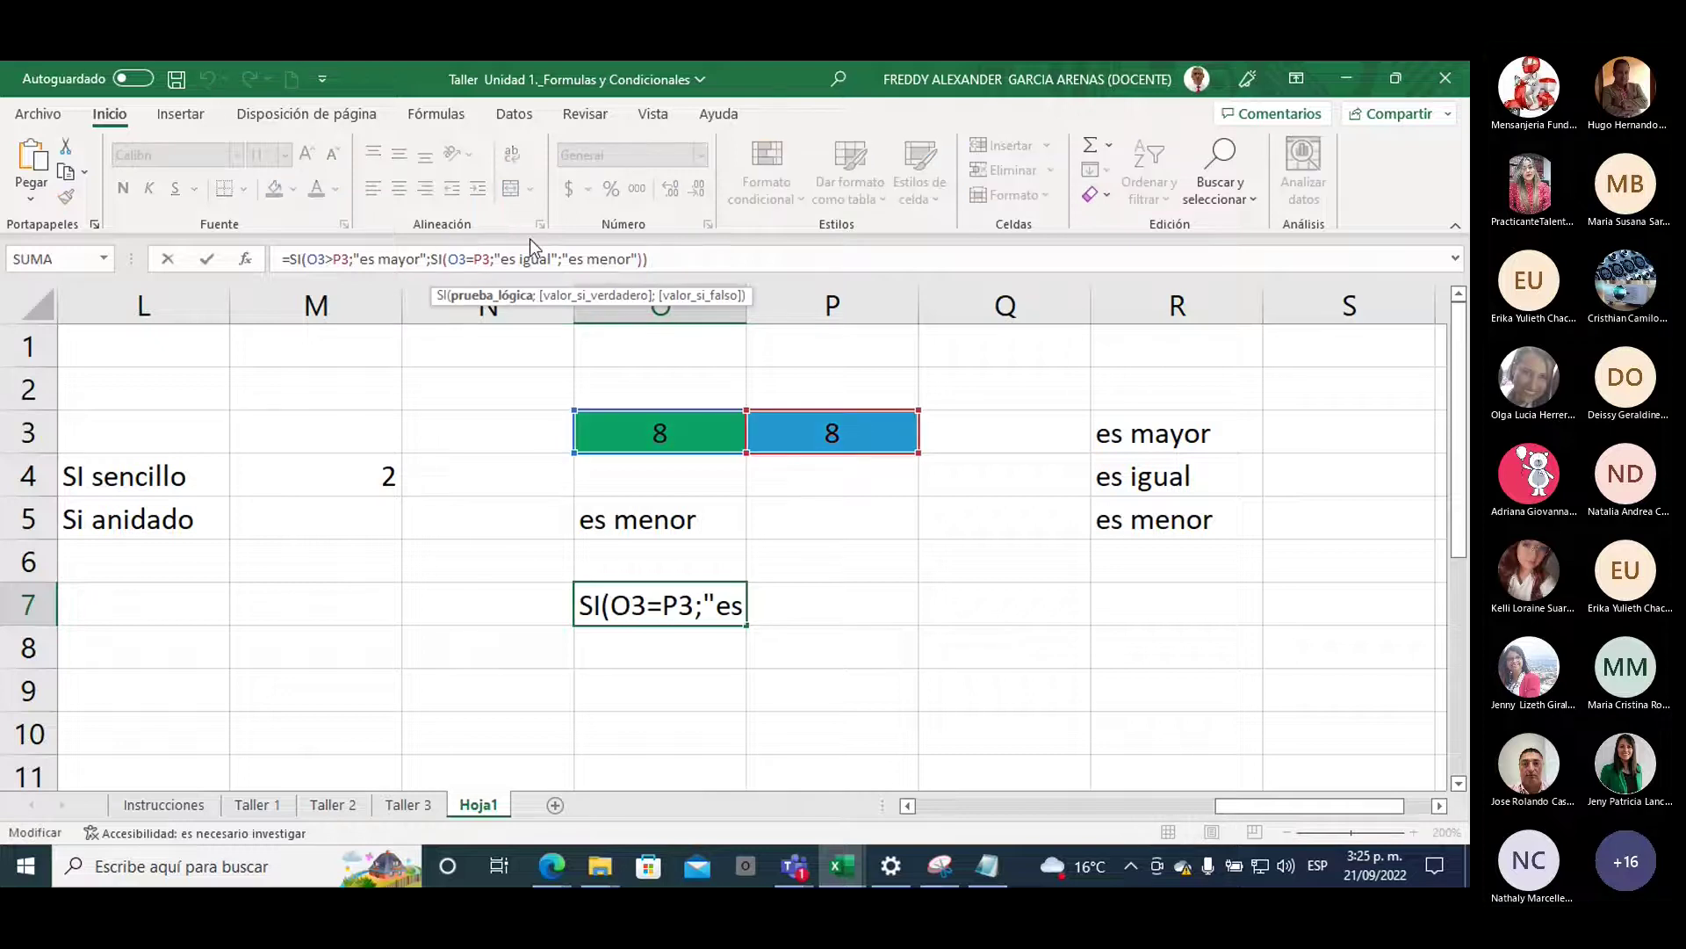
{"action": "key", "text": "BackSpace"}
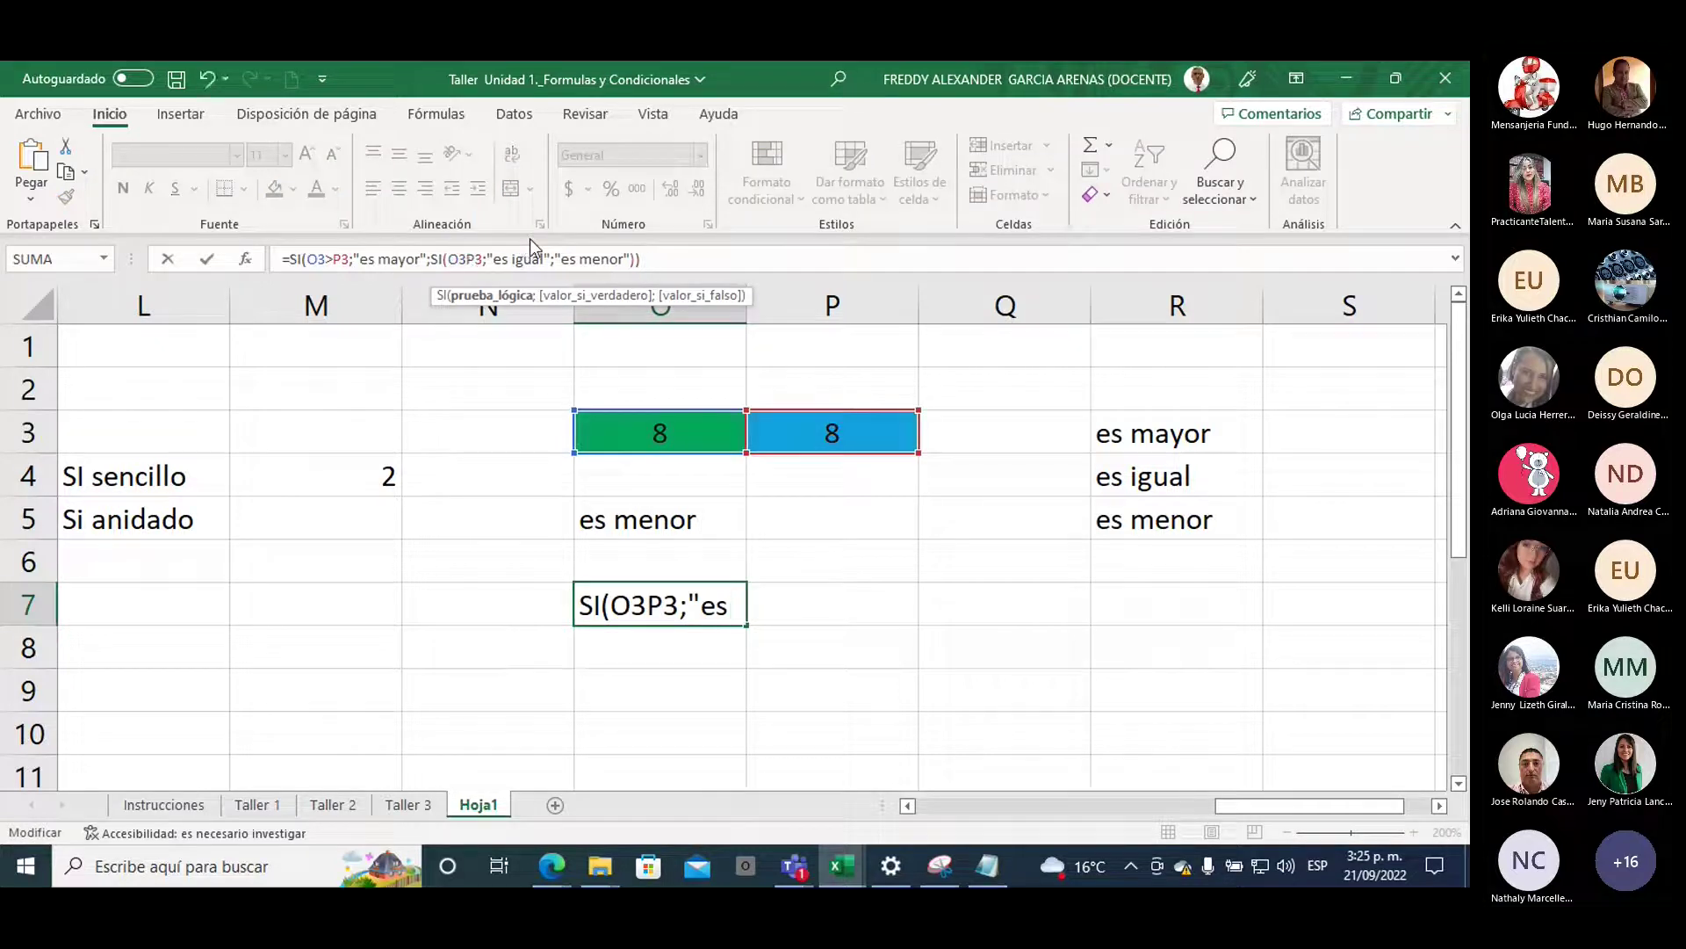
{"action": "type", "text": "<"}
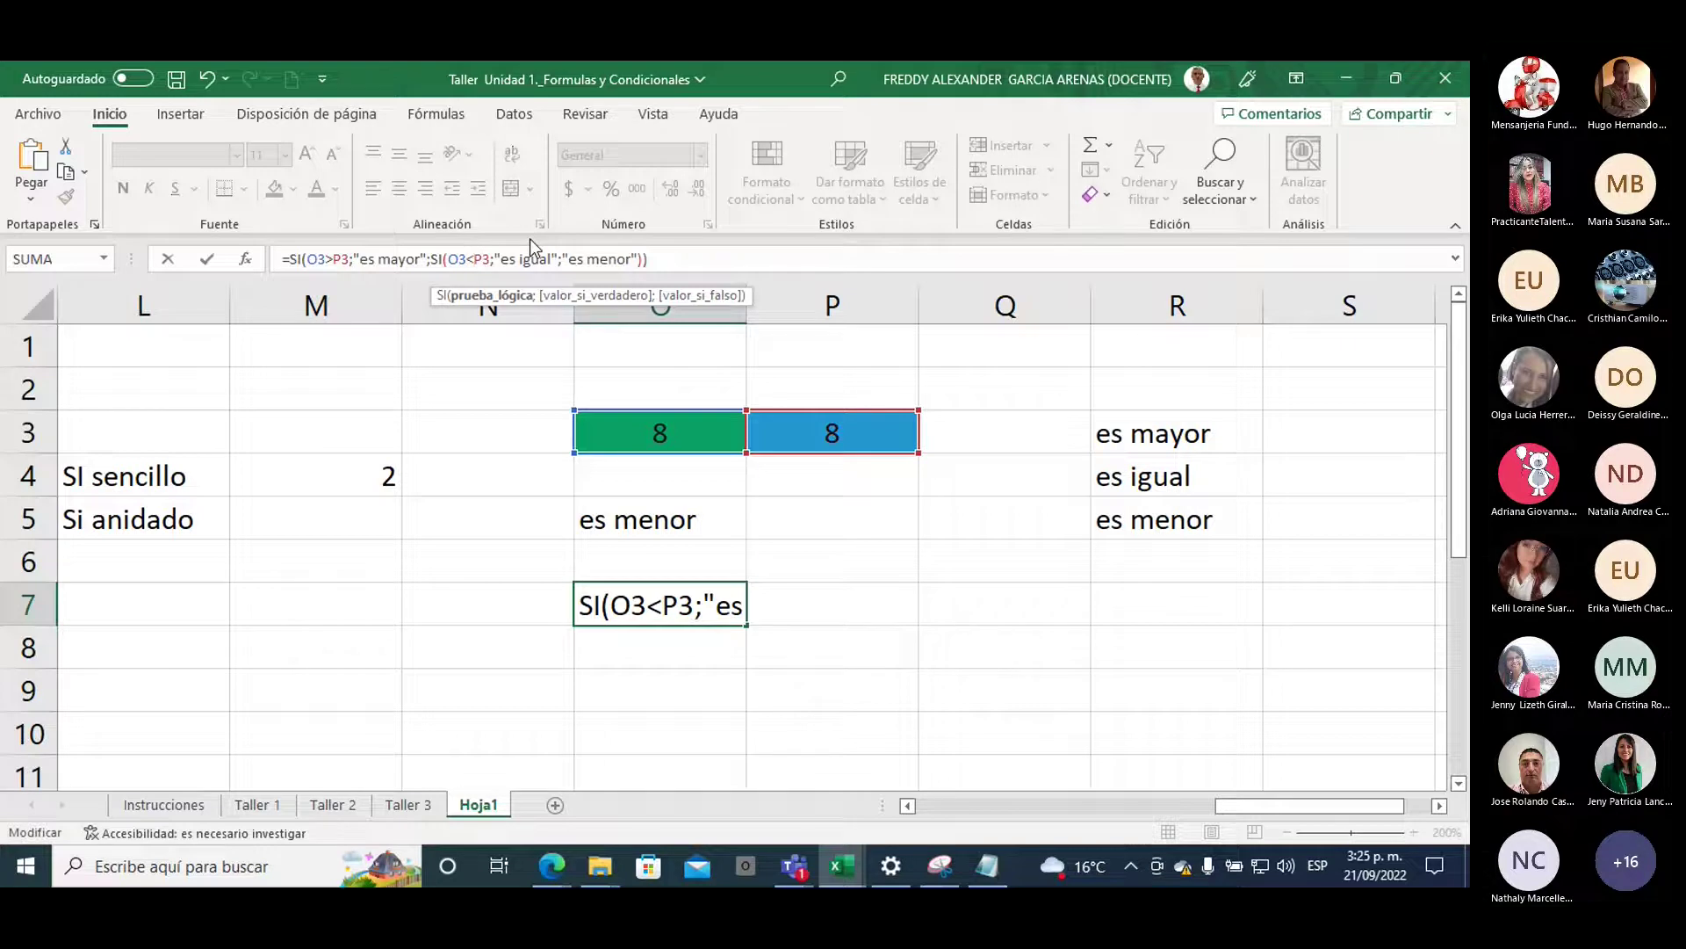
{"action": "key", "text": "Right"}
{"action": "key", "text": "Right"}
{"action": "key", "text": "Right"}
{"action": "key", "text": "Right"}
{"action": "key", "text": "Right"}
{"action": "key", "text": "Right"}
{"action": "key", "text": "Right"}
{"action": "key", "text": "Right"}
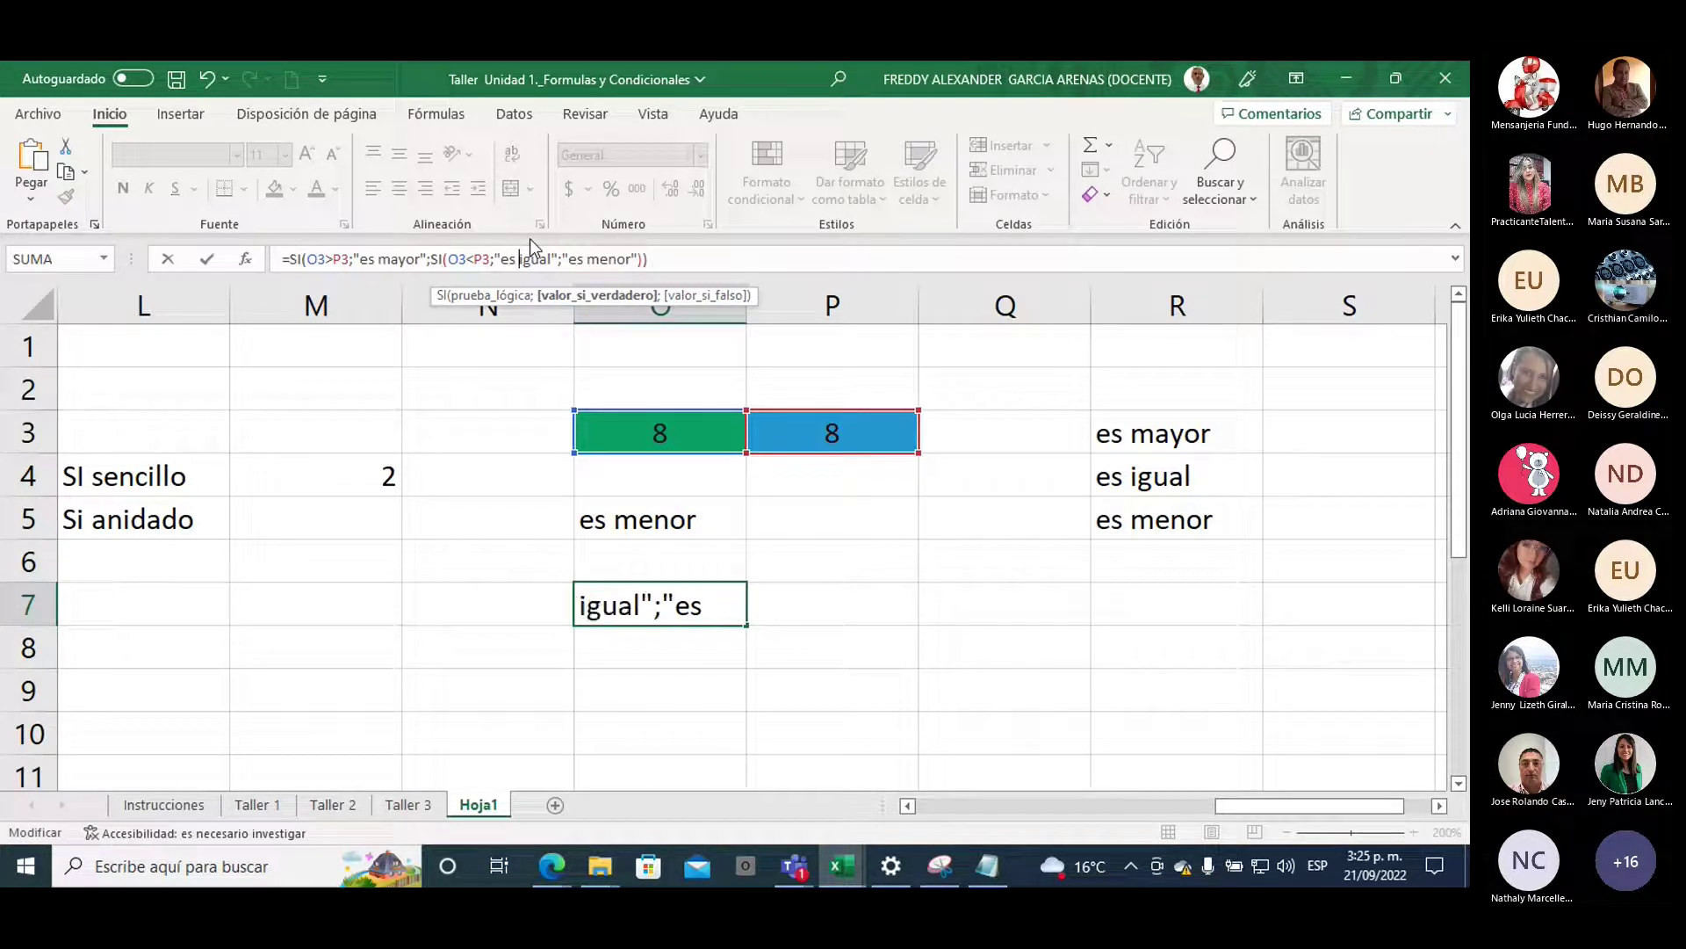
{"action": "type", "text": "menor"}
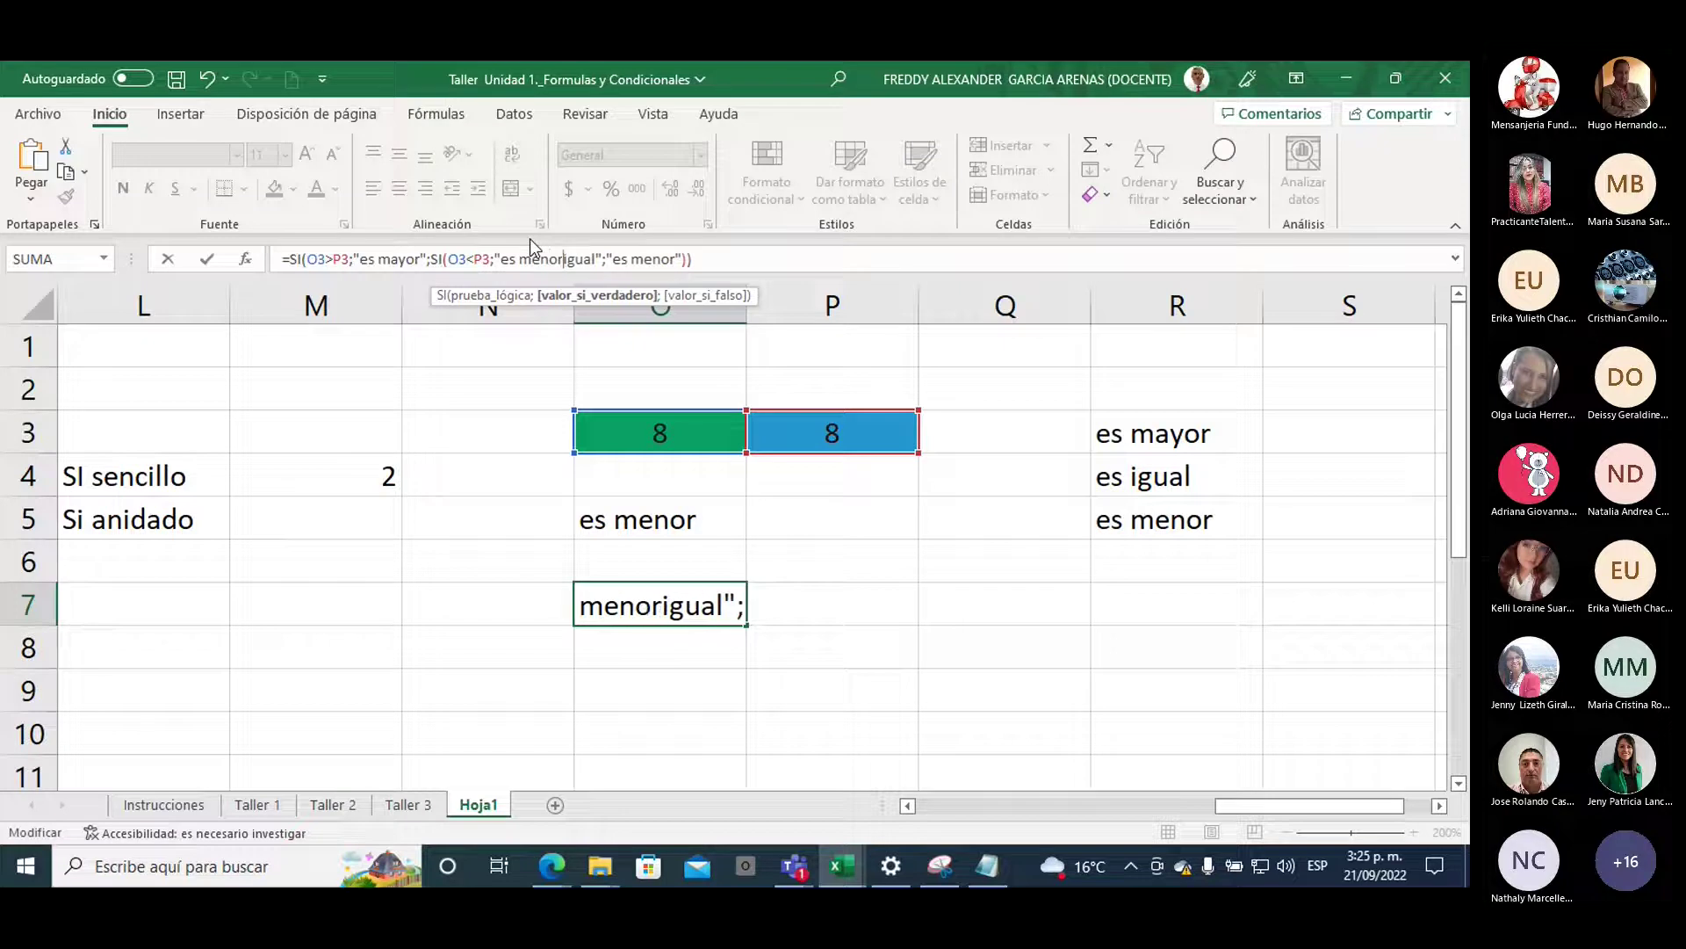
{"action": "key", "text": "Delete"}
{"action": "key", "text": "Delete"}
{"action": "key", "text": "Delete"}
{"action": "key", "text": "Delete"}
{"action": "key", "text": "Delete"}
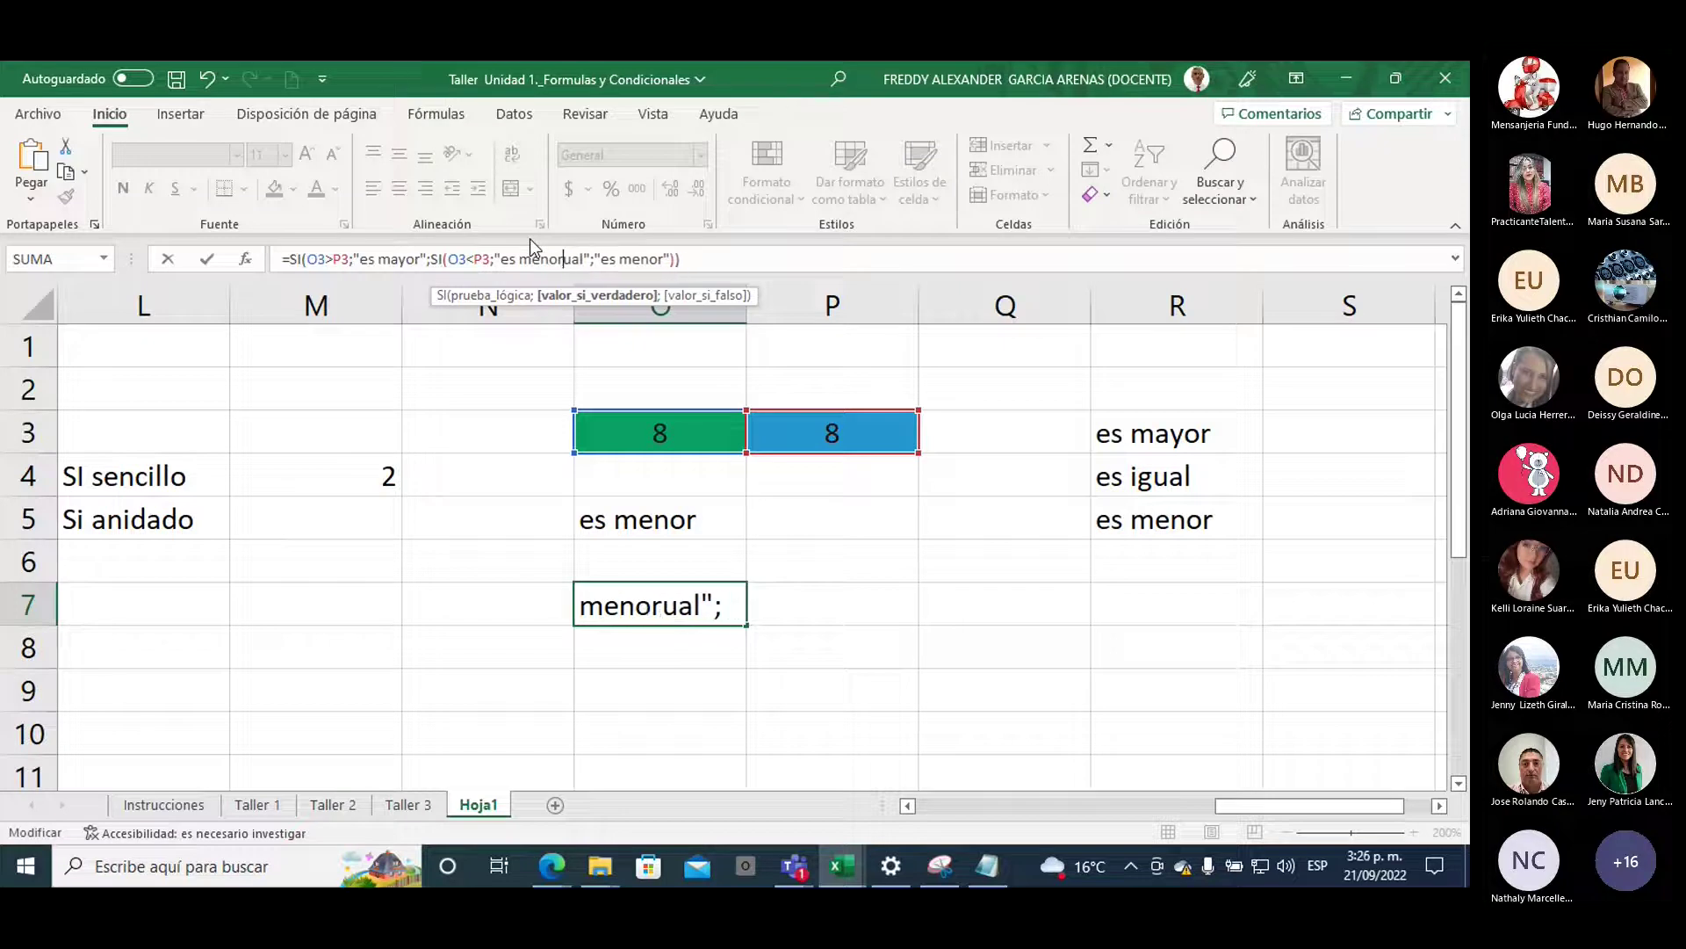
{"action": "key", "text": "Right"}
{"action": "key", "text": "Right"}
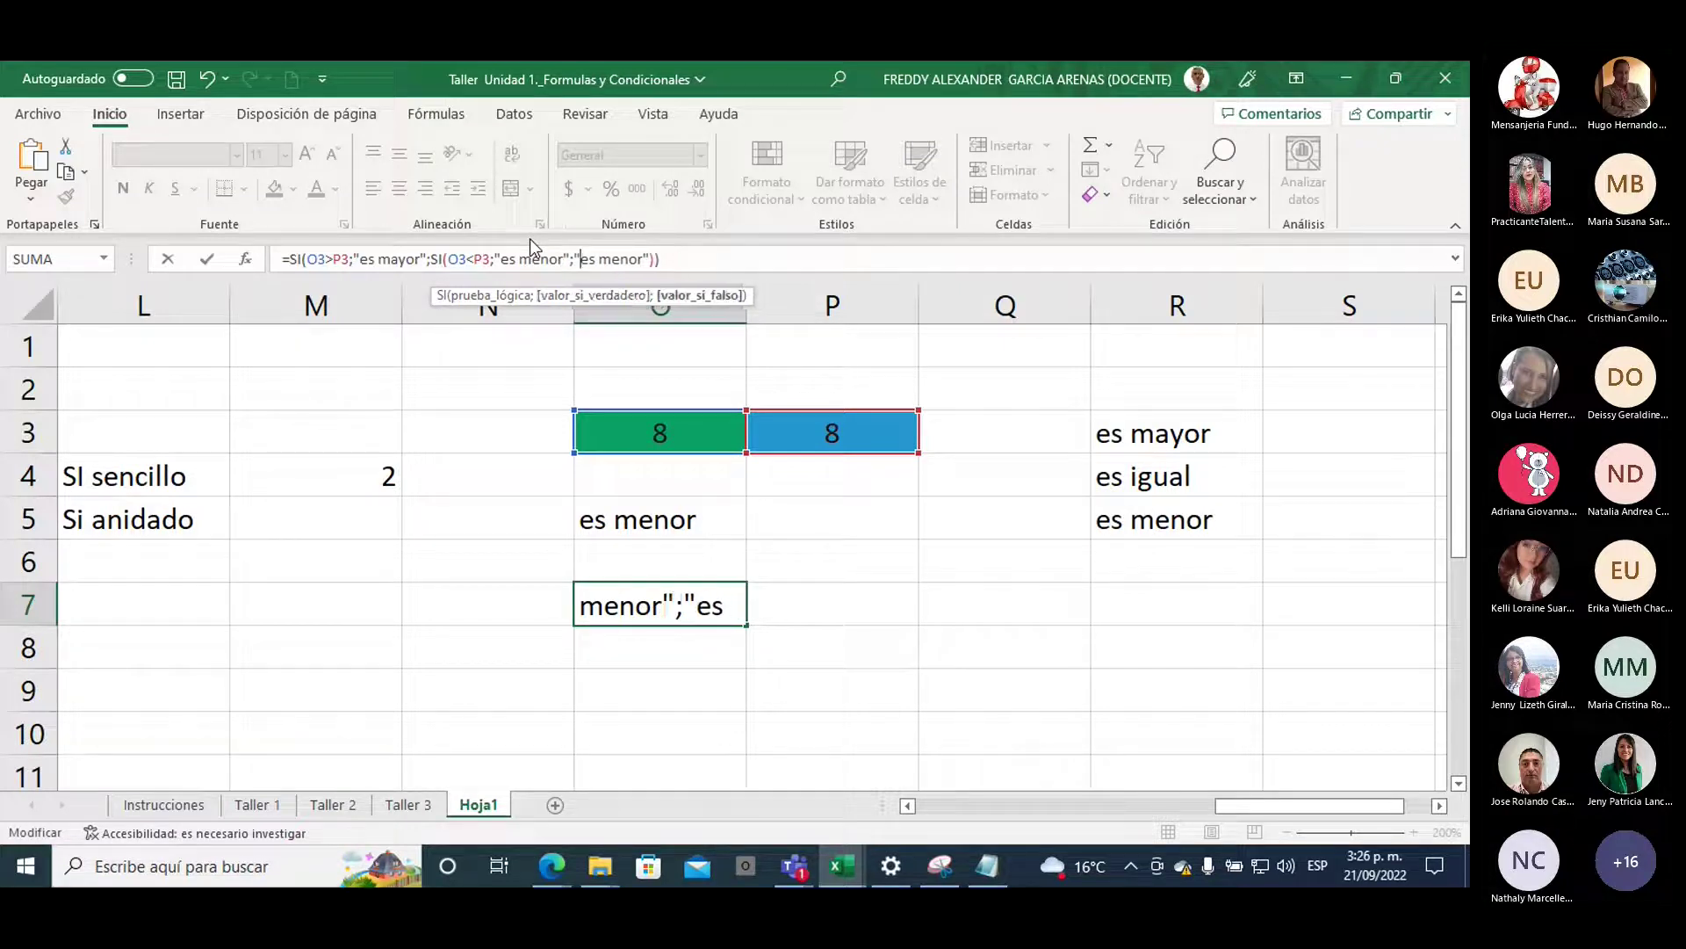
{"action": "key", "text": "Right"}
{"action": "type", "text": "igual"}
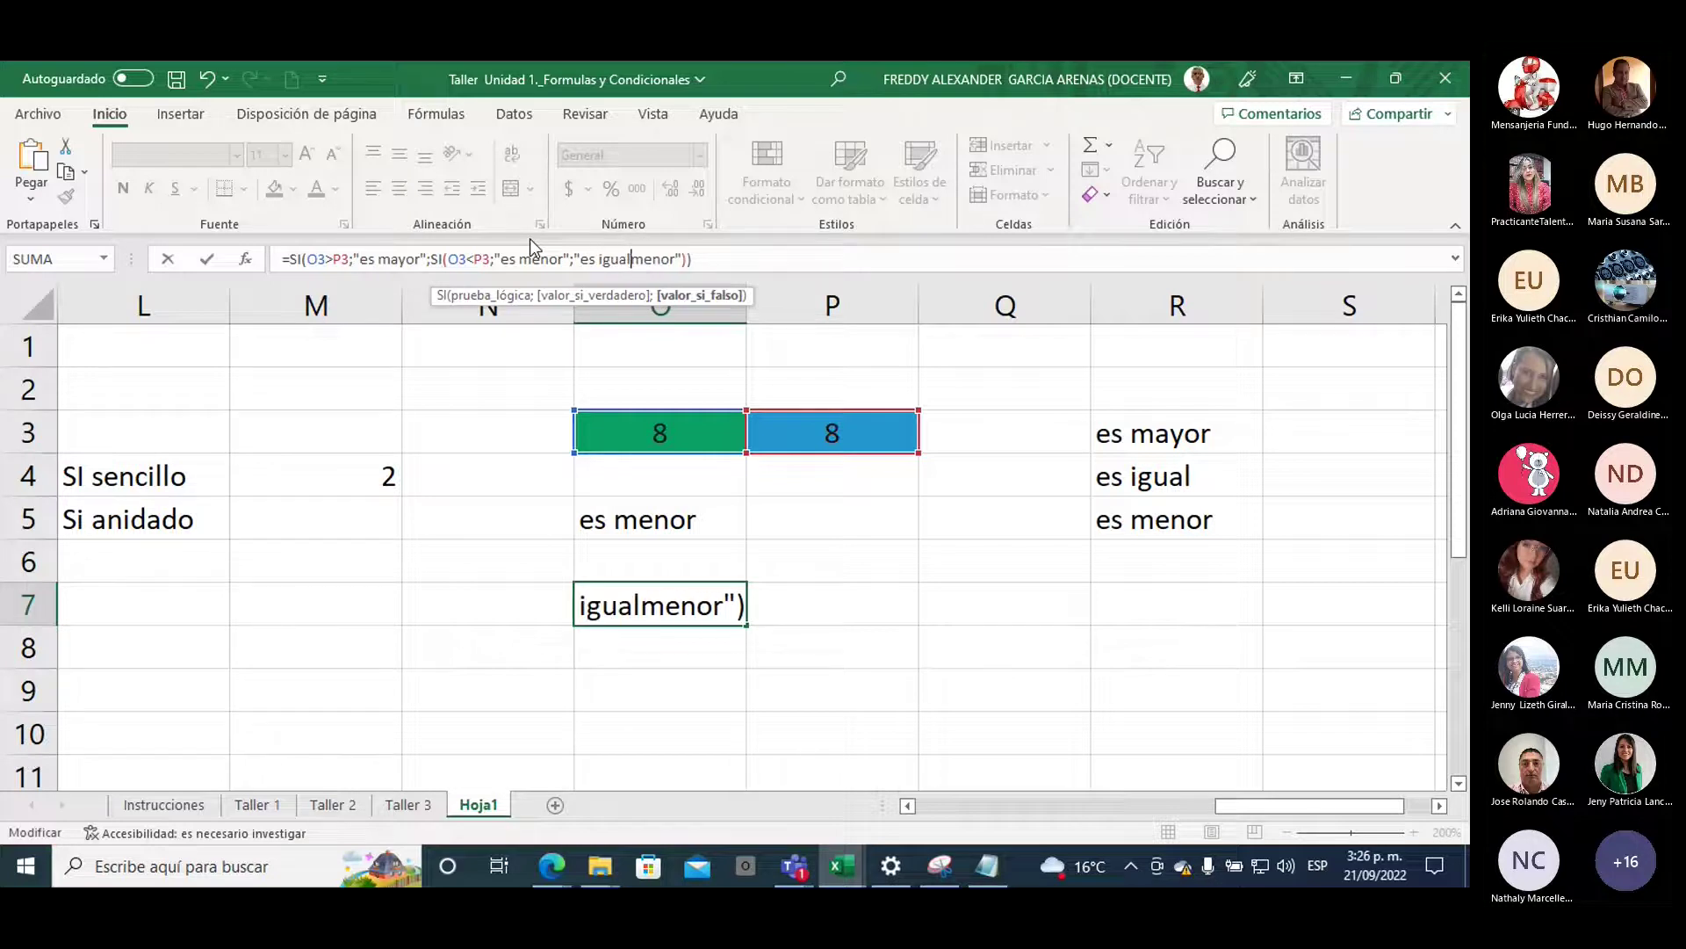
{"action": "key", "text": "Delete"}
{"action": "key", "text": "Delete"}
{"action": "key", "text": "Delete"}
{"action": "key", "text": "Delete"}
{"action": "key", "text": "Delete"}
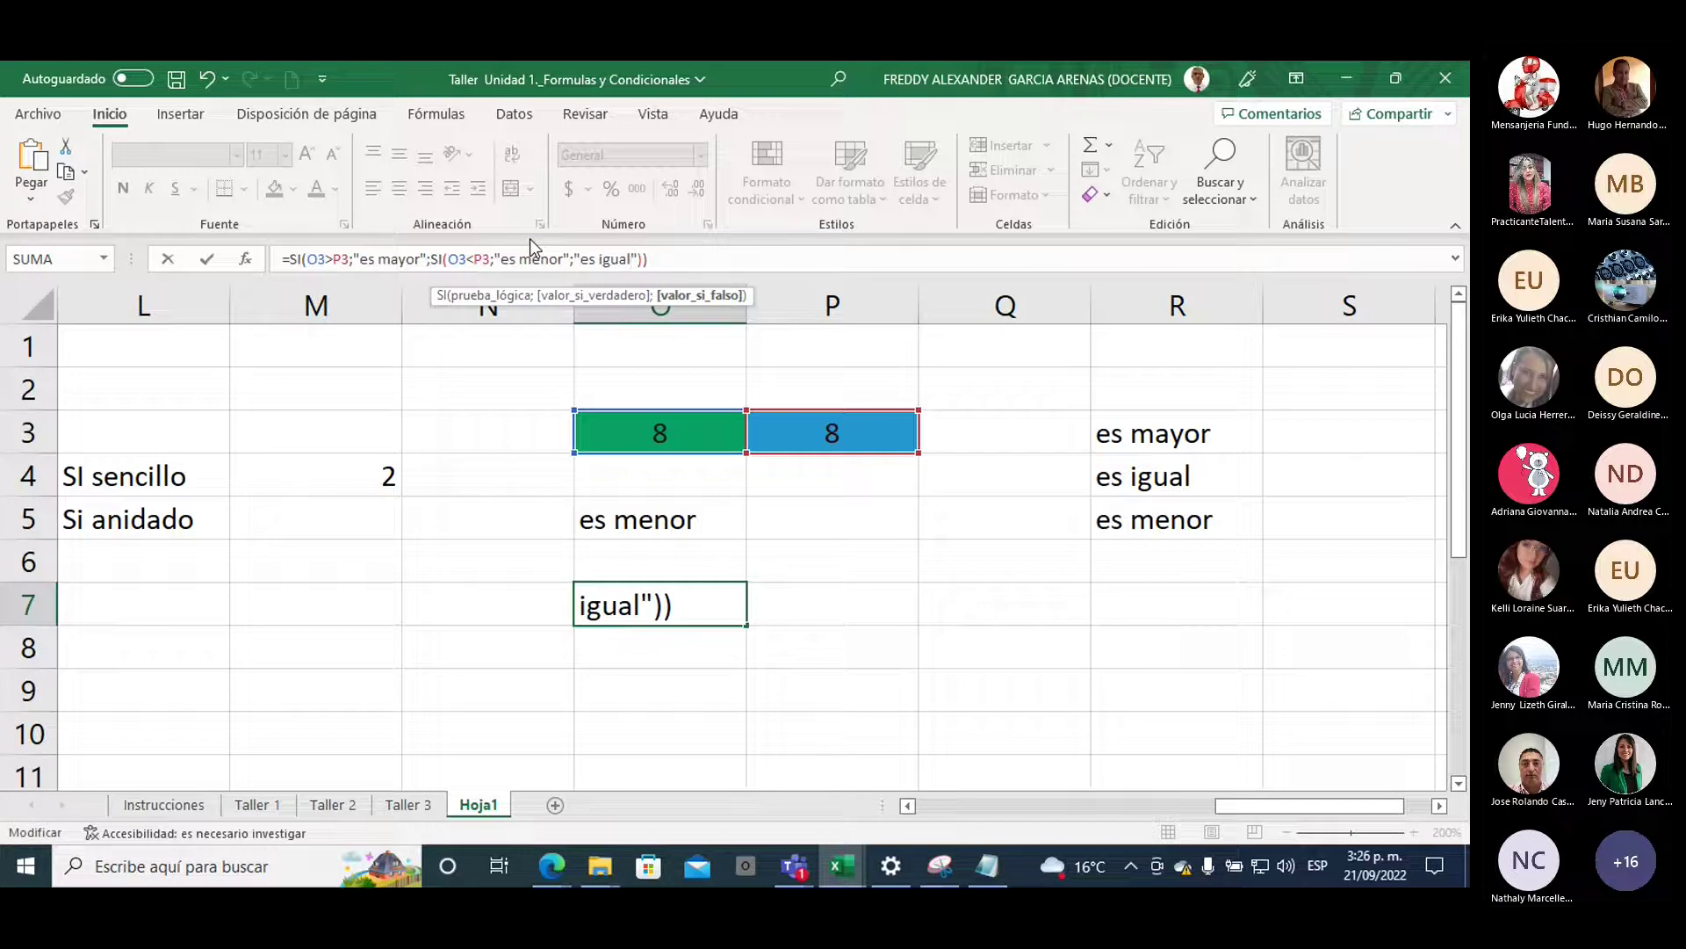
{"action": "key", "text": "Right"}
{"action": "key", "text": "Right"}
{"action": "key", "text": "Right"}
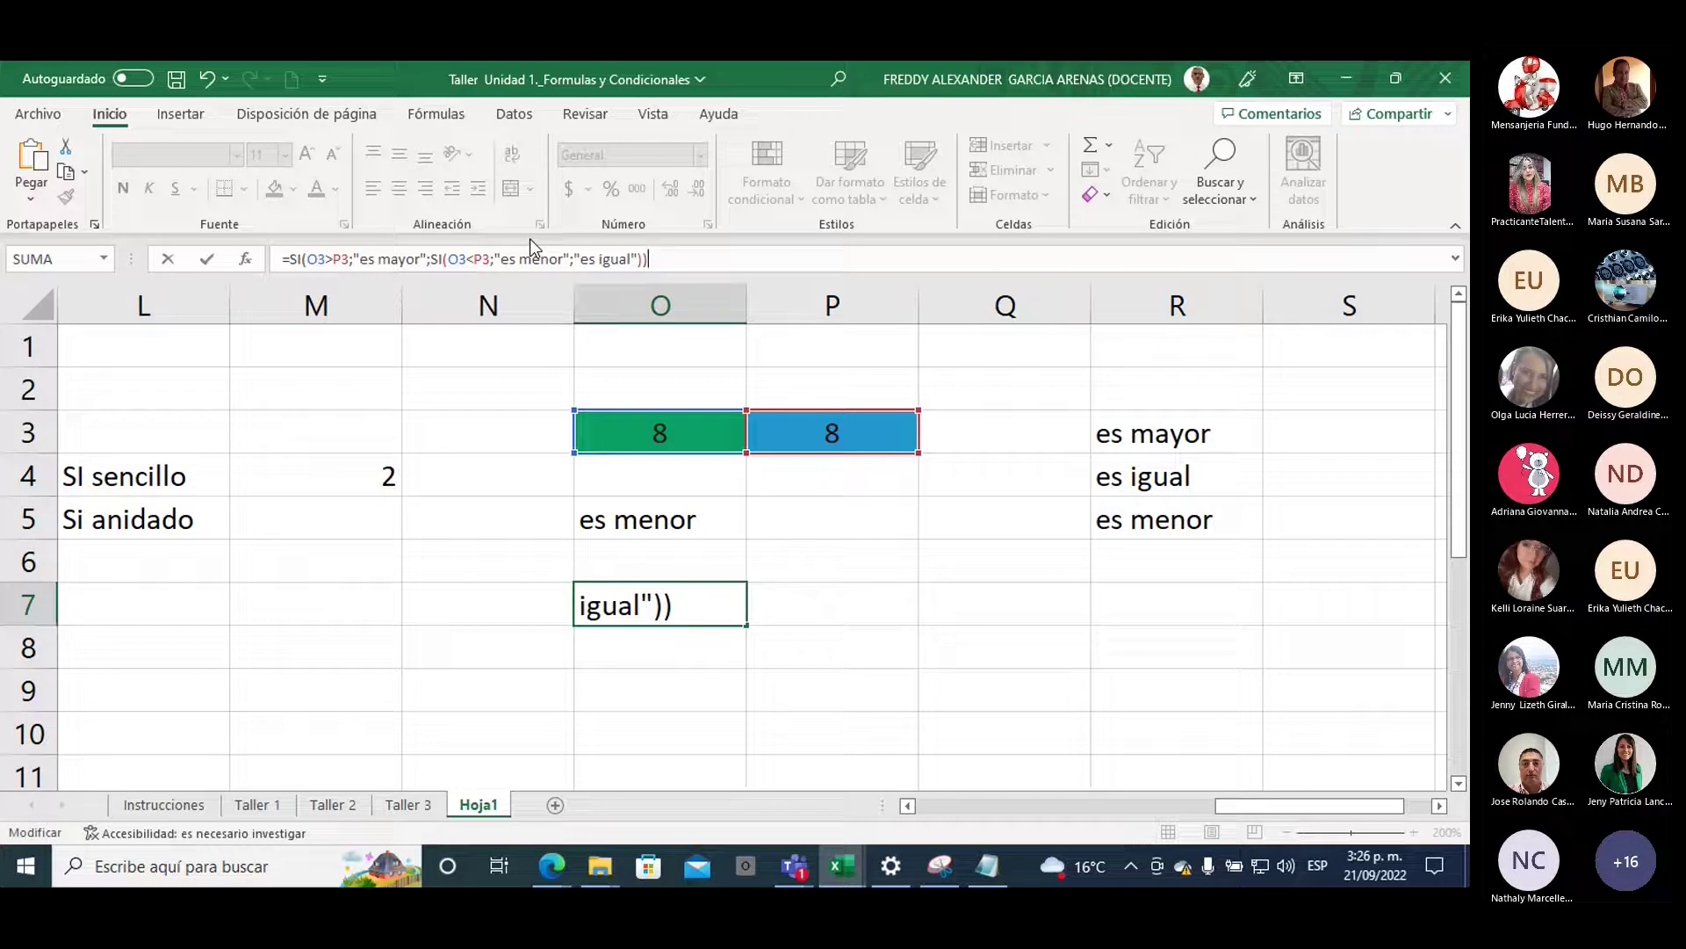
{"action": "key", "text": "Return"}
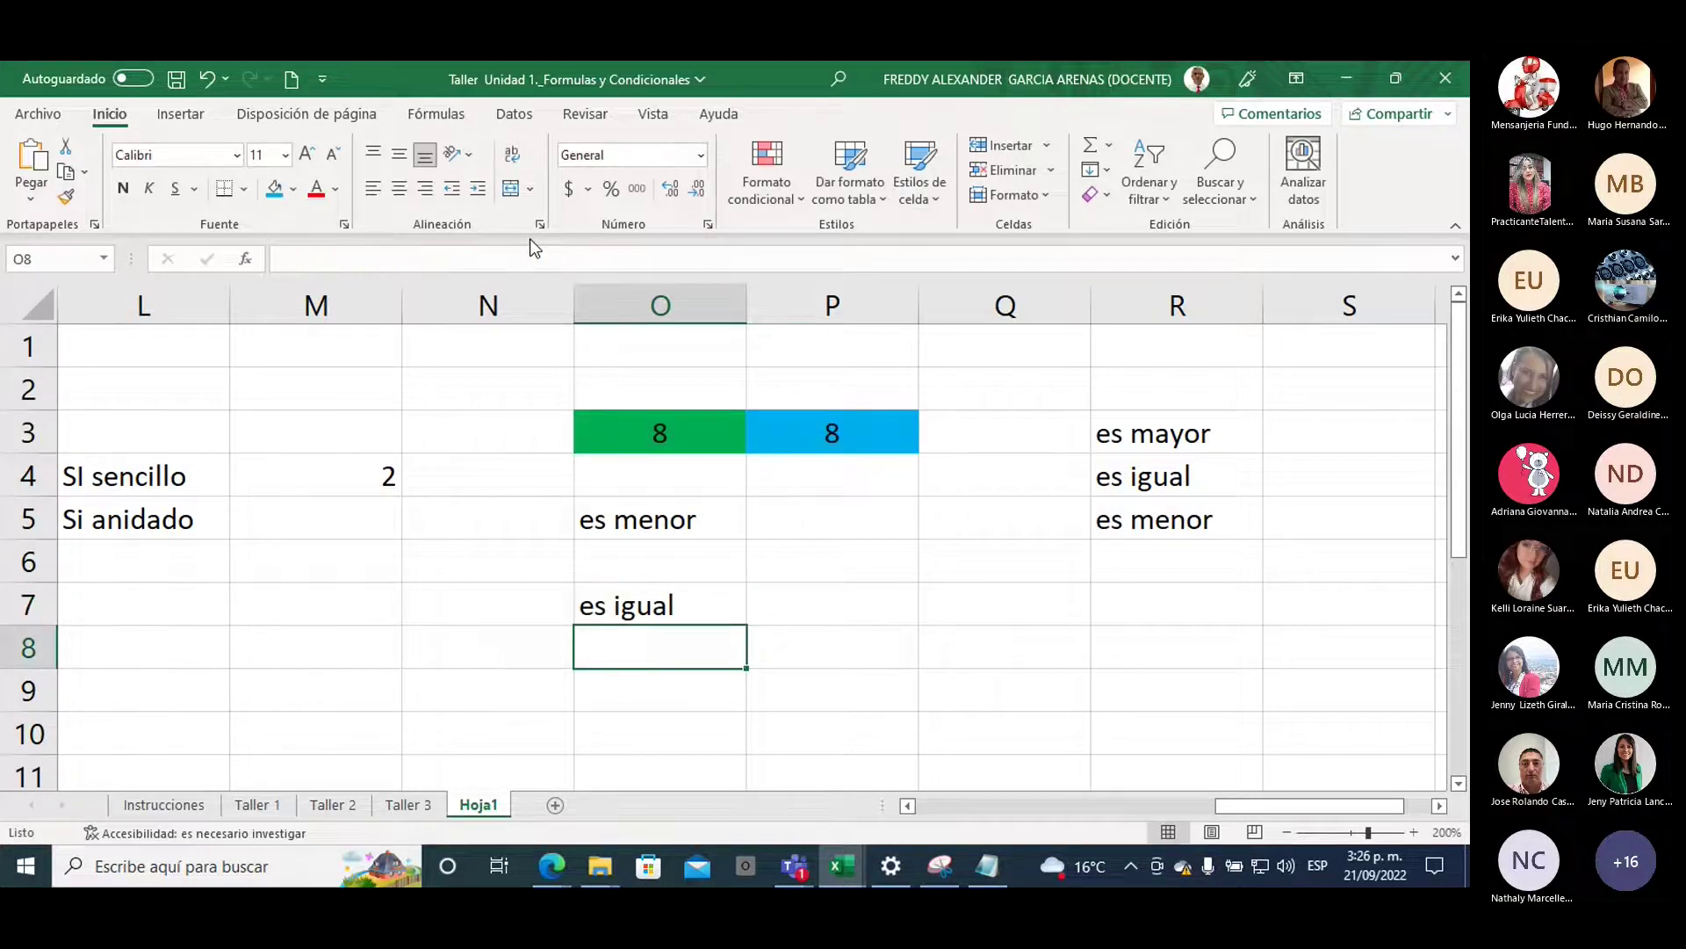
Check the nested SI formula in O7, then change O3 to 7
{"action": "left_click", "coordinate": [636, 601]}
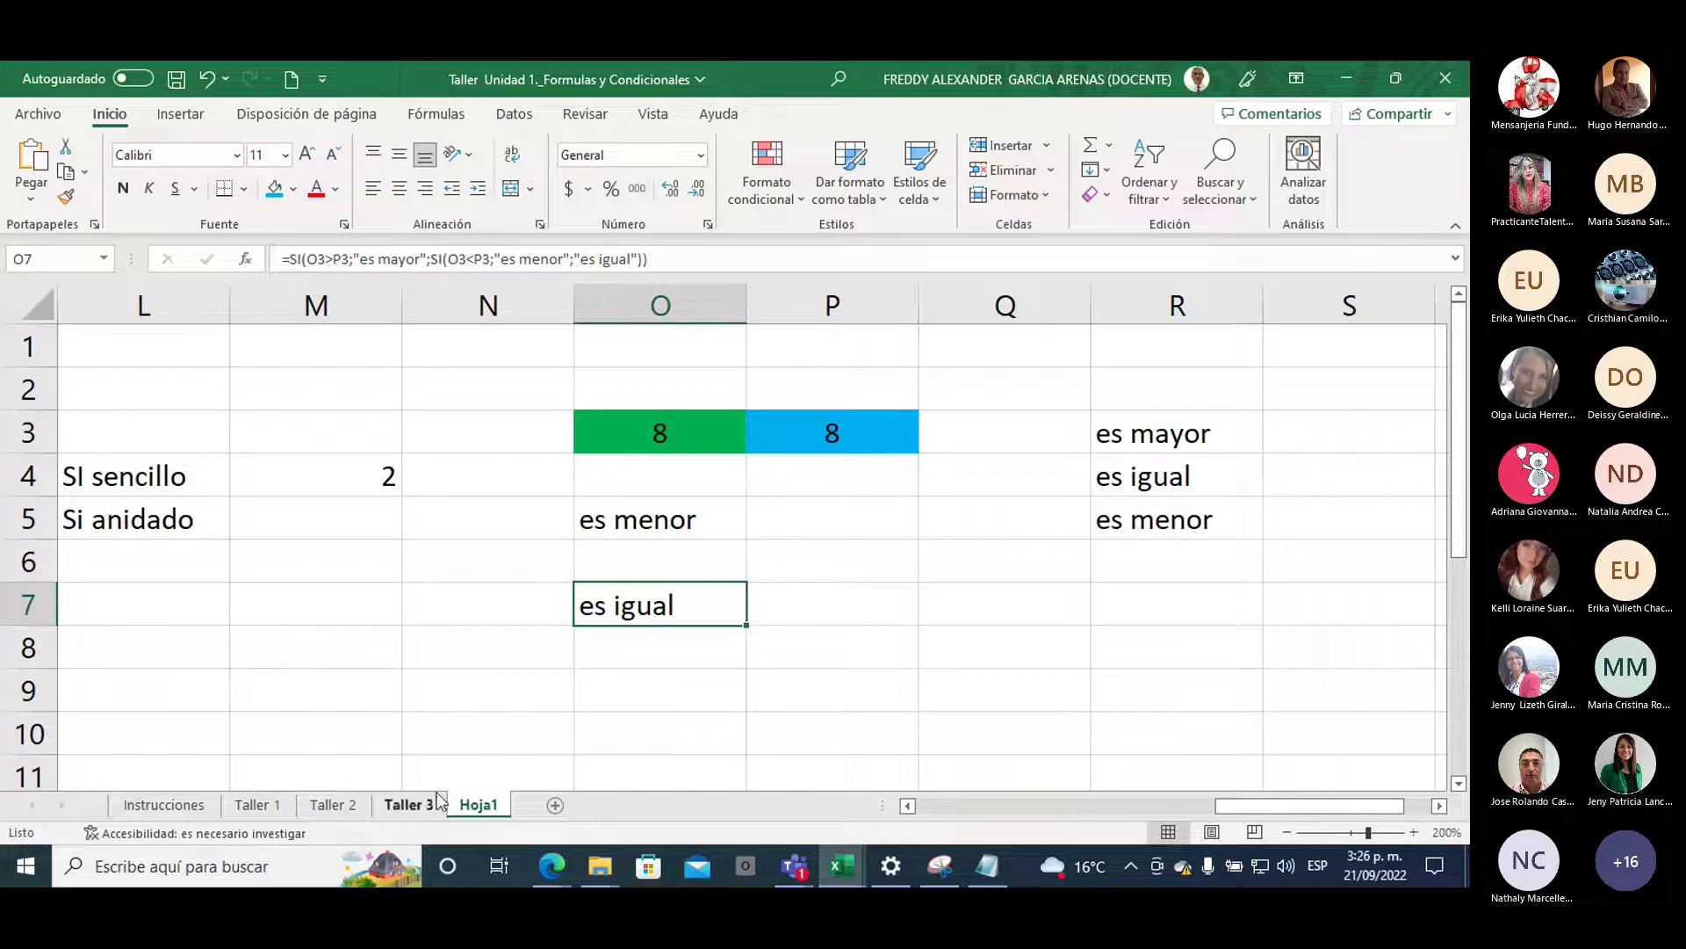
{"action": "left_click", "coordinate": [694, 436]}
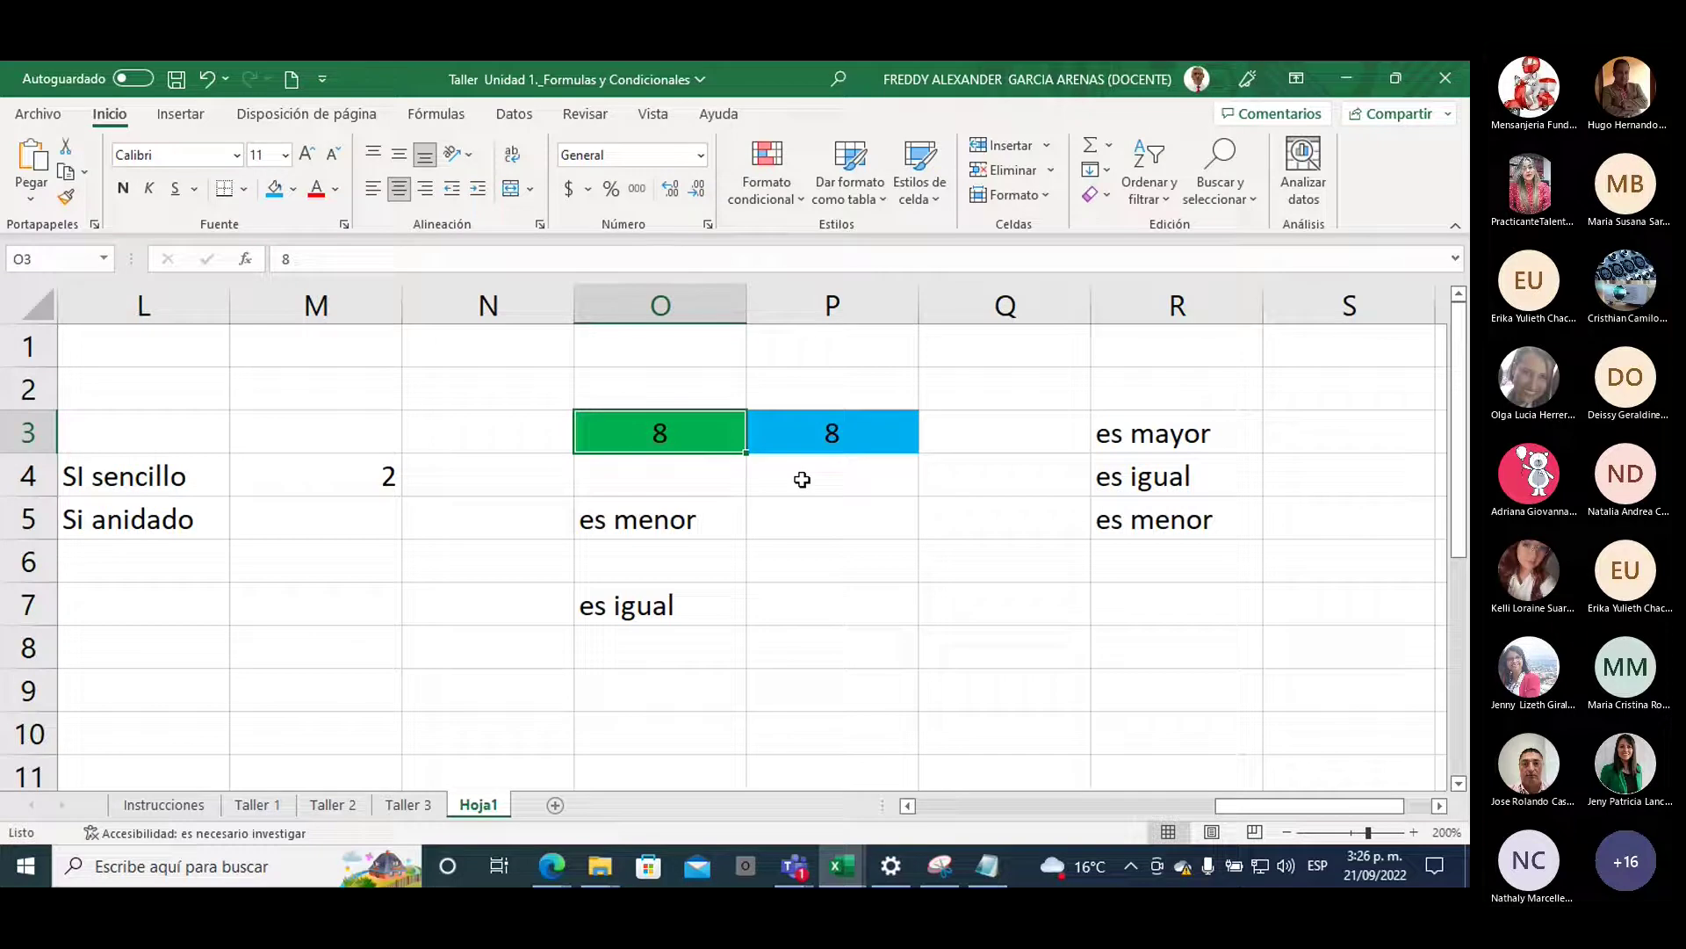
{"action": "type", "text": "7"}
{"action": "key", "text": "Return"}
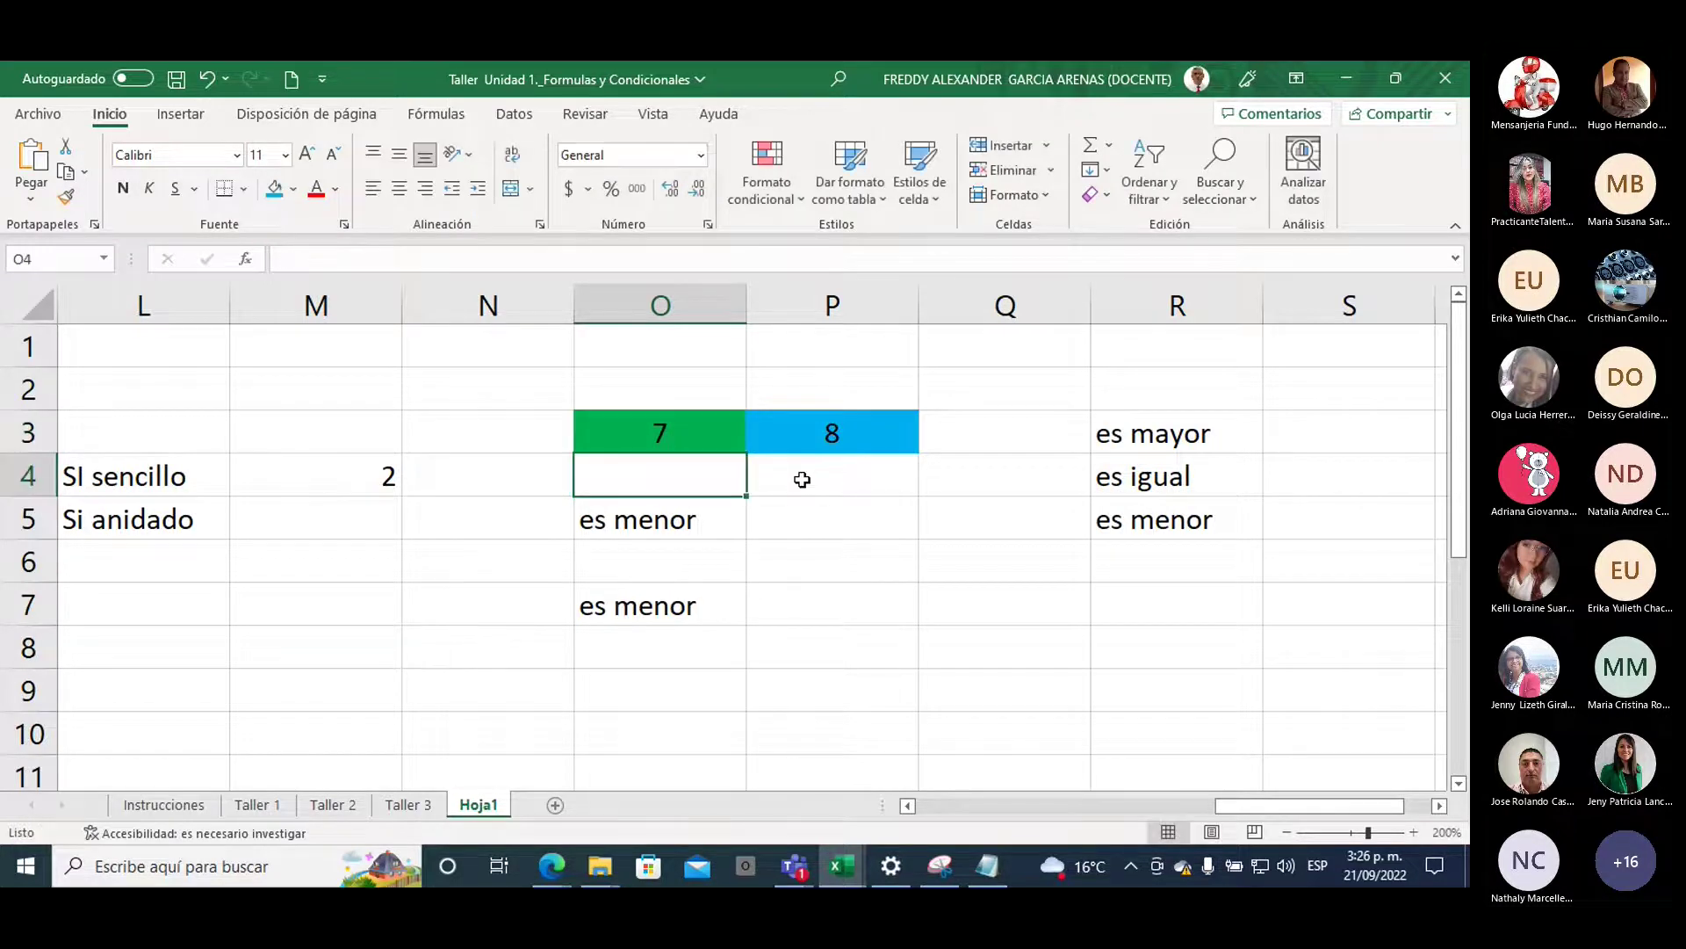
Change O3 to 9 and confirm O7 now returns es mayor
{"action": "key", "text": "Up"}
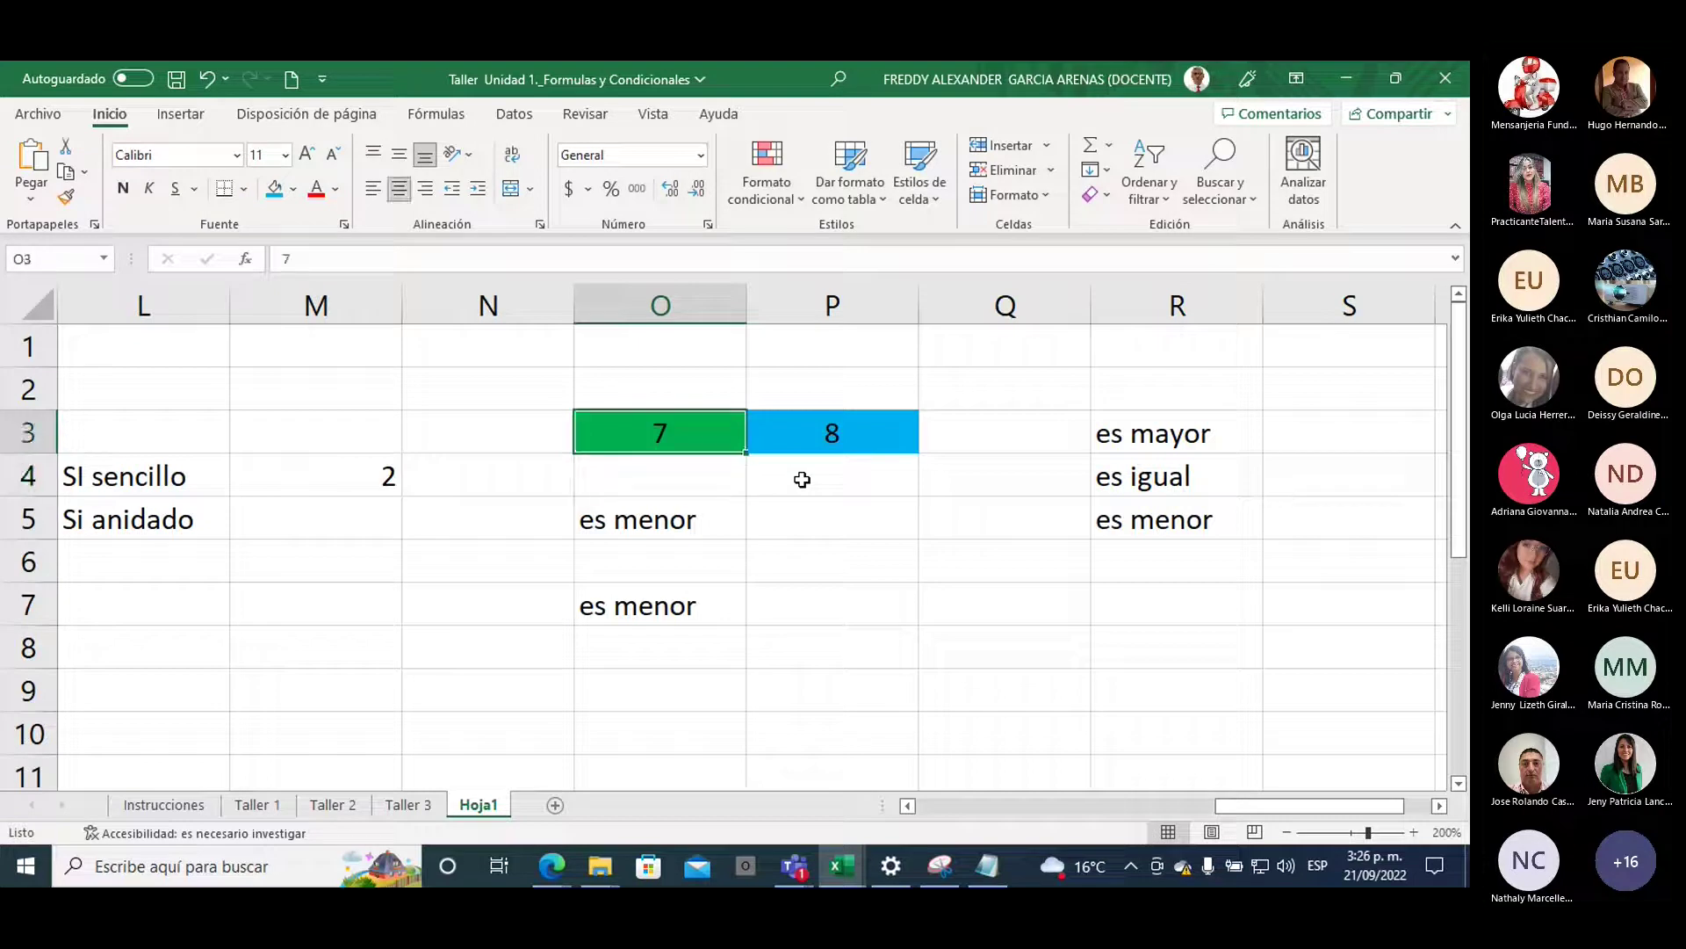
{"action": "type", "text": "9"}
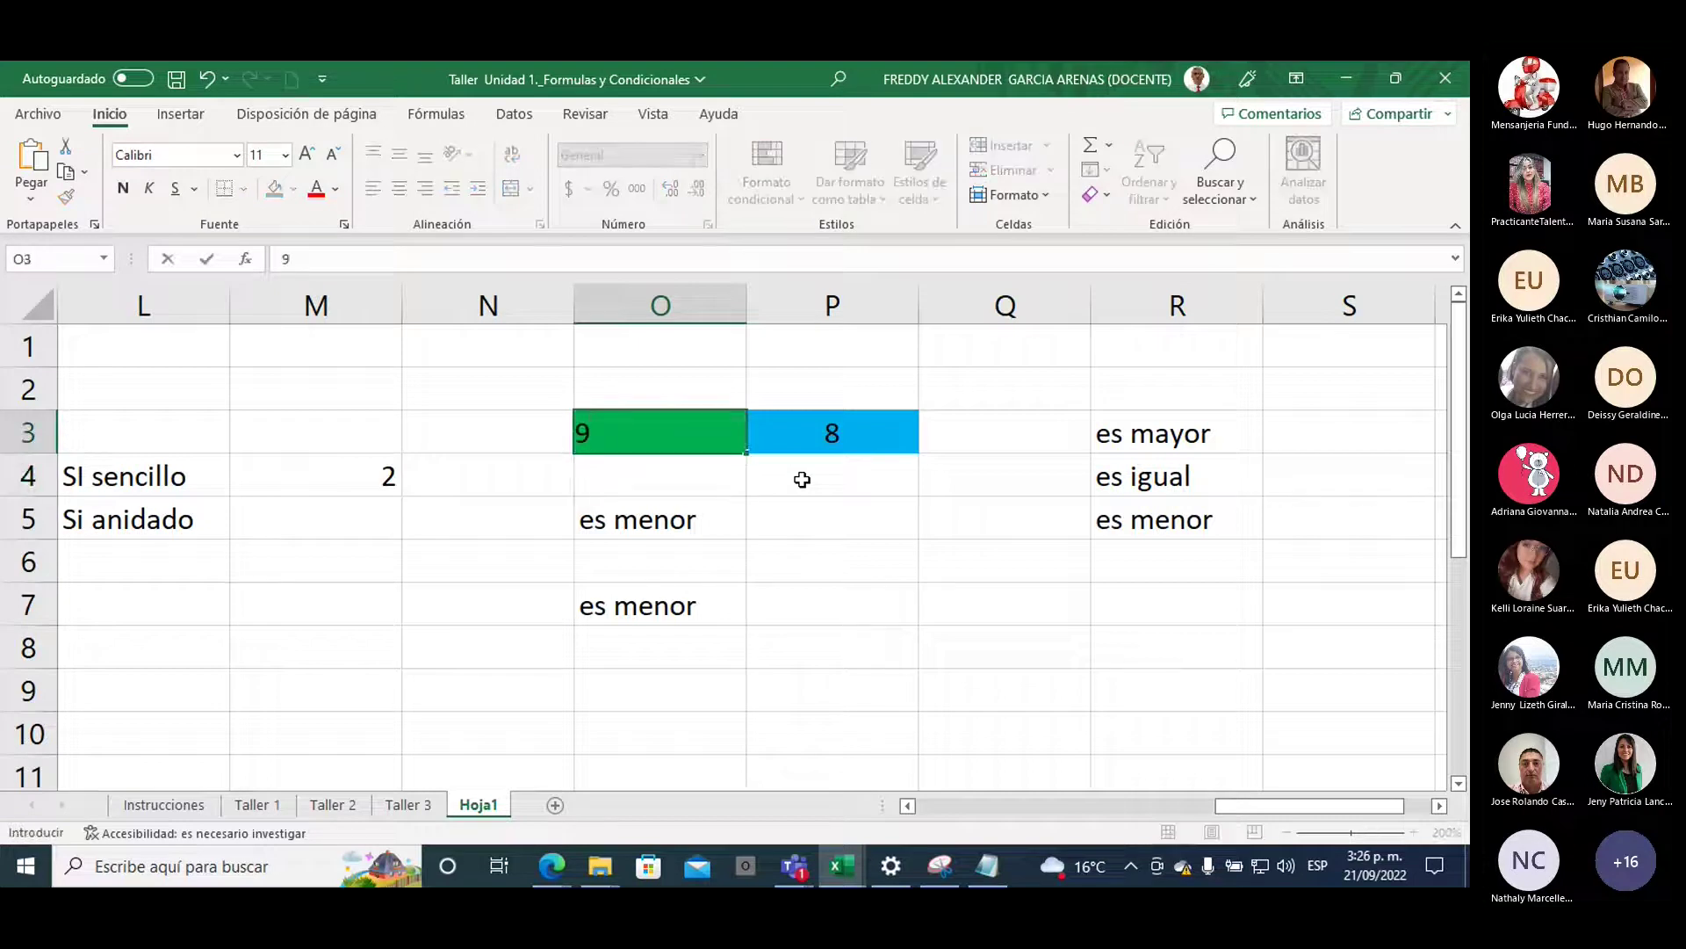
{"action": "key", "text": "Return"}
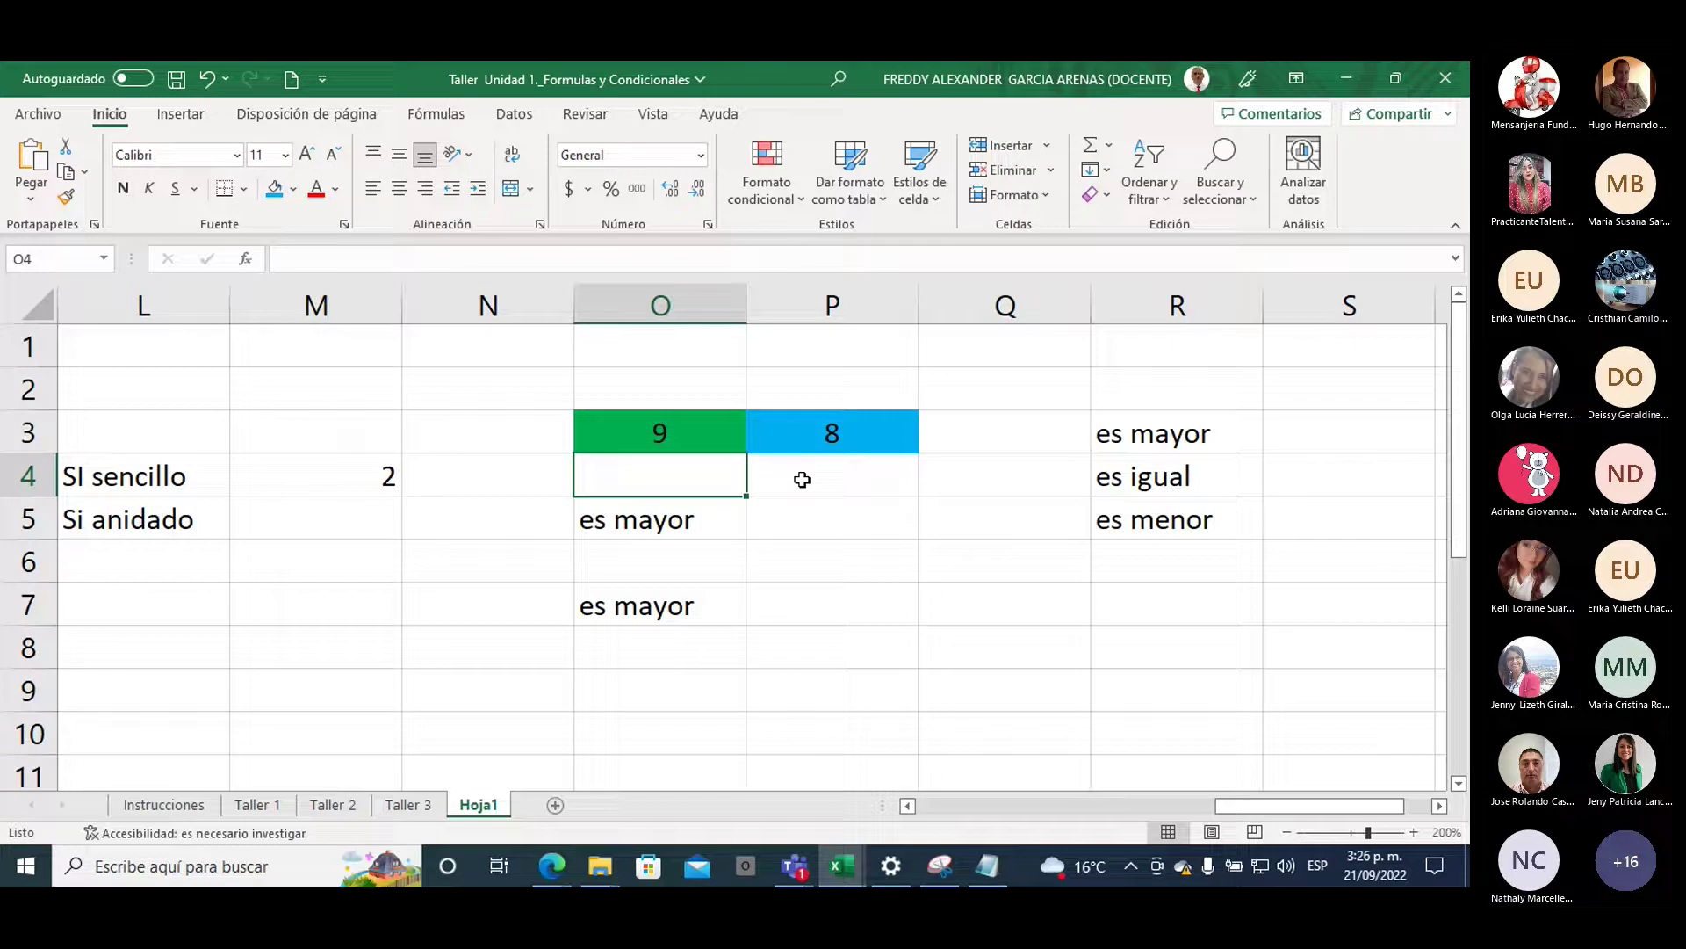
{"action": "key", "text": "Down"}
{"action": "key", "text": "Down"}
{"action": "key", "text": "Down"}
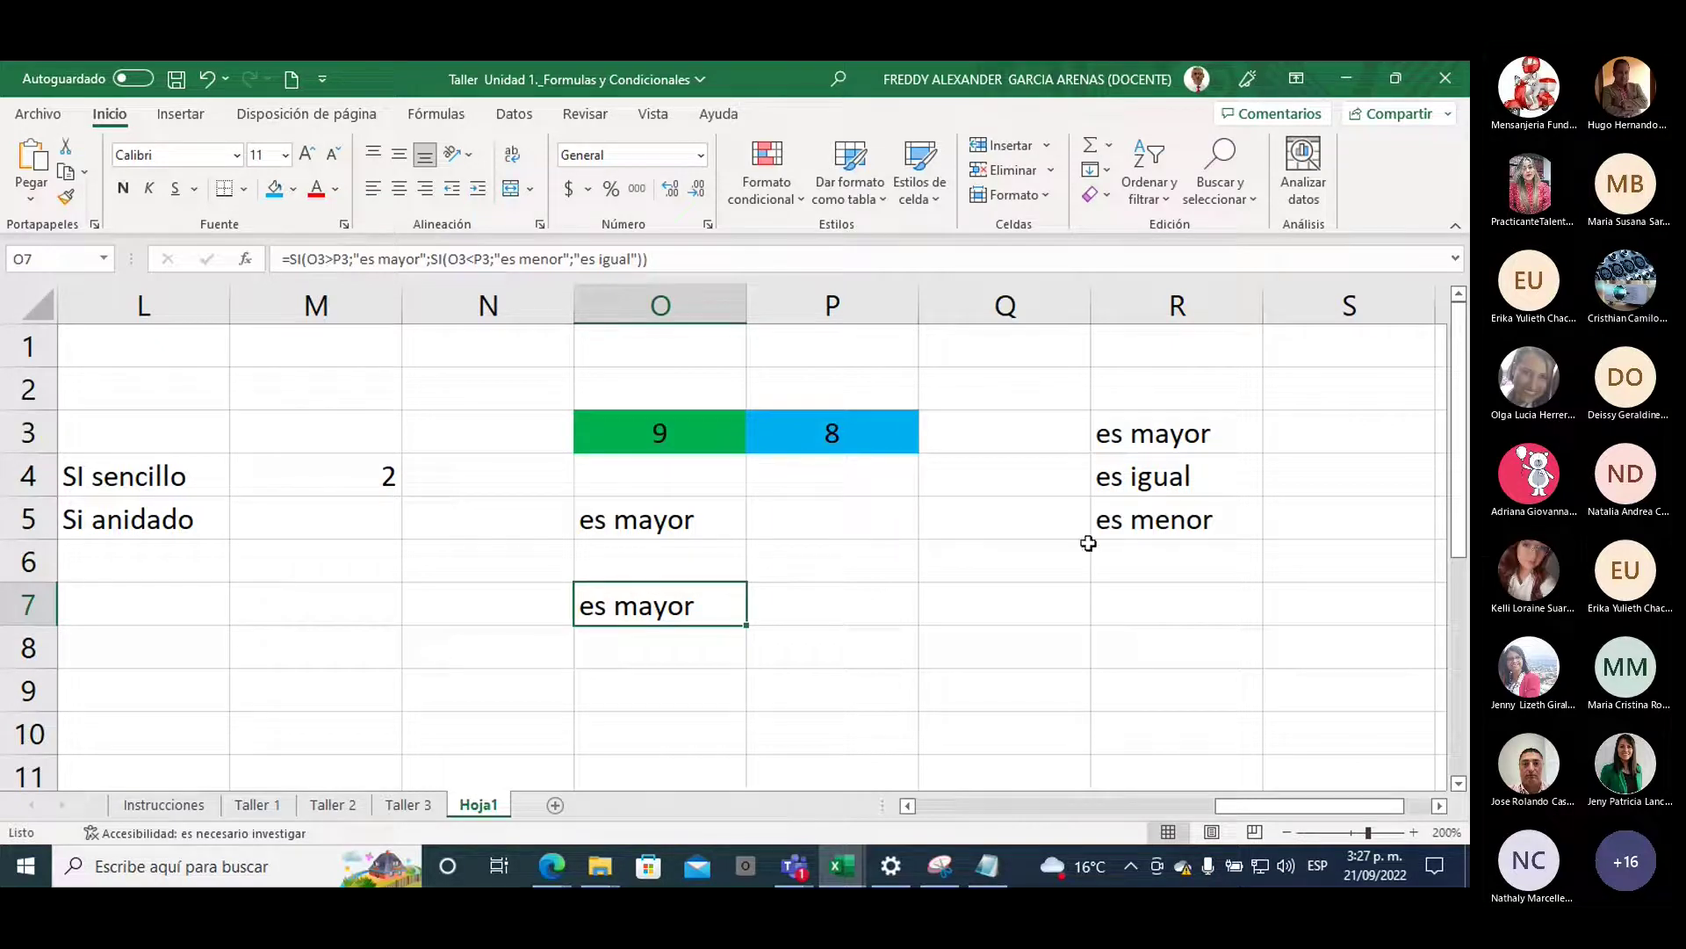
Review the es mayor, es igual and es menor results in R3:R5
{"action": "left_click", "coordinate": [1125, 455]}
{"action": "left_click_drag", "start_coordinate": [1125, 457], "coordinate": [1133, 505]}
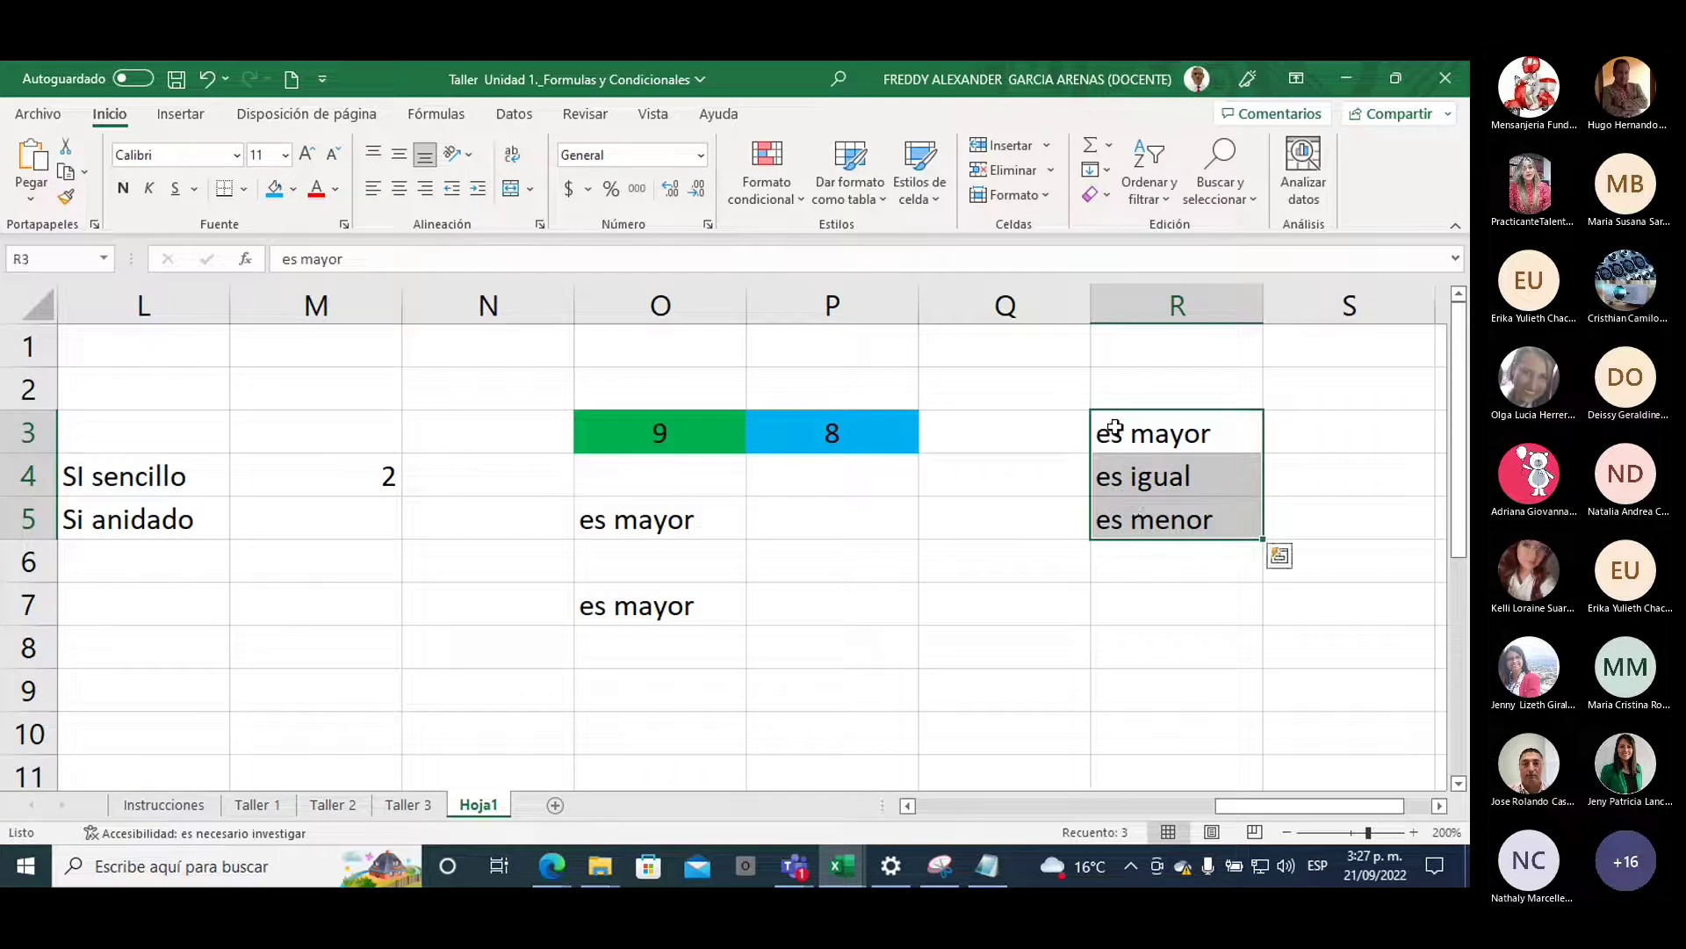
{"action": "left_click", "coordinate": [1135, 485]}
{"action": "left_click", "coordinate": [1144, 516]}
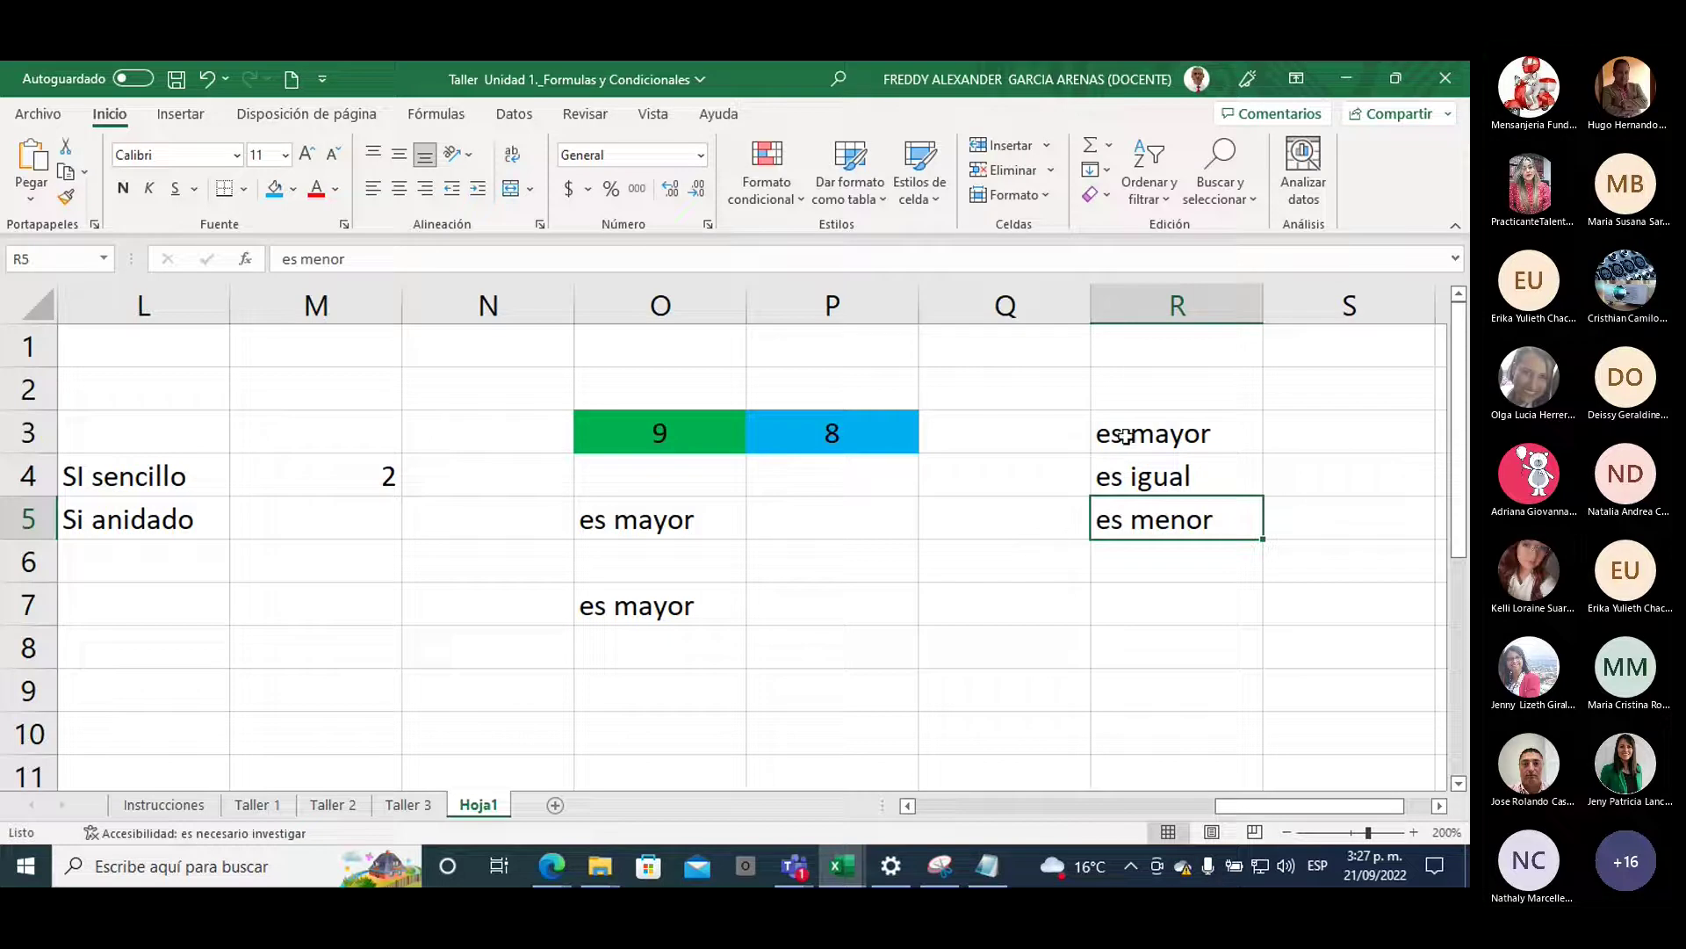
{"action": "left_click_drag", "start_coordinate": [1120, 437], "coordinate": [1114, 524]}
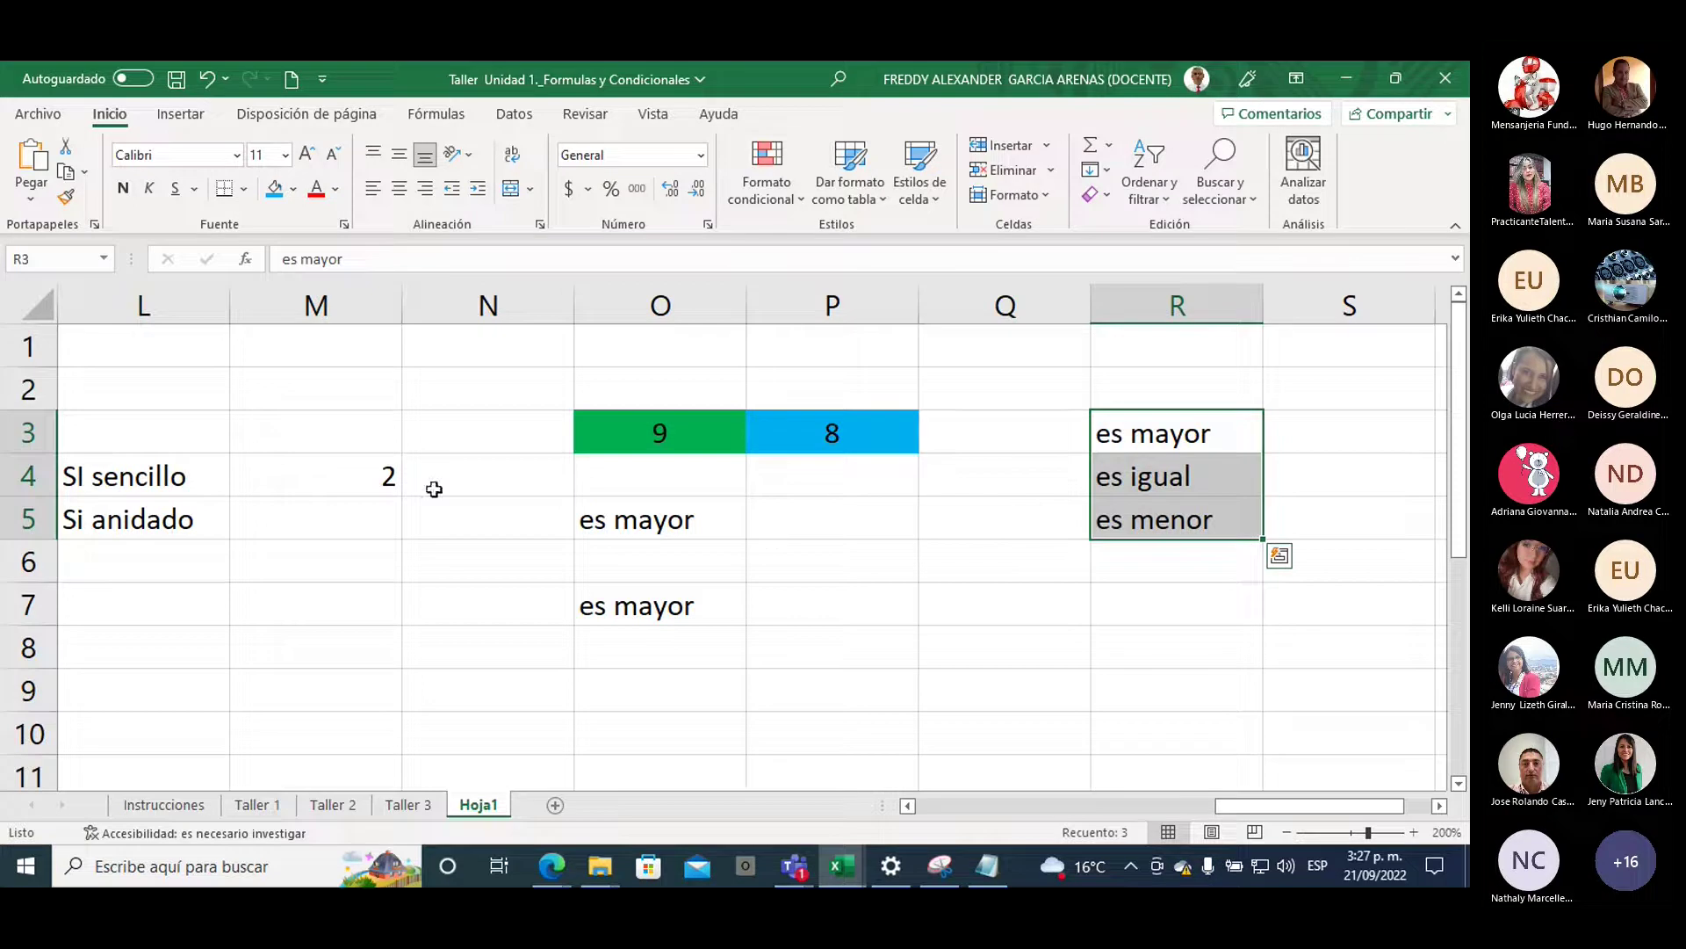
{"action": "left_click", "coordinate": [340, 478]}
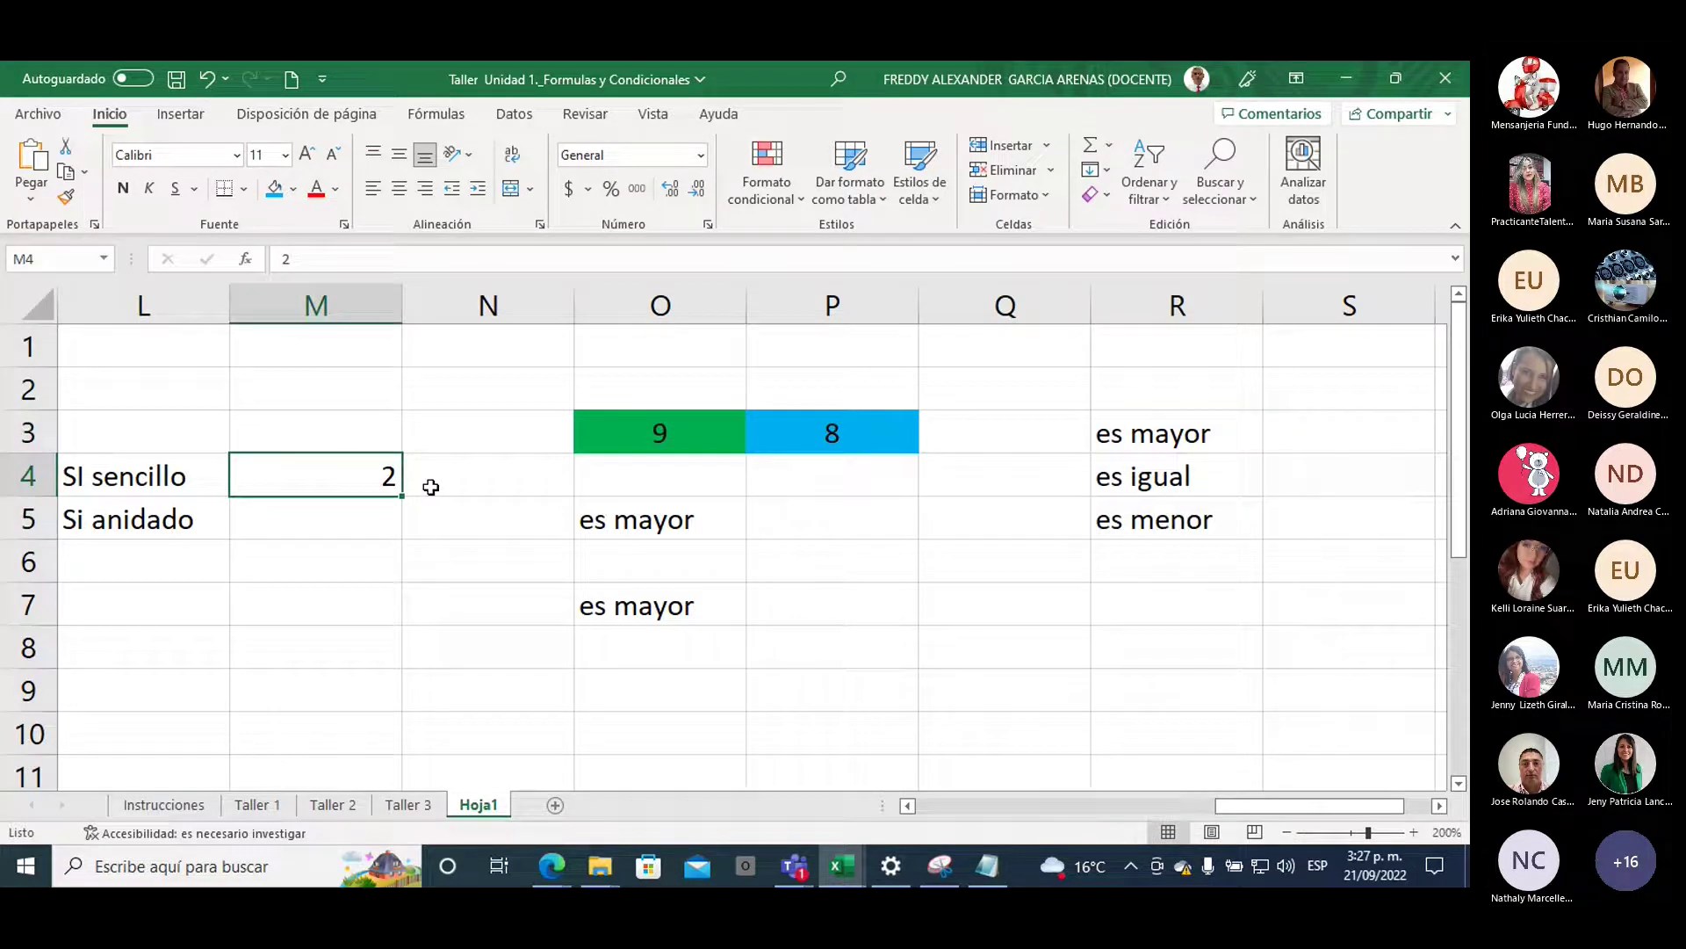
{"action": "left_click", "coordinate": [1113, 434]}
{"action": "left_click_drag", "start_coordinate": [1113, 433], "coordinate": [1110, 519]}
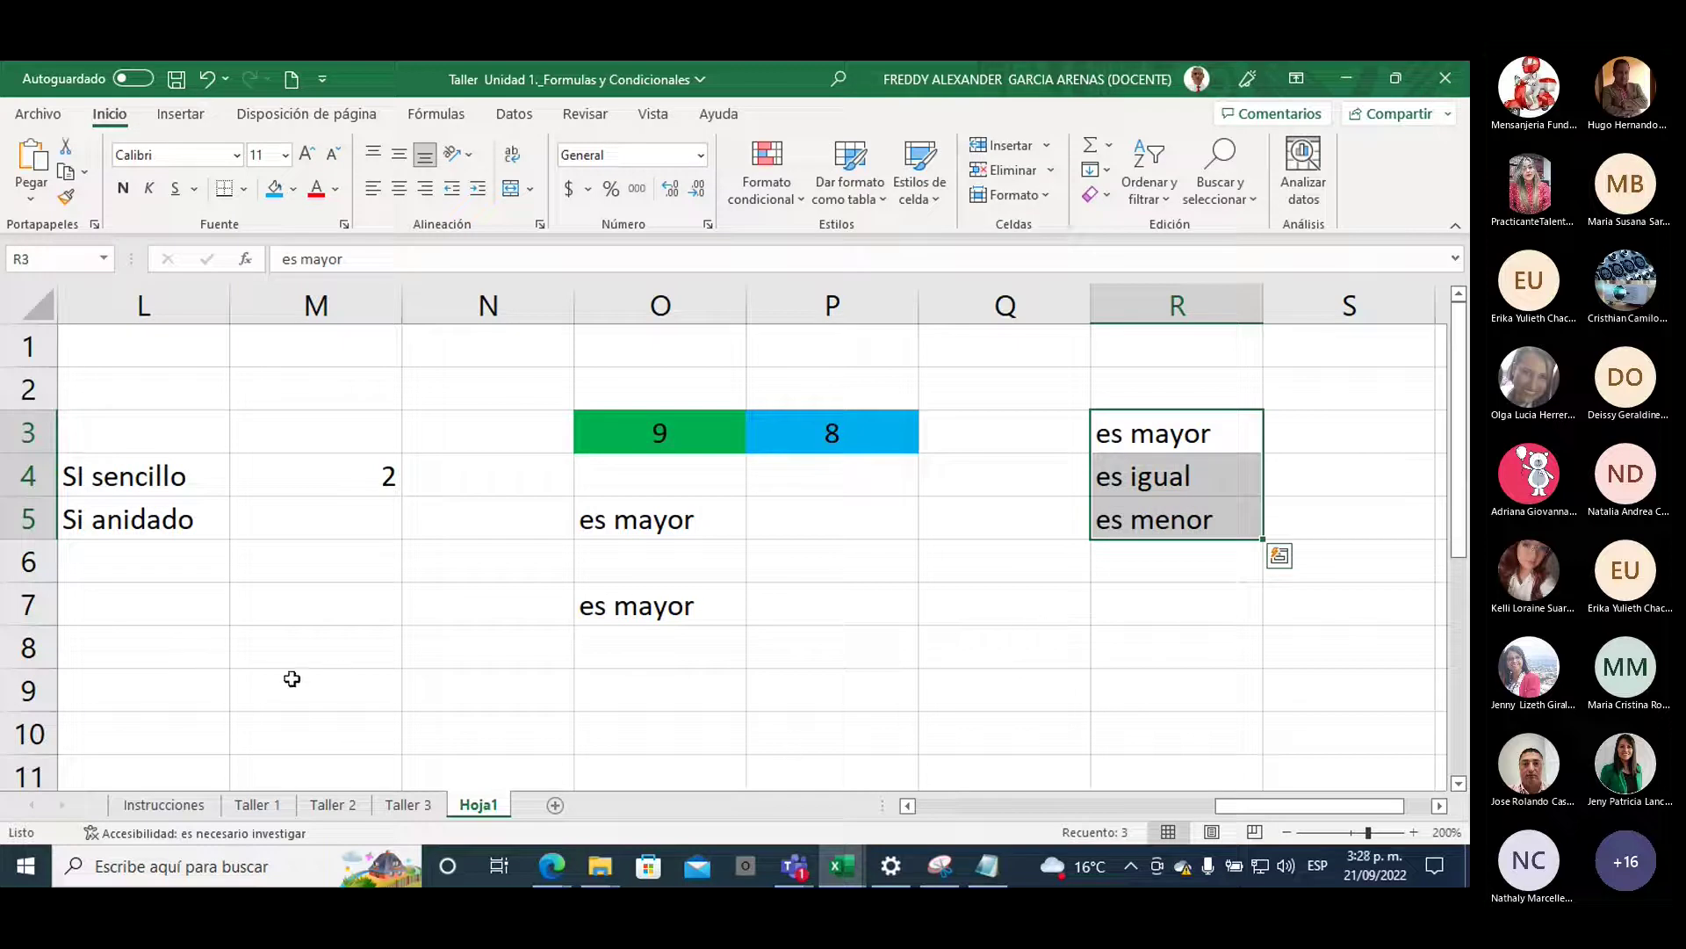
Enter 2 in L6 and 3 in M6, replacing an initial 1 in L6
{"action": "left_click", "coordinate": [151, 569]}
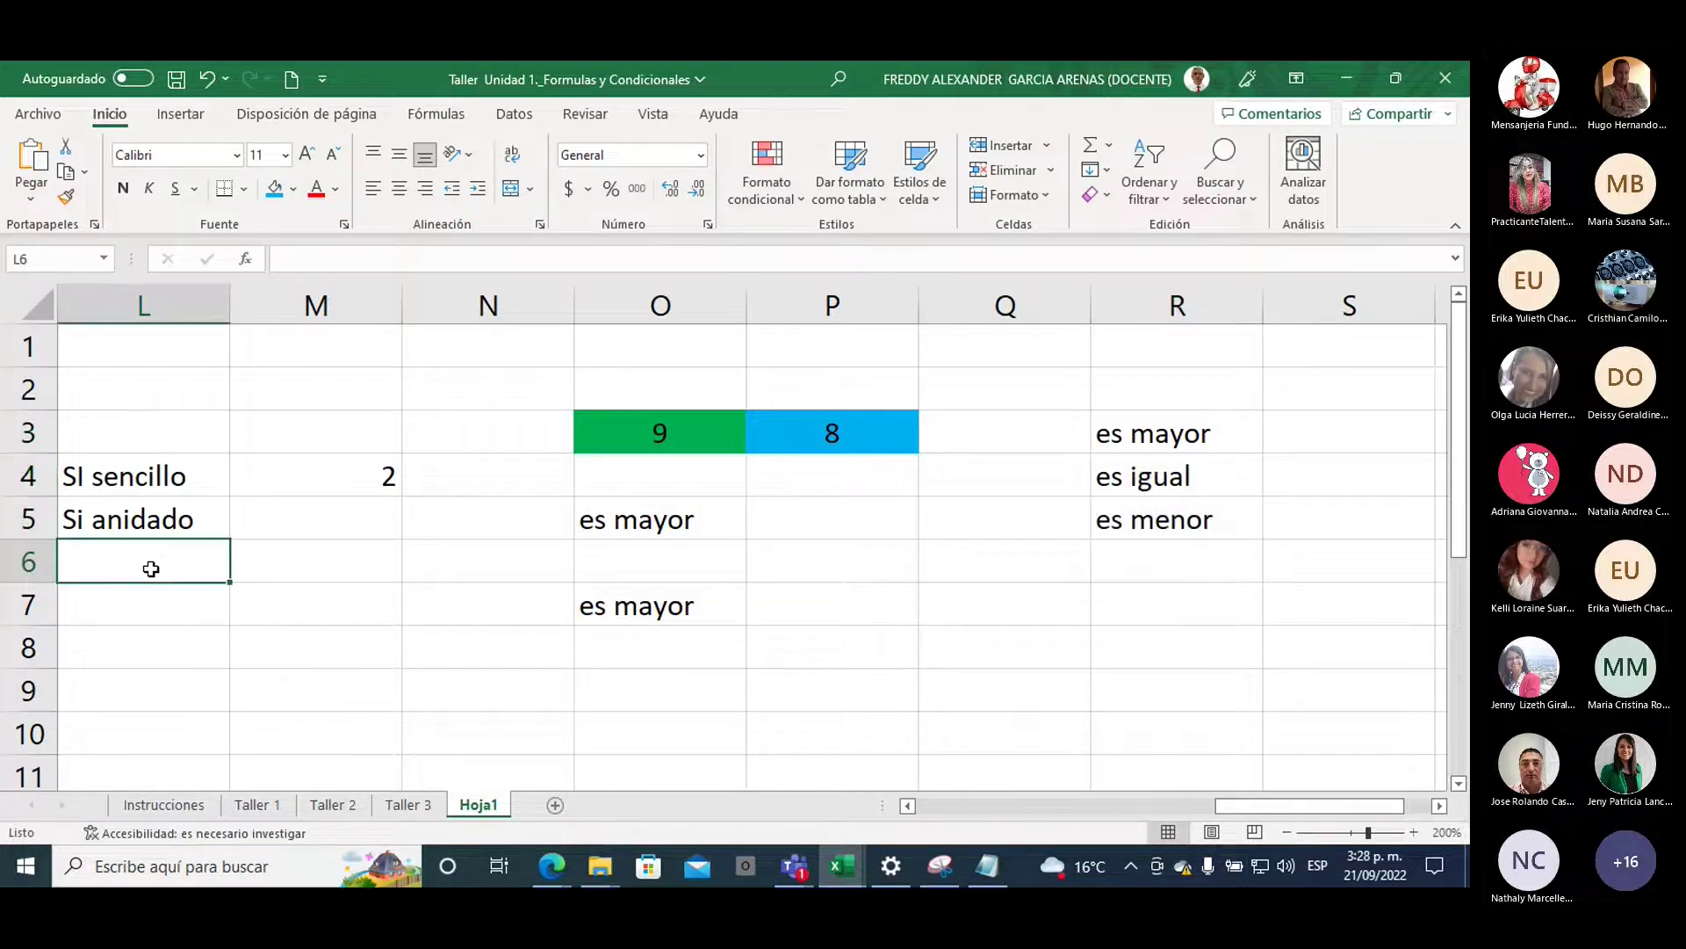
{"action": "type", "text": "1"}
{"action": "left_click", "coordinate": [318, 569]}
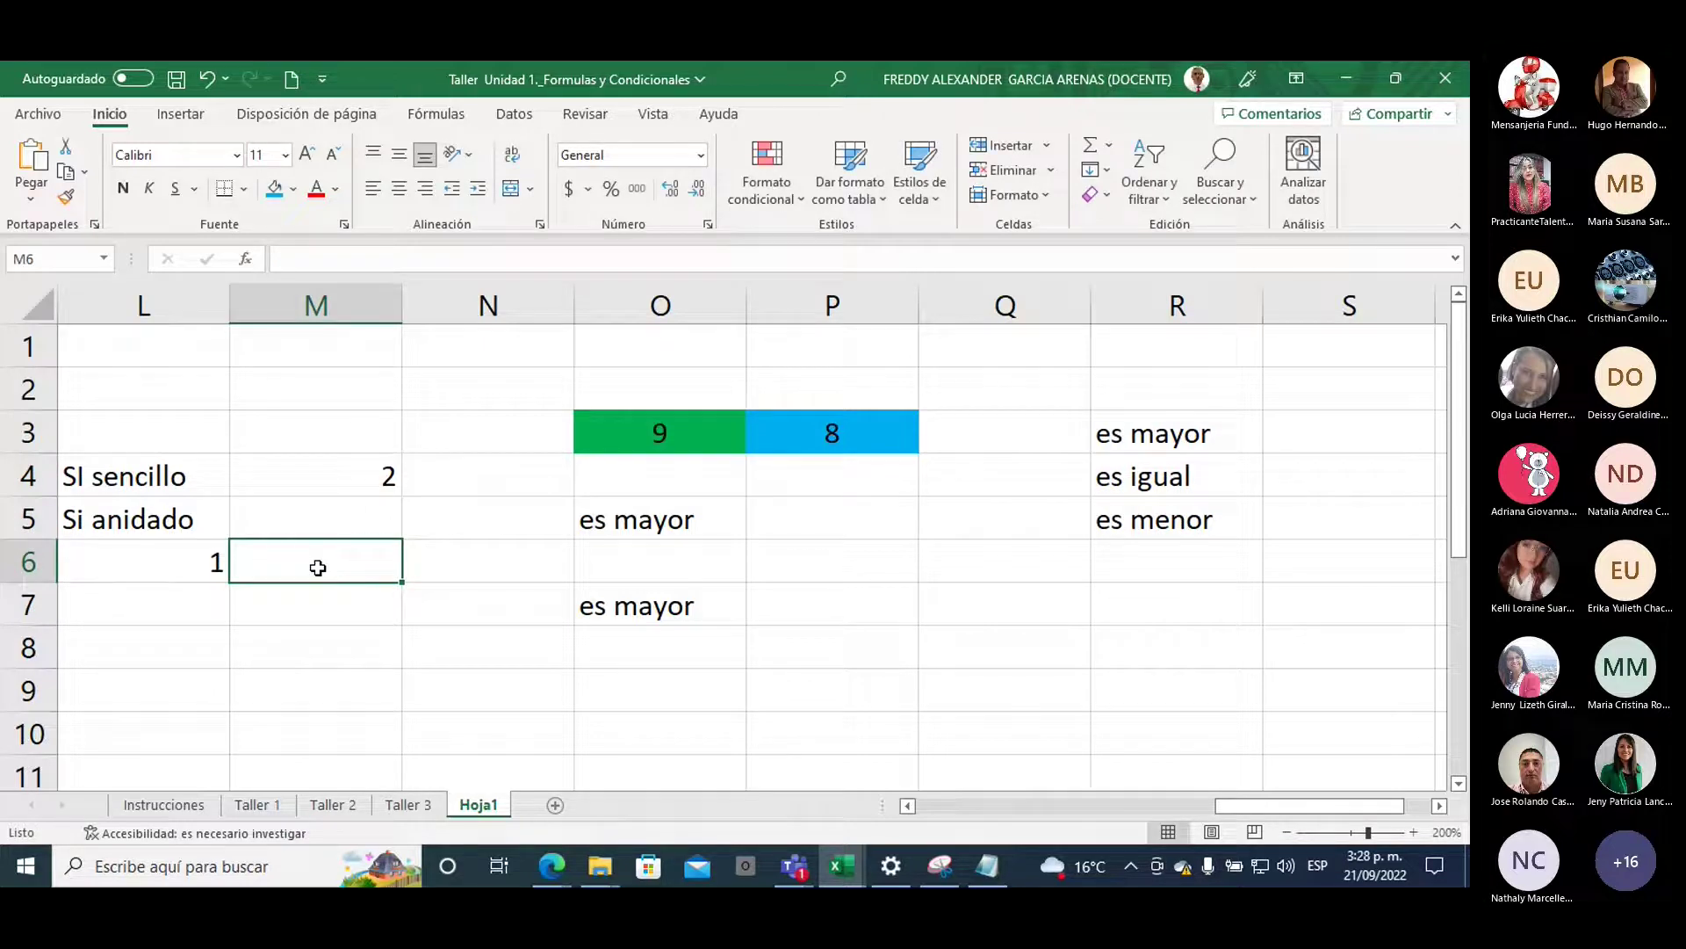
{"action": "left_click", "coordinate": [155, 560]}
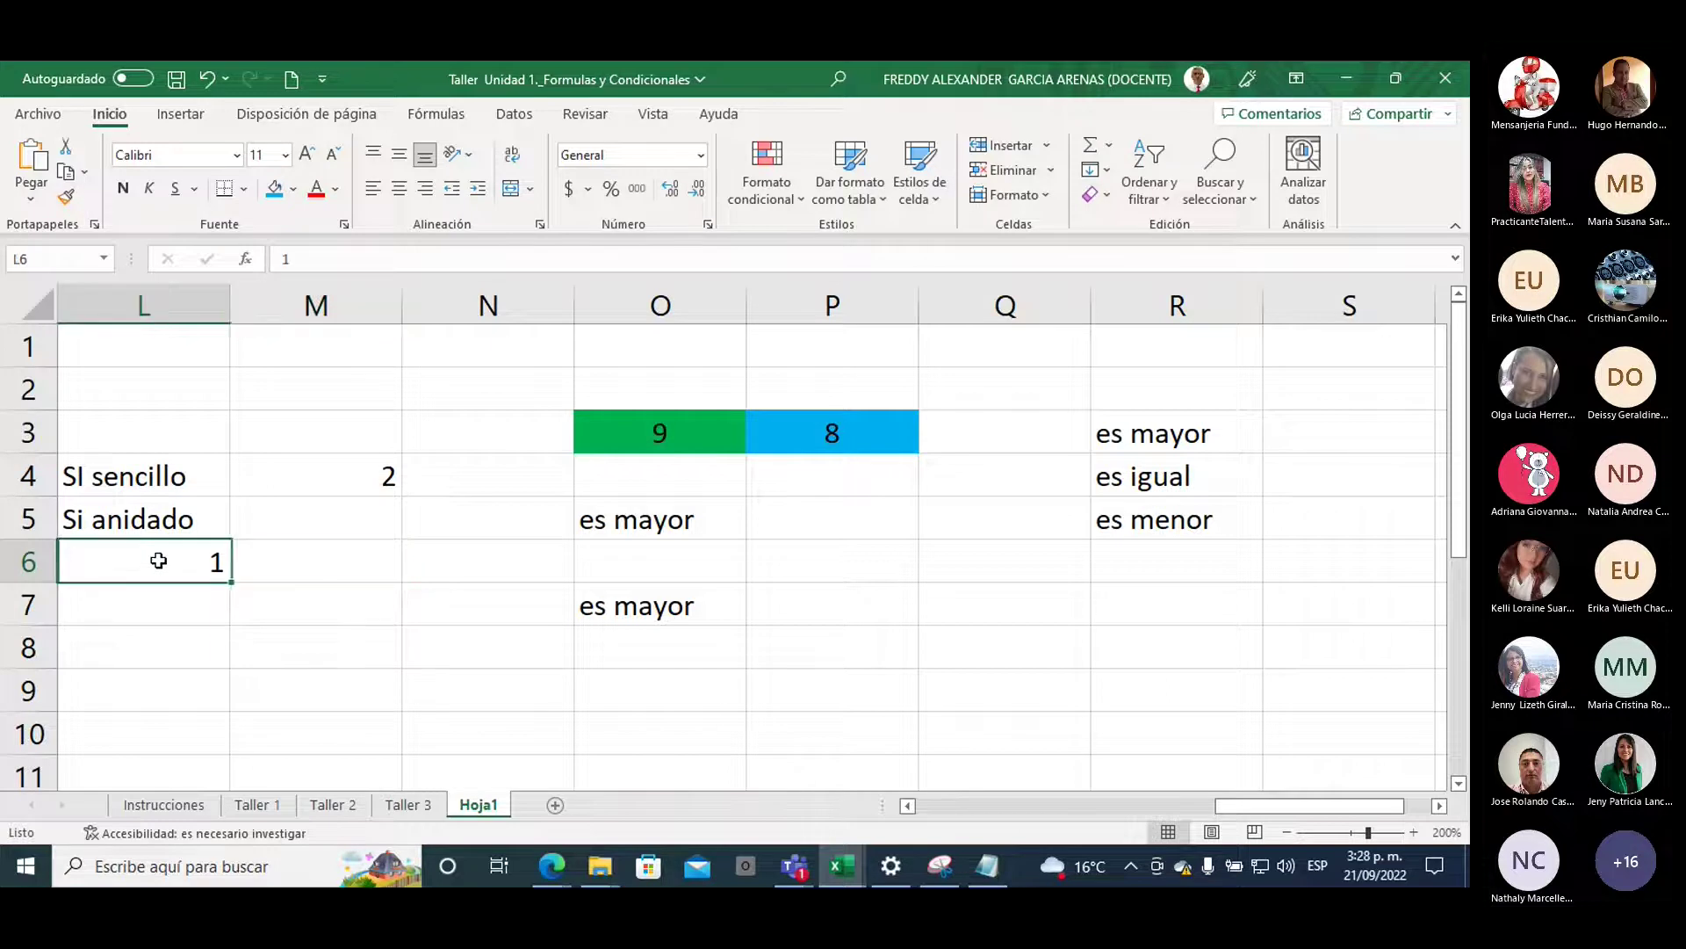
{"action": "type", "text": "2"}
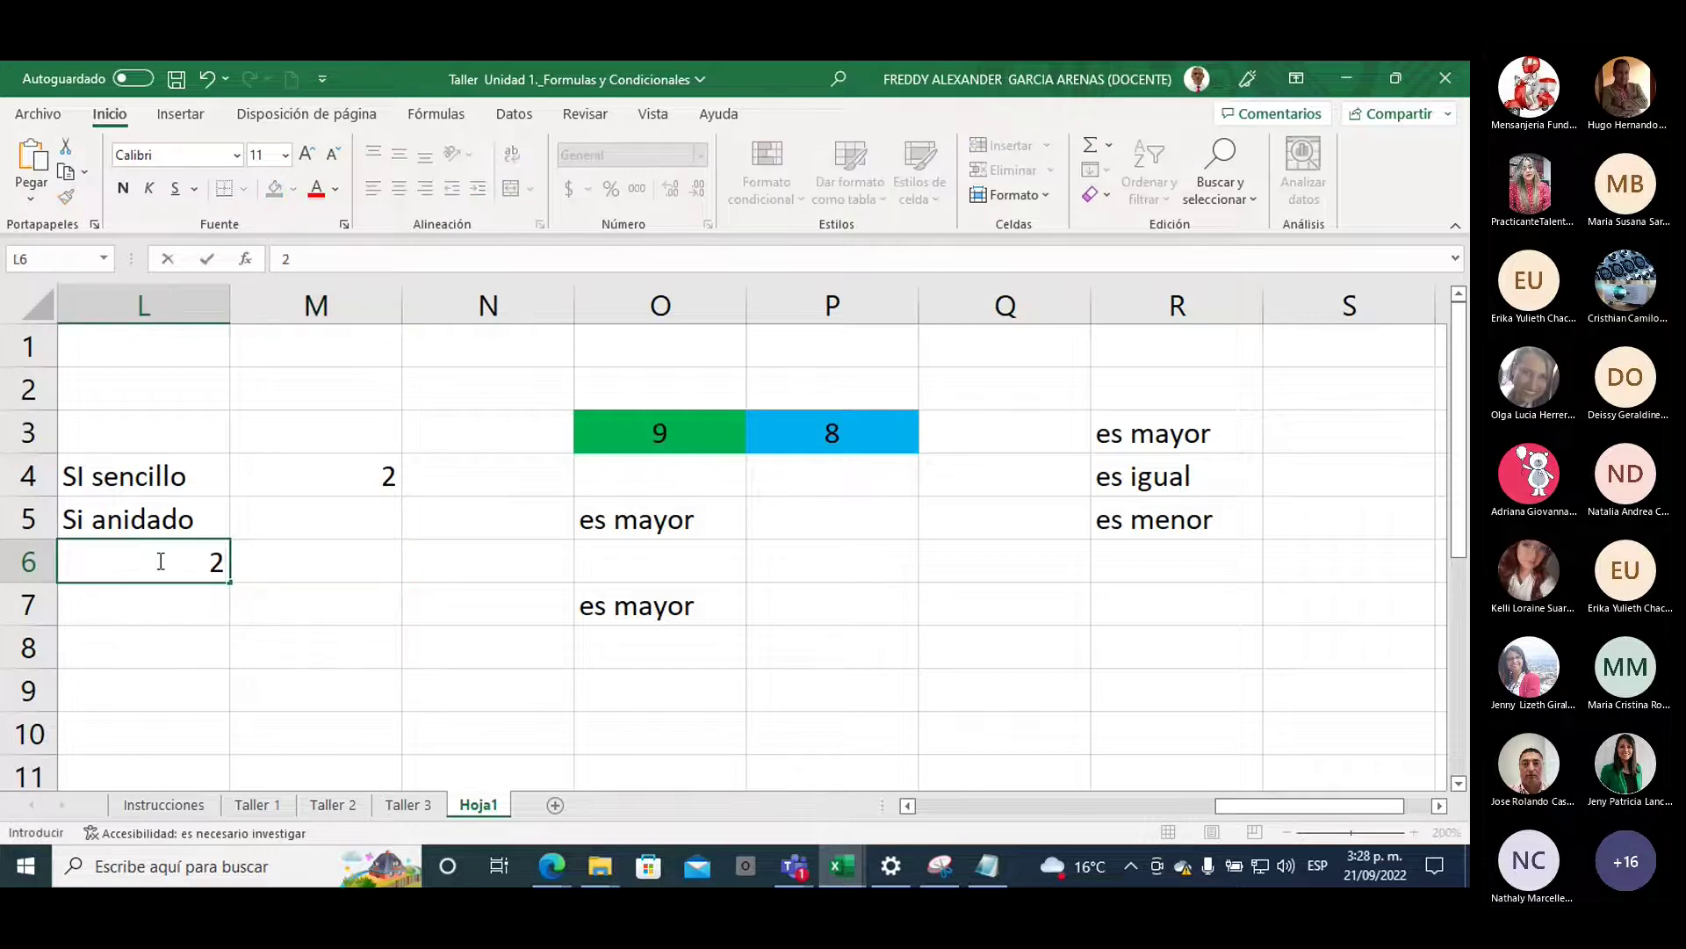
{"action": "key", "text": "Tab"}
{"action": "left_click", "coordinate": [158, 560]}
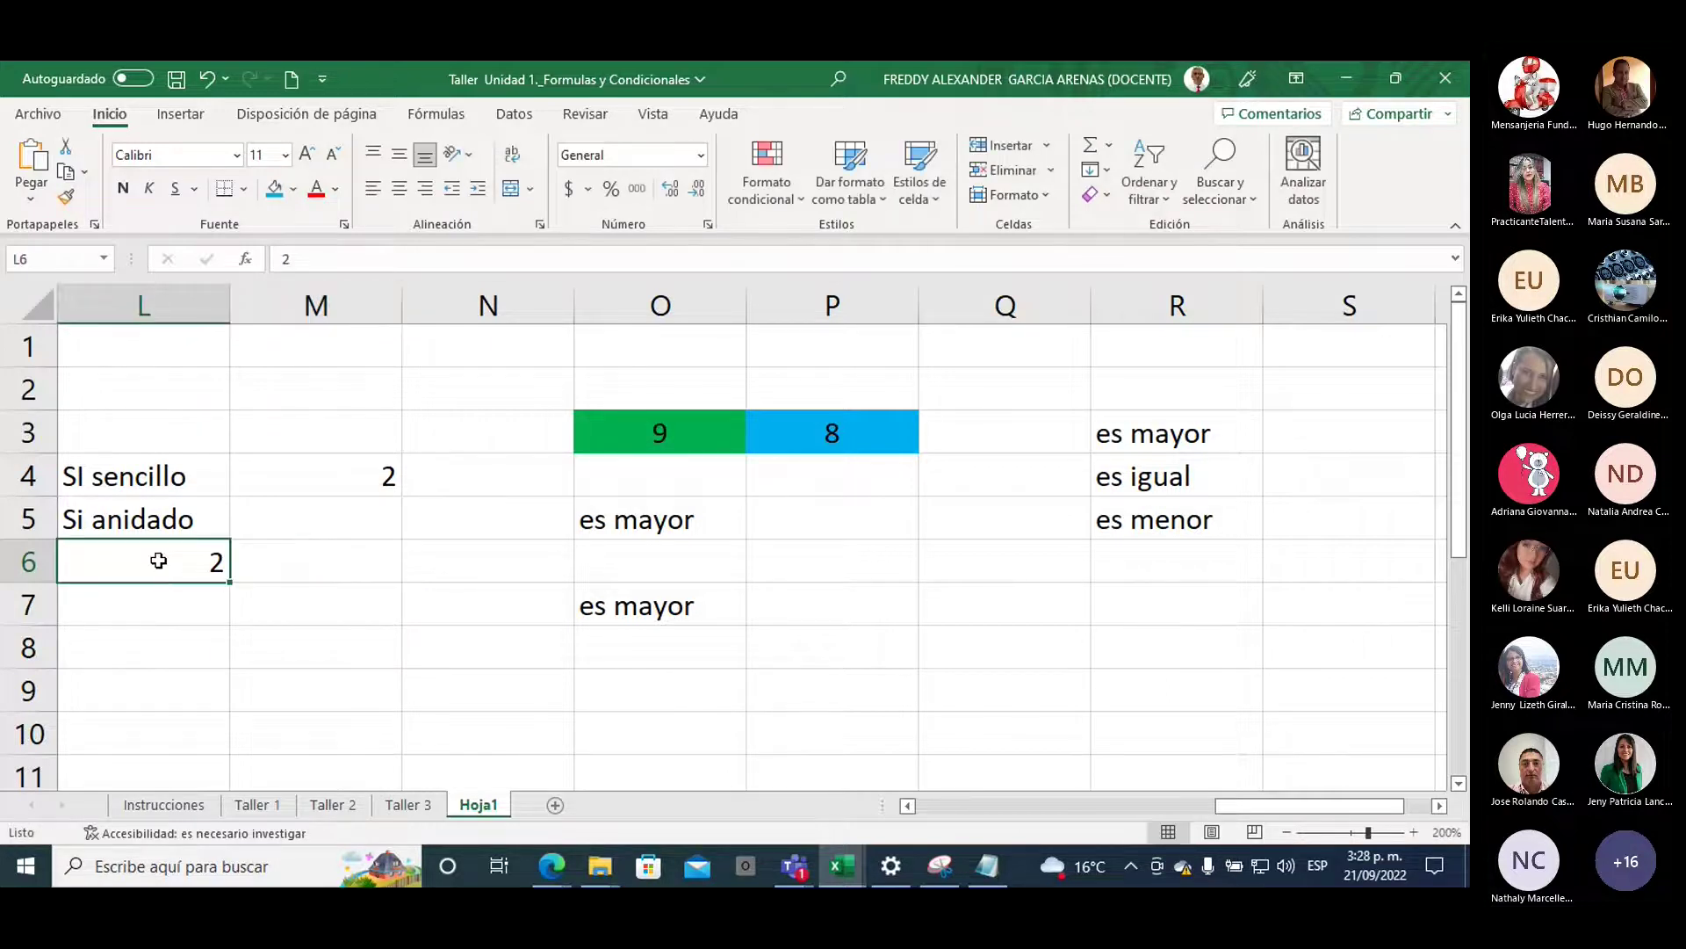
{"action": "key", "text": "Tab"}
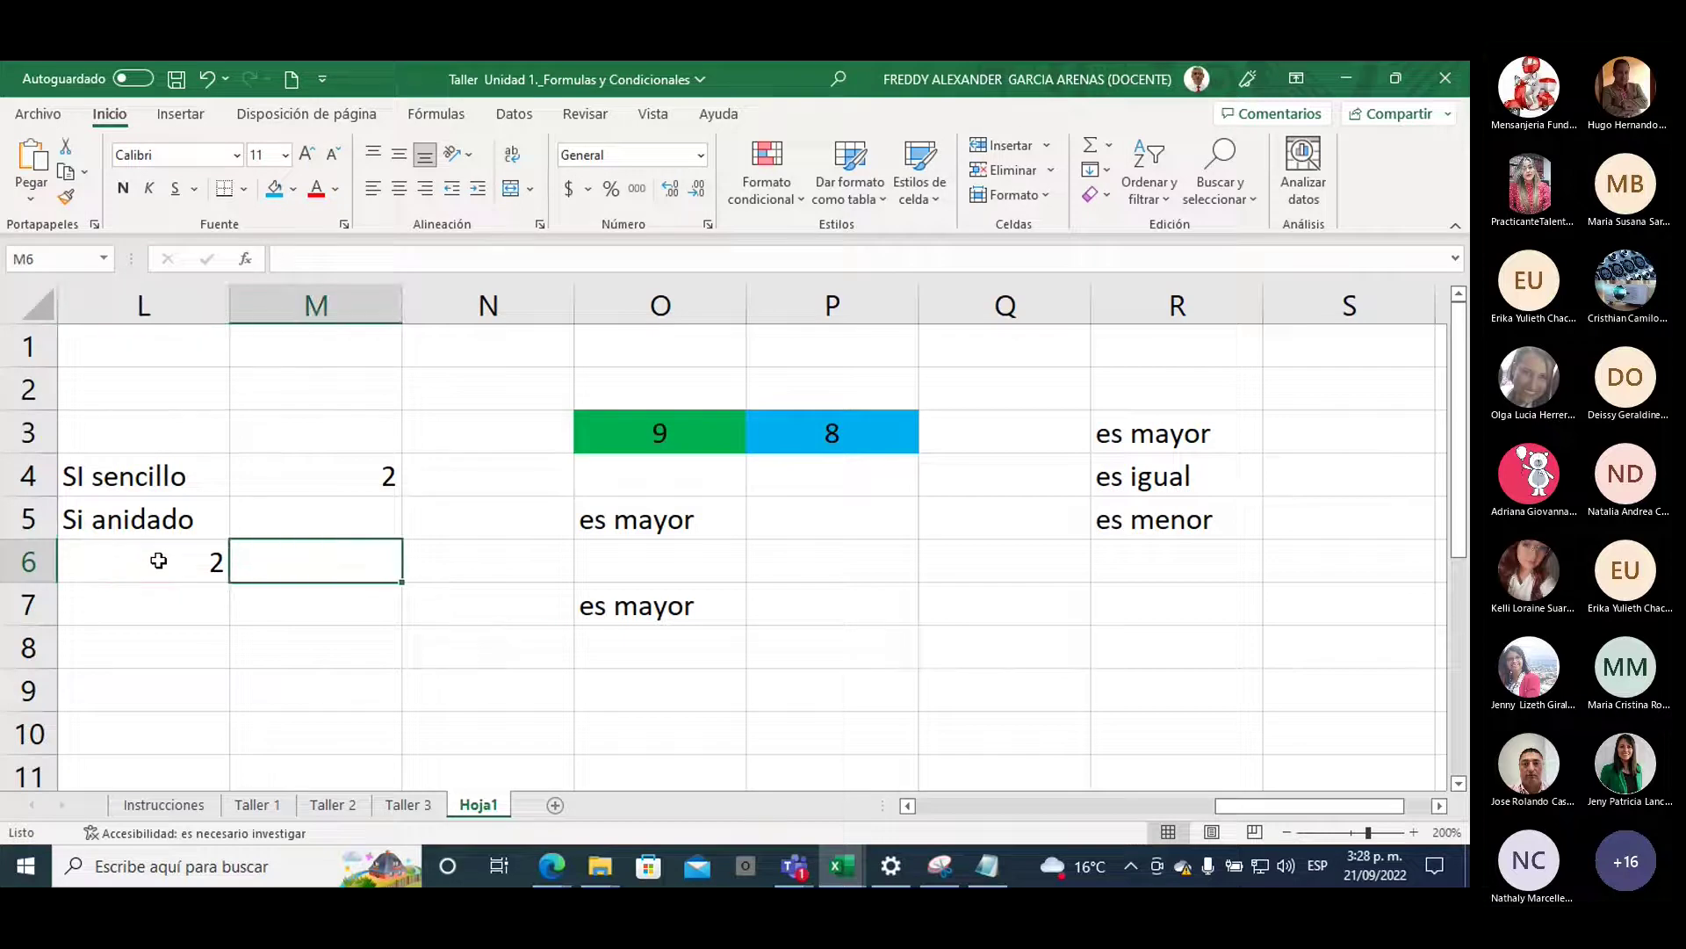
{"action": "type", "text": "3"}
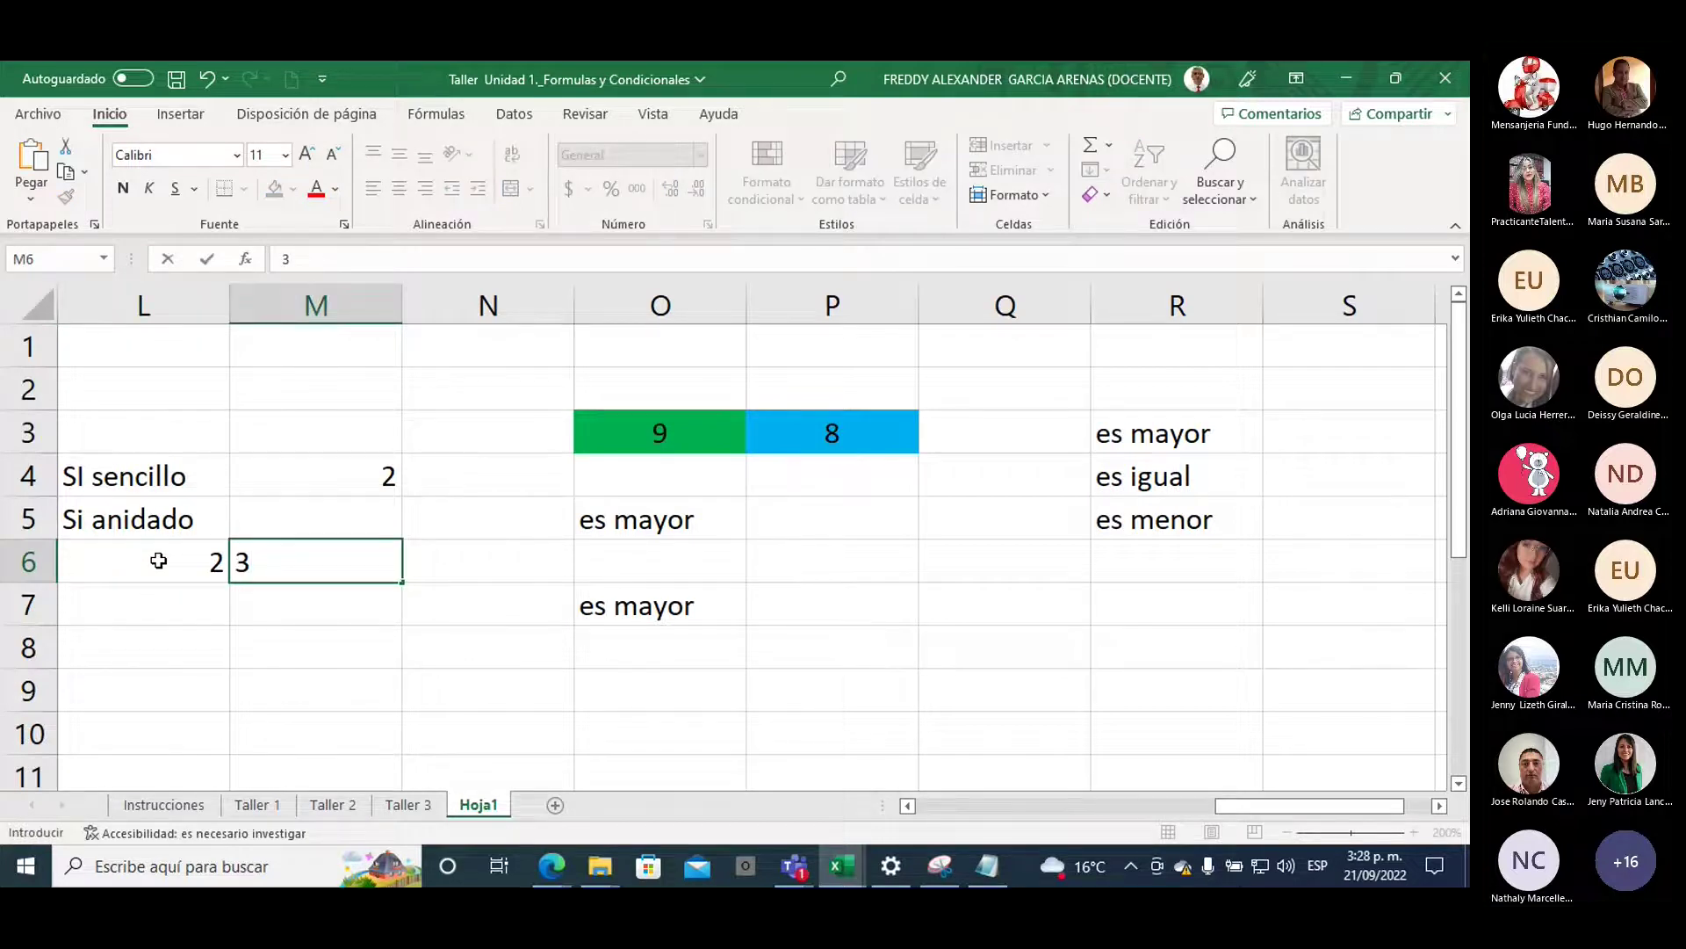
{"action": "left_click", "coordinate": [158, 560]}
{"action": "key", "text": "Return"}
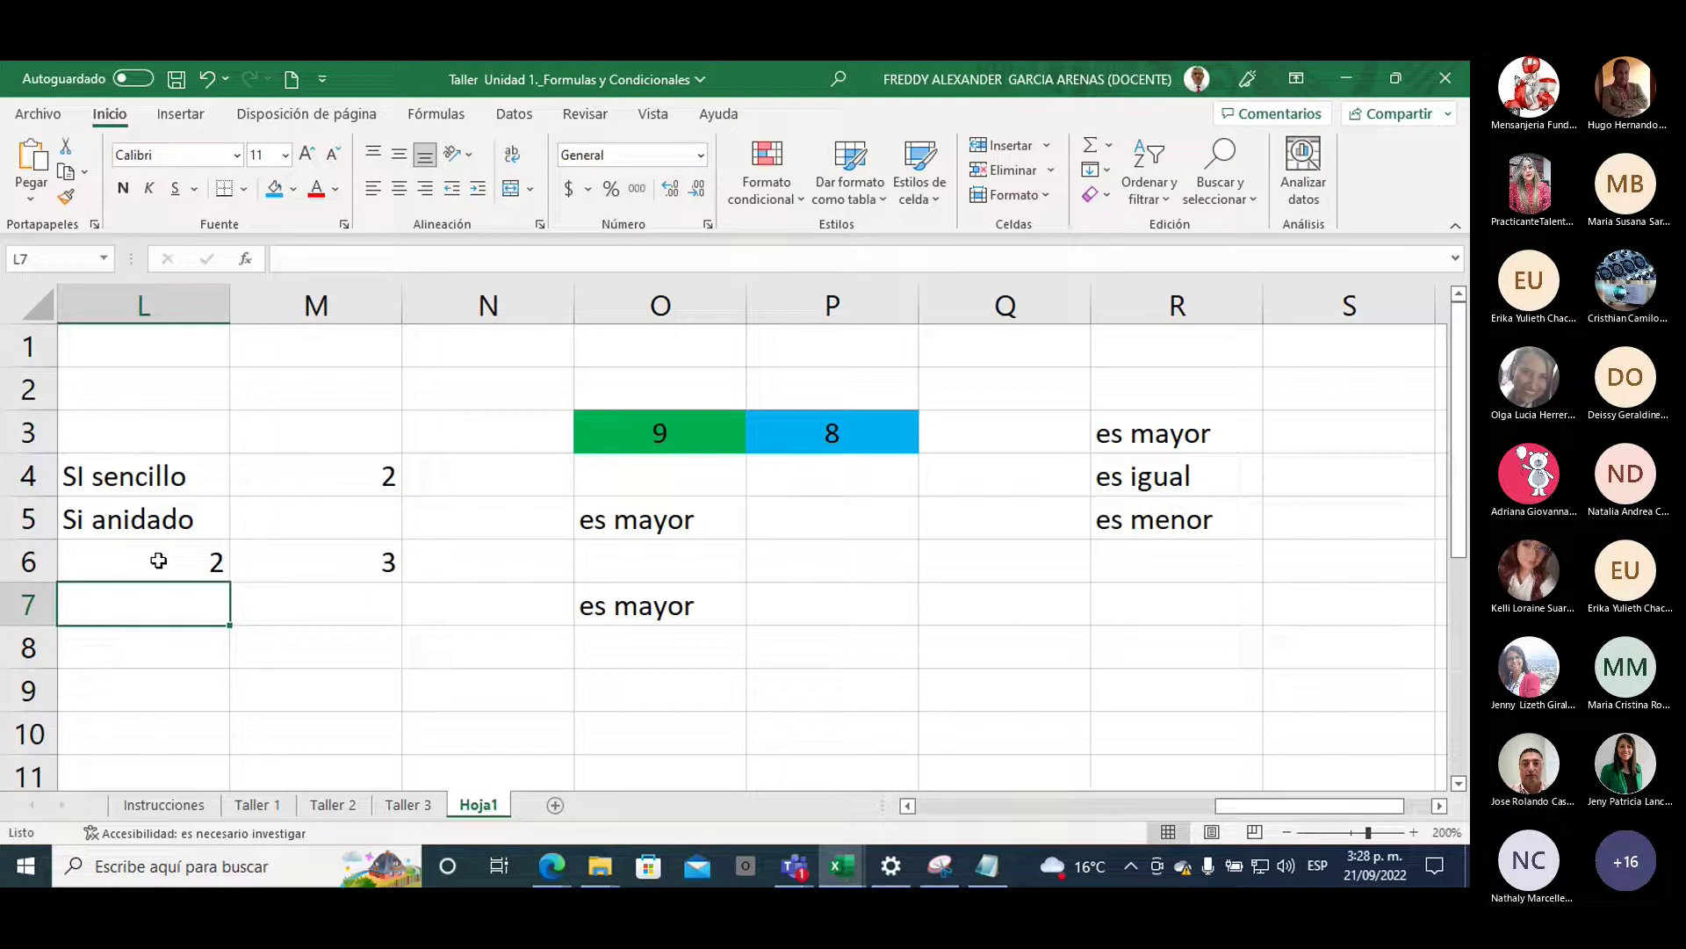
Enter 3 in L7 and 4 in M7
{"action": "type", "text": "3"}
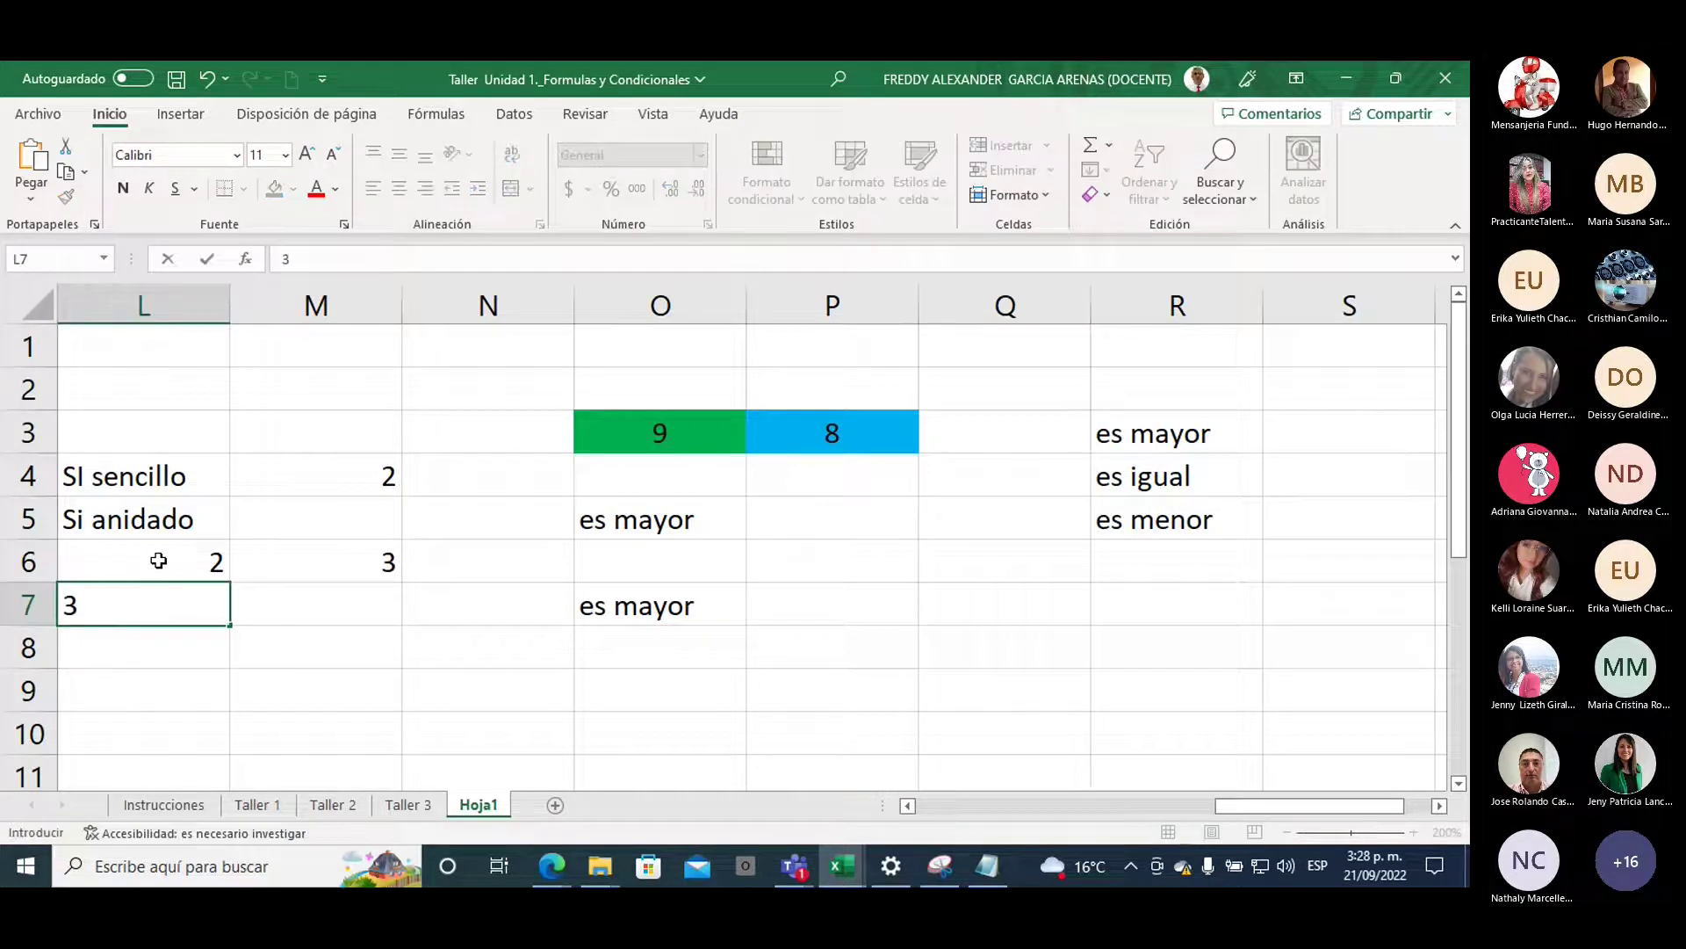
{"action": "key", "text": "Tab"}
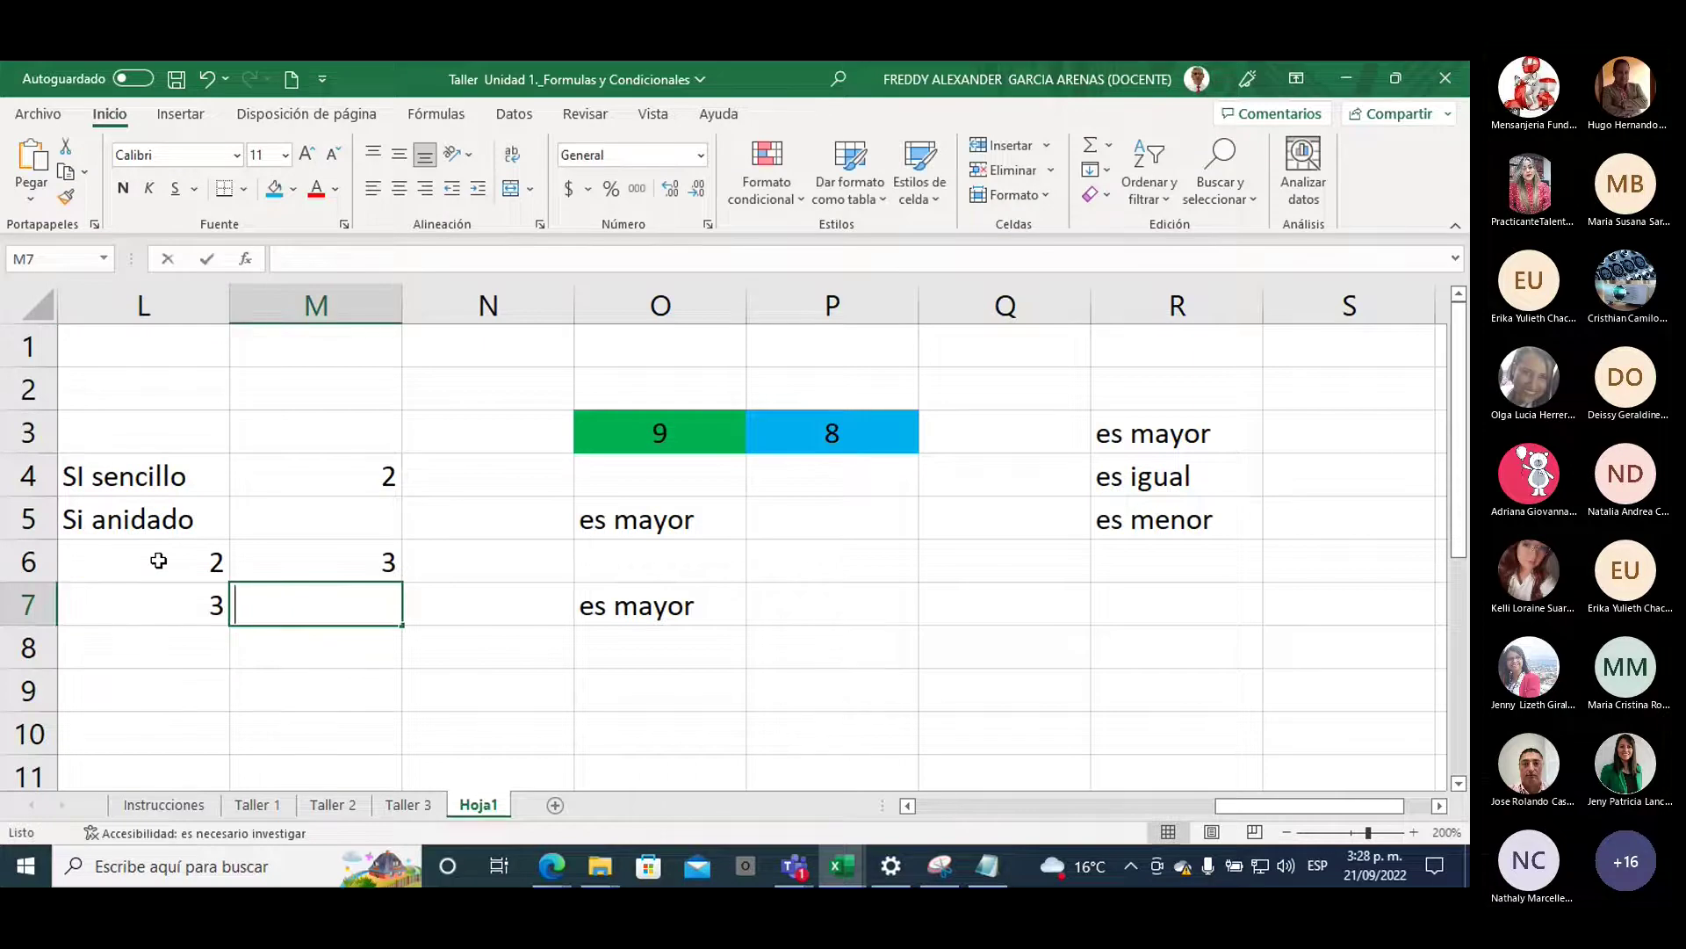
{"action": "type", "text": "4"}
{"action": "key", "text": "Tab"}
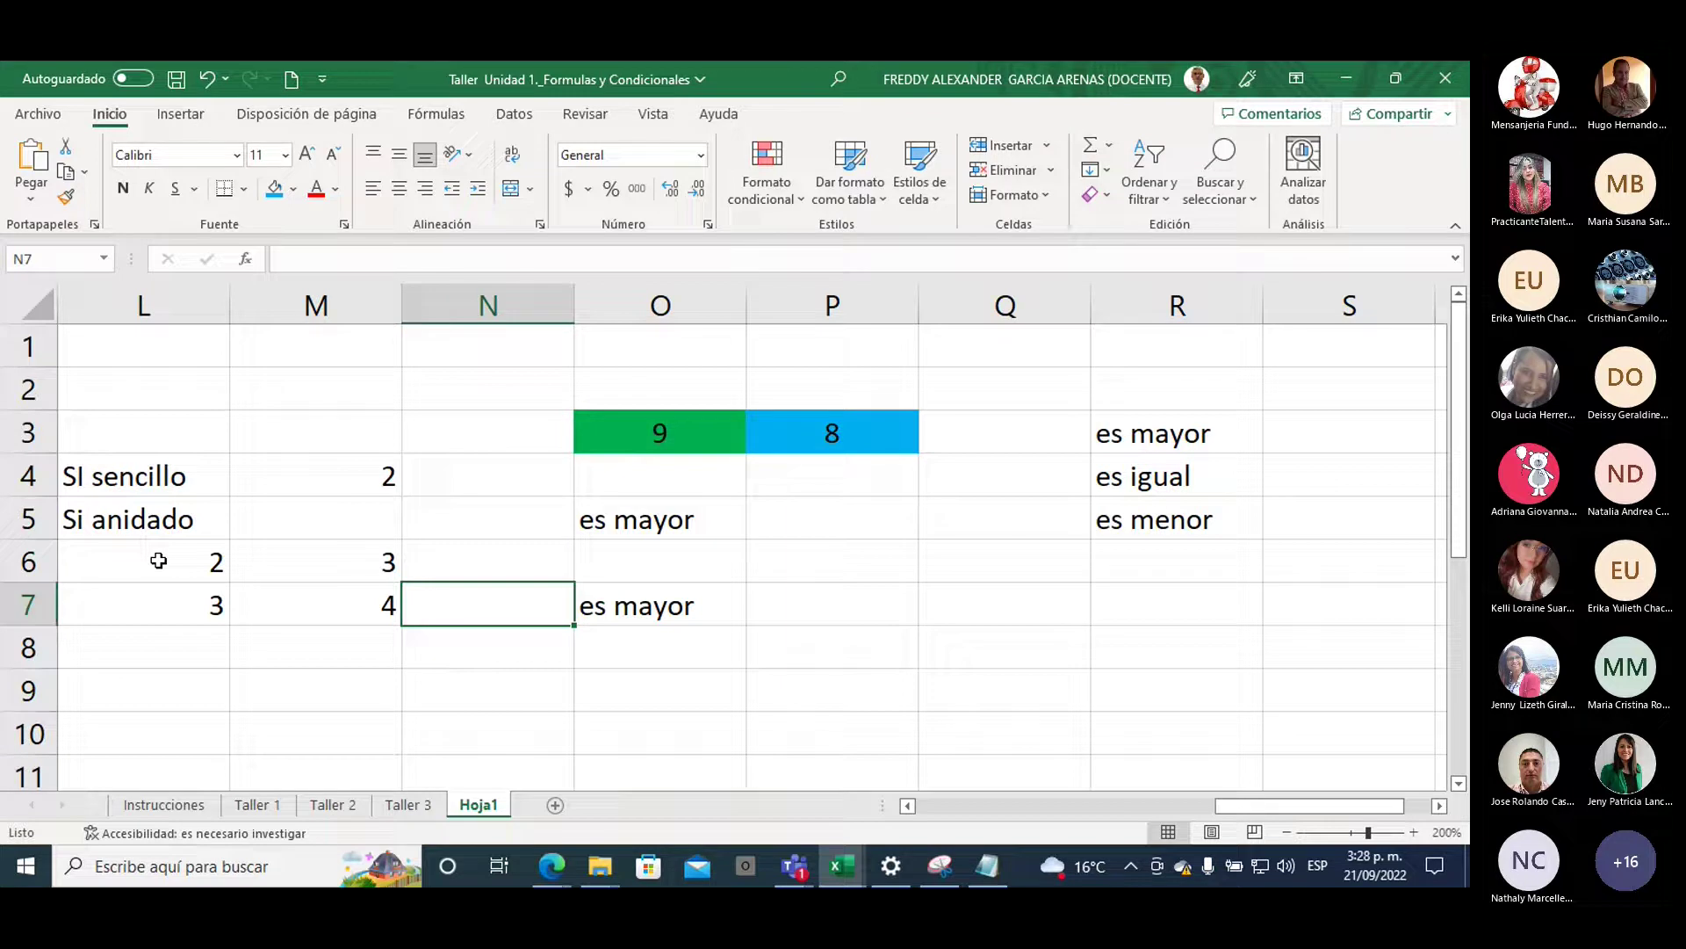
{"action": "left_click", "coordinate": [624, 601]}
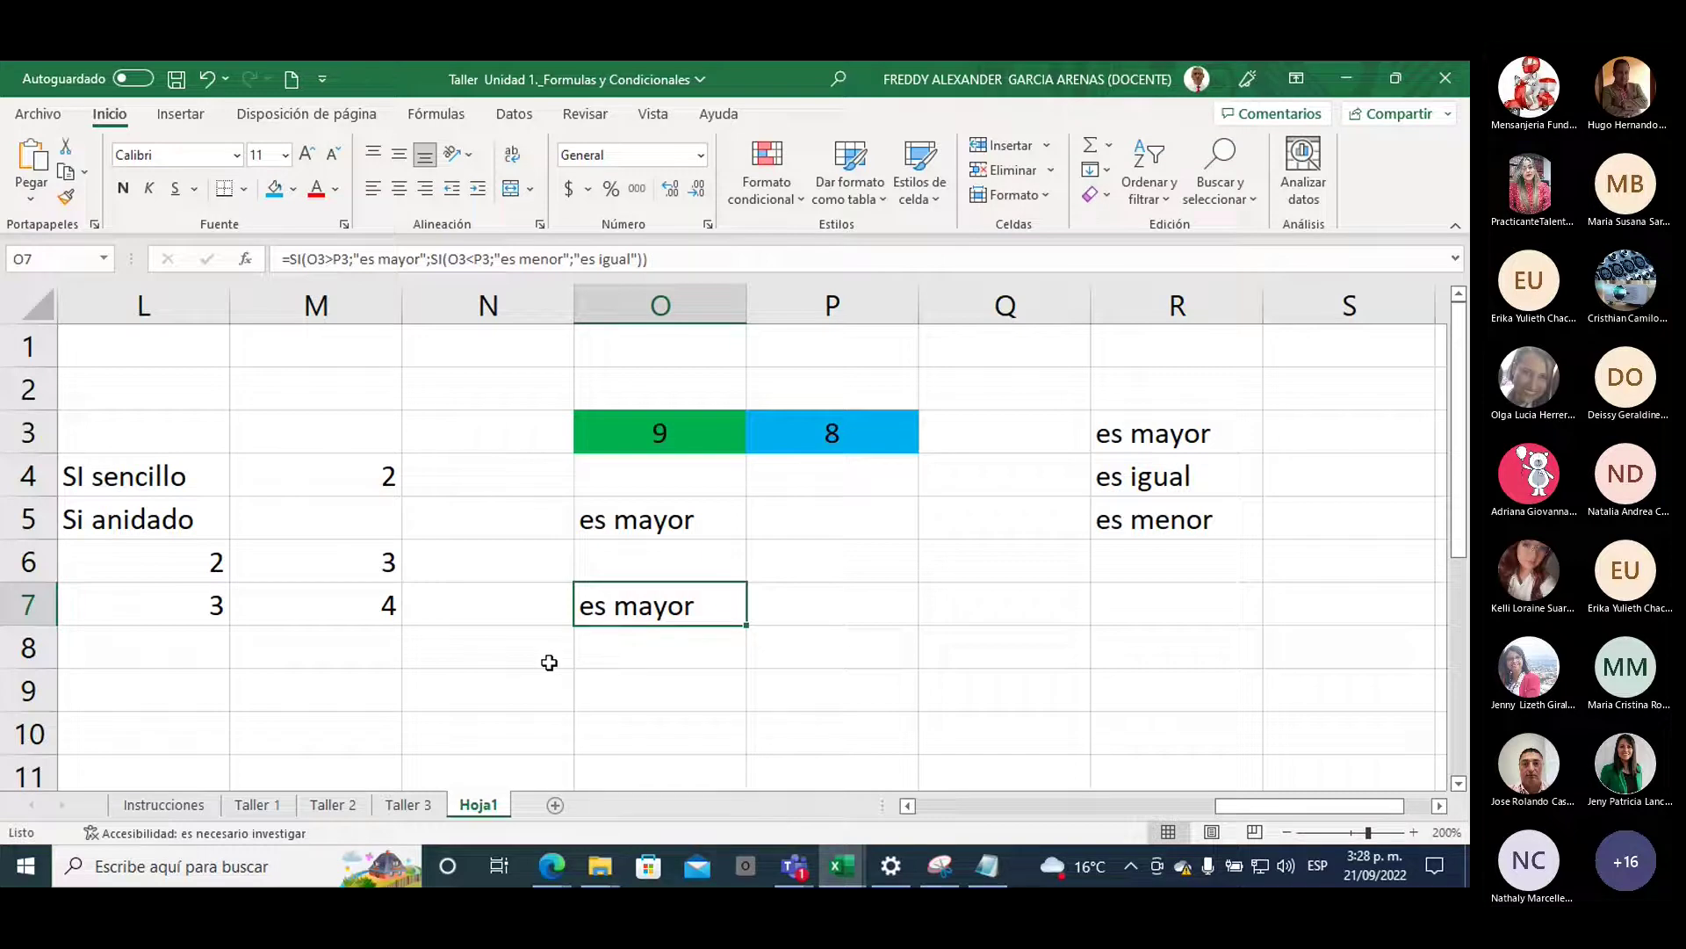
{"action": "scroll", "coordinate": [549, 662], "scroll_direction": "down", "scroll_amount": 1}
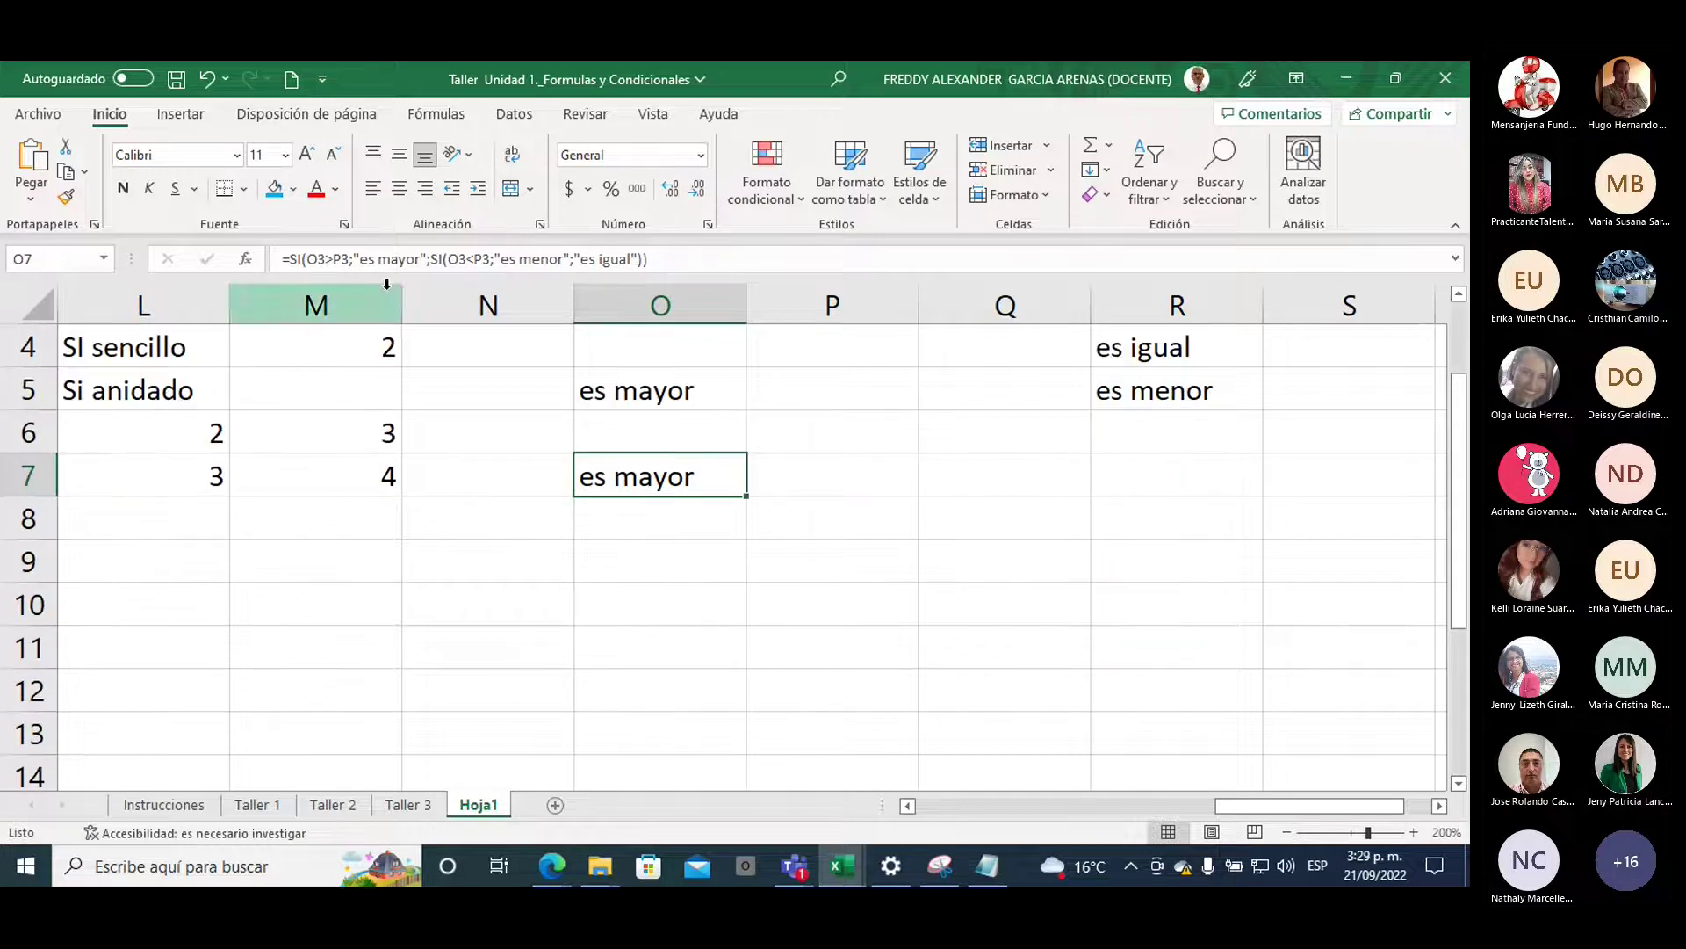
{"action": "left_click", "coordinate": [432, 258]}
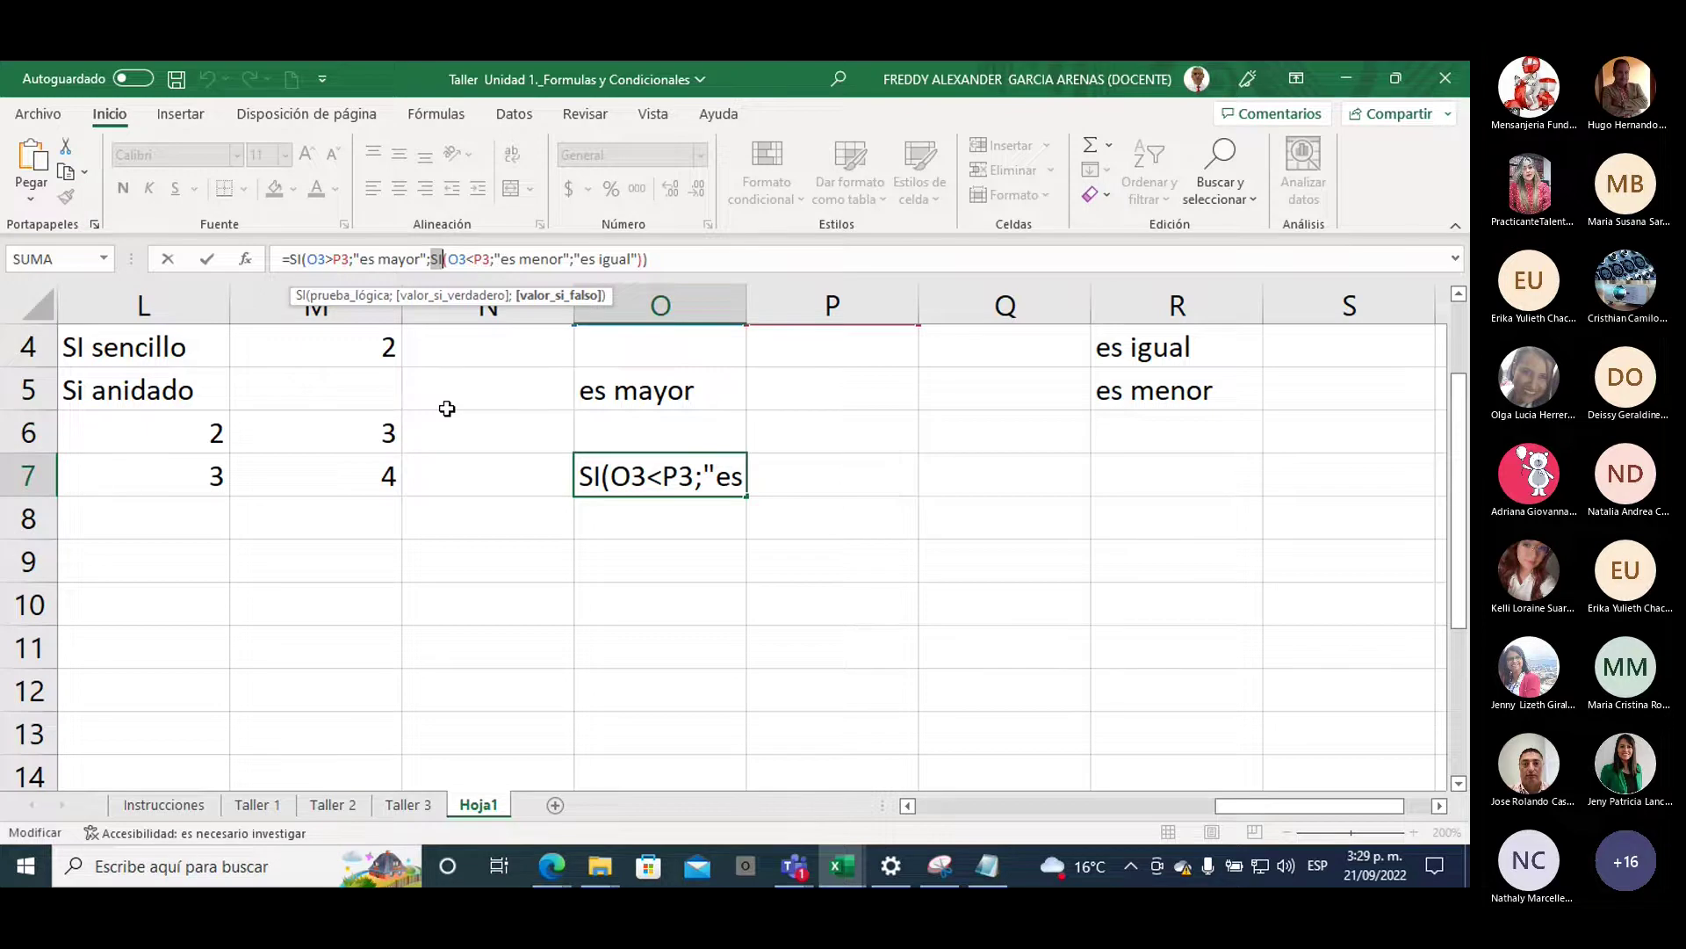
{"action": "key", "text": "Return"}
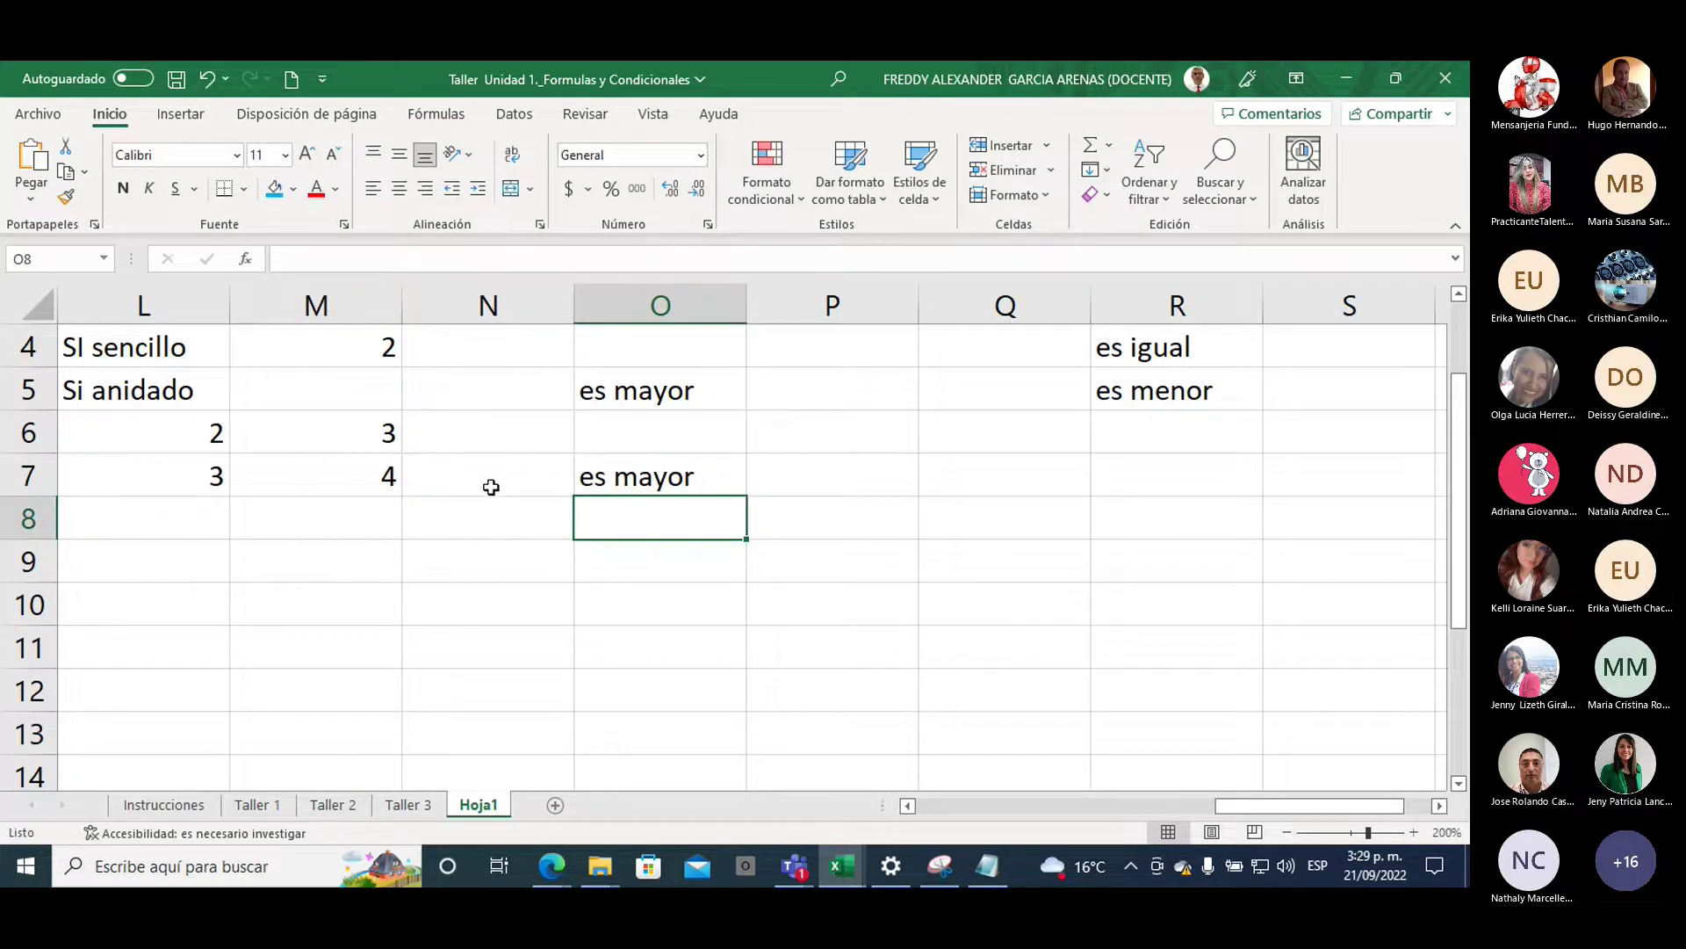
Type the label 'si combinado' into cell L9 below the nested SI examples
{"action": "left_click", "coordinate": [133, 572]}
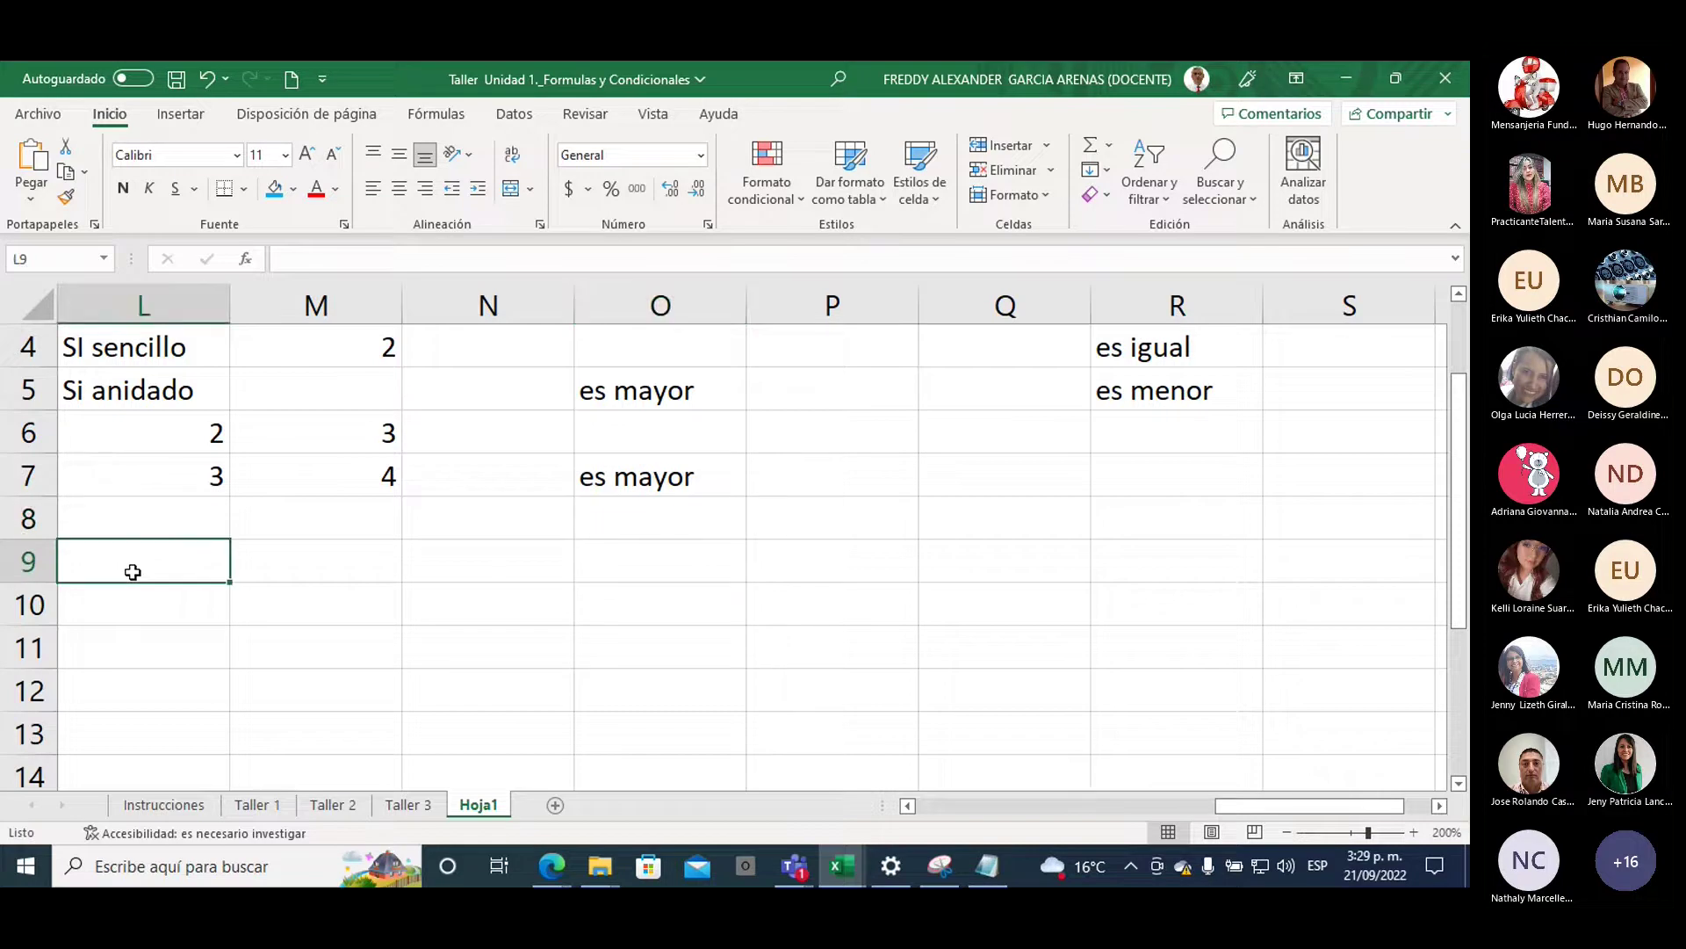
{"action": "type", "text": "si c"}
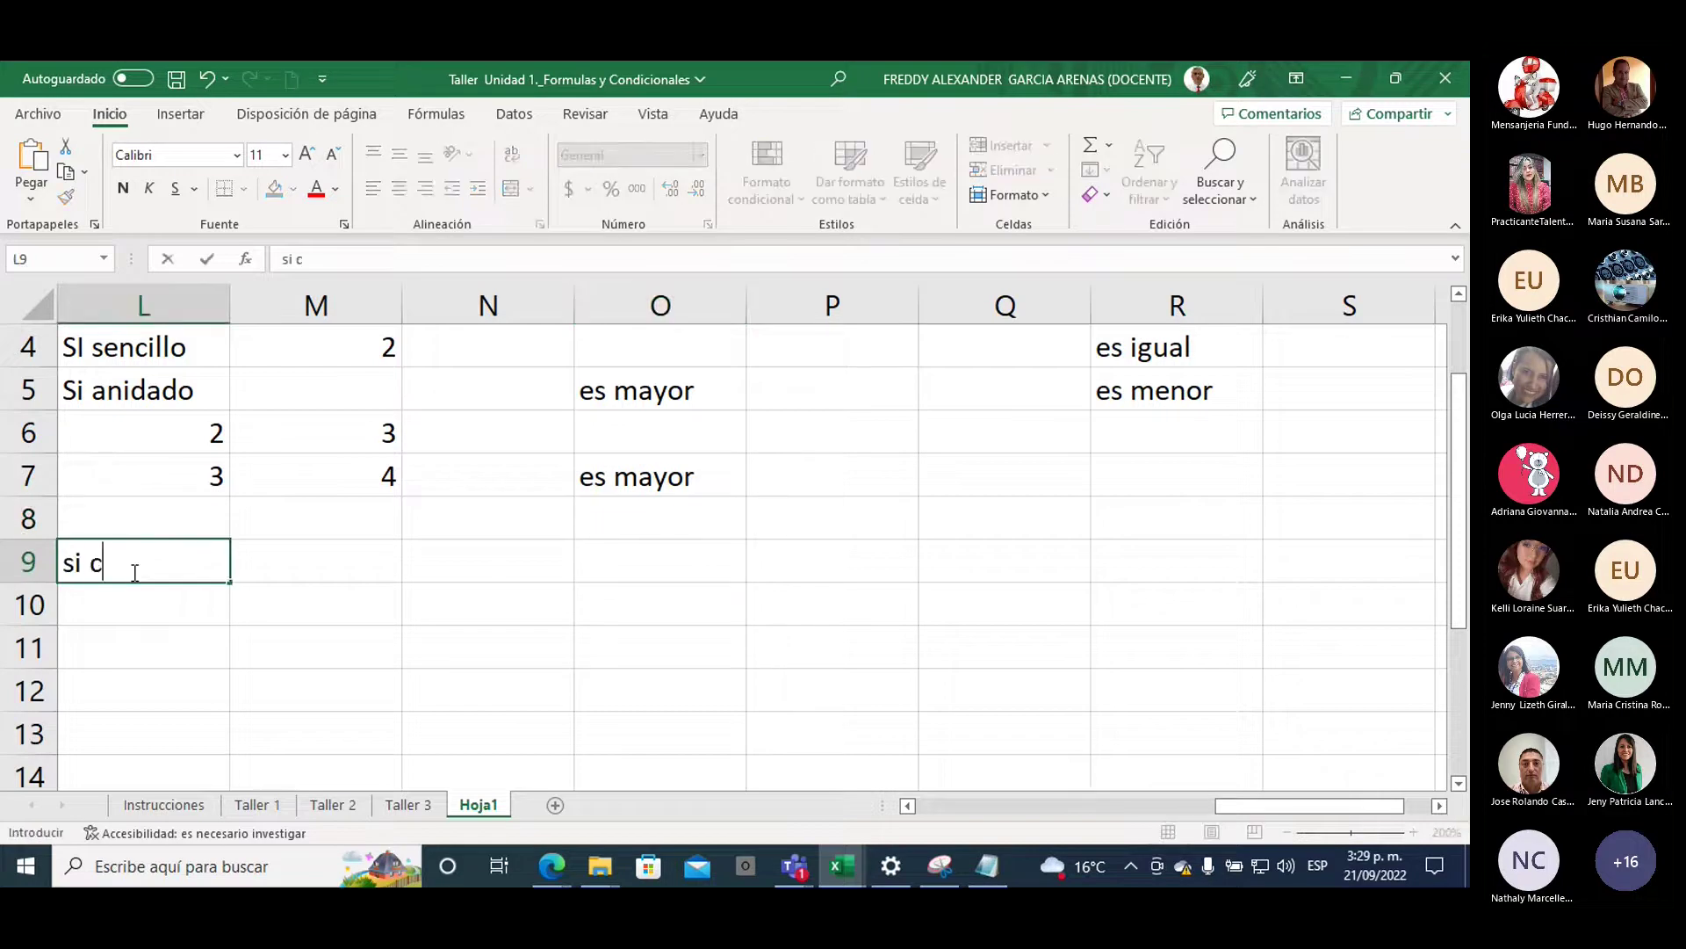
{"action": "type", "text": "ombinado"}
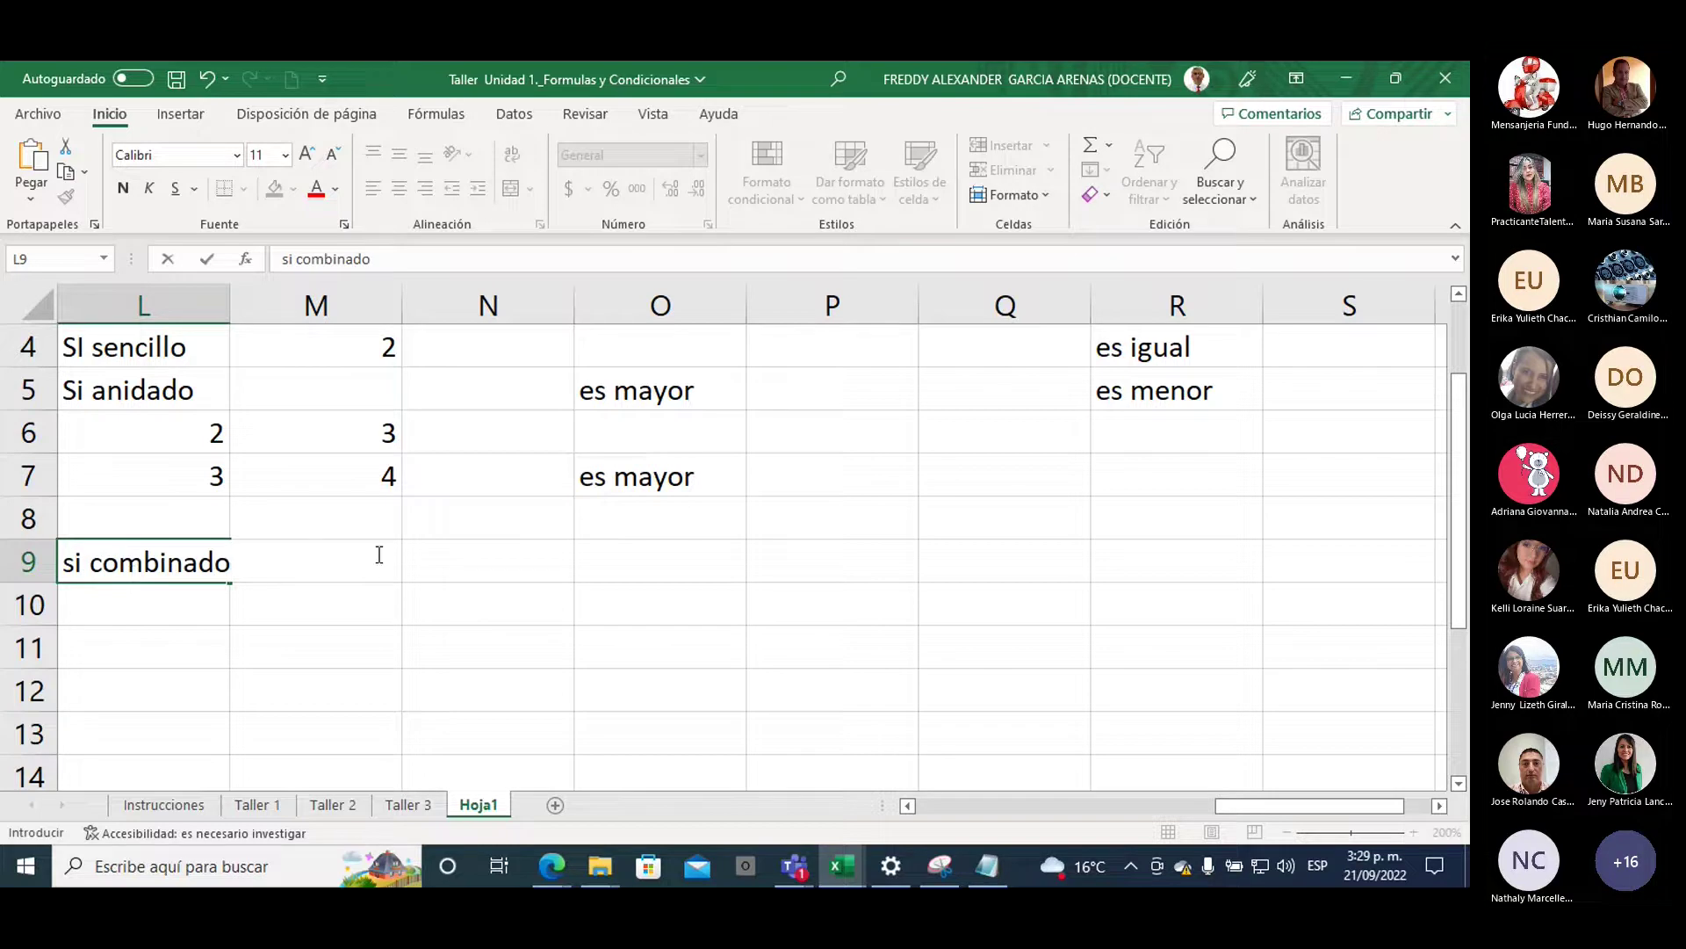
{"action": "left_click", "coordinate": [149, 389]}
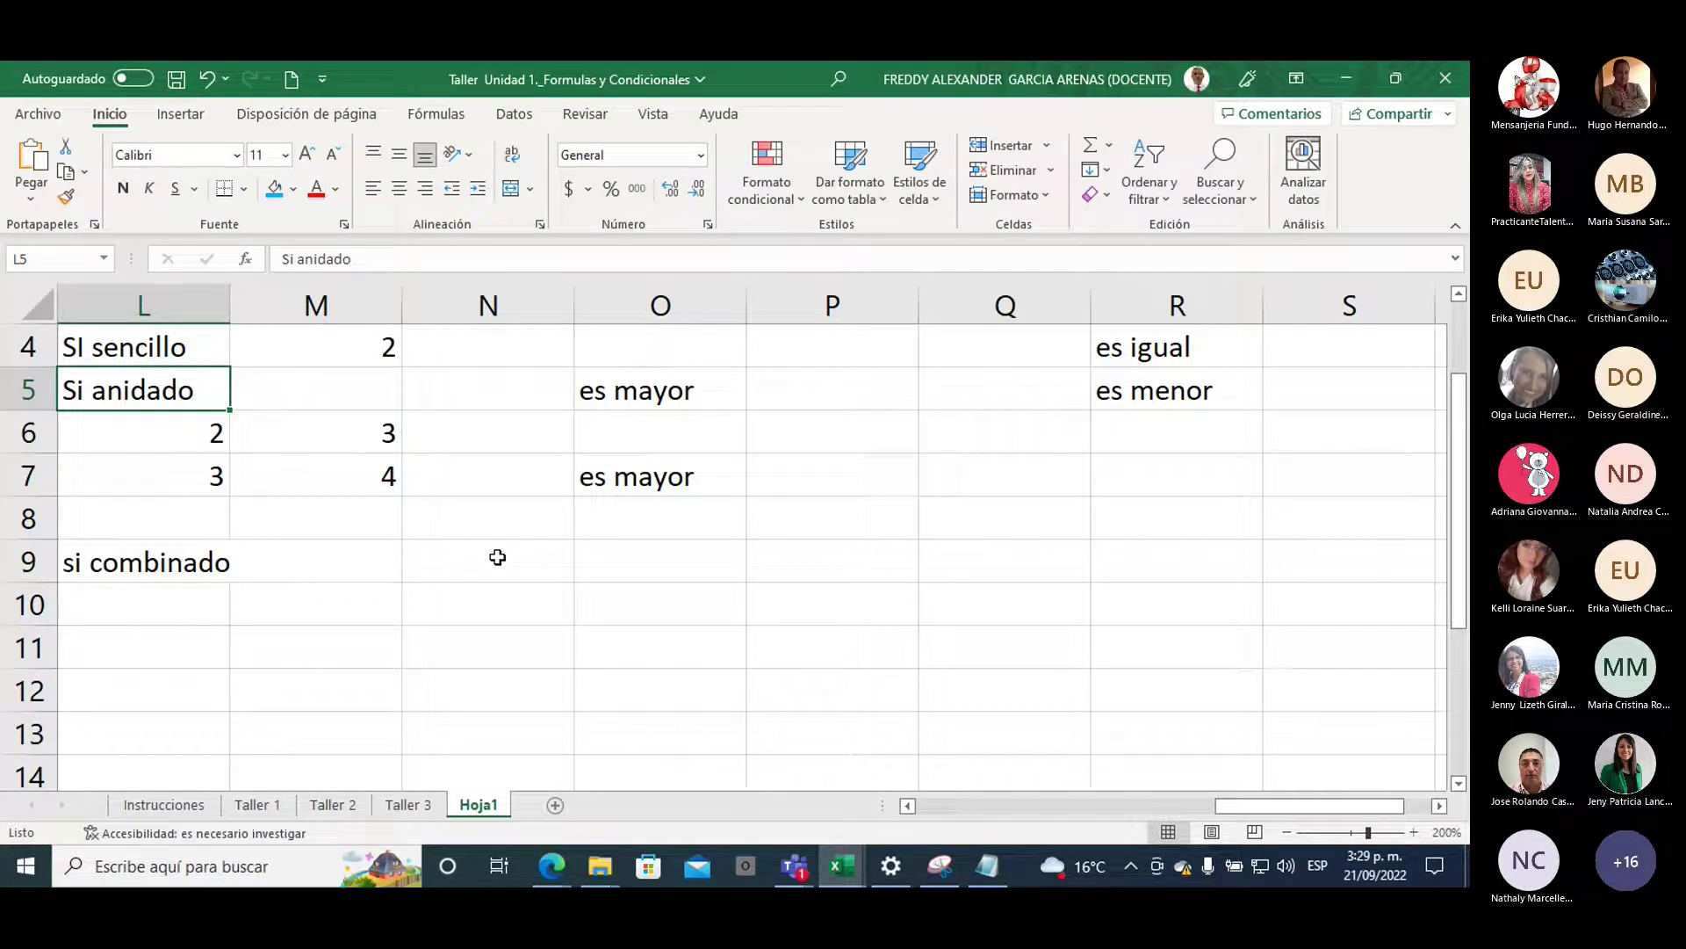
{"action": "scroll", "coordinate": [761, 520], "scroll_direction": "up", "scroll_amount": 1}
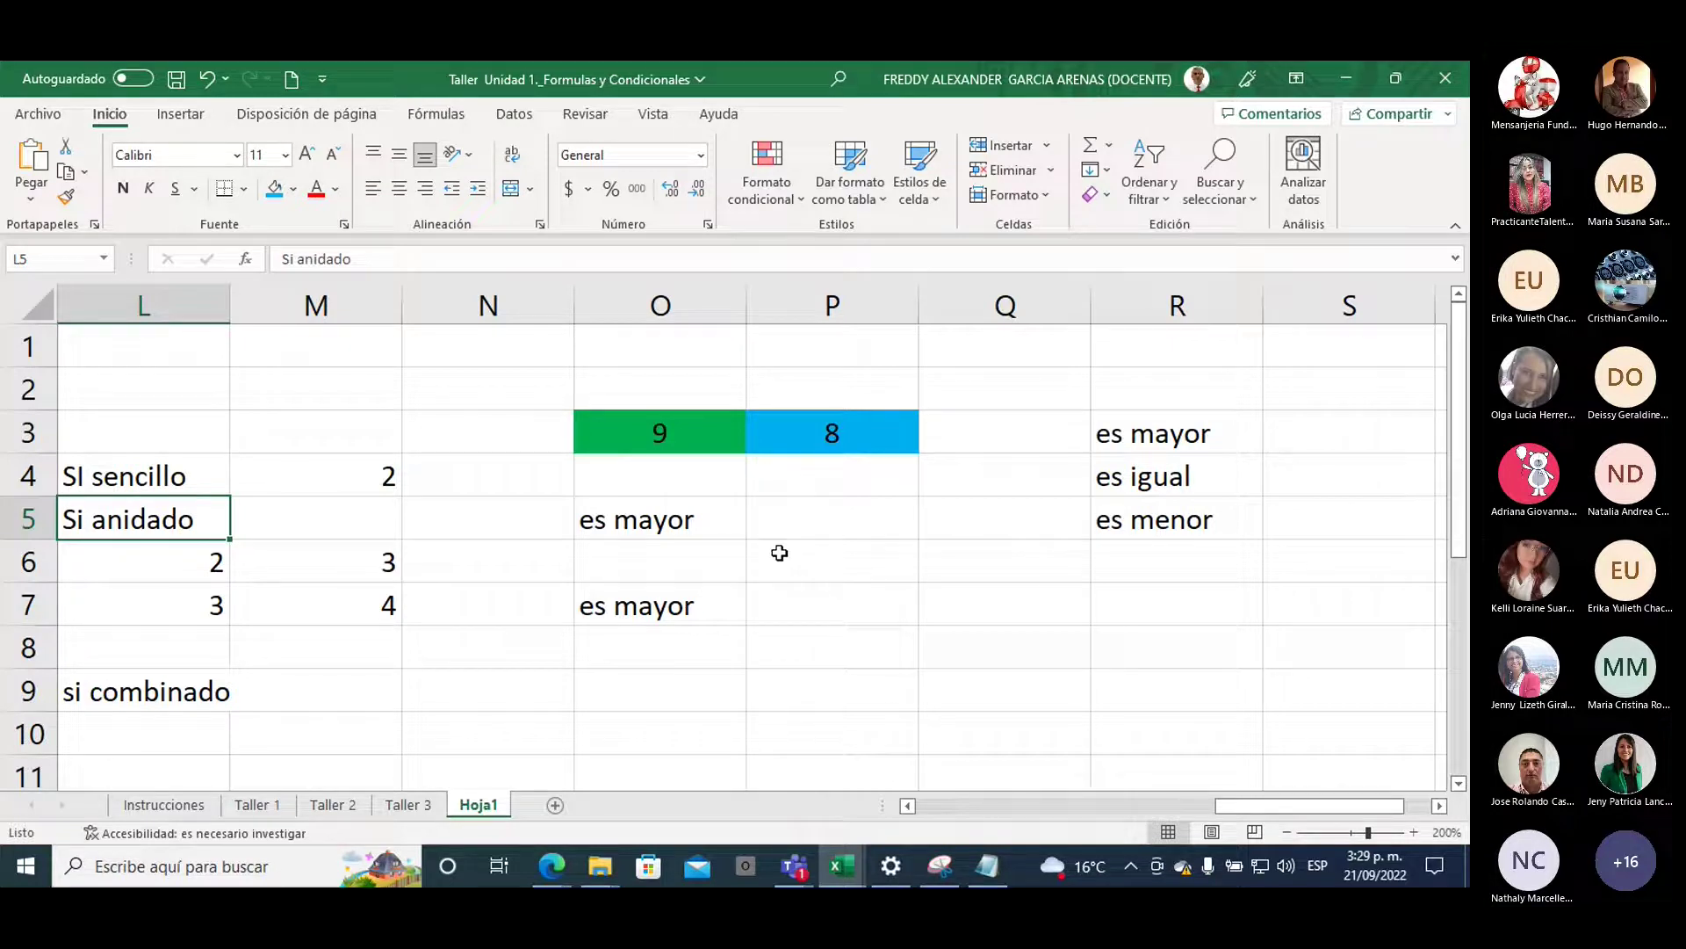
{"action": "scroll", "coordinate": [780, 553], "scroll_direction": "down", "scroll_amount": 1}
{"action": "scroll", "coordinate": [780, 555], "scroll_direction": "up", "scroll_amount": 1}
{"action": "scroll", "coordinate": [782, 557], "scroll_direction": "down", "scroll_amount": 1}
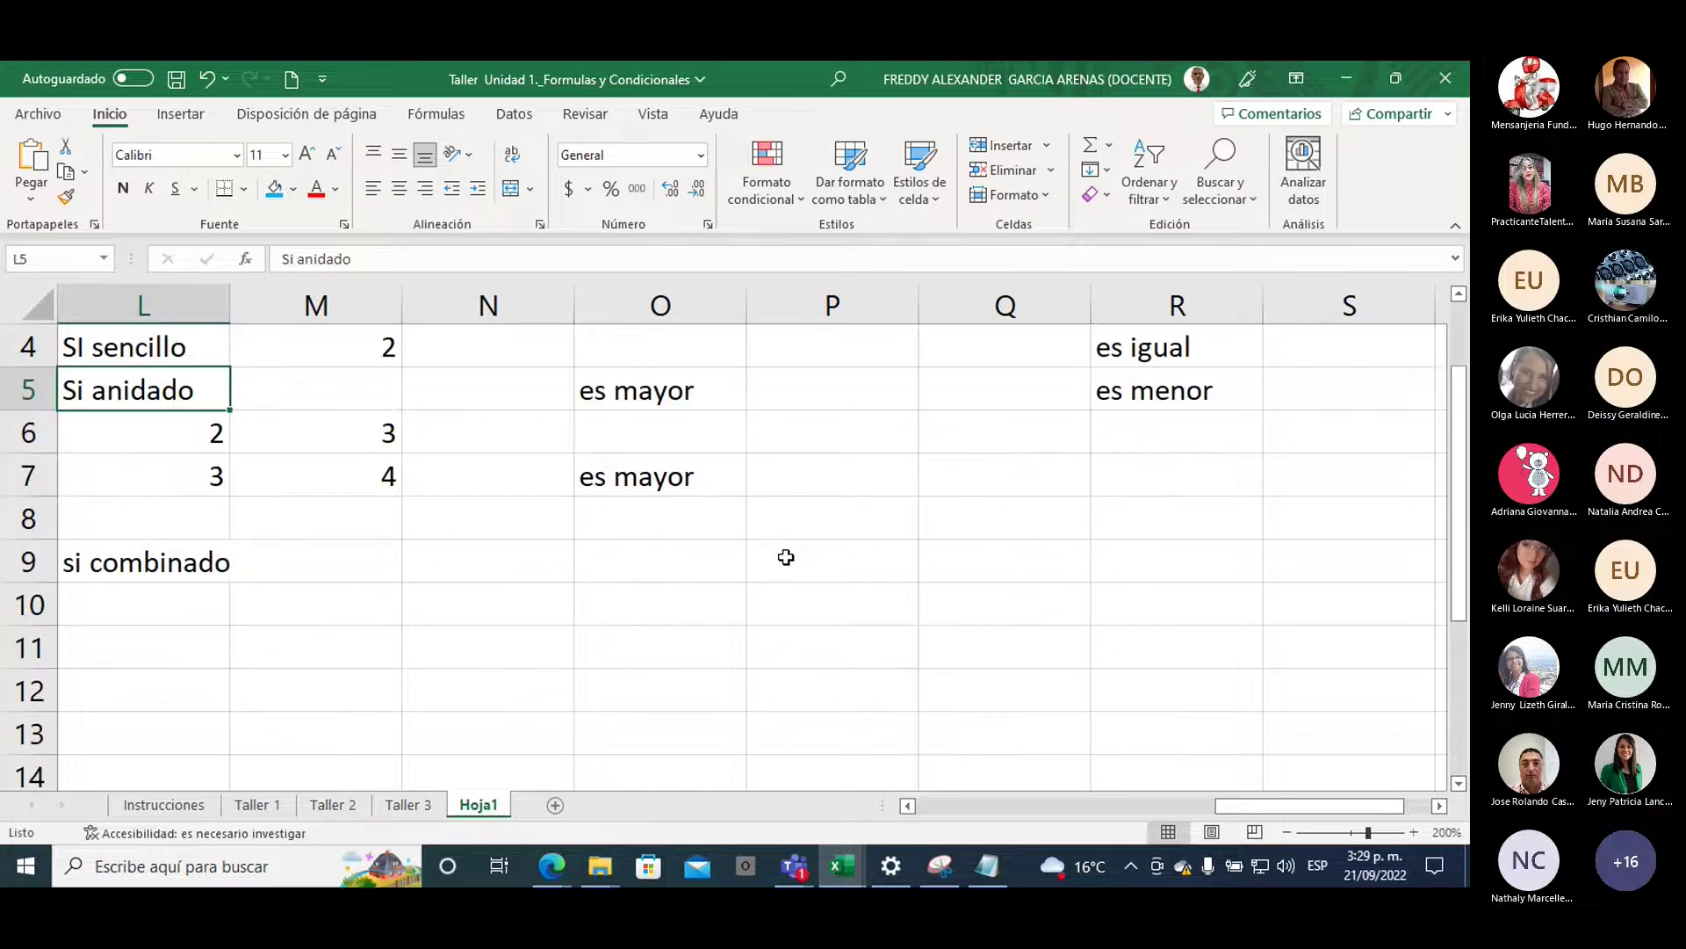
Enter the header Primero in O9 with si below it in O10
{"action": "left_click", "coordinate": [614, 570]}
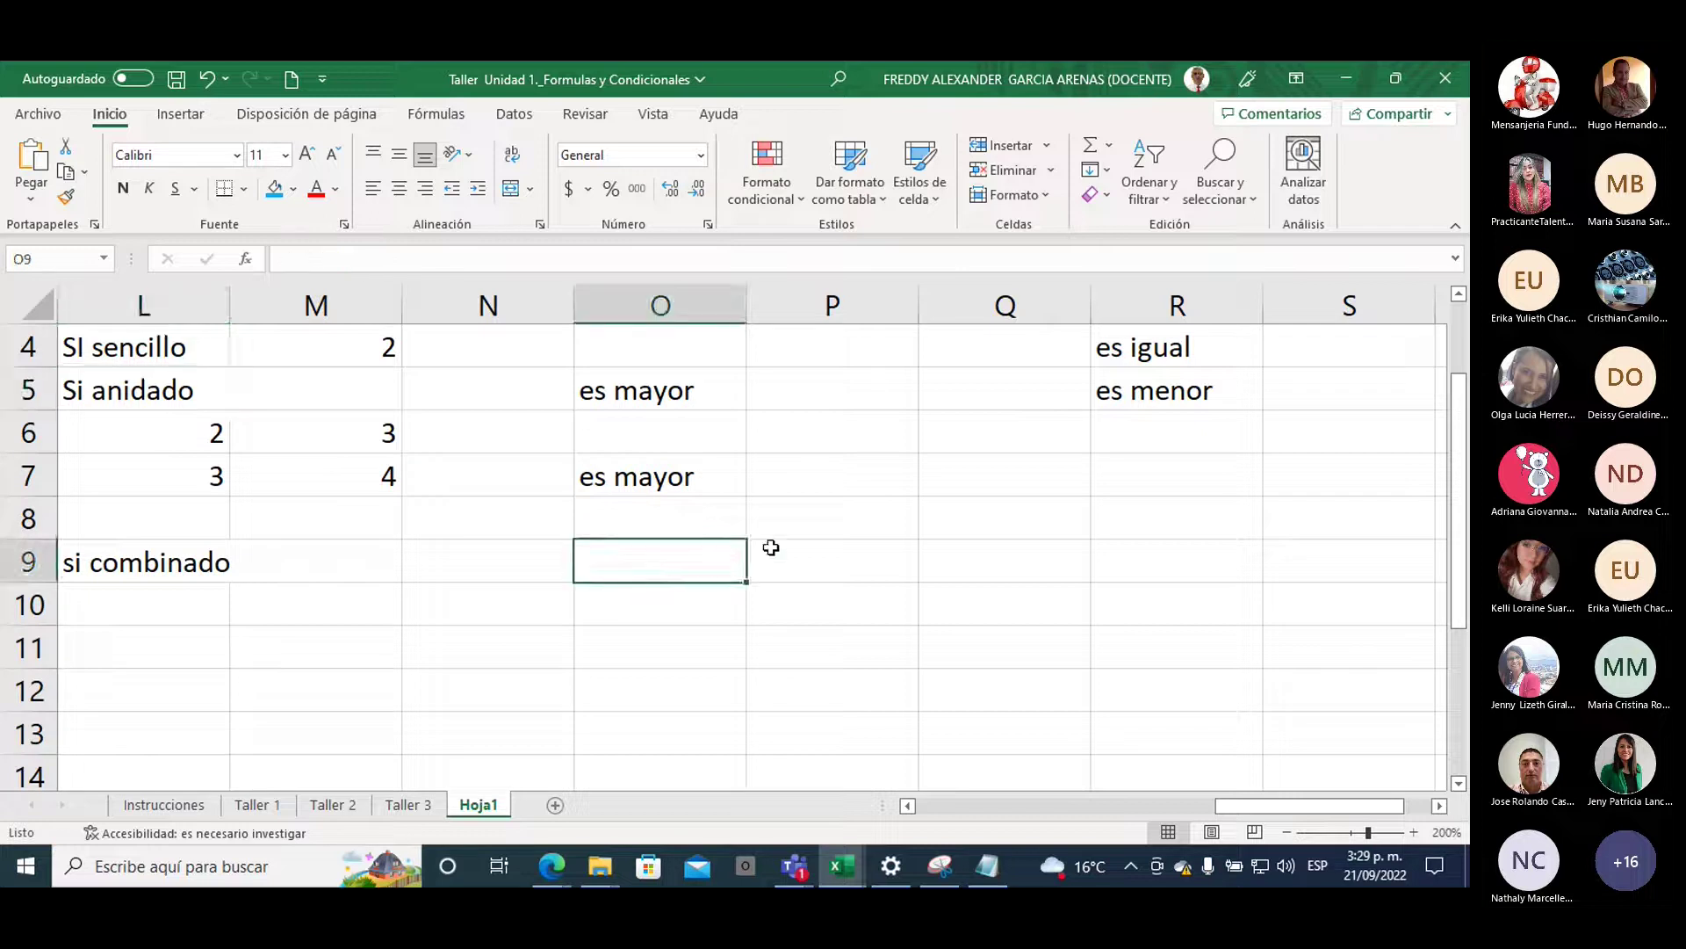
{"action": "scroll", "coordinate": [768, 546], "scroll_direction": "down", "scroll_amount": 1}
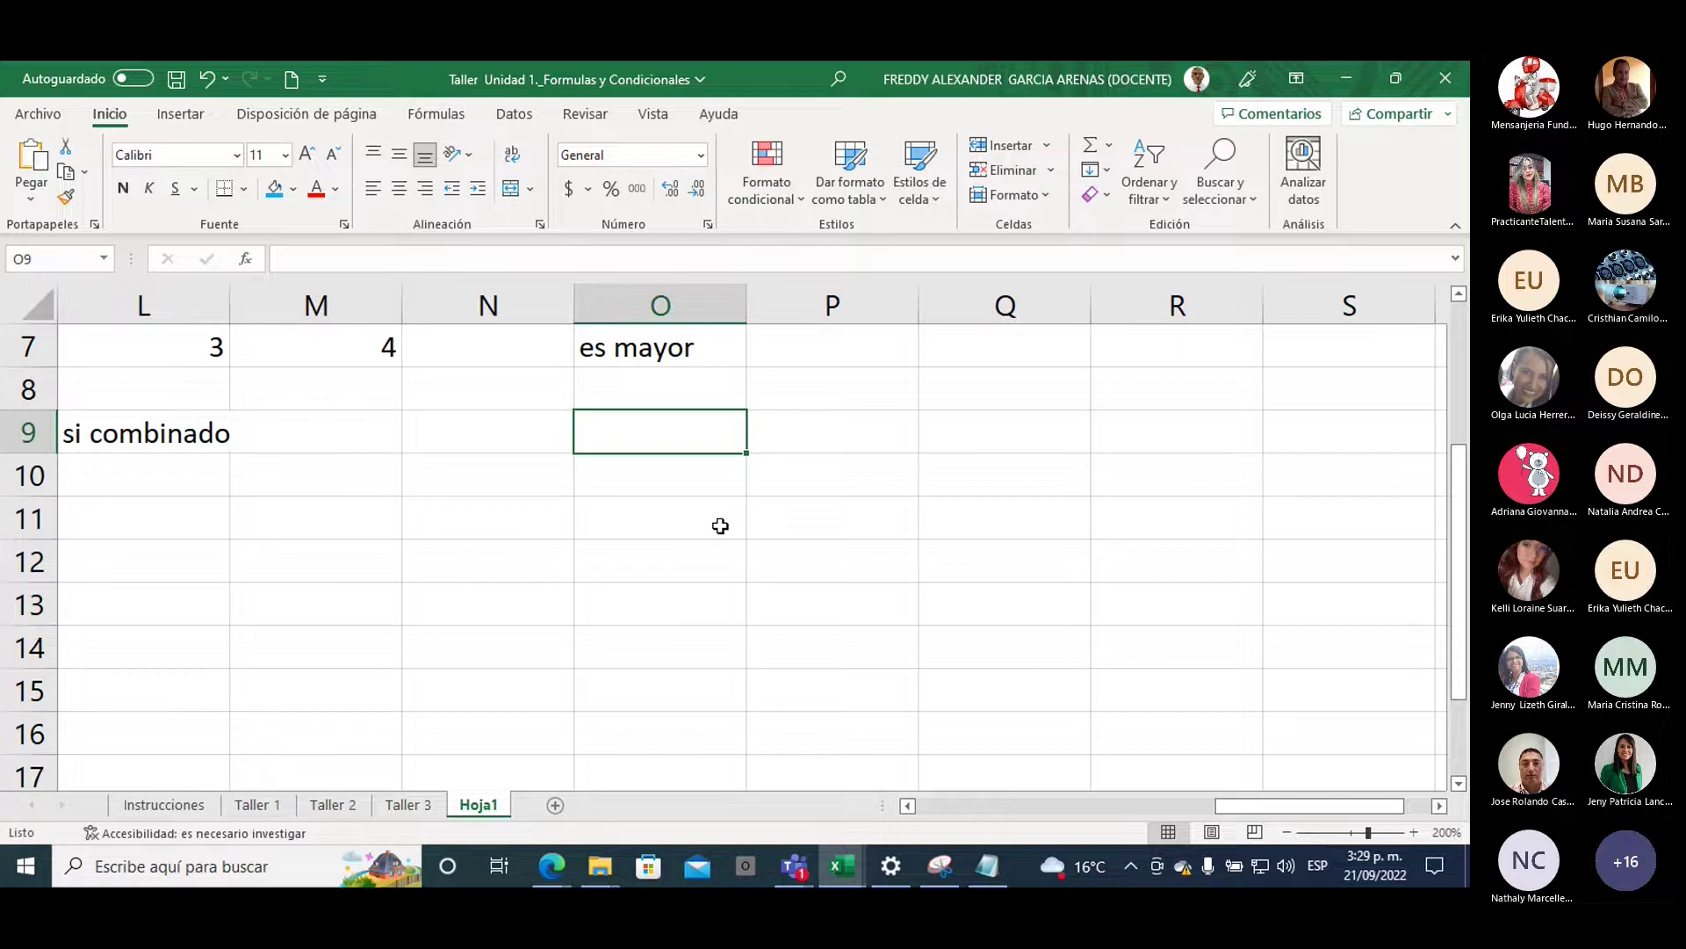
{"action": "type", "text": "P"}
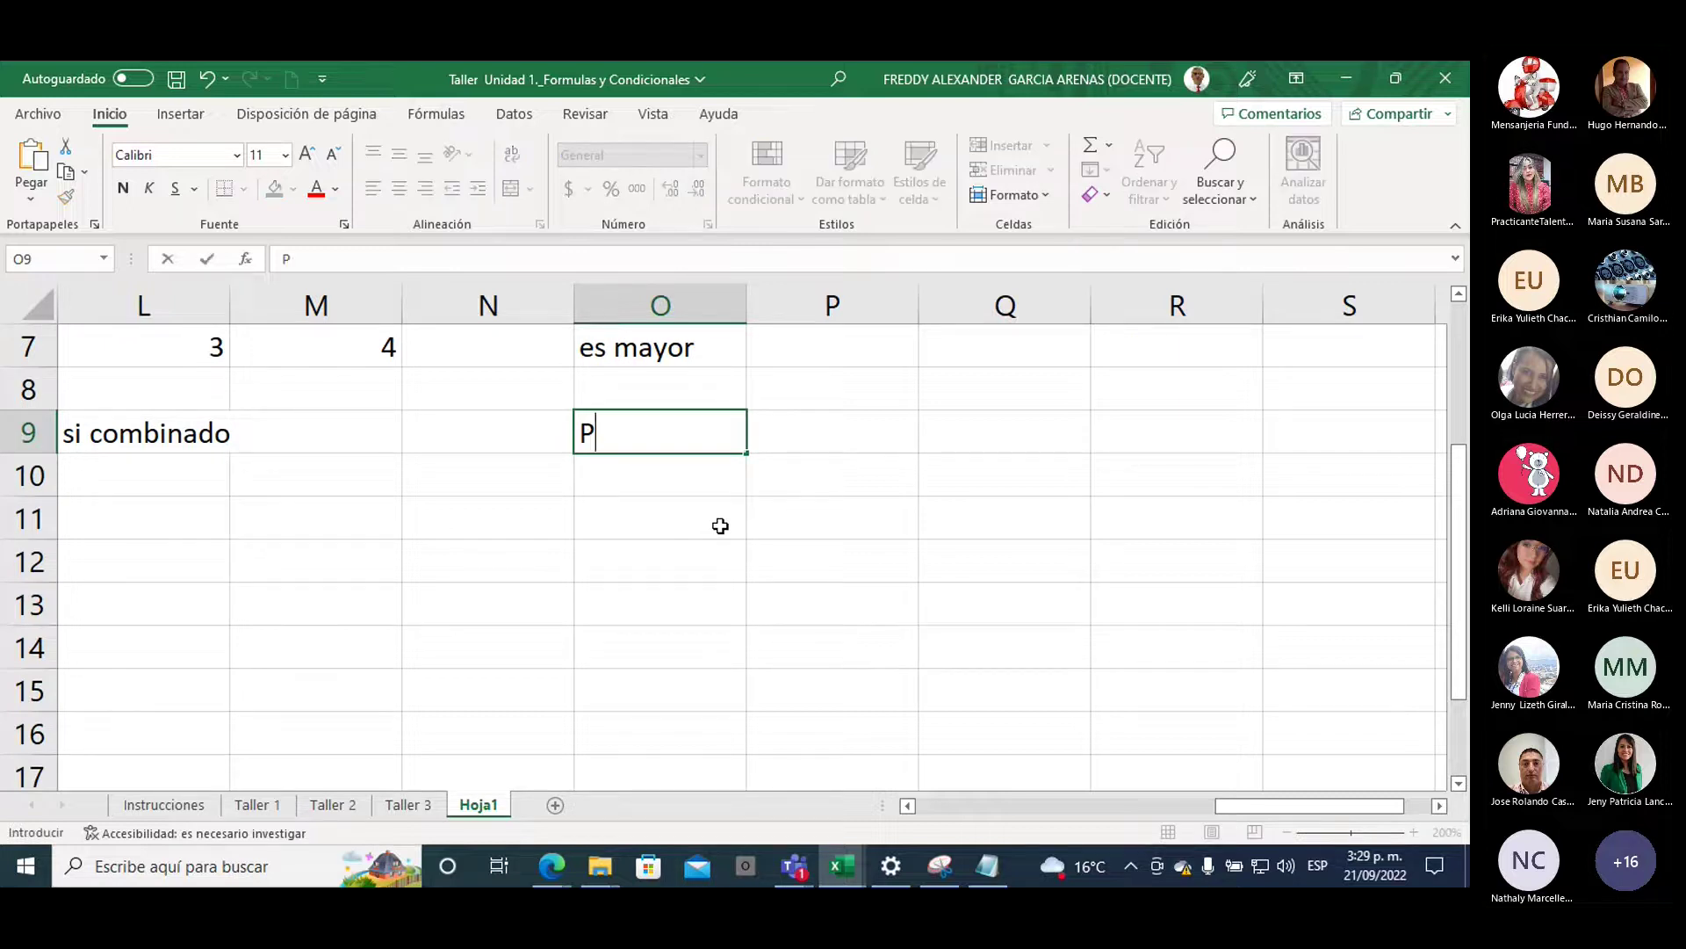
{"action": "type", "text": "rimero"}
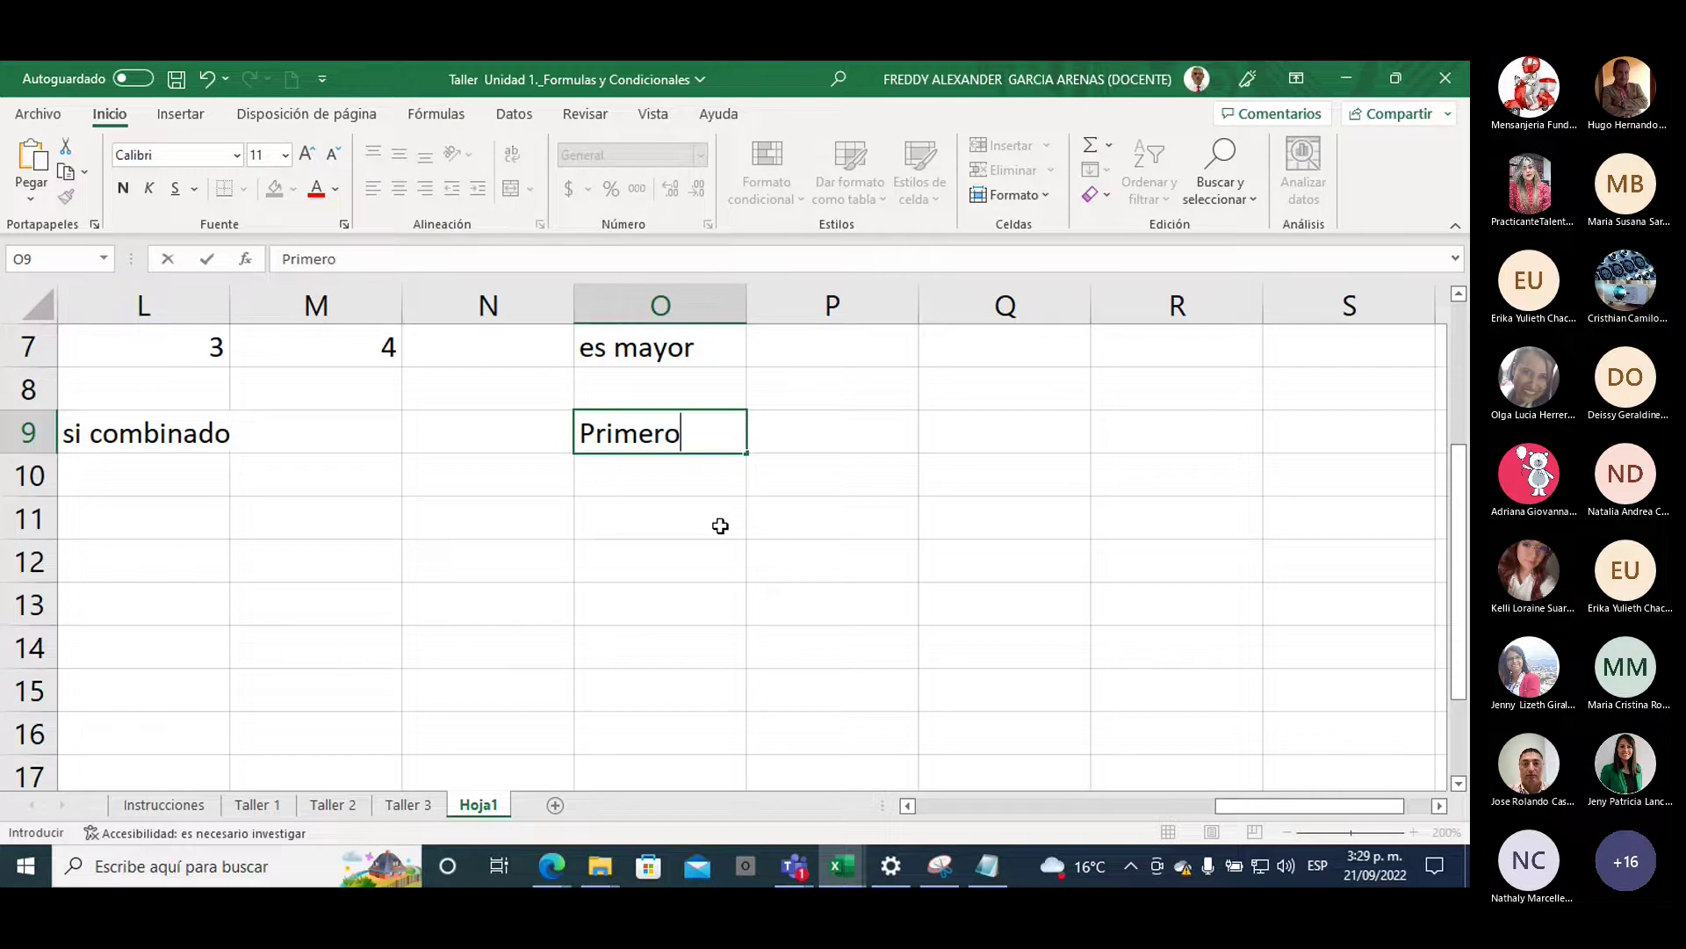
{"action": "left_click", "coordinate": [621, 478]}
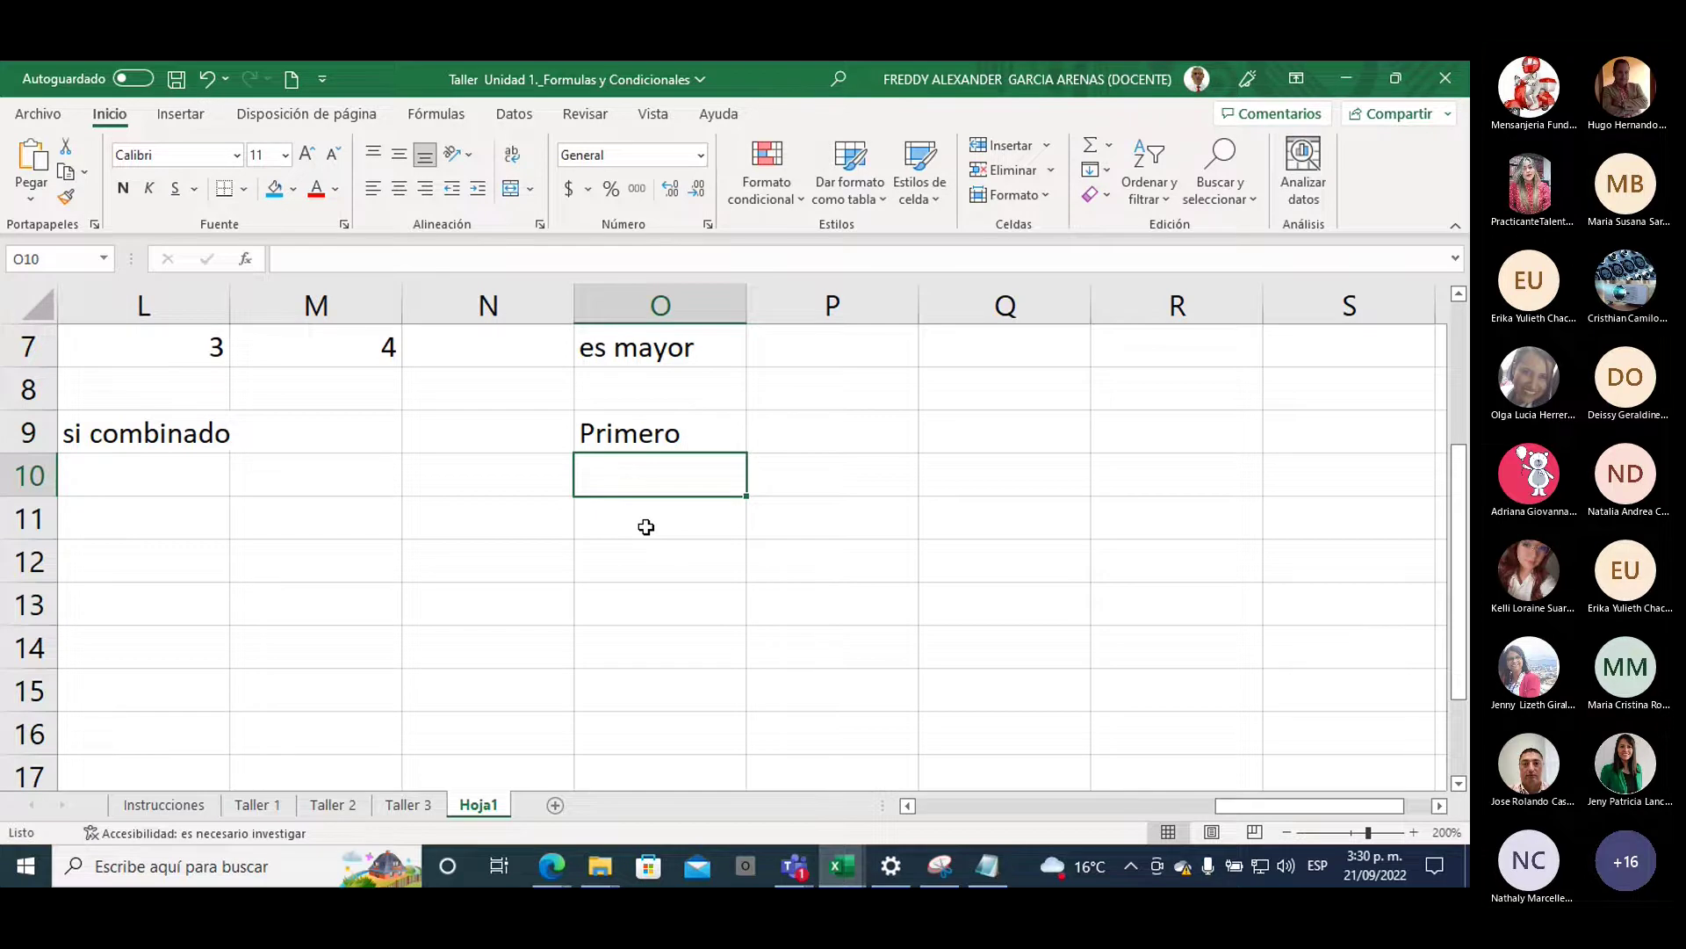
{"action": "type", "text": "si"}
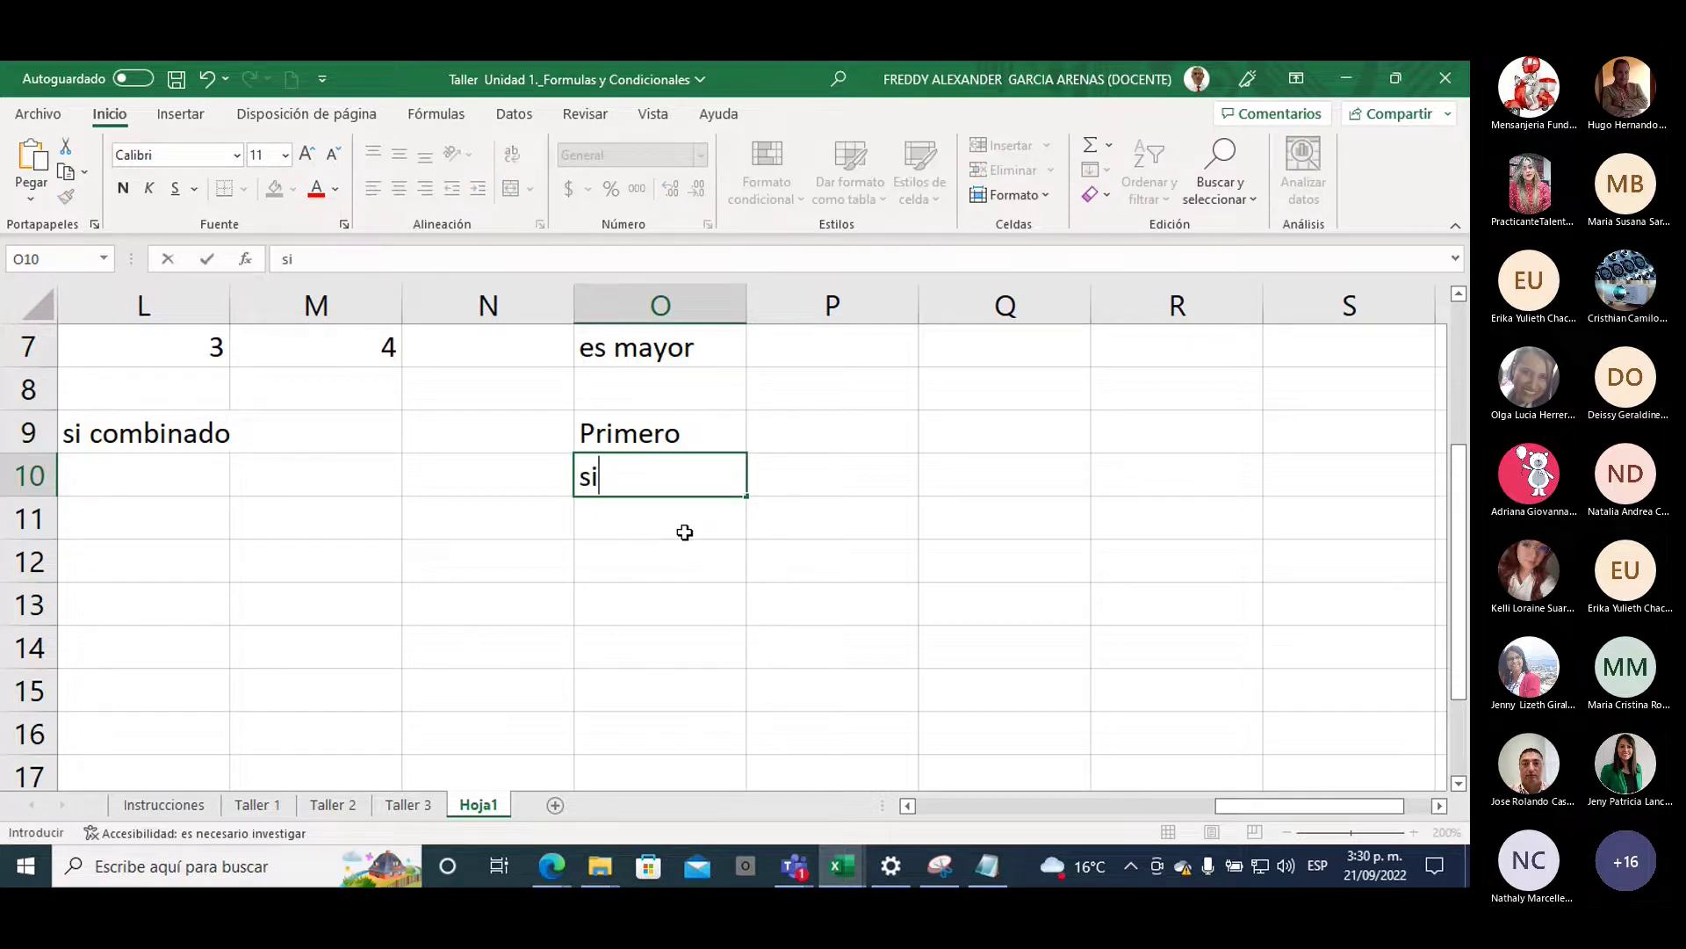
{"action": "key", "text": "Return"}
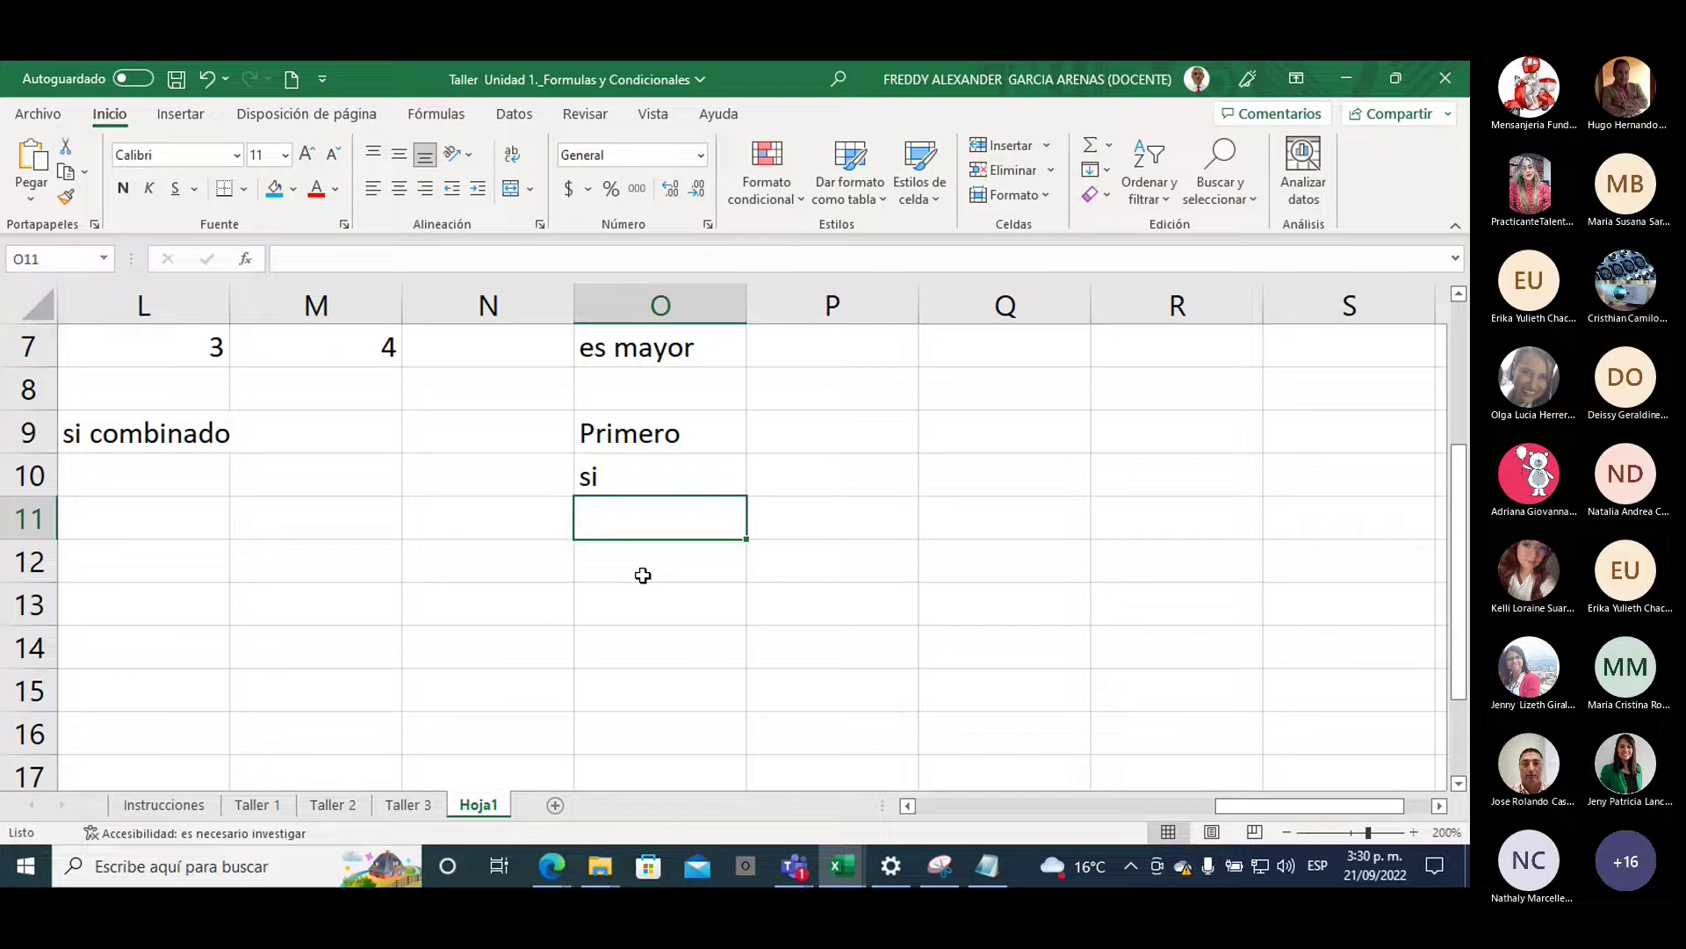
Add the header nuevo in P9 with si below it in P10
{"action": "left_click", "coordinate": [780, 432]}
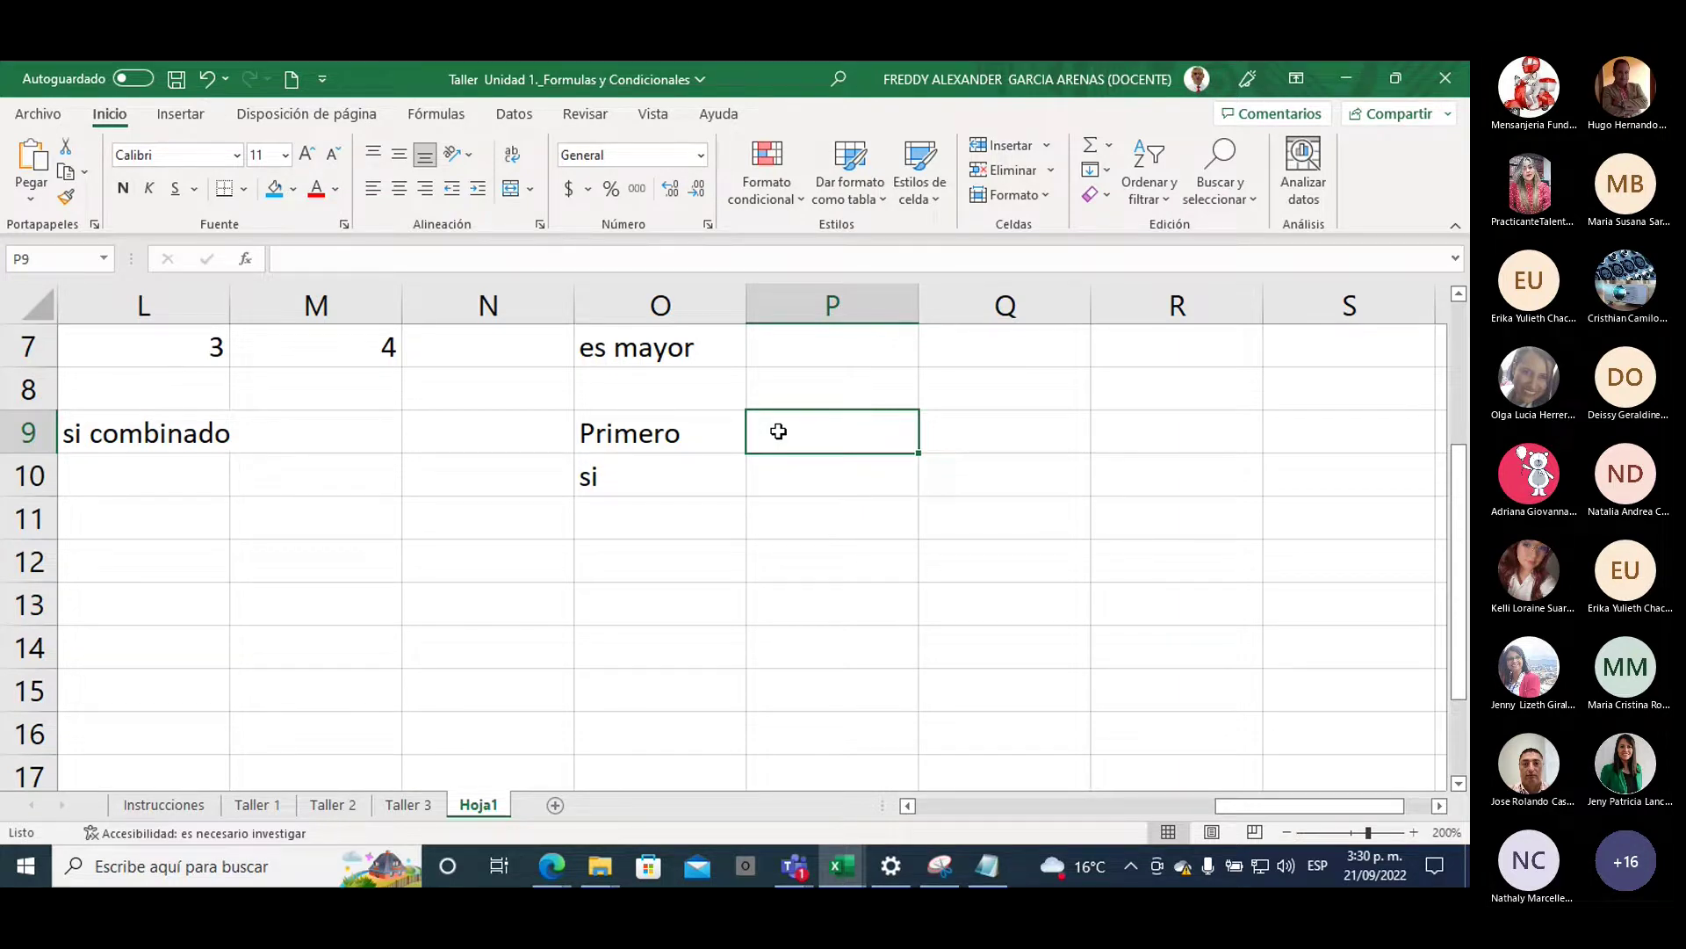
{"action": "type", "text": "nuevo"}
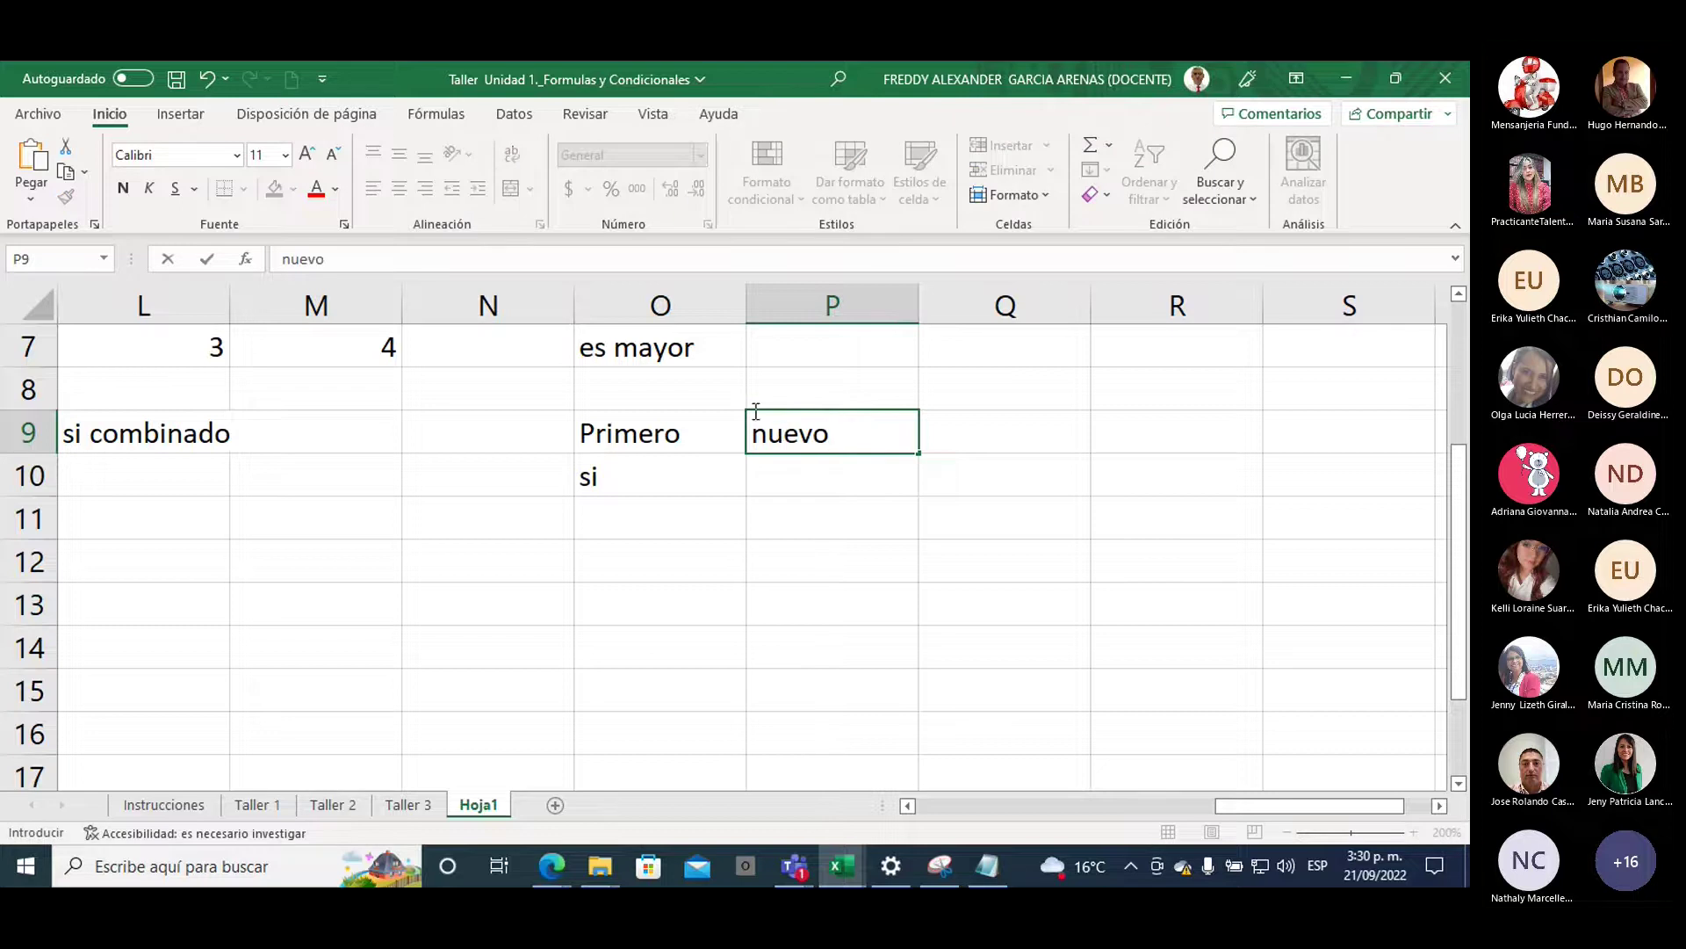
{"action": "left_click", "coordinate": [788, 479]}
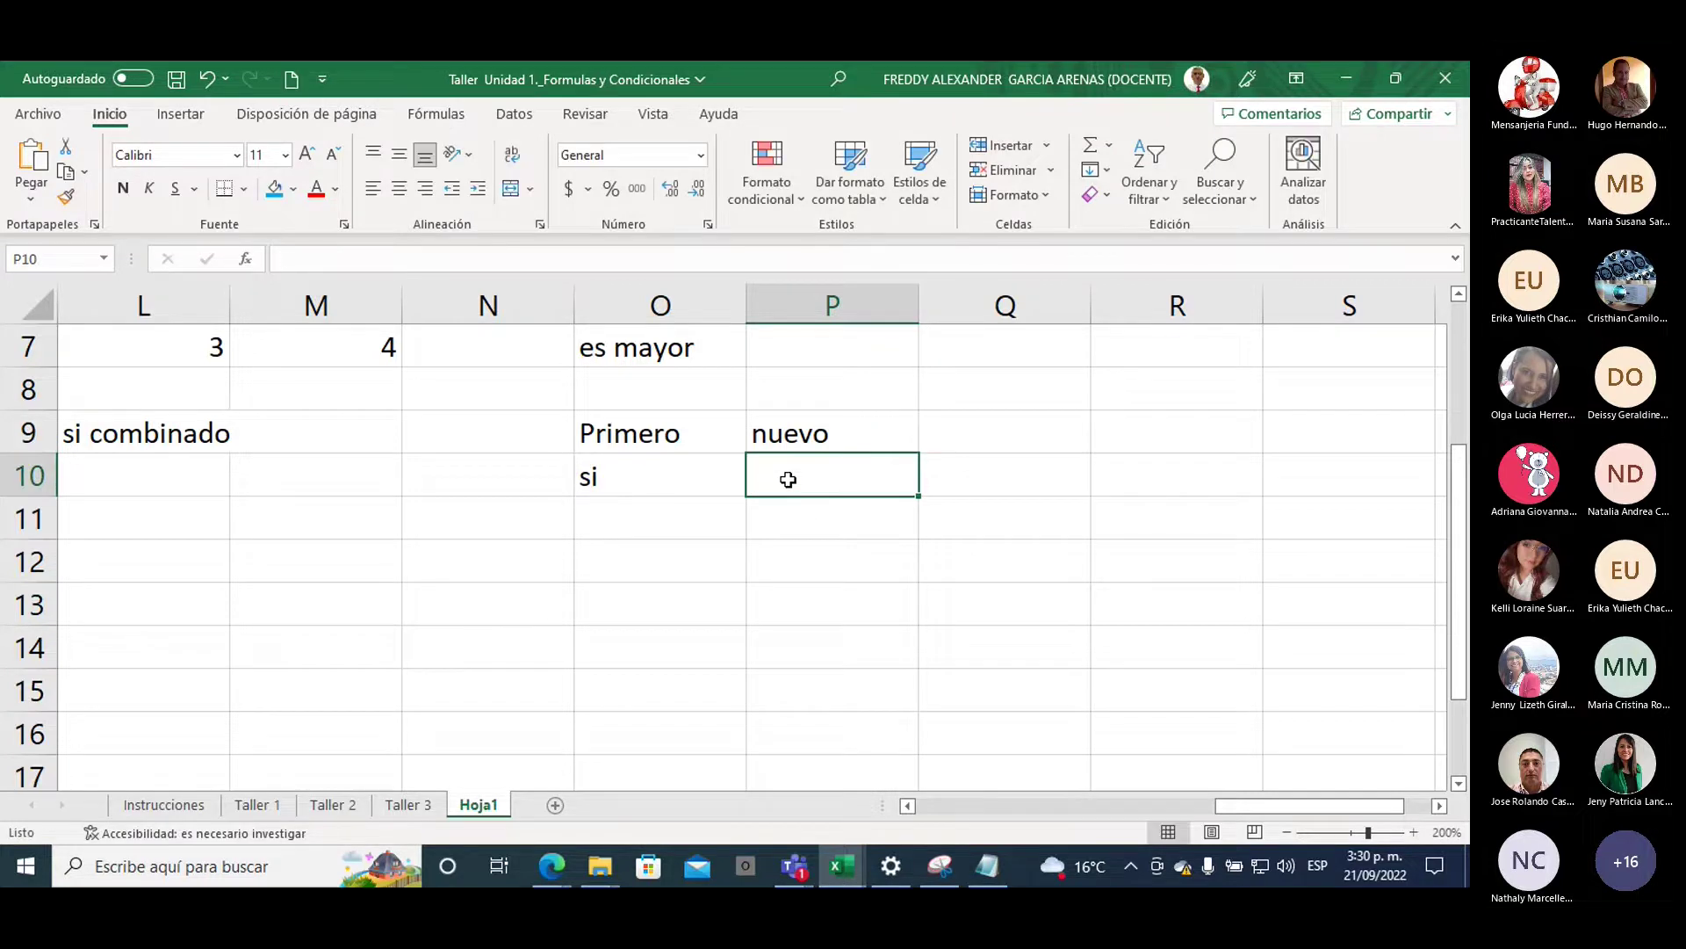
{"action": "type", "text": "si"}
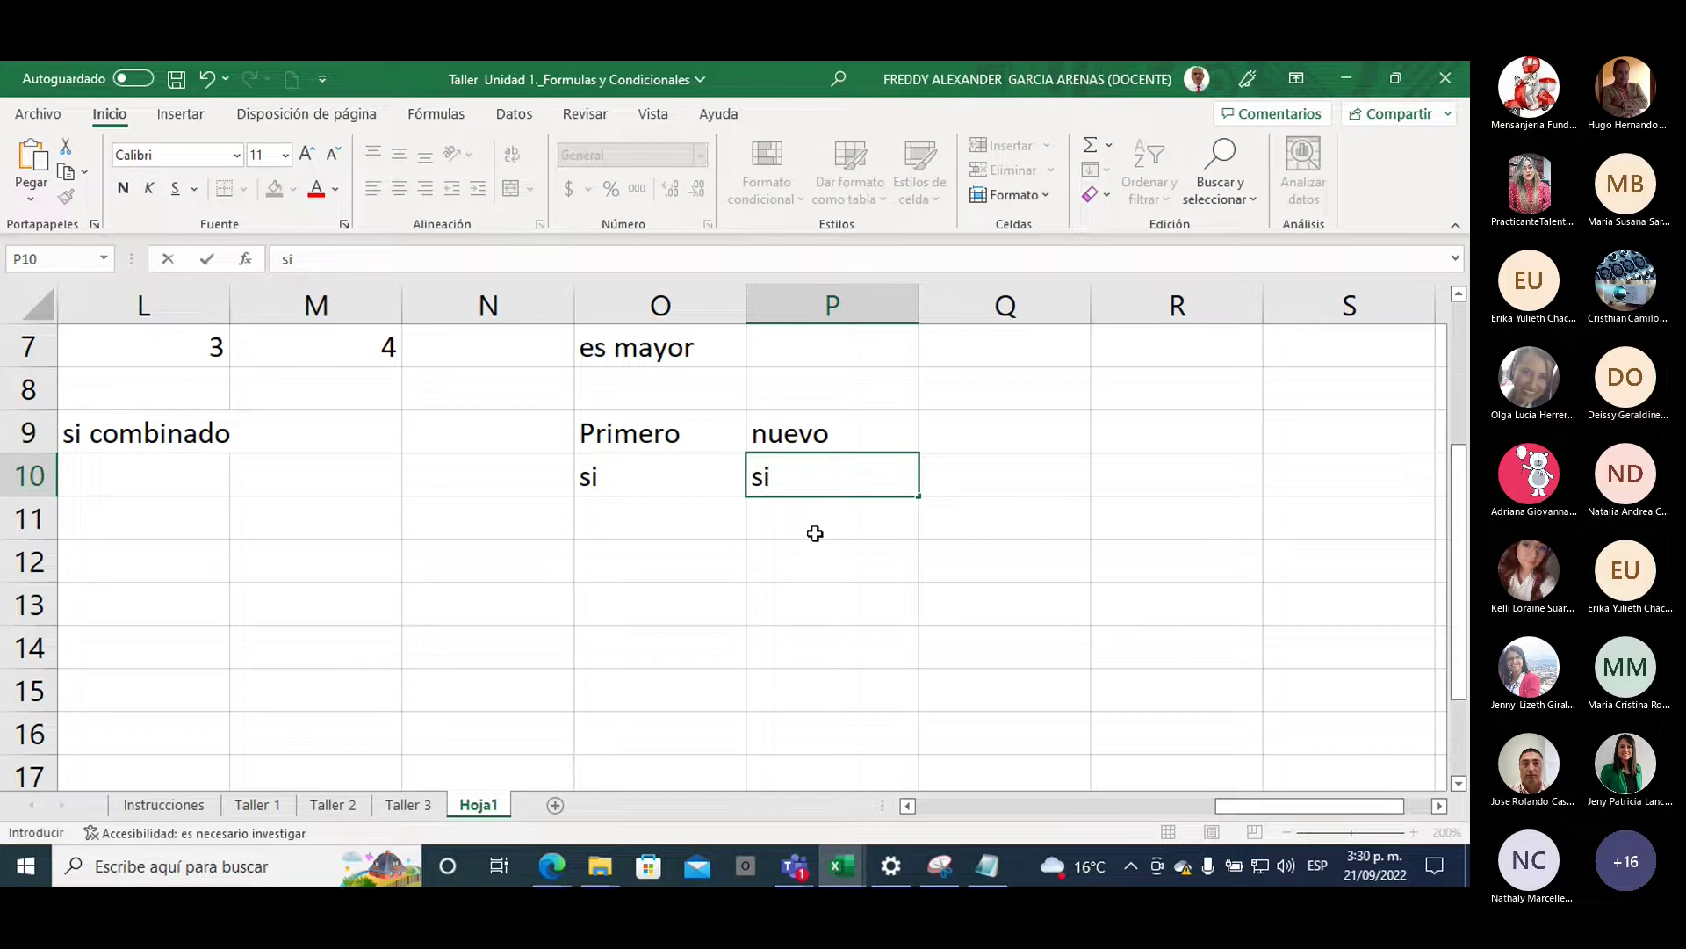
{"action": "left_click", "coordinate": [815, 565]}
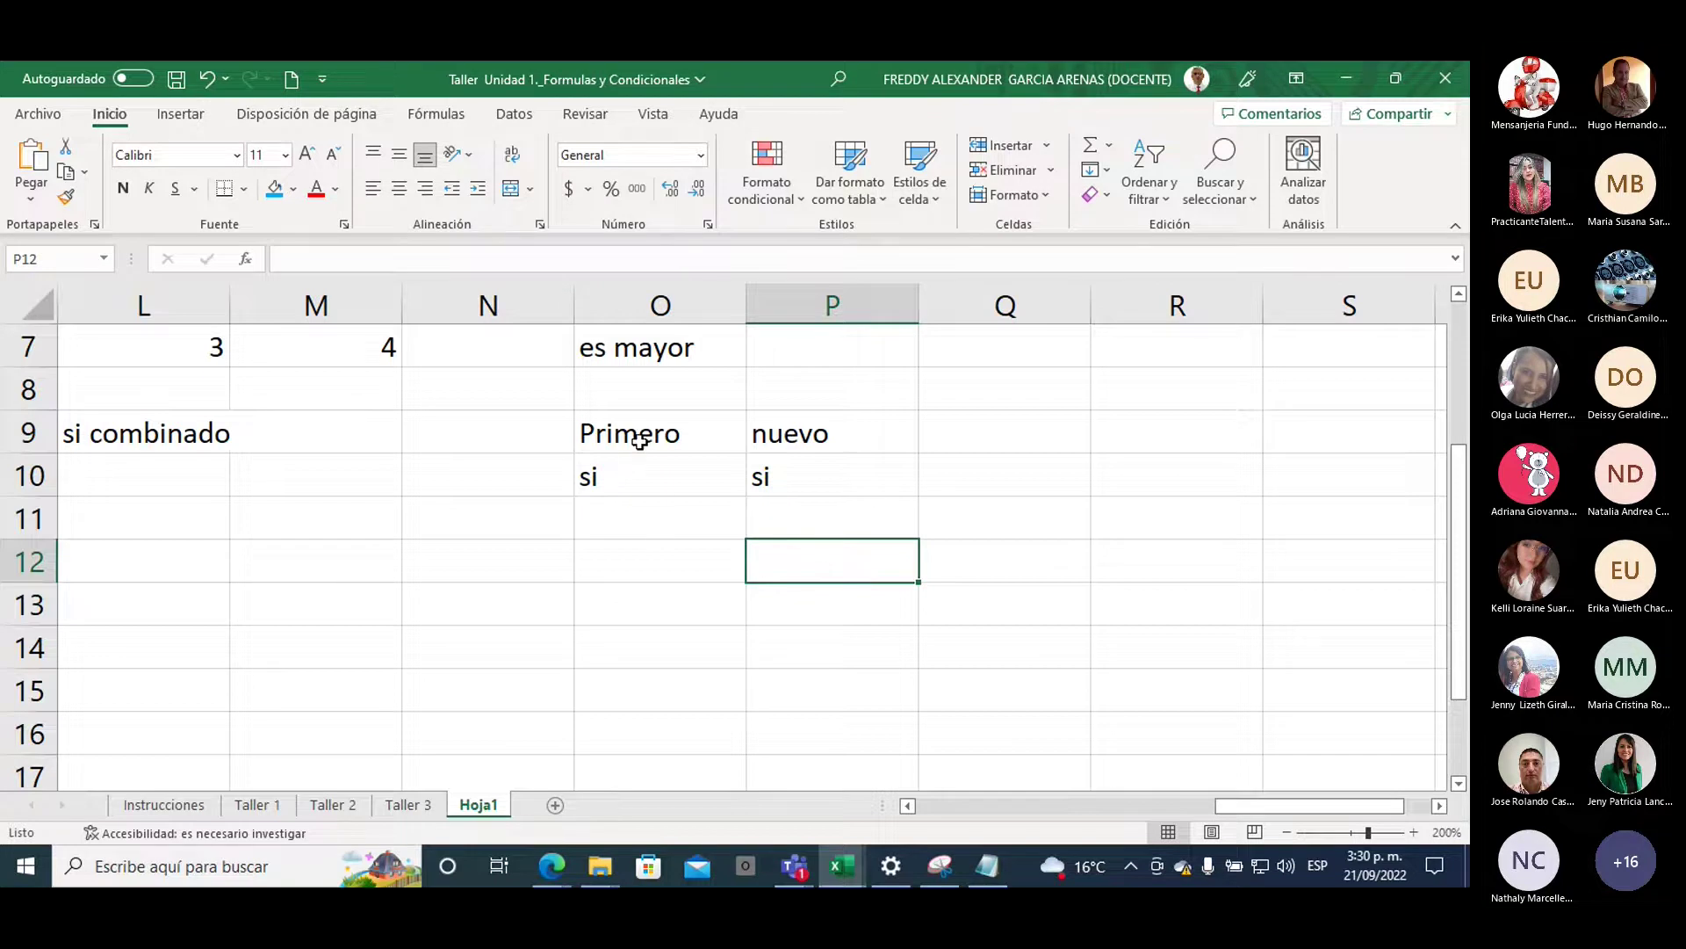
{"action": "left_click", "coordinate": [756, 460]}
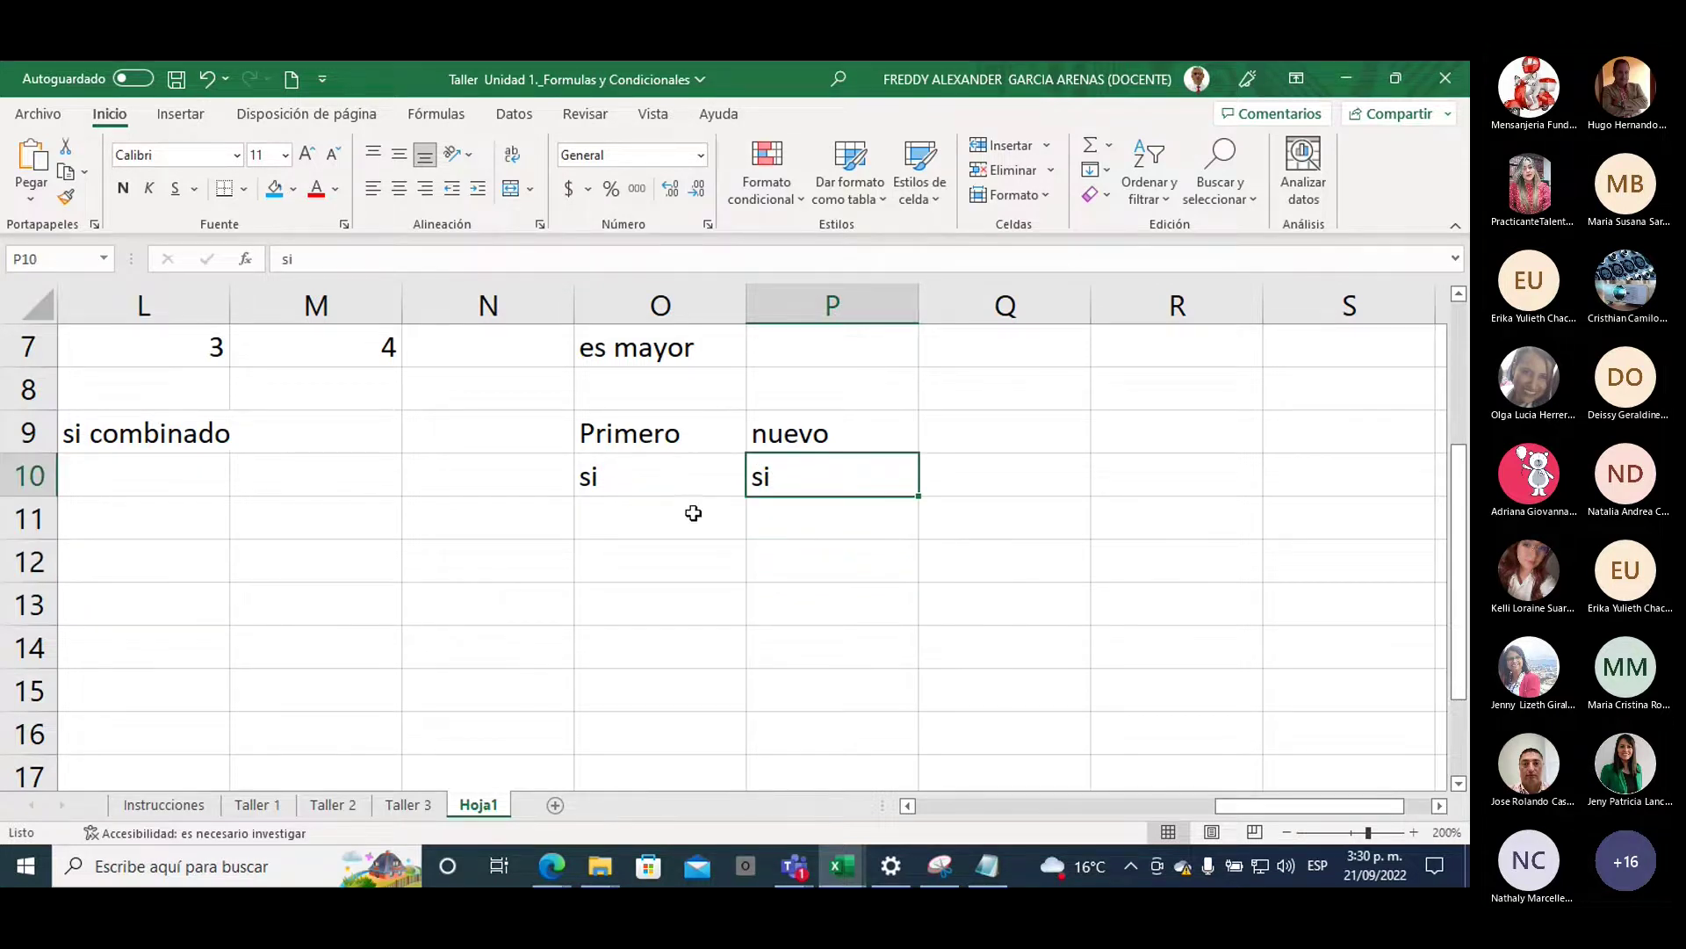
{"action": "left_click", "coordinate": [633, 469]}
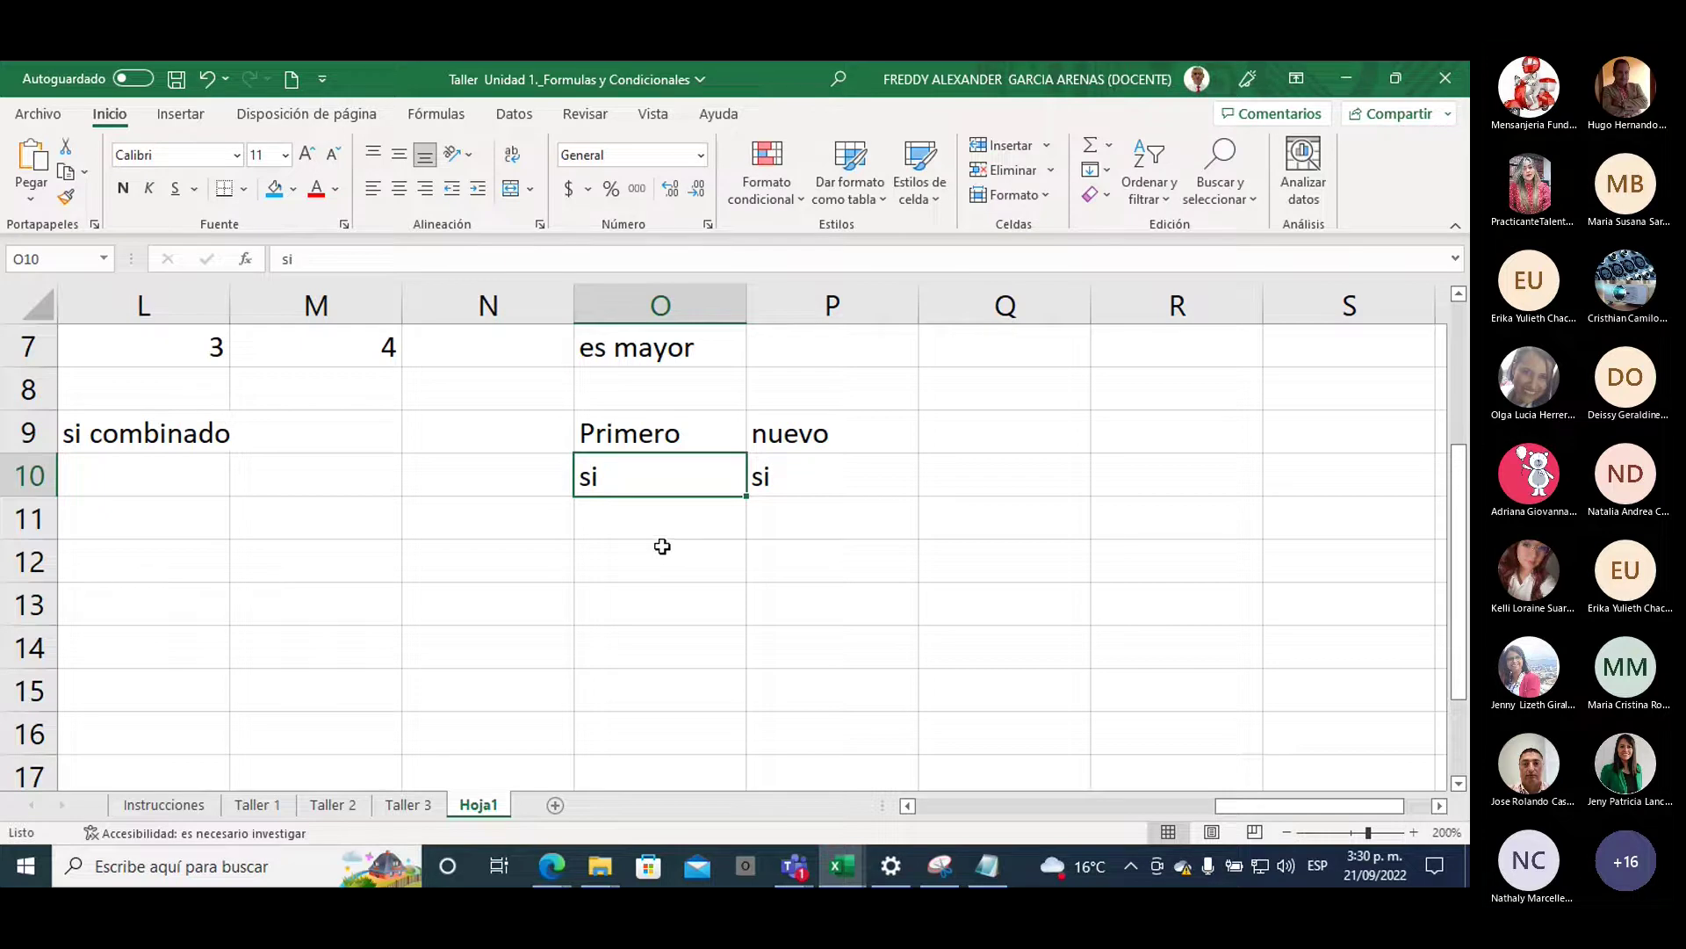
Add the header descuento in Q9
{"action": "double_click", "coordinate": [973, 432]}
{"action": "type", "text": "desc"}
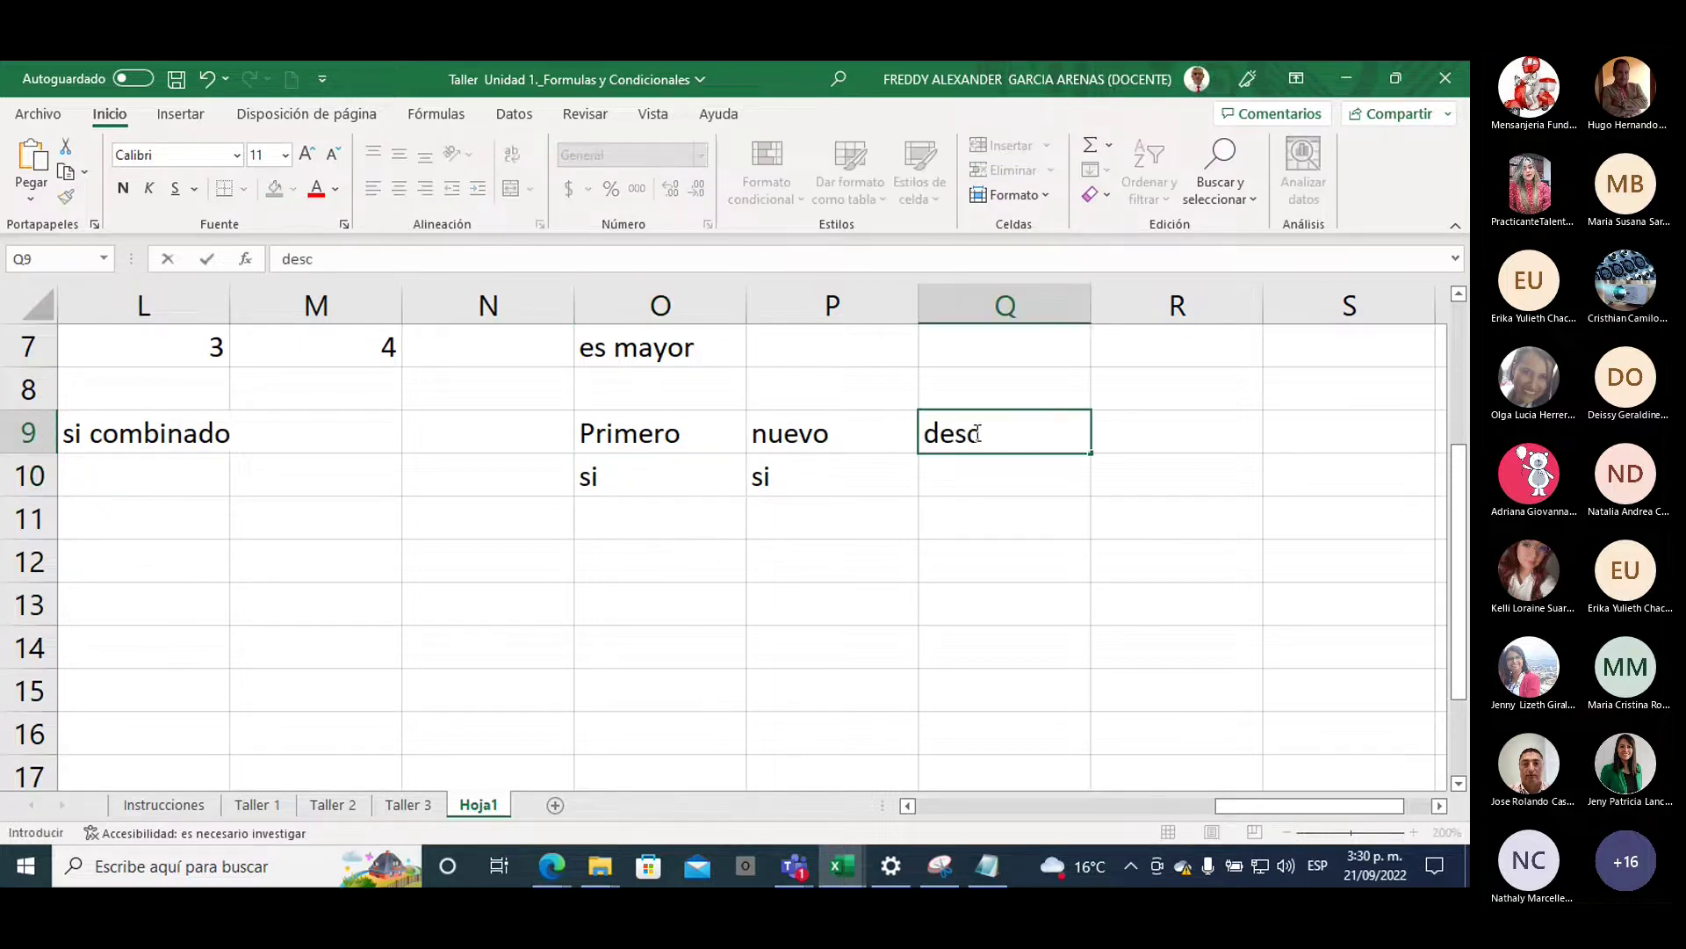
{"action": "type", "text": "uento"}
{"action": "key", "text": "Return"}
{"action": "left_click", "coordinate": [648, 478]}
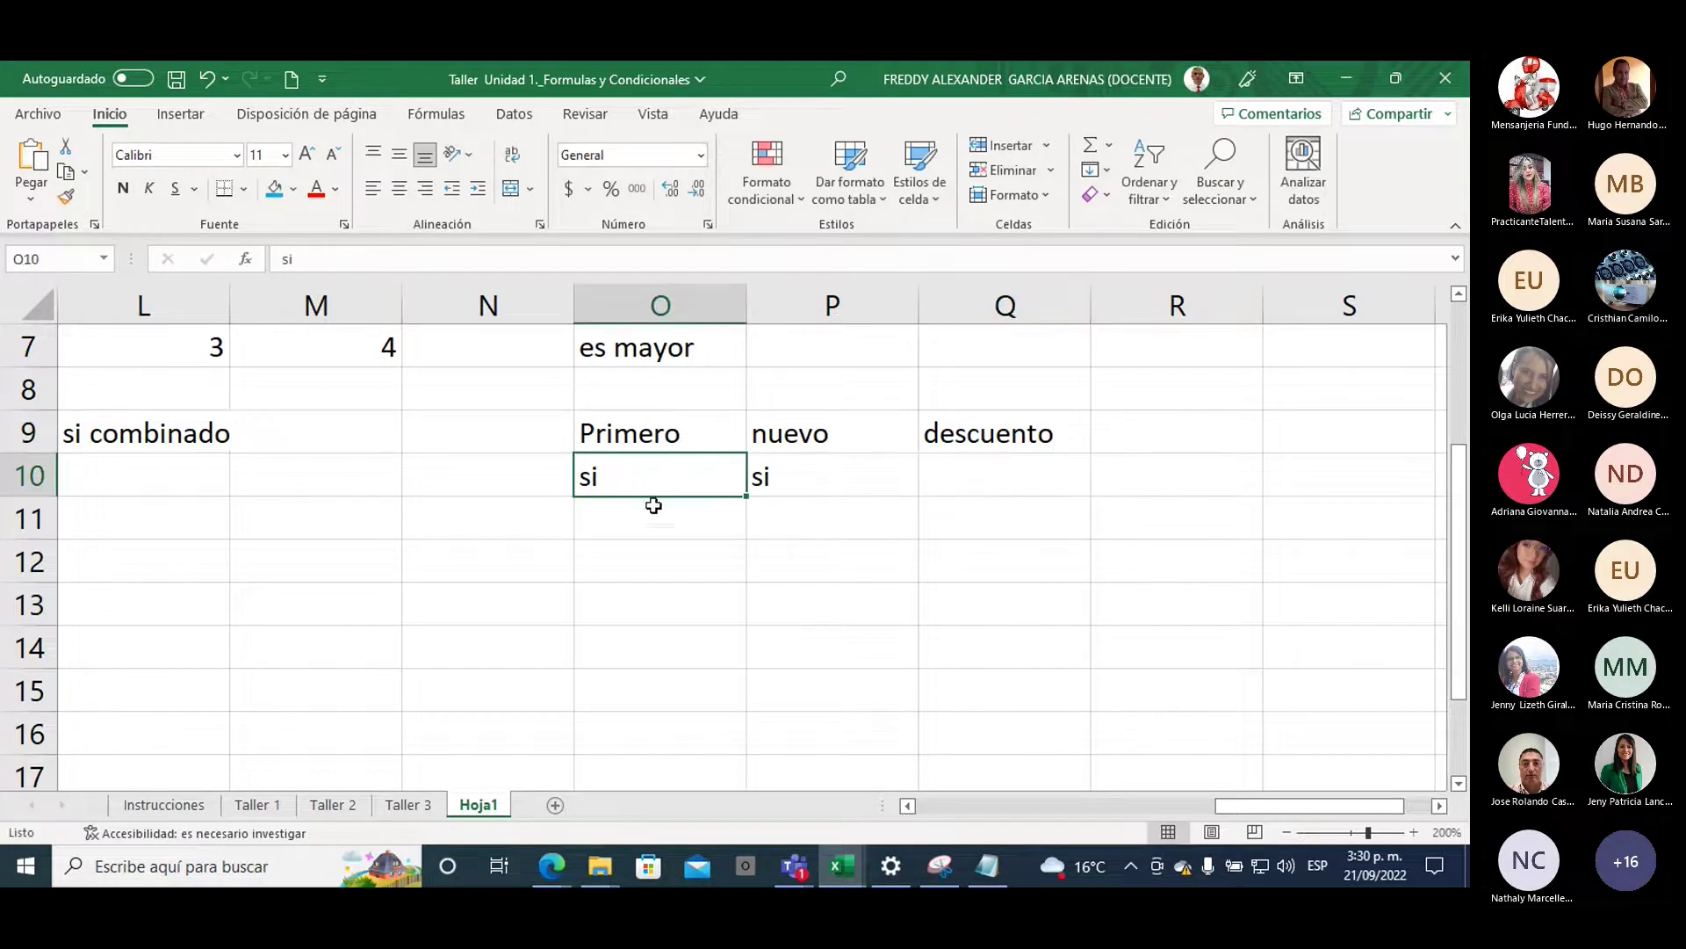
{"action": "left_click", "coordinate": [797, 479]}
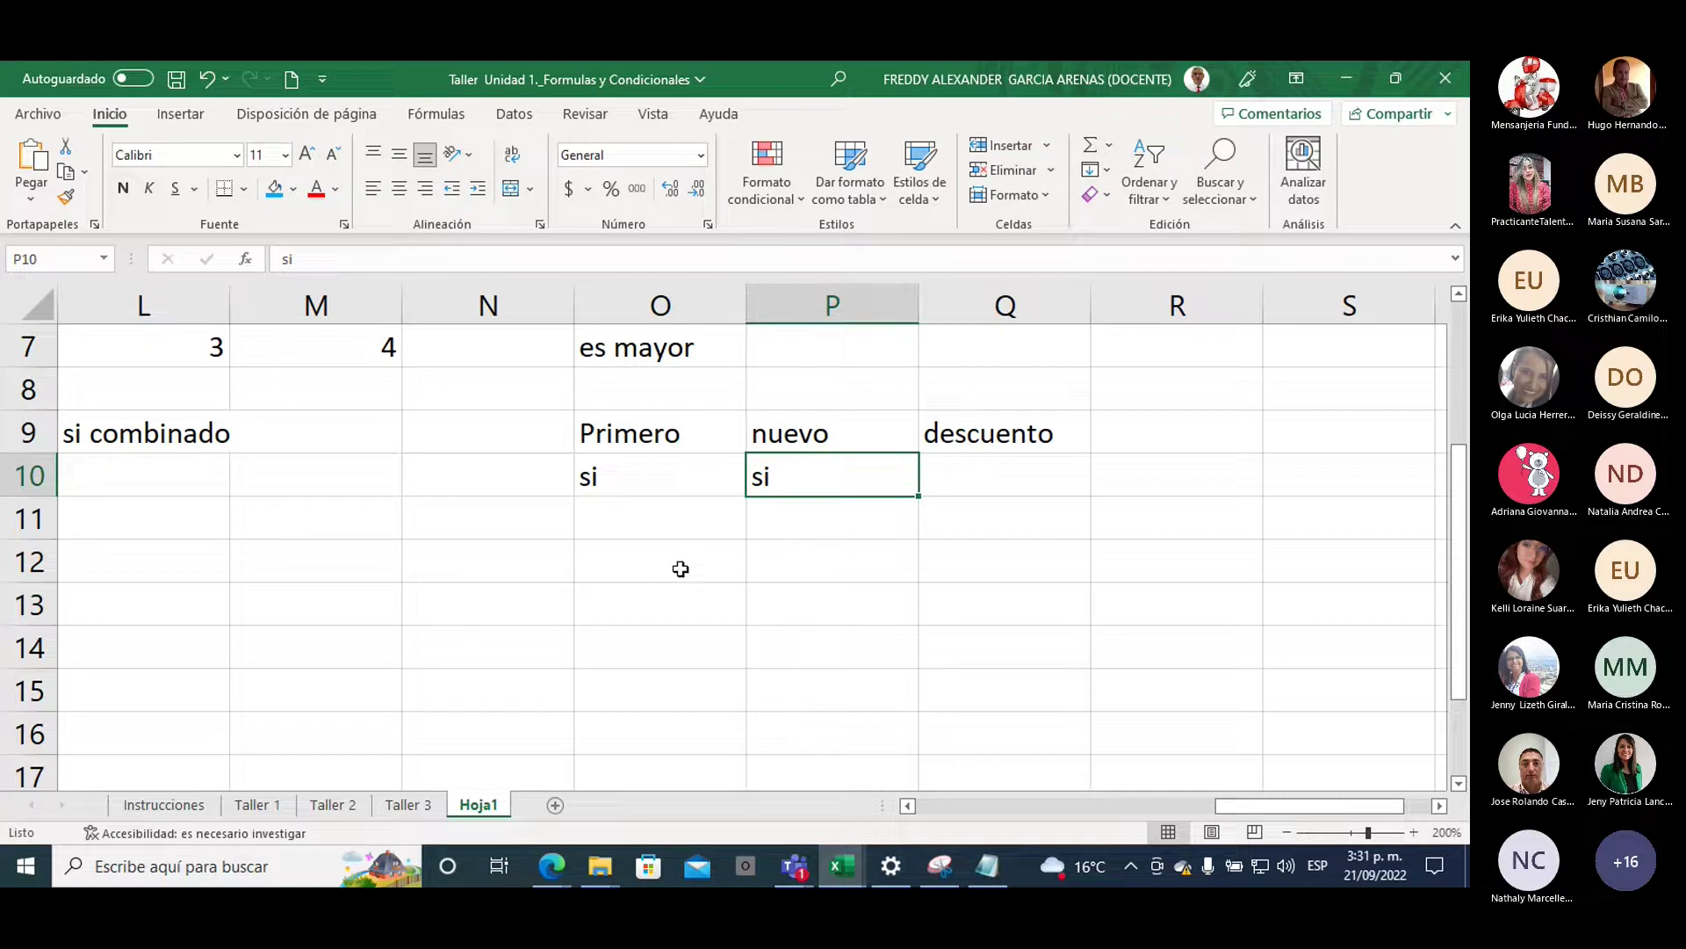
{"action": "left_click", "coordinate": [971, 479]}
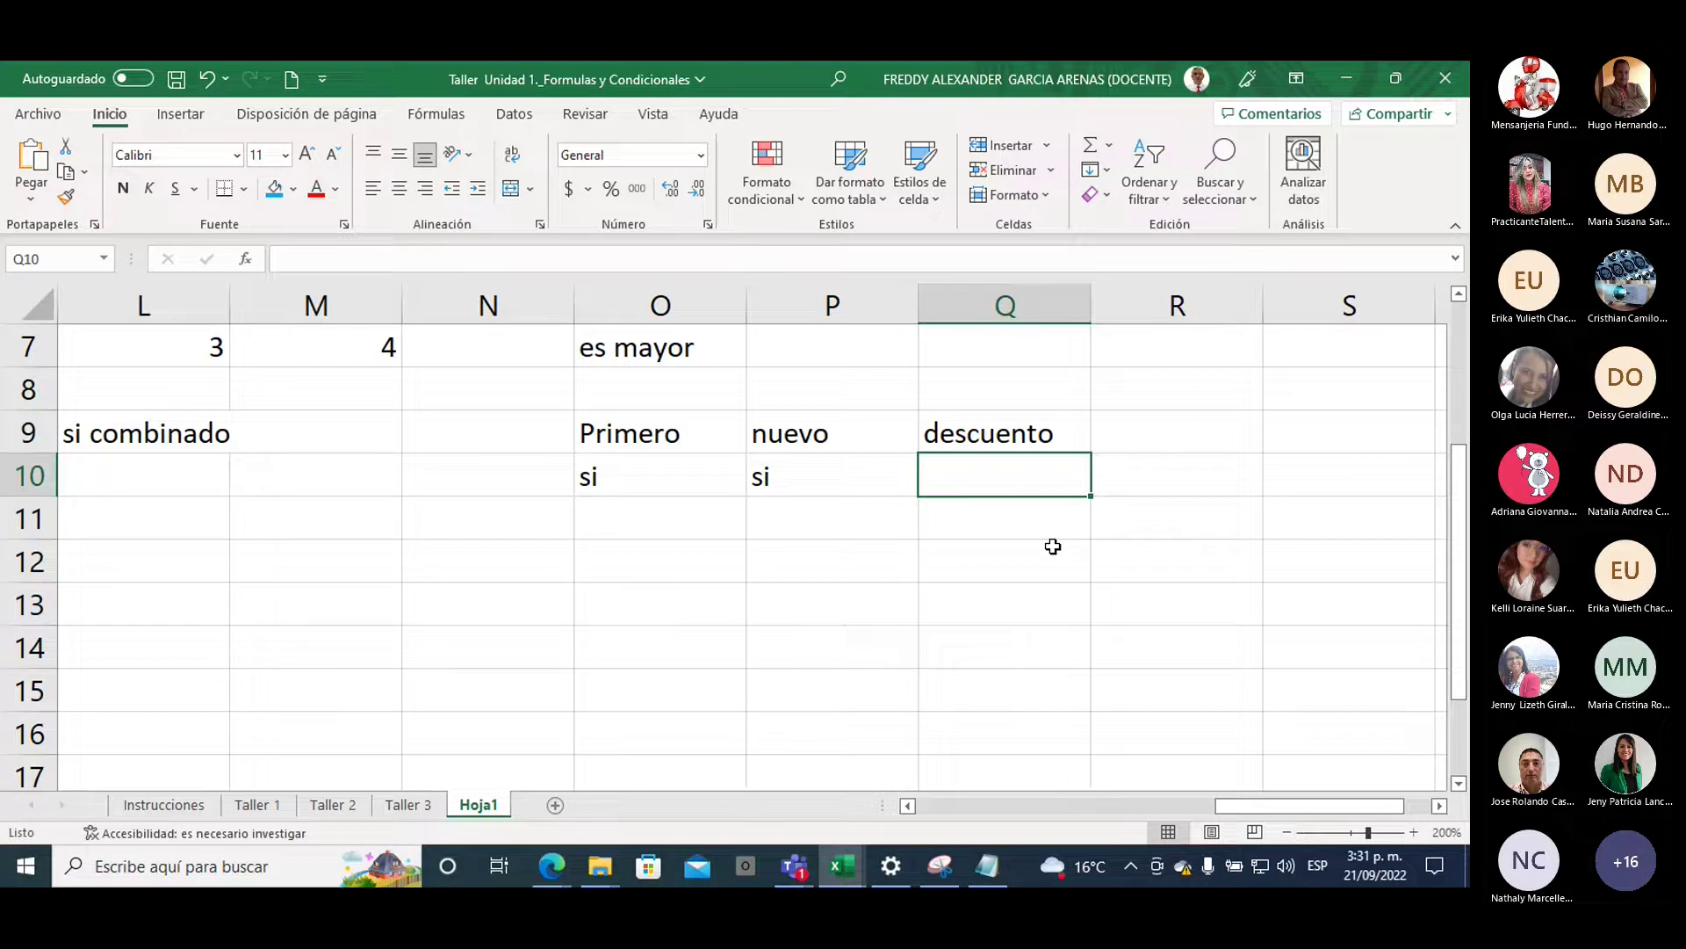
Enter the discount formula =SI(O10=si;5000;0) in Q10
{"action": "type", "text": "=si"}
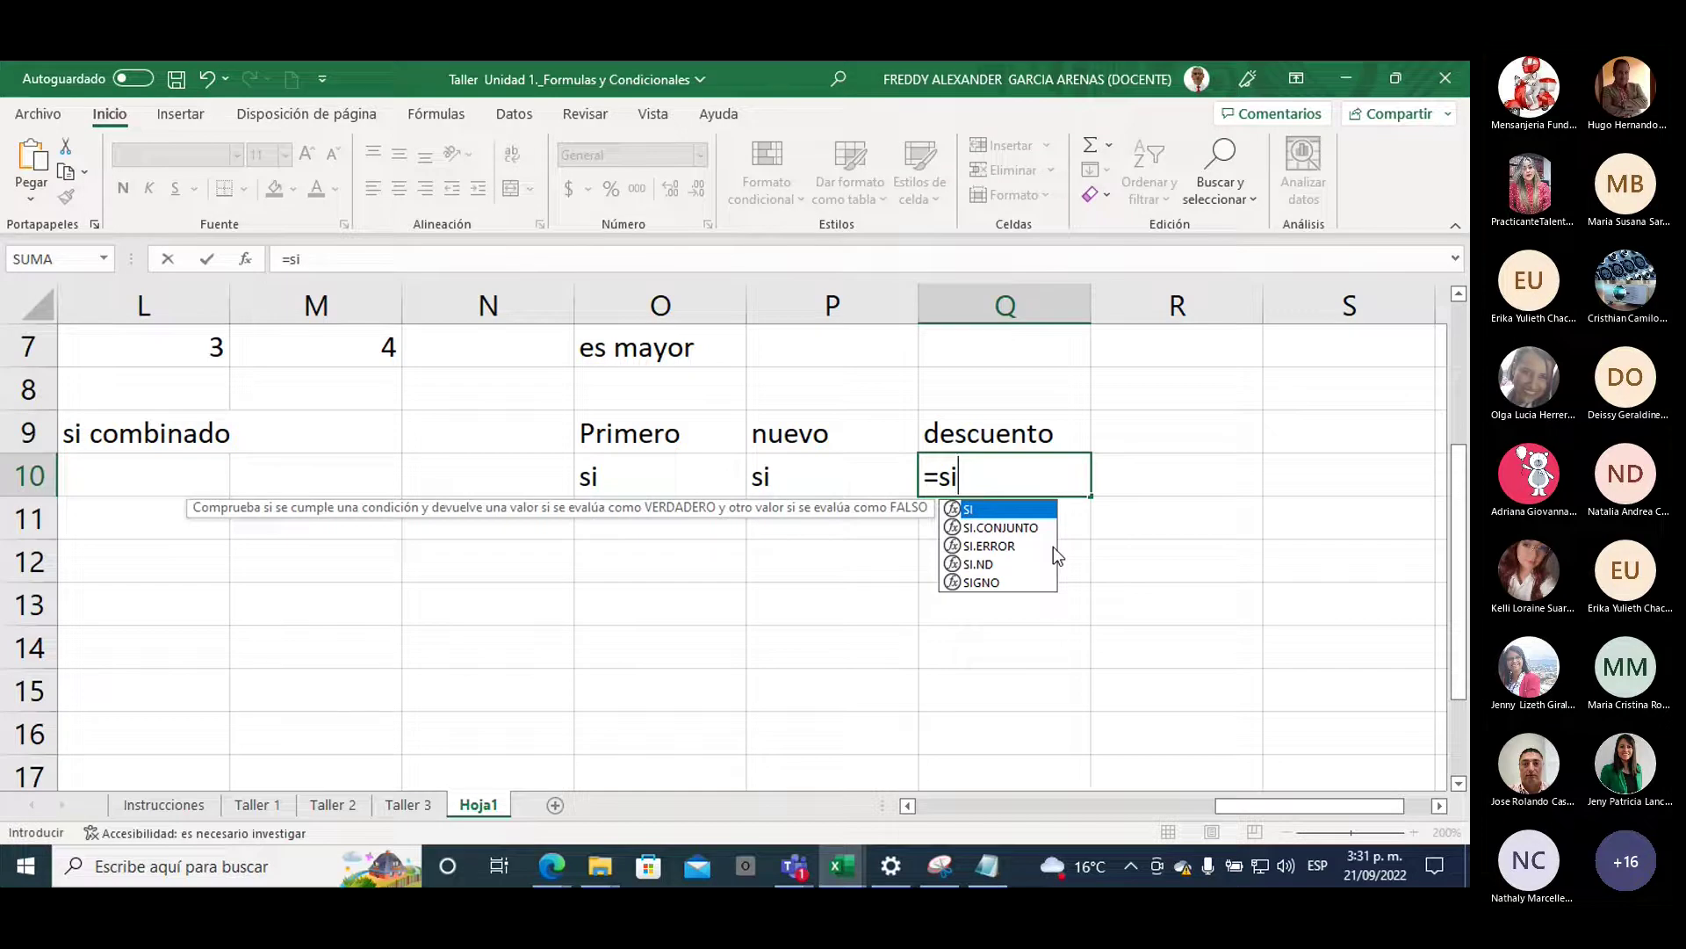
{"action": "double_click", "coordinate": [982, 514]}
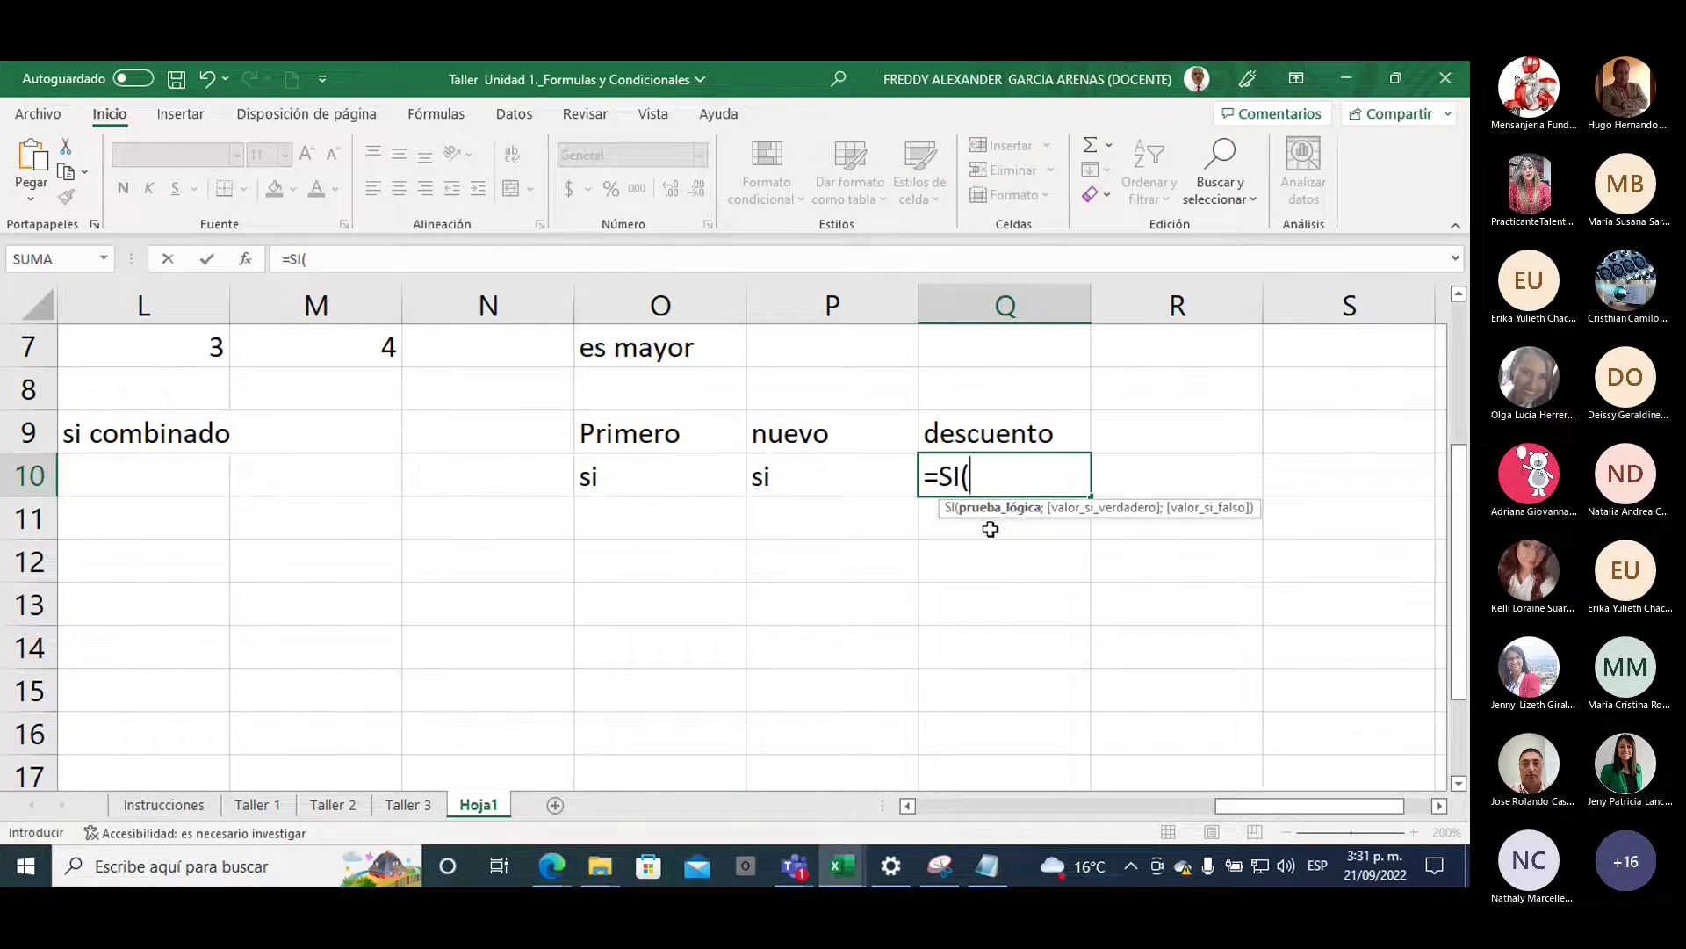
{"action": "left_click", "coordinate": [630, 478]}
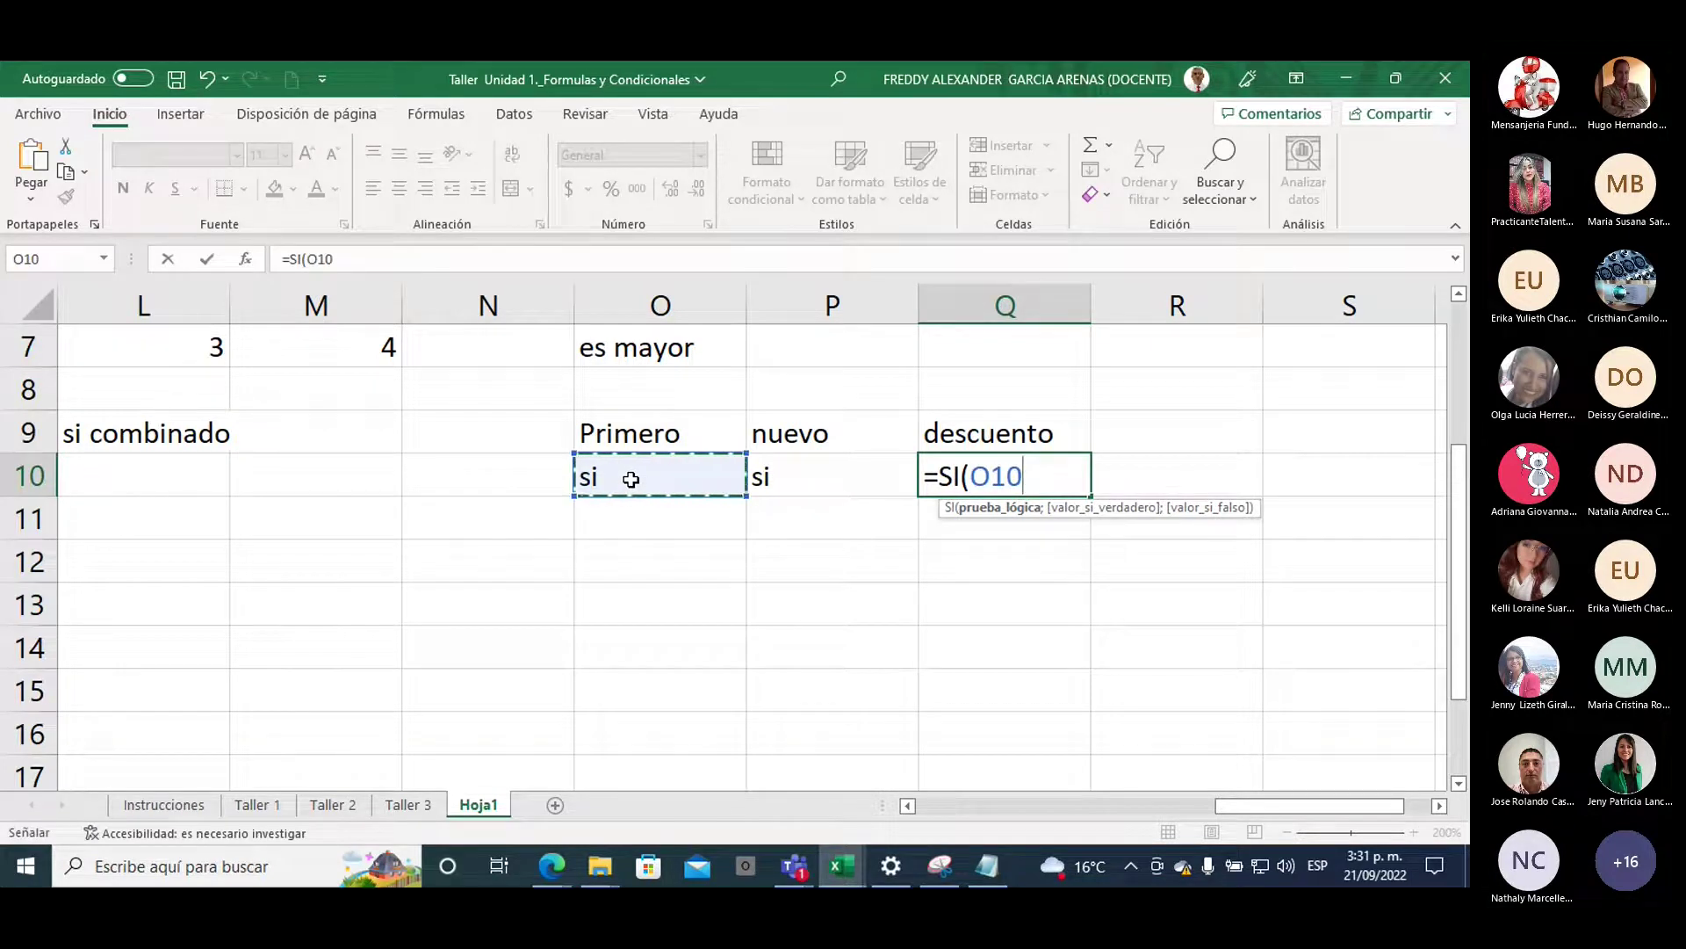
{"action": "type", "text": "="}
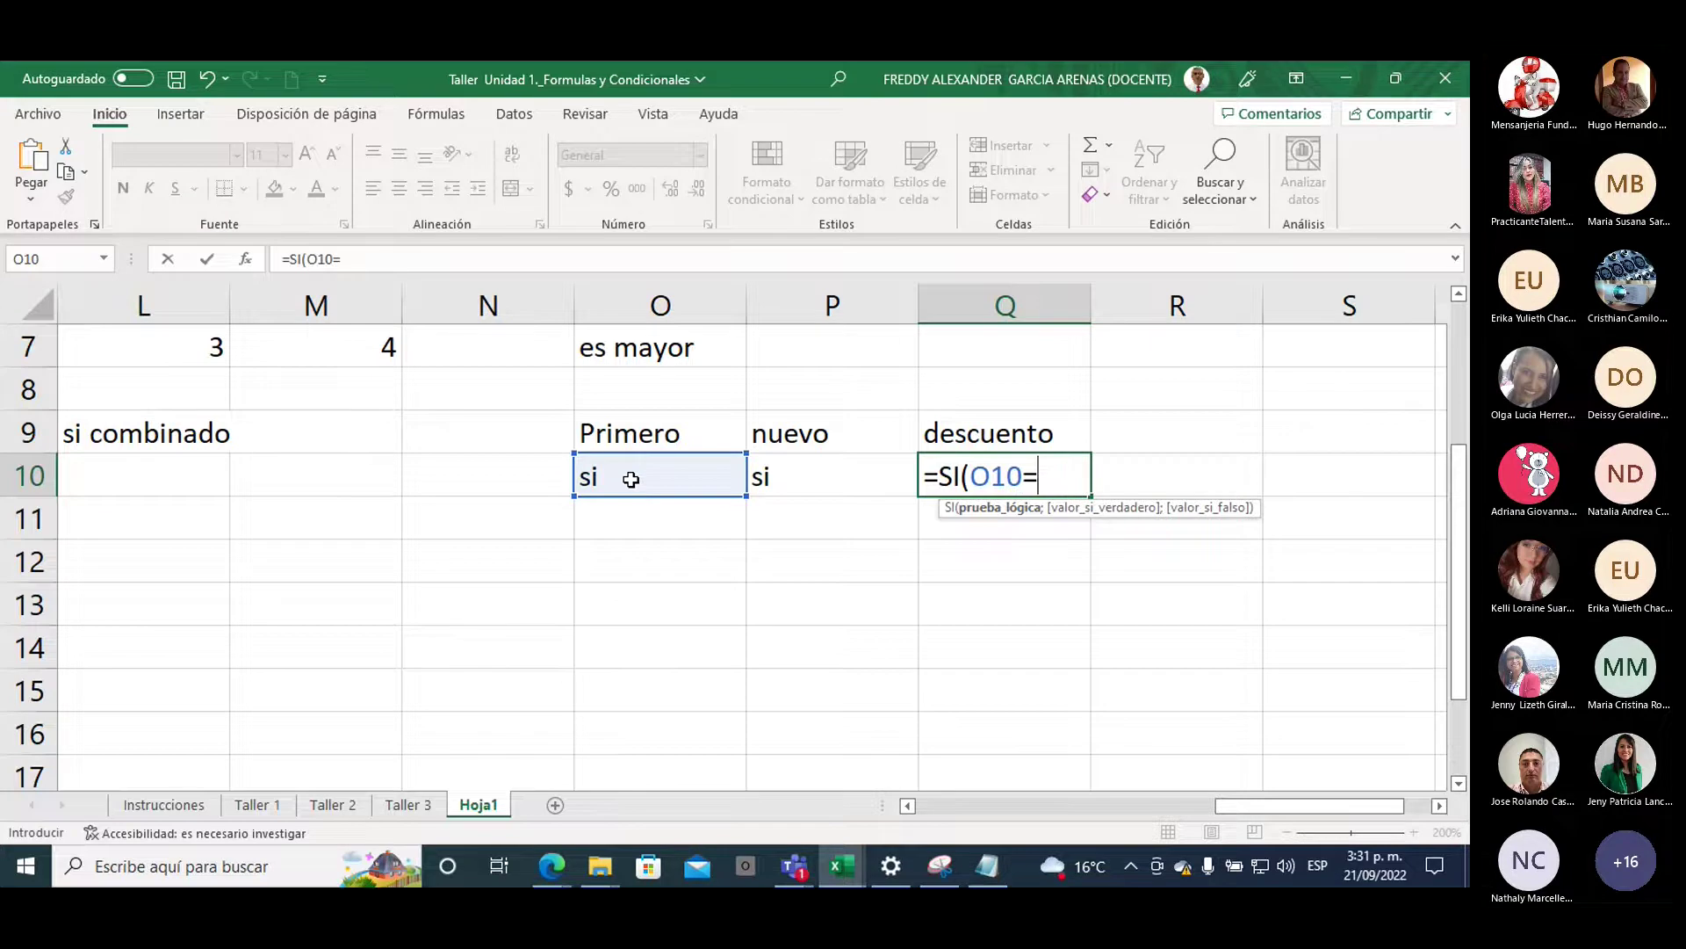
{"action": "type", "text": "si"}
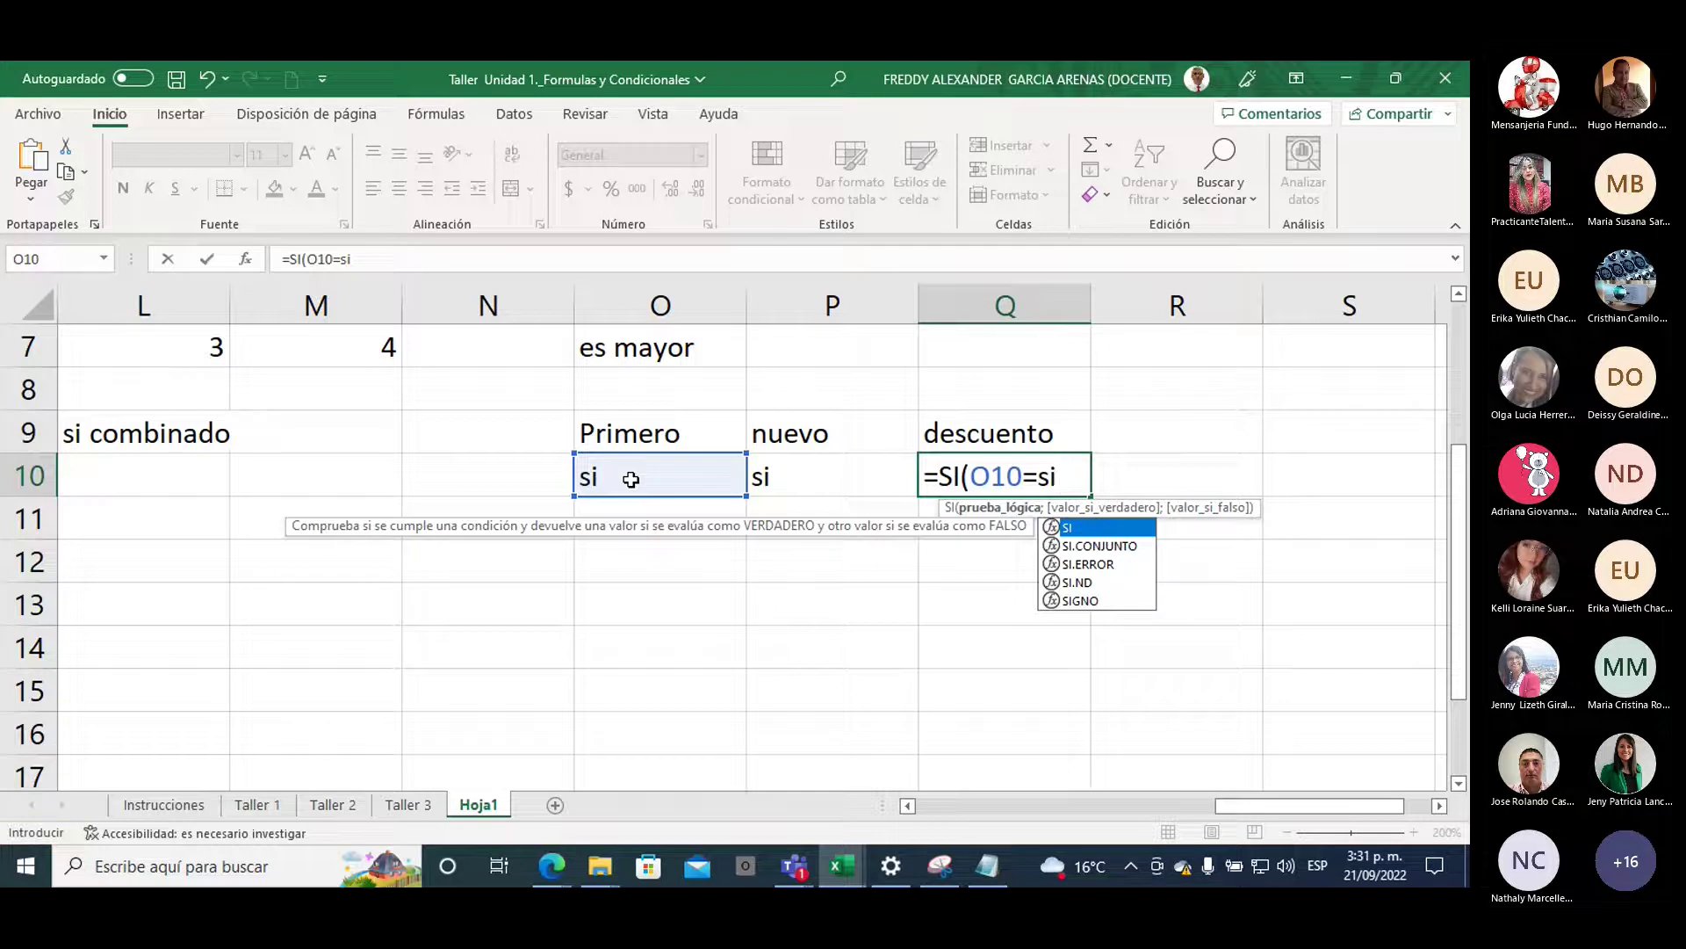
{"action": "type", "text": ";"}
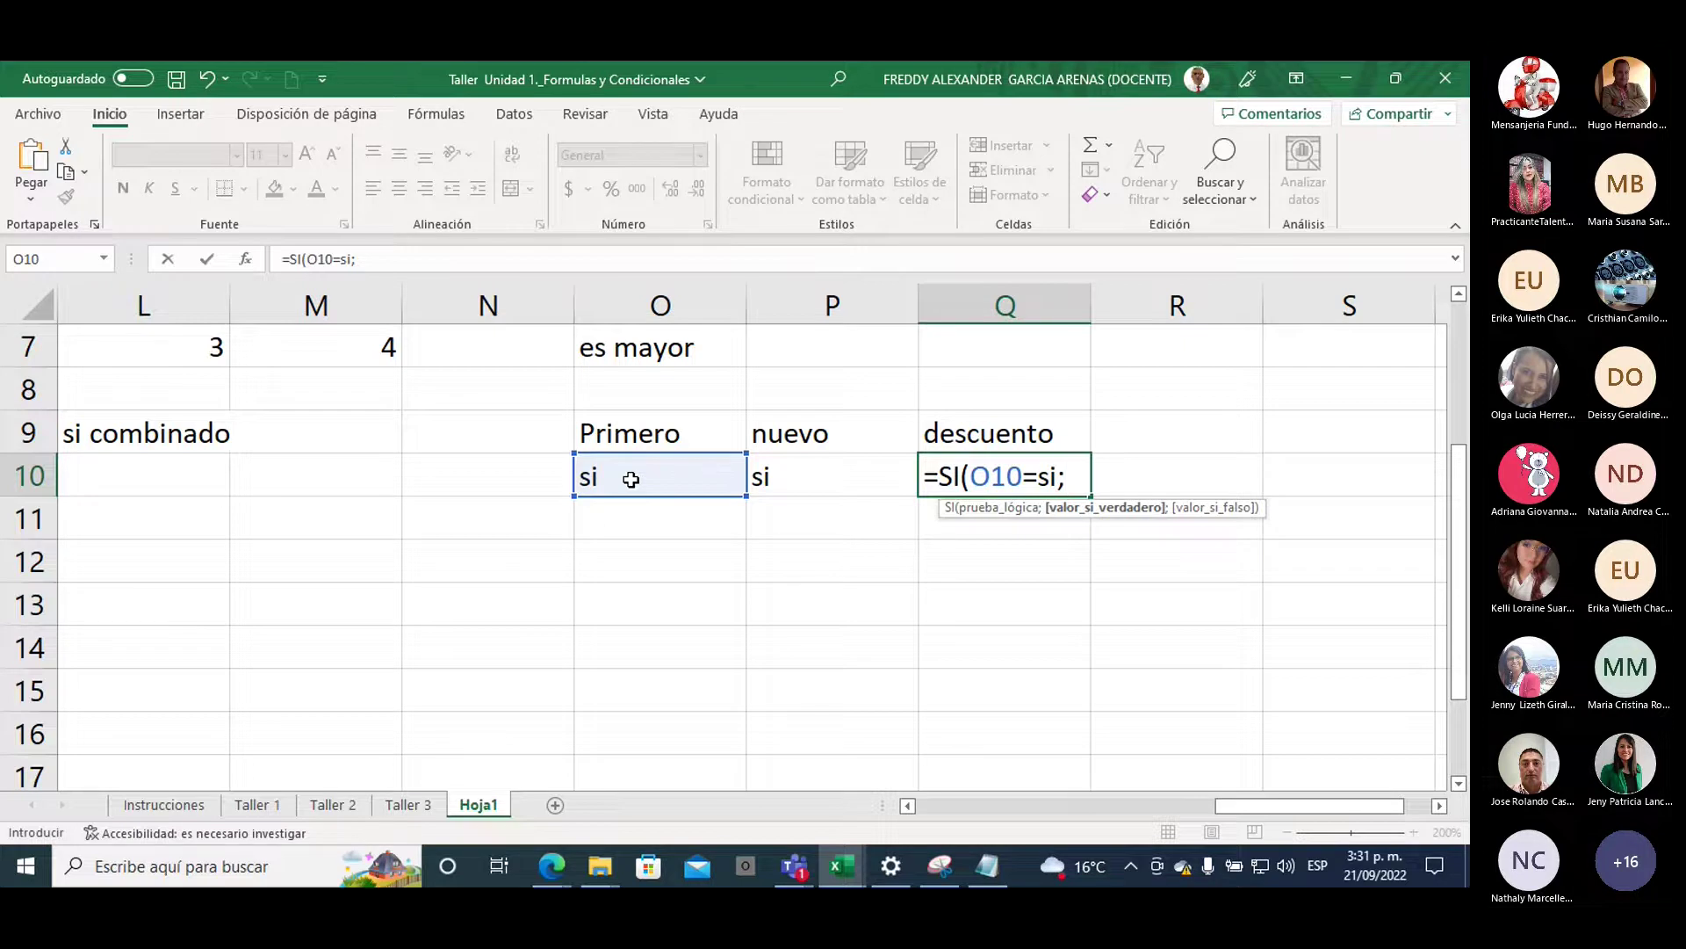
{"action": "type", "text": "5000;"}
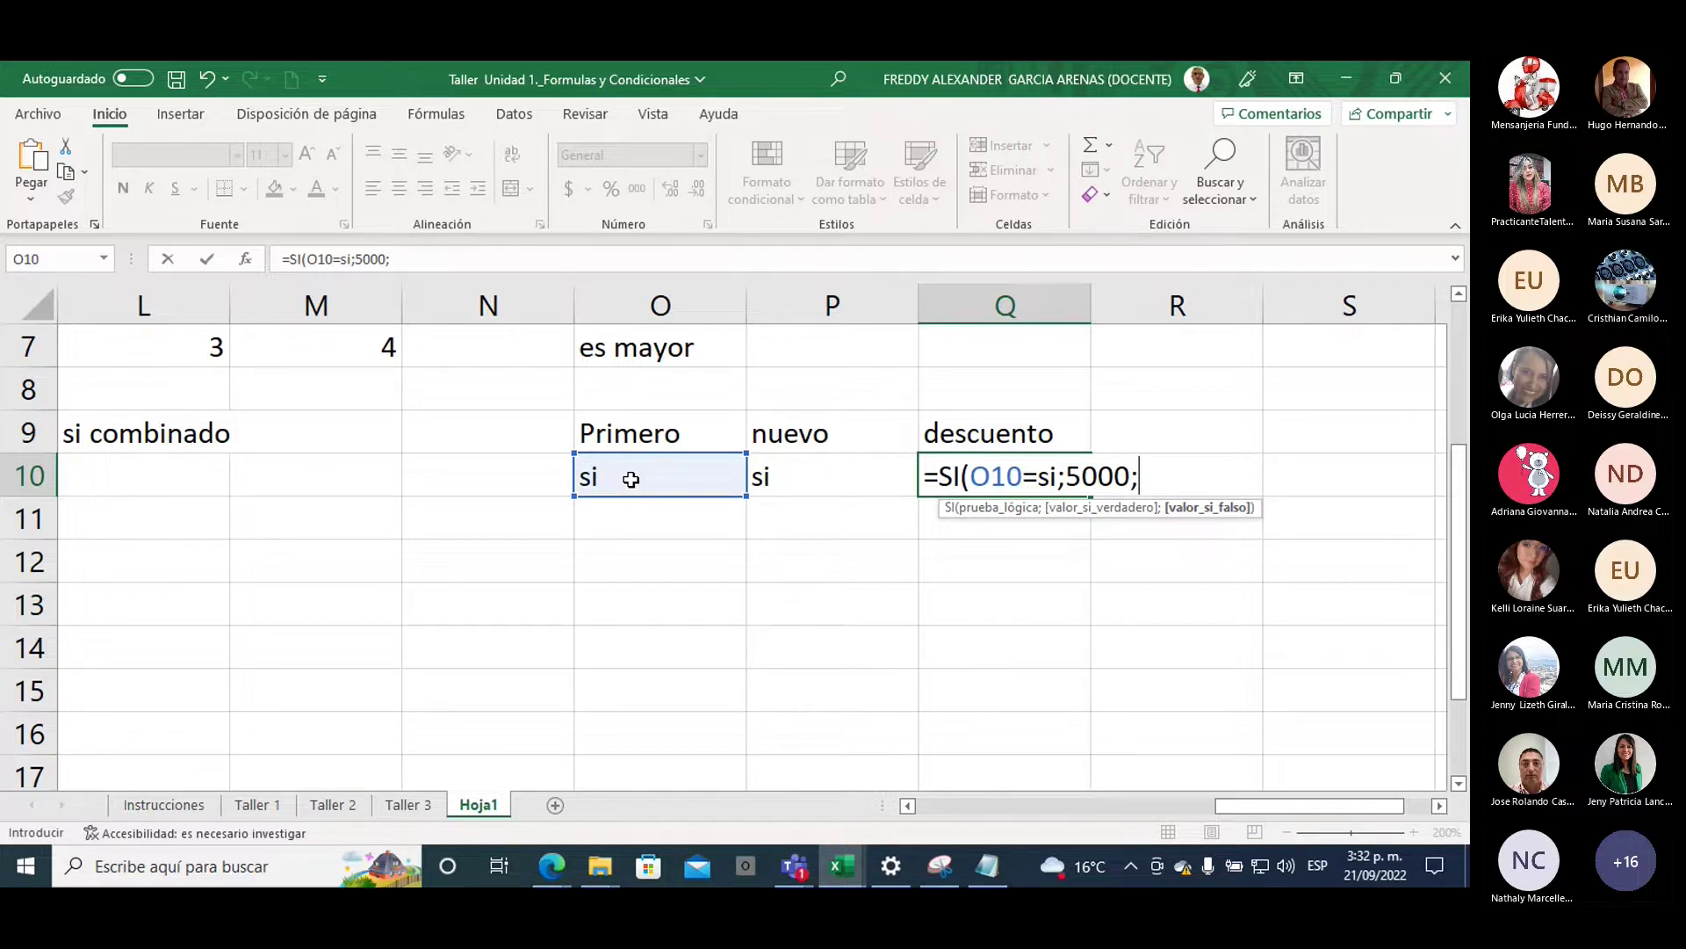
{"action": "type", "text": "0)"}
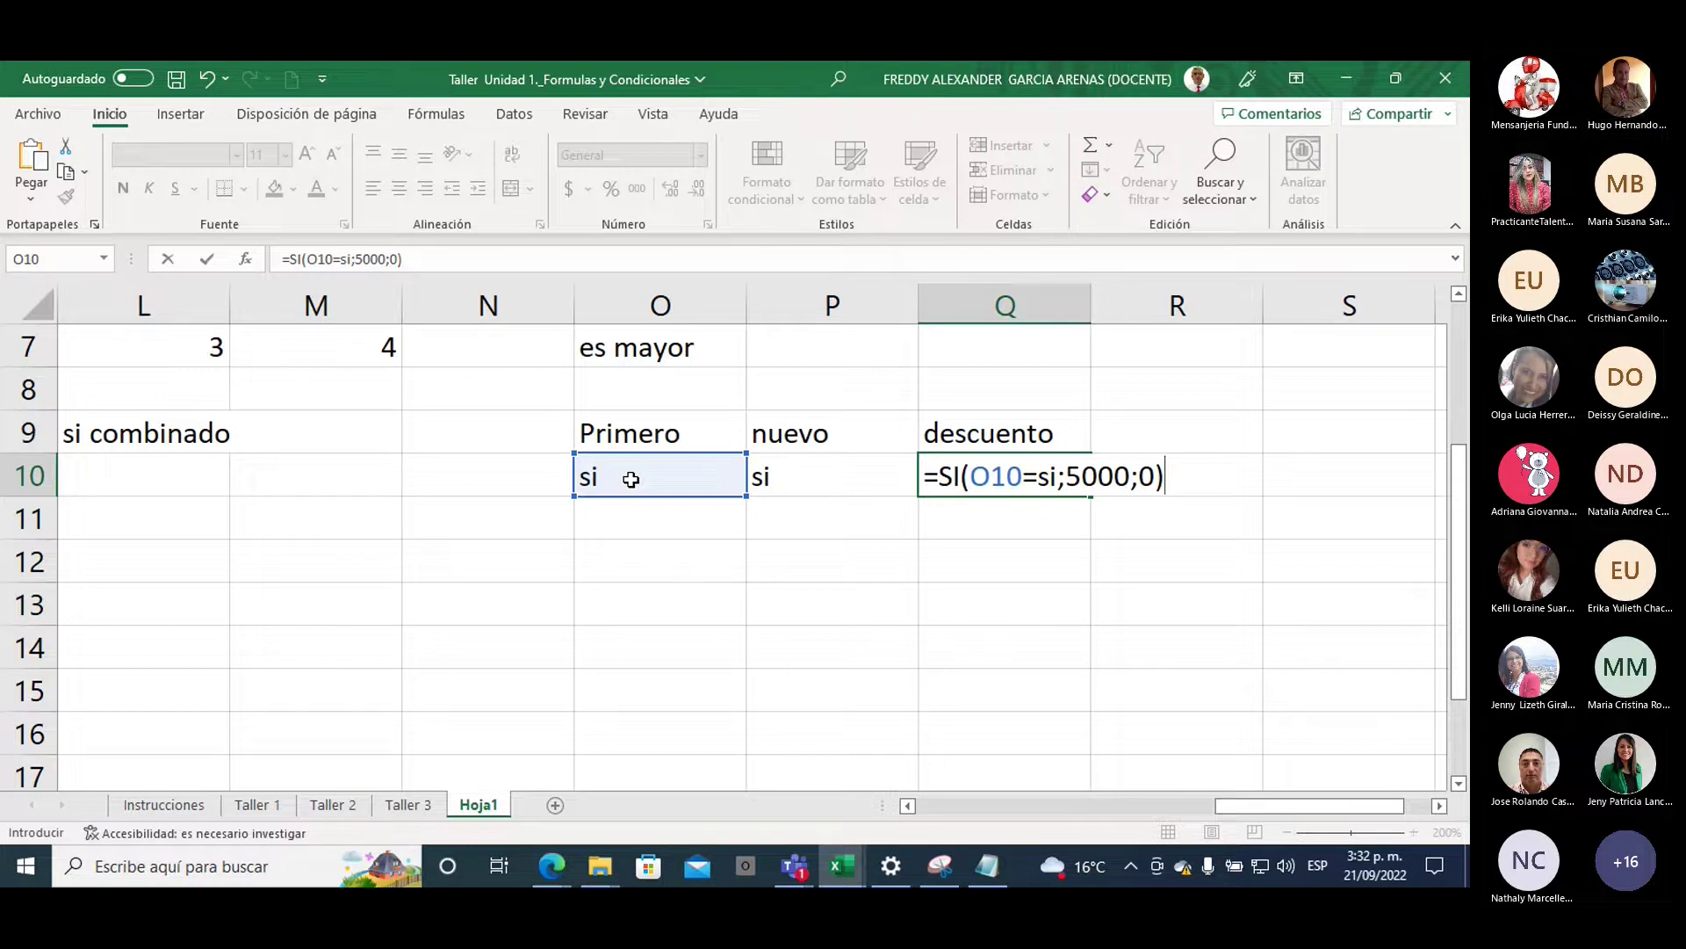
{"action": "key", "text": "Return"}
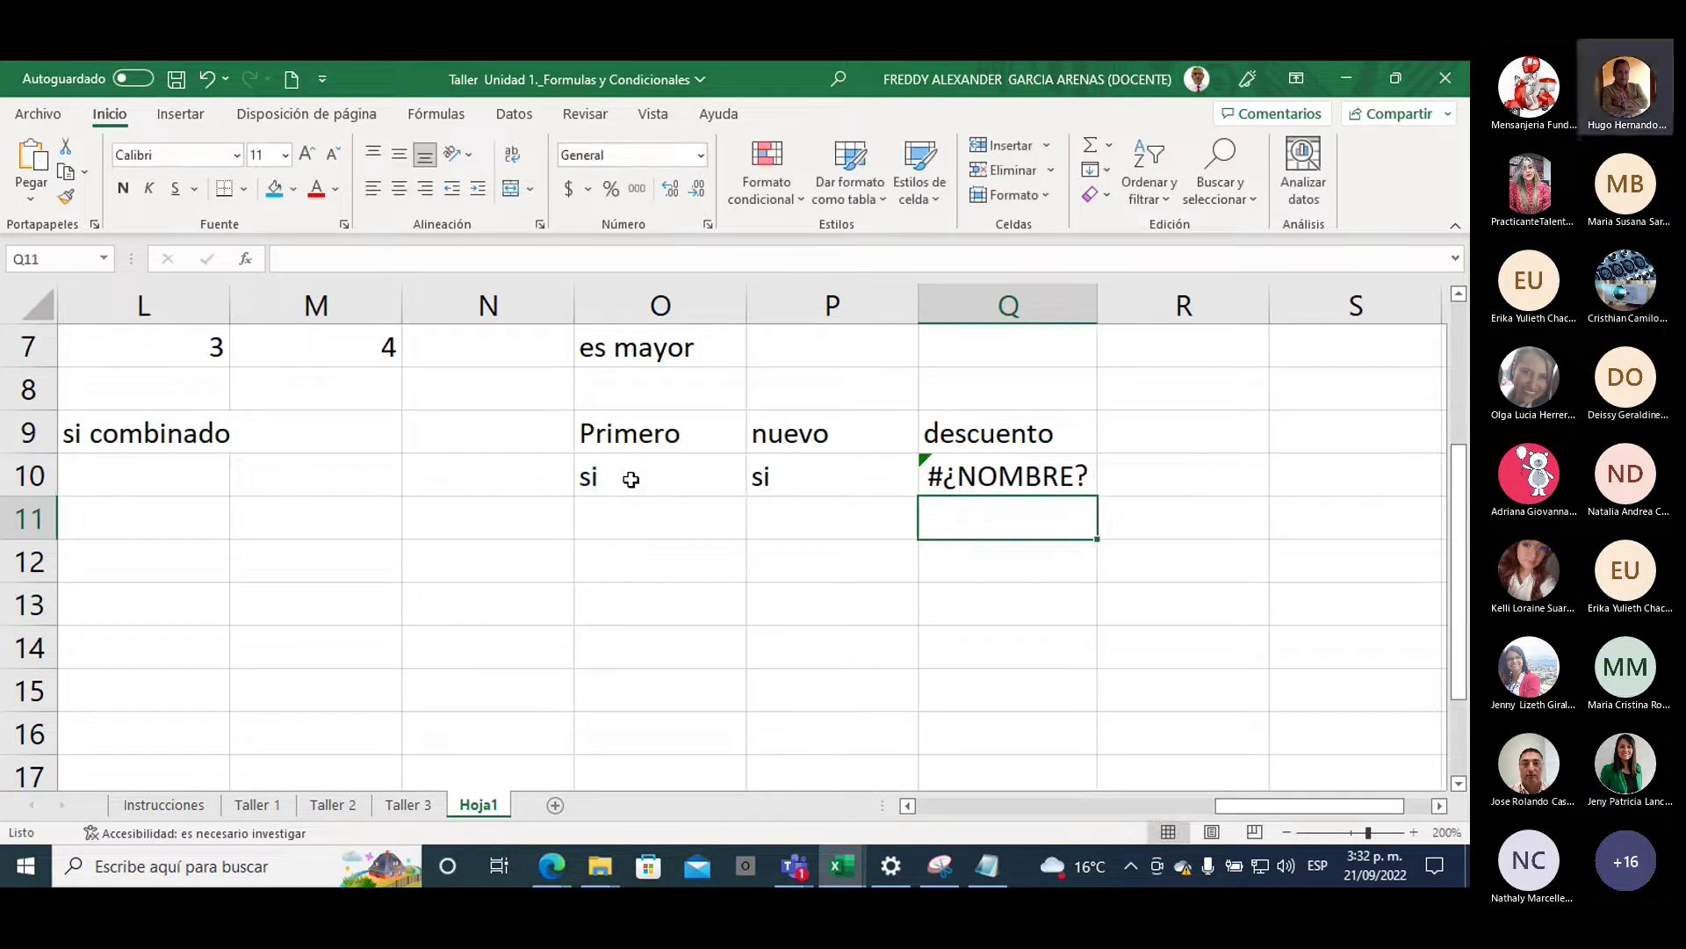
Quote si so Q10 becomes =SI(O10="si";5000;0) and returns 5000
{"action": "key", "text": "Up"}
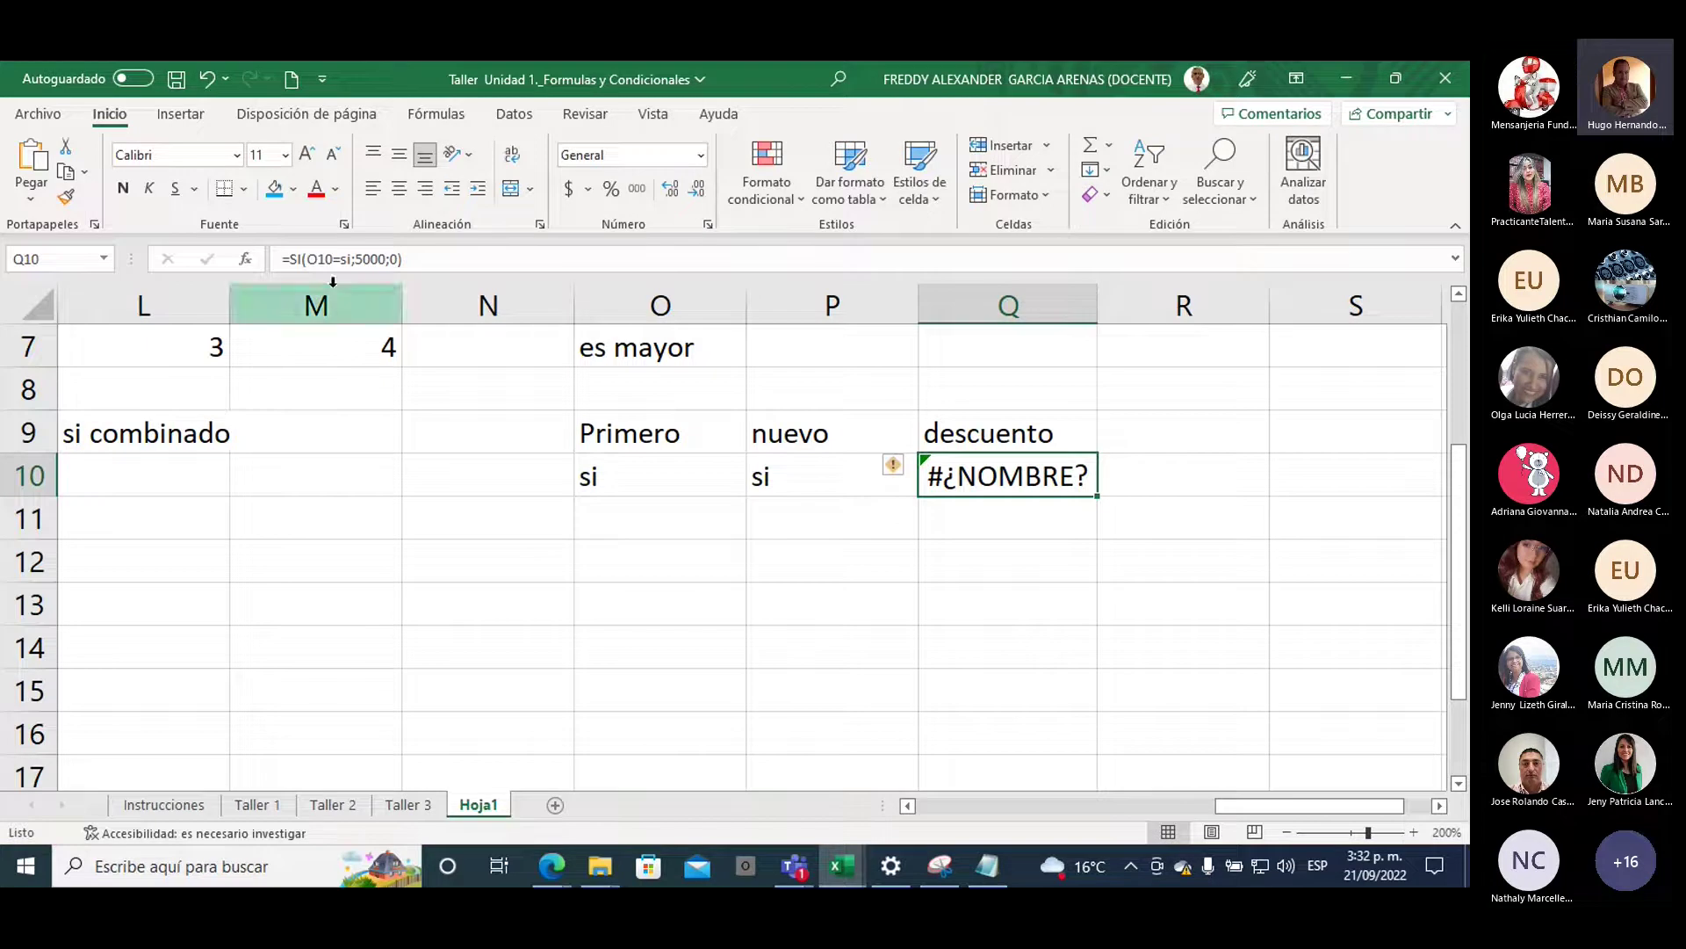
{"action": "left_click", "coordinate": [418, 259]}
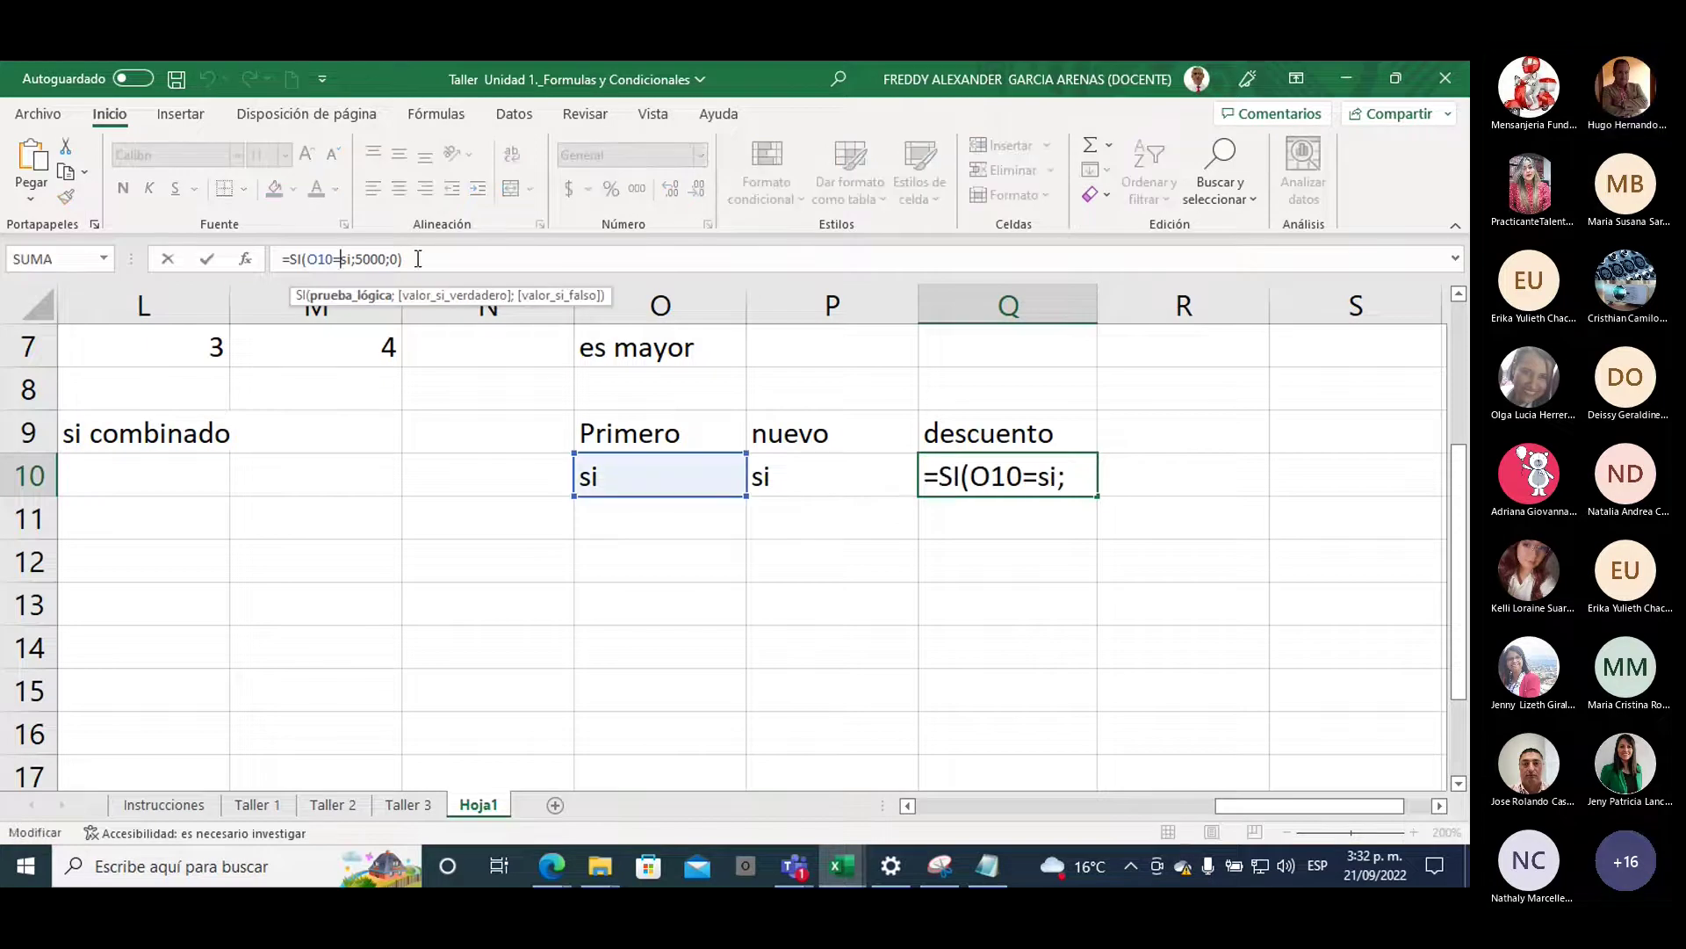
{"action": "type", "text": "\""}
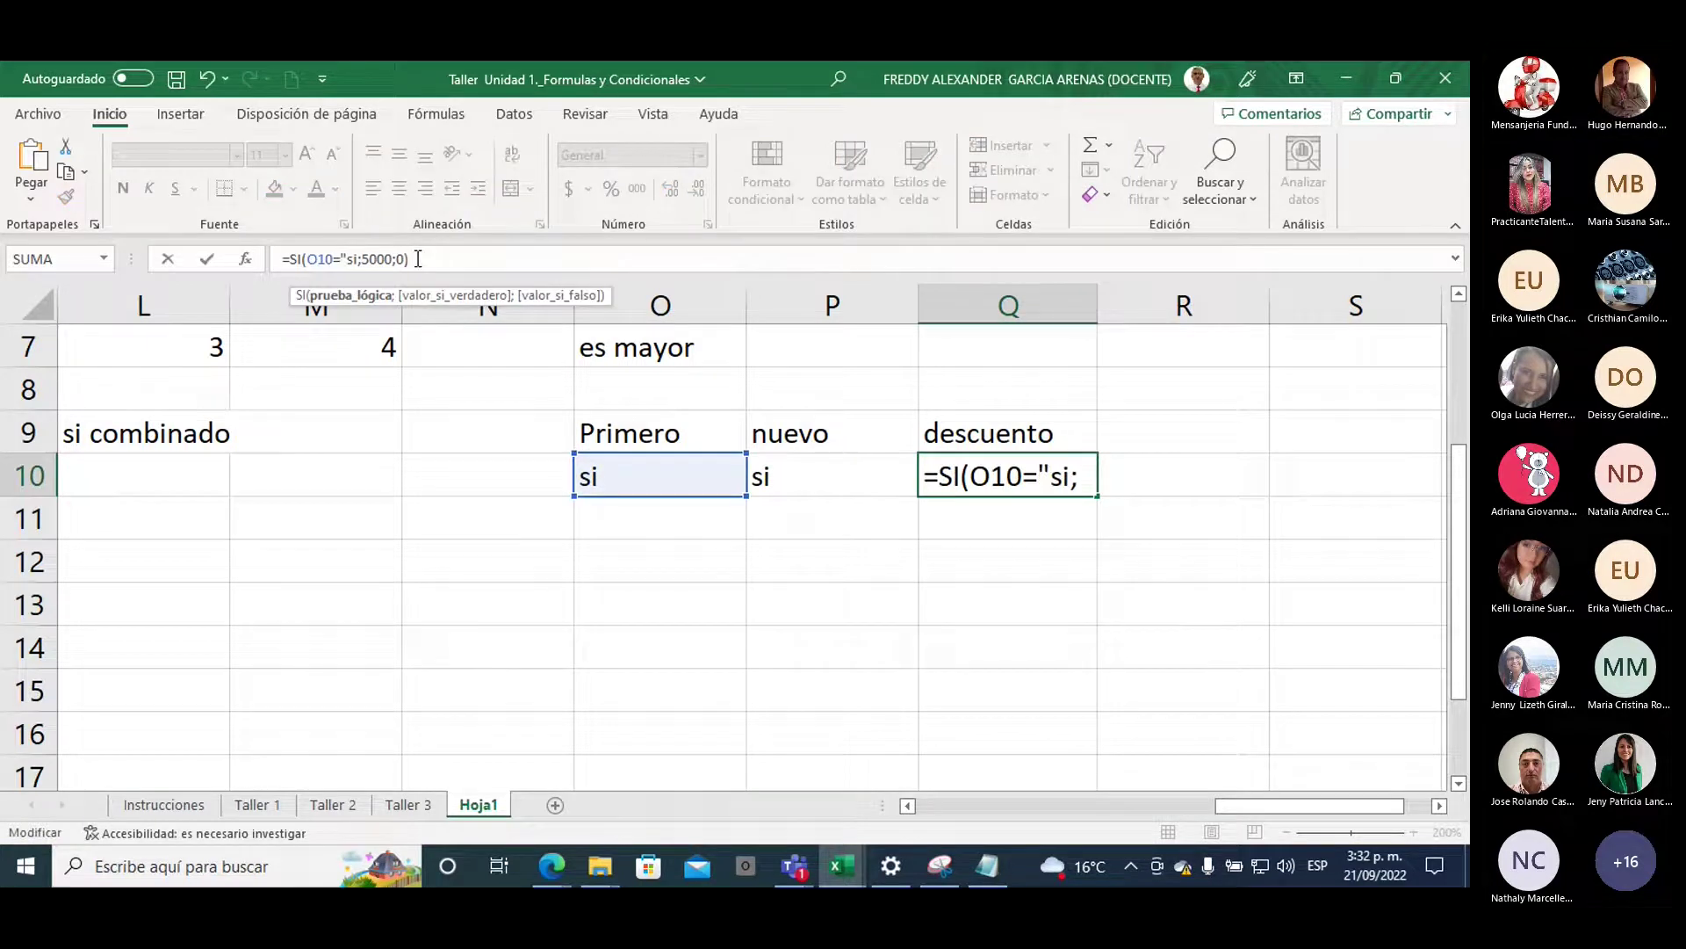
{"action": "left_click", "coordinate": [361, 258]}
{"action": "type", "text": "\""}
{"action": "key", "text": "Return"}
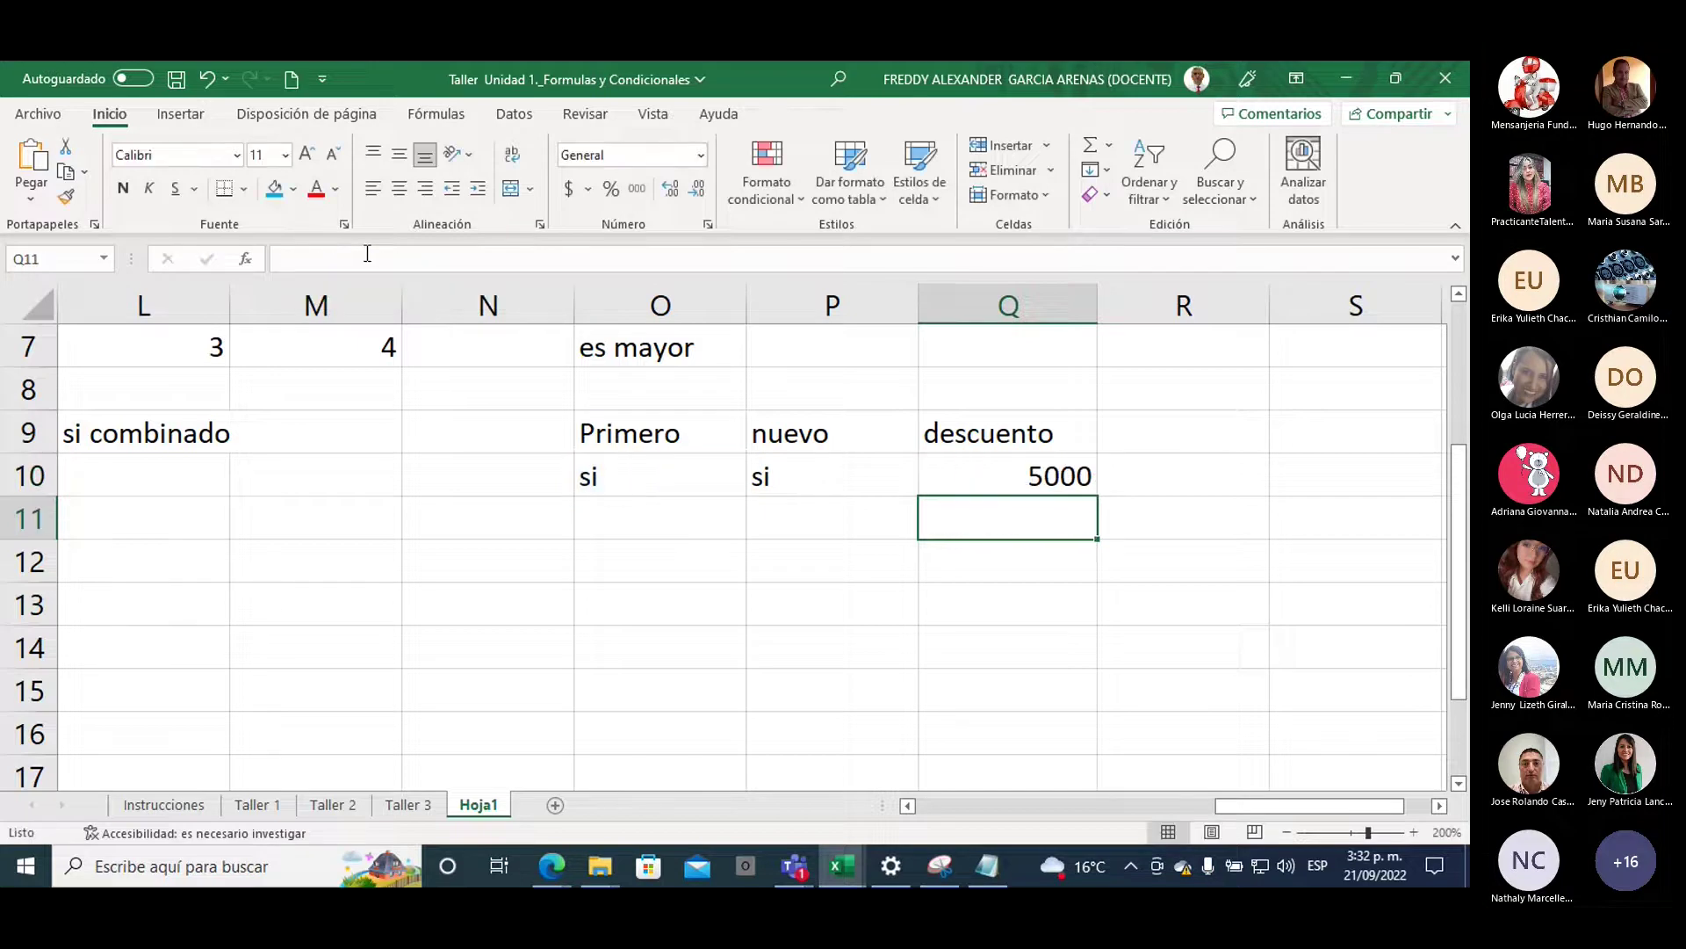
{"action": "key", "text": "Up"}
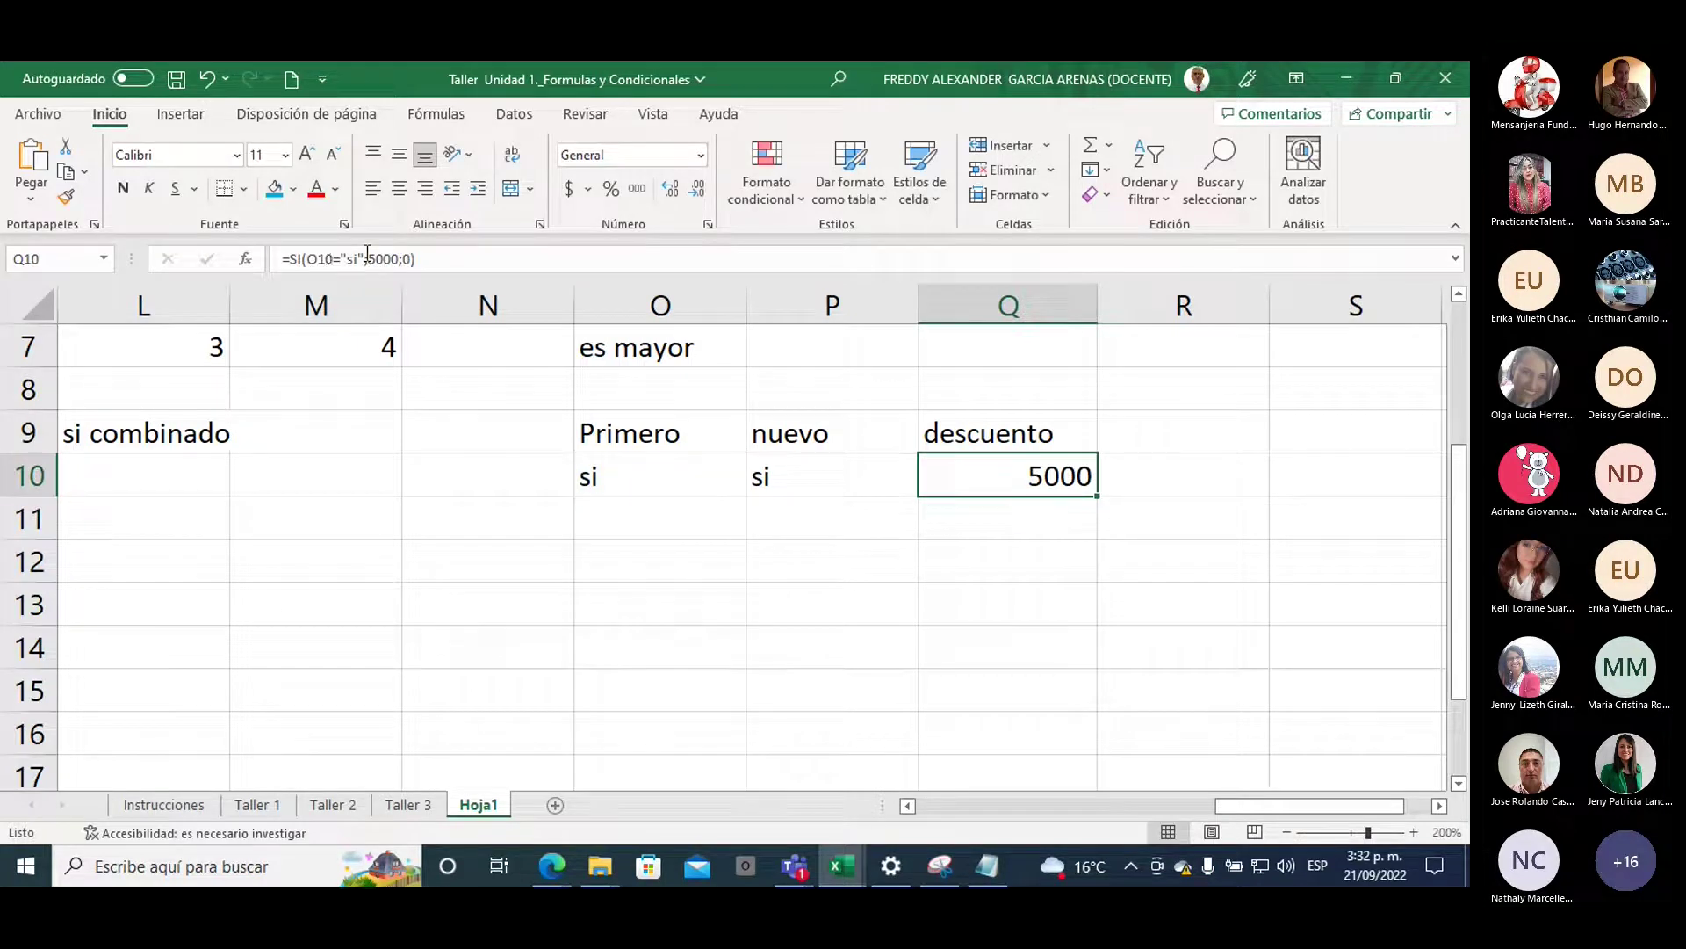
Change O10 to no and check that the Q10 discount drops to 0
{"action": "left_click", "coordinate": [630, 474]}
{"action": "type", "text": "no"}
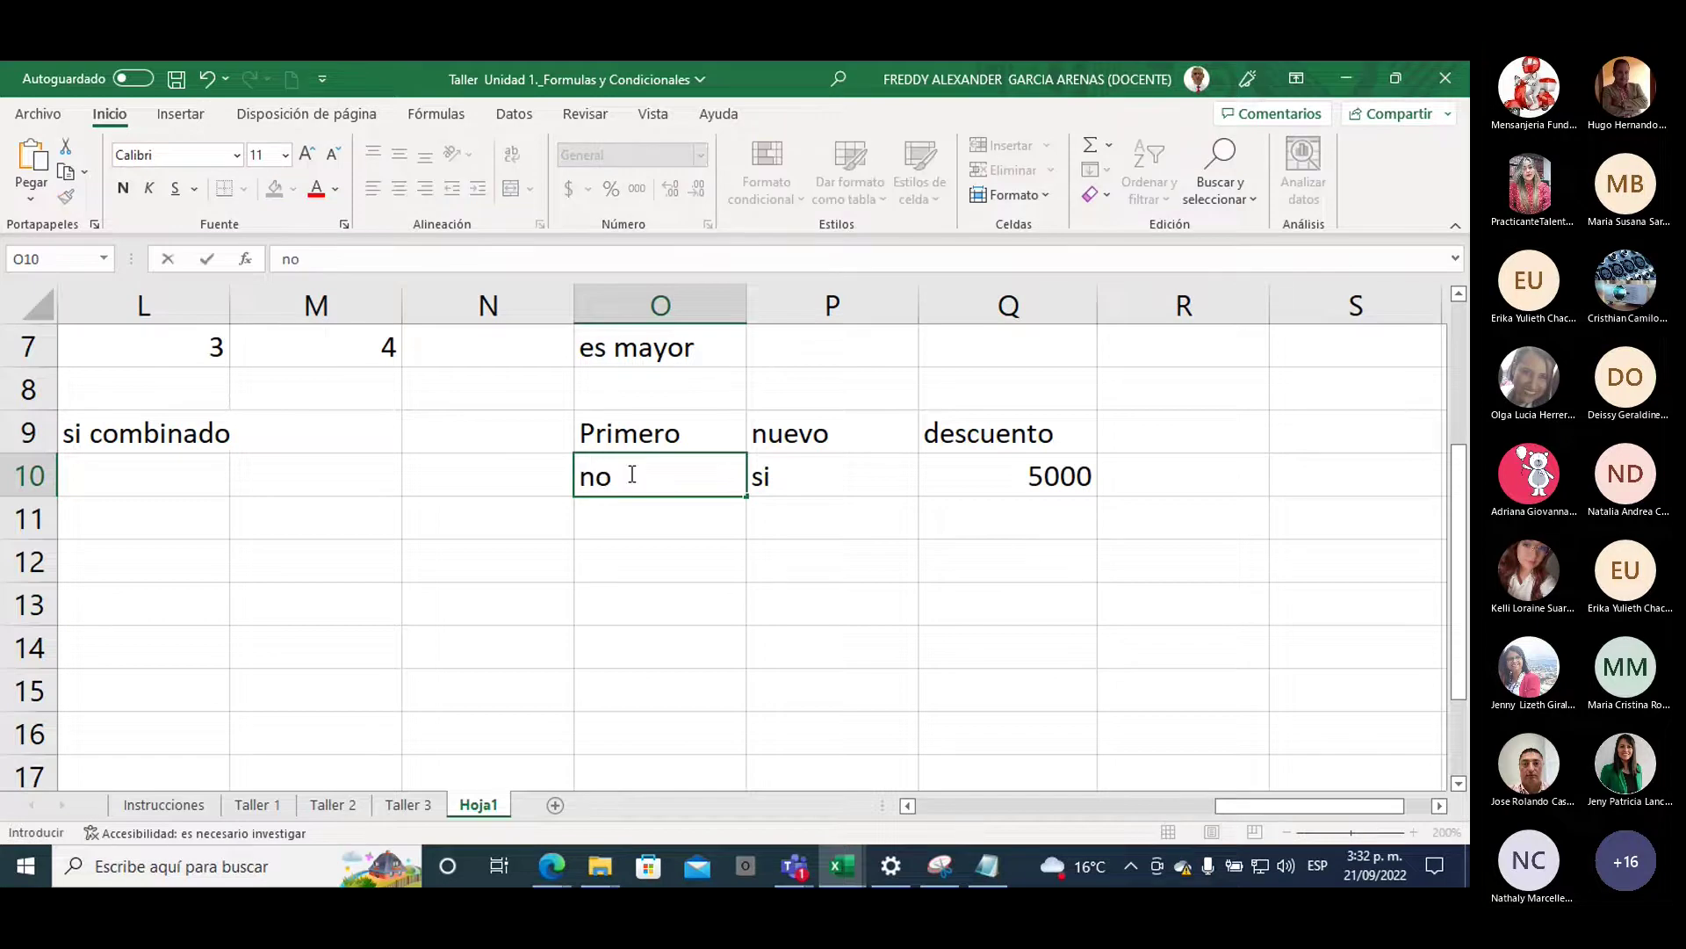
{"action": "key", "text": "Escape"}
{"action": "type", "text": "no"}
{"action": "key", "text": "Return"}
{"action": "left_click", "coordinate": [633, 474]}
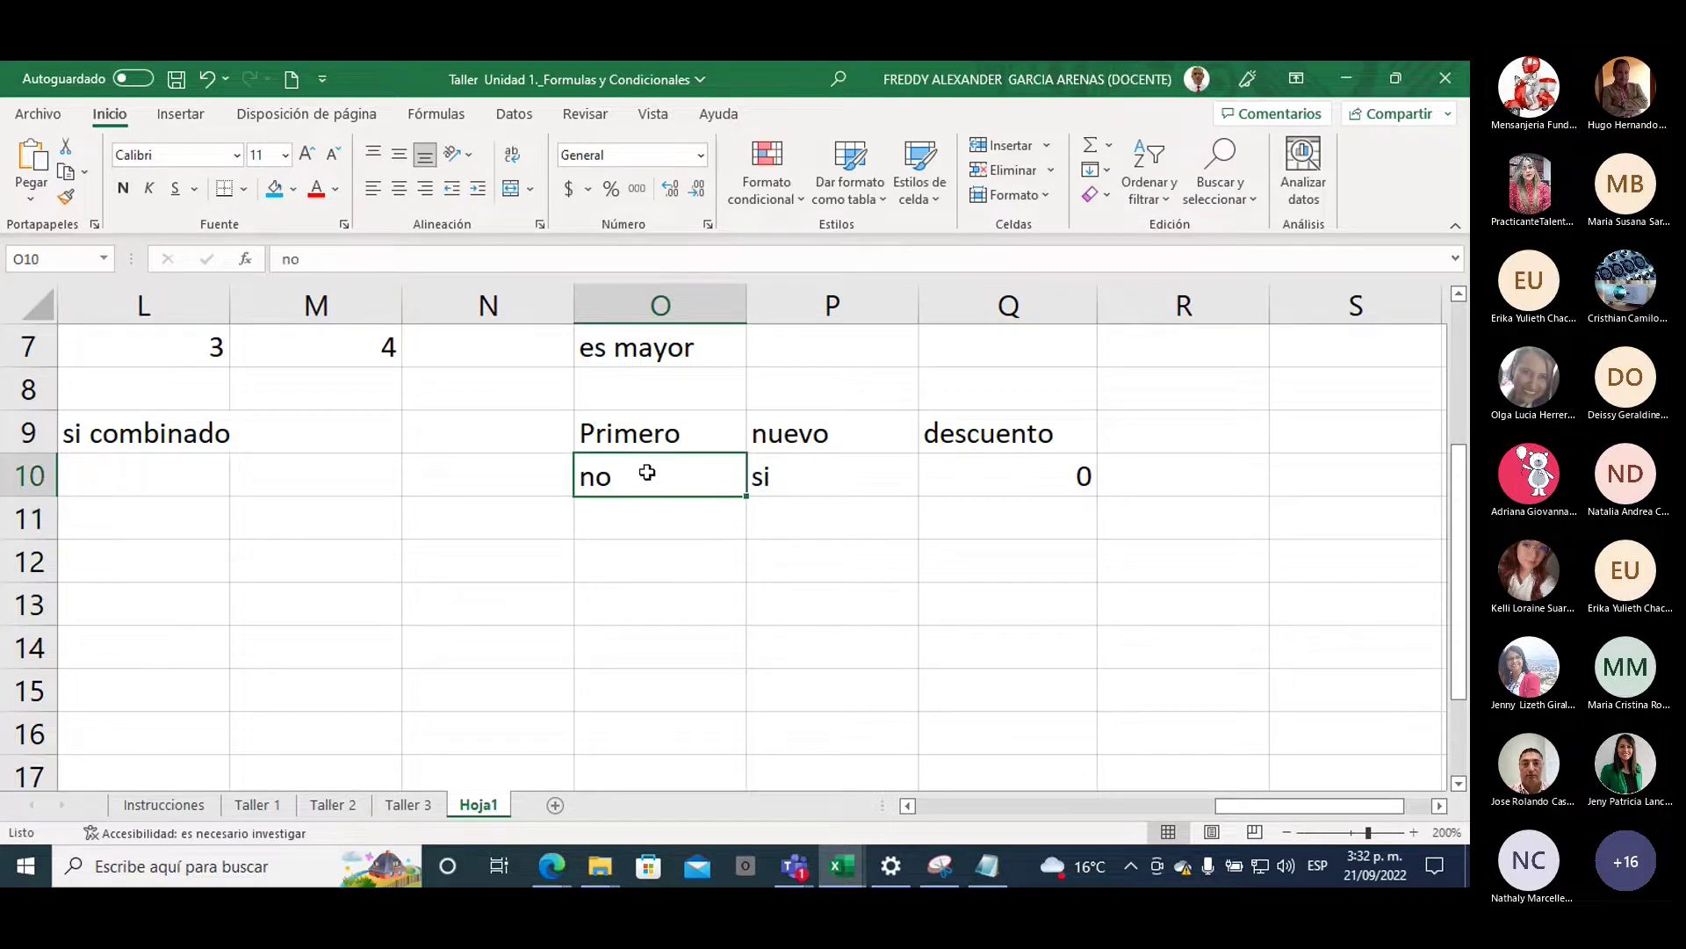
{"action": "left_click", "coordinate": [990, 469]}
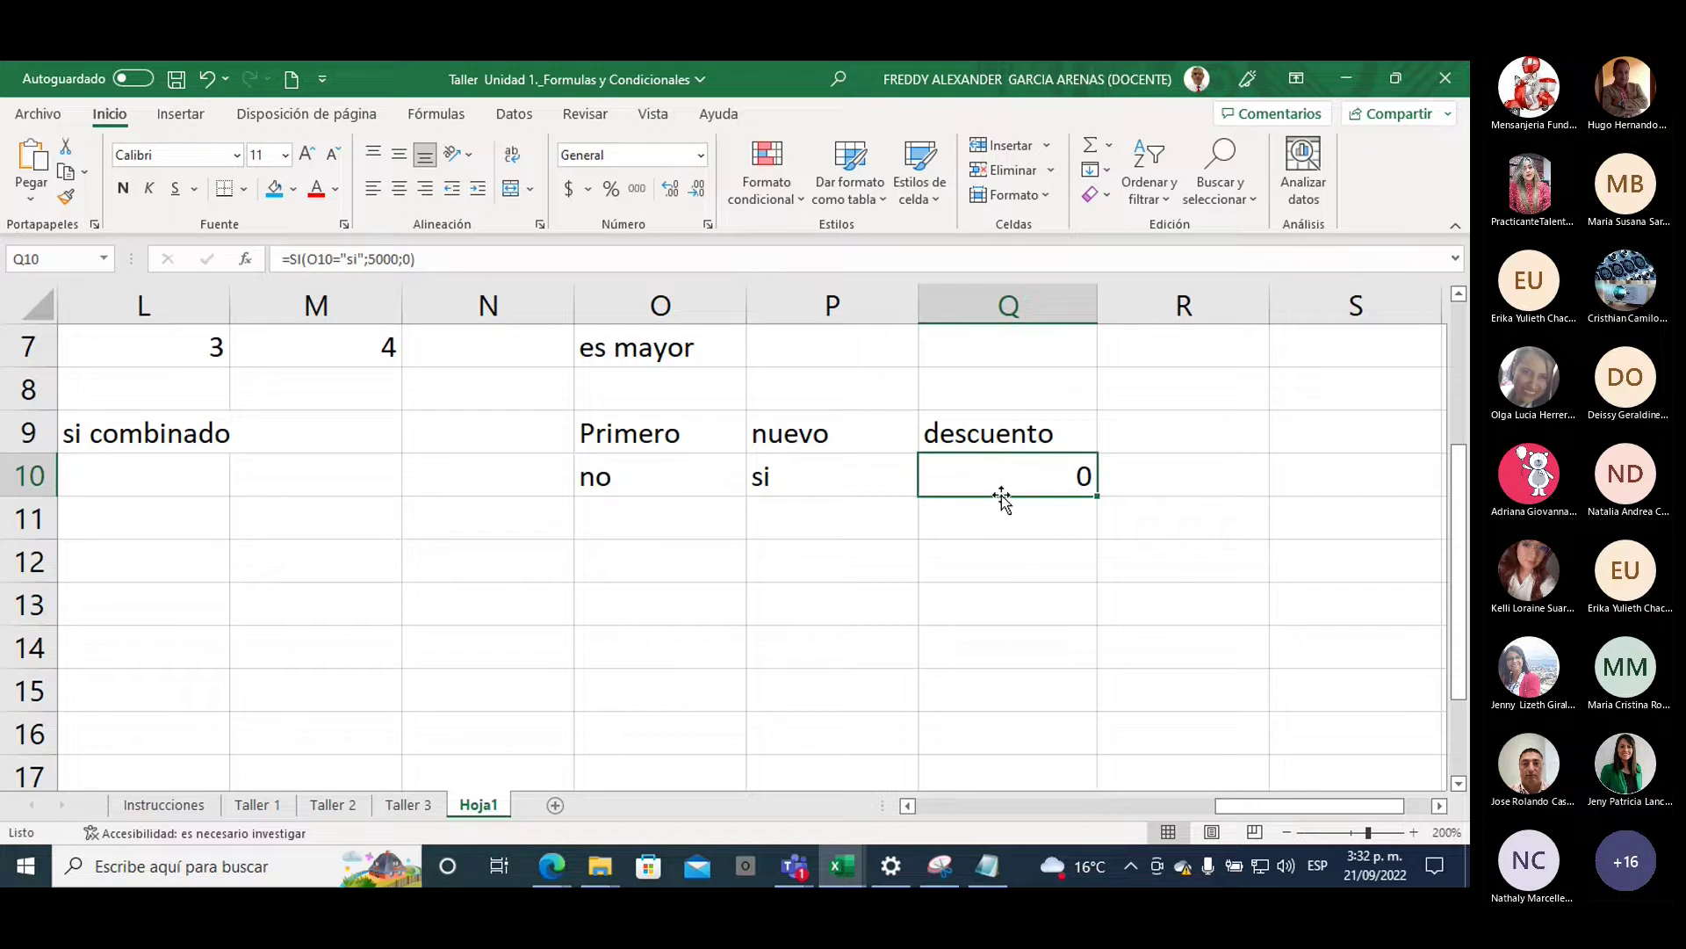
{"action": "left_click_drag", "start_coordinate": [1001, 497], "coordinate": [793, 471]}
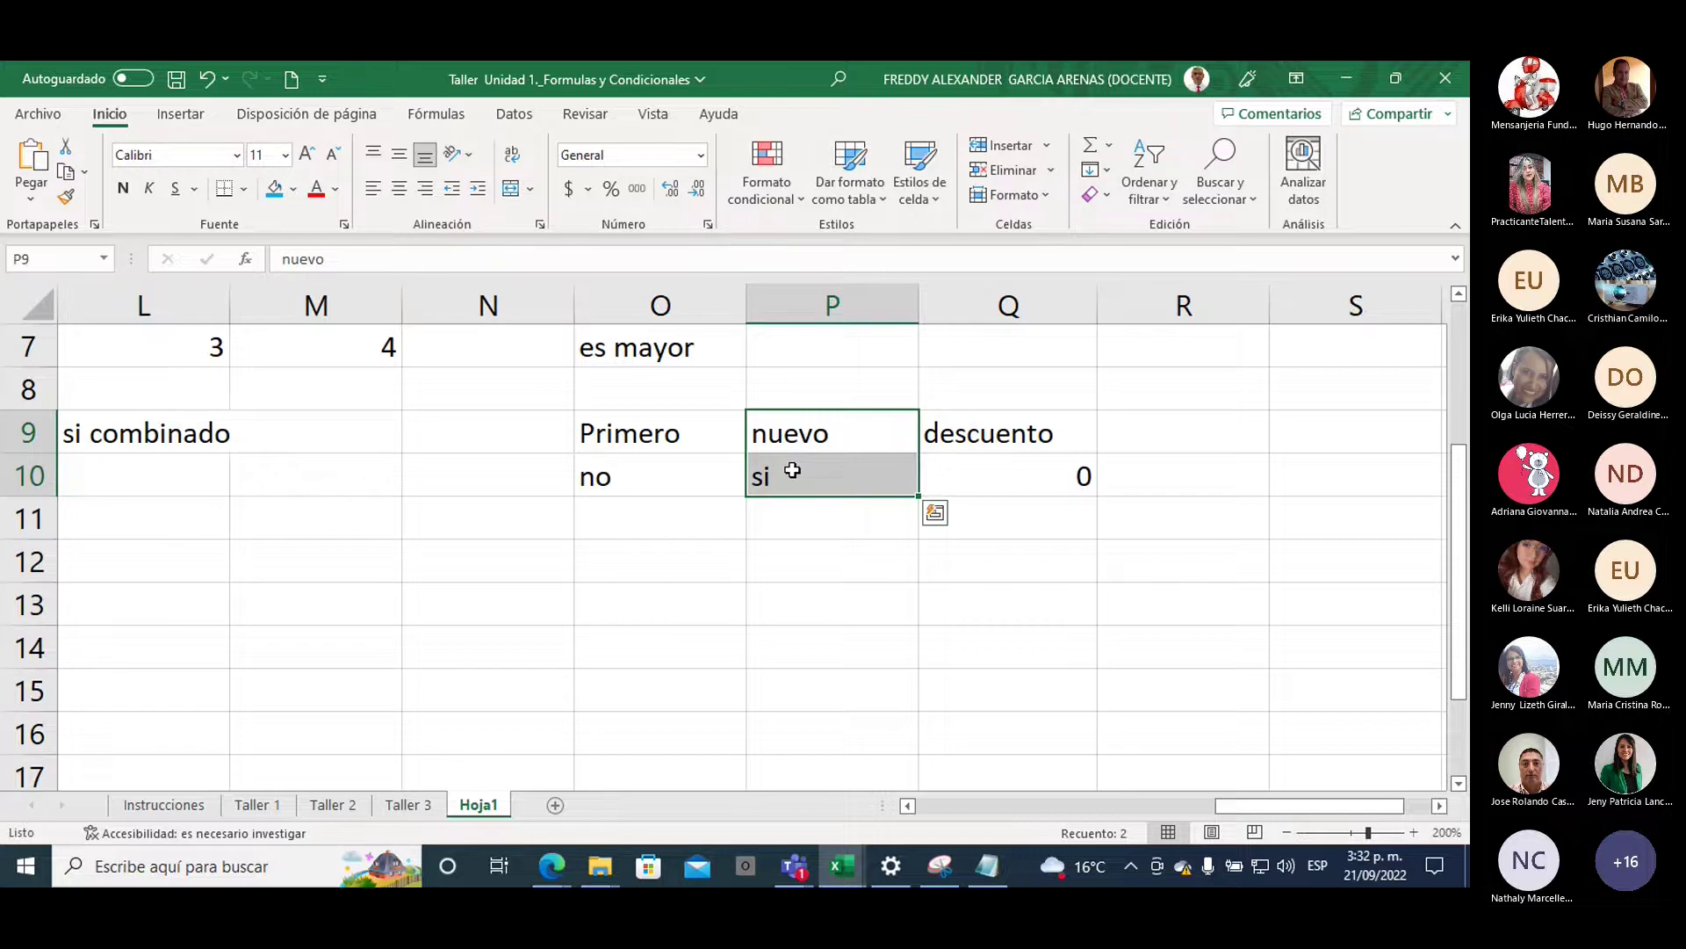
Fill the Primero header in O9 light blue and the nuevo header in P9 standard blue
{"action": "left_click", "coordinate": [644, 431]}
{"action": "left_click", "coordinate": [273, 191]}
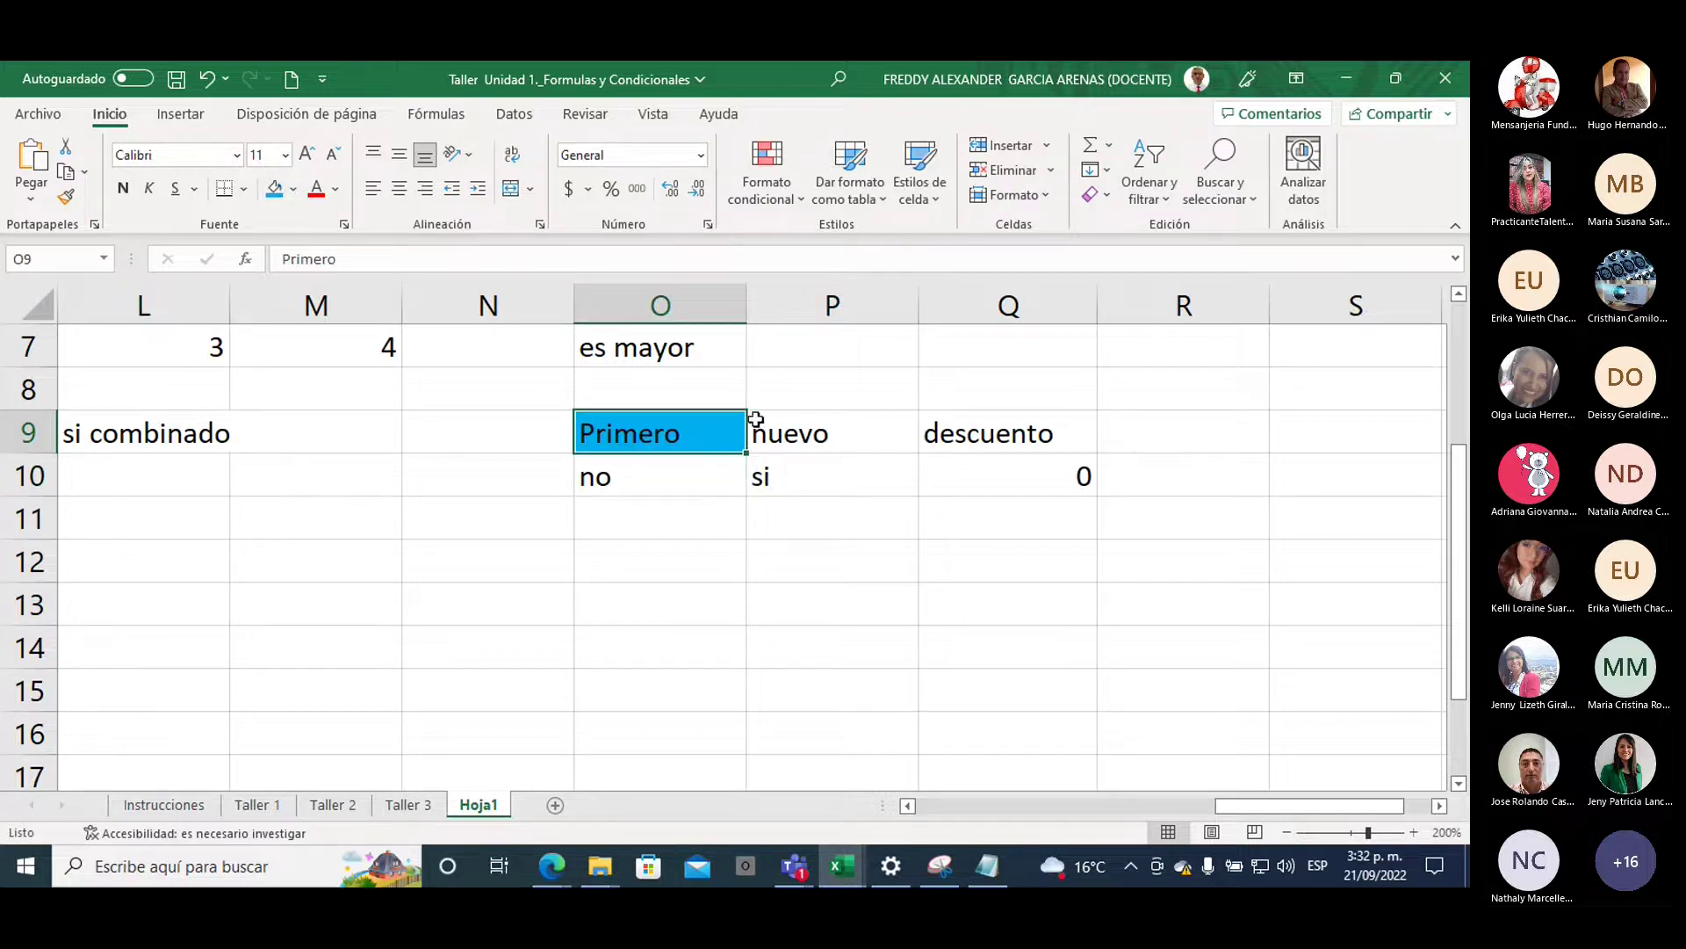
{"action": "key", "text": "Right"}
{"action": "left_click", "coordinate": [295, 190]}
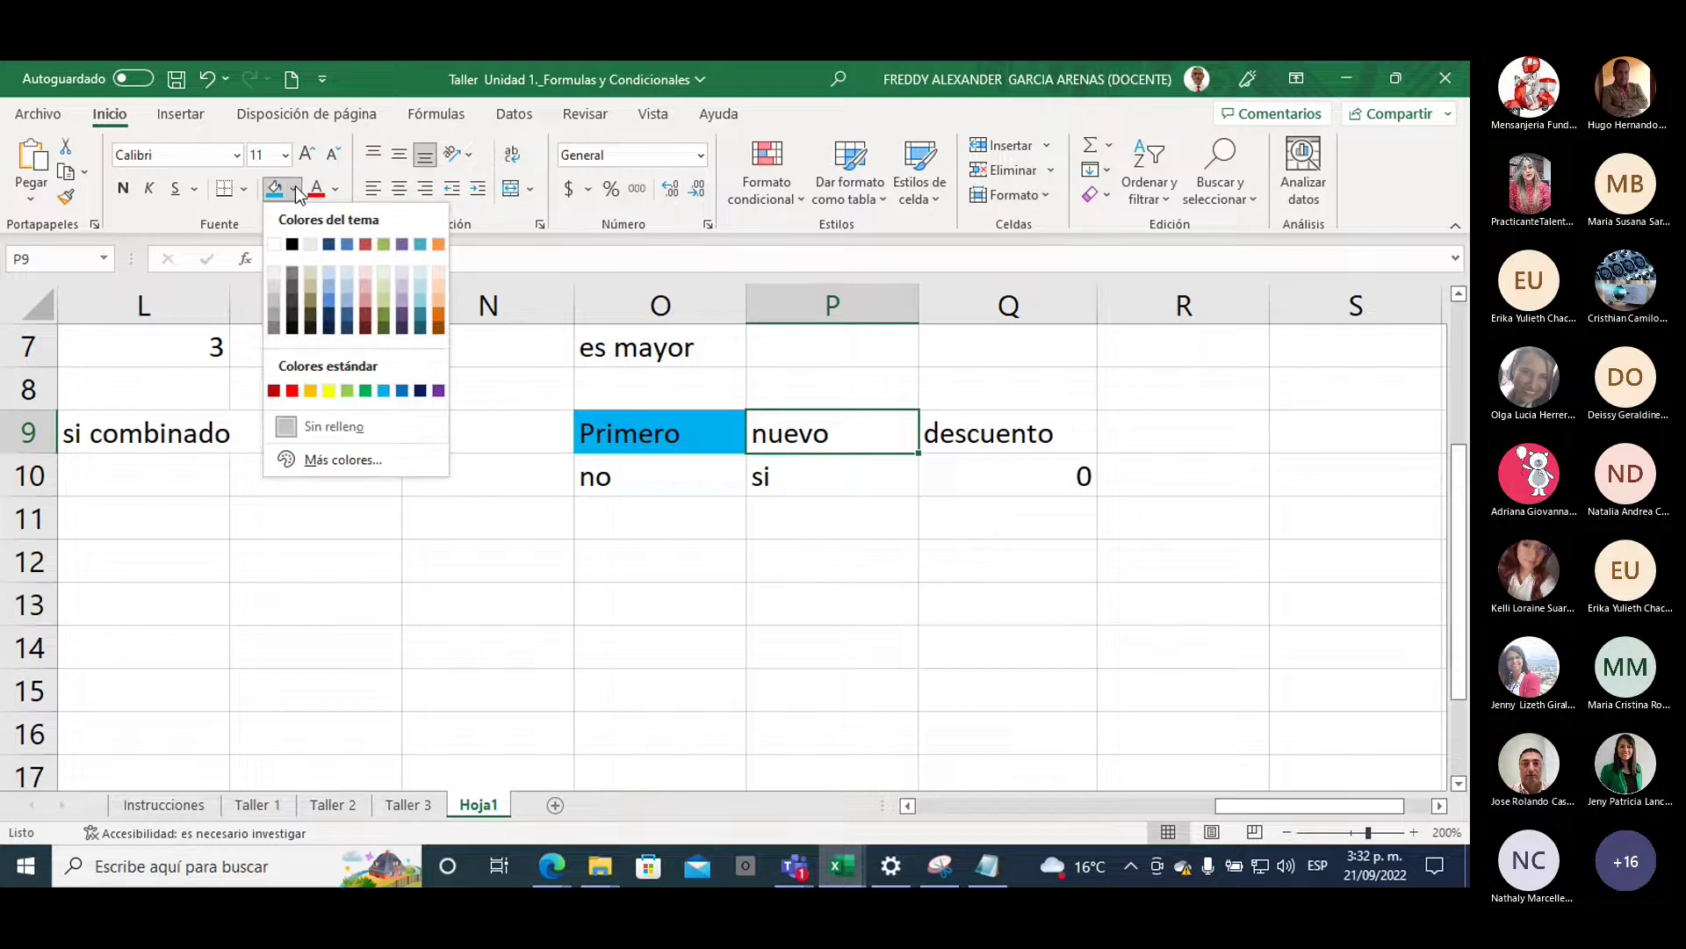
{"action": "left_click", "coordinate": [401, 390]}
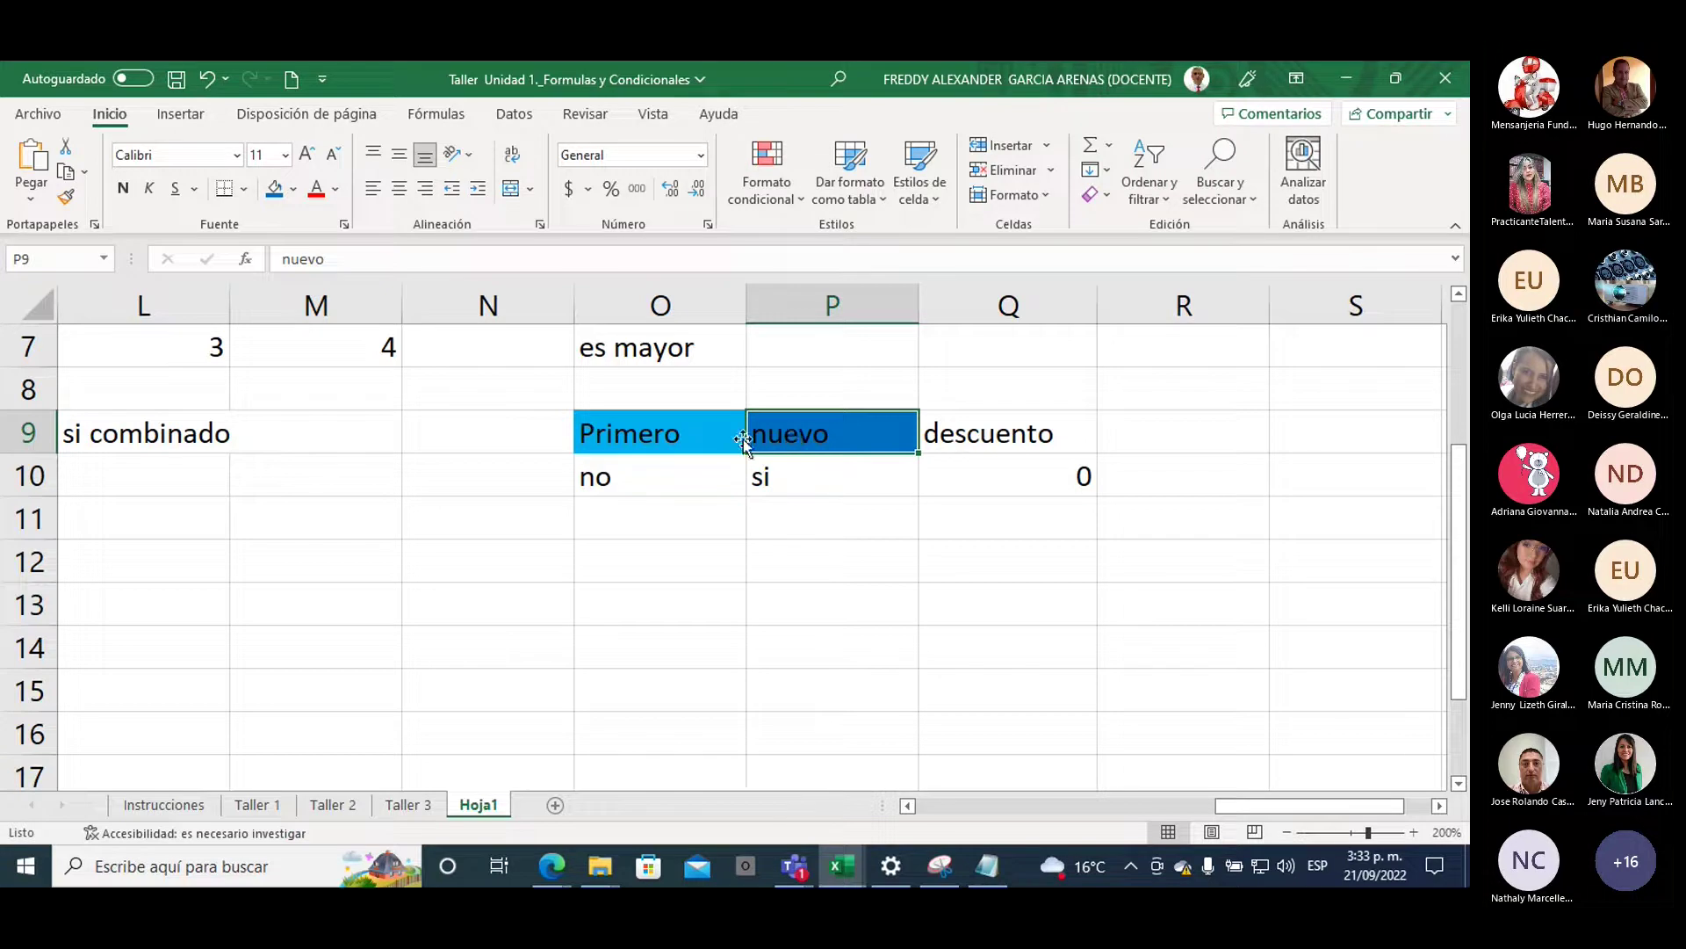
Review the Primero no value, the Q10 discount formula and the nuevo column
{"action": "left_click", "coordinate": [662, 439]}
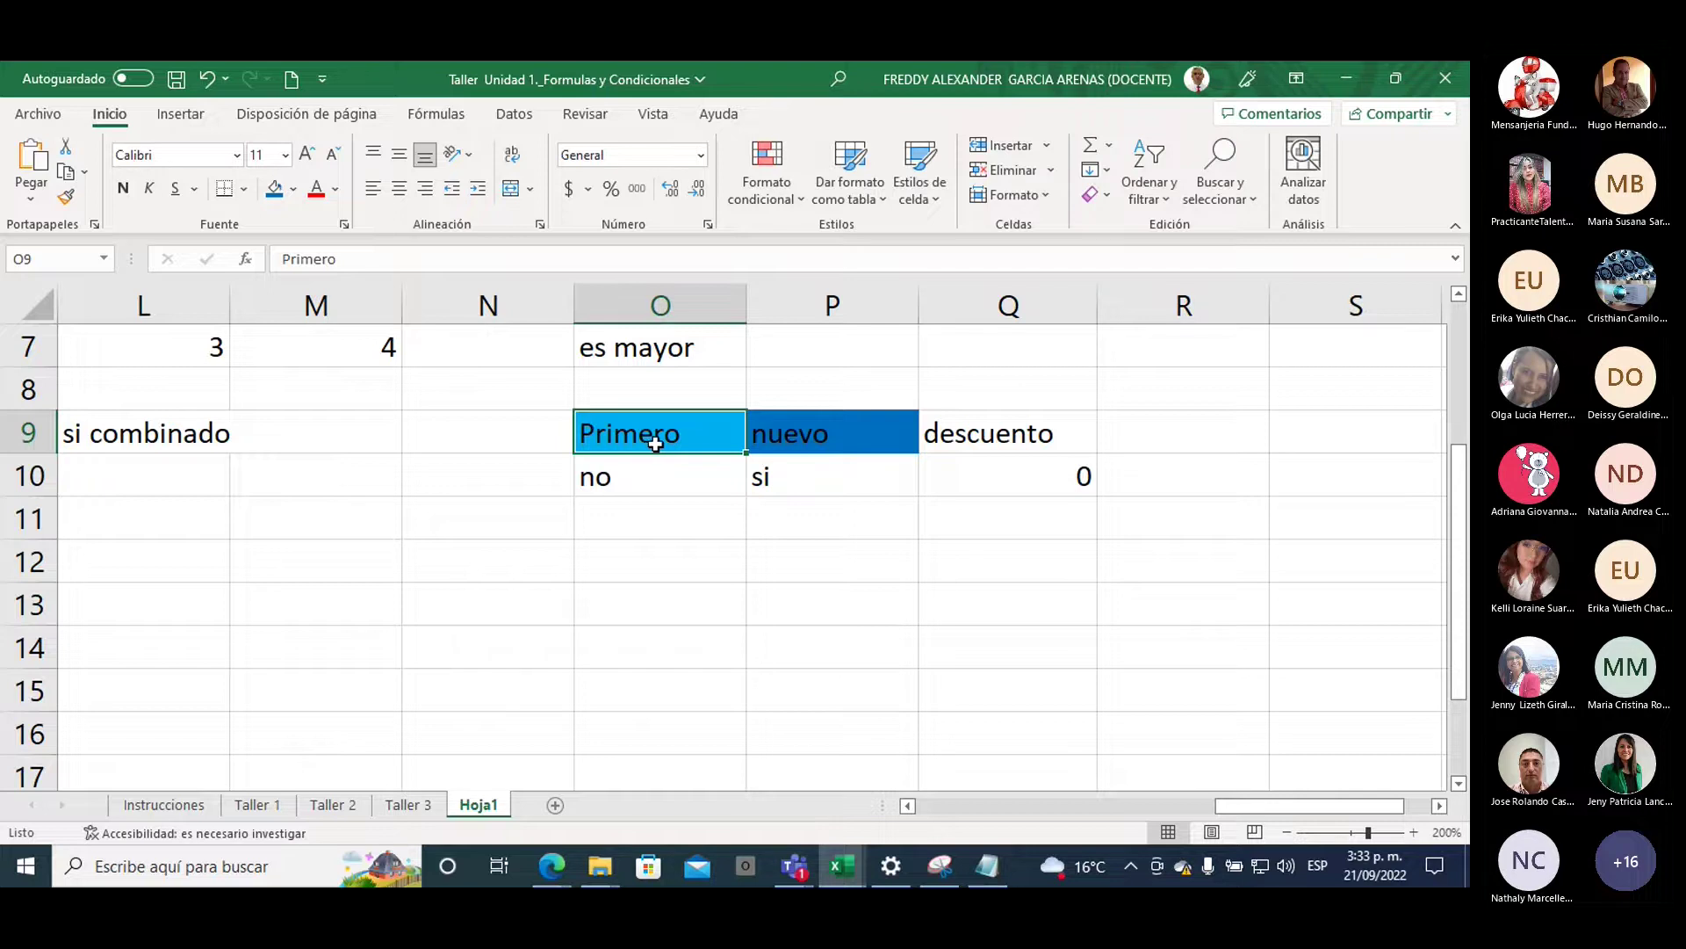
{"action": "left_click", "coordinate": [656, 478]}
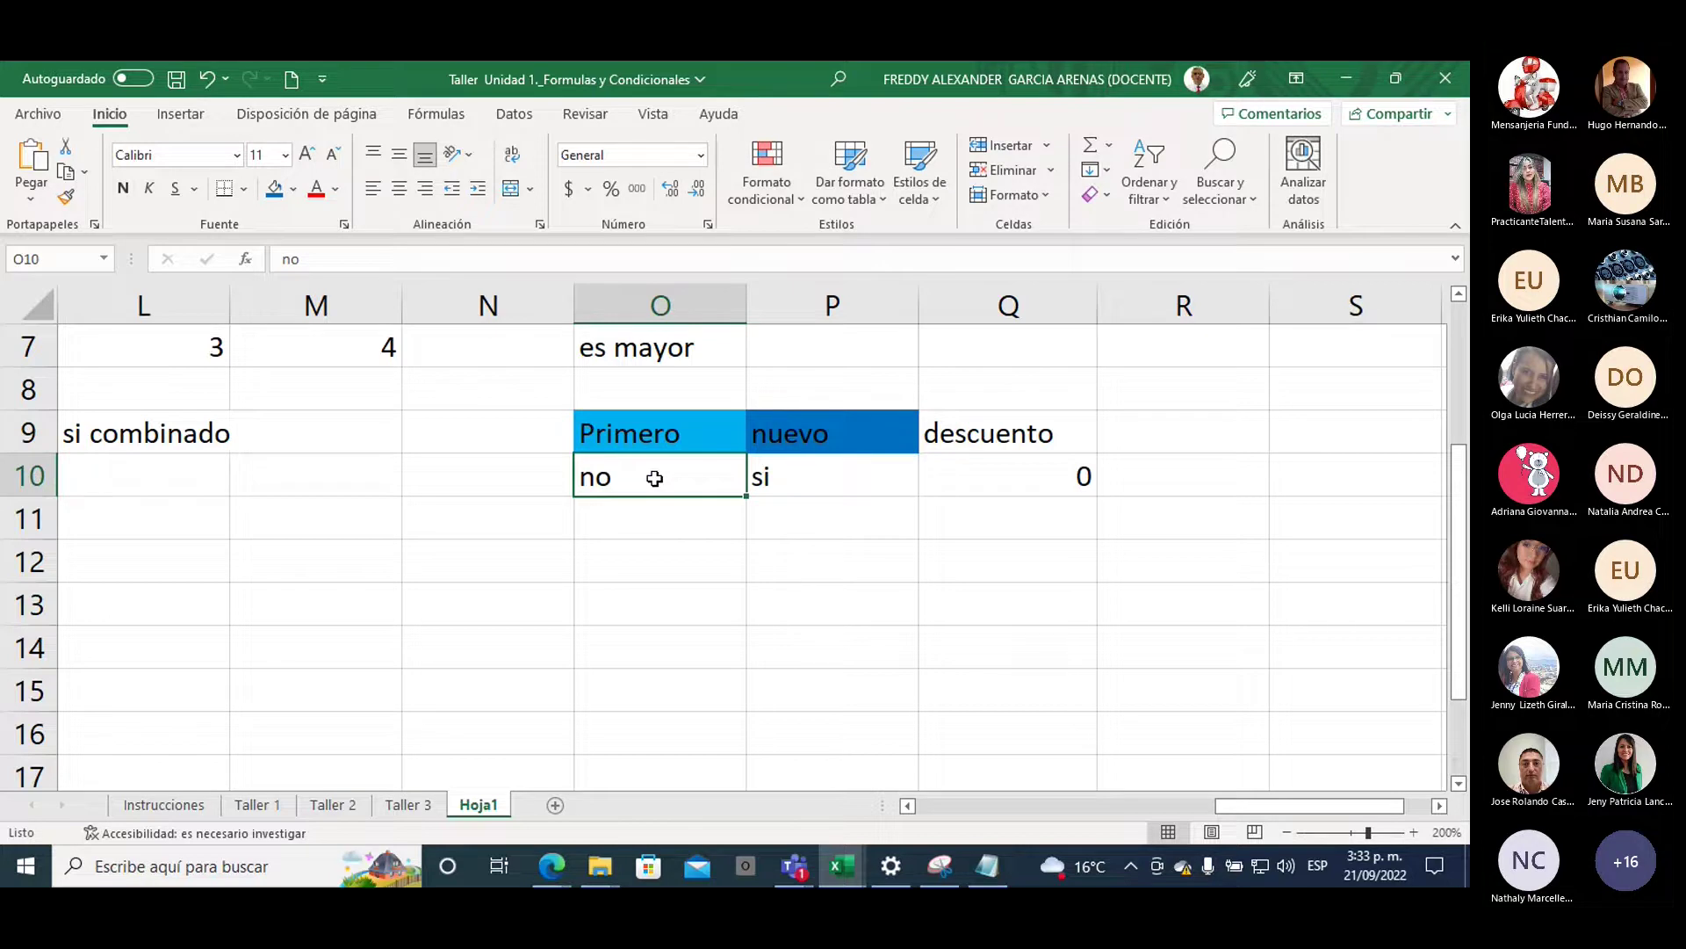
{"action": "left_click", "coordinate": [987, 482]}
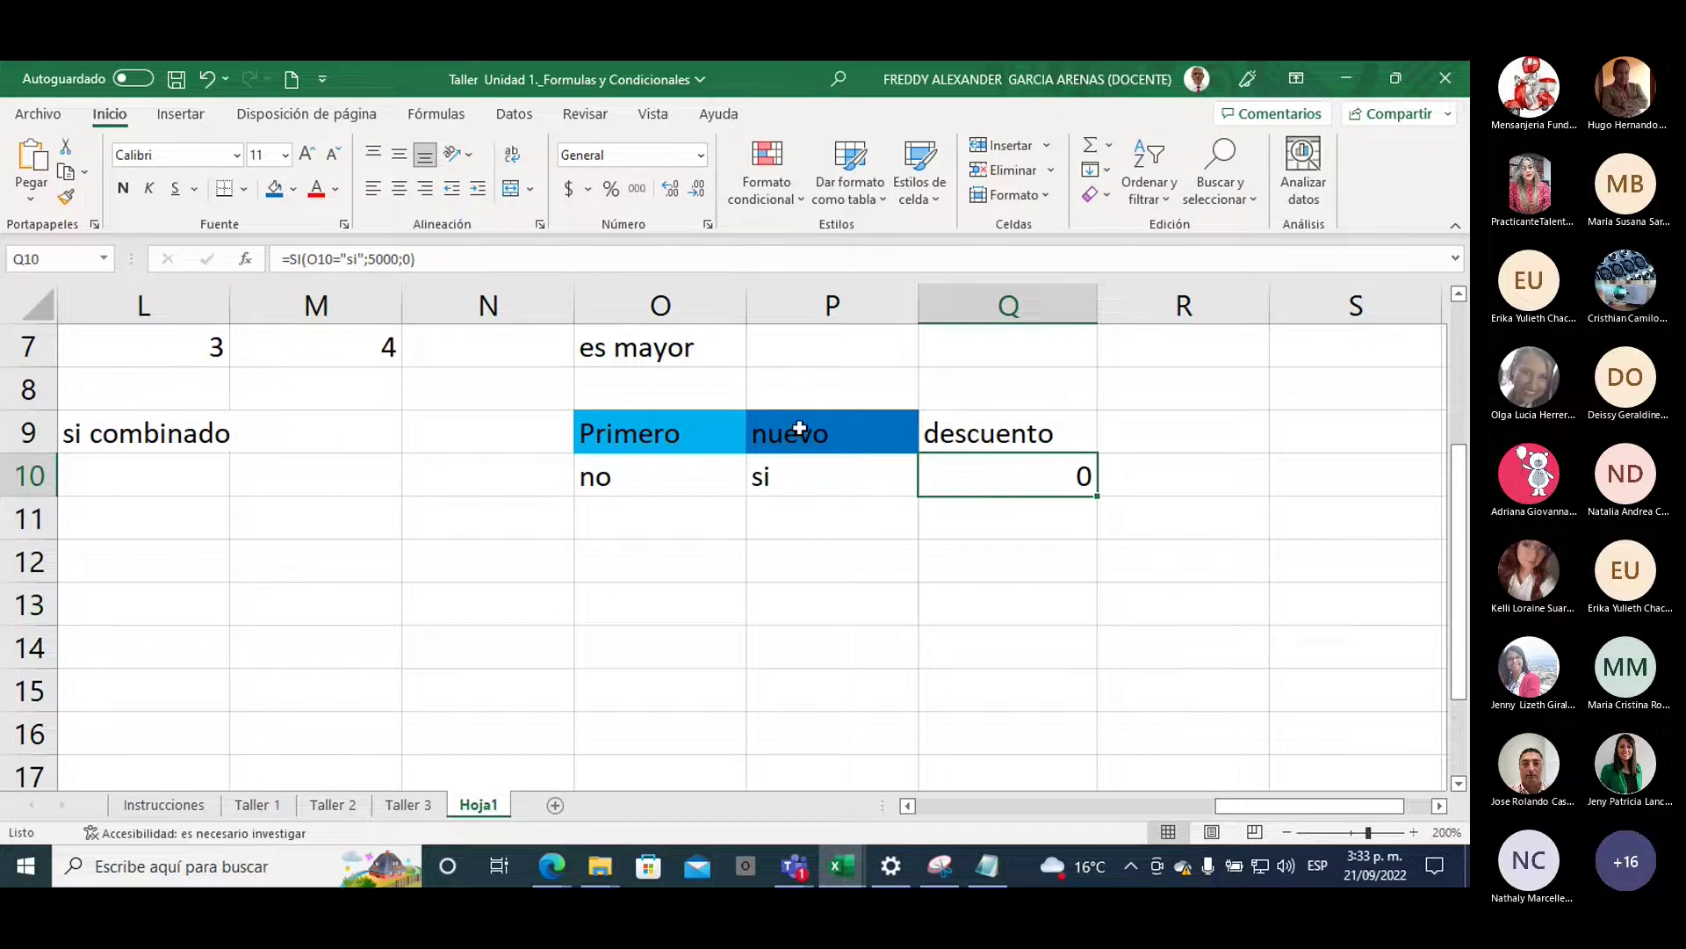
{"action": "left_click_drag", "start_coordinate": [809, 440], "coordinate": [819, 494]}
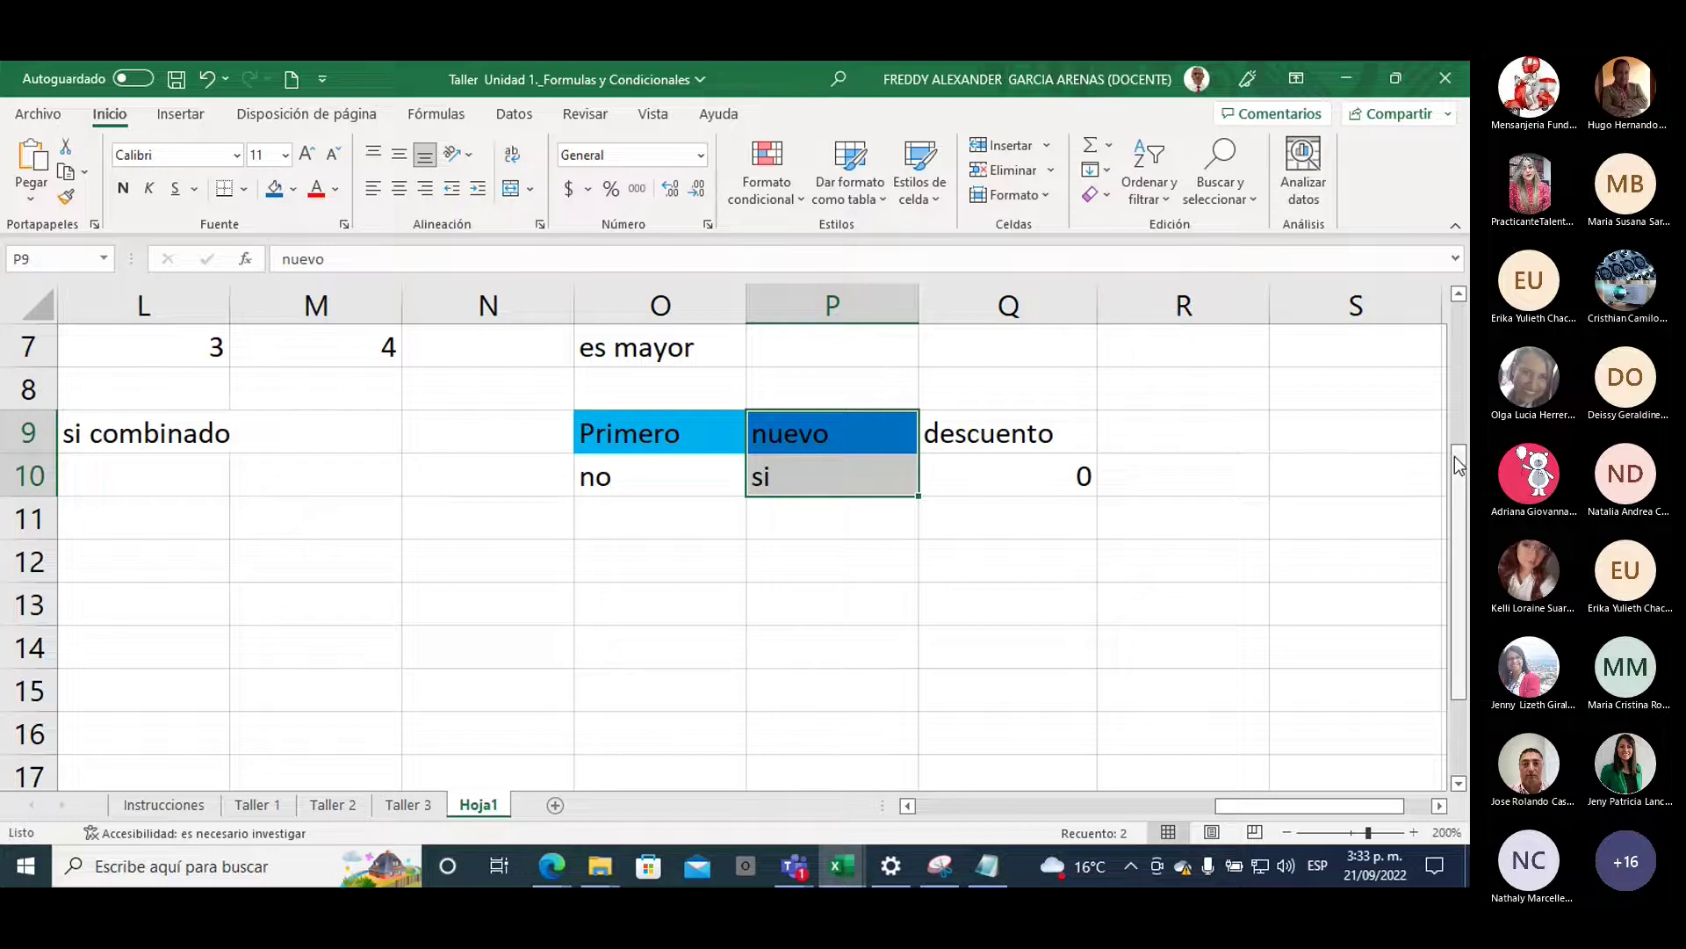
{"action": "left_click_drag", "start_coordinate": [1462, 468], "coordinate": [1463, 492]}
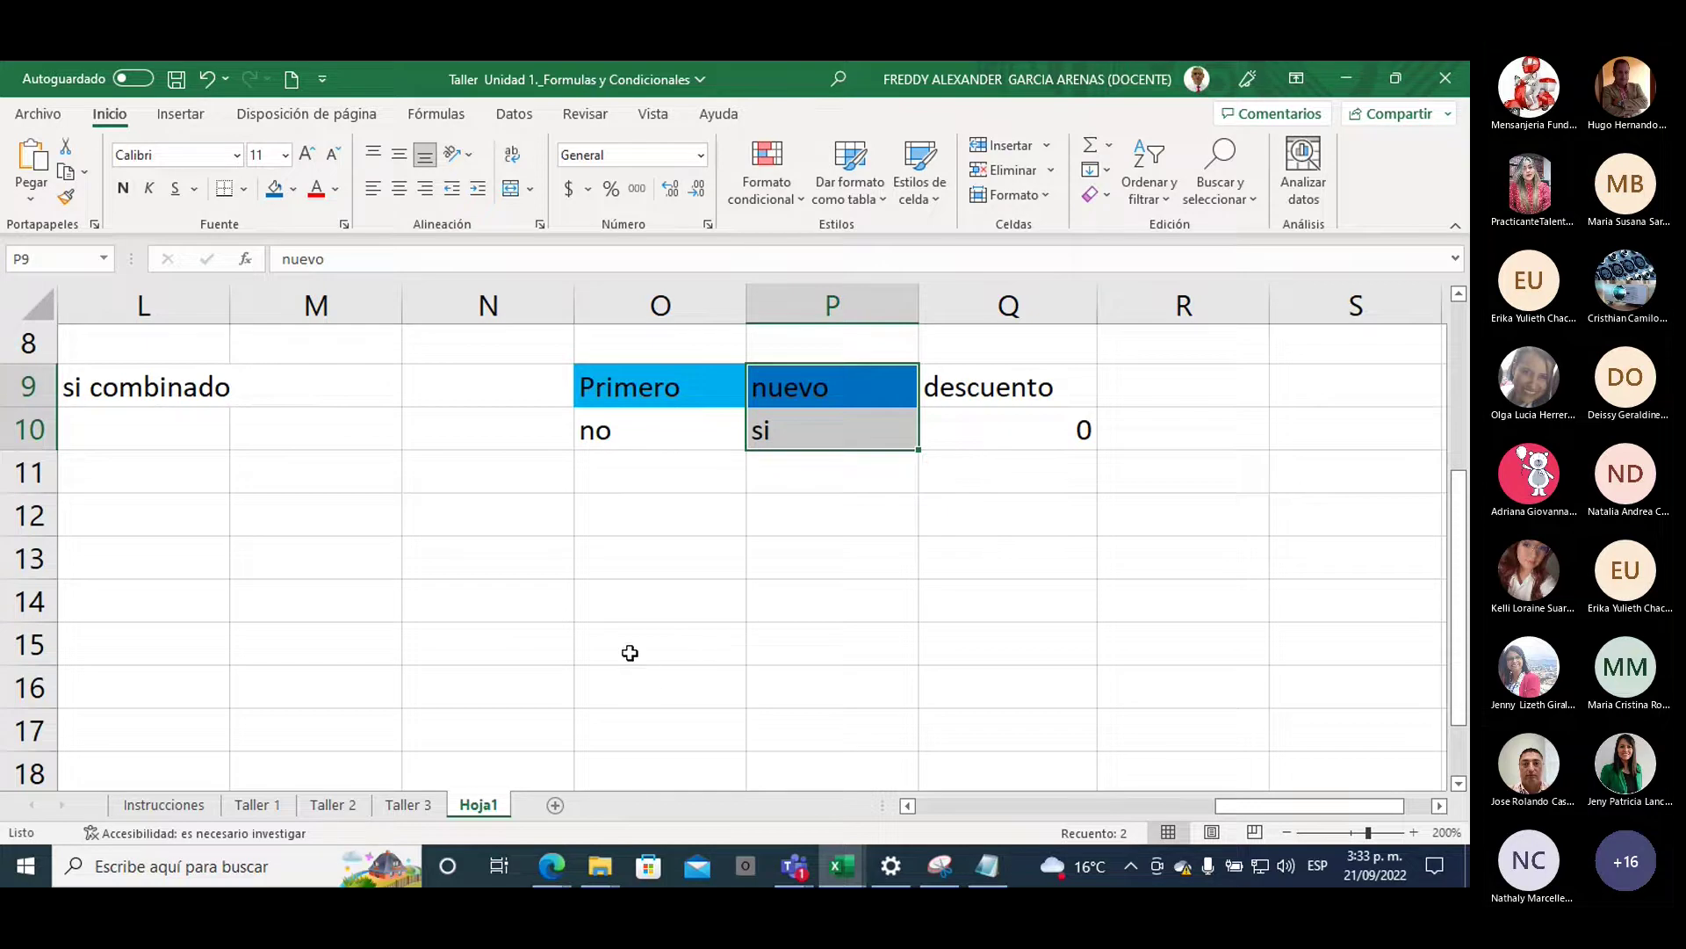
{"action": "scroll", "coordinate": [606, 648], "scroll_direction": "down", "scroll_amount": 2}
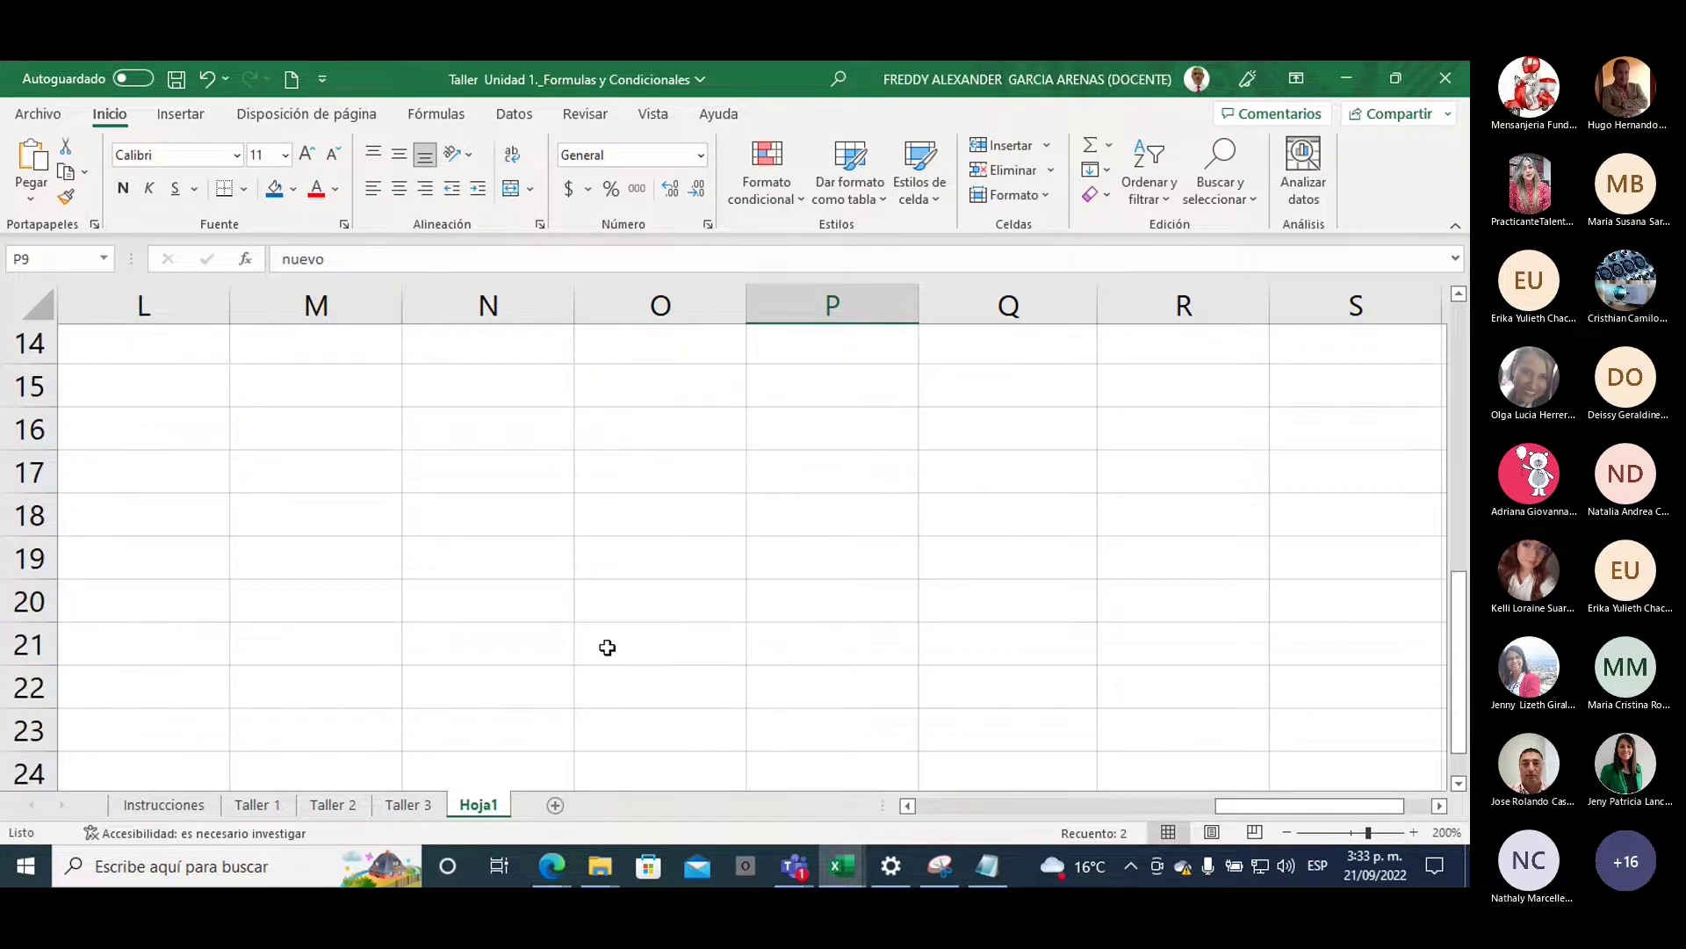
{"action": "scroll", "coordinate": [607, 647], "scroll_direction": "up", "scroll_amount": 1}
{"action": "scroll", "coordinate": [607, 648], "scroll_direction": "up", "scroll_amount": 1}
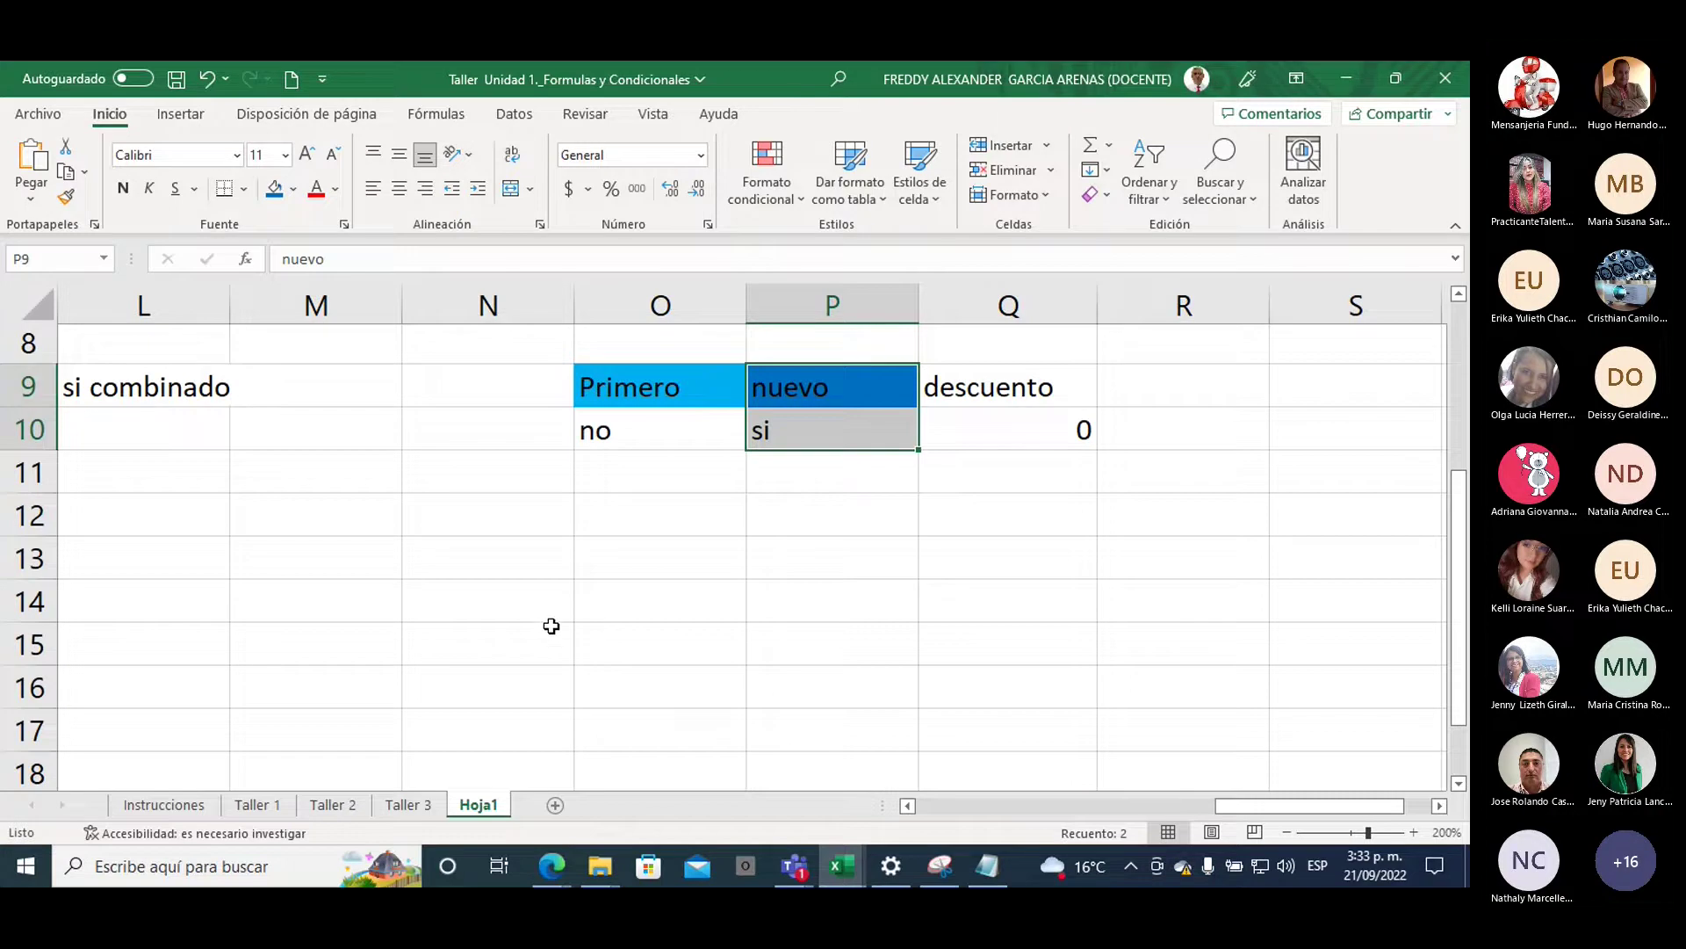
Add the headers dato 1 in N12 and dato 2 in O12
{"action": "left_click", "coordinate": [509, 523]}
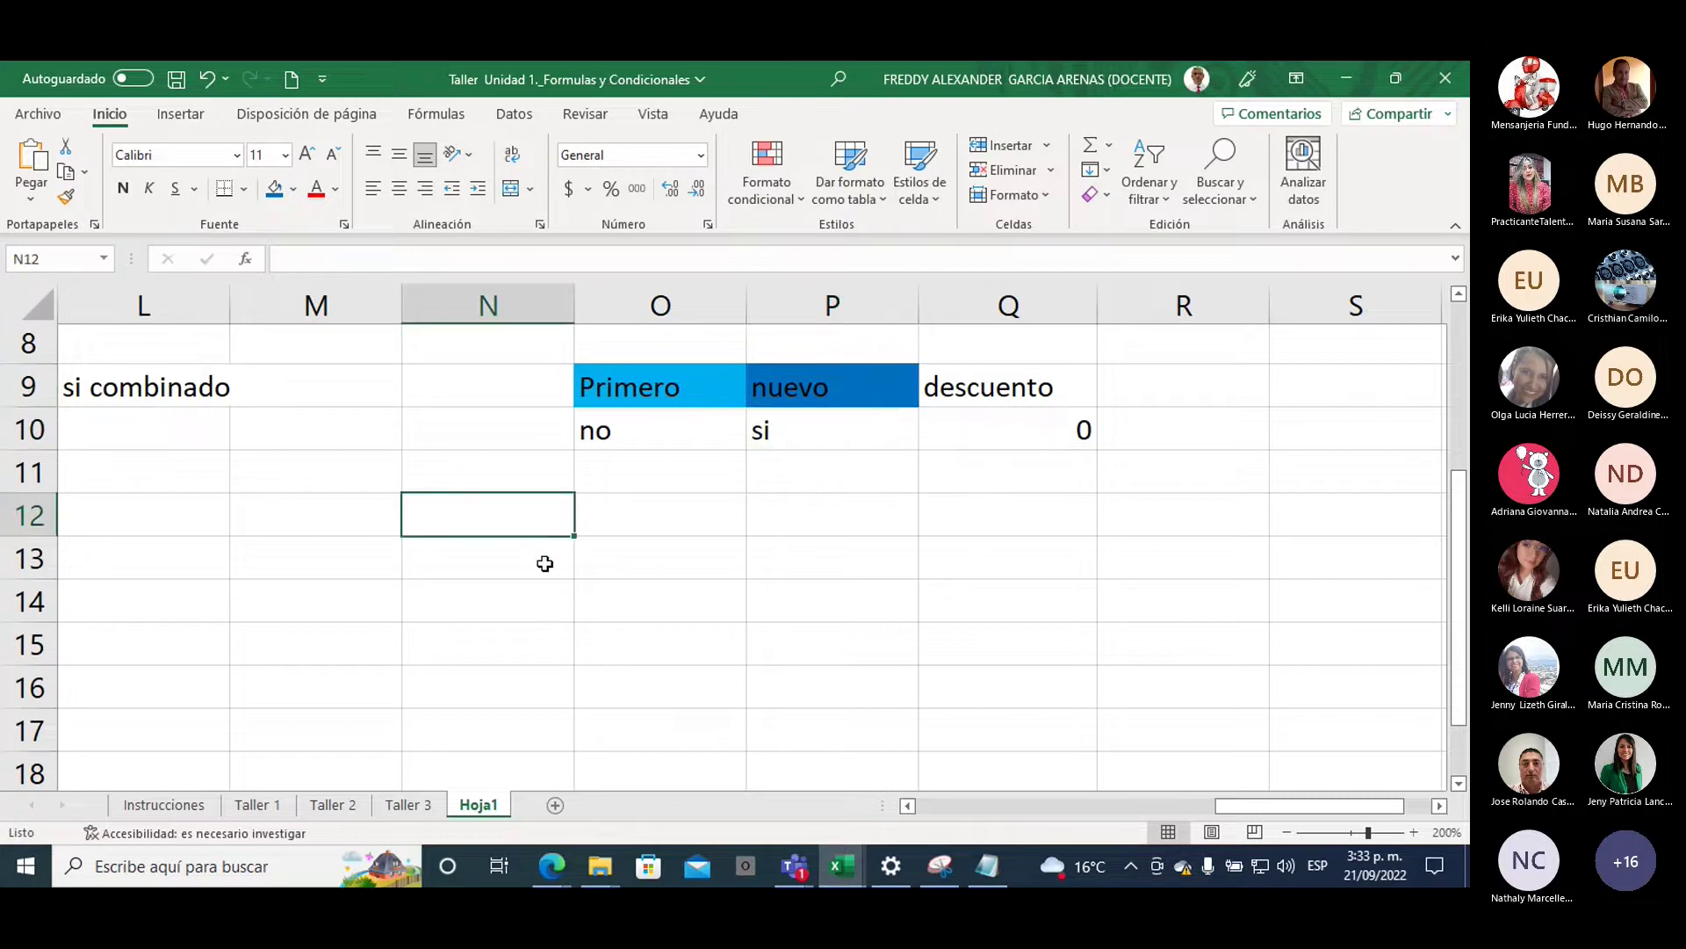
{"action": "type", "text": "dato 1"}
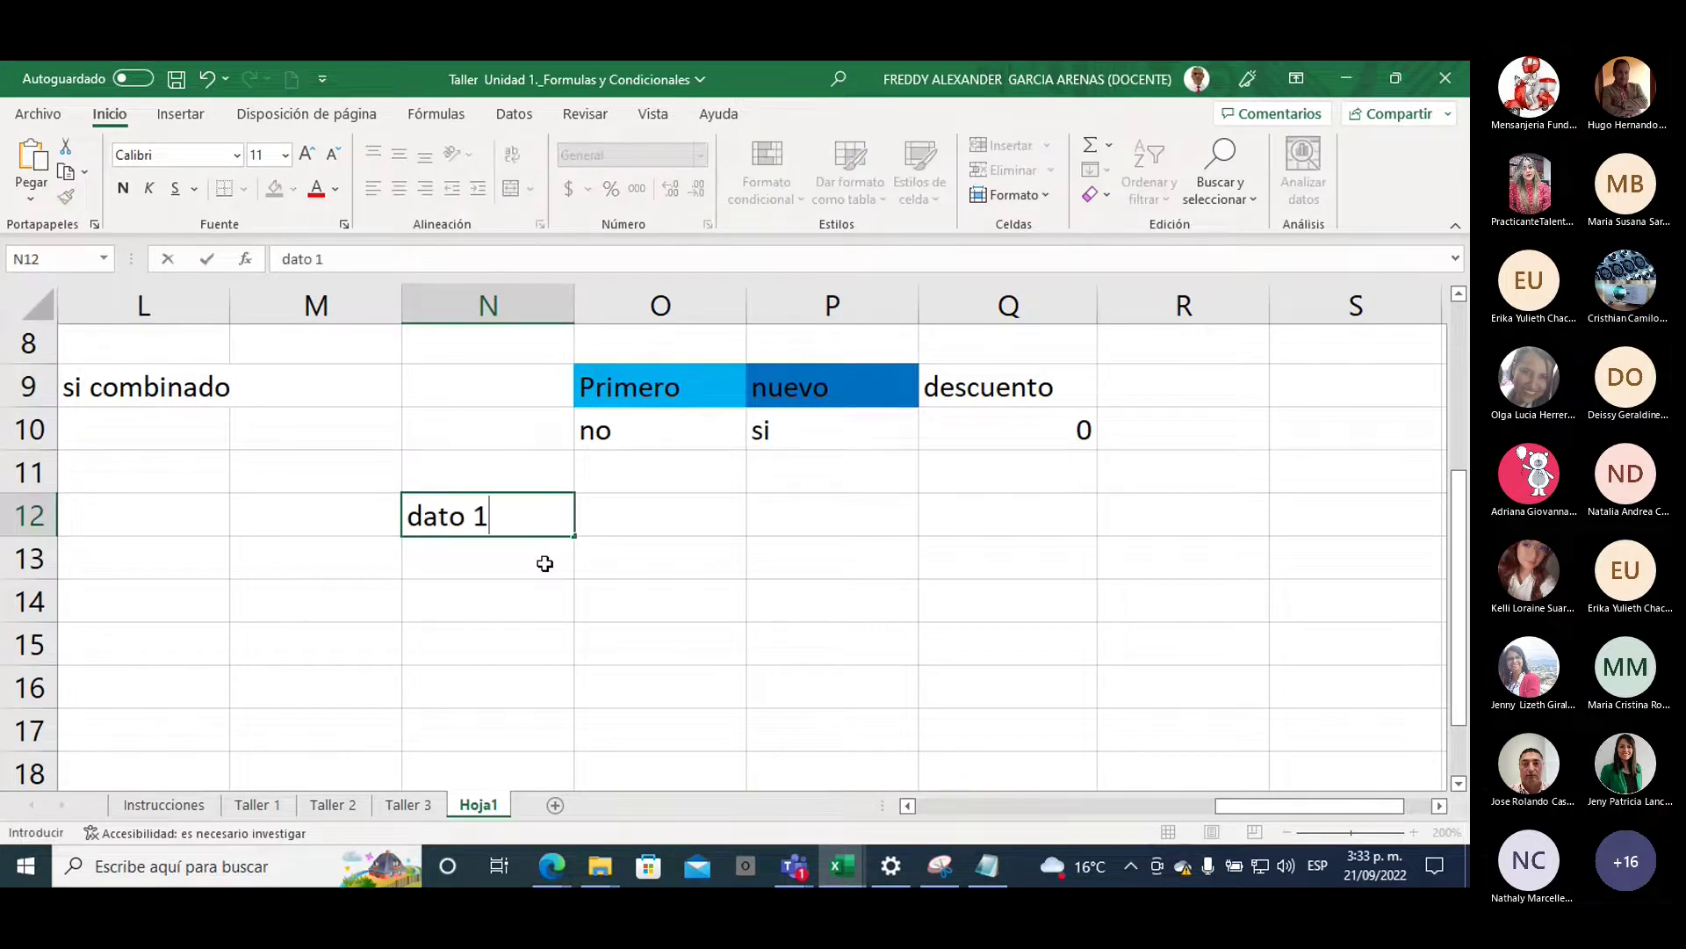
{"action": "left_click", "coordinate": [683, 518]}
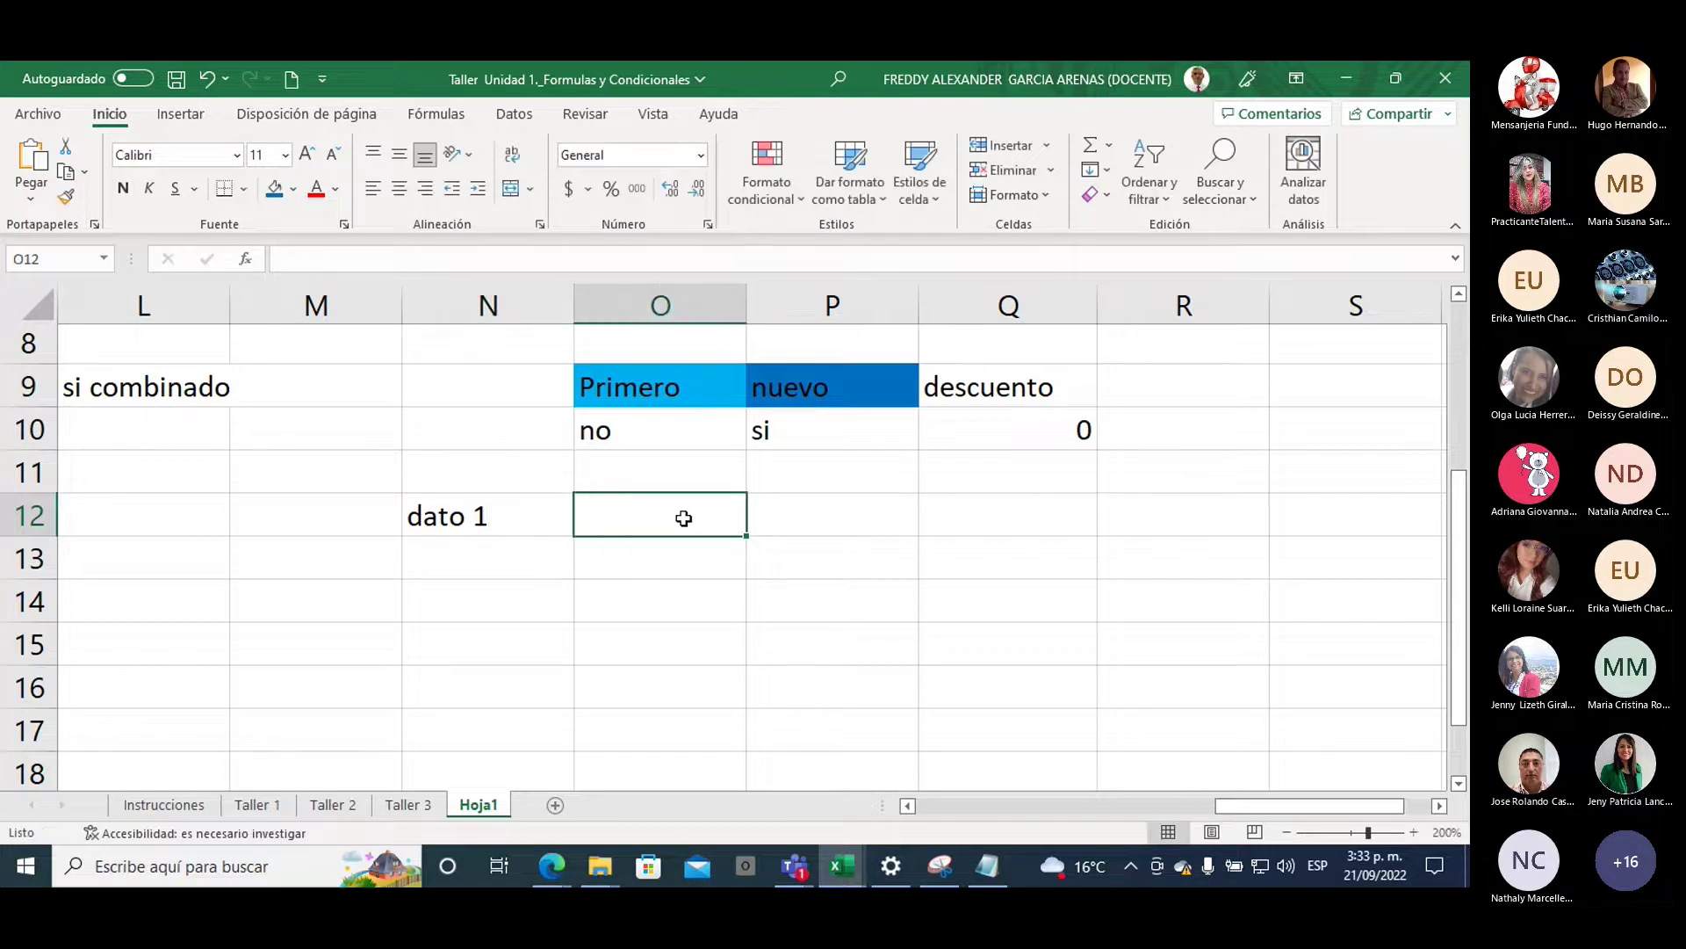
{"action": "type", "text": "dato 2"}
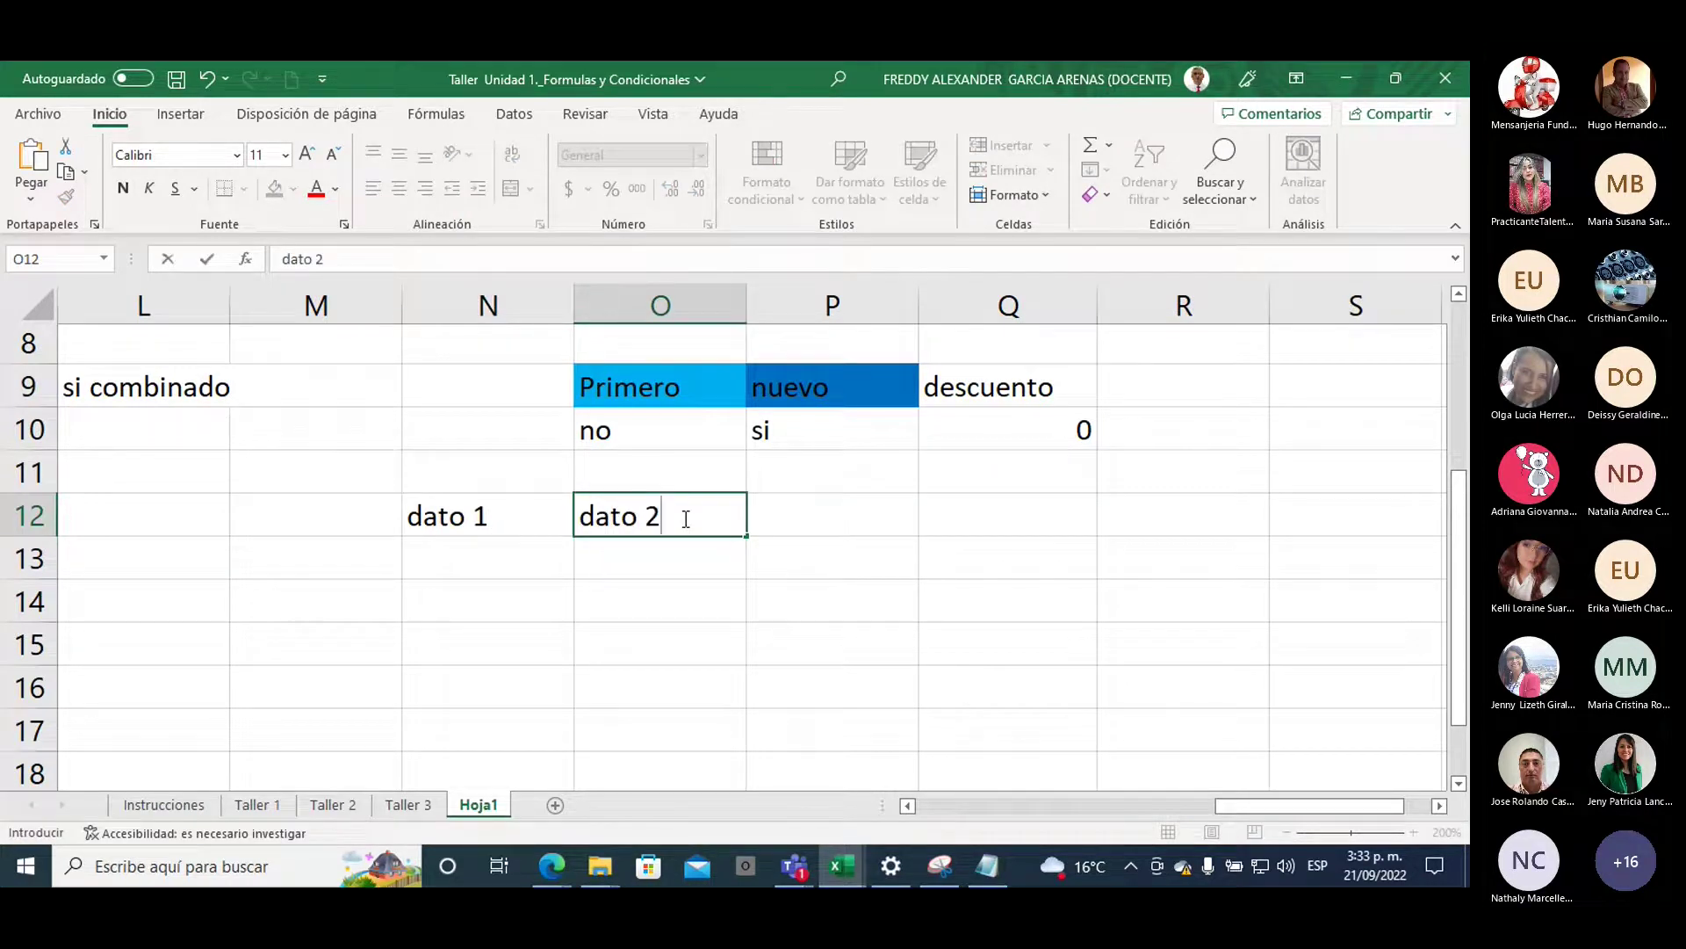
{"action": "left_click", "coordinate": [481, 559]}
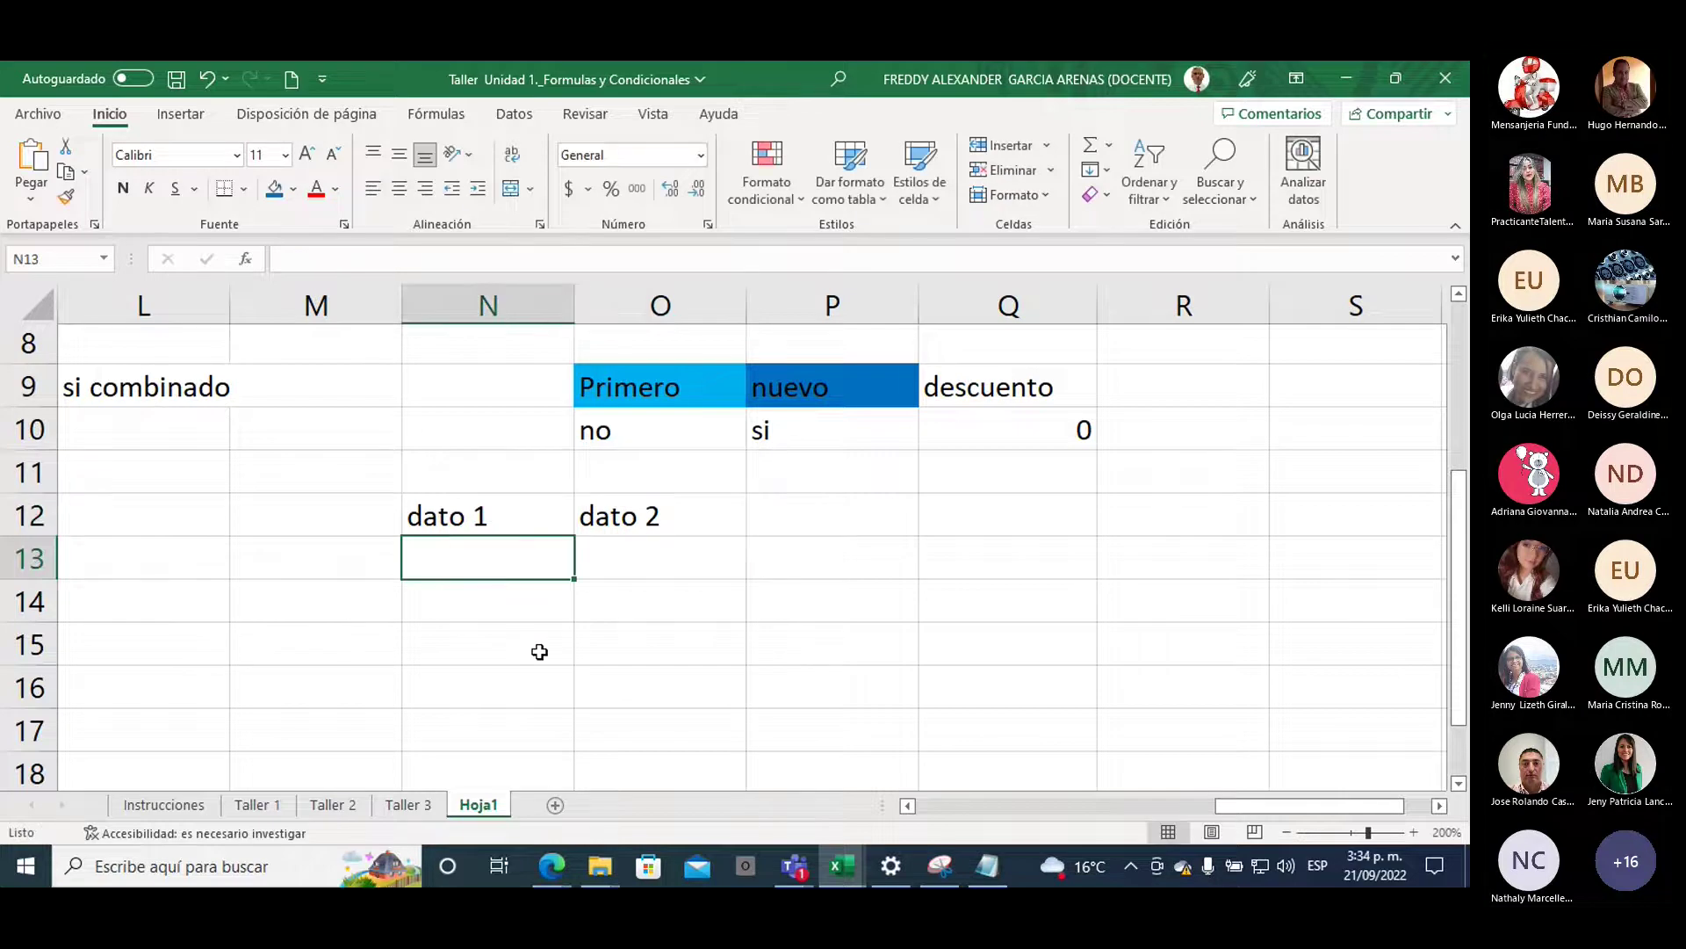
Fill row 13 with VERDADERO/FALSO and row 14 with FALSO/VERDADERO
{"action": "type", "text": "verdader"}
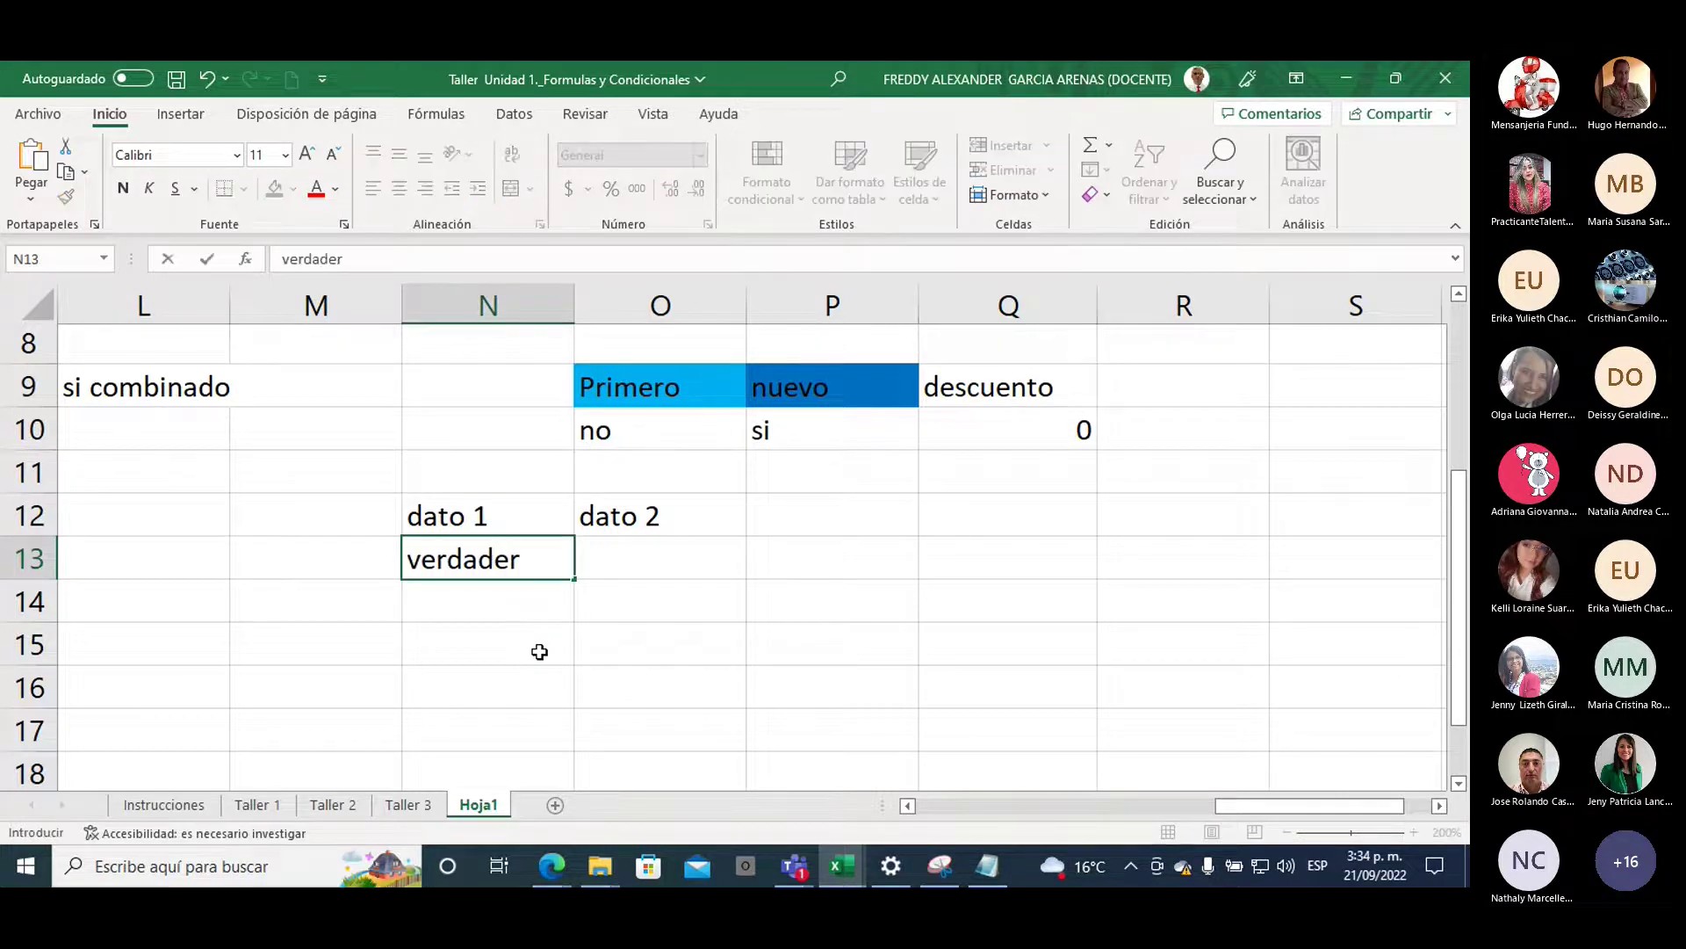
{"action": "type", "text": "o"}
{"action": "left_click", "coordinate": [610, 554]}
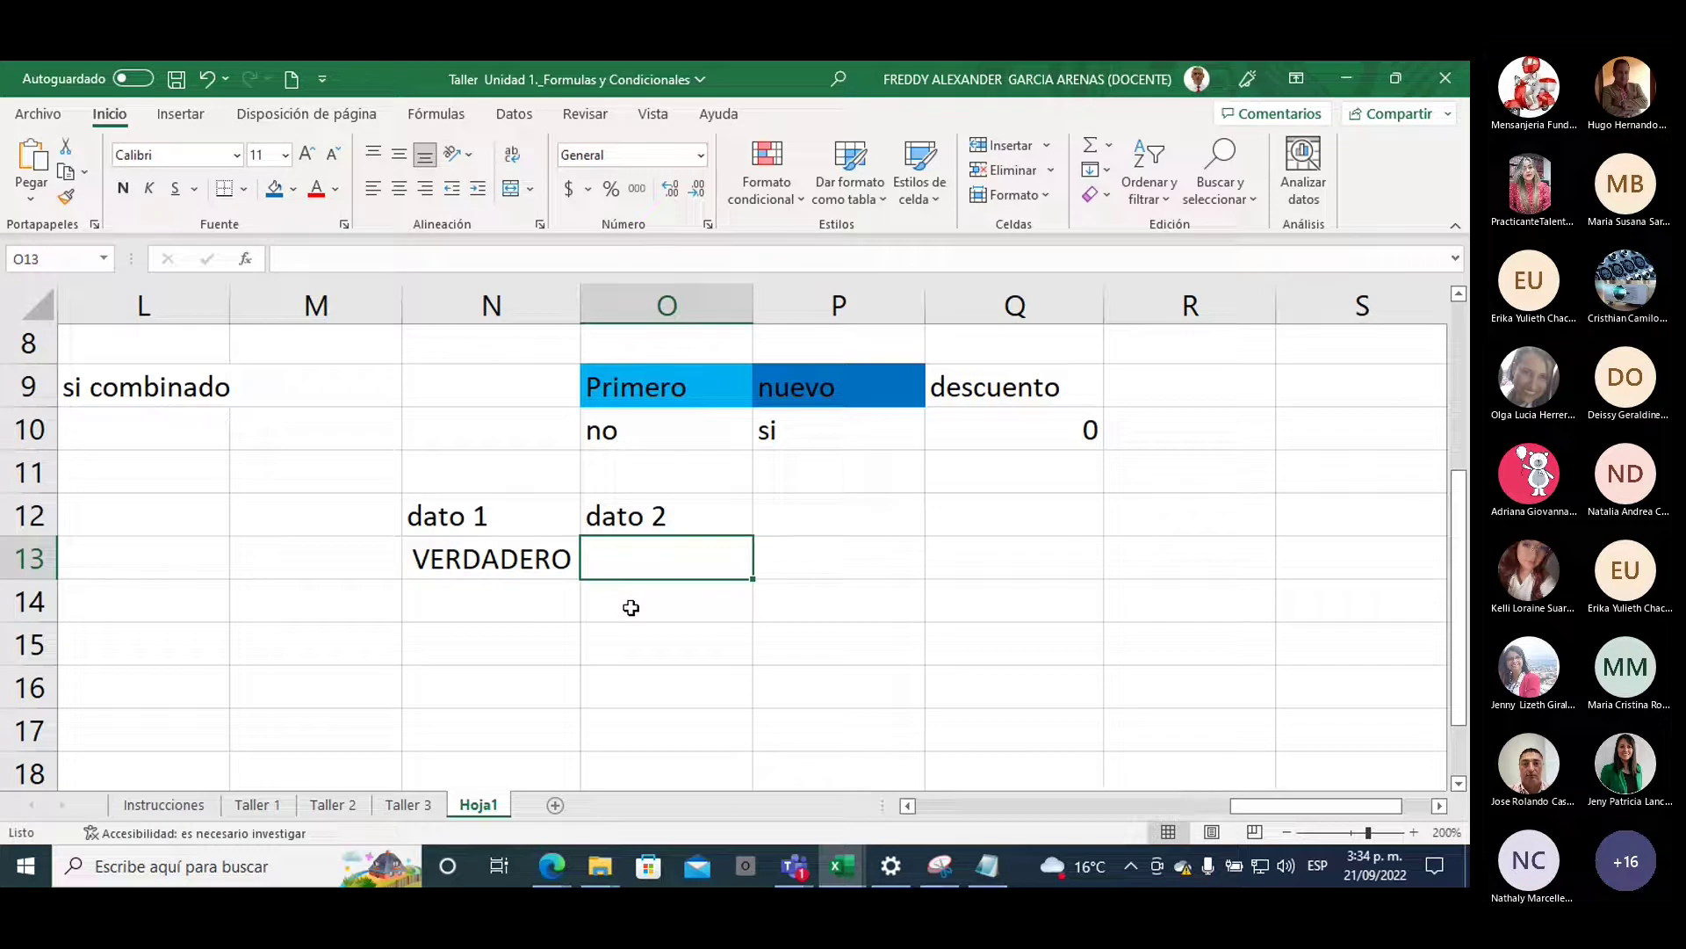
{"action": "type", "text": "falso"}
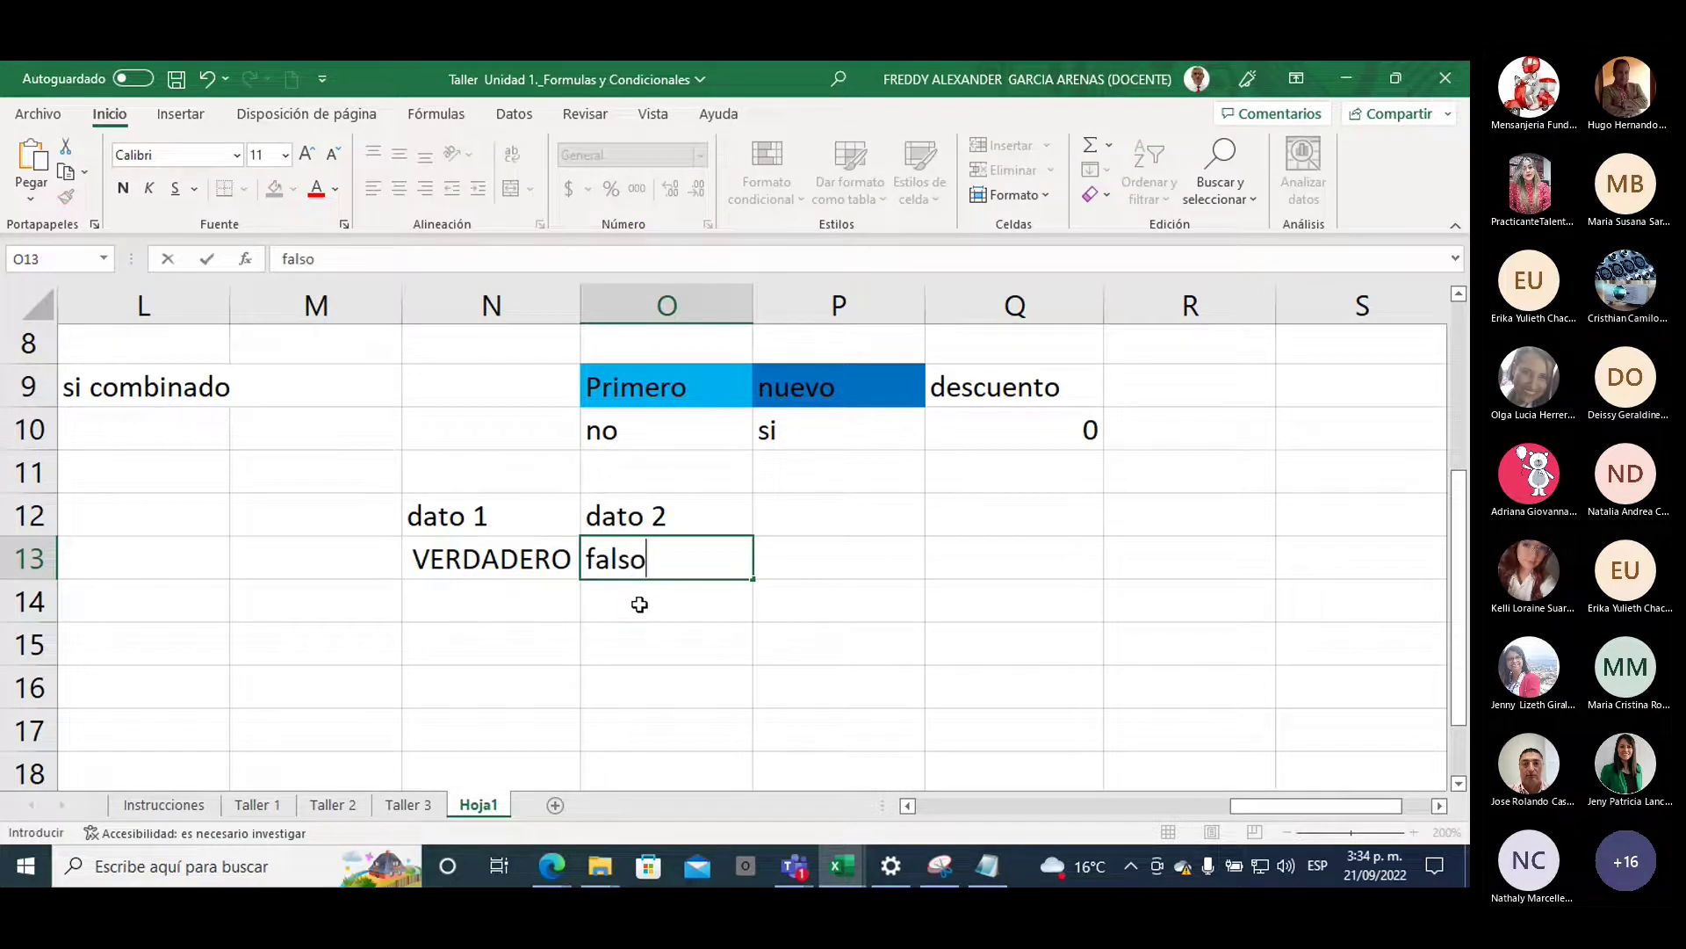
{"action": "left_click", "coordinate": [632, 606]}
{"action": "left_click", "coordinate": [453, 601]}
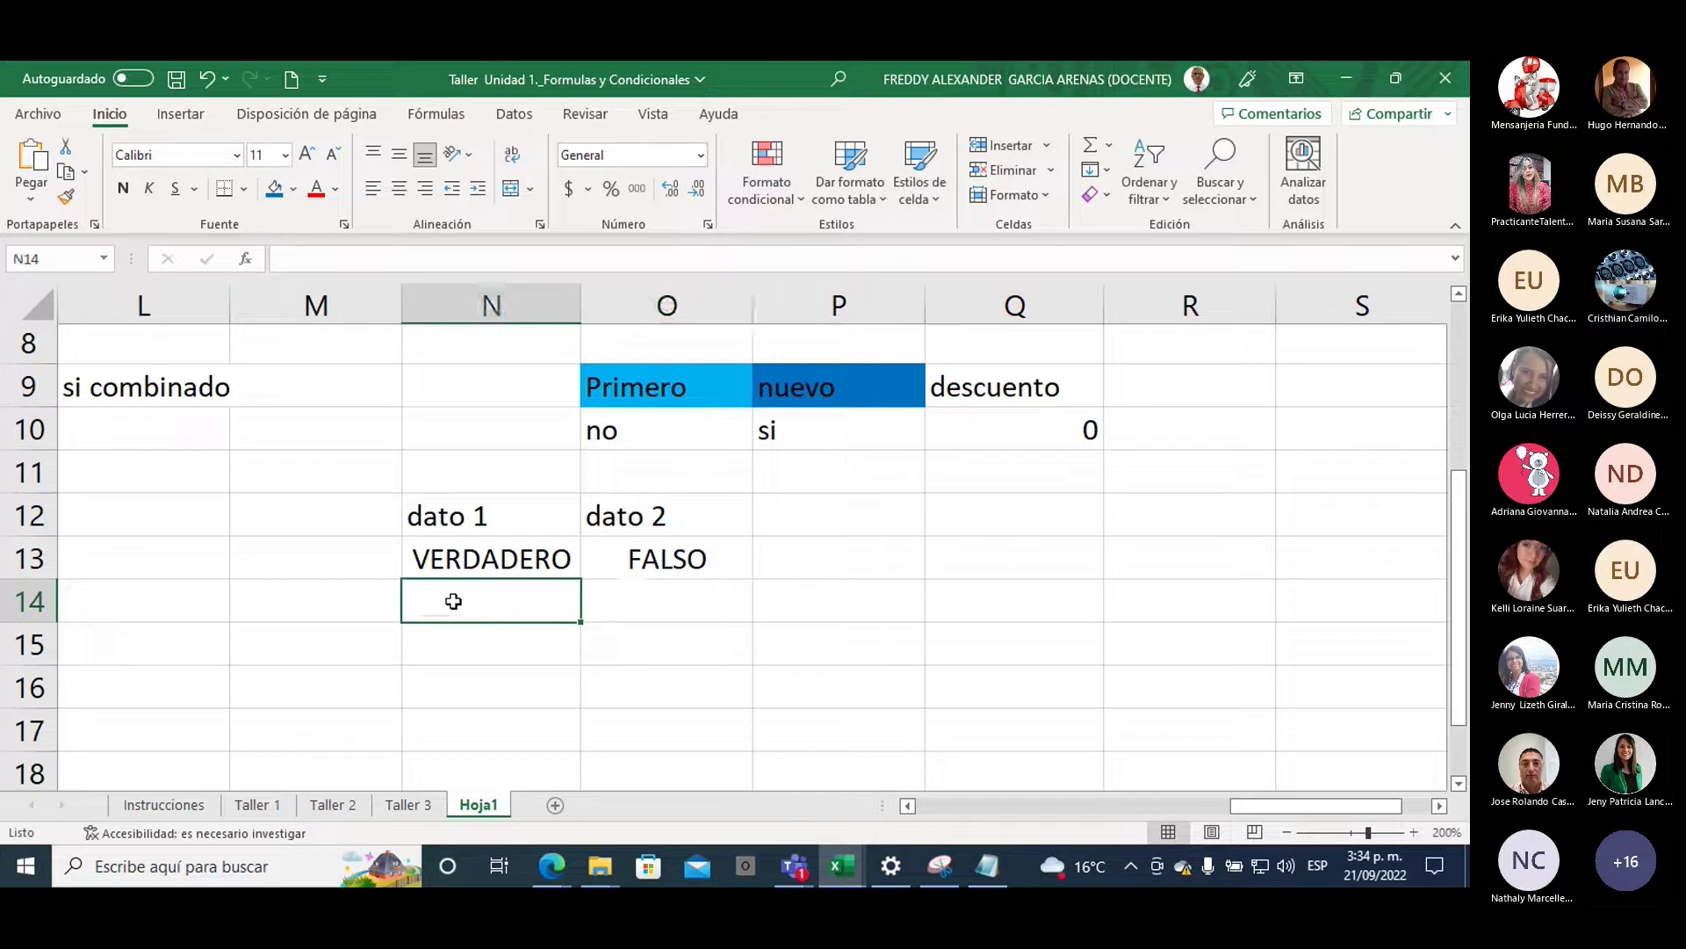
{"action": "type", "text": "fals"}
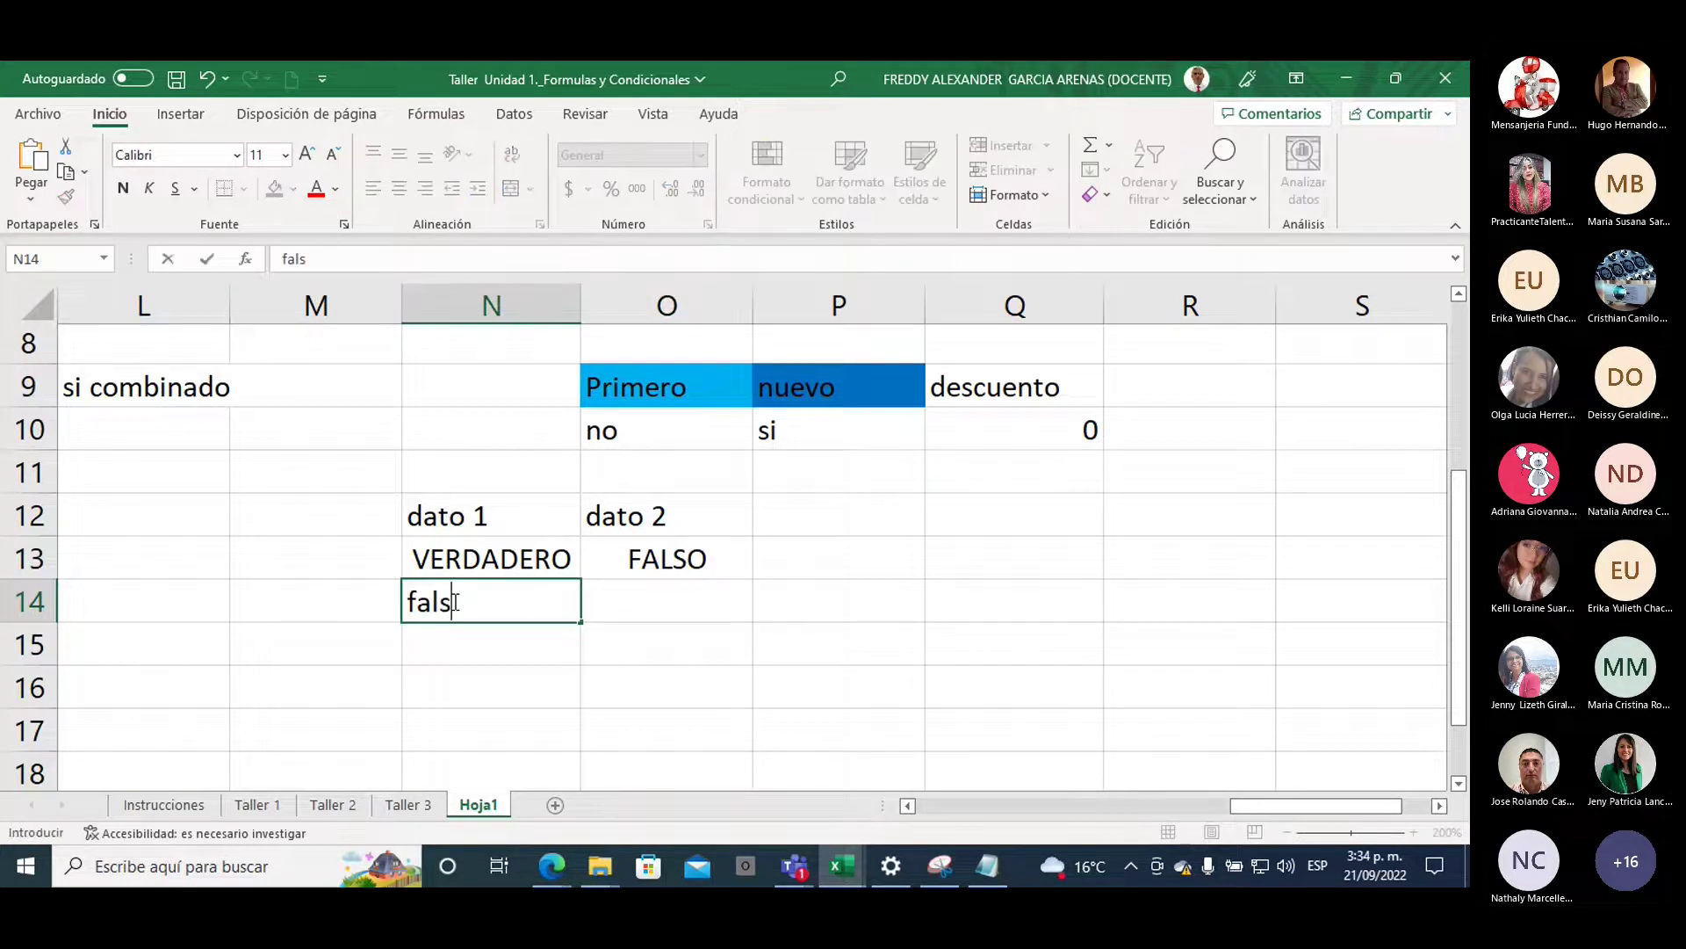
{"action": "type", "text": "o"}
{"action": "left_click", "coordinate": [661, 590]}
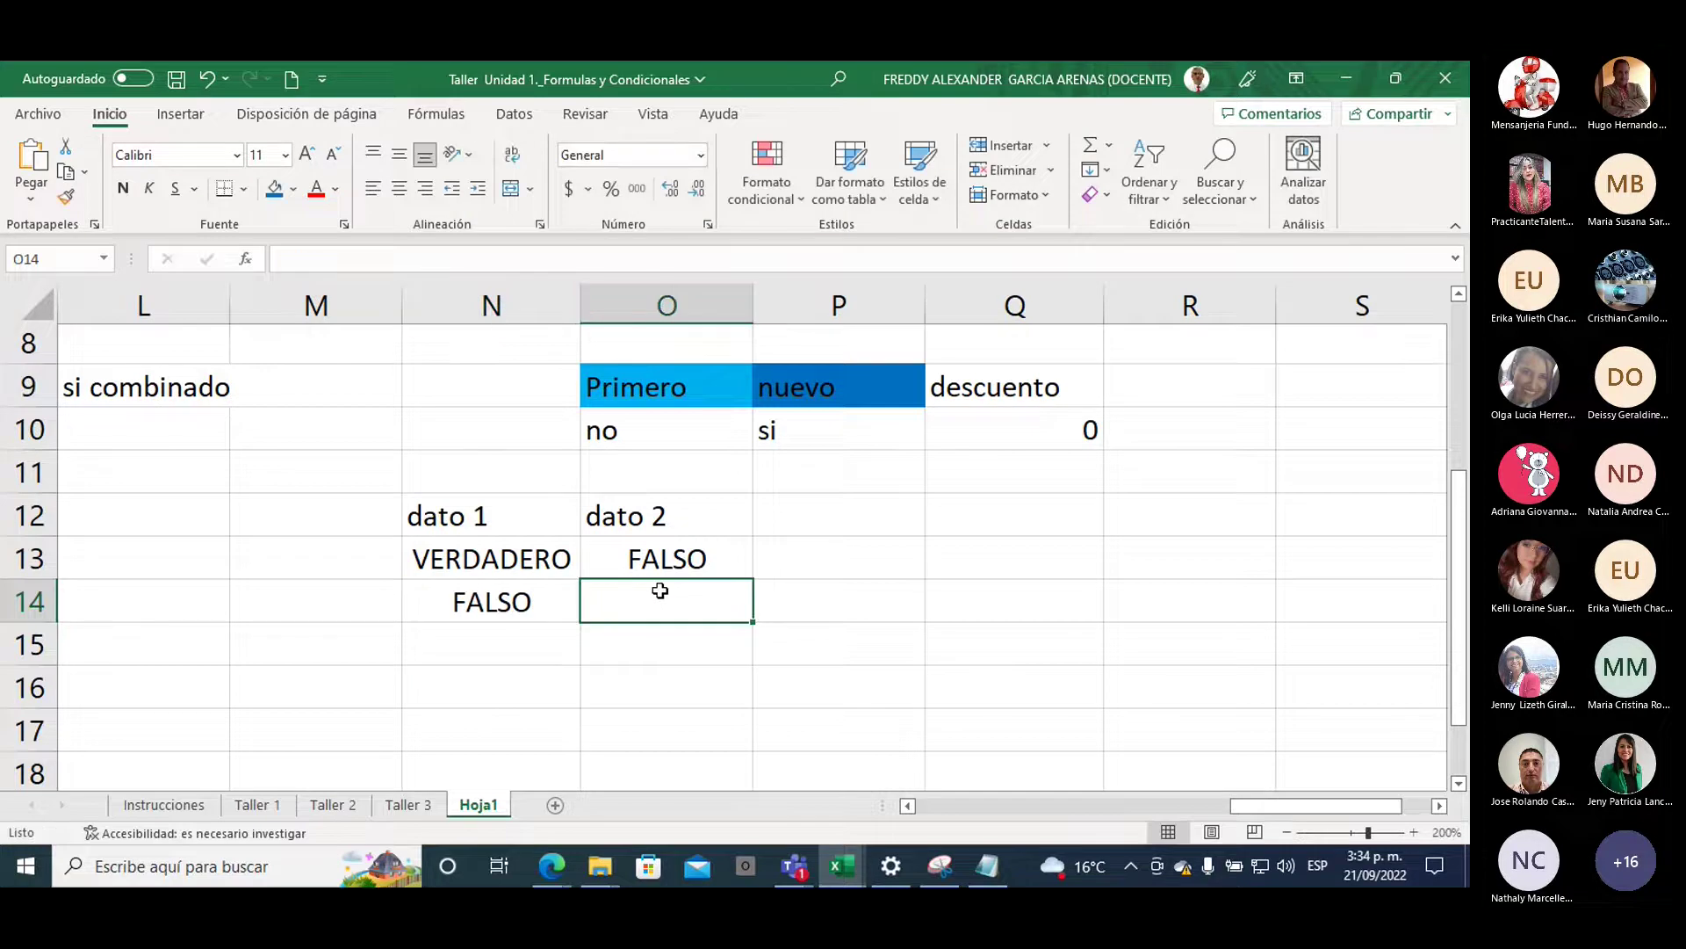
{"action": "type", "text": "verd"}
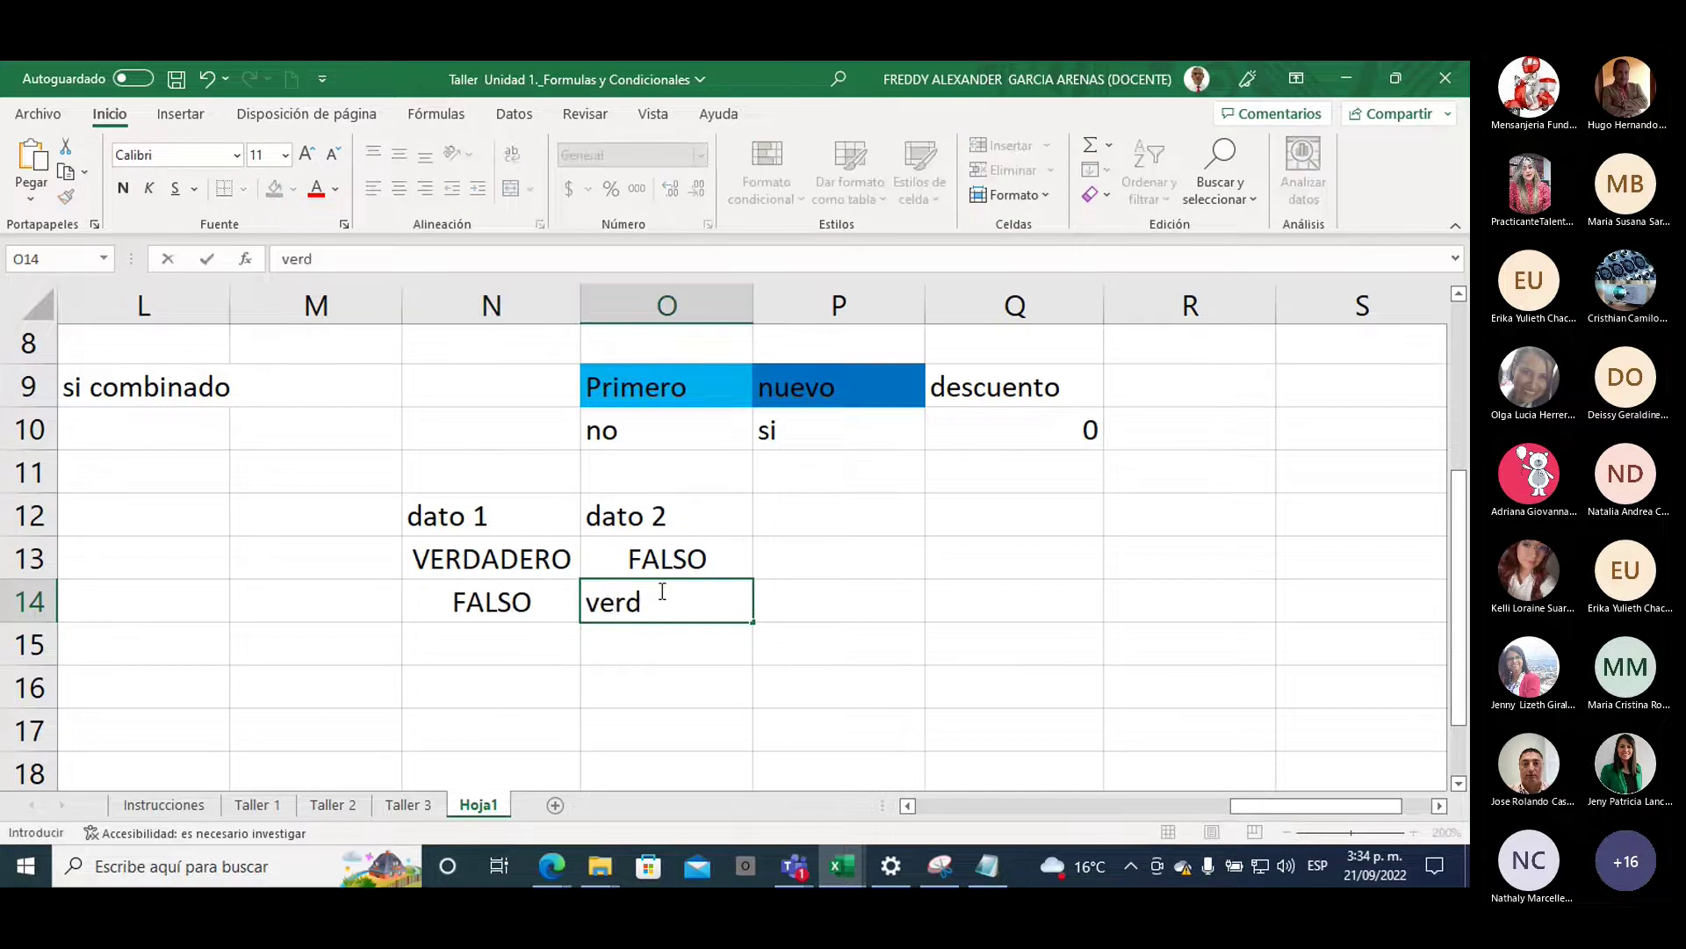
{"action": "type", "text": "adero"}
{"action": "left_click", "coordinate": [771, 639]}
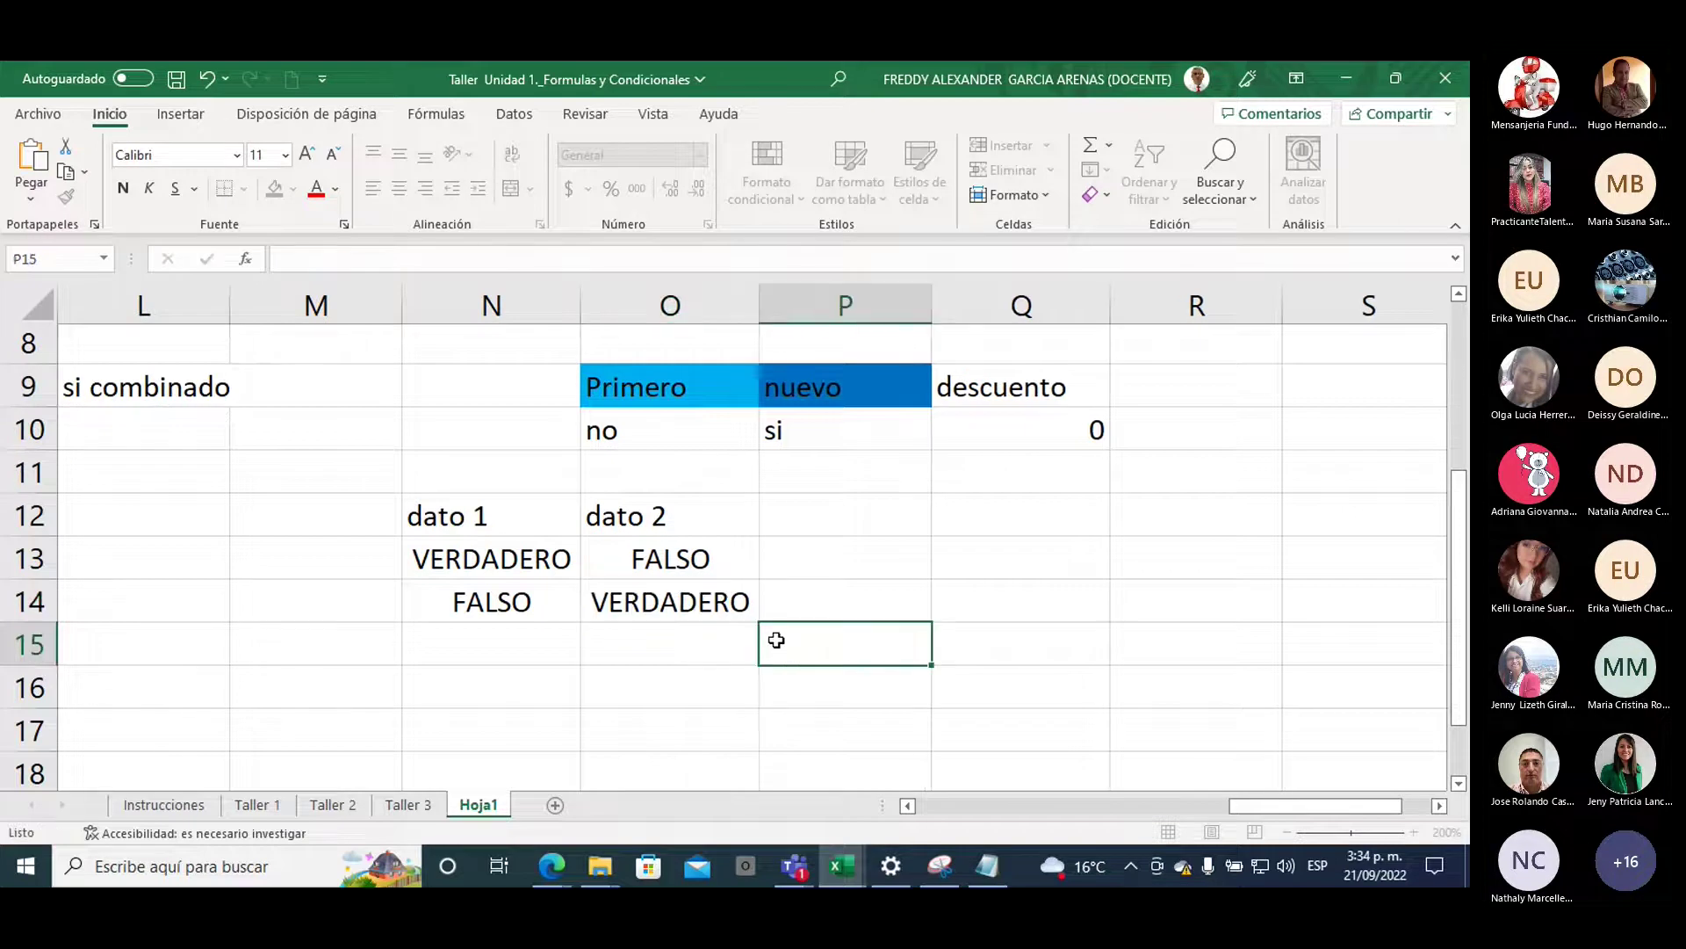
Fill row 15 with FALSO in both N15 and O15
{"action": "left_click_drag", "start_coordinate": [478, 516], "coordinate": [471, 597]}
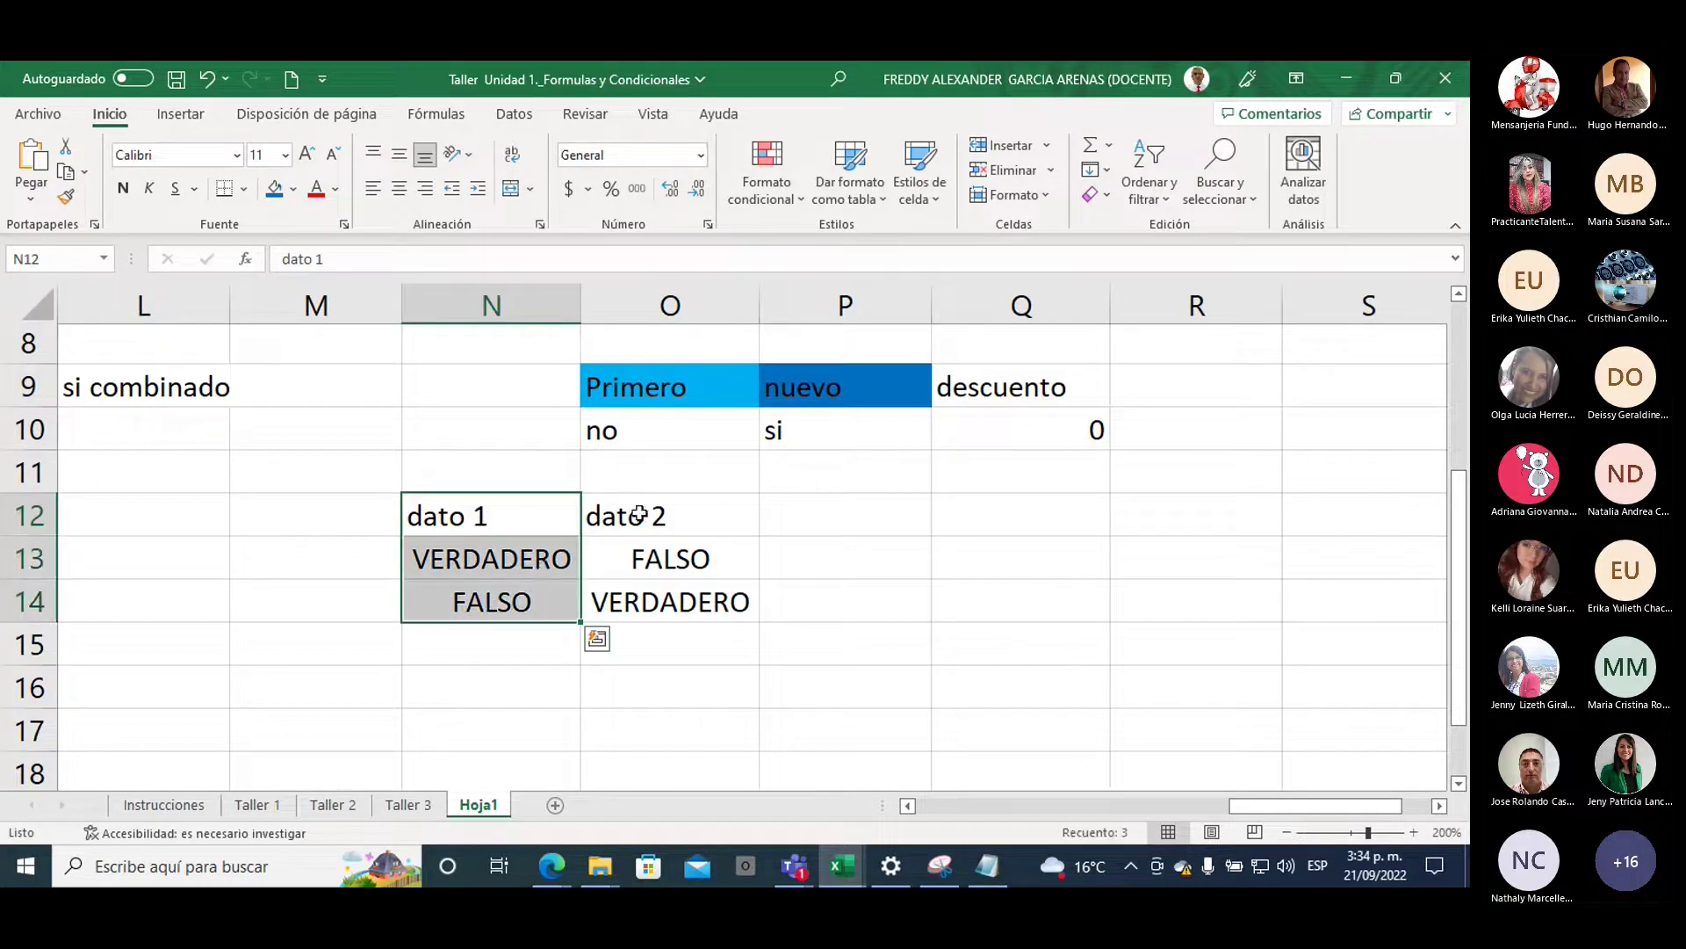
{"action": "left_click_drag", "start_coordinate": [638, 513], "coordinate": [645, 601]}
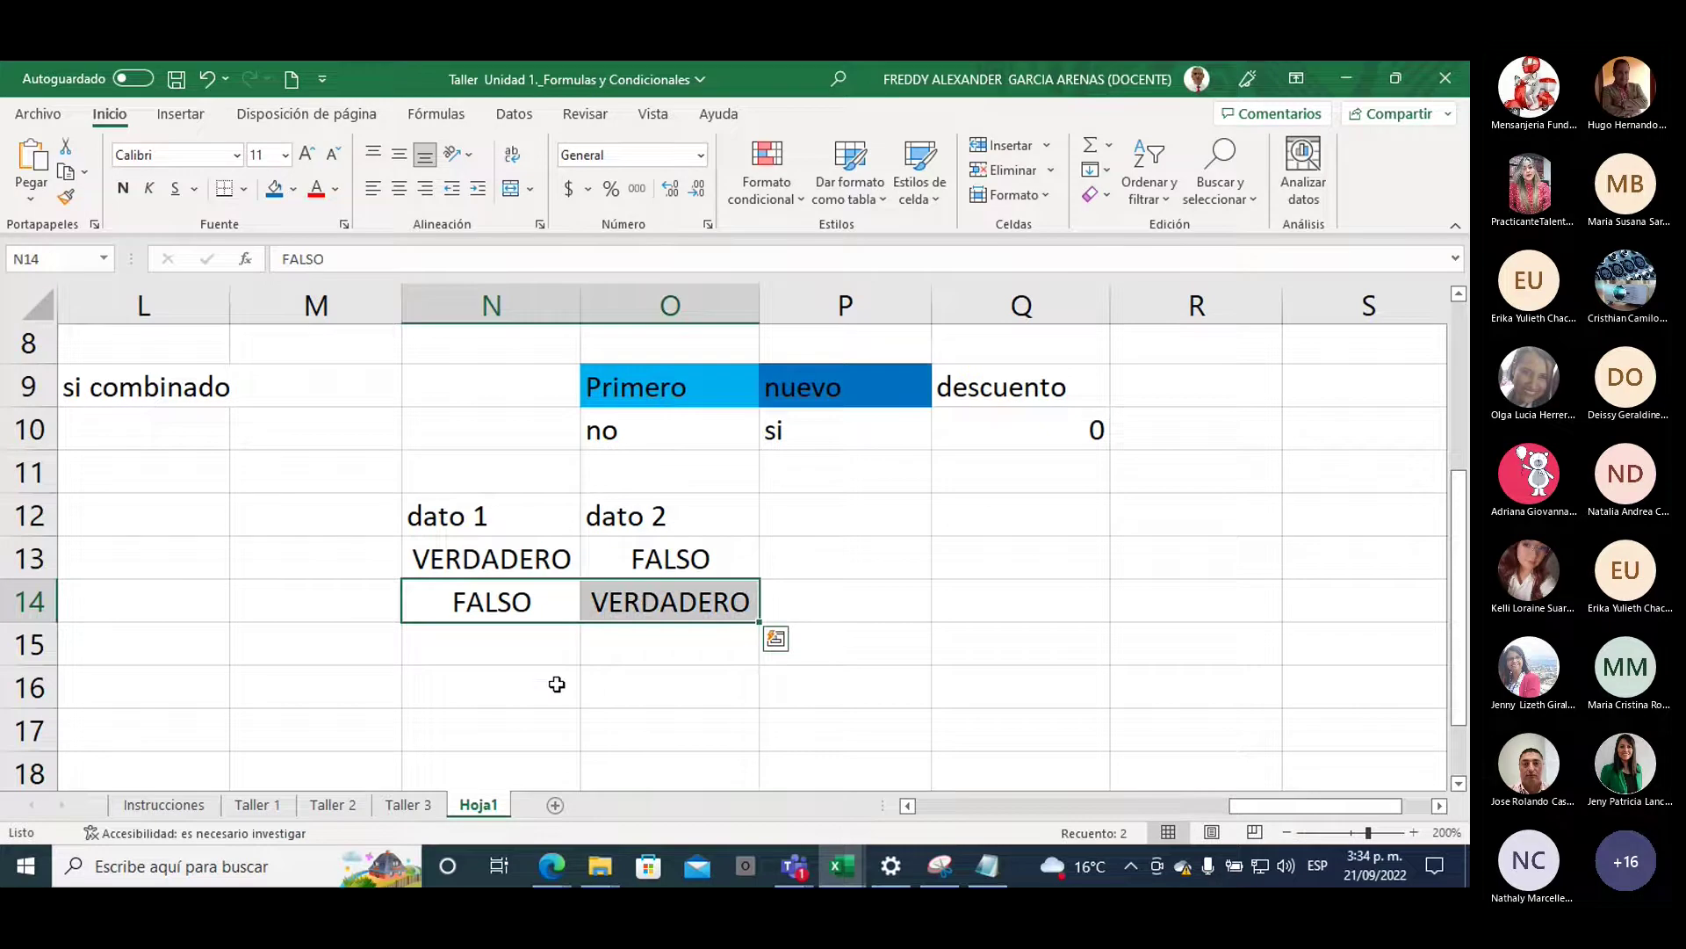
{"action": "left_click", "coordinate": [495, 648]}
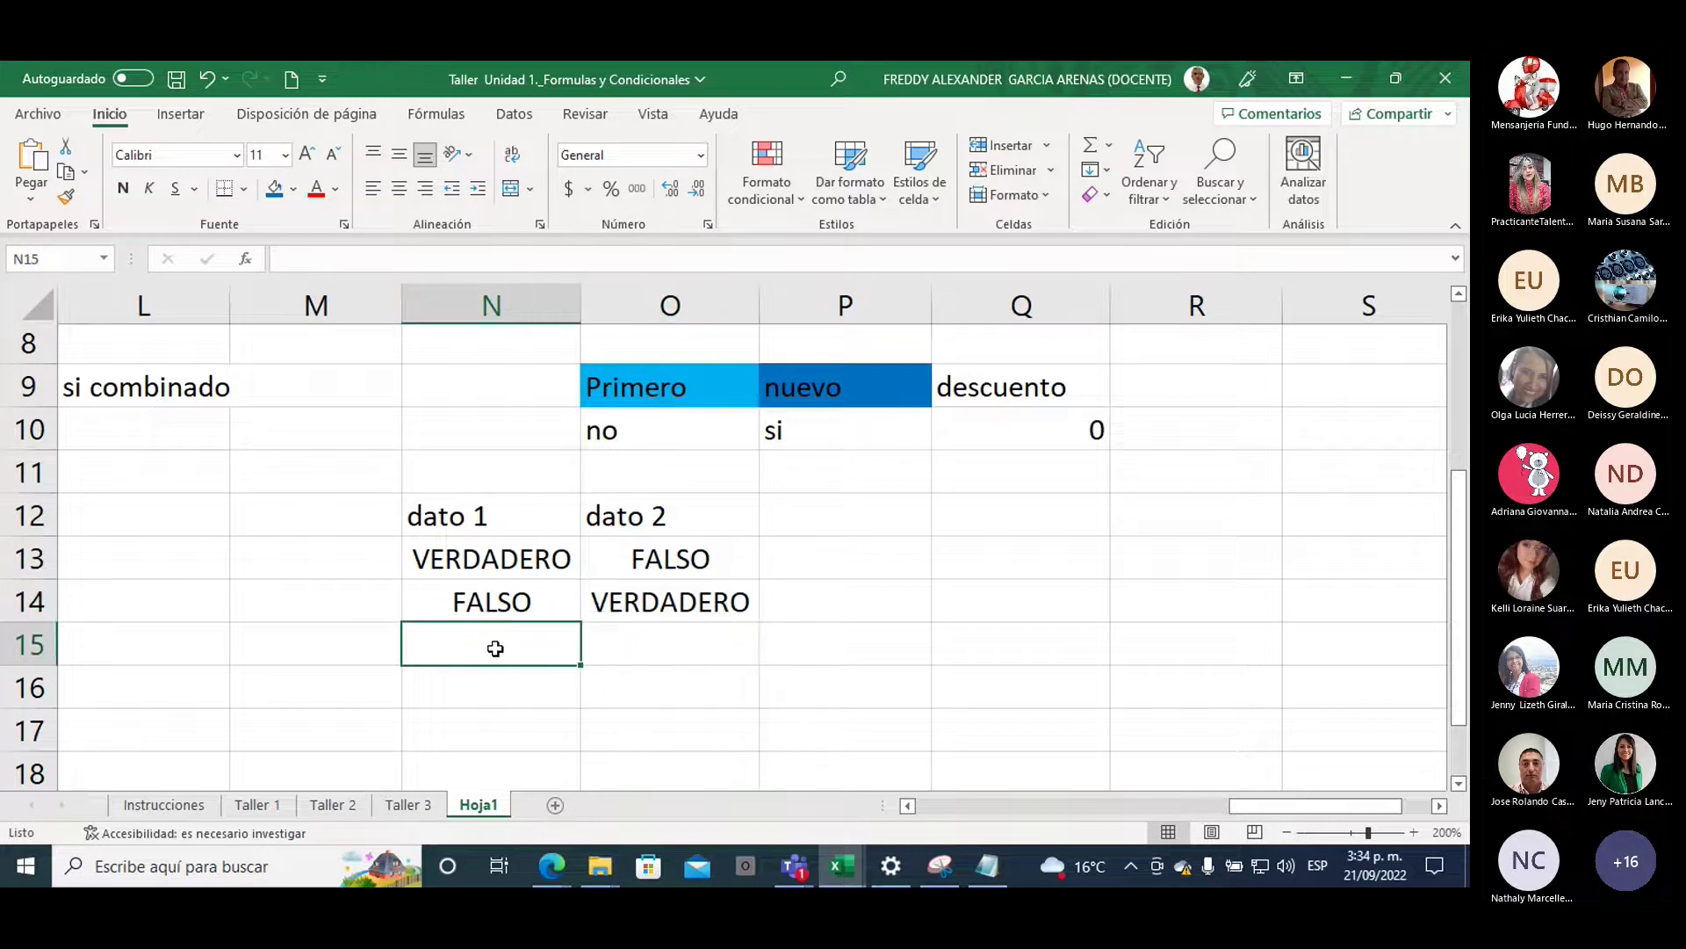
{"action": "type", "text": "falso"}
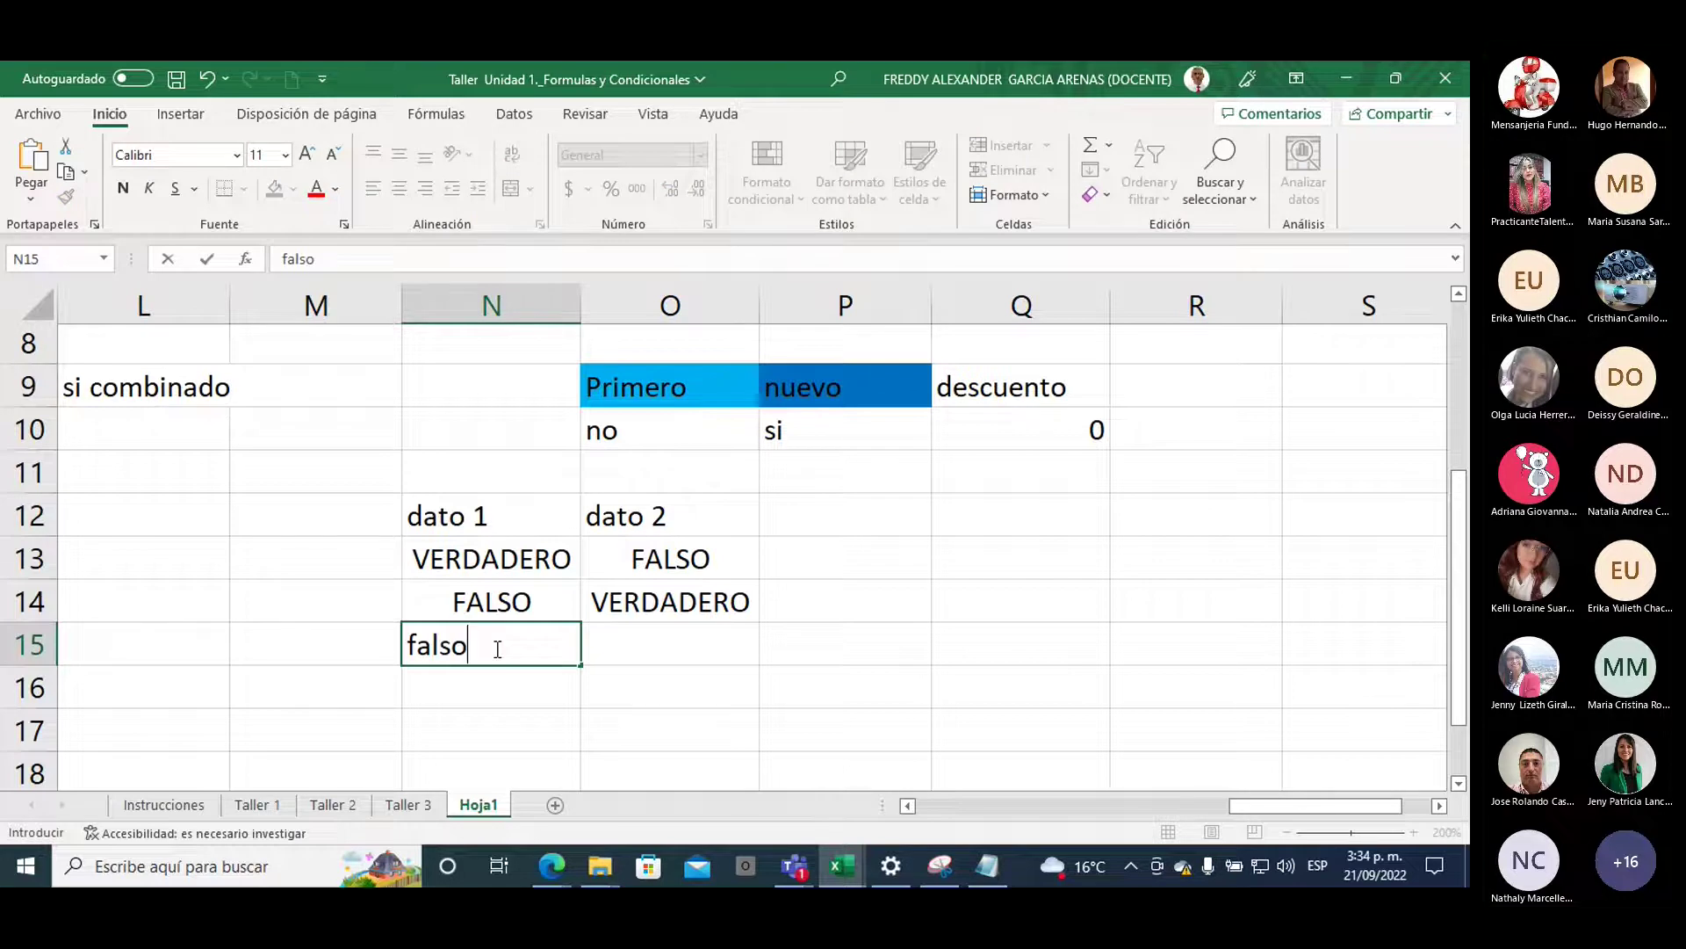
{"action": "key", "text": "Return"}
{"action": "key", "text": "Up"}
{"action": "key", "text": "Right"}
{"action": "type", "text": "falso"}
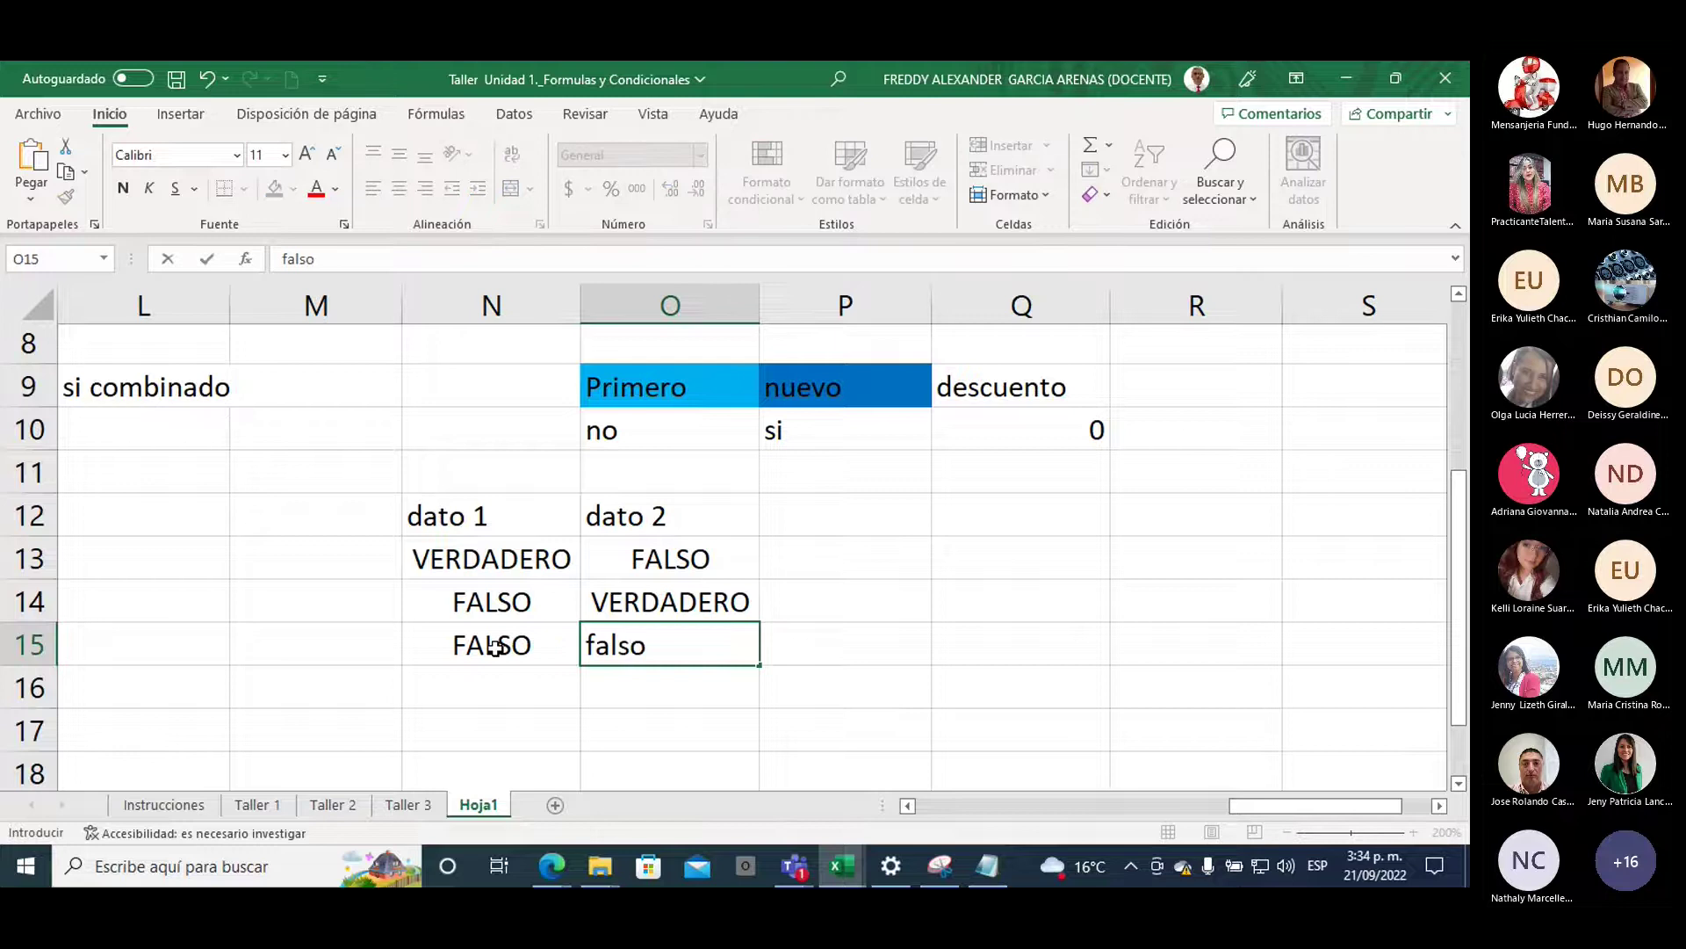
{"action": "key", "text": "Return"}
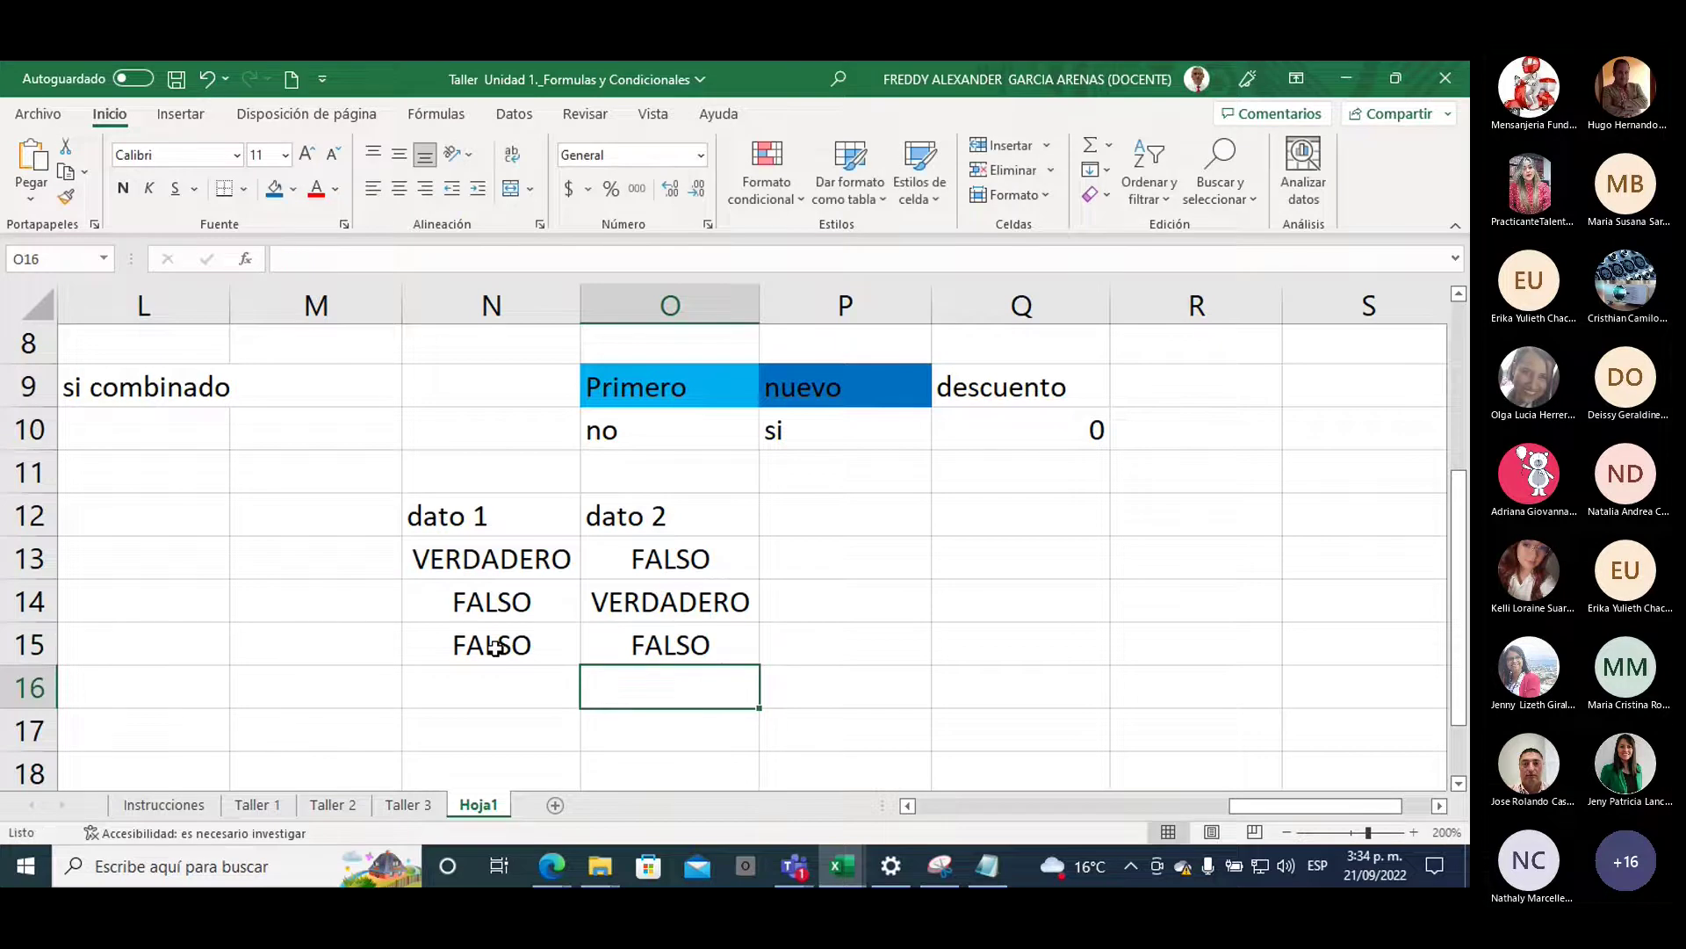
Type 'verdaderos' into N16 and O16
{"action": "key", "text": "Left"}
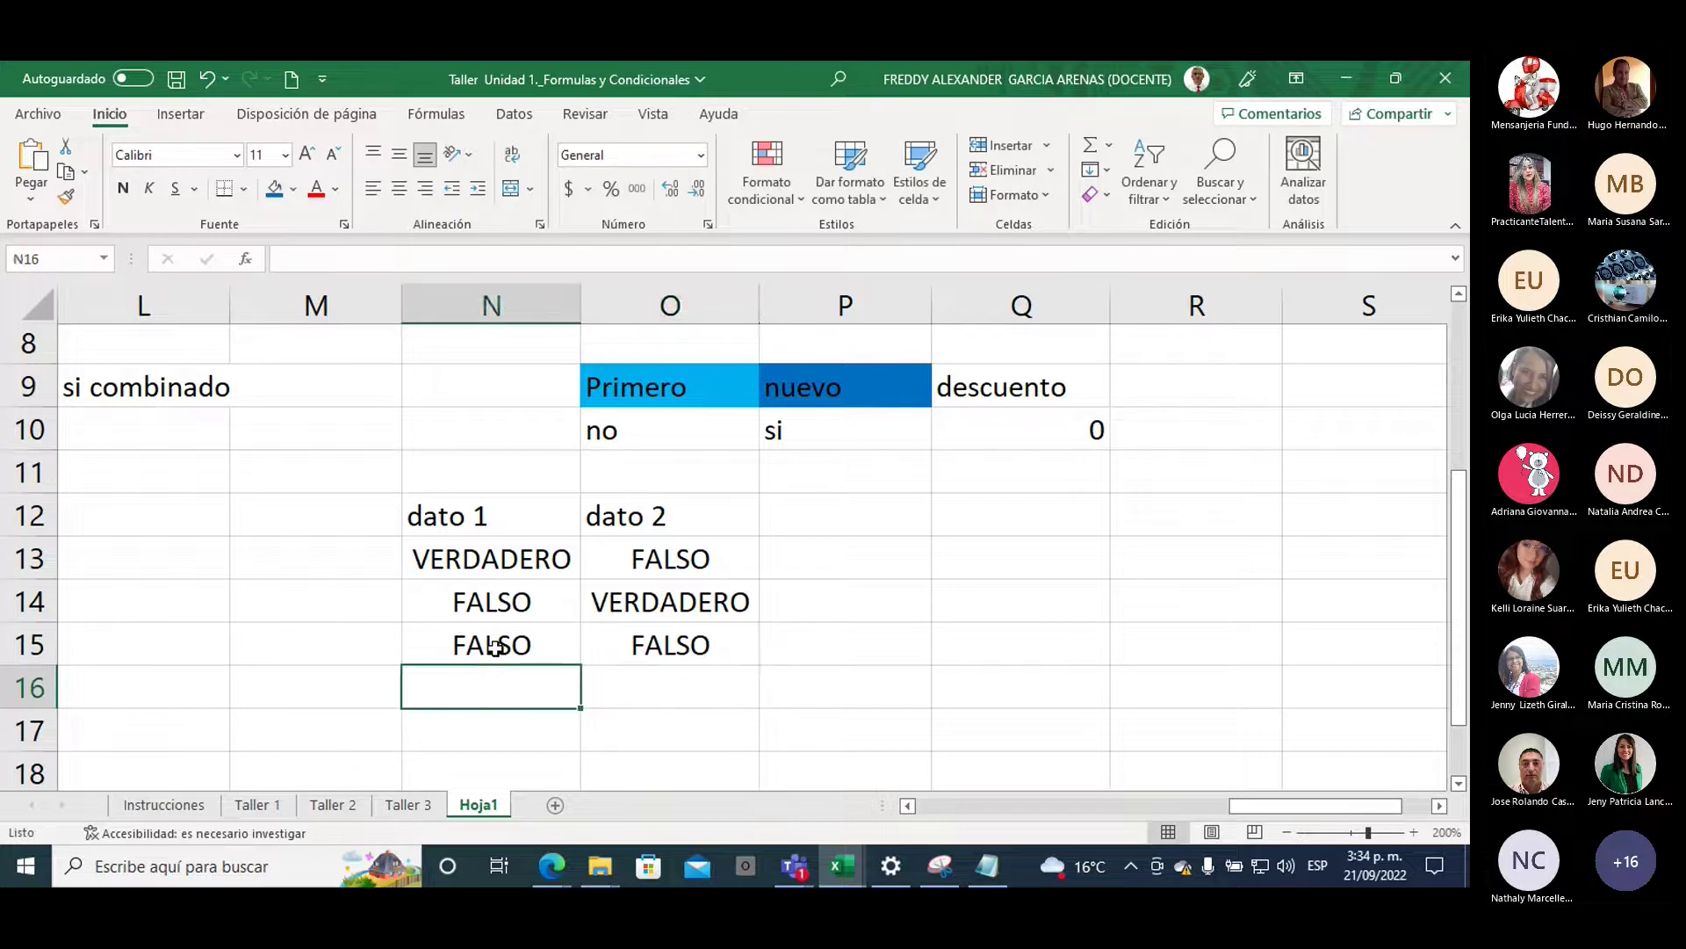
{"action": "type", "text": "verd"}
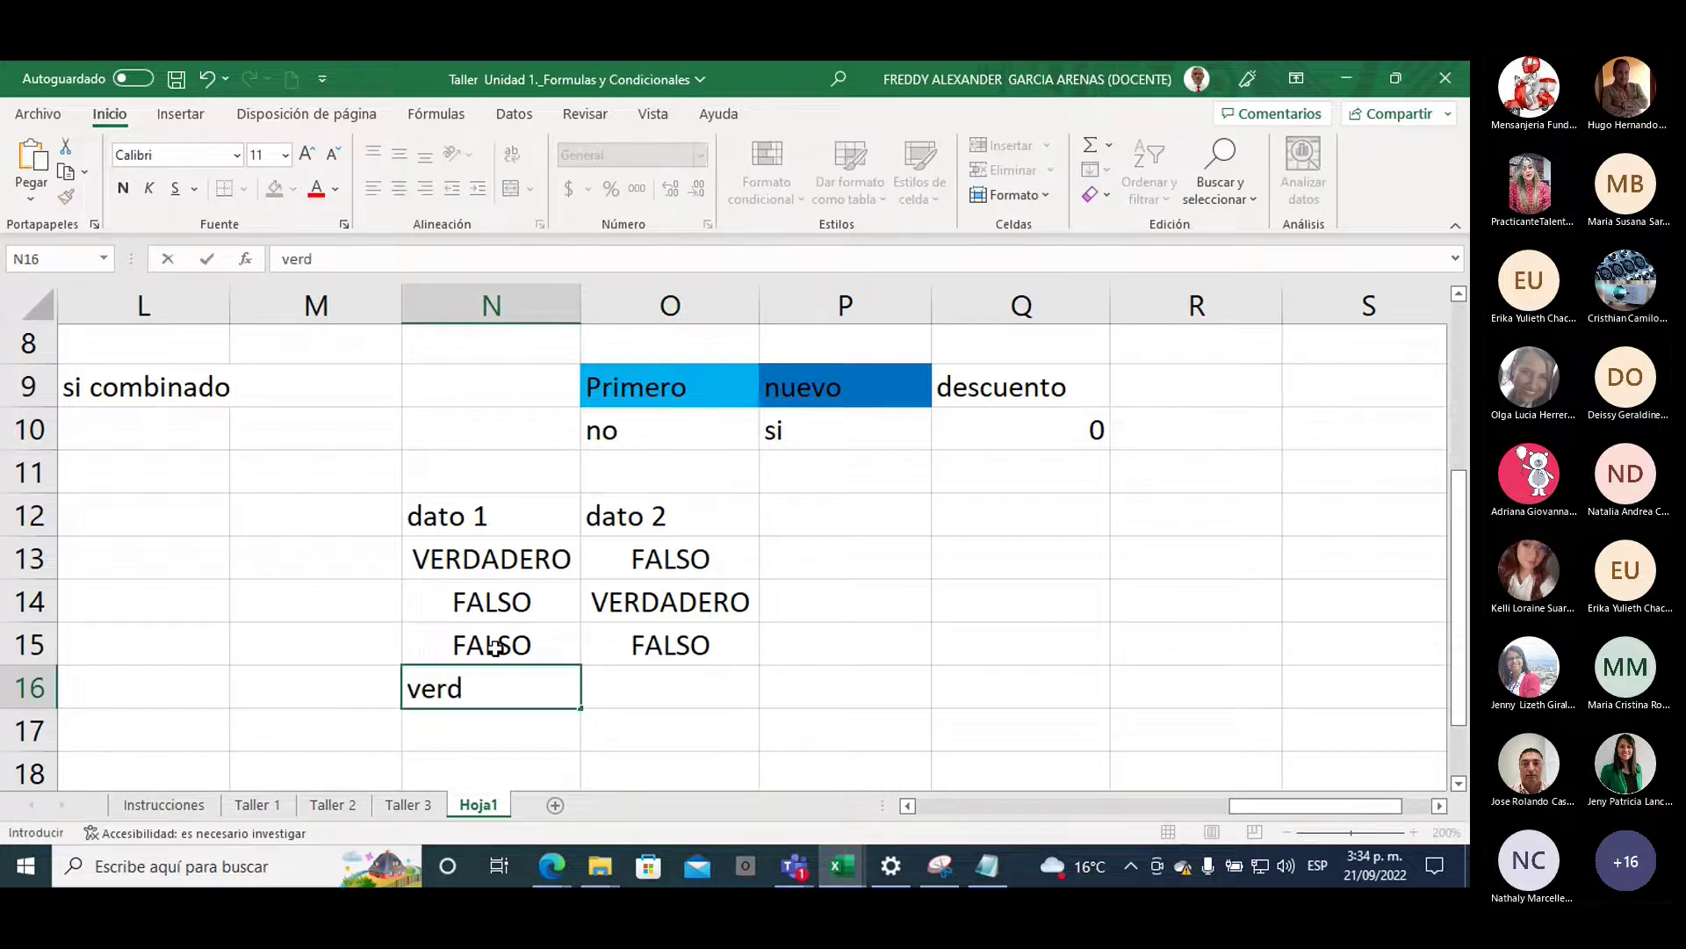
{"action": "type", "text": "aderos"}
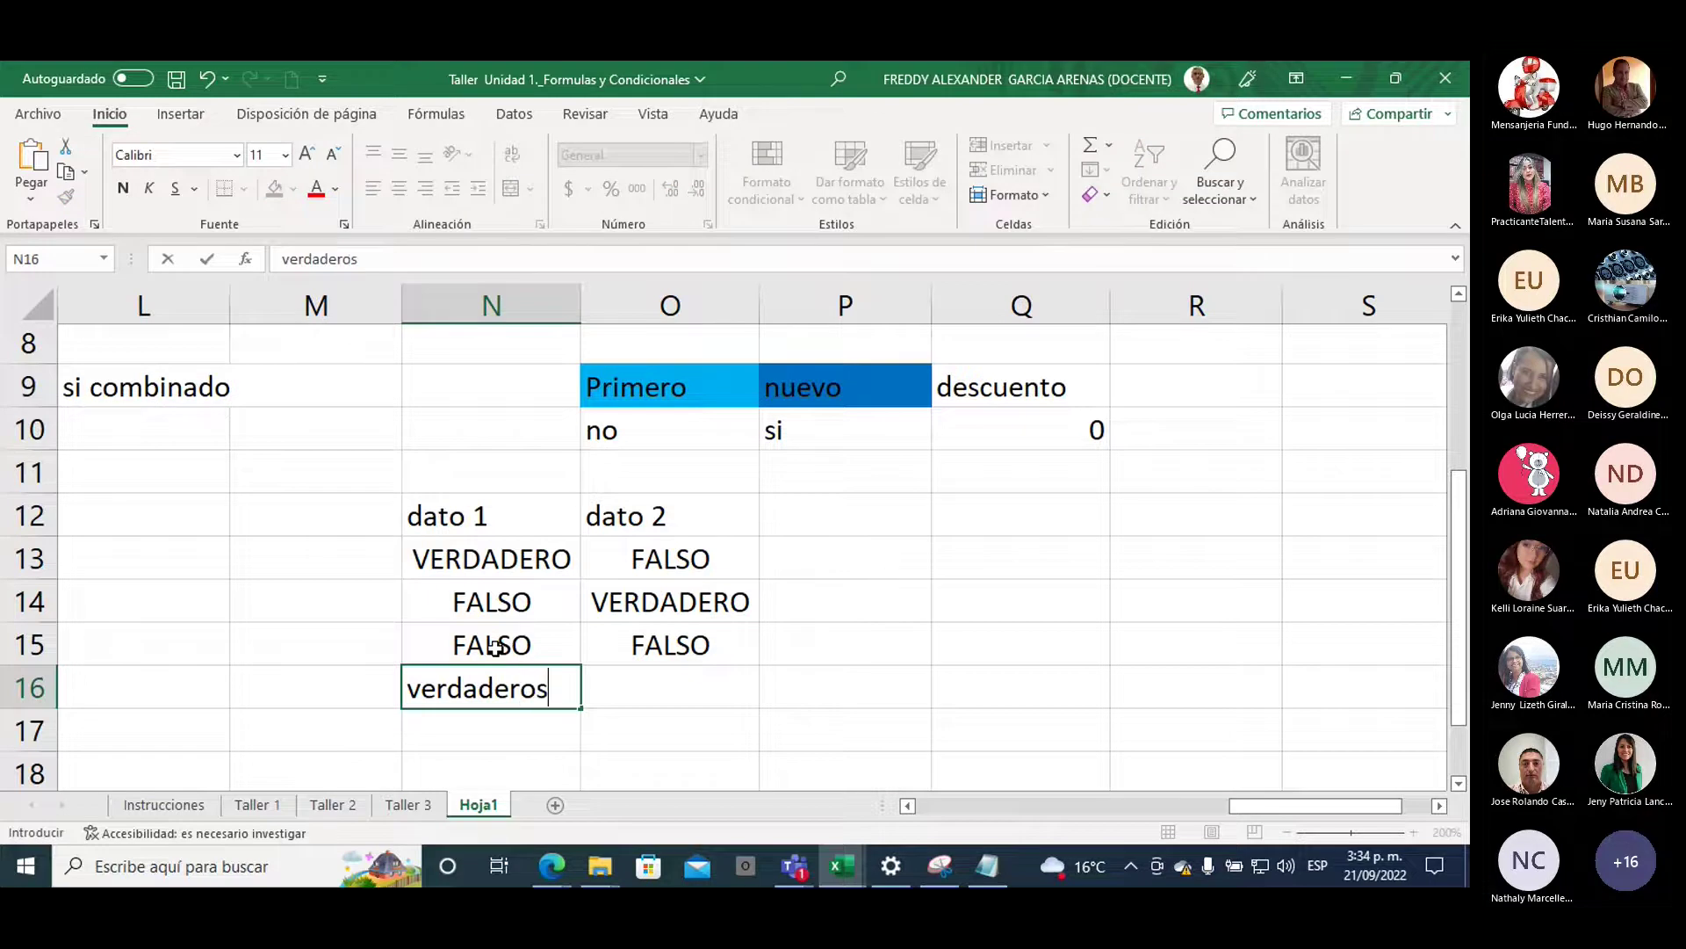
{"action": "key", "text": "Right"}
{"action": "type", "text": "verda"}
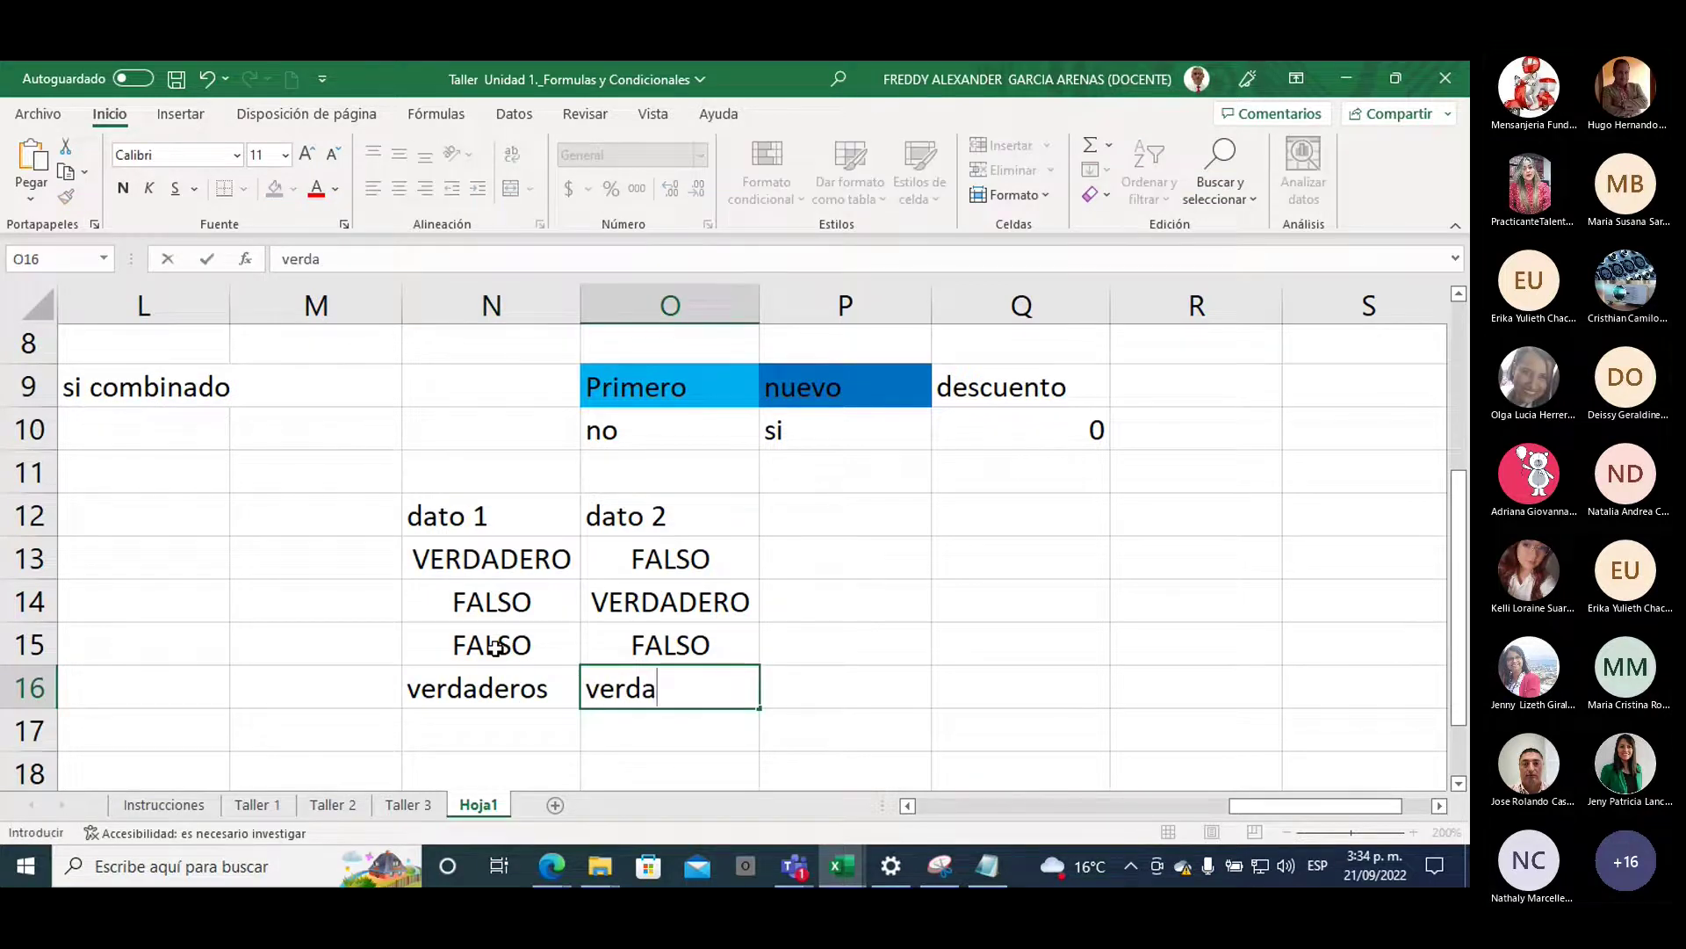
{"action": "type", "text": "deros"}
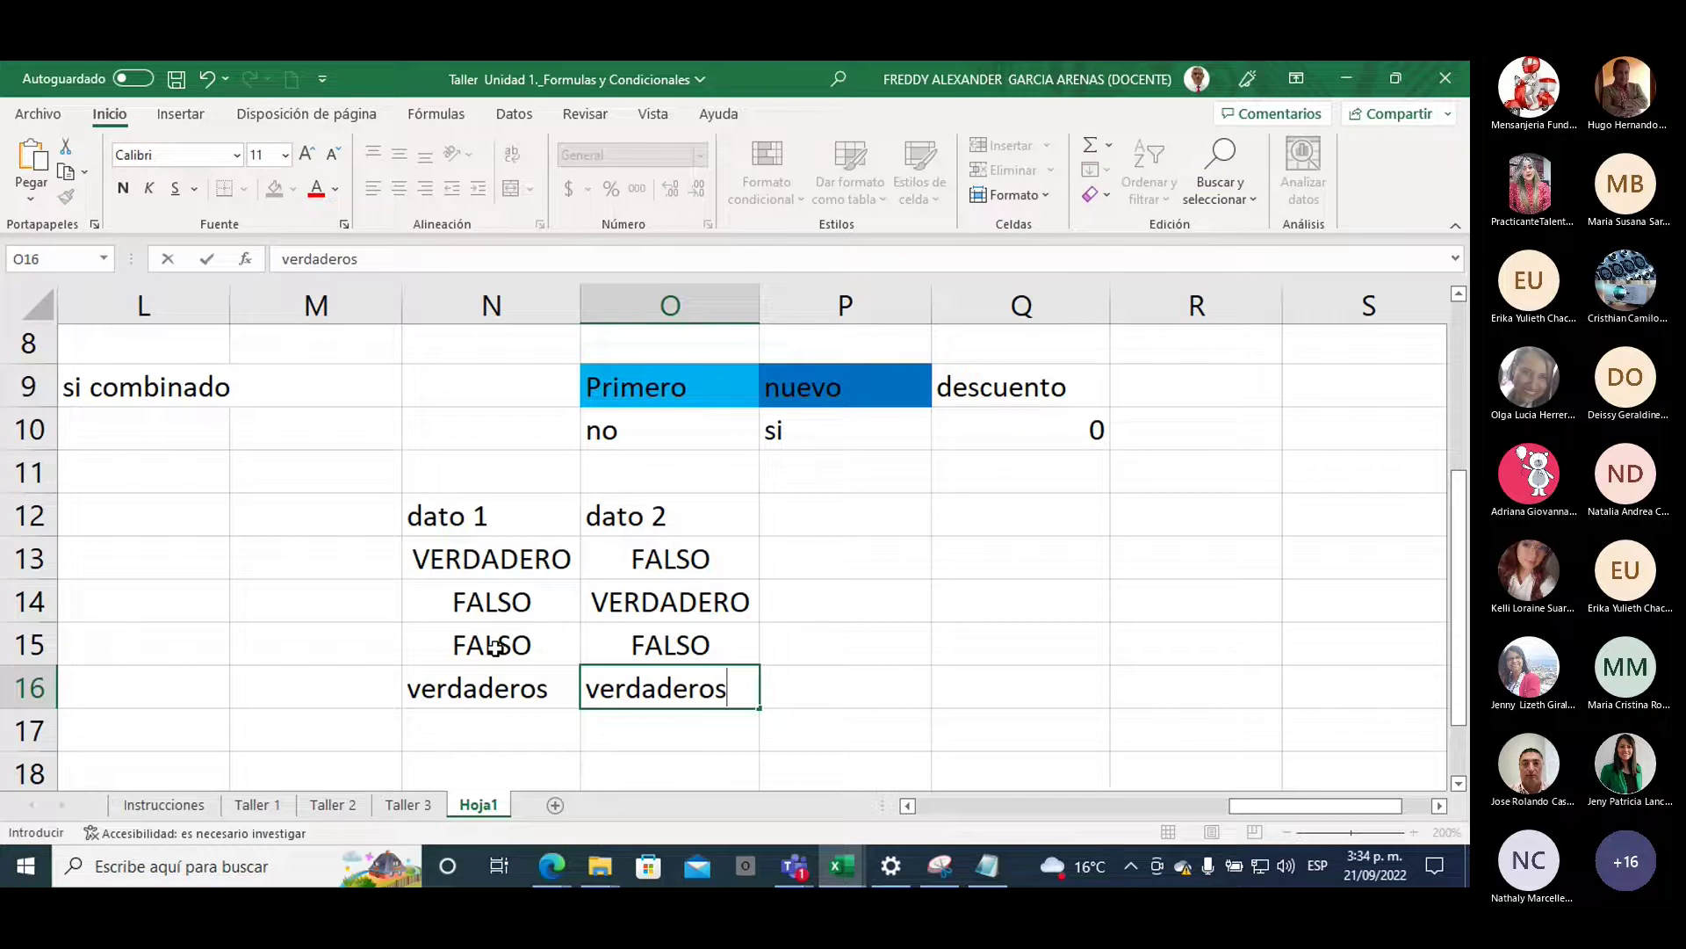
{"action": "key", "text": "Right"}
{"action": "key", "text": "Left"}
{"action": "key", "text": "Left"}
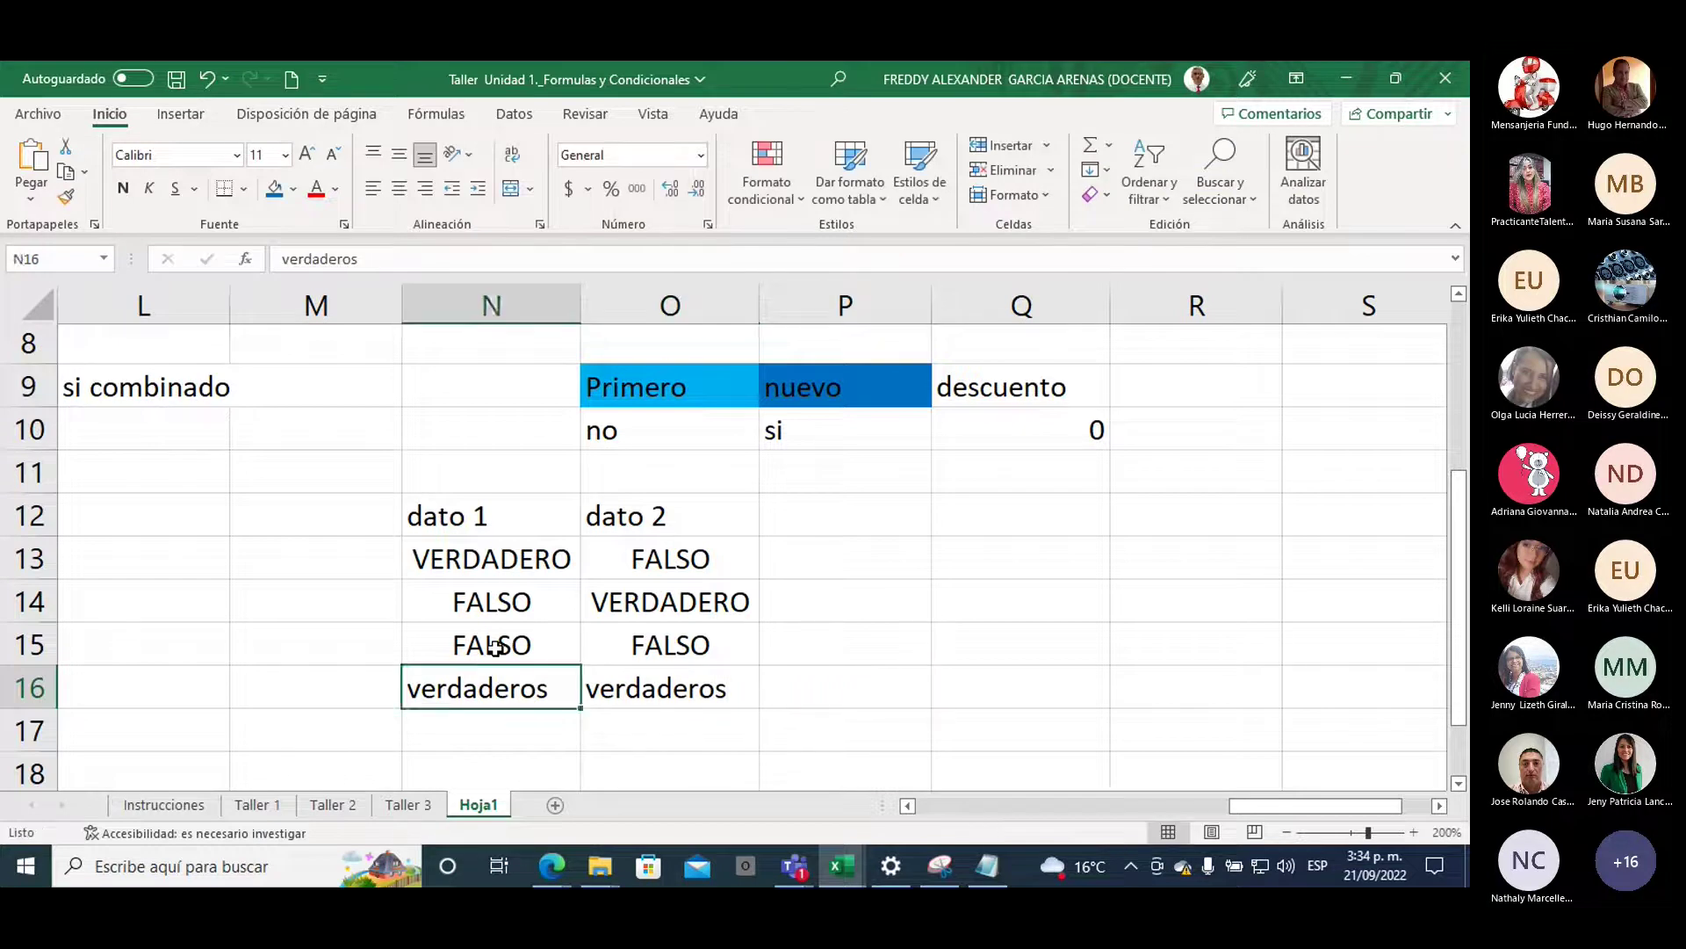
Copy VERDADERO from N13 into N16 and O16, undoing an accidental paste
{"action": "key", "text": "Up"}
{"action": "key", "text": "Up"}
{"action": "key", "text": "Up"}
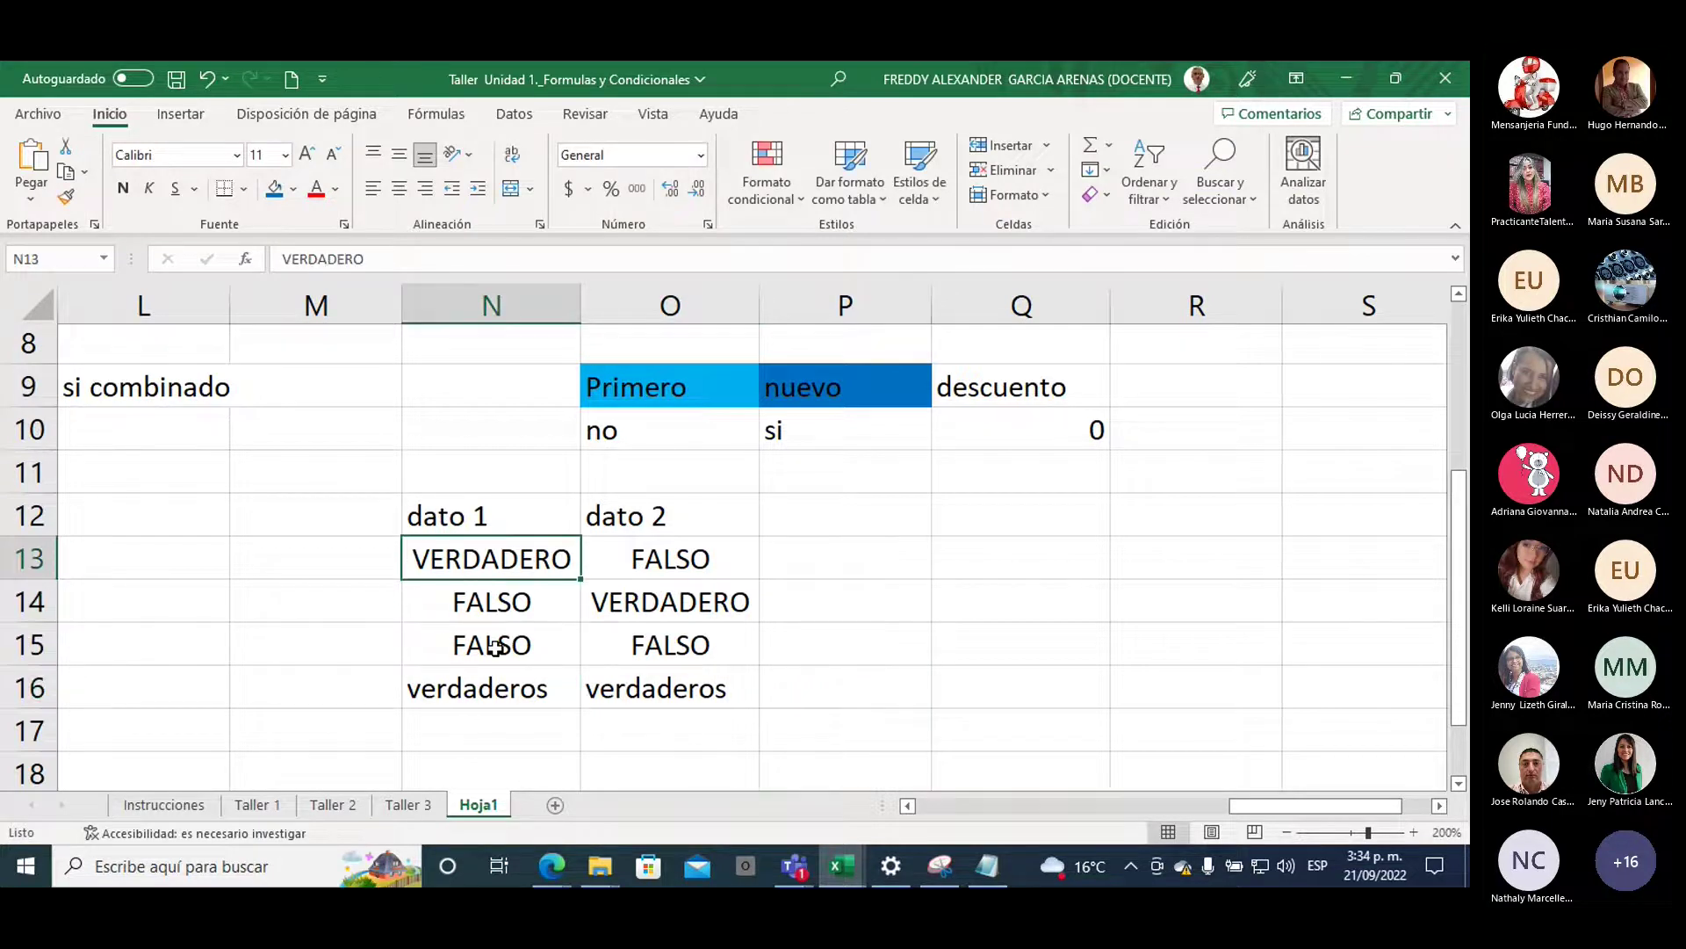
{"action": "key", "text": "ctrl+v"}
{"action": "key", "text": "Up"}
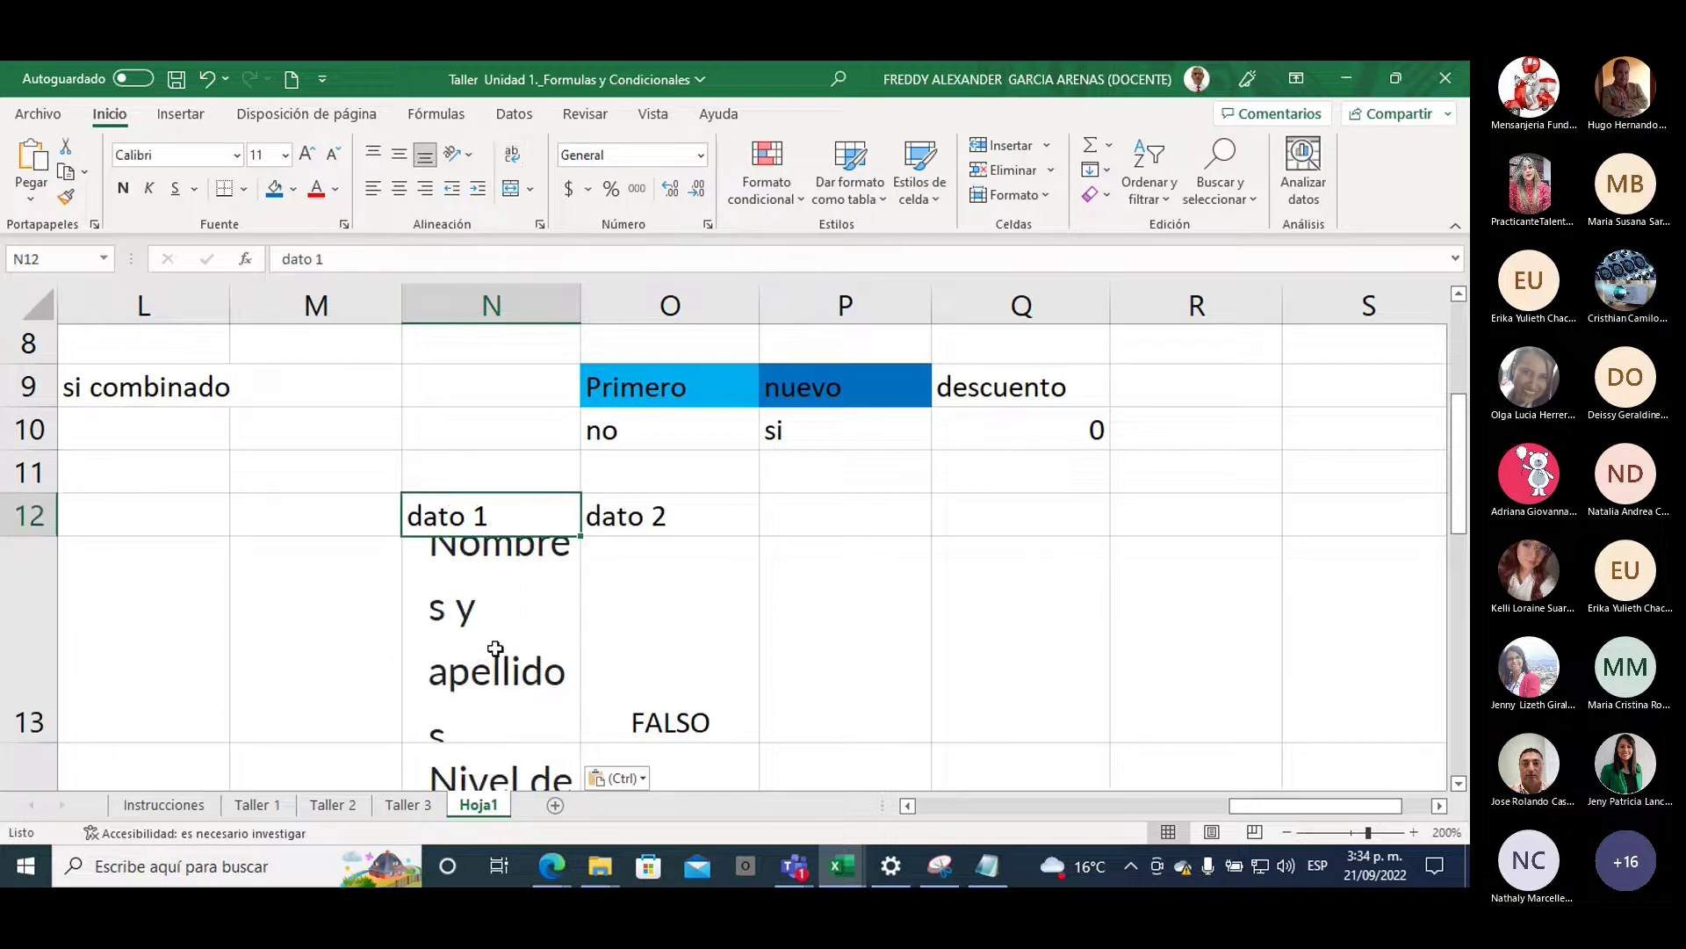
{"action": "key", "text": "ctrl+z"}
{"action": "key", "text": "ctrl+c"}
{"action": "key", "text": "Down"}
{"action": "key", "text": "Down"}
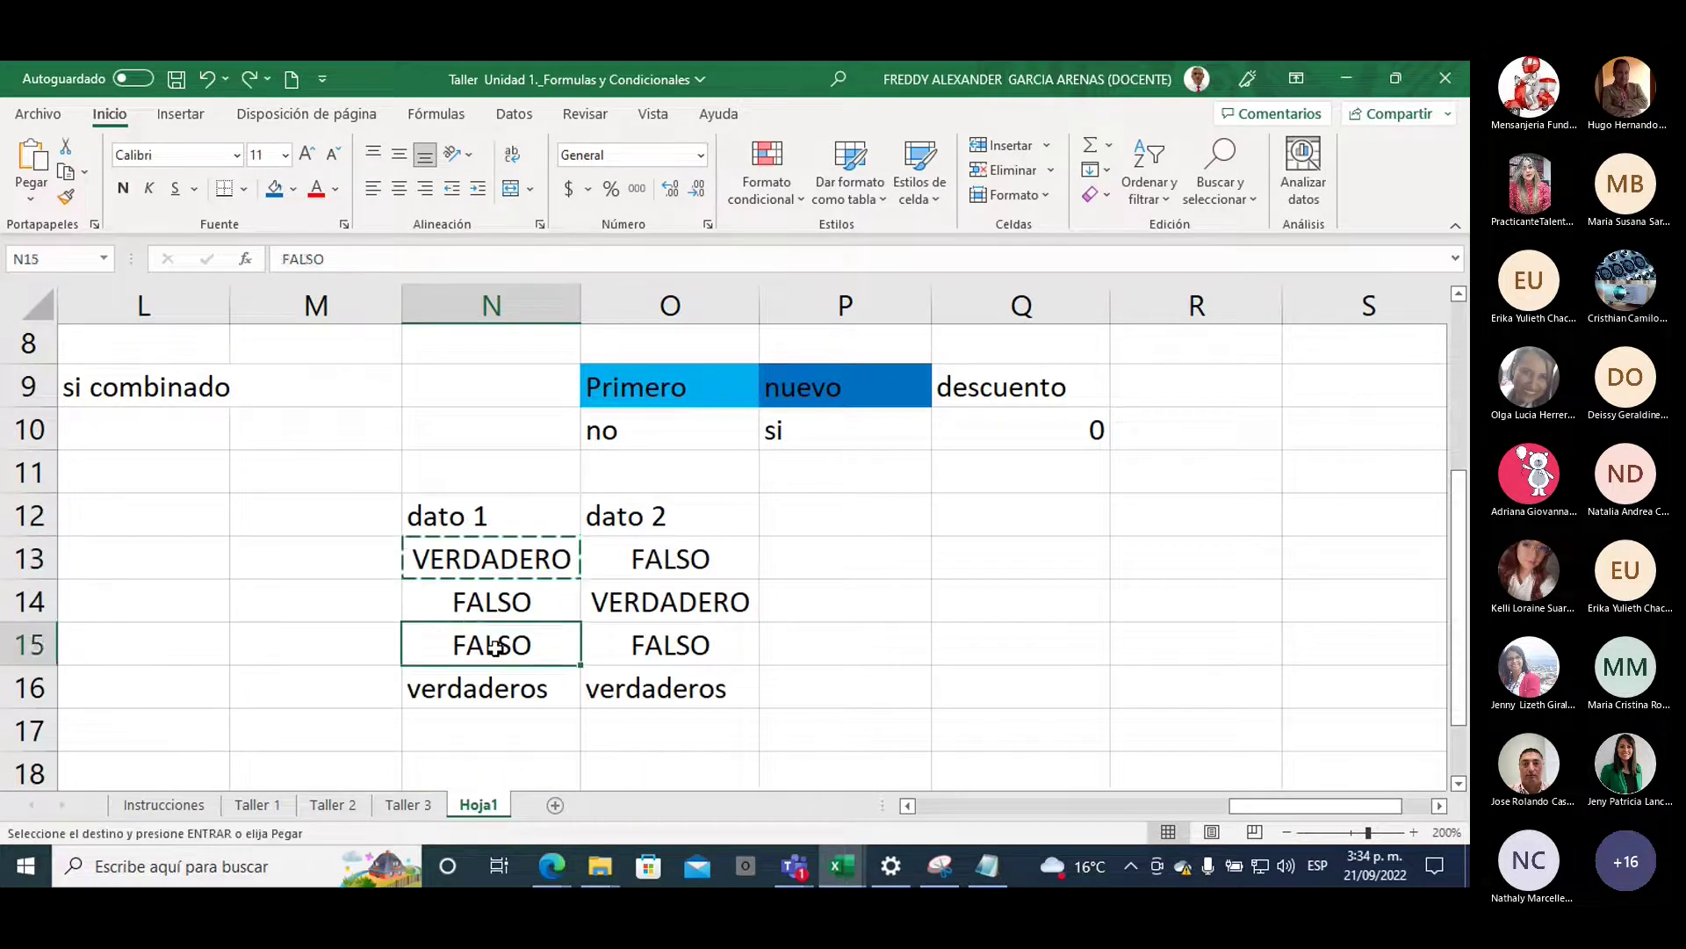
{"action": "key", "text": "Down"}
{"action": "key", "text": "Down"}
{"action": "key", "text": "Up"}
{"action": "key", "text": "ctrl+v"}
{"action": "key", "text": "Right"}
{"action": "key", "text": "ctrl+v"}
{"action": "key", "text": "Right"}
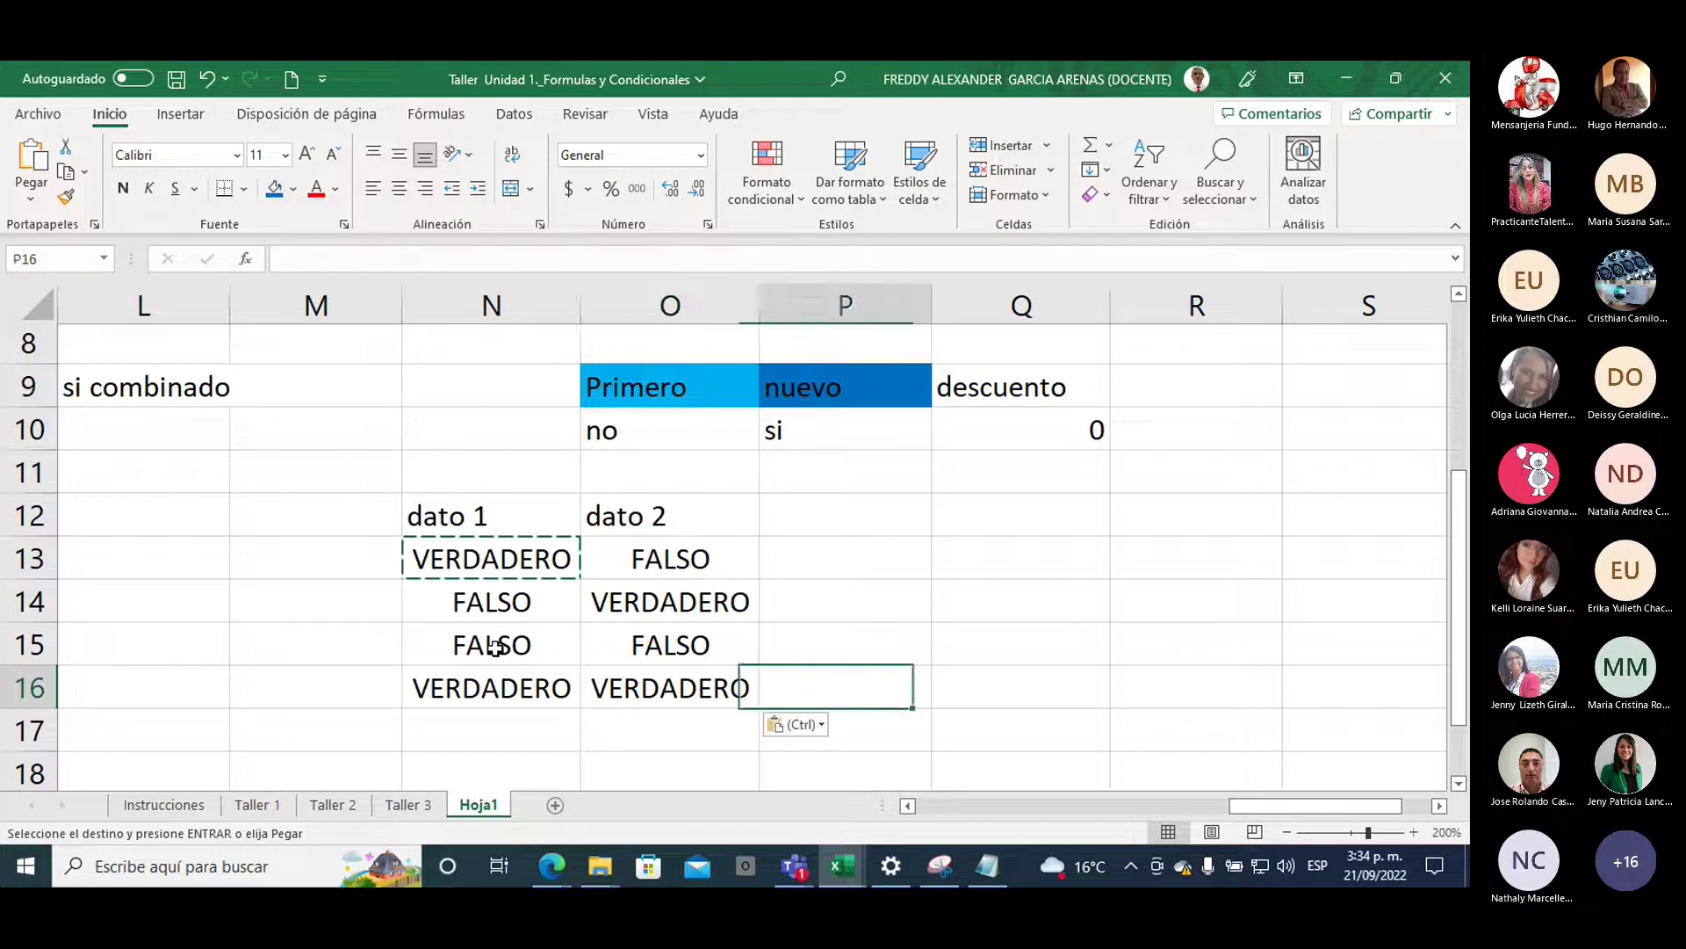
{"action": "key", "text": "Left"}
{"action": "key", "text": "Up"}
{"action": "key", "text": "Down"}
{"action": "key", "text": "Up"}
{"action": "key", "text": "Up"}
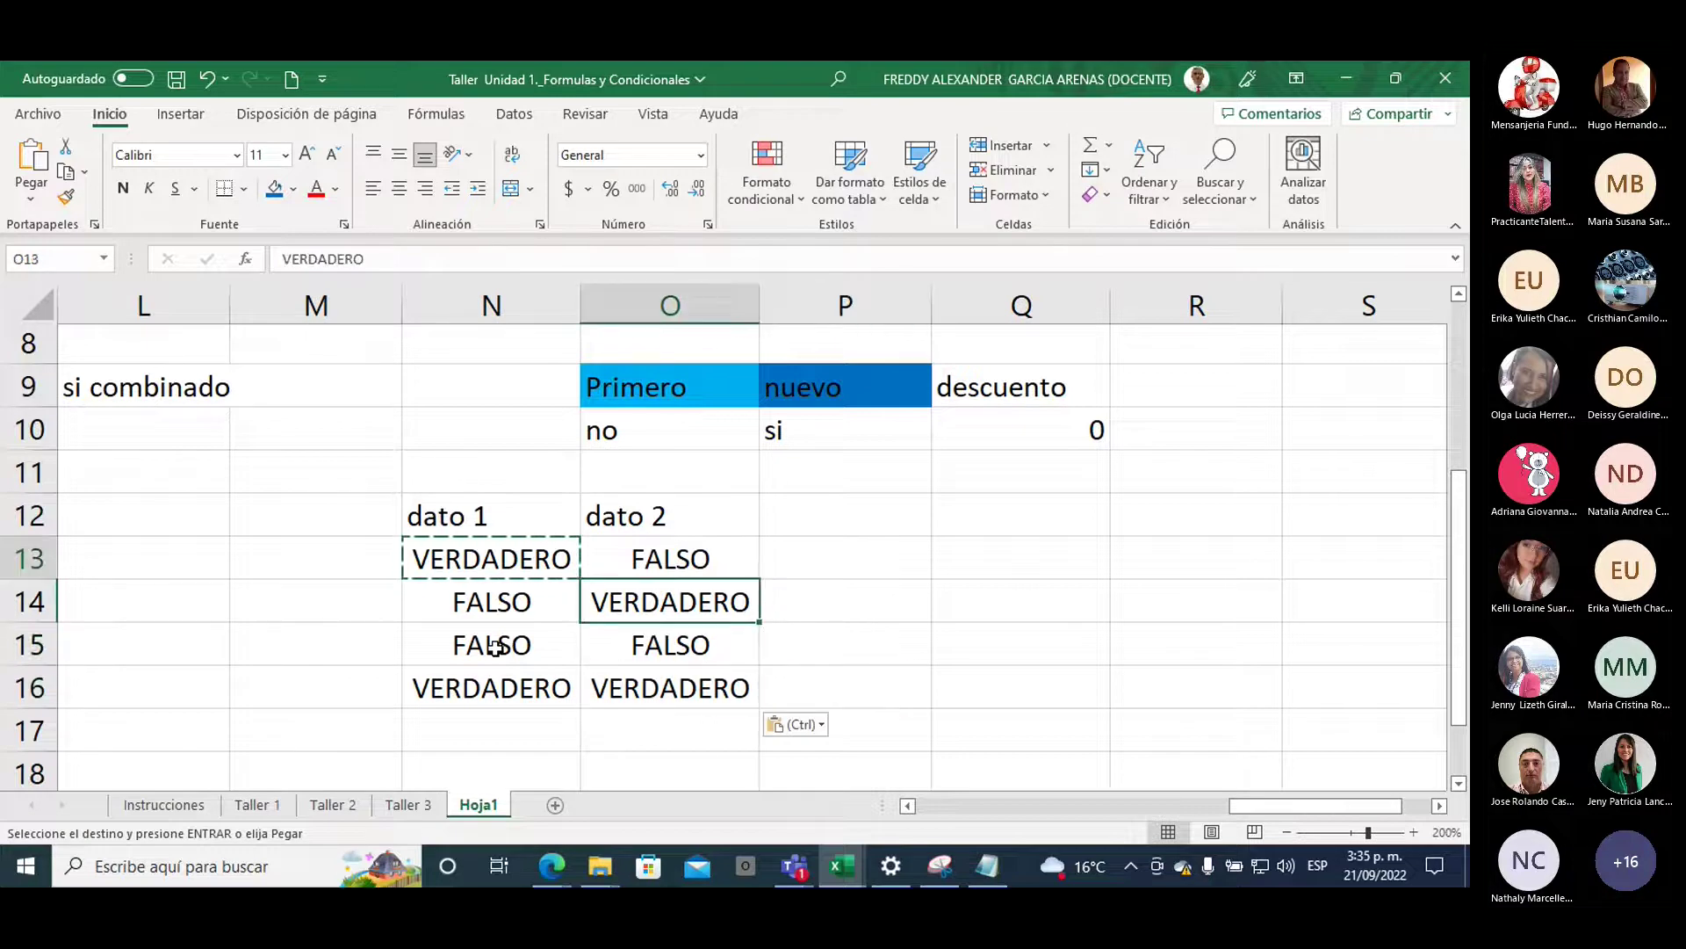
{"action": "key", "text": "Up"}
{"action": "key", "text": "Up"}
{"action": "key", "text": "Down"}
{"action": "key", "text": "Right"}
{"action": "key", "text": "Left"}
{"action": "key", "text": "Right"}
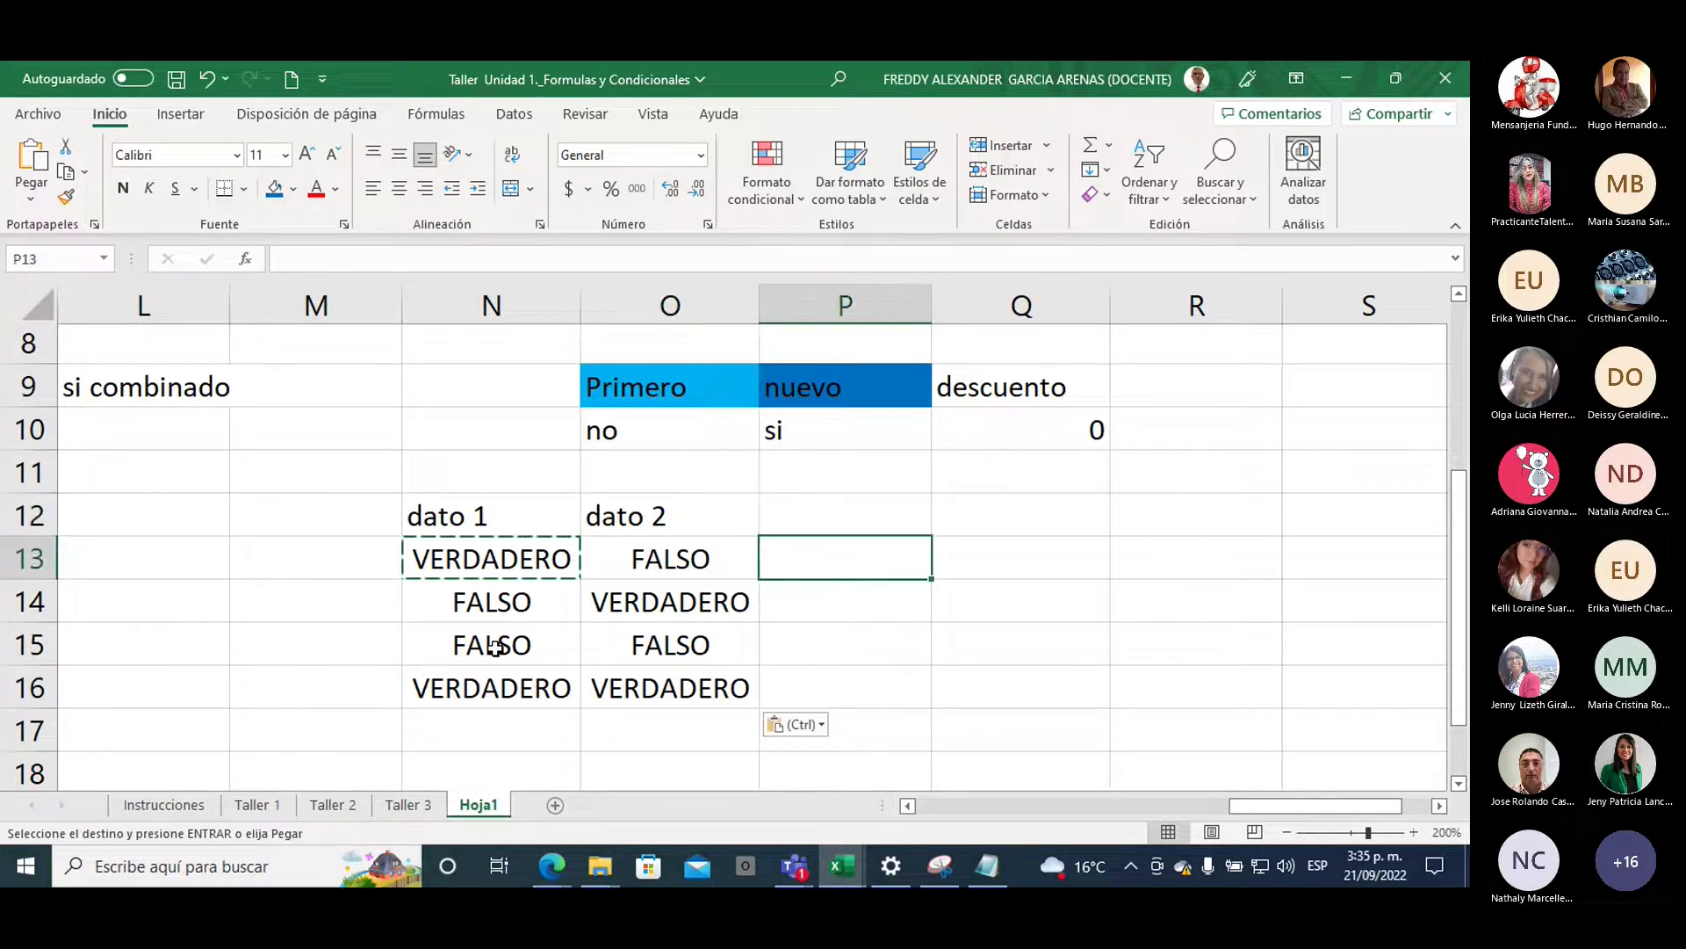
{"action": "key", "text": "Left"}
{"action": "key", "text": "Left"}
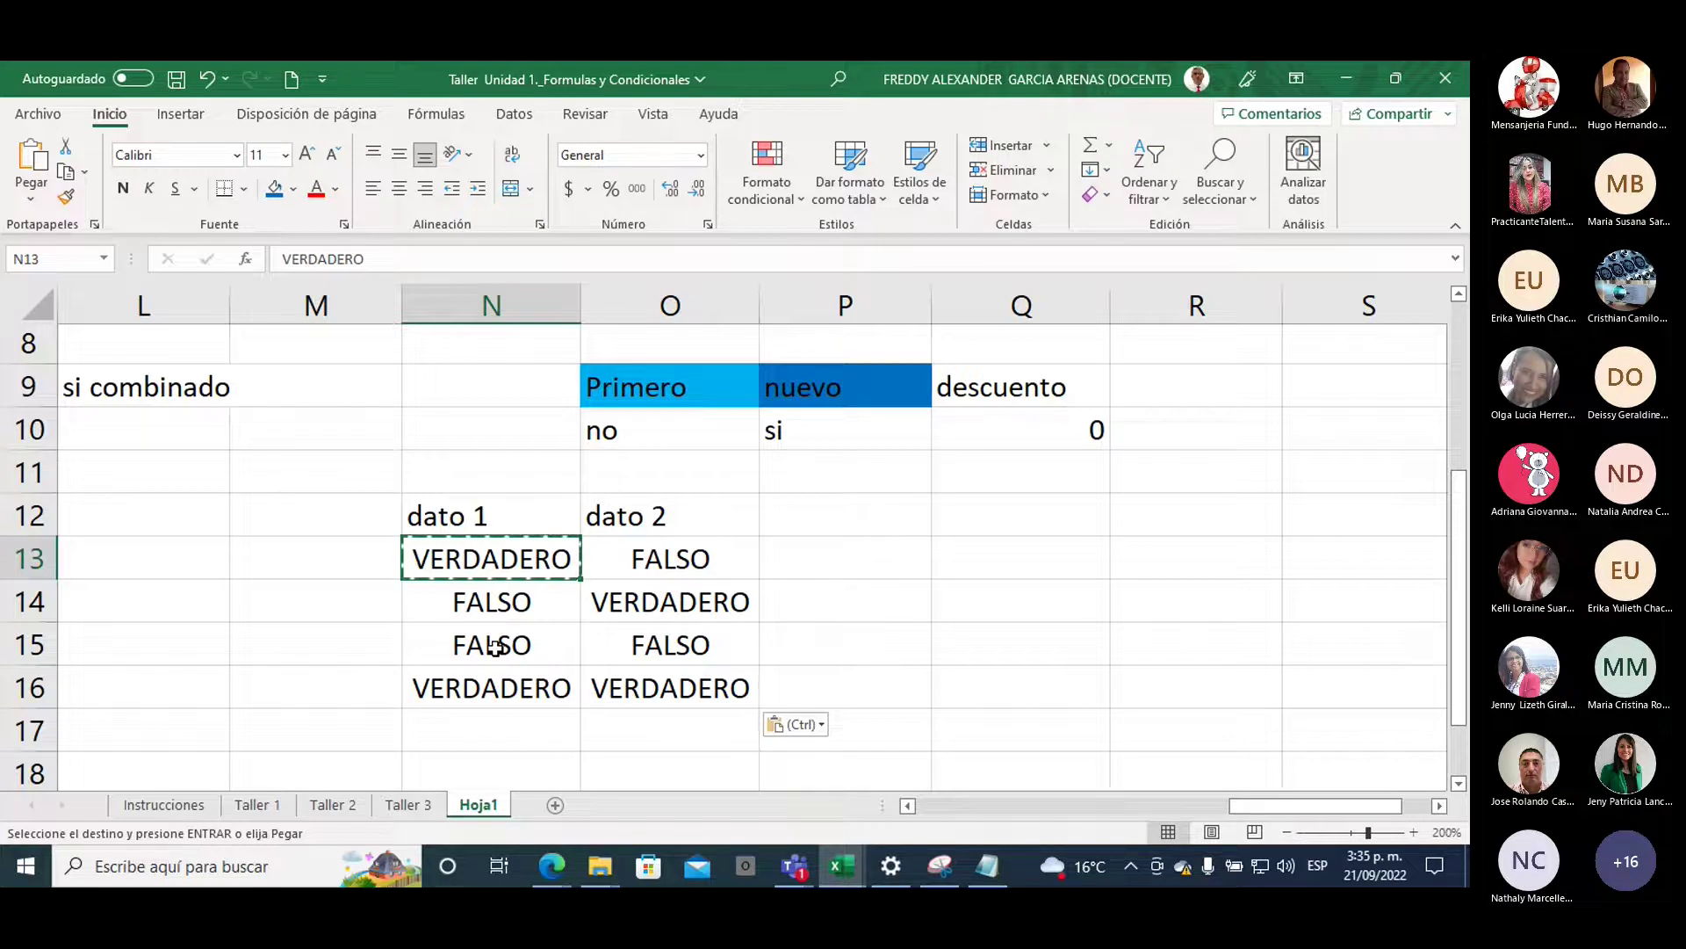
Enter 'Y and' in Q12 and 'O or' in R12 as the AND and OR result headings
{"action": "key", "text": "Right"}
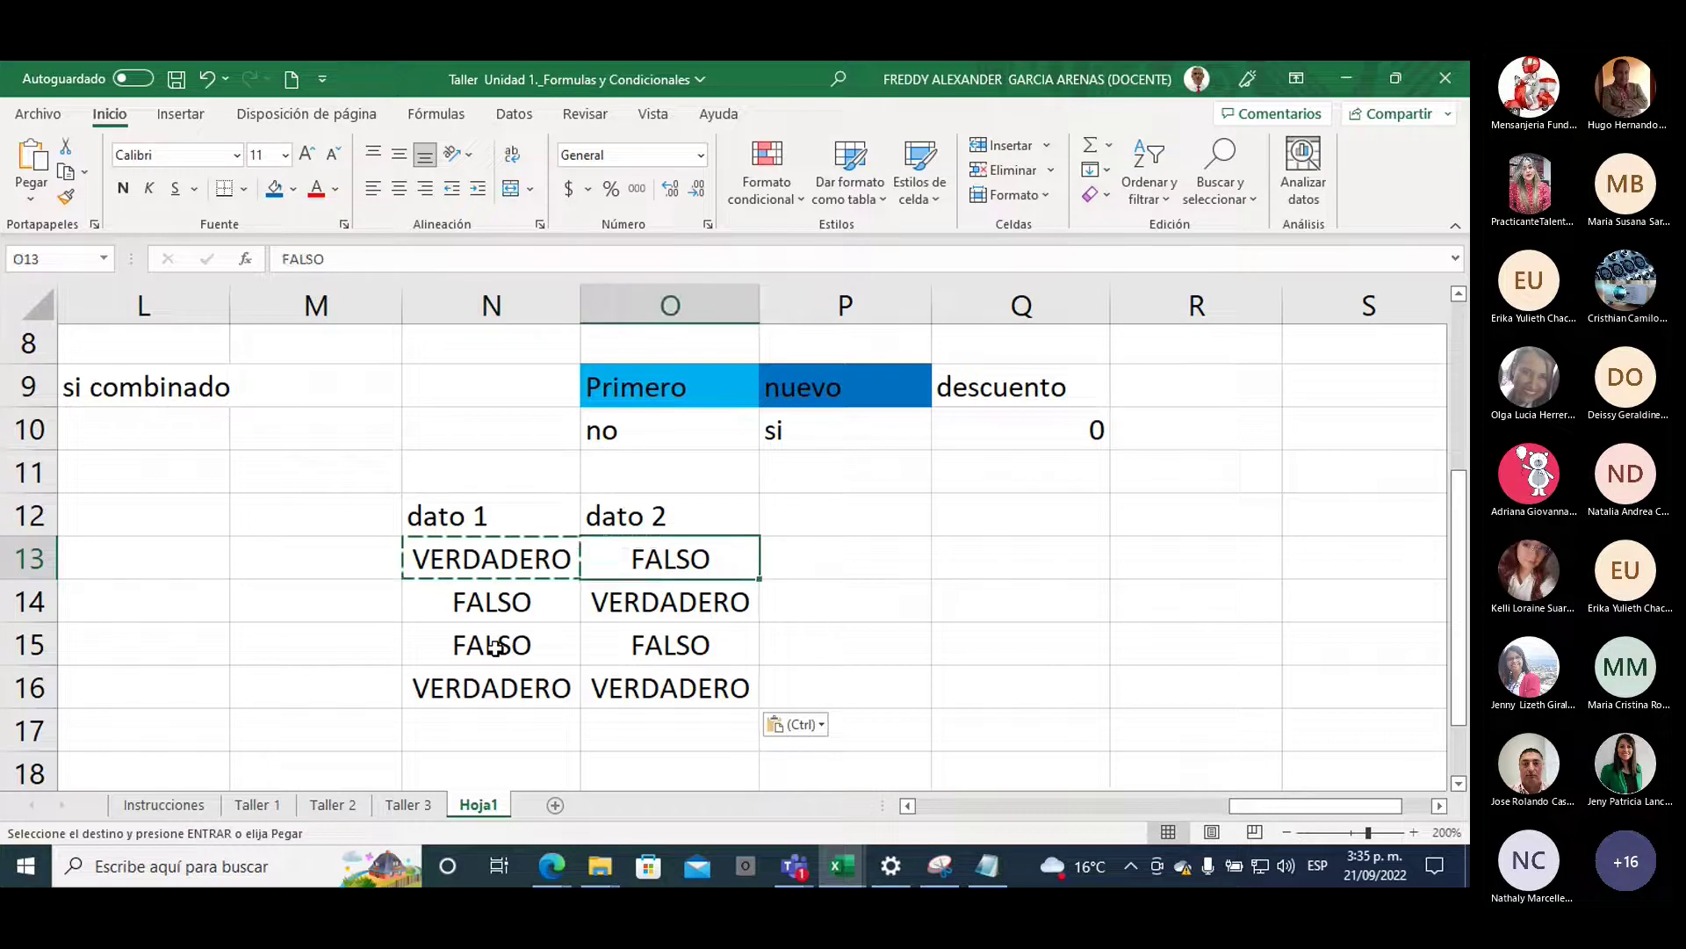
{"action": "key", "text": "Right"}
{"action": "key", "text": "Right"}
{"action": "key", "text": "Up"}
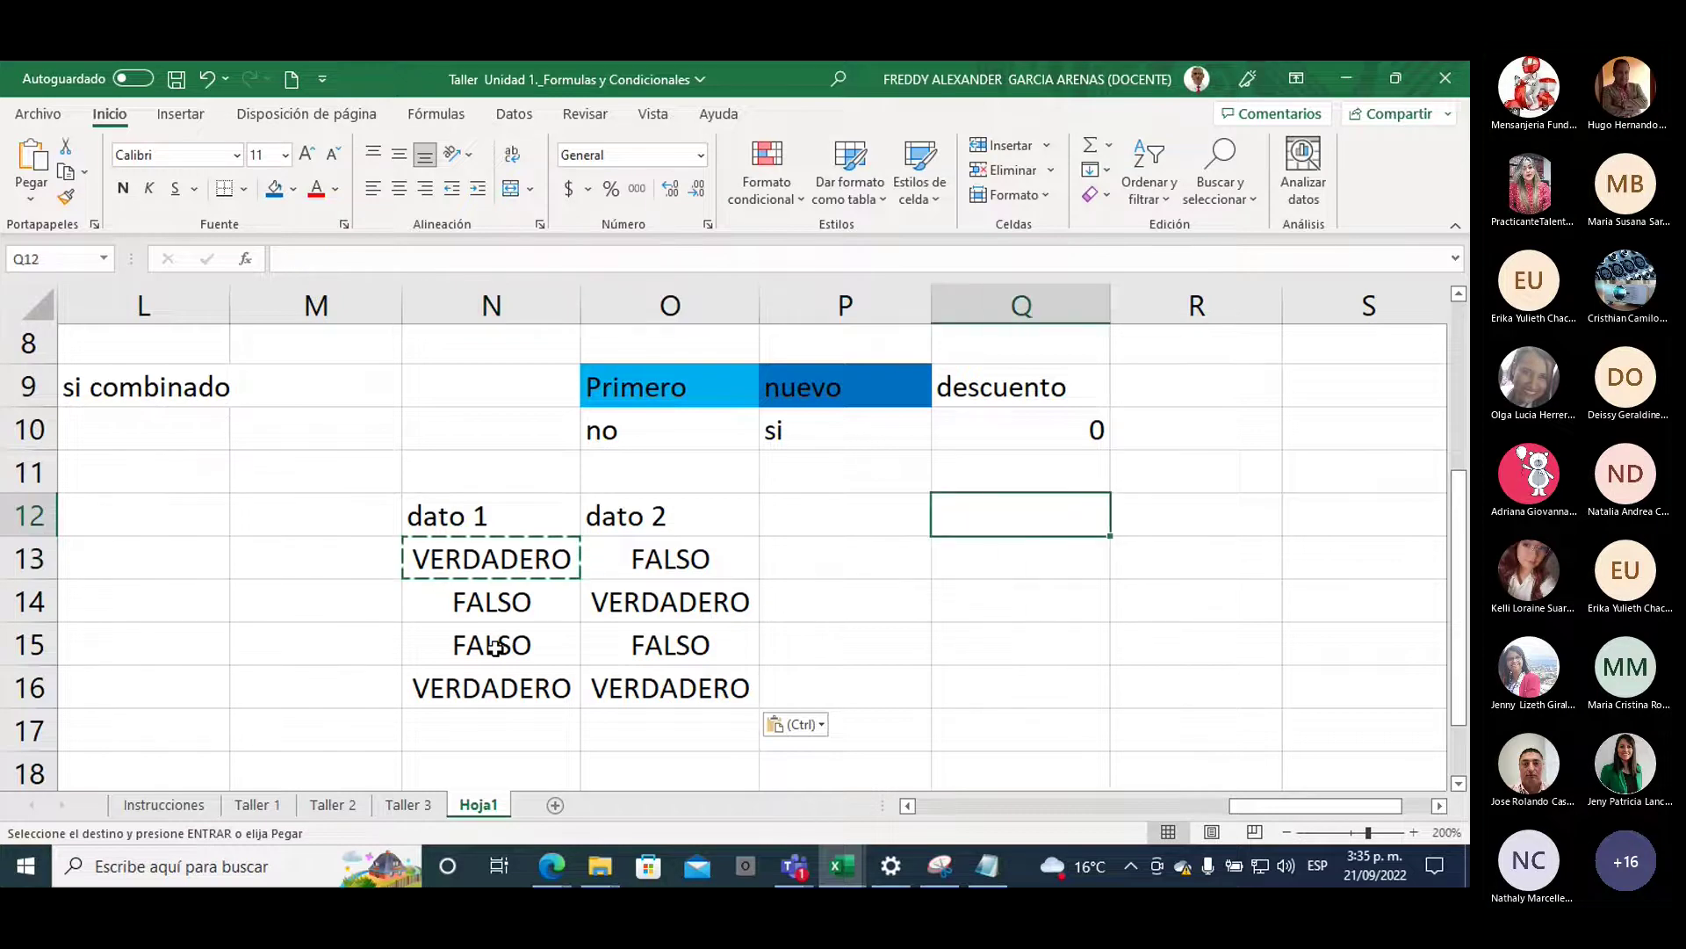
{"action": "type", "text": "Y"}
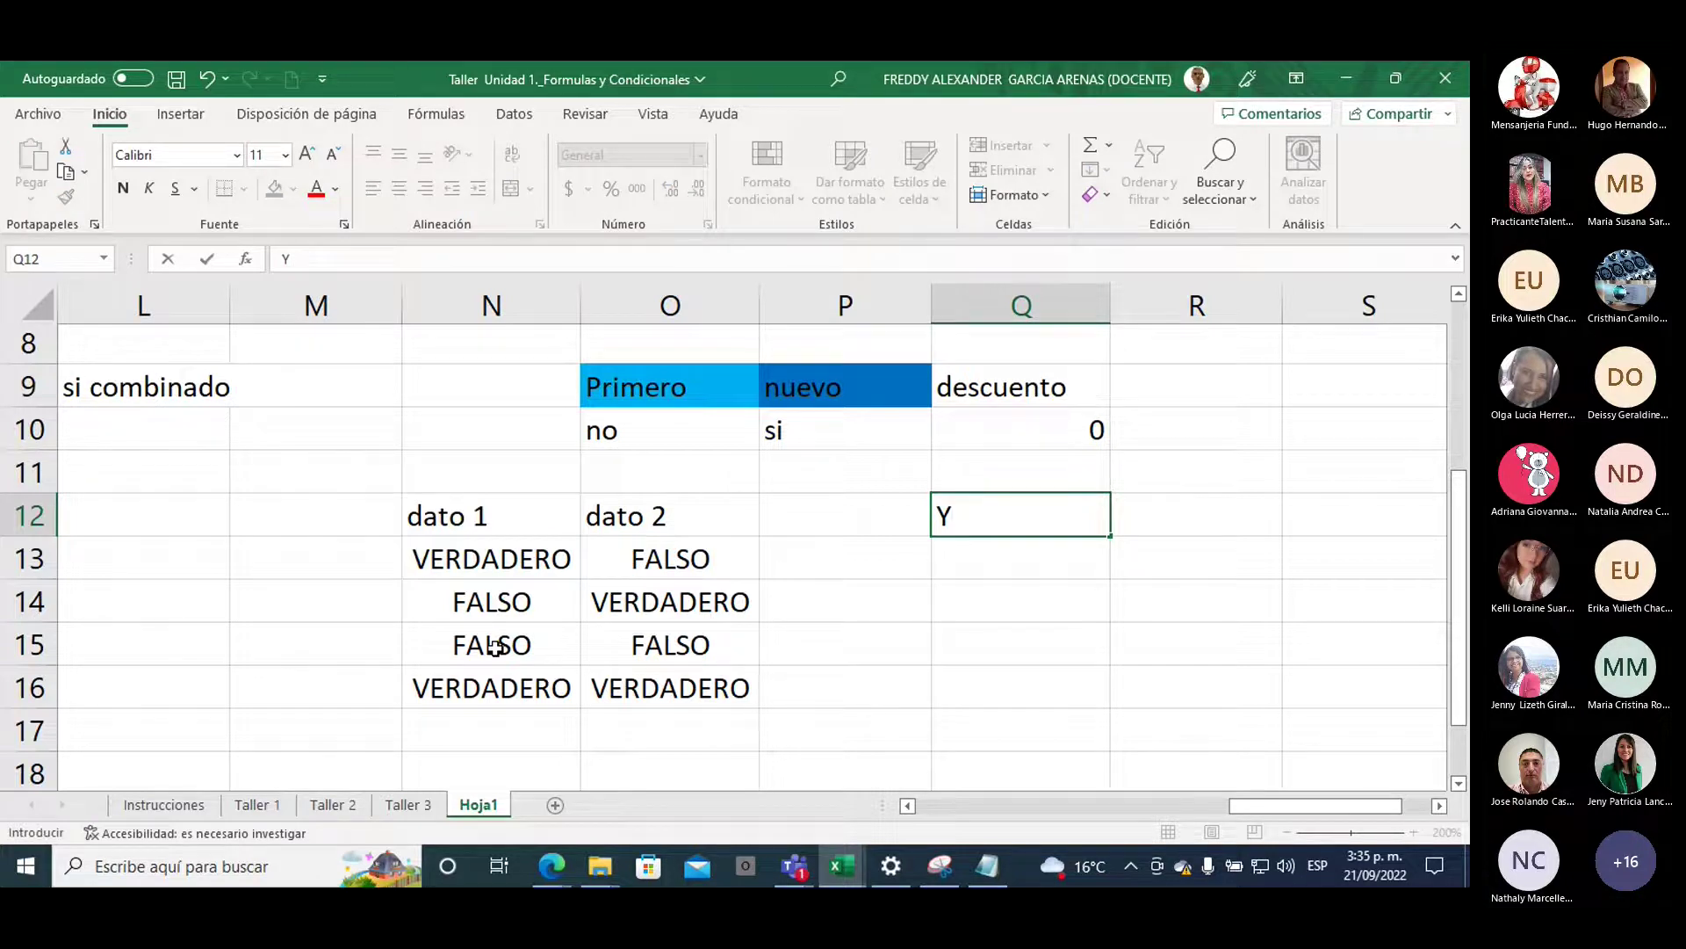
{"action": "type", "text": "   and"}
{"action": "key", "text": "Tab"}
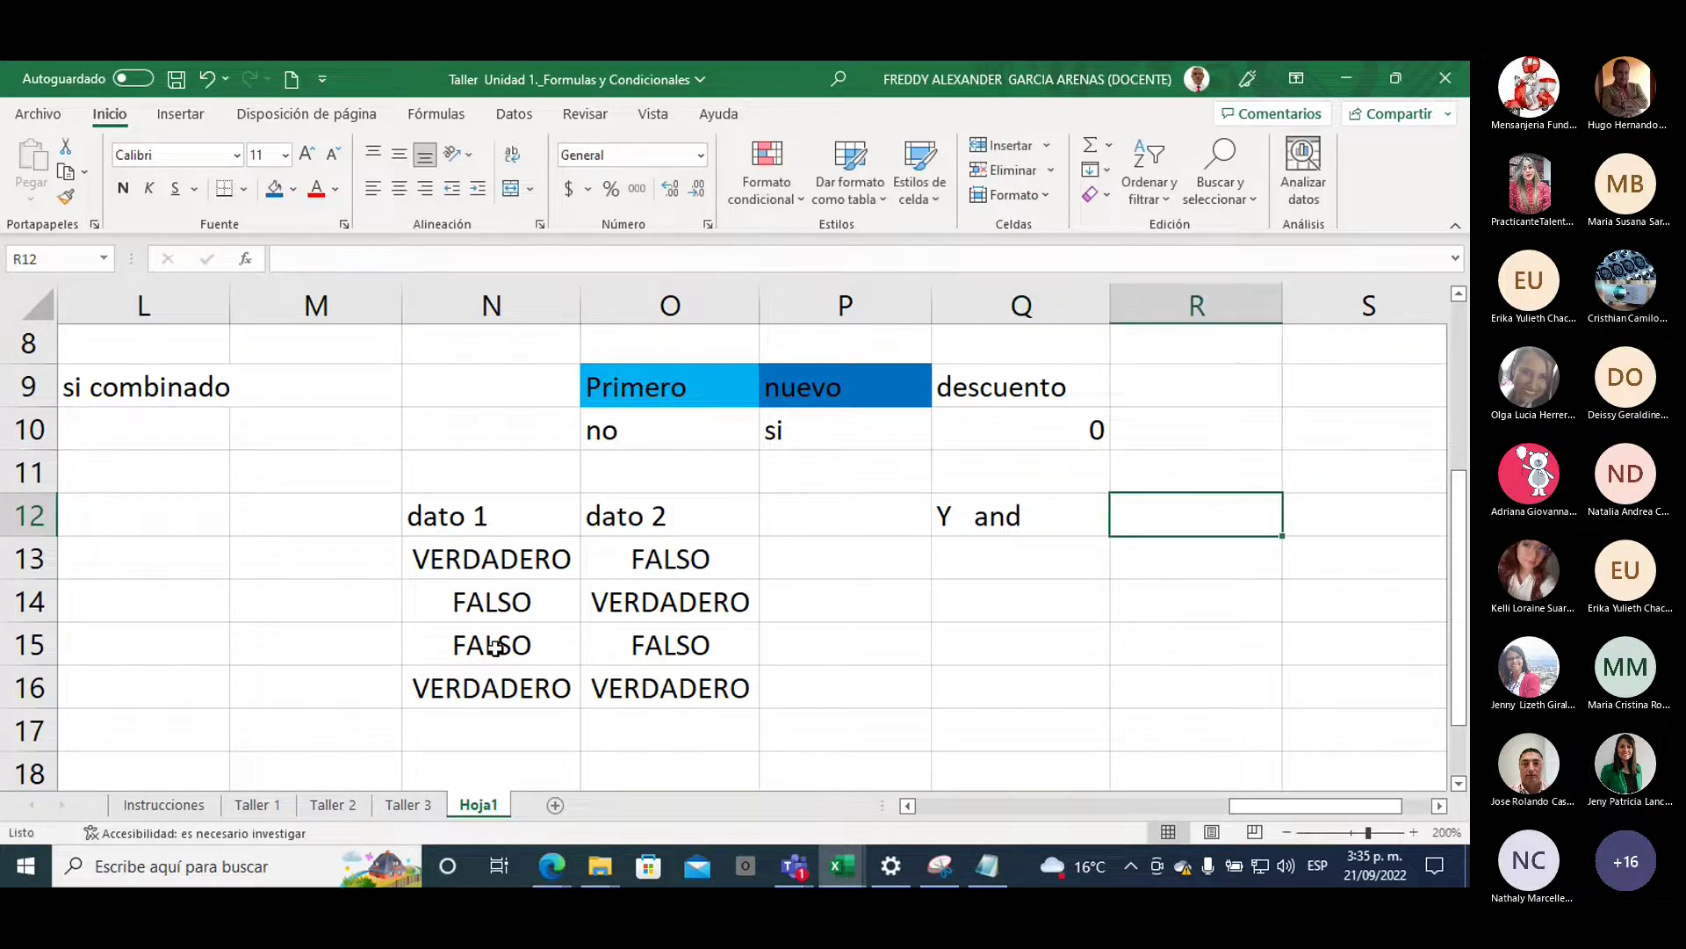
{"action": "type", "text": "o"}
{"action": "key", "text": "BackSpace"}
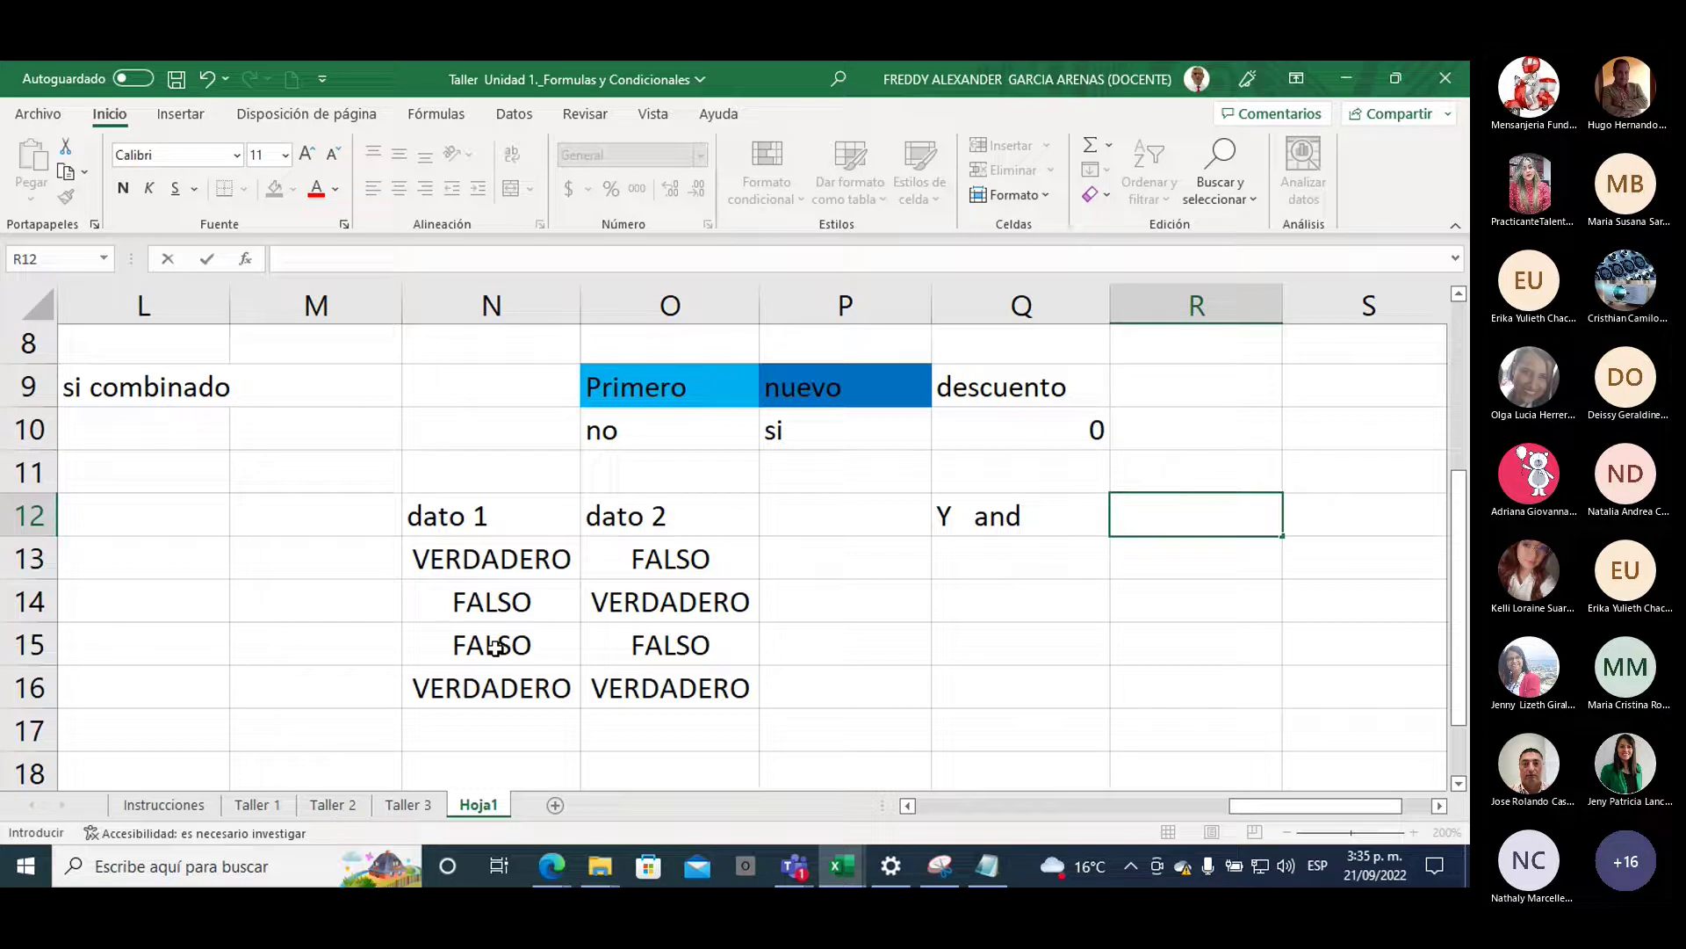
{"action": "type", "text": "O  or"}
{"action": "key", "text": "Return"}
{"action": "key", "text": "Up"}
{"action": "key", "text": "Left"}
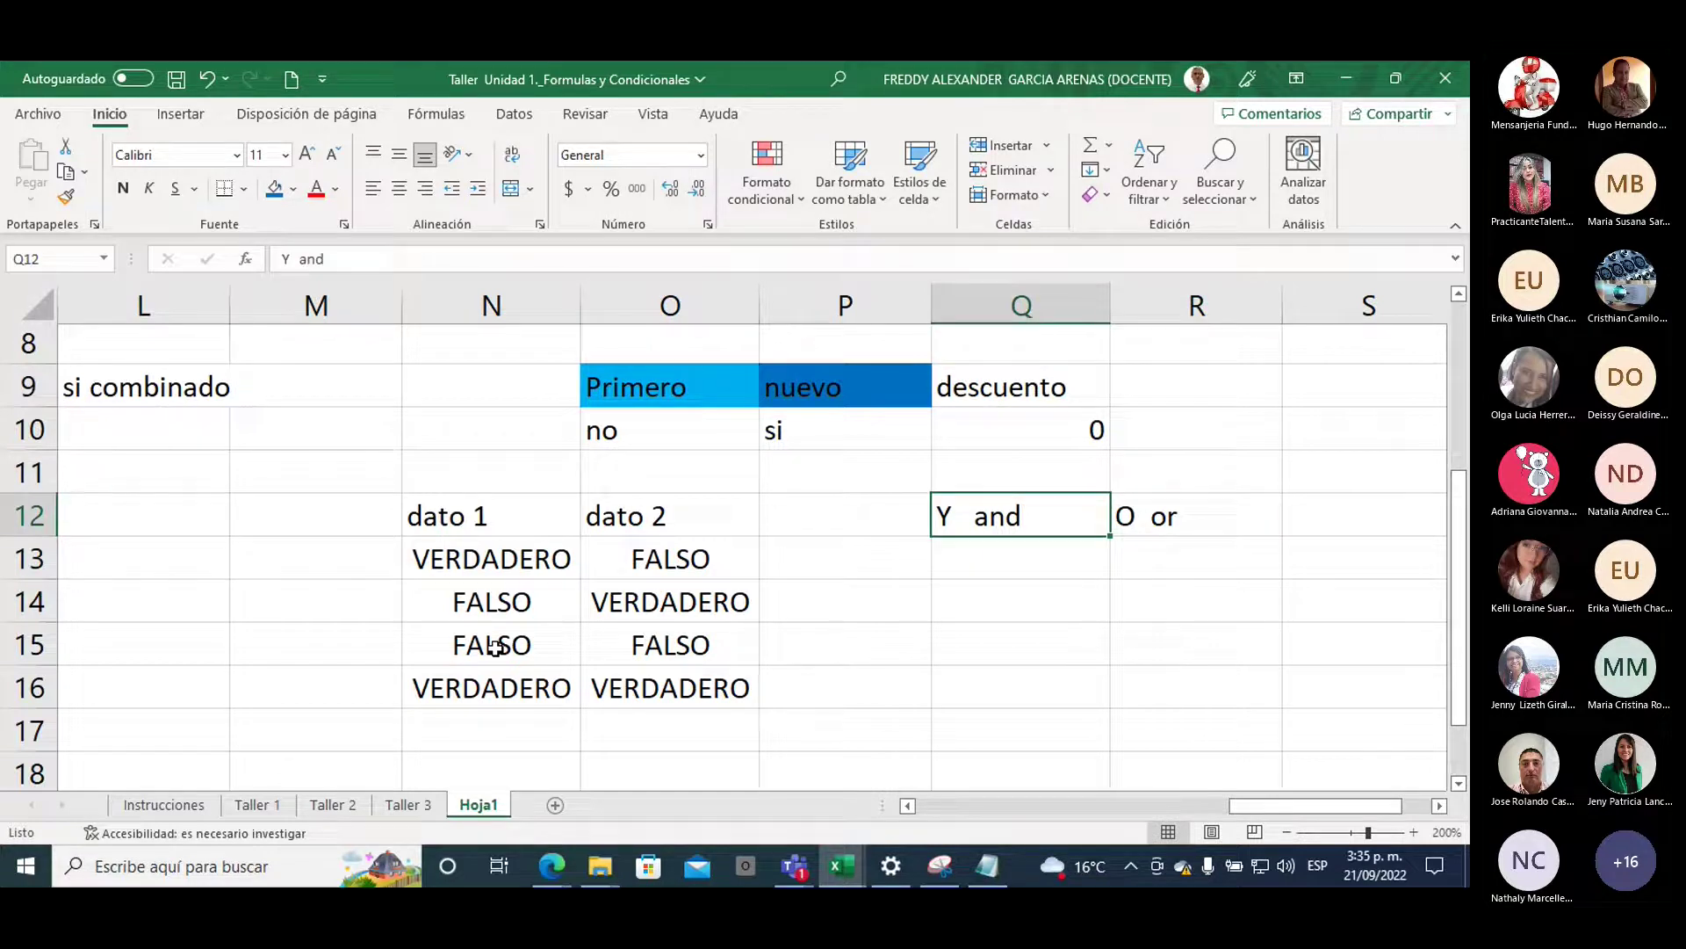
{"action": "left_click", "coordinate": [470, 559]}
{"action": "left_click_drag", "start_coordinate": [470, 558], "coordinate": [659, 681]}
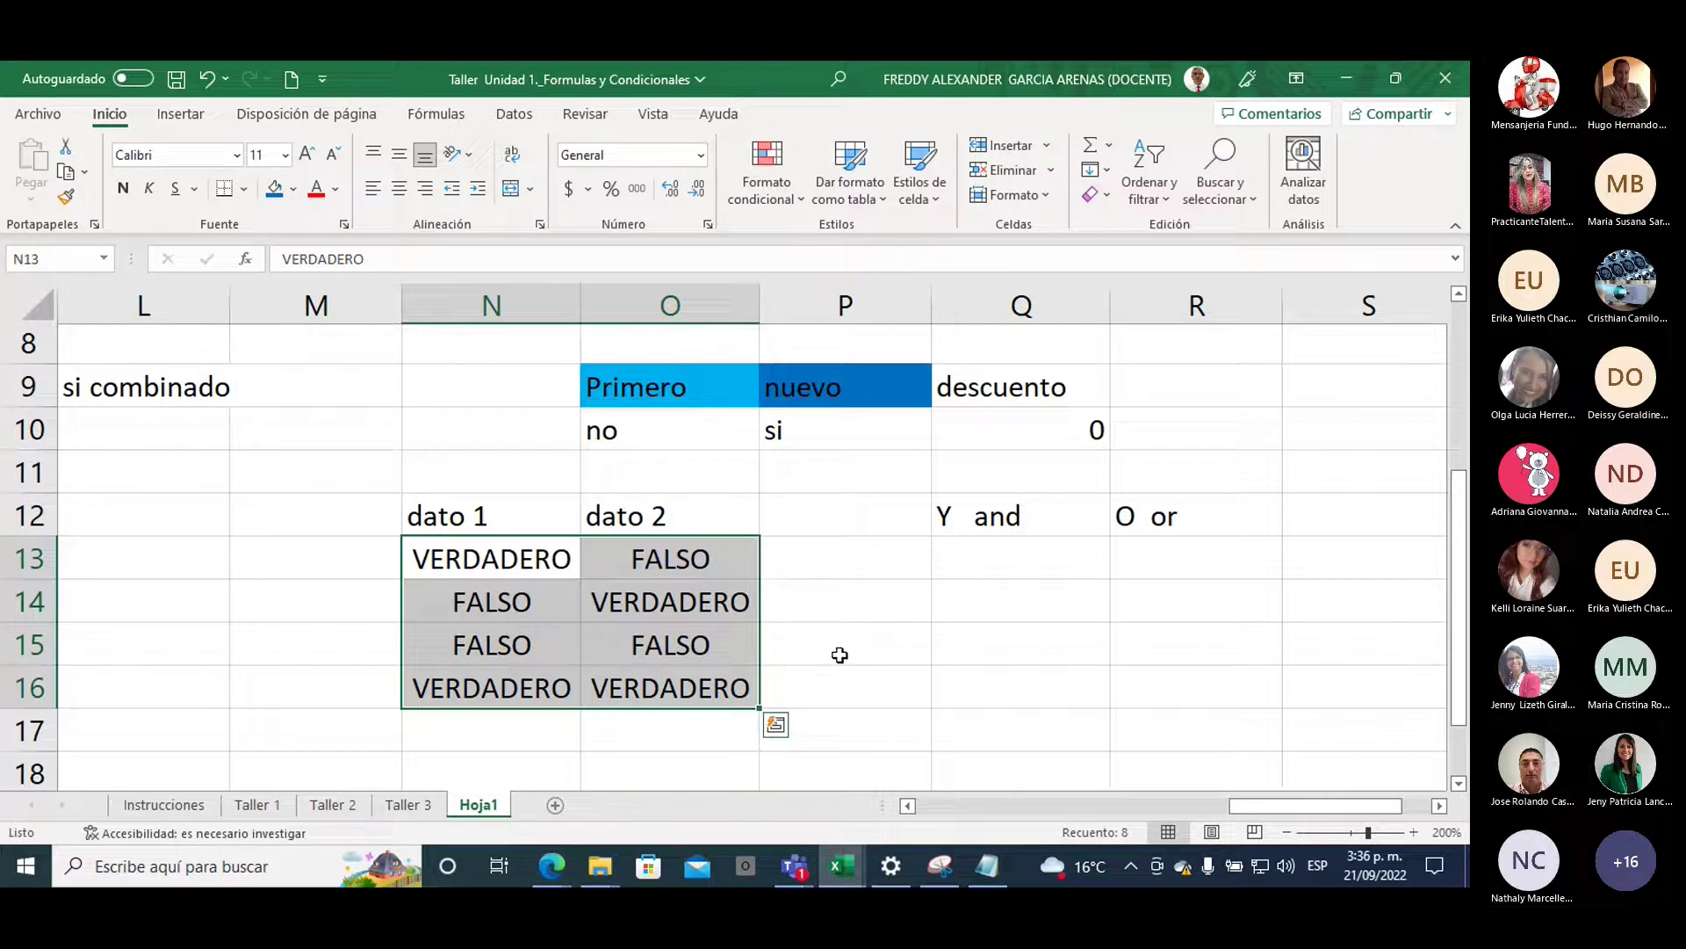
{"action": "left_click", "coordinate": [970, 563]}
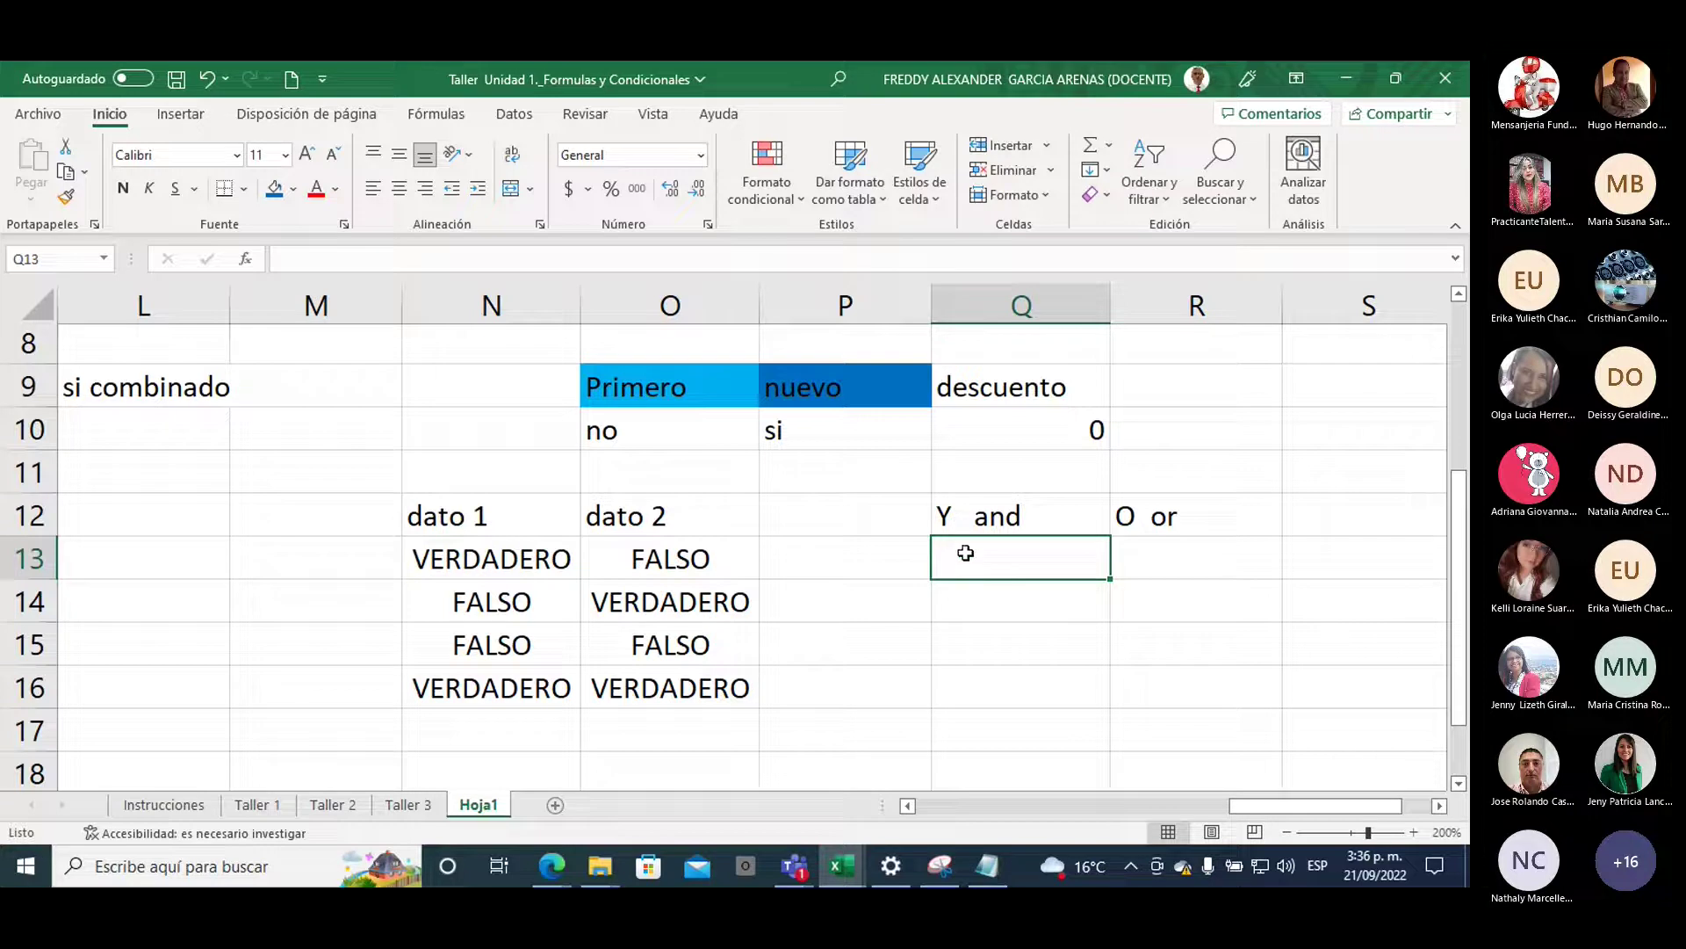
{"action": "left_click_drag", "start_coordinate": [518, 561], "coordinate": [676, 562]}
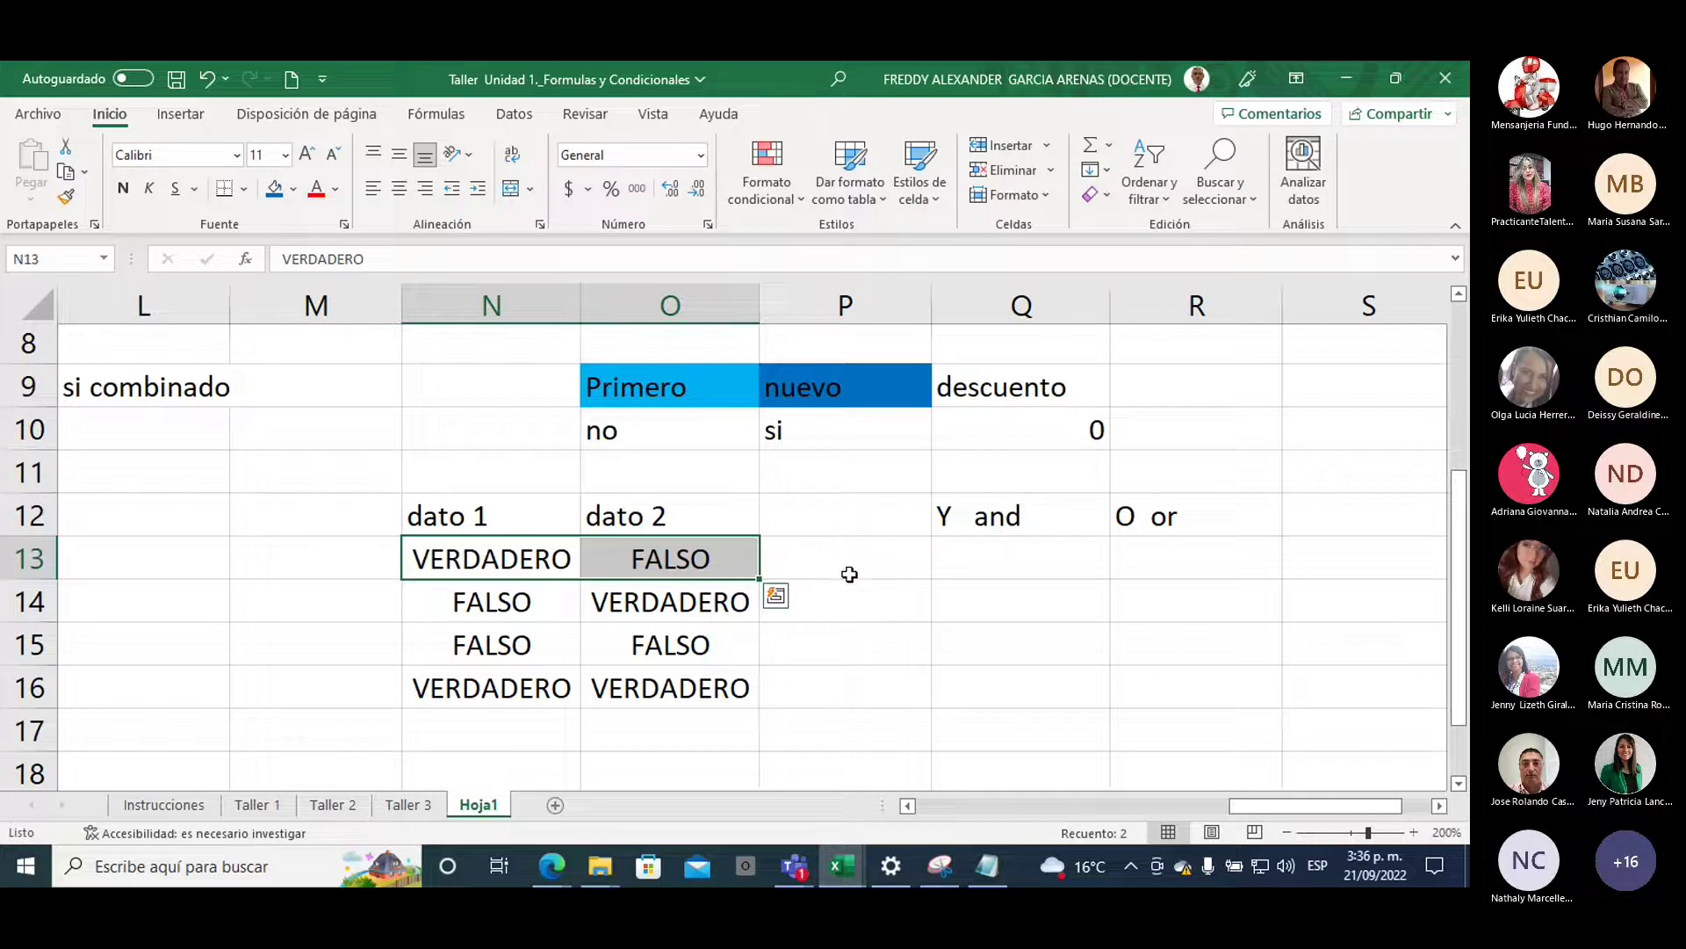
{"action": "left_click_drag", "start_coordinate": [489, 556], "coordinate": [663, 687]}
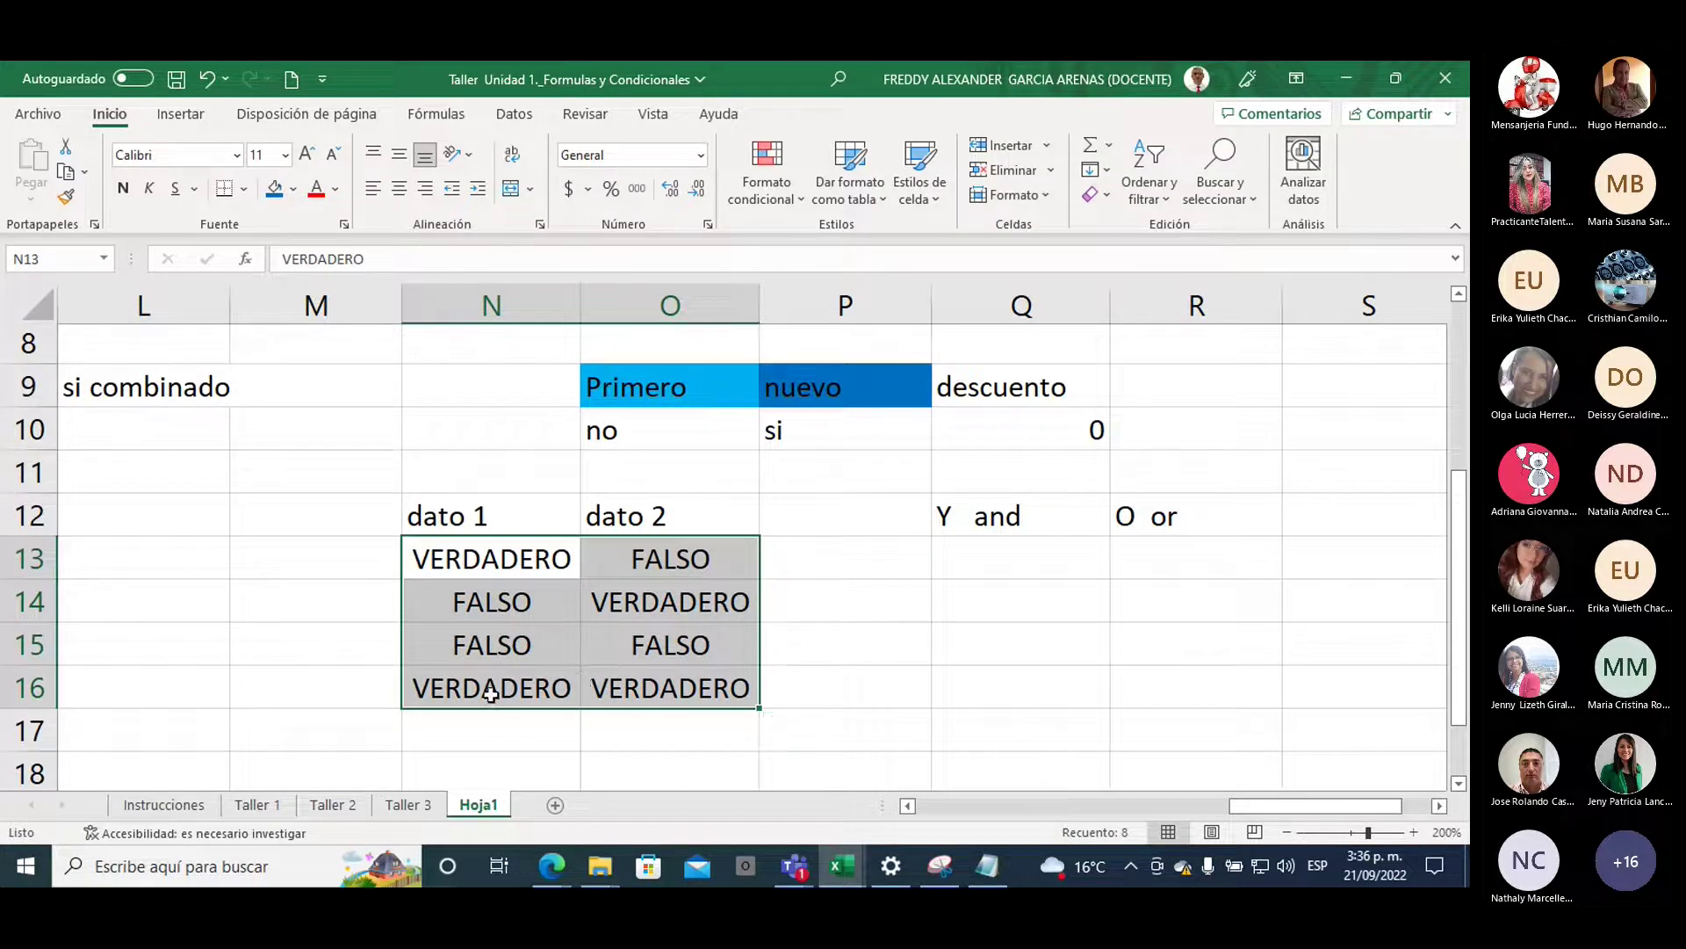
{"action": "left_click_drag", "start_coordinate": [492, 689], "coordinate": [661, 682]}
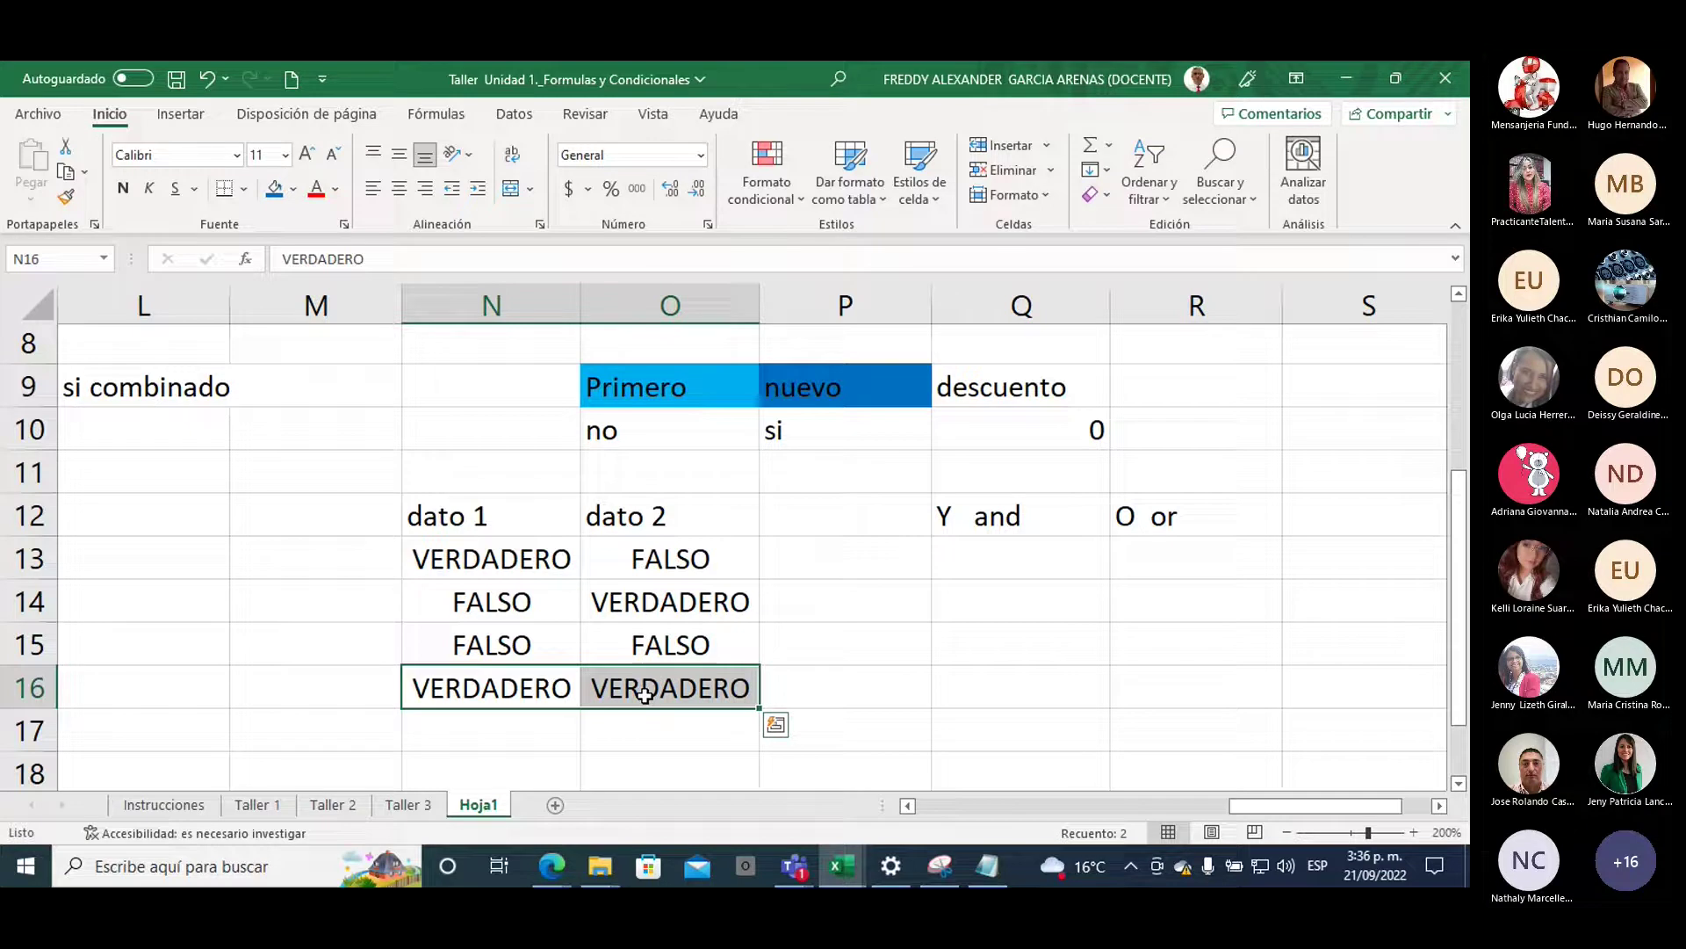
Enter the formula =Y(N13;O13) in Q13 for the first AND result
{"action": "left_click", "coordinate": [957, 565]}
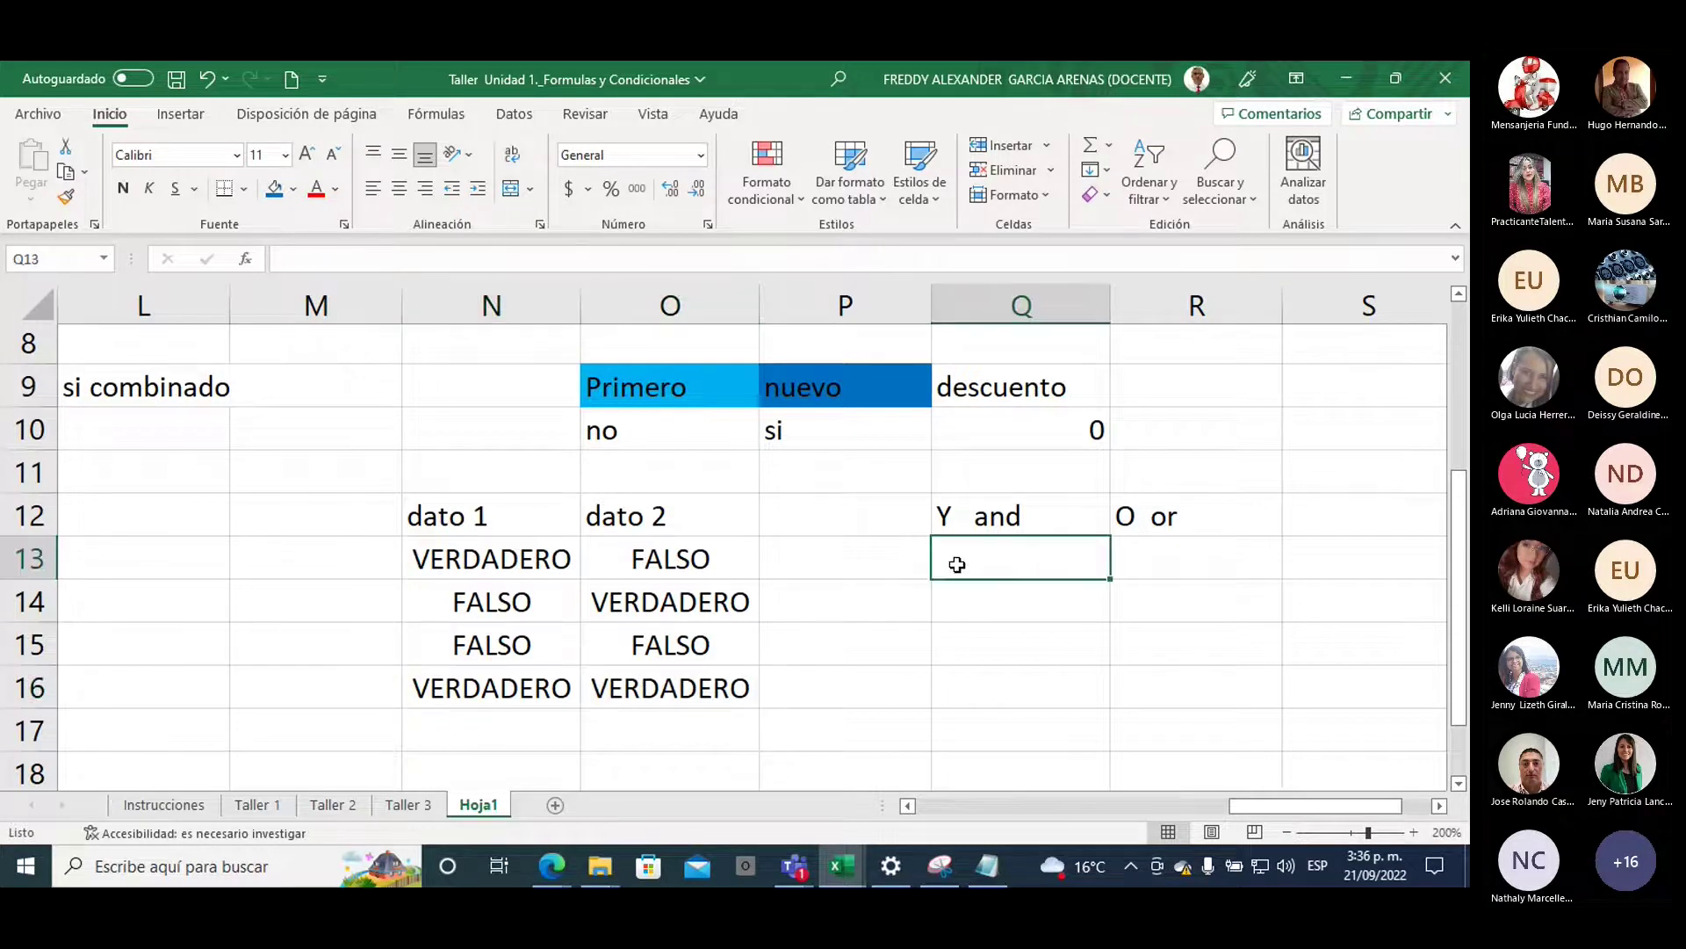
{"action": "type", "text": "=y"}
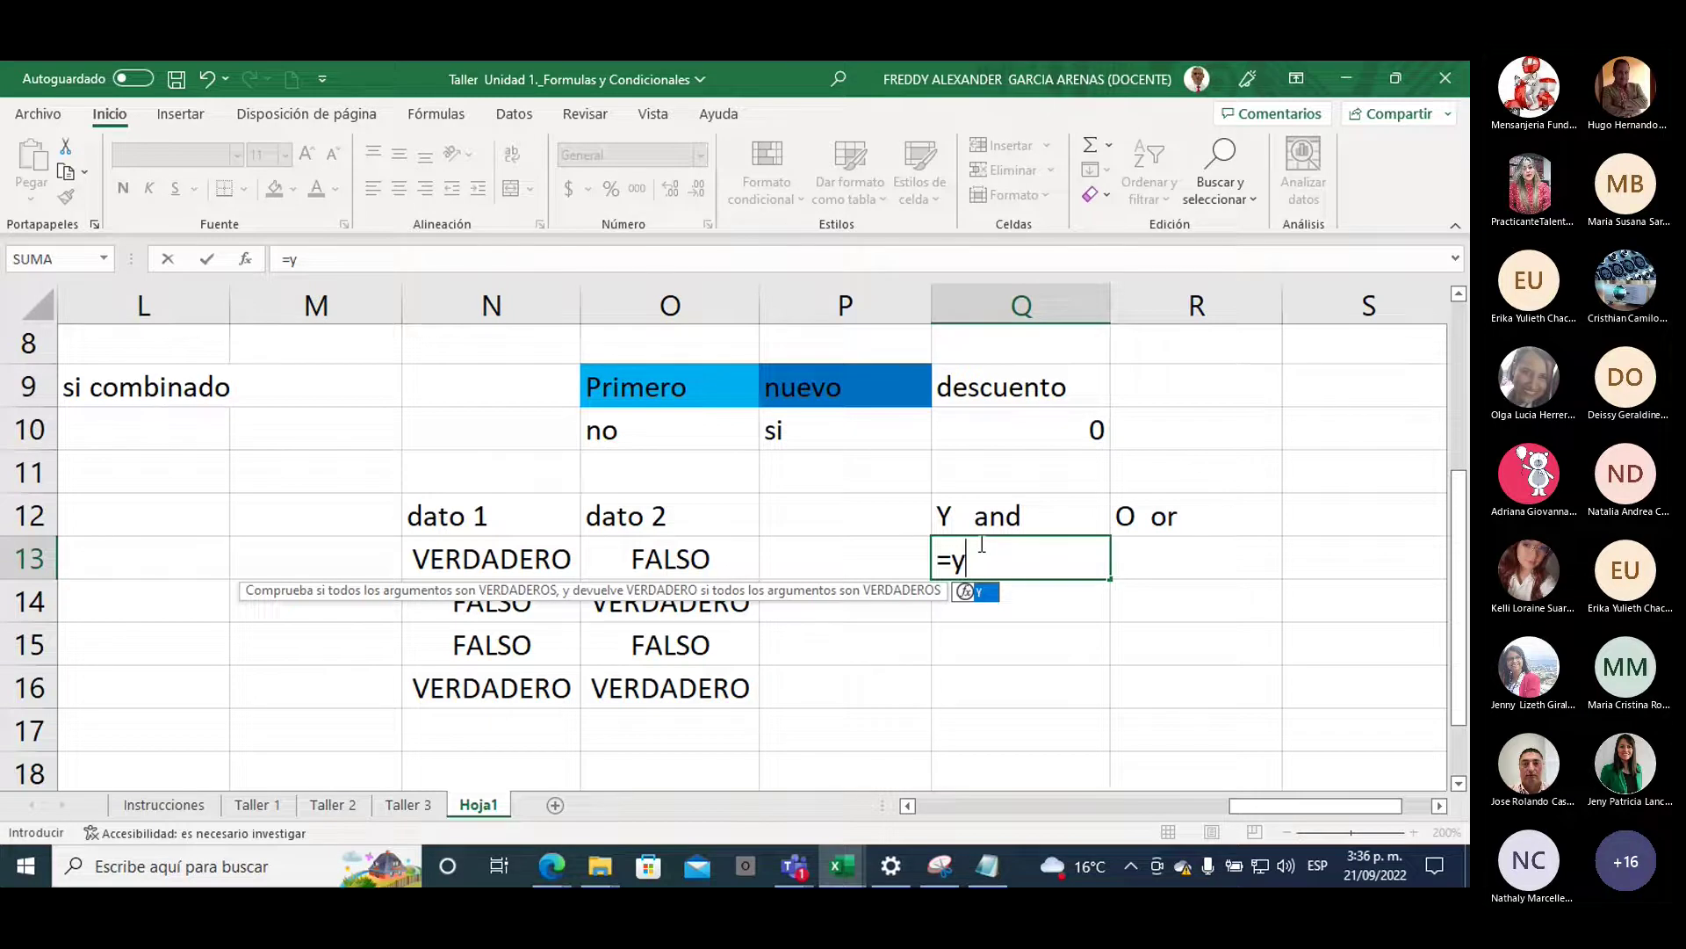
{"action": "double_click", "coordinate": [980, 593]}
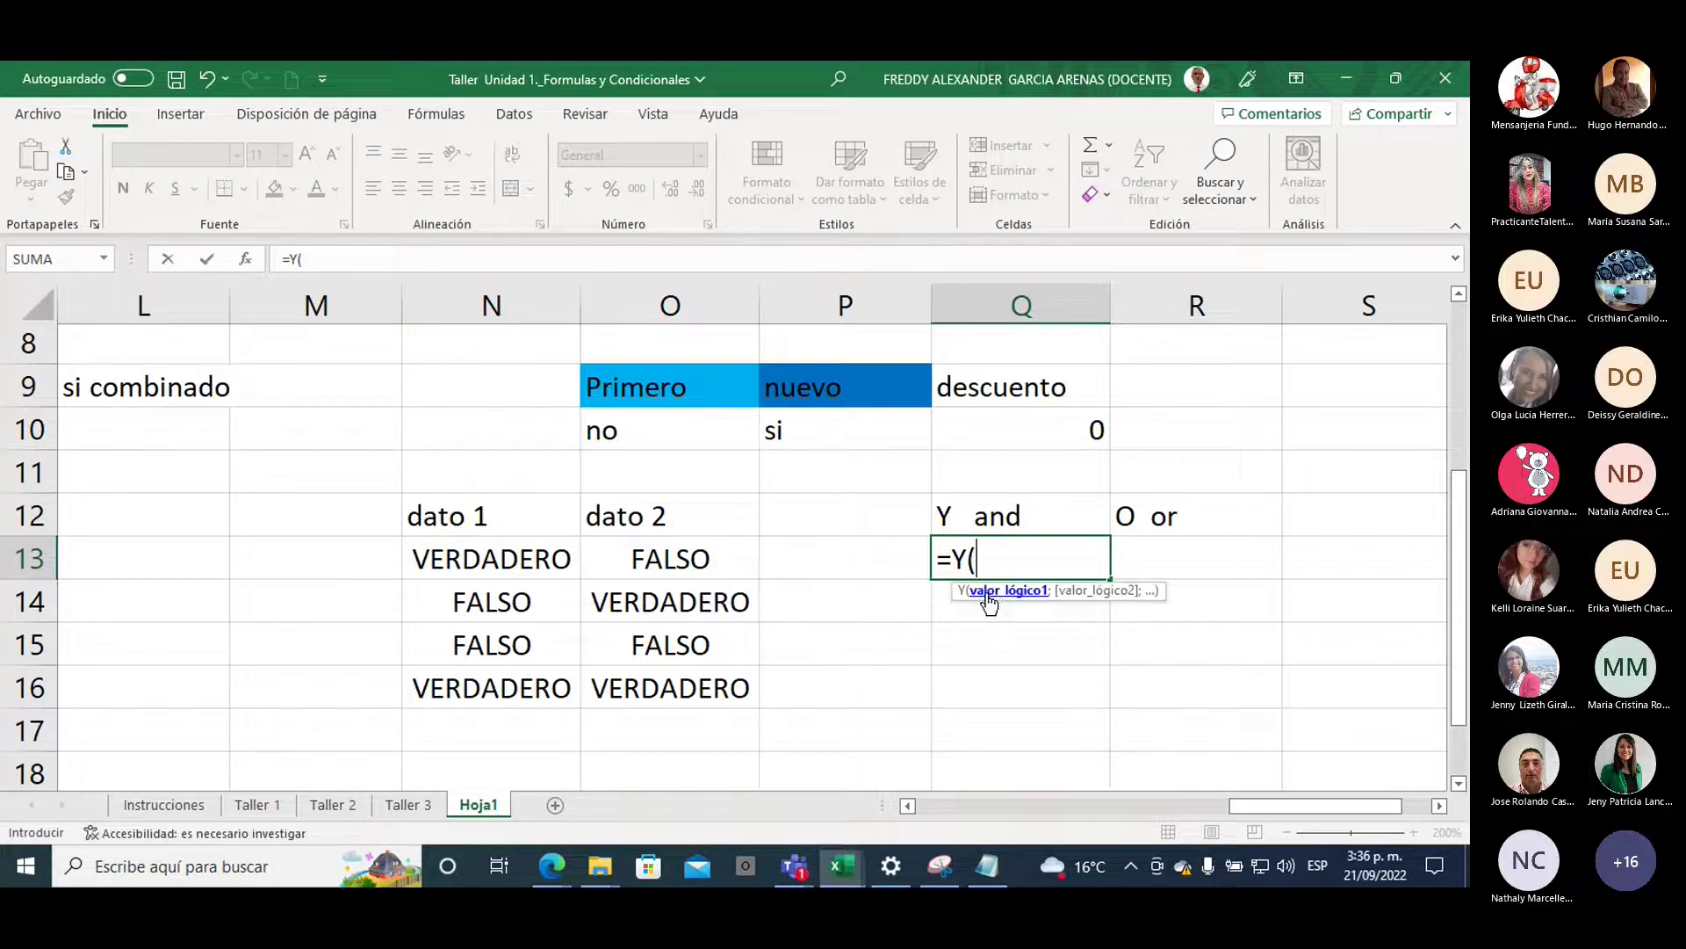
{"action": "left_click", "coordinate": [488, 562]}
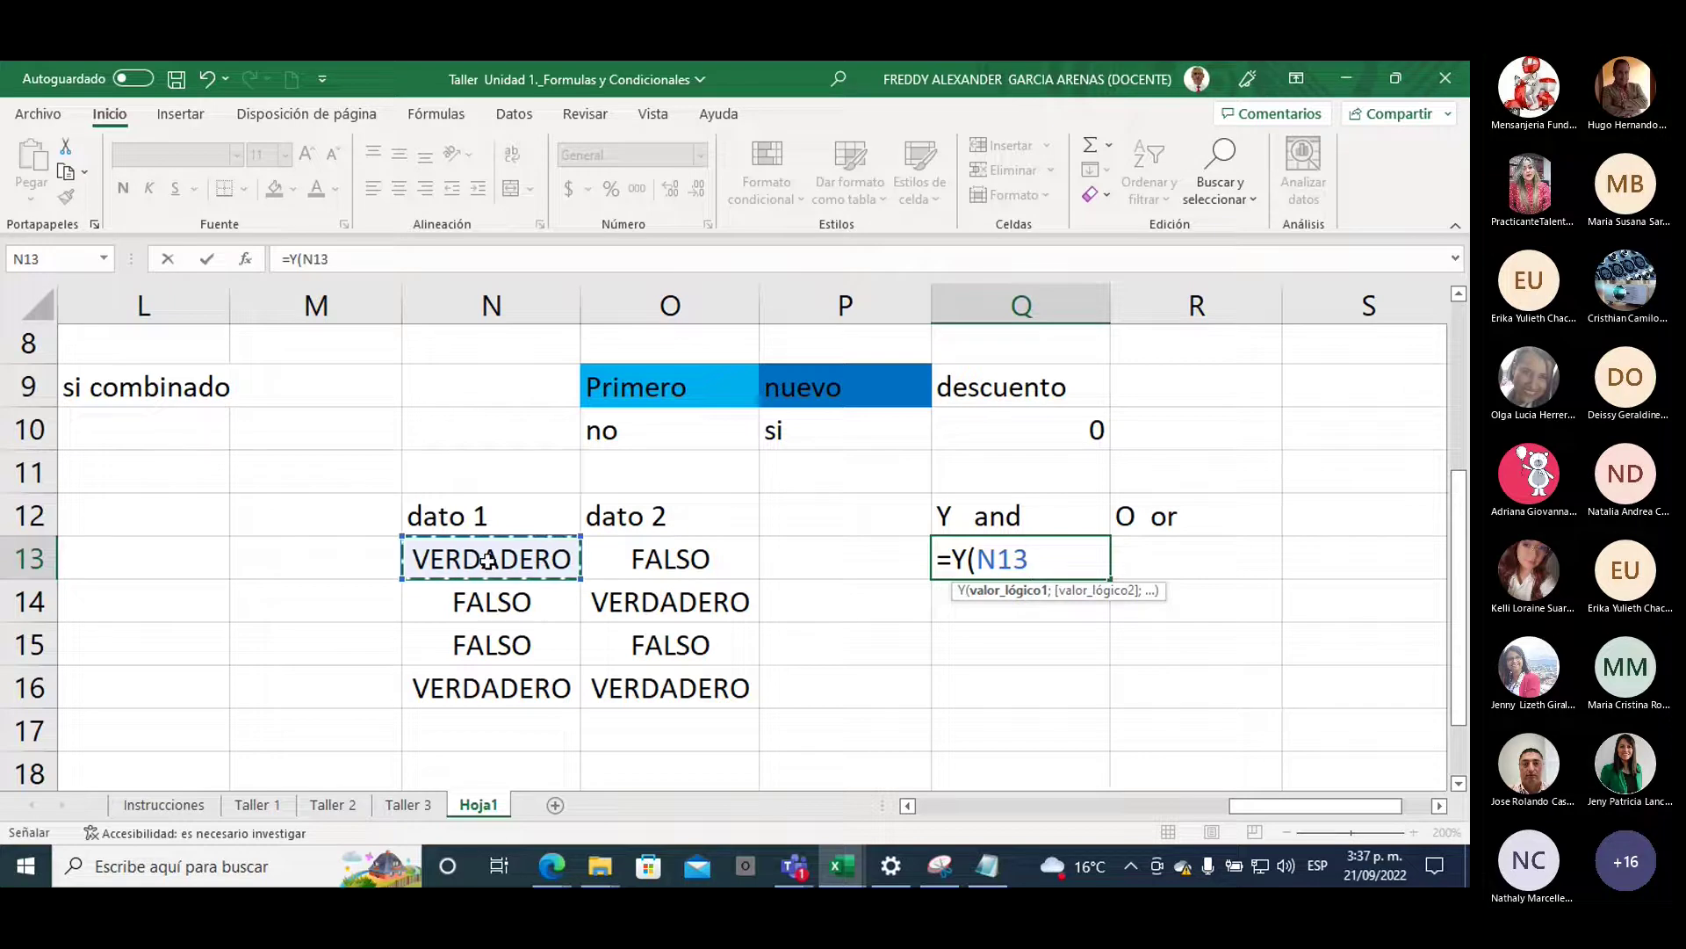
{"action": "type", "text": ";"}
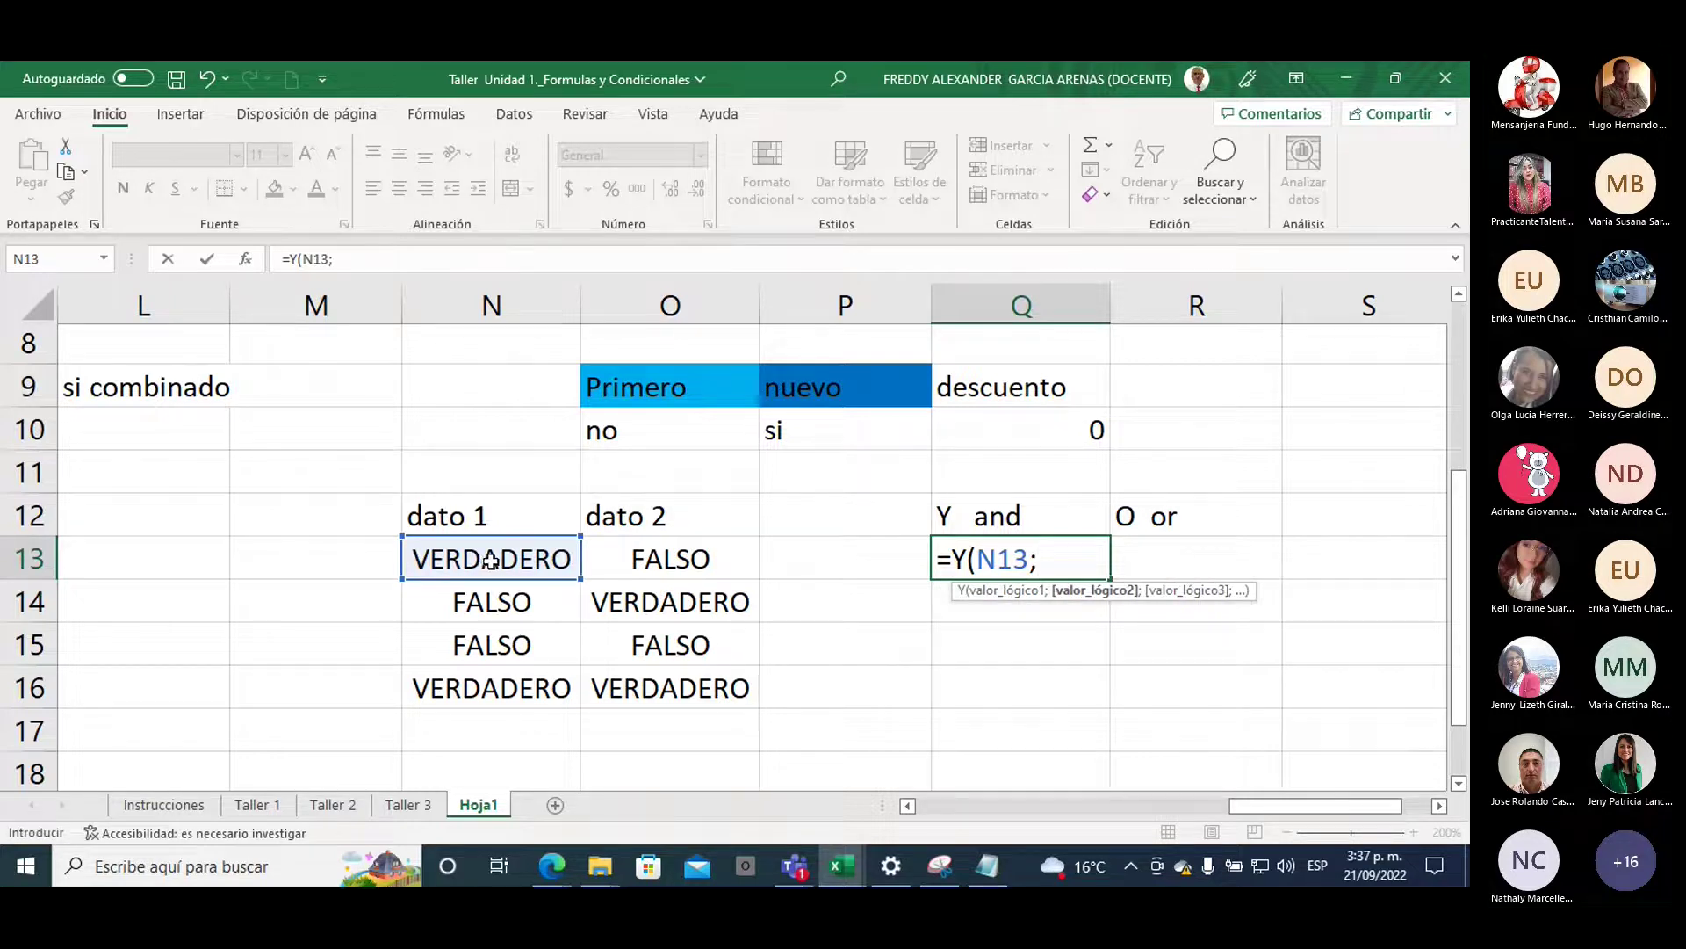
{"action": "left_click", "coordinate": [674, 553]}
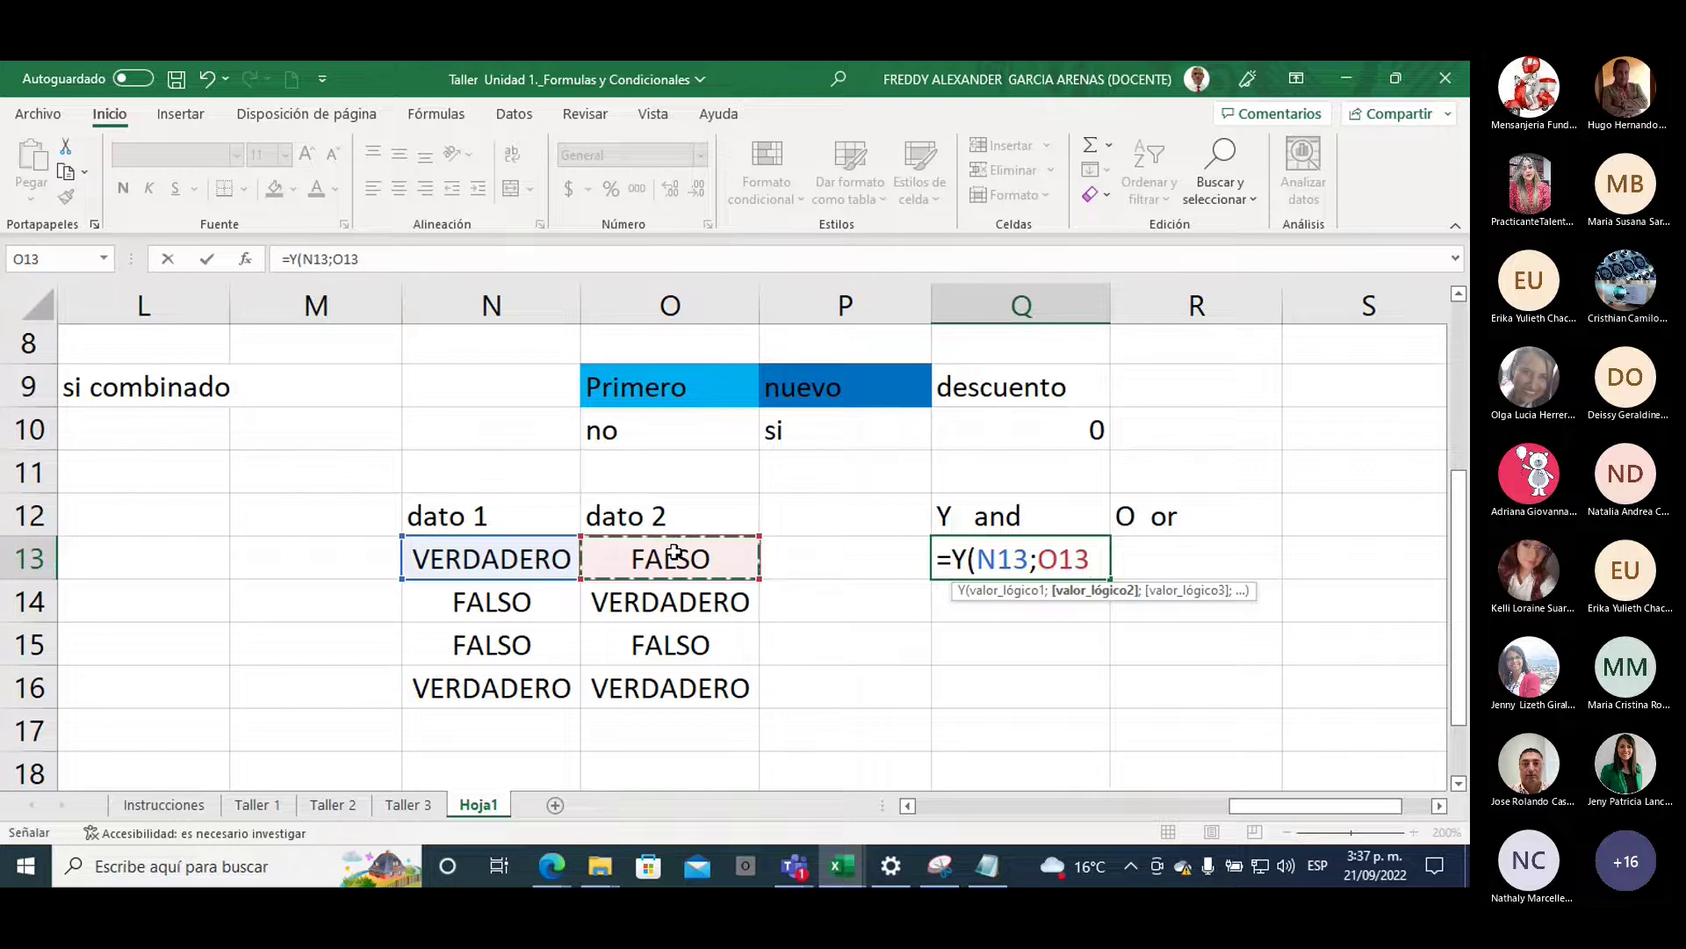
{"action": "type", "text": ")"}
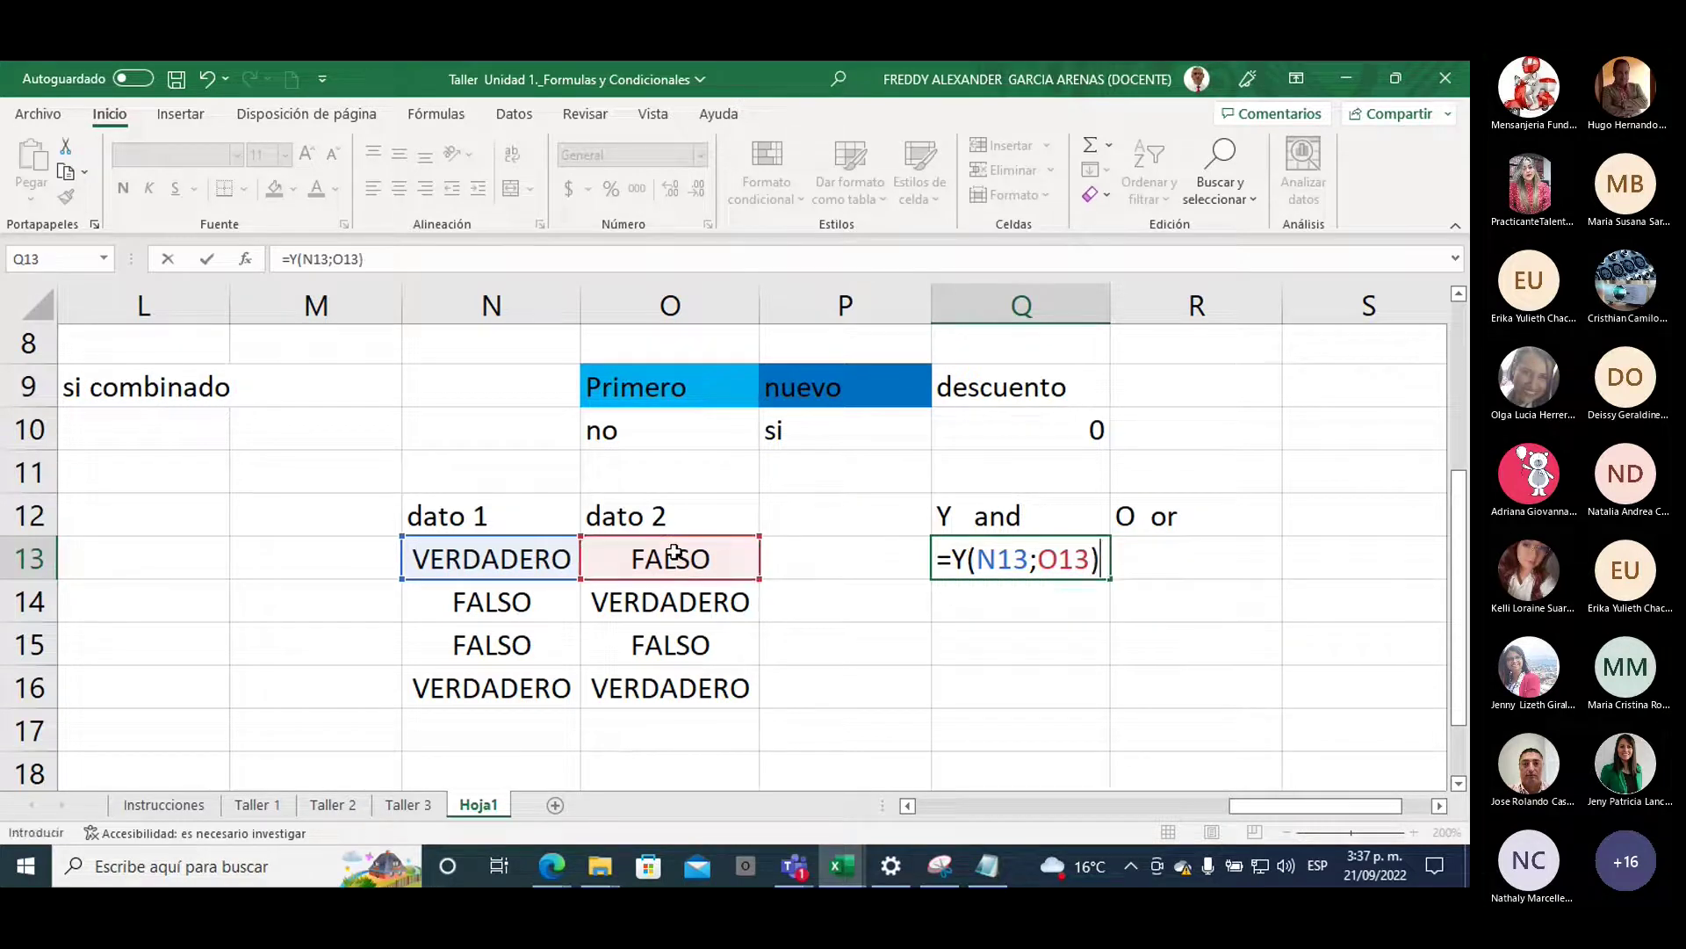
{"action": "key", "text": "Return"}
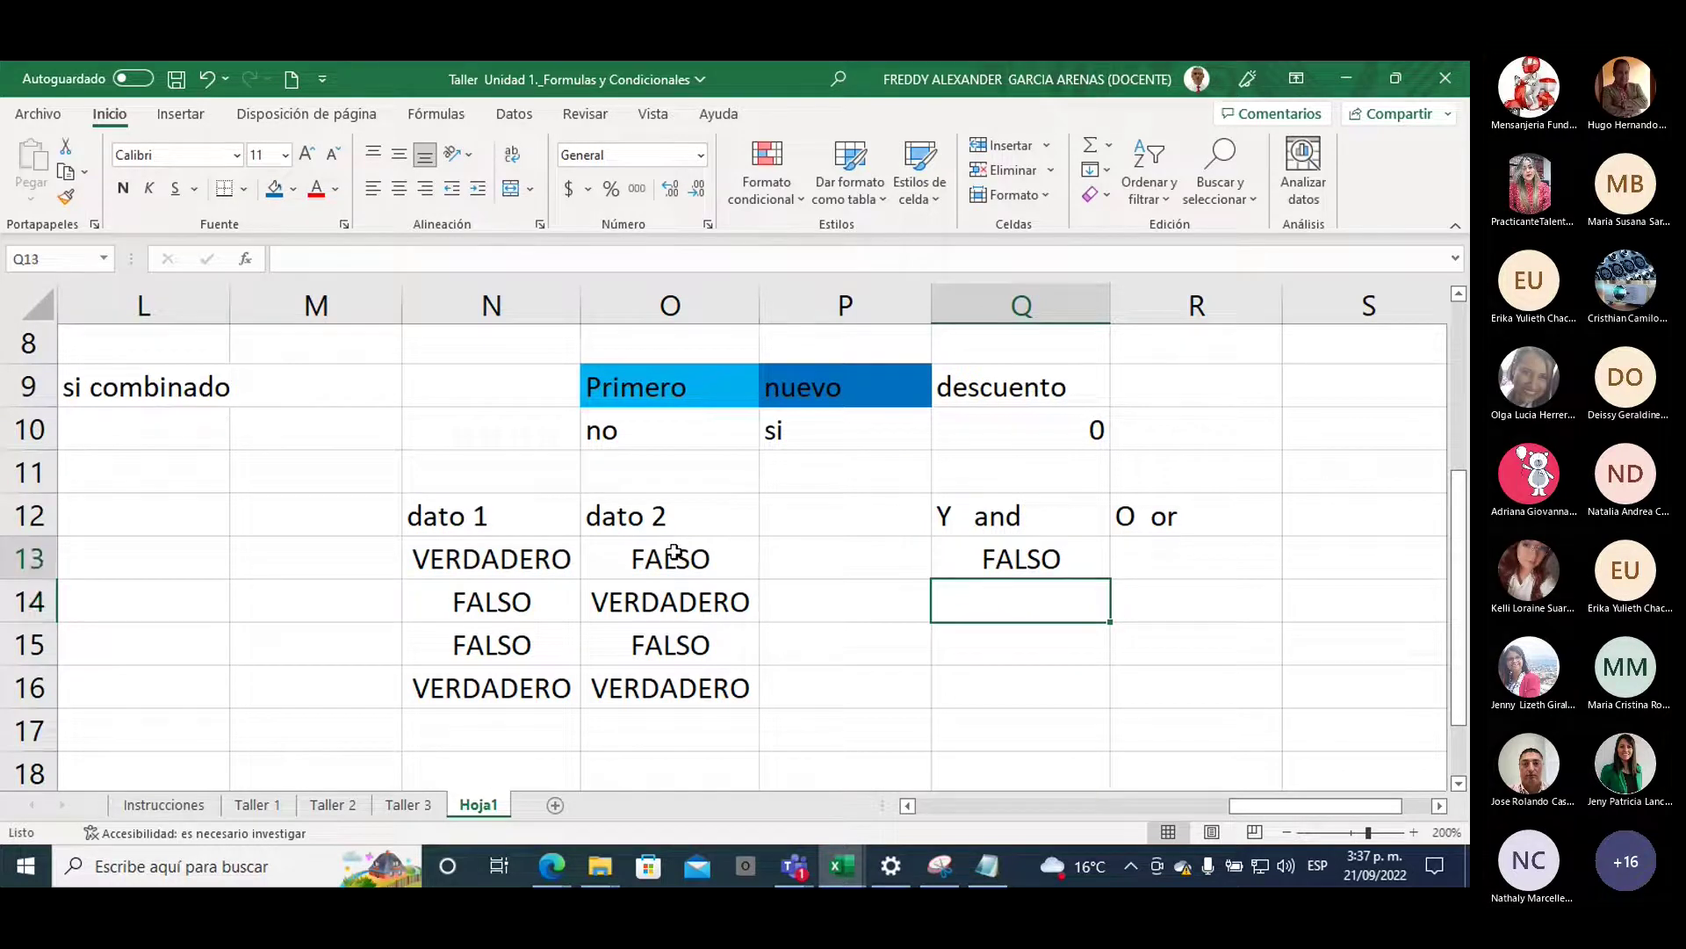
{"action": "key", "text": "Up"}
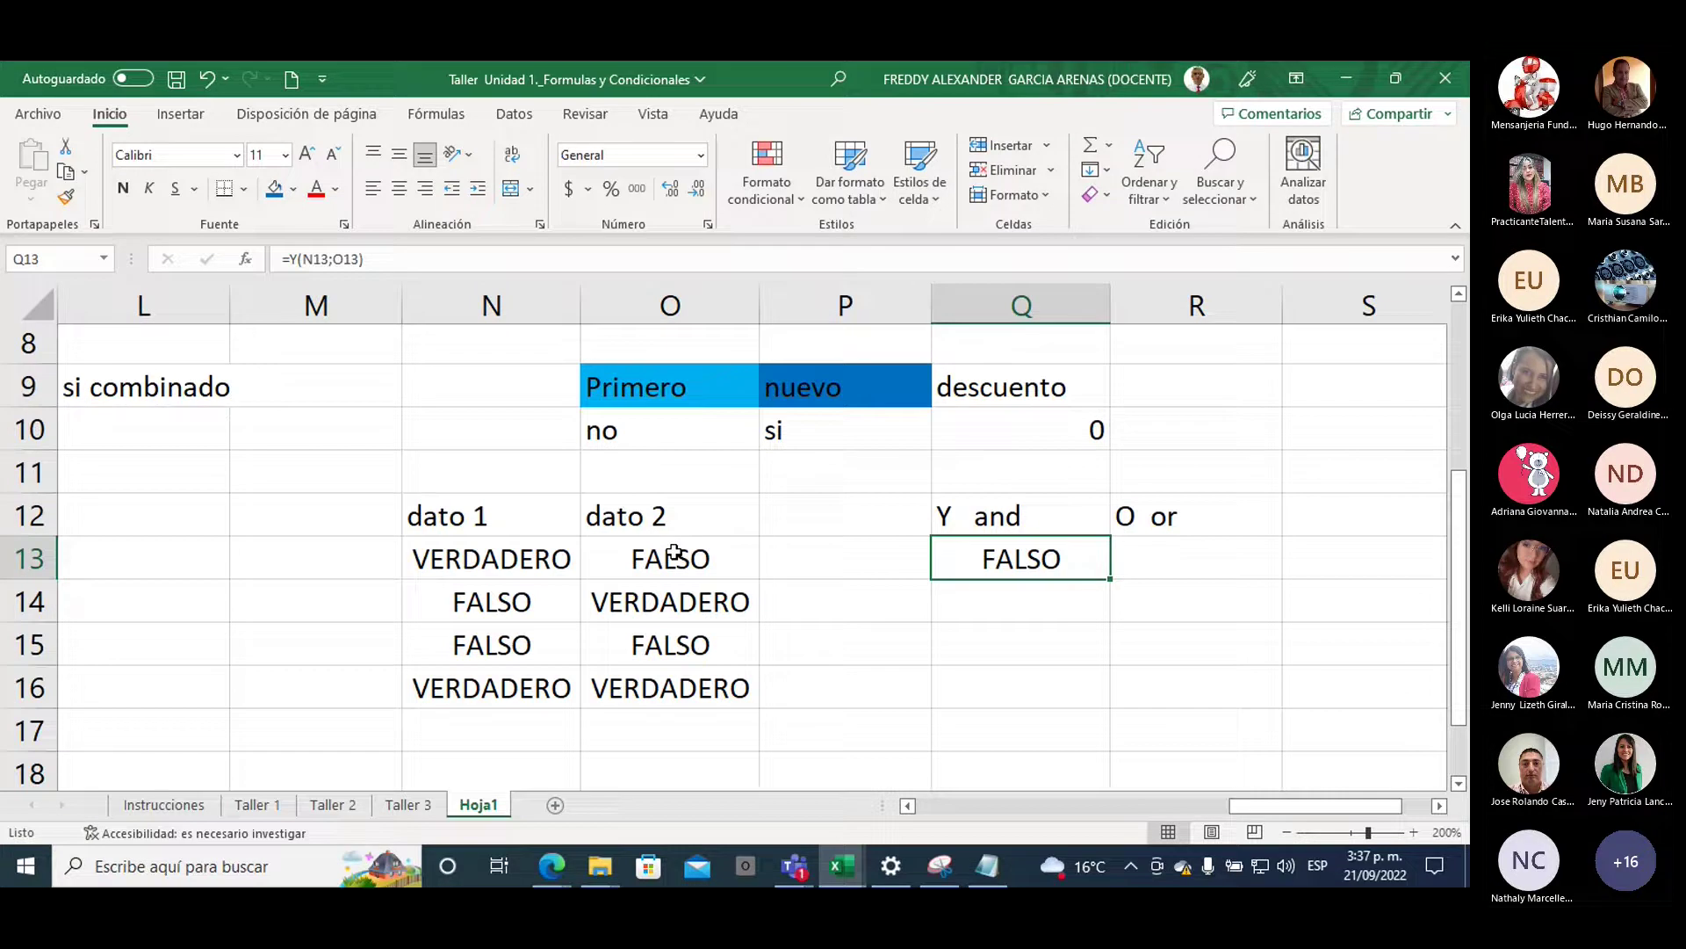
Fill the FALSO input cells O13, N14 and N15:O15 red
{"action": "left_click", "coordinate": [676, 559]}
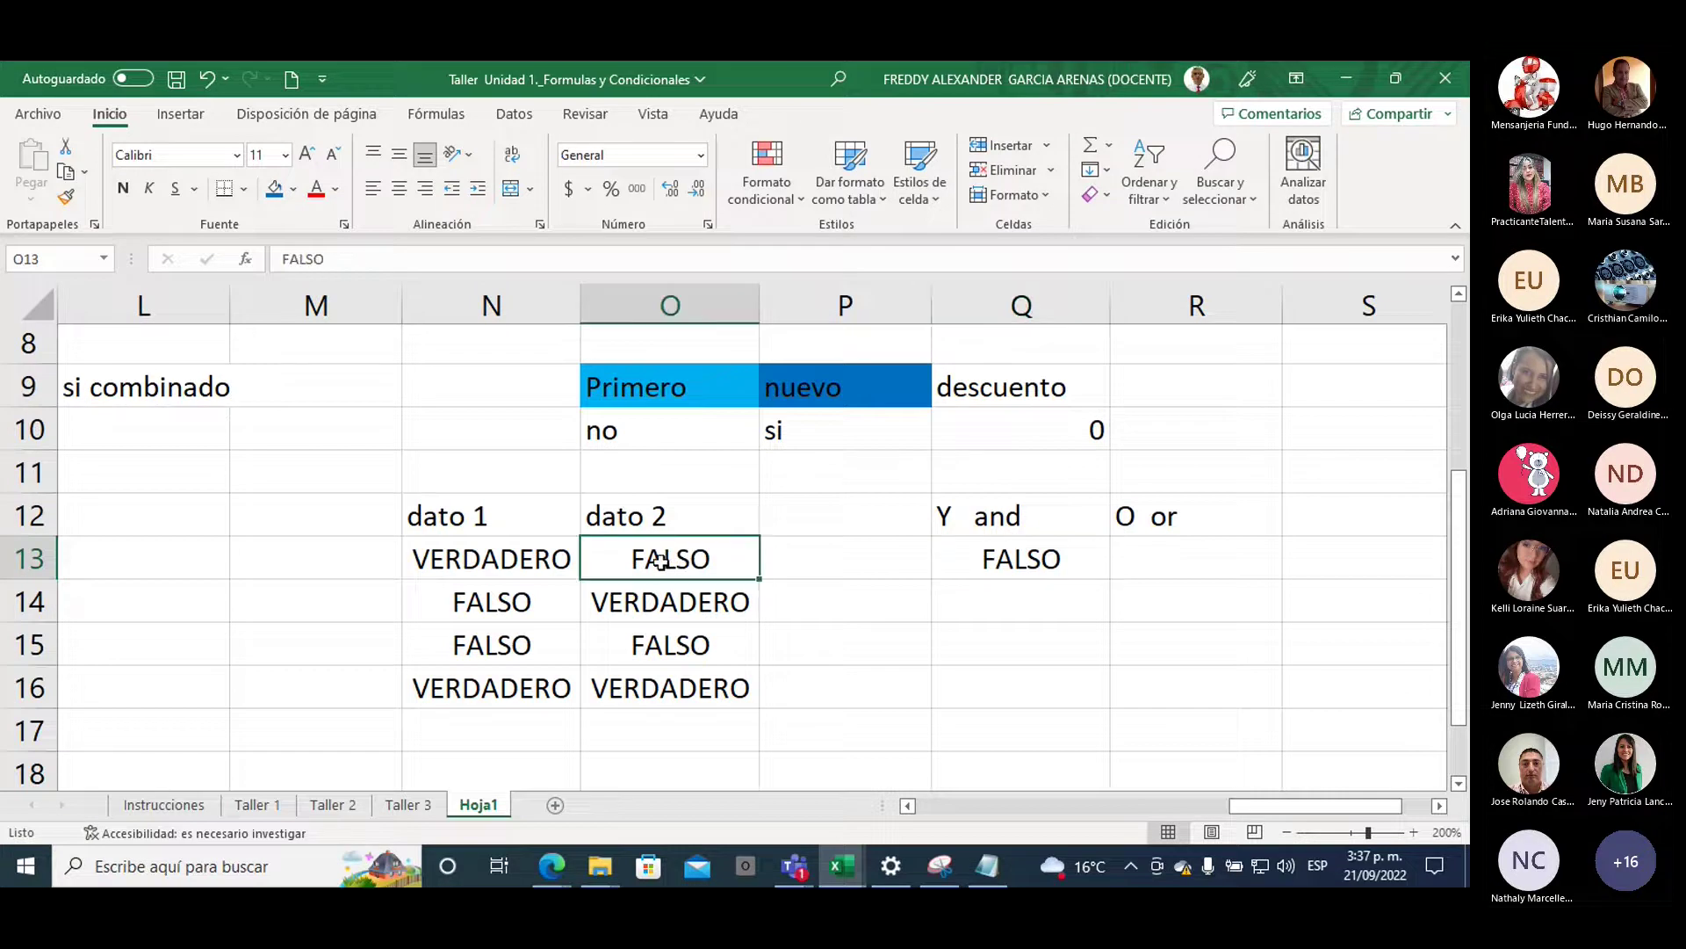
{"action": "left_click", "coordinate": [293, 188]}
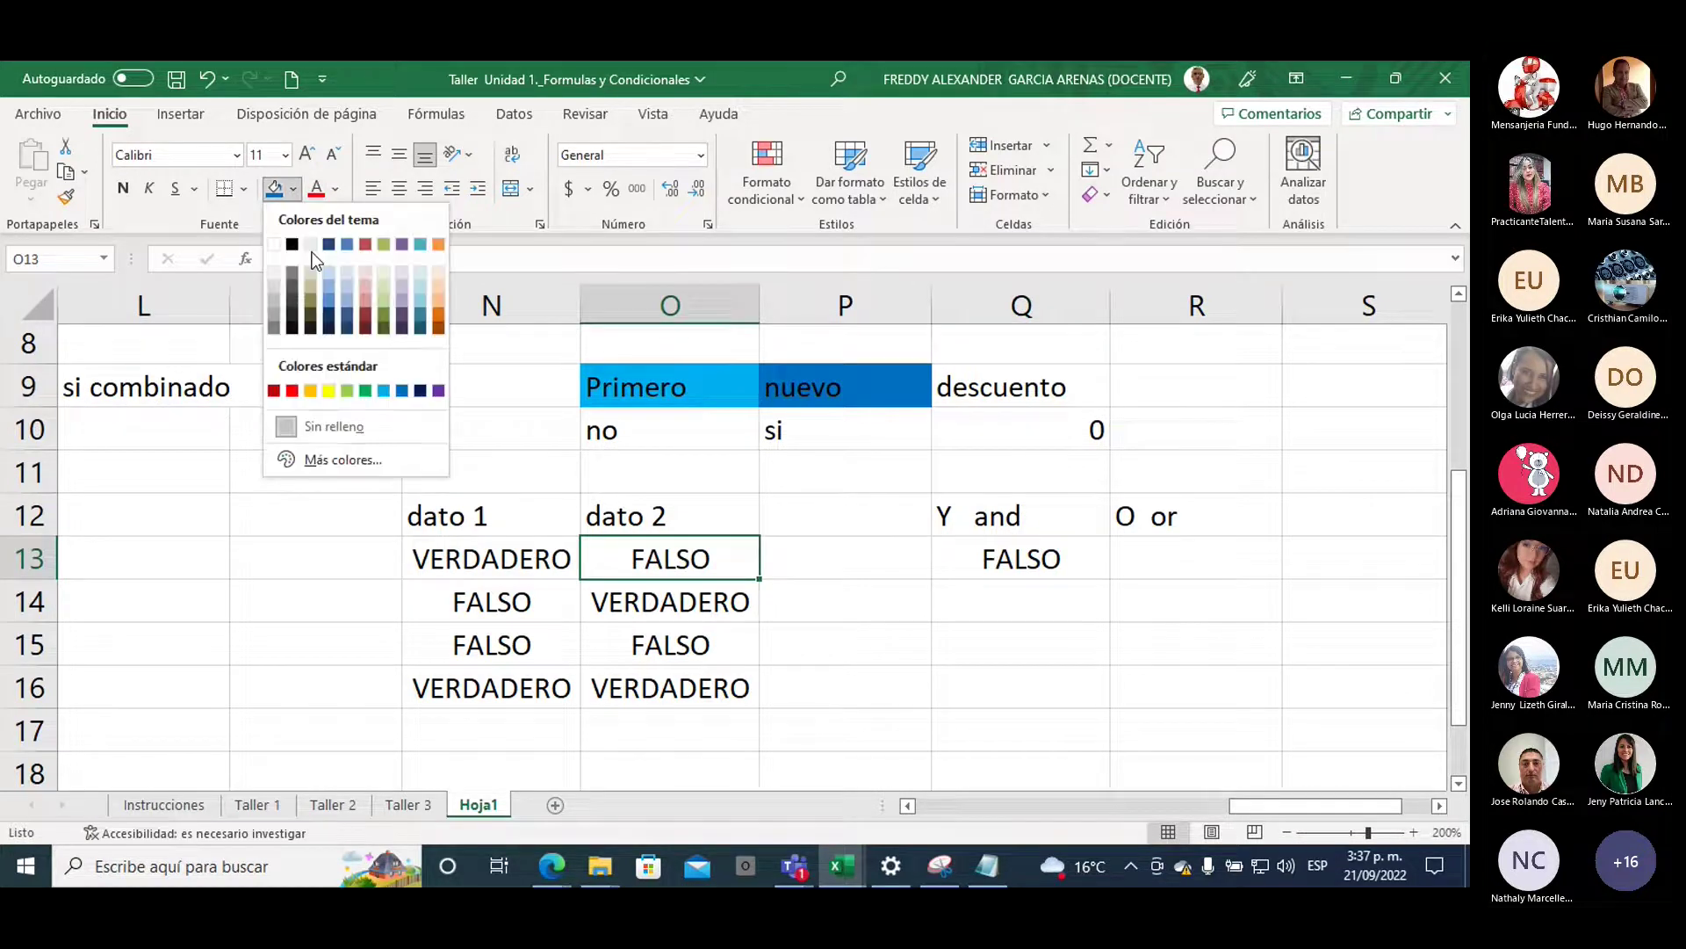
{"action": "left_click", "coordinate": [291, 387]}
{"action": "left_click", "coordinate": [483, 600]}
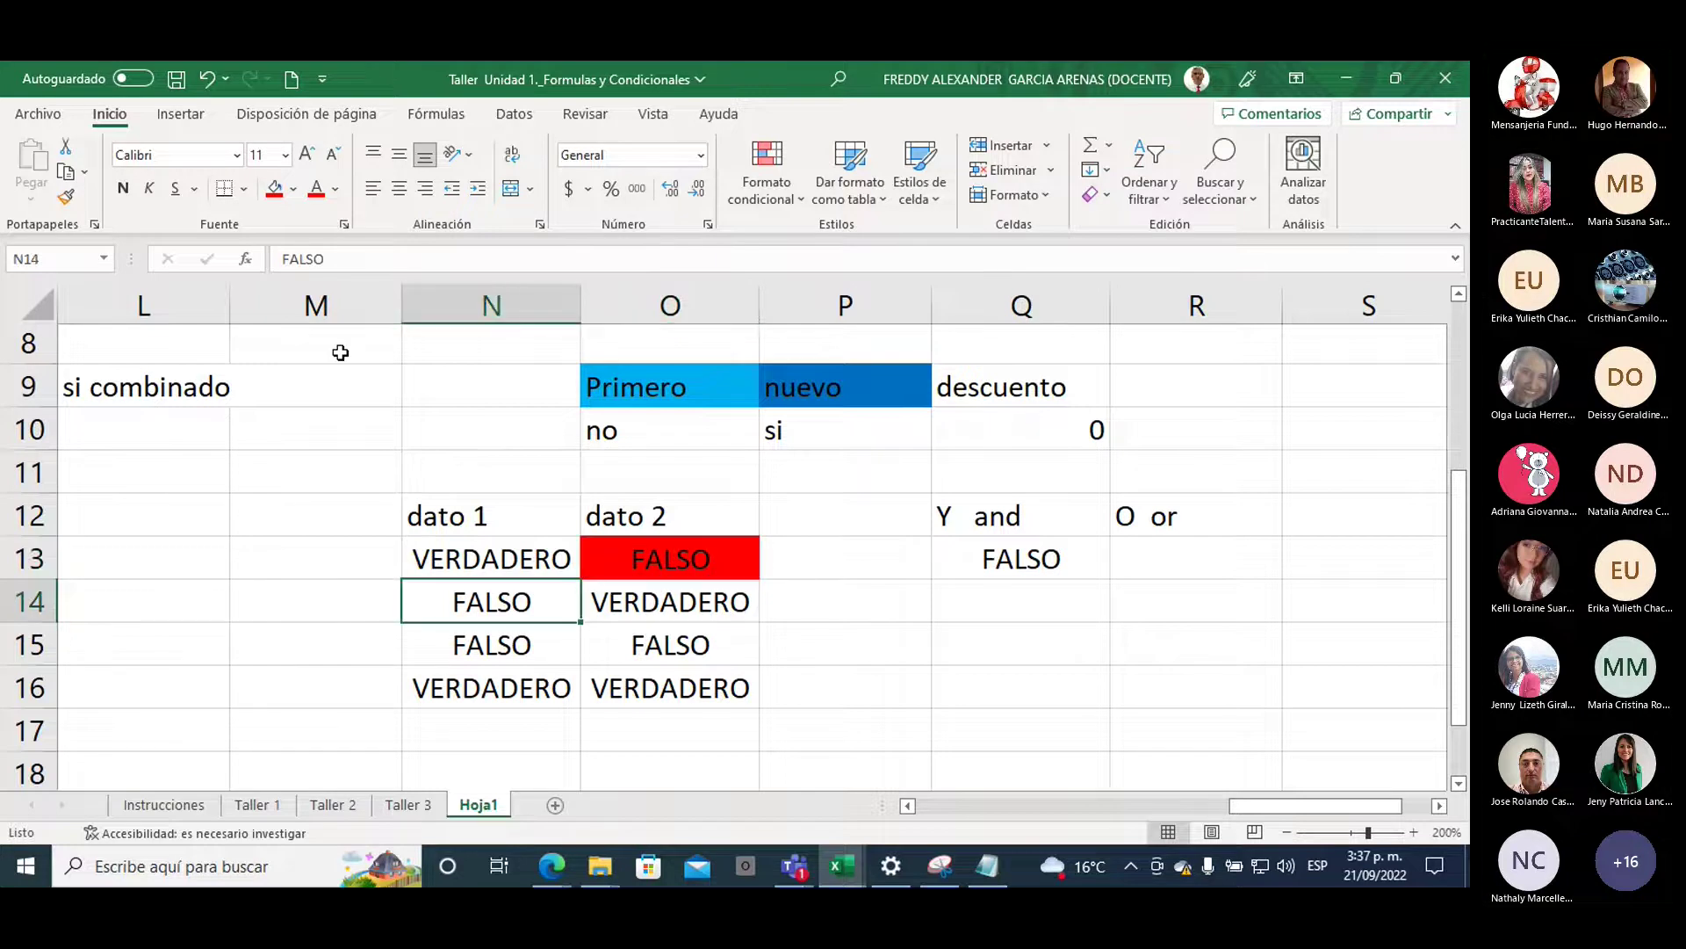
{"action": "left_click", "coordinate": [272, 198]}
{"action": "left_click_drag", "start_coordinate": [489, 644], "coordinate": [615, 642]}
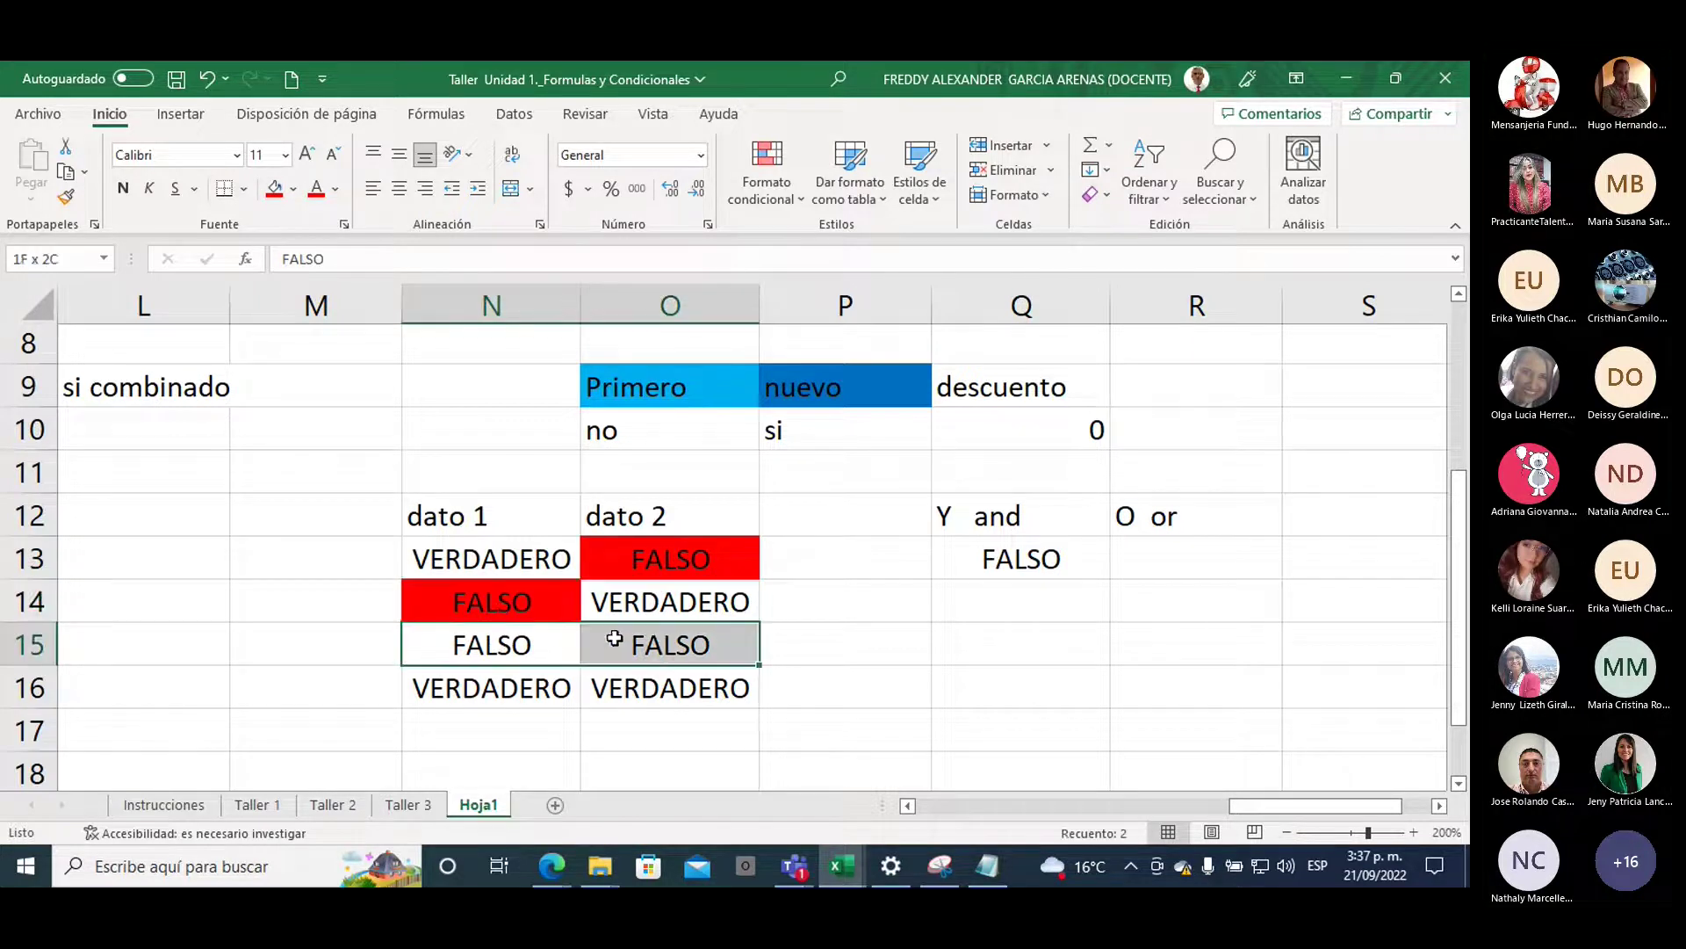
{"action": "left_click", "coordinate": [274, 190]}
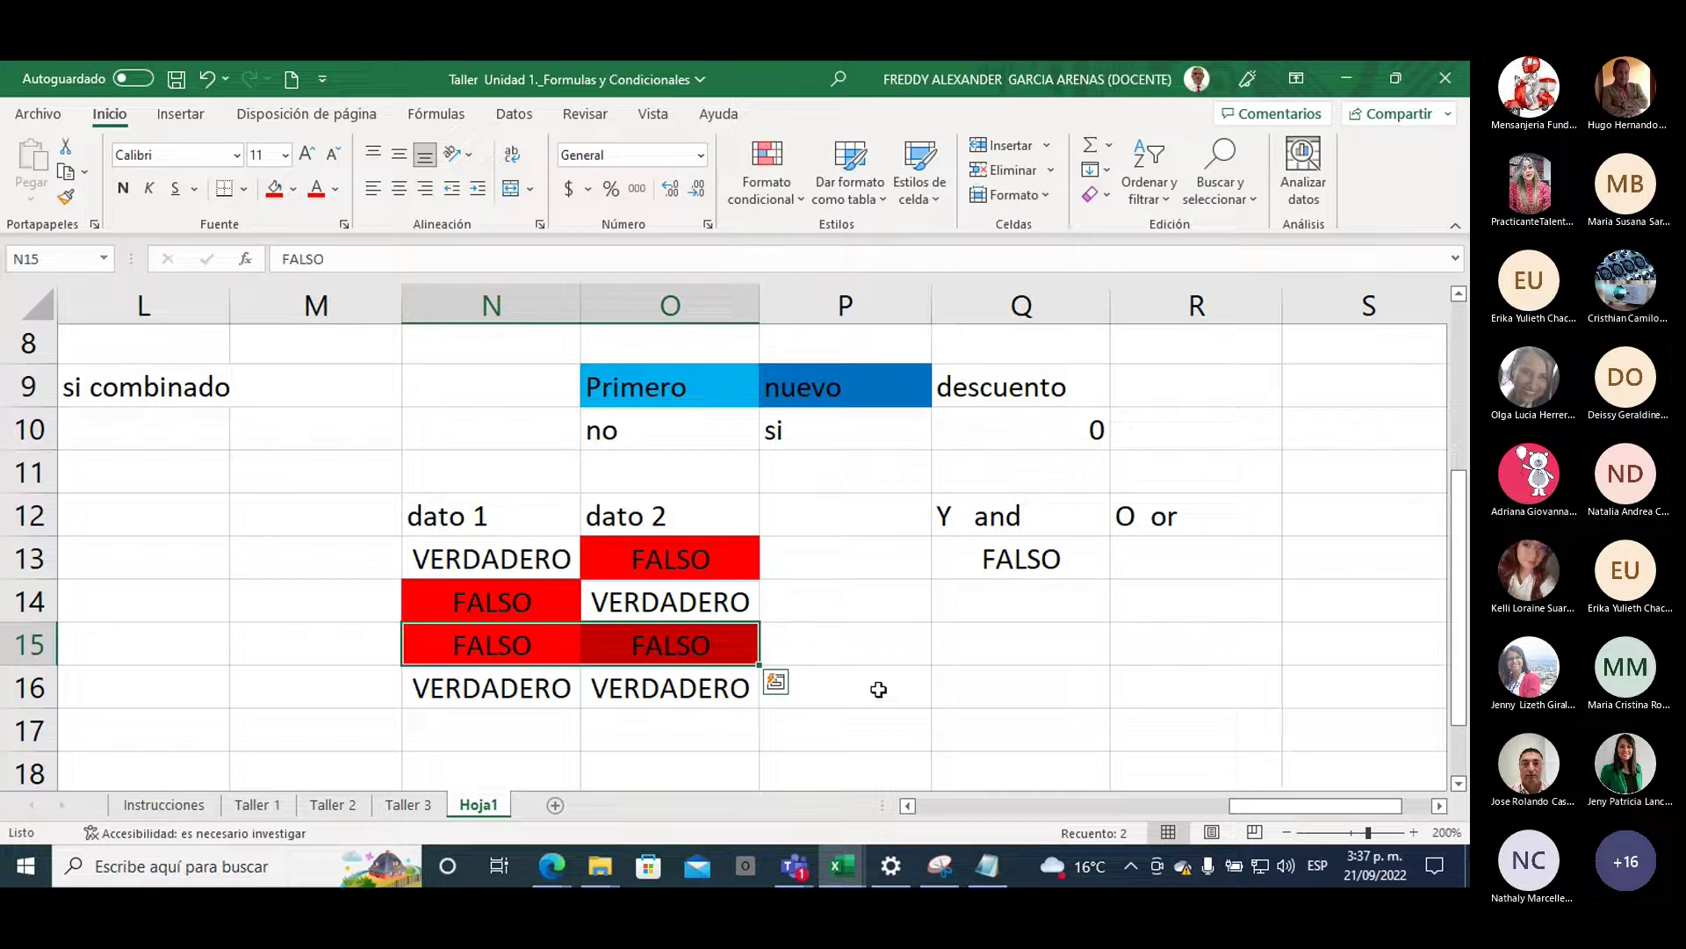
{"action": "left_click", "coordinate": [966, 563]}
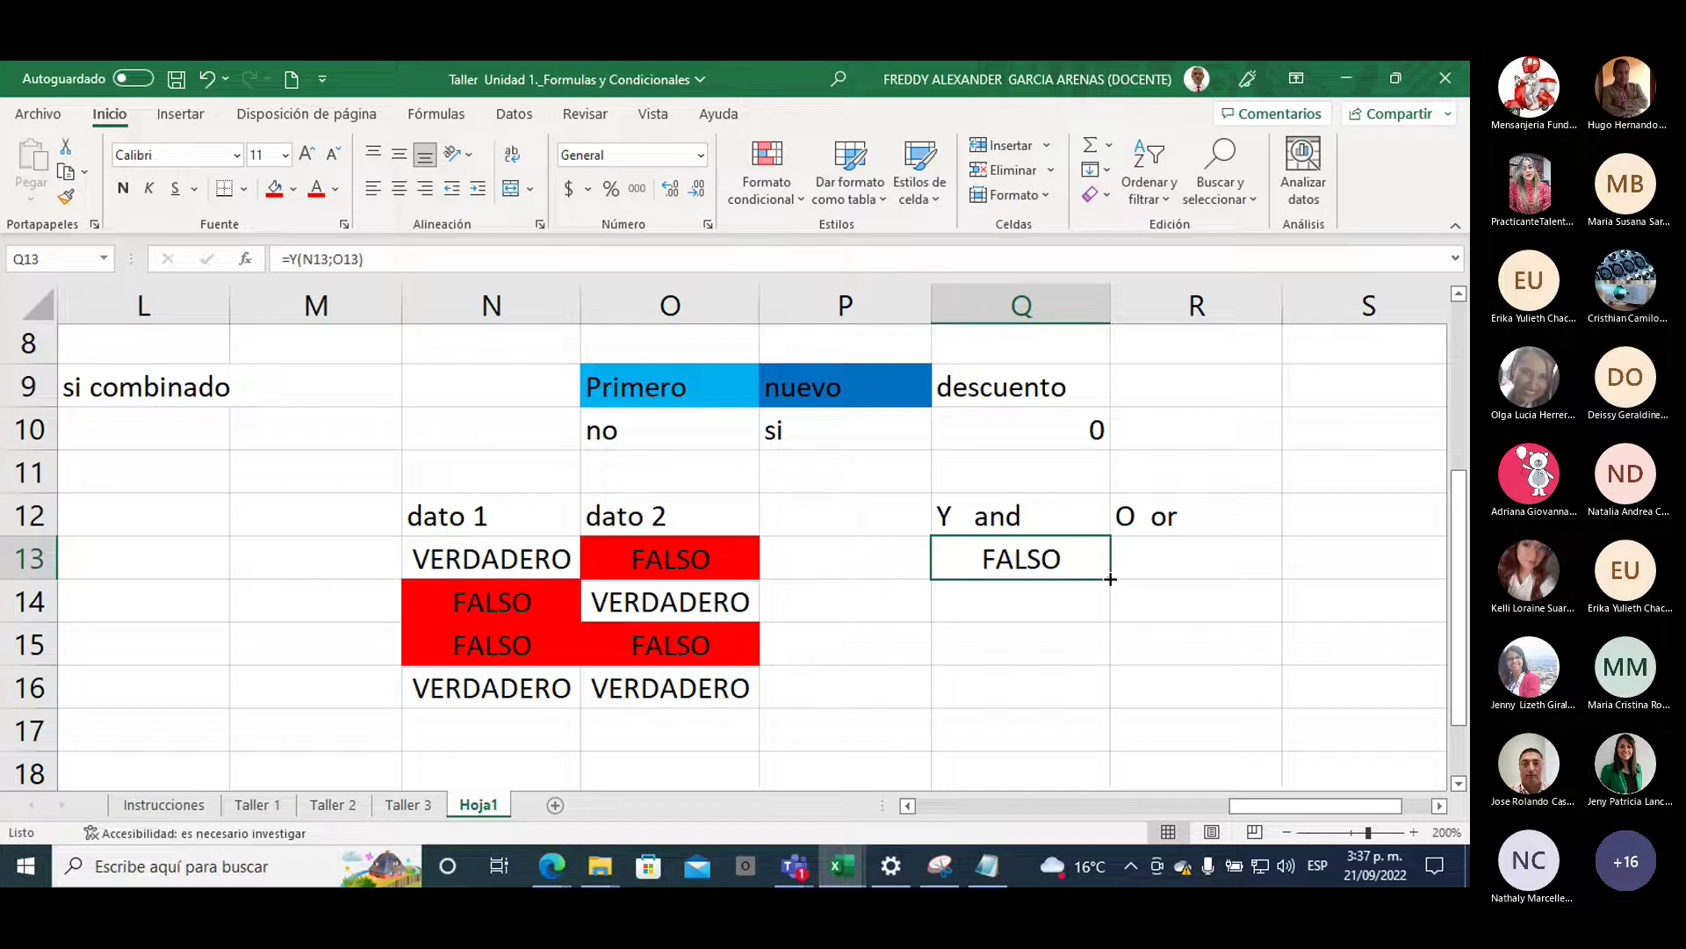
Copy the Y formula down to Q16 and shade Q16's VERDADERO light green
{"action": "left_click_drag", "start_coordinate": [1110, 579], "coordinate": [1110, 690]}
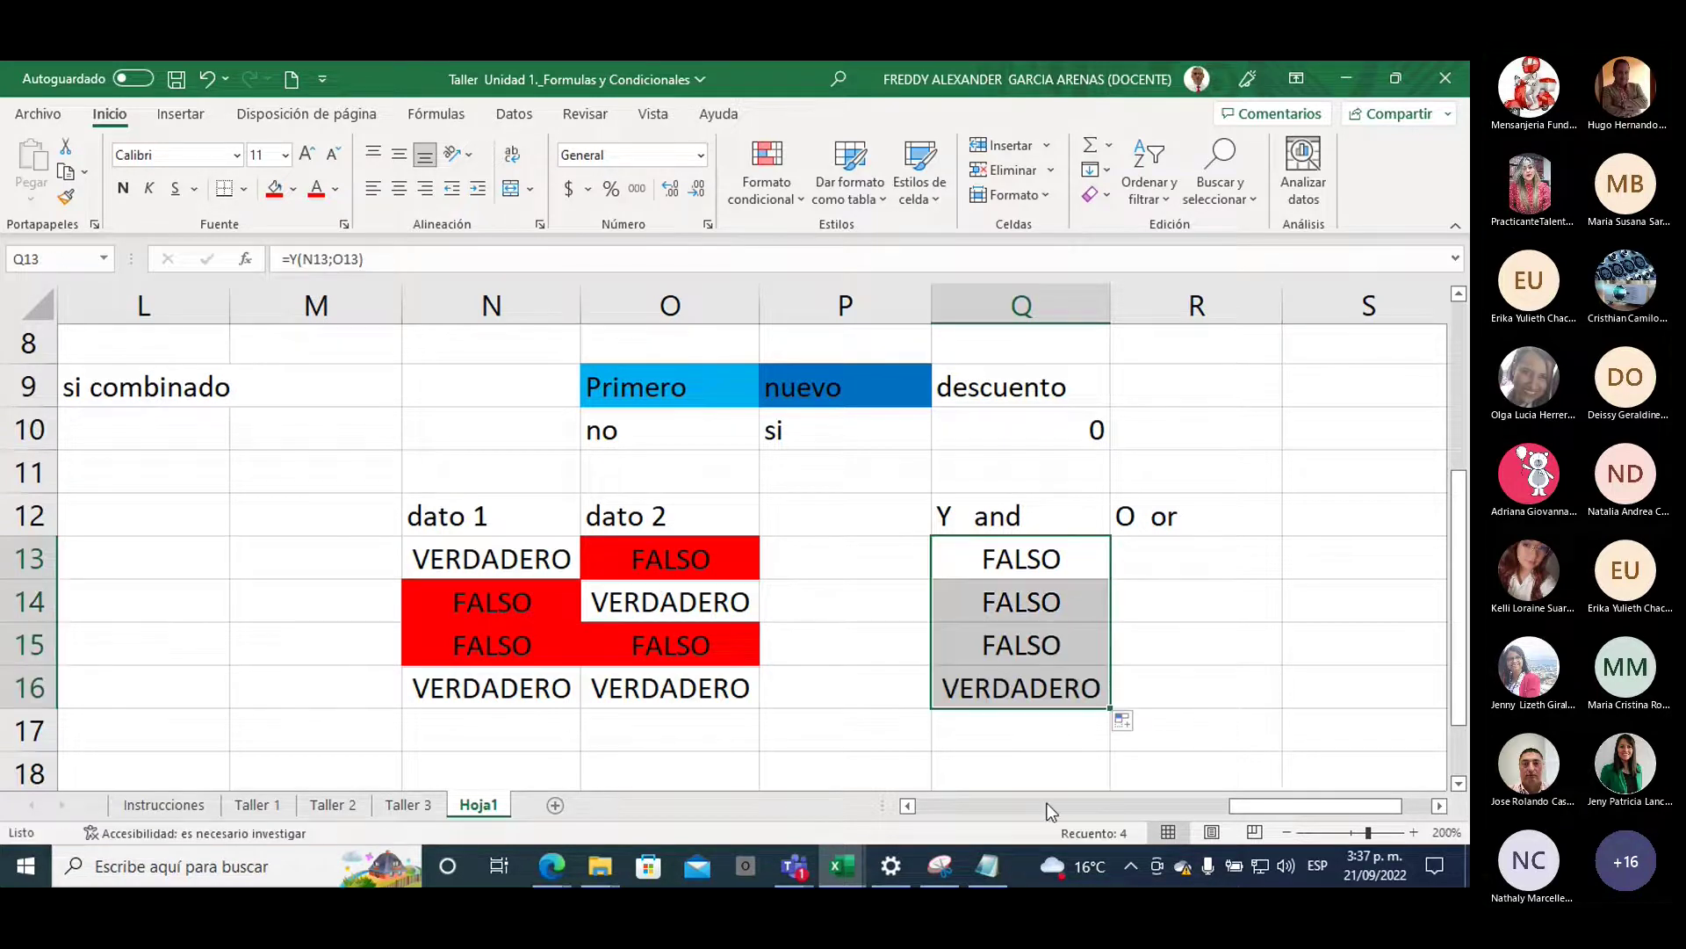
{"action": "left_click", "coordinate": [1002, 761]}
{"action": "left_click", "coordinate": [984, 689]}
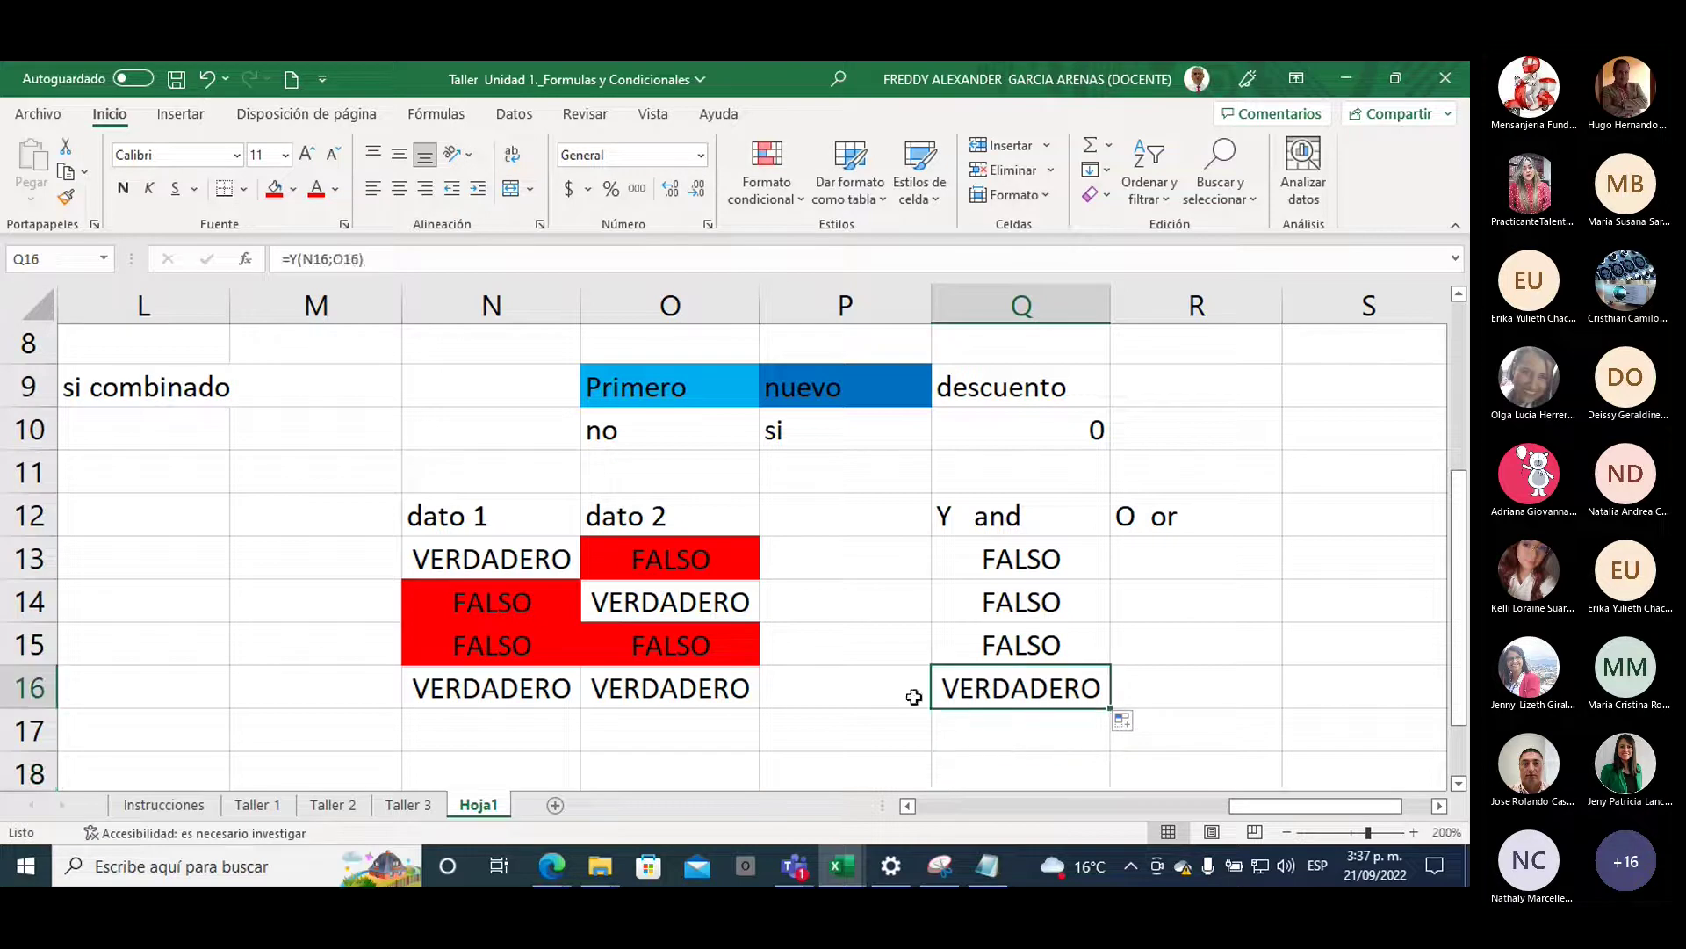
{"action": "left_click", "coordinate": [293, 189]}
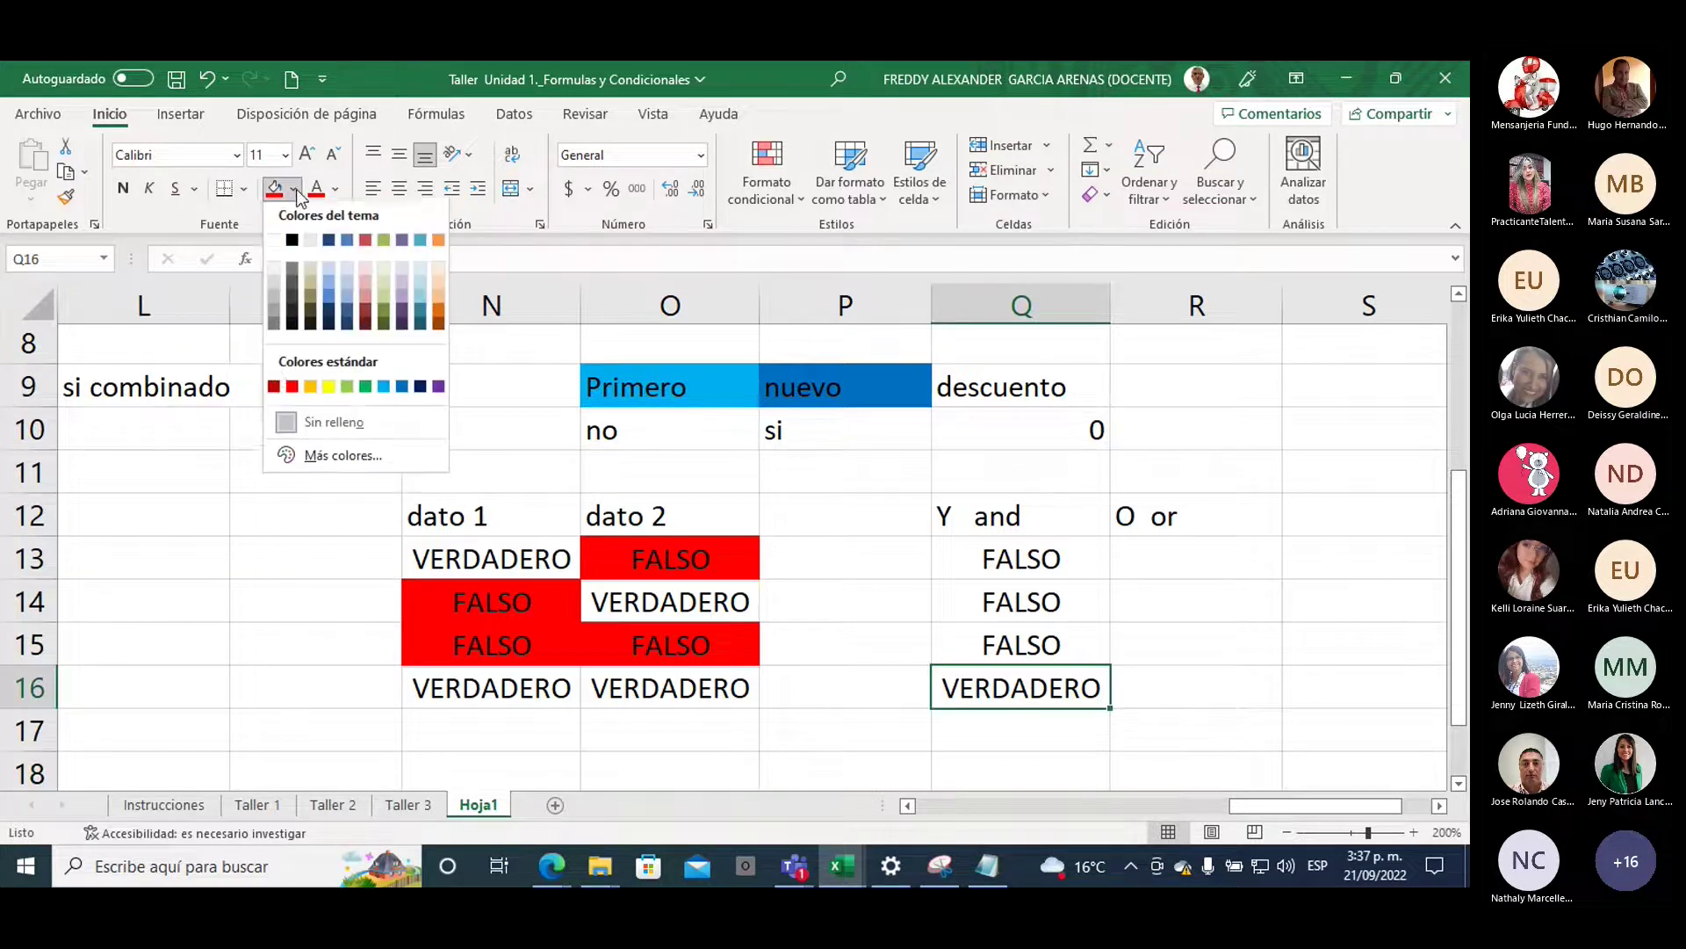
{"action": "left_click", "coordinate": [347, 390]}
{"action": "left_click", "coordinate": [817, 712]}
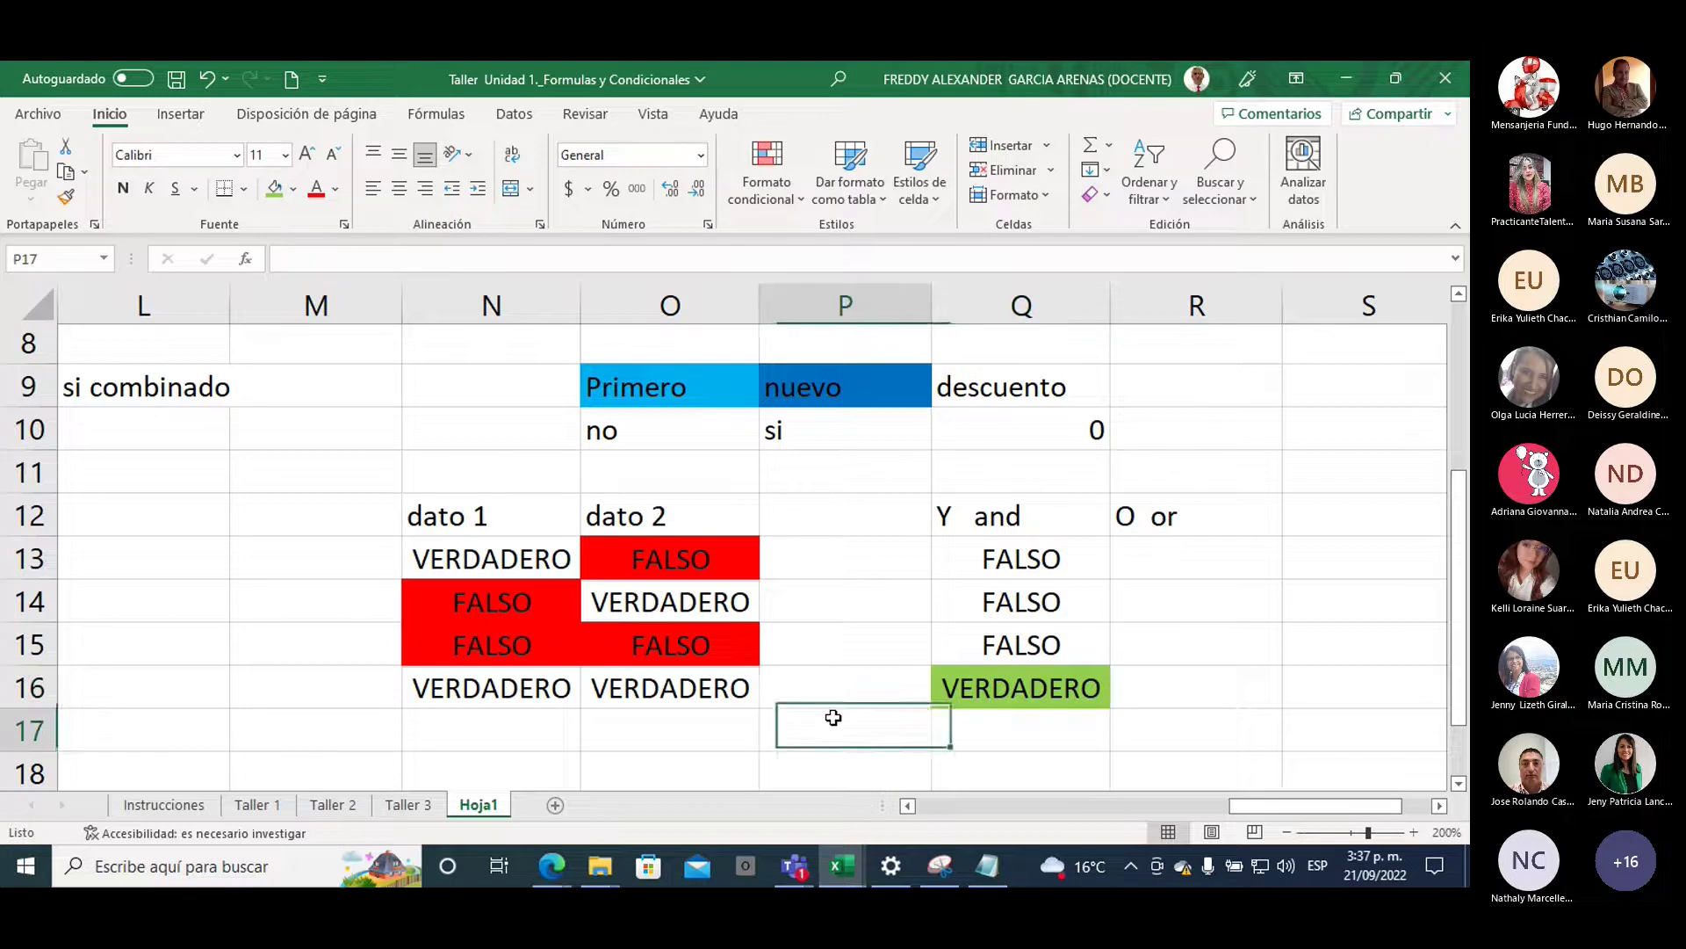
{"action": "left_click", "coordinate": [990, 516]}
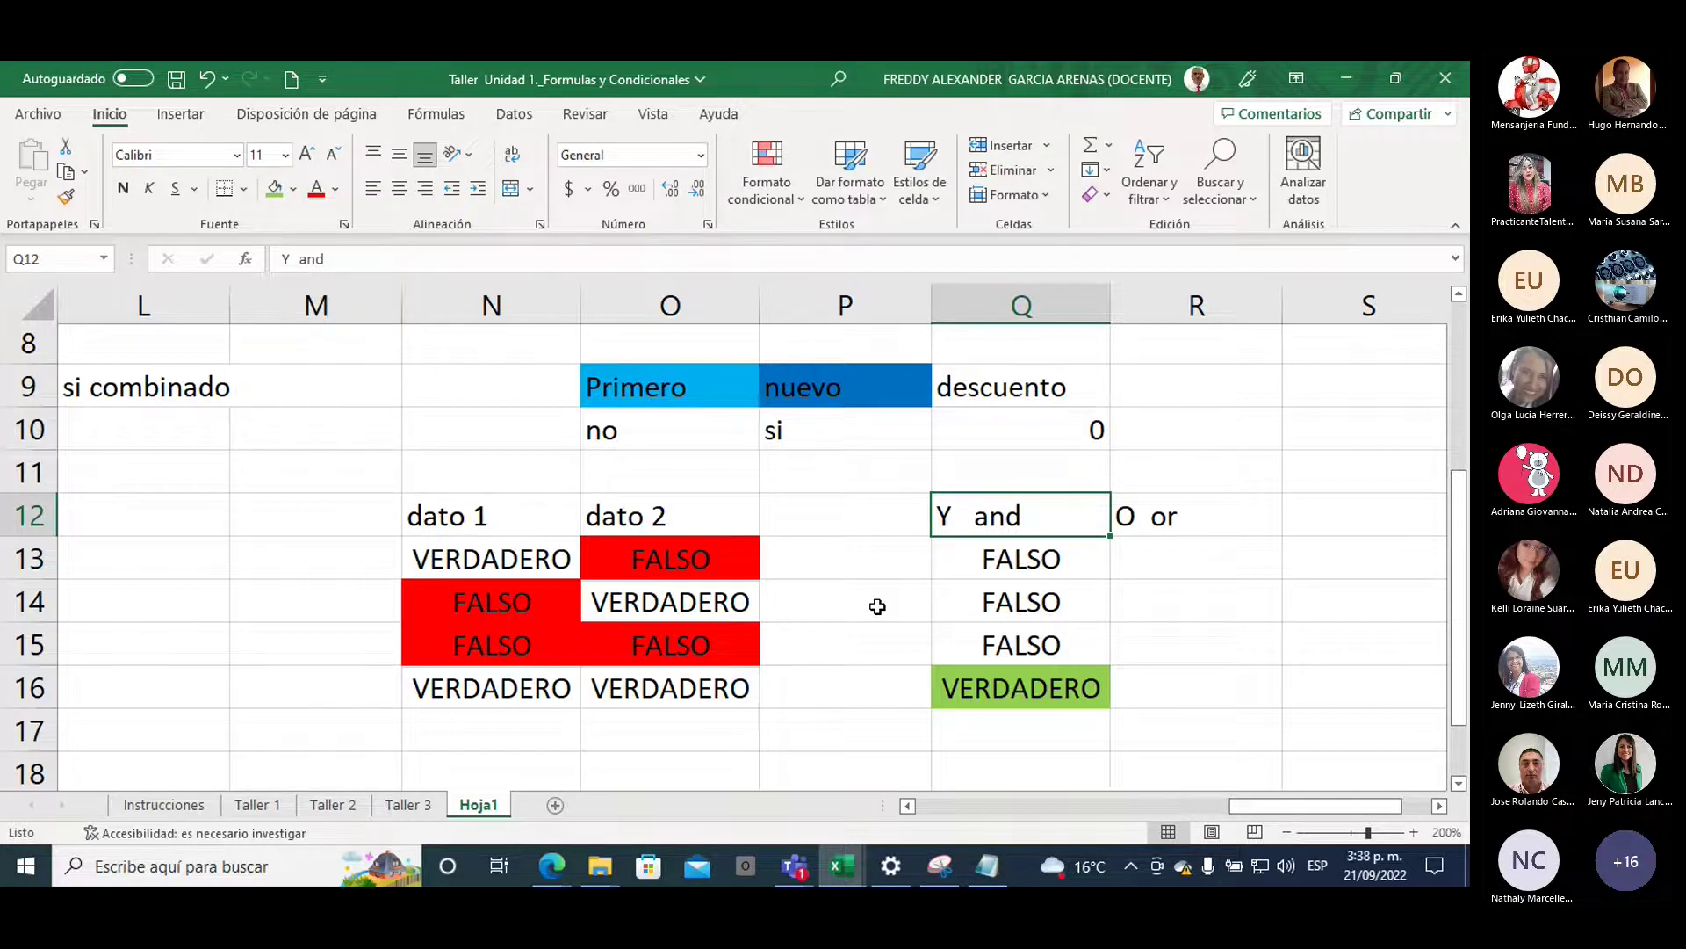
{"action": "scroll", "coordinate": [875, 604], "scroll_direction": "up", "scroll_amount": 2}
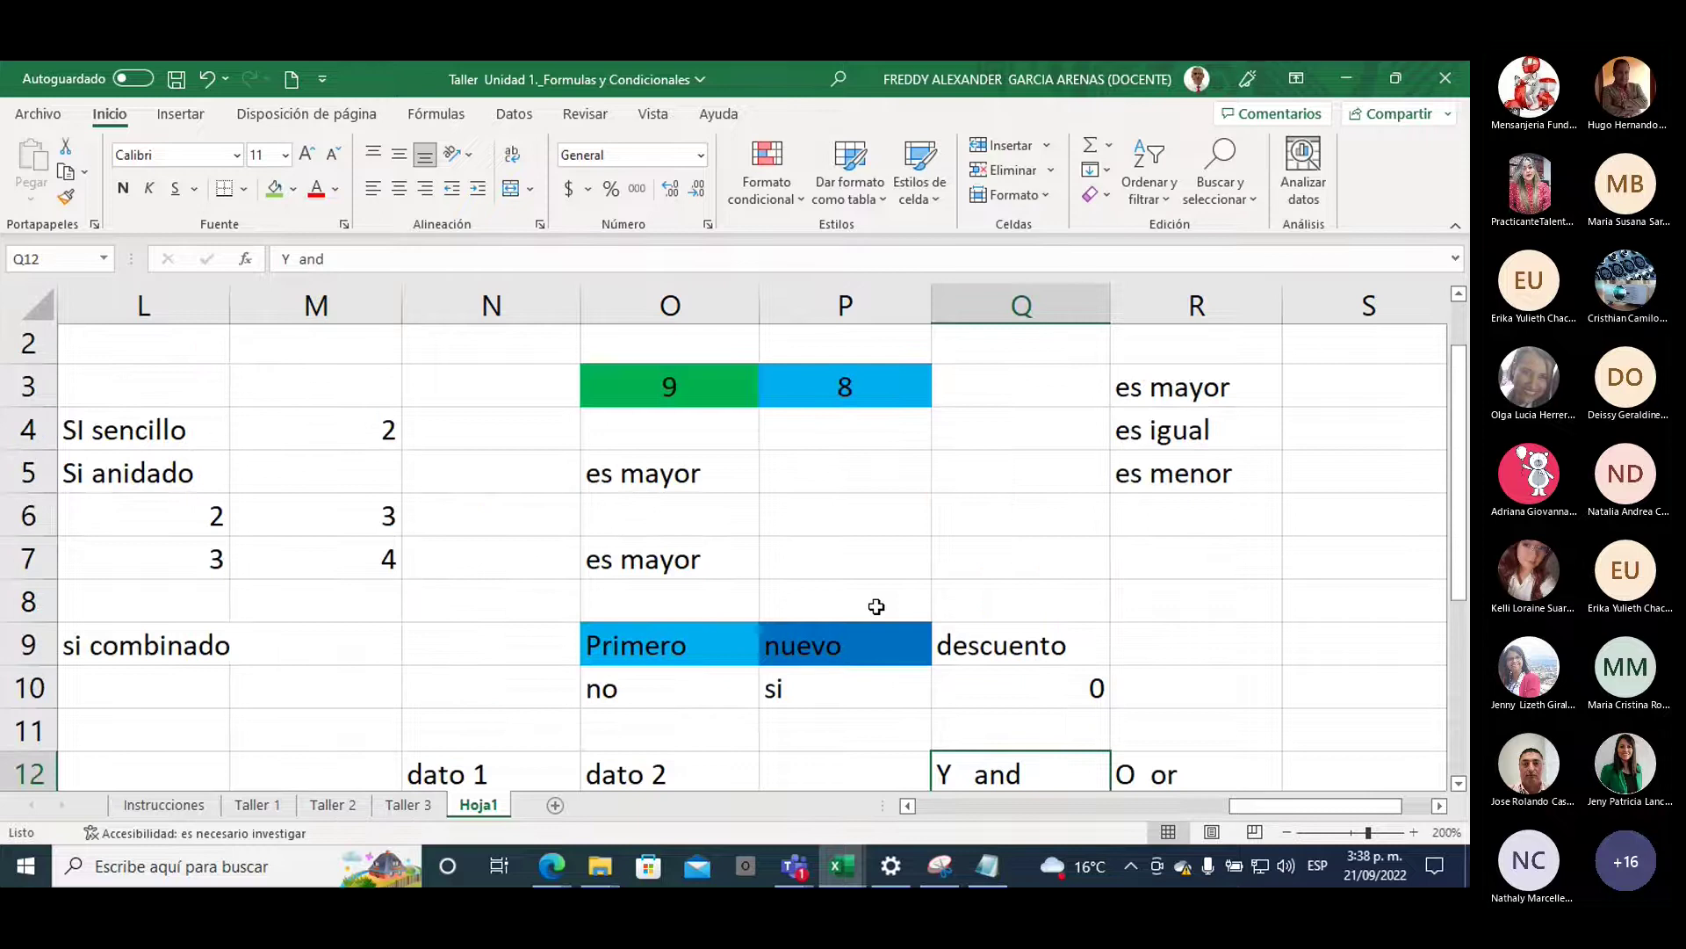
{"action": "scroll", "coordinate": [1063, 694], "scroll_direction": "down", "scroll_amount": 3}
{"action": "scroll", "coordinate": [1054, 685], "scroll_direction": "up", "scroll_amount": 1}
{"action": "scroll", "coordinate": [1049, 678], "scroll_direction": "up", "scroll_amount": 1}
{"action": "left_click", "coordinate": [1050, 698]}
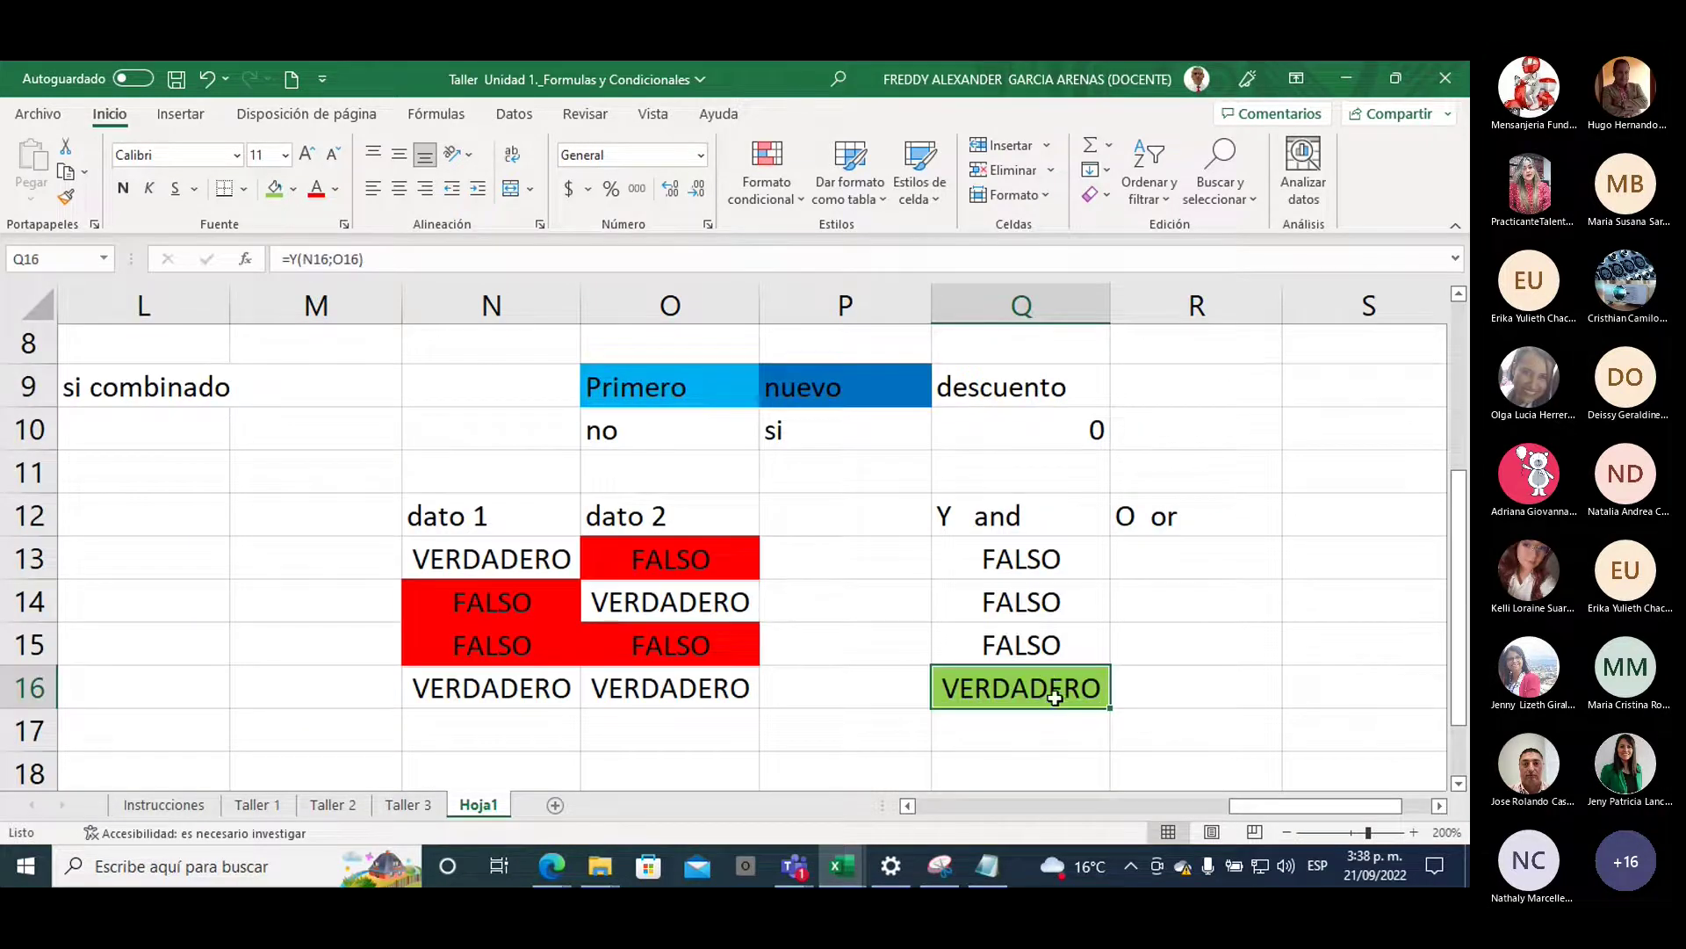
{"action": "left_click", "coordinate": [956, 522]}
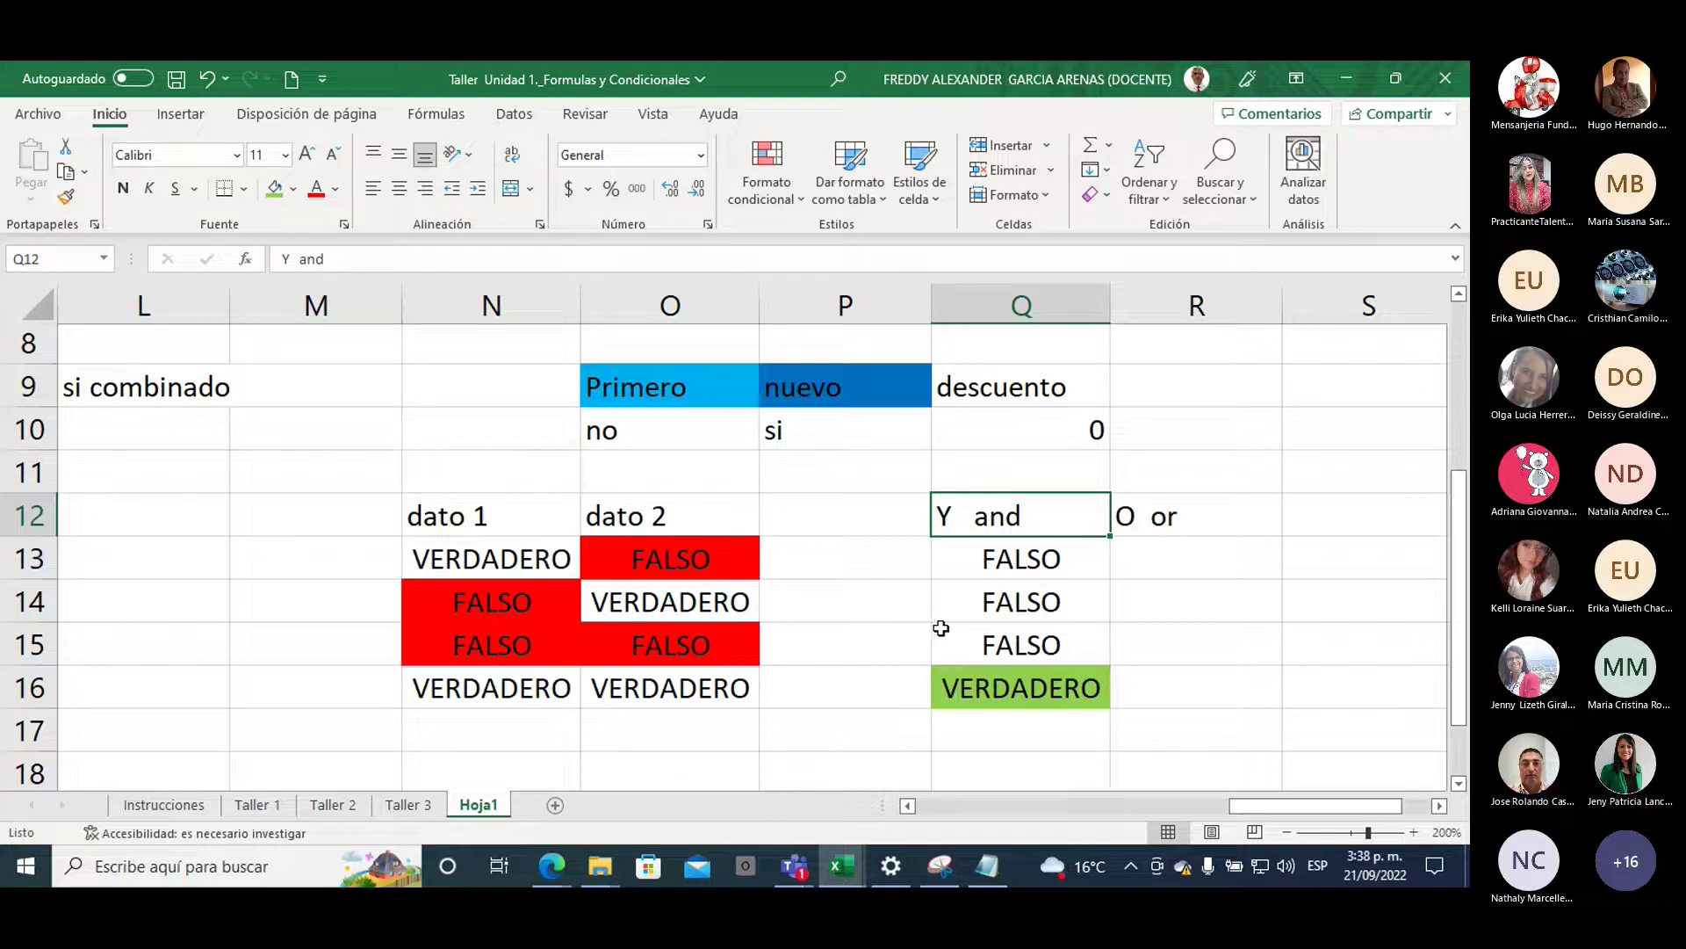
{"action": "left_click", "coordinate": [468, 481]}
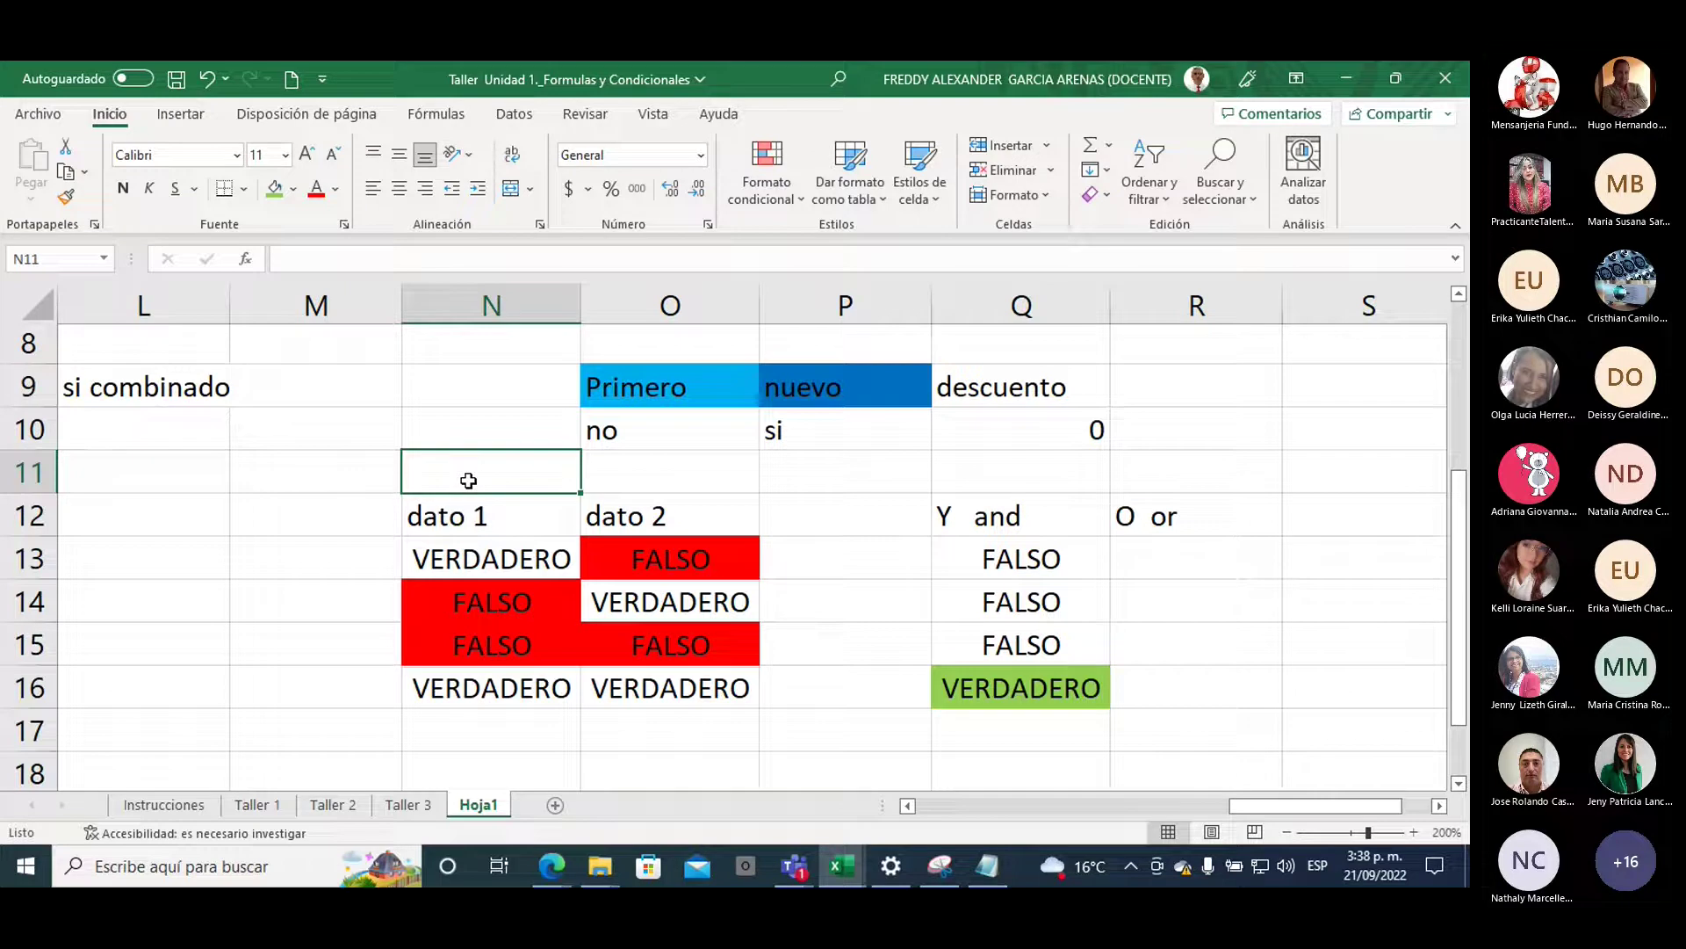
Label N11 'pasaje', O11 'toma' and Q11 'destino'
{"action": "type", "text": "paseje"}
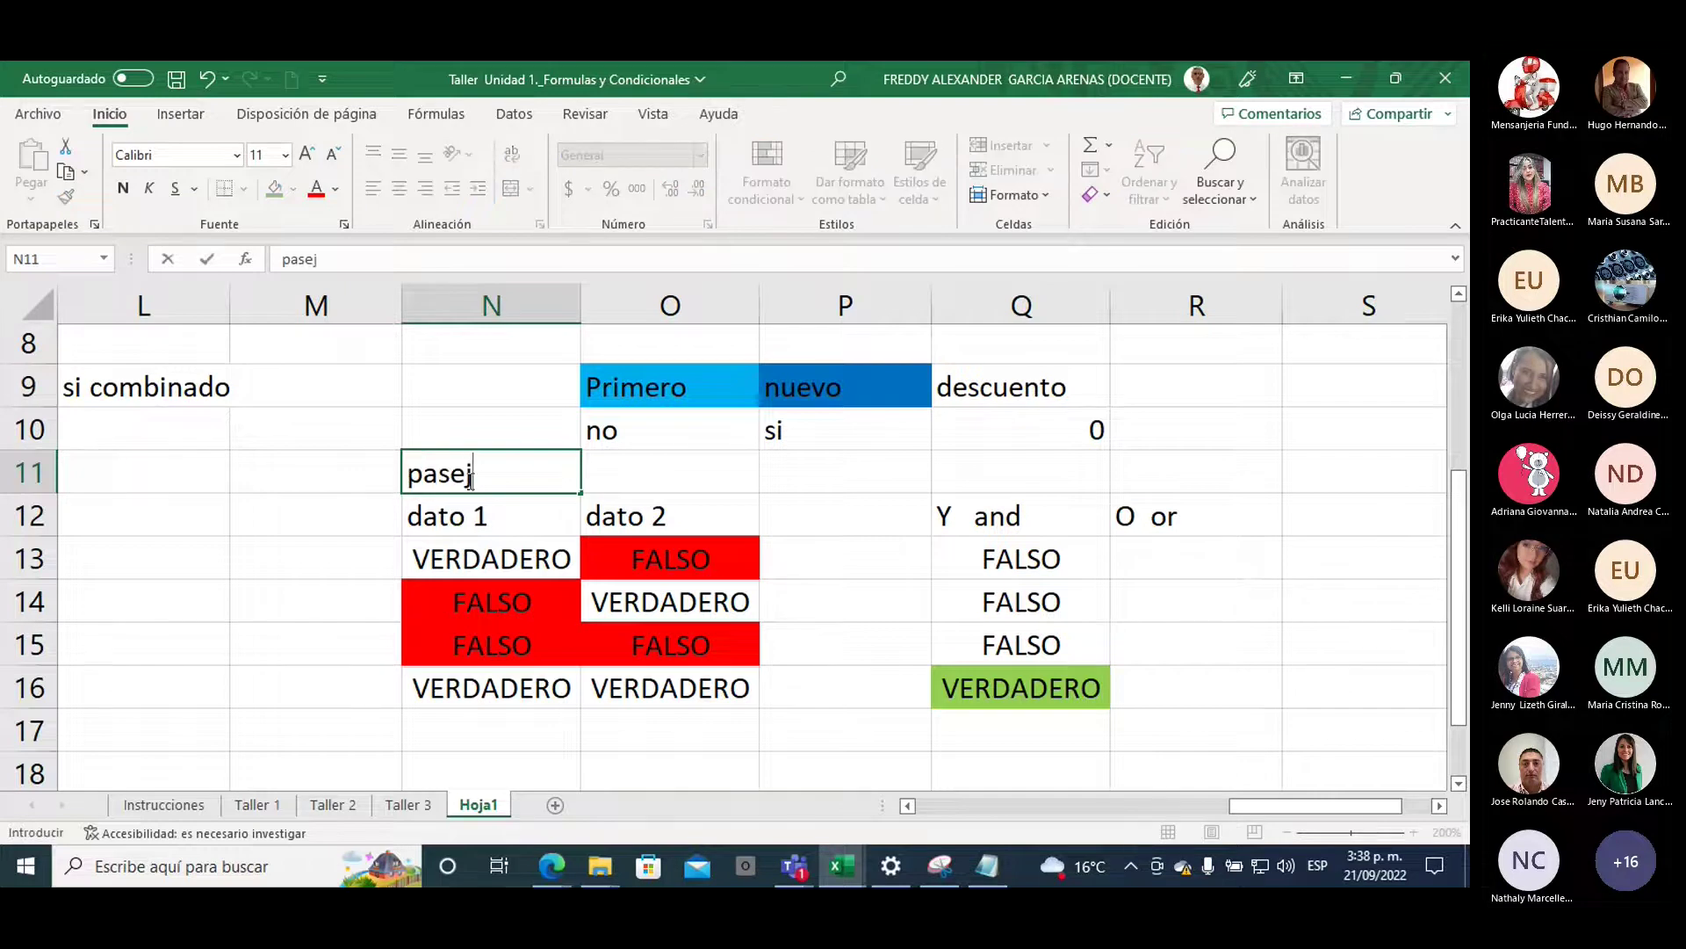
{"action": "key", "text": "BackSpace"}
{"action": "key", "text": "BackSpace"}
{"action": "key", "text": "BackSpace"}
{"action": "type", "text": "aje"}
{"action": "left_click", "coordinate": [634, 473]}
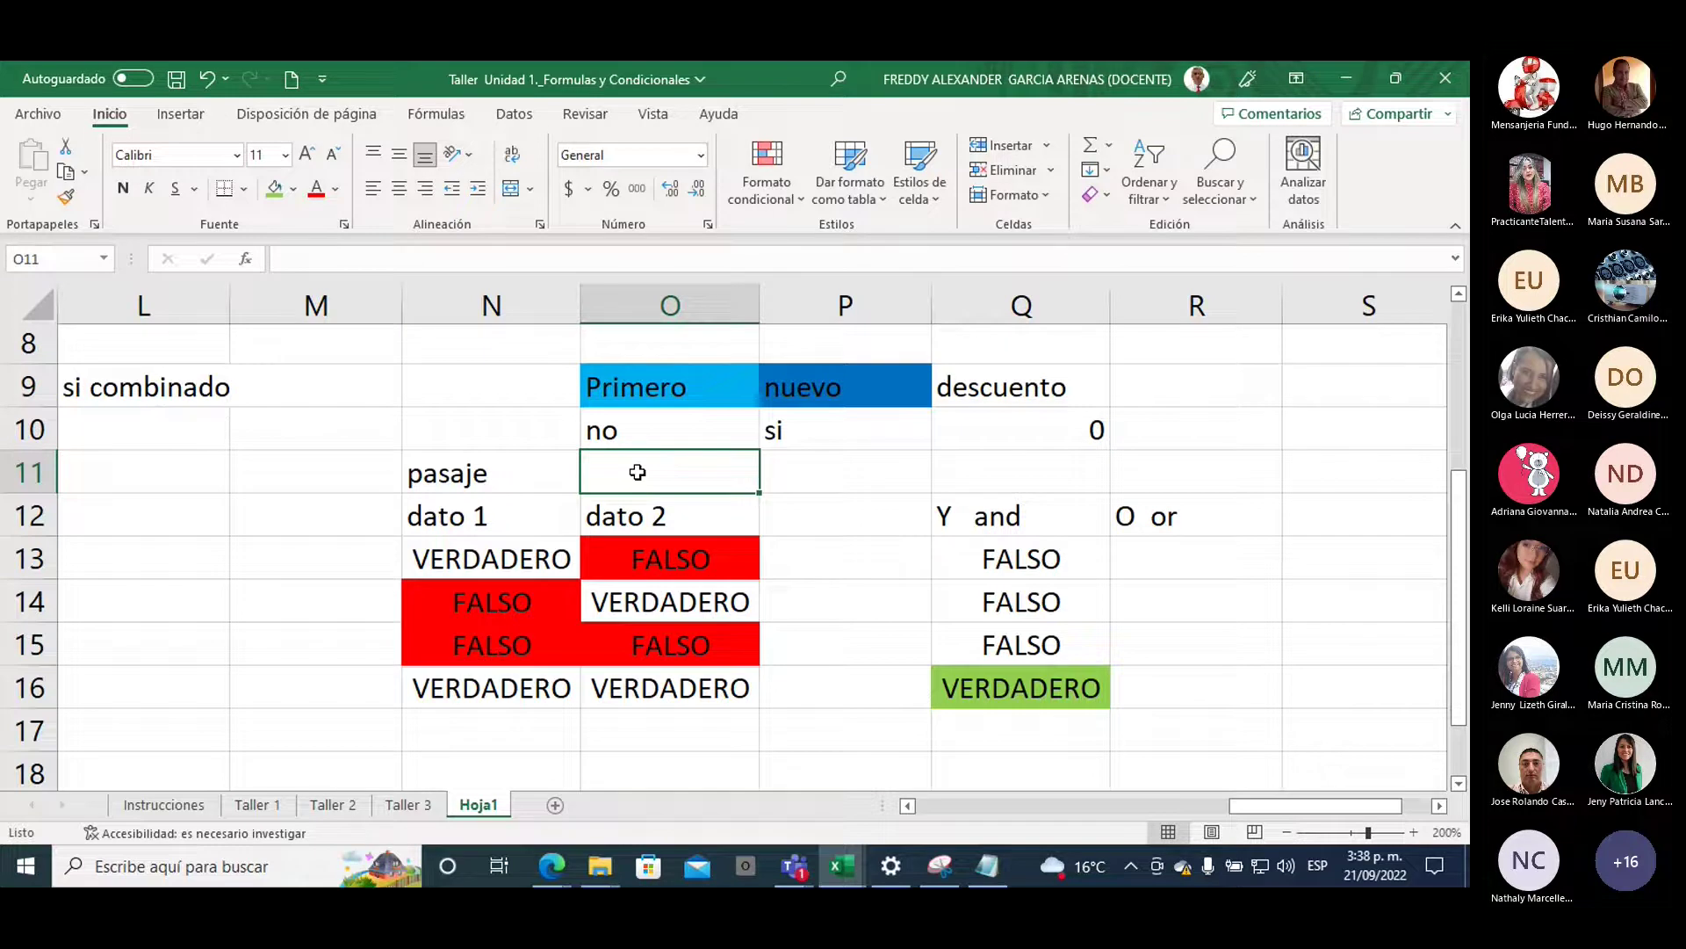
{"action": "type", "text": "toma"}
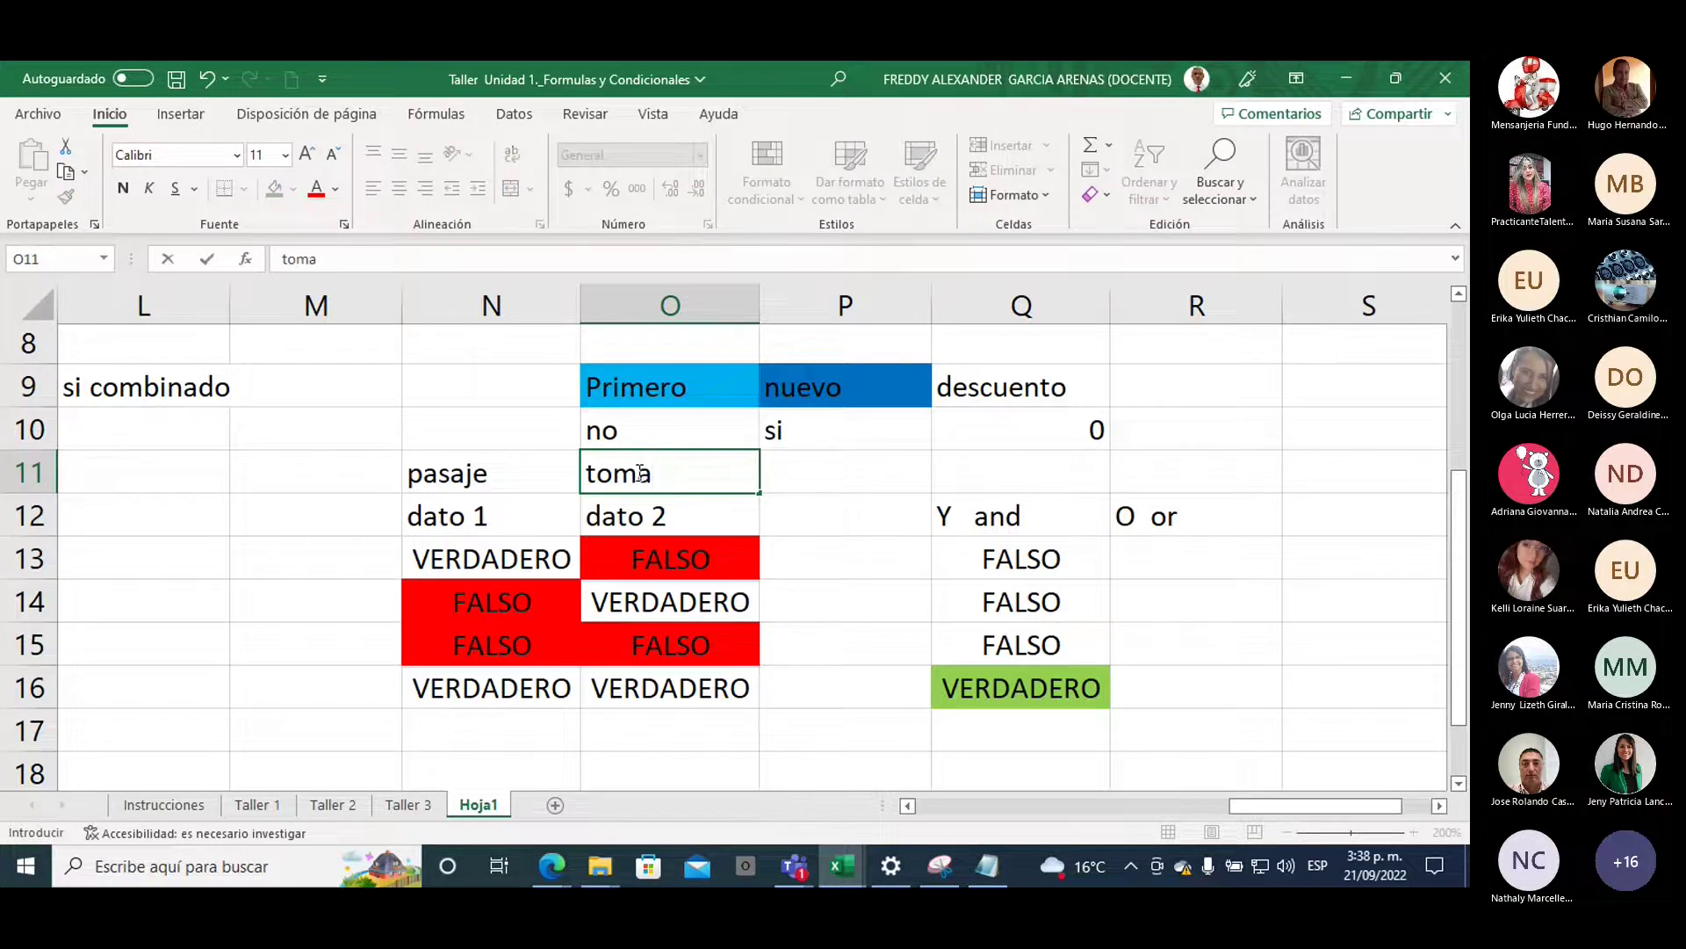
{"action": "left_click", "coordinate": [870, 482]}
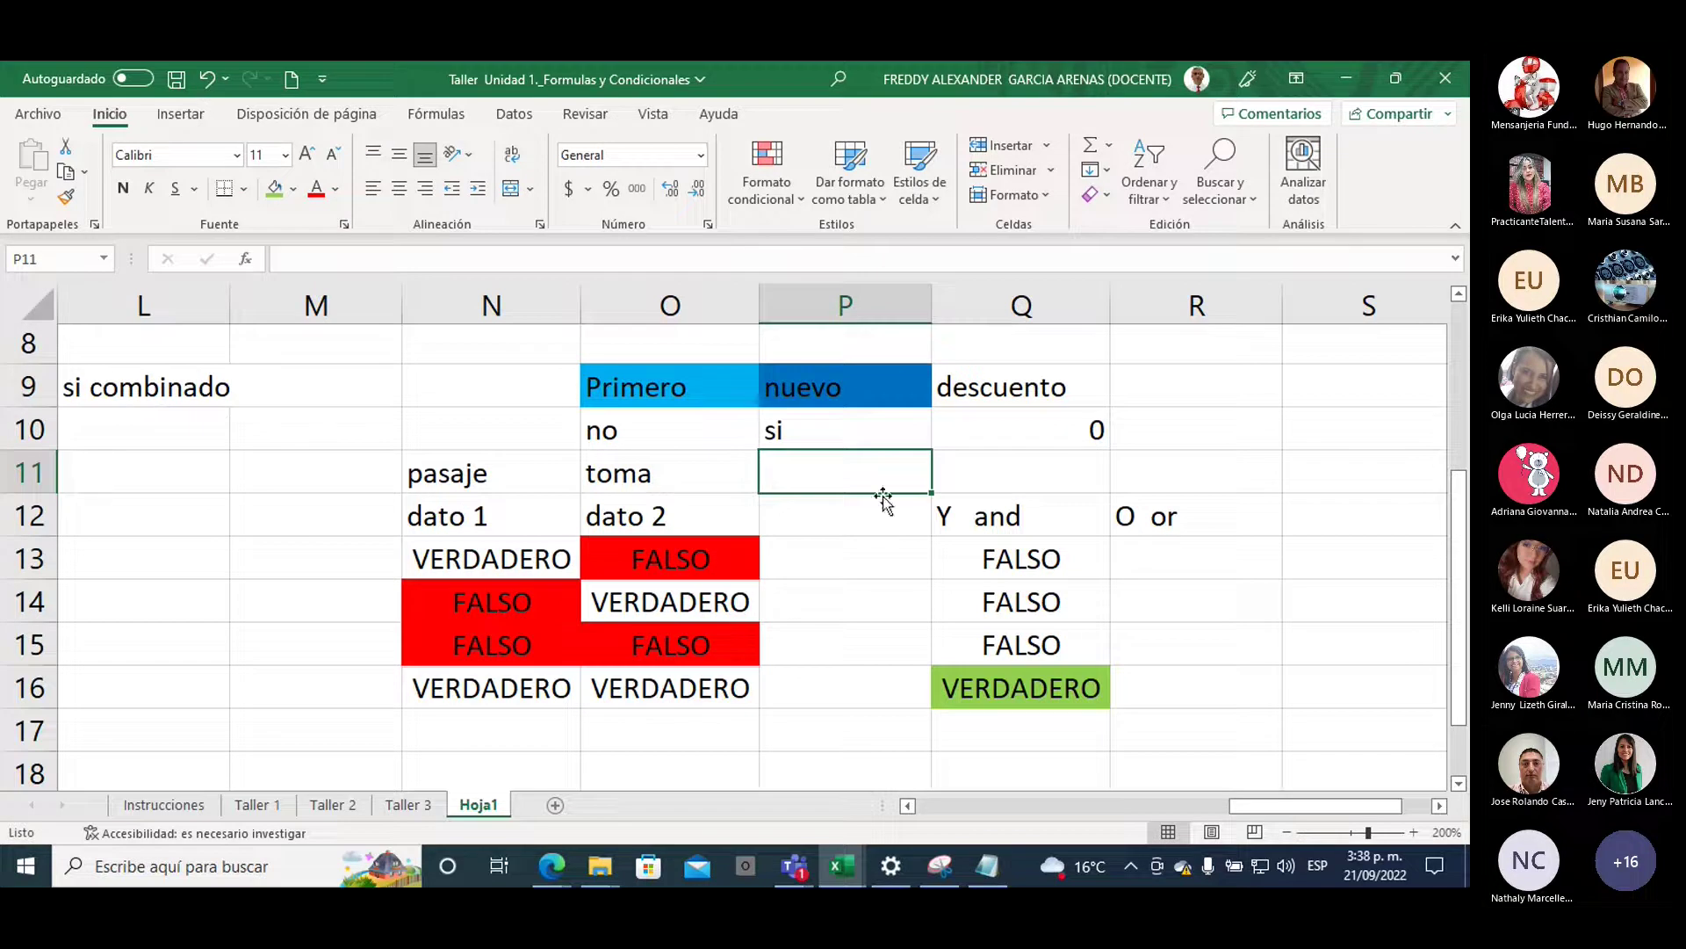
{"action": "left_click", "coordinate": [983, 470]}
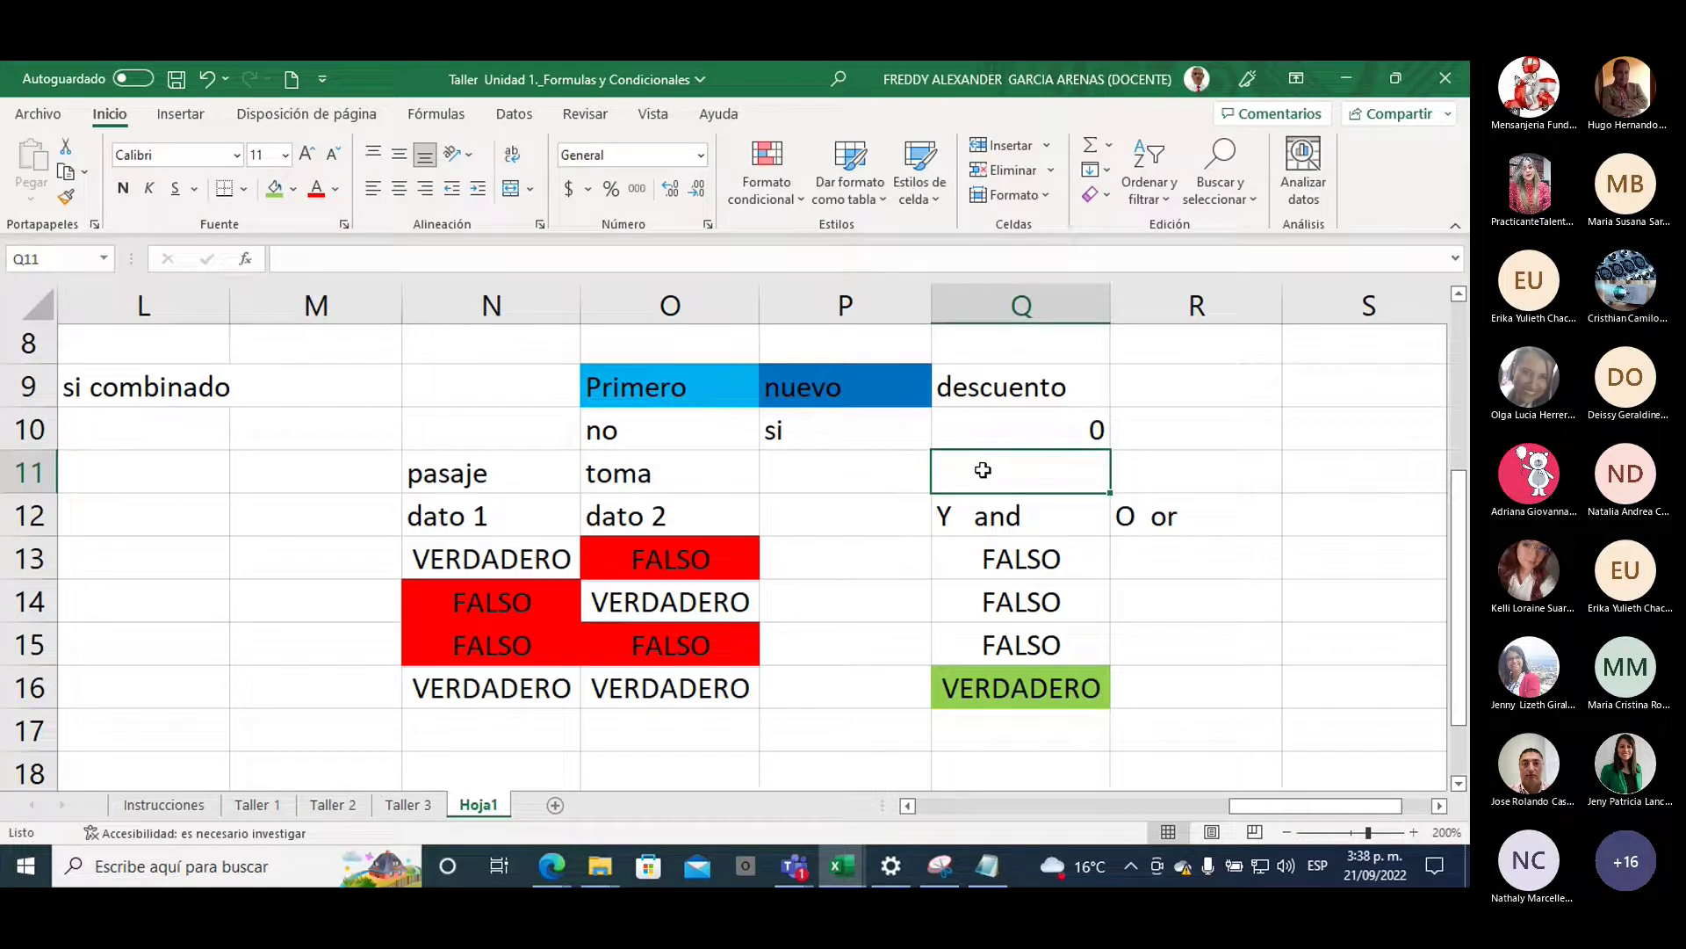
{"action": "type", "text": "destino"}
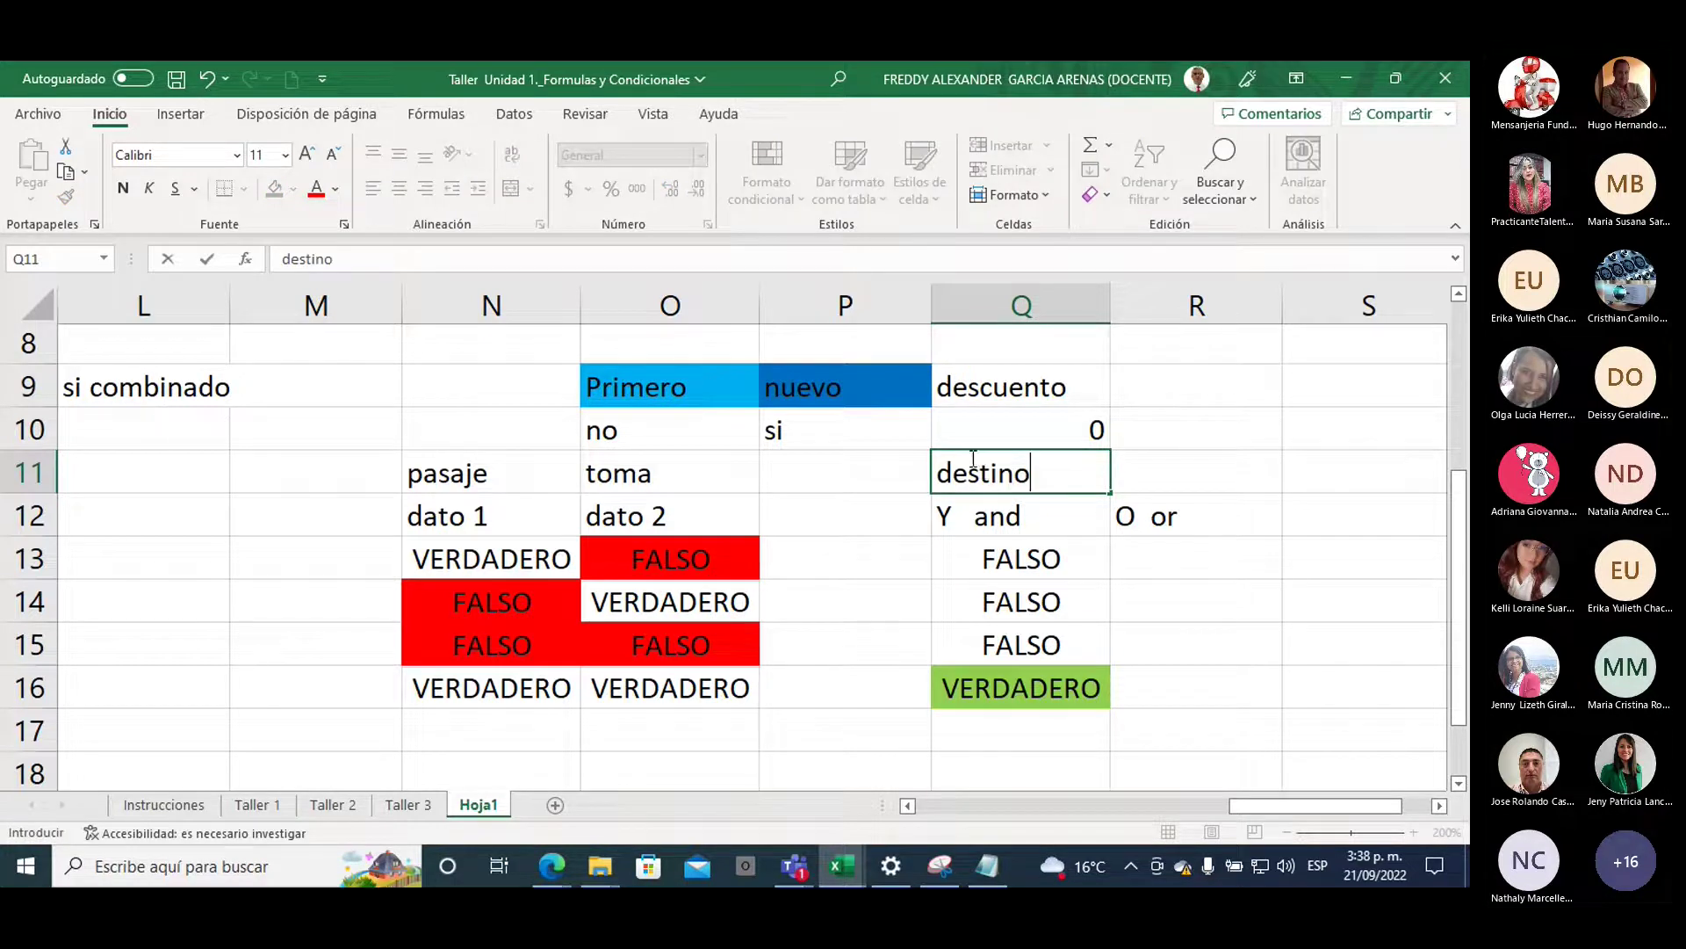
{"action": "left_click", "coordinate": [845, 565]}
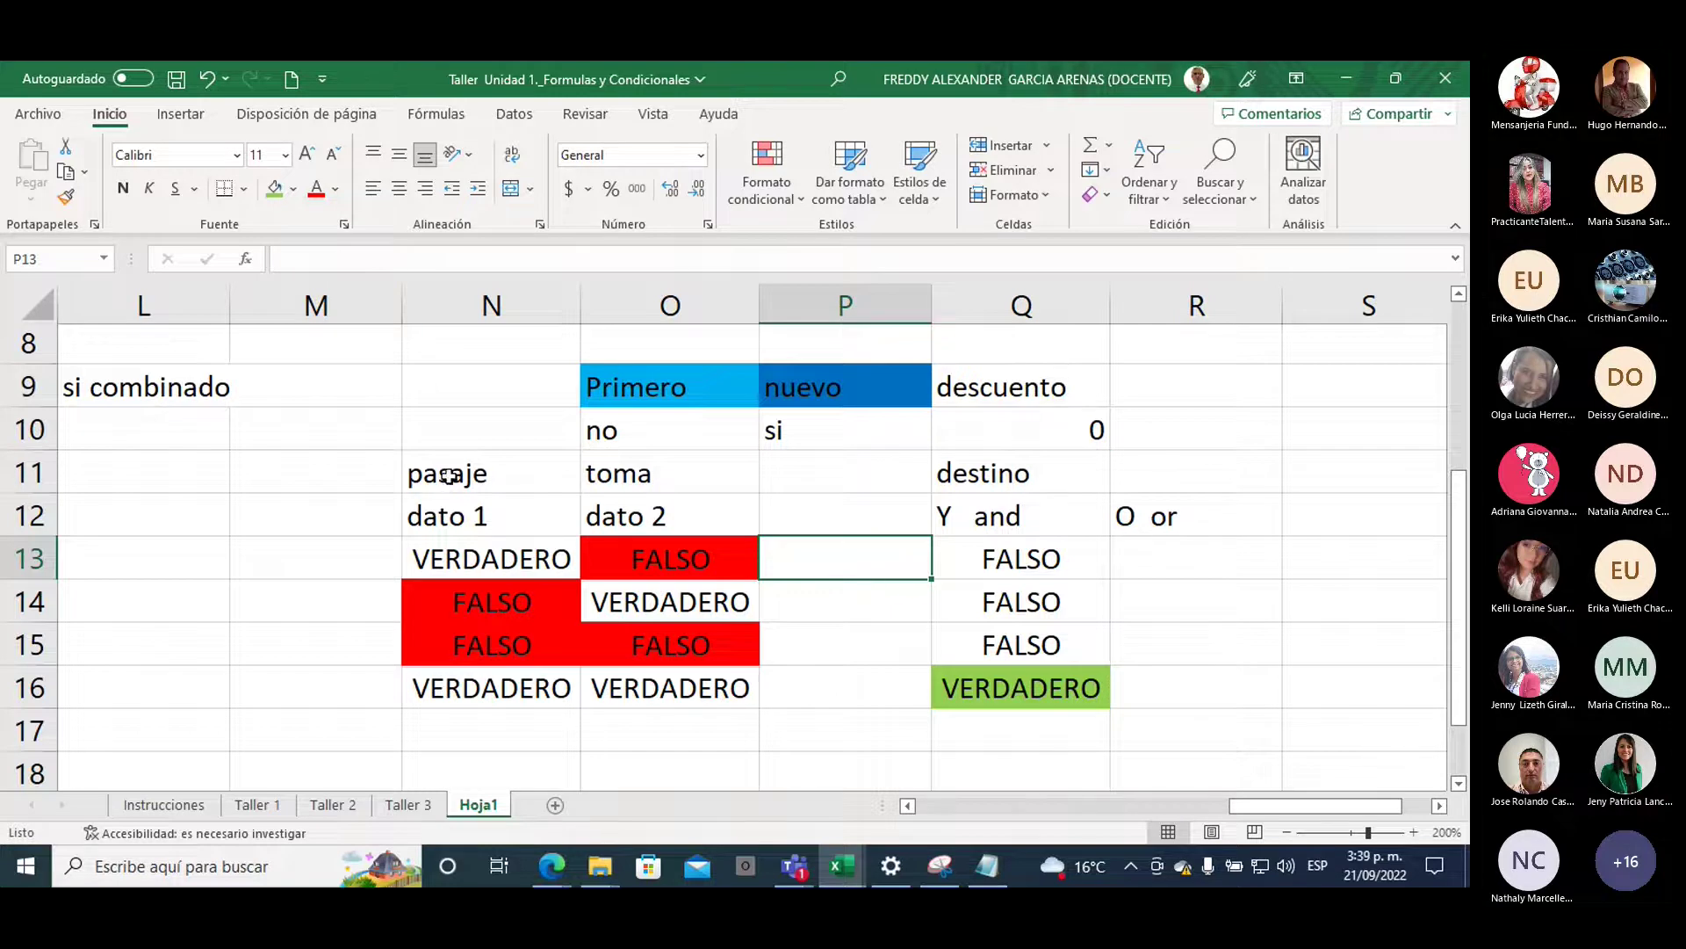
Fill the VERDADERO in N13 green and the FALSO result in Q13 red
{"action": "left_click", "coordinate": [453, 552]}
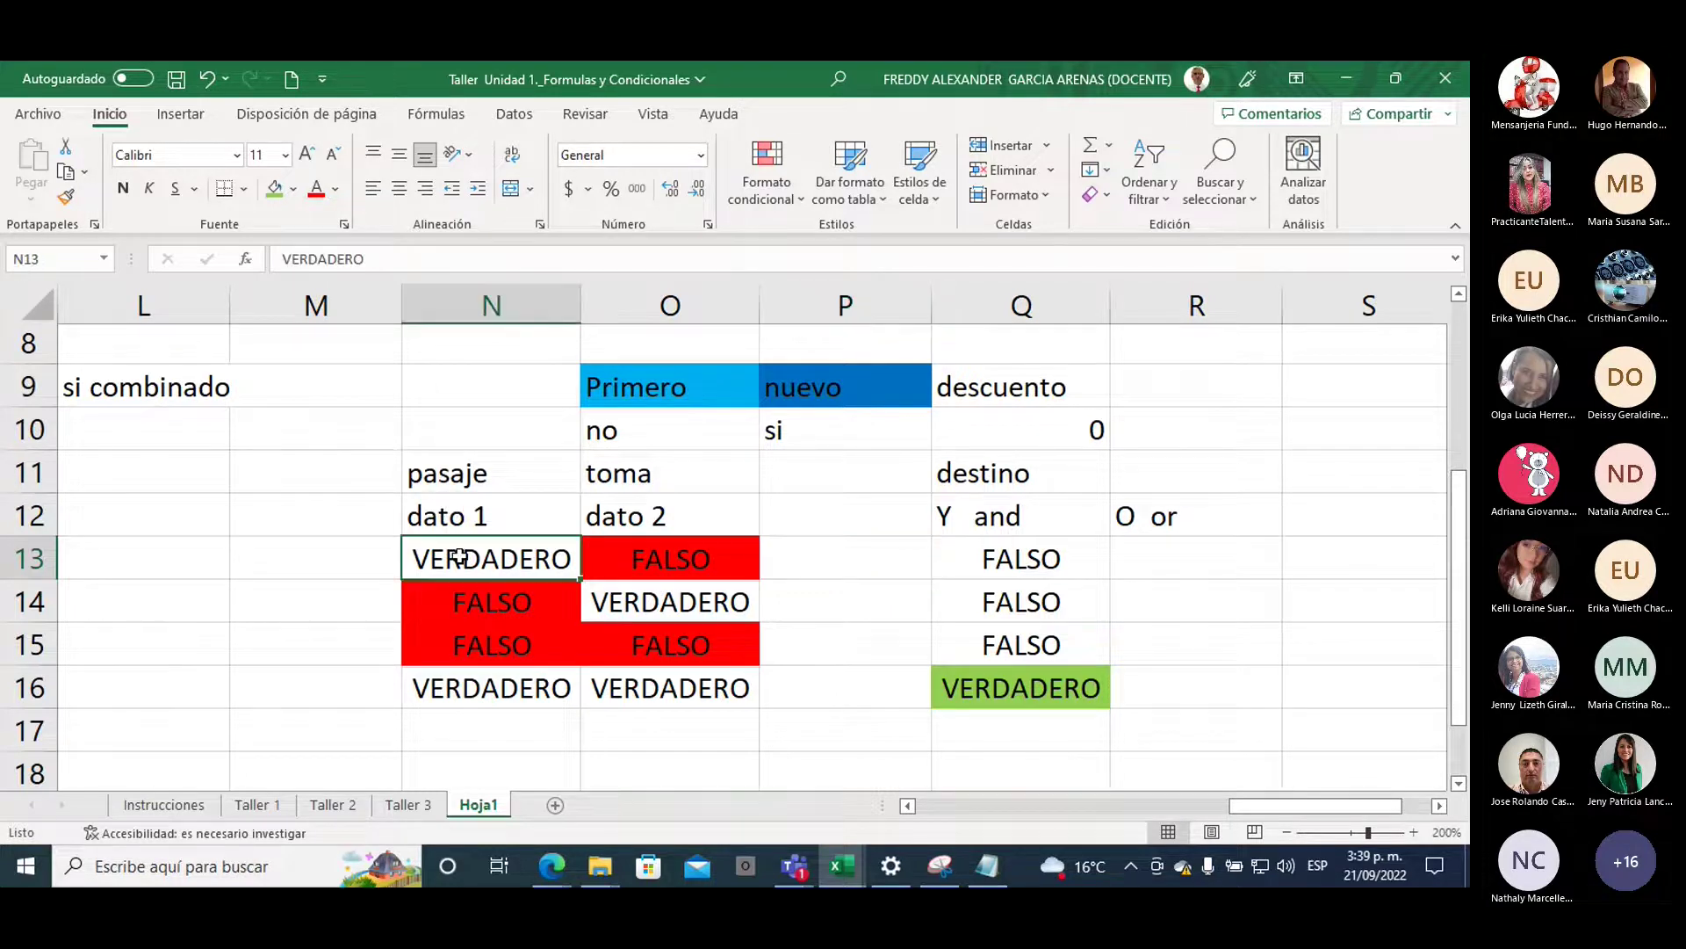
{"action": "left_click", "coordinate": [275, 190]}
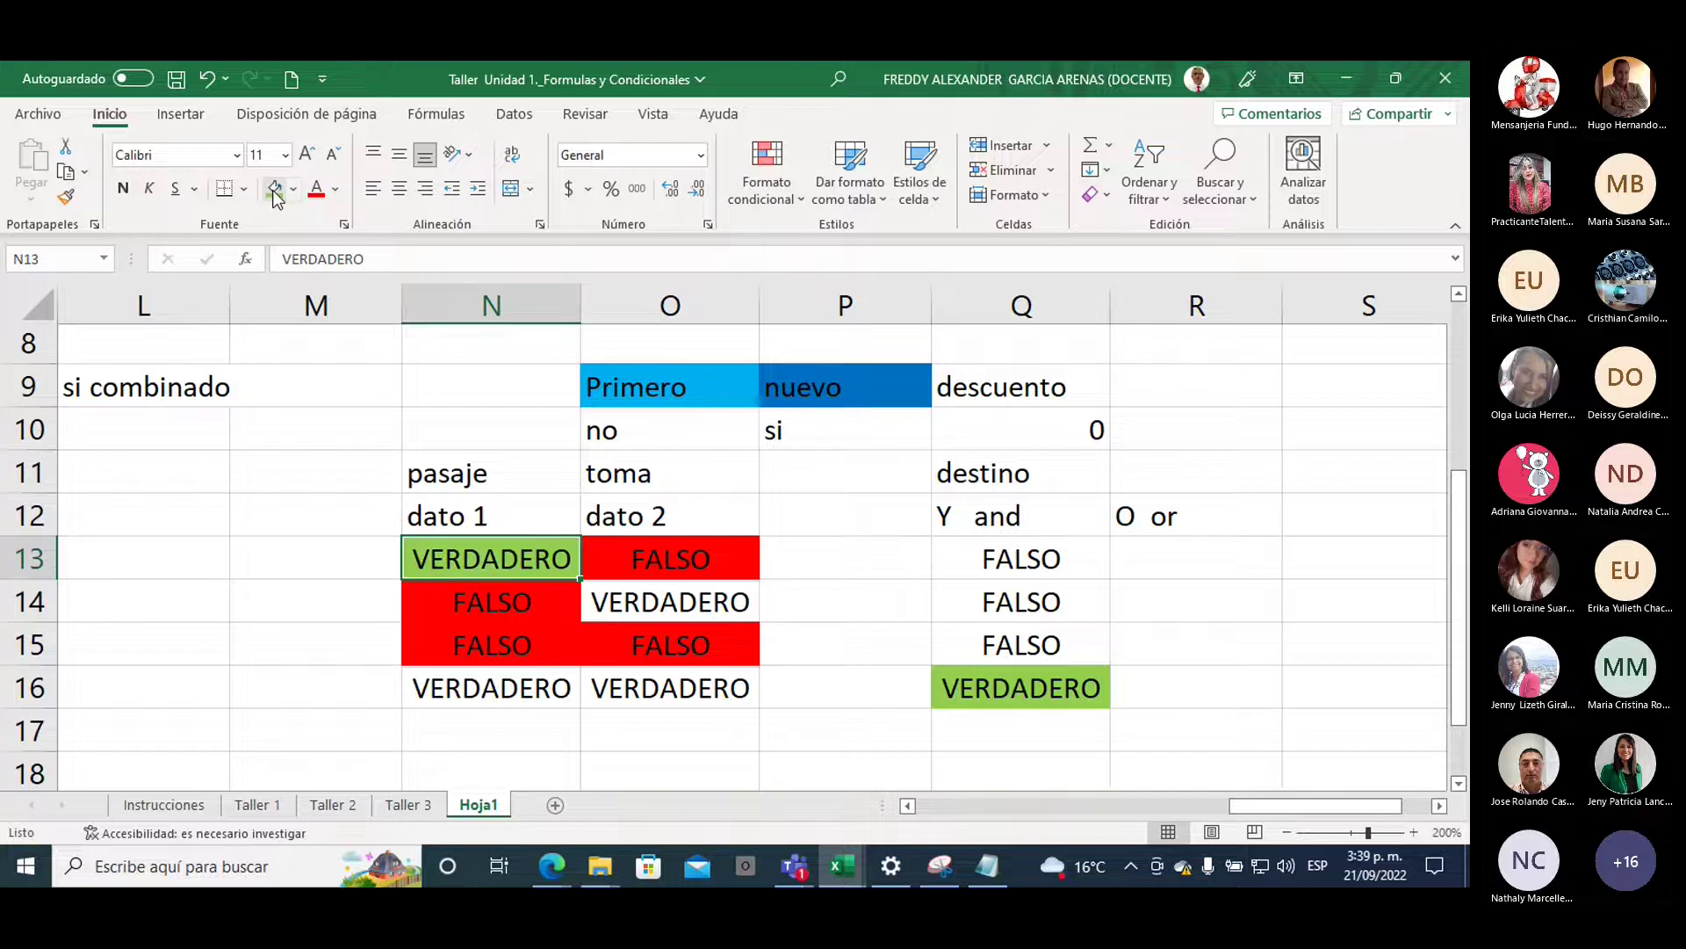
{"action": "left_click", "coordinate": [650, 476]}
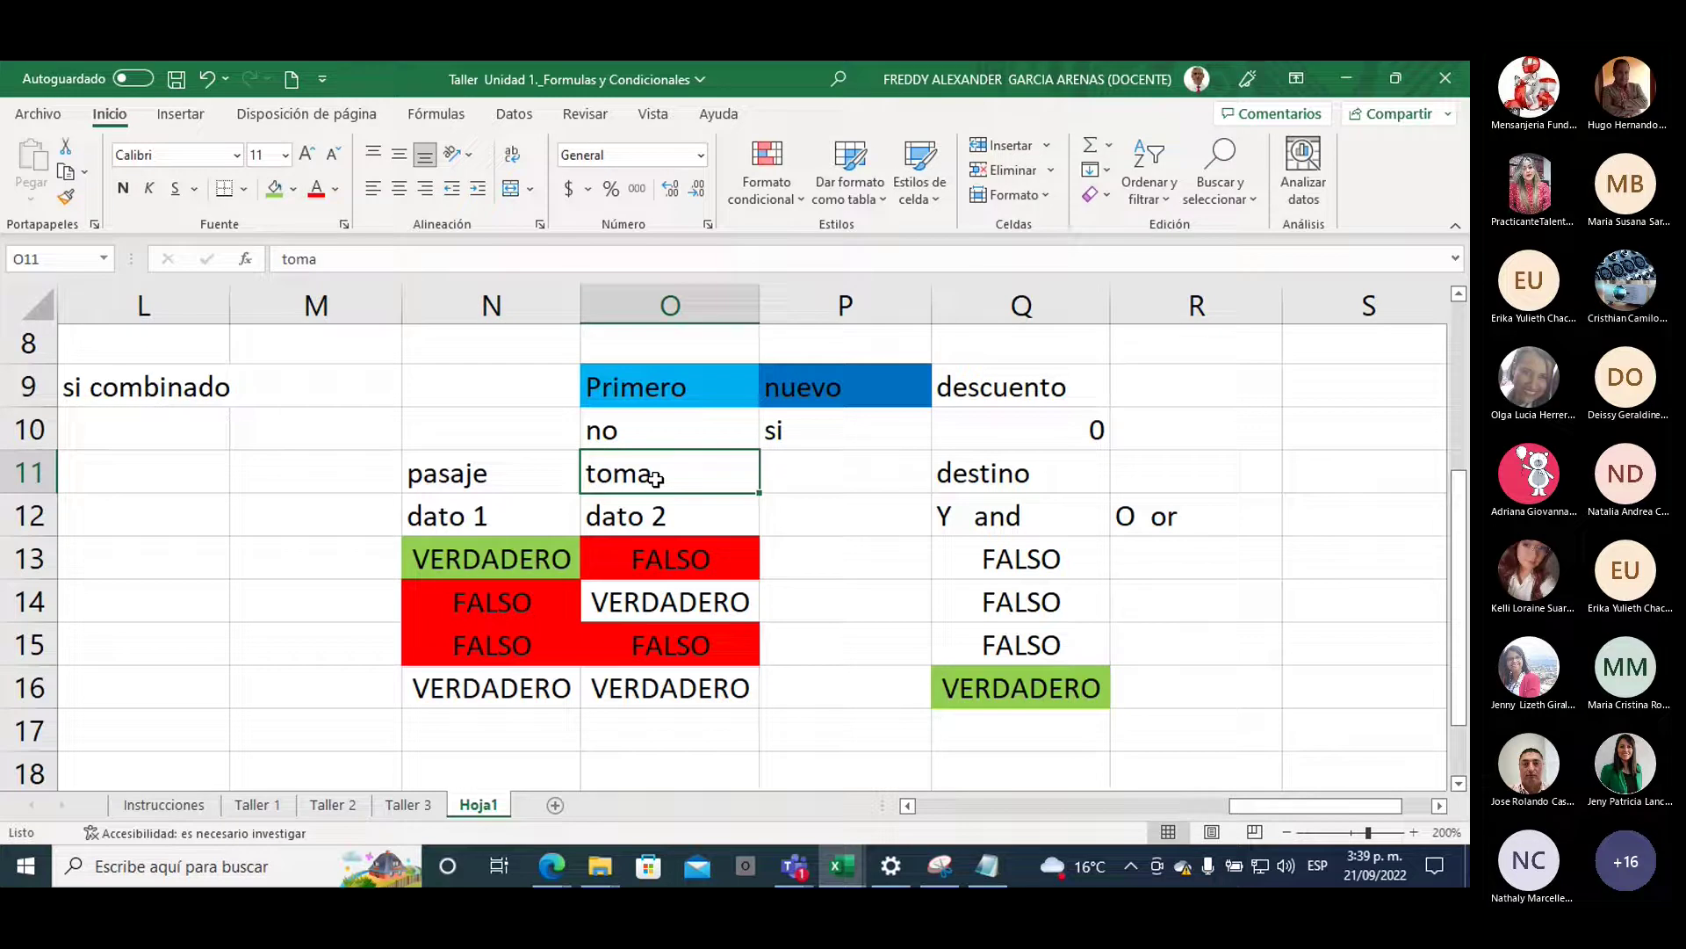
{"action": "left_click", "coordinate": [660, 552]}
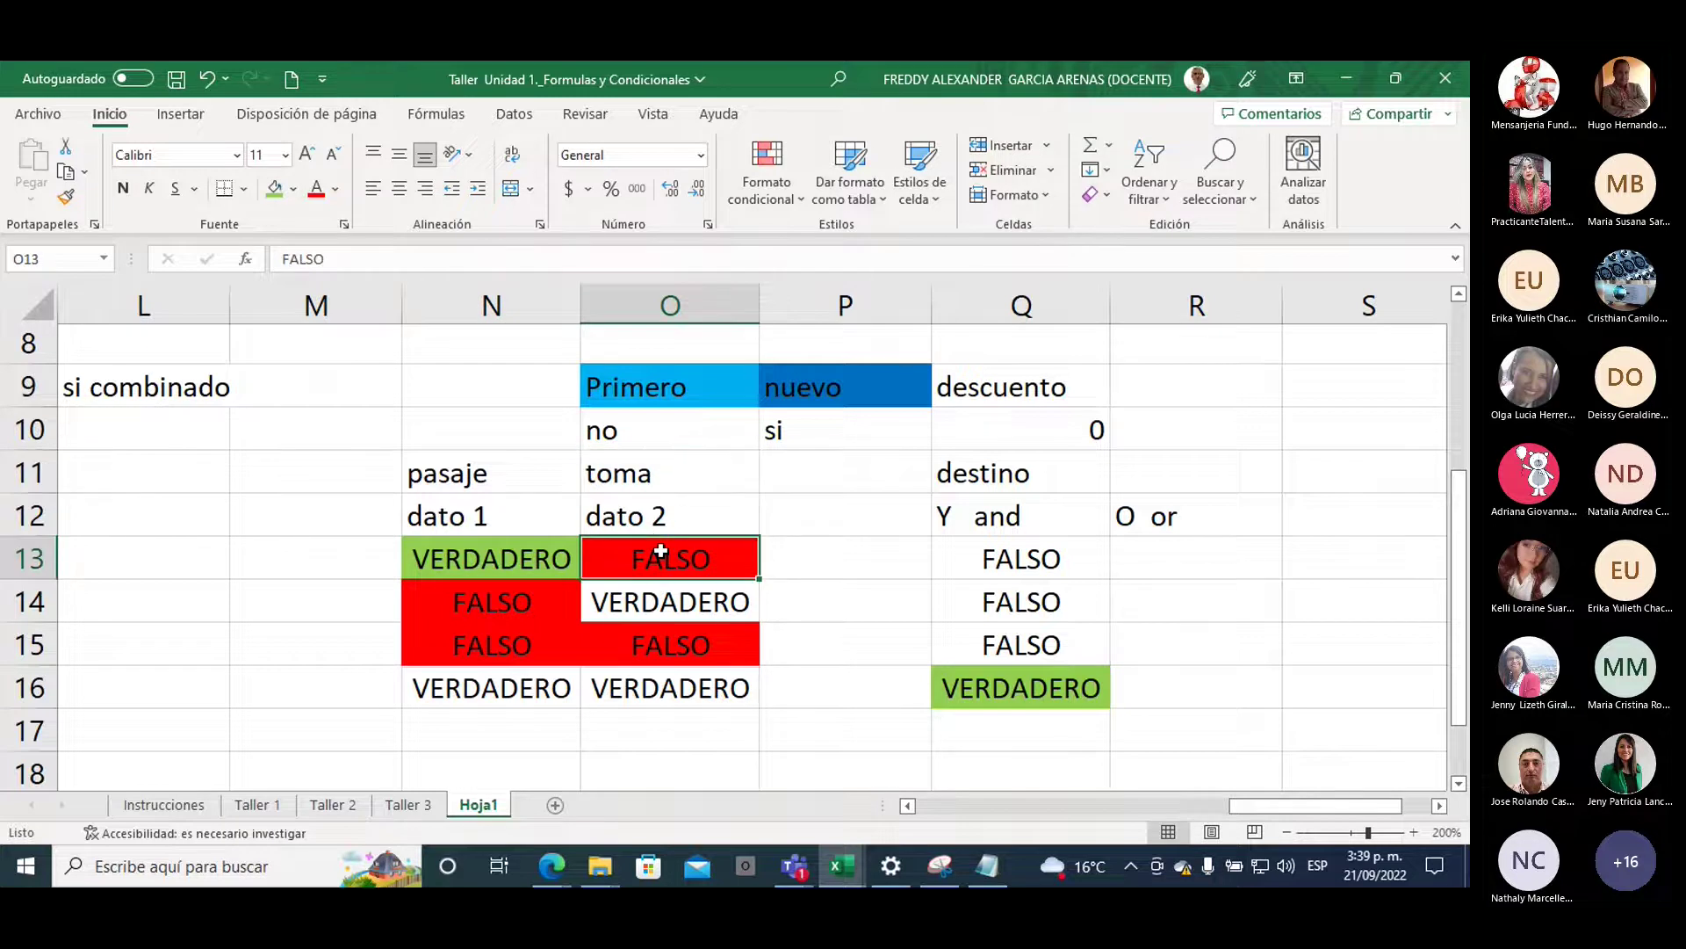
{"action": "left_click", "coordinate": [949, 560]}
{"action": "left_click", "coordinate": [293, 188]}
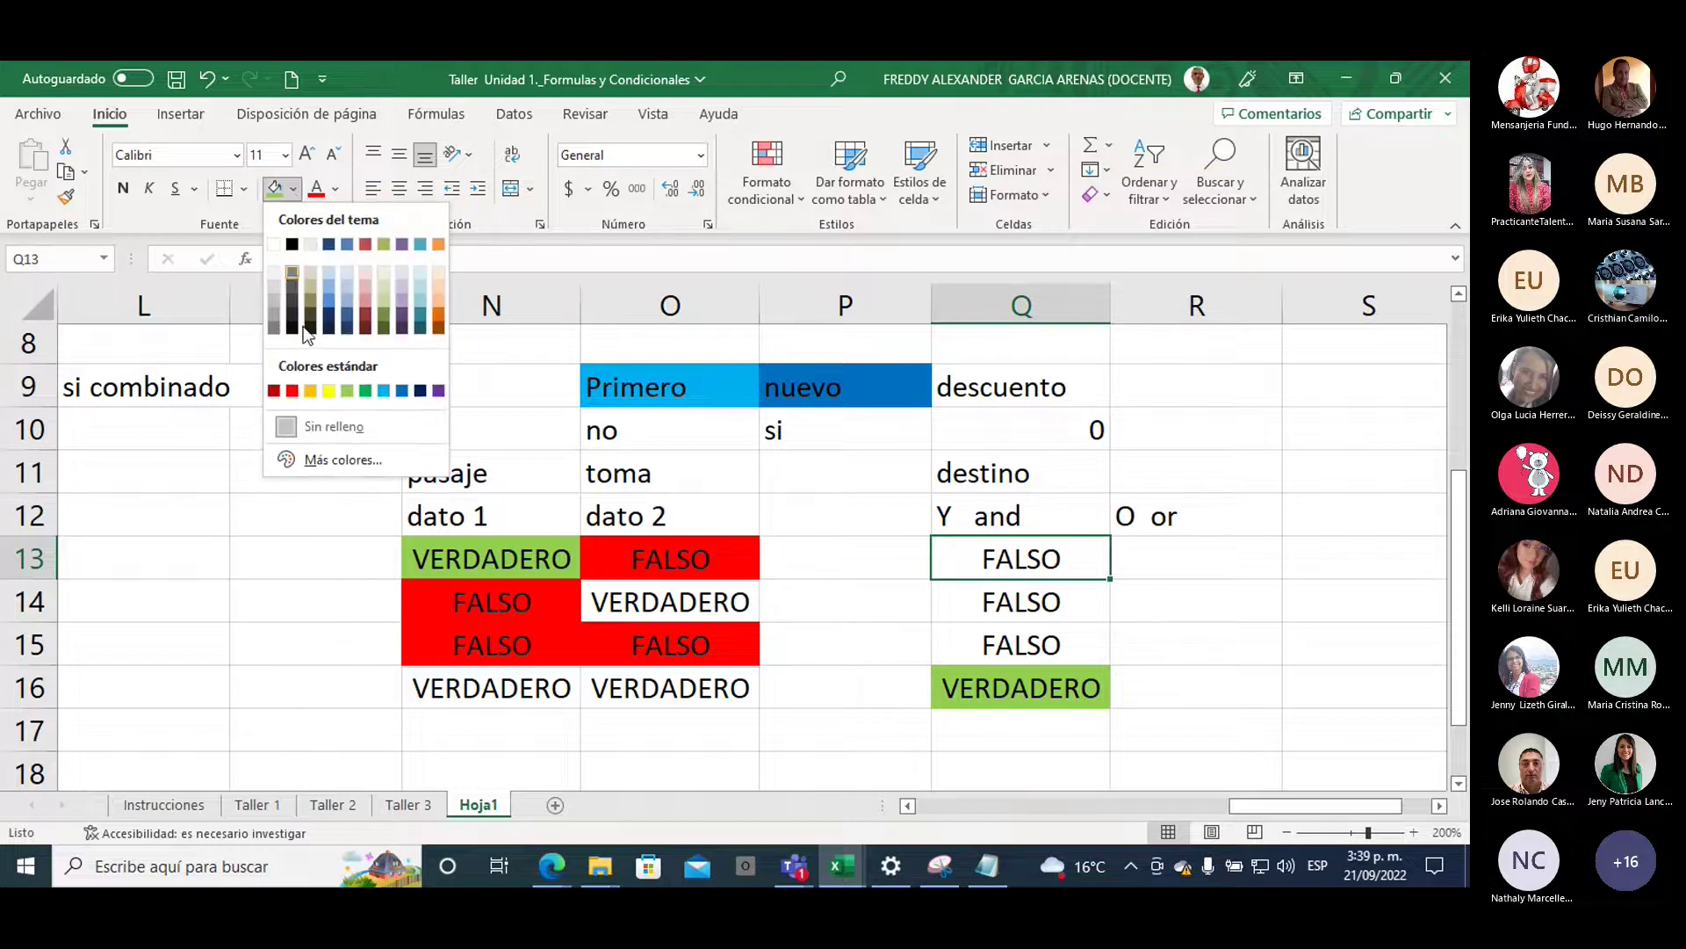
{"action": "left_click", "coordinate": [293, 388]}
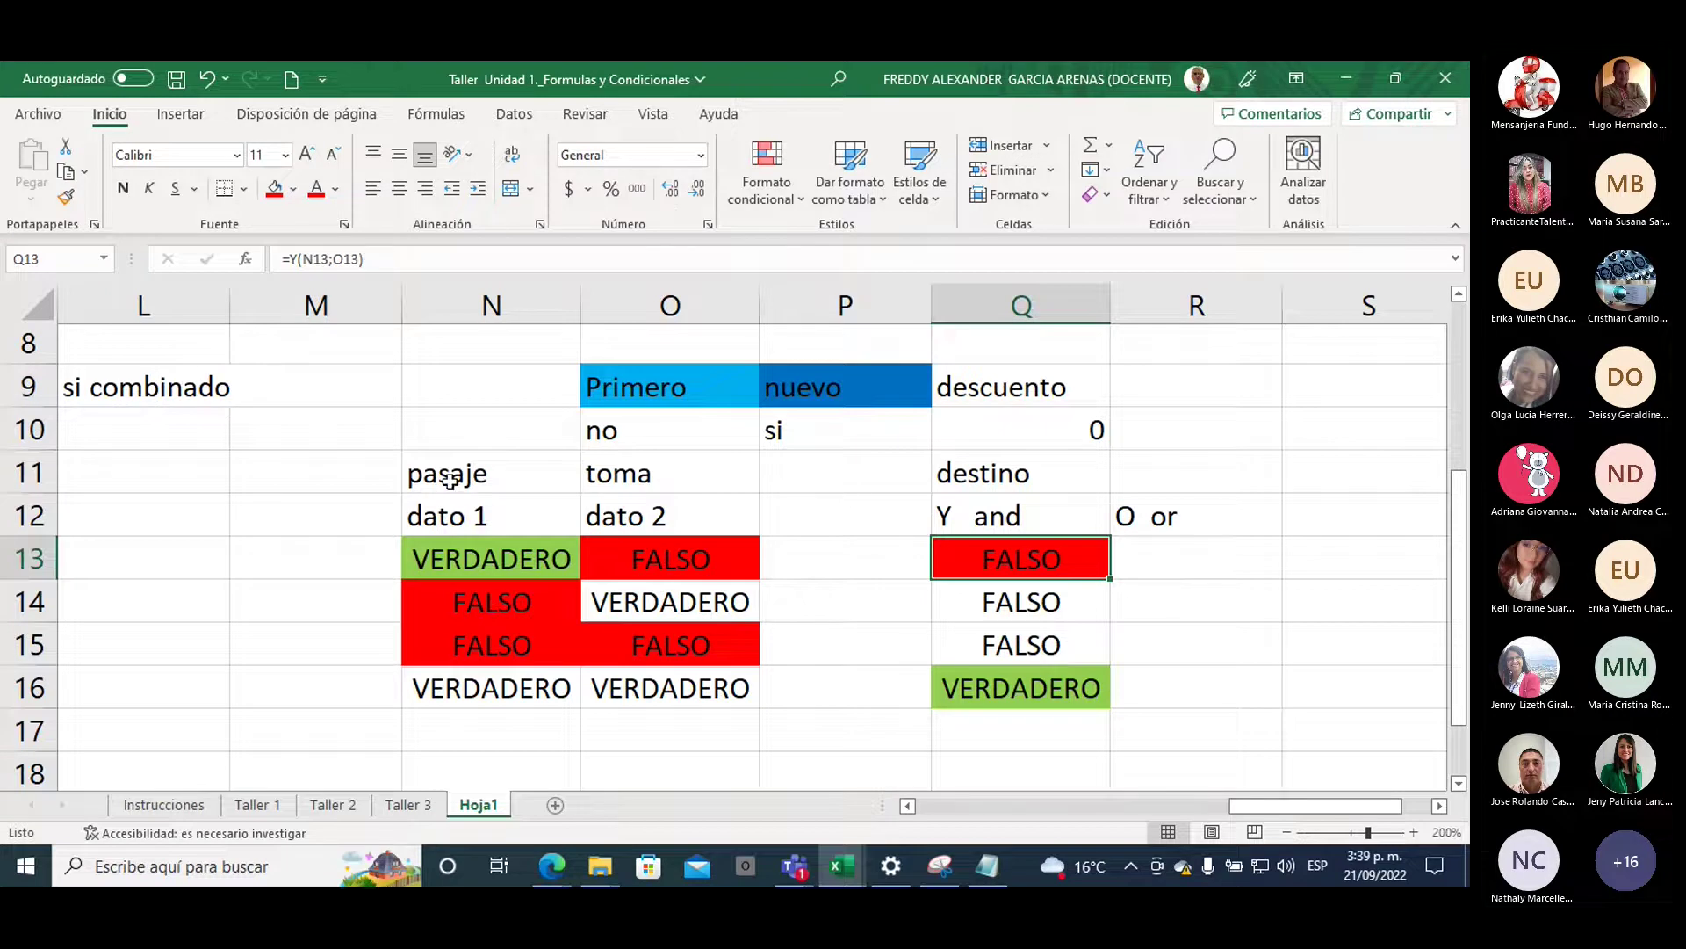
{"action": "left_click", "coordinate": [440, 599]}
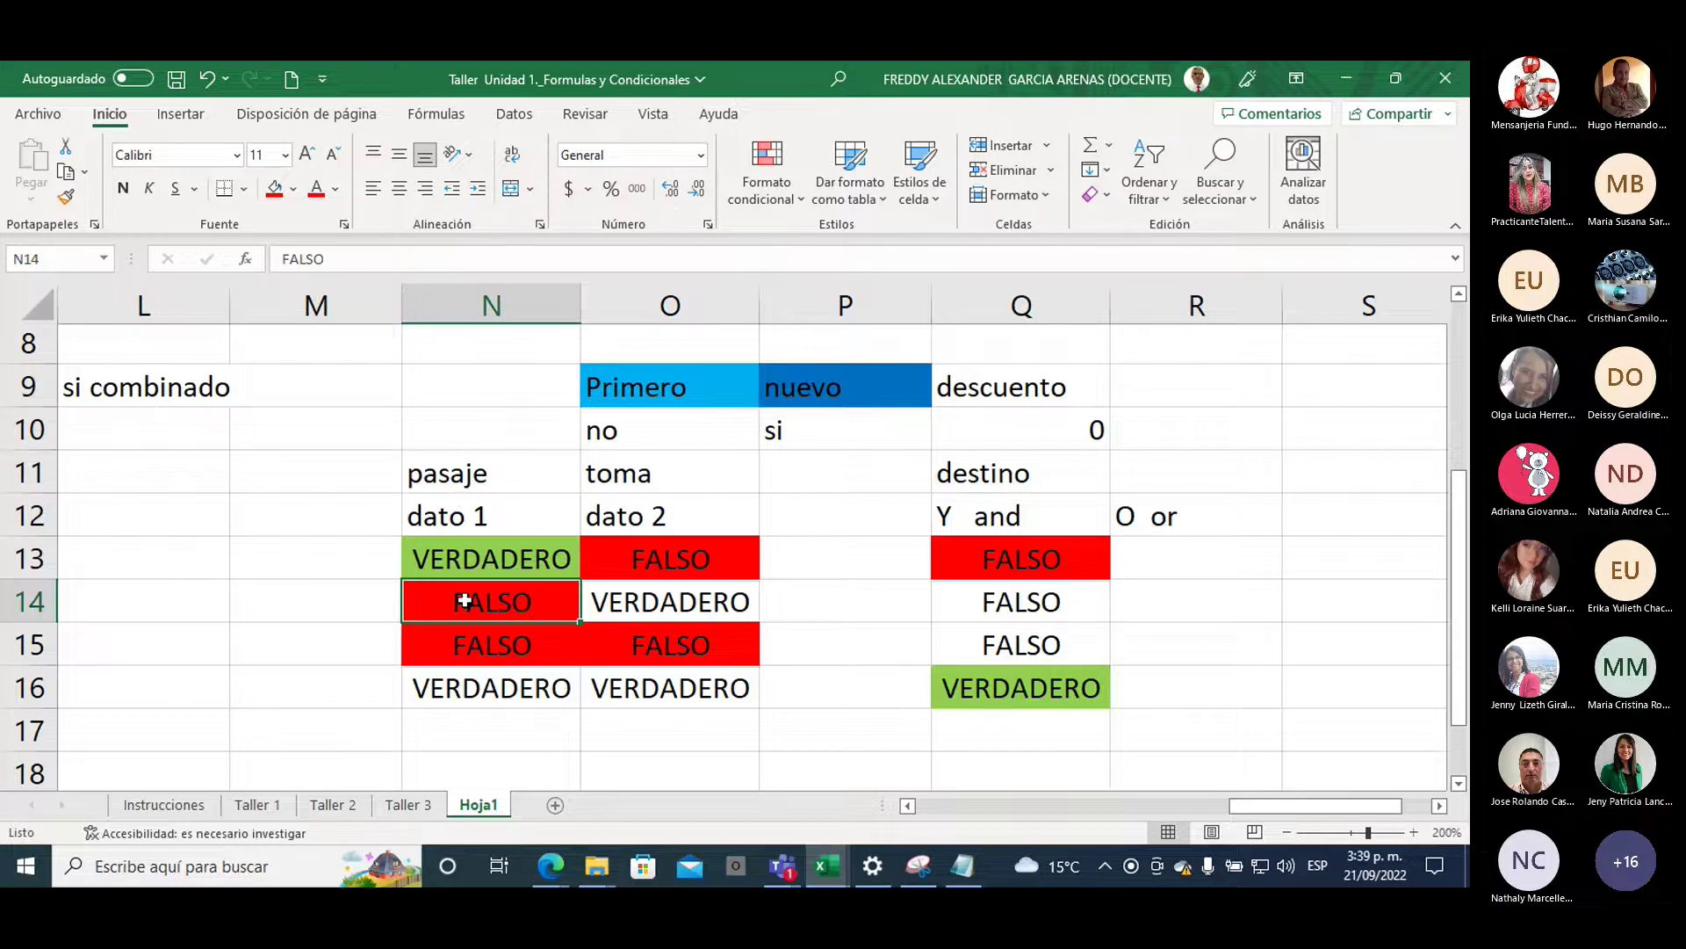
Fill O14 light green and the FALSO results in Q14 and Q15 red
{"action": "left_click", "coordinate": [606, 600]}
{"action": "left_click", "coordinate": [292, 188]}
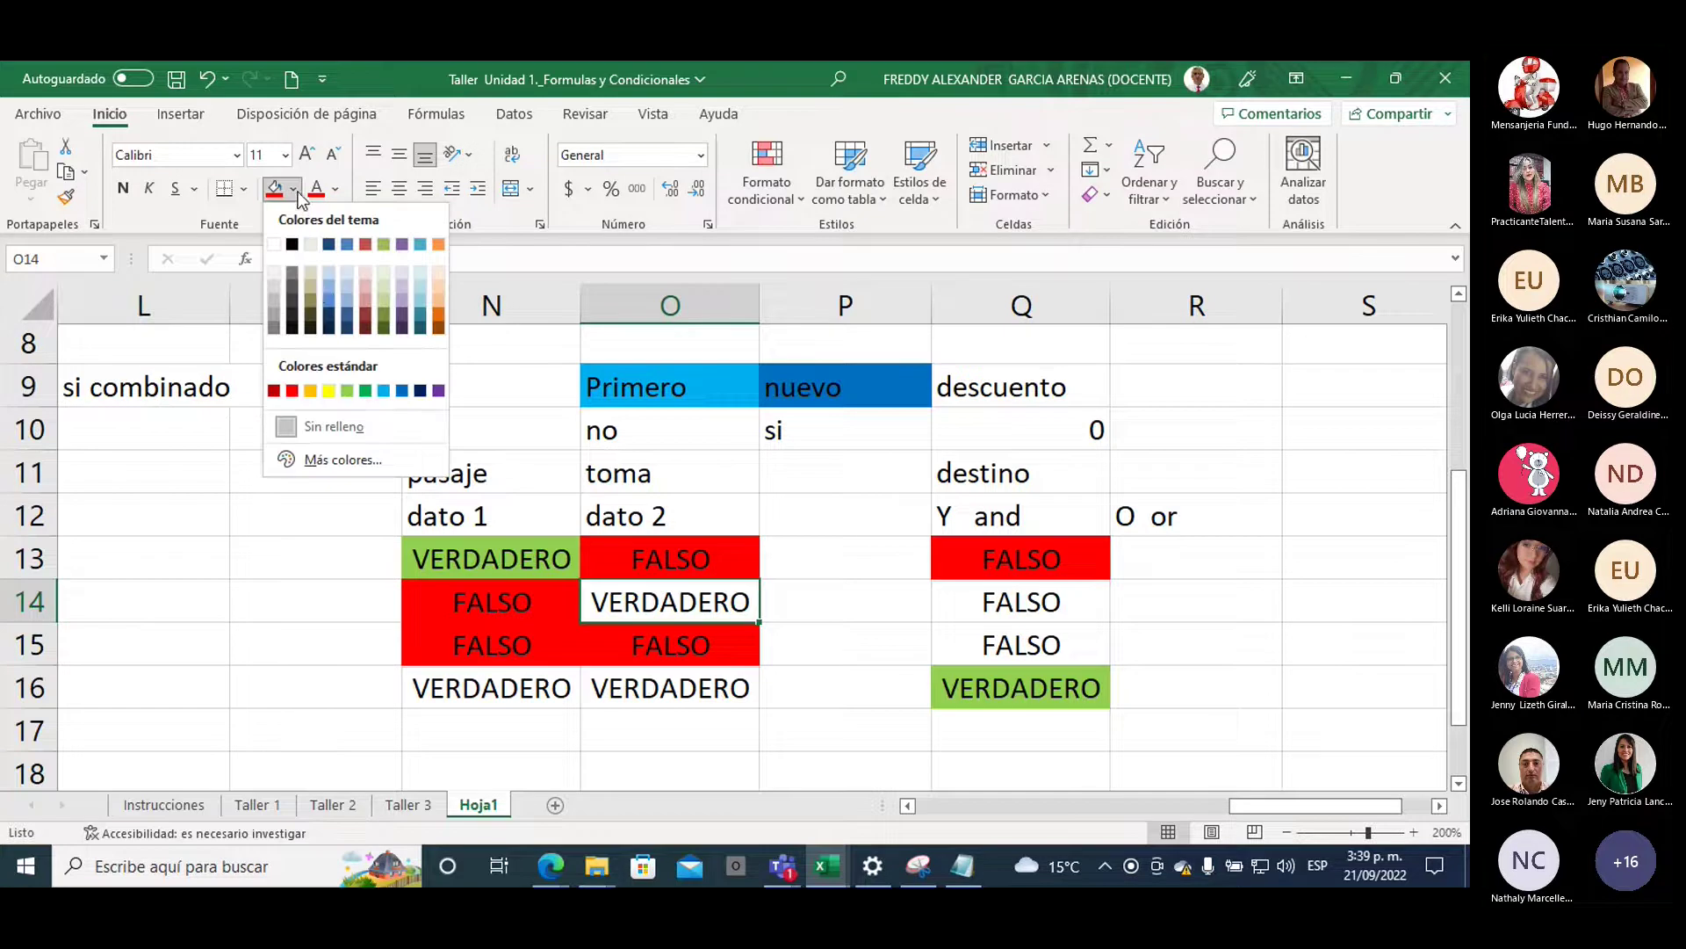
{"action": "left_click", "coordinate": [346, 391]}
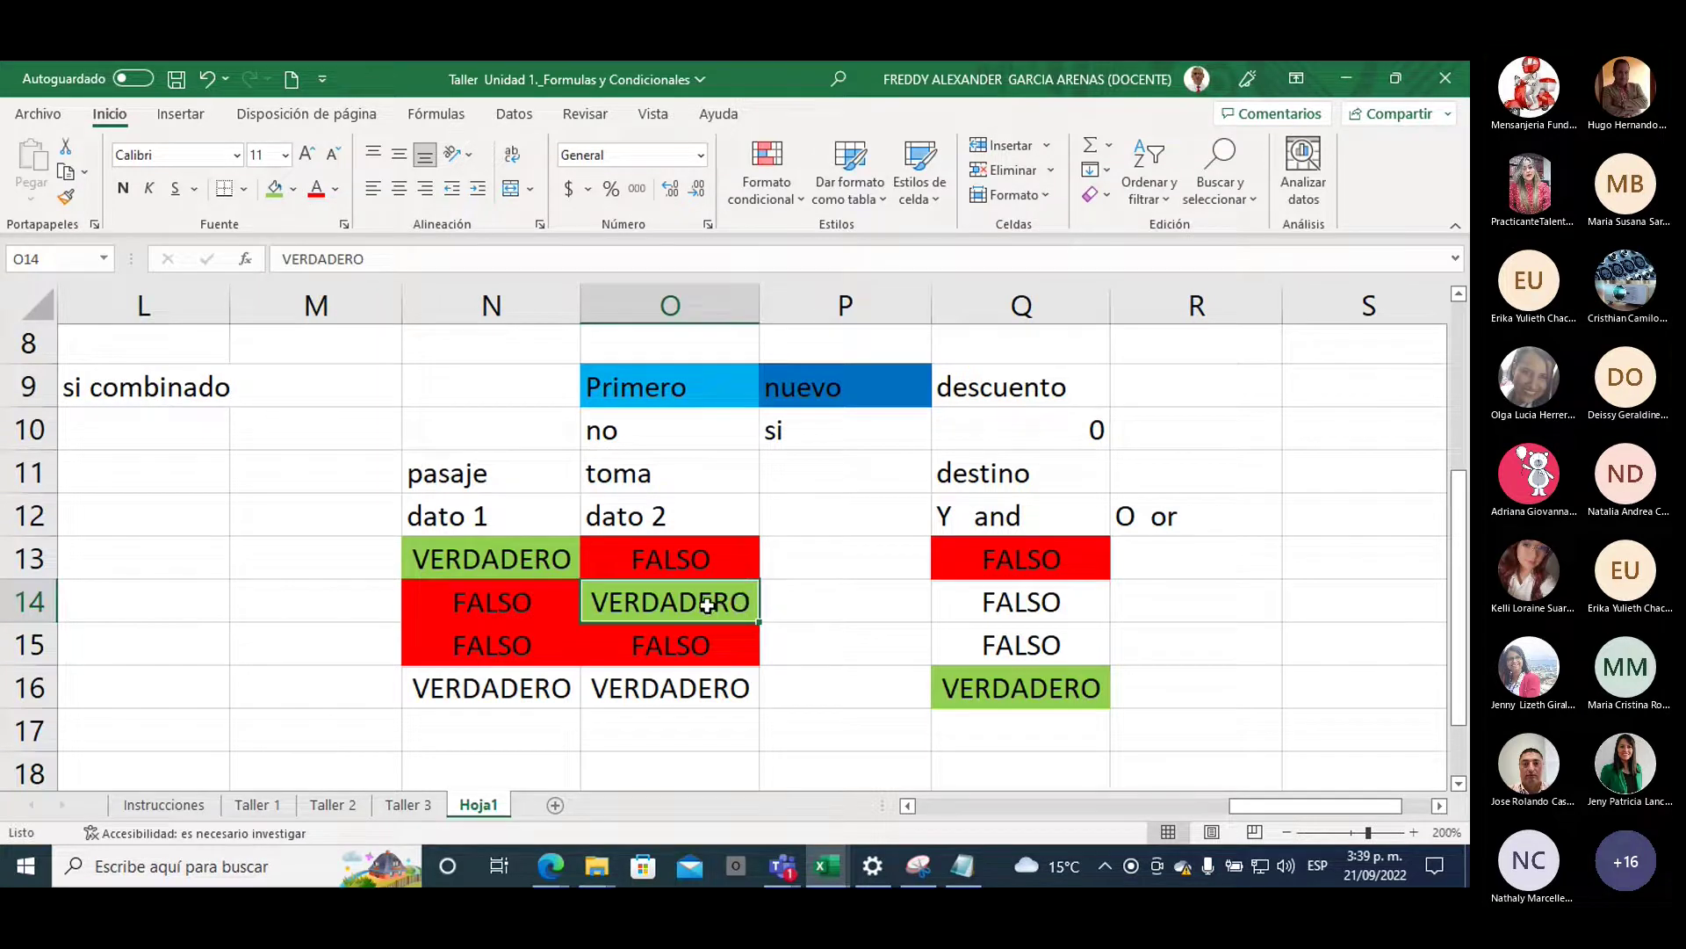
{"action": "left_click", "coordinate": [952, 595]}
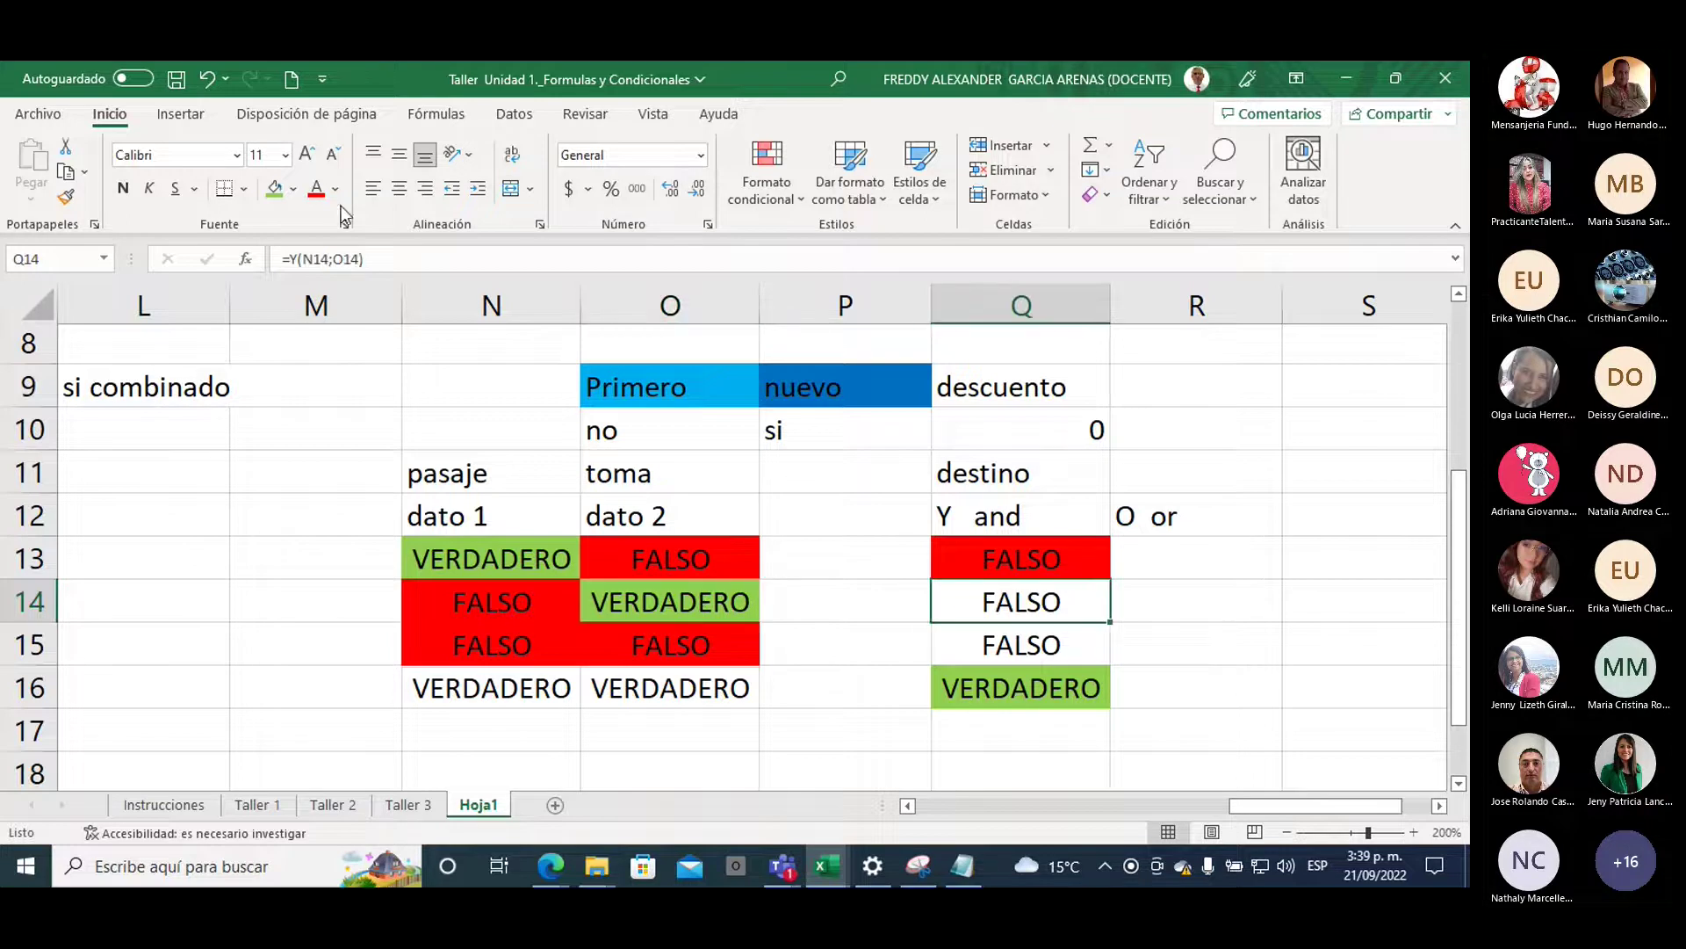
{"action": "left_click", "coordinate": [293, 188]}
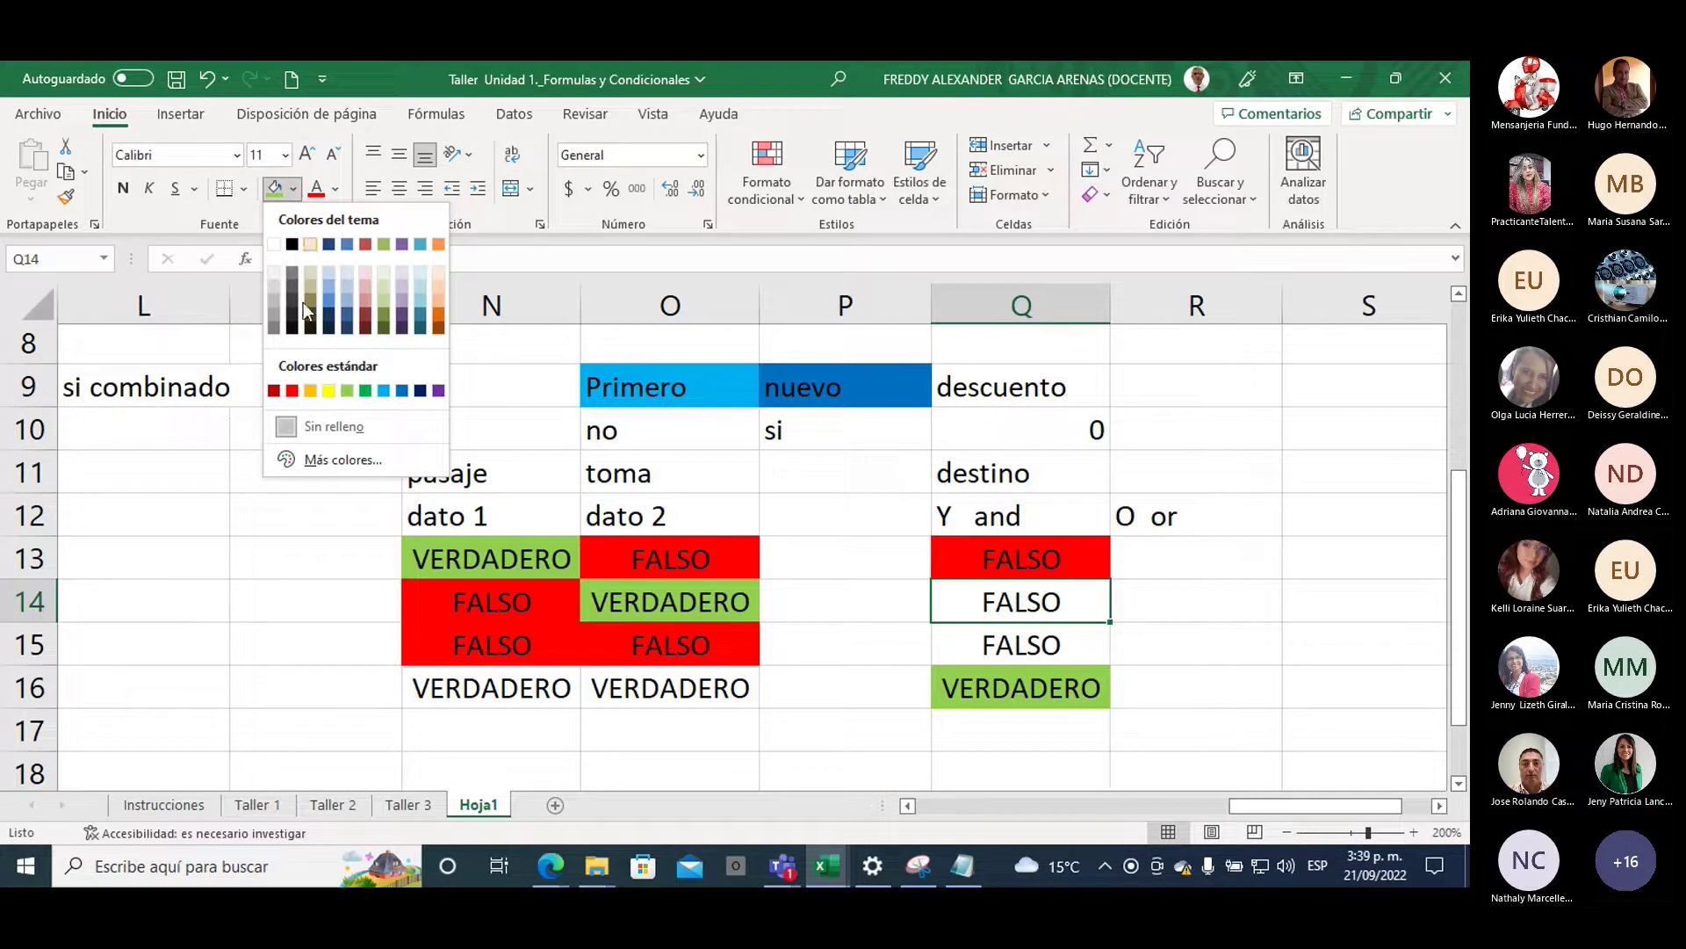
{"action": "left_click", "coordinate": [294, 390]}
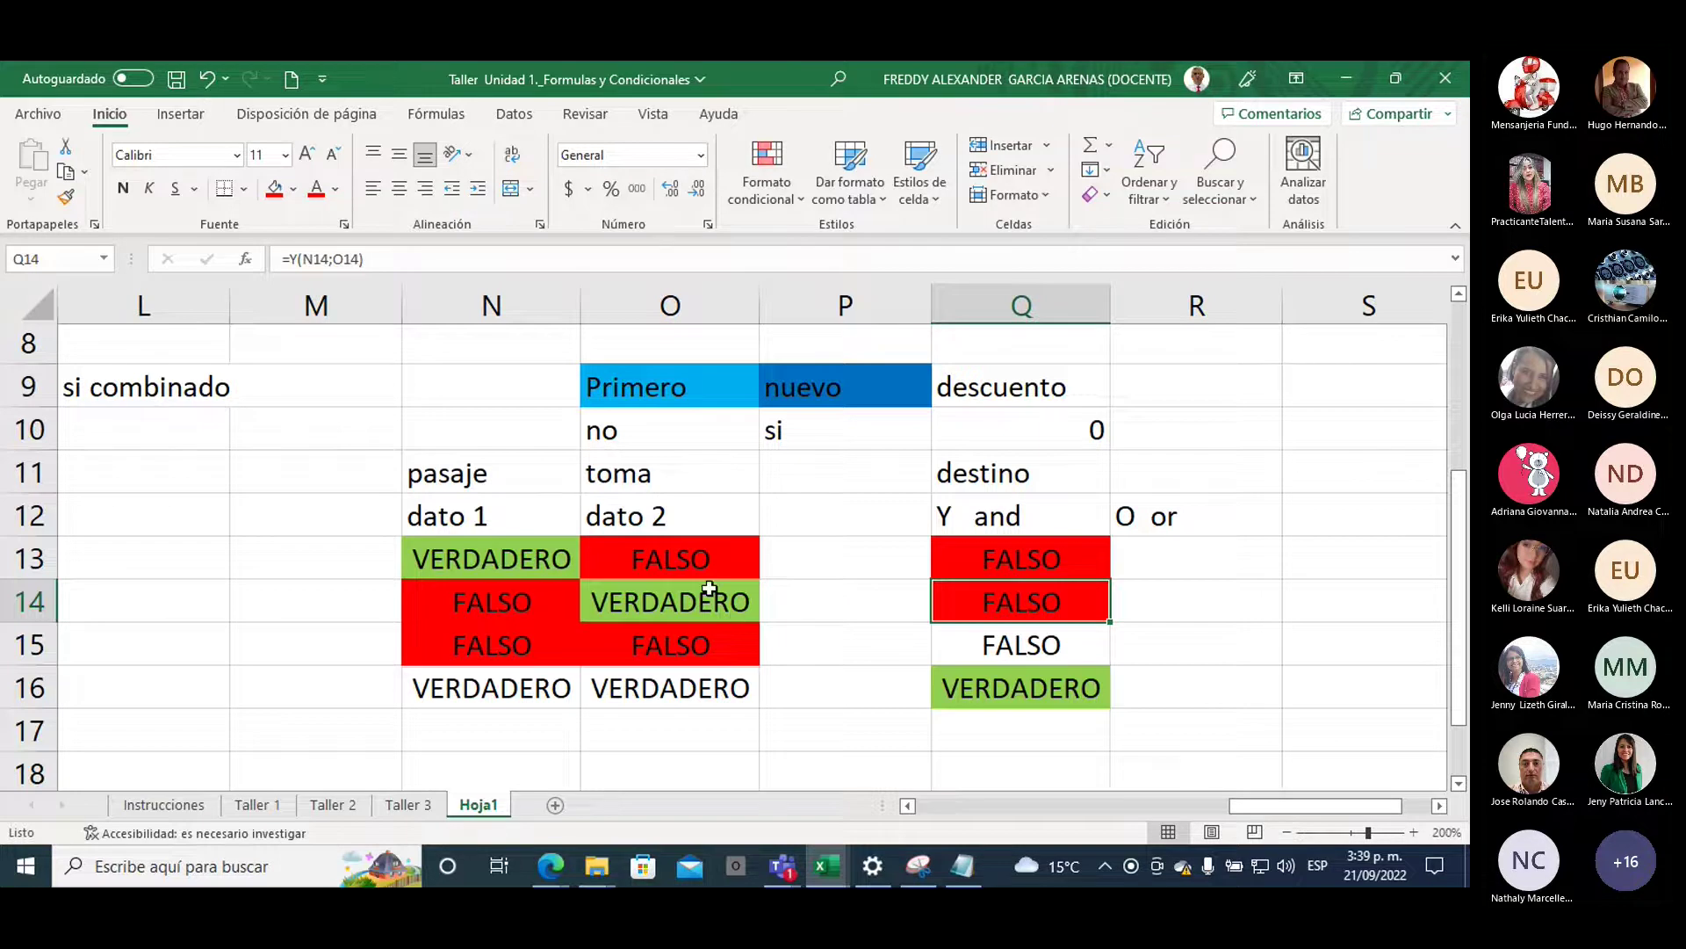
{"action": "left_click_drag", "start_coordinate": [481, 650], "coordinate": [636, 640]}
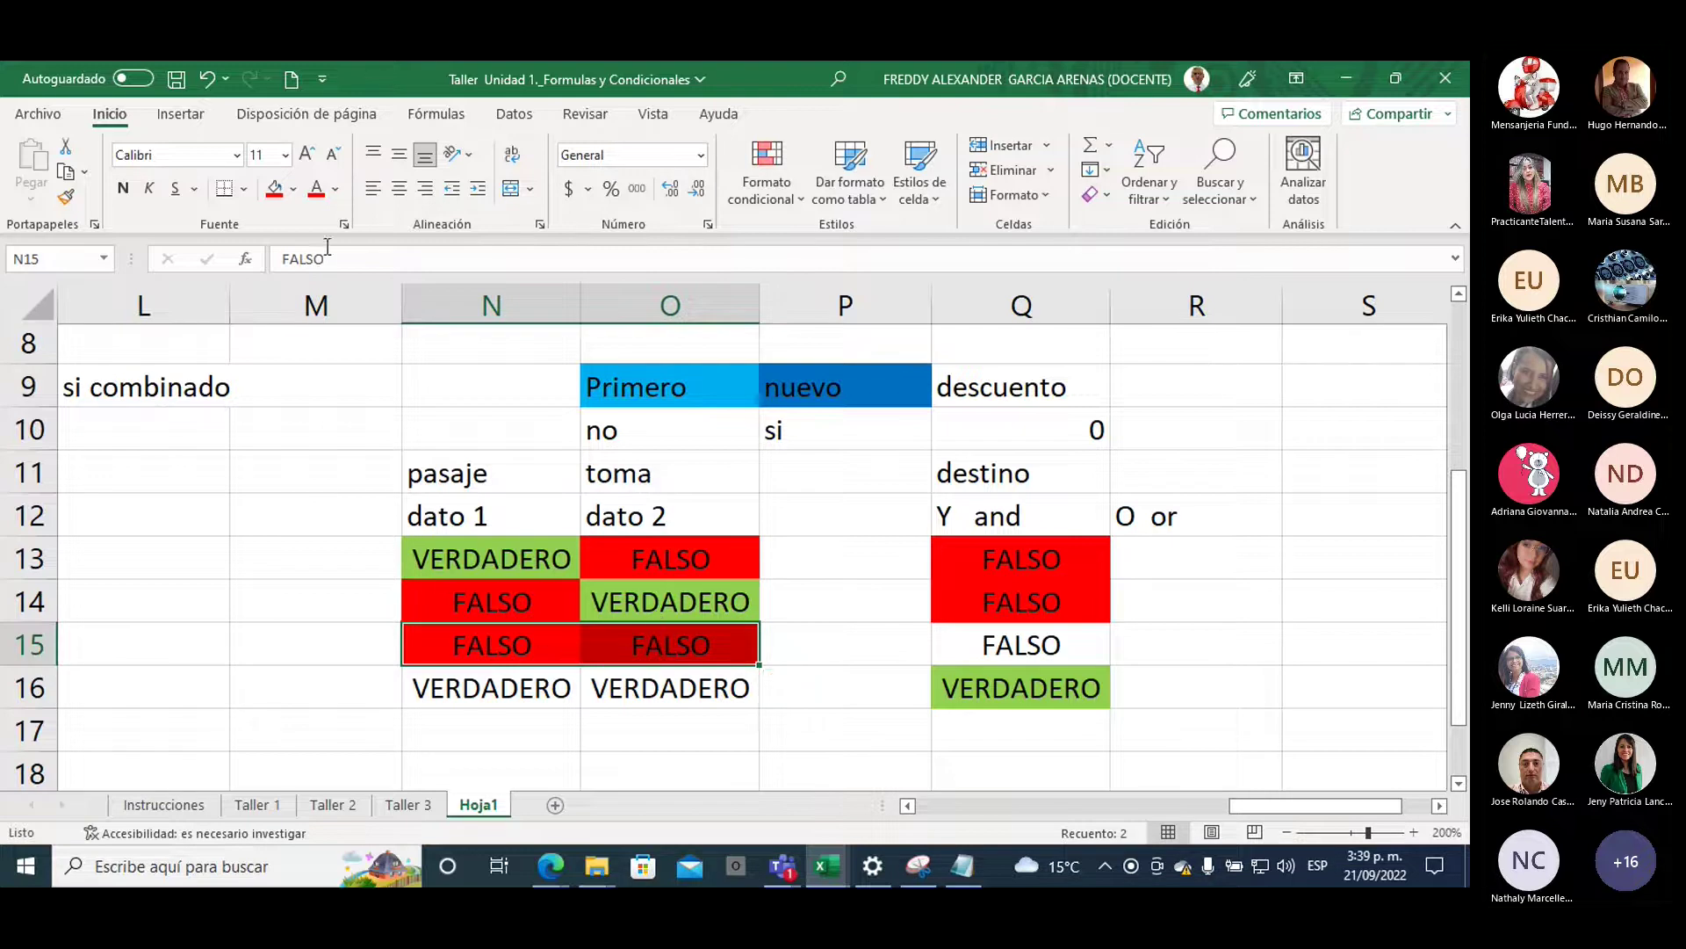
{"action": "left_click", "coordinate": [959, 646]}
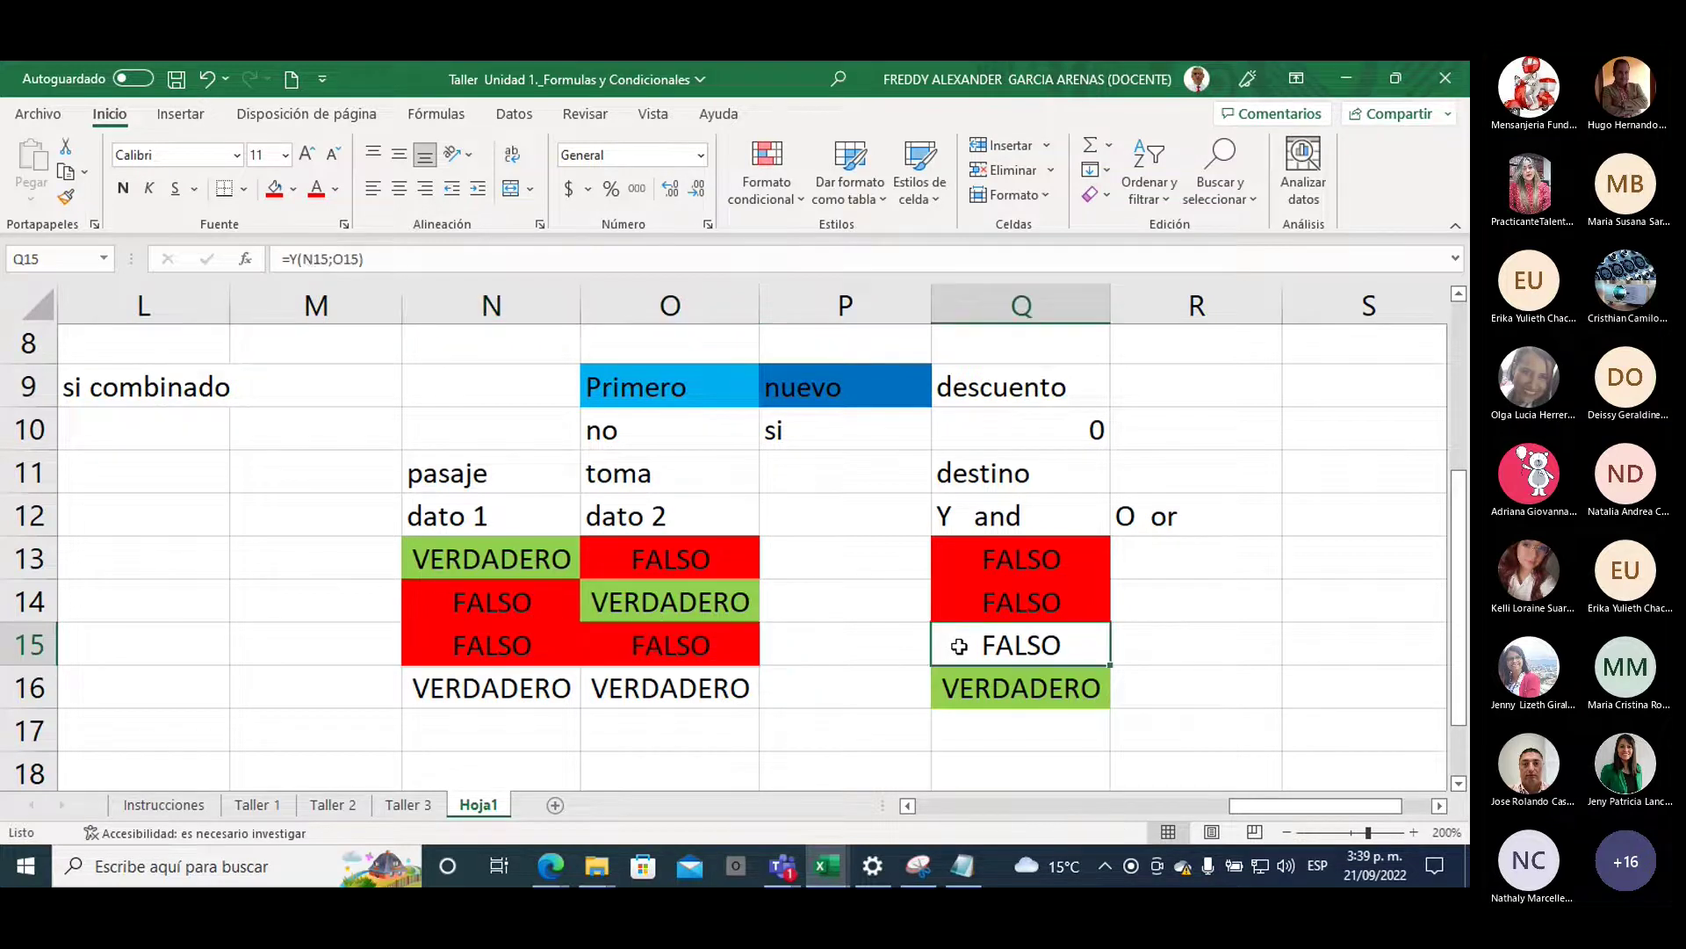
{"action": "left_click", "coordinate": [274, 187]}
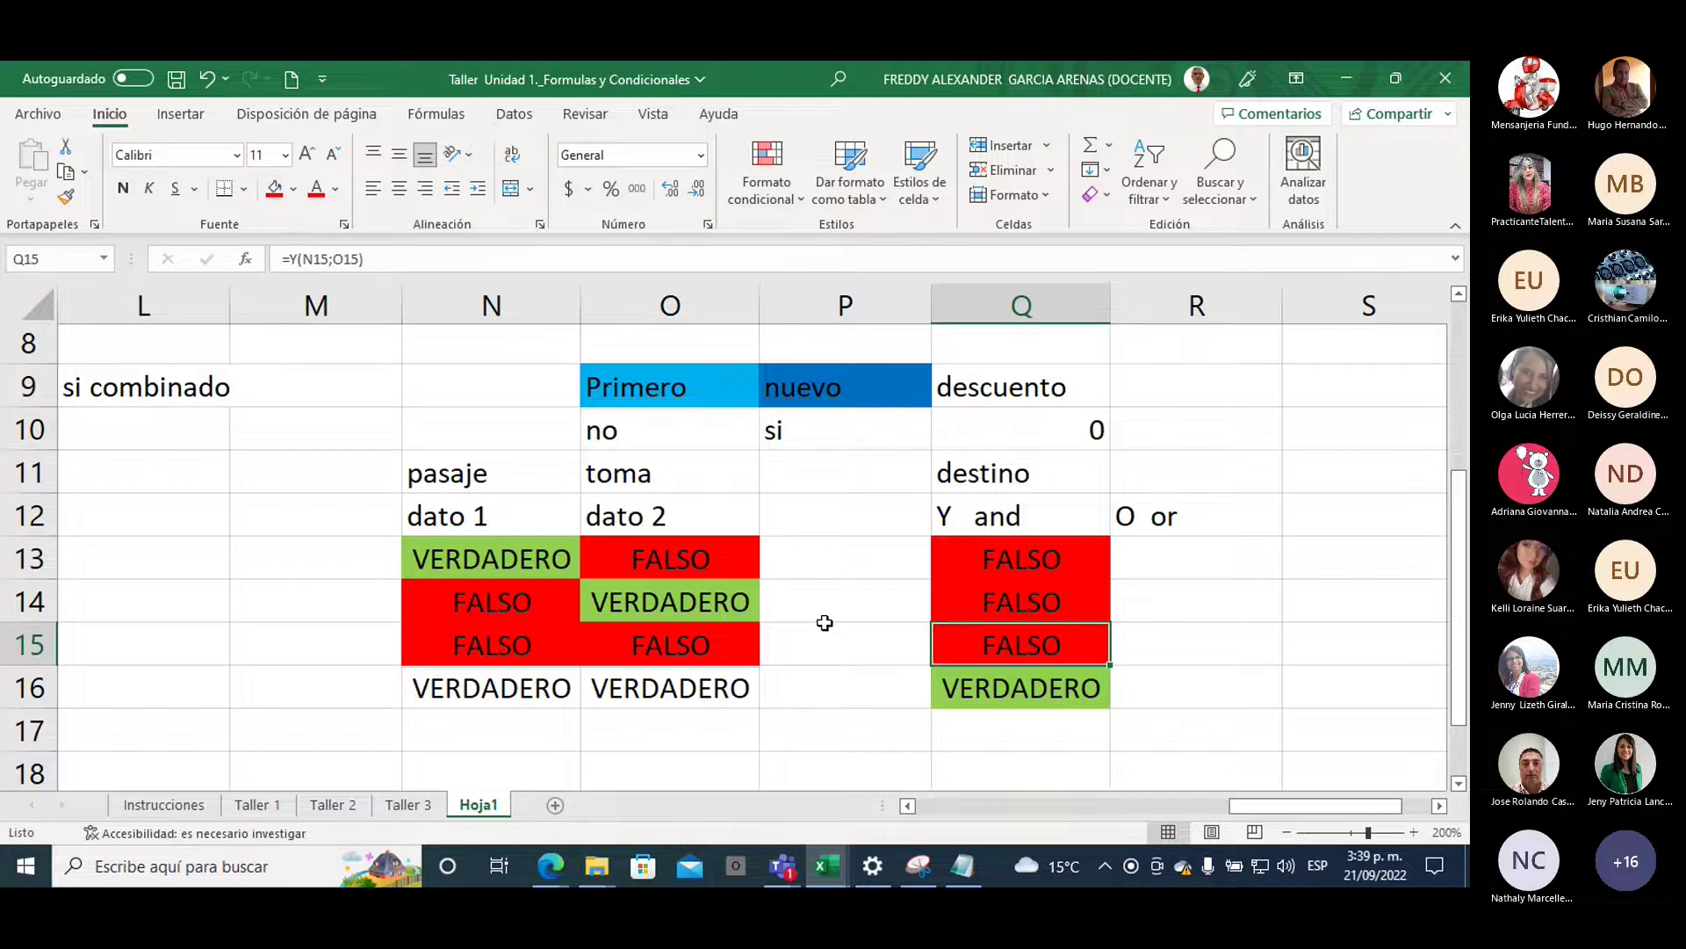
Fill the VERDADERO inputs N16 and O16 light green
{"action": "left_click_drag", "start_coordinate": [962, 562], "coordinate": [960, 640]}
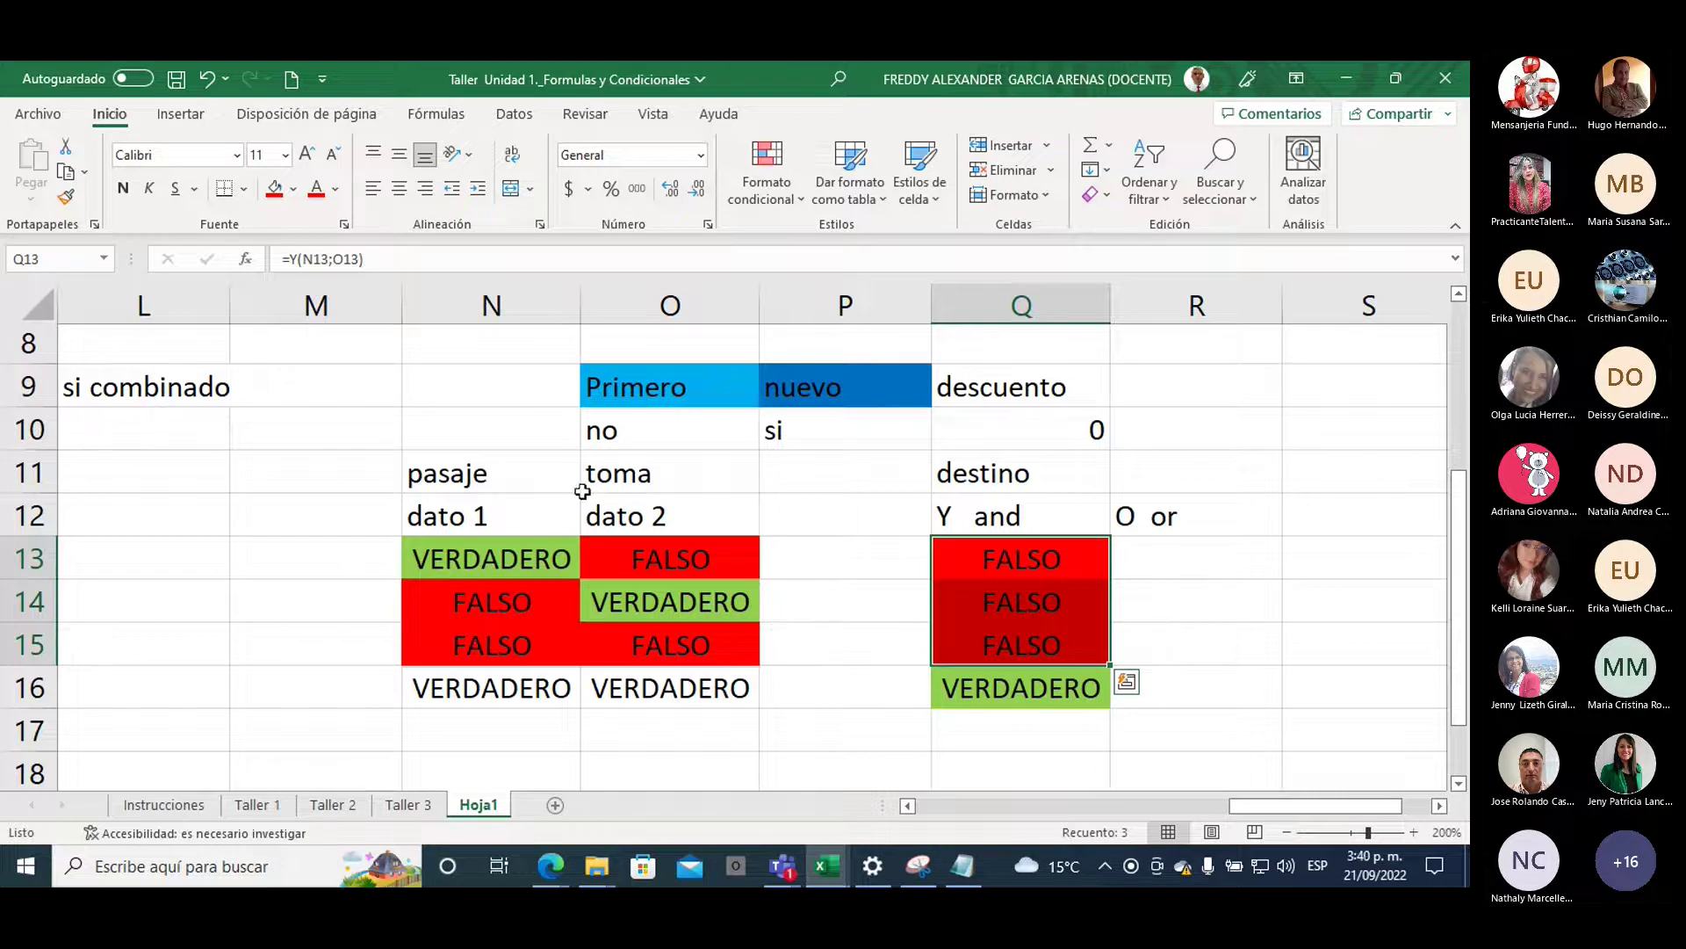
{"action": "left_click_drag", "start_coordinate": [459, 471], "coordinate": [637, 472]}
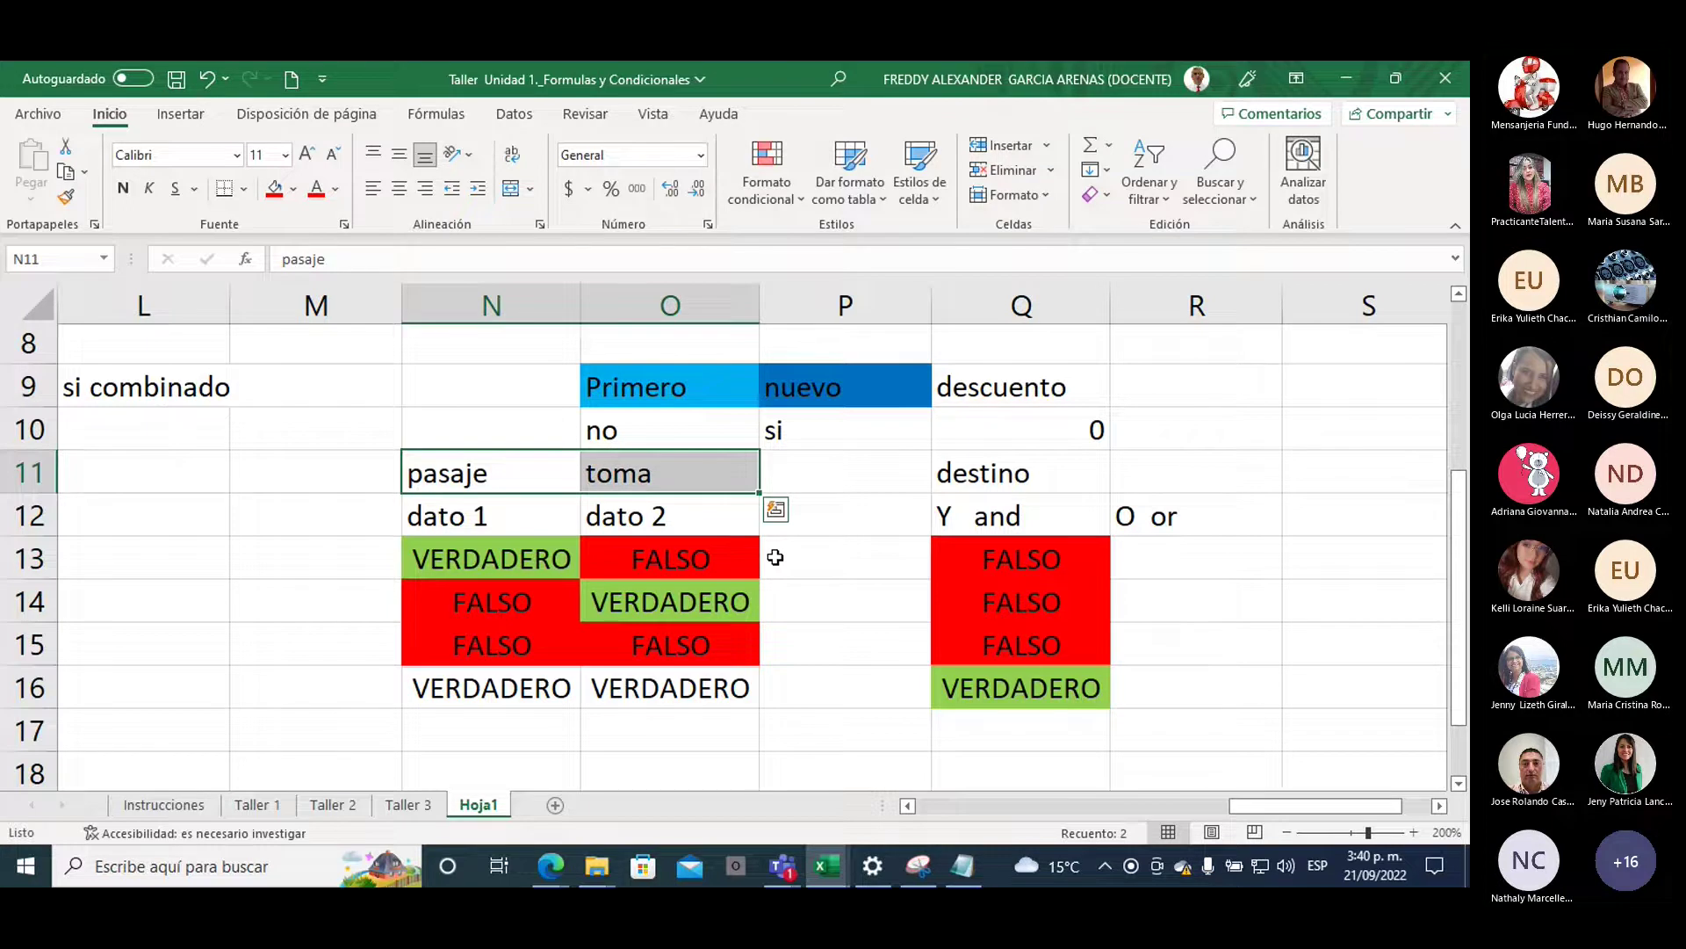
{"action": "left_click", "coordinate": [448, 688]}
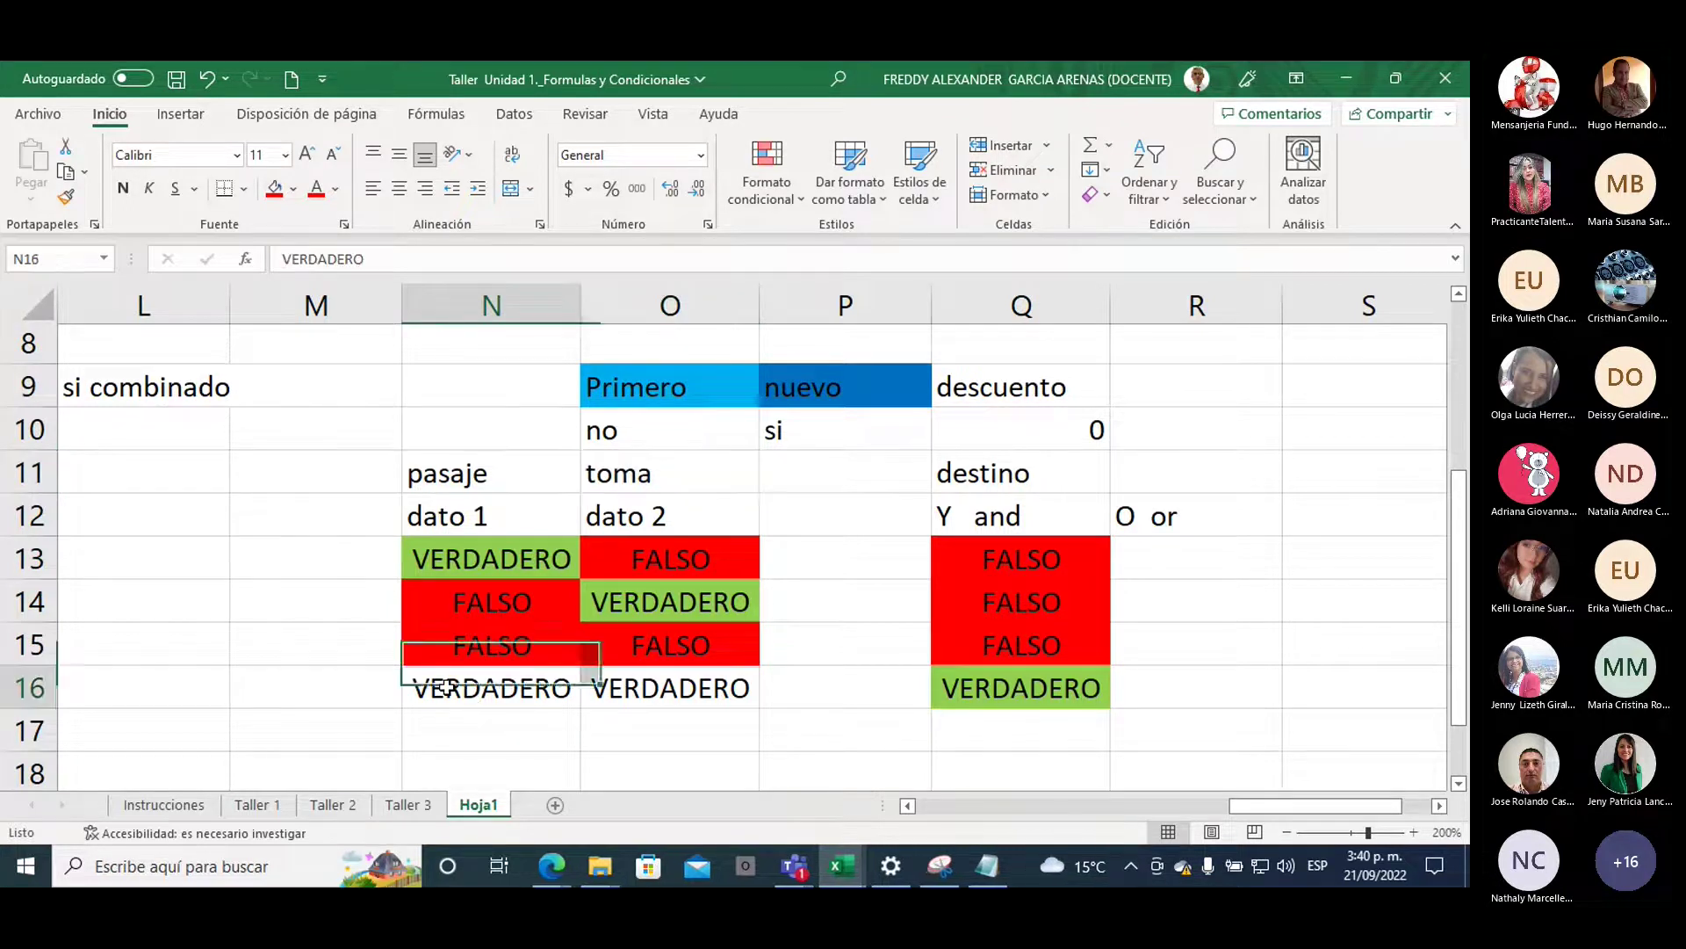
{"action": "left_click", "coordinate": [294, 189]}
{"action": "left_click", "coordinate": [348, 389]}
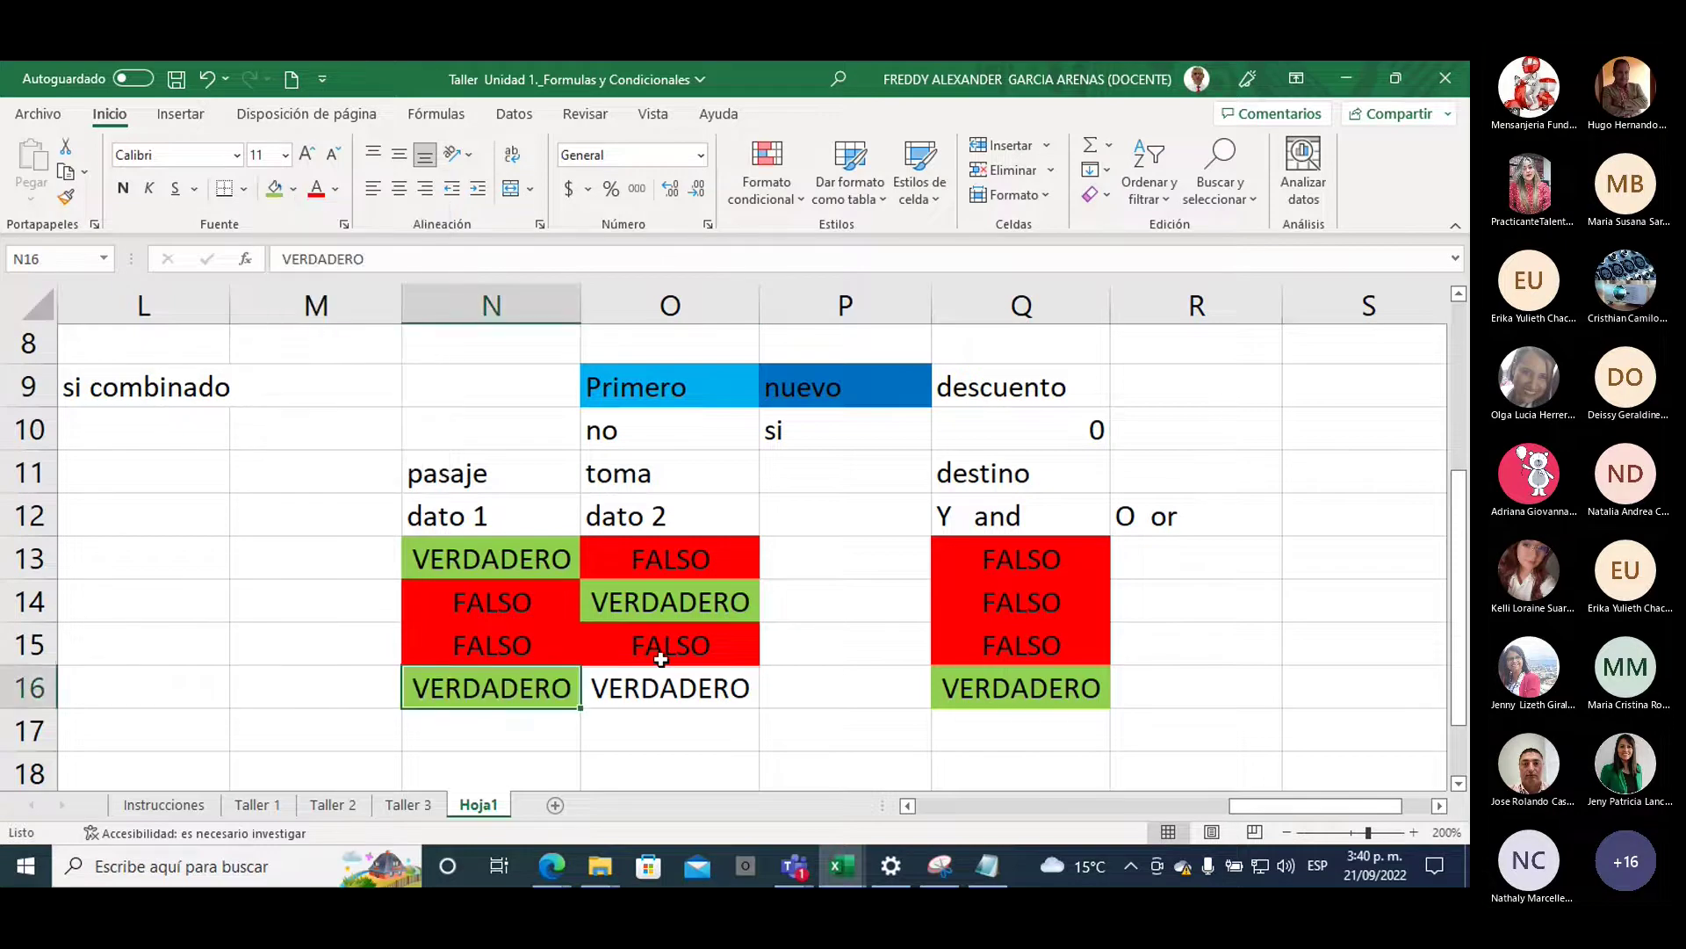
{"action": "left_click", "coordinate": [672, 694]}
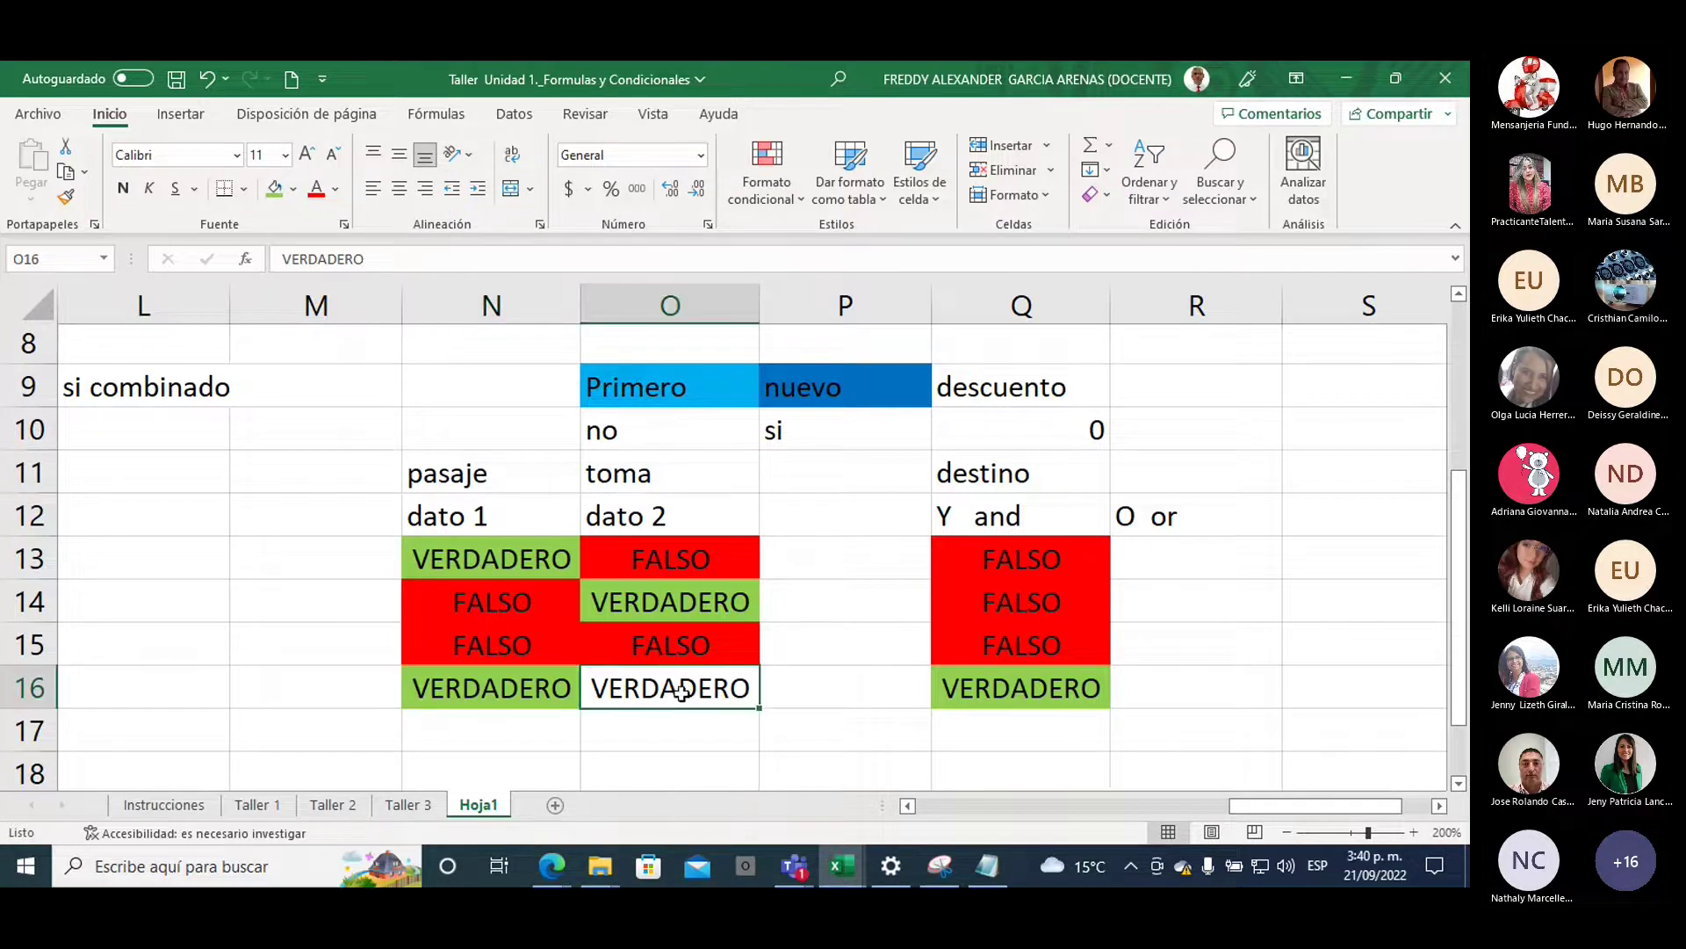
{"action": "left_click", "coordinate": [274, 189]}
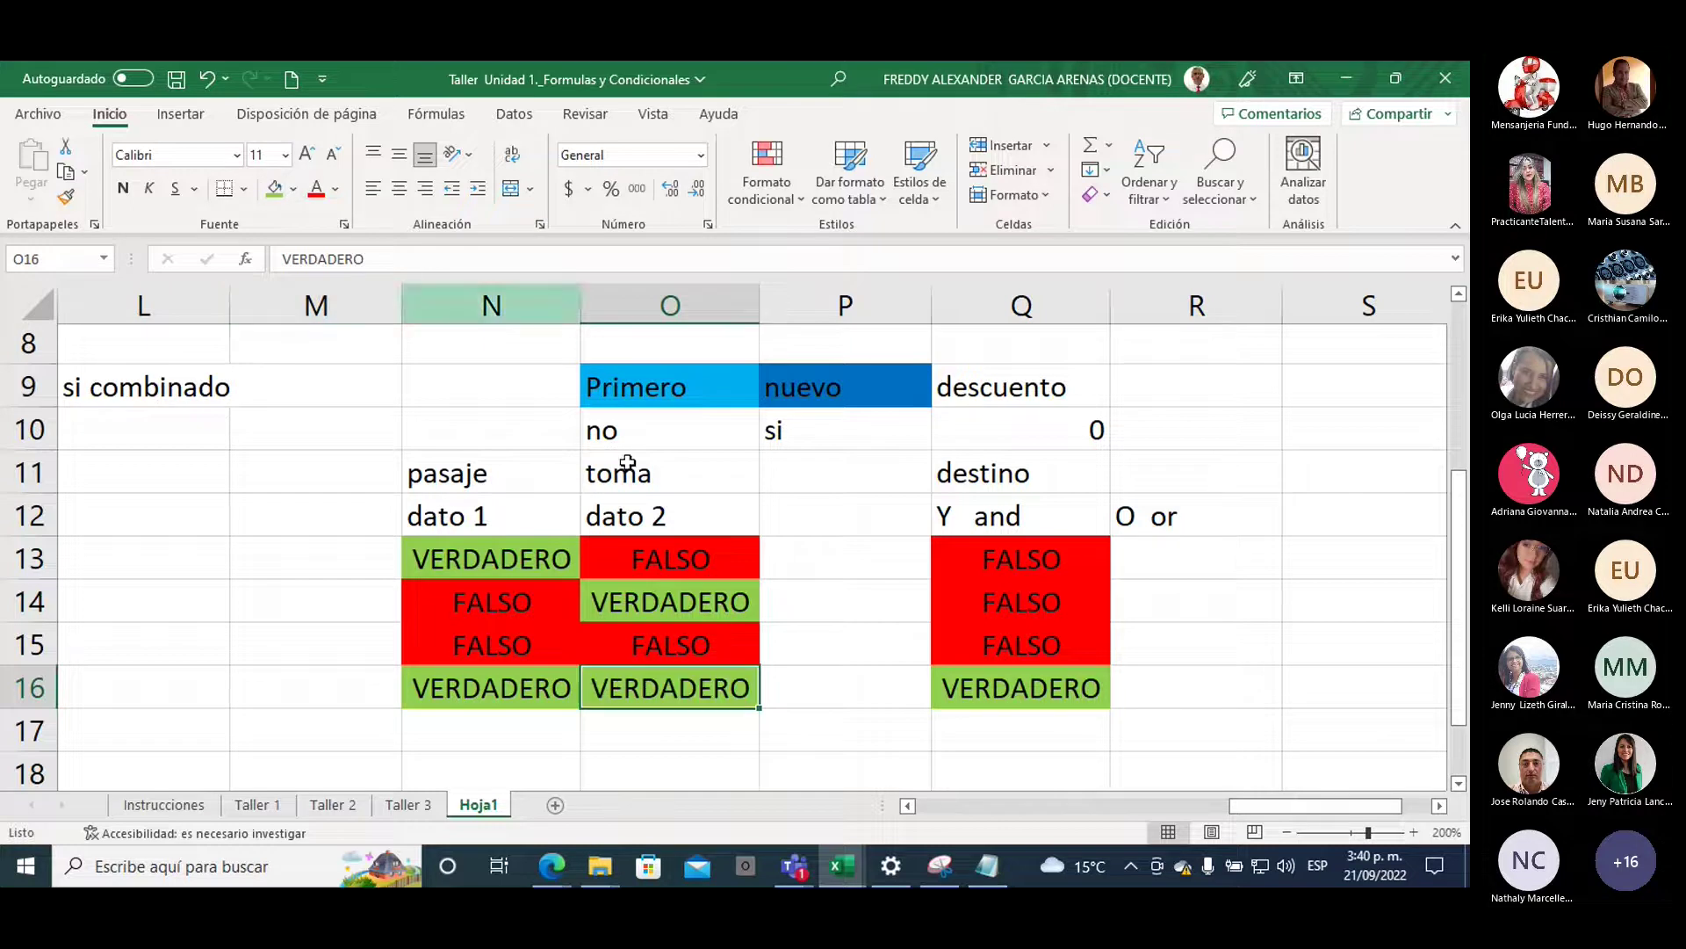
{"action": "left_click", "coordinate": [951, 688]}
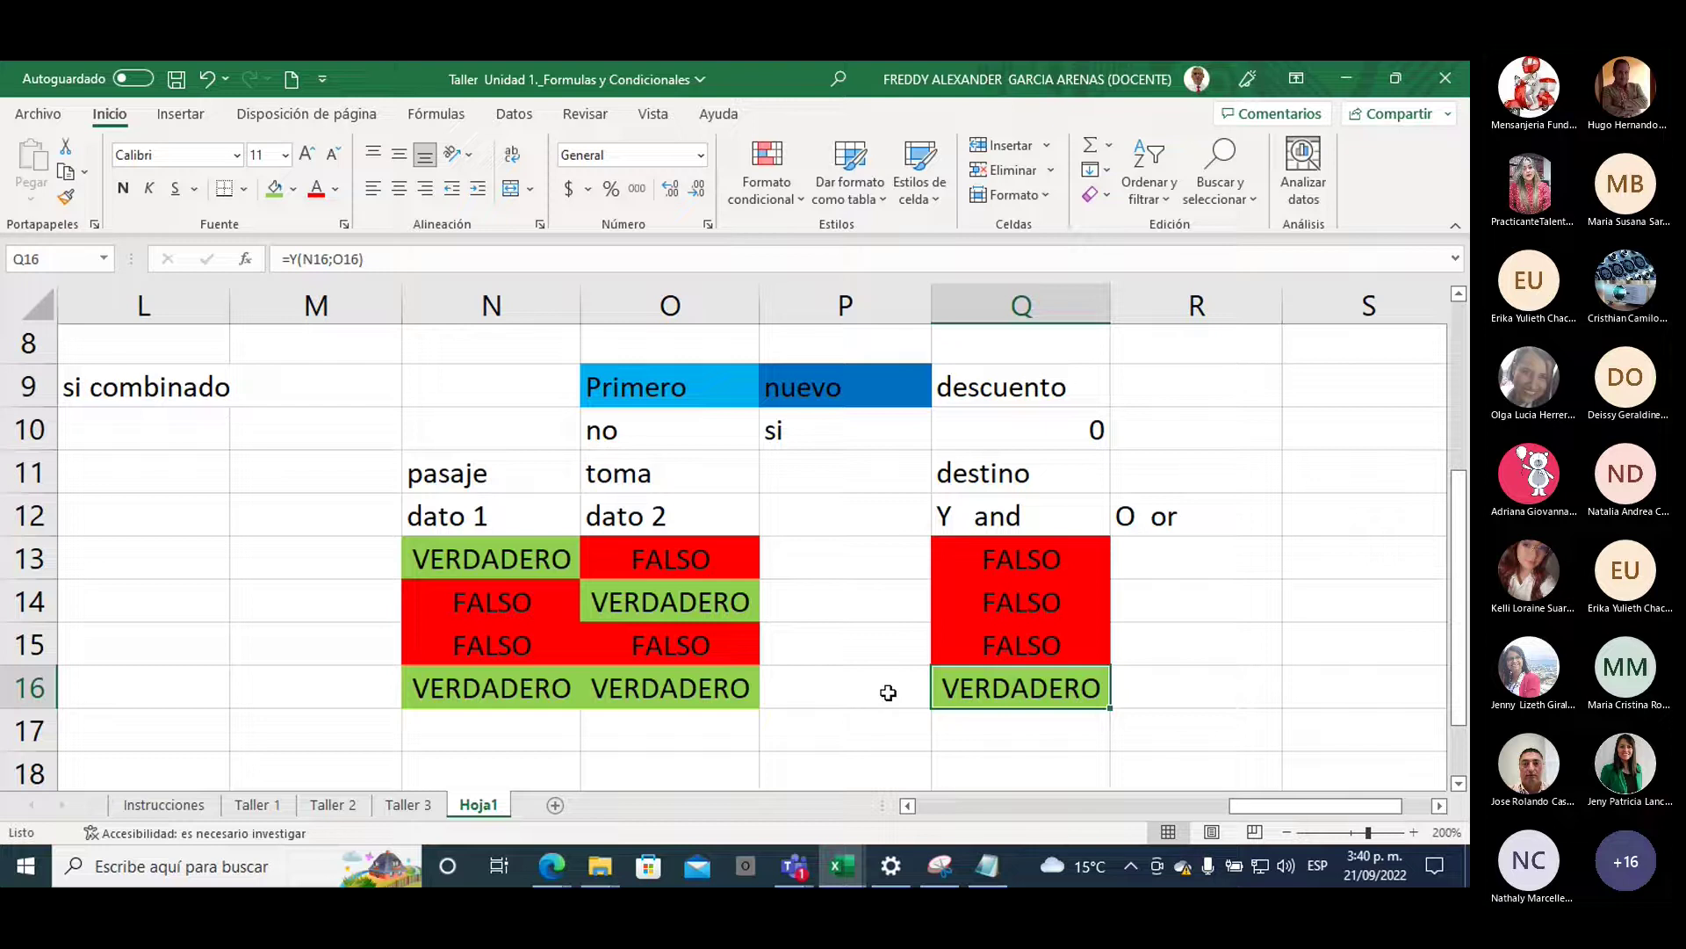
Fill the Q12 'Y and' header light blue and the R12 'O or' header purple
{"action": "left_click", "coordinate": [981, 520]}
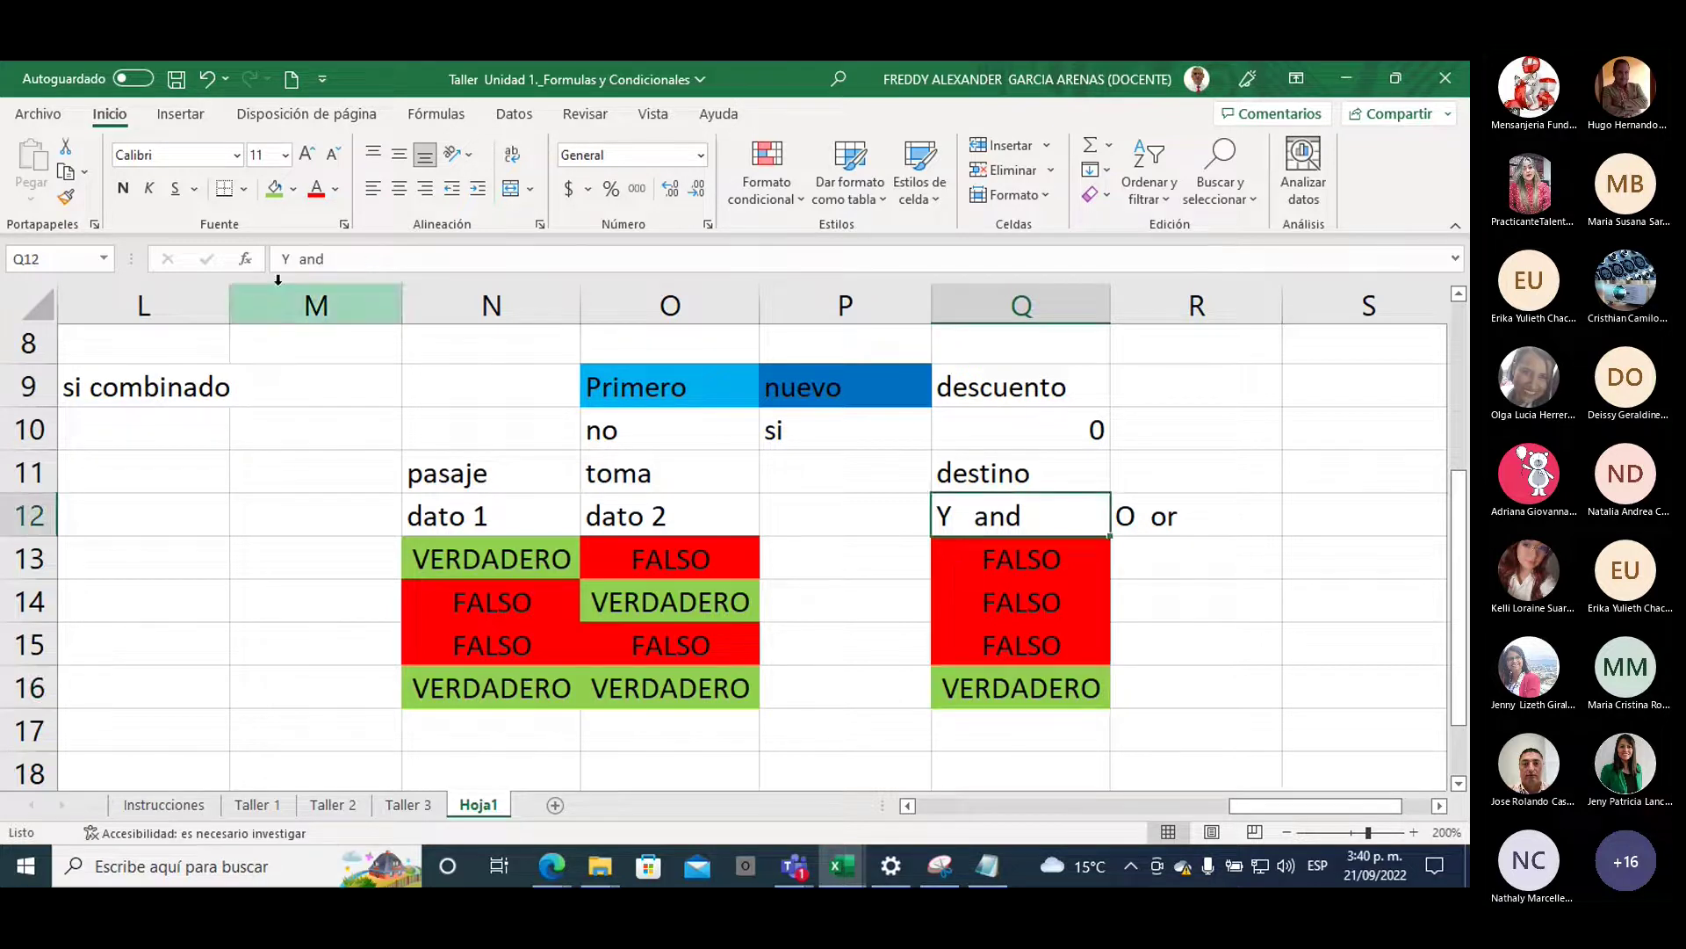
{"action": "left_click", "coordinate": [293, 191]}
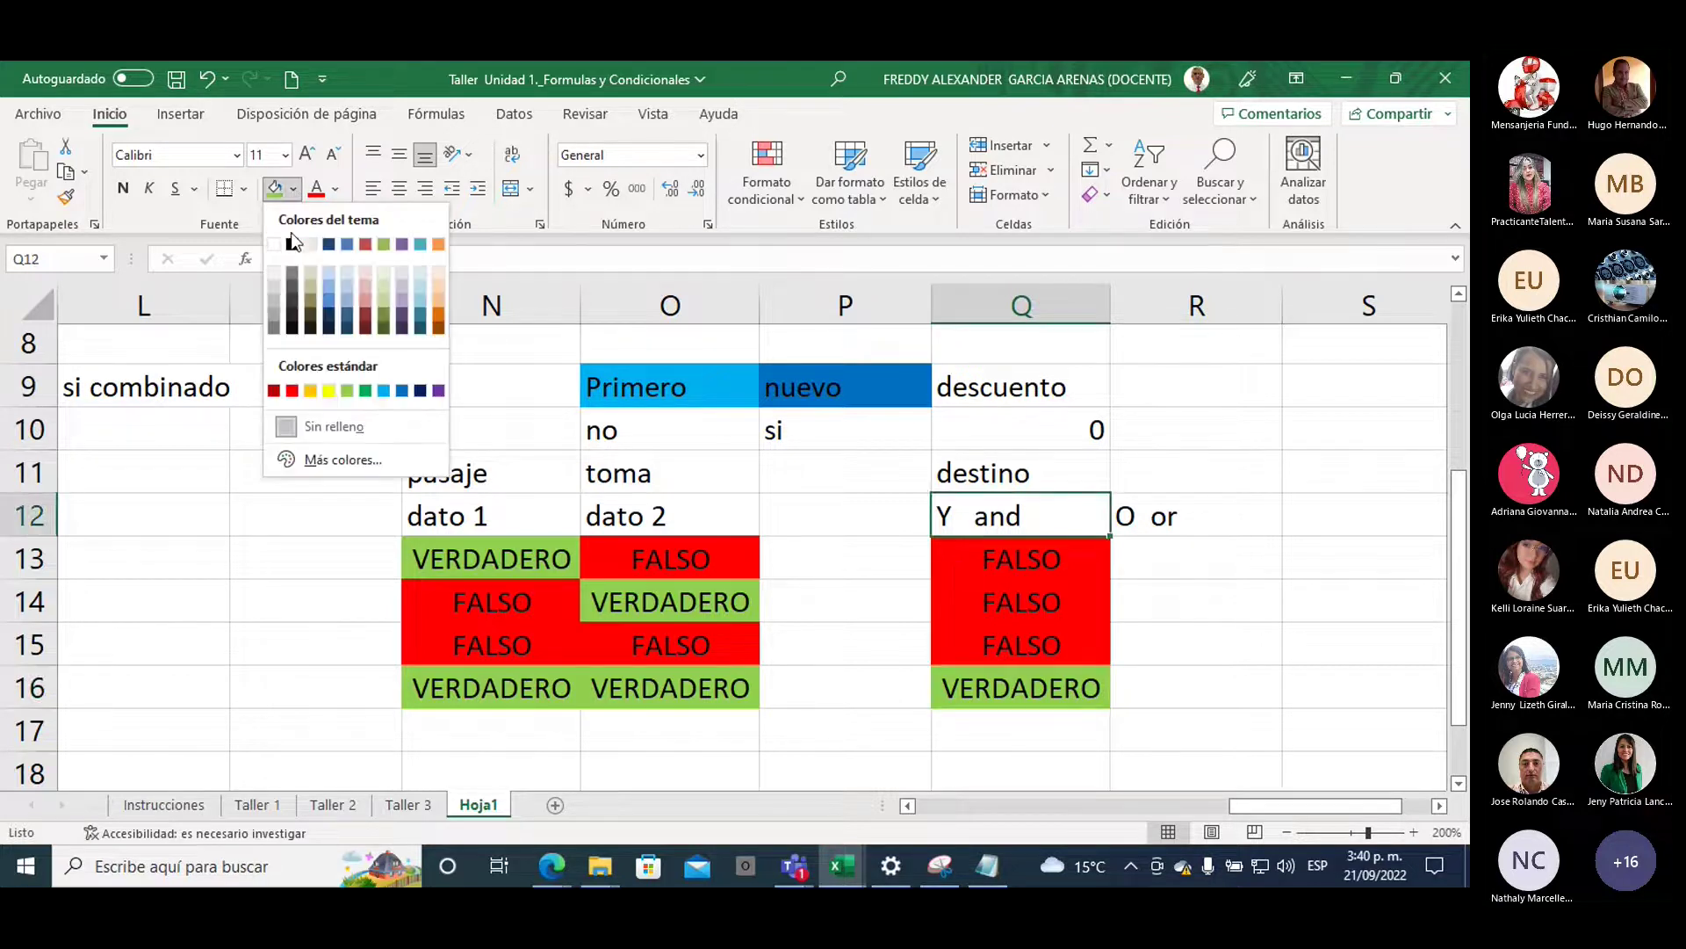
{"action": "left_click", "coordinate": [384, 389]}
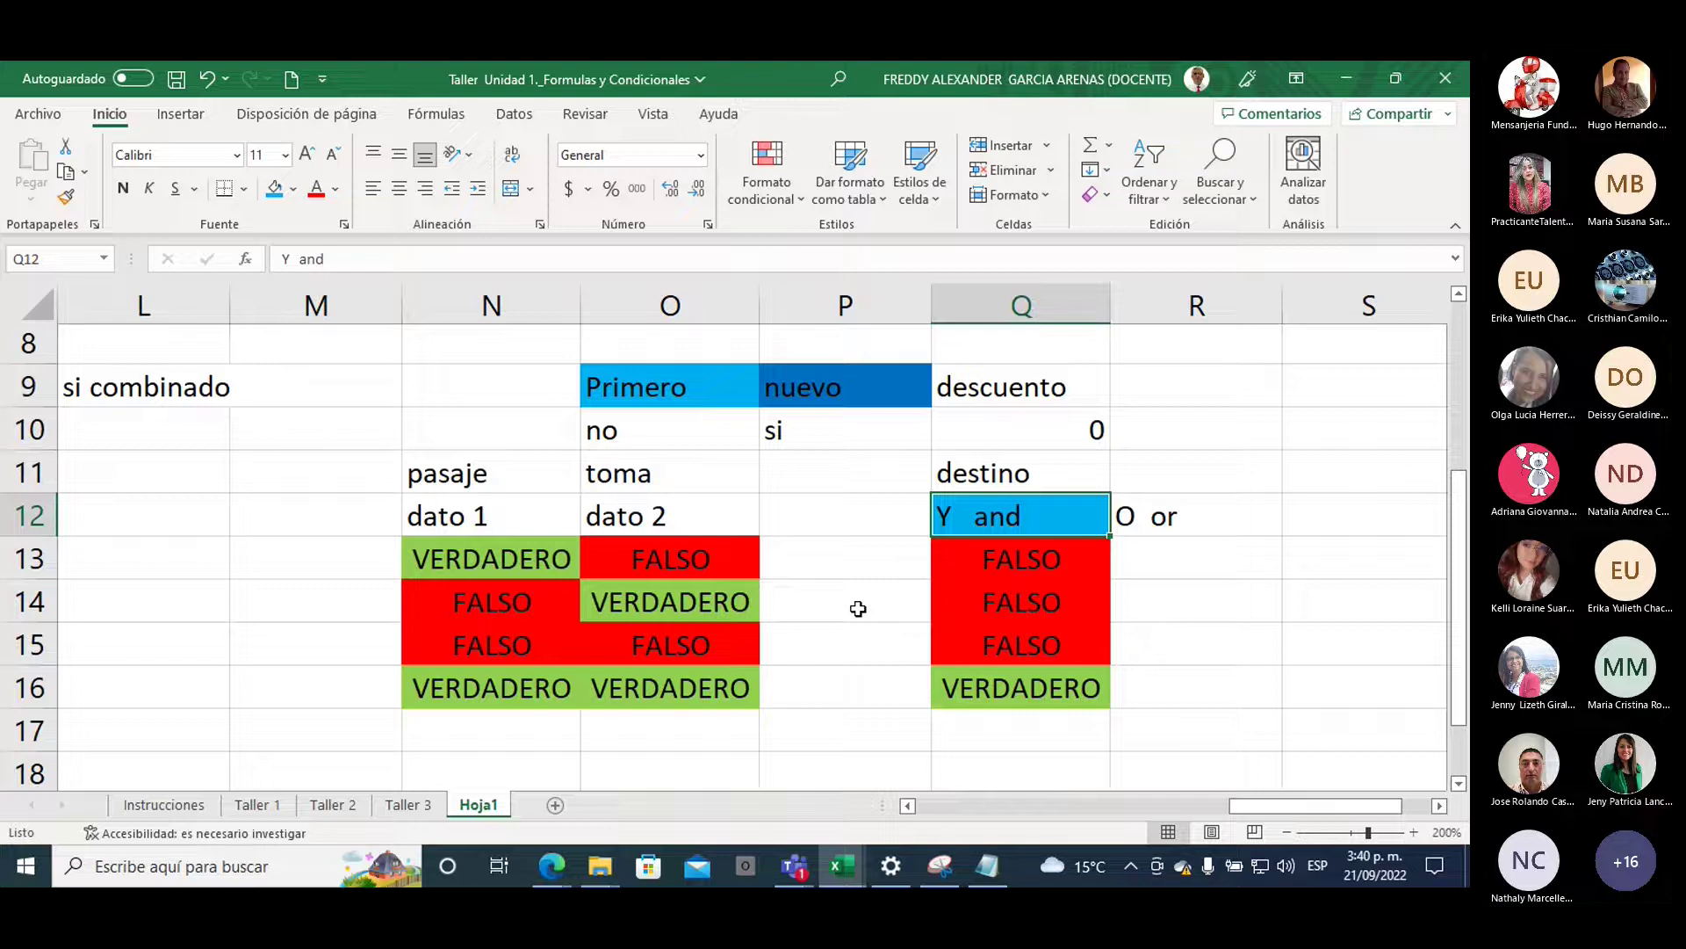
{"action": "left_click", "coordinate": [1165, 521]}
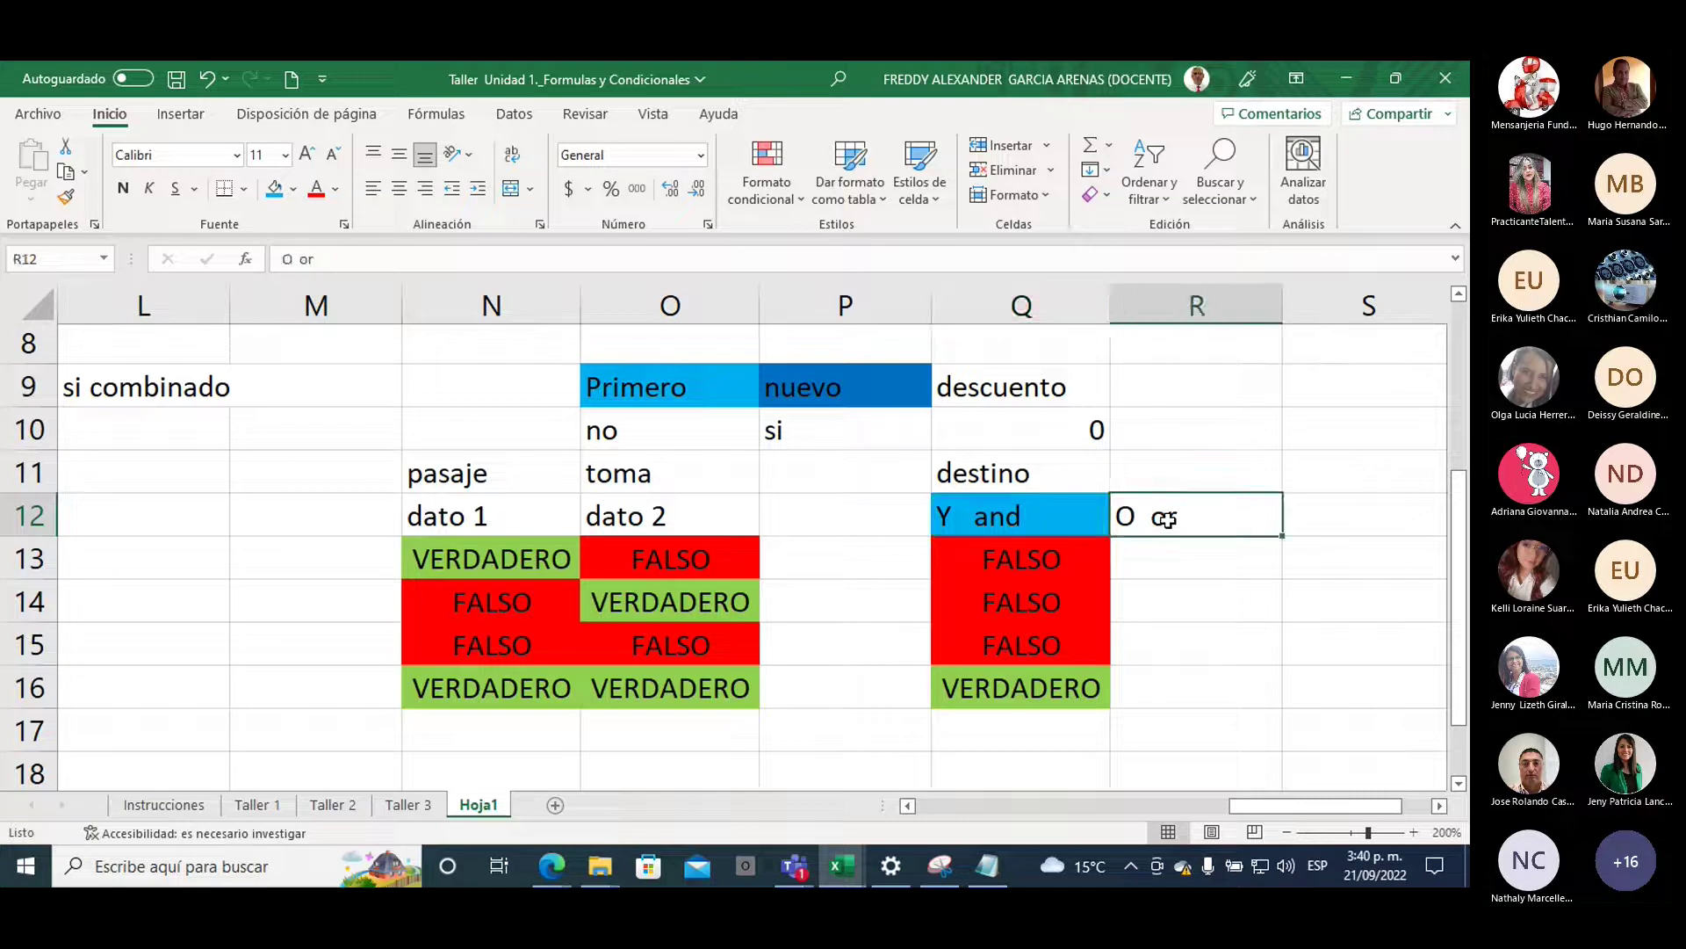
{"action": "left_click", "coordinate": [293, 191]}
{"action": "left_click", "coordinate": [347, 390]}
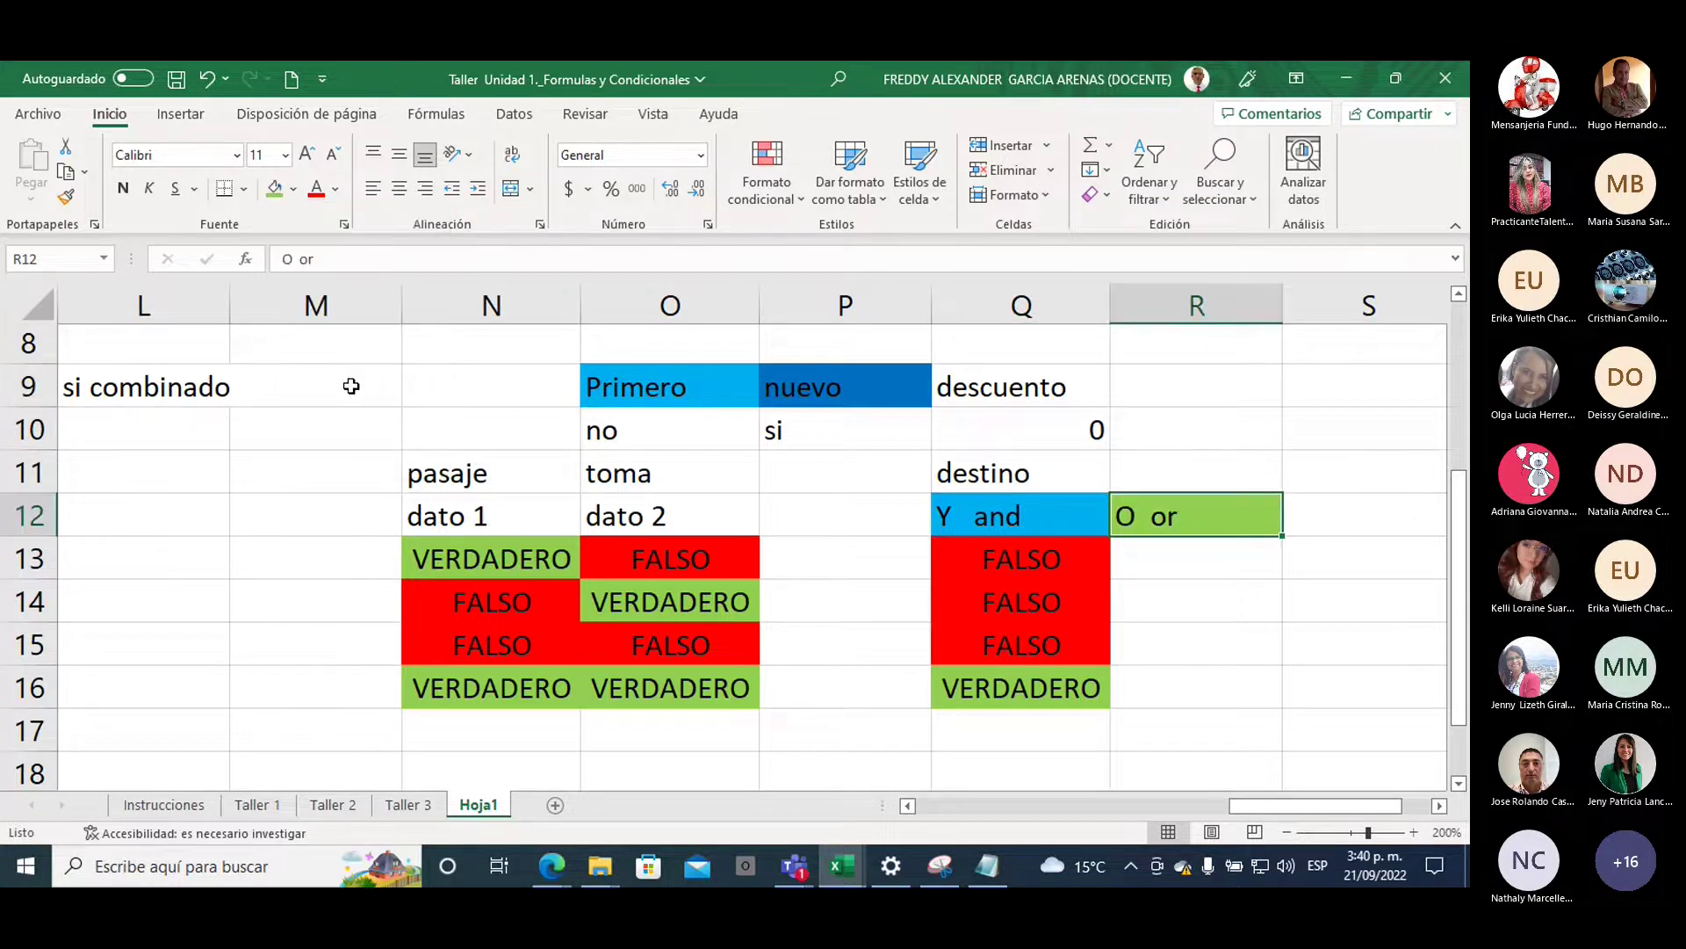
{"action": "left_click", "coordinate": [294, 189]}
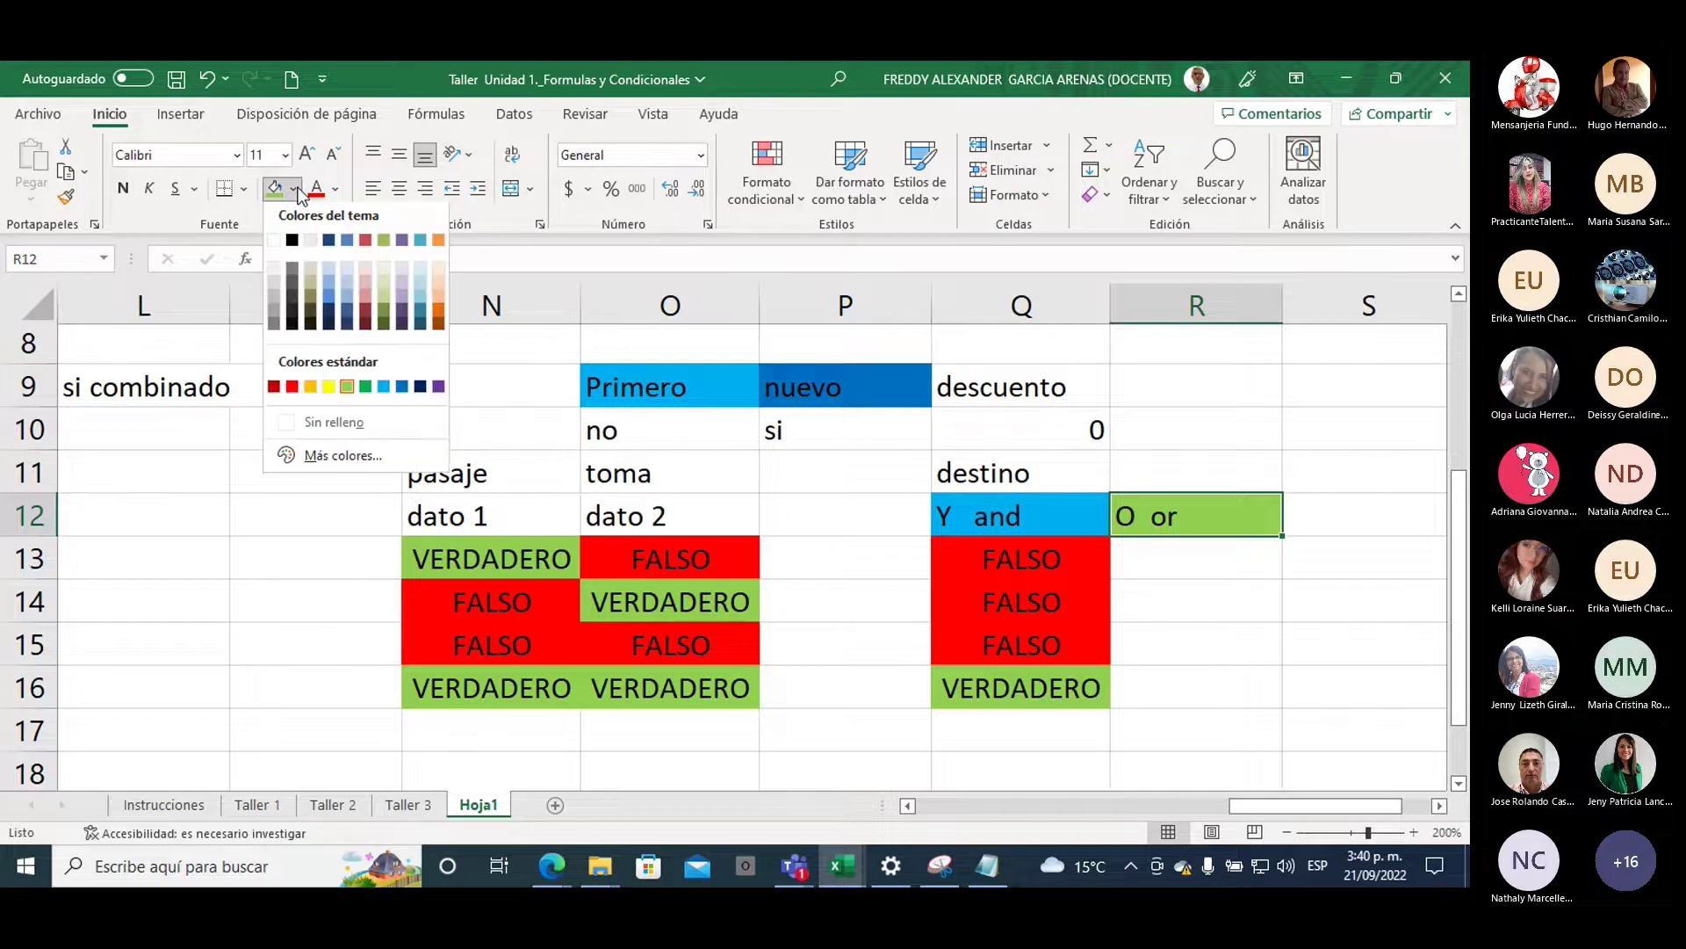
{"action": "left_click", "coordinate": [439, 390]}
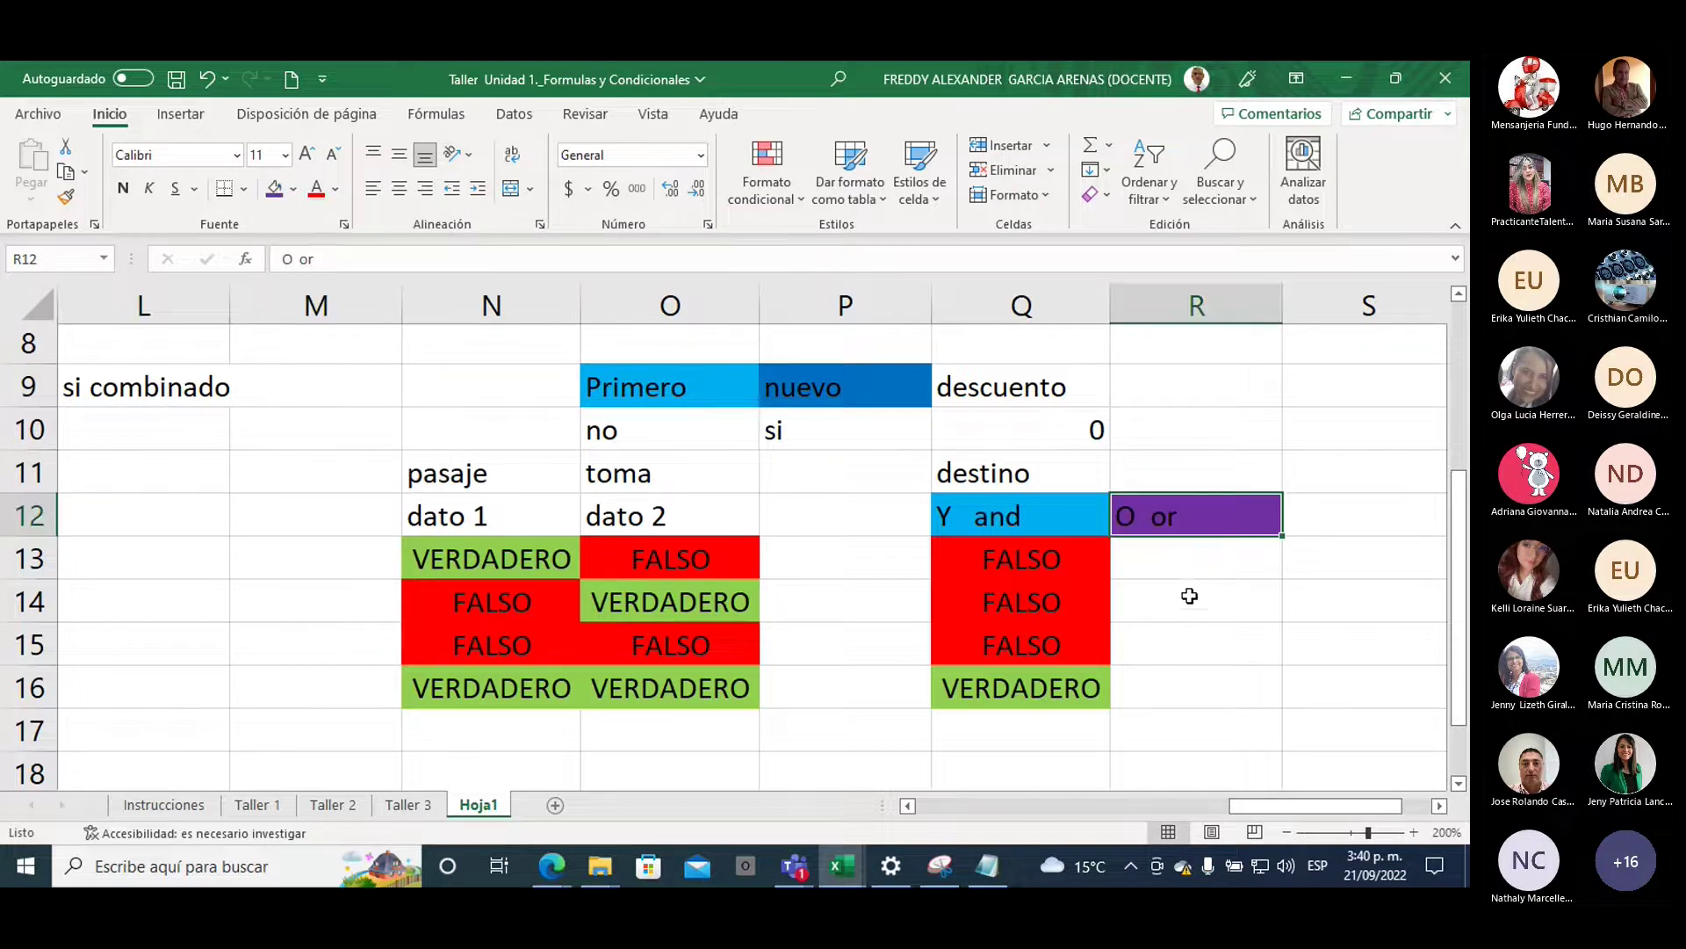
{"action": "left_click", "coordinate": [1184, 559]}
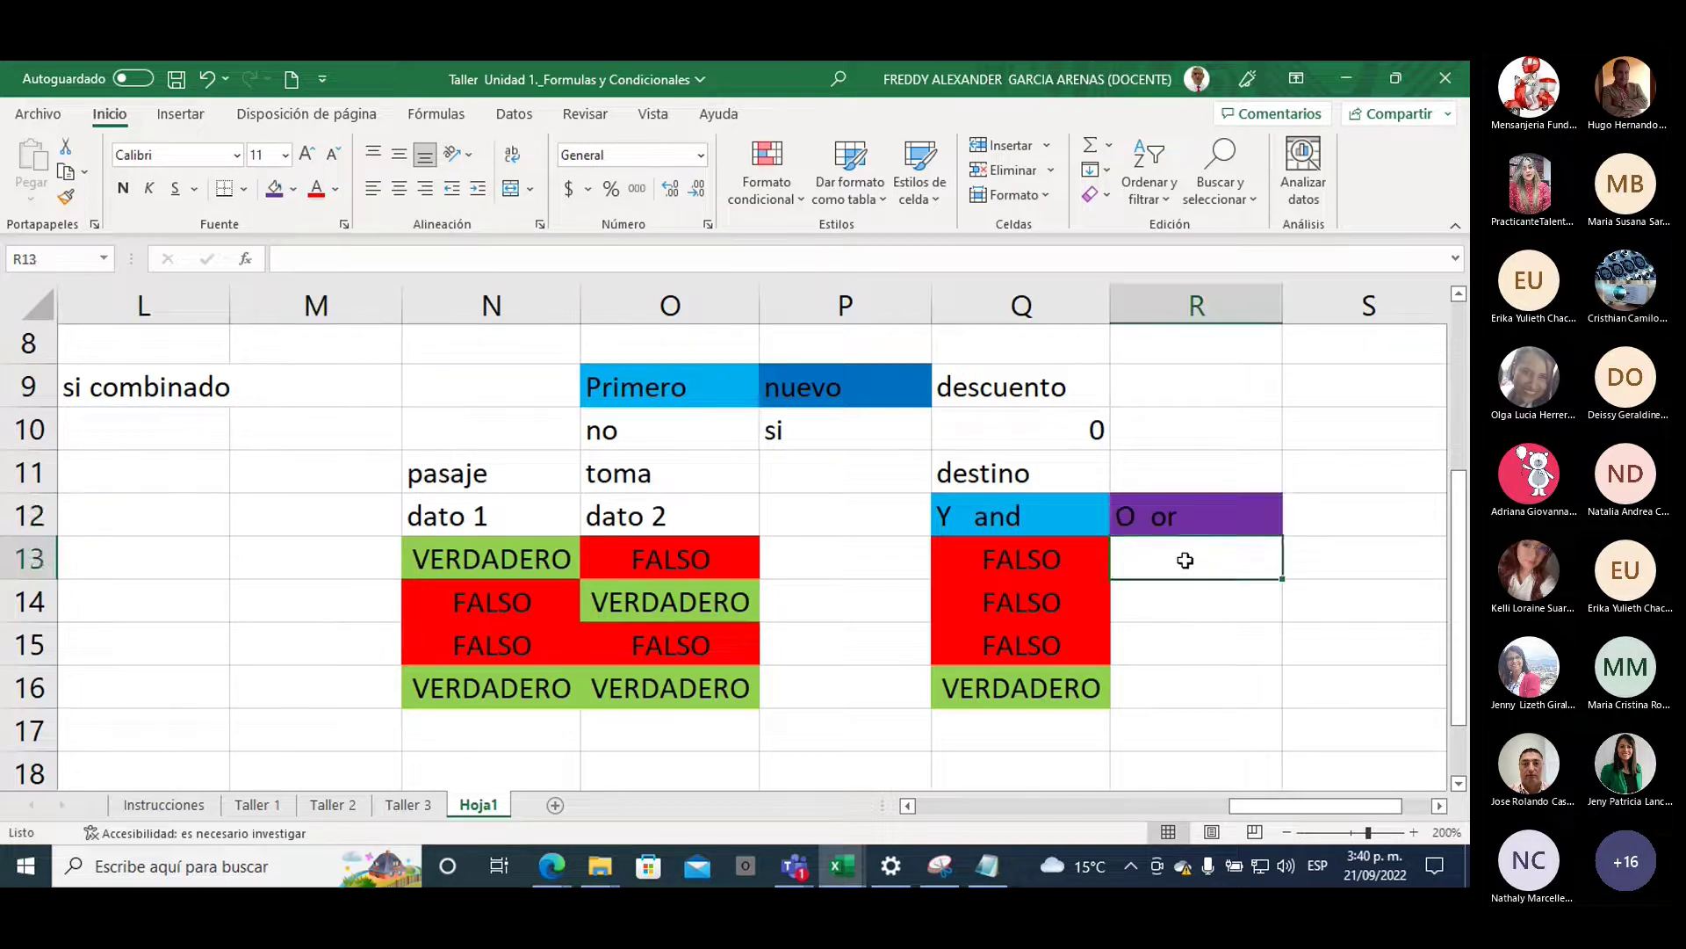
{"action": "left_click", "coordinate": [698, 568]}
{"action": "left_click", "coordinate": [540, 564]}
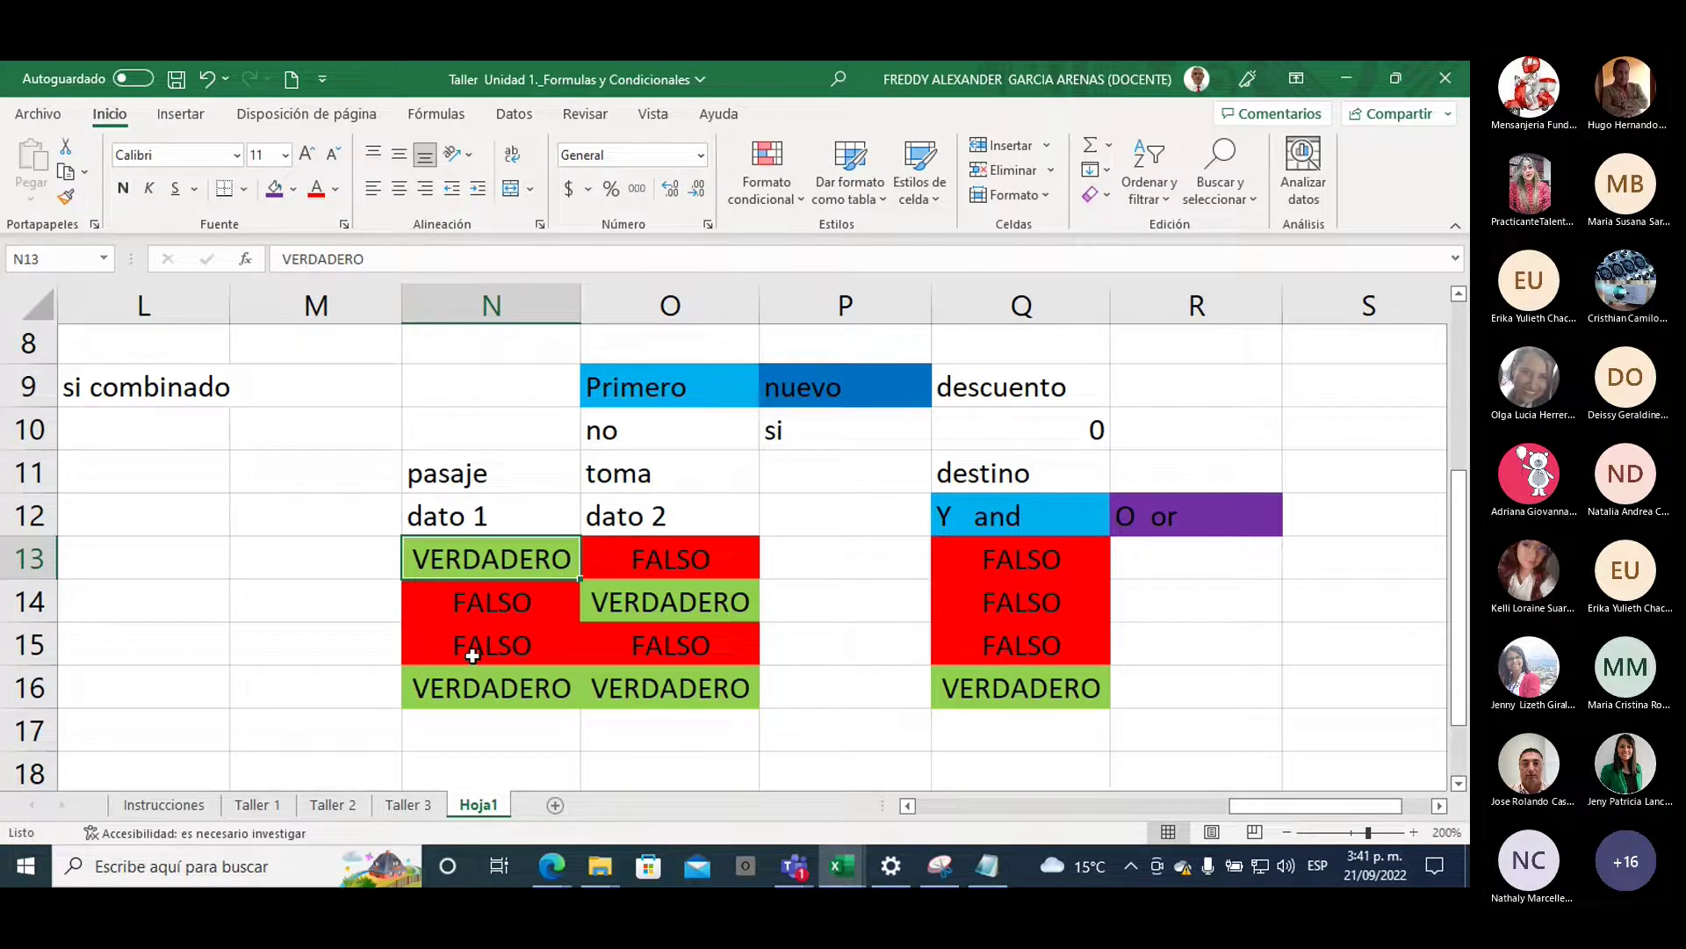
{"action": "left_click_drag", "start_coordinate": [470, 649], "coordinate": [651, 650]}
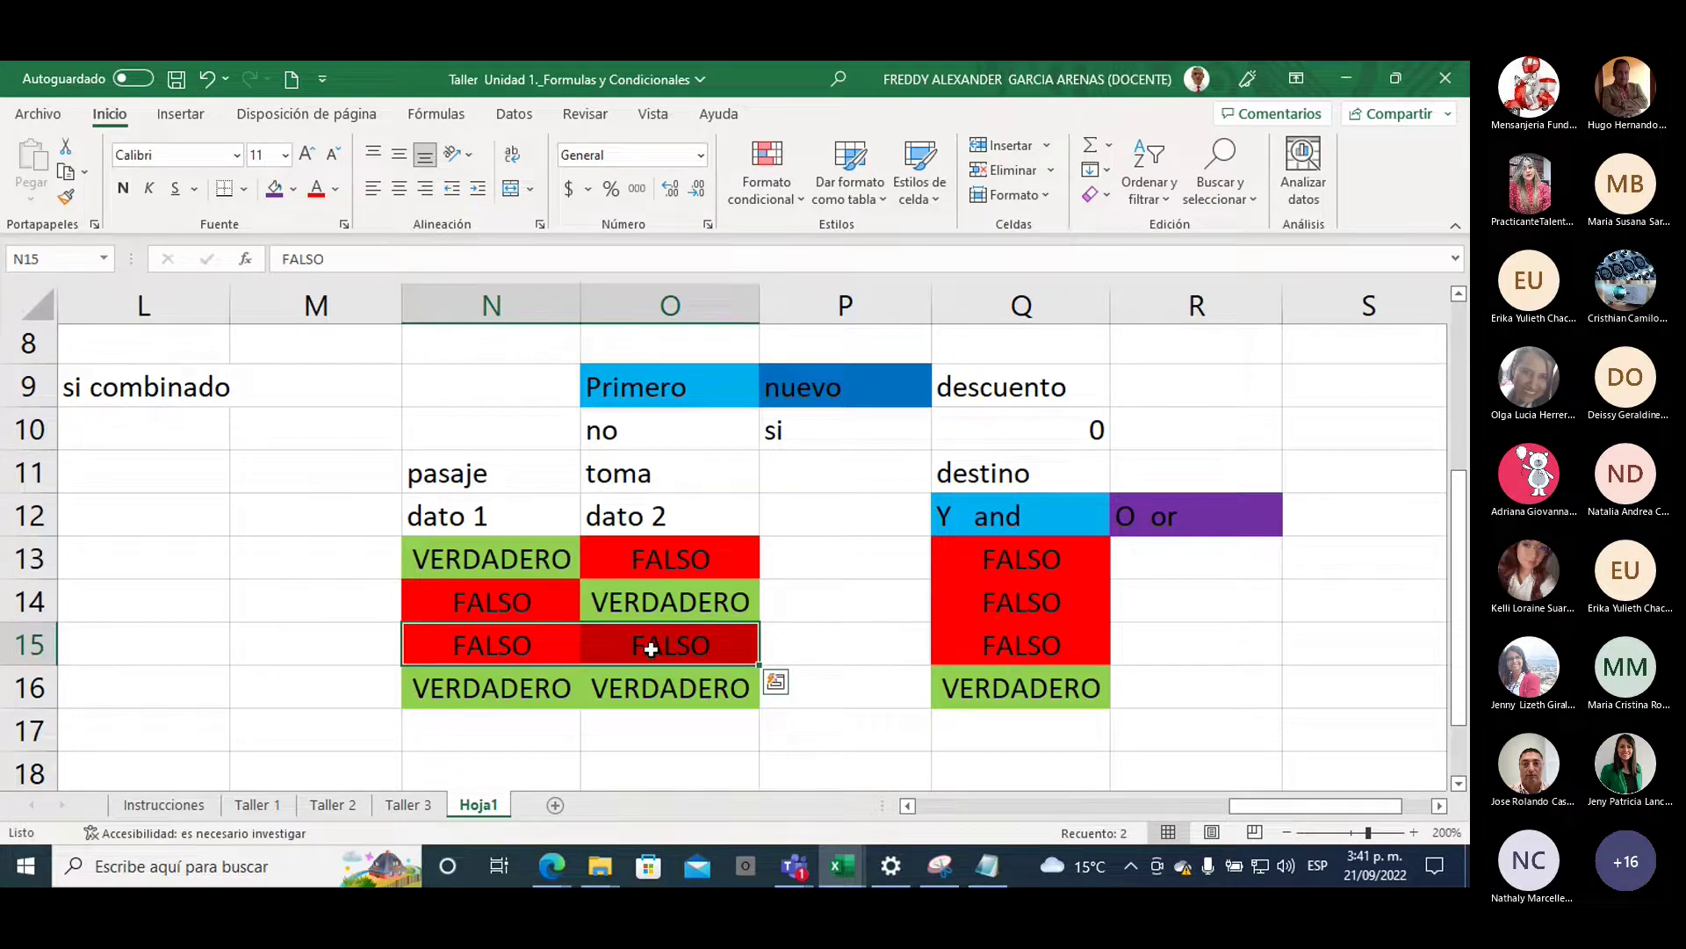
Enter the formula =O(N13;O13) in R13
{"action": "left_click", "coordinate": [1146, 554]}
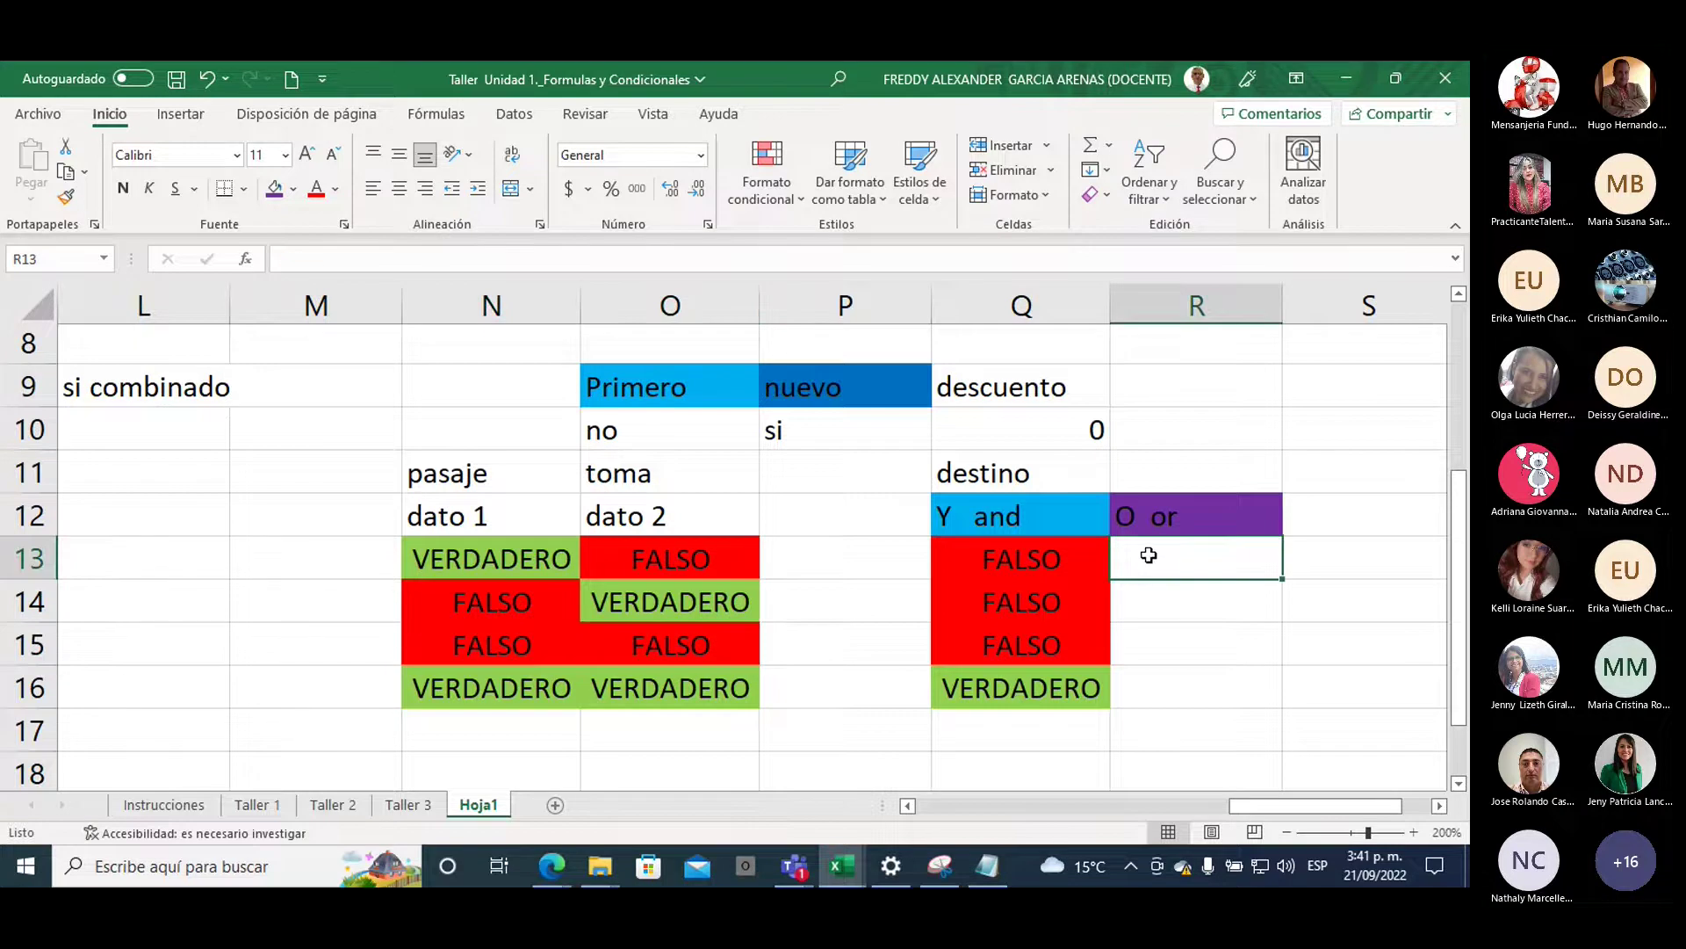
{"action": "type", "text": "="}
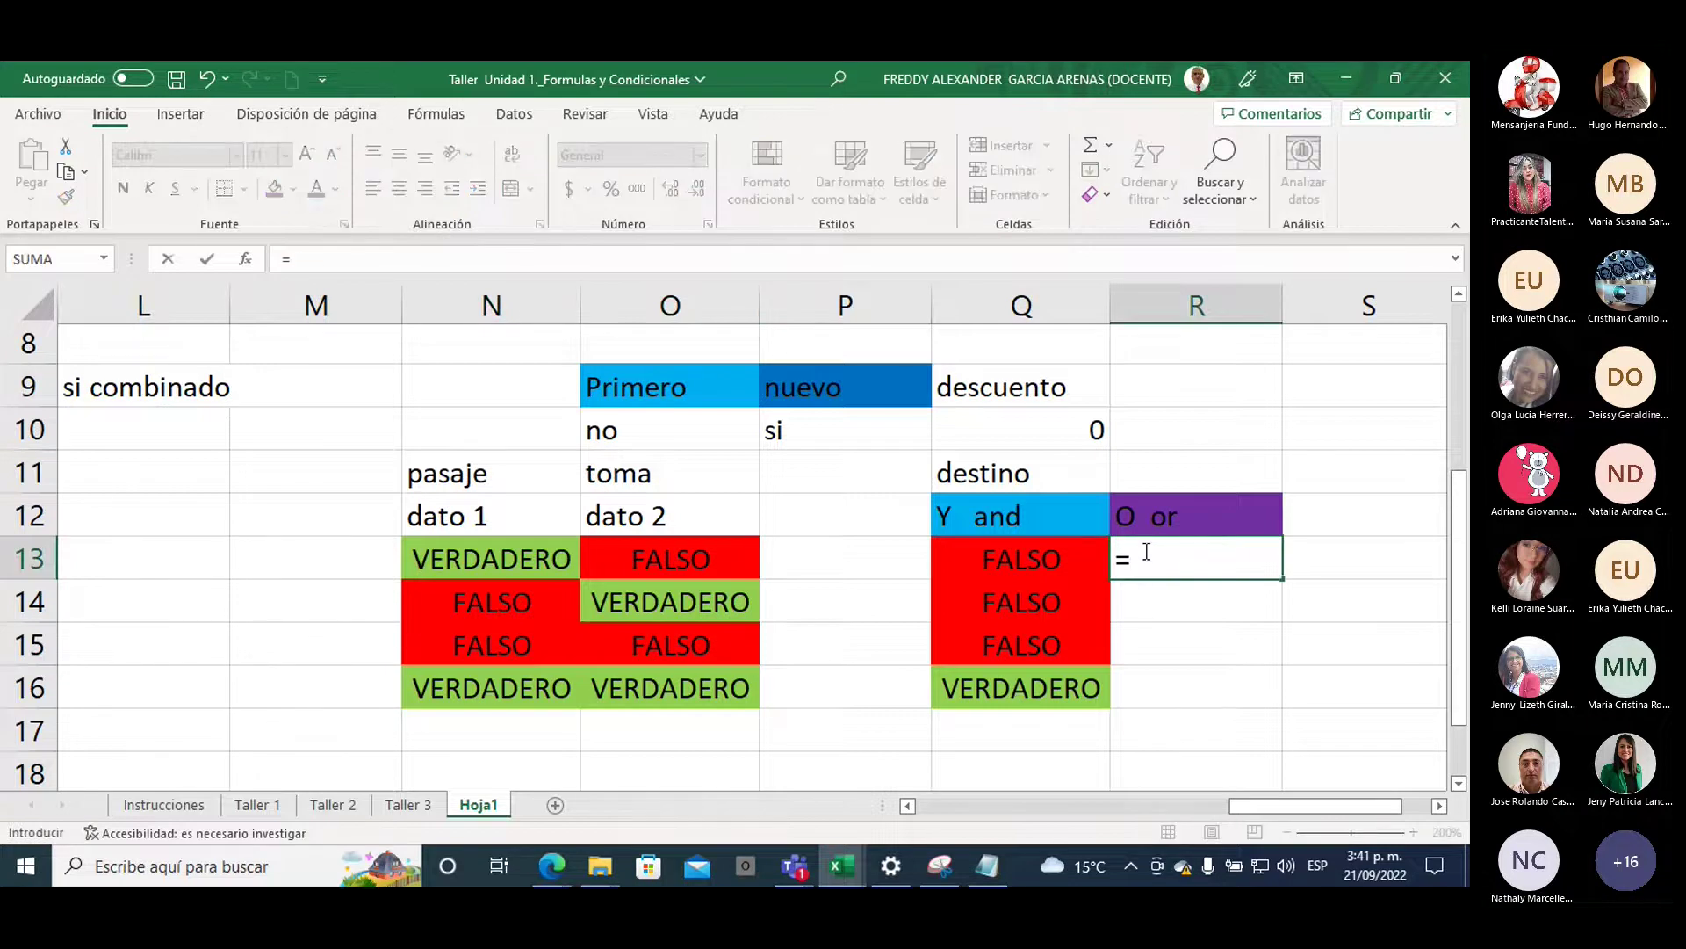
{"action": "type", "text": "o"}
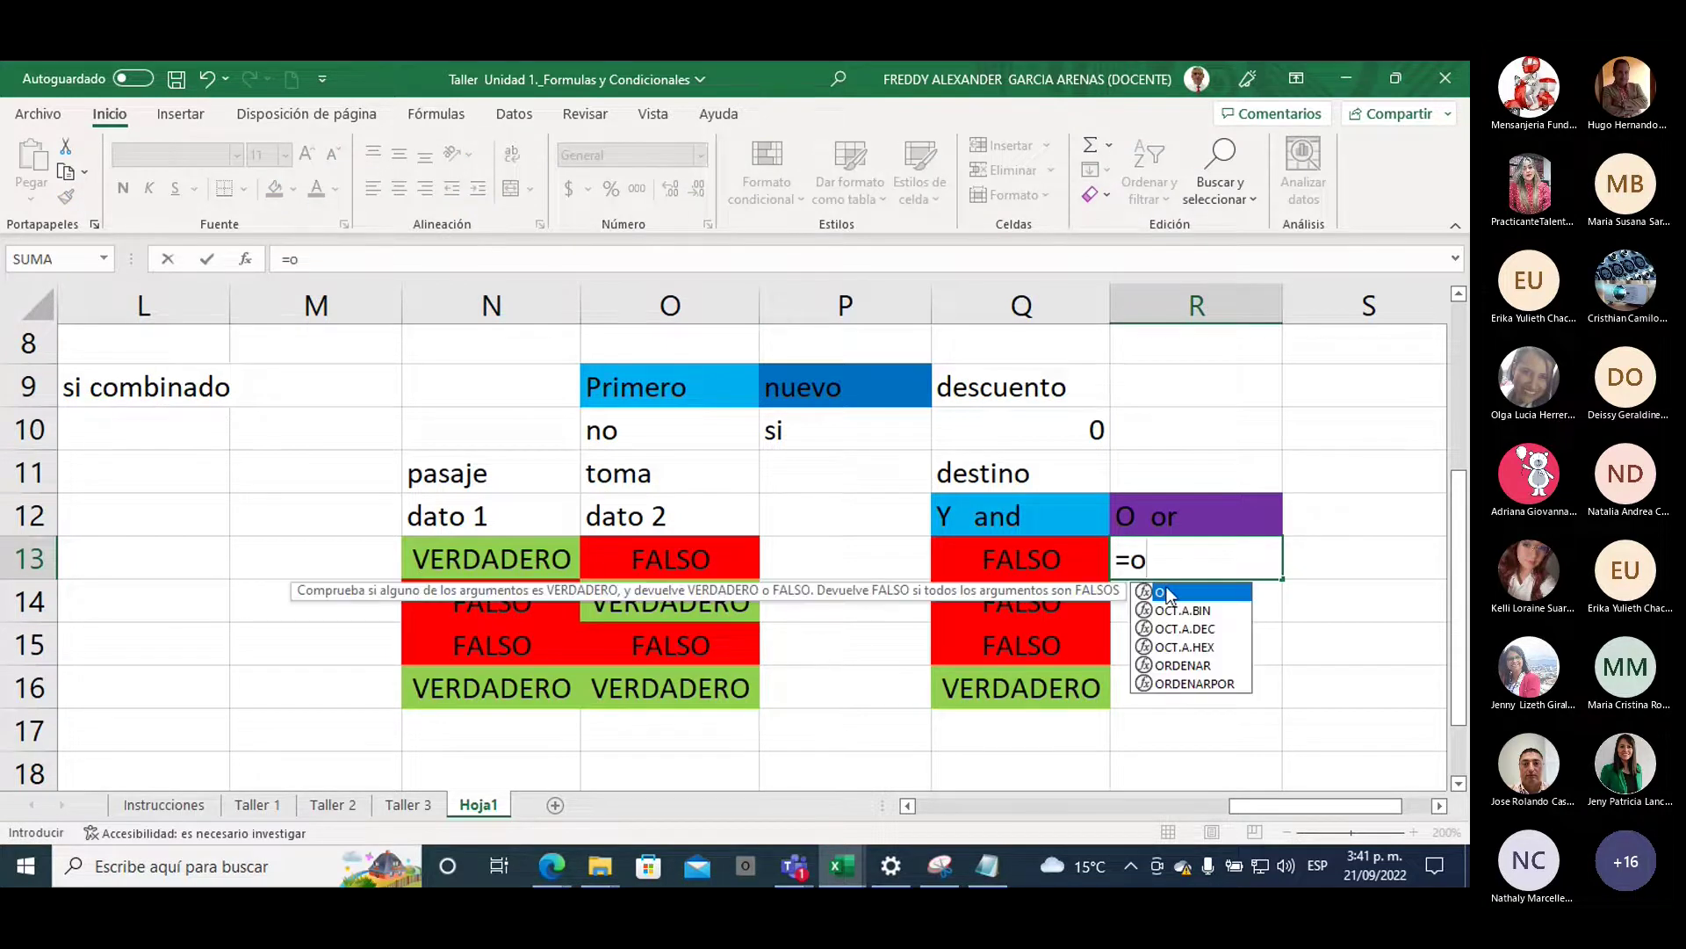
{"action": "double_click", "coordinate": [1168, 593]}
{"action": "left_click", "coordinate": [519, 562]}
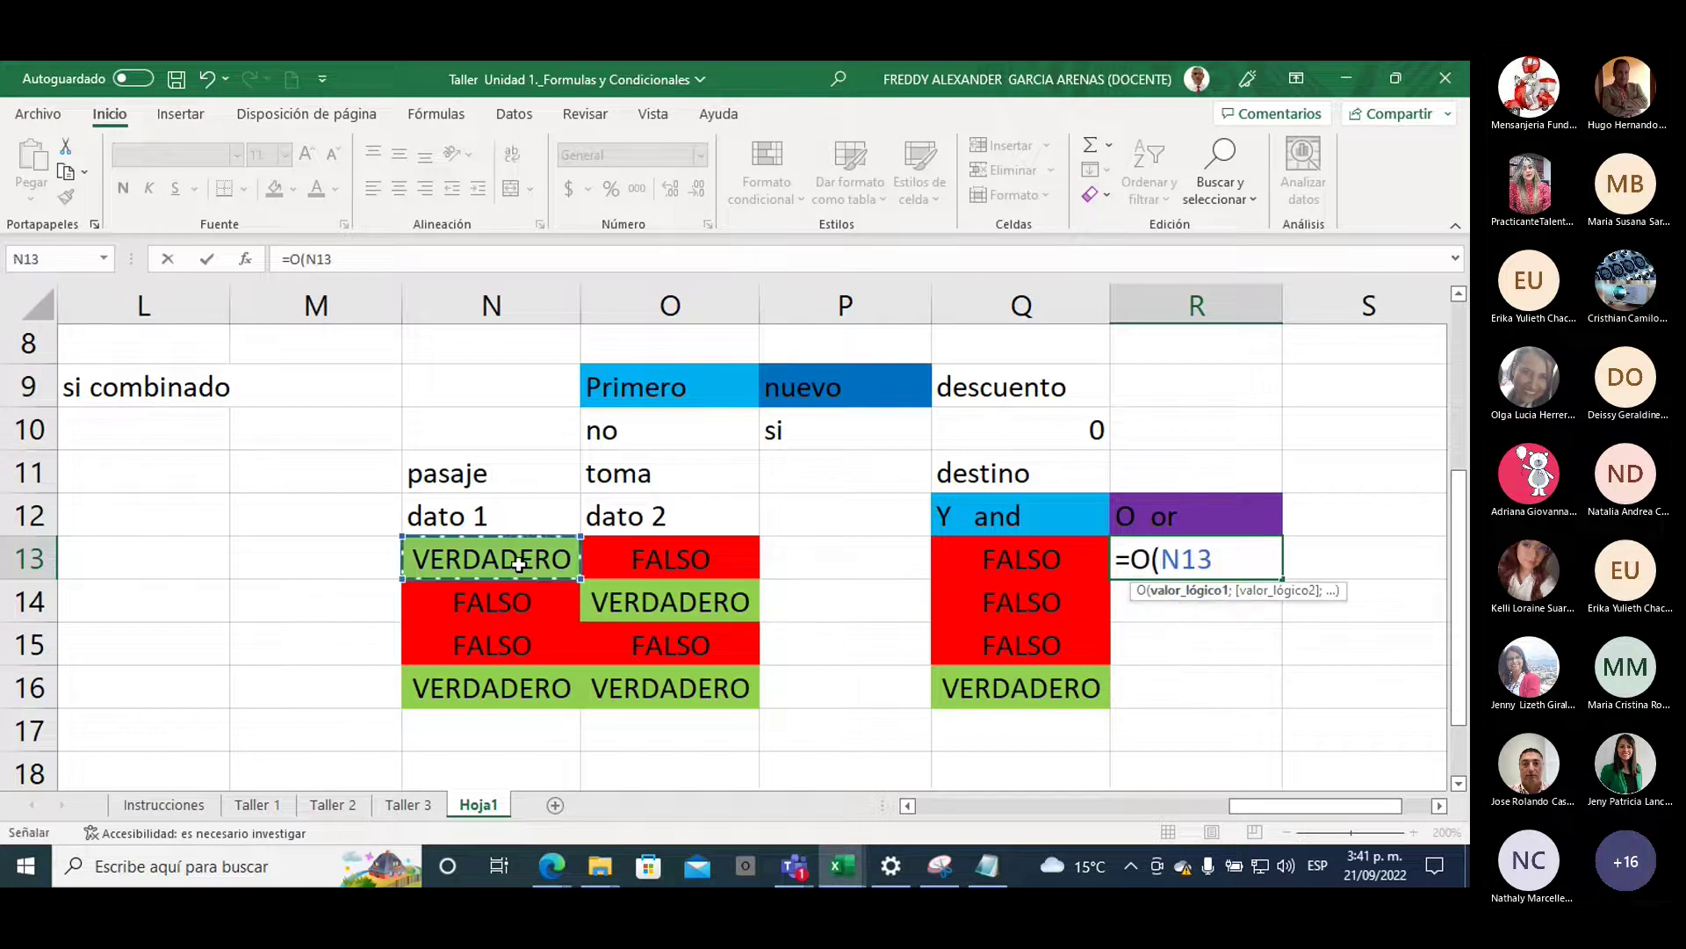
{"action": "type", "text": ";"}
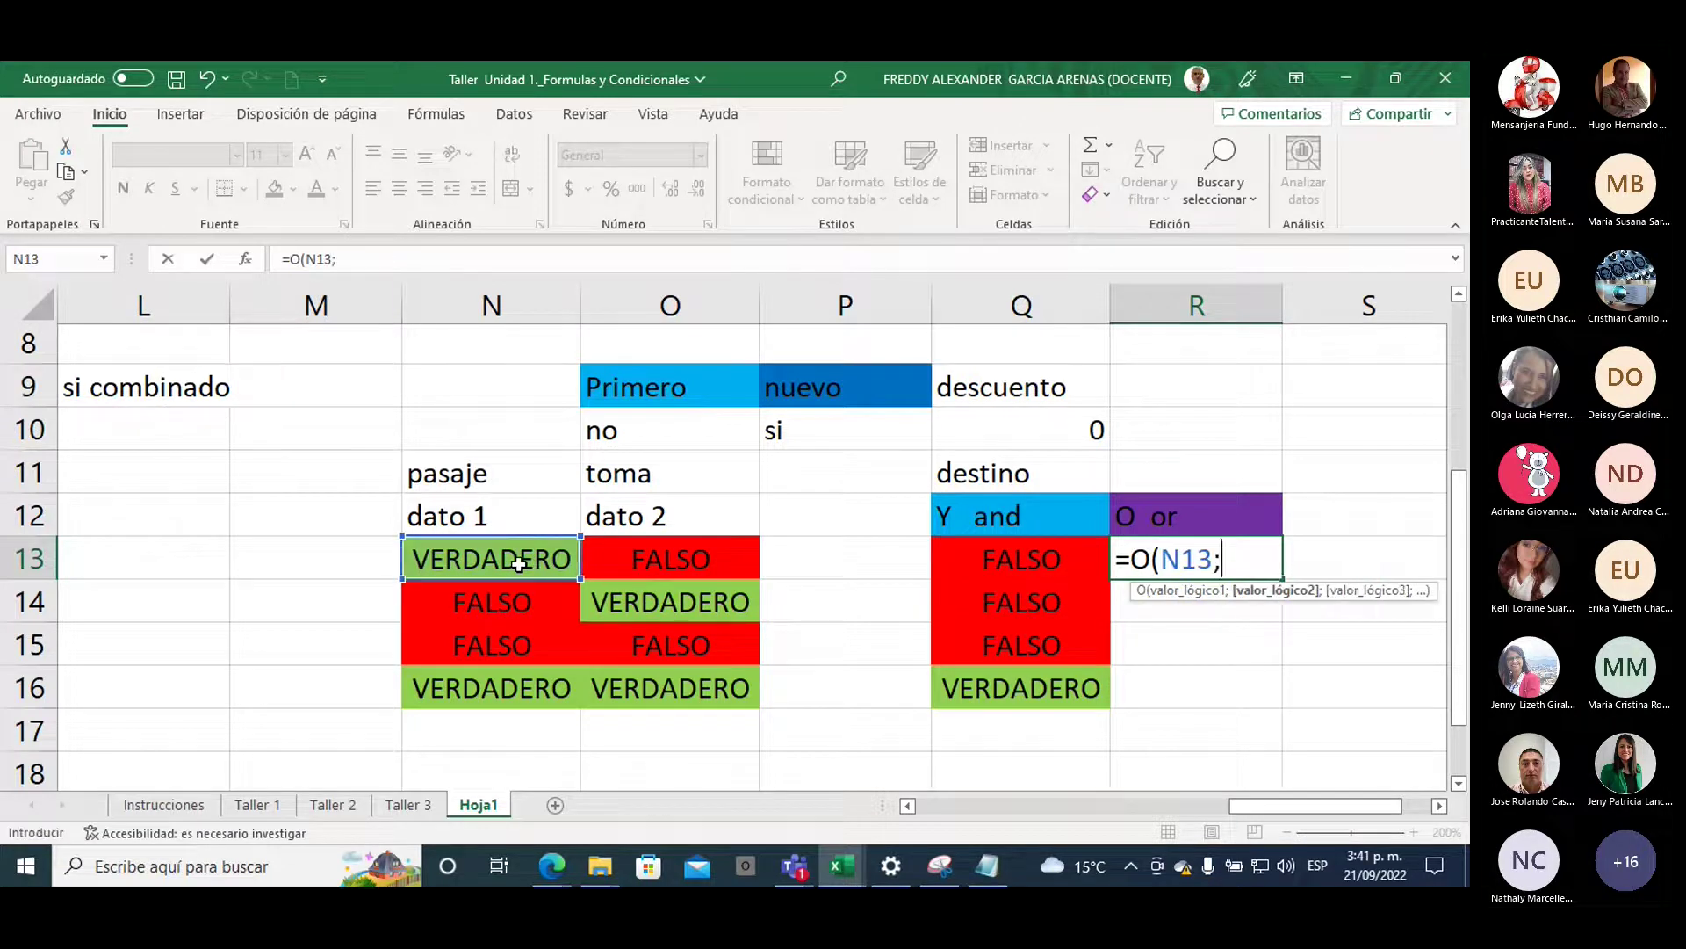
{"action": "left_click", "coordinate": [688, 553]}
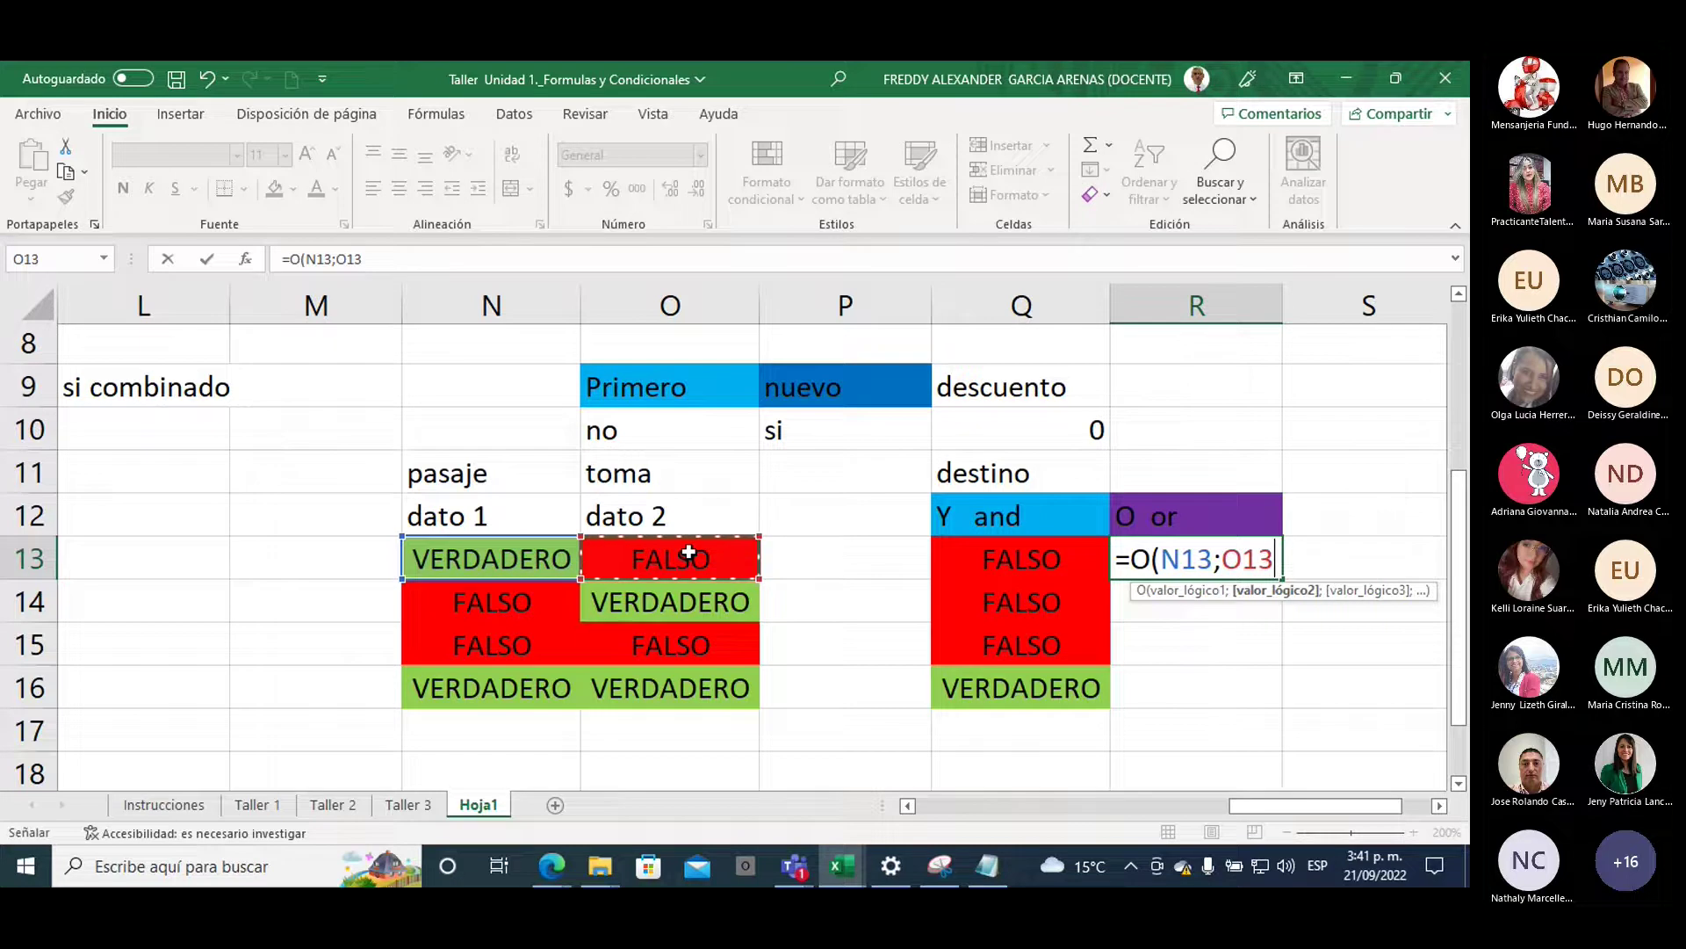
{"action": "type", "text": ")"}
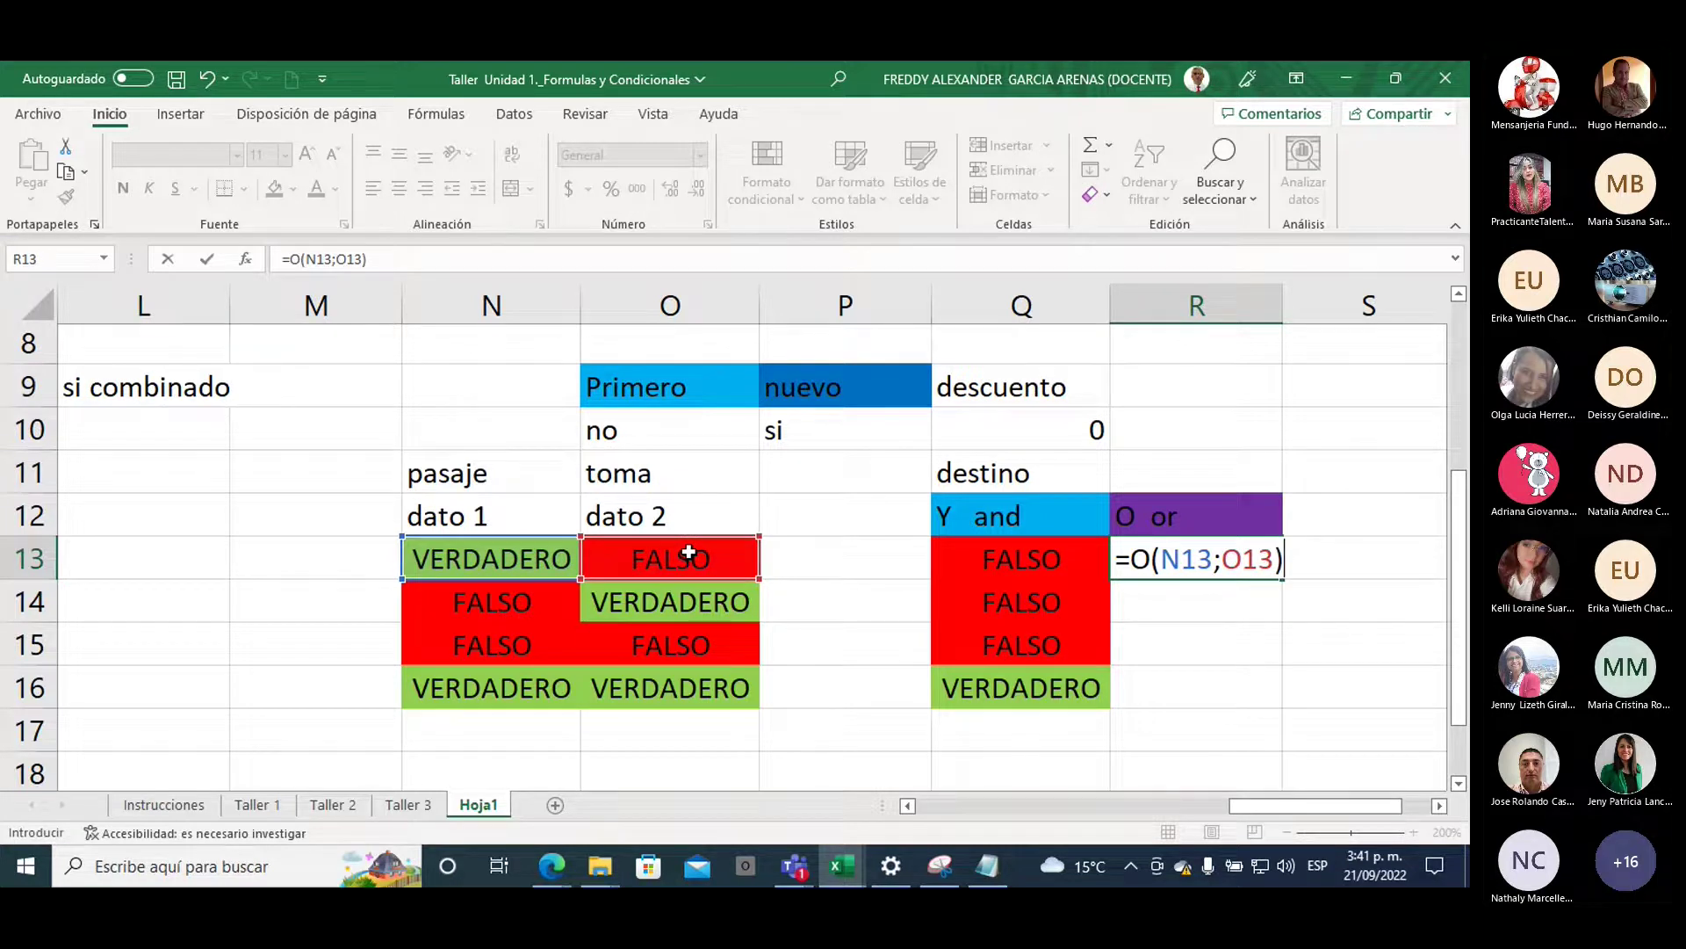
{"action": "key", "text": "Return"}
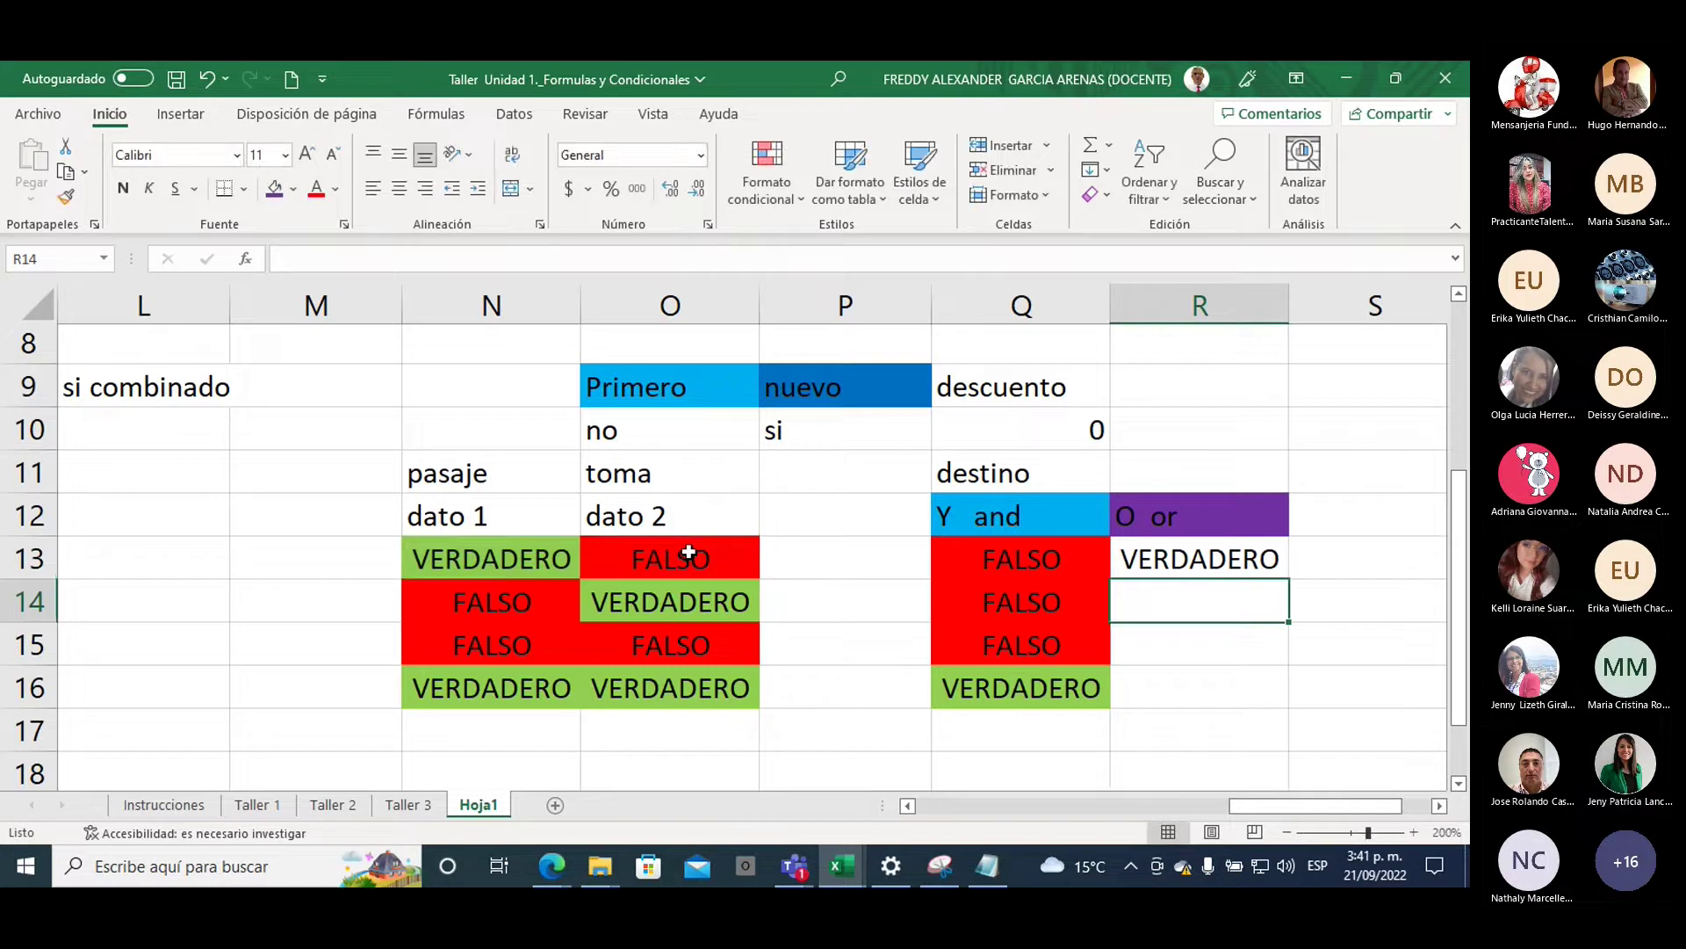
Fill the OR formula down from R13 to R16
{"action": "key", "text": "Up"}
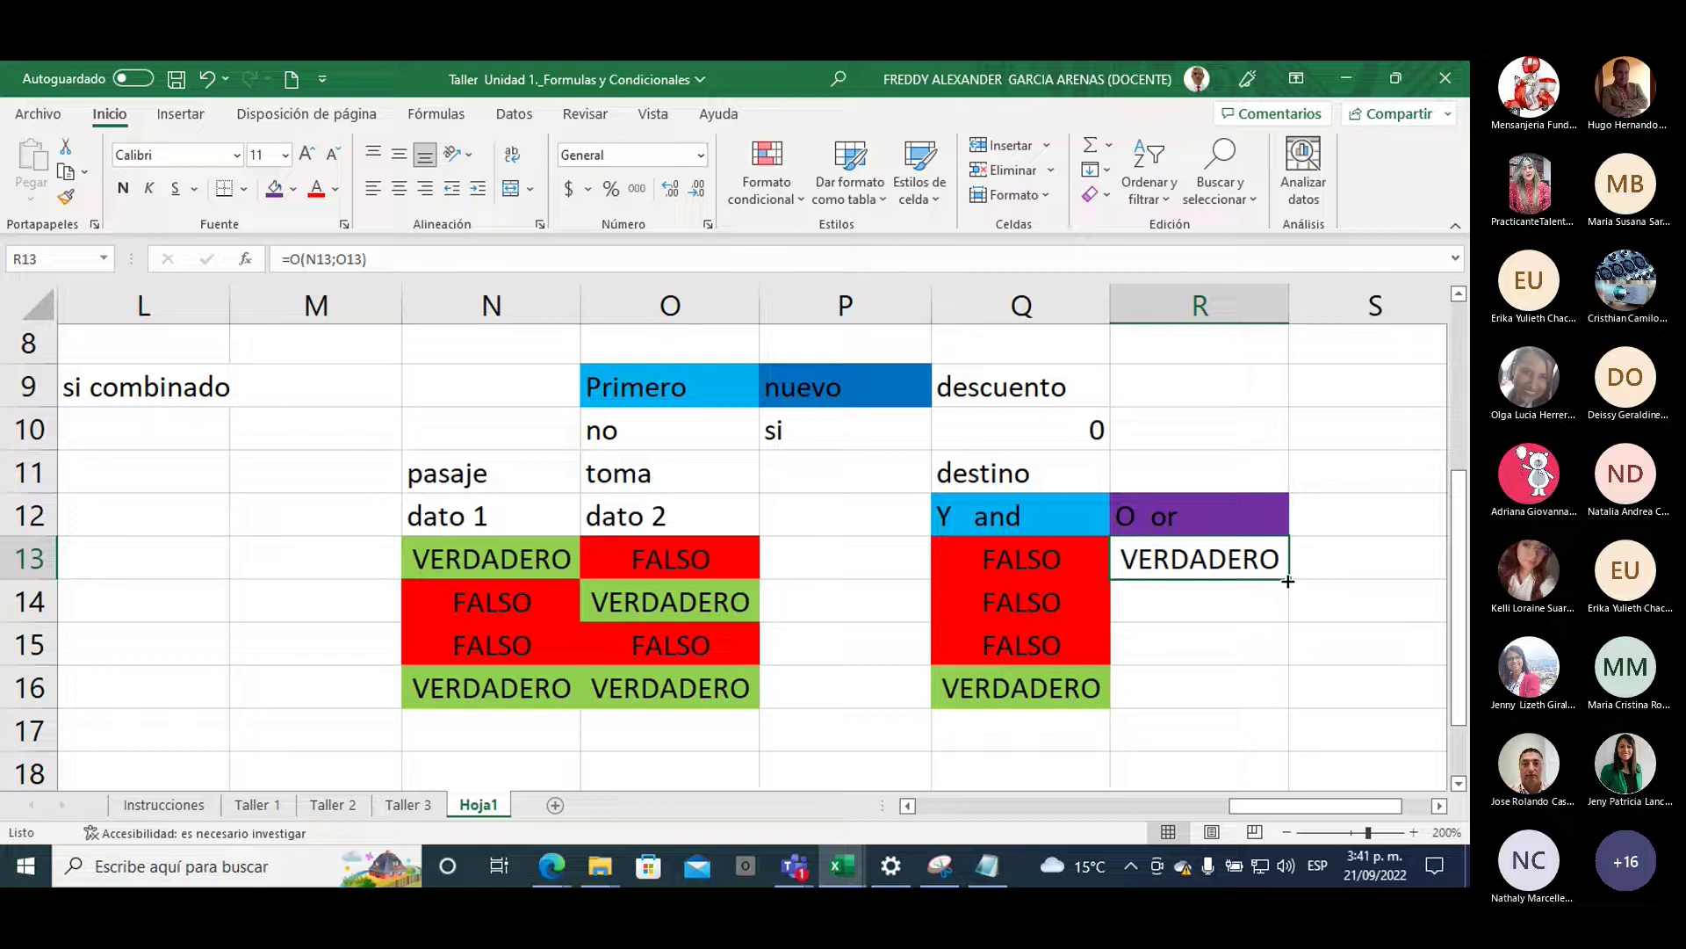
{"action": "left_click_drag", "start_coordinate": [1287, 581], "coordinate": [1298, 613]}
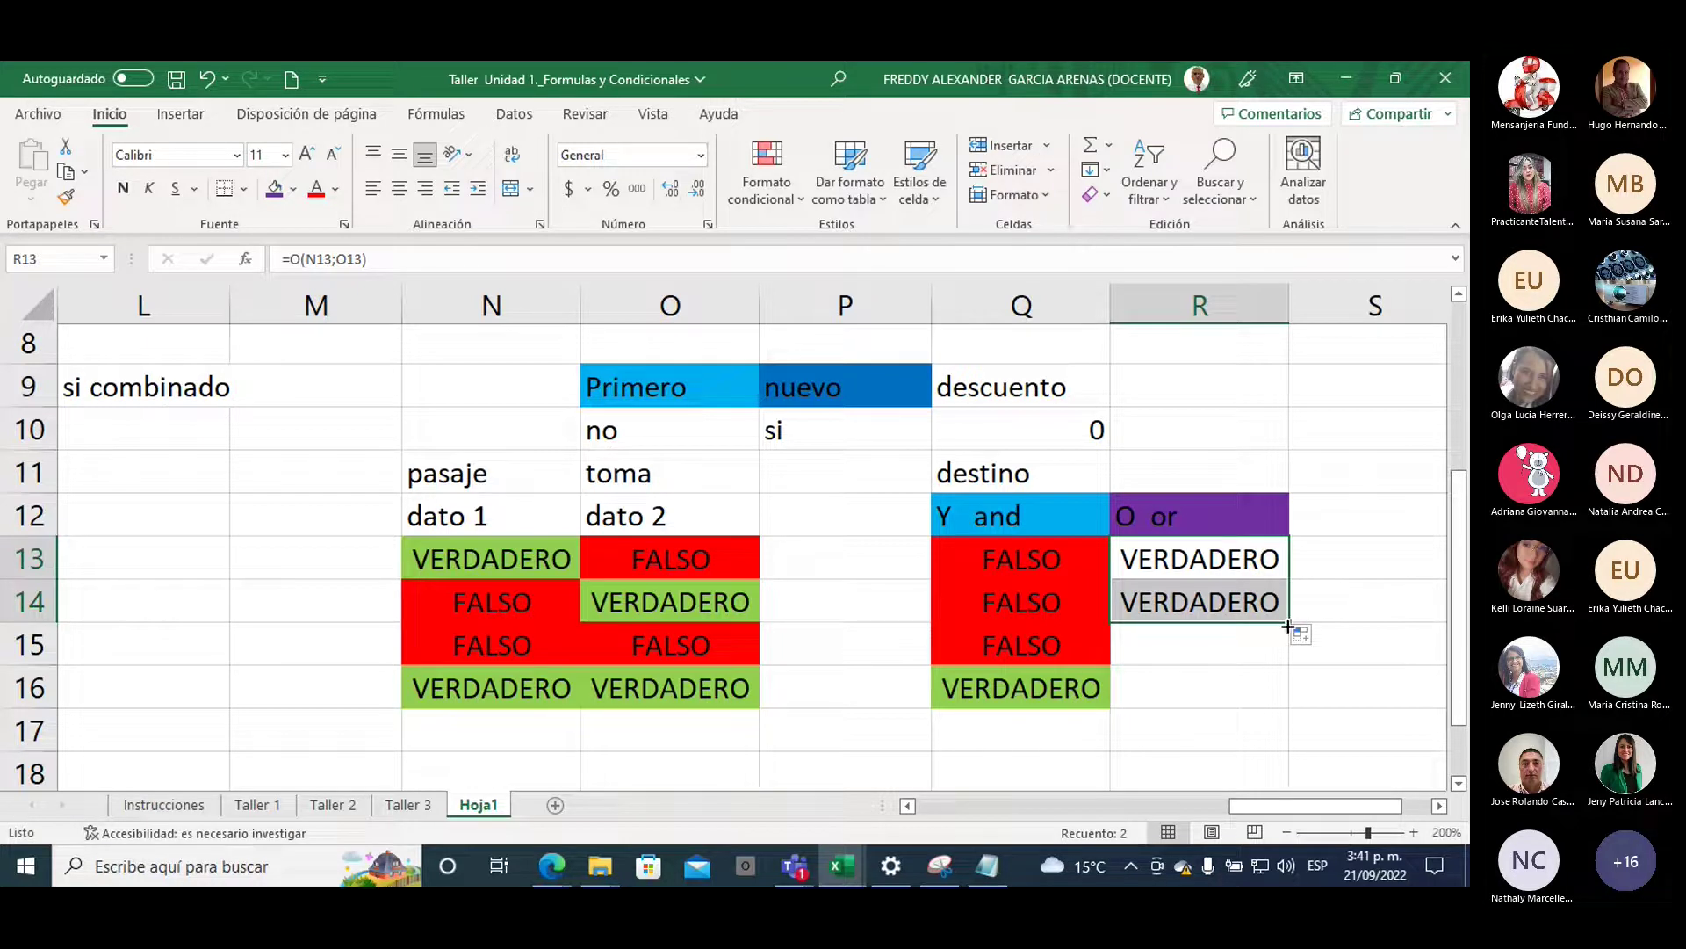
{"action": "left_click_drag", "start_coordinate": [1287, 624], "coordinate": [1291, 646]}
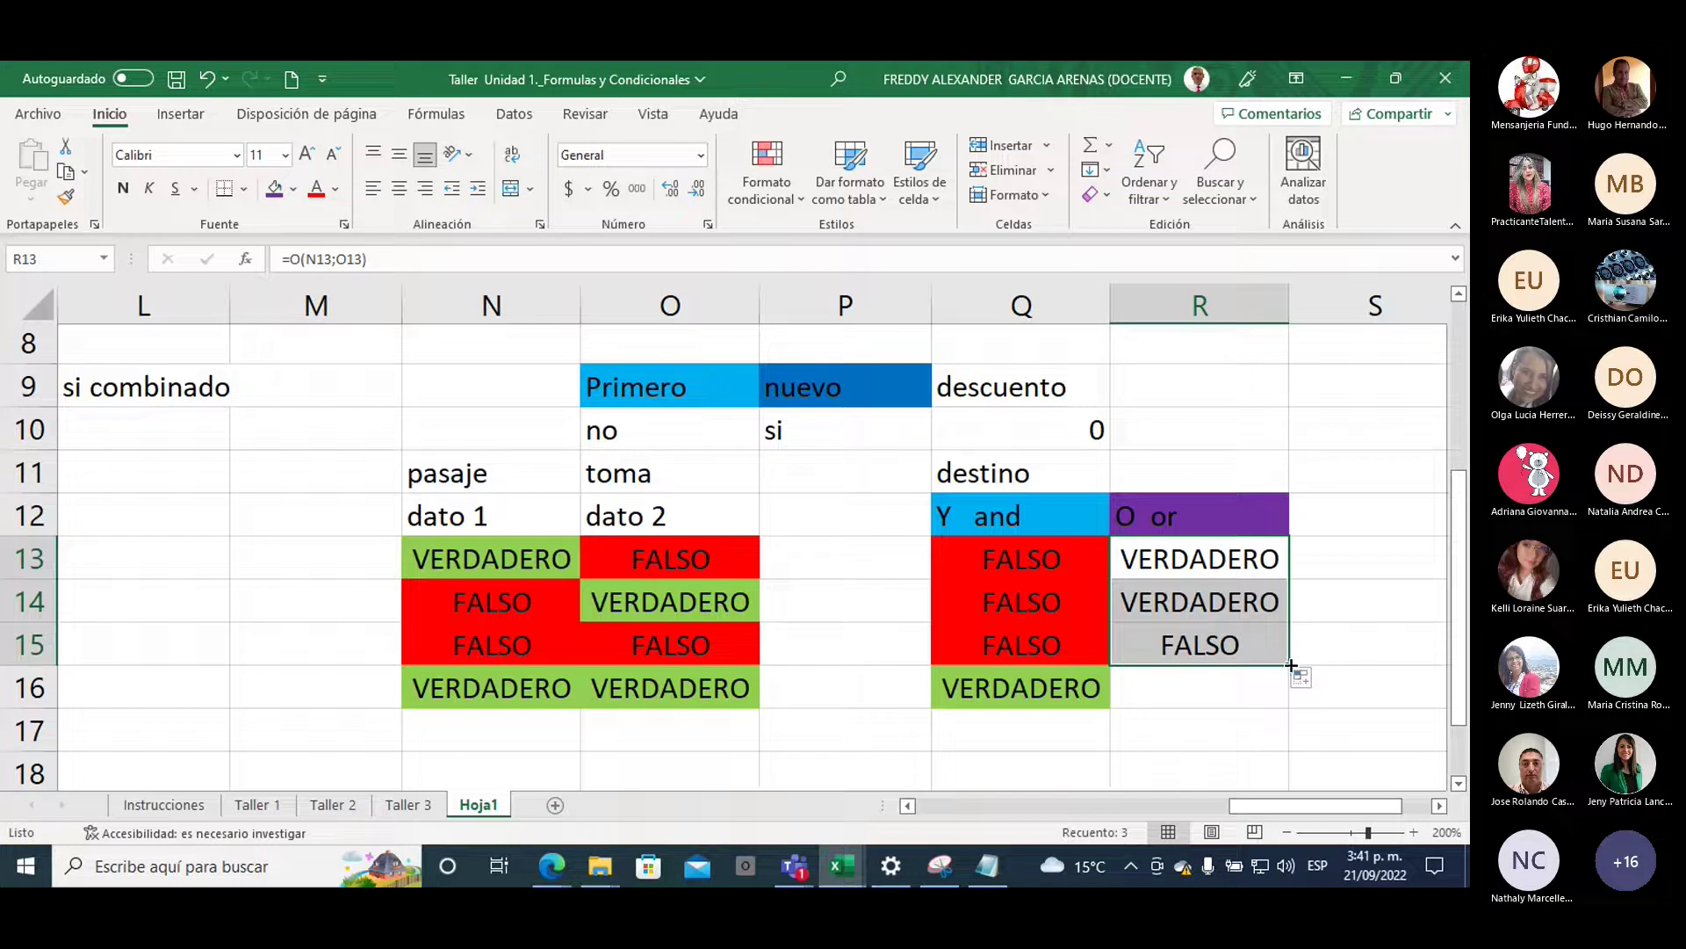
{"action": "left_click_drag", "start_coordinate": [1291, 665], "coordinate": [1288, 703]}
{"action": "left_click", "coordinate": [1369, 587]}
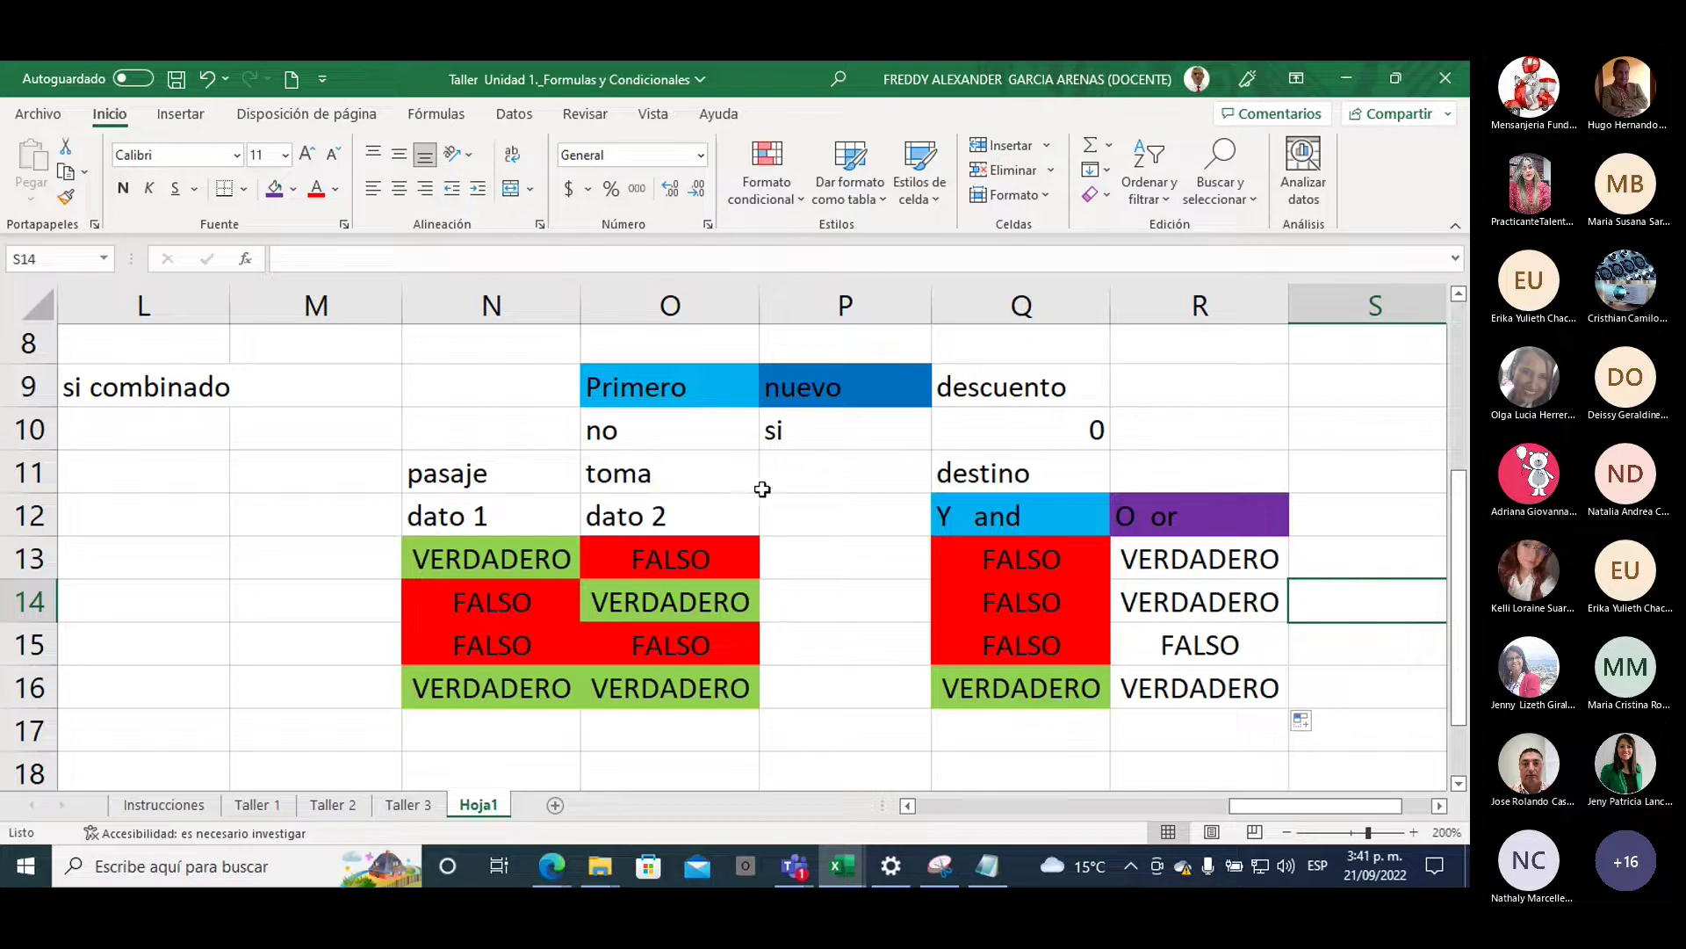
Delete the pasaje, toma and destino labels from N11, O11 and Q11
{"action": "left_click", "coordinate": [446, 481]}
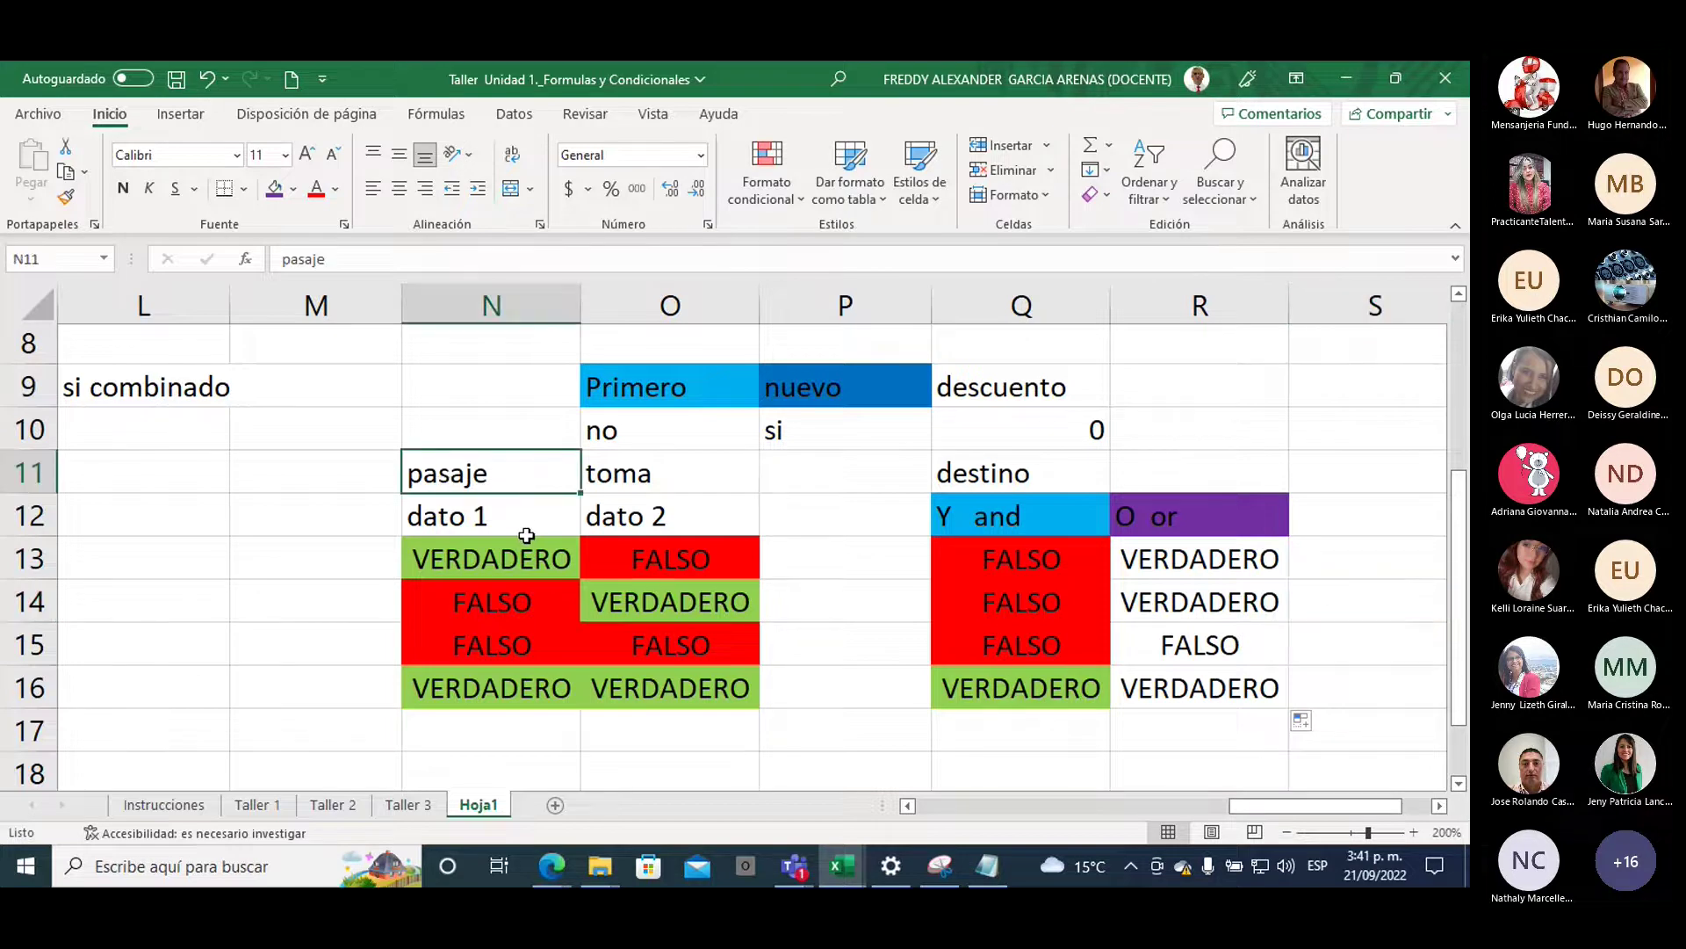
{"action": "key", "text": "Delete"}
{"action": "left_click", "coordinate": [620, 472]}
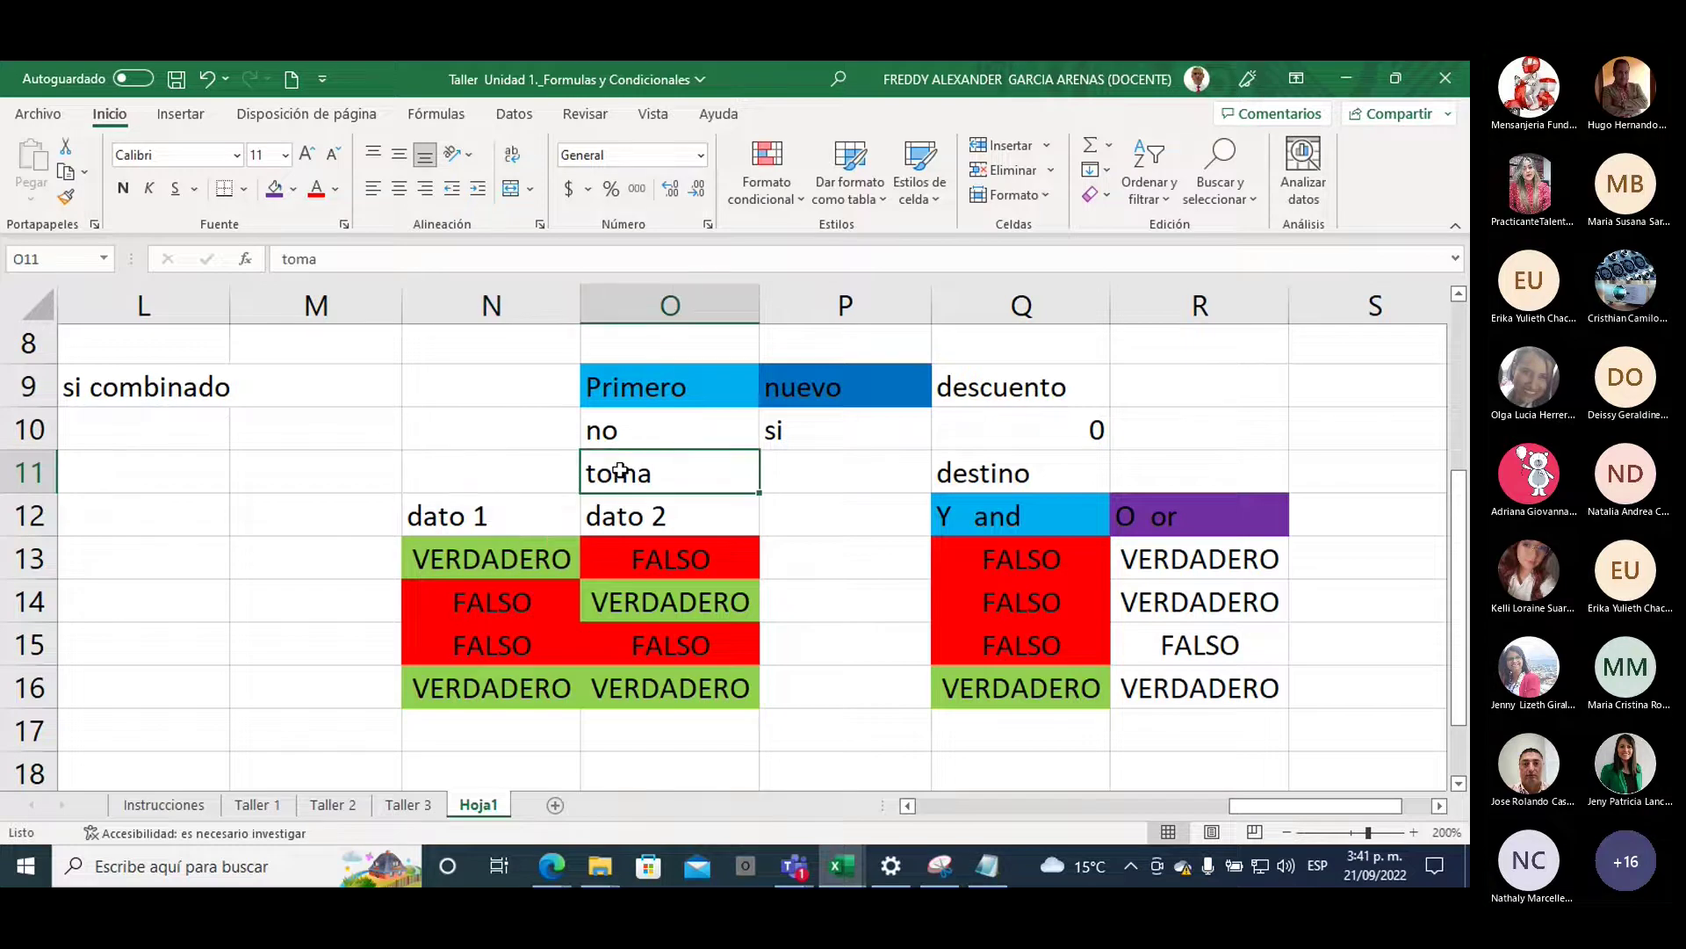
{"action": "key", "text": "Delete"}
{"action": "left_click", "coordinate": [975, 474]}
{"action": "key", "text": "Delete"}
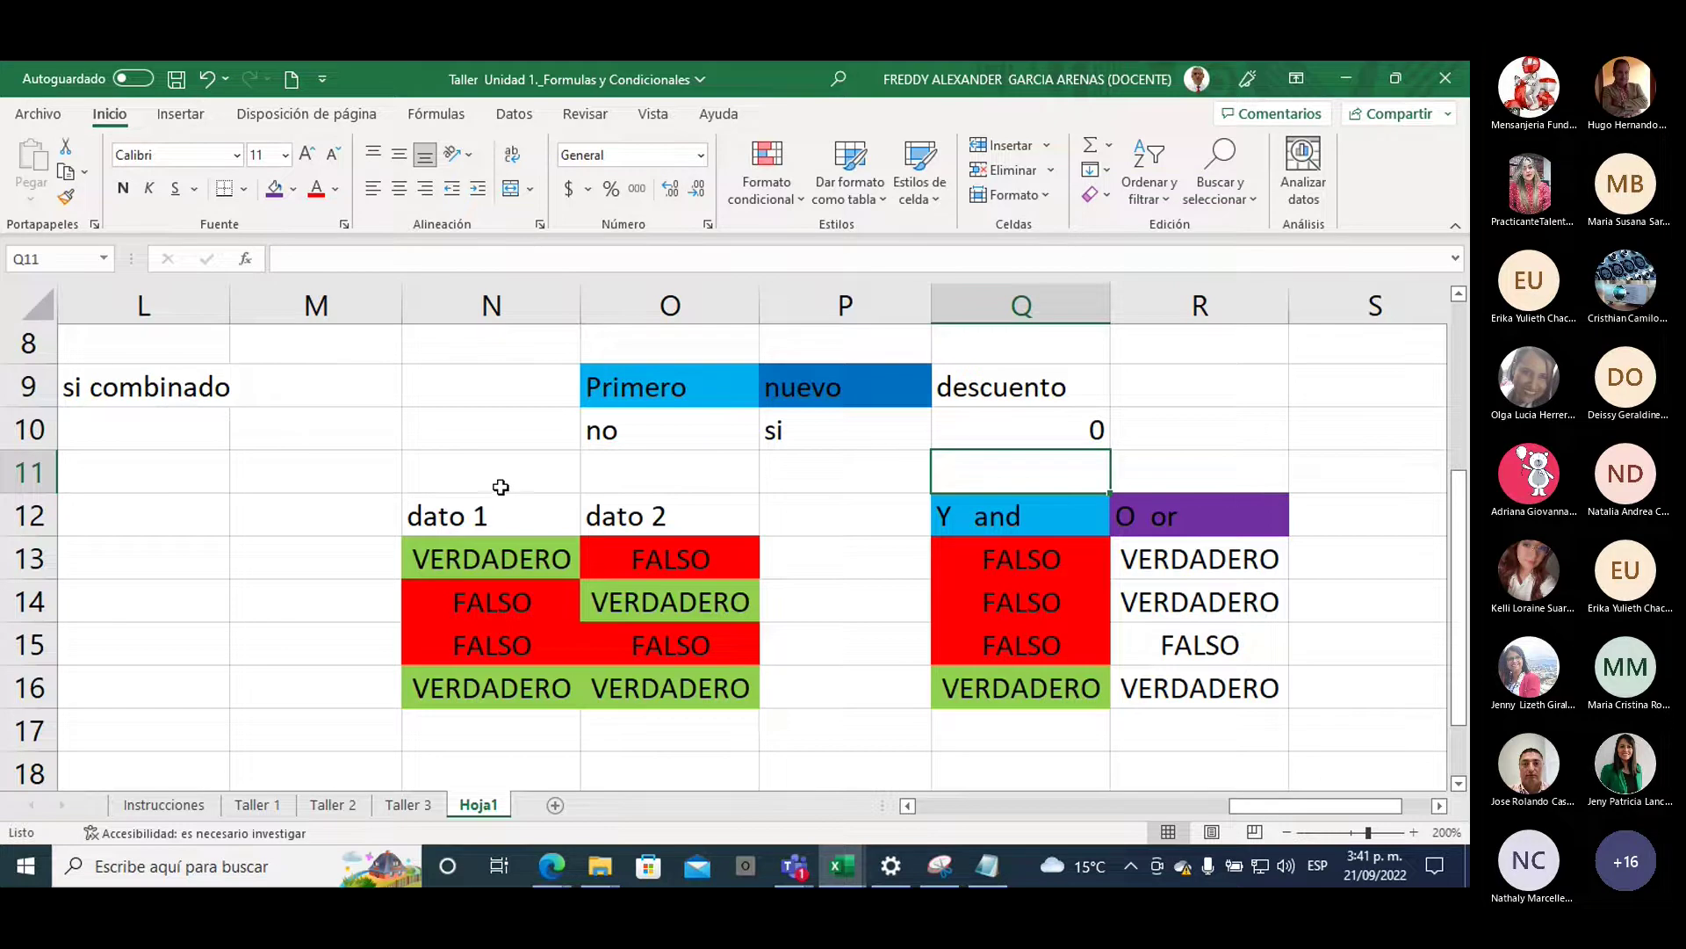
Label N11 'primero', O11 'nuevo' and R11 'descuento'
{"action": "left_click", "coordinate": [502, 483]}
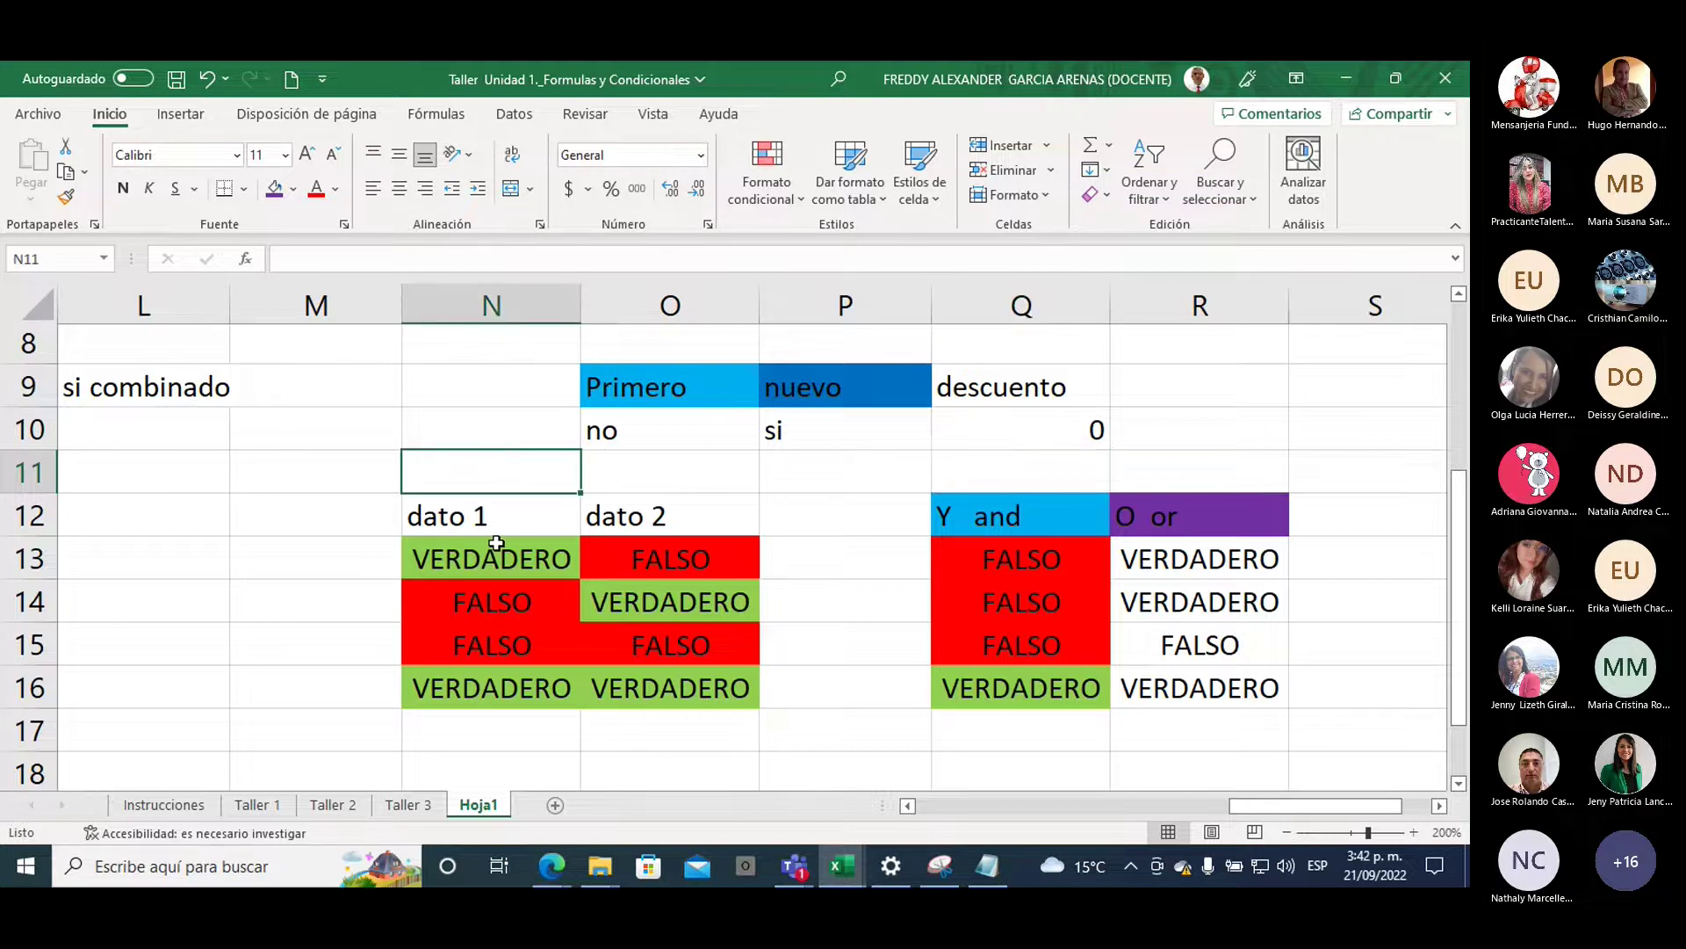
{"action": "type", "text": "priemro"}
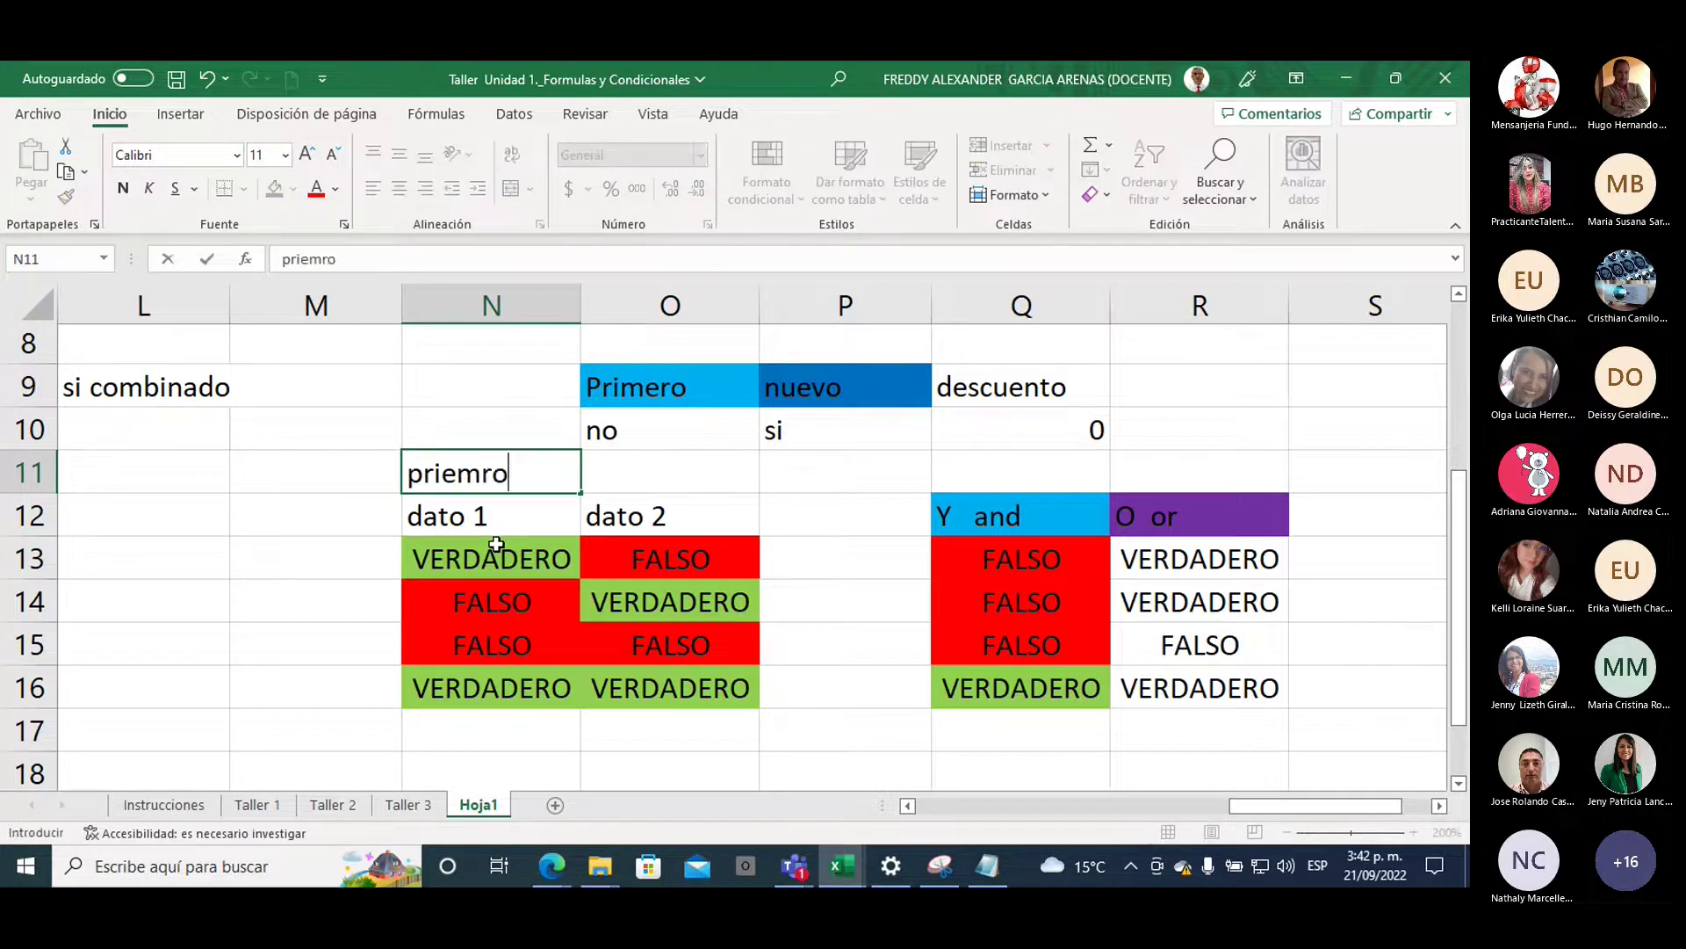
{"action": "key", "text": "BackSpace"}
{"action": "key", "text": "BackSpace"}
{"action": "key", "text": "BackSpace"}
{"action": "key", "text": "BackSpace"}
{"action": "type", "text": "mero"}
{"action": "left_click", "coordinate": [612, 483]}
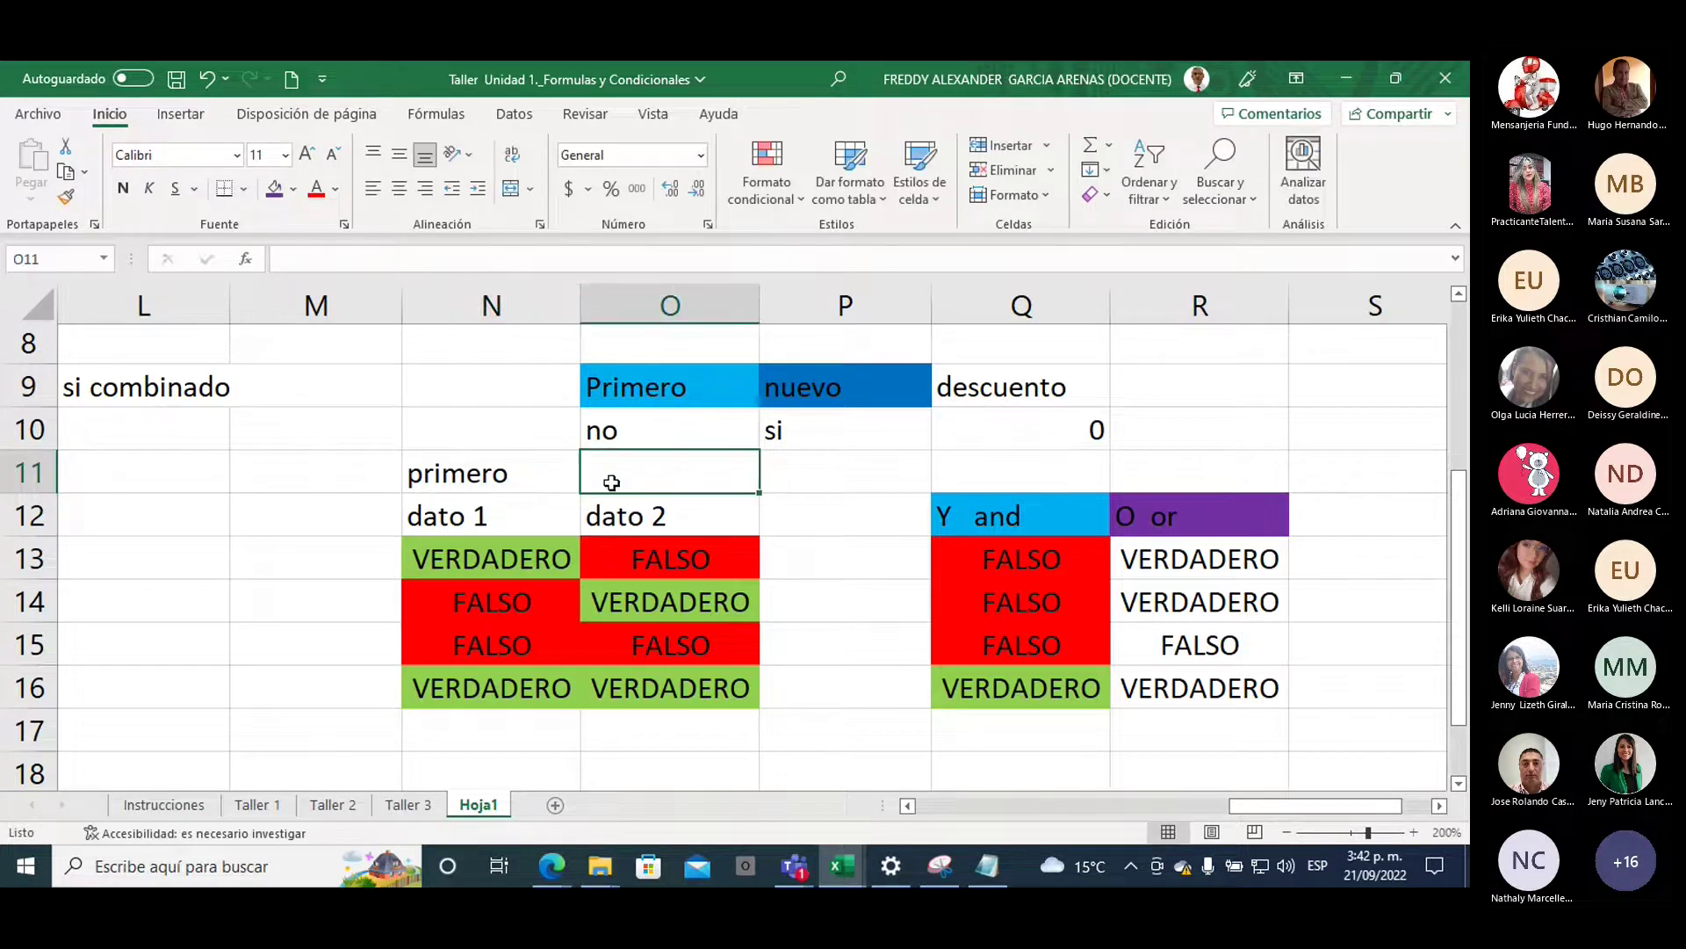
{"action": "type", "text": "nuevo"}
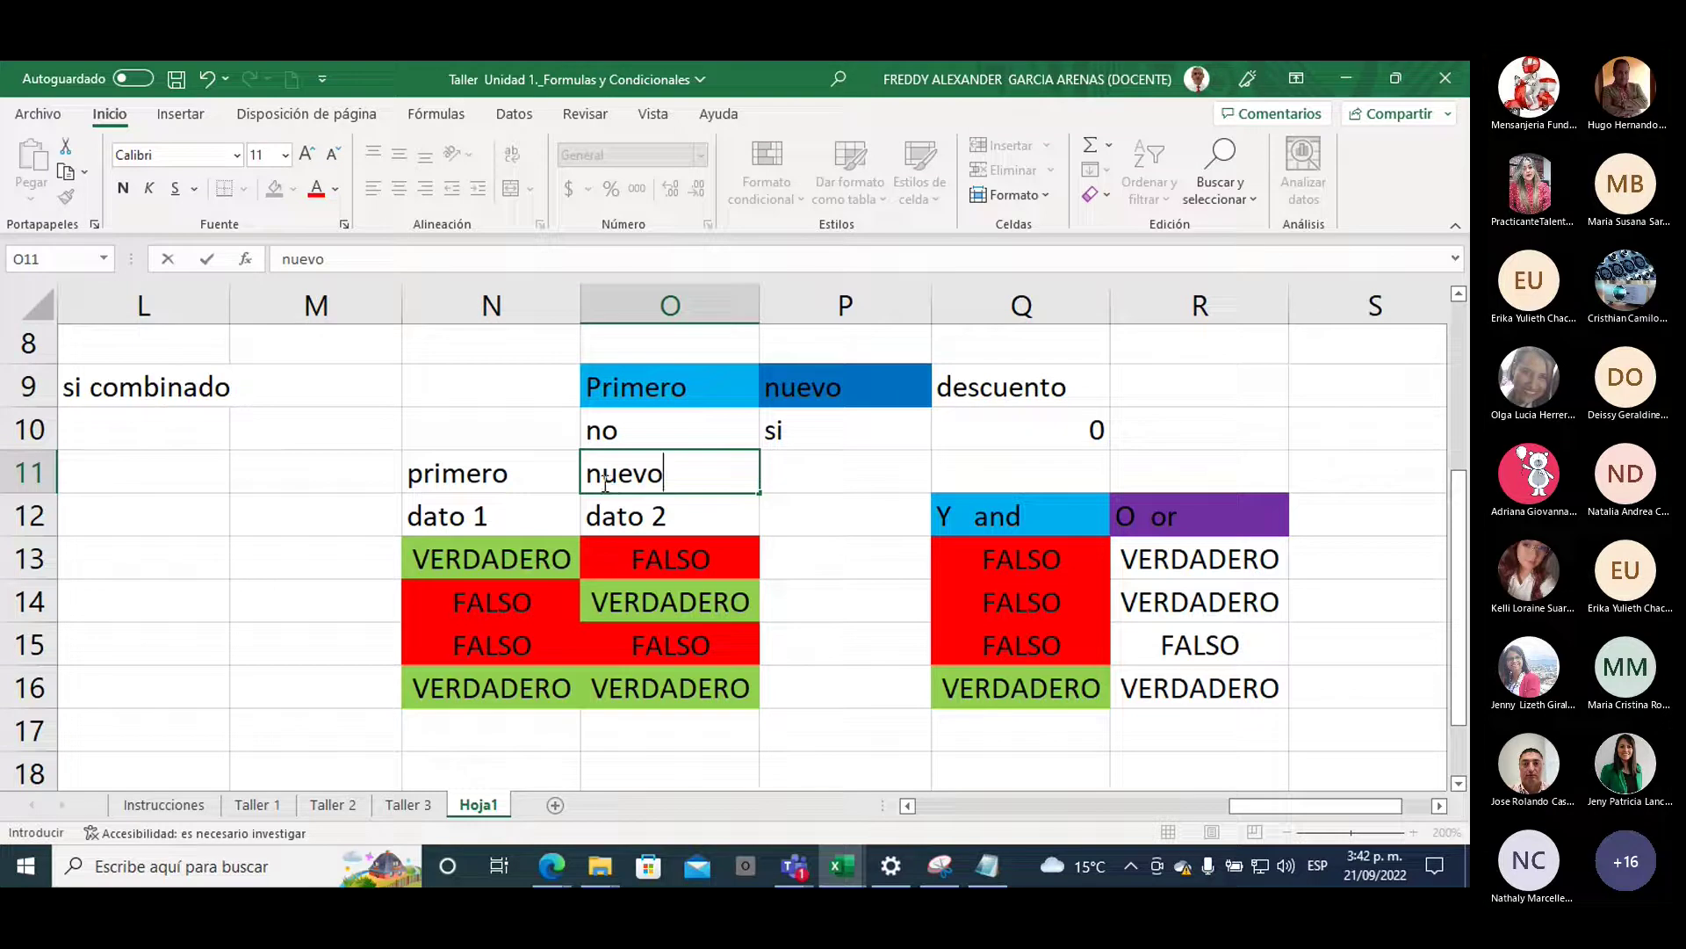
{"action": "left_click", "coordinate": [571, 483]}
{"action": "key", "text": "Right"}
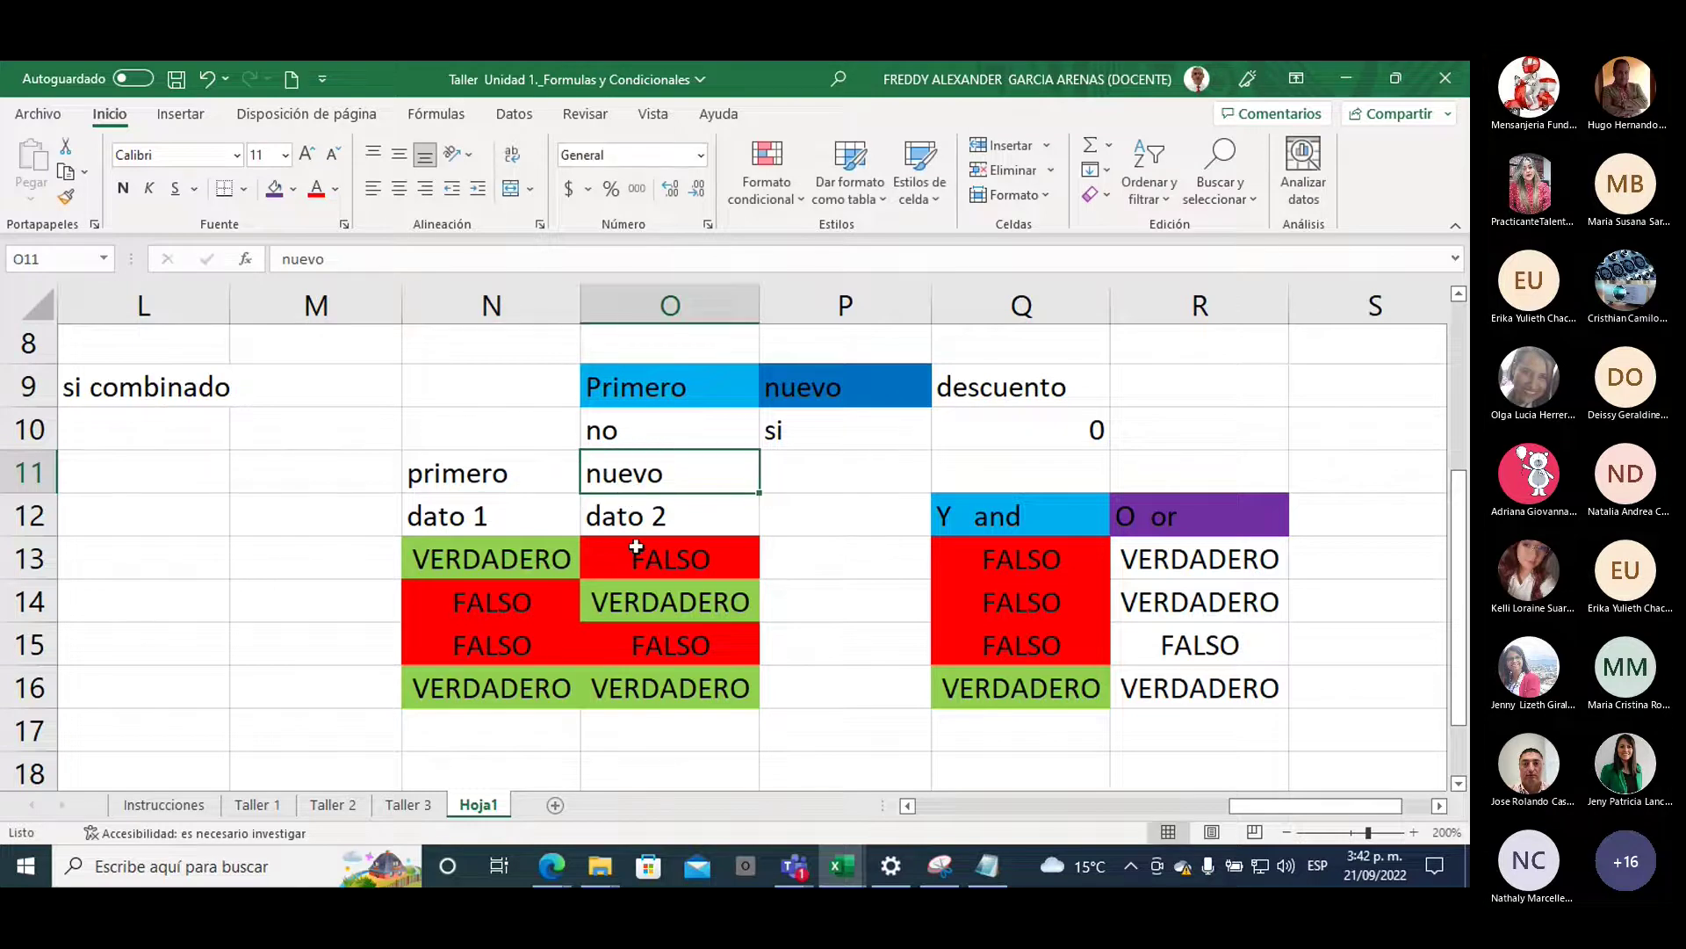
{"action": "left_click", "coordinate": [1144, 476]}
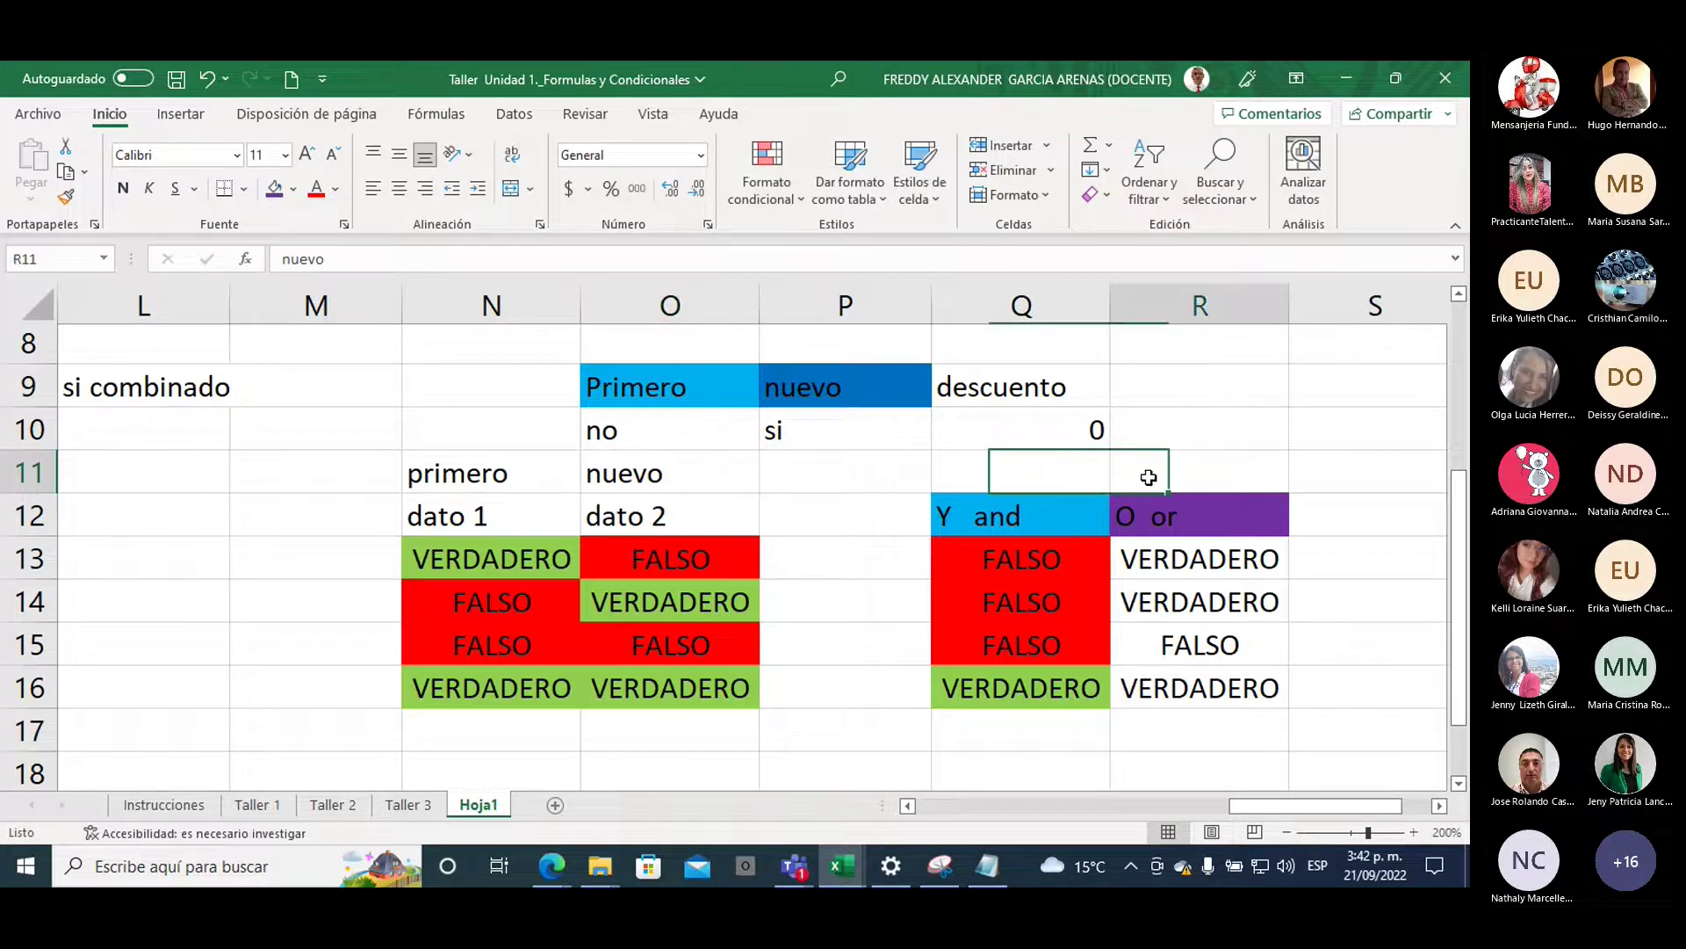
{"action": "type", "text": "descuento"}
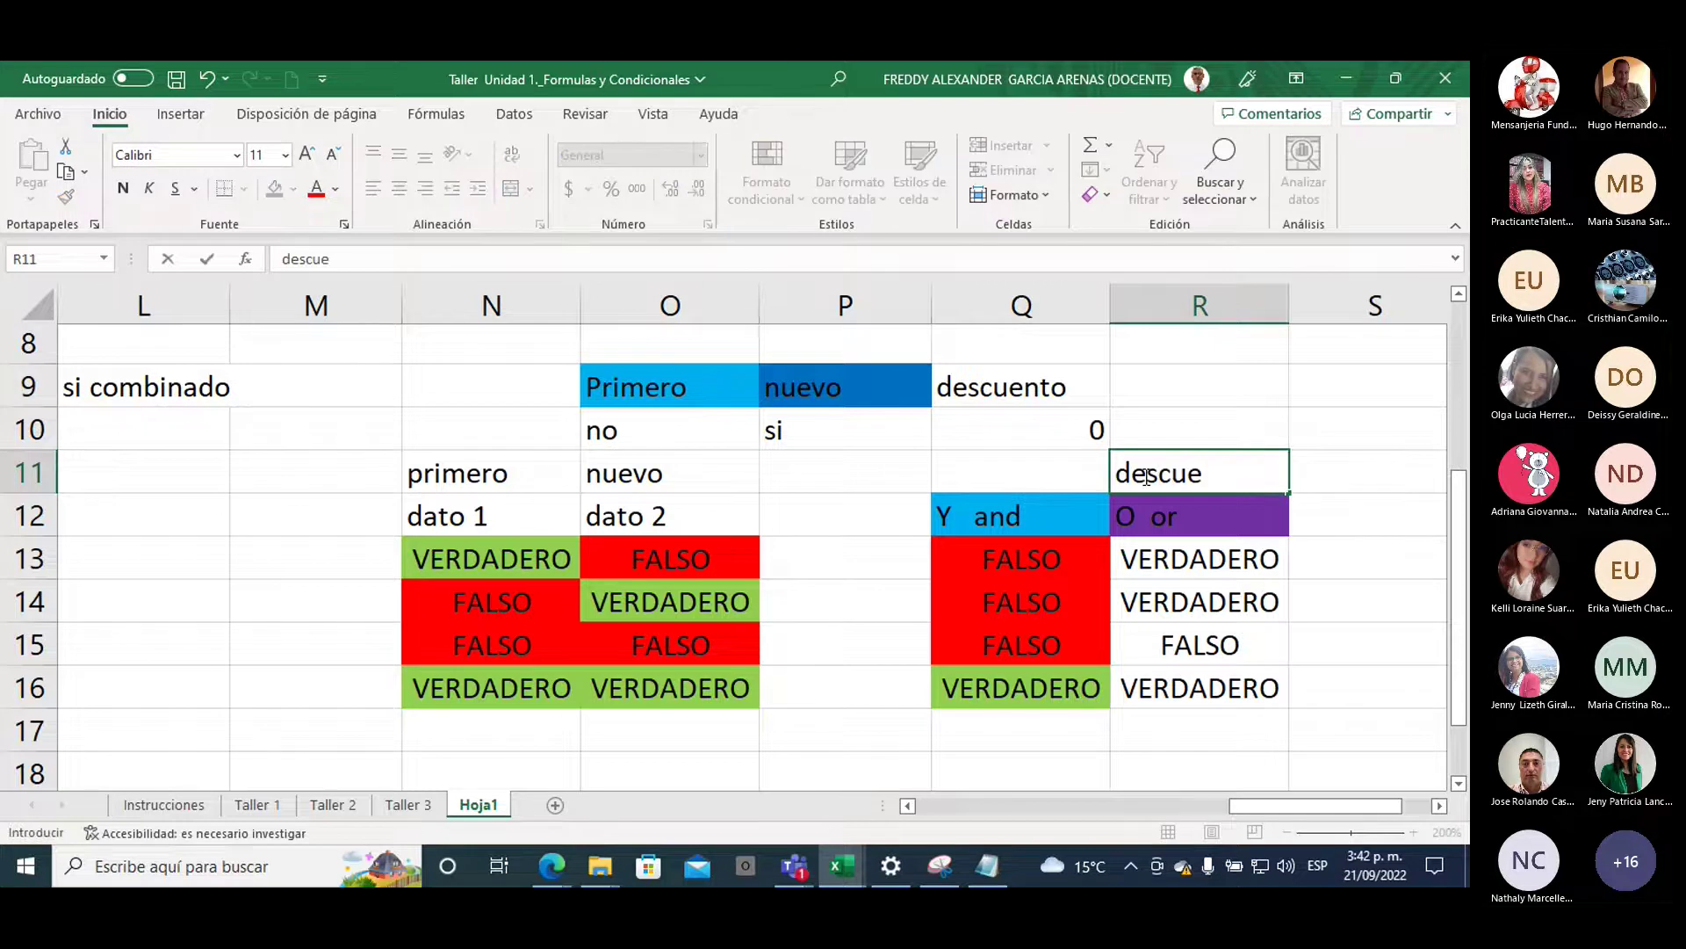
{"action": "left_click", "coordinate": [1367, 479]}
{"action": "left_click_drag", "start_coordinate": [492, 477], "coordinate": [489, 690]}
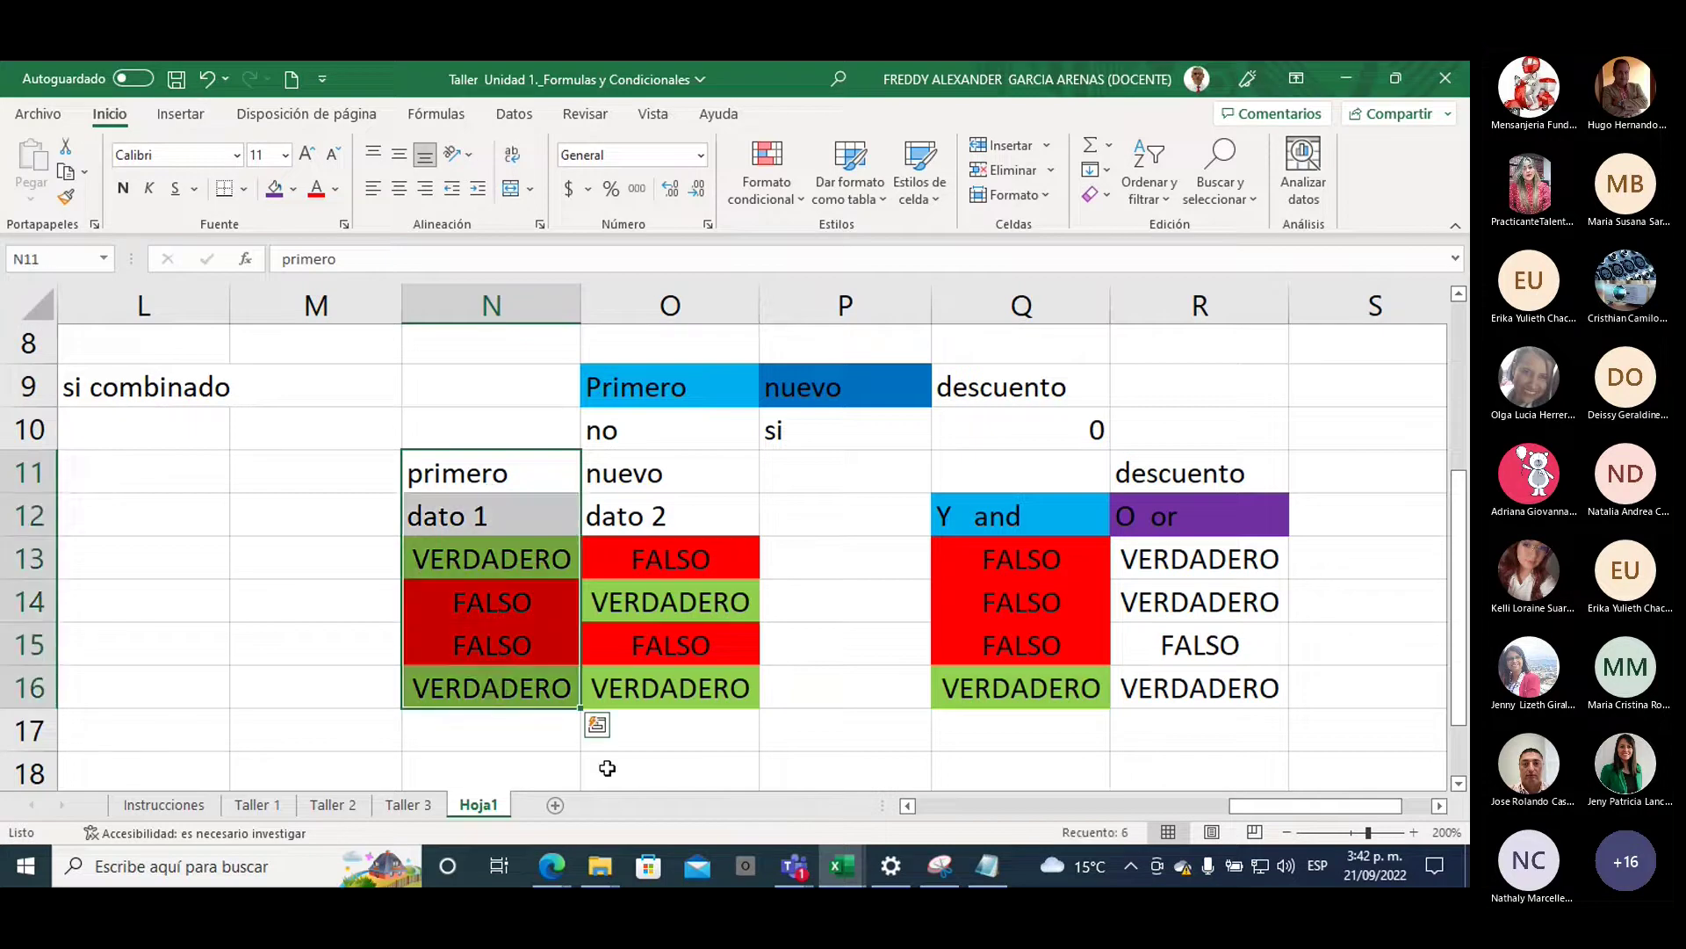
Fill the VERDADERO OR results in R13 and R14 green
{"action": "left_click", "coordinate": [492, 559]}
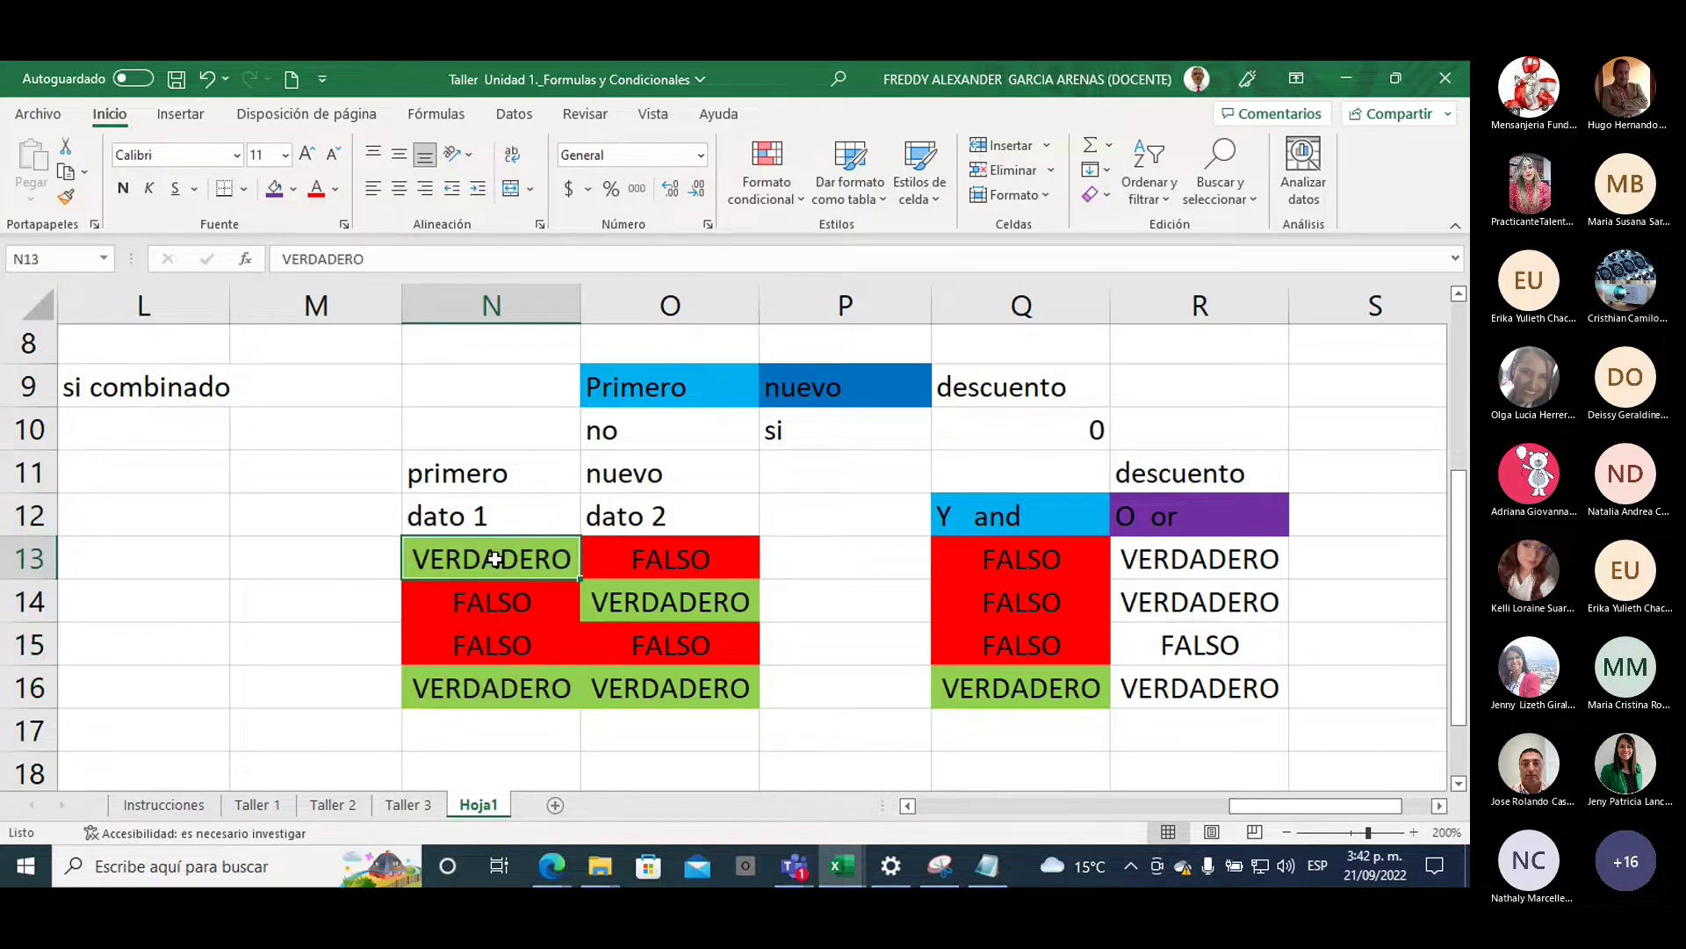
{"action": "left_click", "coordinate": [1179, 555]}
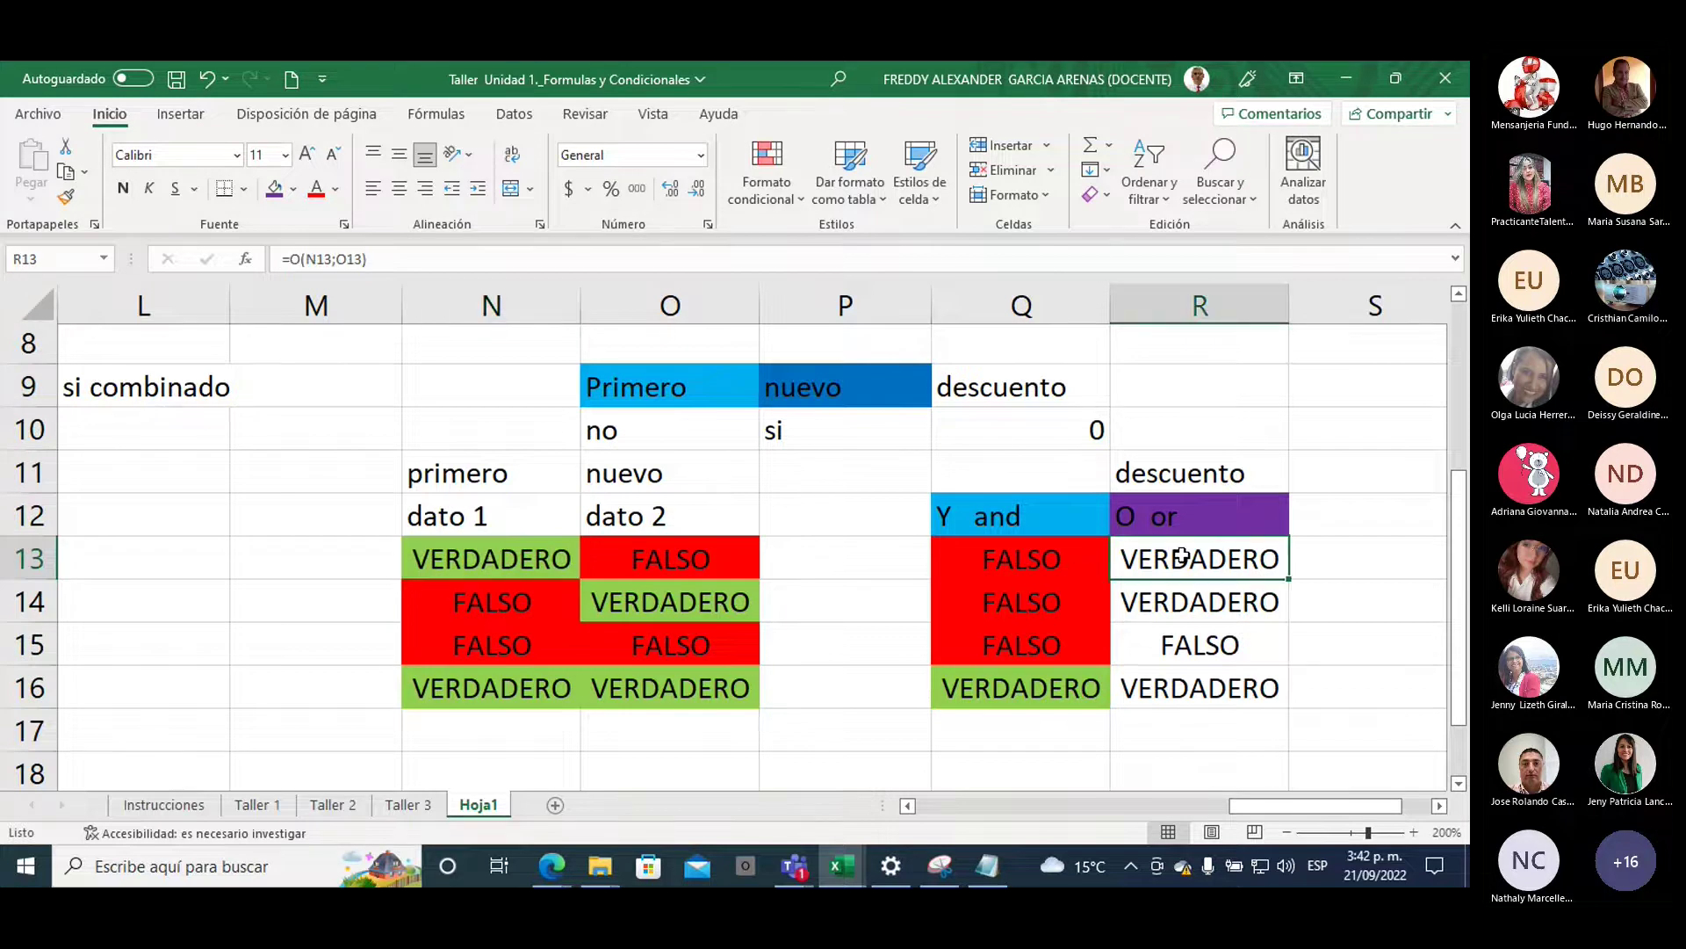
{"action": "left_click", "coordinate": [295, 189]}
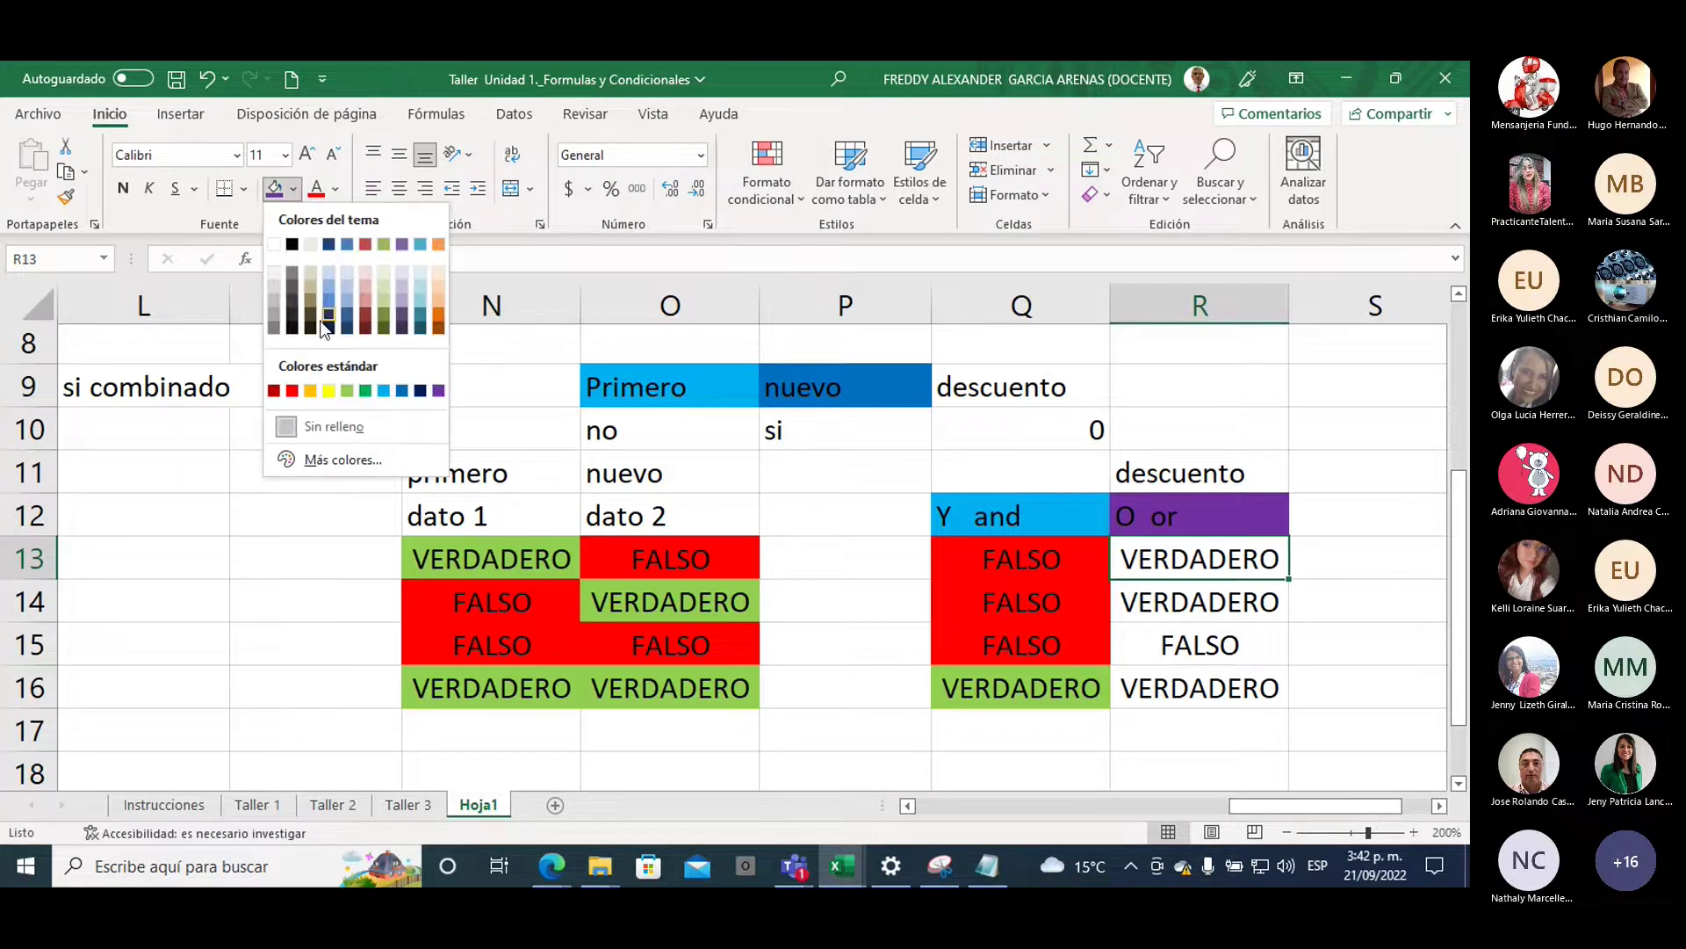
{"action": "left_click", "coordinate": [345, 393]}
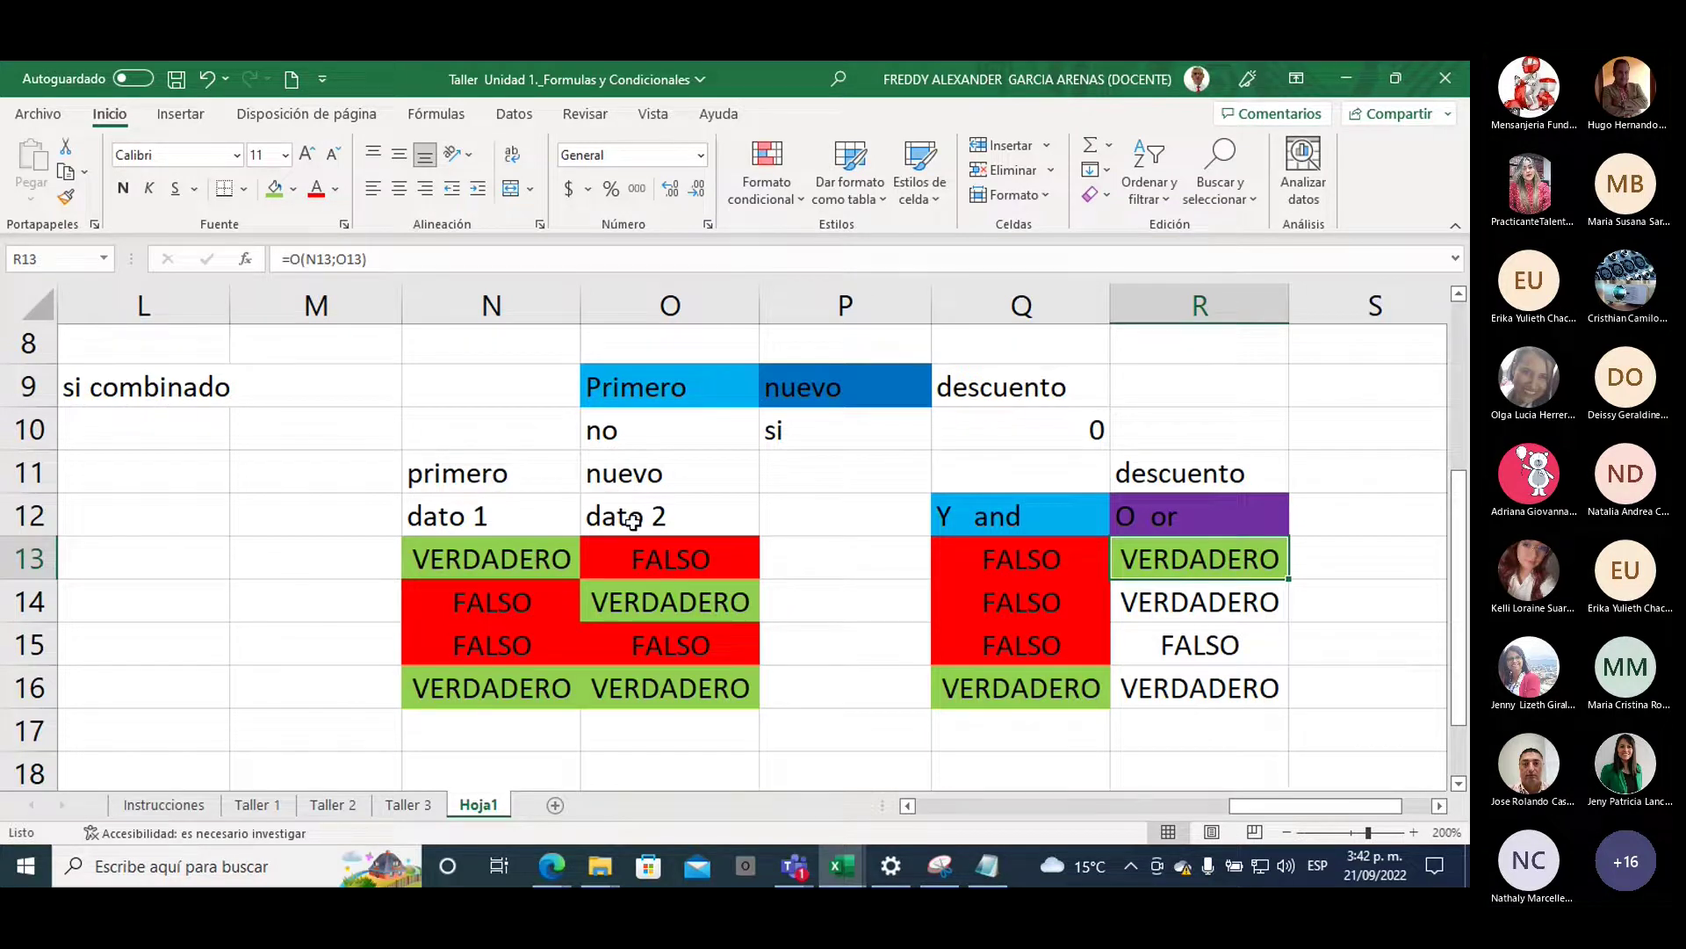
{"action": "left_click_drag", "start_coordinate": [634, 516], "coordinate": [635, 555]}
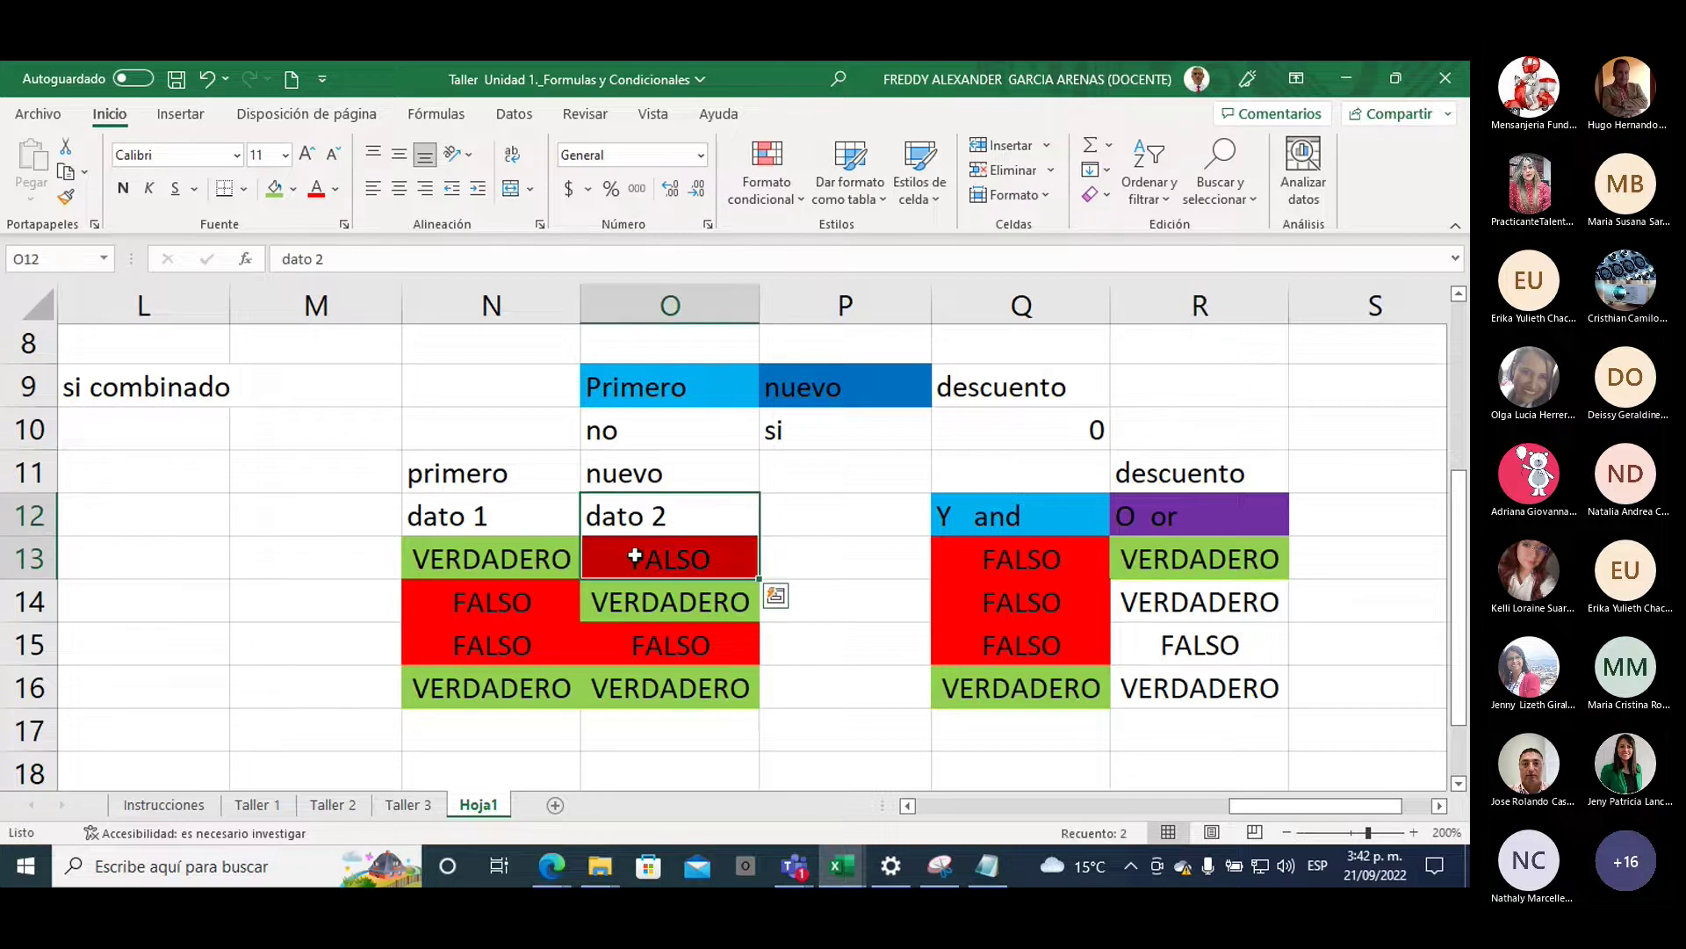
{"action": "left_click", "coordinate": [634, 559]}
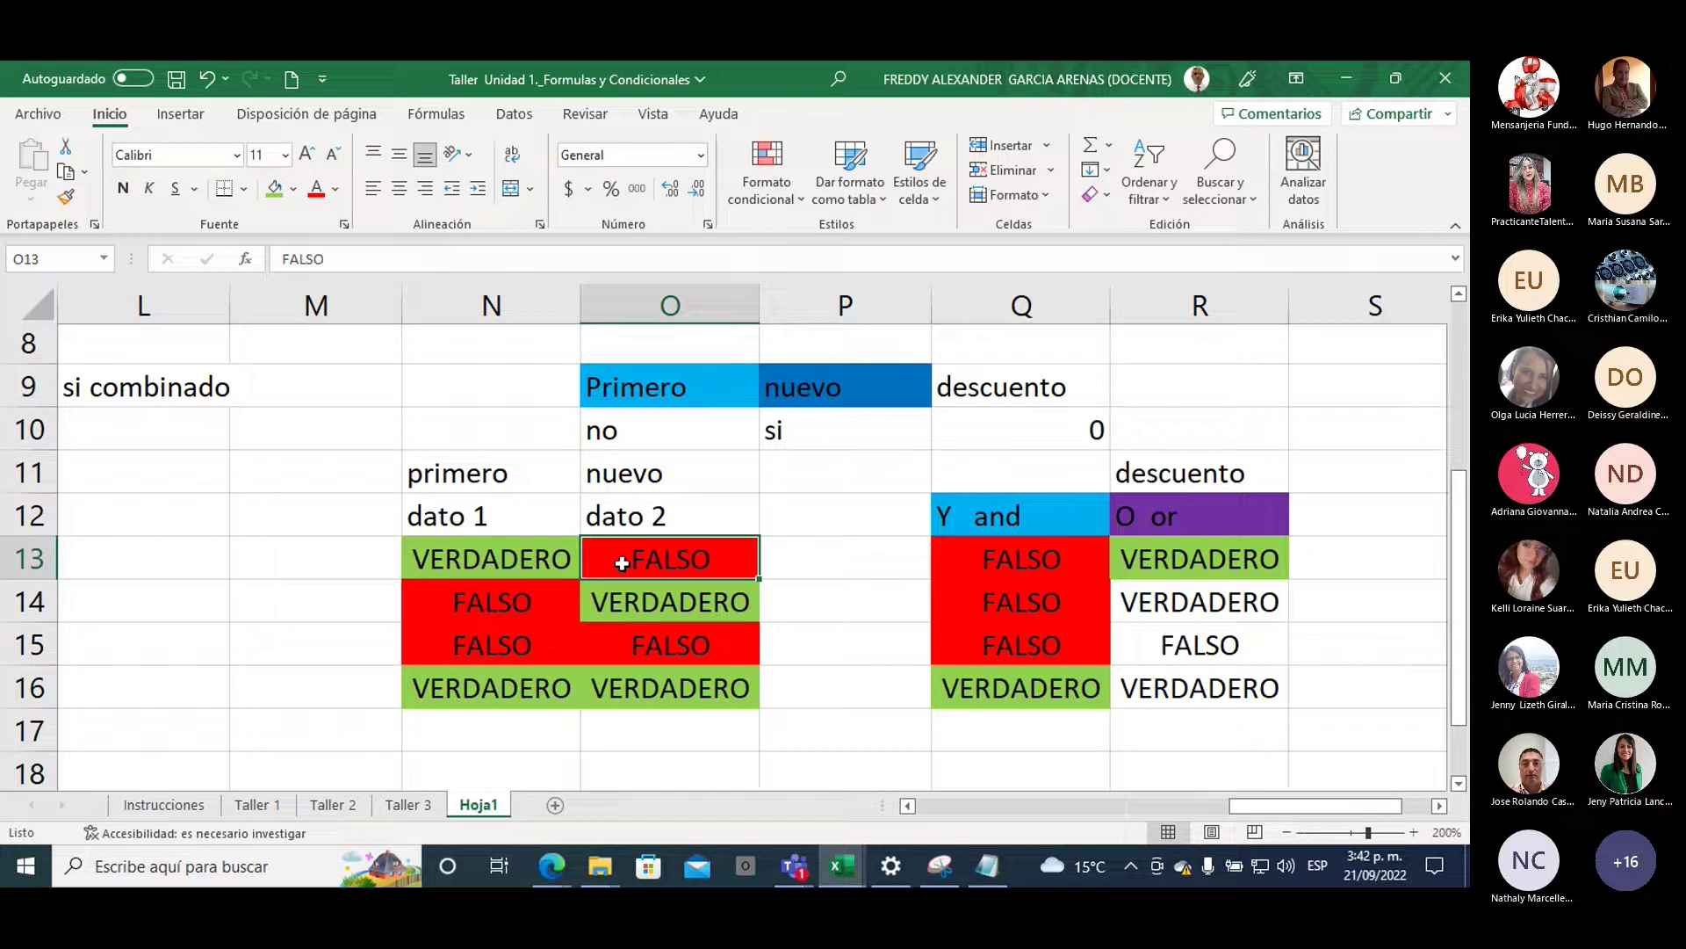
{"action": "left_click", "coordinate": [536, 562]}
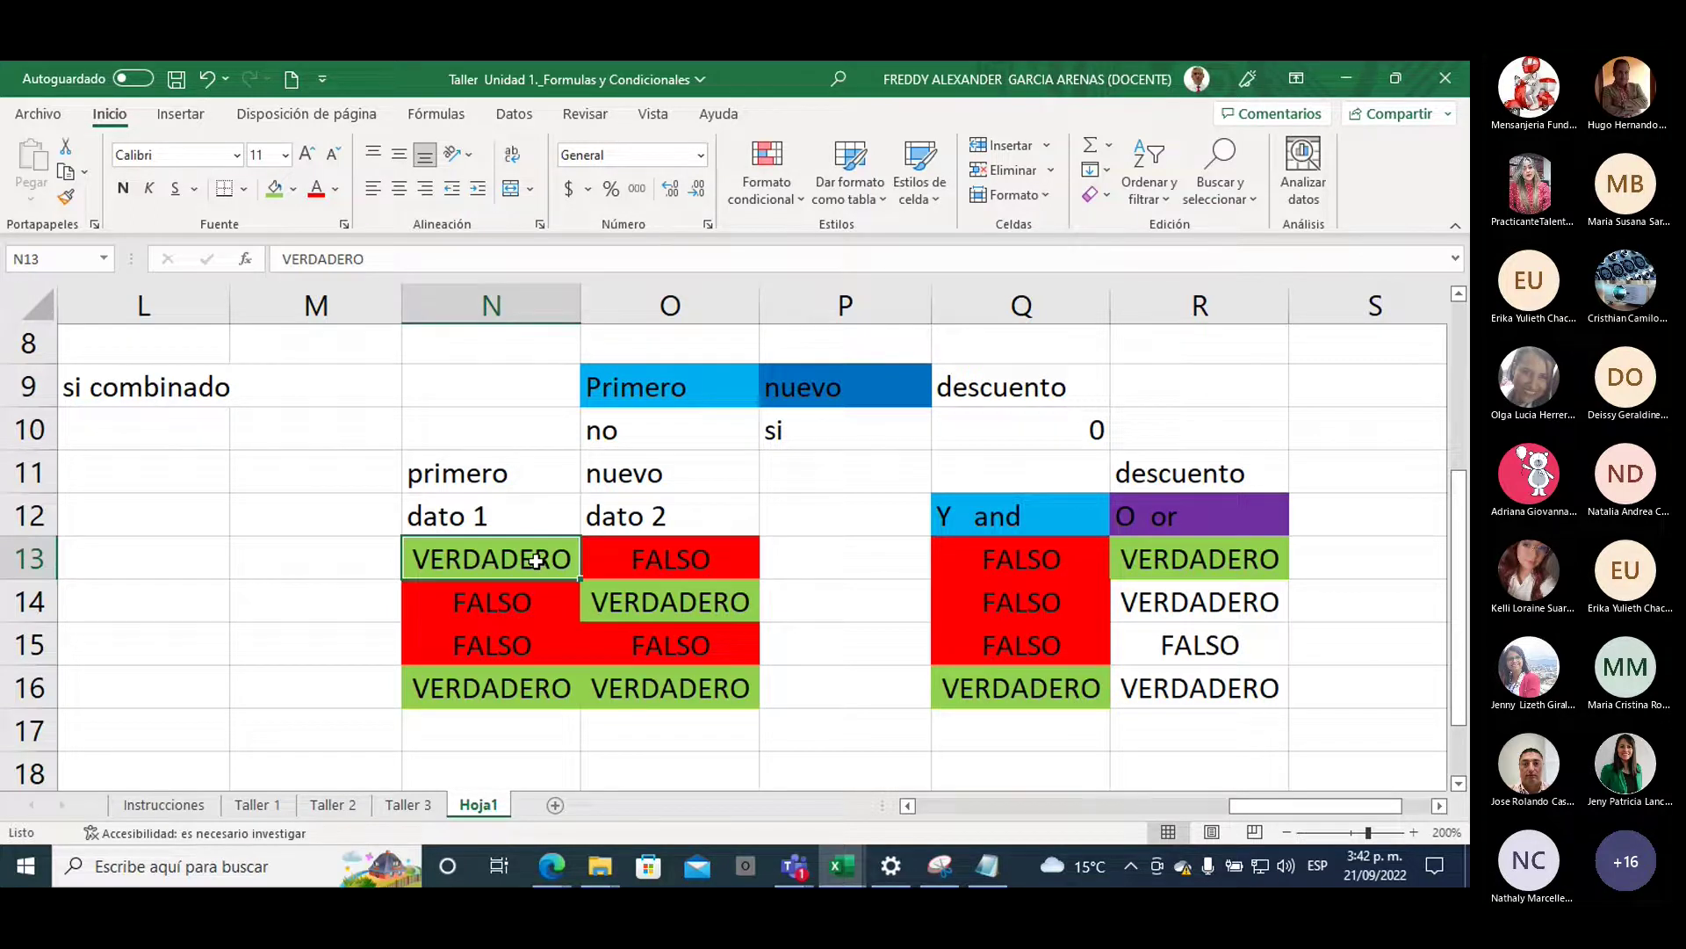
{"action": "left_click", "coordinate": [487, 606]}
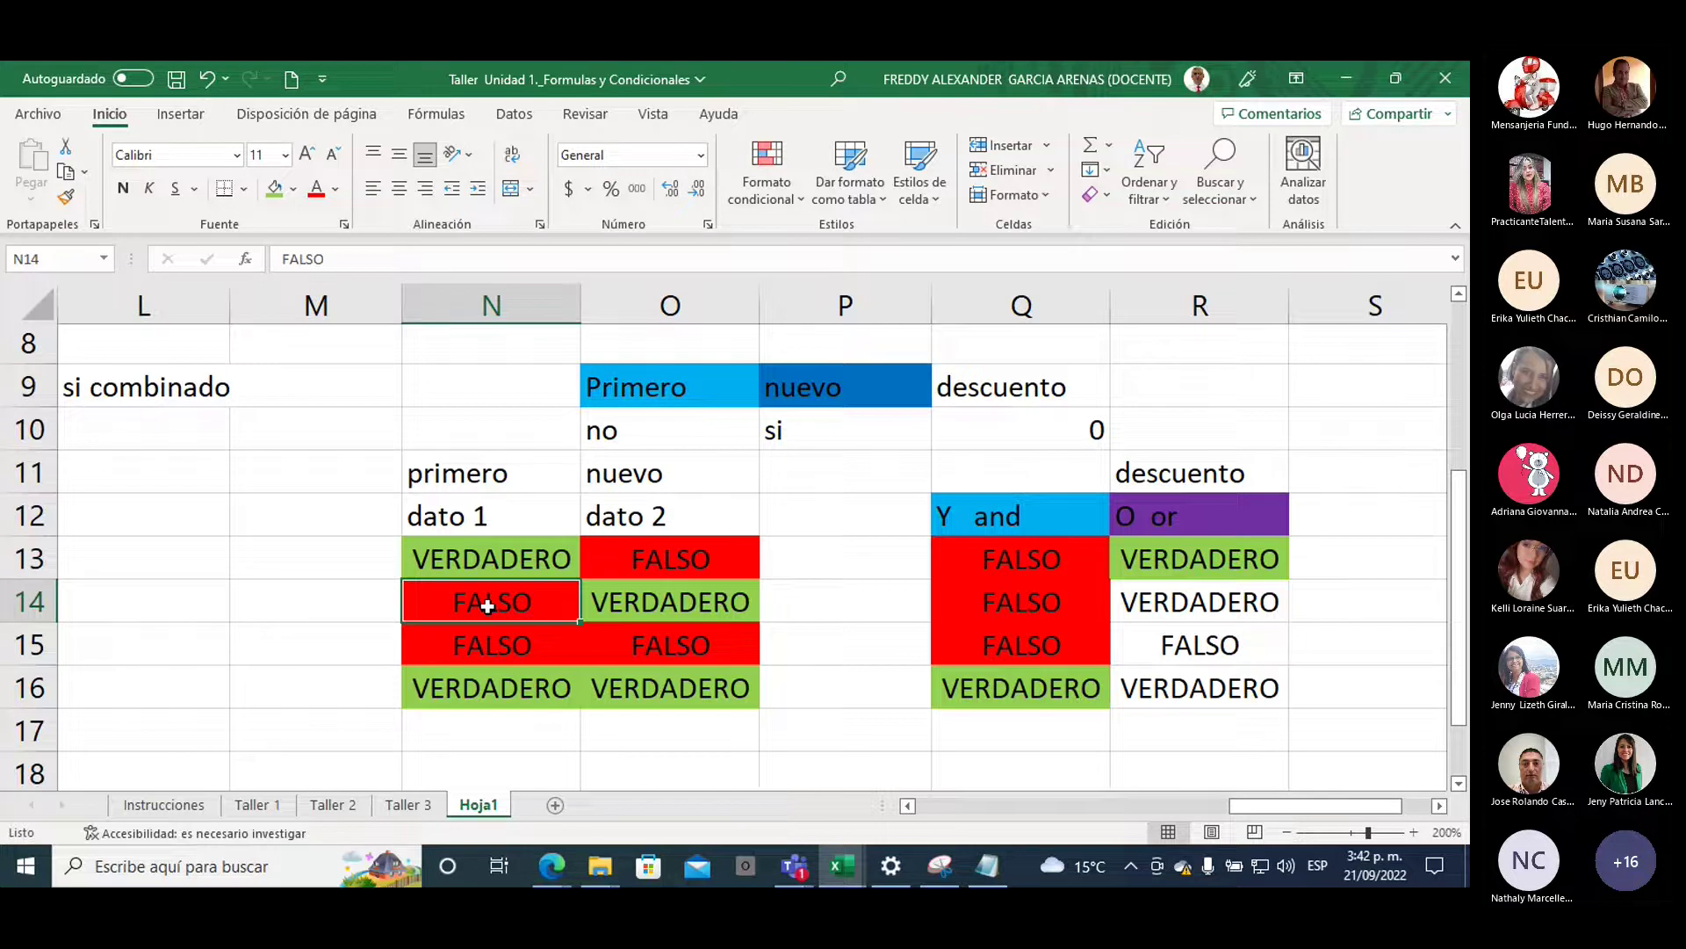
{"action": "left_click", "coordinate": [660, 596]}
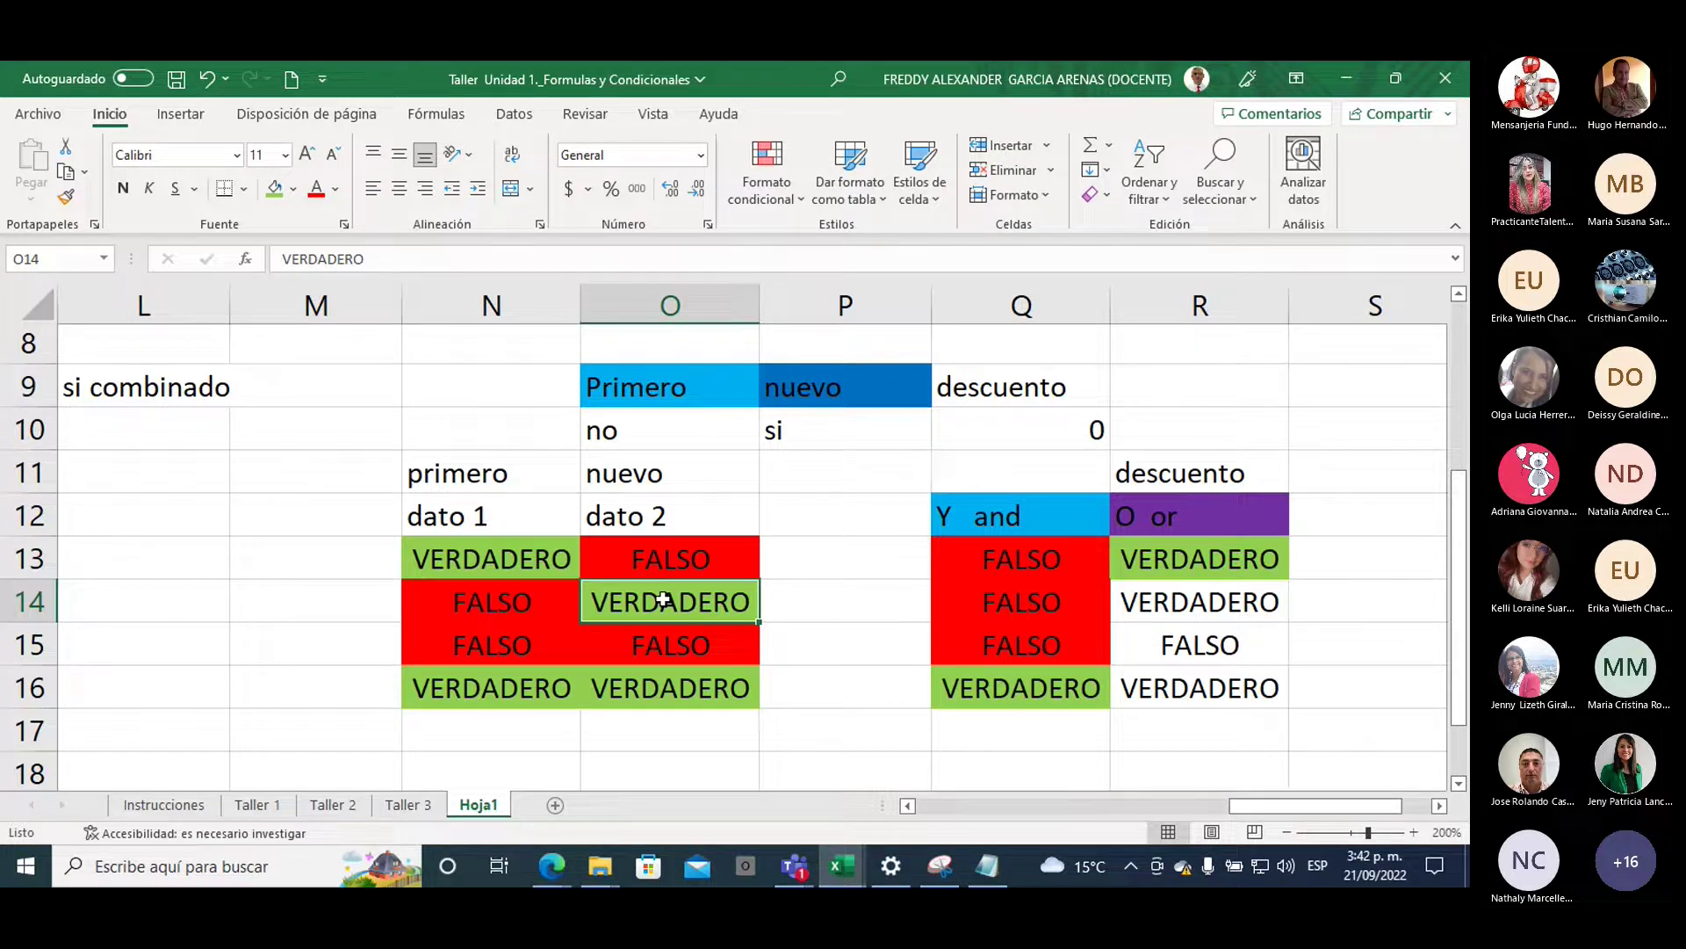
{"action": "left_click", "coordinate": [1146, 603]}
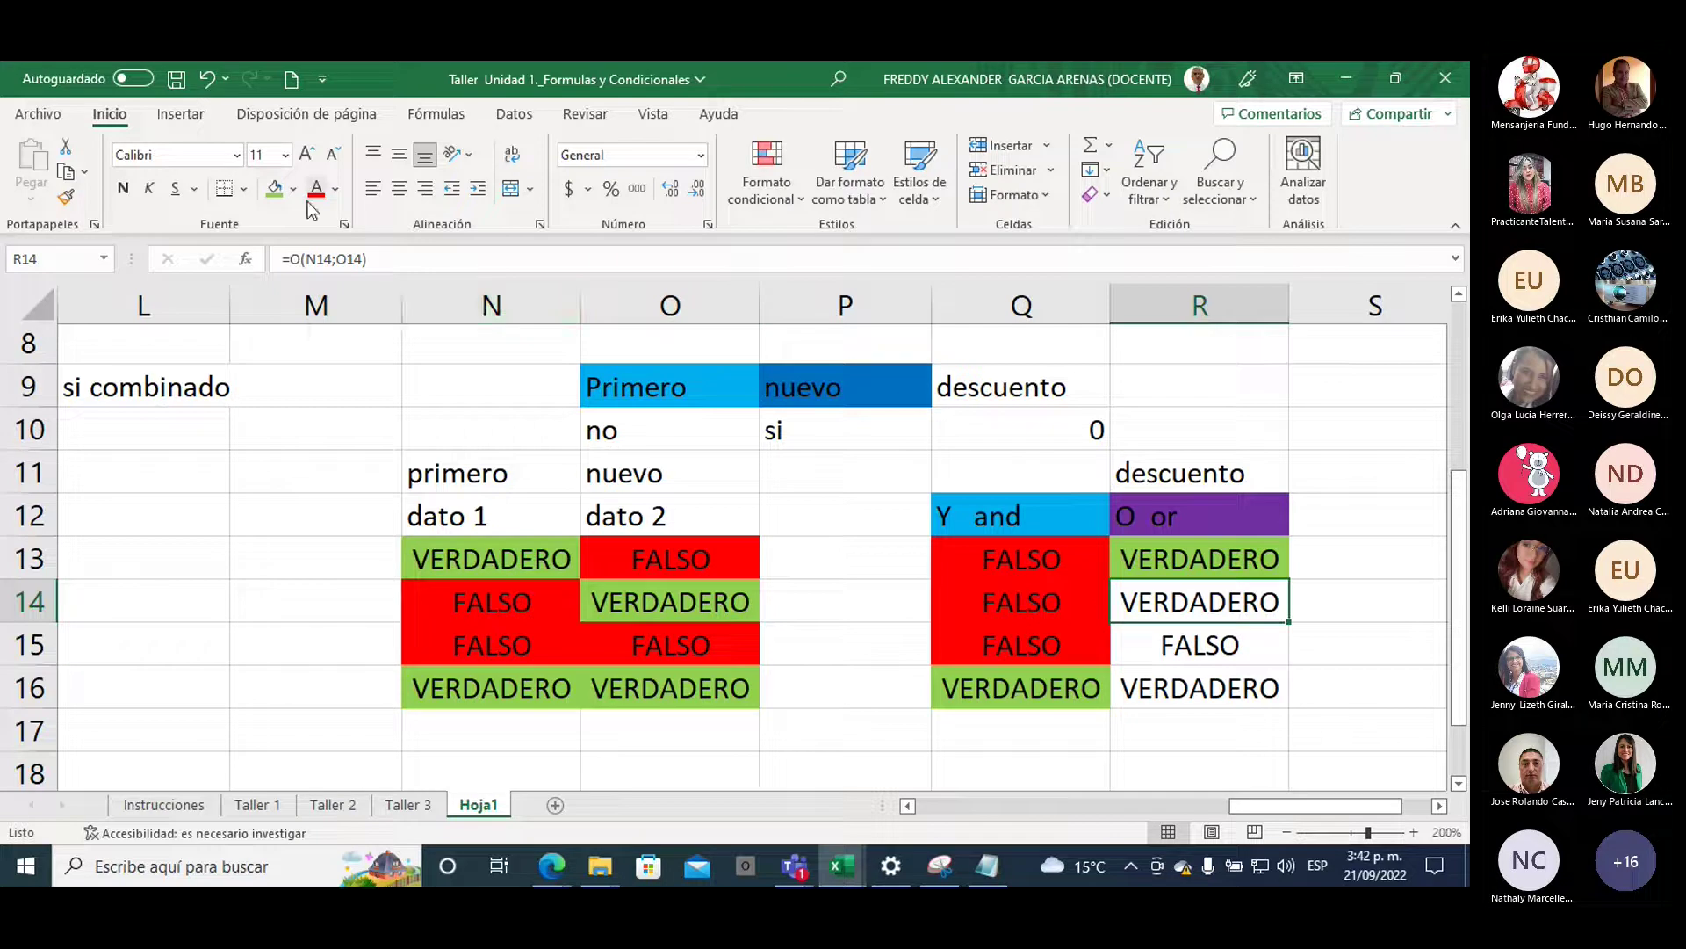
{"action": "left_click", "coordinate": [275, 188]}
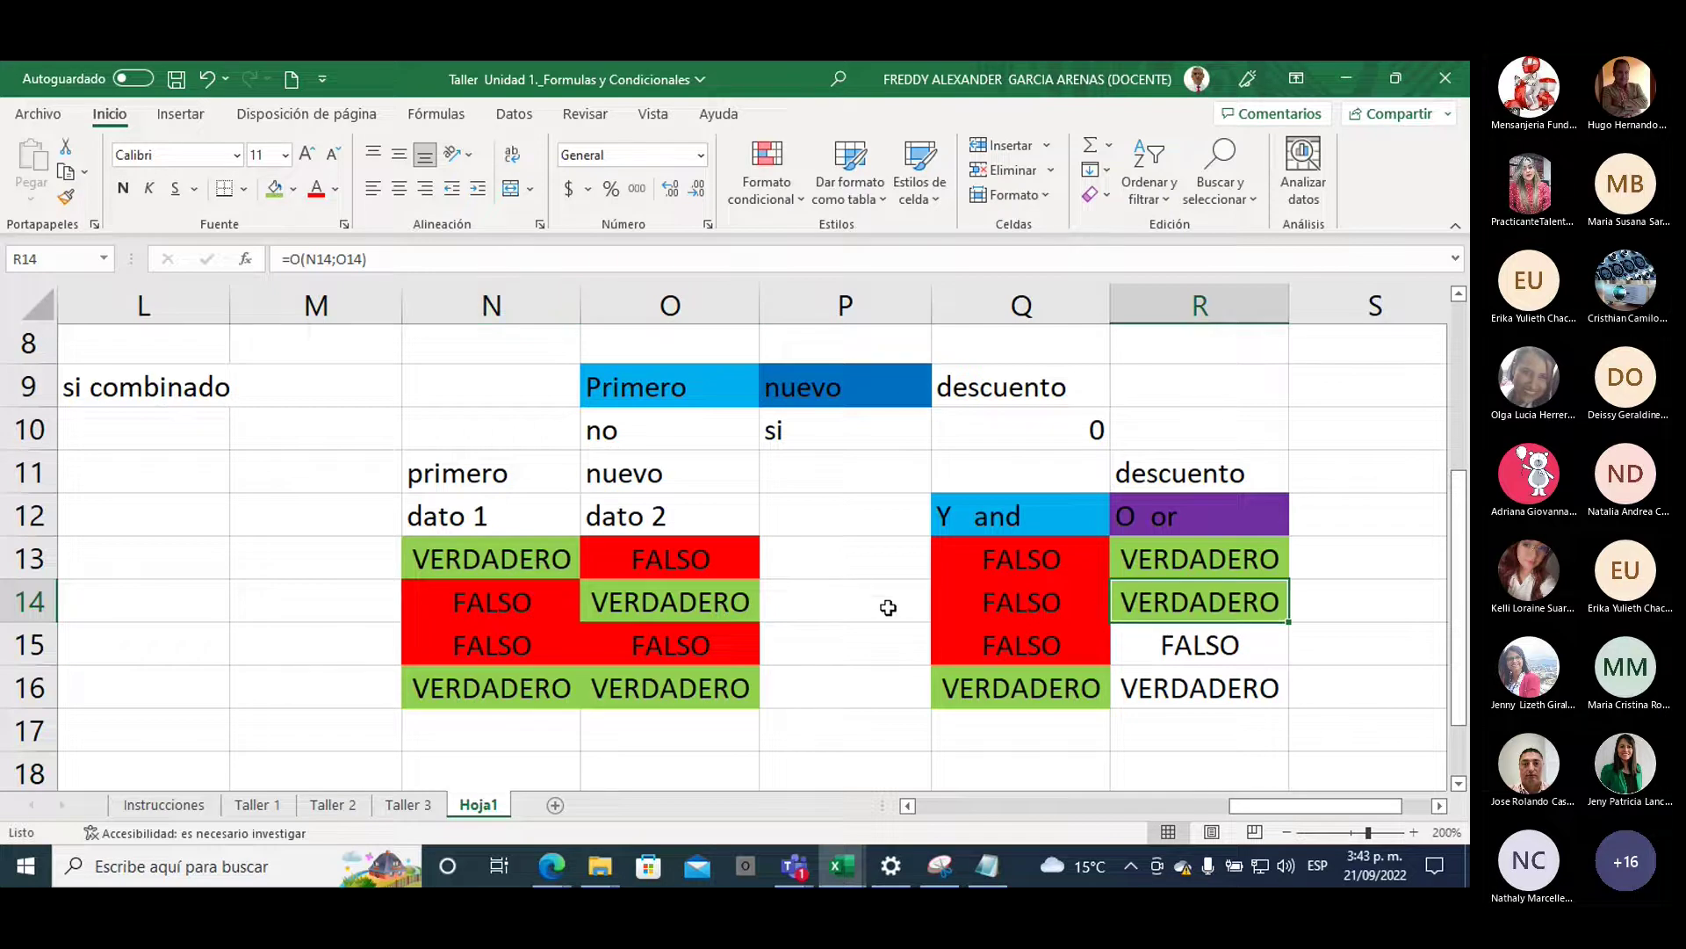
Fill the FALSO in R15 red and the VERDADERO in R16 light green
{"action": "left_click", "coordinate": [481, 648]}
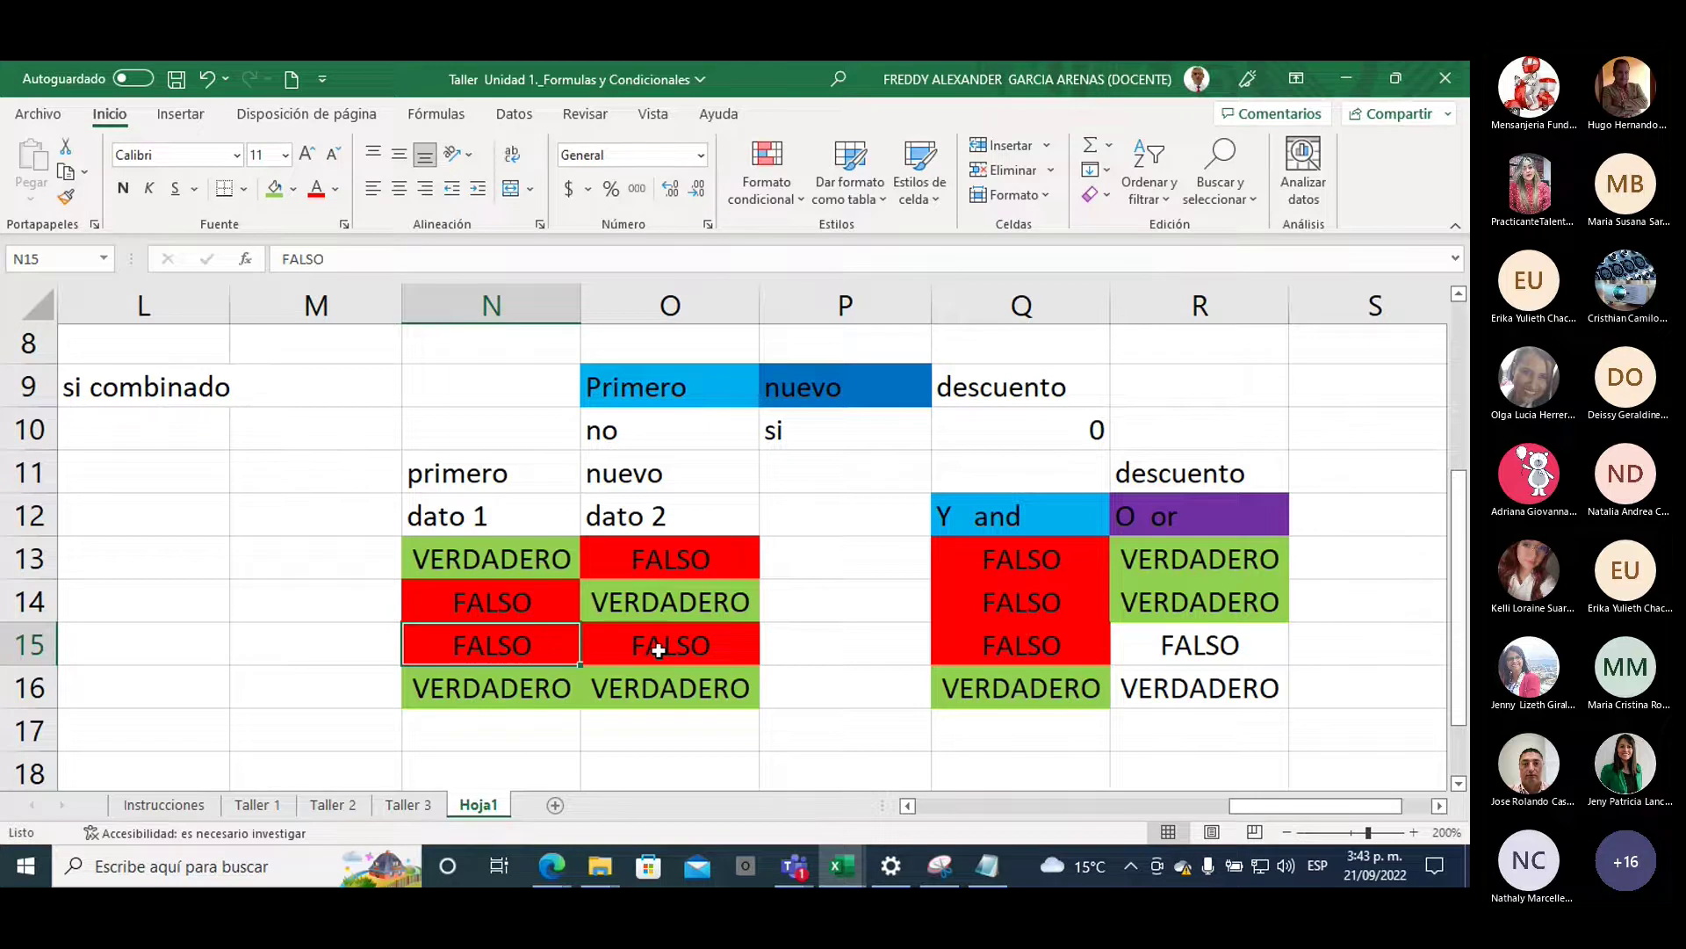
{"action": "left_click_drag", "start_coordinate": [508, 645], "coordinate": [624, 645]}
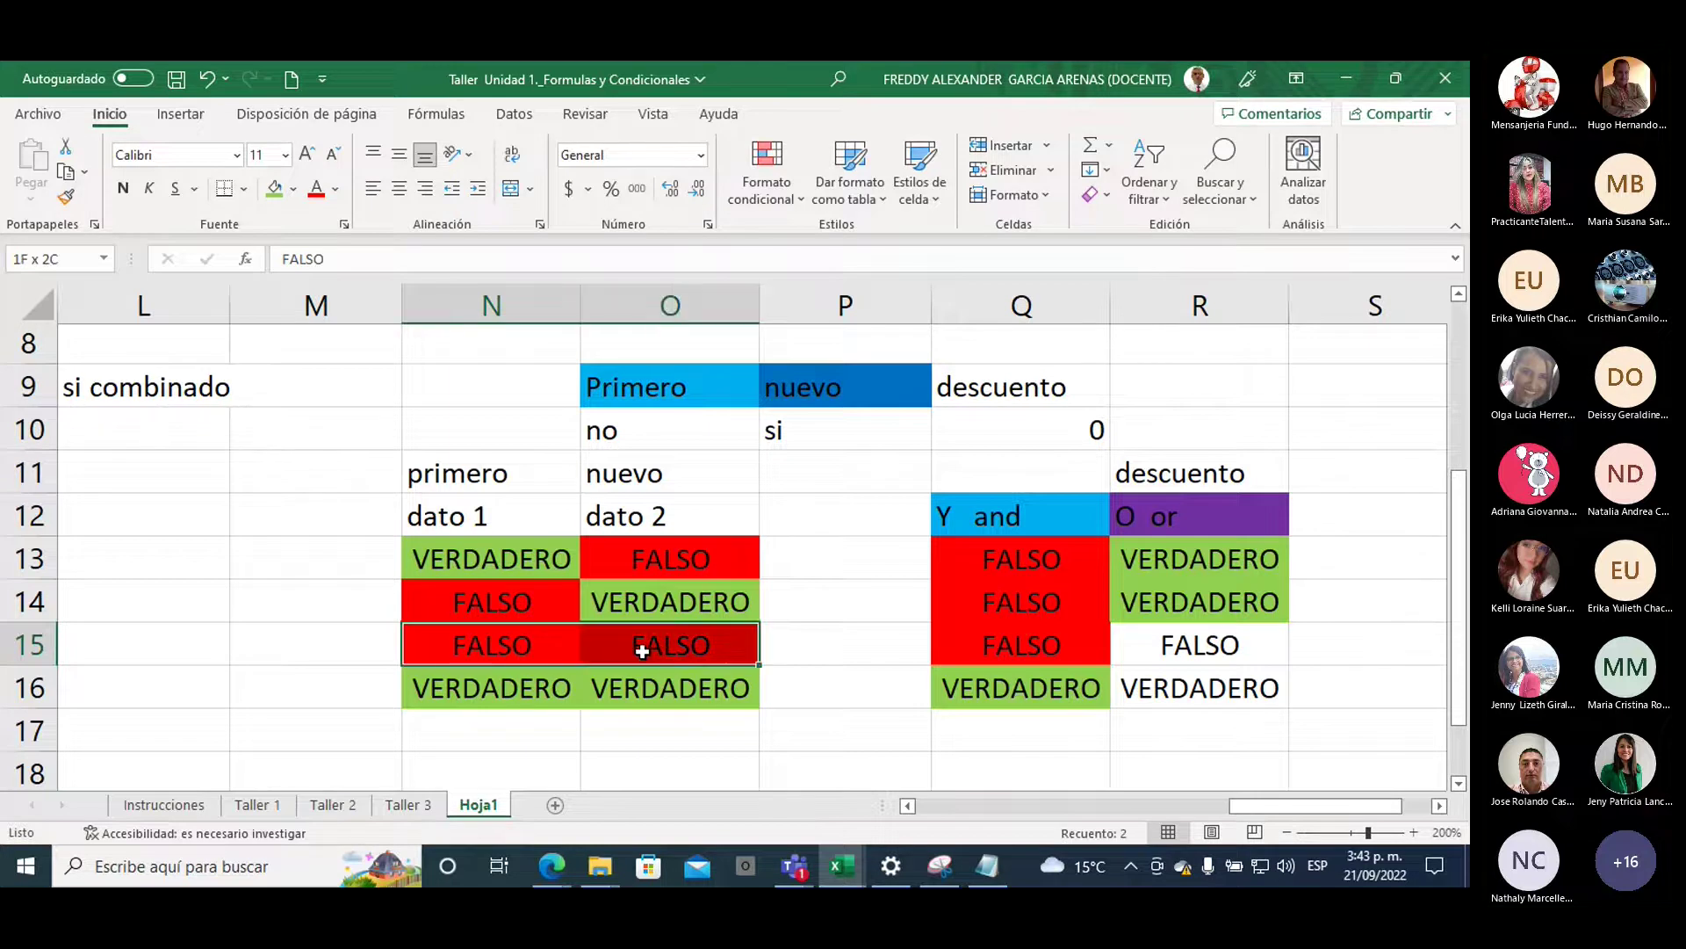
{"action": "left_click", "coordinate": [1162, 650]}
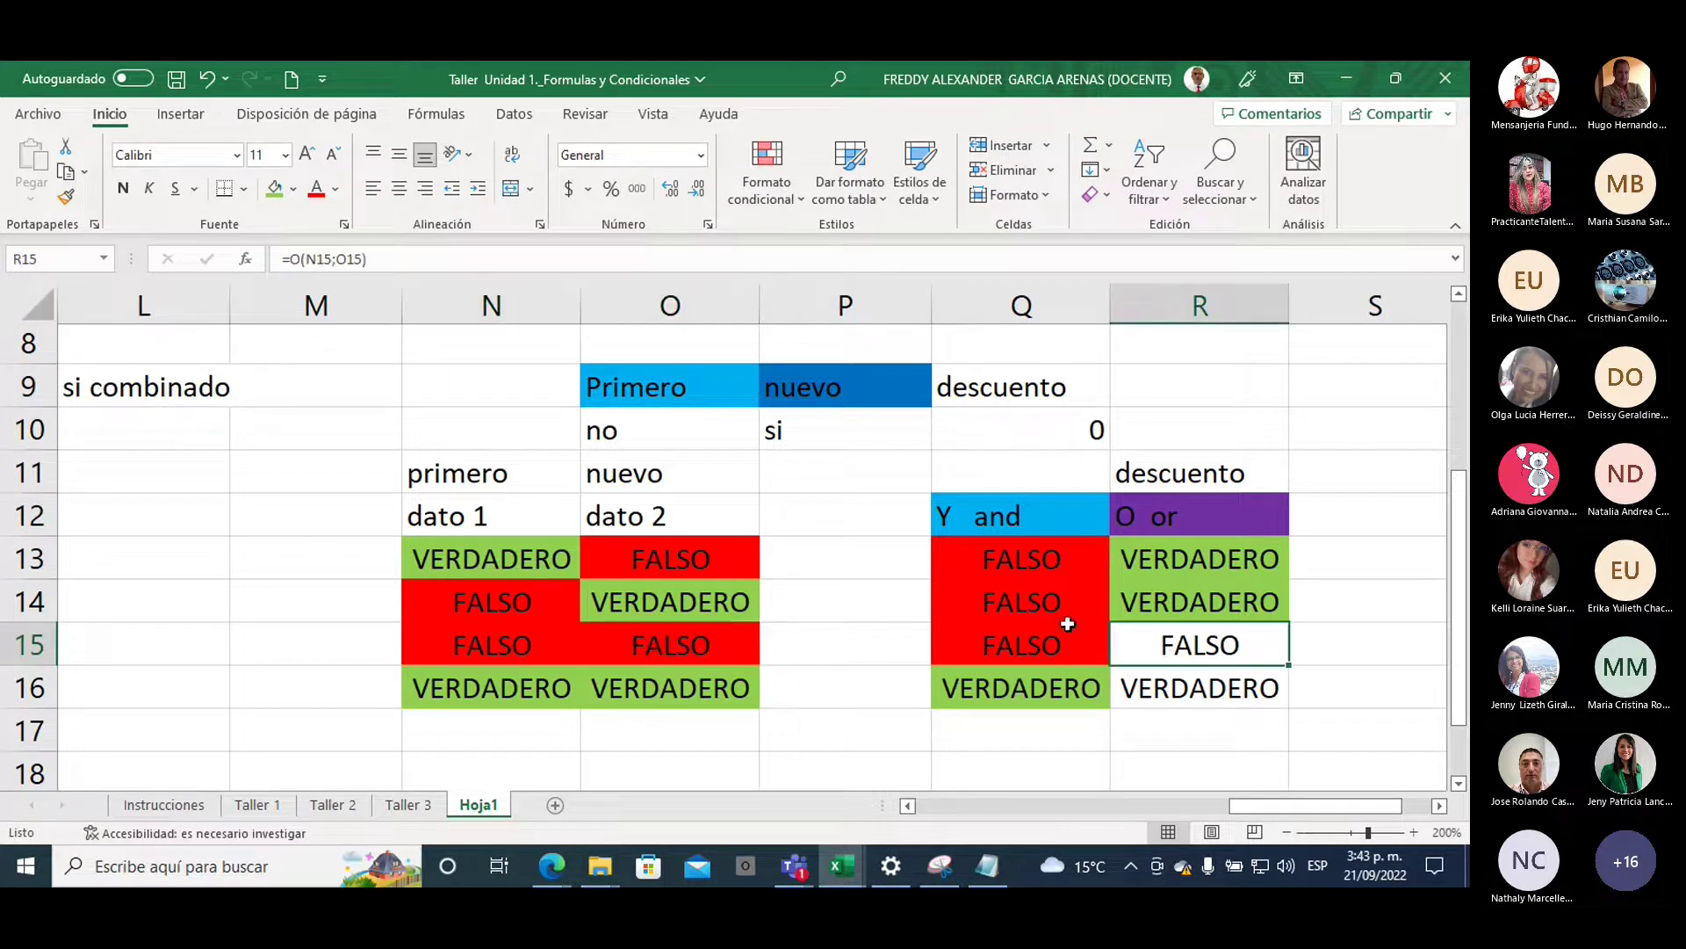
{"action": "left_click", "coordinate": [294, 188]}
{"action": "left_click", "coordinate": [291, 390]}
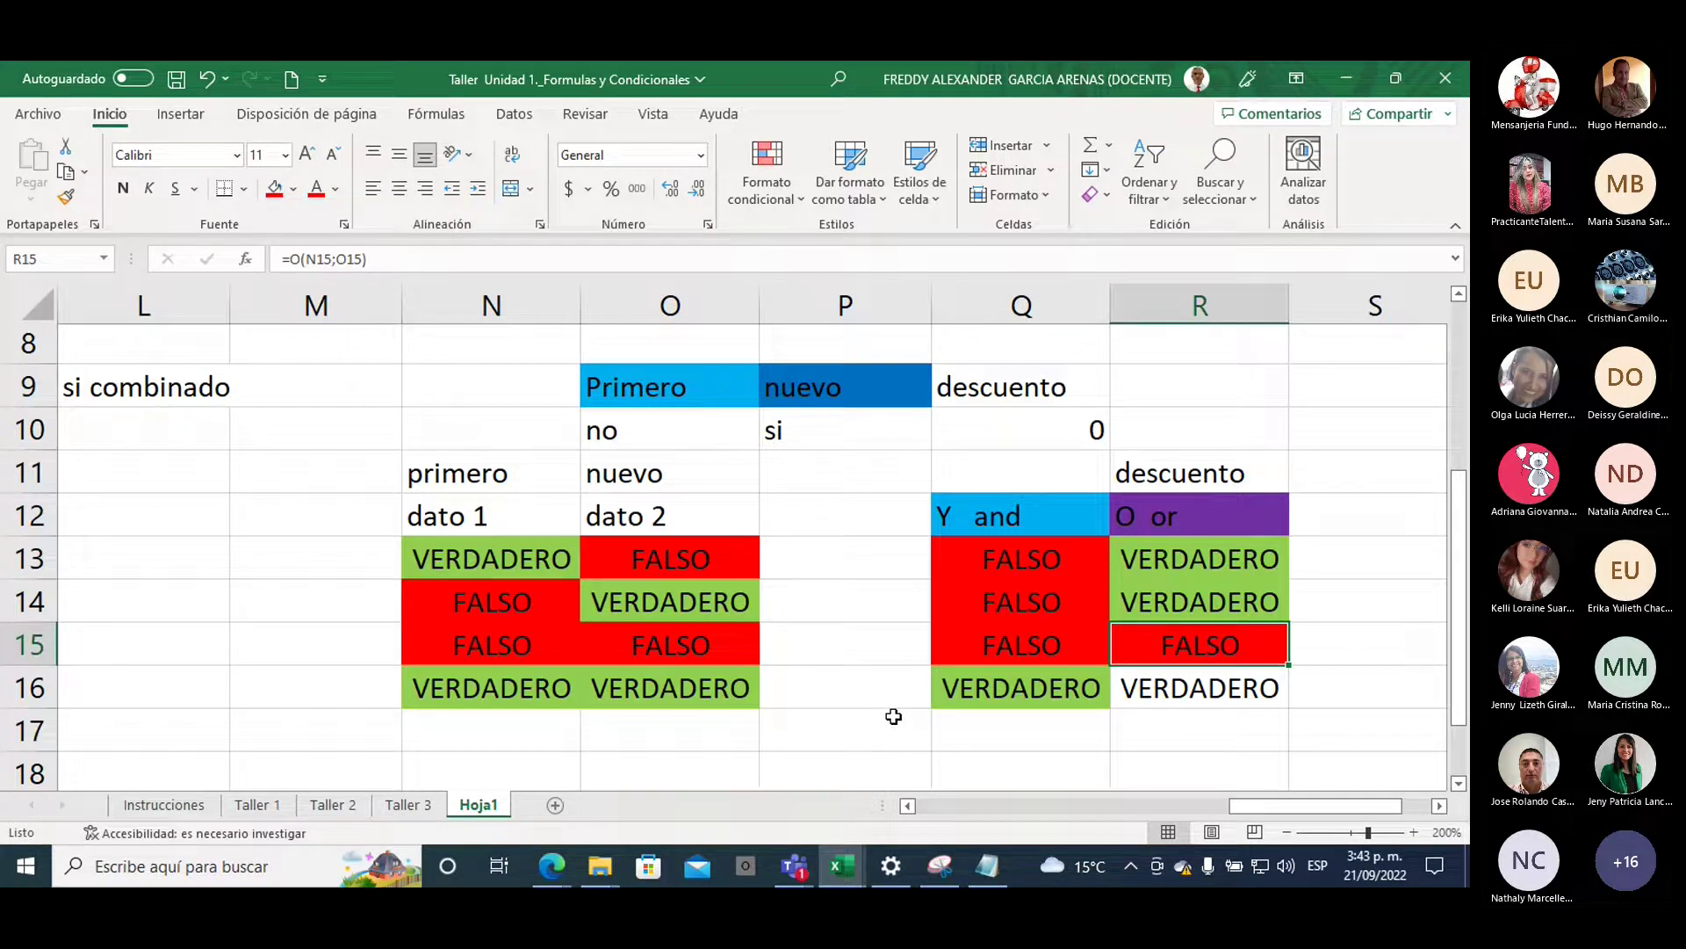
{"action": "left_click", "coordinate": [482, 691]}
{"action": "left_click", "coordinate": [669, 691]}
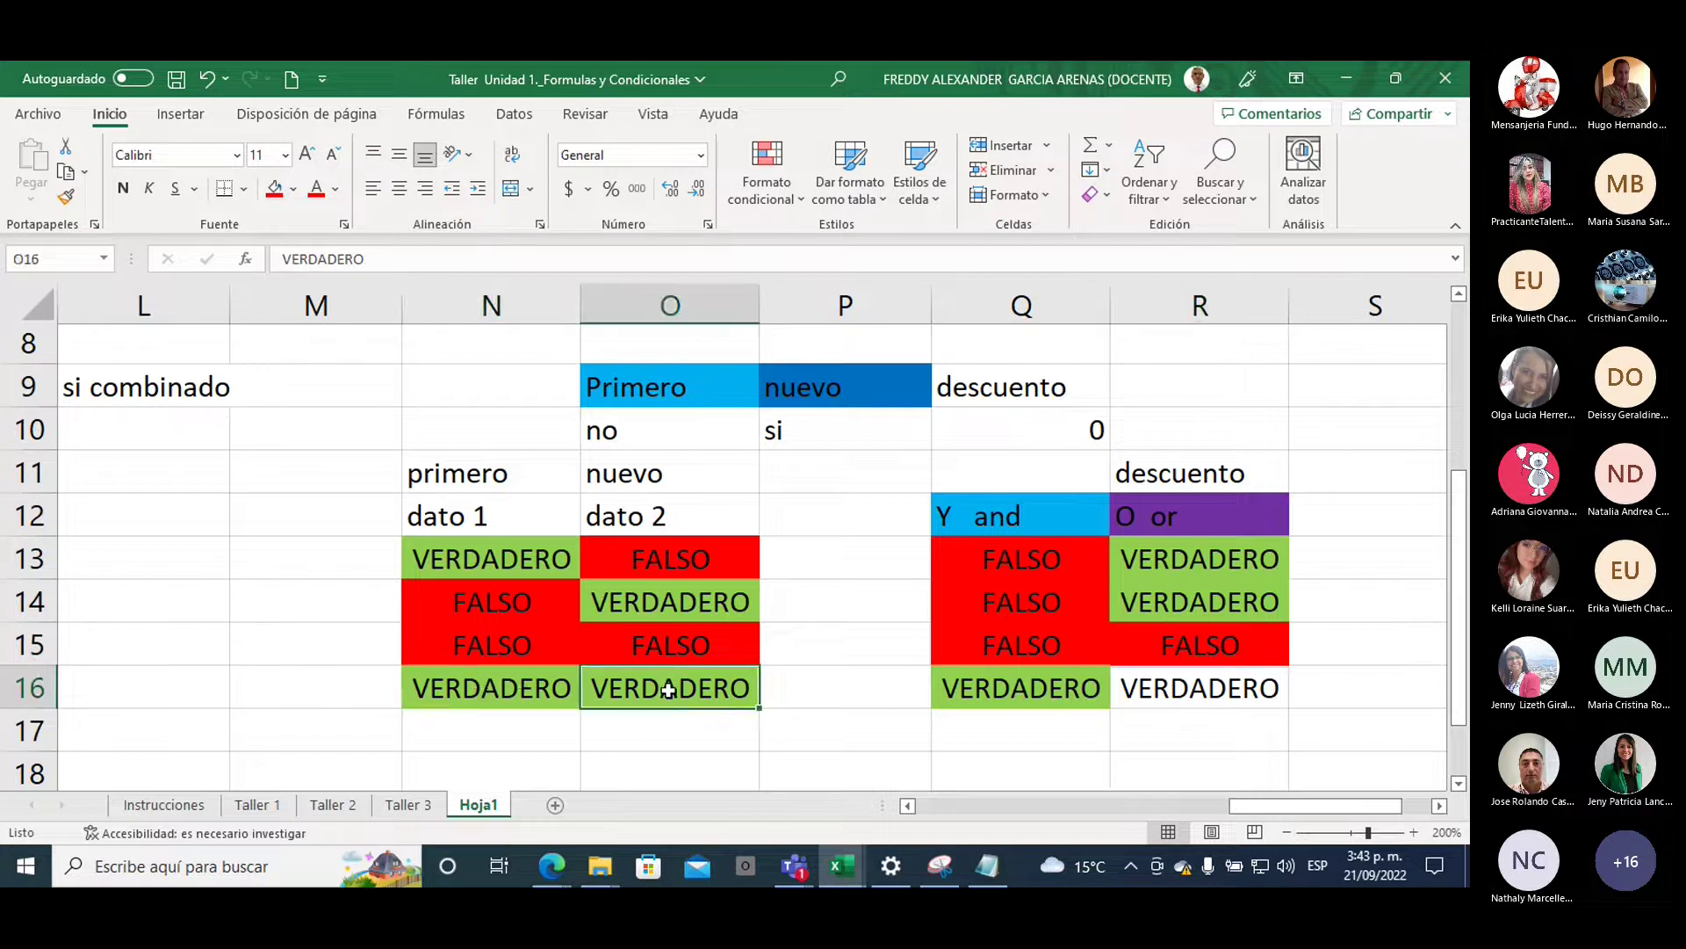
{"action": "left_click", "coordinate": [1184, 689]}
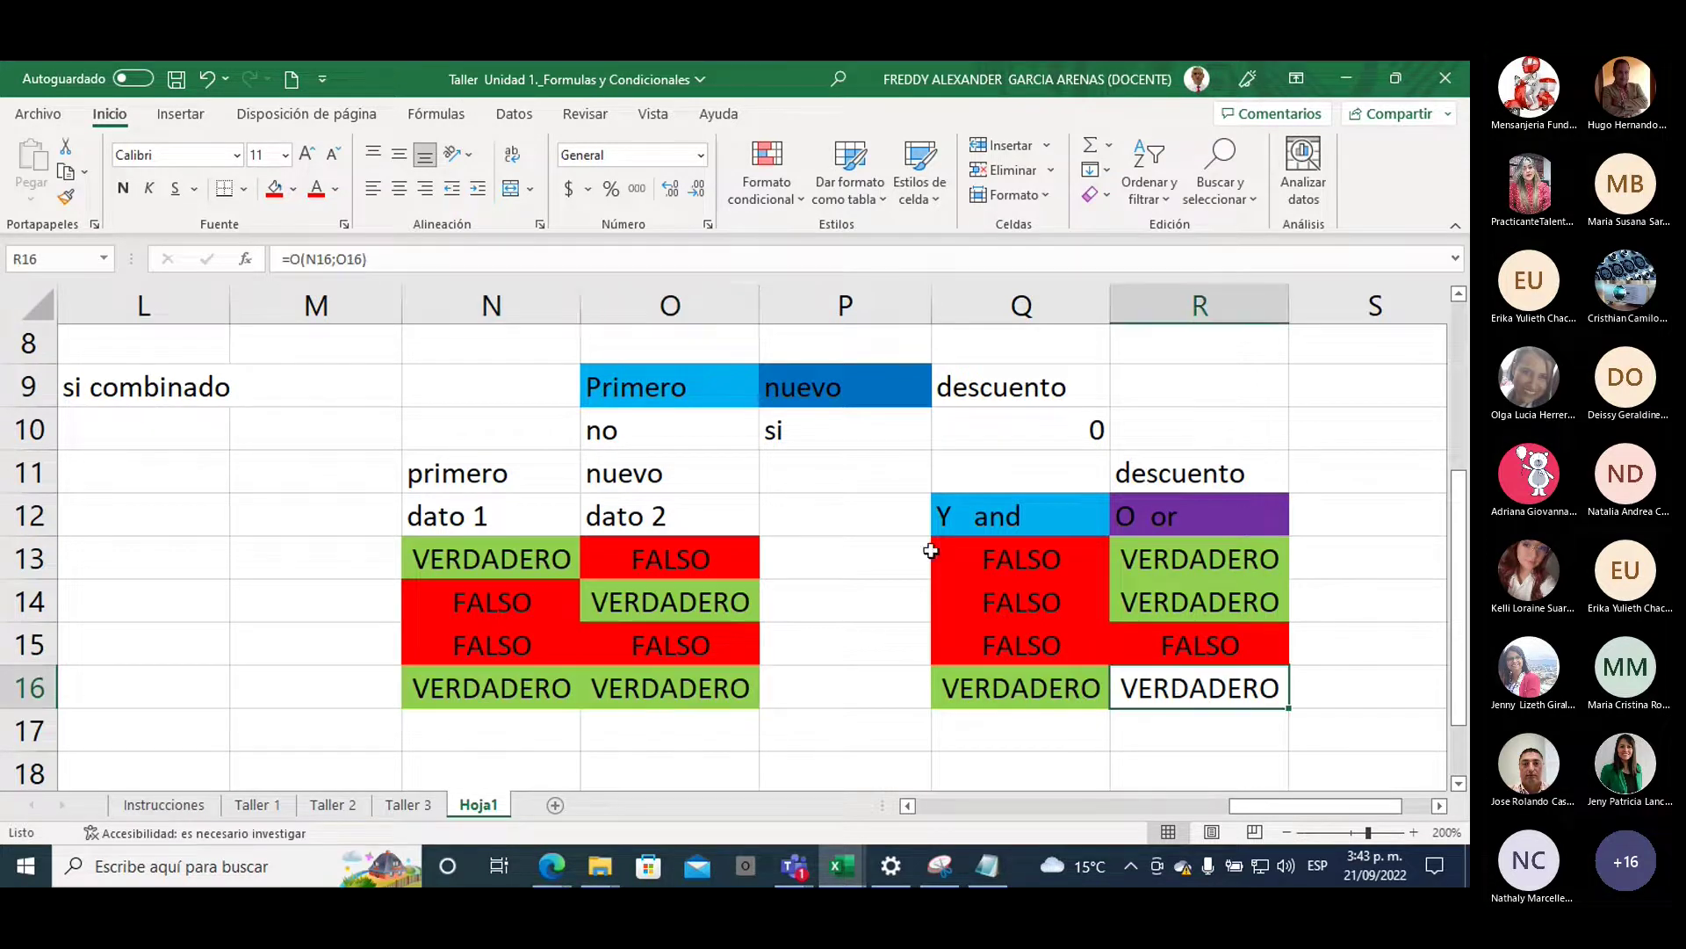
{"action": "left_click", "coordinate": [292, 202]}
{"action": "left_click", "coordinate": [346, 388]}
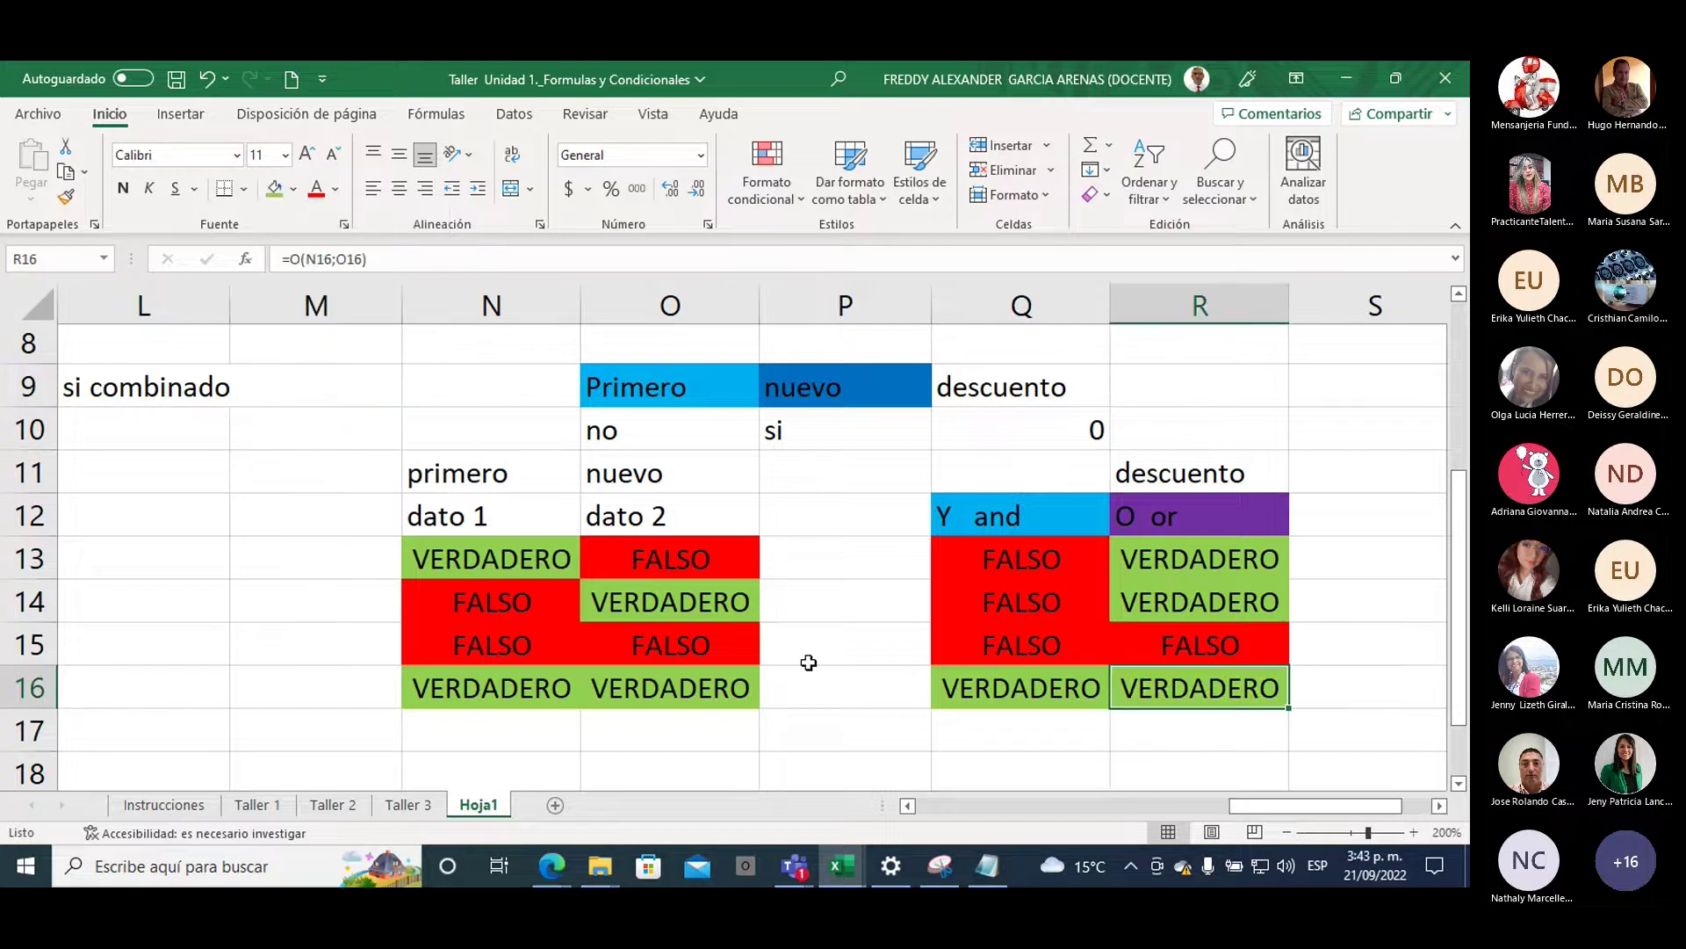
{"action": "left_click", "coordinate": [842, 722]}
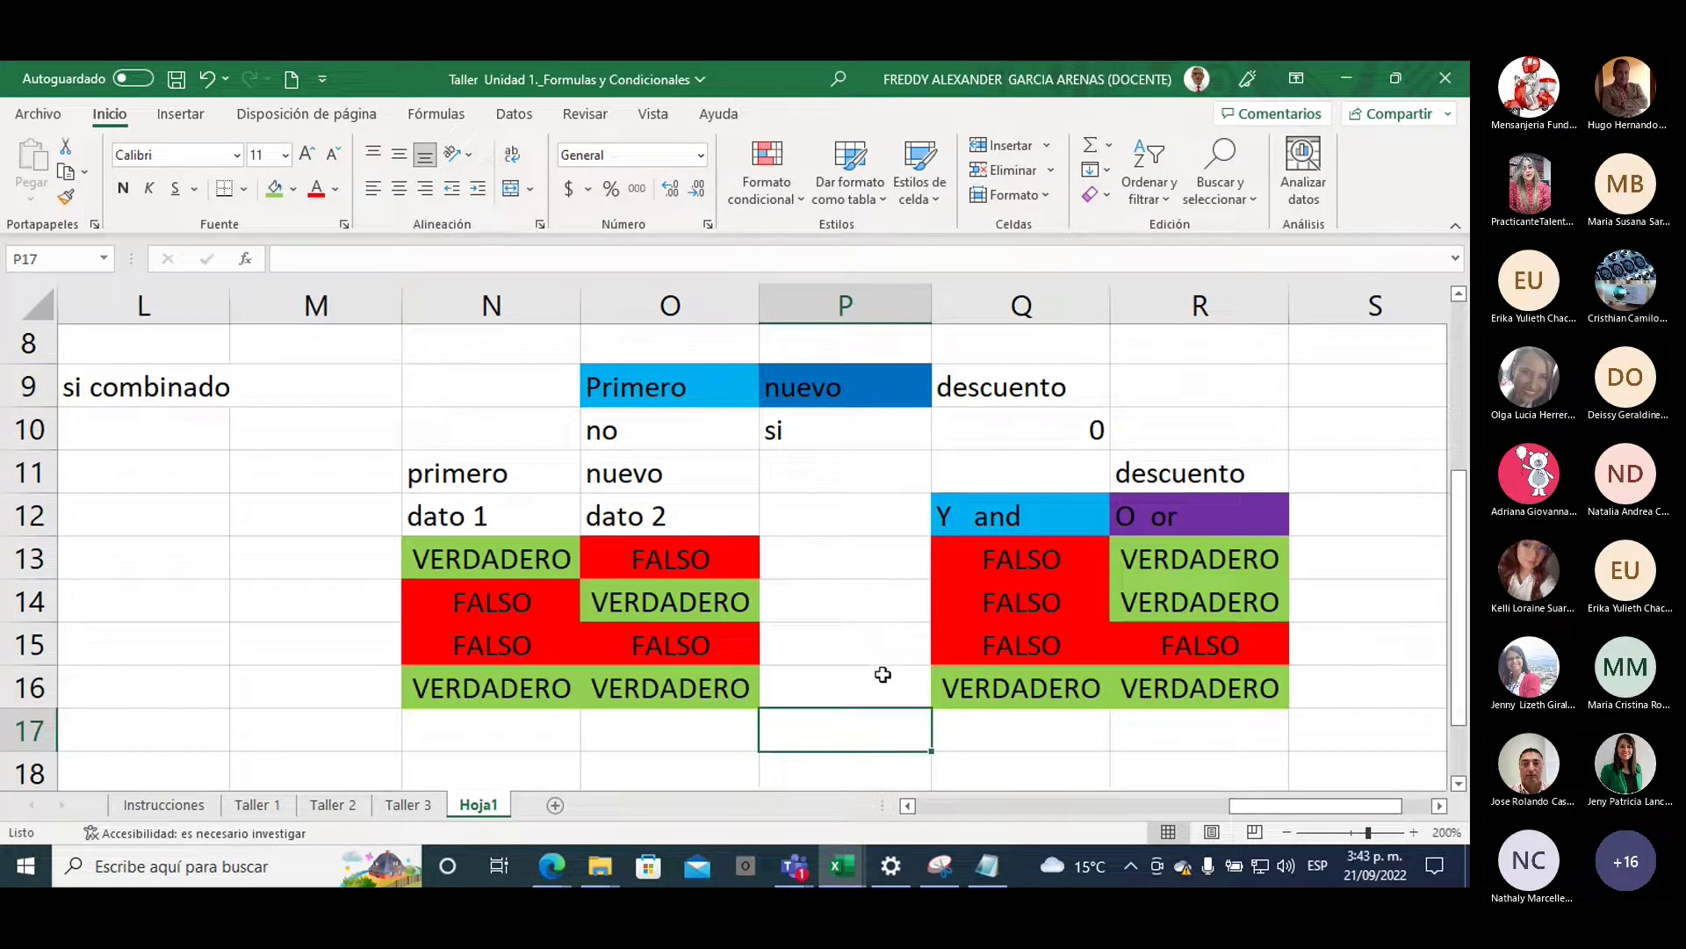
{"action": "left_click", "coordinate": [1171, 517]}
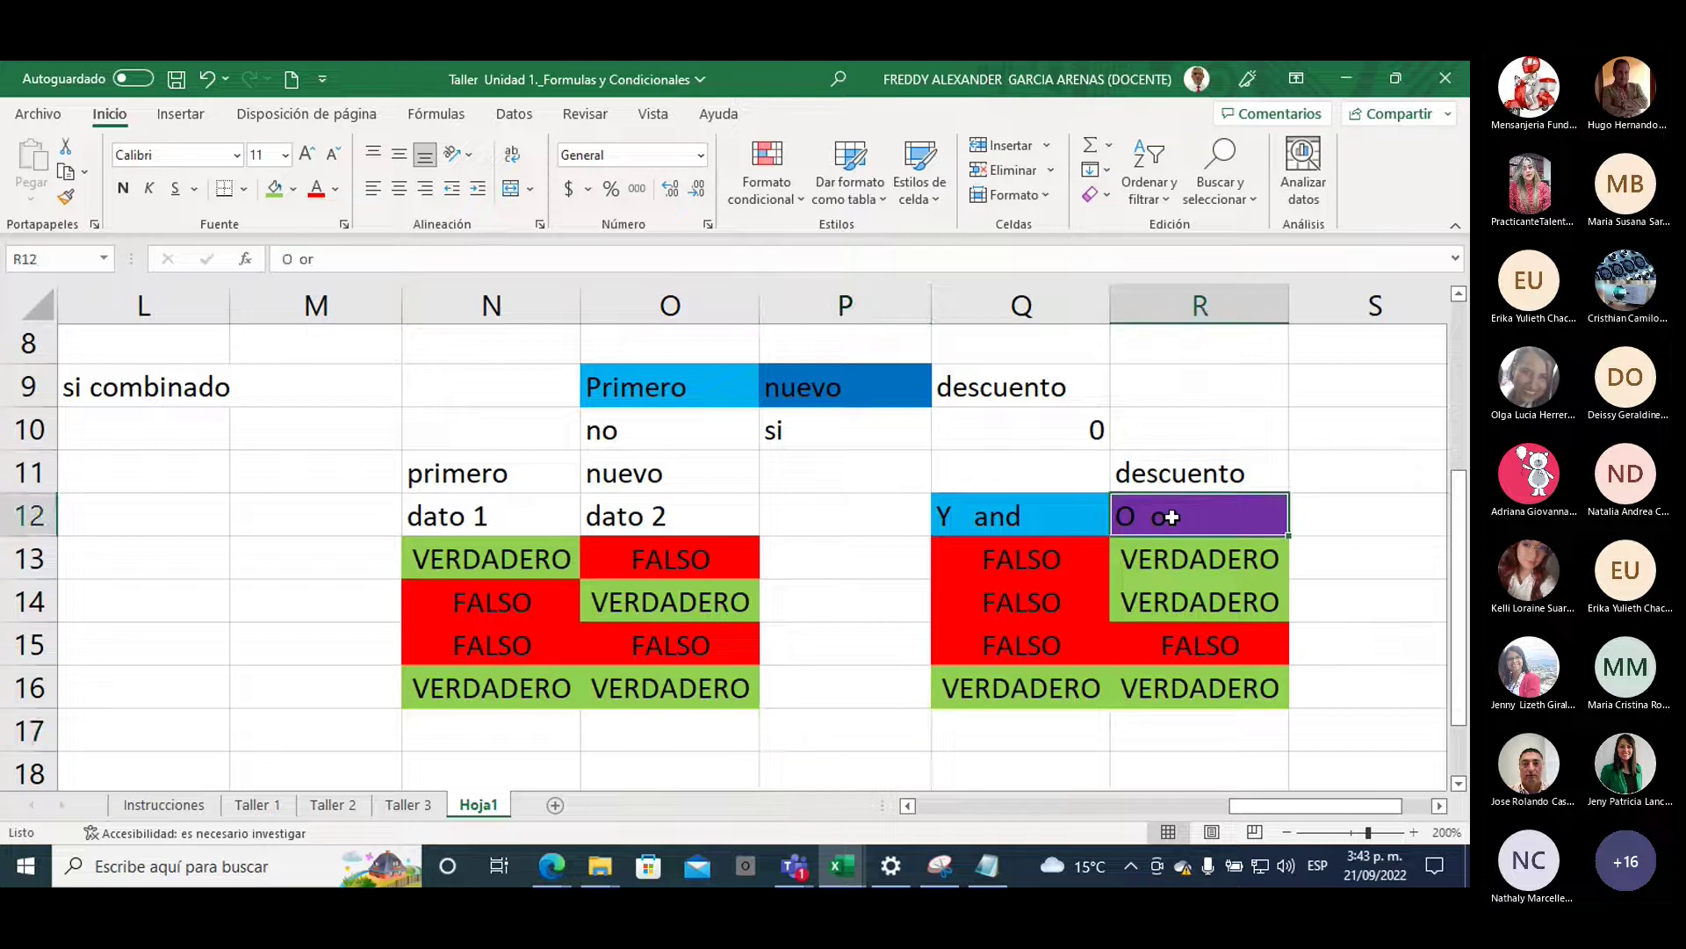
{"action": "left_click_drag", "start_coordinate": [1170, 518], "coordinate": [1173, 685]}
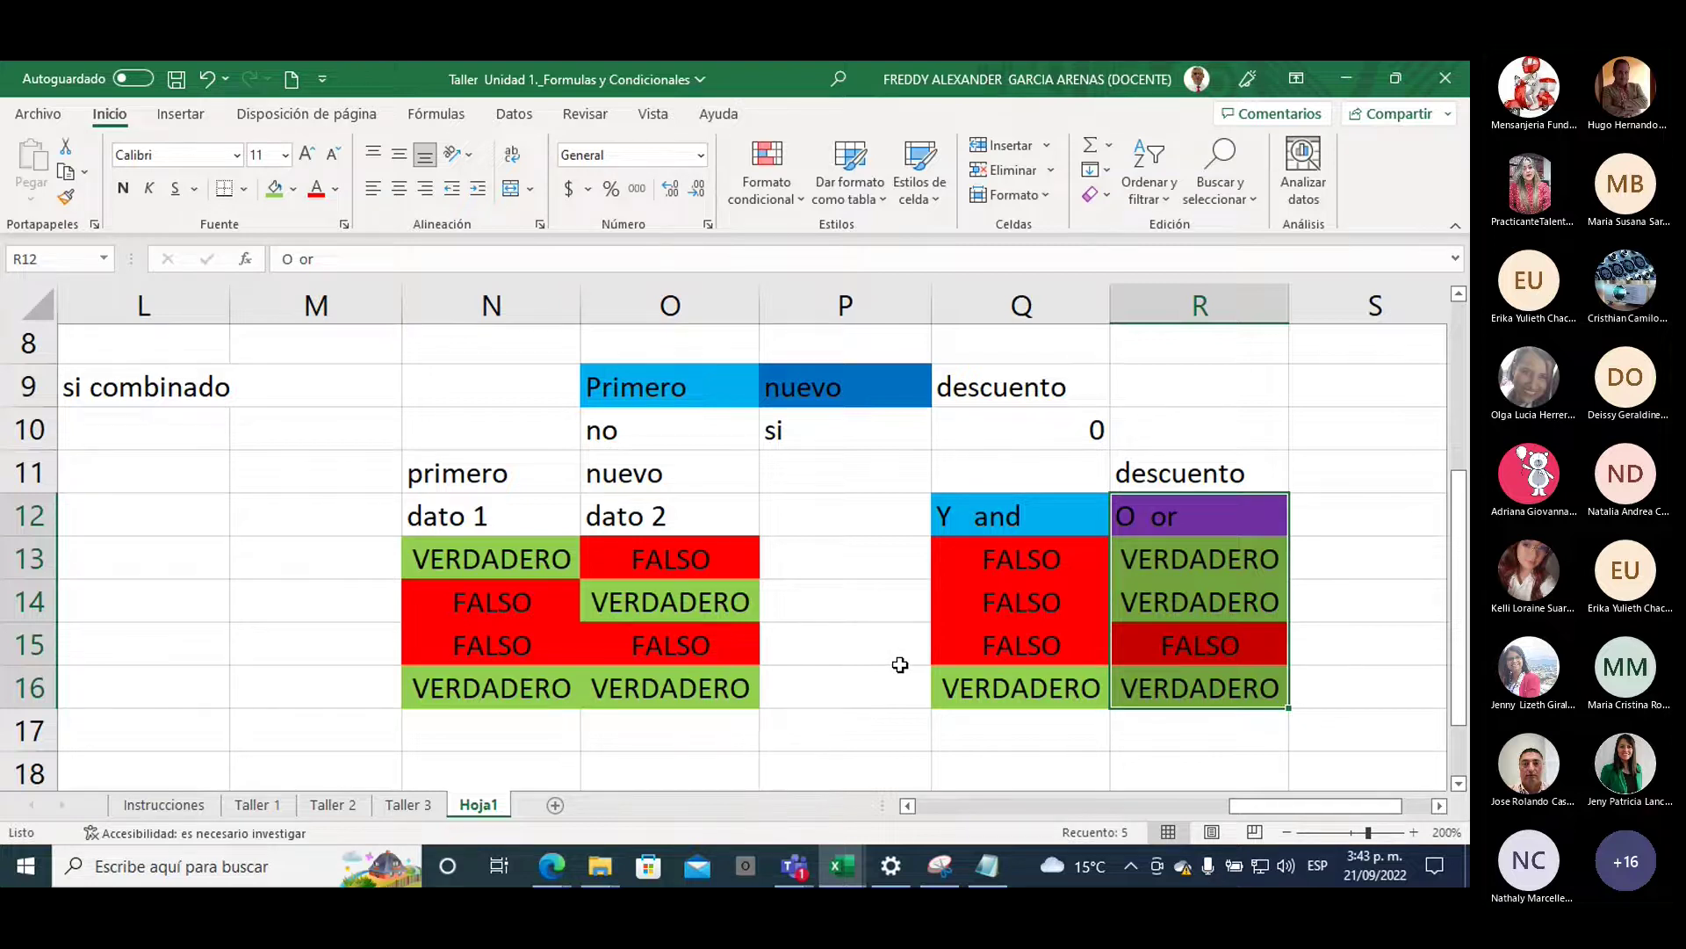
{"action": "left_click", "coordinate": [500, 562]}
{"action": "left_click", "coordinate": [631, 612]}
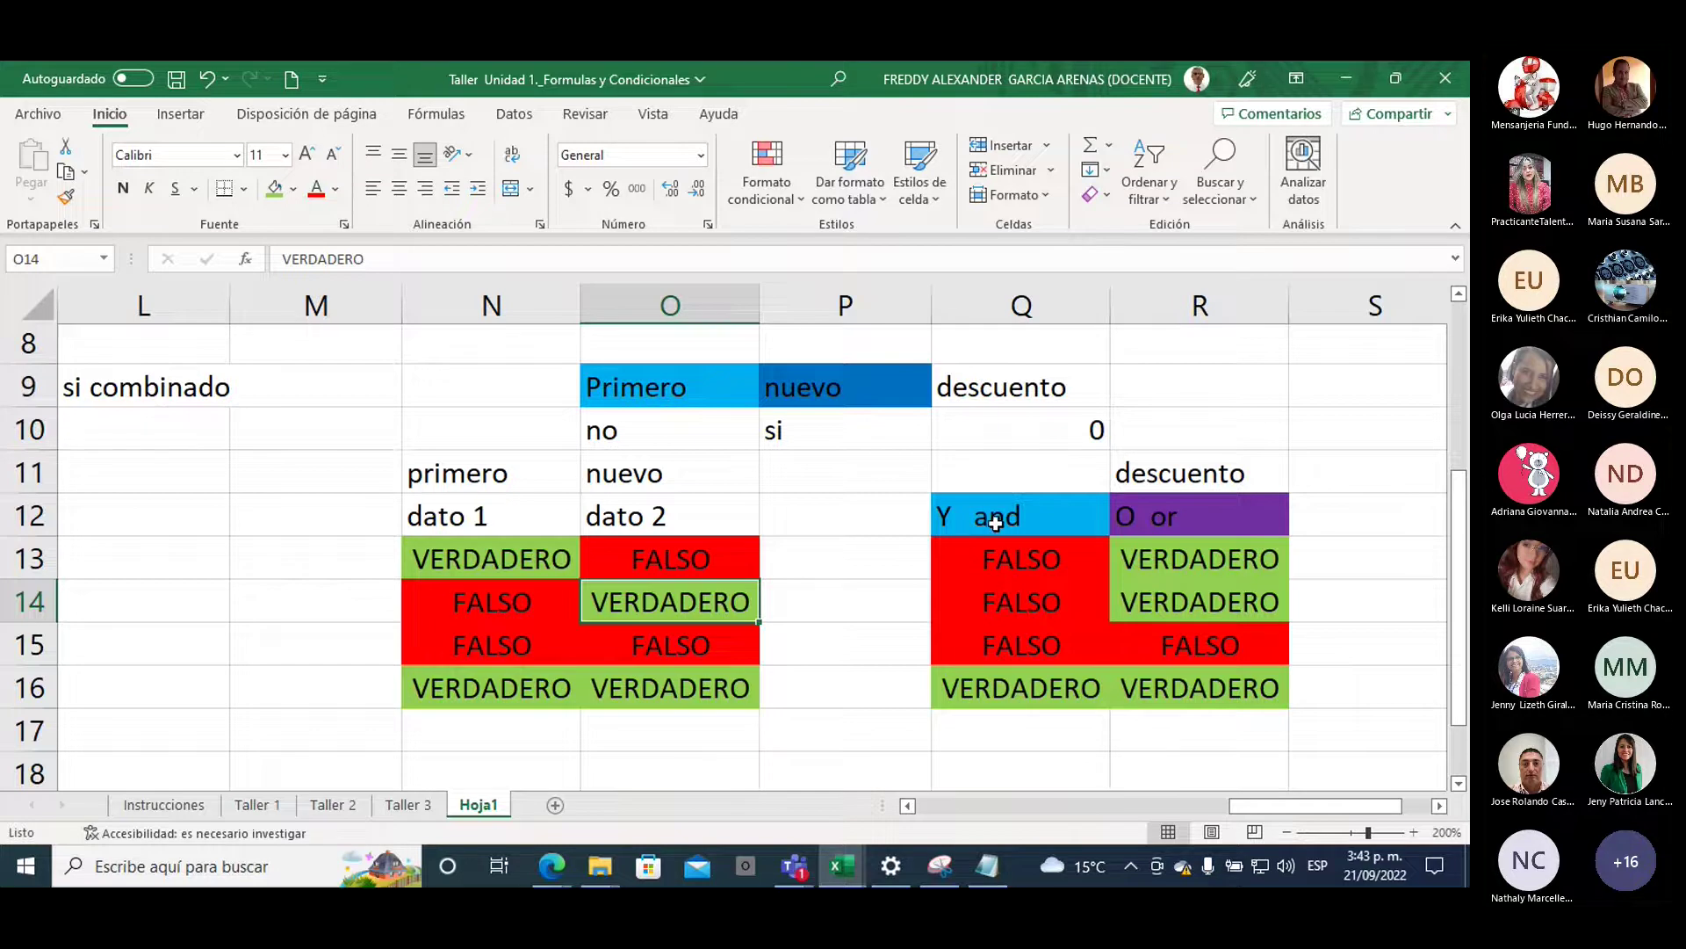
Insert two blank rows above row 11, shifting the truth table down to rows 13–18
{"action": "left_click", "coordinate": [19, 474]}
{"action": "right_click", "coordinate": [19, 475]}
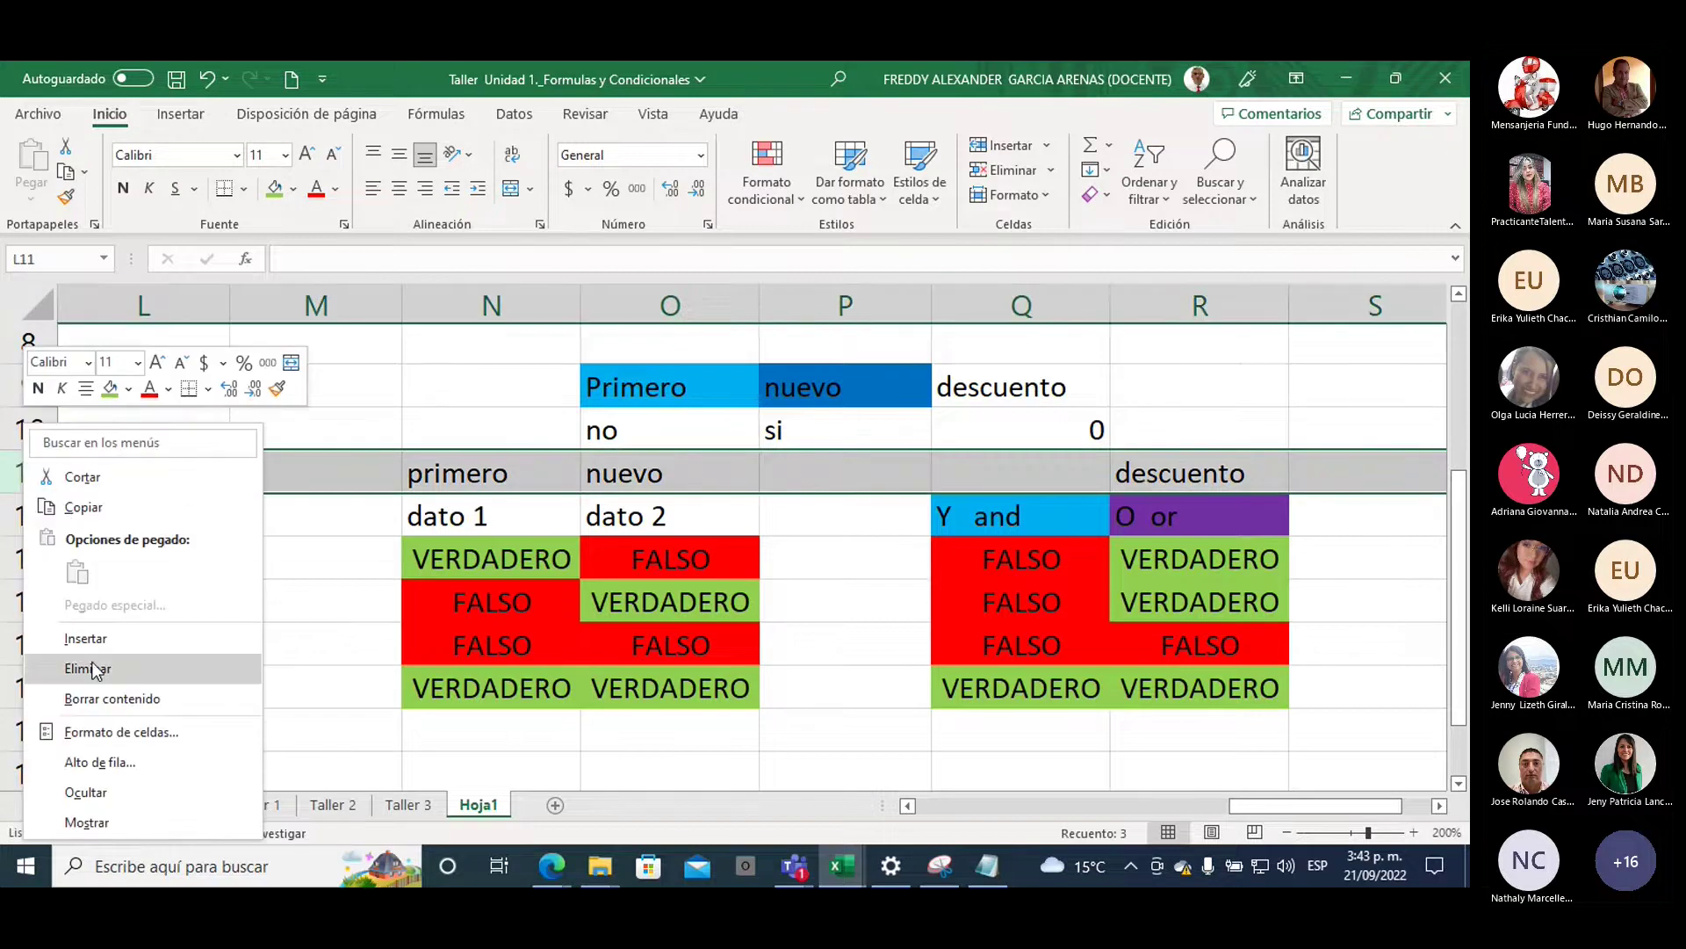
{"action": "left_click", "coordinate": [85, 639]}
{"action": "right_click", "coordinate": [27, 475]}
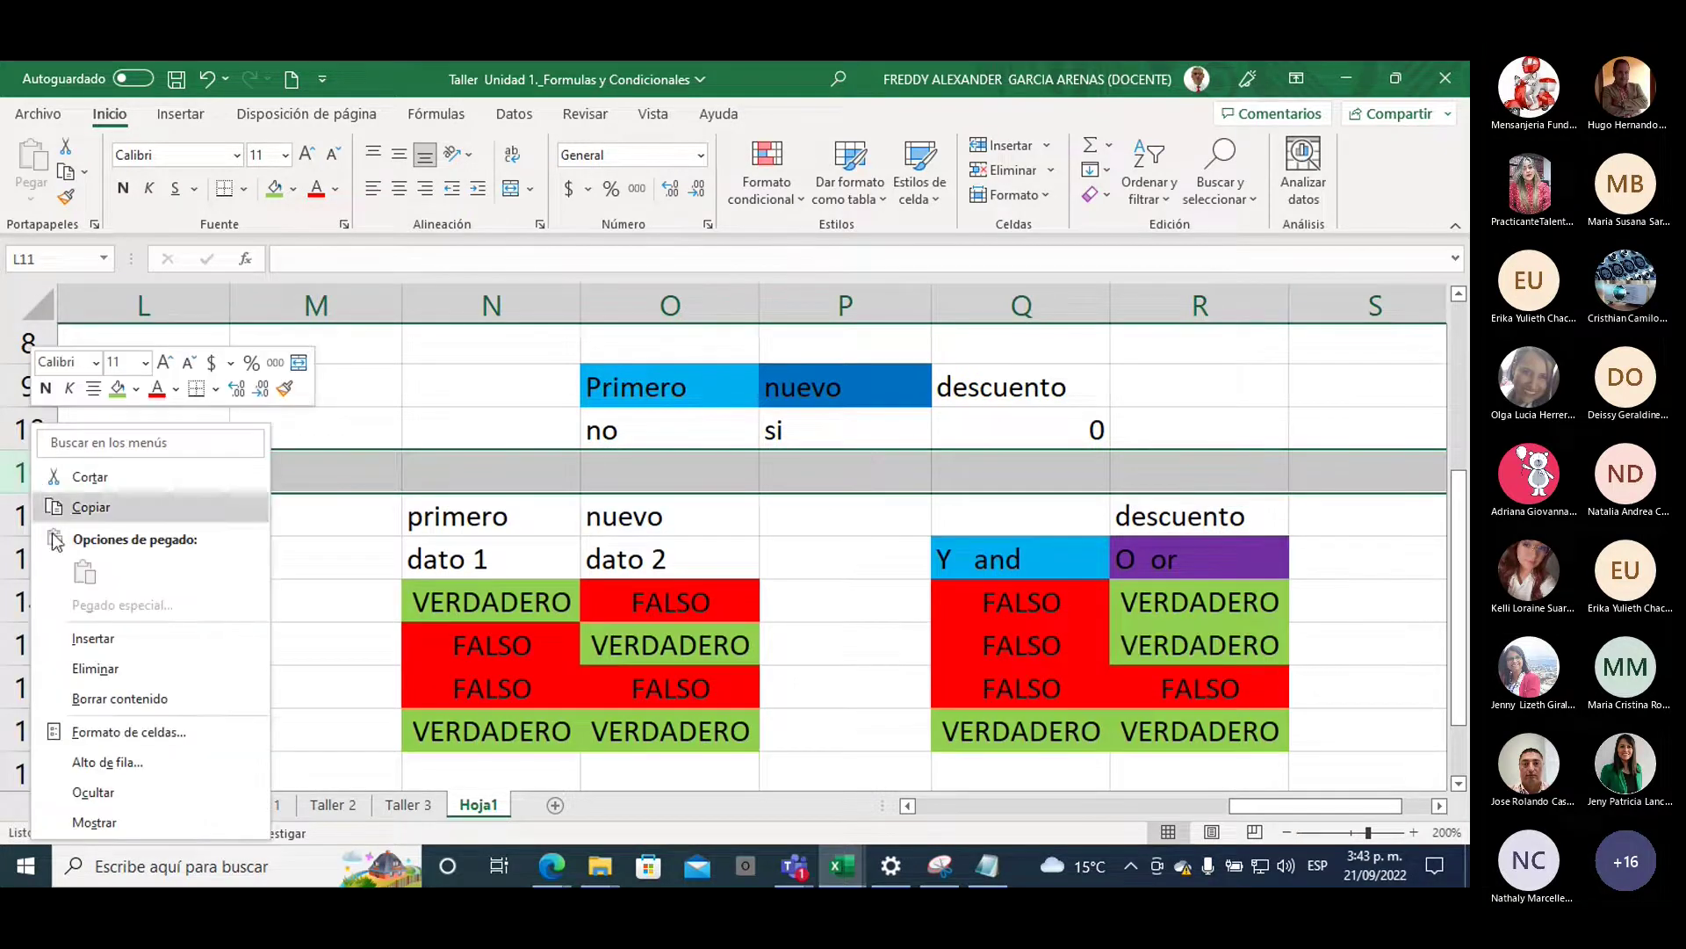
{"action": "left_click", "coordinate": [88, 638]}
{"action": "left_click", "coordinate": [826, 542]}
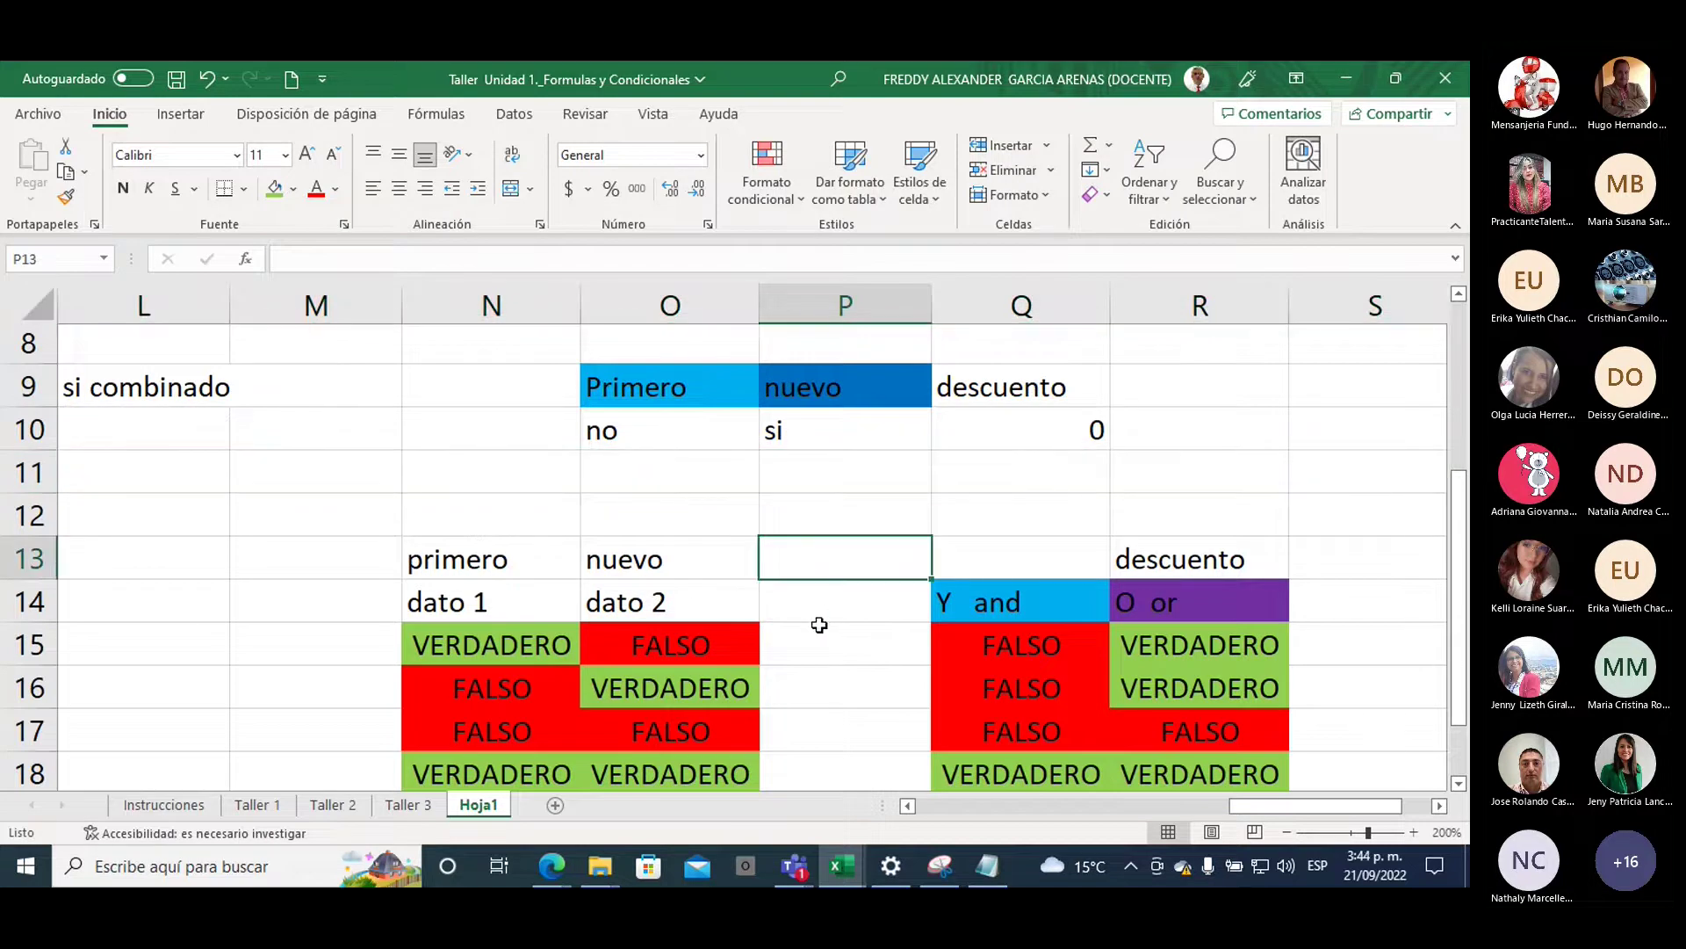
Fill the descuento heading Q9 green and delete the old SI formula from Q10
{"action": "left_click", "coordinate": [1015, 391]}
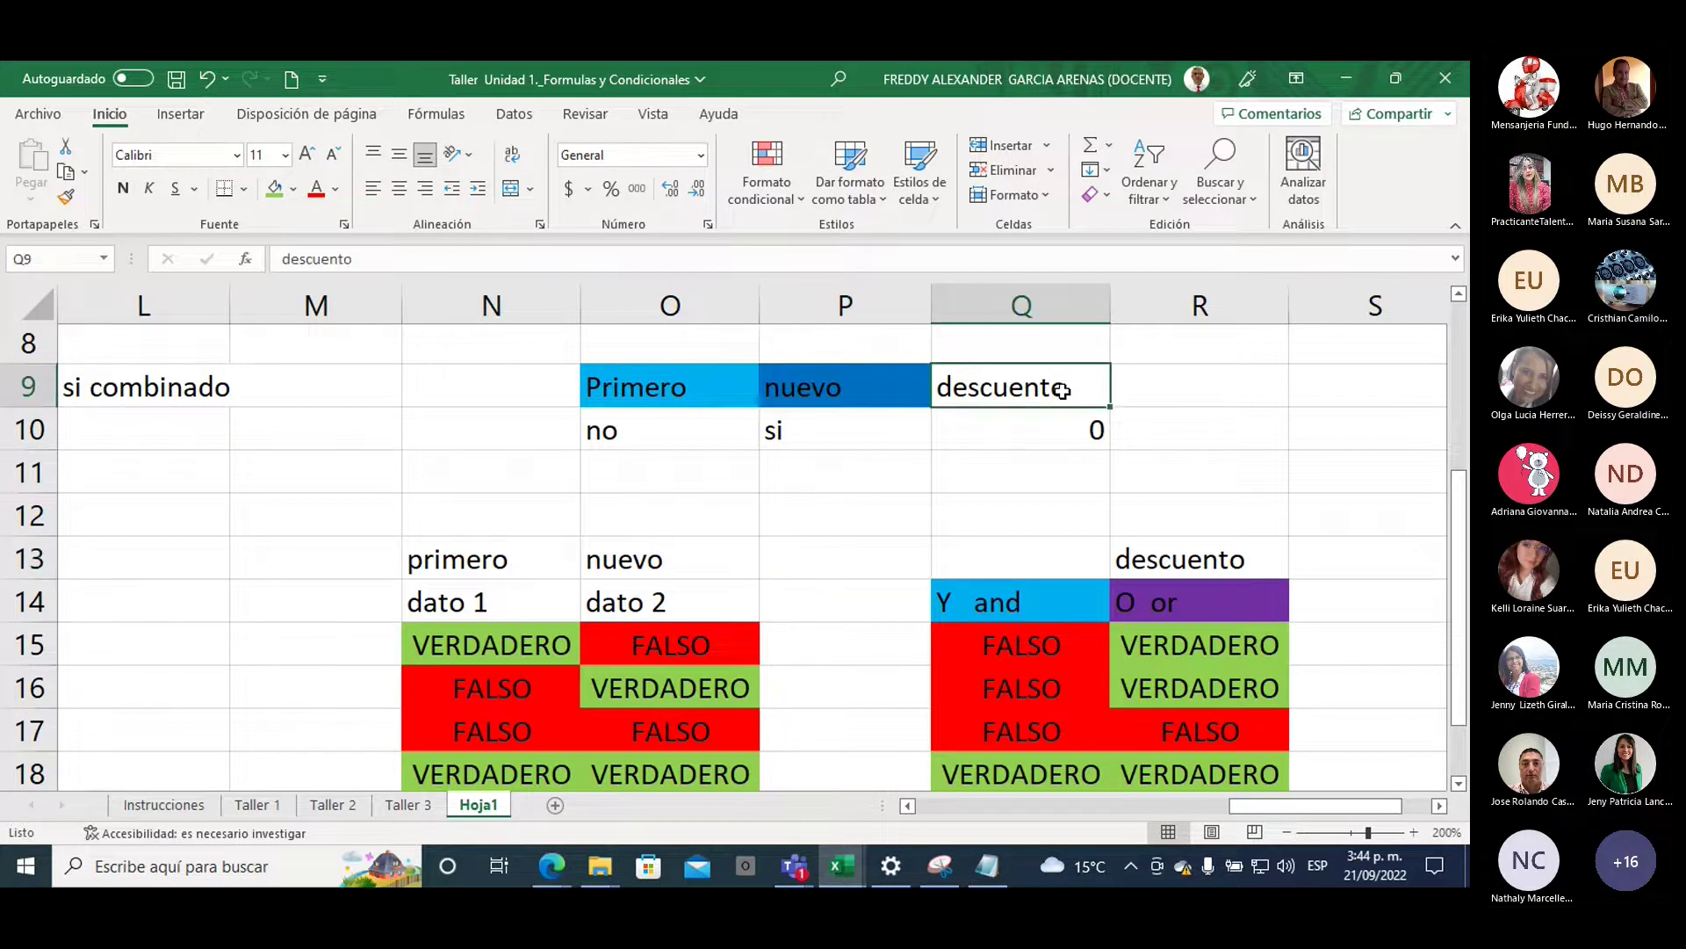
{"action": "left_click", "coordinate": [274, 187]}
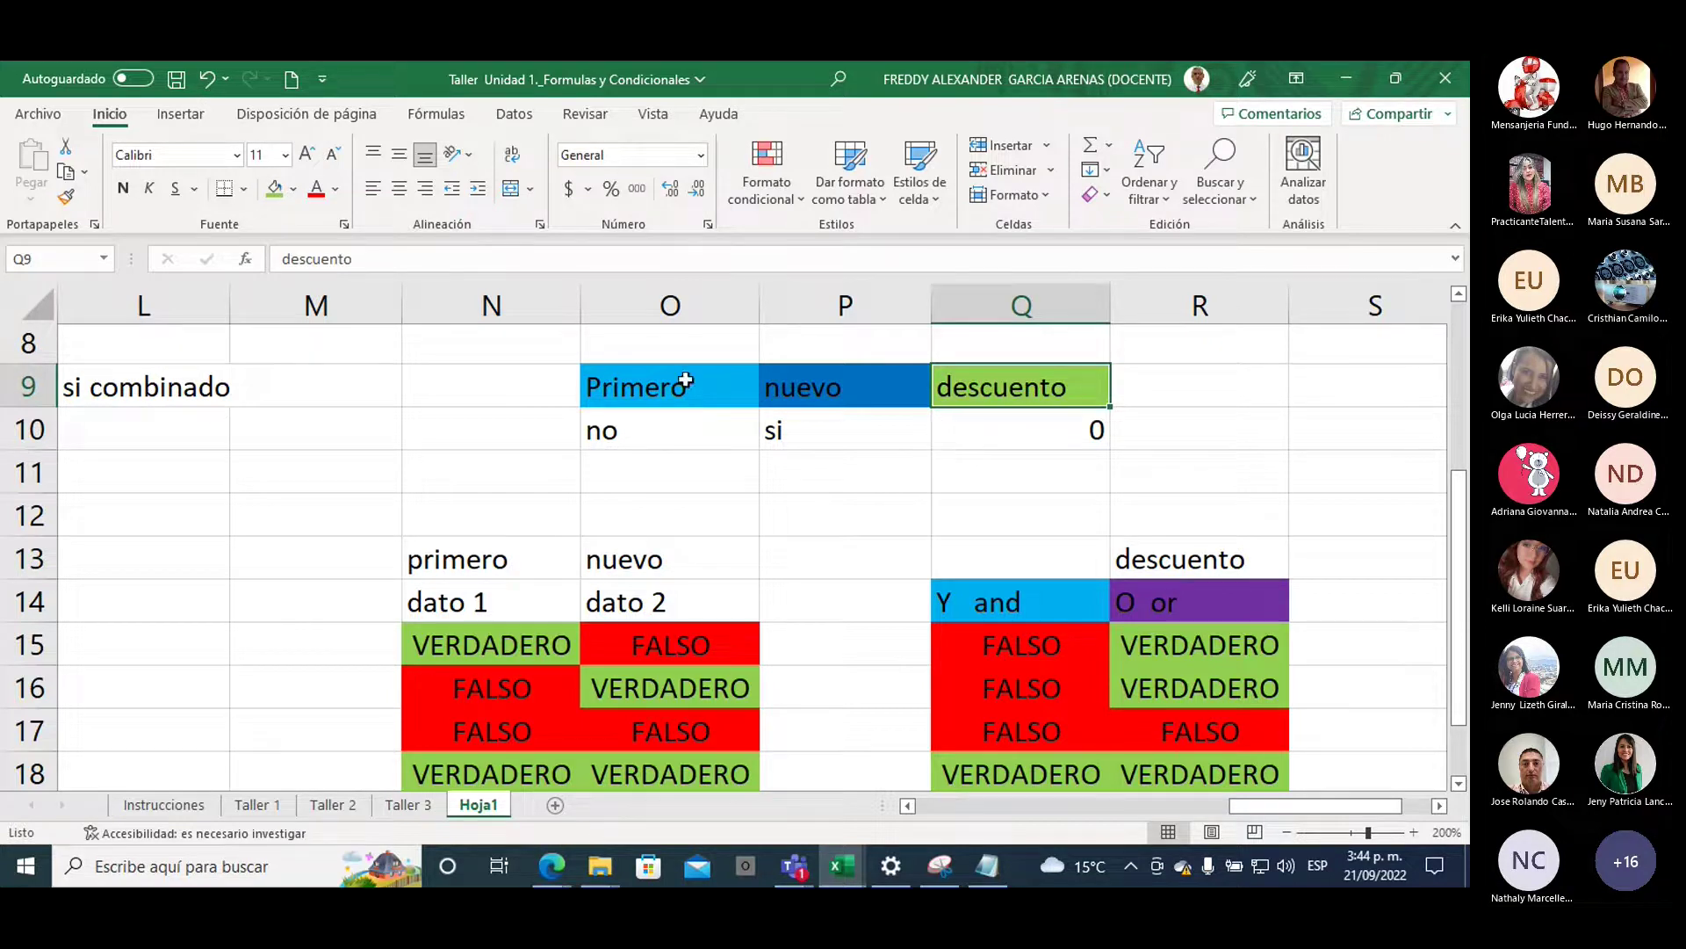
{"action": "left_click", "coordinate": [653, 431]}
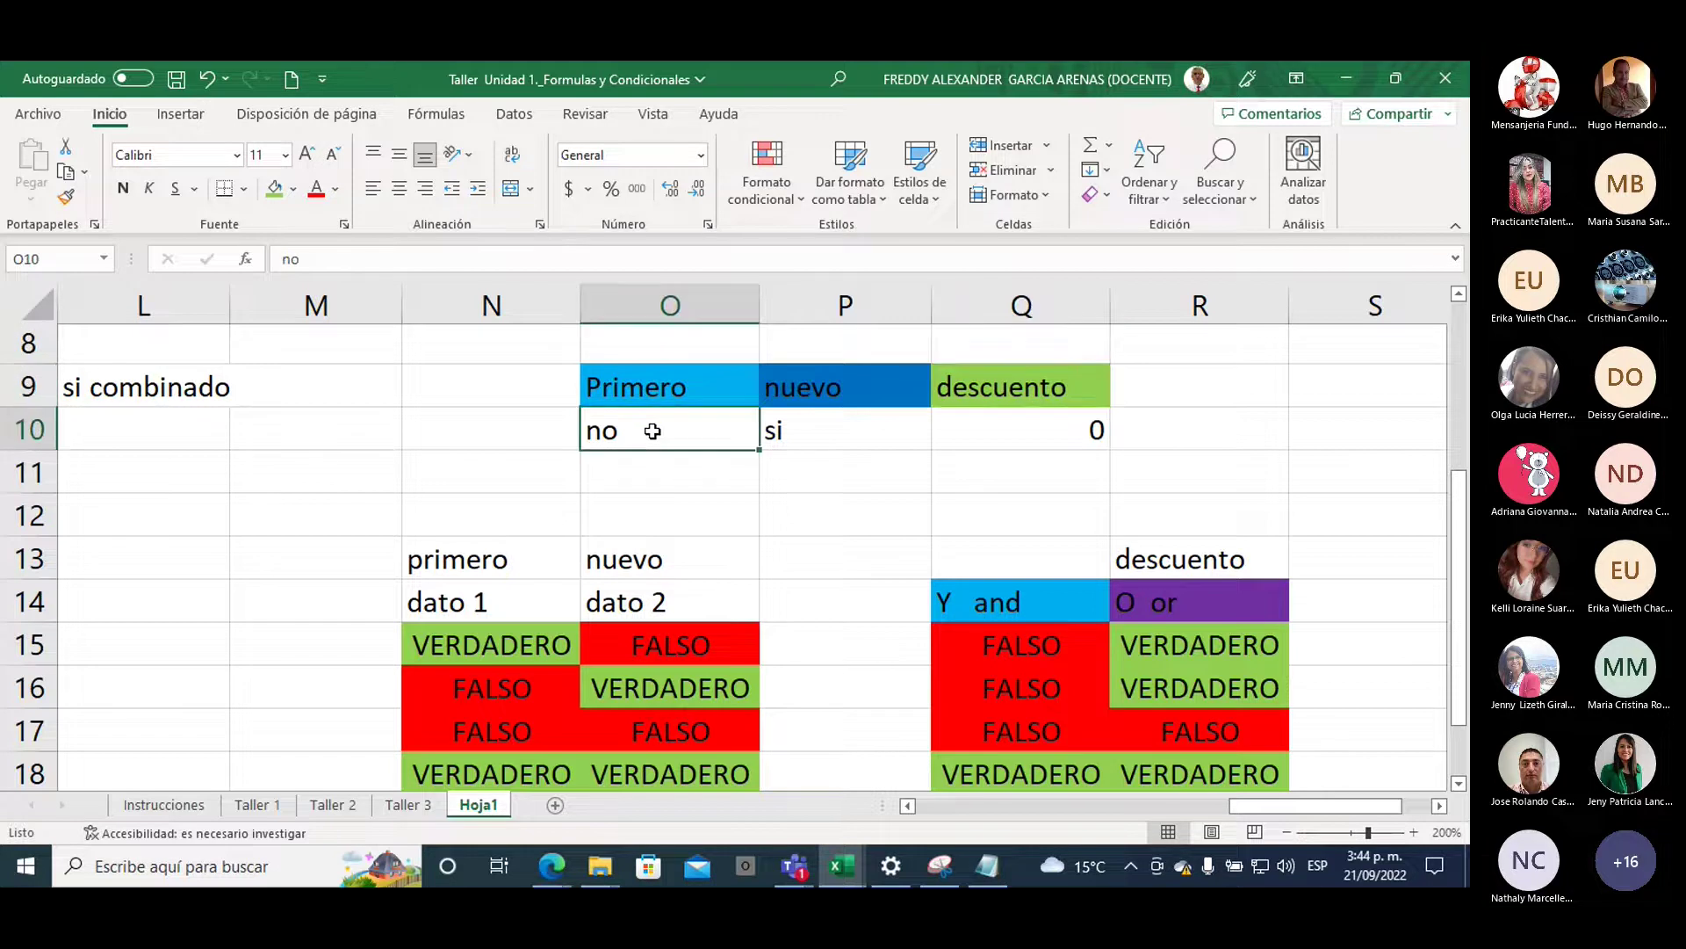
{"action": "left_click", "coordinate": [795, 388]}
{"action": "left_click", "coordinate": [802, 428]}
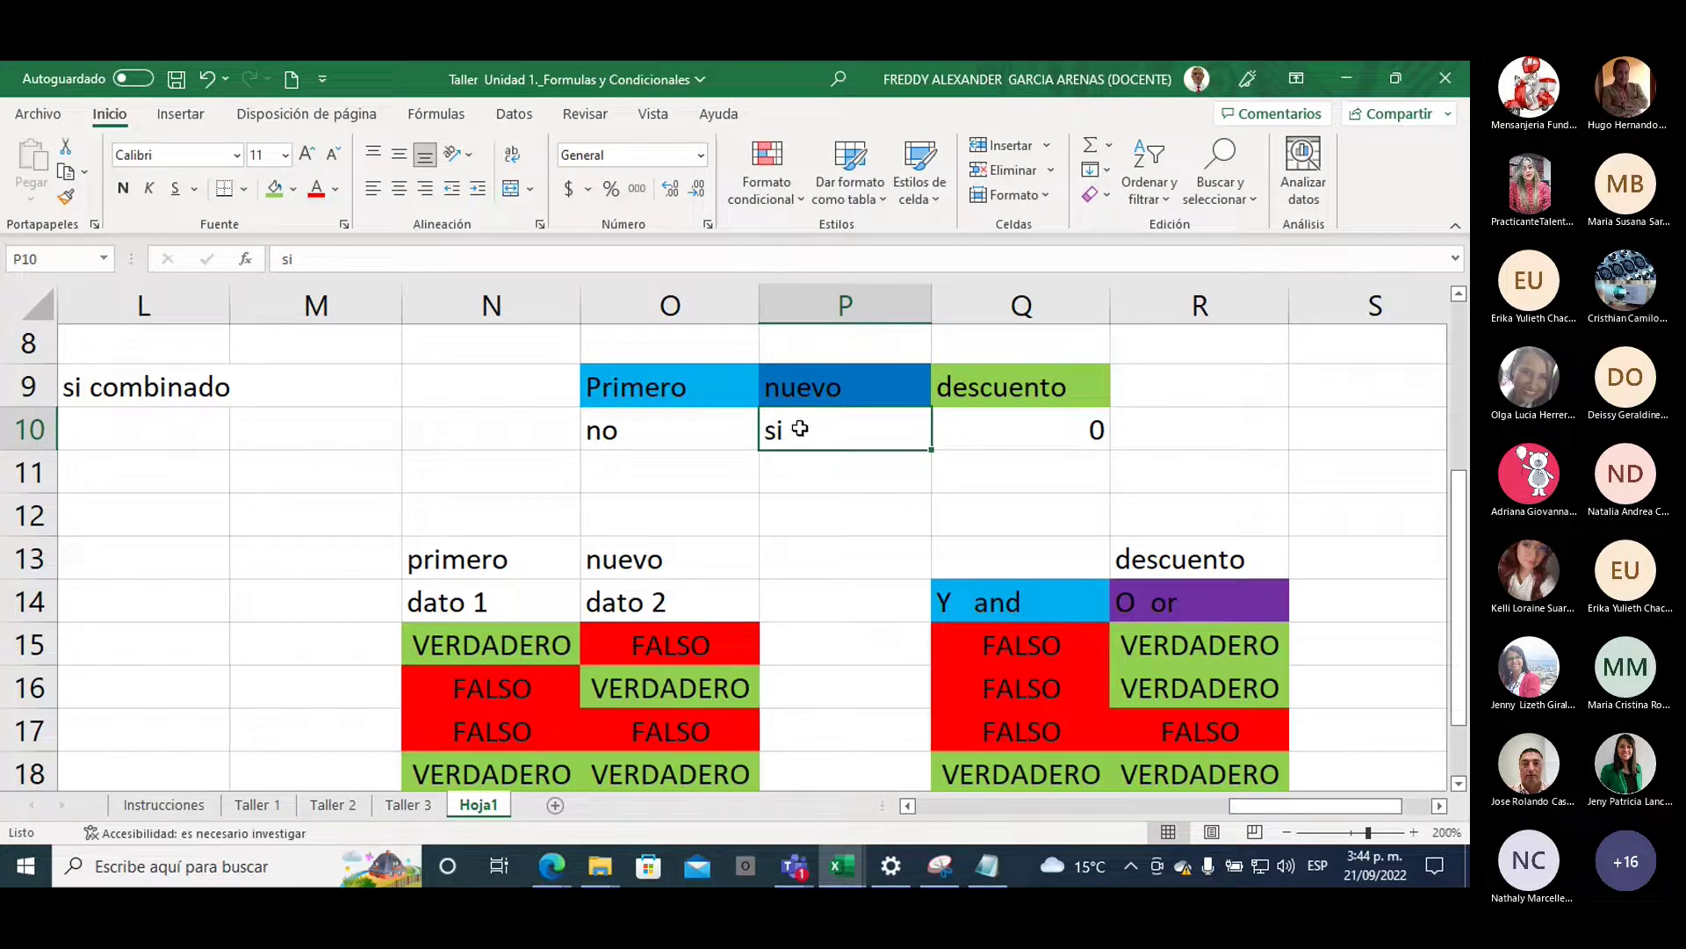
{"action": "left_click", "coordinate": [982, 437]}
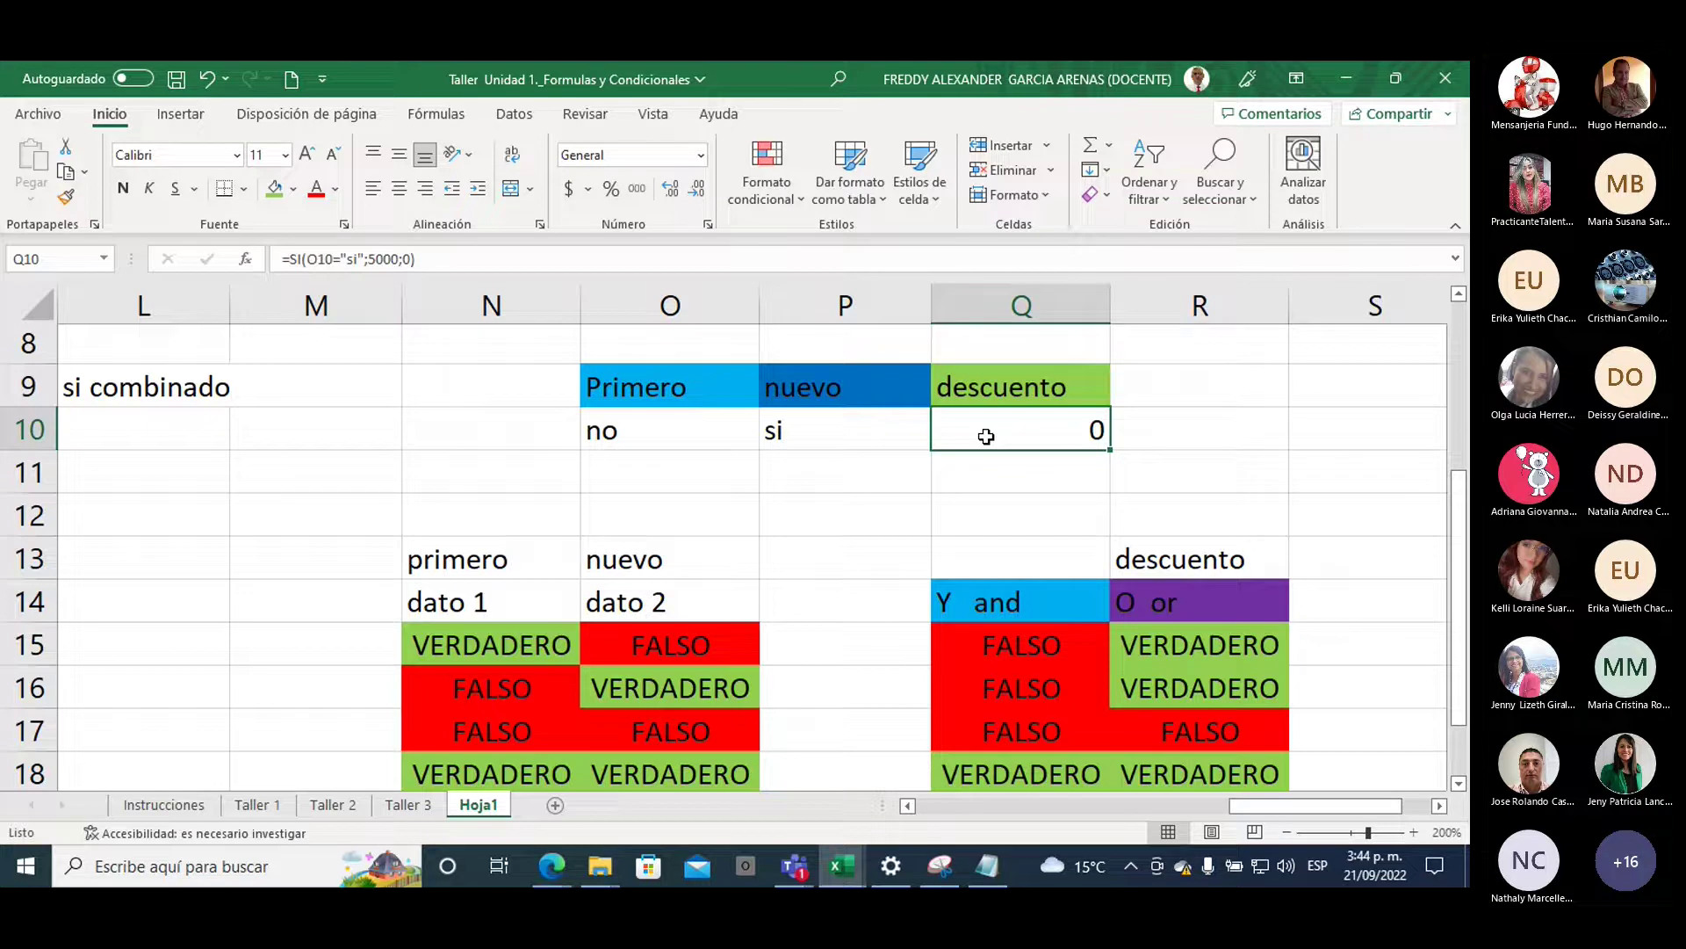
{"action": "key", "text": "Delete"}
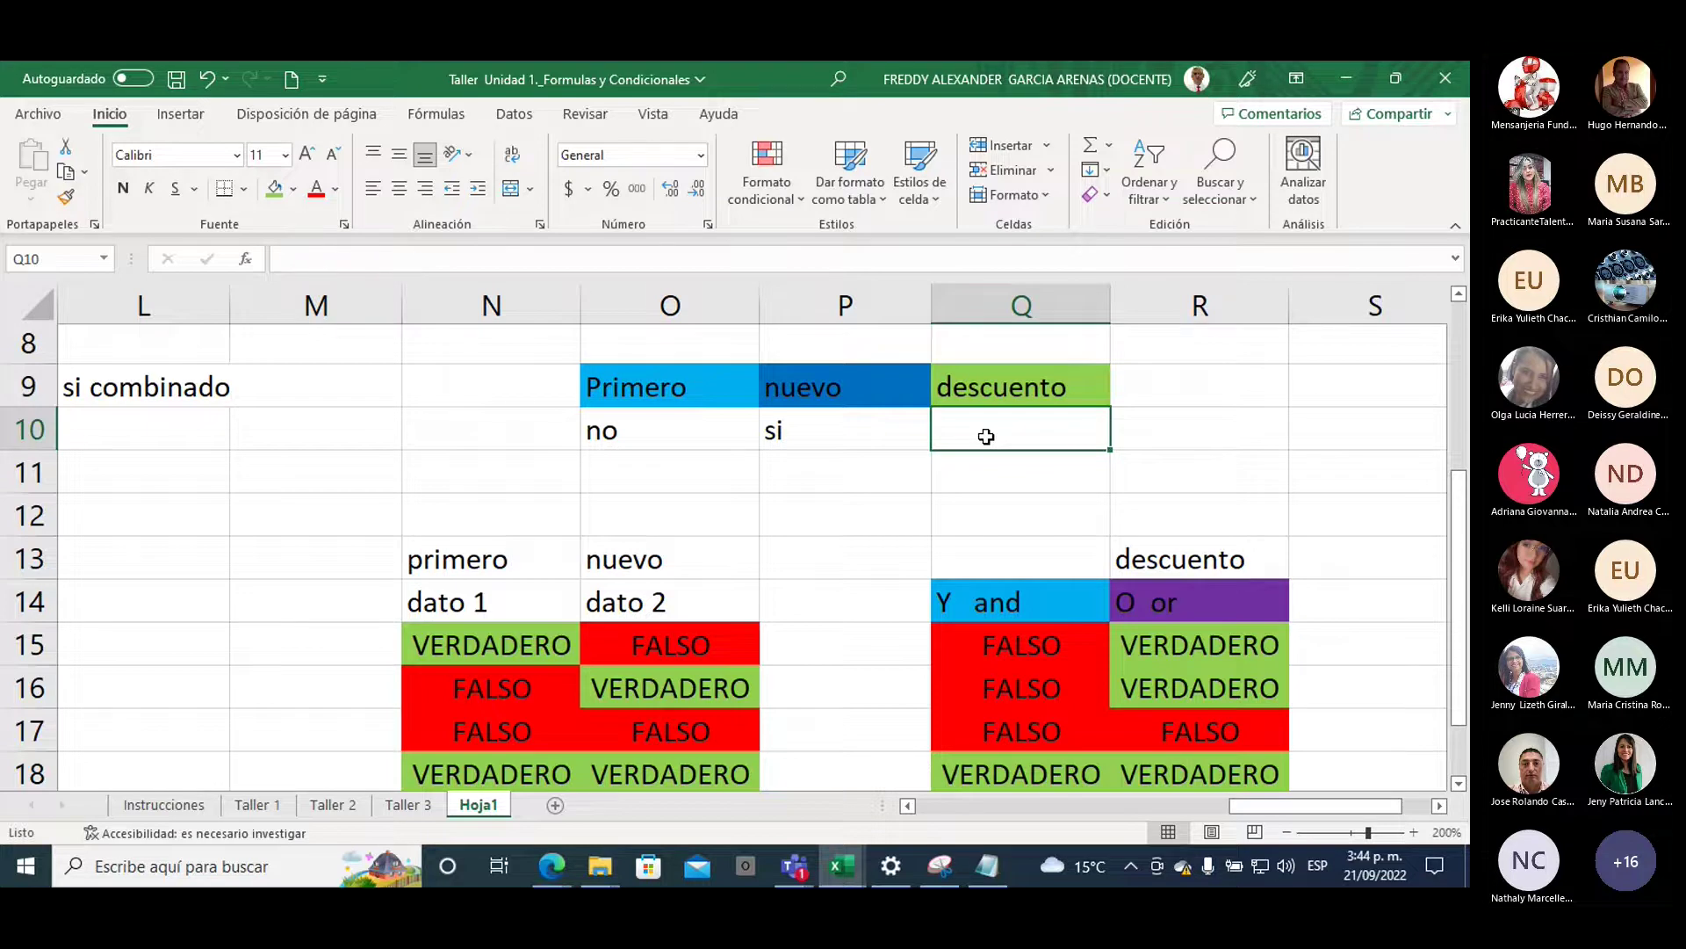
Enter =SI(O(O10="si";P10="si") in Q10, nesting O inside SI
{"action": "type", "text": "=si"}
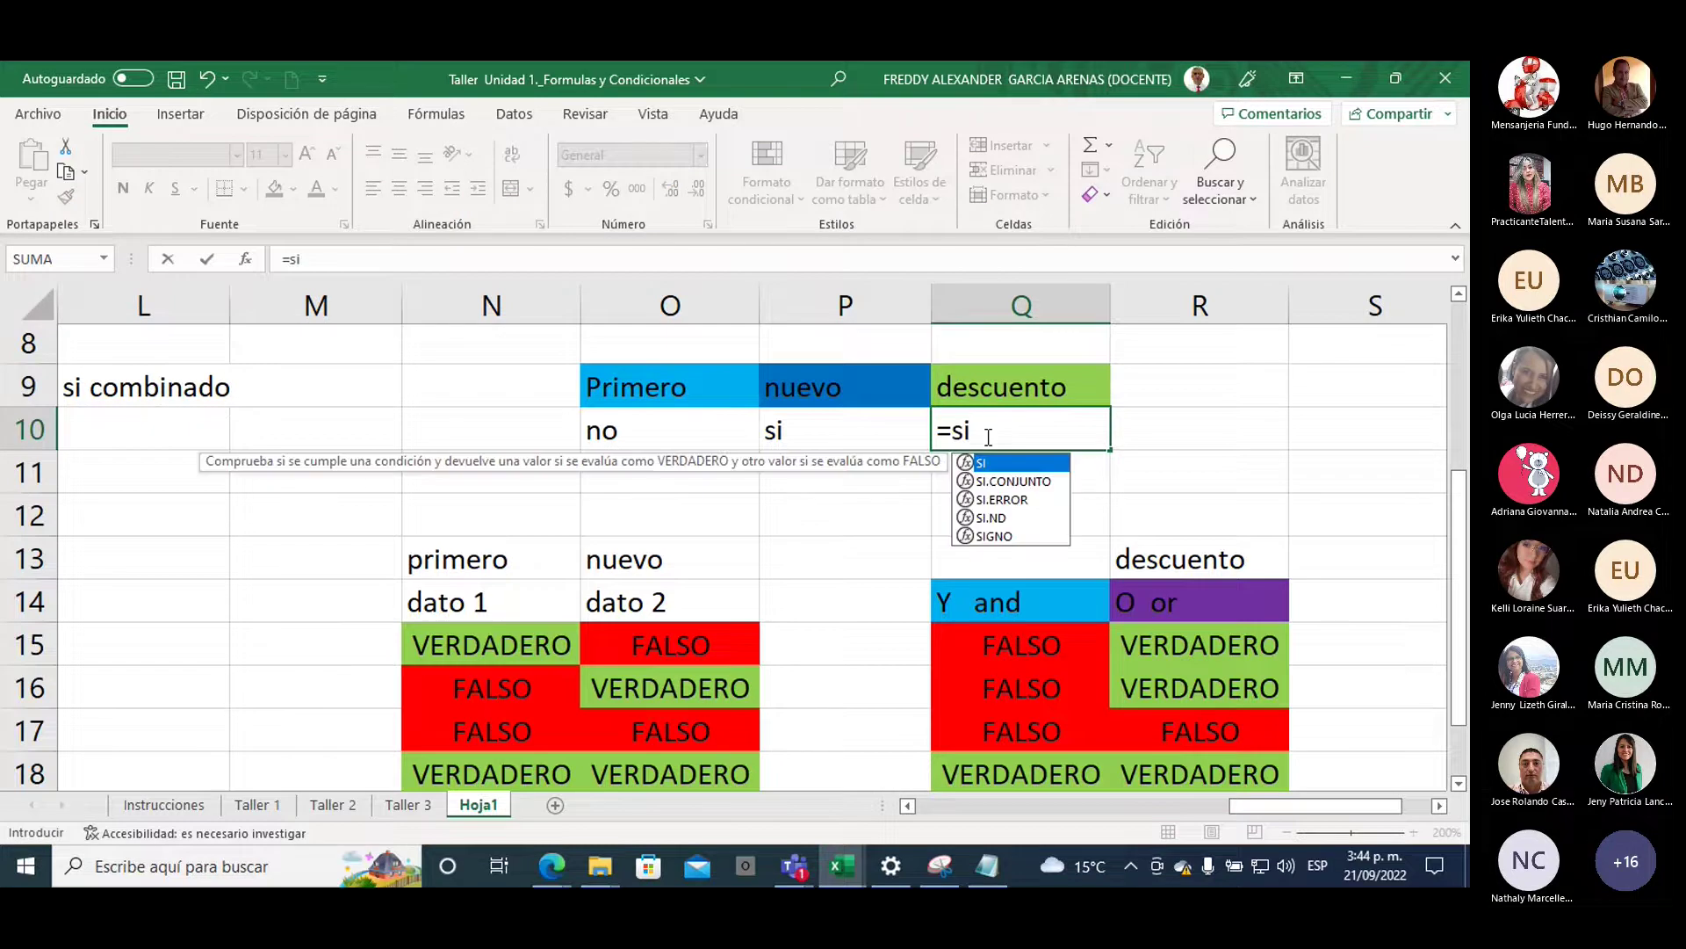
{"action": "double_click", "coordinate": [986, 463]}
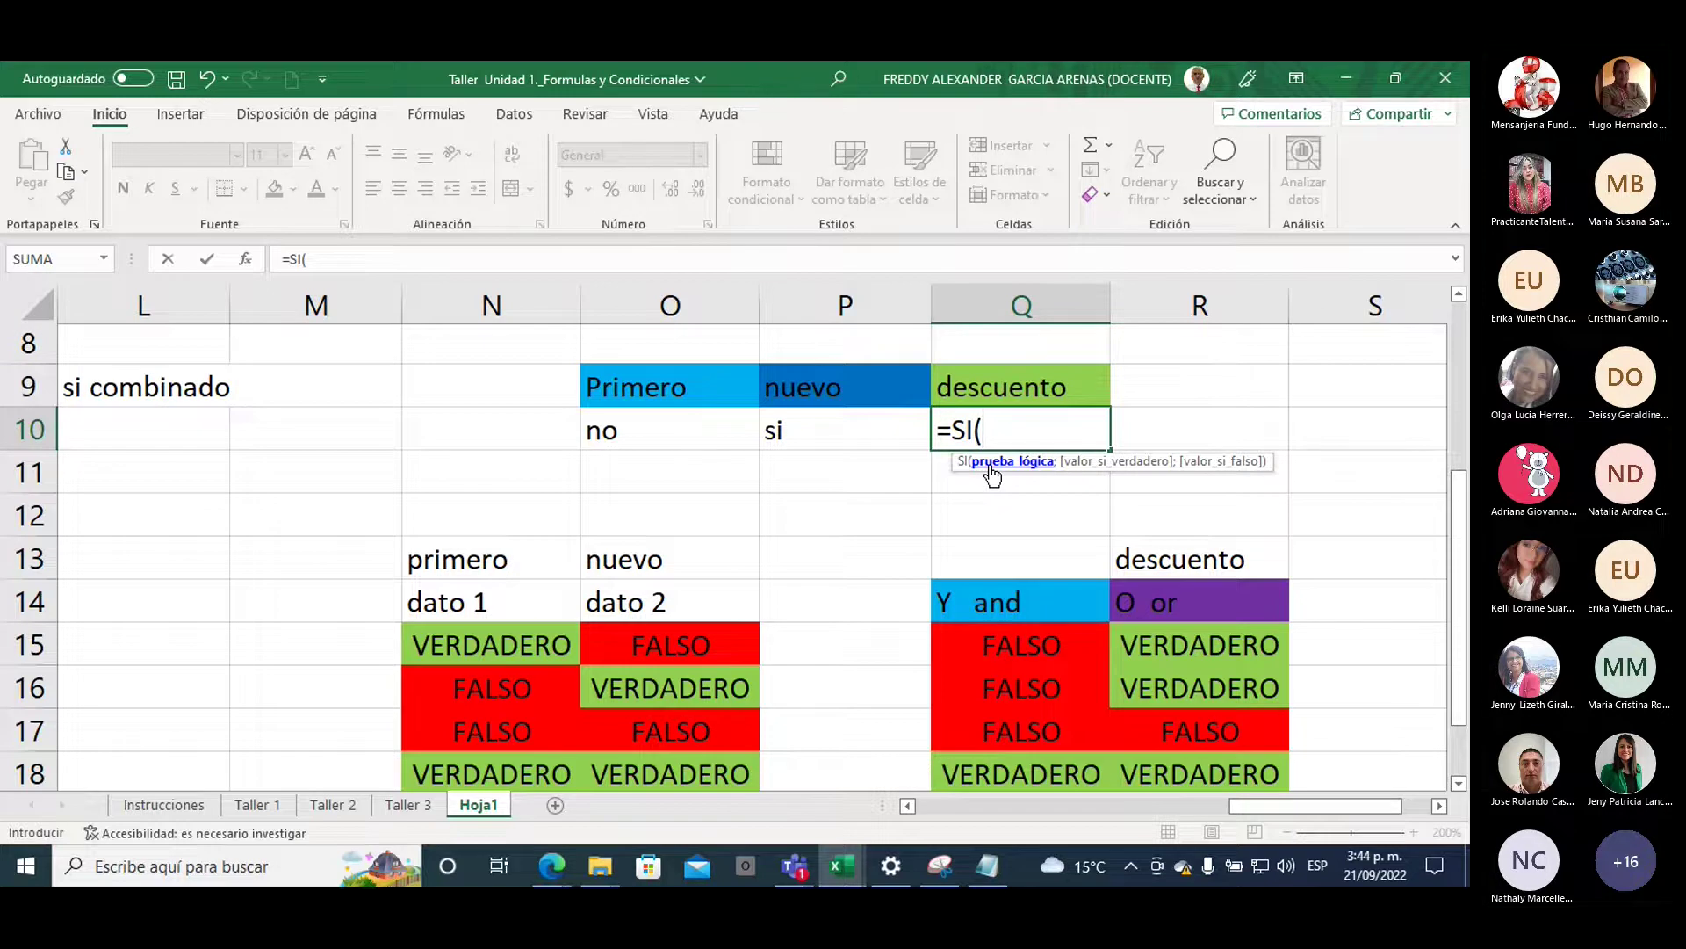
{"action": "type", "text": "o"}
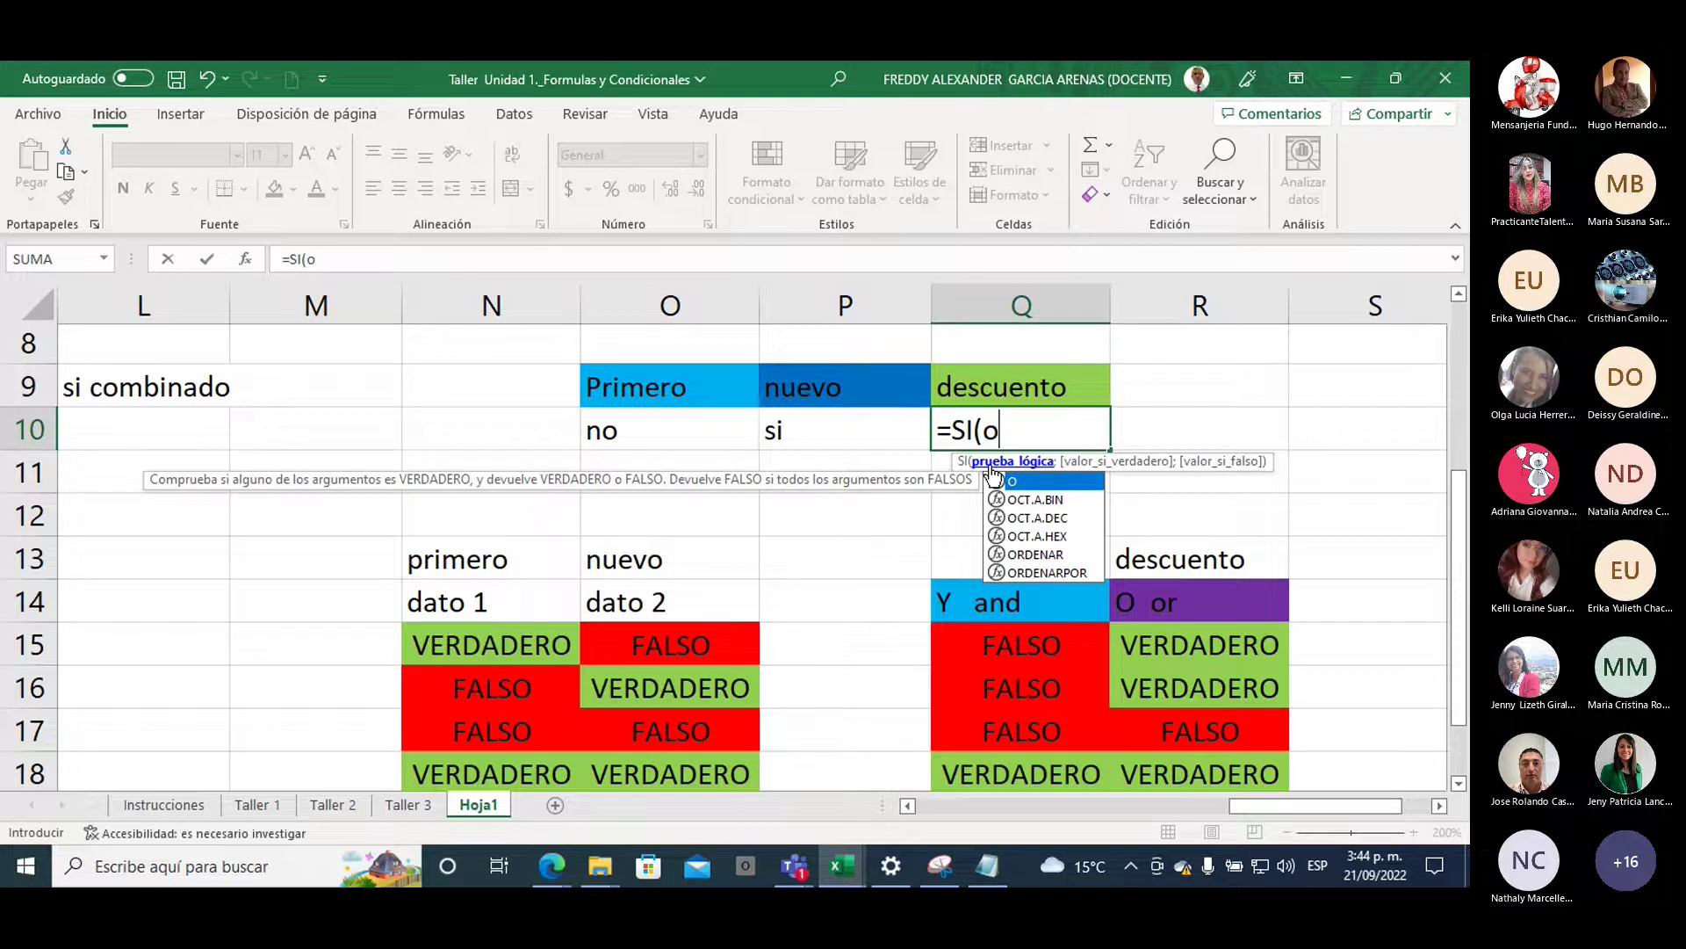
{"action": "double_click", "coordinate": [1012, 483]}
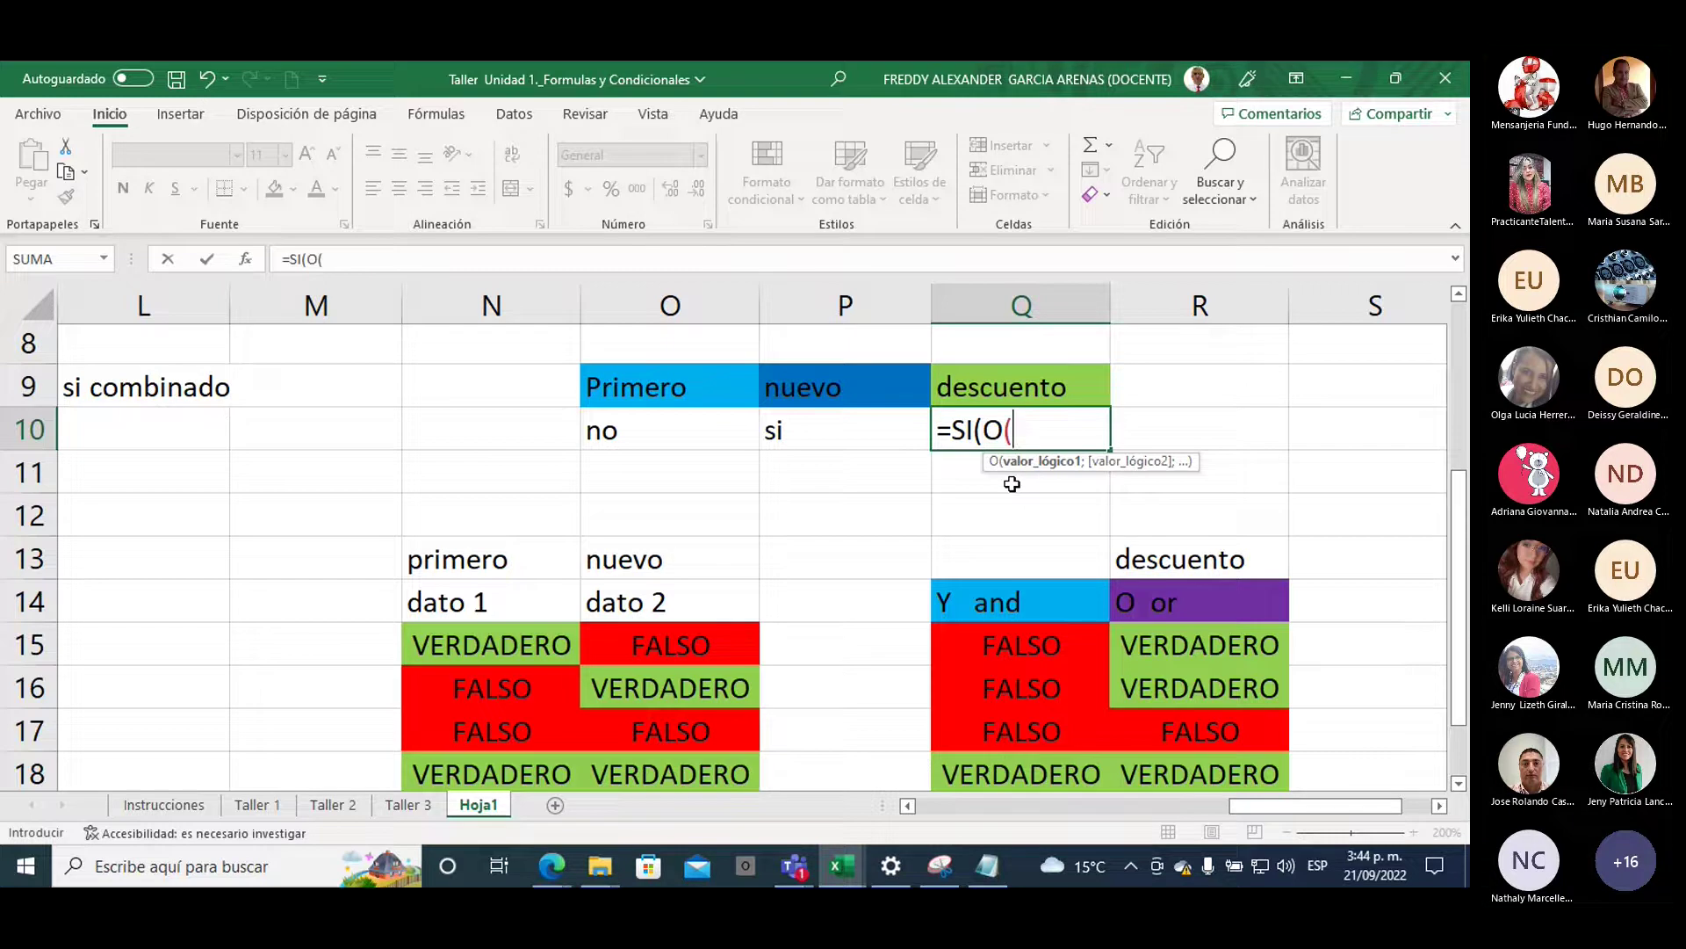
{"action": "left_click", "coordinate": [616, 430]}
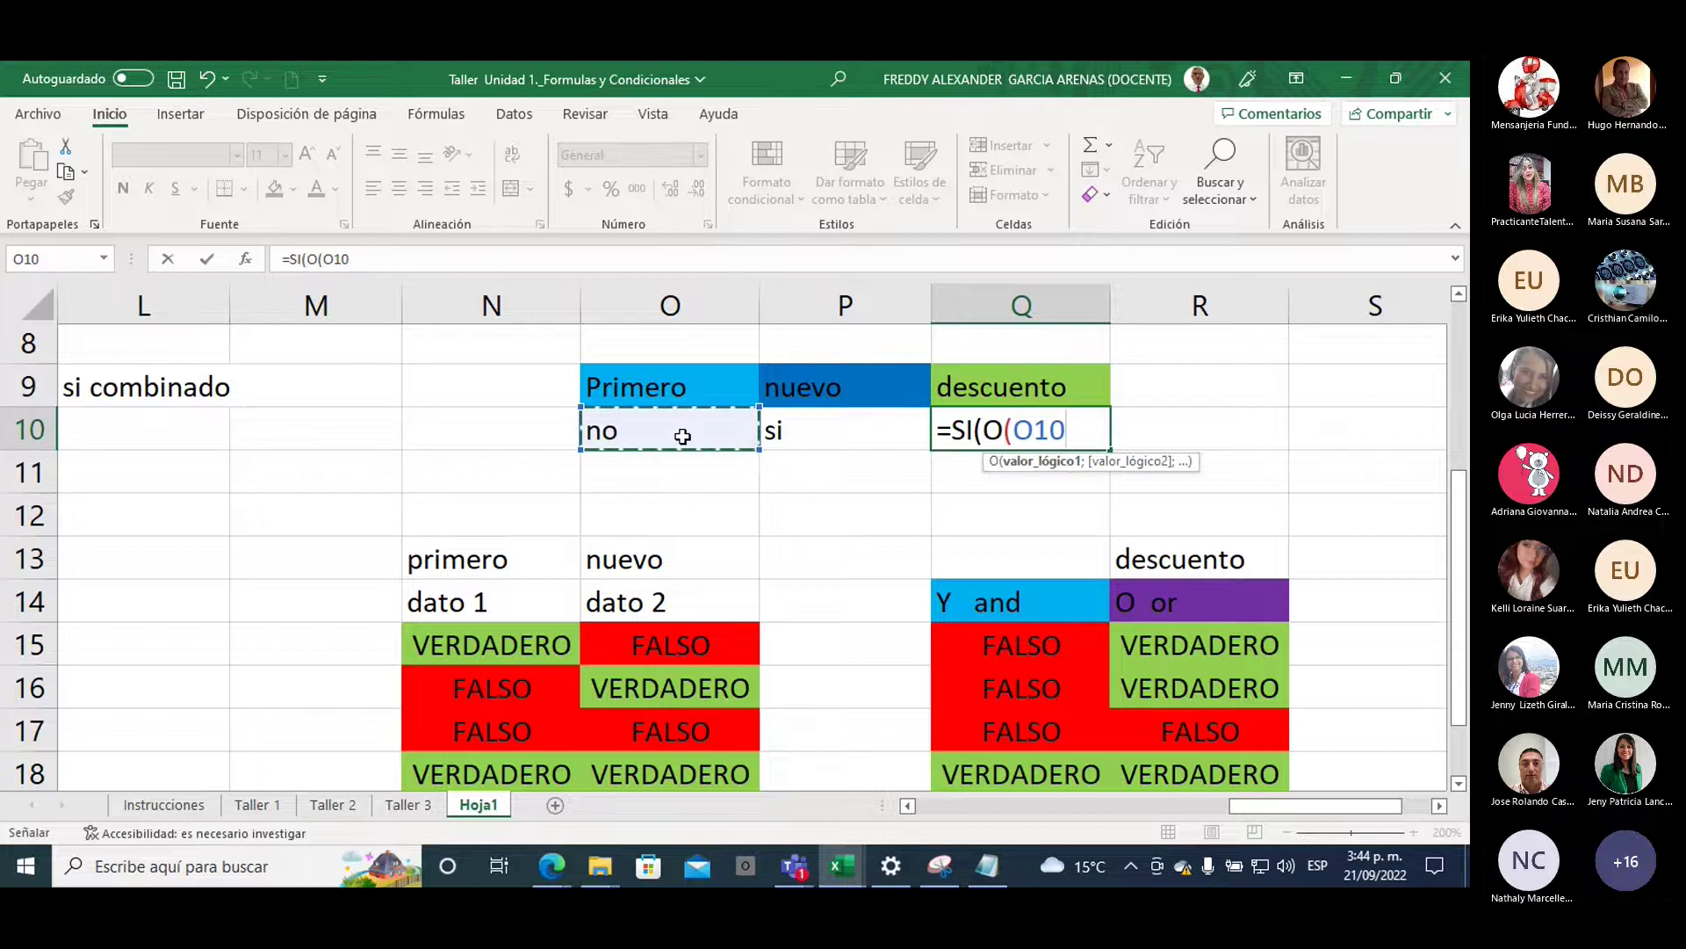
{"action": "type", "text": "="}
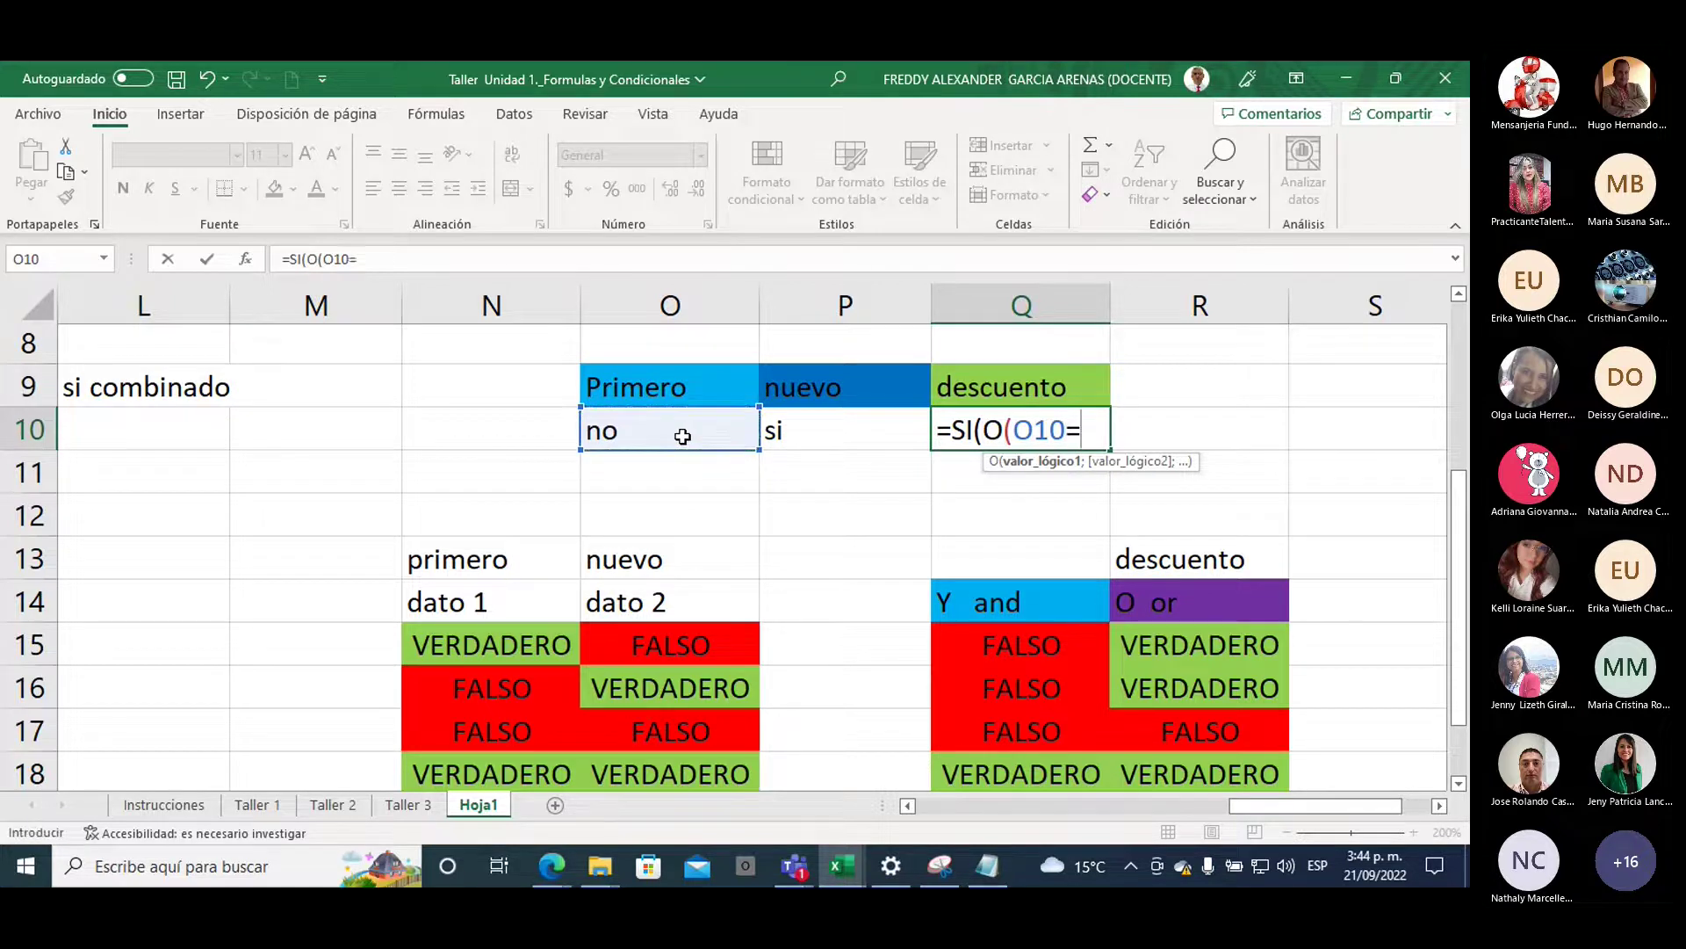
{"action": "type", "text": "\"si\";"}
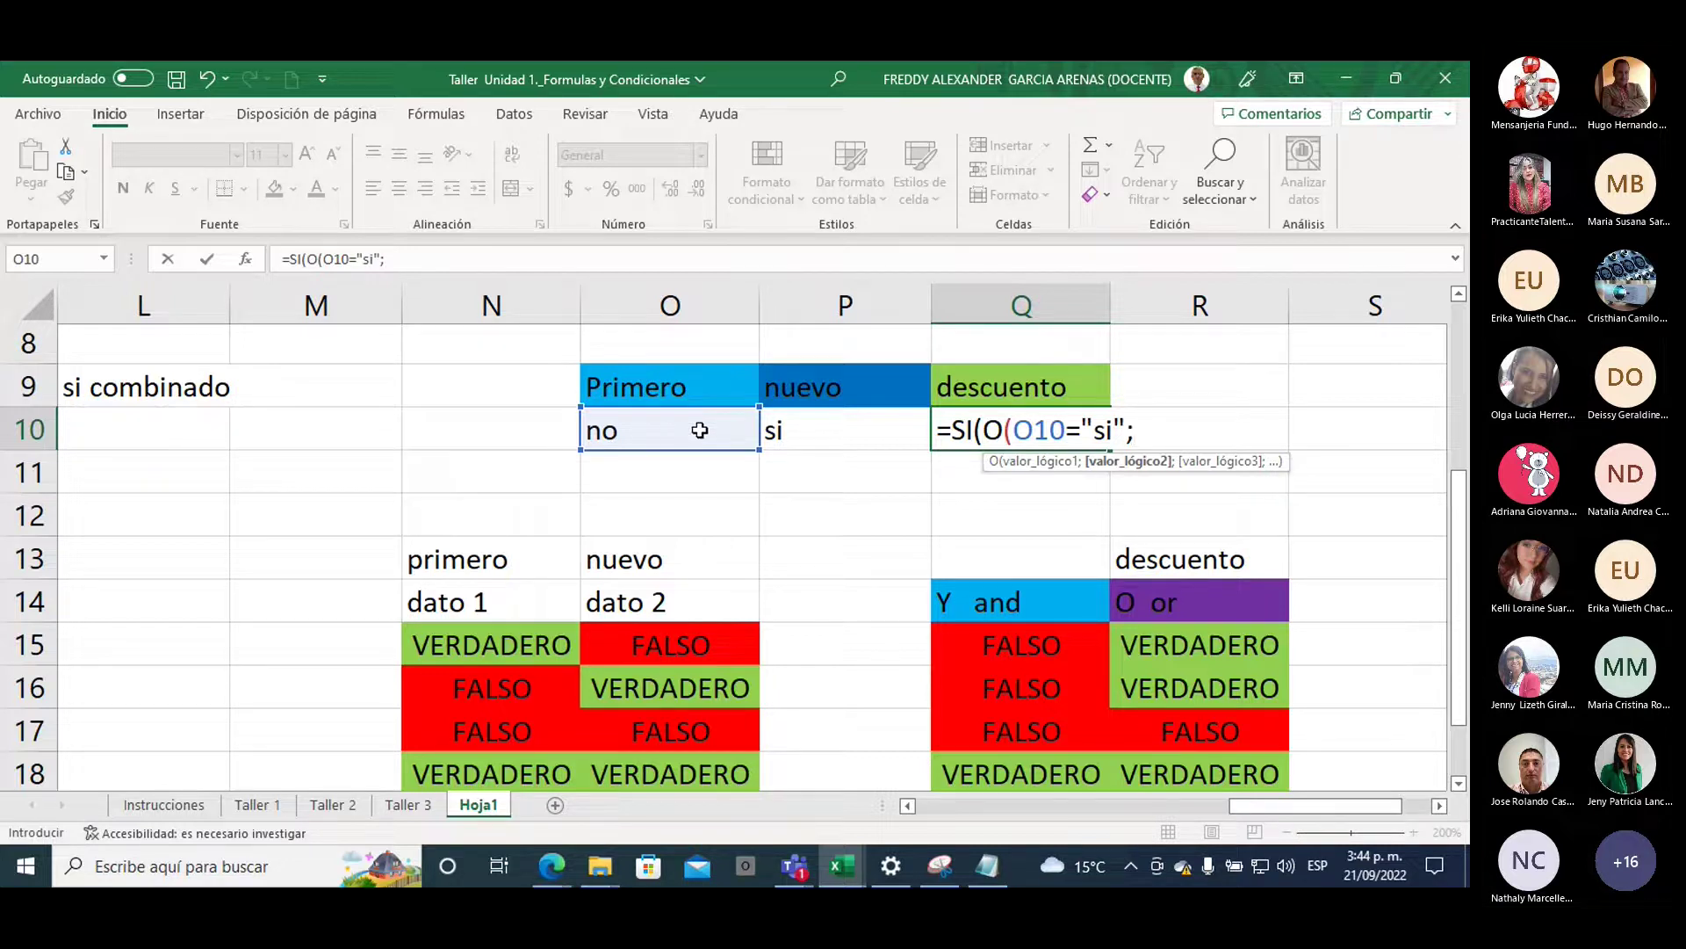
{"action": "left_click", "coordinate": [832, 430]}
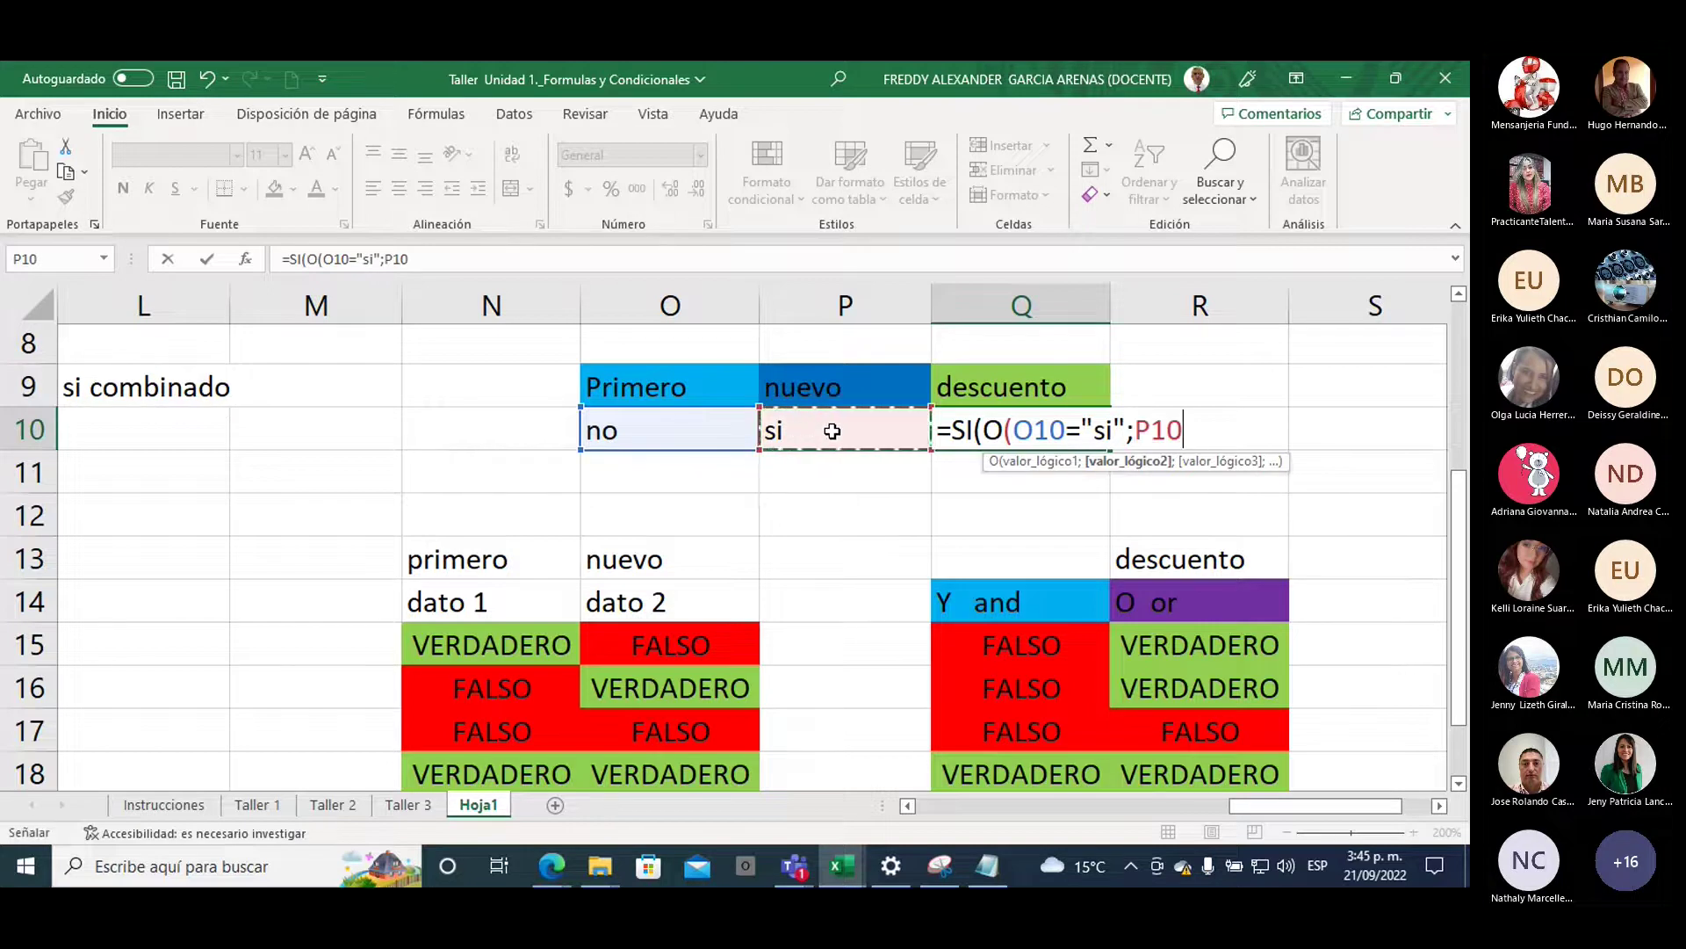
{"action": "type", "text": "=\""}
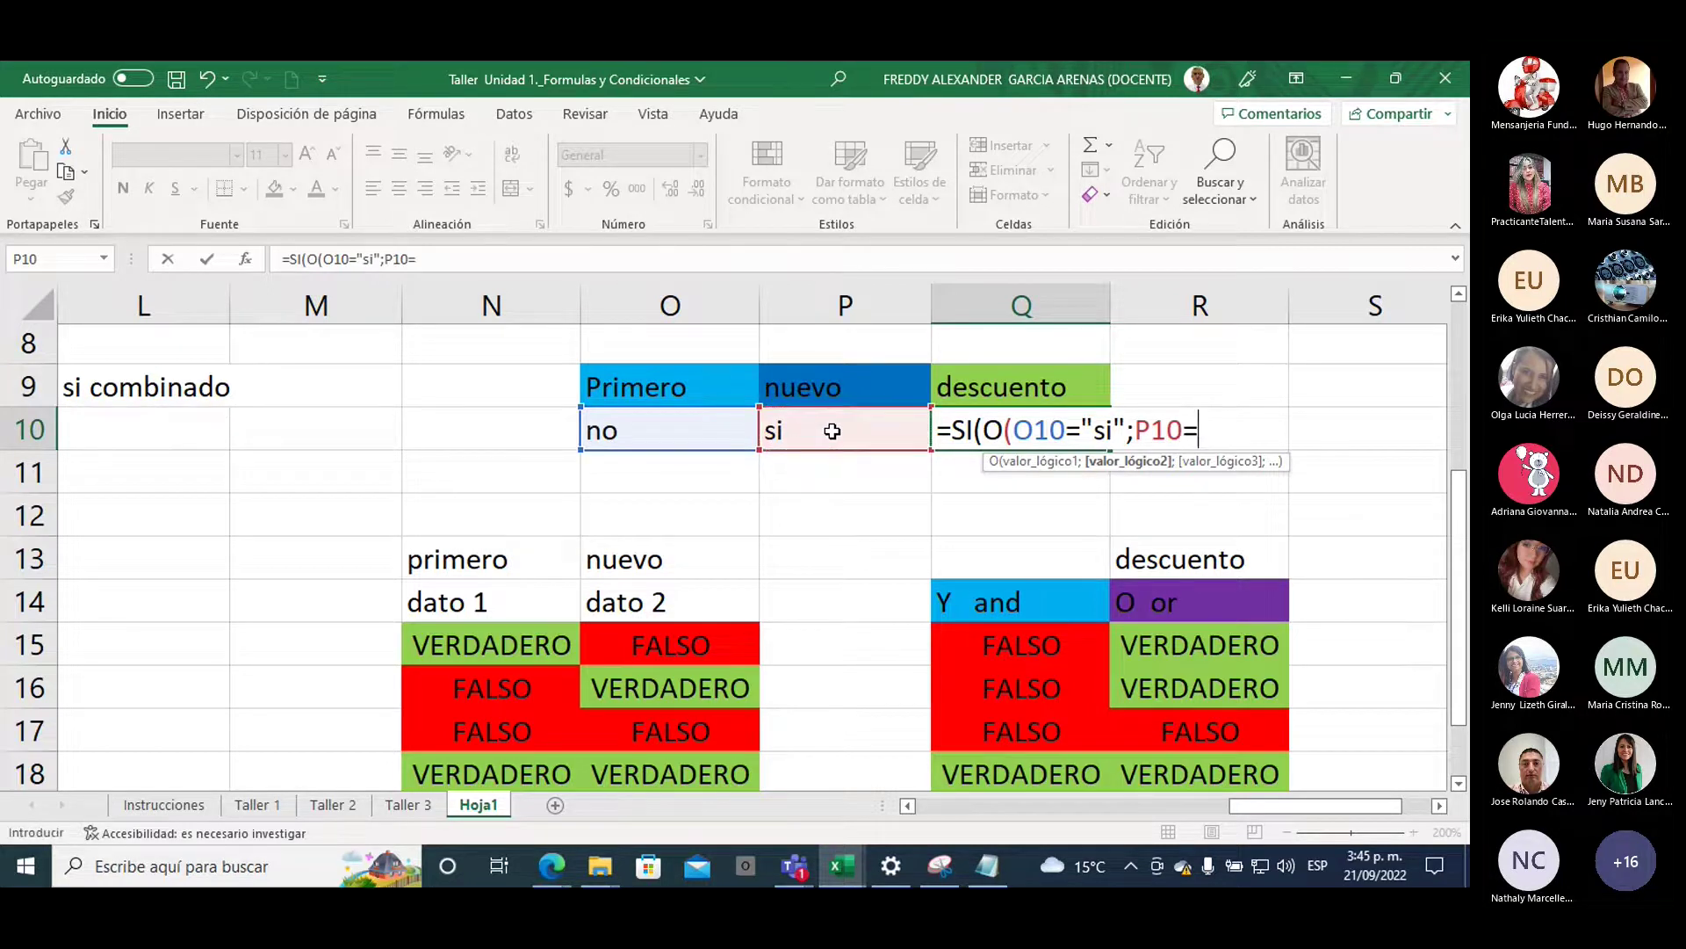
{"action": "key", "text": "BackSpace"}
{"action": "type", "text": "si\""}
{"action": "type", "text": ");5000;0"}
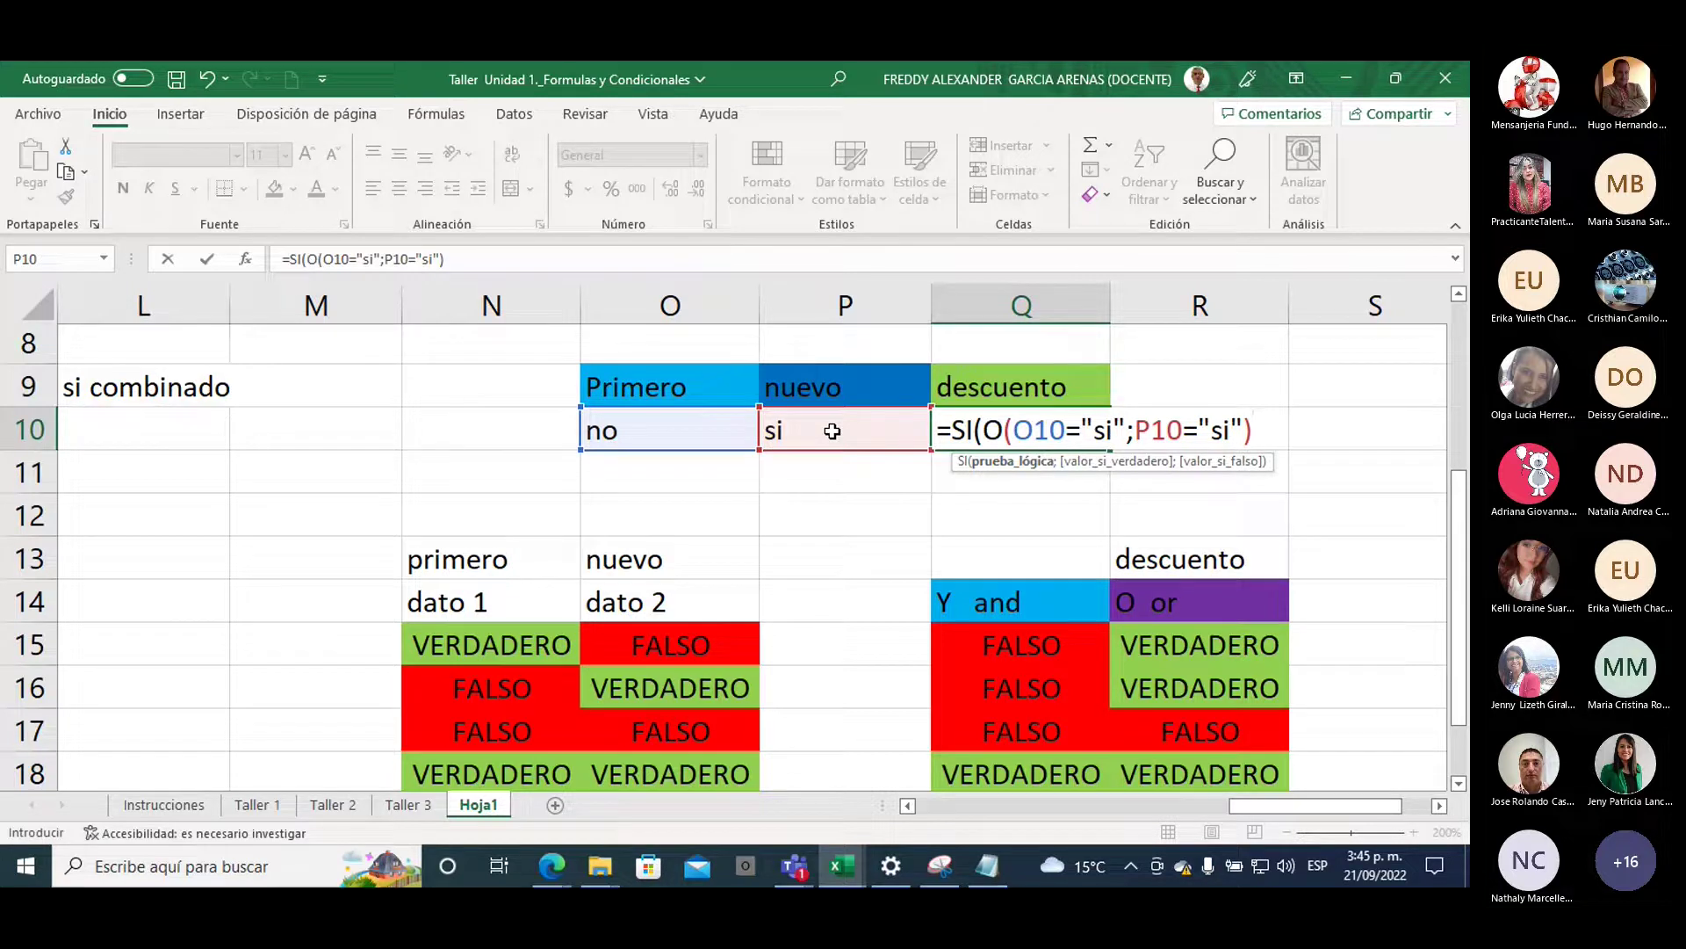
Finish Q10's formula as =SI(O(O10="si";P10="si");5000;0) and commit it
{"action": "type", "text": ";"}
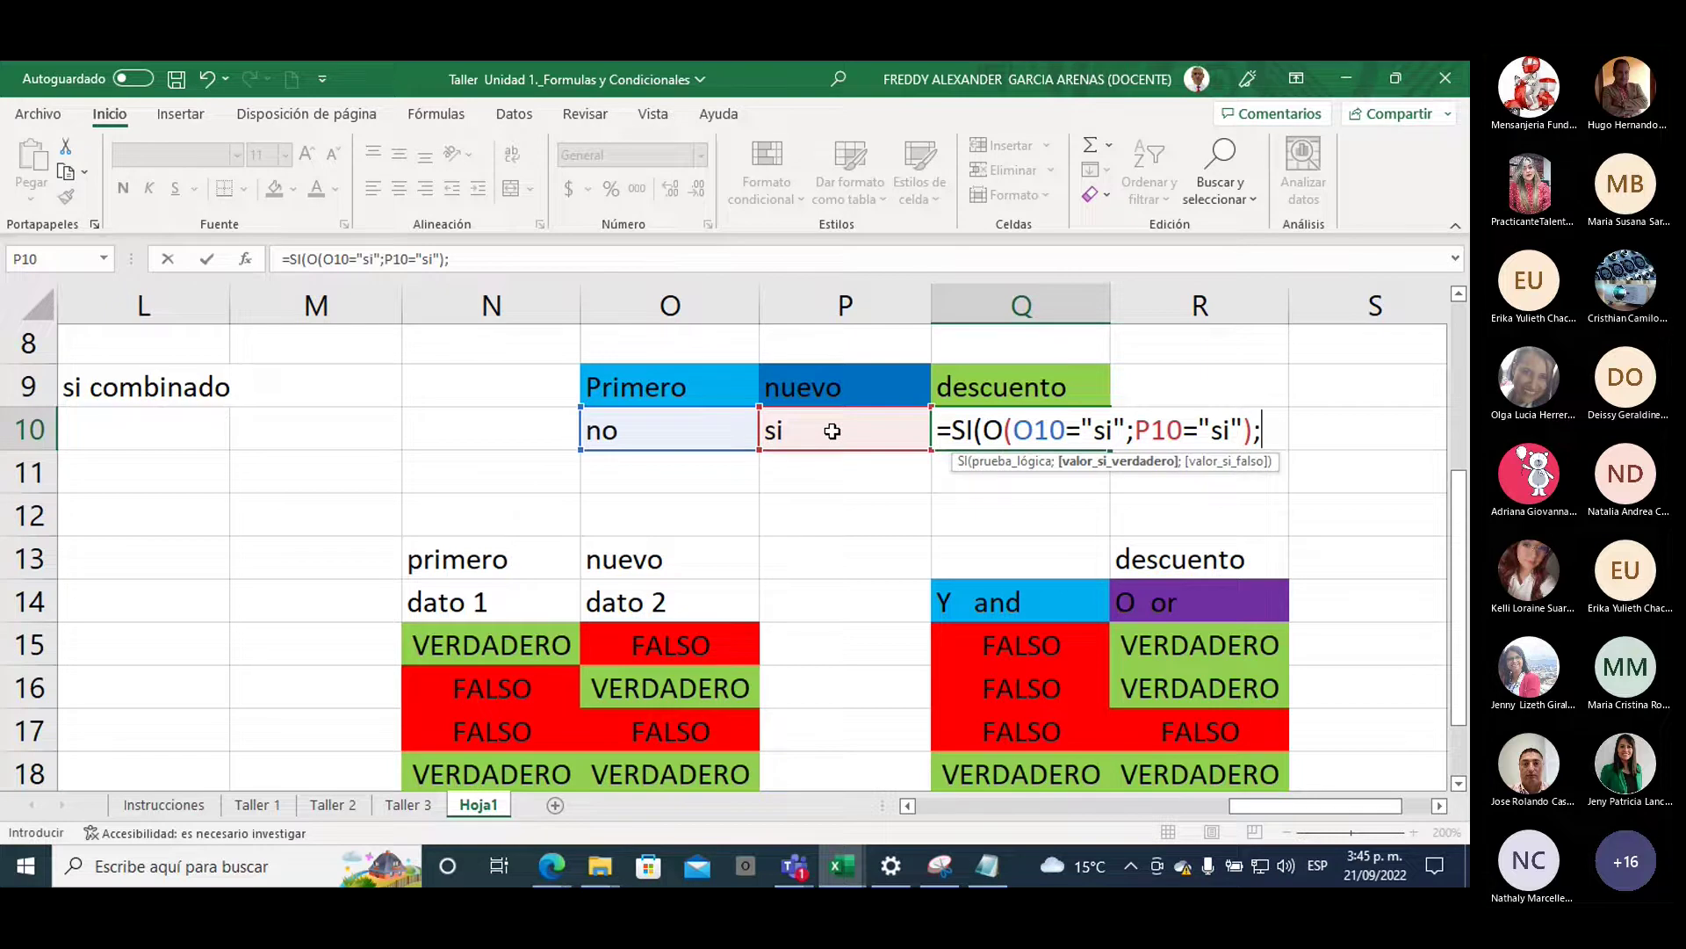
{"action": "type", "text": "5000;"}
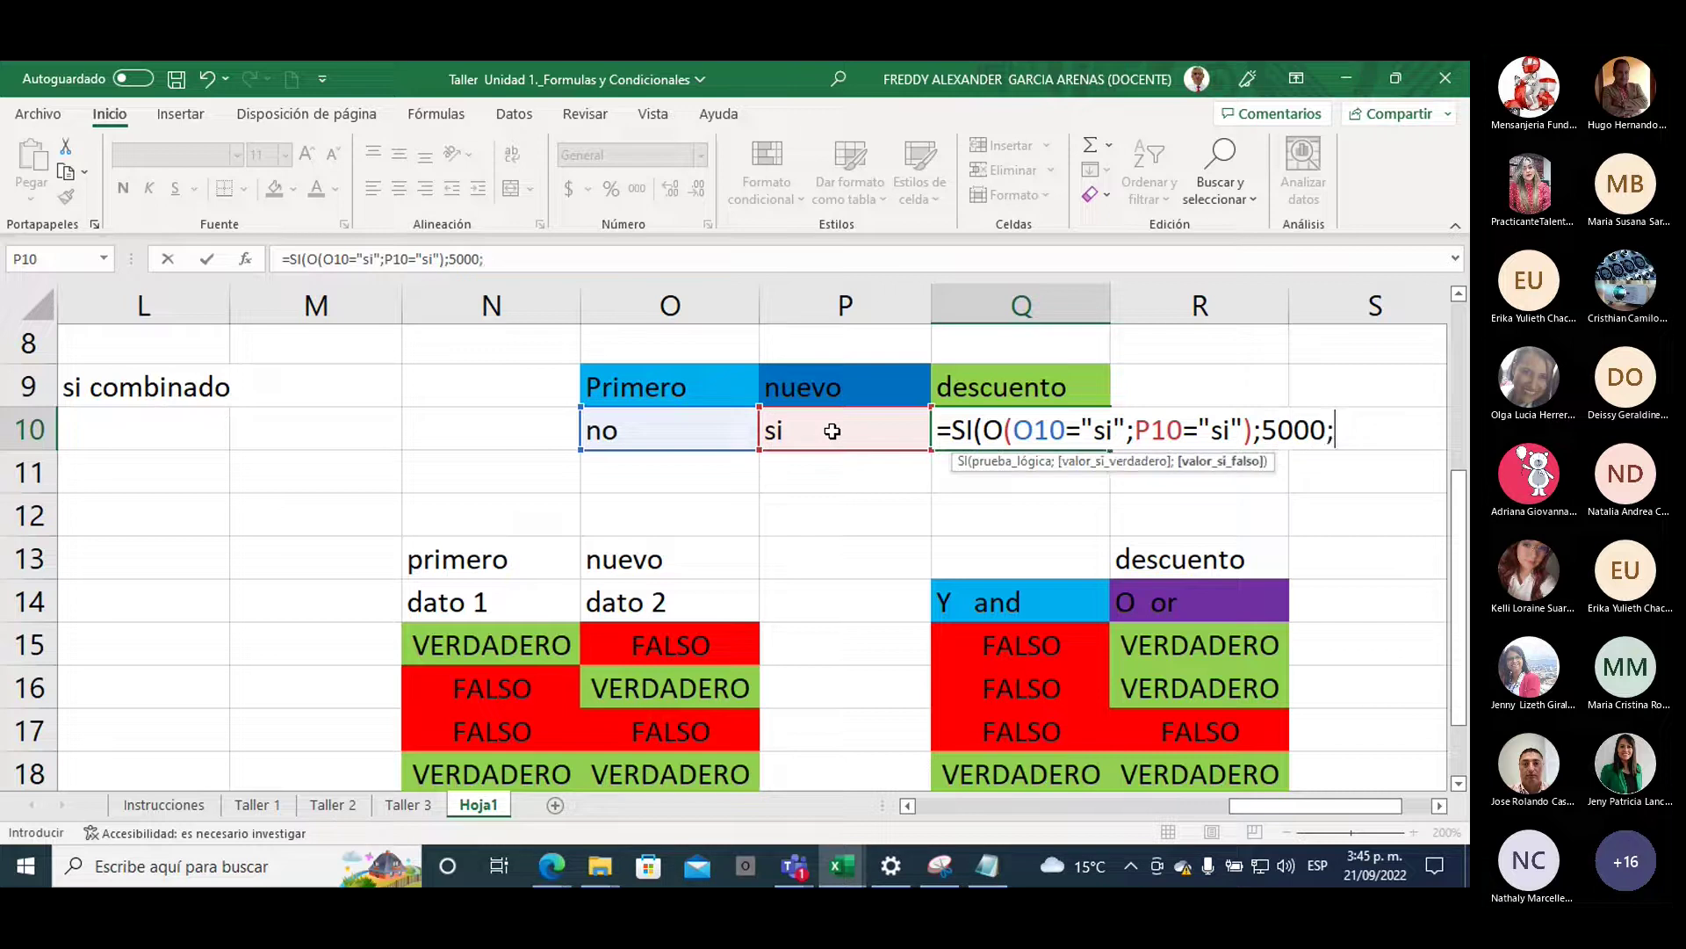
{"action": "type", "text": "0)"}
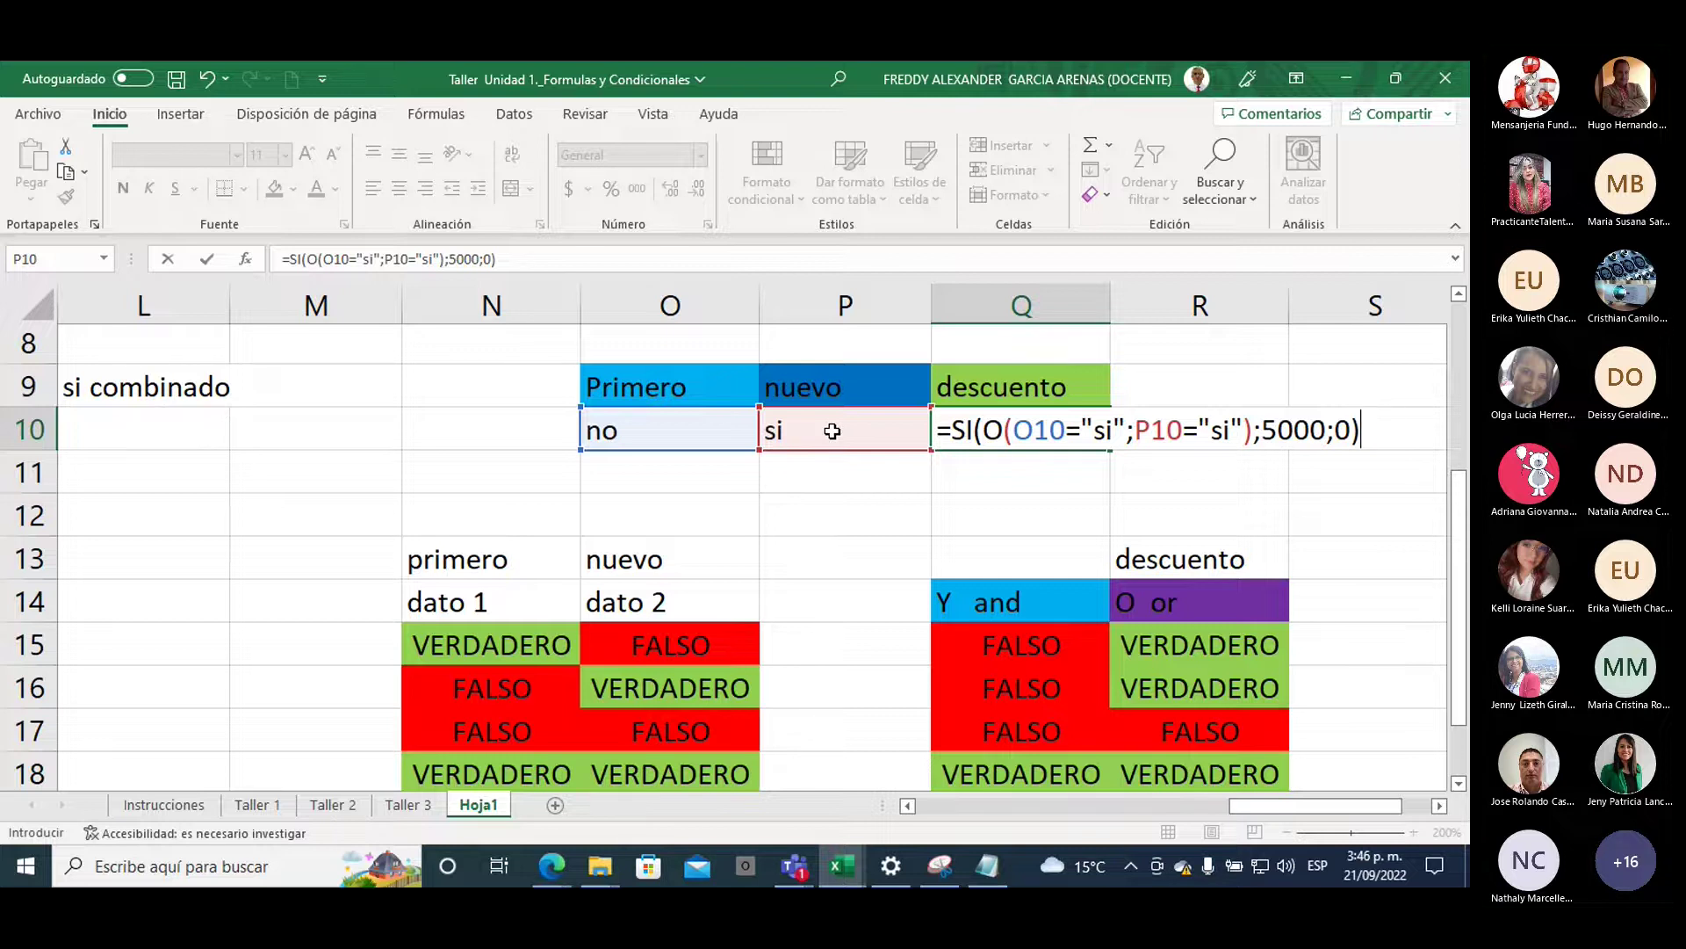
{"action": "key", "text": "Return"}
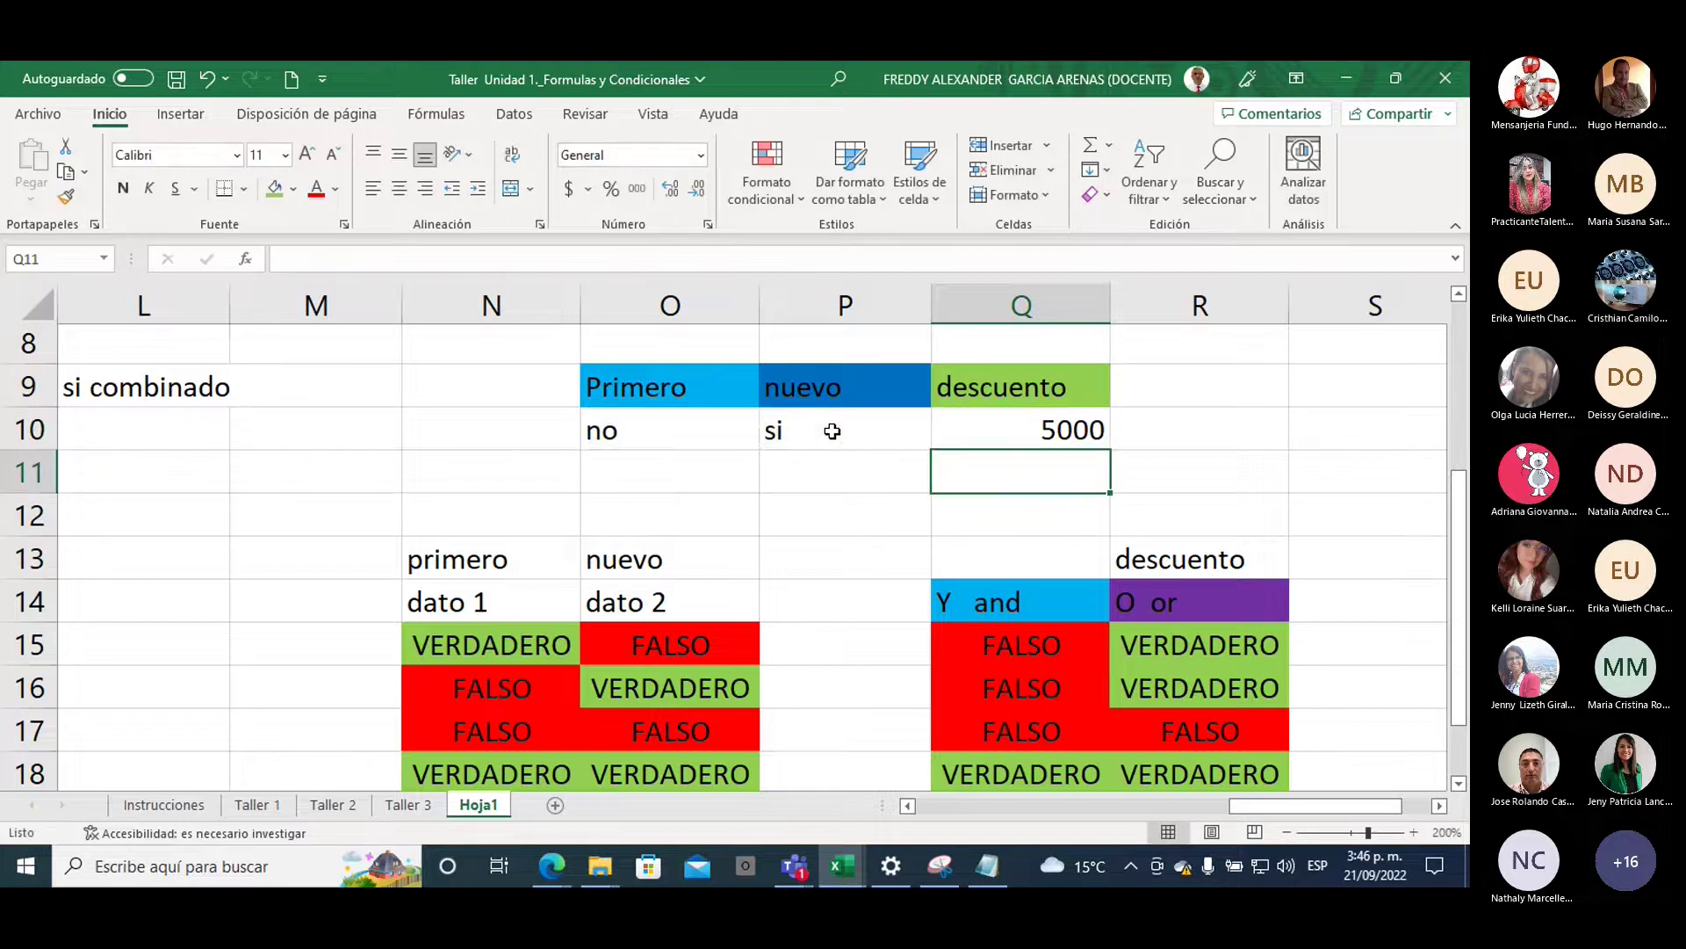
Change P10 to no and check Q10's recalculated discount
{"action": "key", "text": "Up"}
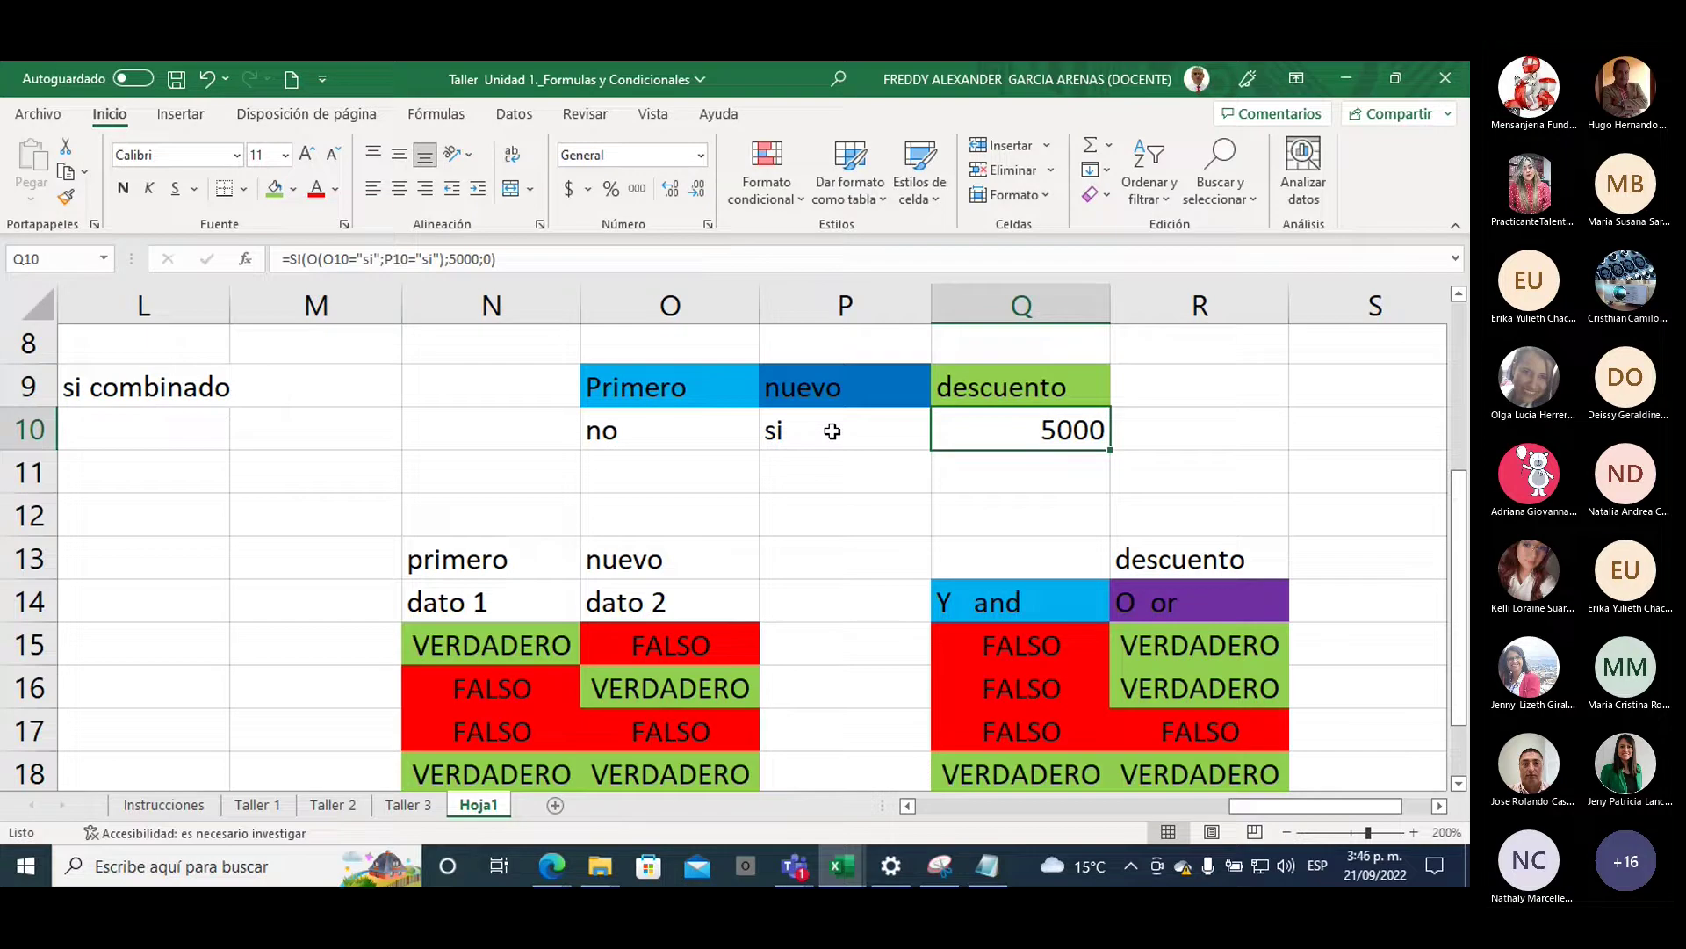
{"action": "left_click", "coordinate": [832, 431]}
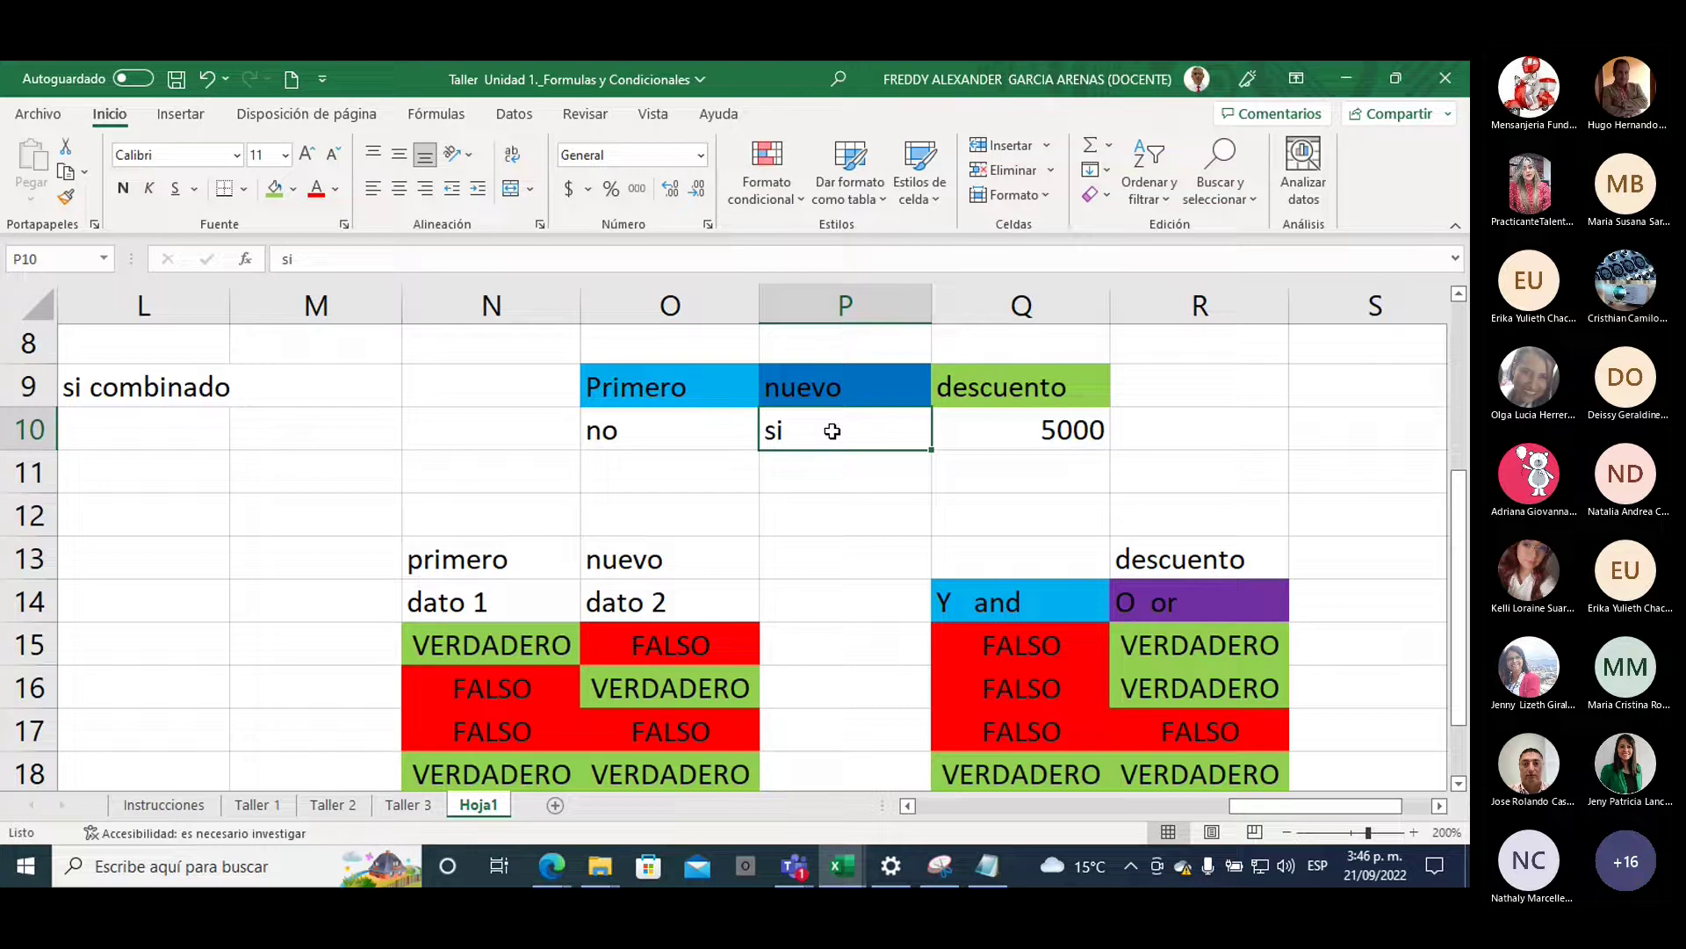
{"action": "type", "text": "no"}
{"action": "key", "text": "Return"}
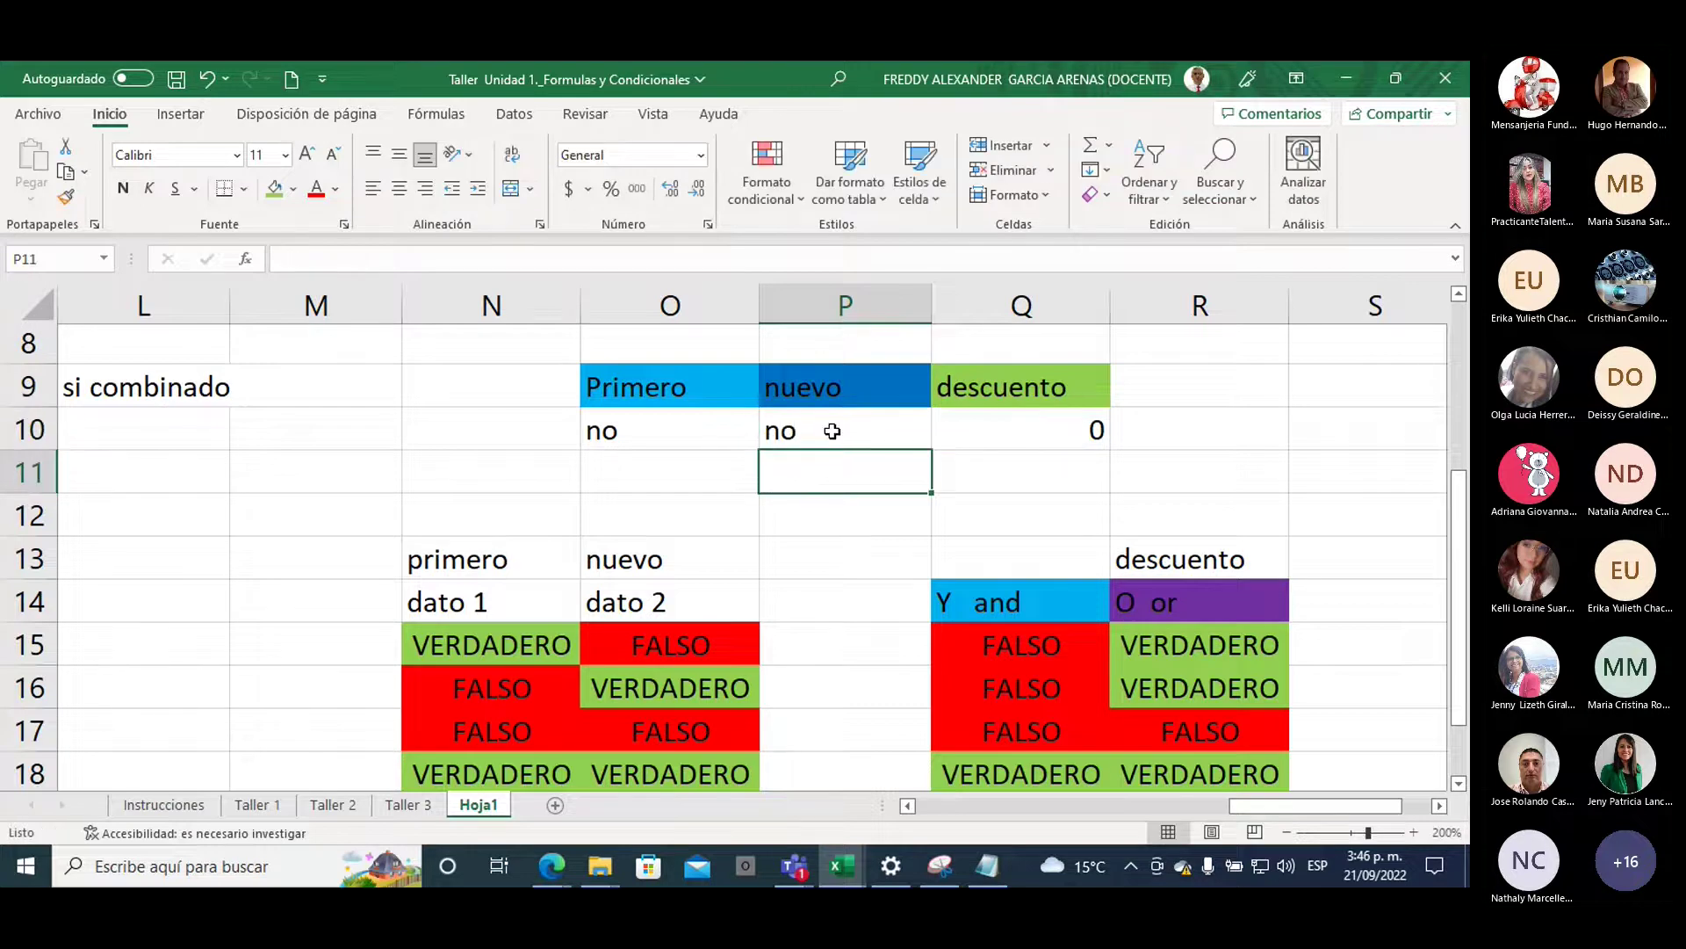
{"action": "key", "text": "Up"}
{"action": "key", "text": "Right"}
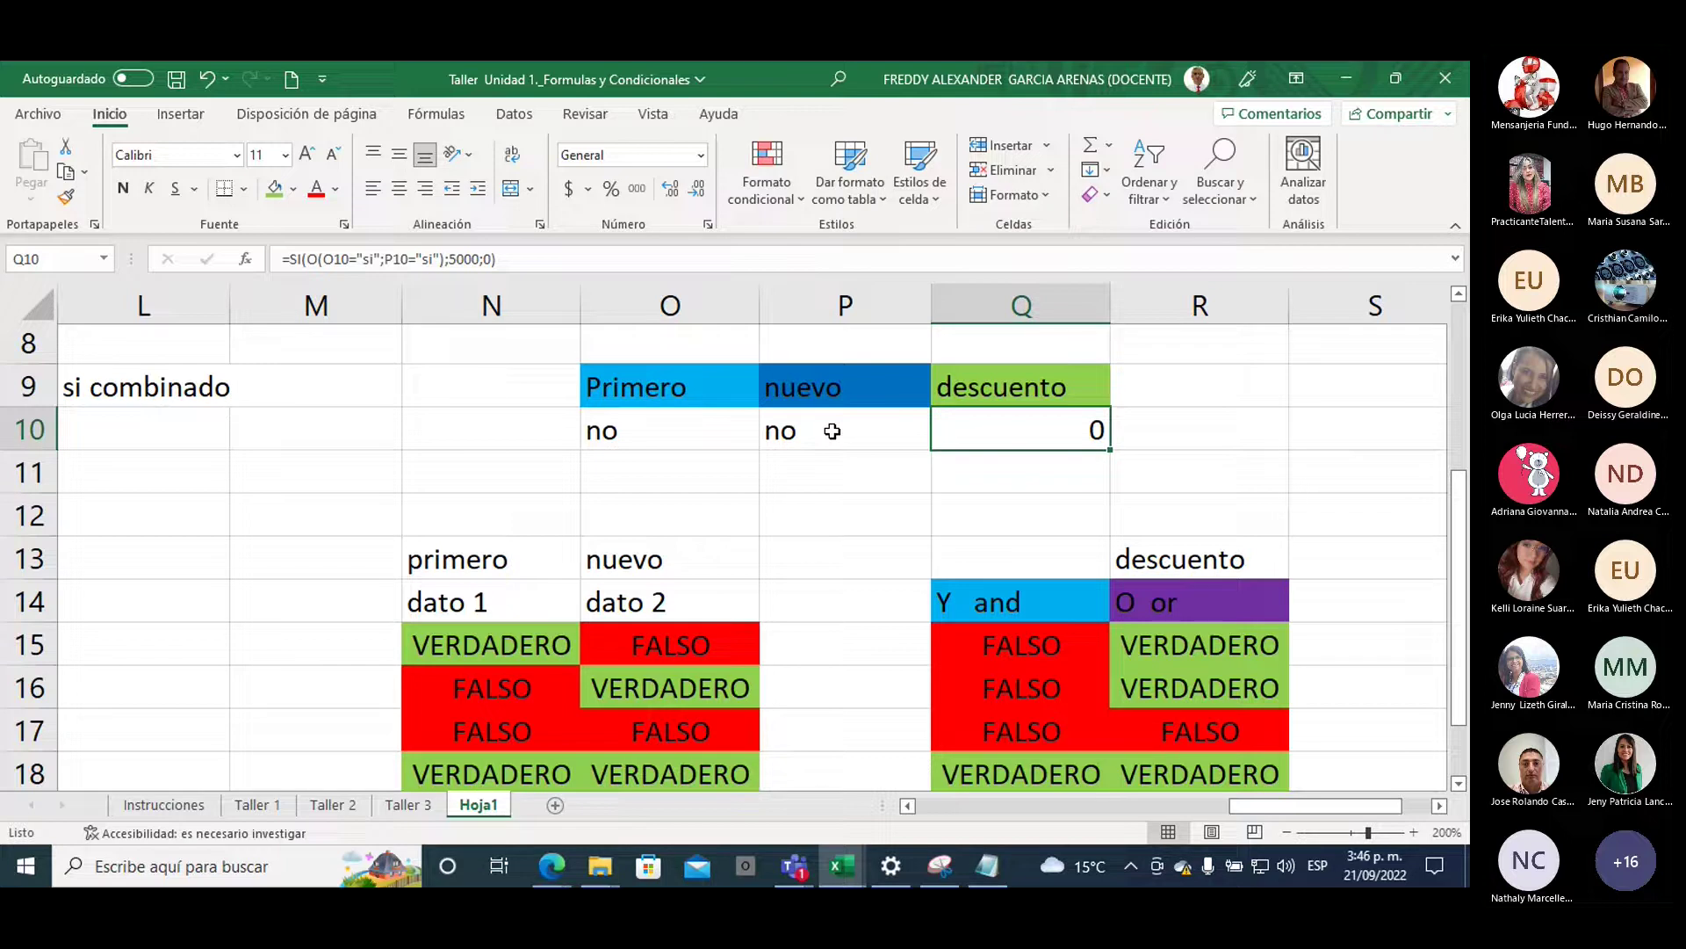
Set O10 to si and P10 back to si, then check Q10 shows 5000
{"action": "key", "text": "Left"}
{"action": "key", "text": "Left"}
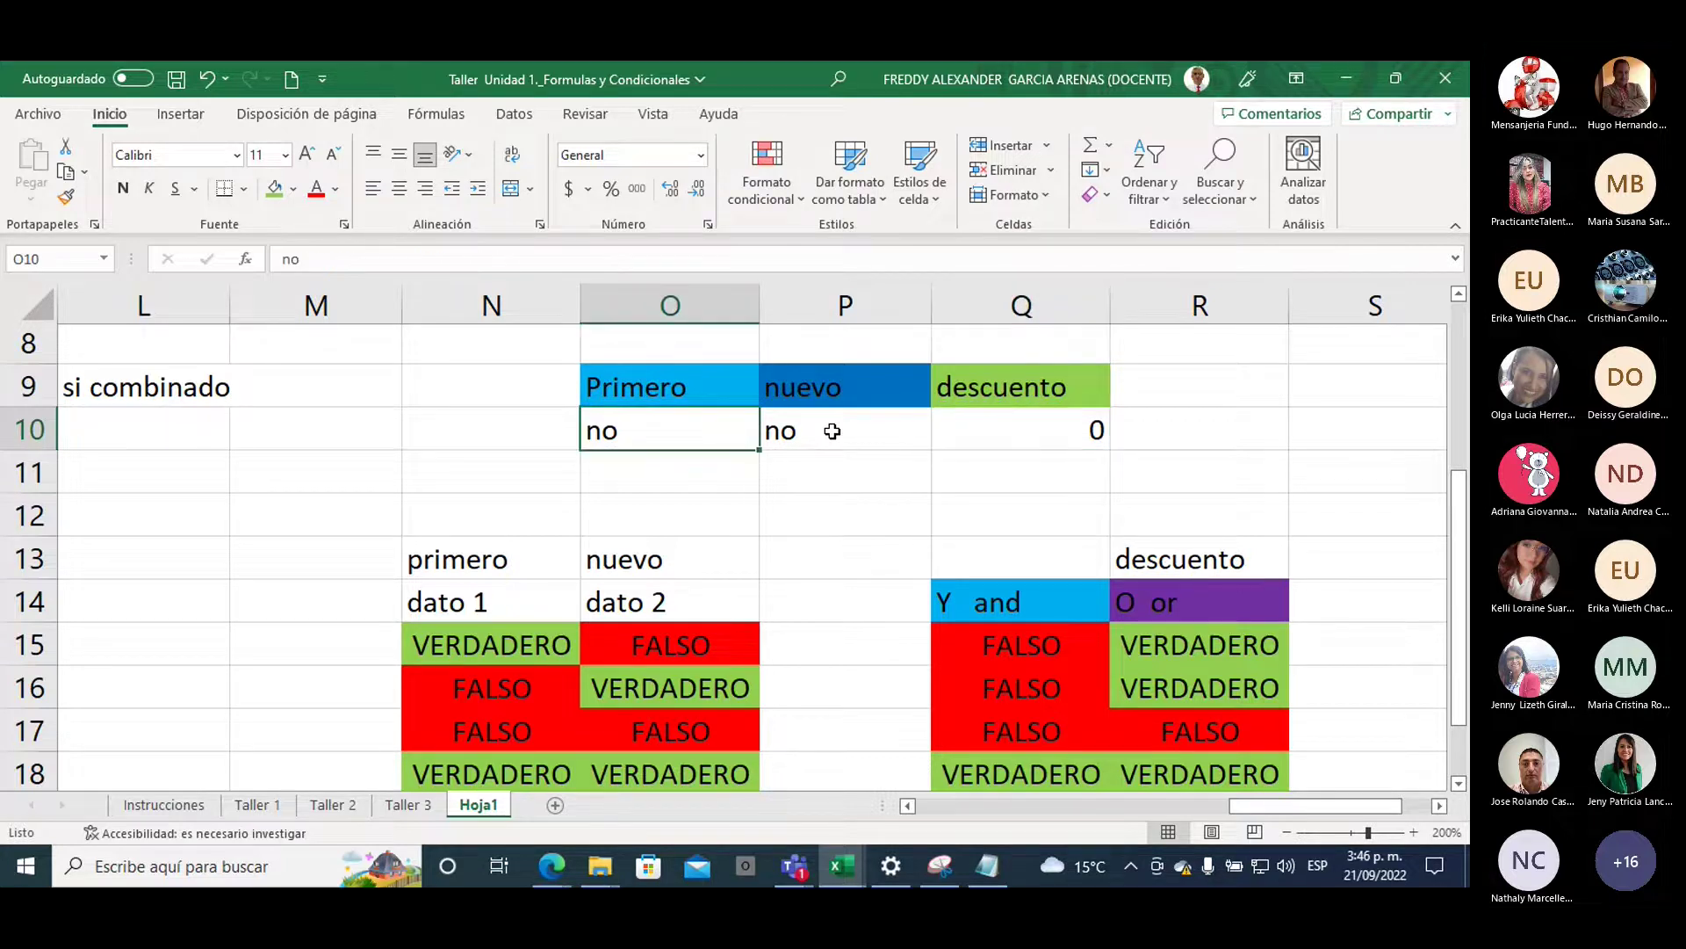
{"action": "type", "text": "si"}
{"action": "key", "text": "Return"}
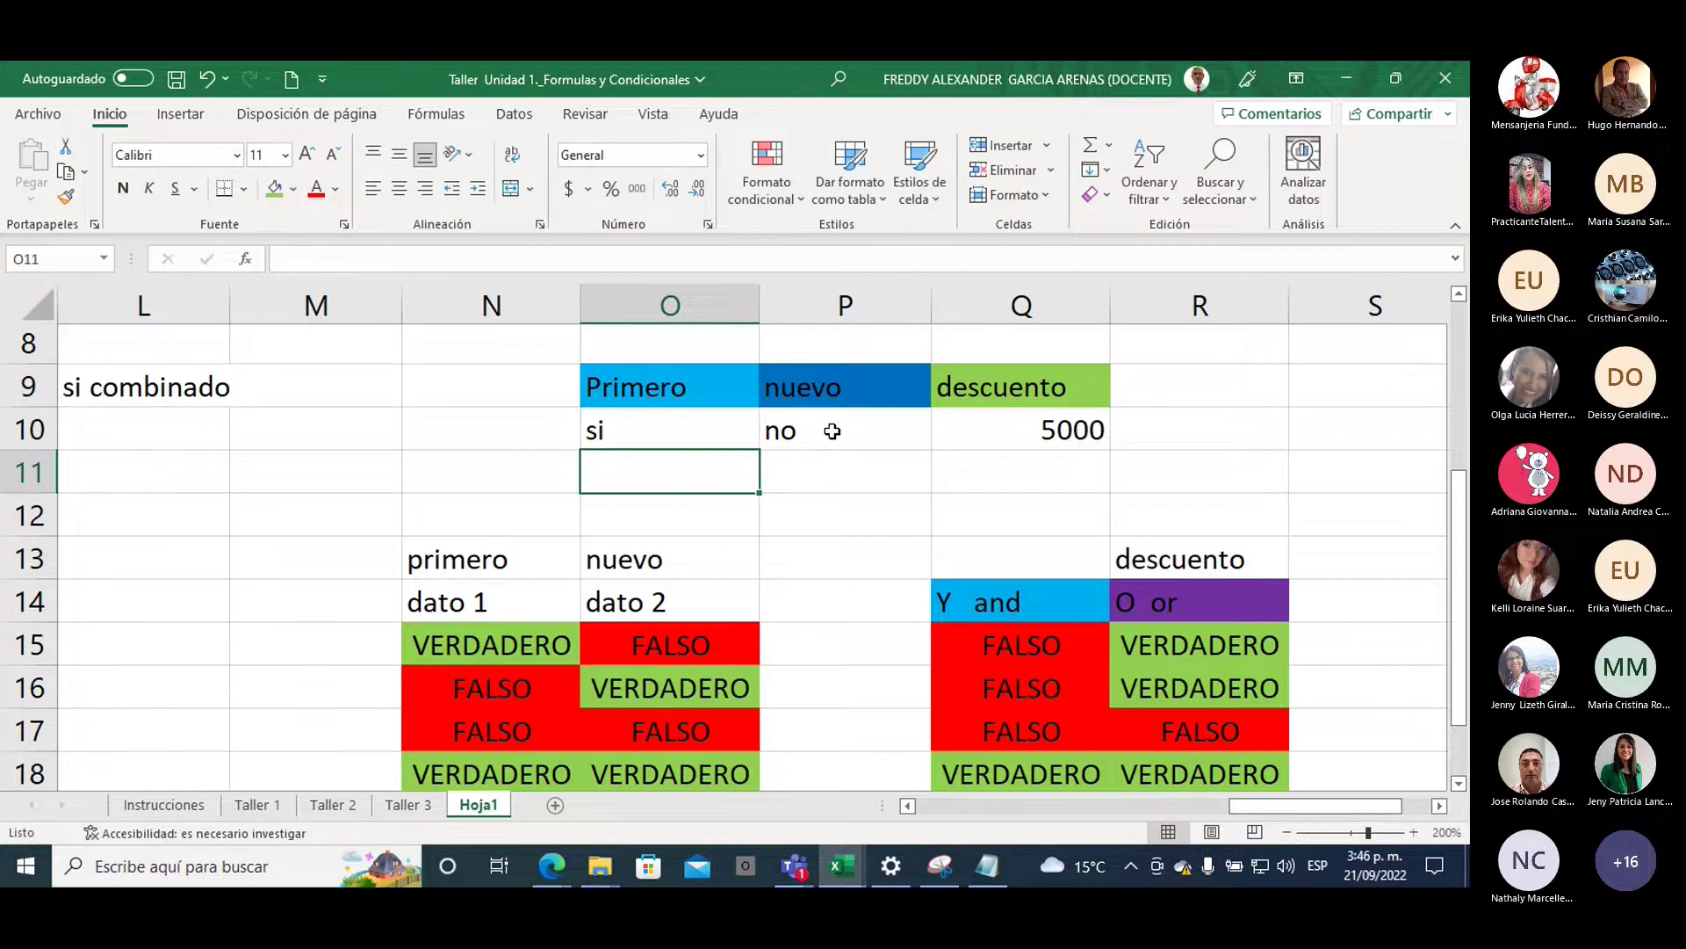
{"action": "key", "text": "Up"}
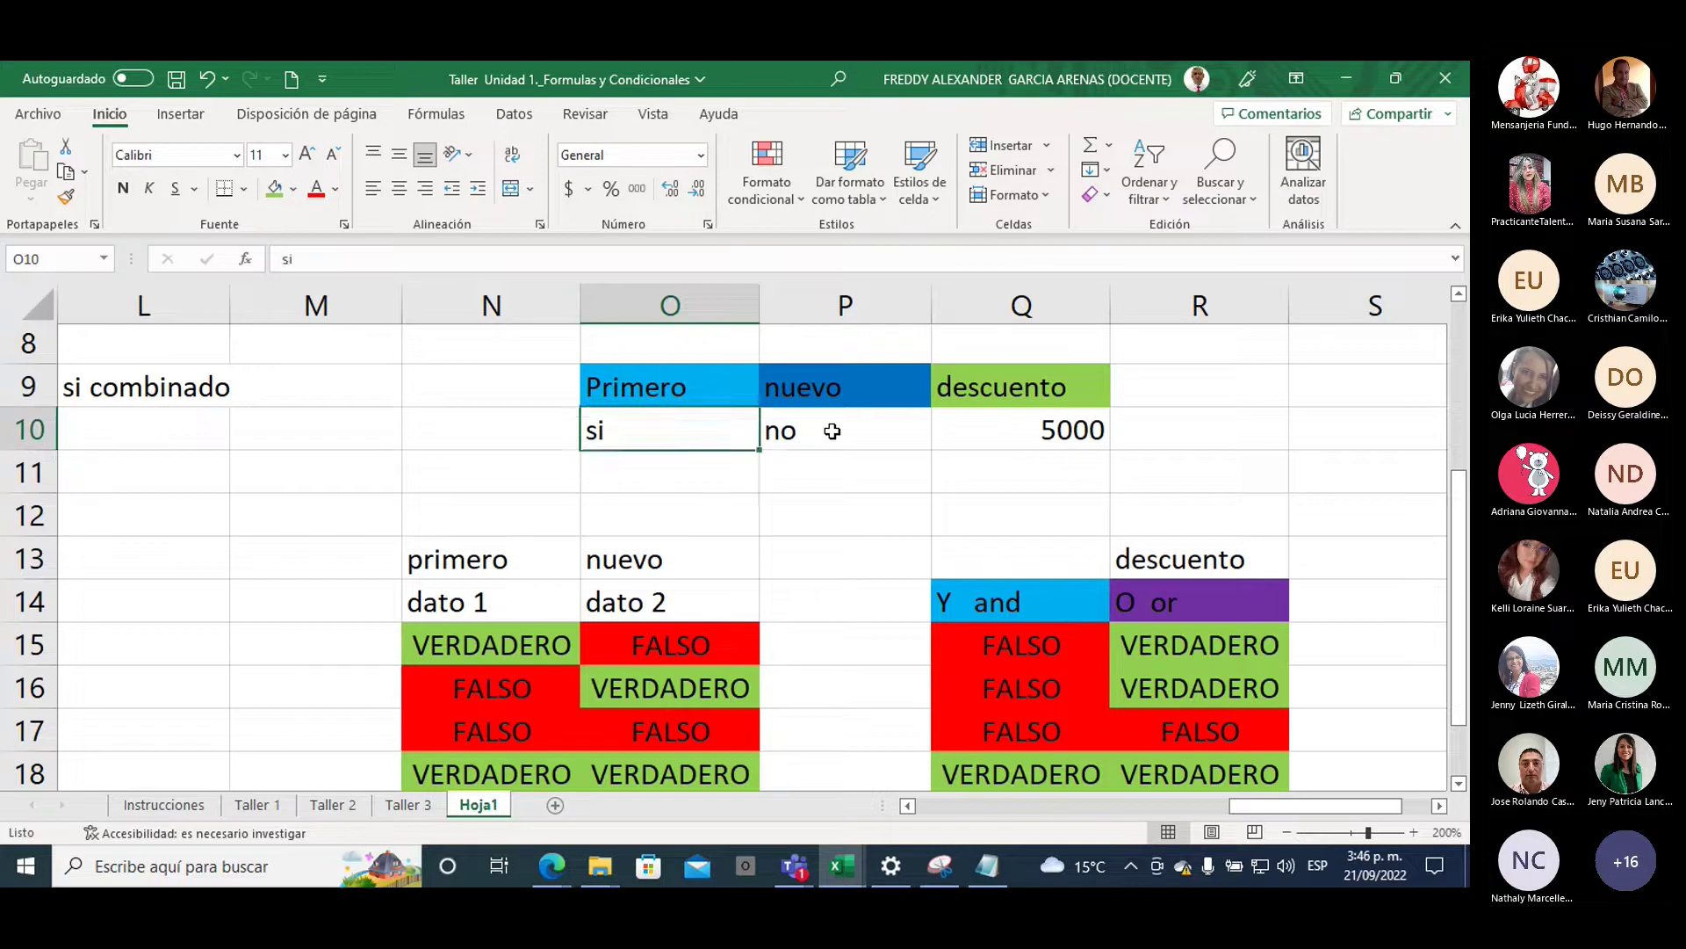
{"action": "key", "text": "Right"}
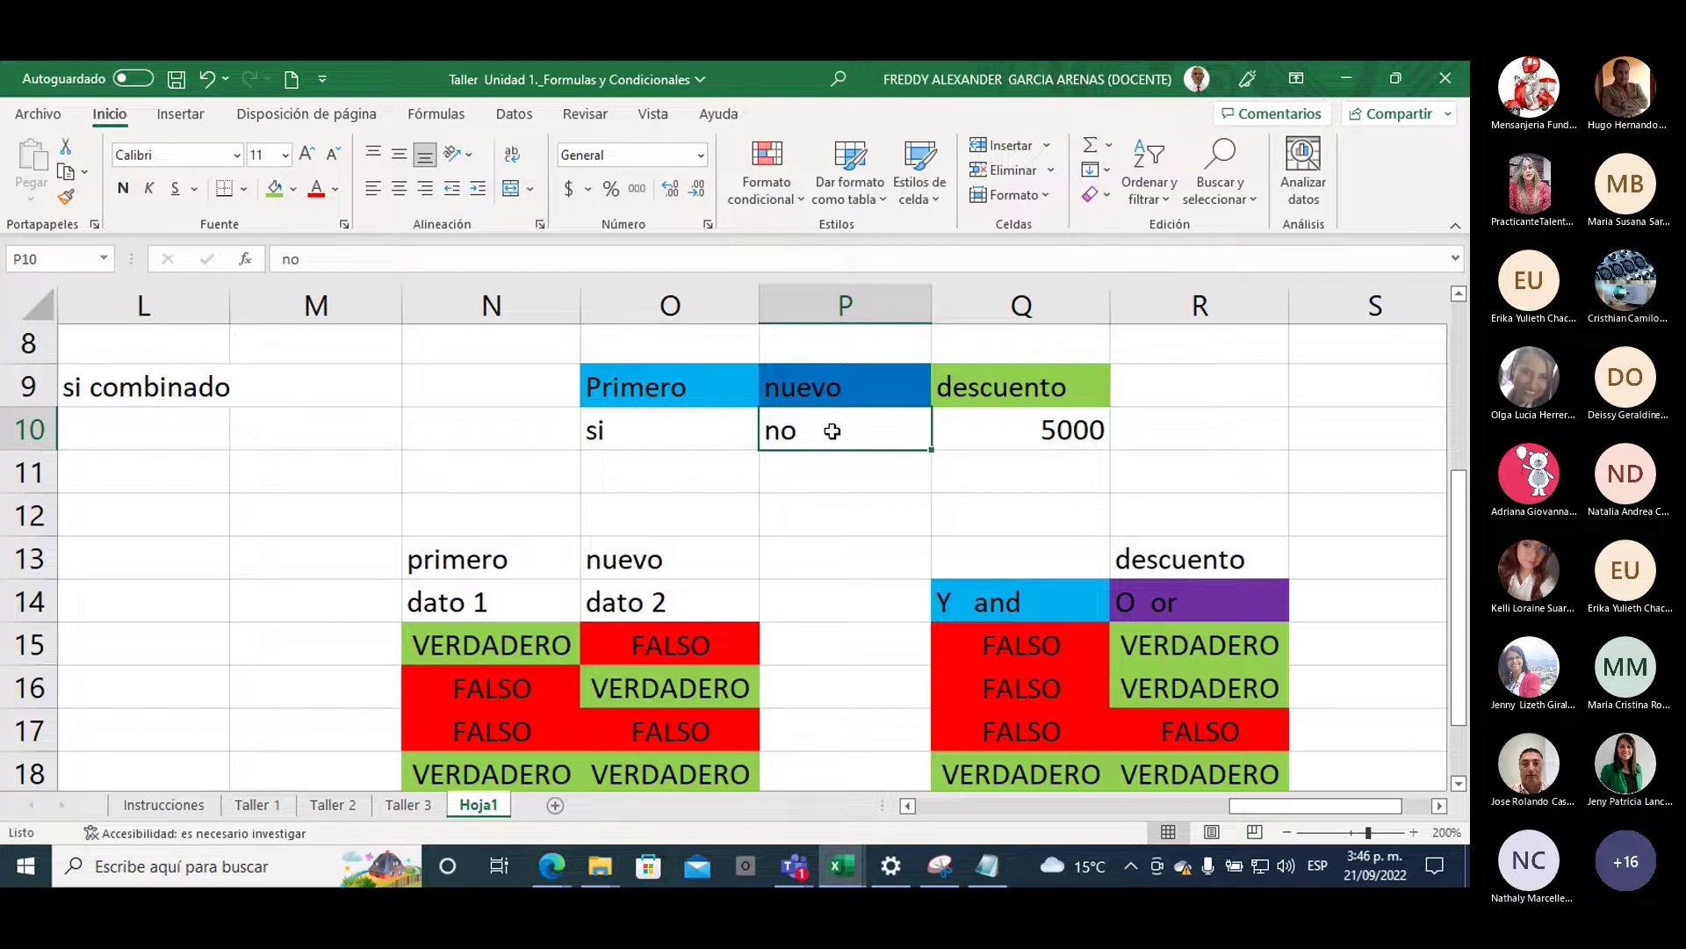
{"action": "type", "text": "si"}
{"action": "key", "text": "Return"}
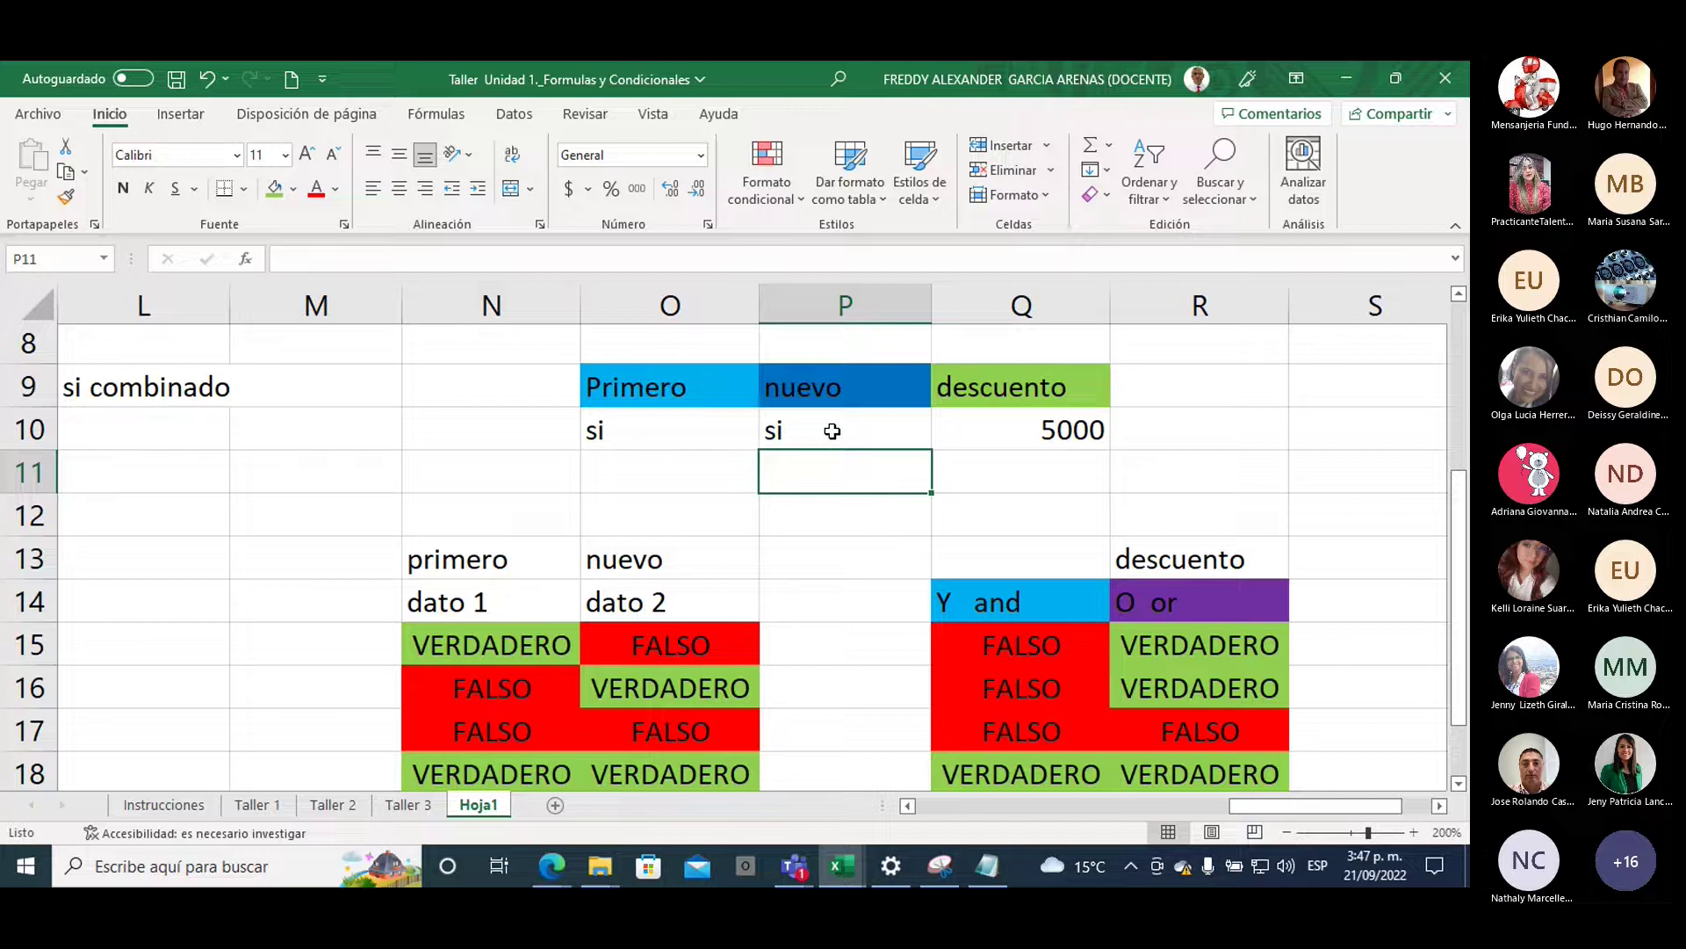
{"action": "left_click", "coordinate": [831, 430]}
{"action": "key", "text": "Right"}
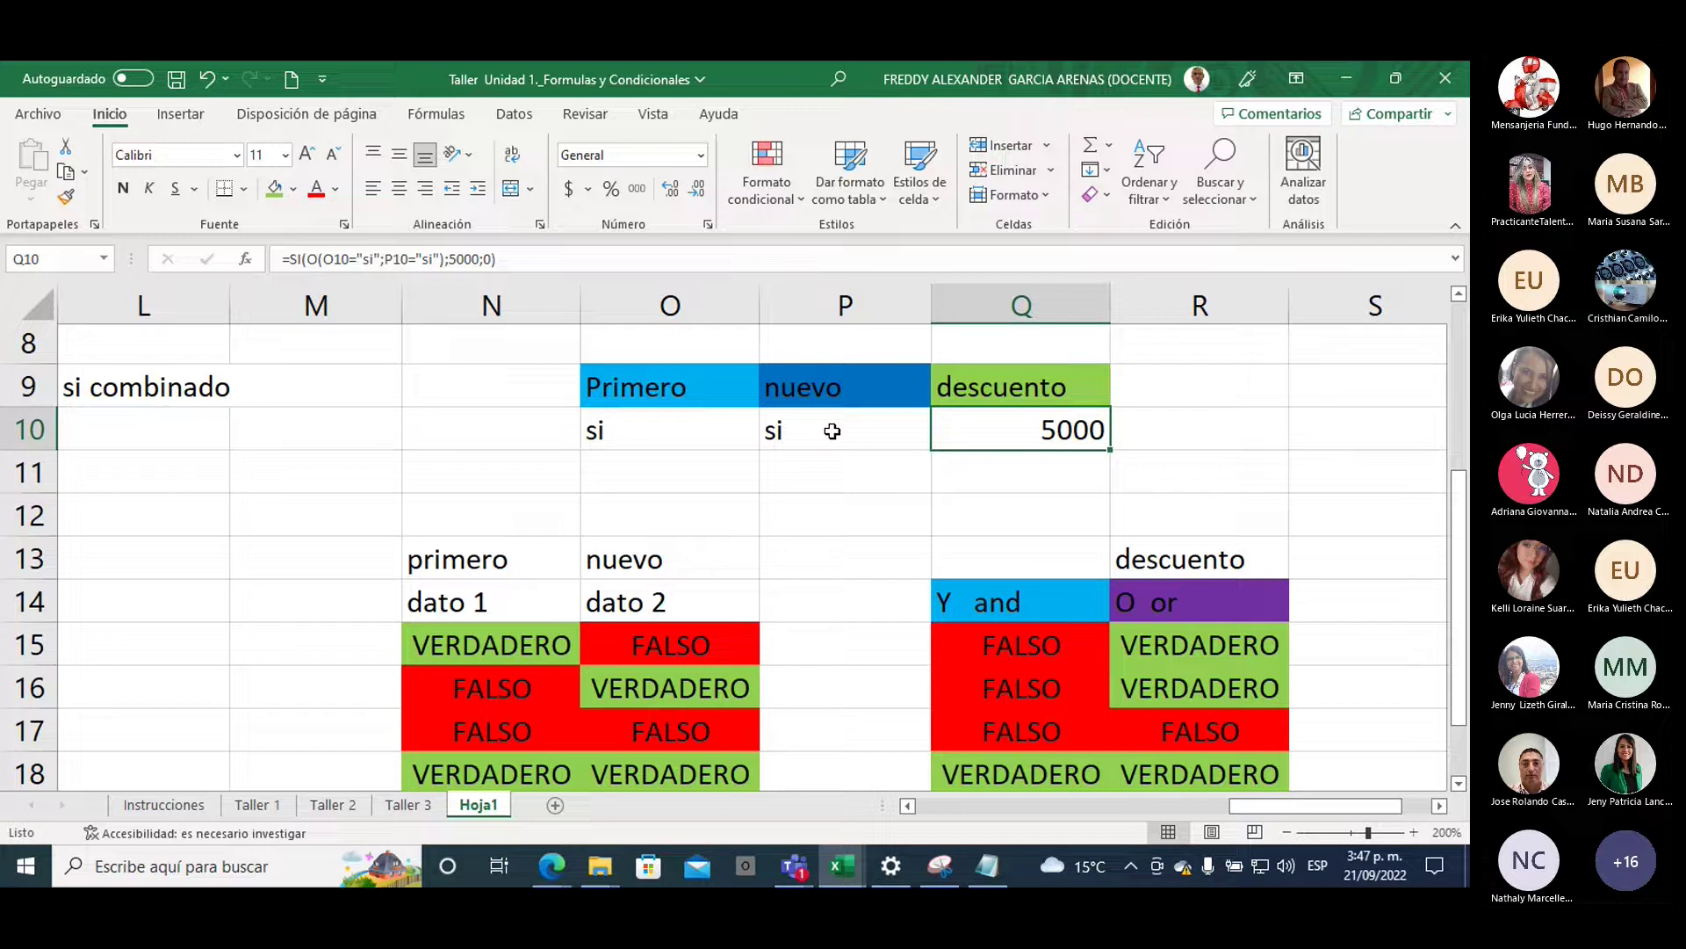
Enter si in both O11 and P11
{"action": "key", "text": "Return"}
{"action": "key", "text": "Left"}
{"action": "key", "text": "Left"}
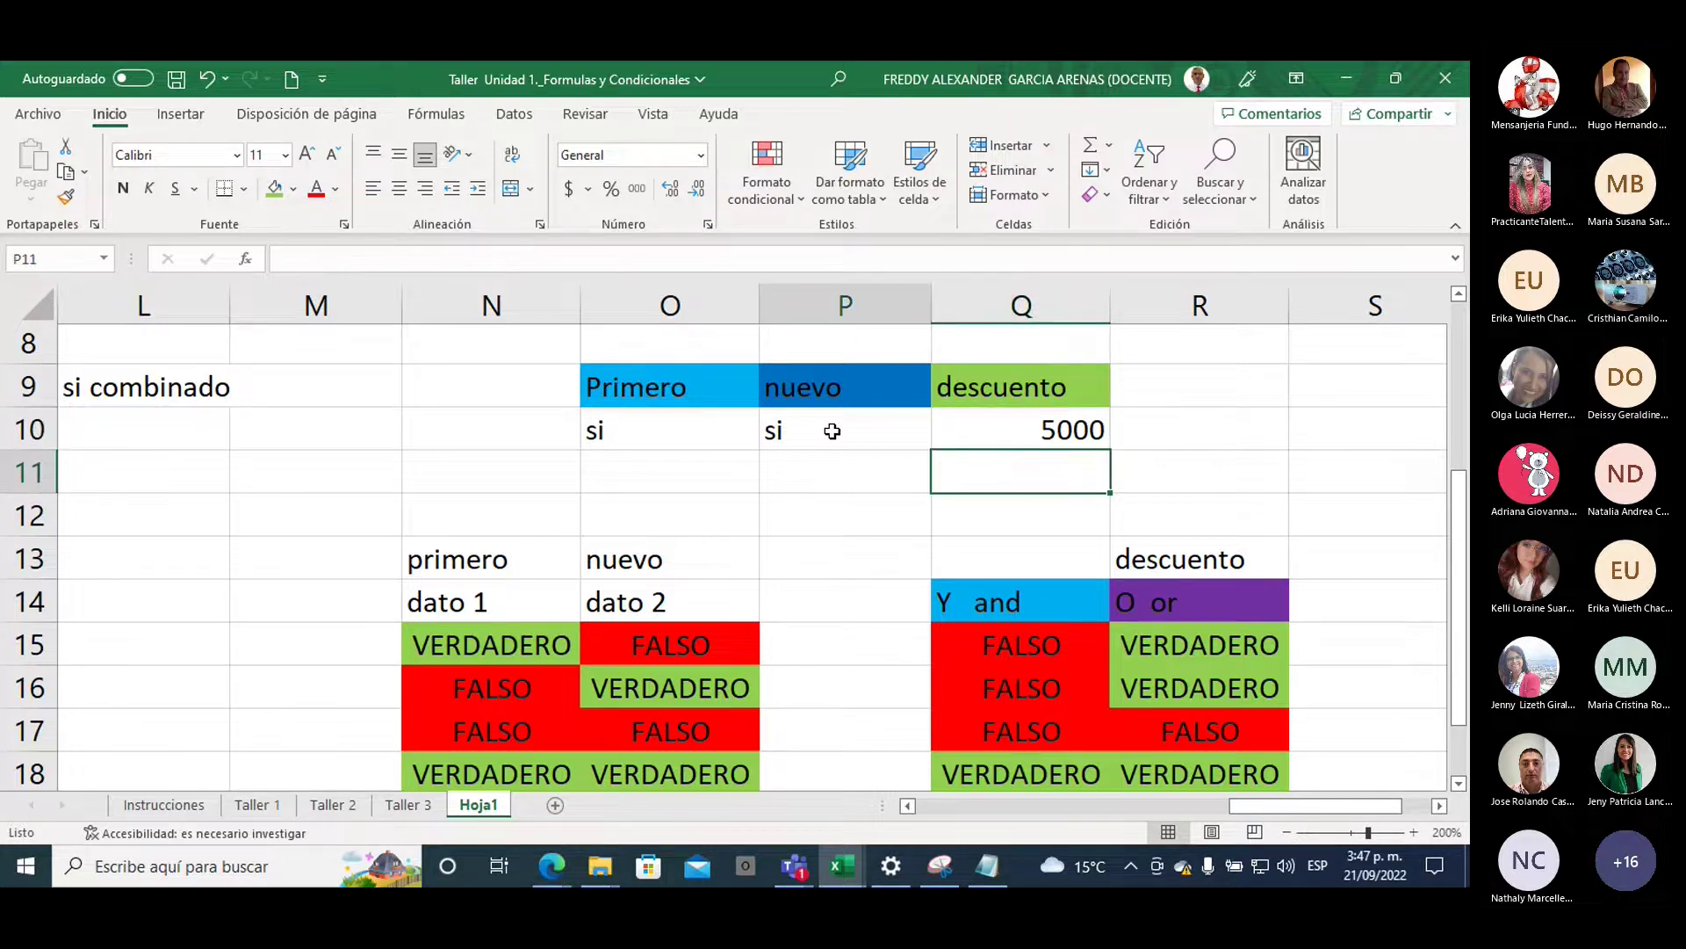
{"action": "type", "text": "si"}
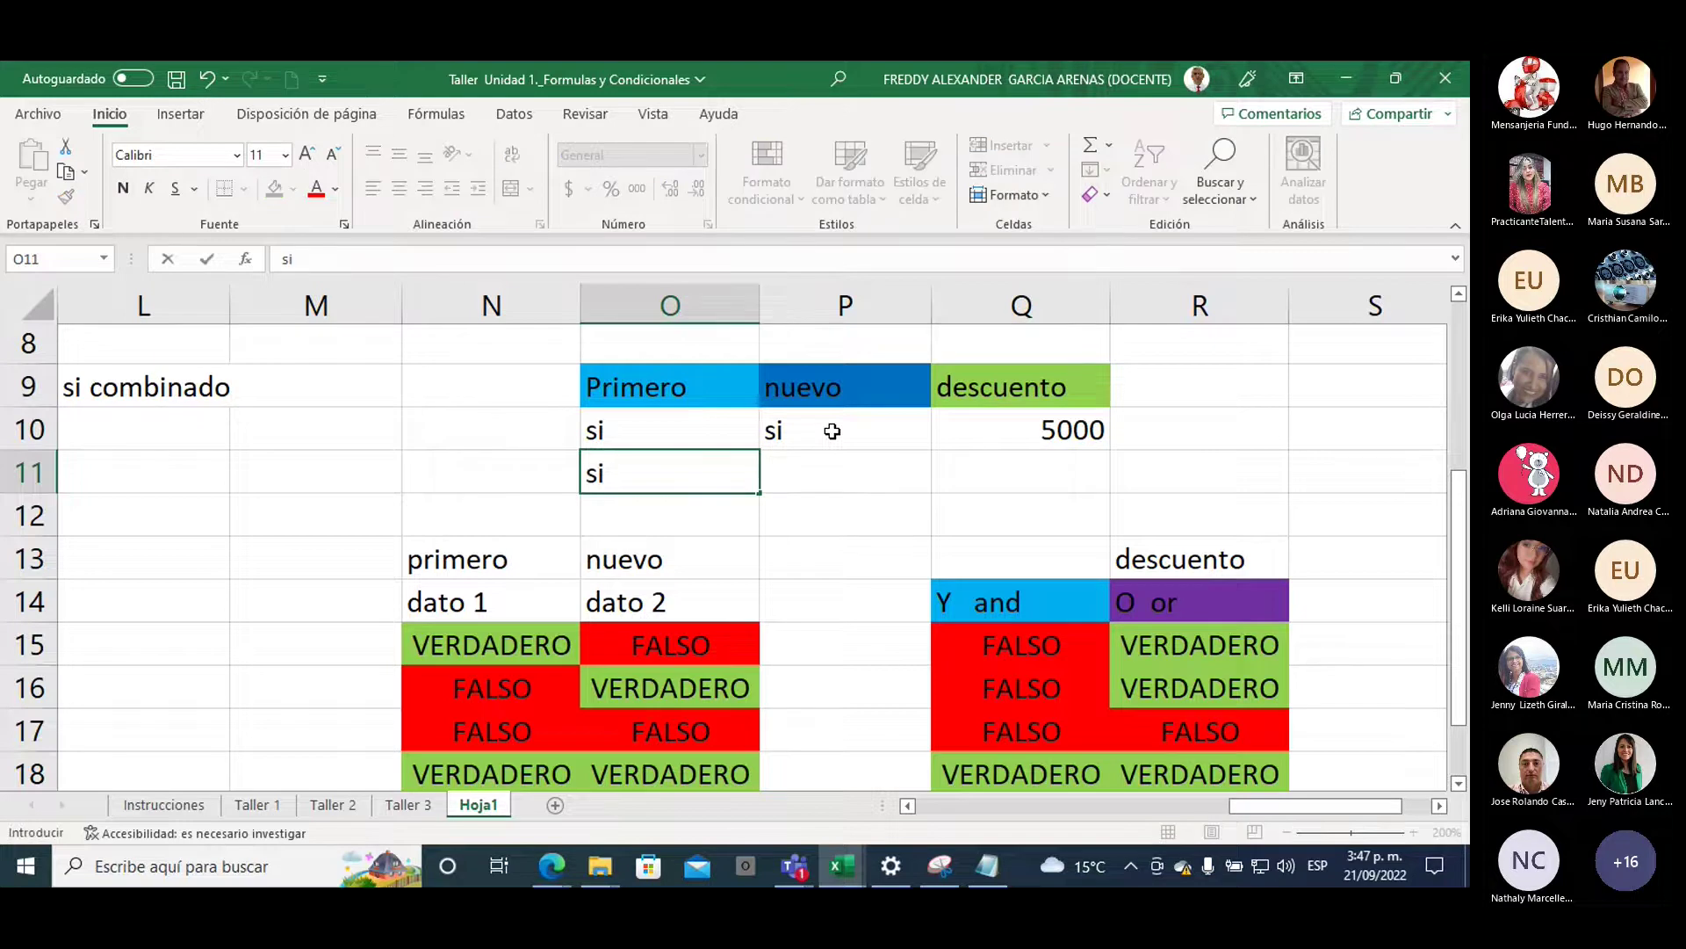
{"action": "key", "text": "Tab"}
{"action": "type", "text": "si"}
{"action": "key", "text": "Tab"}
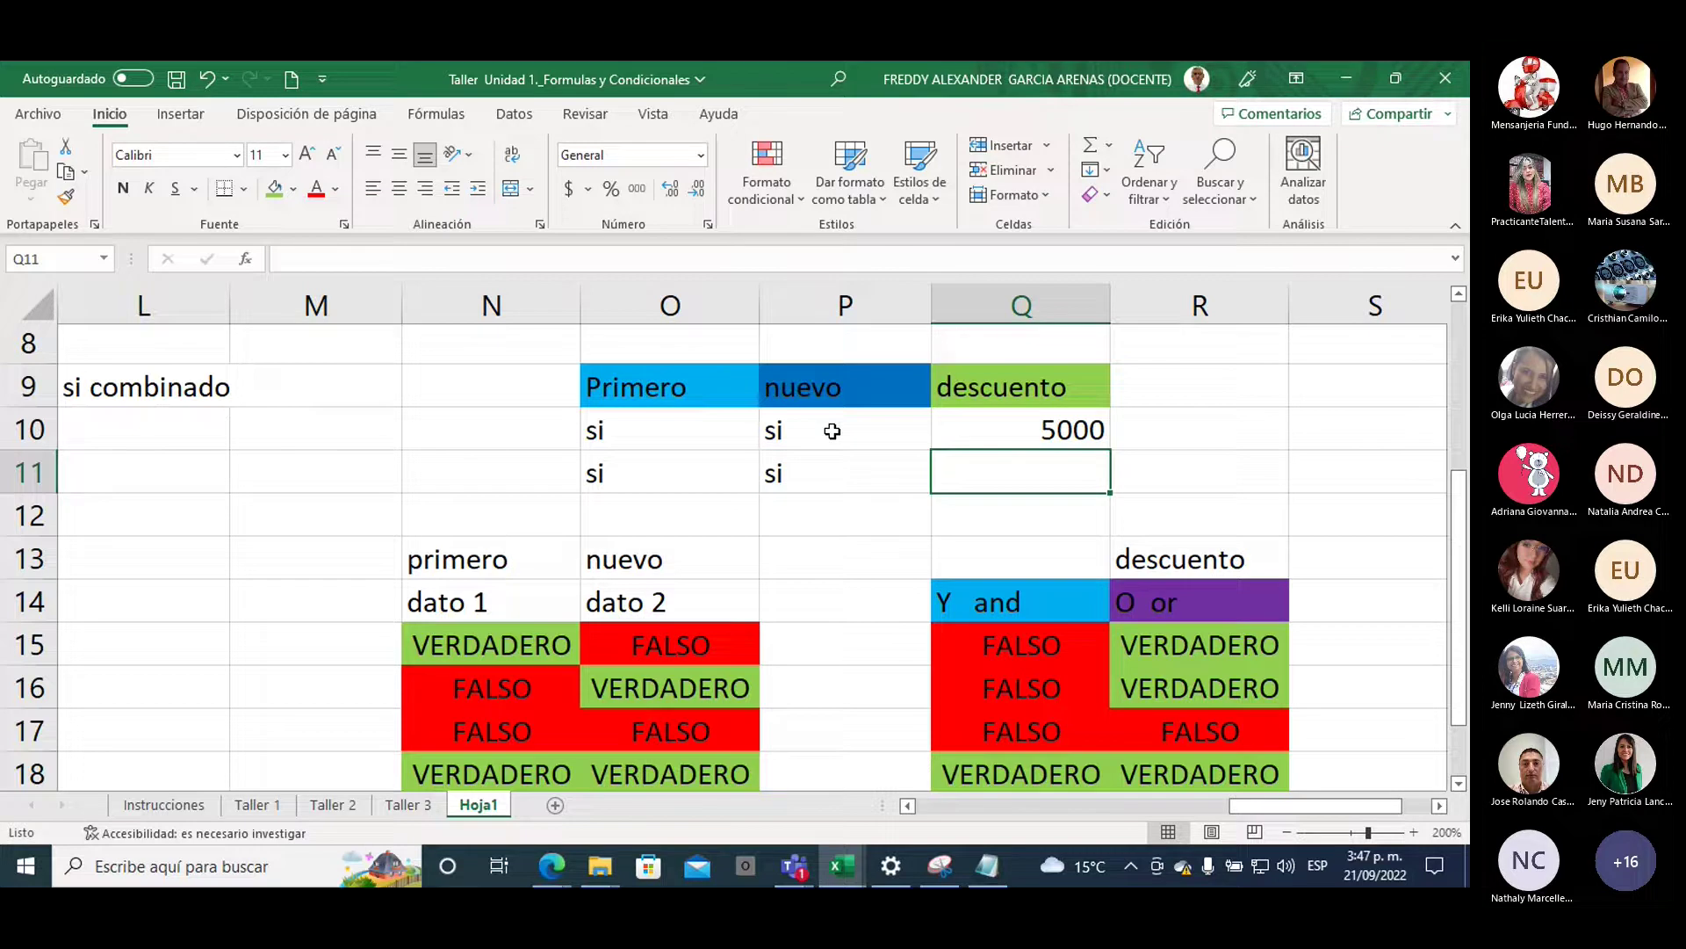
Build =SI(Y(O11="si";P11="si");5000;0) in Q11 using the SI and Y functions
{"action": "type", "text": "=si"}
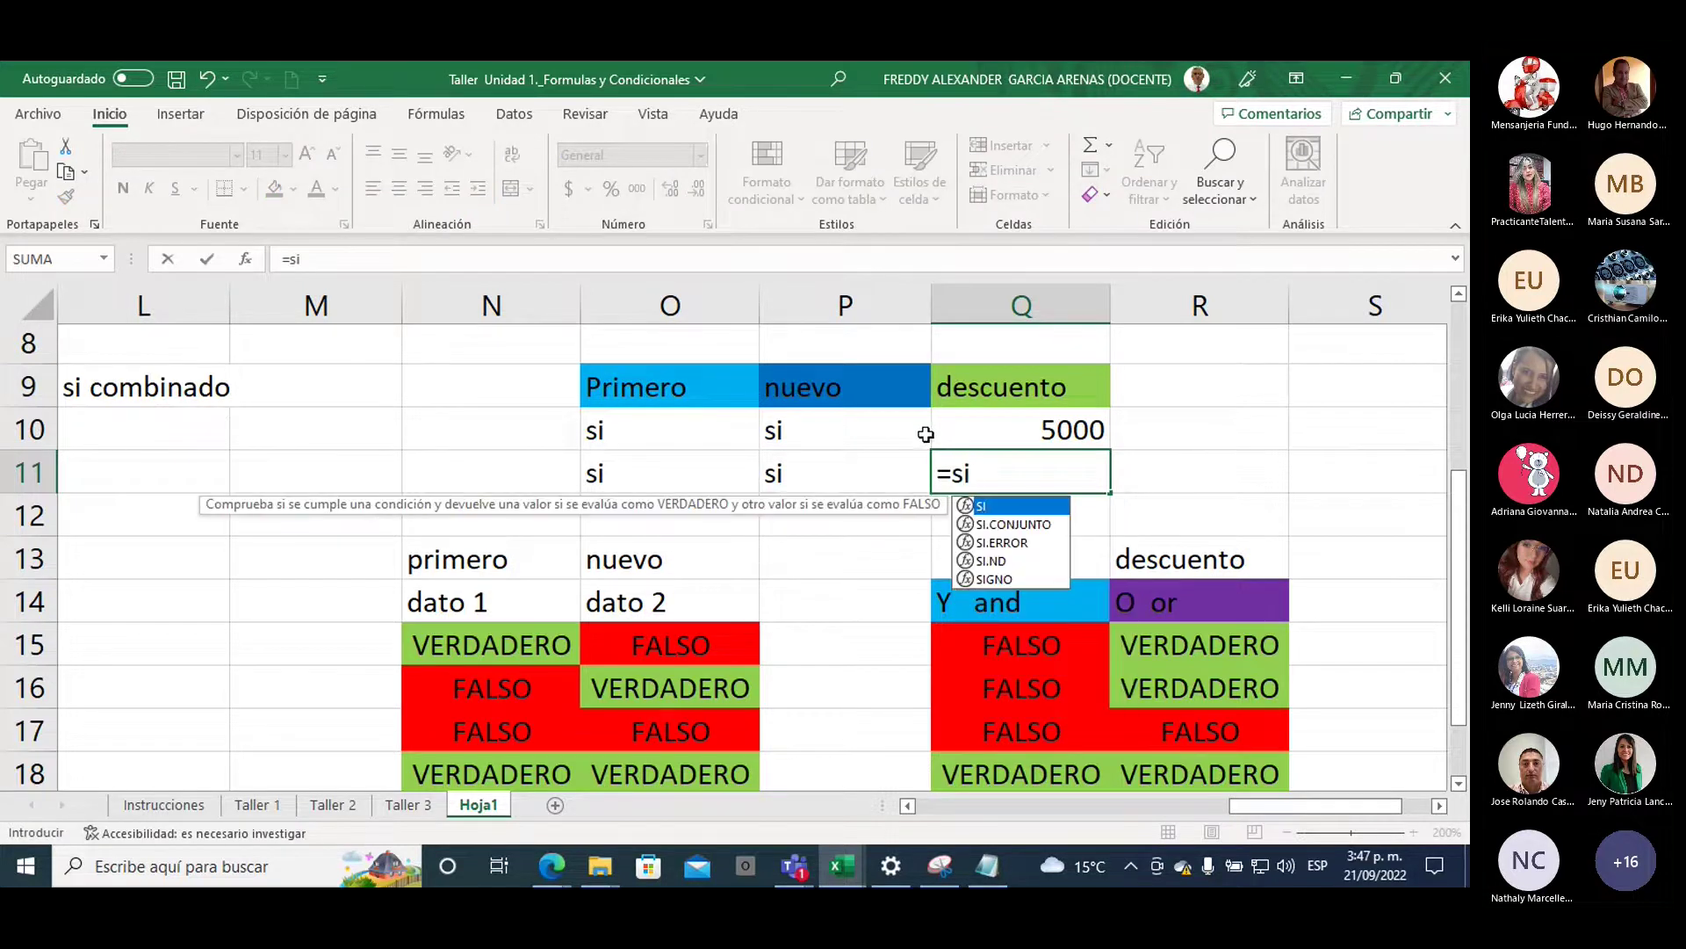
{"action": "double_click", "coordinate": [975, 508]}
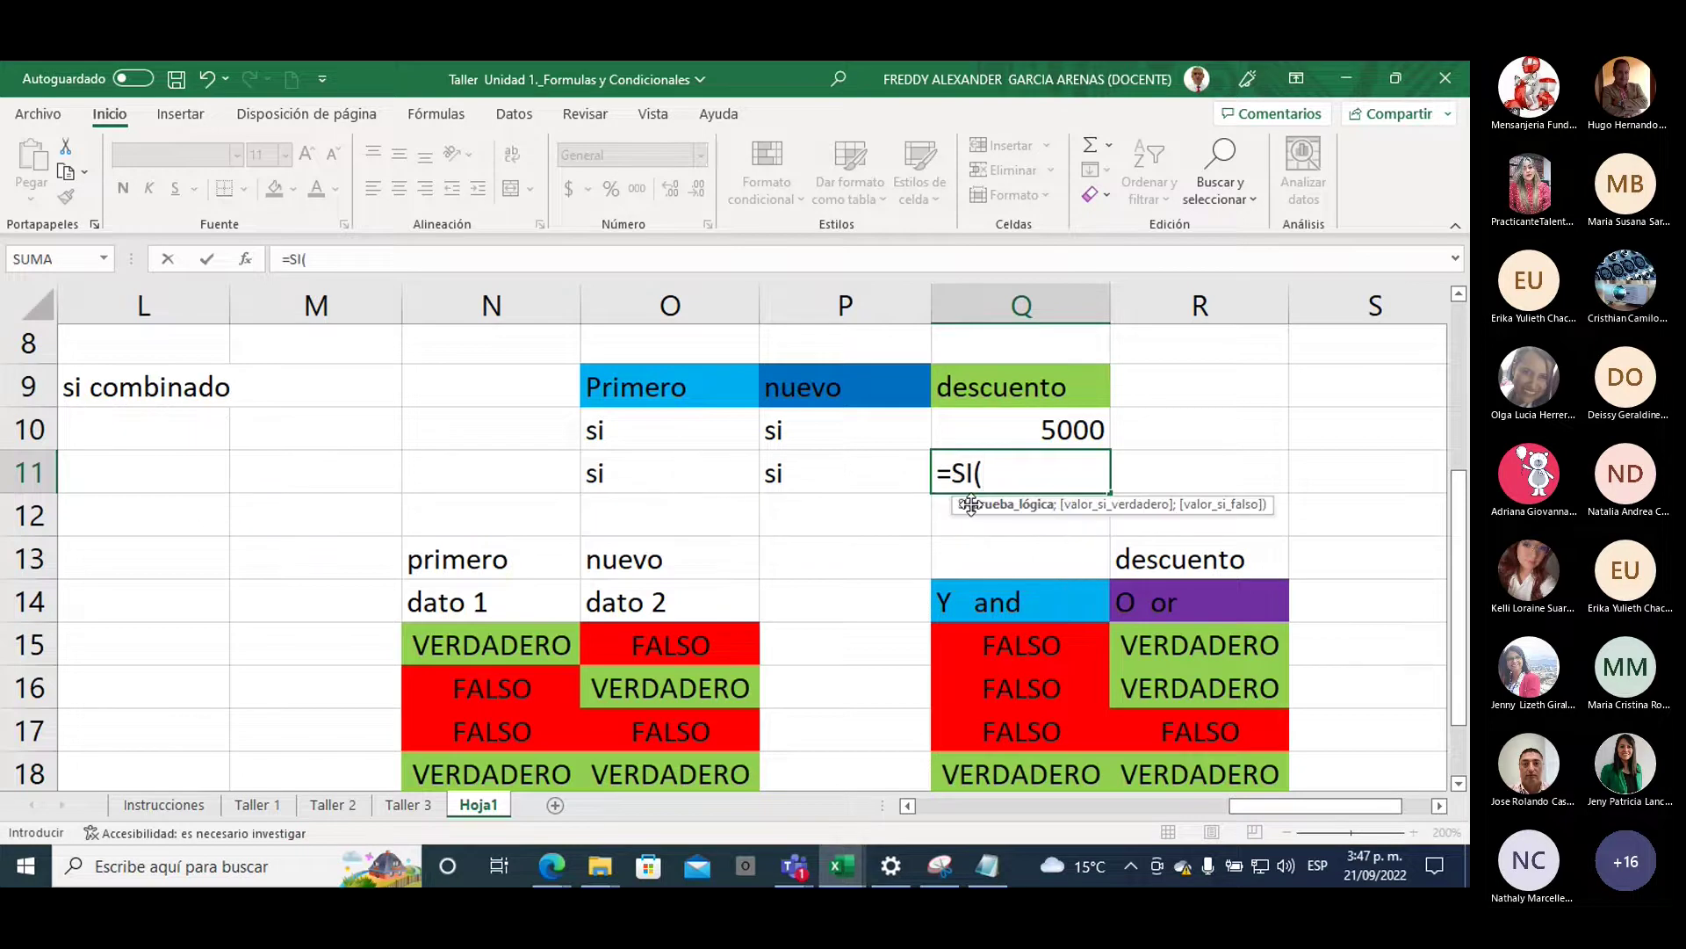
{"action": "type", "text": "y"}
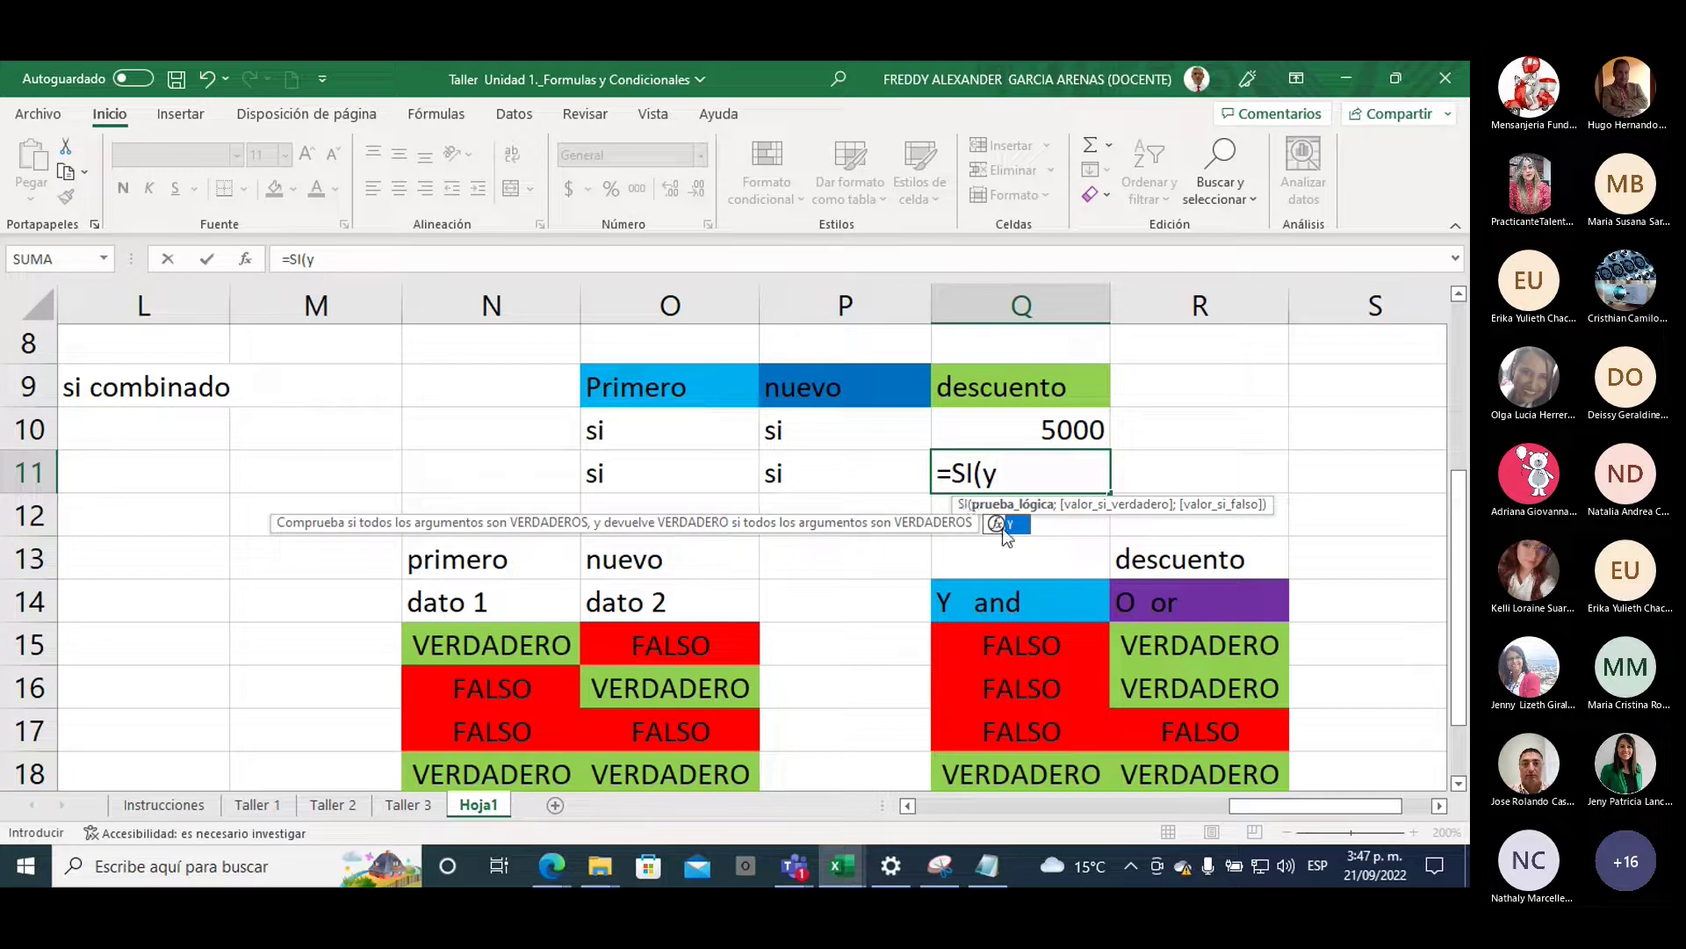
{"action": "double_click", "coordinate": [1010, 524]}
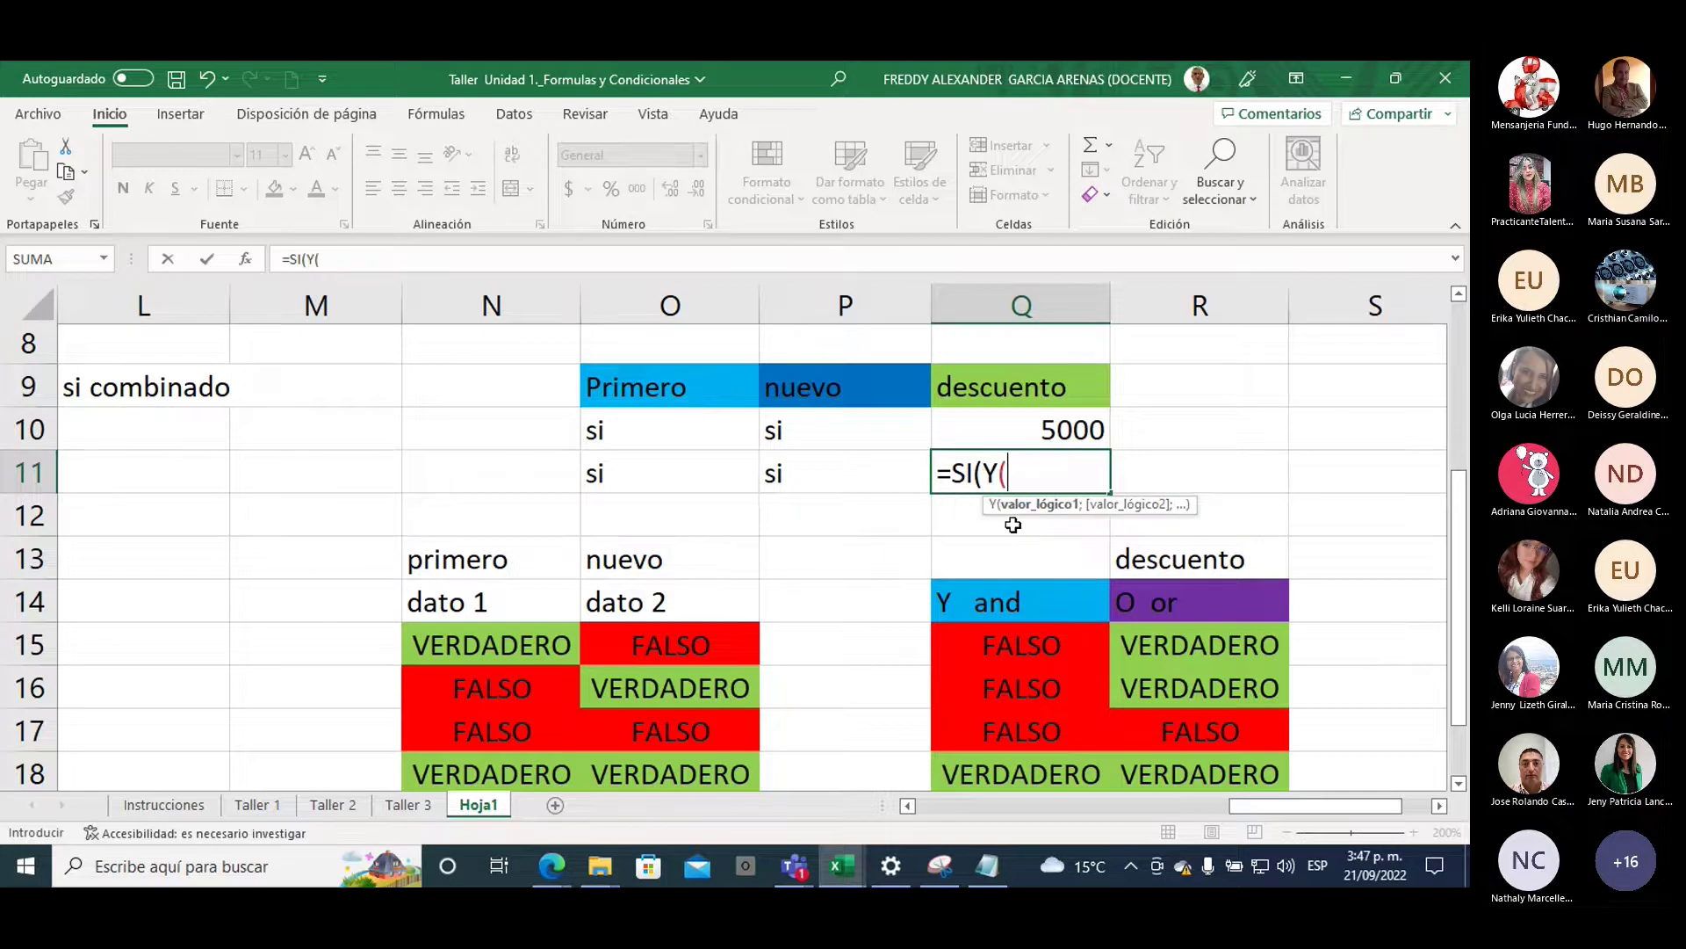
{"action": "left_click", "coordinate": [614, 479]}
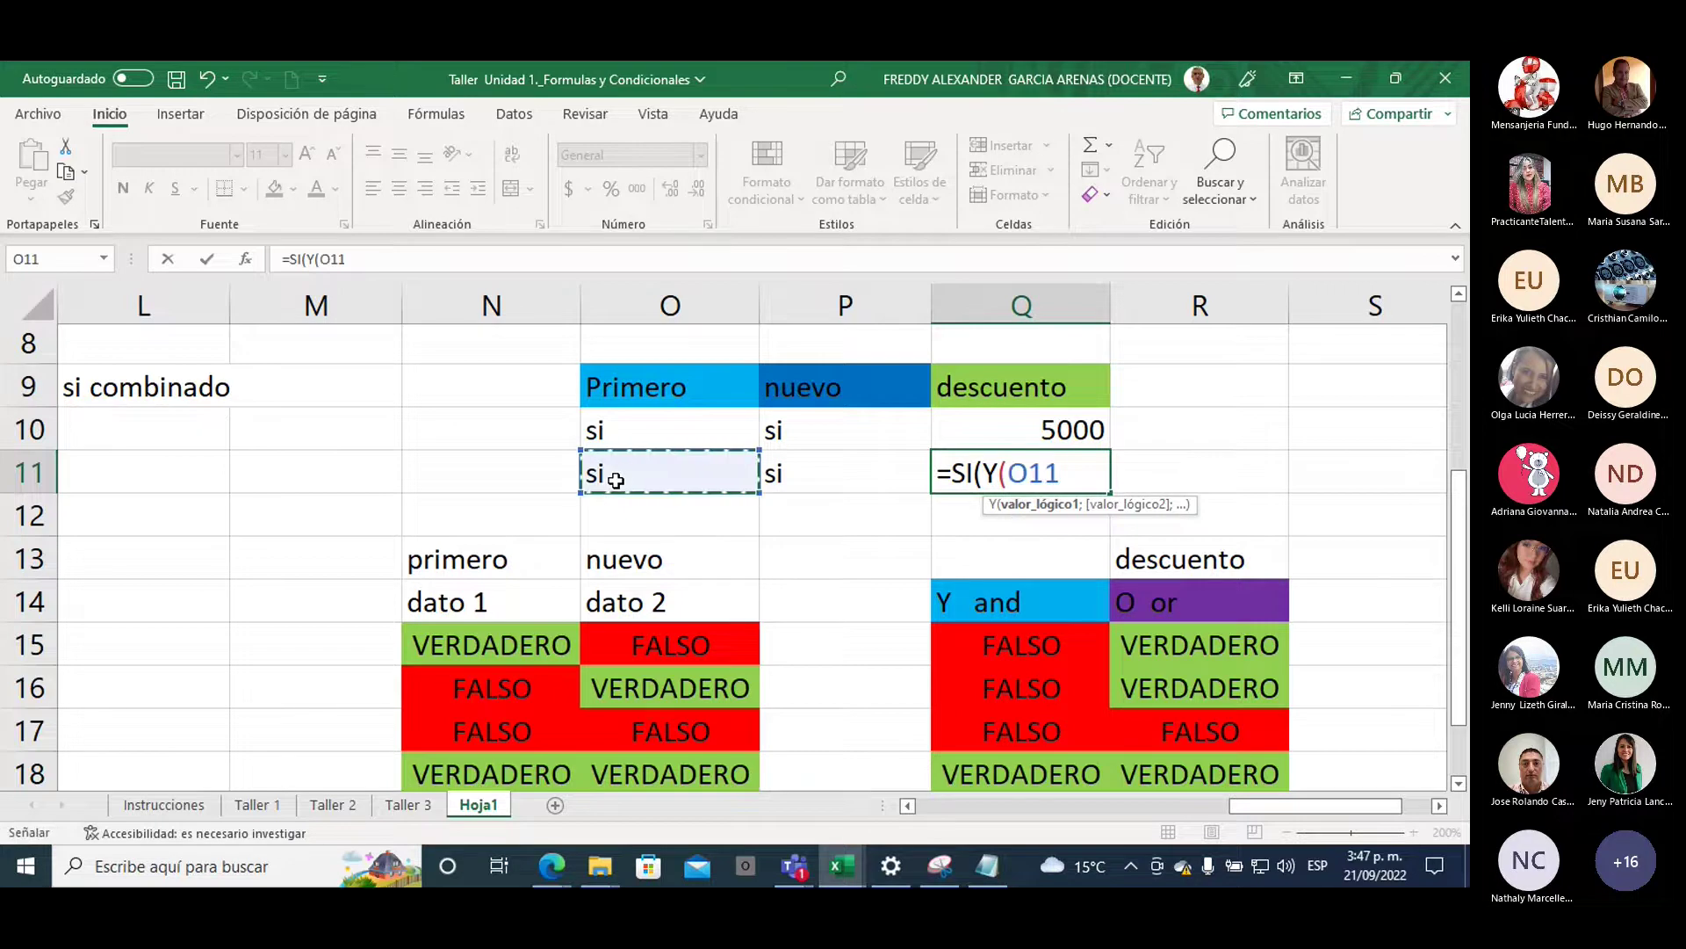
{"action": "type", "text": "=s"}
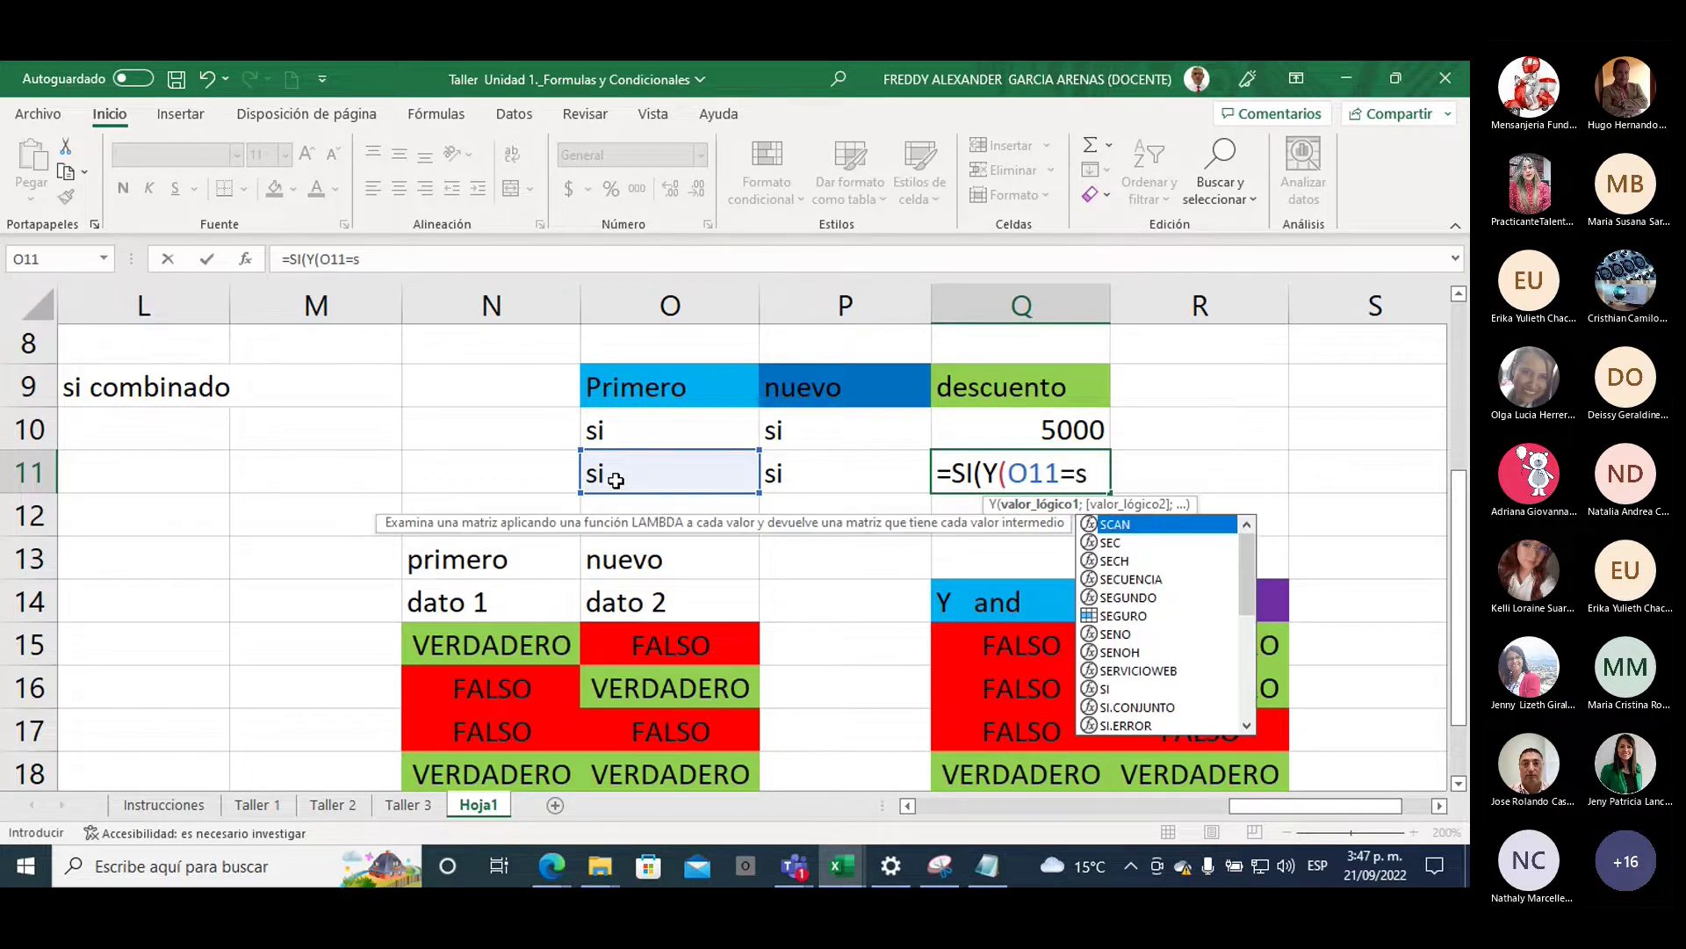
{"action": "key", "text": "BackSpace"}
{"action": "type", "text": "\""}
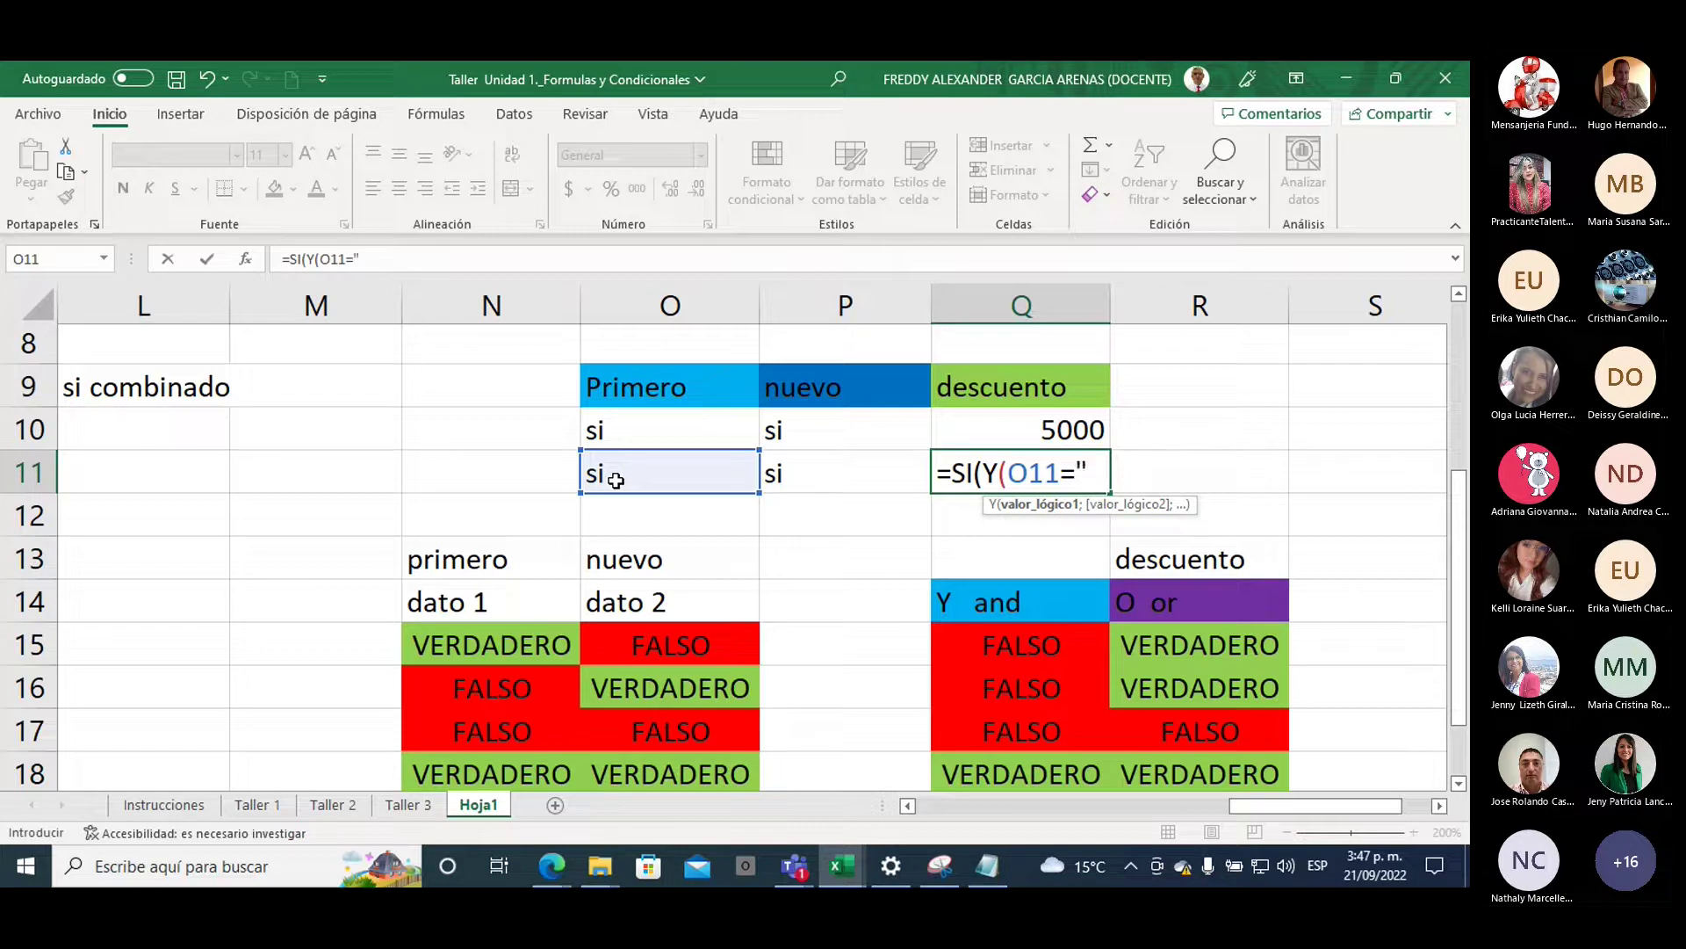
{"action": "type", "text": "si \";"}
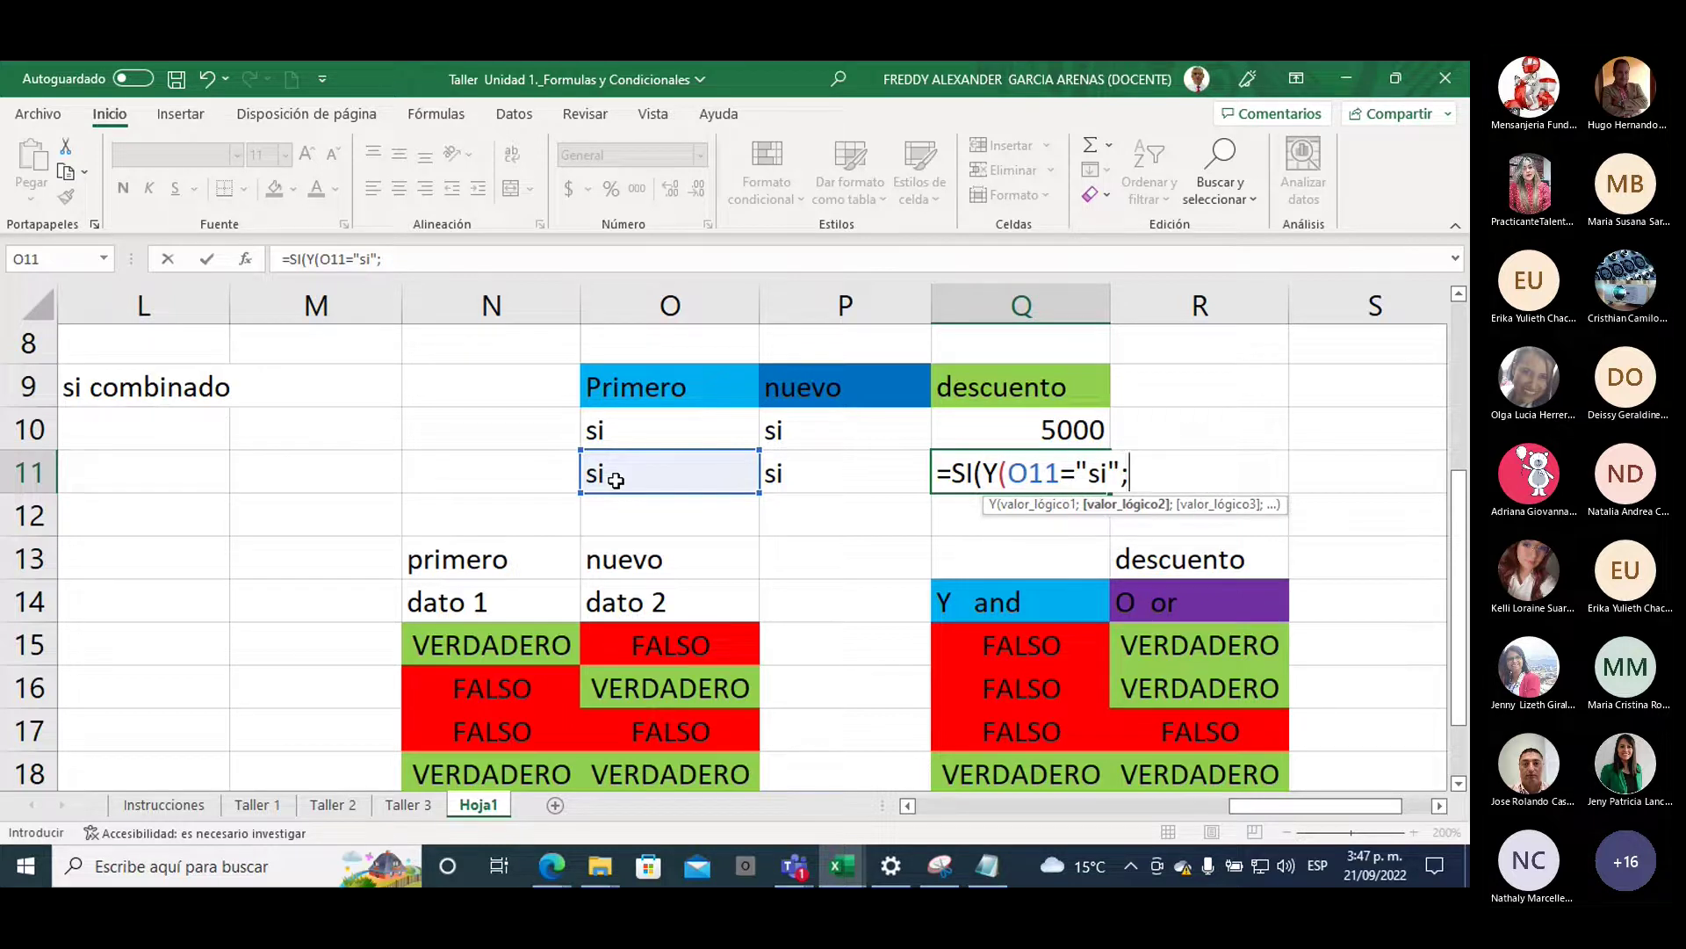
{"action": "left_click", "coordinate": [796, 478]}
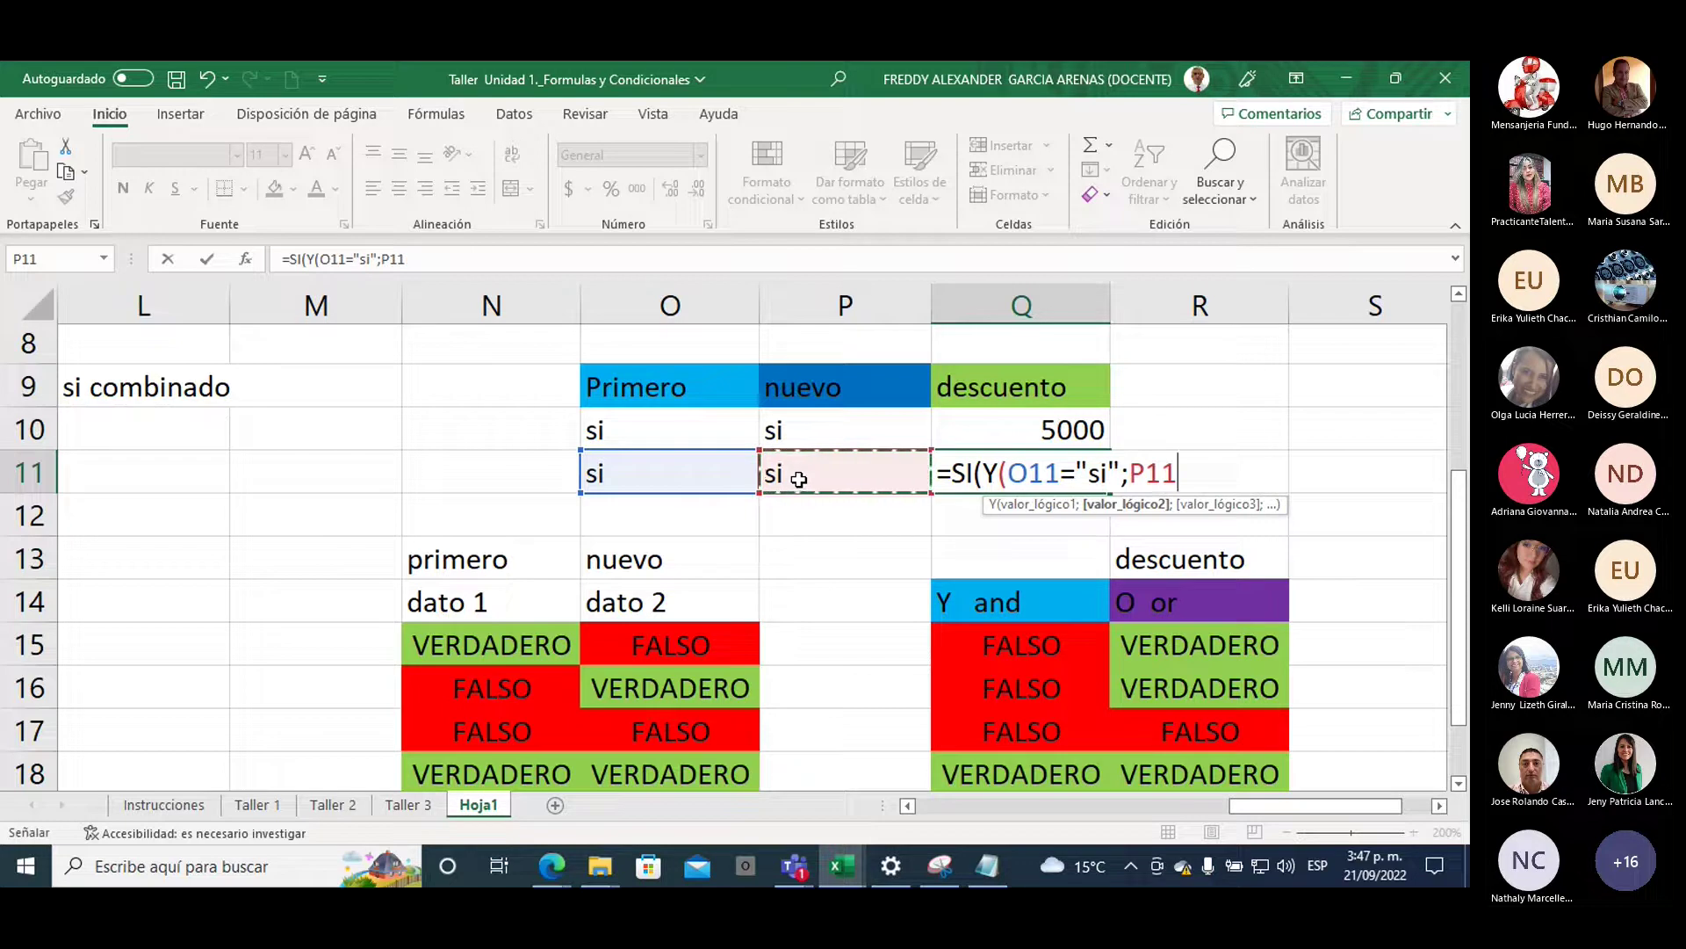
{"action": "type", "text": "=\"si"}
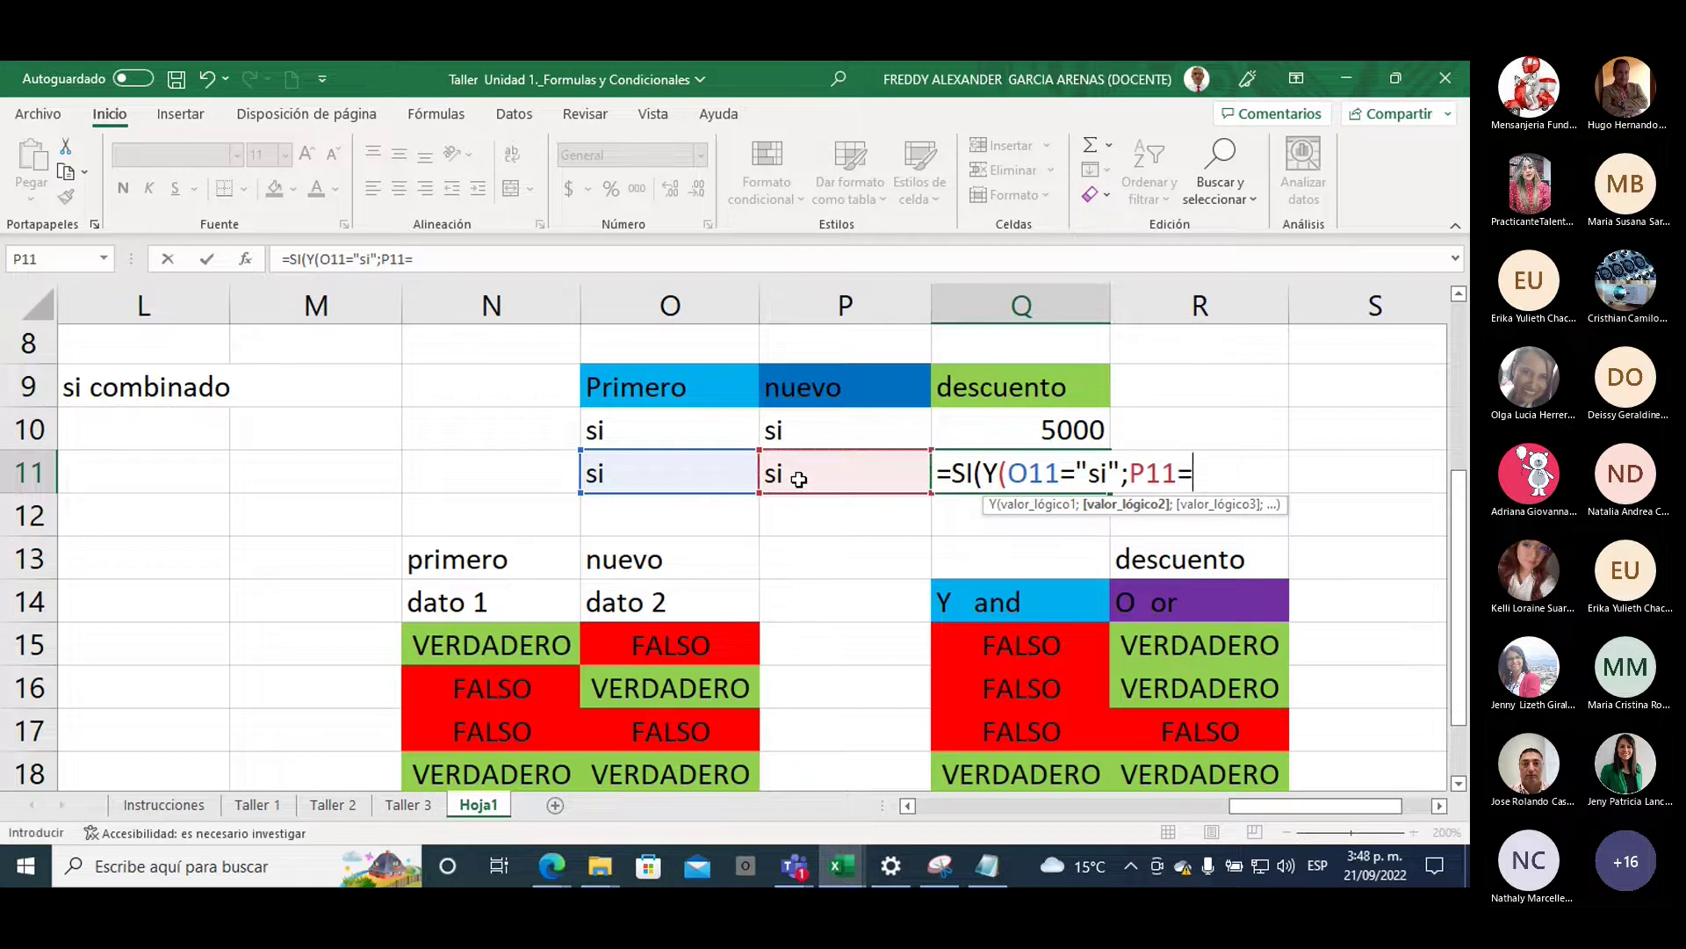
{"action": "type", "text": "\")"}
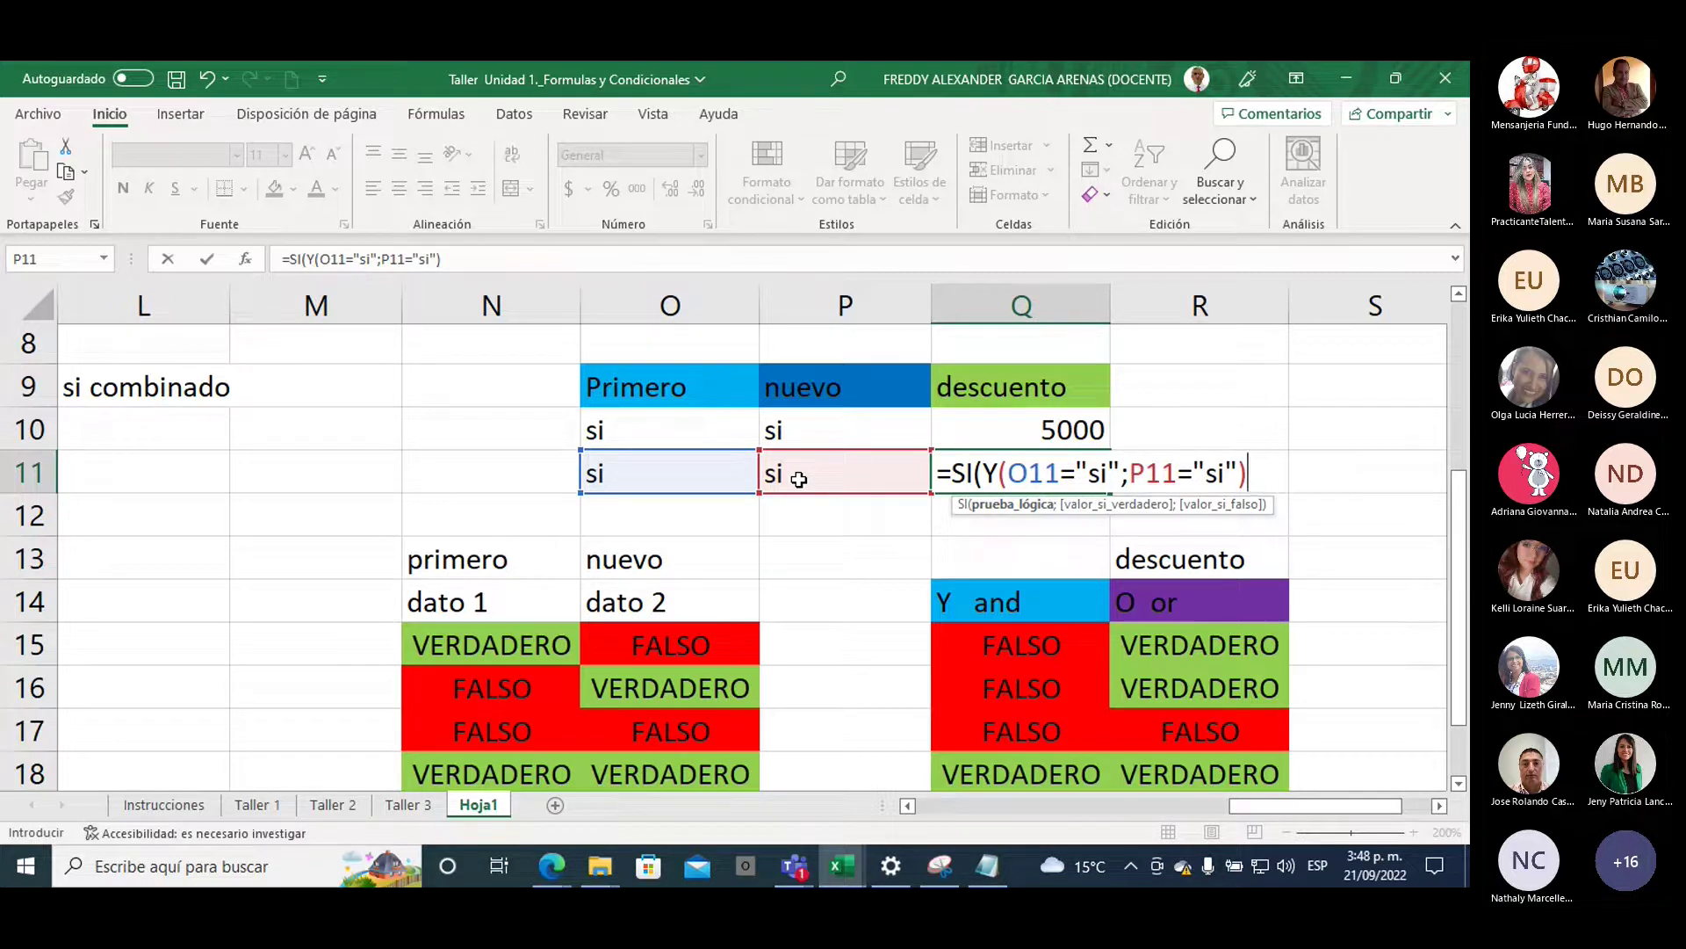
{"action": "type", "text": ";"}
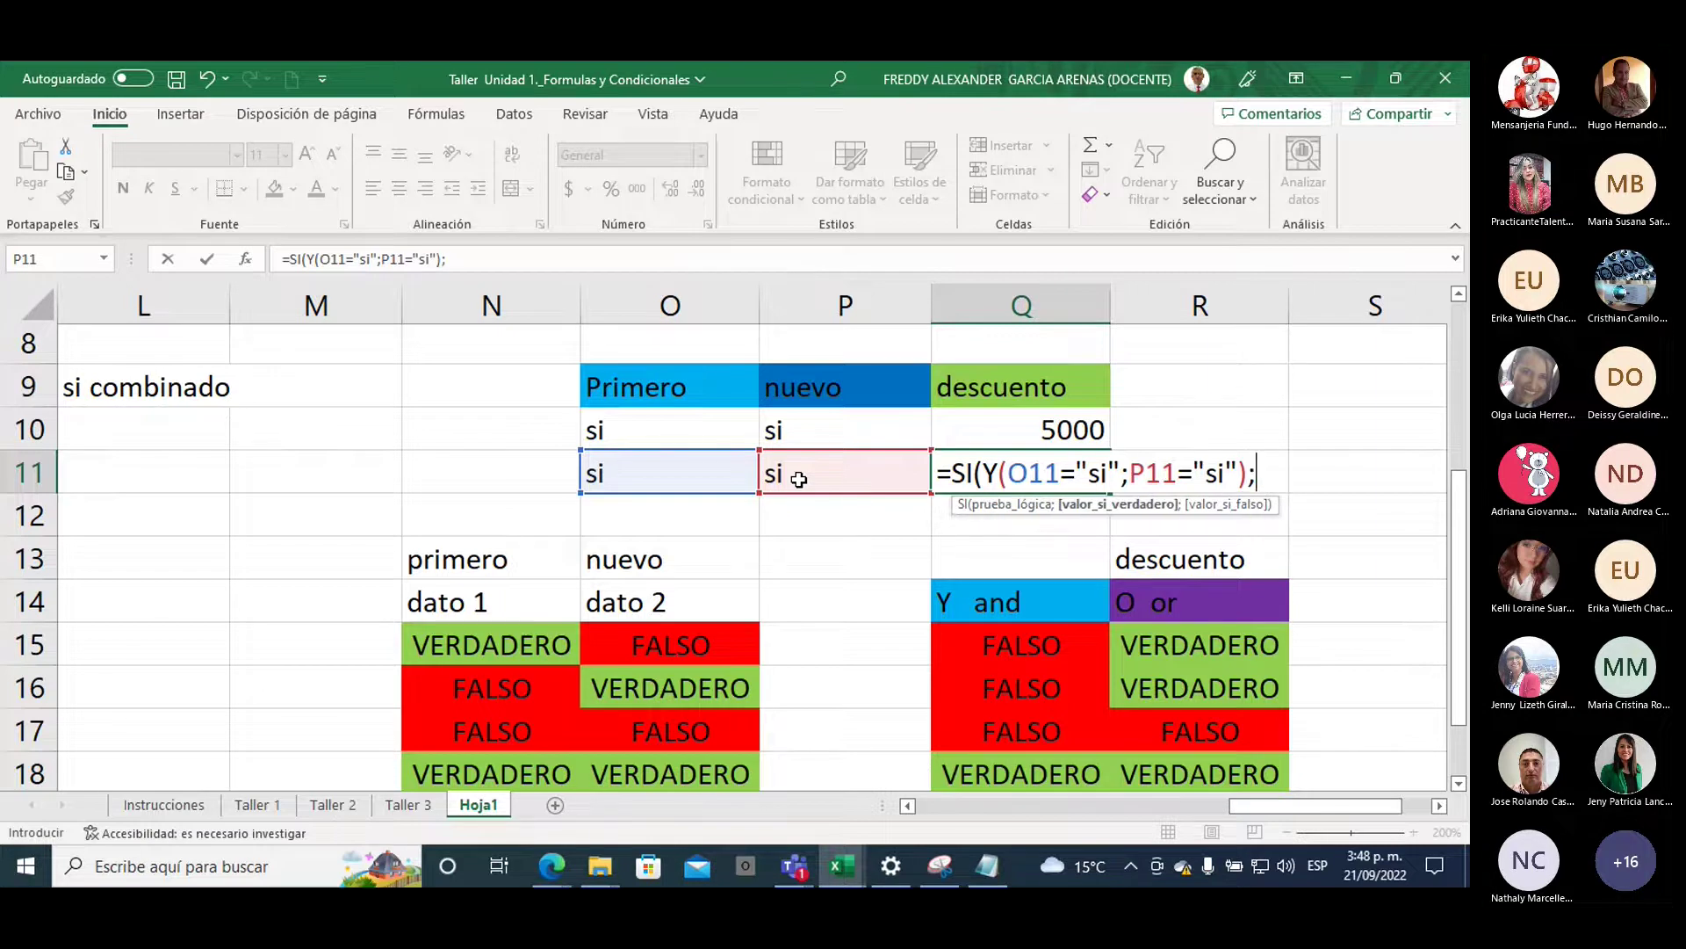
{"action": "type", "text": "5000"}
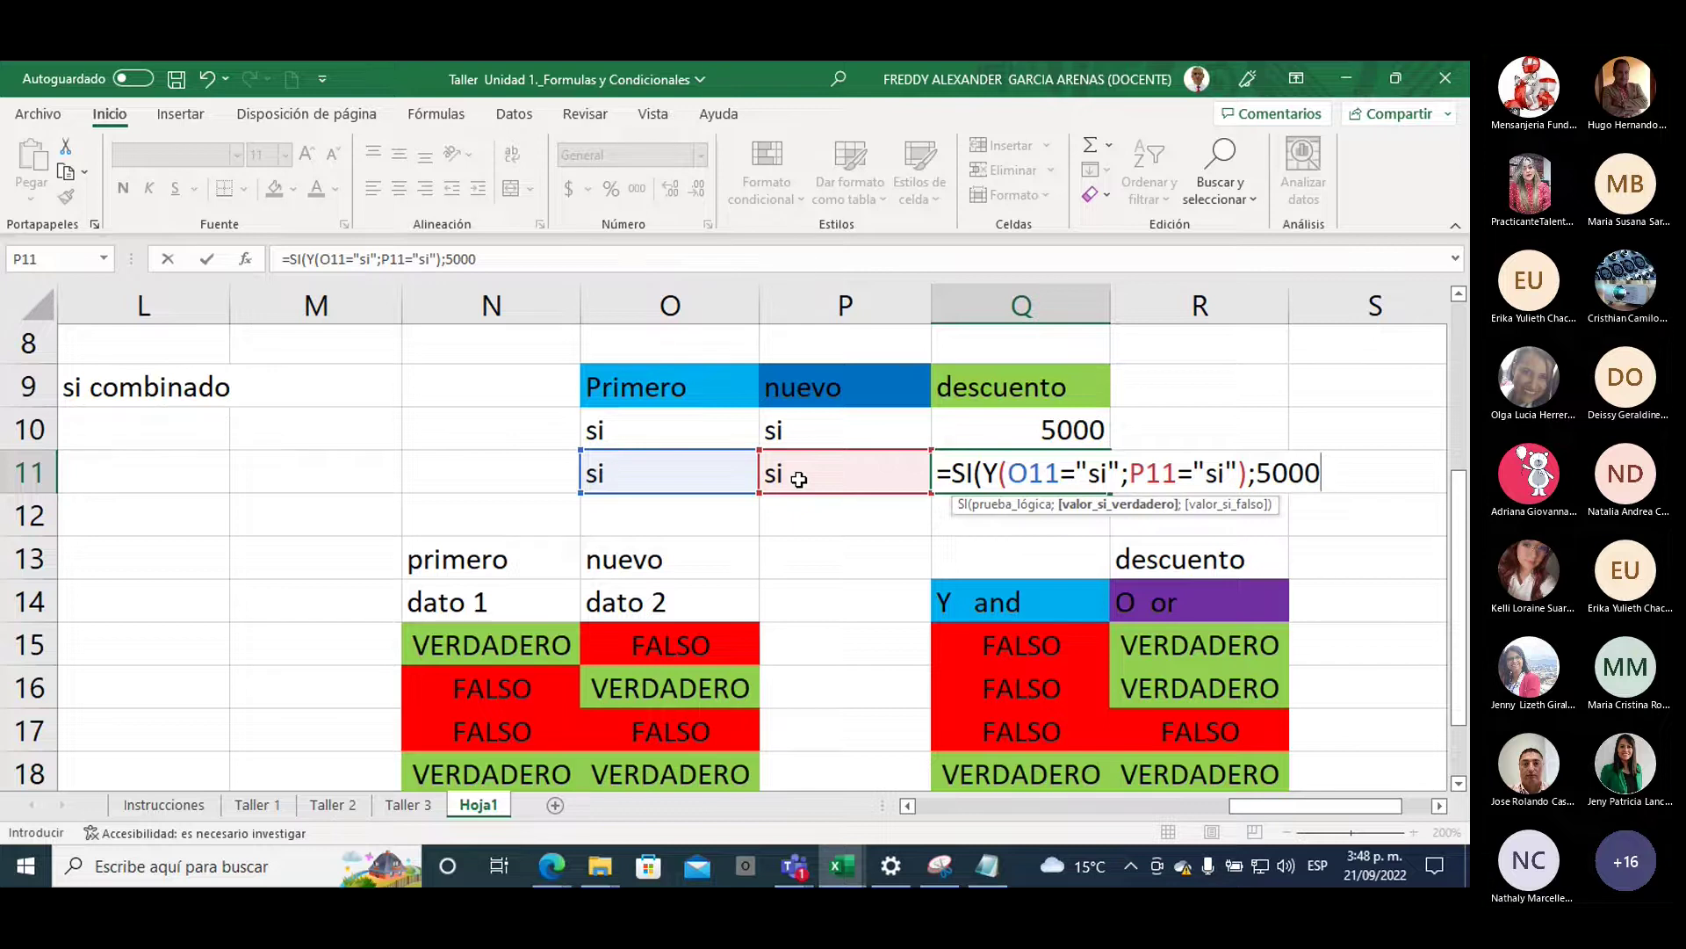
{"action": "type", "text": ";0"}
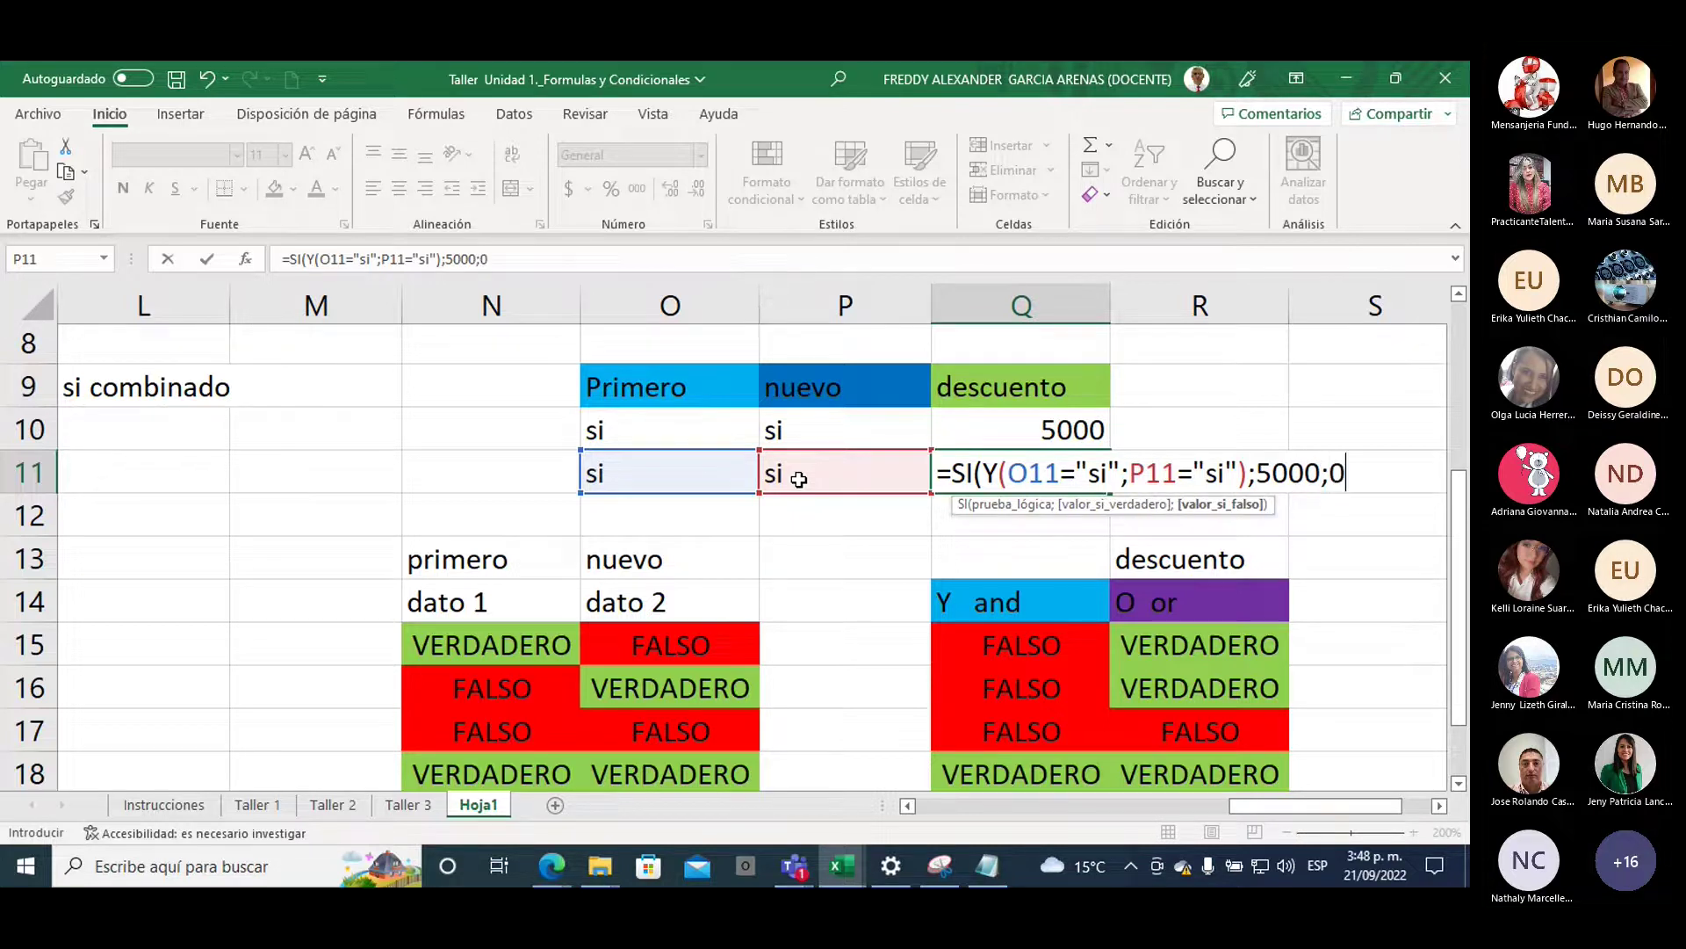
{"action": "type", "text": ")"}
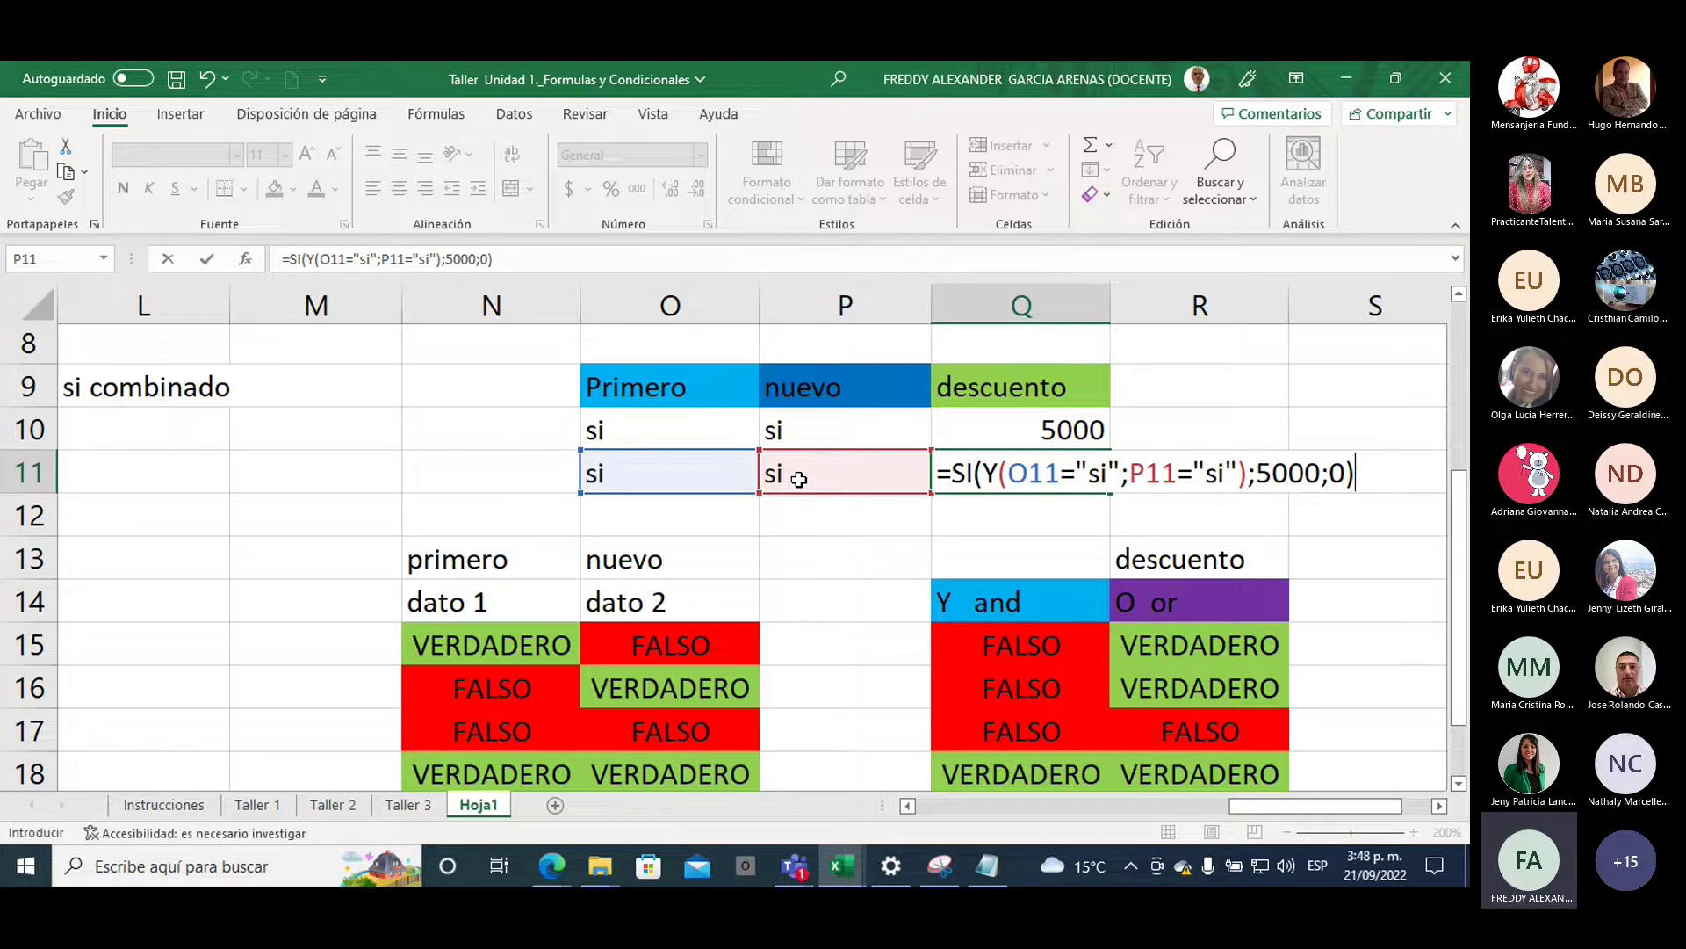
{"action": "key", "text": "Return"}
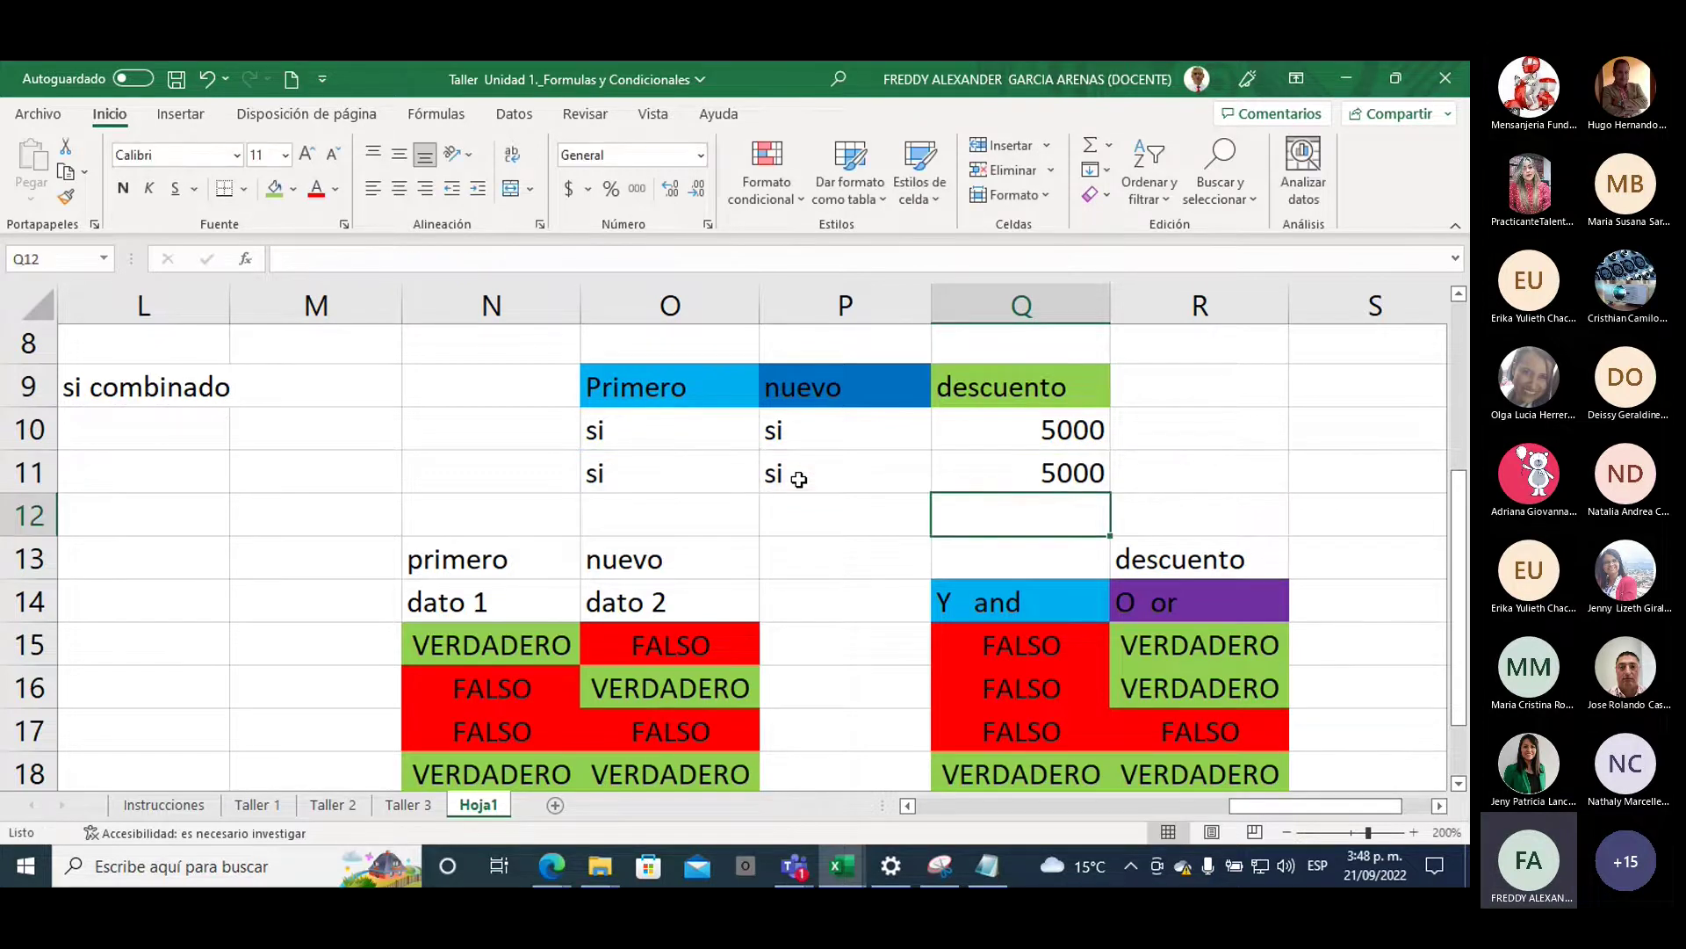
Change P11 to no so Q11 drops to 0, and set P10 to no
{"action": "left_click_drag", "start_coordinate": [676, 463], "coordinate": [809, 481]}
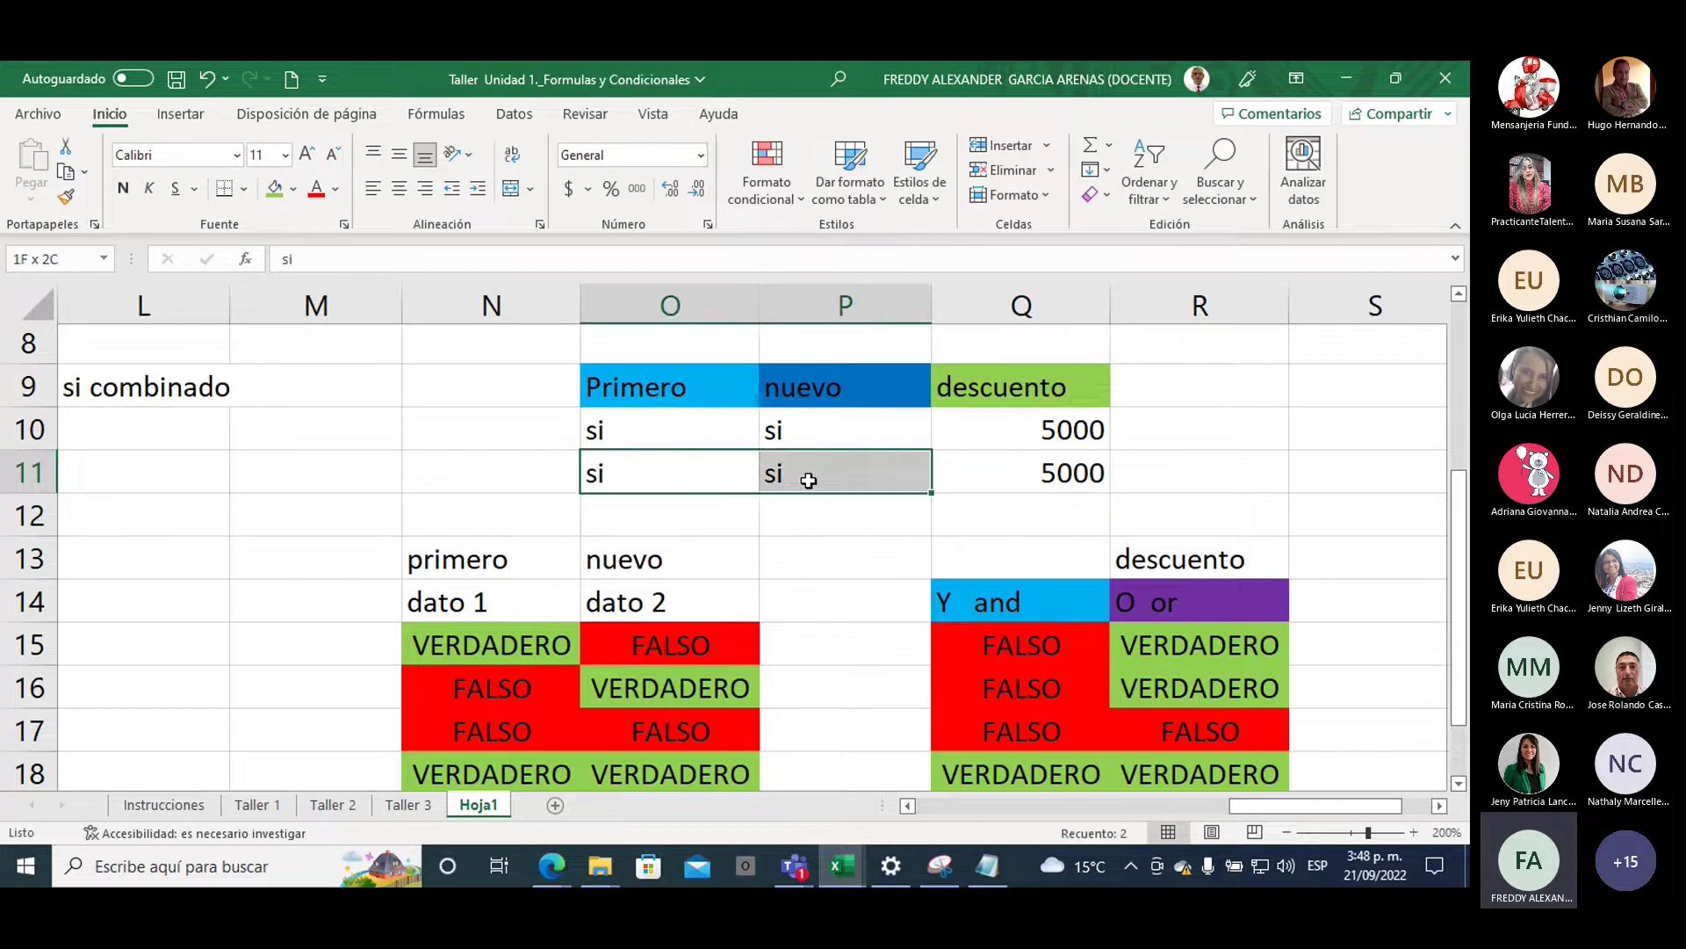
{"action": "left_click", "coordinate": [975, 471]}
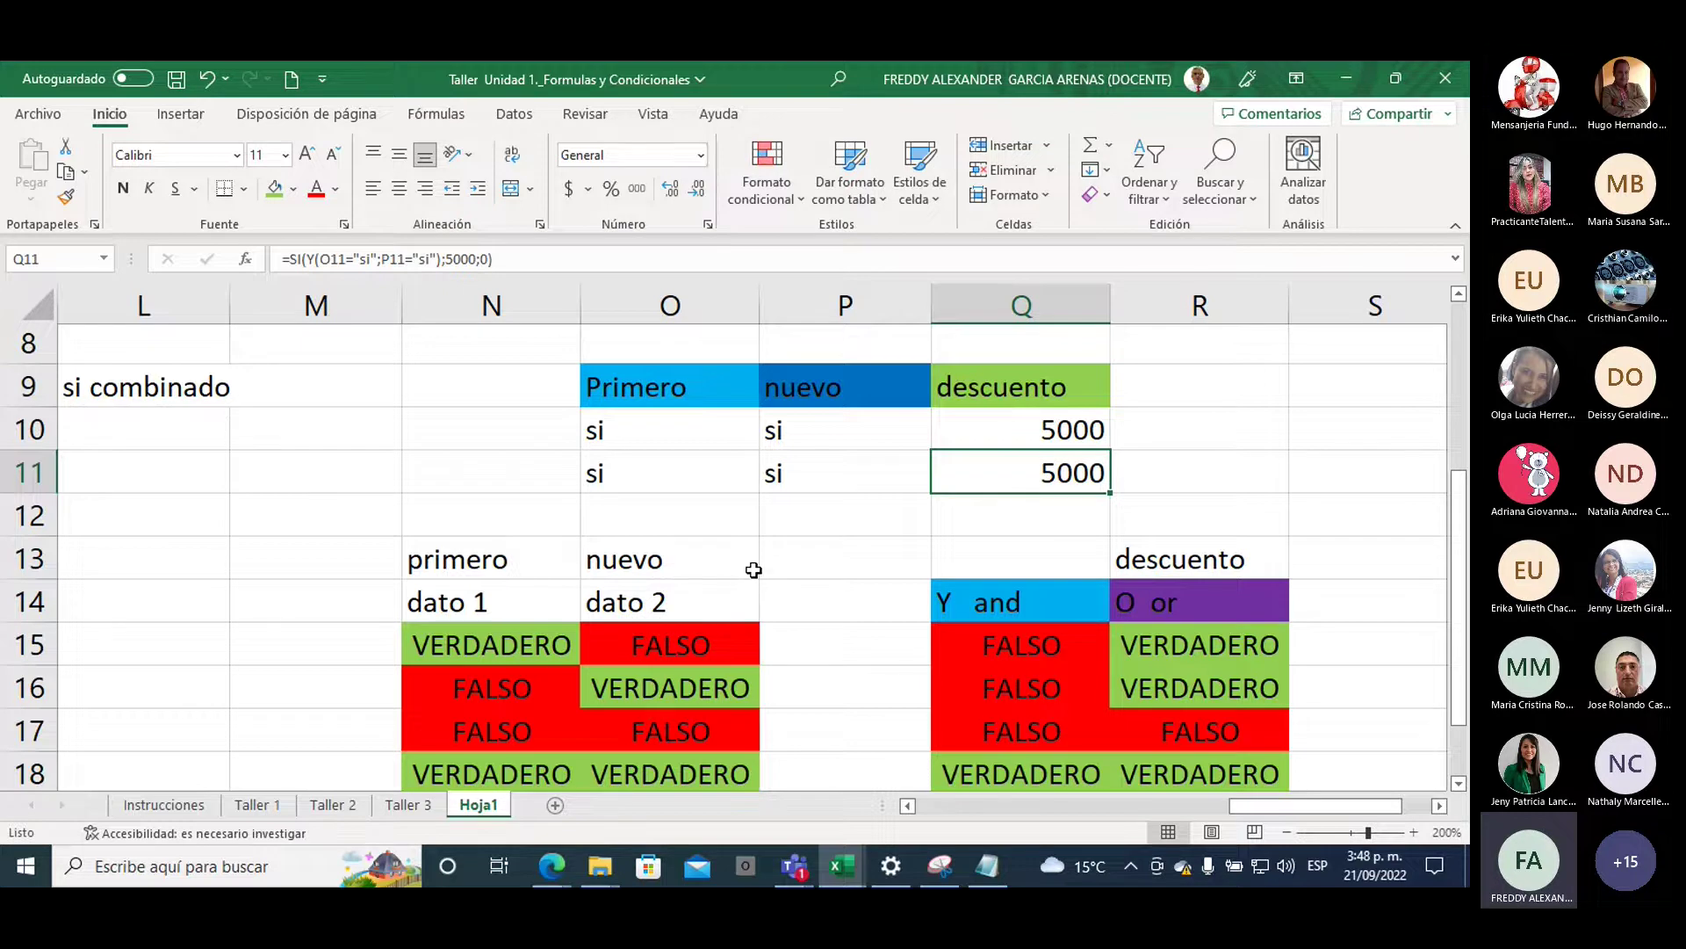
{"action": "left_click", "coordinate": [780, 475]}
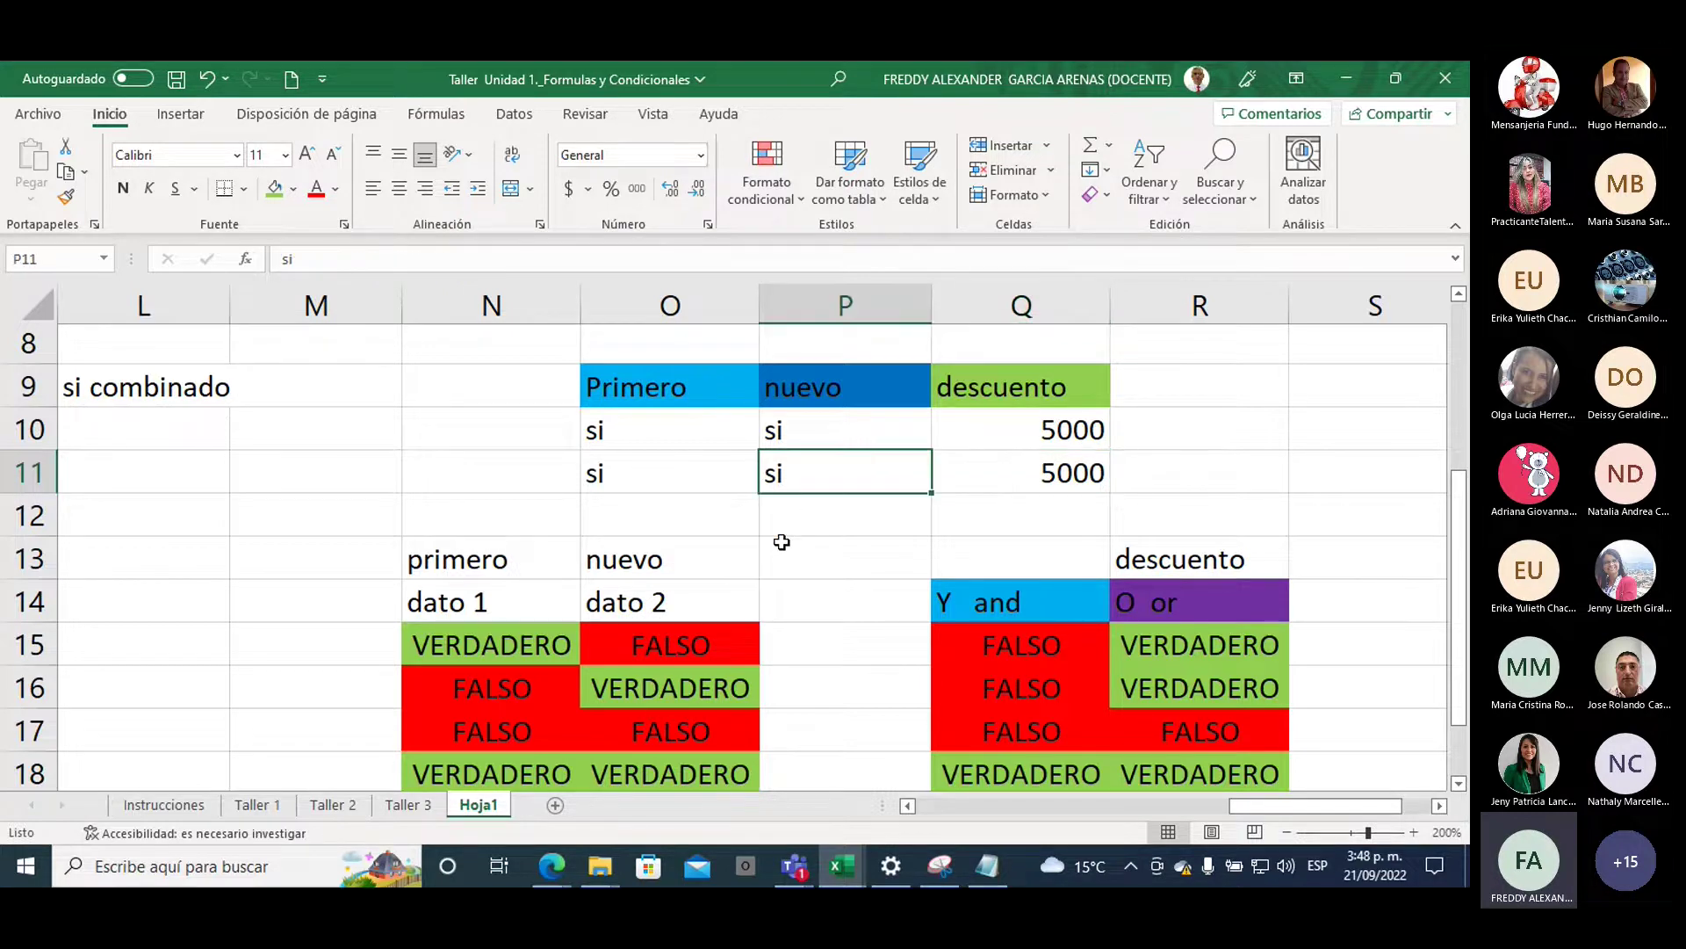
{"action": "type", "text": "no"}
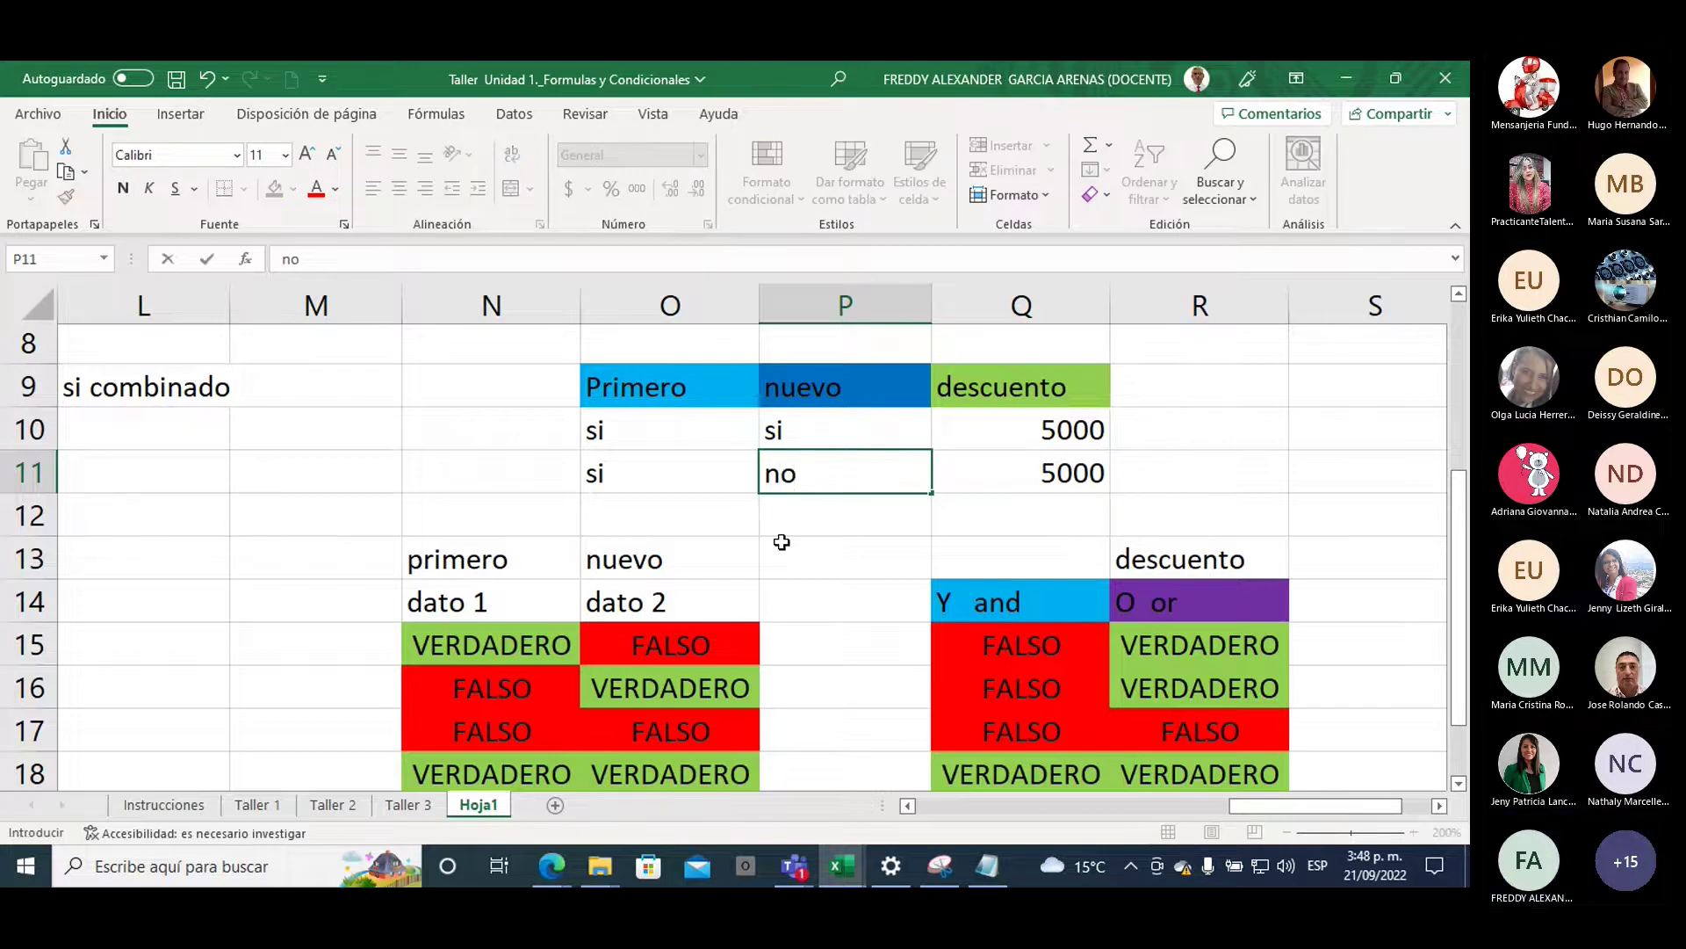
{"action": "key", "text": "Return"}
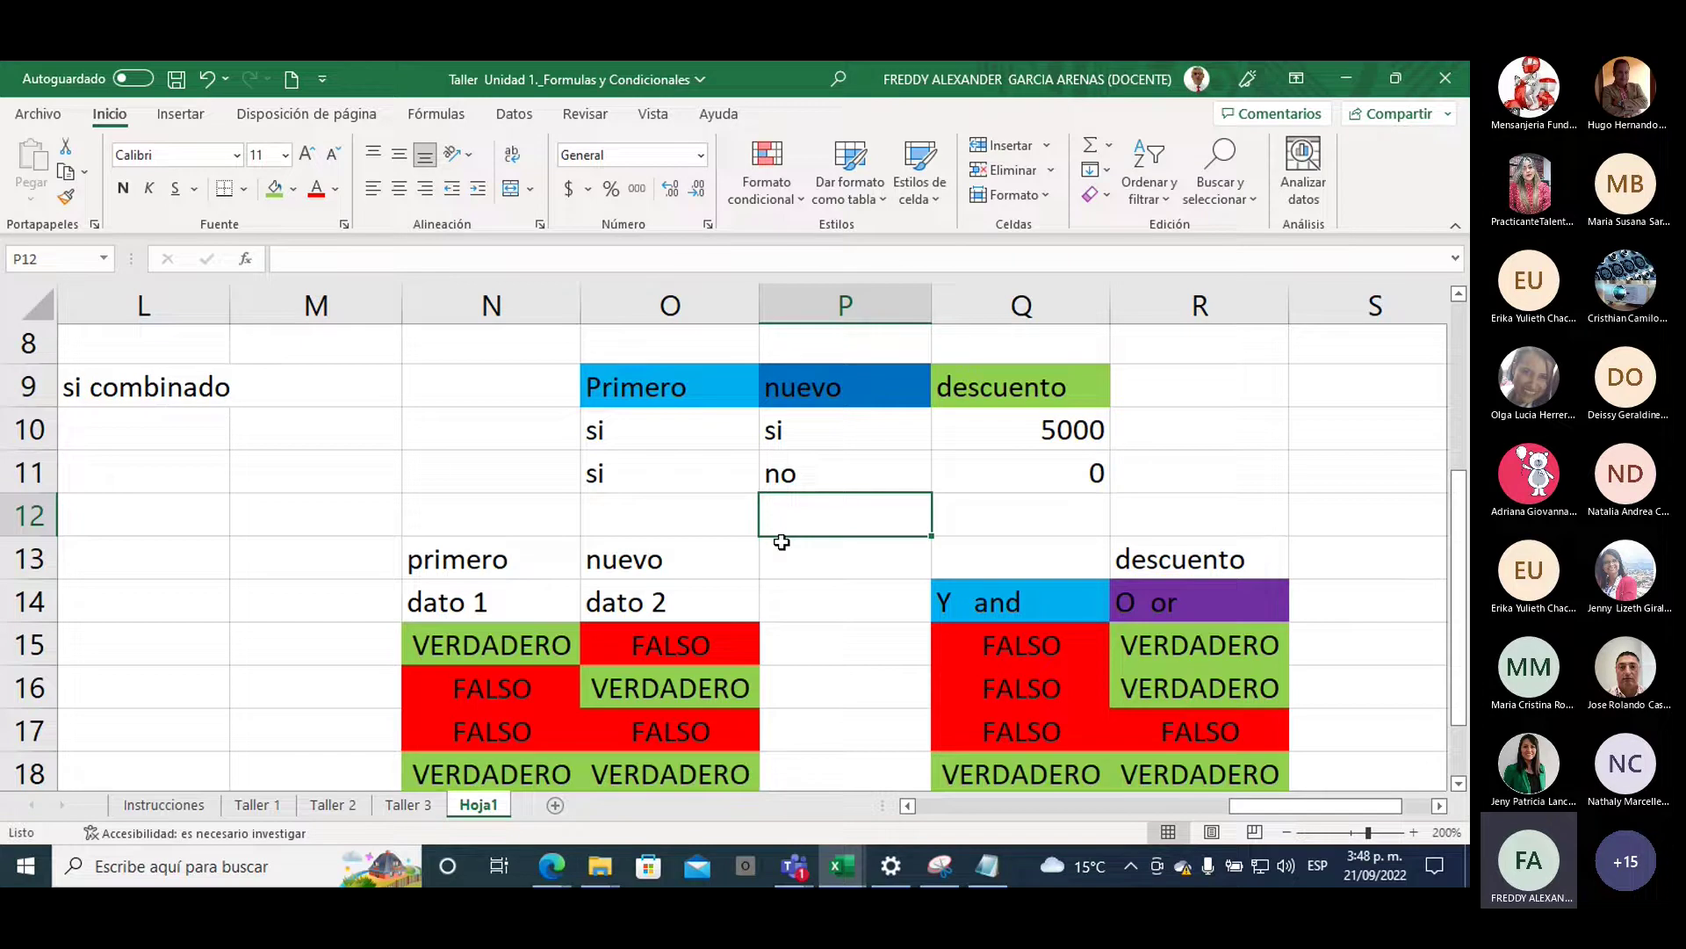
{"action": "key", "text": "Up"}
{"action": "key", "text": "Up"}
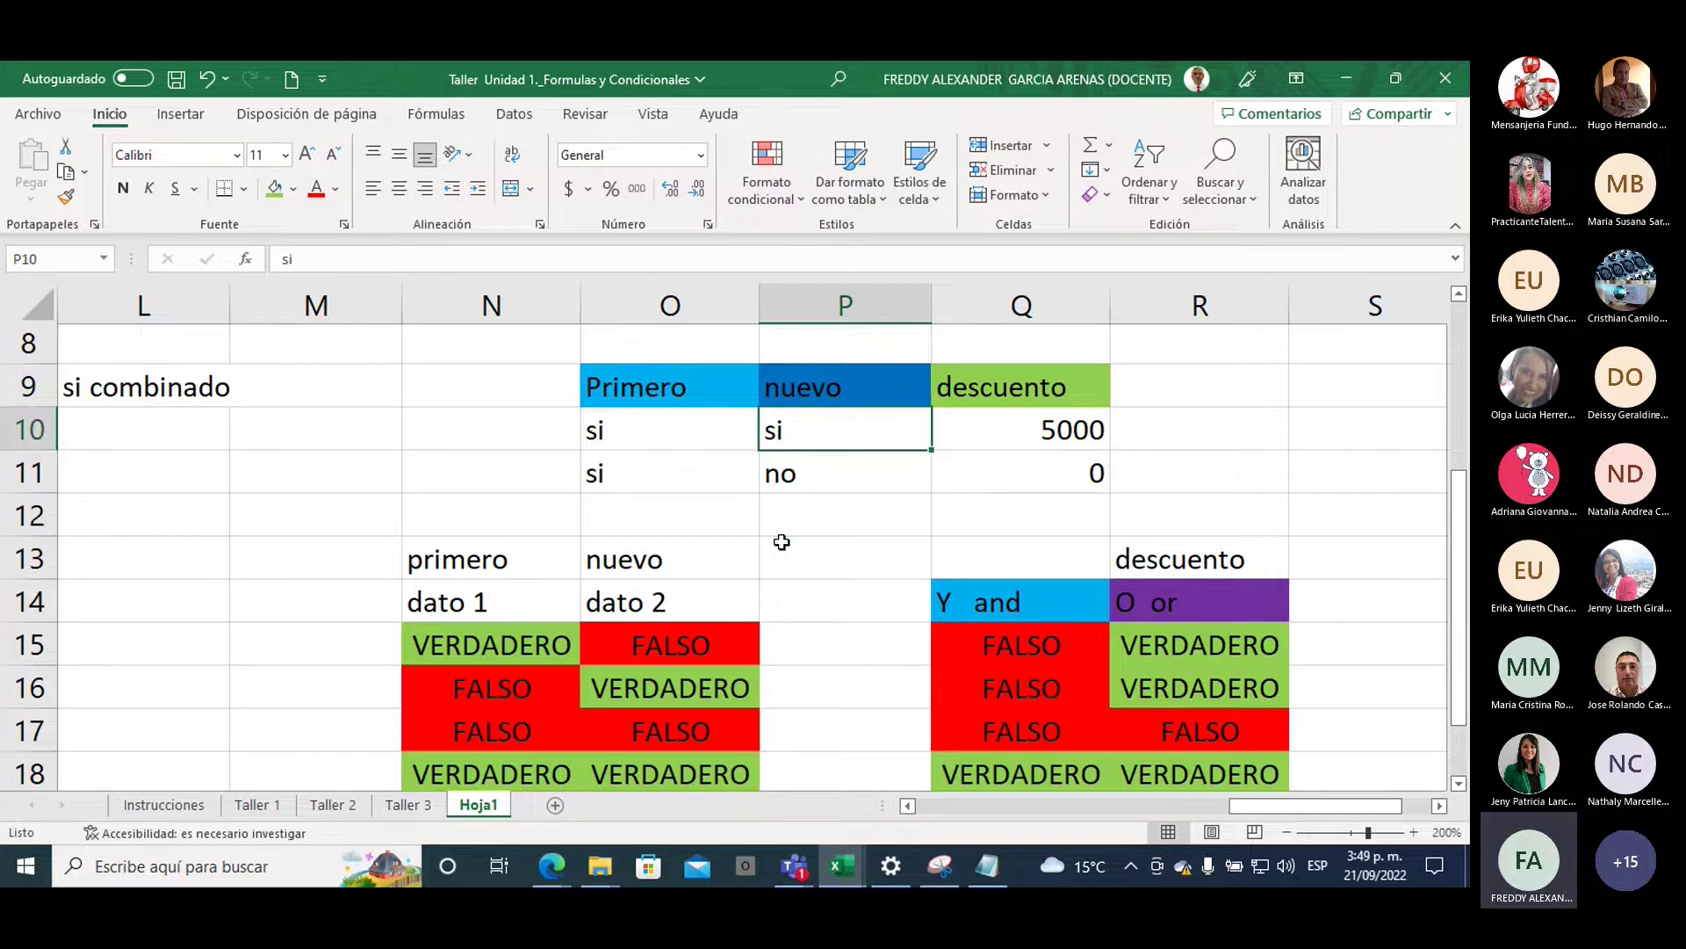
{"action": "type", "text": "no"}
{"action": "key", "text": "Return"}
{"action": "key", "text": "Return"}
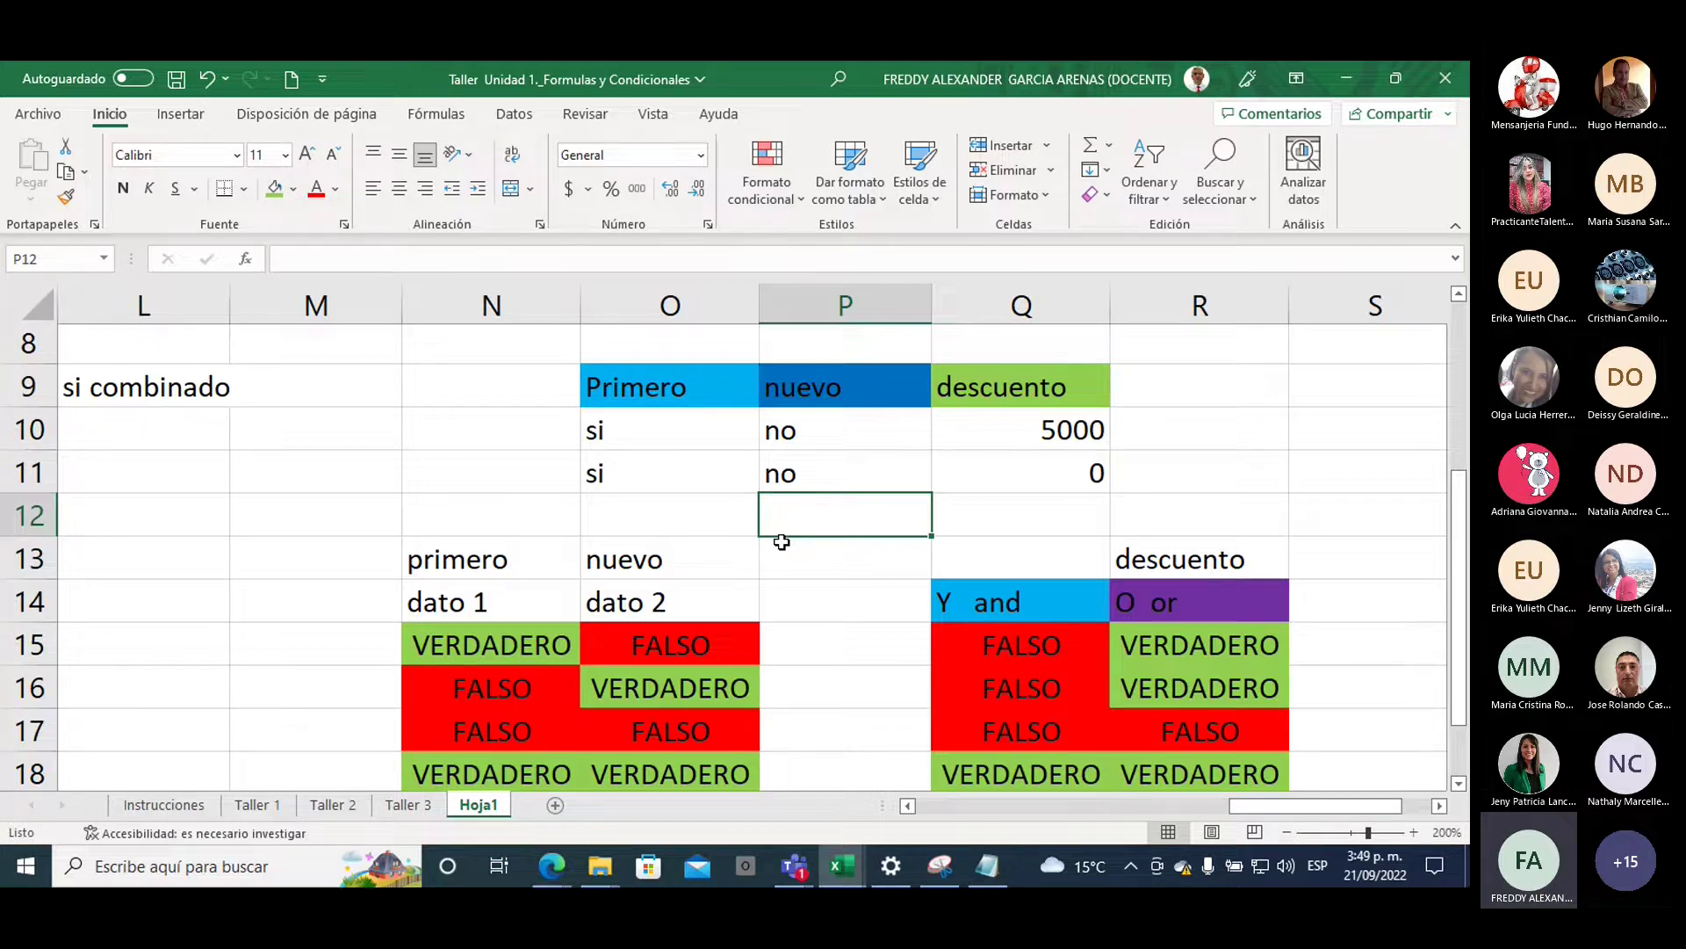
Set P11 back to si for 5000, then O11 to no for 0
{"action": "key", "text": "Up"}
{"action": "key", "text": "Left"}
{"action": "key", "text": "Right"}
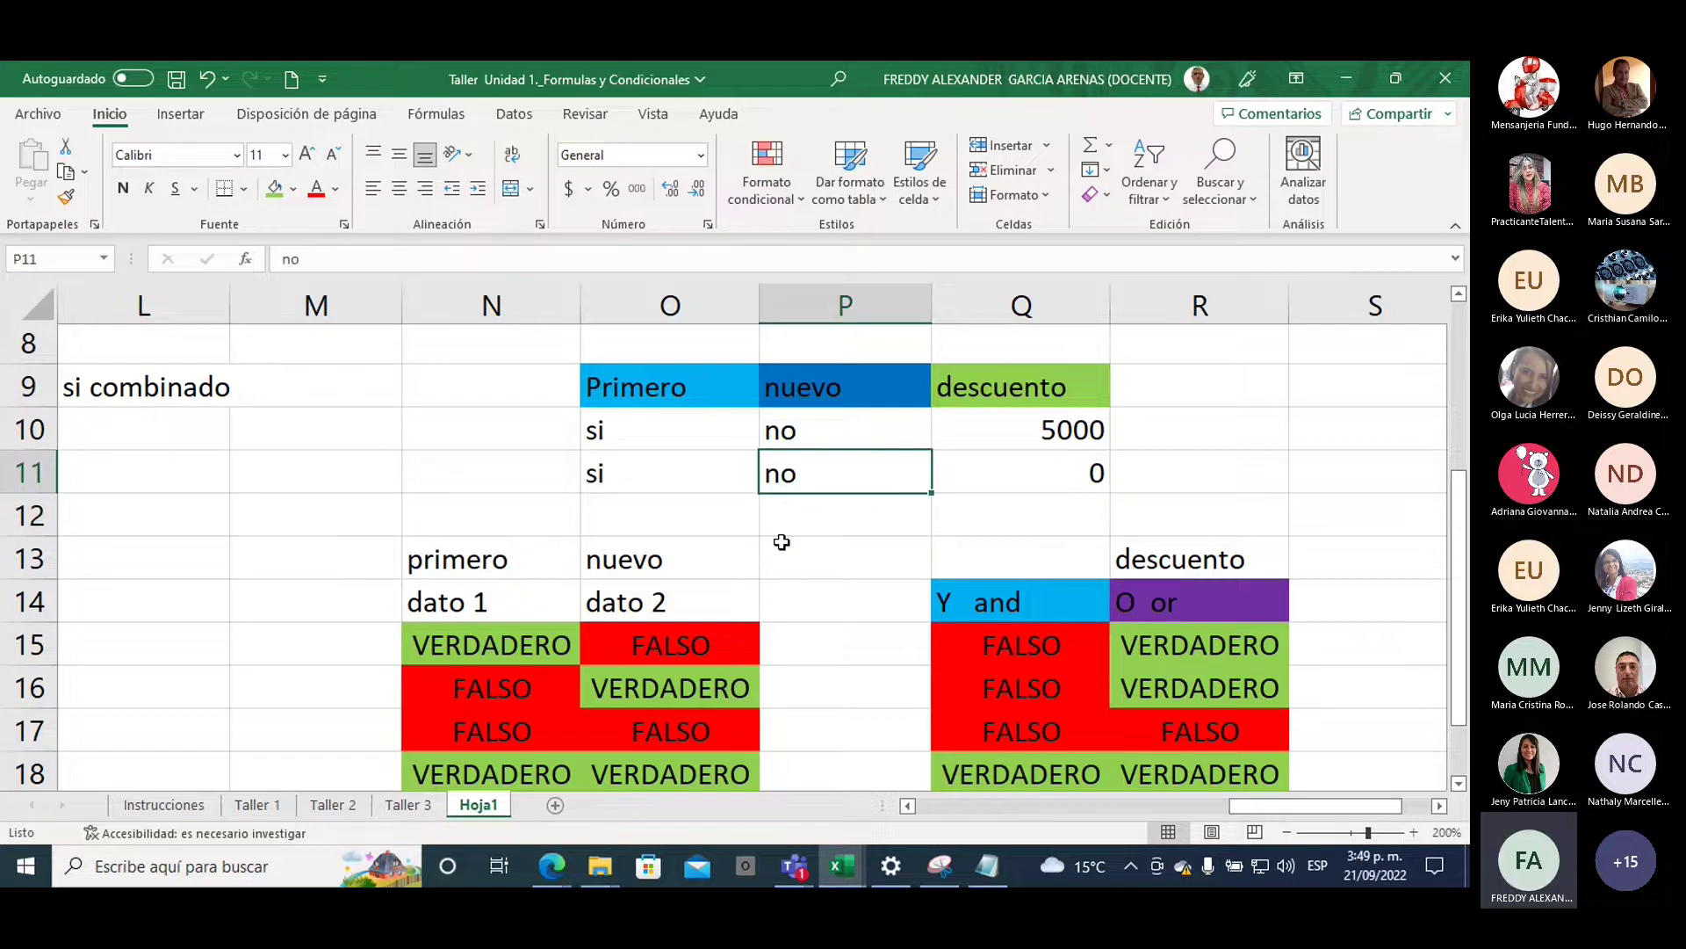
{"action": "type", "text": "si"}
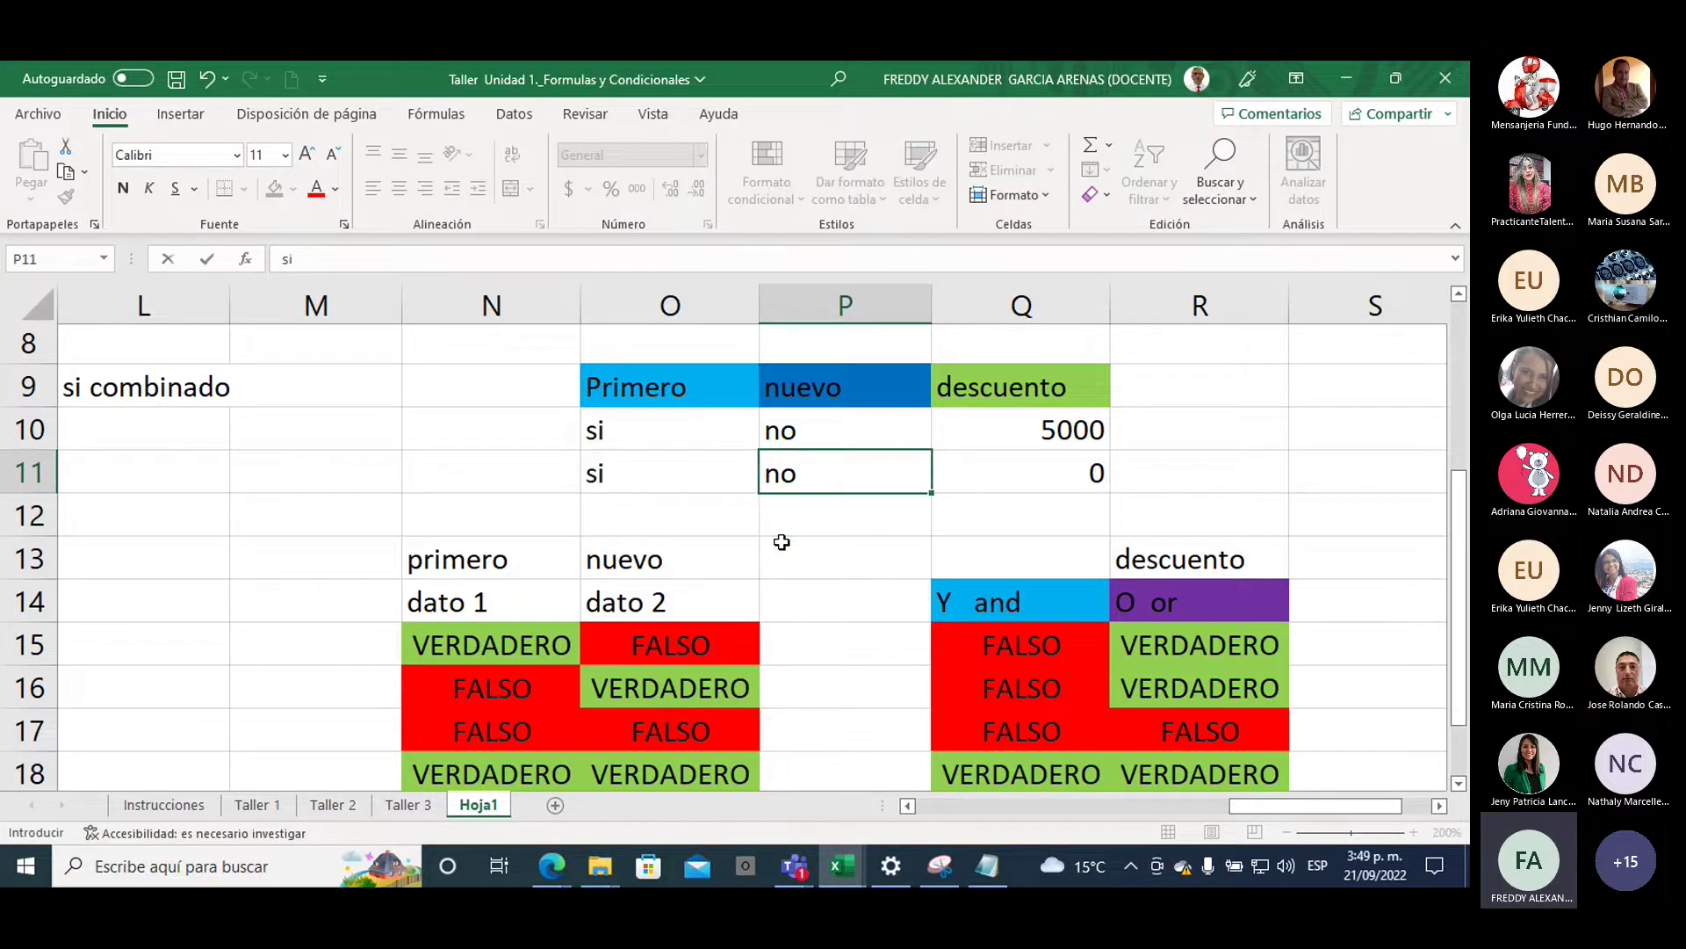
{"action": "key", "text": "Return"}
{"action": "key", "text": "Up"}
{"action": "key", "text": "Left"}
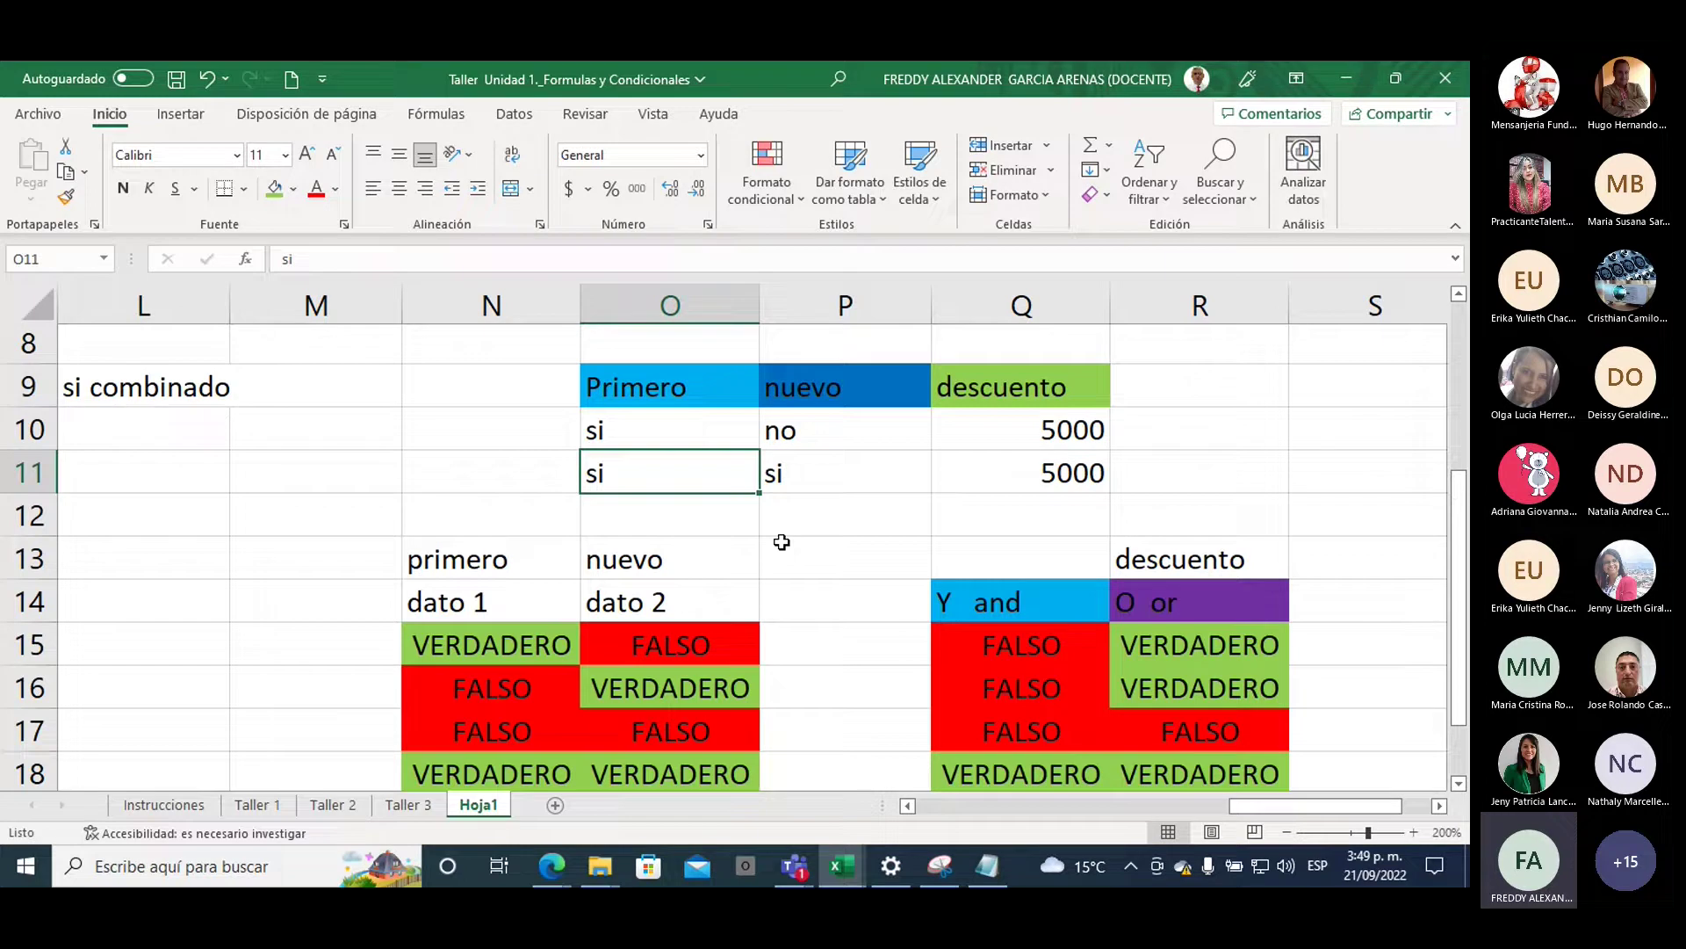
{"action": "type", "text": "no"}
{"action": "key", "text": "Return"}
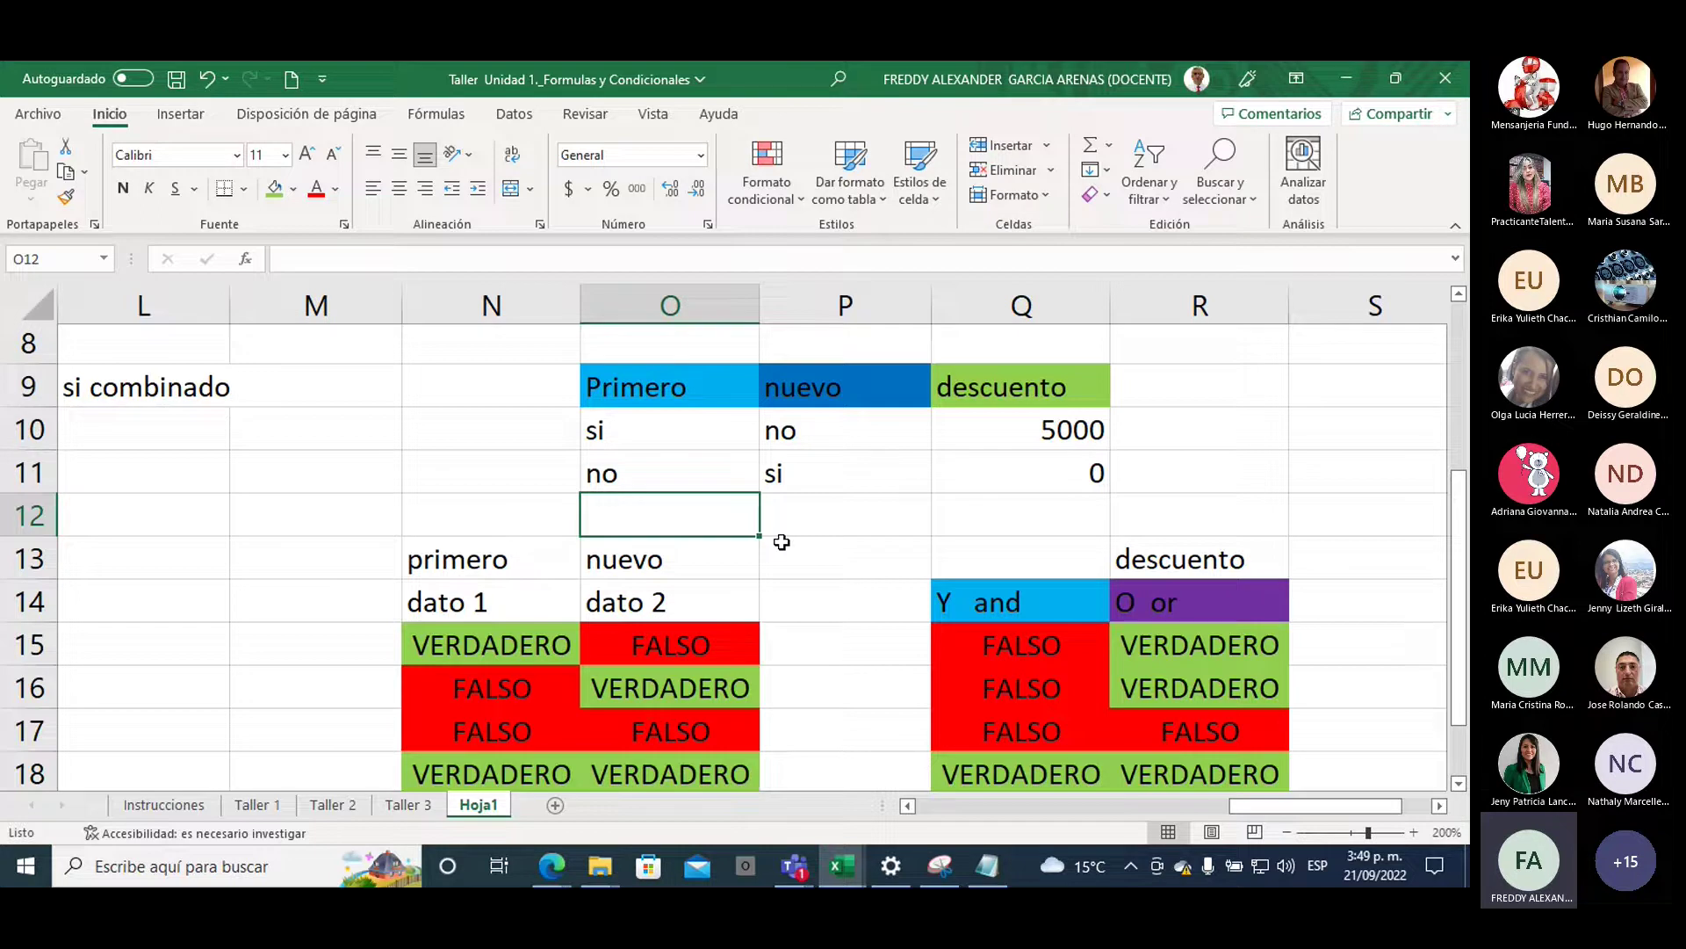
Set P11 to no, then both O11 and P11 to si, restoring Q11's 5000
{"action": "key", "text": "Up"}
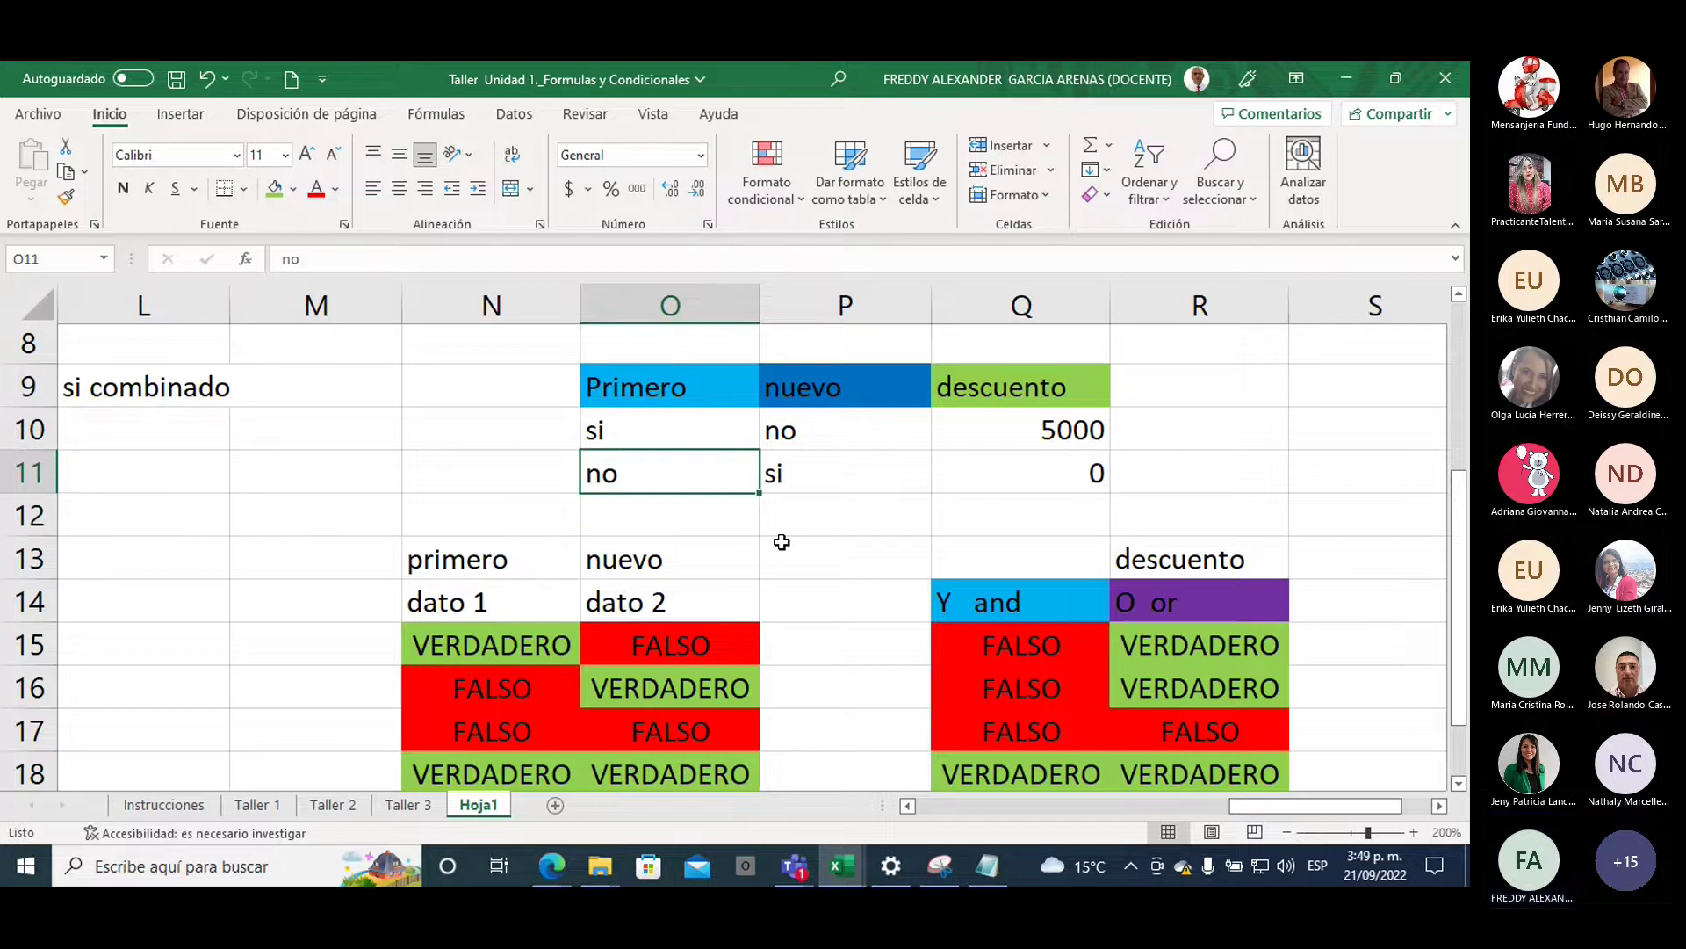
{"action": "key", "text": "Right"}
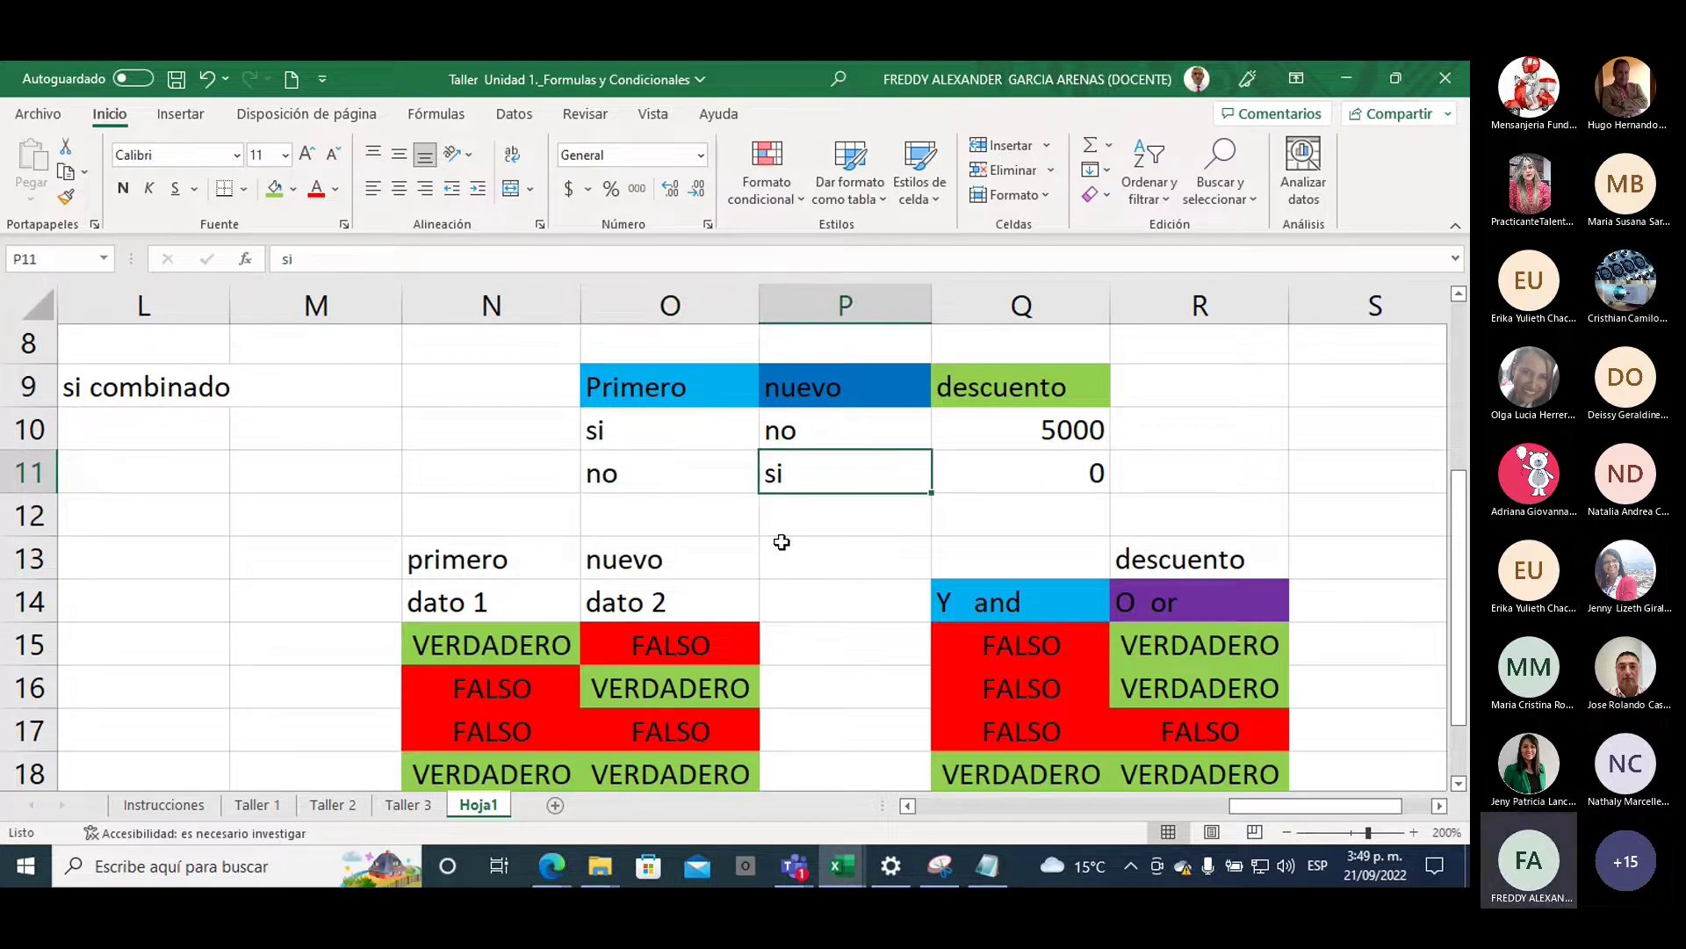
{"action": "type", "text": "no"}
{"action": "key", "text": "Return"}
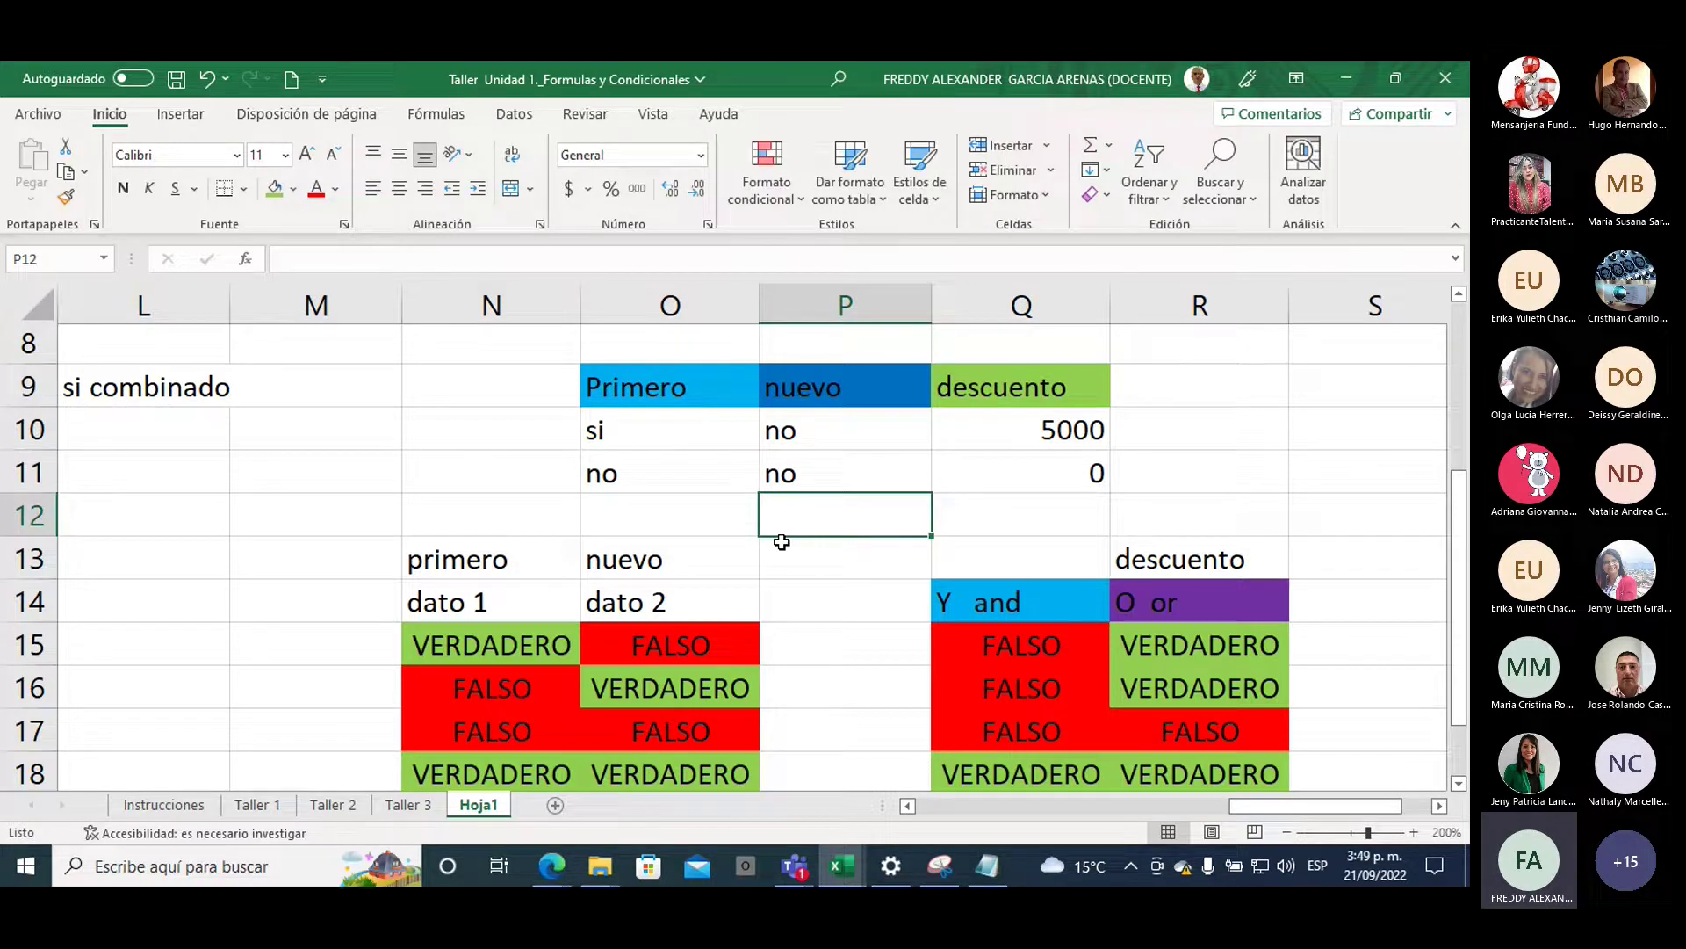
{"action": "key", "text": "Up"}
{"action": "key", "text": "Left"}
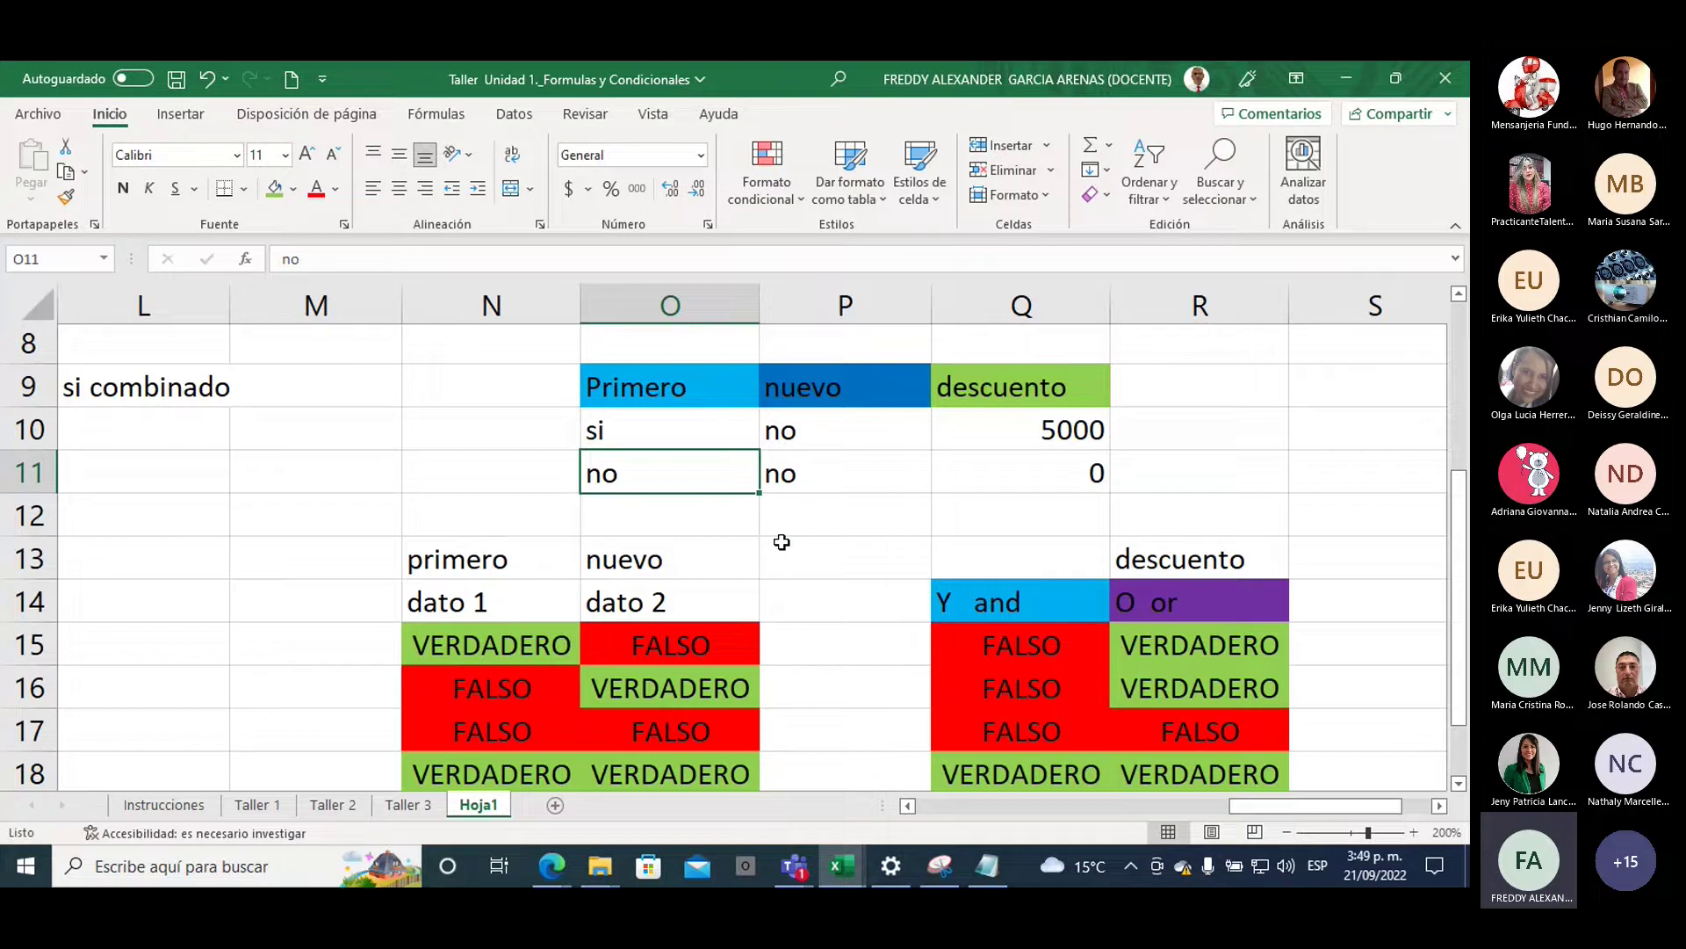
{"action": "type", "text": "si"}
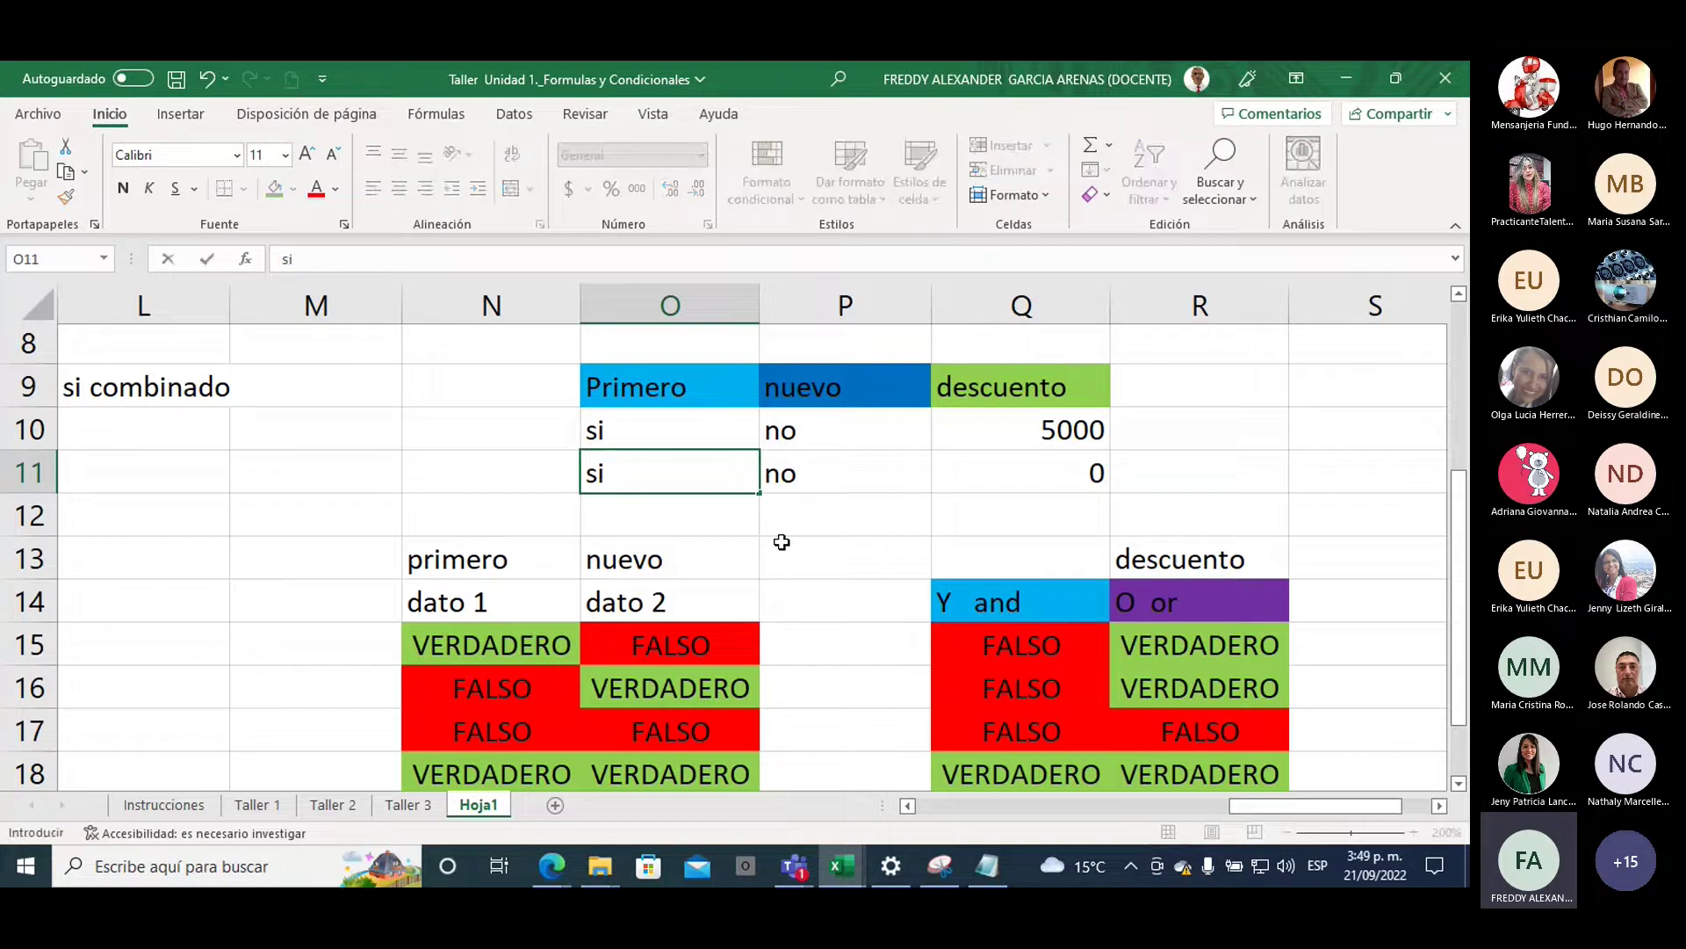
{"action": "key", "text": "Right"}
{"action": "type", "text": "s"}
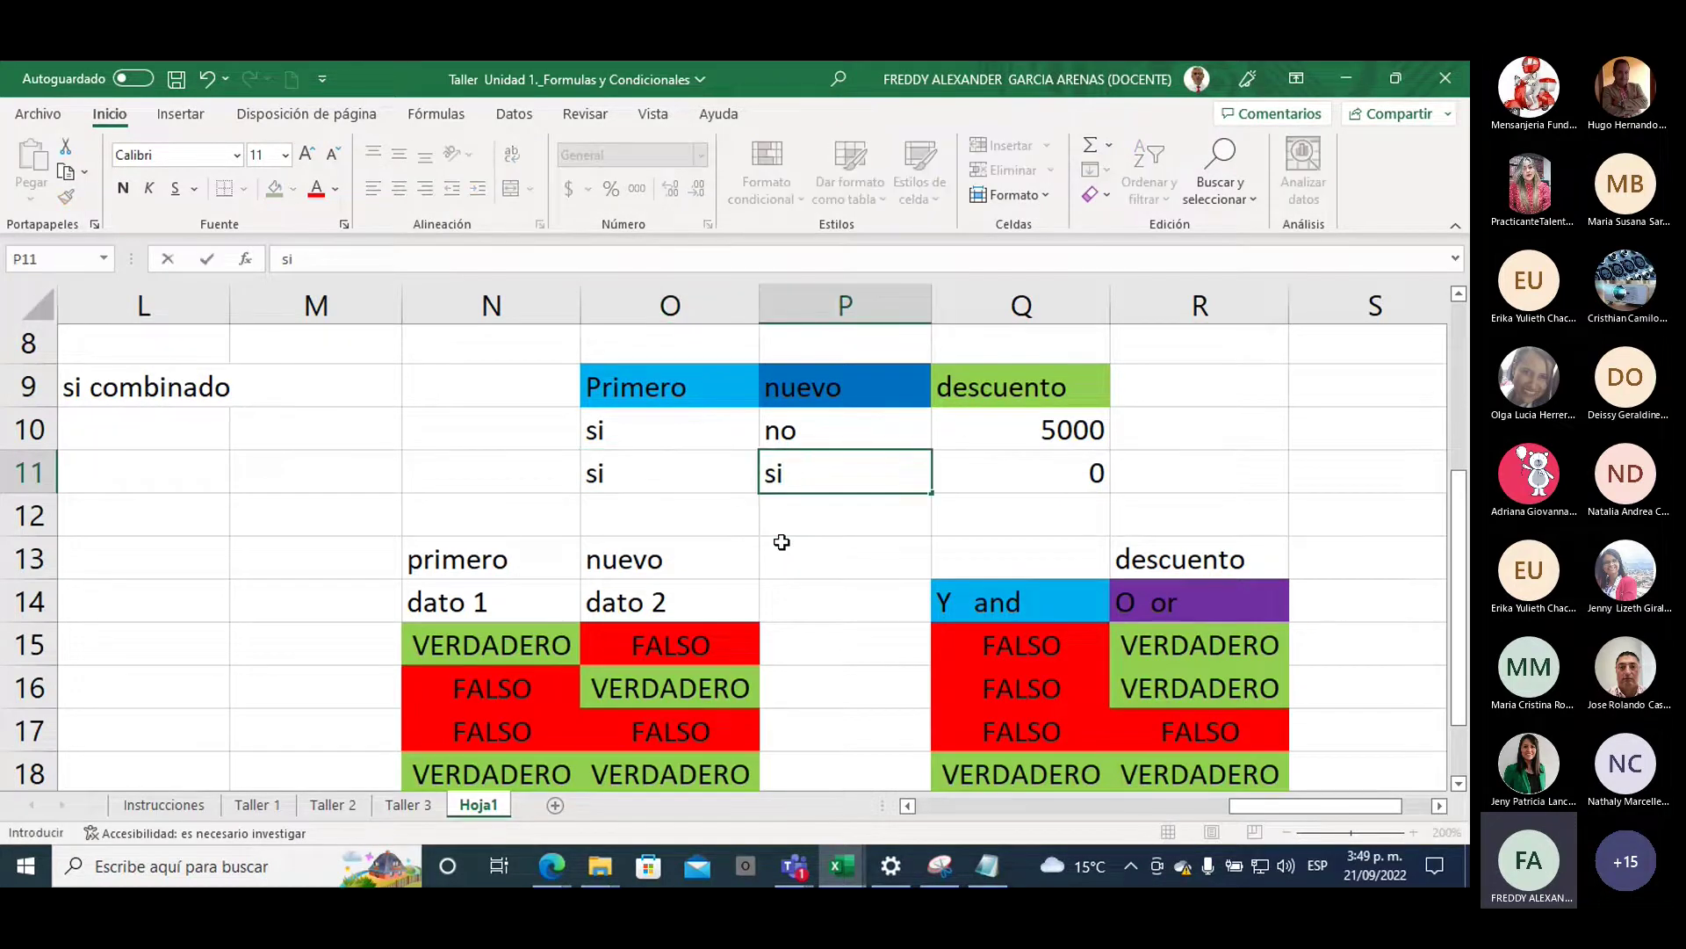
{"action": "type", "text": "i"}
{"action": "key", "text": "Return"}
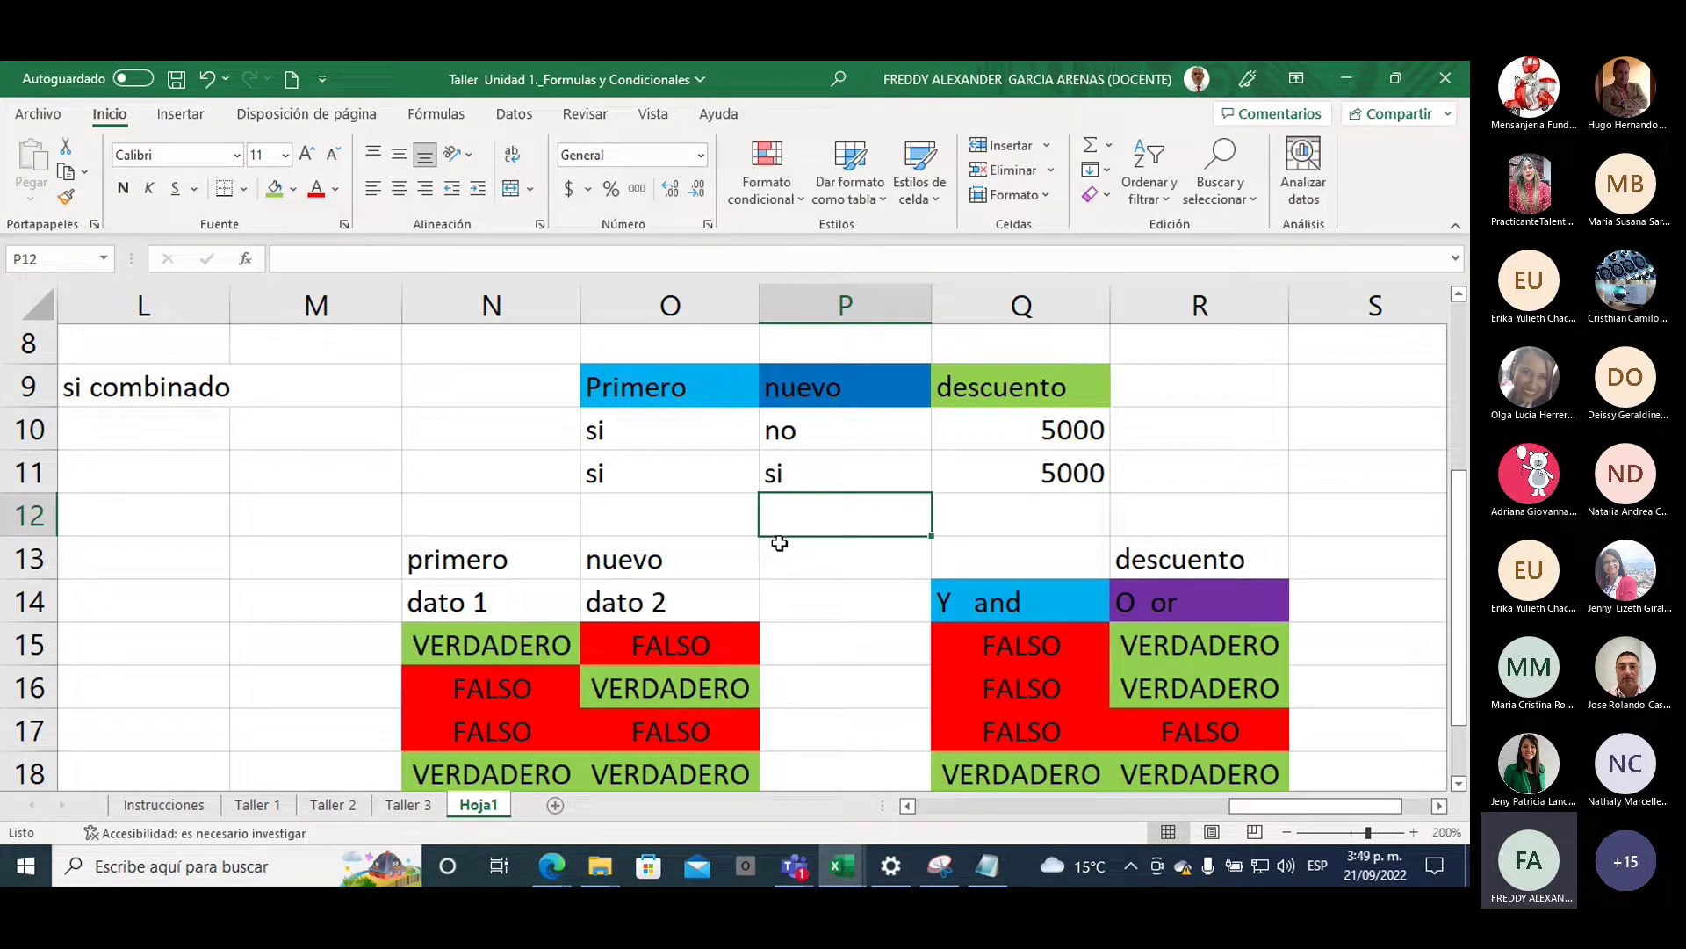
{"action": "left_click", "coordinate": [685, 471]}
{"action": "left_click", "coordinate": [794, 482]}
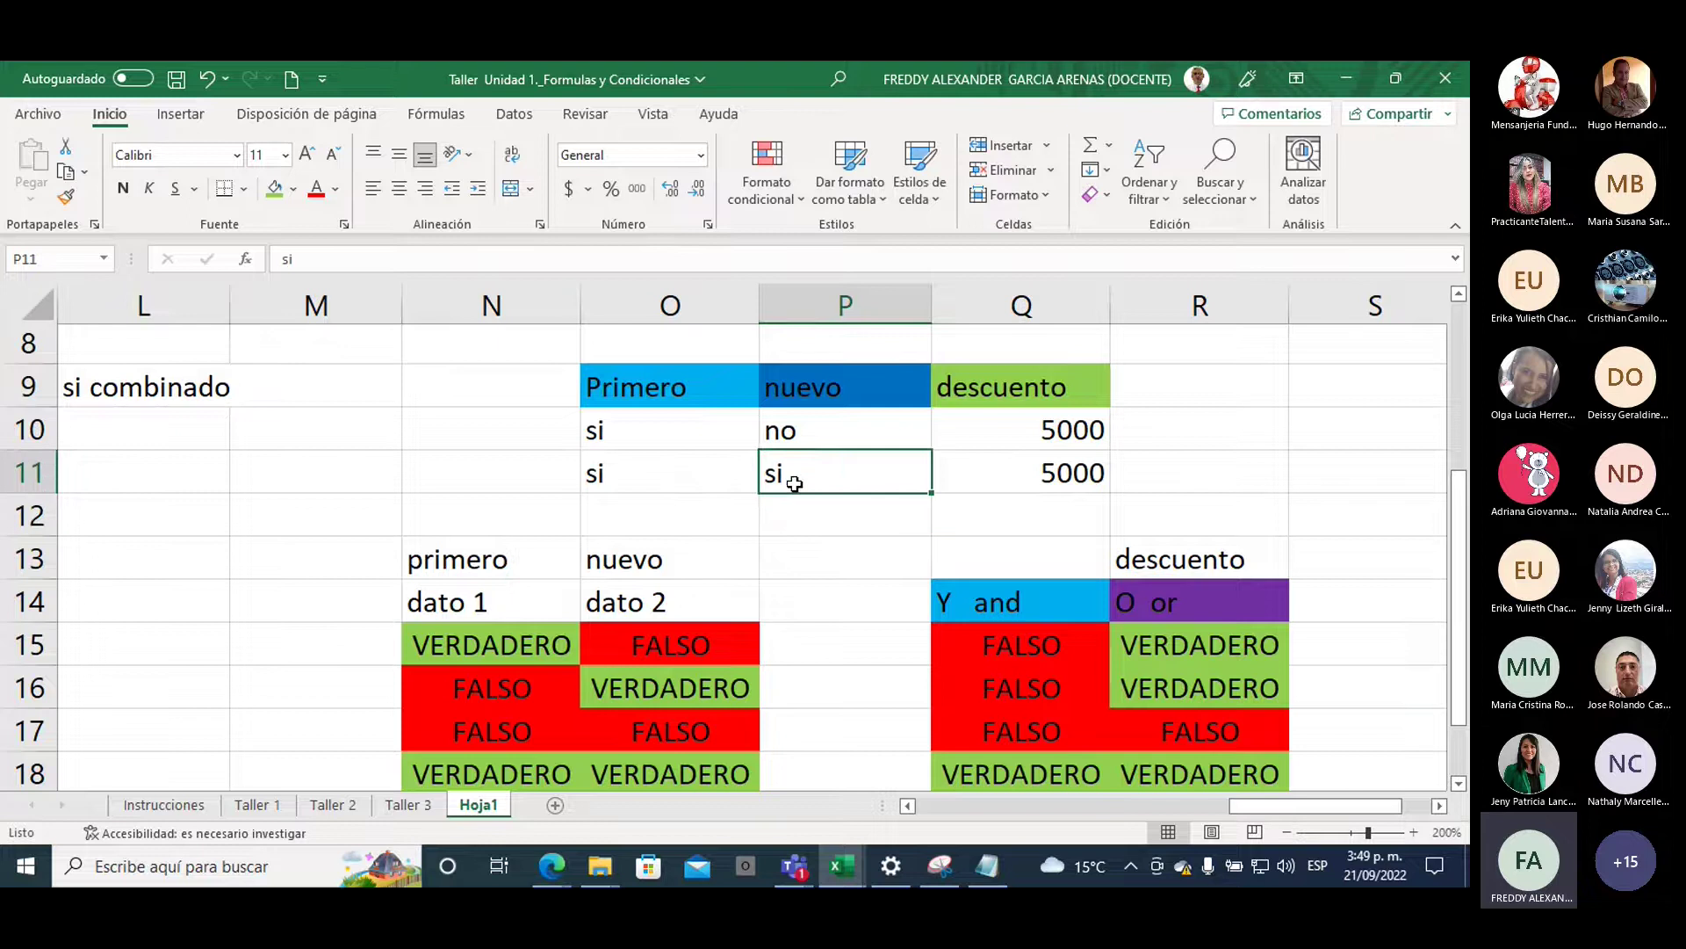
{"action": "left_click", "coordinate": [973, 475]}
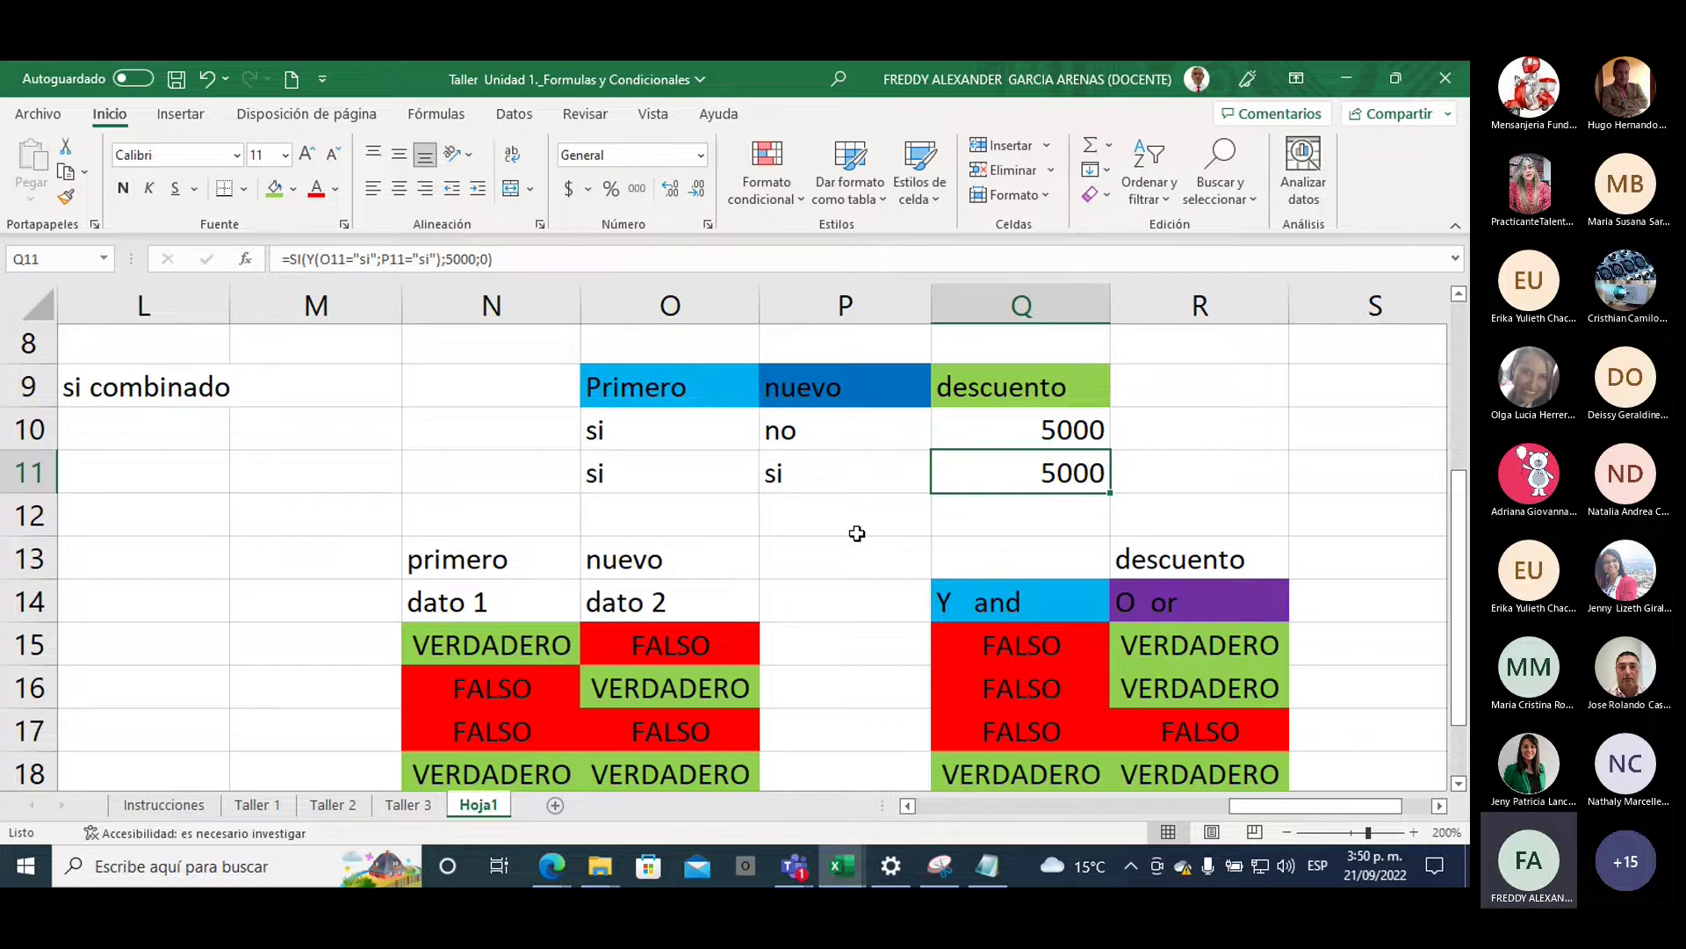
Add a 'matricula' heading in N9 with the 25000 matricula amount below it
{"action": "left_click", "coordinate": [463, 391]}
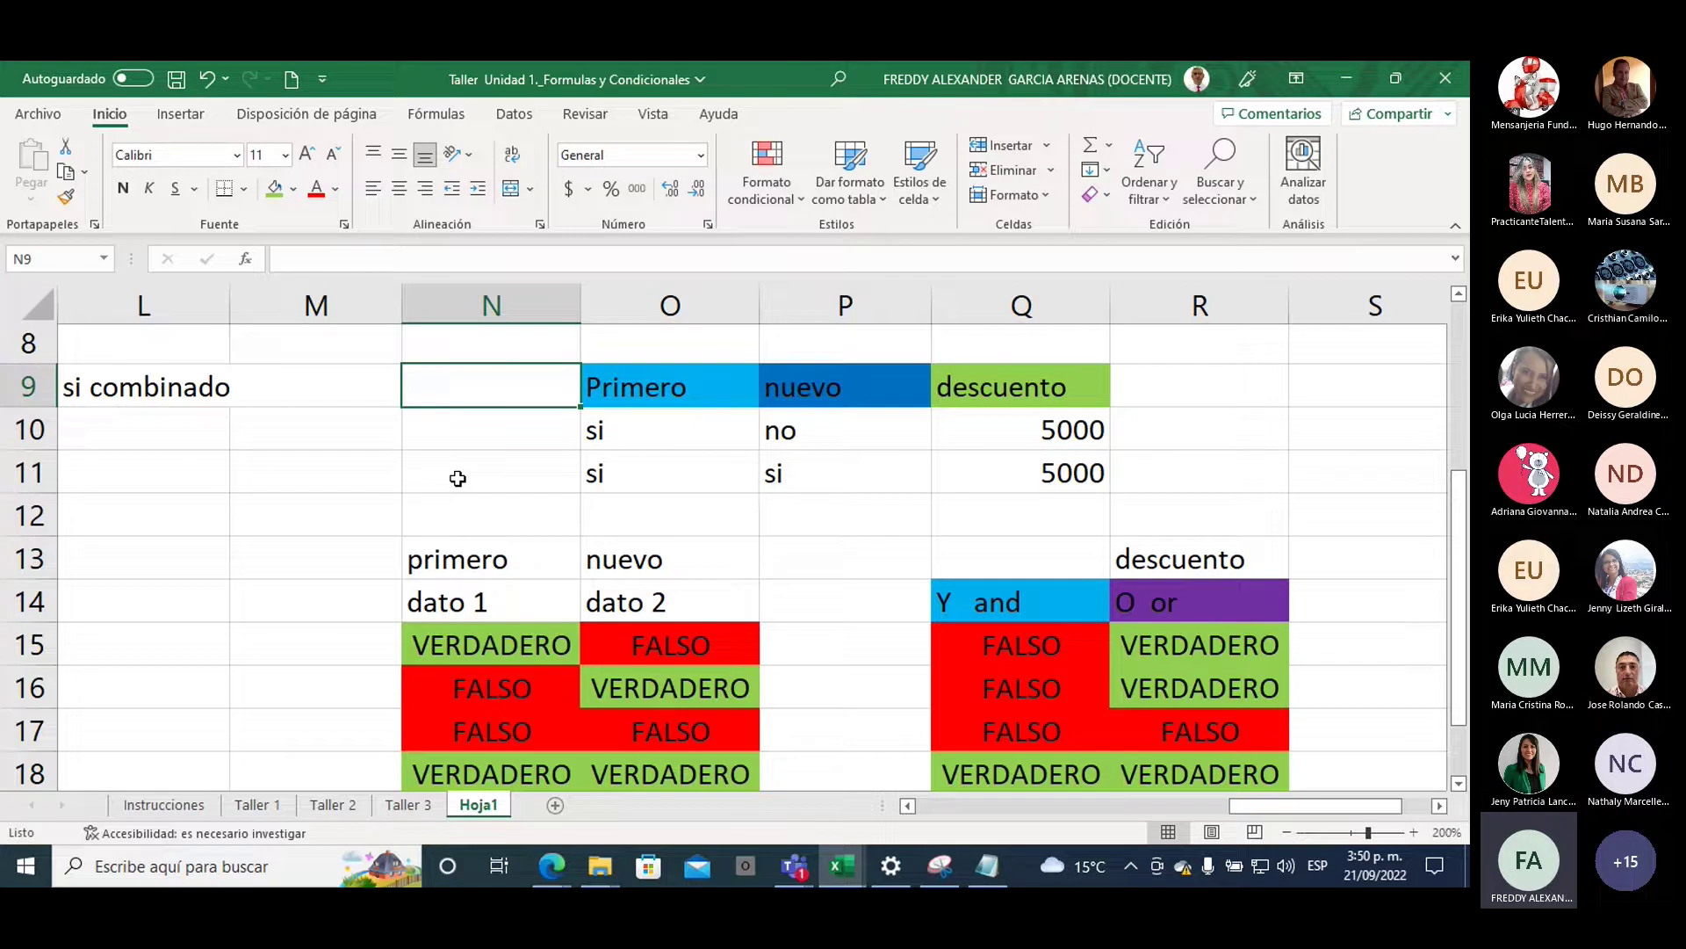
{"action": "type", "text": "matr"}
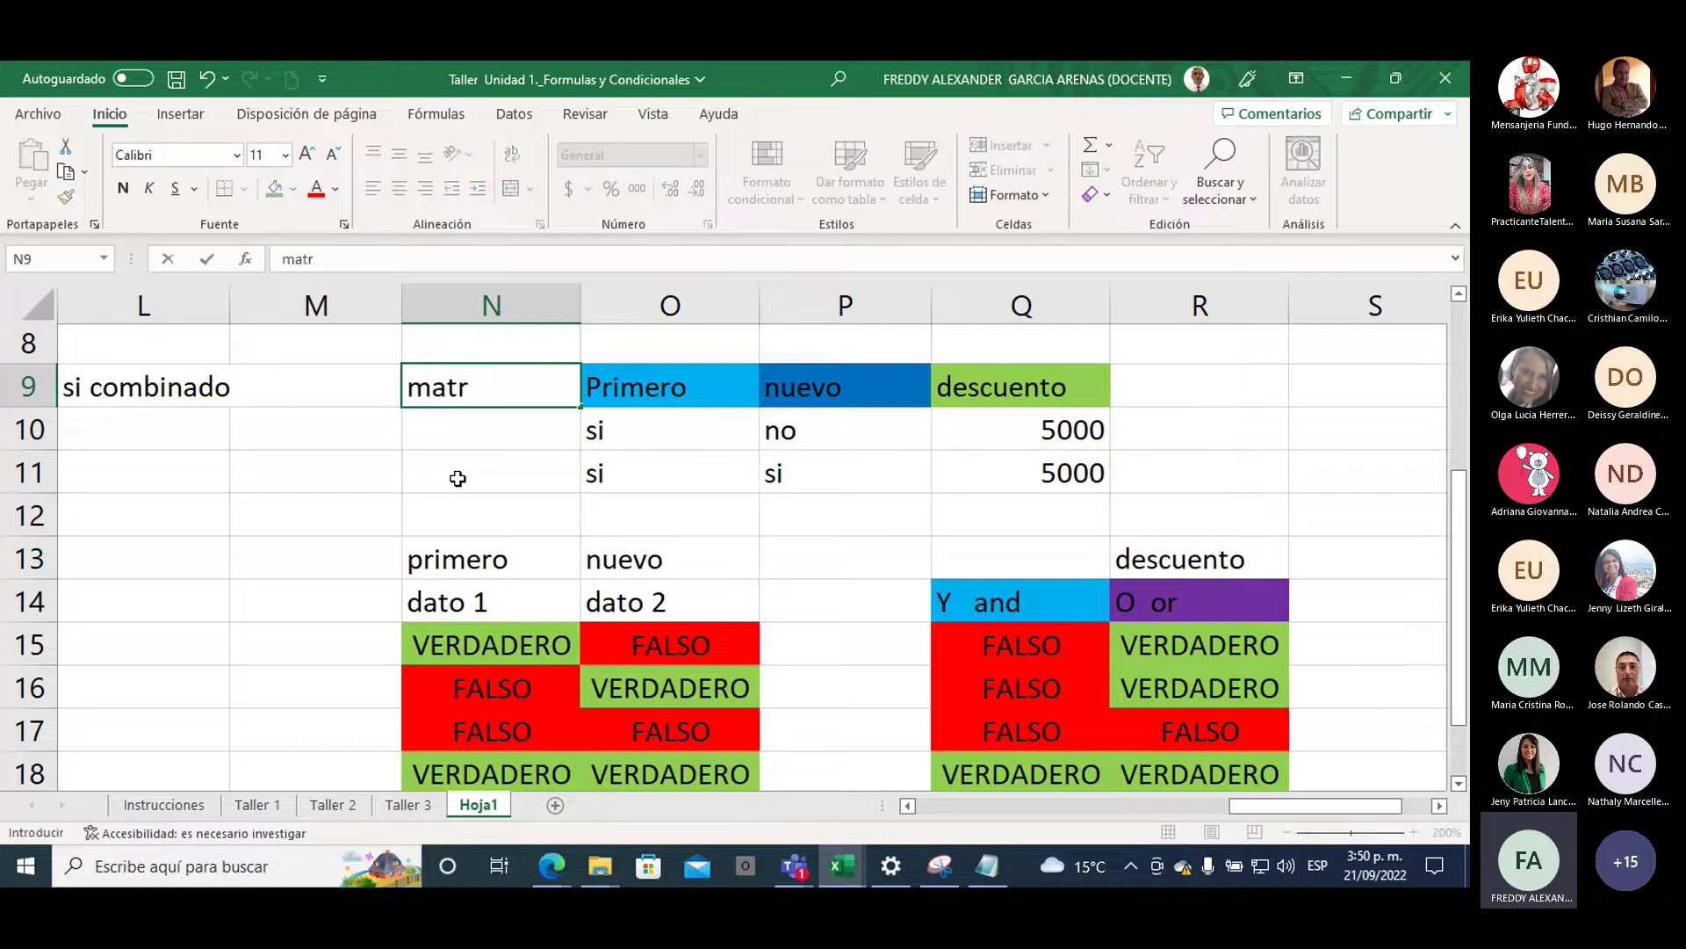
{"action": "type", "text": "icula"}
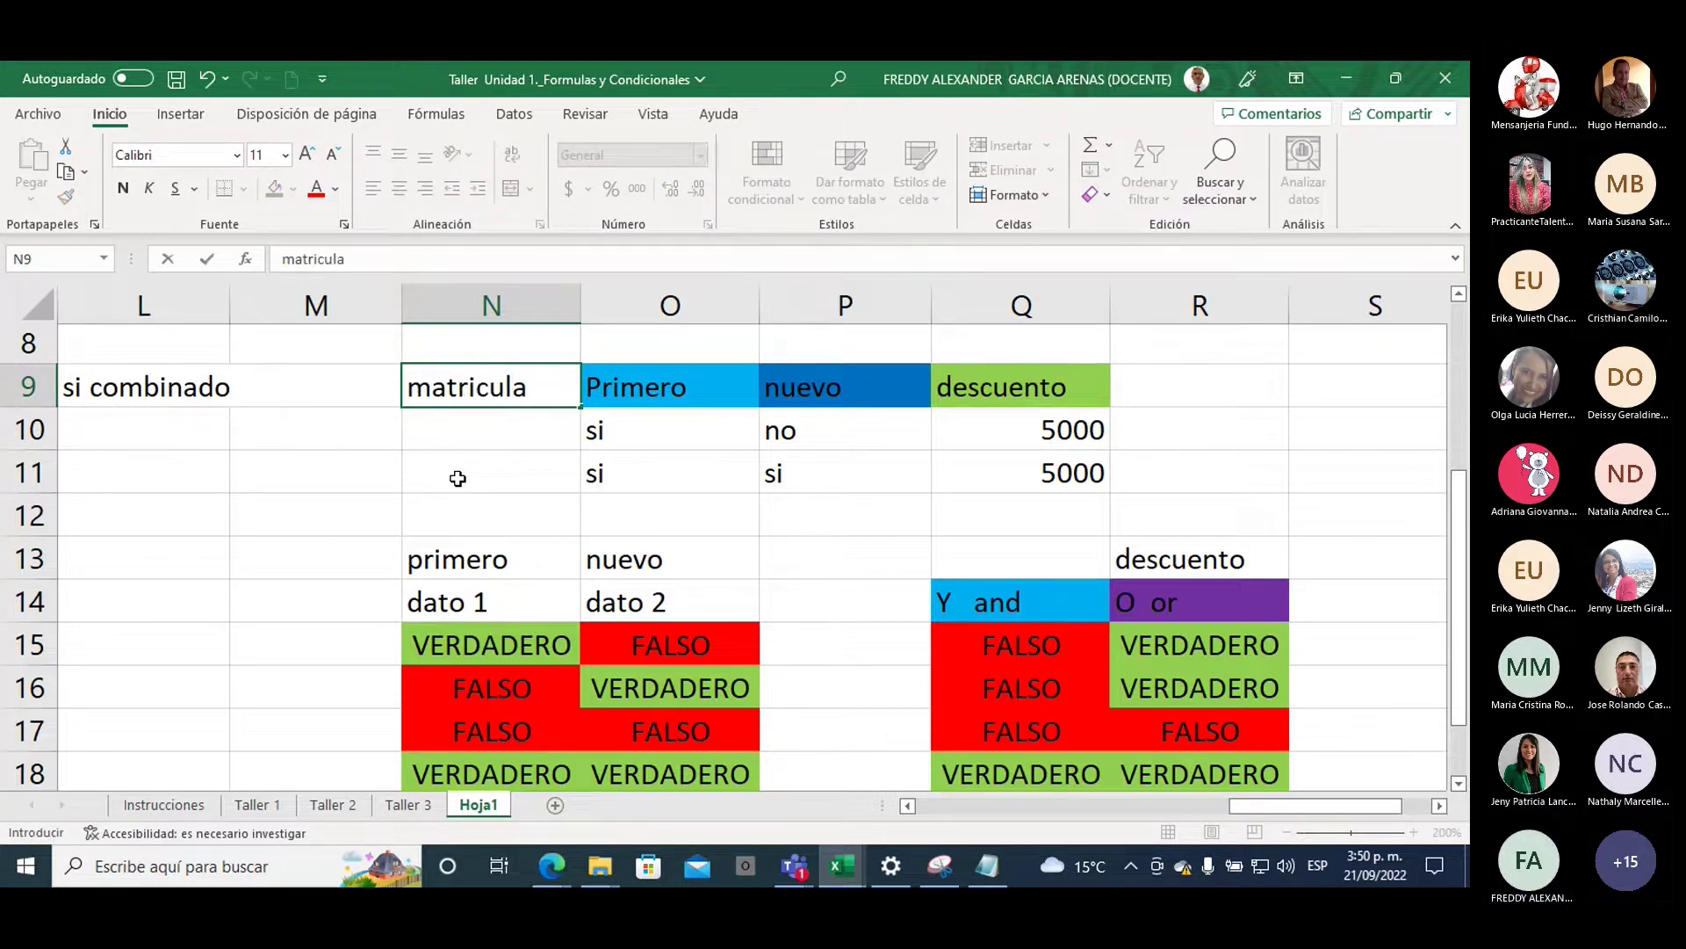
{"action": "key", "text": "Return"}
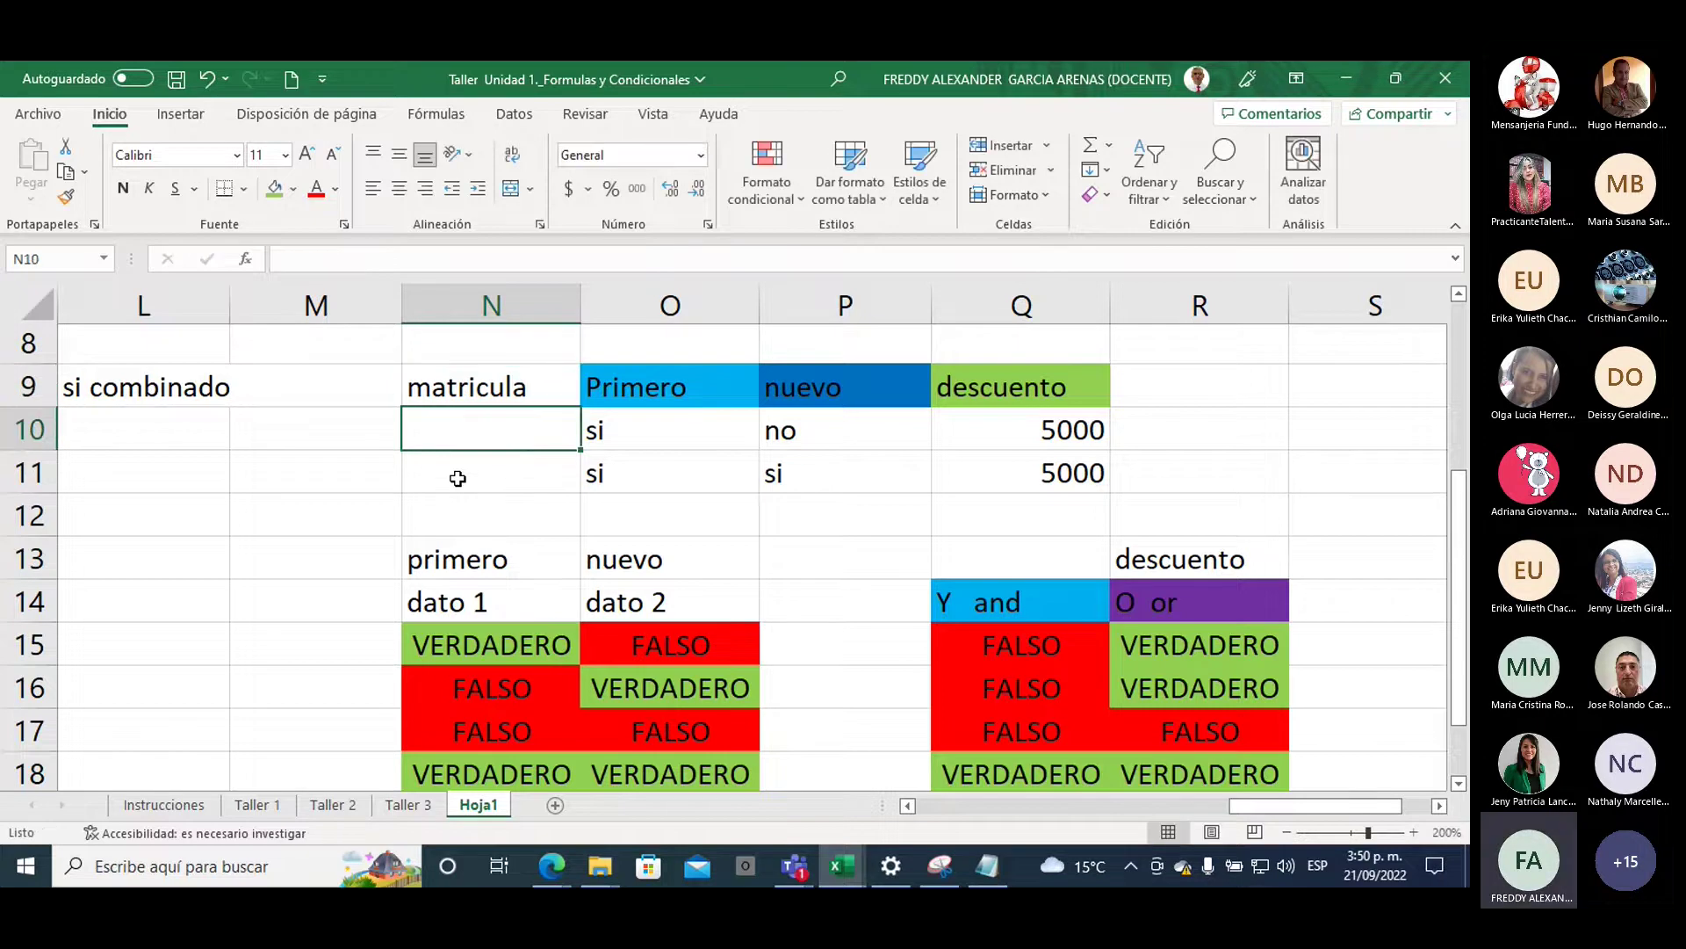
{"action": "type", "text": "25"}
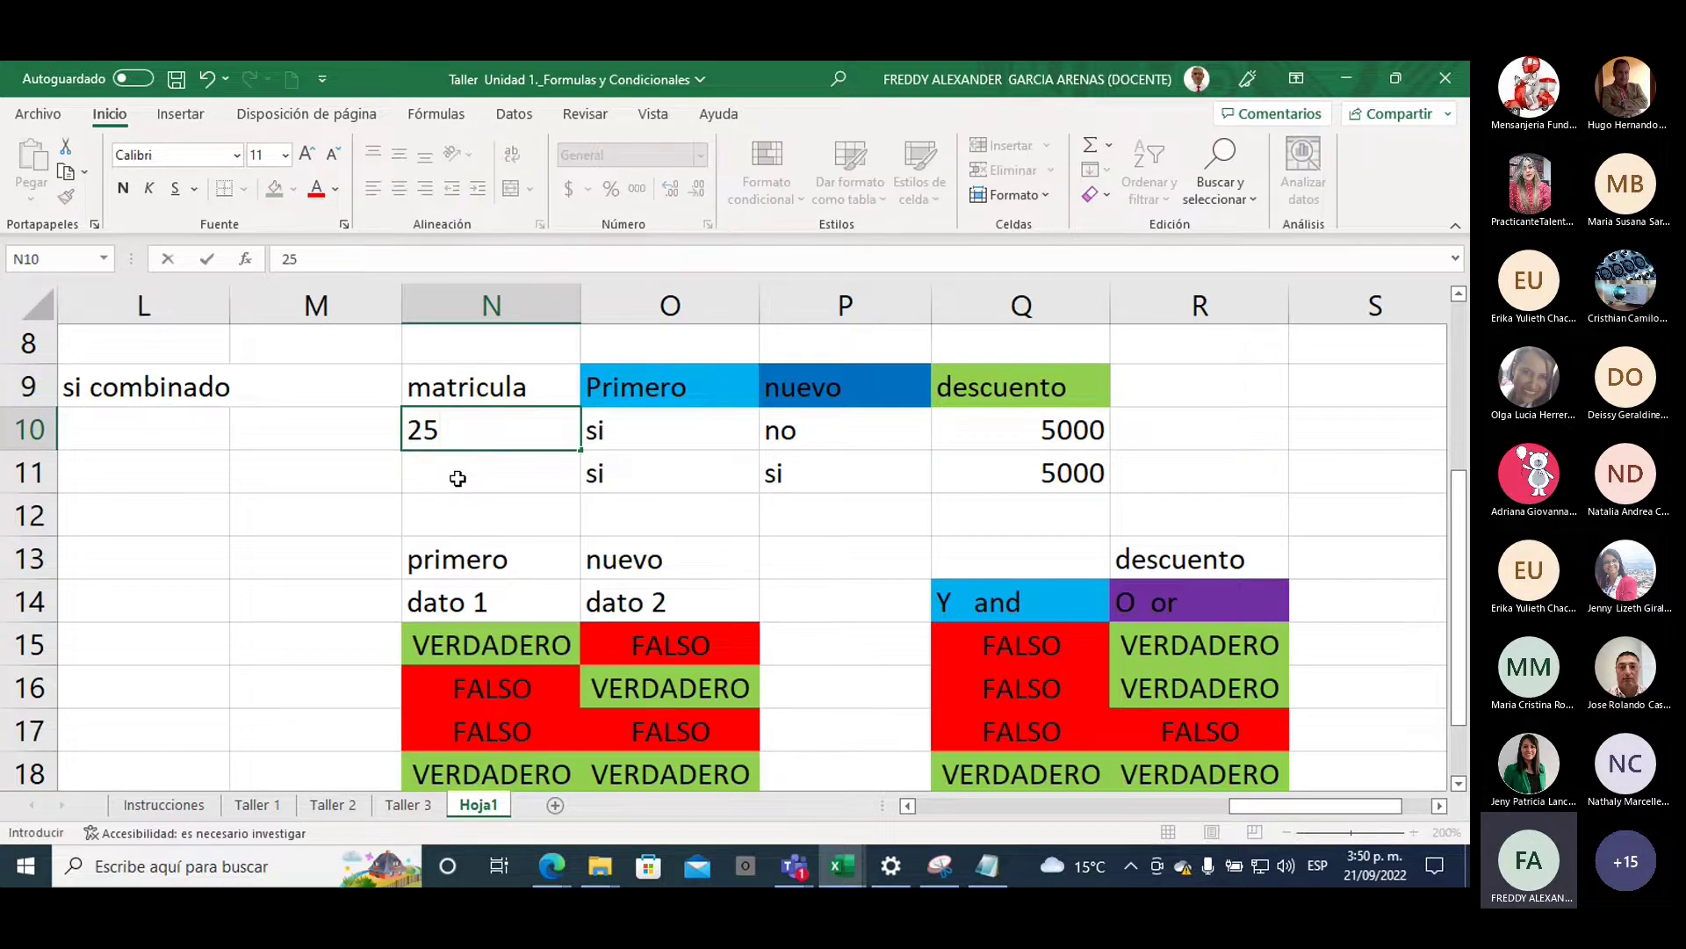
{"action": "type", "text": "000"}
{"action": "key", "text": "Return"}
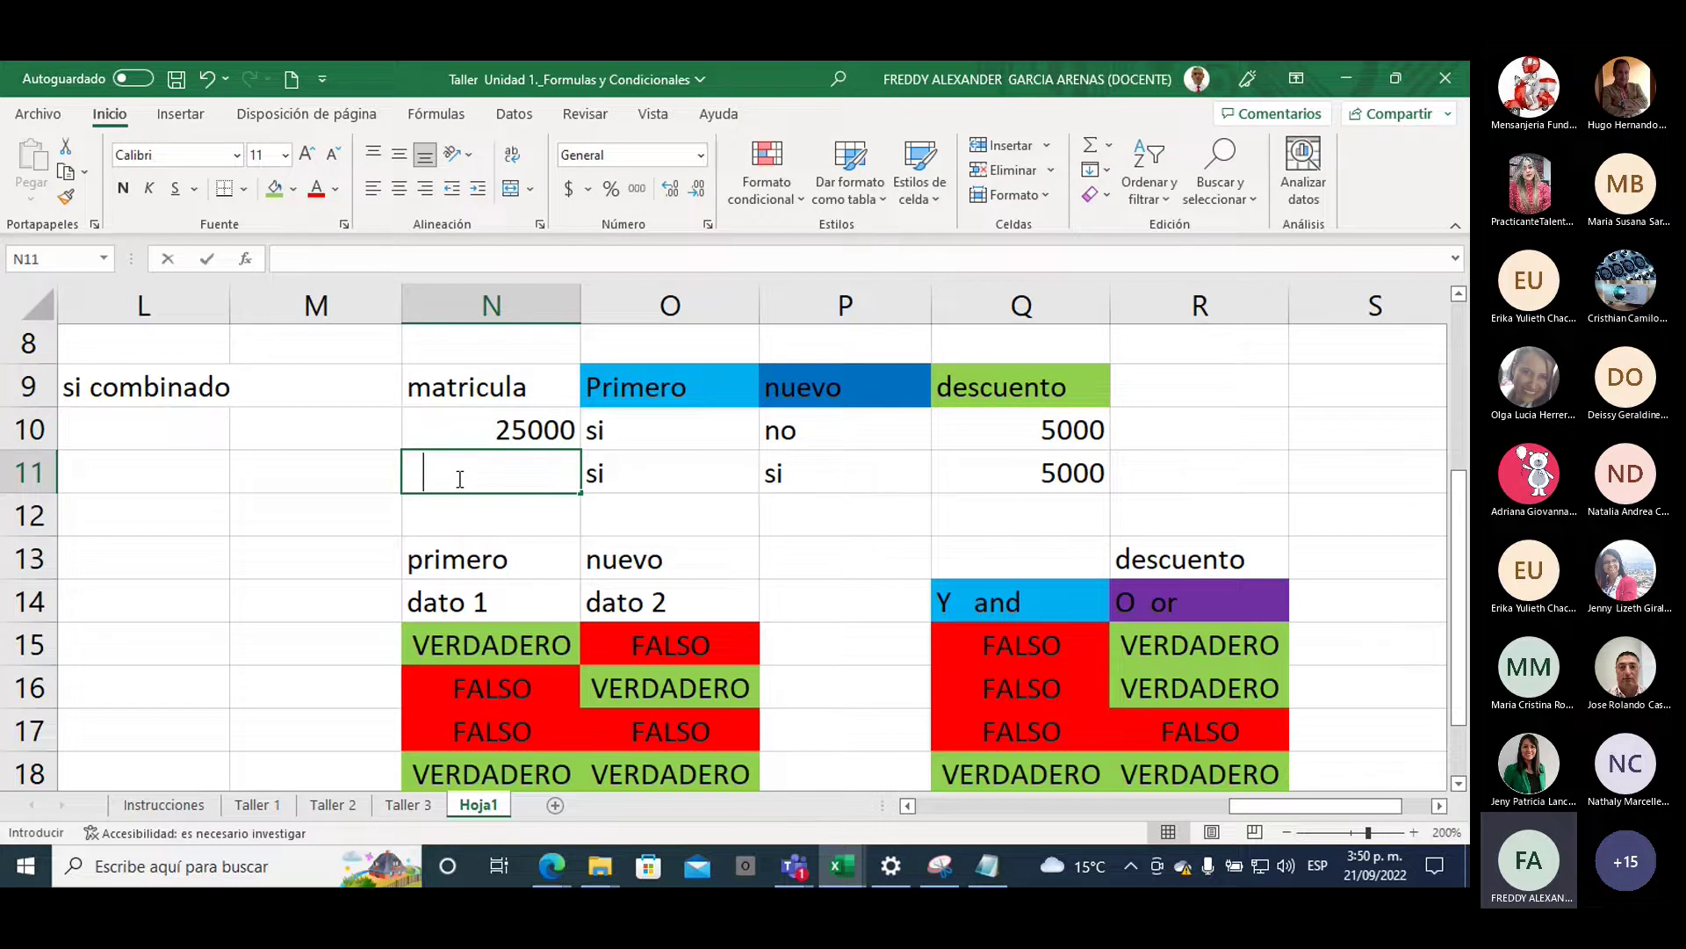
{"action": "type", "text": "25000"}
{"action": "key", "text": "Up"}
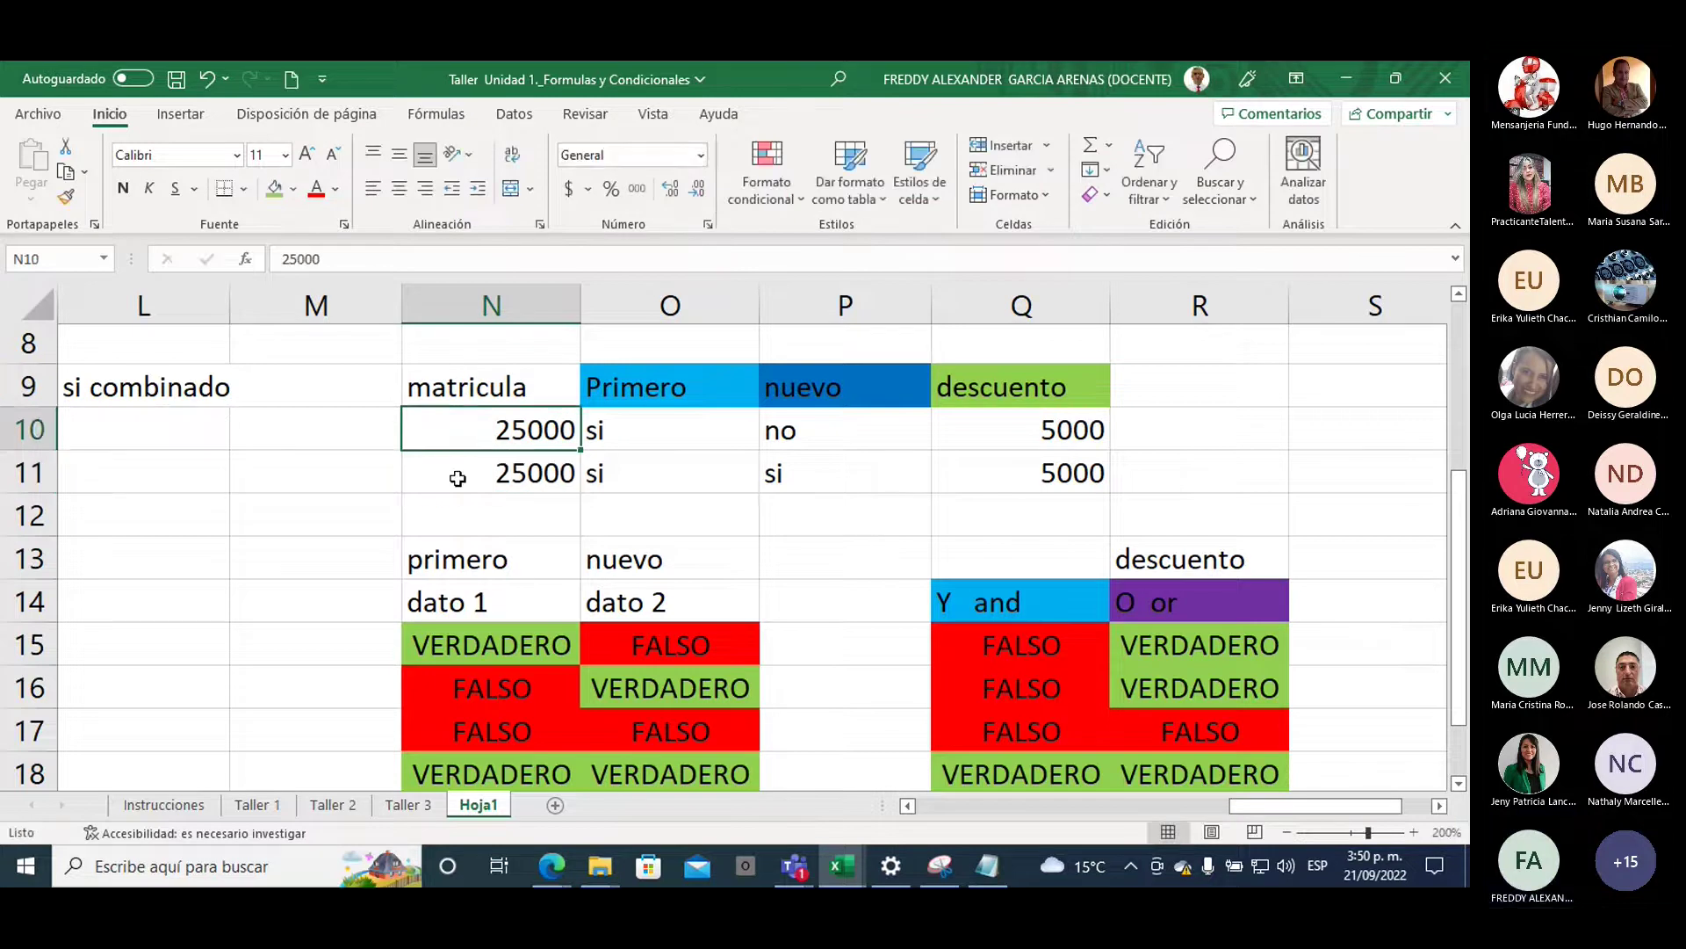
{"action": "key", "text": "Right"}
{"action": "key", "text": "Right"}
{"action": "key", "text": "Right"}
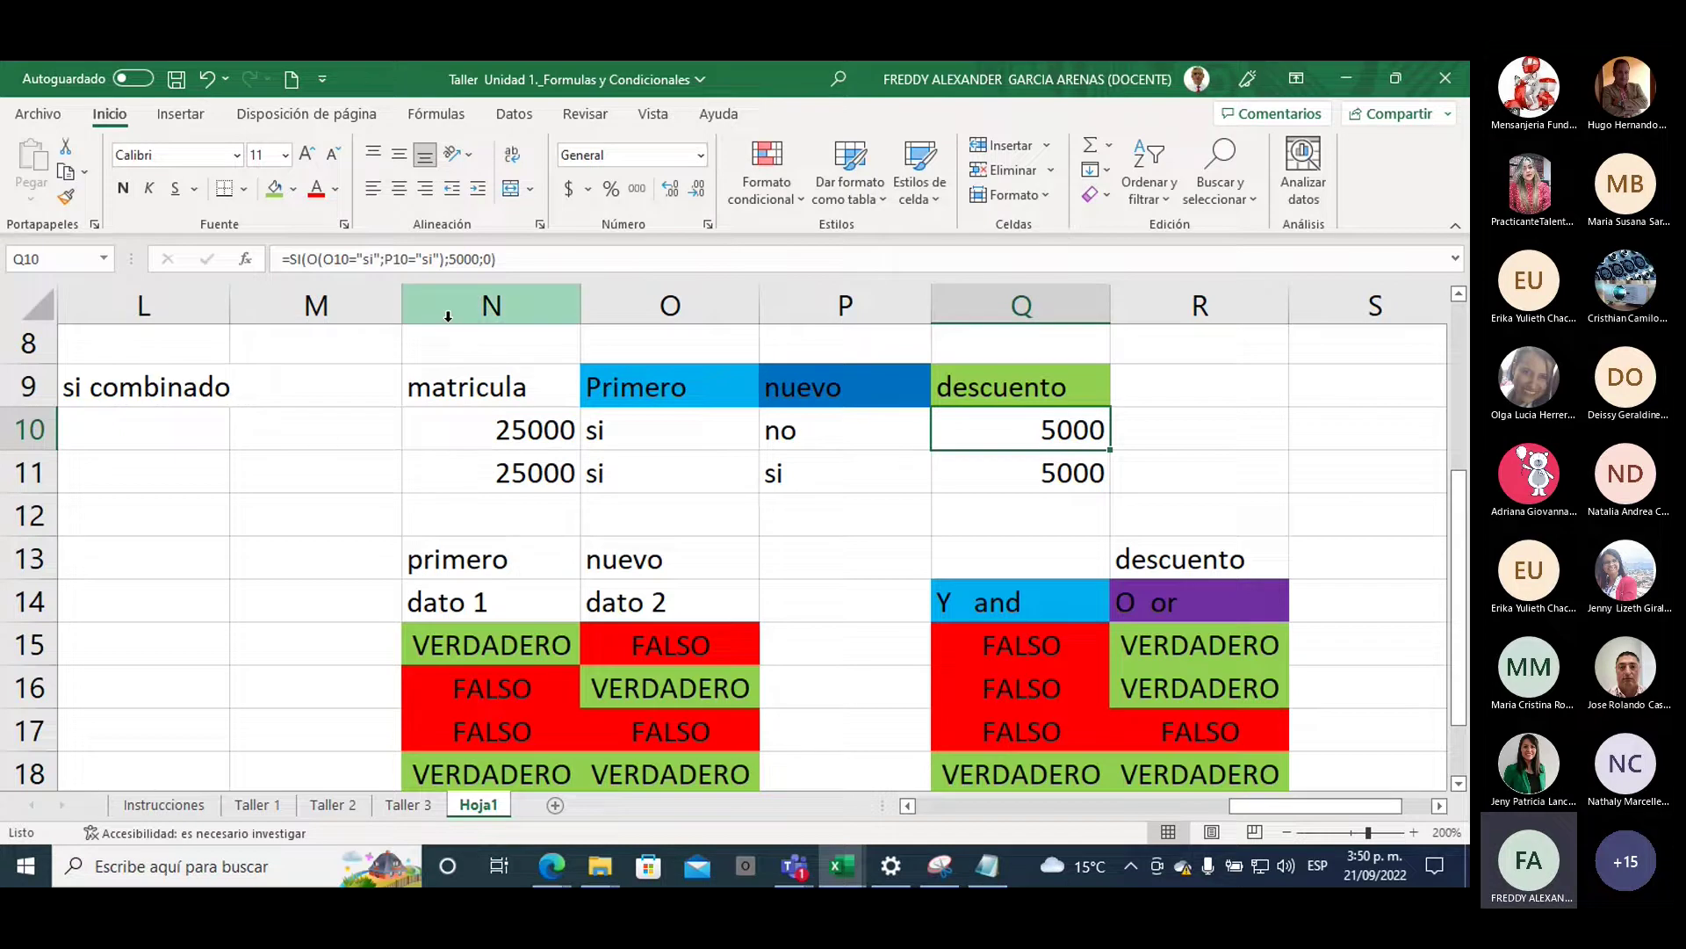
Replace Q10's fixed 5000 with N10*5%, so the discount becomes 1250
{"action": "left_click_drag", "start_coordinate": [449, 260], "coordinate": [479, 253]}
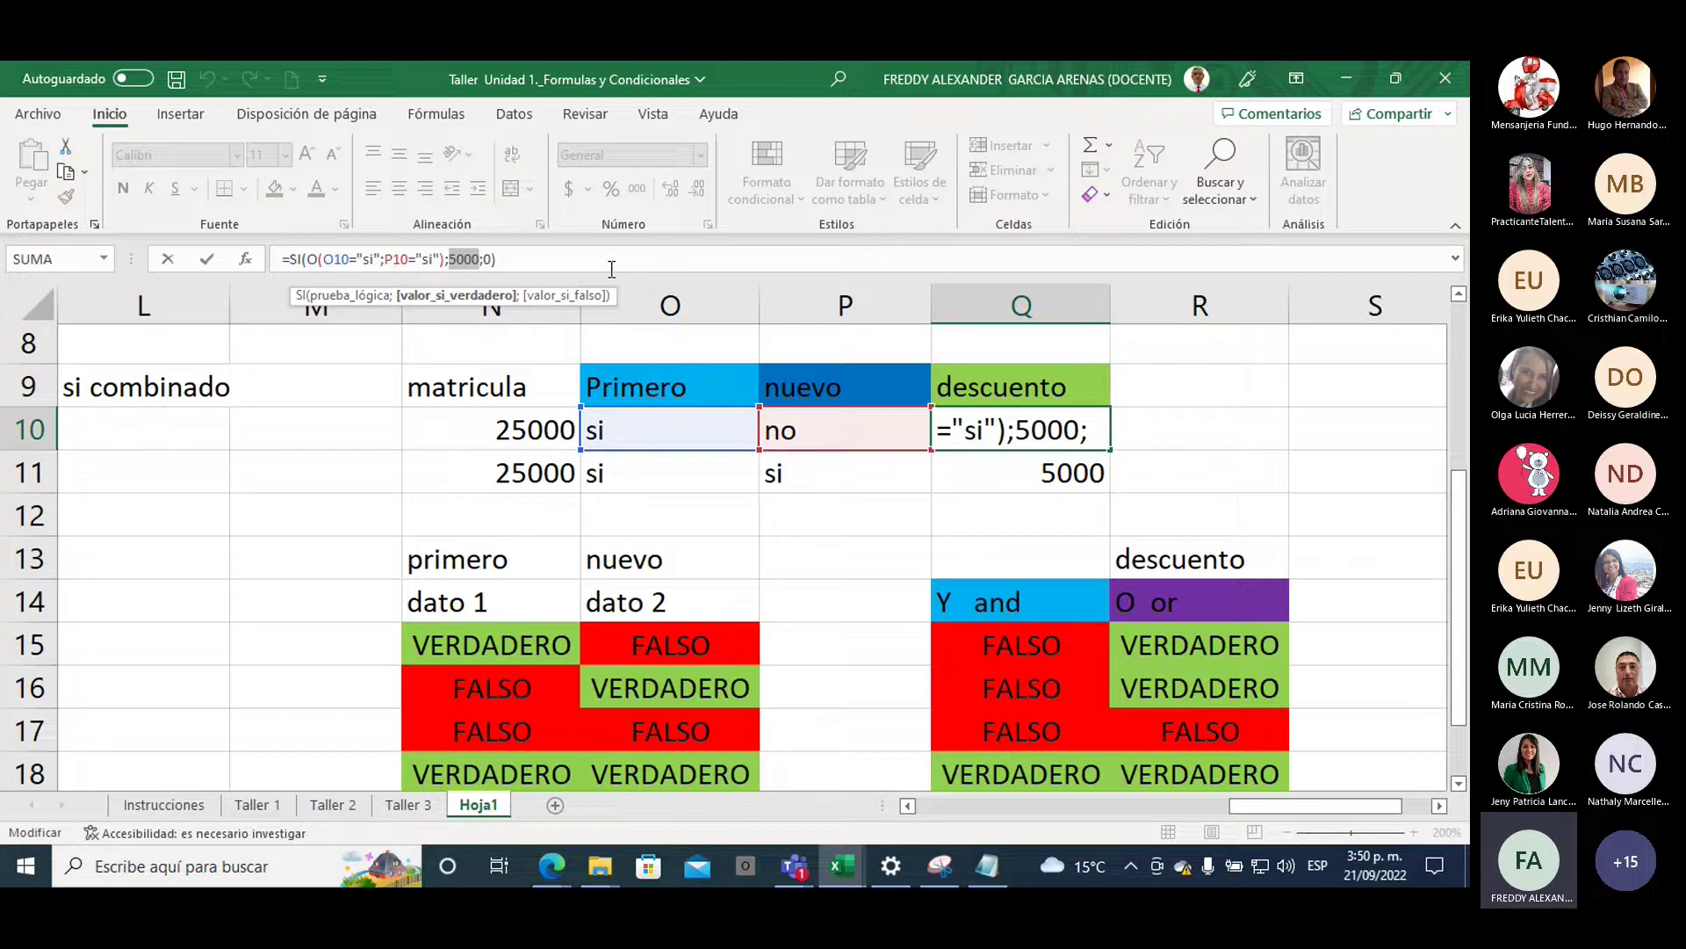
{"action": "left_click", "coordinate": [501, 429]}
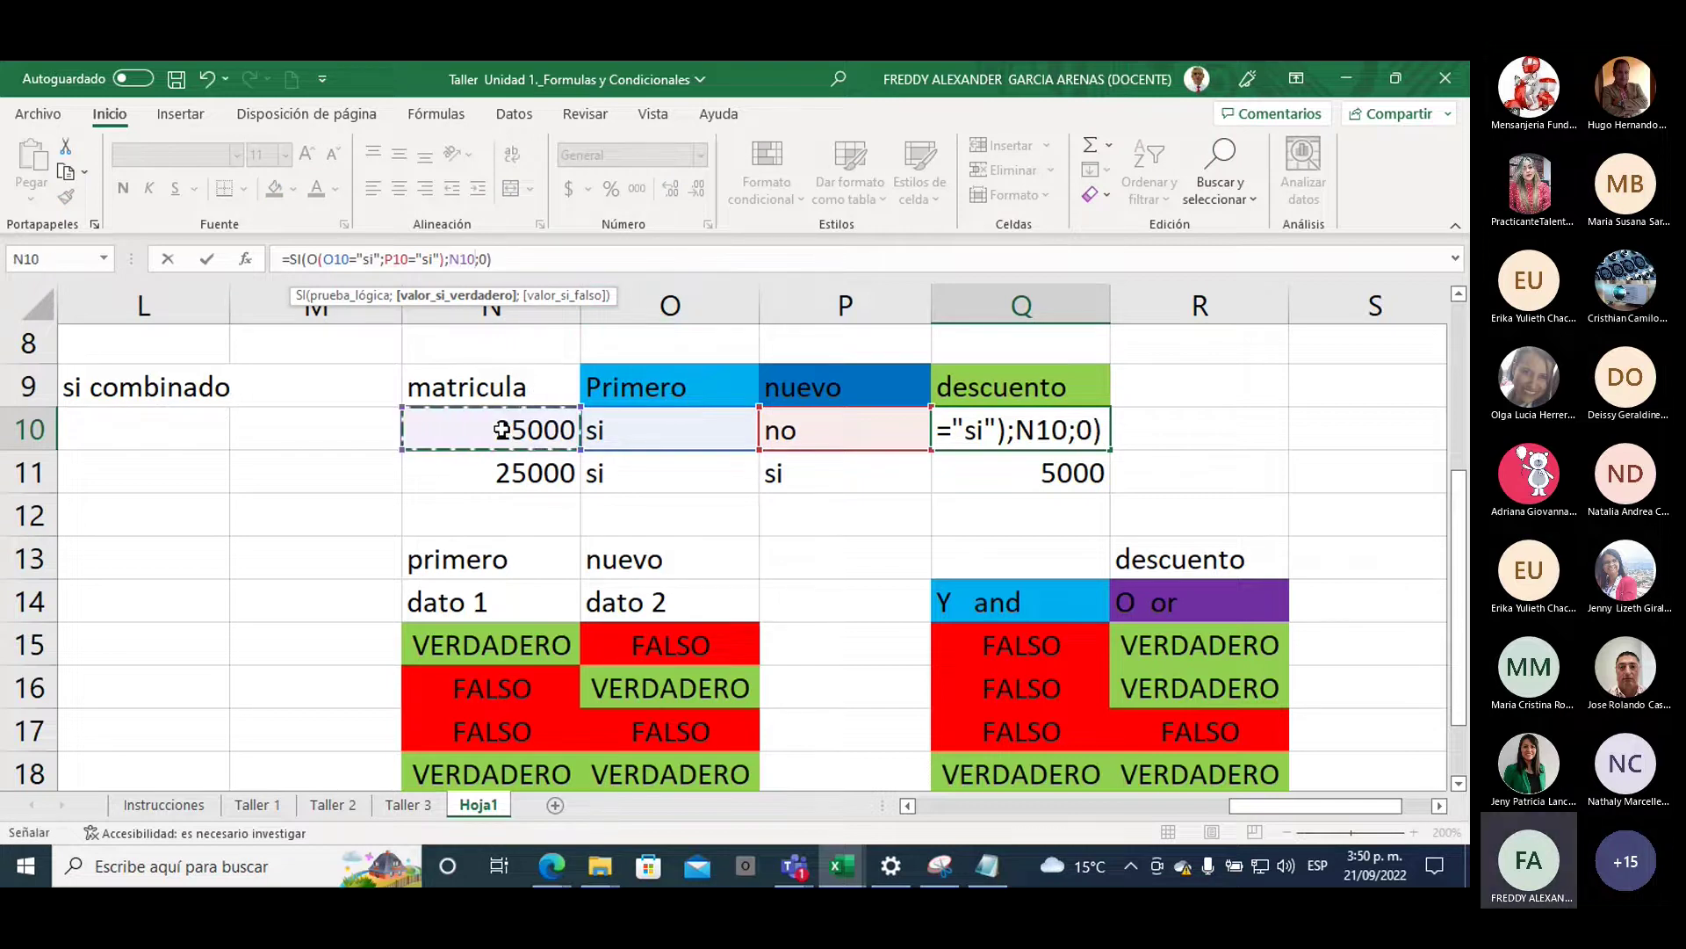
{"action": "type", "text": "*"}
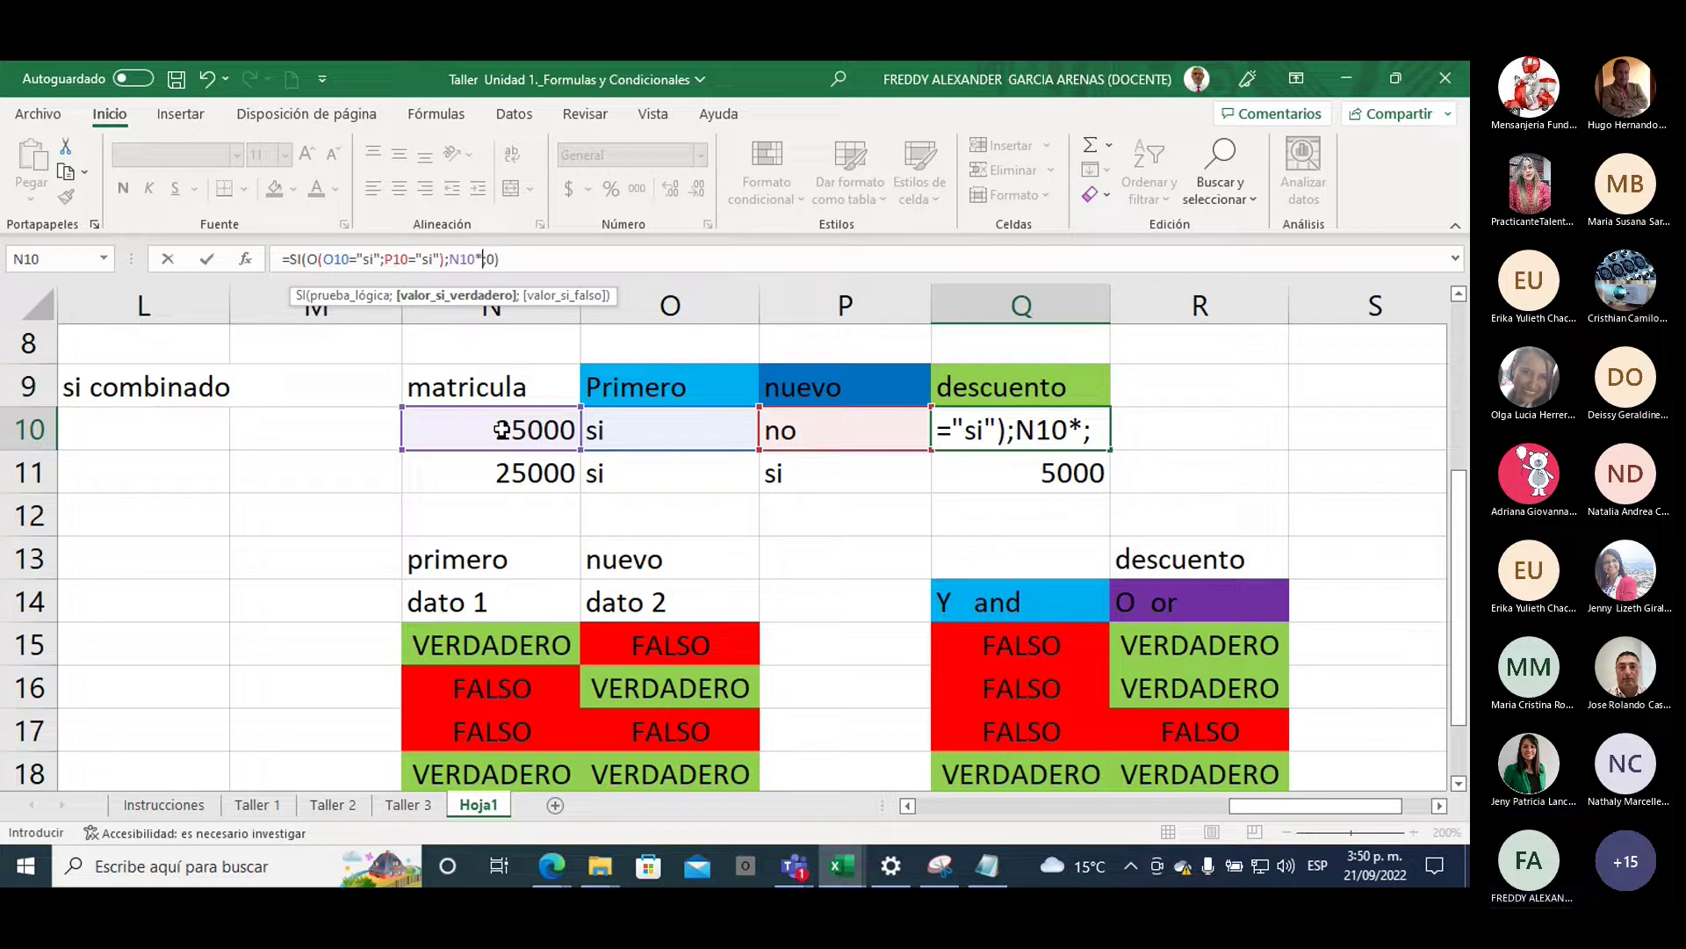
{"action": "type", "text": "5"}
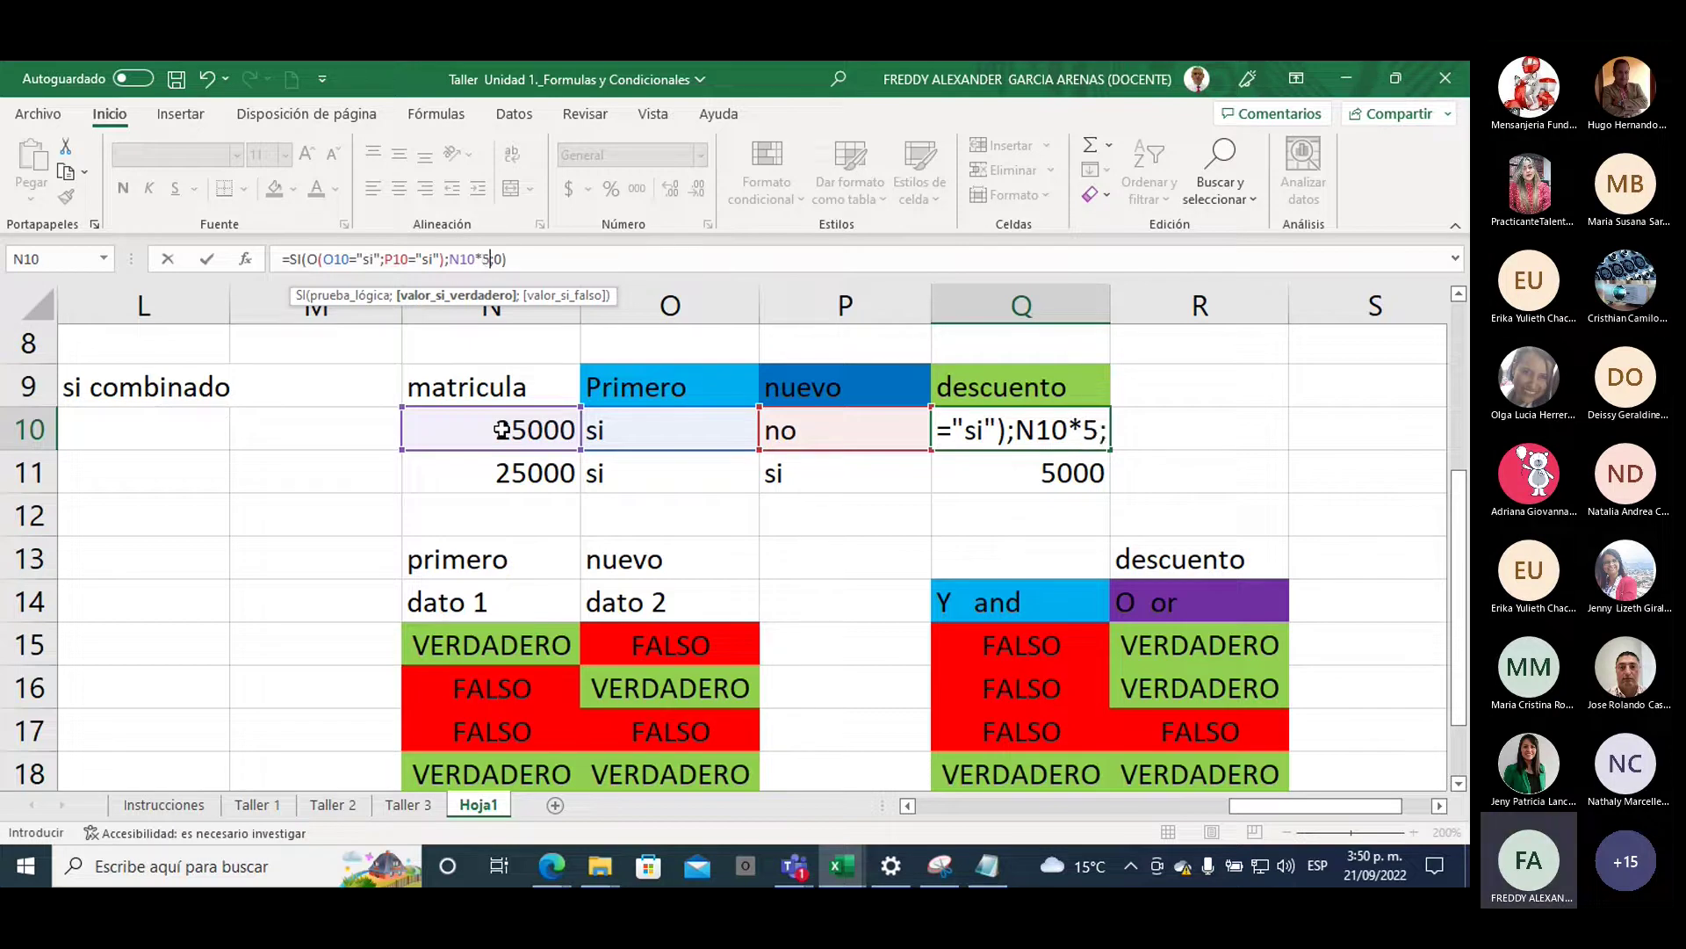
{"action": "type", "text": "%"}
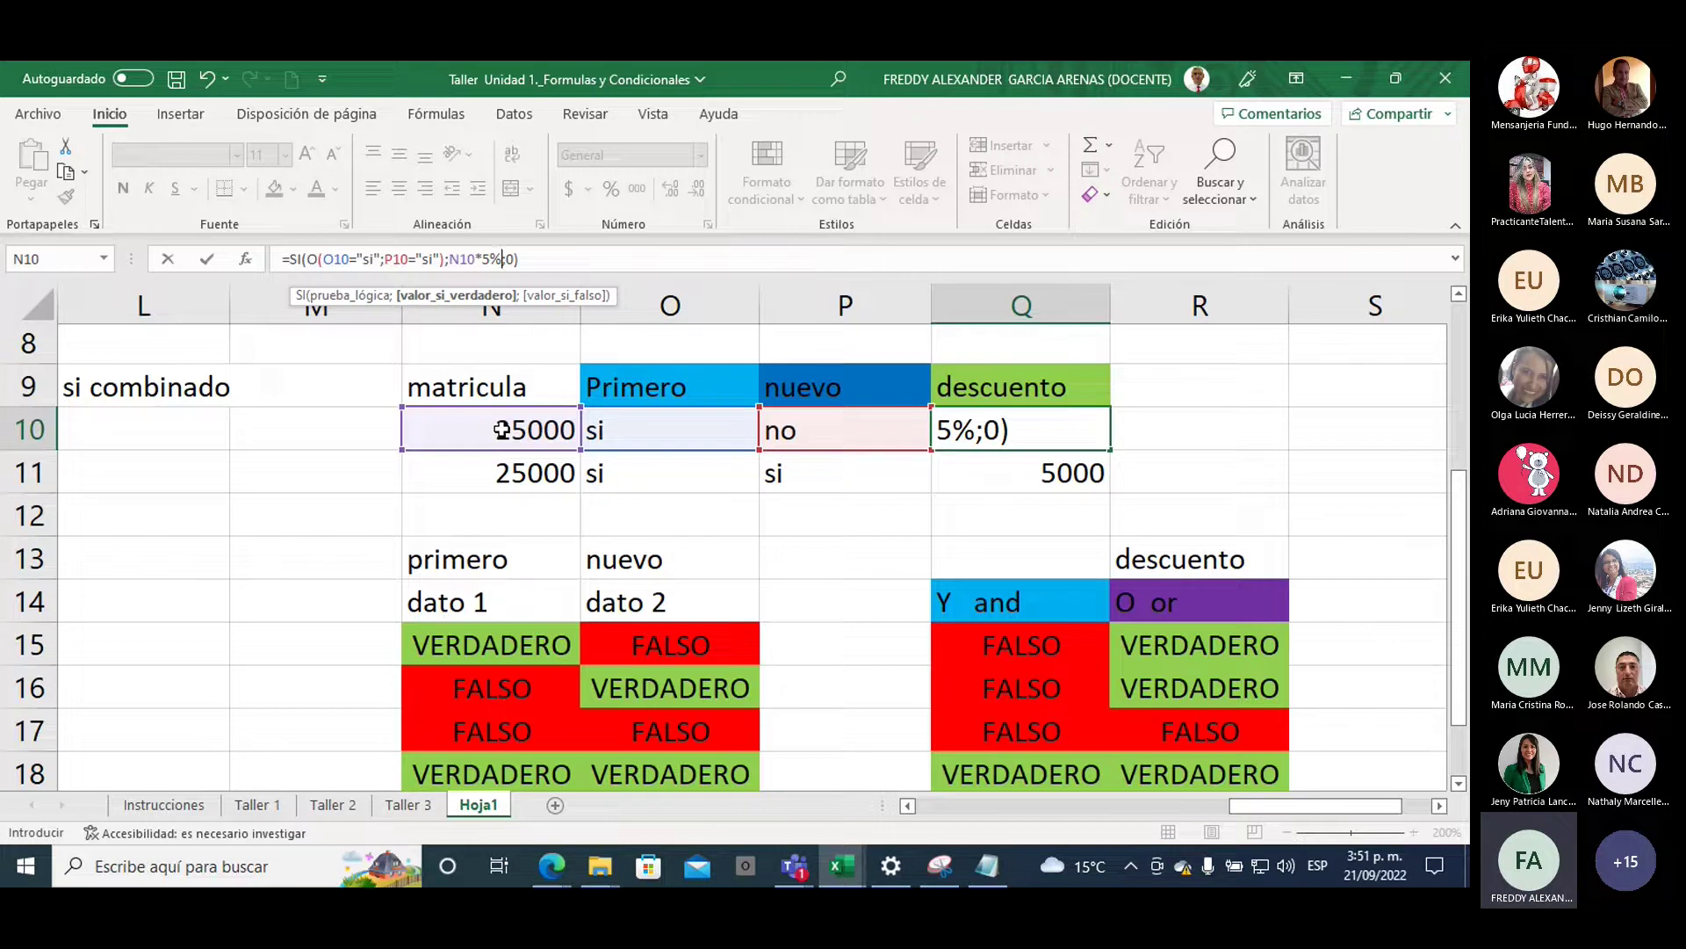
{"action": "key", "text": "Tab"}
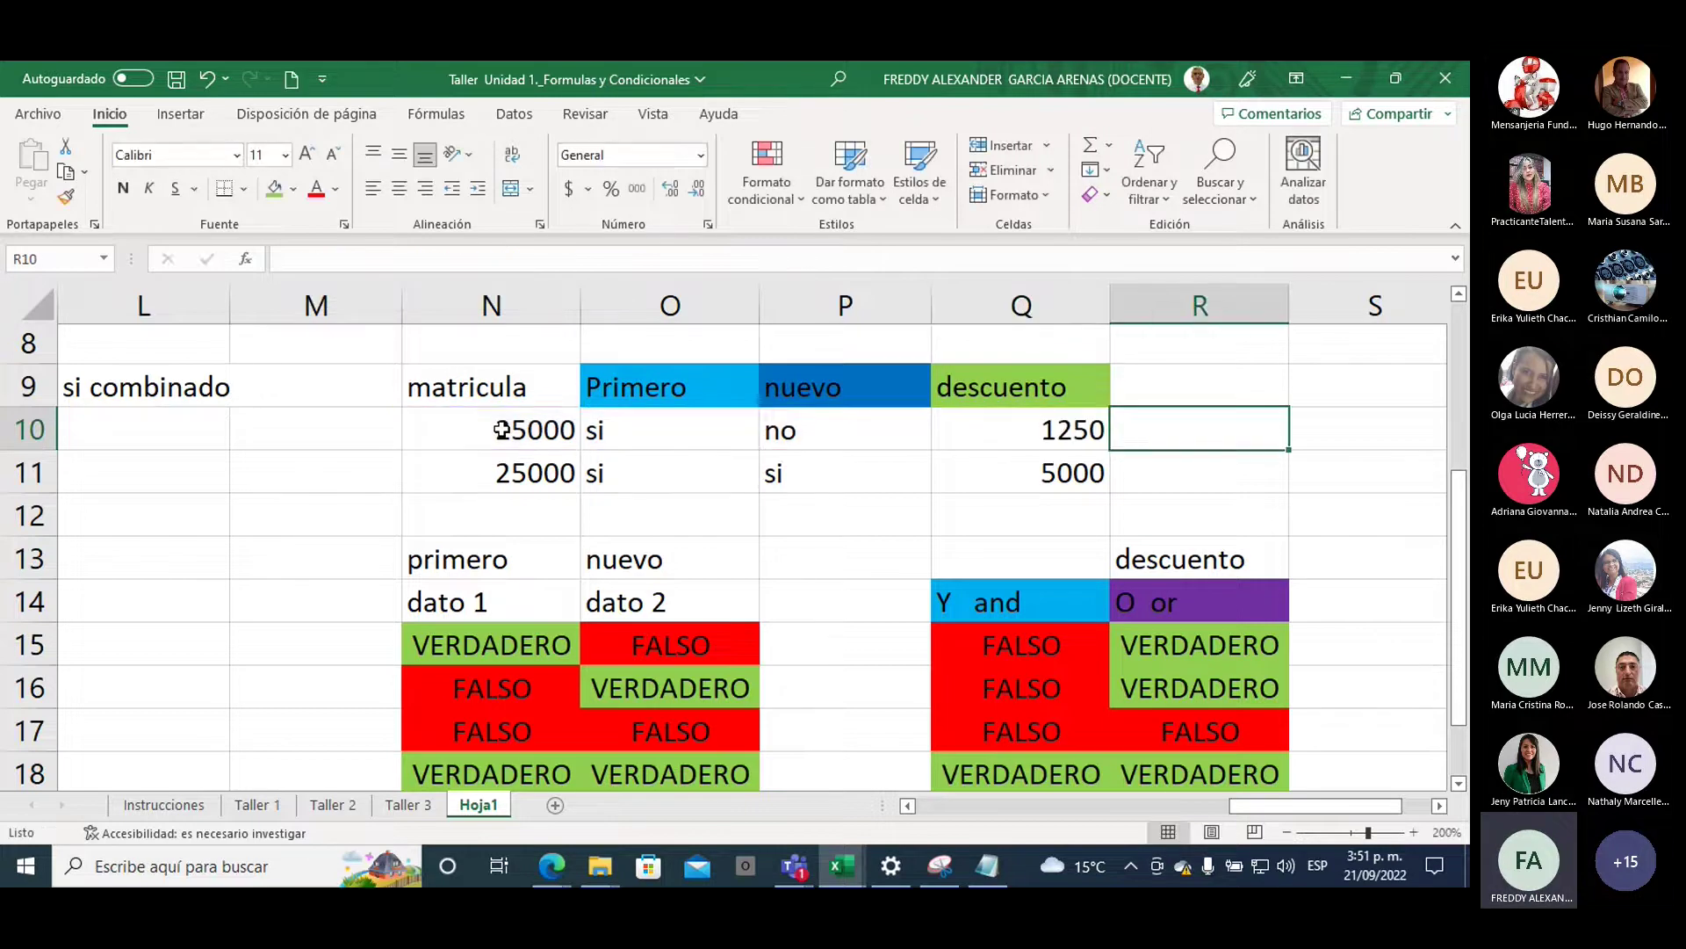
{"action": "left_click", "coordinate": [975, 430]}
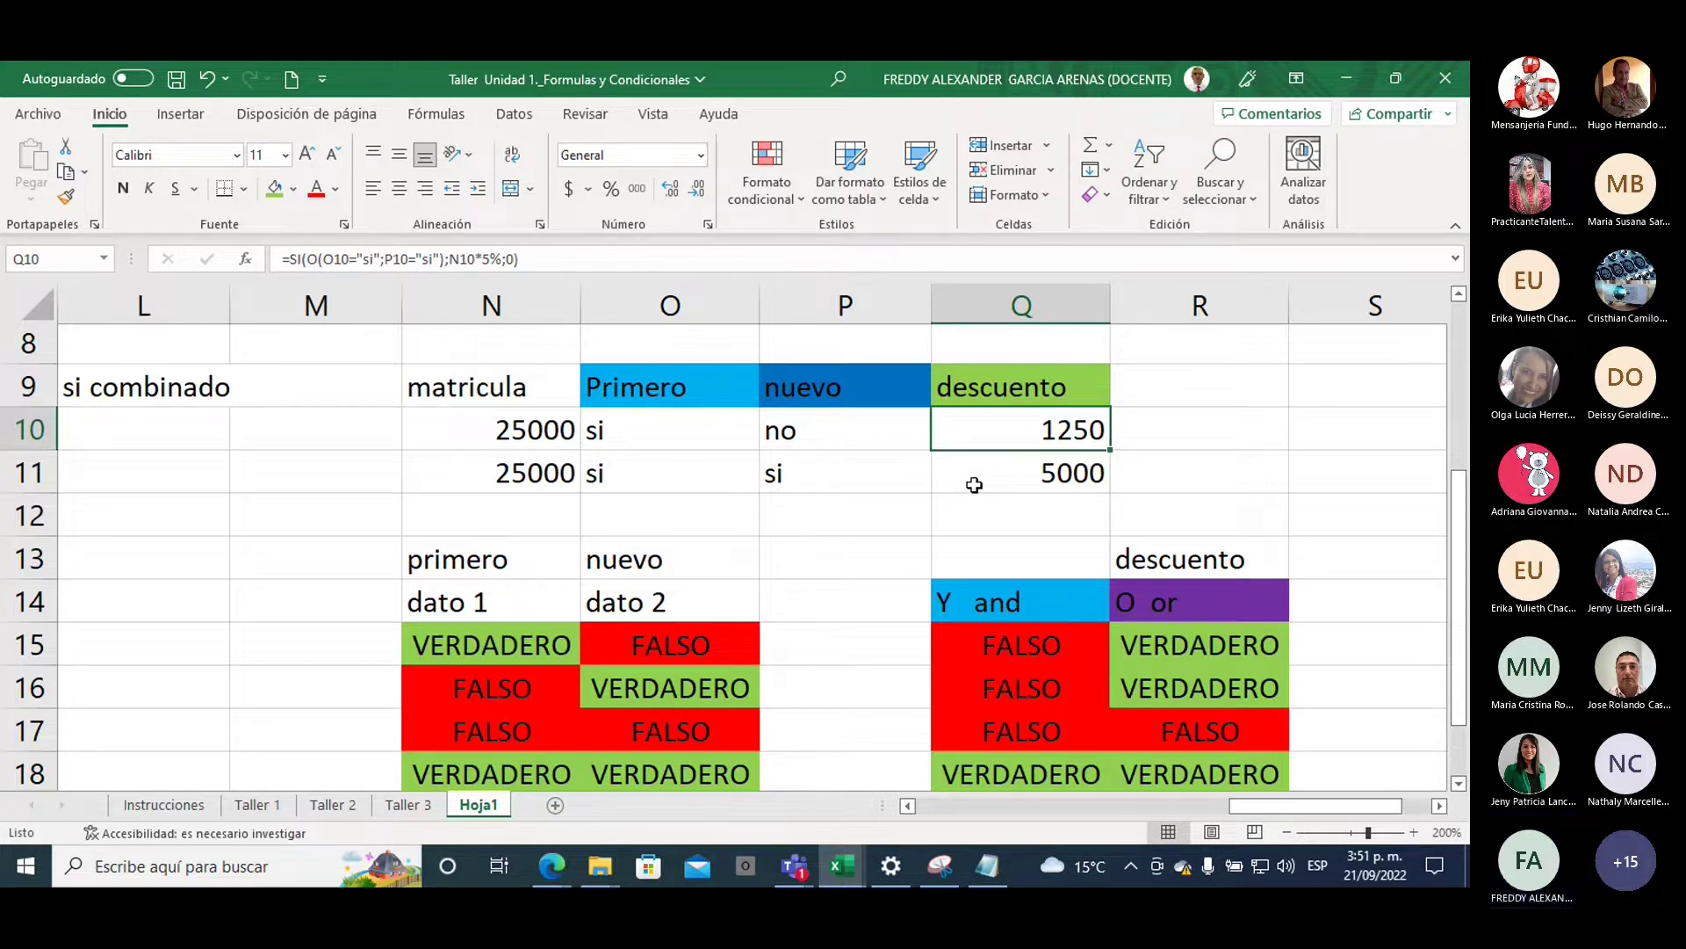
Head R9 'total' and enter =N10-Q10 in R10, giving 23750
{"action": "left_click", "coordinate": [1164, 393]}
{"action": "type", "text": "total"}
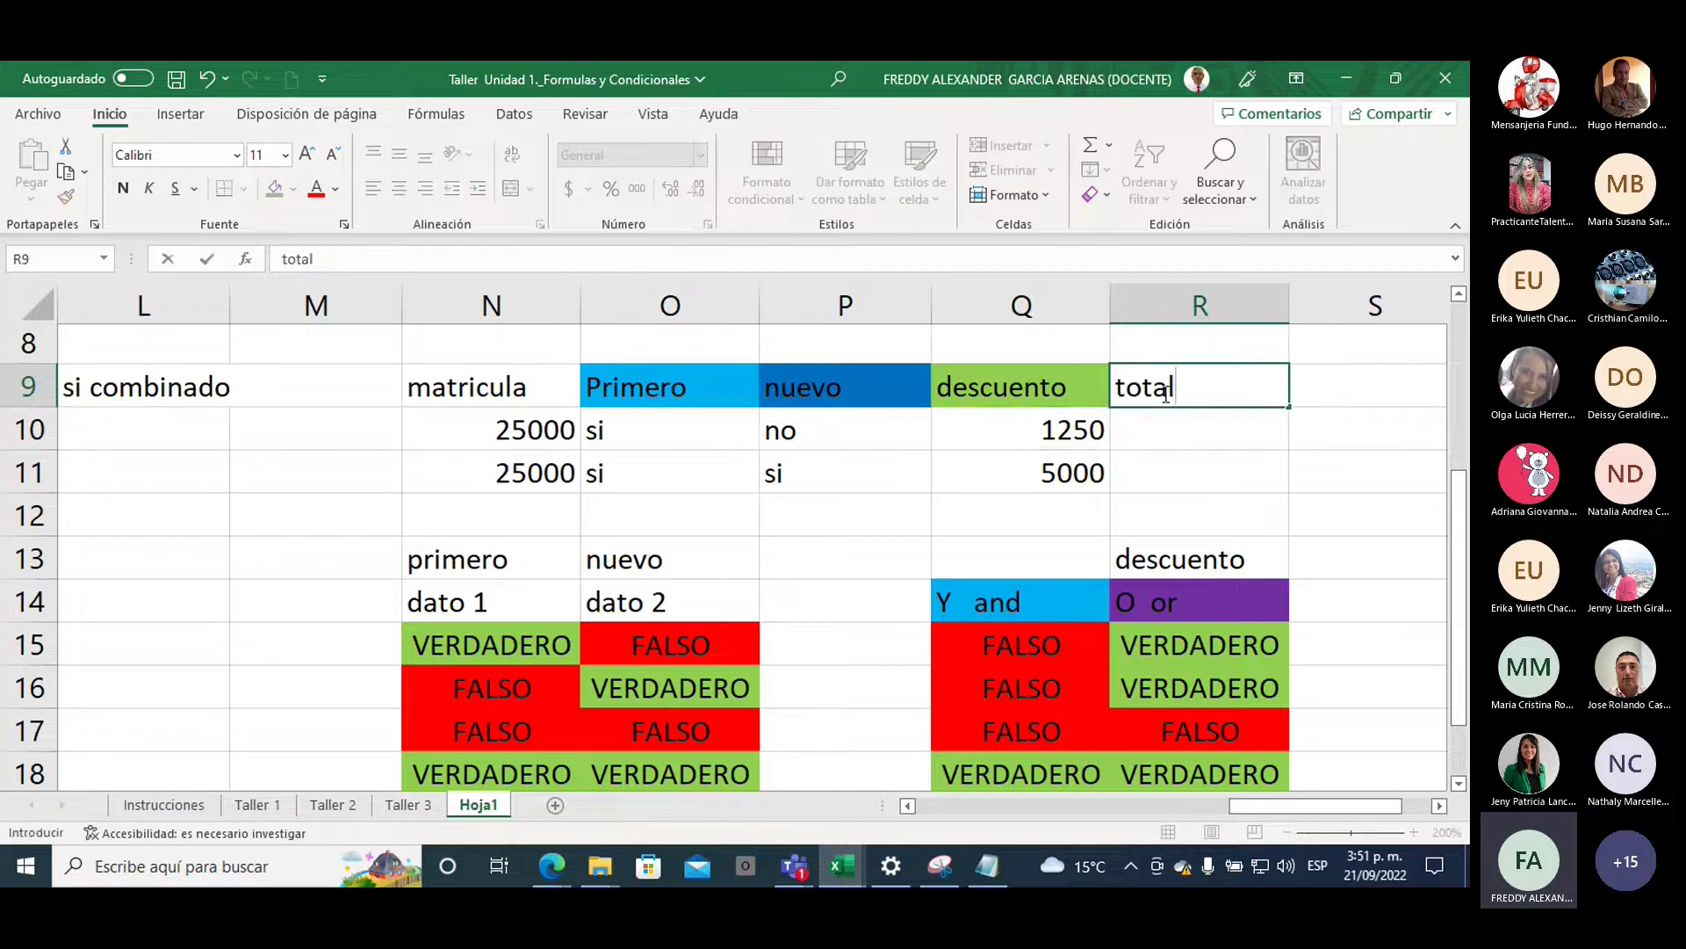
{"action": "left_click", "coordinate": [1199, 441]}
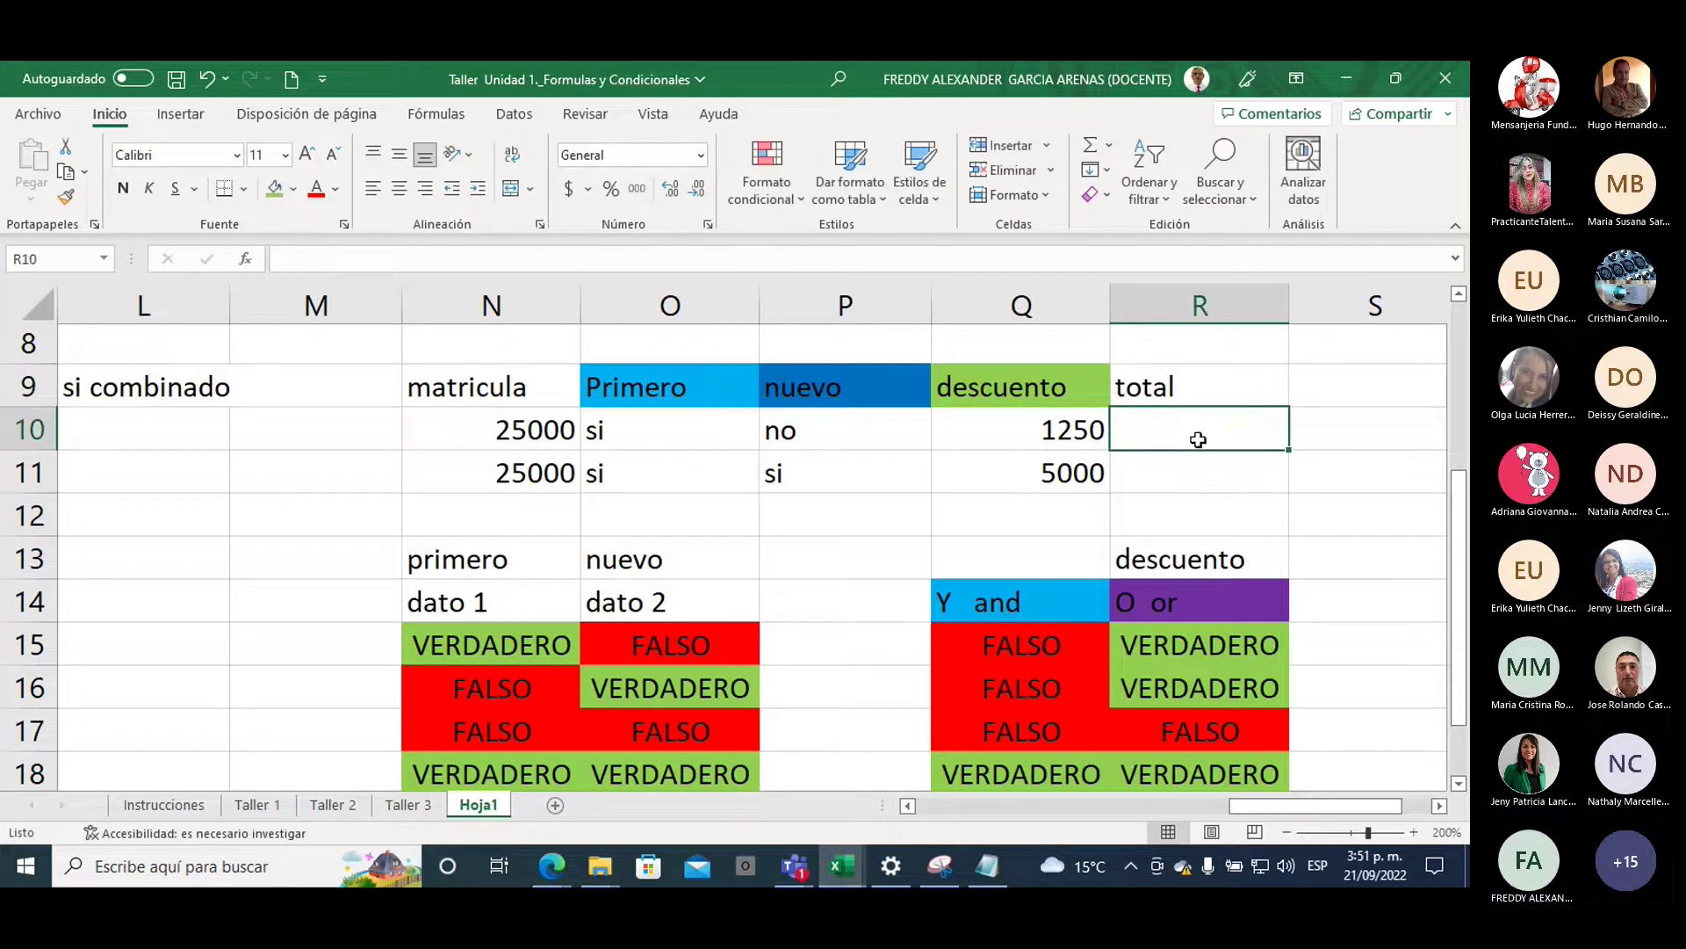
{"action": "type", "text": "="}
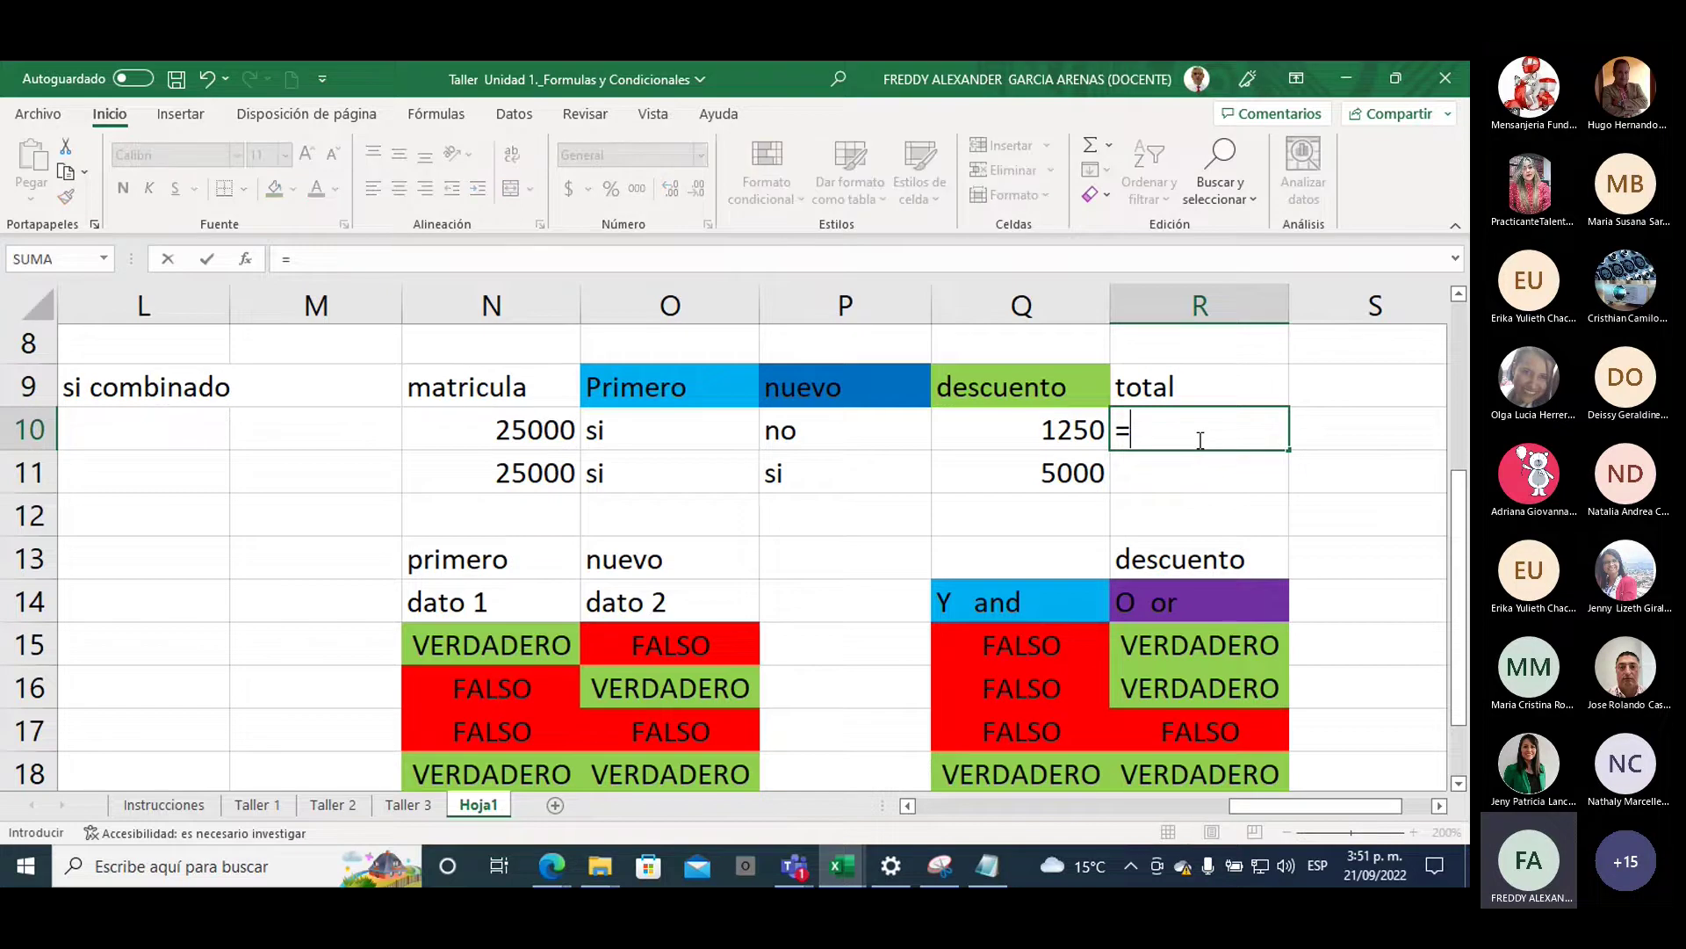
{"action": "left_click", "coordinate": [484, 436]}
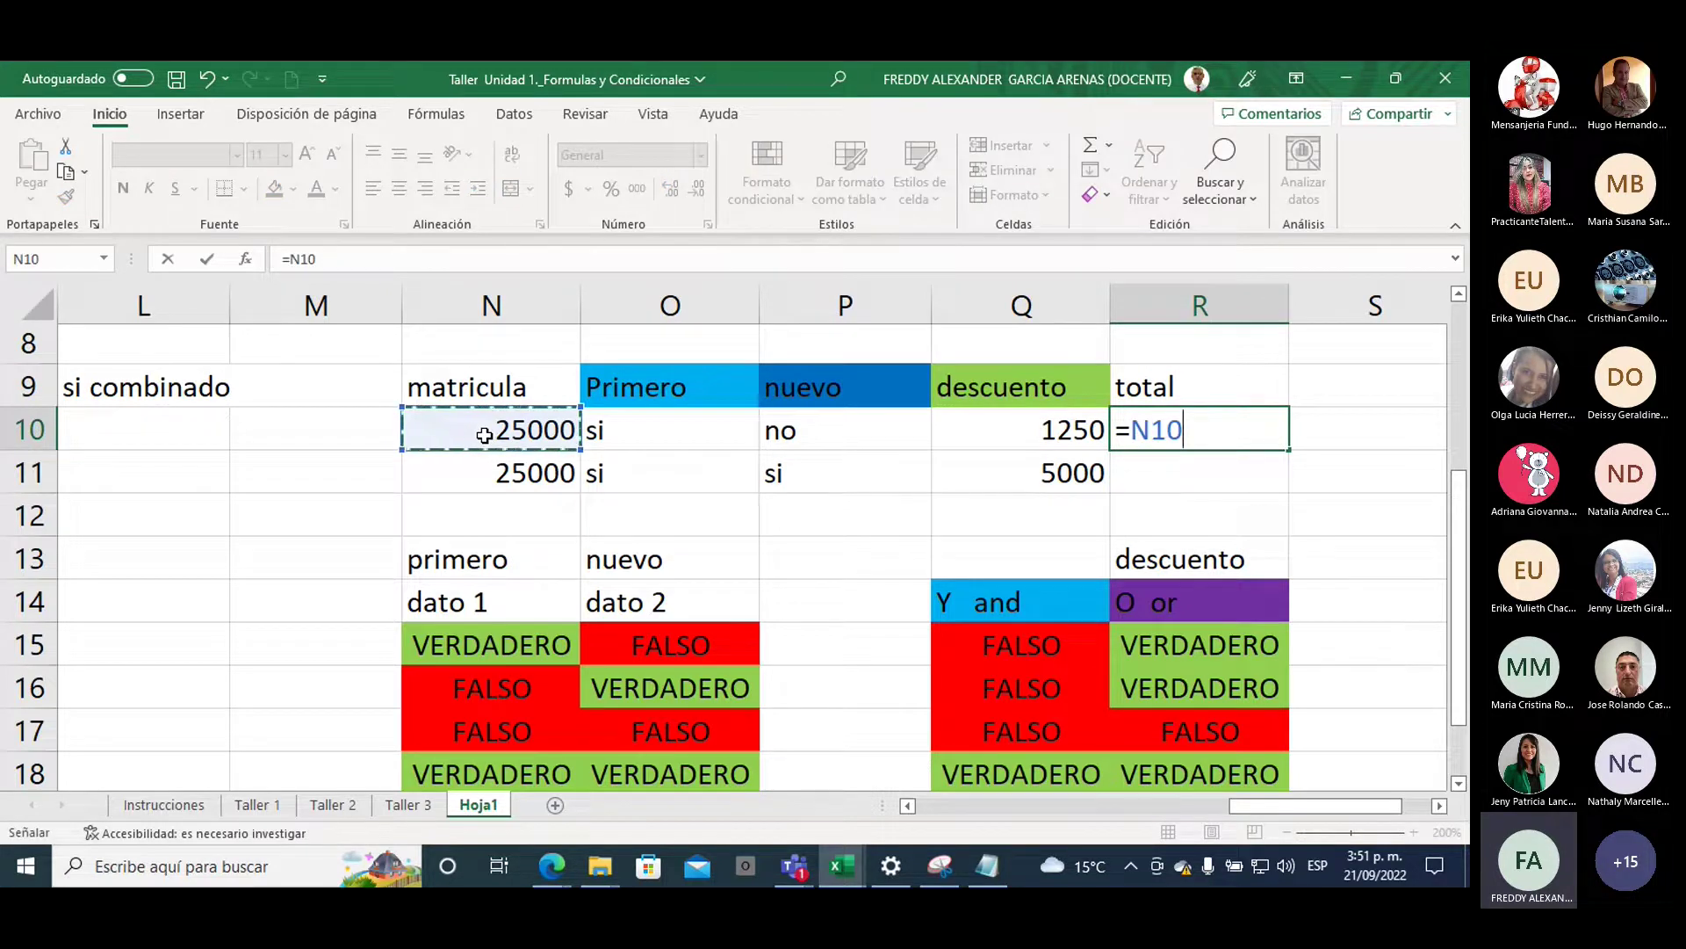
{"action": "type", "text": "-"}
{"action": "left_click", "coordinate": [999, 435]}
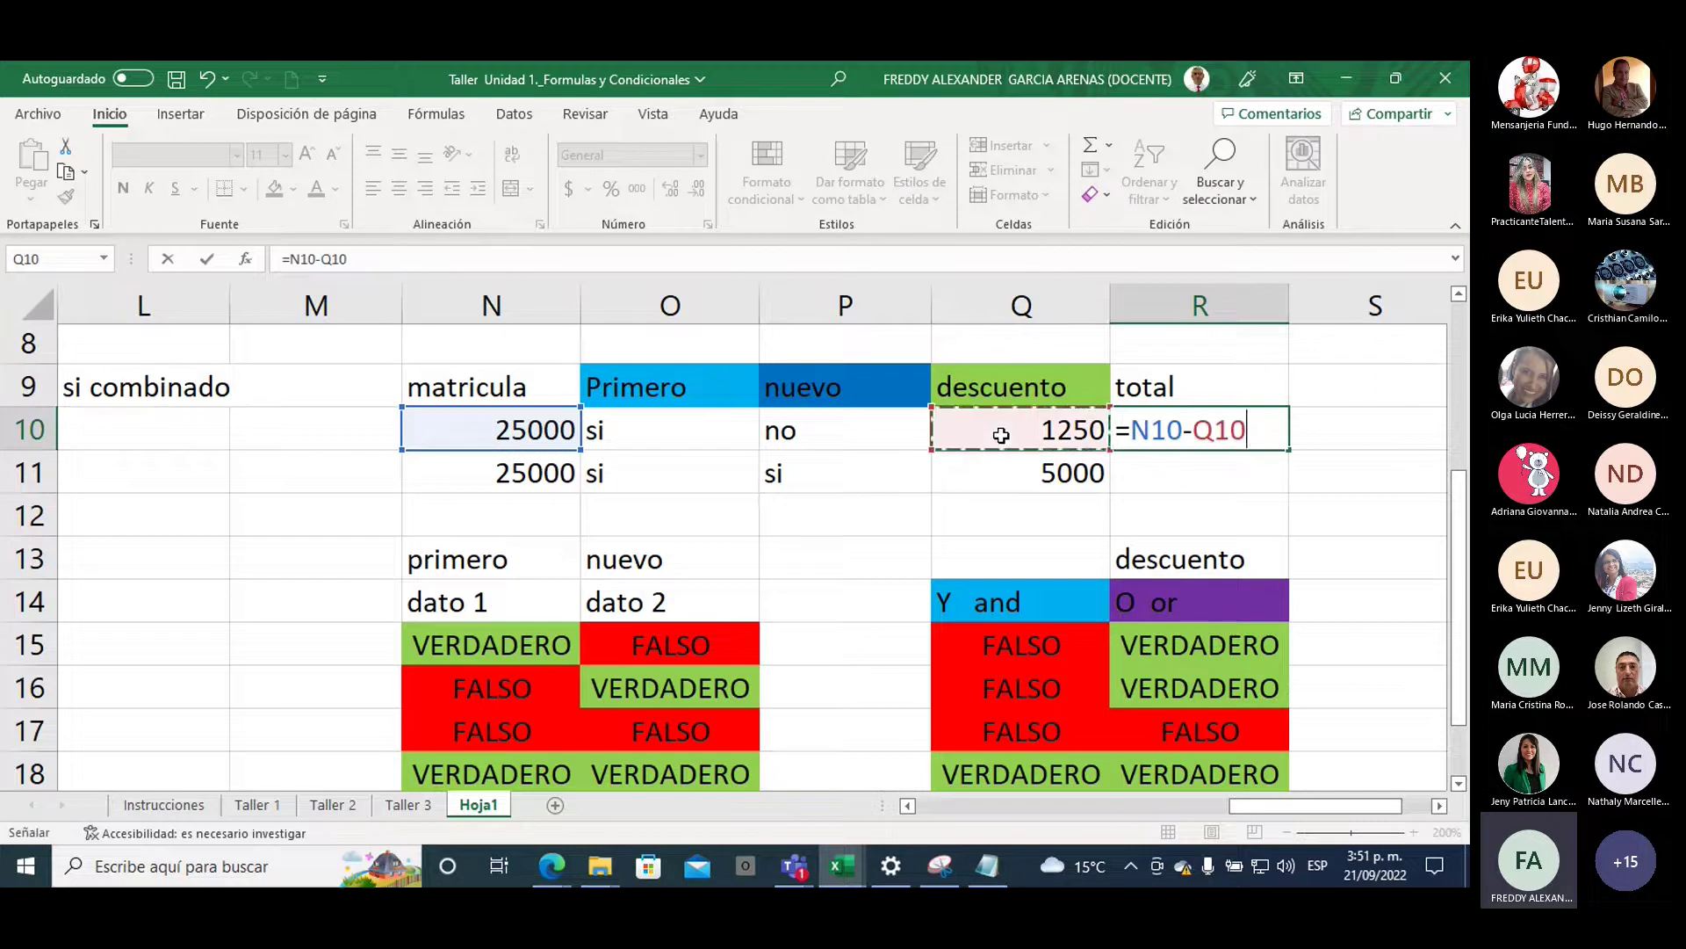
{"action": "key", "text": "Return"}
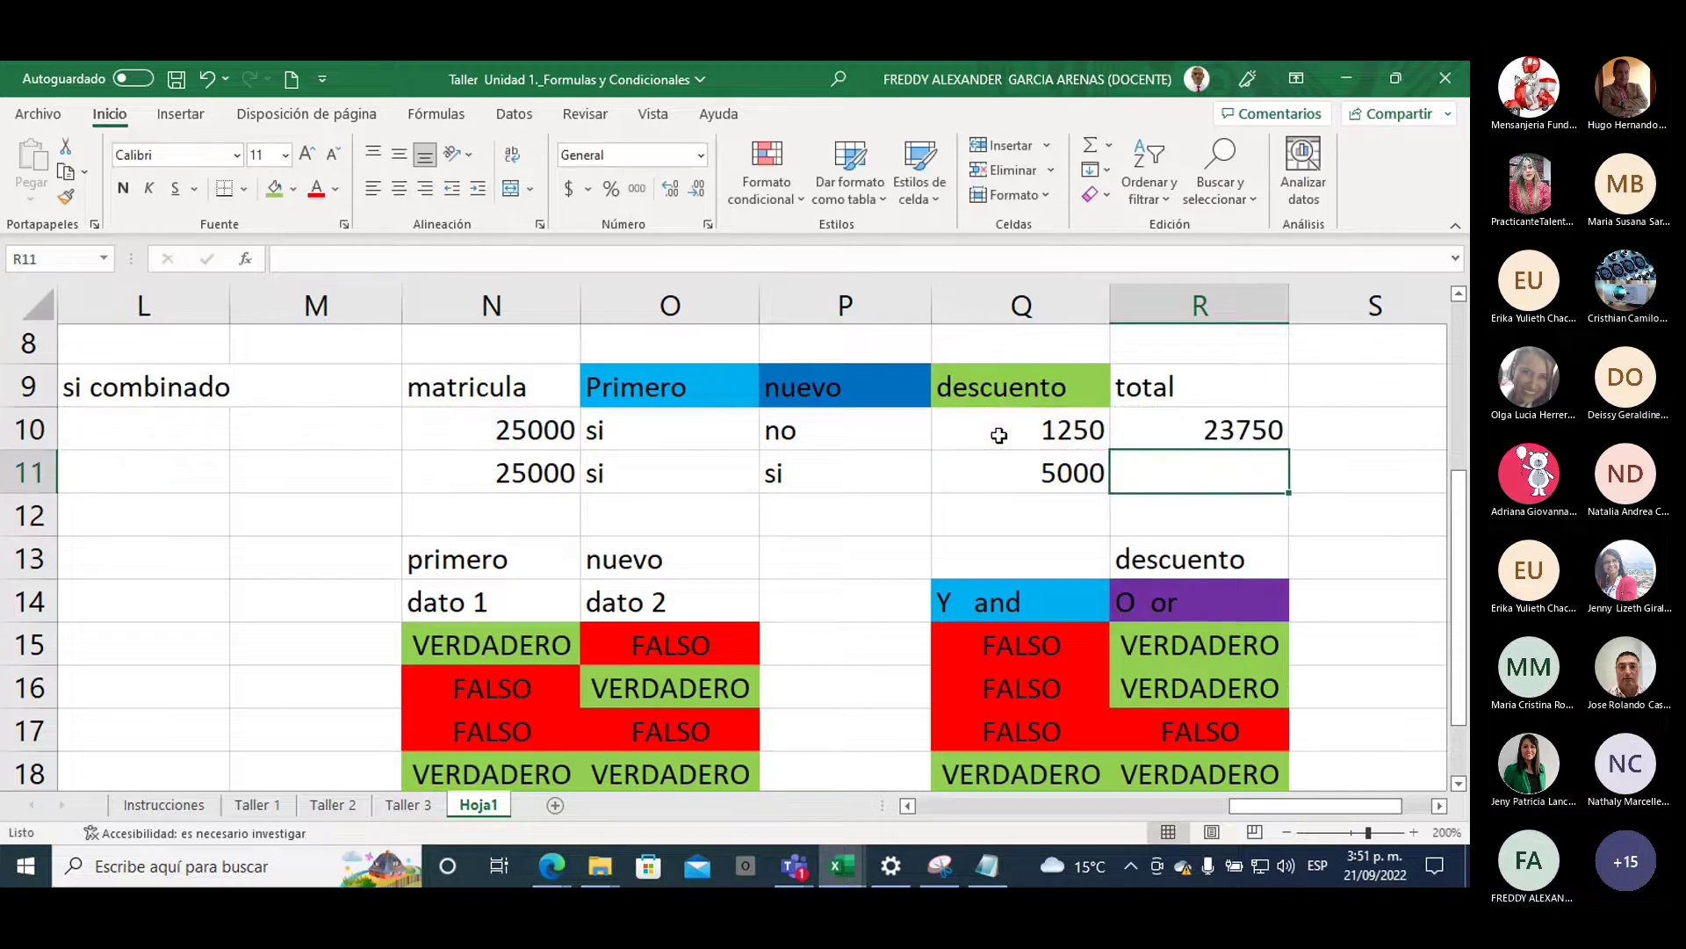
{"action": "left_click", "coordinate": [1177, 385]}
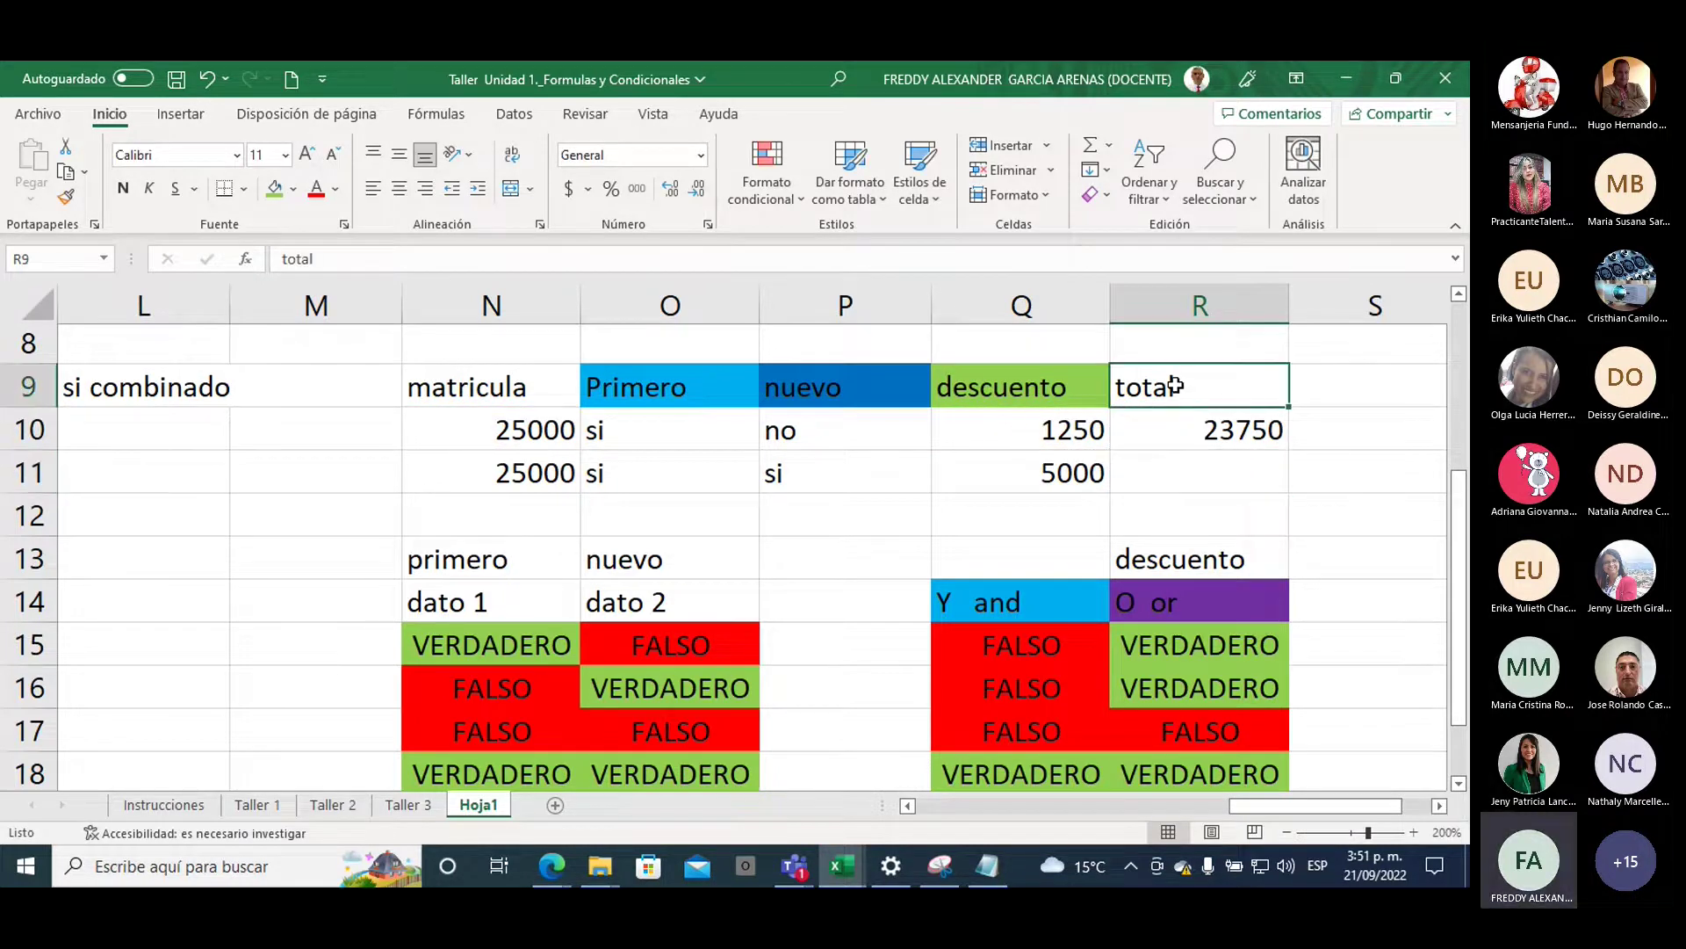
Fill the total heading R9 light blue and the matricula heading N9 orange
{"action": "left_click", "coordinate": [294, 188]}
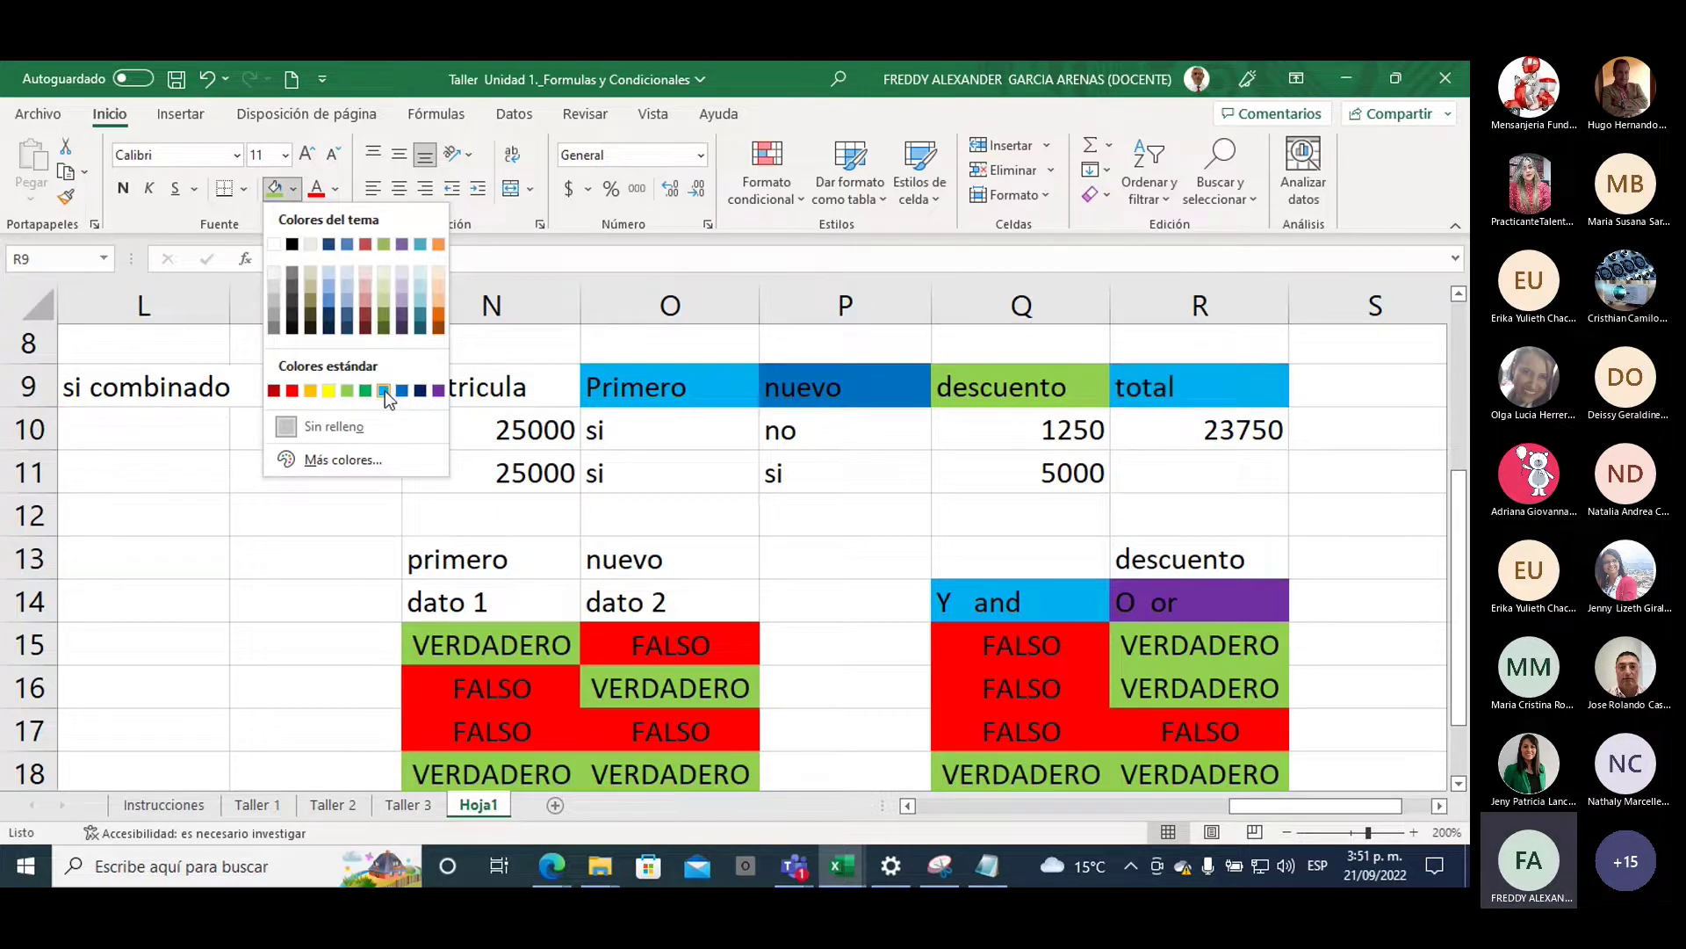
{"action": "left_click", "coordinate": [383, 390]}
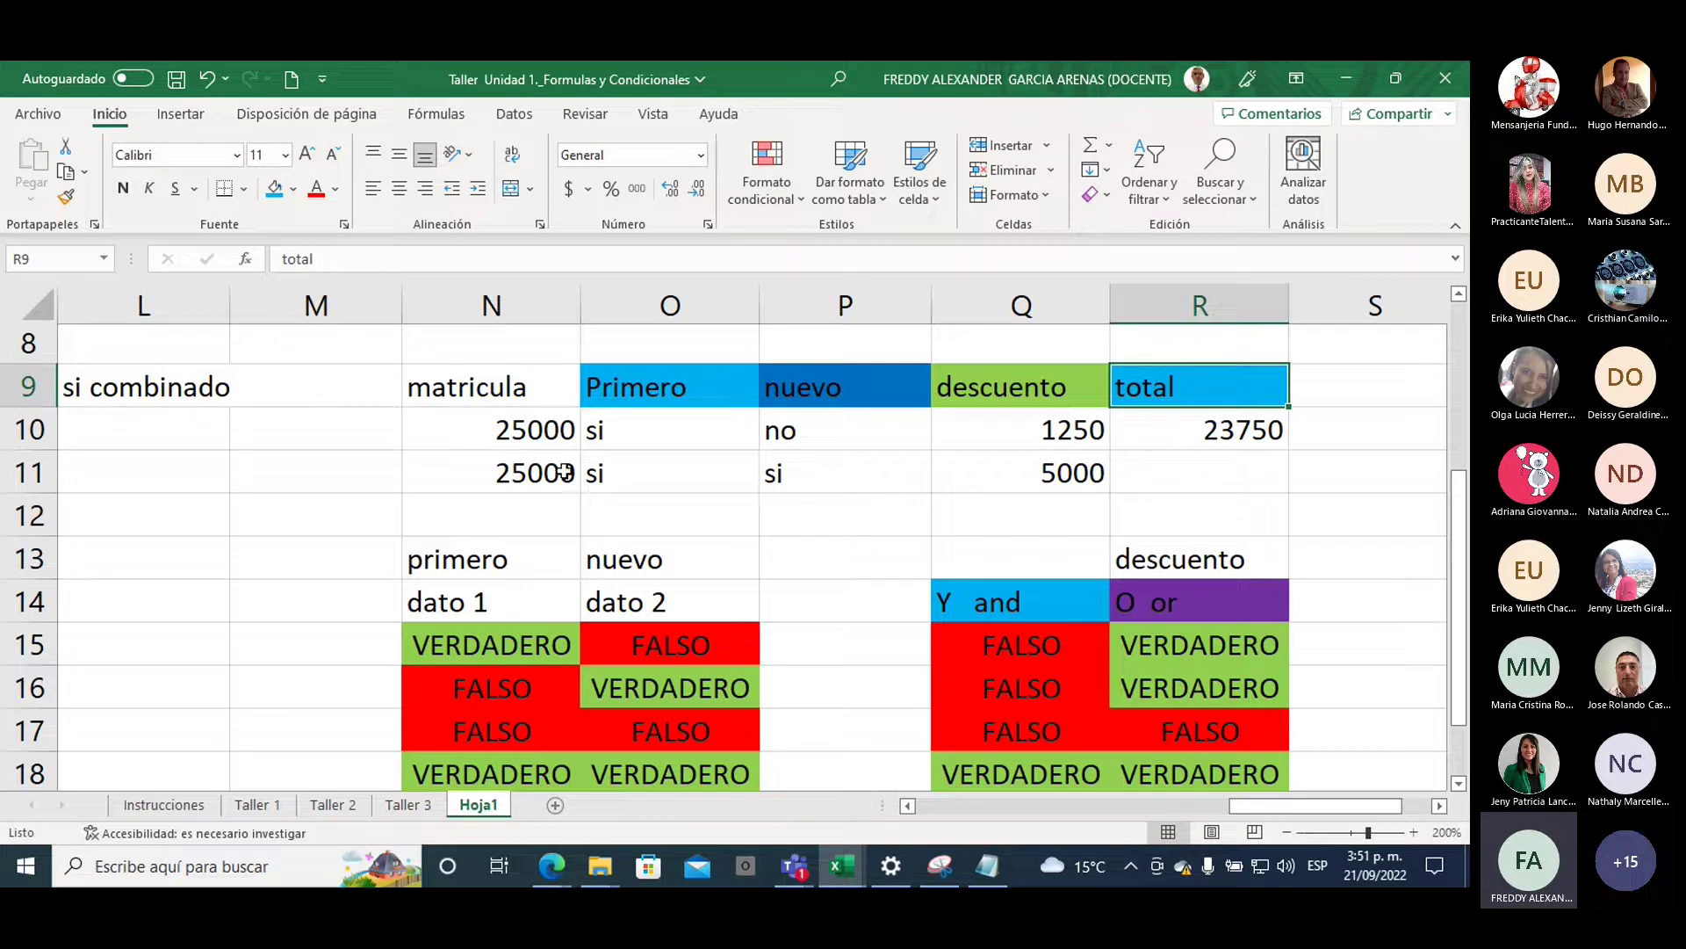
{"action": "left_click", "coordinate": [489, 387]}
{"action": "left_click", "coordinate": [293, 188]}
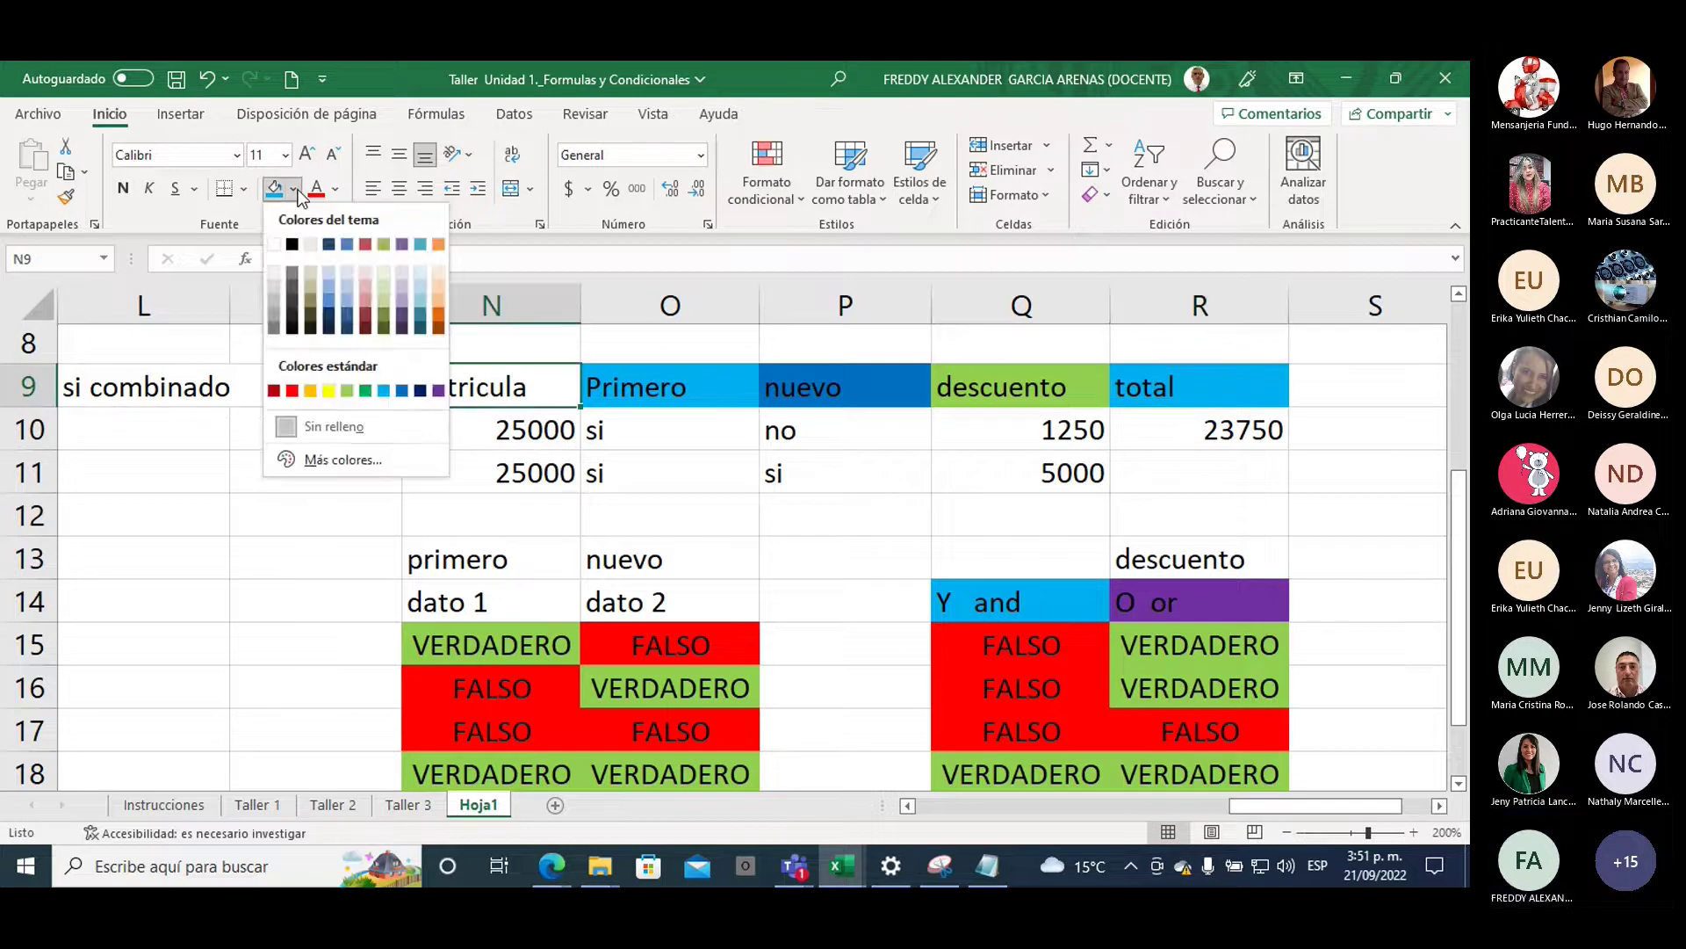
{"action": "left_click", "coordinate": [312, 390]}
Apply Todos los bordes to the N9:R11 table
{"action": "left_click_drag", "start_coordinate": [444, 384], "coordinate": [1189, 476]}
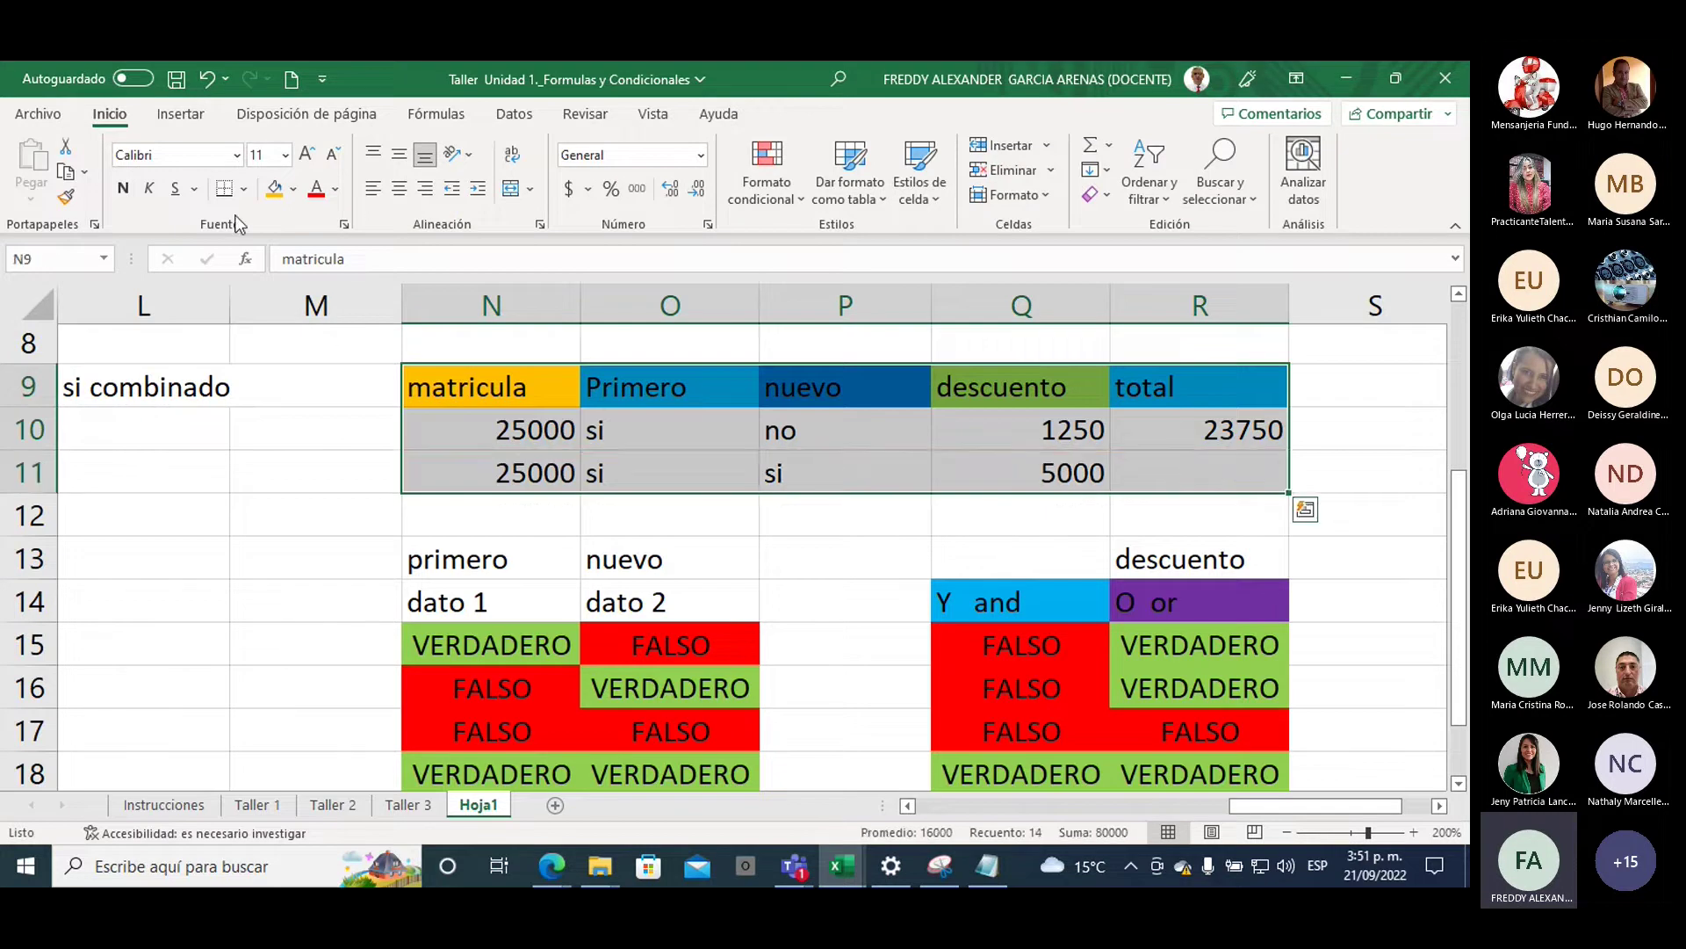
{"action": "left_click", "coordinate": [243, 188]}
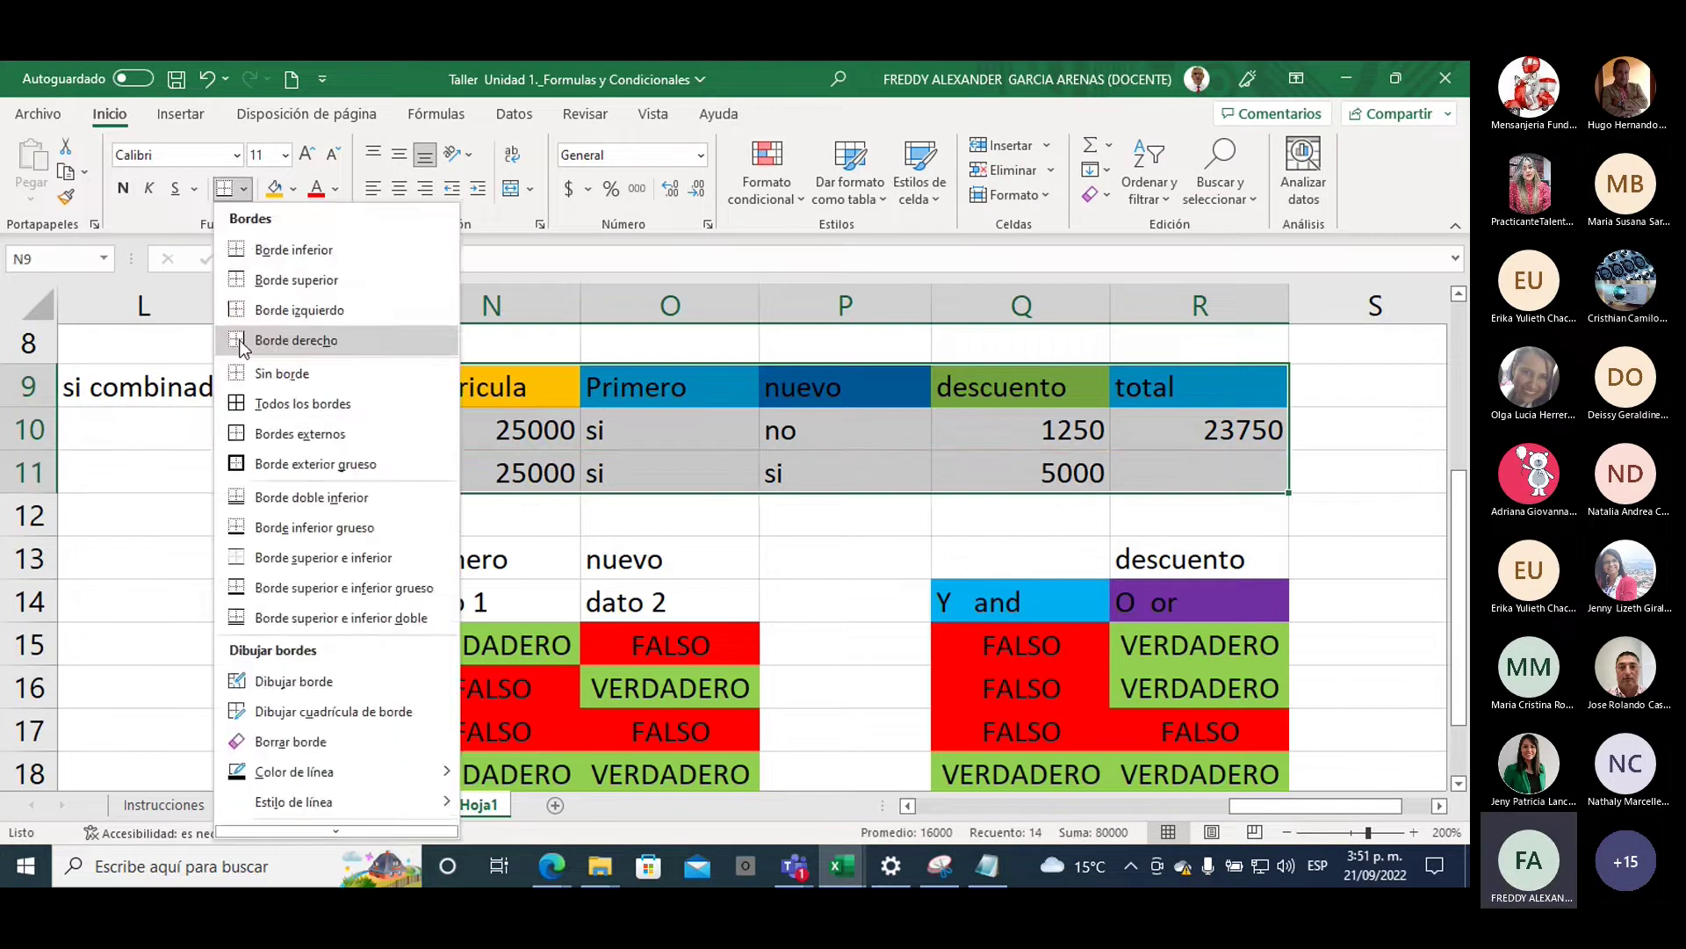
{"action": "left_click", "coordinate": [265, 404]}
{"action": "left_click", "coordinate": [1364, 402]}
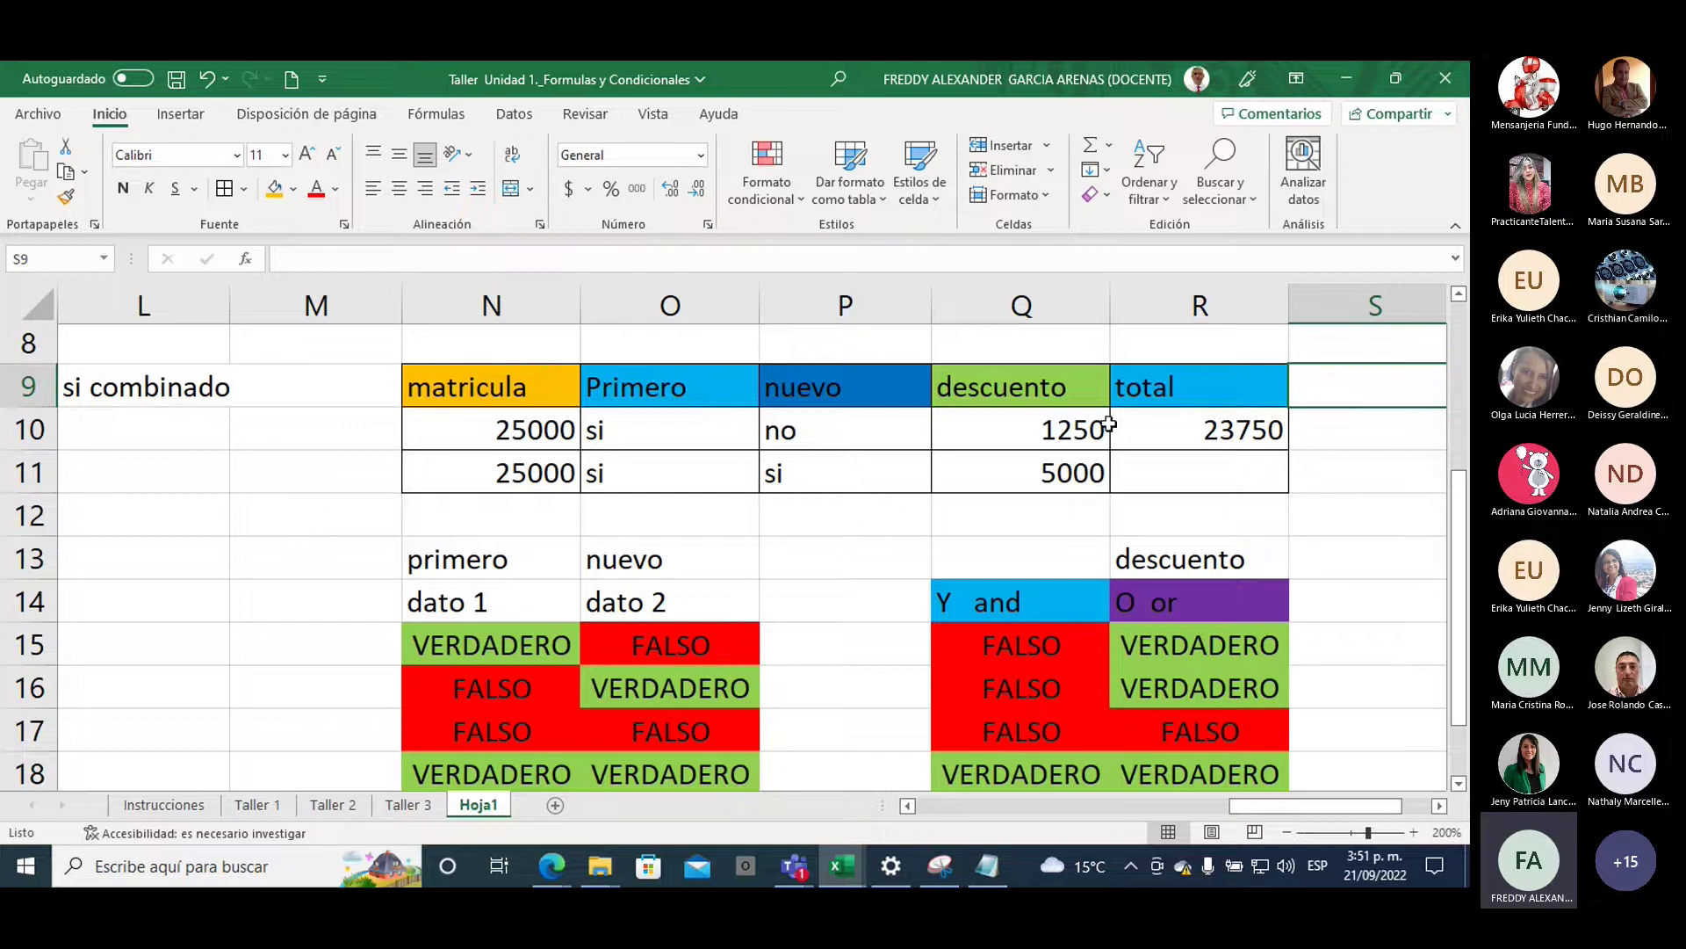
{"action": "left_click", "coordinate": [1021, 430]}
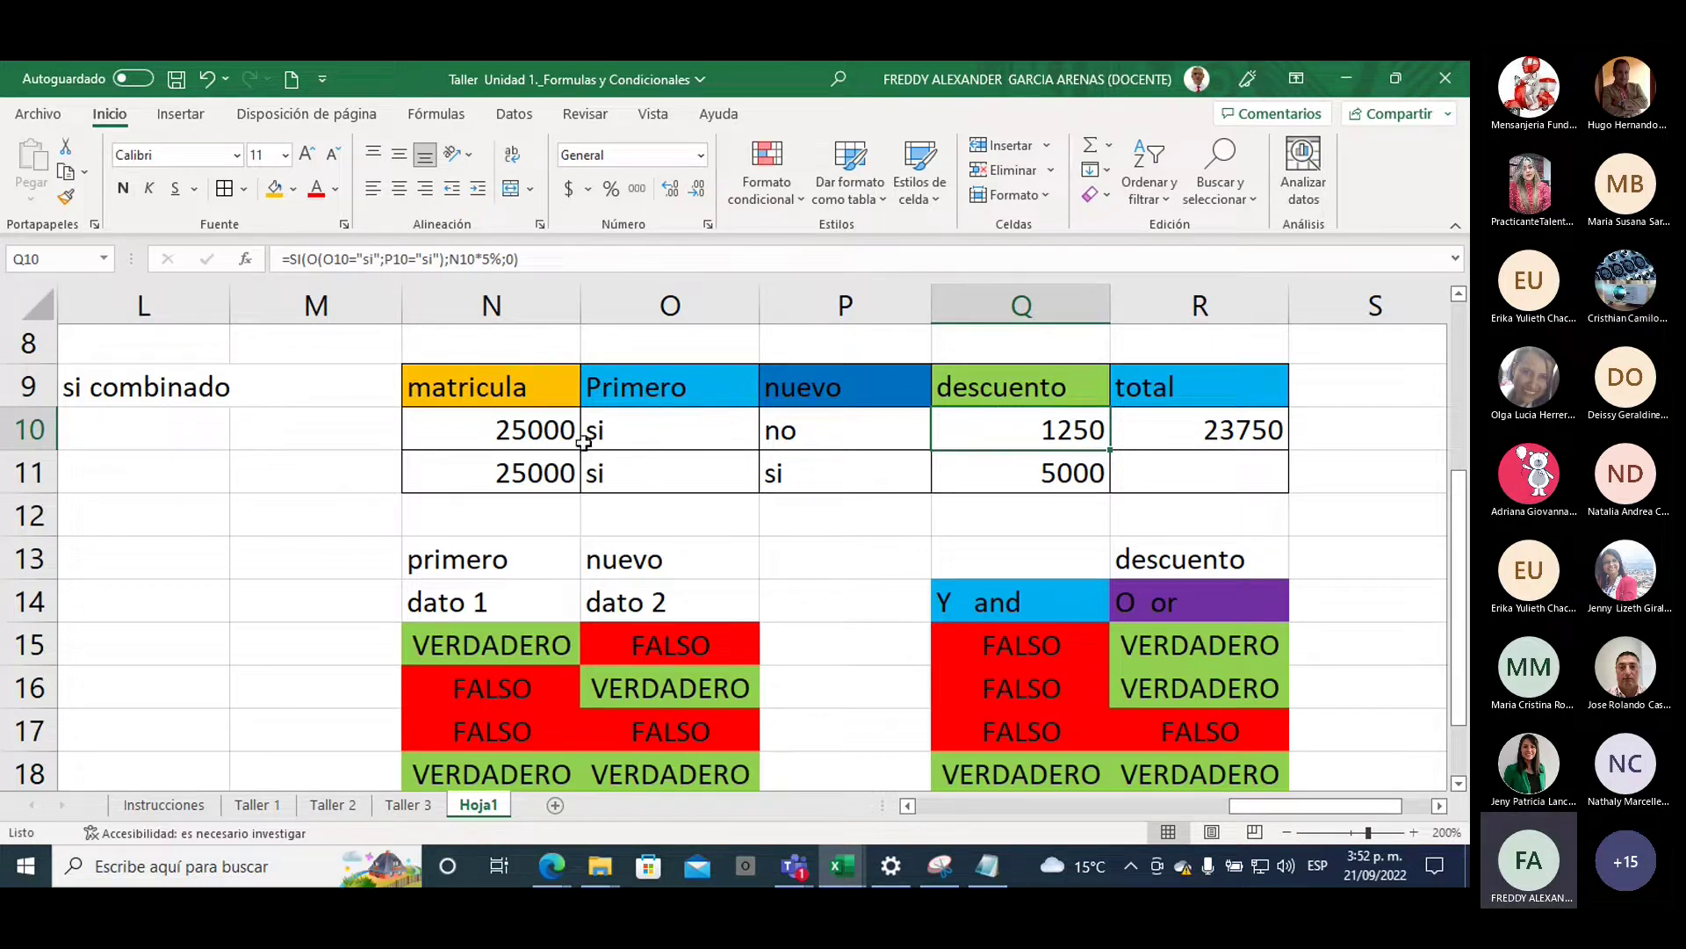
Set O10 to no and check the Q10 discount and R10 total
{"action": "left_click_drag", "start_coordinate": [489, 433], "coordinate": [1208, 428]}
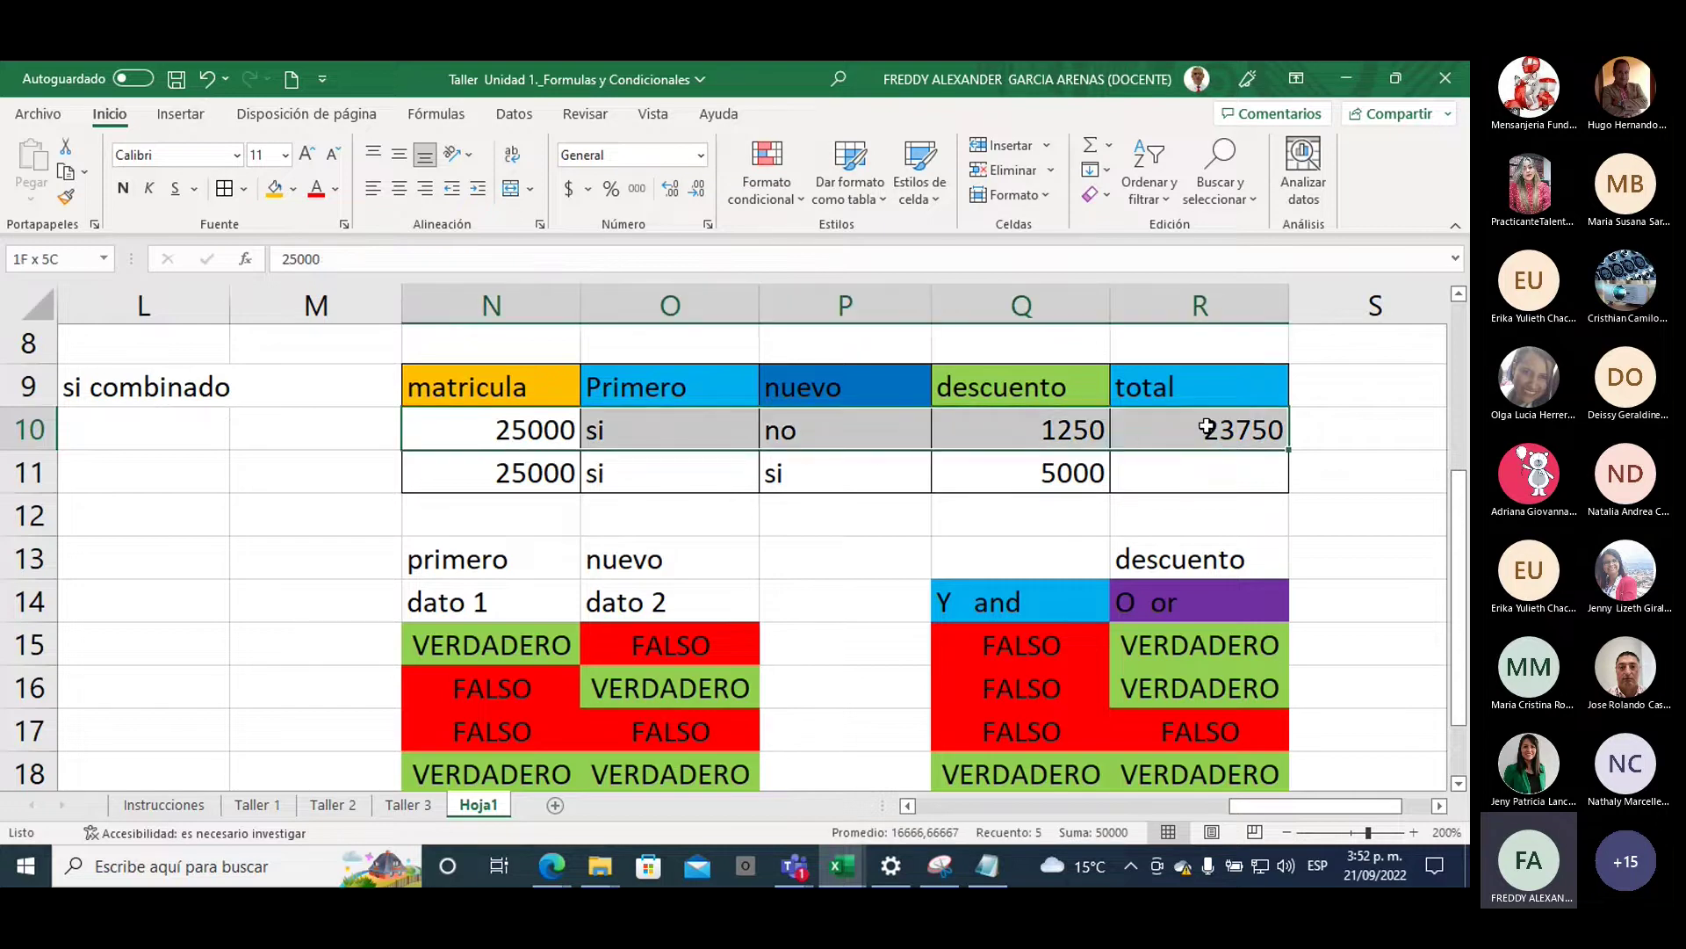
{"action": "left_click", "coordinate": [808, 430]}
{"action": "left_click", "coordinate": [659, 433]}
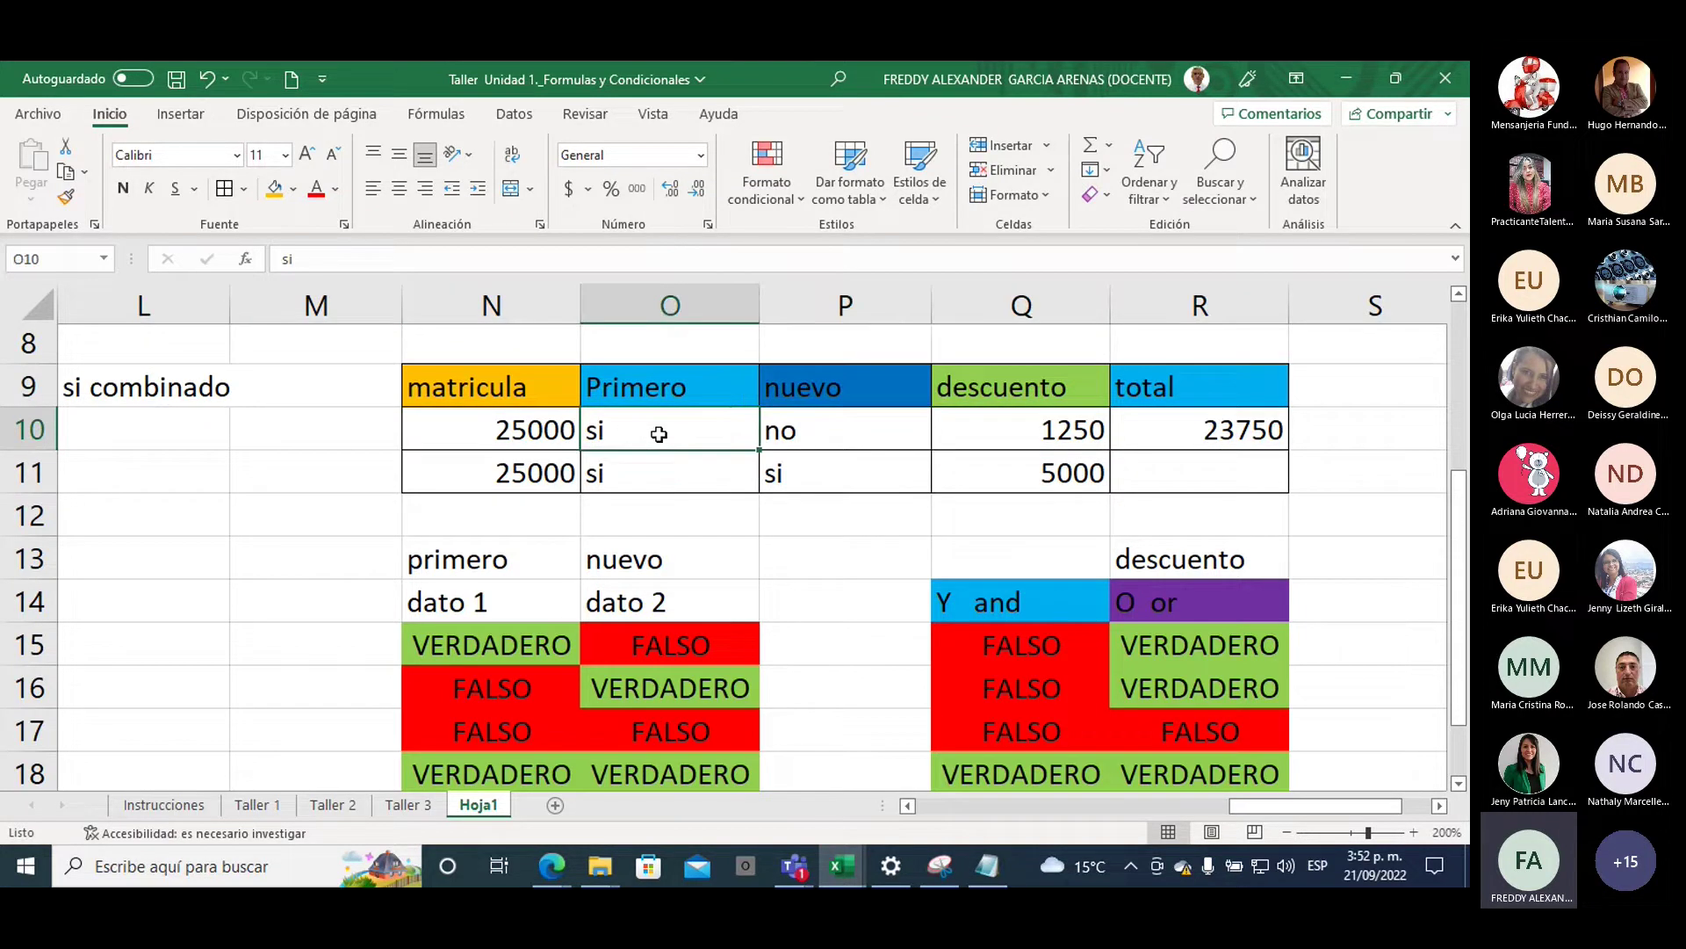
{"action": "type", "text": "no"}
{"action": "key", "text": "Return"}
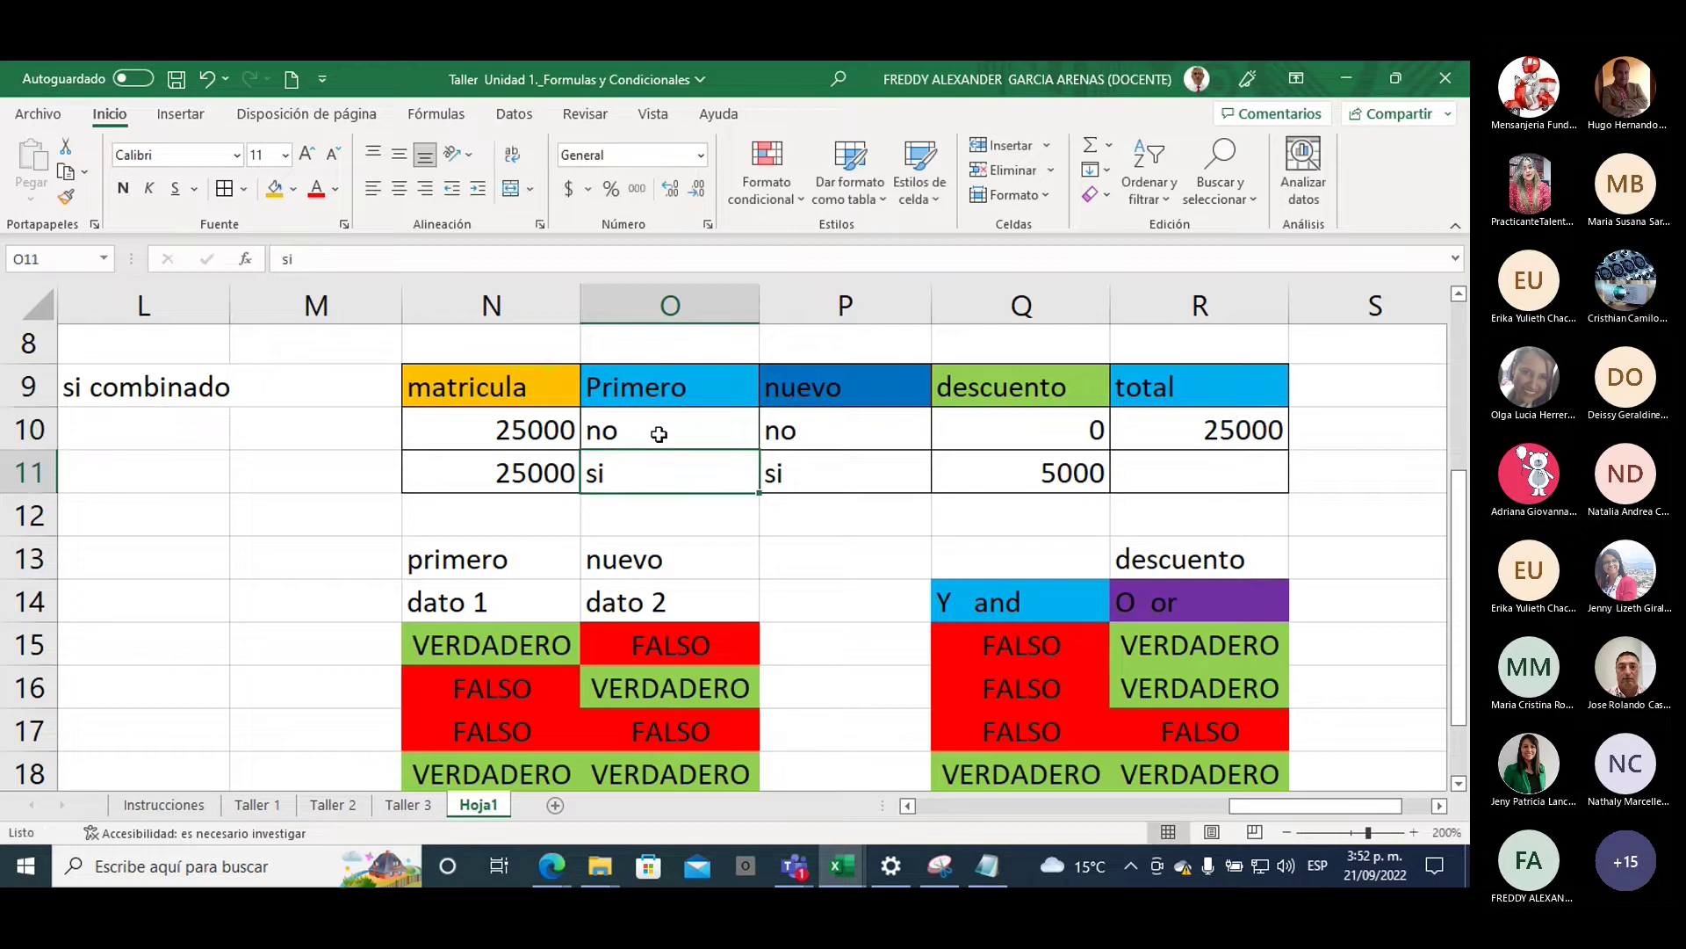
{"action": "left_click", "coordinate": [1219, 431]}
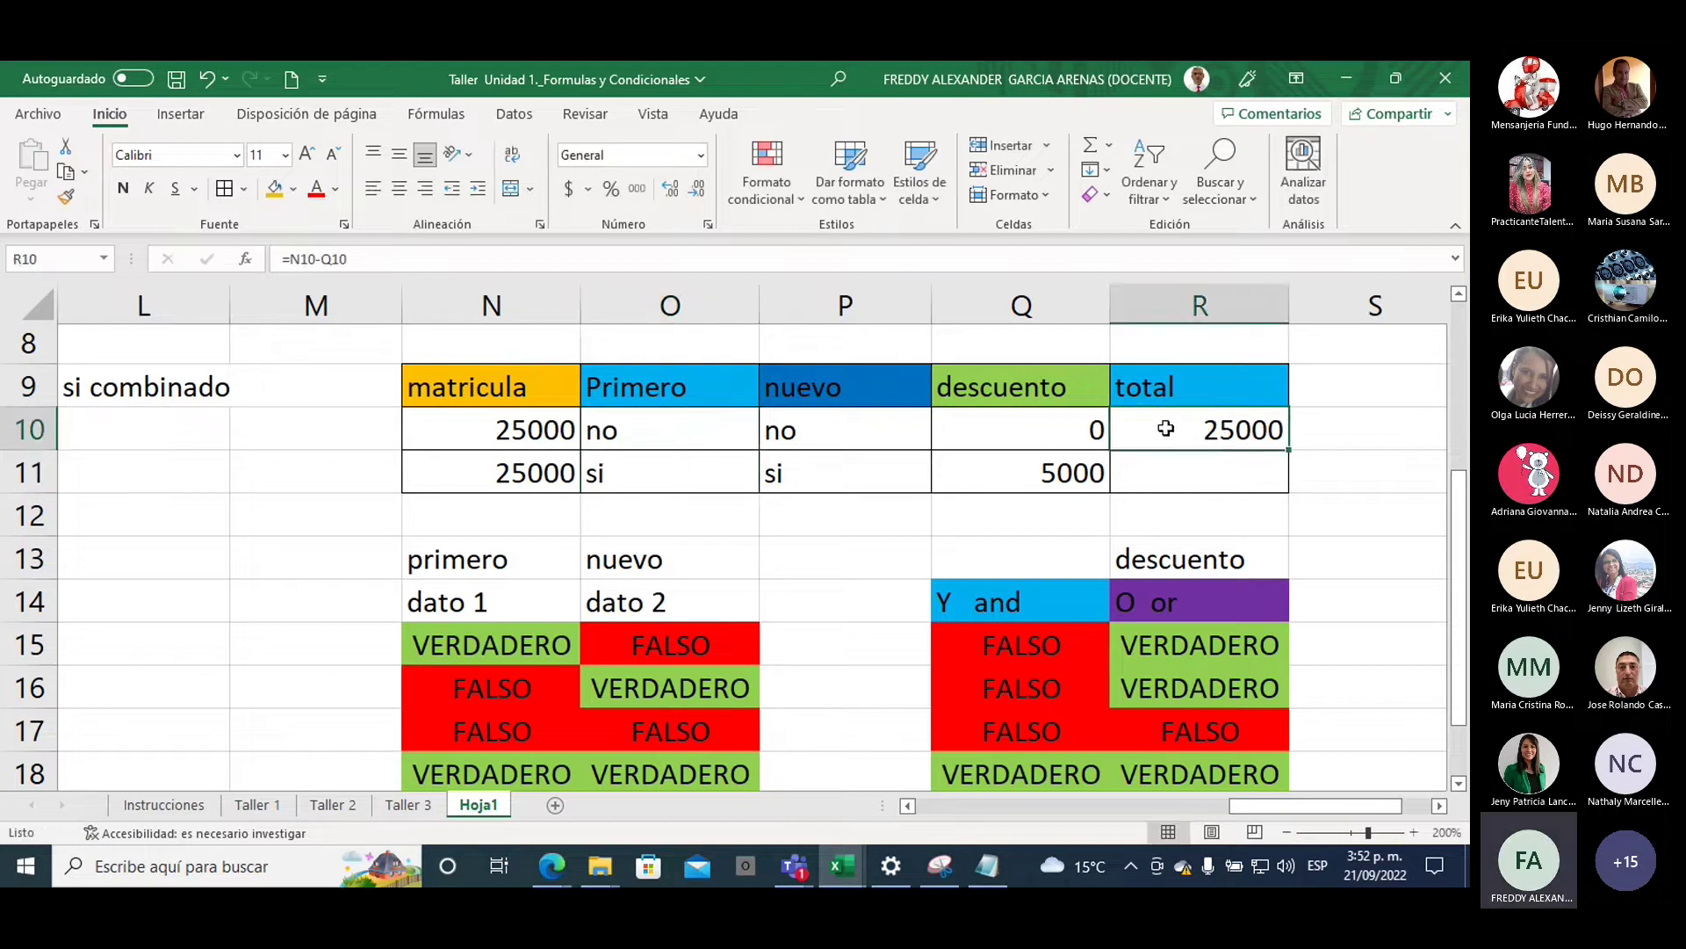
{"action": "left_click", "coordinate": [1048, 430]}
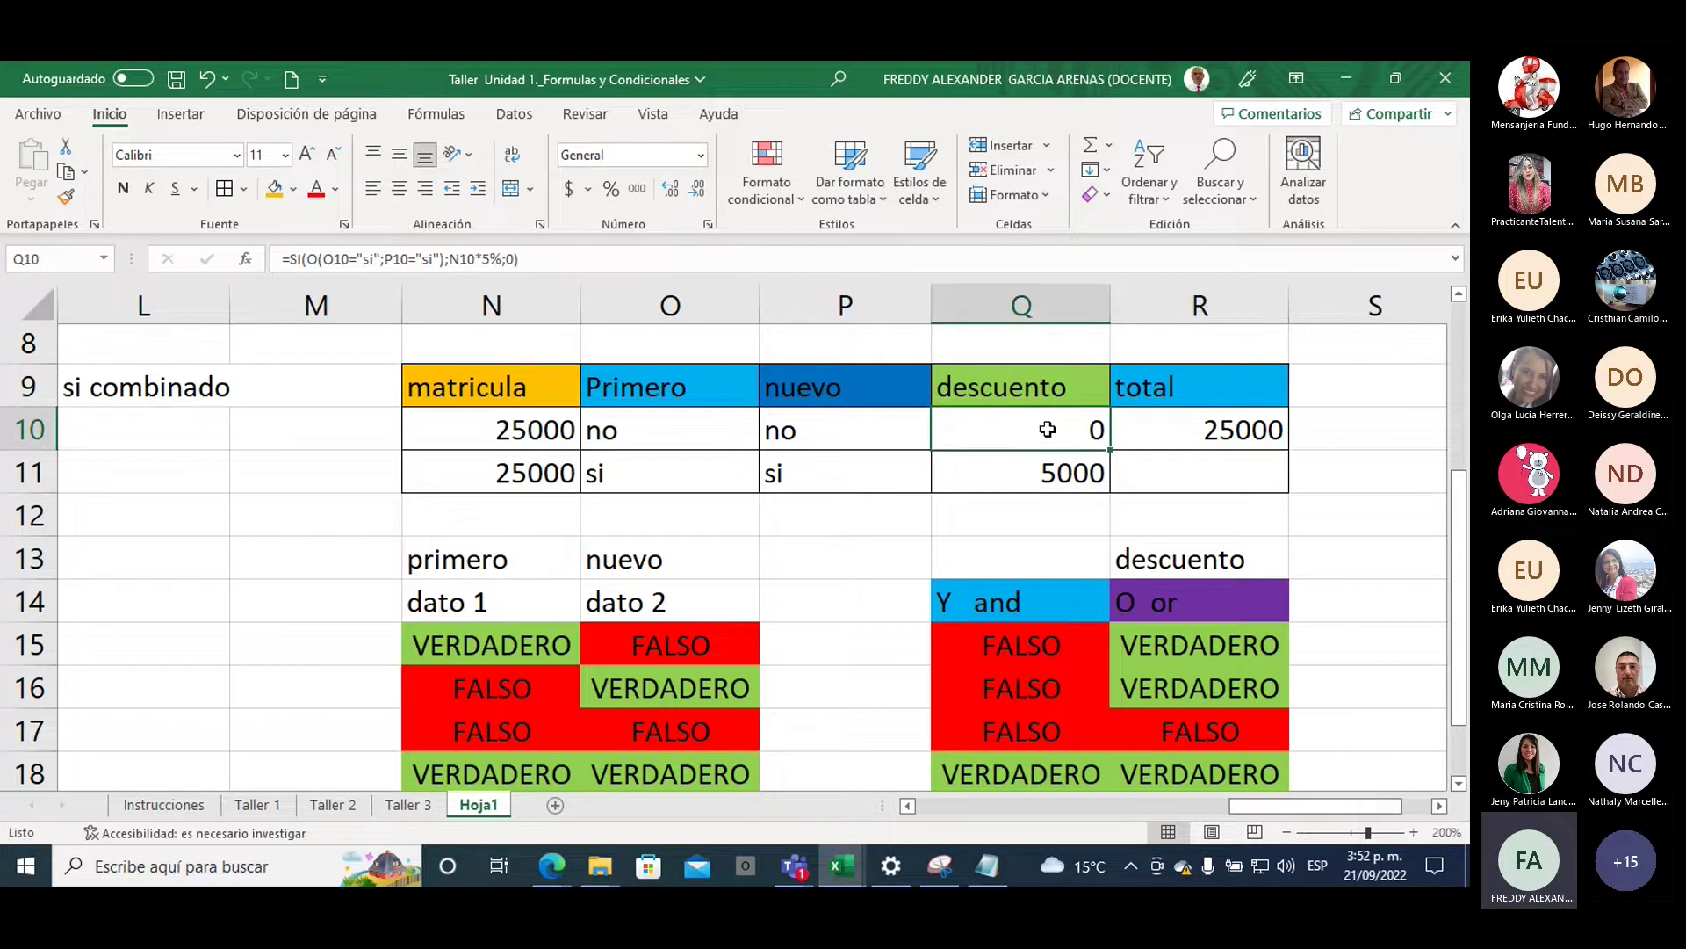
{"action": "left_click", "coordinate": [1152, 412]}
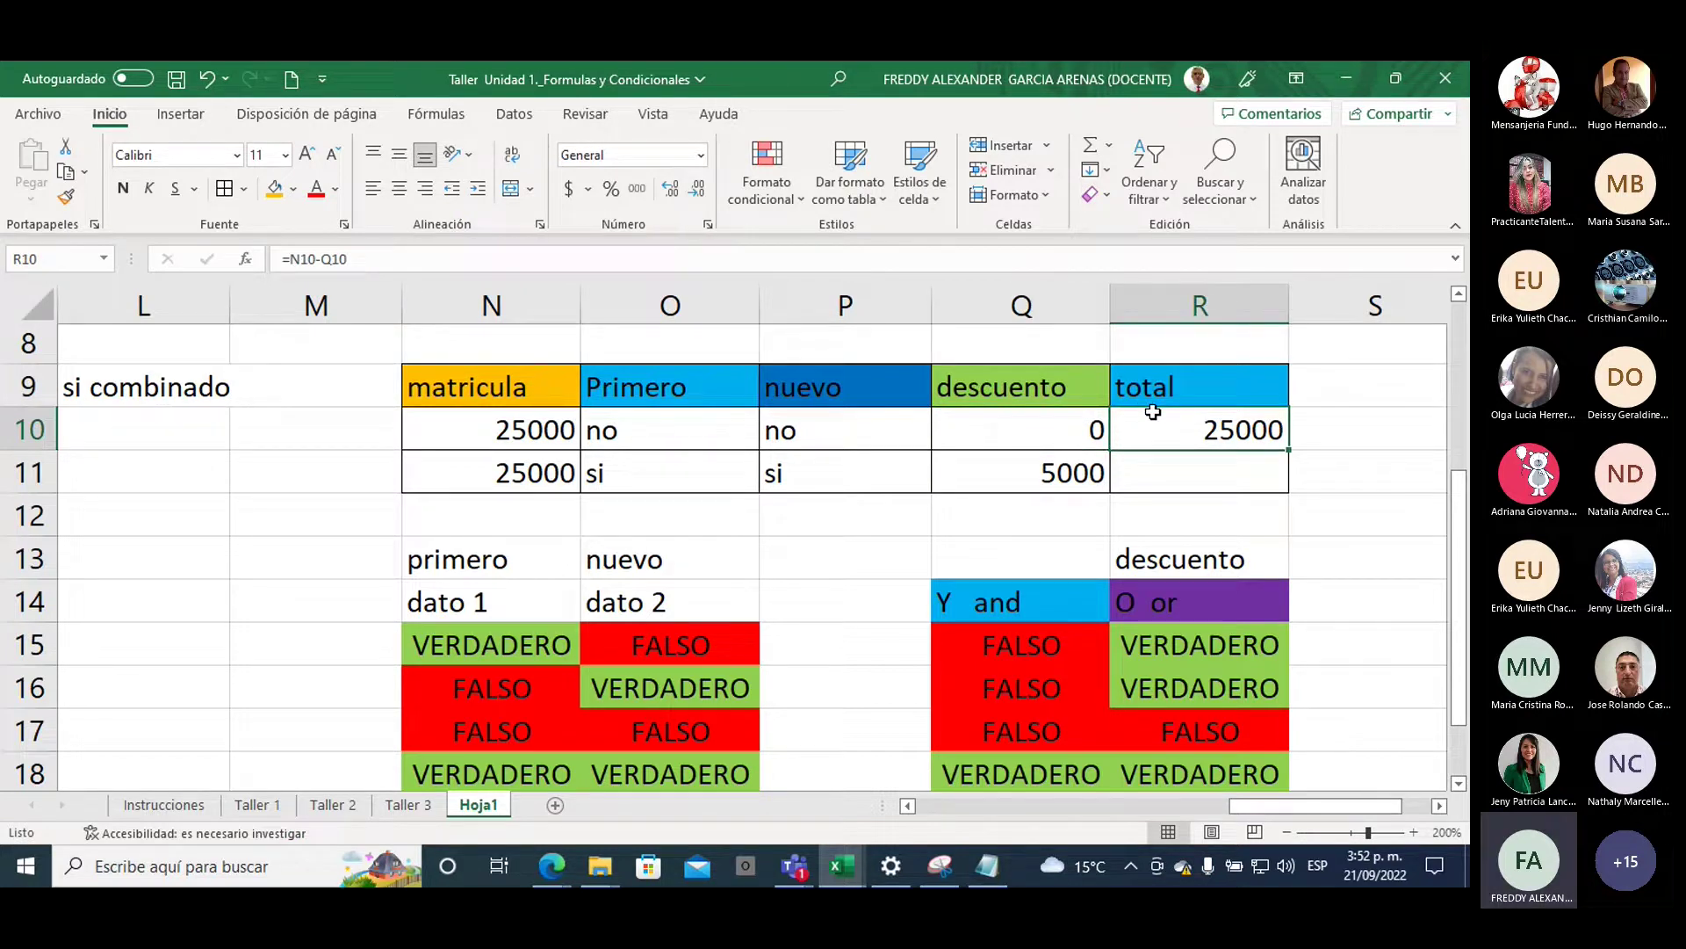
Set P10 to si and recheck Q10 and R10
{"action": "left_click", "coordinate": [821, 441]}
{"action": "type", "text": "si"}
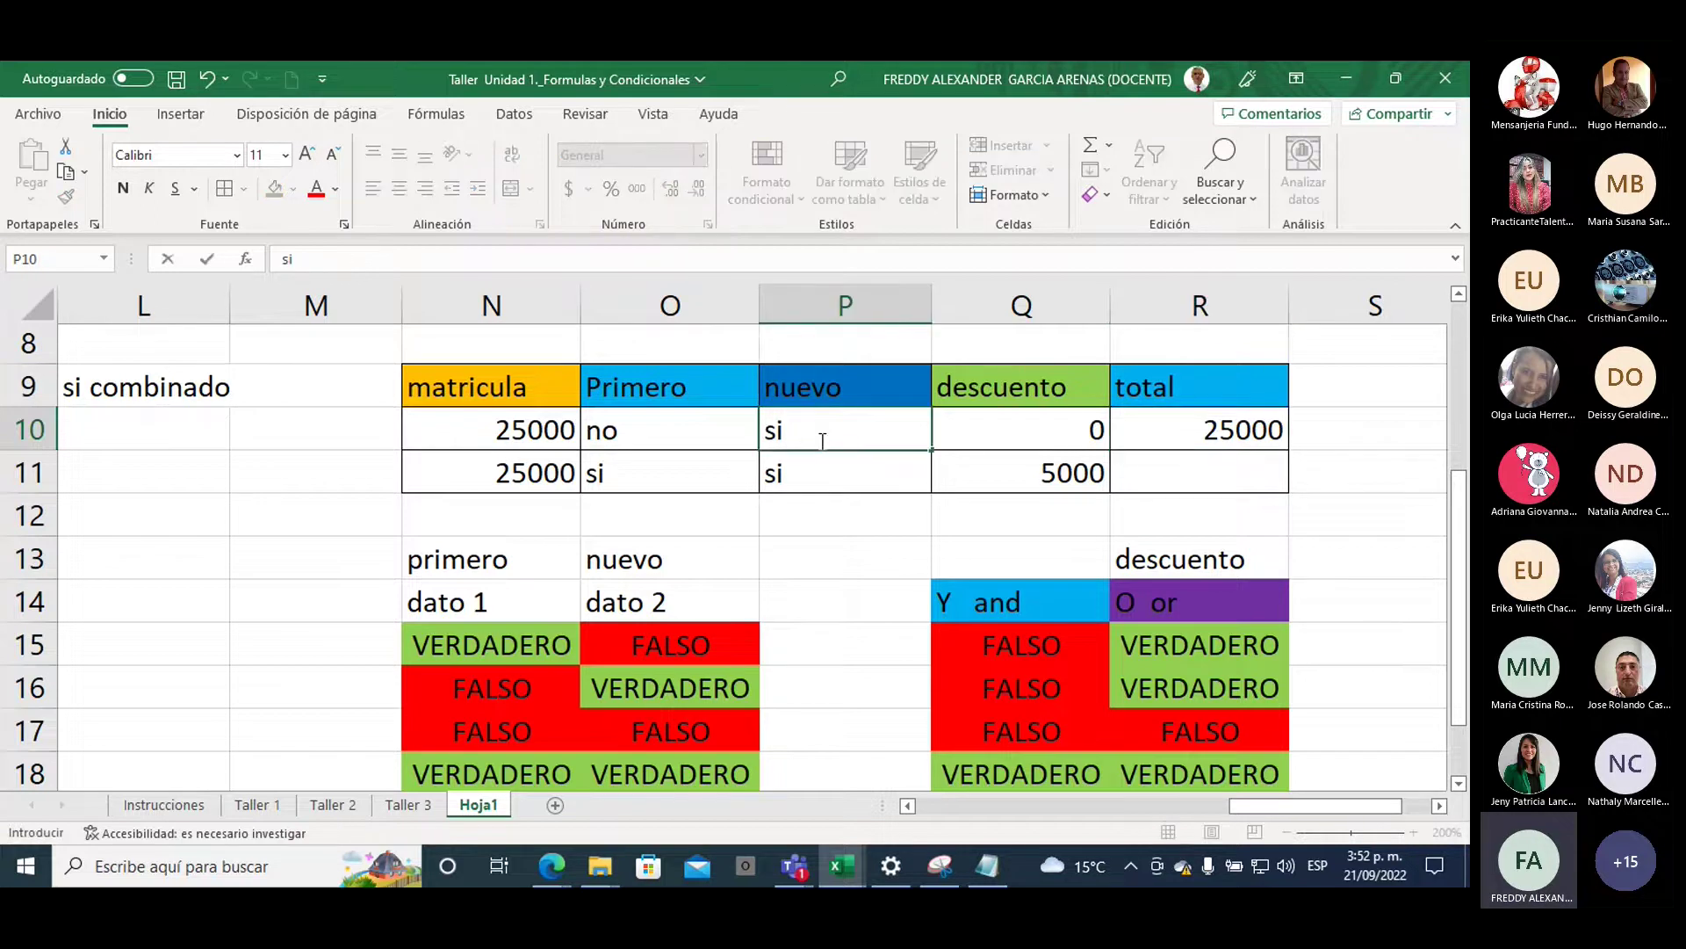
{"action": "key", "text": "Return"}
{"action": "left_click", "coordinate": [982, 422]}
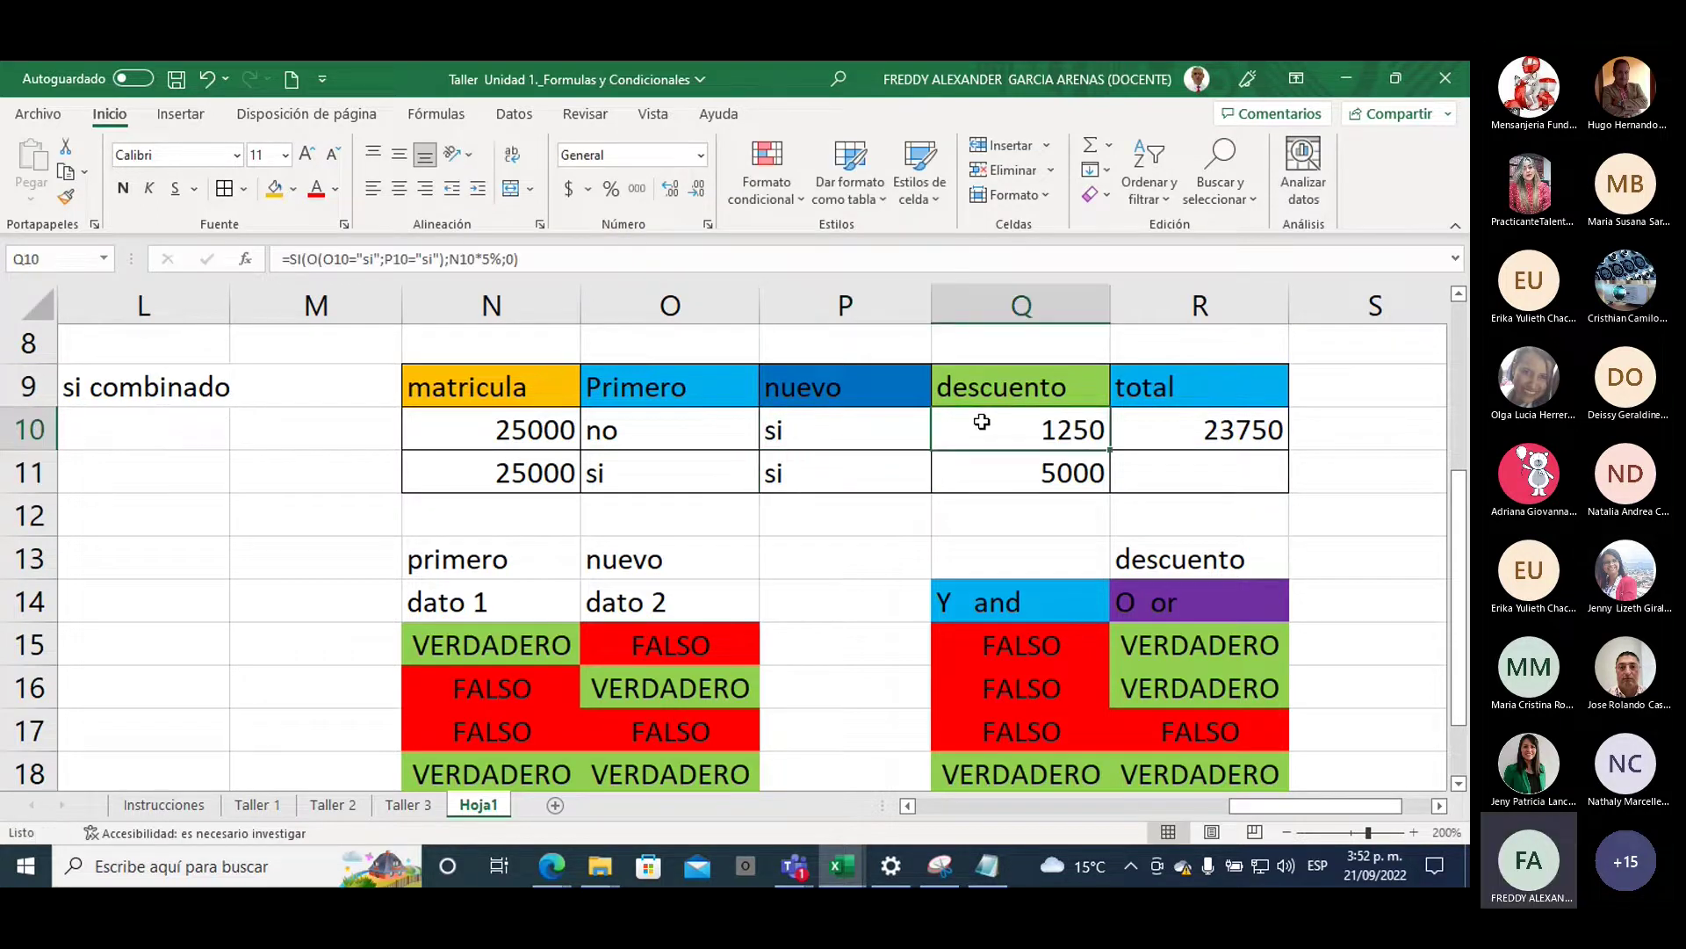
{"action": "left_click", "coordinate": [1163, 425]}
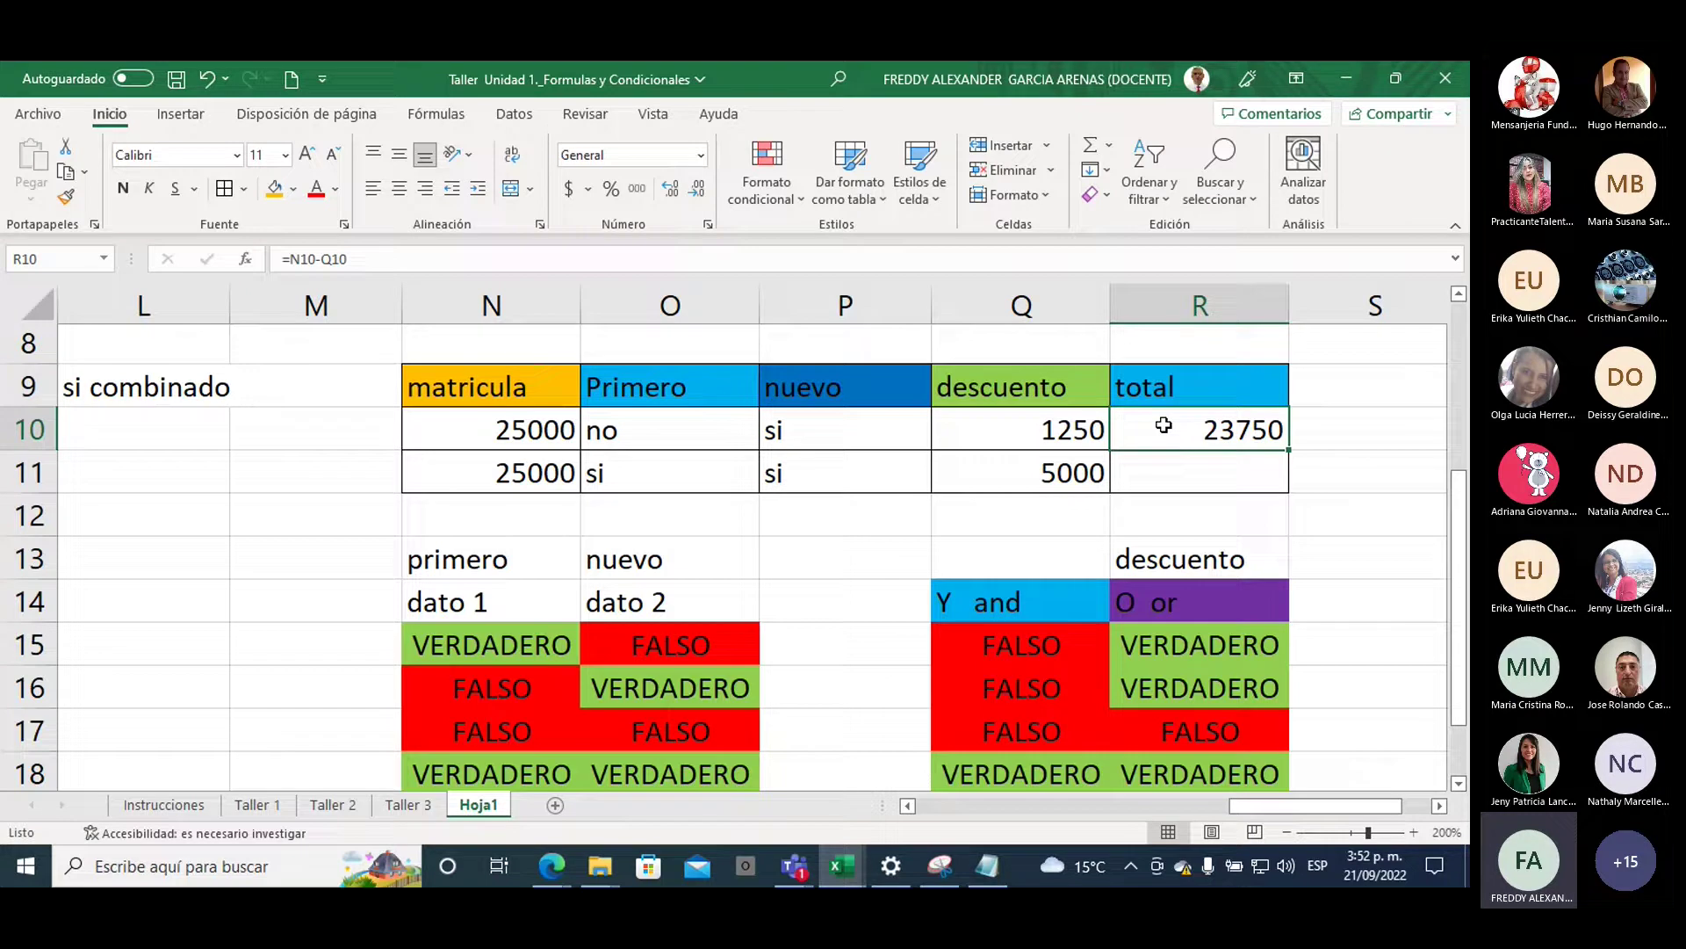
Set P10 to no and O10 to si, confirming discount 1250 and total 23750
{"action": "left_click", "coordinate": [795, 437]}
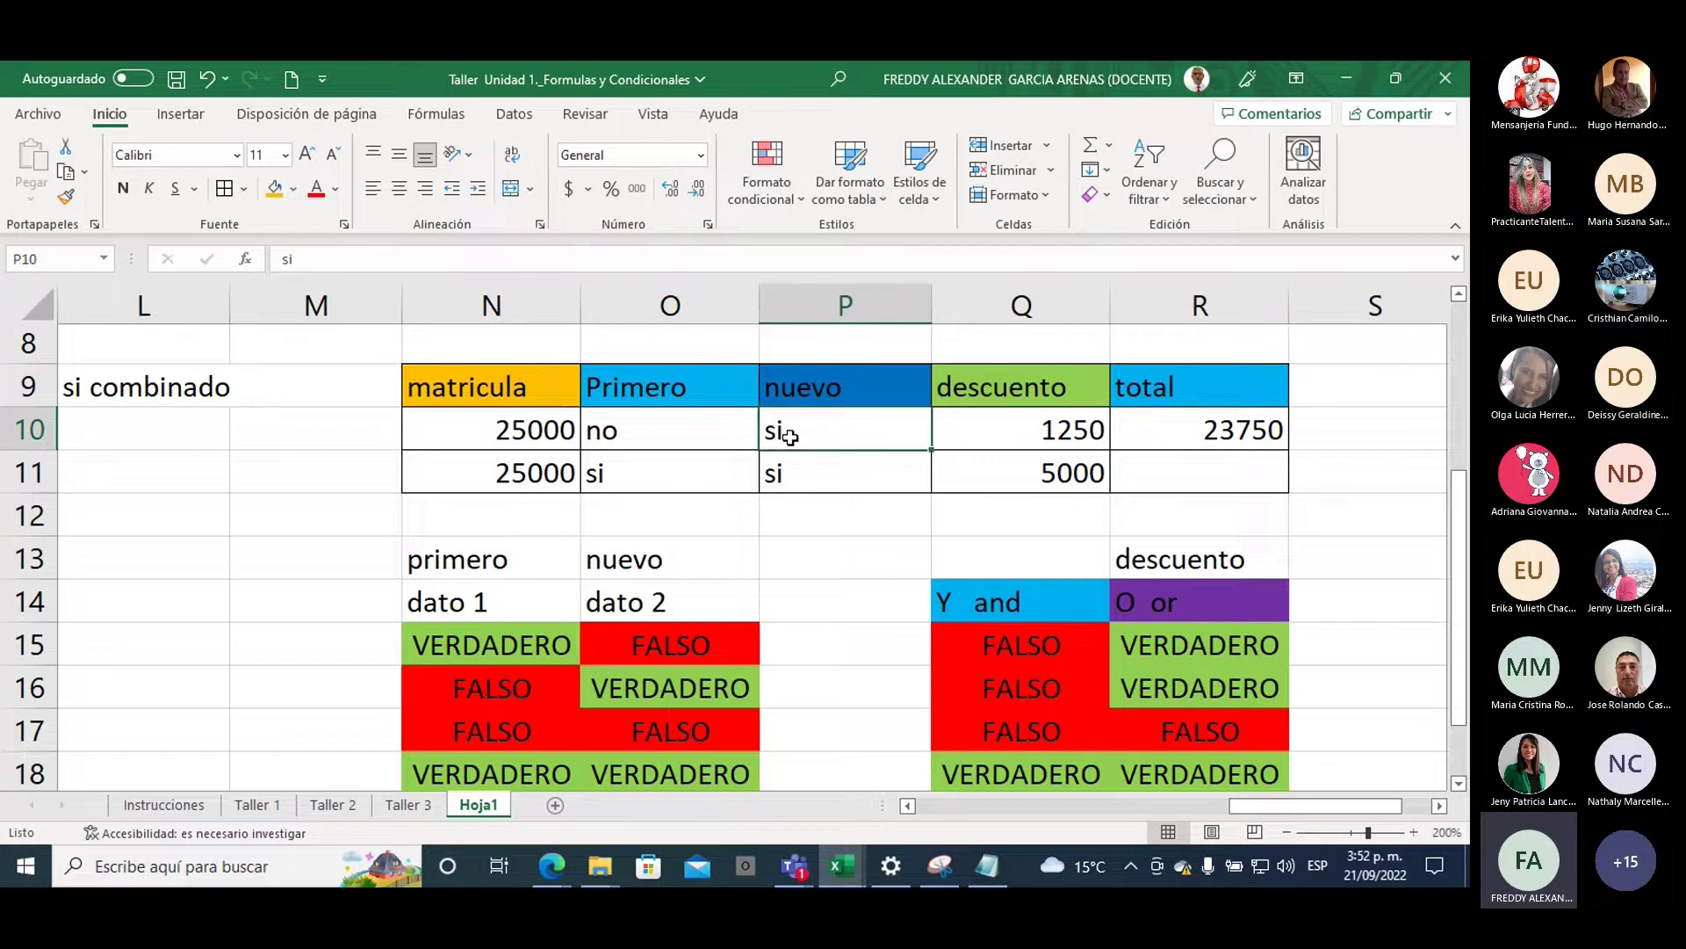
{"action": "type", "text": "no"}
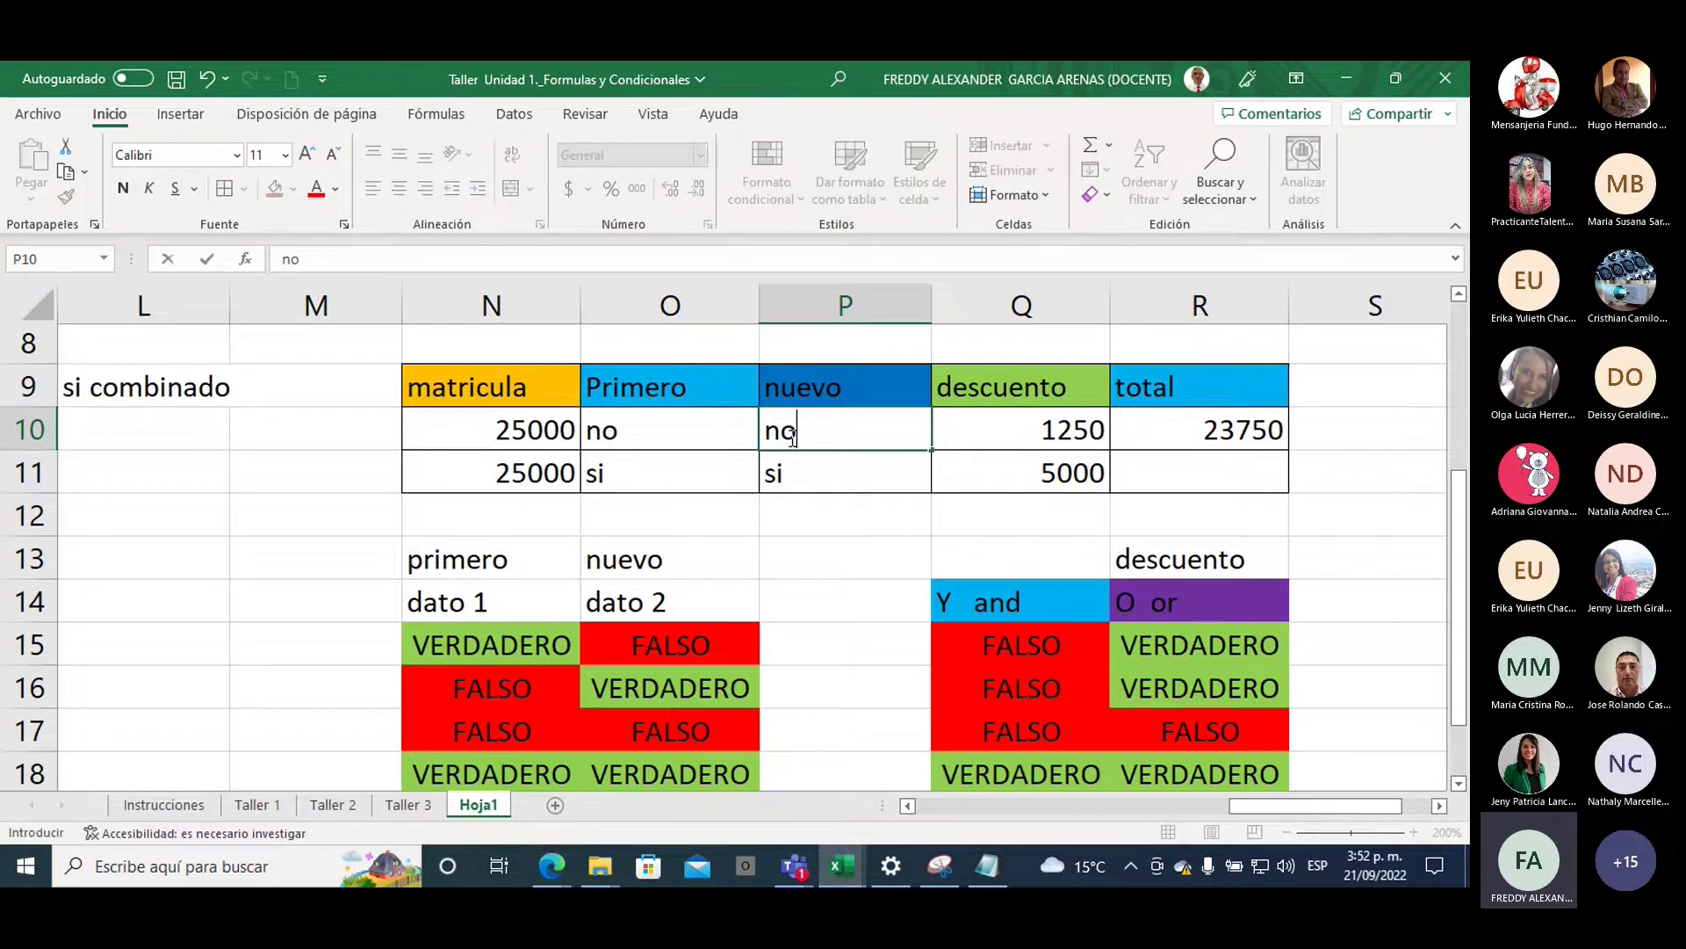
{"action": "left_click", "coordinate": [679, 421]}
{"action": "type", "text": "si"}
{"action": "key", "text": "Return"}
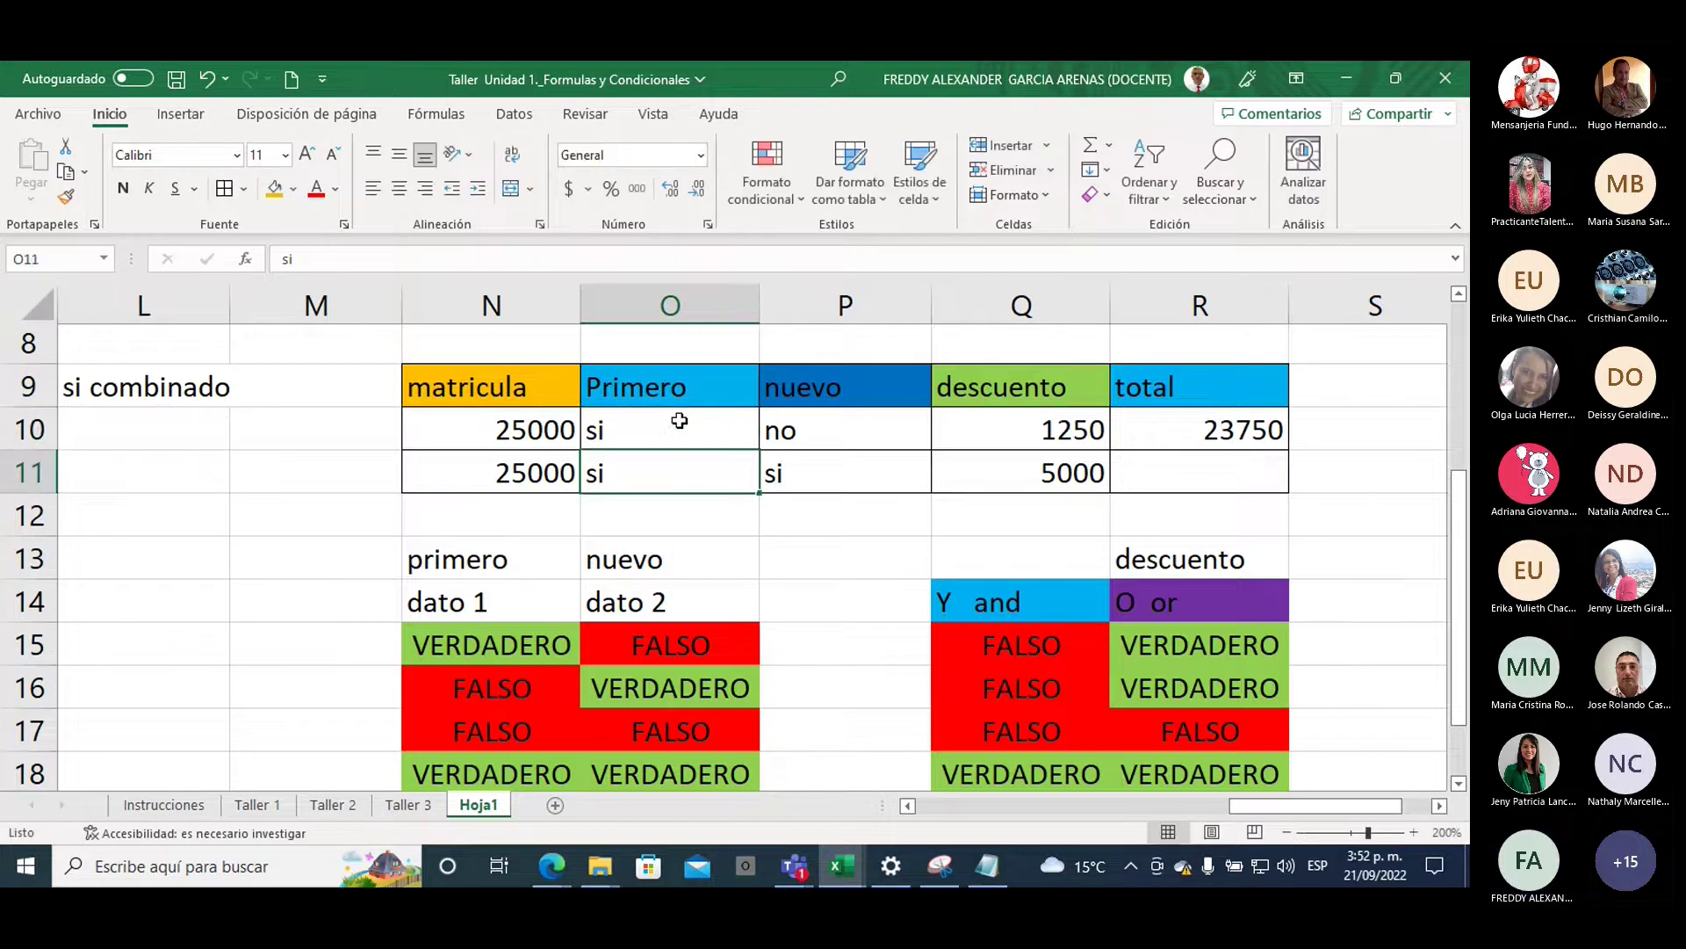
{"action": "left_click", "coordinate": [999, 427]}
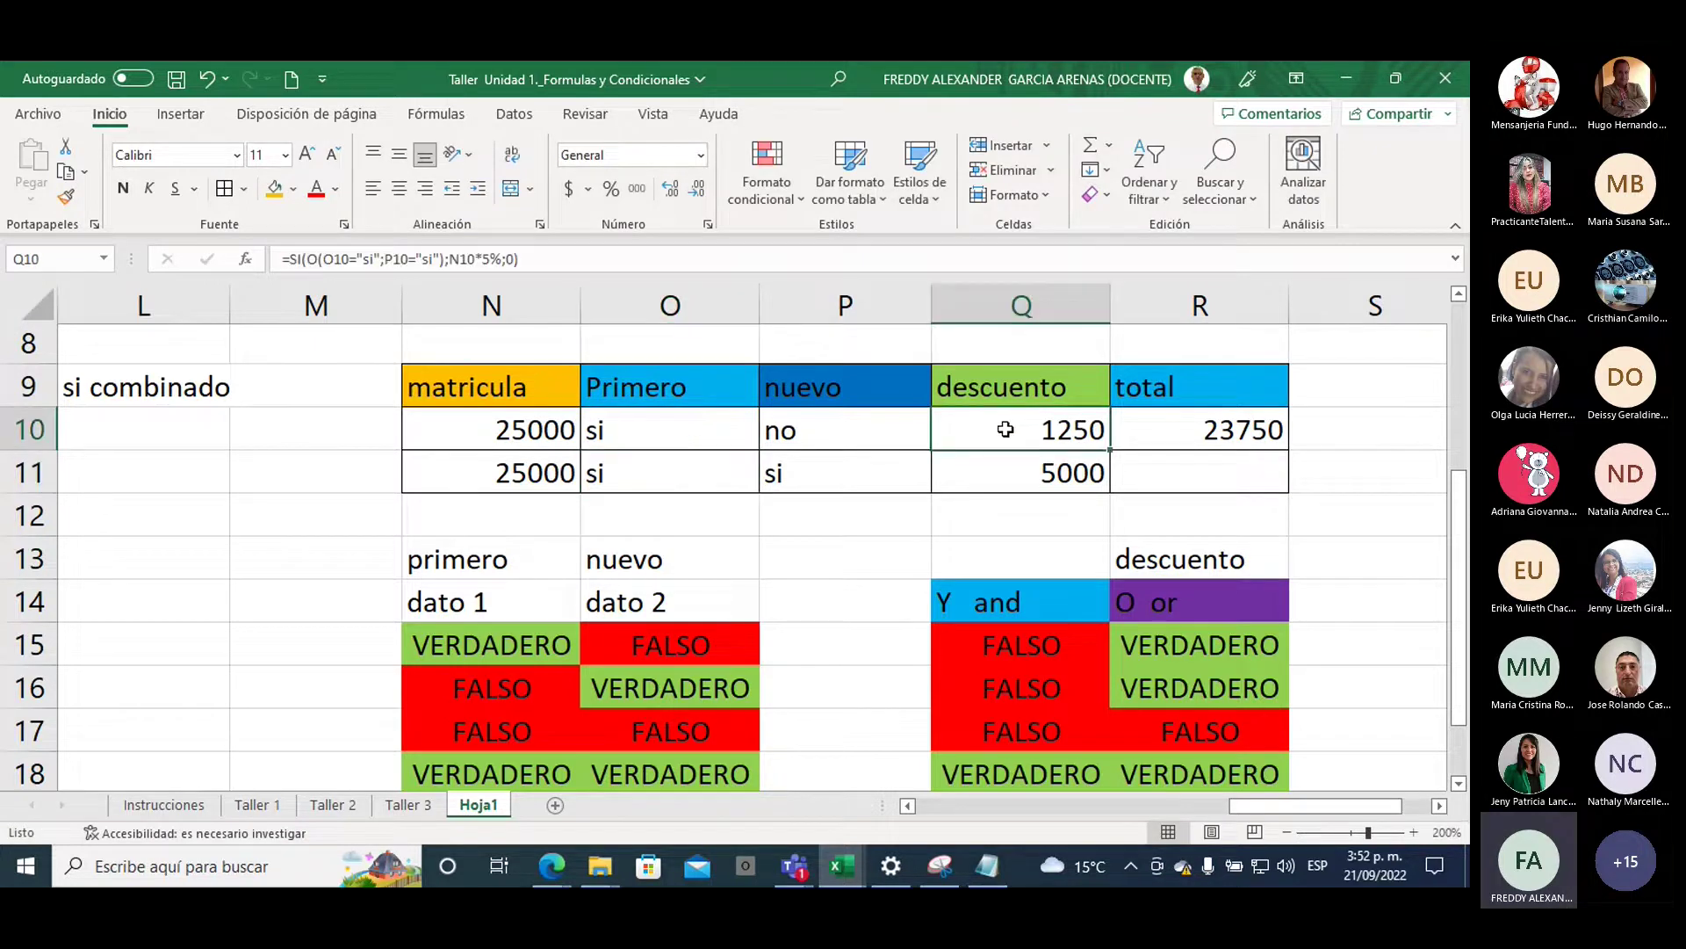
{"action": "left_click", "coordinate": [1183, 427]}
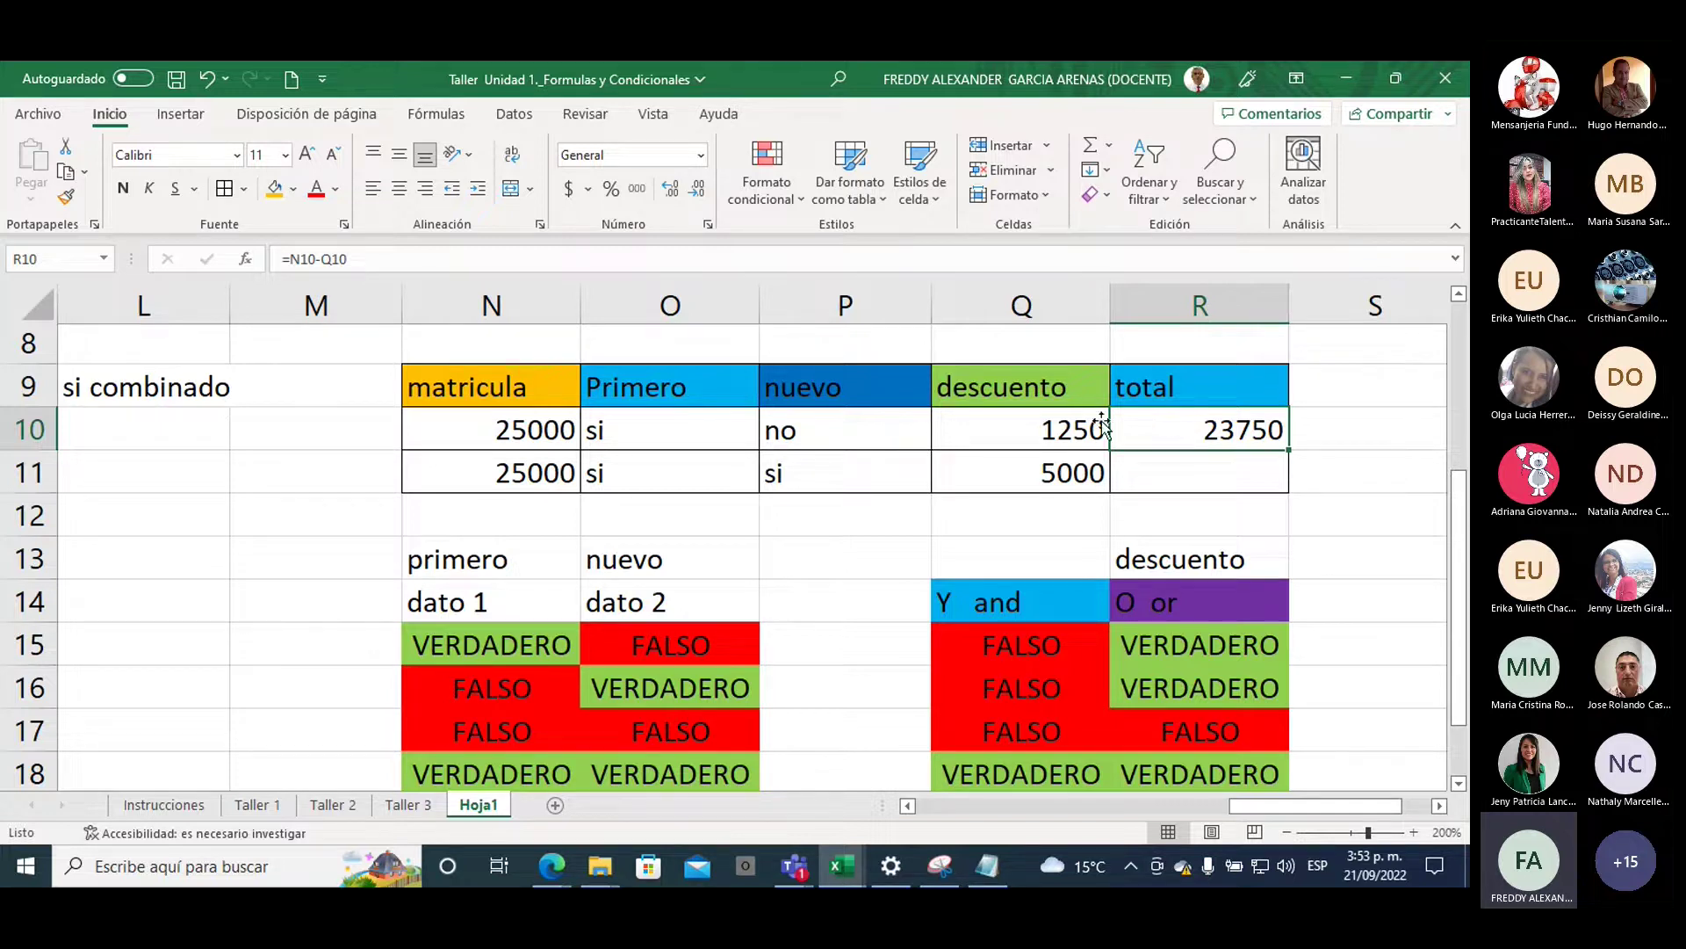
{"action": "left_click", "coordinate": [1012, 438]}
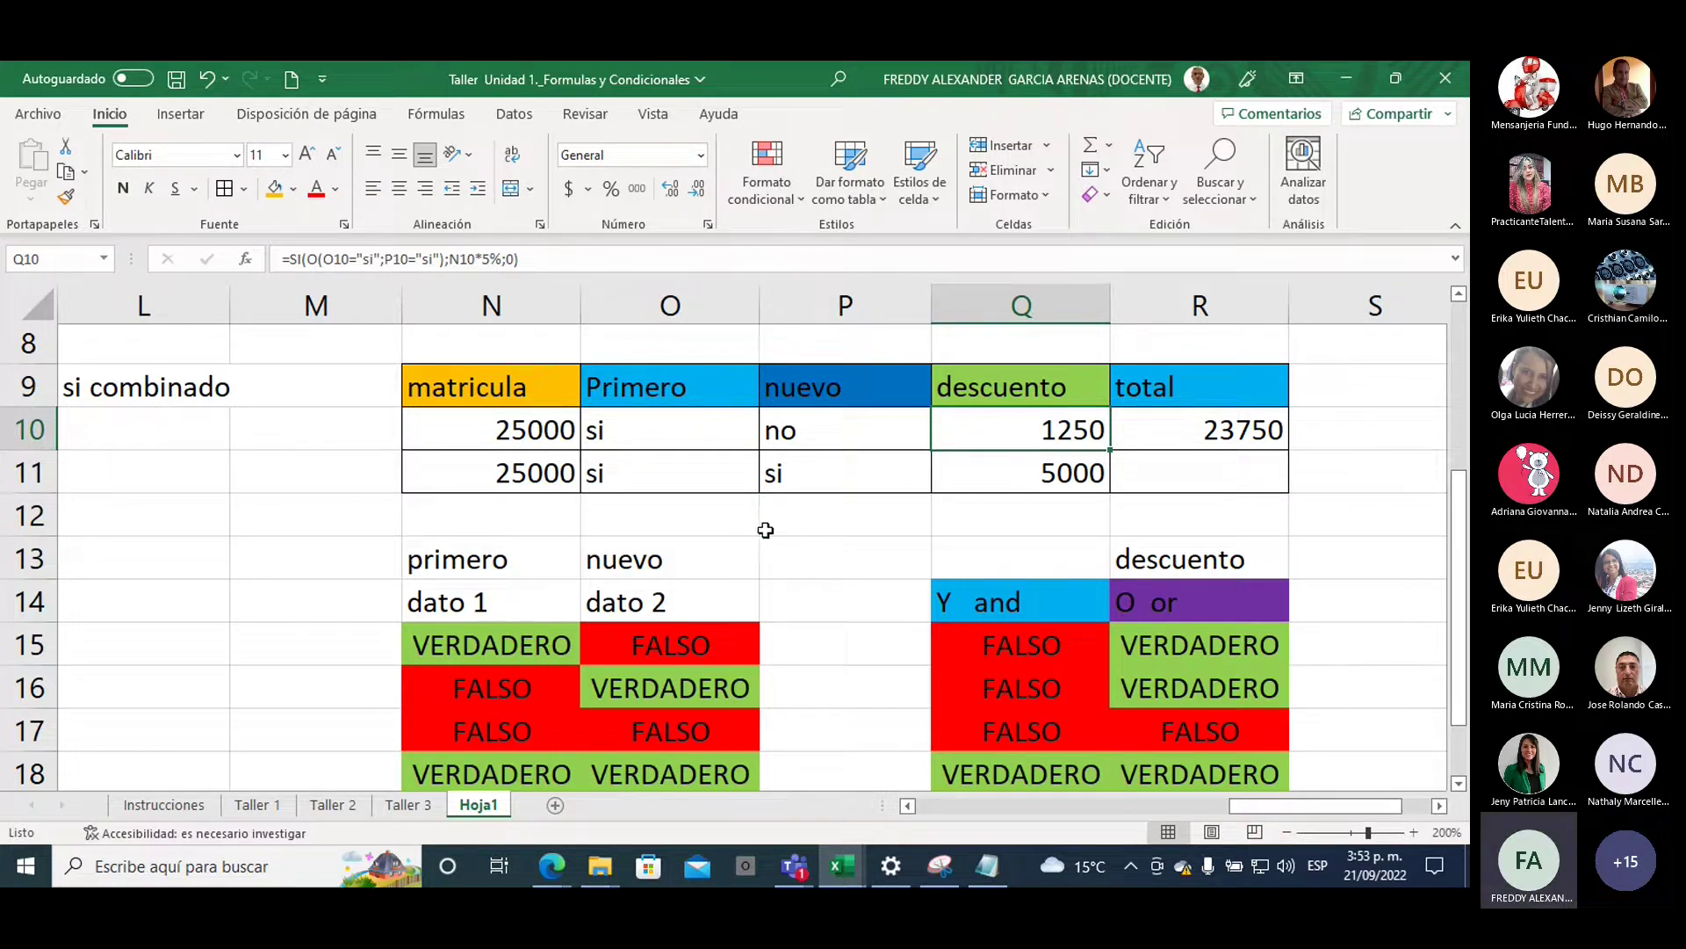
On the Taller 1 sheet, show the Categoría note permanently and move it right of column C
{"action": "left_click", "coordinate": [258, 806]}
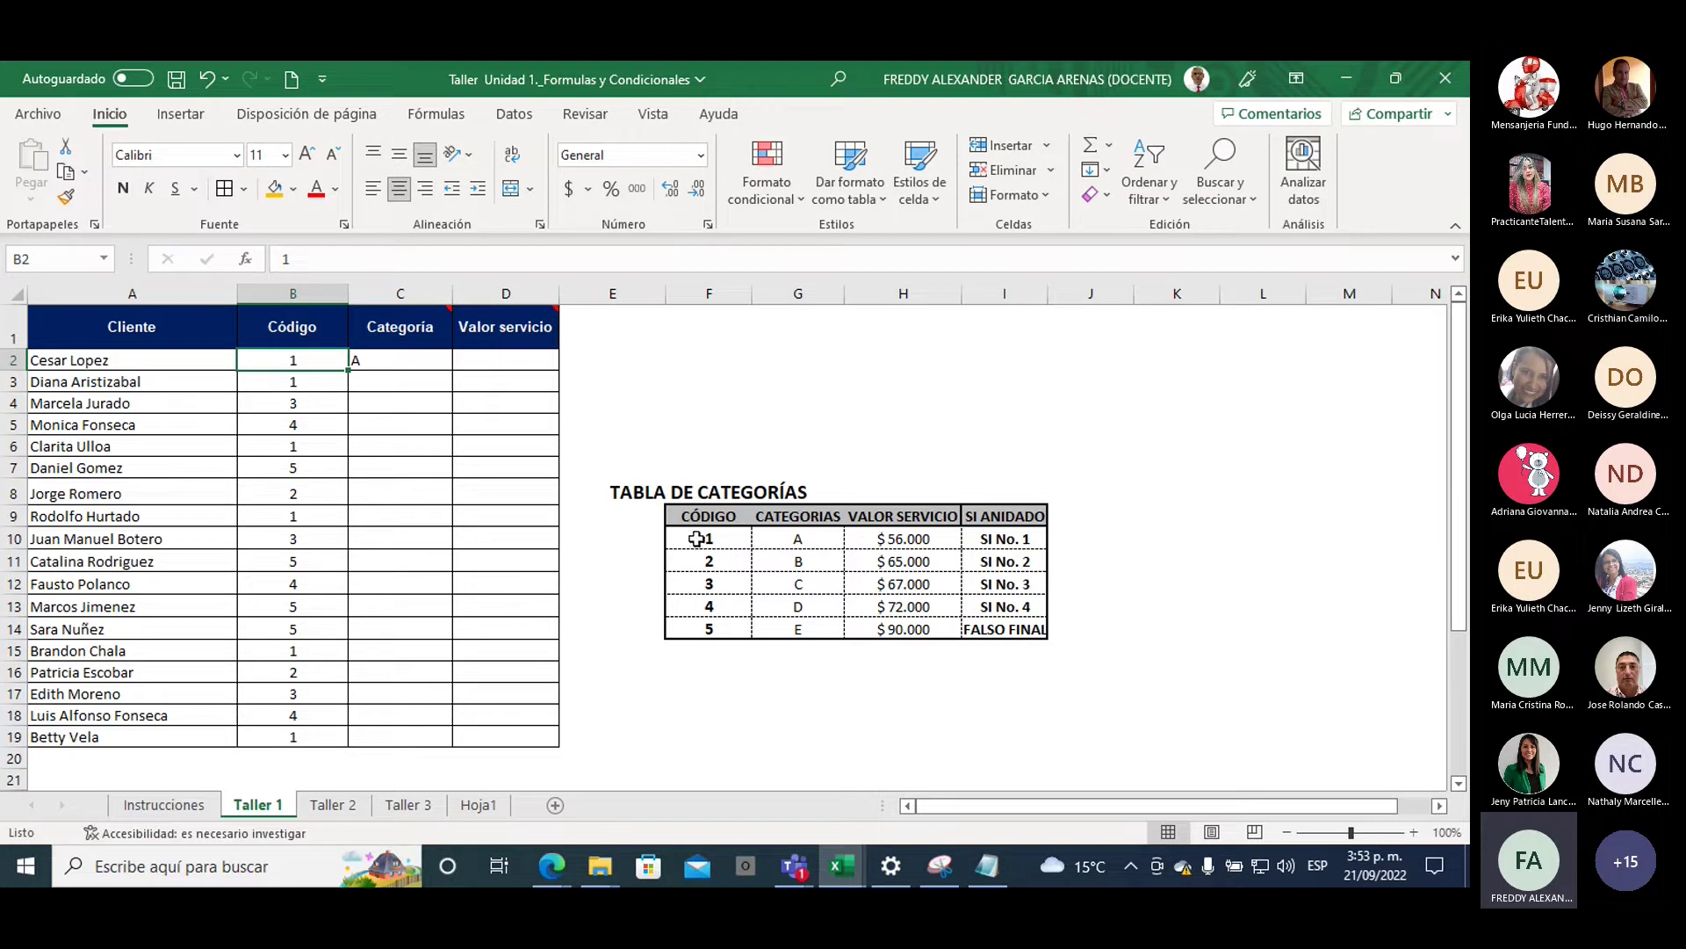
{"action": "left_click_drag", "start_coordinate": [697, 538], "coordinate": [975, 633]}
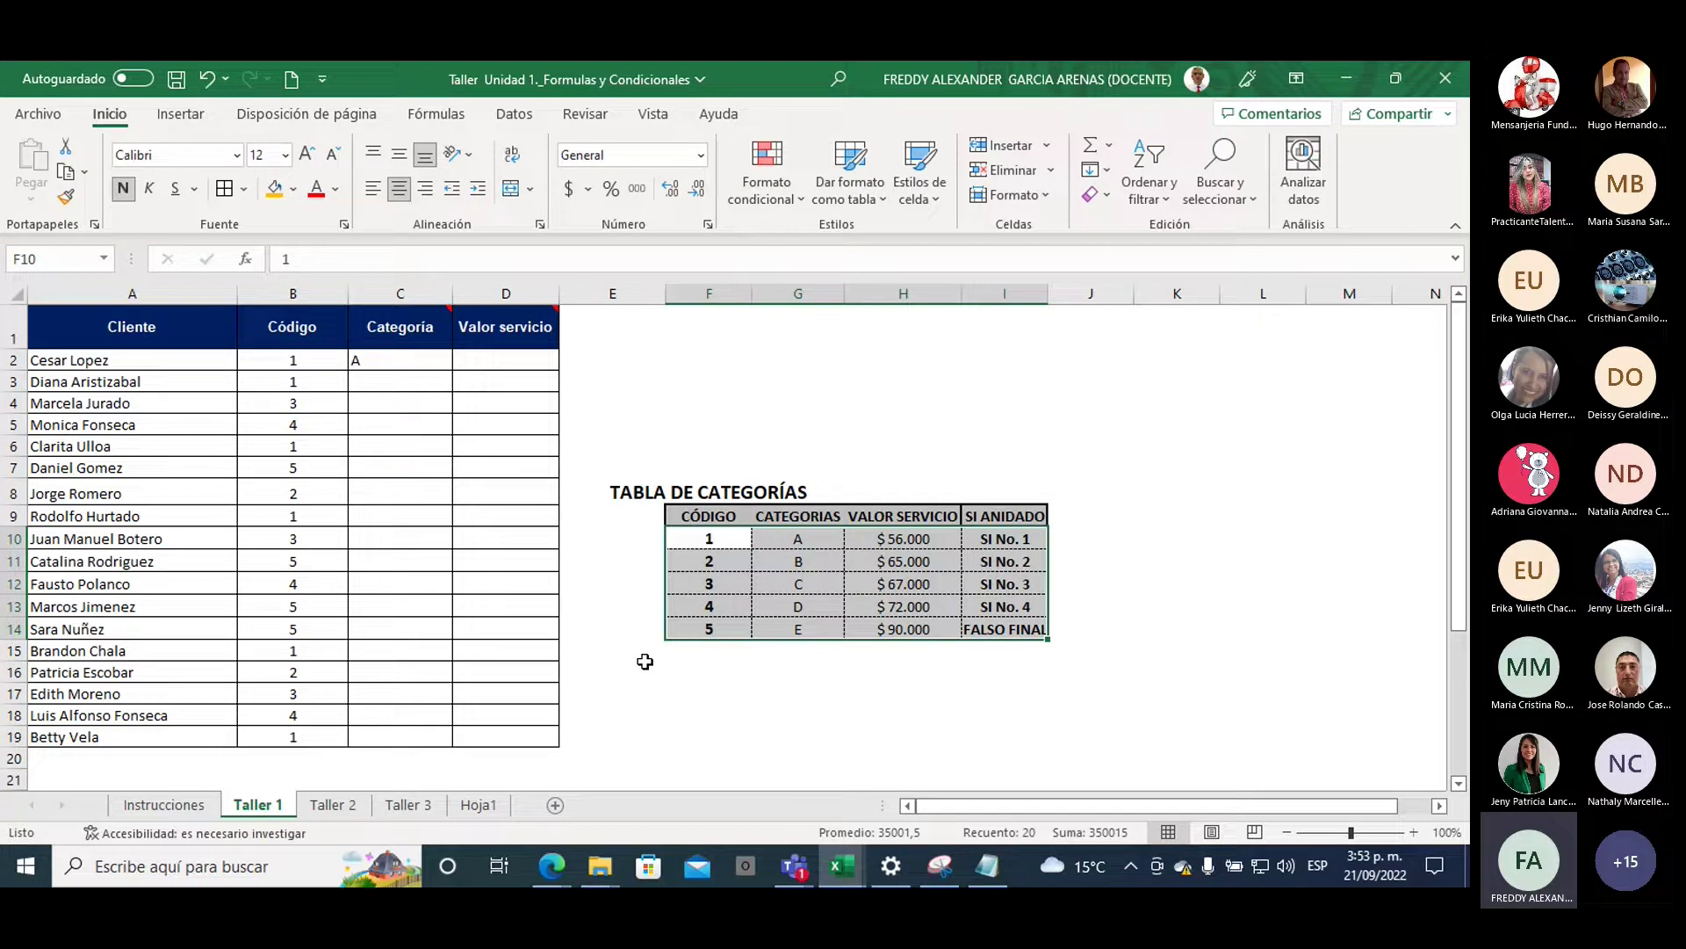
{"action": "mouse_move", "coordinate": [403, 328]}
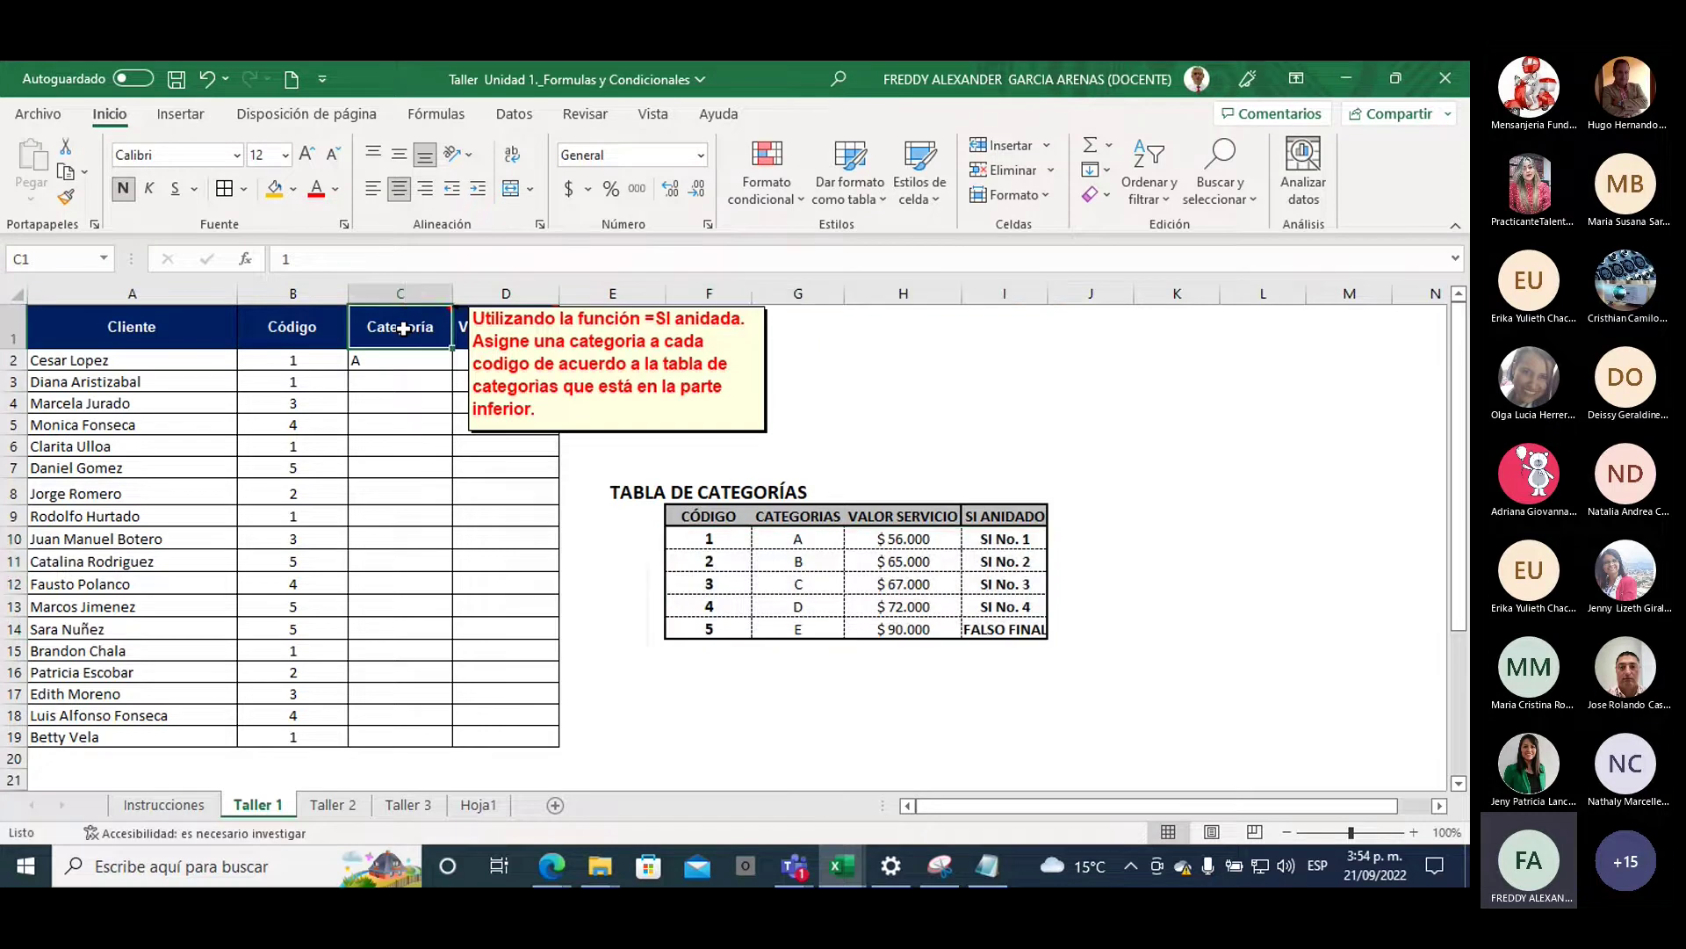
{"action": "right_click", "coordinate": [404, 328]}
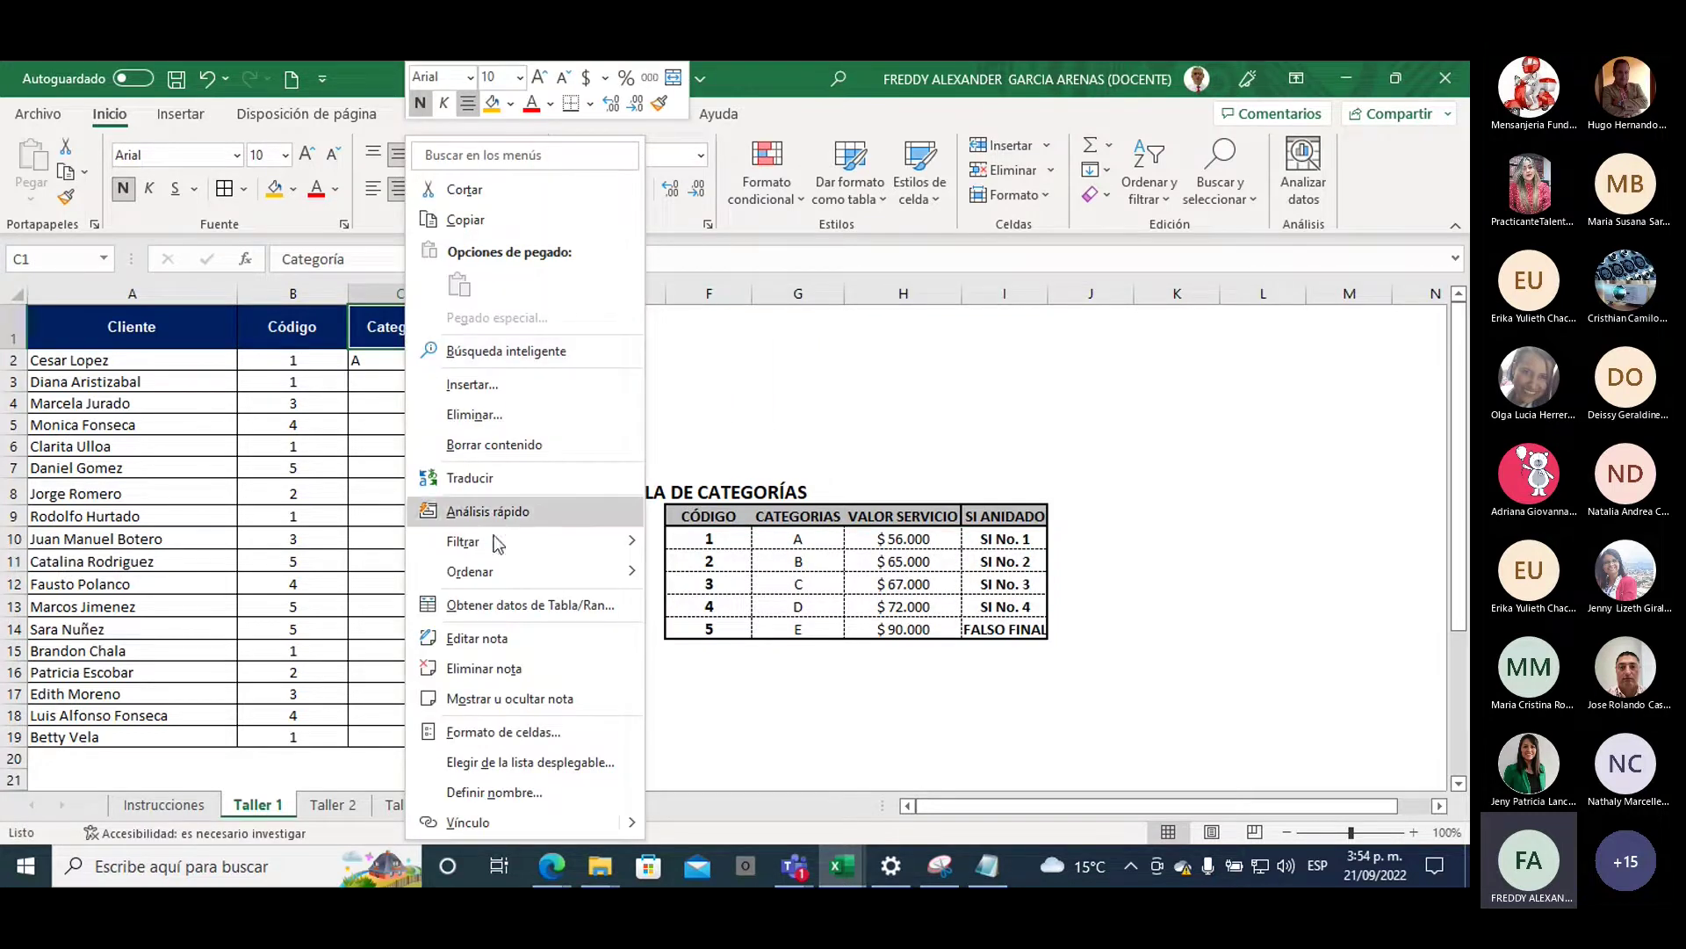
{"action": "left_click", "coordinate": [510, 699]}
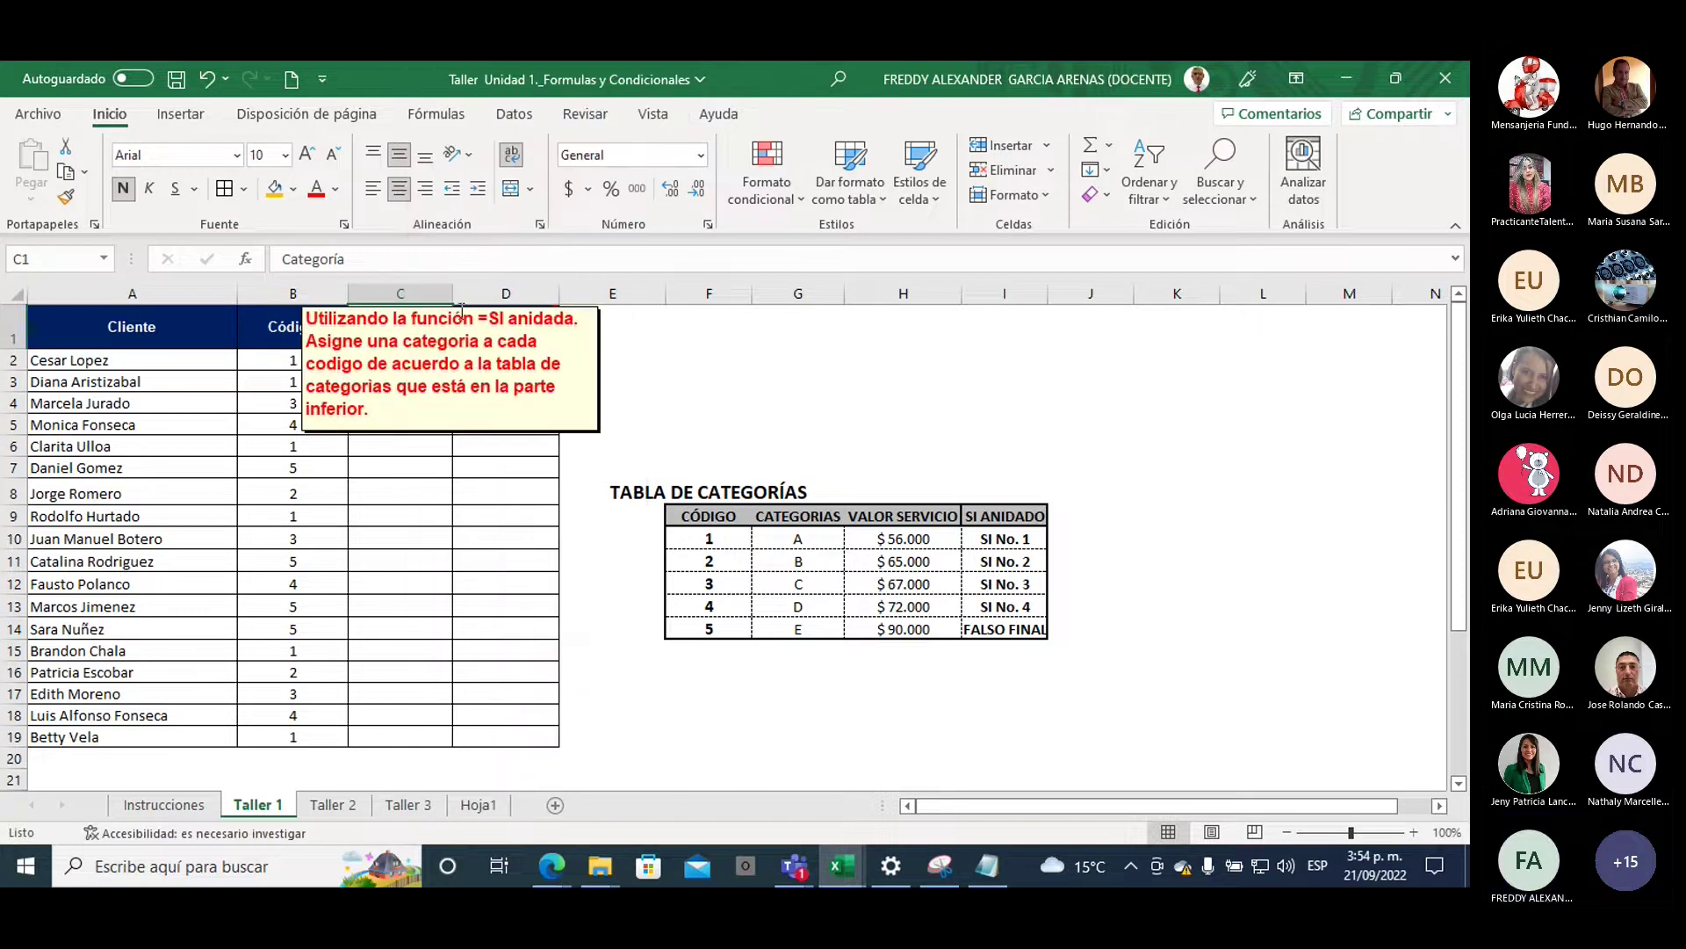
{"action": "left_click_drag", "start_coordinate": [461, 312], "coordinate": [634, 311]}
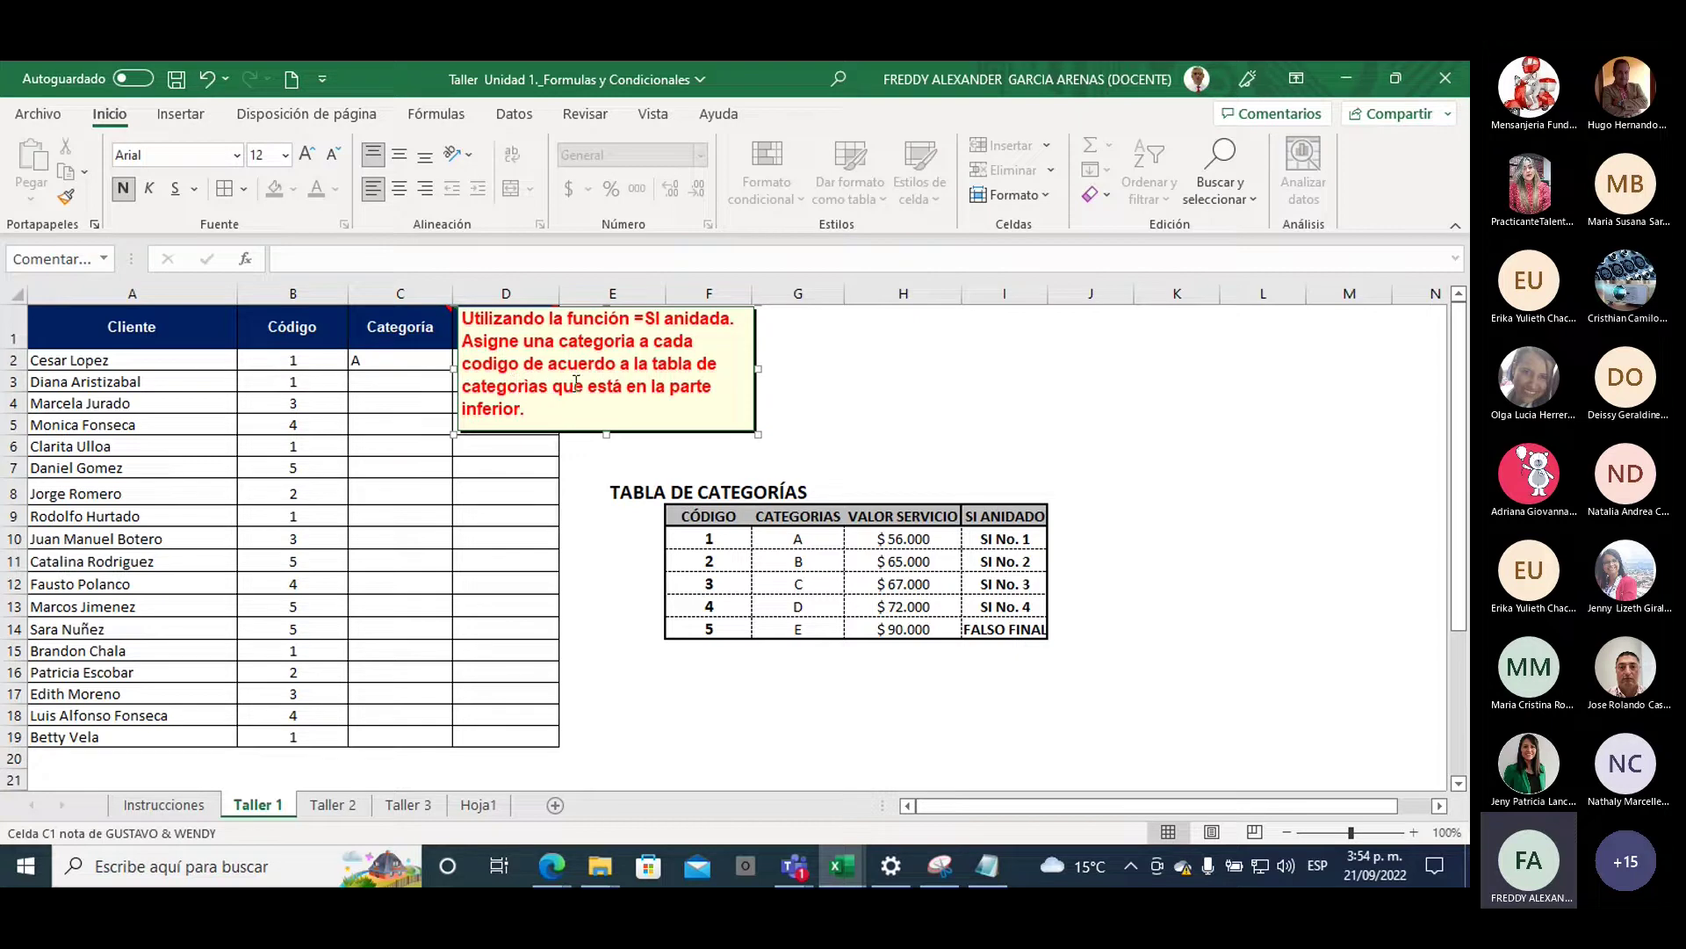
{"action": "left_click", "coordinate": [637, 498]}
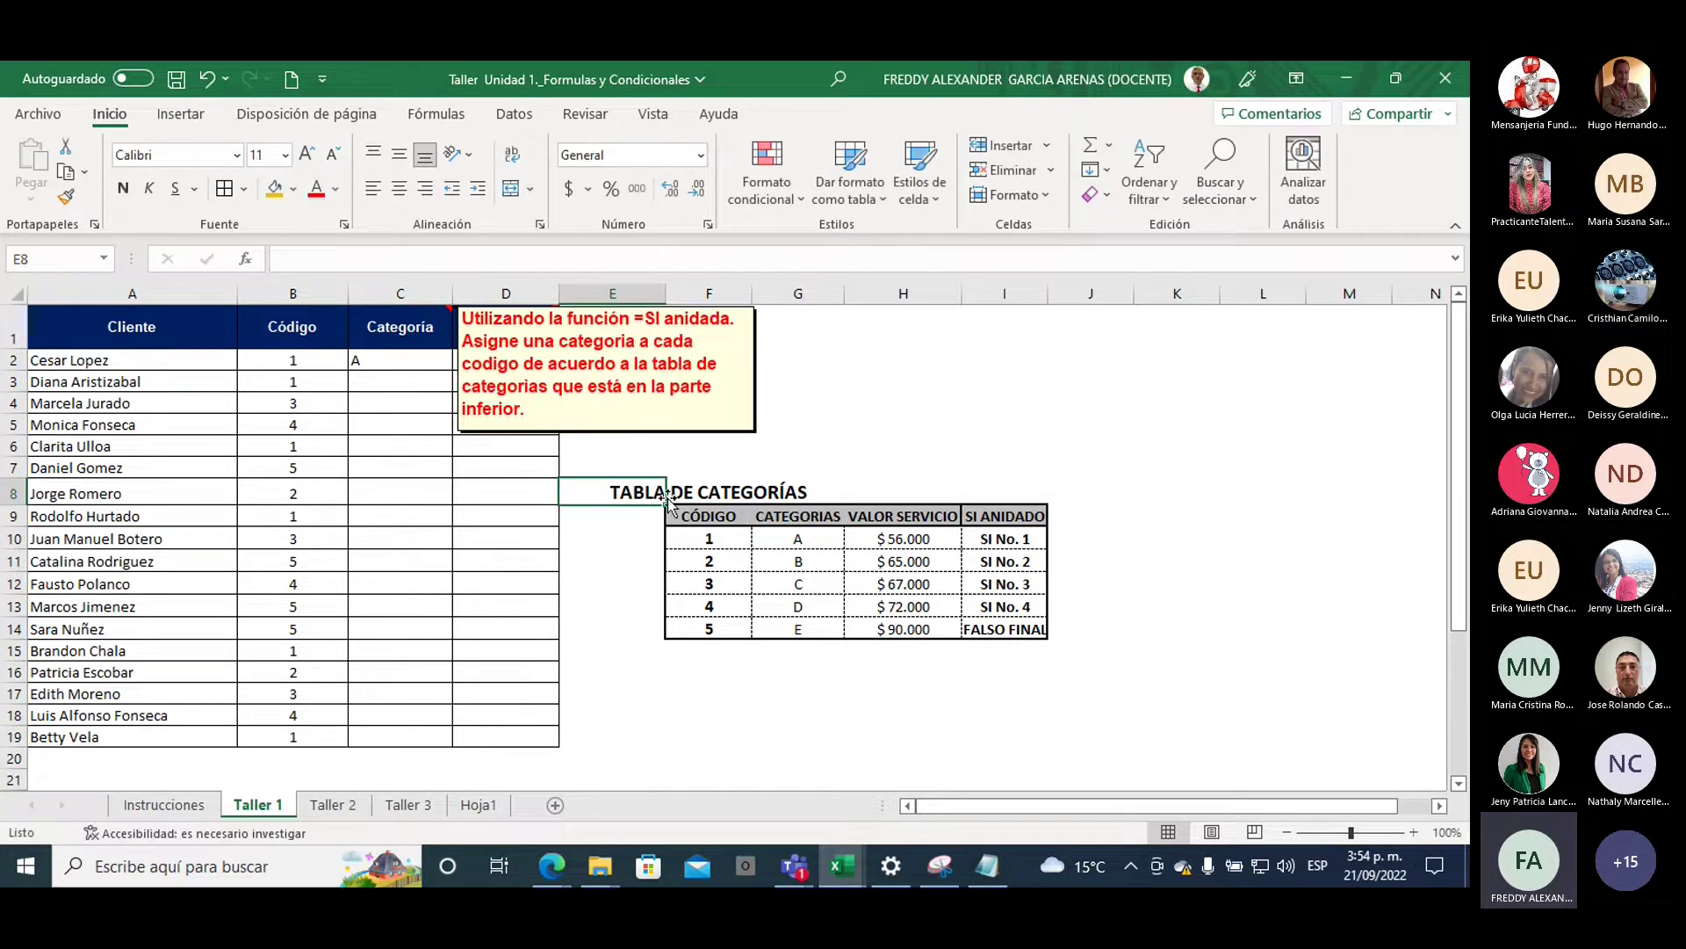
Select the TABLA DE CATEGORÍAS title, codes 1–5, and category A
{"action": "left_click_drag", "start_coordinate": [642, 497], "coordinate": [789, 502]}
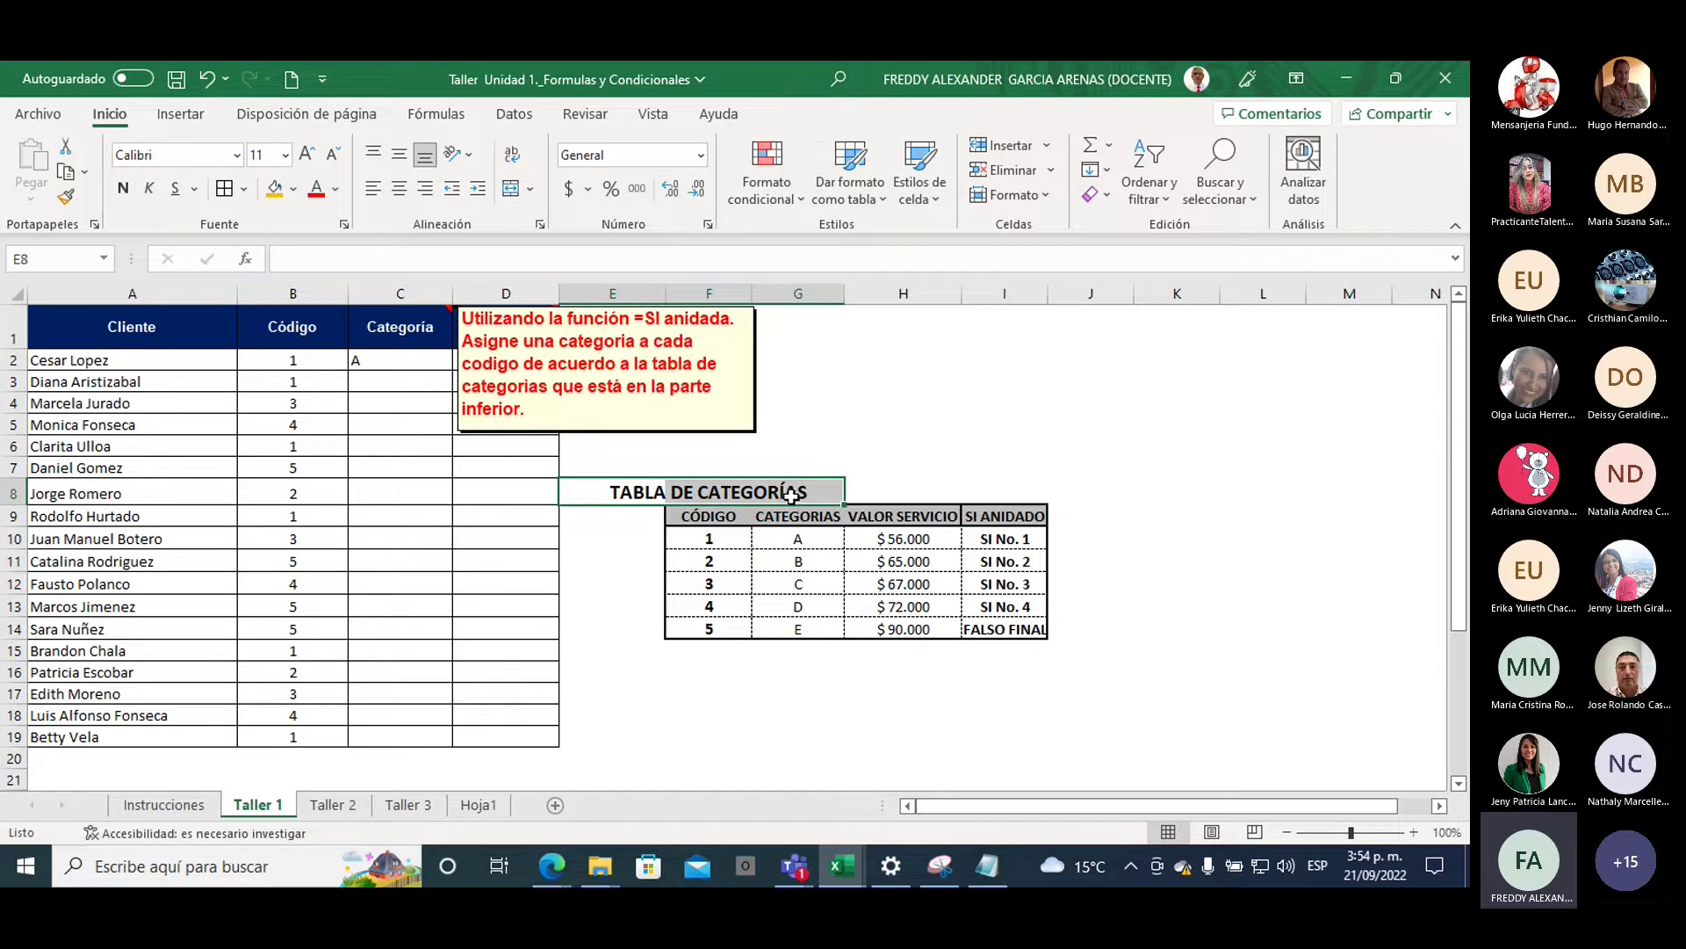
{"action": "left_click_drag", "start_coordinate": [710, 541], "coordinate": [709, 629]}
{"action": "left_click", "coordinate": [785, 540]}
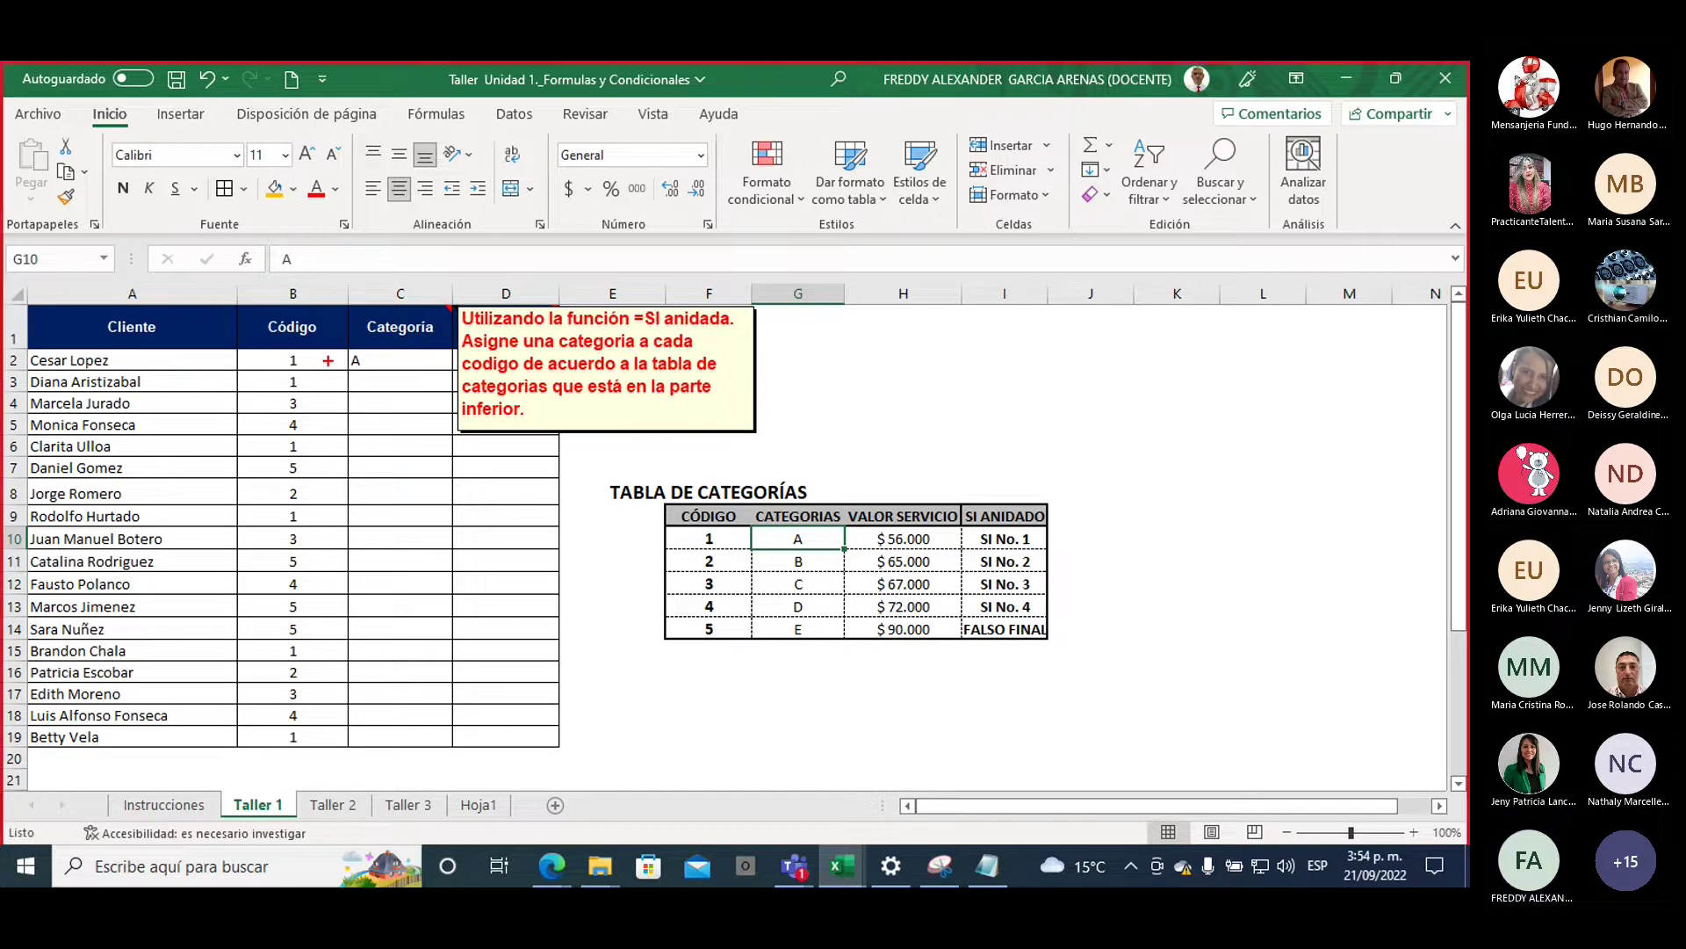
{"action": "mouse_move", "coordinate": [303, 249]}
{"action": "left_mouse_down"}
{"action": "mouse_move", "coordinate": [289, 338]}
{"action": "mouse_move", "coordinate": [314, 313]}
{"action": "left_mouse_up"}
{"action": "mouse_move", "coordinate": [303, 348]}
{"action": "left_mouse_down"}
{"action": "mouse_move", "coordinate": [267, 349]}
{"action": "mouse_move", "coordinate": [303, 375]}
{"action": "mouse_move", "coordinate": [320, 352]}
{"action": "left_mouse_up"}
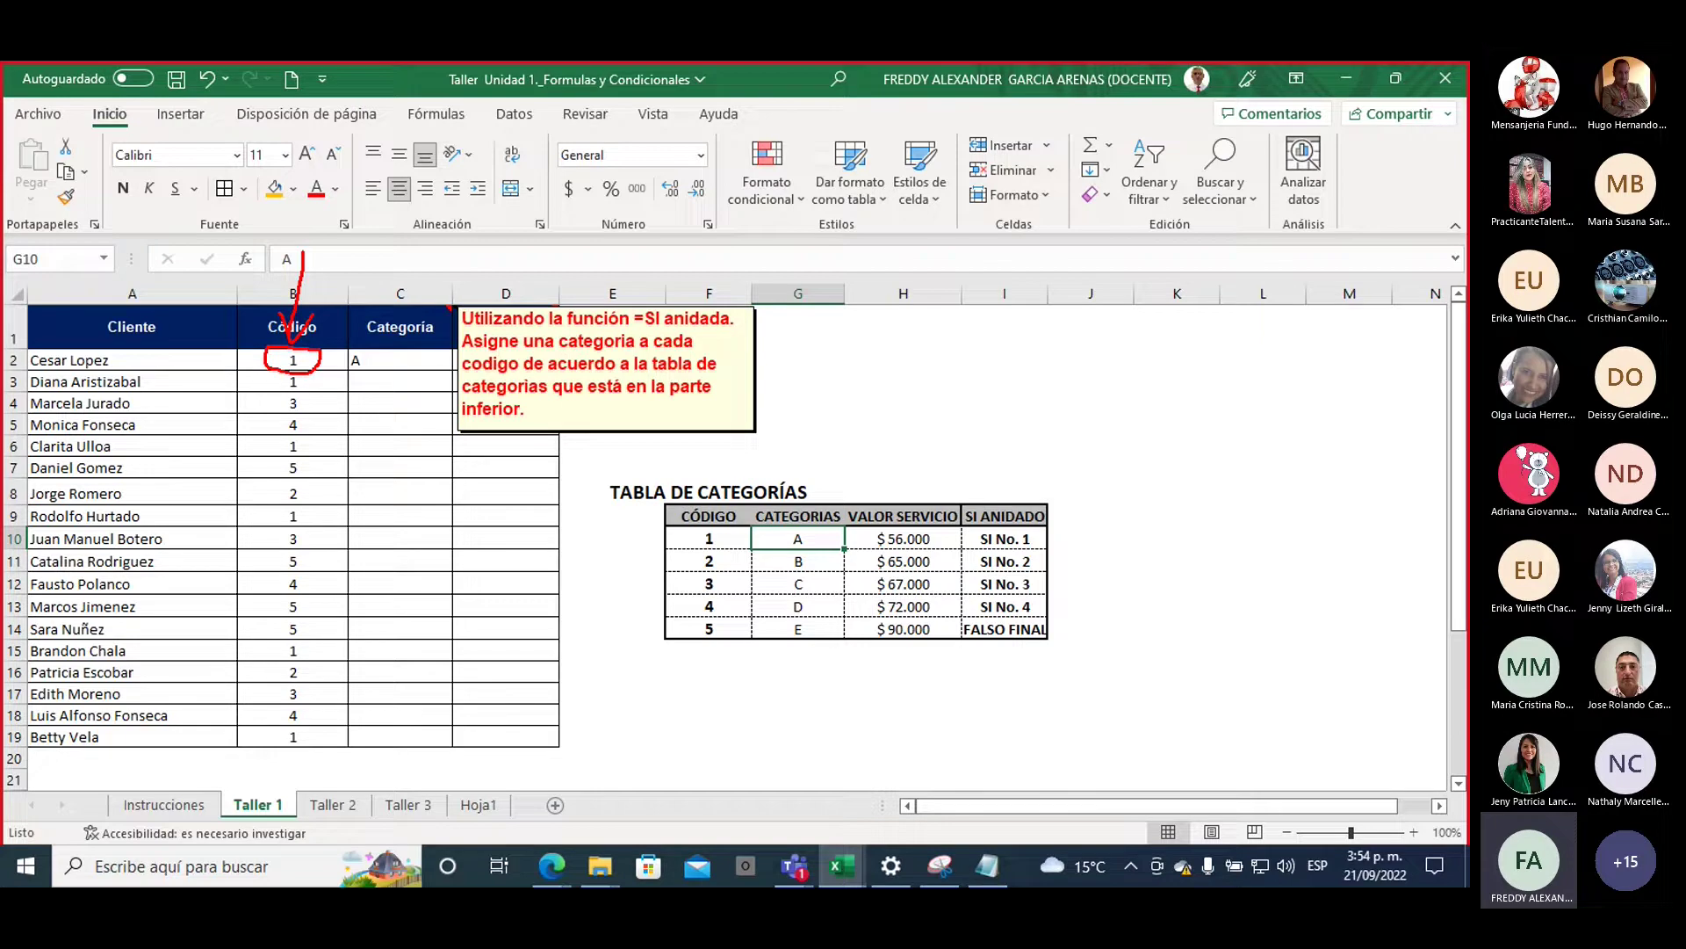
{"action": "mouse_move", "coordinate": [795, 660]}
{"action": "left_mouse_down"}
{"action": "mouse_move", "coordinate": [854, 606]}
{"action": "mouse_move", "coordinate": [817, 495]}
{"action": "mouse_move", "coordinate": [650, 562]}
{"action": "mouse_move", "coordinate": [713, 658]}
{"action": "mouse_move", "coordinate": [800, 658]}
{"action": "left_mouse_up"}
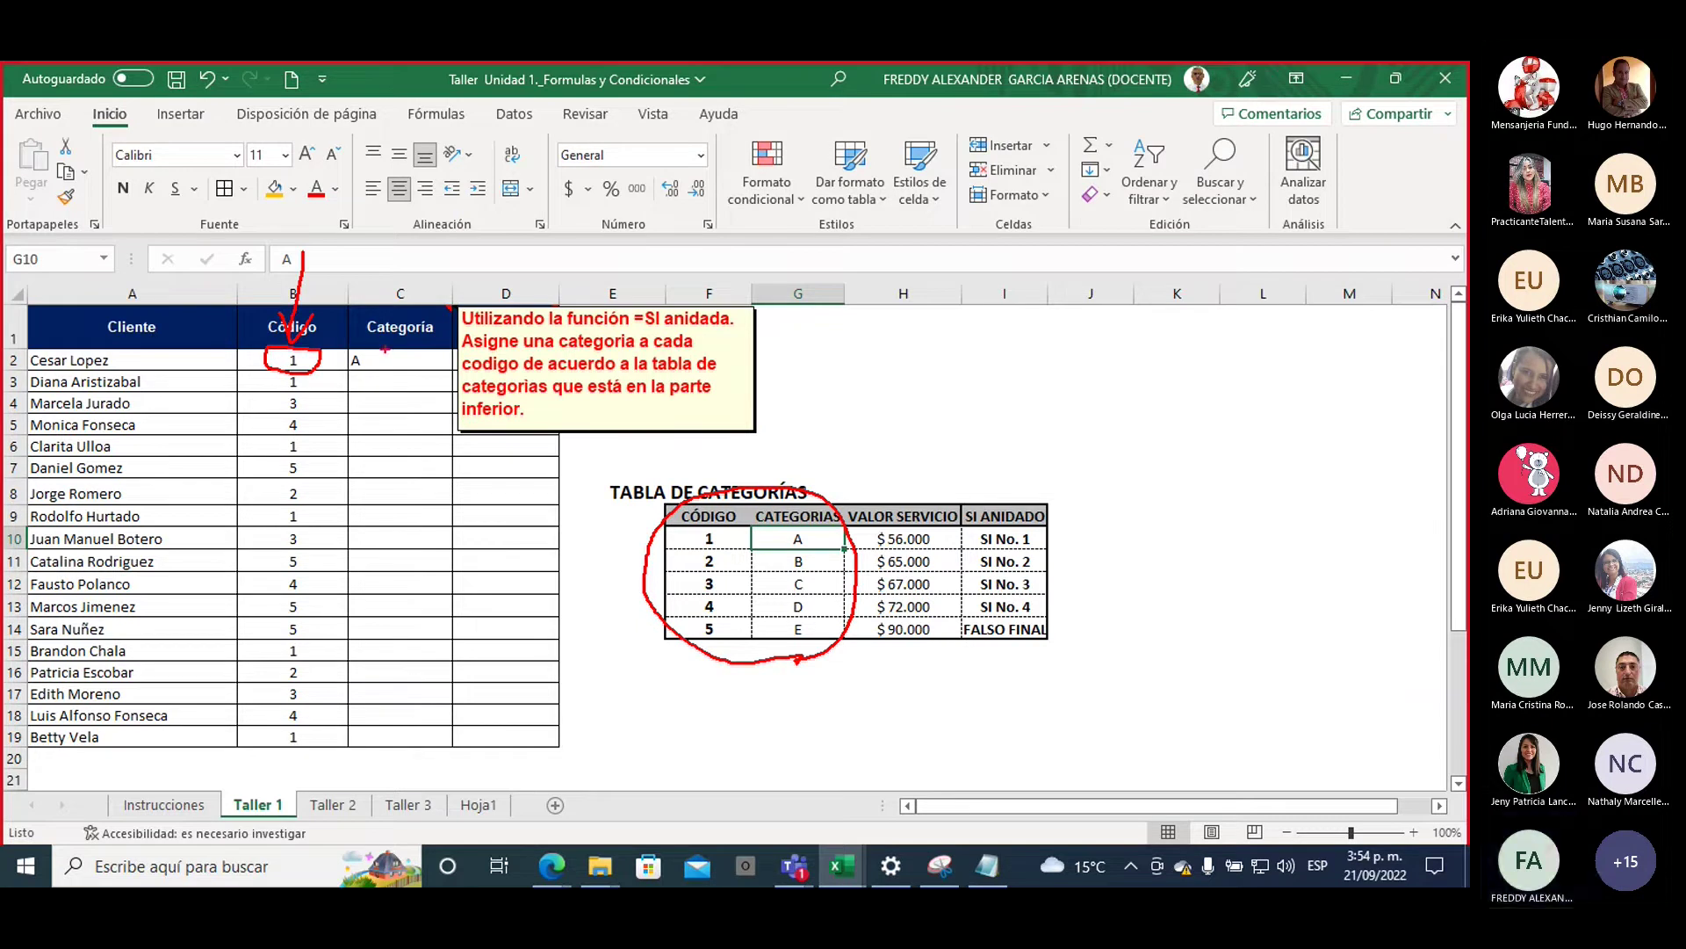
{"action": "mouse_move", "coordinate": [351, 349]}
{"action": "left_mouse_down"}
{"action": "mouse_move", "coordinate": [356, 370]}
{"action": "mouse_move", "coordinate": [448, 374]}
{"action": "mouse_move", "coordinate": [452, 351]}
{"action": "mouse_move", "coordinate": [400, 345]}
{"action": "left_mouse_up"}
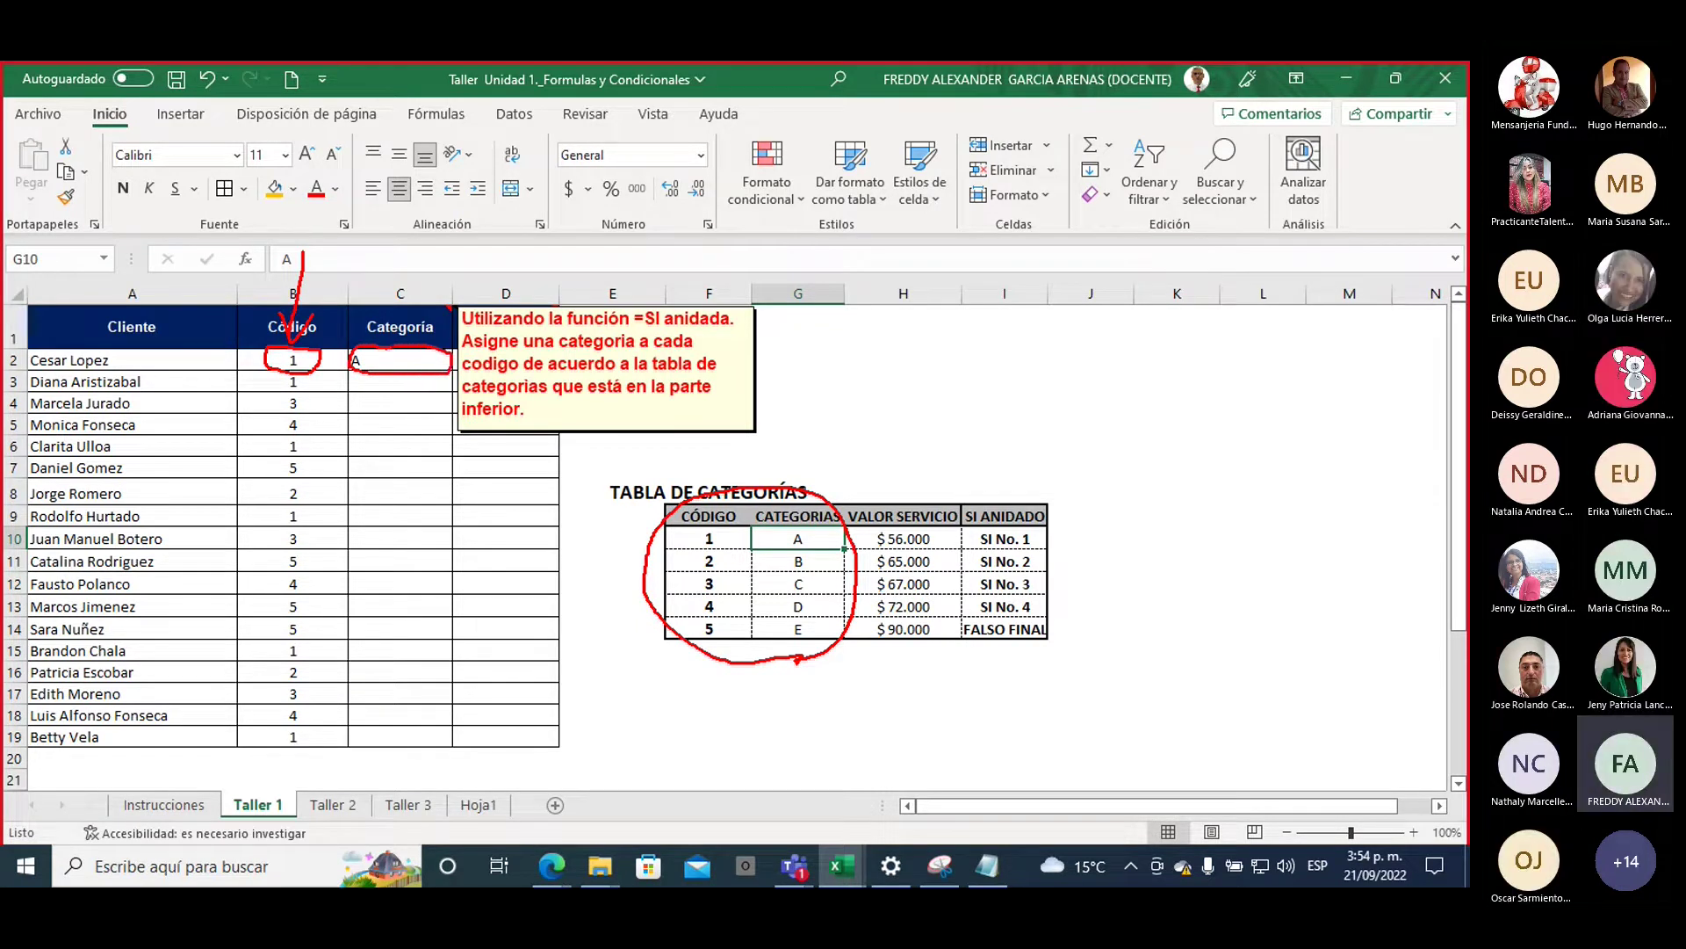
{"action": "mouse_move", "coordinate": [405, 244]}
{"action": "left_mouse_down"}
{"action": "mouse_move", "coordinate": [403, 322]}
{"action": "mouse_move", "coordinate": [412, 306]}
{"action": "left_mouse_up"}
{"action": "key", "text": "Escape"}
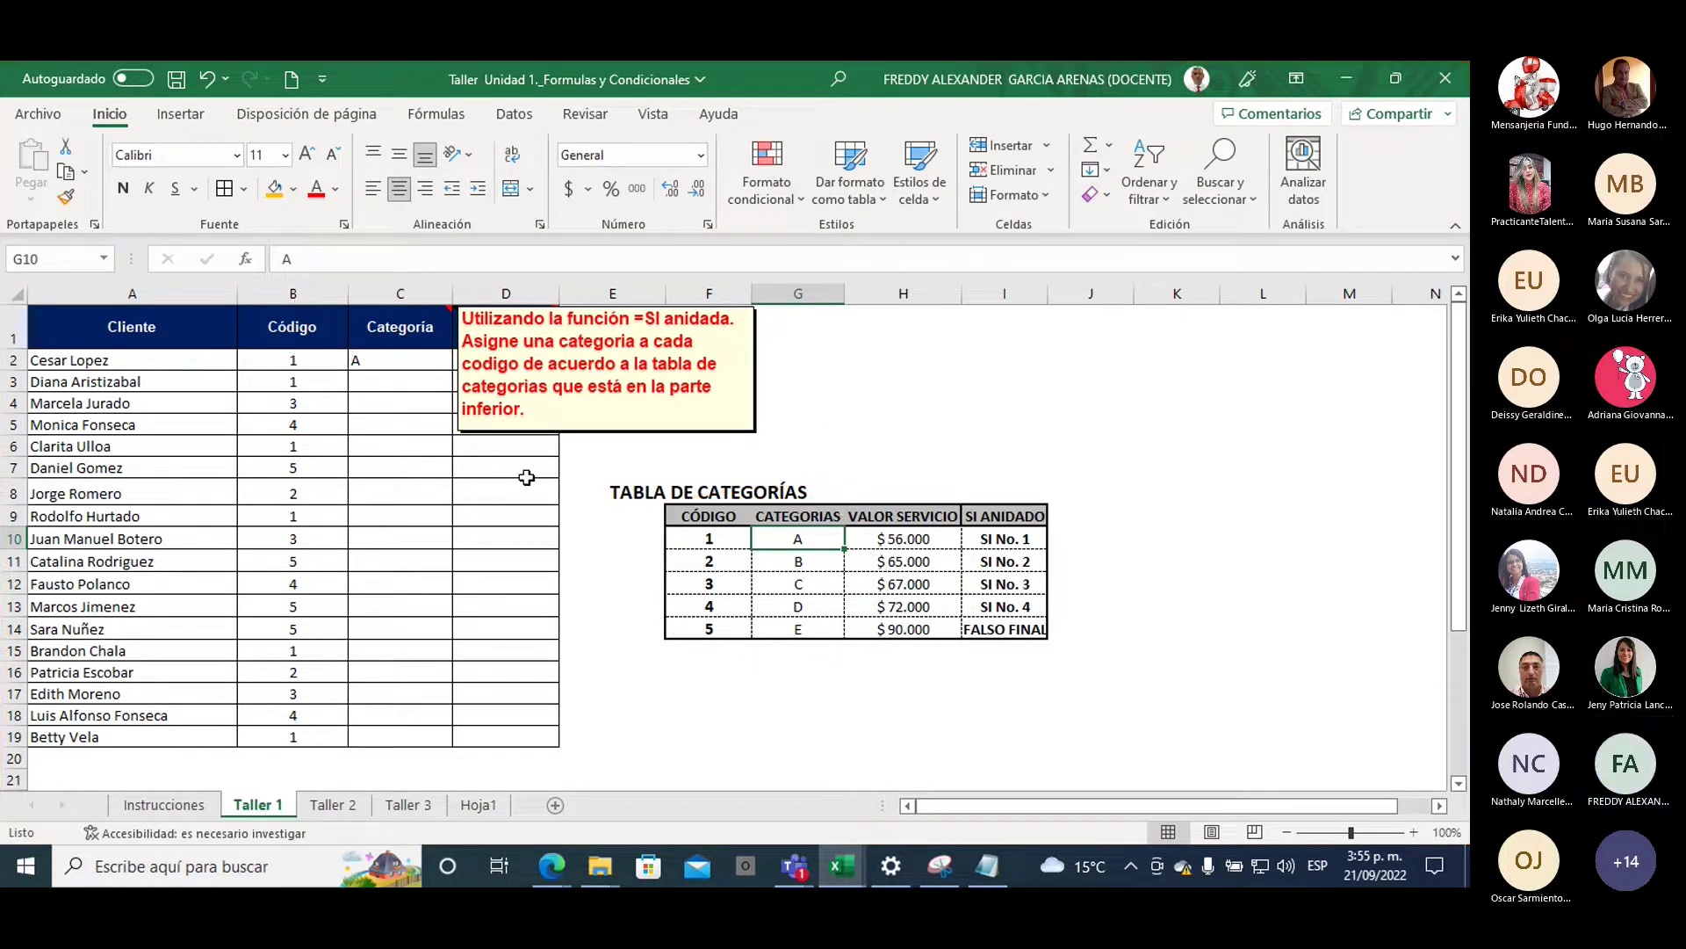
Inspect C2's nested SI formula, then zoom the Taller 1 sheet to 130%
{"action": "left_click", "coordinate": [378, 362]}
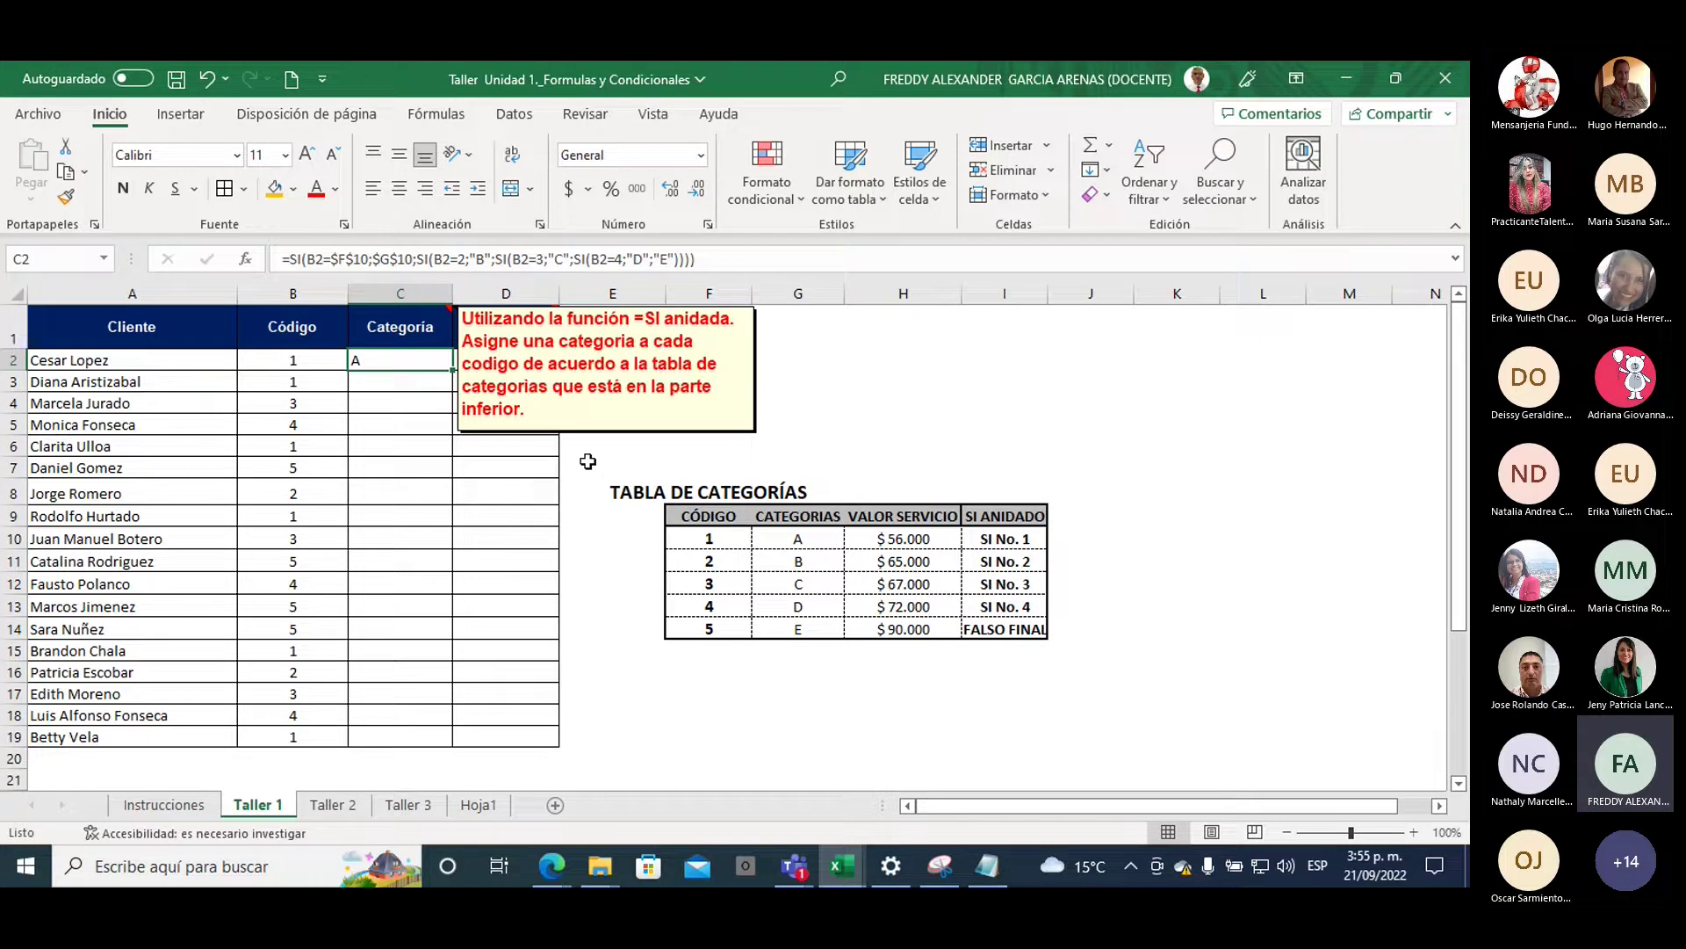
{"action": "left_click", "coordinate": [387, 383]}
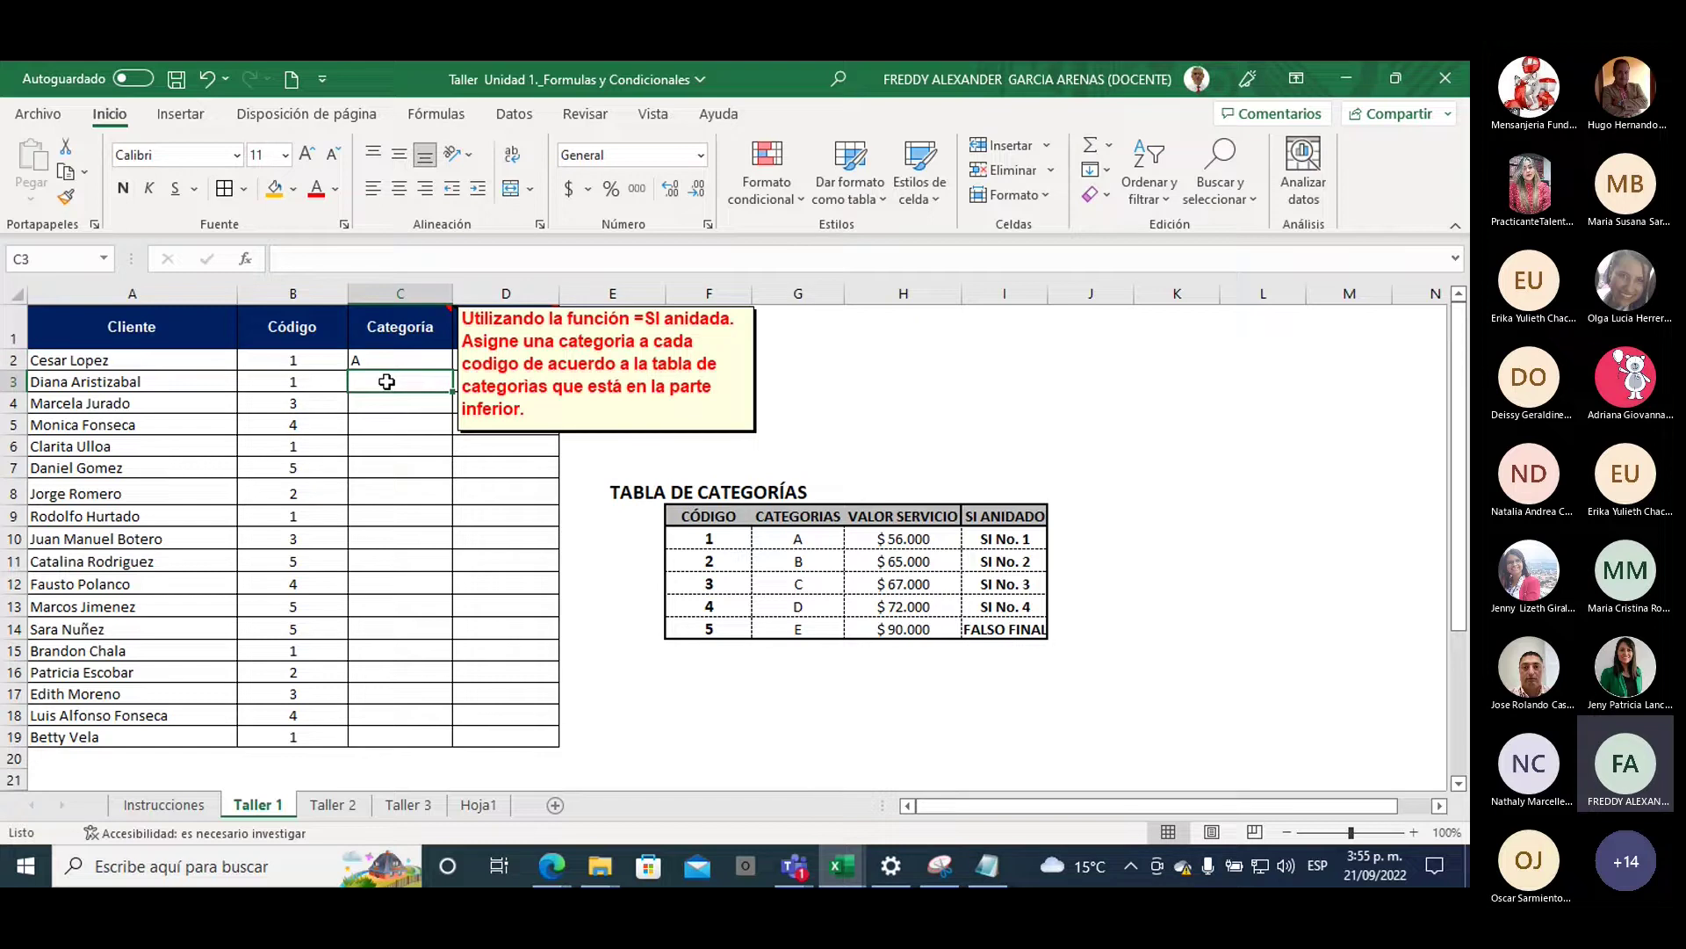
{"action": "left_click", "coordinate": [1410, 833]}
{"action": "left_click", "coordinate": [1411, 833]}
{"action": "left_click", "coordinate": [1411, 833]}
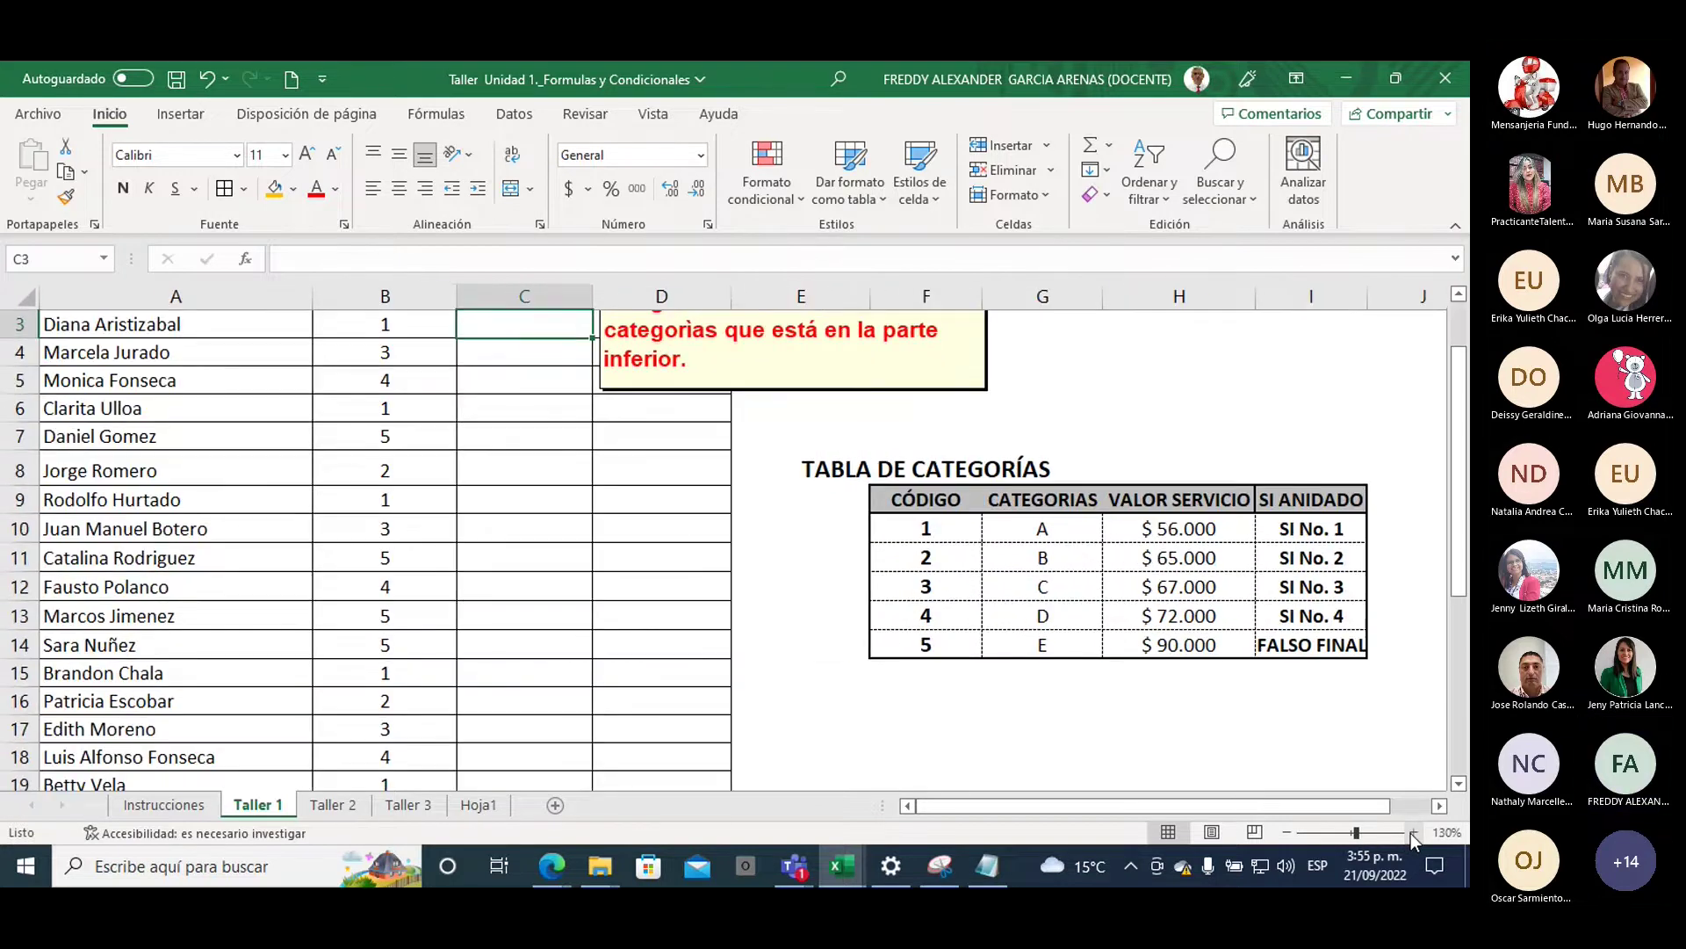
{"action": "scroll", "coordinate": [878, 544], "scroll_direction": "up", "scroll_amount": 1}
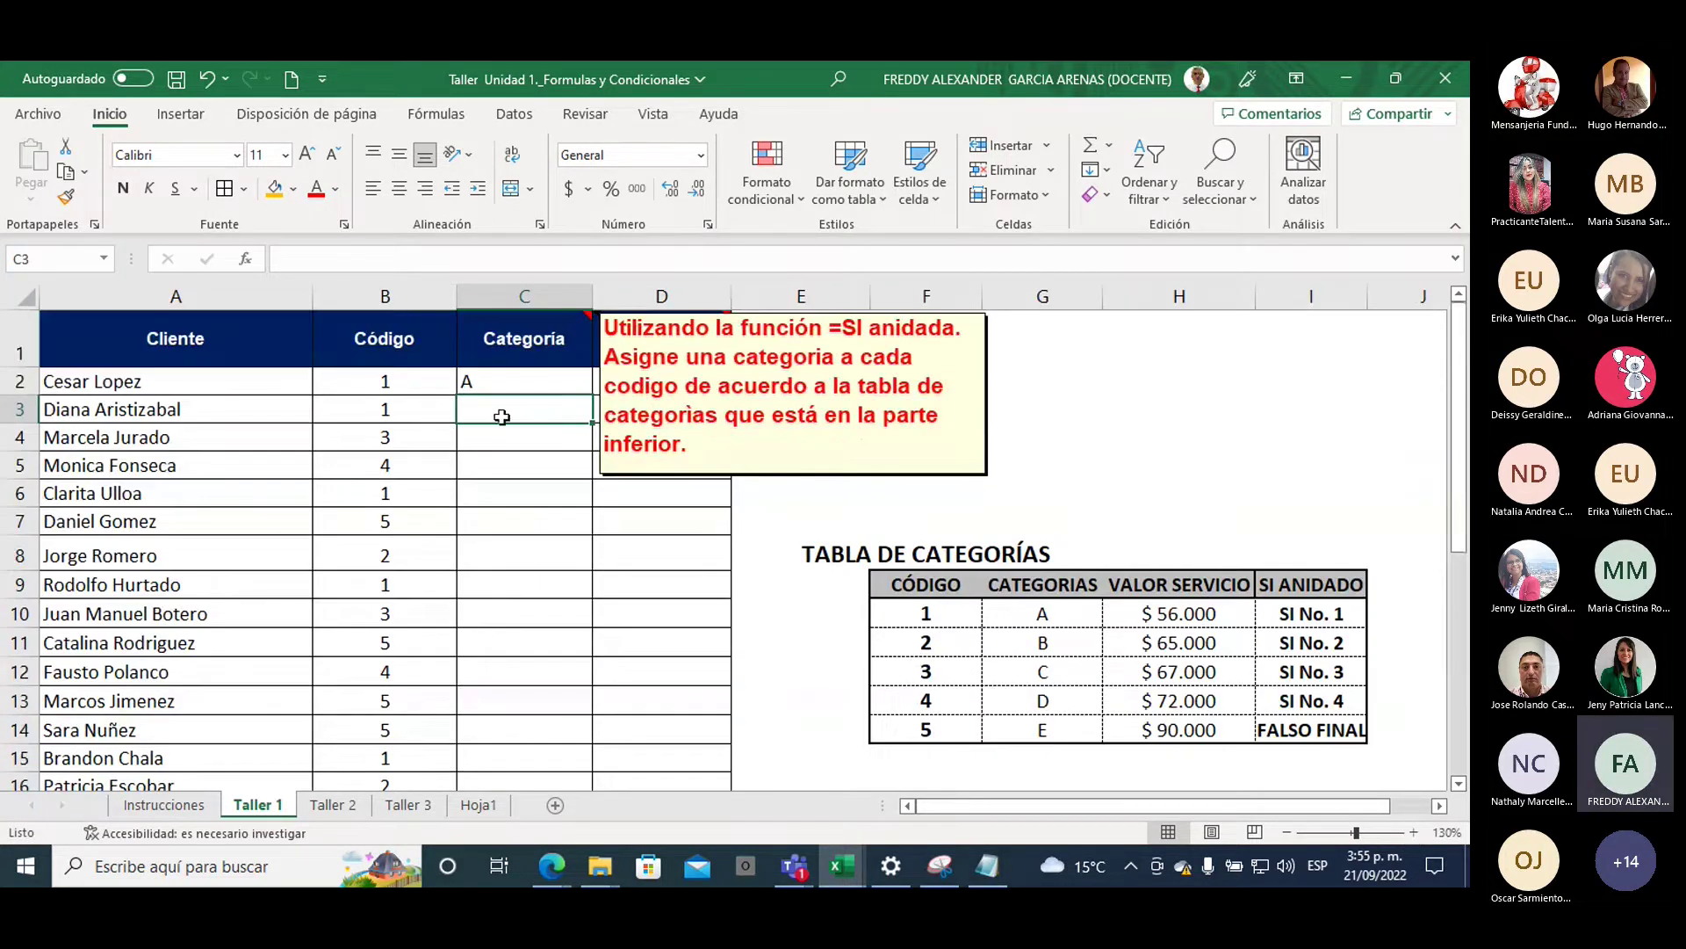
Enter =SI(B3=F10;G10;0) in C3 so it returns category A, then reselect it
{"action": "type", "text": "=si"}
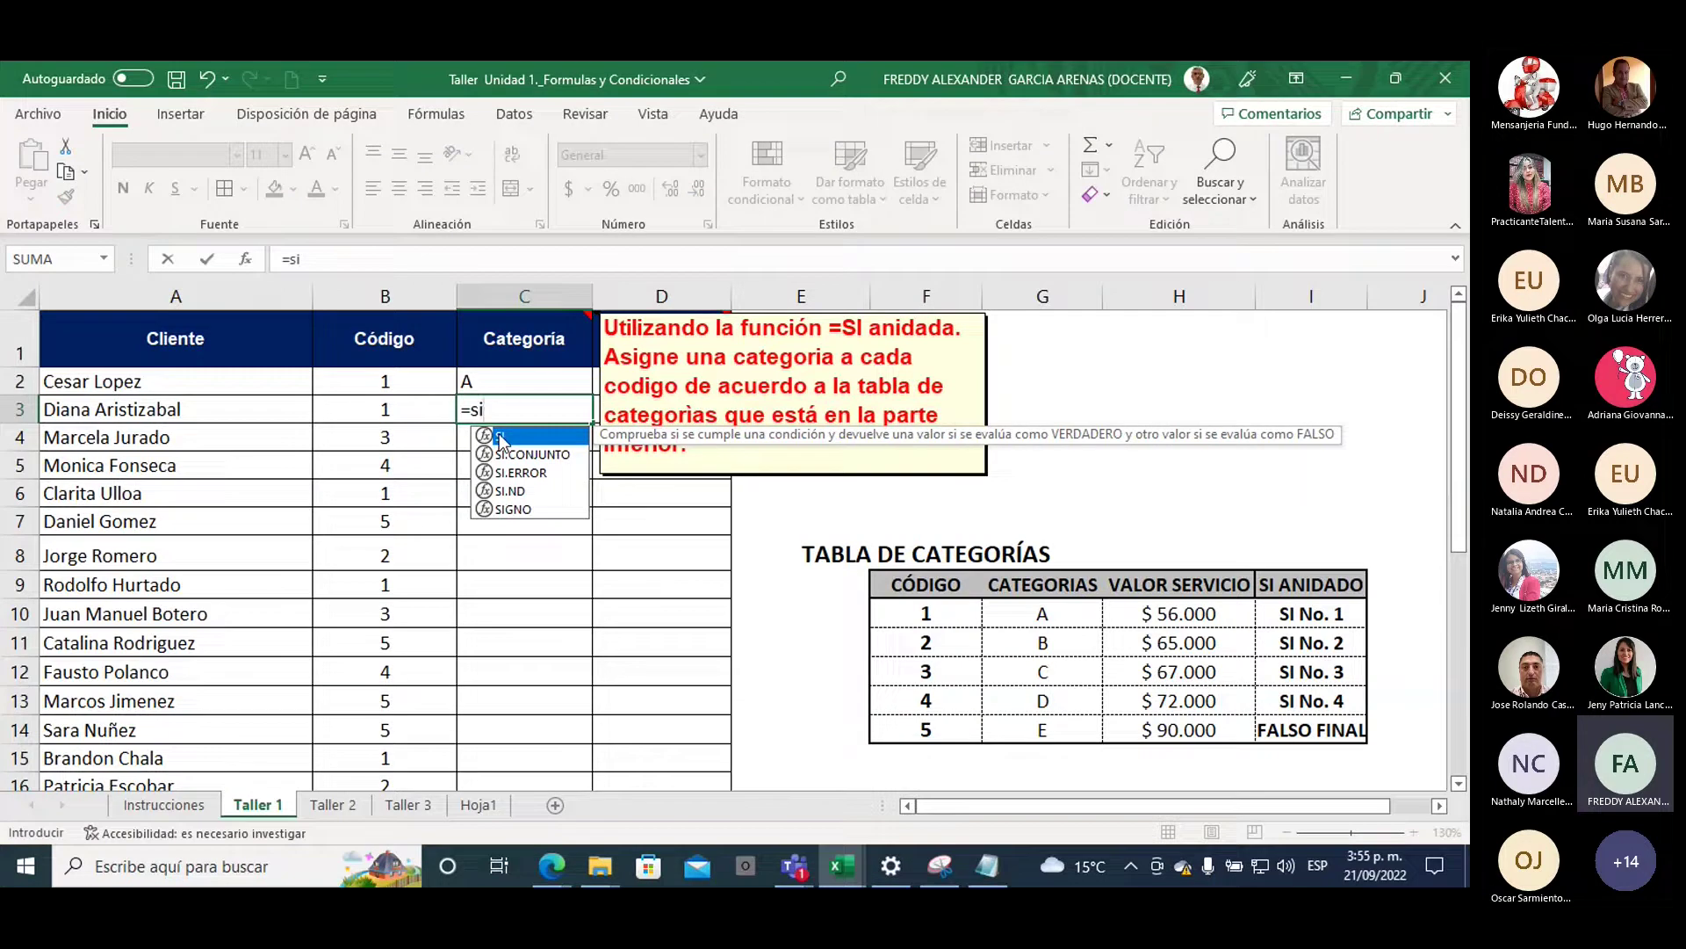
{"action": "double_click", "coordinate": [501, 437]}
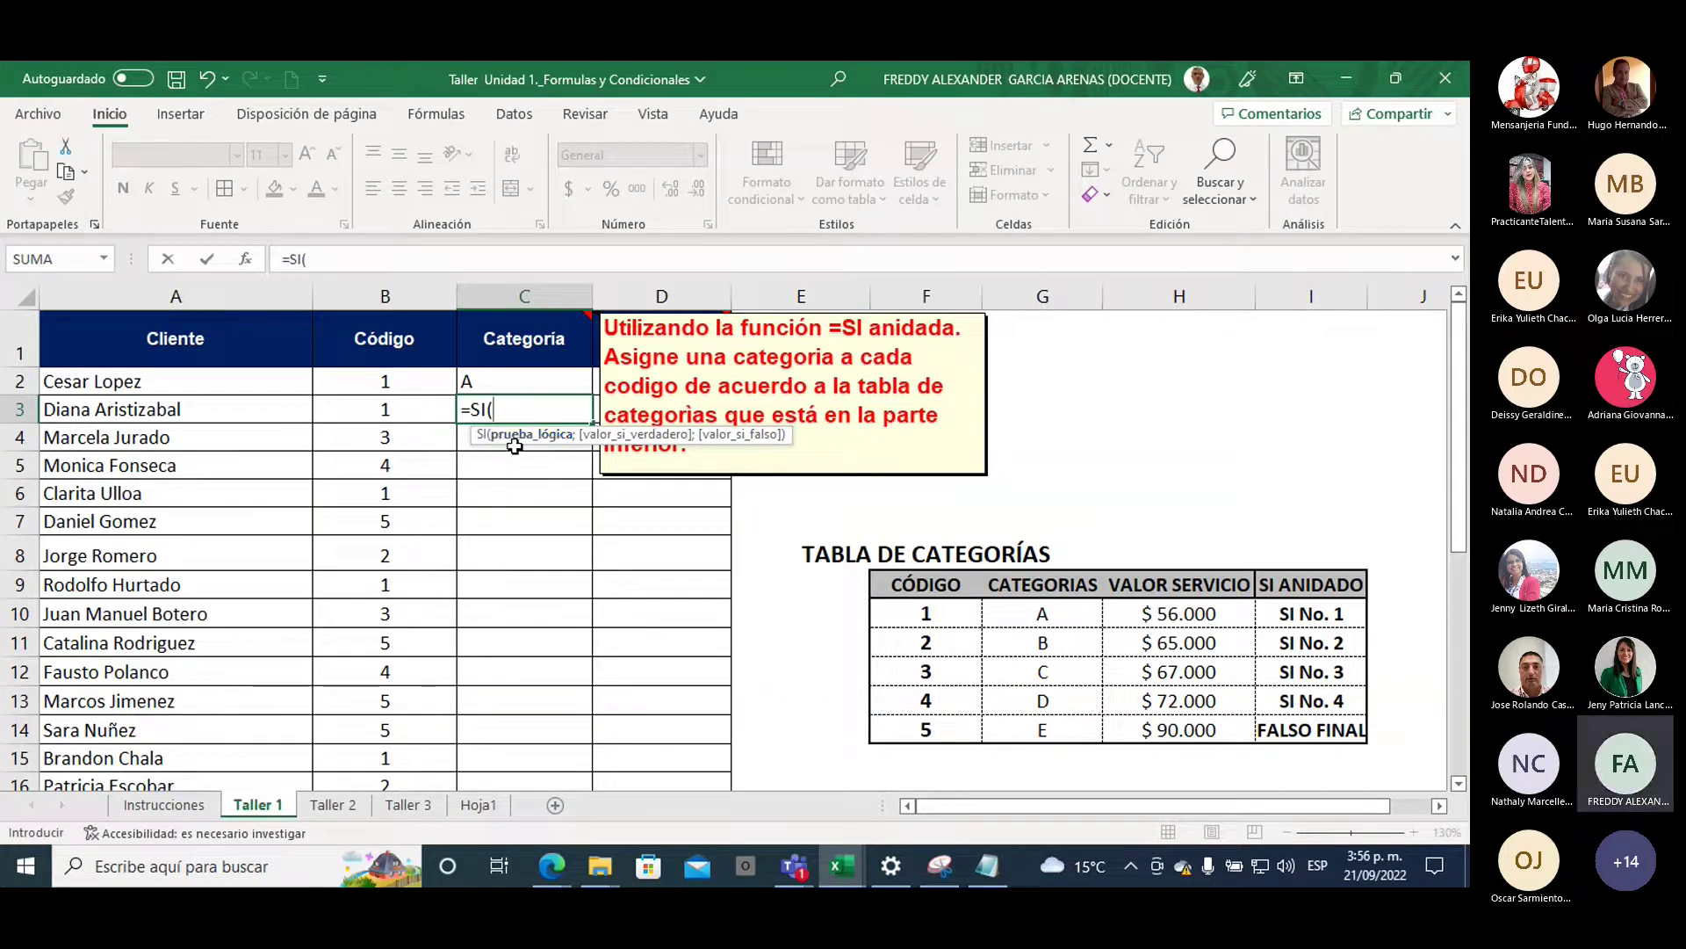
{"action": "left_click", "coordinate": [371, 408]}
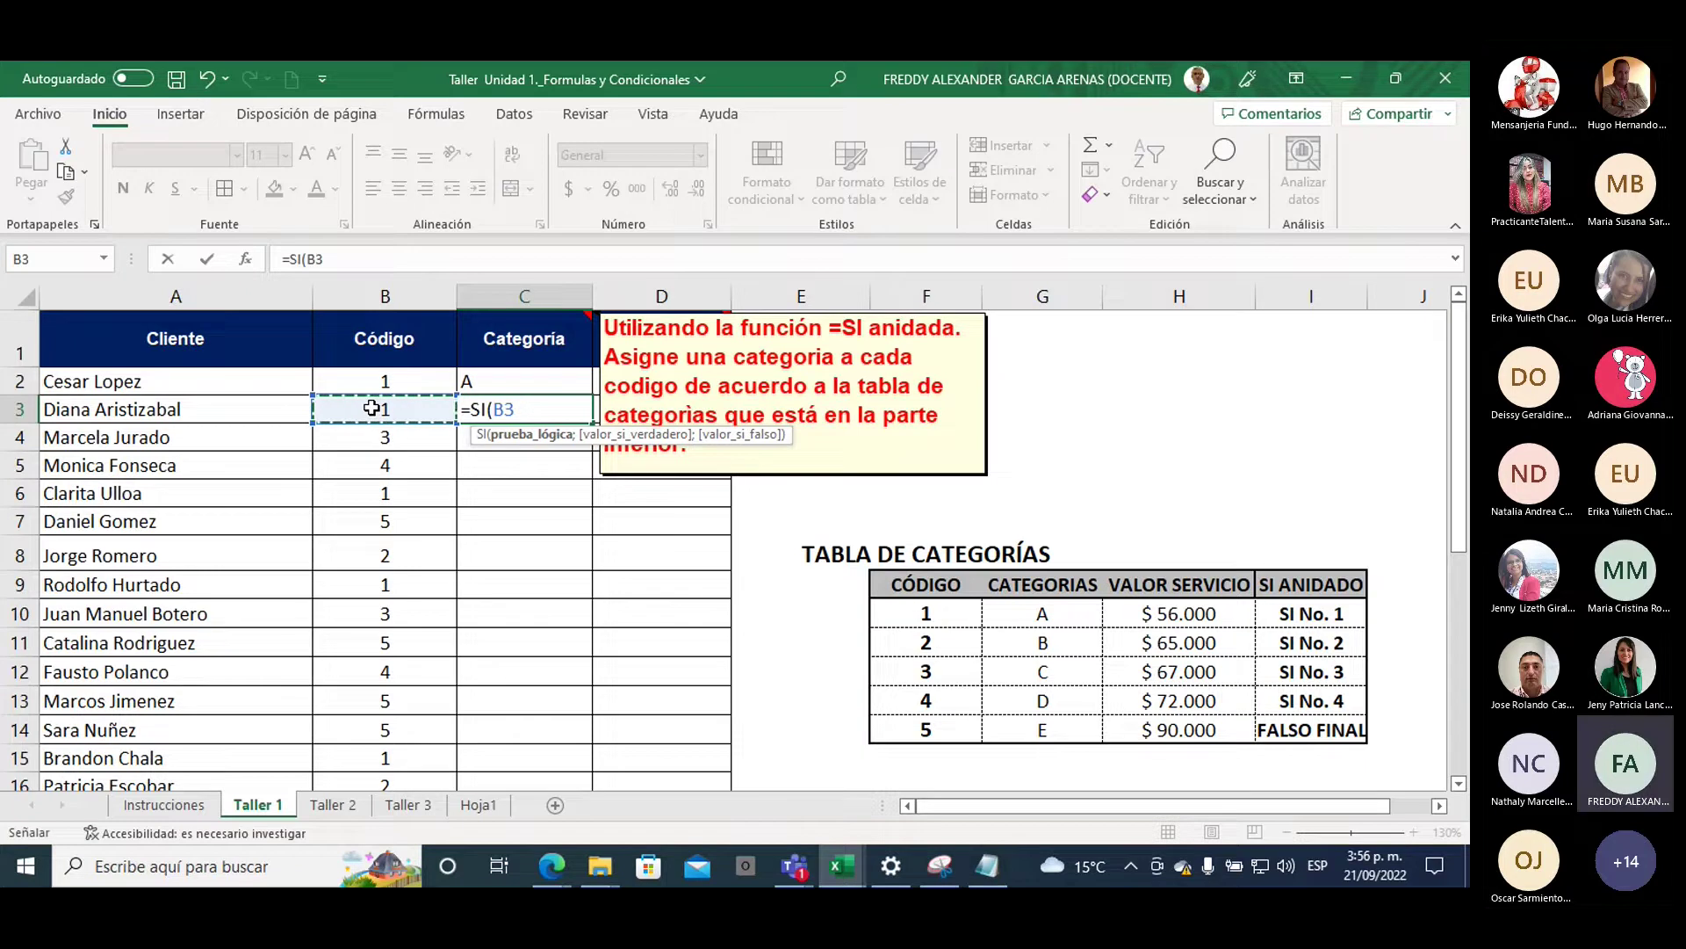
{"action": "type", "text": "="}
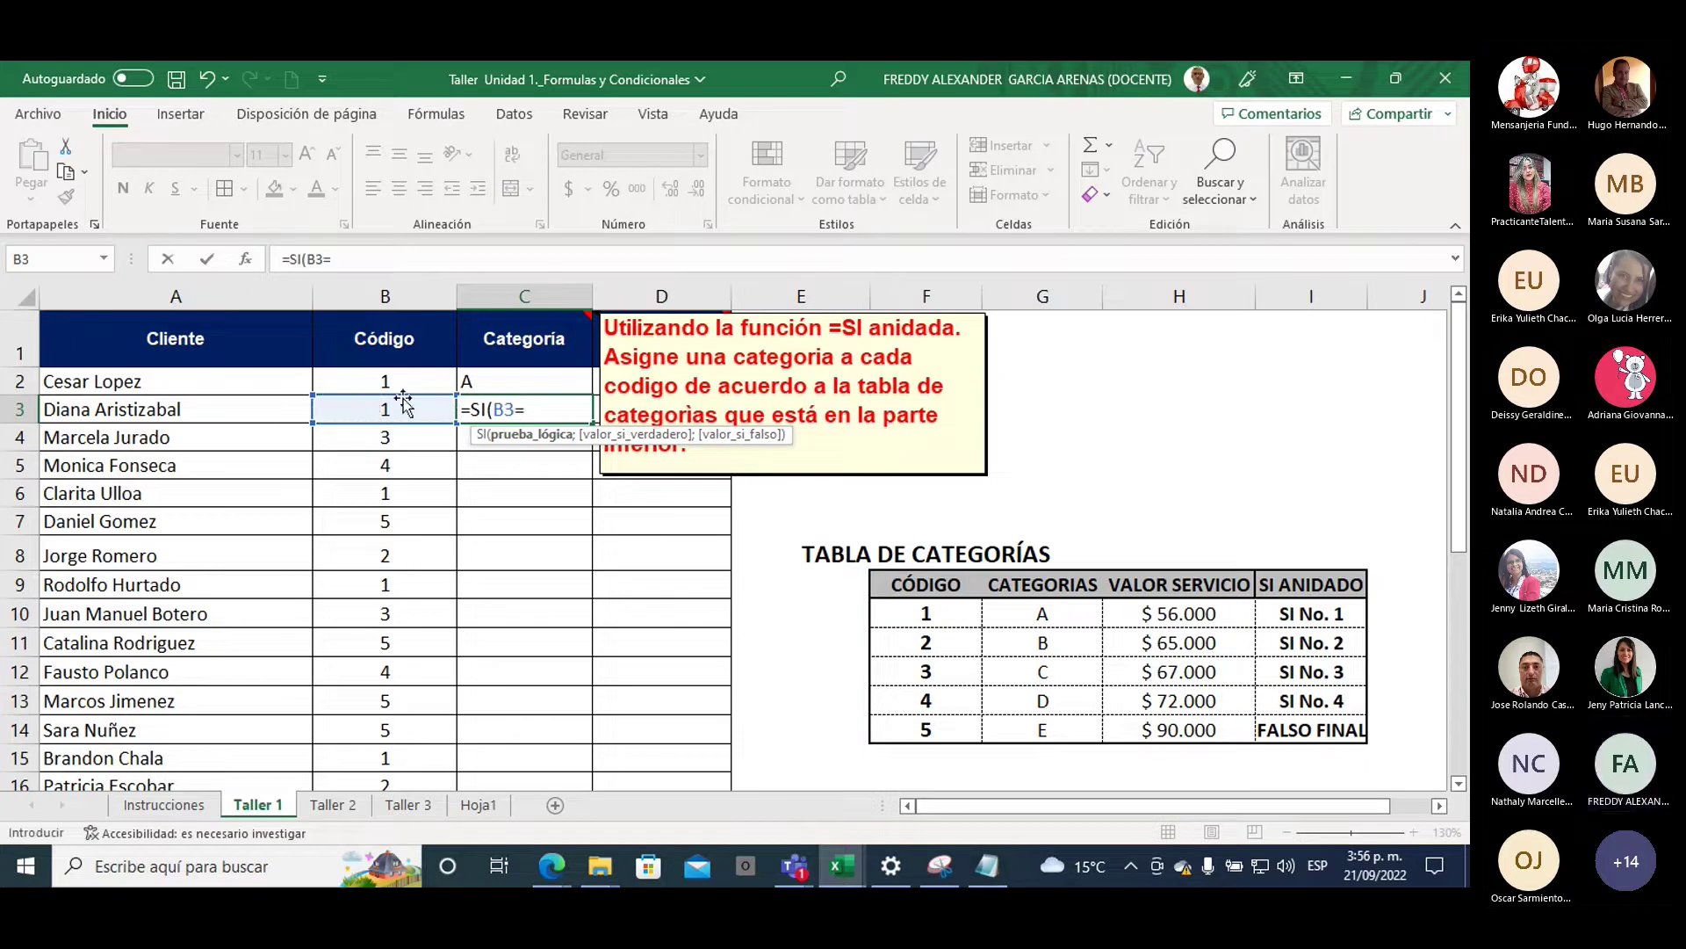
{"action": "left_click", "coordinate": [922, 617]}
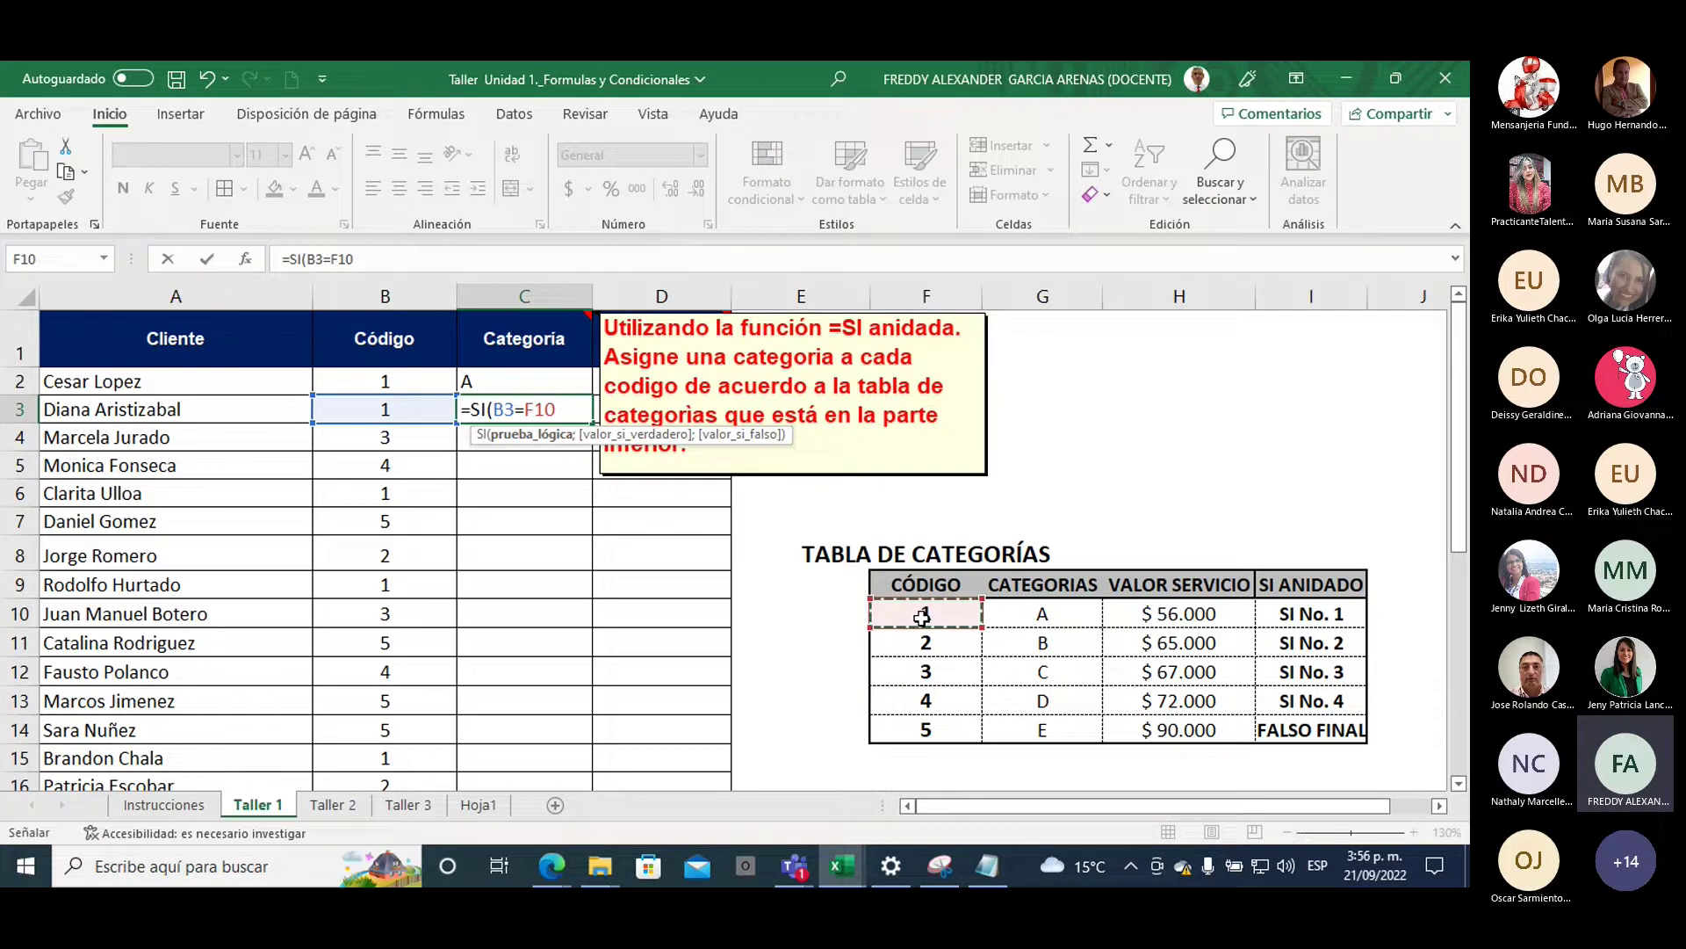
{"action": "type", "text": ";"}
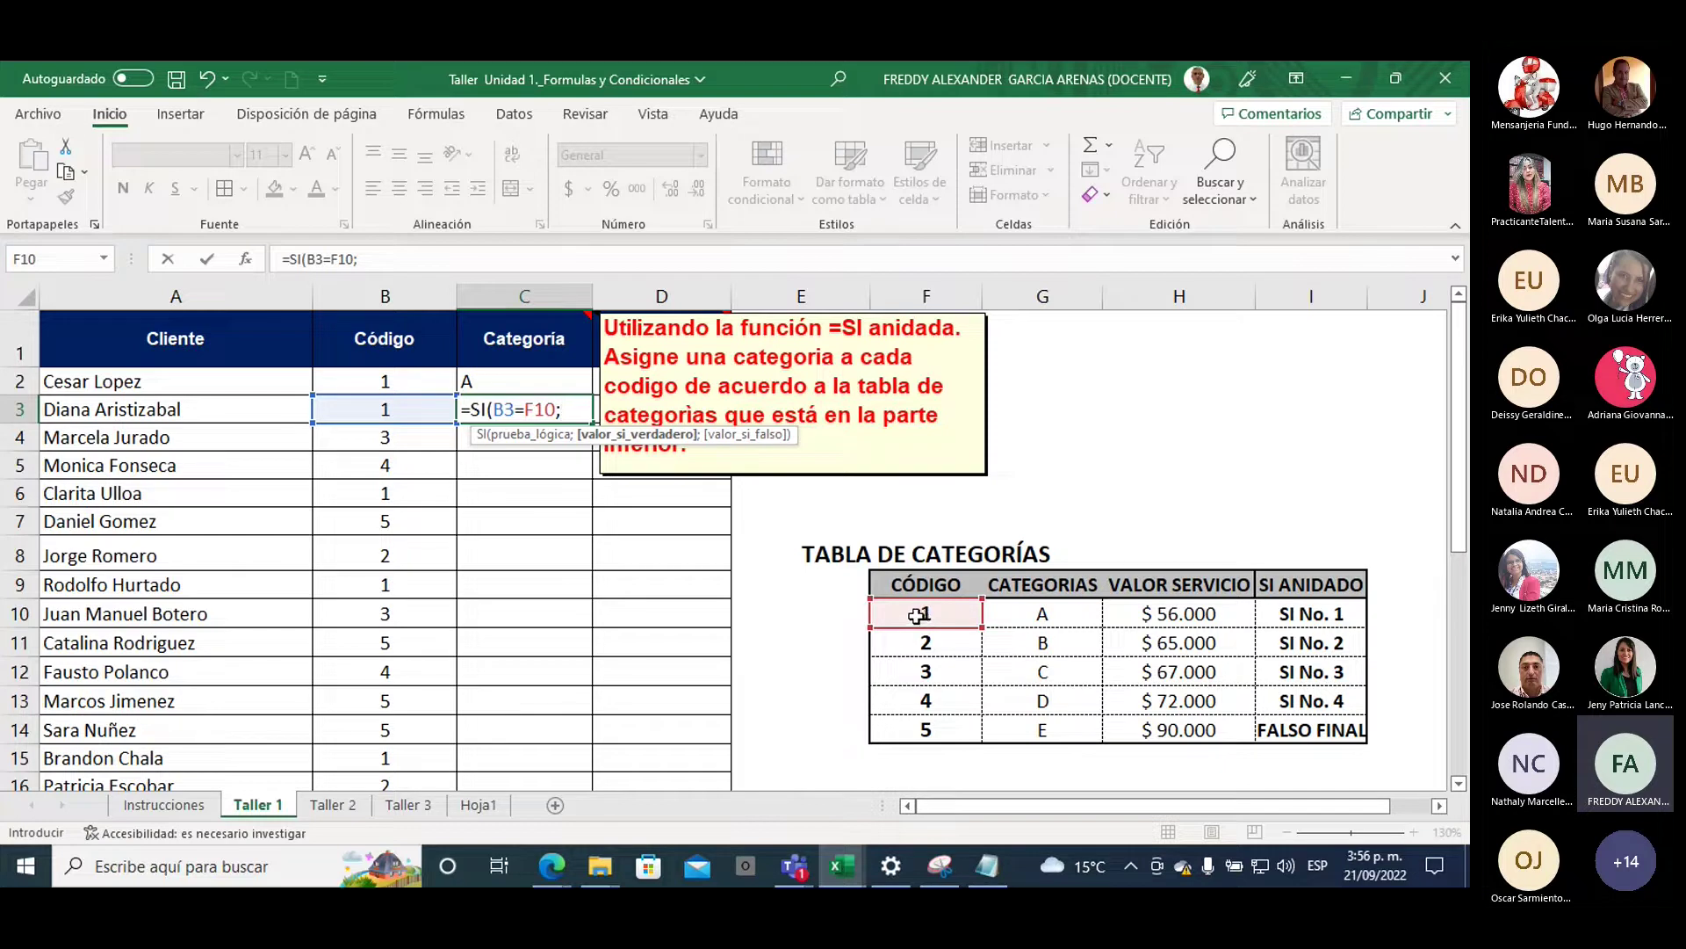
{"action": "left_click", "coordinate": [1041, 618]}
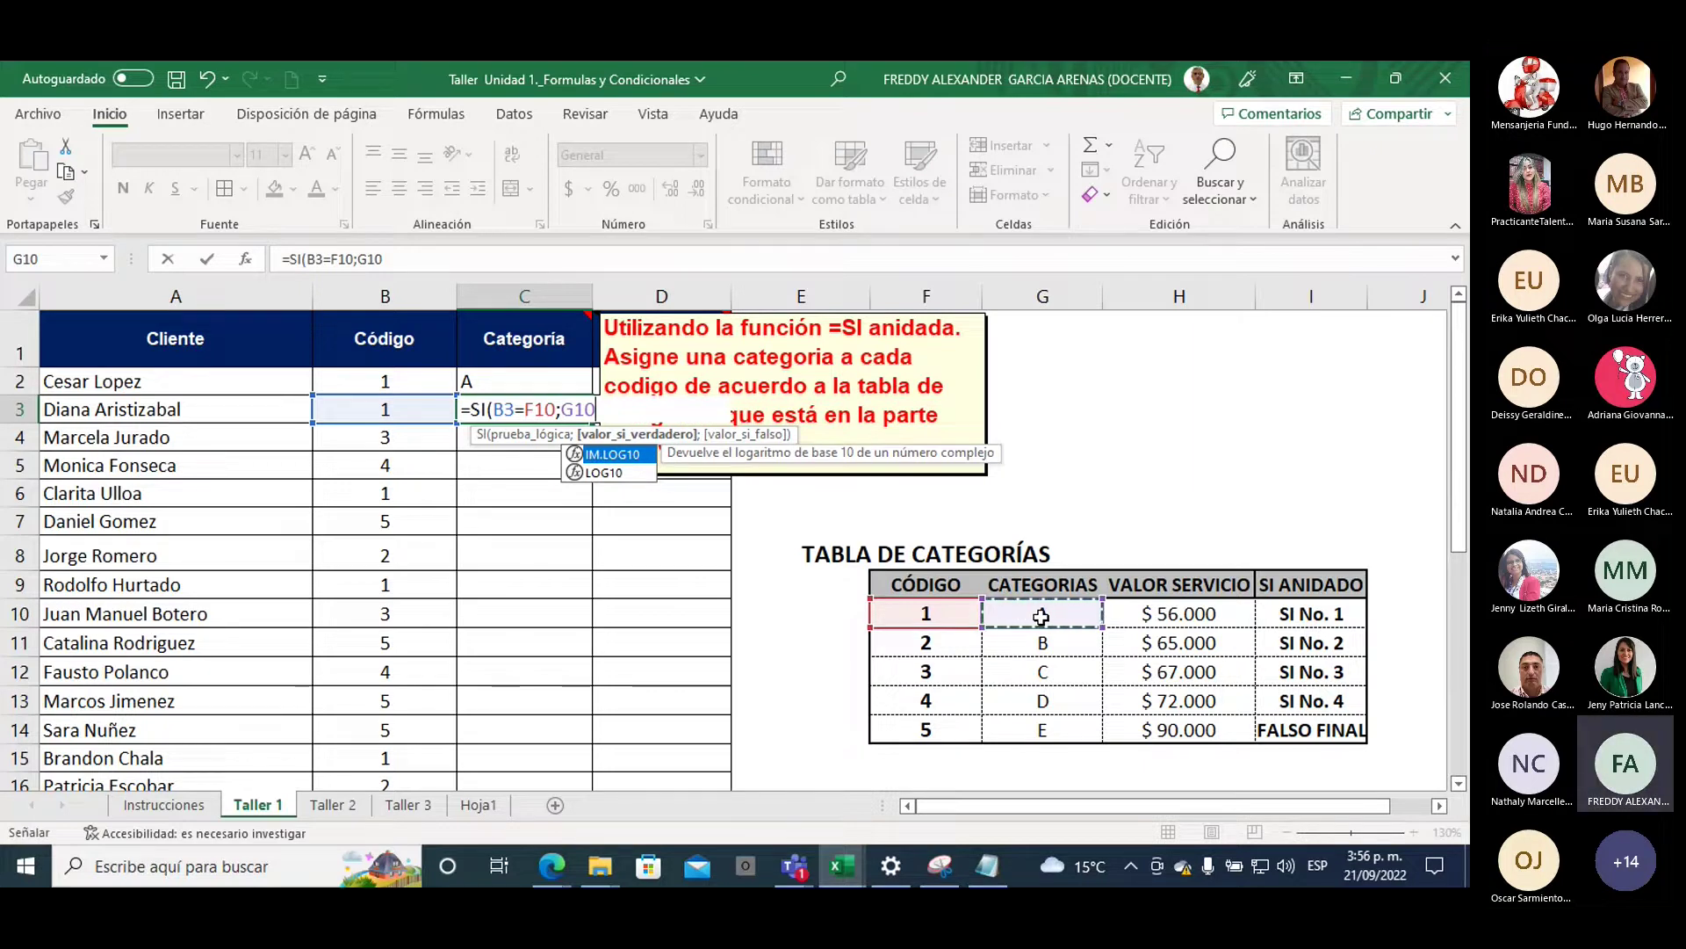
{"action": "type", "text": ";"}
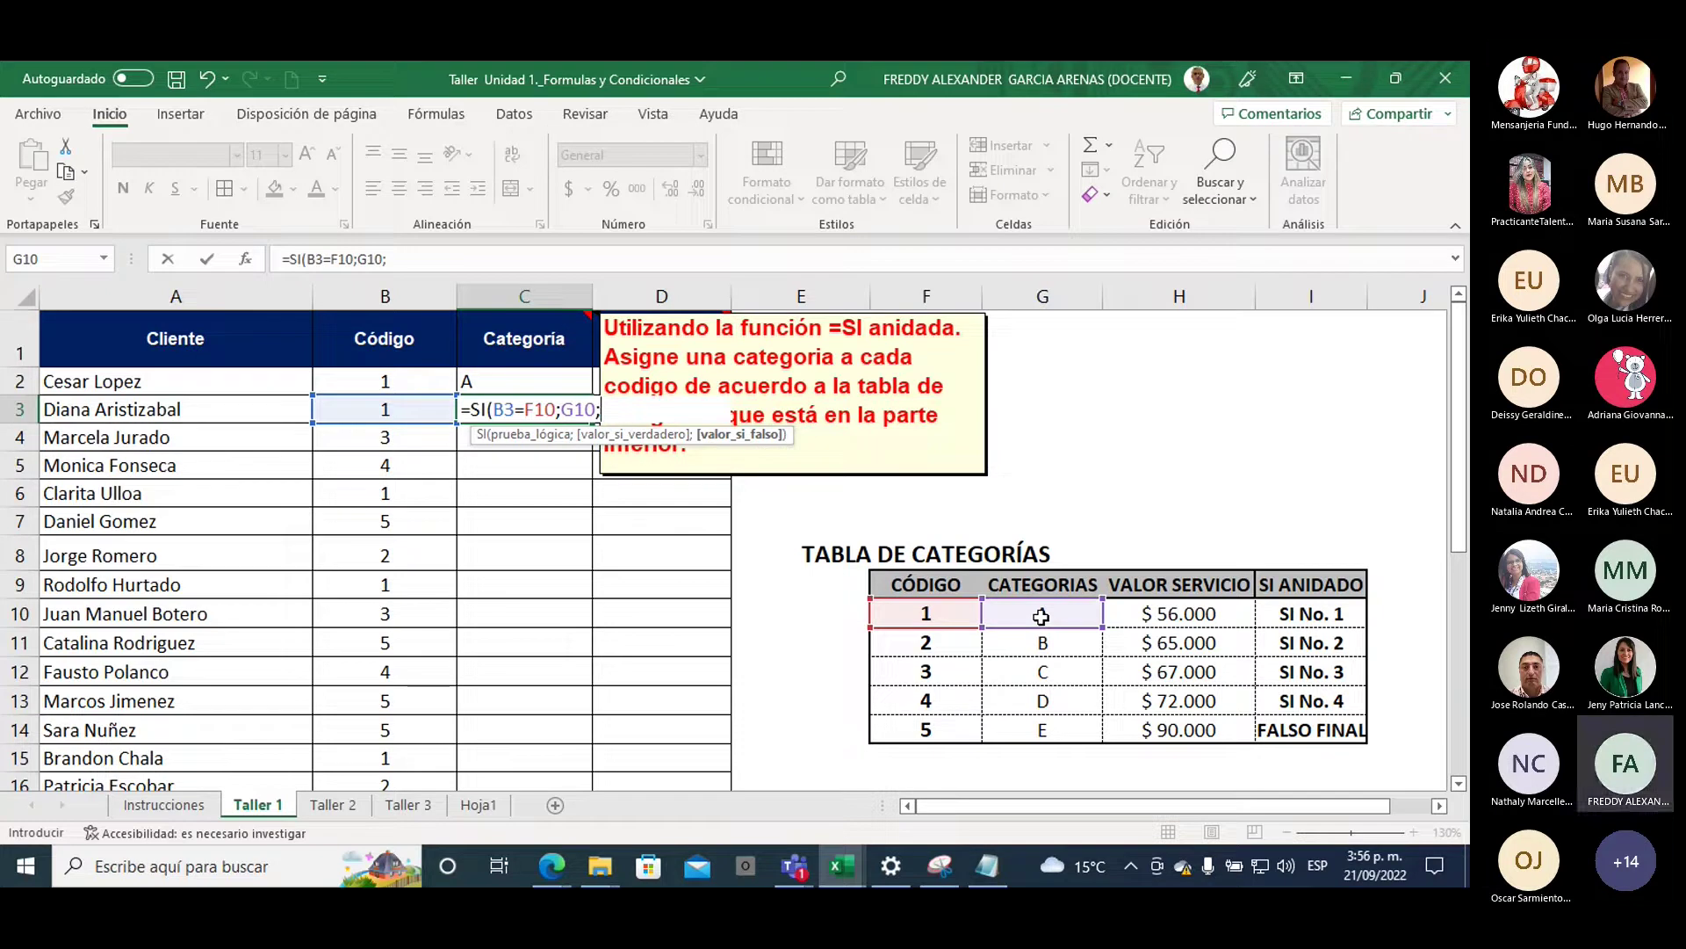
{"action": "type", "text": "0)"}
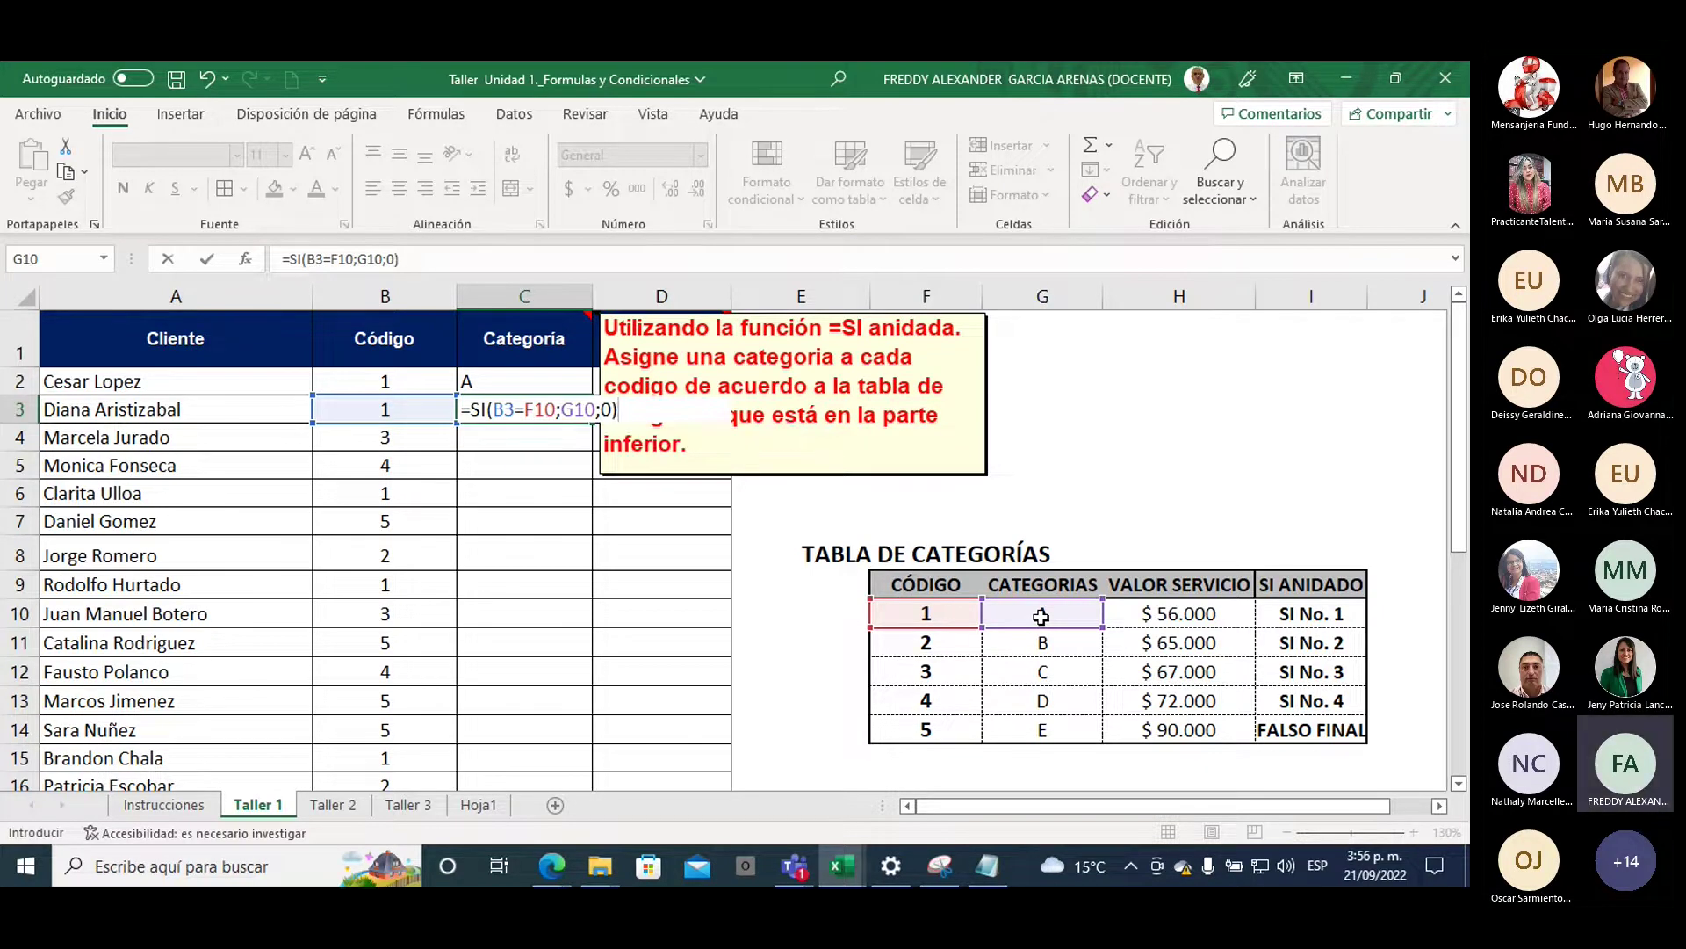
{"action": "key", "text": "Return"}
{"action": "left_click", "coordinate": [508, 409]}
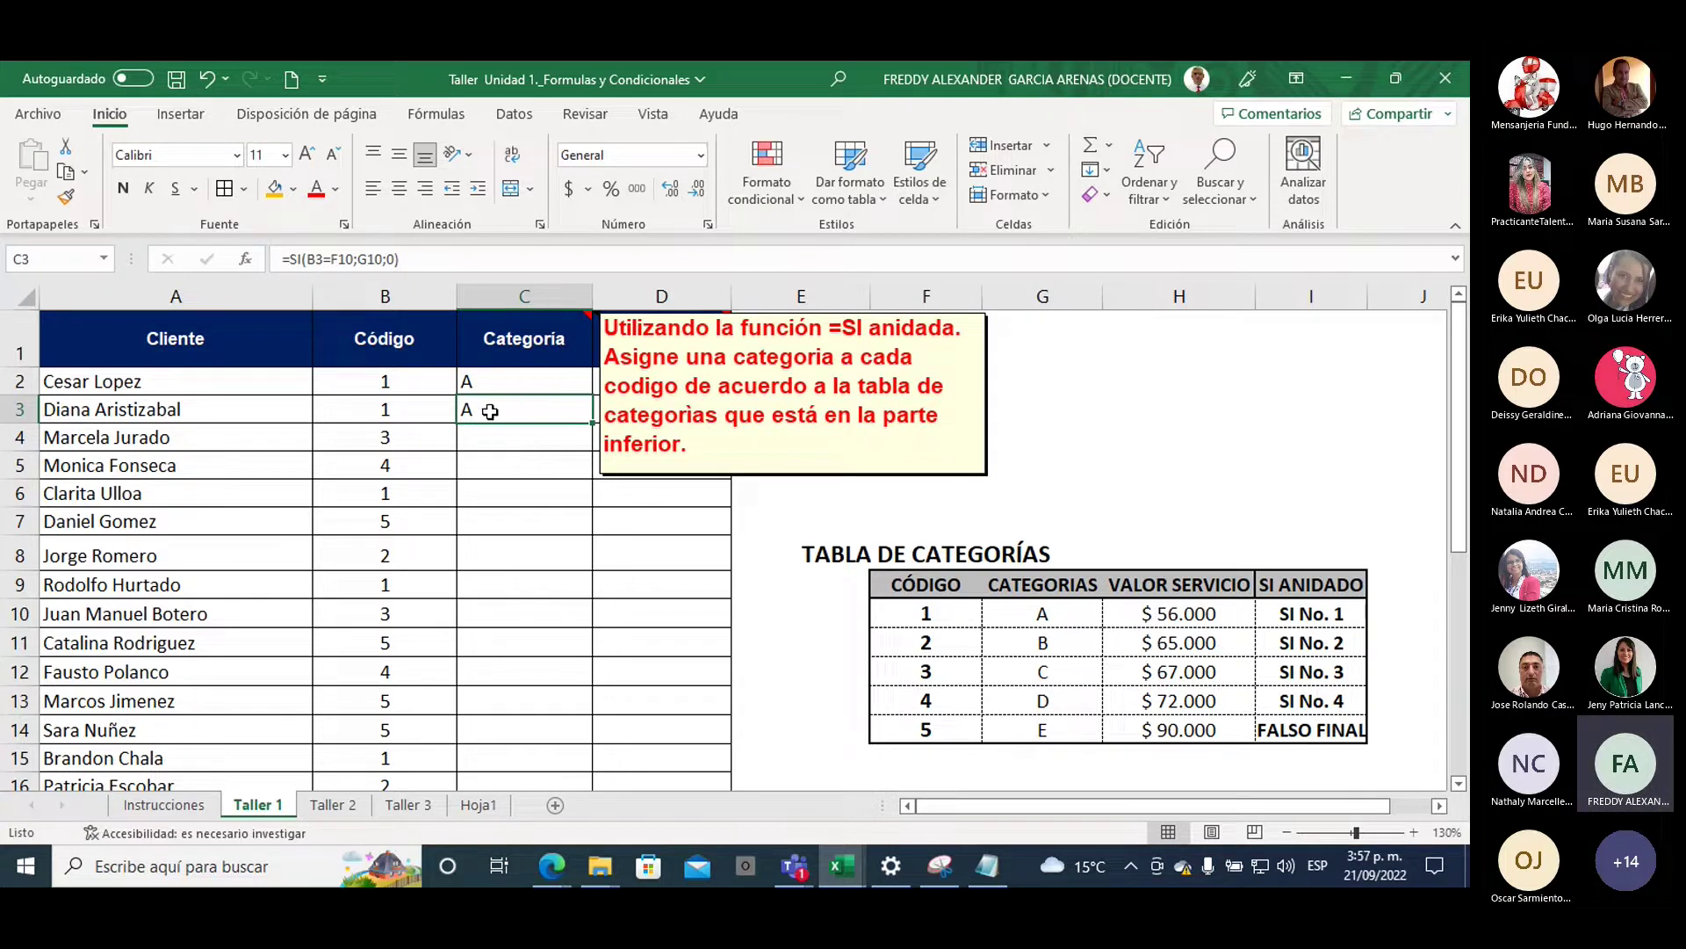
Delete the results from C3's formula, leaving only =SI(B3=F10
{"action": "left_click", "coordinate": [404, 404]}
{"action": "left_click", "coordinate": [475, 408]}
{"action": "left_click", "coordinate": [442, 257]}
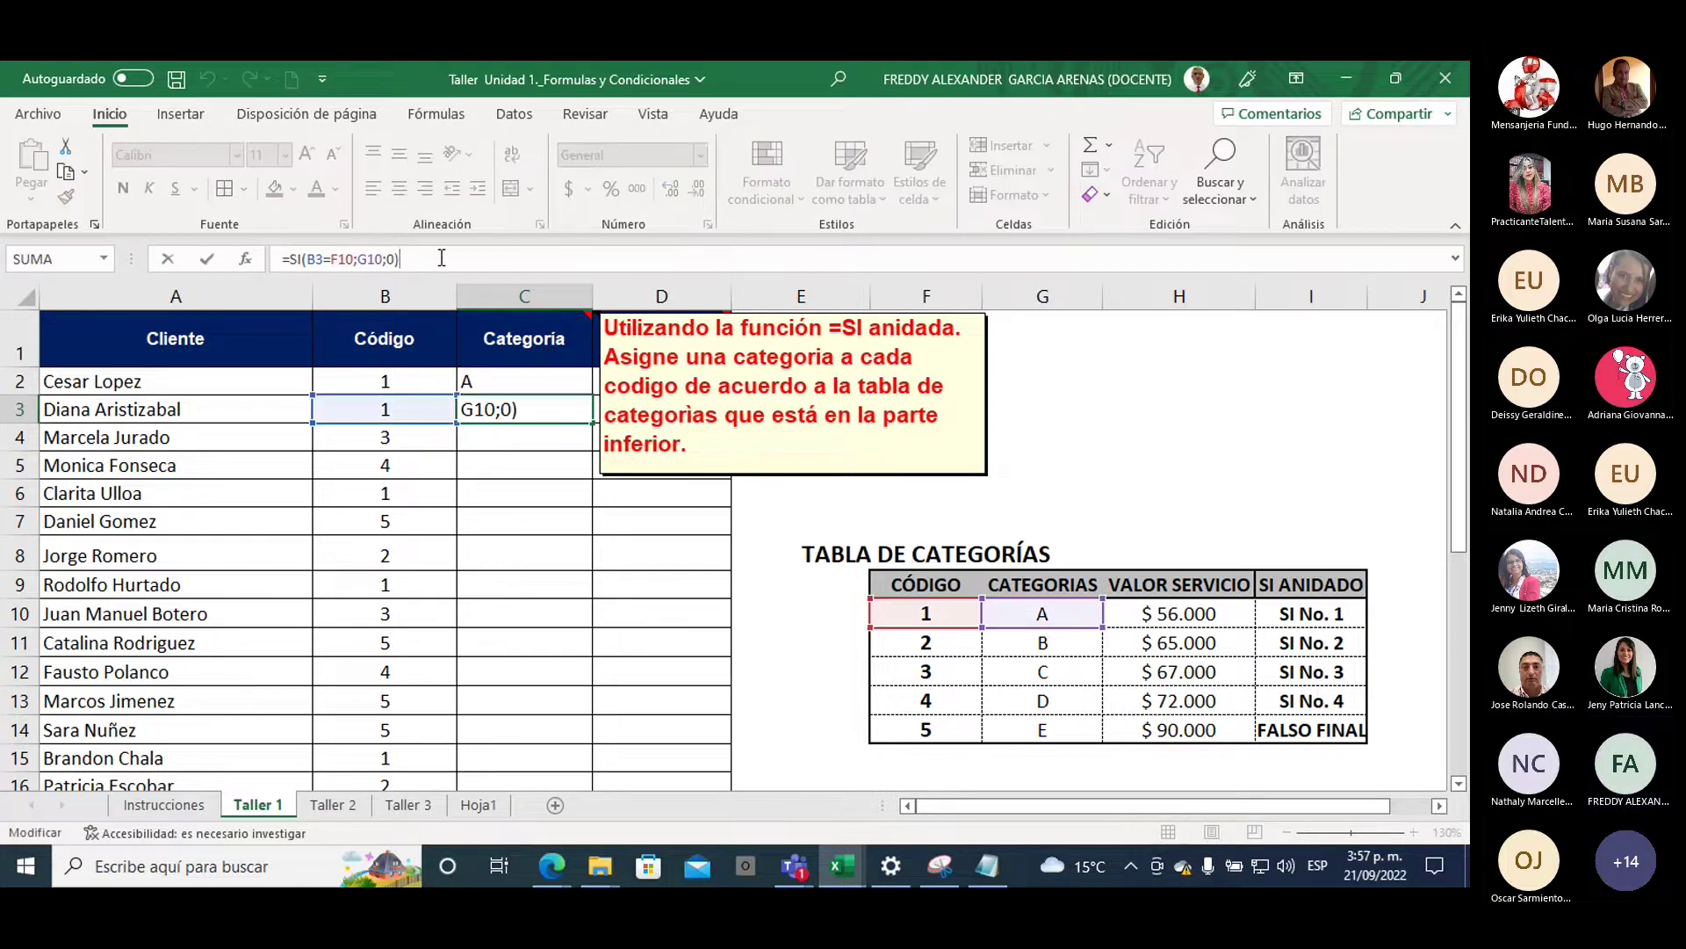
{"action": "key", "text": "BackSpace"}
{"action": "key", "text": "BackSpace"}
{"action": "key", "text": "BackSpace"}
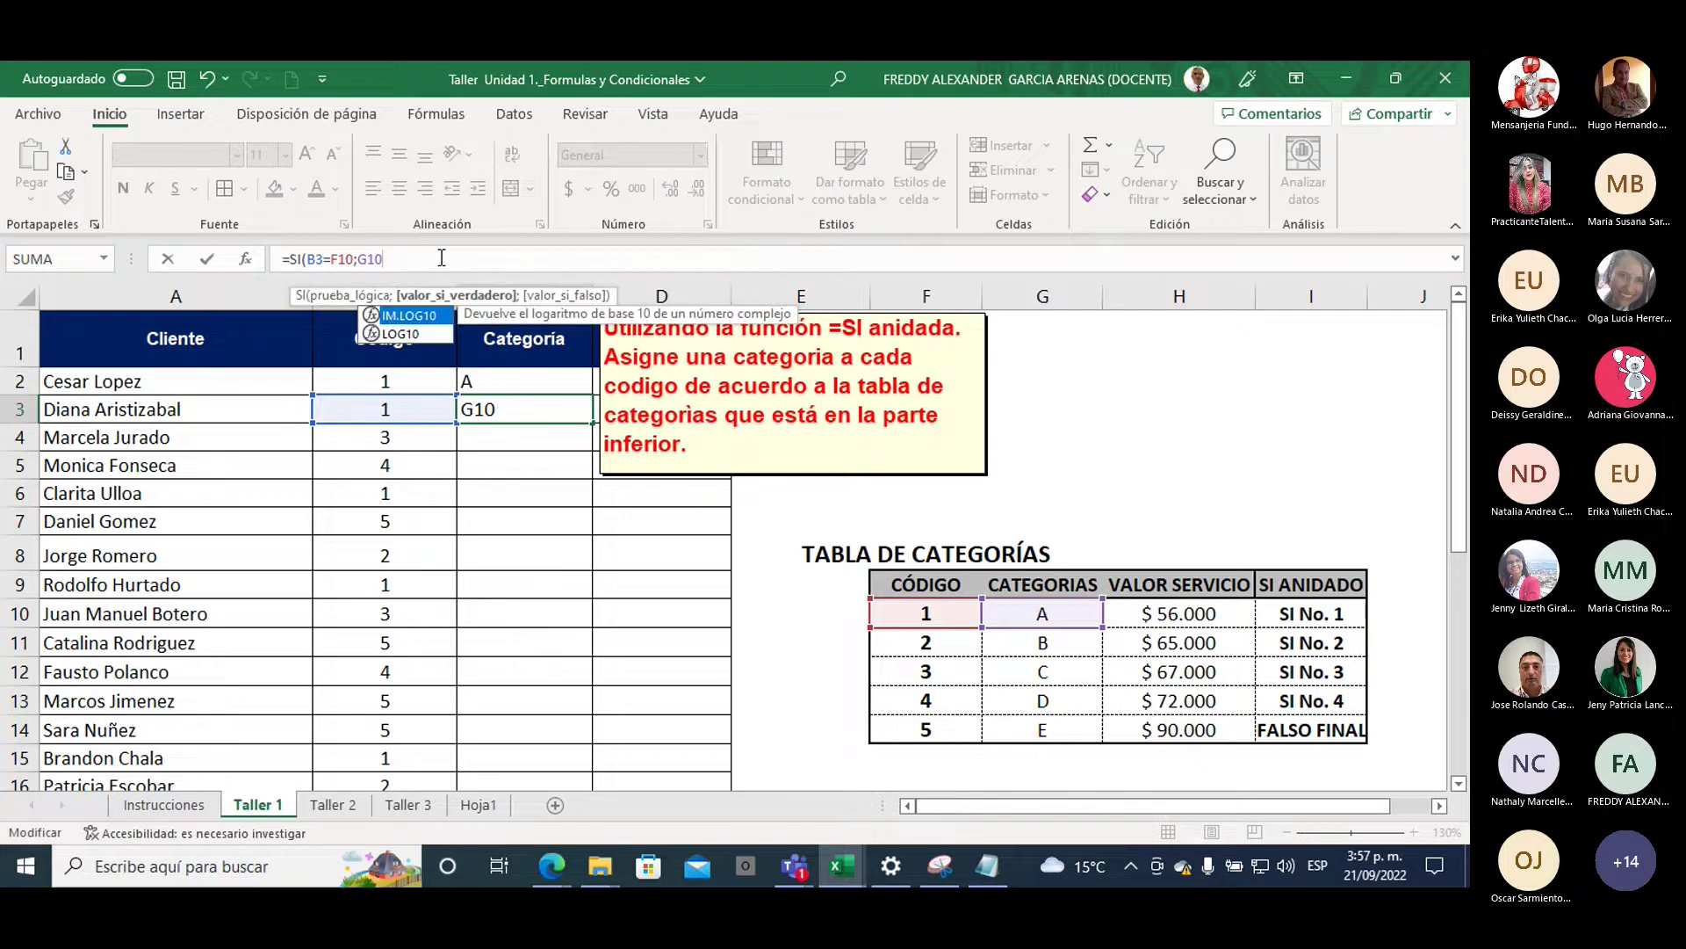
{"action": "key", "text": "BackSpace"}
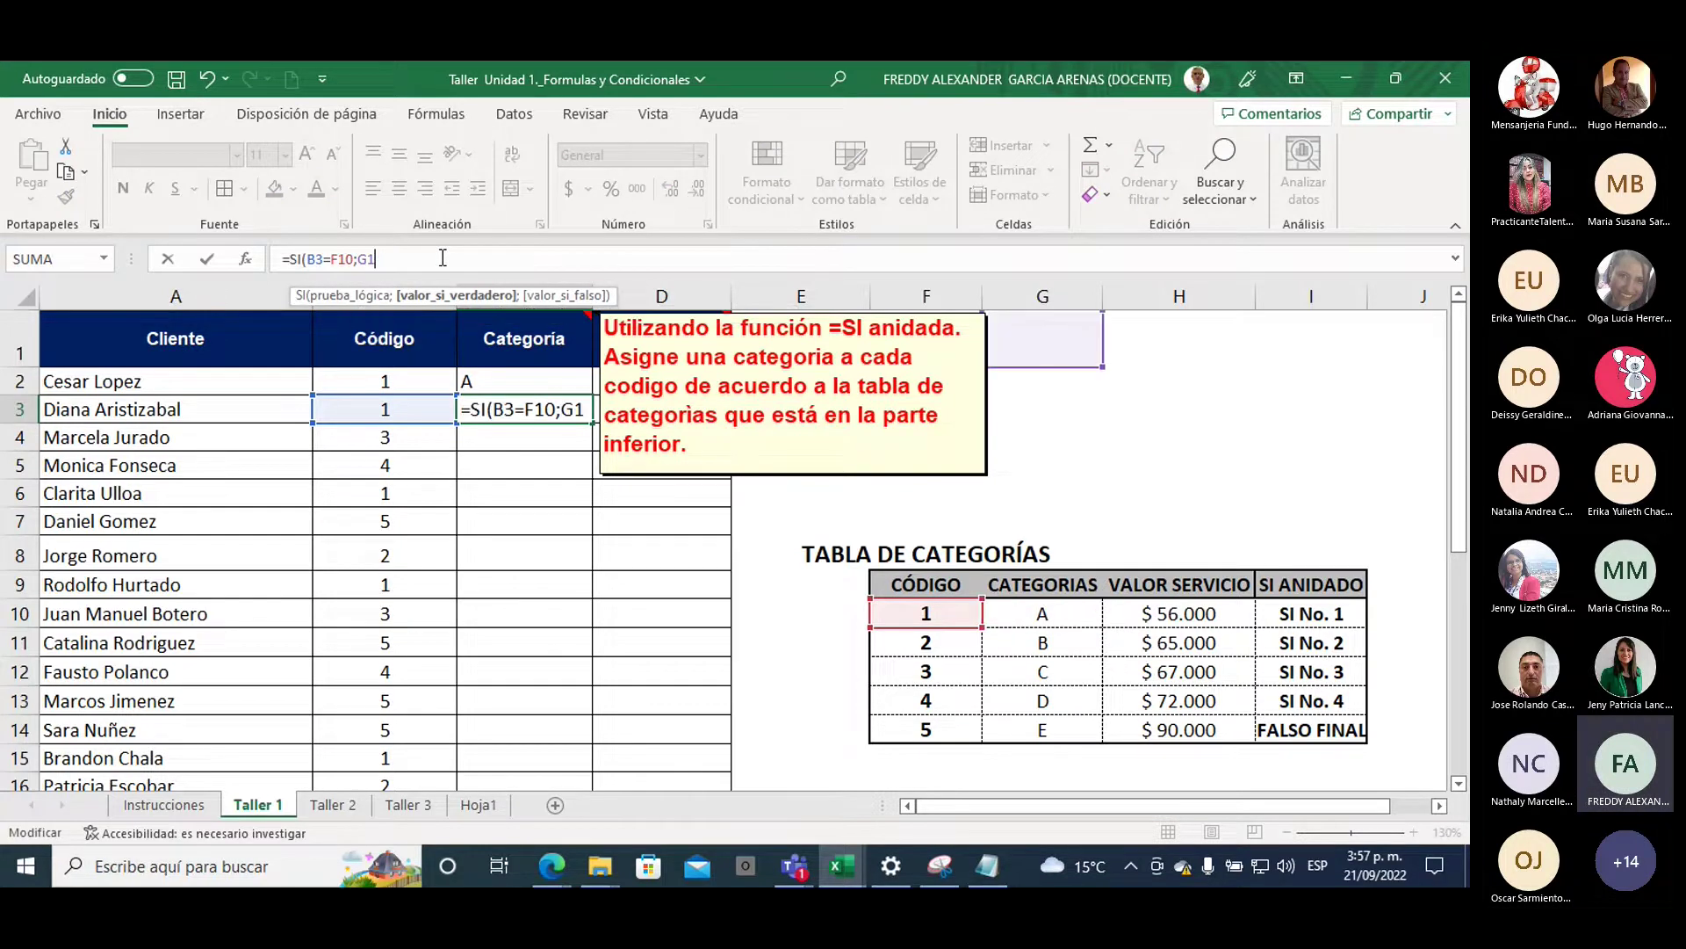
{"action": "type", "text": "0"}
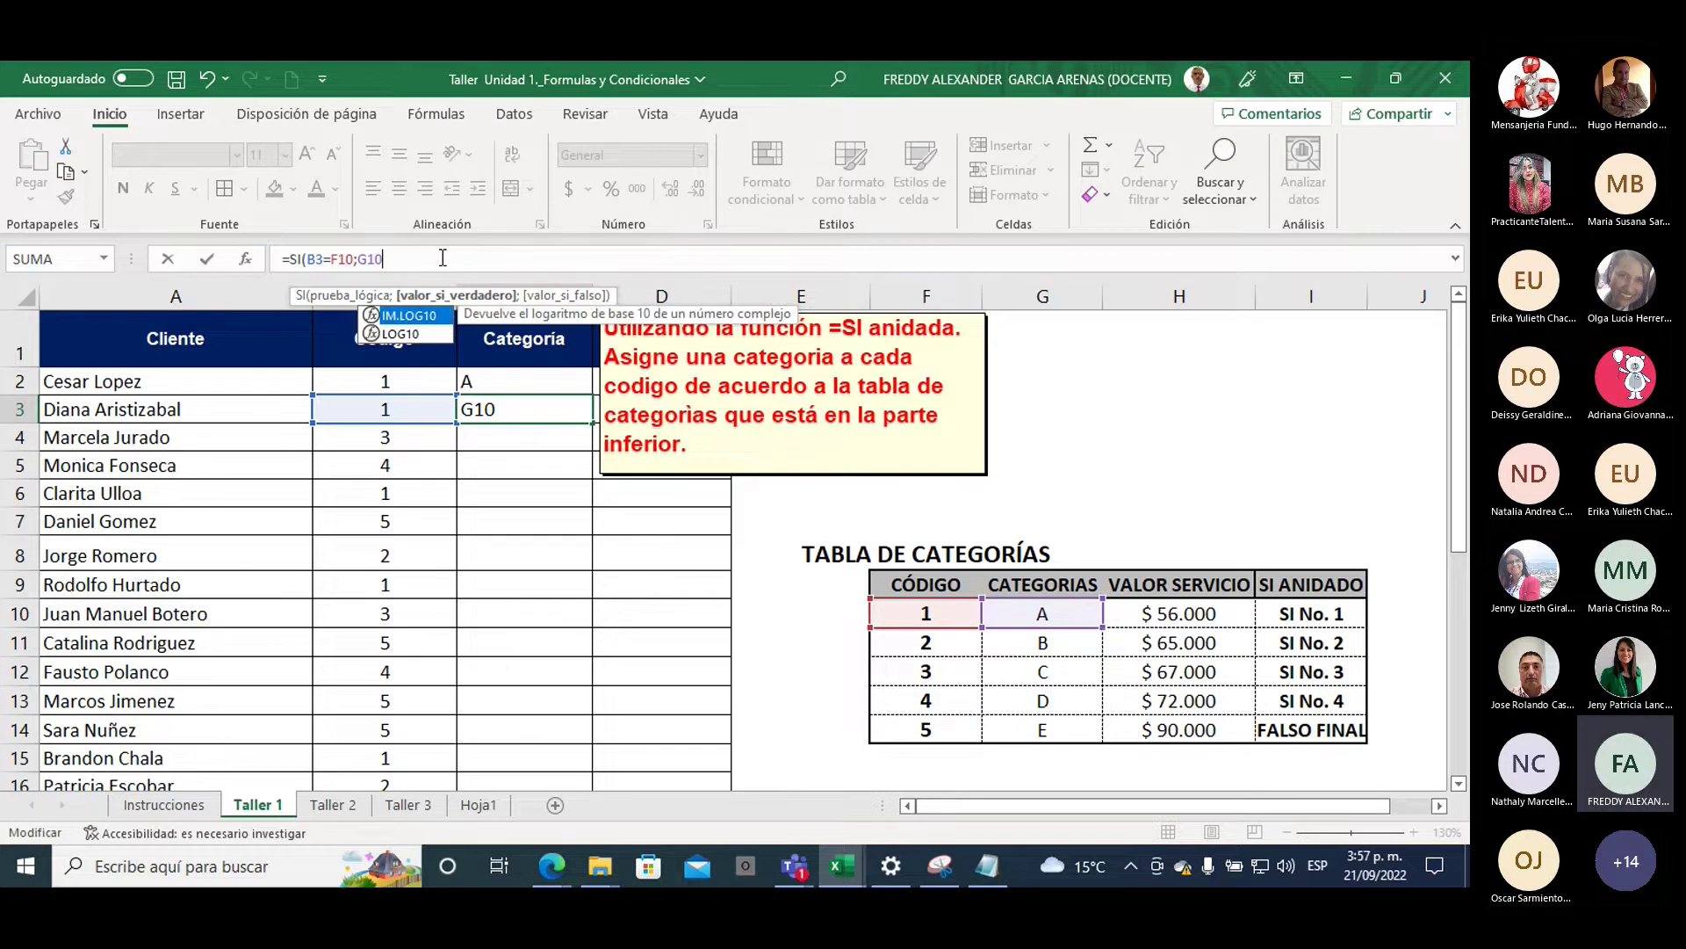
{"action": "key", "text": "BackSpace"}
{"action": "key", "text": "BackSpace"}
{"action": "key", "text": "BackSpace"}
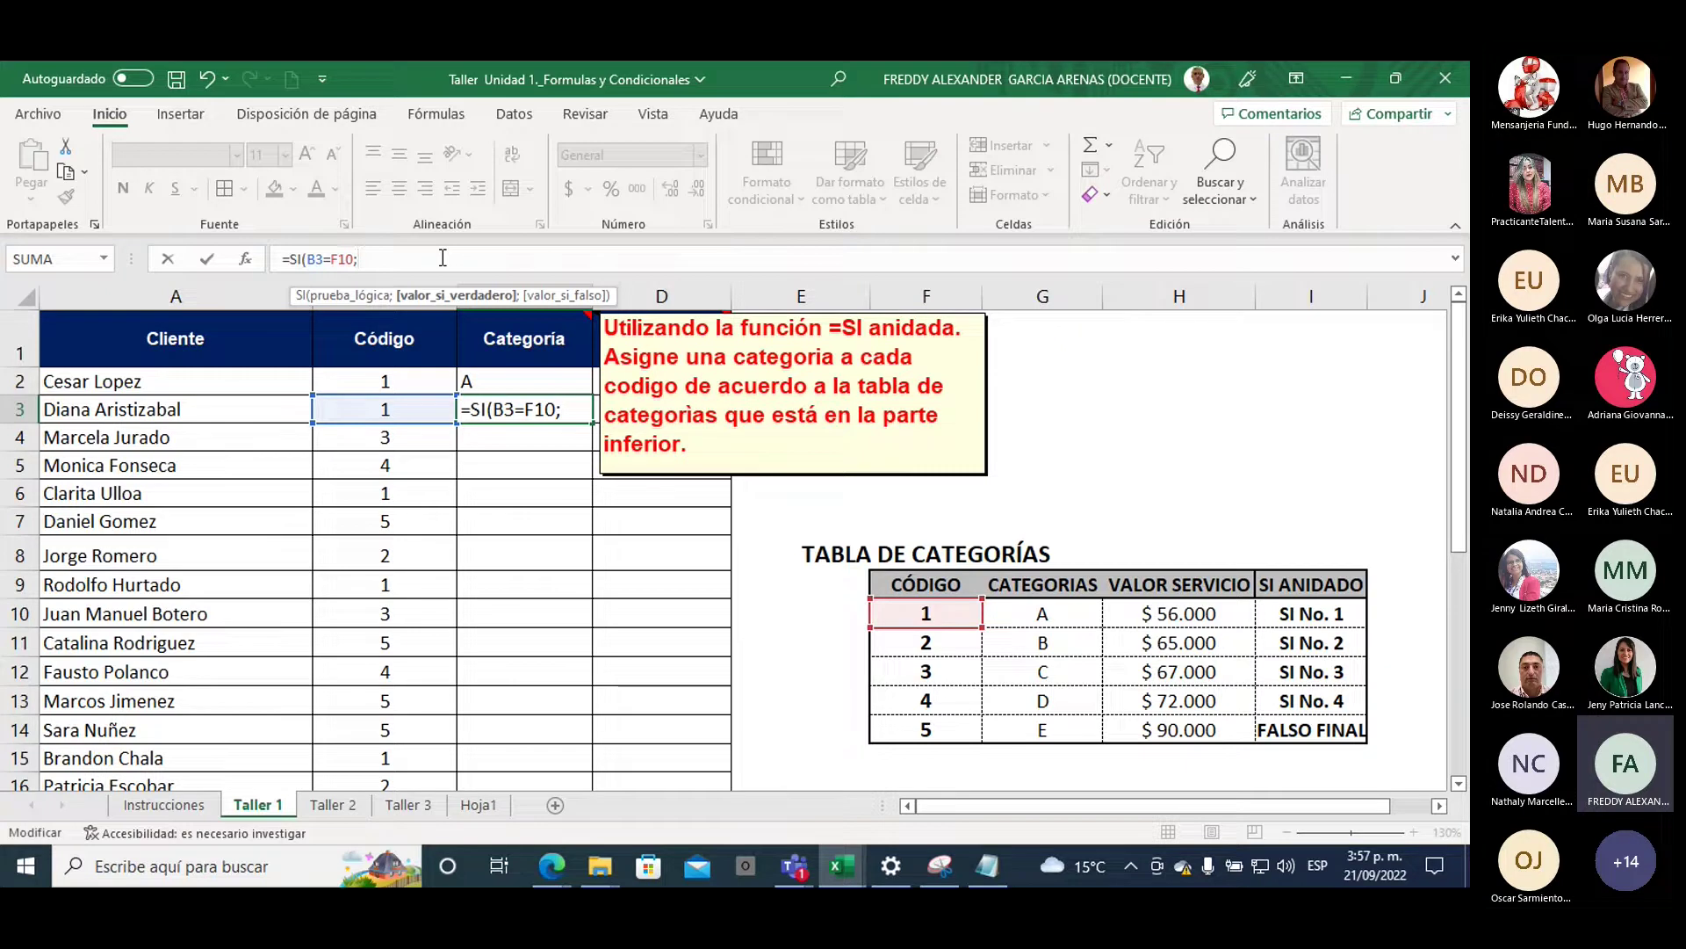
{"action": "key", "text": "BackSpace"}
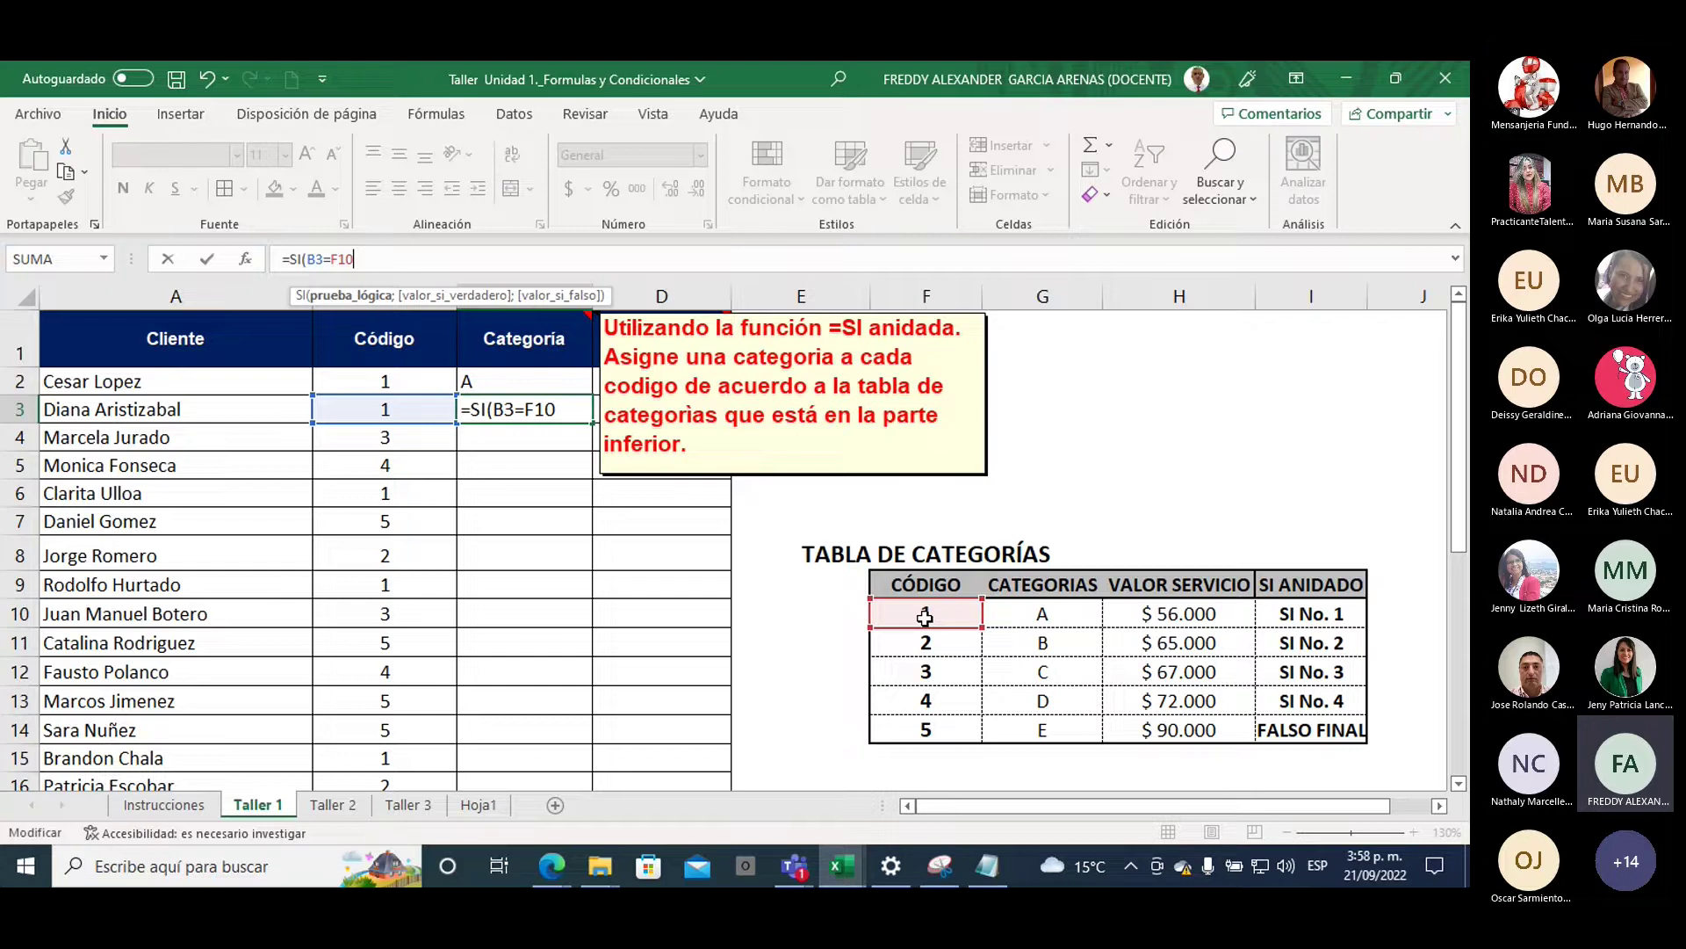
Make F10 absolute as $F$10 using F4 and write an on-screen note about the shortcut
{"action": "key", "text": "F4"}
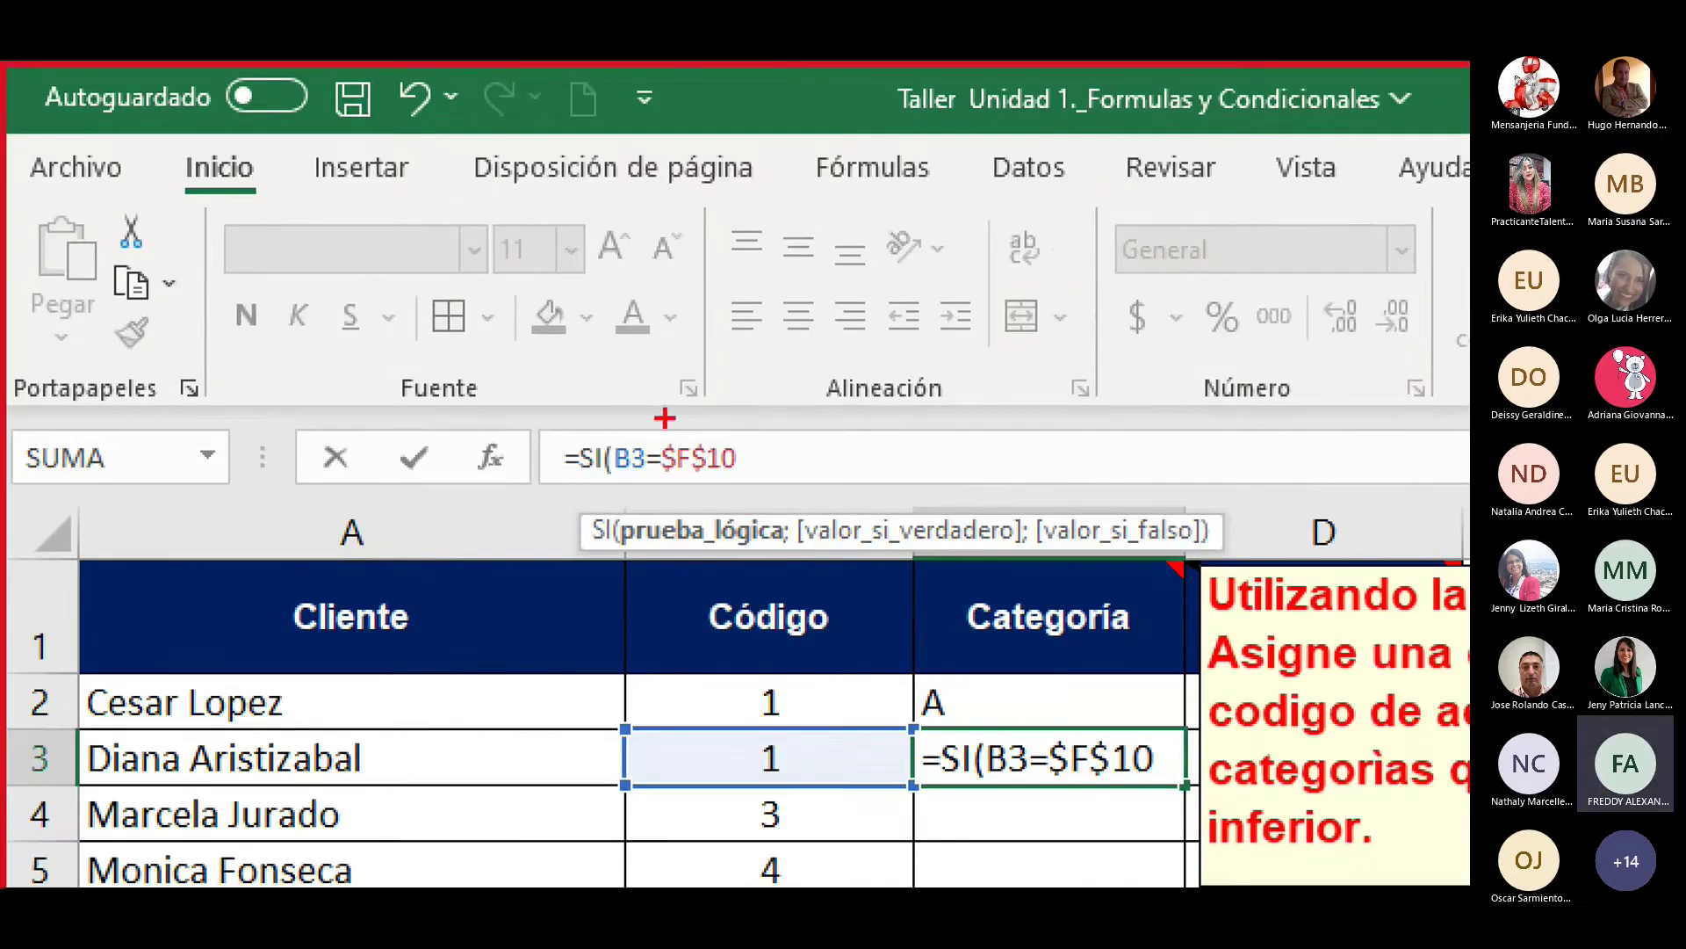
{"action": "mouse_move", "coordinate": [647, 329]}
{"action": "left_mouse_down"}
{"action": "mouse_move", "coordinate": [665, 439]}
{"action": "mouse_move", "coordinate": [683, 402]}
{"action": "left_mouse_up"}
{"action": "mouse_move", "coordinate": [463, 143]}
{"action": "left_mouse_down"}
{"action": "mouse_move", "coordinate": [479, 303]}
{"action": "mouse_move", "coordinate": [459, 143]}
{"action": "mouse_move", "coordinate": [533, 123]}
{"action": "left_mouse_up"}
{"action": "left_click_drag", "start_coordinate": [415, 230], "coordinate": [534, 203]}
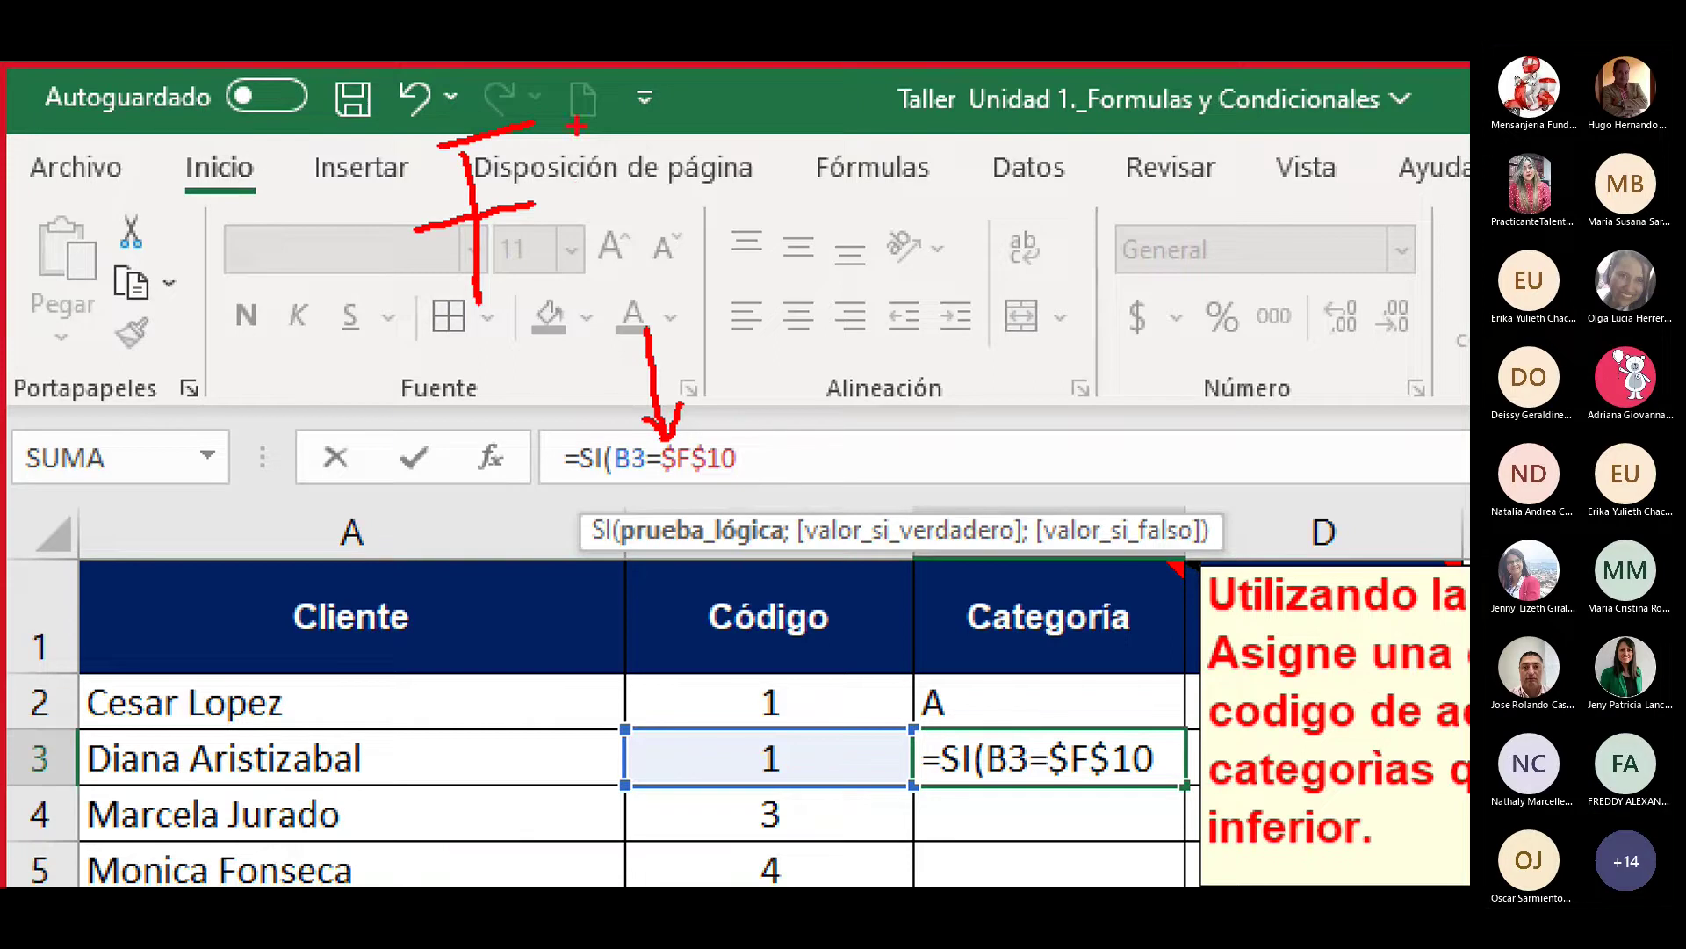
{"action": "left_click_drag", "start_coordinate": [575, 125], "coordinate": [611, 240]}
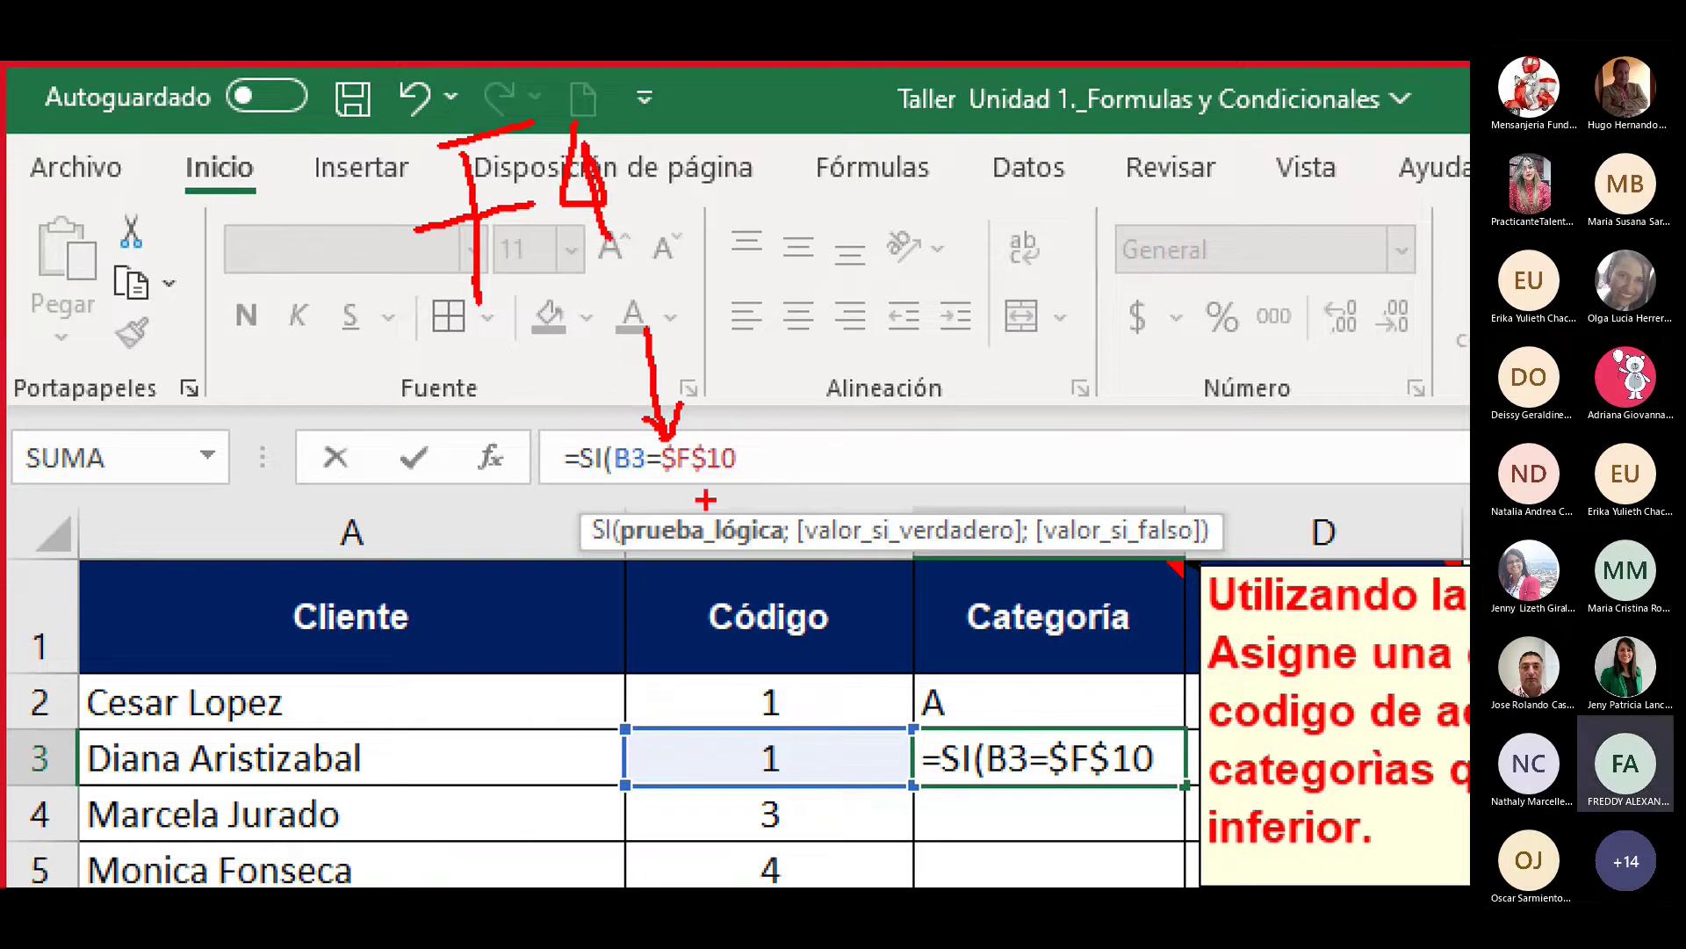
Draw arrows linking $F$10 to the Código column, then clear the annotations
{"action": "mouse_move", "coordinate": [725, 322]}
{"action": "left_mouse_down"}
{"action": "mouse_move", "coordinate": [703, 439]}
{"action": "mouse_move", "coordinate": [734, 412]}
{"action": "left_mouse_up"}
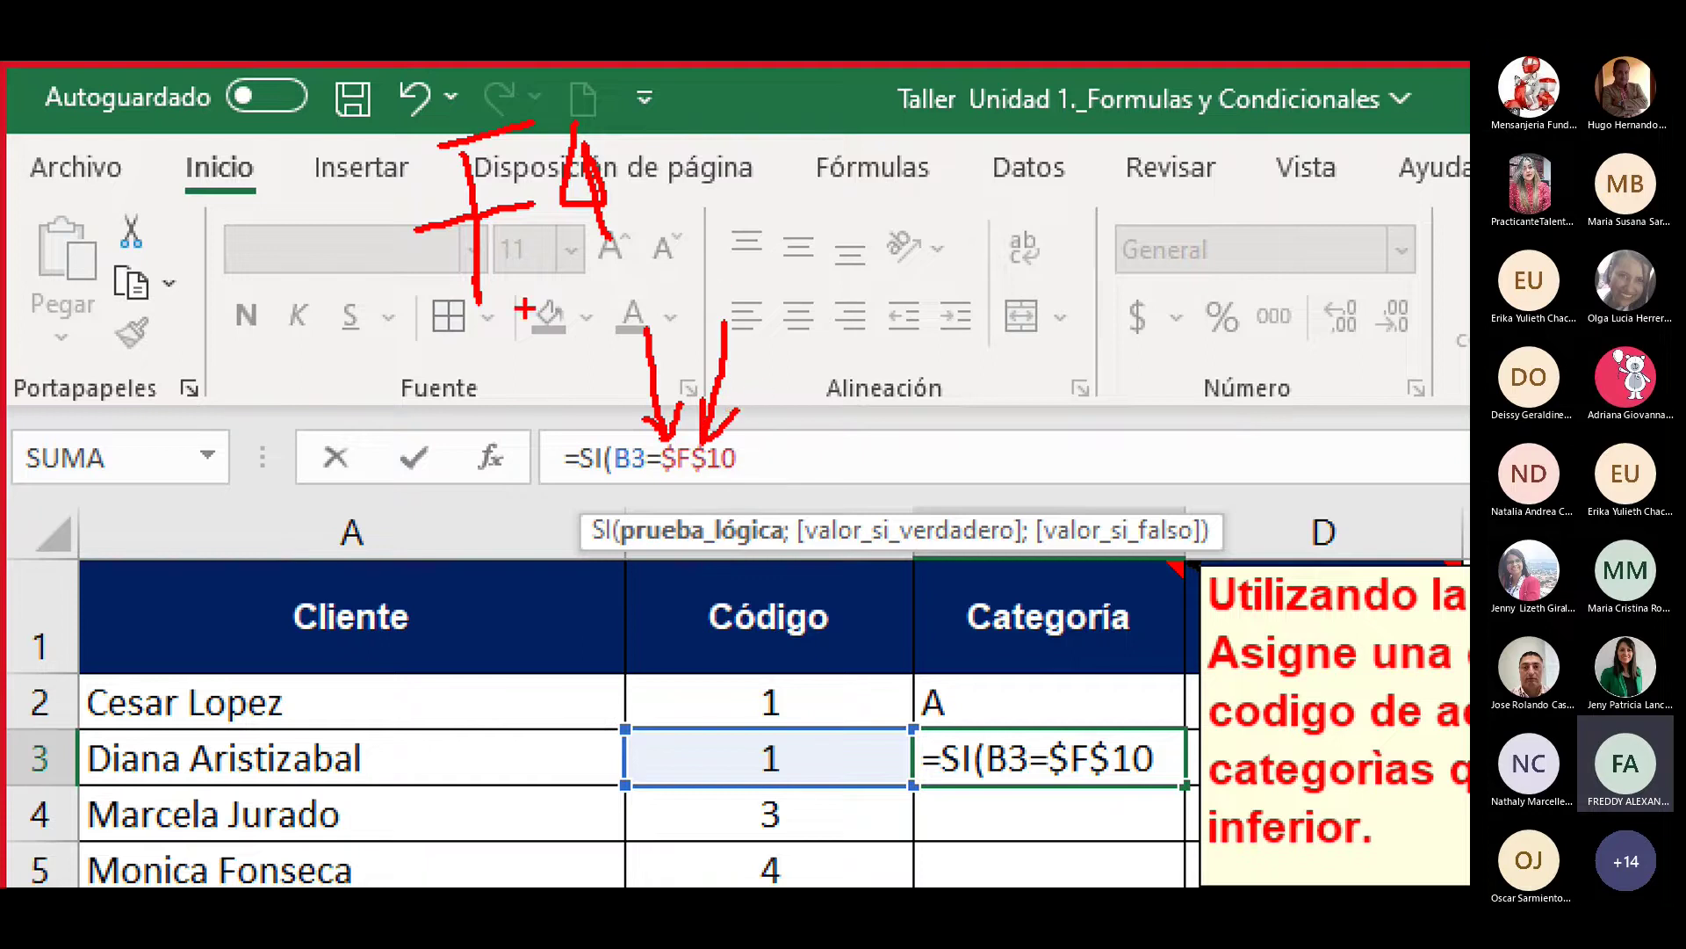
{"action": "mouse_move", "coordinate": [474, 334]}
{"action": "left_mouse_down"}
{"action": "mouse_move", "coordinate": [664, 215]}
{"action": "mouse_move", "coordinate": [341, 288]}
{"action": "mouse_move", "coordinate": [544, 283]}
{"action": "left_mouse_up"}
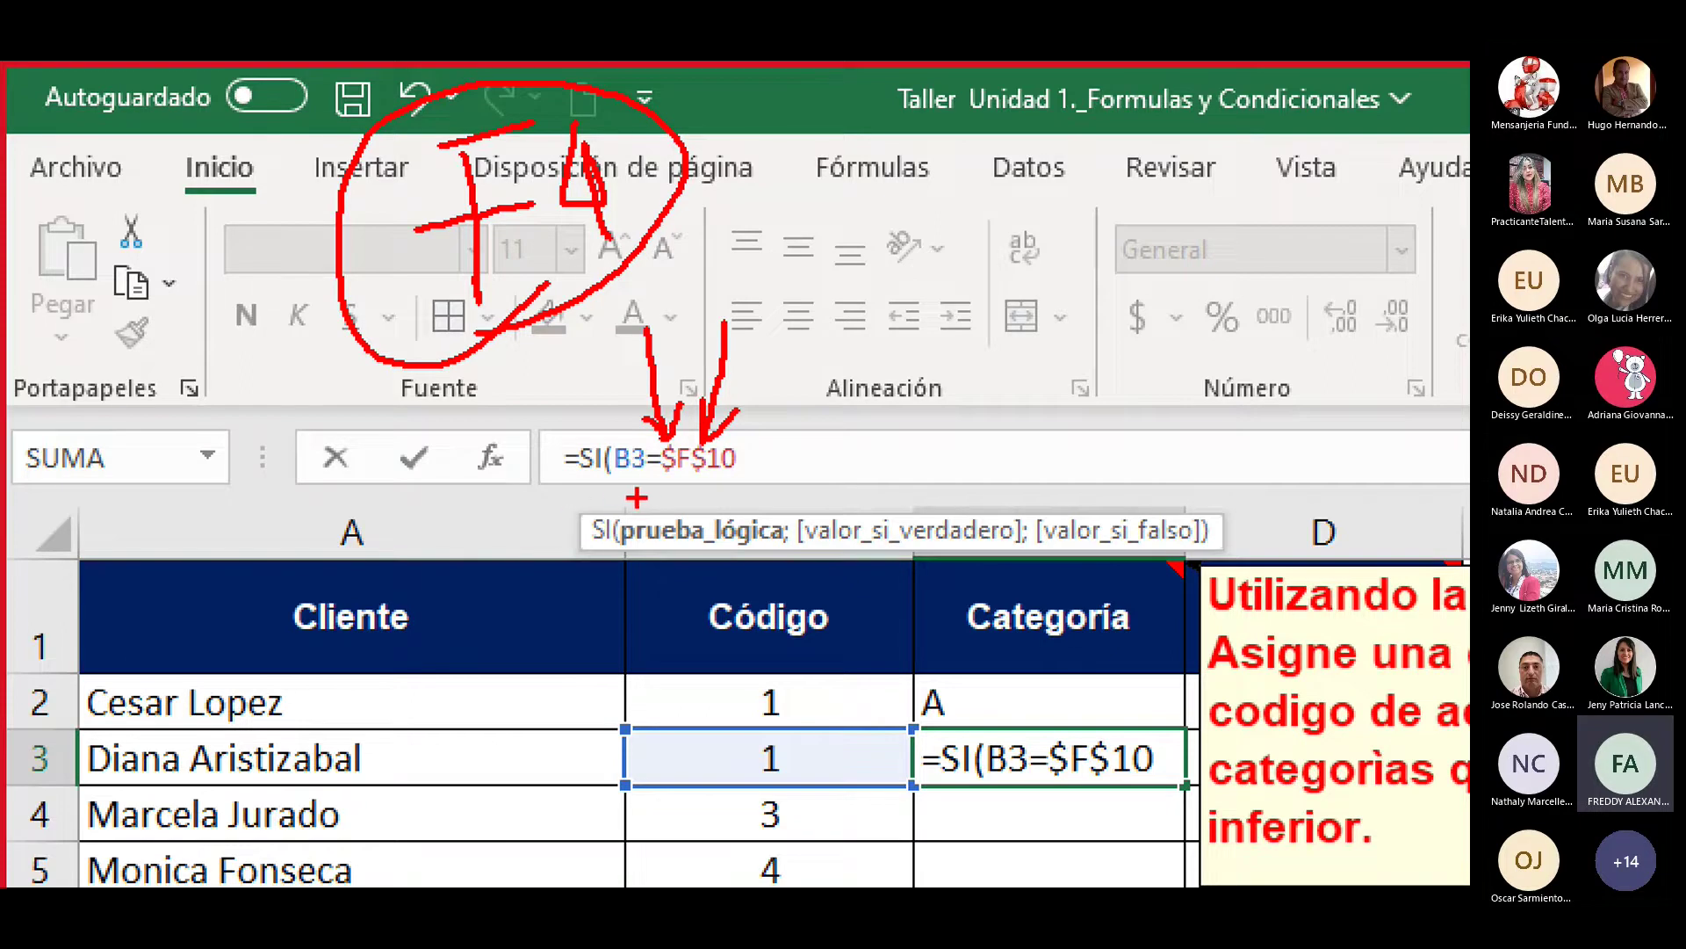
{"action": "mouse_move", "coordinate": [571, 582]}
{"action": "left_mouse_down"}
{"action": "mouse_move", "coordinate": [667, 479]}
{"action": "mouse_move", "coordinate": [681, 493]}
{"action": "left_mouse_up"}
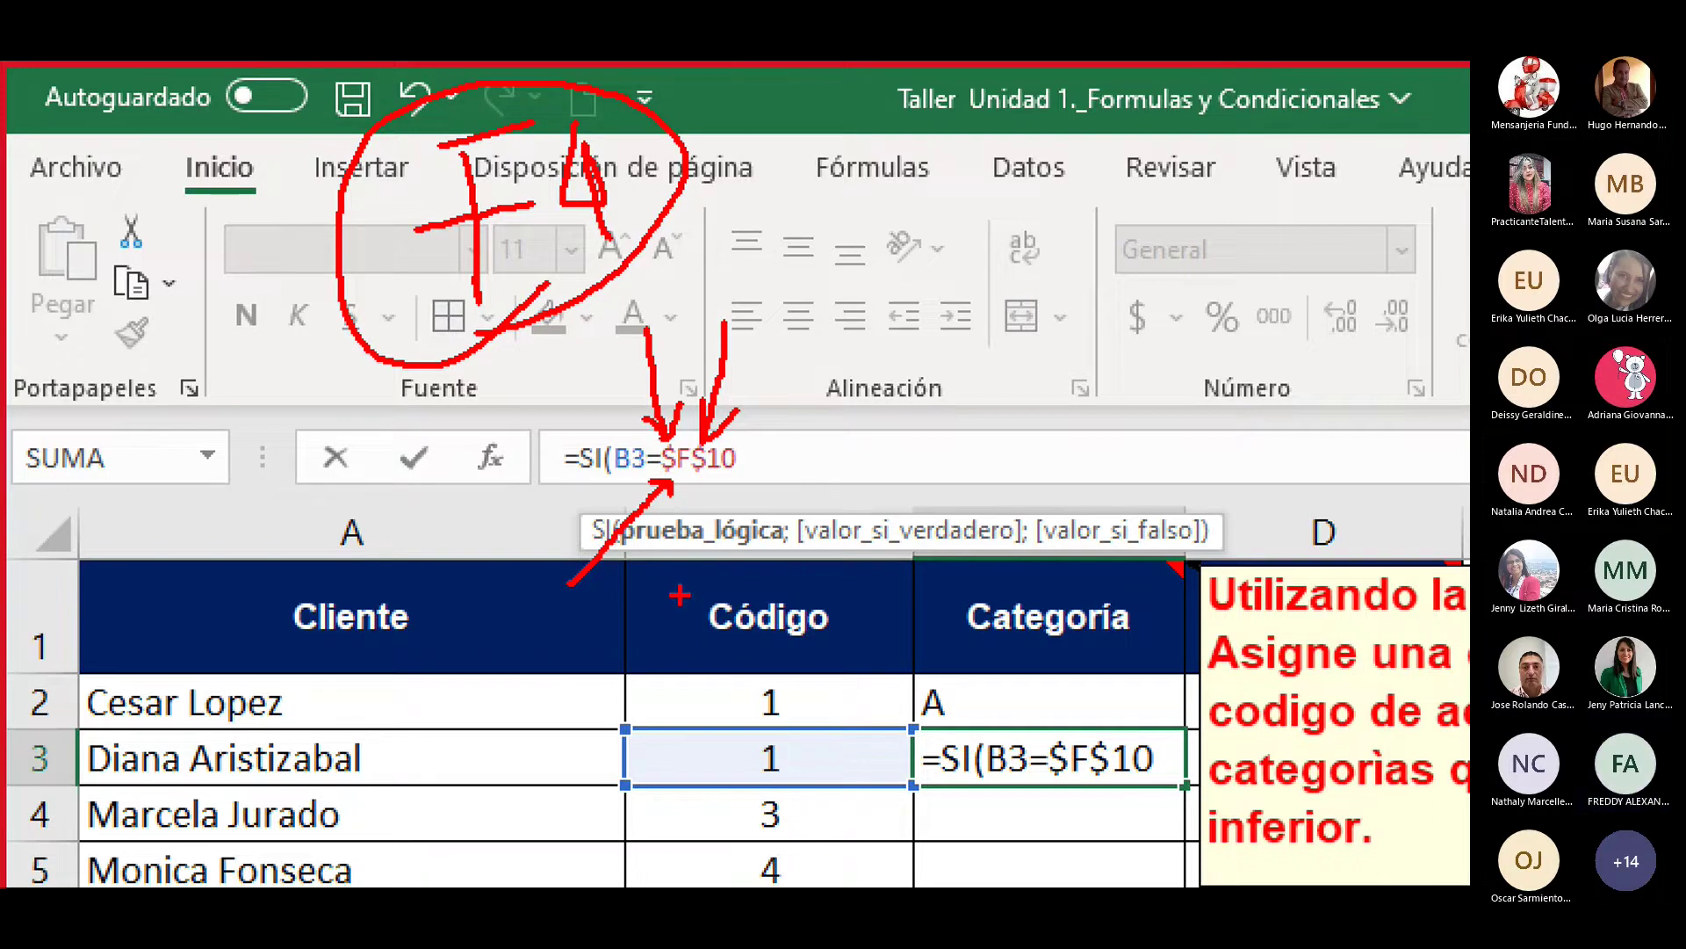
{"action": "mouse_move", "coordinate": [679, 605]}
{"action": "left_mouse_down"}
{"action": "mouse_move", "coordinate": [713, 481]}
{"action": "mouse_move", "coordinate": [730, 498]}
{"action": "left_mouse_up"}
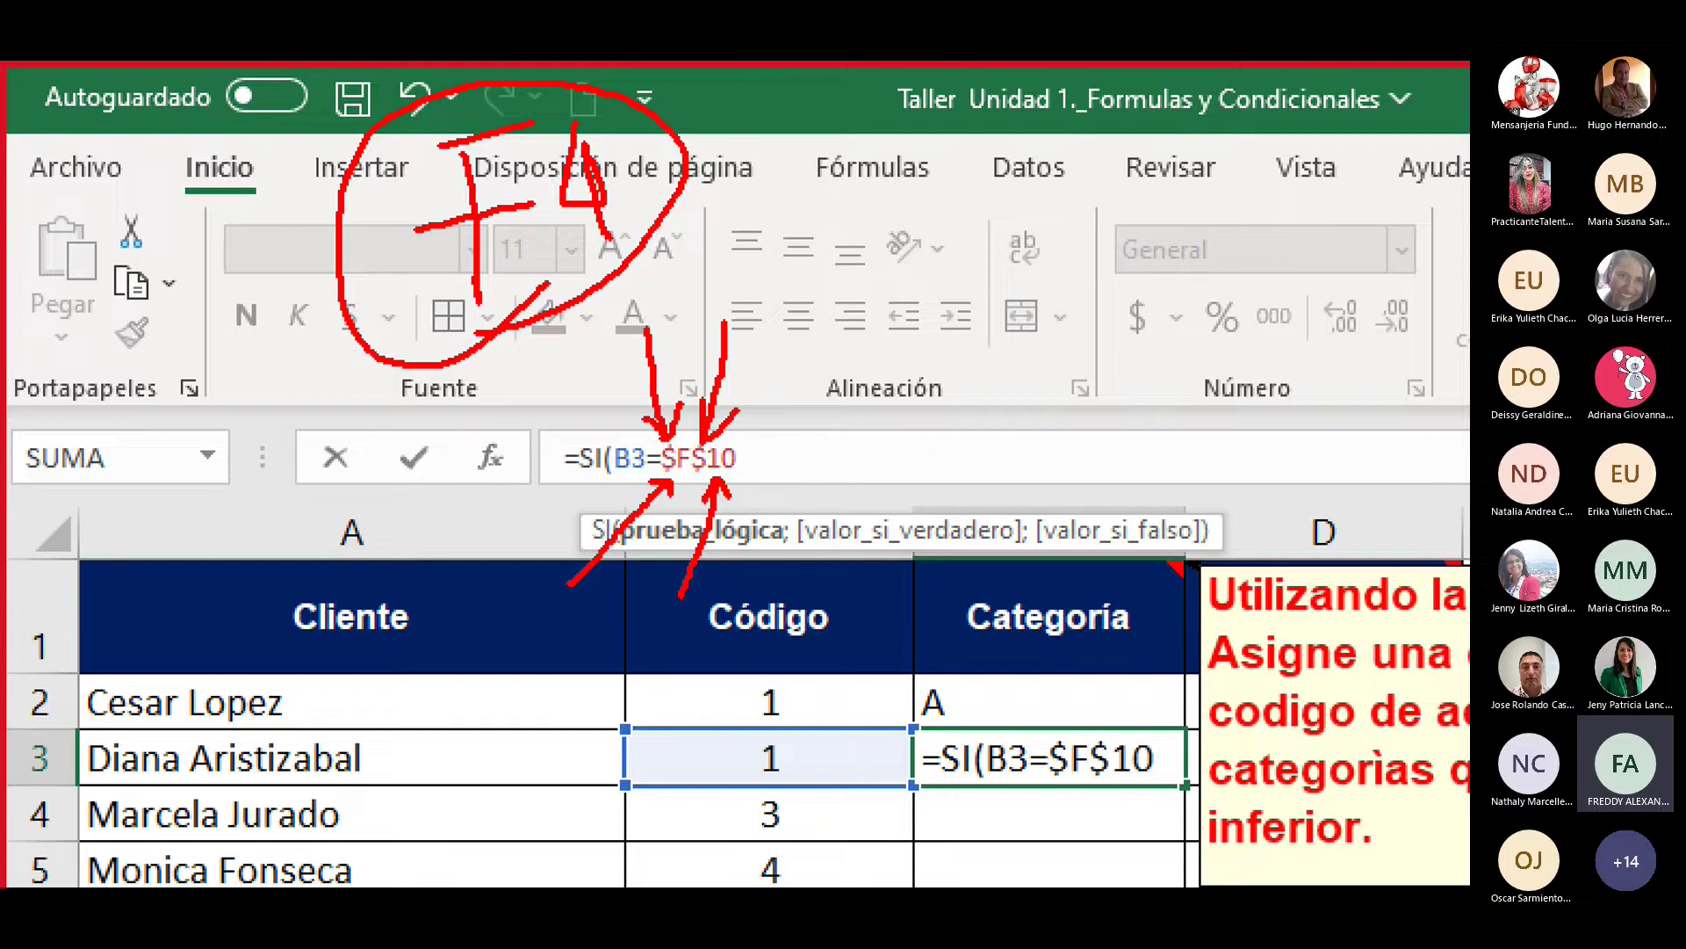
{"action": "left_click_drag", "start_coordinate": [752, 486], "coordinate": [739, 678]}
{"action": "mouse_move", "coordinate": [713, 604]}
{"action": "left_mouse_down"}
{"action": "mouse_move", "coordinate": [739, 681]}
{"action": "mouse_move", "coordinate": [797, 604]}
{"action": "left_mouse_up"}
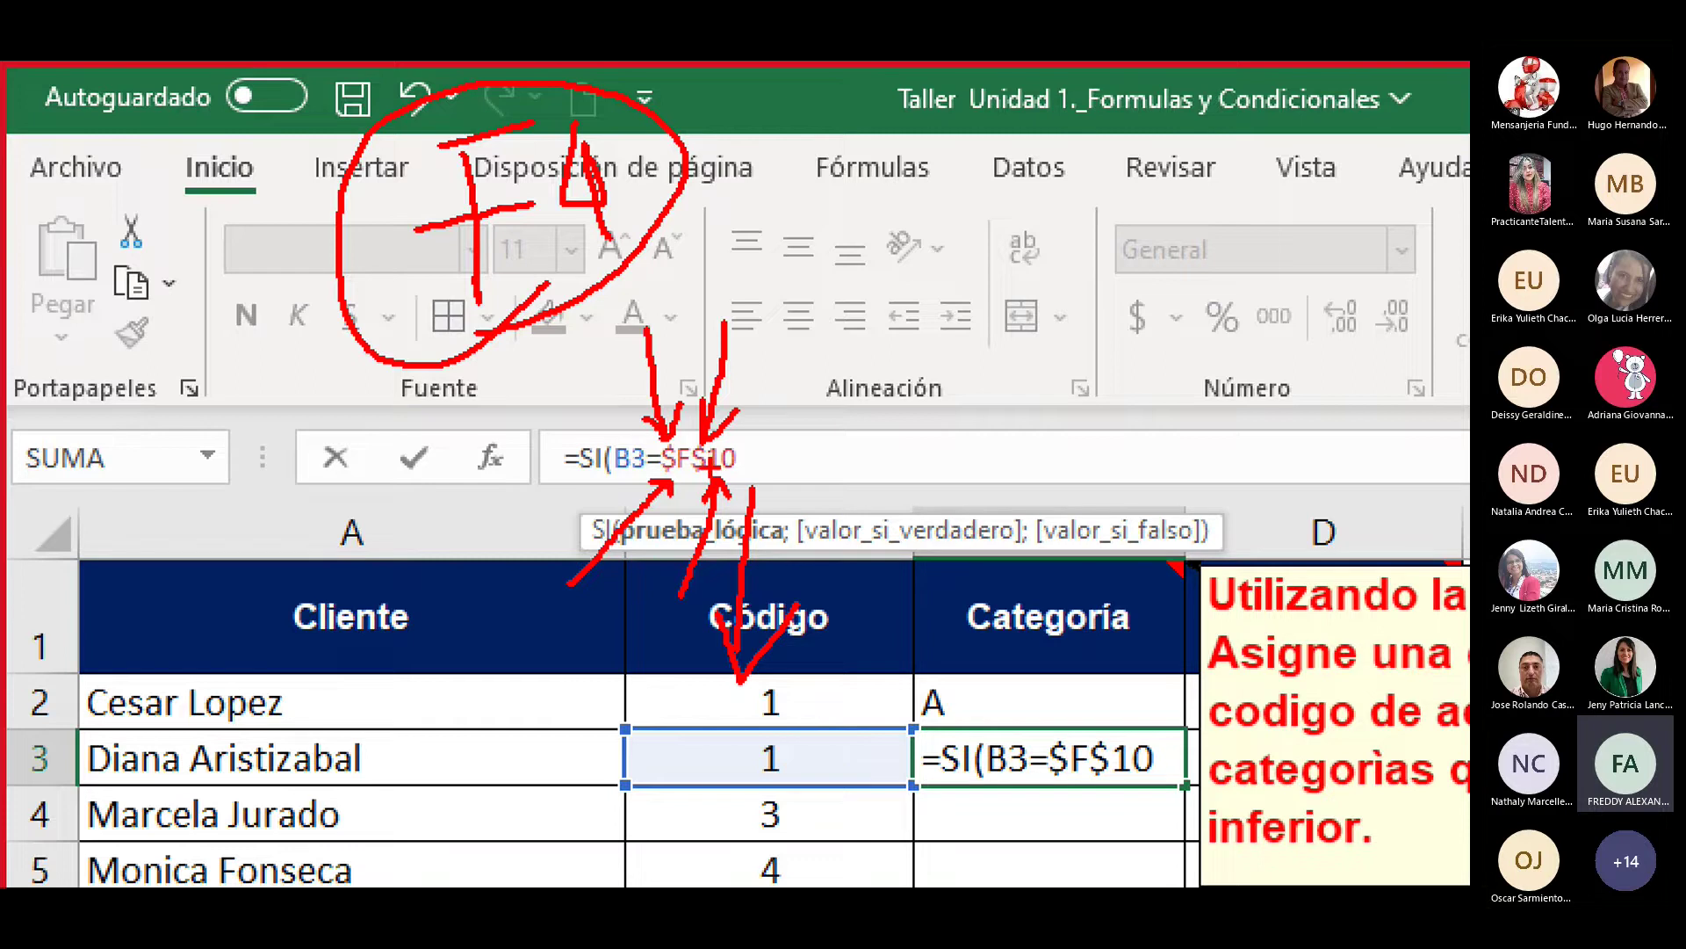
{"action": "key", "text": "Escape"}
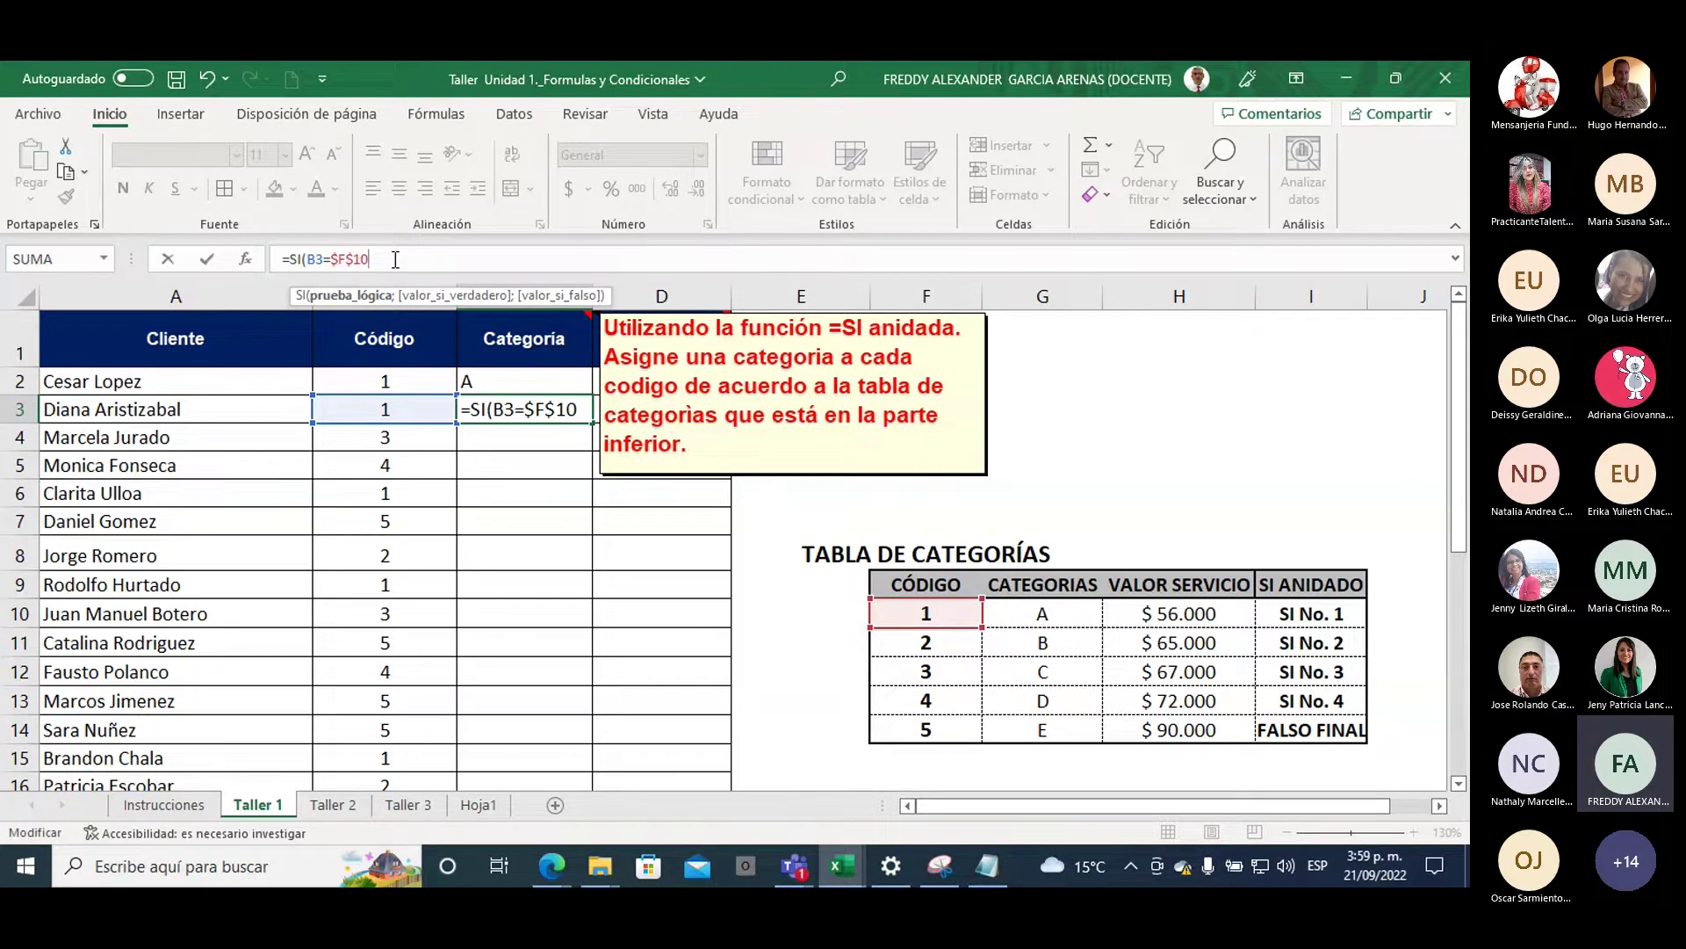
Add absolute $G$10 as the first SI's true result
{"action": "type", "text": ";"}
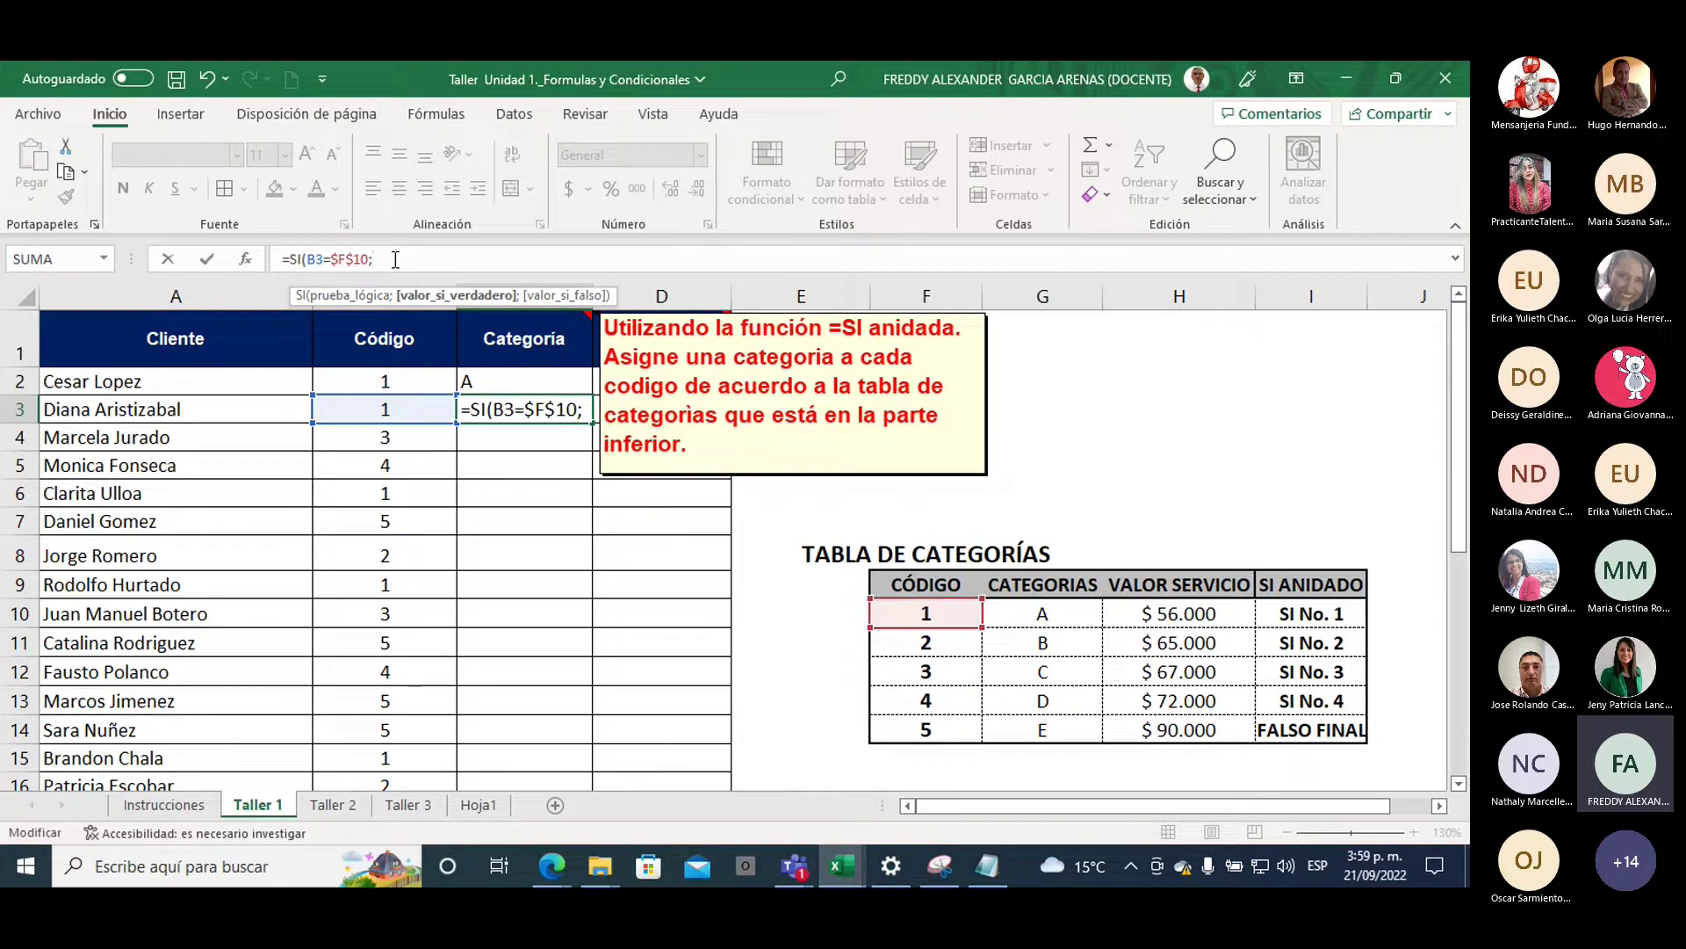
{"action": "left_click", "coordinate": [1017, 610]}
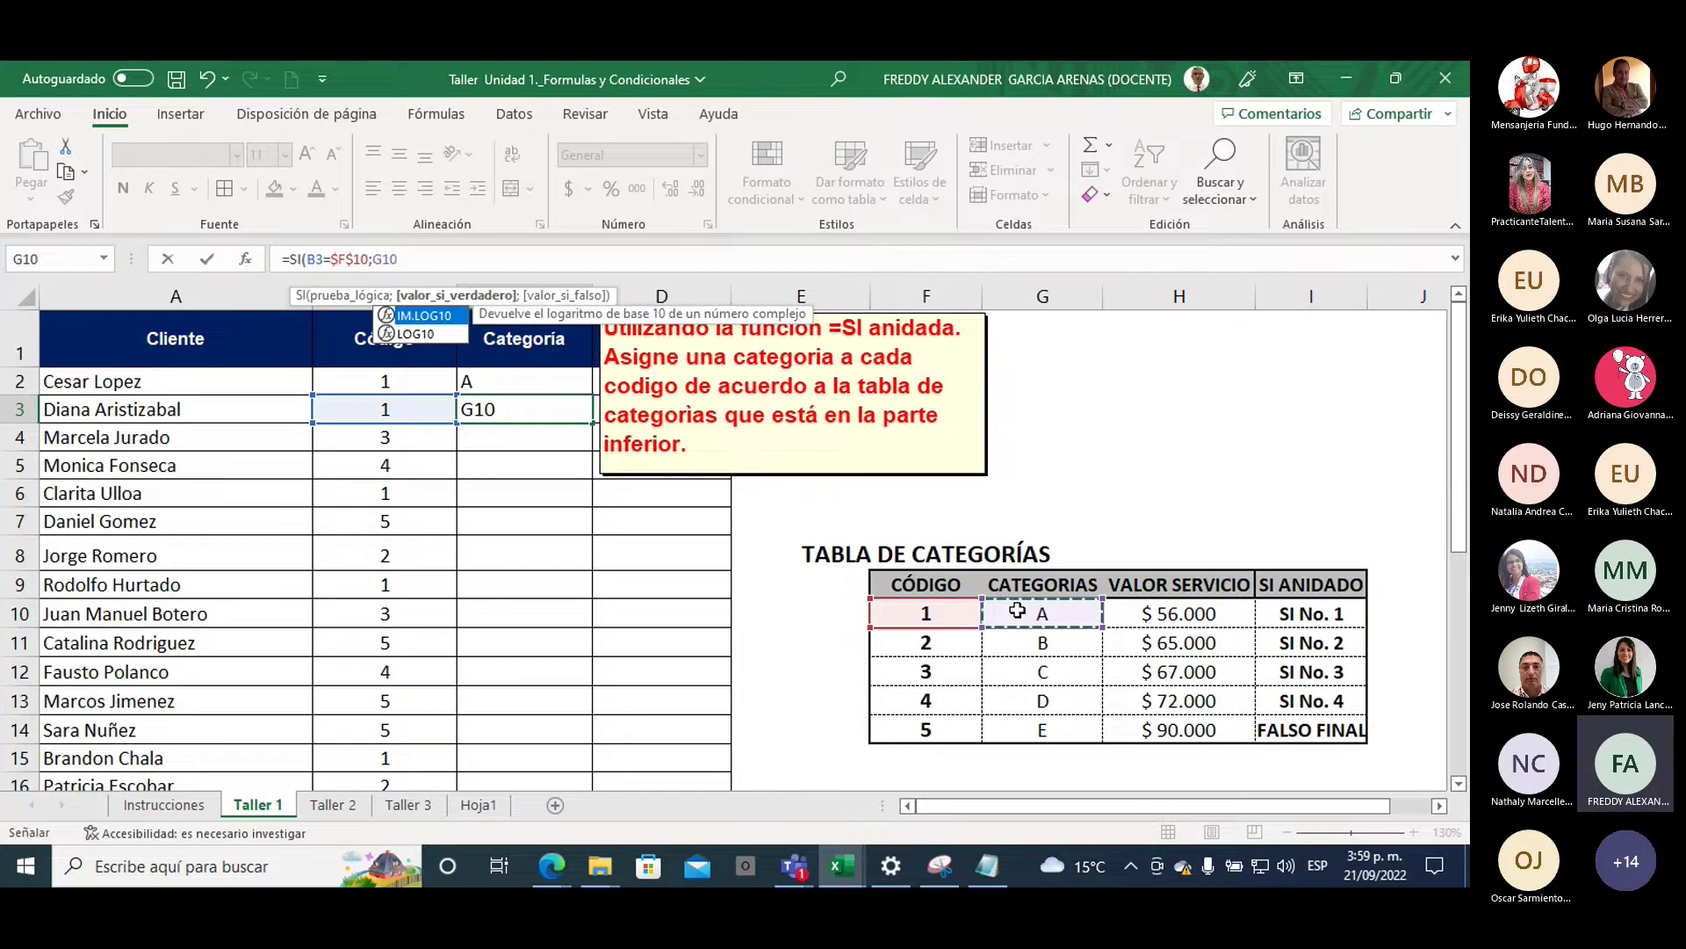
{"action": "key", "text": "F4"}
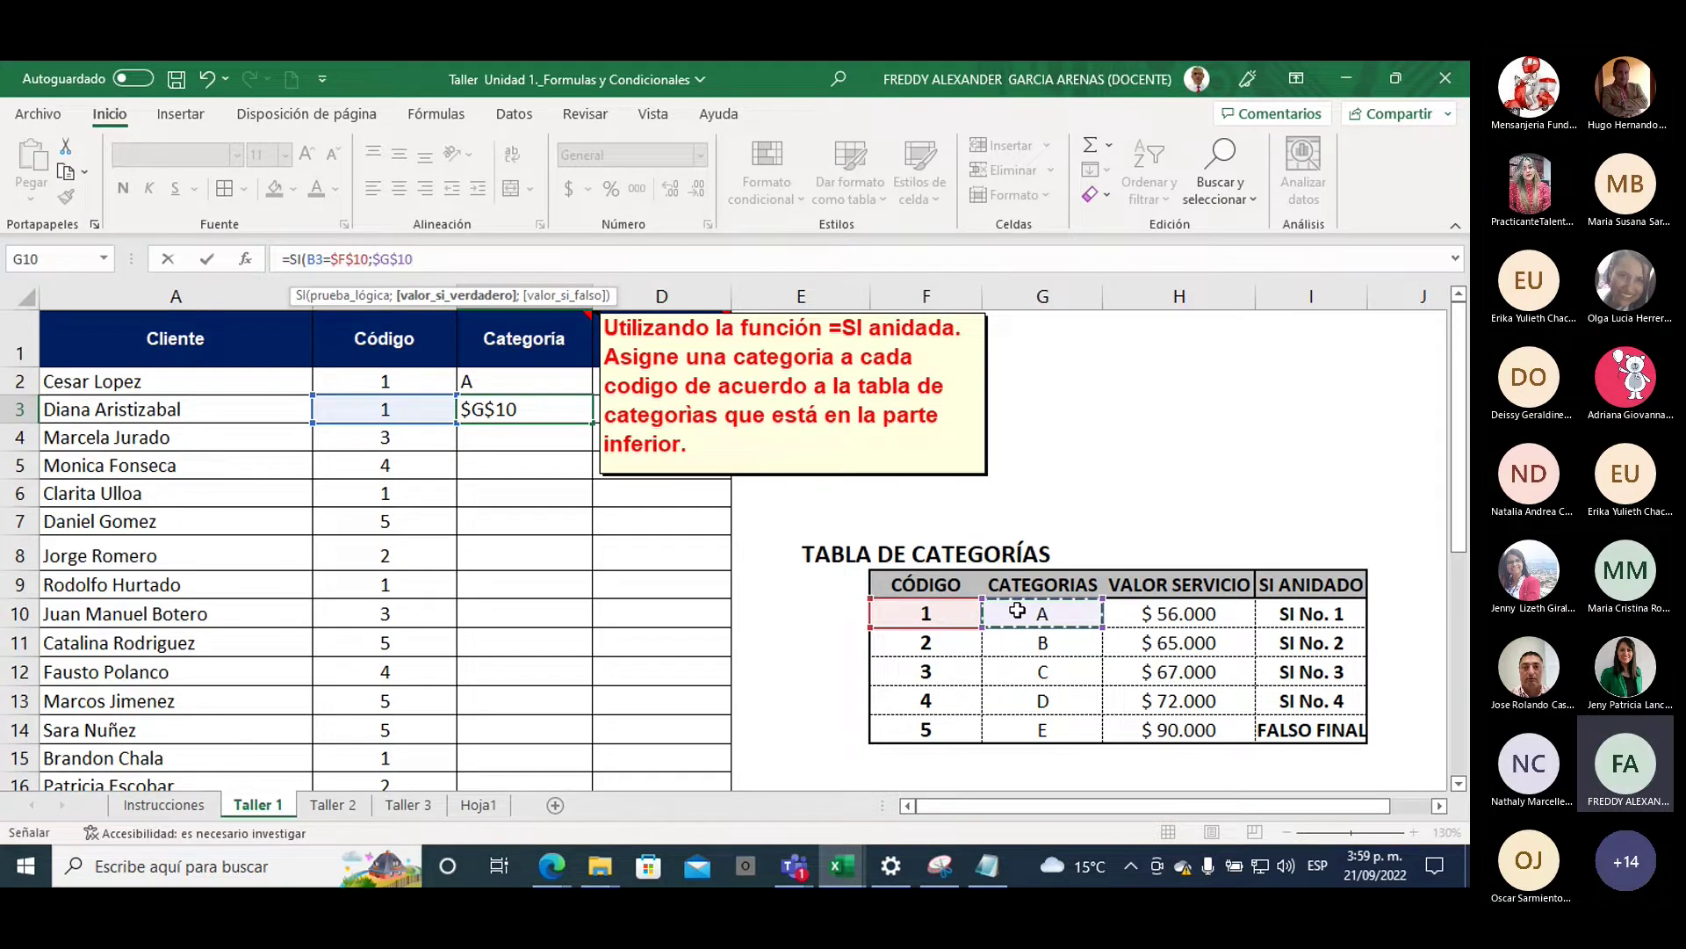
Nest a second SI testing B3 against $F$11 and returning $G$11 (category B)
{"action": "type", "text": ";si"}
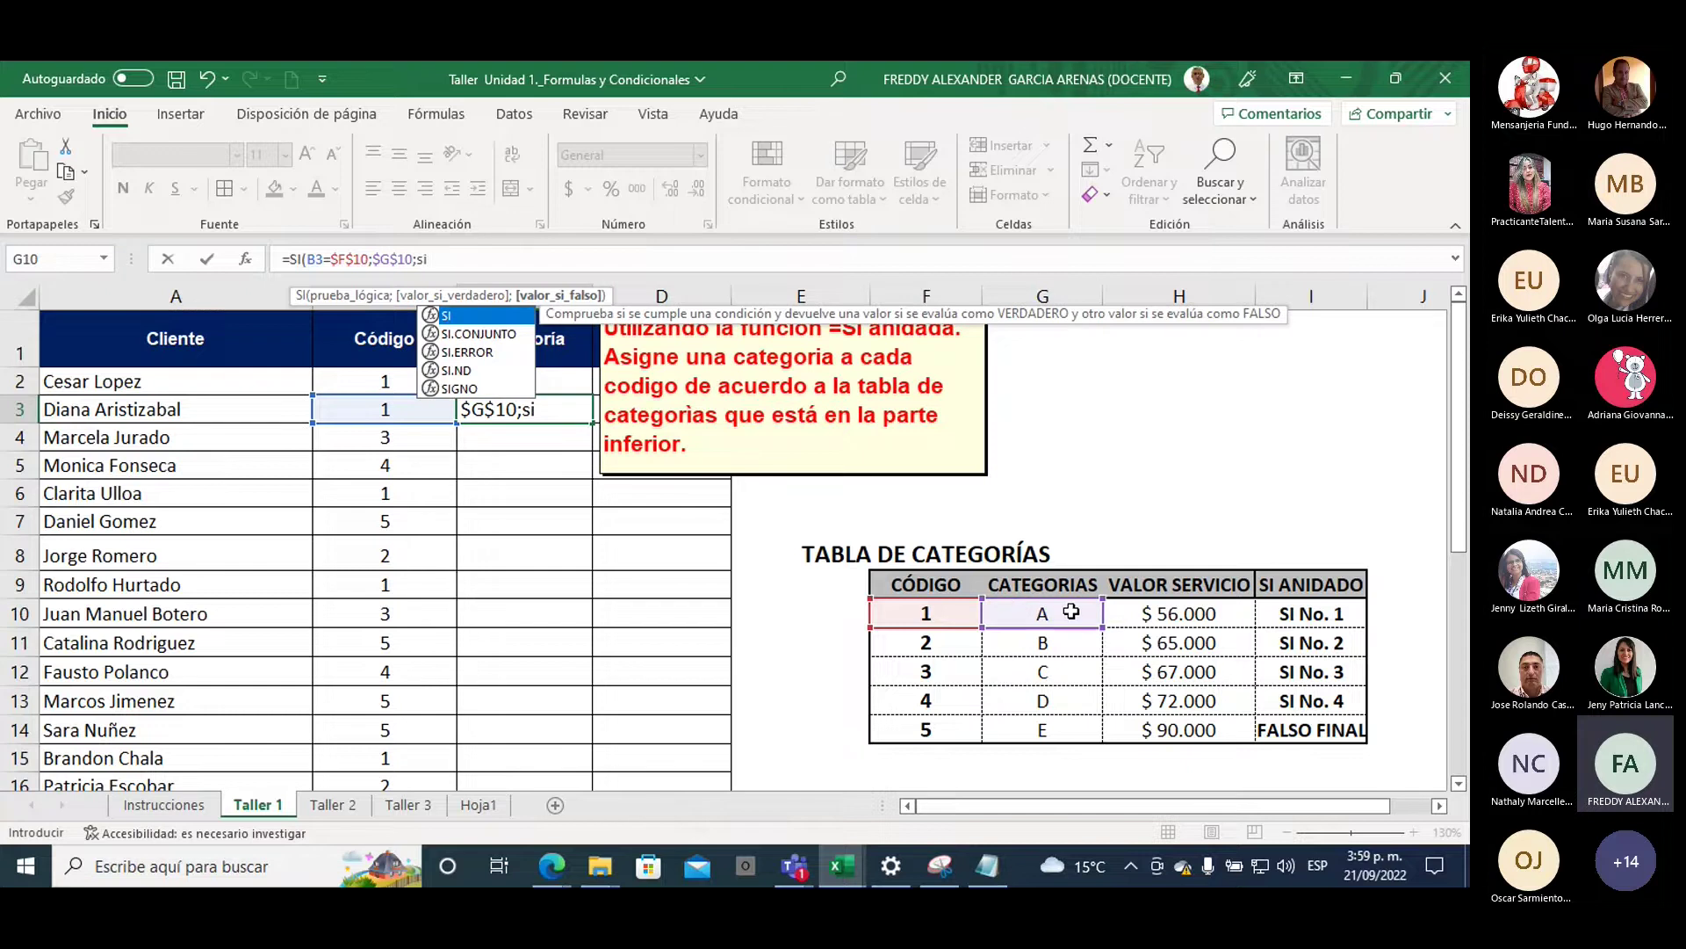
{"action": "double_click", "coordinate": [450, 315]}
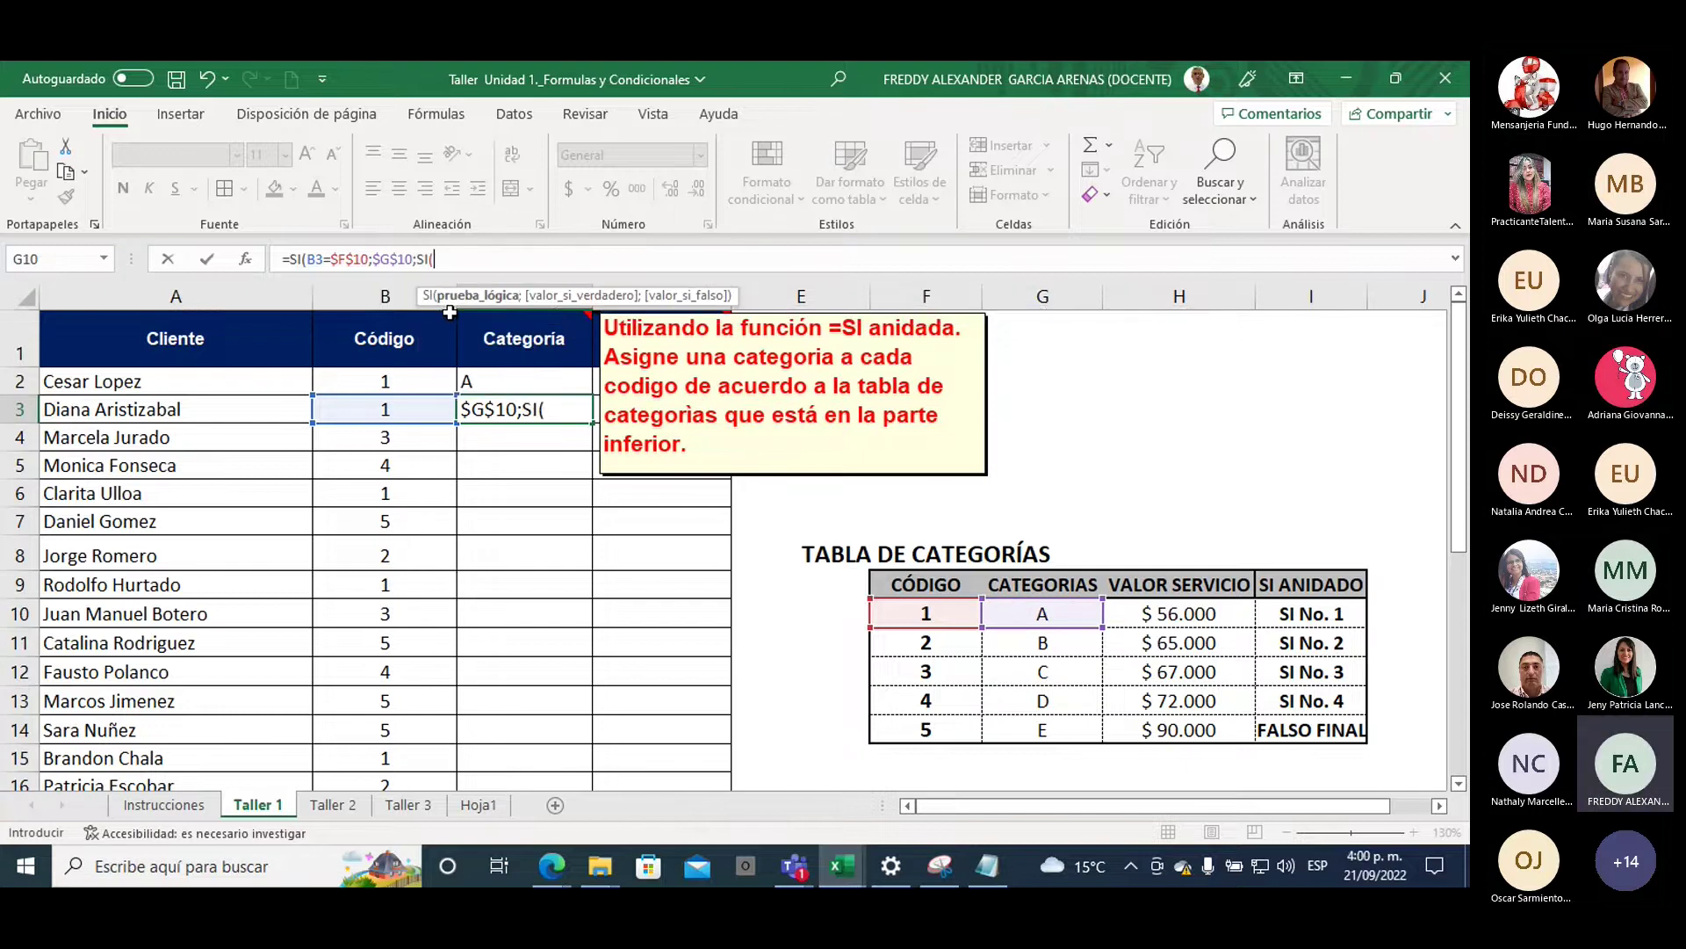
{"action": "left_click", "coordinate": [378, 411]}
{"action": "type", "text": "="}
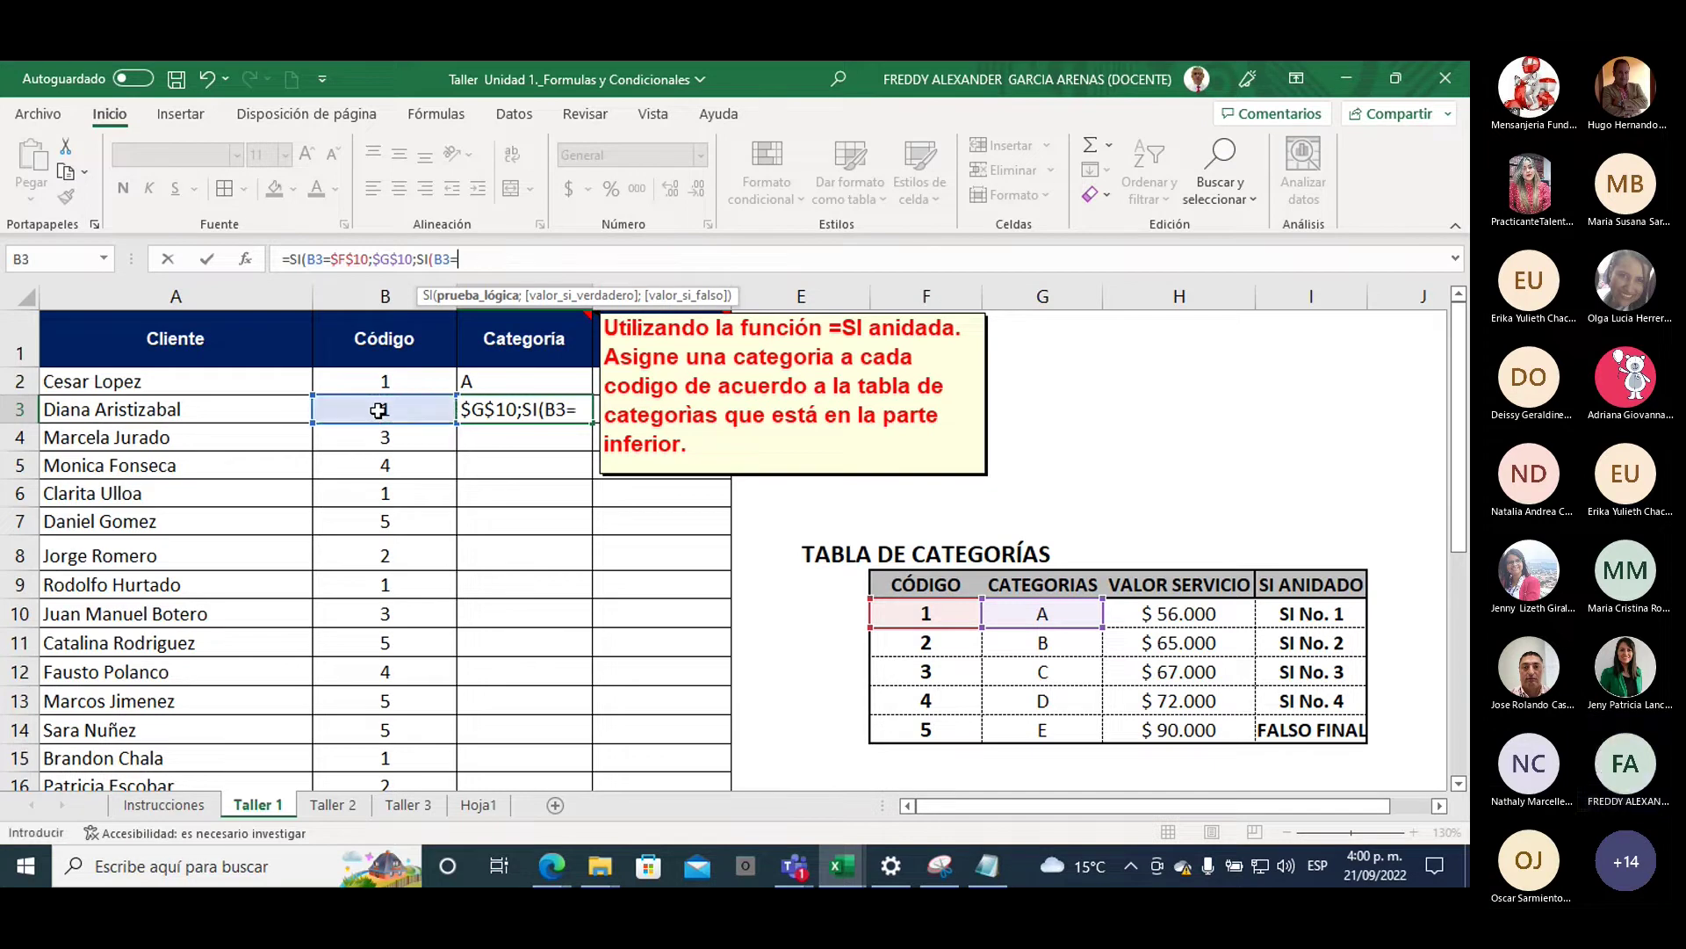
{"action": "left_click", "coordinate": [909, 648]}
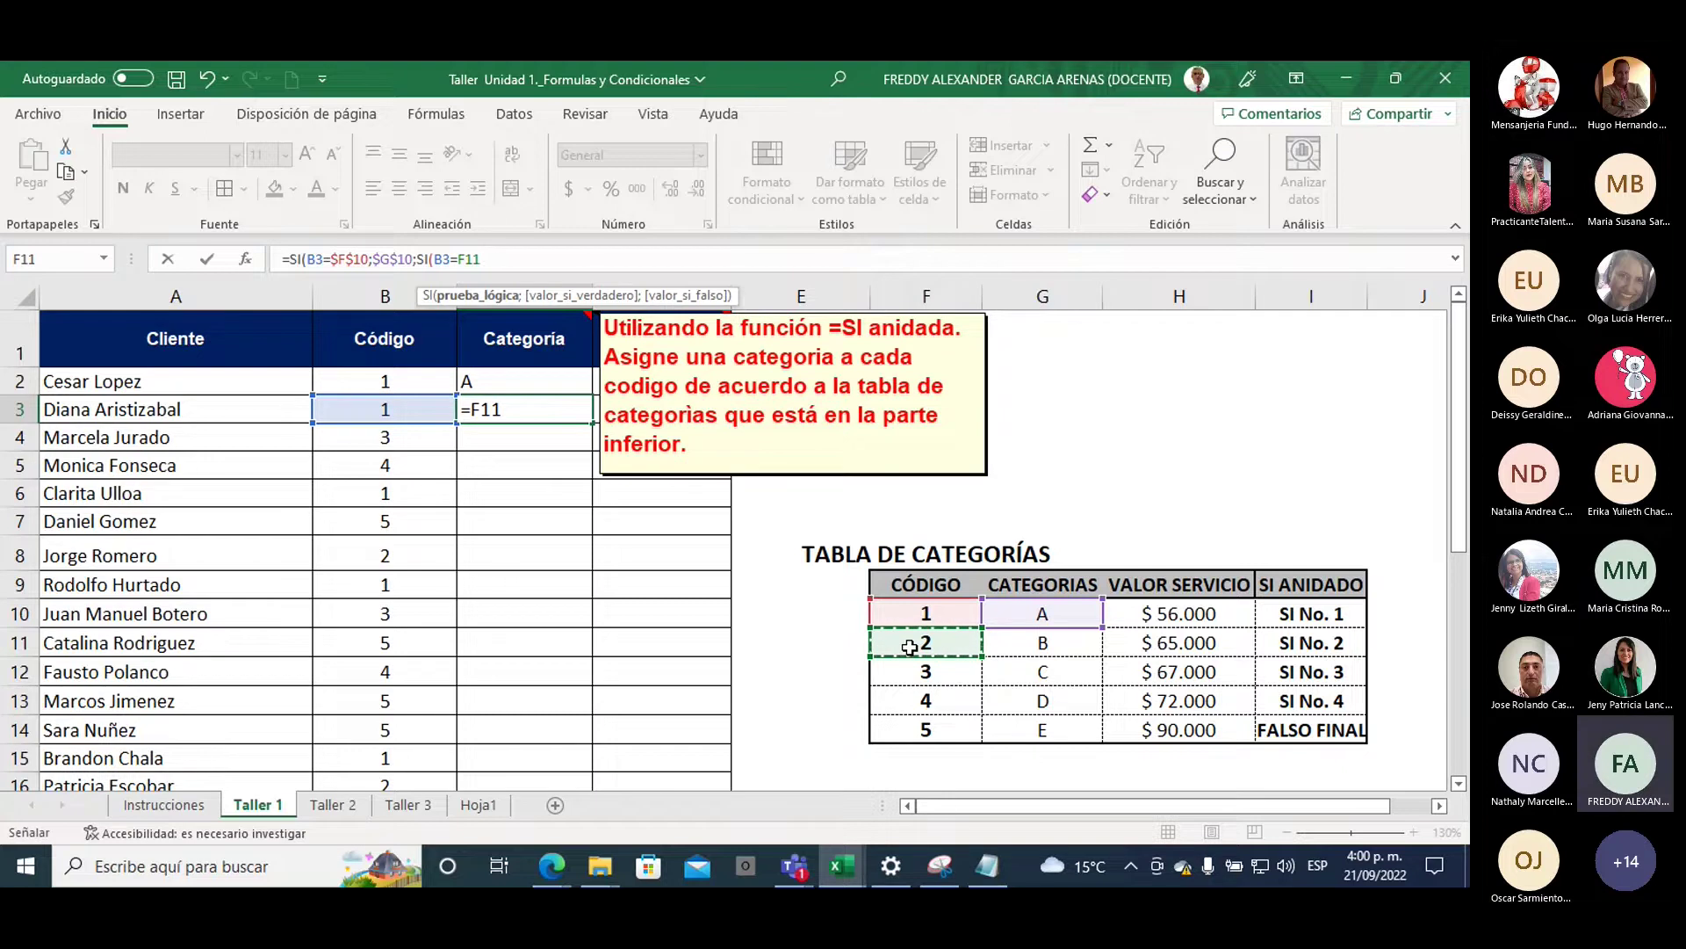
{"action": "key", "text": "F4"}
{"action": "type", "text": ";"}
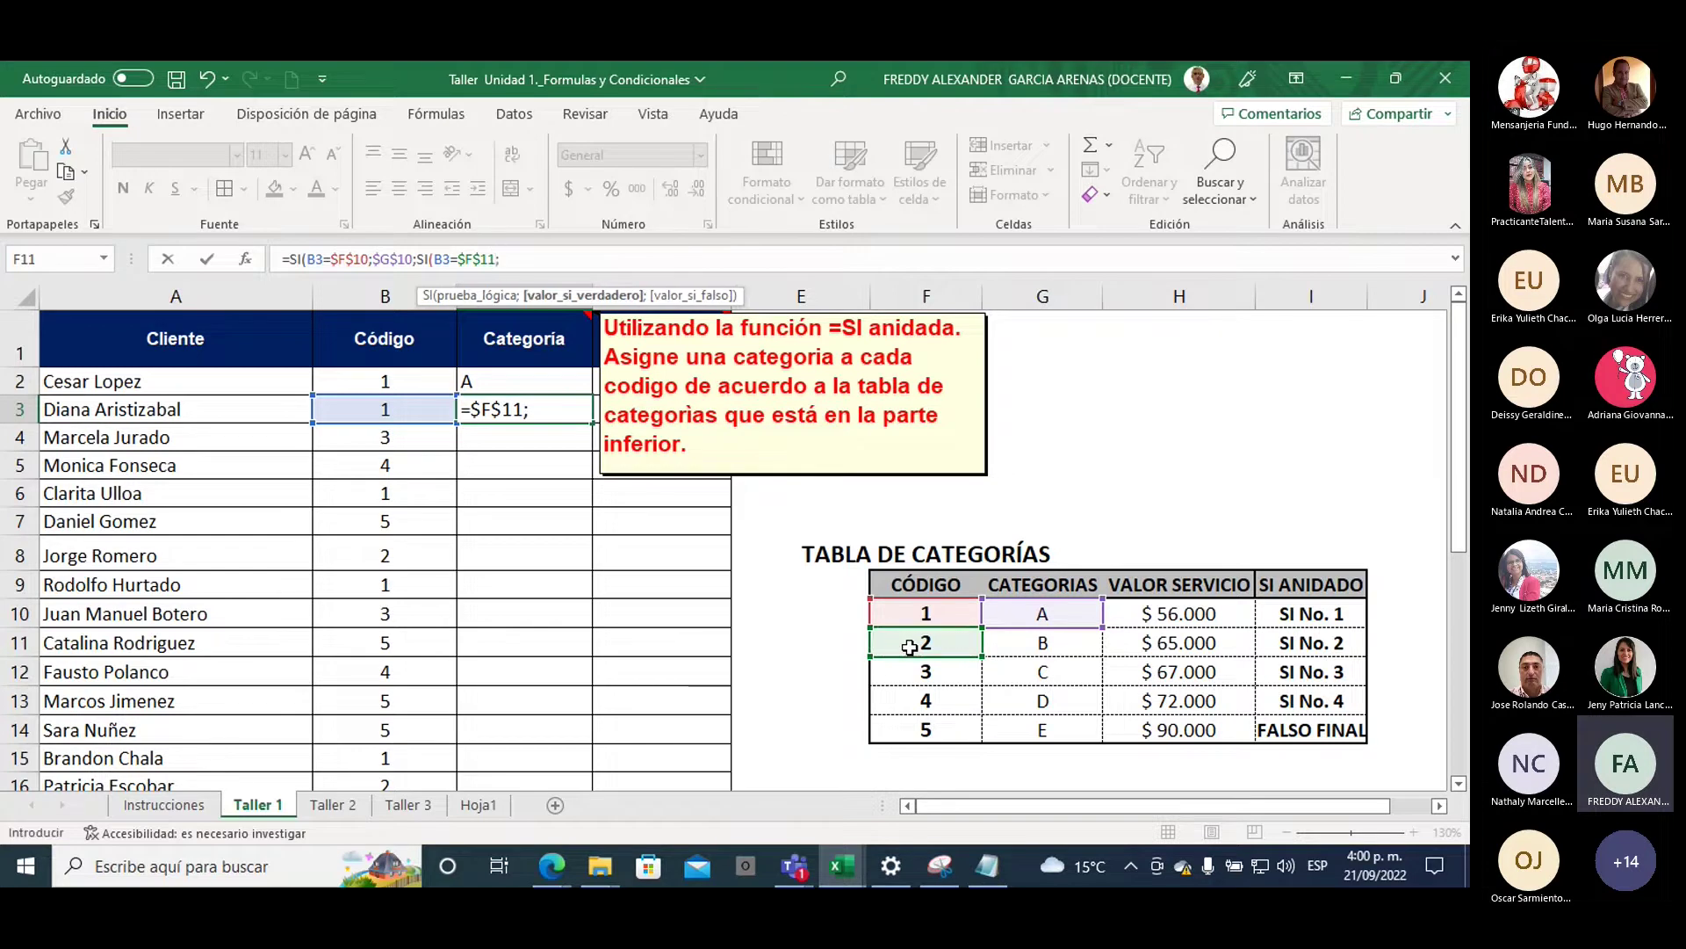
{"action": "left_click", "coordinate": [1024, 648]}
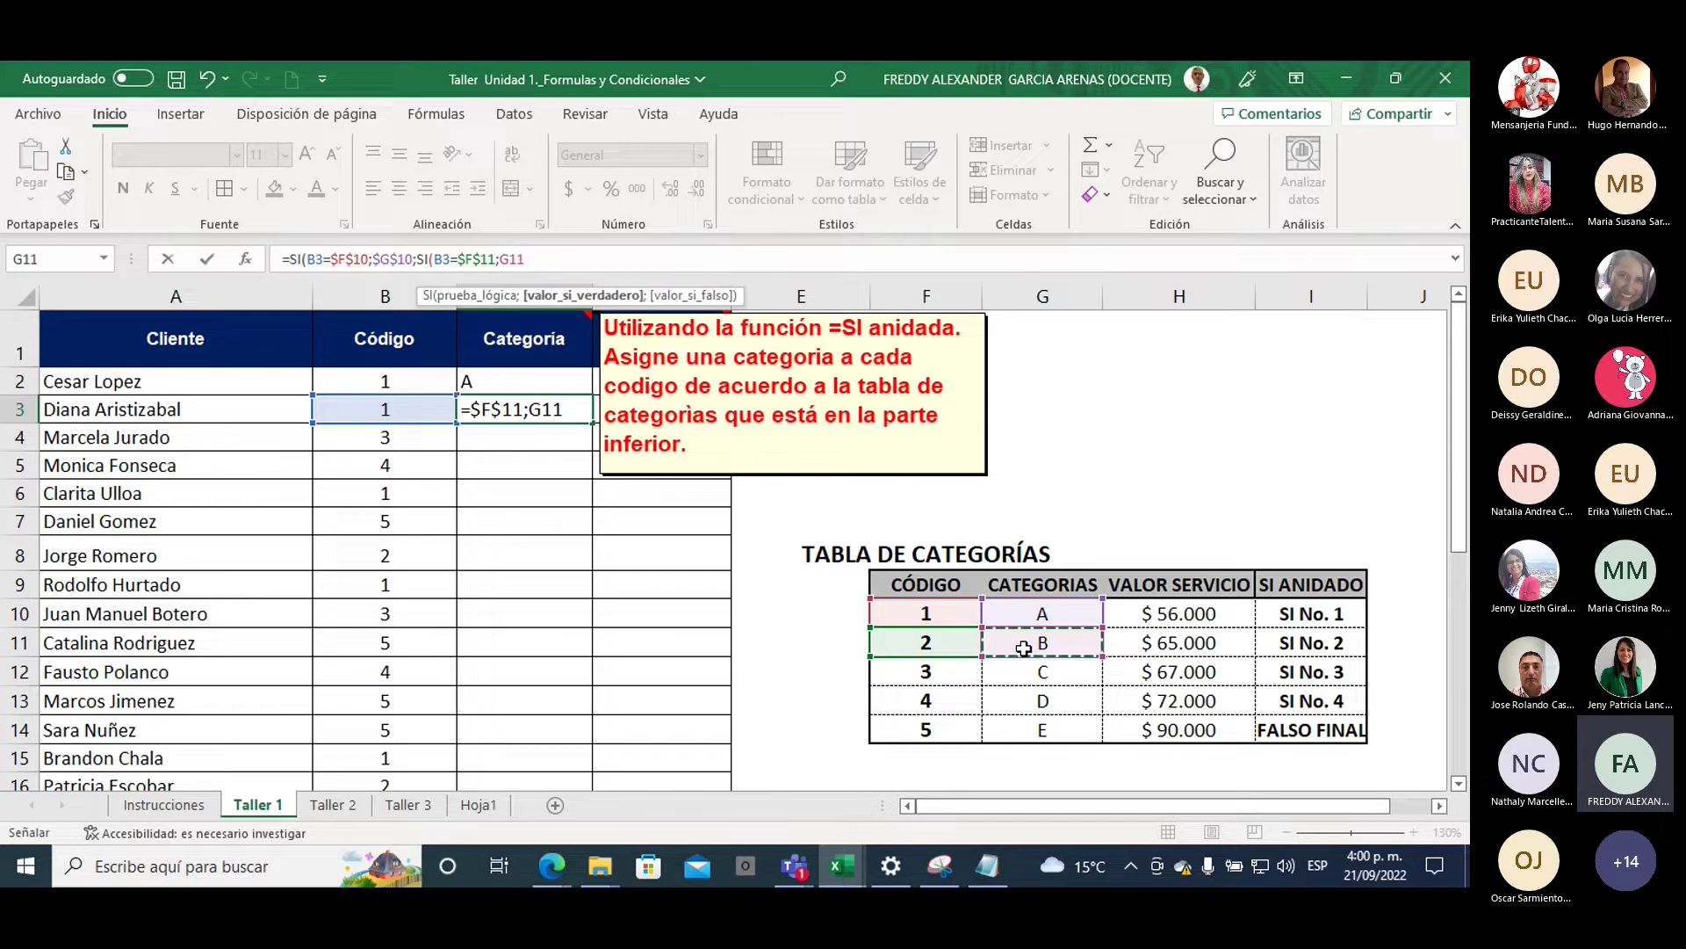
{"action": "key", "text": "F4"}
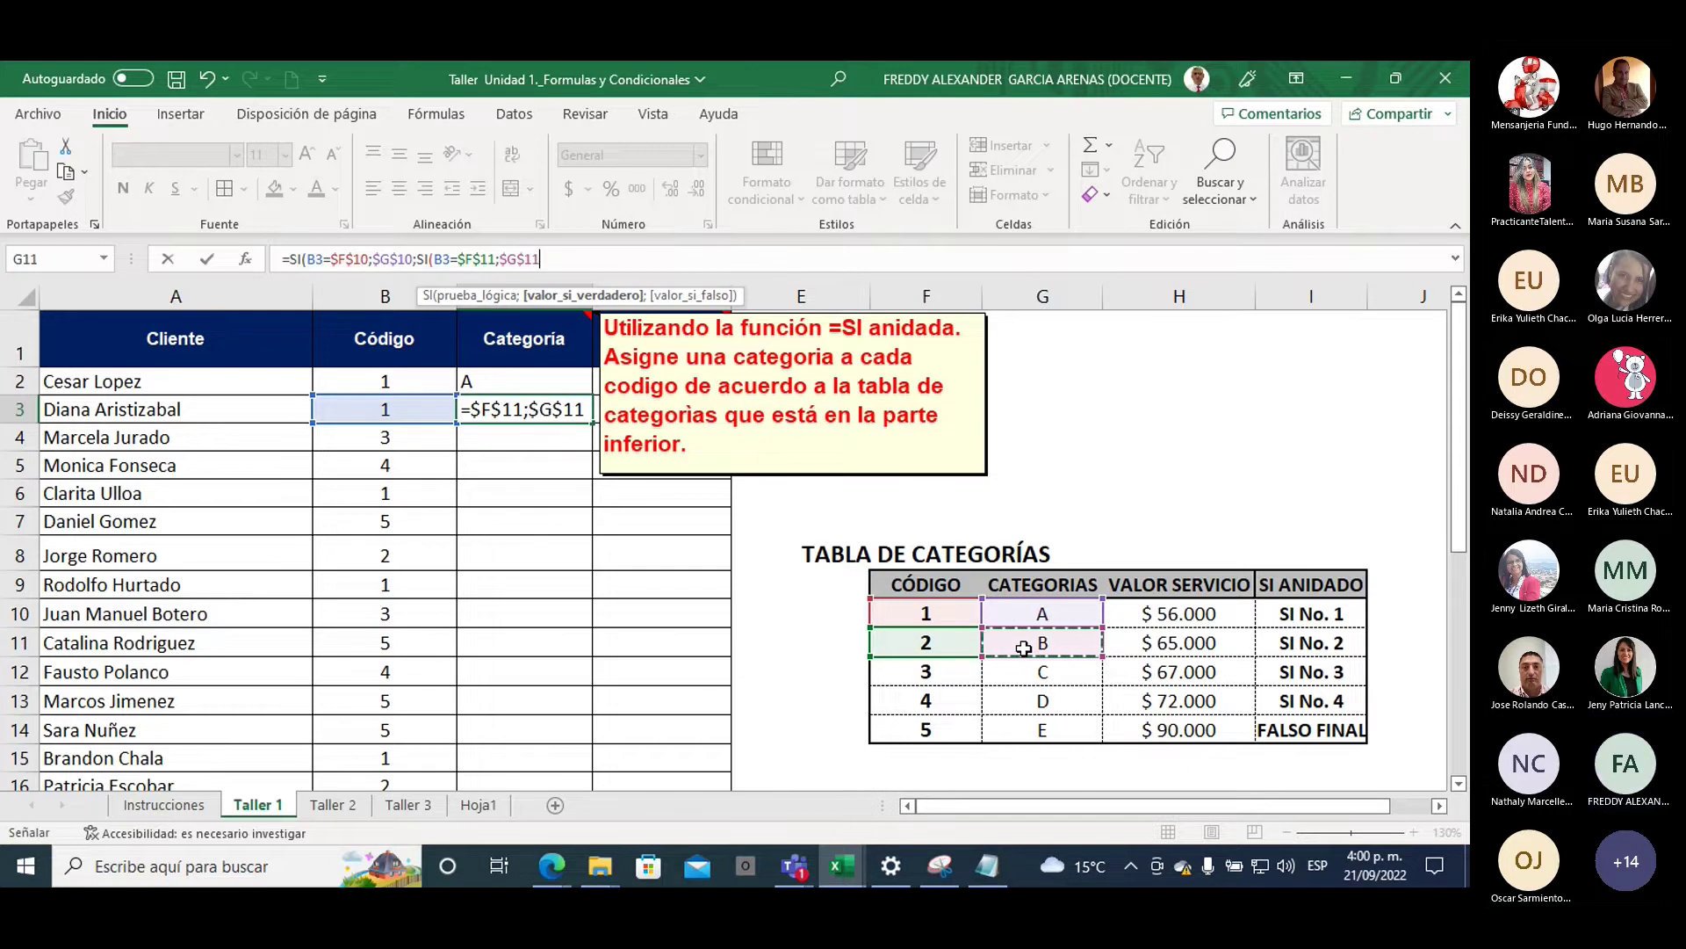
{"action": "type", "text": ";"}
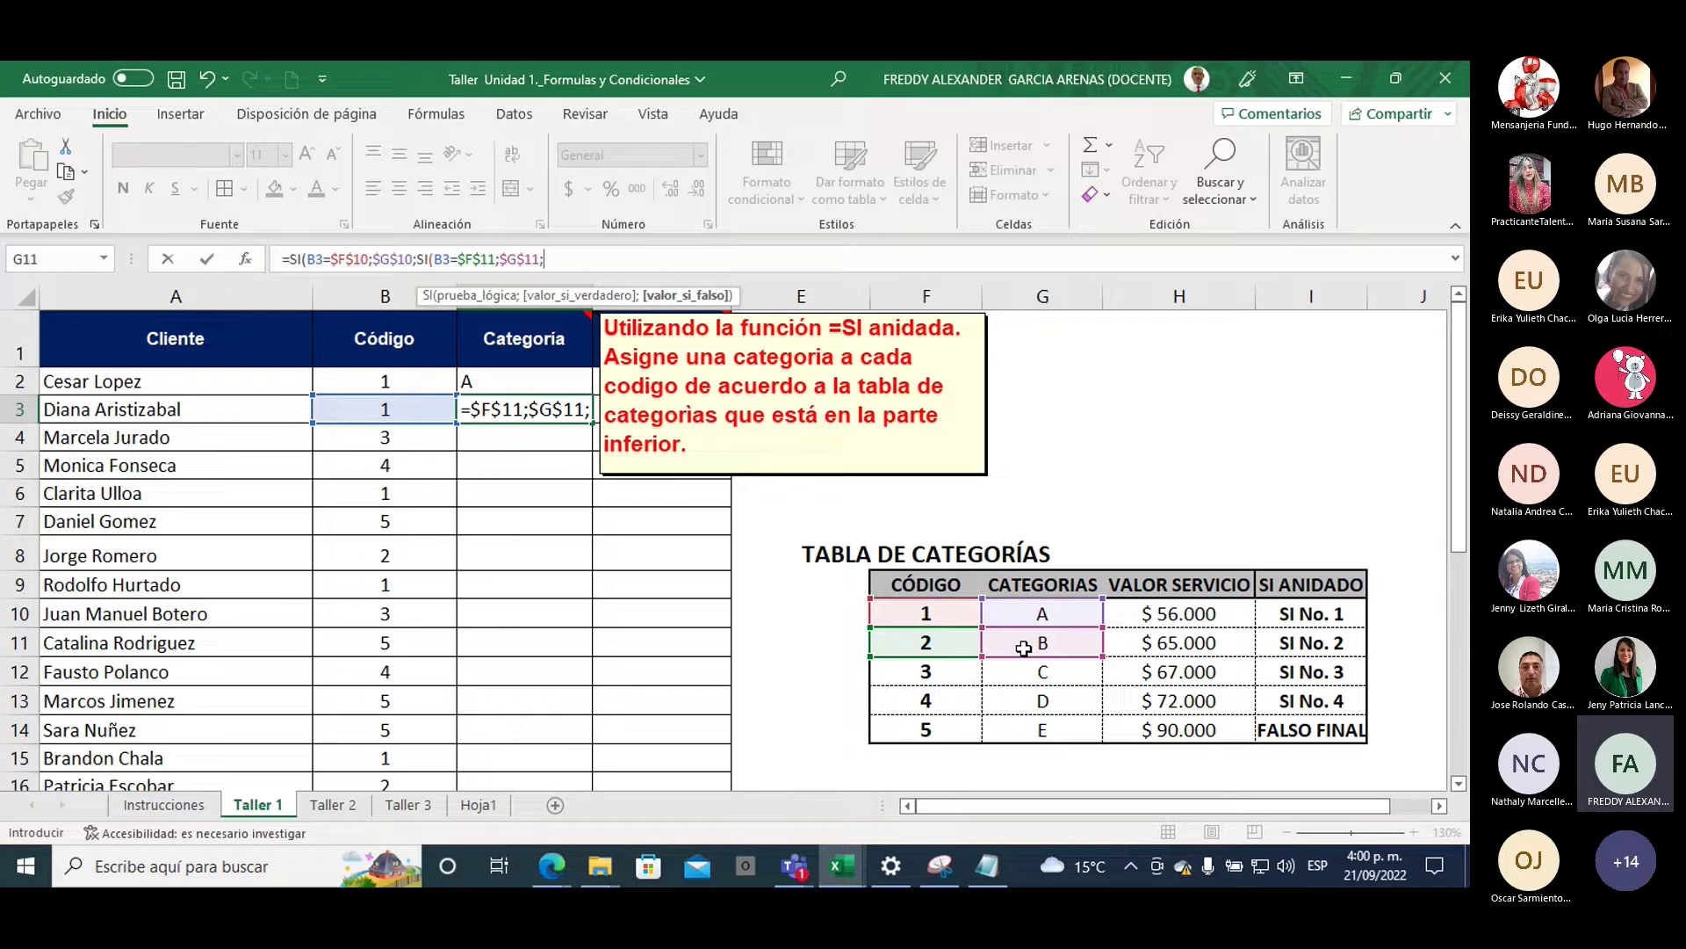
{"action": "type", "text": "si"}
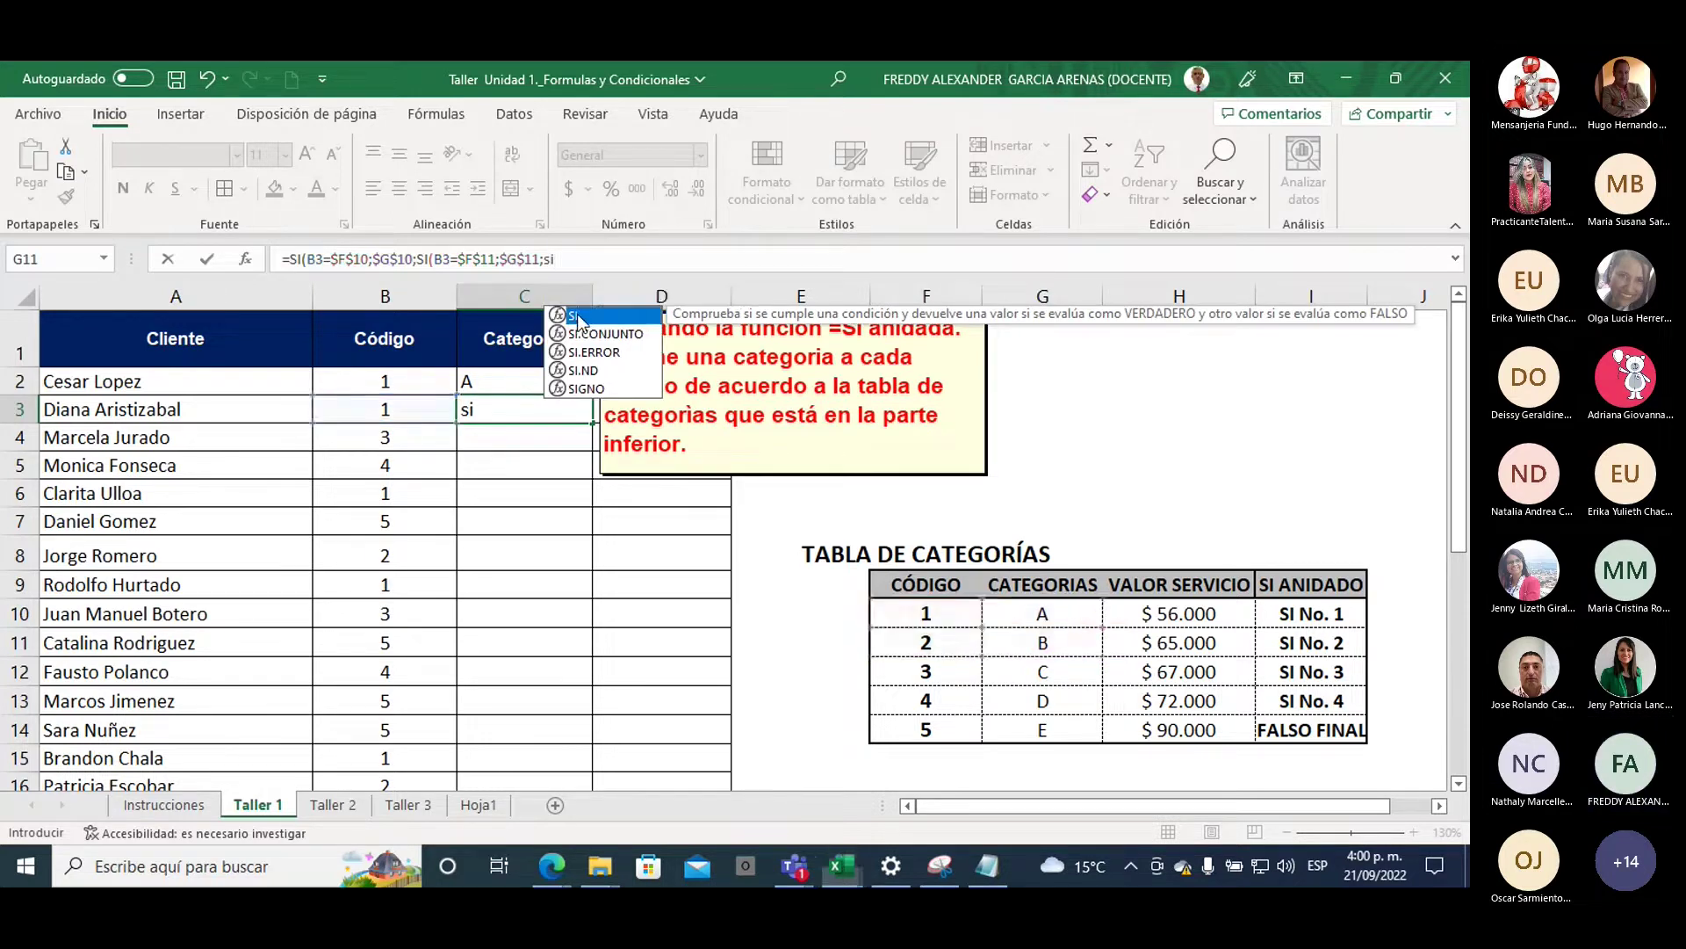
Nest a third SI testing B3 against $F$12 and returning $G$12 (category C)
{"action": "double_click", "coordinate": [578, 316]}
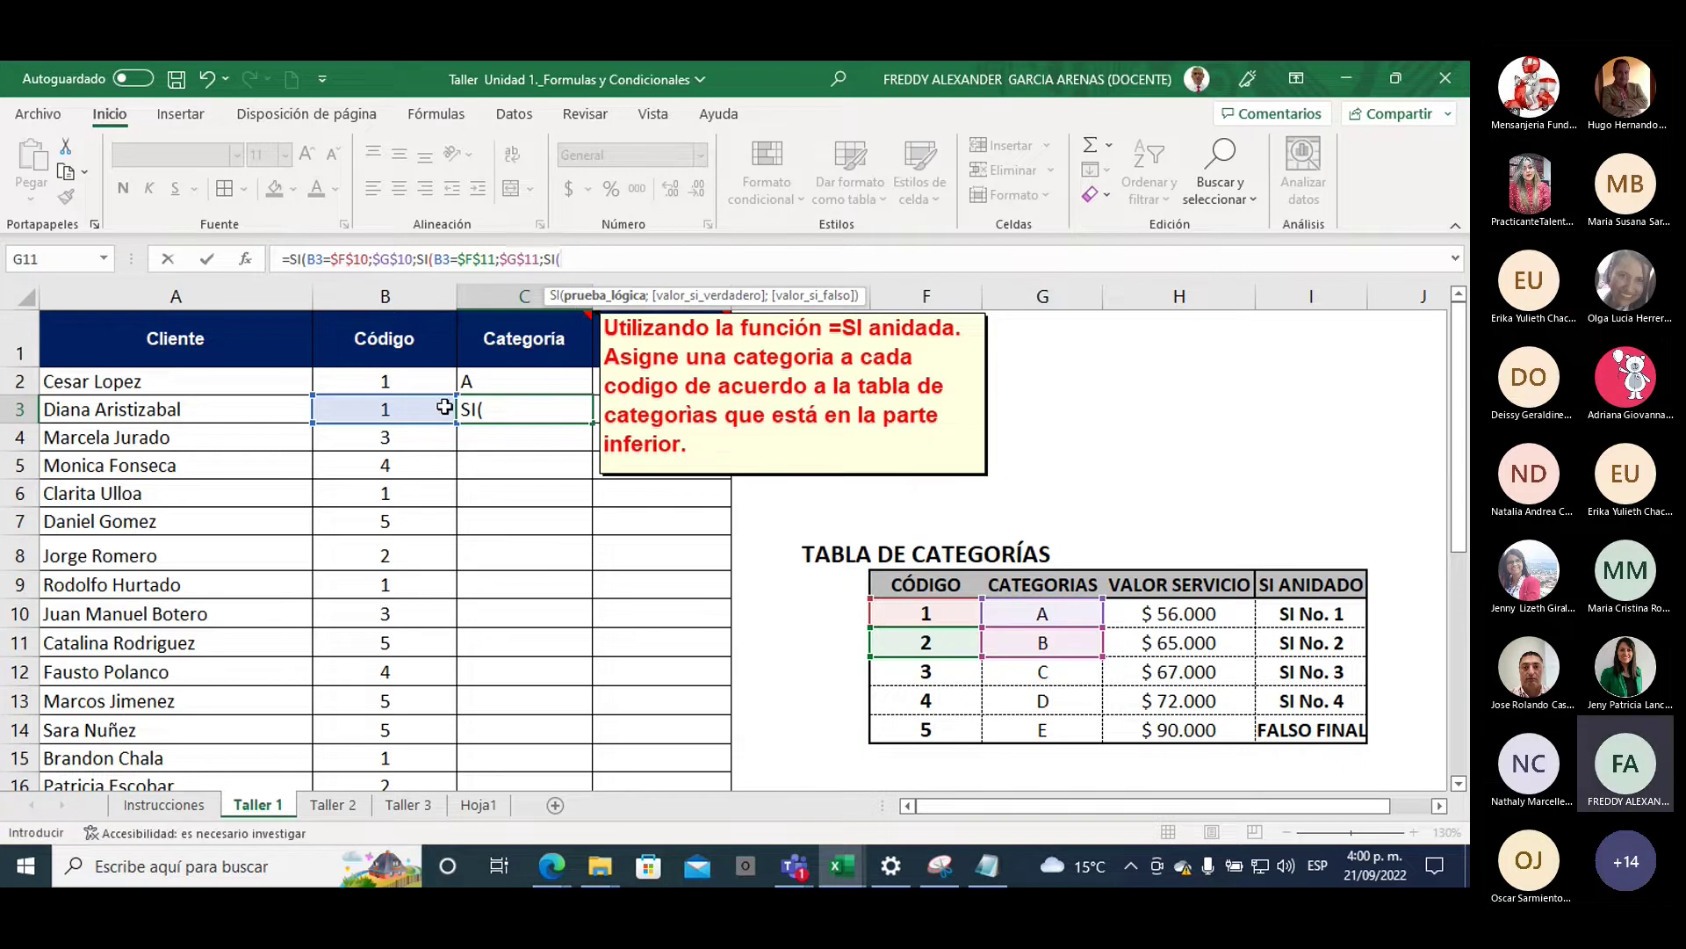
{"action": "left_click", "coordinate": [381, 408]}
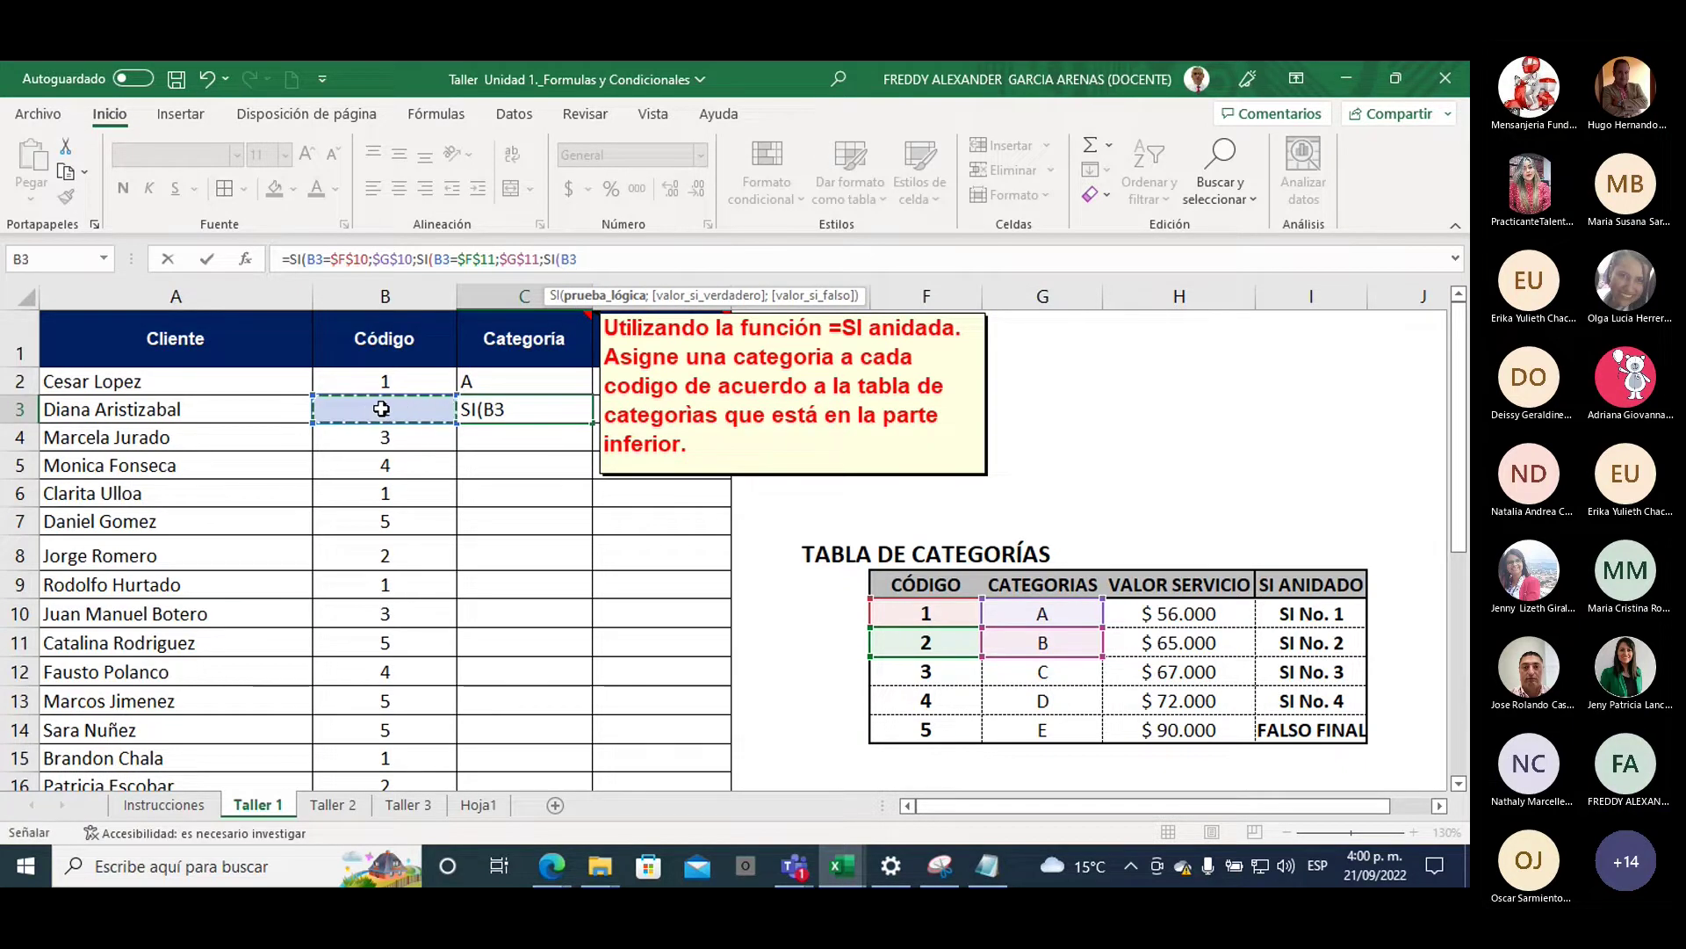
{"action": "type", "text": "="}
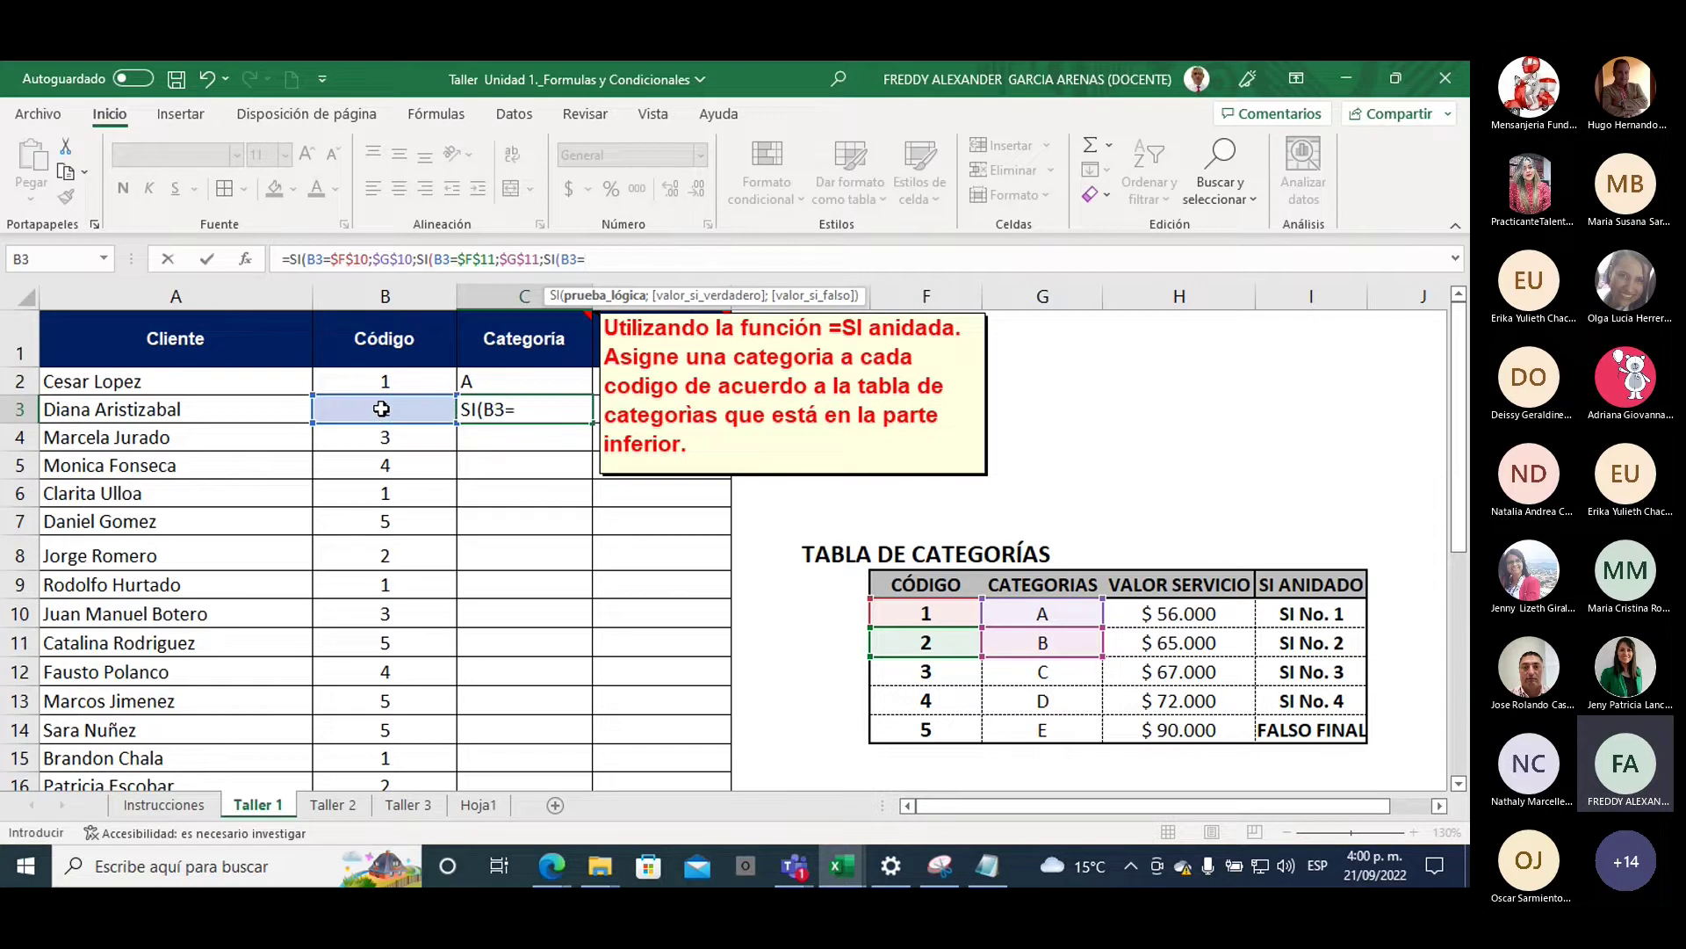
{"action": "left_click", "coordinate": [908, 671]}
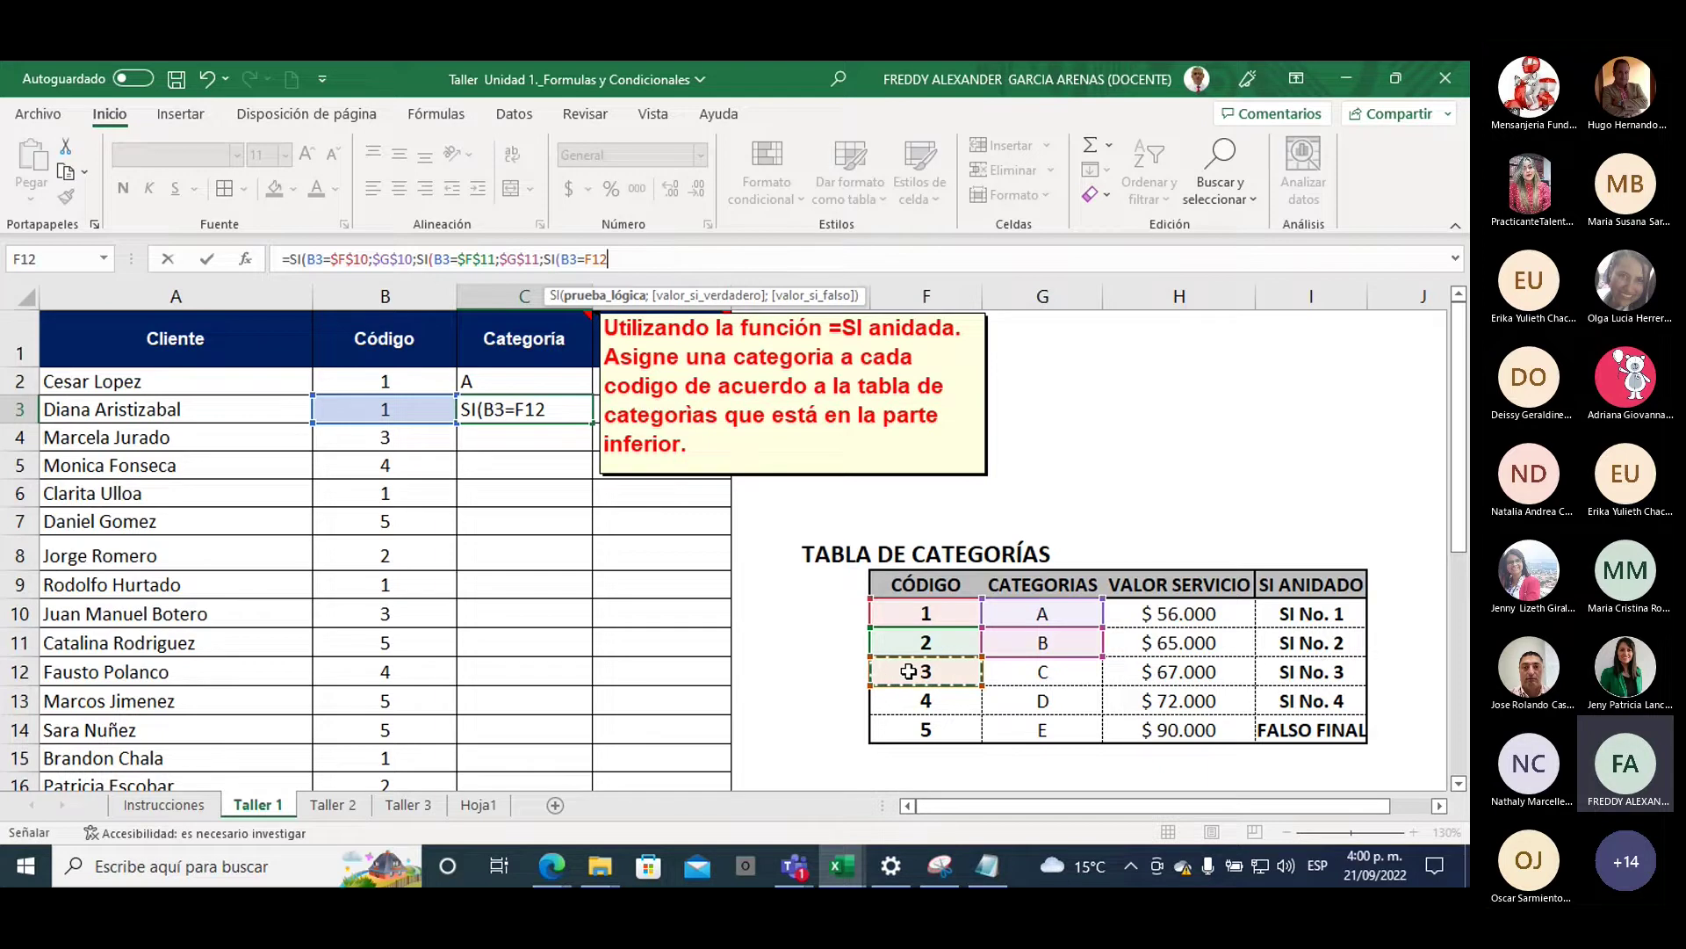
{"action": "key", "text": "F4"}
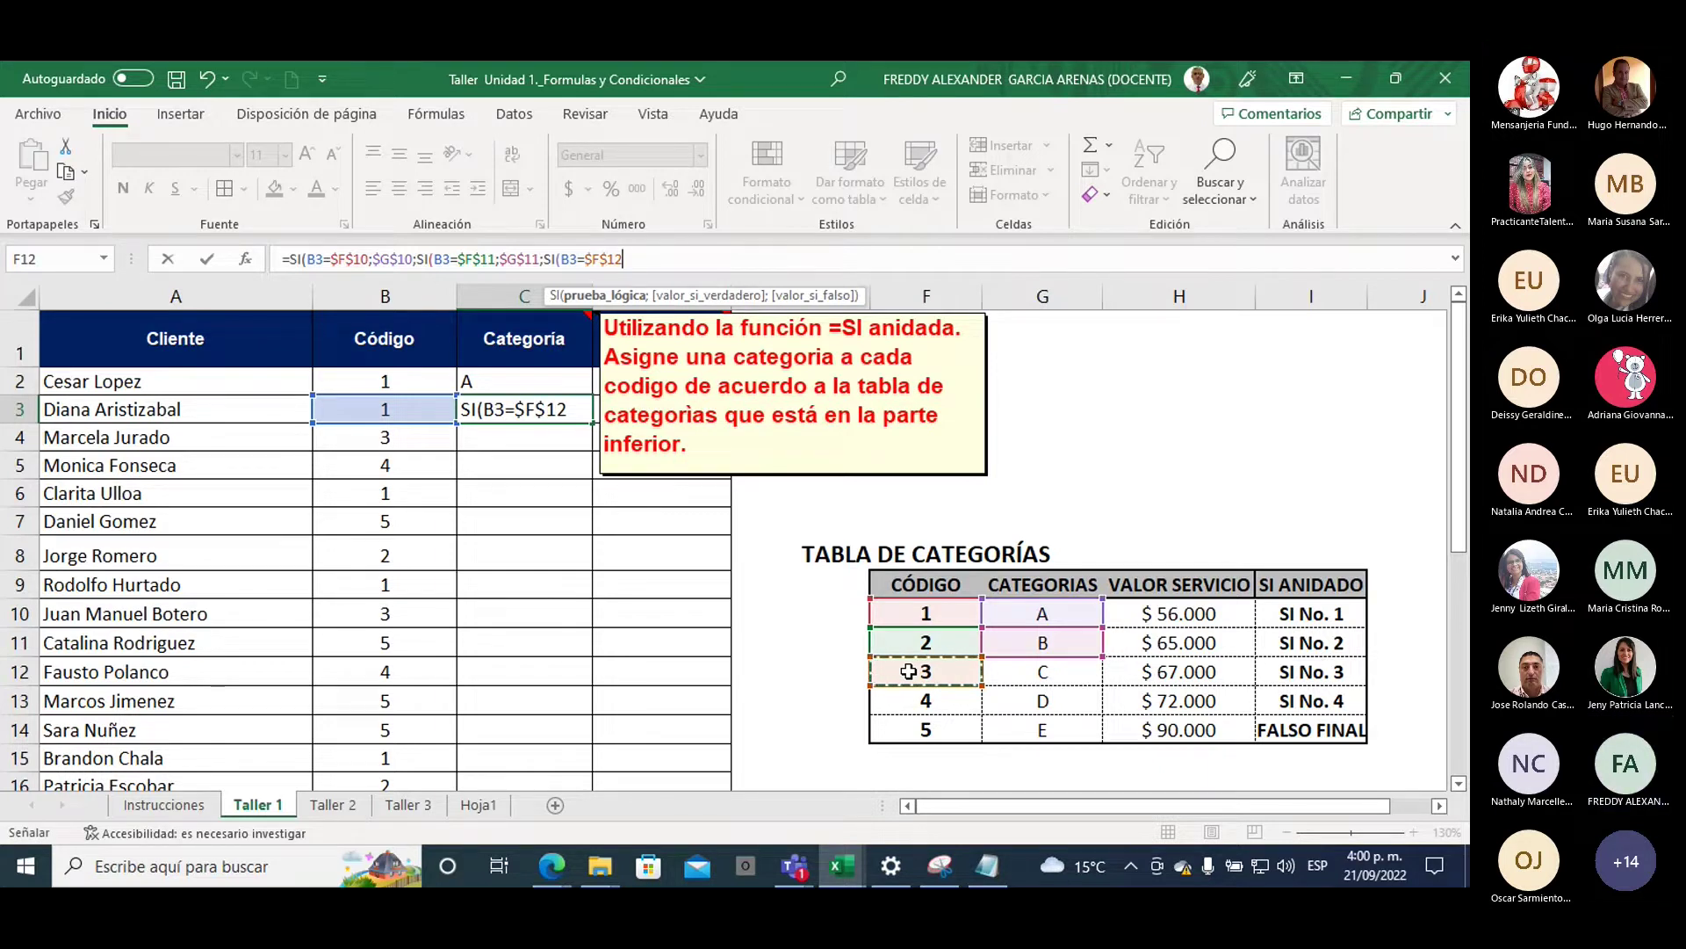
{"action": "type", "text": ";"}
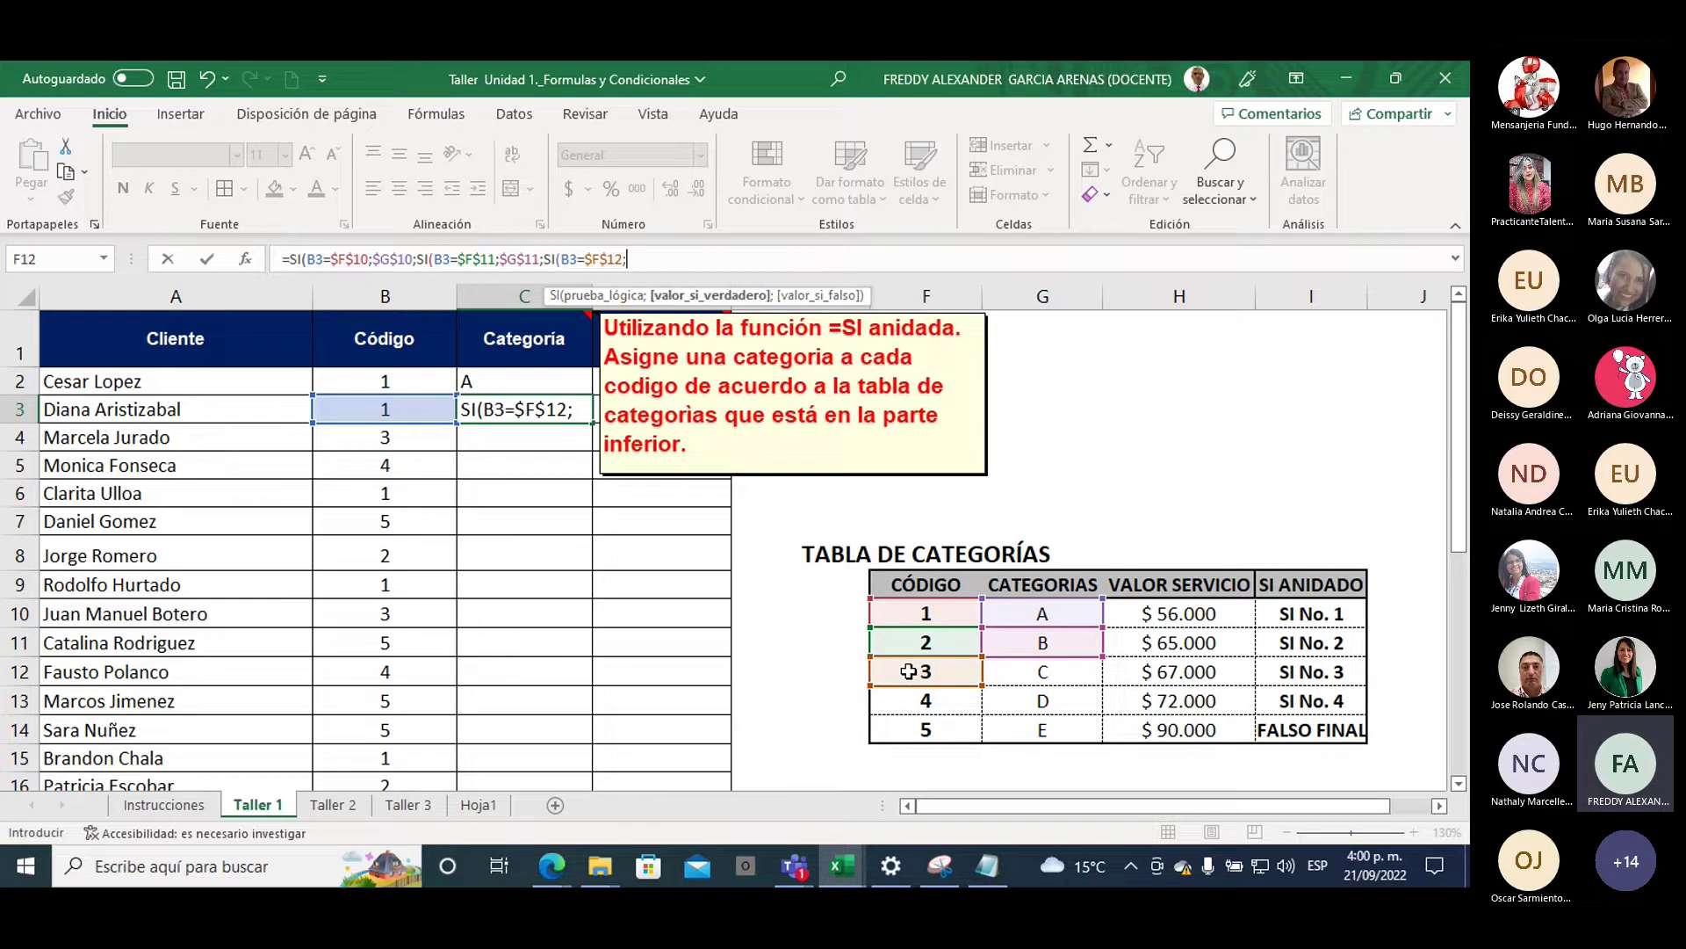
{"action": "left_click", "coordinate": [1019, 671]}
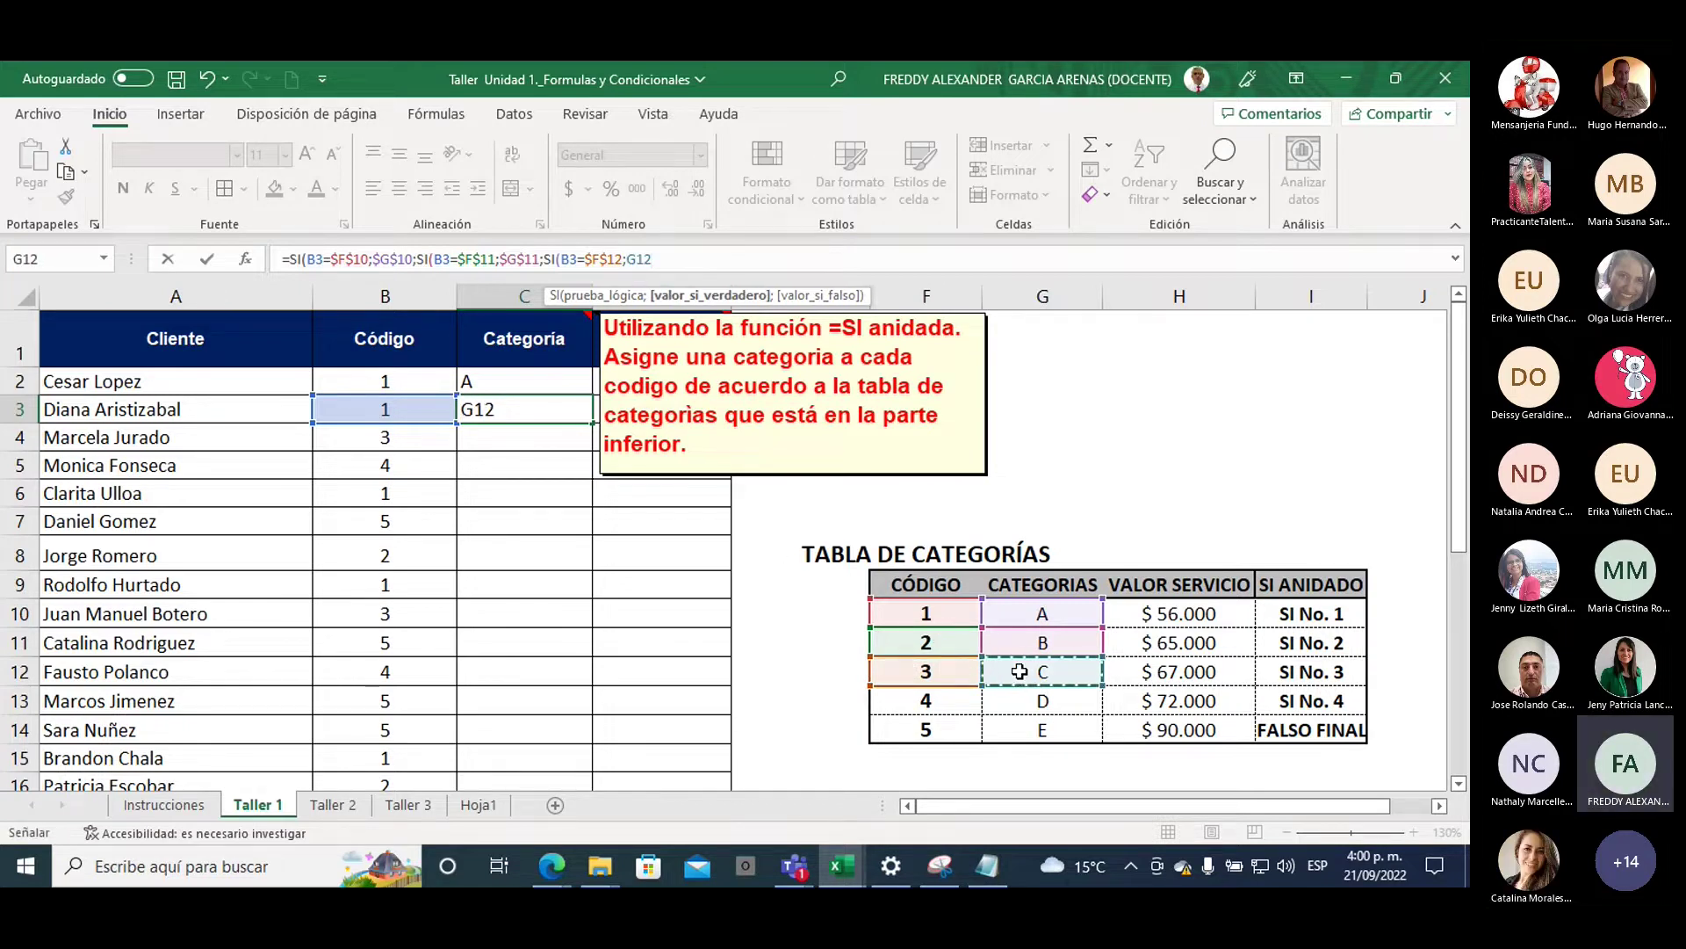
{"action": "key", "text": "F4"}
{"action": "type", "text": ";"}
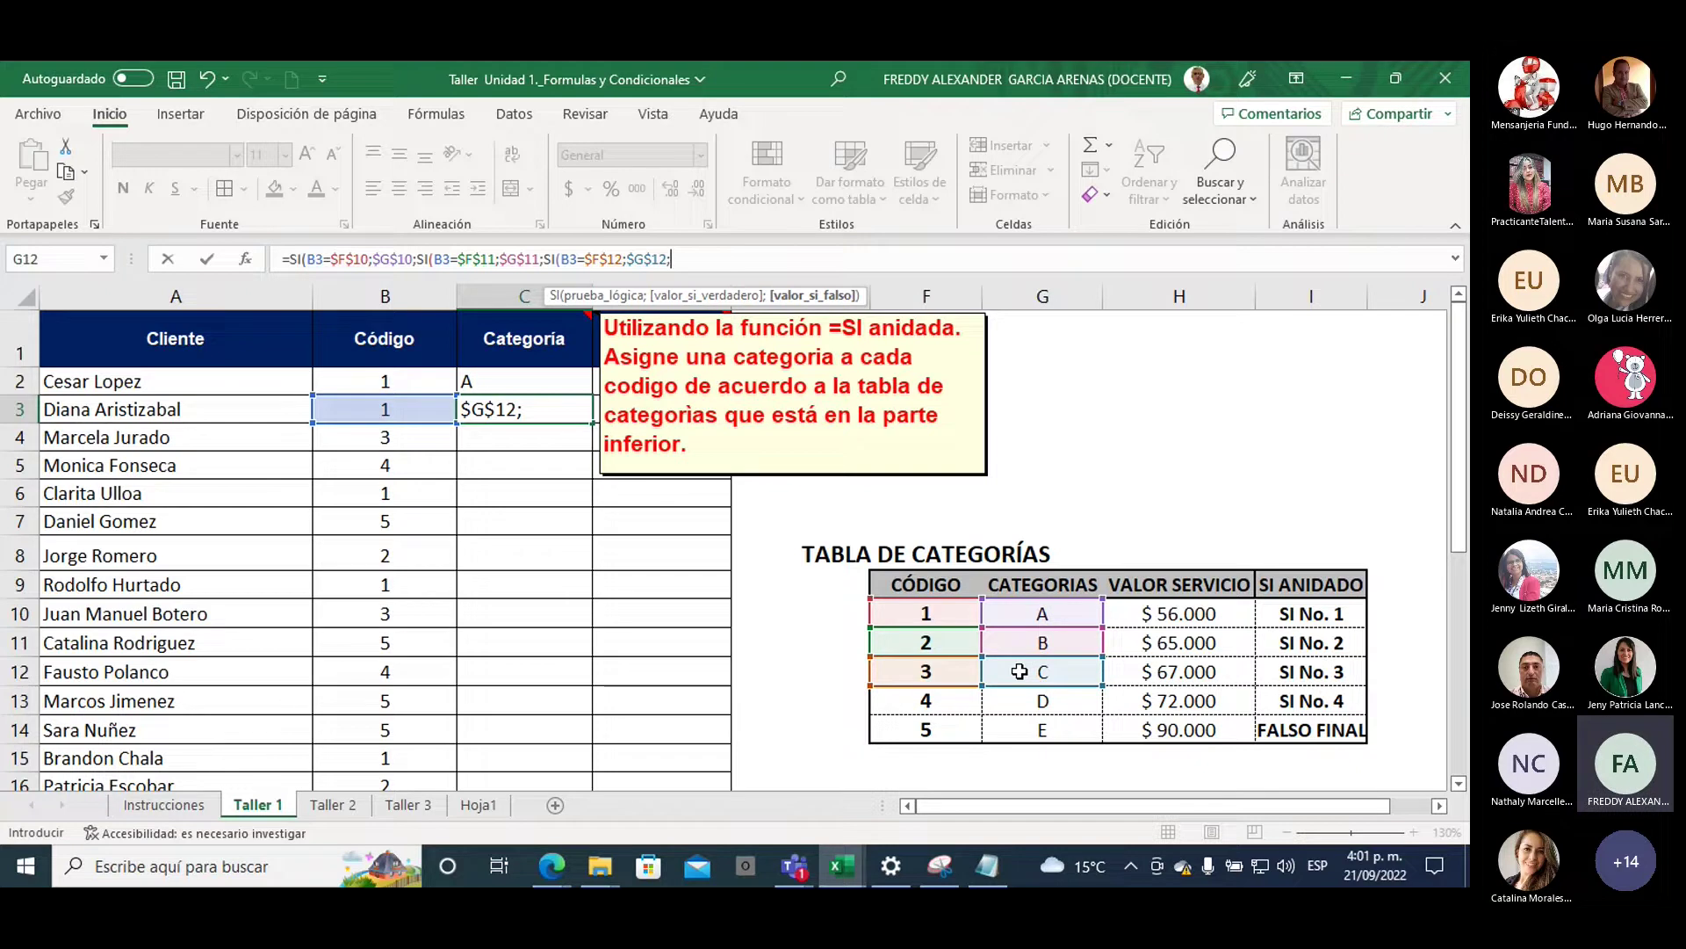
{"action": "type", "text": "si"}
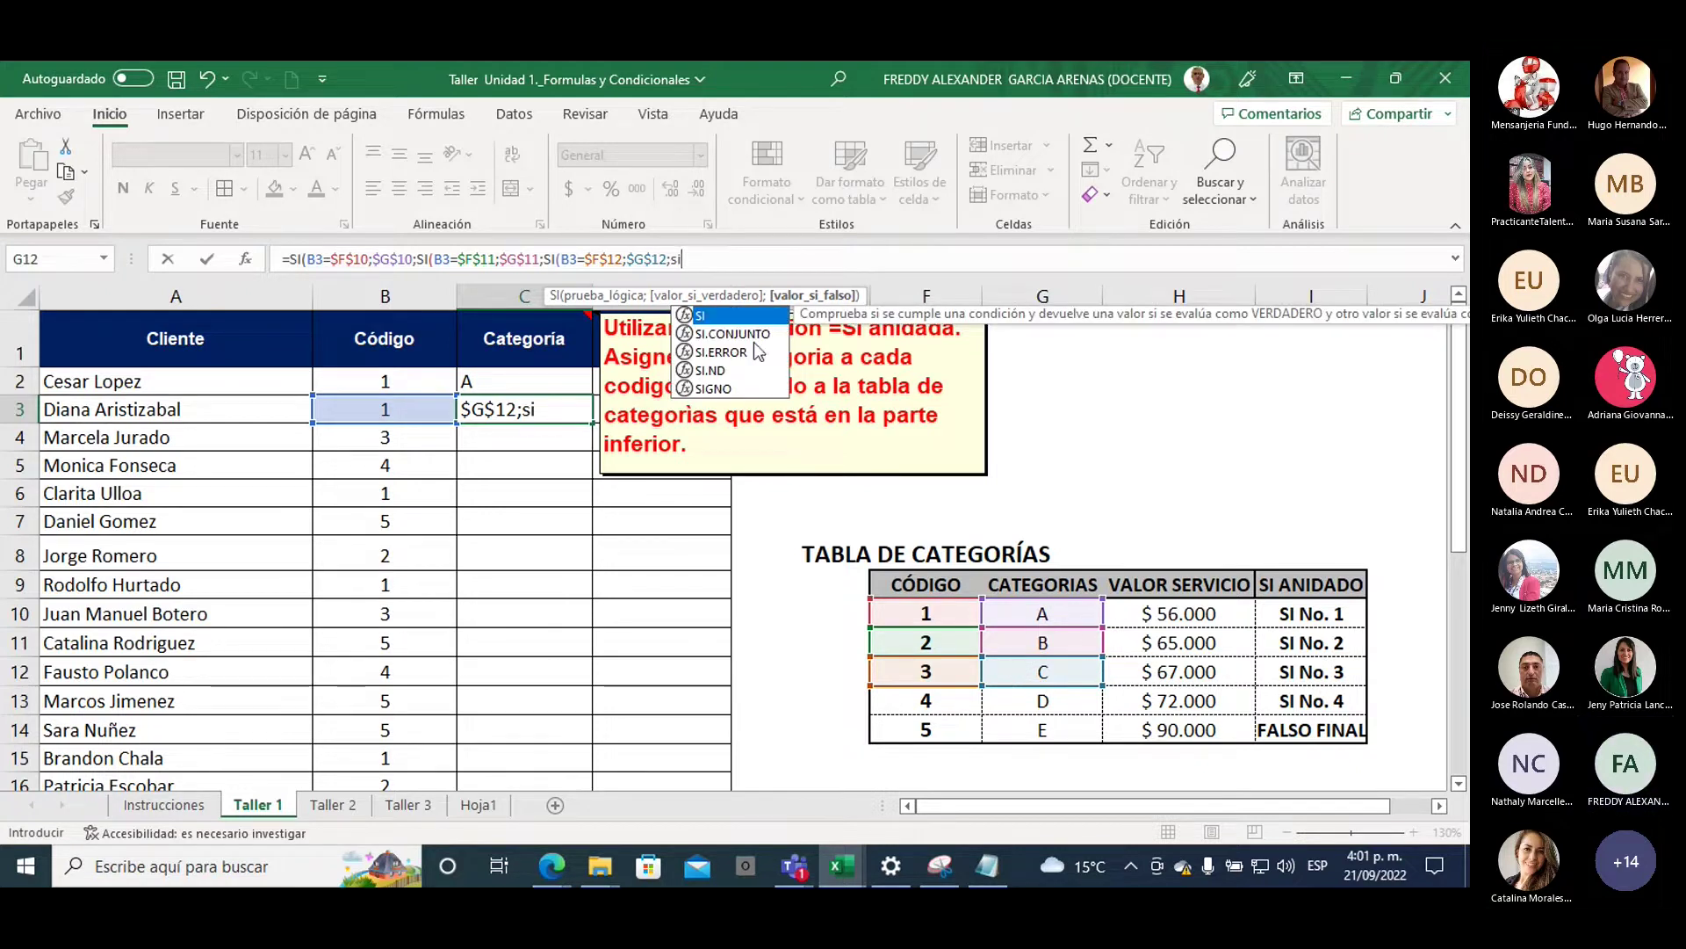
Nest a fourth SI testing B3 against $F$13 and returning $G$13 (category D)
{"action": "key", "text": "Tab"}
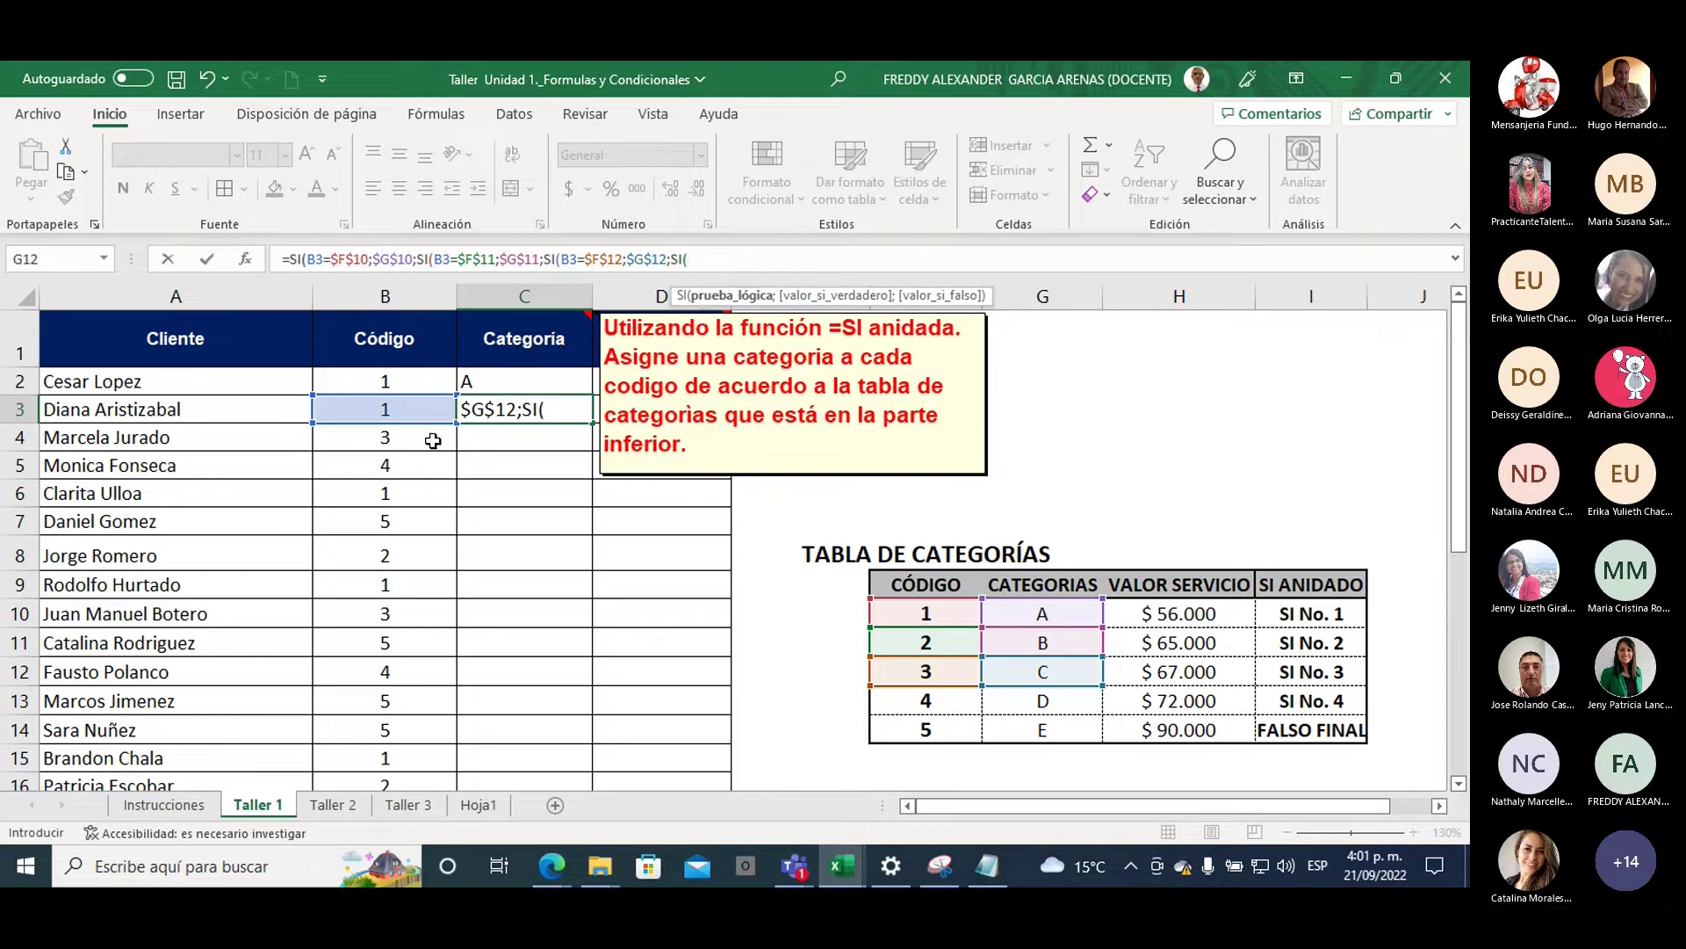
{"action": "left_click", "coordinate": [368, 414]}
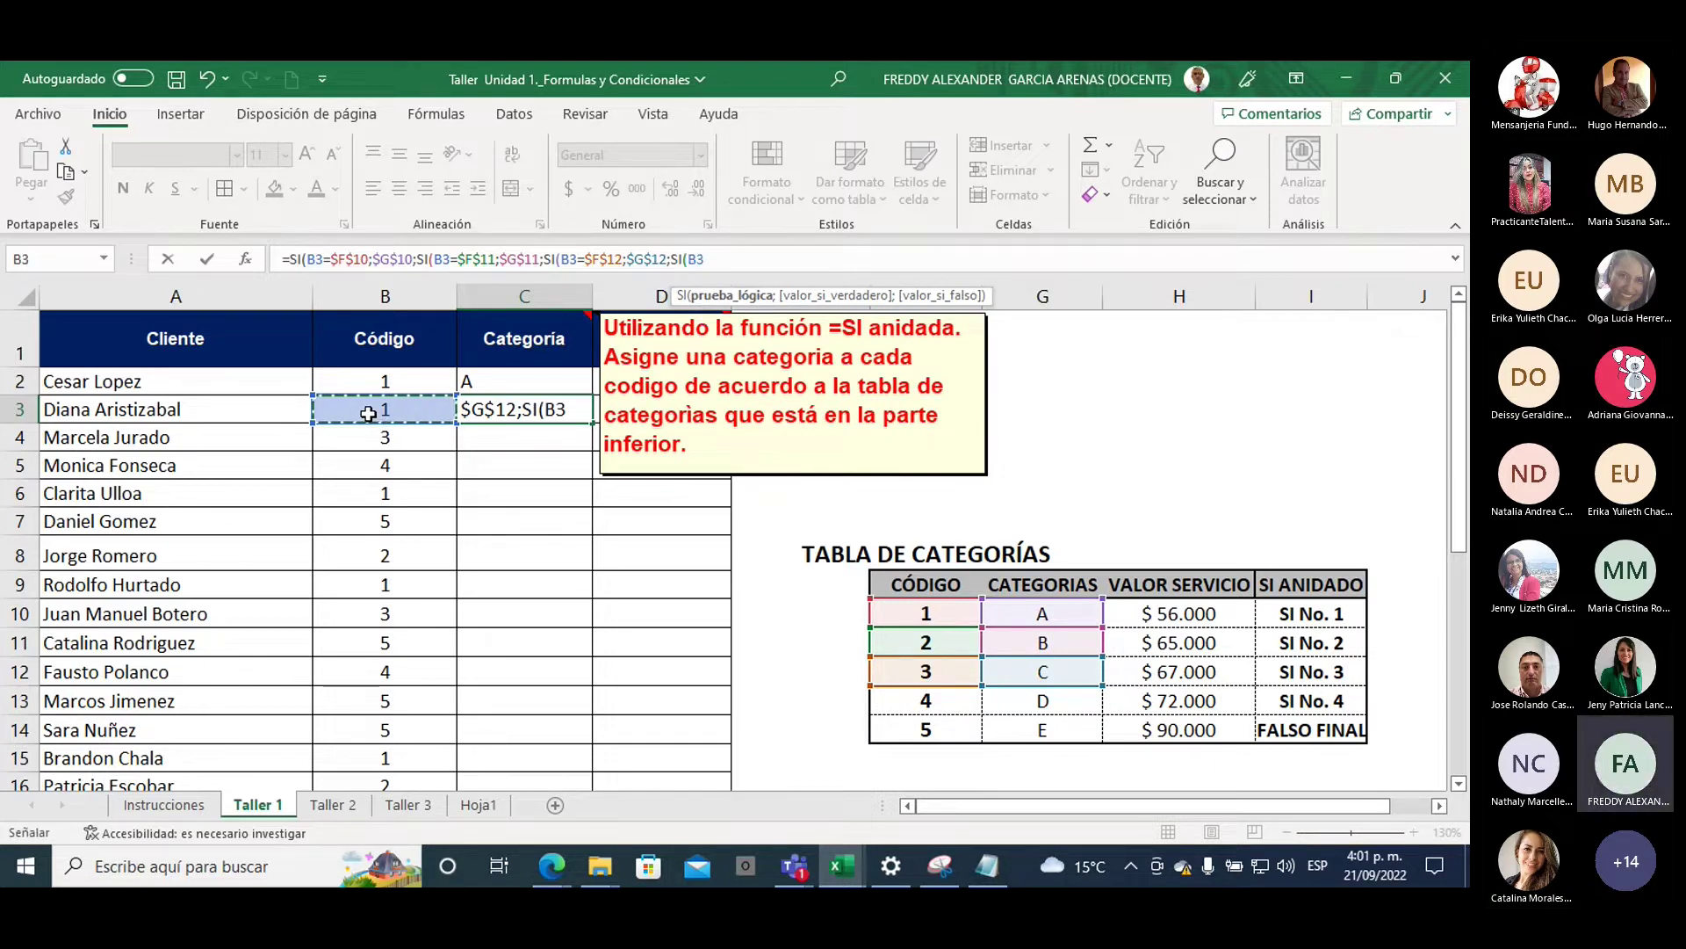
{"action": "type", "text": "="}
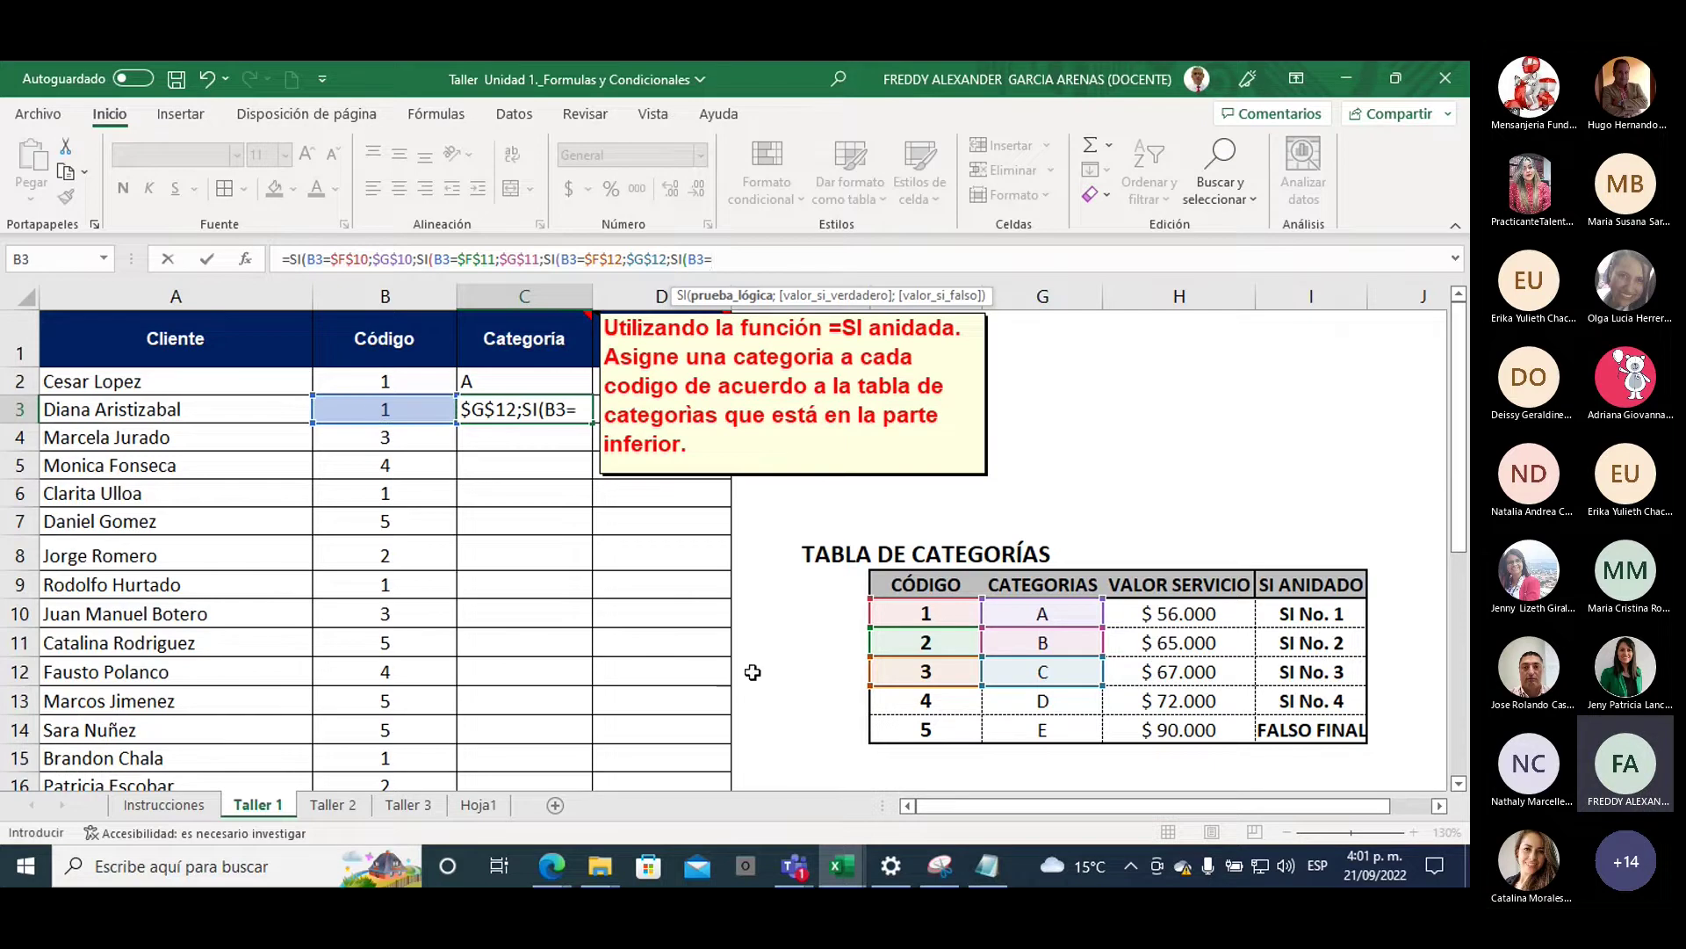
{"action": "left_click", "coordinate": [897, 708]}
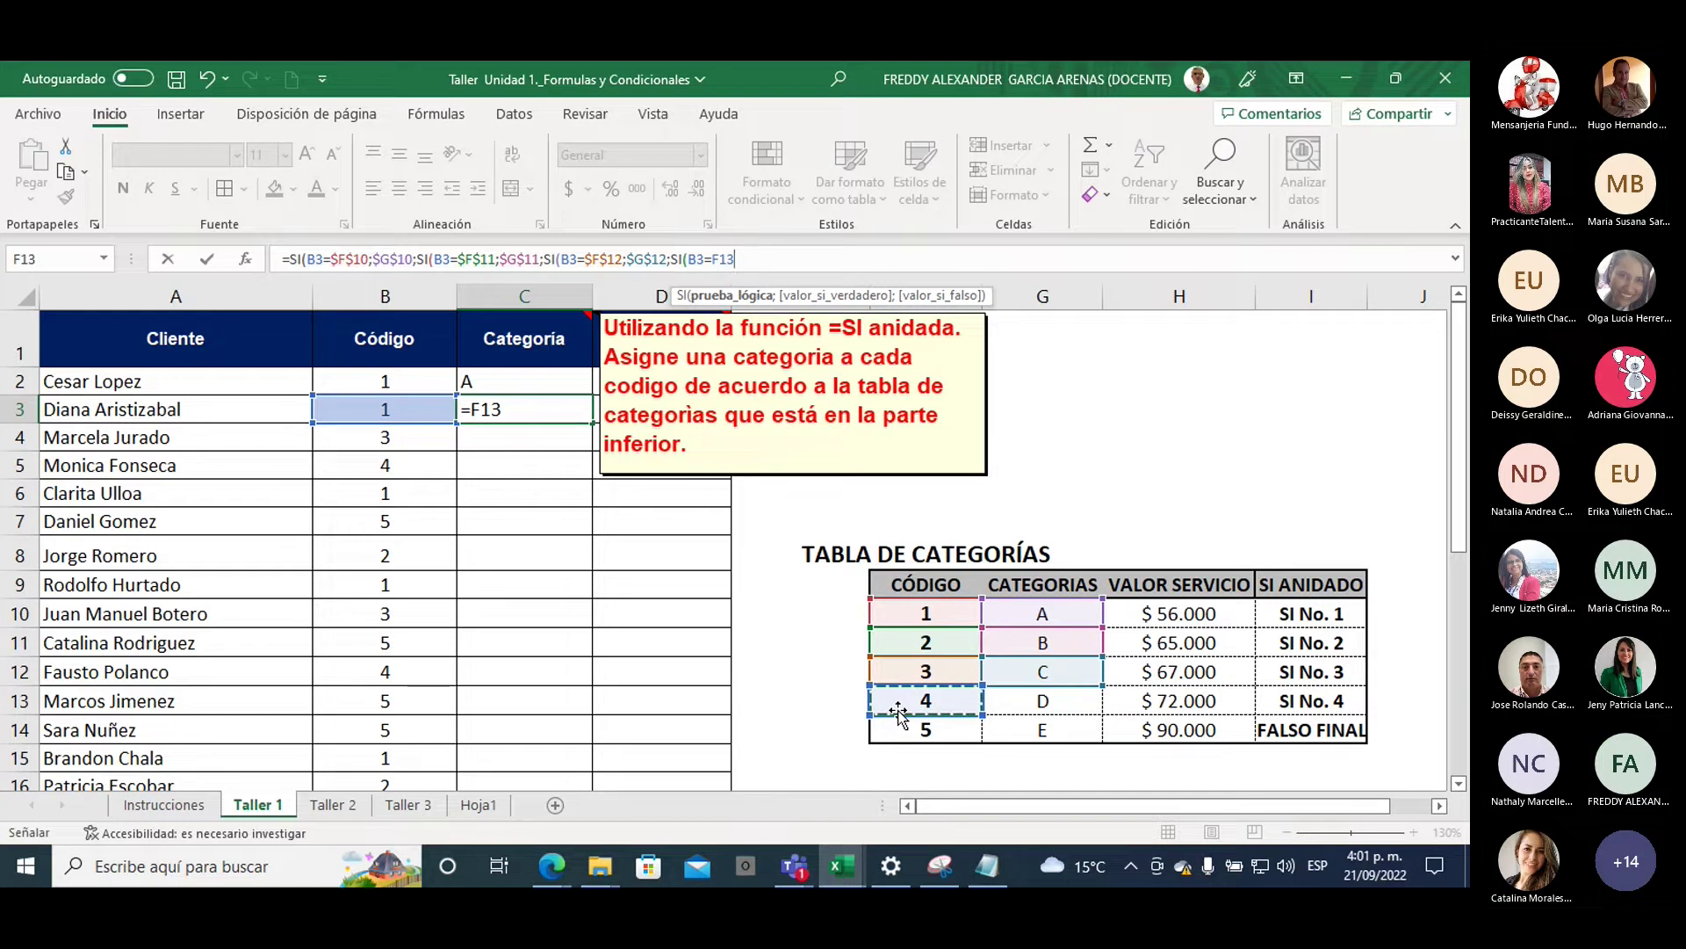
{"action": "key", "text": "F4"}
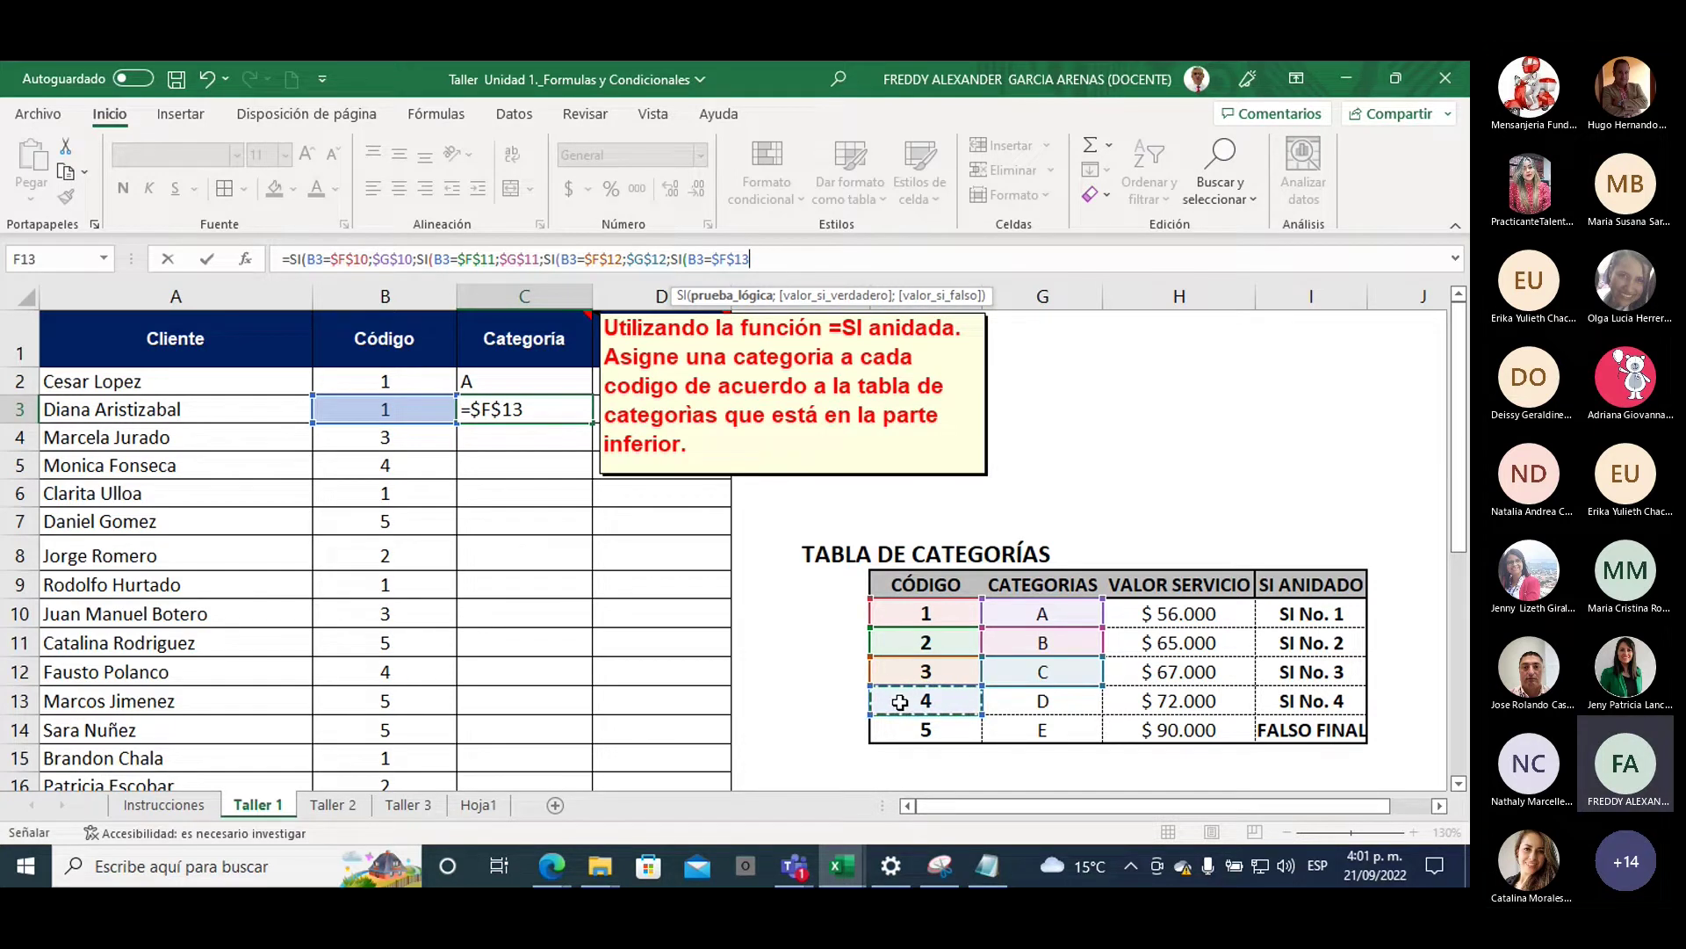
{"action": "type", "text": ";"}
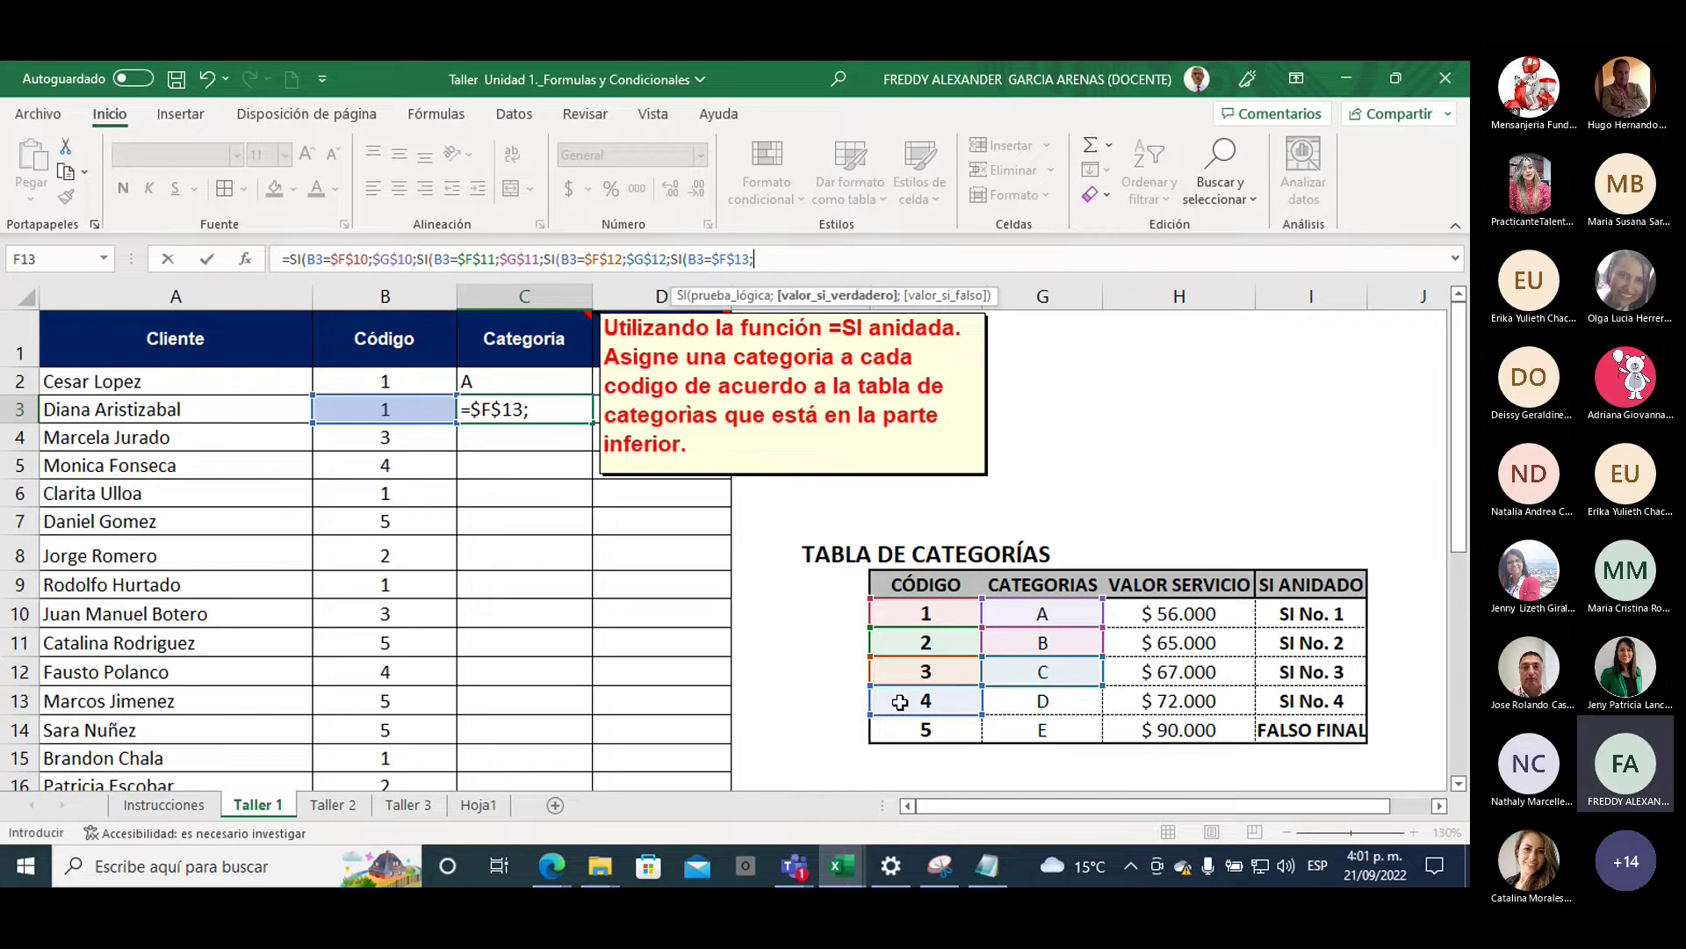
{"action": "left_click", "coordinate": [1010, 702]}
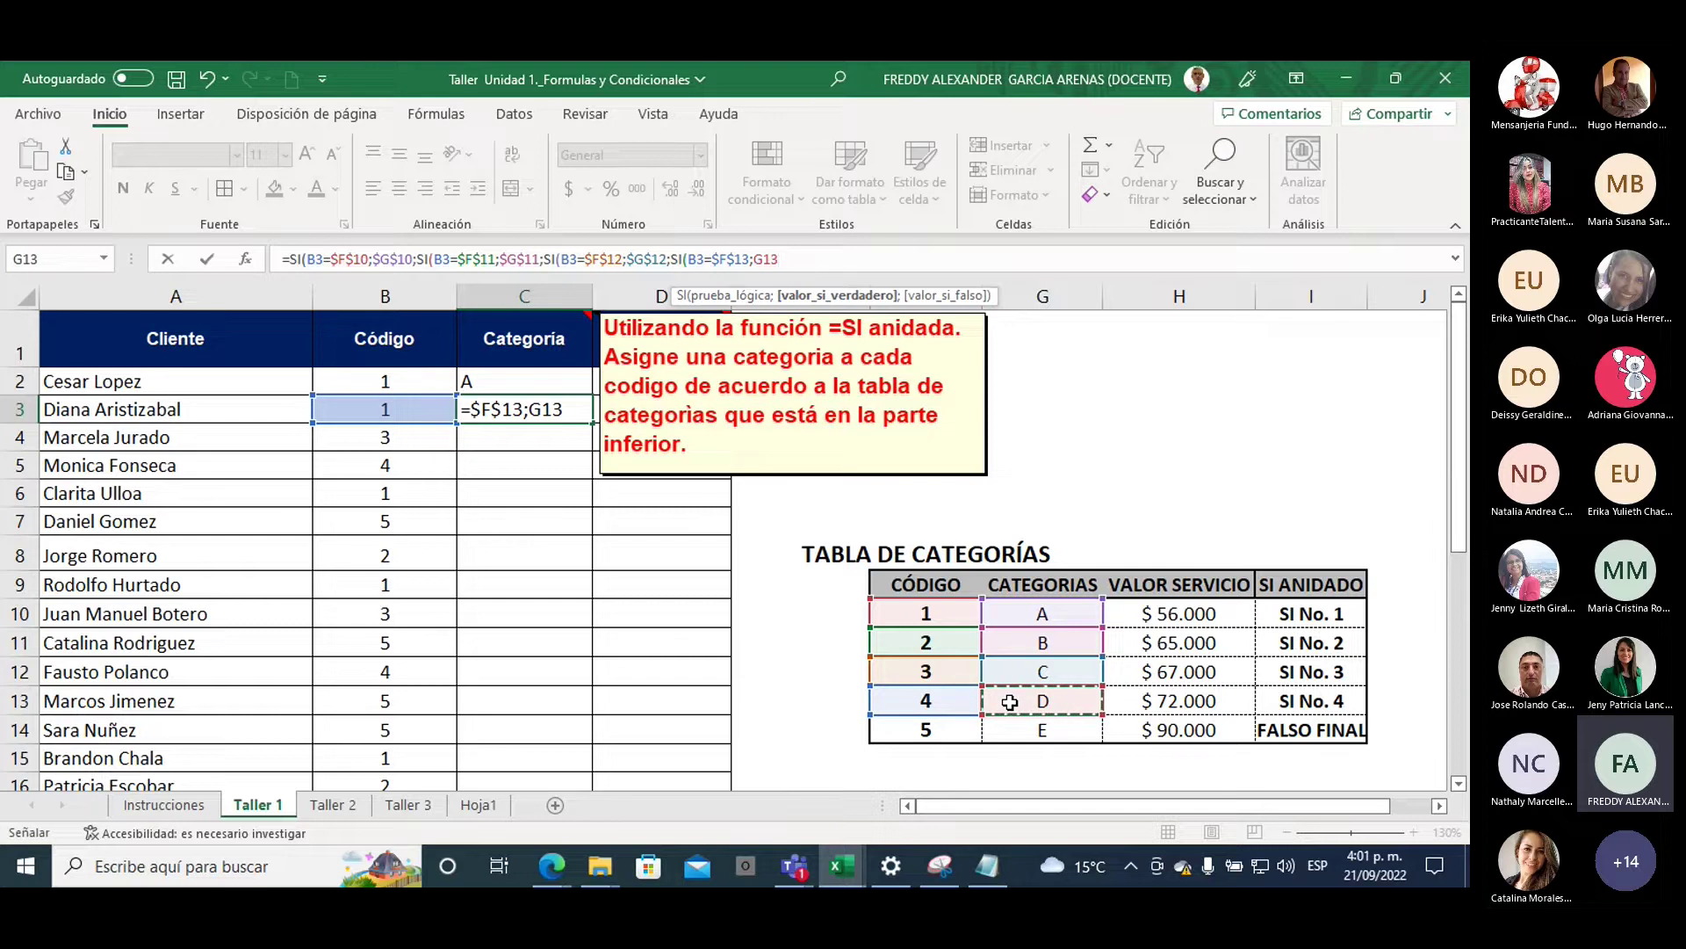
{"action": "key", "text": "F4"}
Add $G$14 (category E) as the final fallback and close all four parentheses
{"action": "type", "text": ";"}
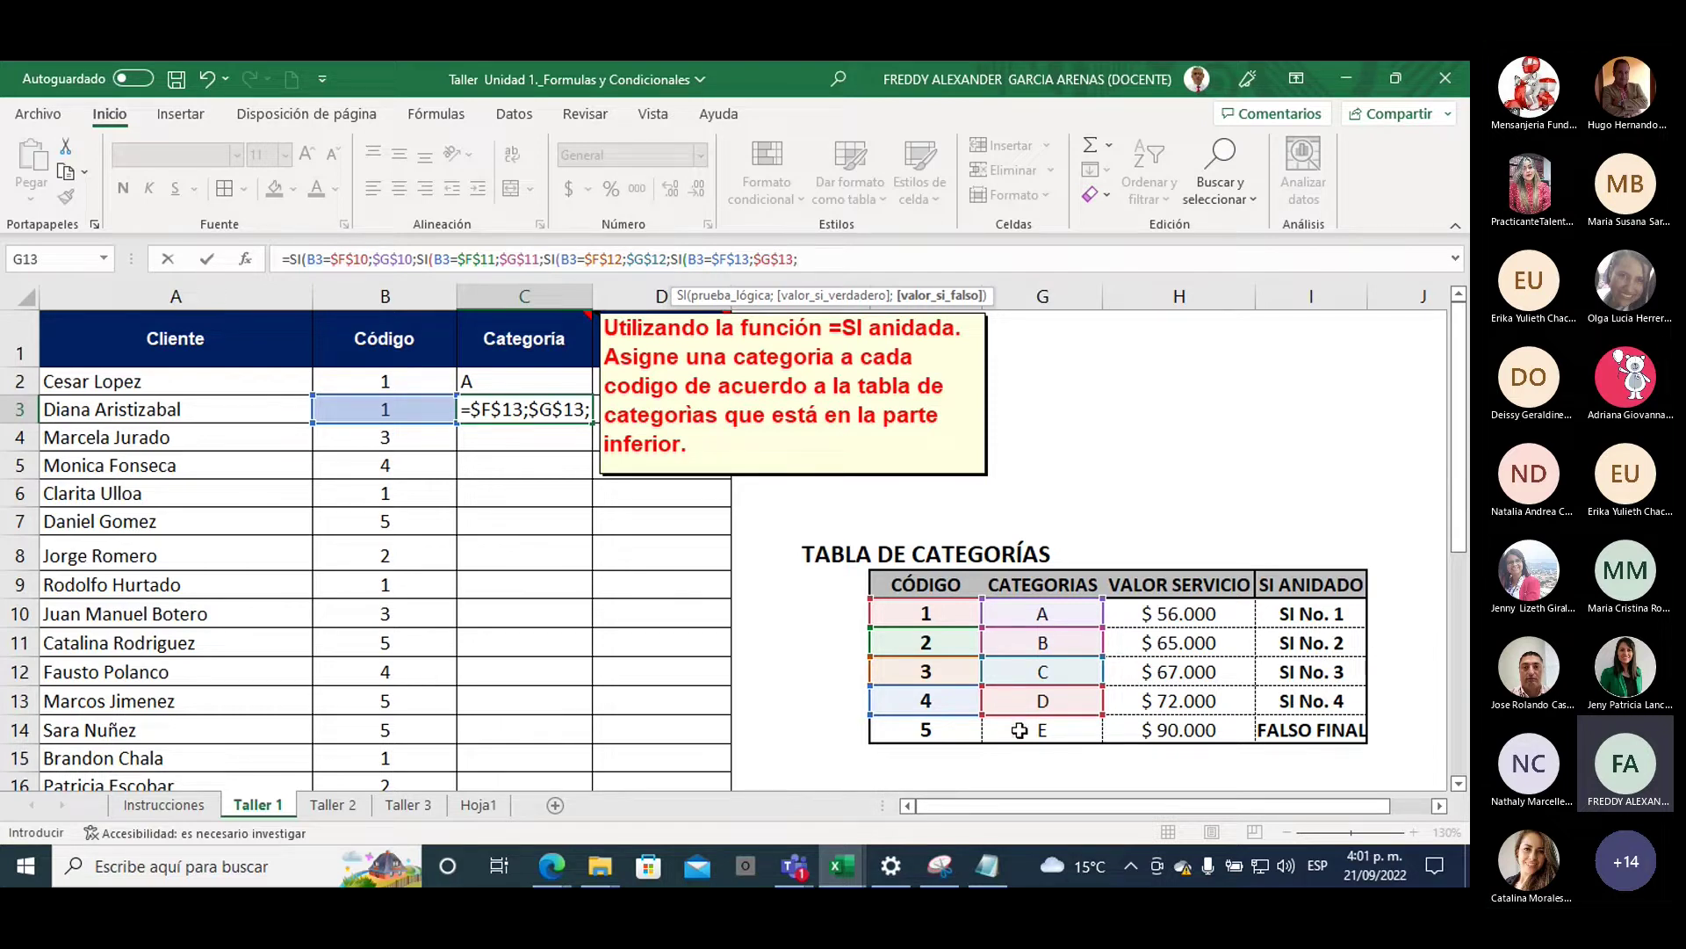
{"action": "left_click", "coordinate": [1019, 730]}
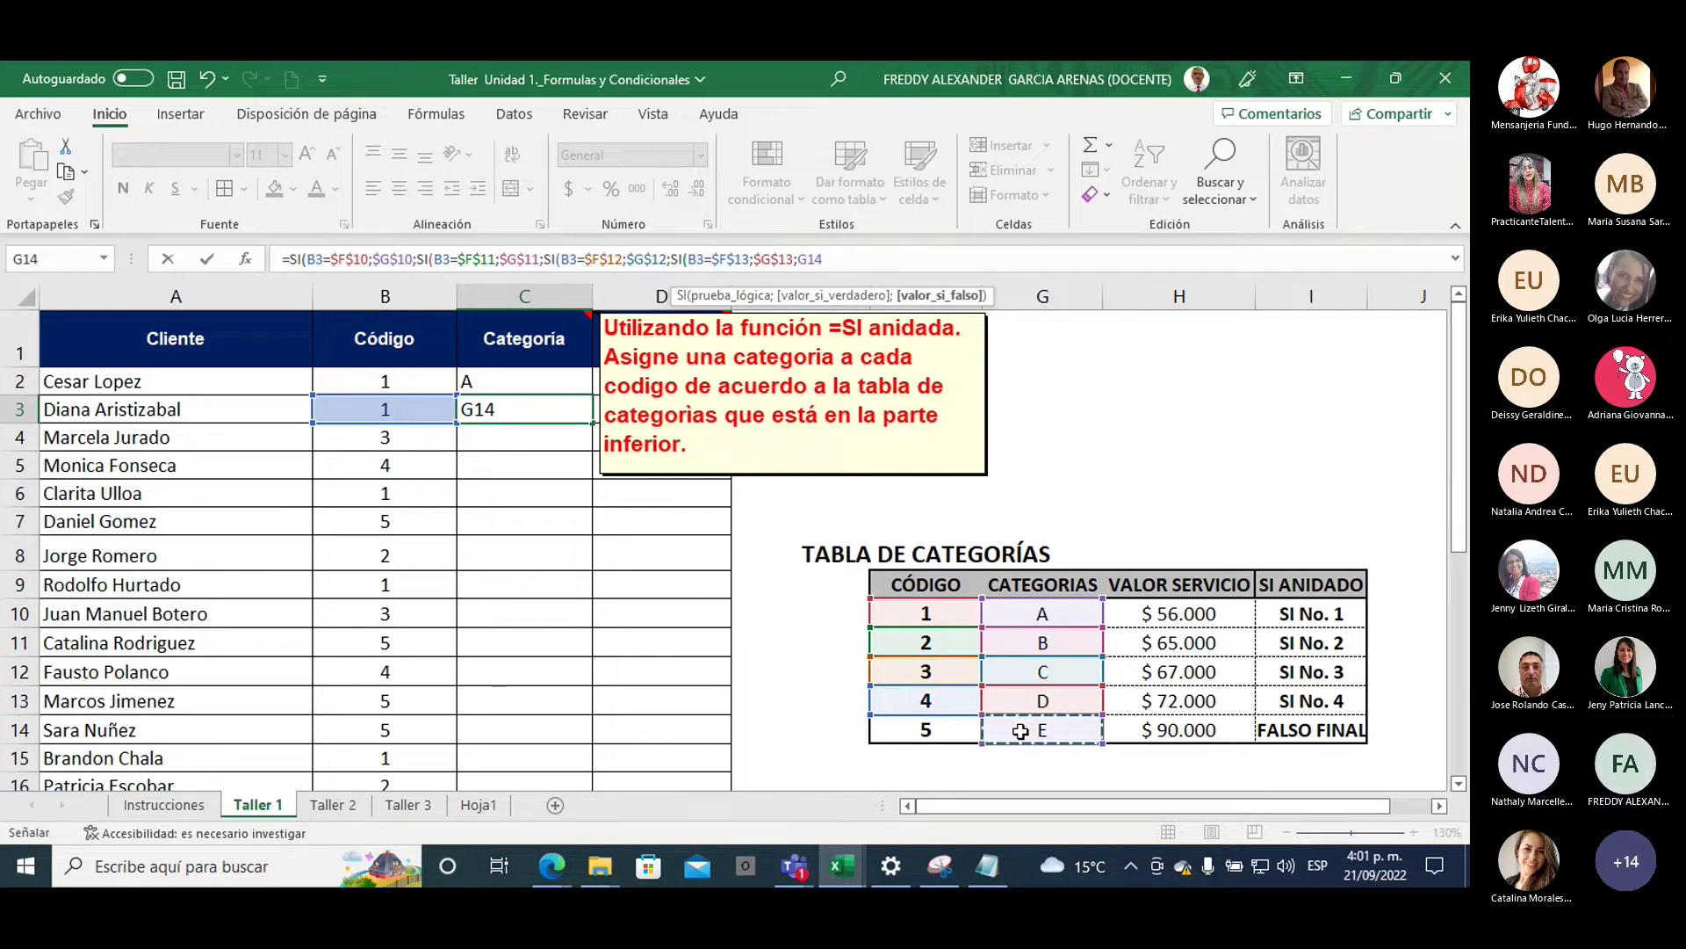
{"action": "key", "text": "F4"}
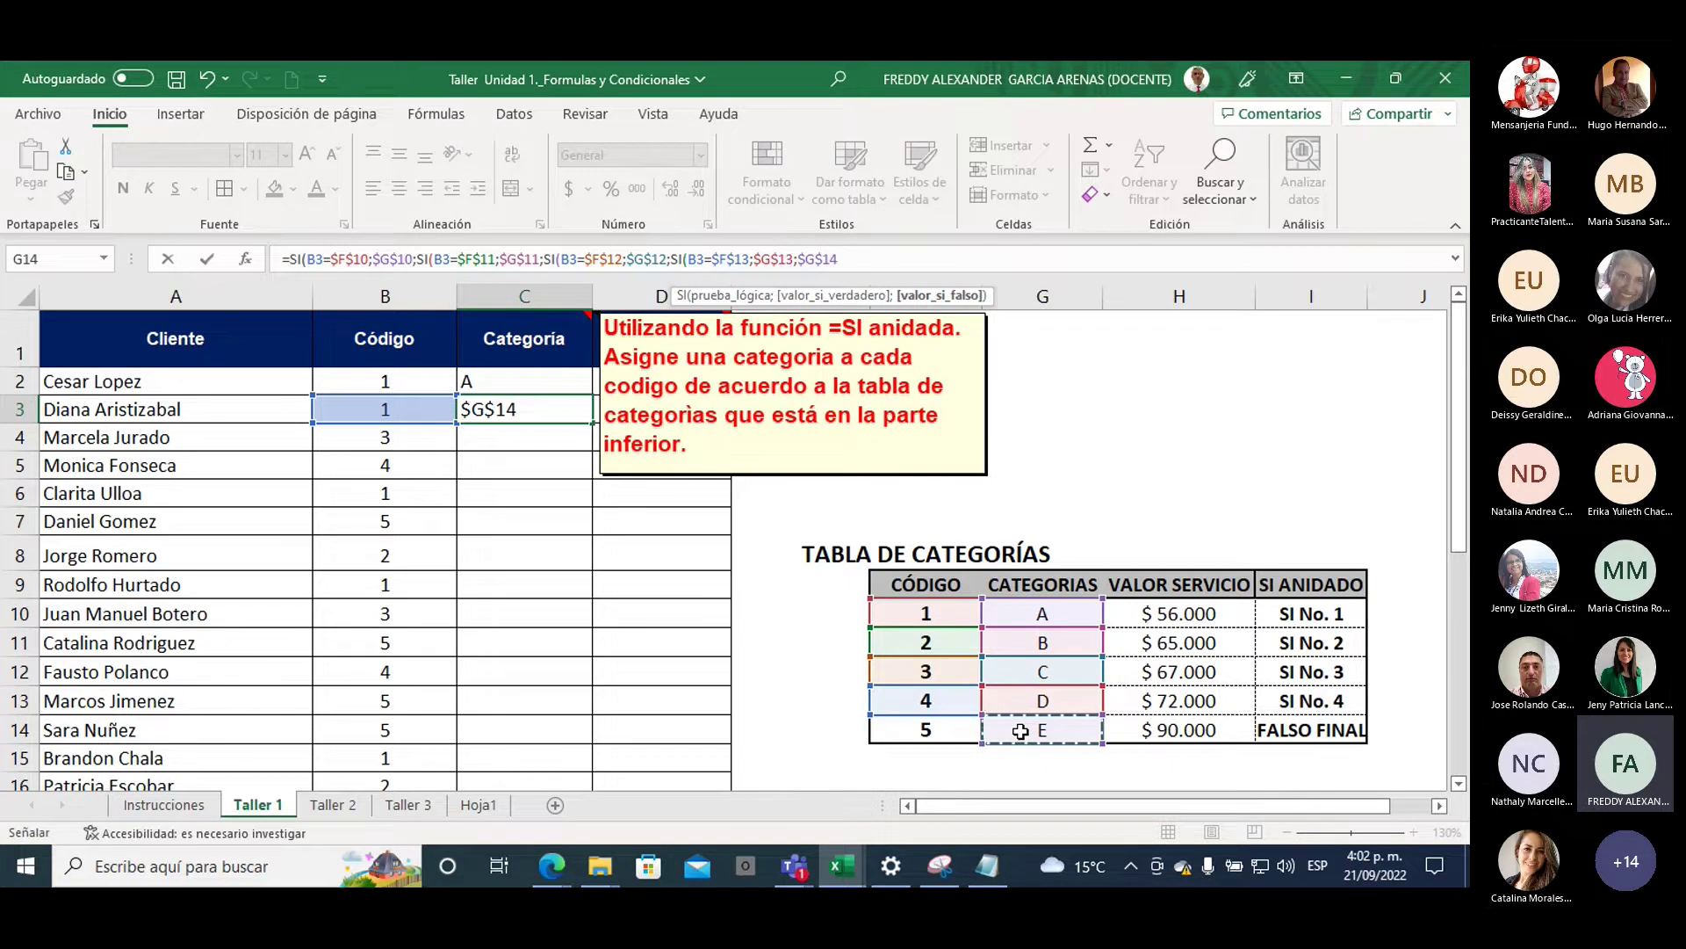
{"action": "type", "text": ")"}
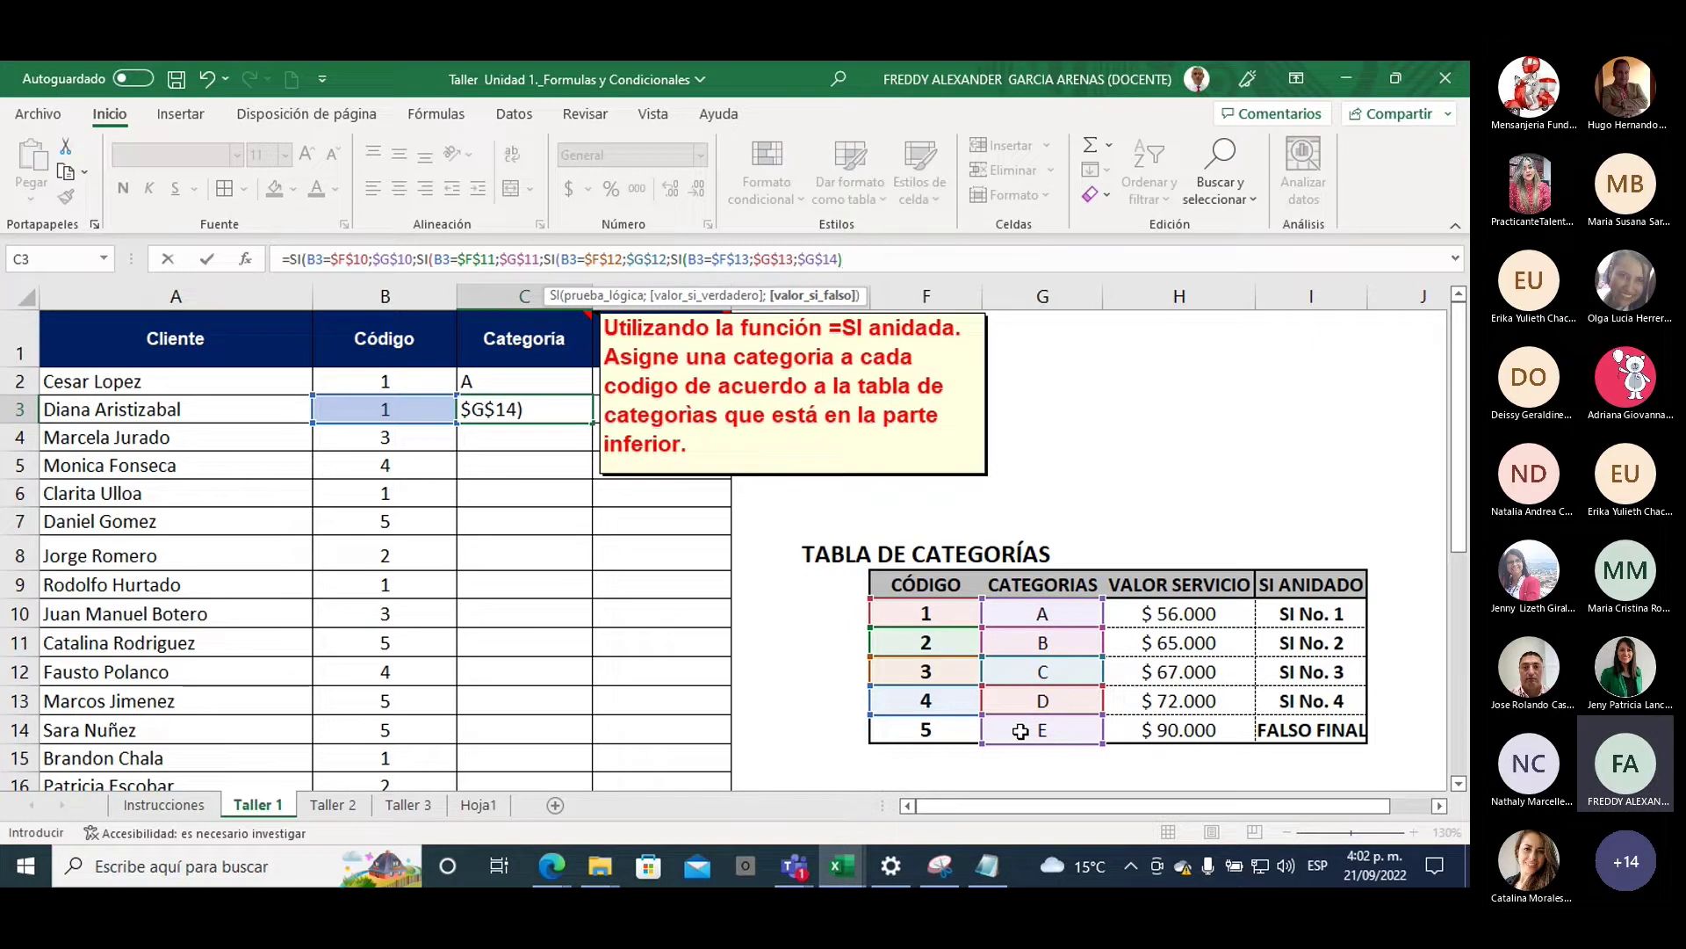
{"action": "type", "text": "))"}
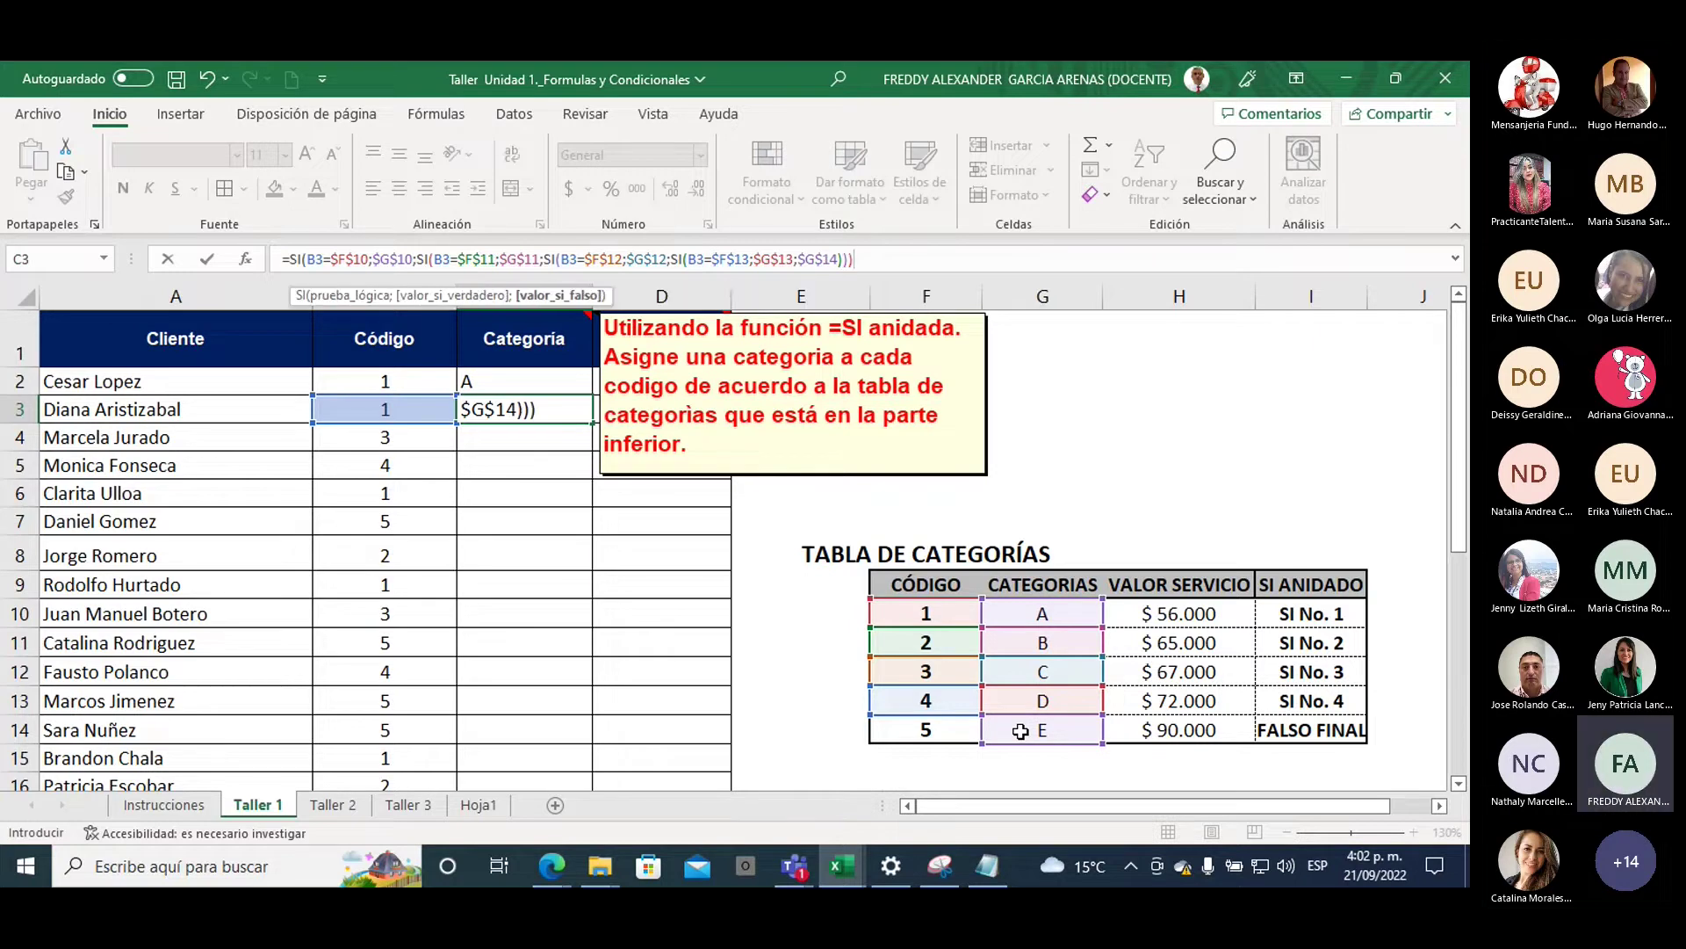
{"action": "type", "text": ")"}
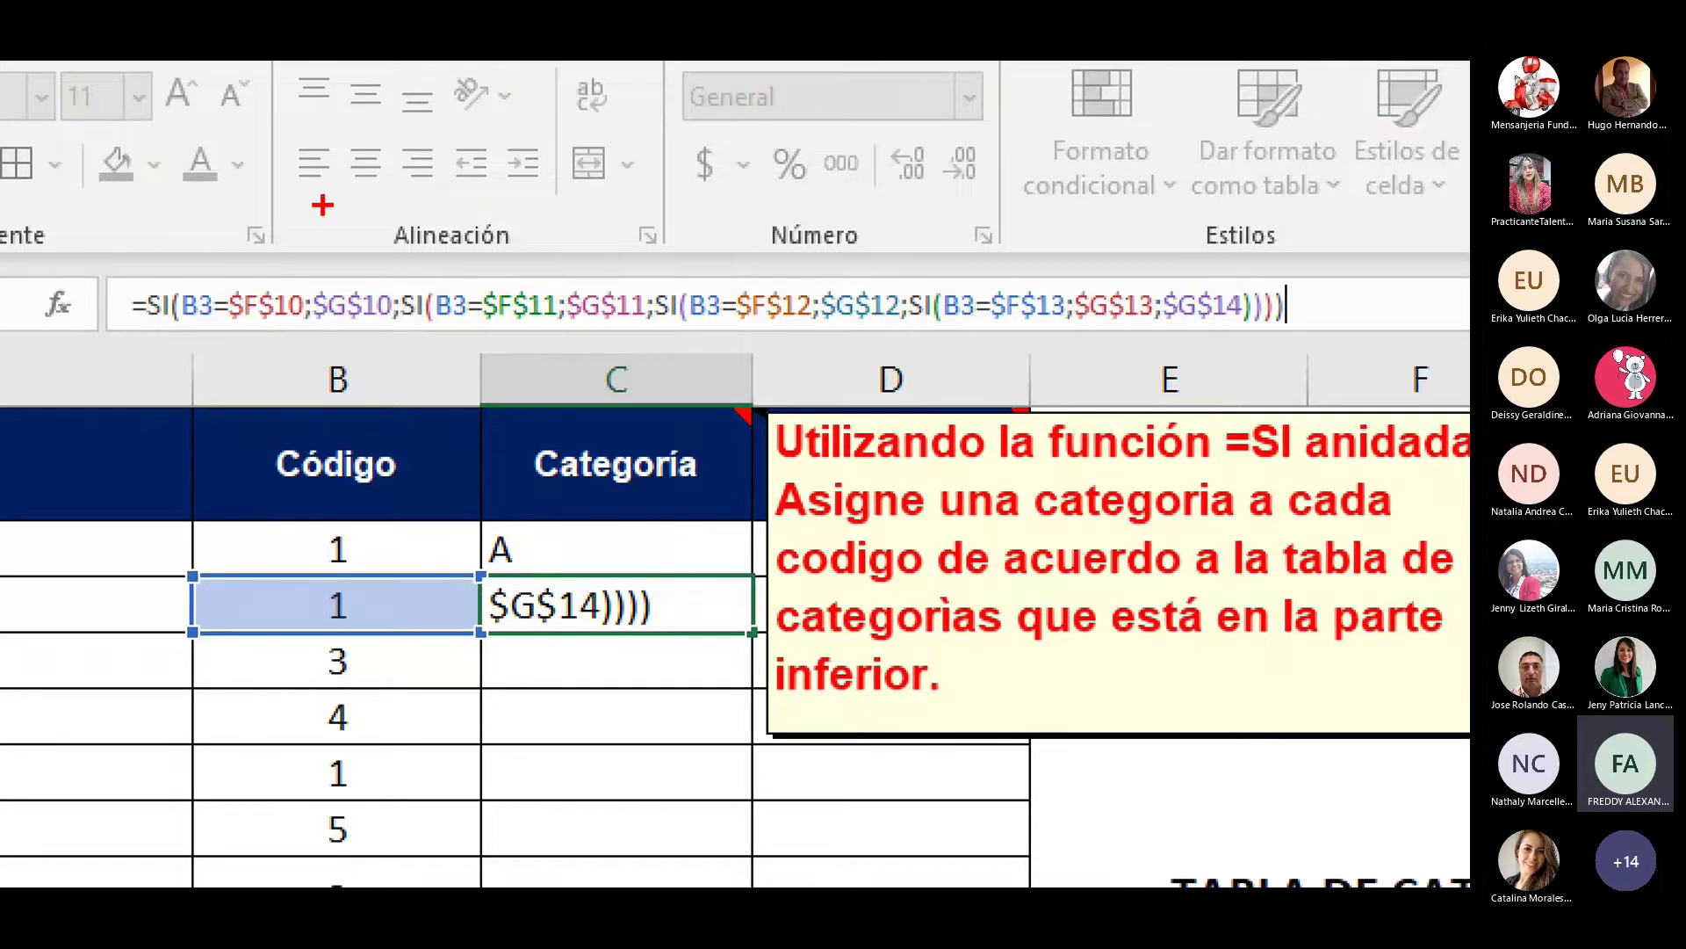
{"action": "mouse_move", "coordinate": [322, 205]}
{"action": "left_mouse_down"}
{"action": "mouse_move", "coordinate": [356, 279]}
{"action": "mouse_move", "coordinate": [367, 262]}
{"action": "left_mouse_up"}
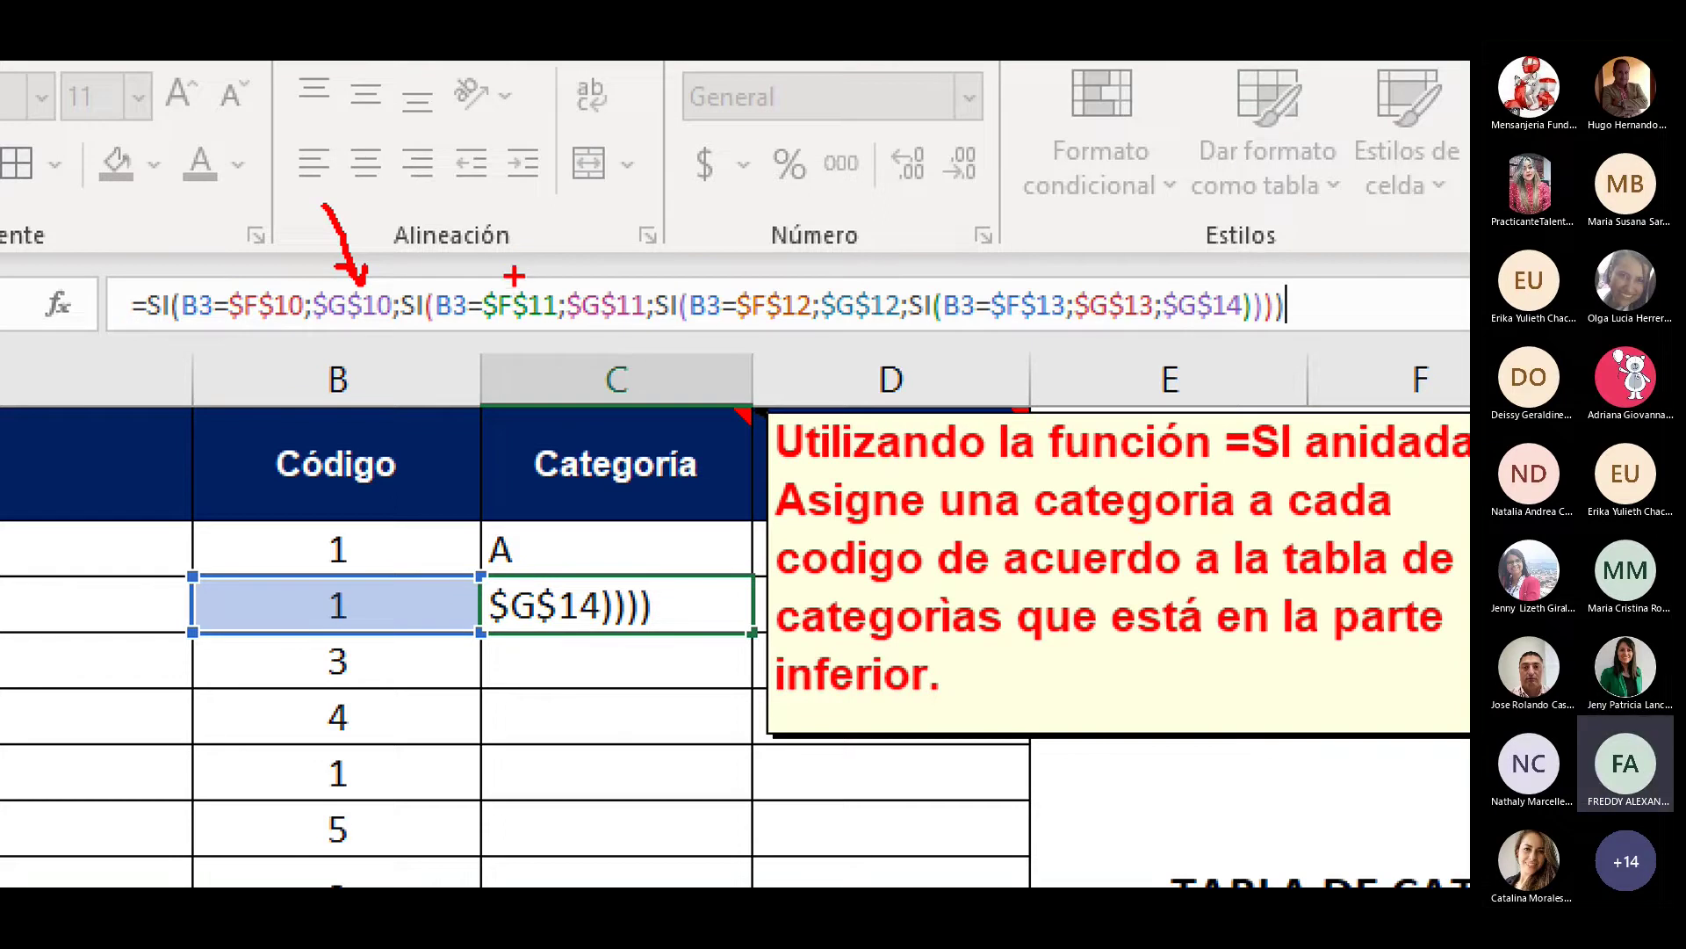
{"action": "mouse_move", "coordinate": [249, 246]}
{"action": "left_mouse_down"}
{"action": "mouse_move", "coordinate": [254, 274]}
{"action": "mouse_move", "coordinate": [285, 274]}
{"action": "left_mouse_up"}
{"action": "mouse_move", "coordinate": [486, 226]}
{"action": "left_mouse_down"}
{"action": "mouse_move", "coordinate": [502, 249]}
{"action": "mouse_move", "coordinate": [486, 273]}
{"action": "mouse_move", "coordinate": [515, 269]}
{"action": "left_mouse_up"}
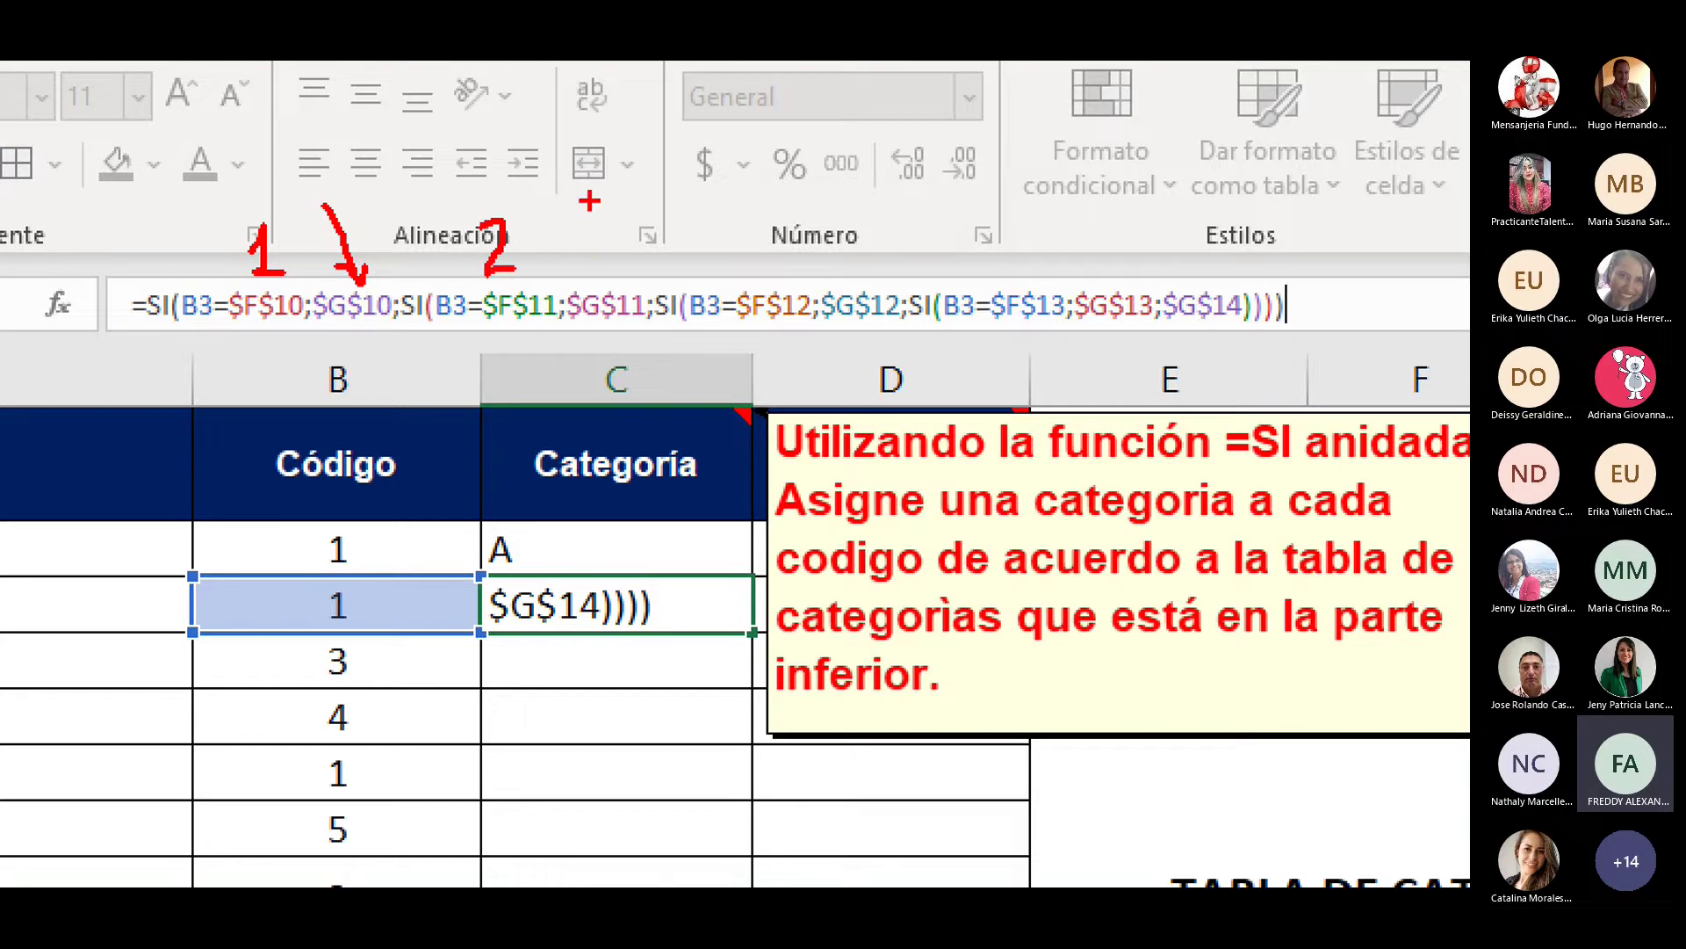
{"action": "mouse_move", "coordinate": [594, 202]}
{"action": "left_mouse_down"}
{"action": "mouse_move", "coordinate": [606, 271]}
{"action": "mouse_move", "coordinate": [612, 250]}
{"action": "left_mouse_up"}
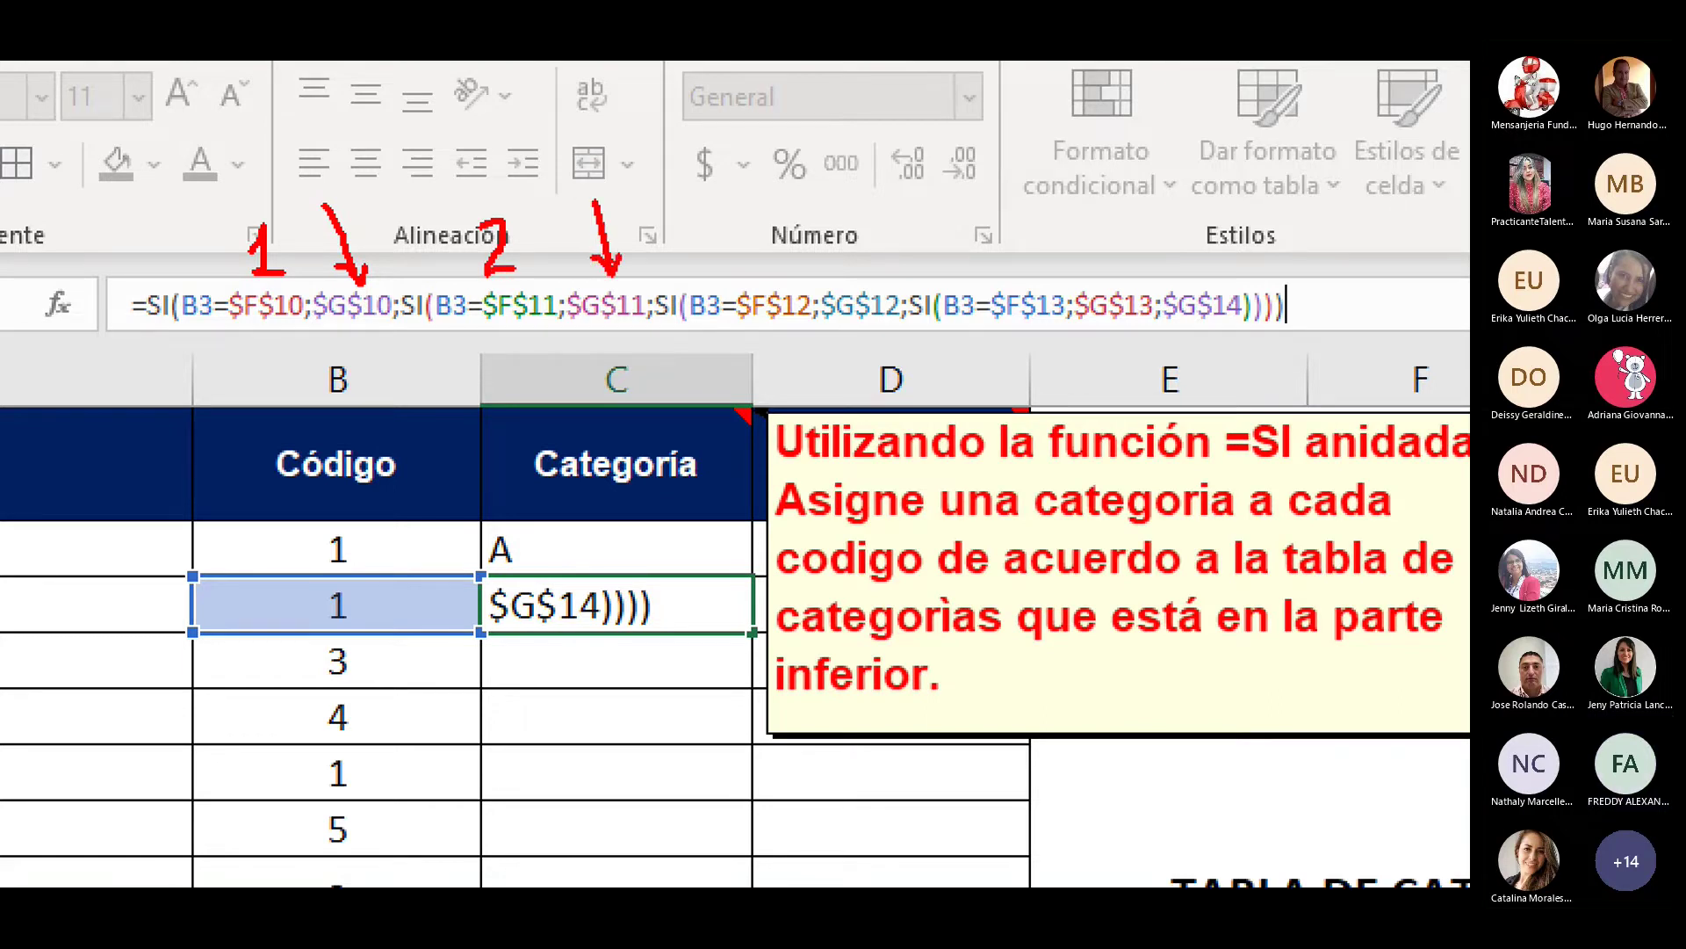
{"action": "mouse_move", "coordinate": [720, 213]}
{"action": "left_mouse_down"}
{"action": "mouse_move", "coordinate": [745, 213]}
{"action": "mouse_move", "coordinate": [756, 255]}
{"action": "mouse_move", "coordinate": [729, 275]}
{"action": "left_mouse_up"}
{"action": "mouse_move", "coordinate": [833, 218]}
{"action": "left_mouse_down"}
{"action": "mouse_move", "coordinate": [839, 268]}
{"action": "mouse_move", "coordinate": [856, 247]}
{"action": "left_mouse_up"}
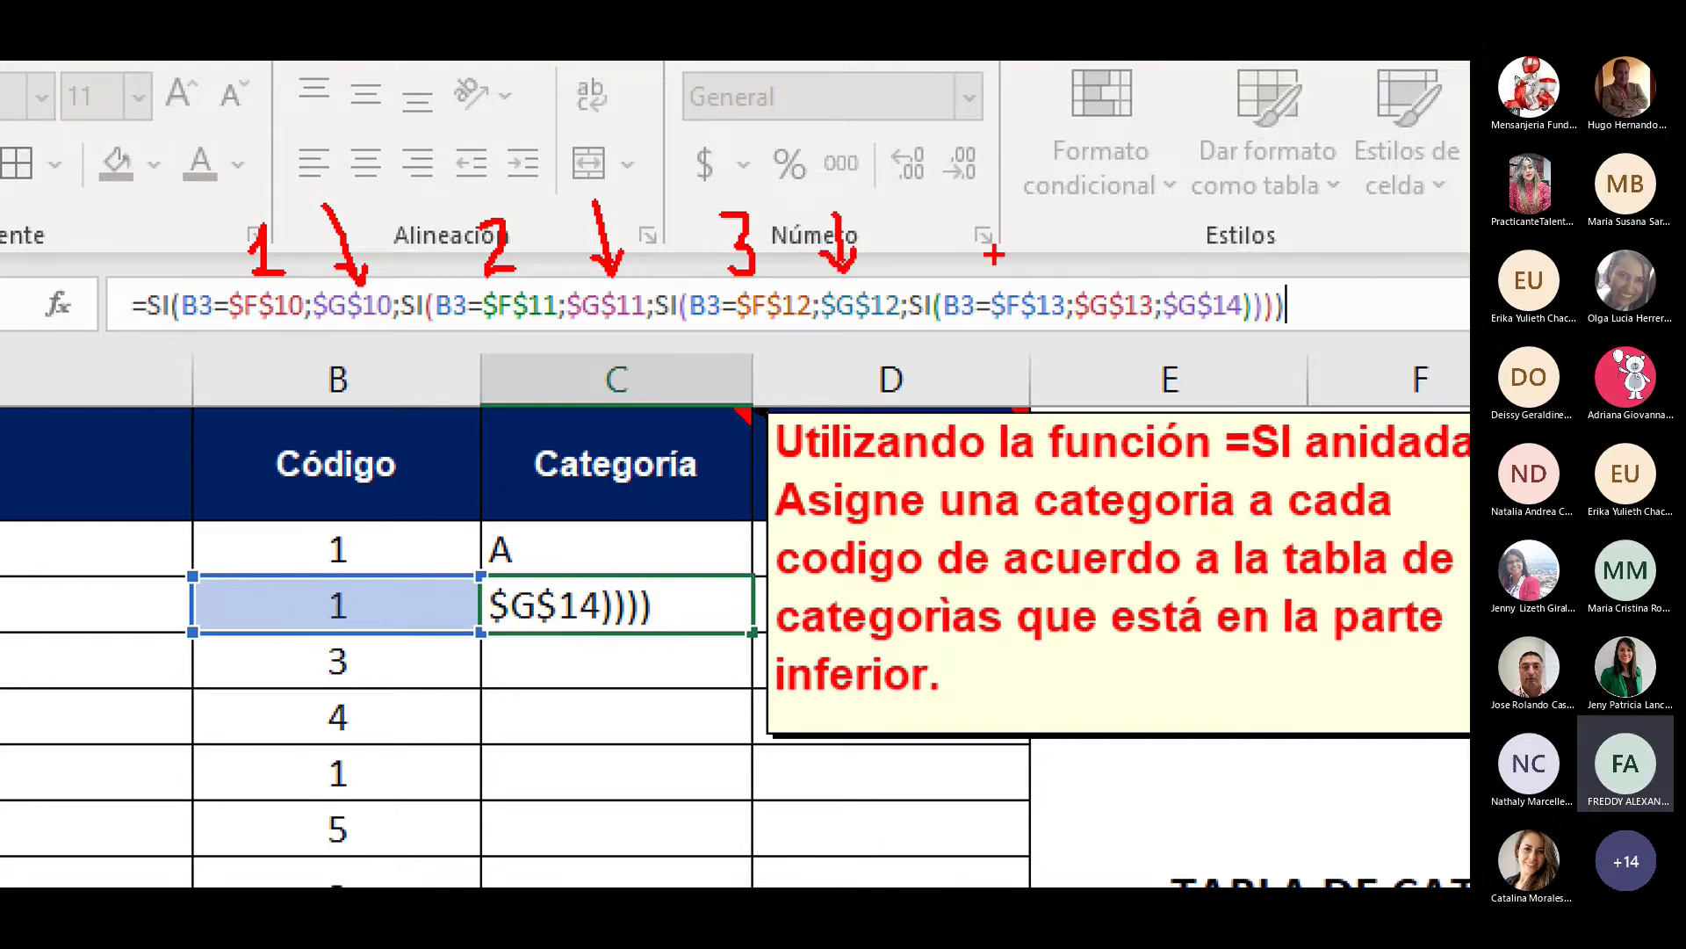
{"action": "left_click_drag", "start_coordinate": [966, 213], "coordinate": [984, 274]}
{"action": "left_click_drag", "start_coordinate": [1081, 211], "coordinate": [1093, 266]}
{"action": "left_click_drag", "start_coordinate": [1089, 263], "coordinate": [1105, 249]}
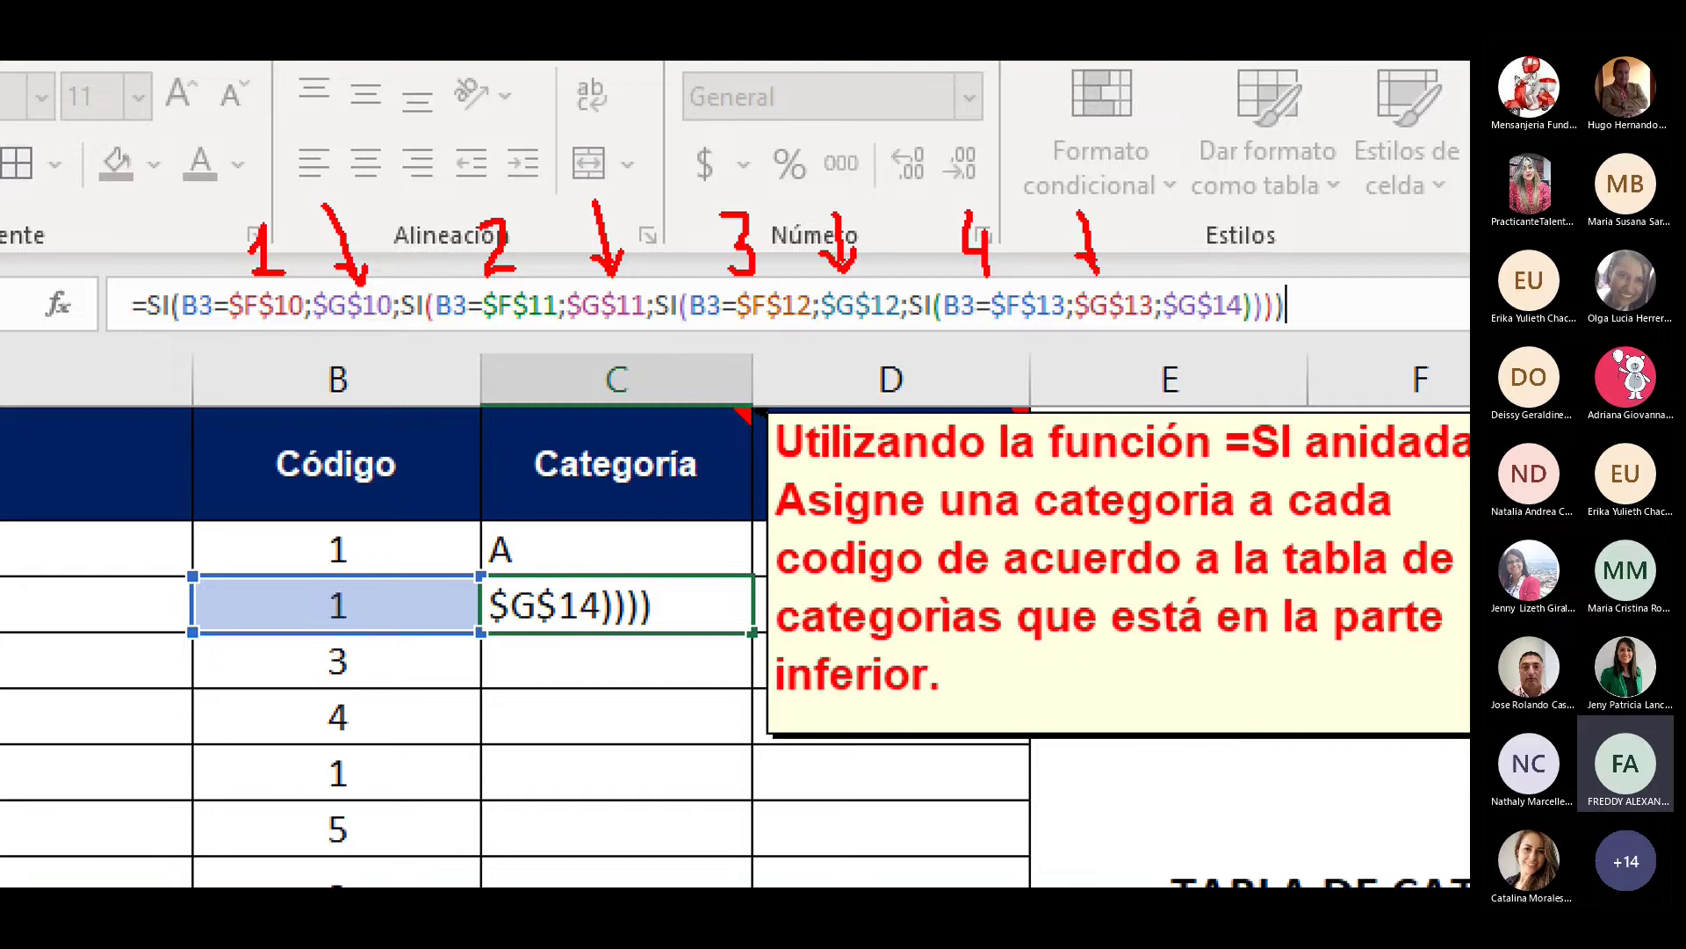
{"action": "mouse_move", "coordinate": [1216, 213]}
{"action": "left_mouse_down"}
{"action": "mouse_move", "coordinate": [1215, 261]}
{"action": "mouse_move", "coordinate": [1196, 240]}
{"action": "mouse_move", "coordinate": [1227, 253]}
{"action": "left_mouse_up"}
{"action": "left_click_drag", "start_coordinate": [157, 338], "coordinate": [159, 370]}
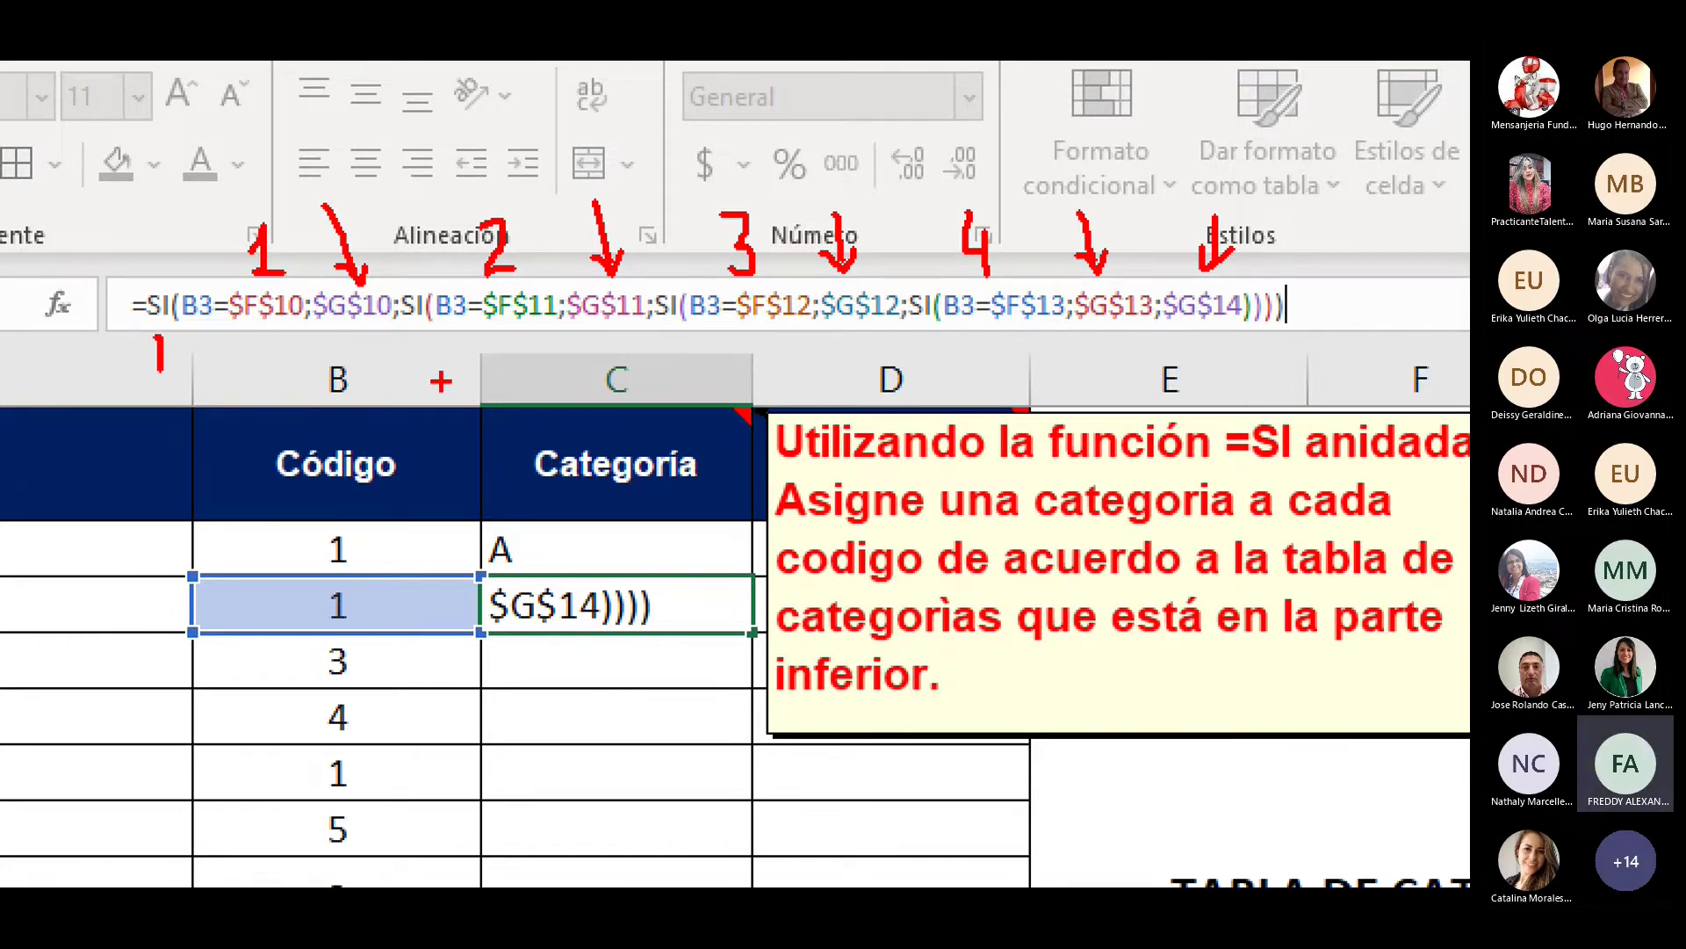
{"action": "left_click_drag", "start_coordinate": [415, 342], "coordinate": [418, 362]}
{"action": "left_click_drag", "start_coordinate": [672, 339], "coordinate": [675, 368]}
{"action": "left_click_drag", "start_coordinate": [922, 332], "coordinate": [927, 363]}
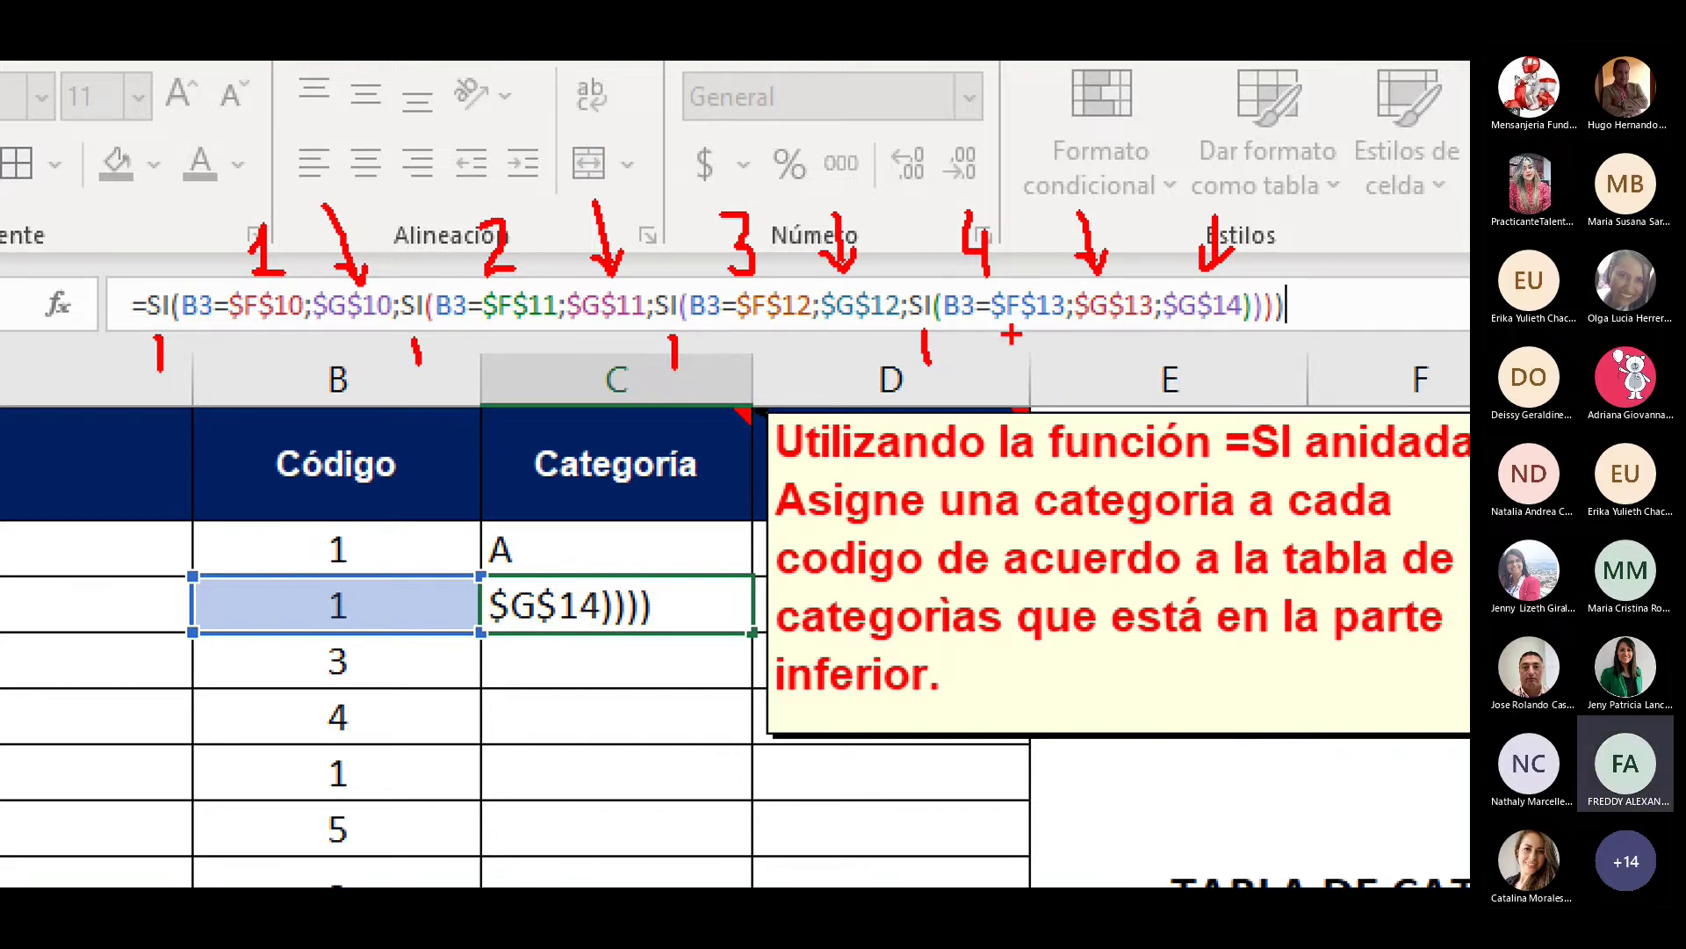
{"action": "left_click_drag", "start_coordinate": [1175, 332], "coordinate": [1248, 345]}
{"action": "mouse_move", "coordinate": [243, 194]}
{"action": "left_mouse_down"}
{"action": "mouse_move", "coordinate": [498, 184]}
{"action": "mouse_move", "coordinate": [900, 114]}
{"action": "mouse_move", "coordinate": [970, 170]}
{"action": "left_mouse_up"}
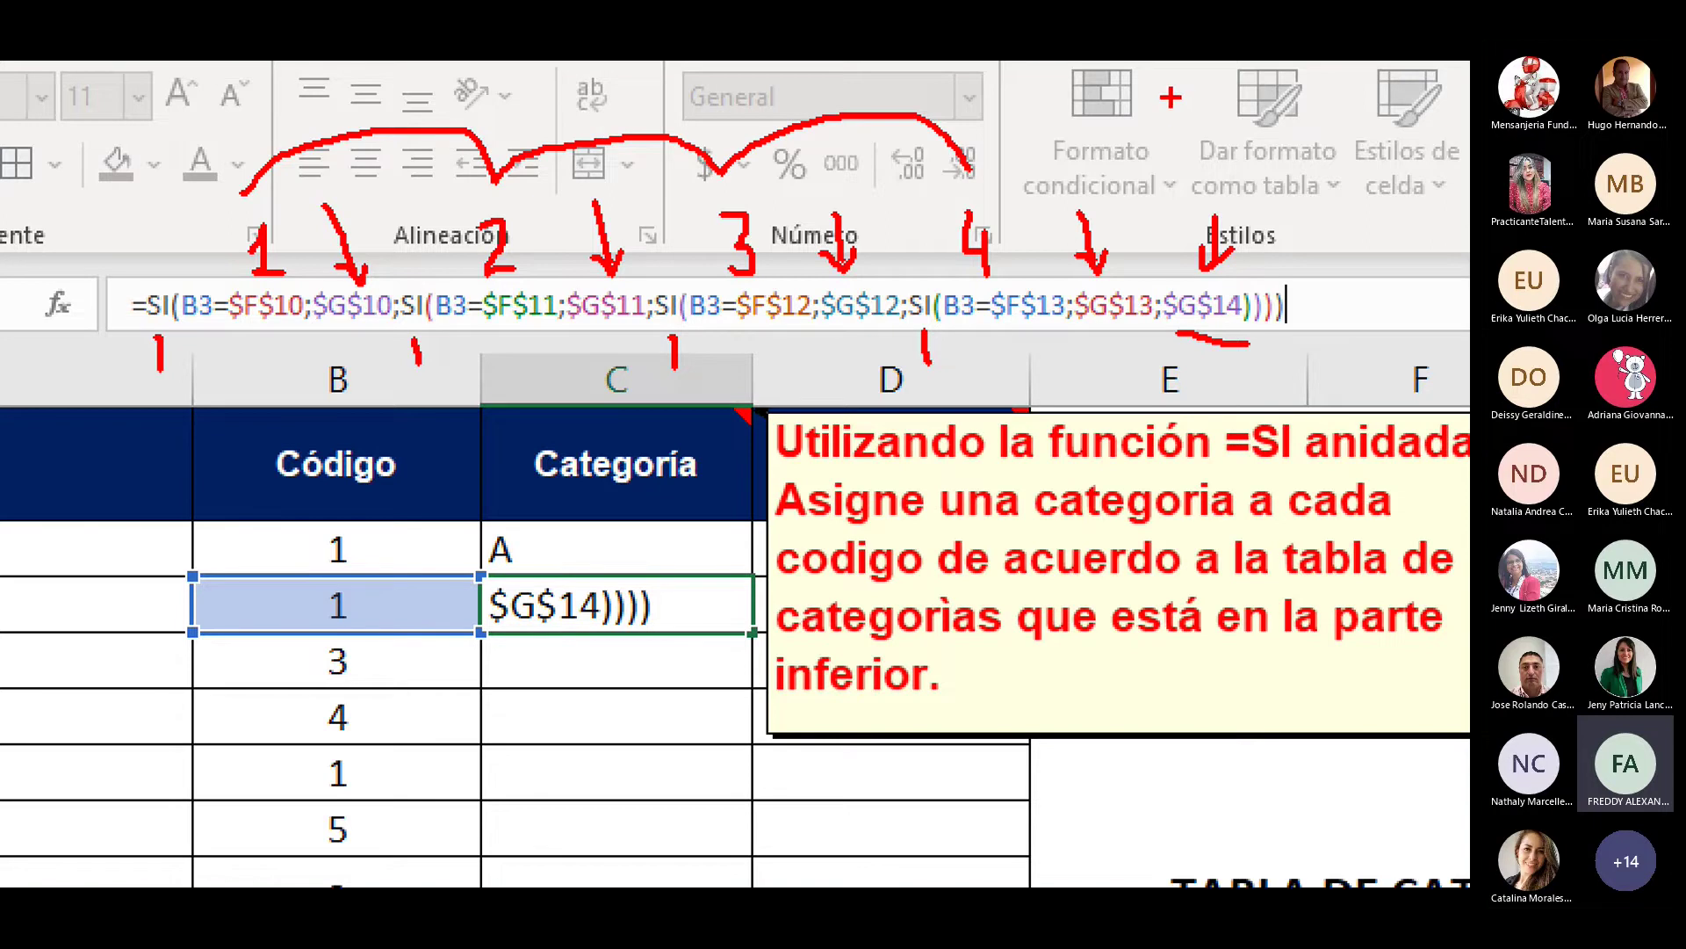
{"action": "mouse_move", "coordinate": [1207, 99]}
{"action": "left_mouse_down"}
{"action": "mouse_move", "coordinate": [1151, 98]}
{"action": "mouse_move", "coordinate": [1157, 132]}
{"action": "mouse_move", "coordinate": [1200, 163]}
{"action": "mouse_move", "coordinate": [1156, 170]}
{"action": "left_mouse_up"}
{"action": "left_click_drag", "start_coordinate": [1251, 293], "coordinate": [1263, 313]}
{"action": "key", "text": "ctrl+z"}
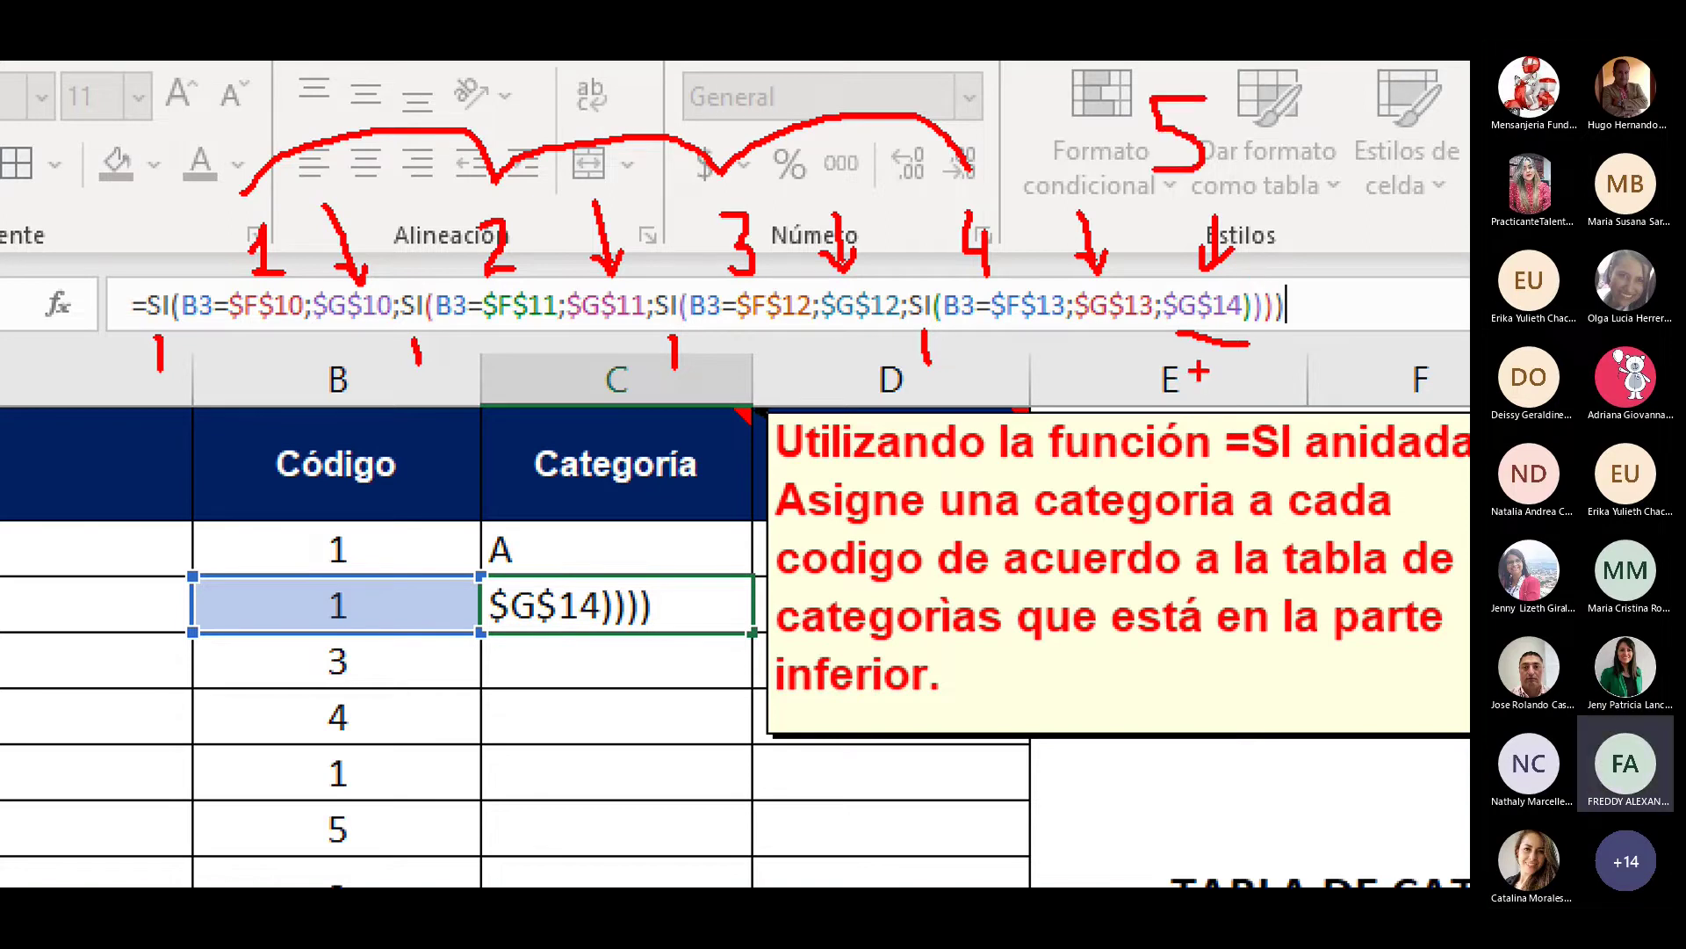
{"action": "left_click_drag", "start_coordinate": [1190, 356], "coordinate": [1196, 448]}
{"action": "mouse_move", "coordinate": [1194, 388]}
{"action": "left_mouse_down"}
{"action": "mouse_move", "coordinate": [1221, 388]}
{"action": "mouse_move", "coordinate": [1229, 438]}
{"action": "mouse_move", "coordinate": [1255, 437]}
{"action": "left_mouse_up"}
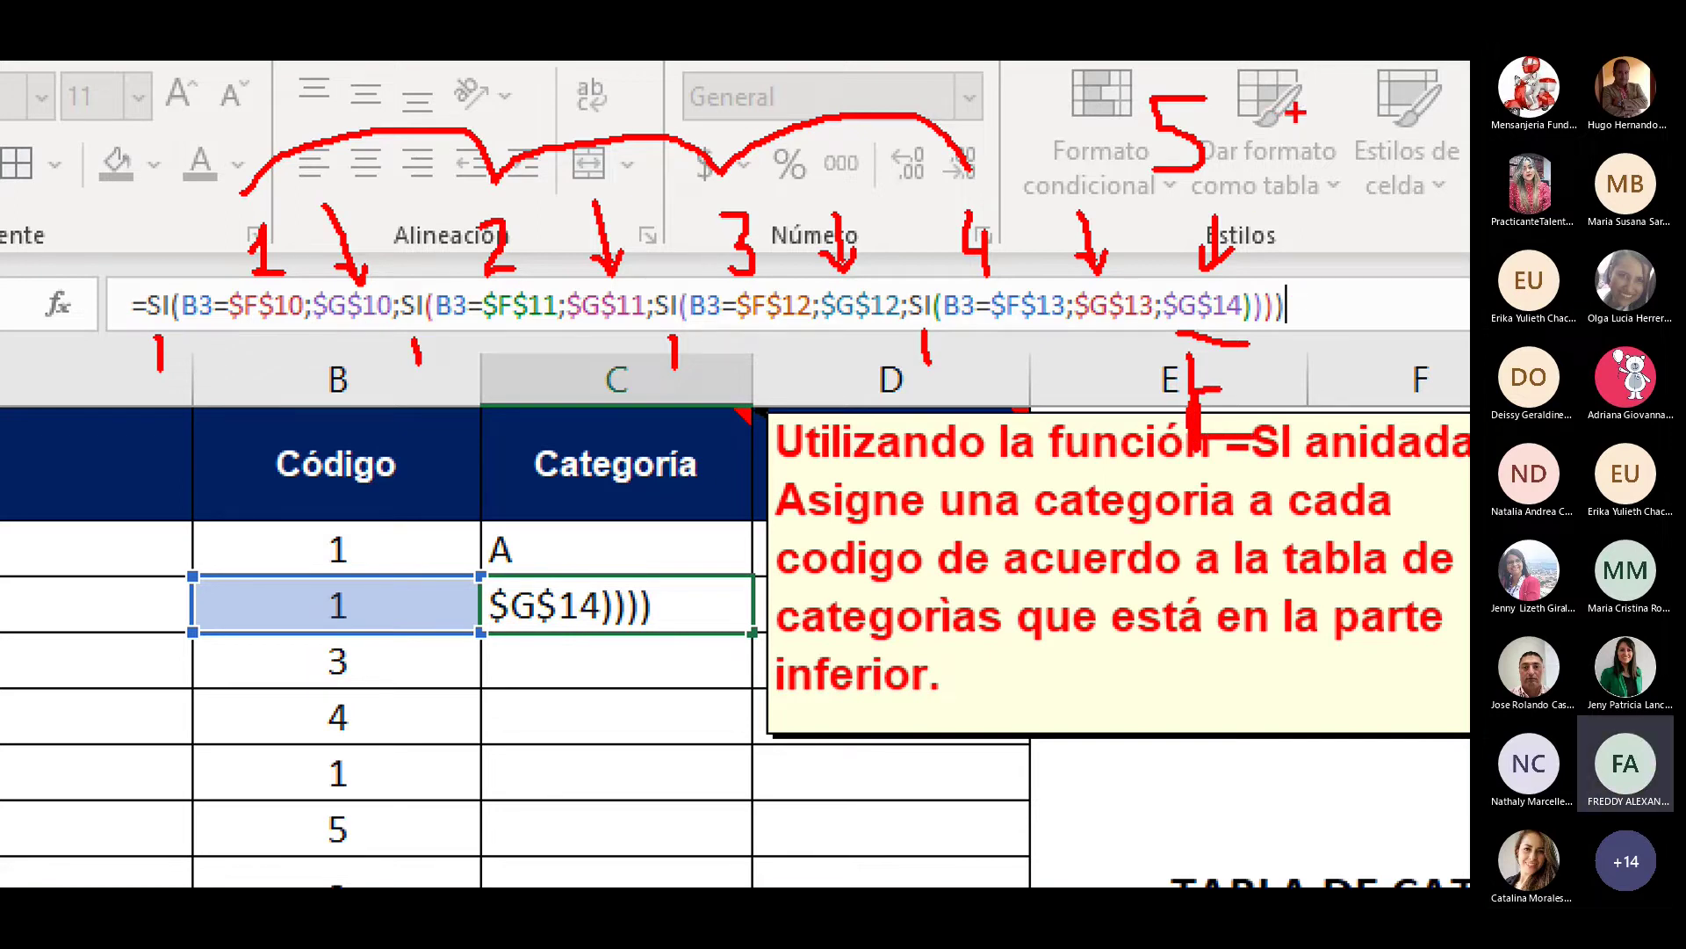
{"action": "mouse_move", "coordinate": [1300, 111]}
{"action": "left_mouse_down"}
{"action": "mouse_move", "coordinate": [1251, 163]}
{"action": "mouse_move", "coordinate": [1258, 142]}
{"action": "left_mouse_up"}
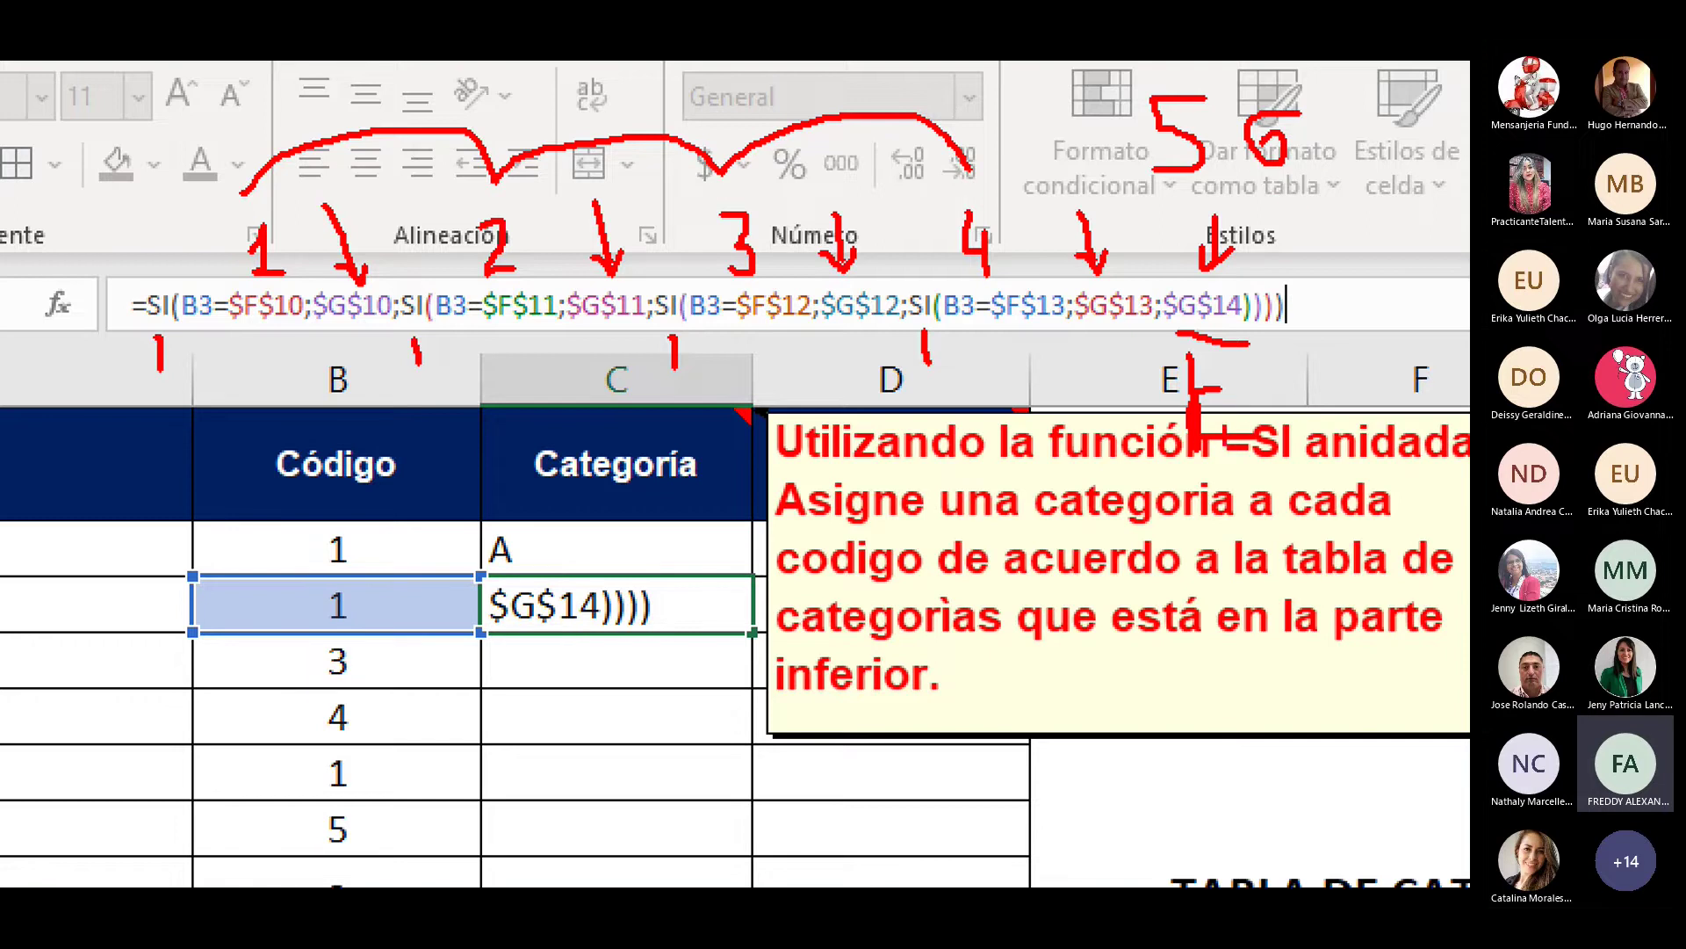
{"action": "mouse_move", "coordinate": [1344, 116]}
{"action": "left_mouse_down"}
{"action": "mouse_move", "coordinate": [1364, 113]}
{"action": "mouse_move", "coordinate": [1354, 172]}
{"action": "mouse_move", "coordinate": [1370, 147]}
{"action": "left_mouse_up"}
{"action": "mouse_move", "coordinate": [1259, 180]}
{"action": "left_mouse_down"}
{"action": "mouse_move", "coordinate": [1326, 189]}
{"action": "mouse_move", "coordinate": [1405, 163]}
{"action": "mouse_move", "coordinate": [1274, 83]}
{"action": "mouse_move", "coordinate": [1243, 162]}
{"action": "mouse_move", "coordinate": [1269, 187]}
{"action": "left_mouse_up"}
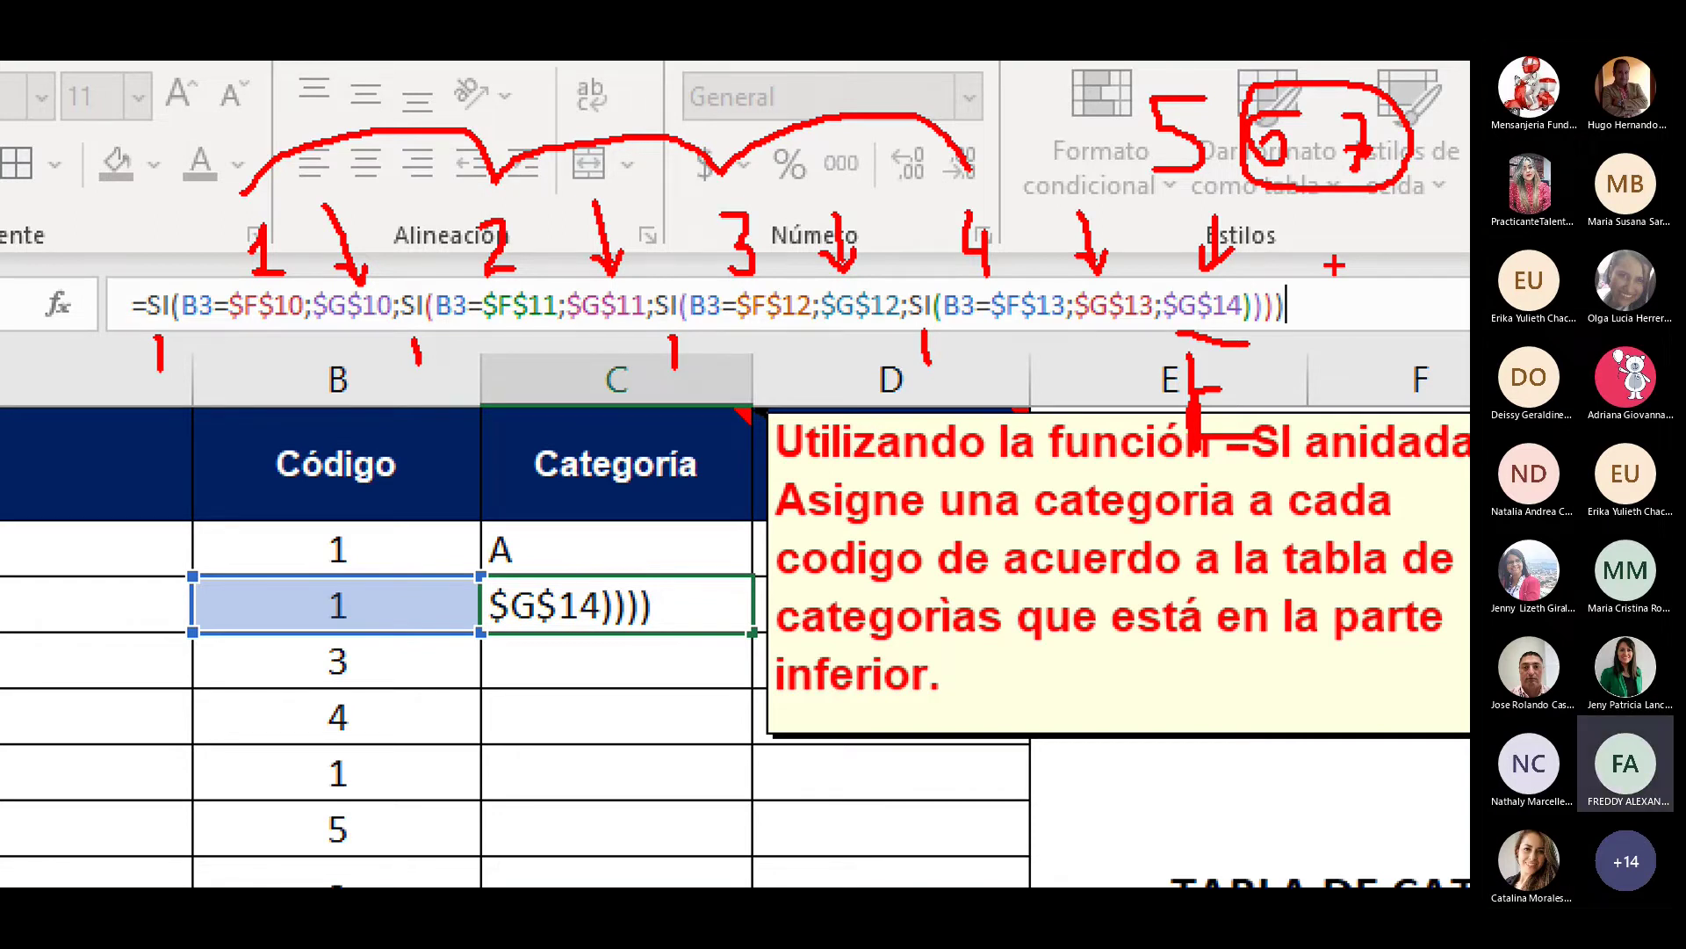
{"action": "key", "text": "Escape"}
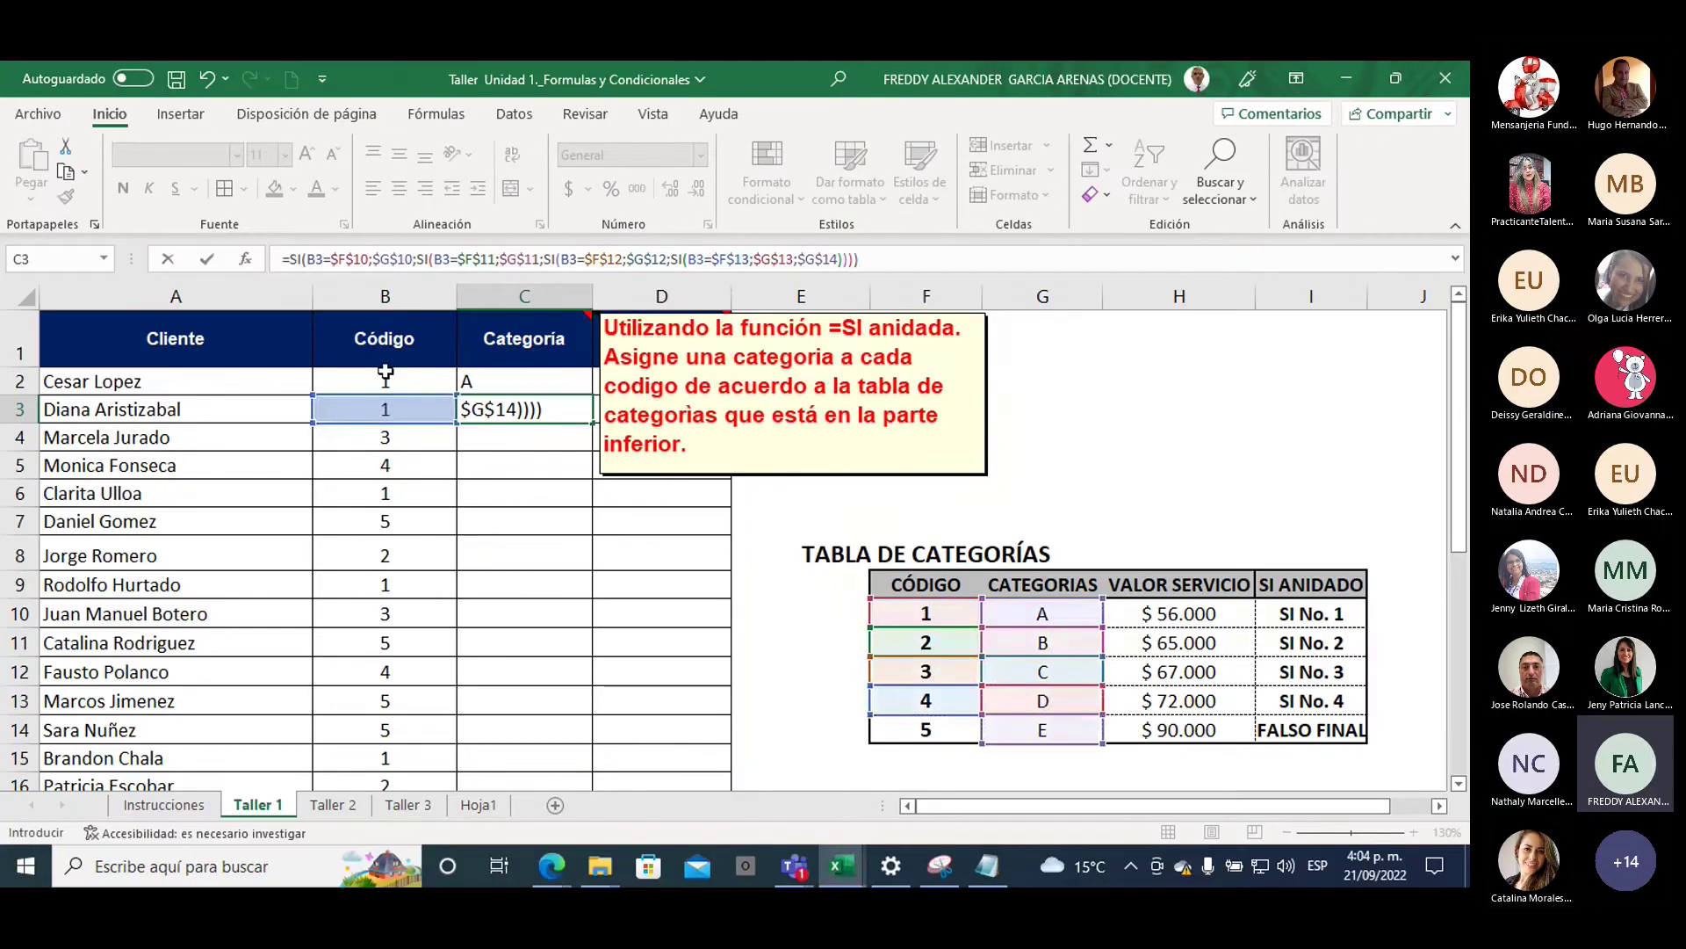
Select the Código codes B2:B19, committing C3's formula, and show the Datos ribbon
{"action": "left_click_drag", "start_coordinate": [386, 384], "coordinate": [389, 525]}
{"action": "scroll", "coordinate": [538, 486], "scroll_direction": "up", "scroll_amount": 4}
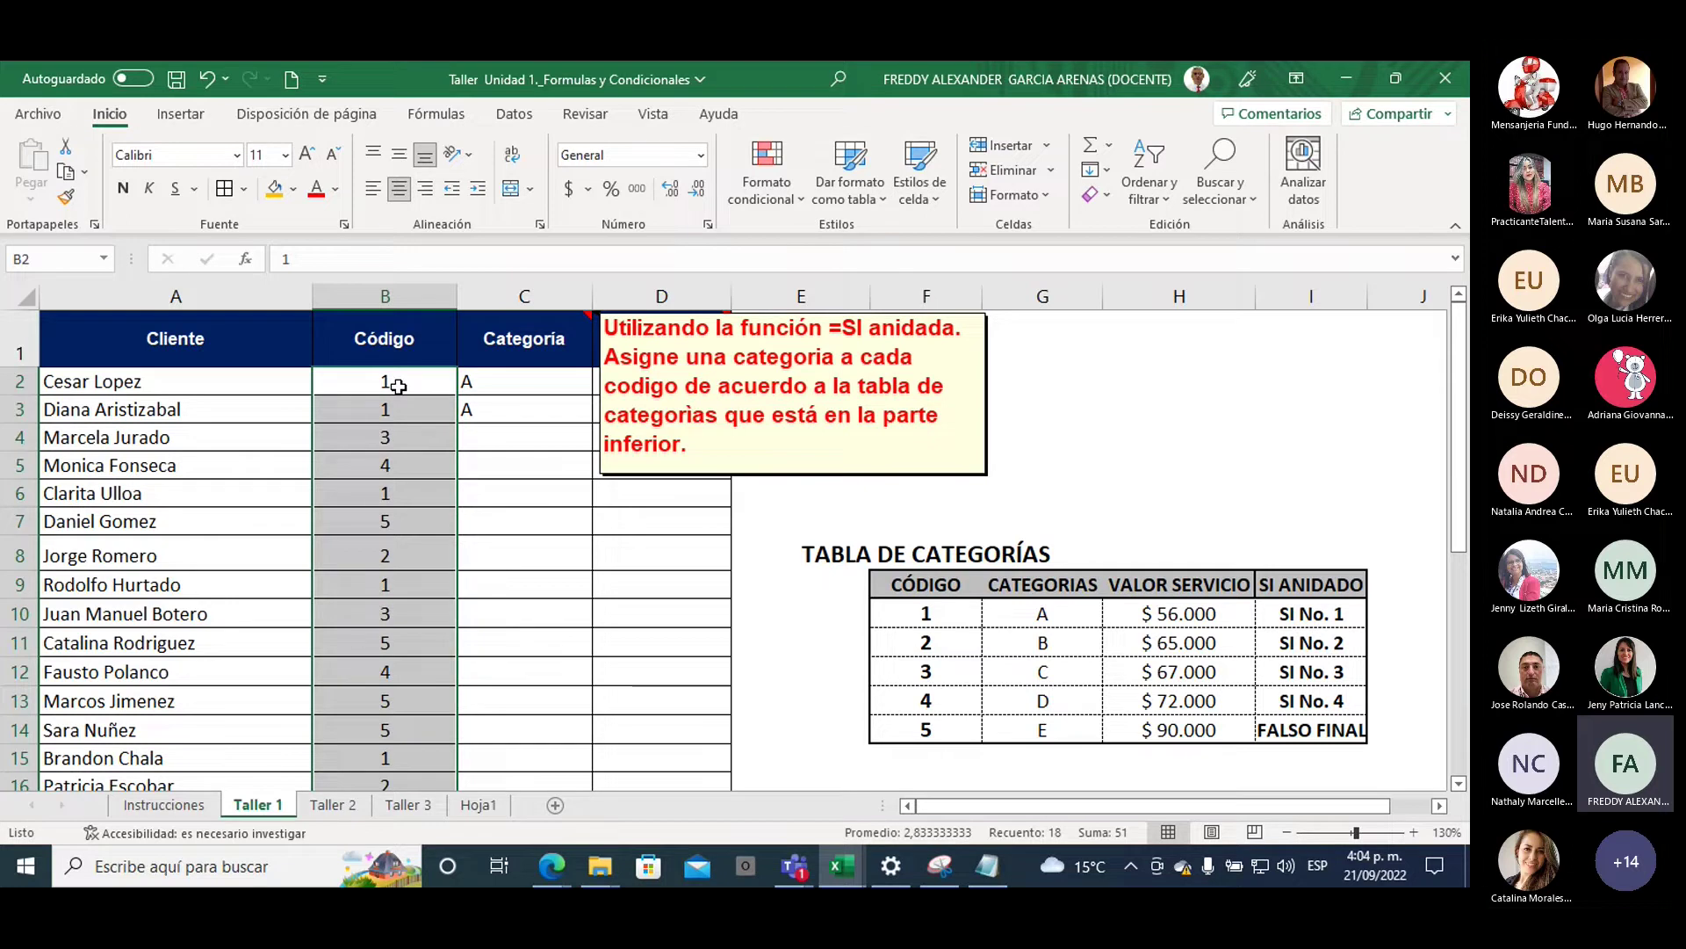
{"action": "left_click", "coordinate": [514, 115]}
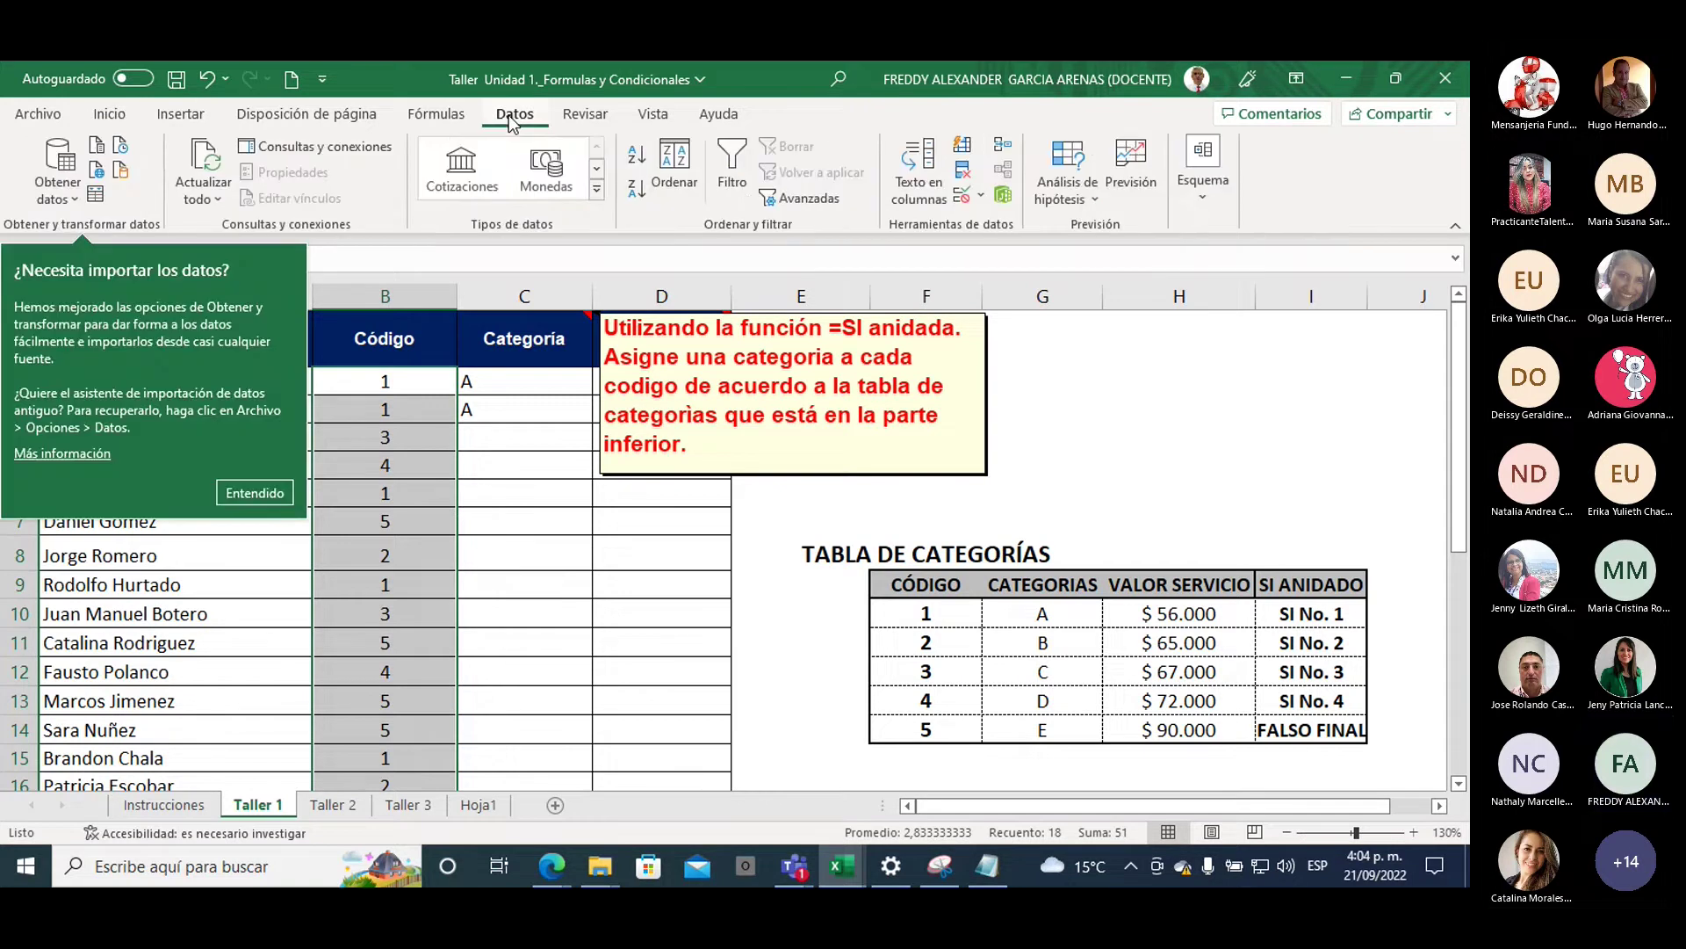
Add a data validation rule allowing only whole numbers from 1 to 5
{"action": "left_click", "coordinate": [963, 195]}
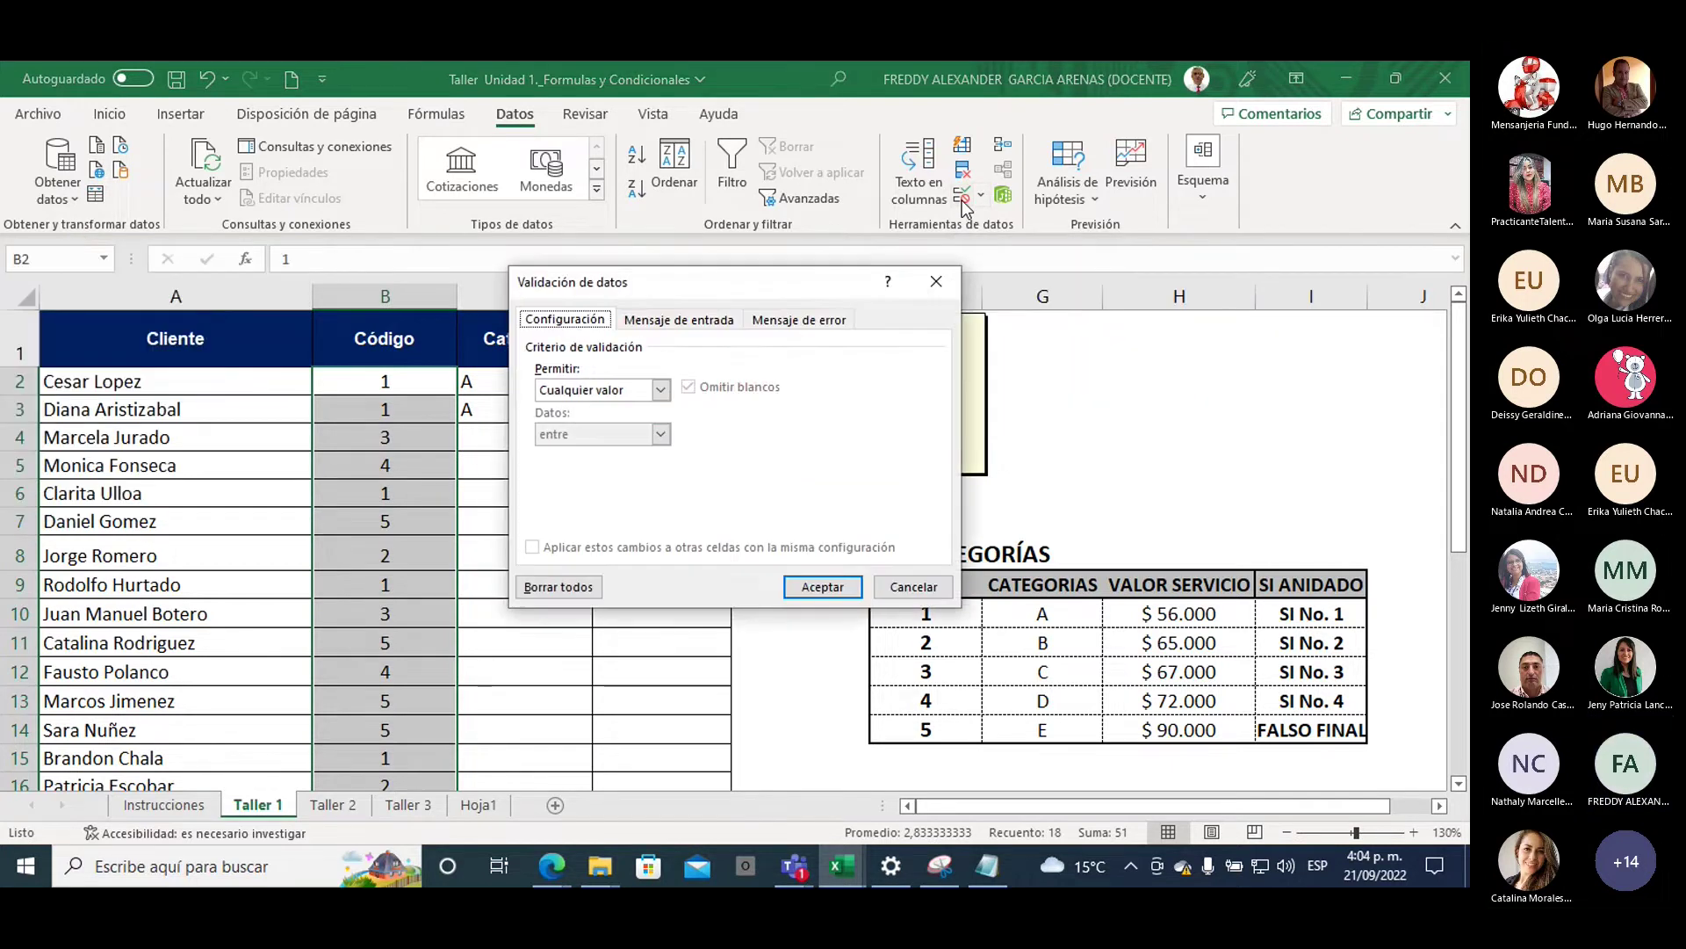
{"action": "left_click_drag", "start_coordinate": [789, 281], "coordinate": [882, 269]}
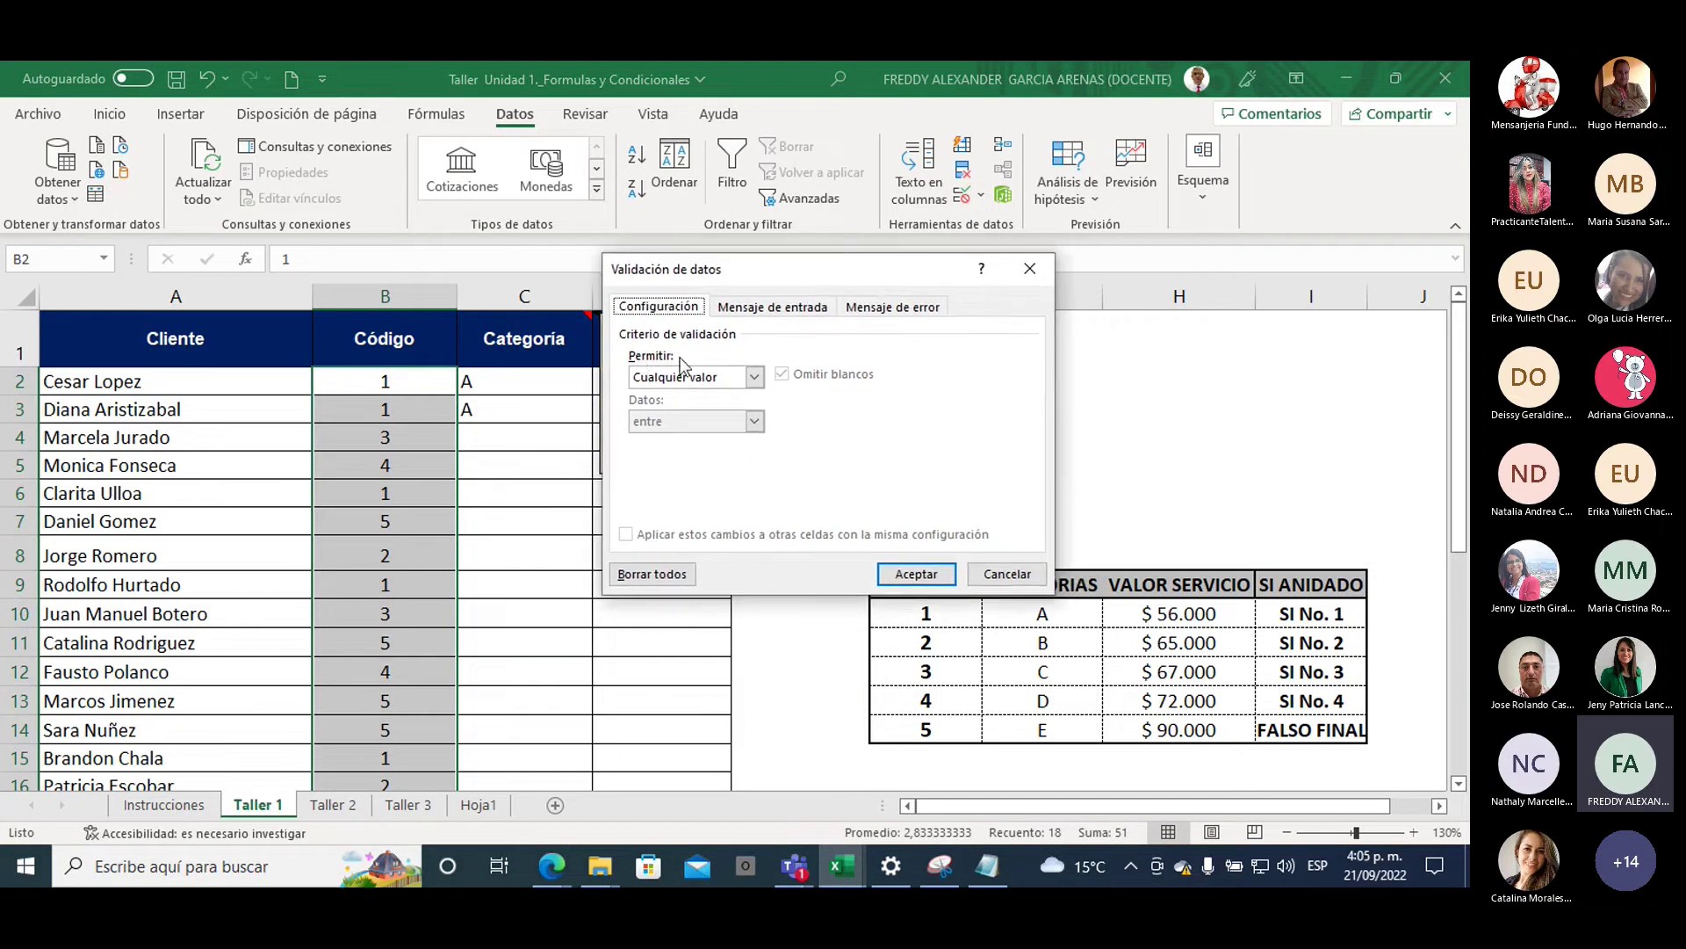
{"action": "left_click", "coordinate": [754, 377]}
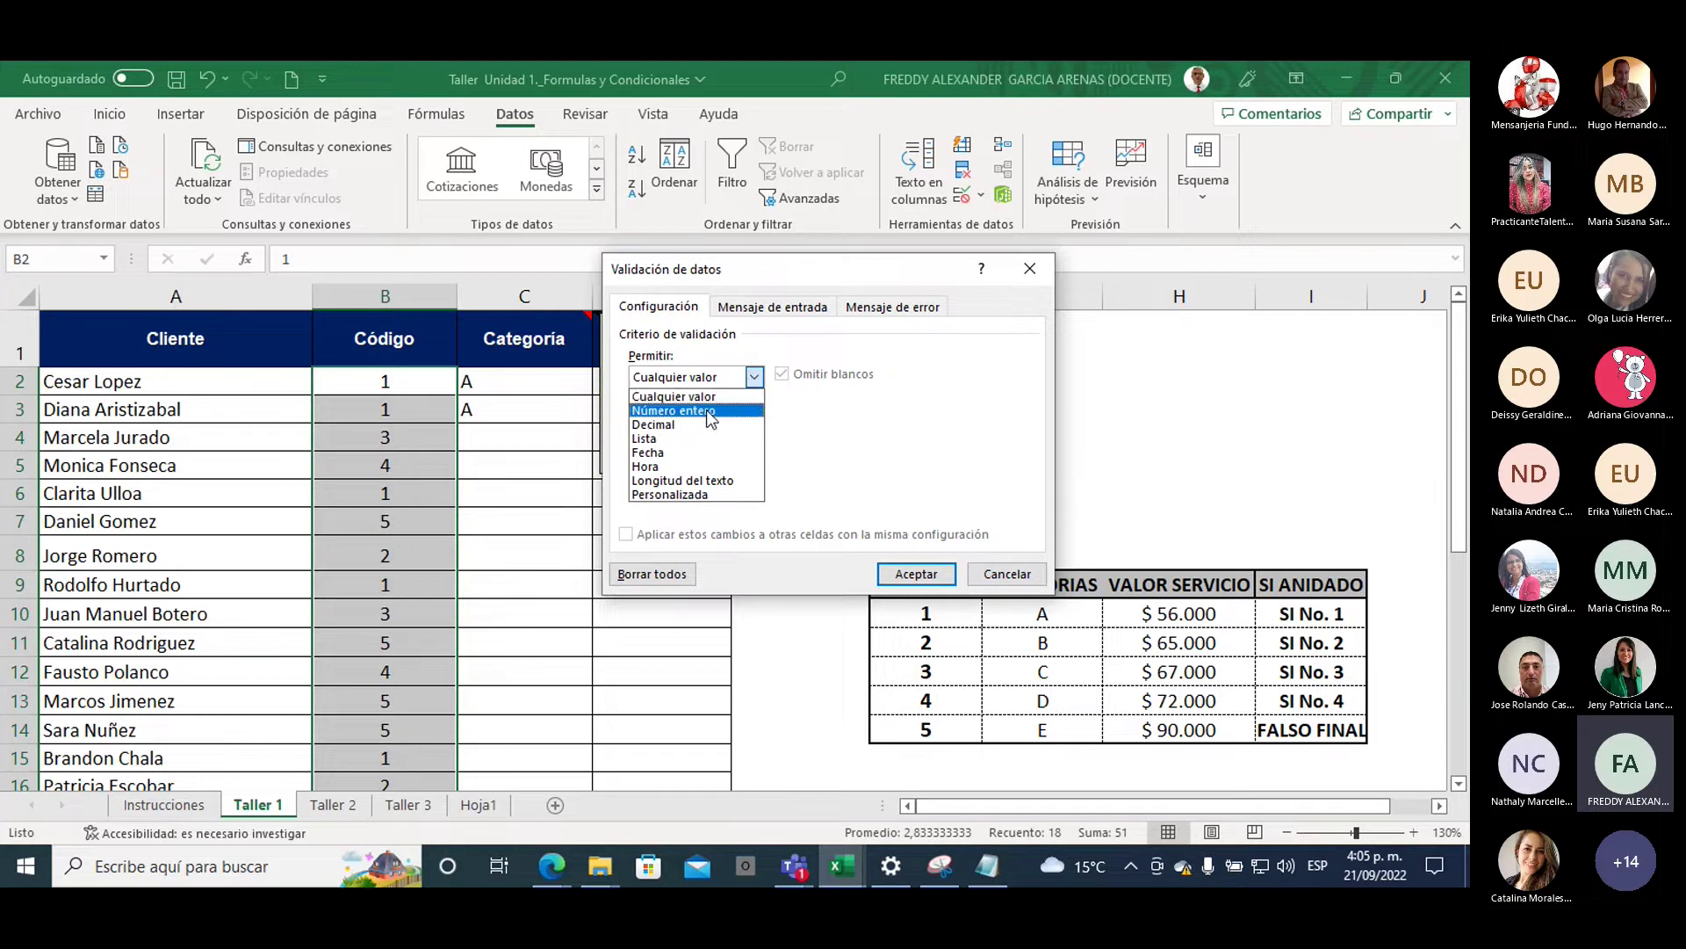
{"action": "left_click", "coordinate": [710, 411]}
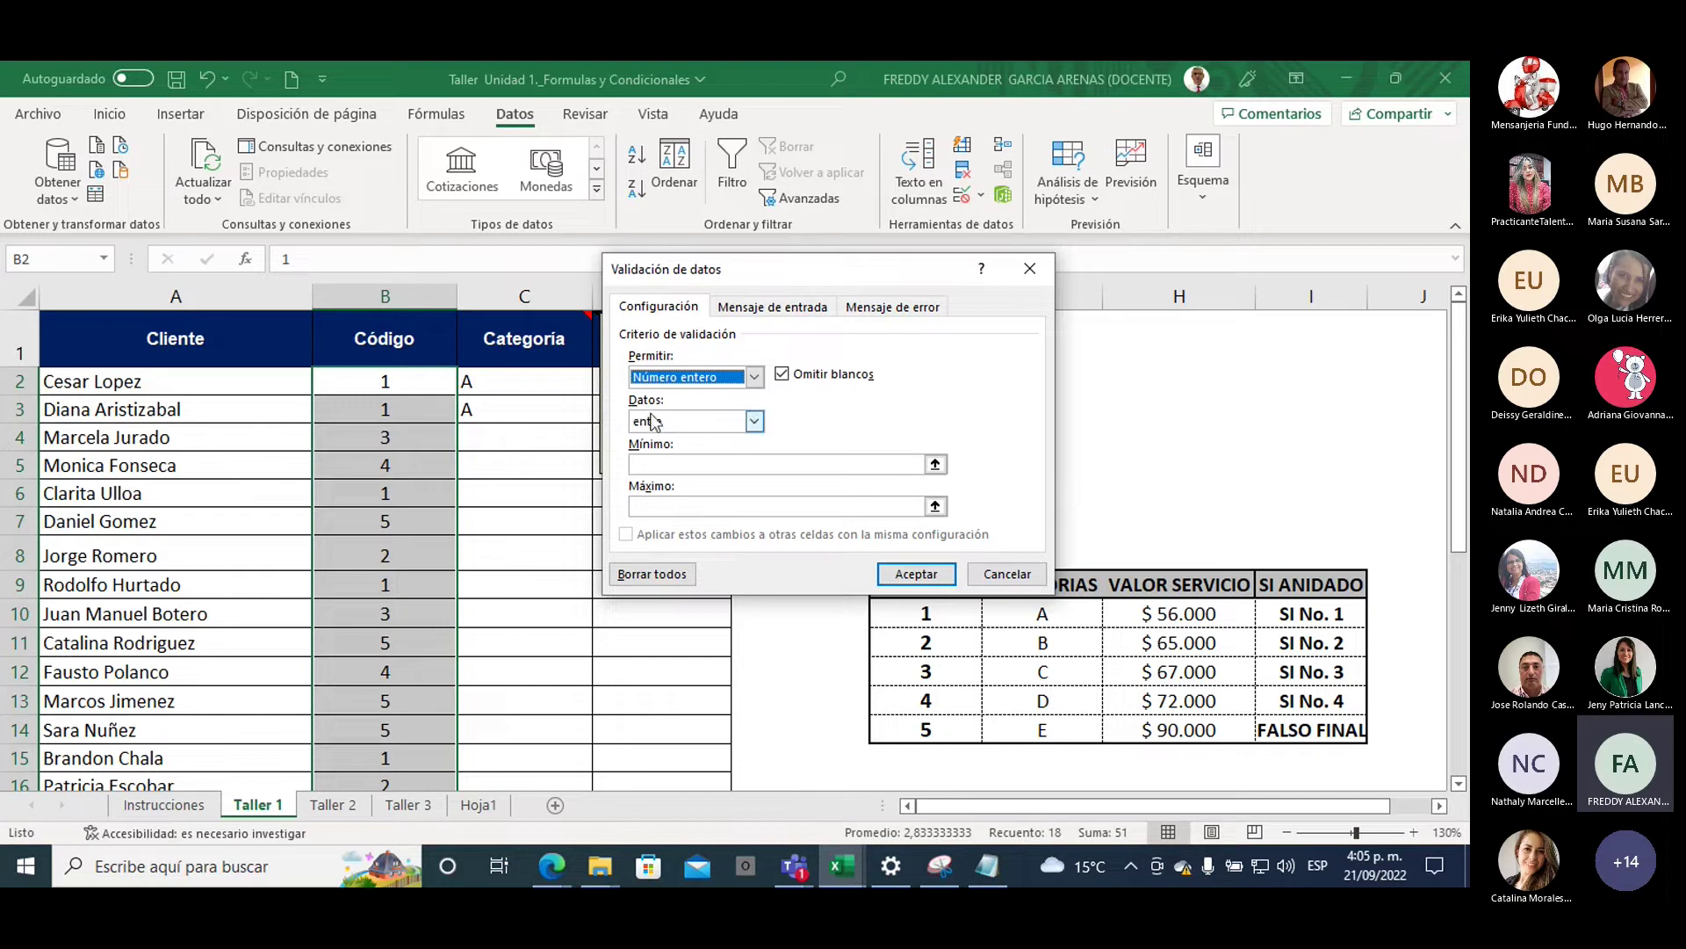
{"action": "left_click", "coordinate": [661, 463]}
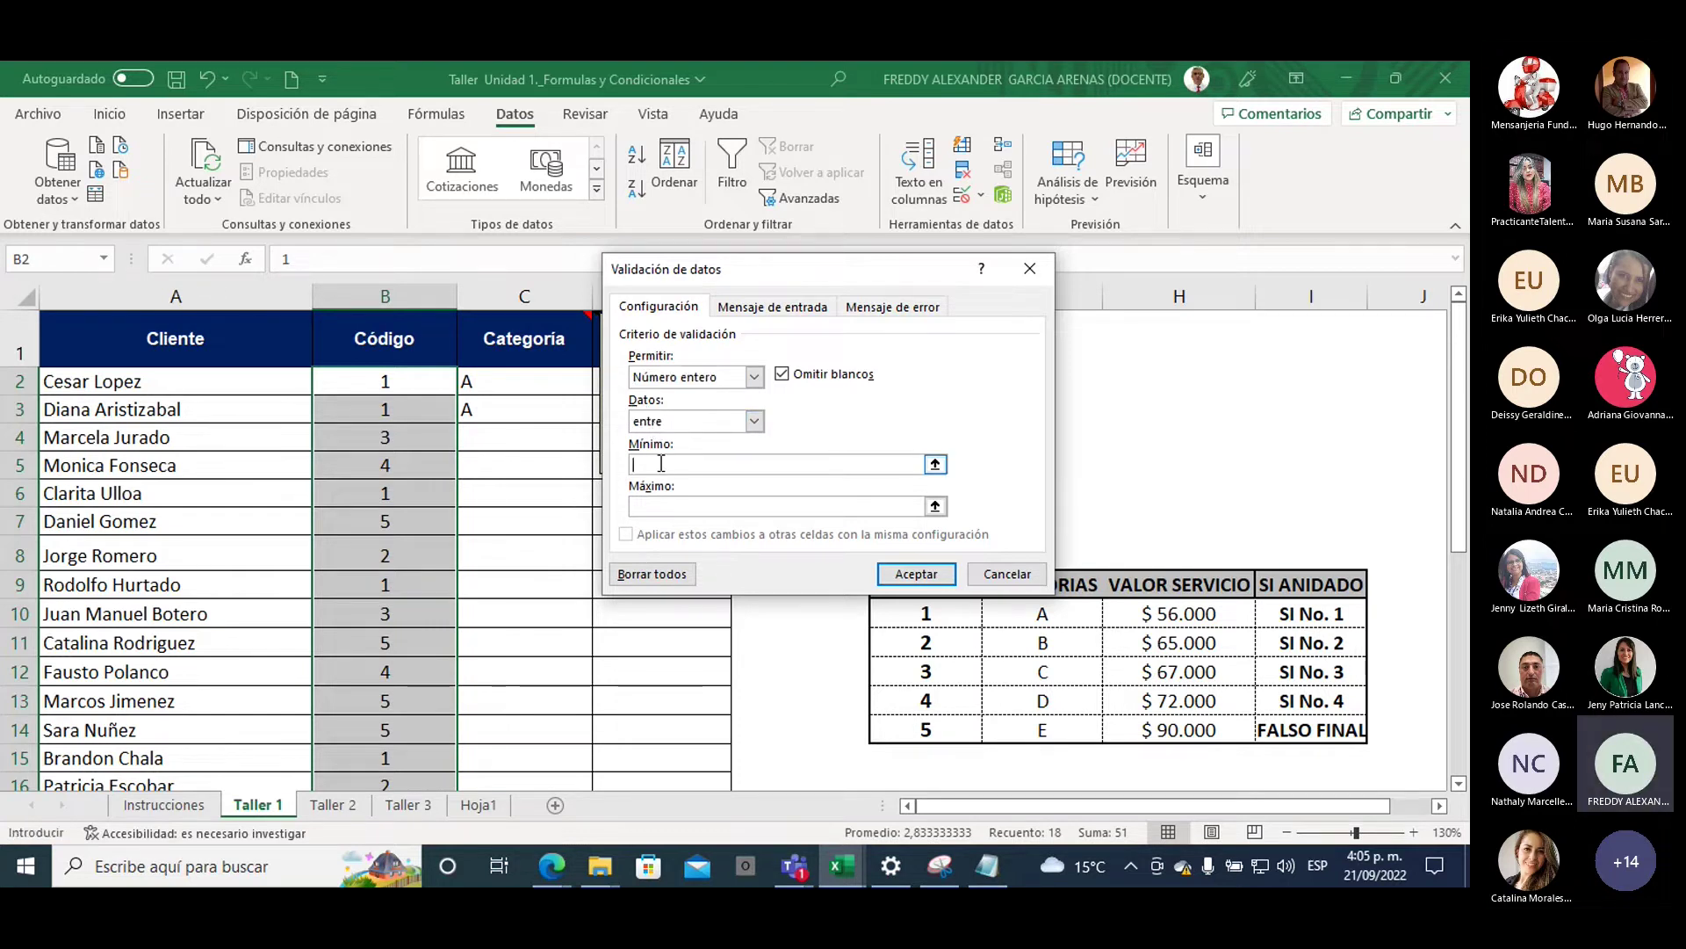
{"action": "type", "text": "1"}
{"action": "left_click", "coordinate": [663, 505]}
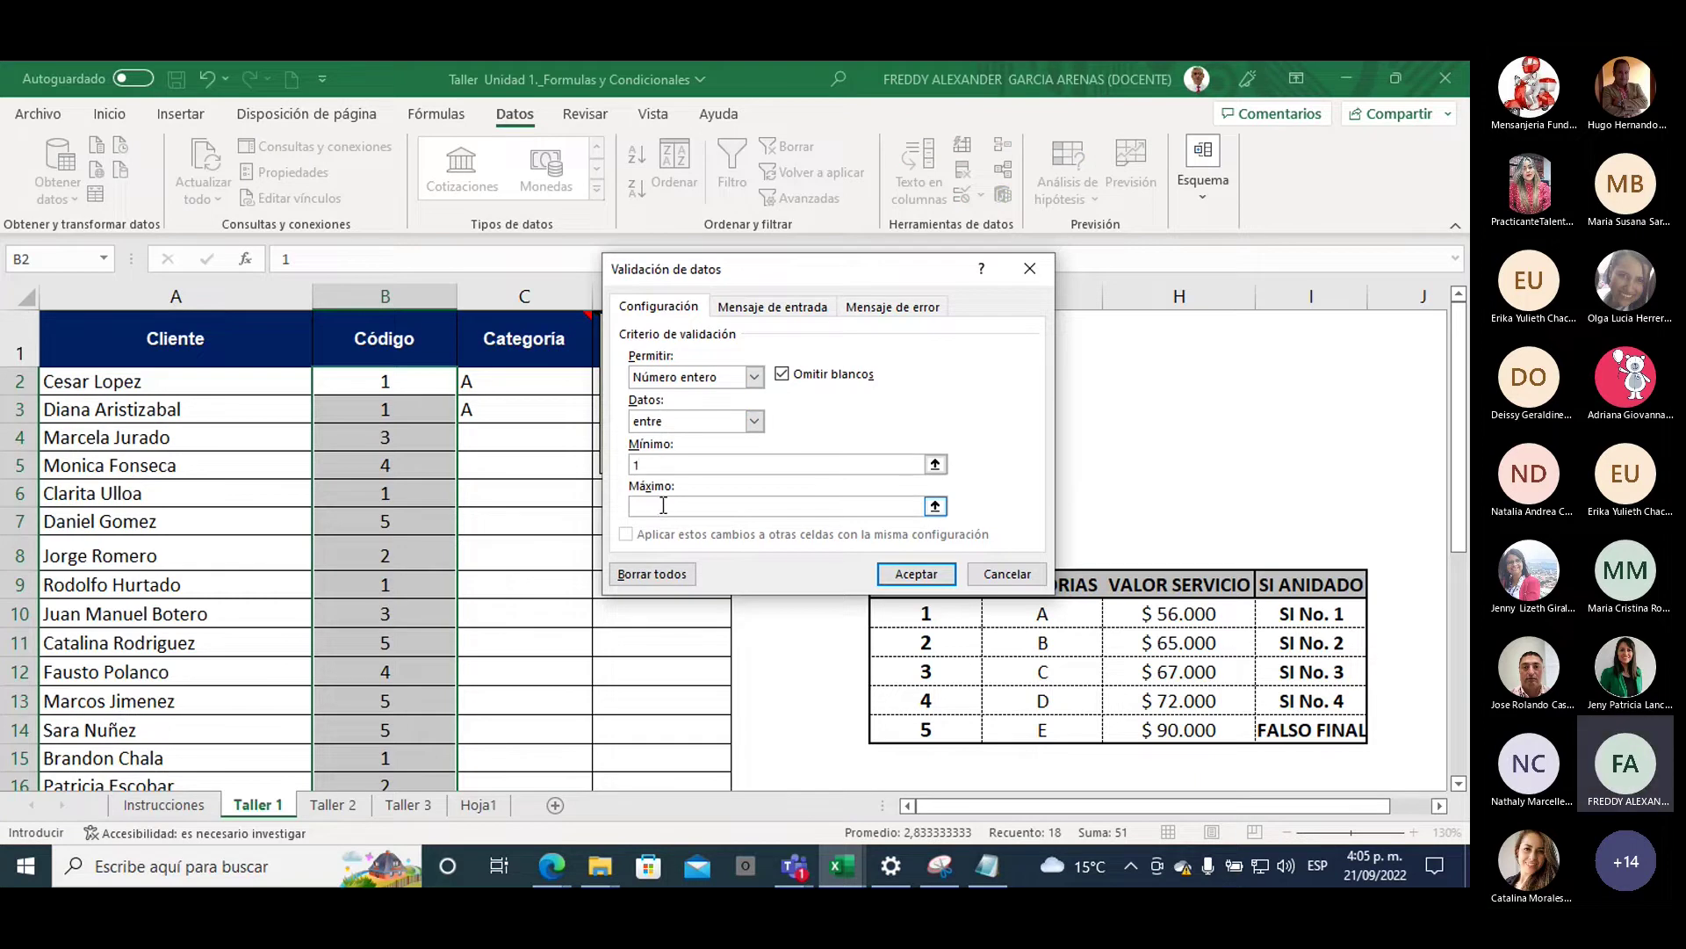
{"action": "type", "text": "5"}
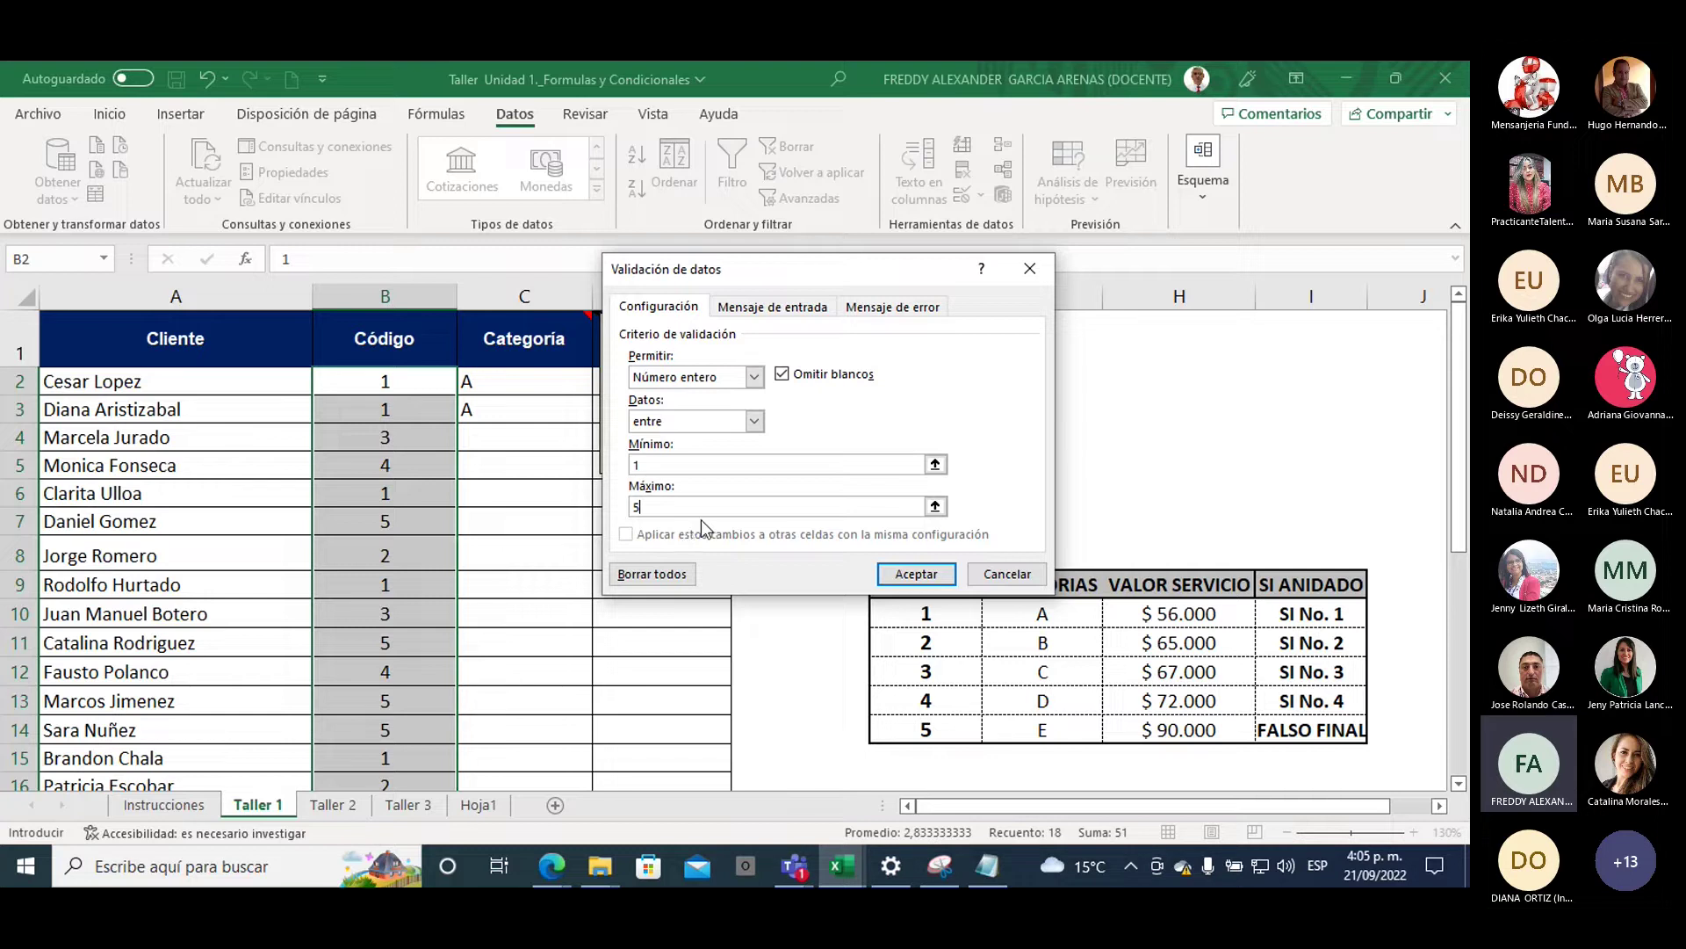
{"action": "left_click", "coordinate": [891, 584]}
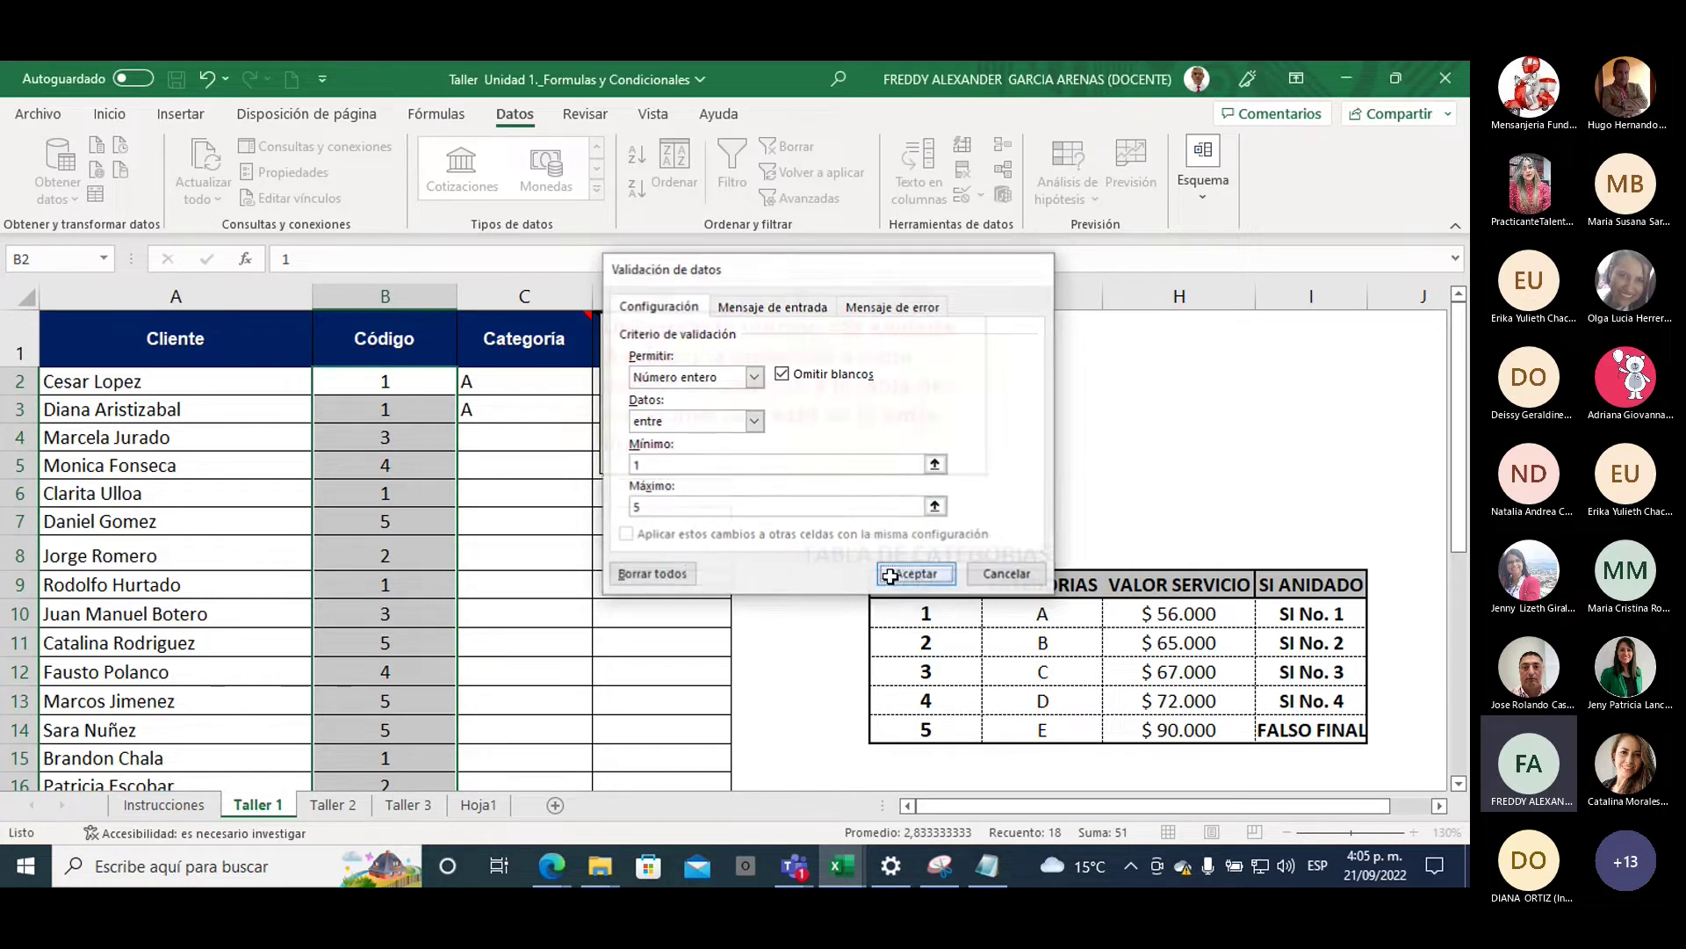
Test the rule by entering 6 in B4 and cancelling the rejected entry
{"action": "left_click", "coordinate": [518, 488]}
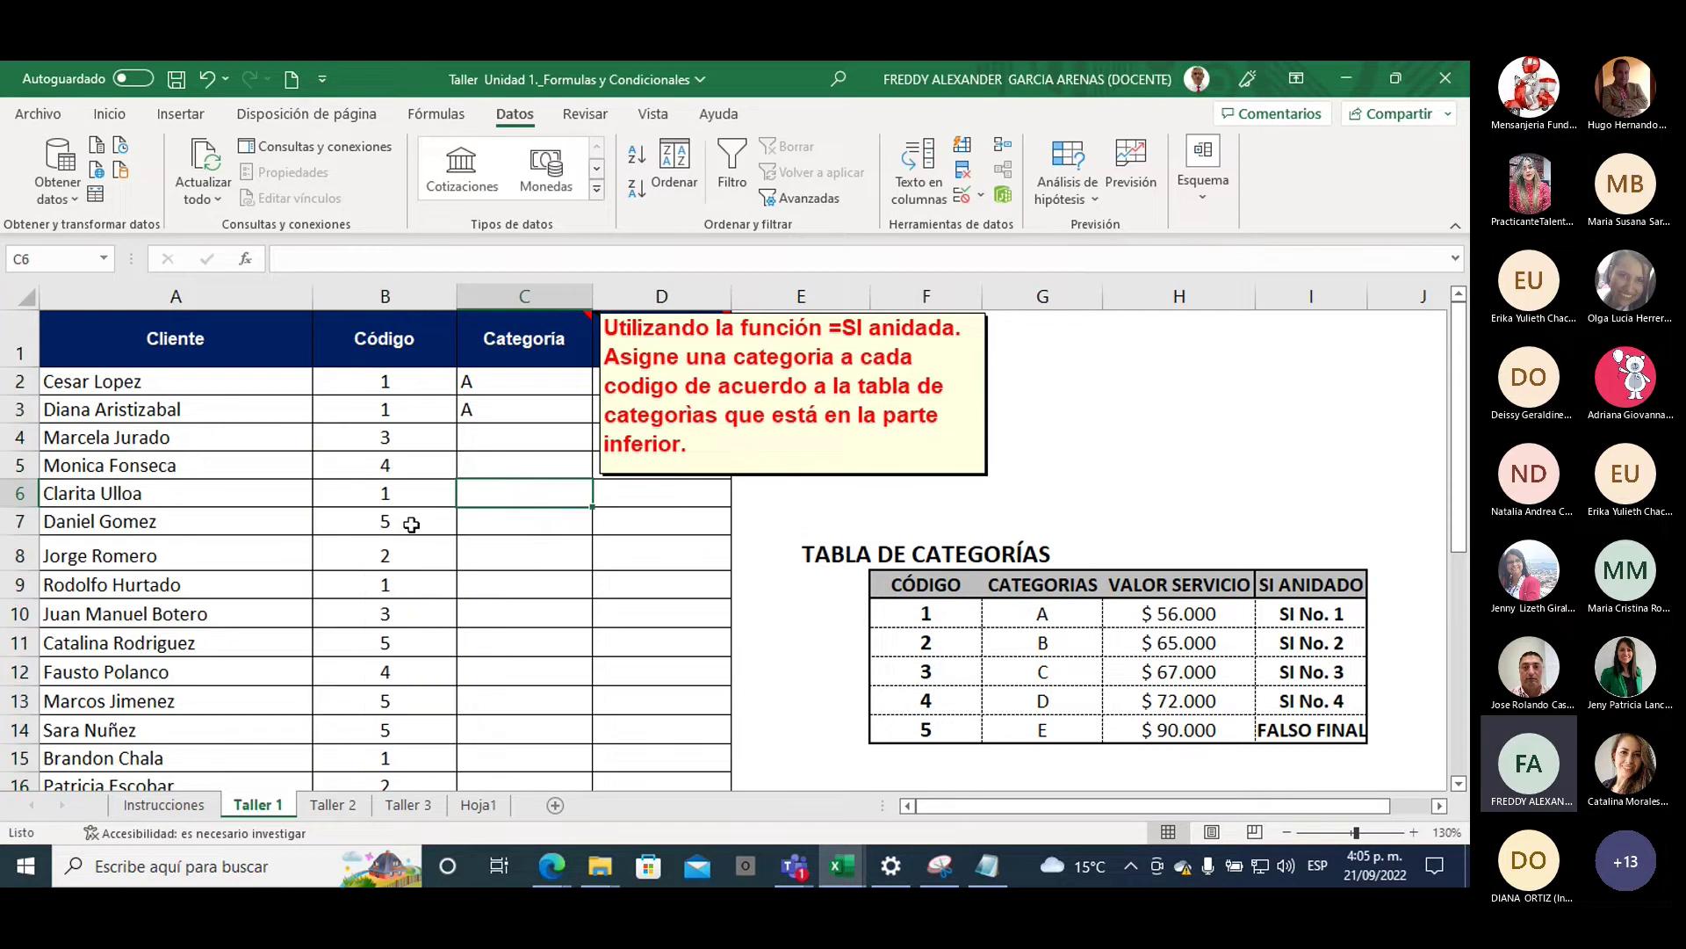
{"action": "left_click", "coordinate": [396, 446]}
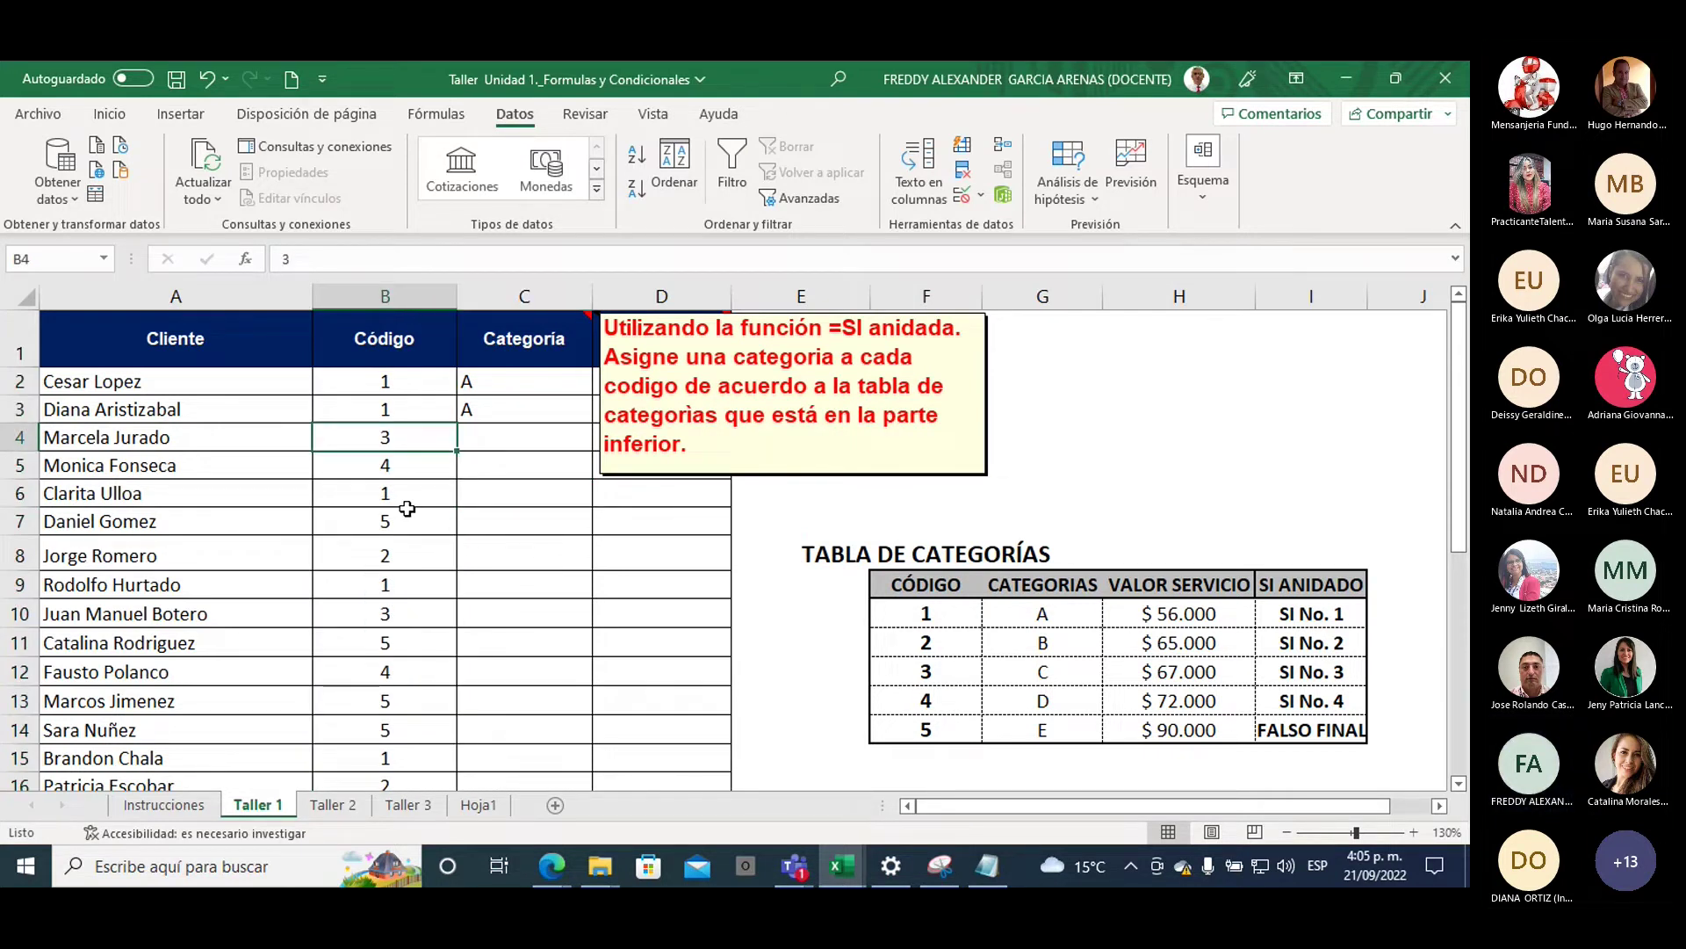
{"action": "type", "text": "6"}
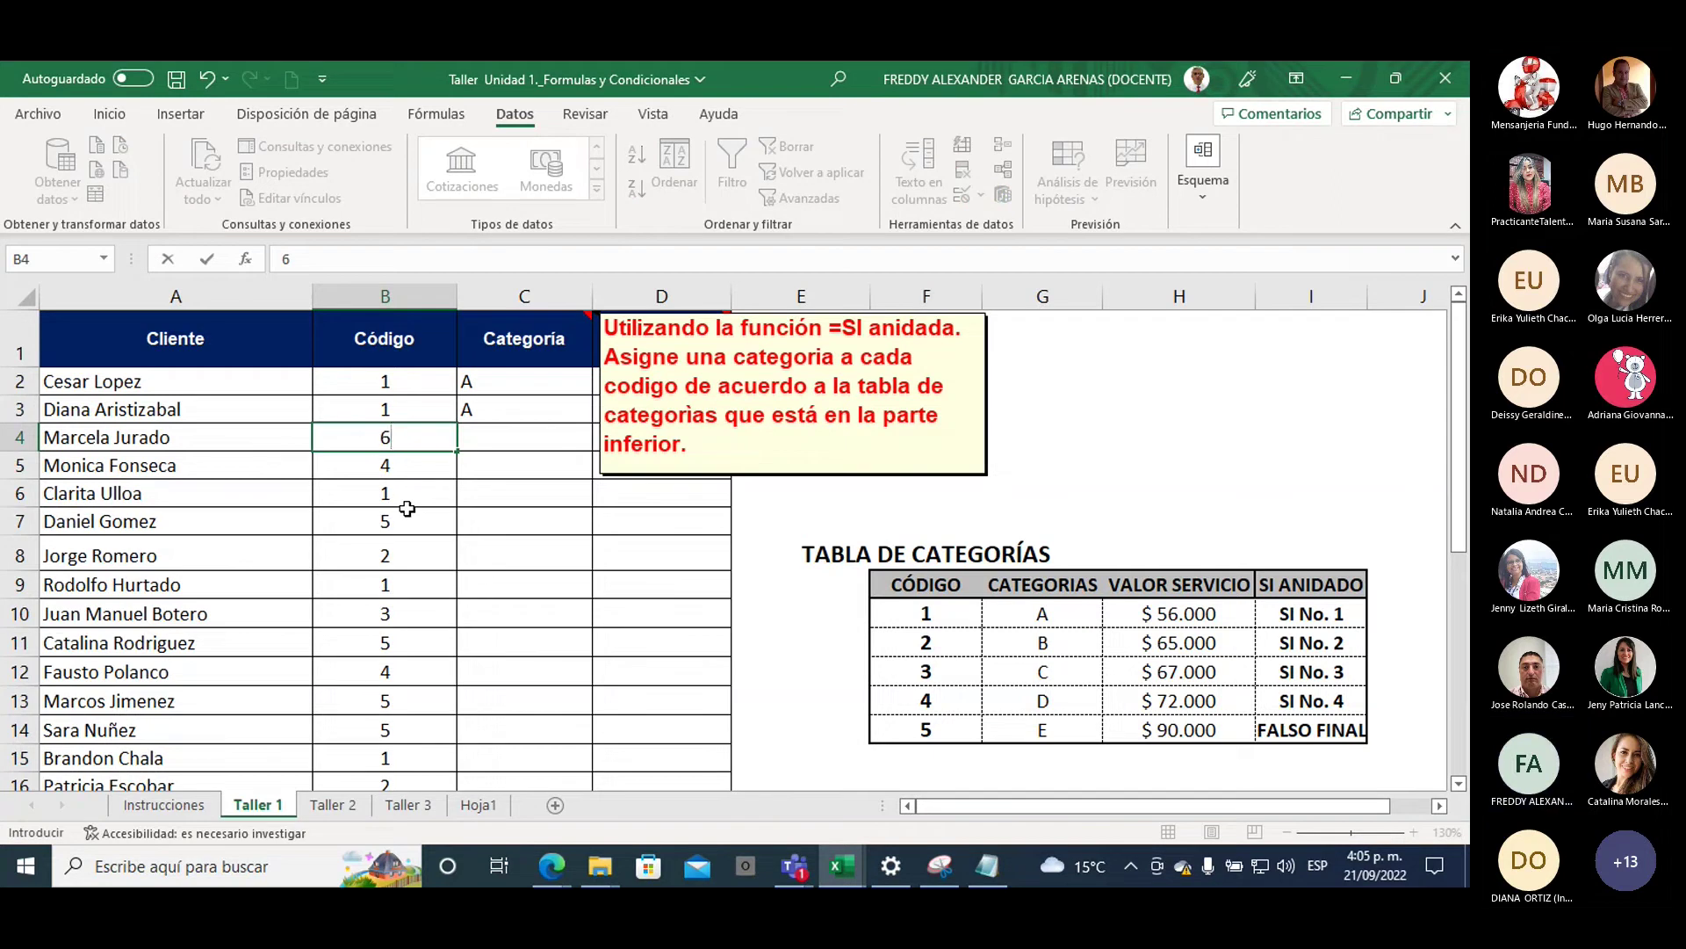
{"action": "key", "text": "Return"}
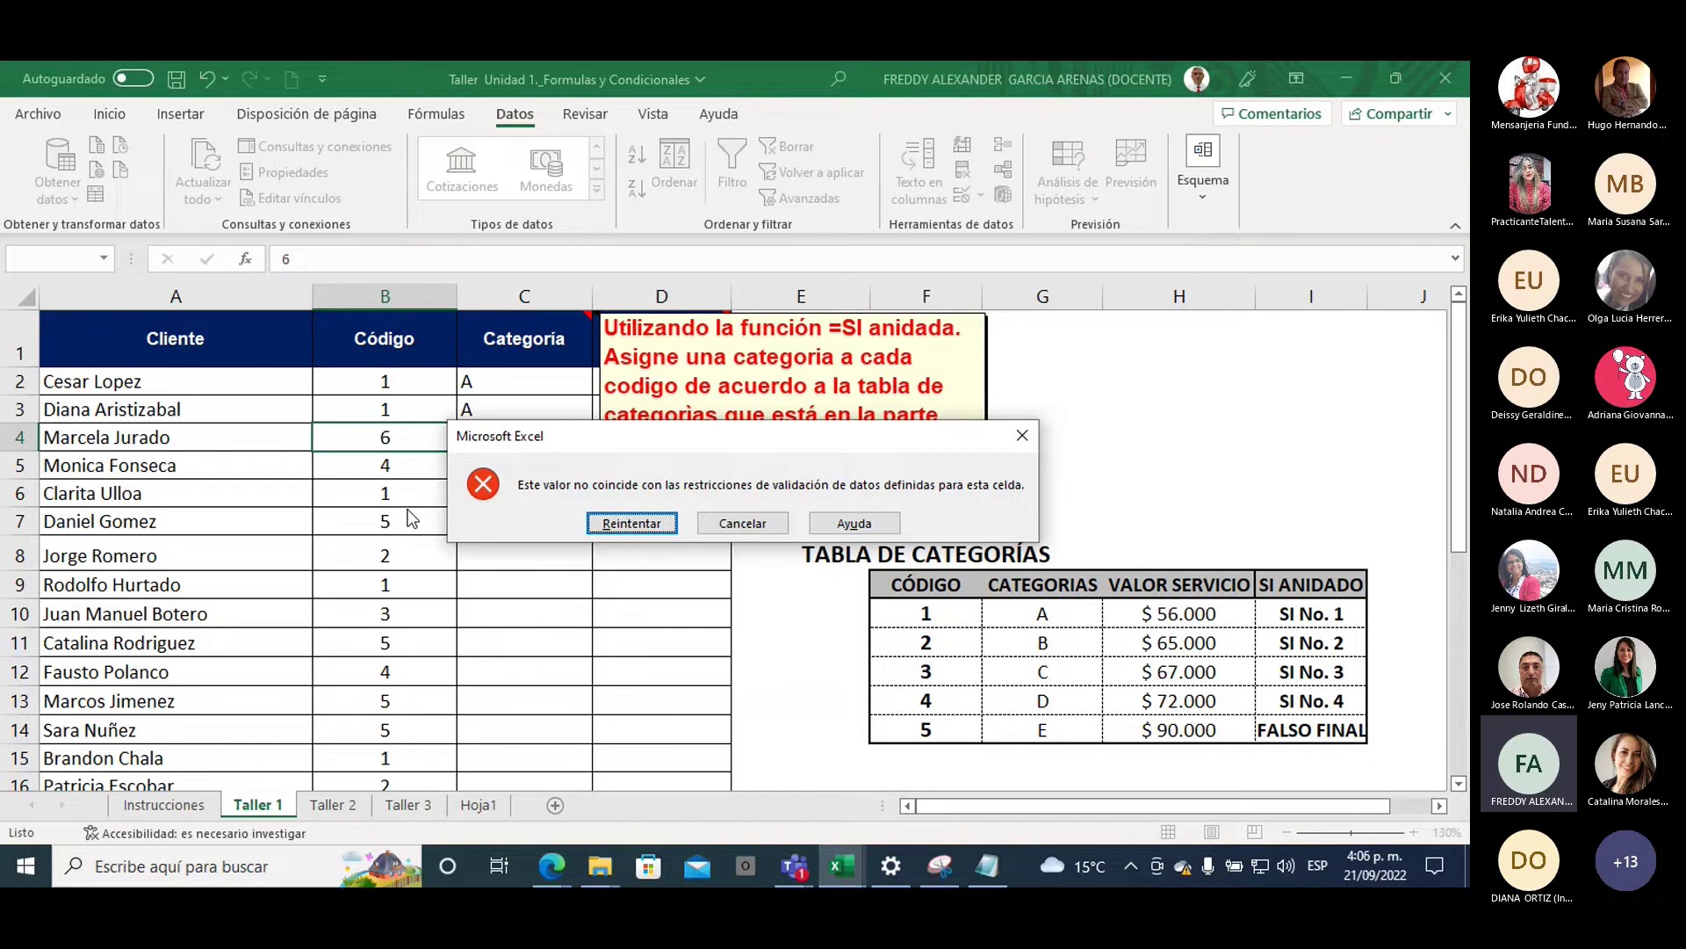
{"action": "left_click", "coordinate": [751, 524]}
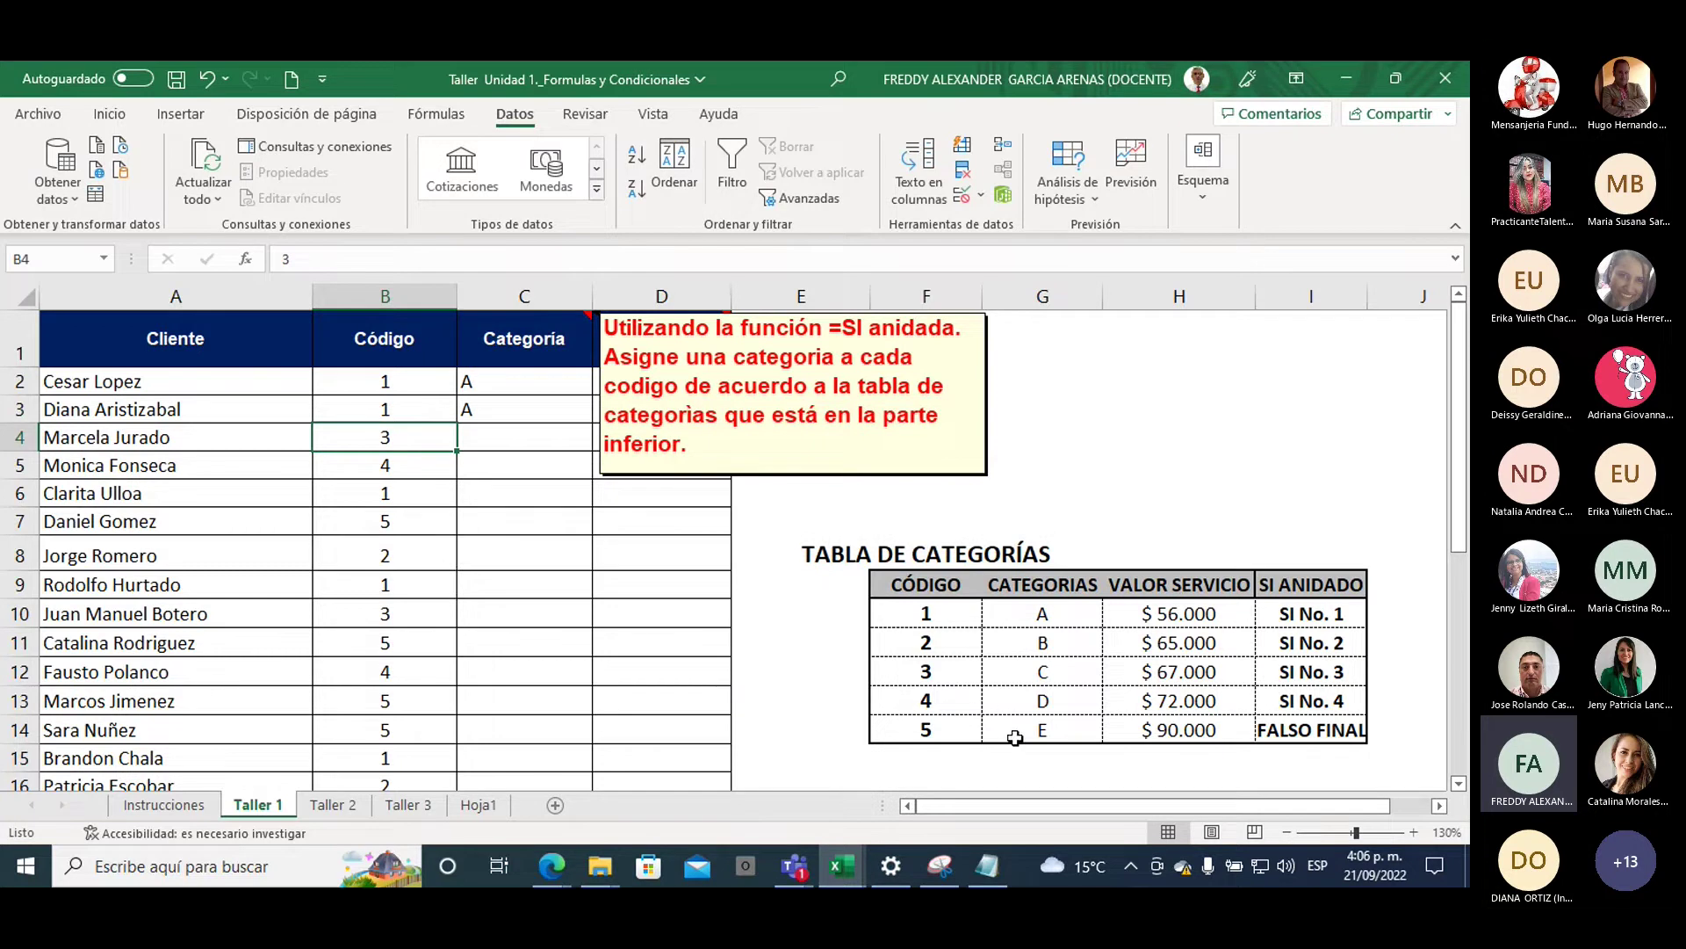
Reopen and reconfirm C3's nested SI formula
{"action": "left_click", "coordinate": [481, 408]}
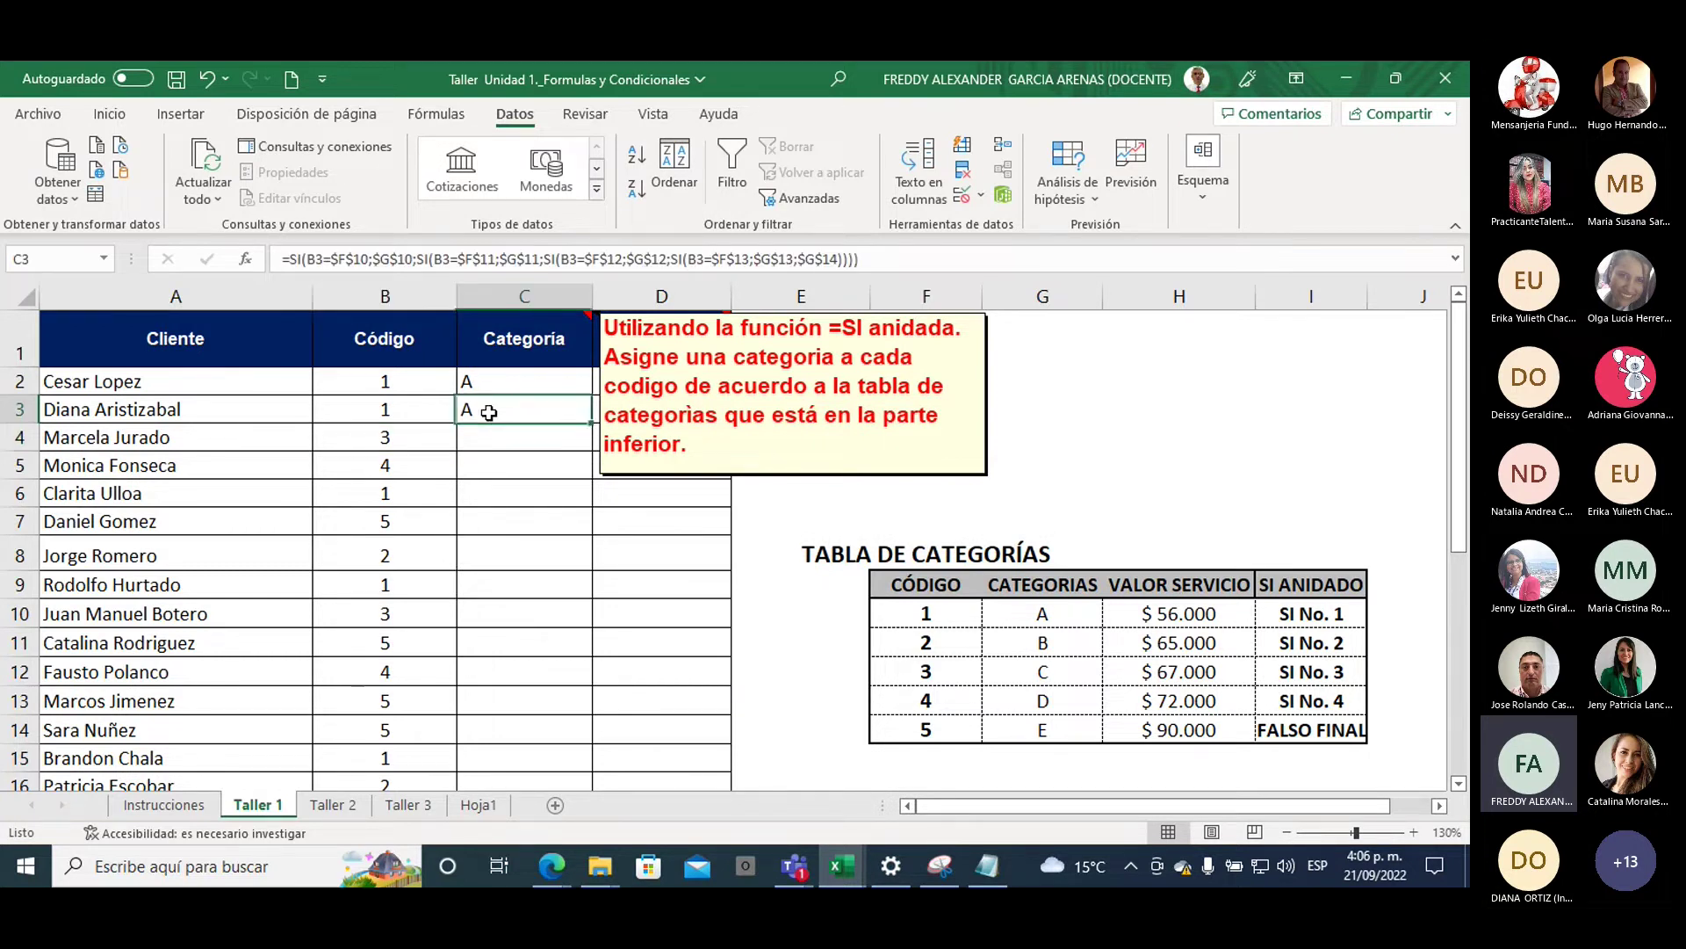
{"action": "left_click", "coordinate": [821, 260]}
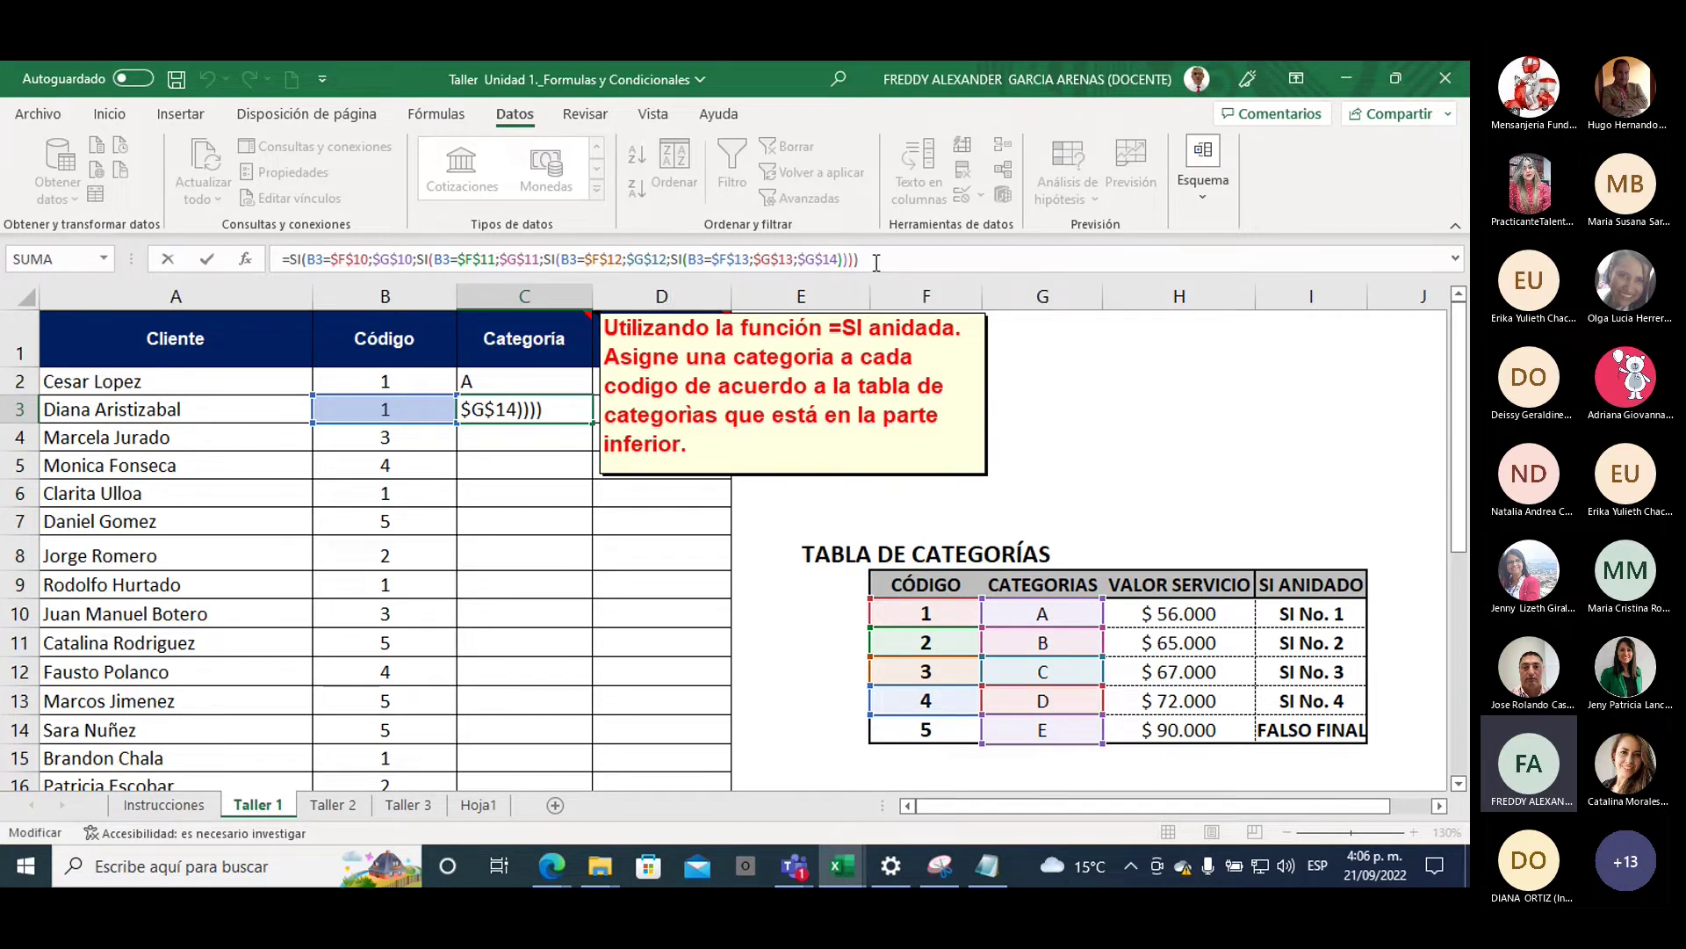
{"action": "key", "text": "Return"}
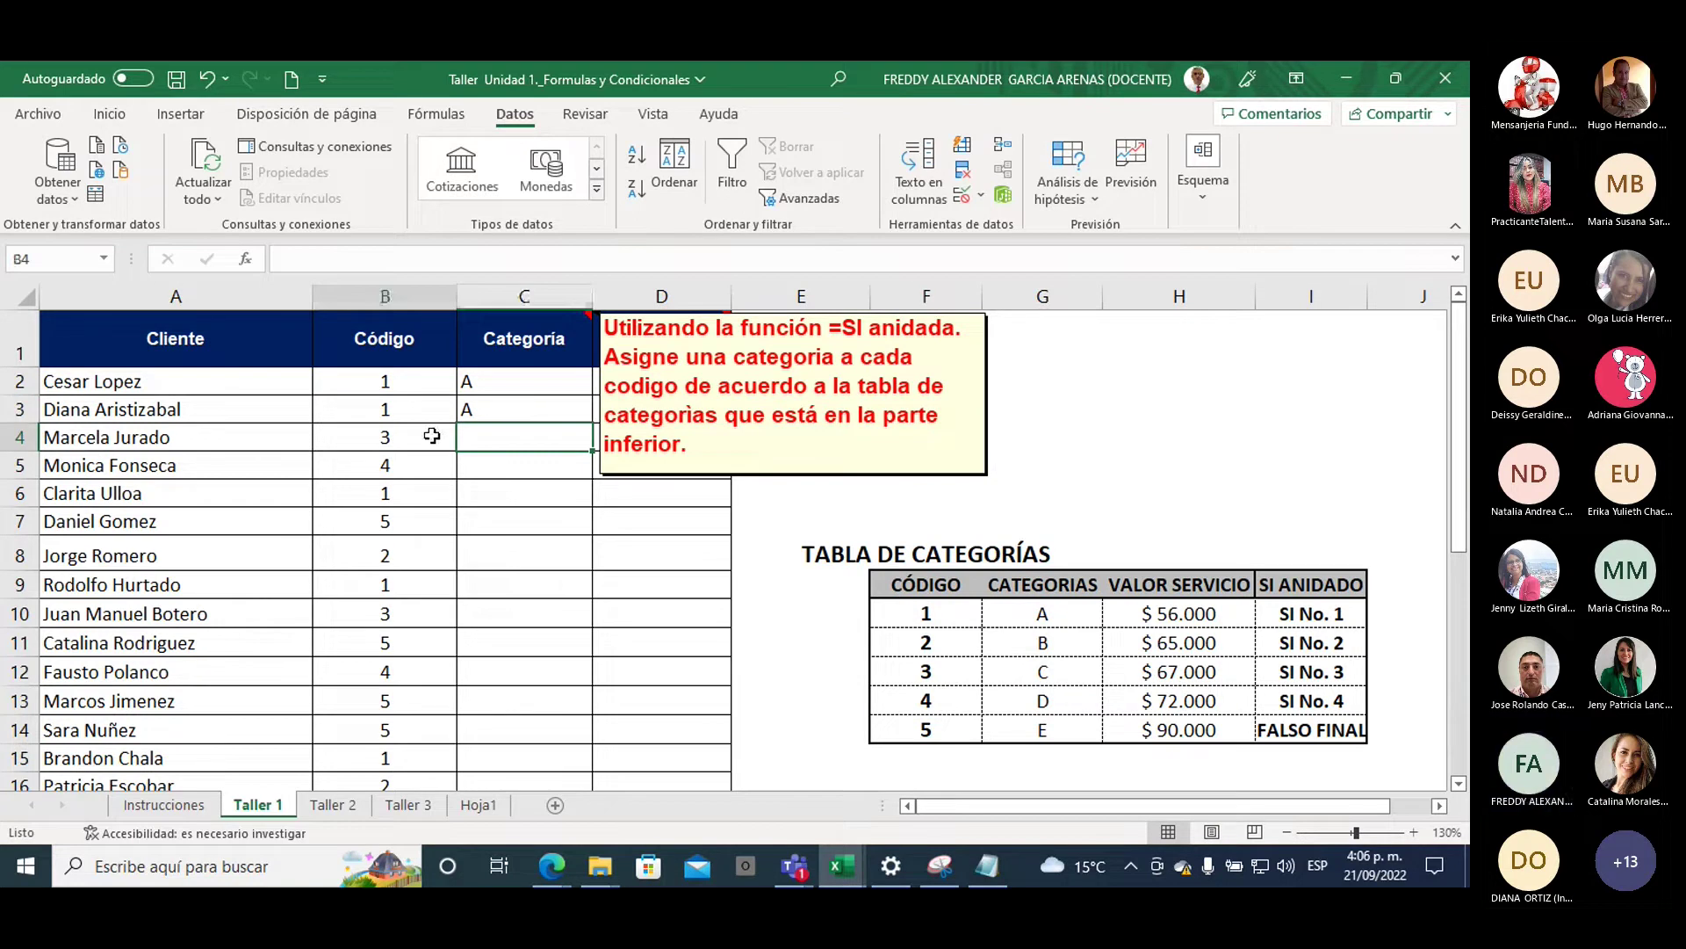
Cycle B3 through codes 5, 2, 3, 4 and 5 to check C3's category updates
{"action": "left_click", "coordinate": [422, 410]}
{"action": "type", "text": "5"}
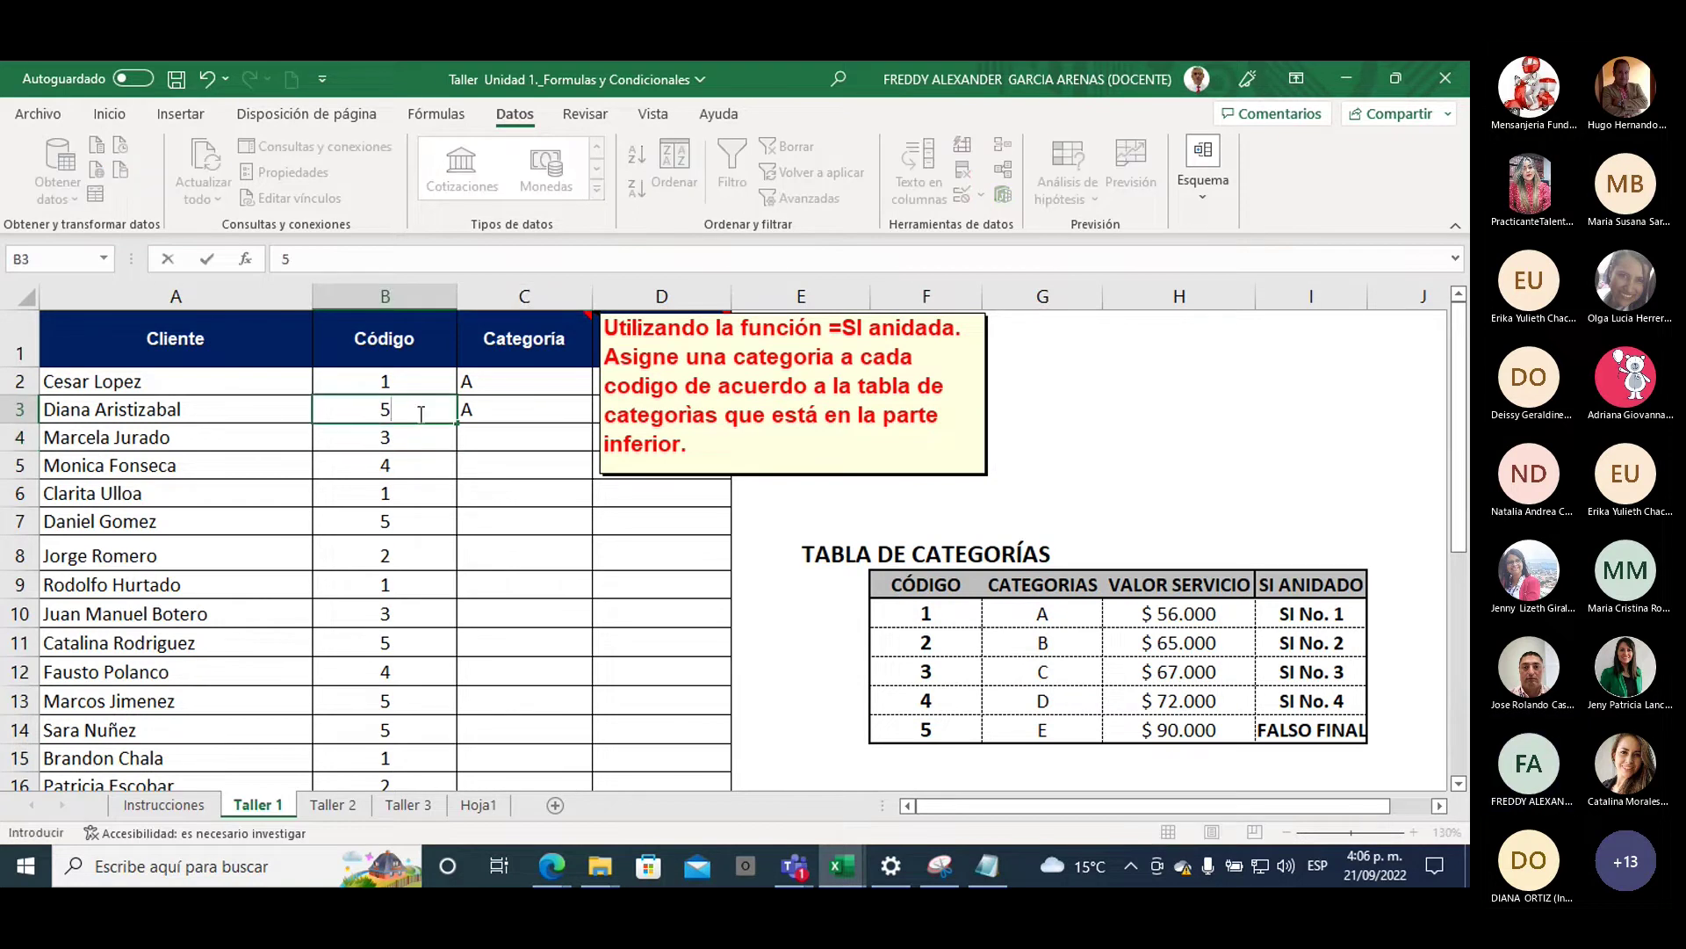
{"action": "key", "text": "Return"}
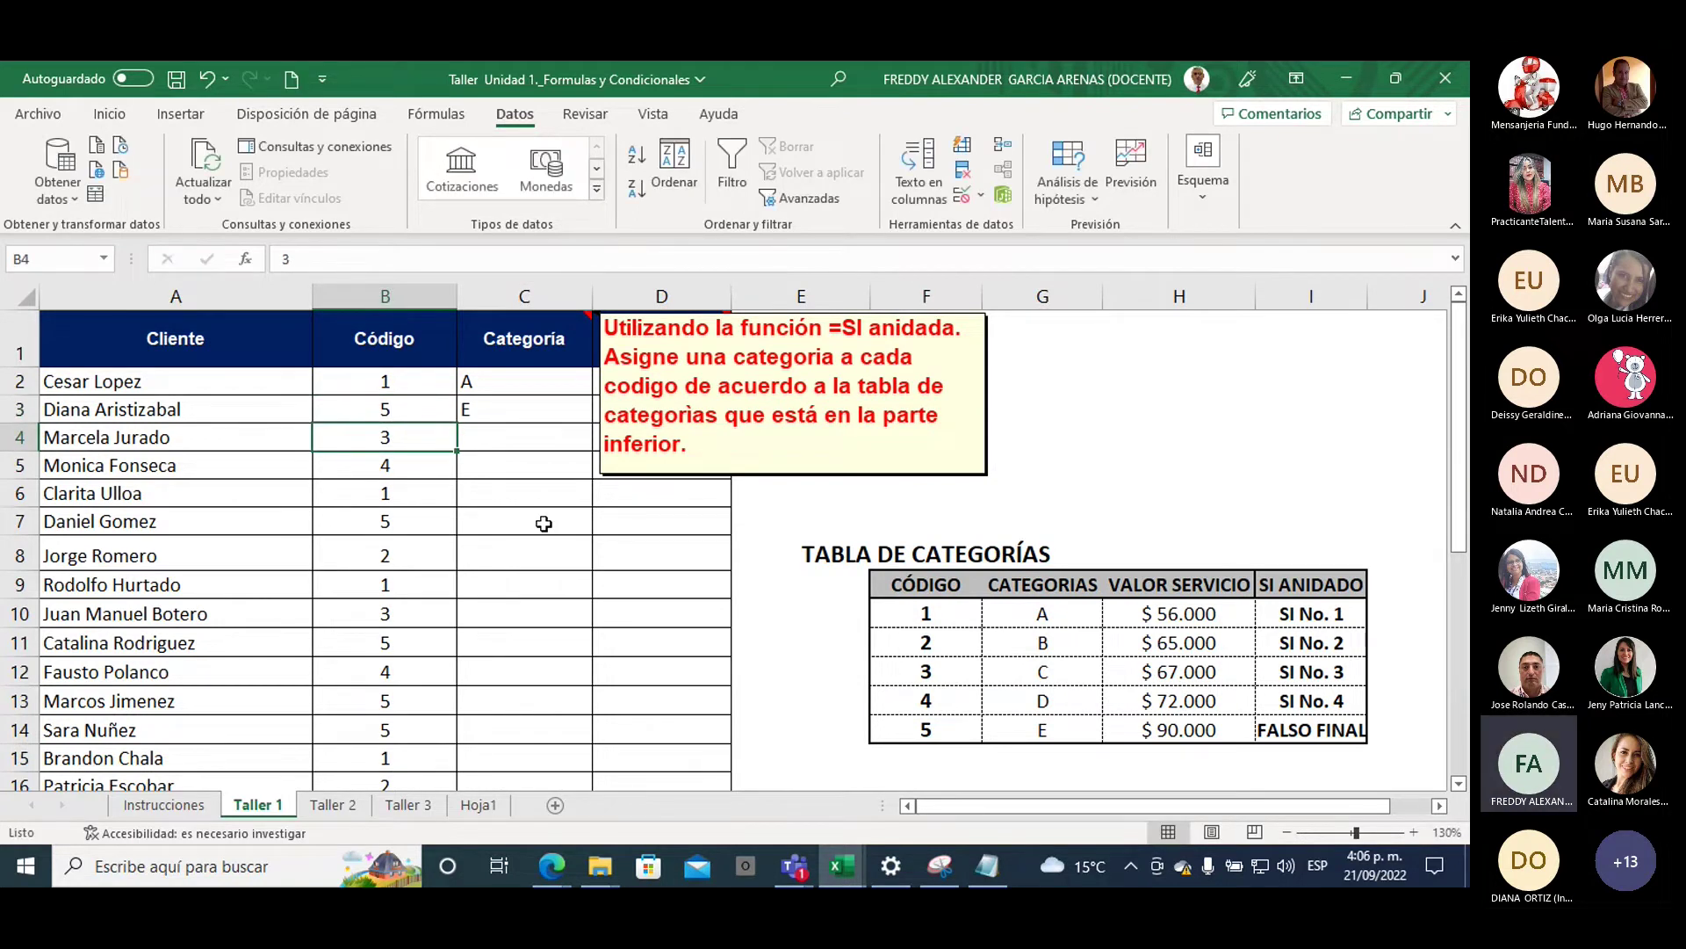
{"action": "left_click", "coordinate": [403, 413]}
{"action": "type", "text": "2"}
{"action": "key", "text": "Return"}
{"action": "left_click", "coordinate": [402, 413]}
{"action": "type", "text": "3"}
{"action": "key", "text": "Return"}
{"action": "left_click", "coordinate": [402, 413]}
{"action": "type", "text": "4"}
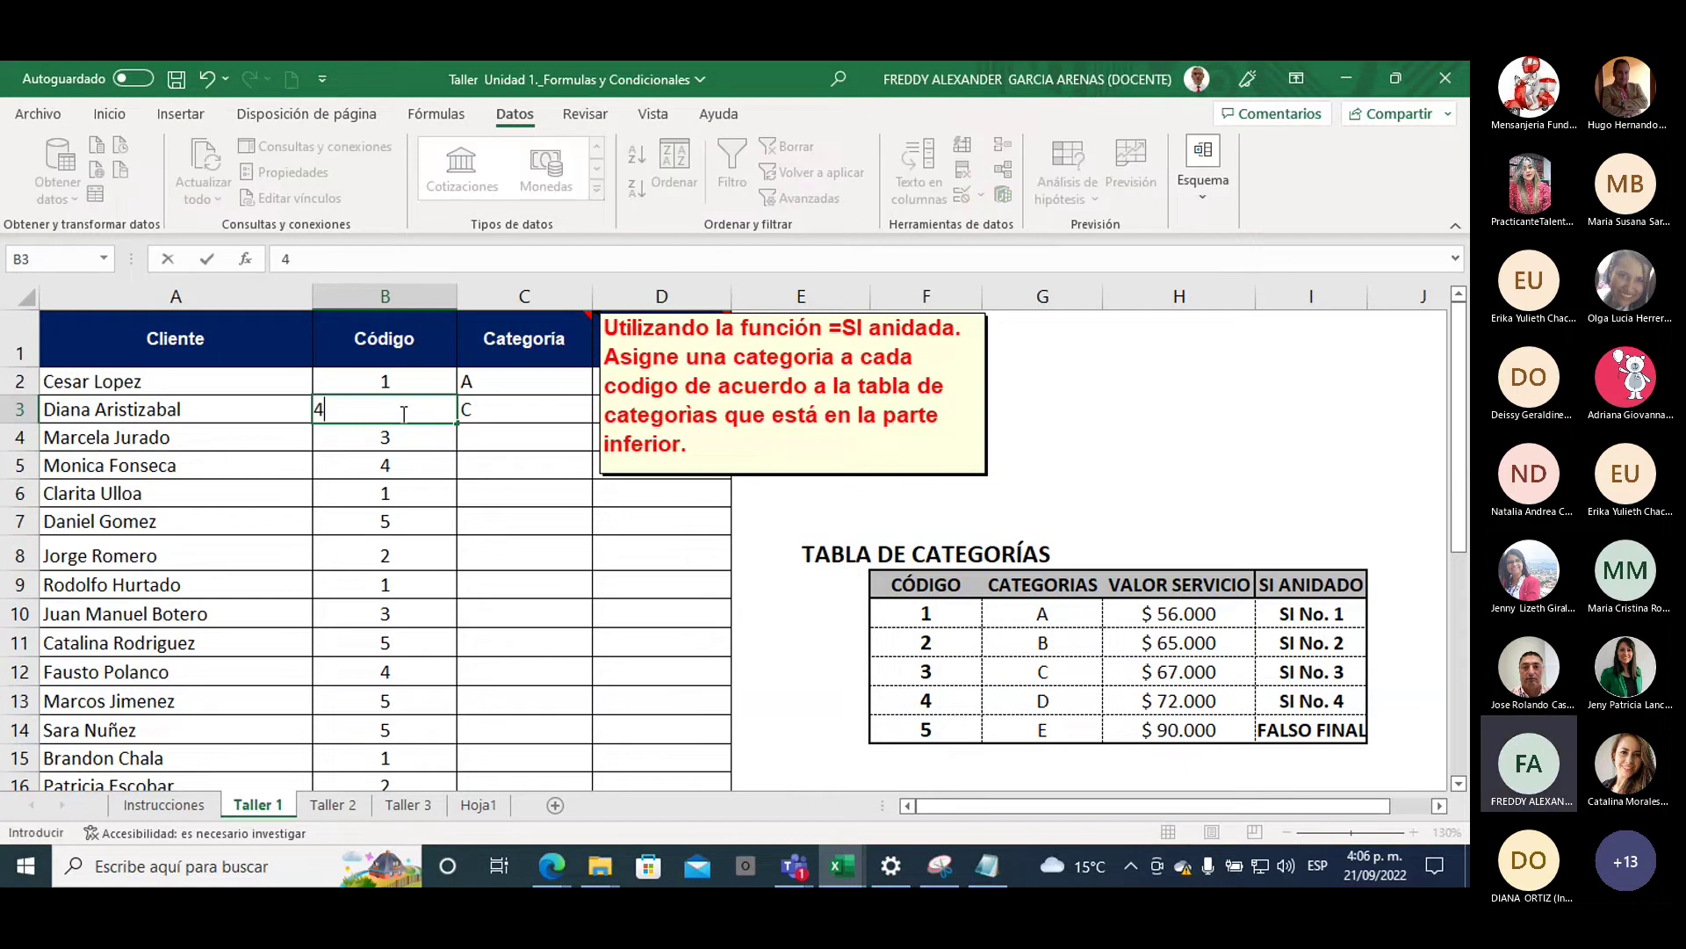
{"action": "key", "text": "Return"}
{"action": "left_click", "coordinate": [402, 413]}
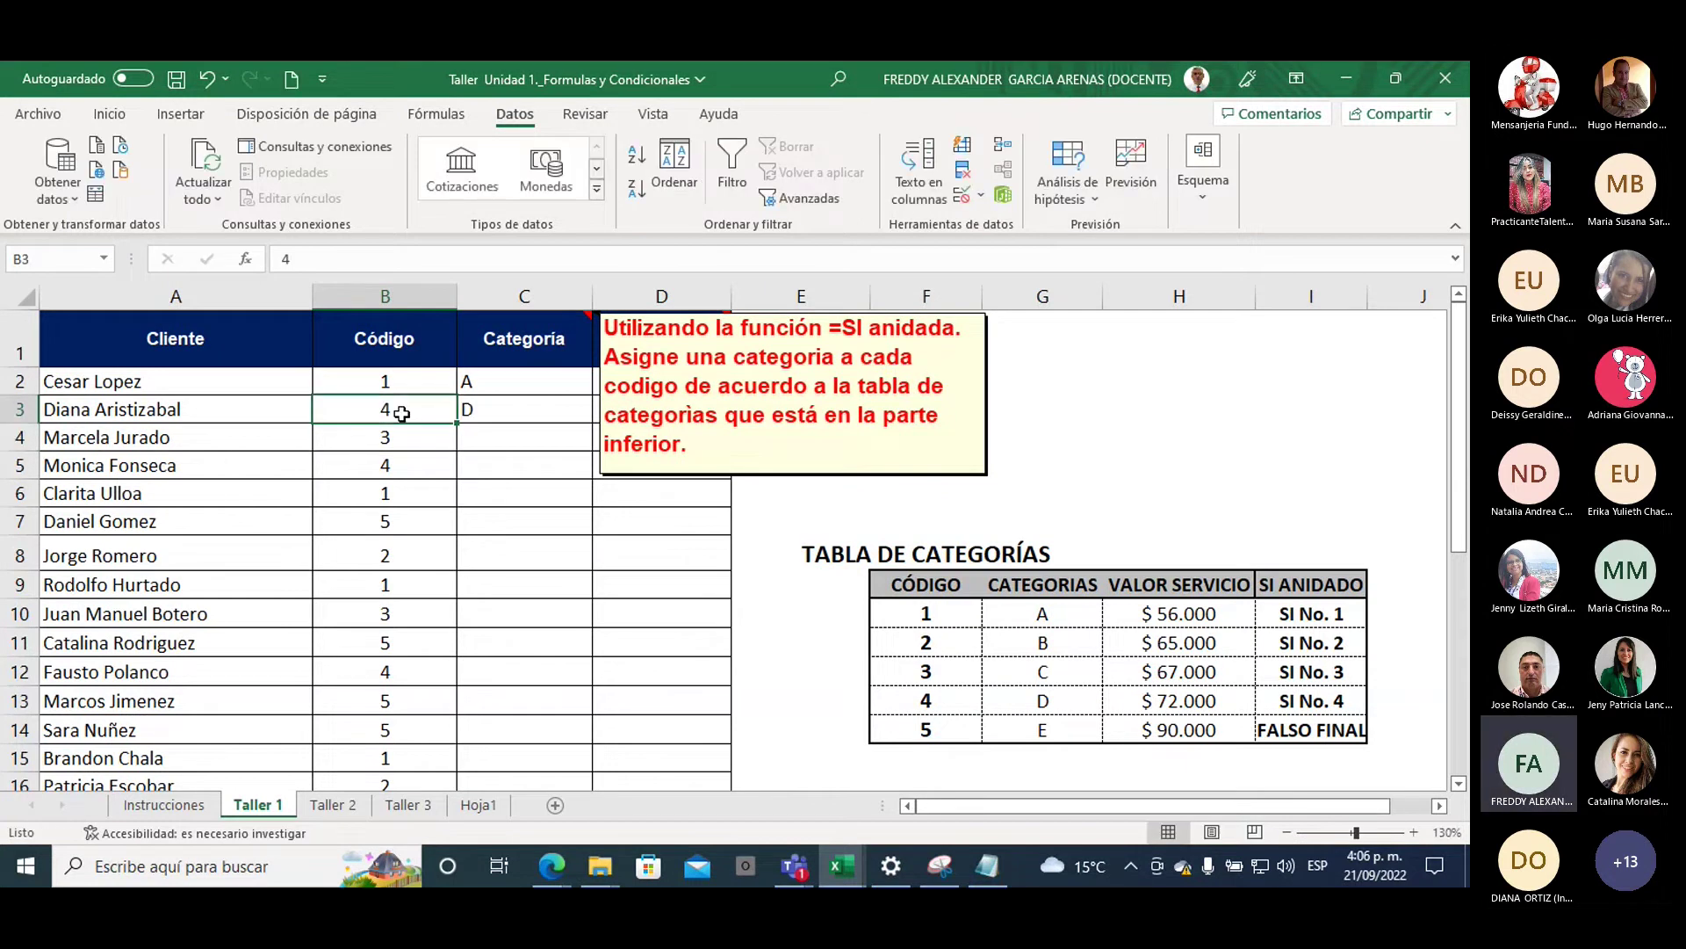
{"action": "type", "text": "5"}
{"action": "key", "text": "Return"}
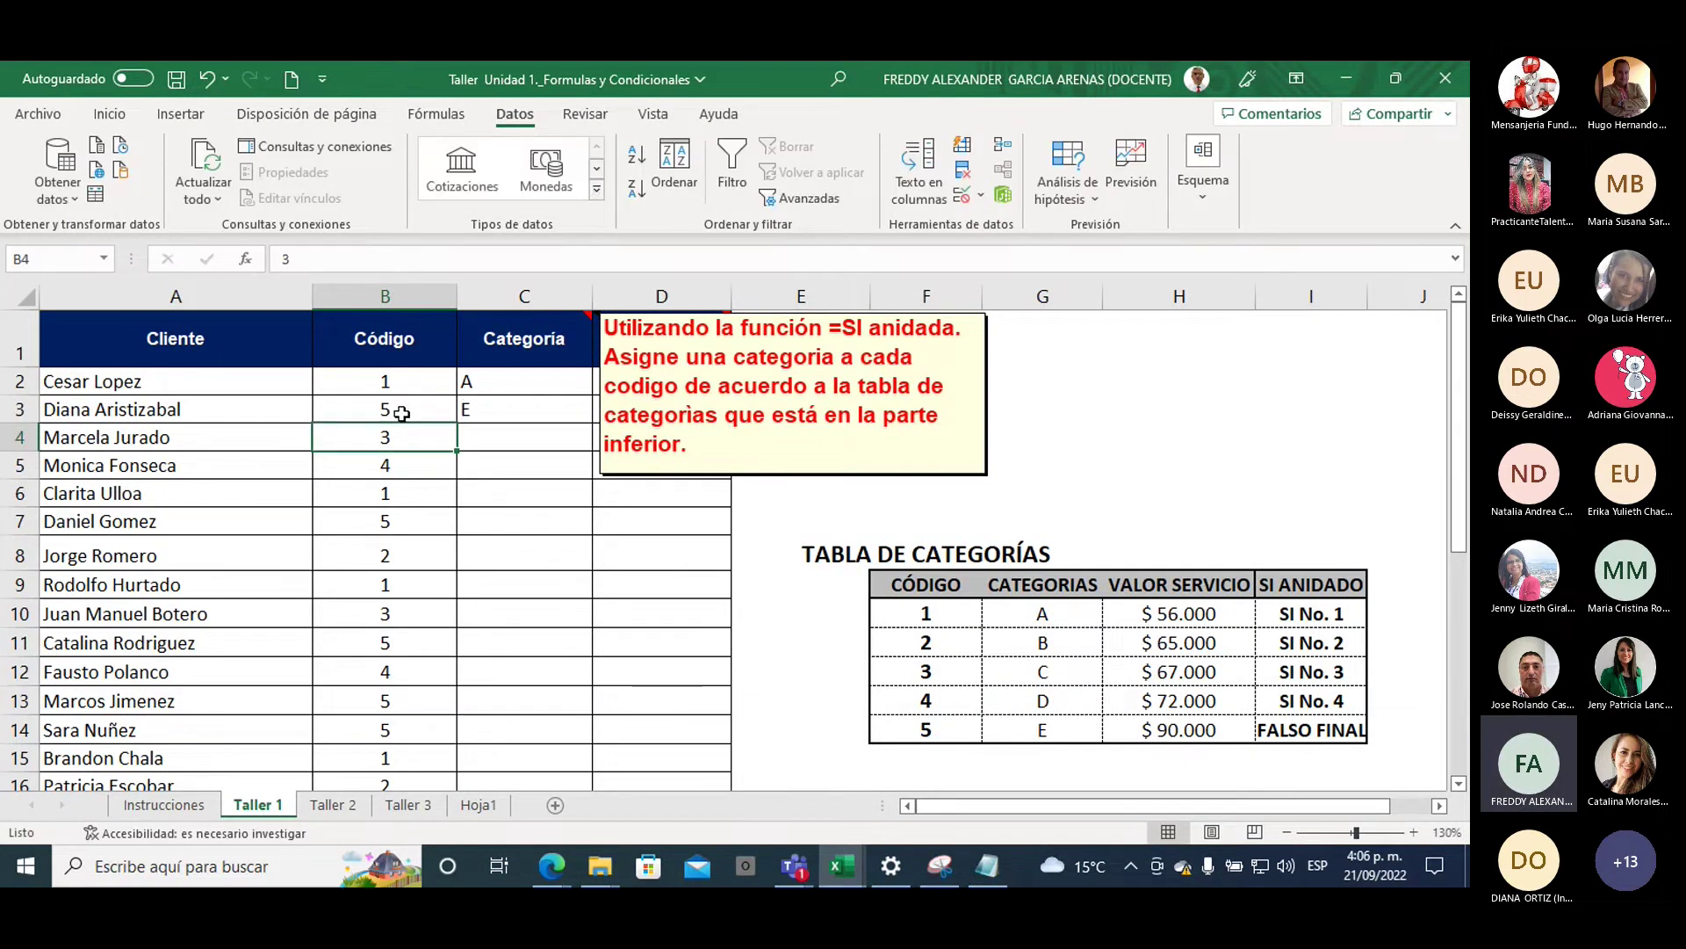
Try out-of-range code 6 in B3 and cancel the rejection, keeping 5
{"action": "left_click", "coordinate": [402, 412]}
{"action": "type", "text": "6"}
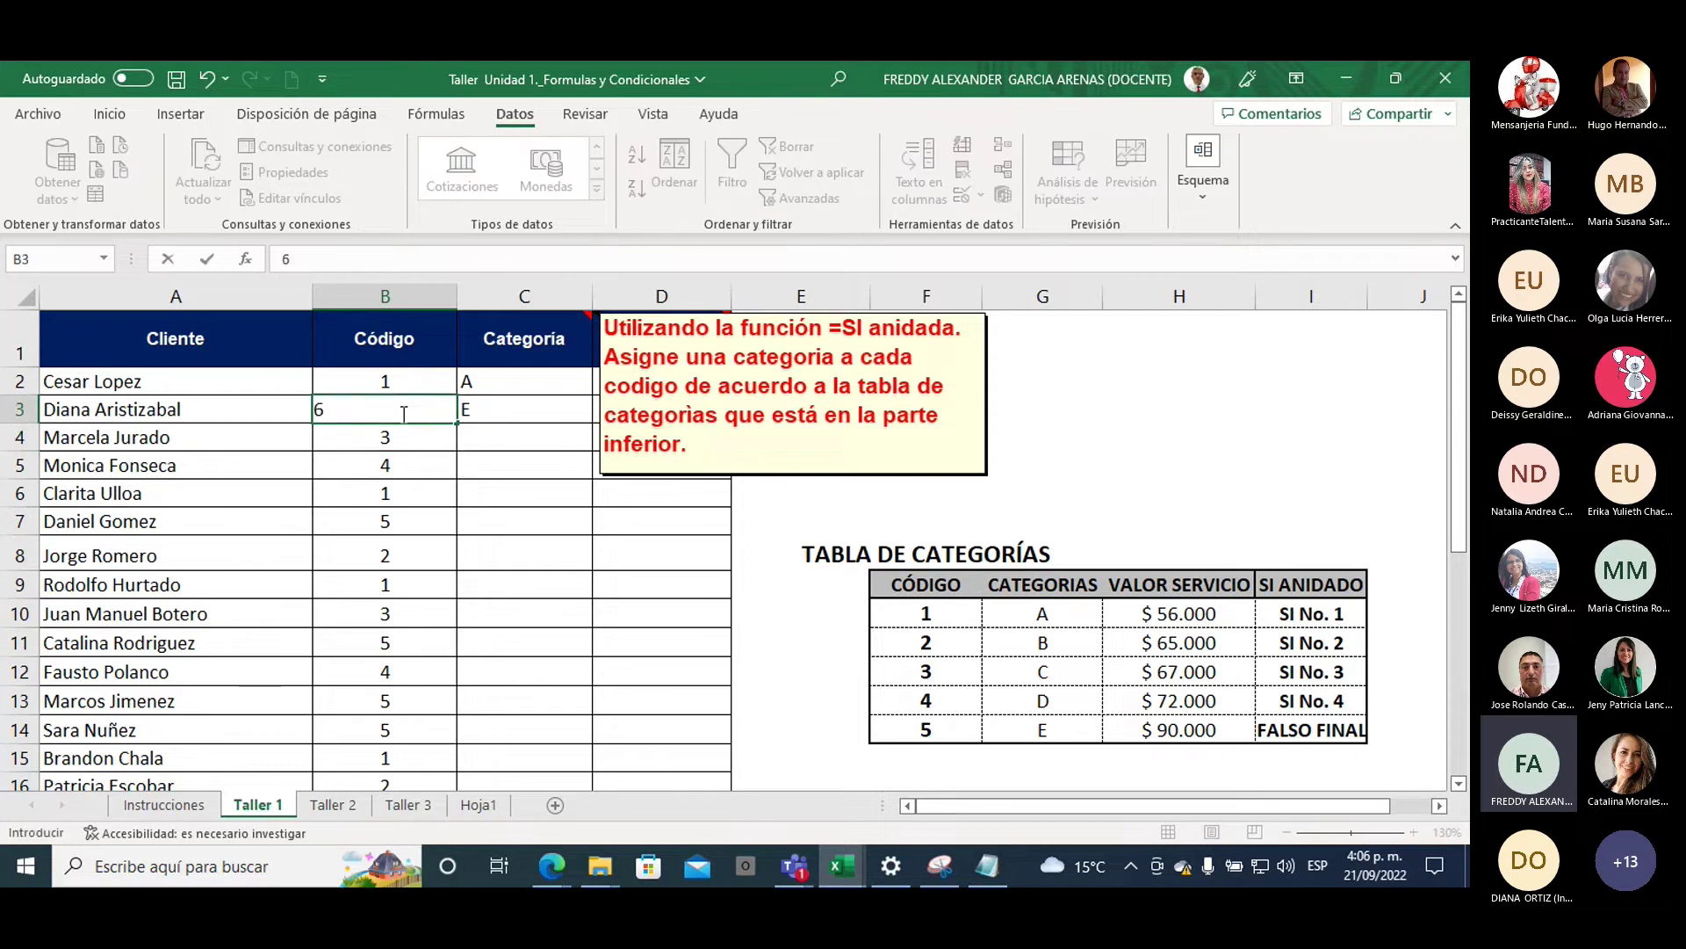
{"action": "key", "text": "Return"}
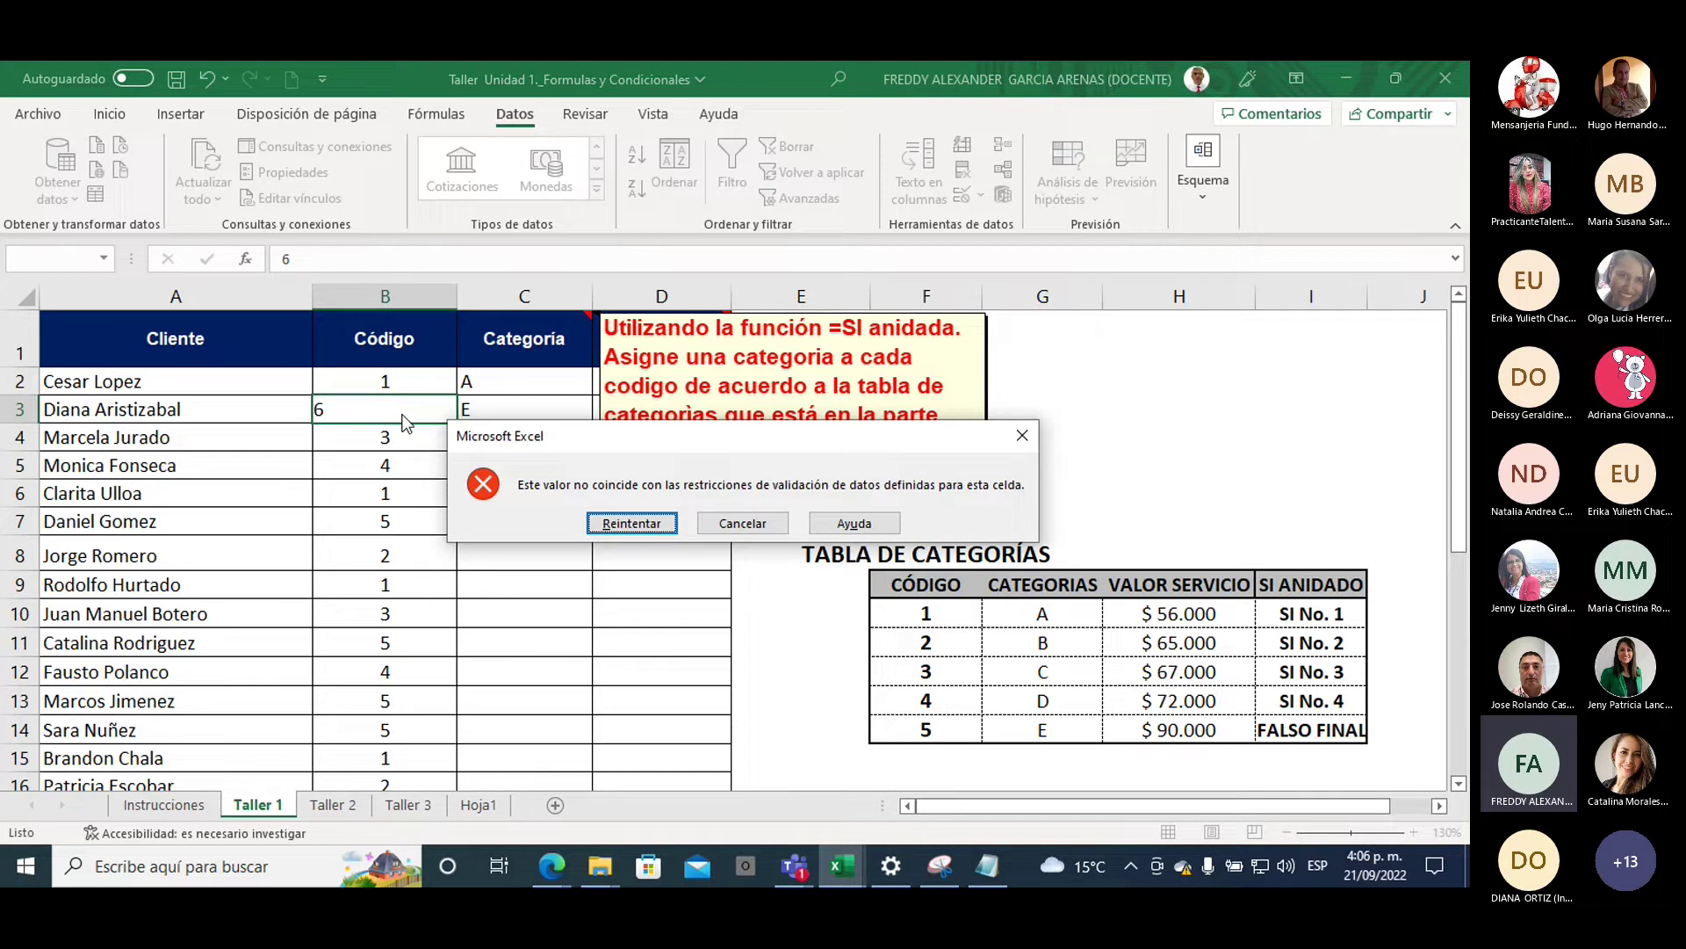
{"action": "left_click", "coordinate": [750, 527]}
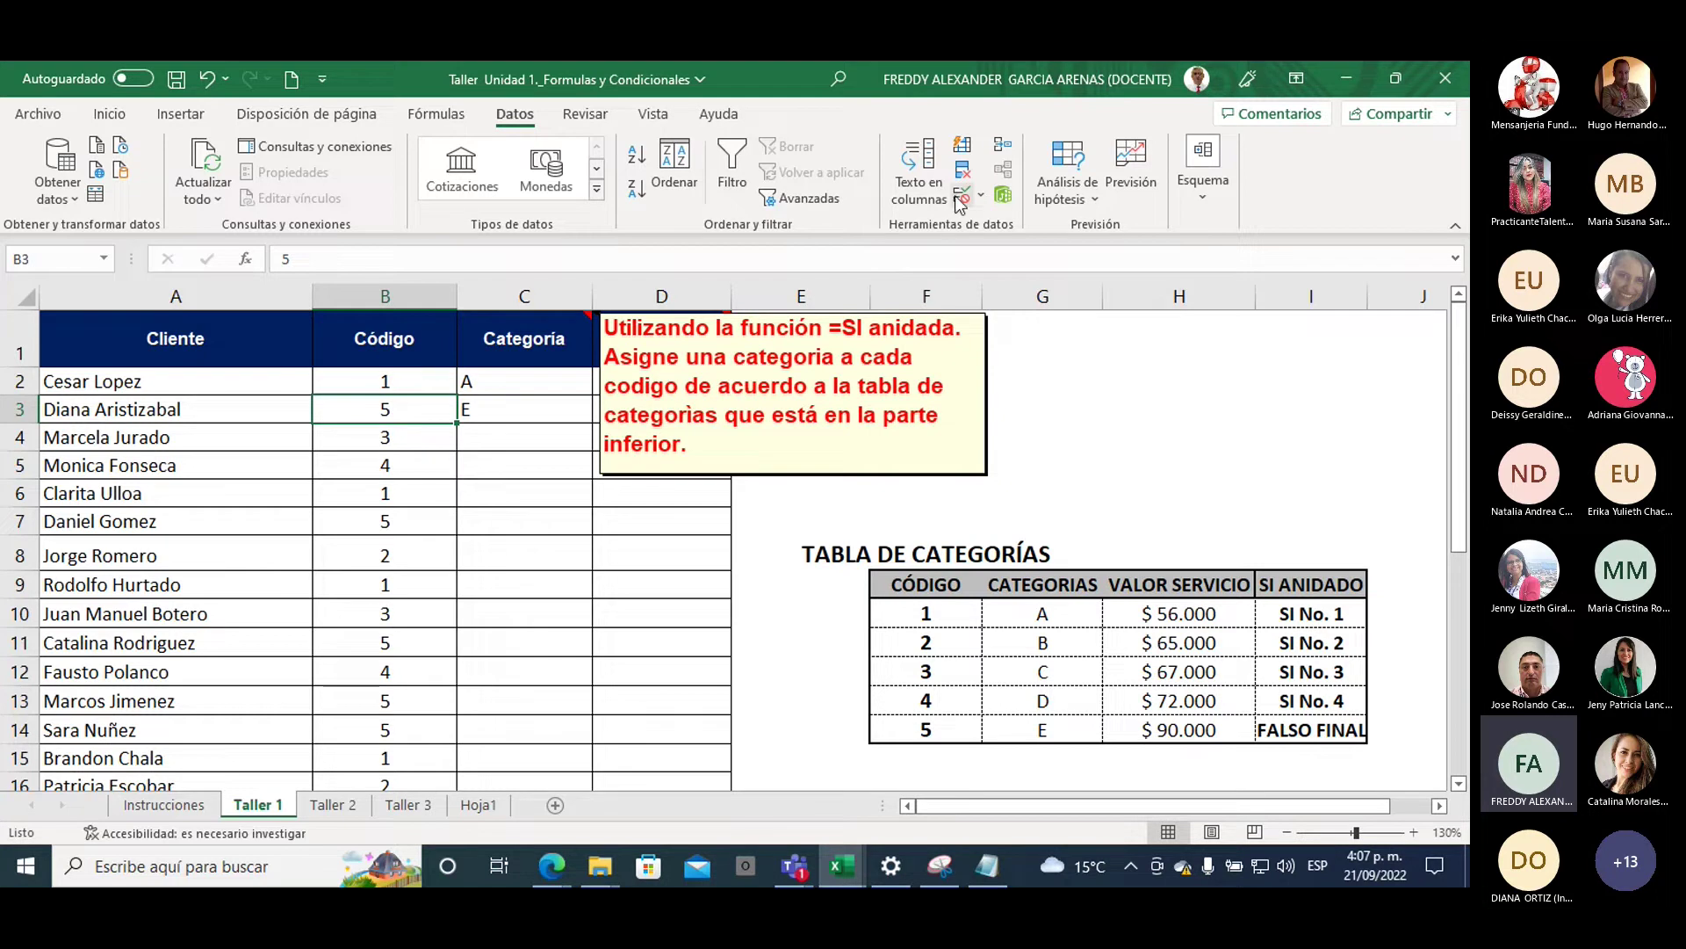
Copy C3's formula down to C19 and spot-check codes against categories in rows 10–16
{"action": "left_click", "coordinate": [501, 409]}
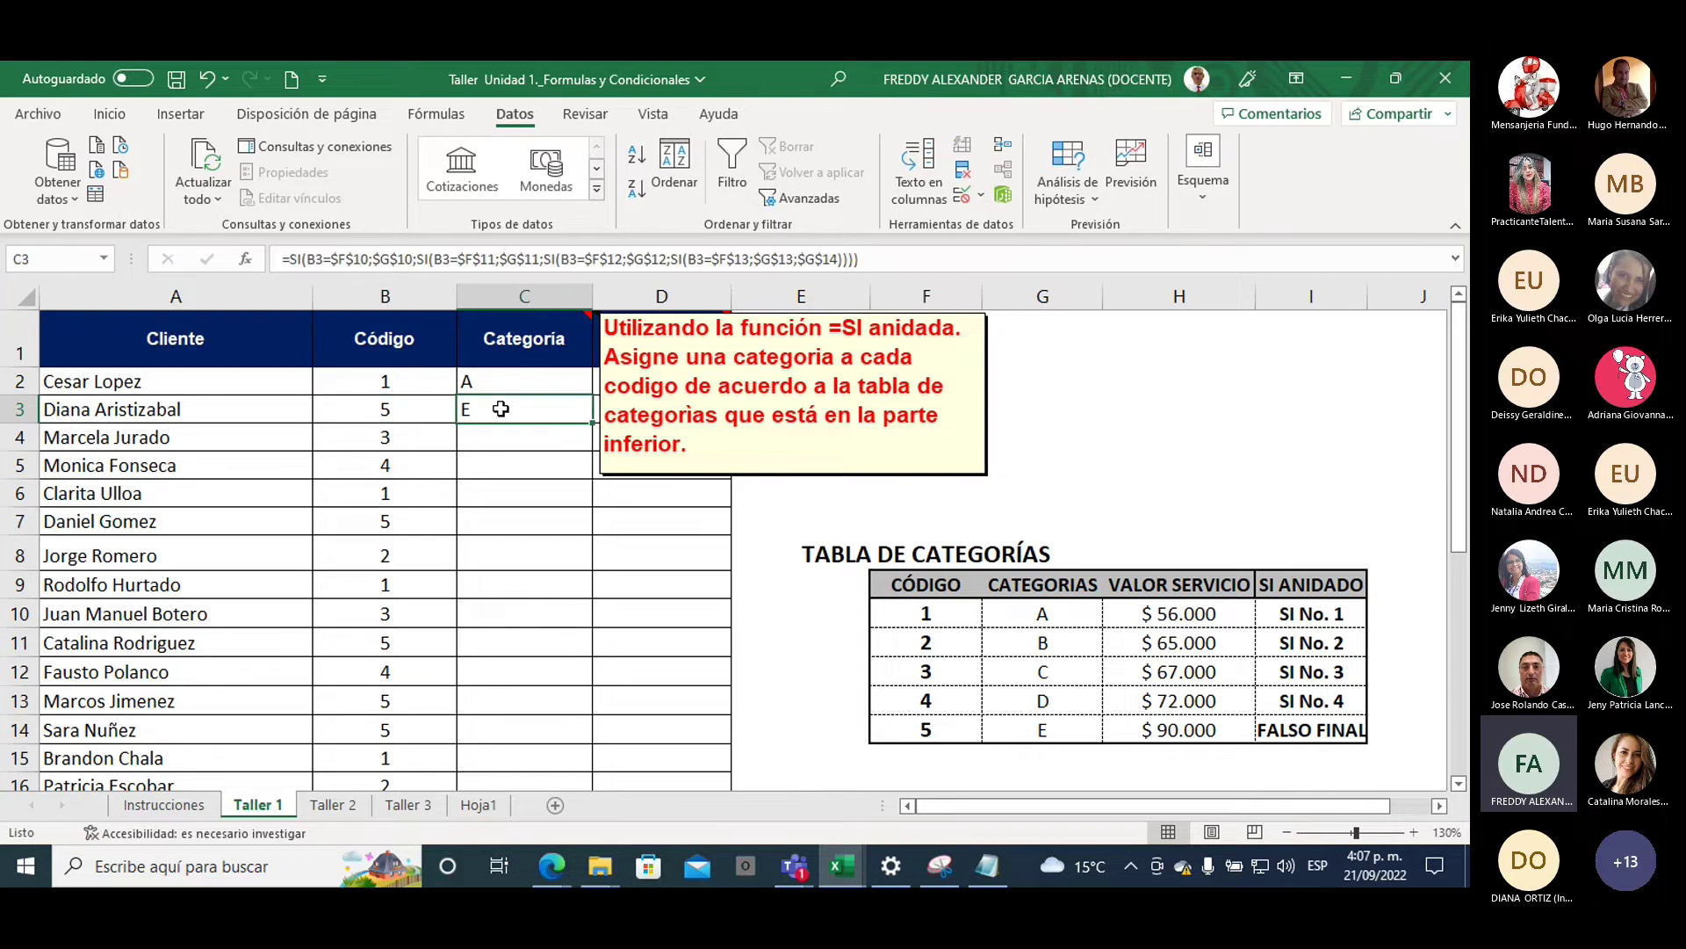
{"action": "double_click", "coordinate": [591, 423]}
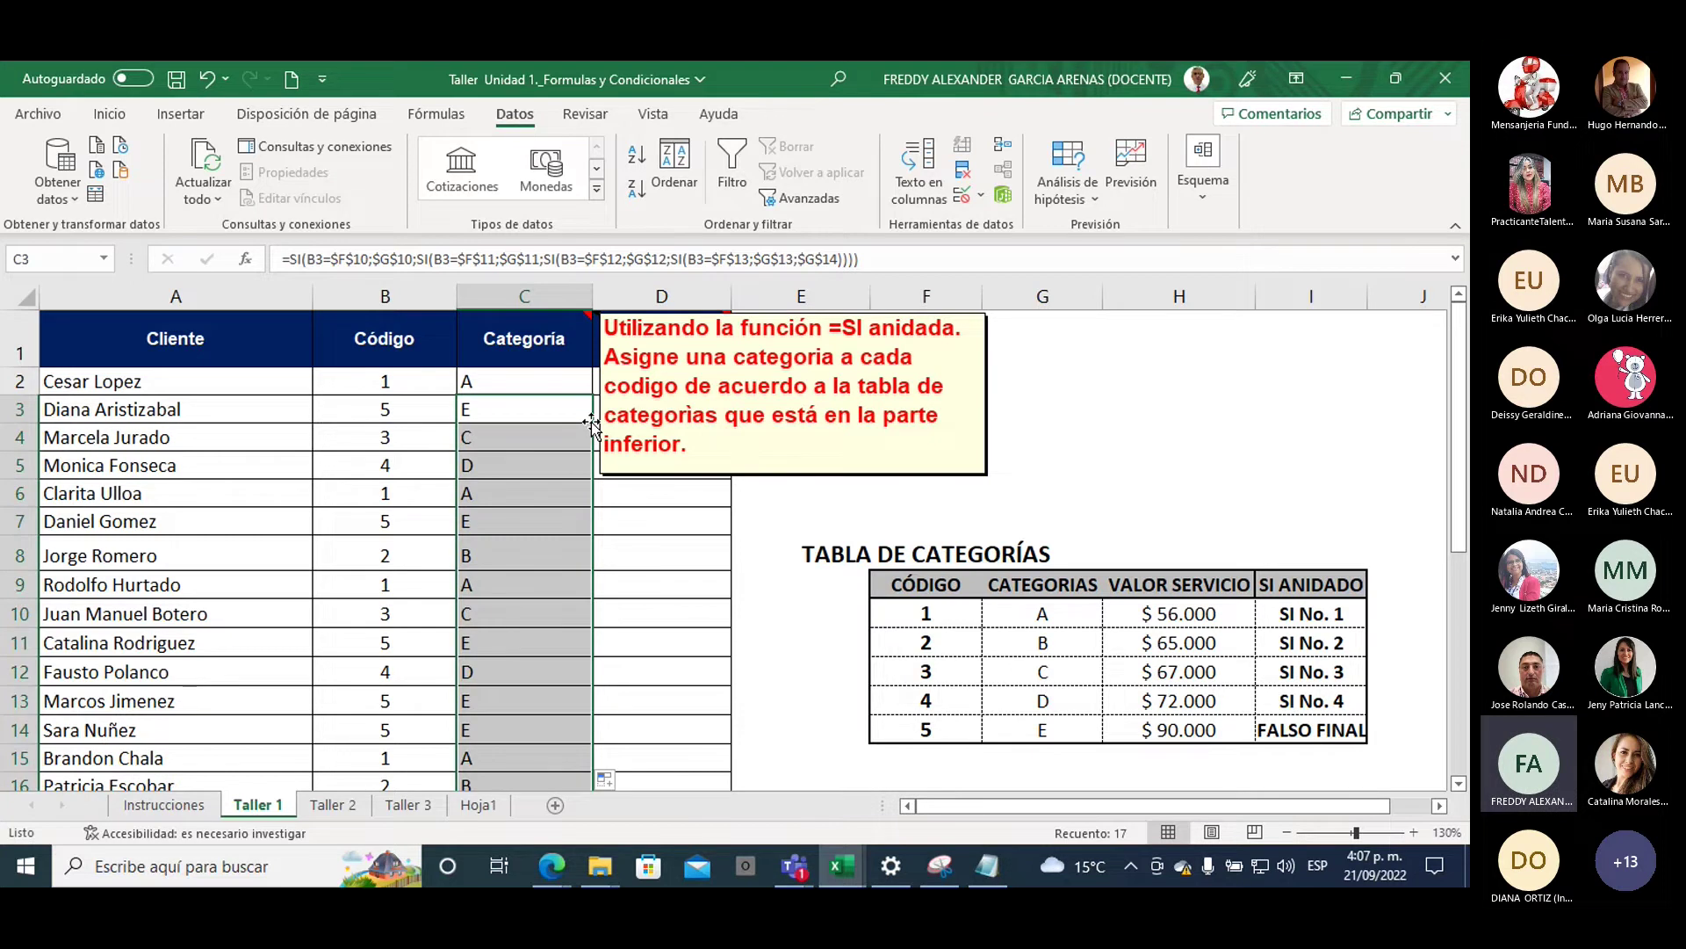
{"action": "scroll", "coordinate": [591, 509], "scroll_direction": "down", "scroll_amount": 3}
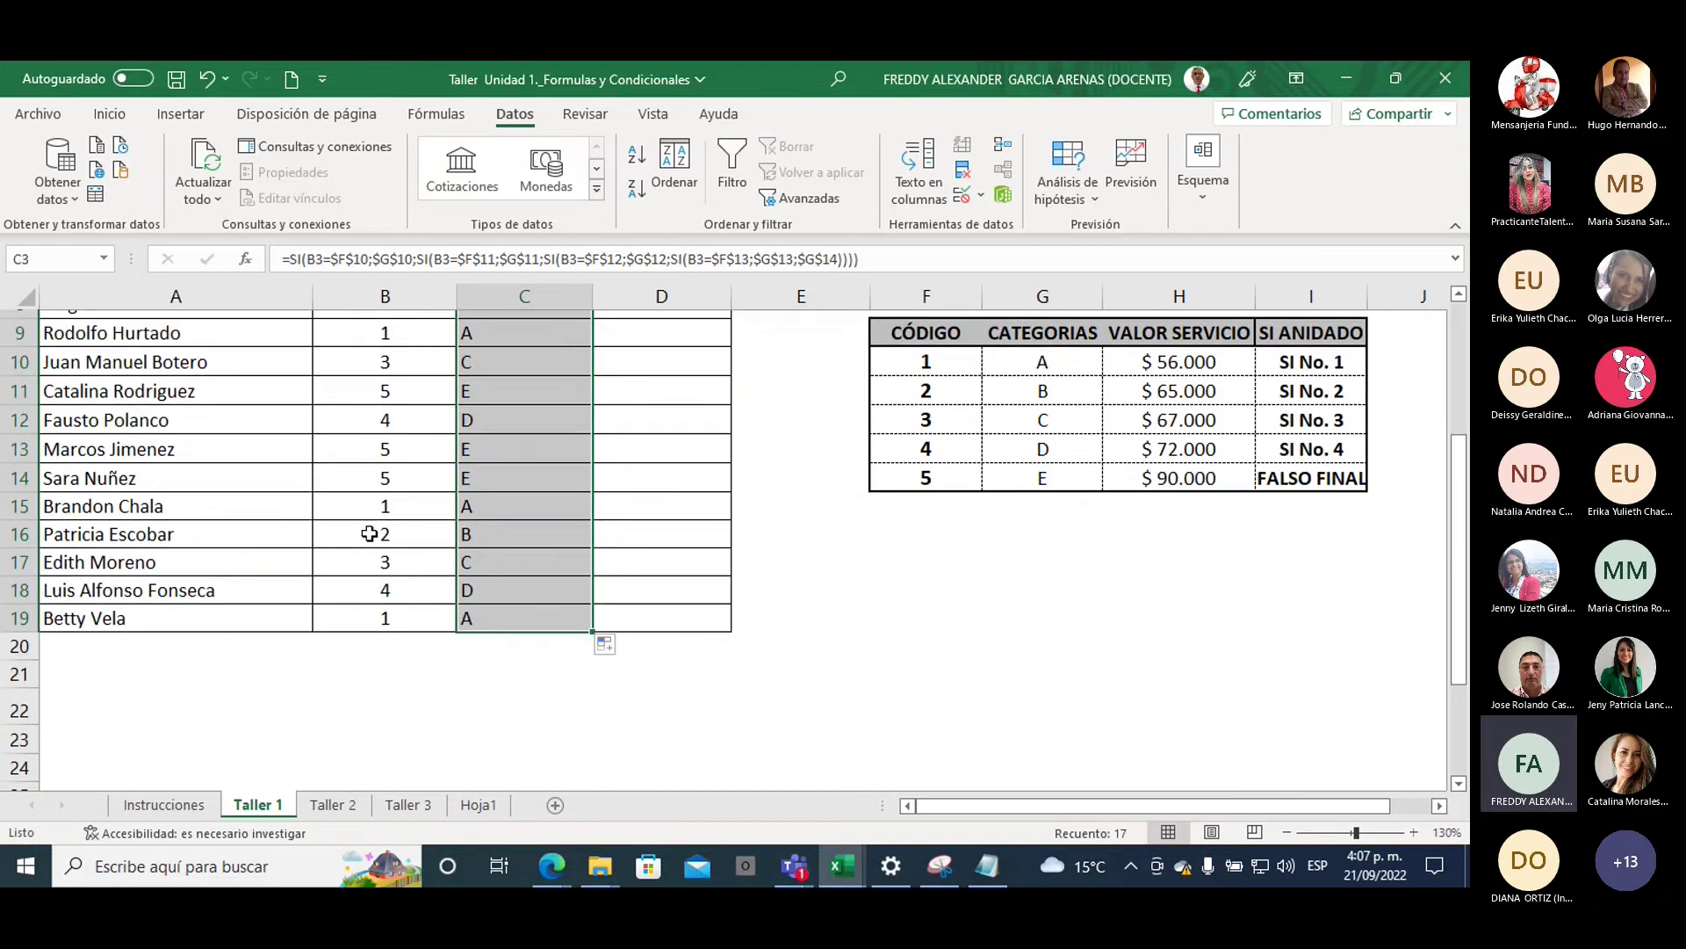
{"action": "left_click", "coordinate": [368, 533]}
{"action": "left_click", "coordinate": [473, 533]}
{"action": "left_click_drag", "start_coordinate": [362, 502], "coordinate": [473, 509]}
{"action": "left_click_drag", "start_coordinate": [367, 479], "coordinate": [475, 483]}
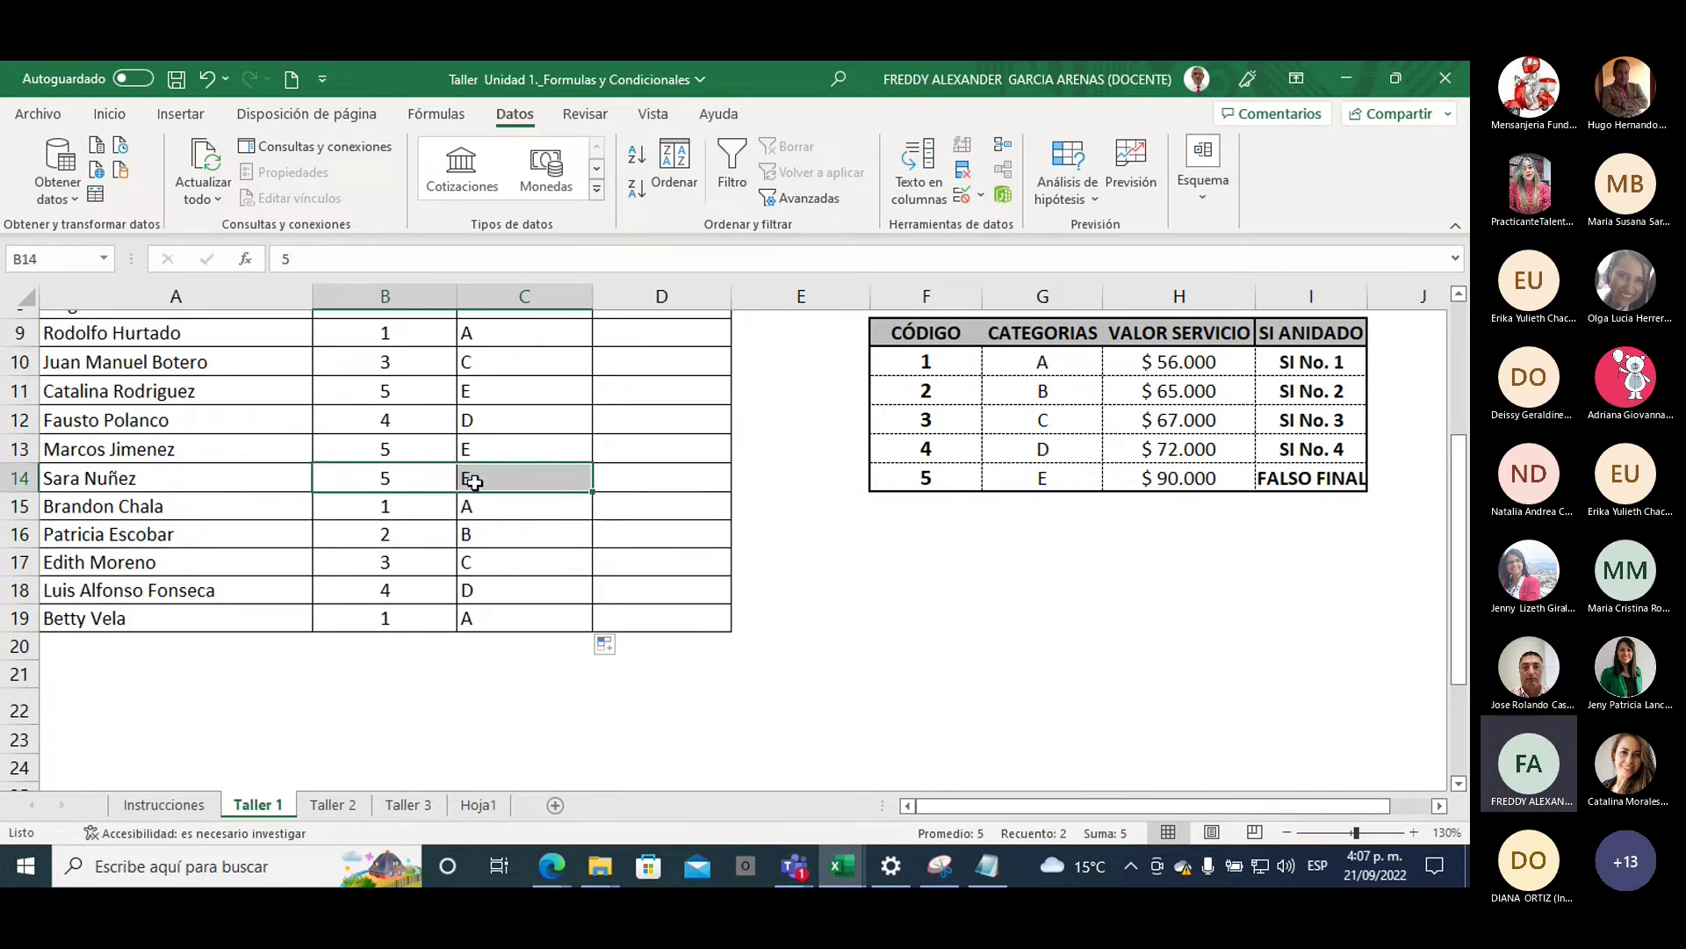
{"action": "left_click_drag", "start_coordinate": [367, 420], "coordinate": [492, 421]}
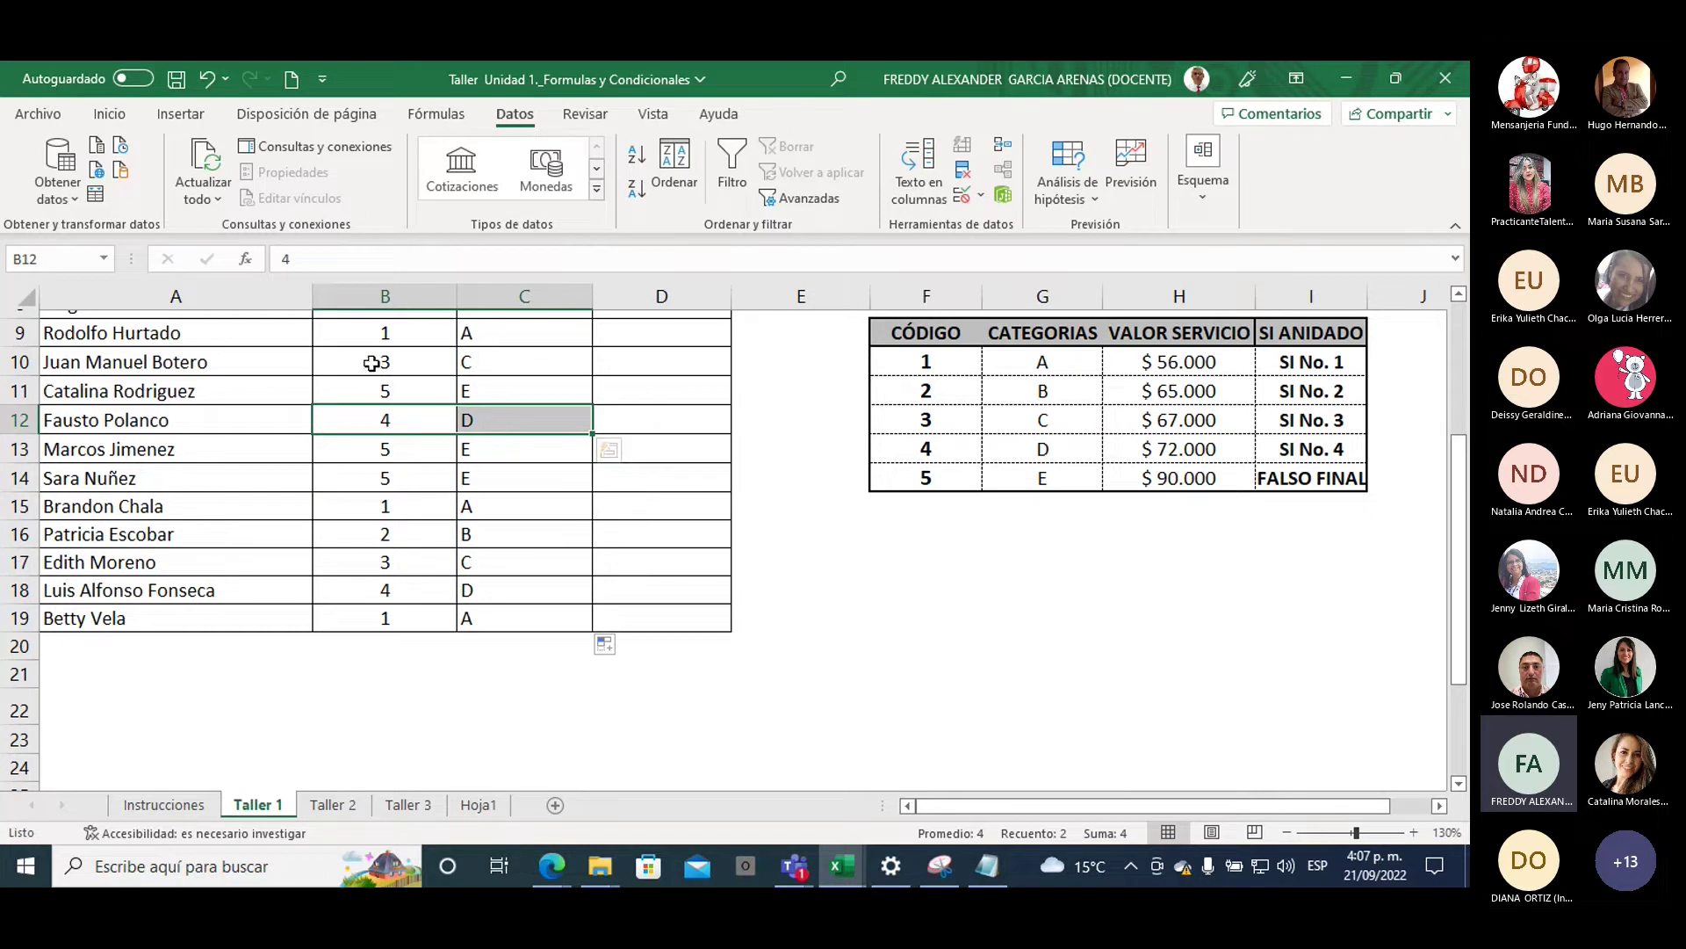
{"action": "left_click", "coordinate": [403, 360]}
{"action": "left_click_drag", "start_coordinate": [402, 359], "coordinate": [492, 361]}
{"action": "scroll", "coordinate": [571, 670], "scroll_direction": "up", "scroll_amount": 2}
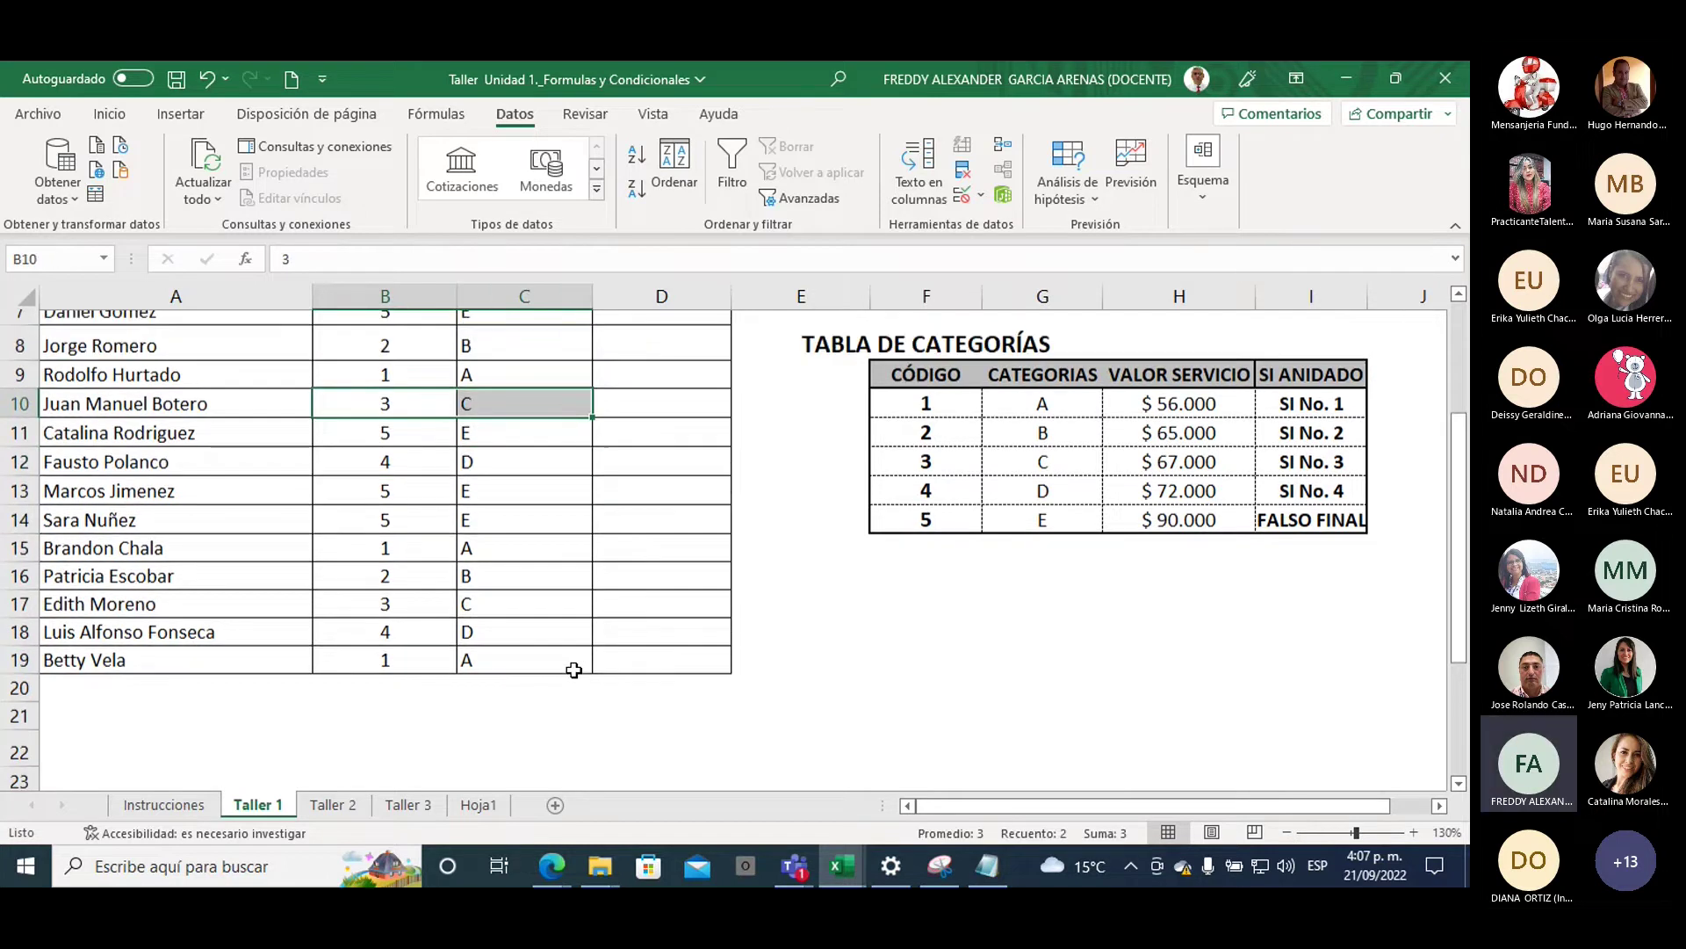
{"action": "scroll", "coordinate": [574, 671], "scroll_direction": "up", "scroll_amount": 1}
{"action": "scroll", "coordinate": [574, 671], "scroll_direction": "down", "scroll_amount": 2}
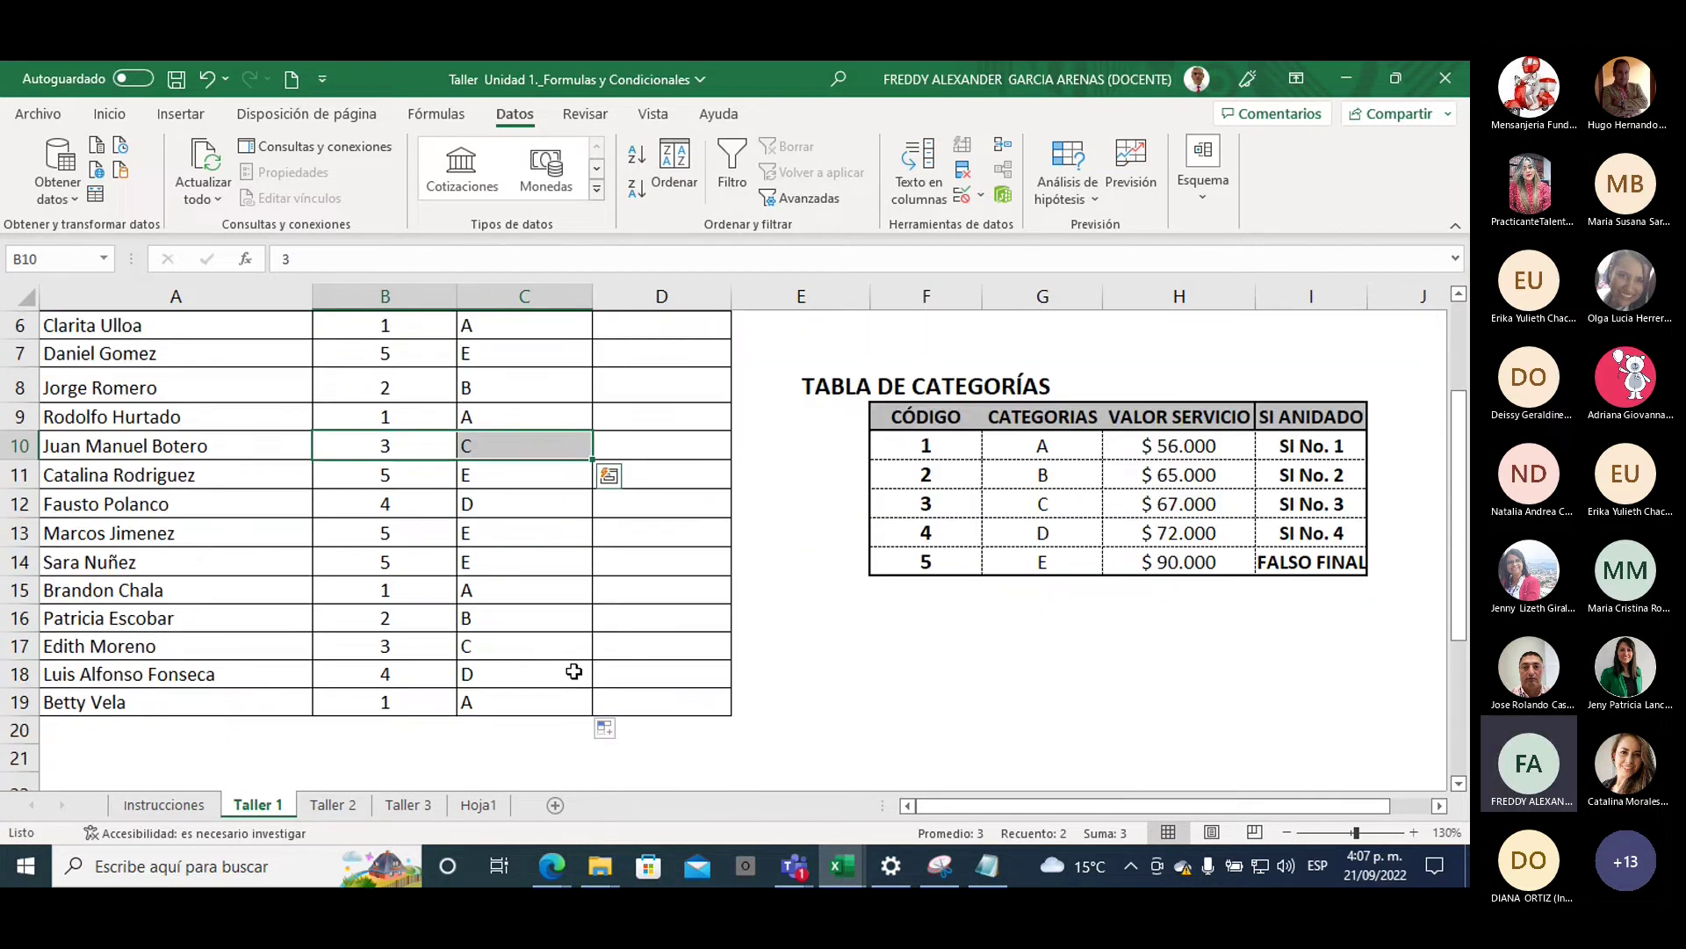
{"action": "scroll", "coordinate": [573, 671], "scroll_direction": "up", "scroll_amount": 2}
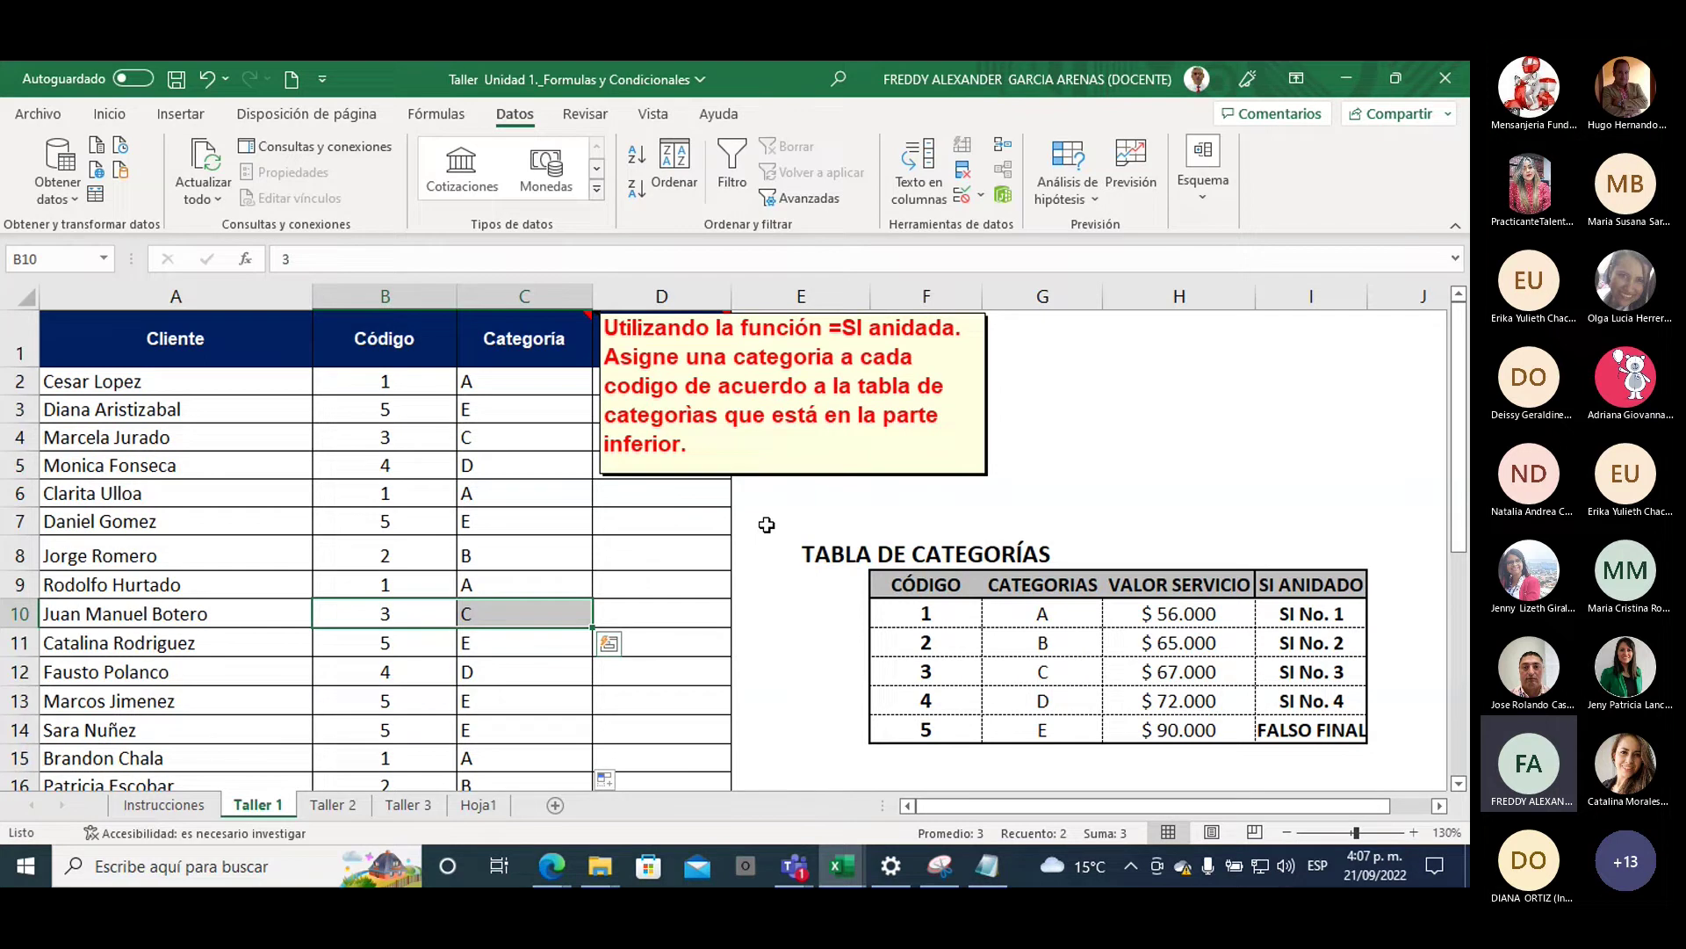
Review the nested SI formula in C3, then move to the Instrucciones sheet
{"action": "left_click", "coordinate": [504, 414]}
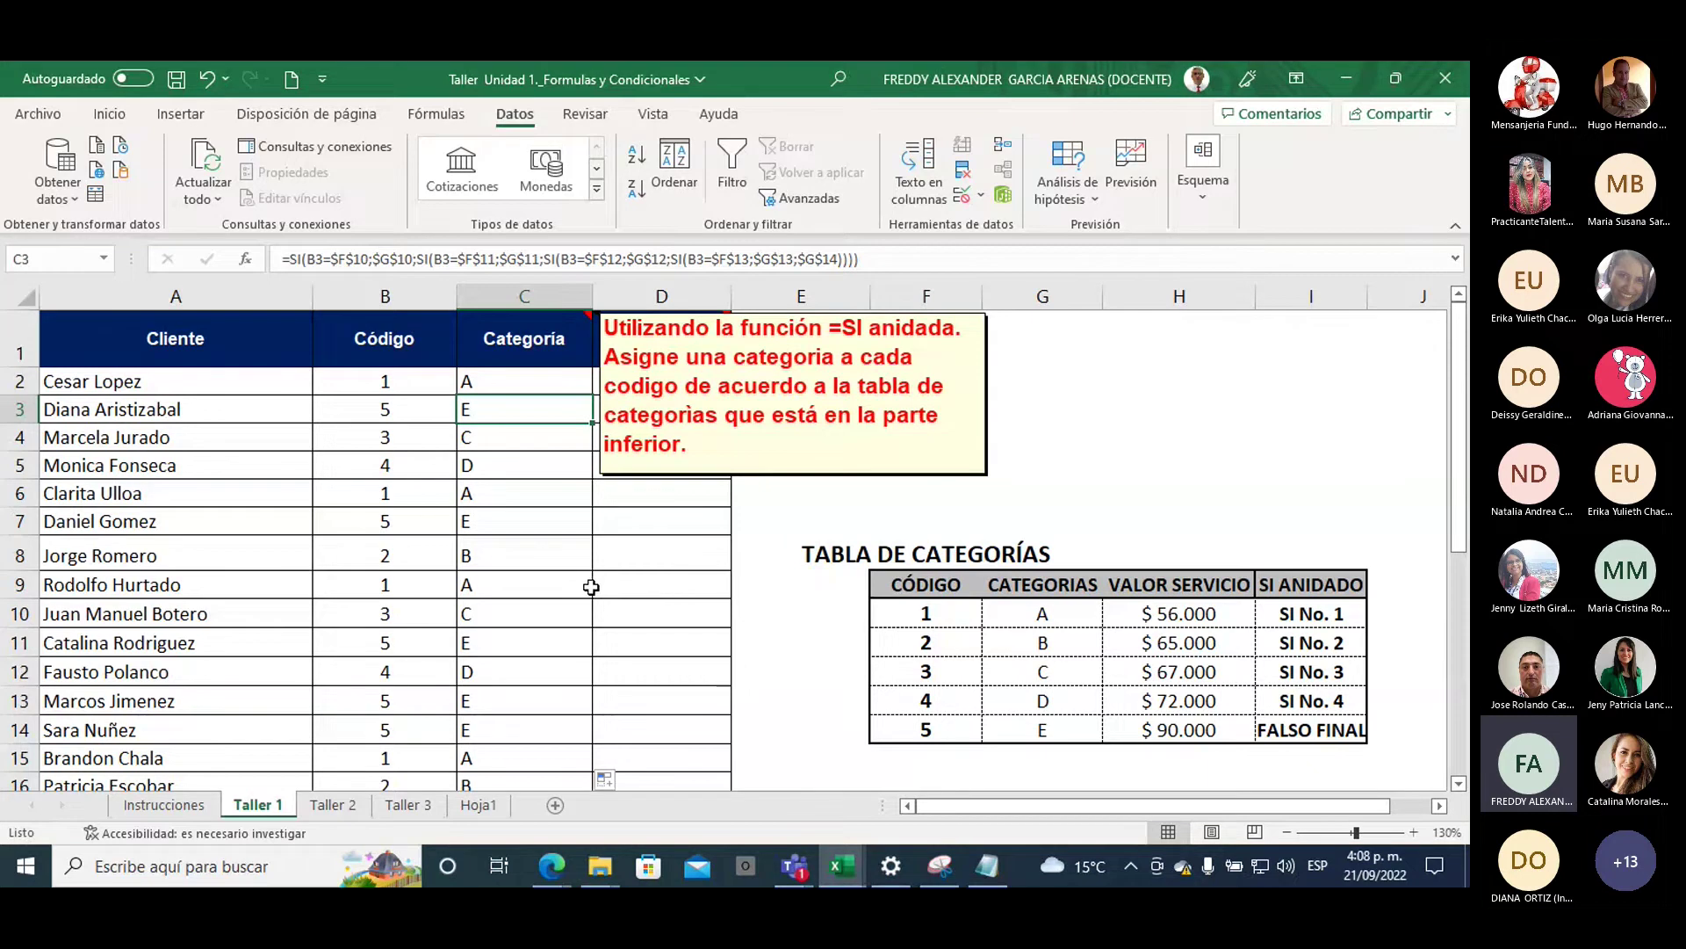
{"action": "scroll", "coordinate": [539, 576], "scroll_direction": "down", "scroll_amount": 2}
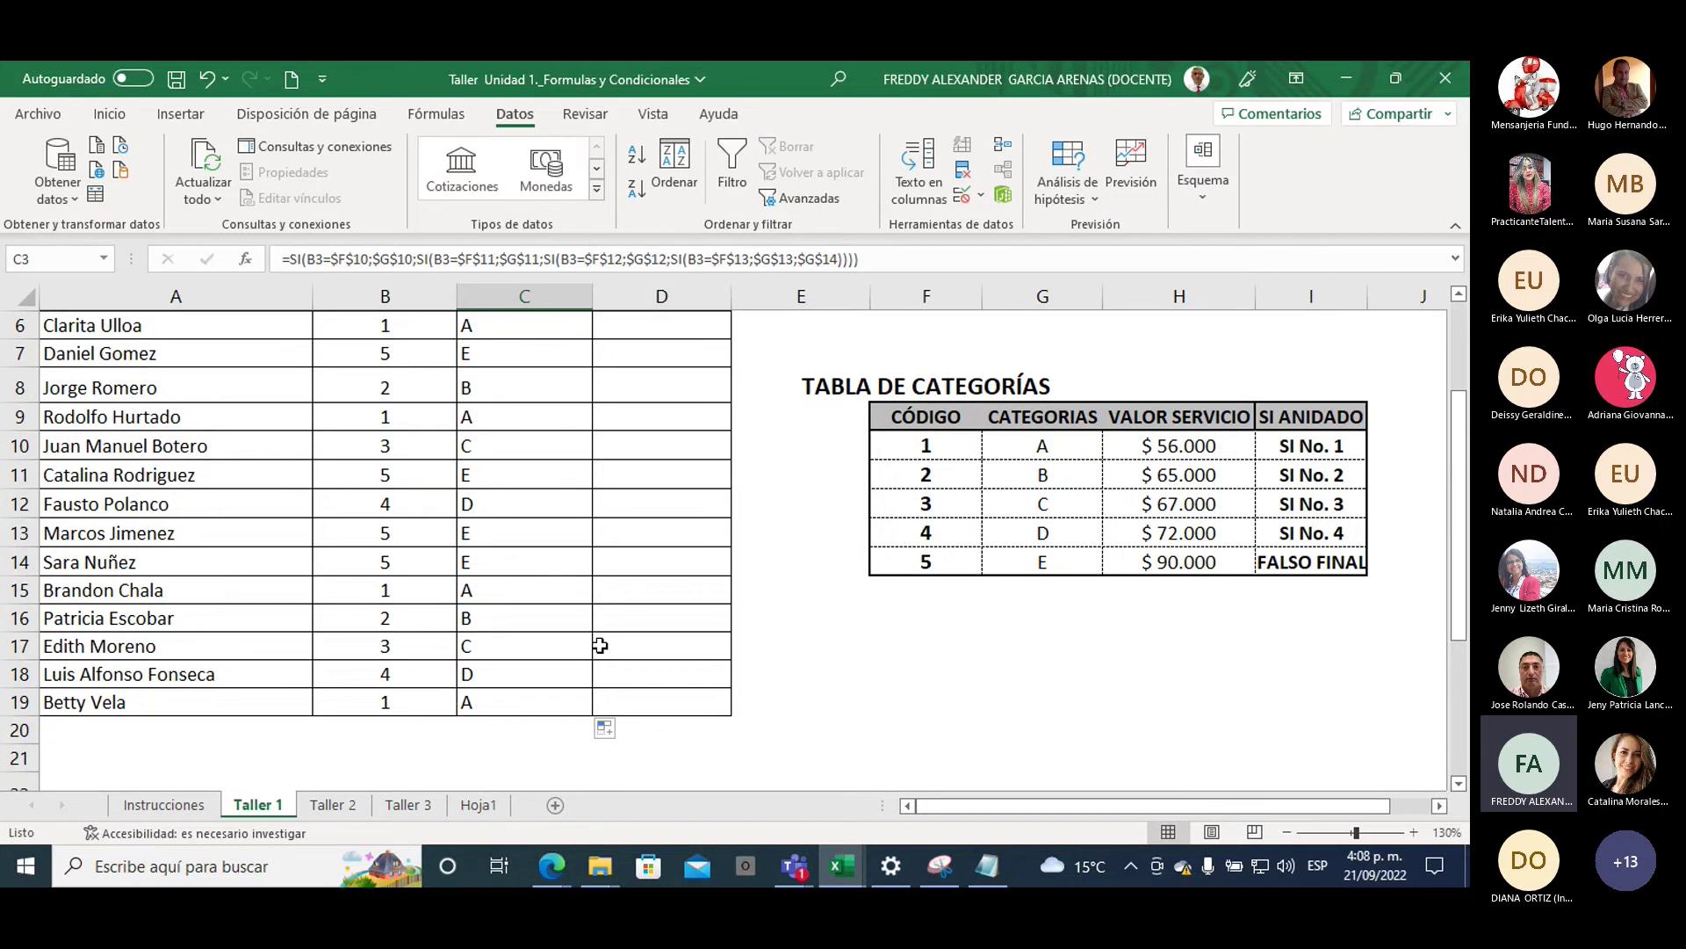
{"action": "scroll", "coordinate": [548, 544], "scroll_direction": "up", "scroll_amount": 2}
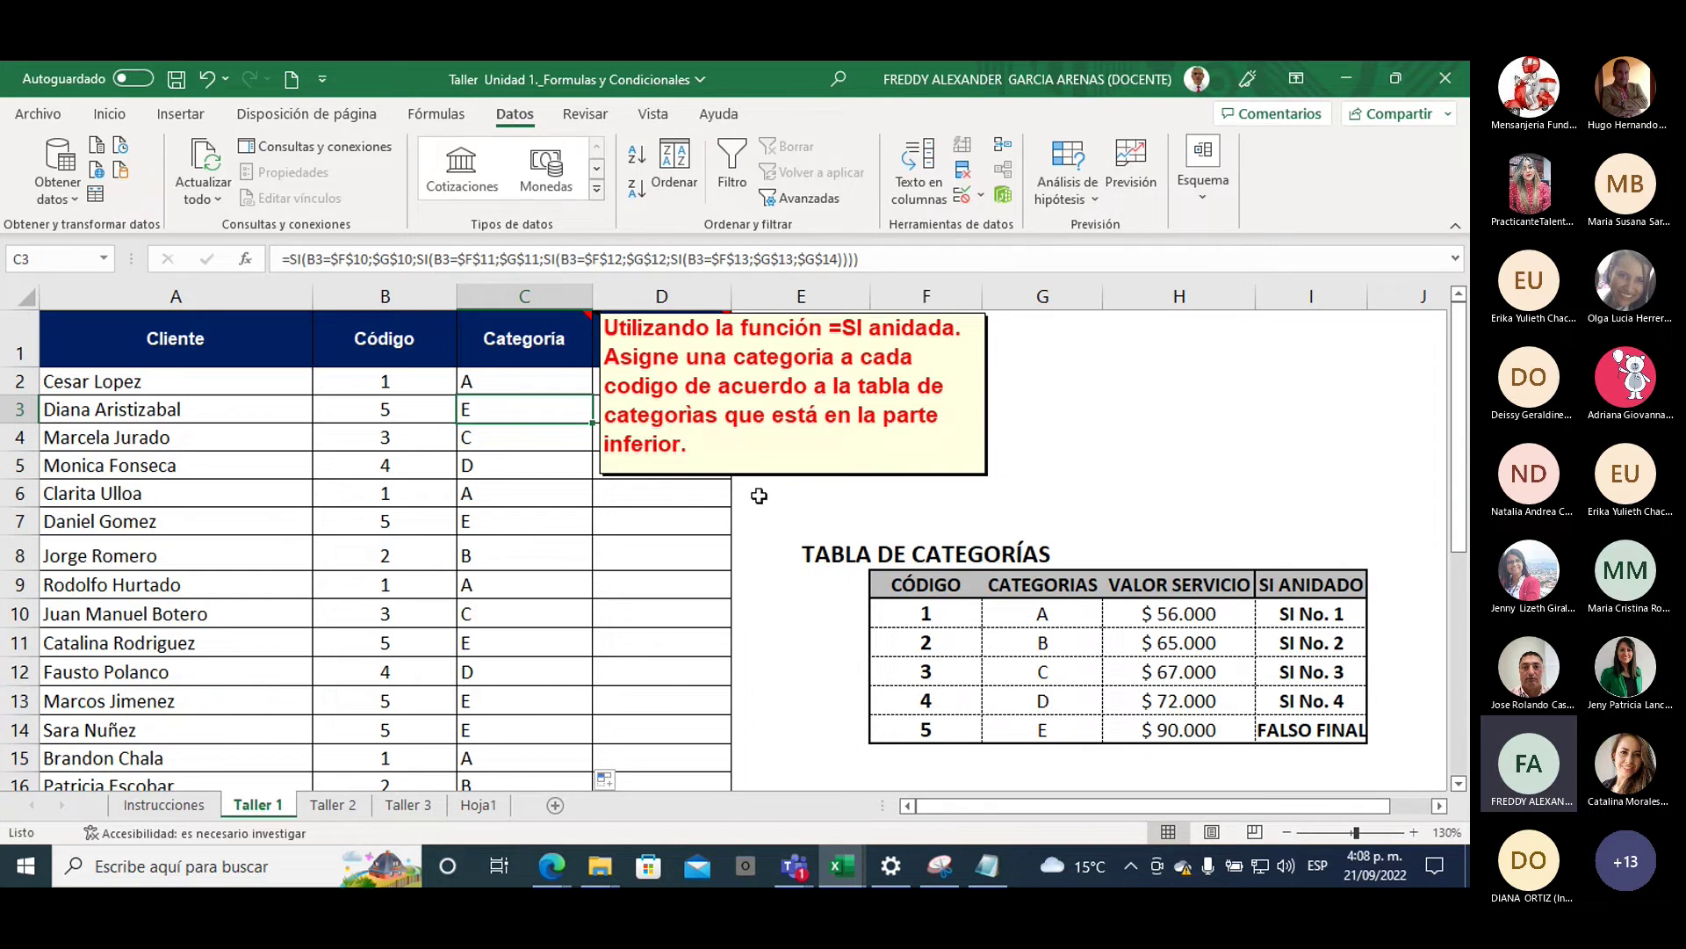
{"action": "left_click", "coordinate": [164, 805]}
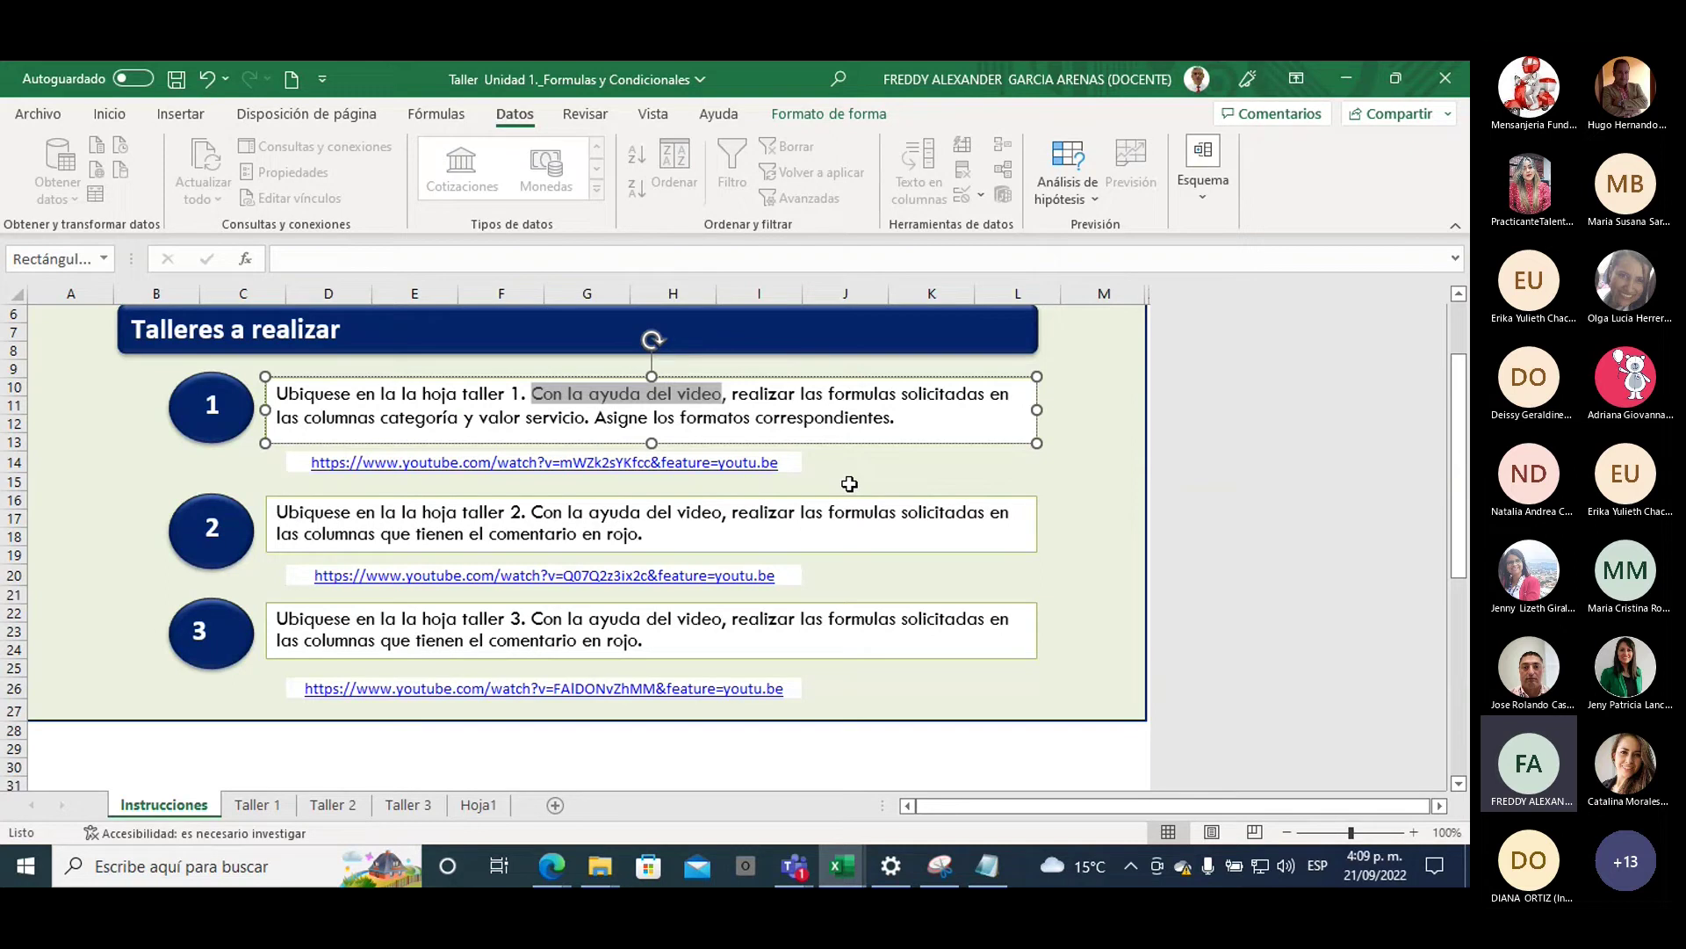
Check the contents of cell K15 in the formula bar, then go to Hoja1
{"action": "left_click", "coordinate": [898, 479]}
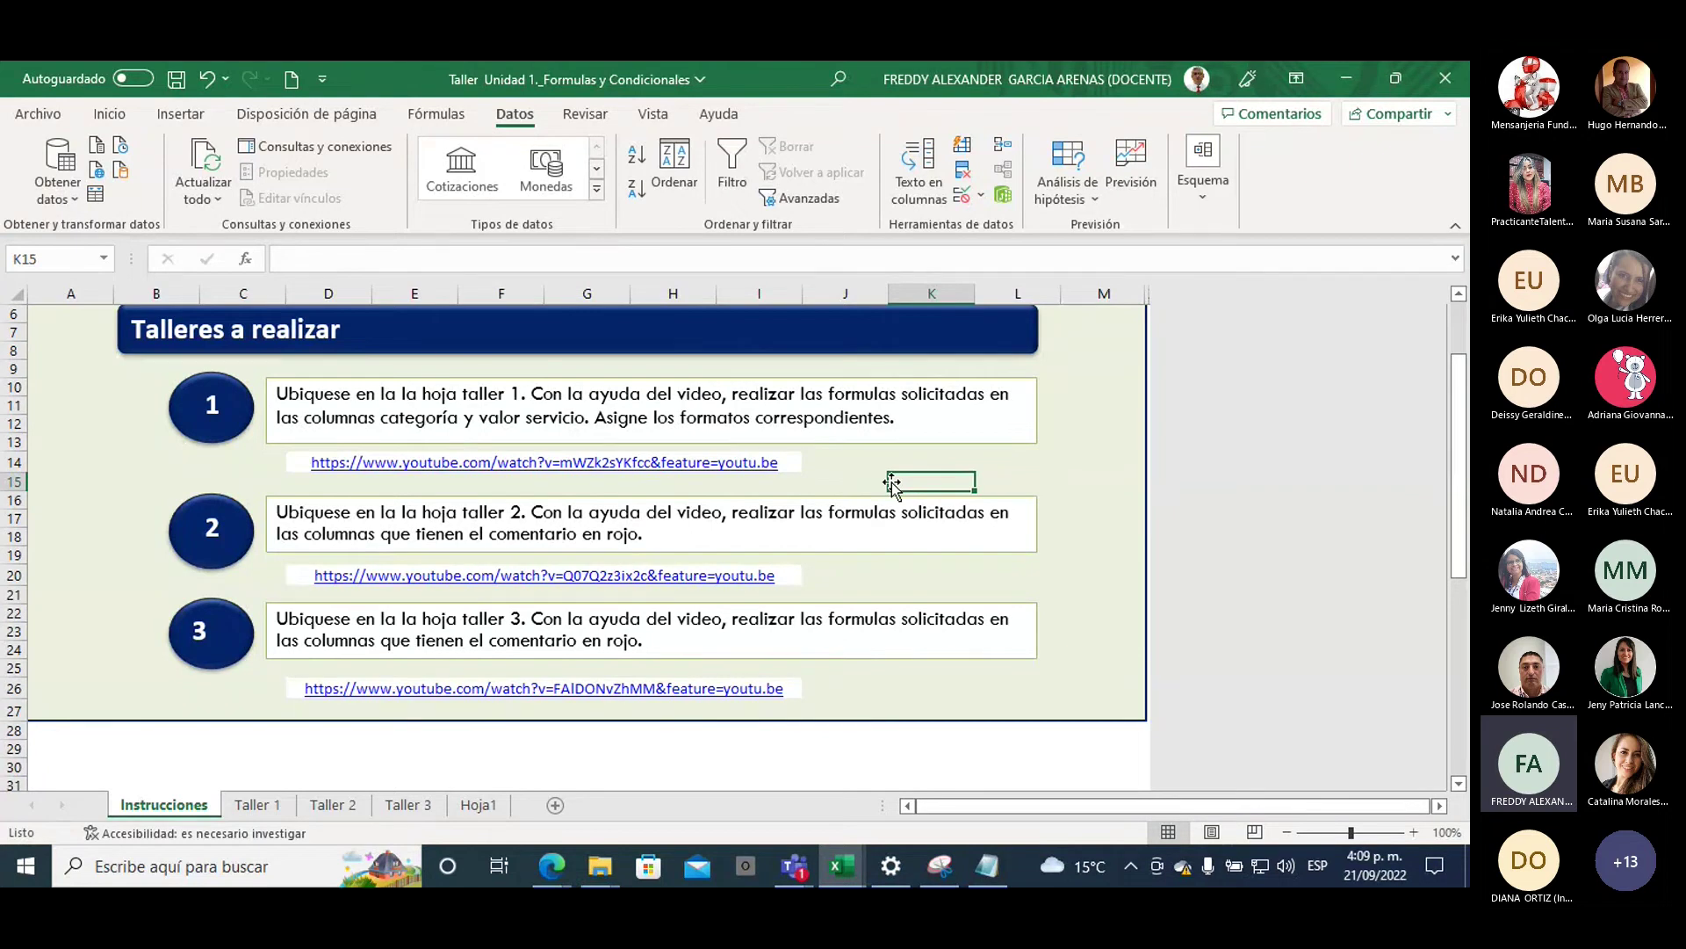
{"action": "left_click", "coordinate": [644, 264]}
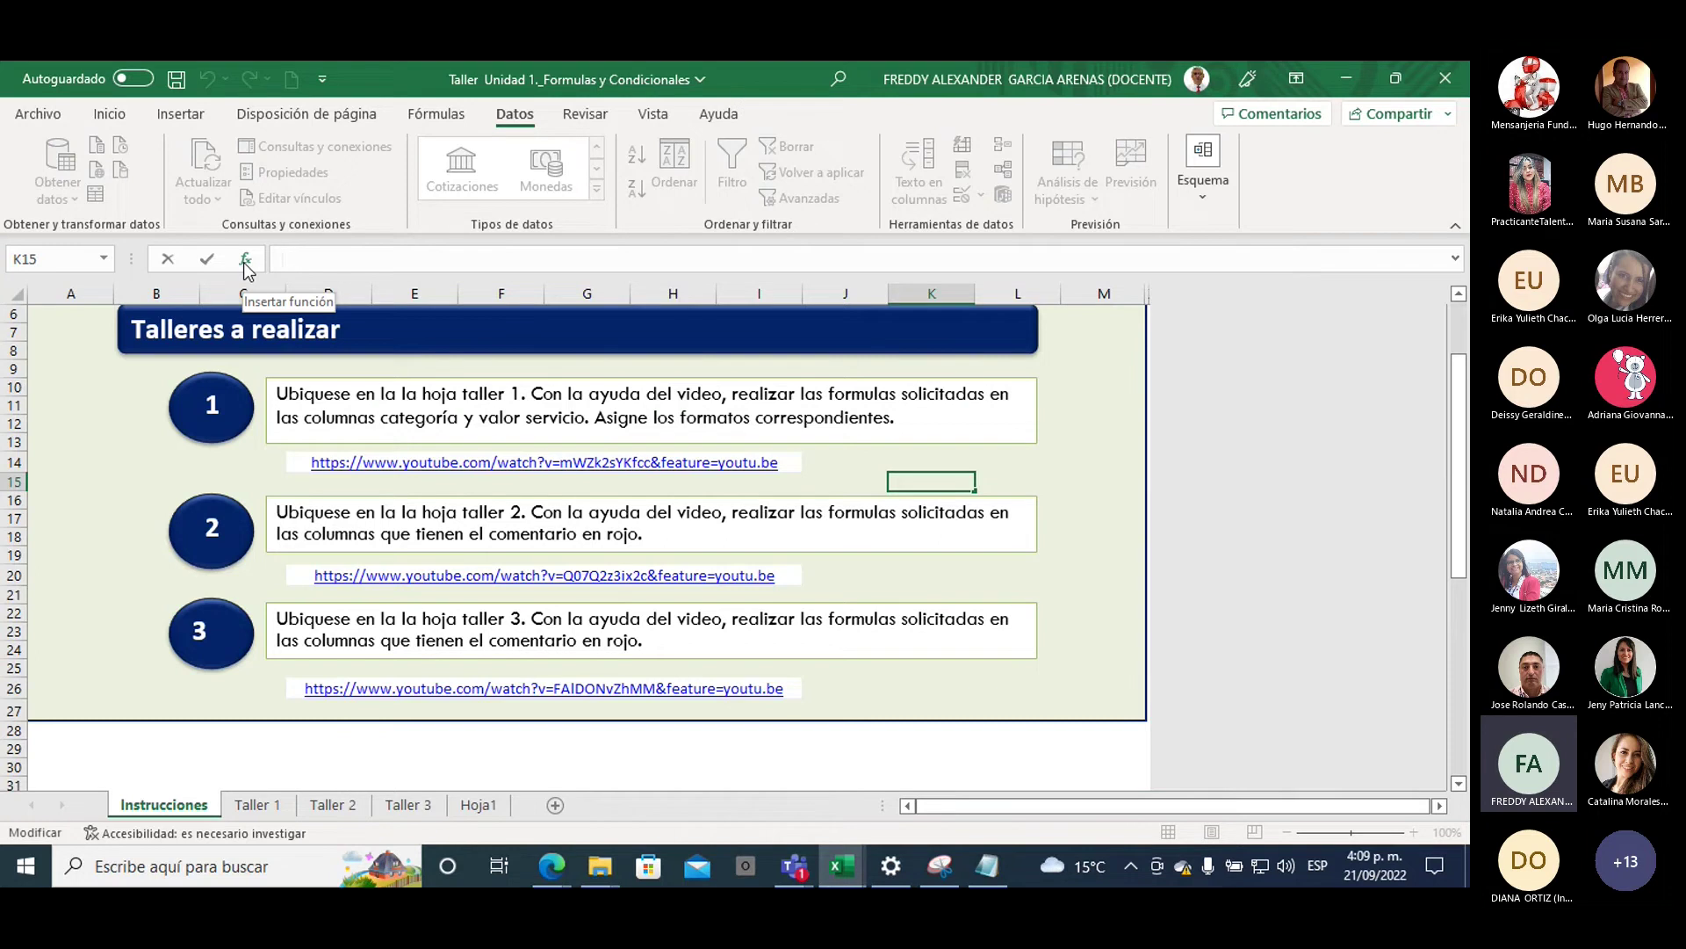
{"action": "left_click", "coordinate": [475, 805]}
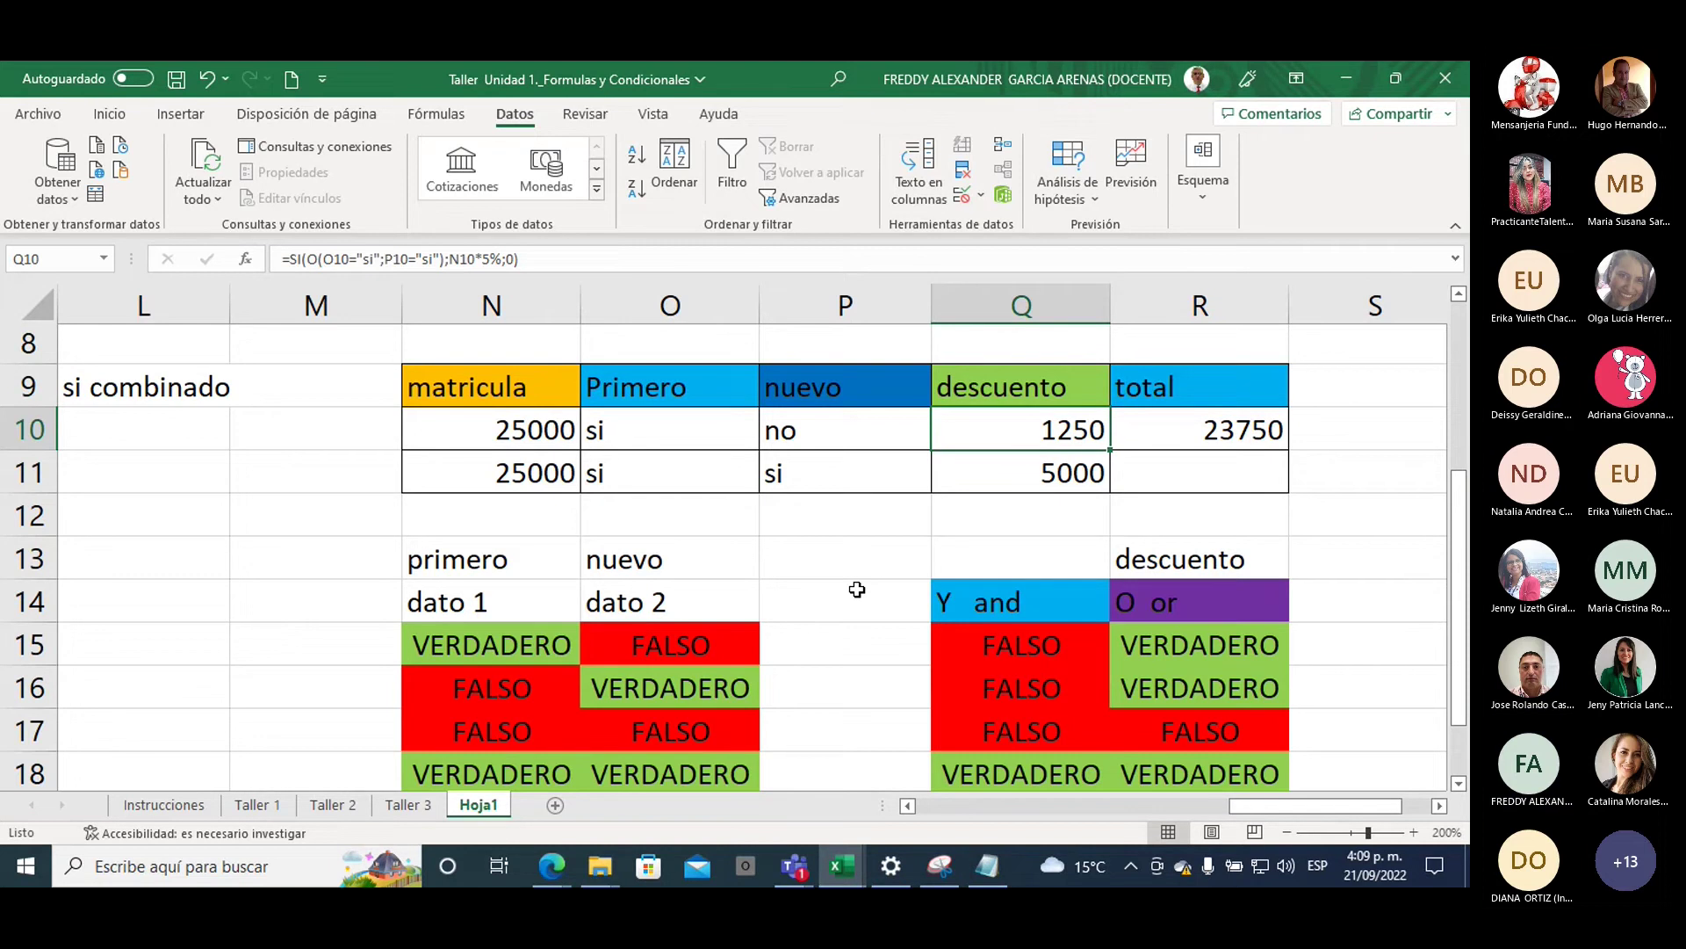
Bring the 'Curso de Excel Intermedio' Teams meeting window to the front from the taskbar
{"action": "mouse_move", "coordinate": [797, 878]}
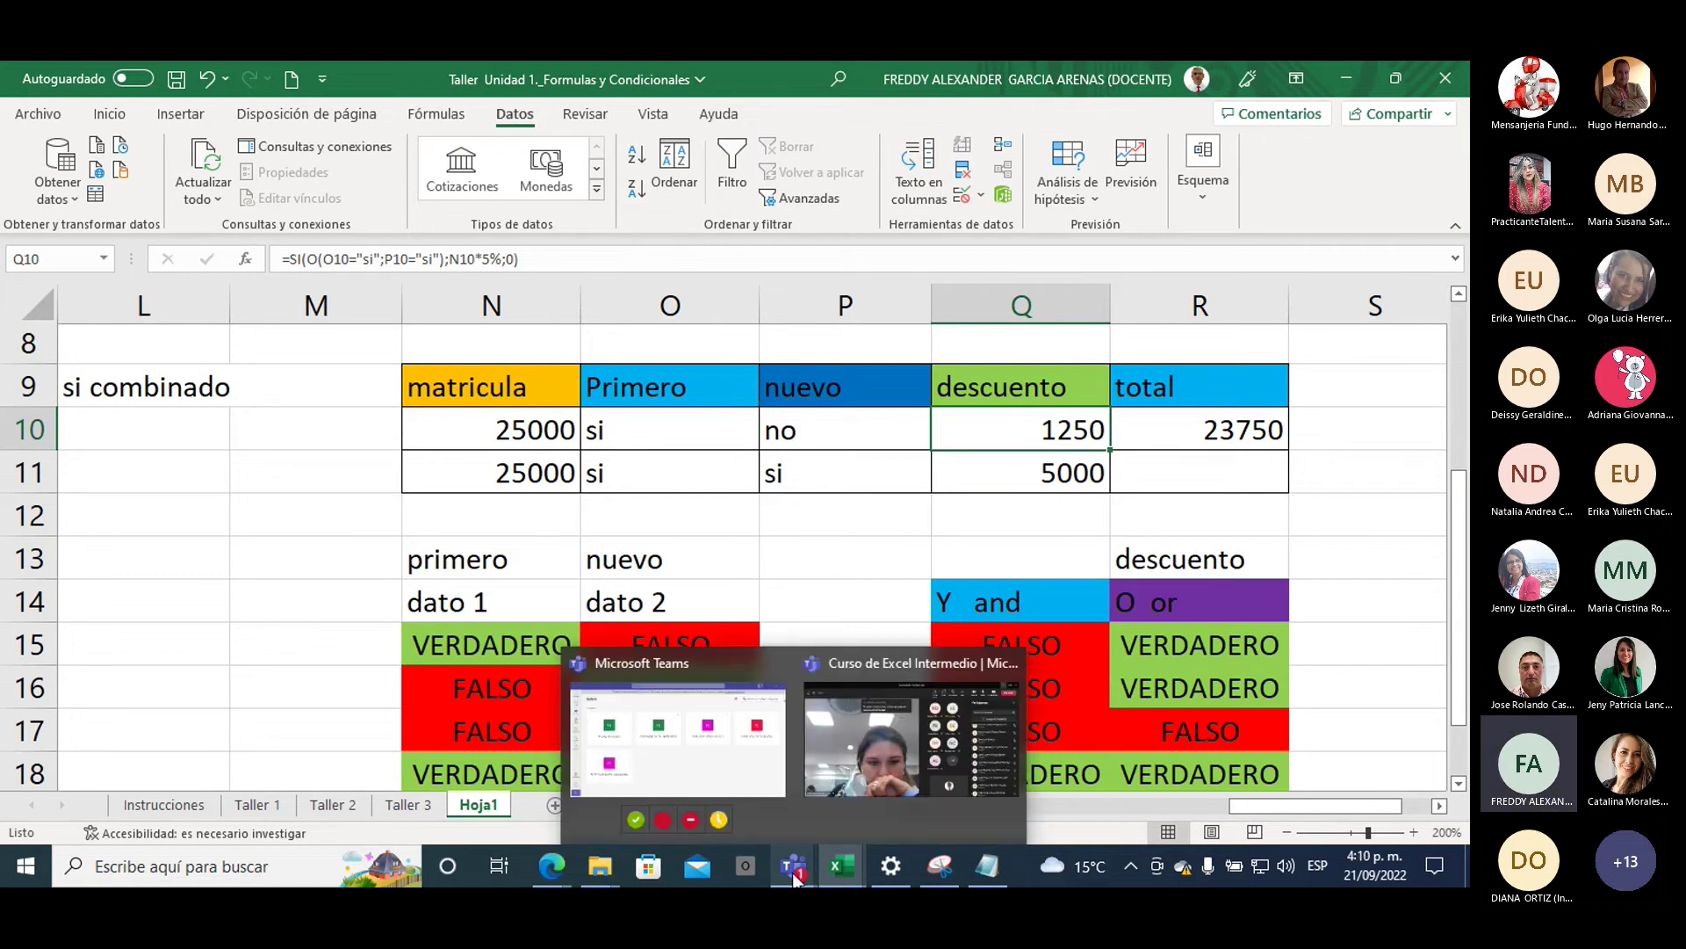
{"action": "left_click", "coordinate": [857, 708]}
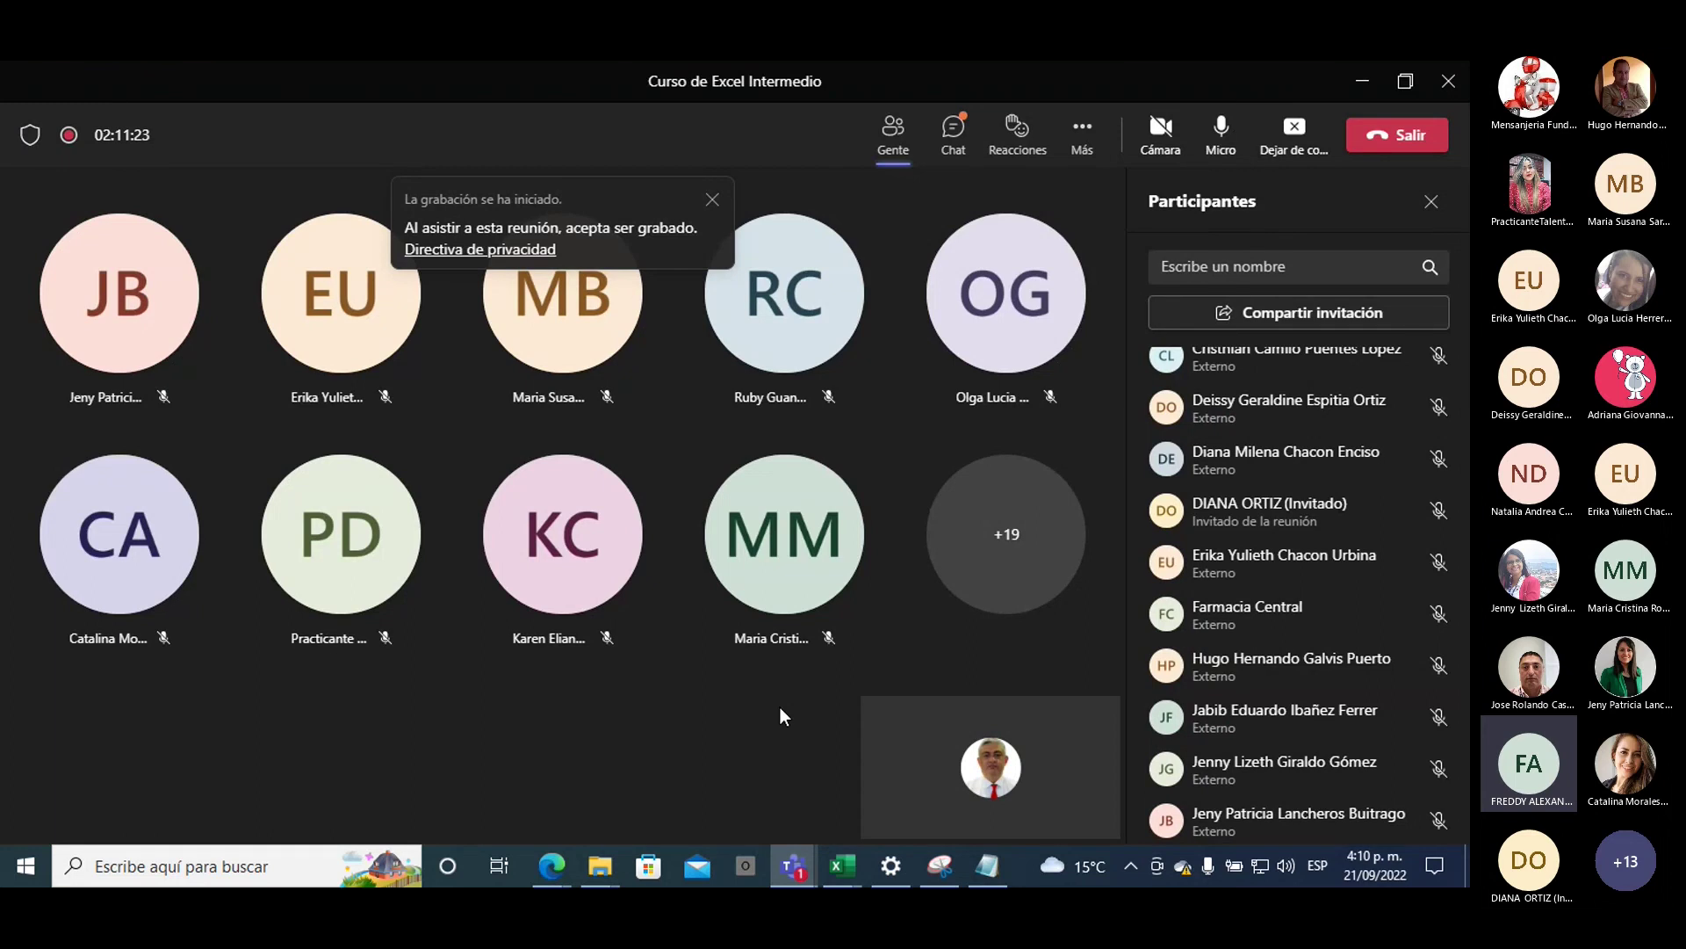
Share the CET-COLSUBSIDIO login page URL from the Edge tab in the meeting chat
{"action": "left_click", "coordinate": [953, 134]}
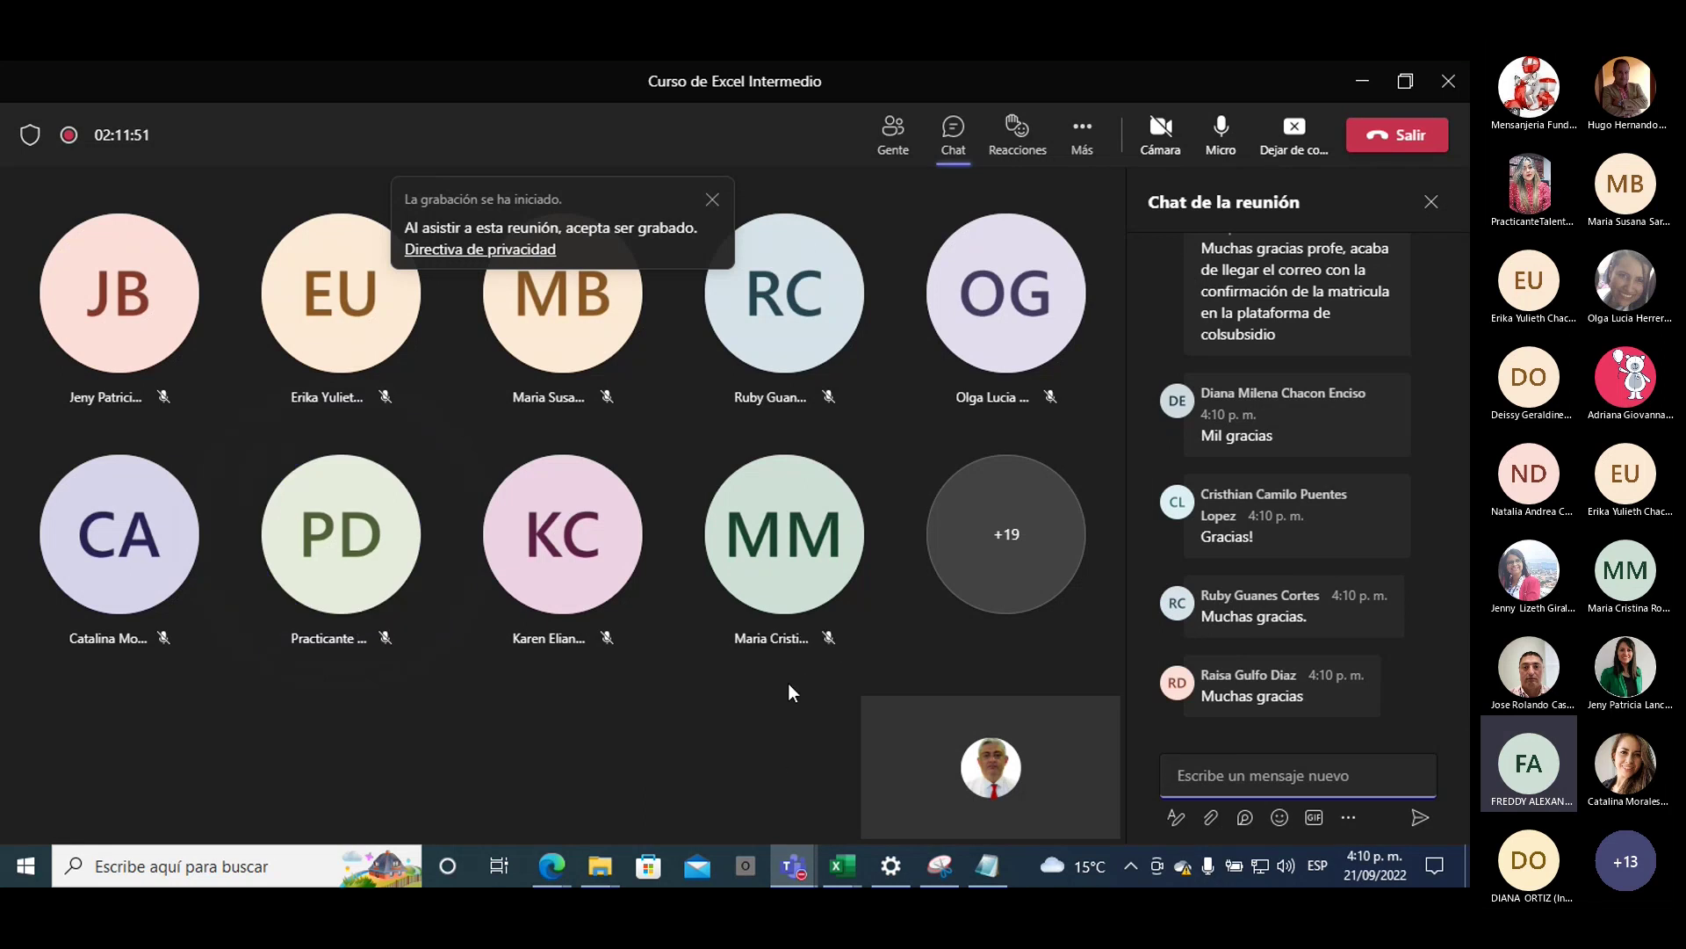
{"action": "left_click", "coordinate": [551, 877]}
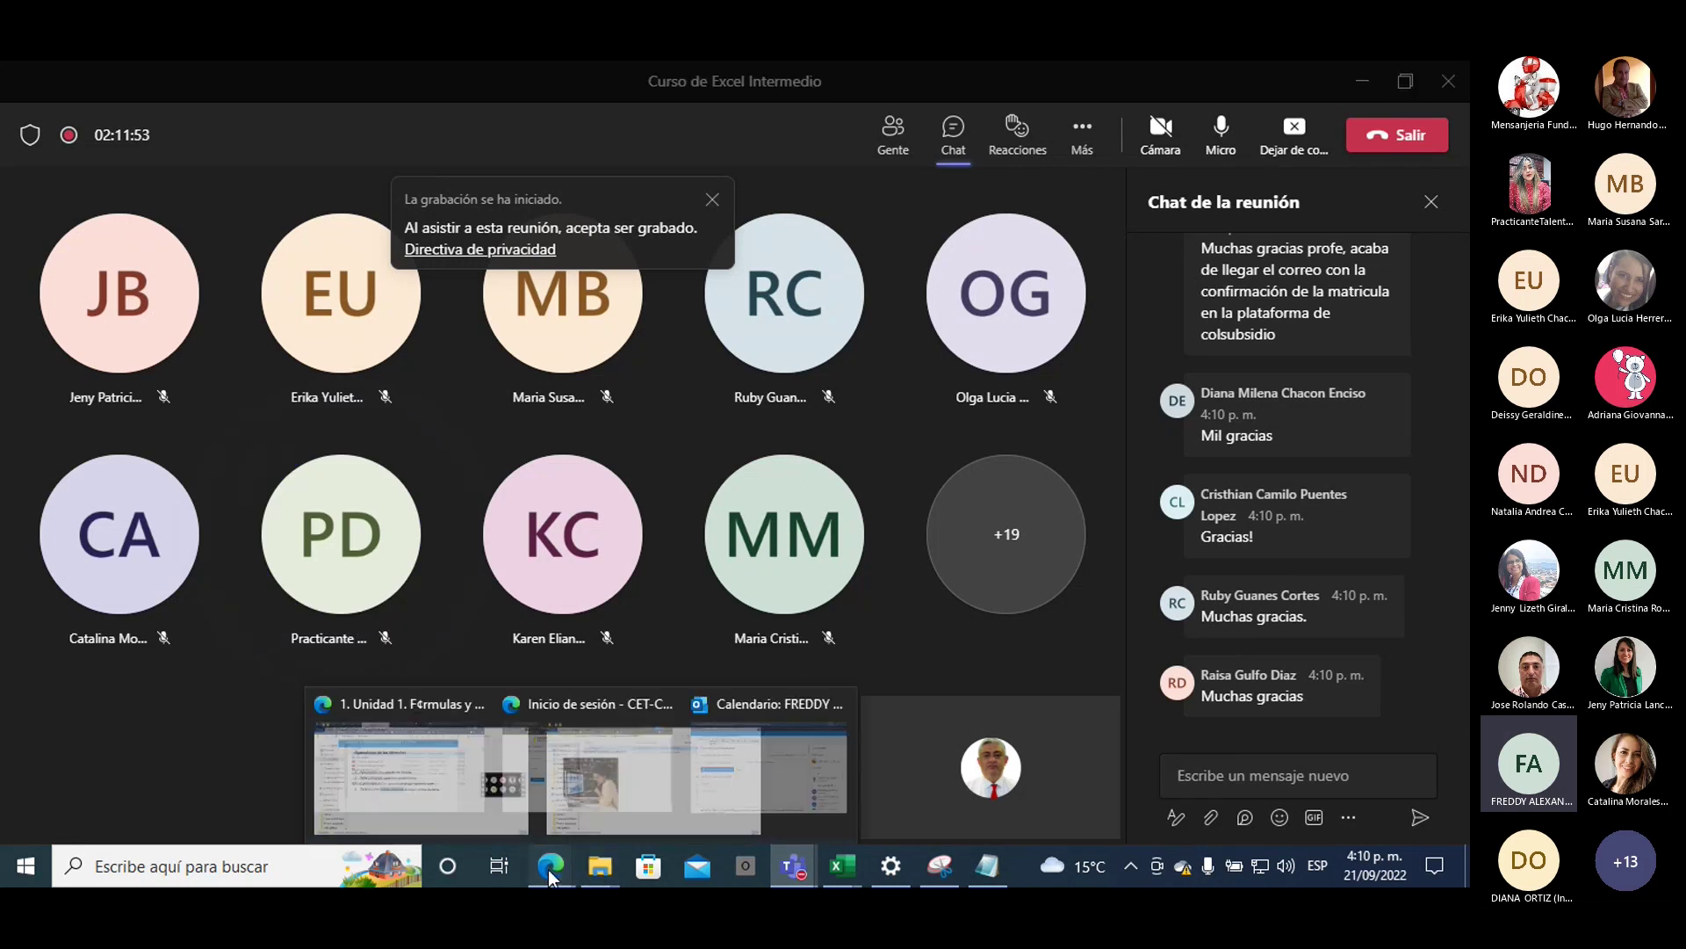
{"action": "left_click", "coordinate": [514, 817]}
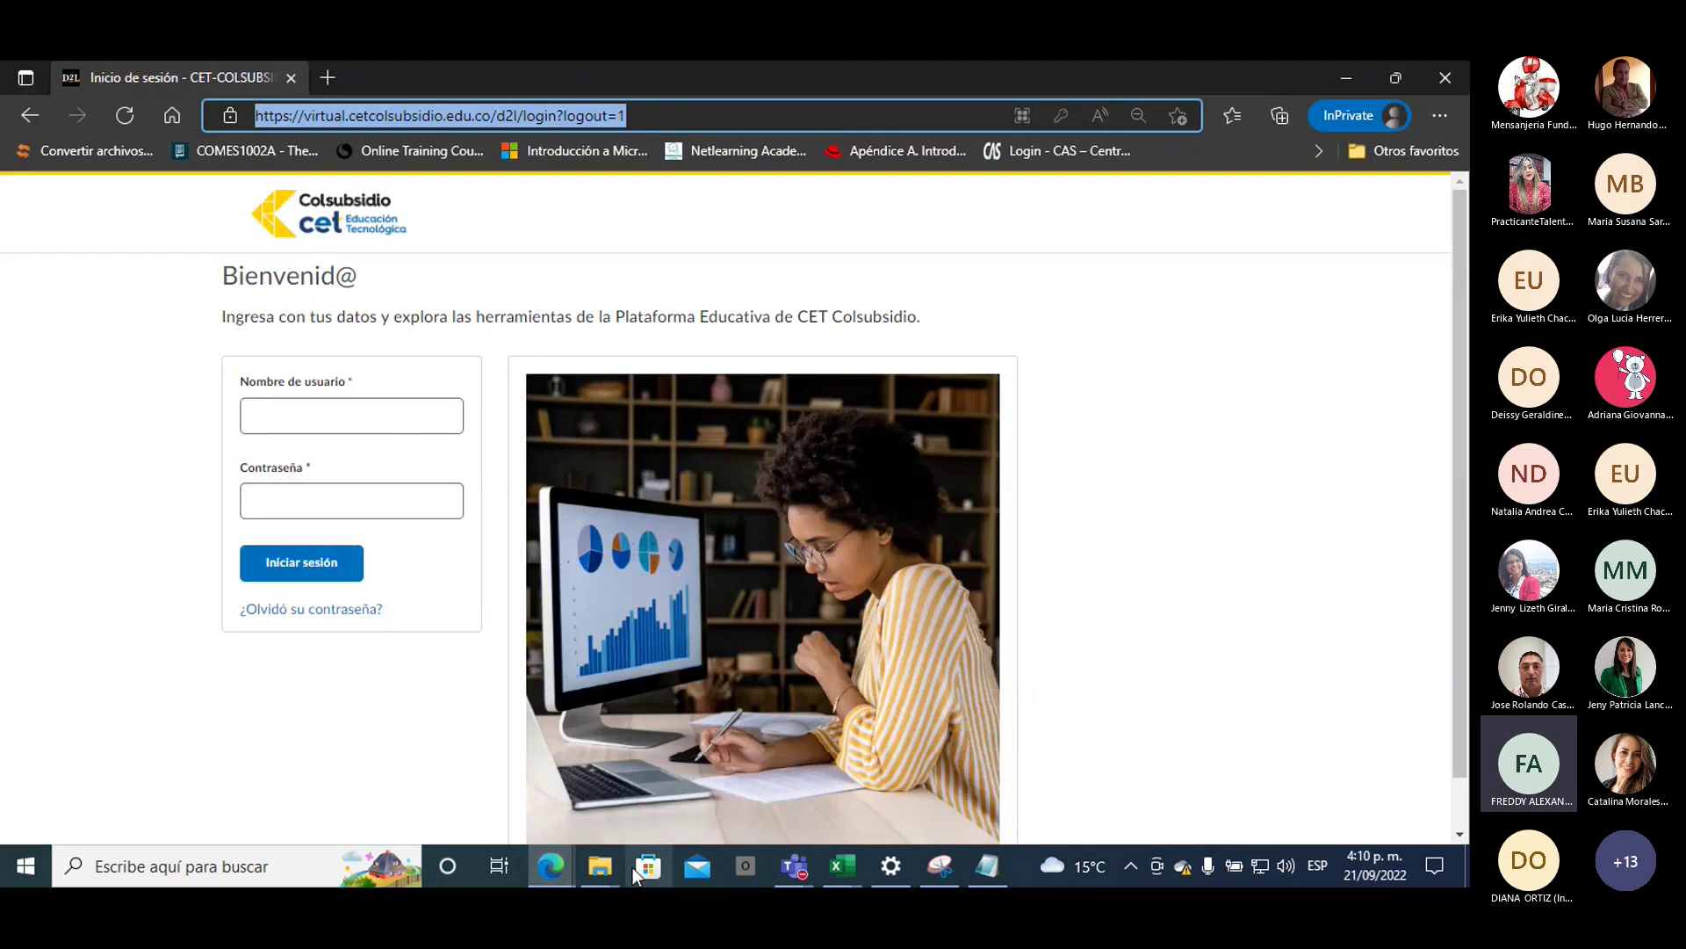
{"action": "mouse_move", "coordinate": [793, 866]}
{"action": "left_click", "coordinate": [801, 798]}
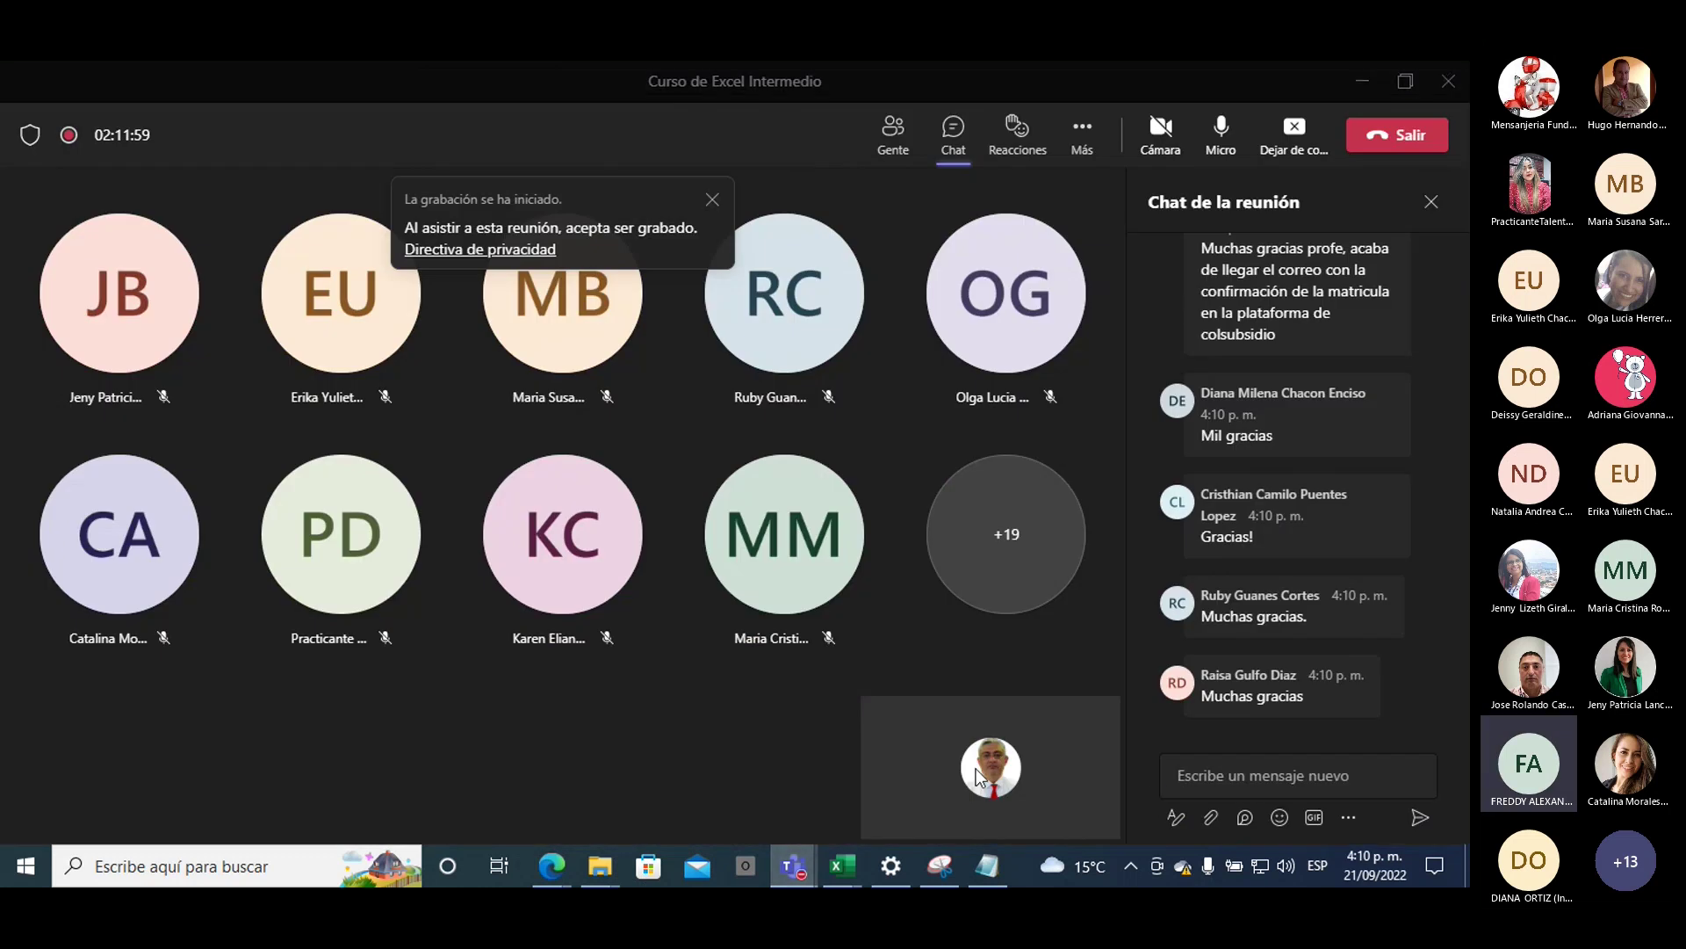
{"action": "left_click", "coordinate": [1196, 776]}
{"action": "type", "text": "Inicio de sesión - CET-COLSUBSIDIO (cetcolsubsidio.edu.co)"}
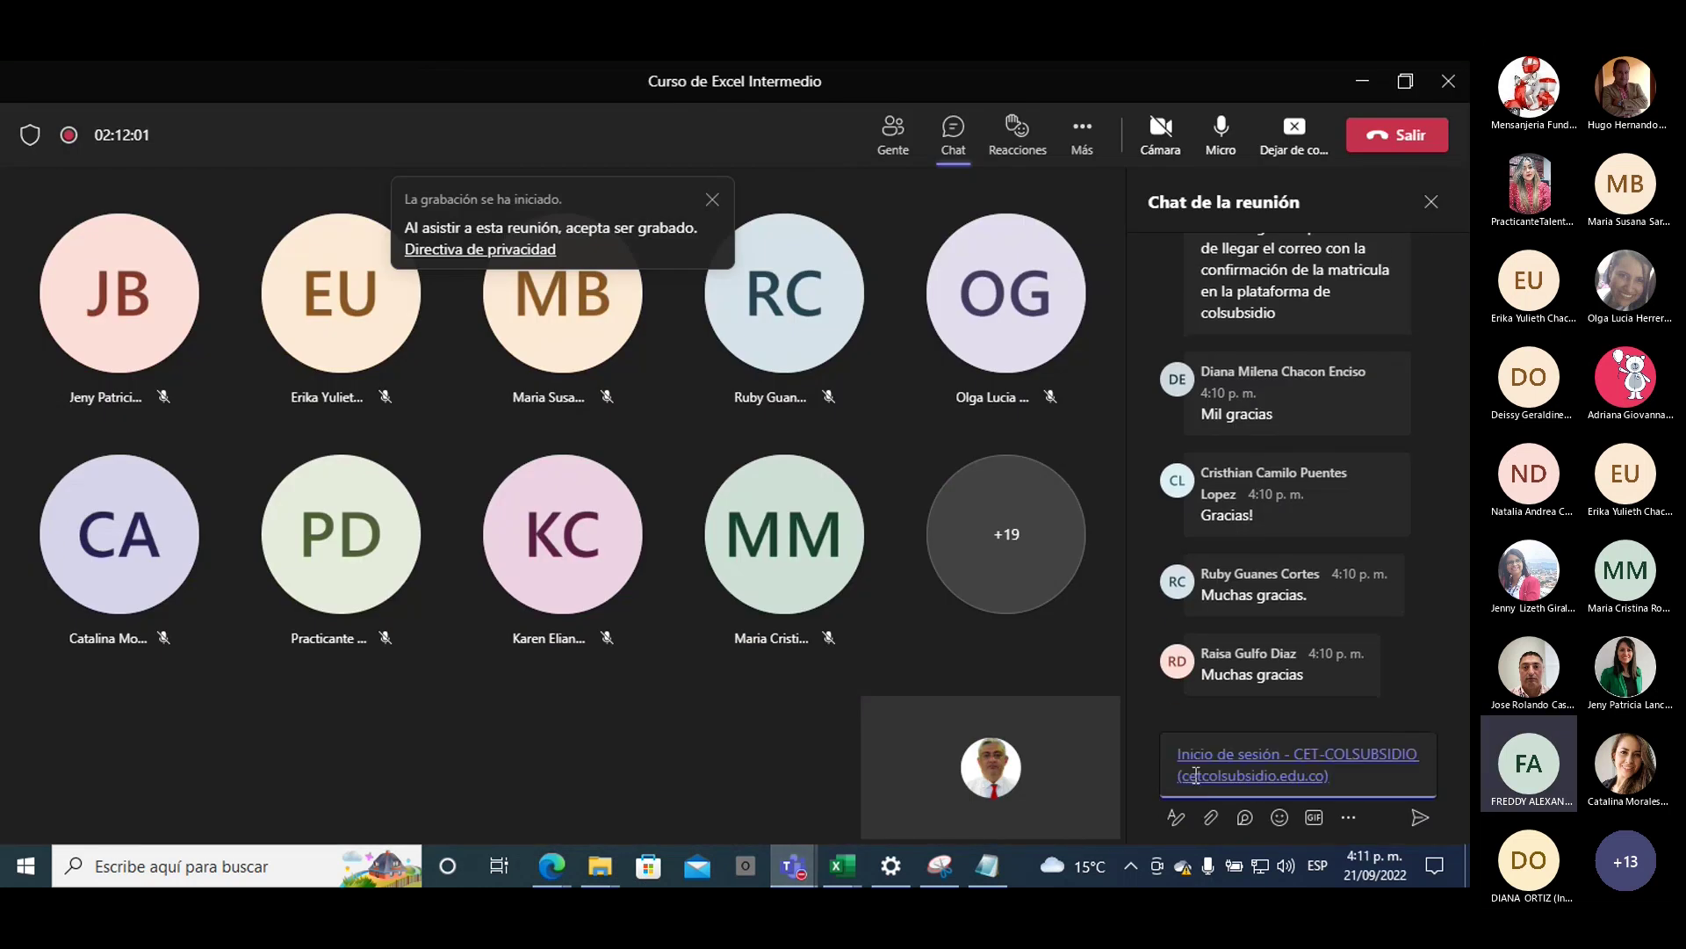
{"action": "key", "text": "Return"}
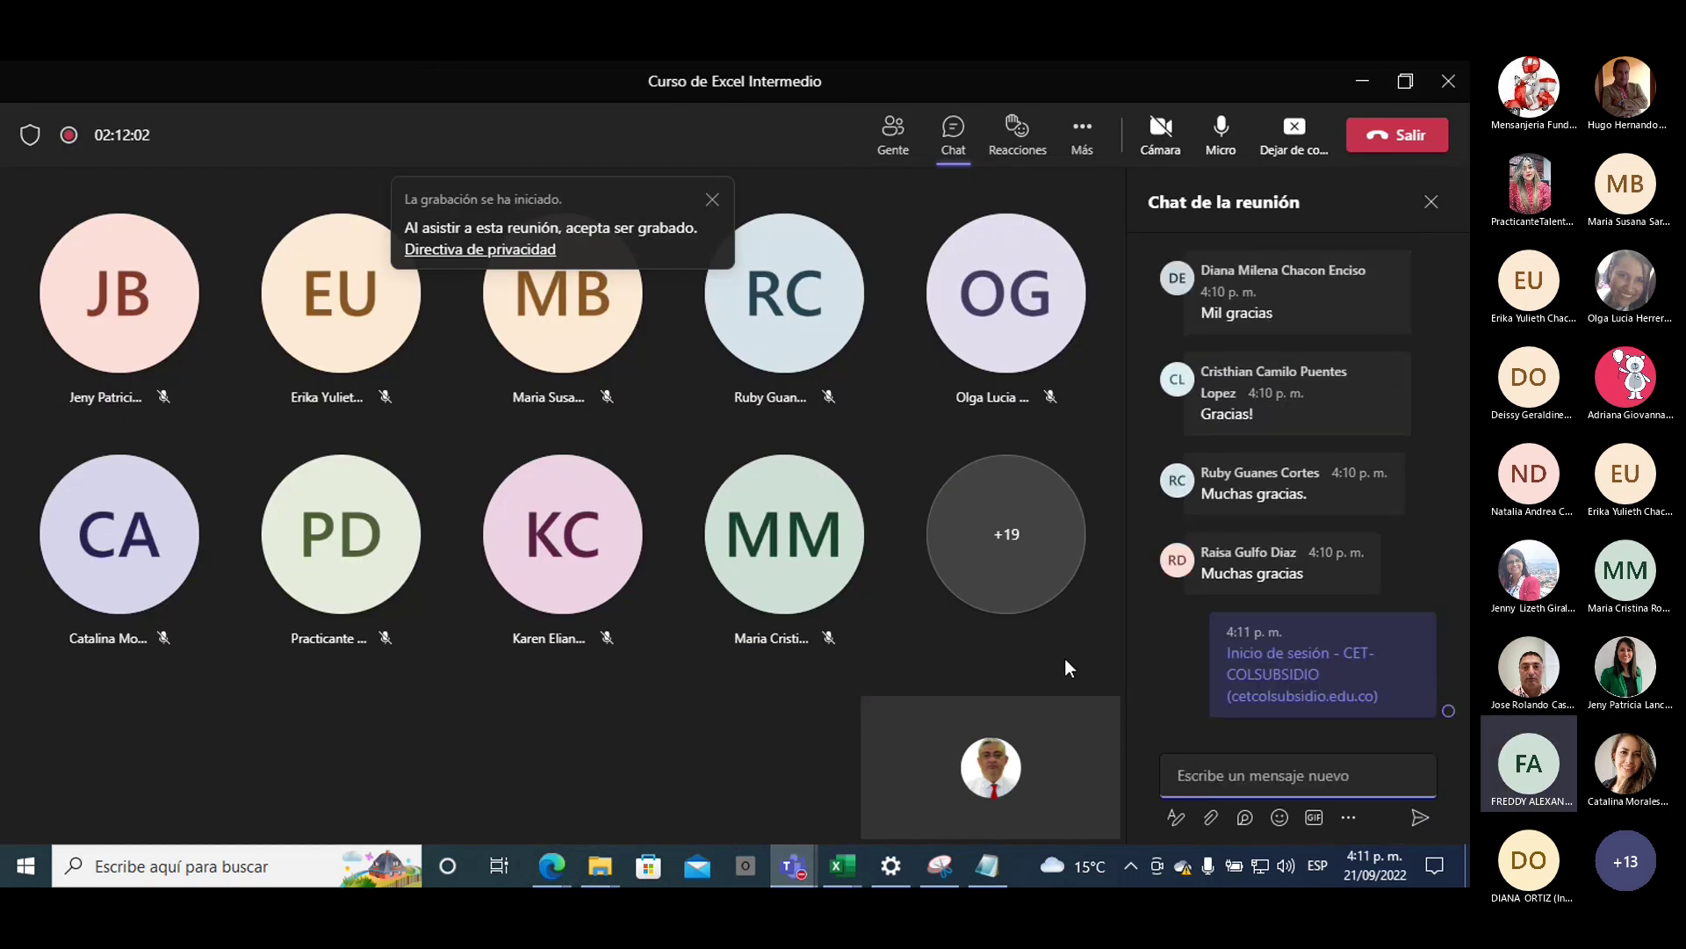